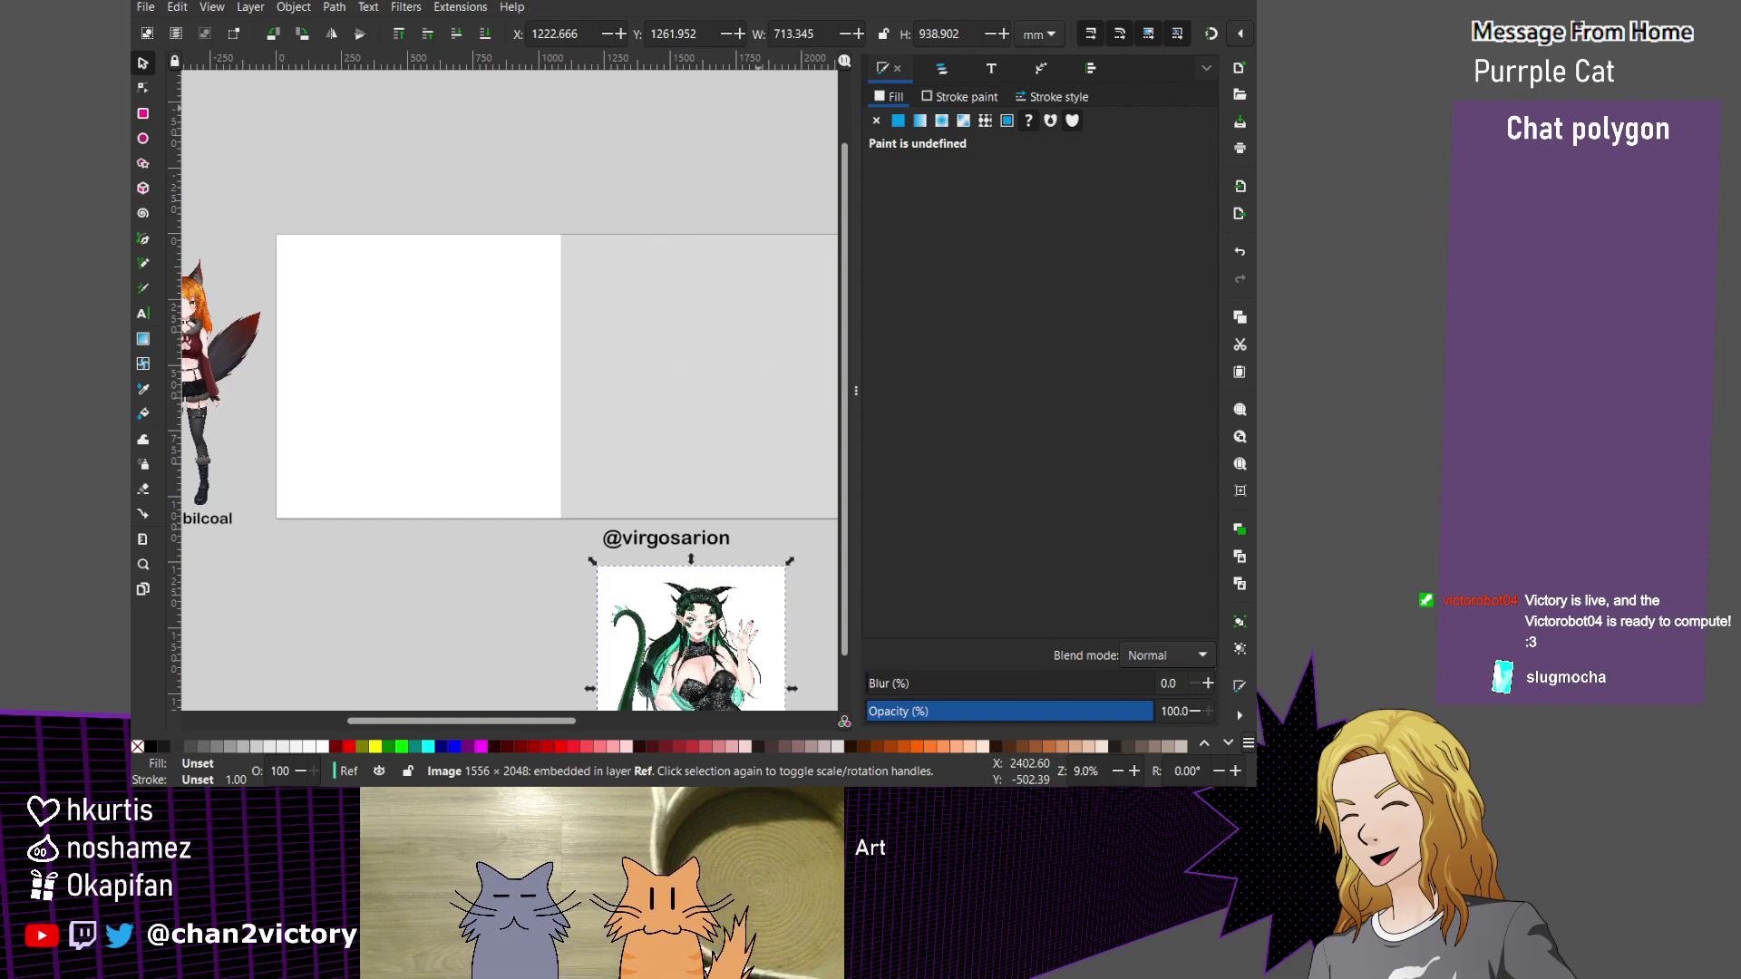
# Maximize the drawing window and widen the Fill and Stroke dialog beside the canvas.
pyautogui.press('super+Up')
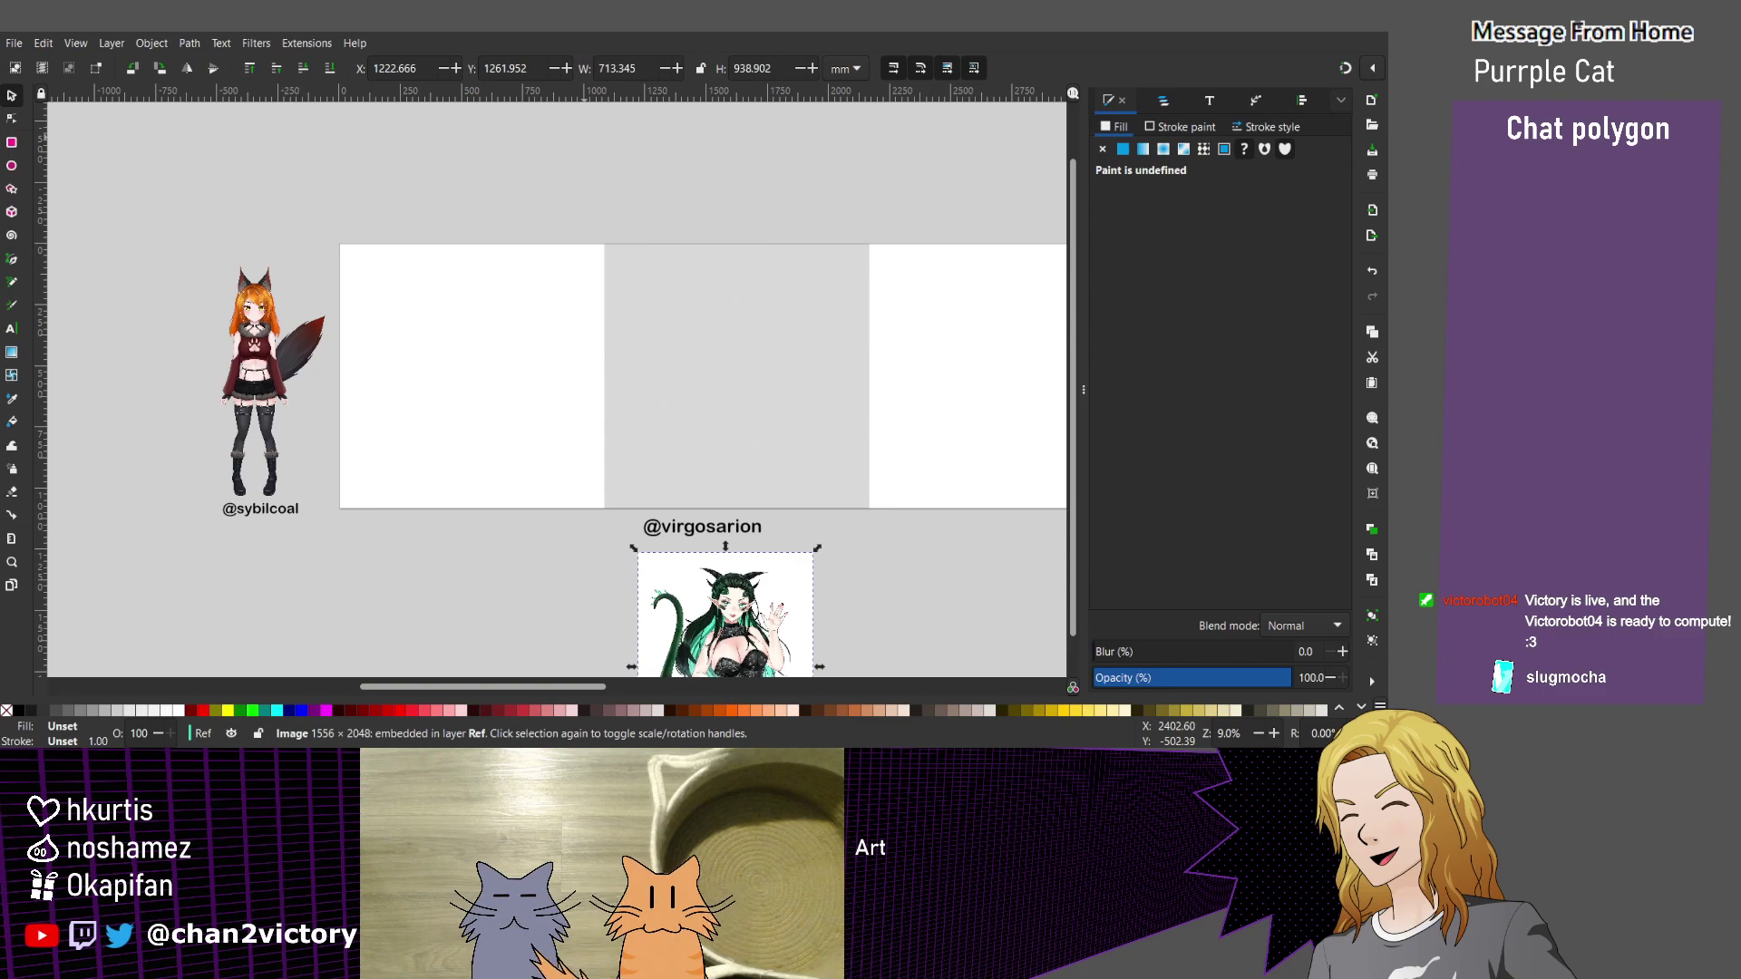
pyautogui.press('super+Down')
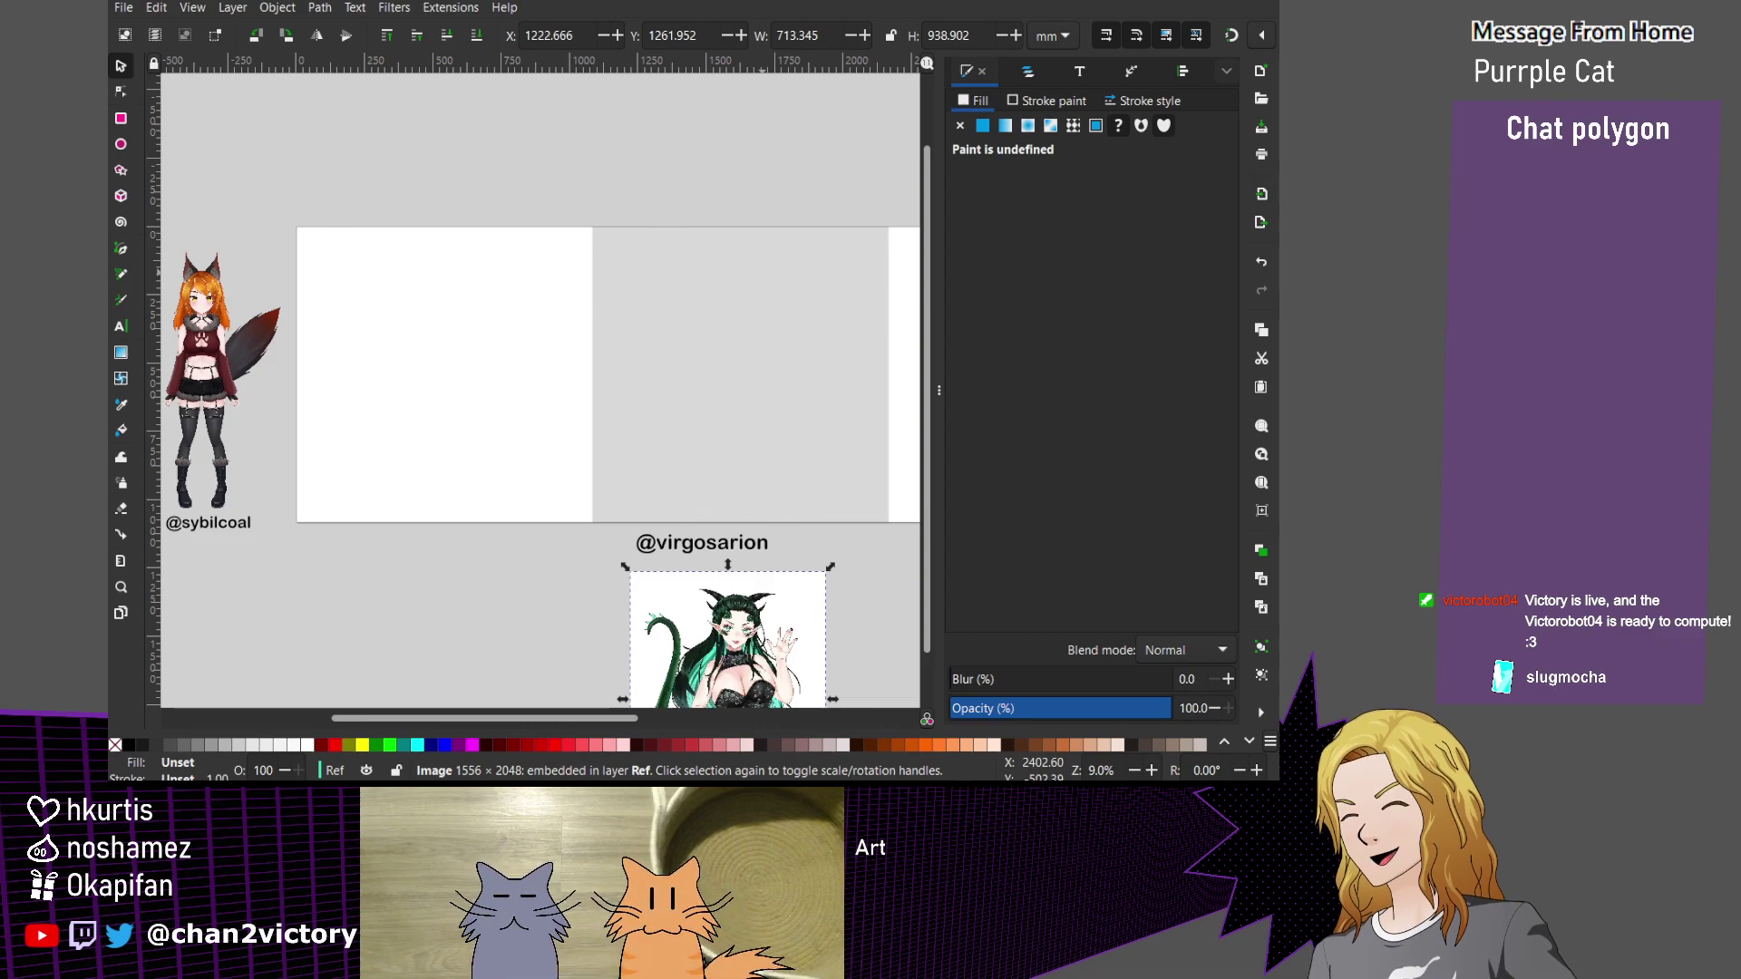
pyautogui.press('super+Up')
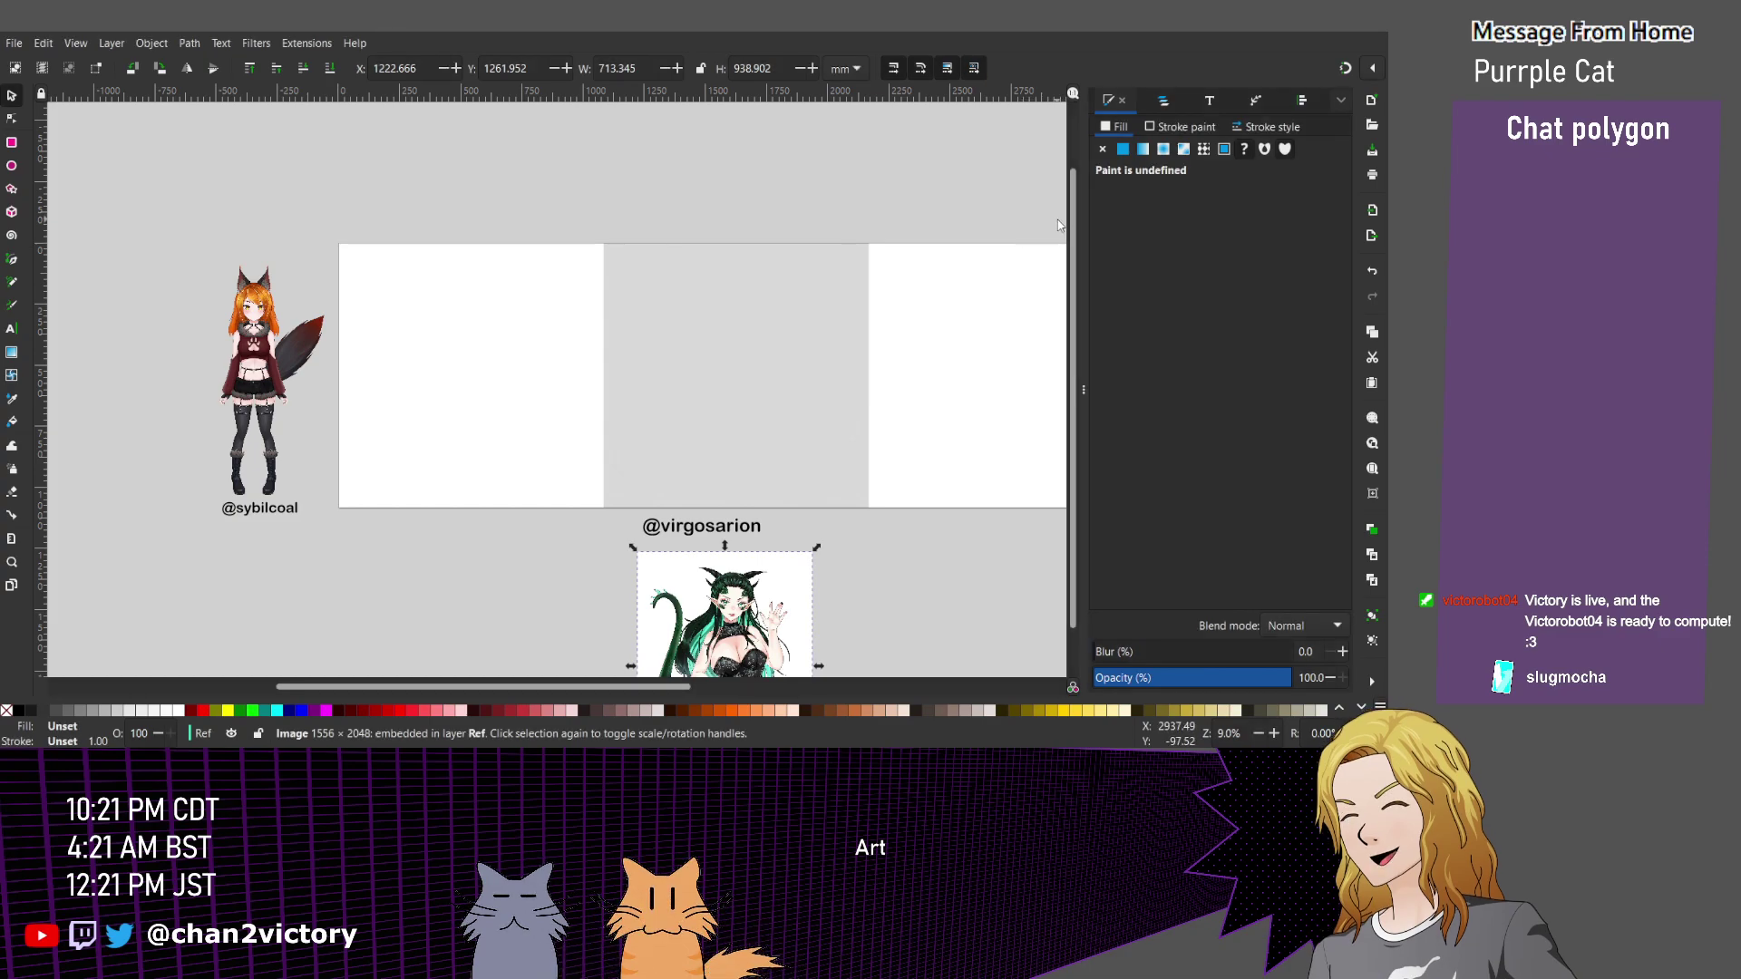
pyautogui.moveTo(1083, 293); pyautogui.dragTo(1024, 295)
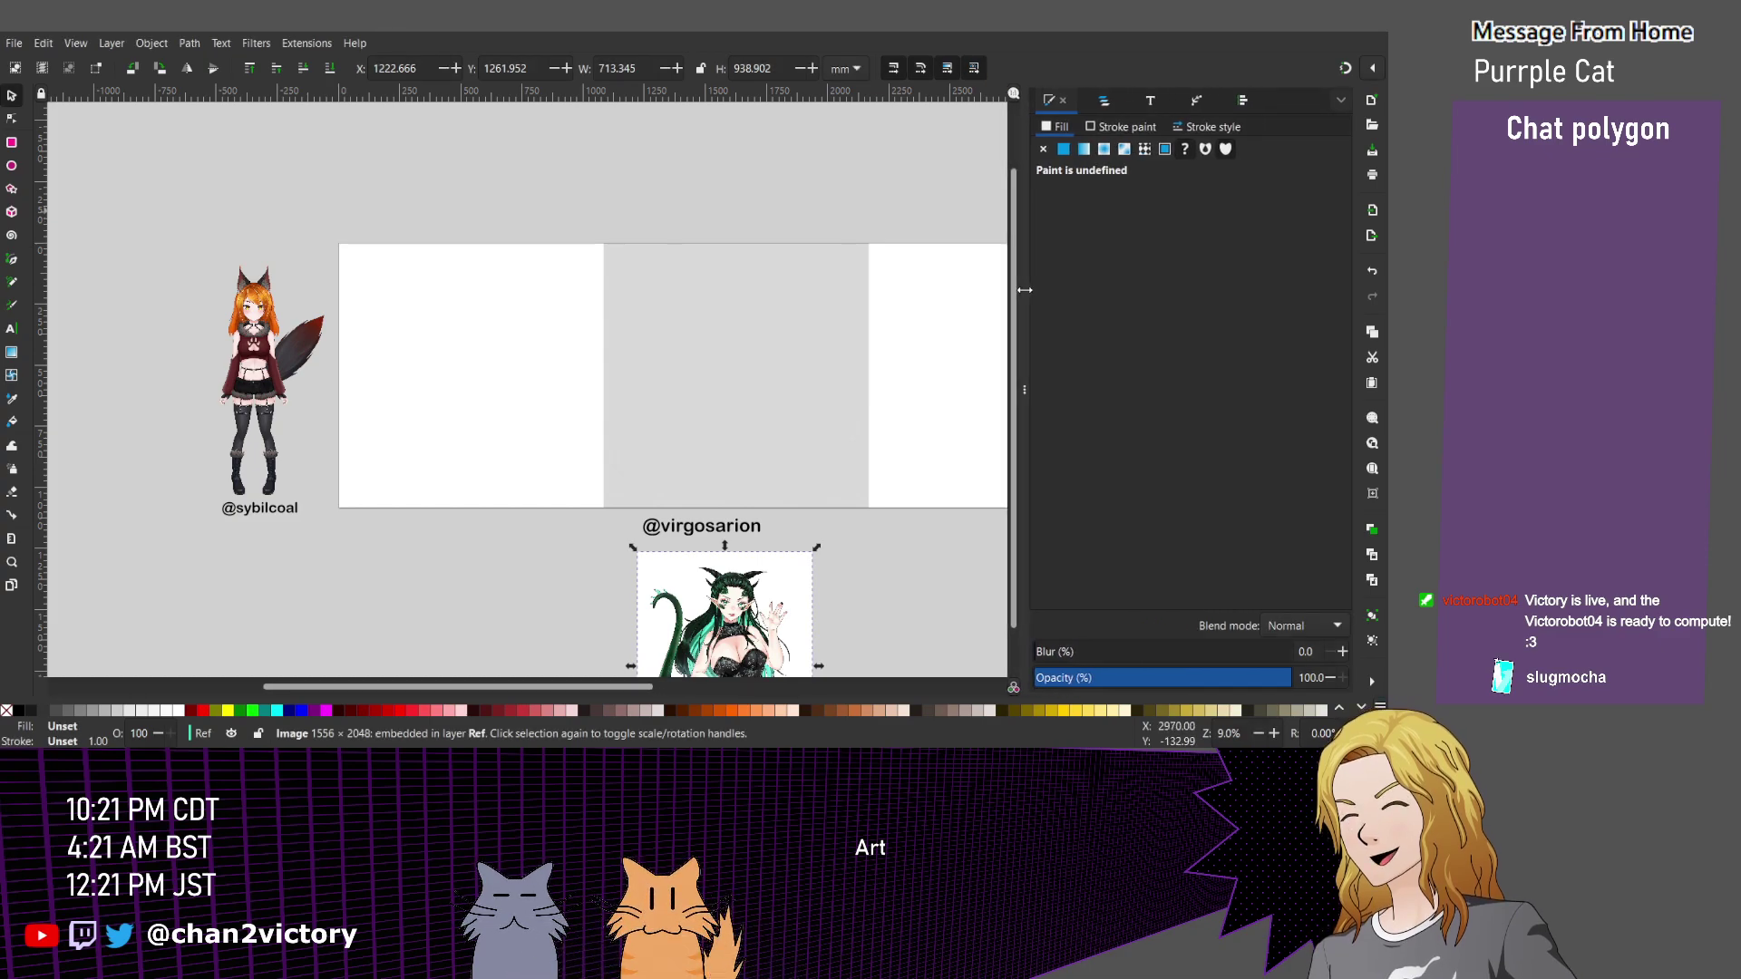
# Look over the character reference images placed around the three-section page, including the purple hellhound sheet.
pyautogui.hscroll(10, 702, 334)
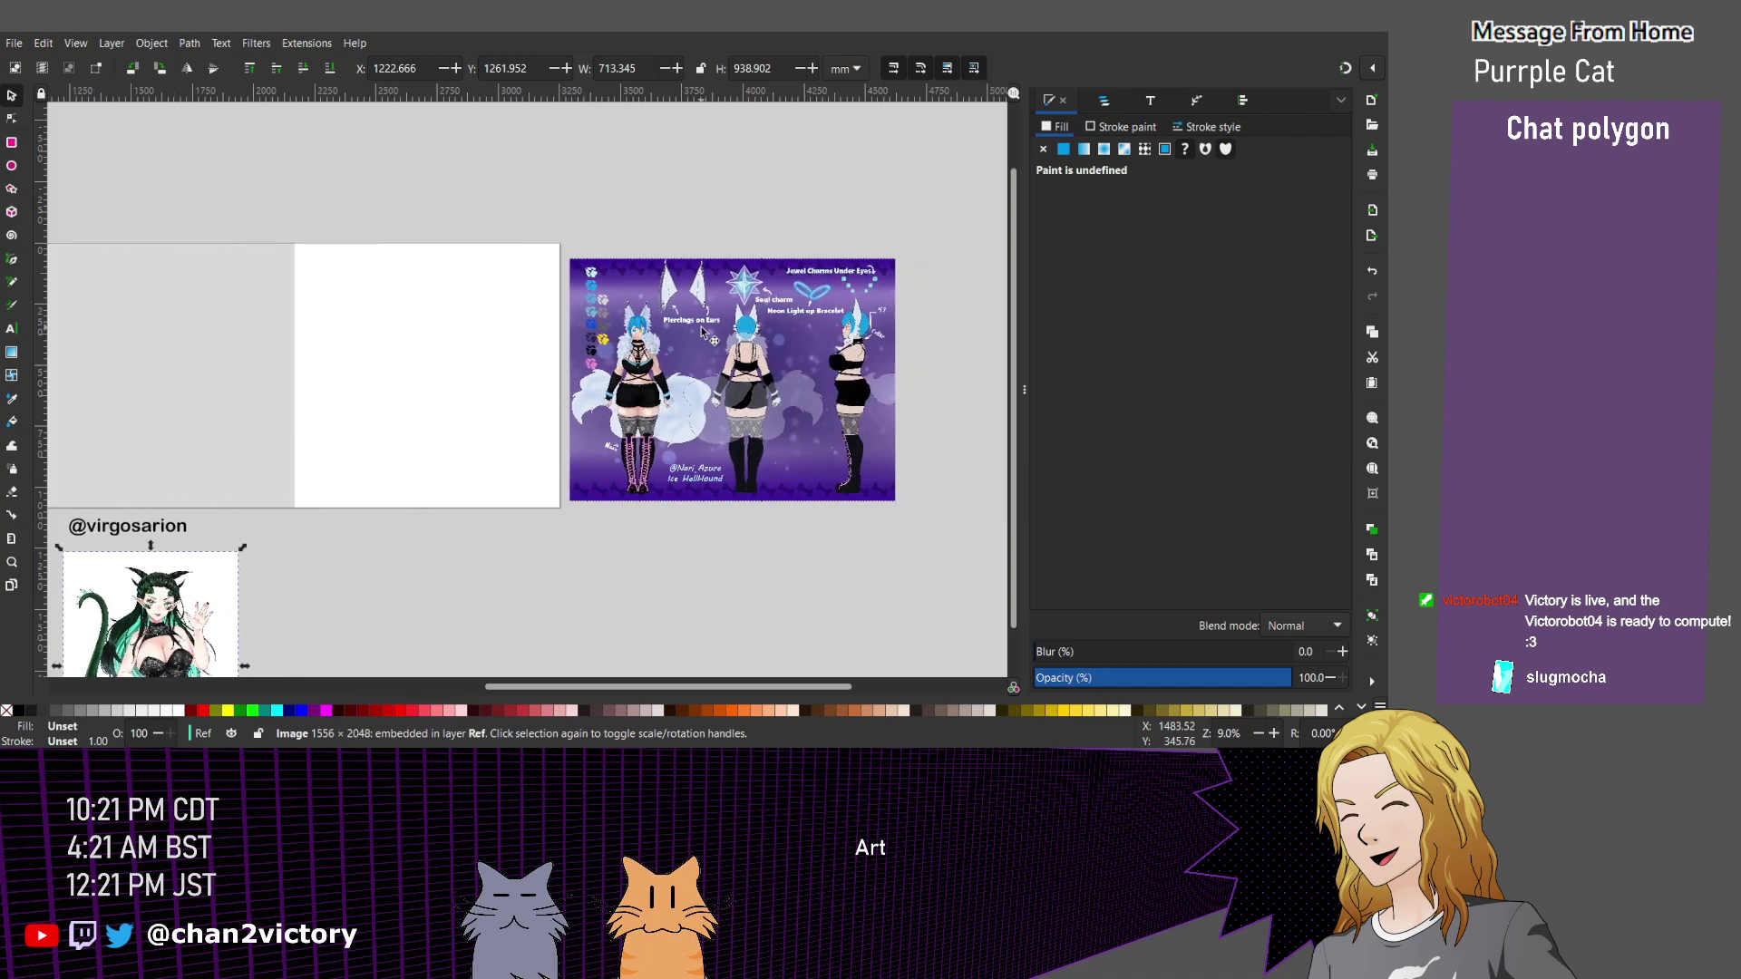
pyautogui.hscroll(-12, 723, 422)
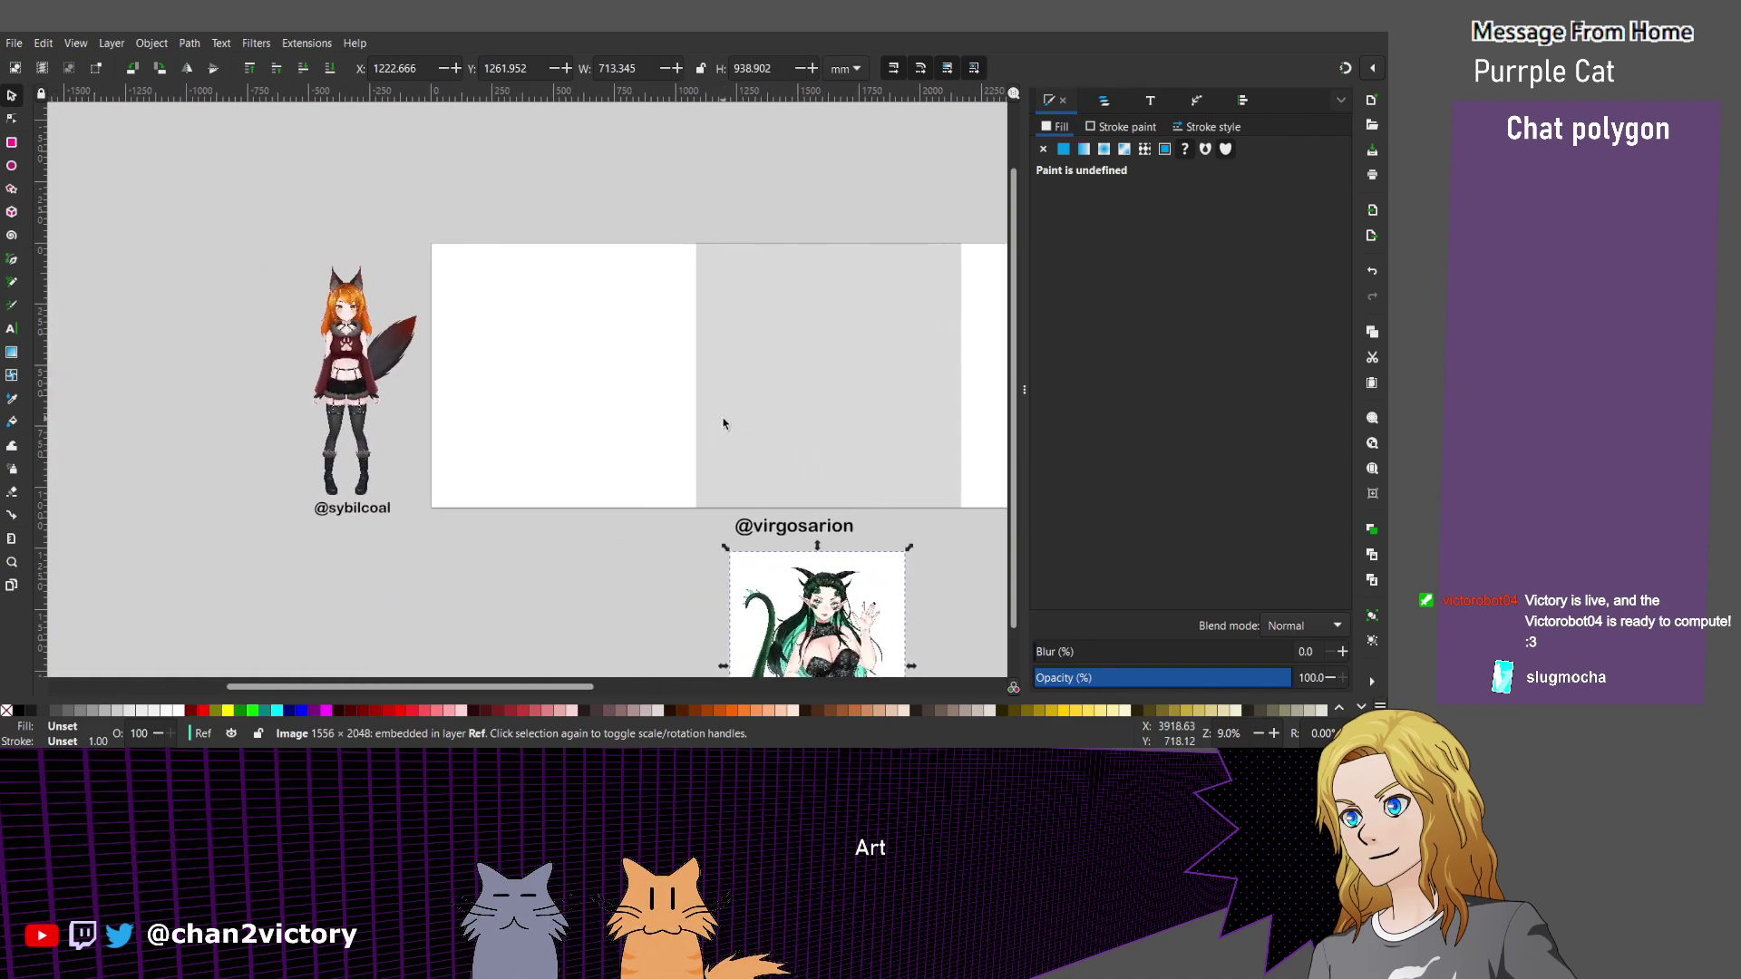
pyautogui.hscroll(12, 723, 423)
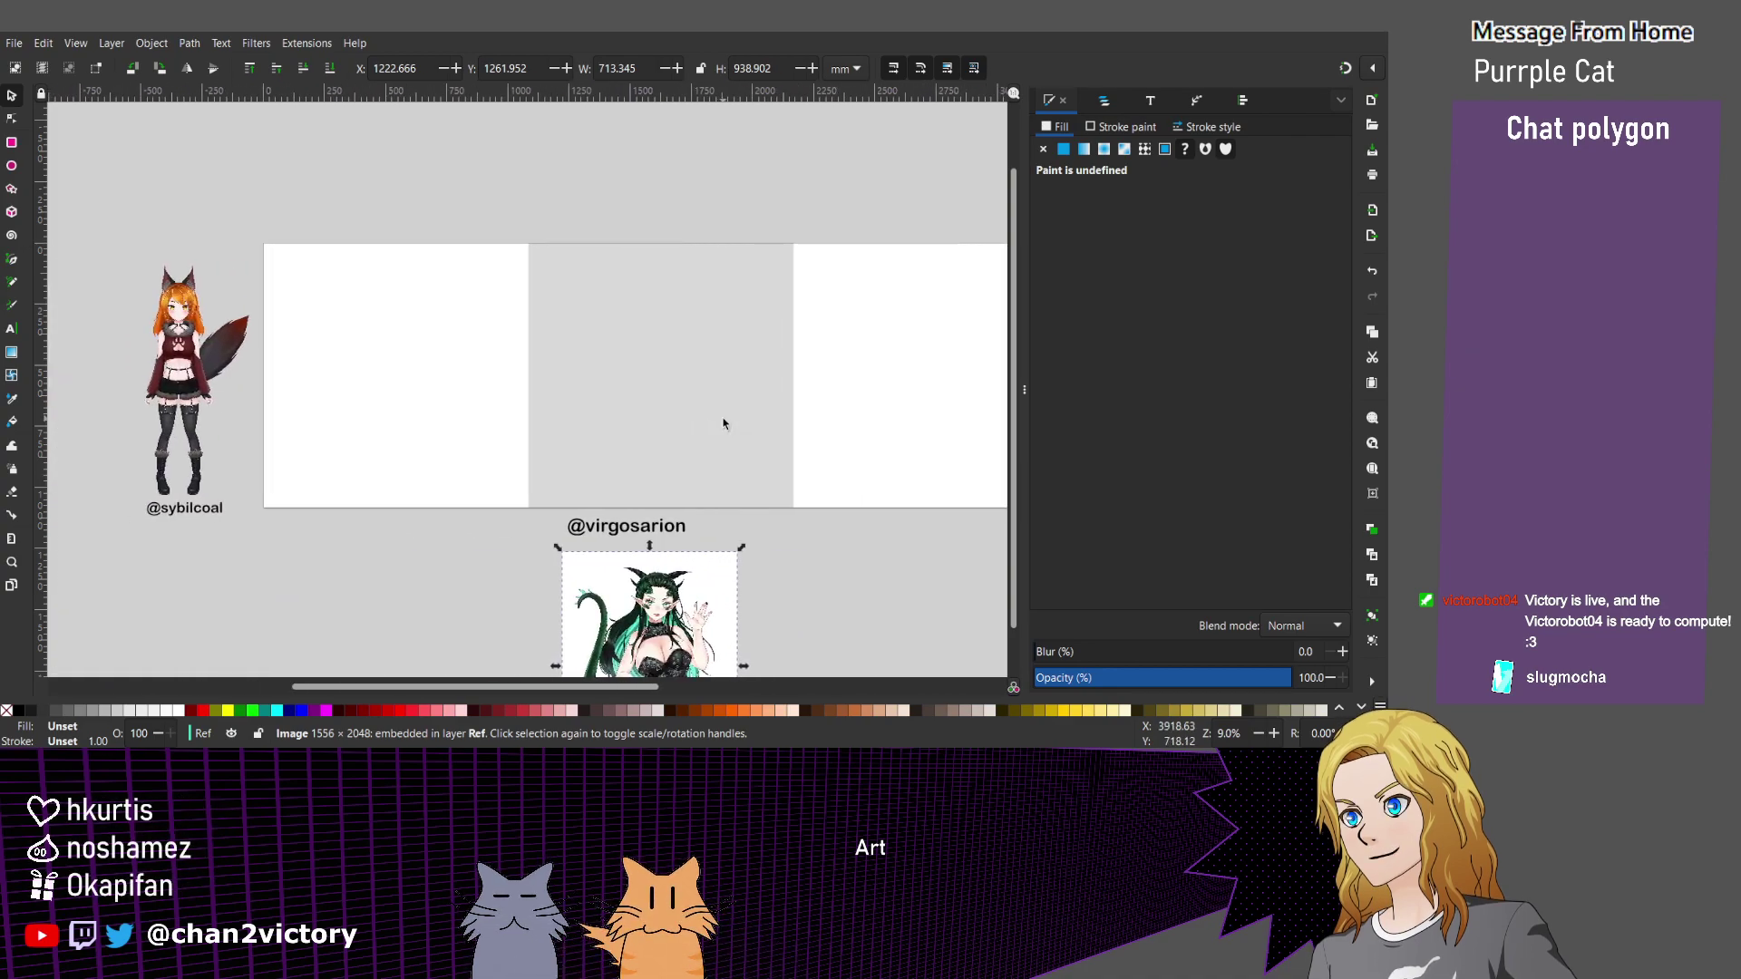
pyautogui.scroll(2, 723, 422)
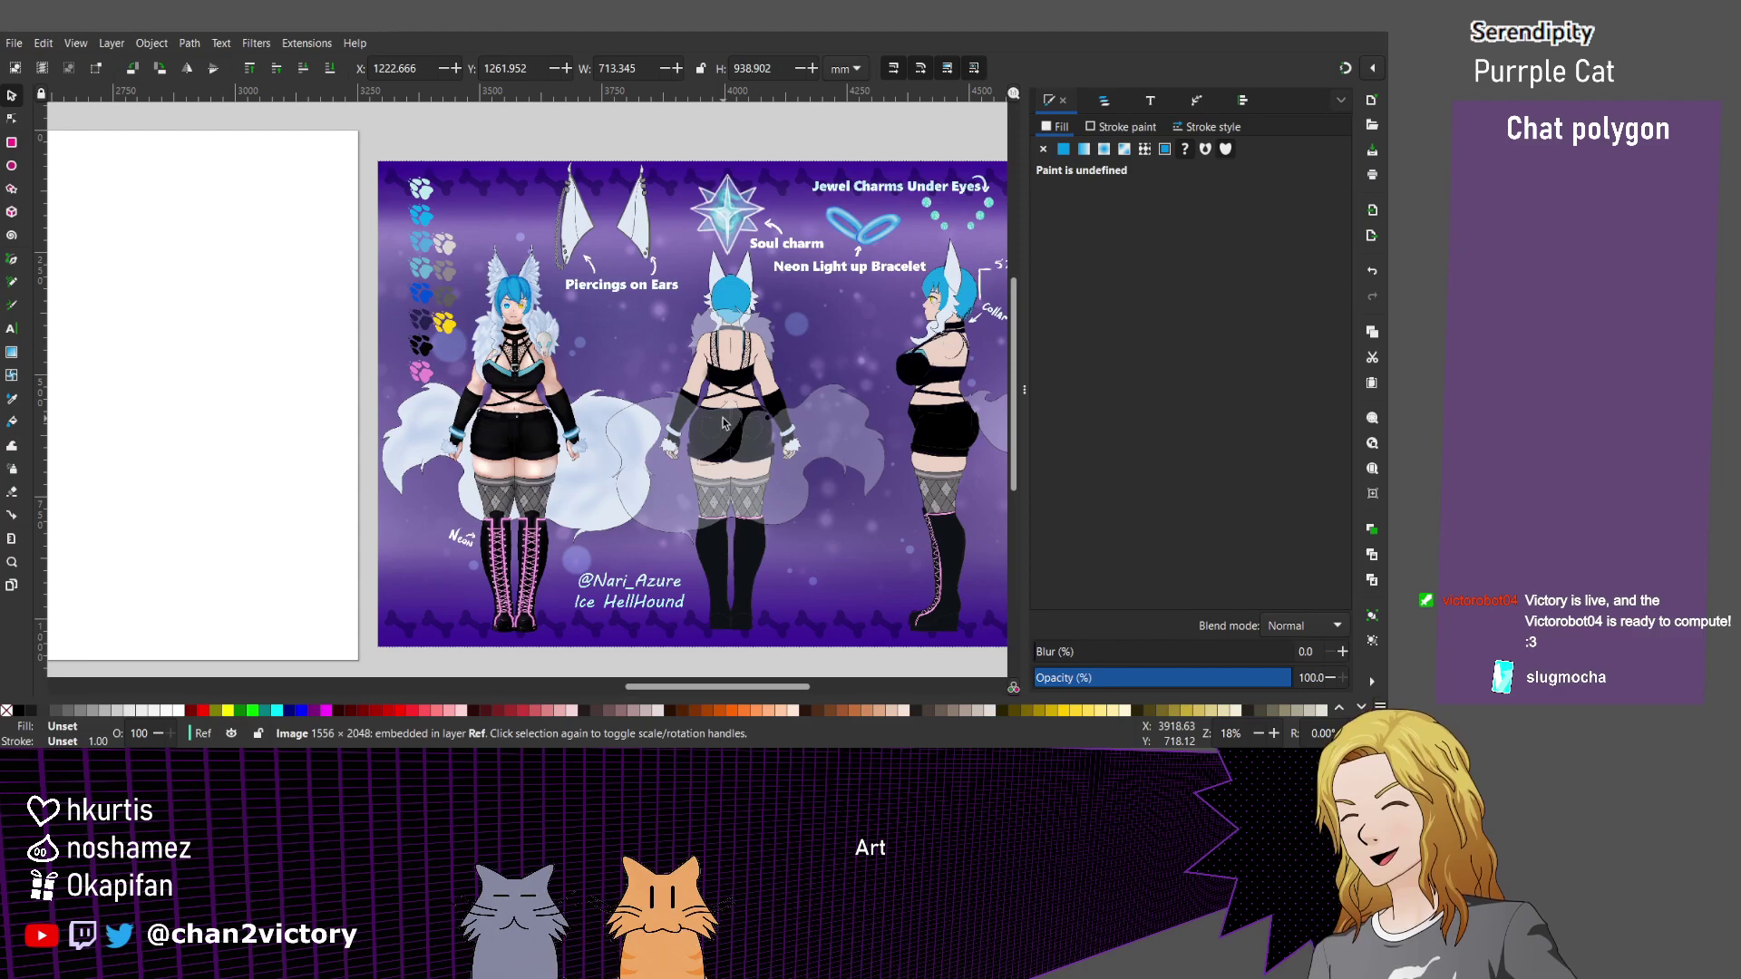
pyautogui.scroll(-2, 536, 410)
pyautogui.hscroll(-8, 536, 416)
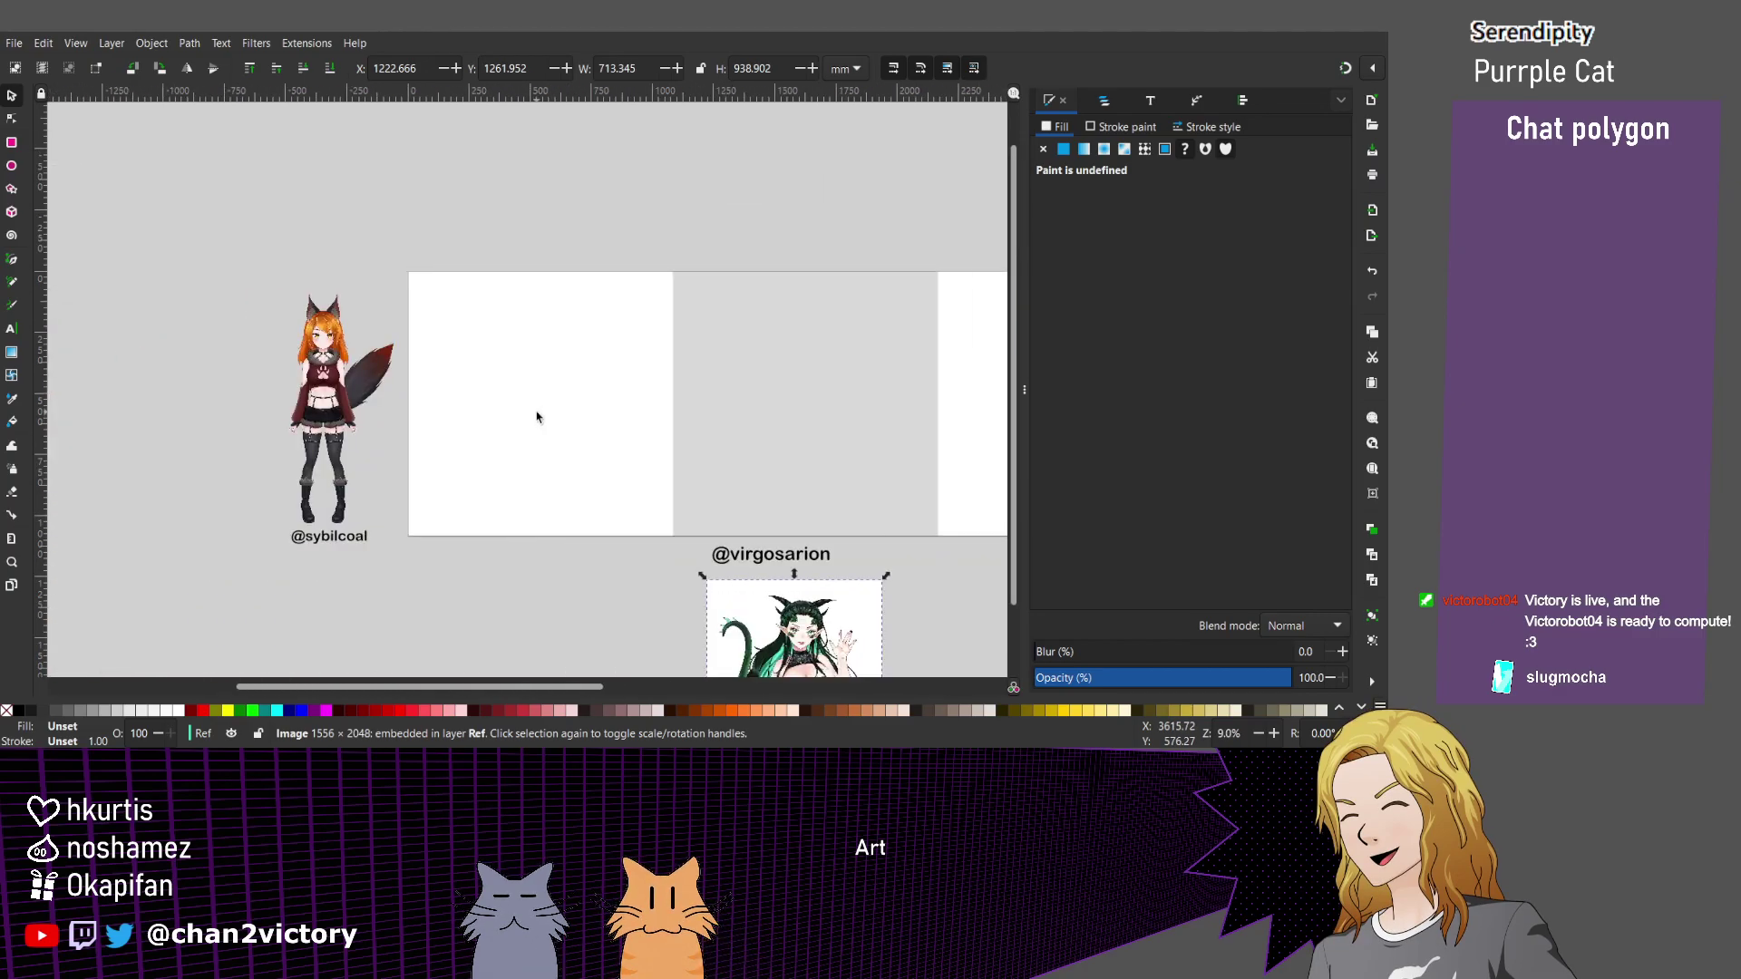
pyautogui.scroll(-2, 535, 415)
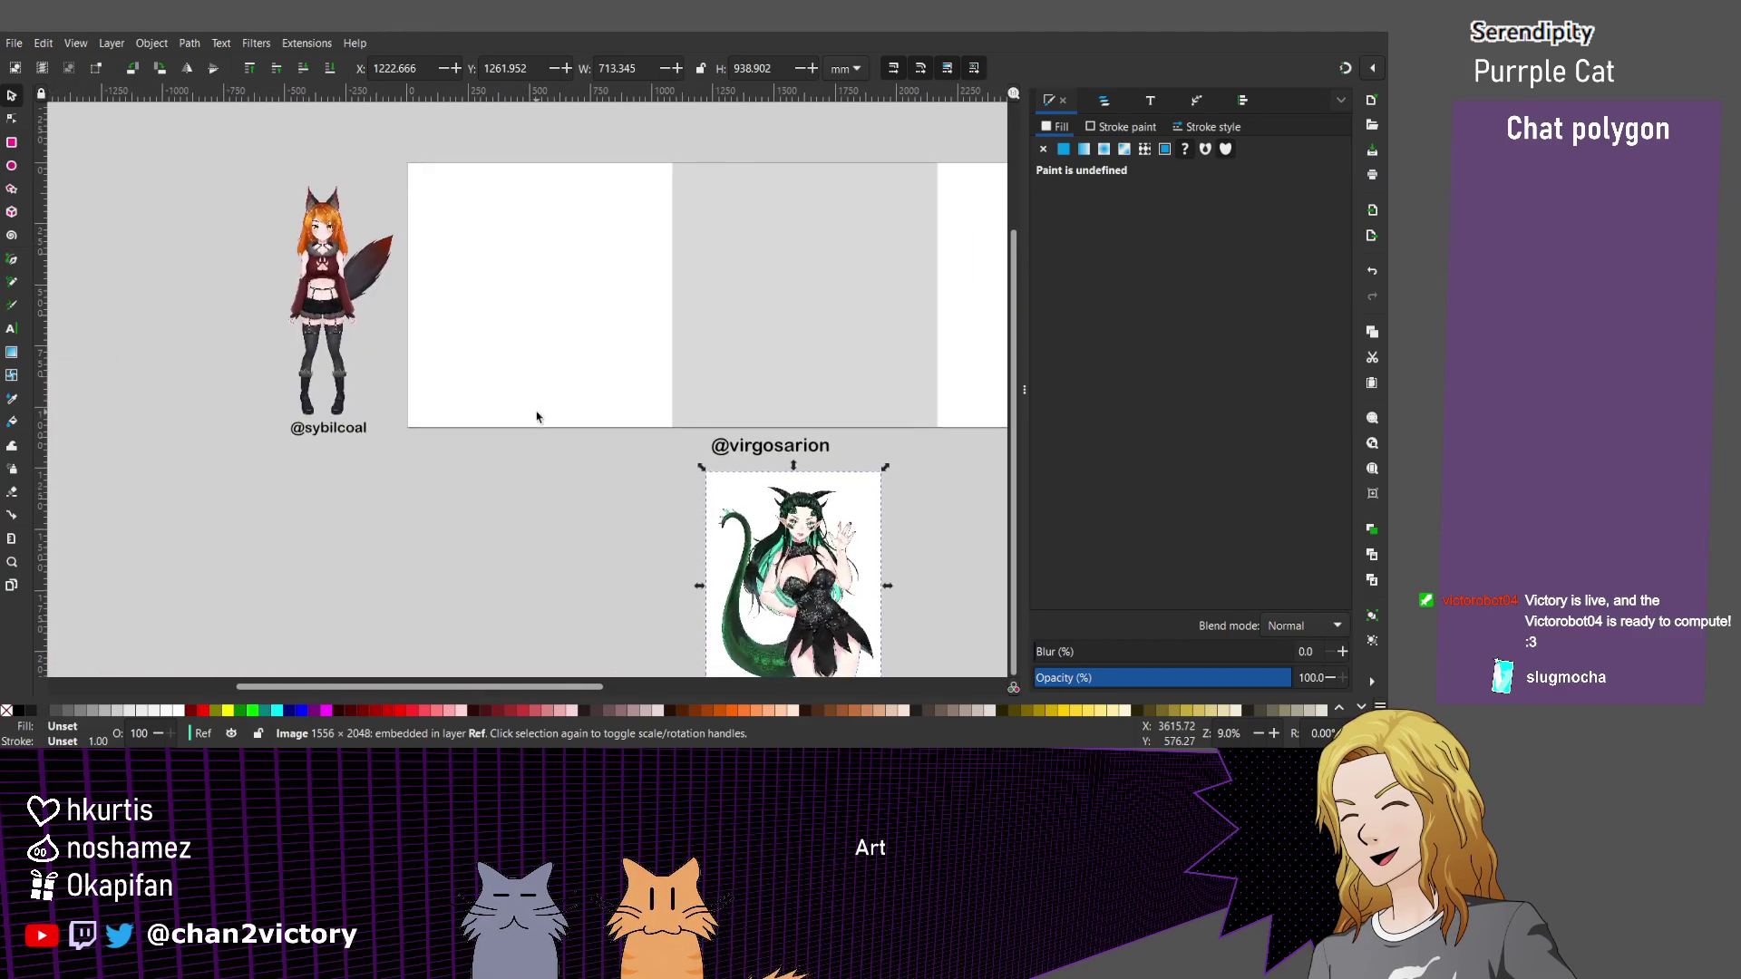
pyautogui.scroll(3, 536, 417)
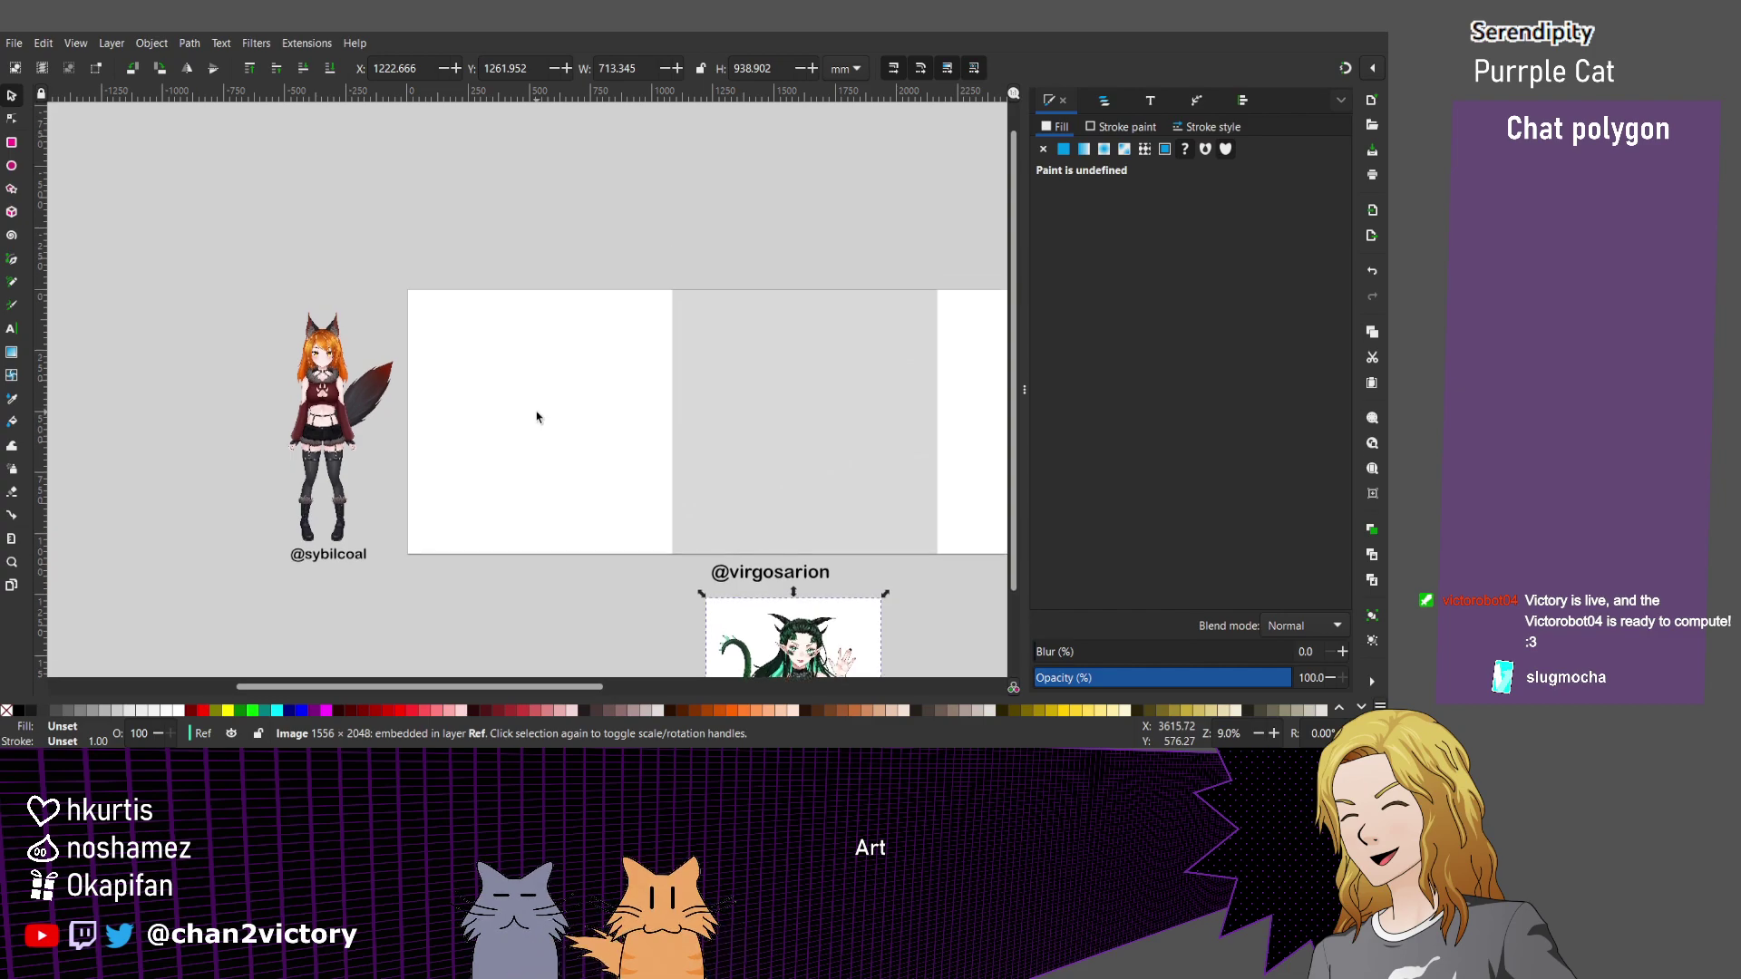
pyautogui.hscroll(1, 536, 416)
pyautogui.hscroll(1, 535, 417)
pyautogui.hscroll(1, 536, 417)
pyautogui.hscroll(4, 536, 416)
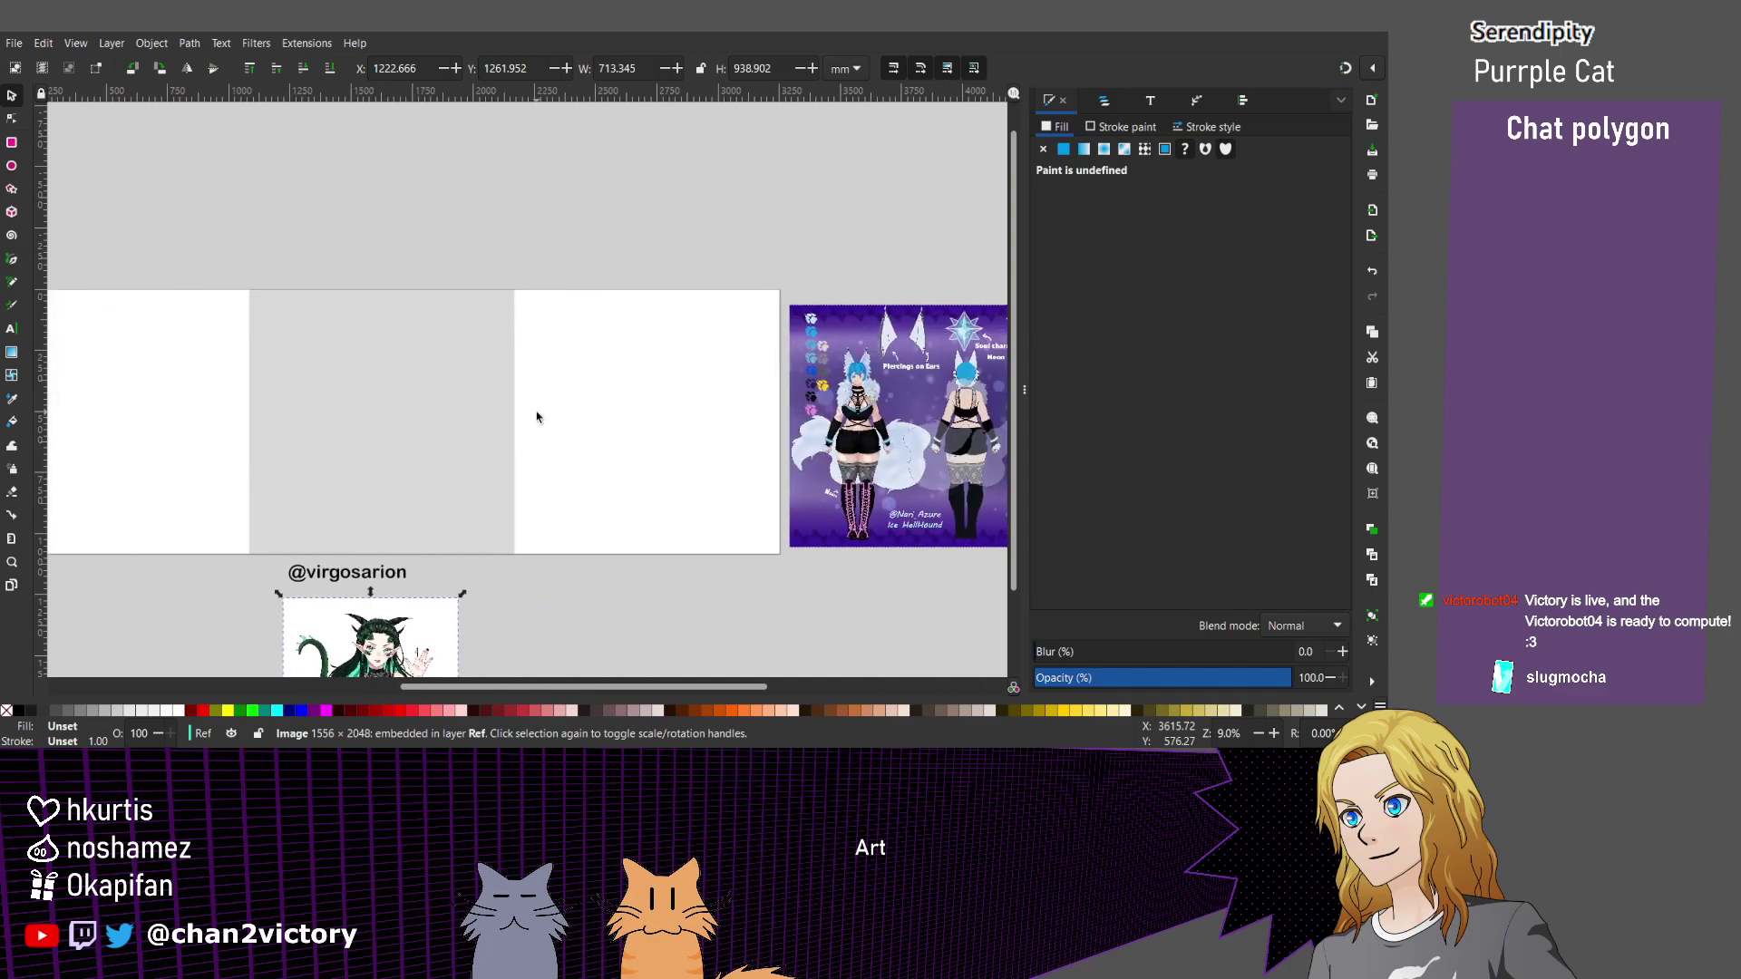
pyautogui.scroll(-3, 536, 416)
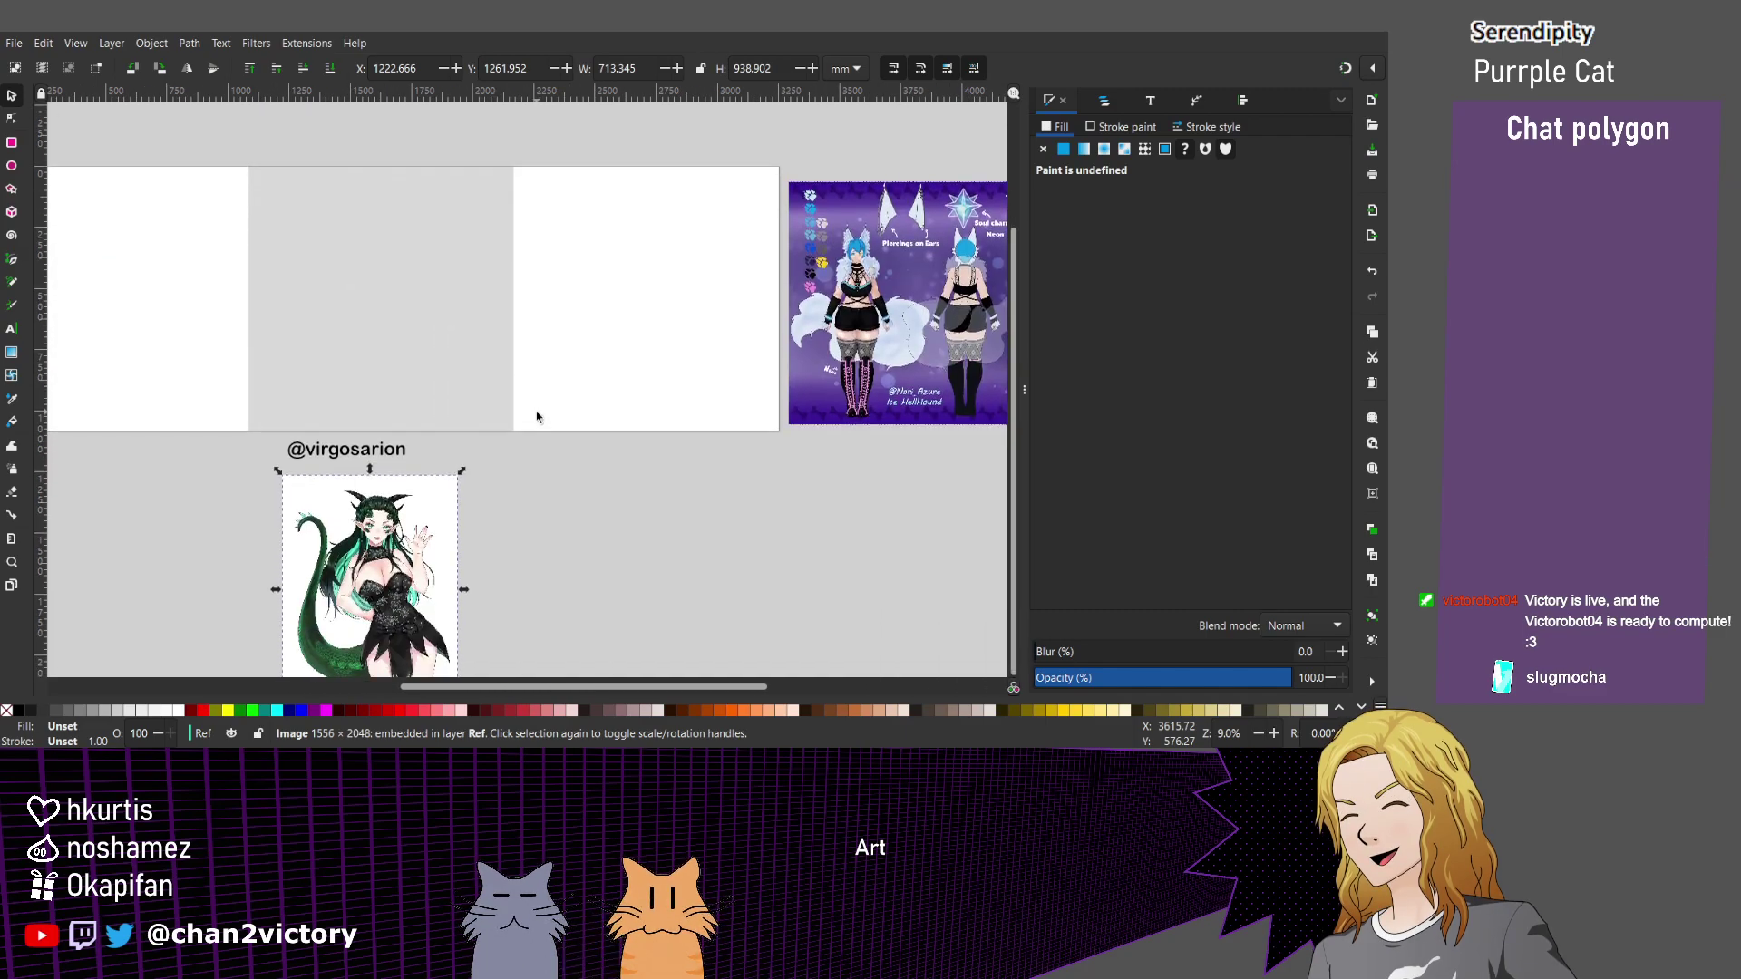
pyautogui.scroll(-2, 537, 416)
pyautogui.hscroll(-3, 536, 416)
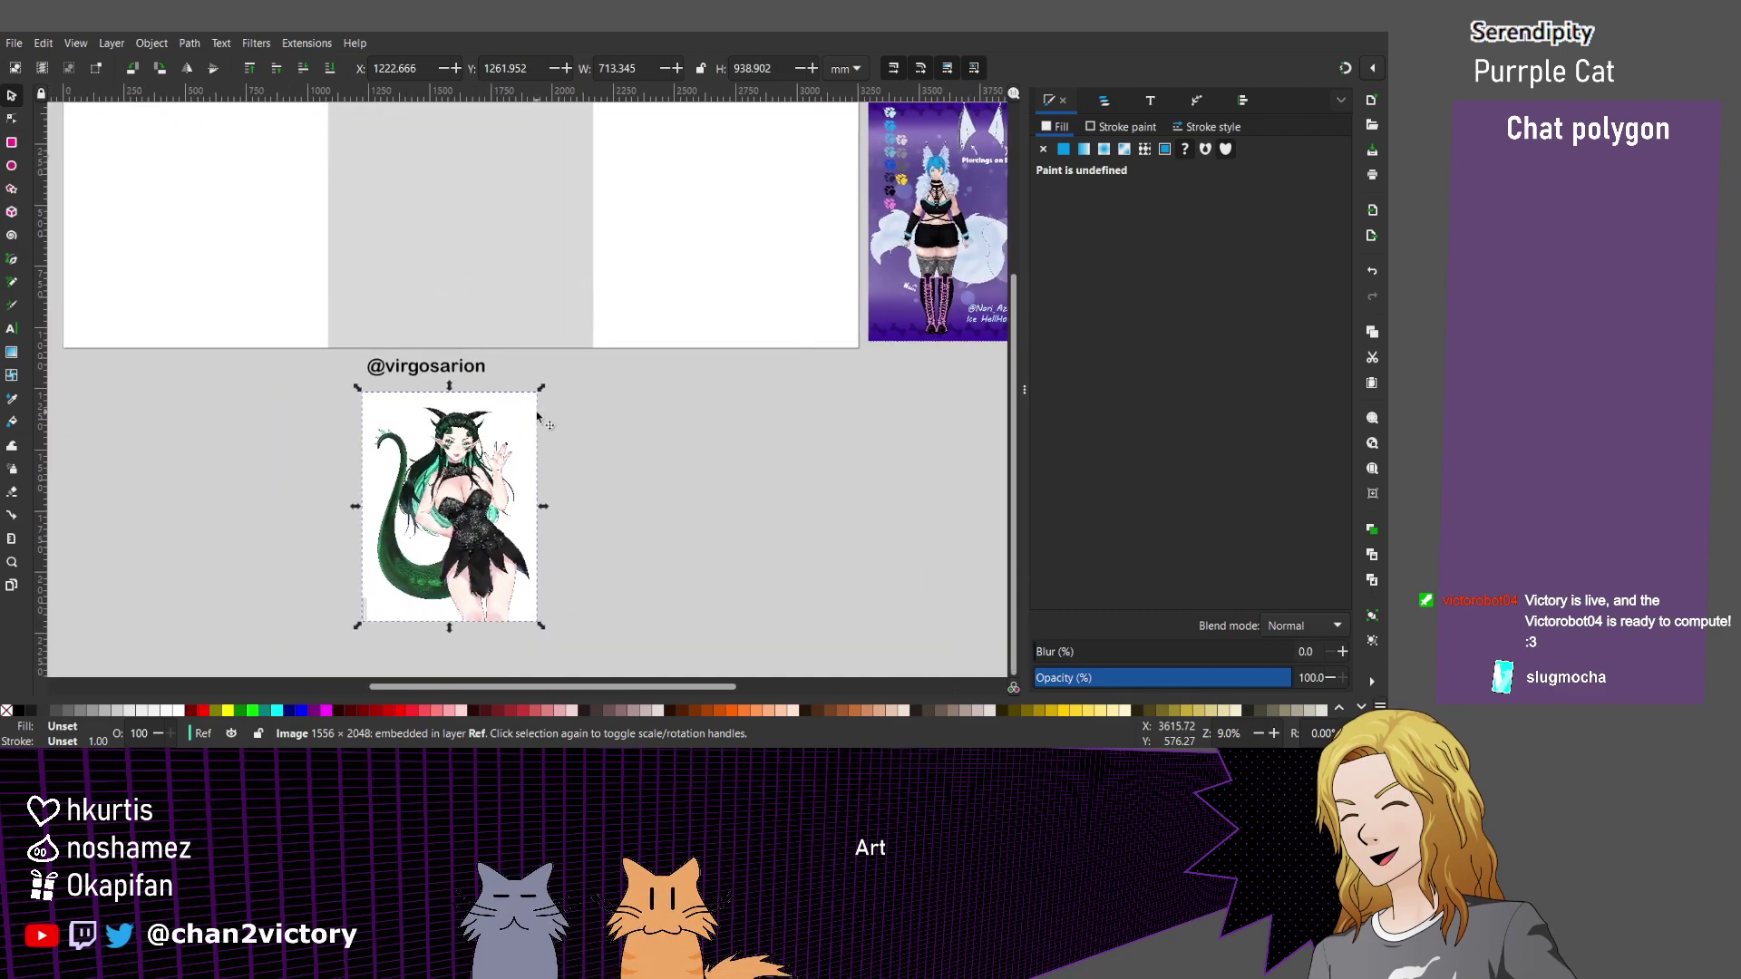
# Deselect the green-haired horned character's image and examine it below the page.
pyautogui.click(638, 526)
pyautogui.scroll(2, 580, 525)
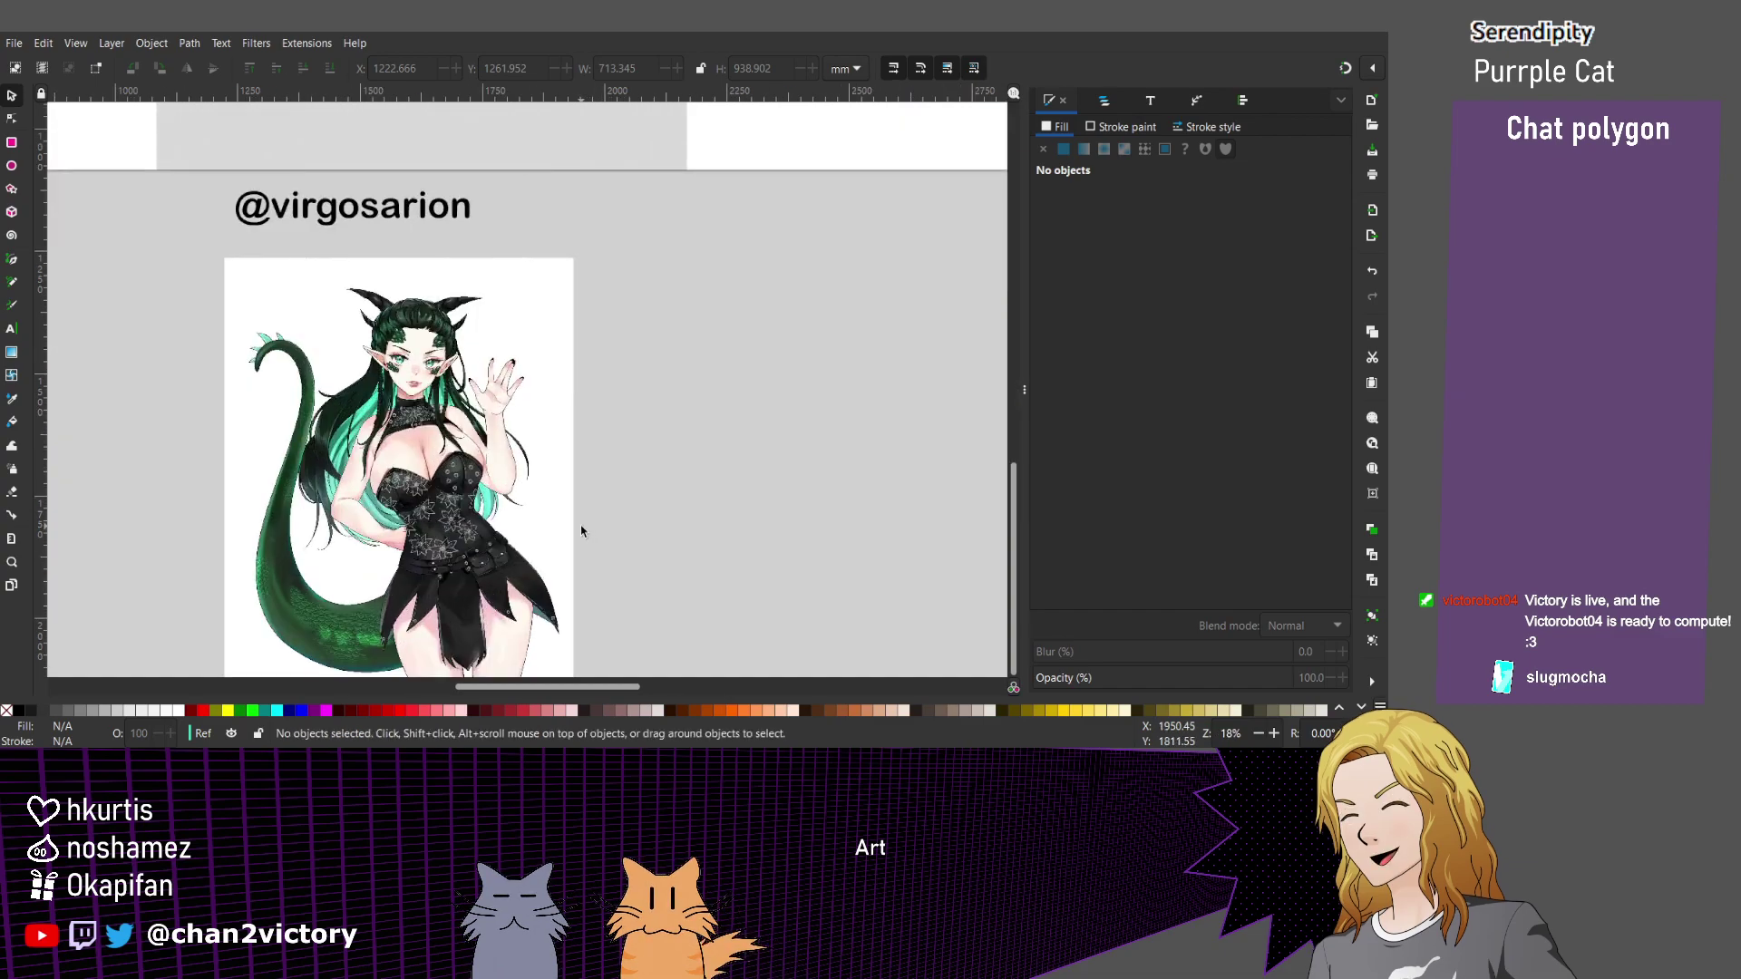
pyautogui.scroll(-2, 581, 530)
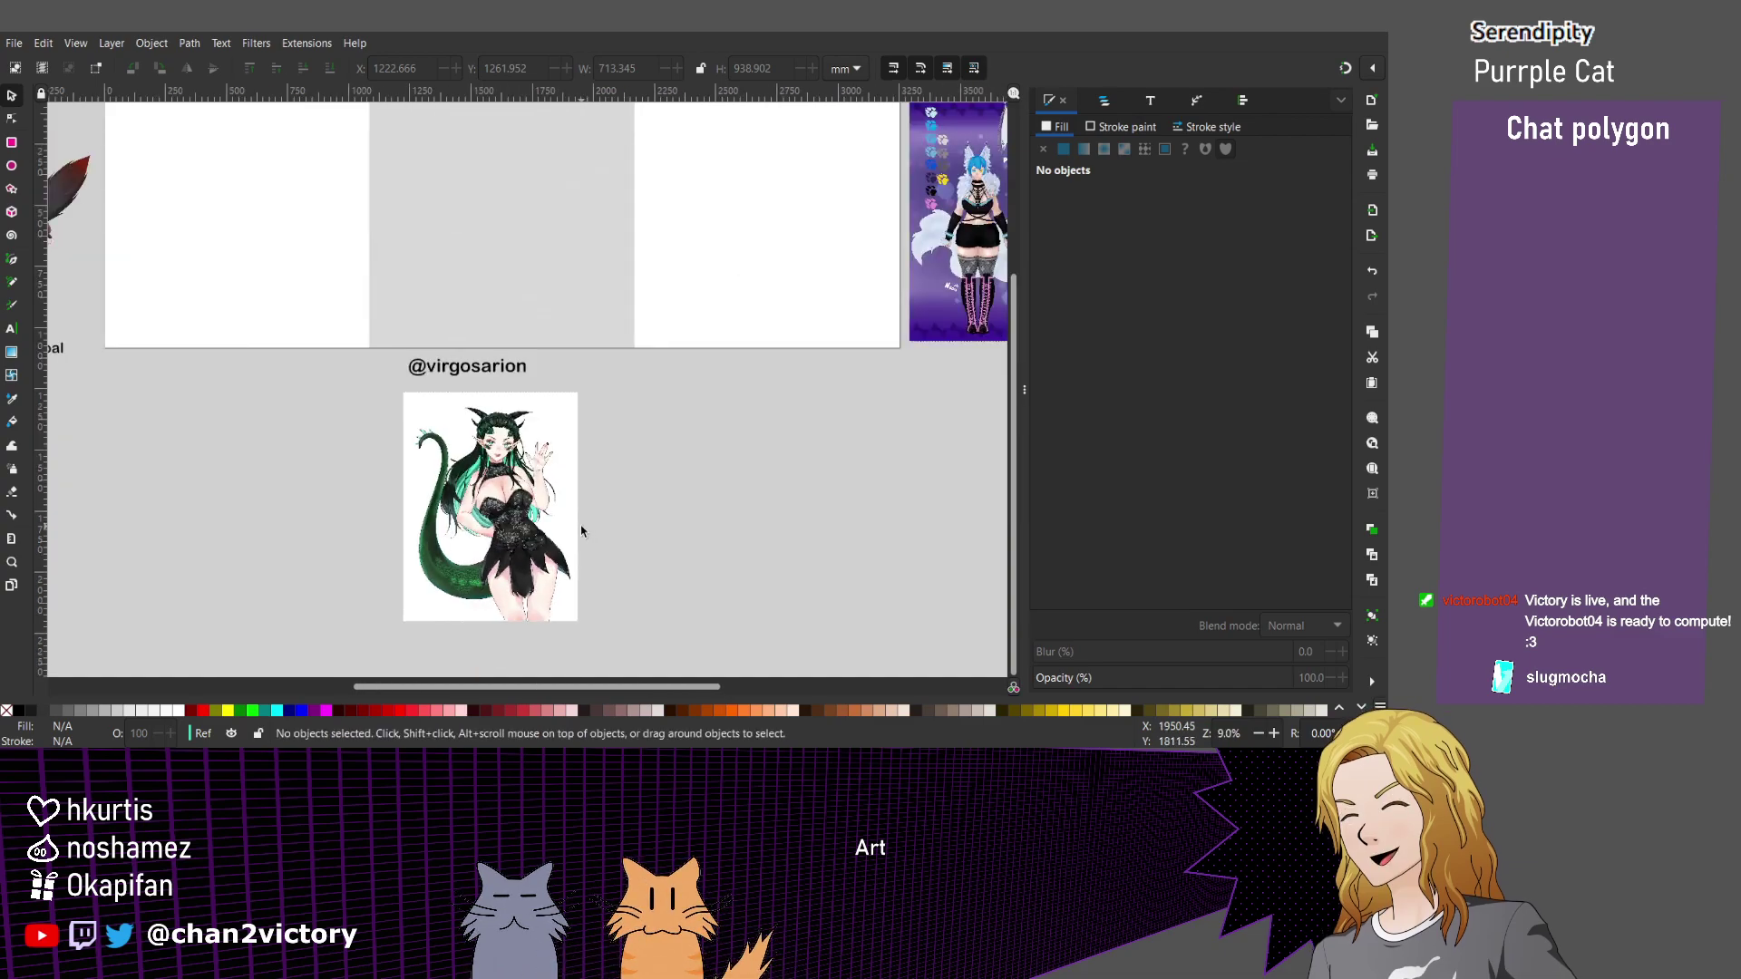
pyautogui.scroll(4, 582, 530)
pyautogui.hscroll(5, 581, 531)
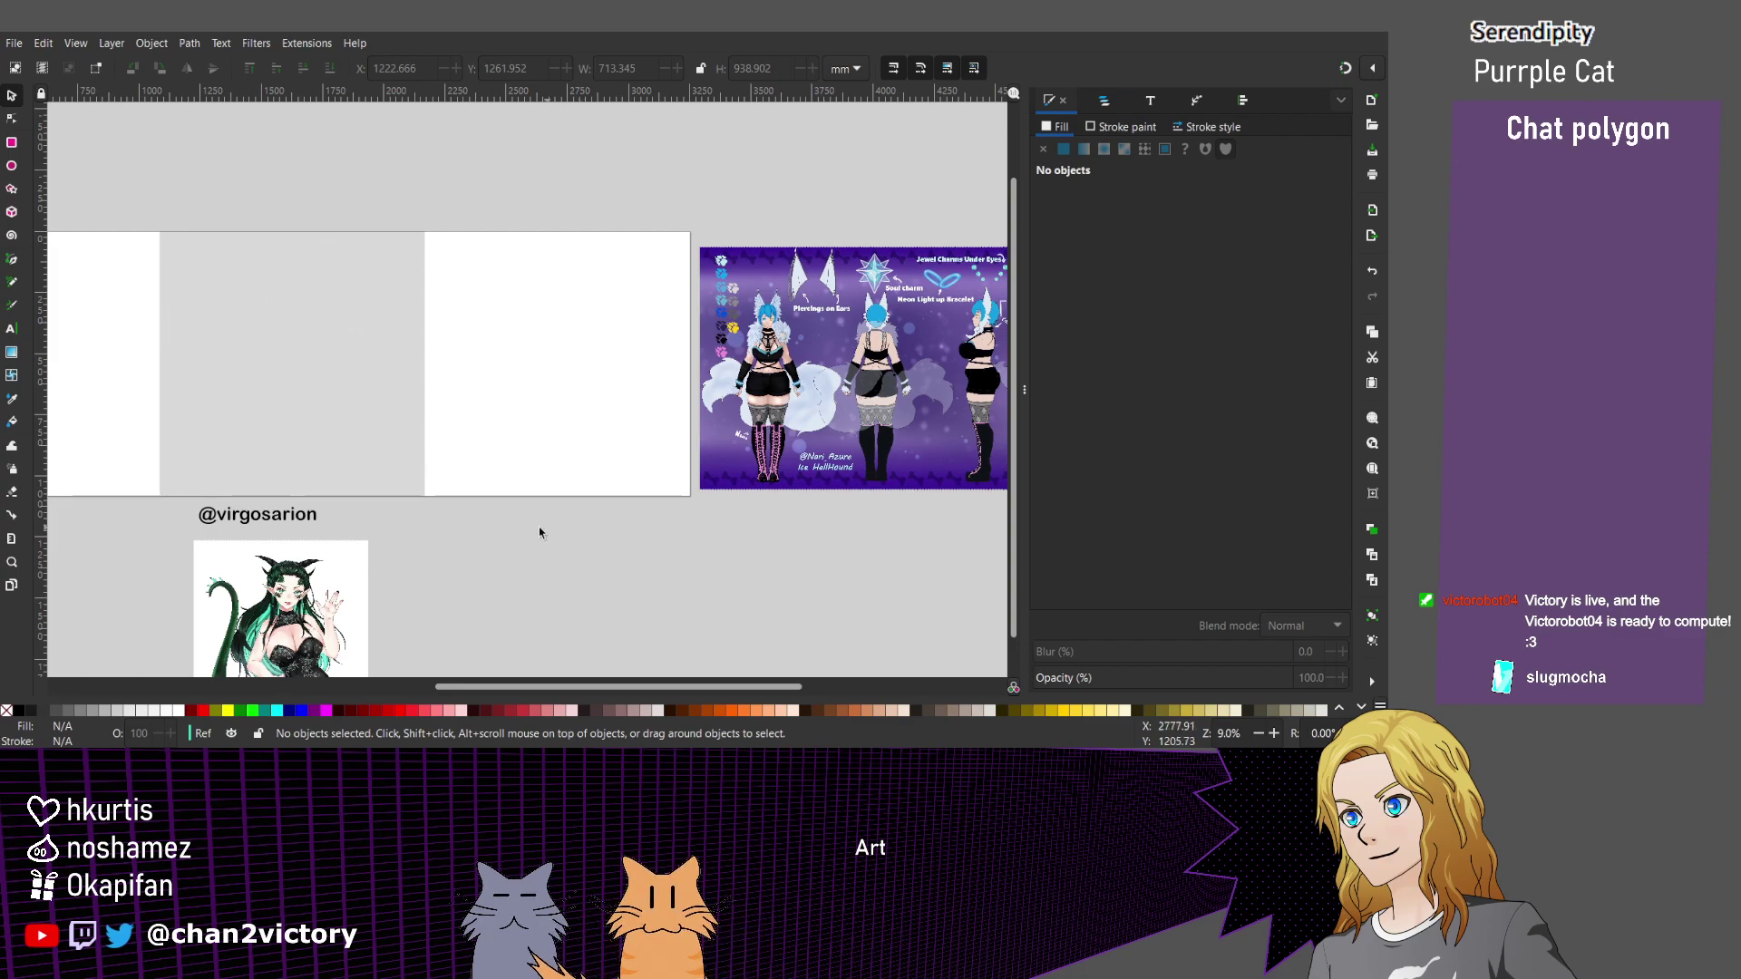
pyautogui.hscroll(-5, 374, 494)
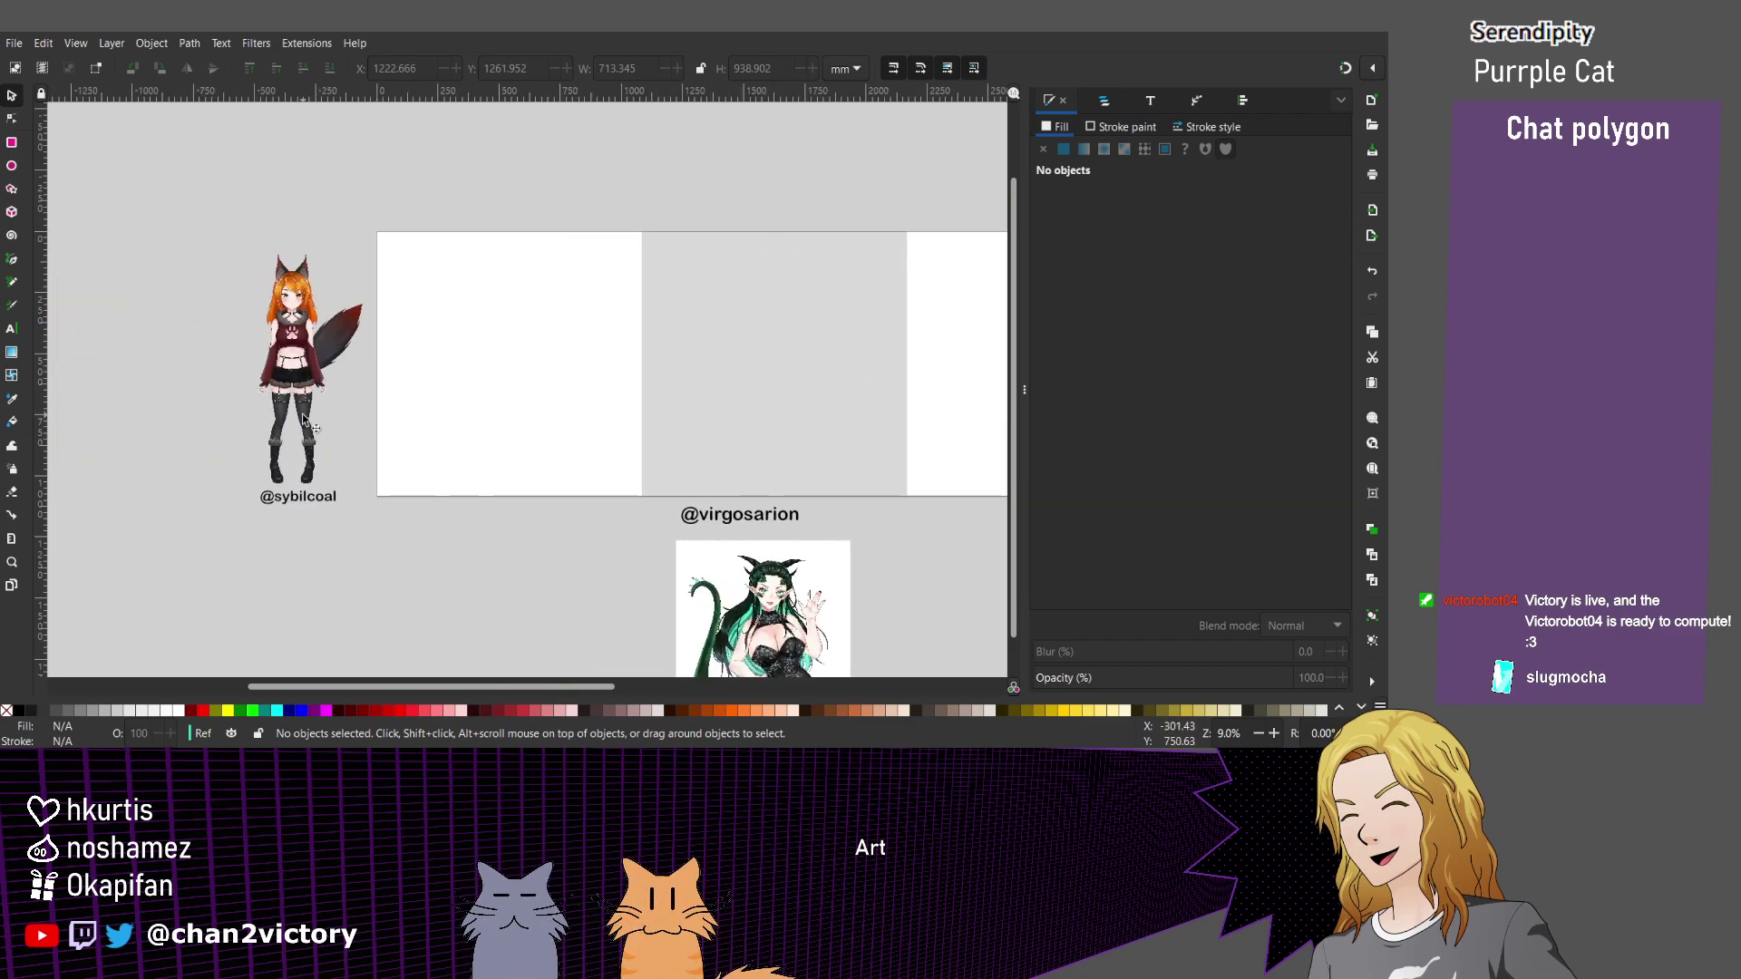
# Examine the orange-haired fox character reference next to the first white section of the page.
pyautogui.scroll(2, 304, 418)
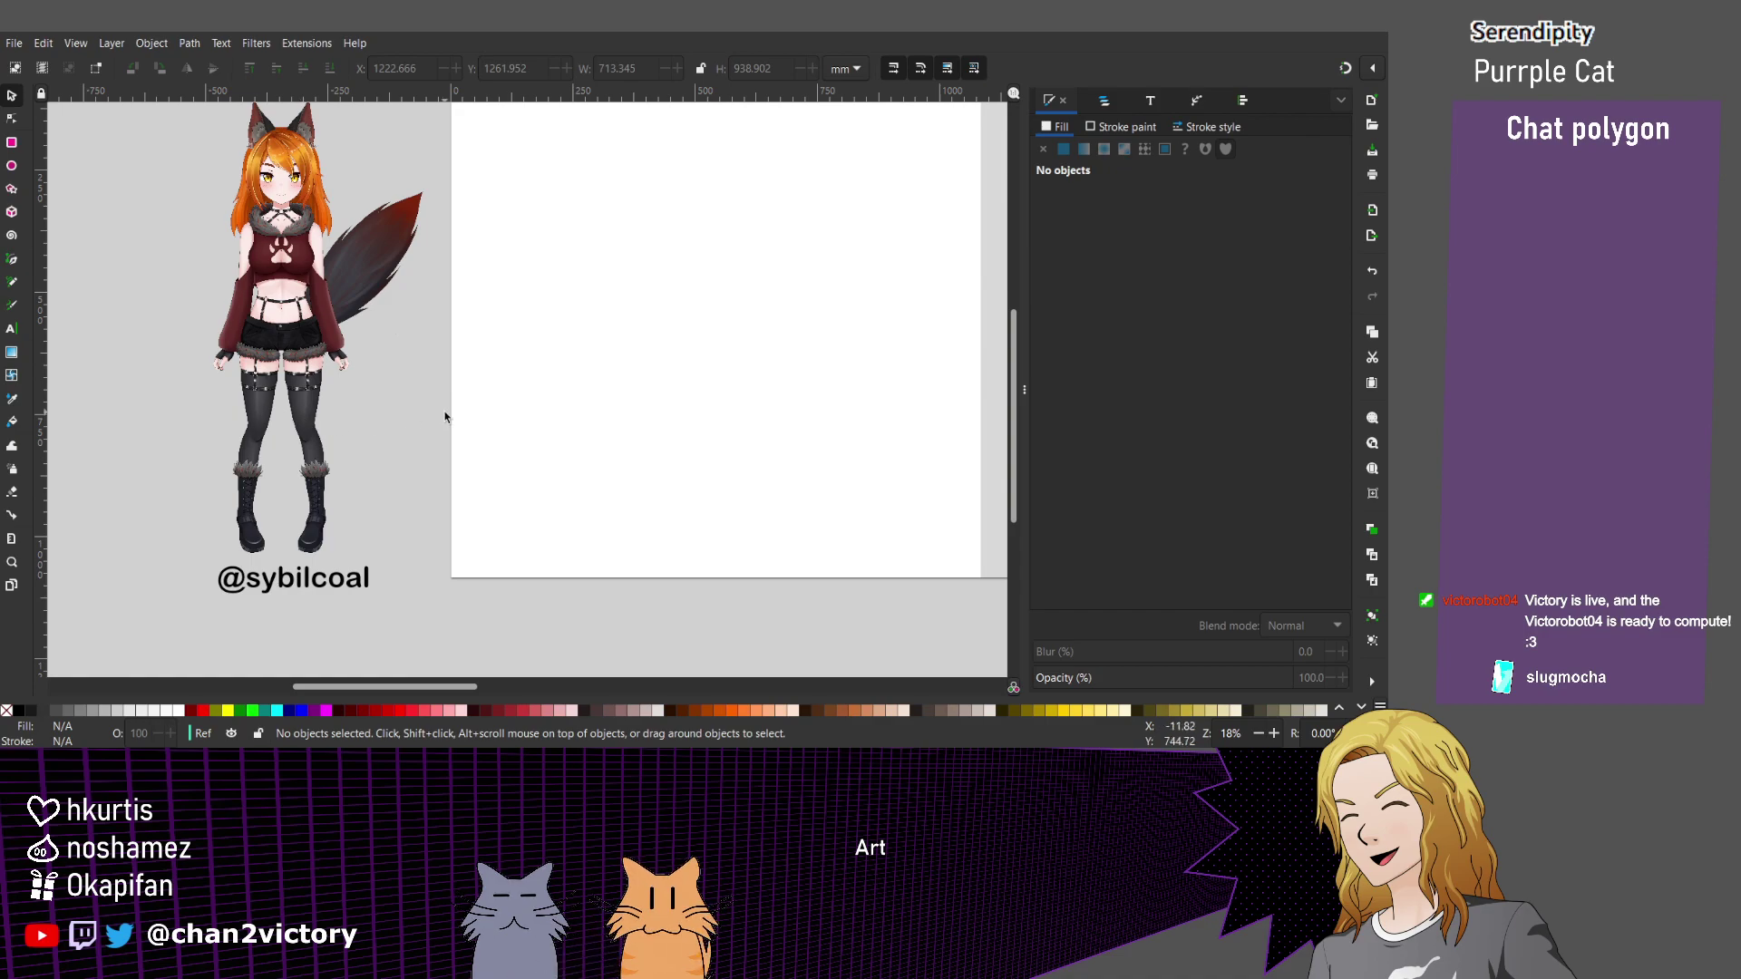
pyautogui.scroll(2, 444, 416)
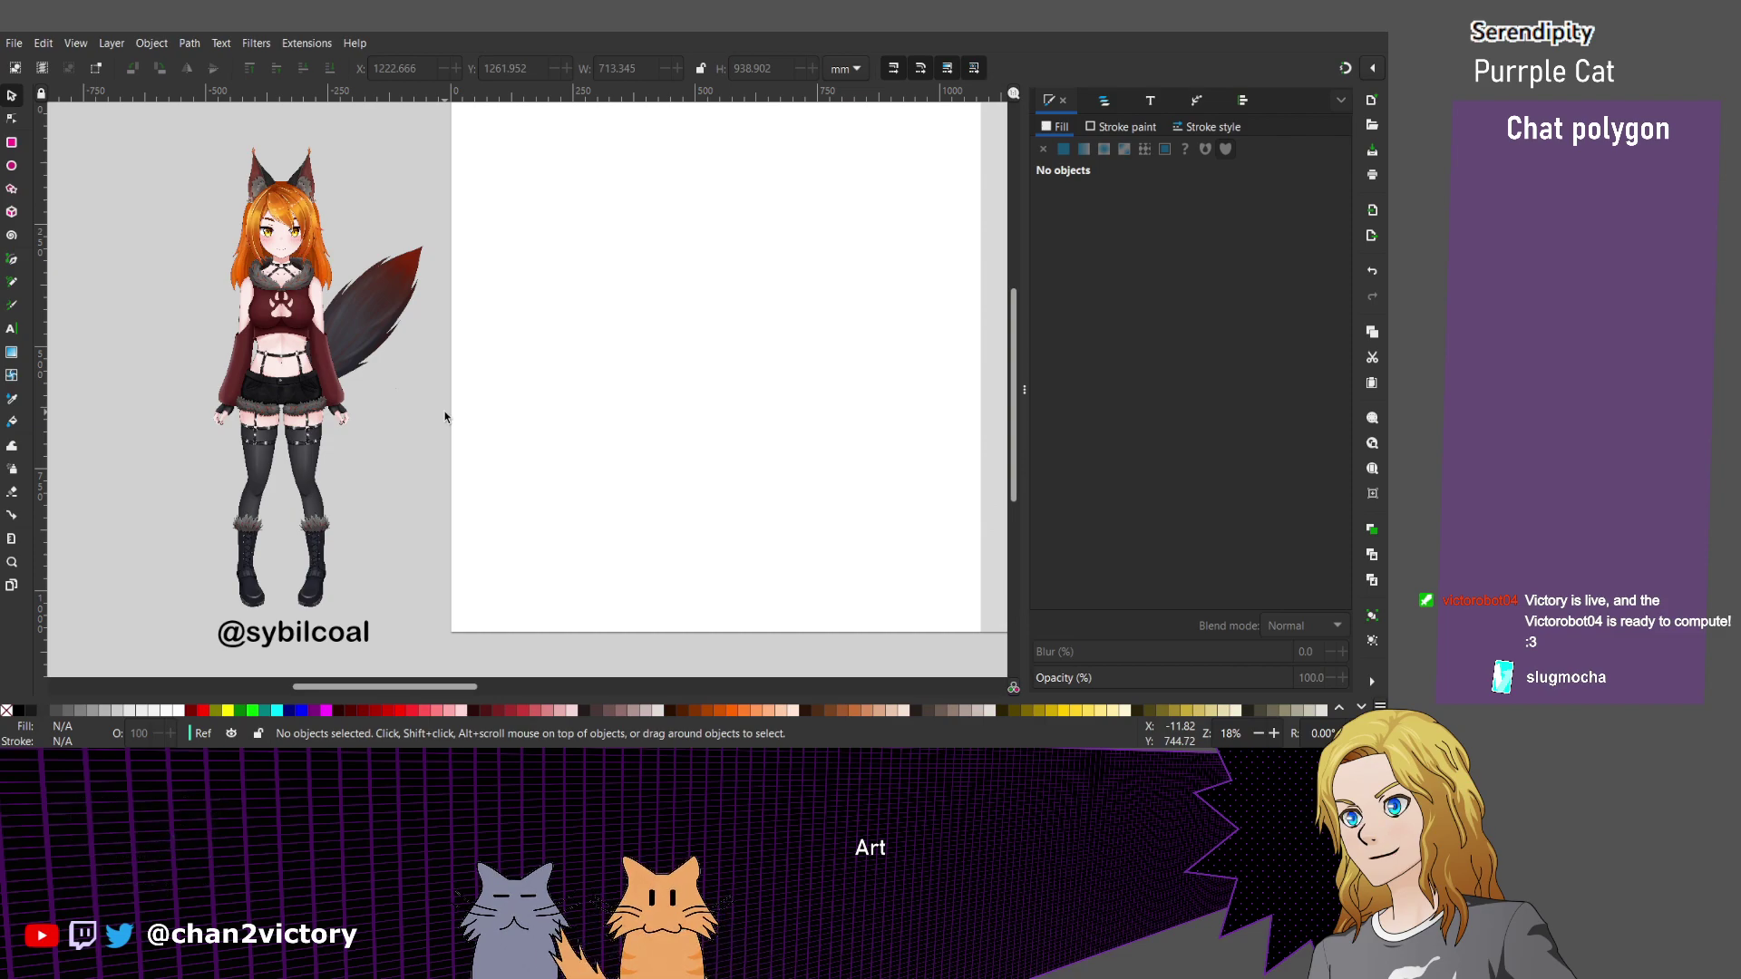
pyautogui.hscroll(2, 645, 485)
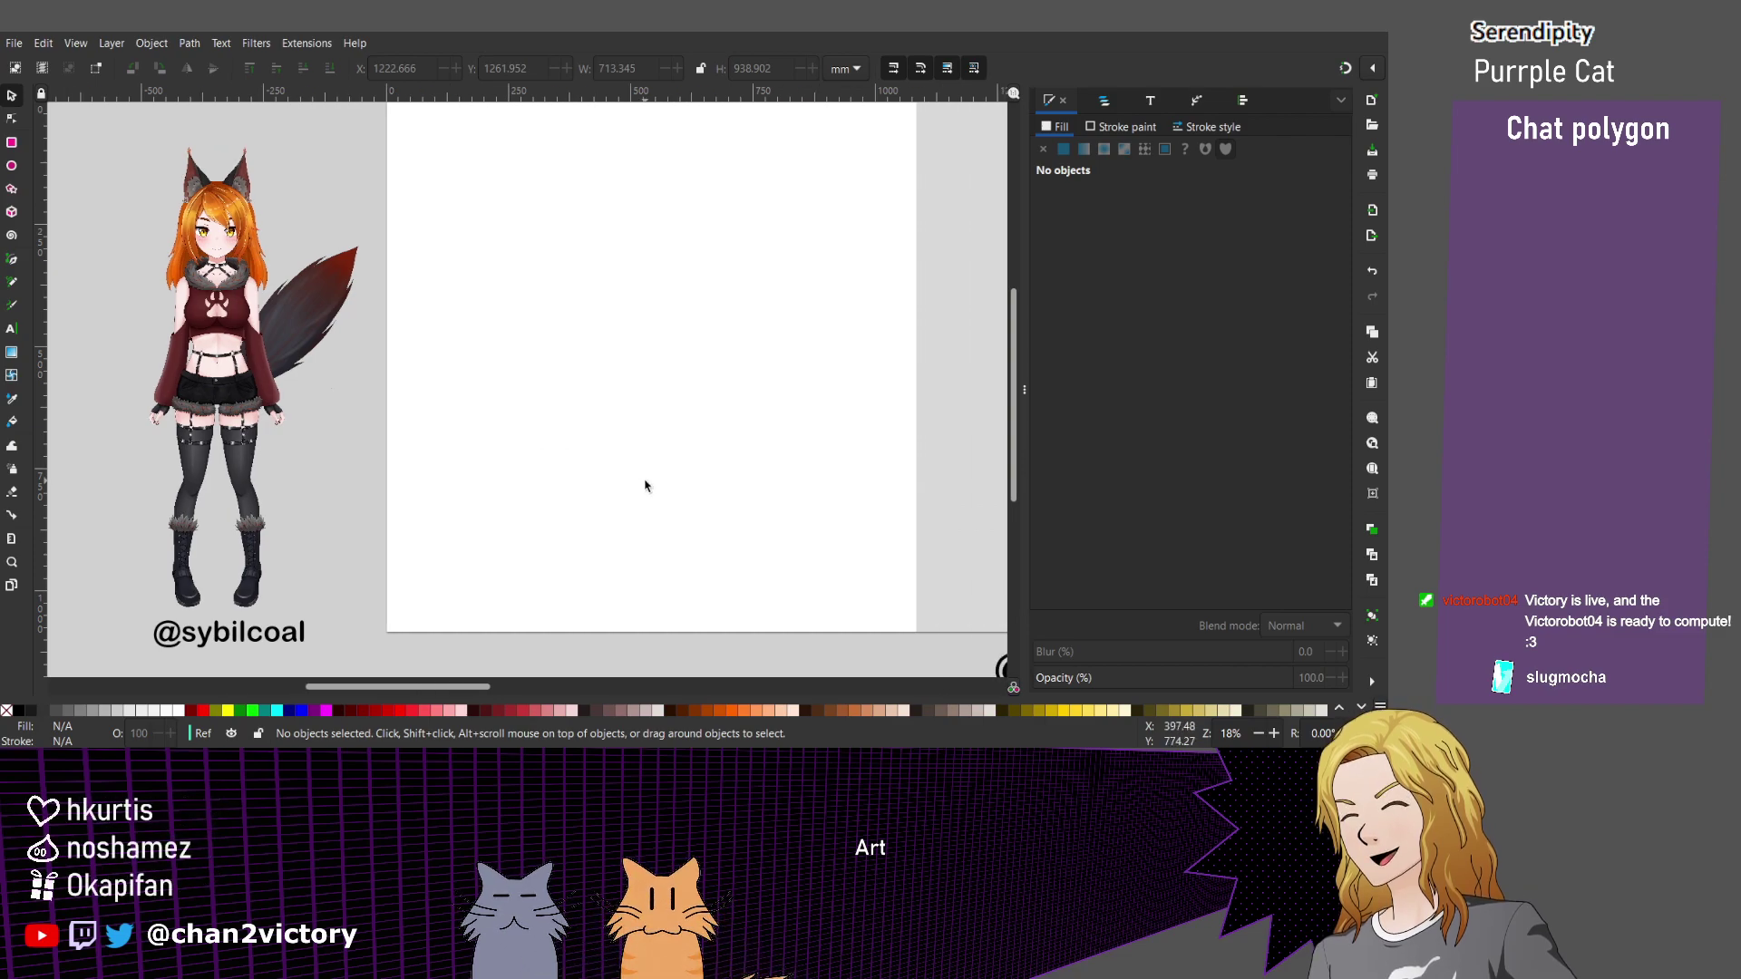
pyautogui.scroll(-2, 686, 434)
pyautogui.scroll(2, 685, 434)
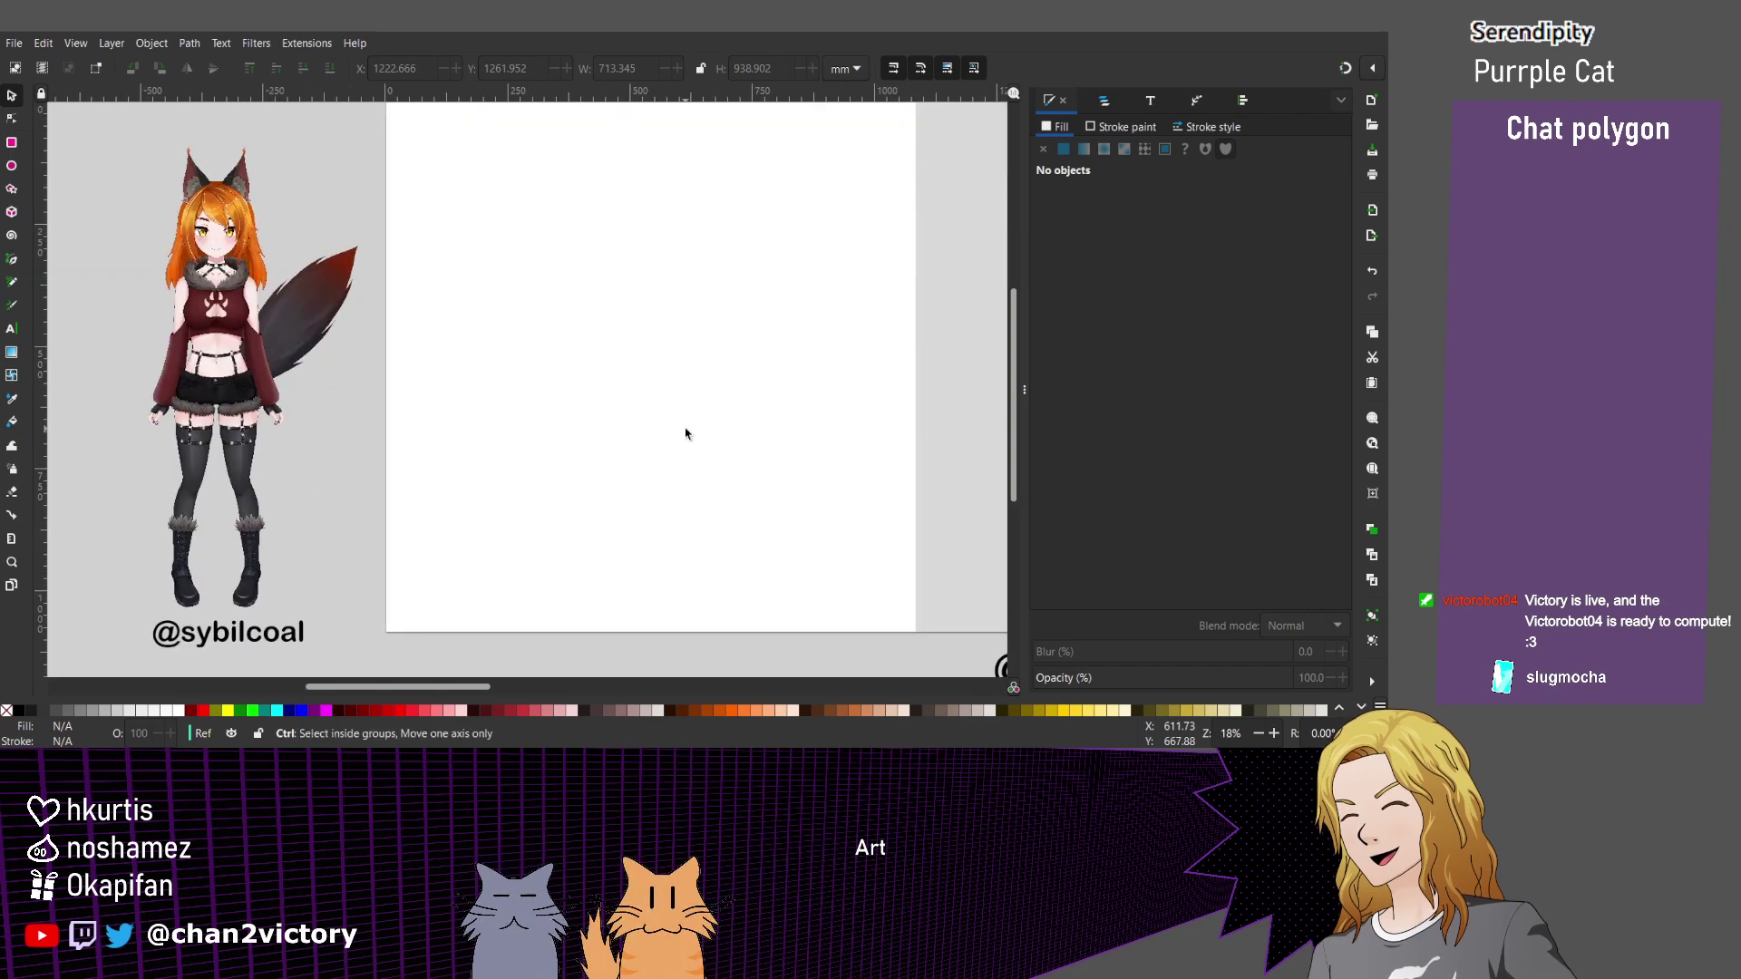
pyautogui.scroll(-1, 685, 433)
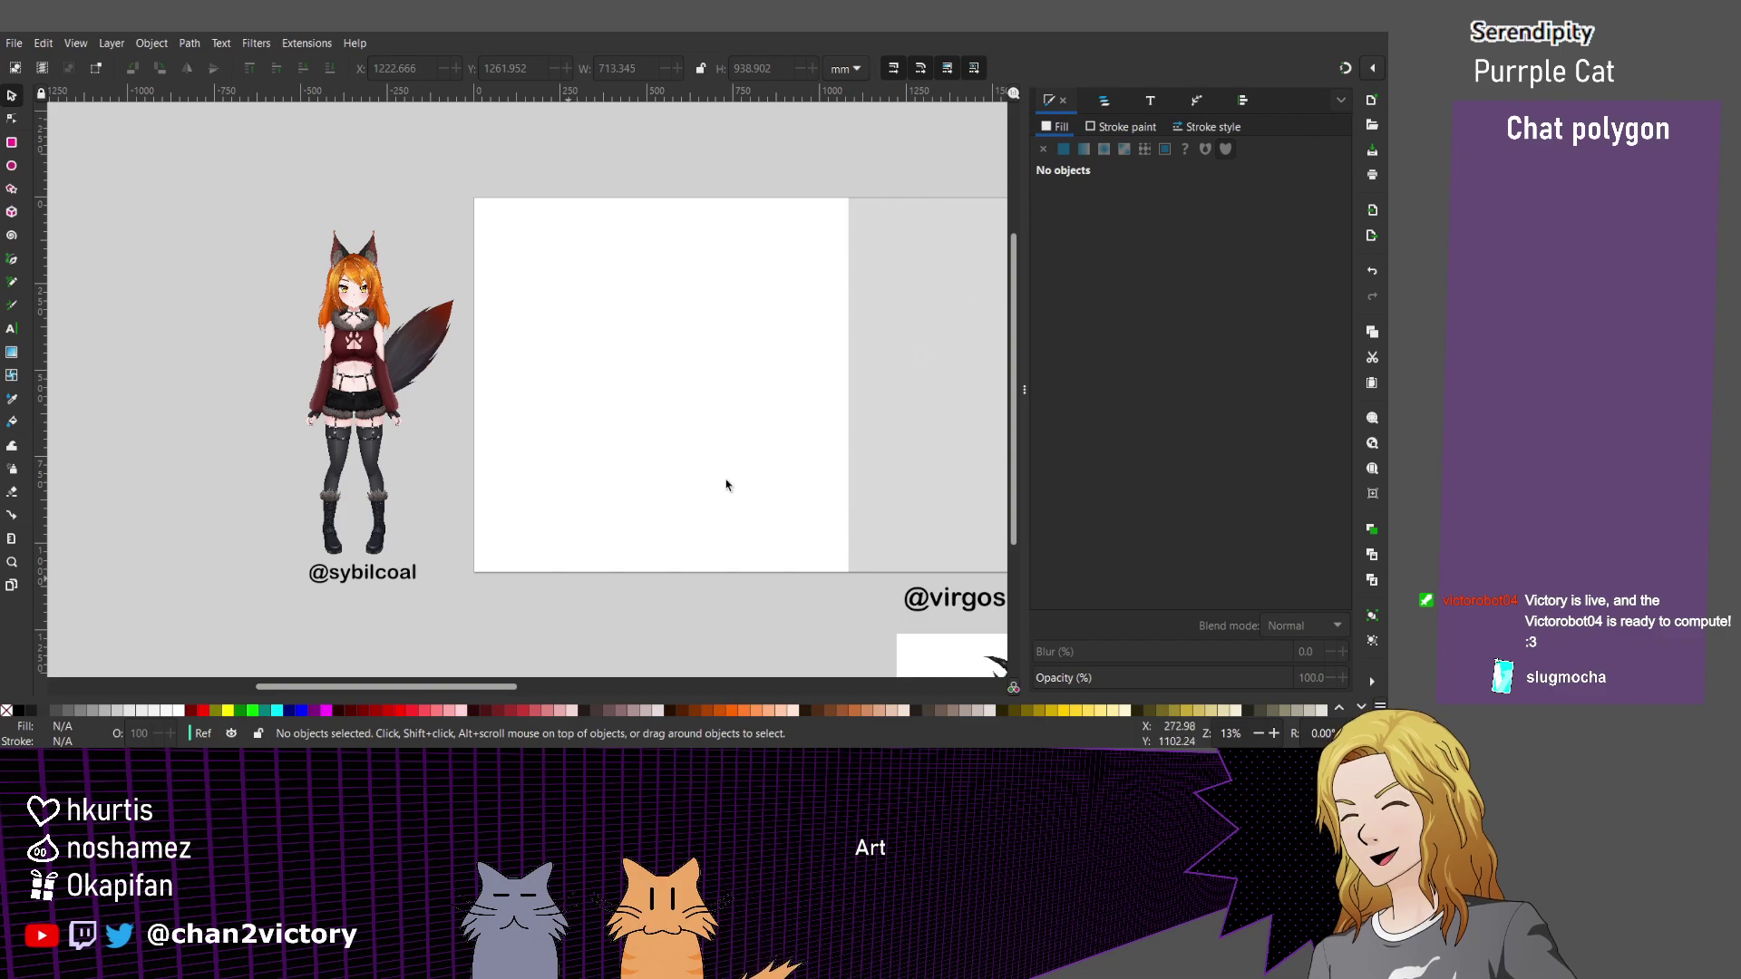
pyautogui.press('space')
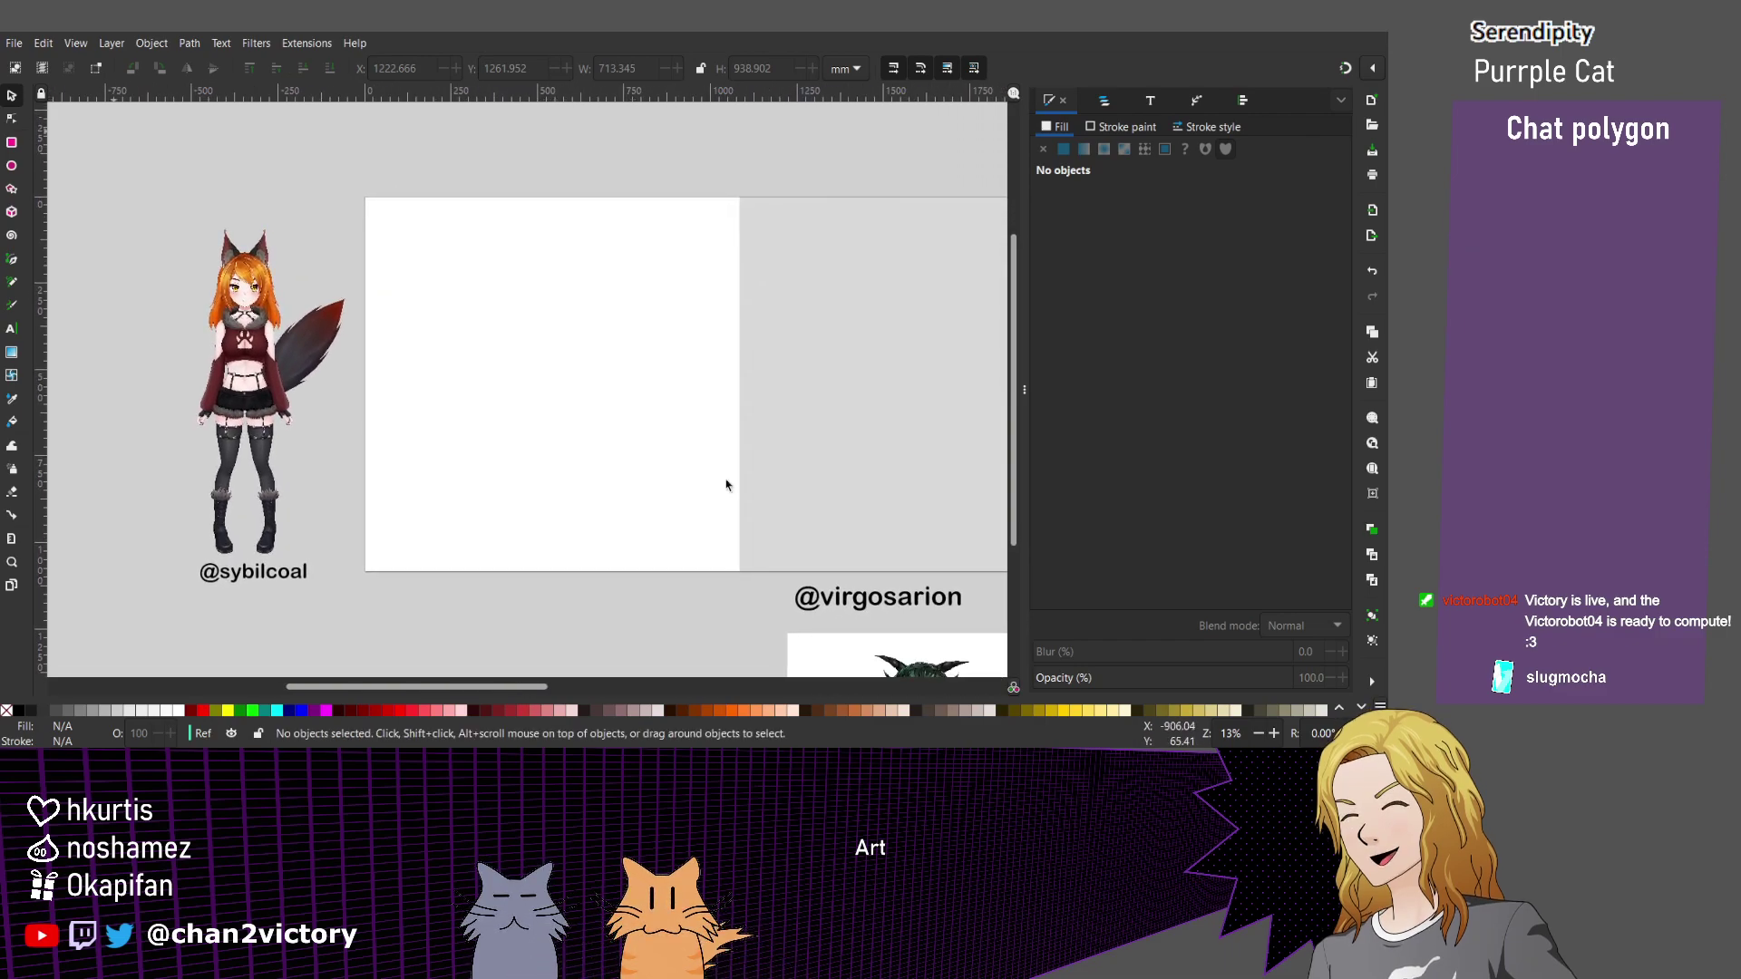
# Draw a closed, roughly oval black-filled shape freehand with the Pencil tool in the middle of the first white section.
pyautogui.press('p')
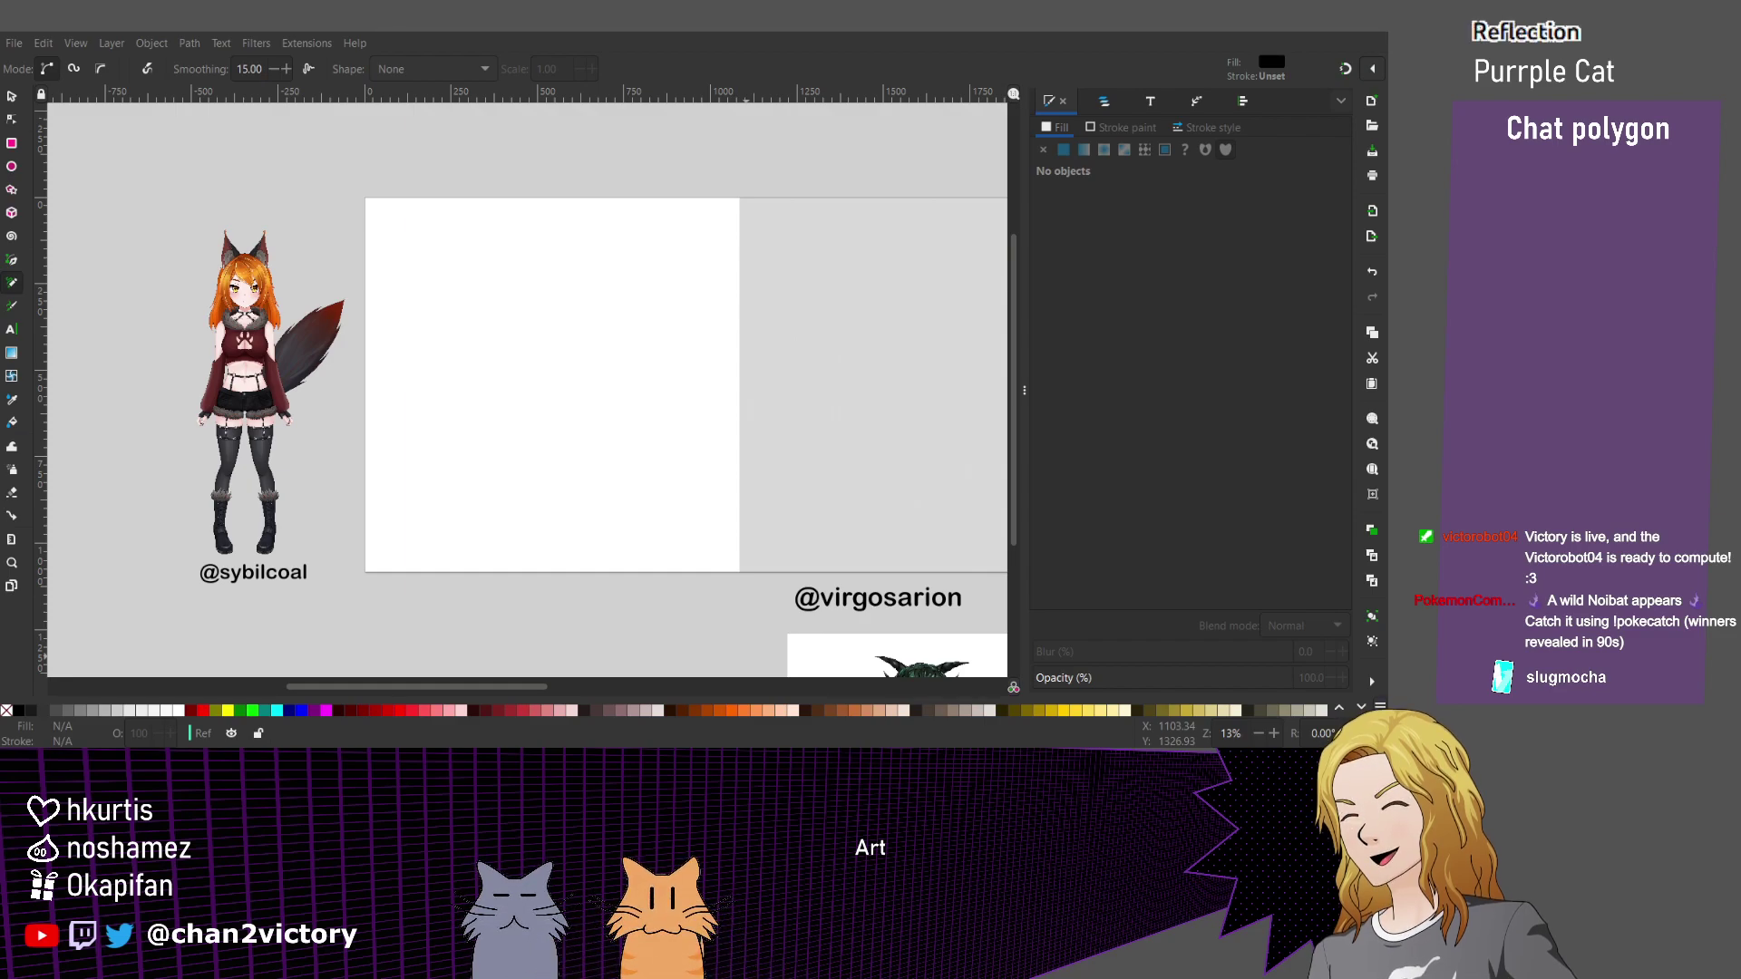
pyautogui.click(699, 281)
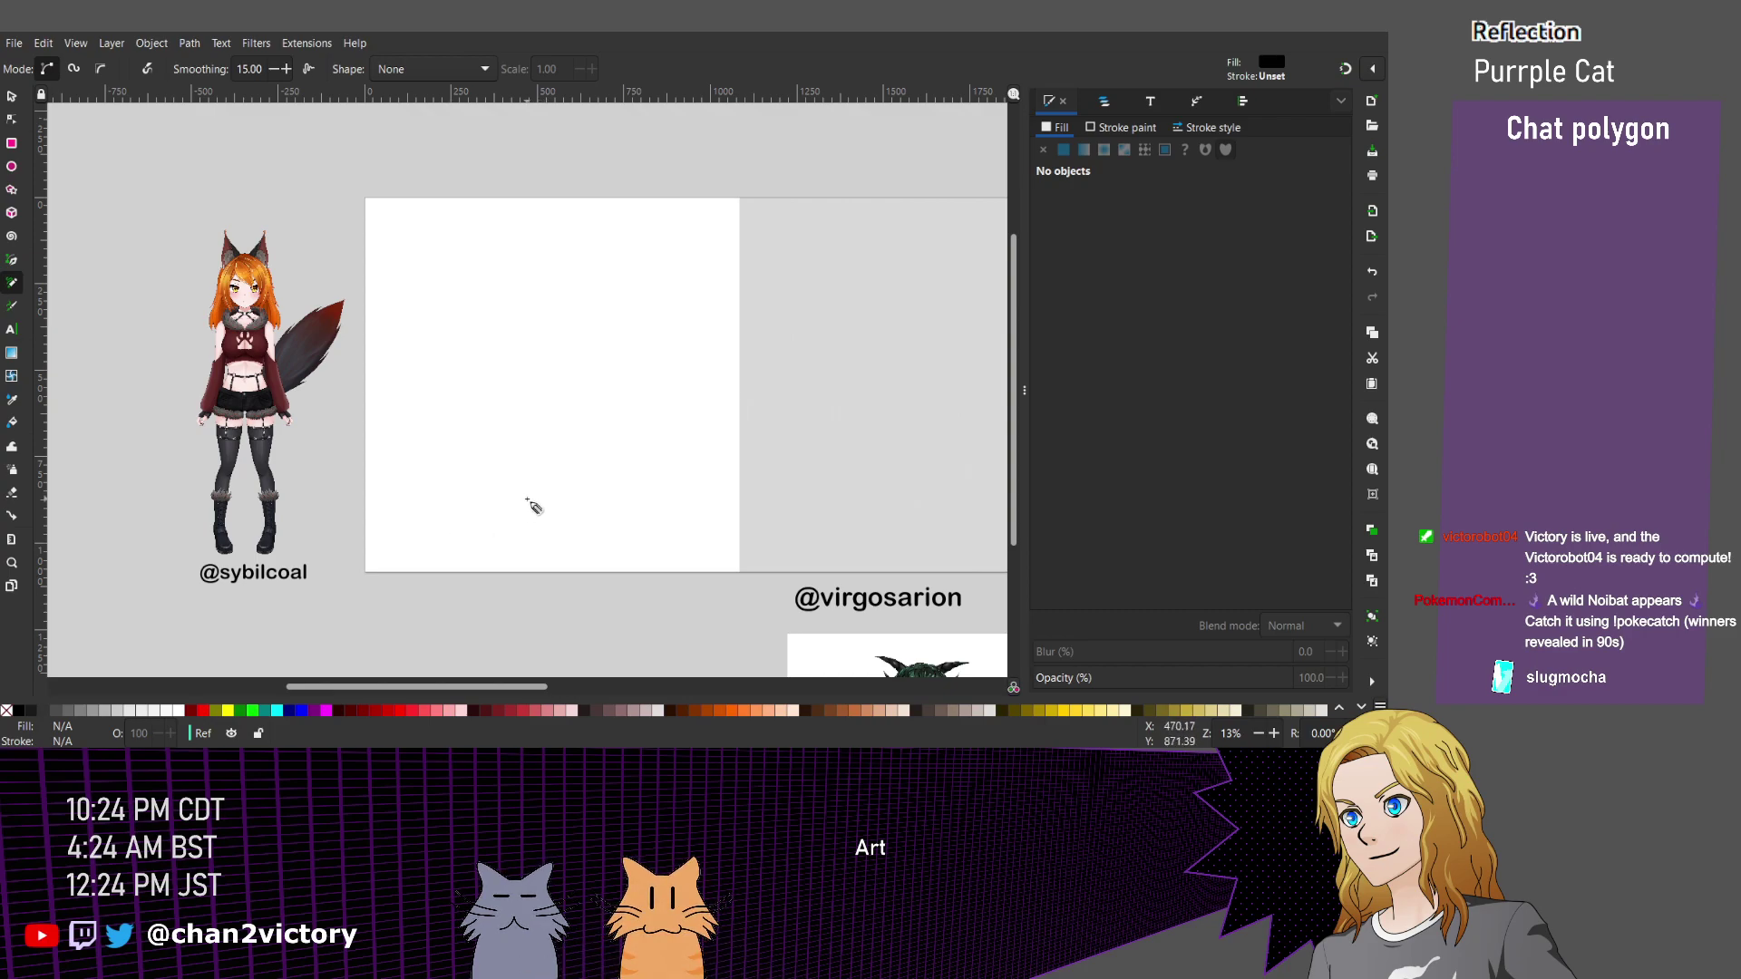
pyautogui.scroll(2, 531, 503)
pyautogui.scroll(-3, 531, 503)
pyautogui.scroll(1, 531, 503)
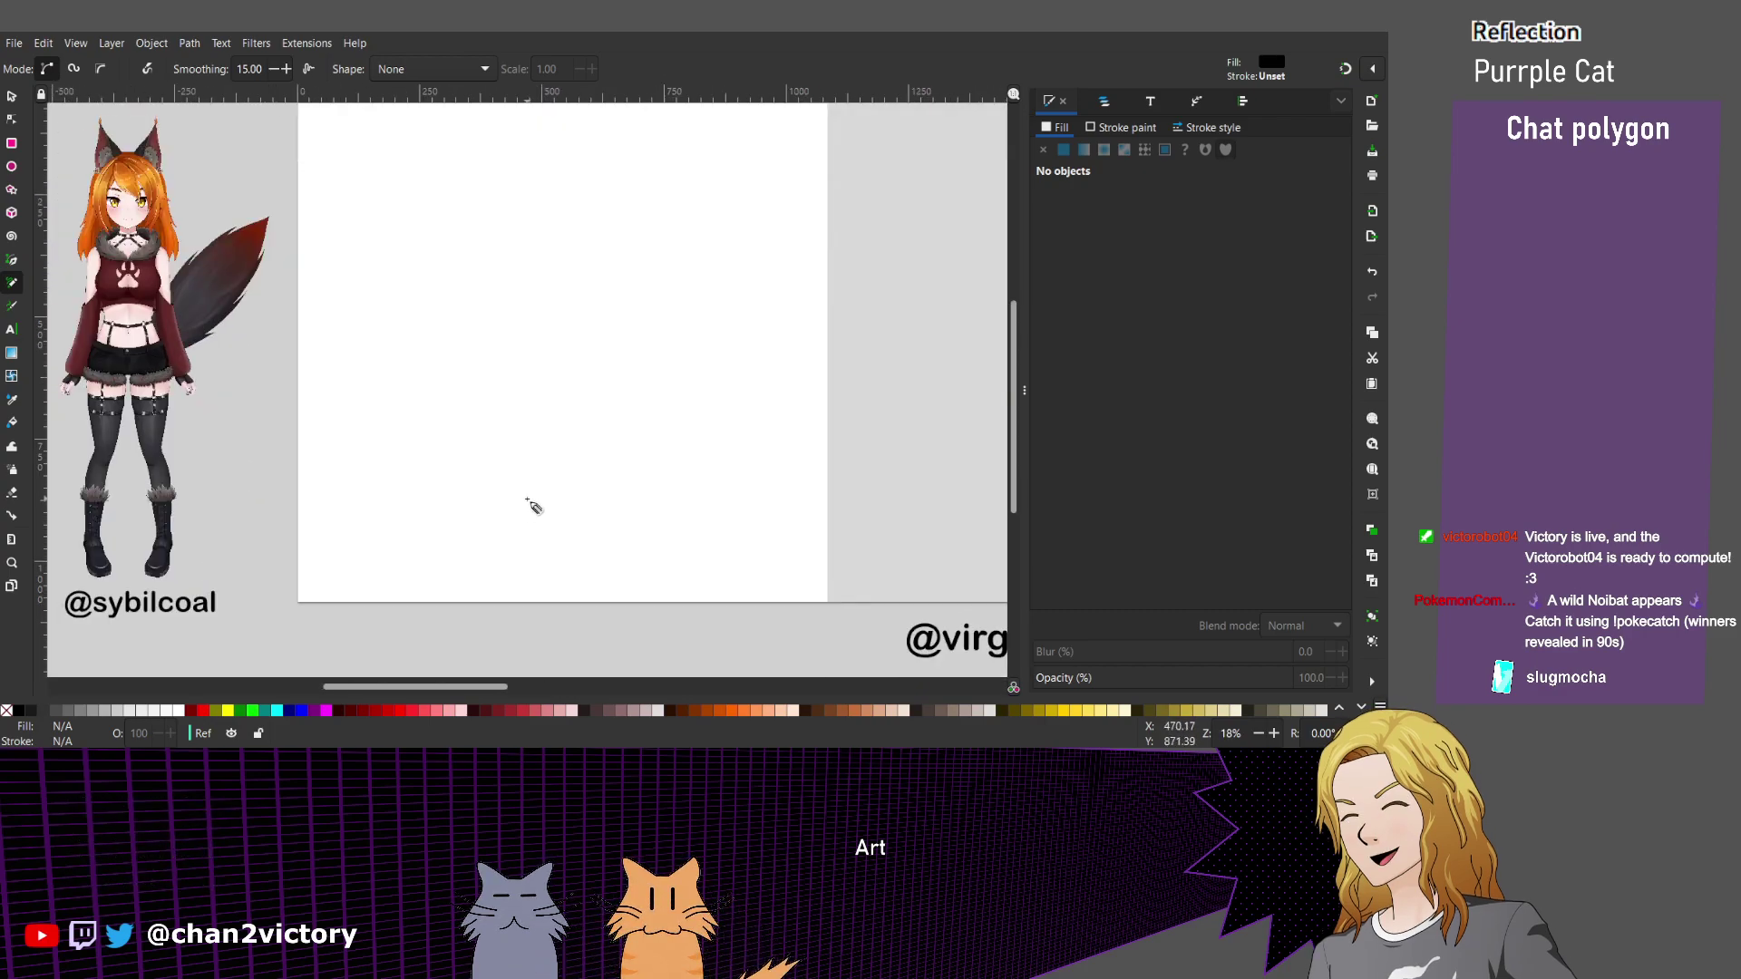
pyautogui.scroll(2, 532, 505)
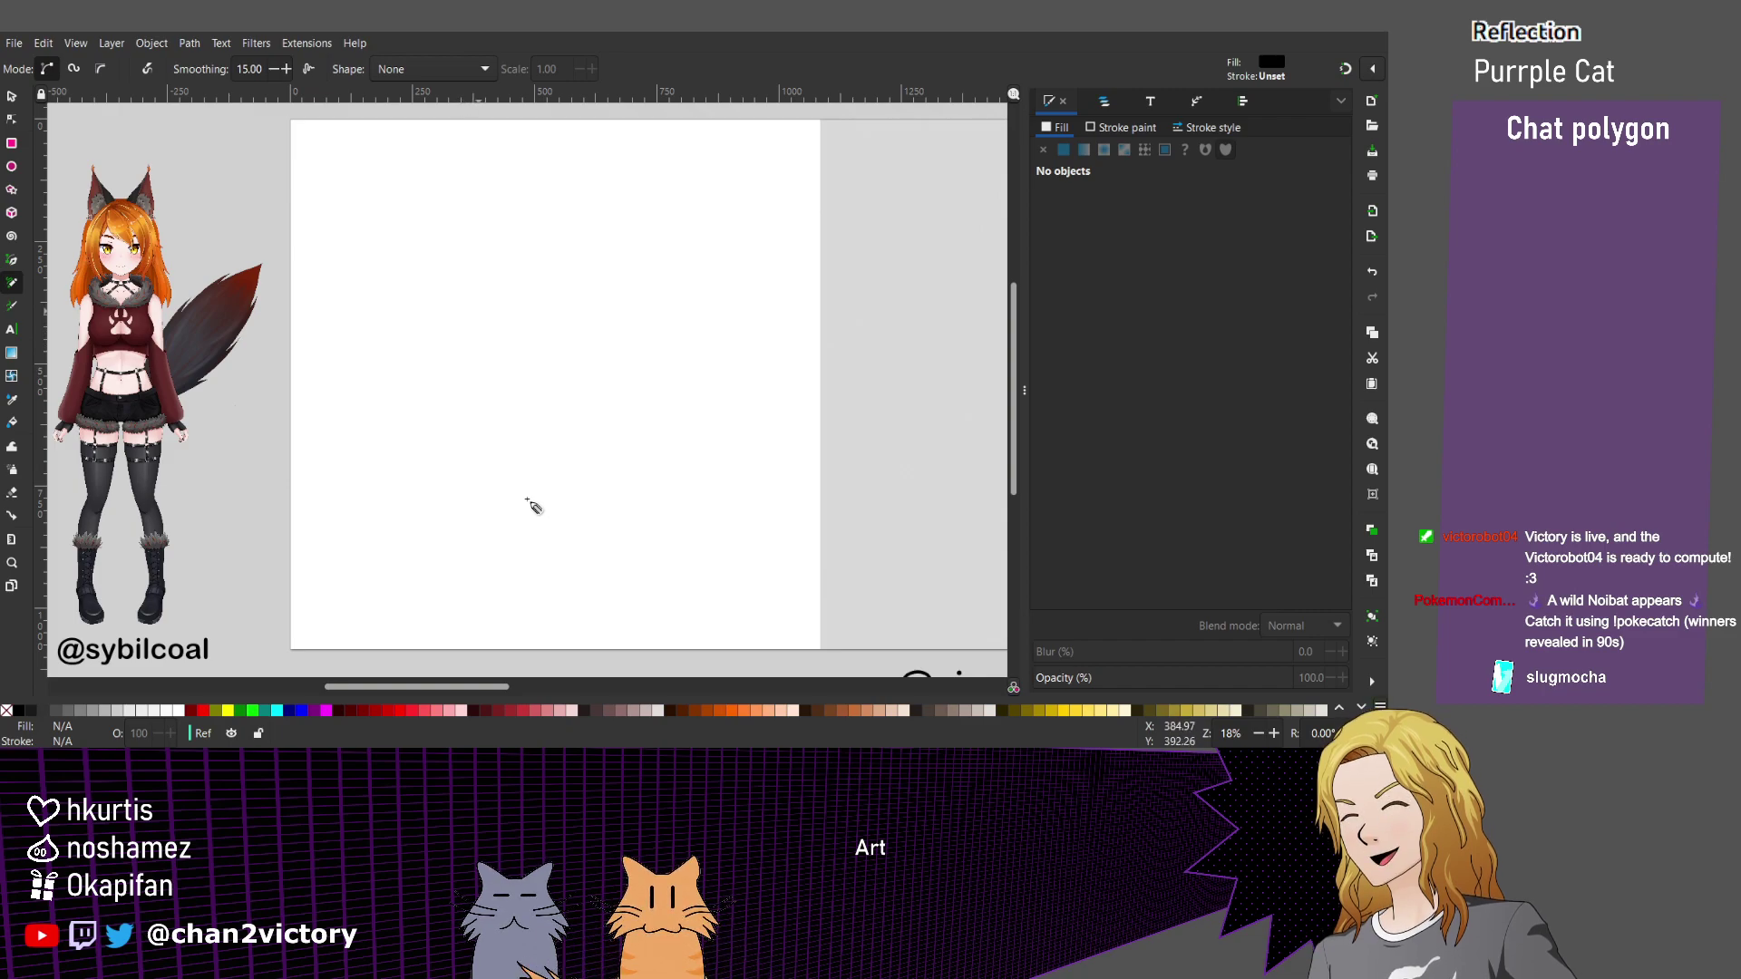
pyautogui.moveTo(493, 303)
pyautogui.mouseDown()
pyautogui.moveTo(433, 413)
pyautogui.moveTo(454, 493)
pyautogui.moveTo(518, 556)
pyautogui.moveTo(614, 575)
pyautogui.moveTo(686, 524)
pyautogui.moveTo(694, 447)
pyautogui.moveTo(634, 313)
pyautogui.moveTo(493, 302)
pyautogui.mouseUp()
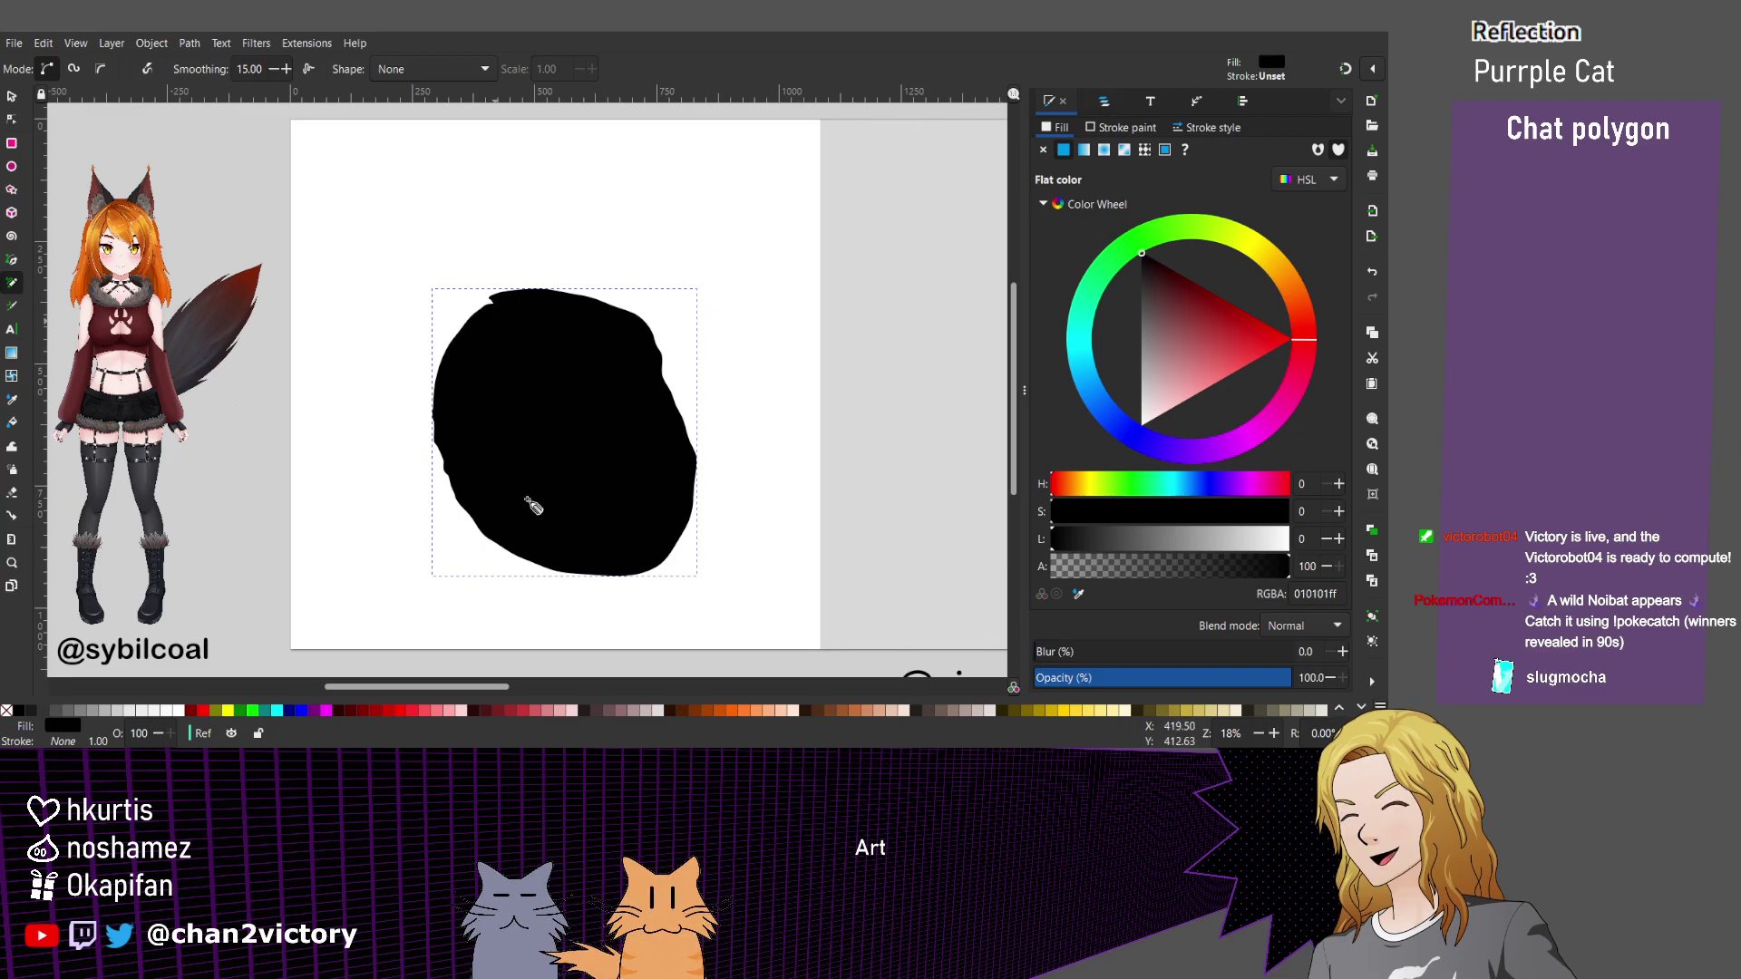
# Inspect the black shape's outline up close and compare it with the fox character reference's head and upper body.
pyautogui.scroll(2, 501, 311)
pyautogui.scroll(1, 502, 311)
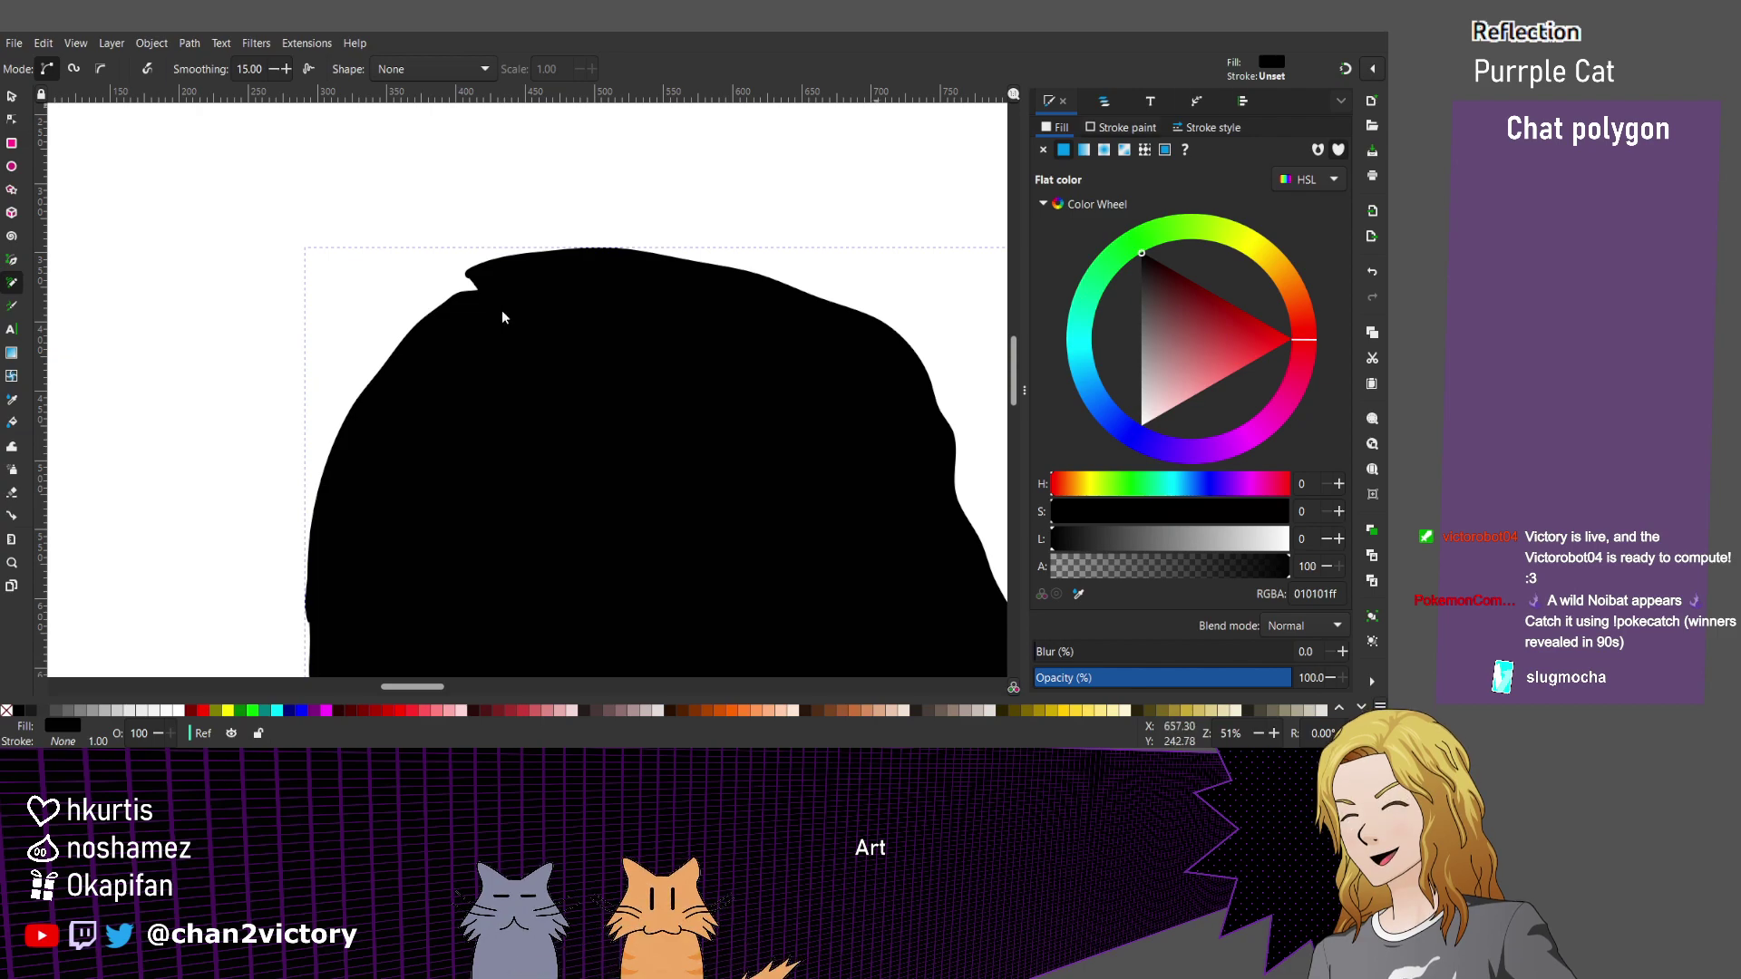
pyautogui.scroll(-3, 473, 434)
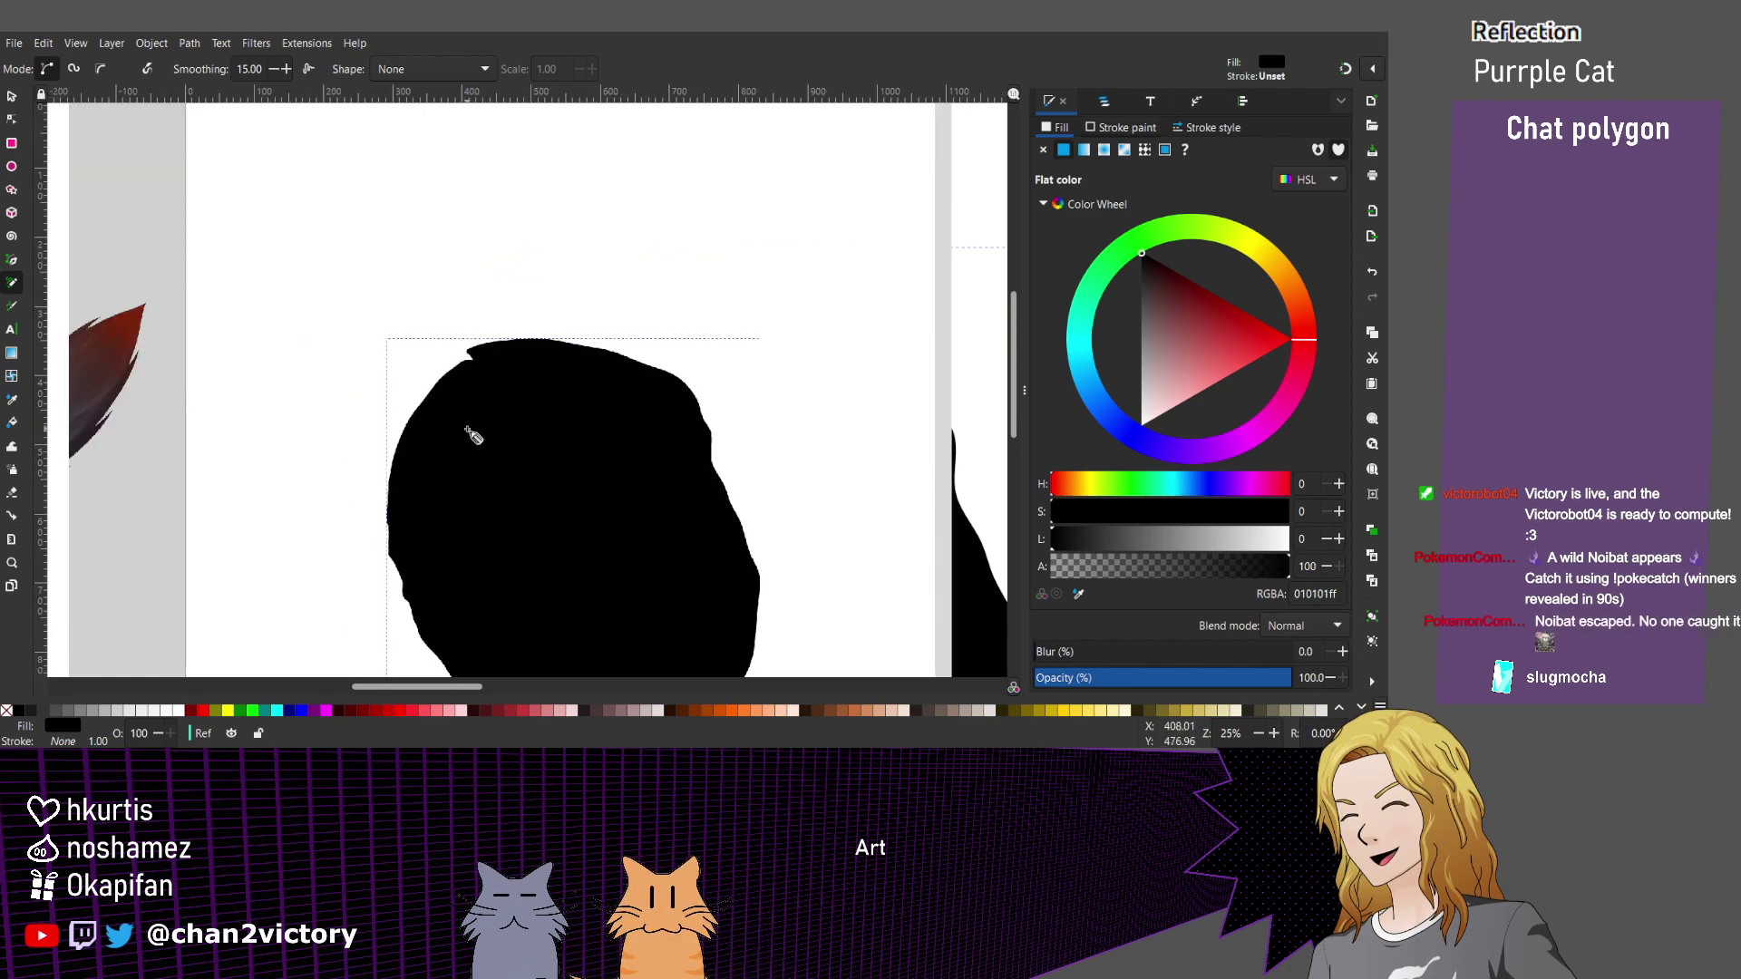
pyautogui.hscroll(-5, 472, 435)
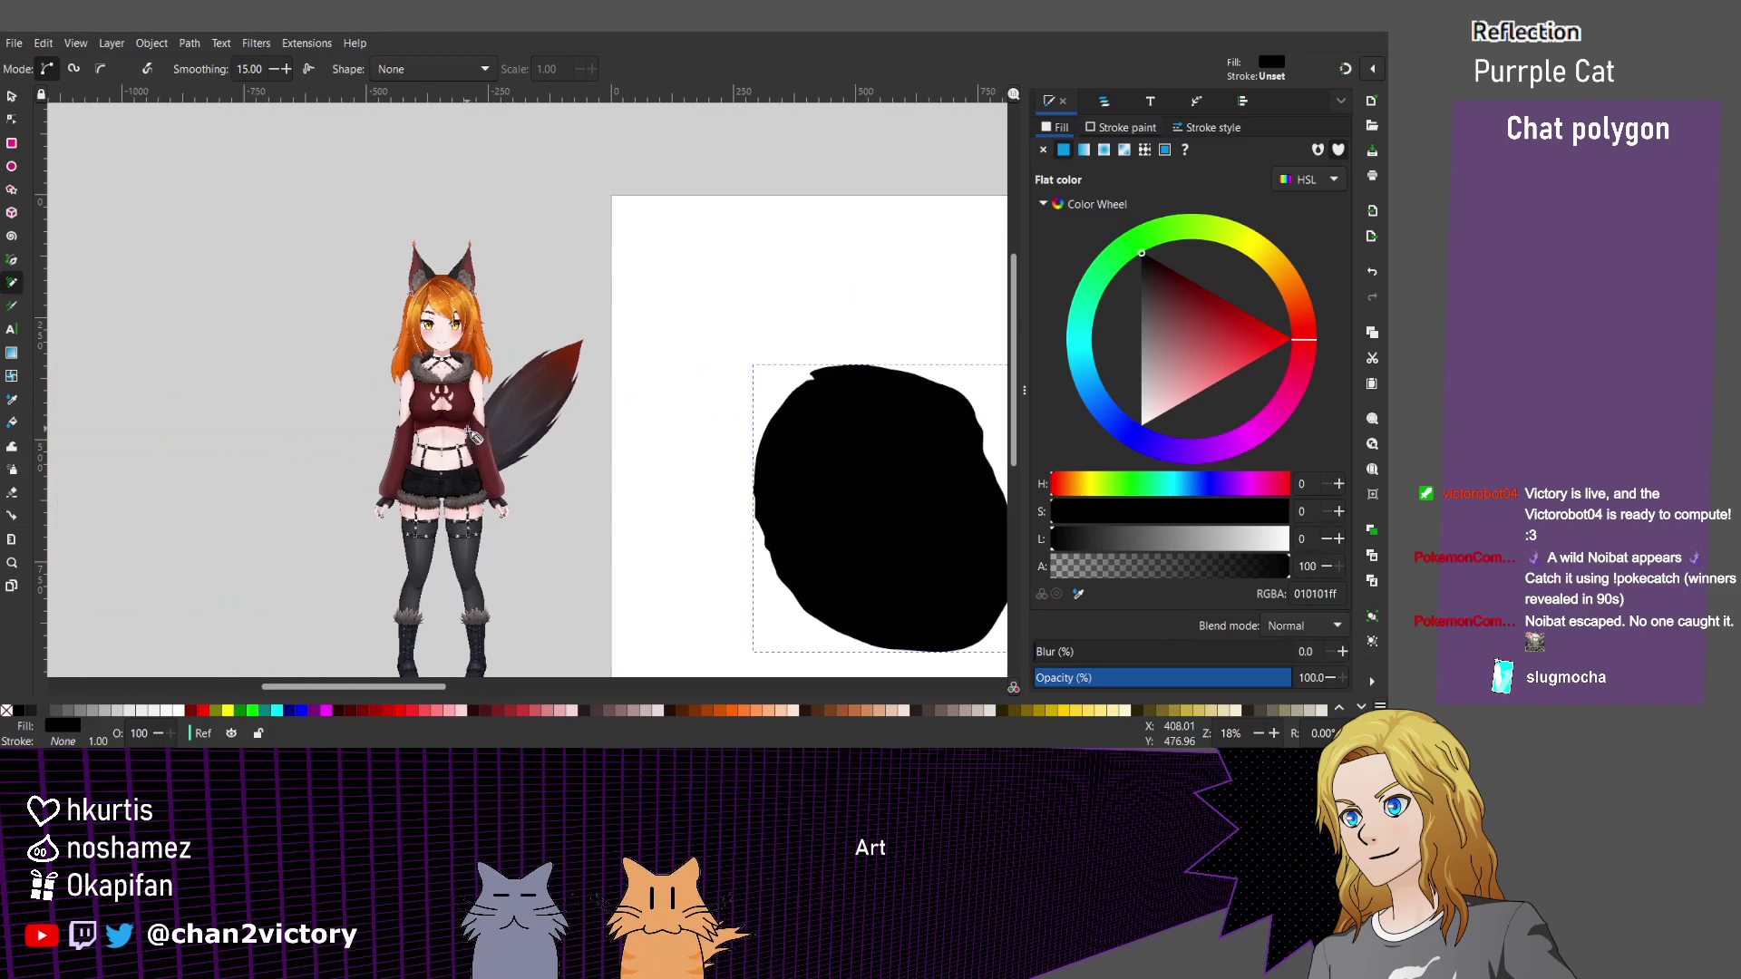
pyautogui.scroll(3, 443, 350)
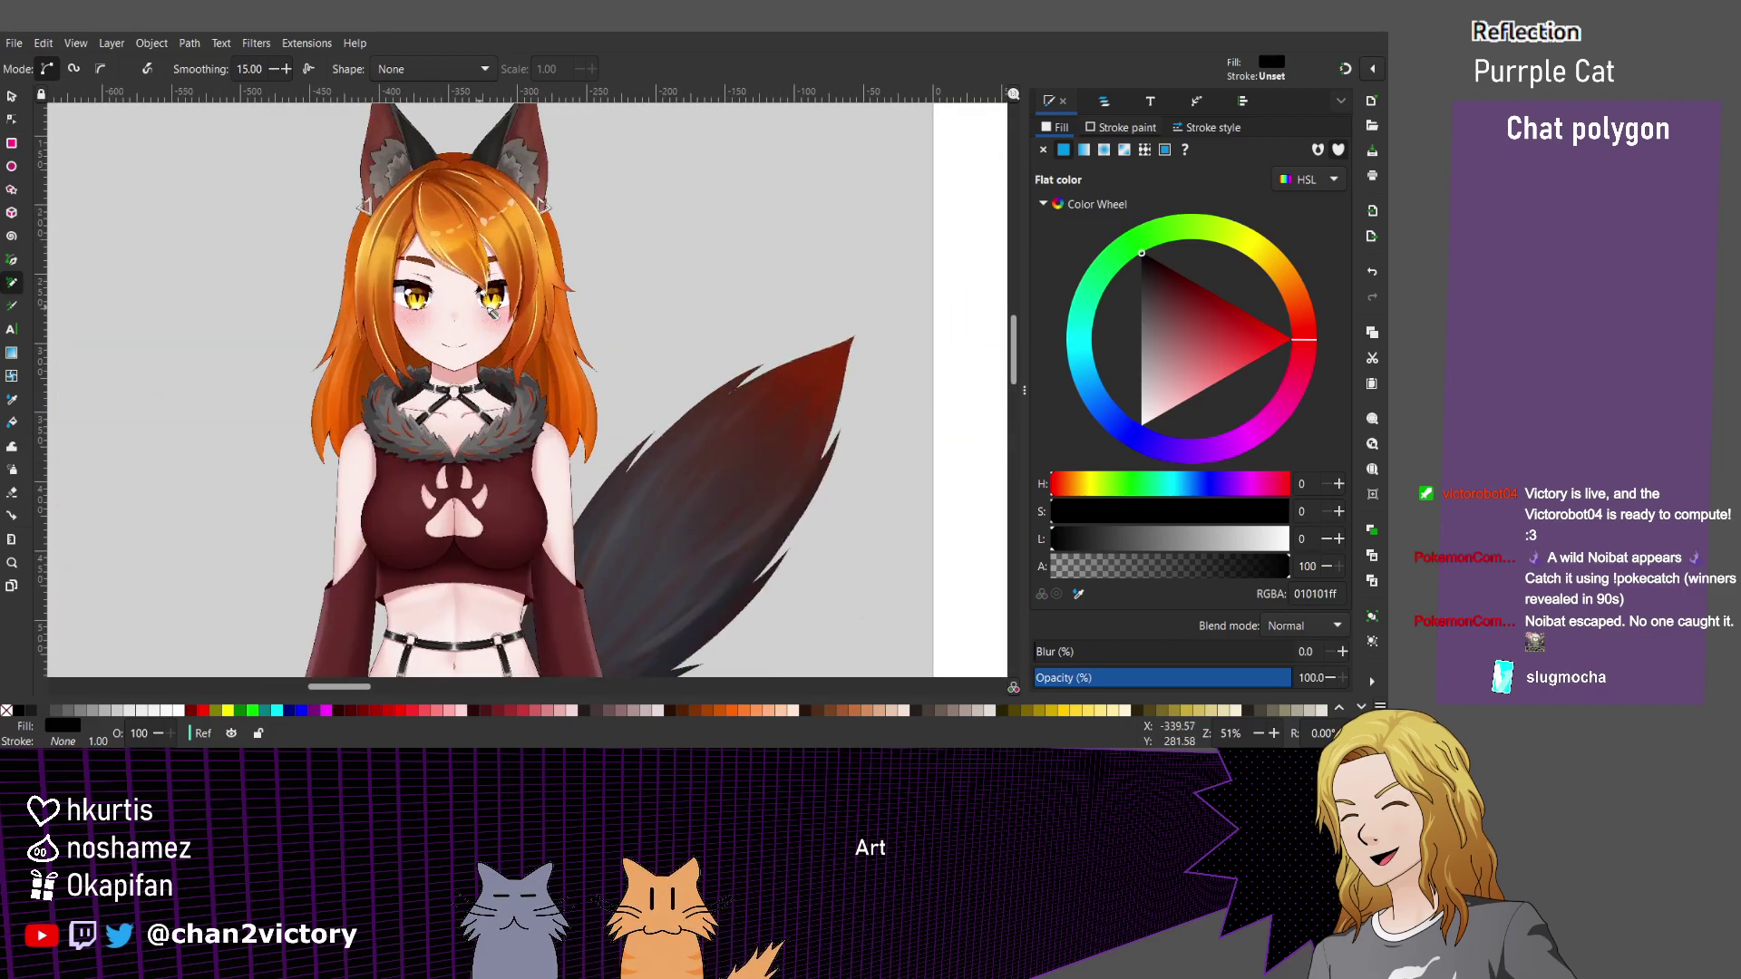
pyautogui.scroll(-3, 498, 309)
pyautogui.hscroll(5, 498, 309)
pyautogui.scroll(-3, 498, 309)
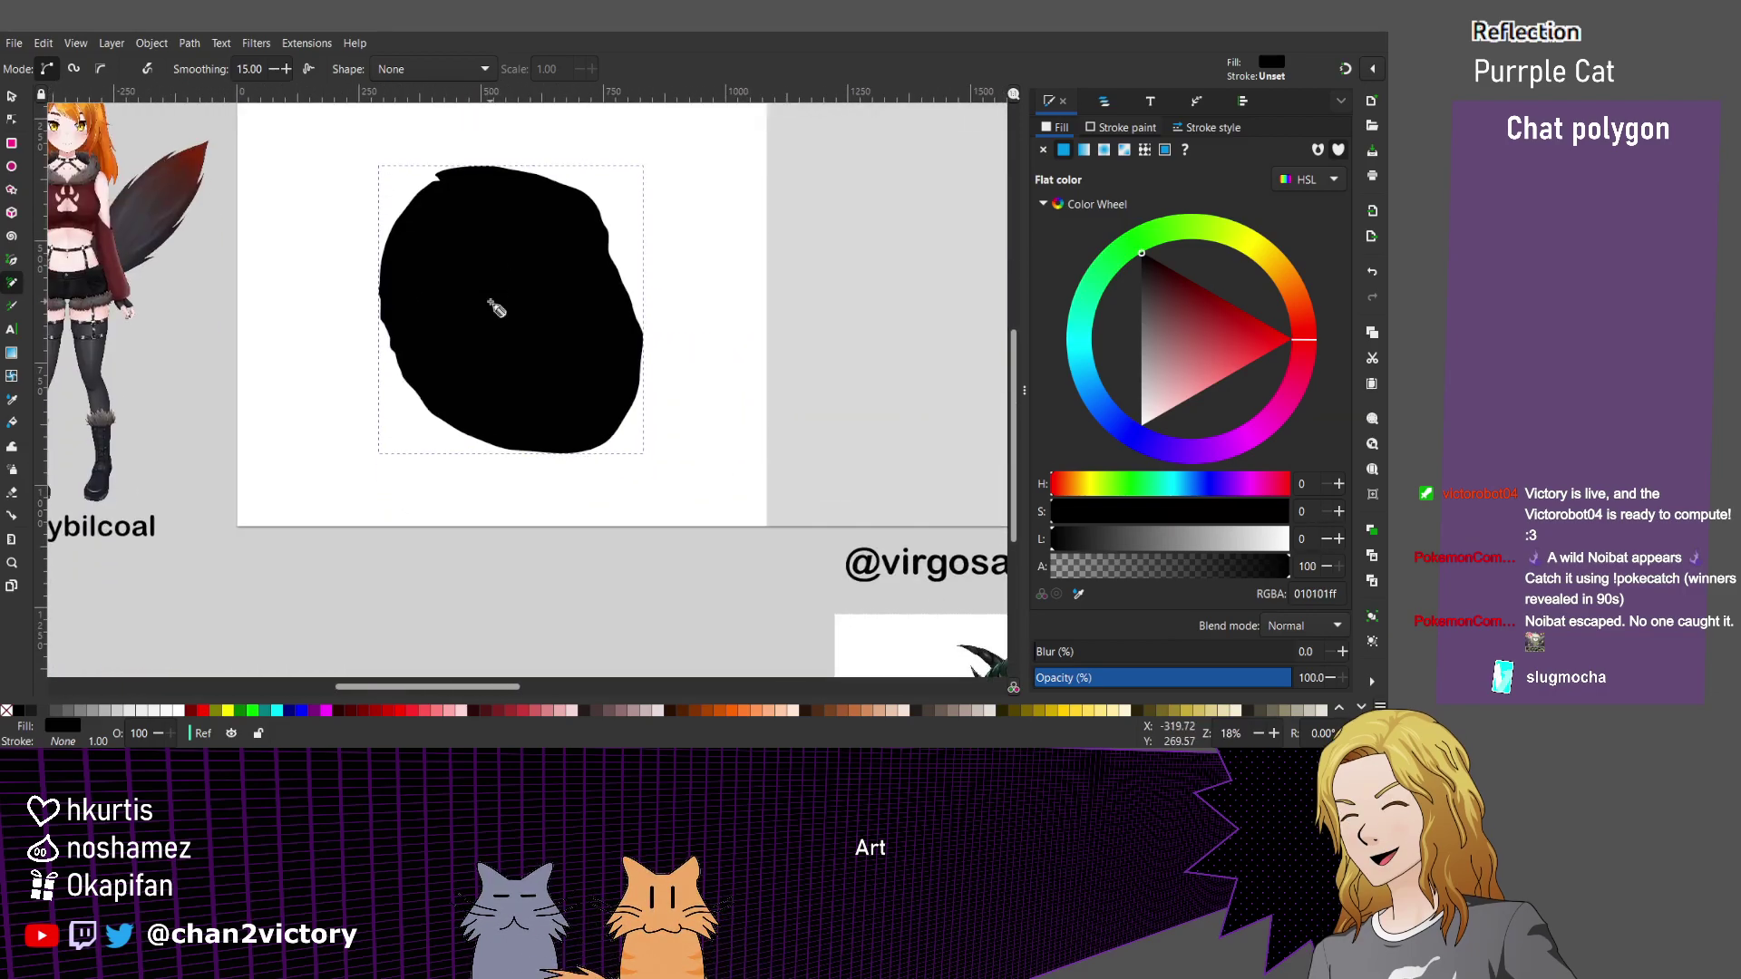
pyautogui.scroll(2, 497, 309)
pyautogui.hscroll(3, 498, 310)
pyautogui.hscroll(-2, 498, 309)
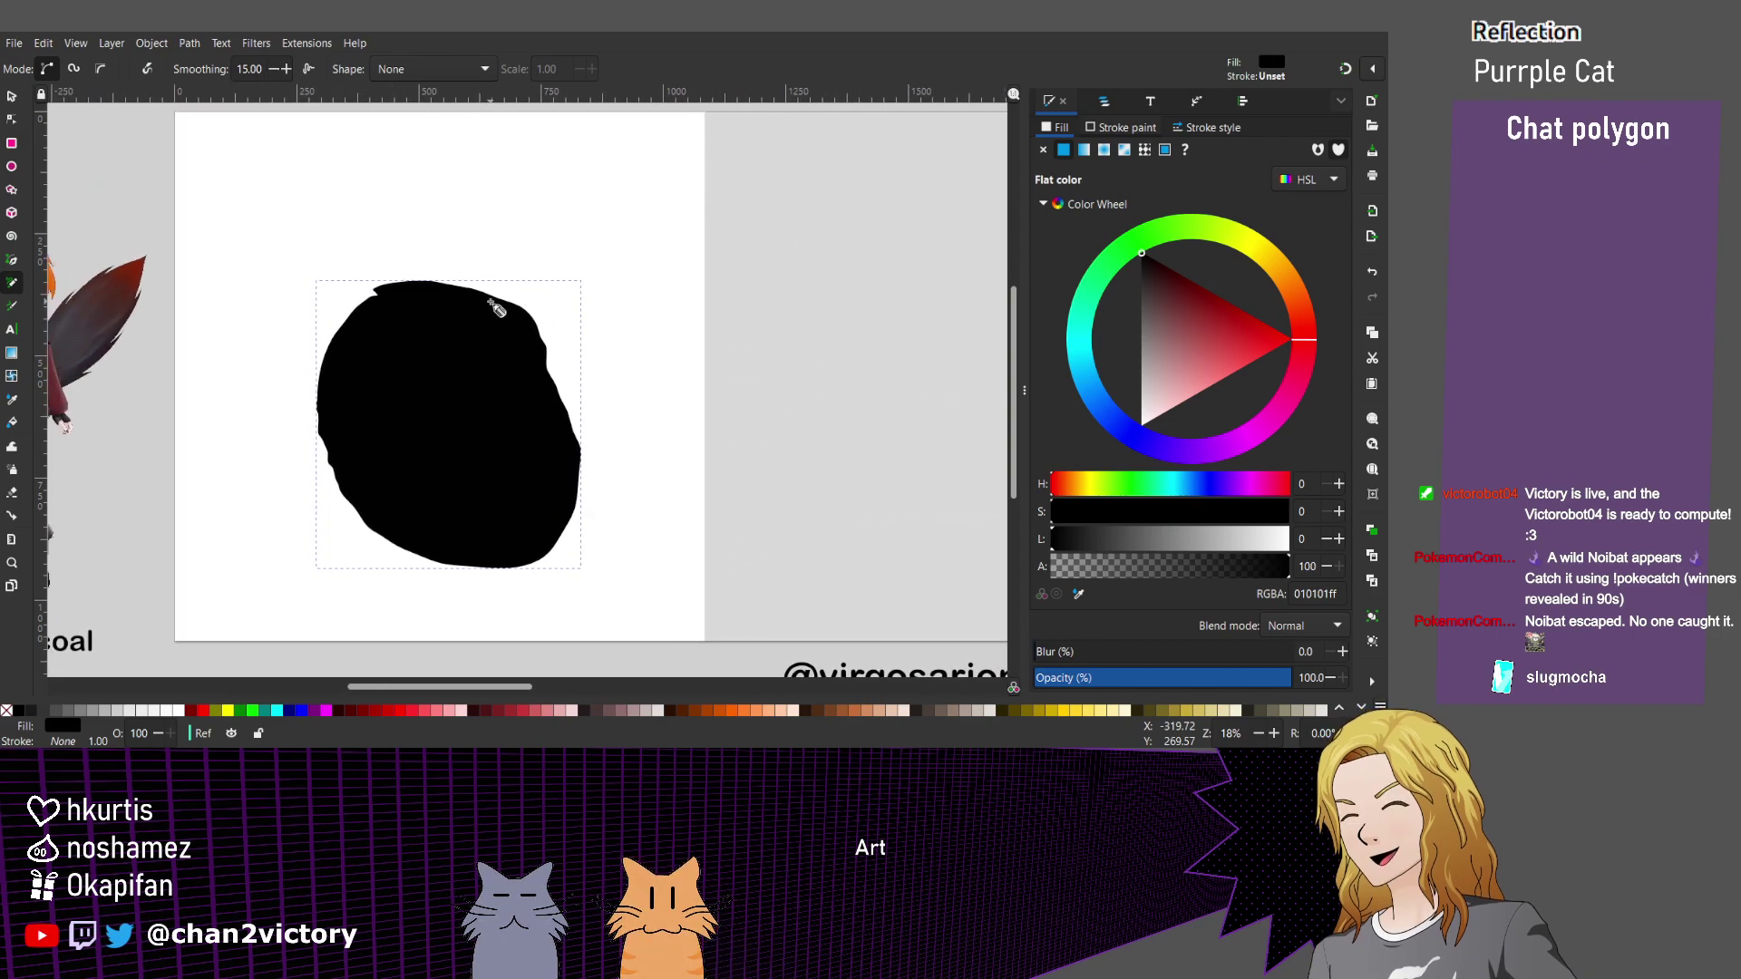
# Change the black shape's fill to a flat brown, RGBA a66610ff.
pyautogui.scroll(1, 498, 309)
pyautogui.hscroll(-2, 498, 310)
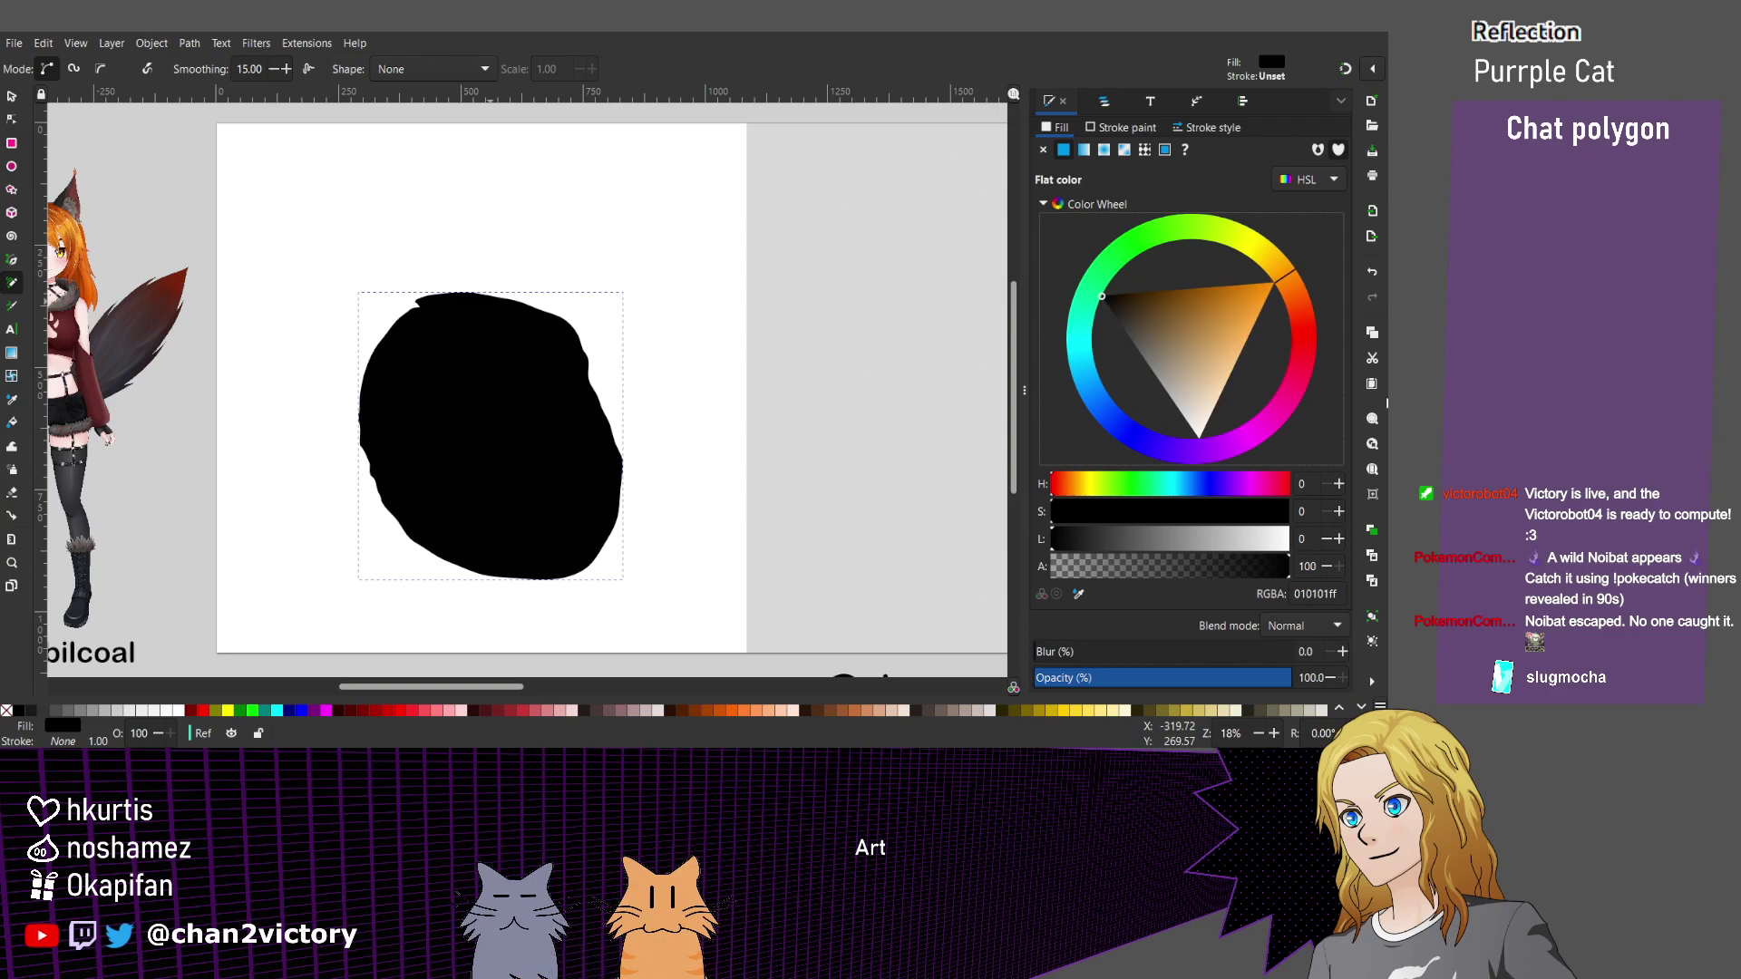
pyautogui.click(1221, 300)
pyautogui.moveTo(1221, 300)
pyautogui.mouseDown()
pyautogui.moveTo(1190, 289)
pyautogui.moveTo(1272, 282)
pyautogui.moveTo(1191, 302)
pyautogui.moveTo(1207, 297)
pyautogui.mouseUp()
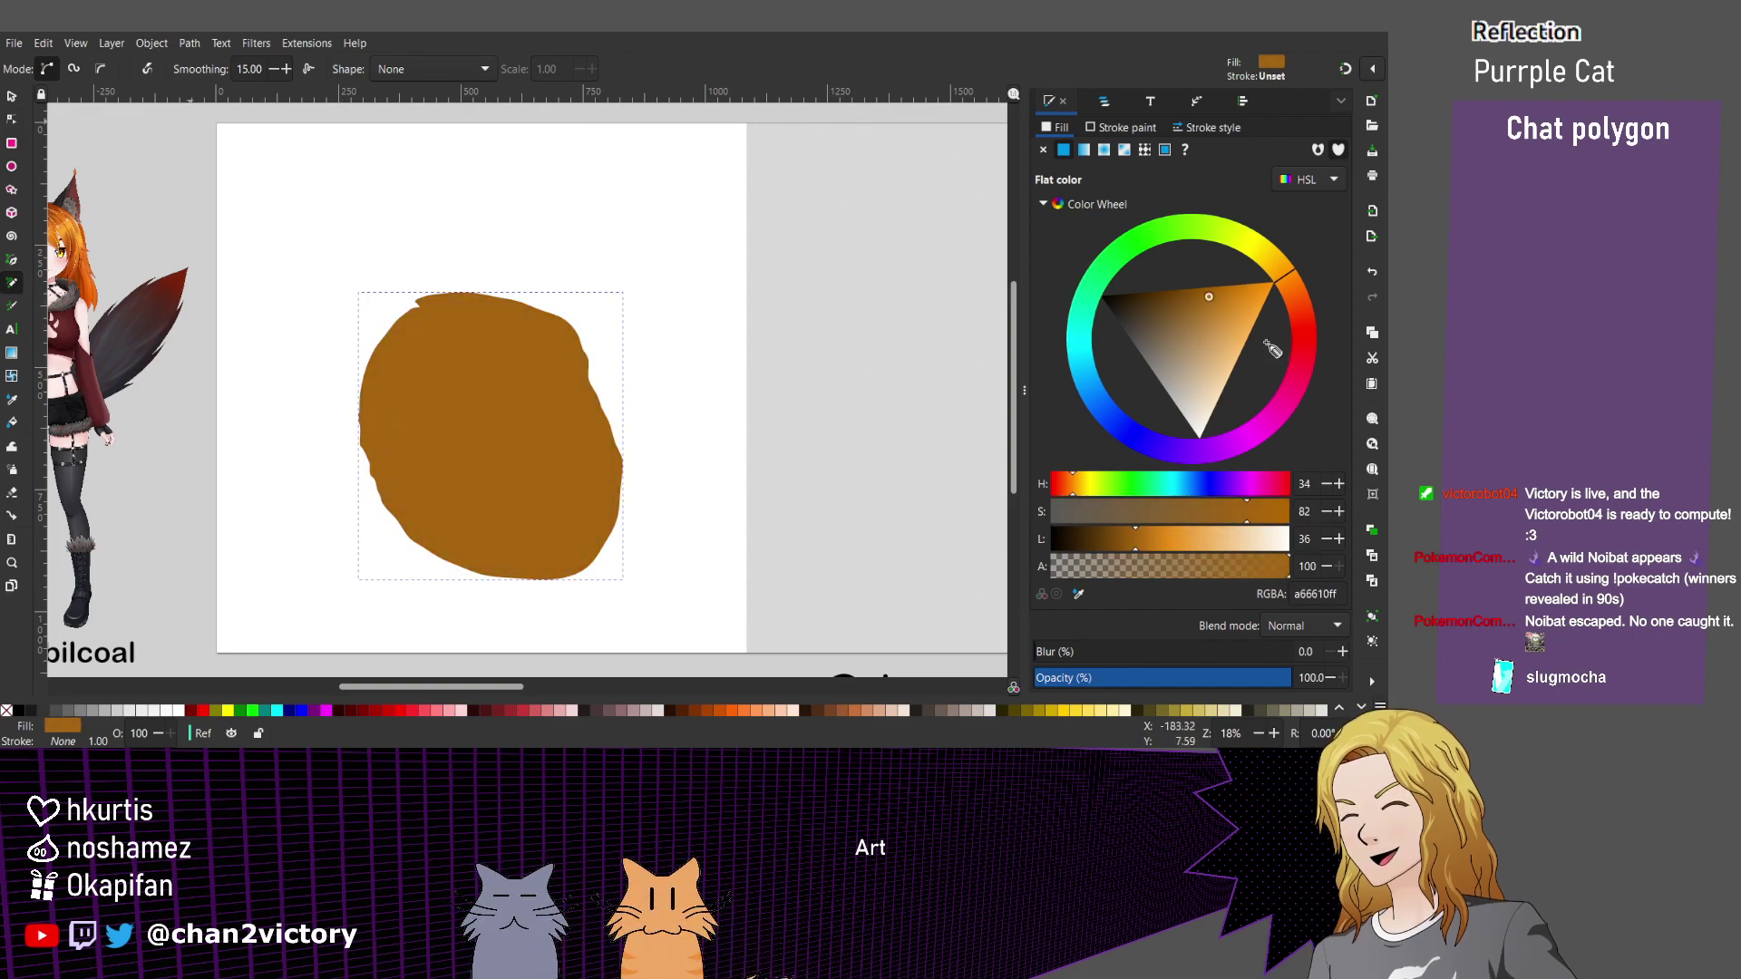
# Add a flat black stroke around the brown shape and open its stroke style settings.
pyautogui.click(1121, 127)
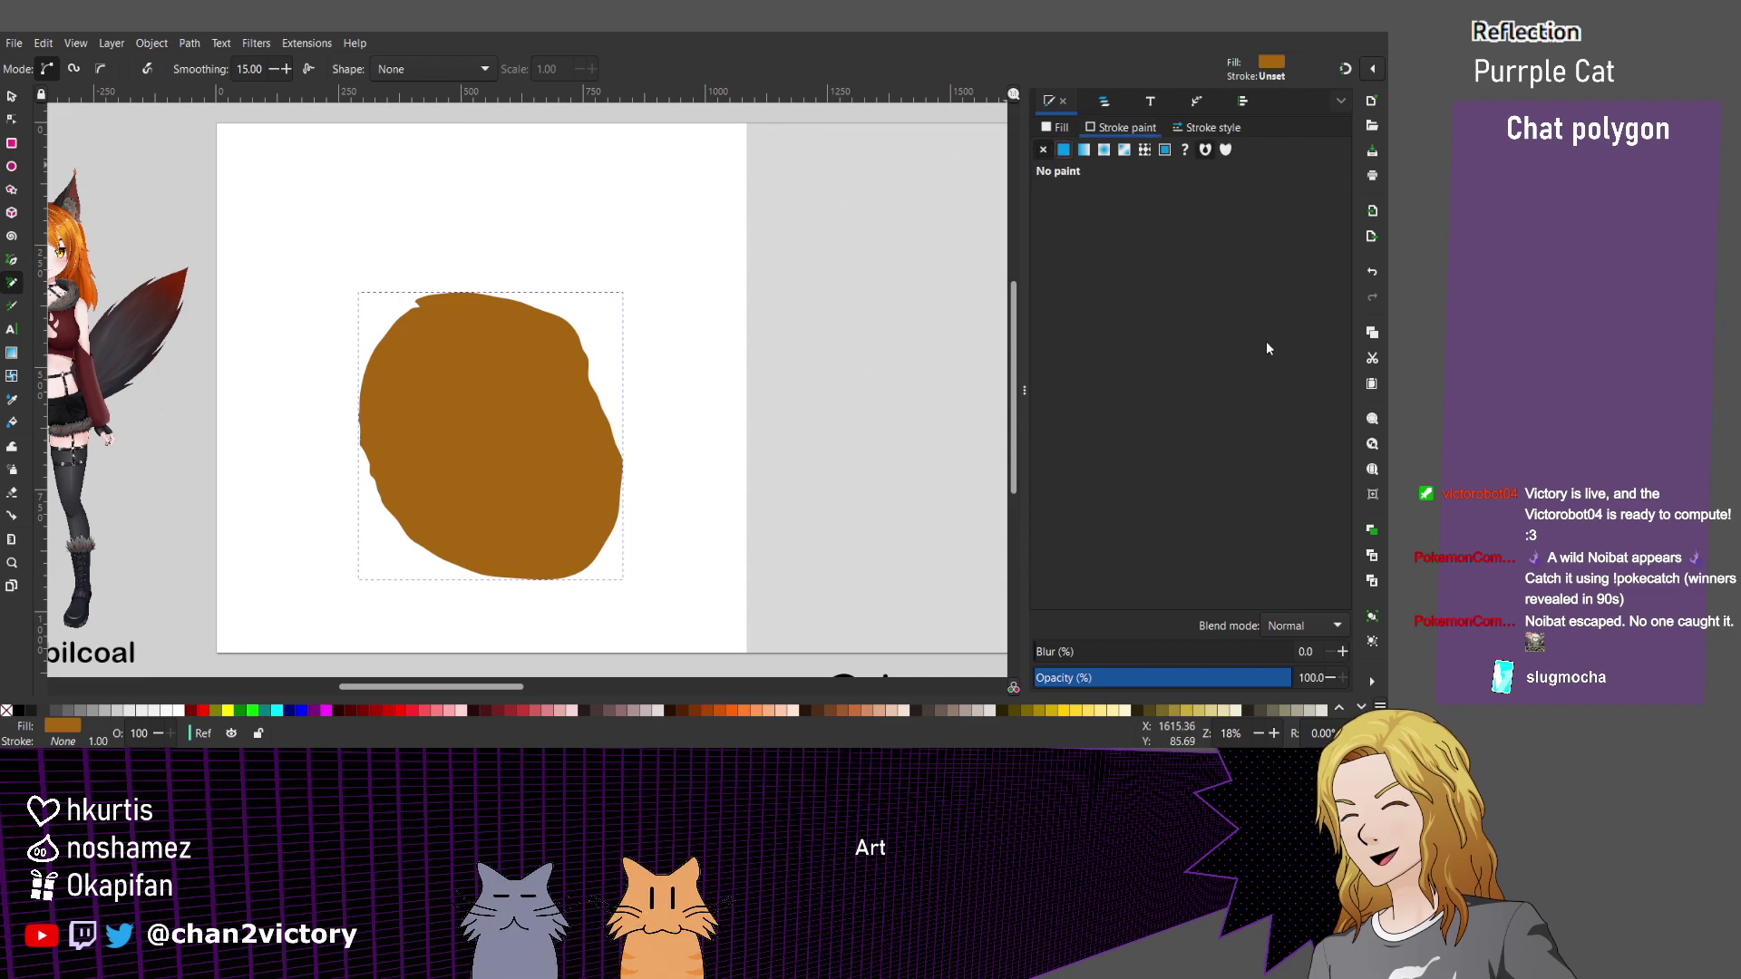
pyautogui.click(1063, 149)
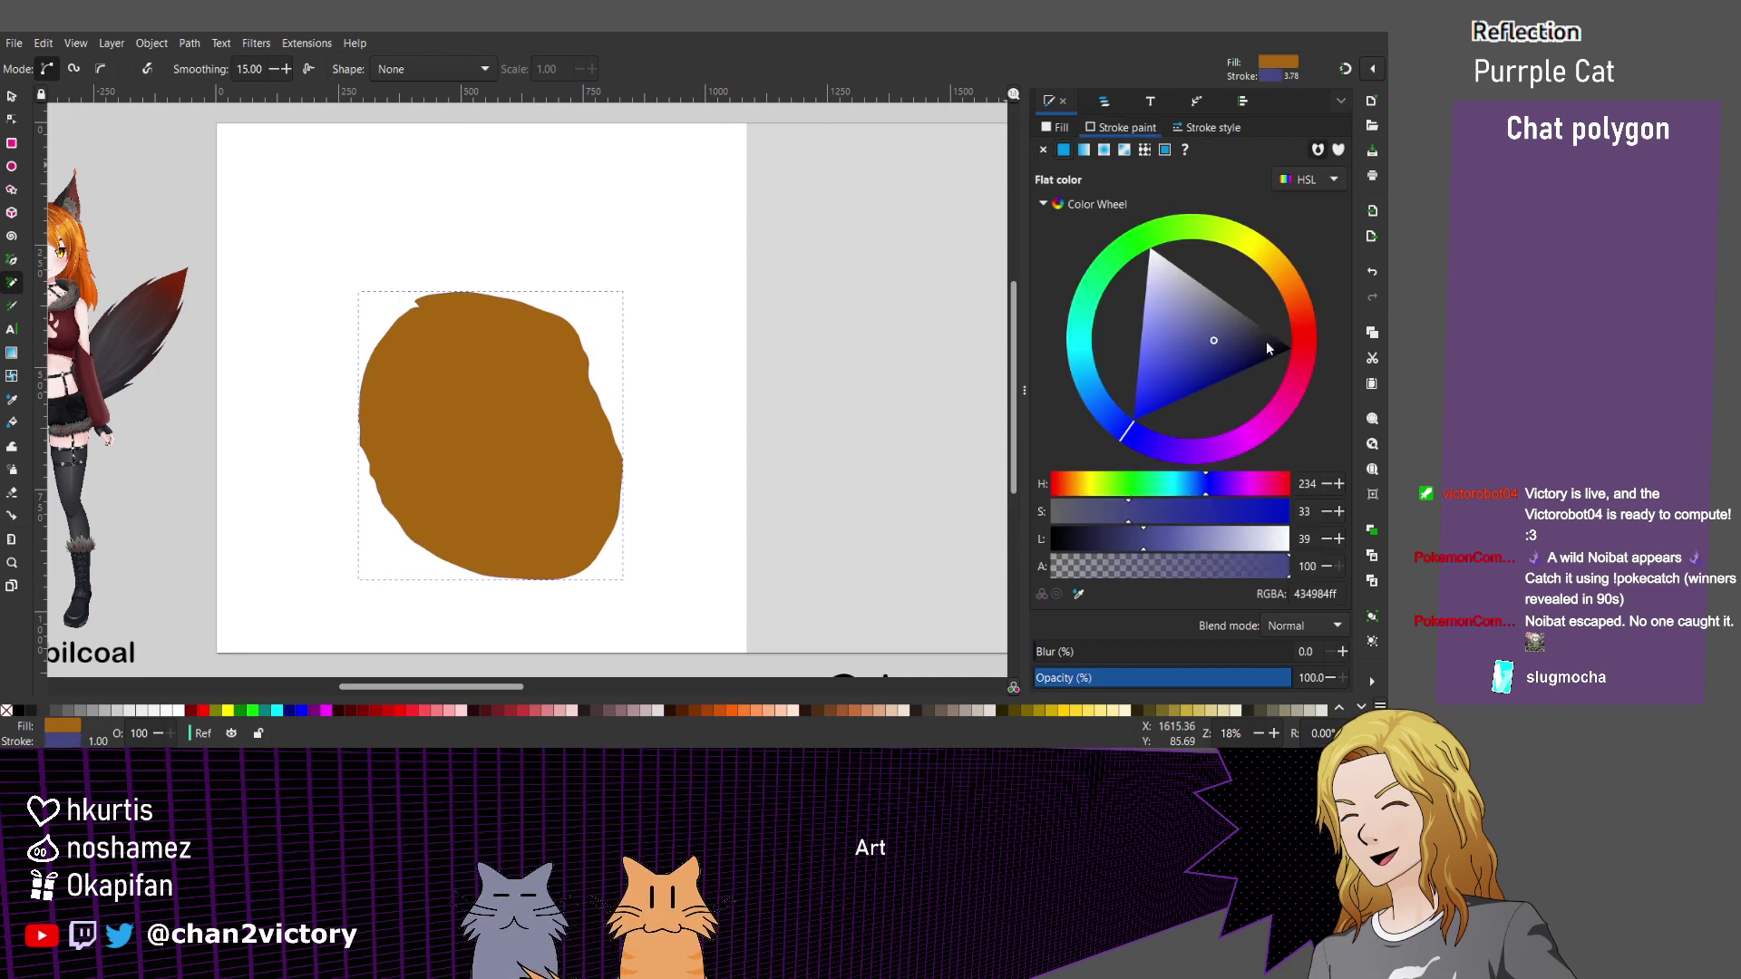
pyautogui.click(1266, 342)
pyautogui.click(1266, 342)
pyautogui.hotkey('ctrl', 'pagedown')
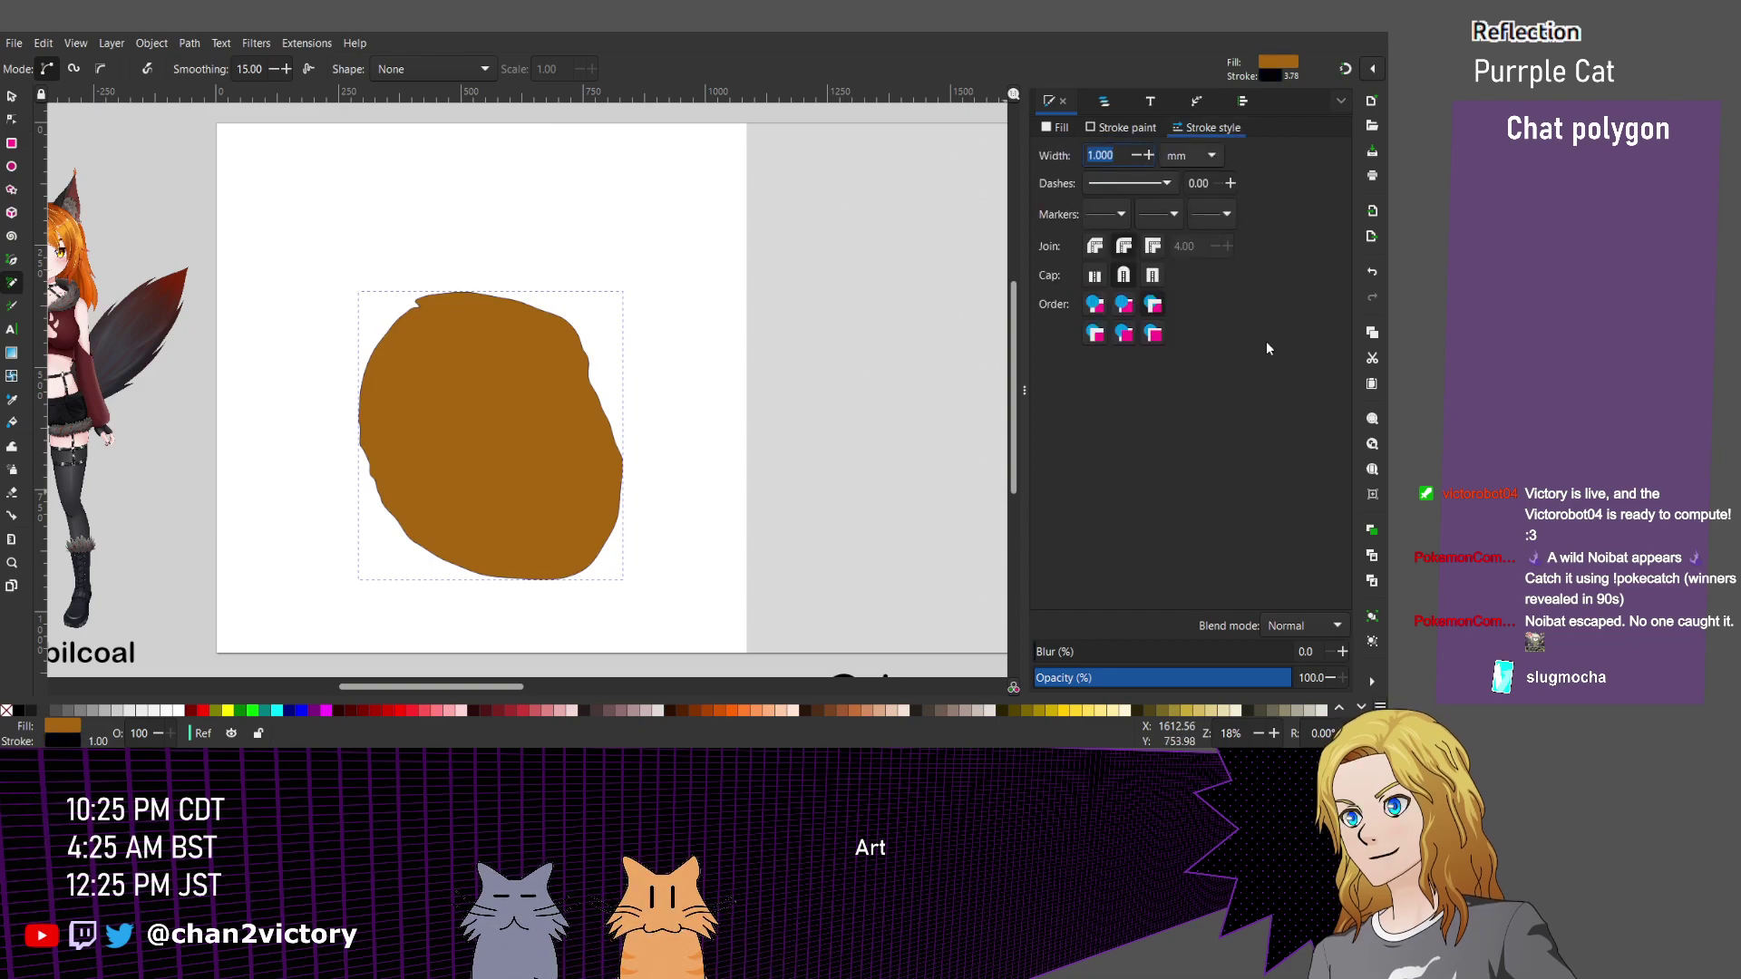
# Switch the stroke width unit to px and set the outline width to 100.
pyautogui.scroll(3, 1189, 155)
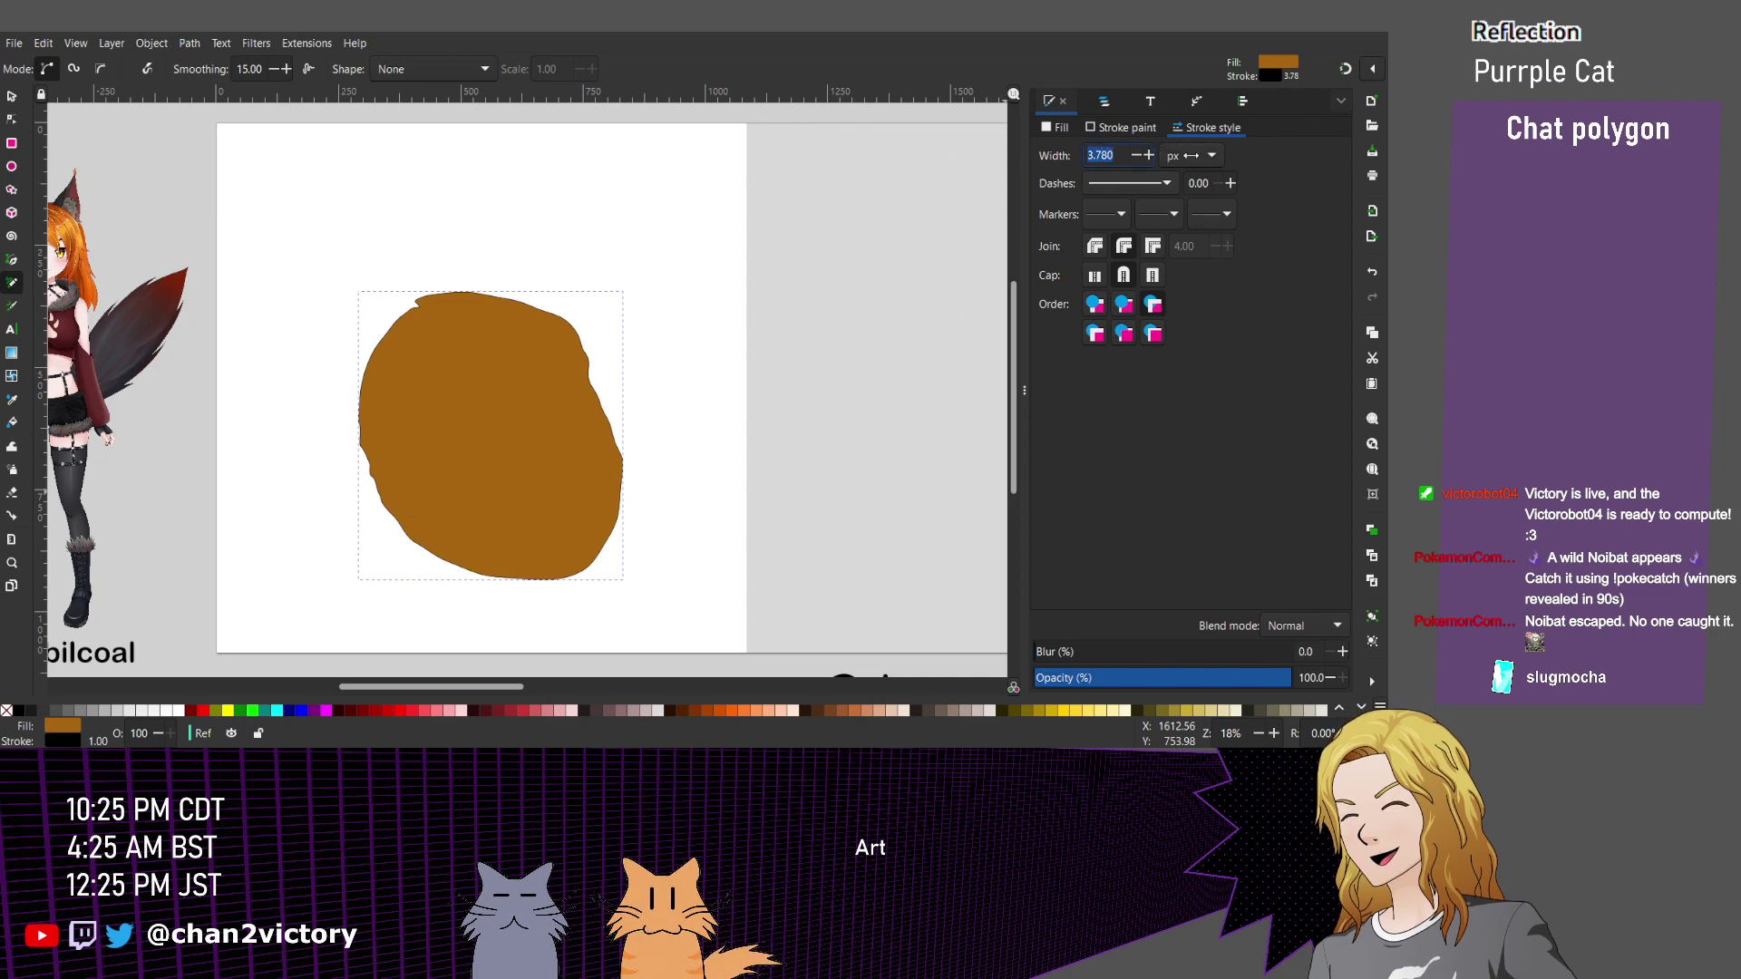
pyautogui.write('100')
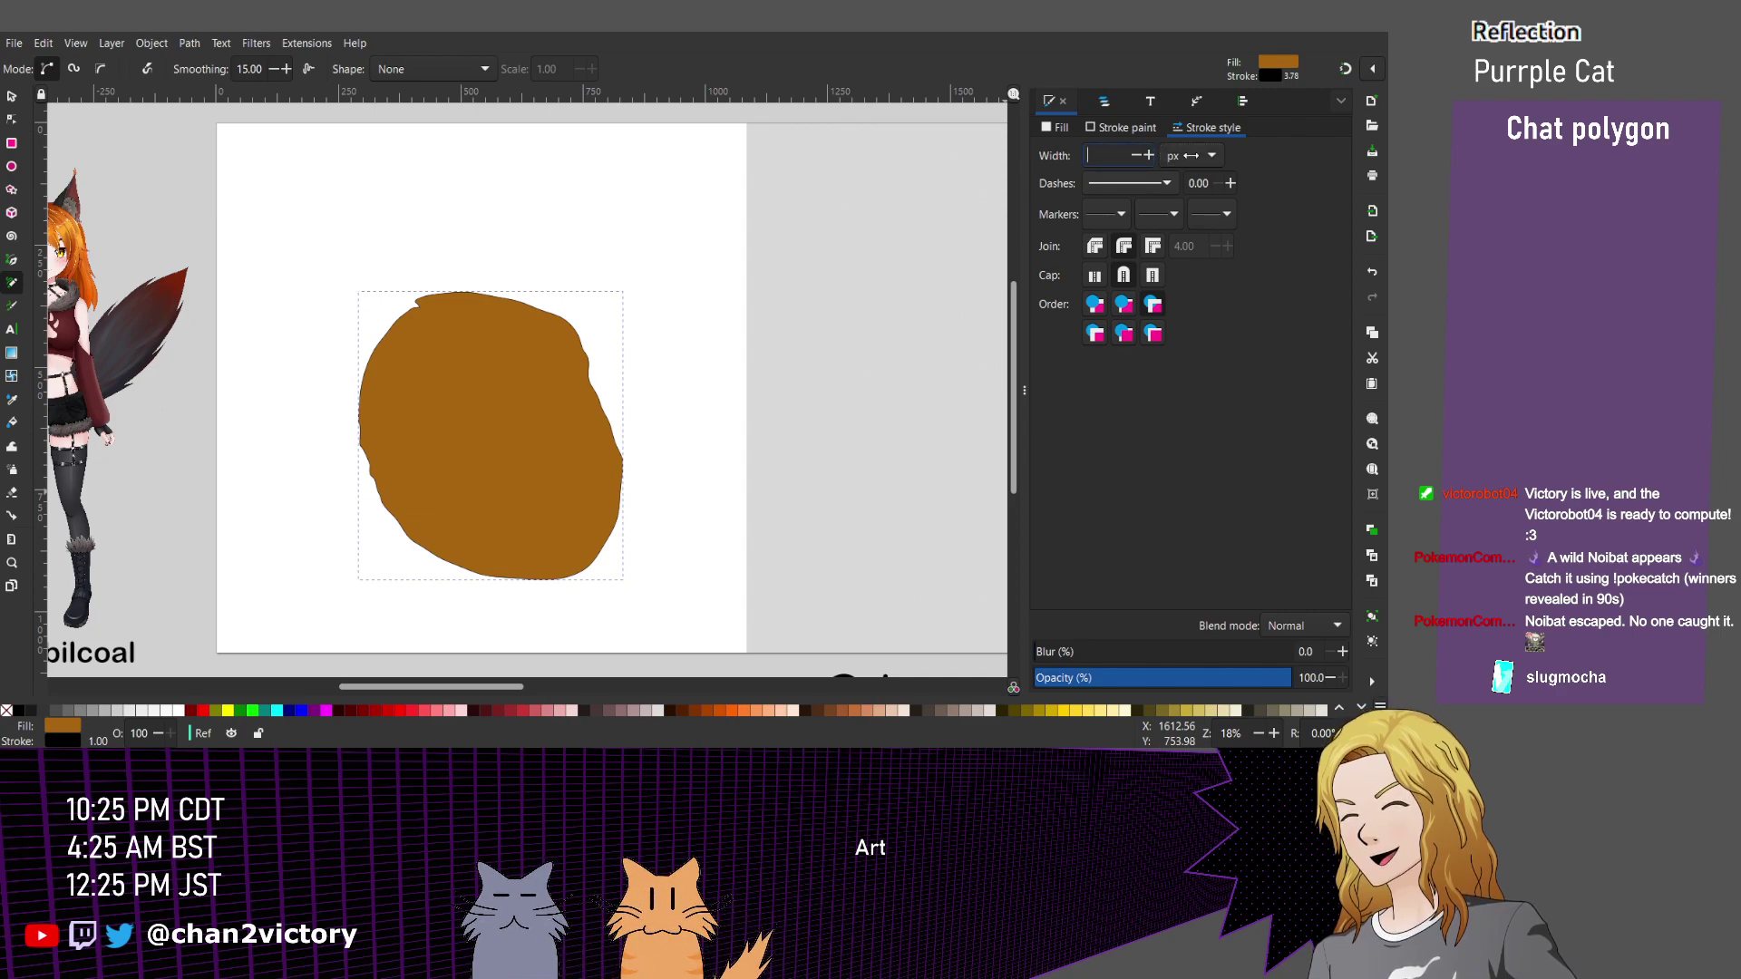
pyautogui.press('Return')
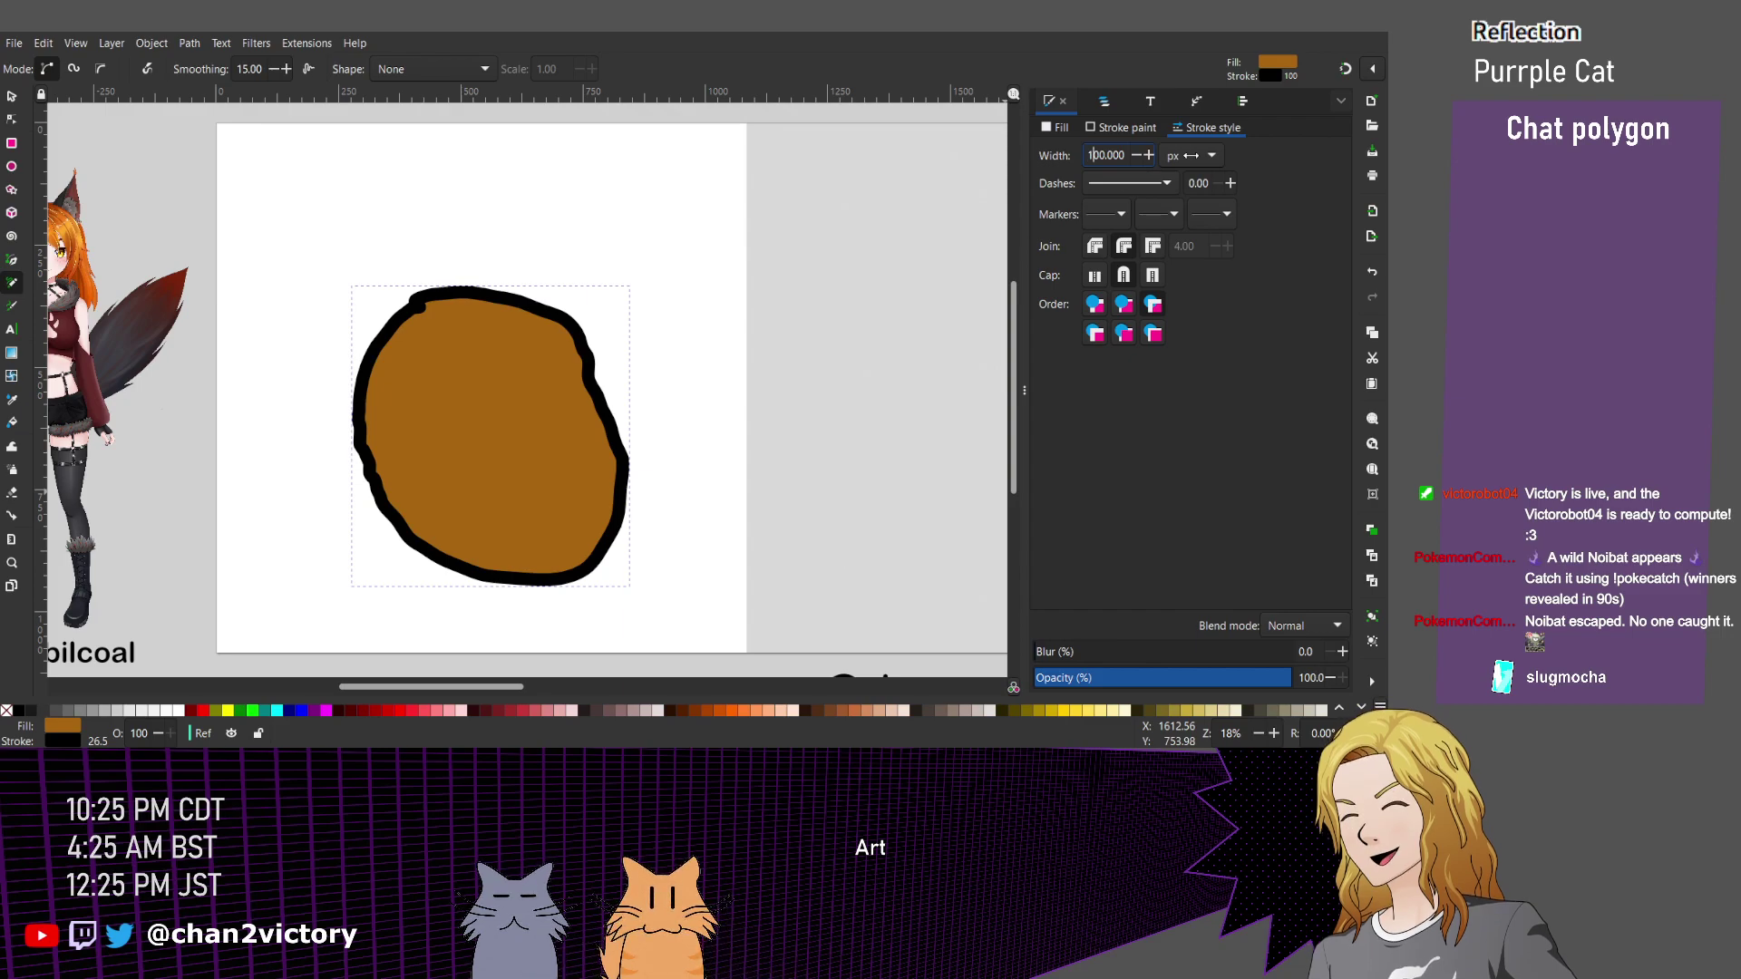
# Try an outline width of 1000 px and return it to 100 px.
pyautogui.write('0')
pyautogui.press('Return')
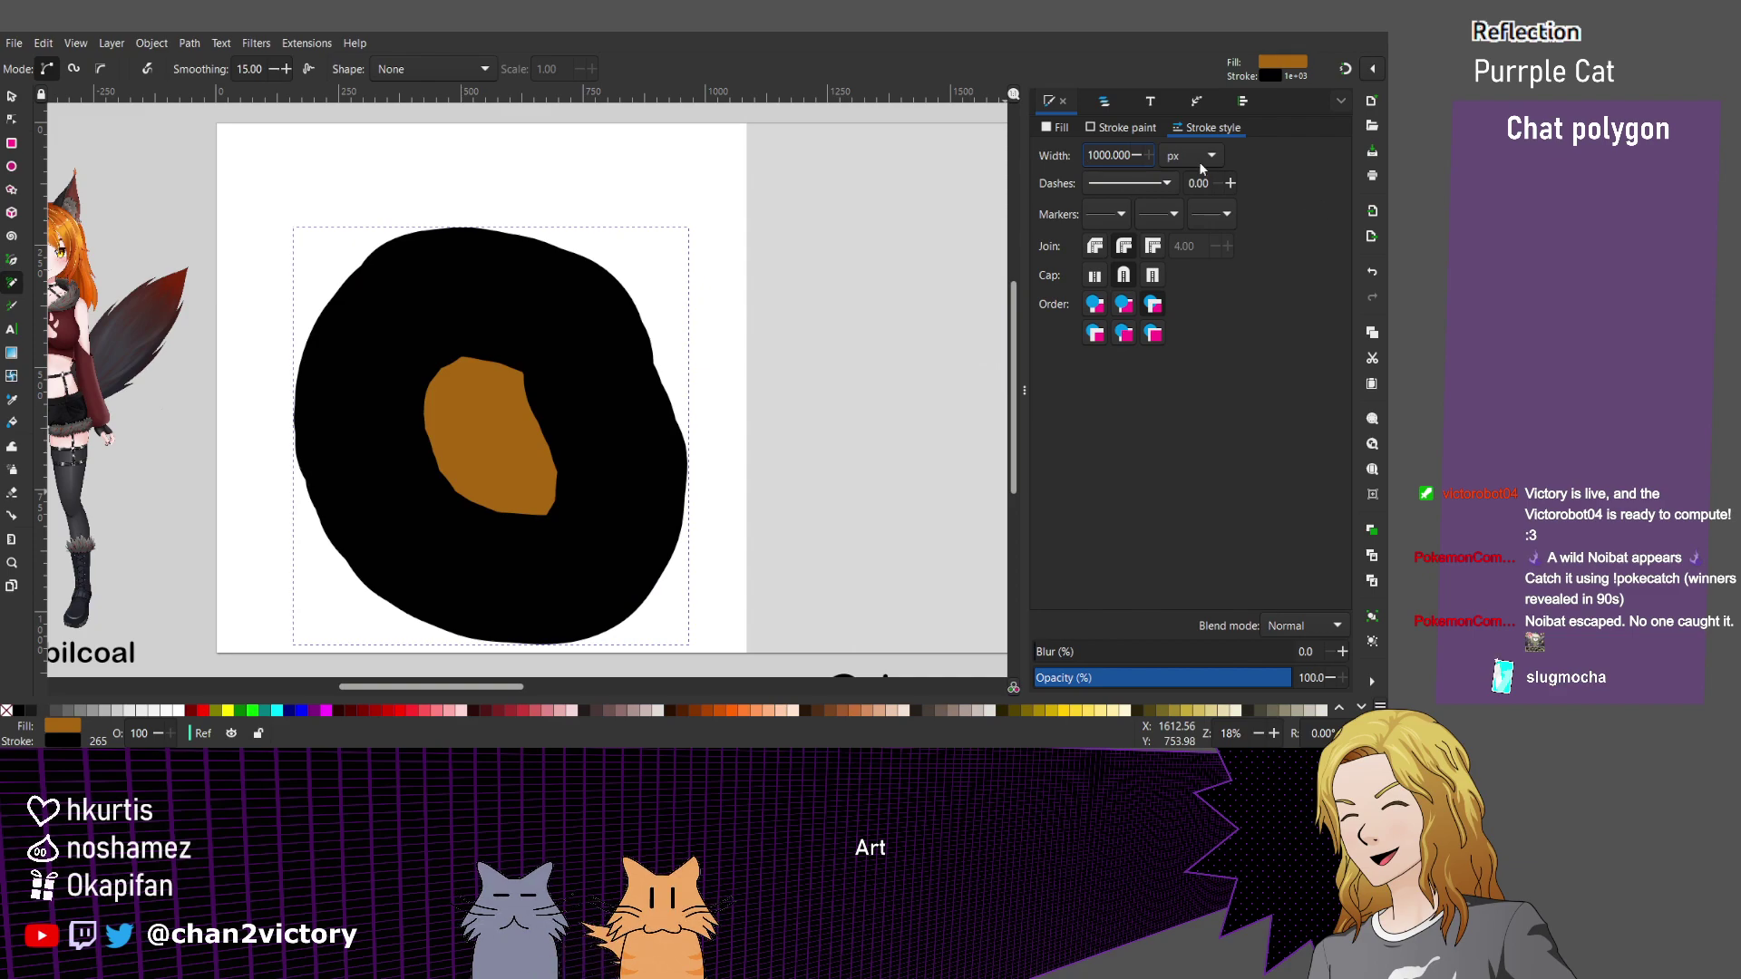
pyautogui.press('Delete')
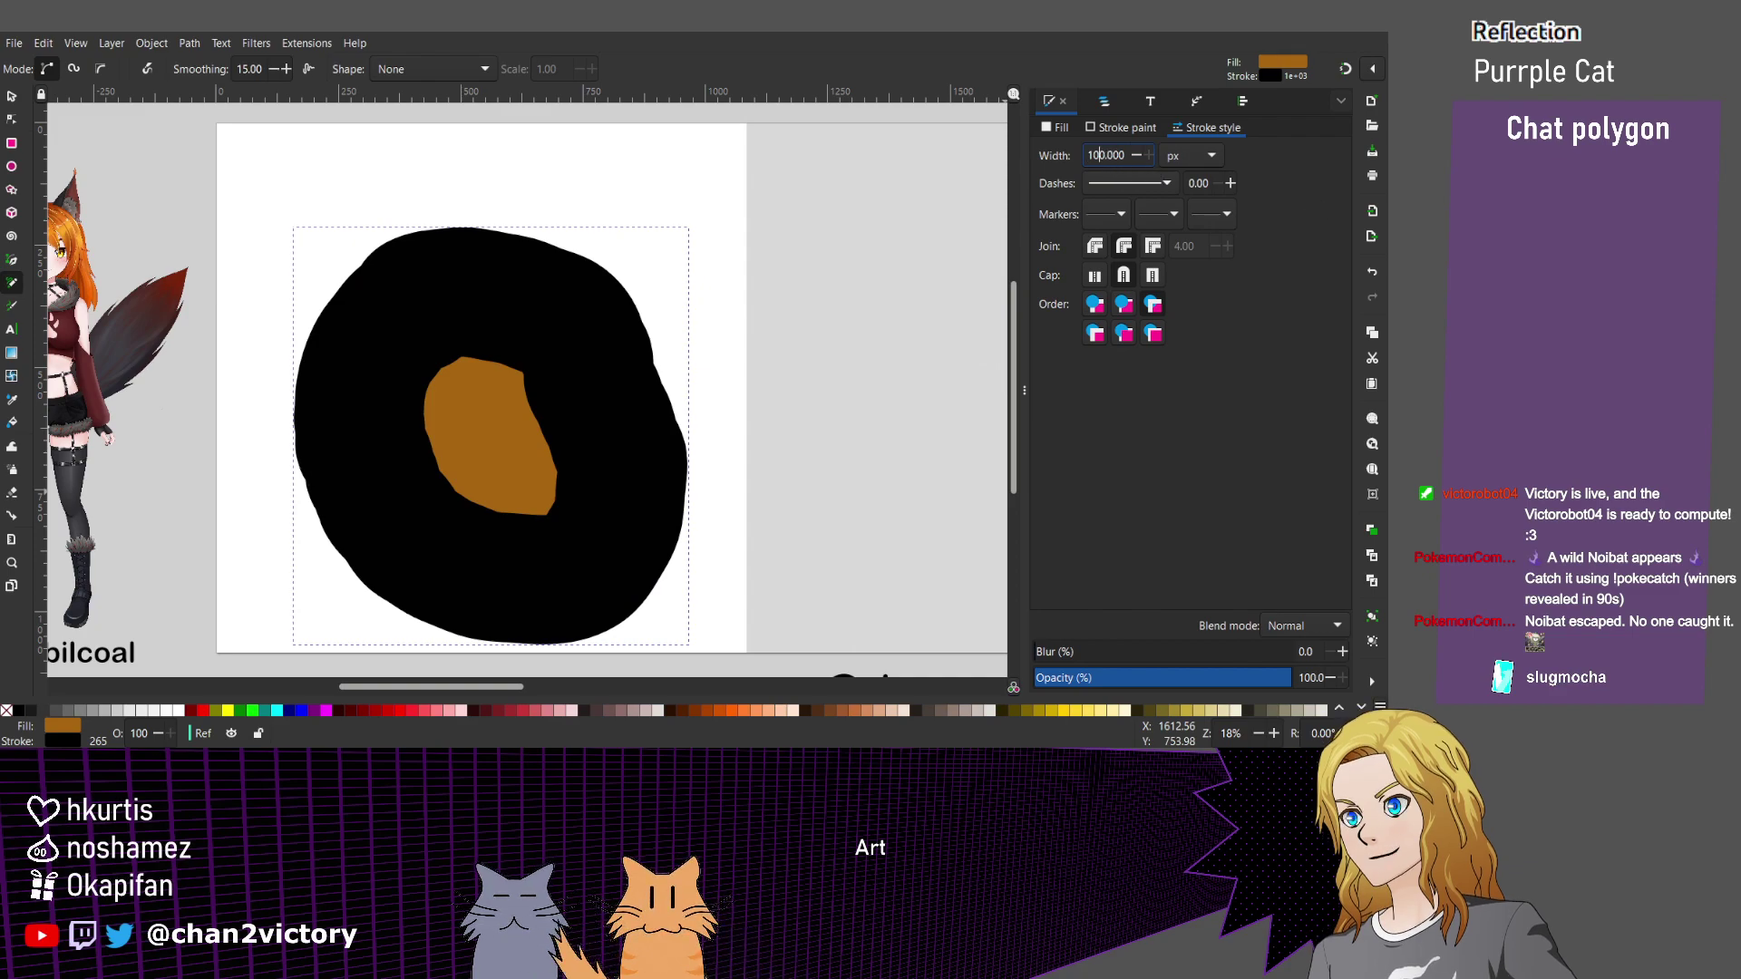
pyautogui.press('Return')
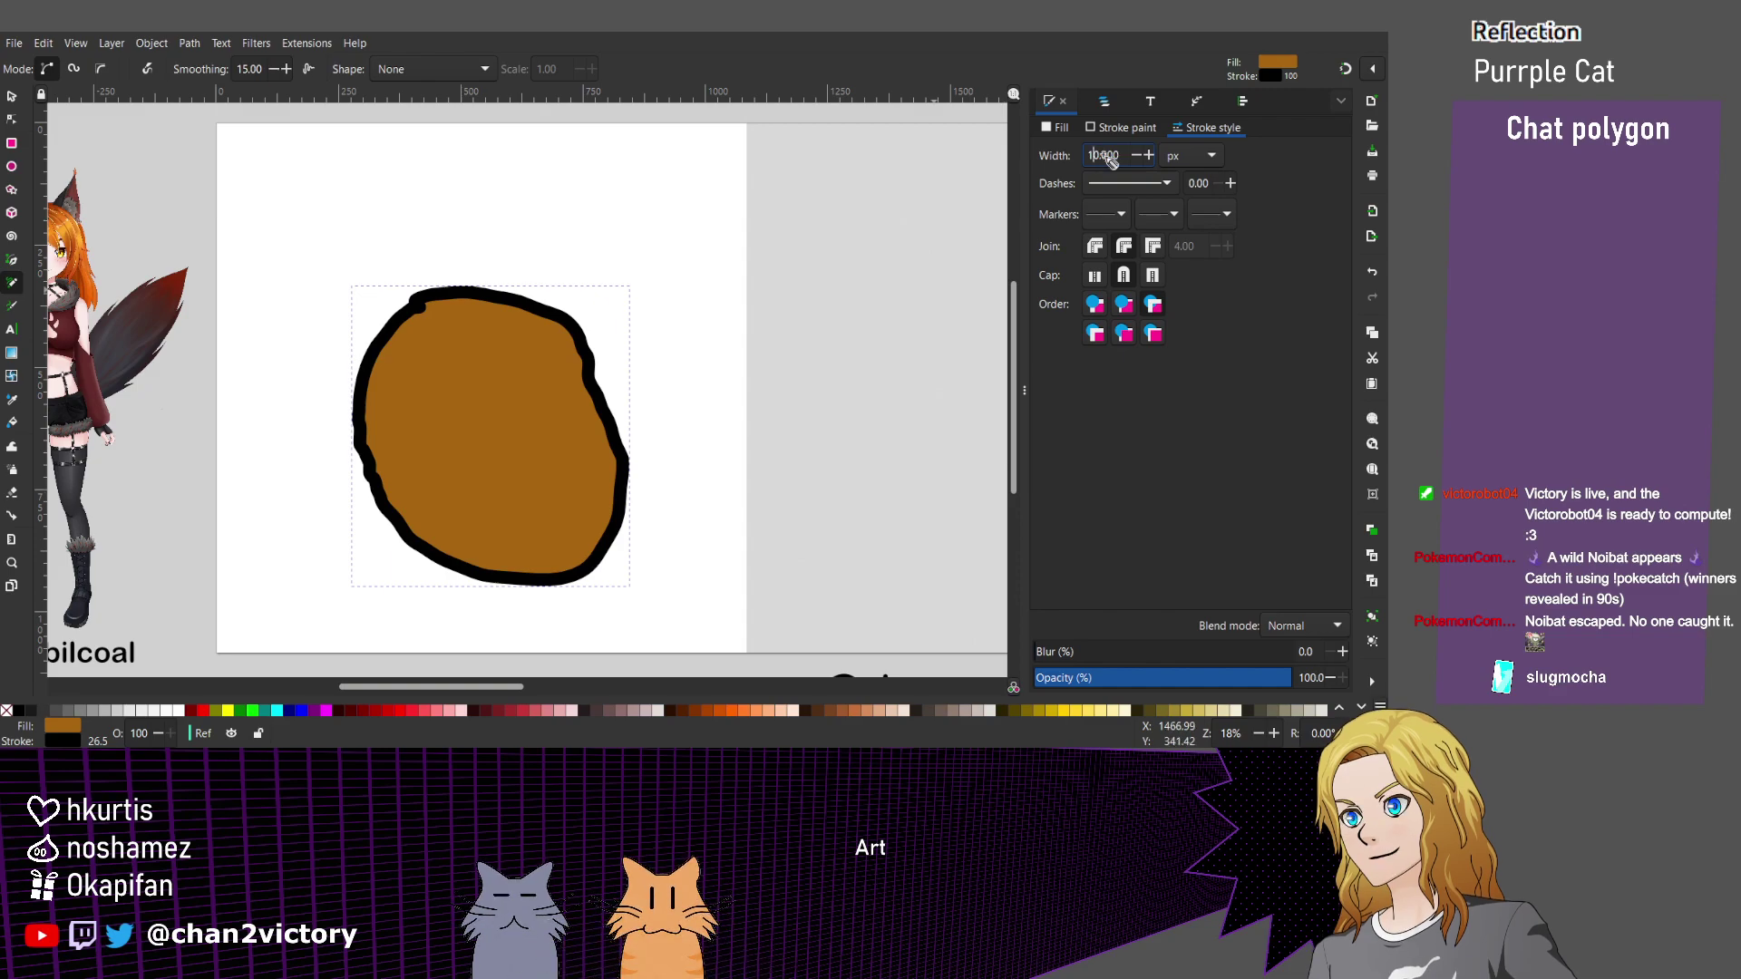
# Set the brown shape's stroke width to 30 px.
pyautogui.press('Return')
pyautogui.write('3')
pyautogui.press('Delete')
pyautogui.press('Return')
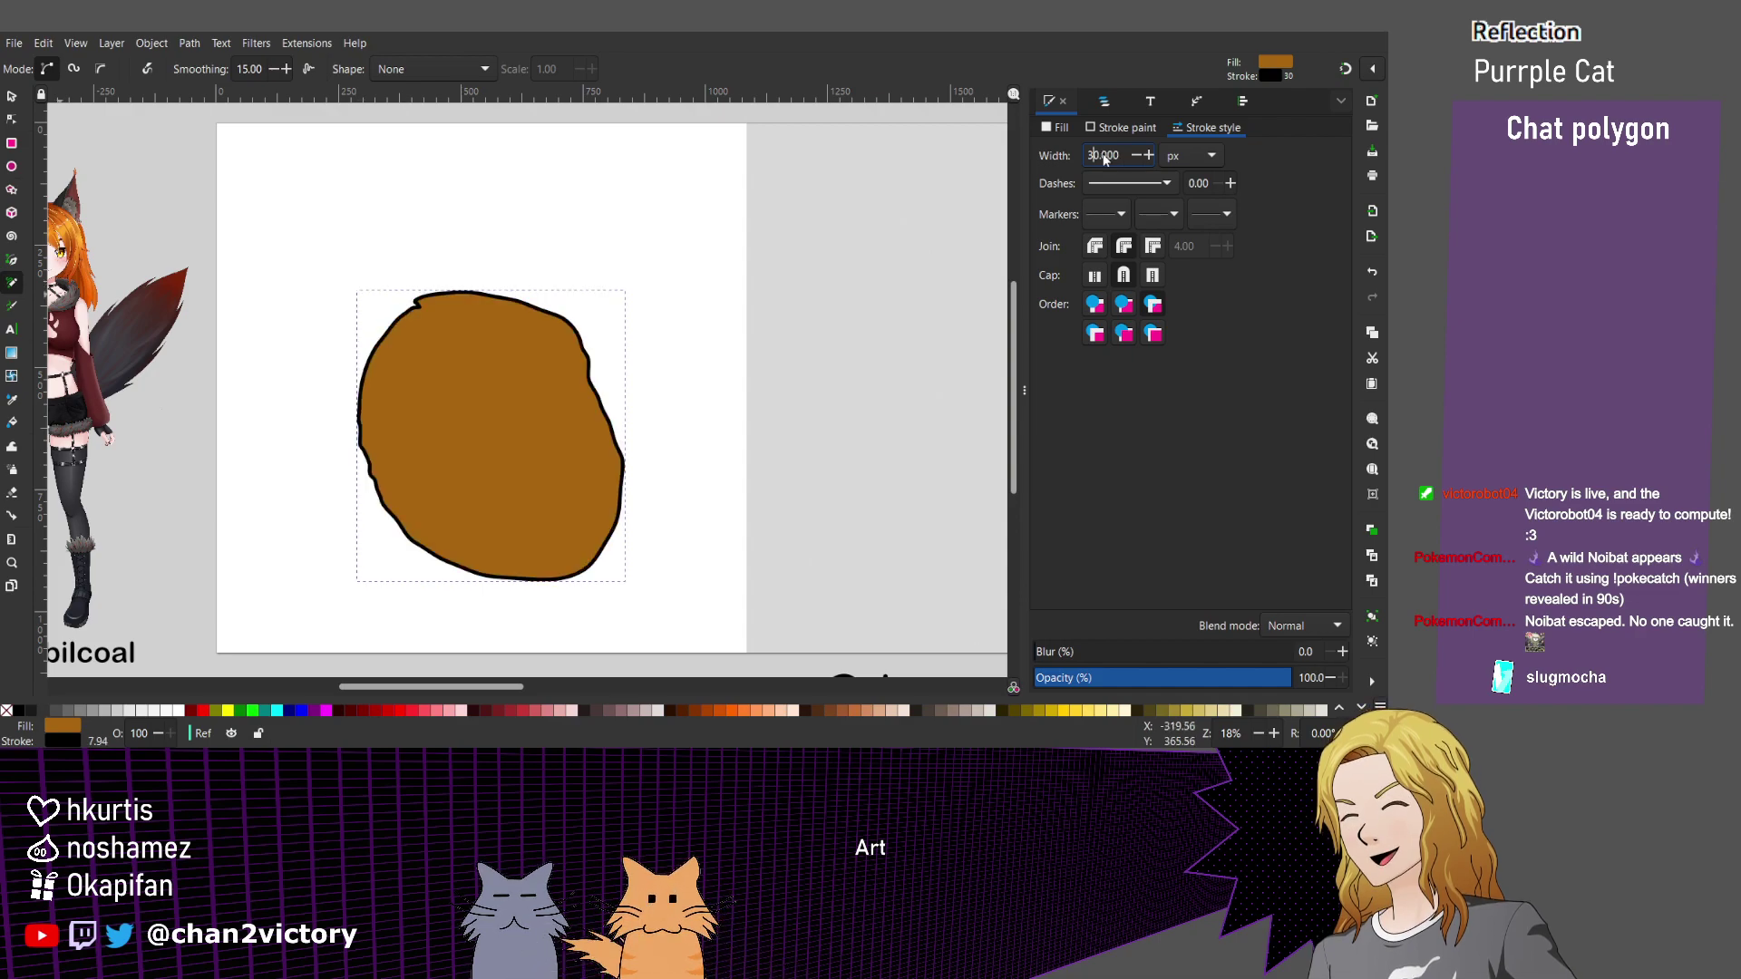
# Show the brown shape's nodes and simplify its path twice.
pyautogui.press('n')
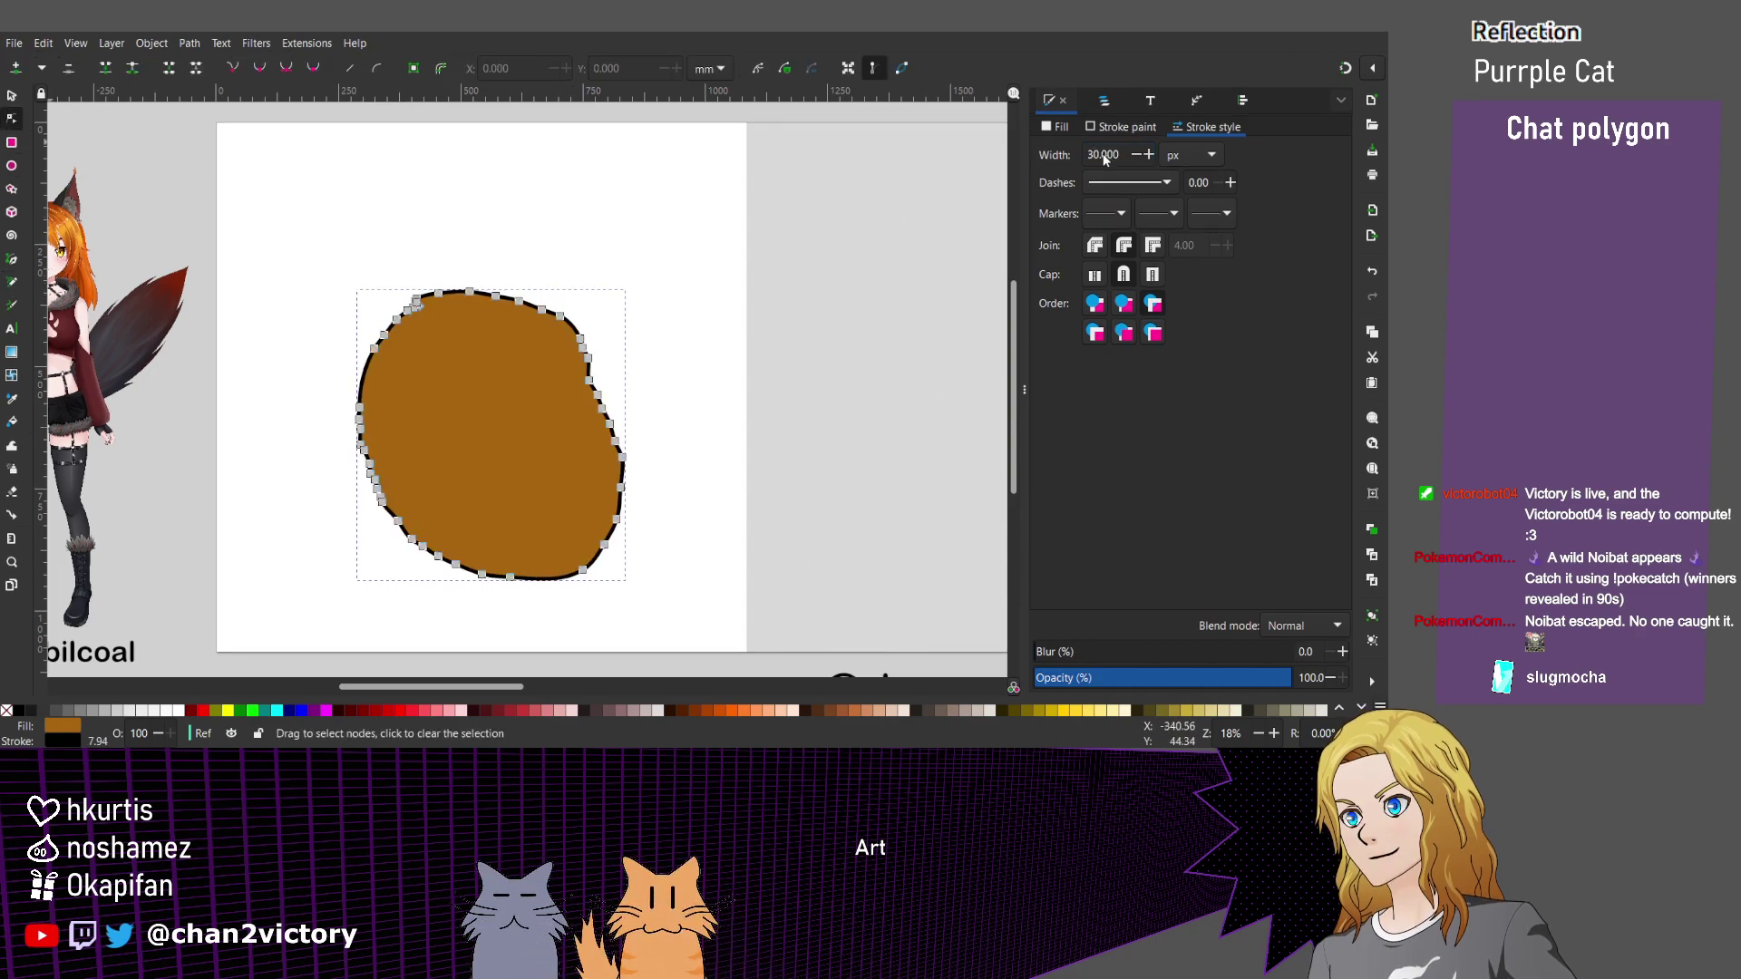
pyautogui.hotkey('ctrl', 'l')
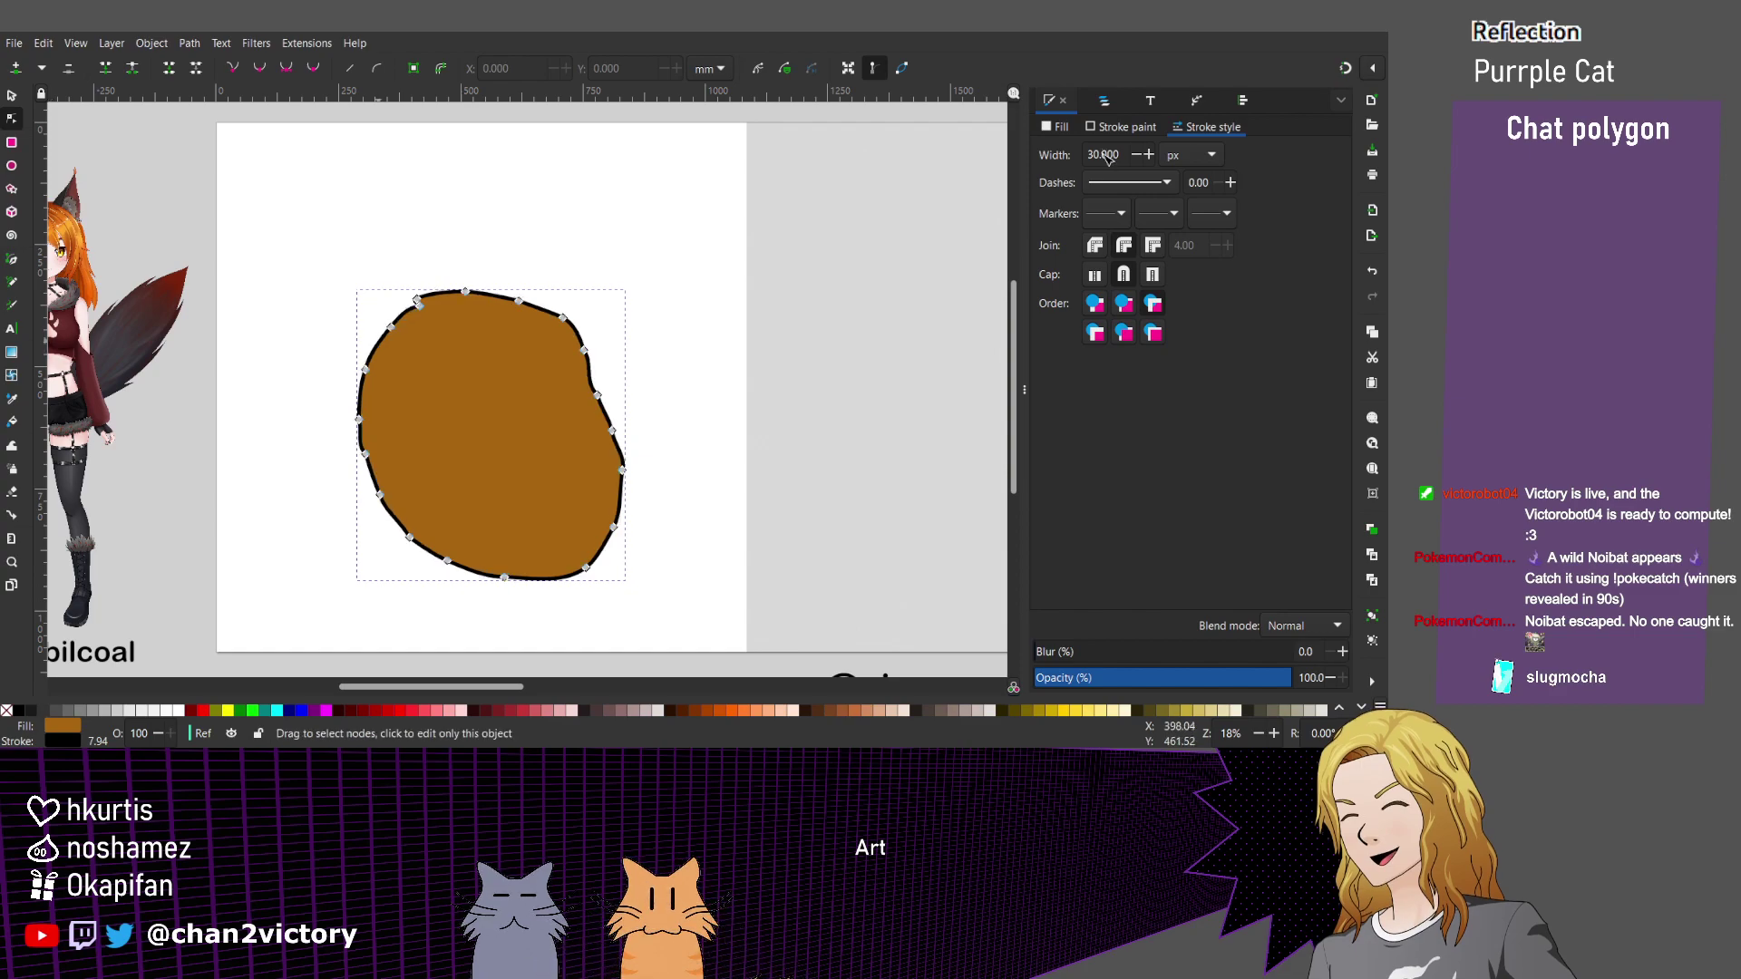
pyautogui.hotkey('ctrl', 'l')
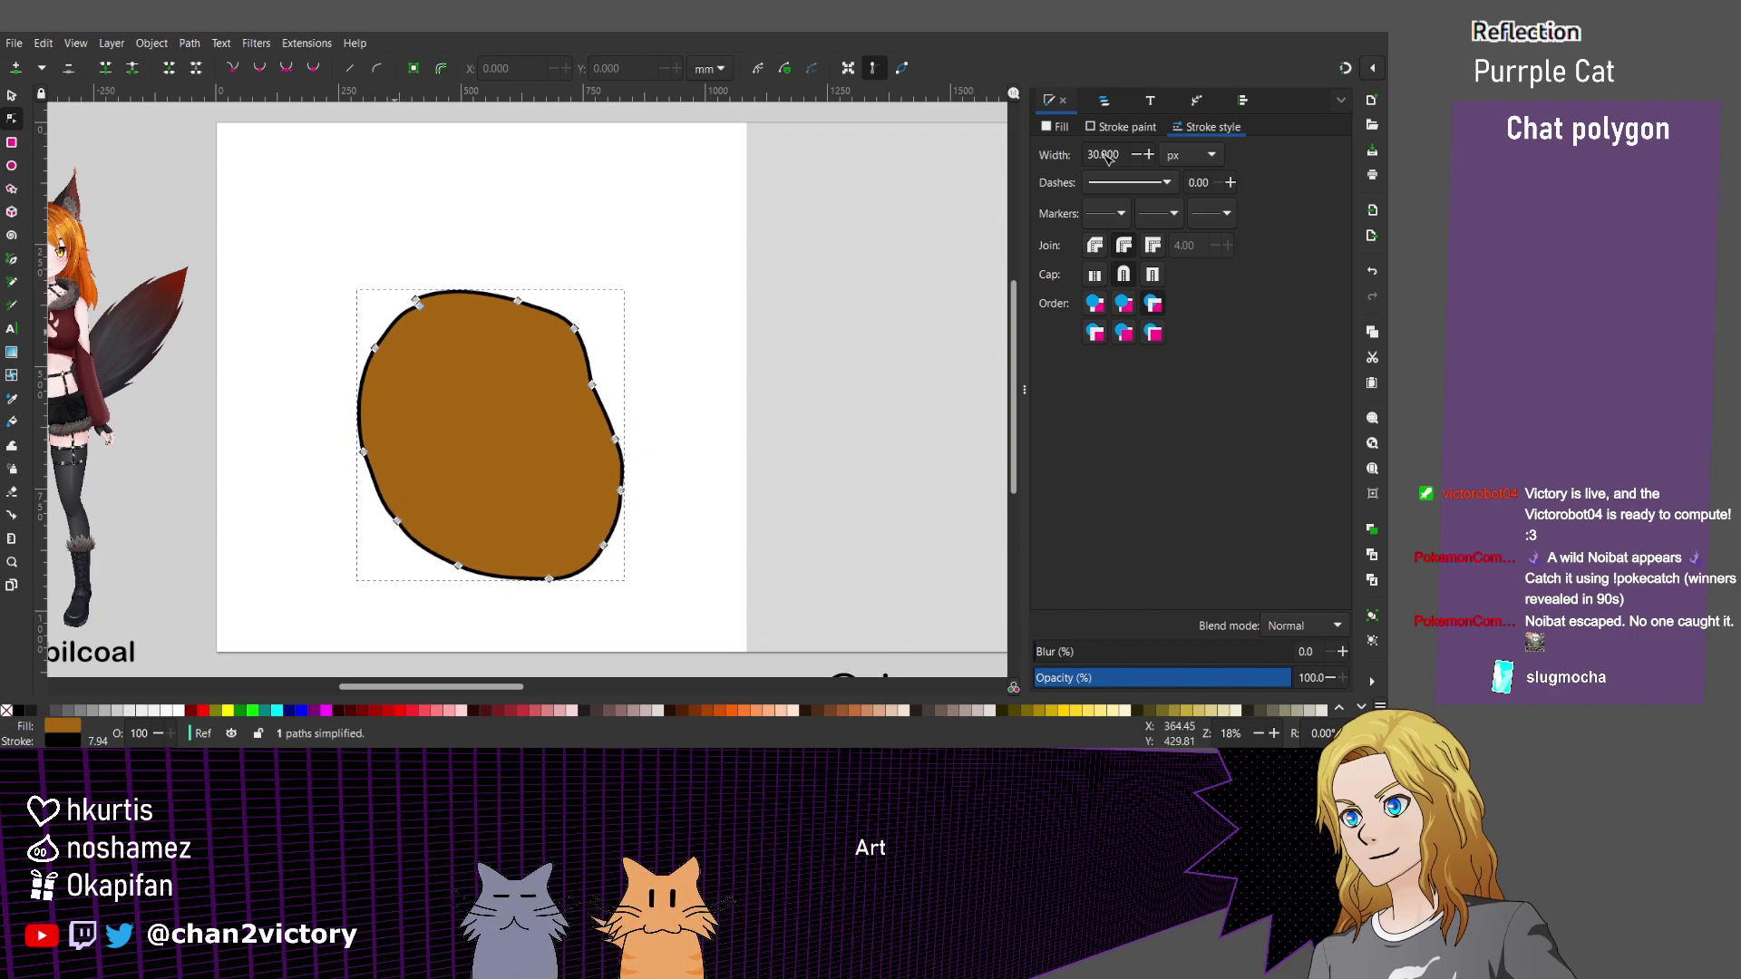
# Move the node at the shape's upper notch outward along the outline, select all nodes and simplify the path again.
pyautogui.moveTo(417, 302); pyautogui.dragTo(392, 320)
pyautogui.moveTo(771, 215); pyautogui.dragTo(237, 591)
pyautogui.hotkey('ctrl', 'l')
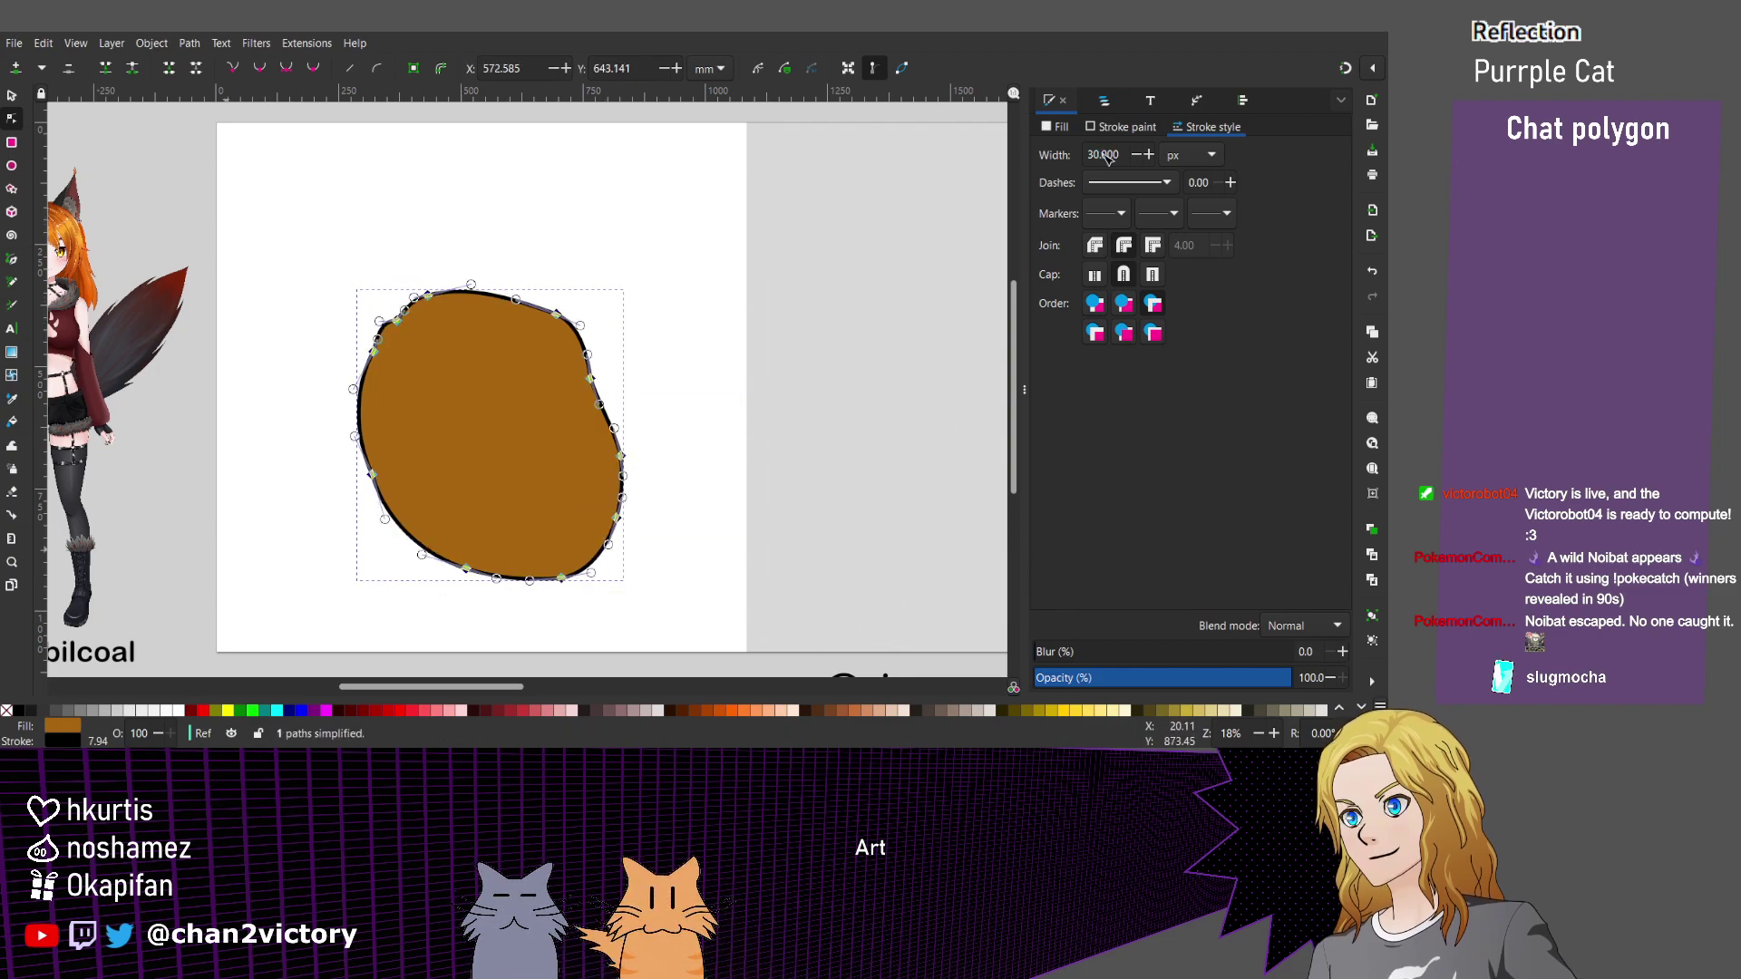
# Reselect all of the shape's nodes and simplify the path four more times.
pyautogui.press('Escape')
pyautogui.moveTo(239, 234); pyautogui.dragTo(884, 661)
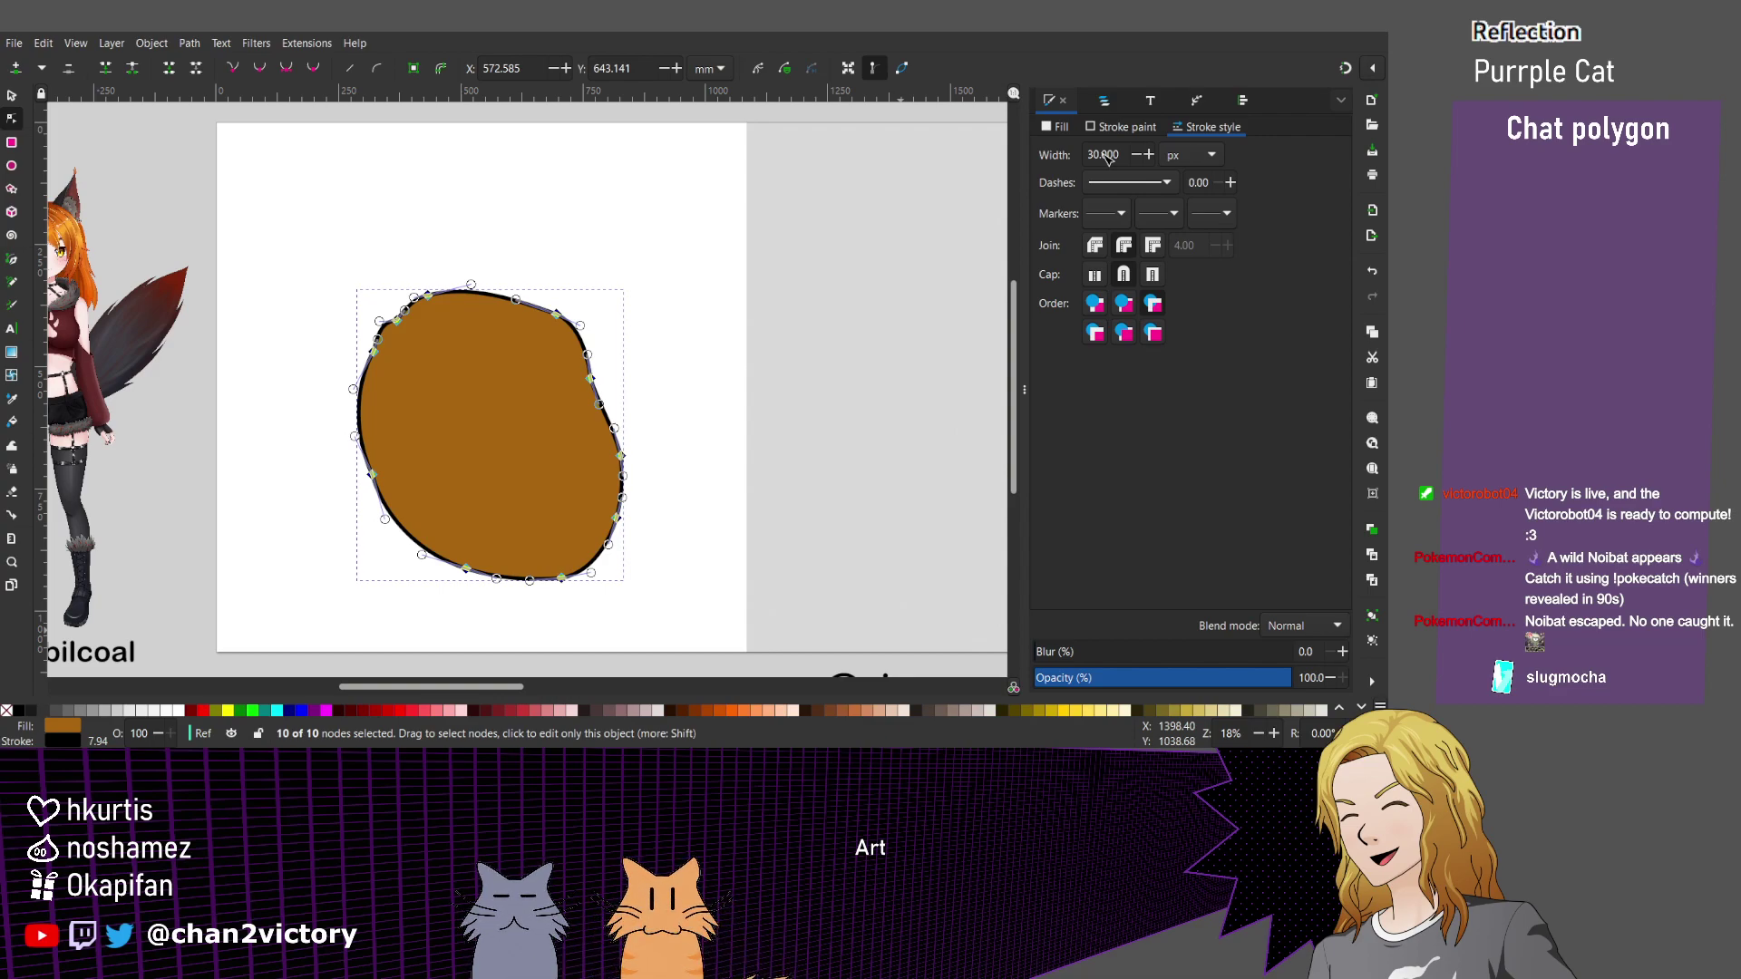
pyautogui.hotkey('ctrl', 'l')
pyautogui.hotkey('ctrl', 'l')
pyautogui.hotkey('ctrl', 'l')
pyautogui.hotkey('ctrl', 'l')
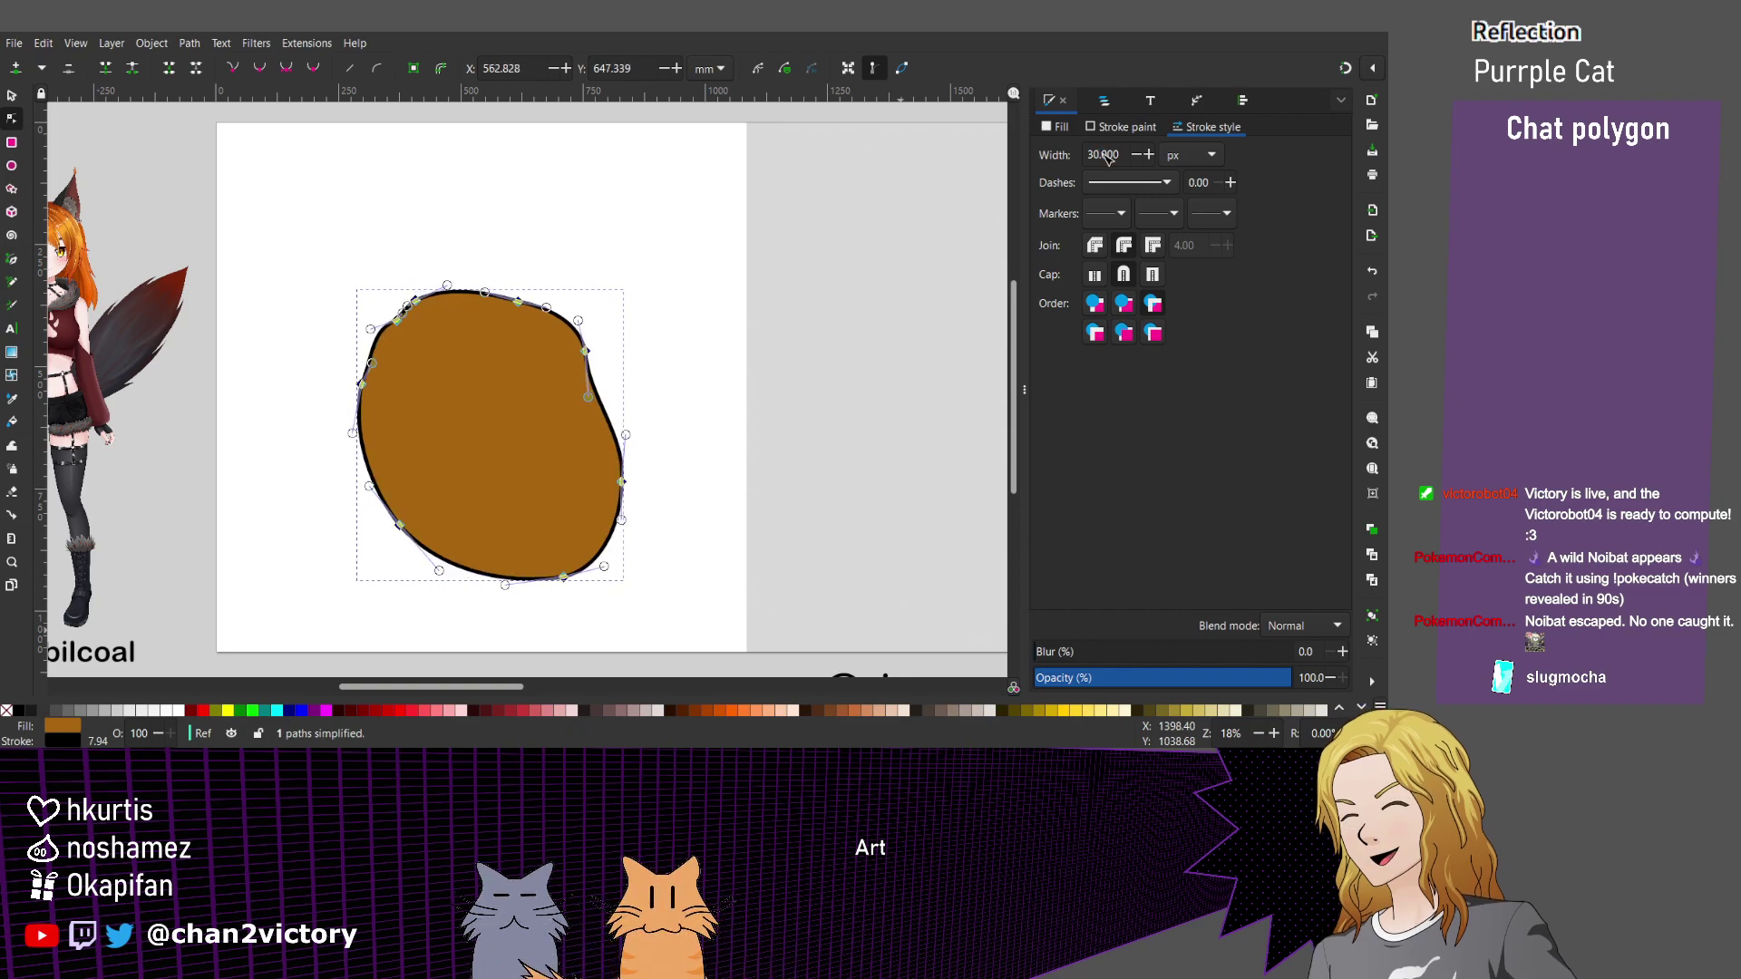
# Examine the nodes at the shape's upper notch up close, deselect the shape and compare it with the fox character reference.
pyautogui.moveTo(351, 295); pyautogui.dragTo(395, 324)
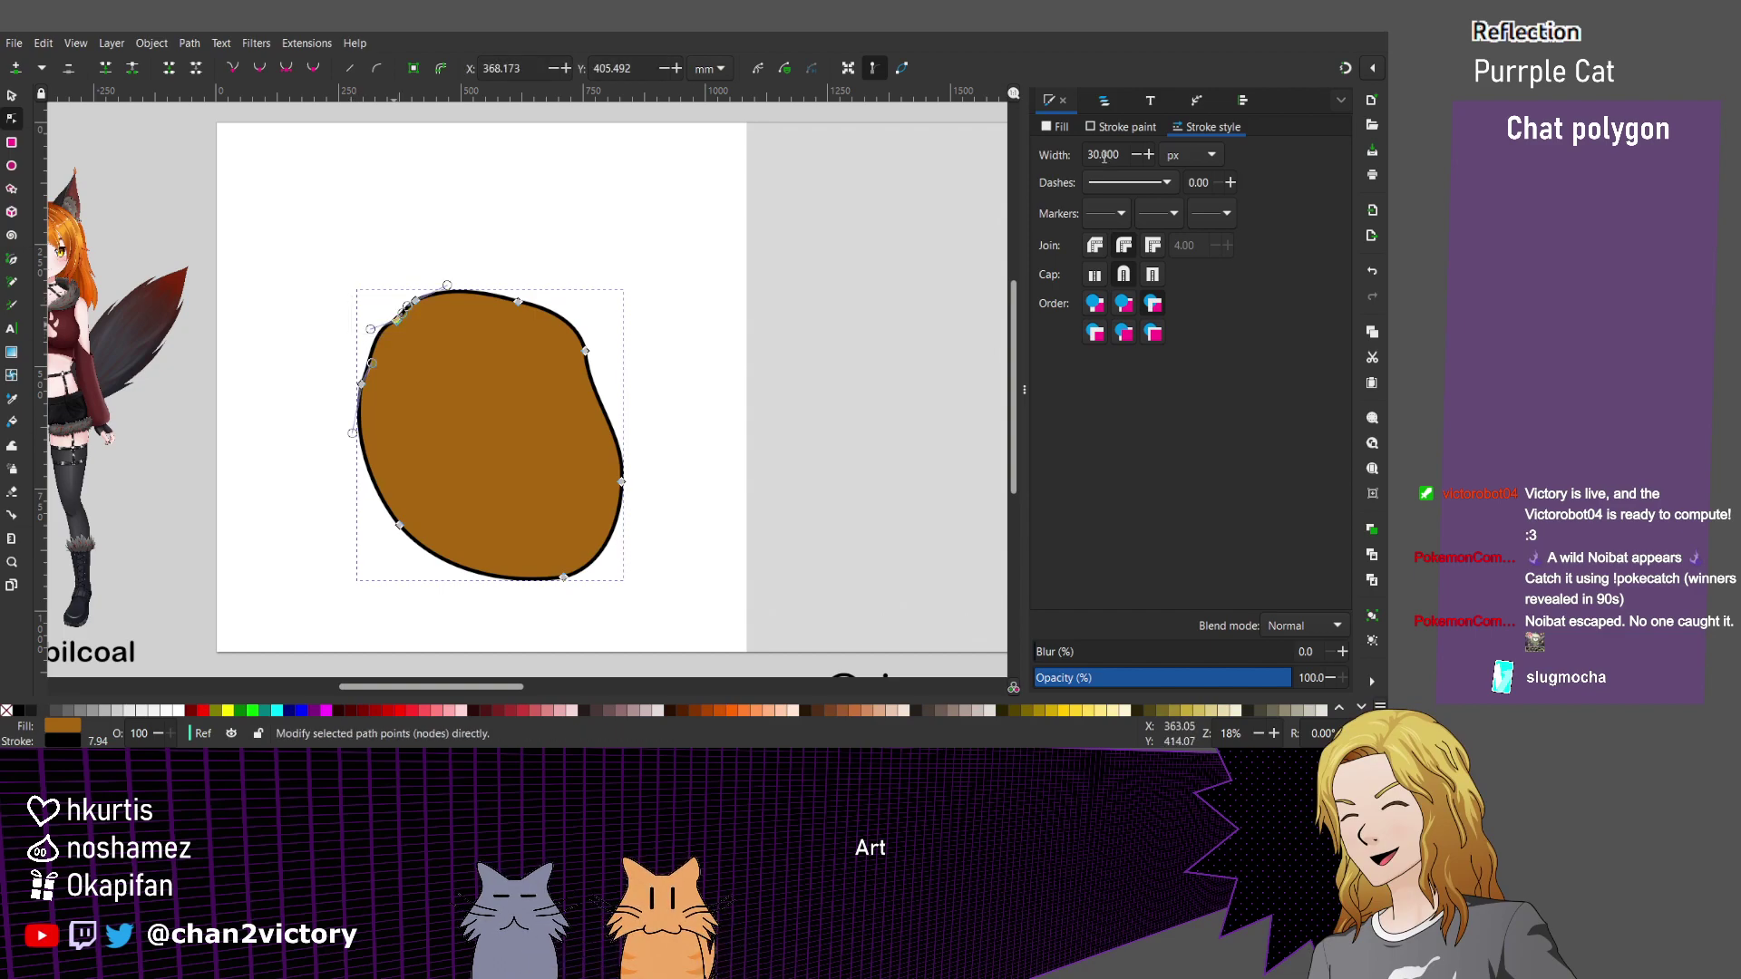
pyautogui.scroll(2, 404, 341)
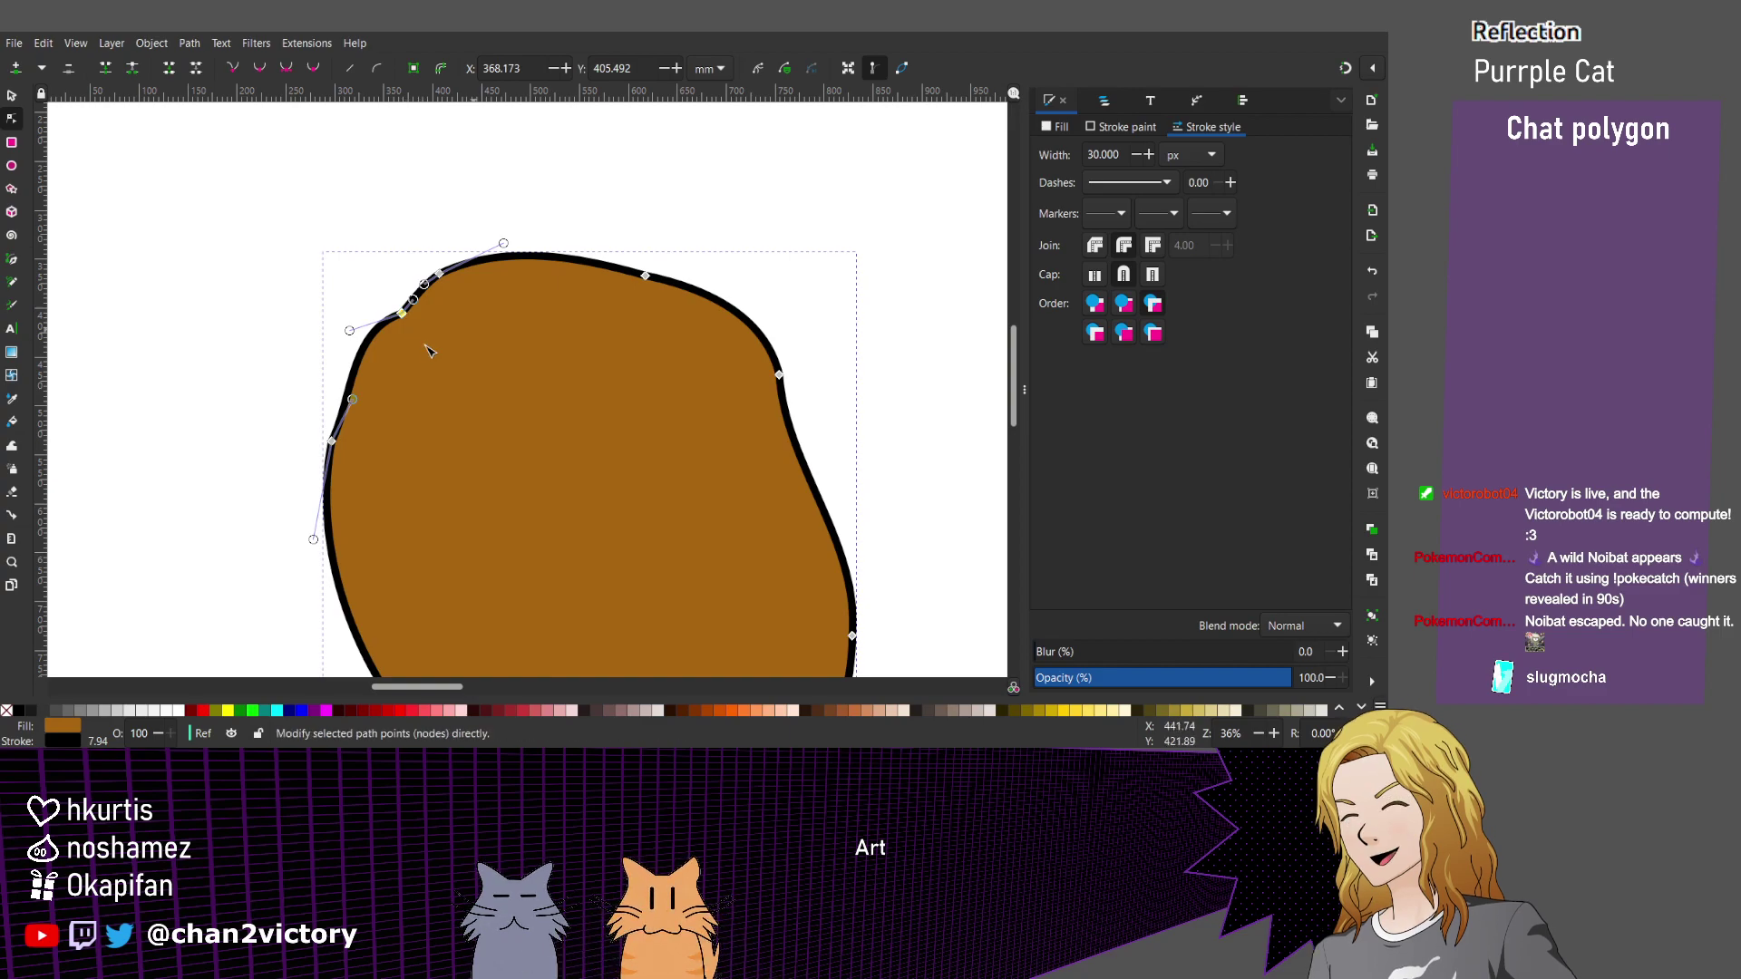
pyautogui.scroll(-3, 430, 351)
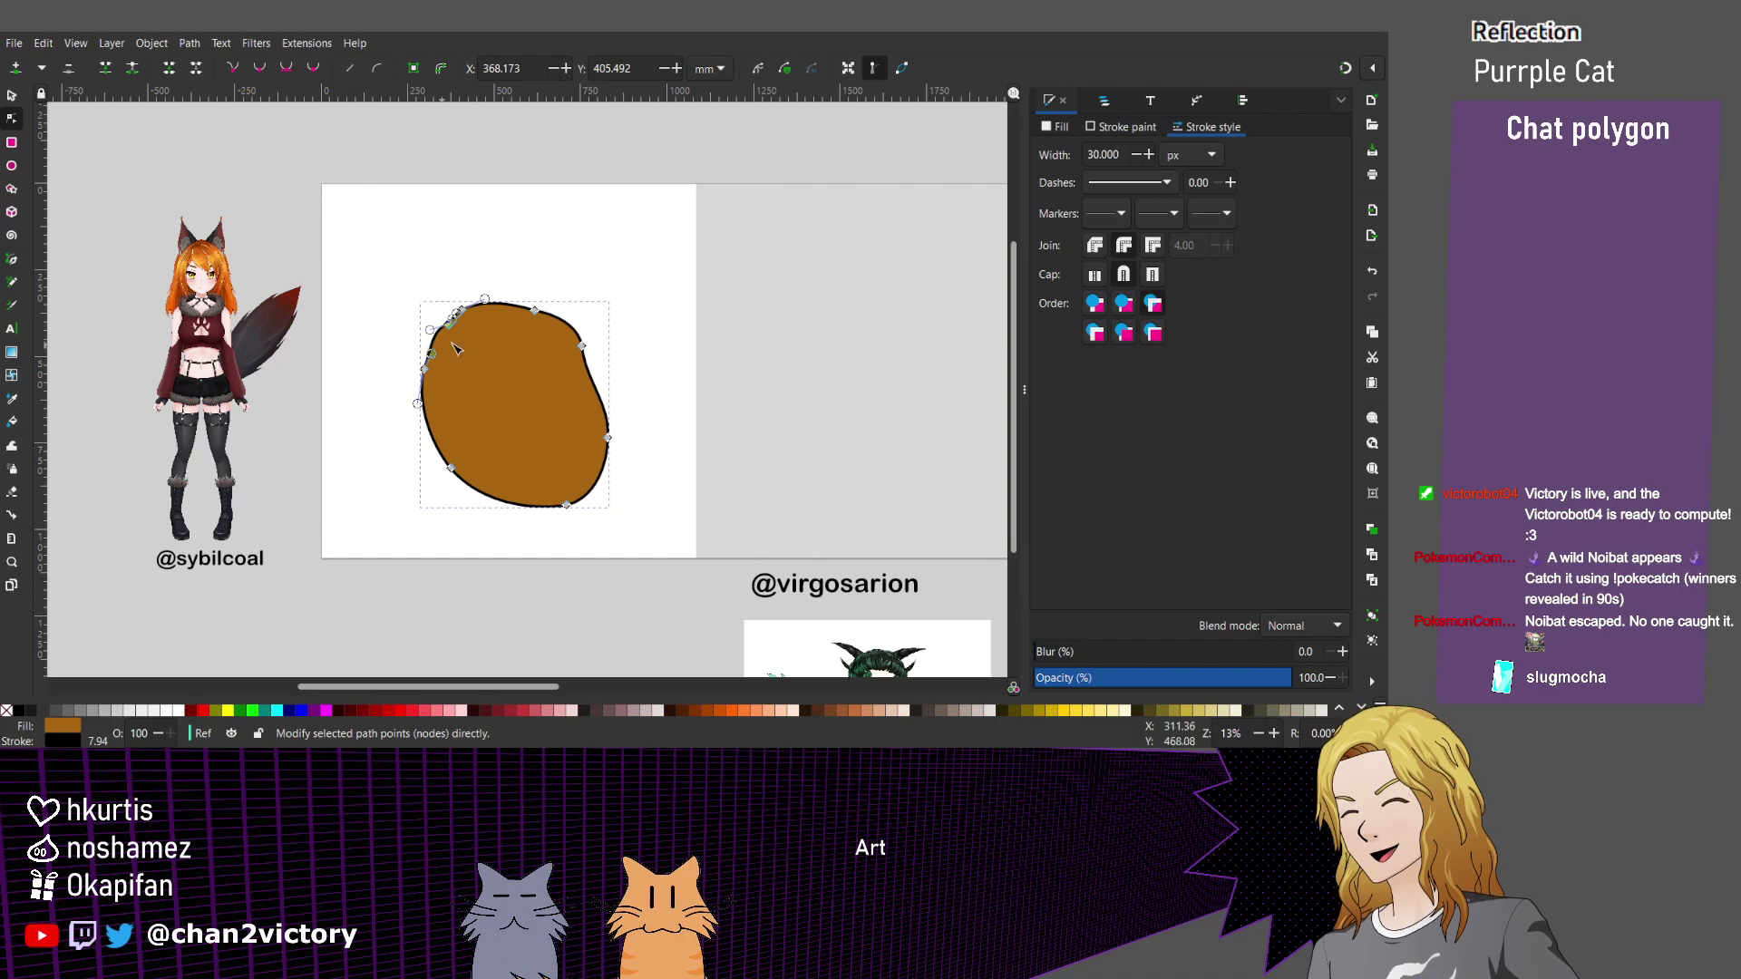
pyautogui.moveTo(346, 249); pyautogui.dragTo(667, 505)
pyautogui.press('Escape')
pyautogui.press('Escape')
pyautogui.scroll(2, 462, 463)
pyautogui.scroll(-1, 463, 462)
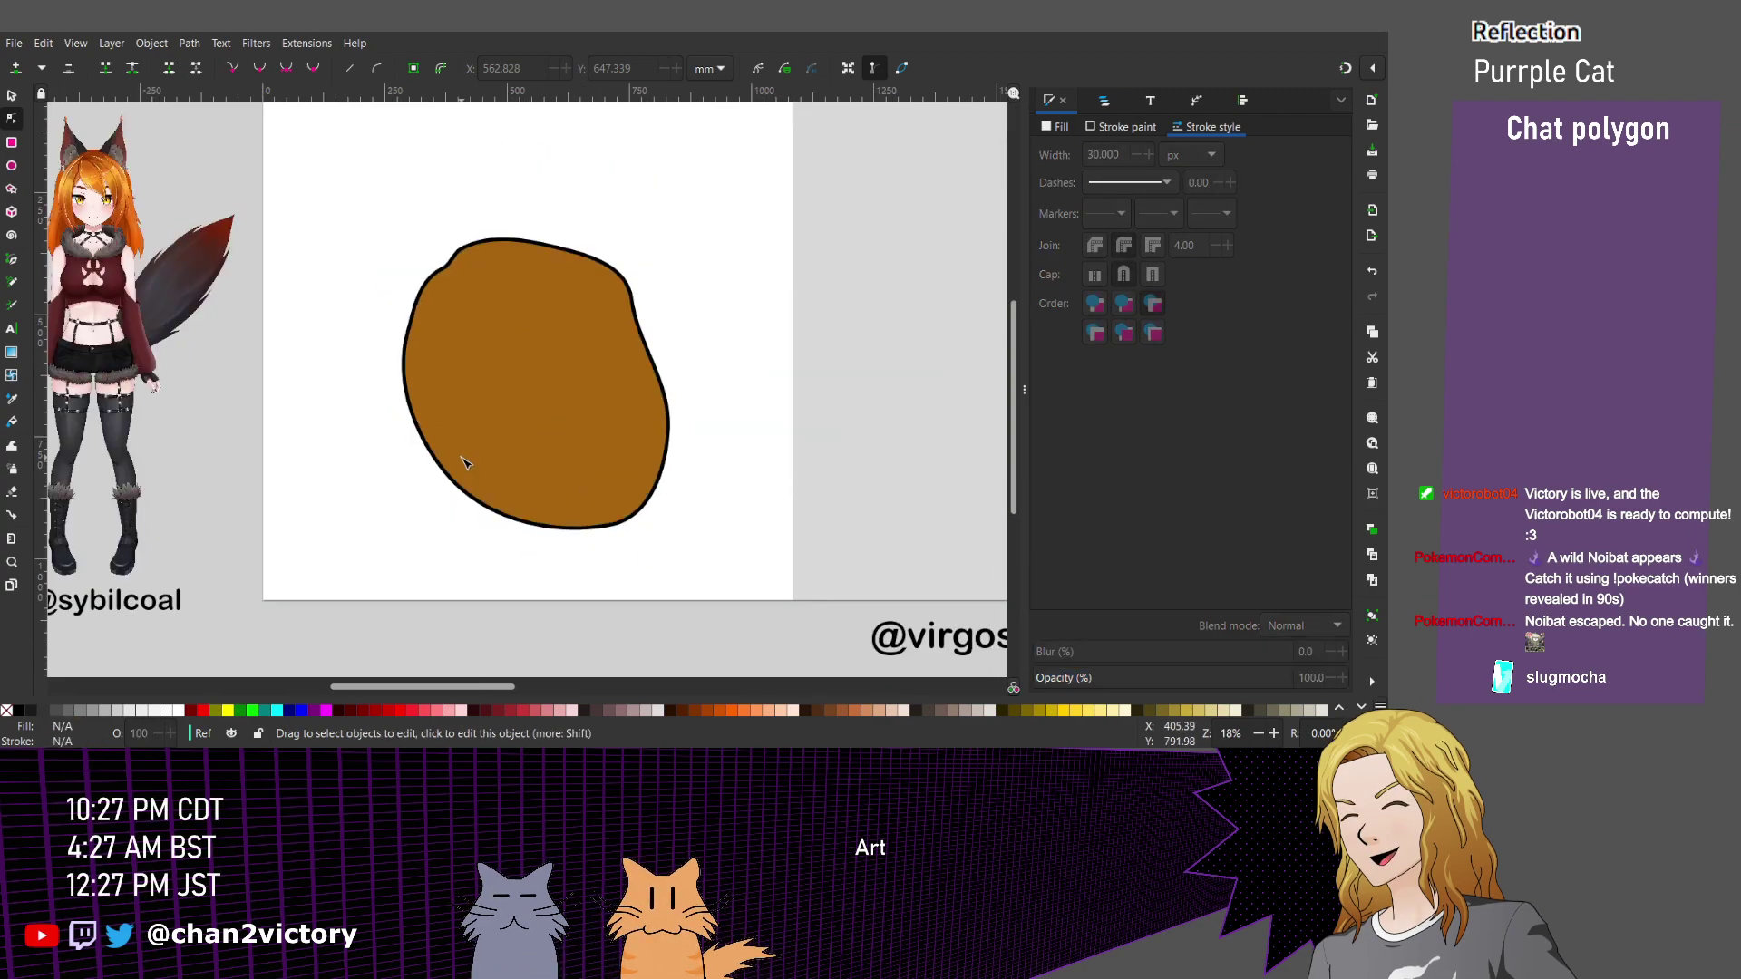
# Select the brown shape and lighten its fill to orange, RGBA ea9727ff.
pyautogui.scroll(1, 463, 462)
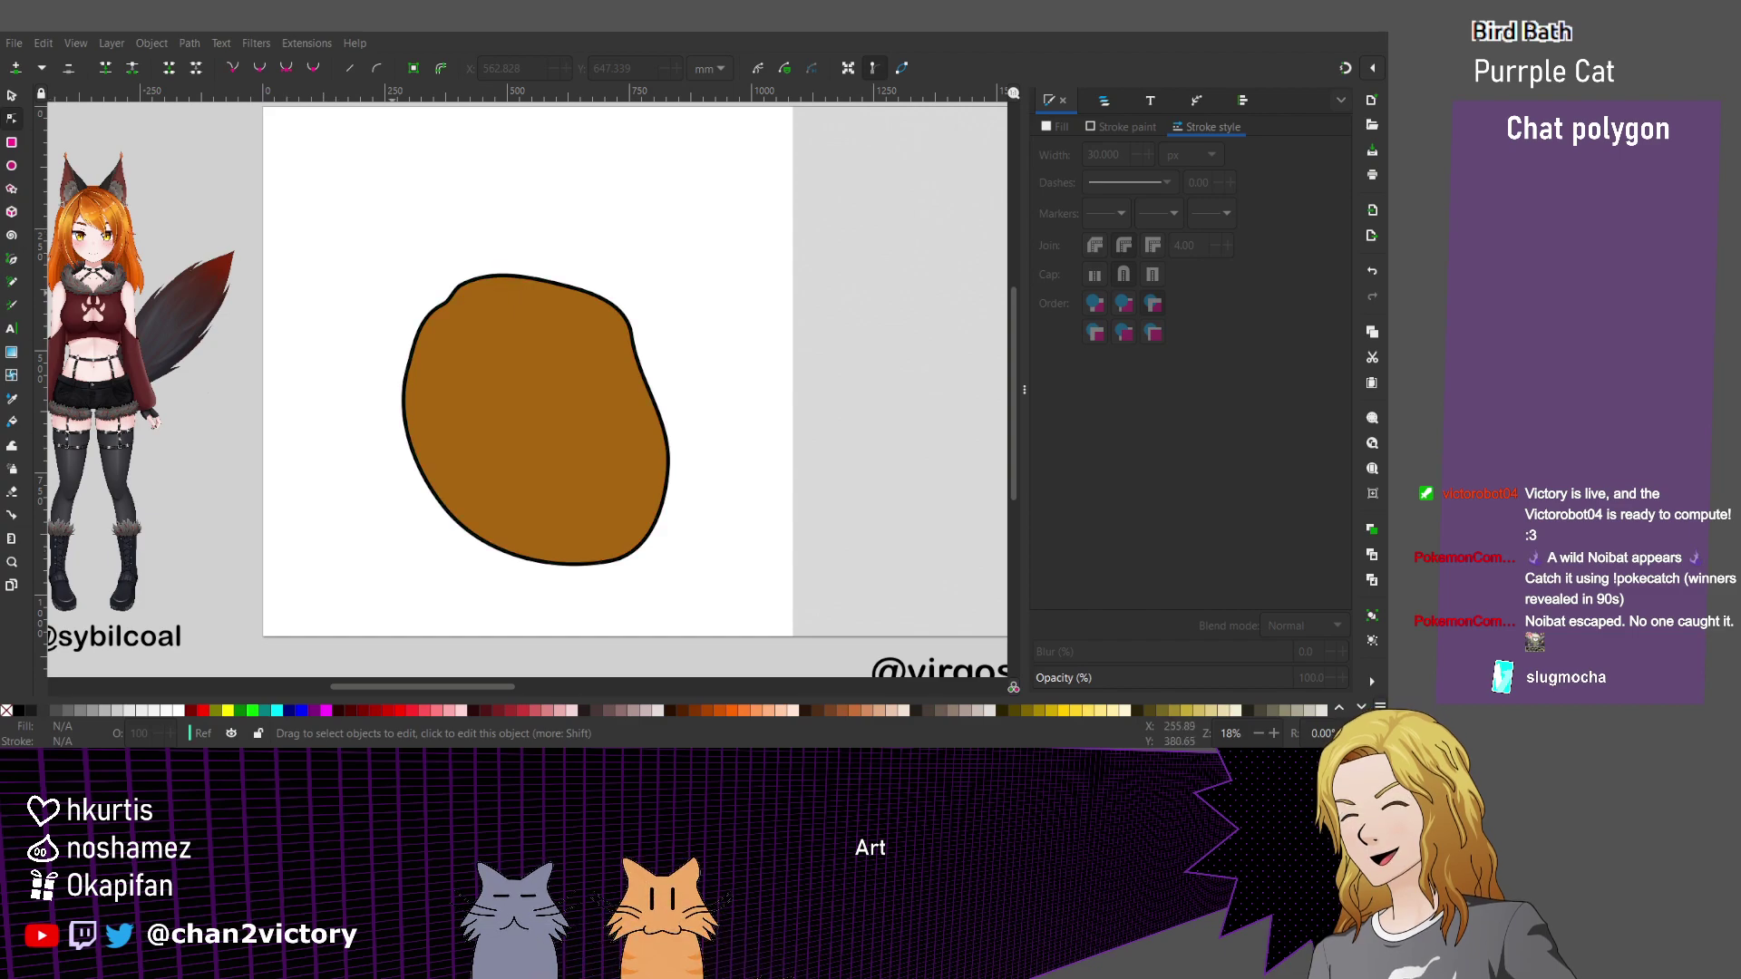
pyautogui.hotkey('ctrl', 'a')
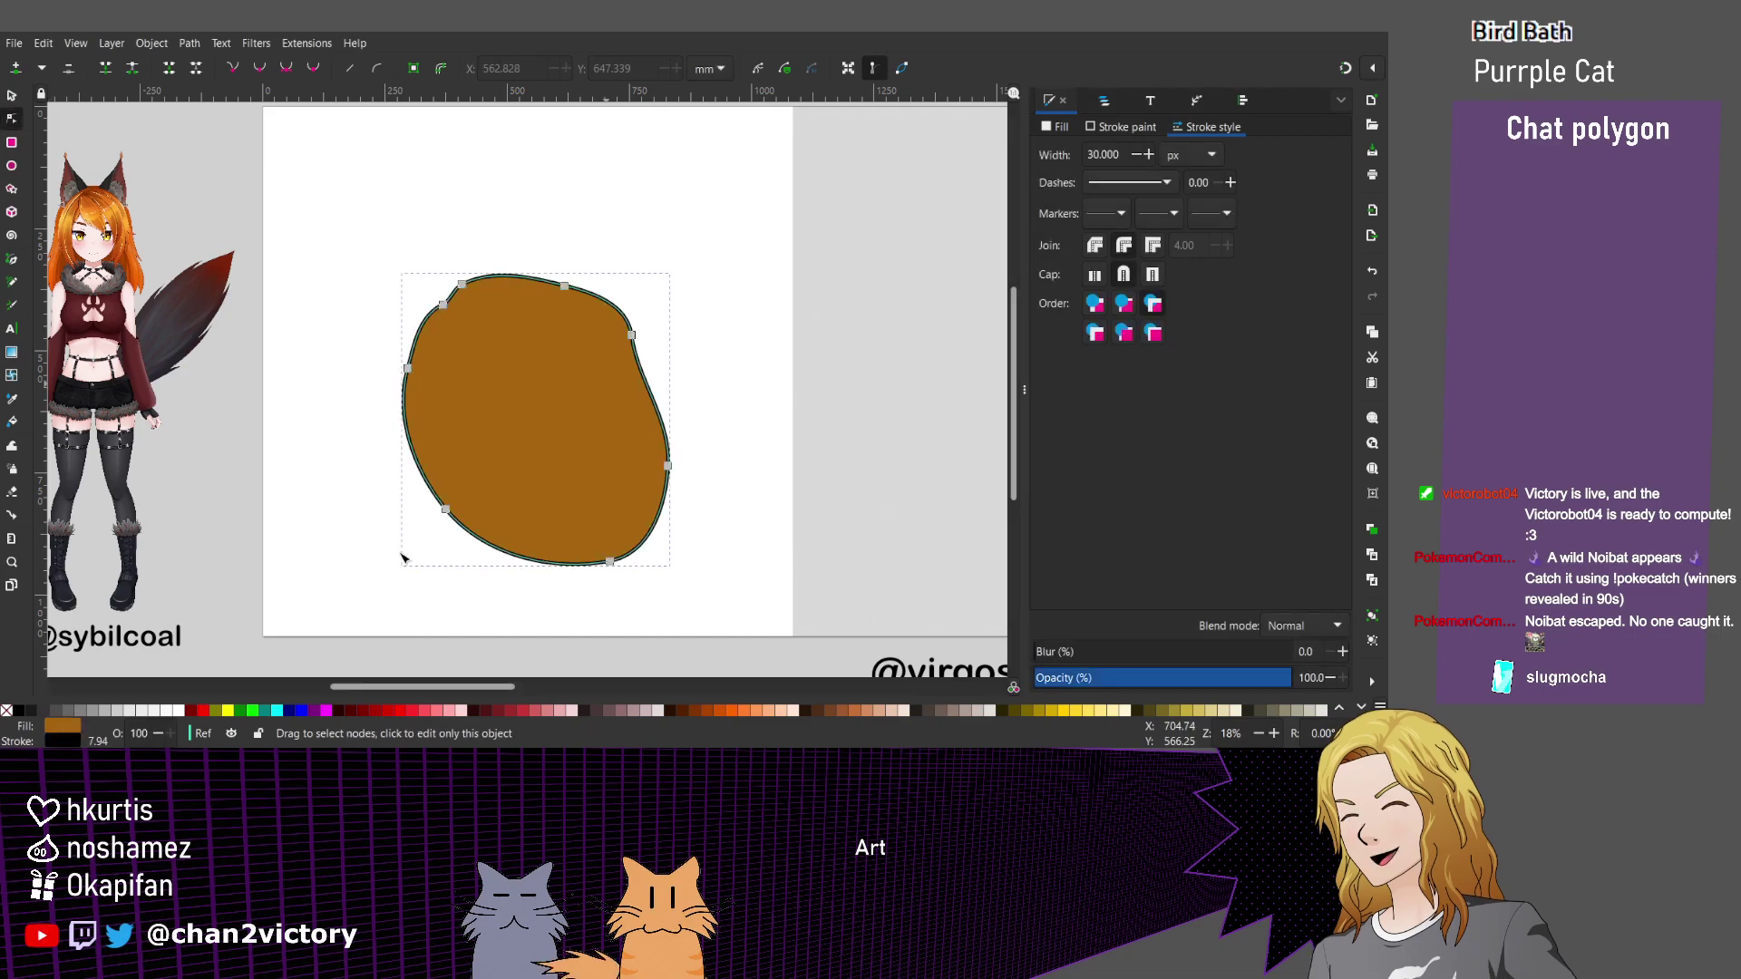
pyautogui.hotkey('ctrl', 'shift', 'f')
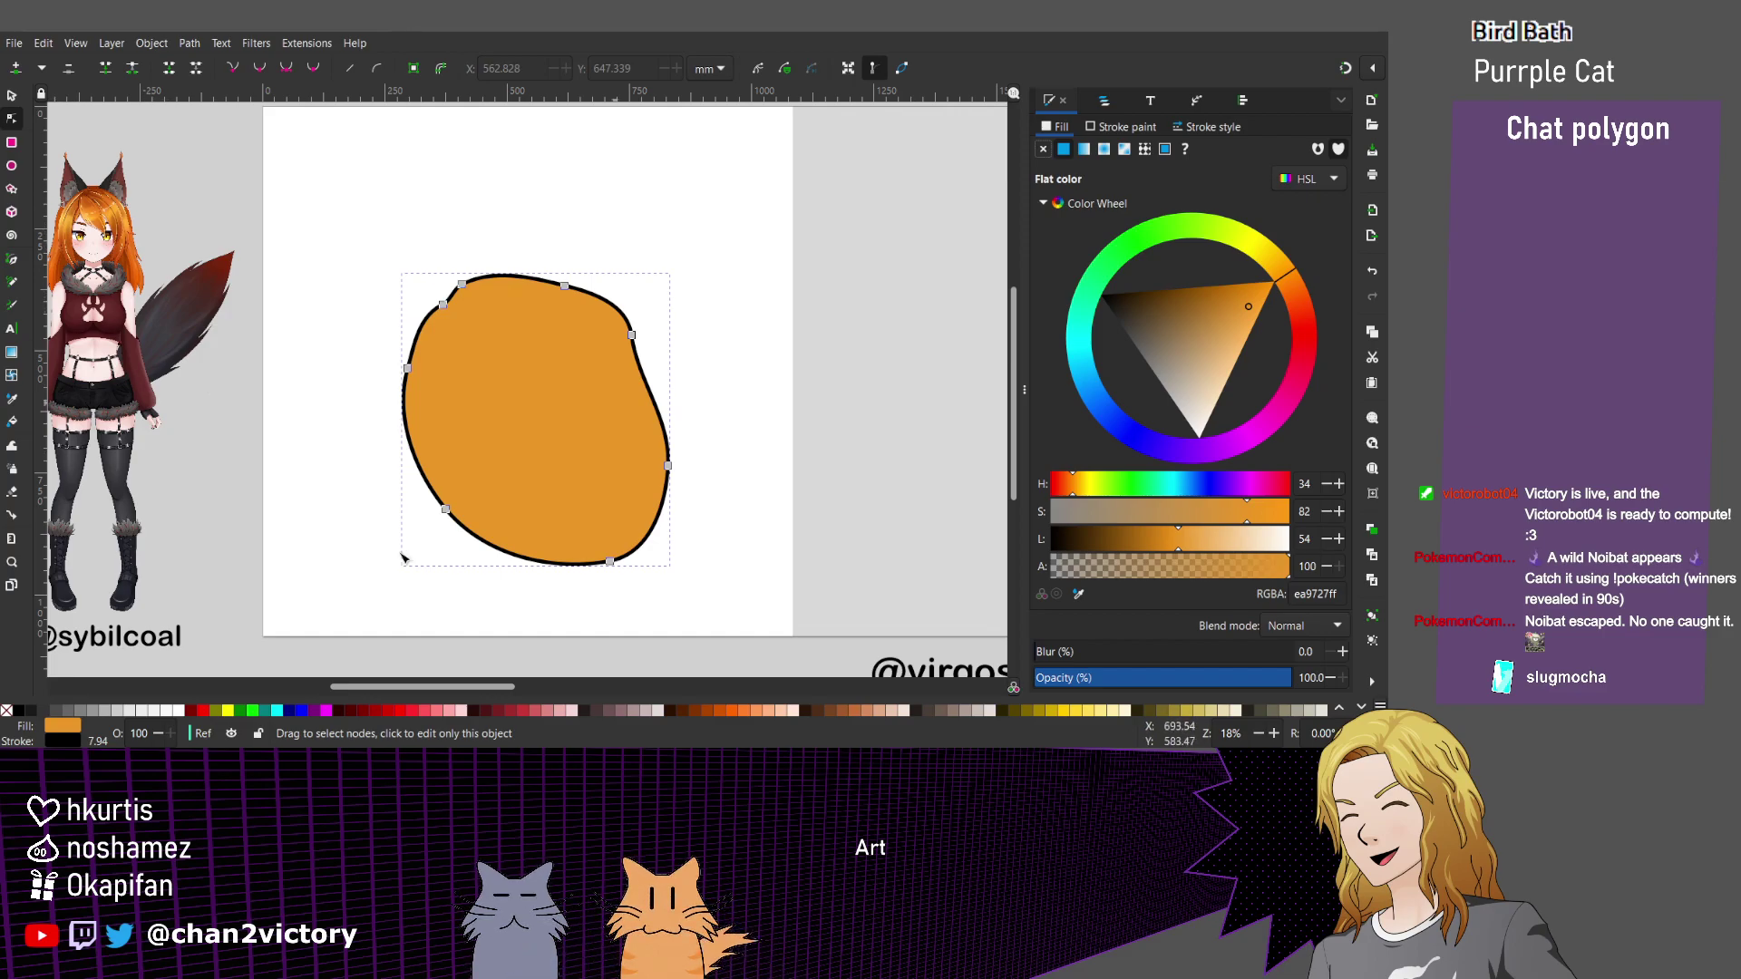
# Pull the orange shape's bottom node slightly lower and delete the whole shape.
pyautogui.moveTo(657, 524); pyautogui.dragTo(599, 573)
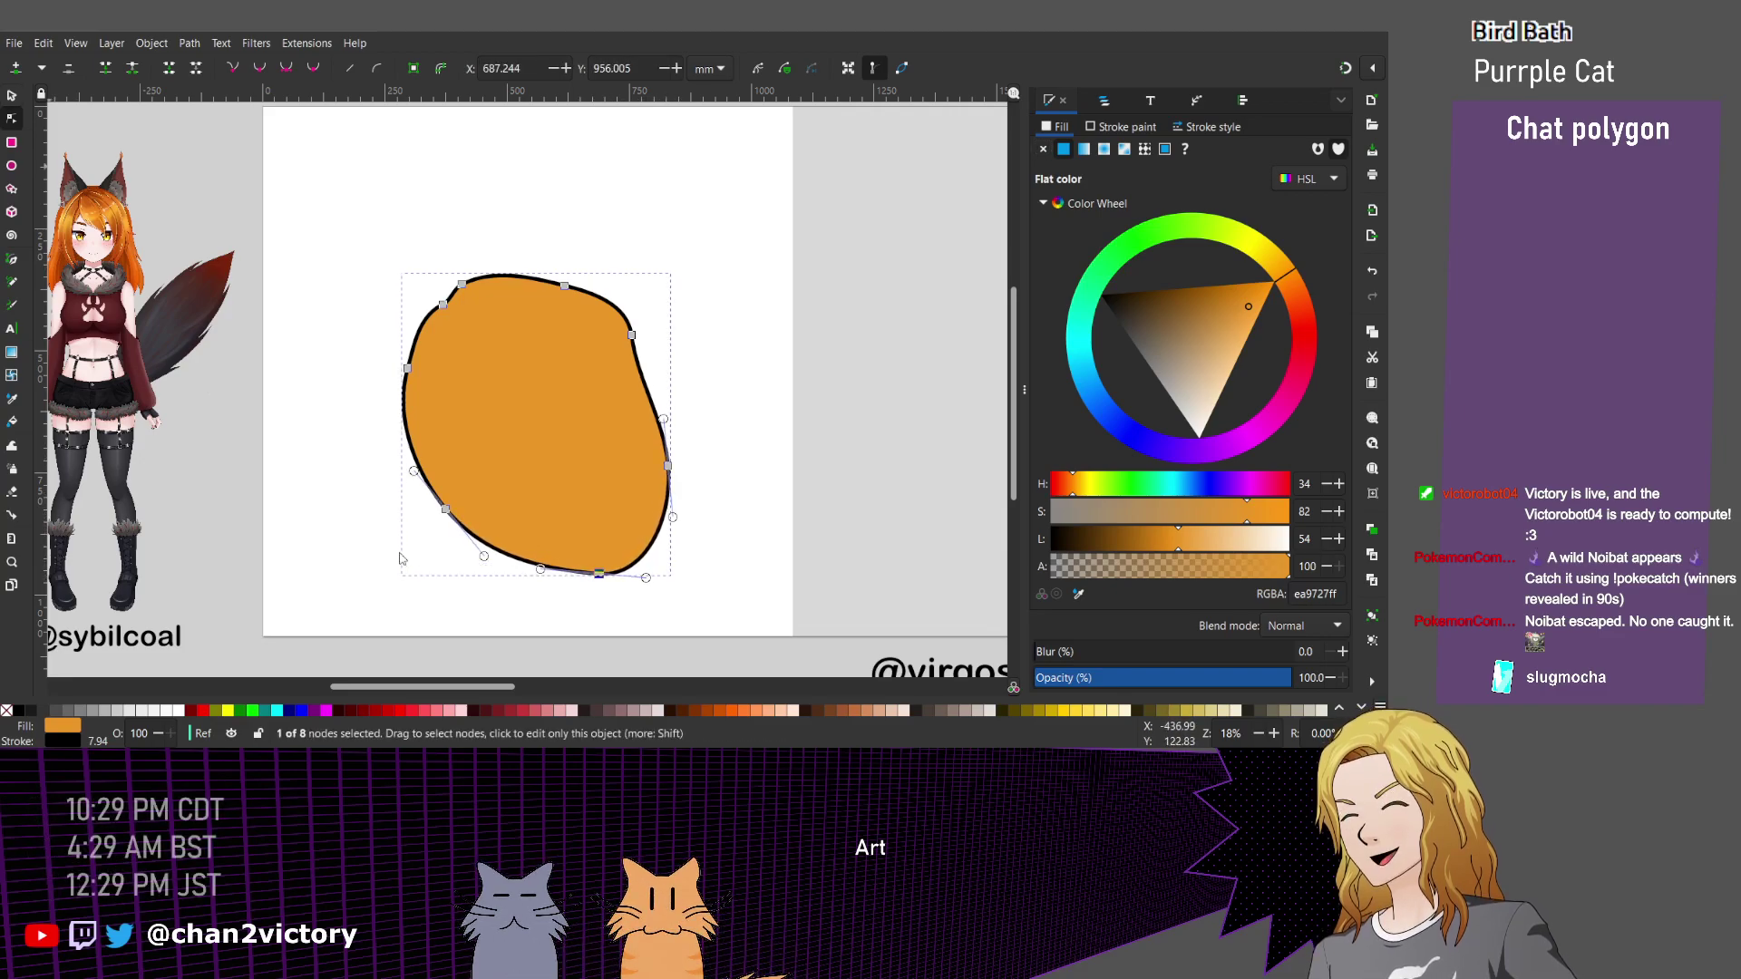
pyautogui.press('s')
pyautogui.press('Delete')
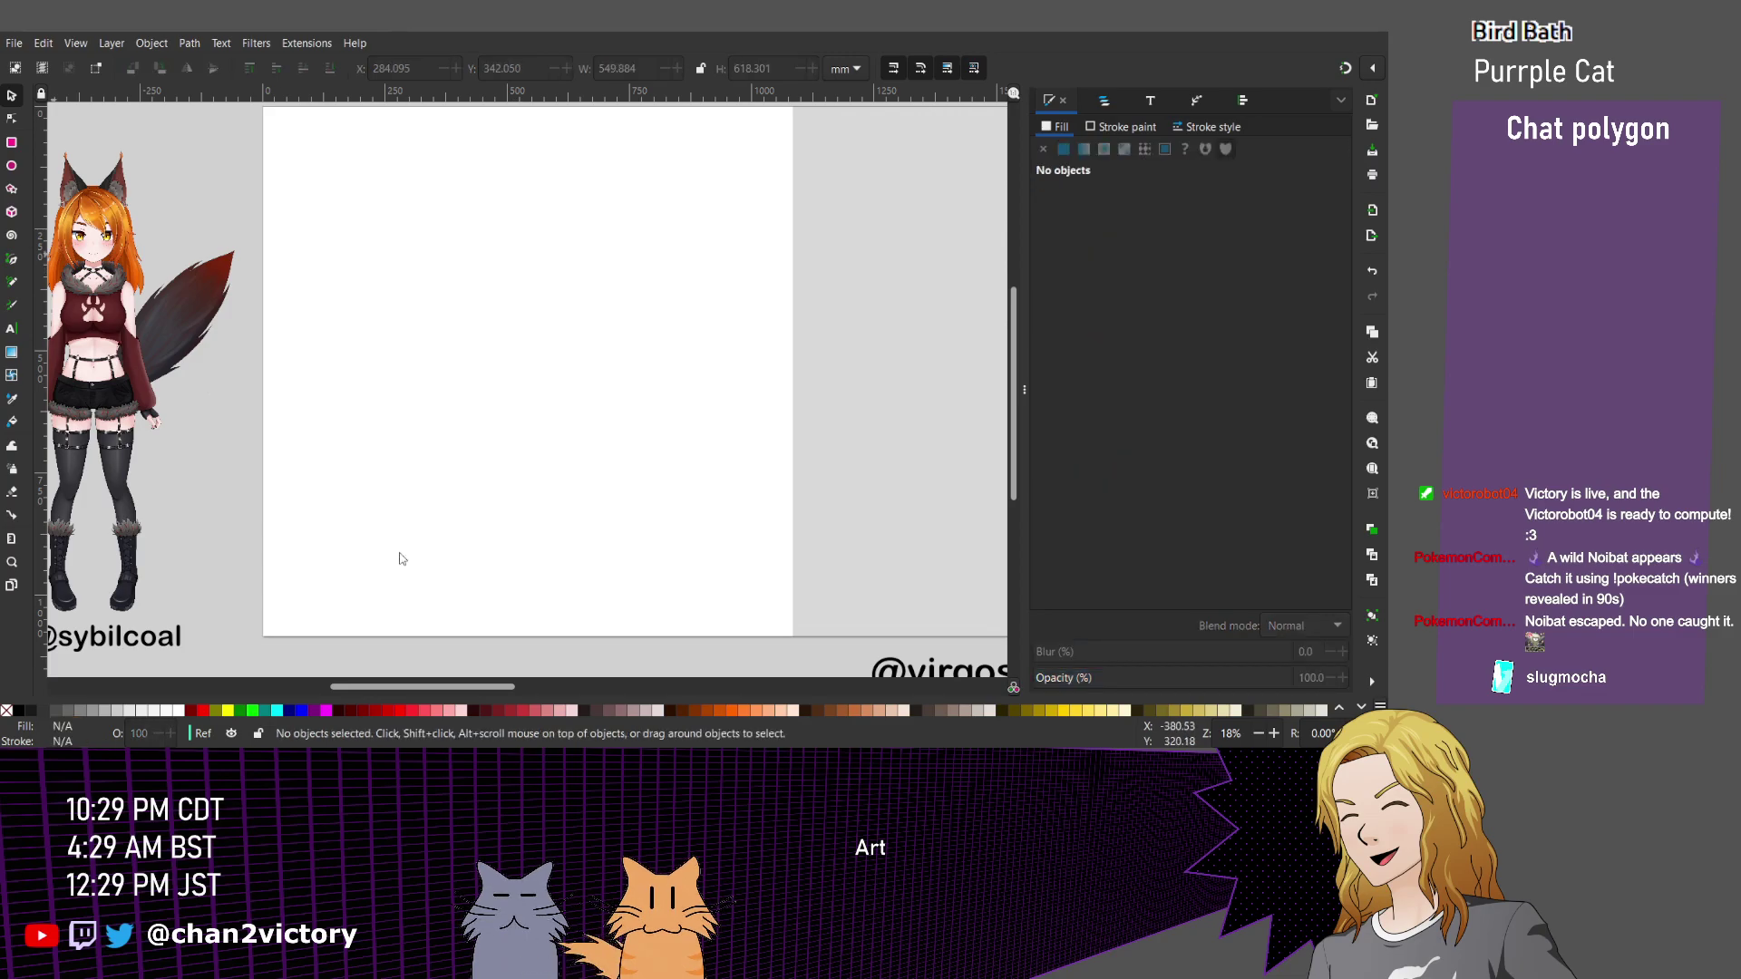
# Try a closed, rounded shape about 385 mm wide and 373 mm high drawn freehand in the first white section, and delete it.
pyautogui.press('p')
pyautogui.moveTo(581, 300)
pyautogui.mouseDown()
pyautogui.moveTo(489, 392)
pyautogui.moveTo(671, 418)
pyautogui.moveTo(637, 321)
pyautogui.moveTo(581, 300)
pyautogui.mouseUp()
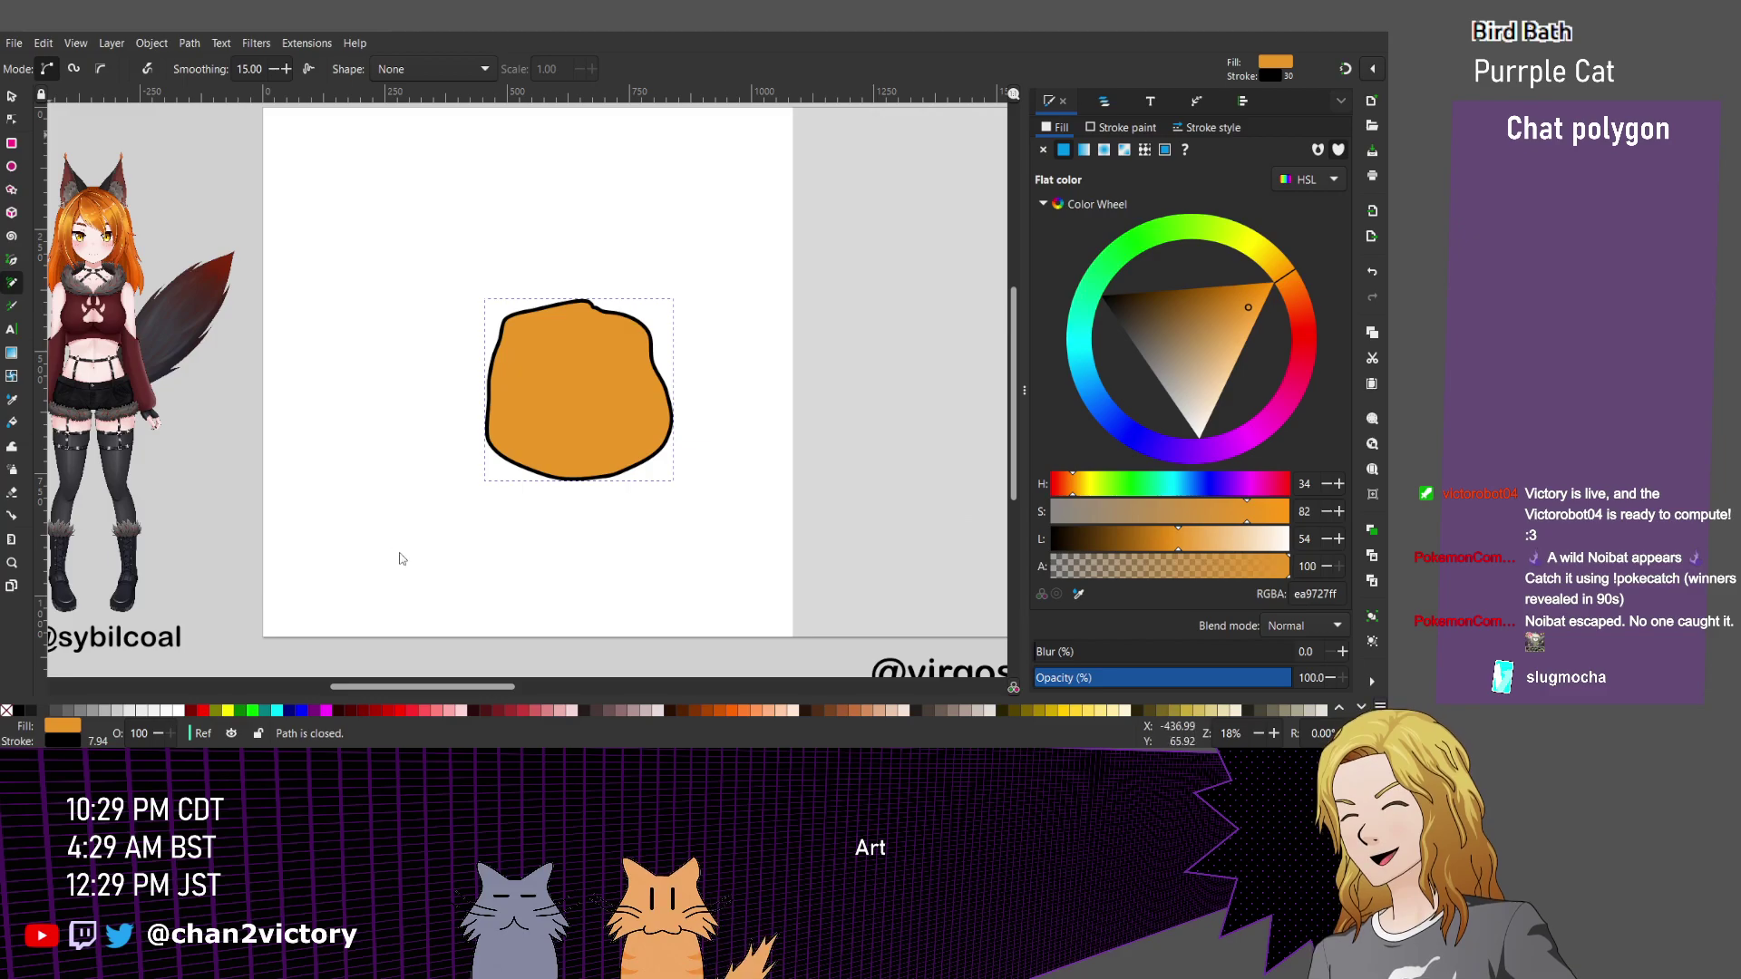
pyautogui.press('s')
pyautogui.press('Delete')
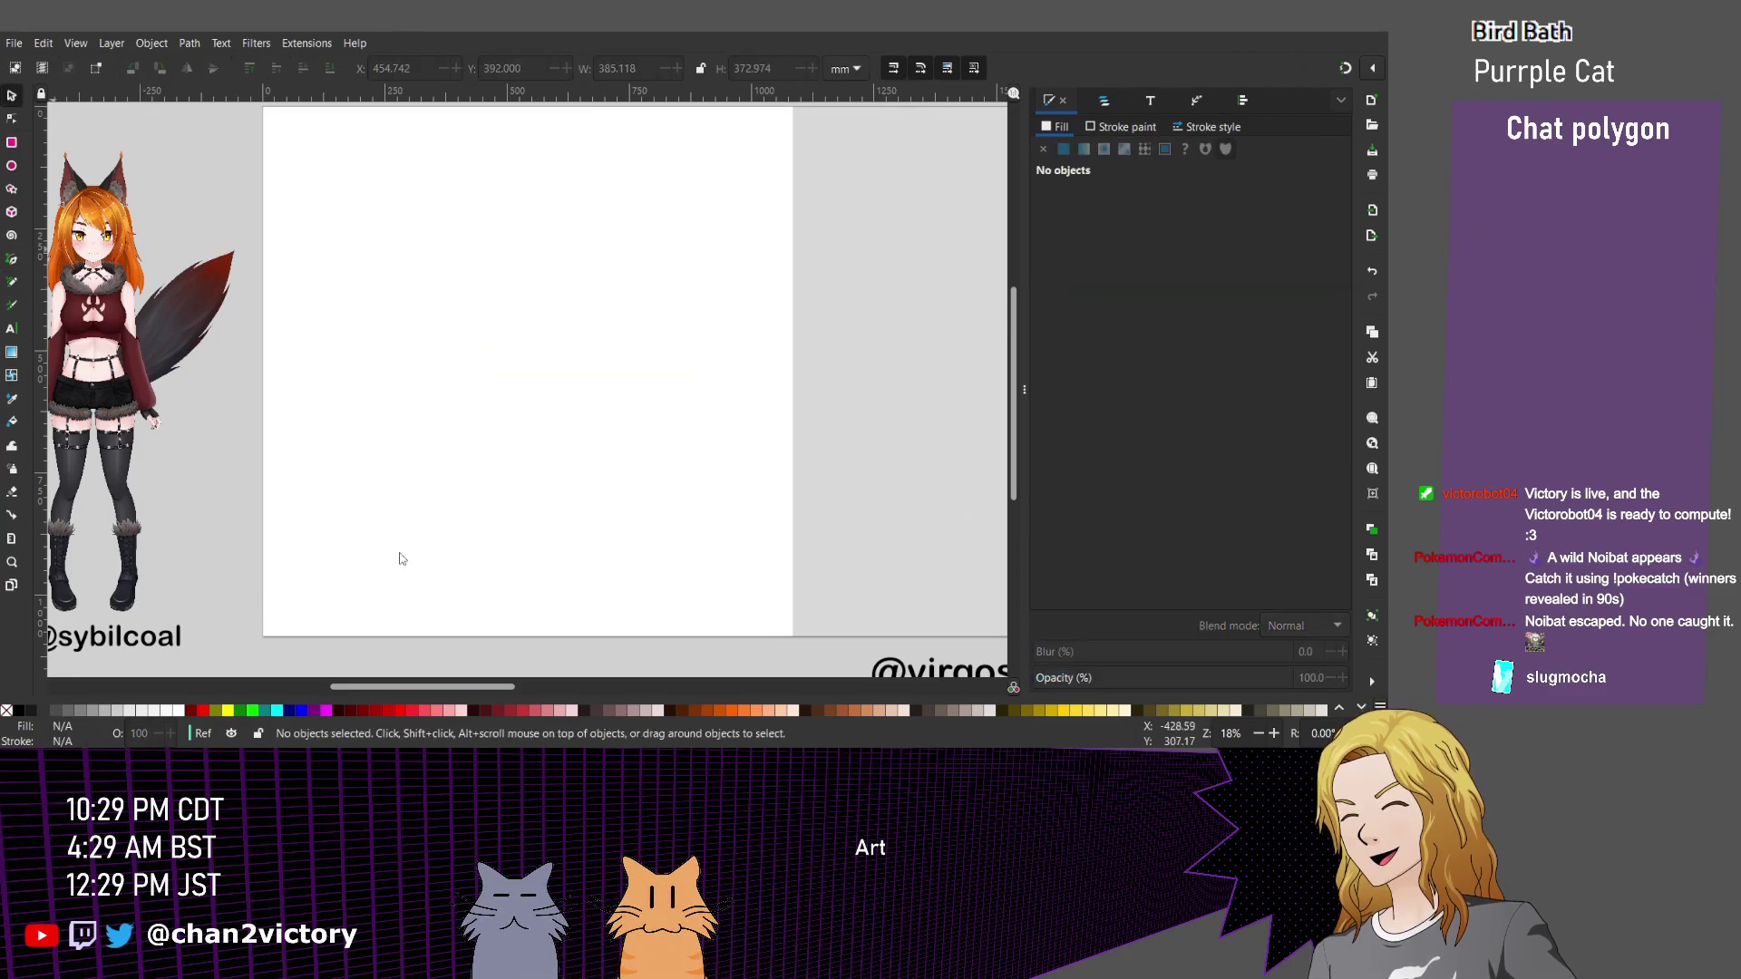
# Draw a closed, tall orange shape freehand in the first white section, narrow and rounded above with its base widening diagonally toward one side.
pyautogui.press('p')
pyautogui.moveTo(536, 250)
pyautogui.mouseDown()
pyautogui.moveTo(470, 283)
pyautogui.moveTo(448, 340)
pyautogui.moveTo(453, 457)
pyautogui.moveTo(508, 521)
pyautogui.moveTo(642, 533)
pyautogui.mouseUp()
pyautogui.moveTo(620, 390); pyautogui.dragTo(536, 250)
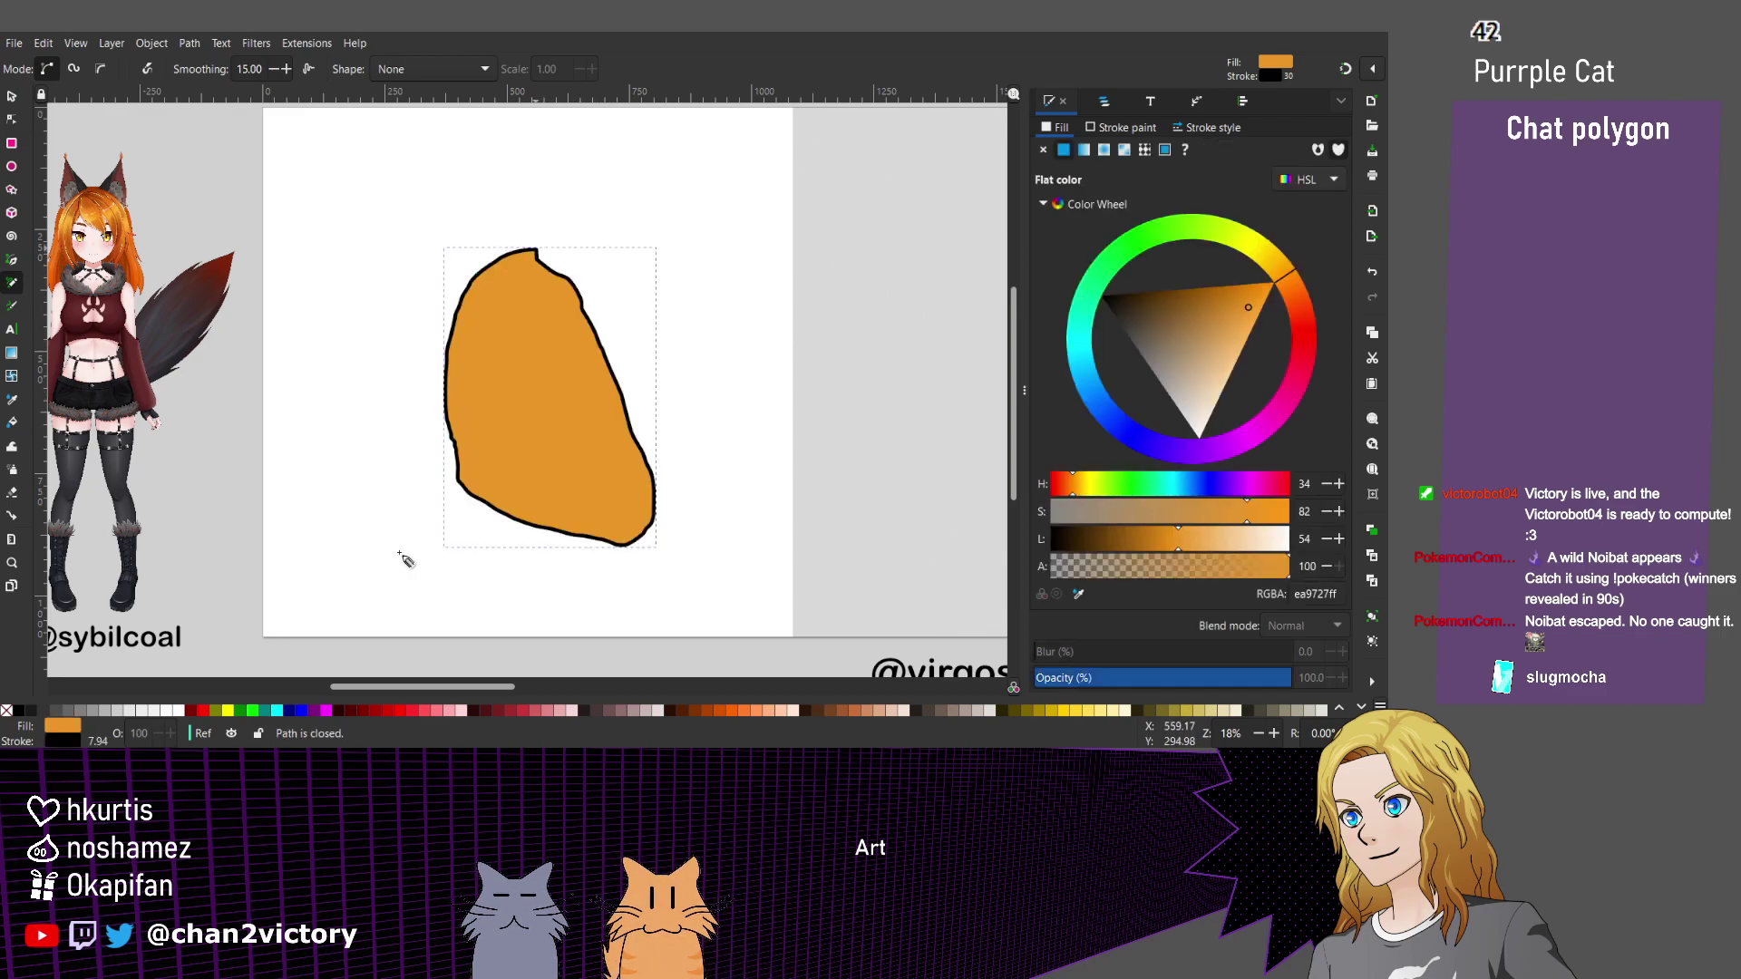
# Simplify the tall orange shape's path to smooth its outline and select all its nodes.
pyautogui.press('n')
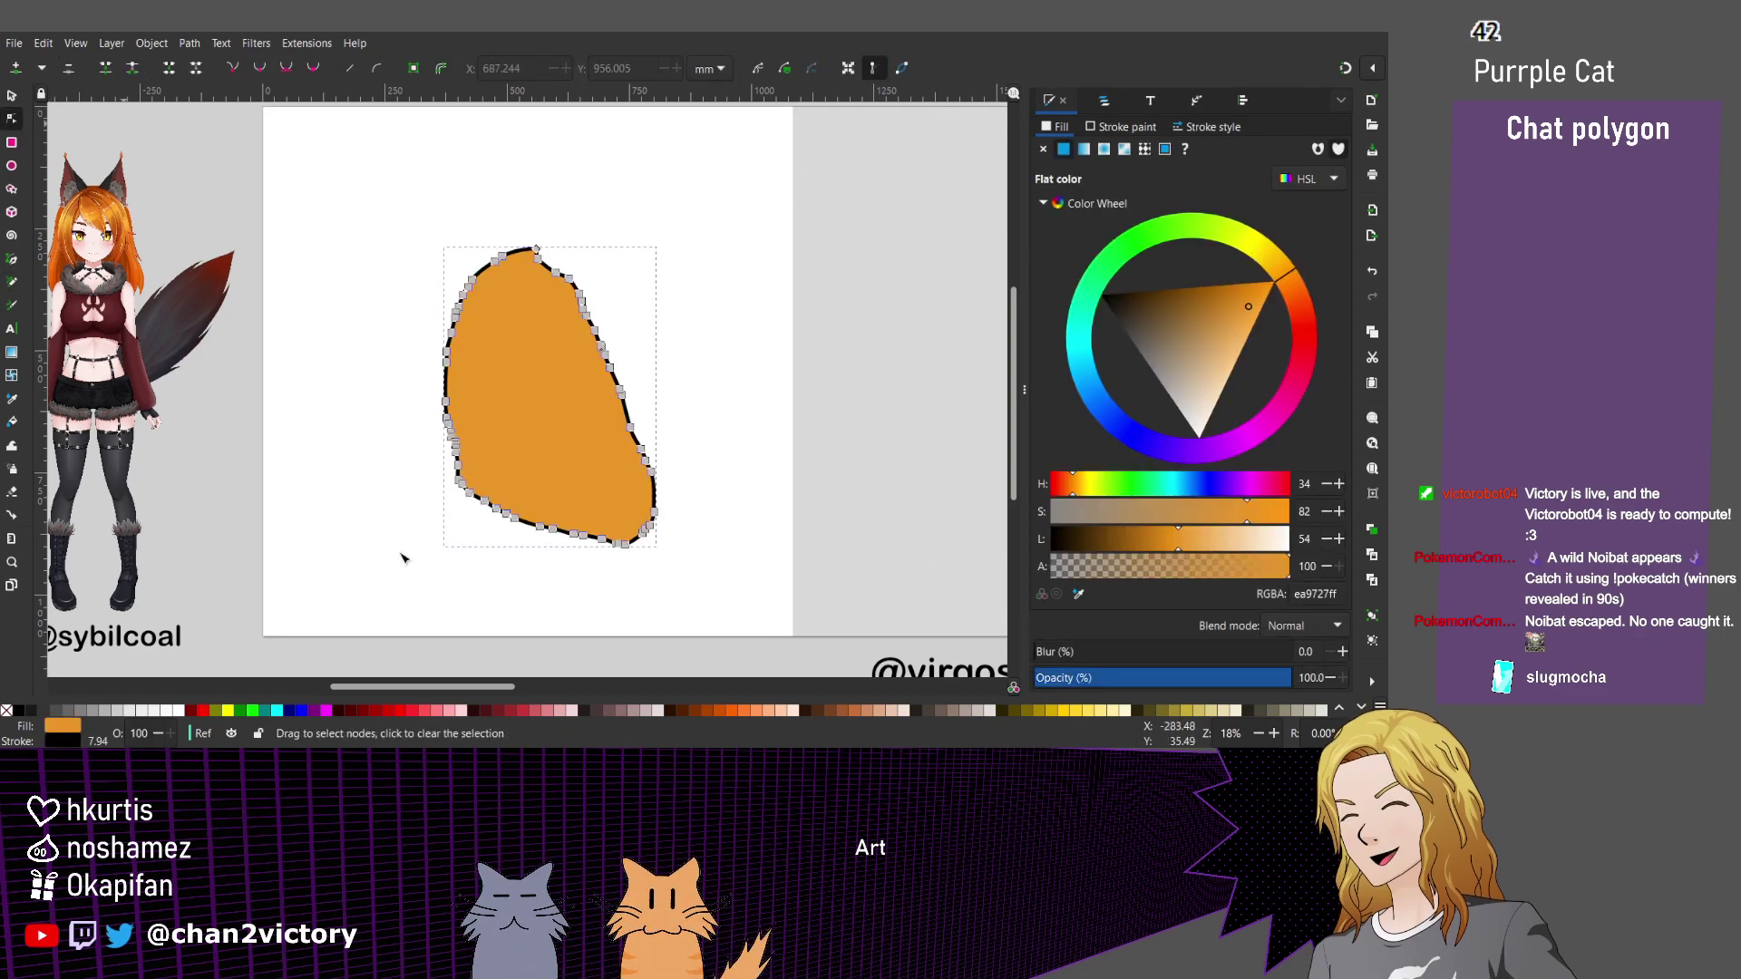
pyautogui.hotkey('ctrl', 'l')
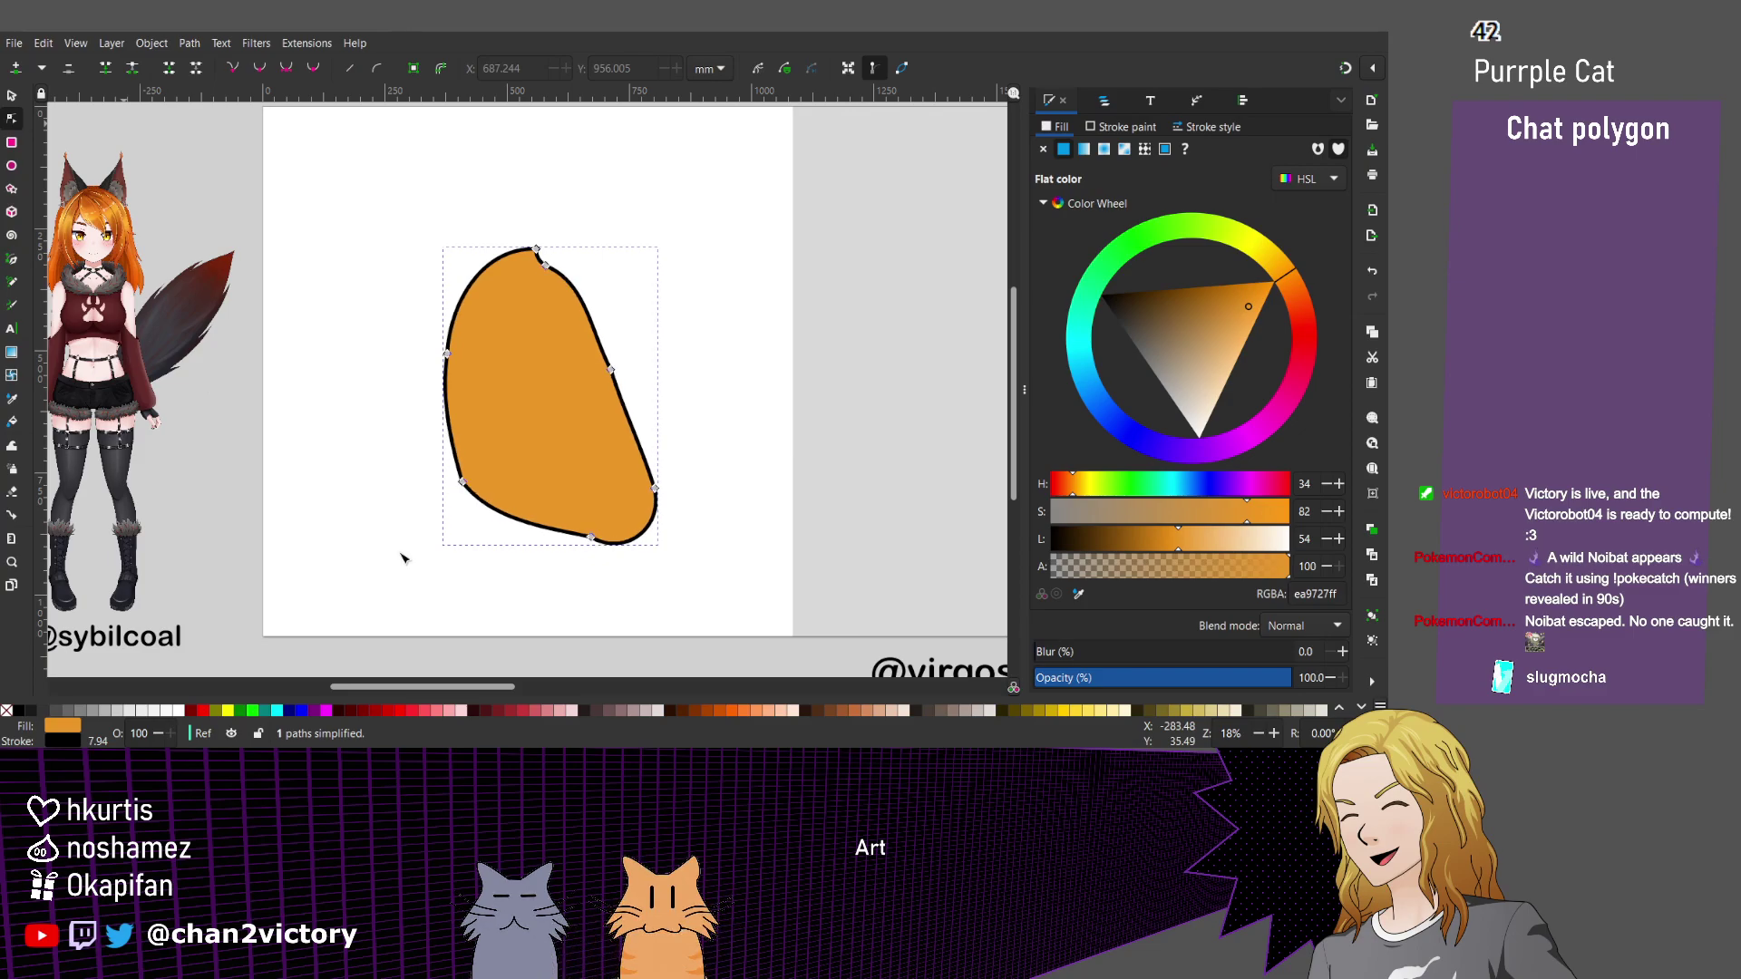
pyautogui.moveTo(302, 190); pyautogui.dragTo(859, 588)
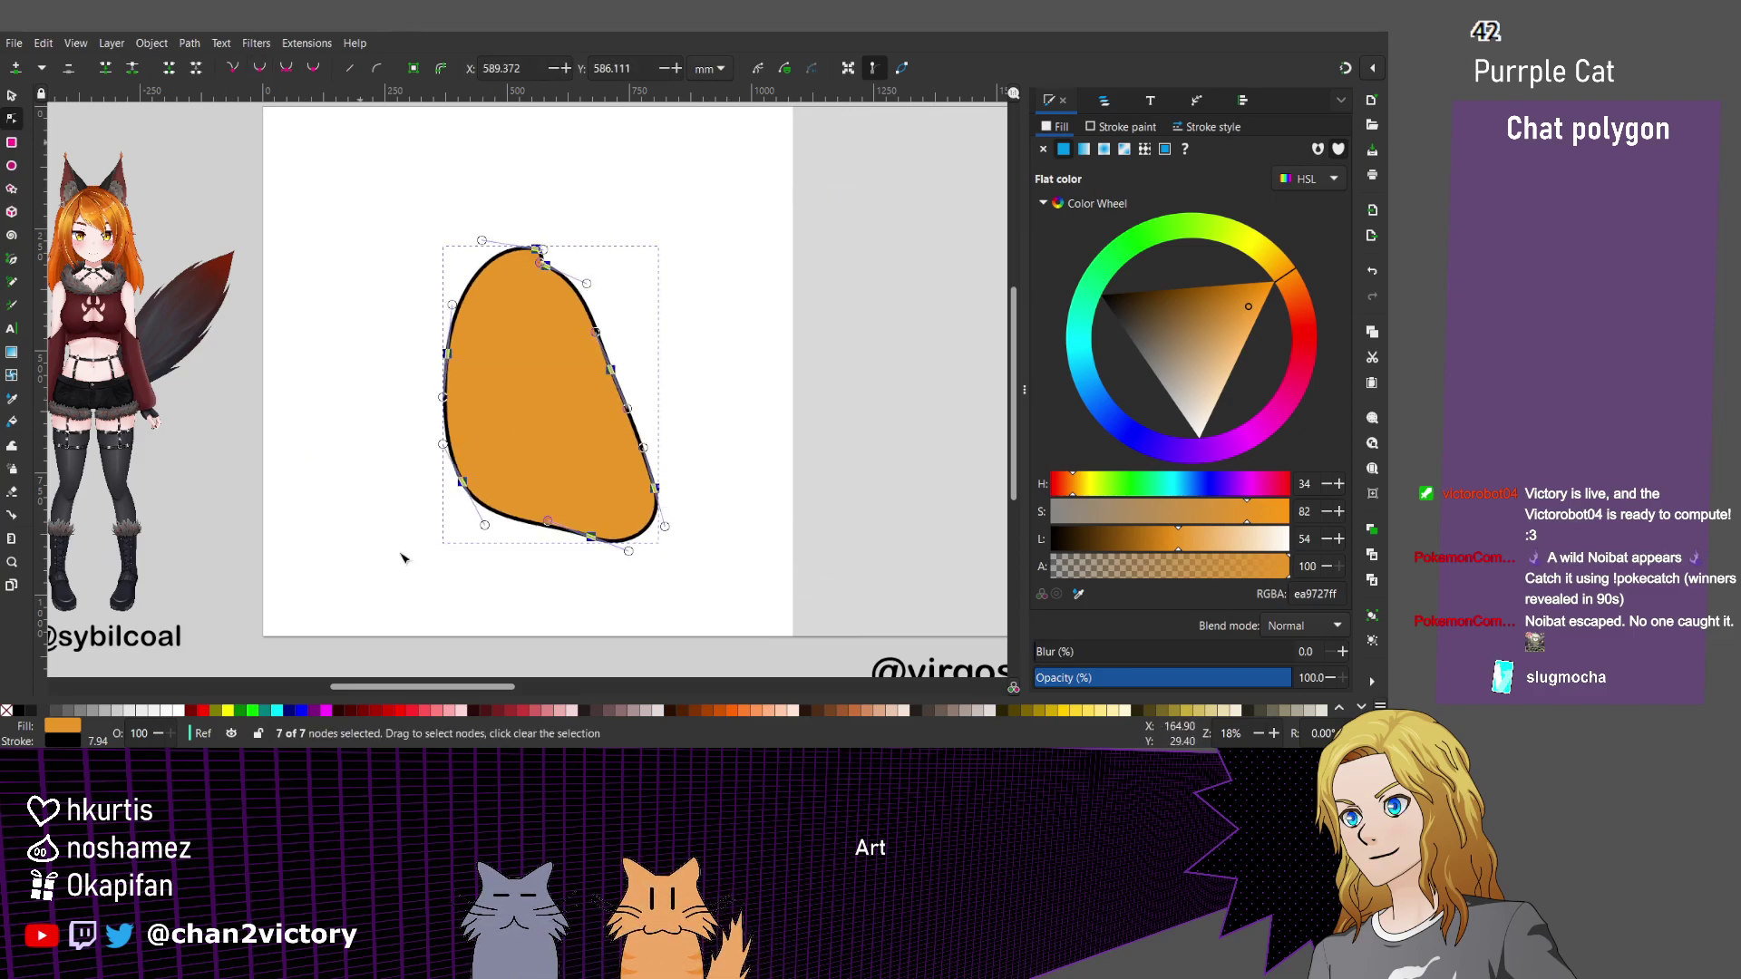
# Move the node beside the shape's top notch outward to even out the upper curve, and clear the node selection.
pyautogui.moveTo(543, 265); pyautogui.dragTo(658, 266)
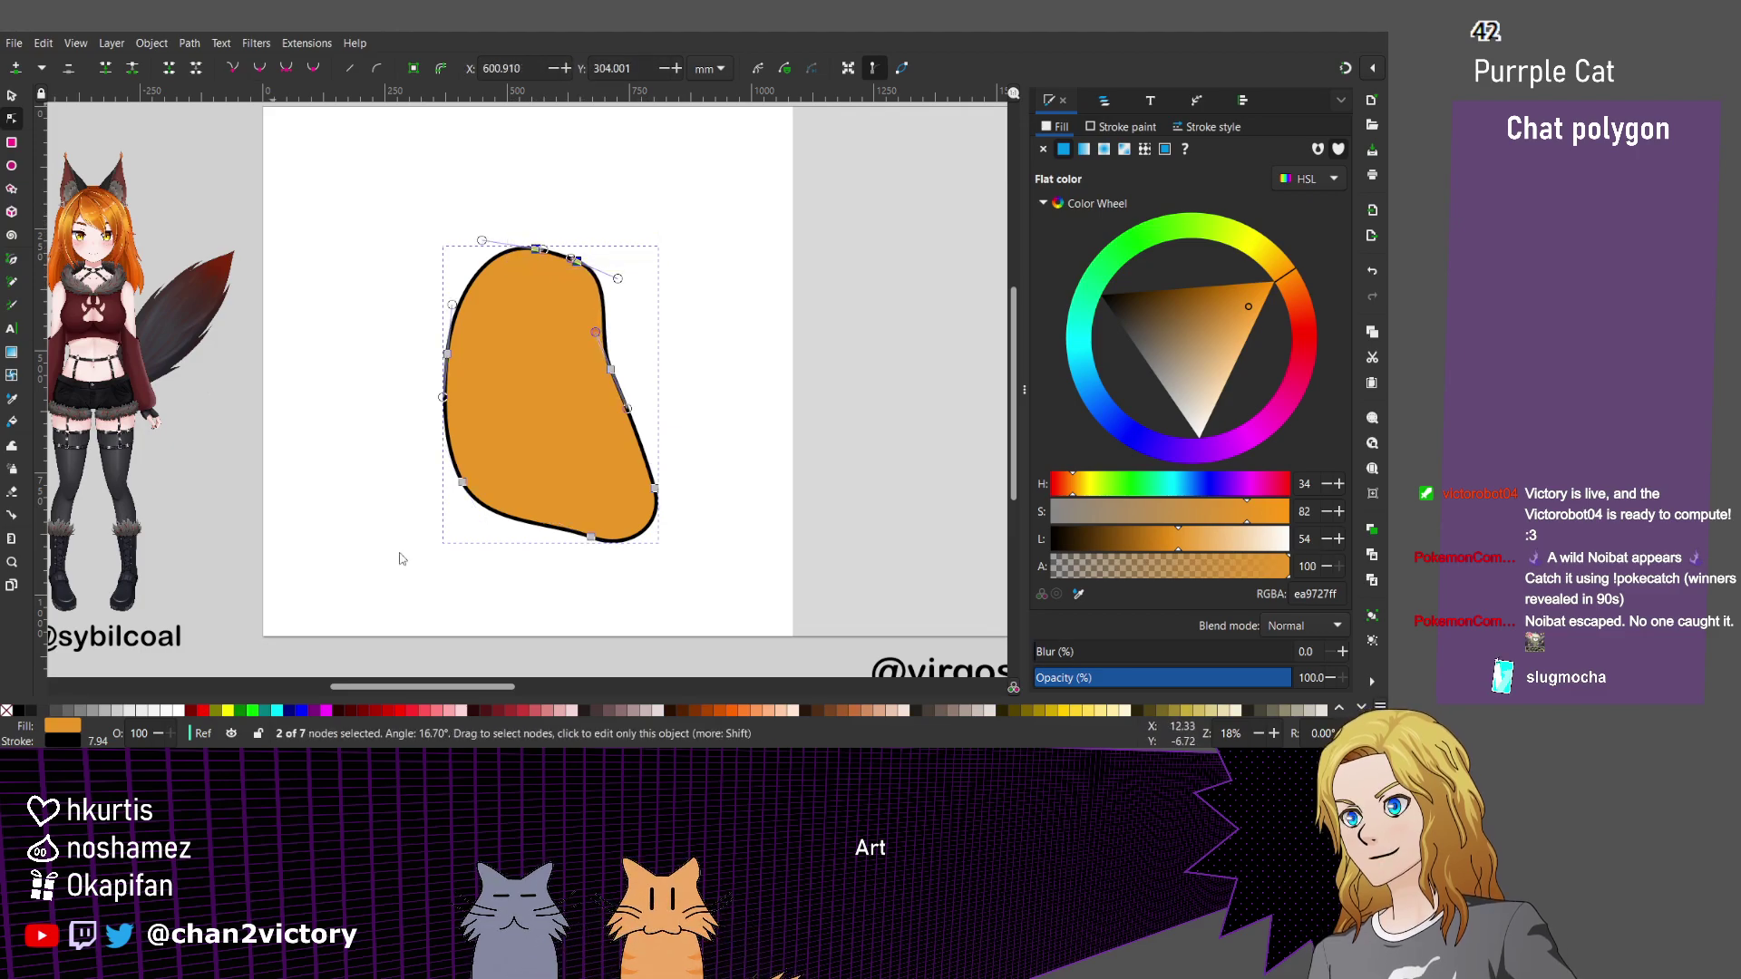
pyautogui.moveTo(325, 207); pyautogui.dragTo(737, 550)
pyautogui.press('Escape')
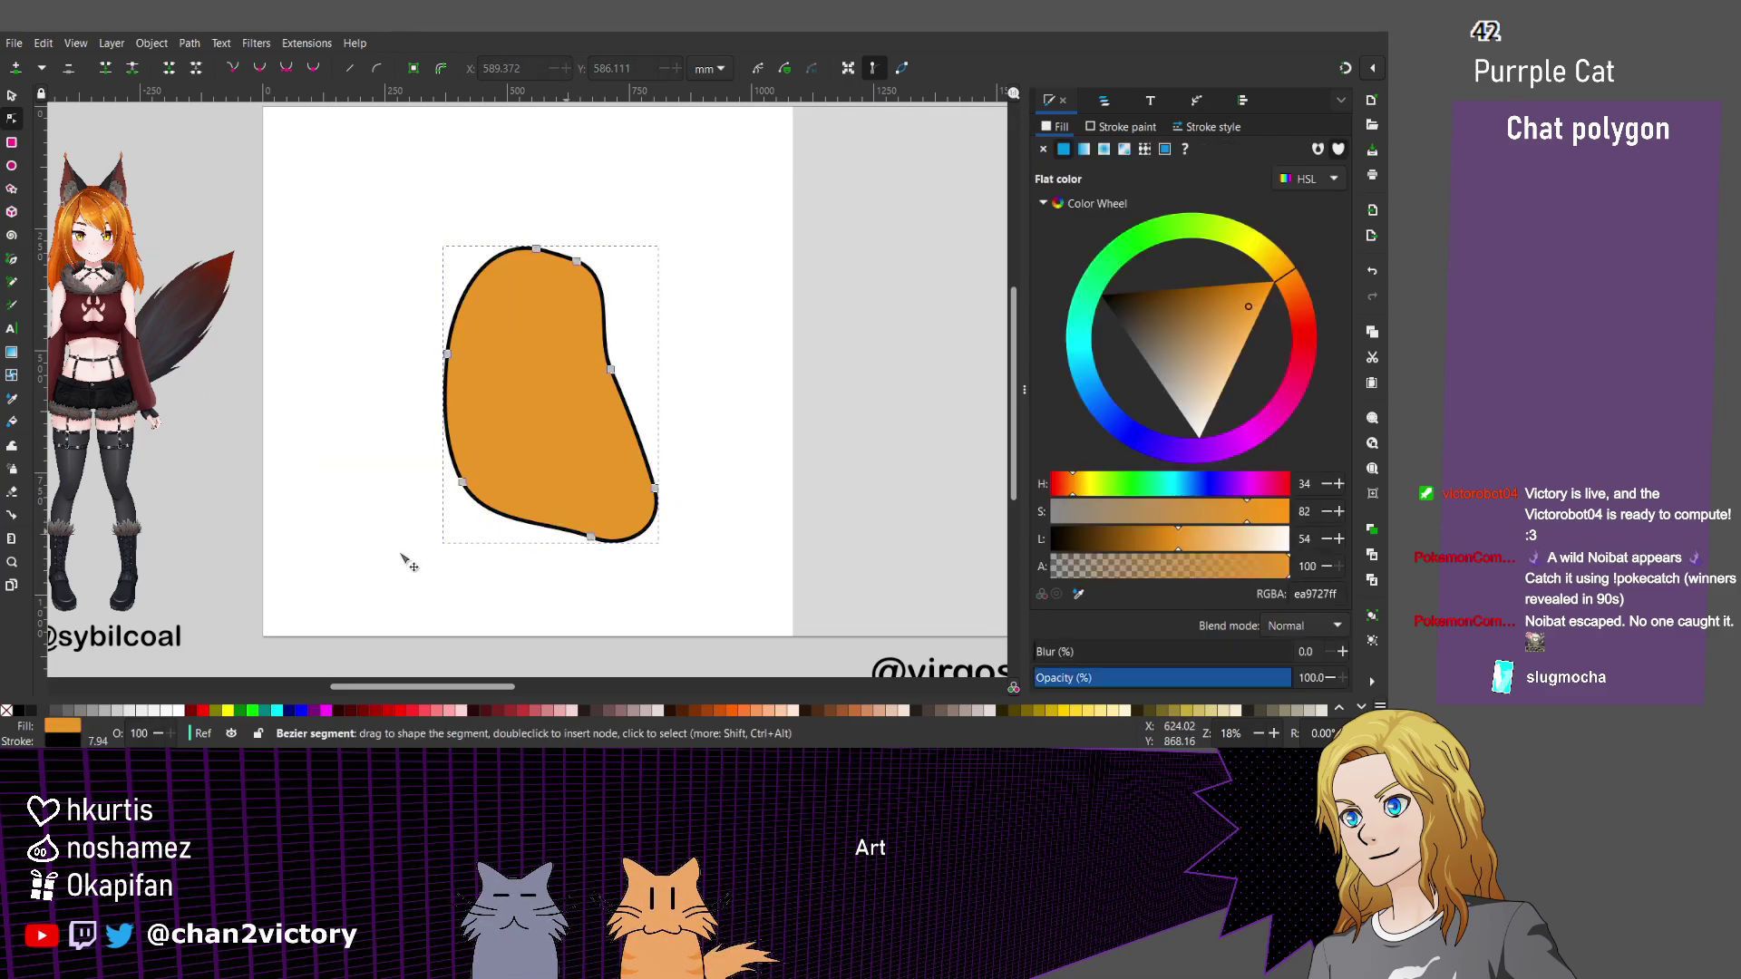
# Move the orange shape's inner side node outward, bulge the segment below it for a smoother side, and deselect the shape.
pyautogui.moveTo(405, 560); pyautogui.dragTo(405, 556)
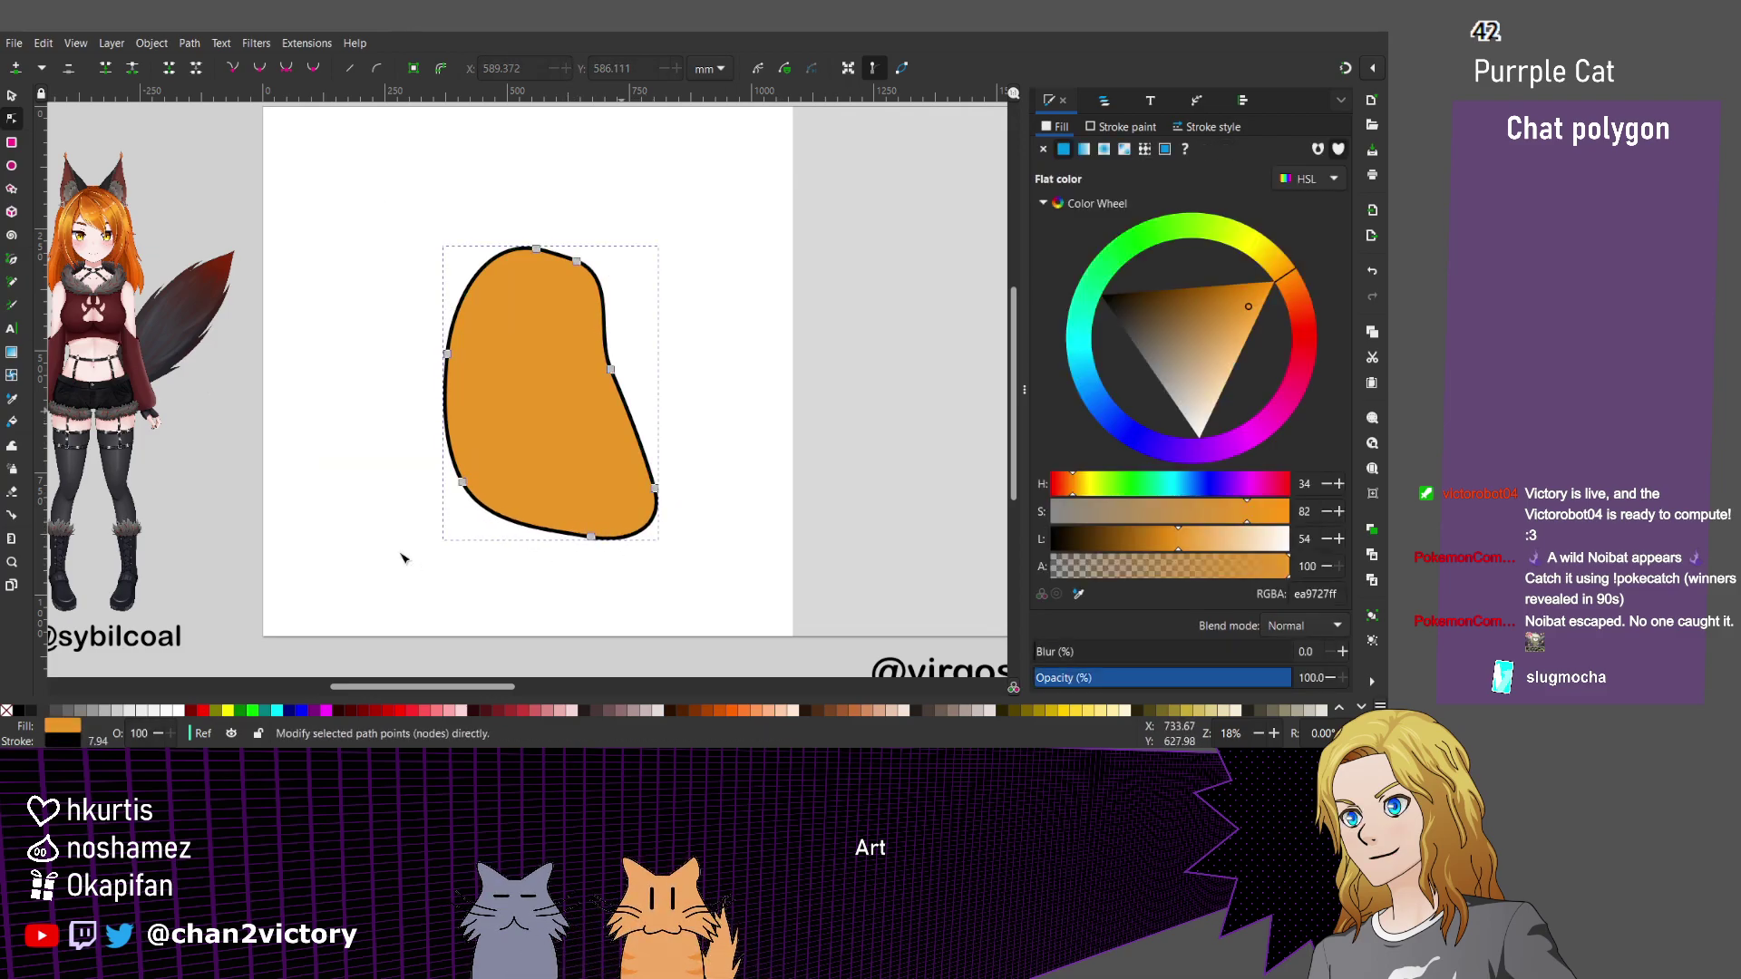
pyautogui.click(611, 369)
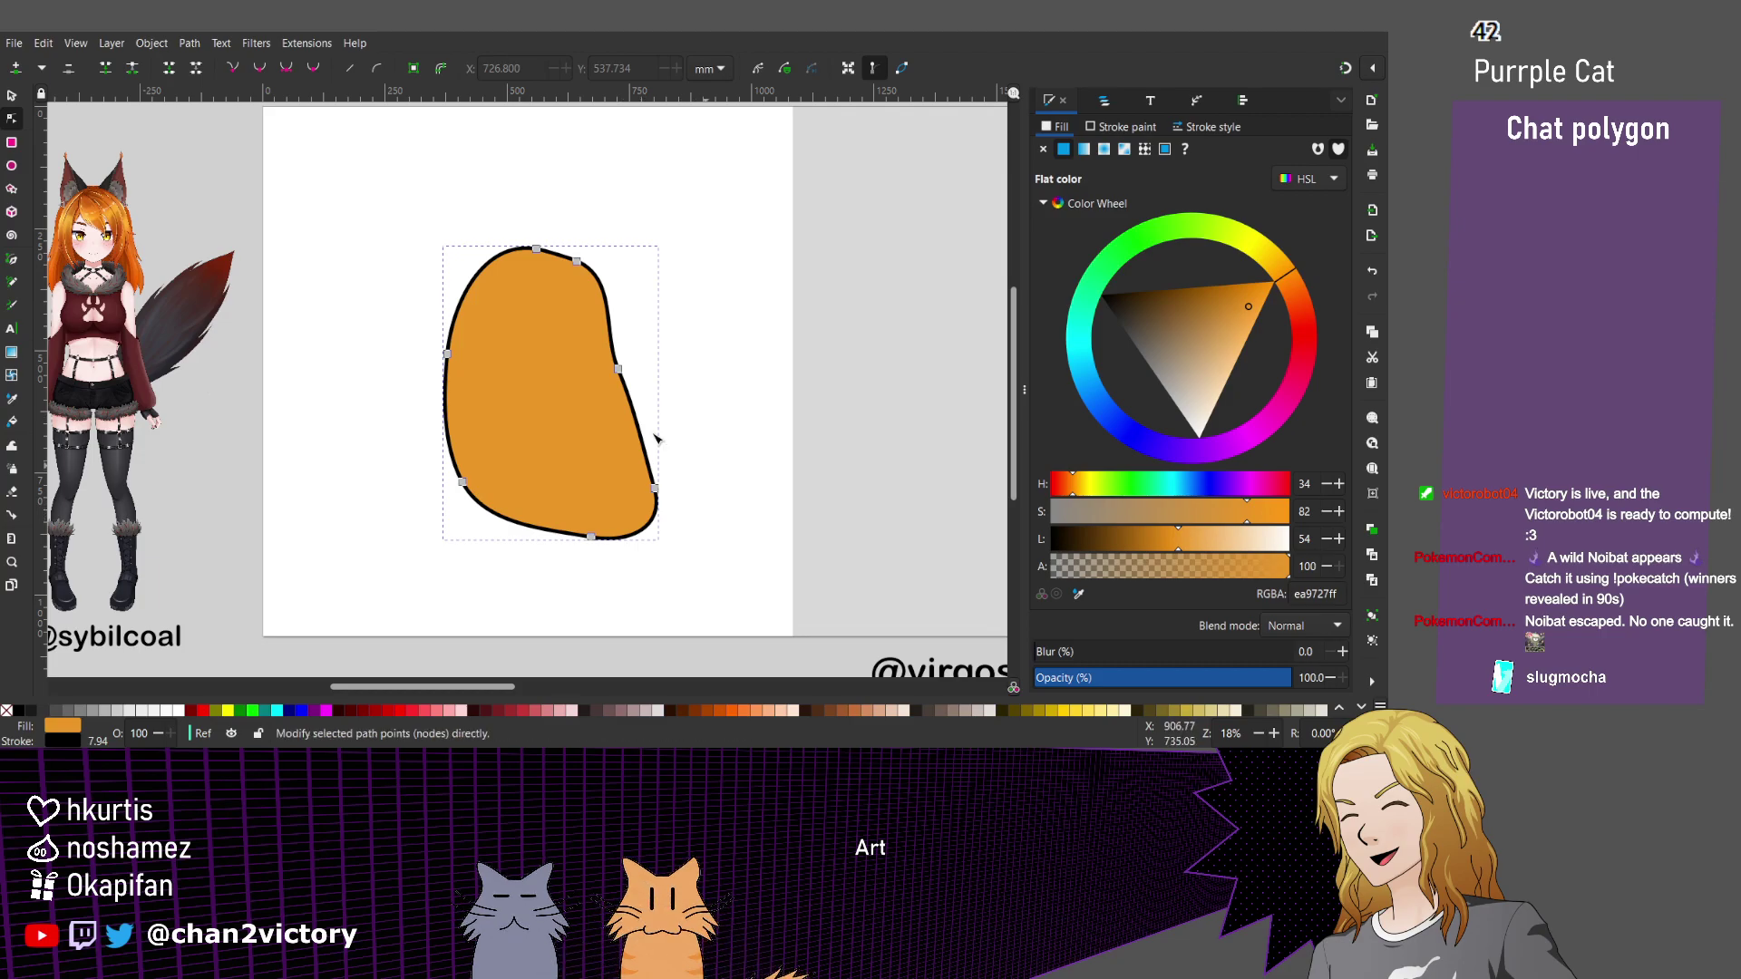
pyautogui.click(656, 441)
pyautogui.press('Escape')
pyautogui.press('Escape')
pyautogui.moveTo(566, 437); pyautogui.dragTo(632, 439)
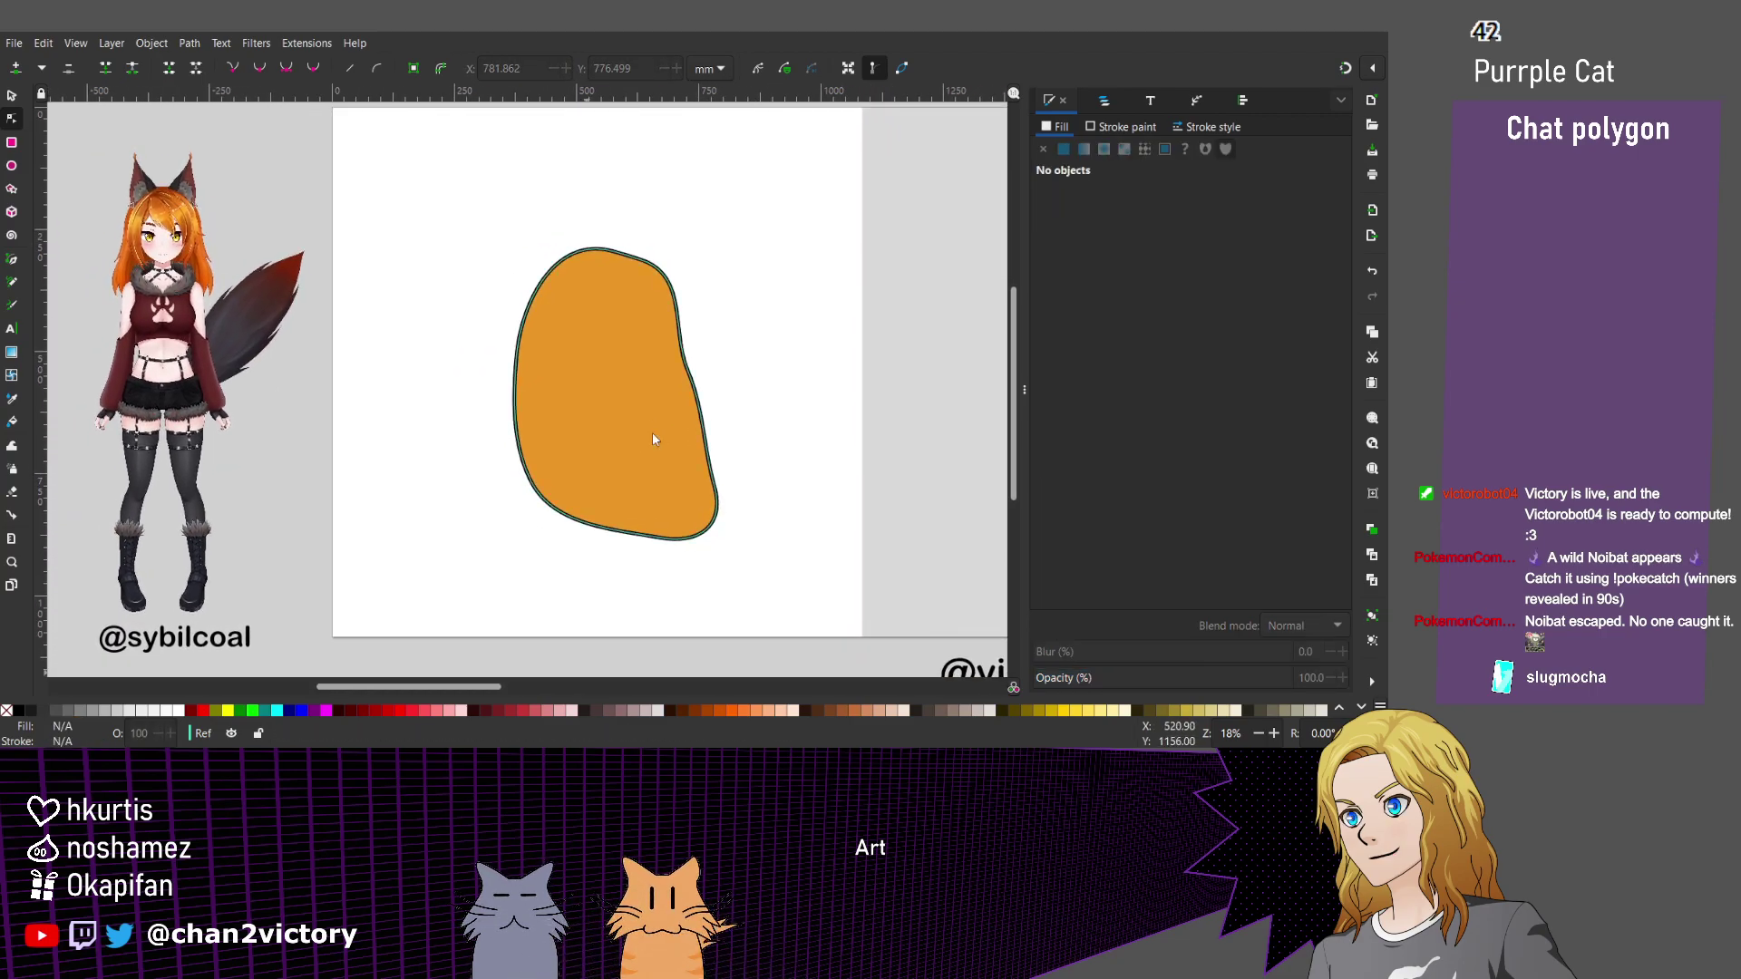
pyautogui.scroll(1, 656, 439)
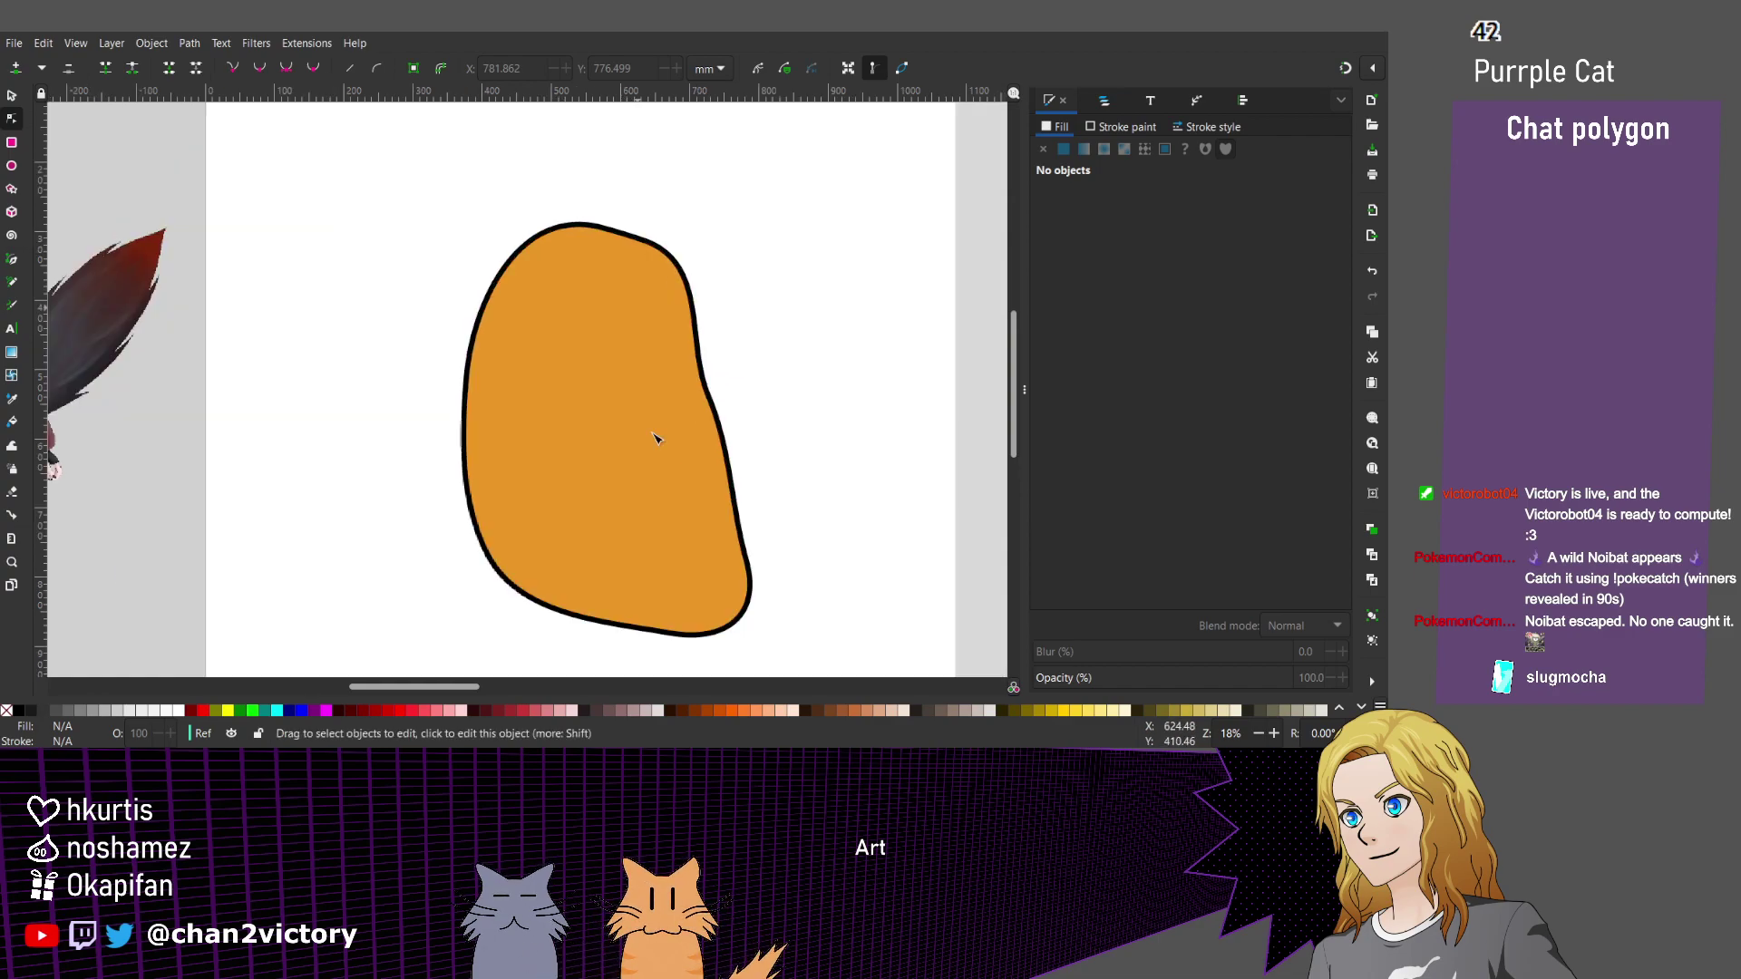
# Draw a closed, roughly round face shape freehand in the upper part of the orange shape.
pyautogui.press('p')
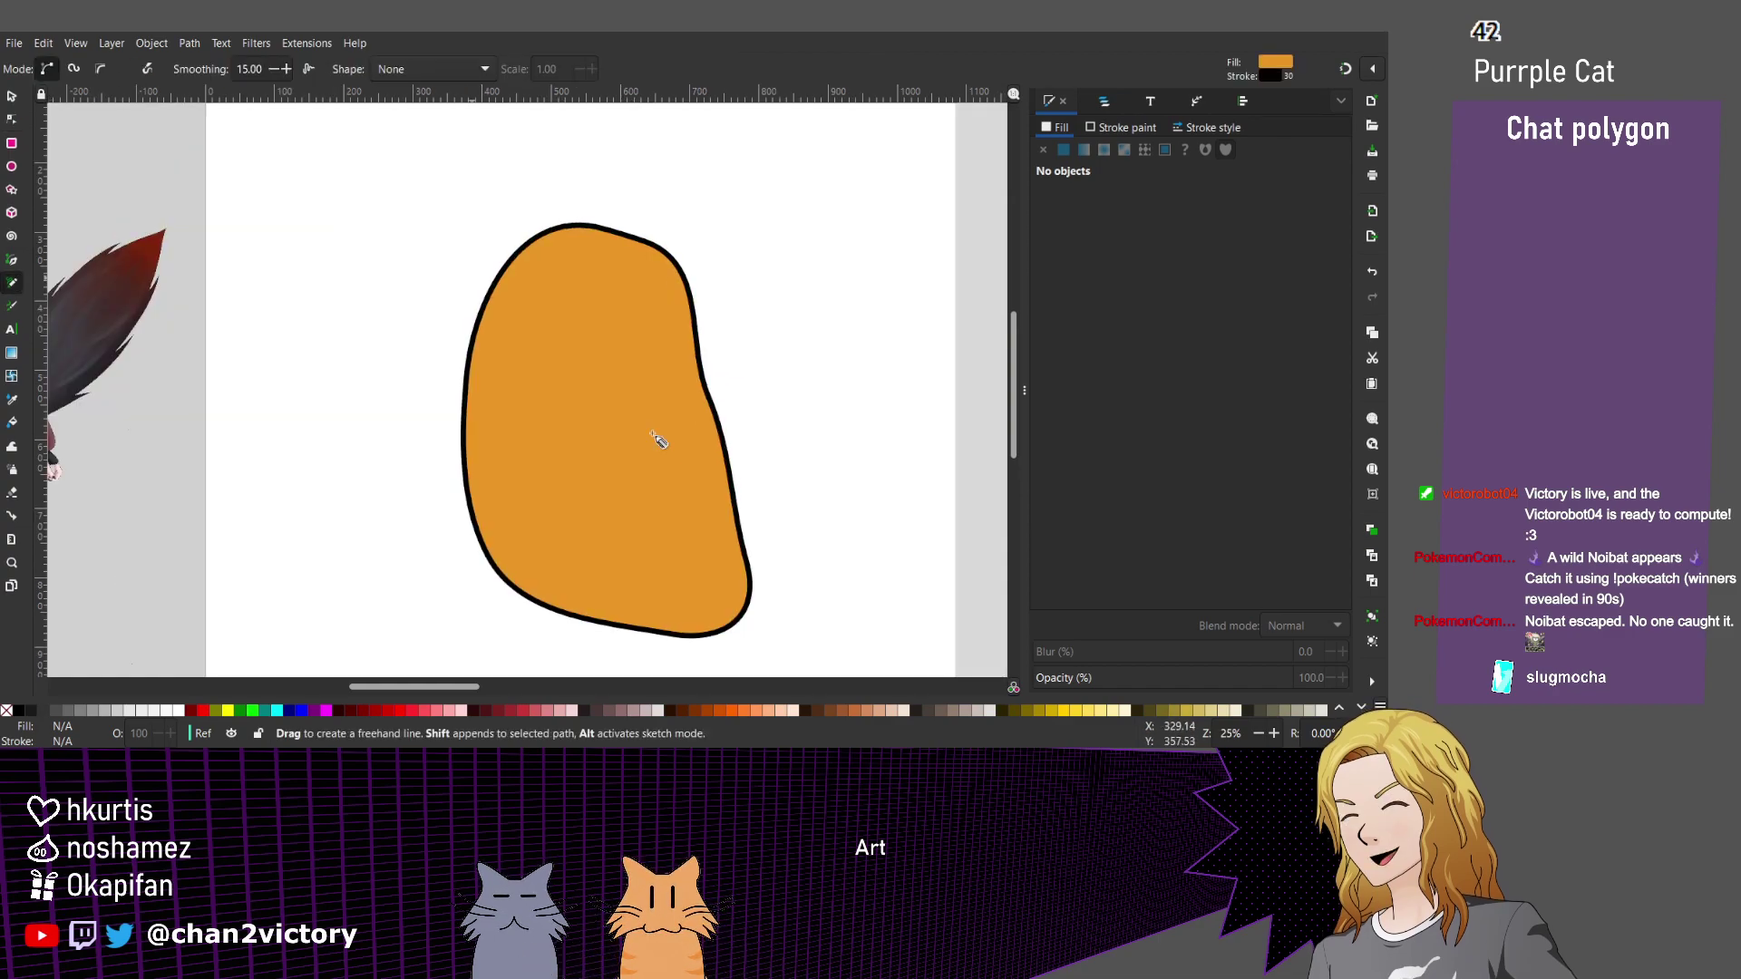
pyautogui.moveTo(535, 308); pyautogui.dragTo(529, 358)
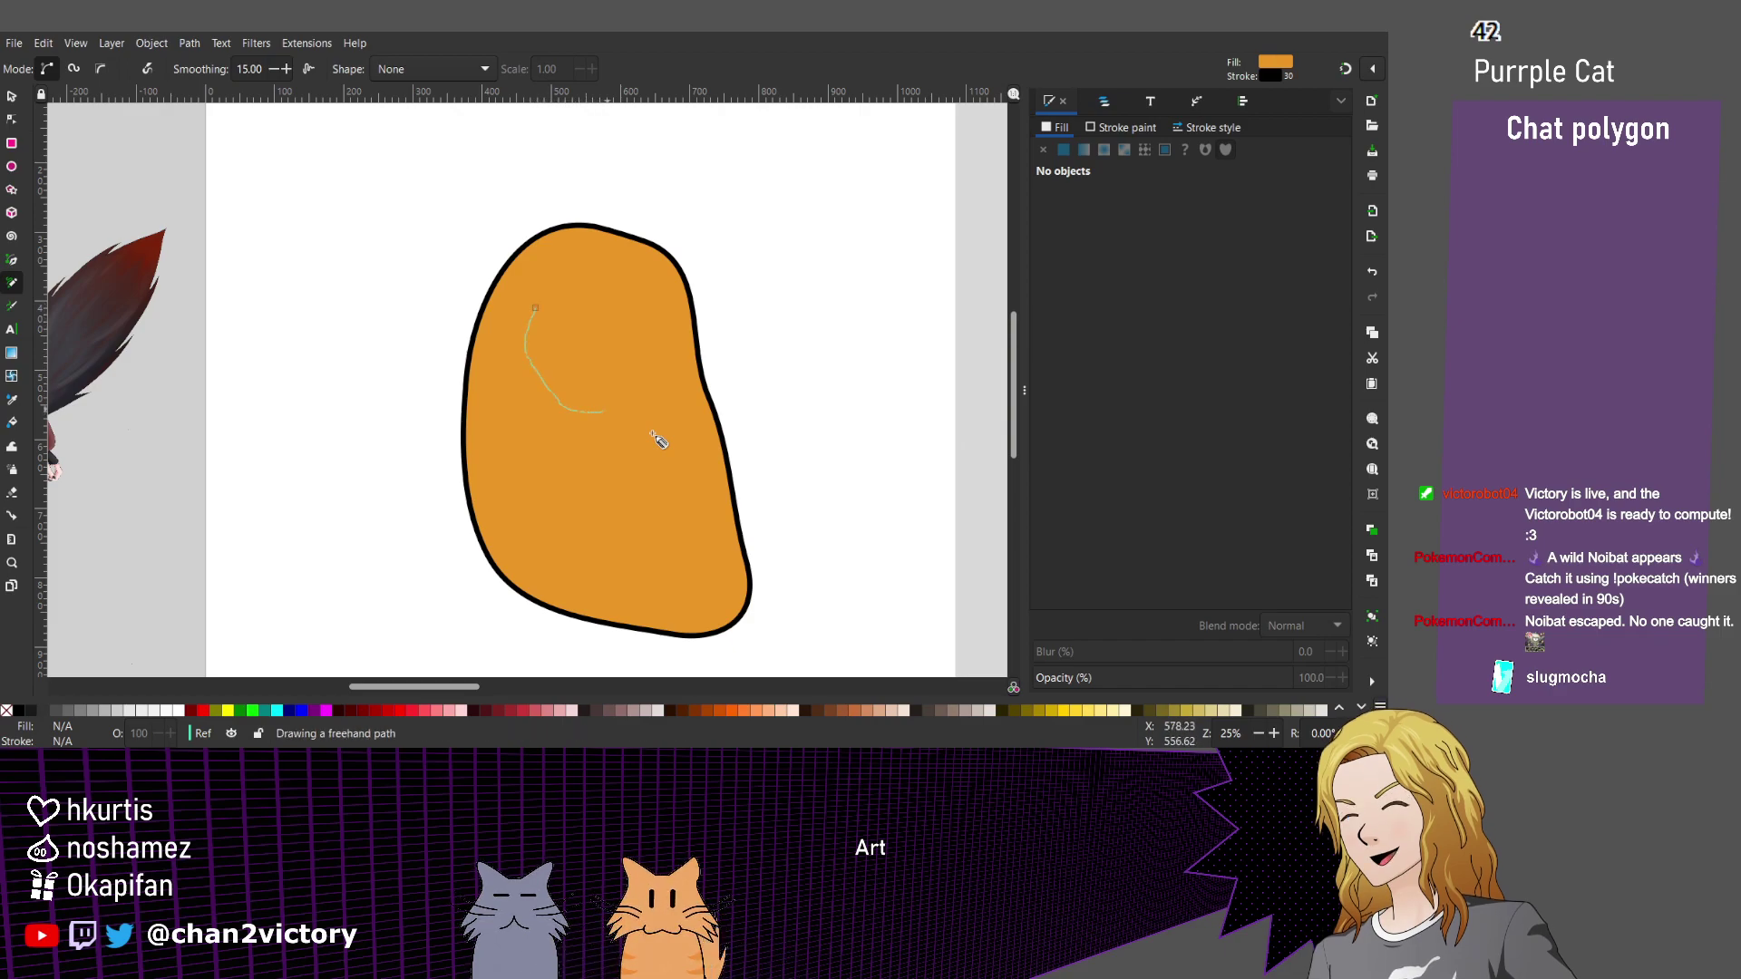
pyautogui.moveTo(565, 289); pyautogui.dragTo(534, 308)
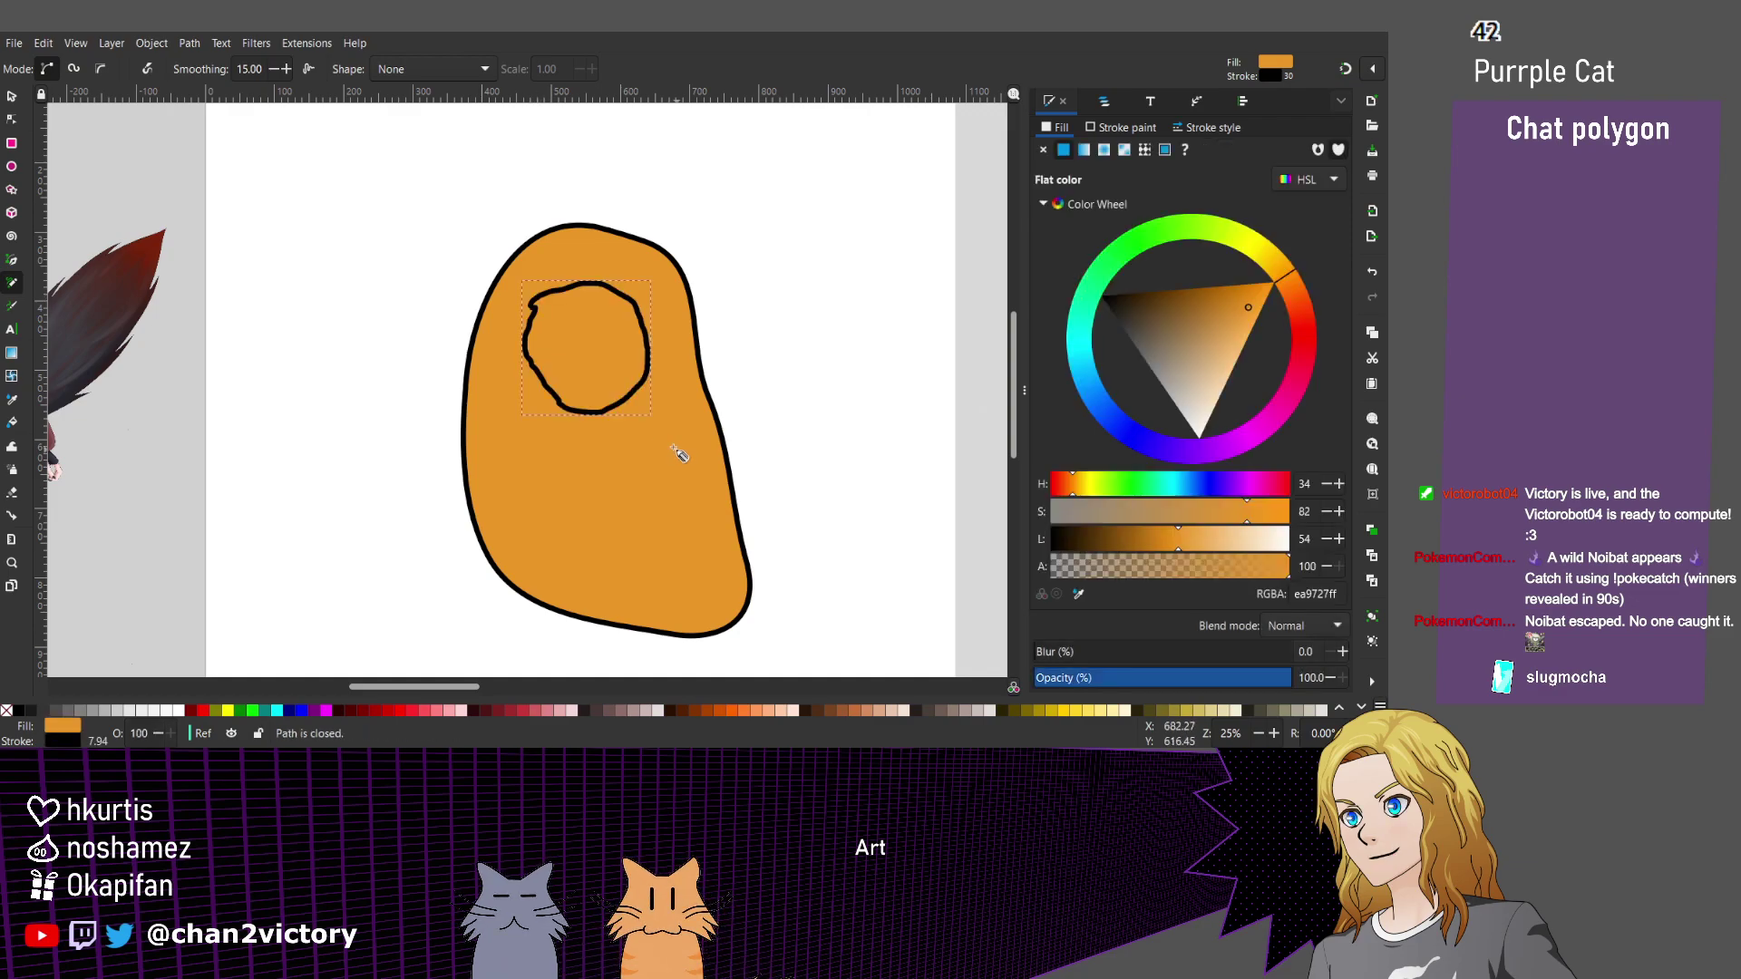
# Fill the round face shape with the pale skin tone sampled from the fox reference character's face.
pyautogui.scroll(2, 549, 342)
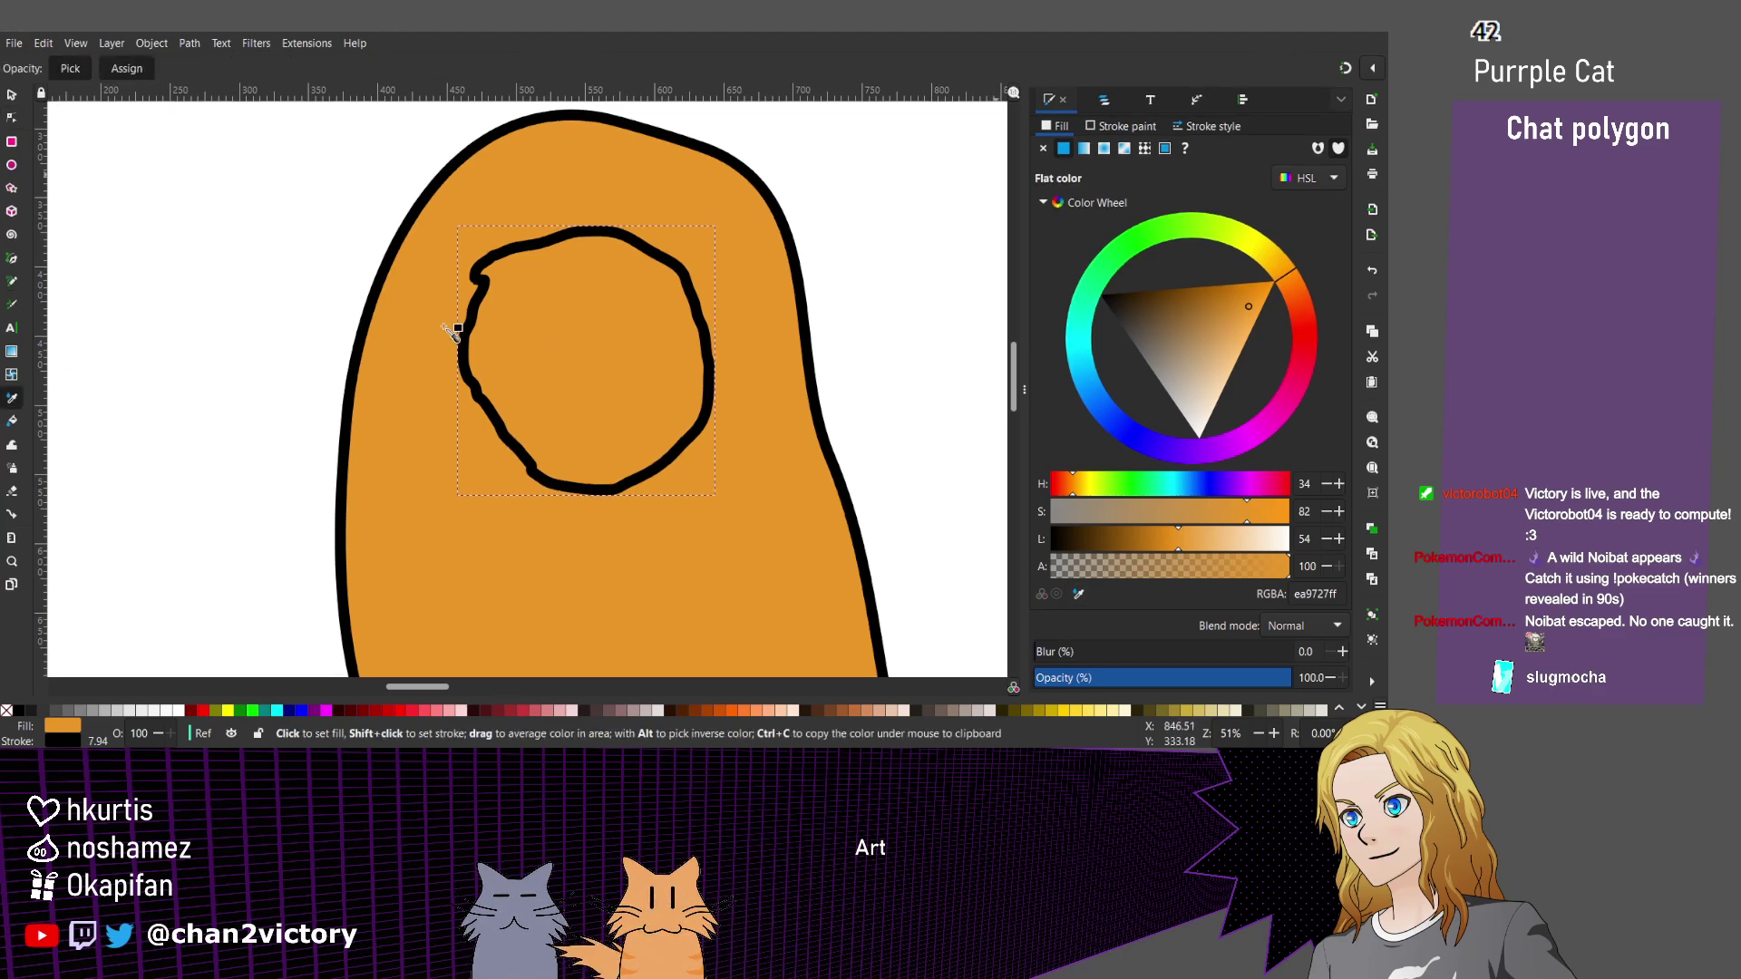
pyautogui.press('d')
pyautogui.hscroll(-5, 304, 276)
pyautogui.hscroll(-5, 320, 293)
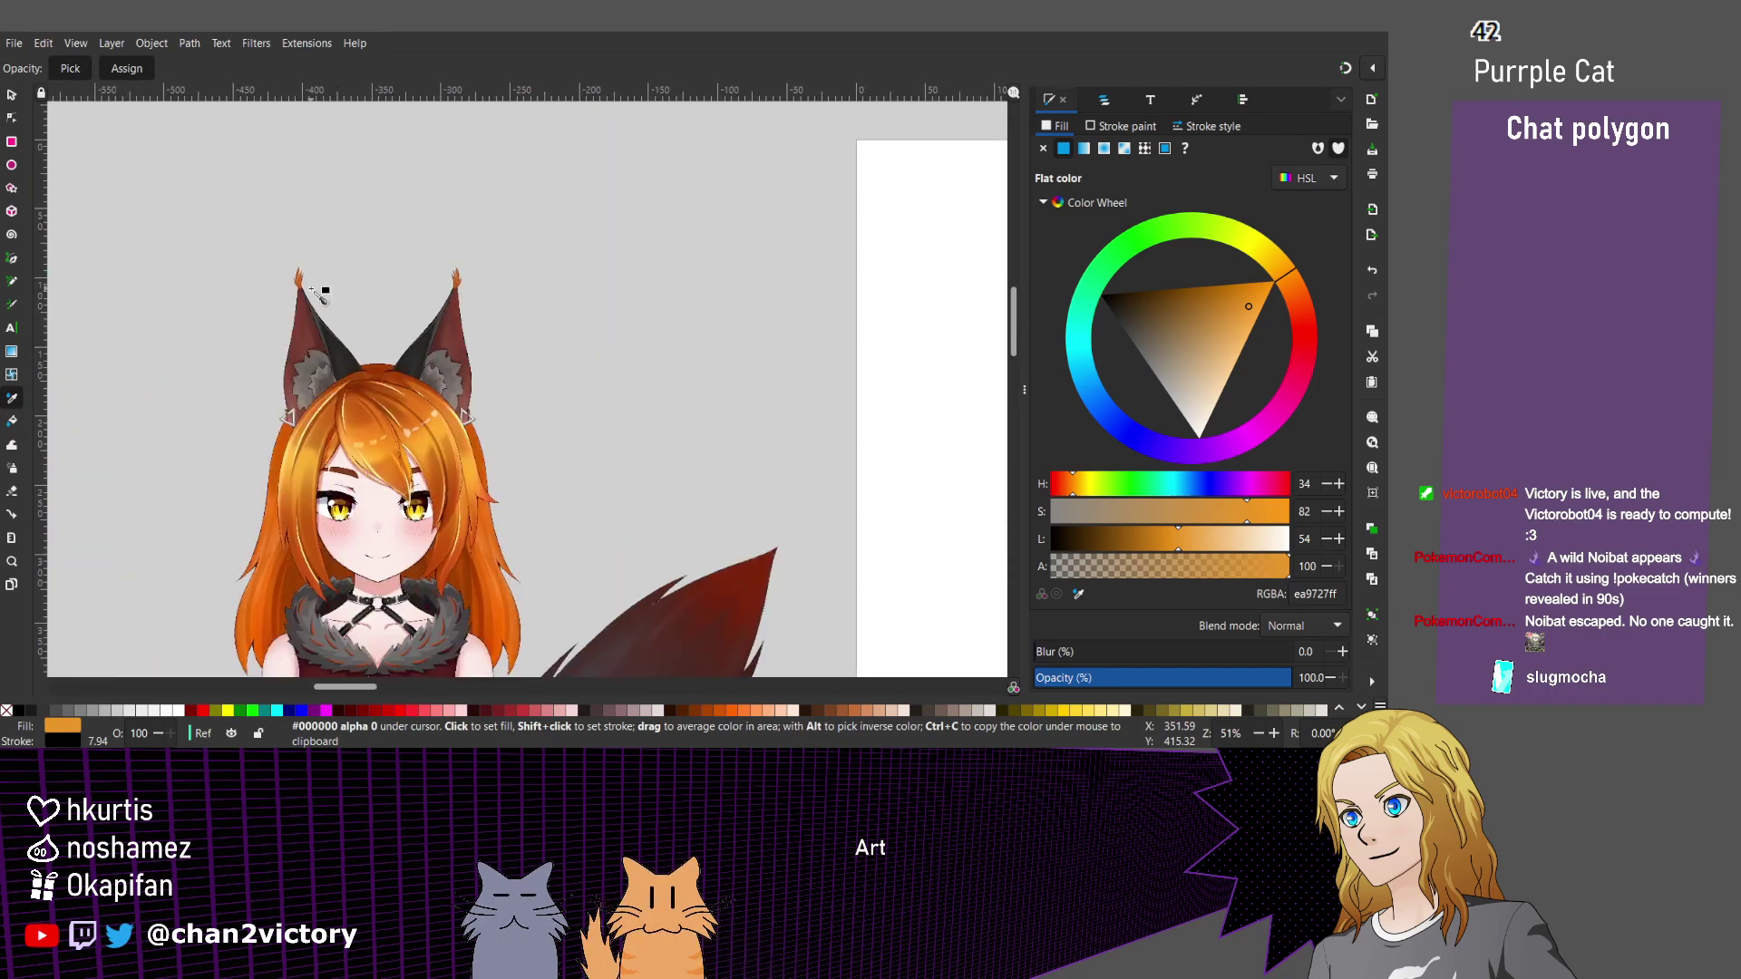
pyautogui.click(380, 511)
pyautogui.press('p')
pyautogui.hscroll(9, 377, 508)
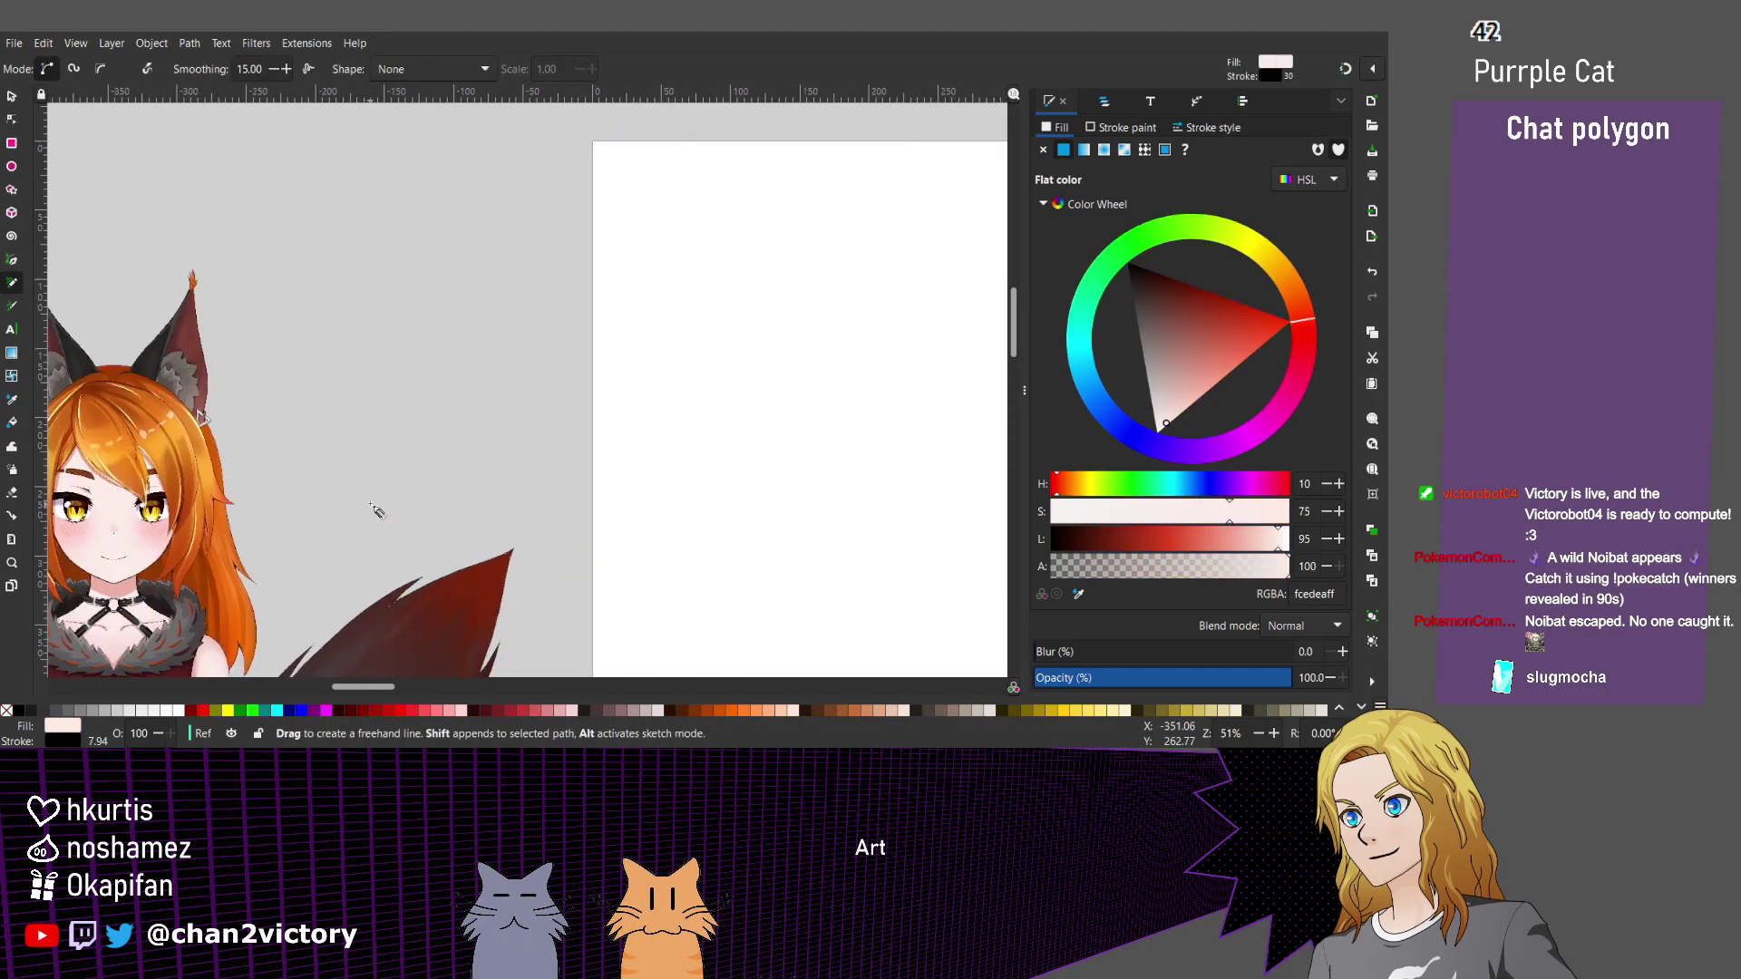
pyautogui.hscroll(1, 377, 510)
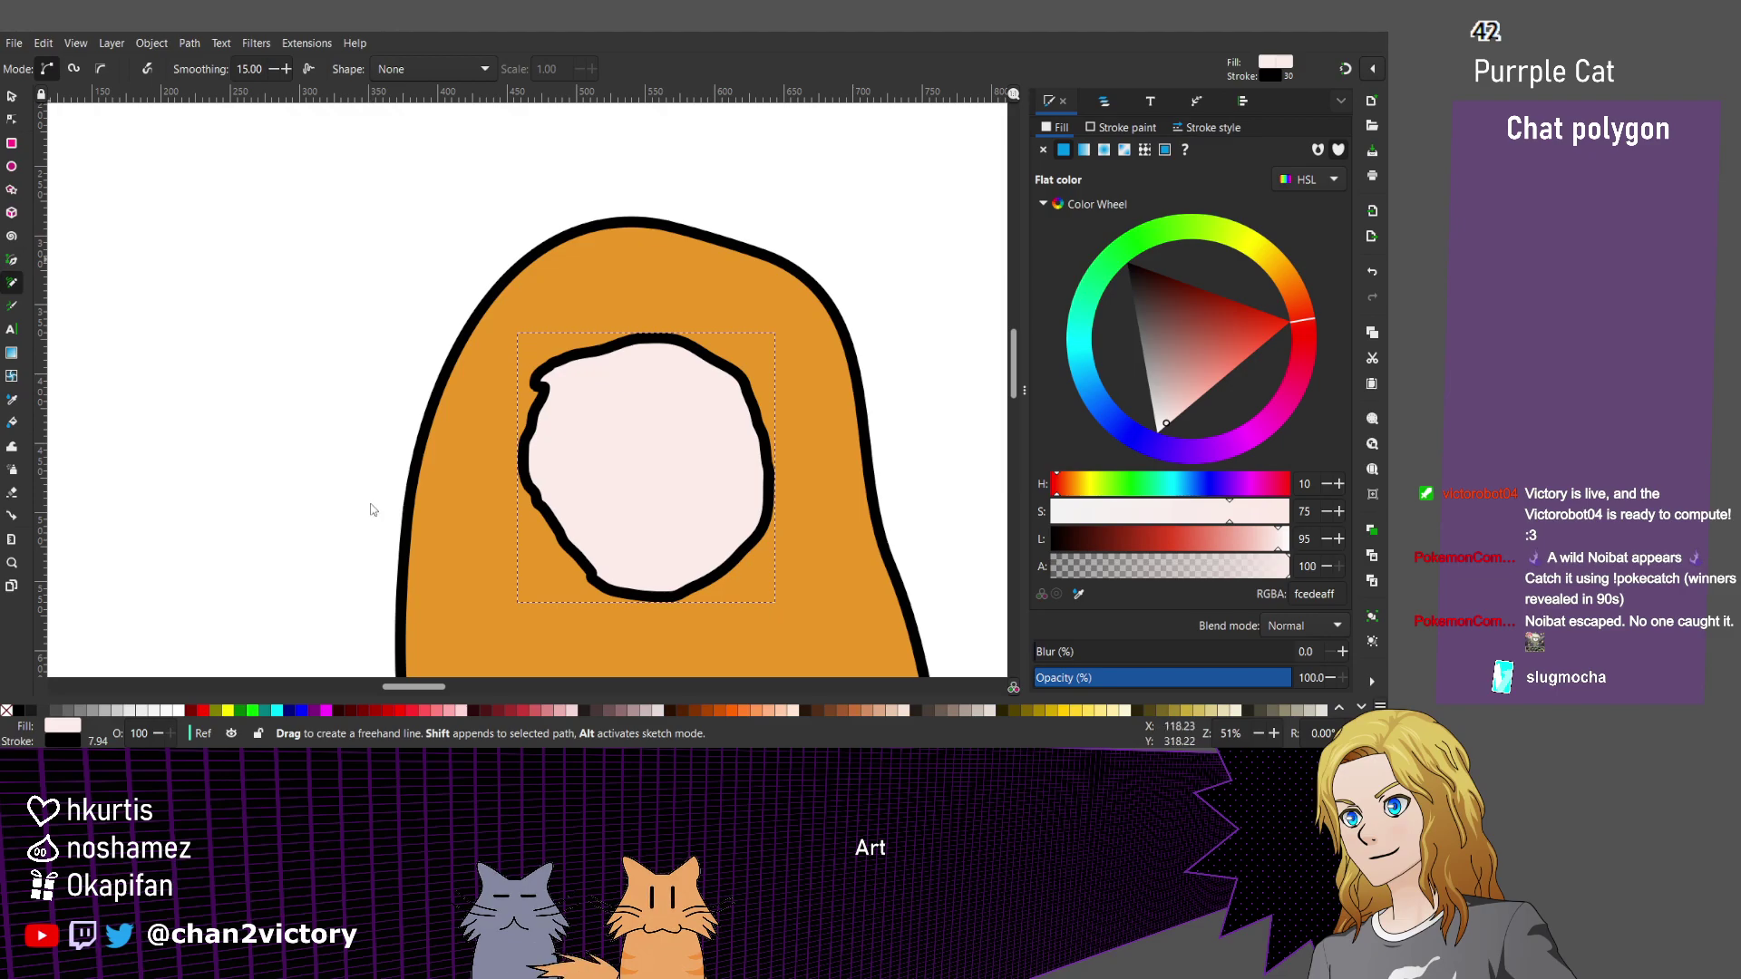
# Delete the 14 nodes along the right side of the face shape to replace its bumpy edge with one smooth curve.
pyautogui.press('n')
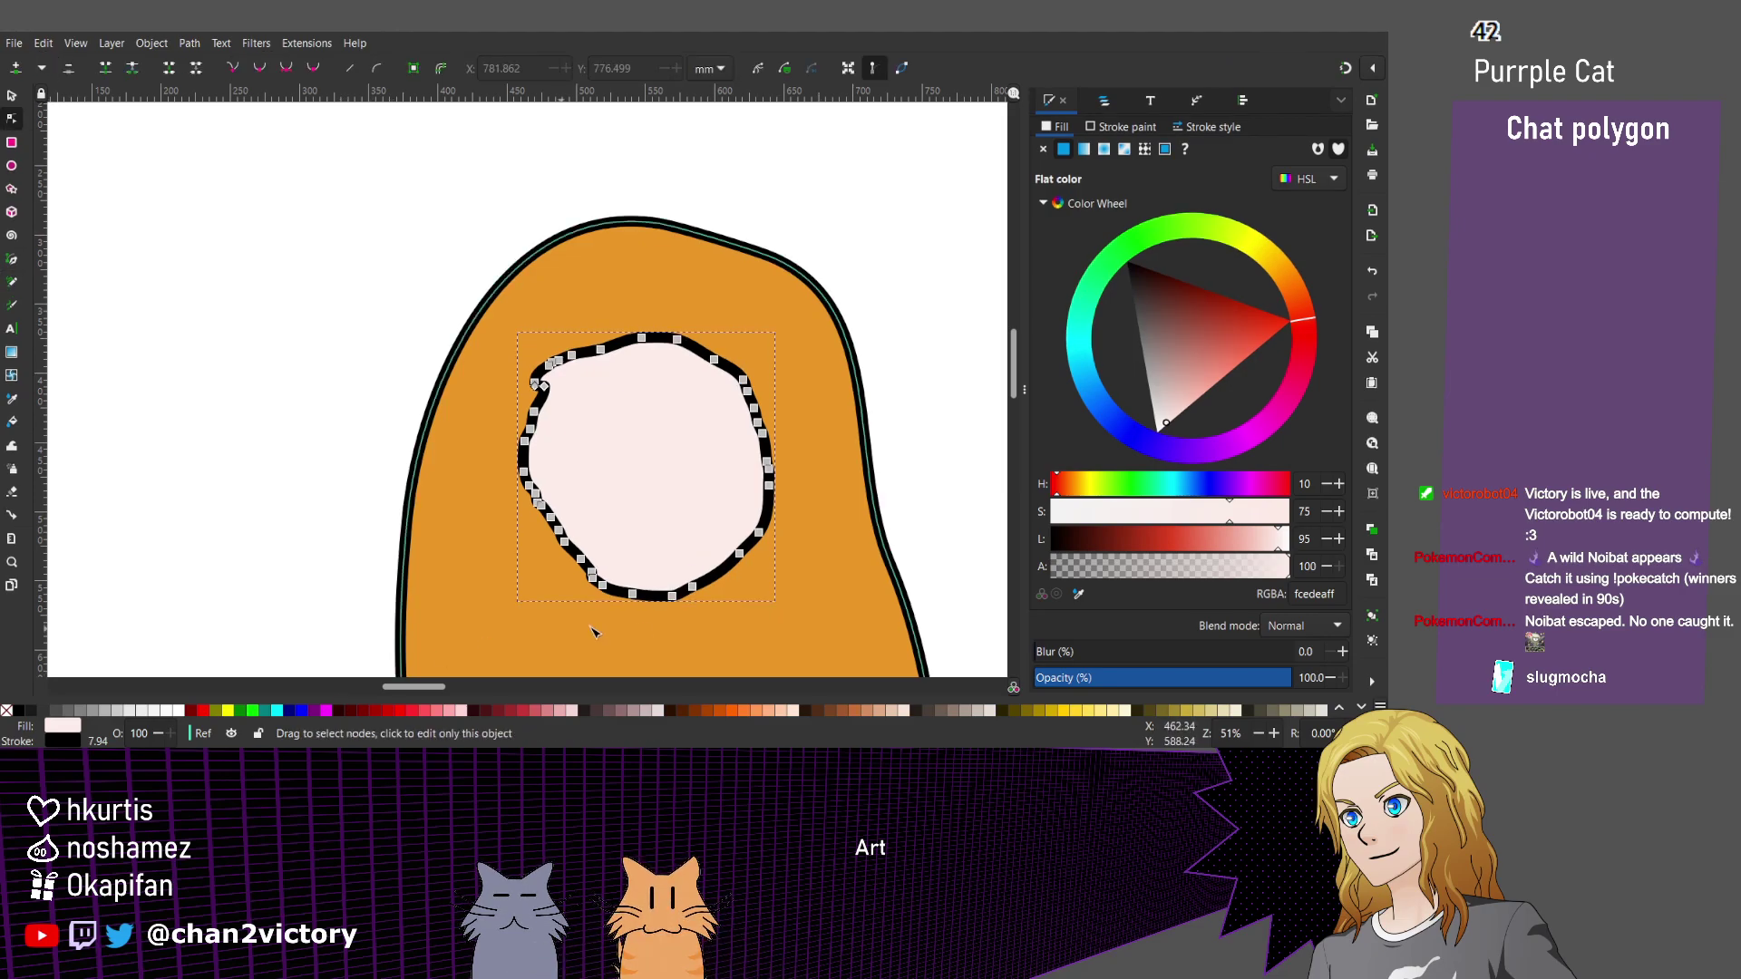
pyautogui.scroll(1, 653, 626)
pyautogui.hscroll(1, 653, 629)
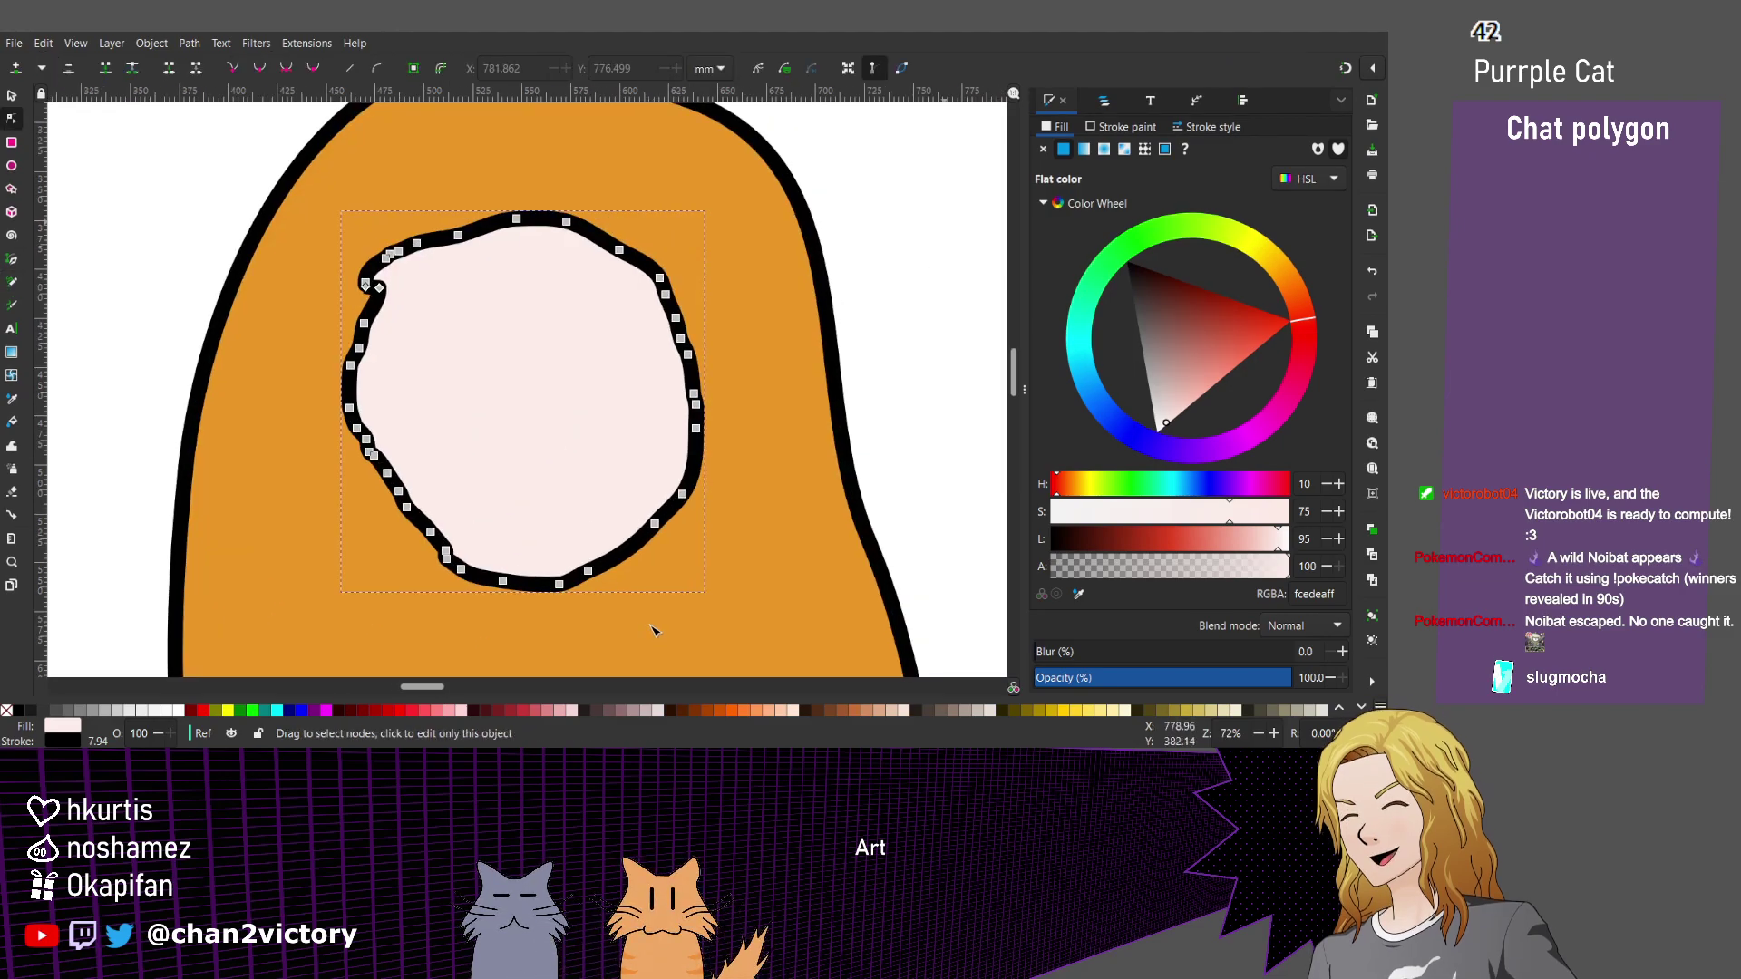
pyautogui.moveTo(561, 576); pyautogui.dragTo(556, 630)
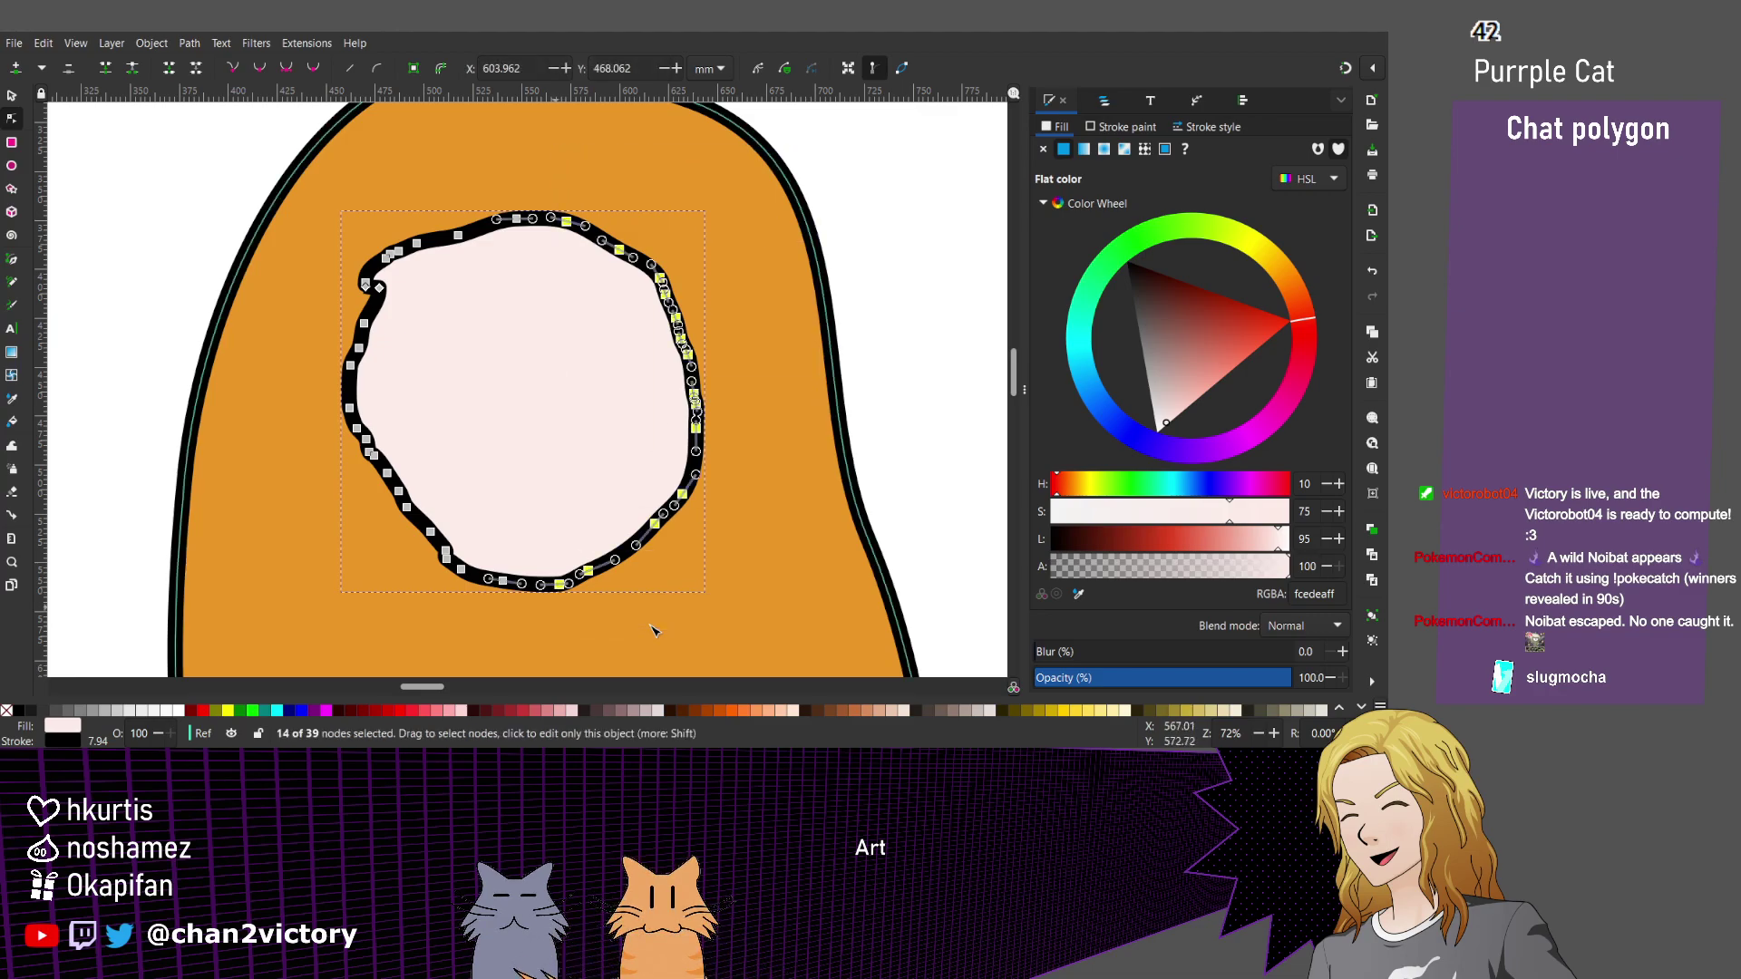
pyautogui.press('Delete')
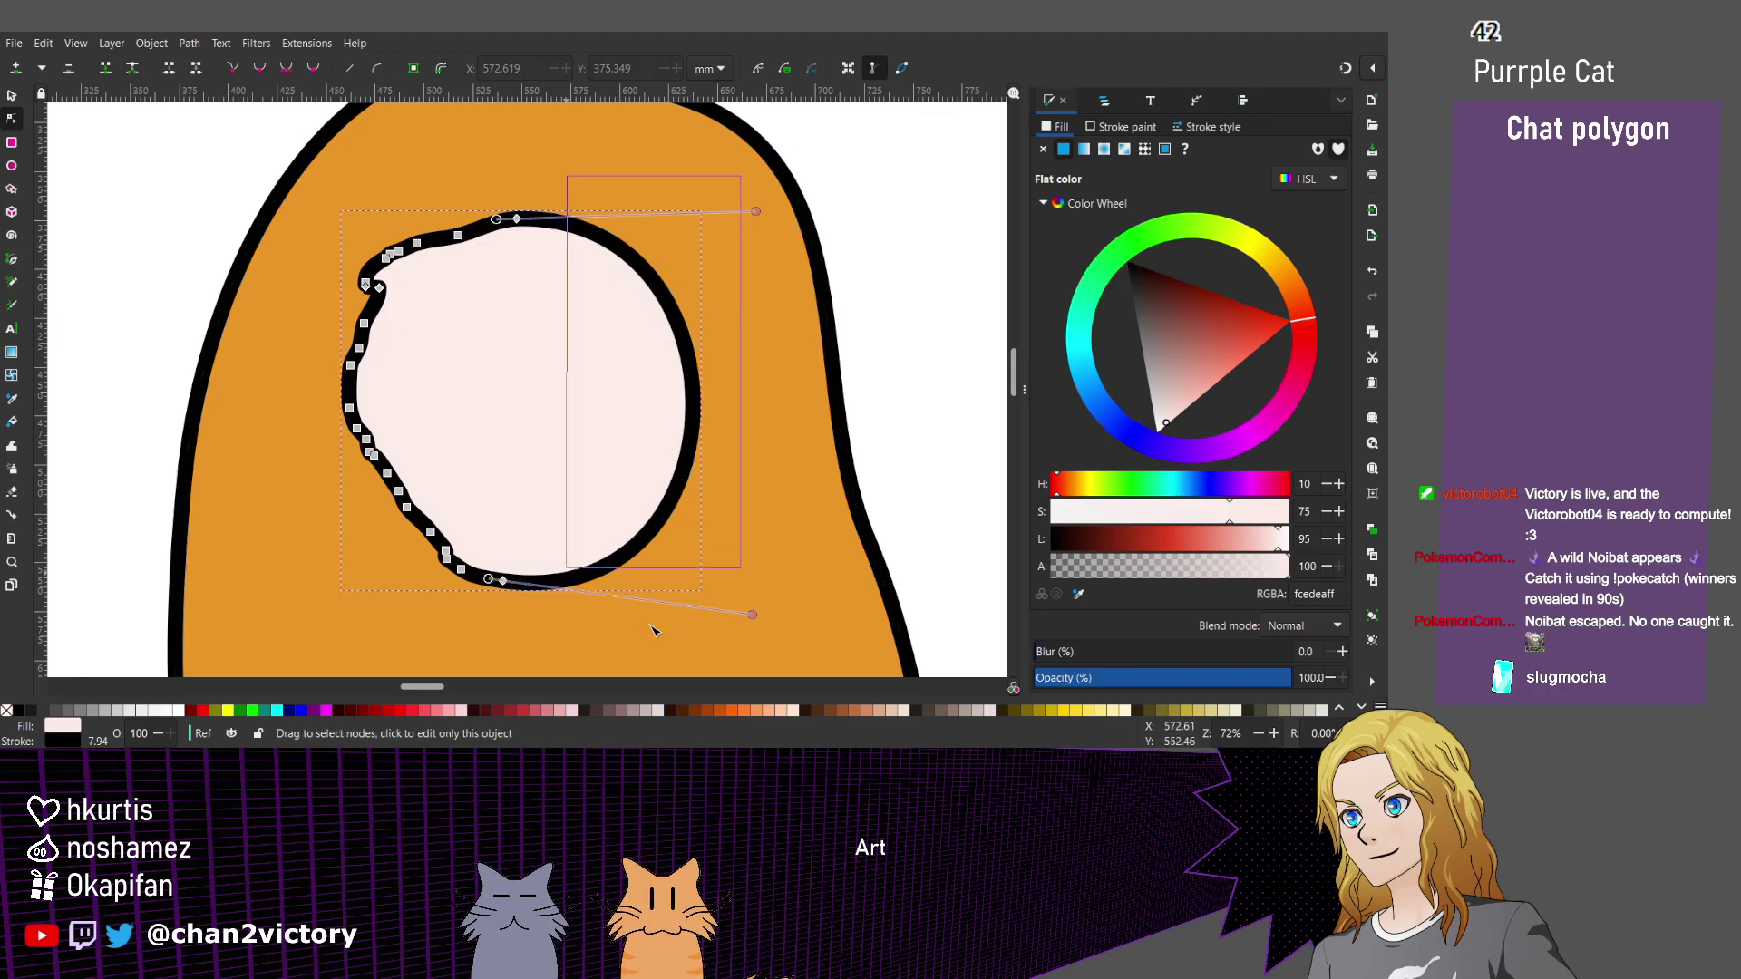
# Simplify the face path repeatedly and delete the surplus nodes on its right side.
pyautogui.hotkey('ctrl', 'a')
pyautogui.scroll(-1, 651, 632)
pyautogui.hotkey('ctrl', 'l')
pyautogui.hotkey('ctrl', 'l')
pyautogui.hotkey('ctrl', 'l')
pyautogui.hotkey('ctrl', 'l')
pyautogui.hotkey('ctrl', 'l')
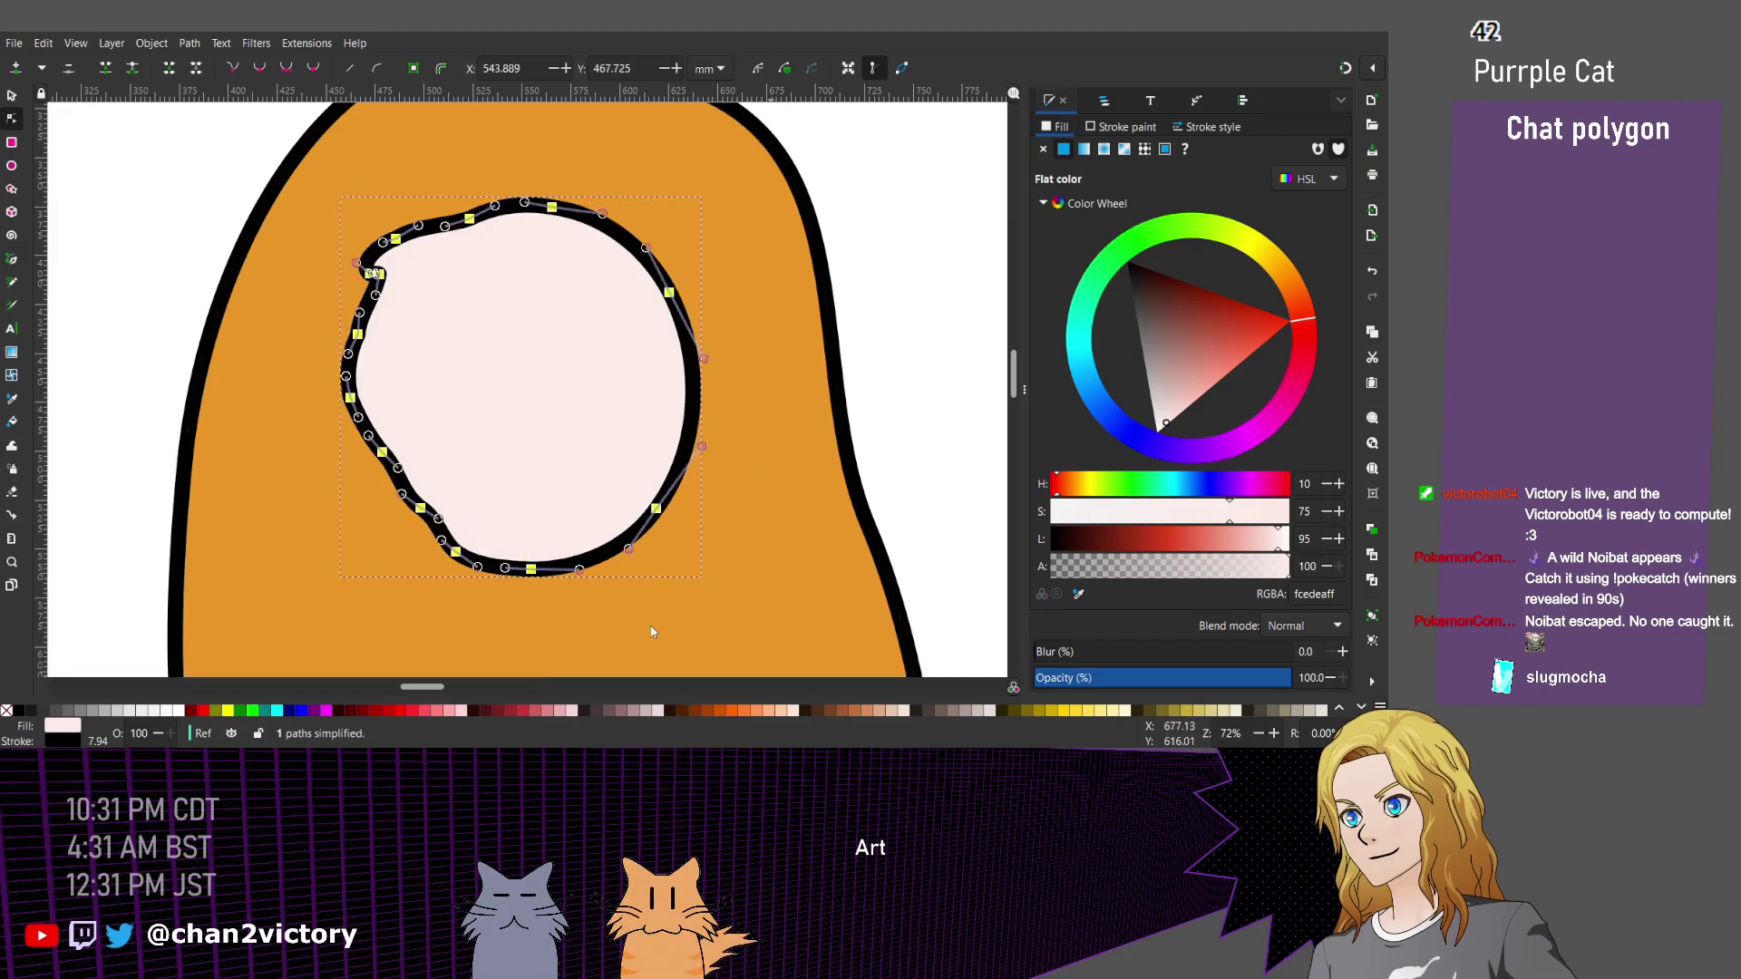
pyautogui.moveTo(814, 152); pyautogui.dragTo(582, 575)
pyautogui.press('Delete')
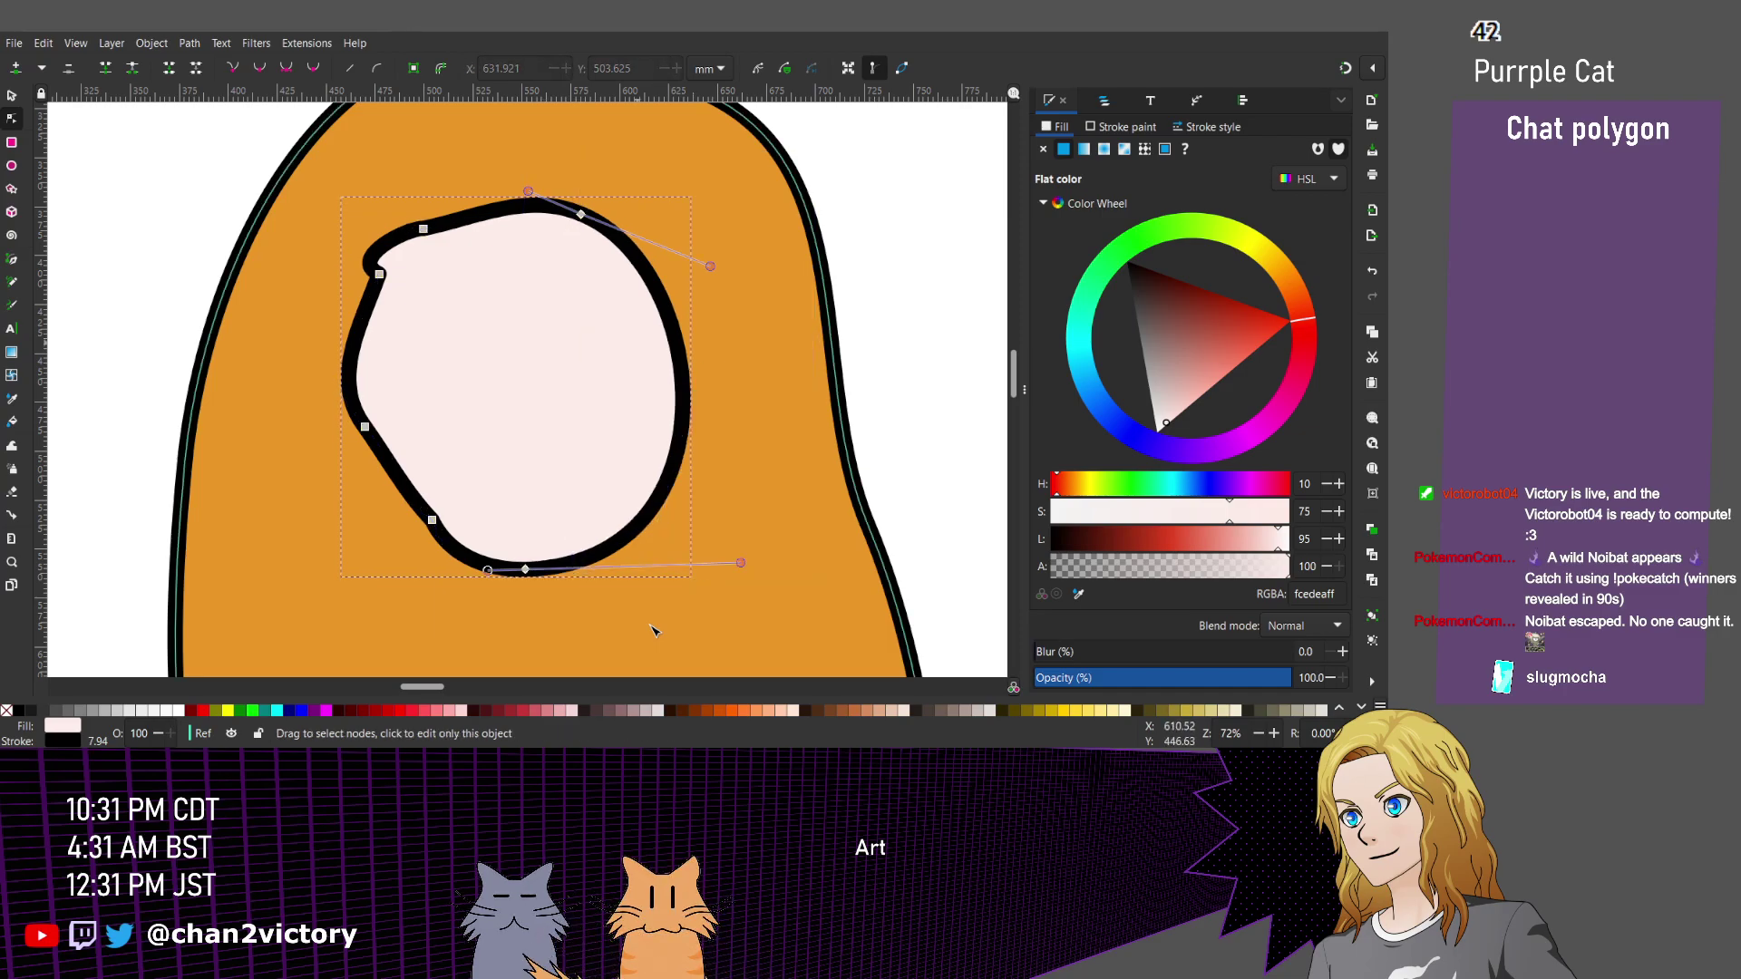
# Delete the right-hand segment between the face outline's top and bottom nodes to open the path.
pyautogui.moveTo(635, 170); pyautogui.dragTo(508, 602)
pyautogui.moveTo(652, 630); pyautogui.dragTo(653, 631)
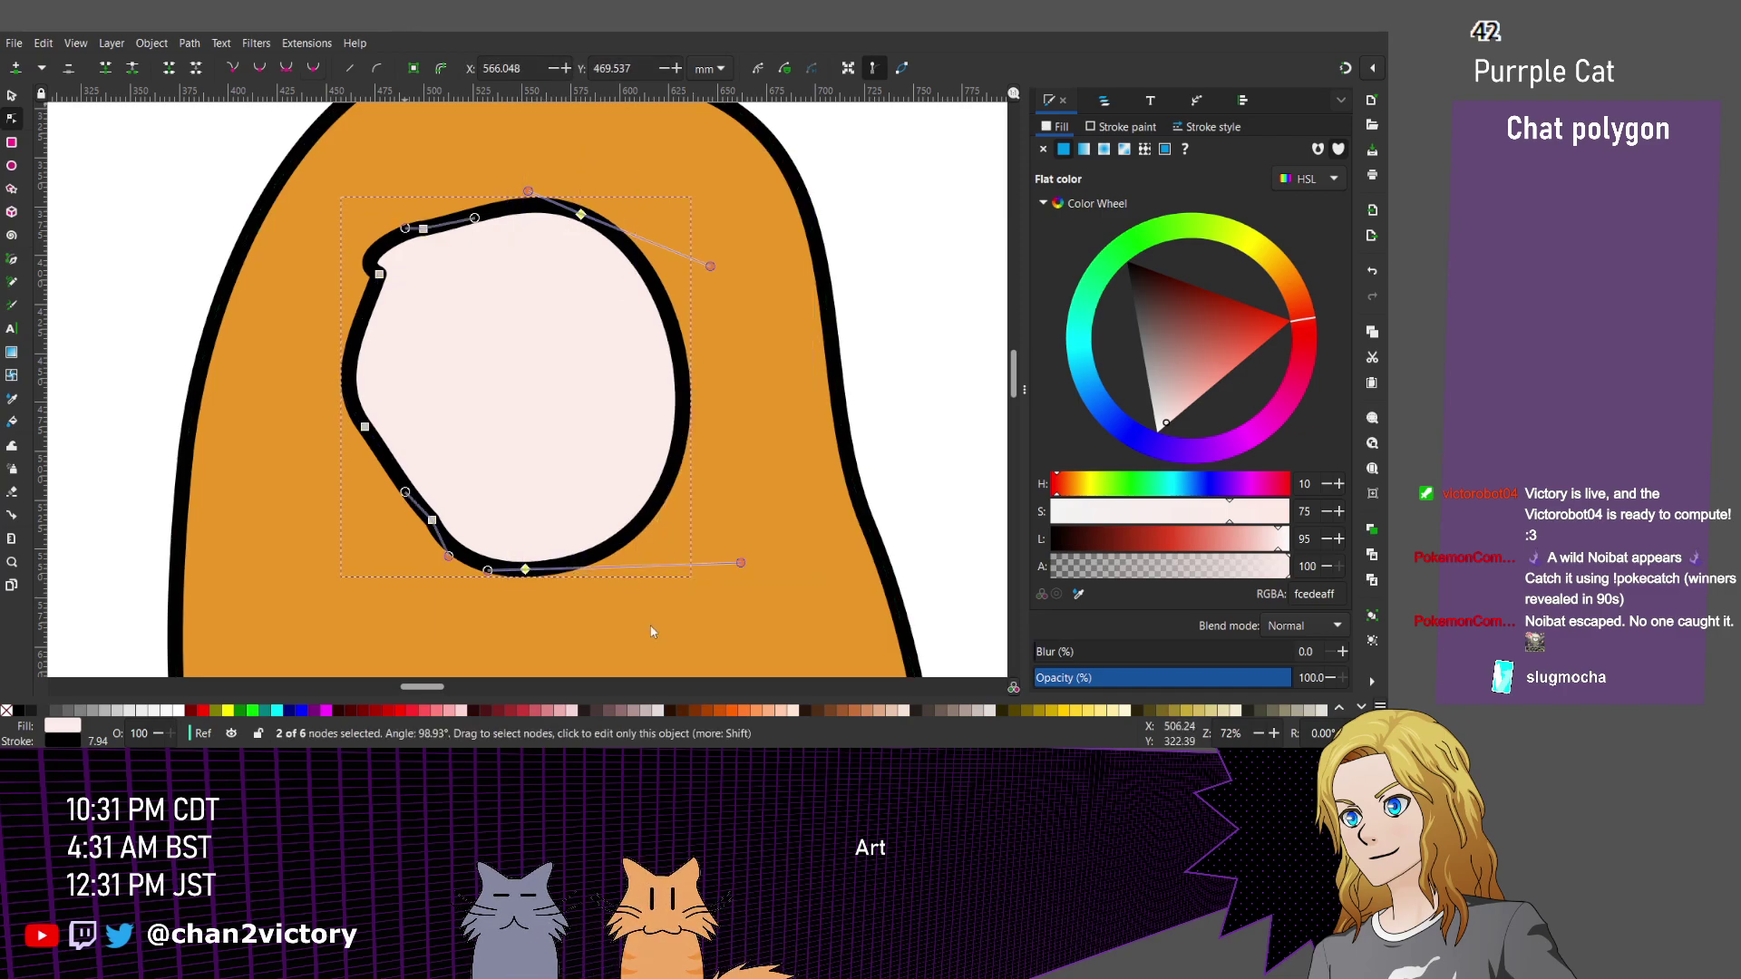
pyautogui.hotkey('shift', 'l')
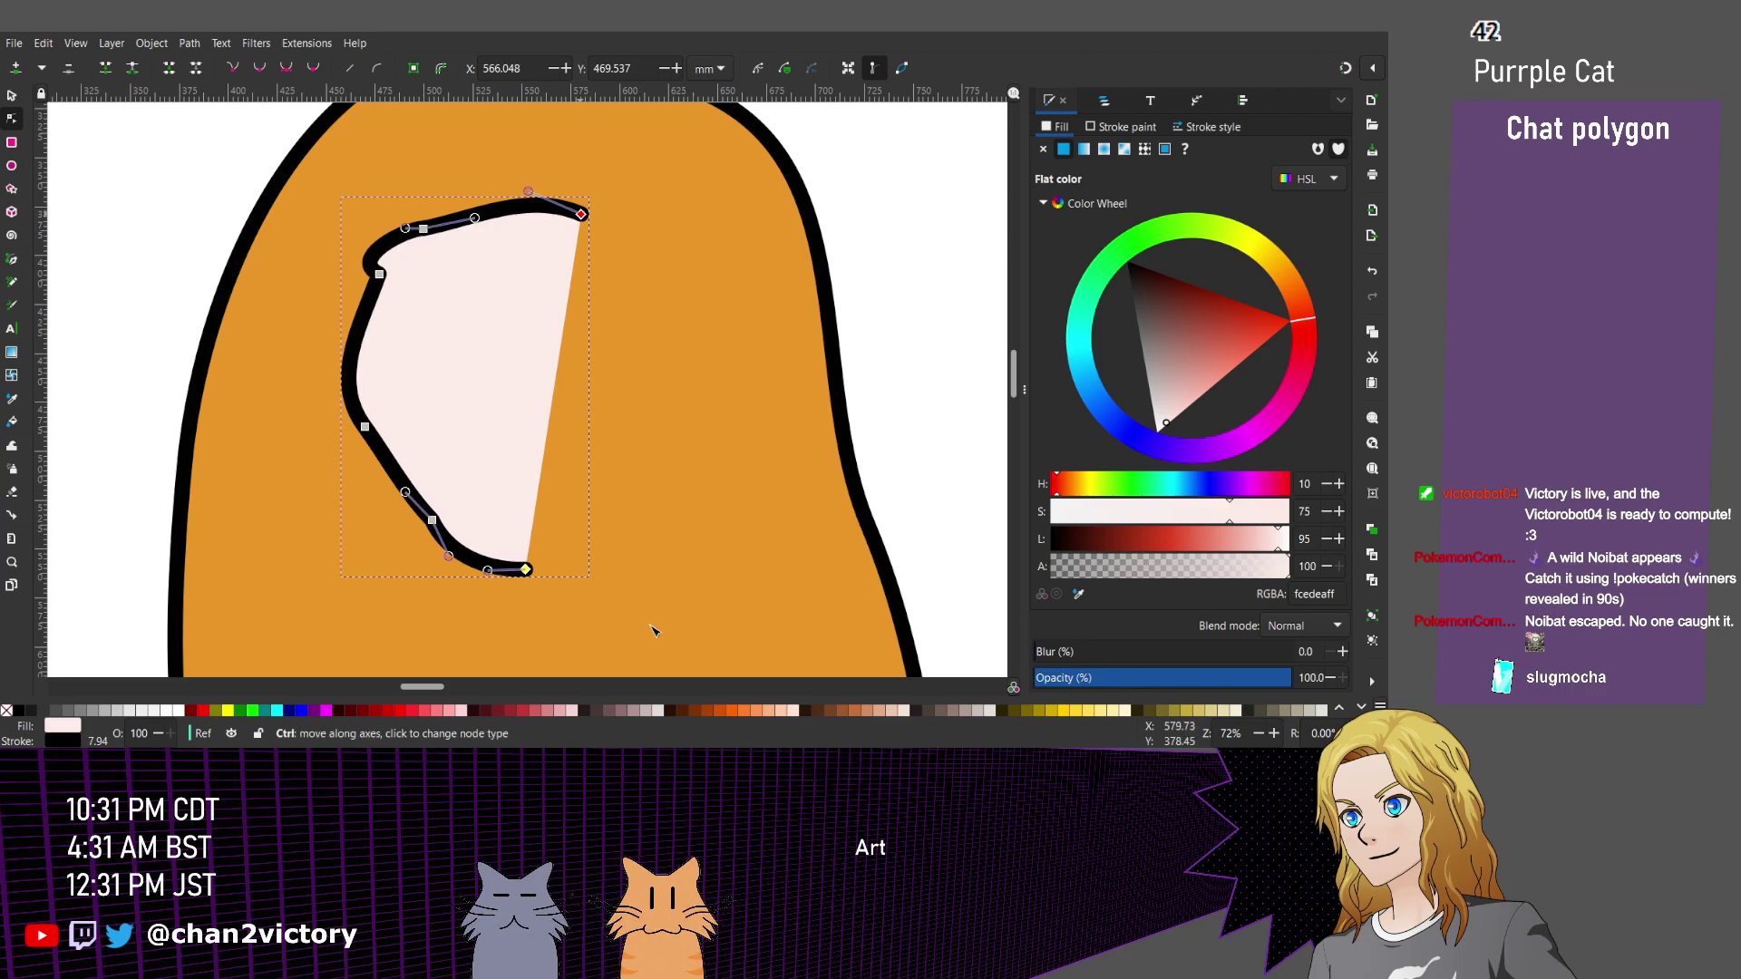
pyautogui.press('Left')
pyautogui.press('Left')
pyautogui.press('Left')
pyautogui.press('Left')
pyautogui.press('Left')
pyautogui.press('Left')
pyautogui.press('Left')
pyautogui.press('Left')
pyautogui.press('Left')
pyautogui.press('Left')
pyautogui.press('Left')
pyautogui.press('Left')
pyautogui.press('Right')
pyautogui.press('Right')
pyautogui.press('Right')
pyautogui.press('Right')
pyautogui.press('Right')
pyautogui.press('Right')
pyautogui.press('Right')
pyautogui.press('Right')
pyautogui.press('Right')
pyautogui.press('Right')
pyautogui.press('Right')
pyautogui.press('Right')
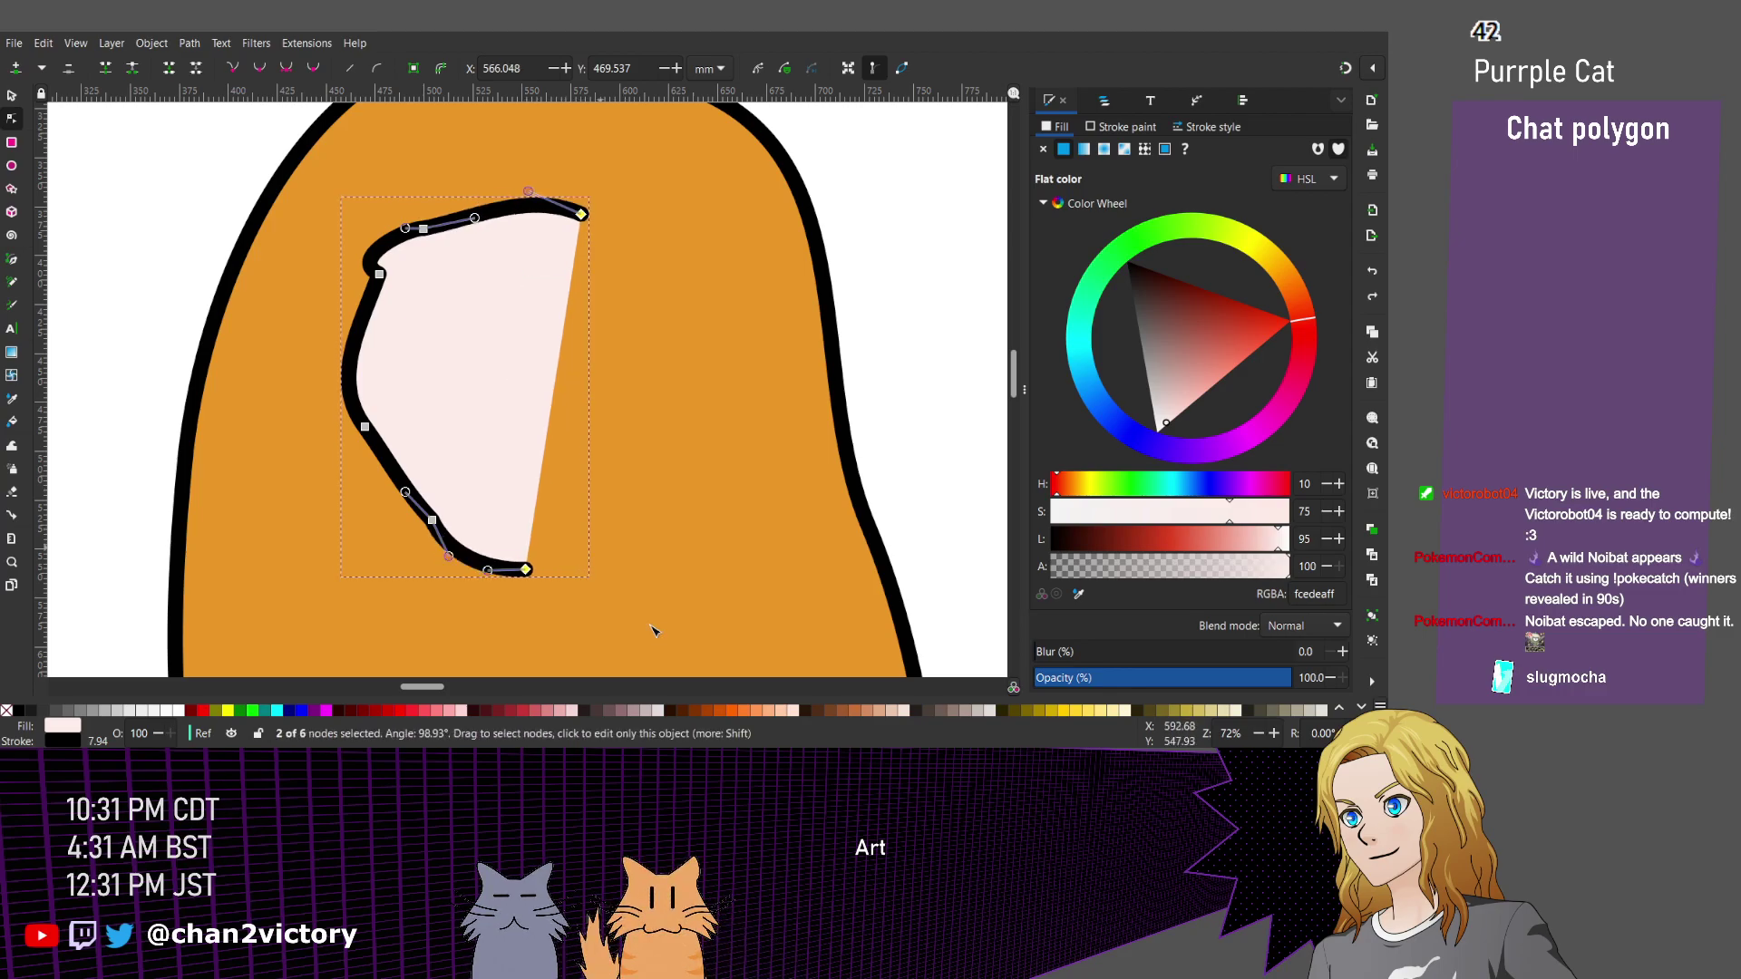
# Move the face outline's lower open end outward and its upper open end inward, lining both up at about X 570 mm.
pyautogui.moveTo(525, 570); pyautogui.dragTo(555, 569)
pyautogui.moveTo(651, 629); pyautogui.dragTo(657, 629)
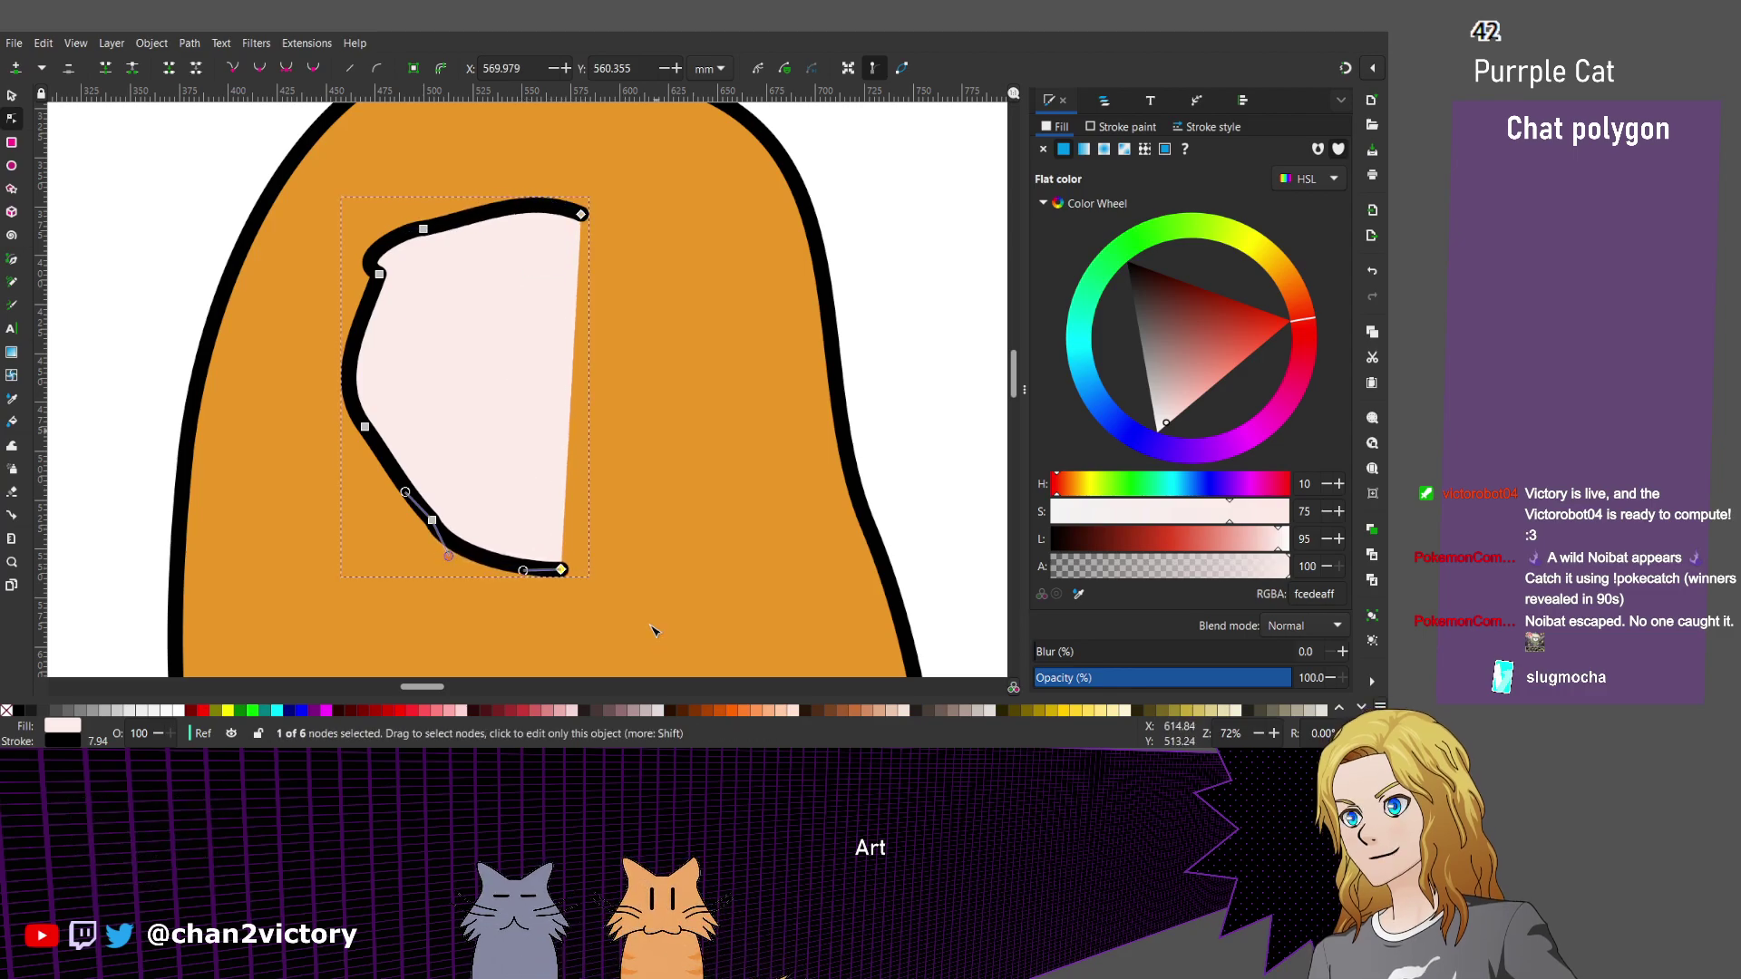
pyautogui.press('Tab')
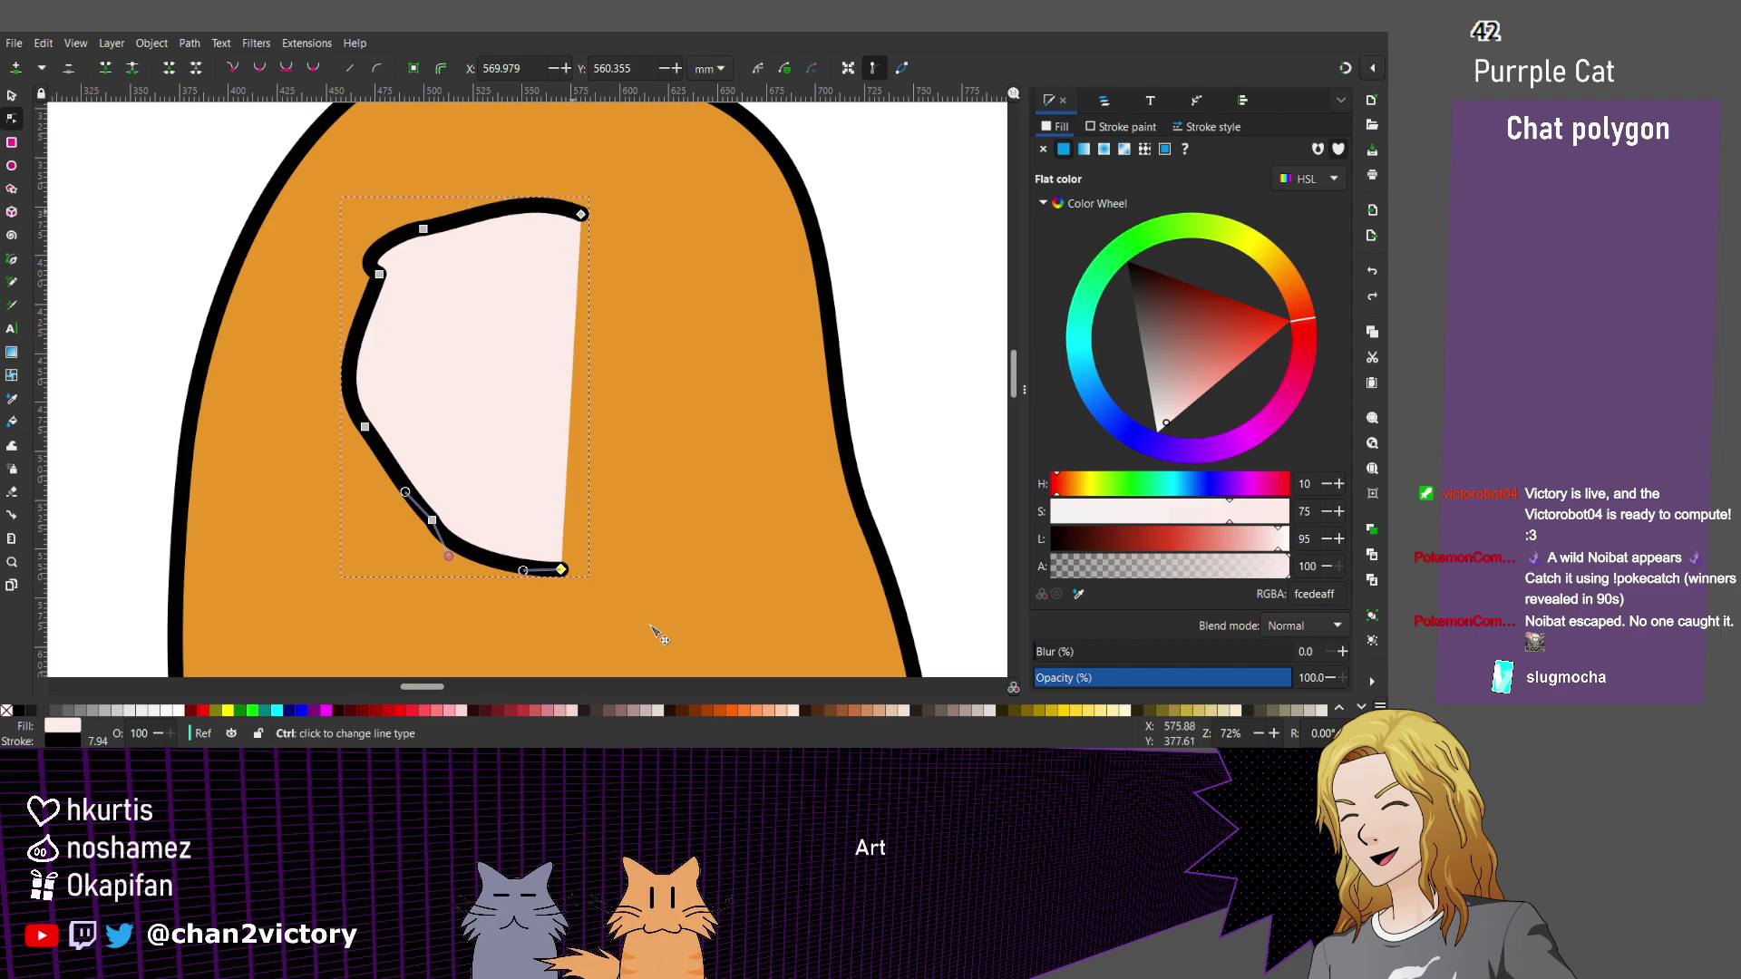
pyautogui.press('Left')
pyautogui.press('Left')
pyautogui.press('Left')
pyautogui.press('Left')
pyautogui.press('Left')
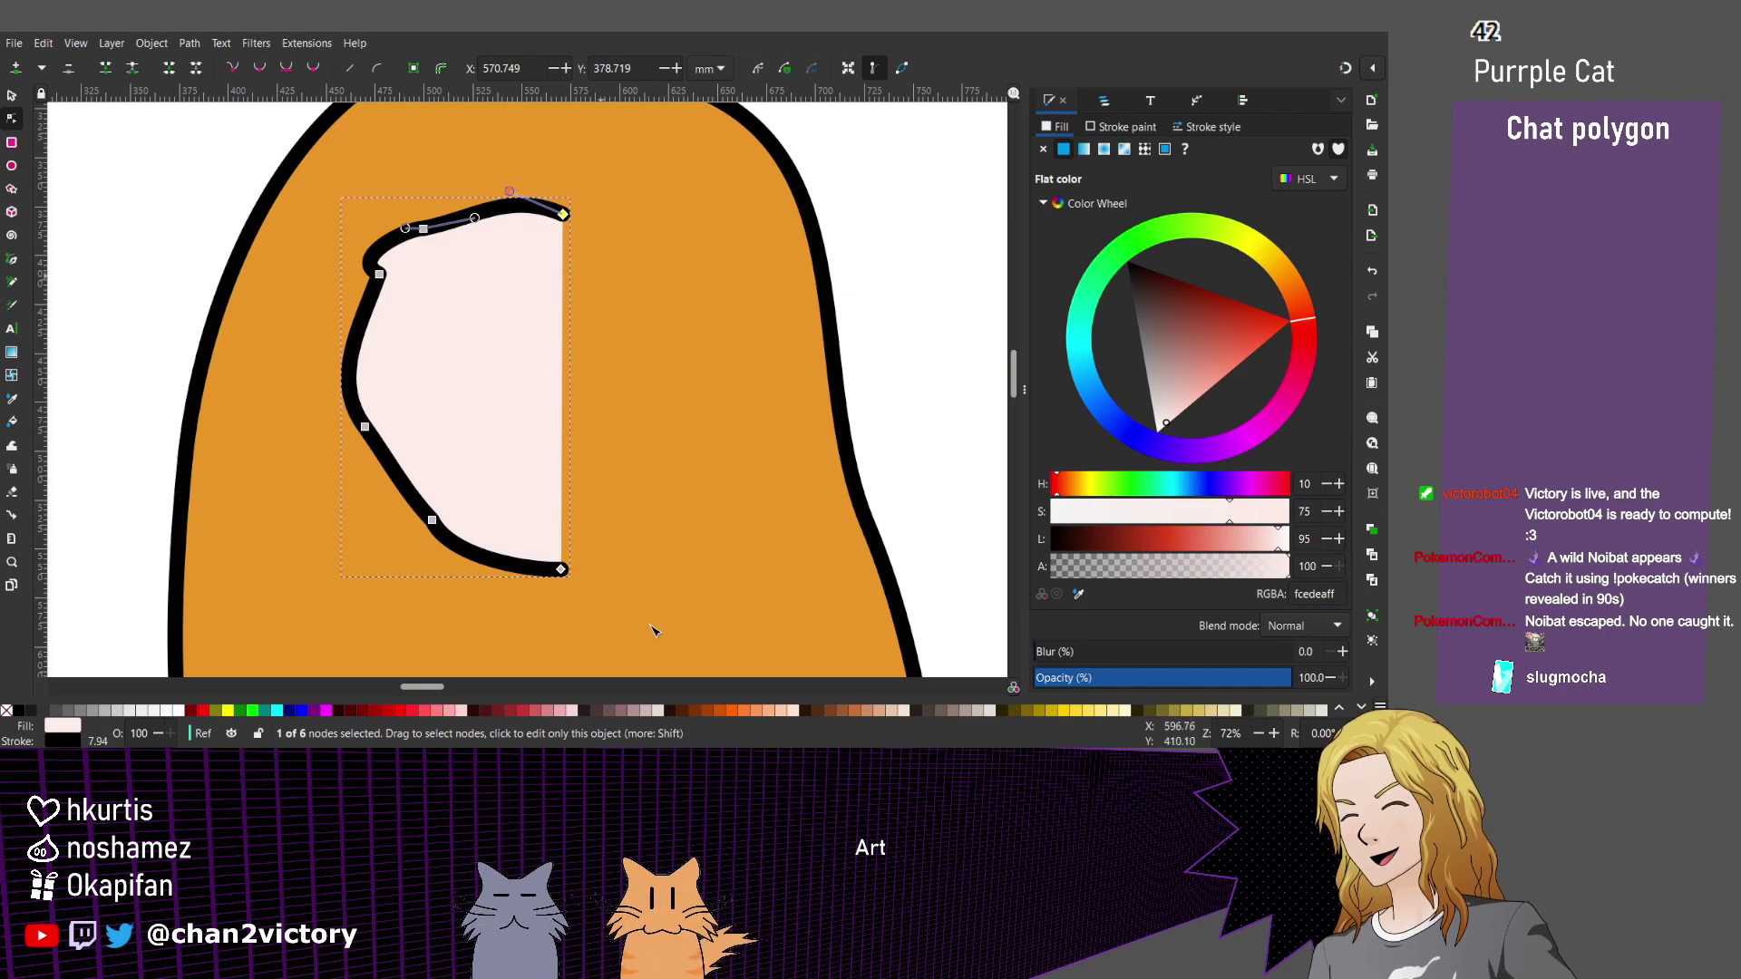
# Move the notch node on the face outline's upper left outward and down, and delete the neighbouring node above it.
pyautogui.press('Tab')
pyautogui.press('Left')
pyautogui.press('Left')
pyautogui.press('Left')
pyautogui.press('Down')
pyautogui.press('Down')
pyautogui.press('Down')
pyautogui.press('Down')
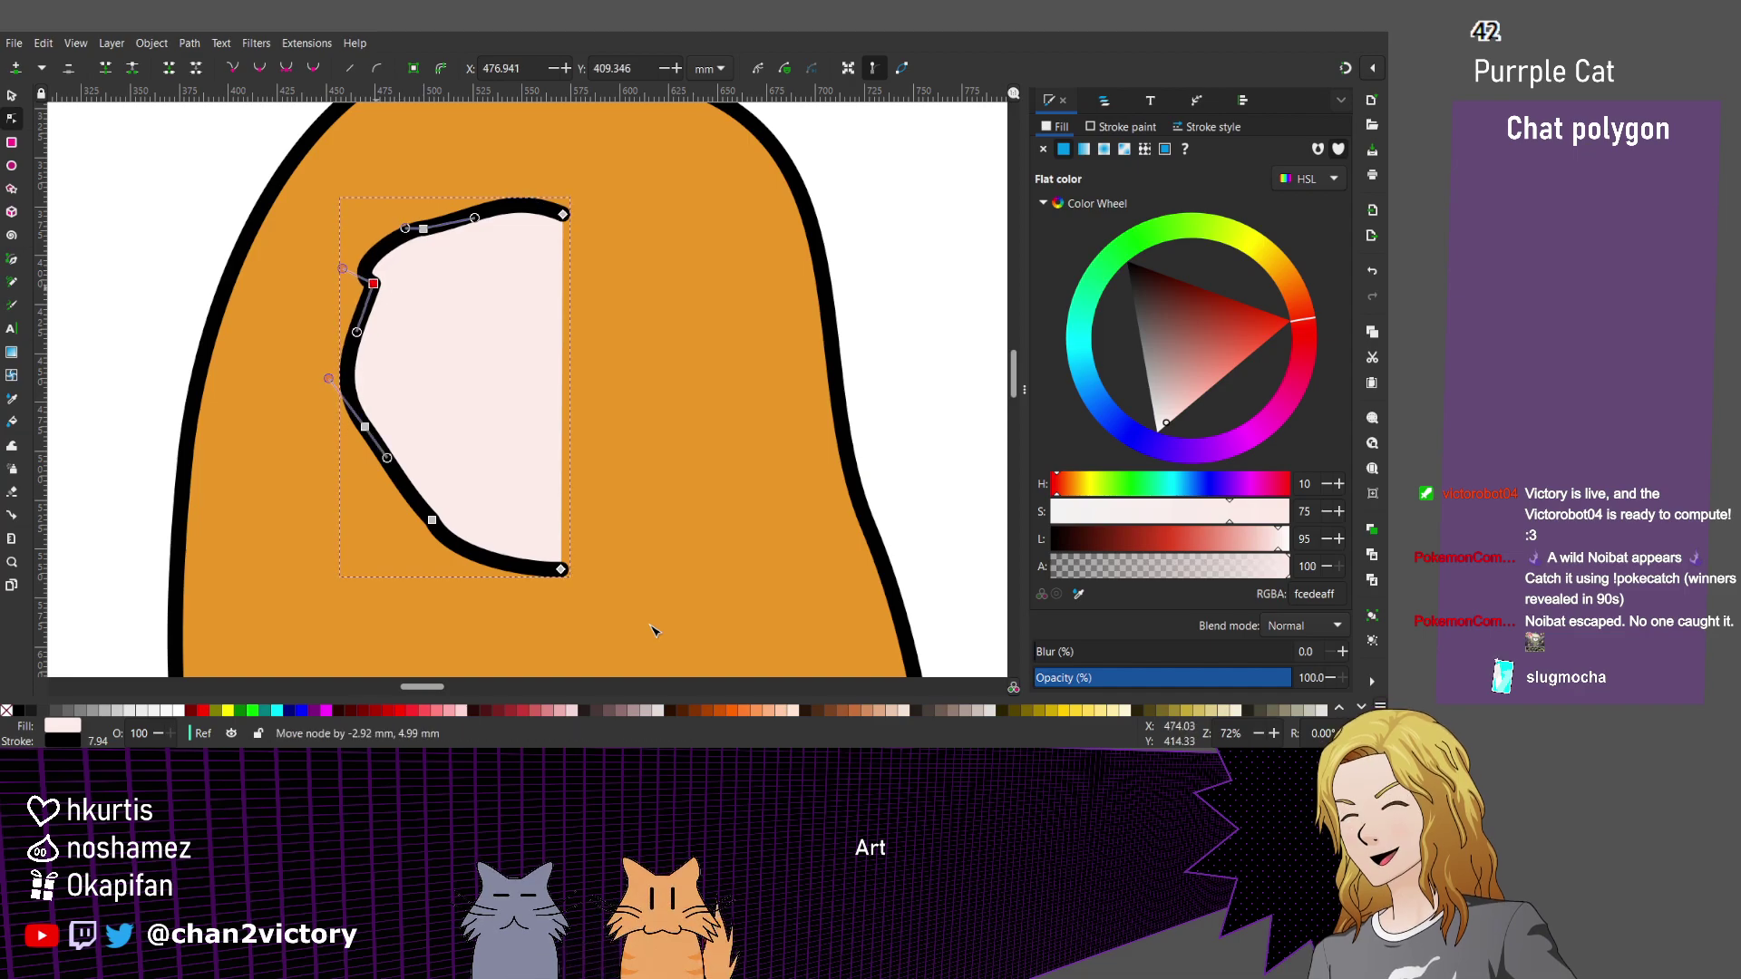
pyautogui.press('Tab')
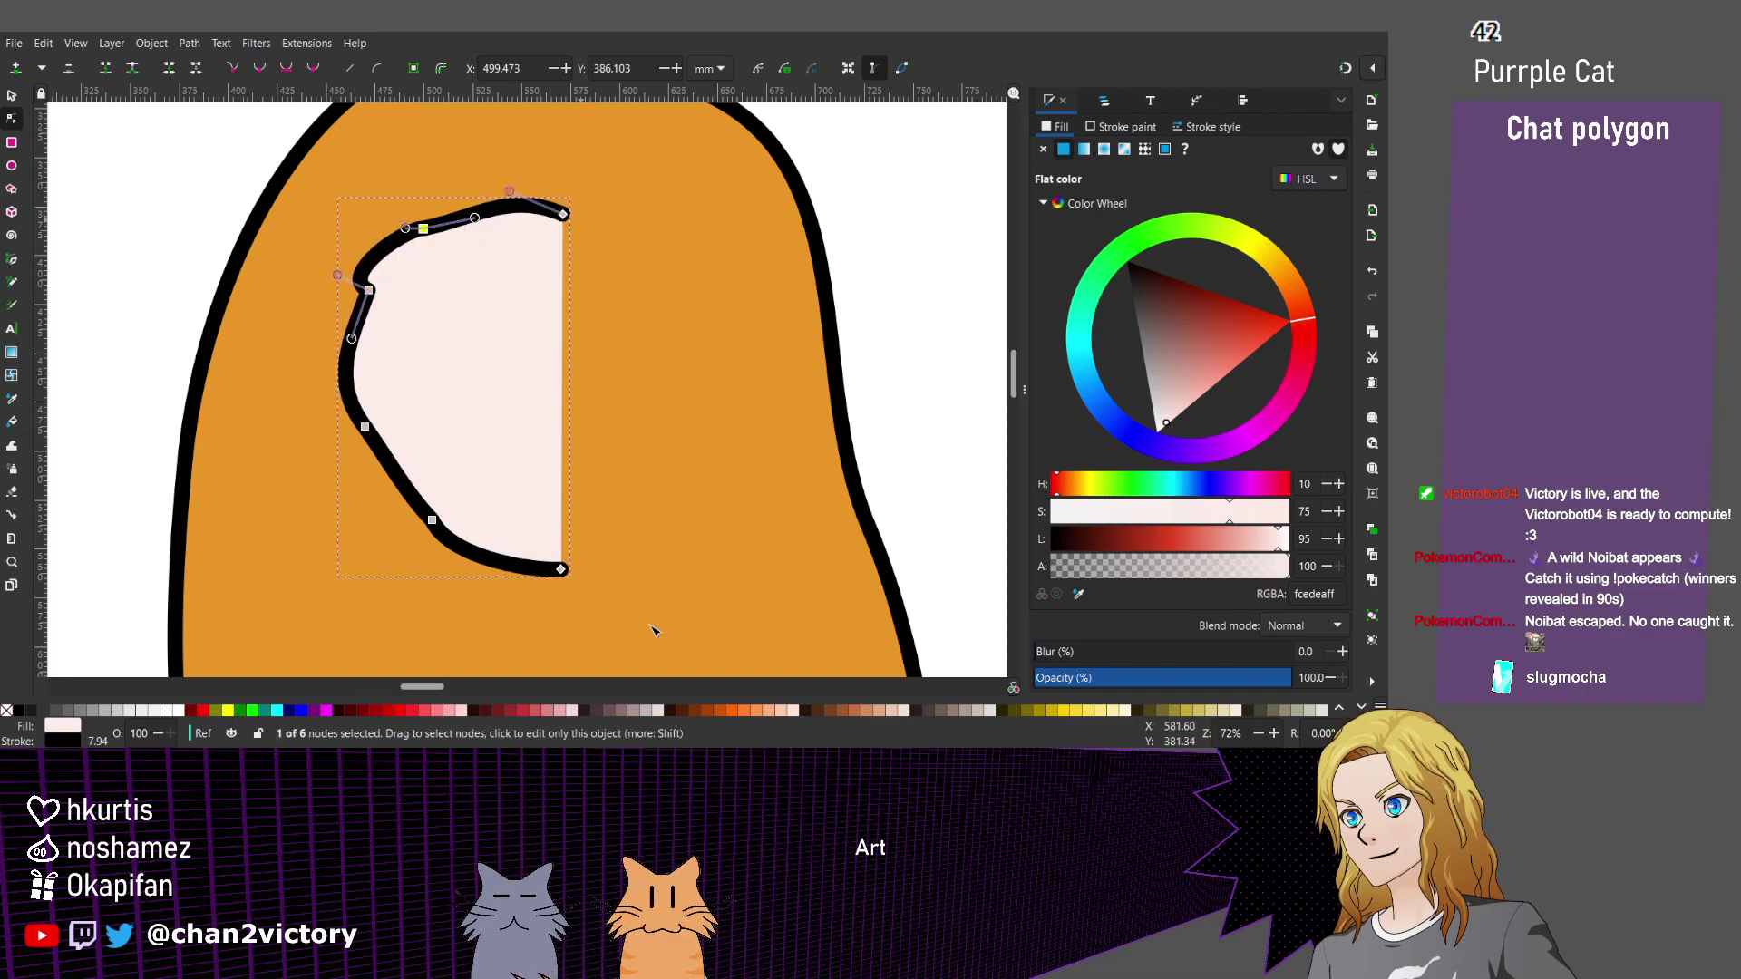
pyautogui.press('Delete')
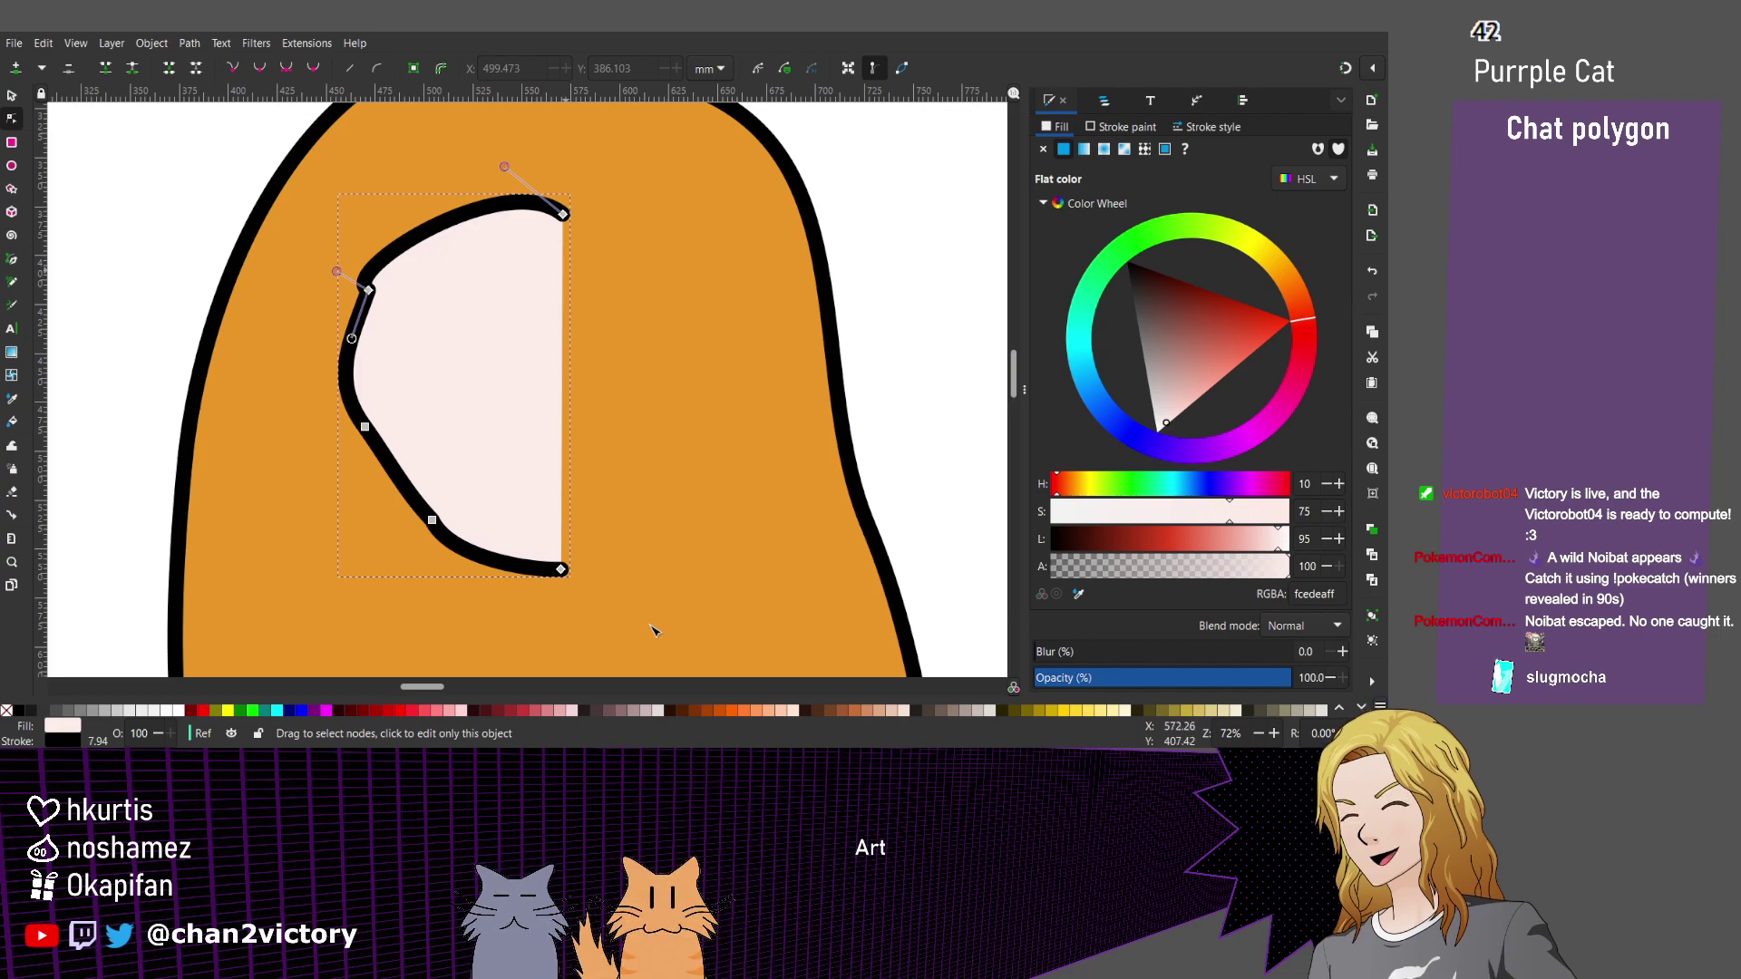
# Pull the notch node's handle upward to round the corner and make the face outline's three left-side nodes smooth.
pyautogui.moveTo(336, 271); pyautogui.dragTo(374, 228)
pyautogui.moveTo(280, 197); pyautogui.dragTo(527, 520)
pyautogui.moveTo(651, 630); pyautogui.dragTo(651, 630)
pyautogui.hotkey('shift', 's')
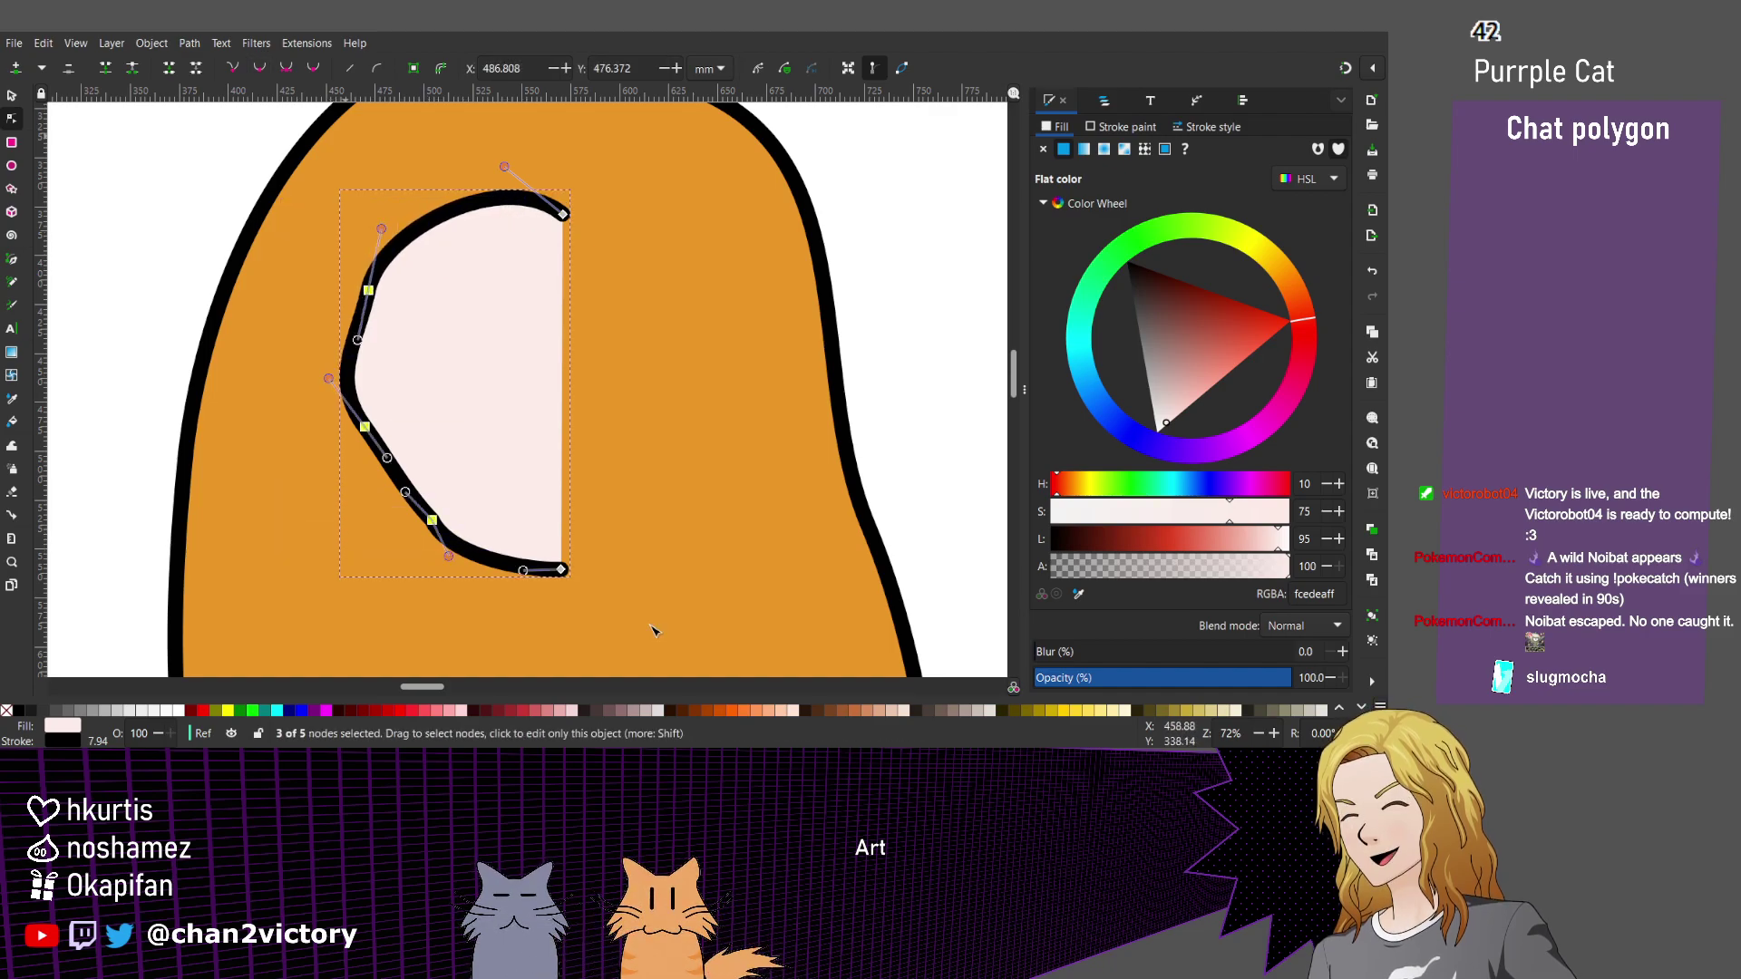
# Adjust the handles of the face outline's lower-left nodes to turn that side into an even, rounded curve.
pyautogui.press('Escape')
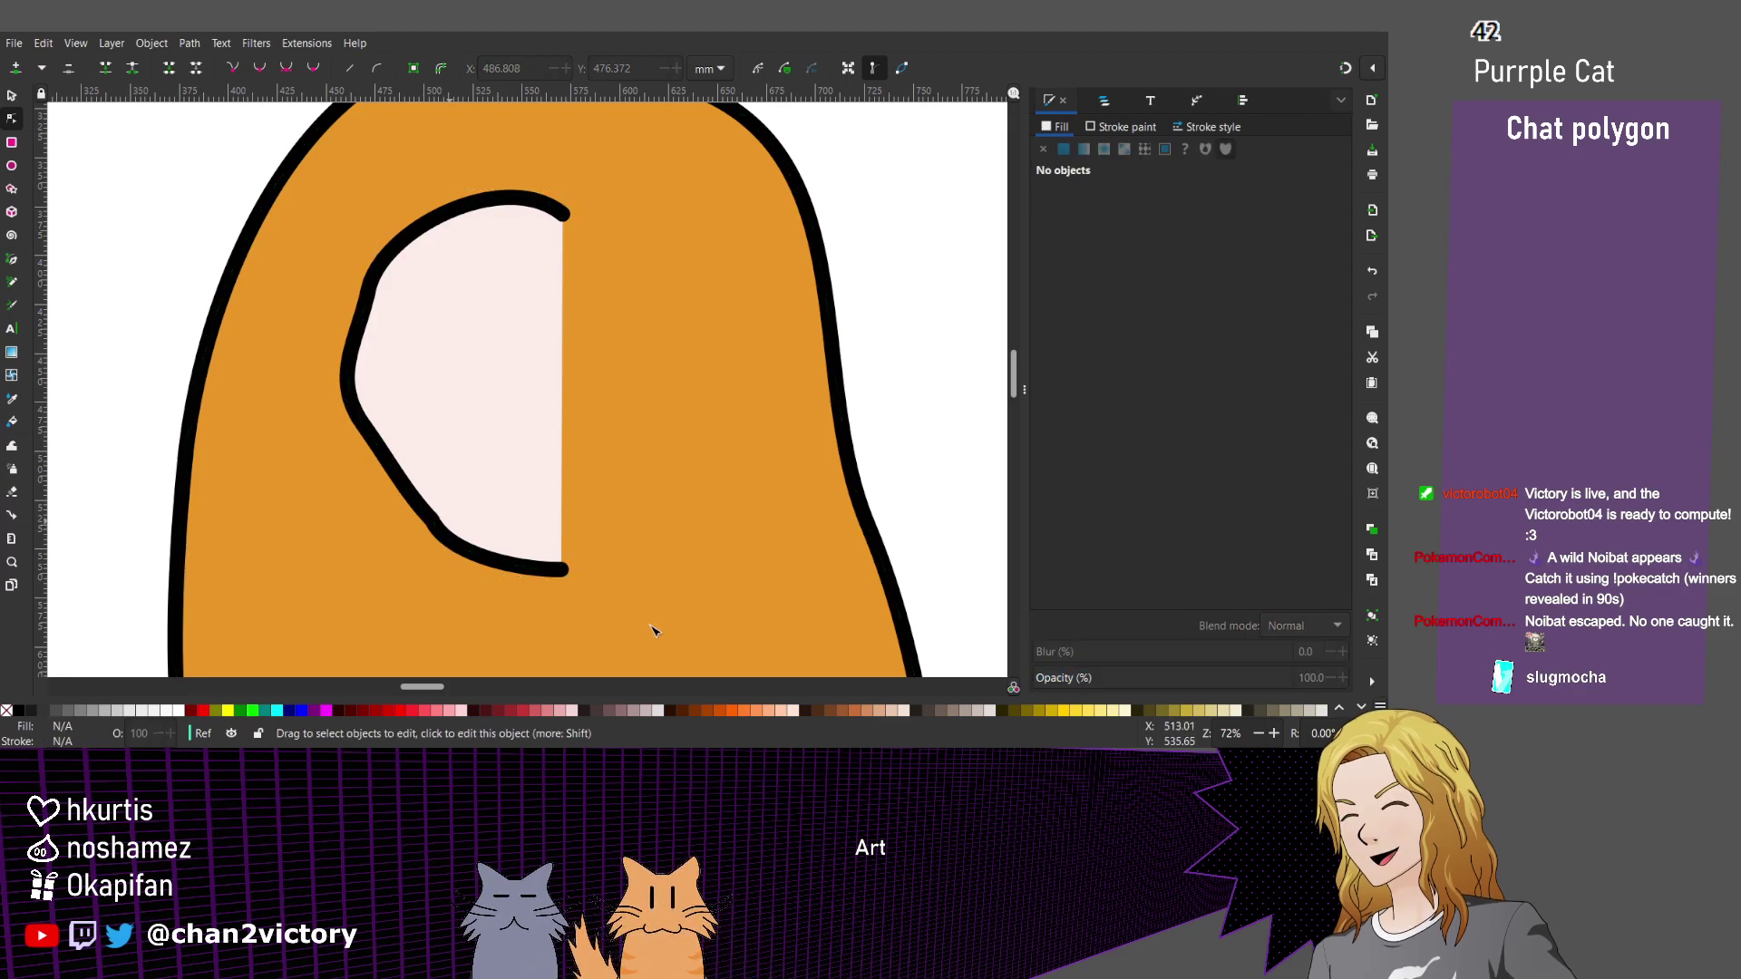
pyautogui.press('Tab')
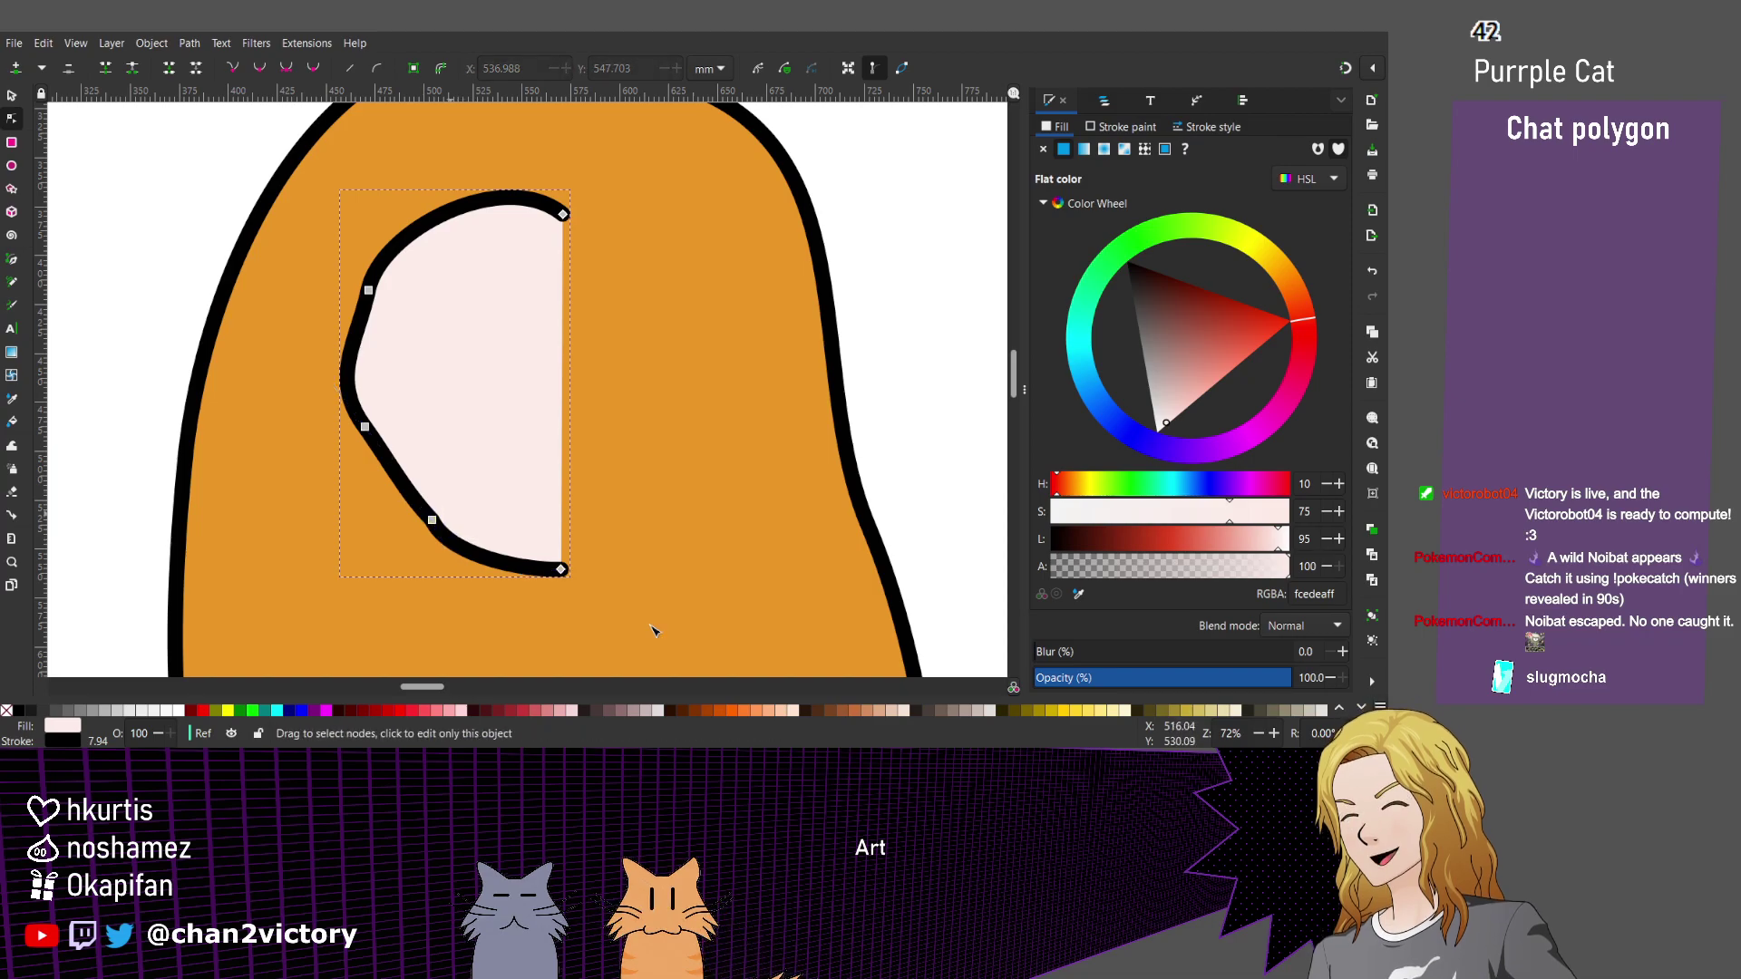
pyautogui.hotkey('ctrl', 'z')
pyautogui.press('Tab')
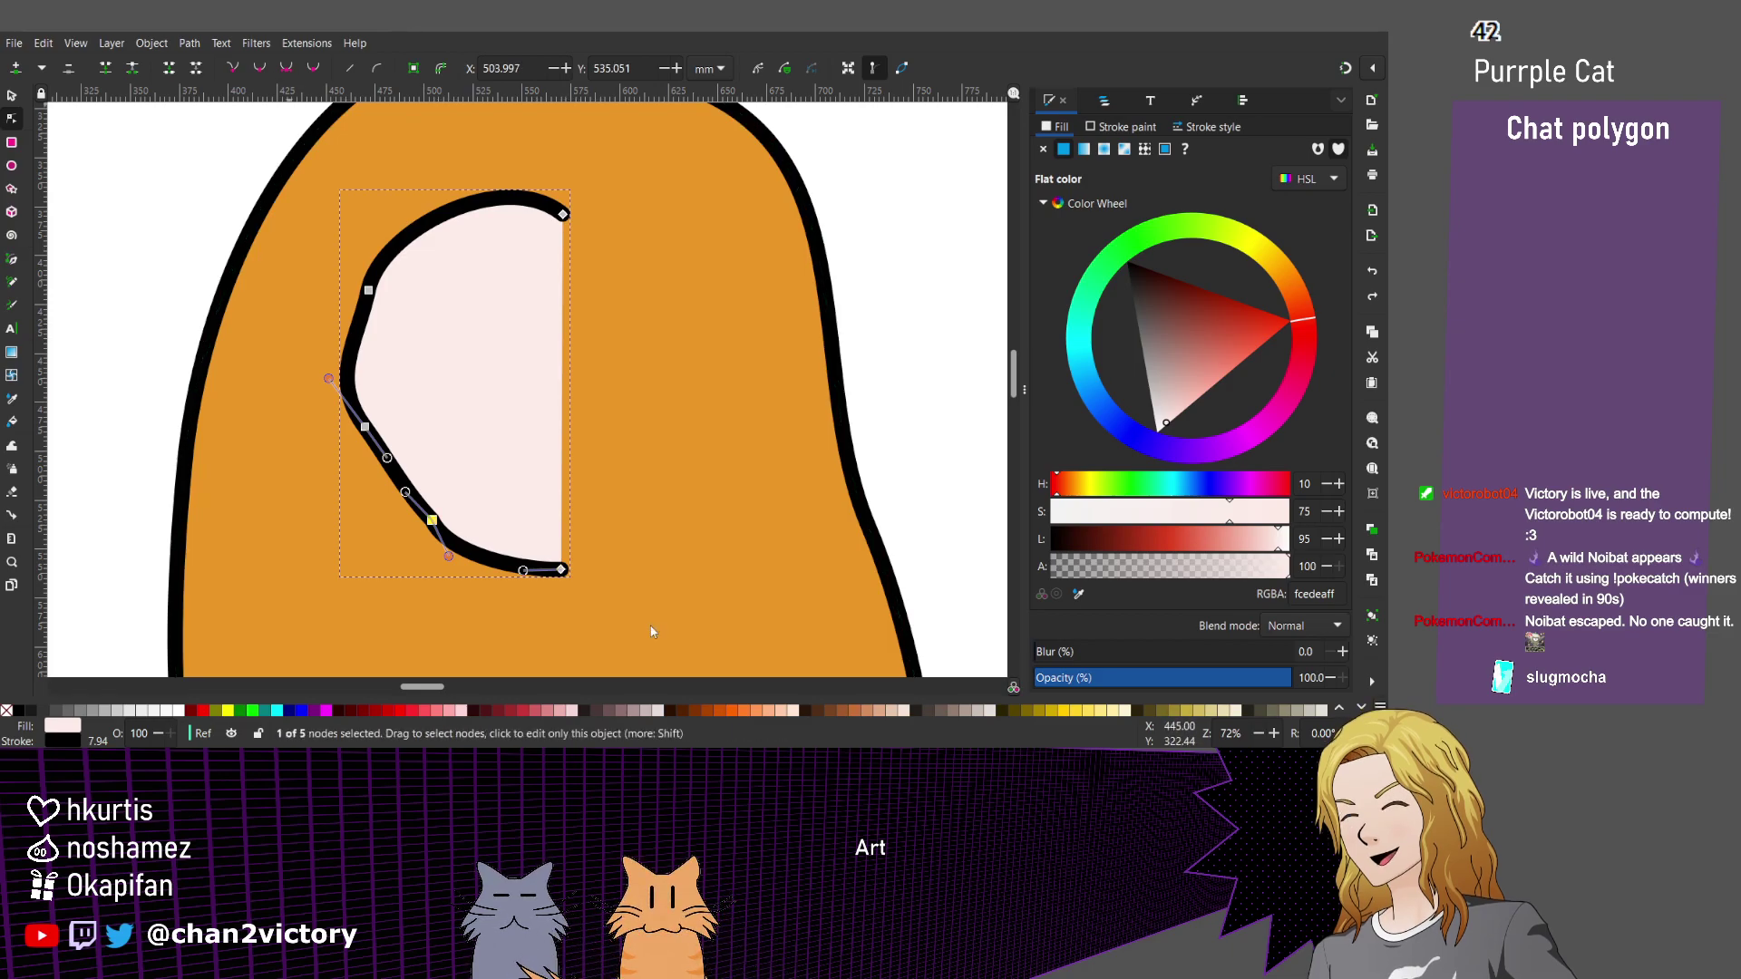
pyautogui.press('Escape')
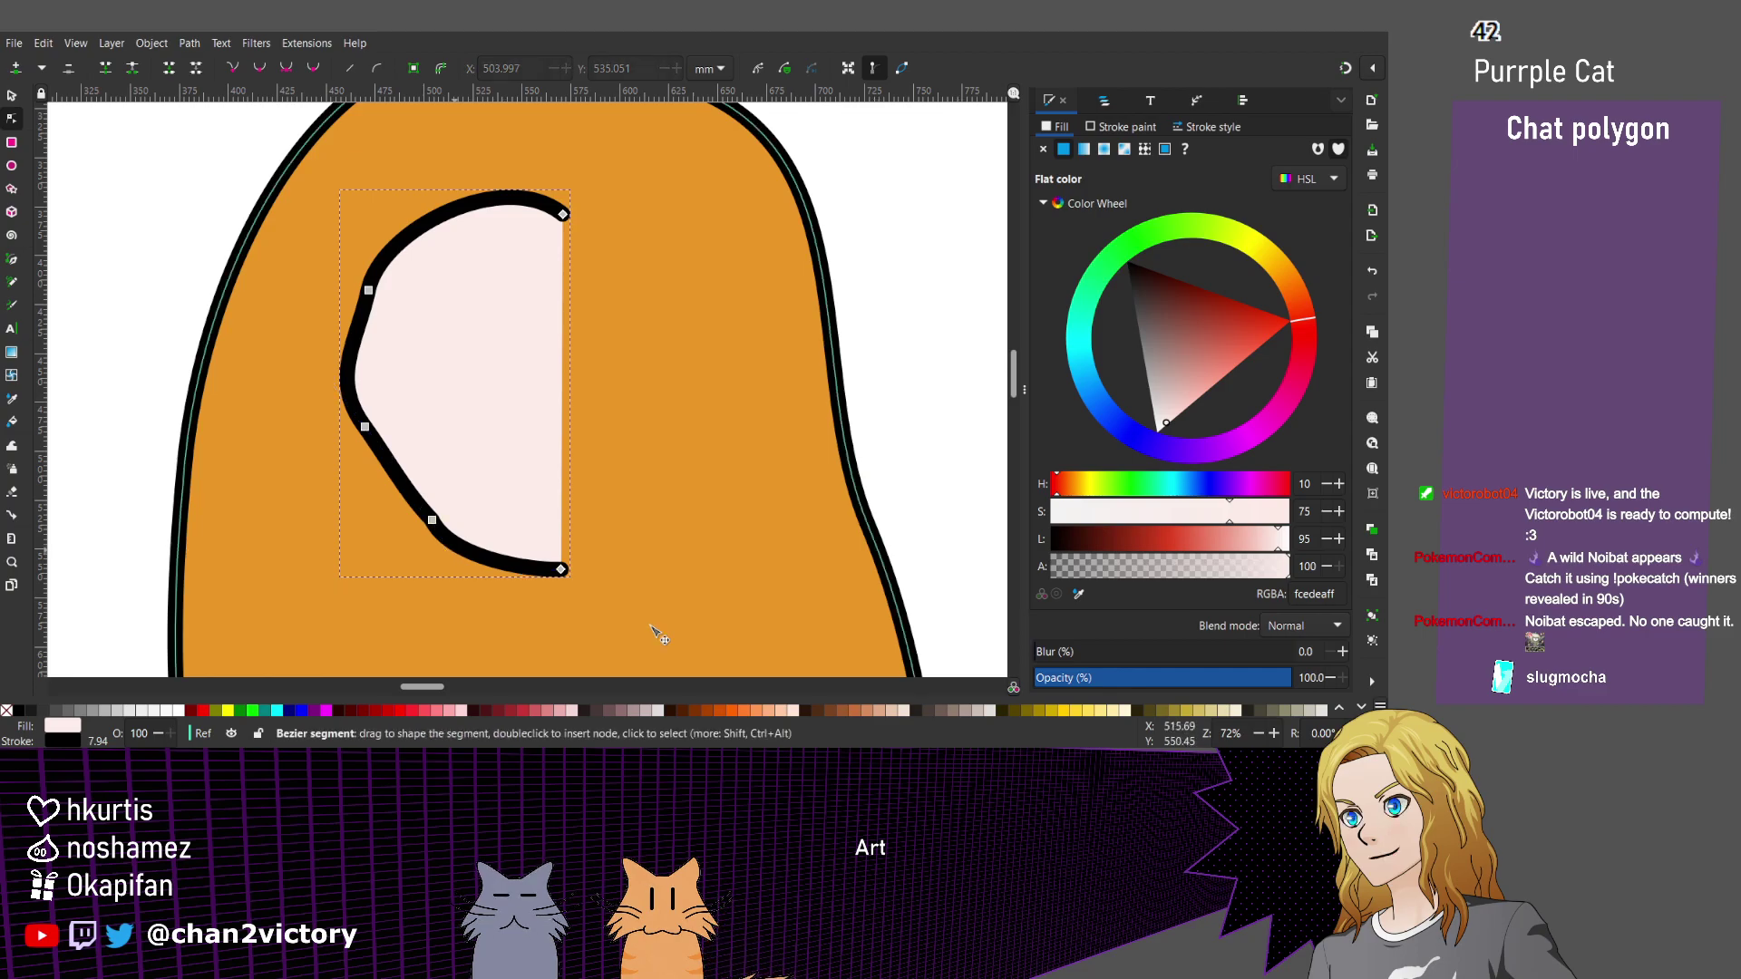
pyautogui.press('Tab')
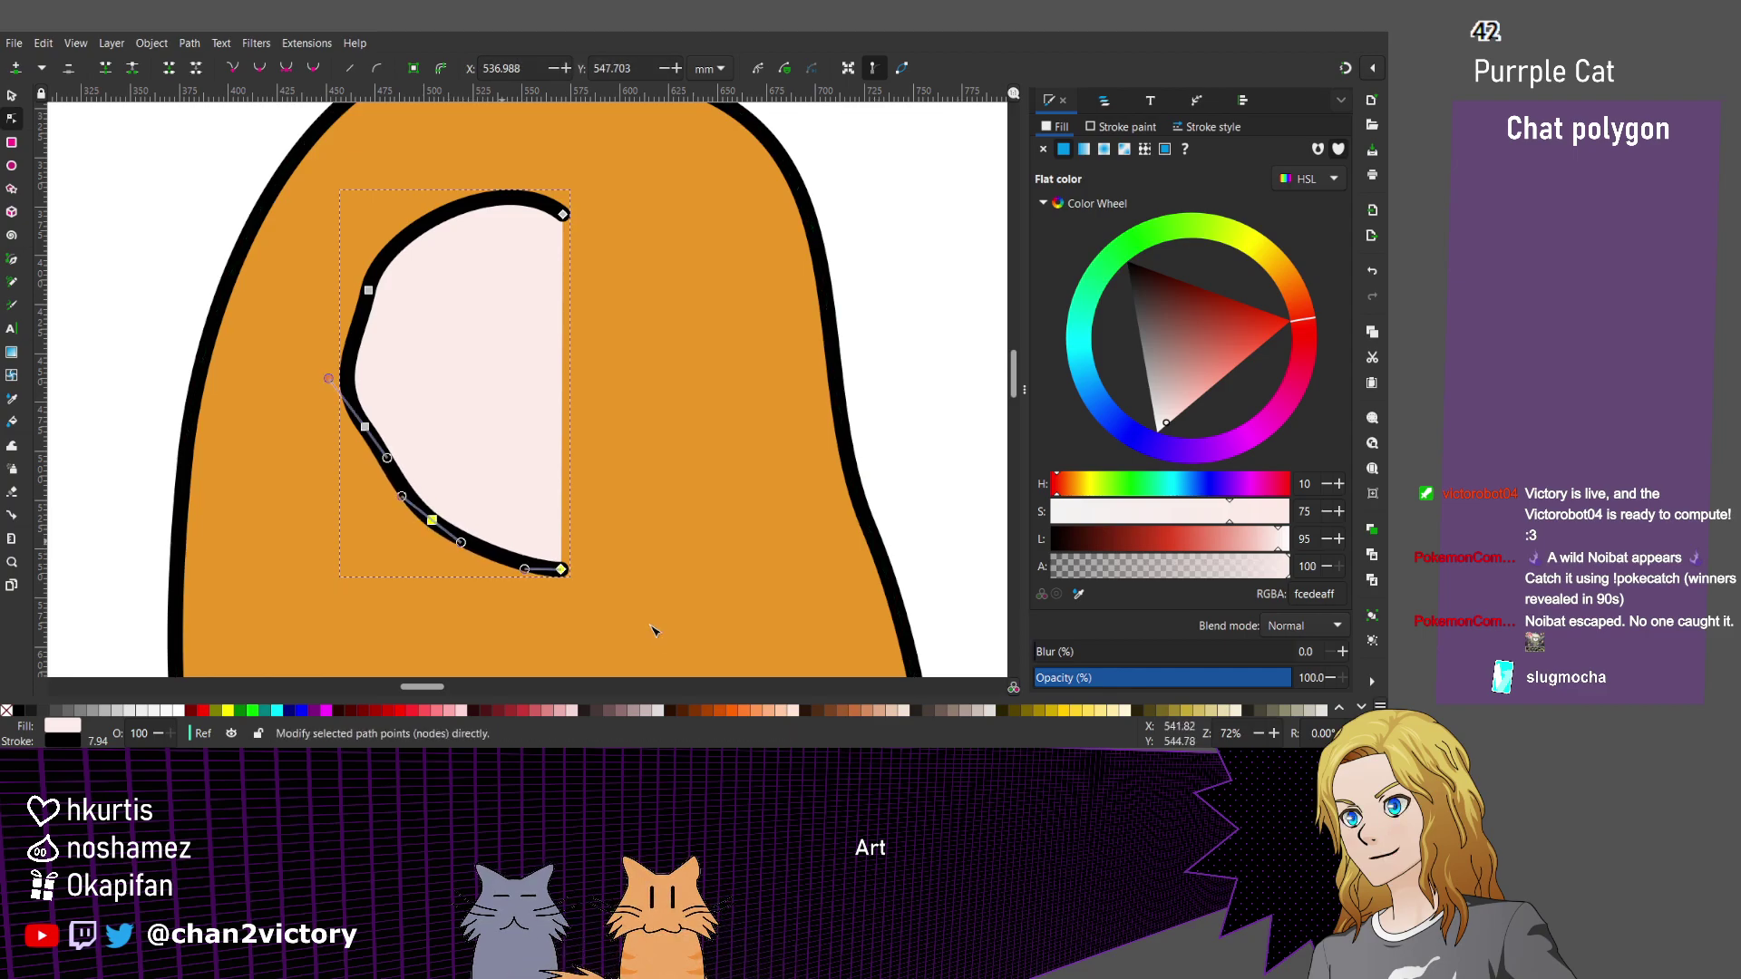
pyautogui.hotkey('ctrl', 'z')
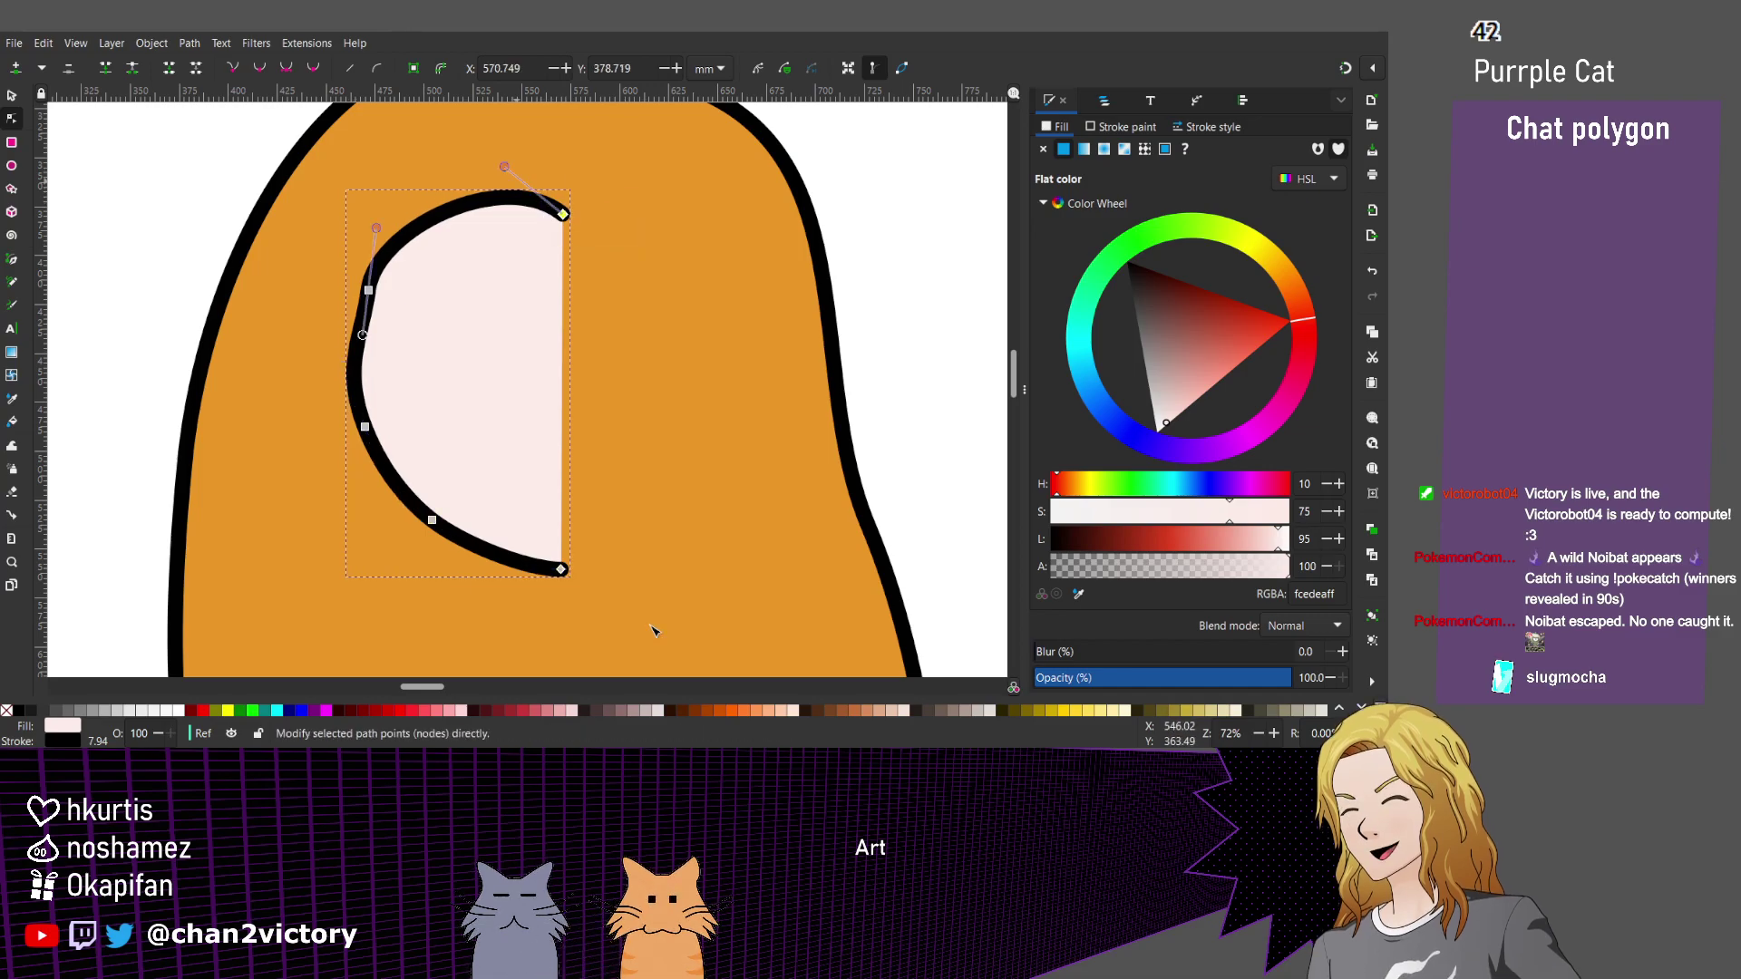
# Undo the recent node and handle edits on the face outline's upper end and upper-left side.
pyautogui.hotkey('ctrl', 'z')
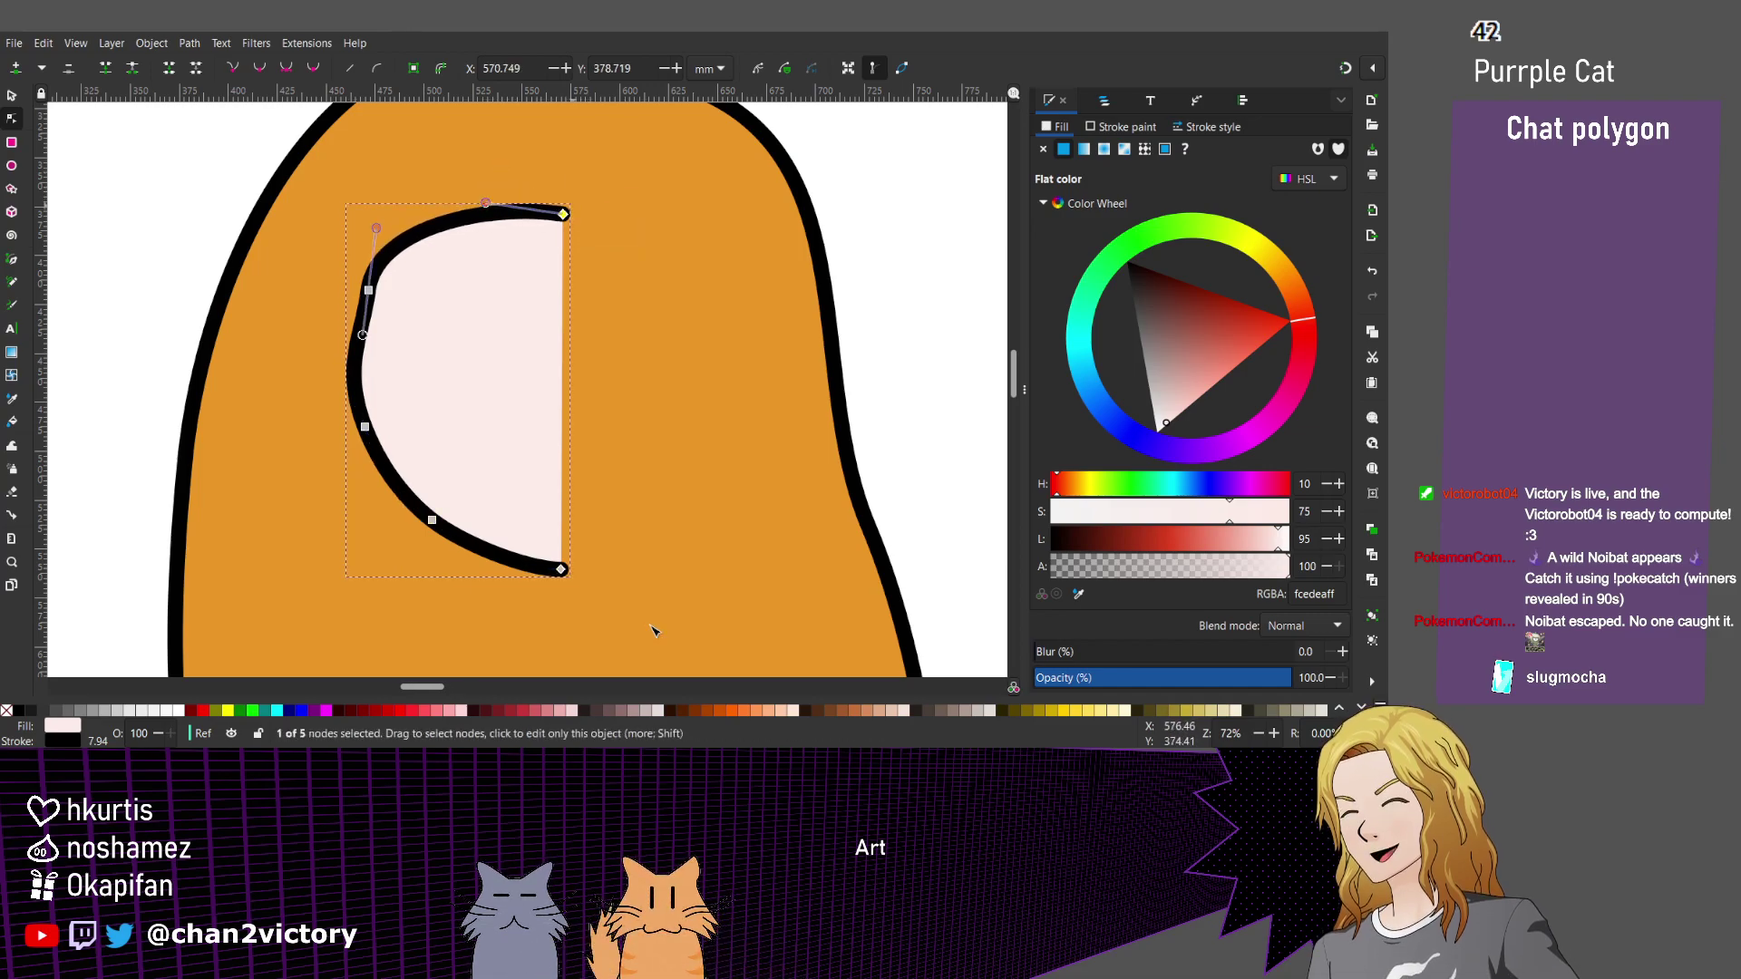
pyautogui.hotkey('ctrl', 'z')
pyautogui.hotkey('ctrl', 'z')
pyautogui.hotkey('ctrl', 'z')
pyautogui.hotkey('ctrl', 'z')
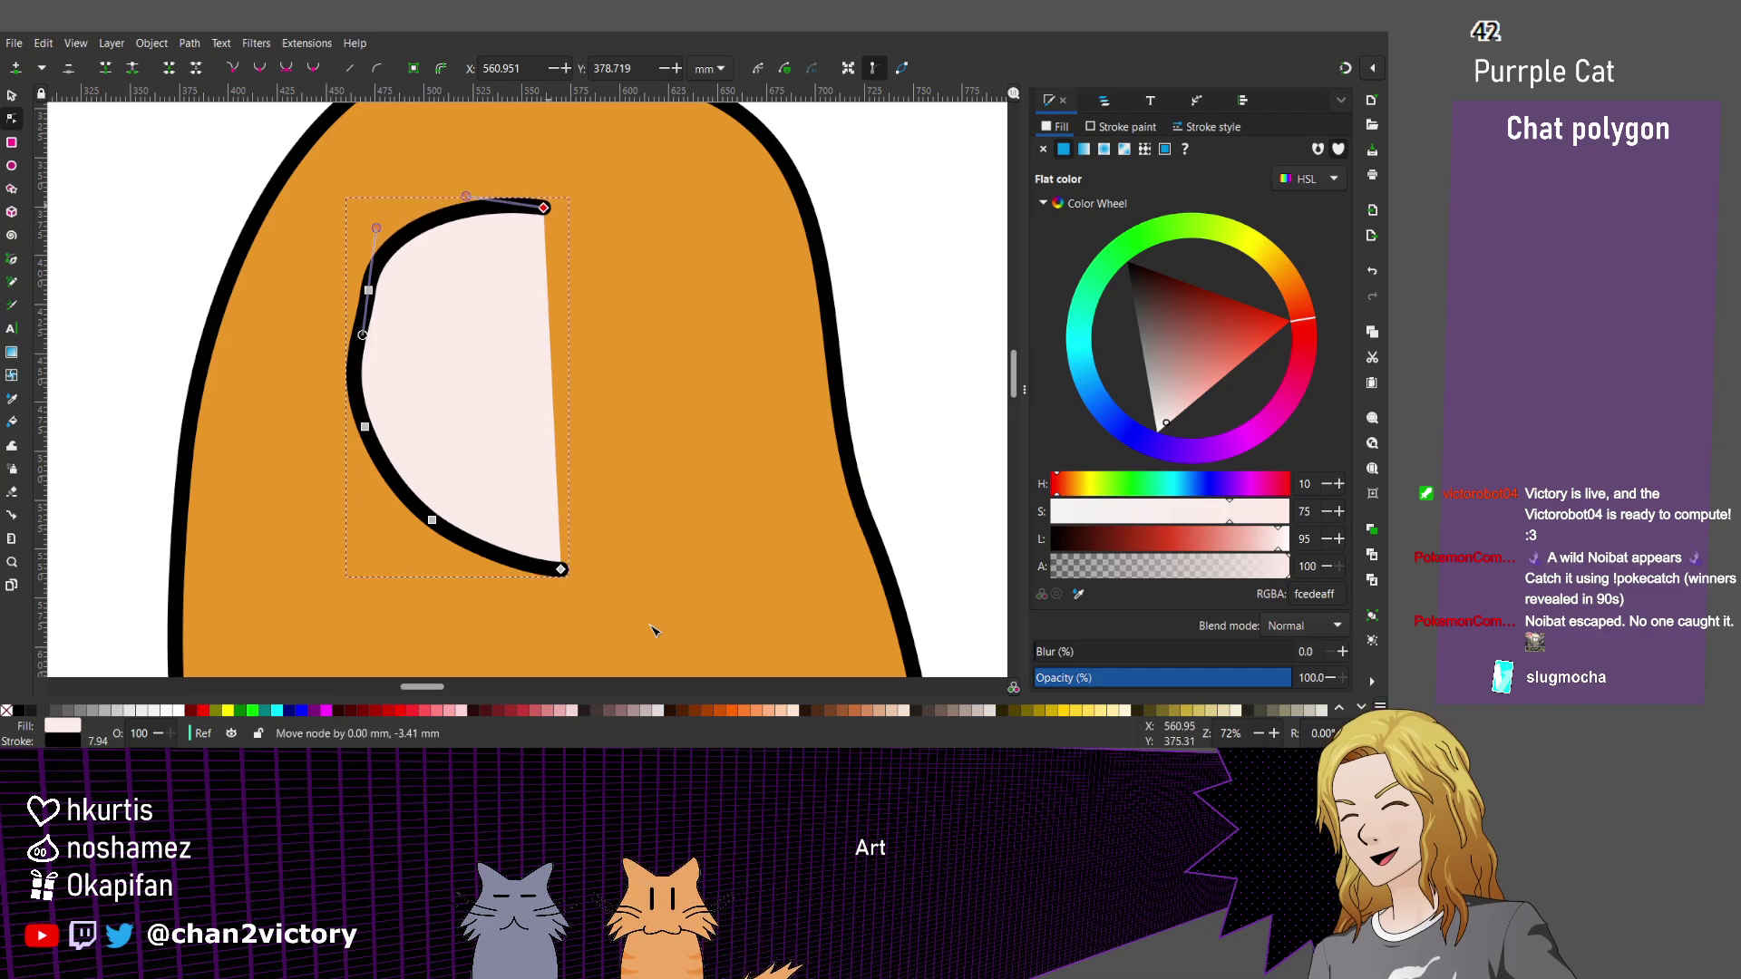
pyautogui.hotkey('ctrl', 'z')
pyautogui.hotkey('ctrl', 'z')
pyautogui.hotkey('ctrl', 'z')
pyautogui.hotkey('ctrl', 'z')
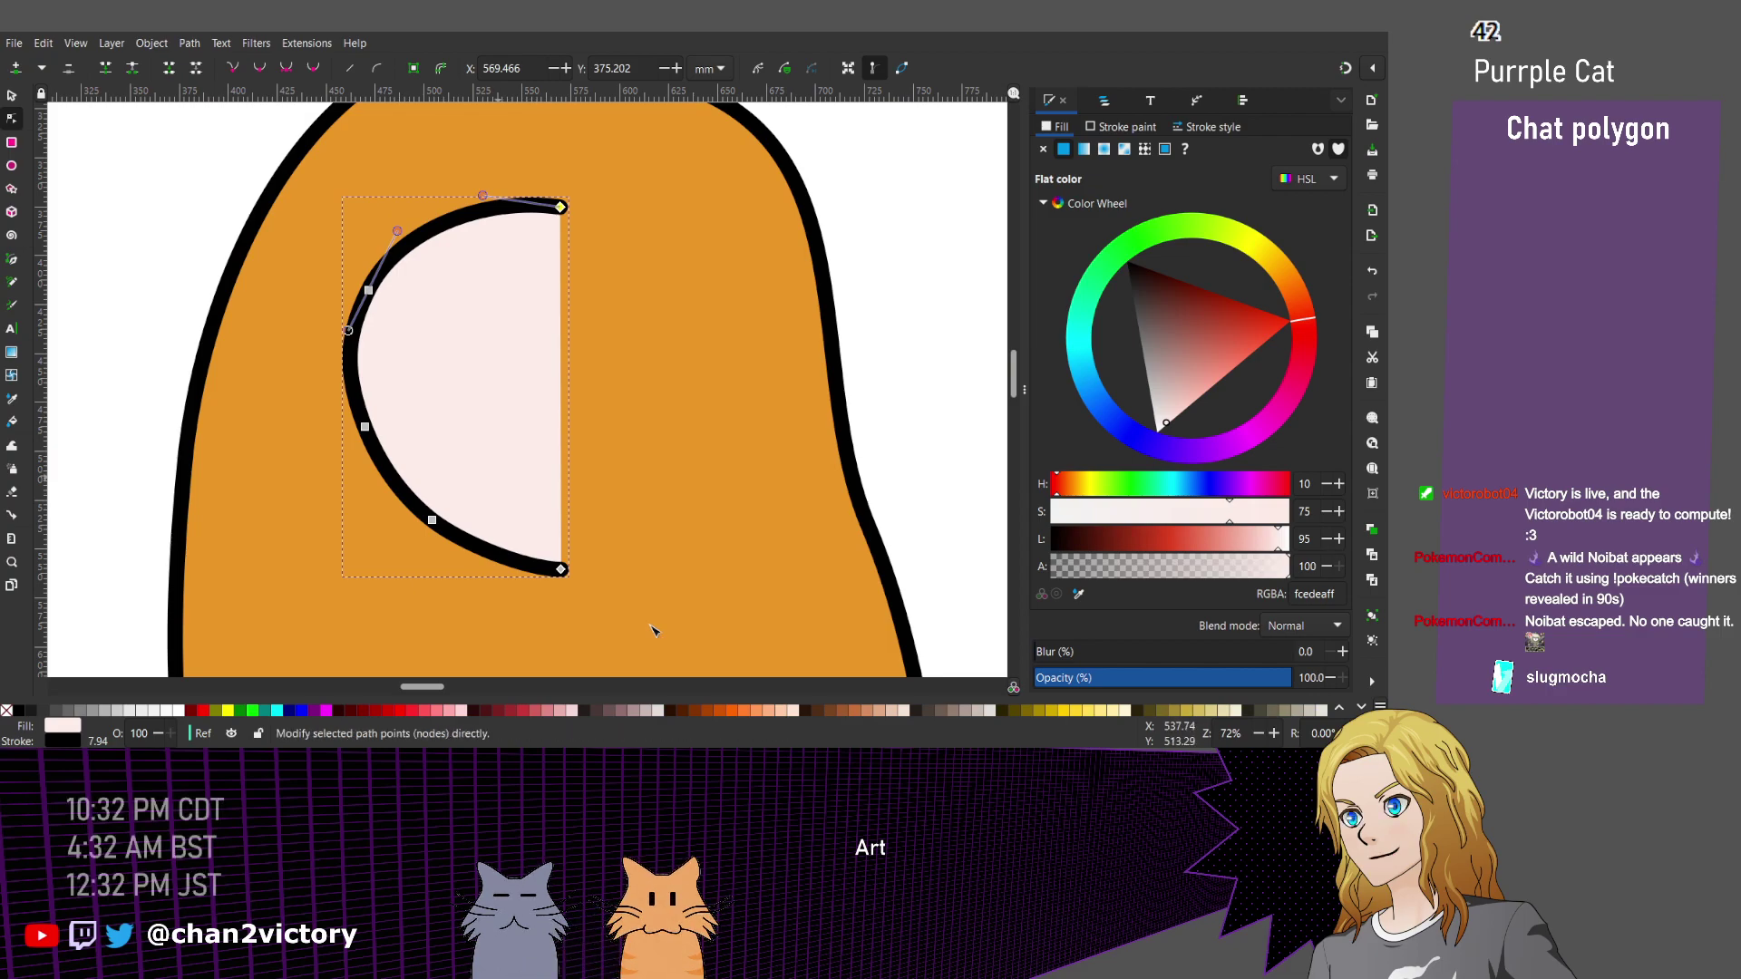
# Move the face outline's upper-left node up to about X 470.5, Y 407.6 mm.
pyautogui.hotkey('ctrl', 'shift', 'z')
pyautogui.hotkey('ctrl', 'shift', 'z')
pyautogui.hotkey('ctrl', 'shift', 'z')
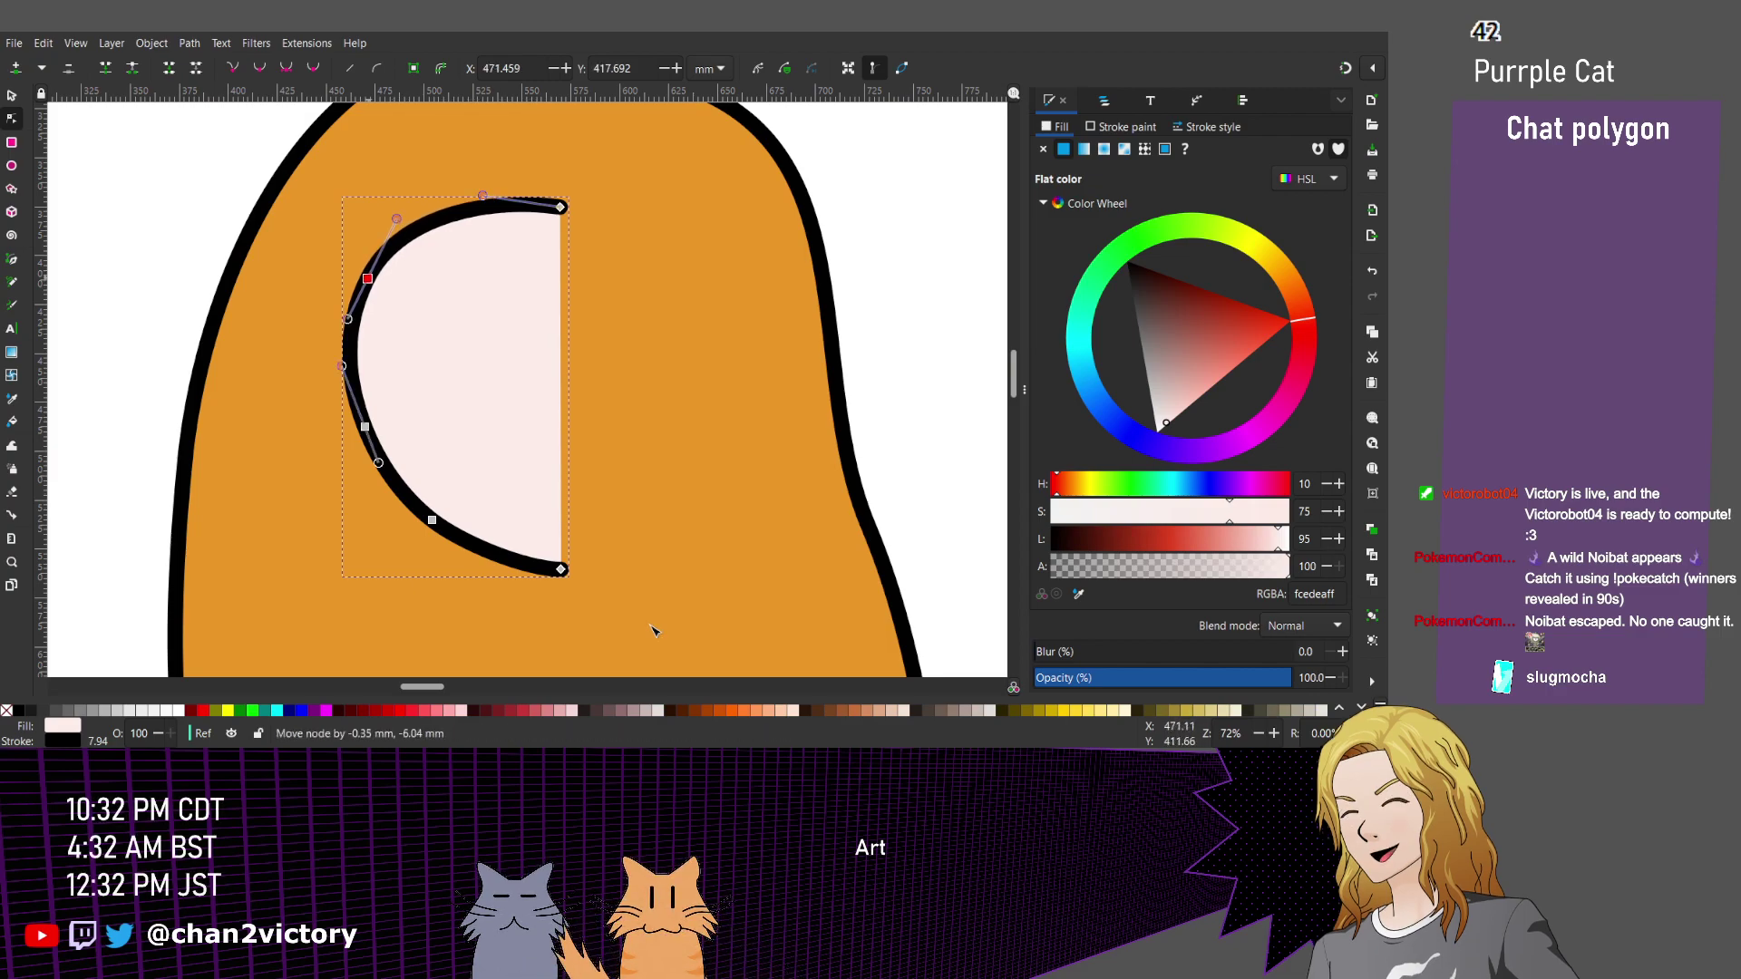
pyautogui.hotkey('ctrl', 'shift', 'z')
pyautogui.hotkey('ctrl', 'shift', 'z')
pyautogui.hotkey('ctrl', 'shift', 'z')
pyautogui.hotkey('ctrl', 'shift', 'z')
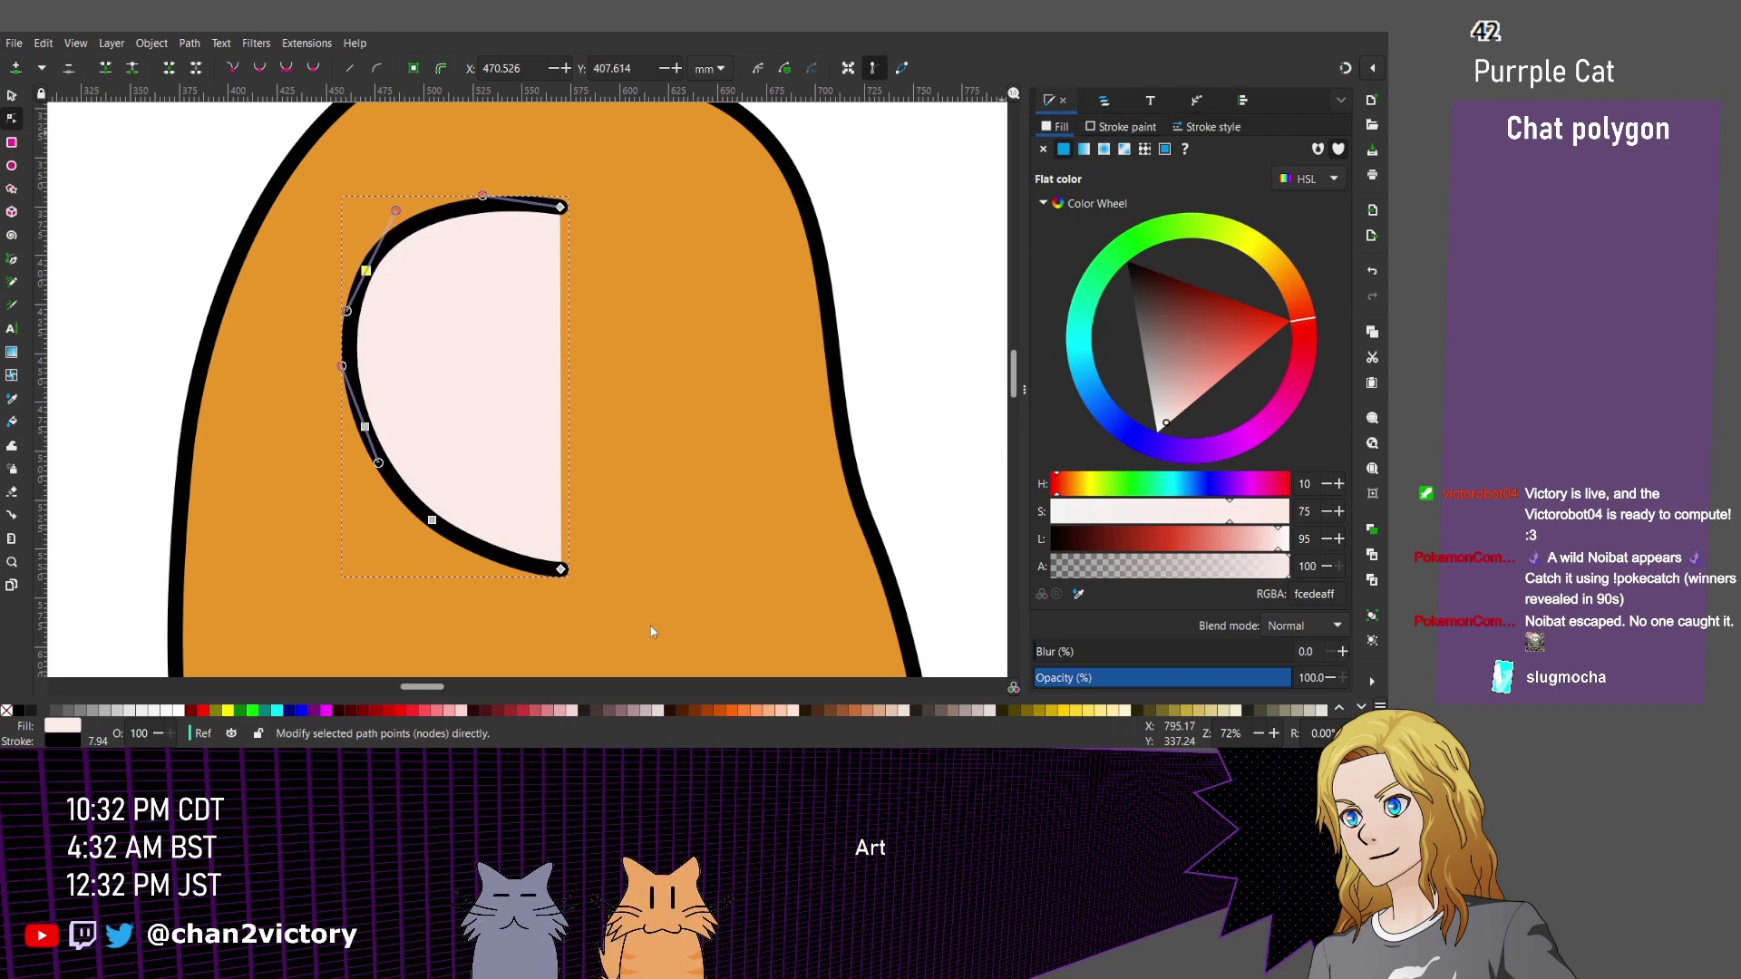
# Apply a Mirror symmetry path effect to the face outline with a freely defined vertical mirror line at X 569.98 mm.
pyautogui.hotkey('ctrl', 'shift', 'l')
pyautogui.hotkey('ctrl', 'shift', 'f')
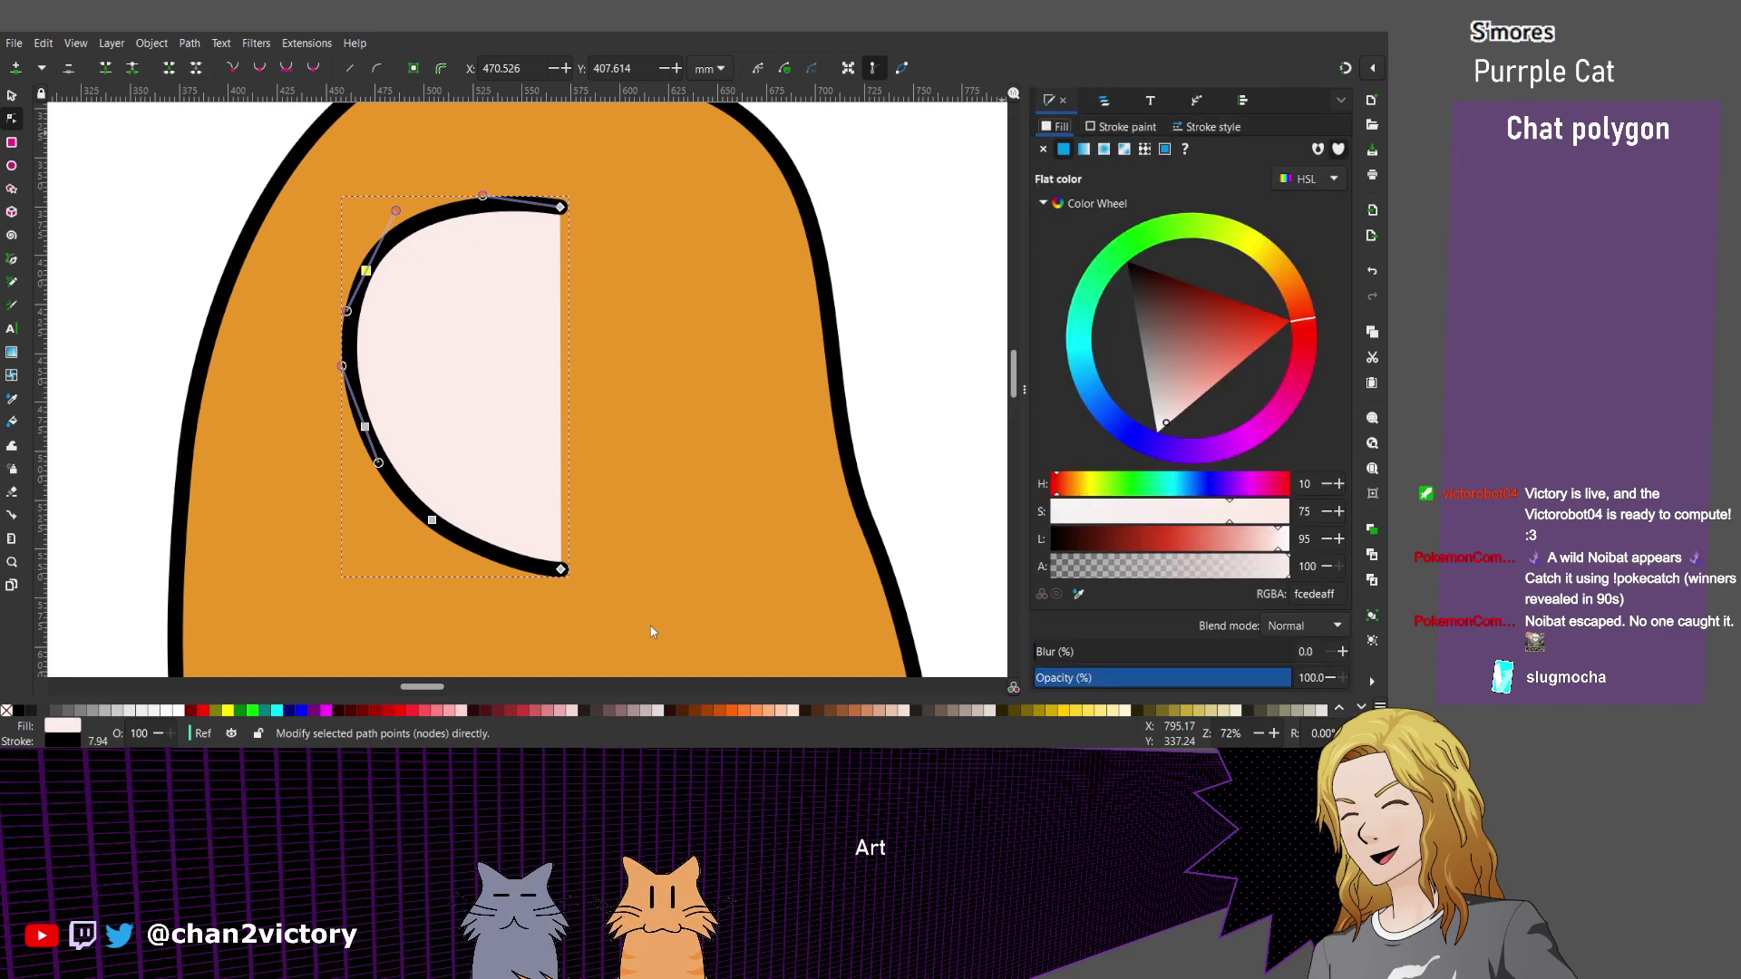
pyautogui.hotkey('ctrl', 'shift', 'f')
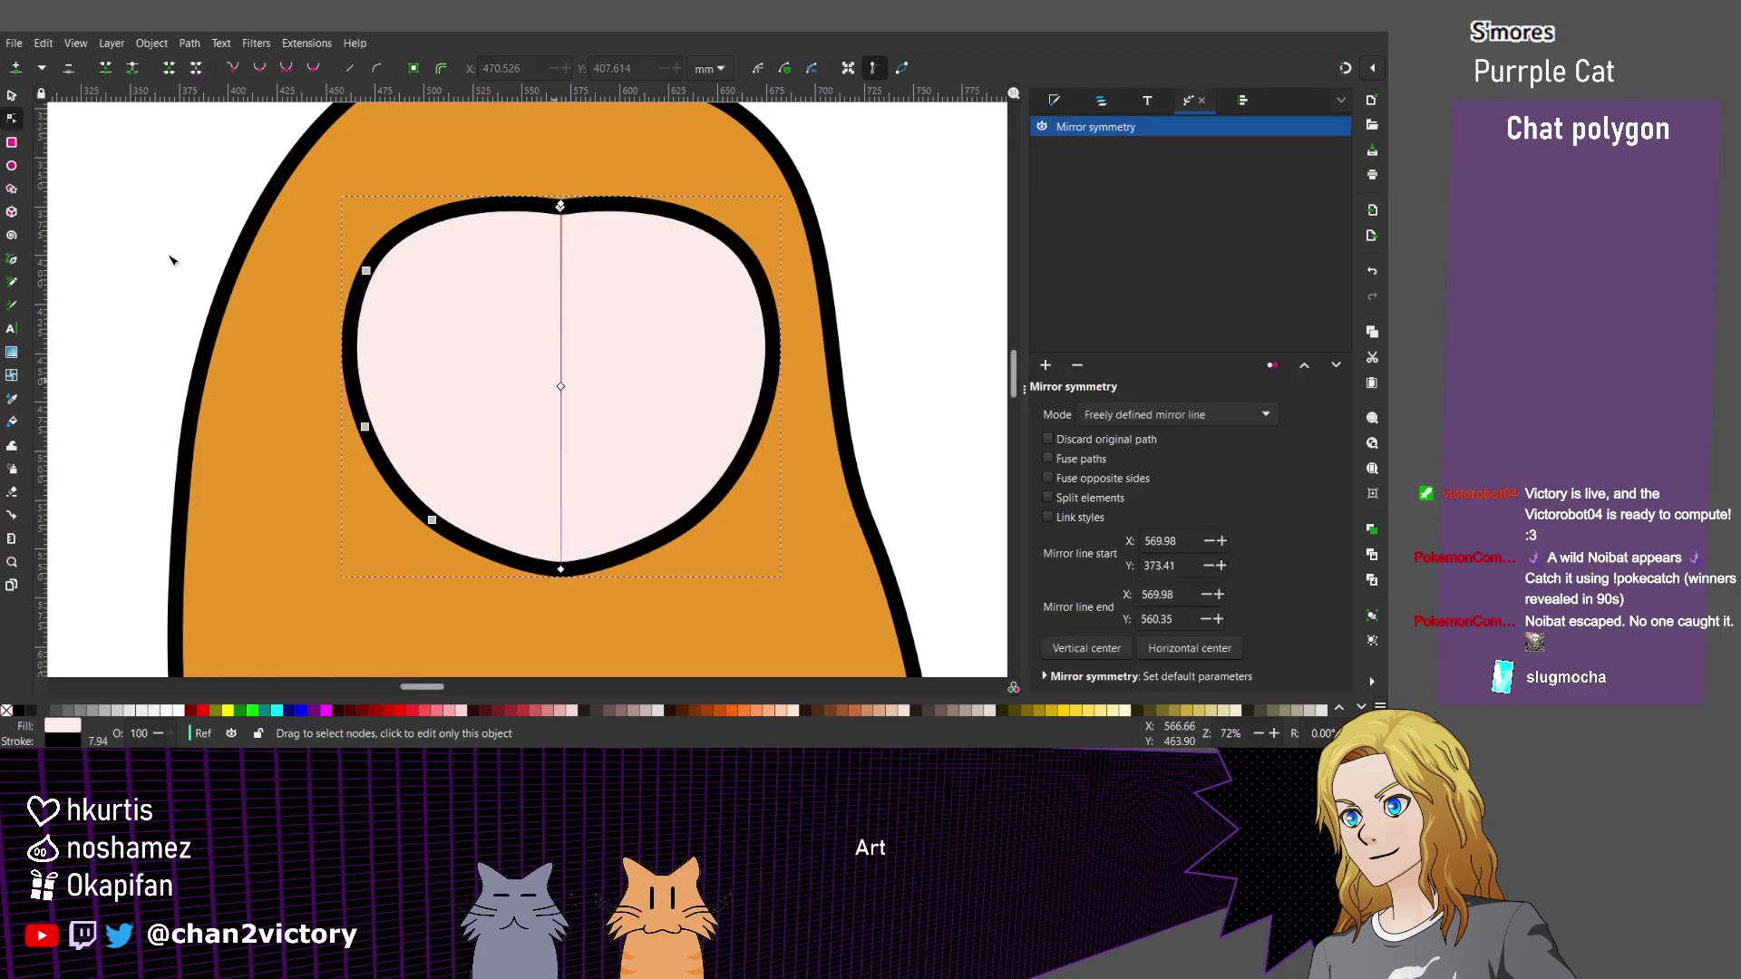
# Select the three nodes on the face outline's left side and shift them inward to narrow the mirrored face.
pyautogui.moveTo(169, 260); pyautogui.dragTo(173, 262)
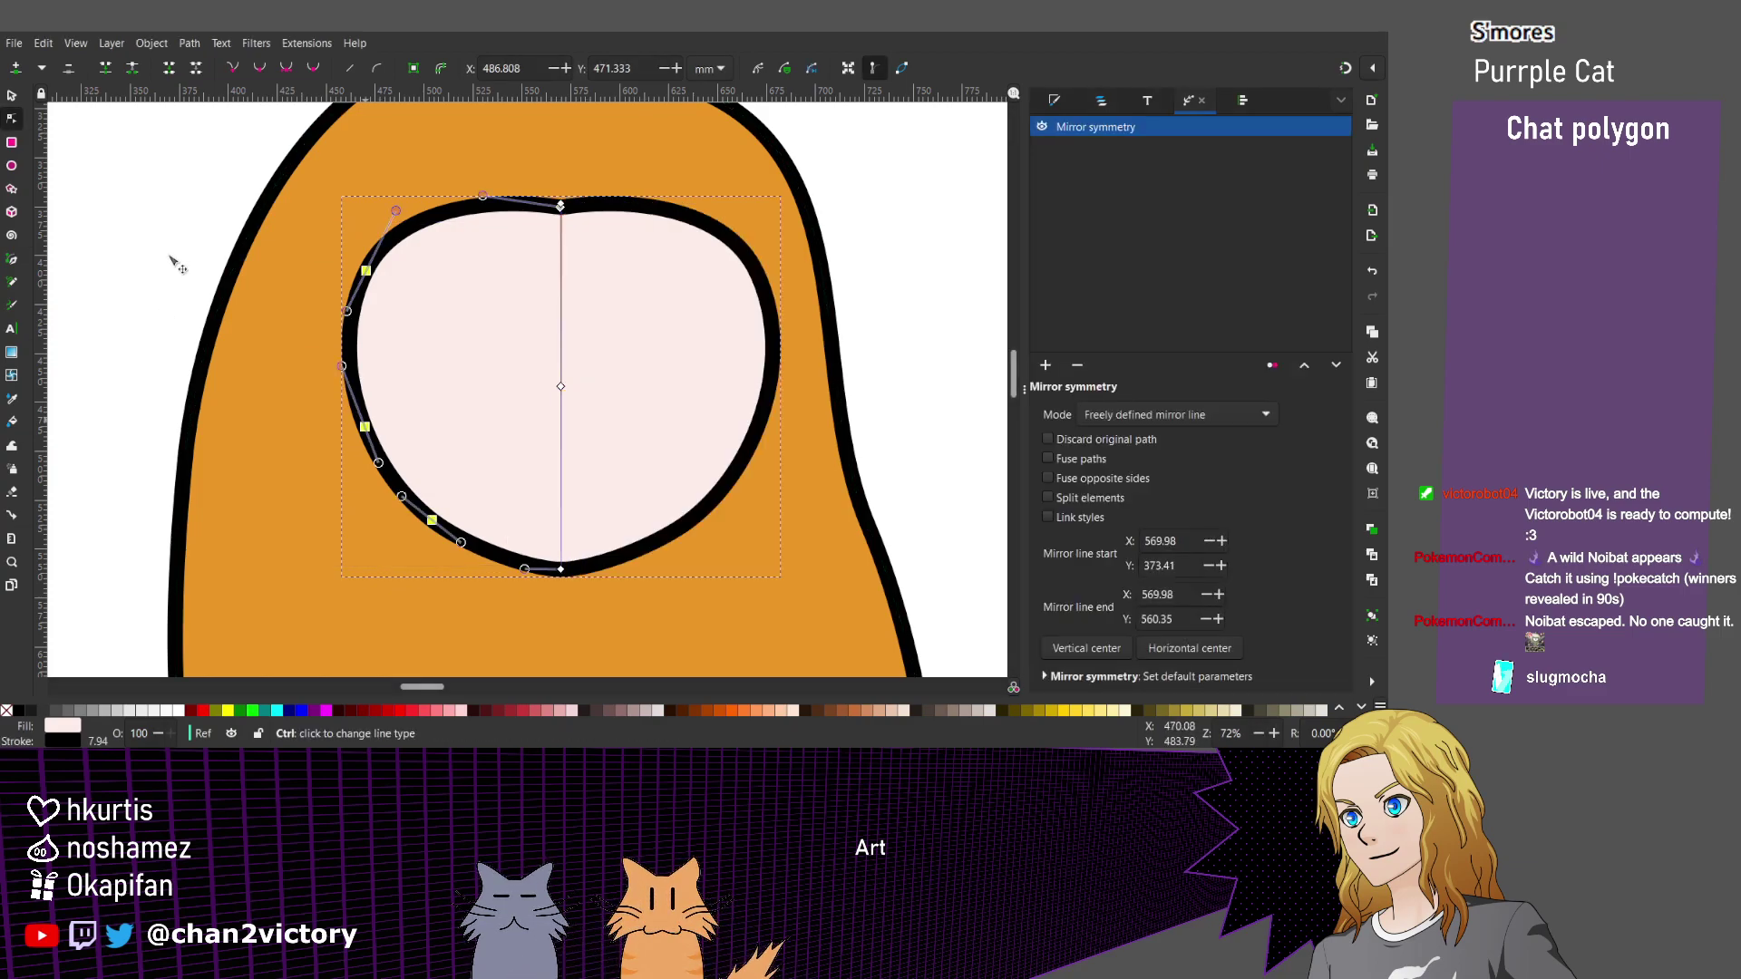
pyautogui.hotkey('shift', 's')
pyautogui.hotkey('shift', 'Right')
pyautogui.hotkey('shift', 'Right')
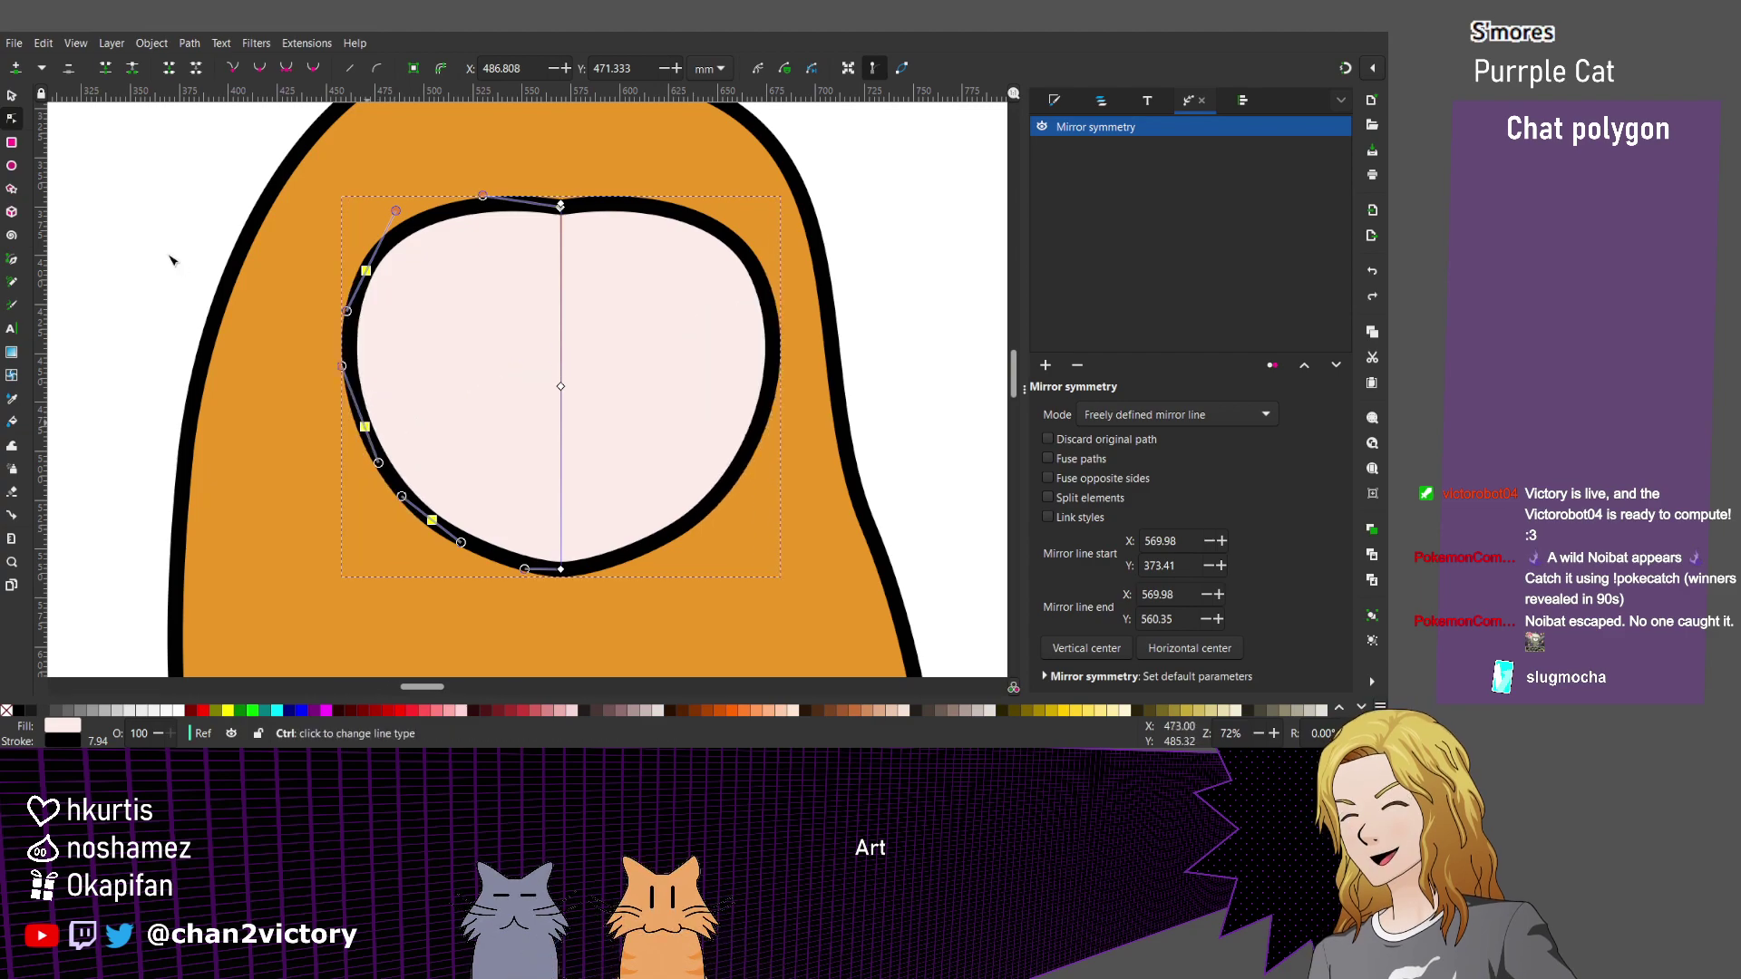
pyautogui.hotkey('ctrl', 'shift', 'z')
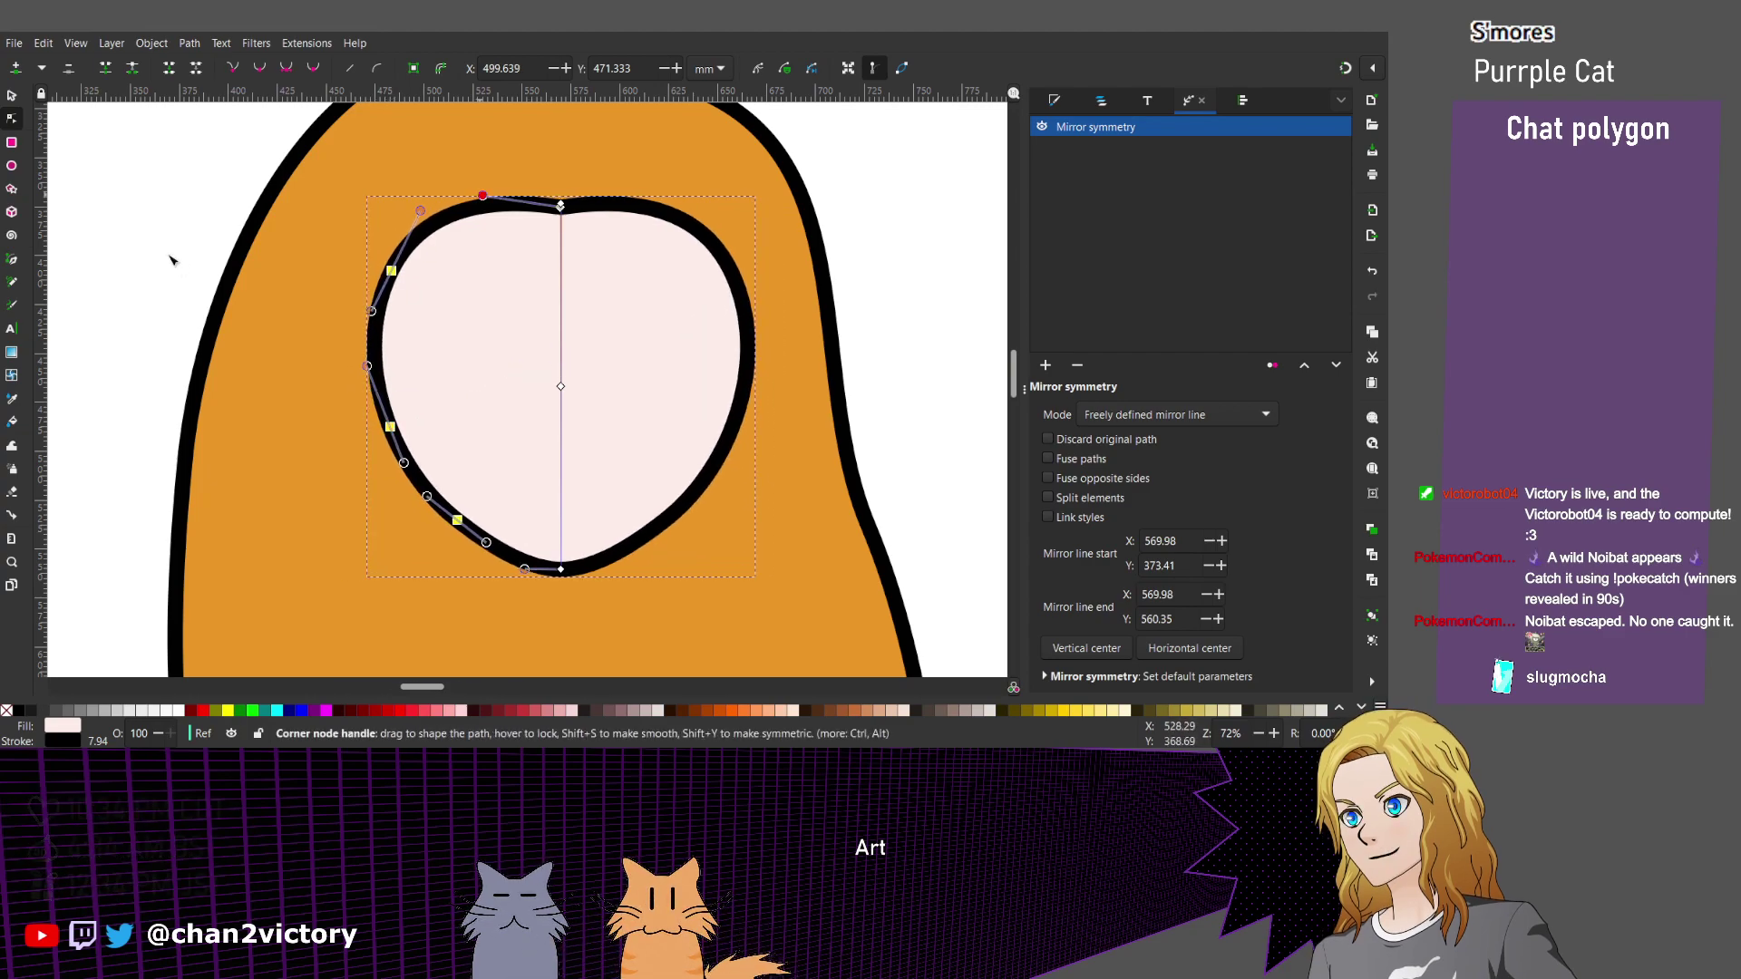
# Level the handle of the face outline's top node and turn on Fuse paths for the mirror effect.
pyautogui.click(482, 195)
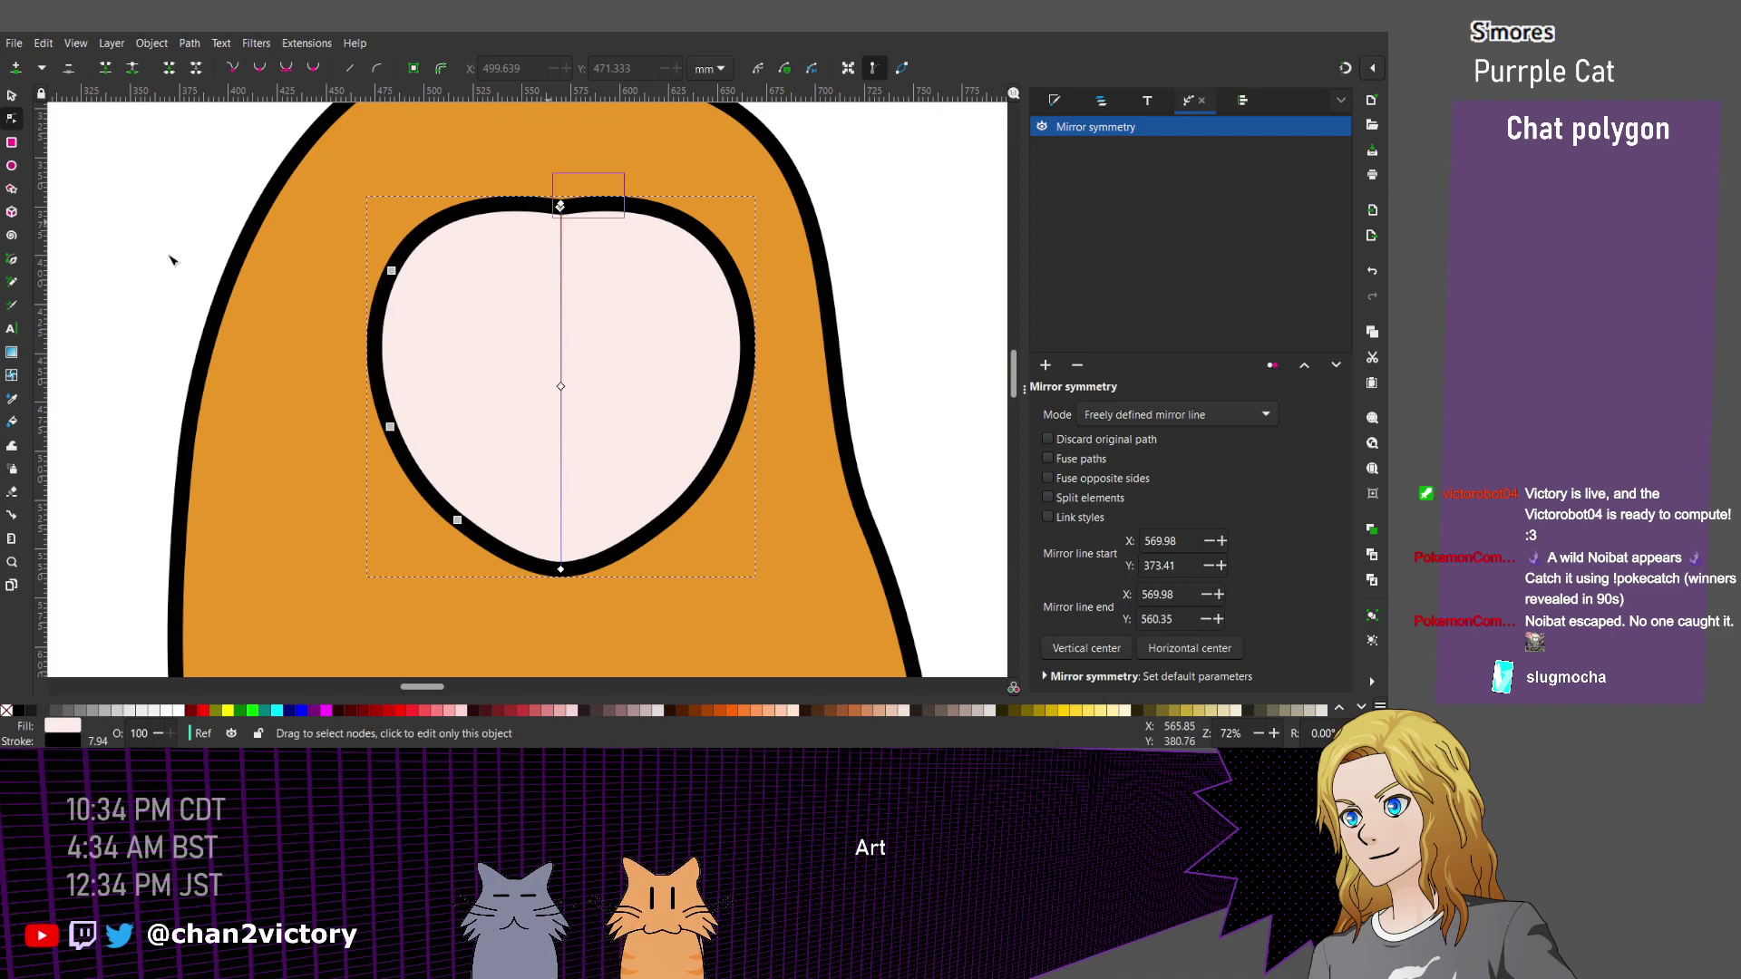
pyautogui.moveTo(481, 195); pyautogui.dragTo(478, 208)
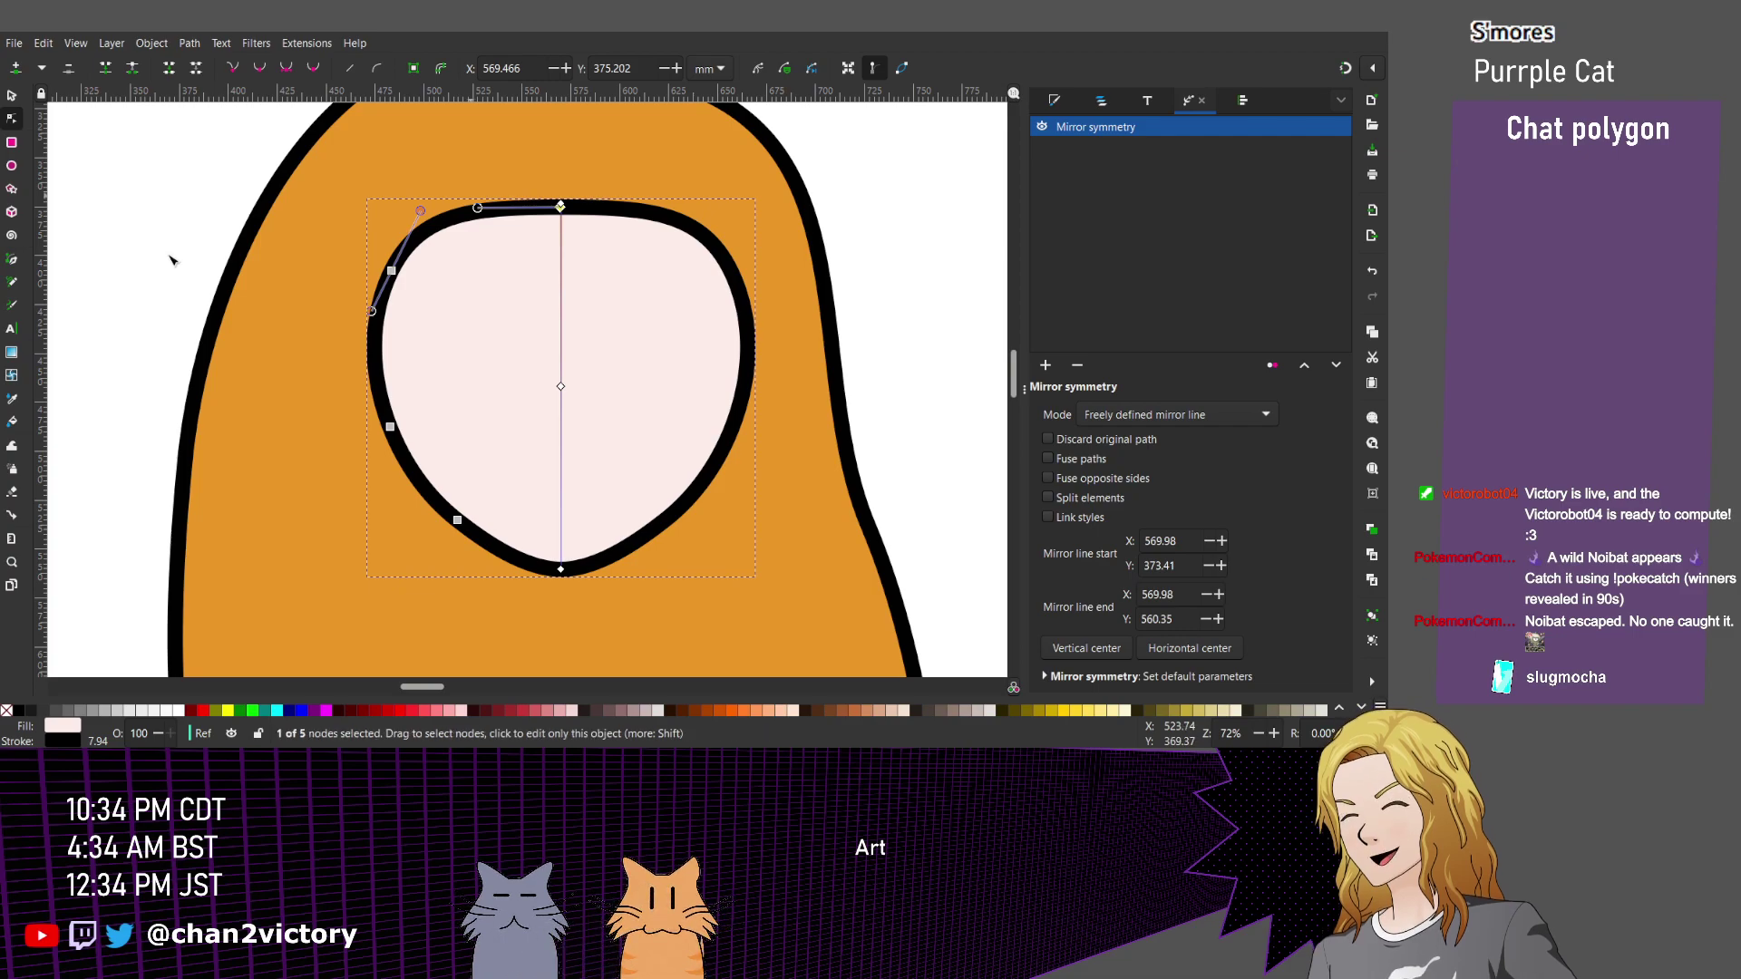
pyautogui.click(1048, 458)
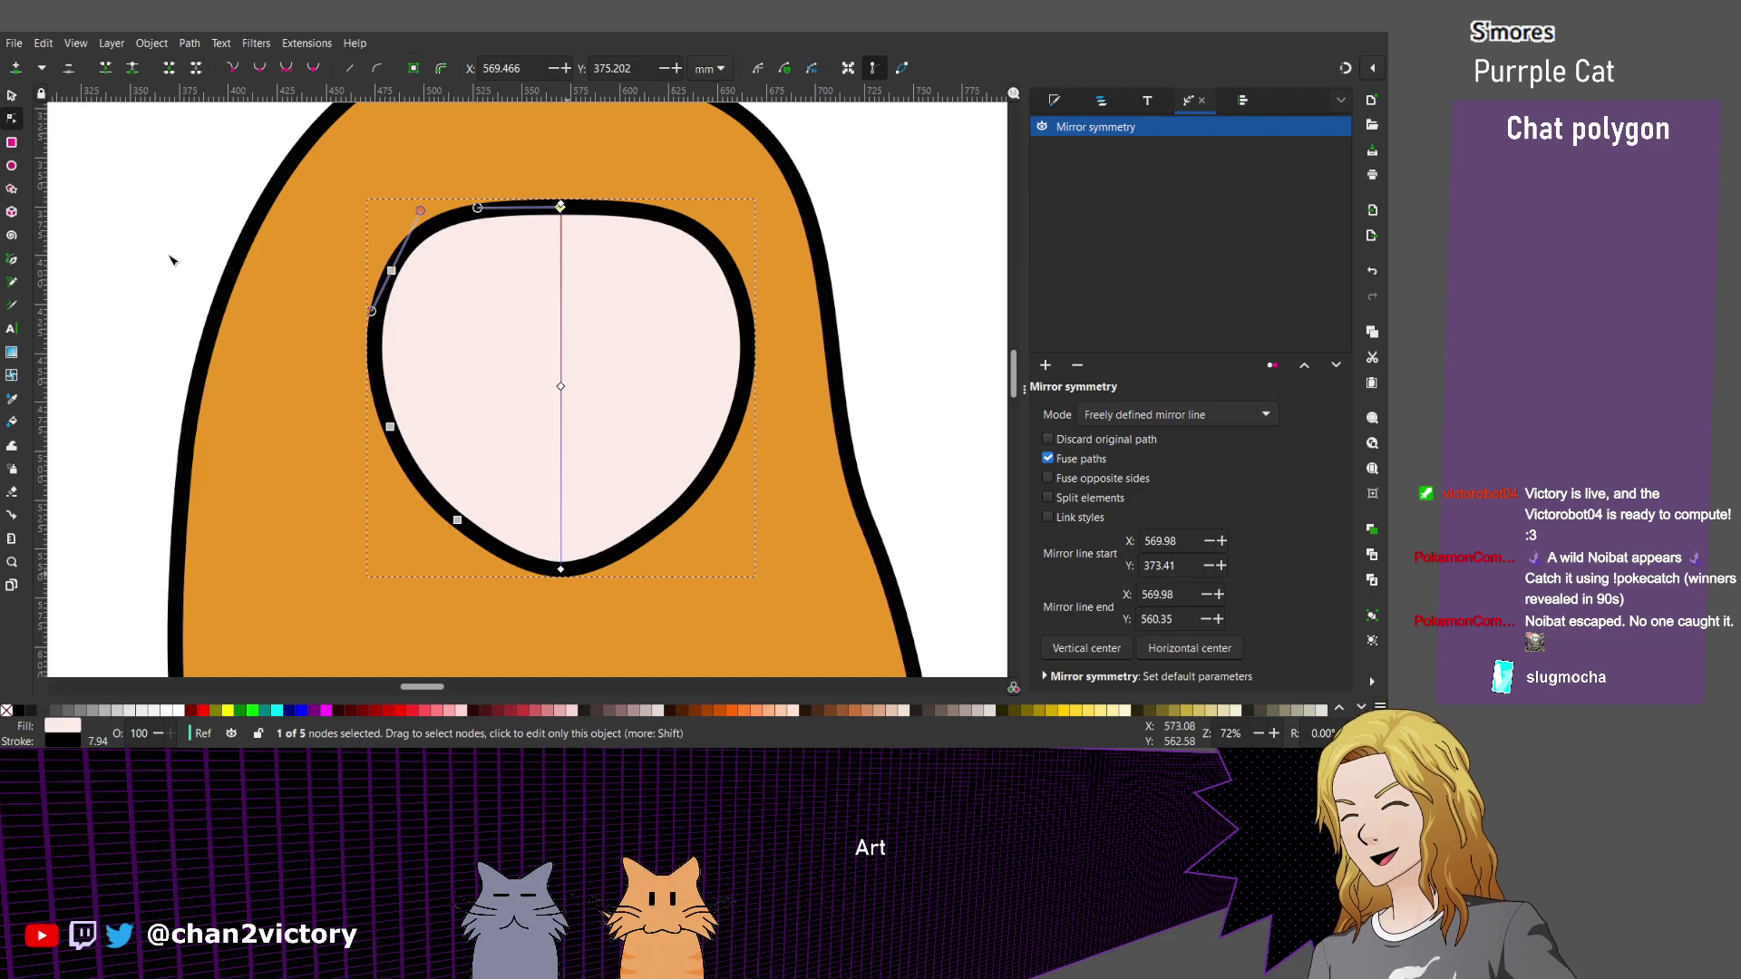
# Extend the mirror line from Y 356.98 to Y 573.11 mm and nudge the face outline's bottom node slightly across it.
pyautogui.moveTo(560, 590); pyautogui.dragTo(560, 594)
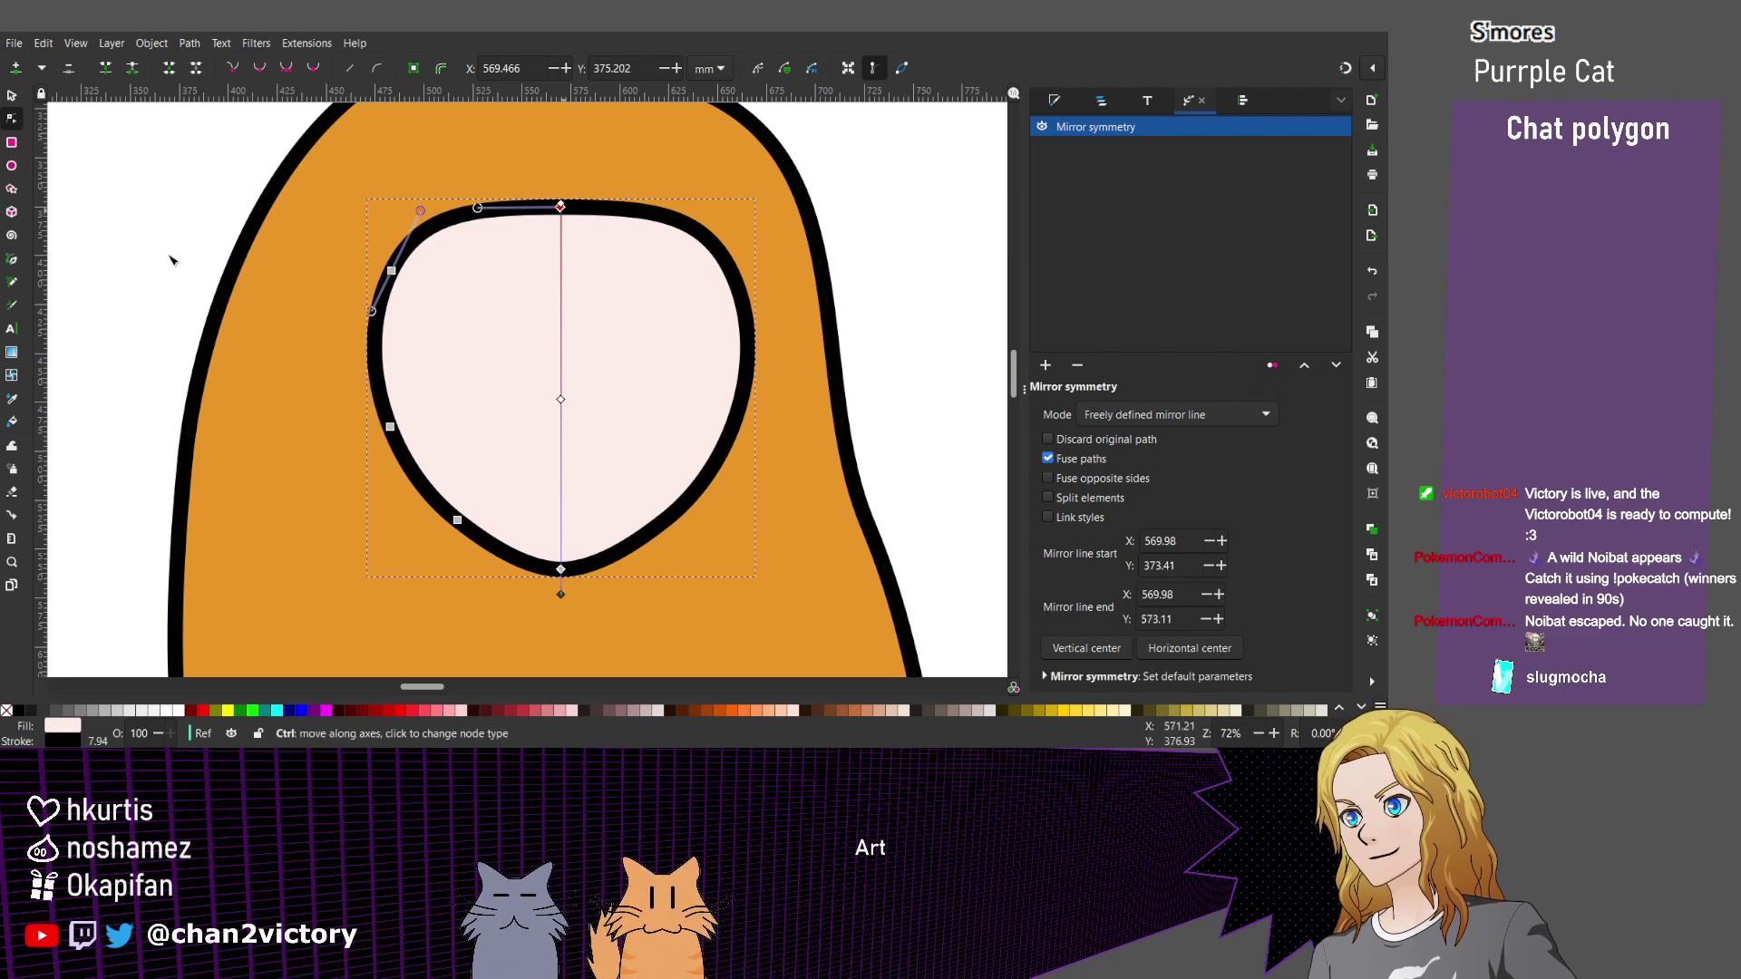
pyautogui.moveTo(560, 207); pyautogui.dragTo(560, 171)
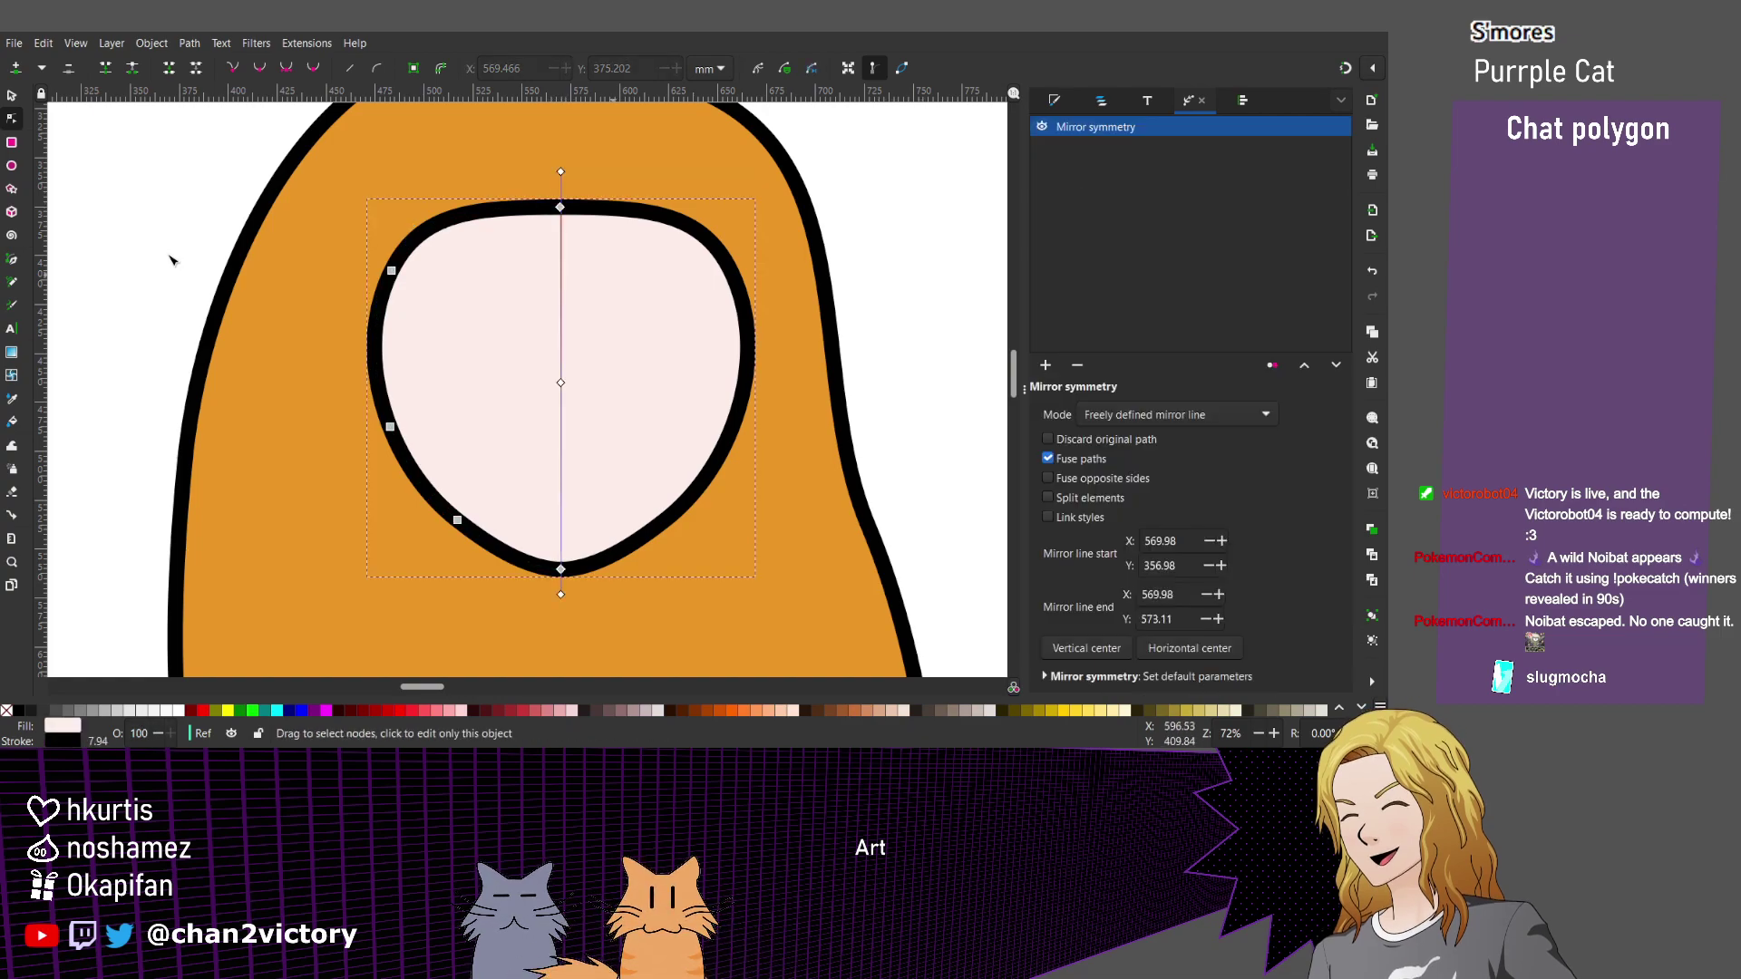
pyautogui.scroll(1, 437, 466)
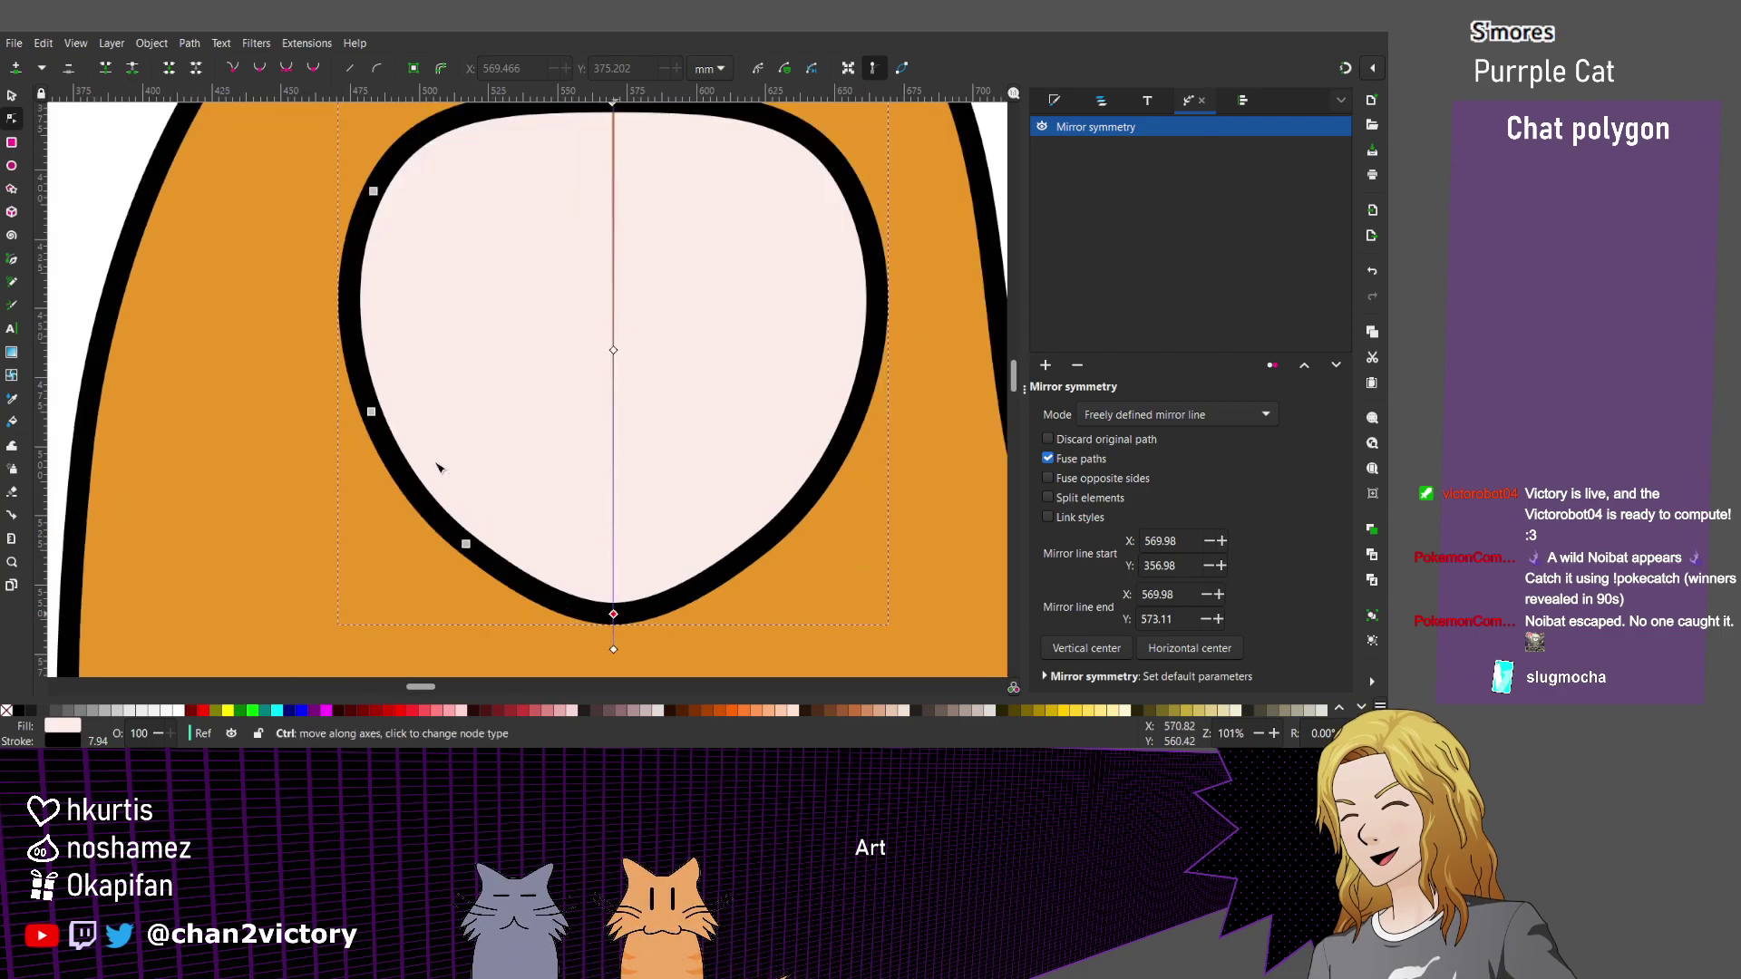
pyautogui.moveTo(613, 614); pyautogui.dragTo(620, 614)
pyautogui.moveTo(399, 501); pyautogui.dragTo(503, 568)
pyautogui.press('Delete')
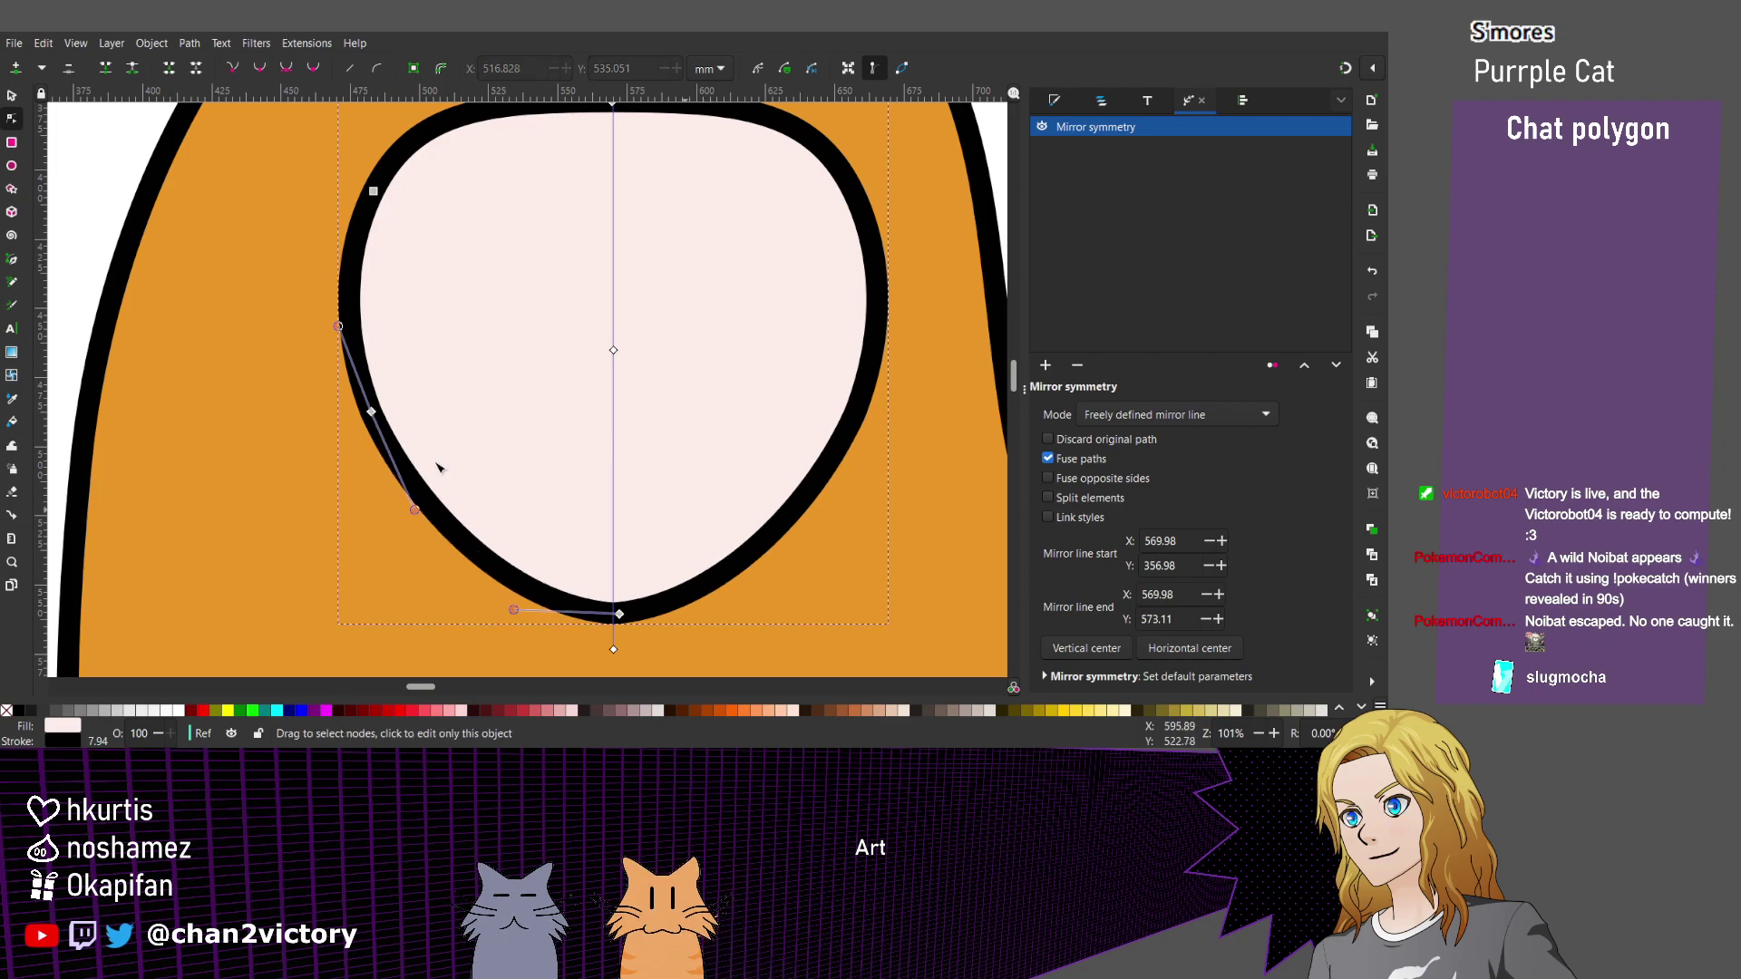
pyautogui.hotkey('ctrl', 'z')
pyautogui.scroll(1, 437, 467)
pyautogui.moveTo(269, 206); pyautogui.dragTo(441, 474)
pyautogui.press('Delete')
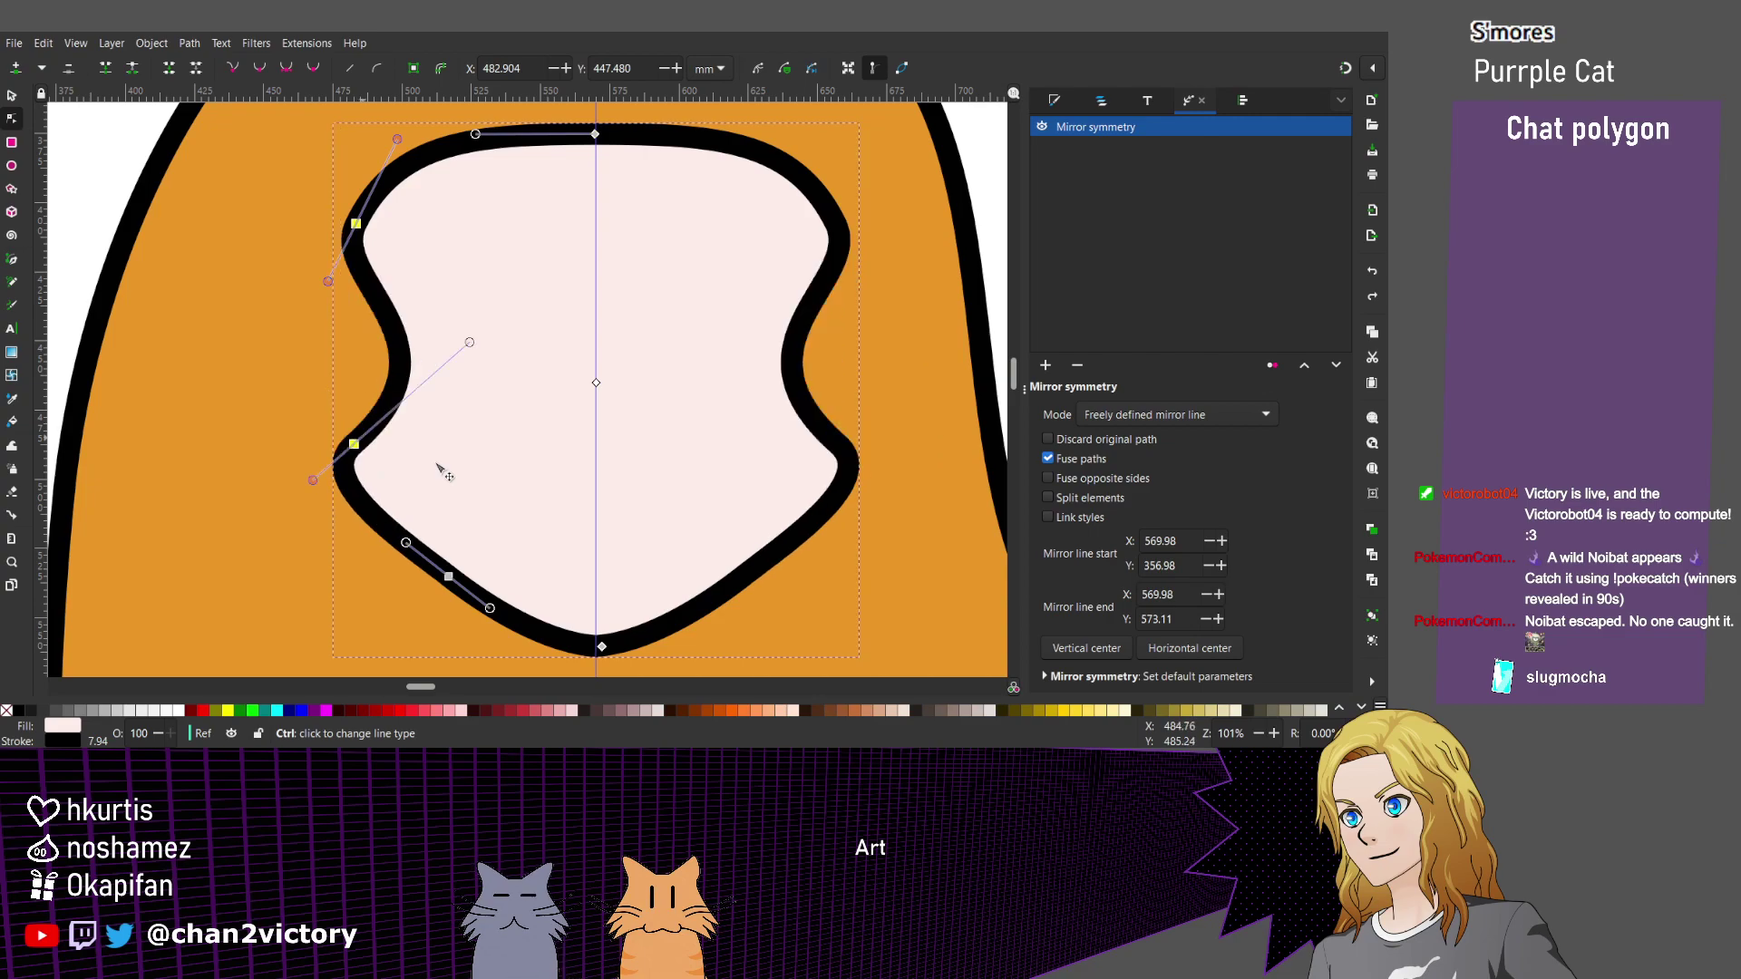
pyautogui.hotkey('ctrl', 'z')
pyautogui.scroll(2, 437, 467)
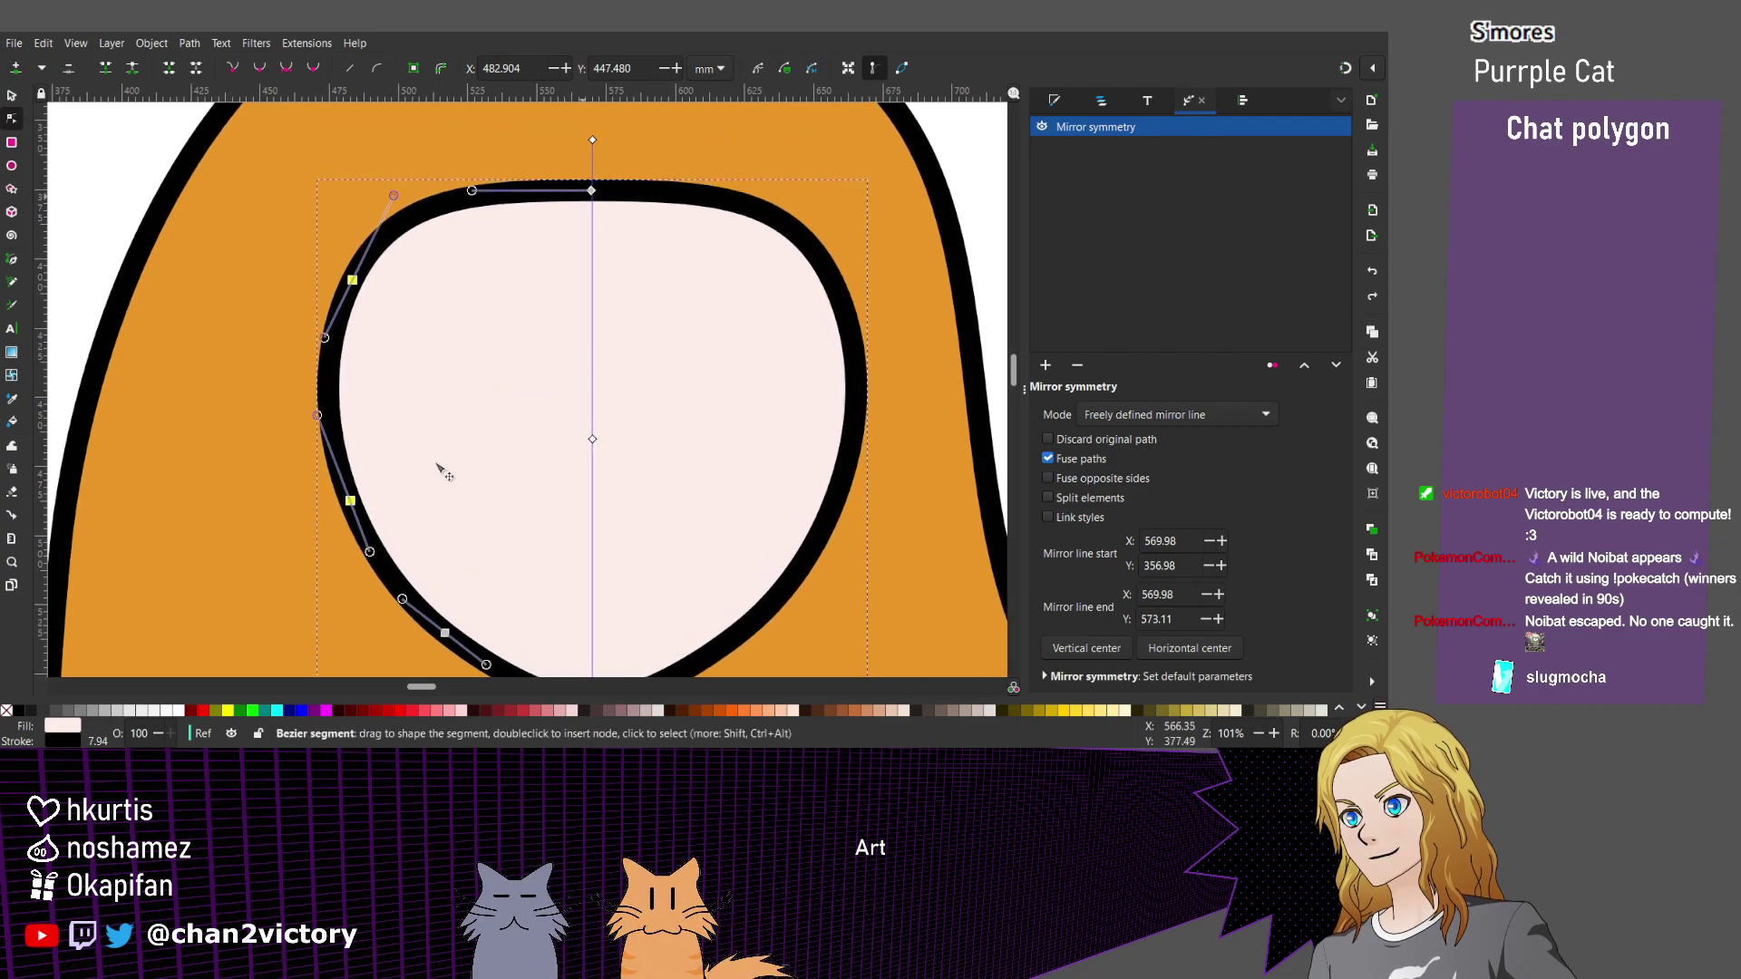
# Shift the face outline's top node to X 572.1 mm, and move the whole face left to about X 444.2, Y 368.3 mm.
pyautogui.moveTo(476, 191); pyautogui.dragTo(465, 191)
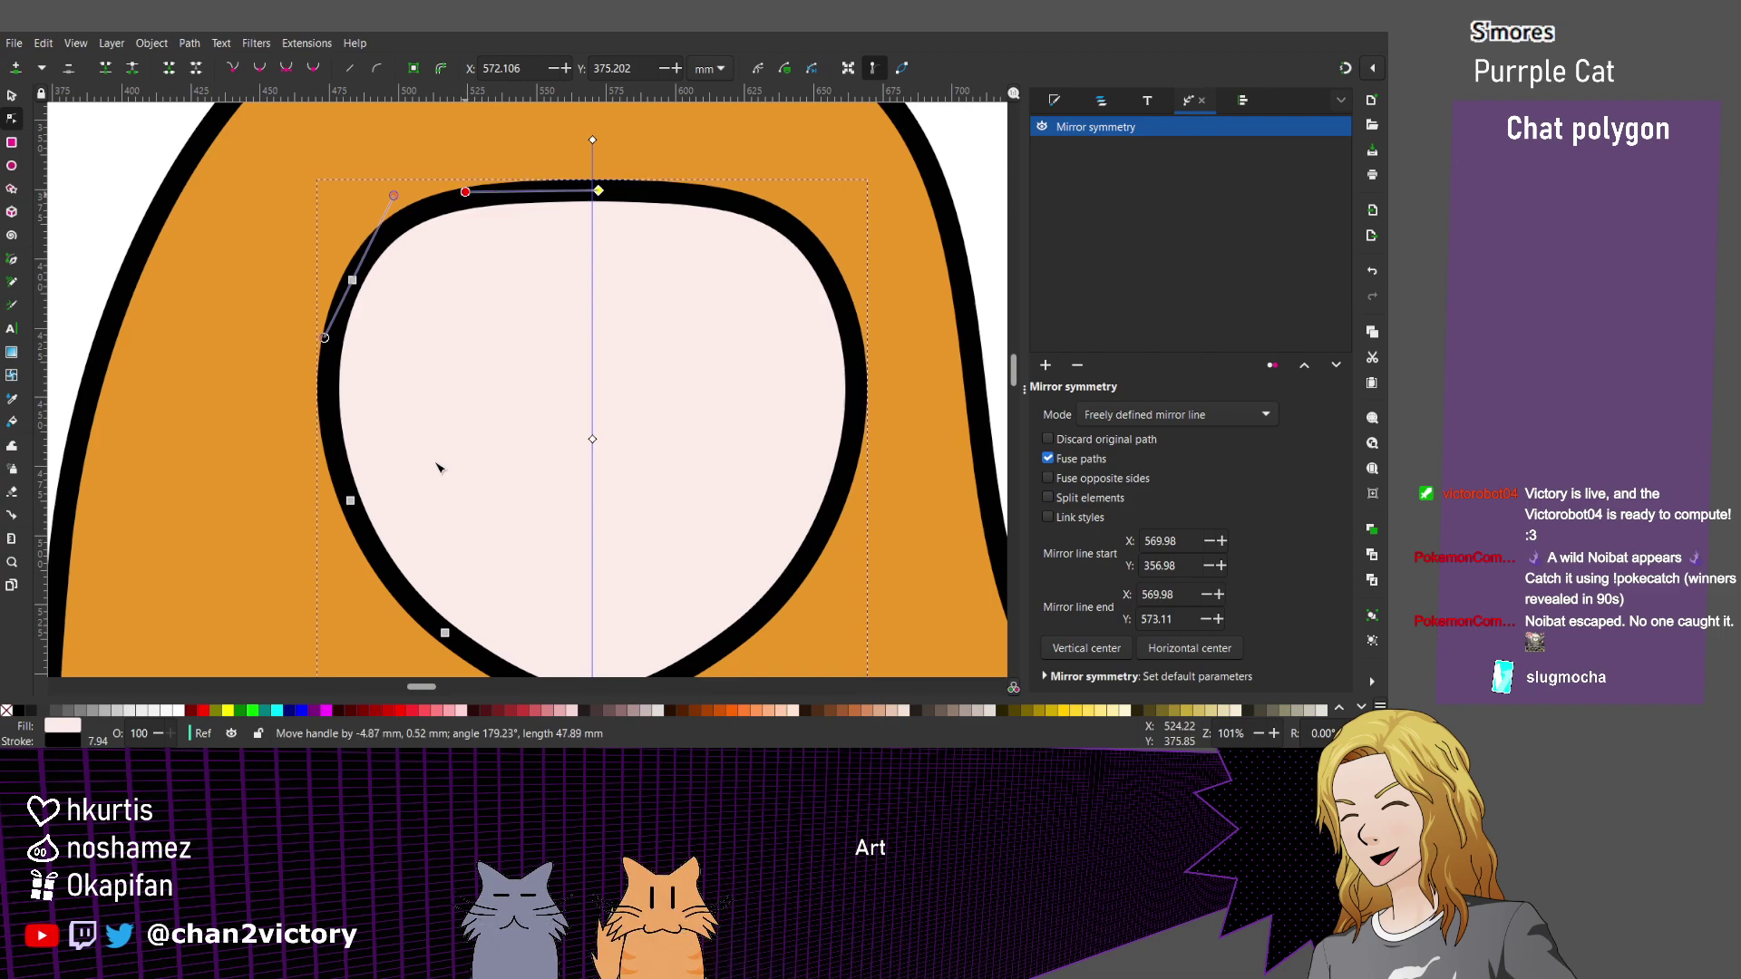
pyautogui.press('s')
pyautogui.click(435, 466)
pyautogui.moveTo(436, 466); pyautogui.dragTo(360, 458)
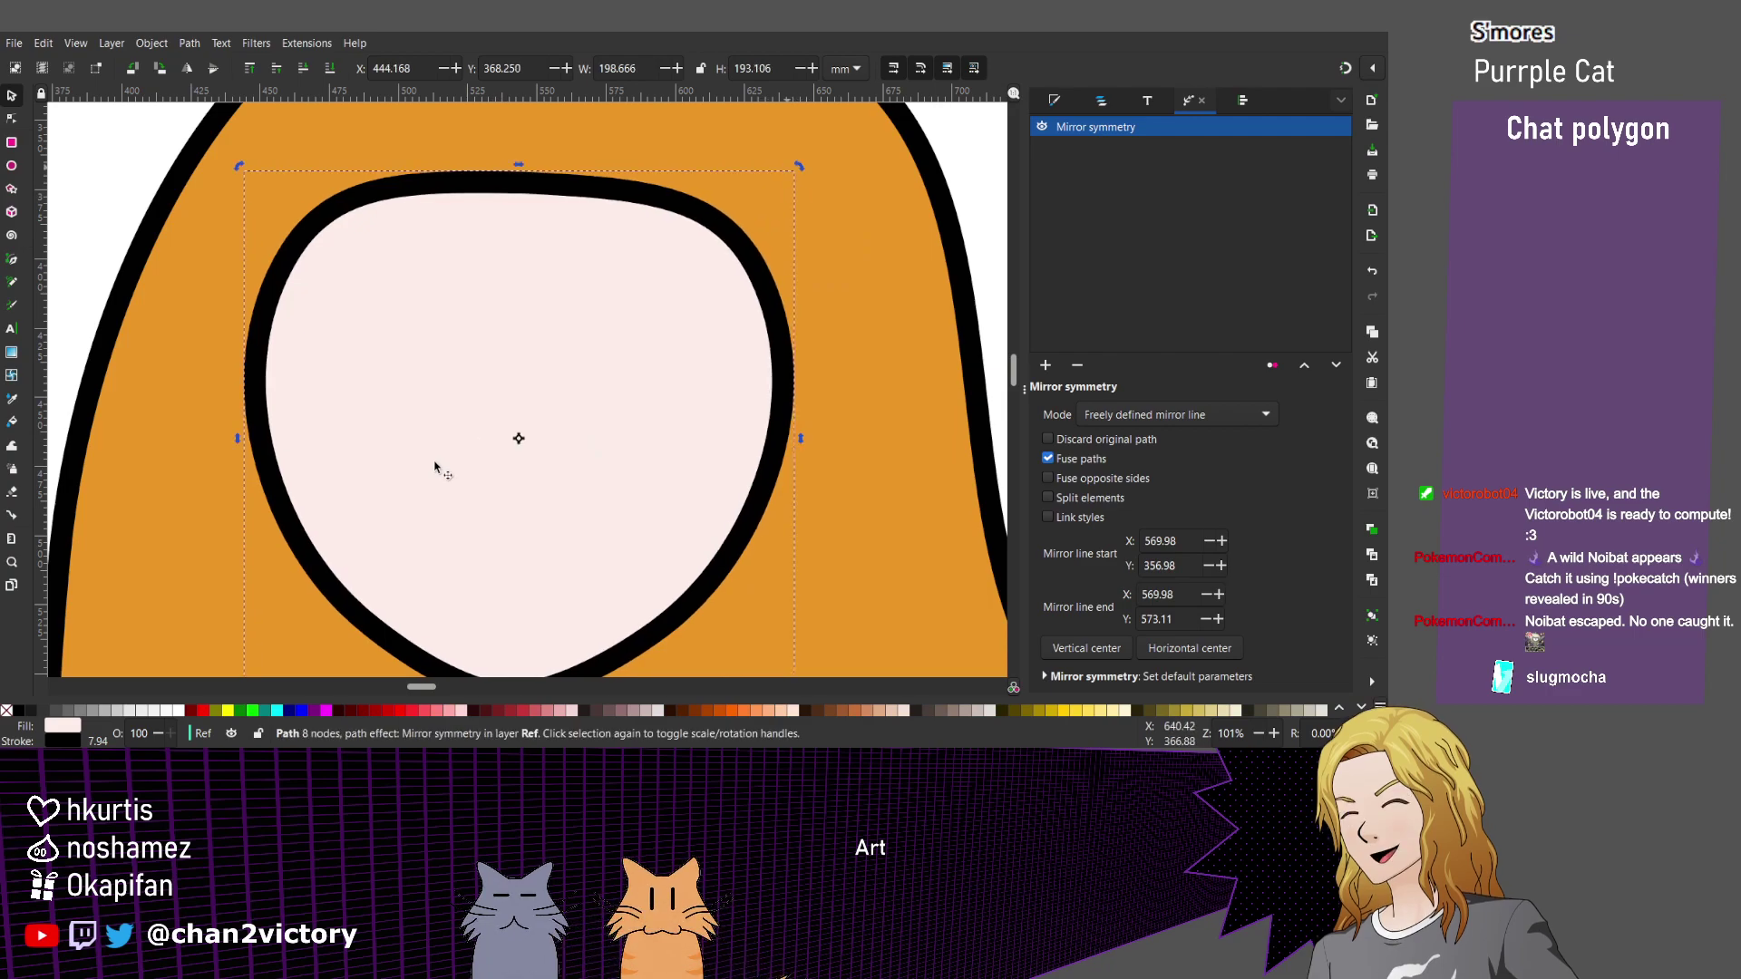
# Draw a freehand hair lock that curves from above the face down its upper-left side to a point and back to the forehead.
pyautogui.scroll(-2, 510, 490)
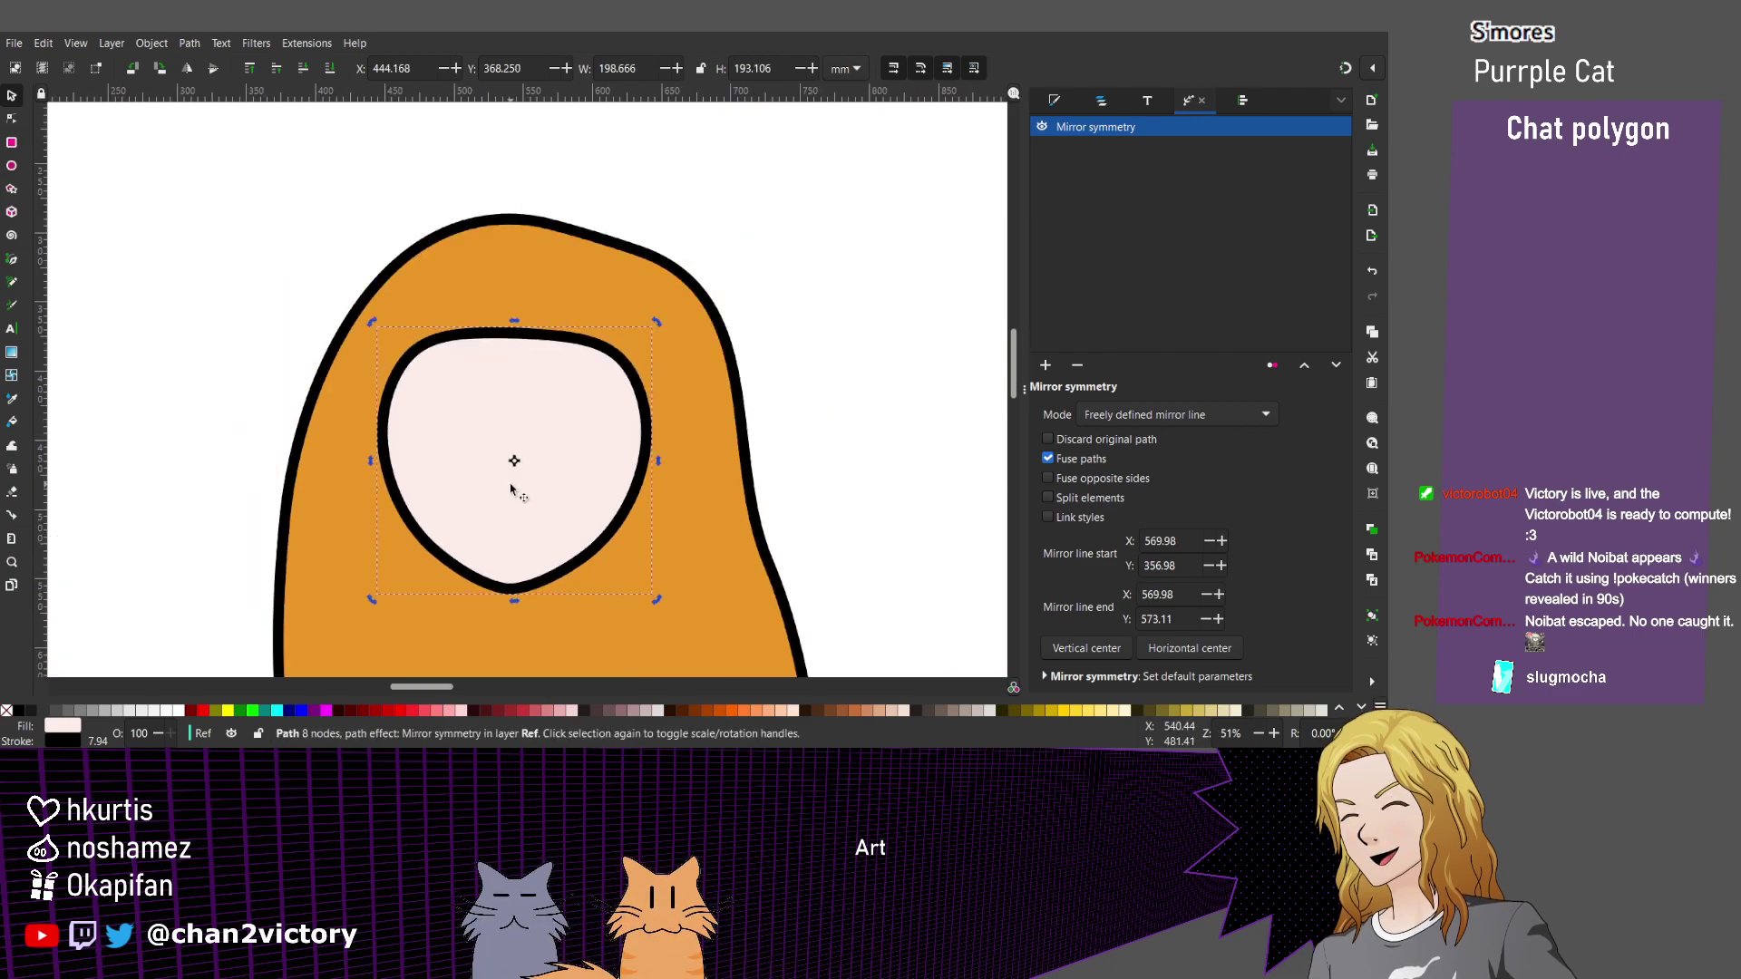
pyautogui.scroll(-2, 511, 488)
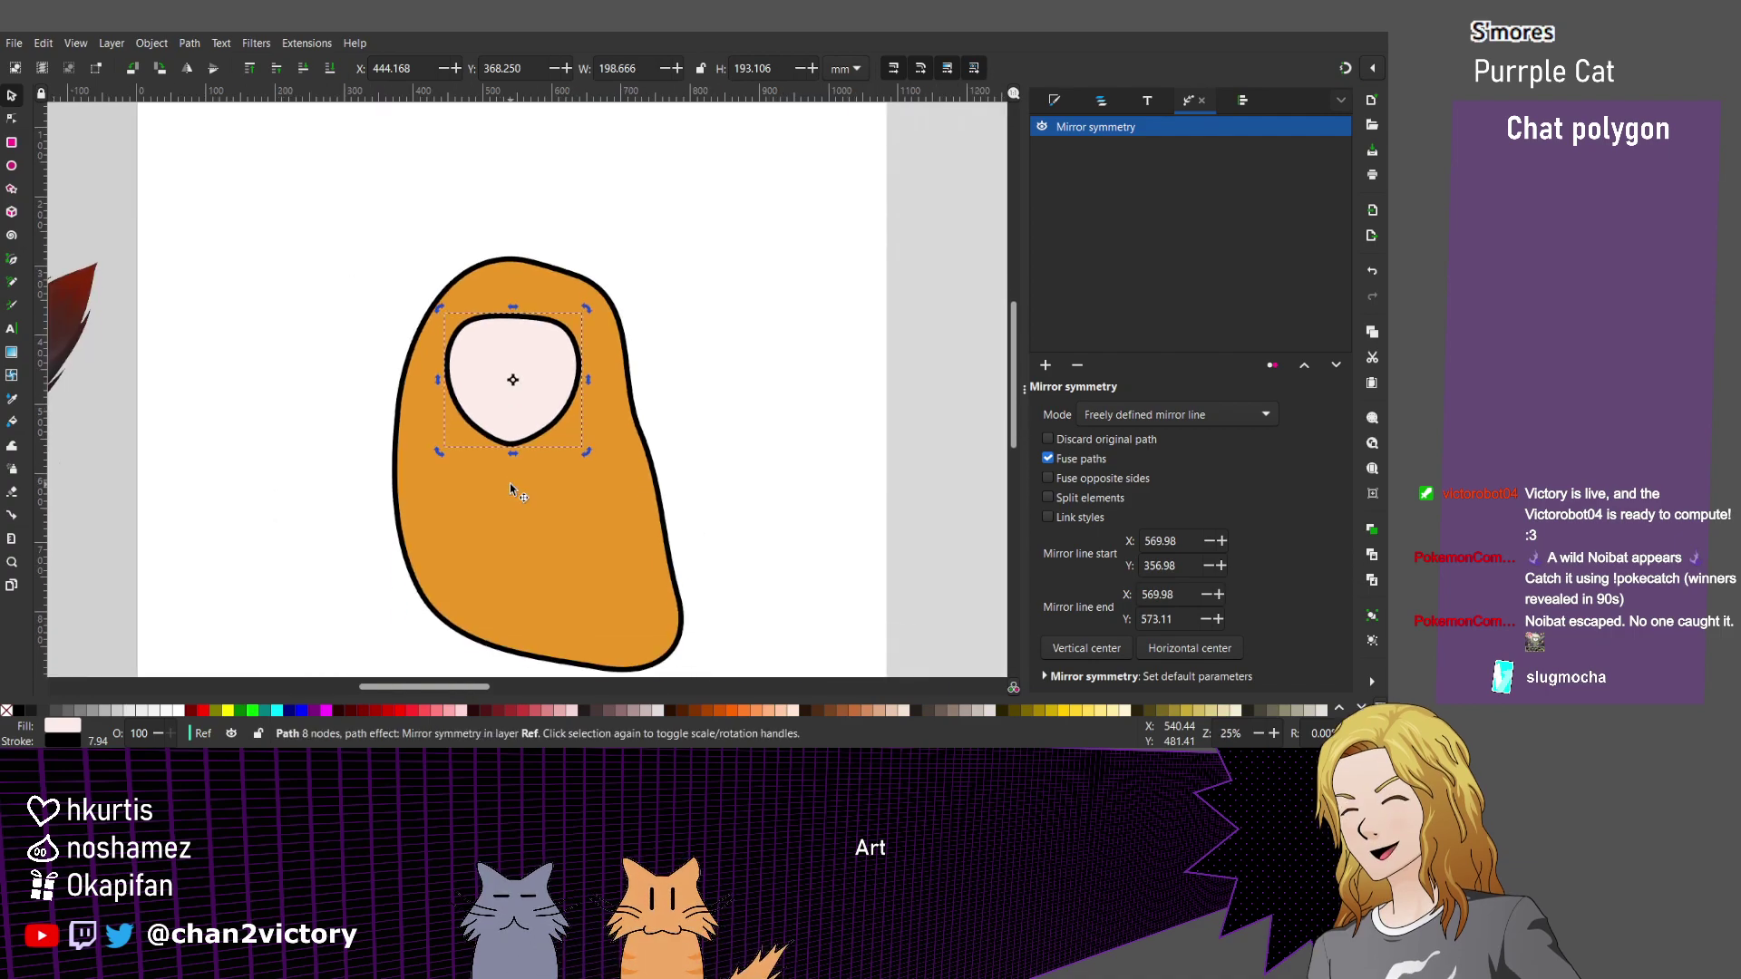
pyautogui.hscroll(-6, 610, 522)
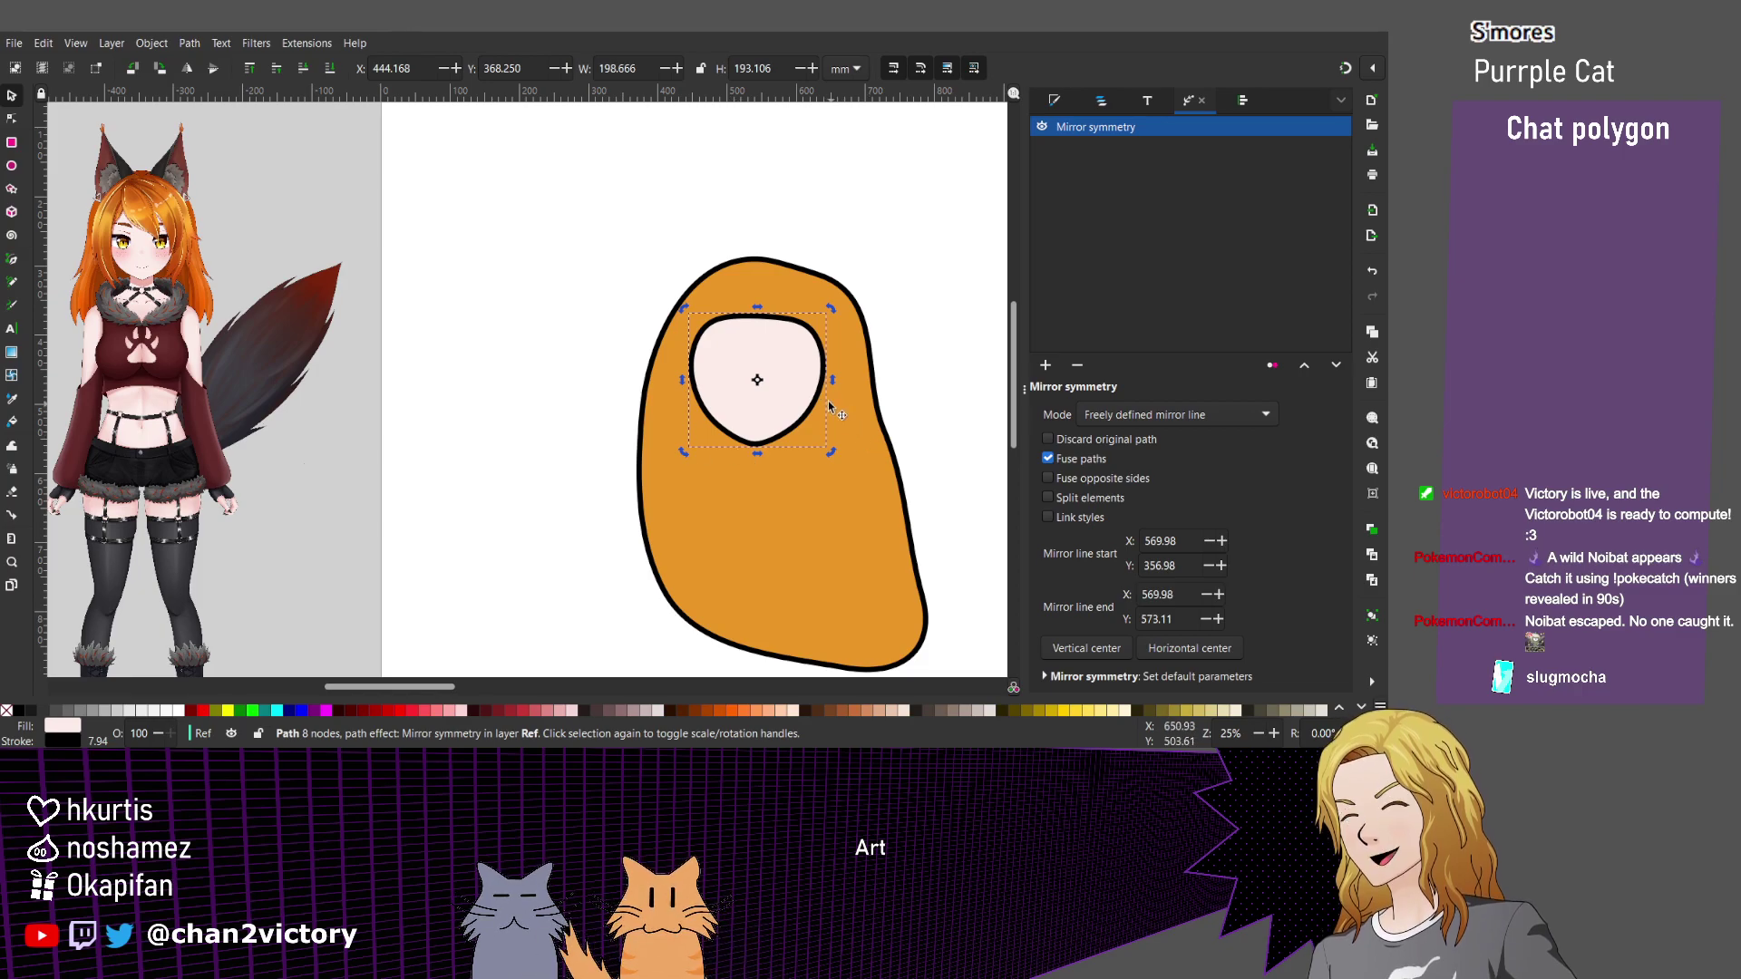
pyautogui.scroll(2, 801, 360)
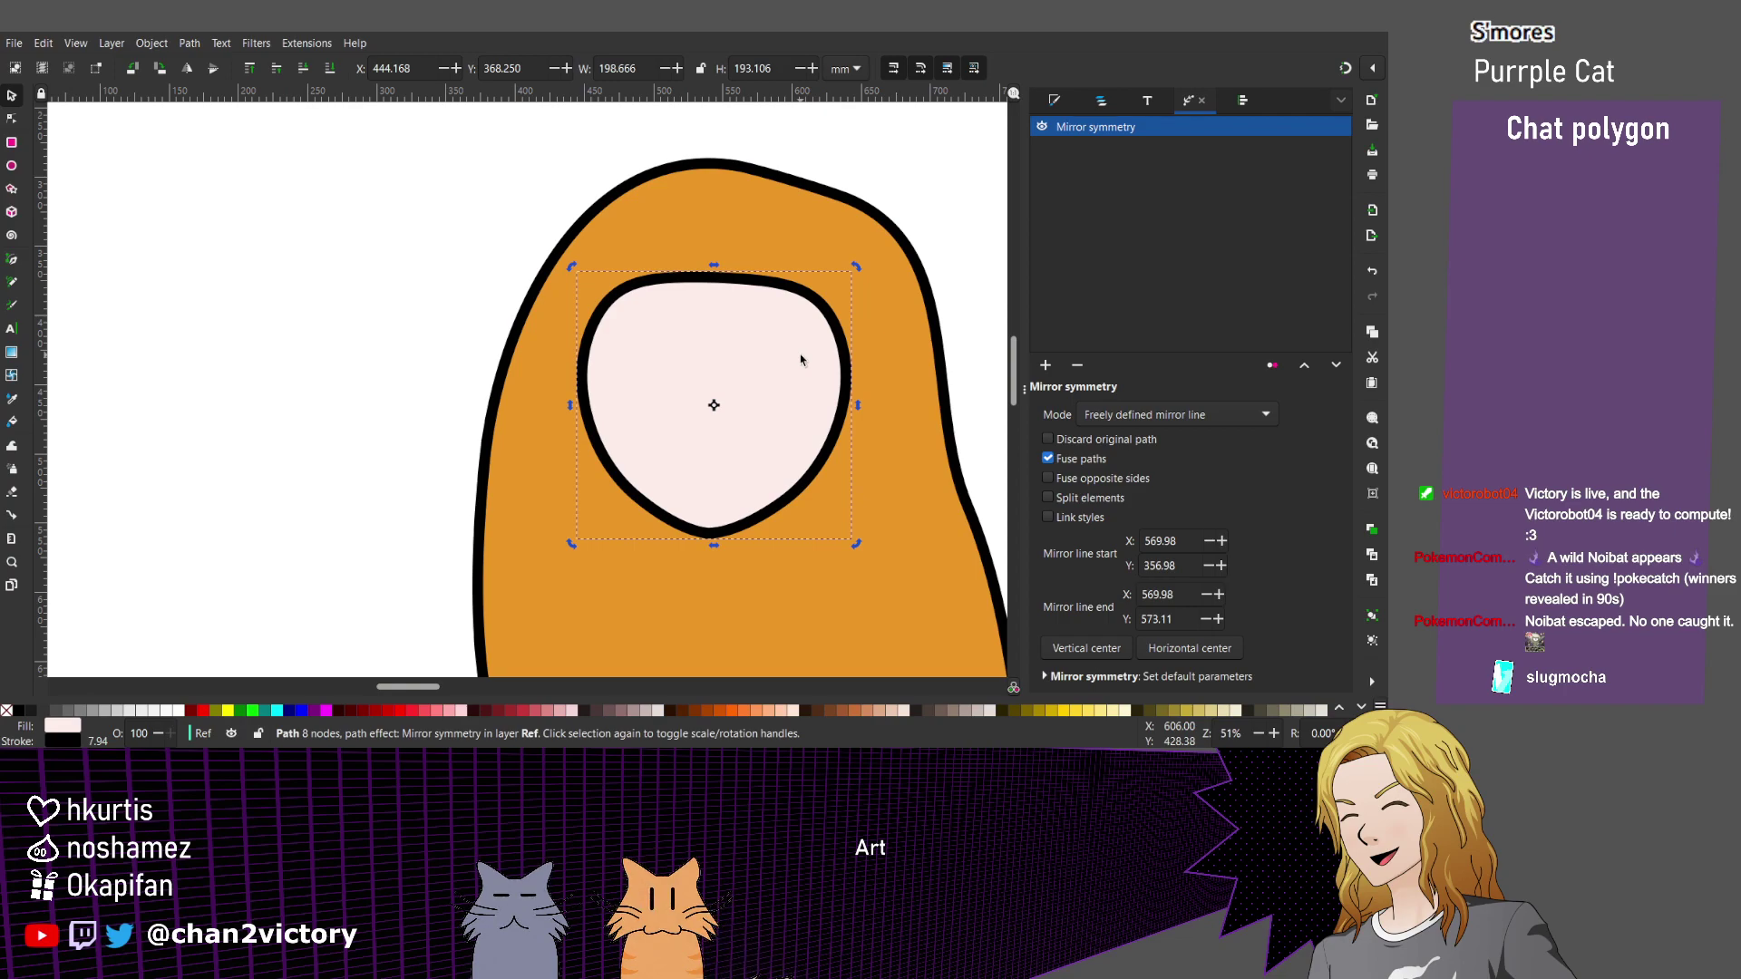
pyautogui.press('p')
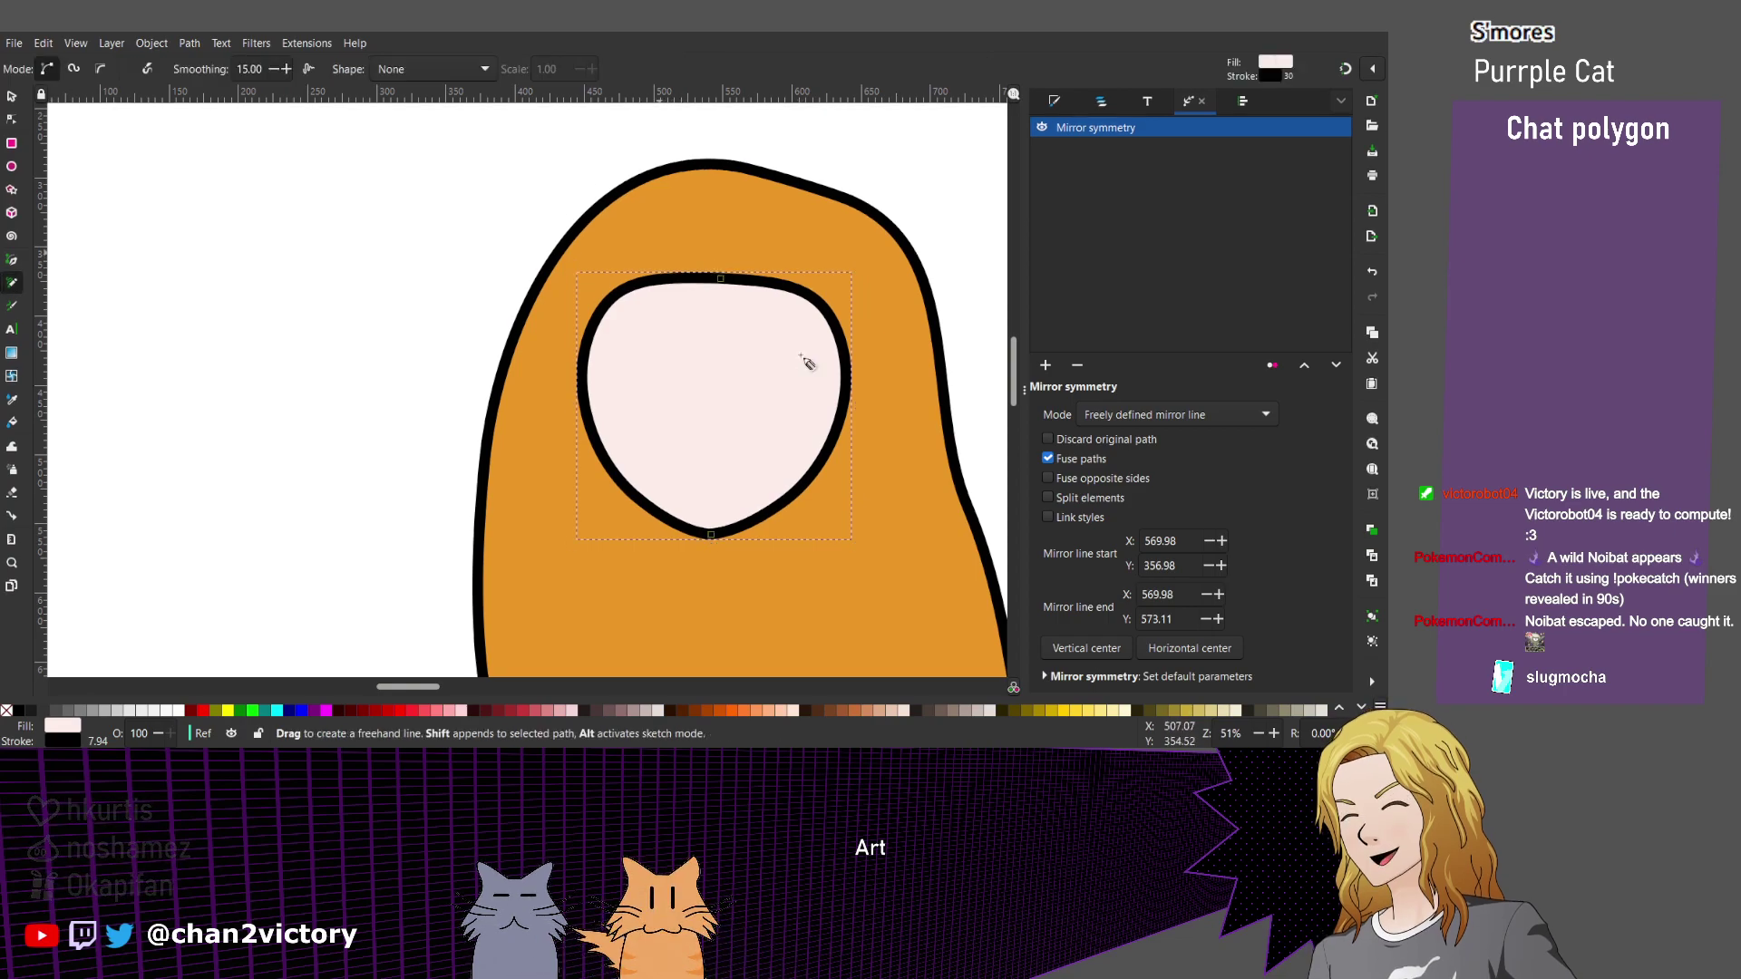
pyautogui.moveTo(669, 241)
pyautogui.mouseDown()
pyautogui.moveTo(563, 352)
pyautogui.moveTo(538, 429)
pyautogui.mouseUp()
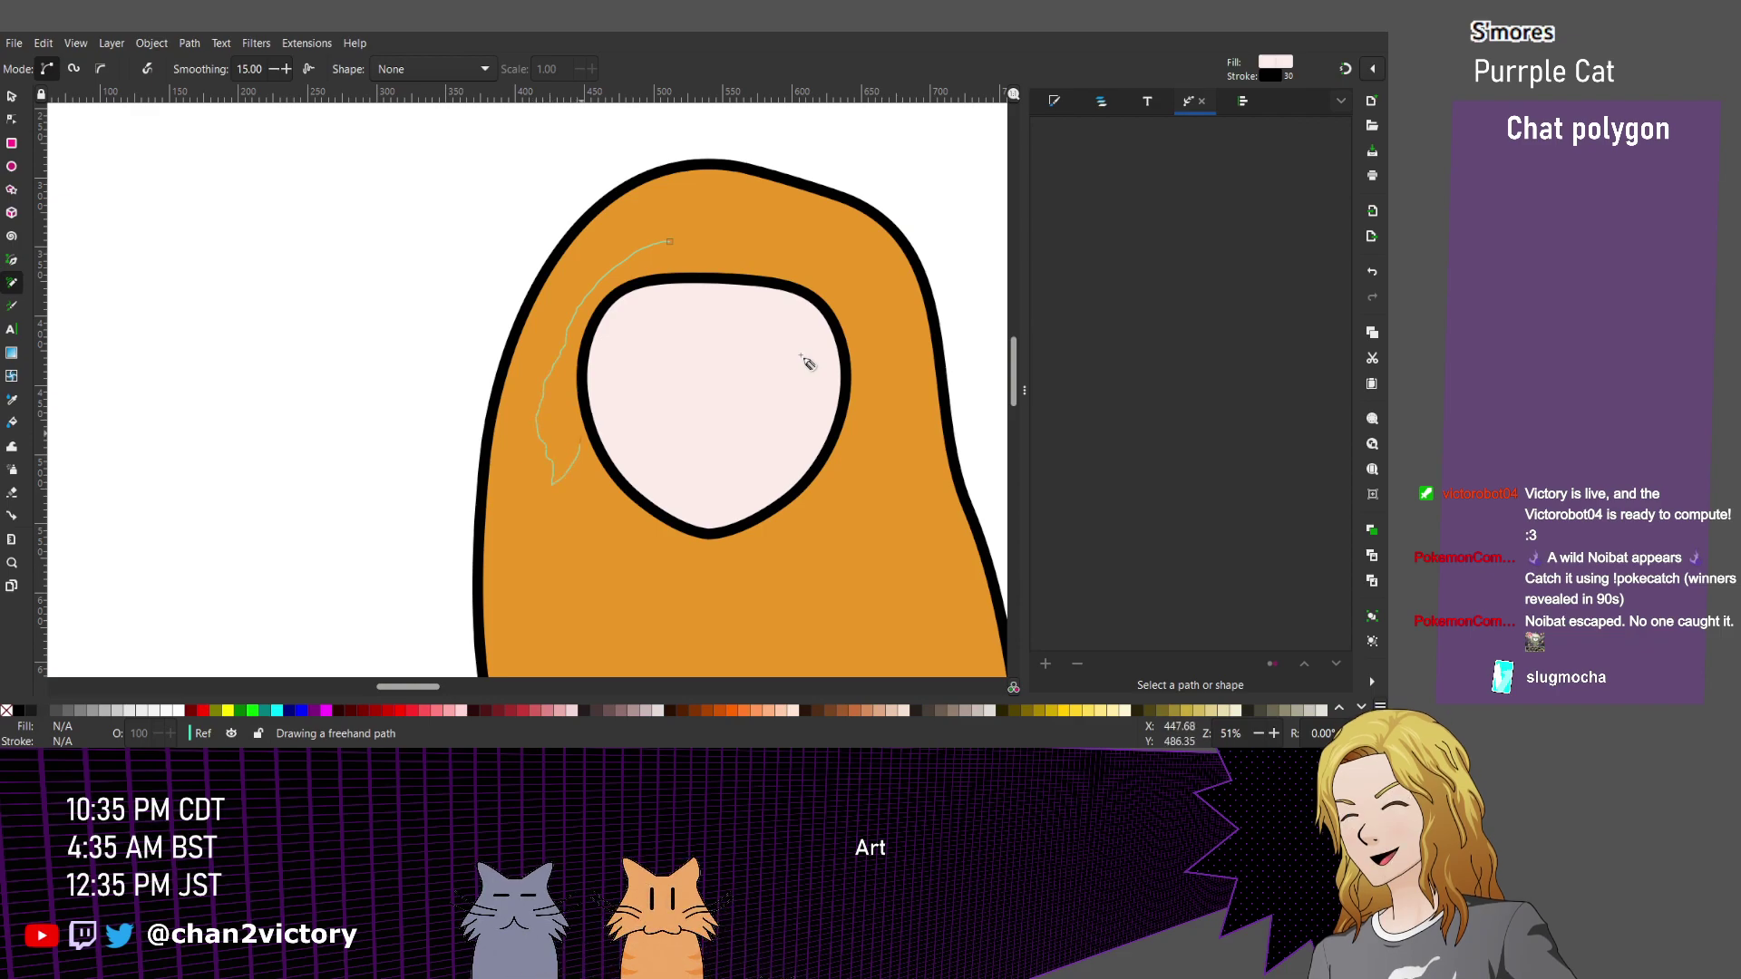
pyautogui.moveTo(618, 364); pyautogui.dragTo(716, 286)
pyautogui.scroll(1, 807, 362)
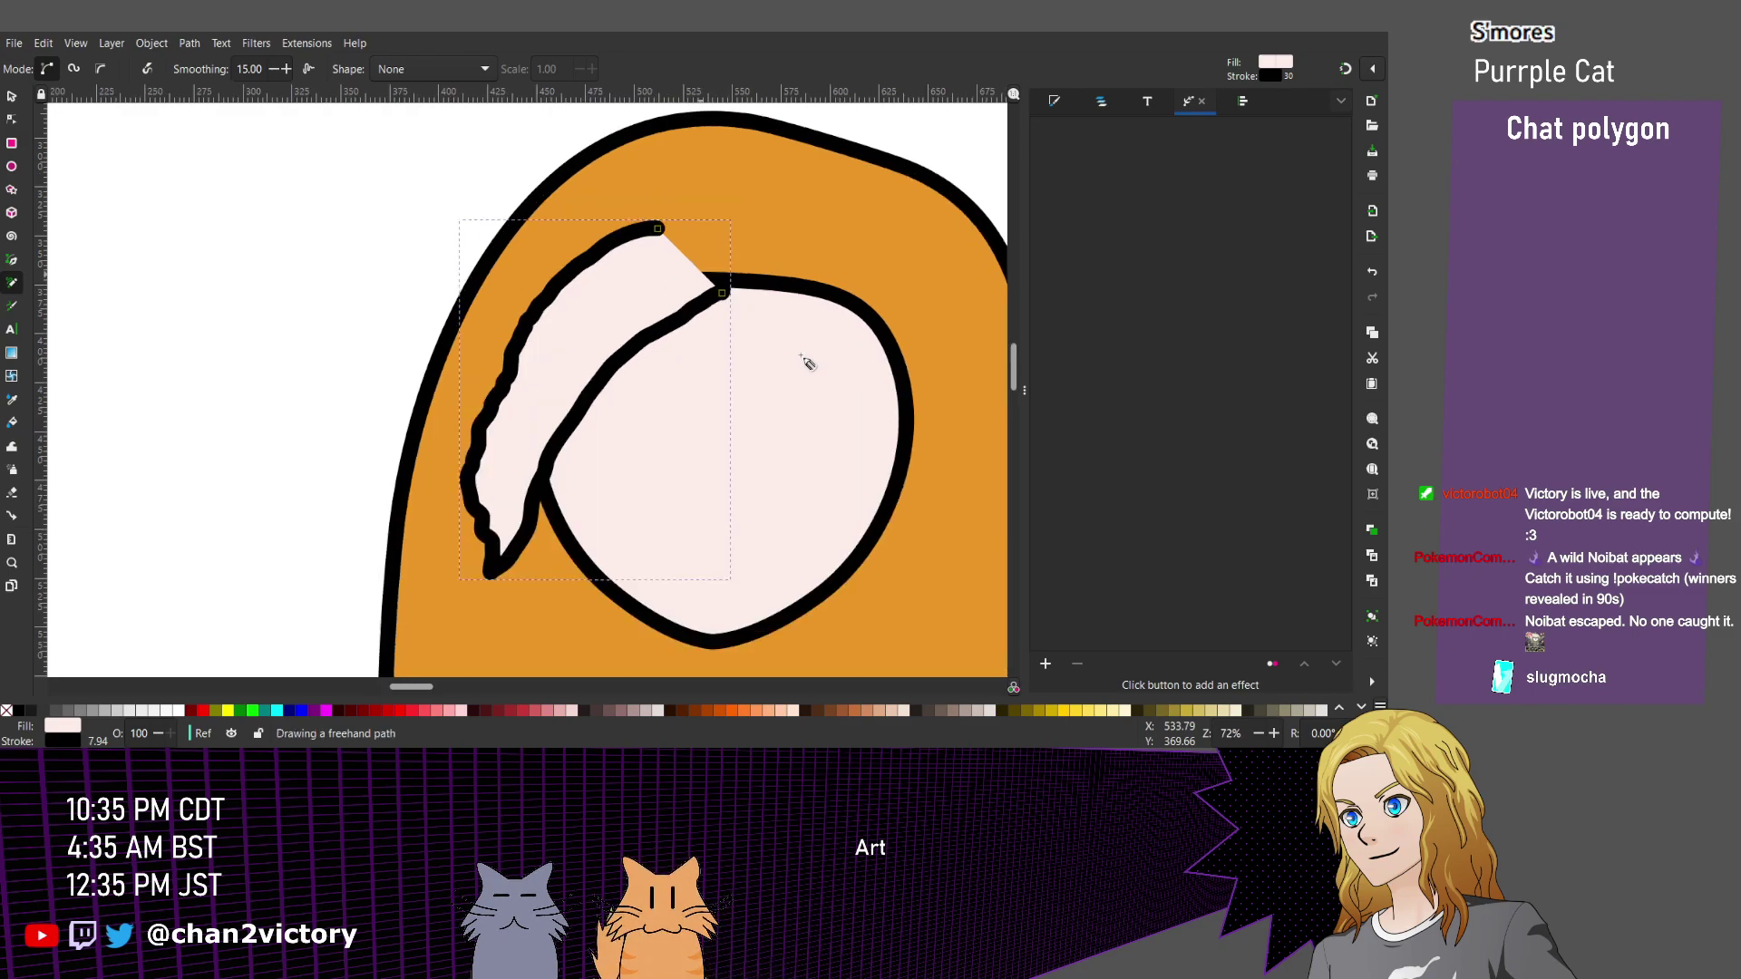
# Simplify the hair lock's path and delete the surplus nodes along its outer edge and around its tip.
pyautogui.press('n')
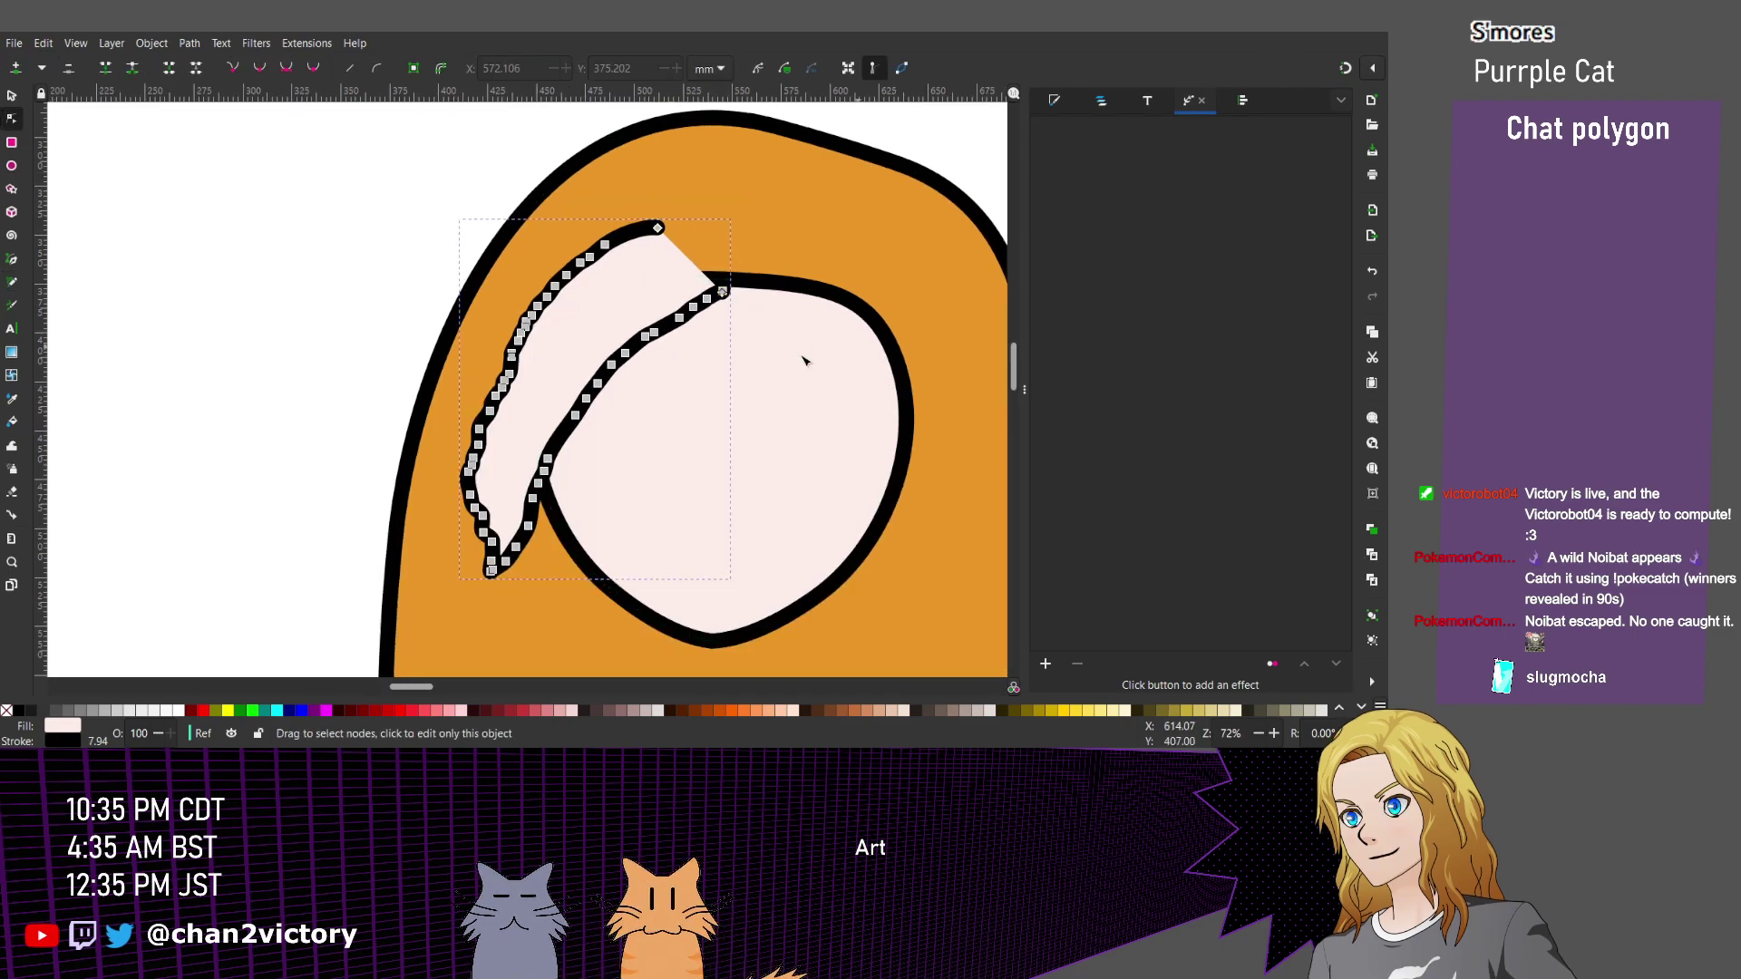
pyautogui.hotkey('ctrl', 'l')
pyautogui.moveTo(563, 541); pyautogui.dragTo(427, 430)
pyautogui.press('Delete')
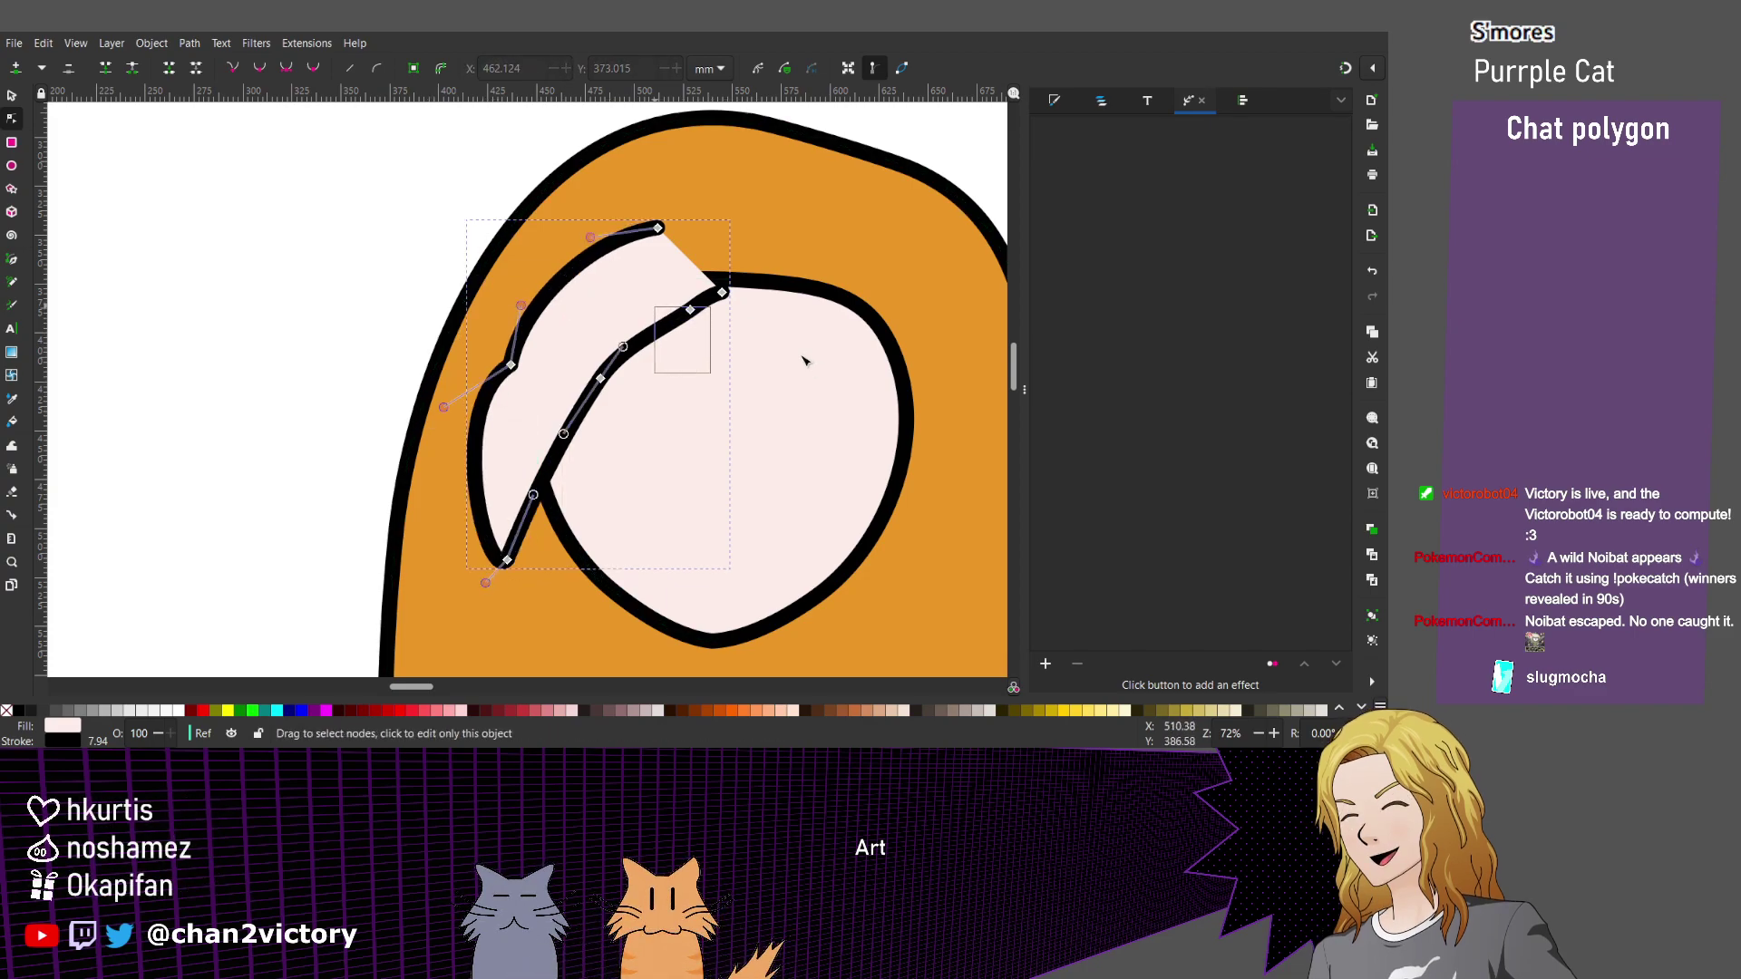
# Remove the extra node near the hair lock's inner upper end and make the middle nodes of both edges smooth.
pyautogui.moveTo(694, 456); pyautogui.dragTo(476, 352)
pyautogui.hotkey('shift', 's')
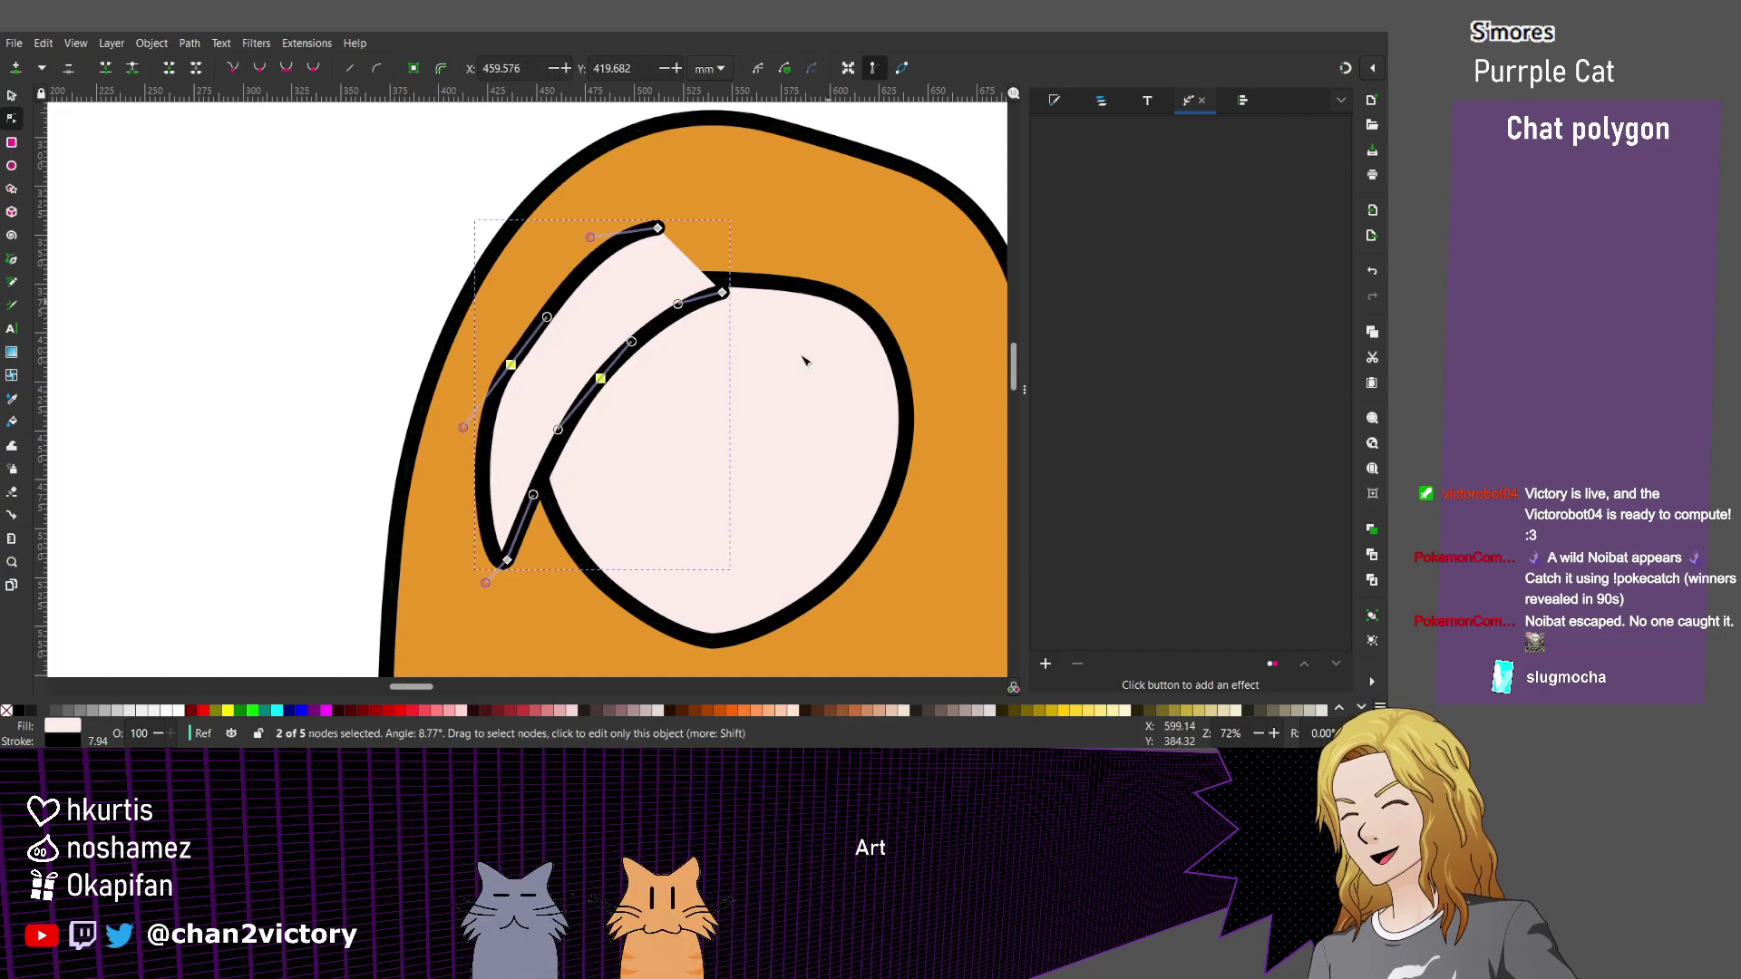
pyautogui.press('Escape')
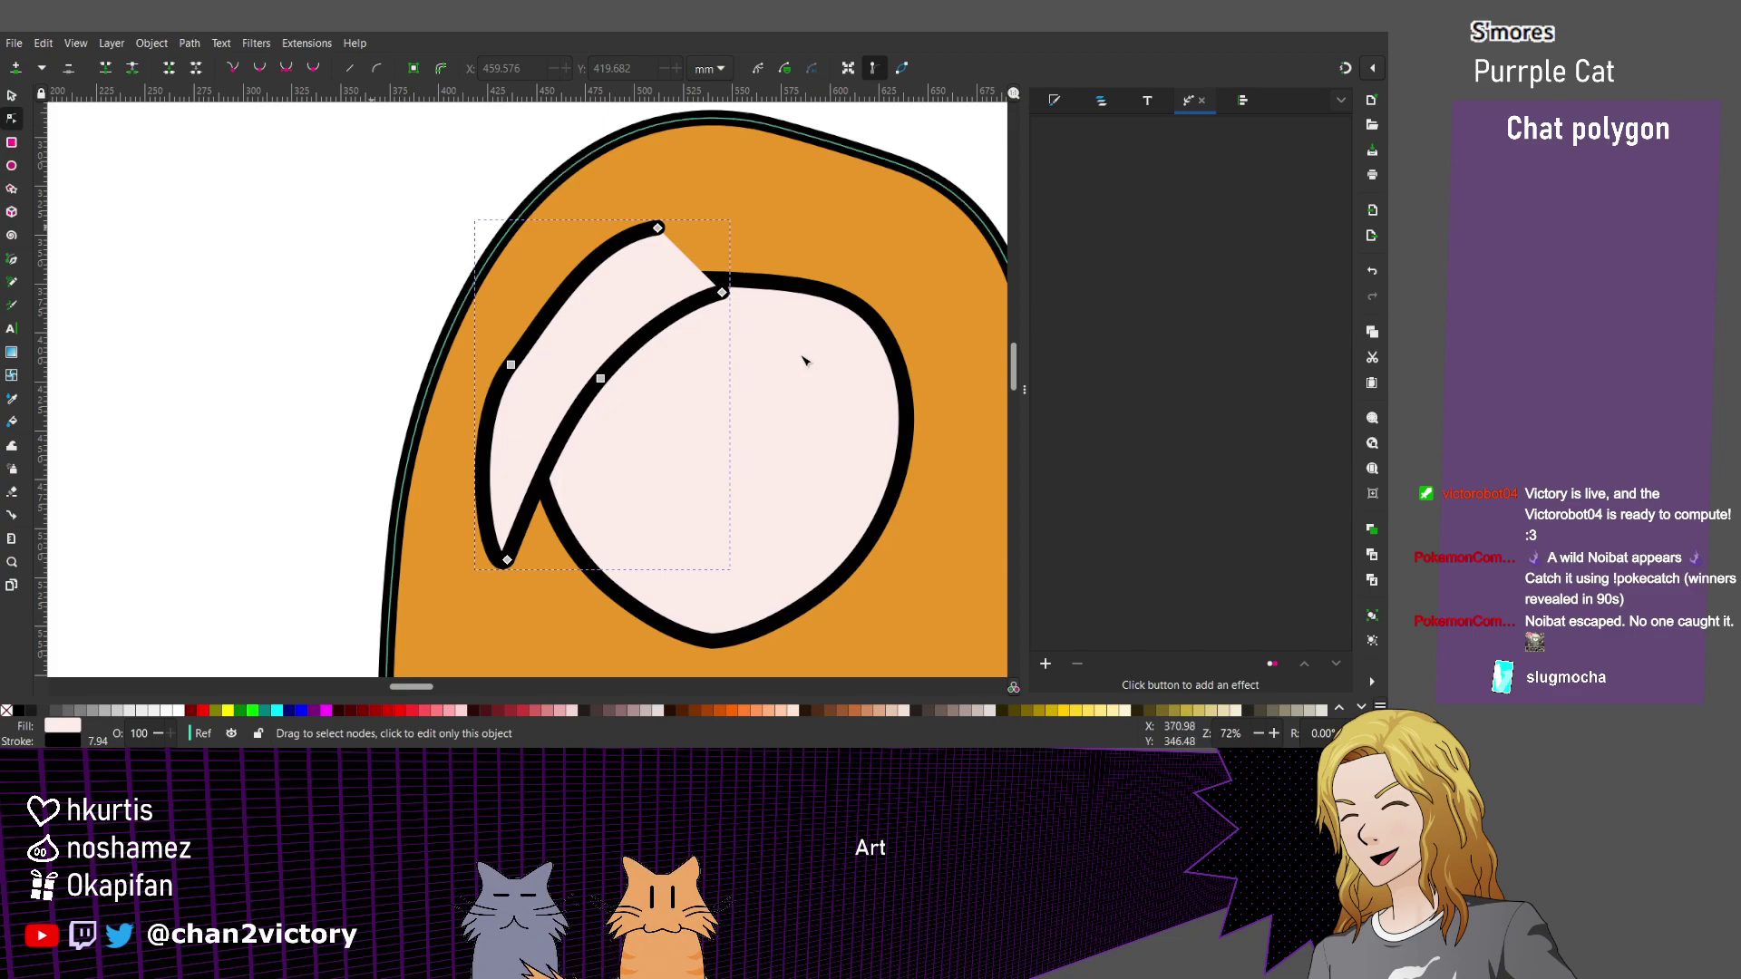
# Reshape the hair lock's outer edge into a more even, rounded curve.
pyautogui.press('Escape')
pyautogui.hscroll(3, 802, 360)
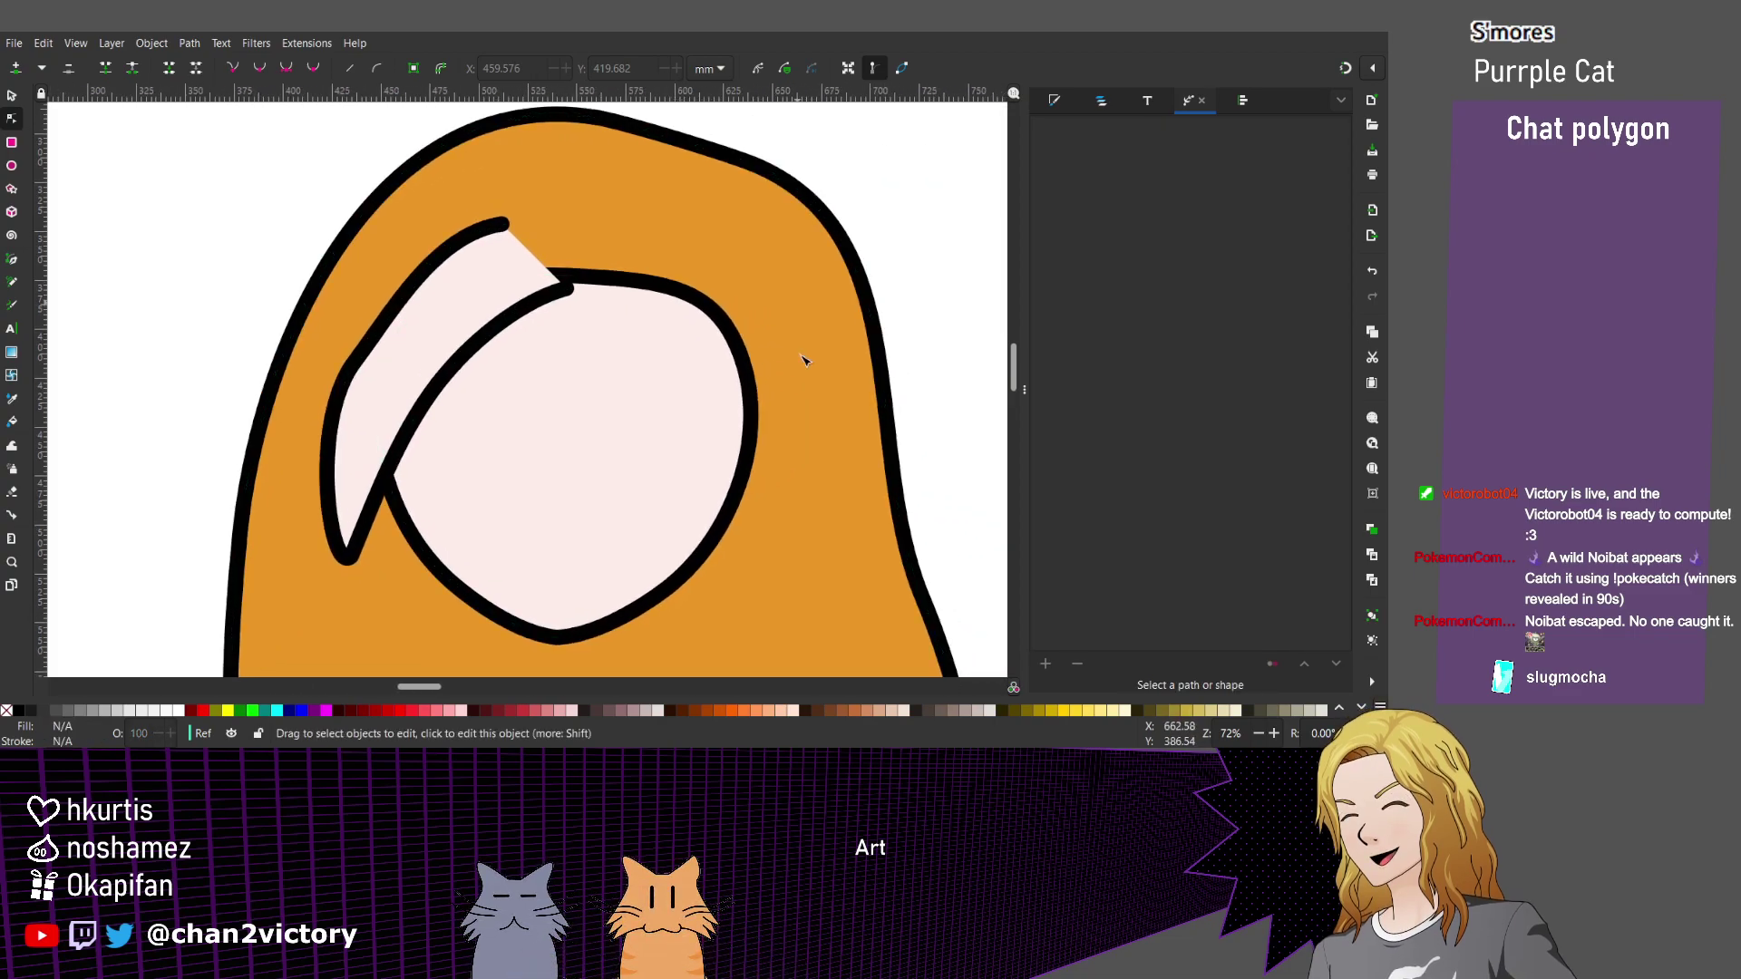
pyautogui.press('Tab')
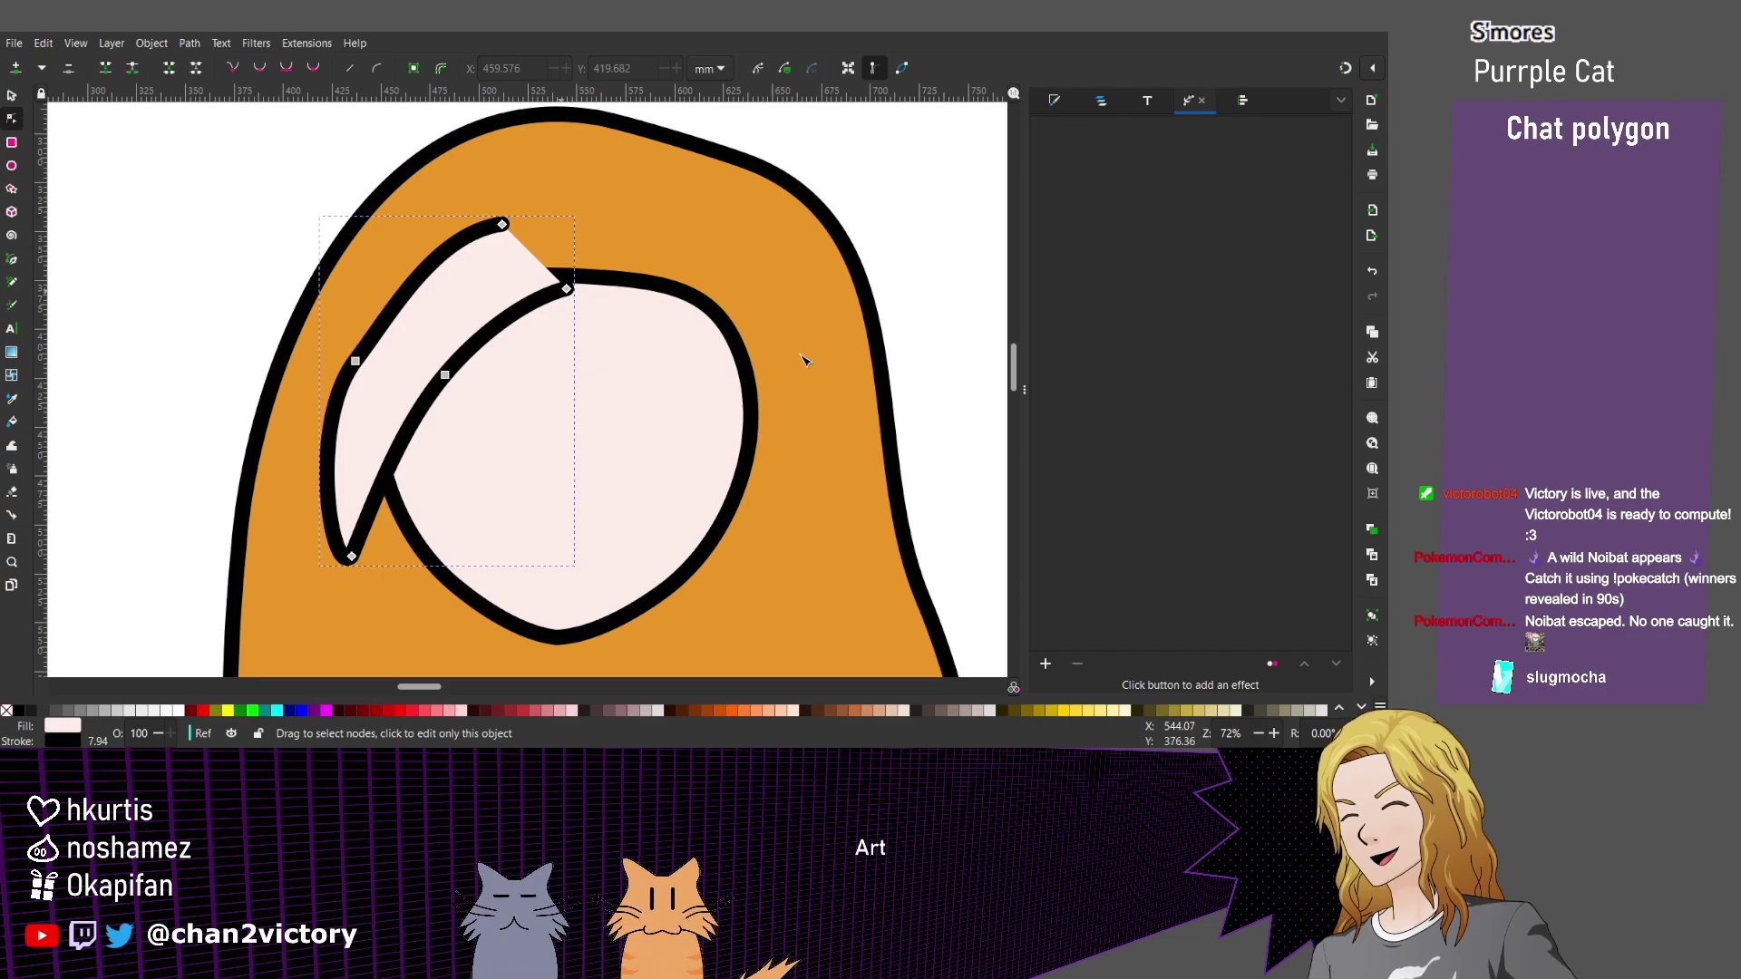
pyautogui.hotkey('ctrl', 'z')
pyautogui.hotkey('ctrl', 'z')
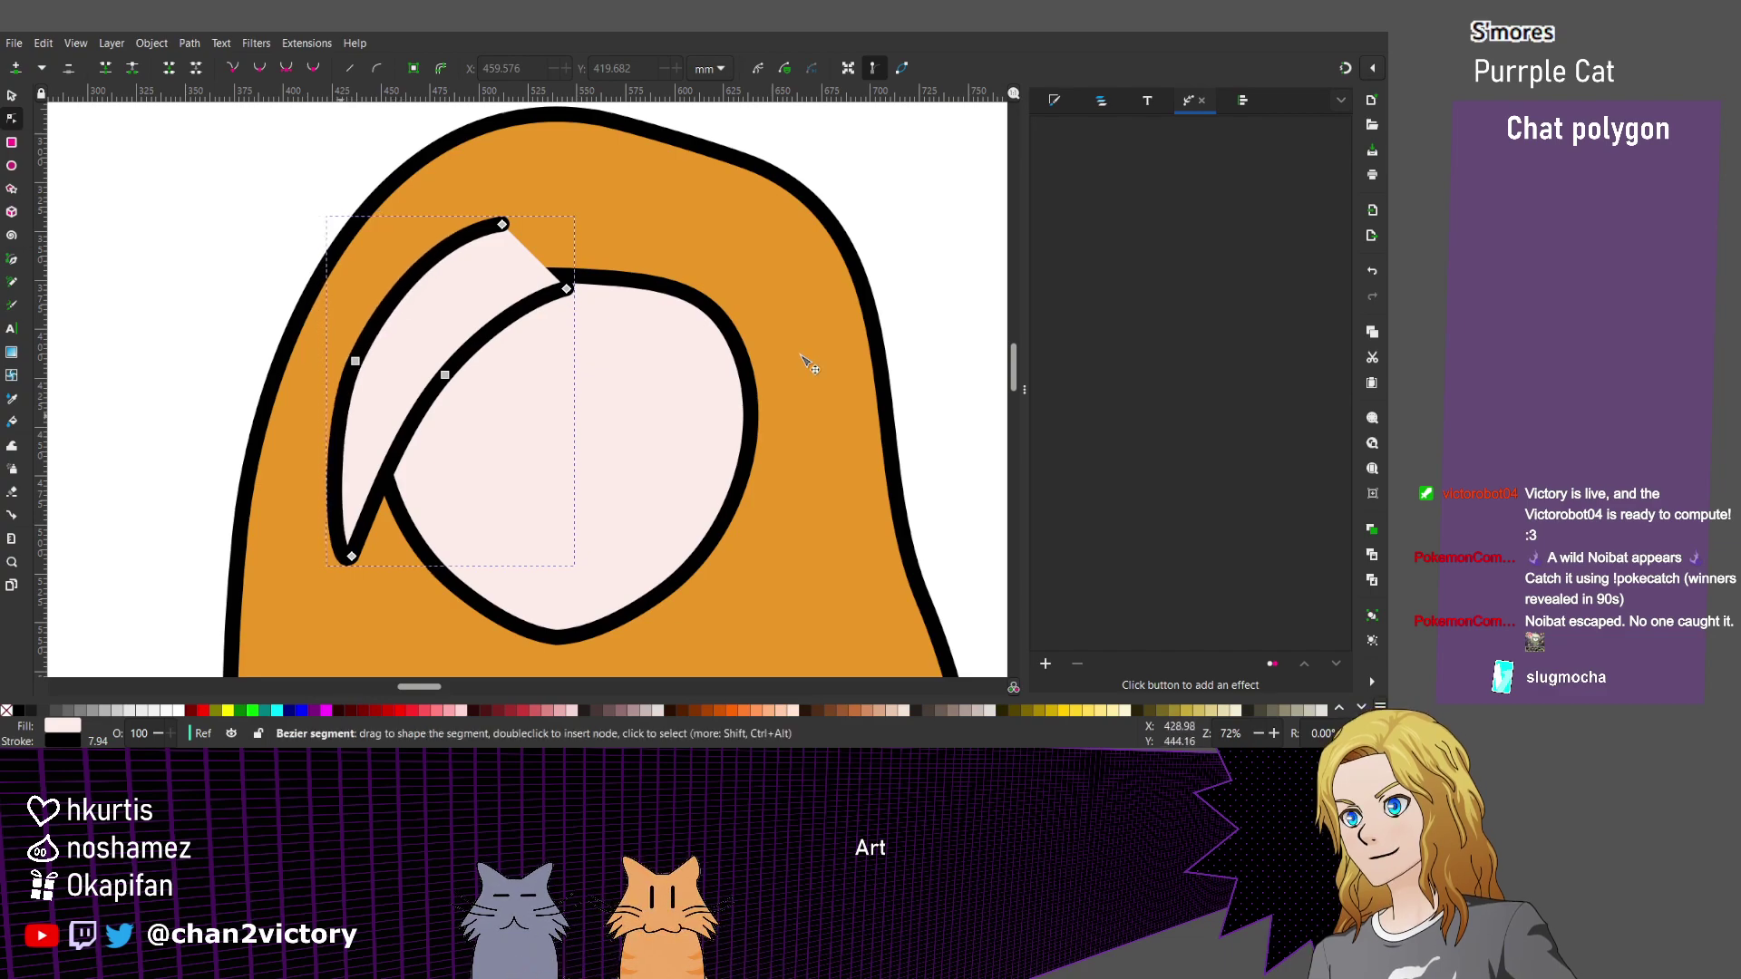
# Undo the last adjustment to the hair lock's outer edge and compare the drawing with the character reference.
pyautogui.hotkey('ctrl', 'z')
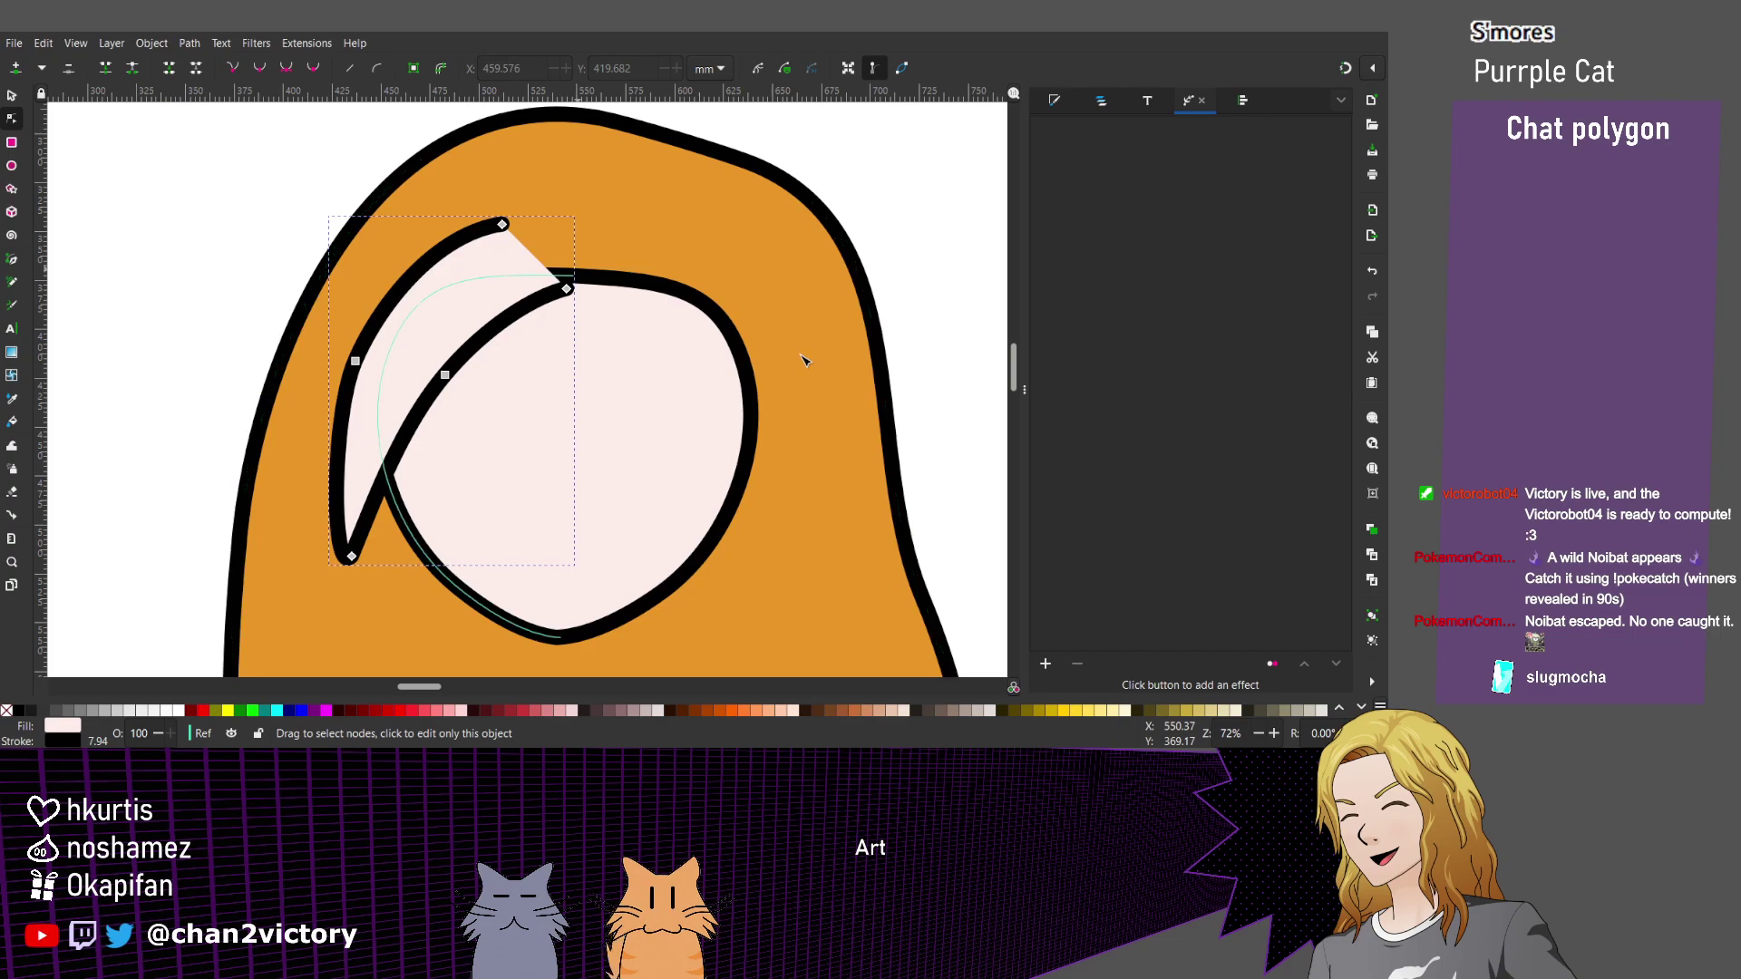
pyautogui.scroll(-2, 814, 429)
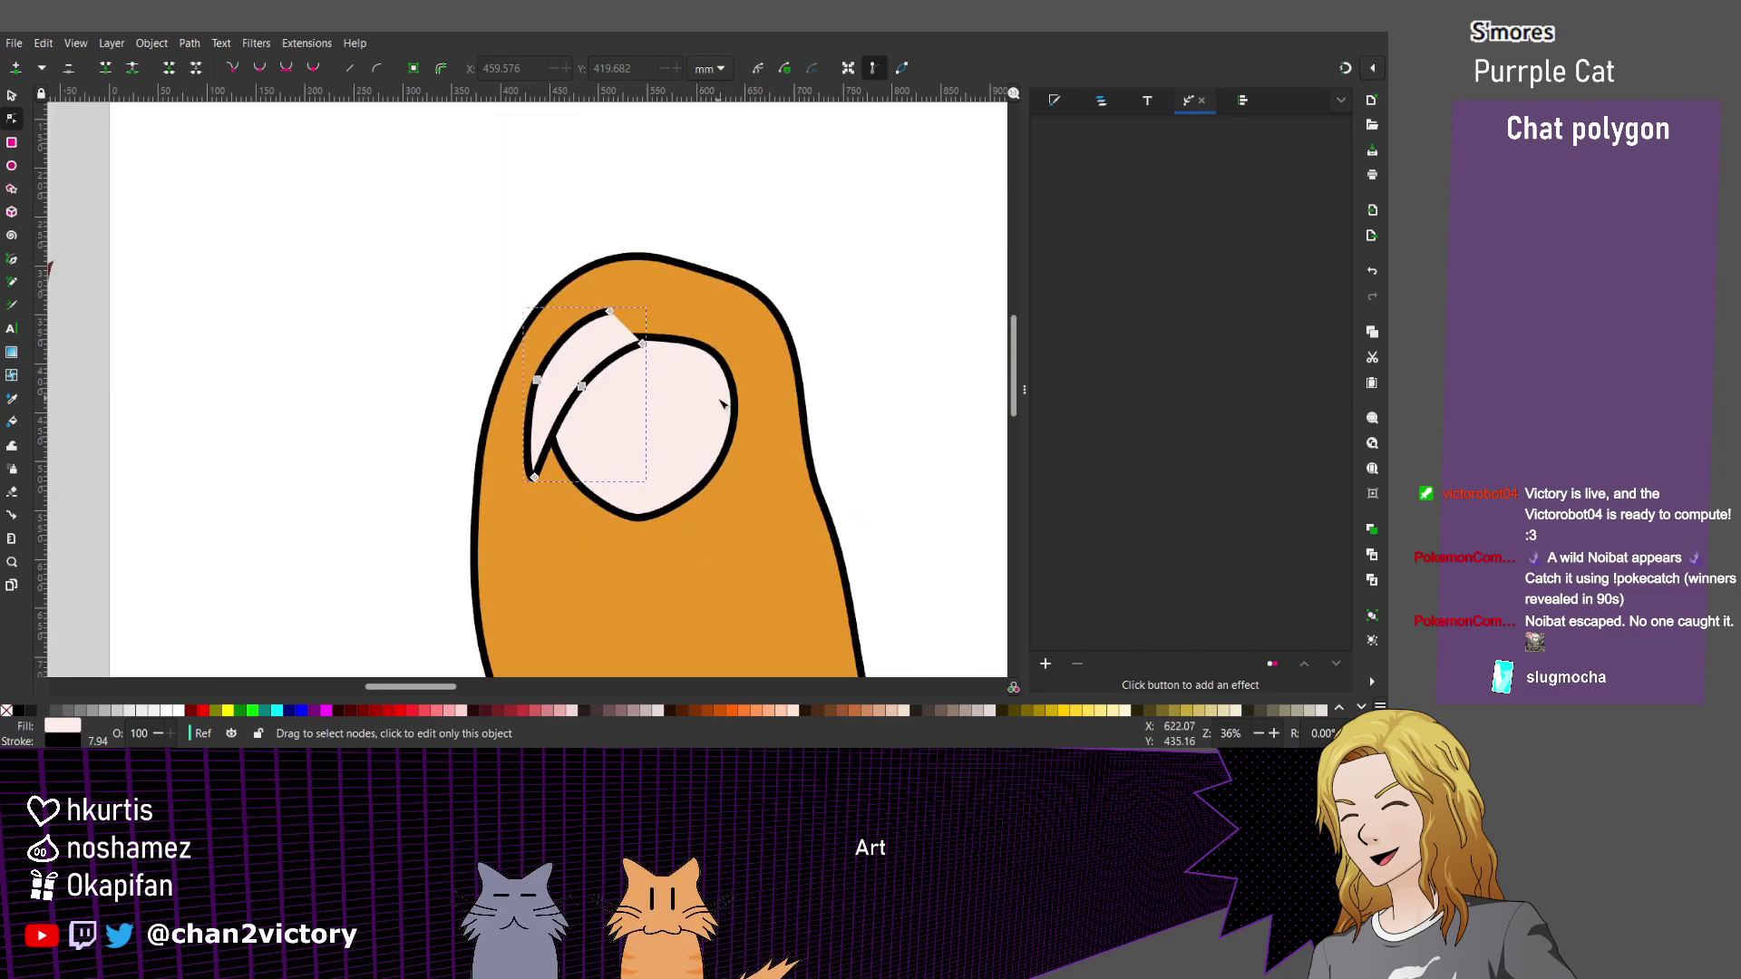
pyautogui.hscroll(-5, 722, 399)
pyautogui.scroll(2, 723, 404)
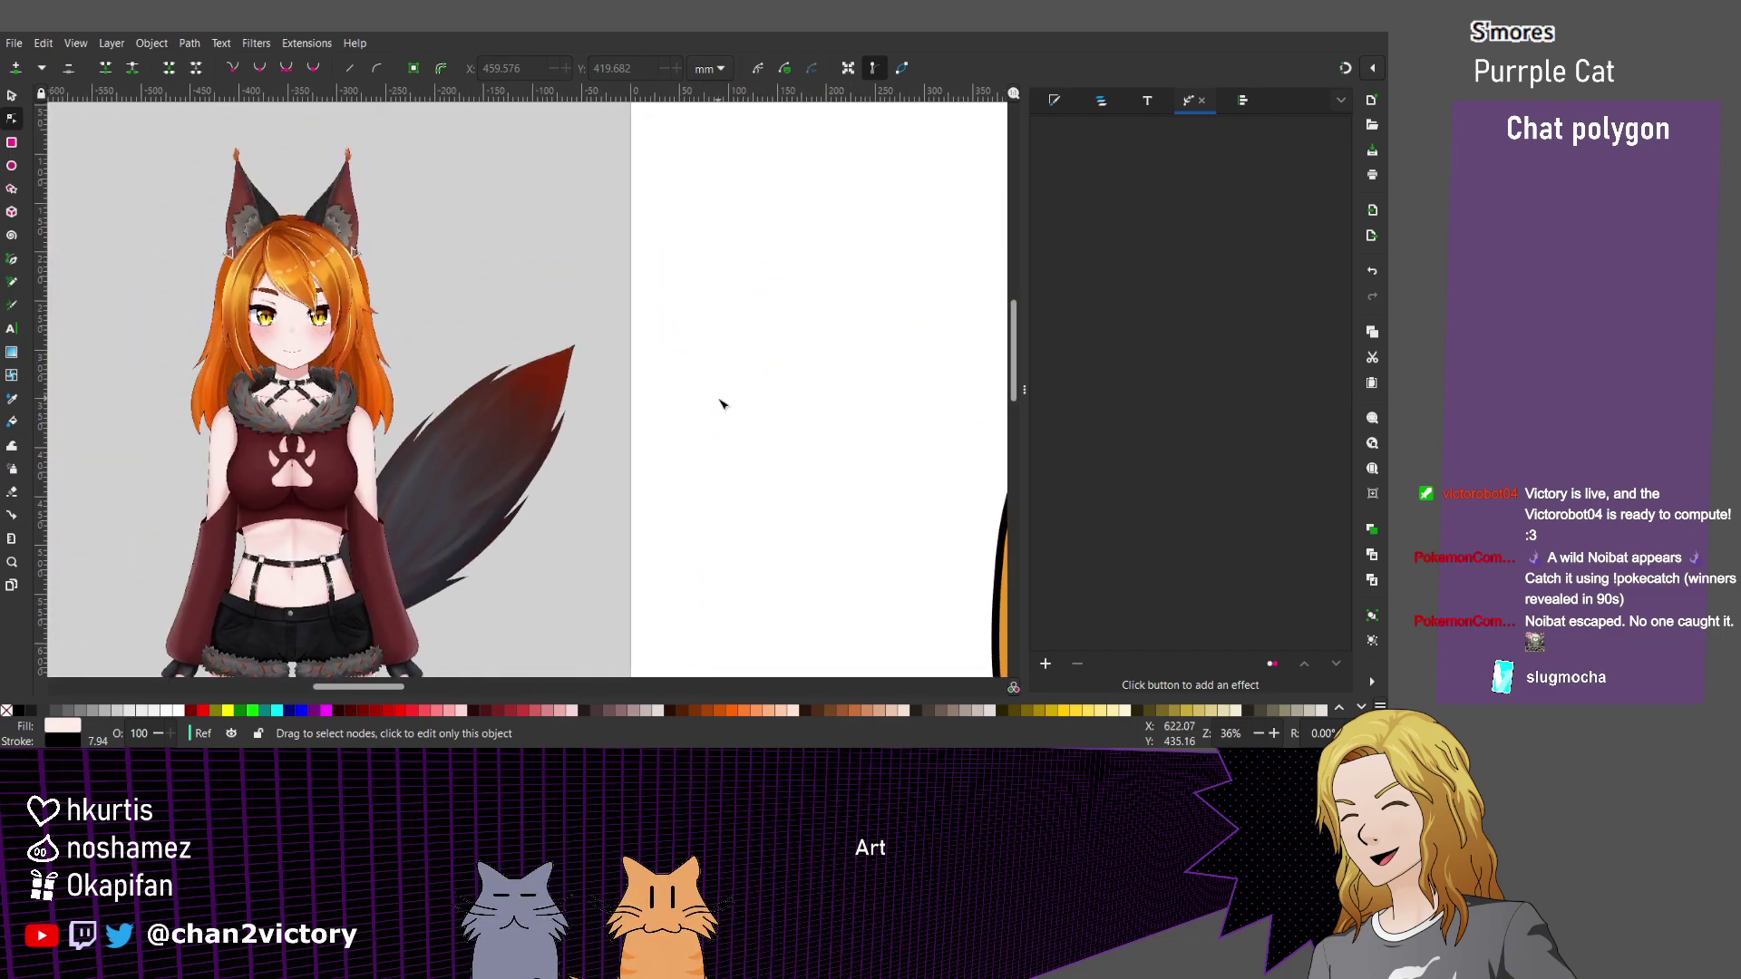
pyautogui.hscroll(10, 723, 404)
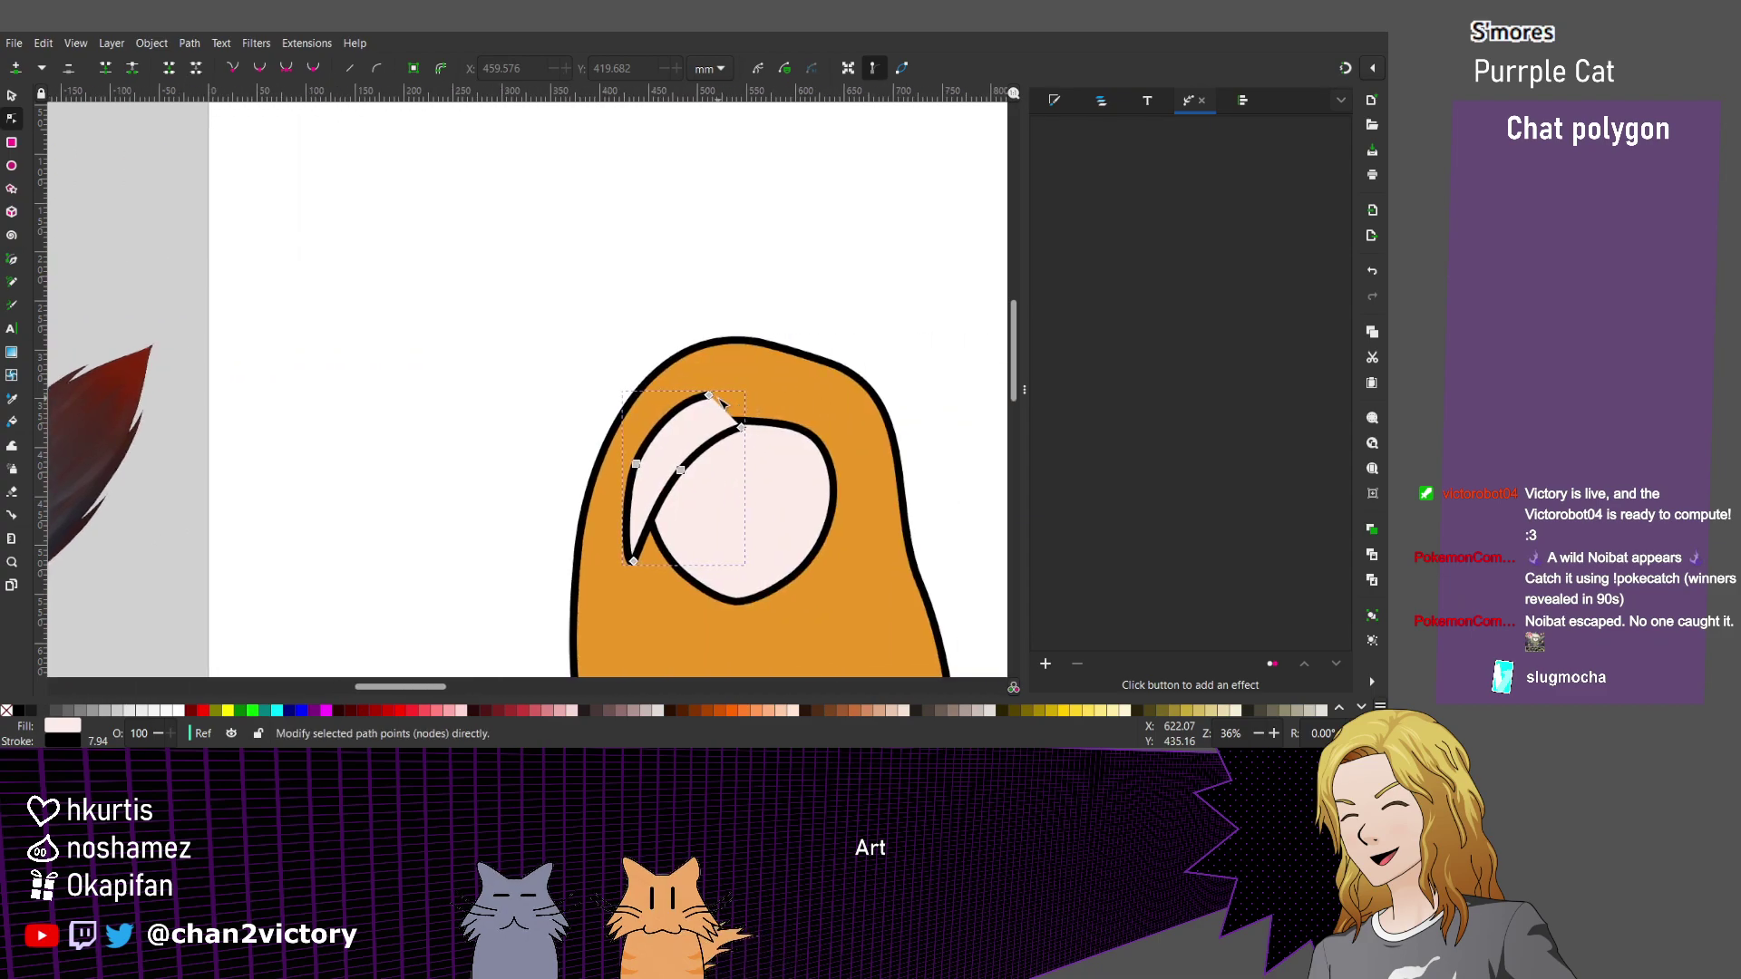
pyautogui.scroll(2, 755, 538)
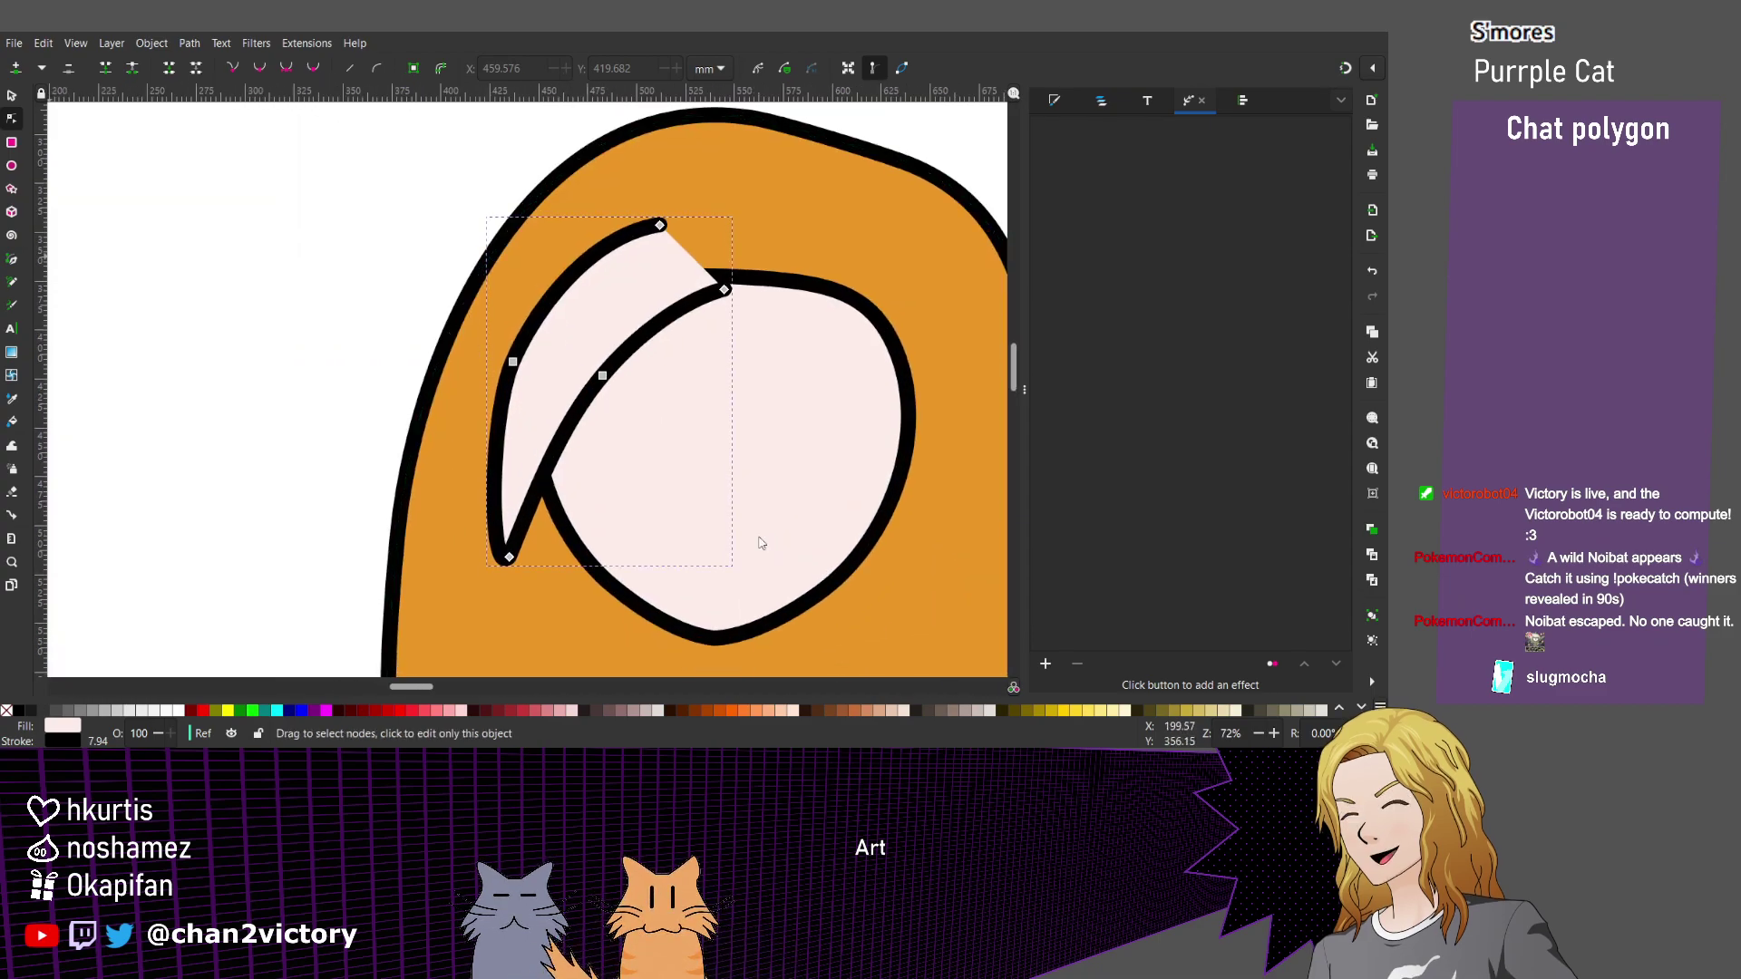
pyautogui.press('p')
pyautogui.moveTo(657, 280); pyautogui.dragTo(725, 340)
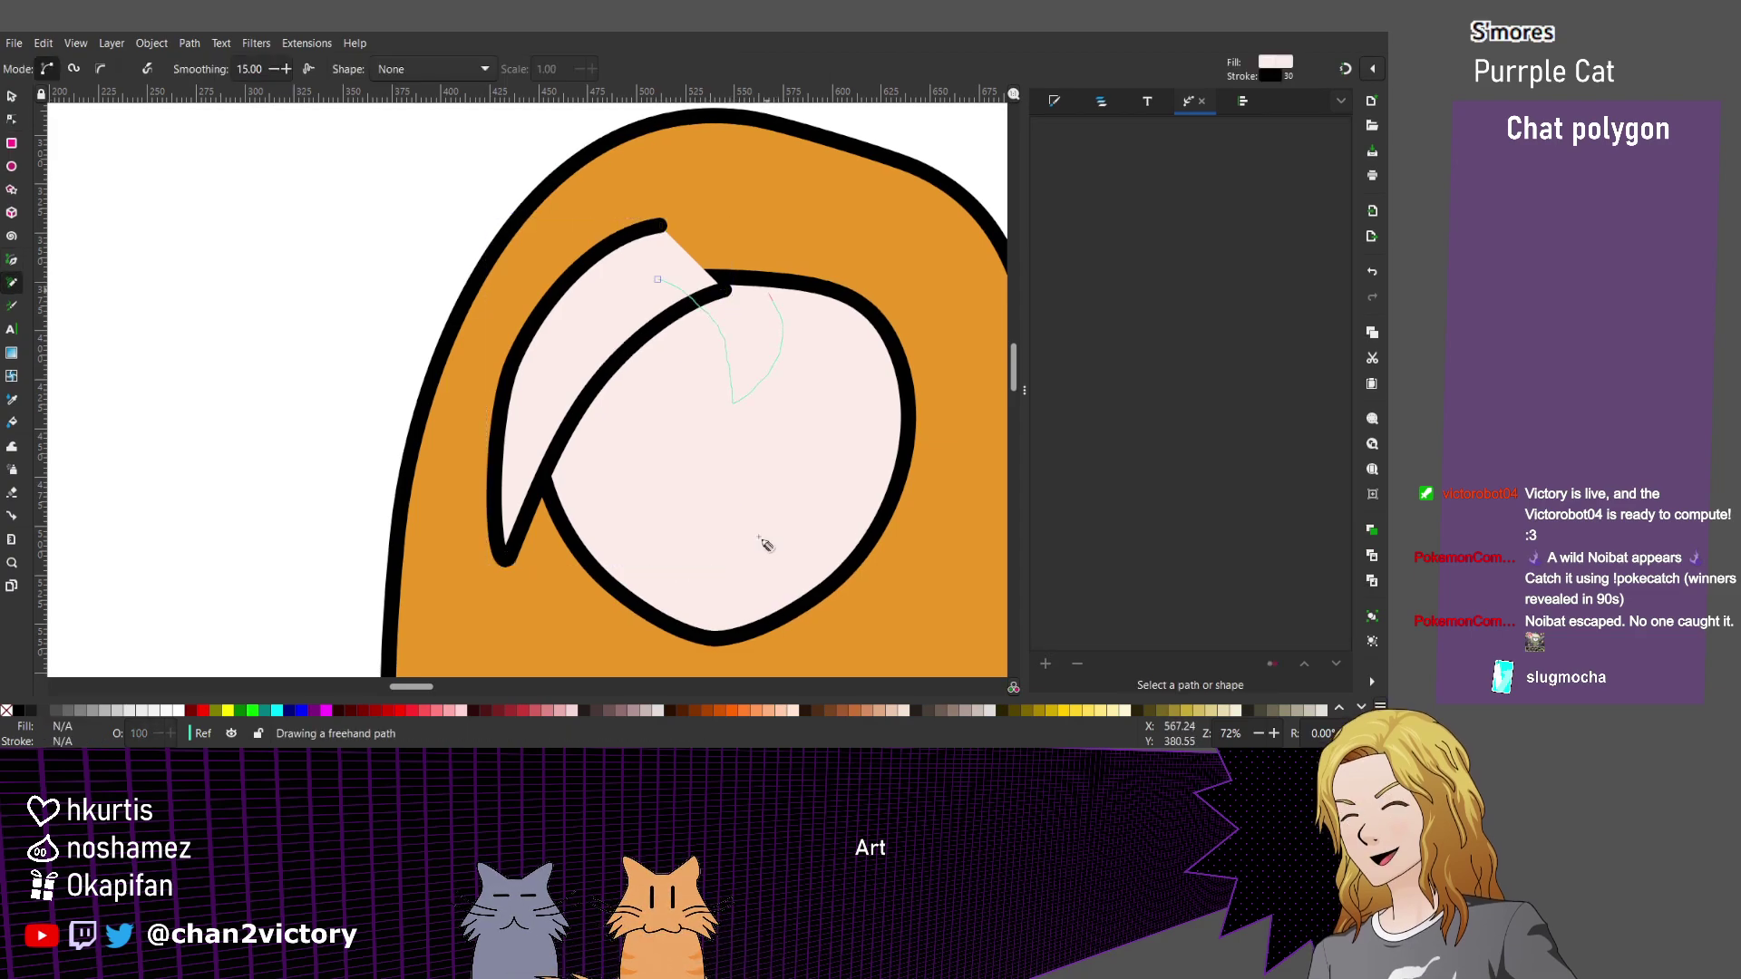
pyautogui.moveTo(748, 270); pyautogui.dragTo(733, 262)
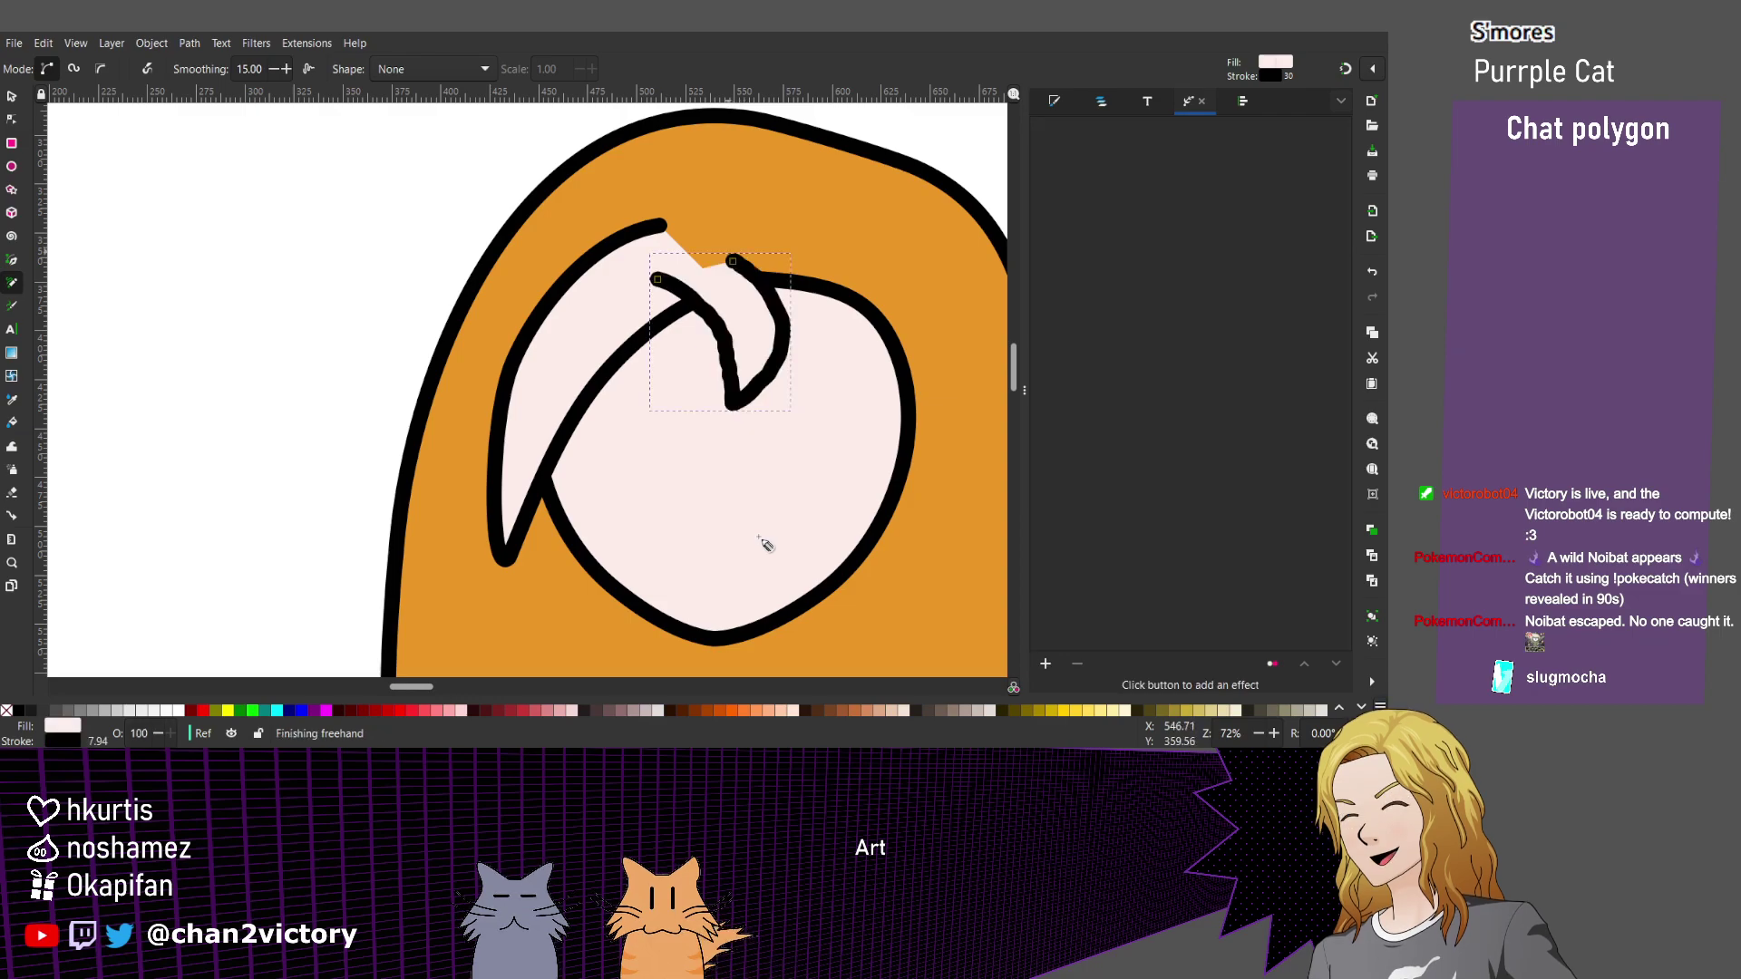
pyautogui.press('4')
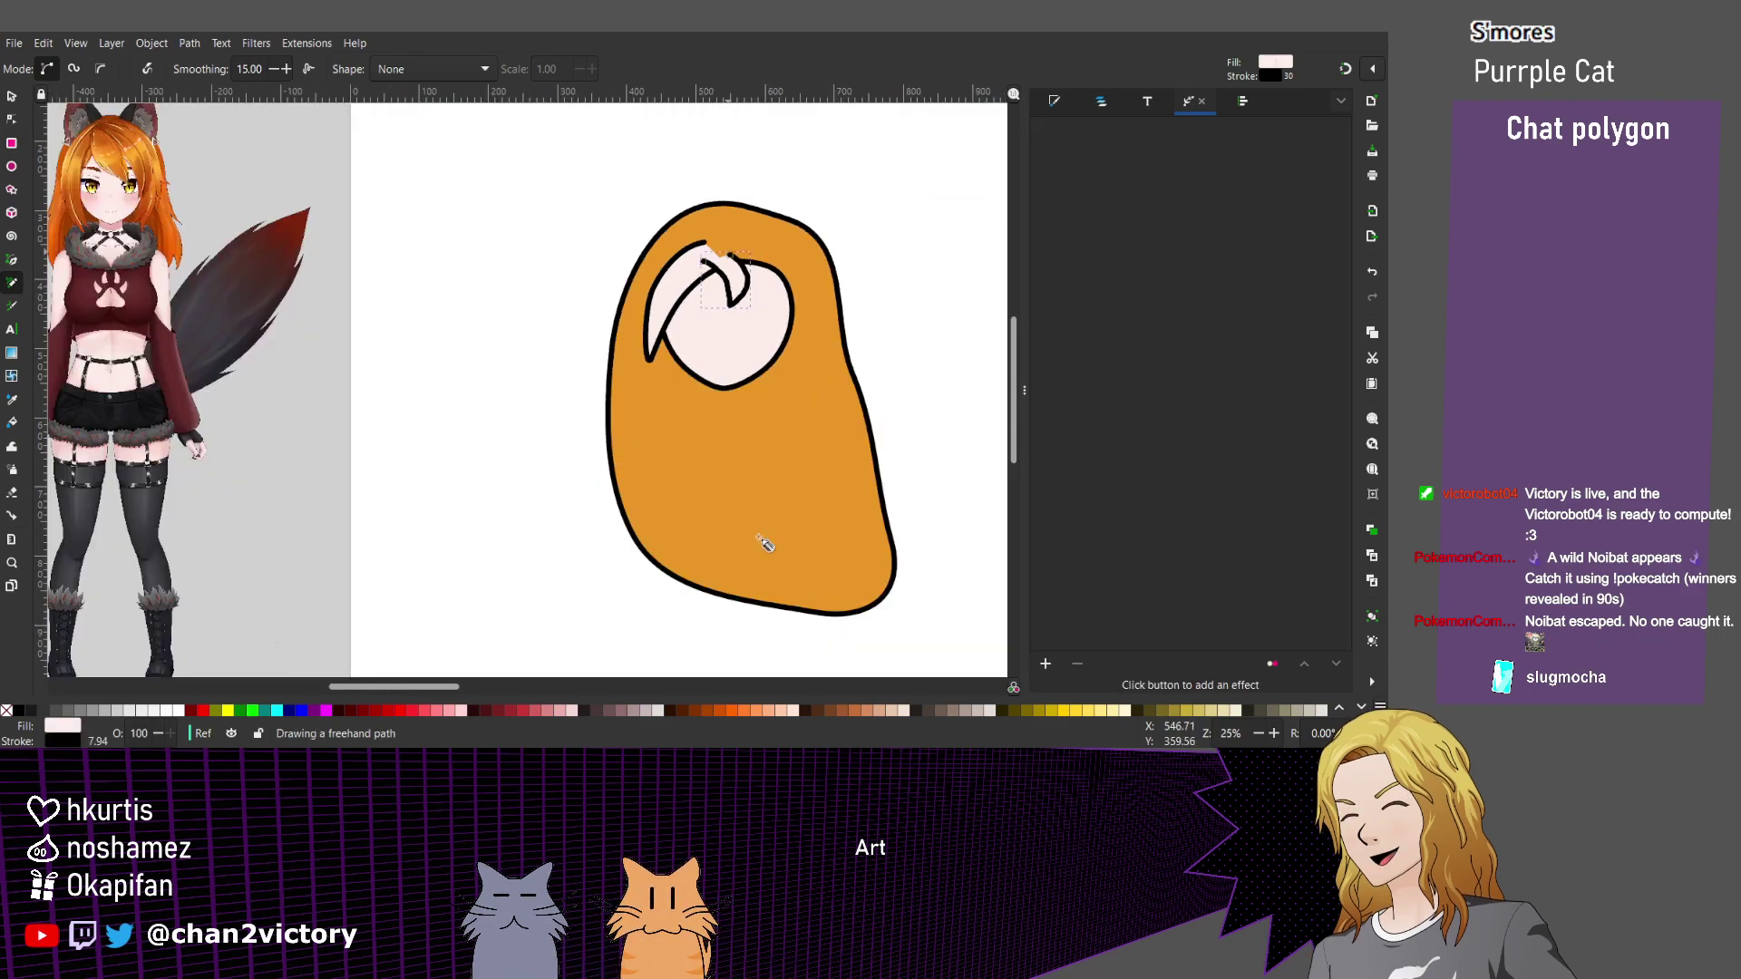
pyautogui.scroll(3, 767, 252)
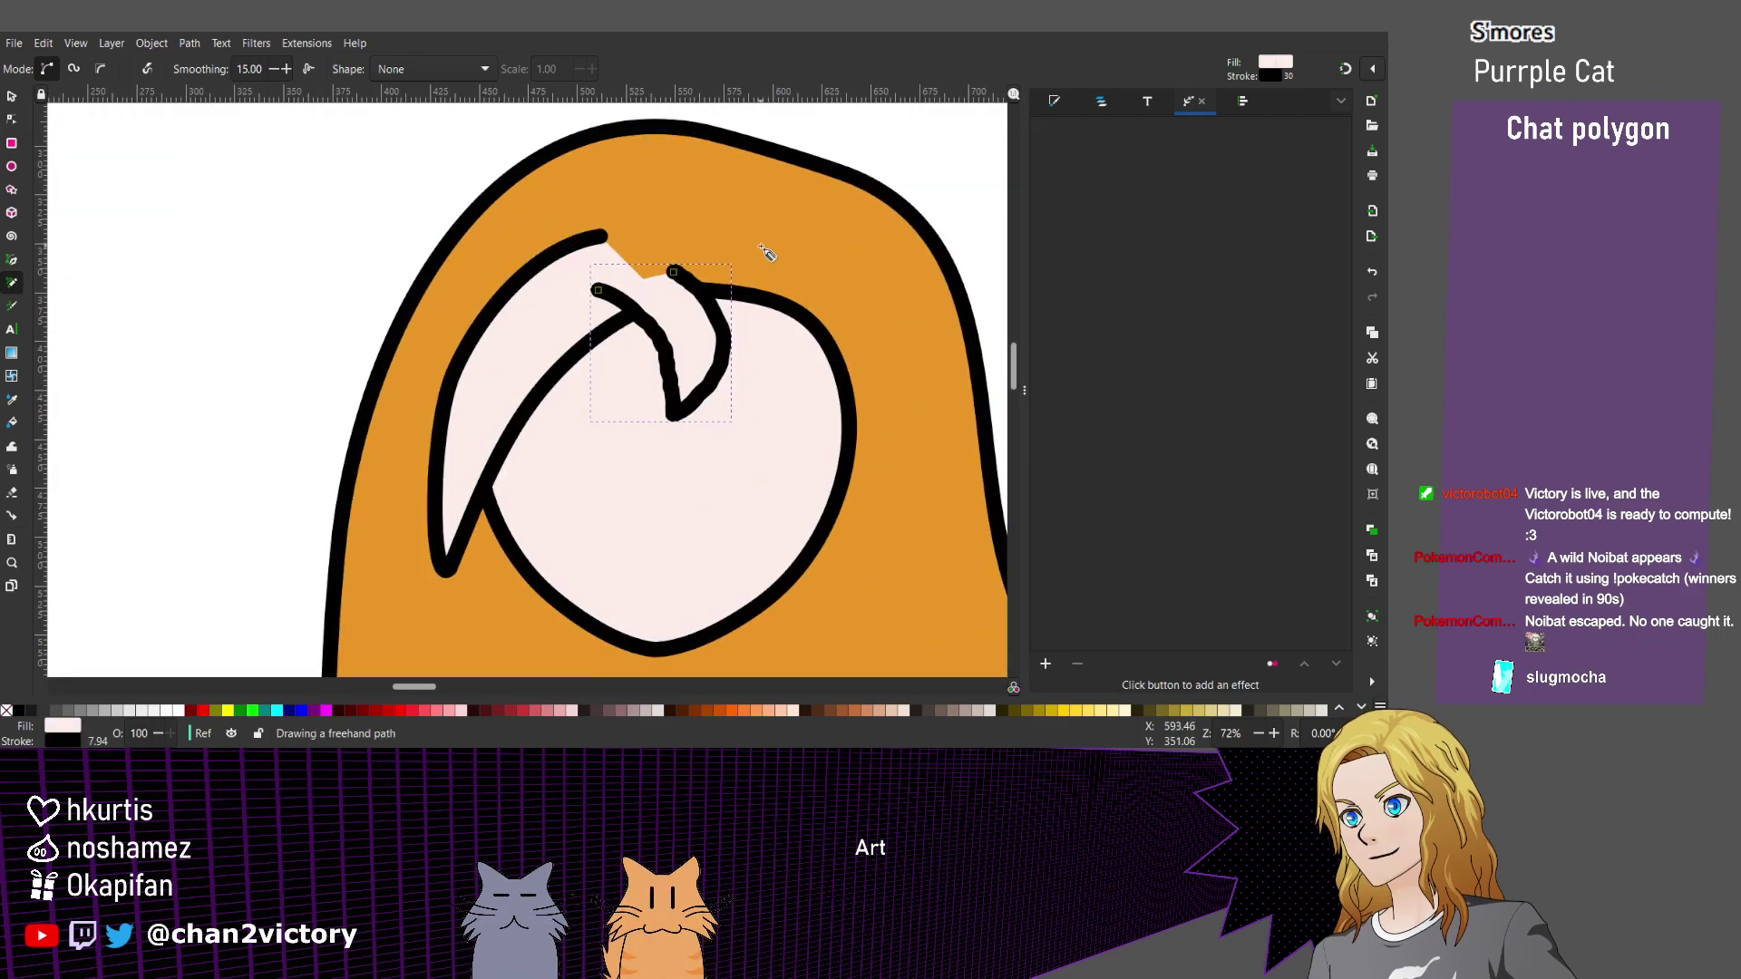
pyautogui.scroll(2, 766, 252)
pyautogui.press('s')
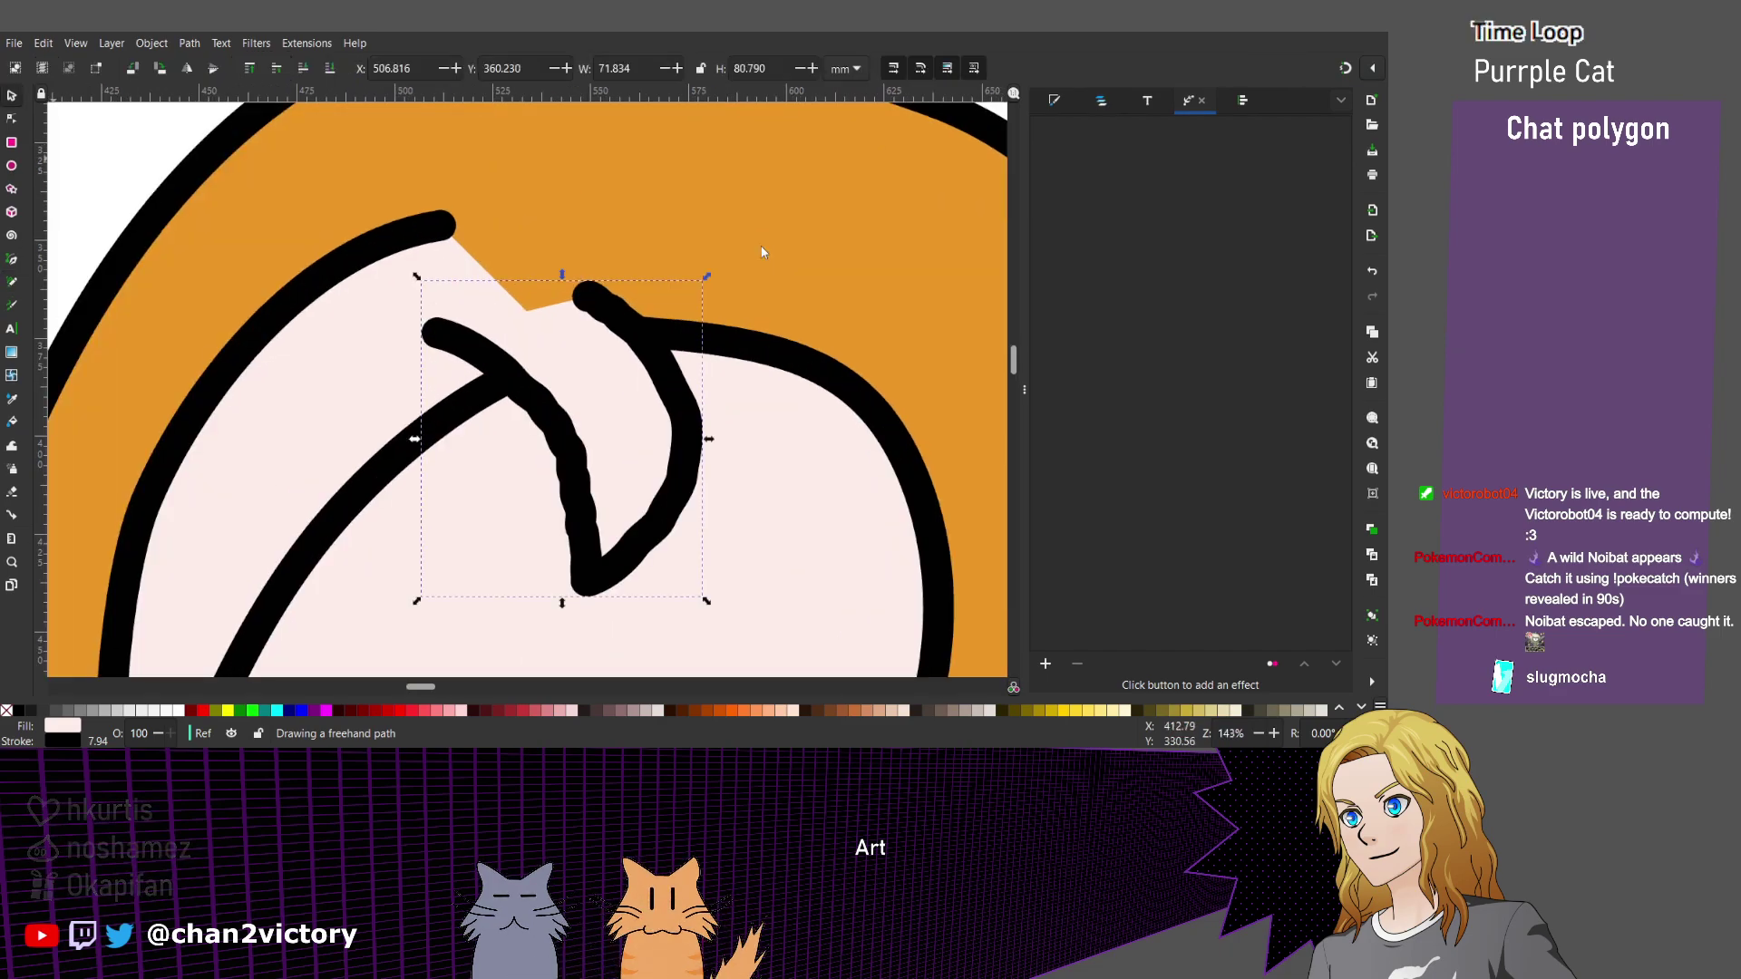
pyautogui.press('Delete')
# Draw a freehand bang that curves down from the hair onto the forehead, ends in a point and returns above the face.
pyautogui.press('p')
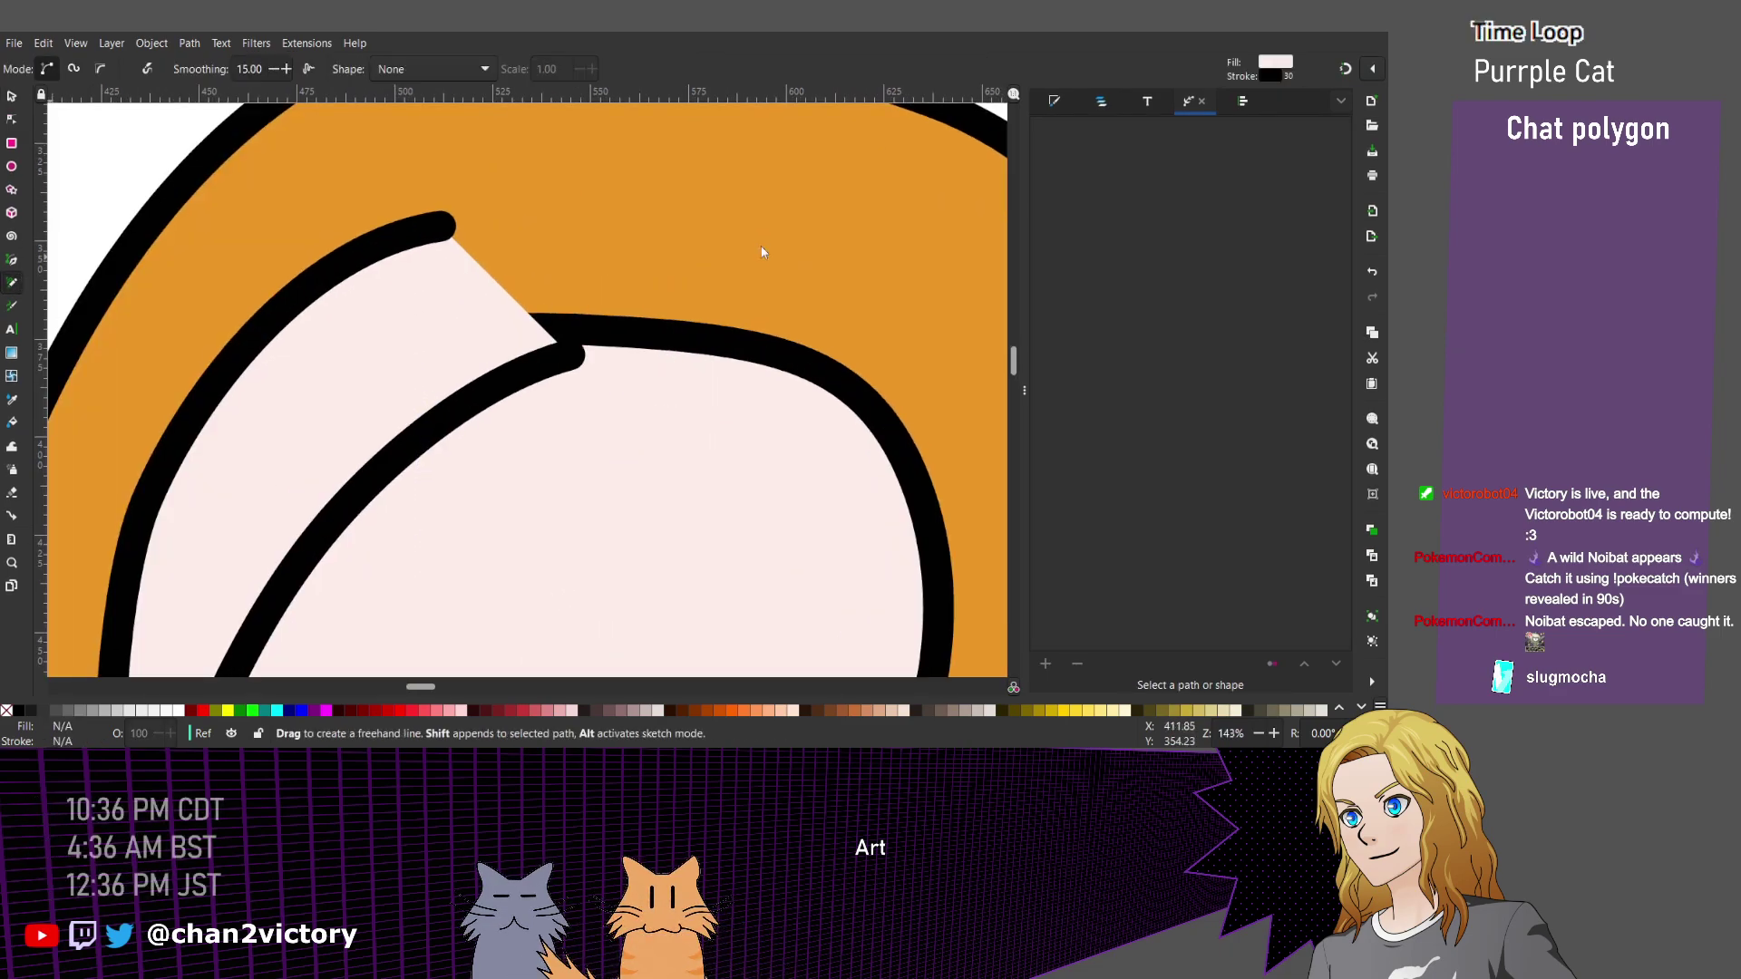
pyautogui.moveTo(463, 367)
pyautogui.mouseDown()
pyautogui.moveTo(471, 446)
pyautogui.moveTo(551, 535)
pyautogui.mouseUp()
pyautogui.moveTo(682, 585)
pyautogui.mouseDown()
pyautogui.moveTo(707, 589)
pyautogui.moveTo(723, 563)
pyautogui.mouseUp()
pyautogui.moveTo(626, 319); pyautogui.dragTo(562, 270)
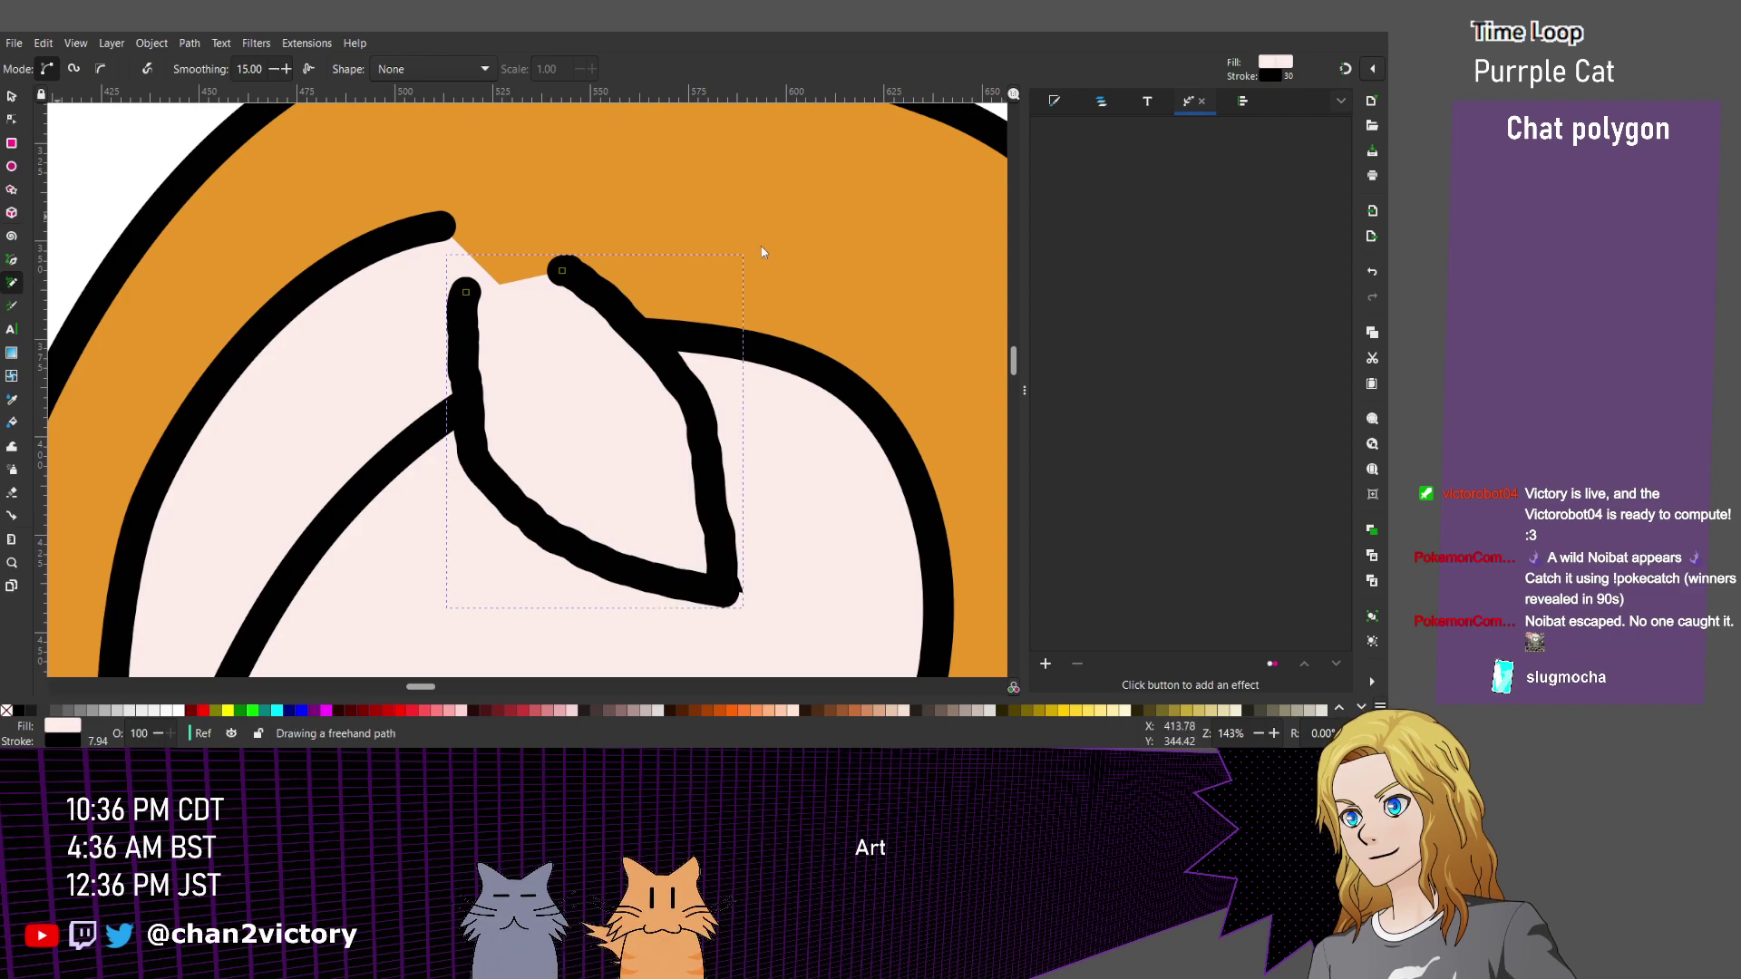
# Simplify the bang's path and delete the surplus nodes along both of its edges, keeping only the ends and the tip.
pyautogui.press('n')
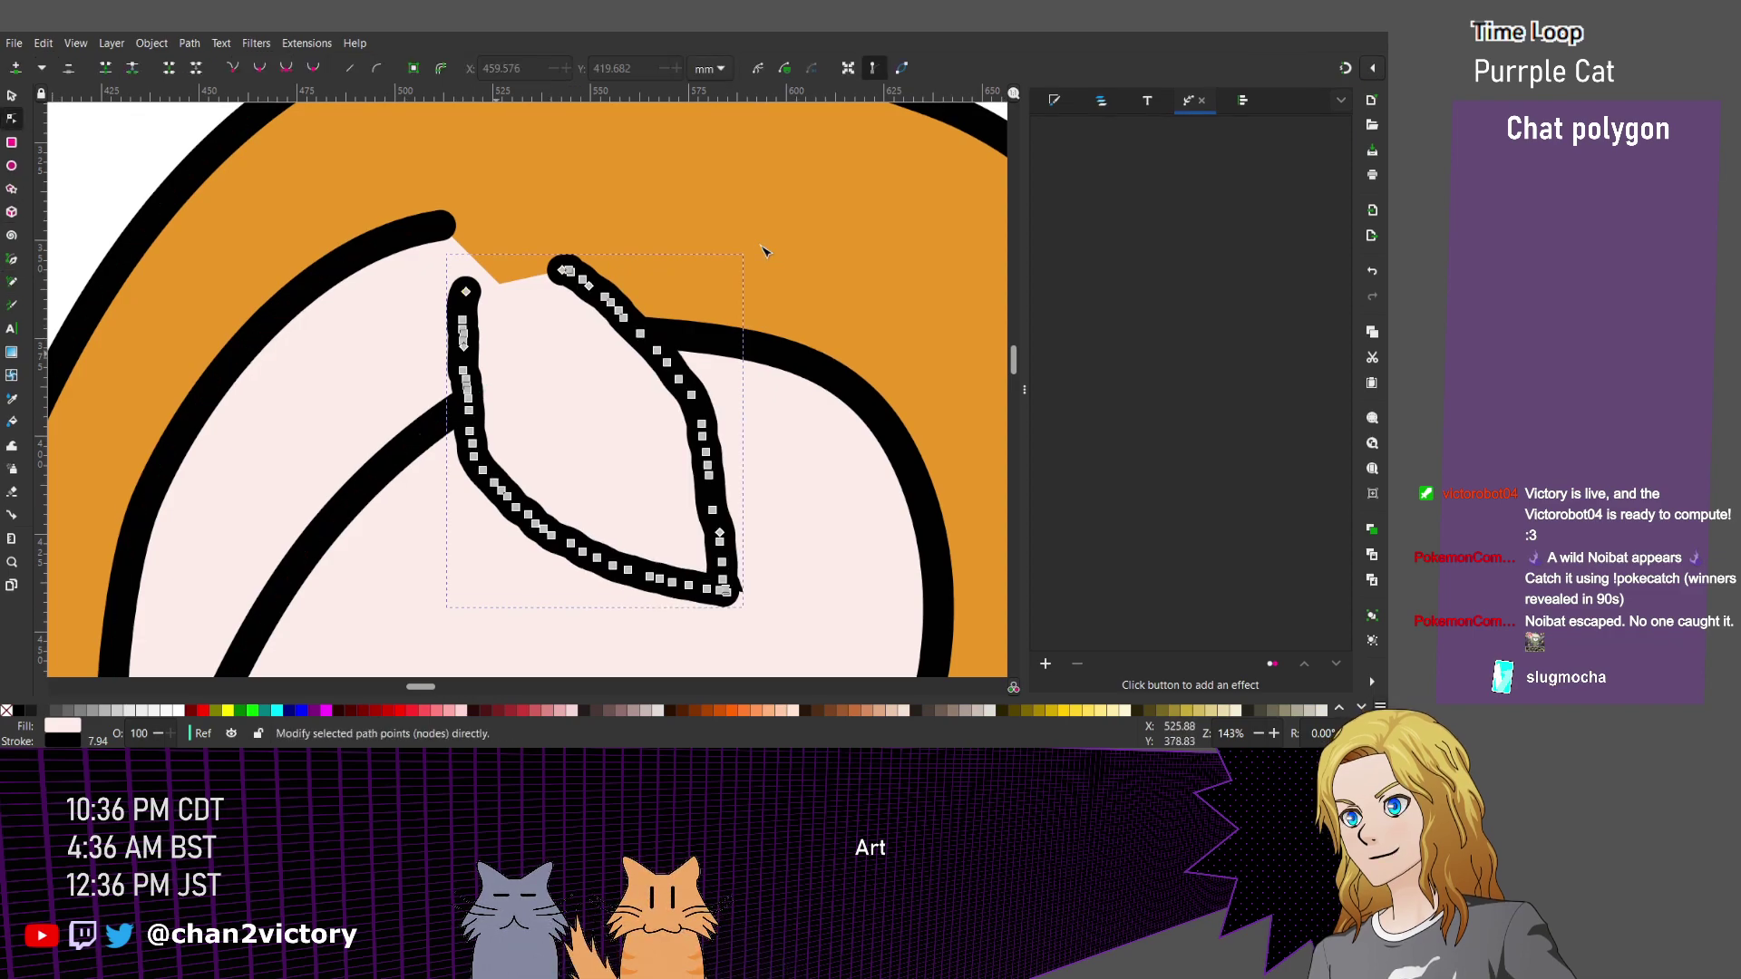
pyautogui.hotkey('ctrl', 'l')
pyautogui.moveTo(383, 342); pyautogui.dragTo(694, 625)
pyautogui.press('Delete')
pyautogui.moveTo(779, 568); pyautogui.dragTo(567, 278)
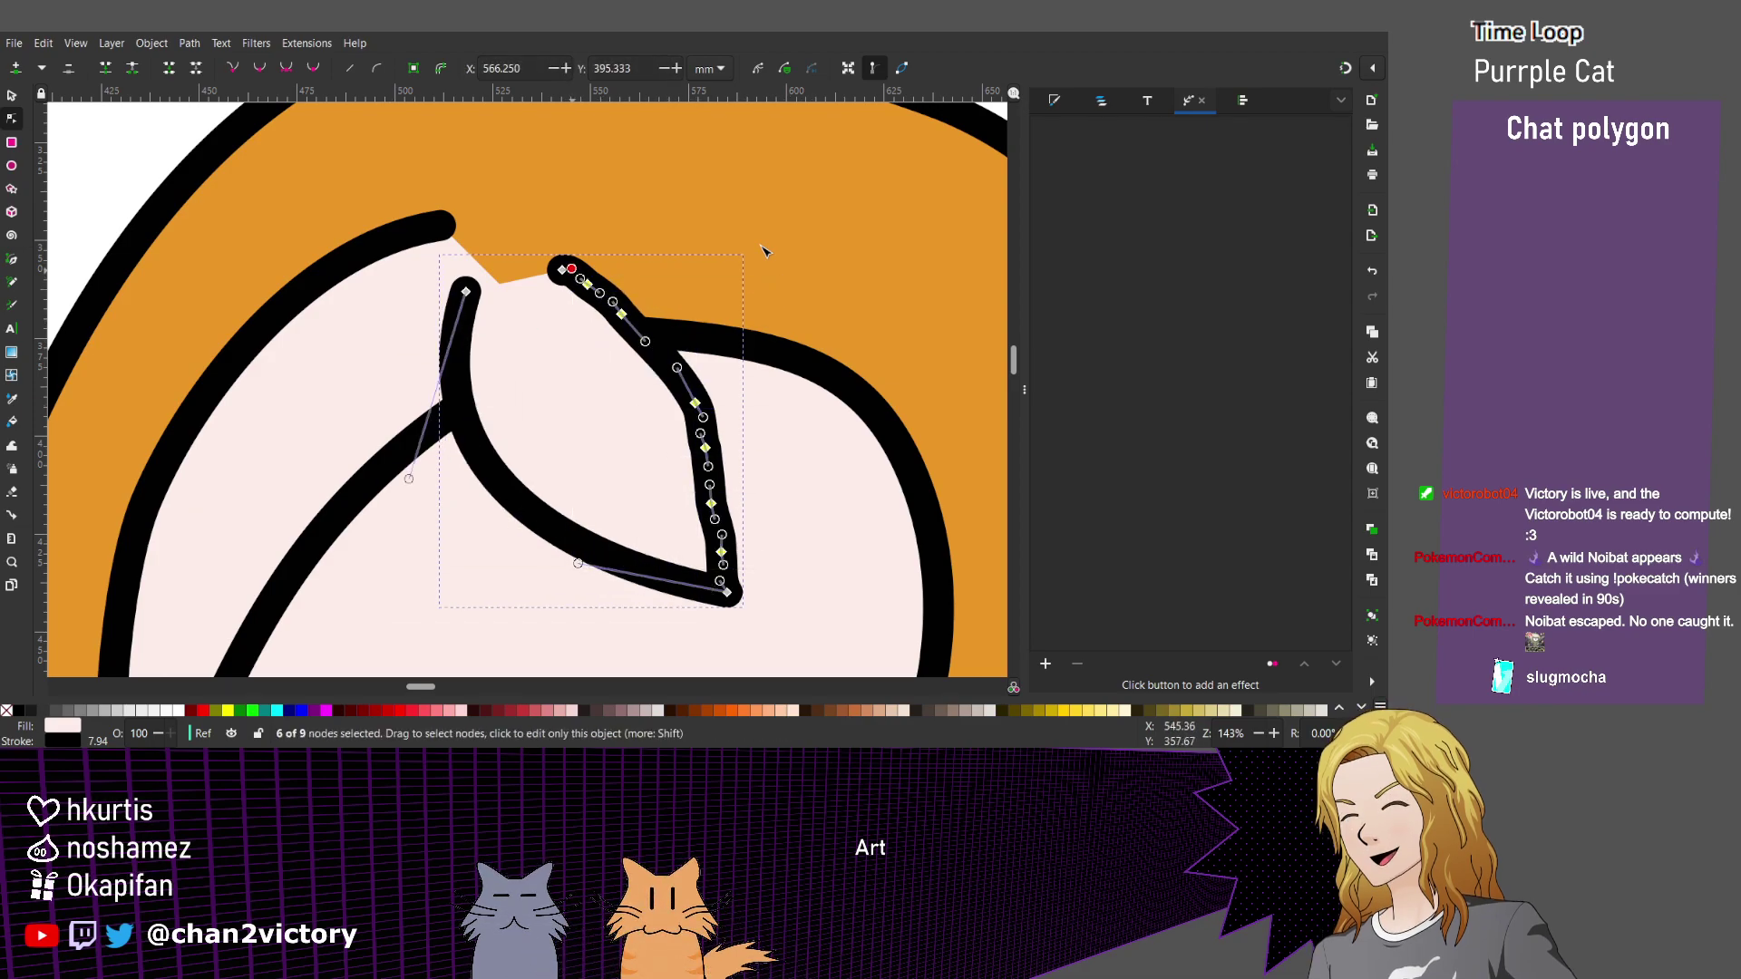
pyautogui.press('Delete')
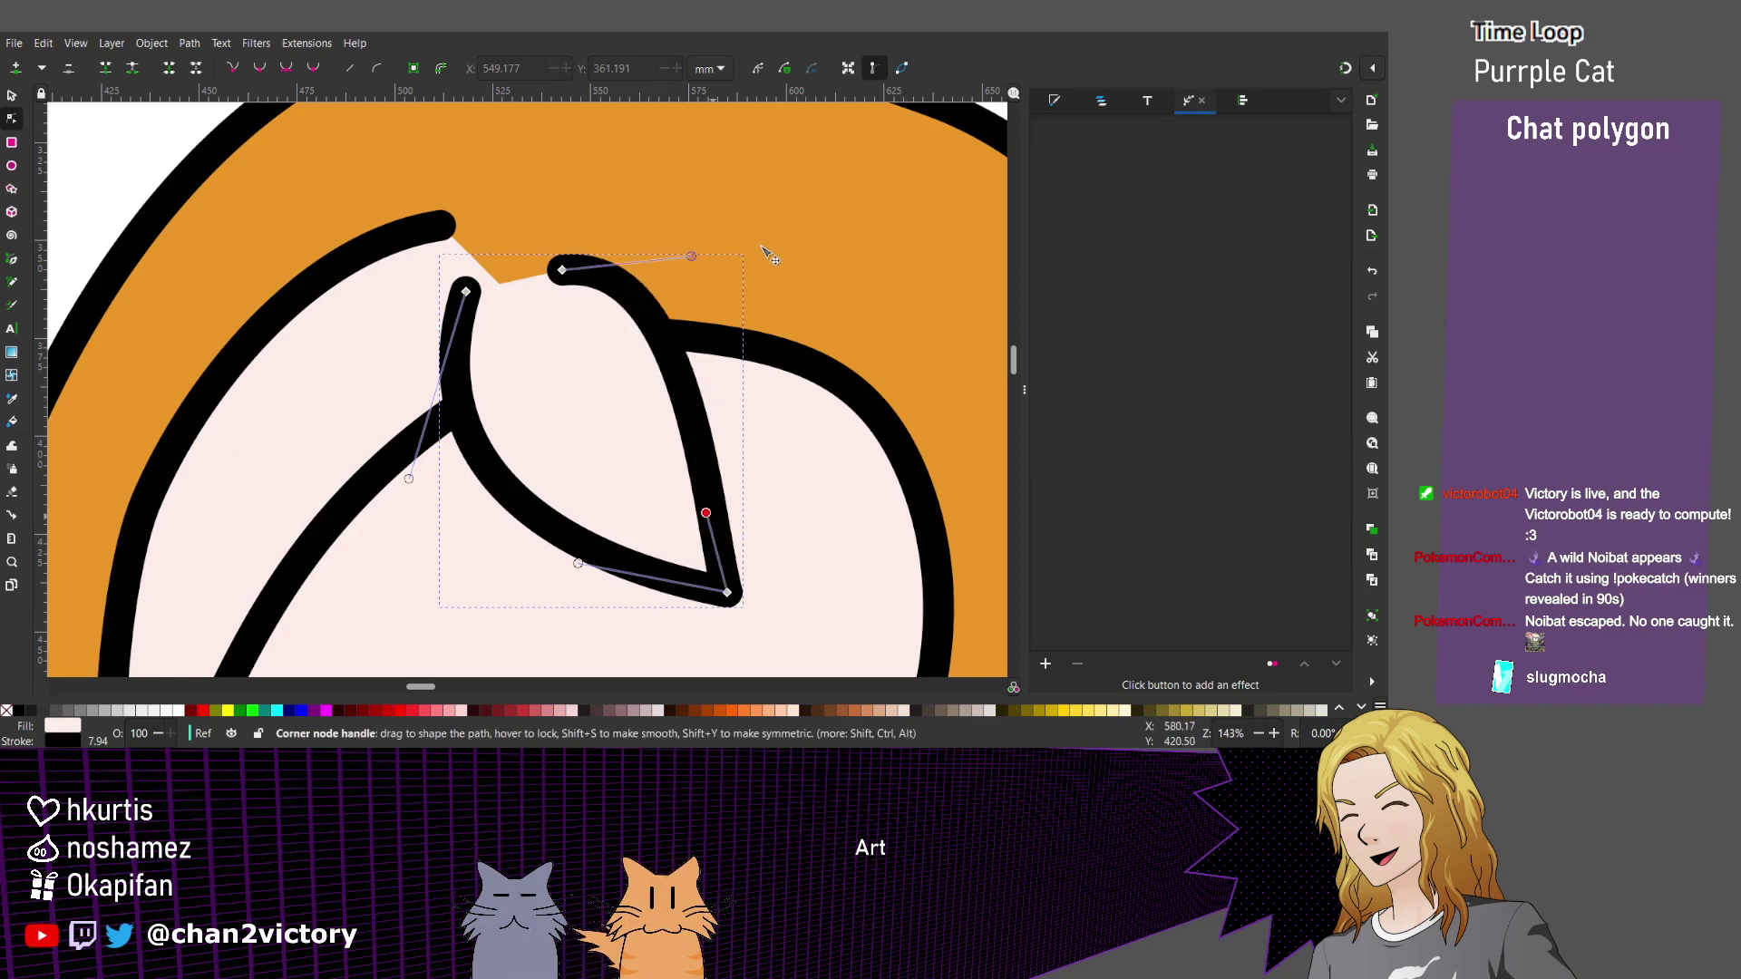
# Refine the curves of the bang's two edges and shift its inner upper end slightly outward.
pyautogui.moveTo(705, 514); pyautogui.dragTo(696, 508)
pyautogui.moveTo(692, 257); pyautogui.dragTo(706, 260)
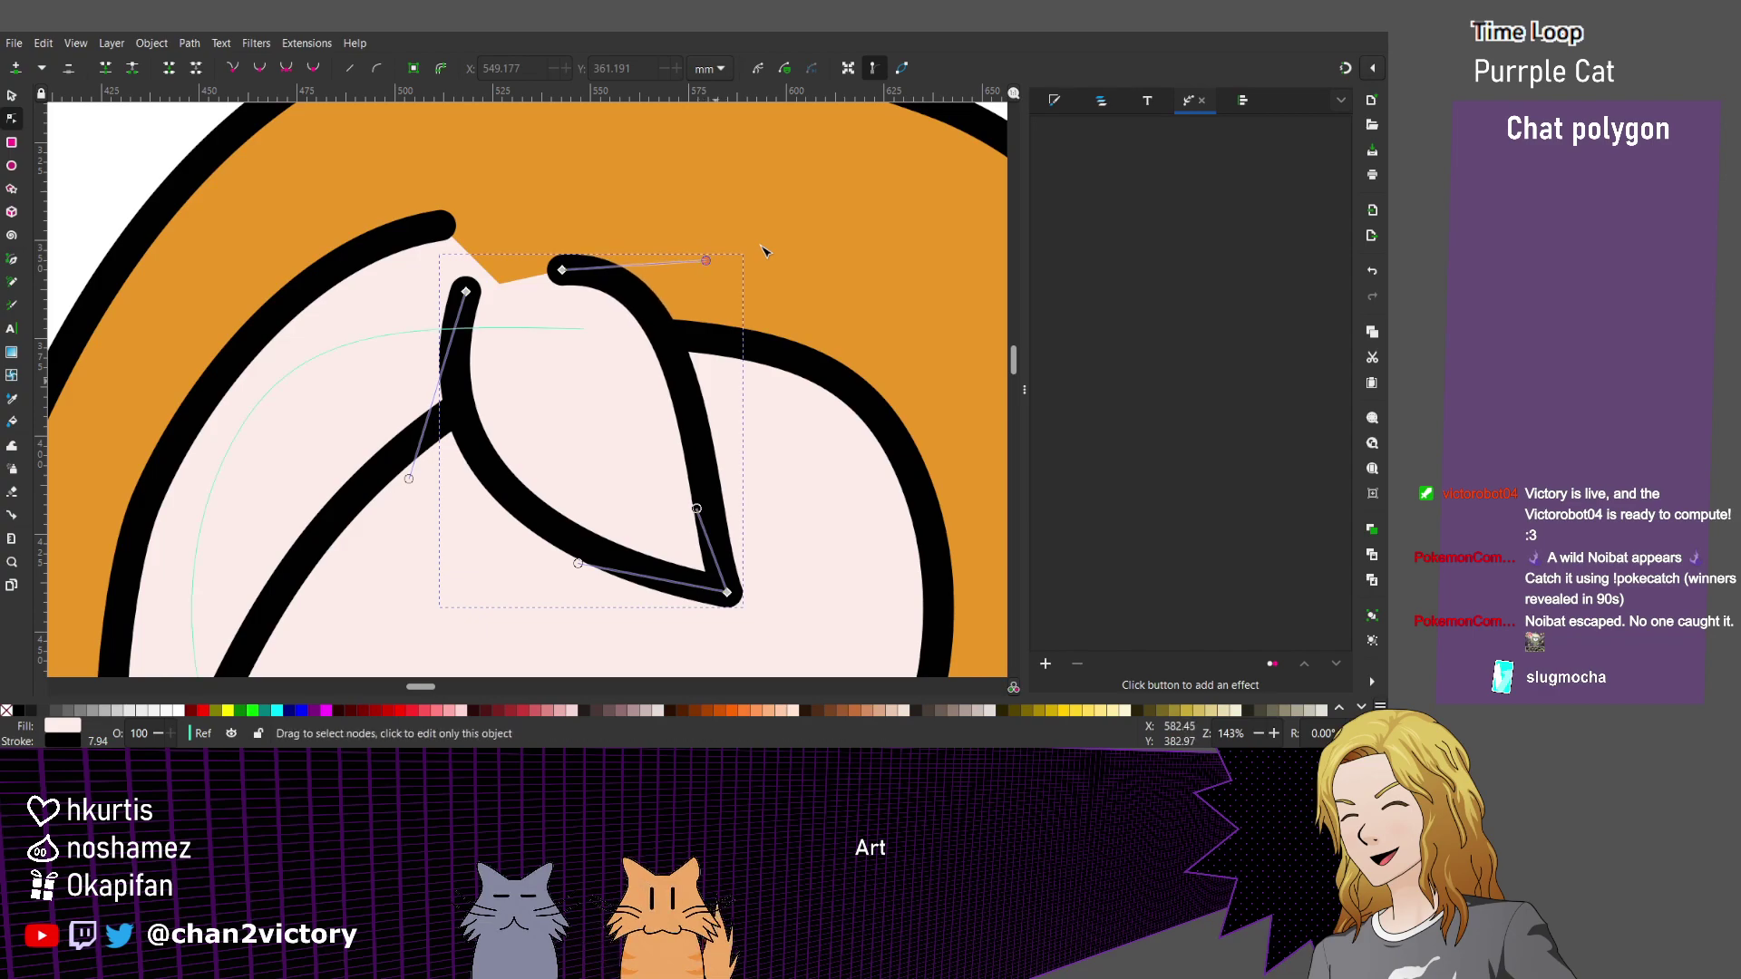
pyautogui.moveTo(696, 509); pyautogui.dragTo(681, 497)
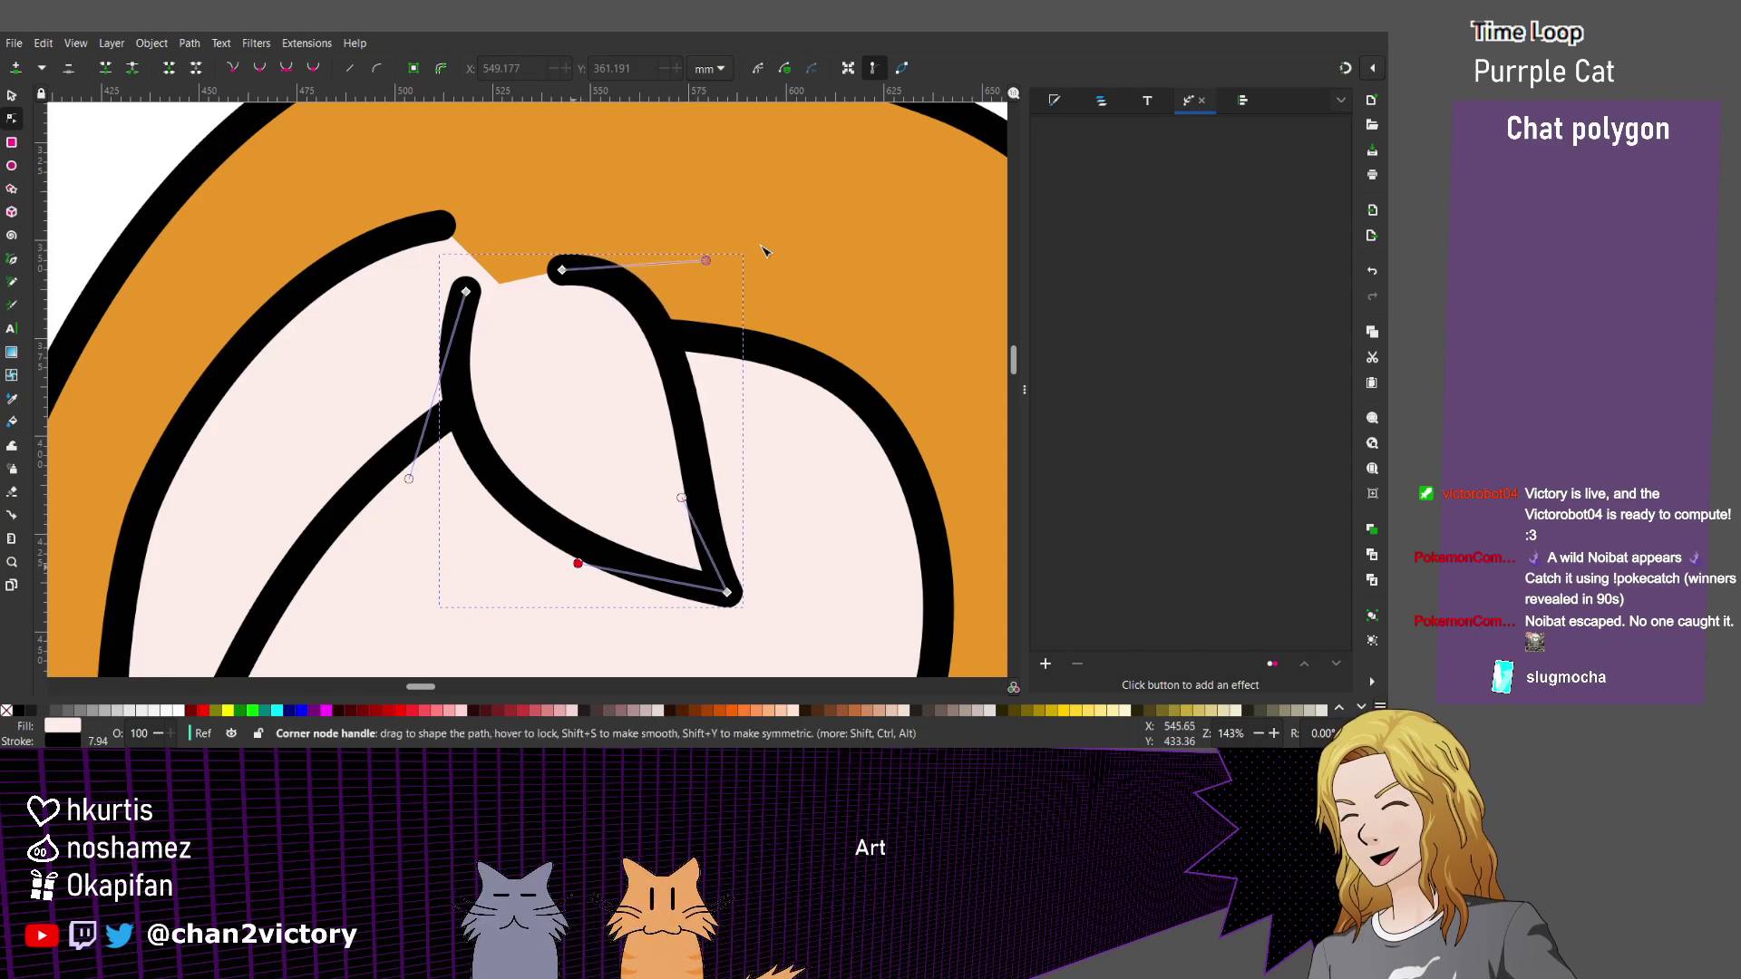
pyautogui.moveTo(577, 563); pyautogui.dragTo(566, 560)
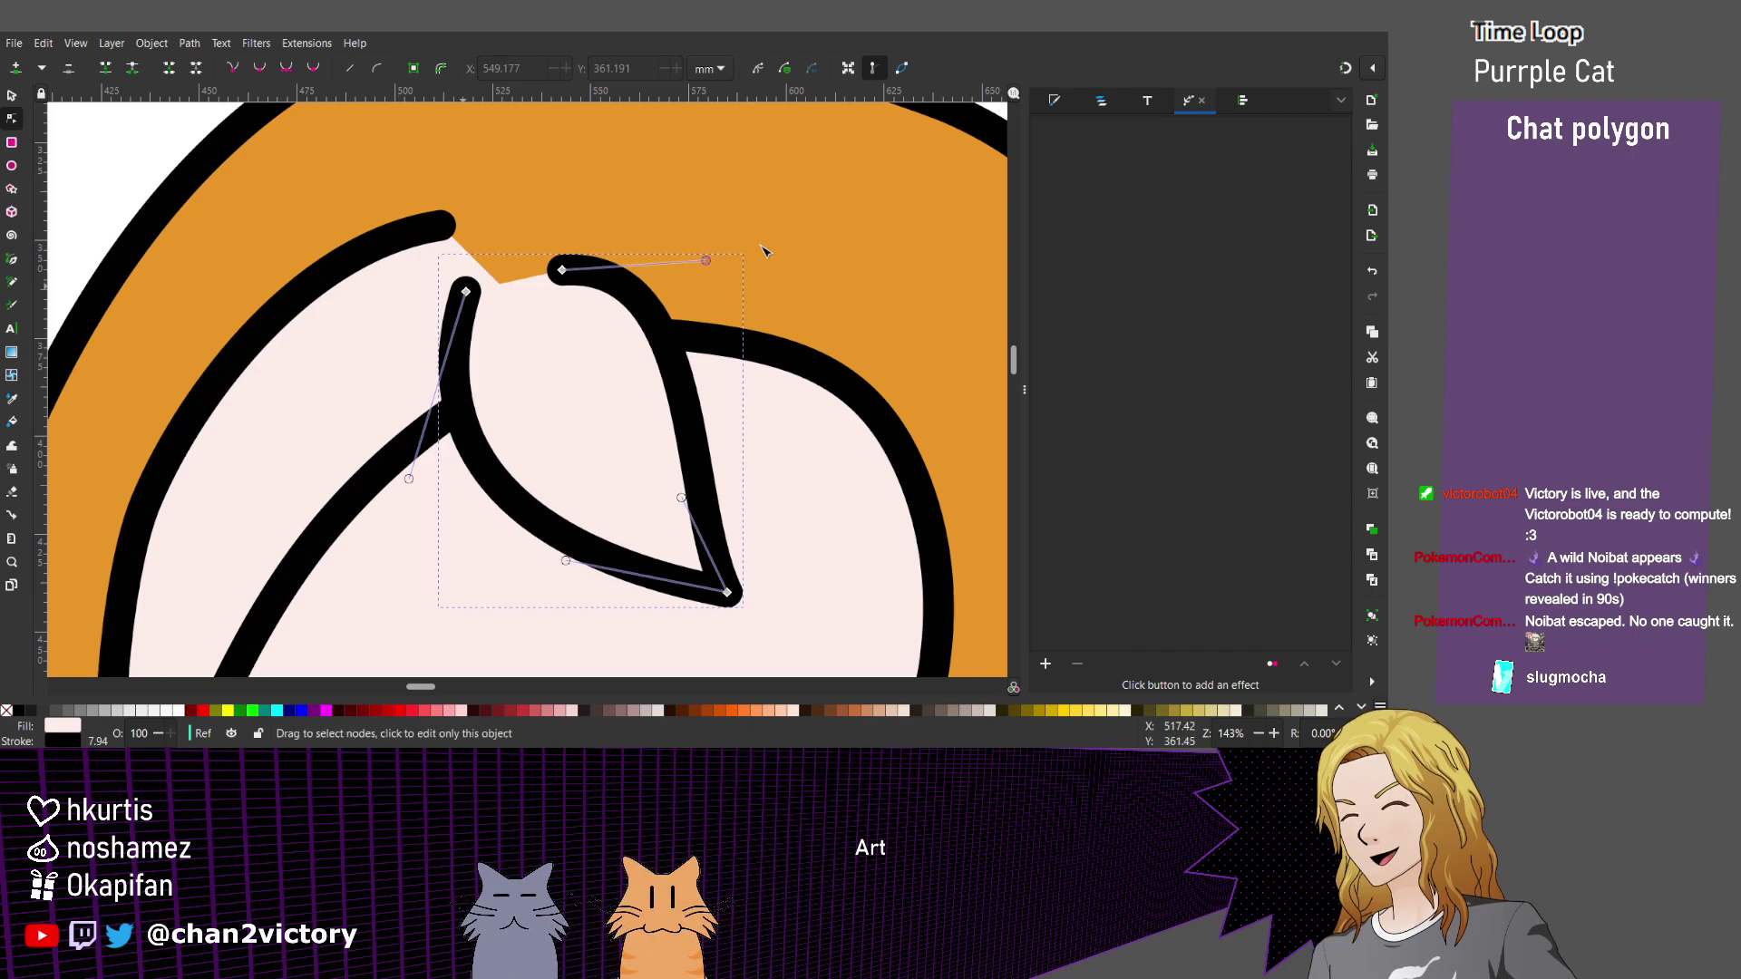
pyautogui.moveTo(466, 291); pyautogui.dragTo(447, 292)
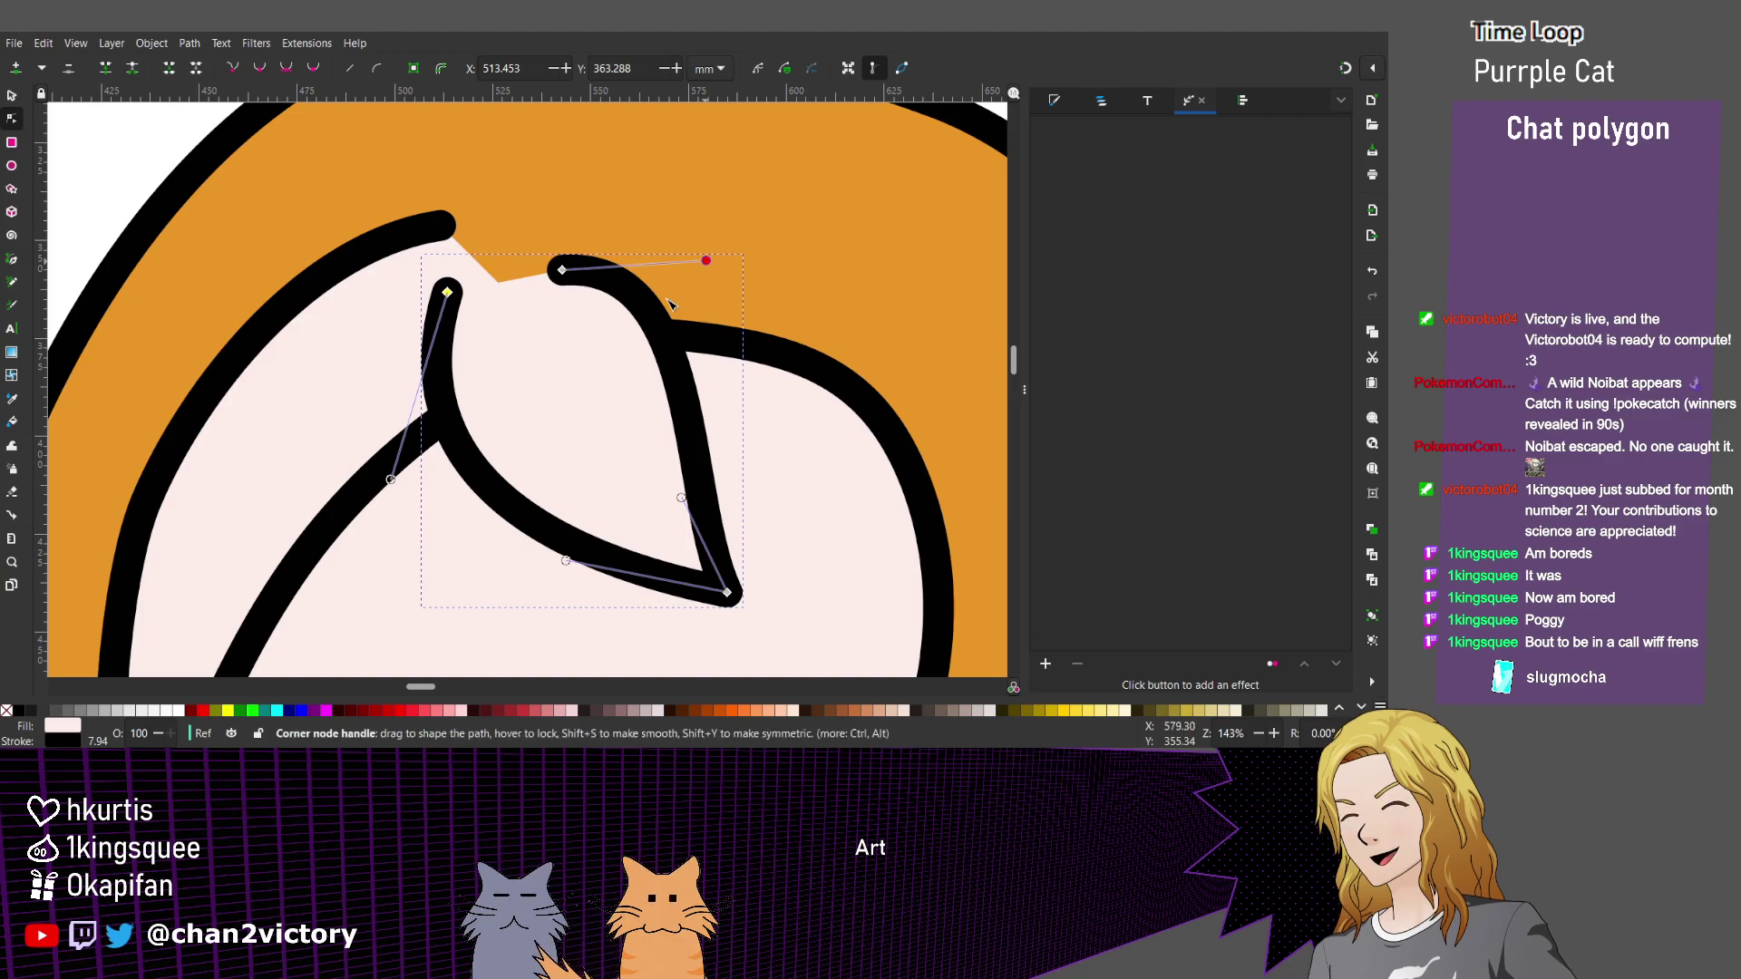
pyautogui.moveTo(706, 260); pyautogui.dragTo(695, 307)
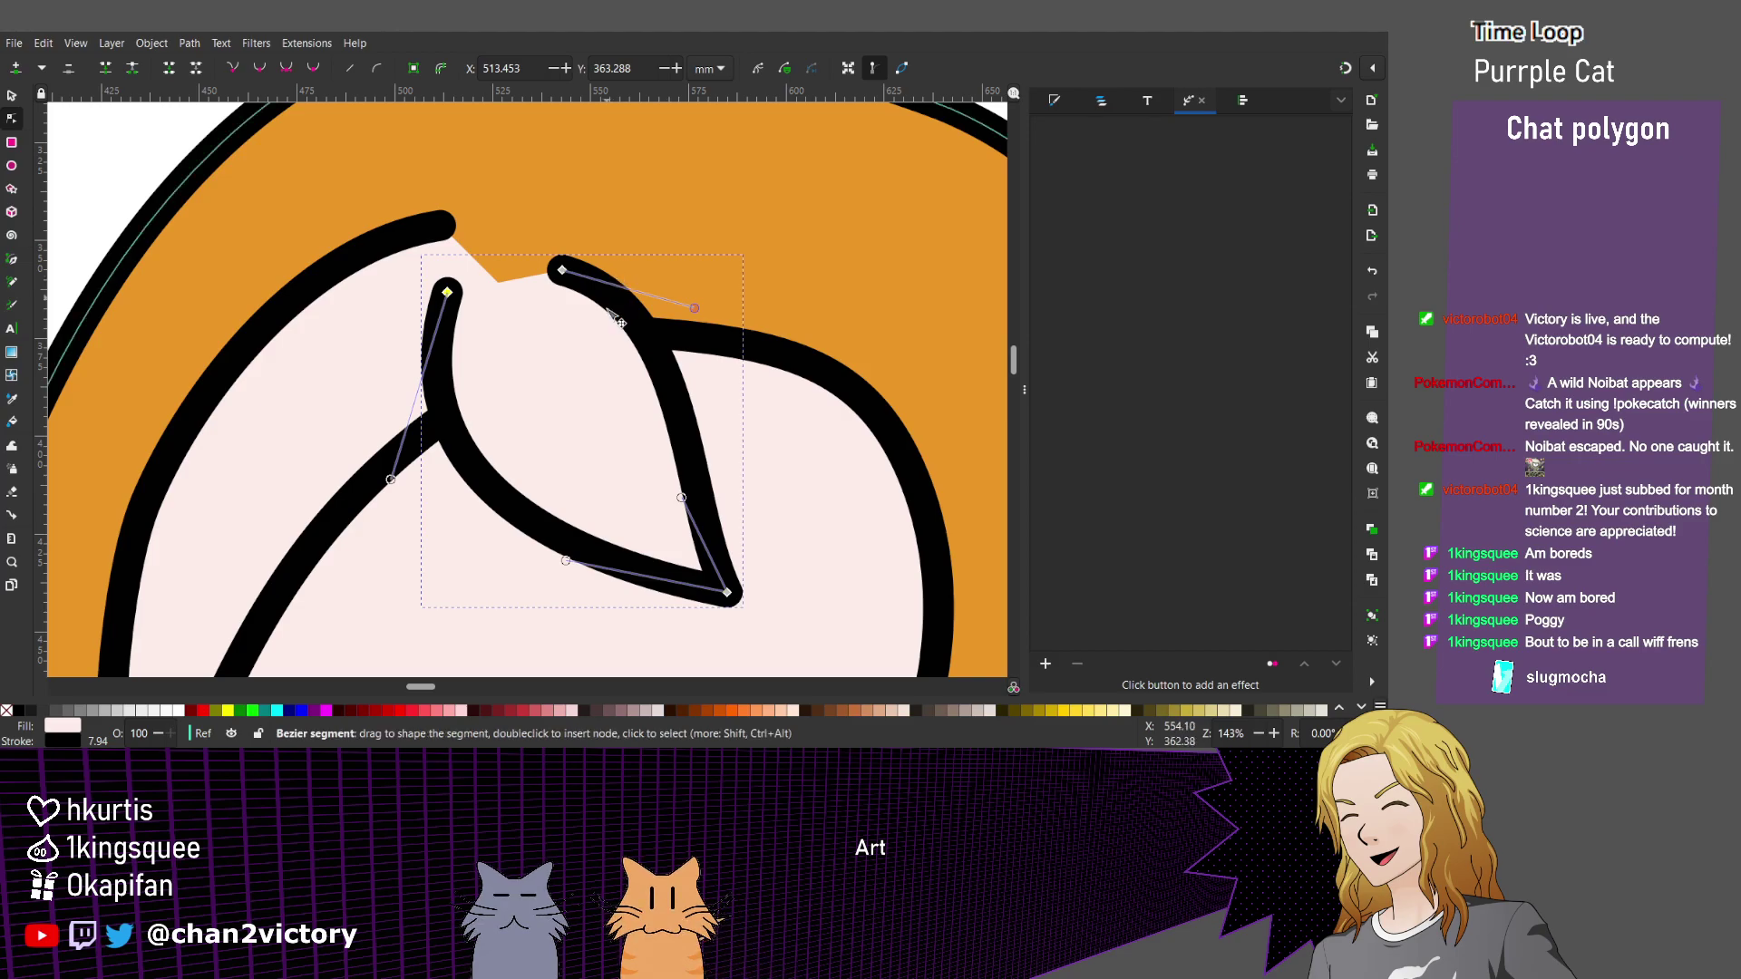
# Duplicate the left hair lock, flip the copy horizontally and place it slightly rotated along the right side of the face.
pyautogui.scroll(-2, 671, 304)
pyautogui.click(443, 417)
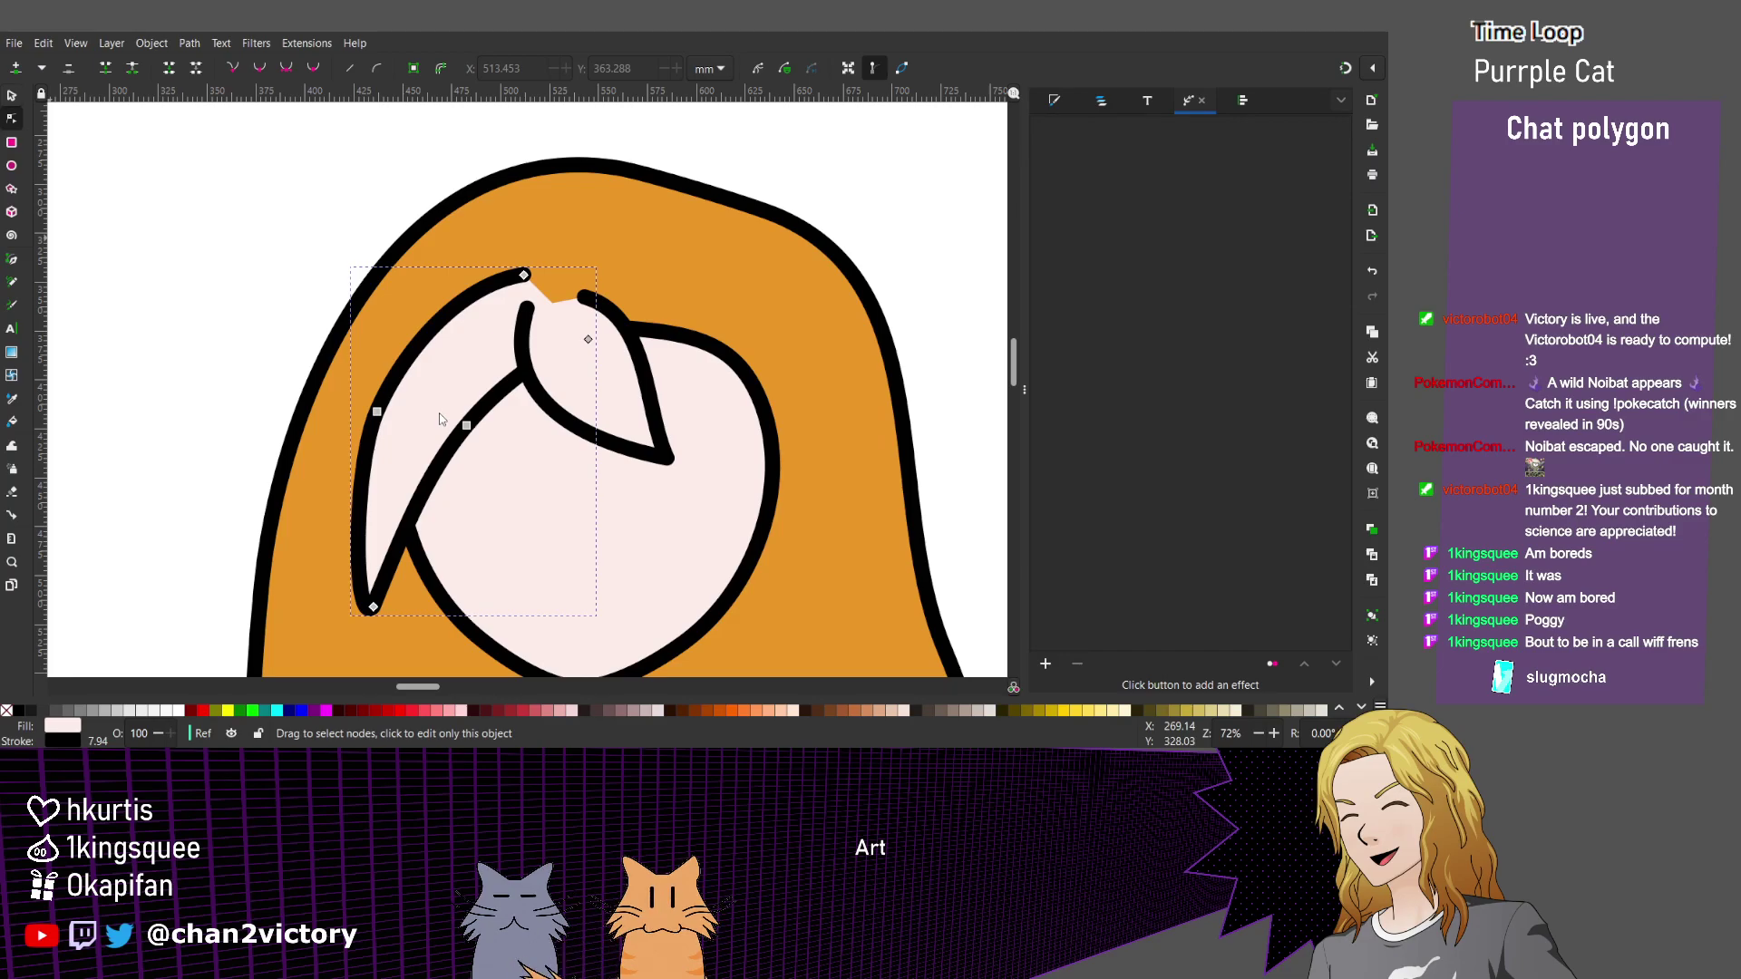
pyautogui.press('s')
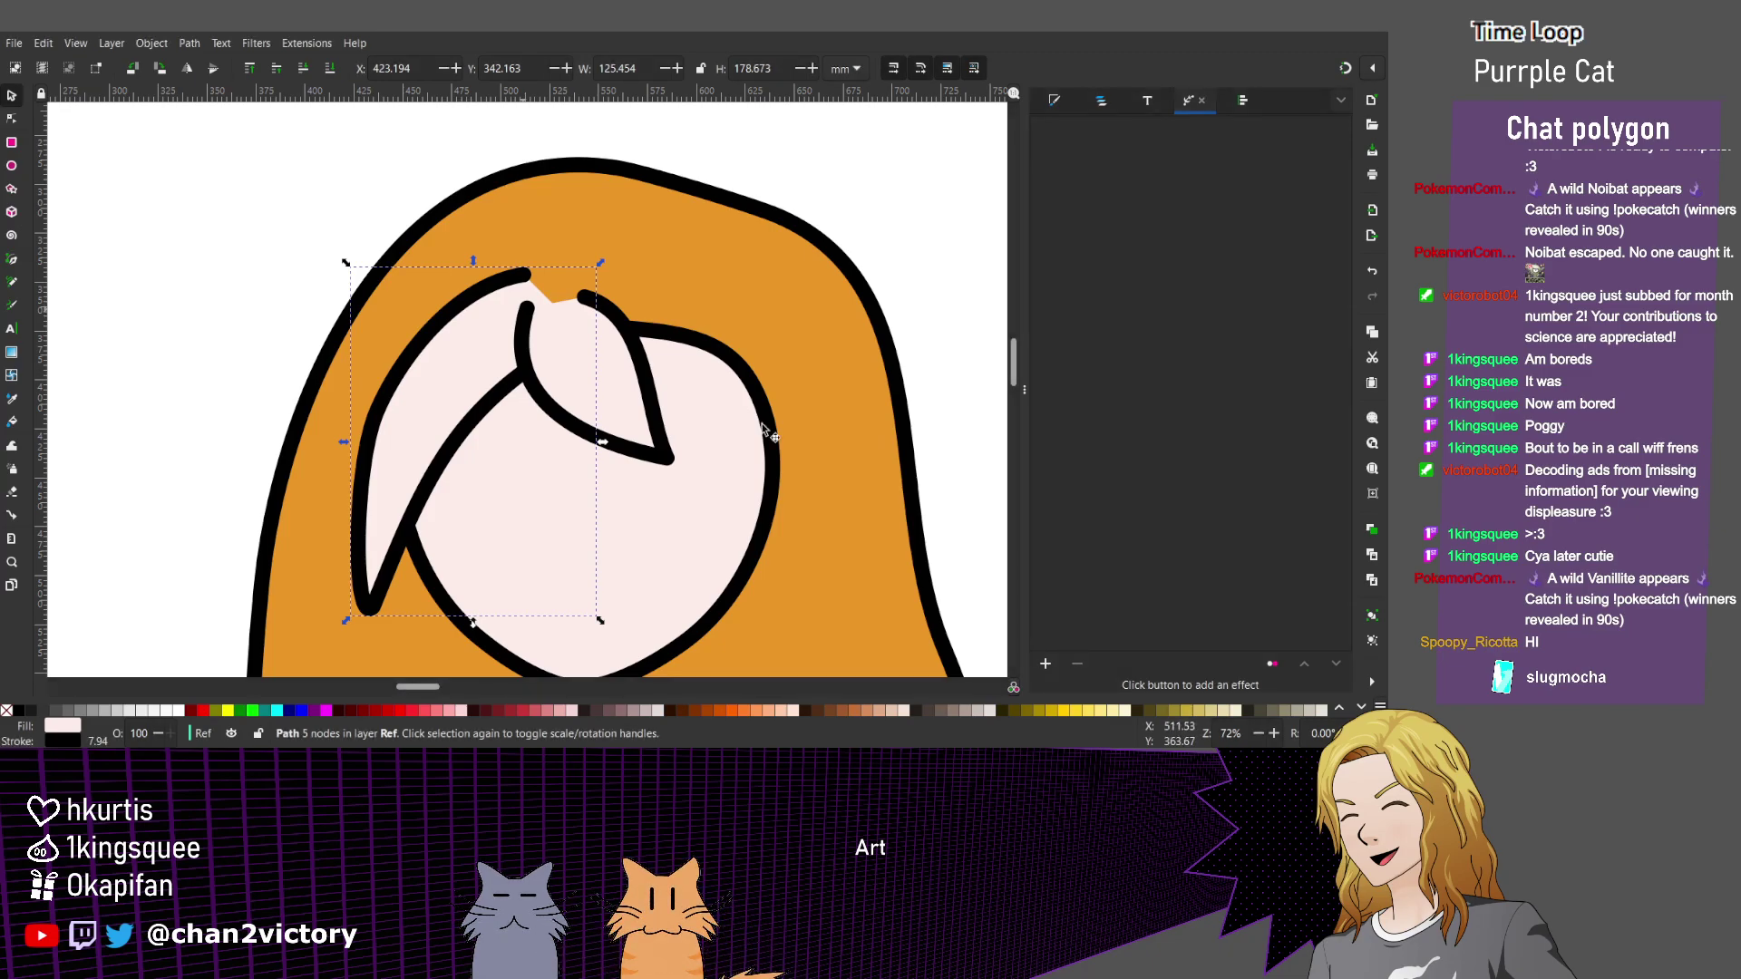
pyautogui.moveTo(493, 320); pyautogui.dragTo(768, 434)
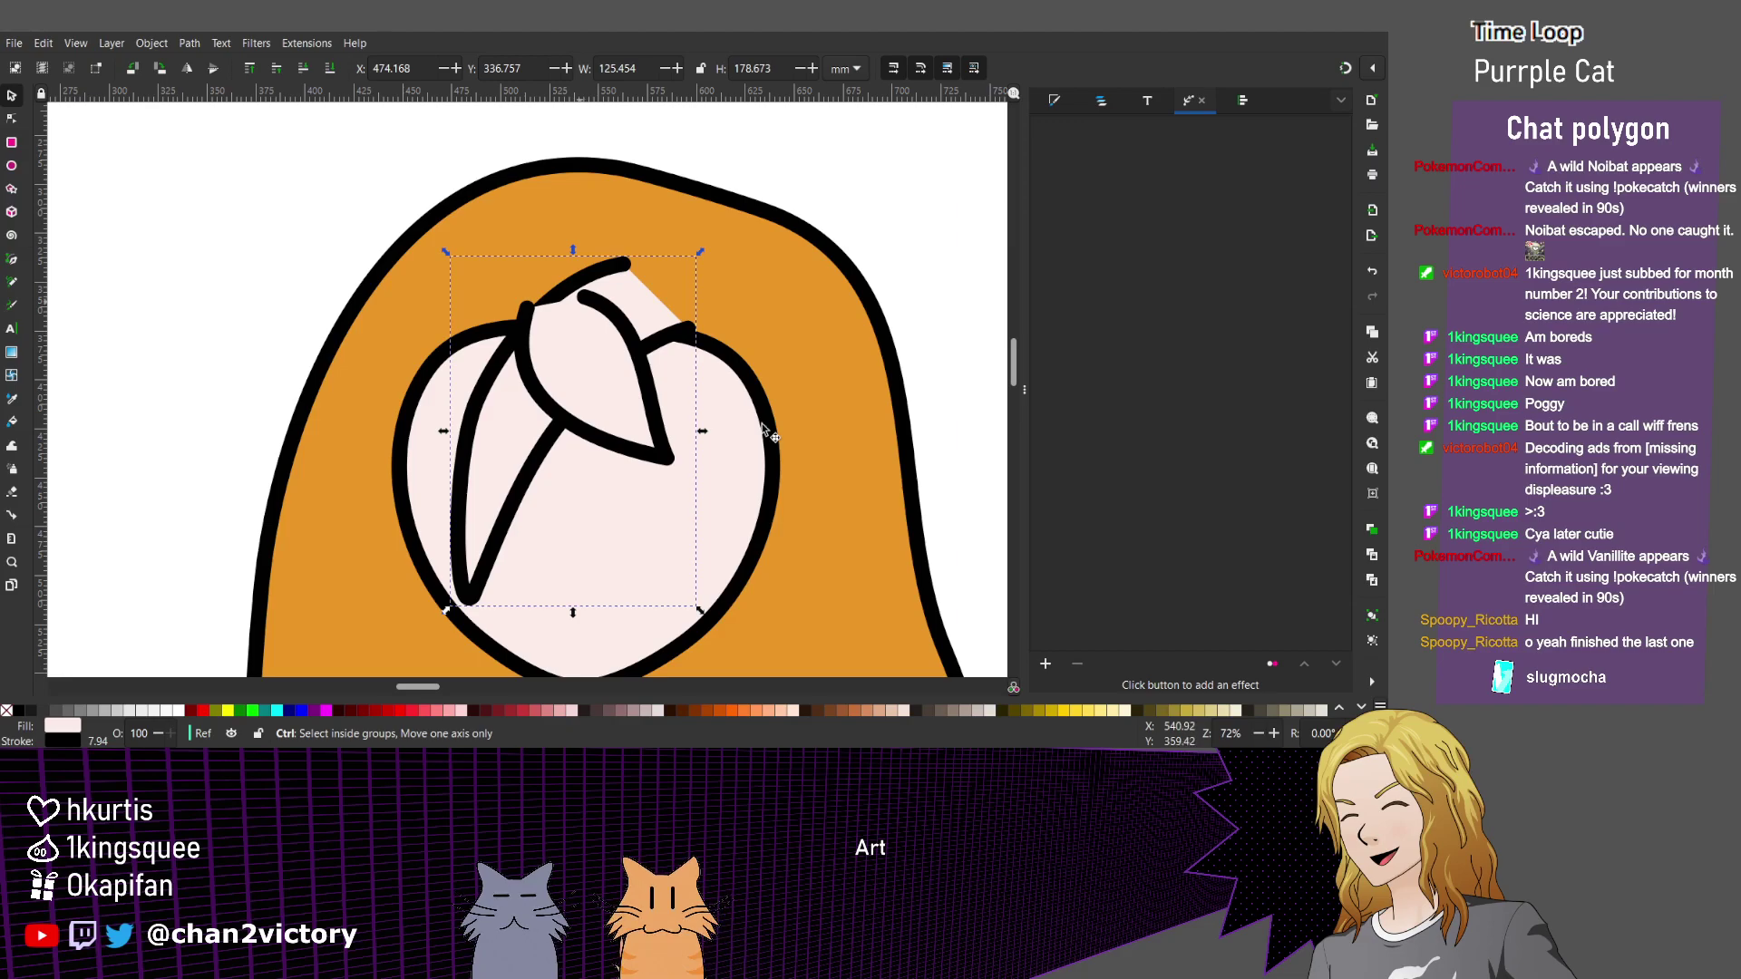
pyautogui.moveTo(764, 431); pyautogui.dragTo(764, 432)
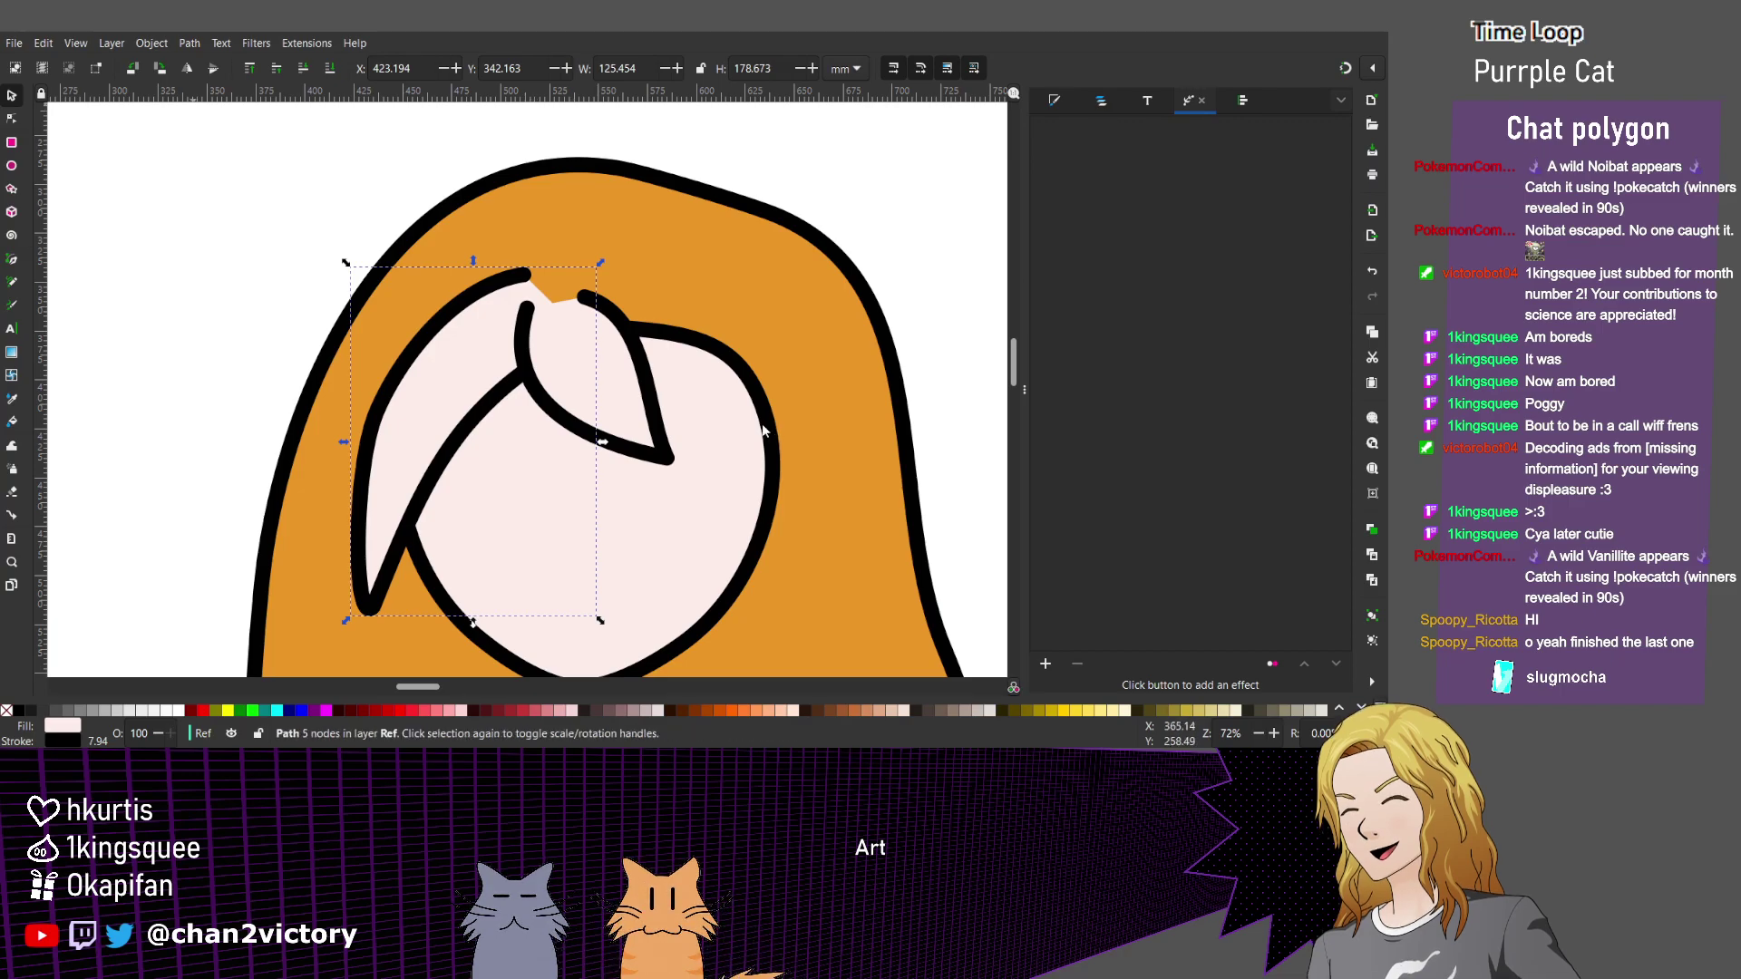
pyautogui.hotkey('ctrl', 'd')
pyautogui.press('h')
pyautogui.moveTo(764, 431); pyautogui.dragTo(763, 431)
pyautogui.click(762, 431)
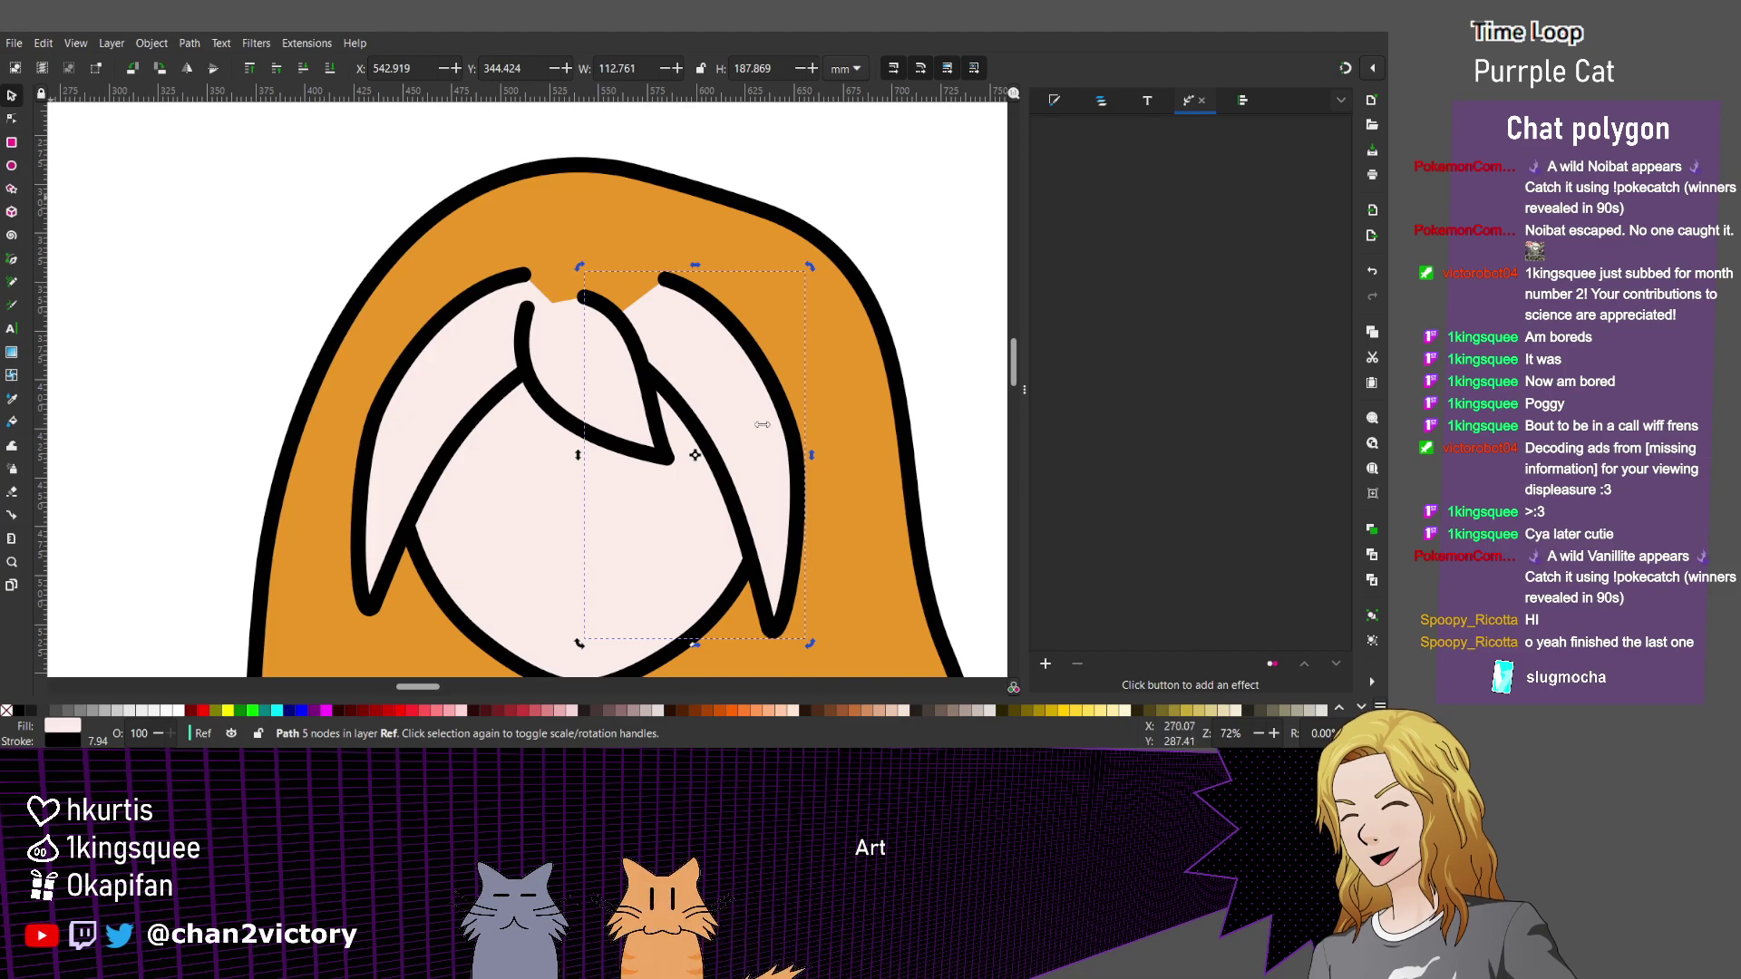
# Reshape the left hair lock by bulging its outer edge near the upper end and lowering its pointed tip.
pyautogui.press('n')
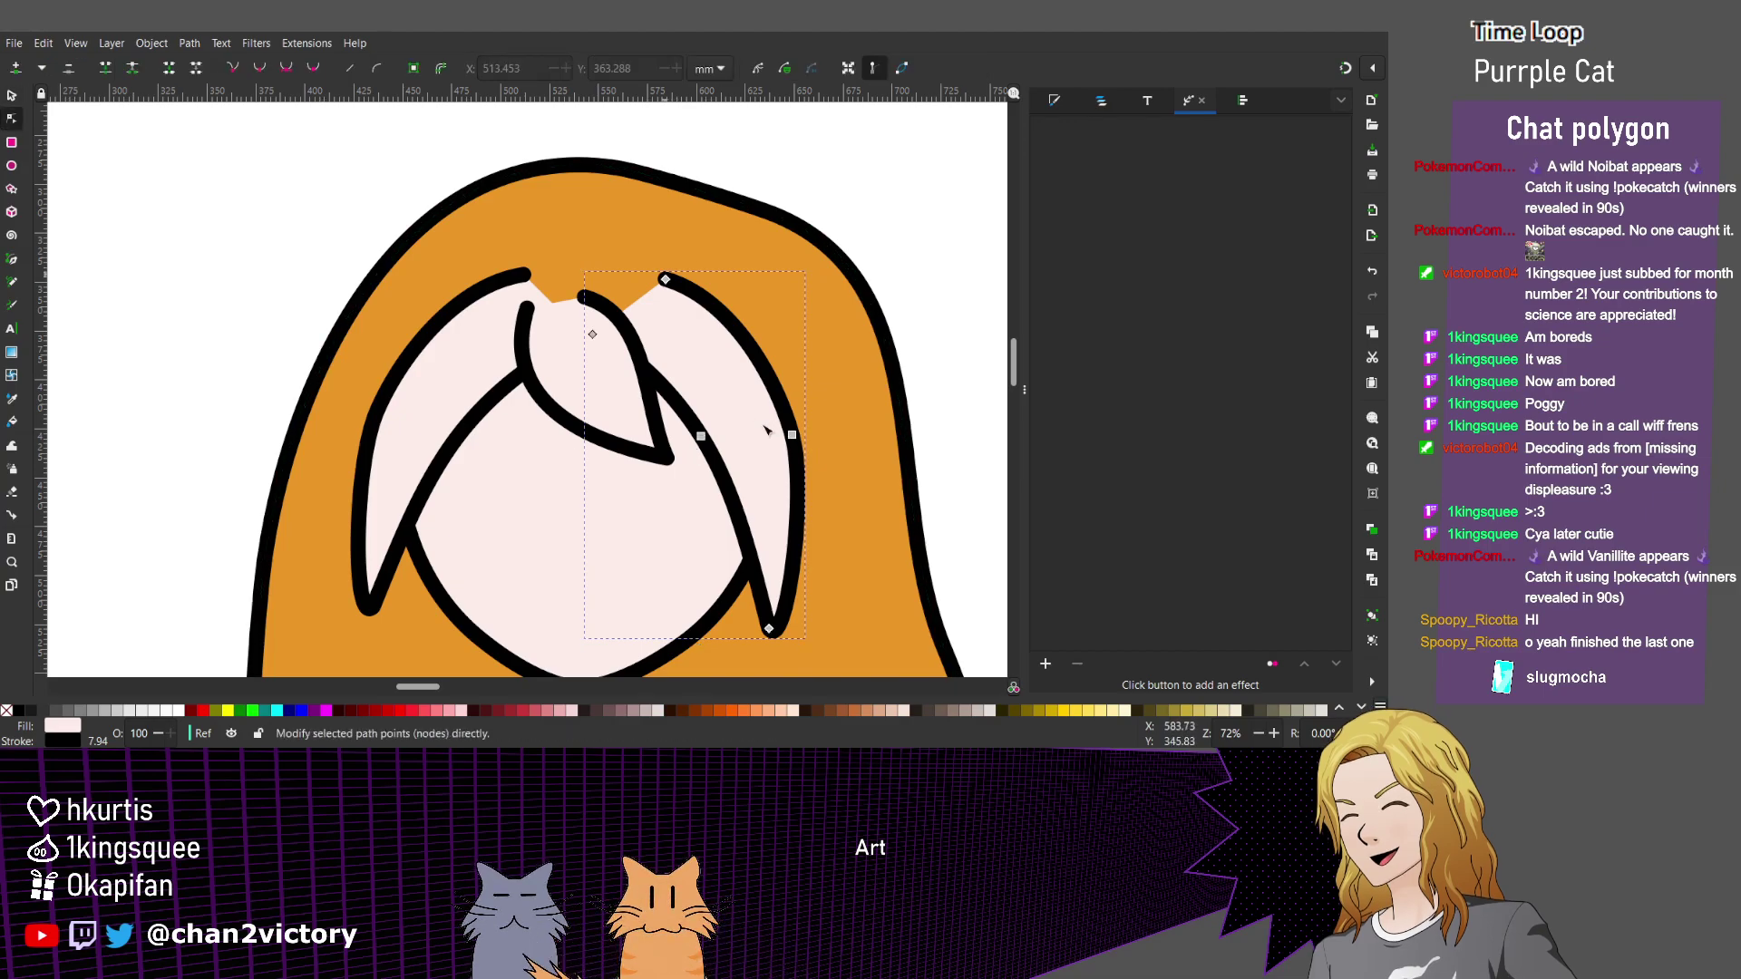
pyautogui.press('Tab')
pyautogui.press('Tab')
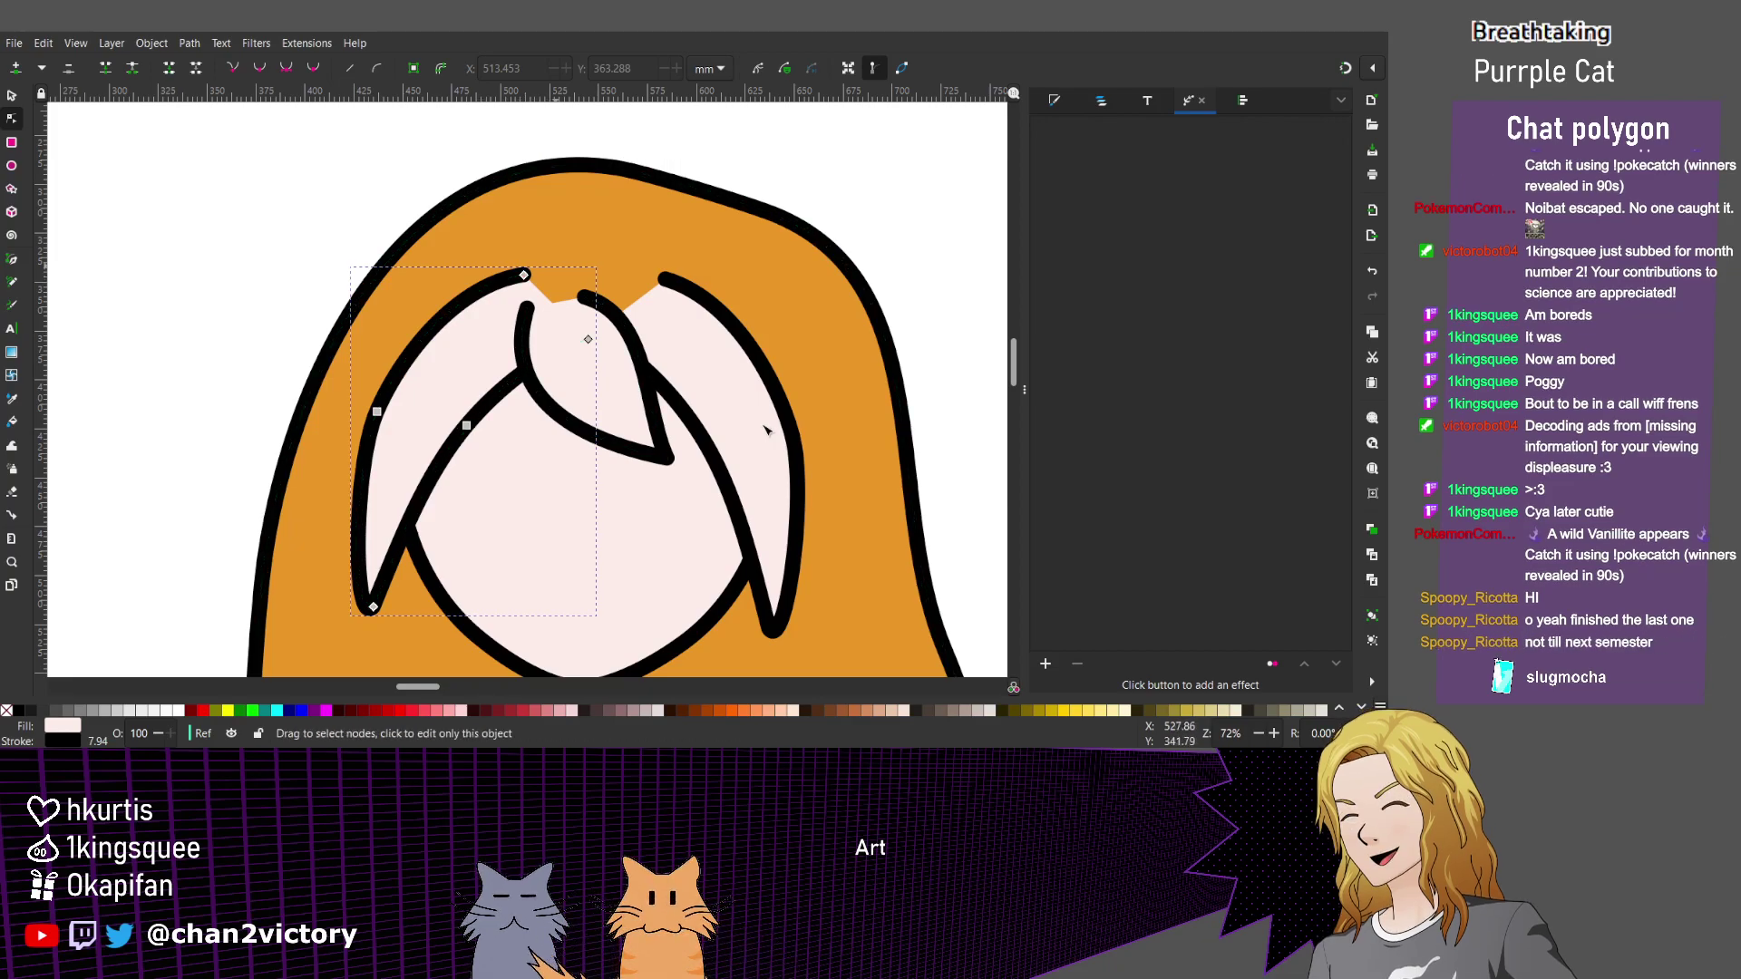
pyautogui.moveTo(524, 274); pyautogui.dragTo(462, 249)
pyautogui.scroll(-3, 657, 467)
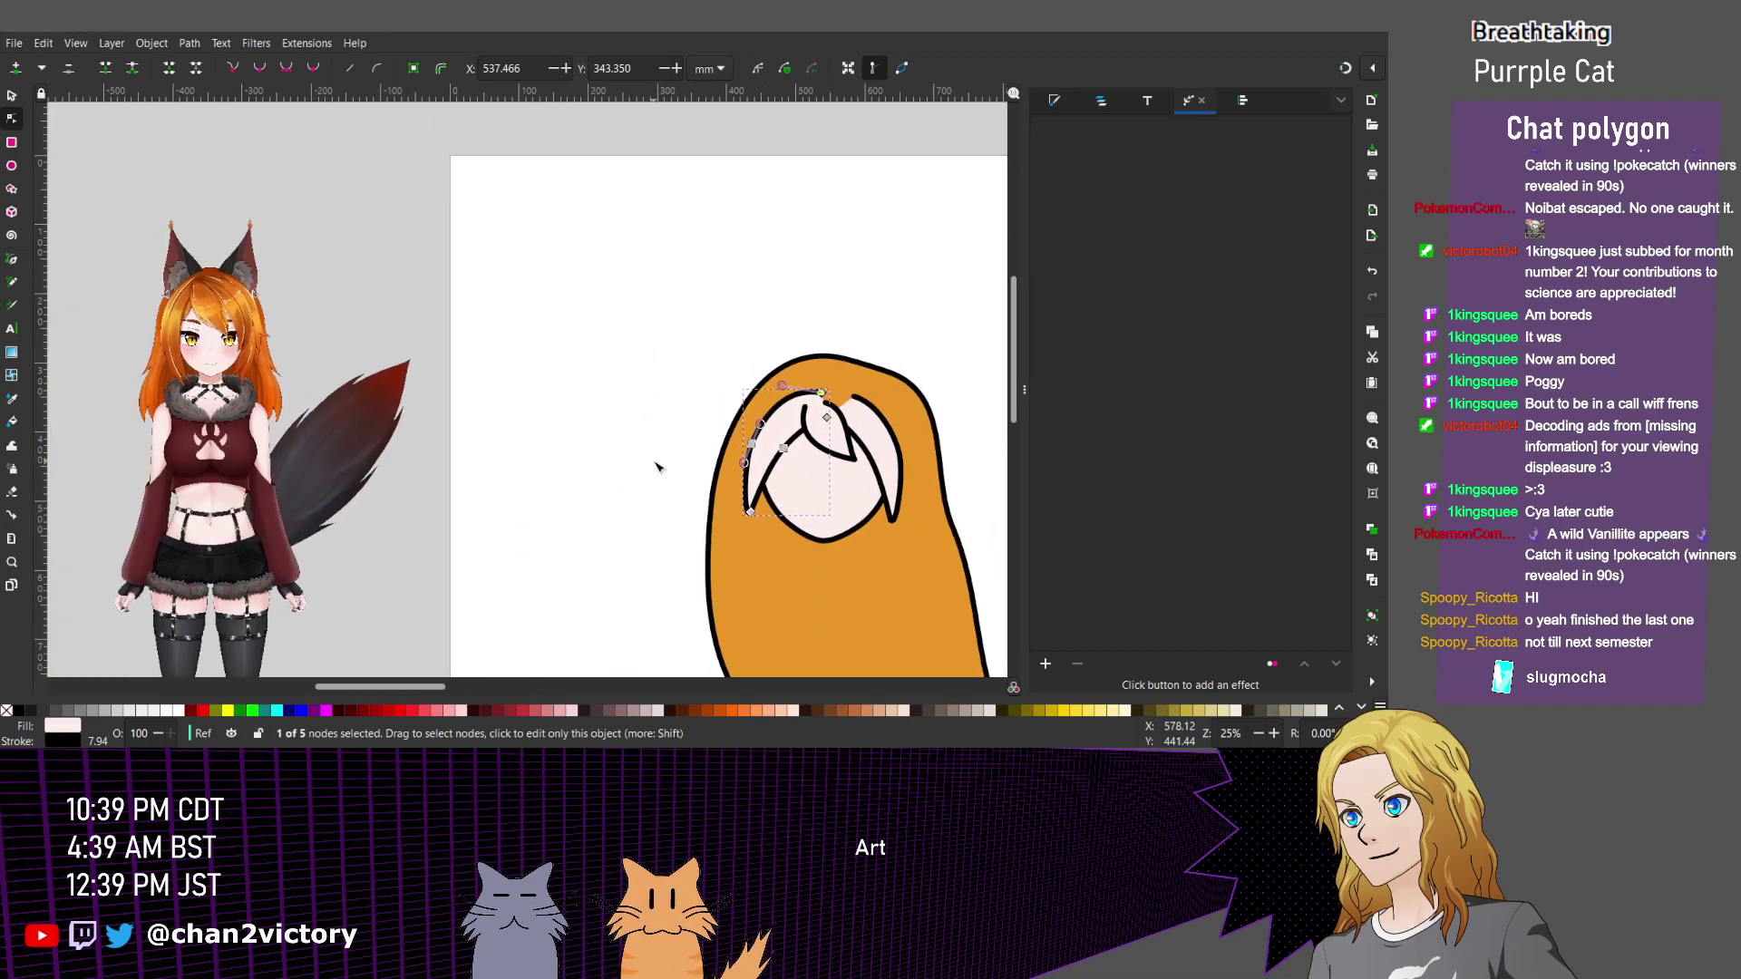
pyautogui.hscroll(3, 658, 467)
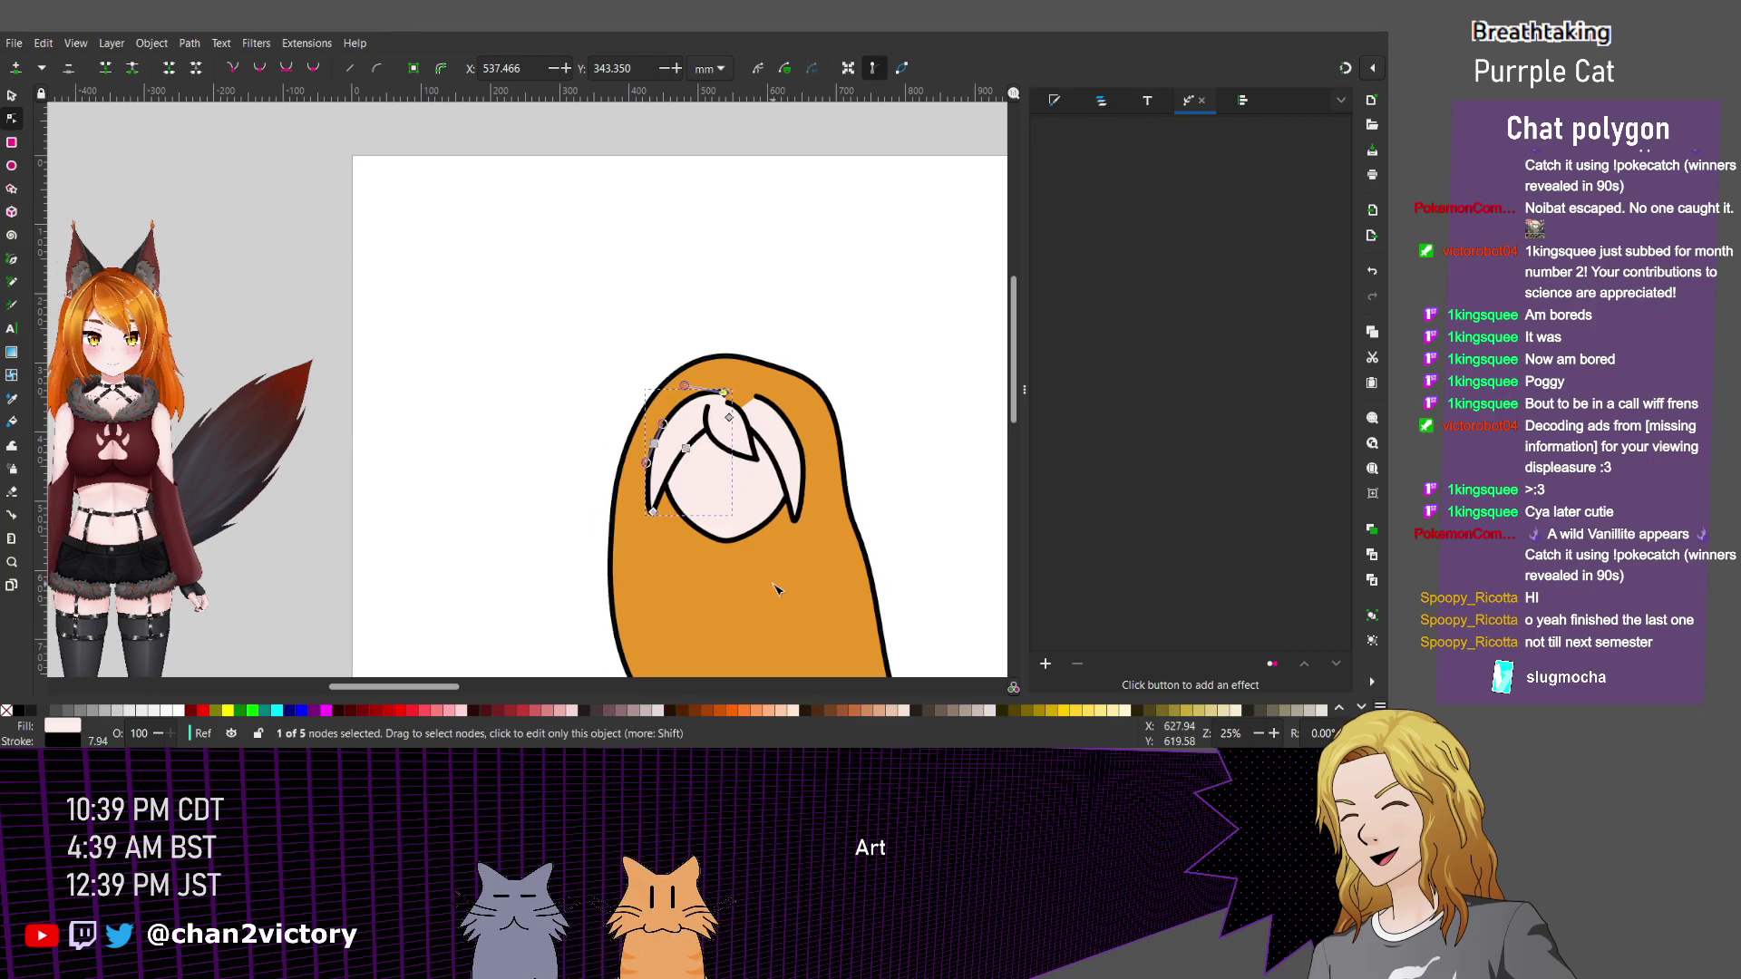
pyautogui.scroll(1, 780, 494)
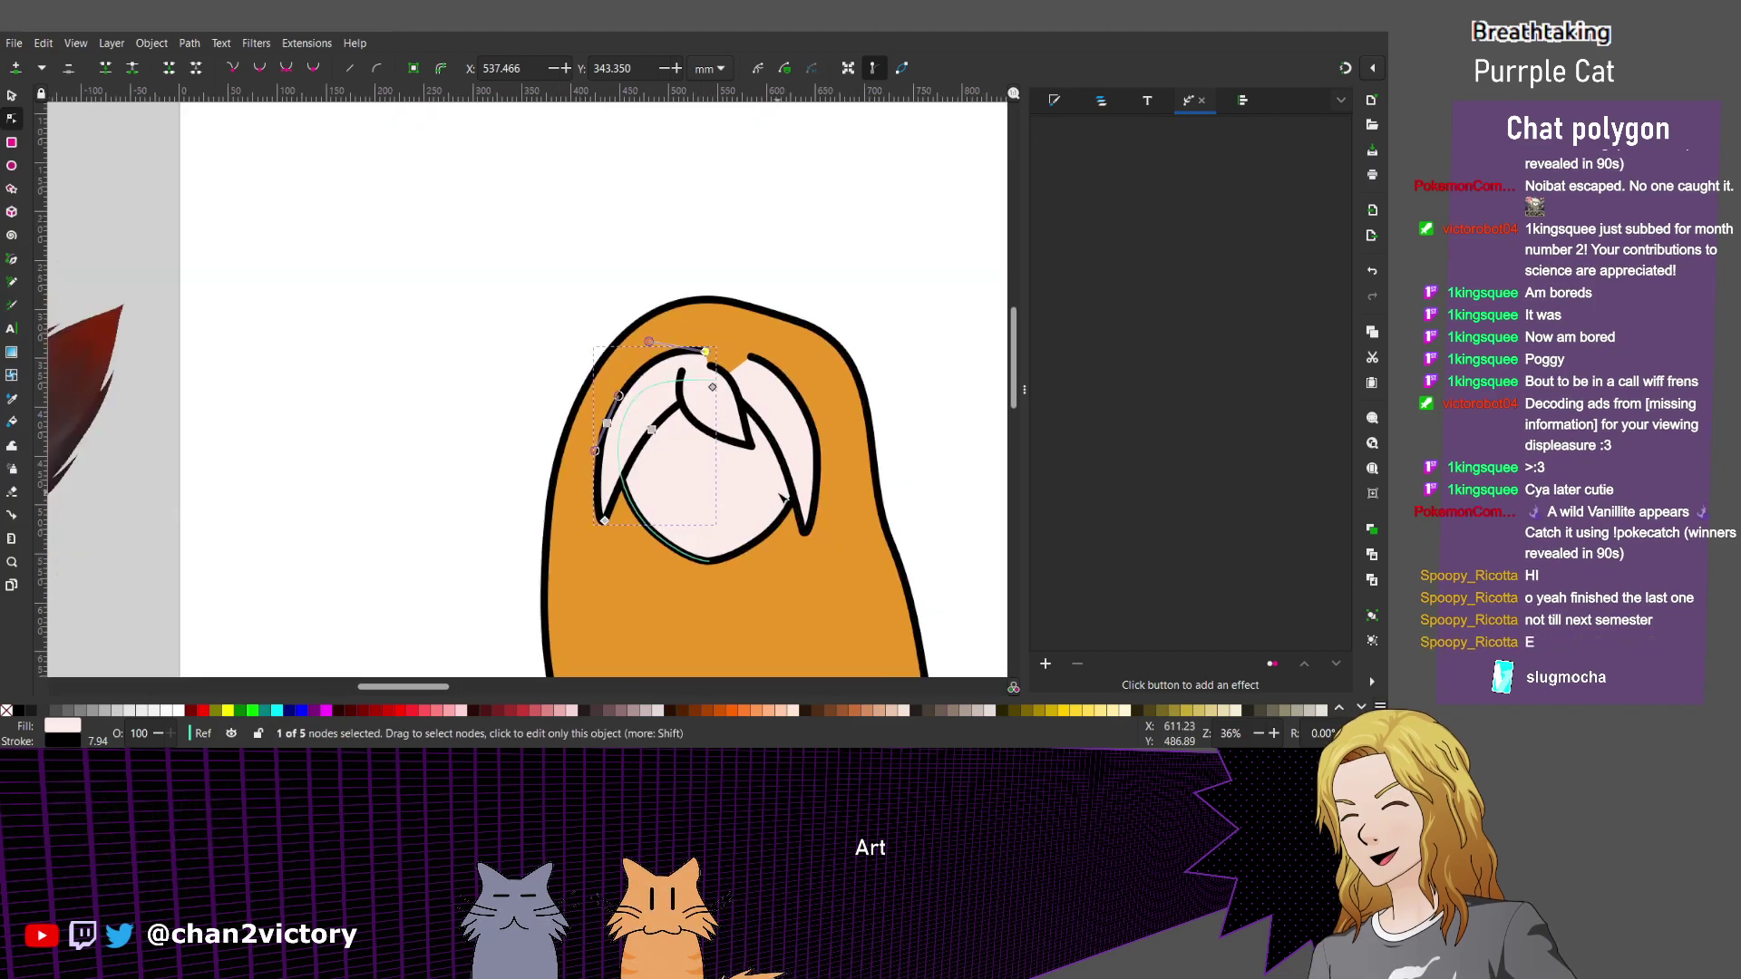
pyautogui.scroll(1, 782, 496)
pyautogui.scroll(-3, 747, 544)
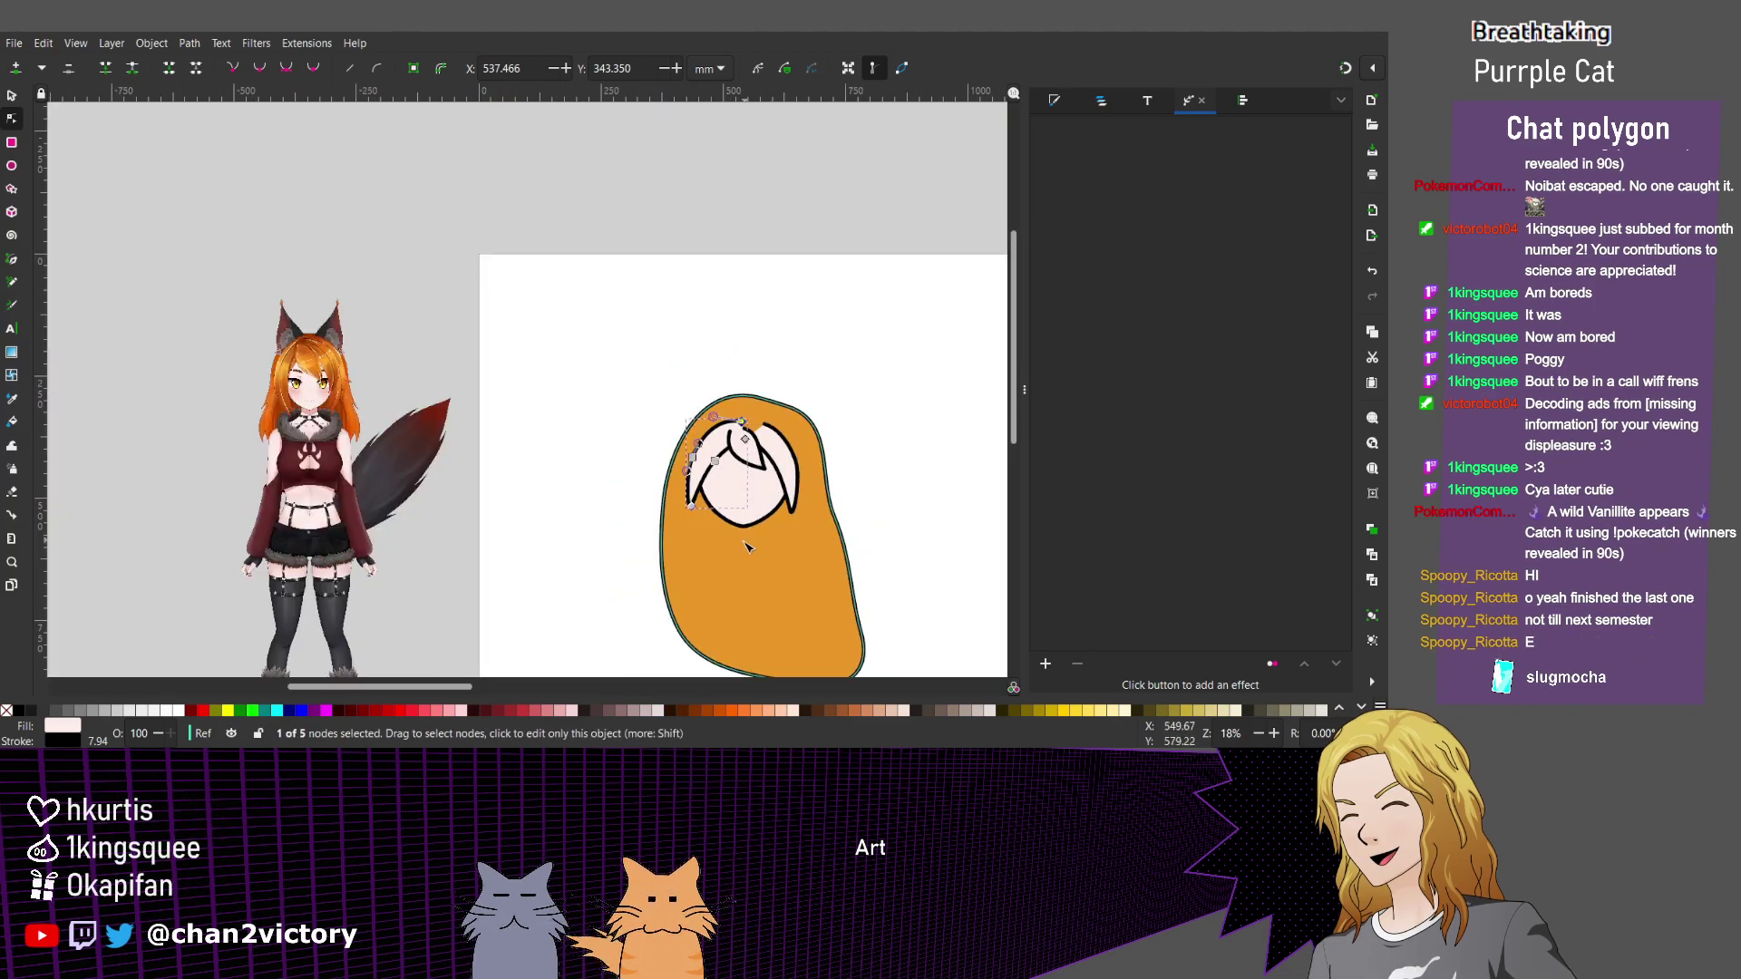
pyautogui.scroll(4, 735, 508)
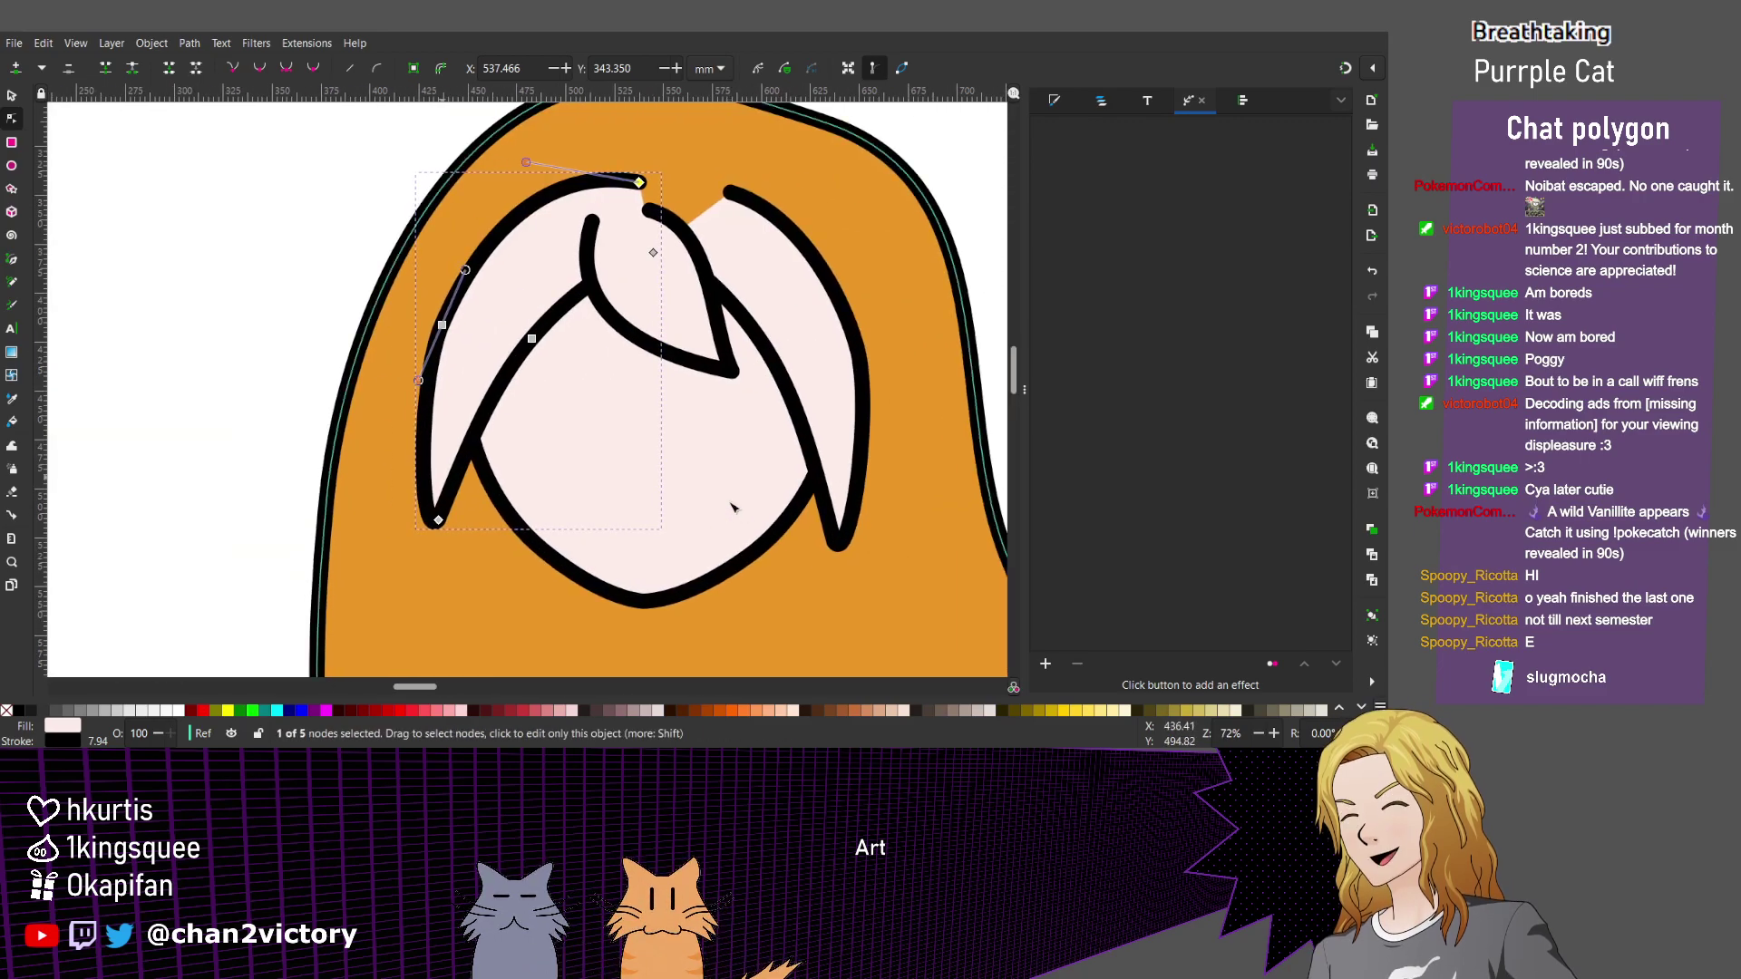
pyautogui.moveTo(438, 519); pyautogui.dragTo(437, 569)
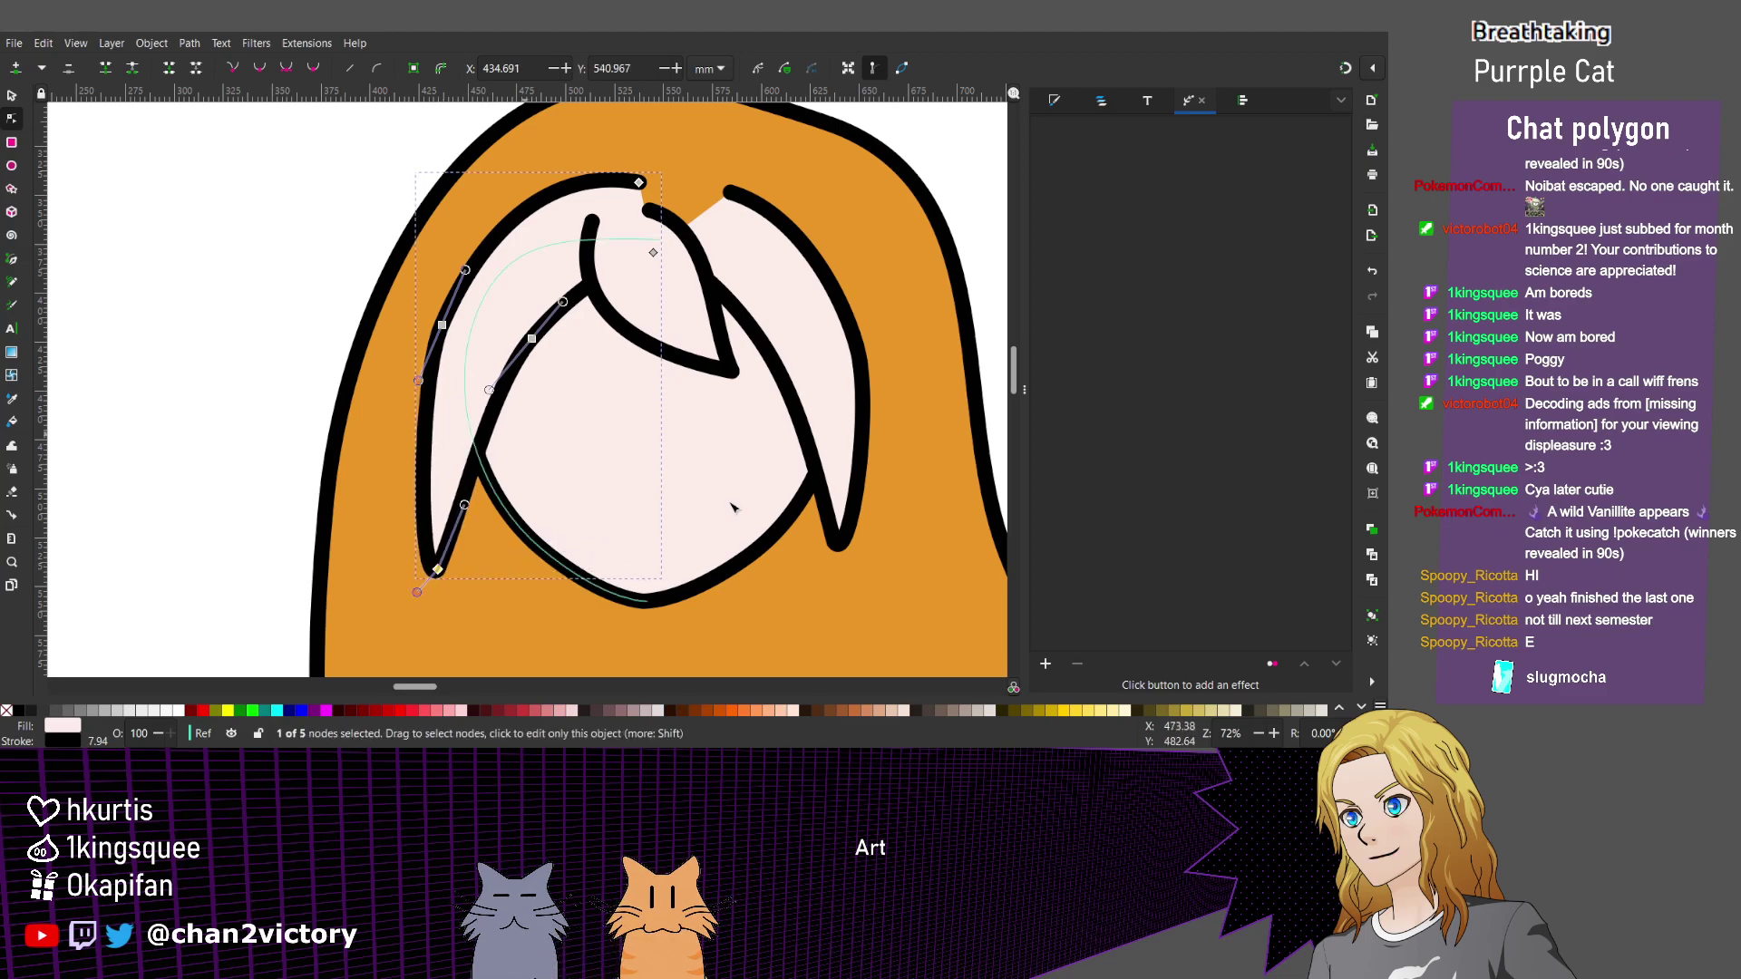
# Try to delete the middle nodes on both edges of the left hair lock.
pyautogui.click(732, 508)
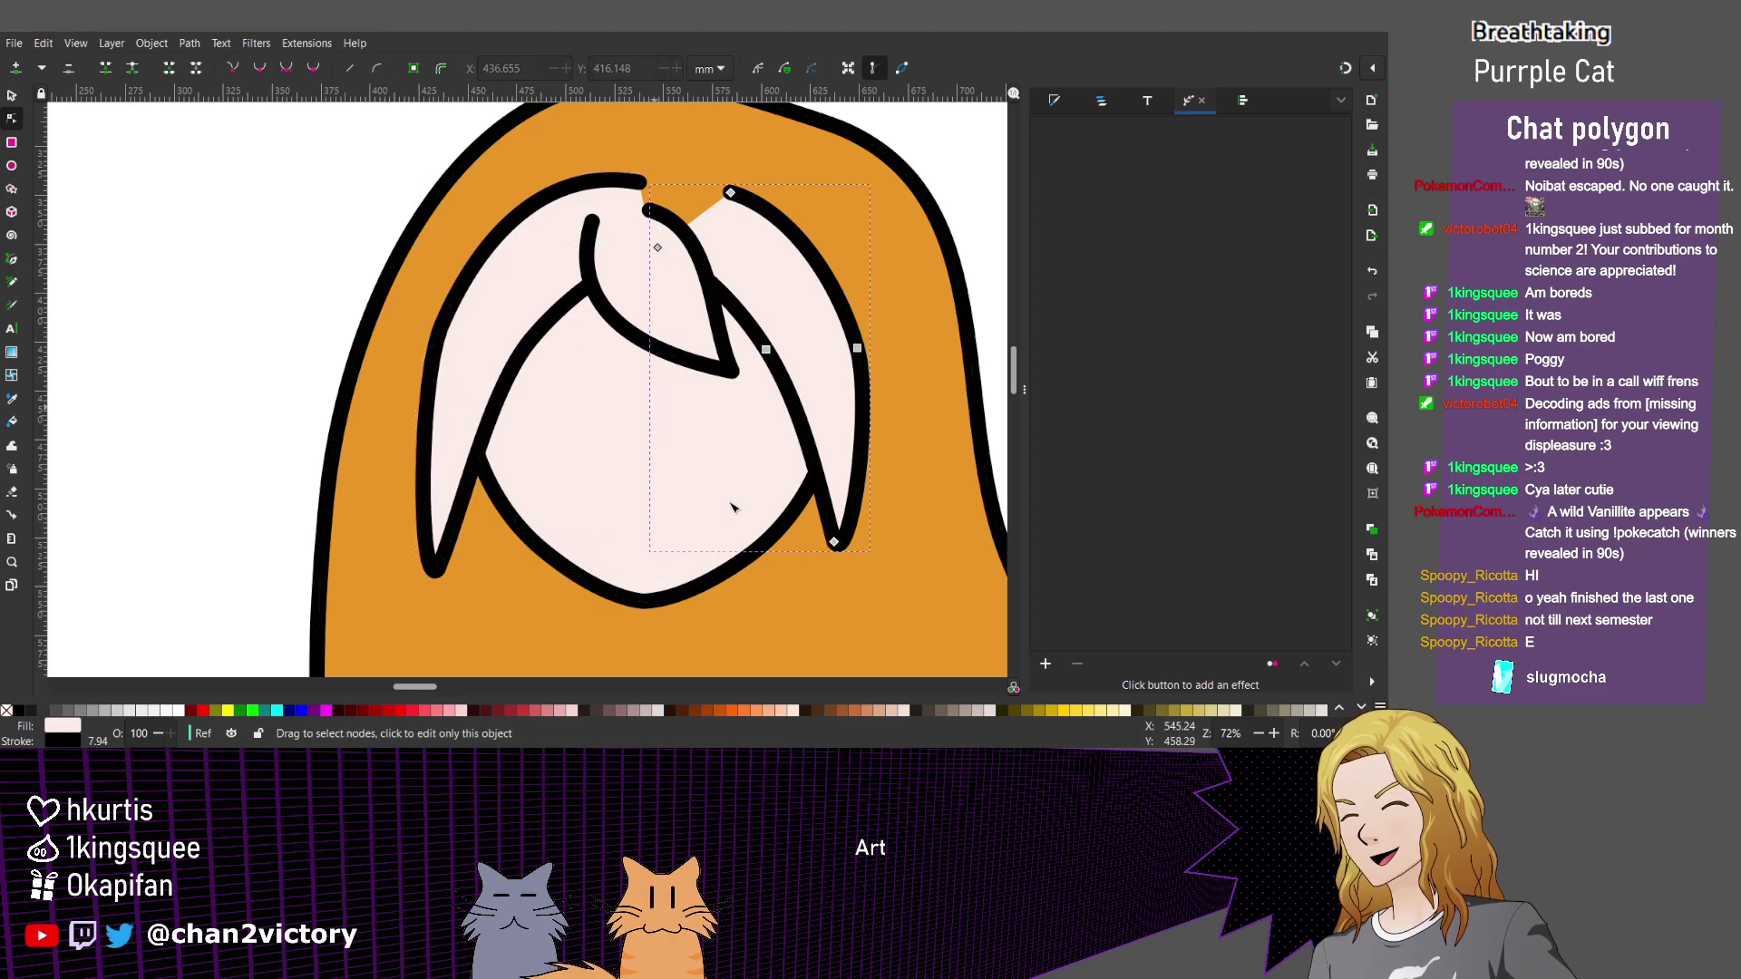
pyautogui.click(426, 435)
pyautogui.moveTo(380, 301); pyautogui.dragTo(623, 377)
pyautogui.press('Delete')
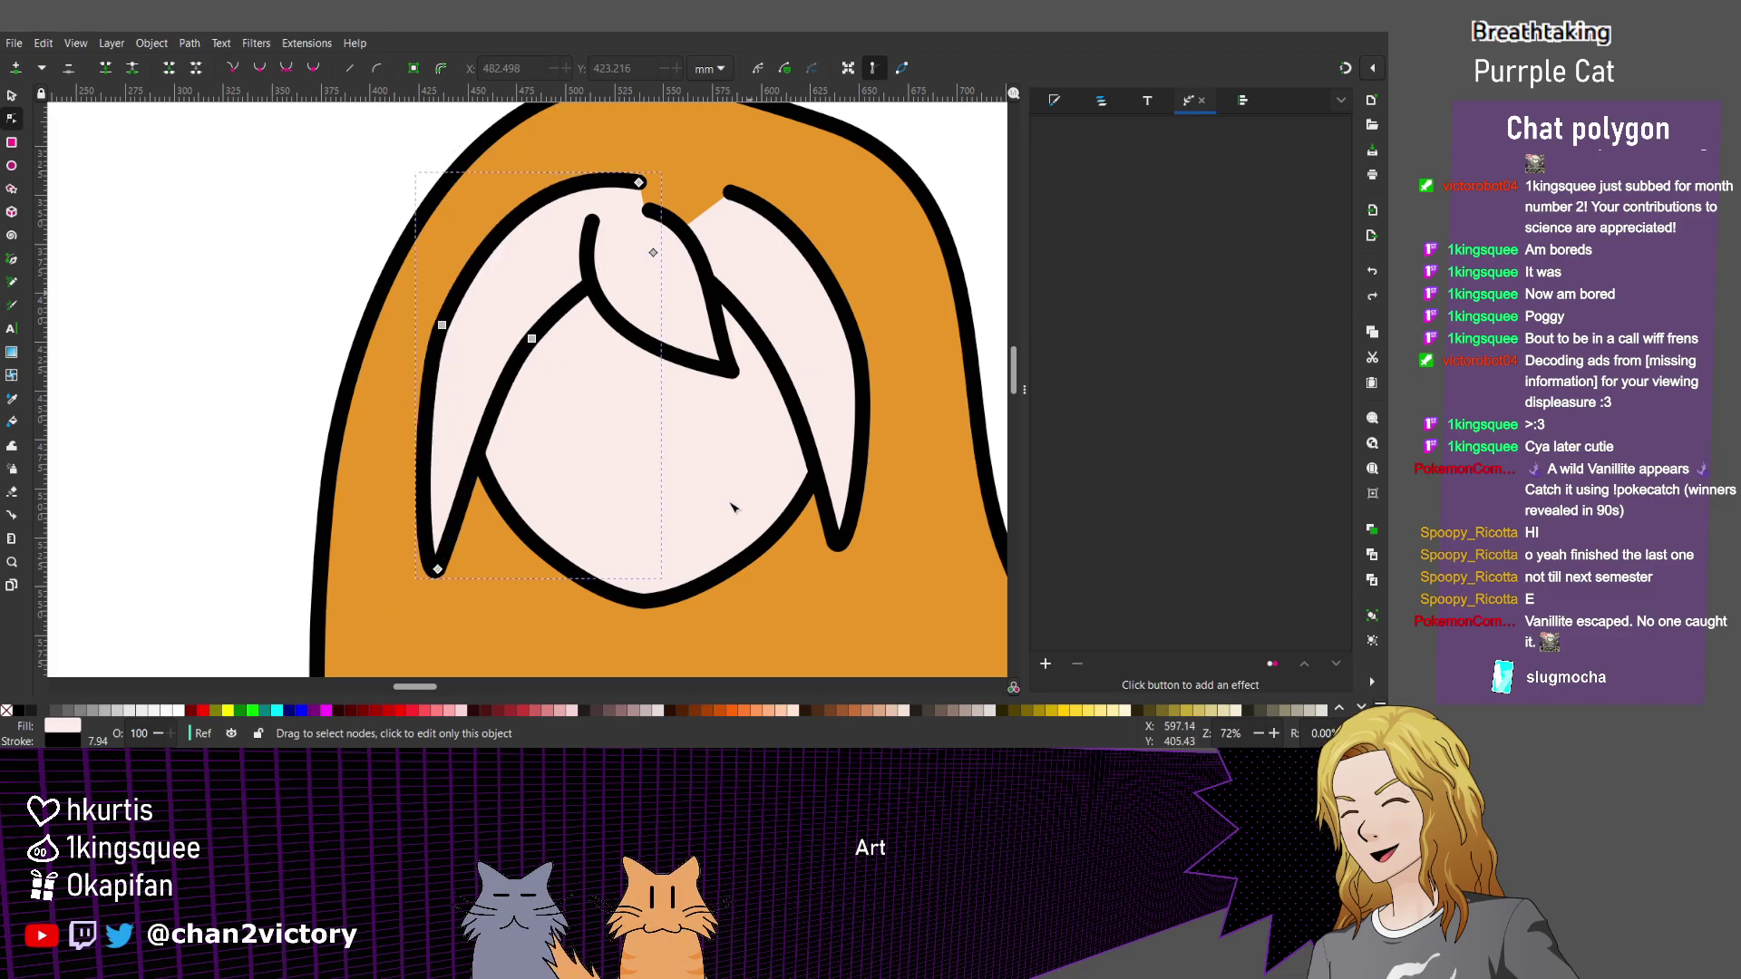
# Bring the right hair lock's upper end to meet the left lock's end and bulge both upper outer edges.
pyautogui.press('5')
pyautogui.scroll(1, 735, 506)
pyautogui.scroll(2, 739, 506)
pyautogui.scroll(2, 798, 638)
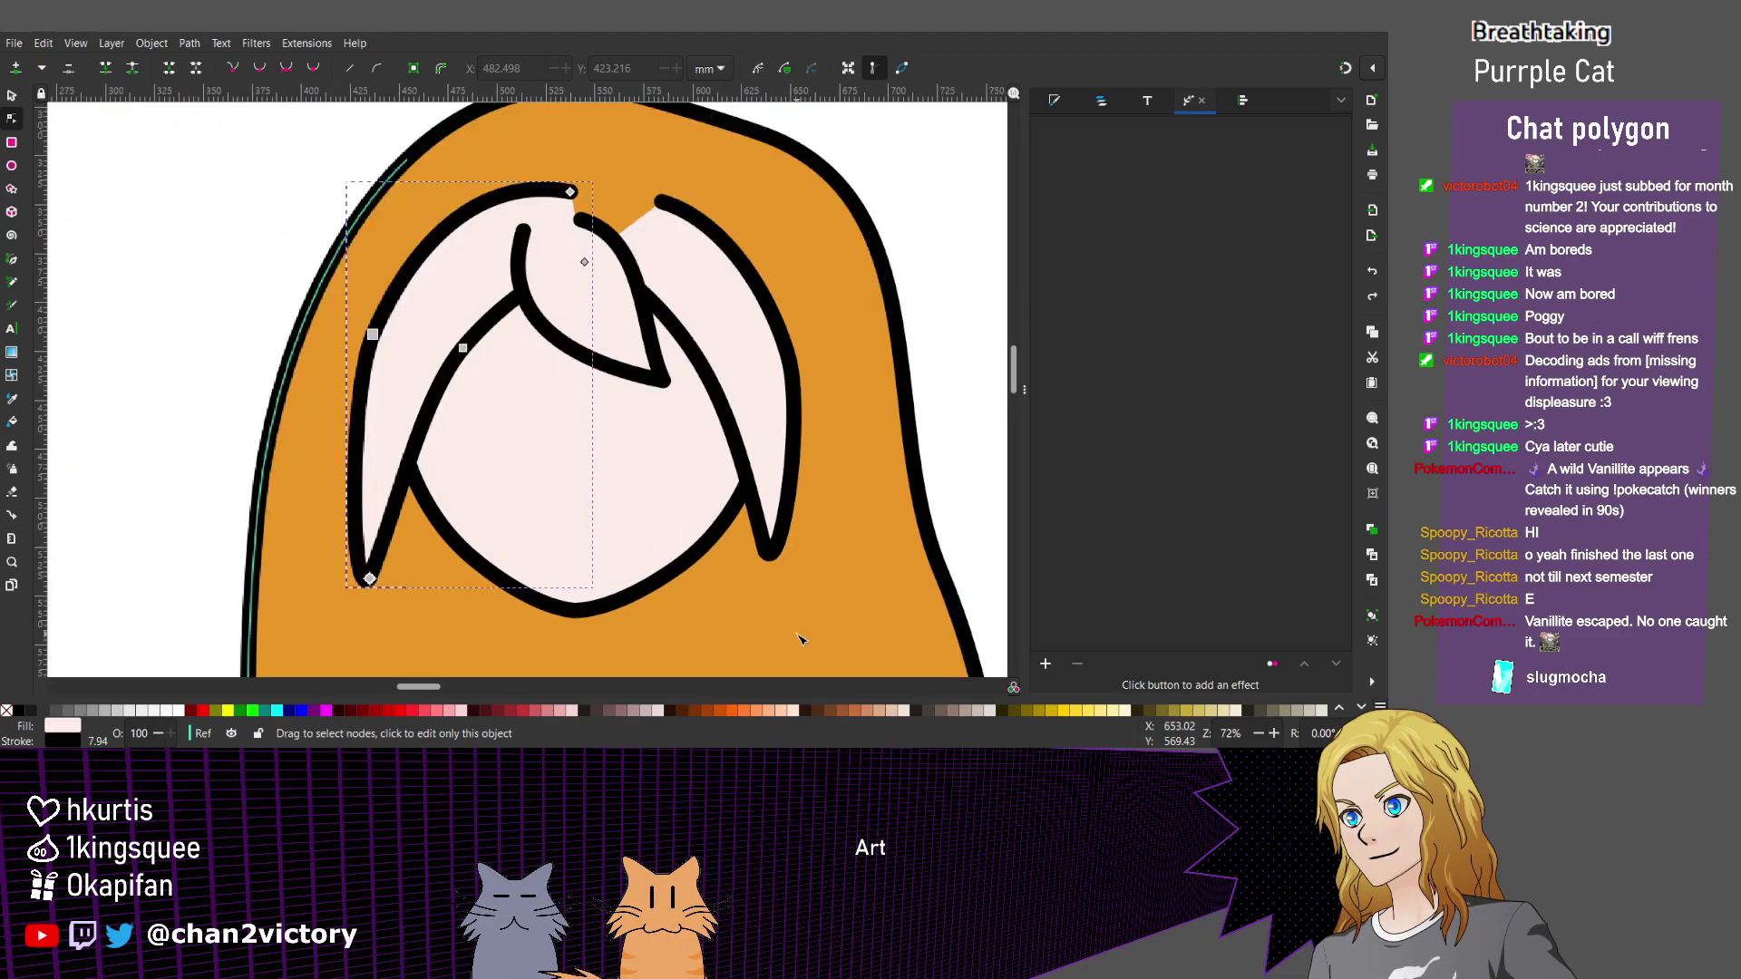
pyautogui.scroll(4, 721, 355)
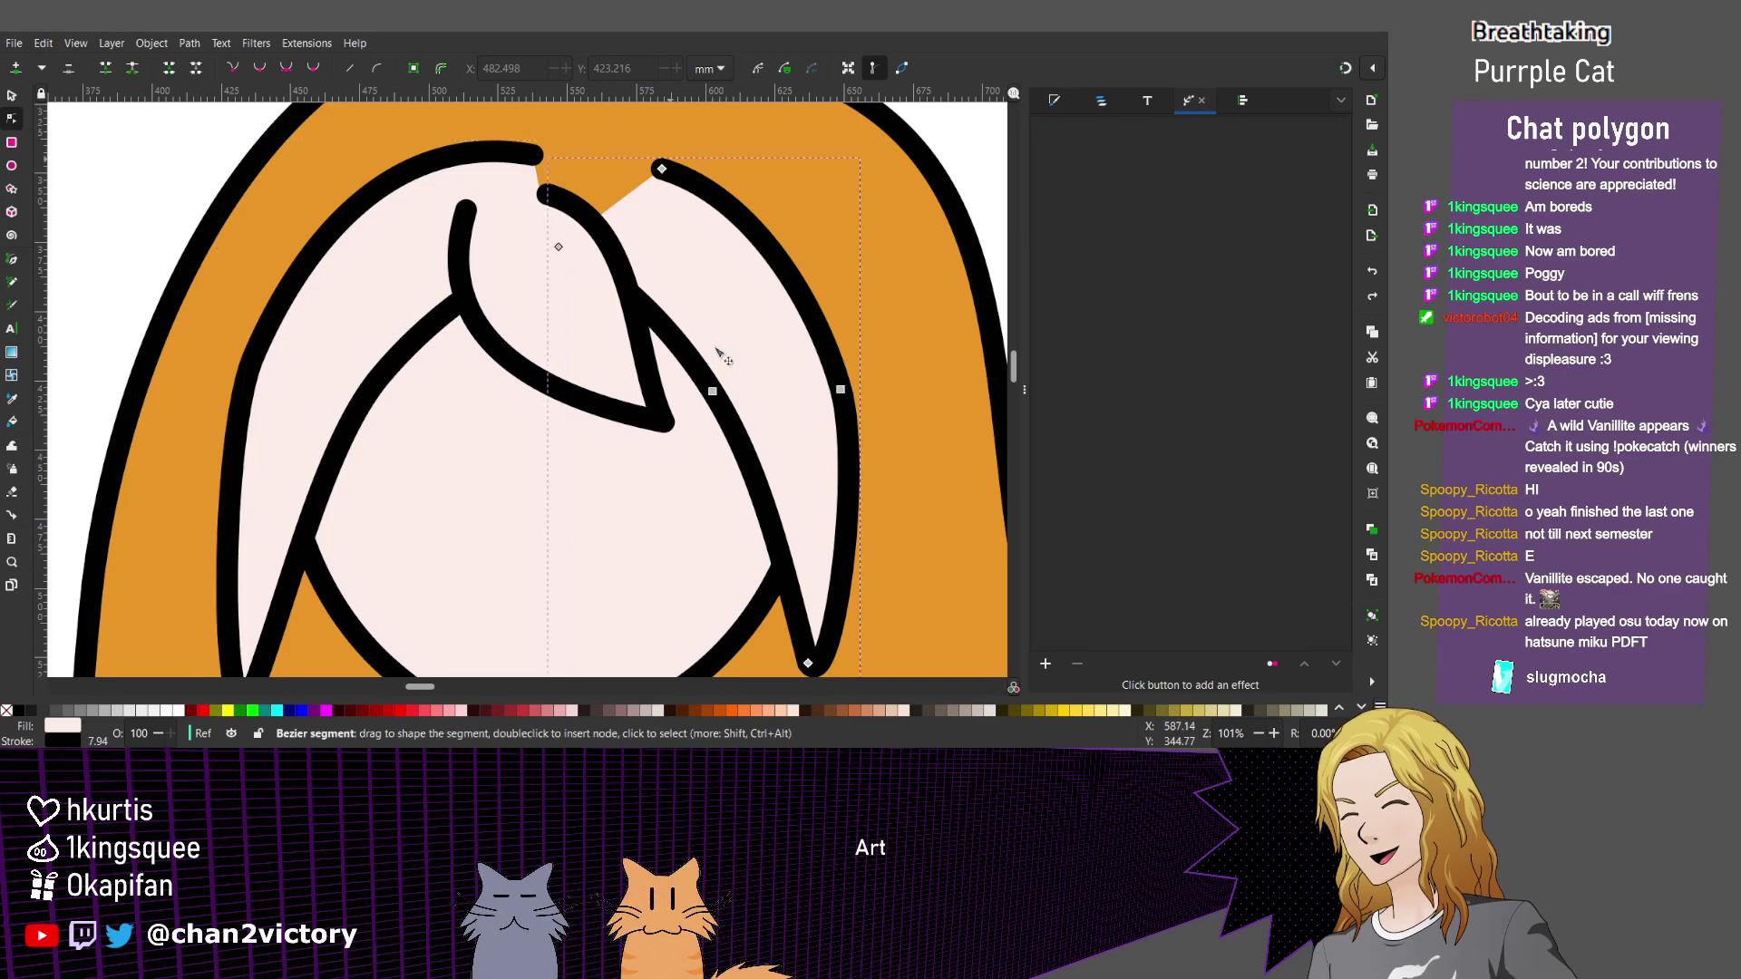
pyautogui.click(716, 352)
pyautogui.moveTo(718, 350); pyautogui.dragTo(718, 354)
pyautogui.click(500, 352)
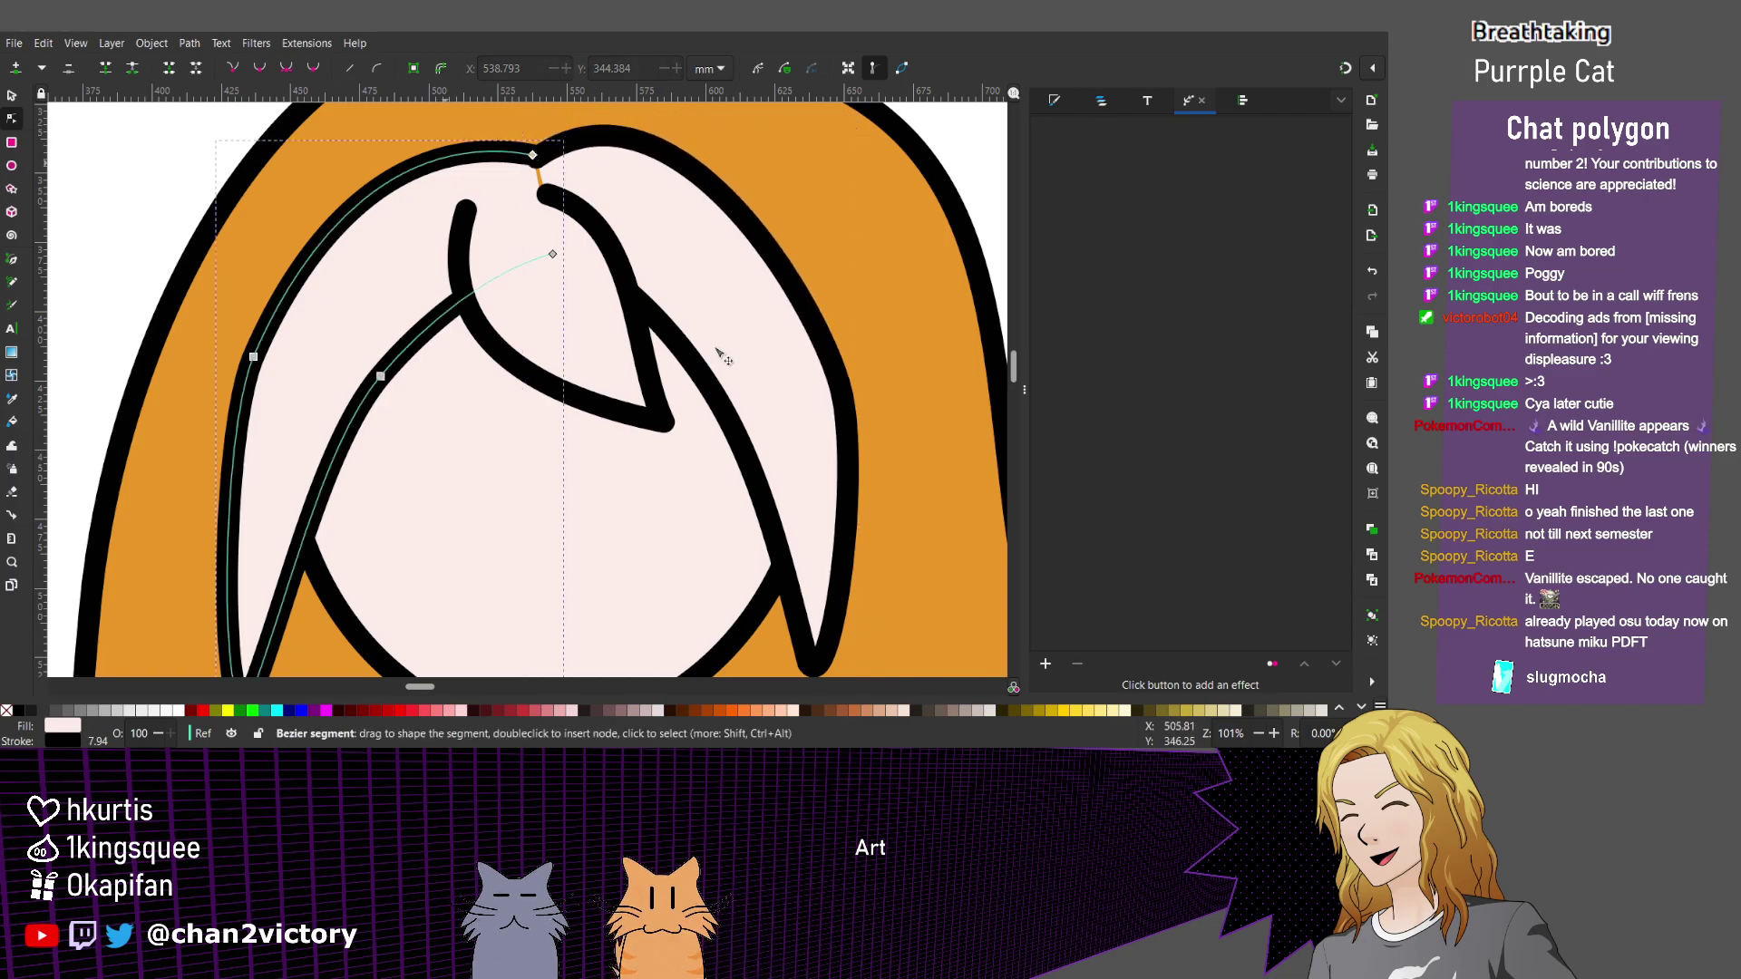
pyautogui.moveTo(500, 352); pyautogui.dragTo(501, 350)
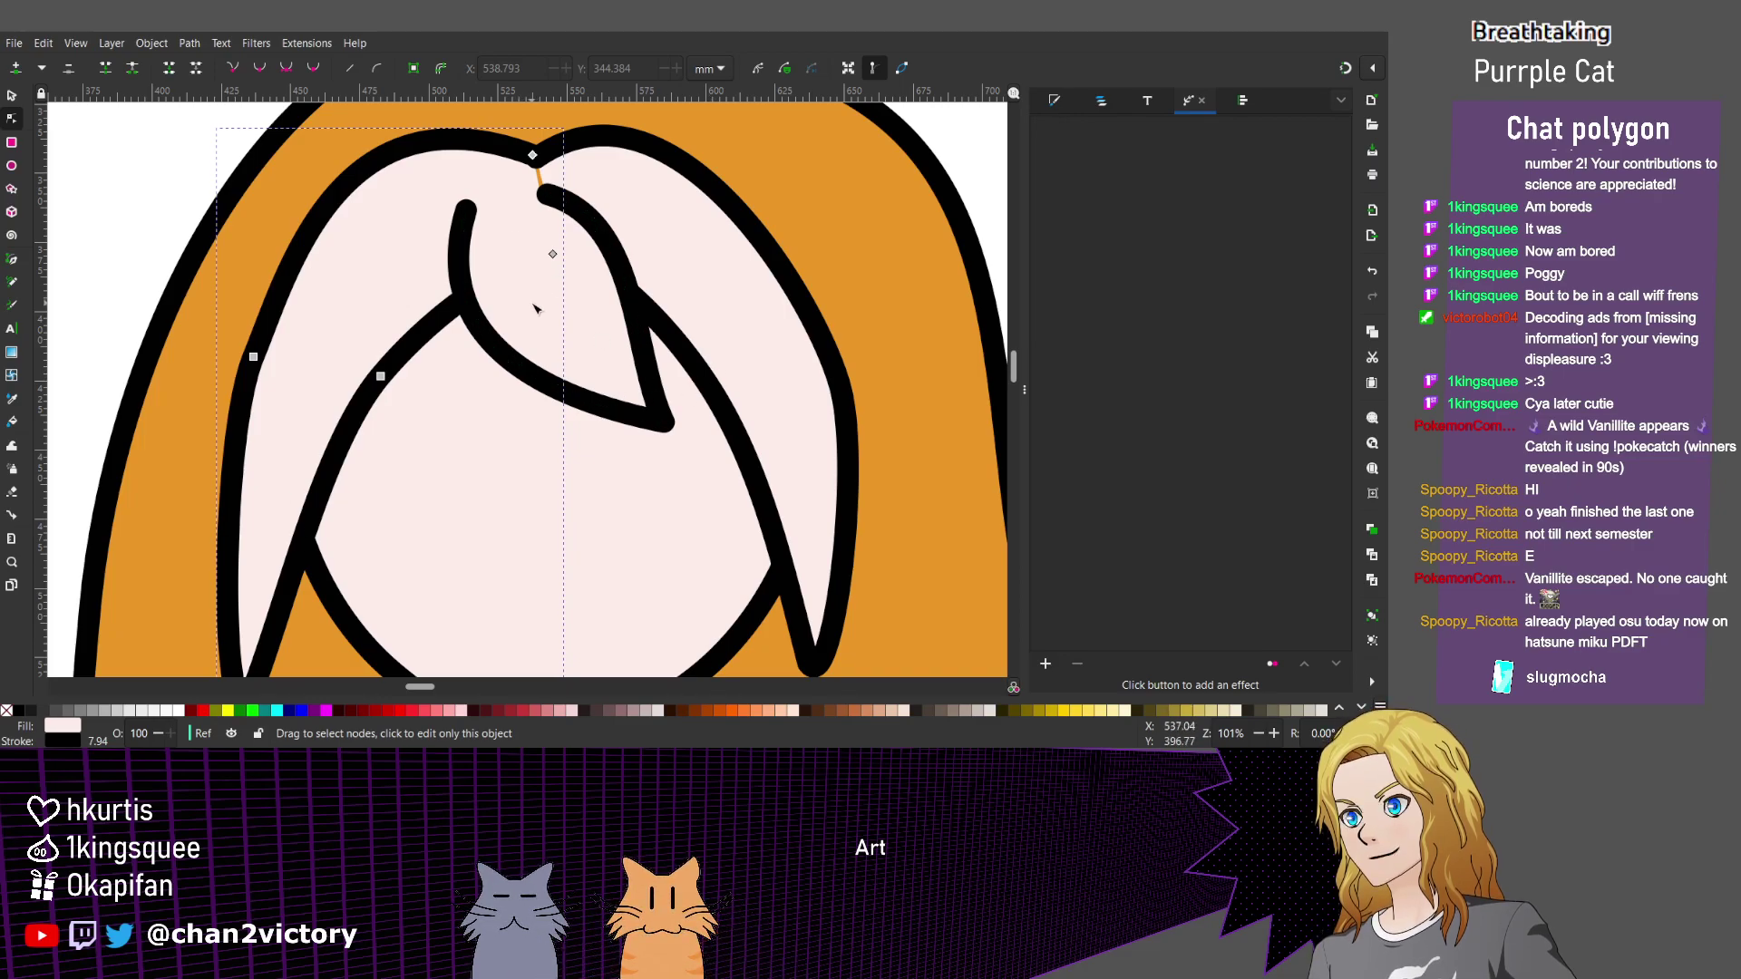
# Nudge the bang's left upper end and pointed tip about 6 mm left and 6 mm down.
pyautogui.scroll(2, 535, 310)
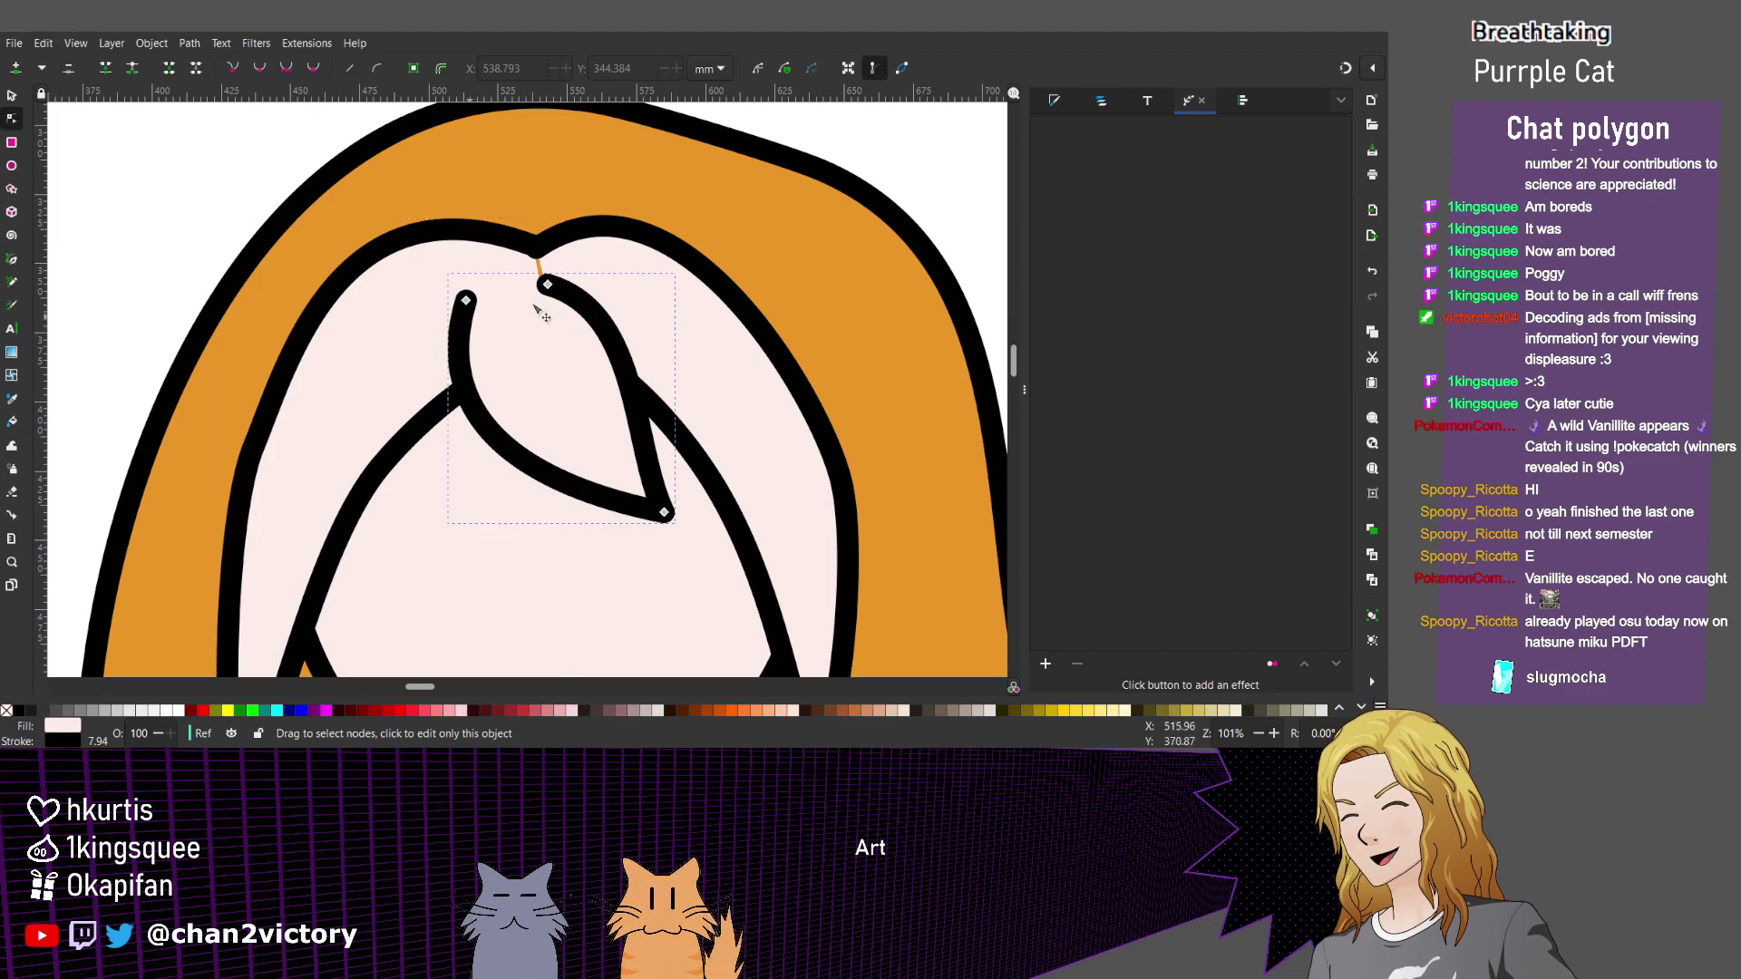
pyautogui.moveTo(423, 291); pyautogui.dragTo(716, 531)
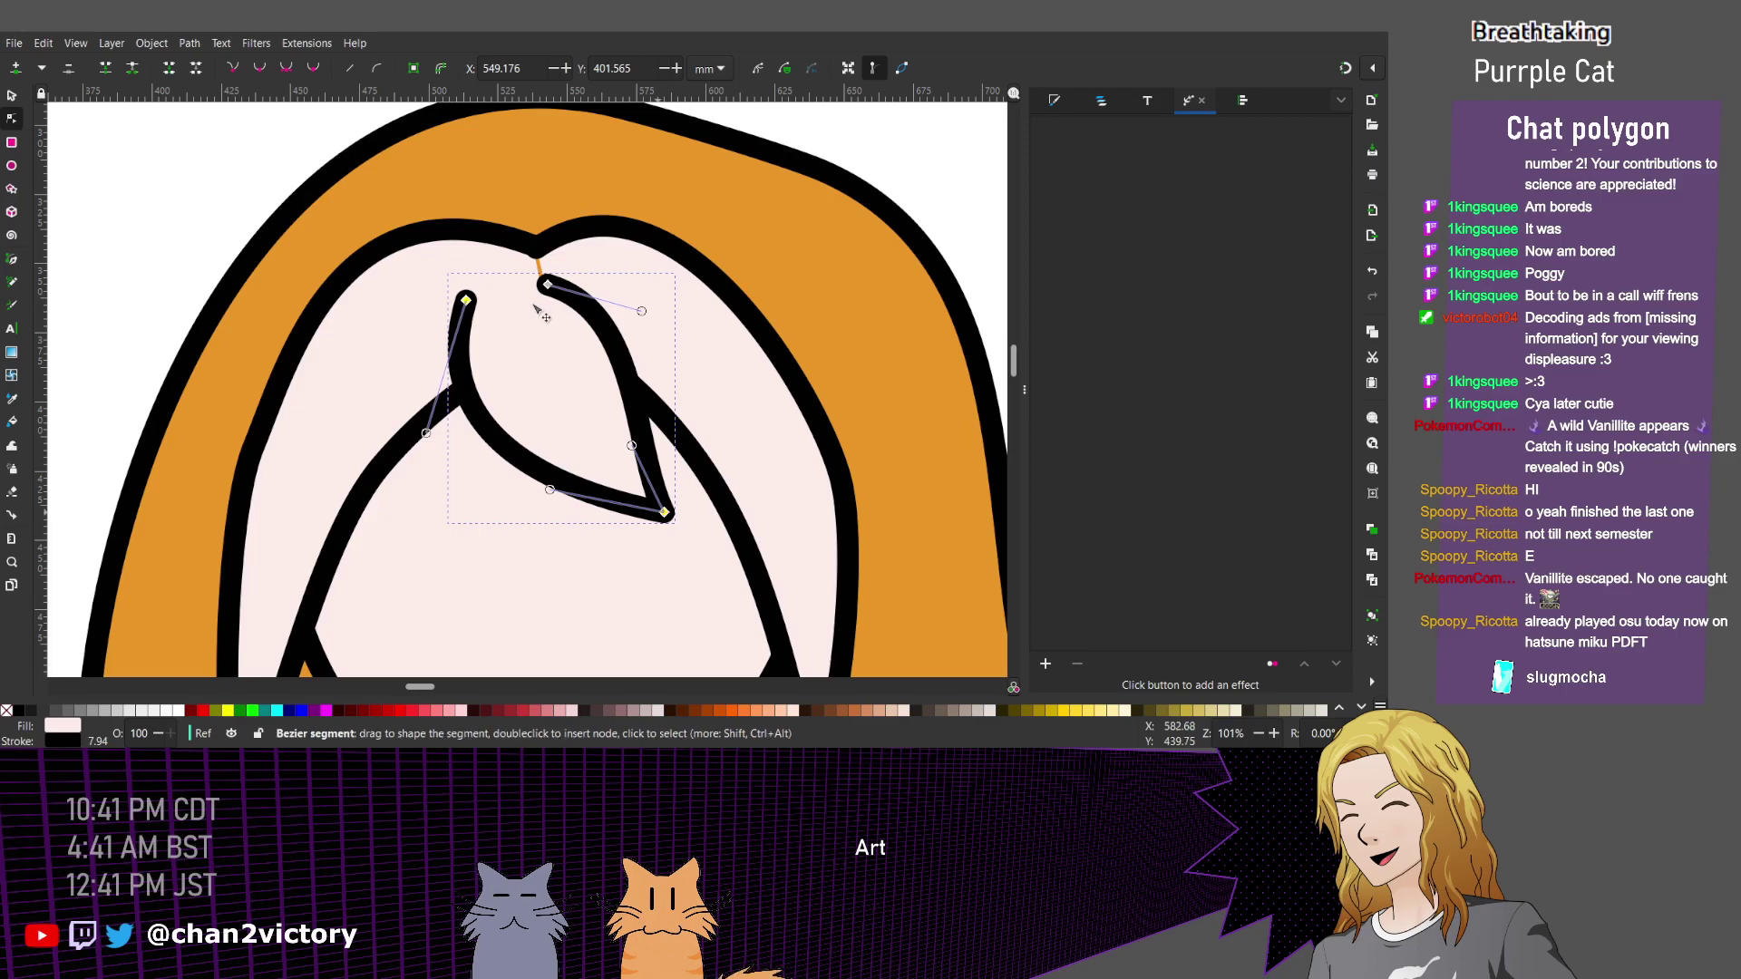
pyautogui.press('Left')
pyautogui.press('Left')
pyautogui.press('Left')
pyautogui.press('Left')
pyautogui.press('Left')
pyautogui.press('Left')
pyautogui.press('Left')
pyautogui.press('Left')
pyautogui.press('Left')
pyautogui.press('Left')
pyautogui.press('Left')
pyautogui.press('Down')
pyautogui.press('Down')
pyautogui.press('Down')
pyautogui.press('Down')
pyautogui.press('Down')
pyautogui.press('Down')
pyautogui.press('Down')
pyautogui.press('Down')
pyautogui.press('Down')
pyautogui.press('Down')
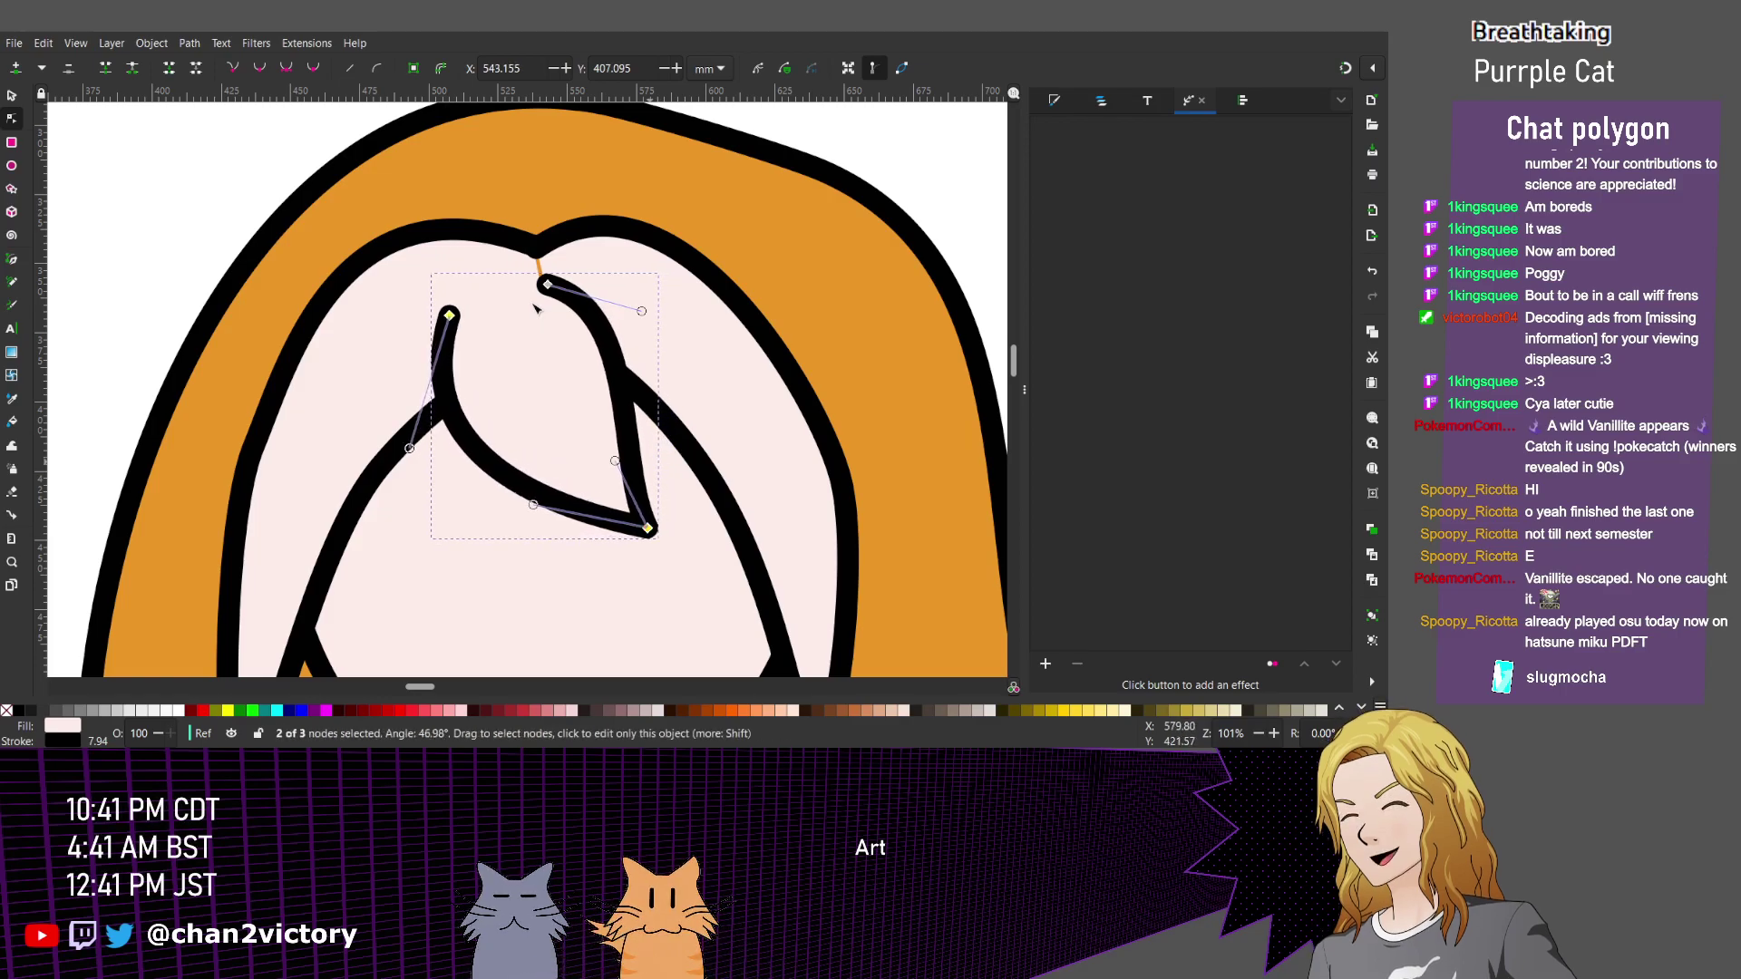
# Shift the joined upper ends of both hair locks slightly left and up, keeping them aligned with each other.
pyautogui.click(539, 312)
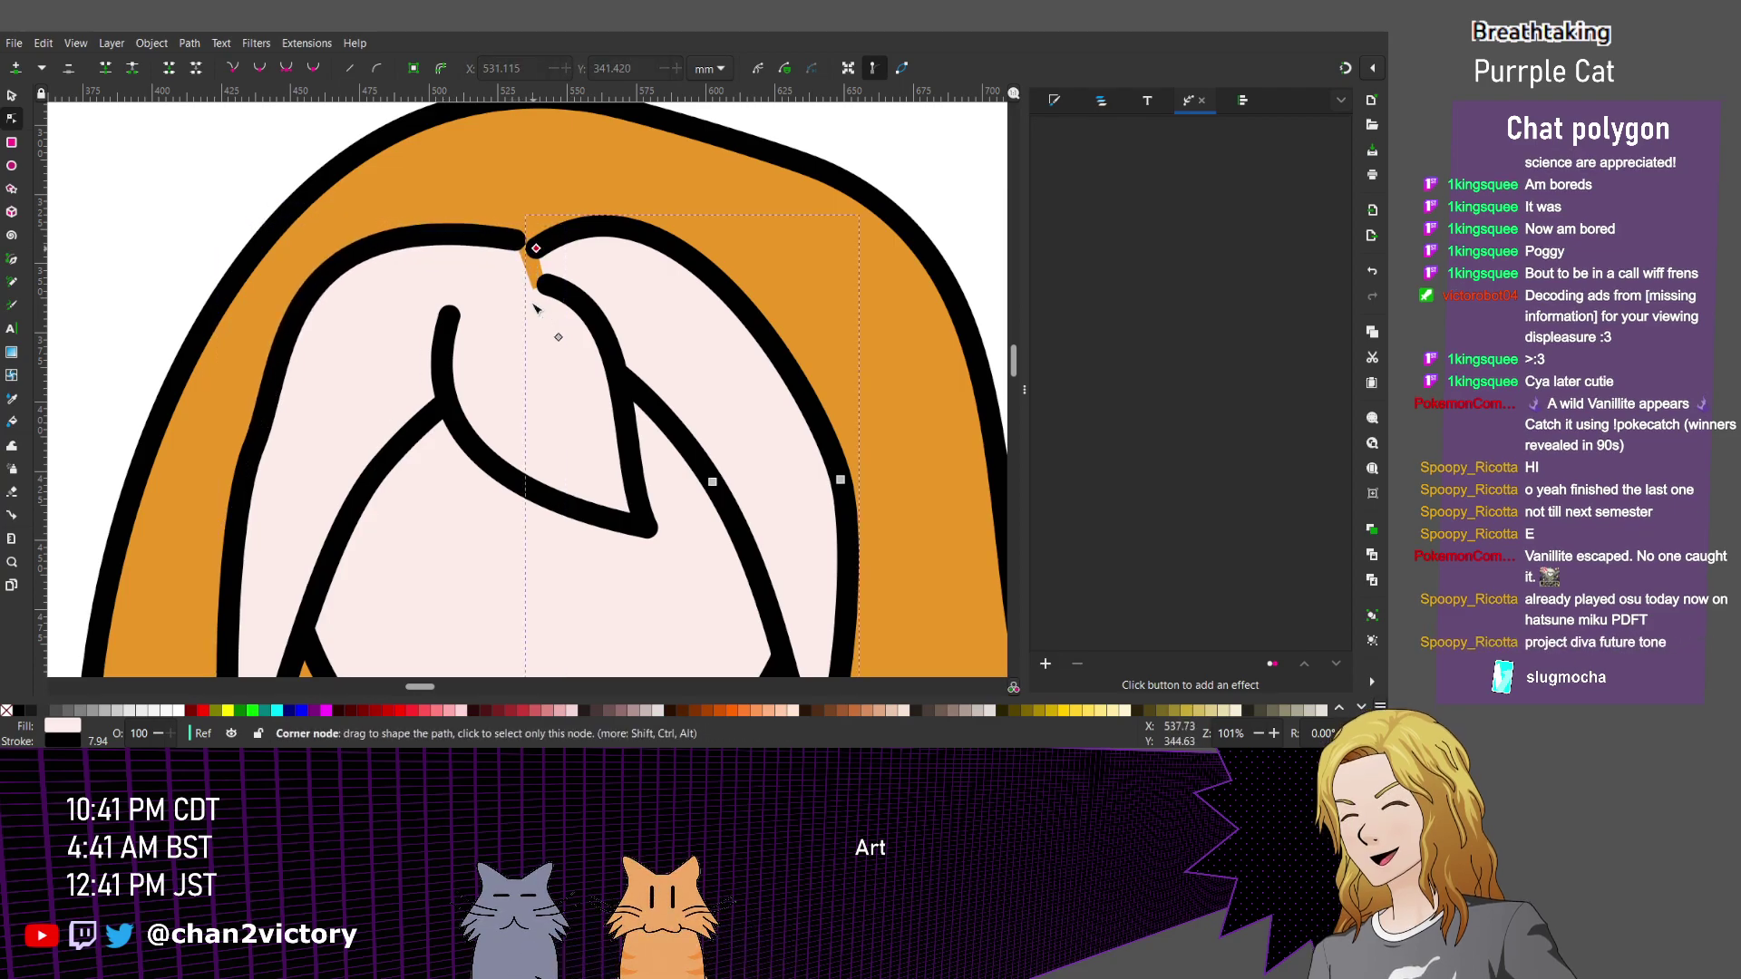
pyautogui.press('Left')
pyautogui.press('Left')
pyautogui.press('Left')
pyautogui.press('Left')
pyautogui.press('Left')
pyautogui.press('Left')
pyautogui.press('Left')
pyautogui.press('Left')
pyautogui.press('Left')
pyautogui.press('Left')
pyautogui.press('Left')
pyautogui.press('Up')
pyautogui.press('Up')
pyautogui.press('Up')
pyautogui.press('Up')
pyautogui.press('Up')
pyautogui.press('Up')
pyautogui.press('Up')
pyautogui.press('Up')
pyautogui.press('Left')
pyautogui.moveTo(654, 137); pyautogui.dragTo(691, 190)
pyautogui.press('Right')
pyautogui.press('Right')
pyautogui.press('Up')
pyautogui.press('Up')
pyautogui.press('Up')
pyautogui.press('Right')
pyautogui.press('Right')
pyautogui.press('Down')
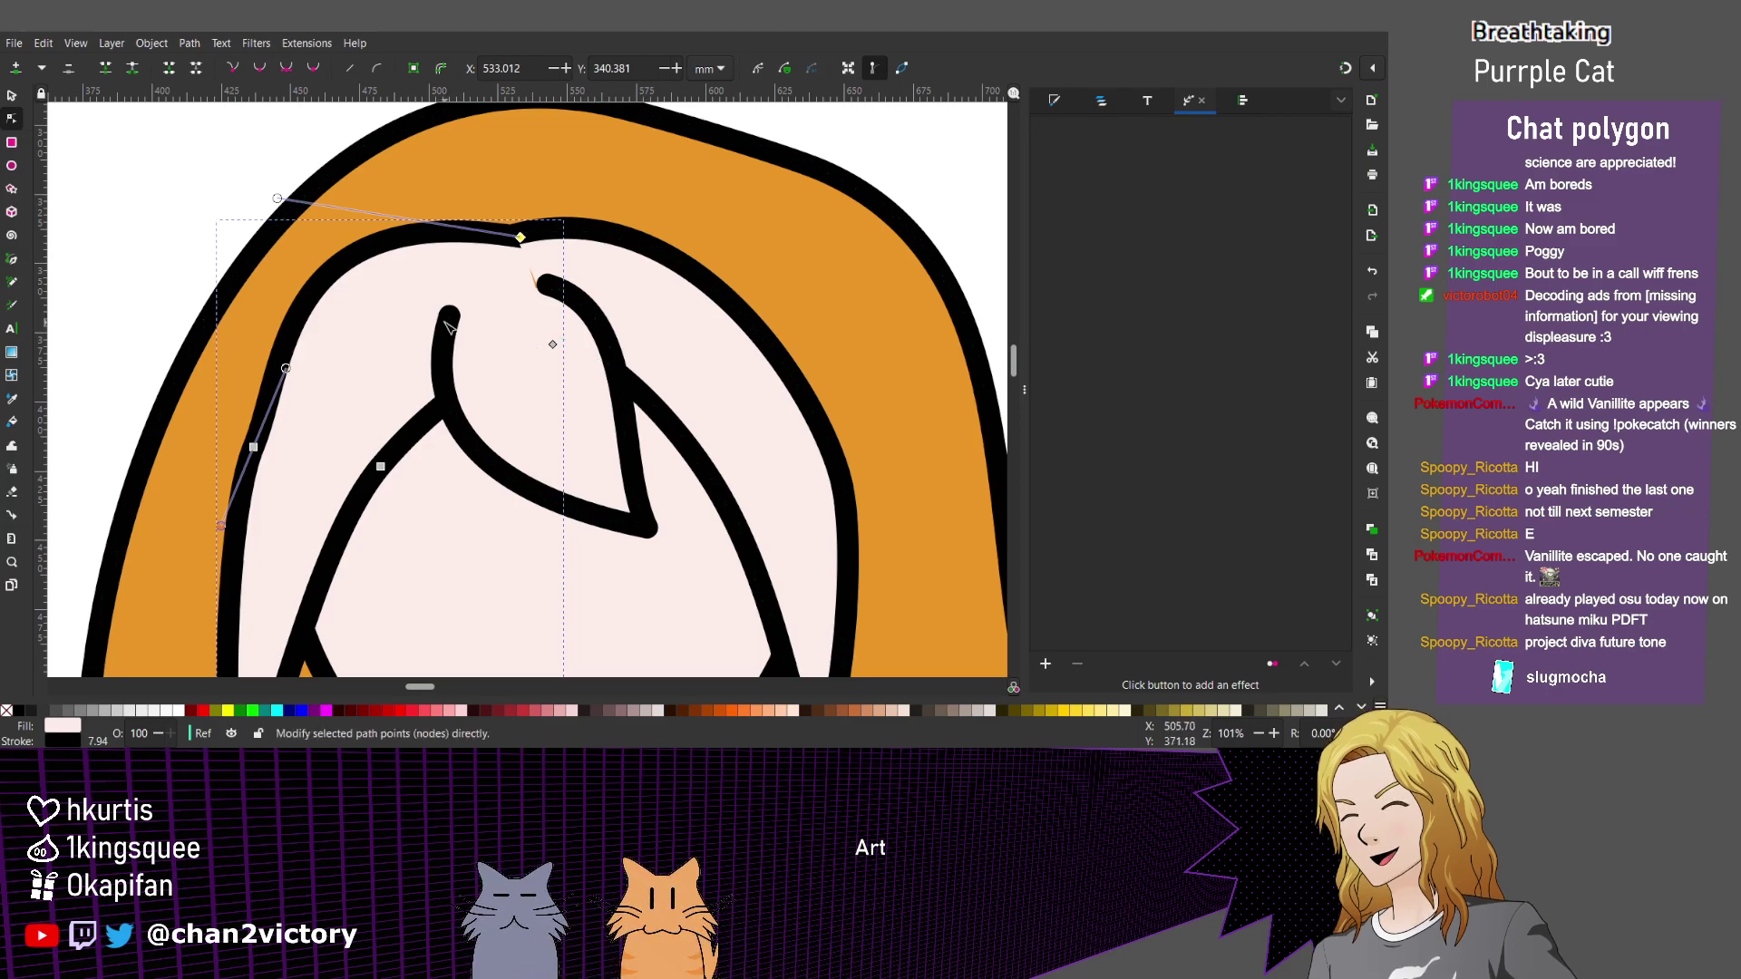
# Raise the left hair lock's pointed tip and move it slightly inward toward the face.
pyautogui.scroll(-2, 447, 325)
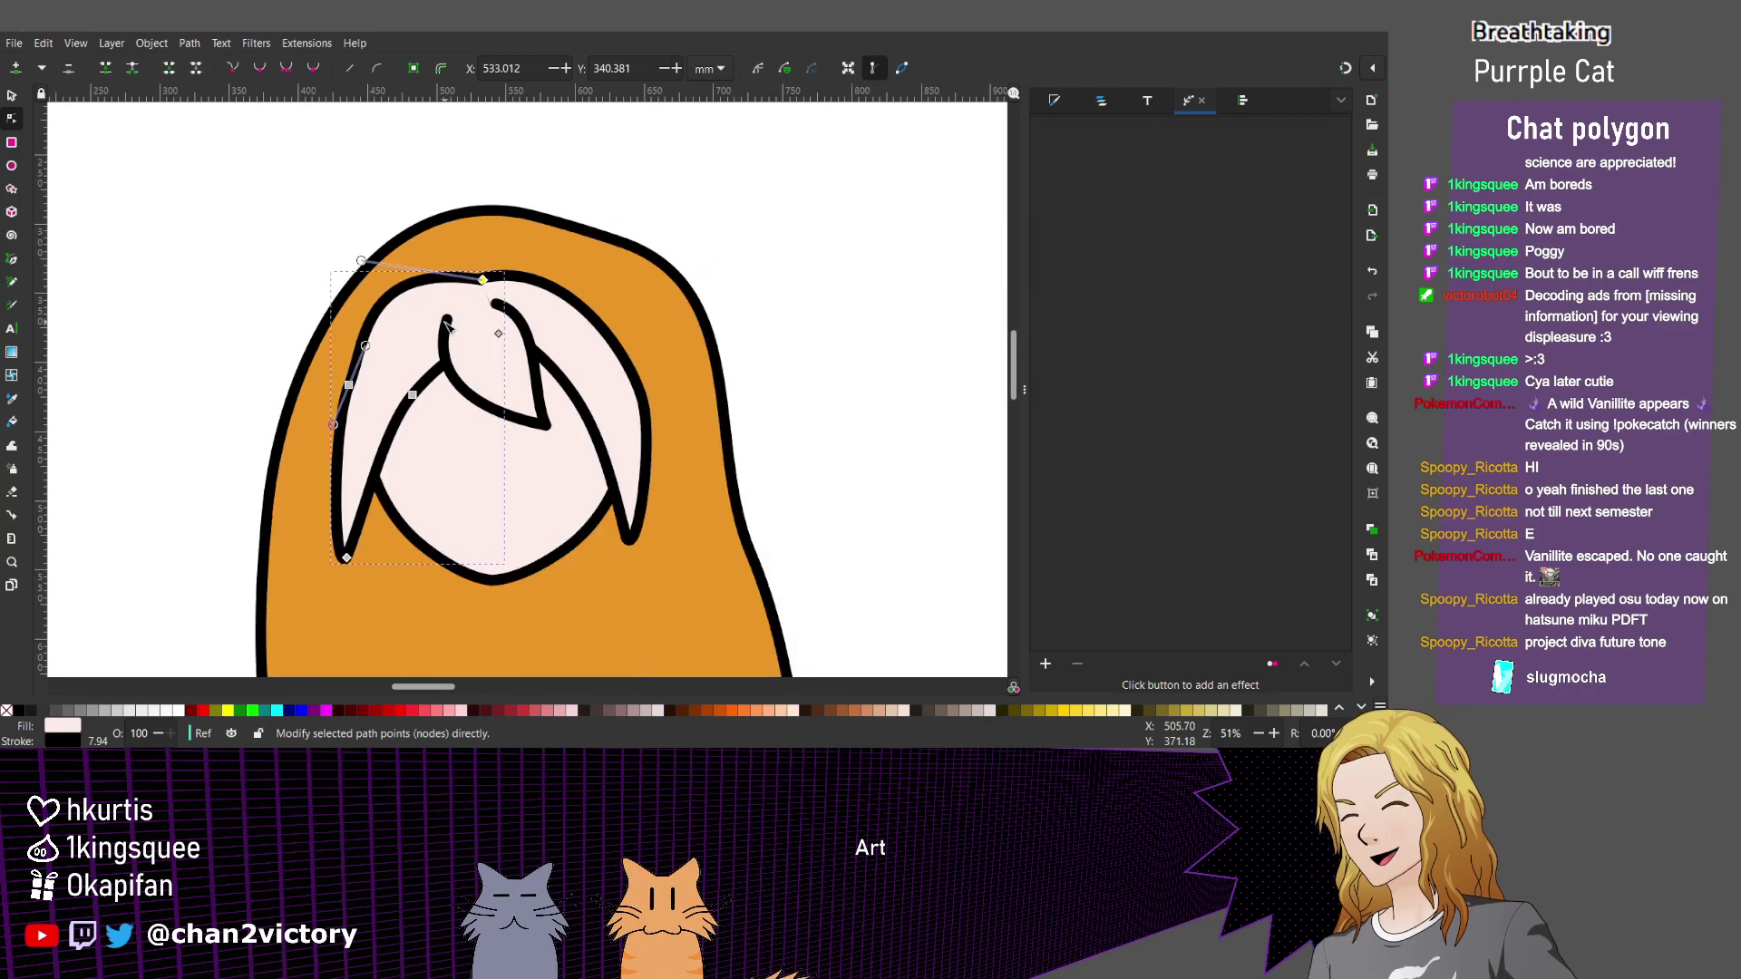
pyautogui.scroll(1, 491, 545)
pyautogui.click(491, 545)
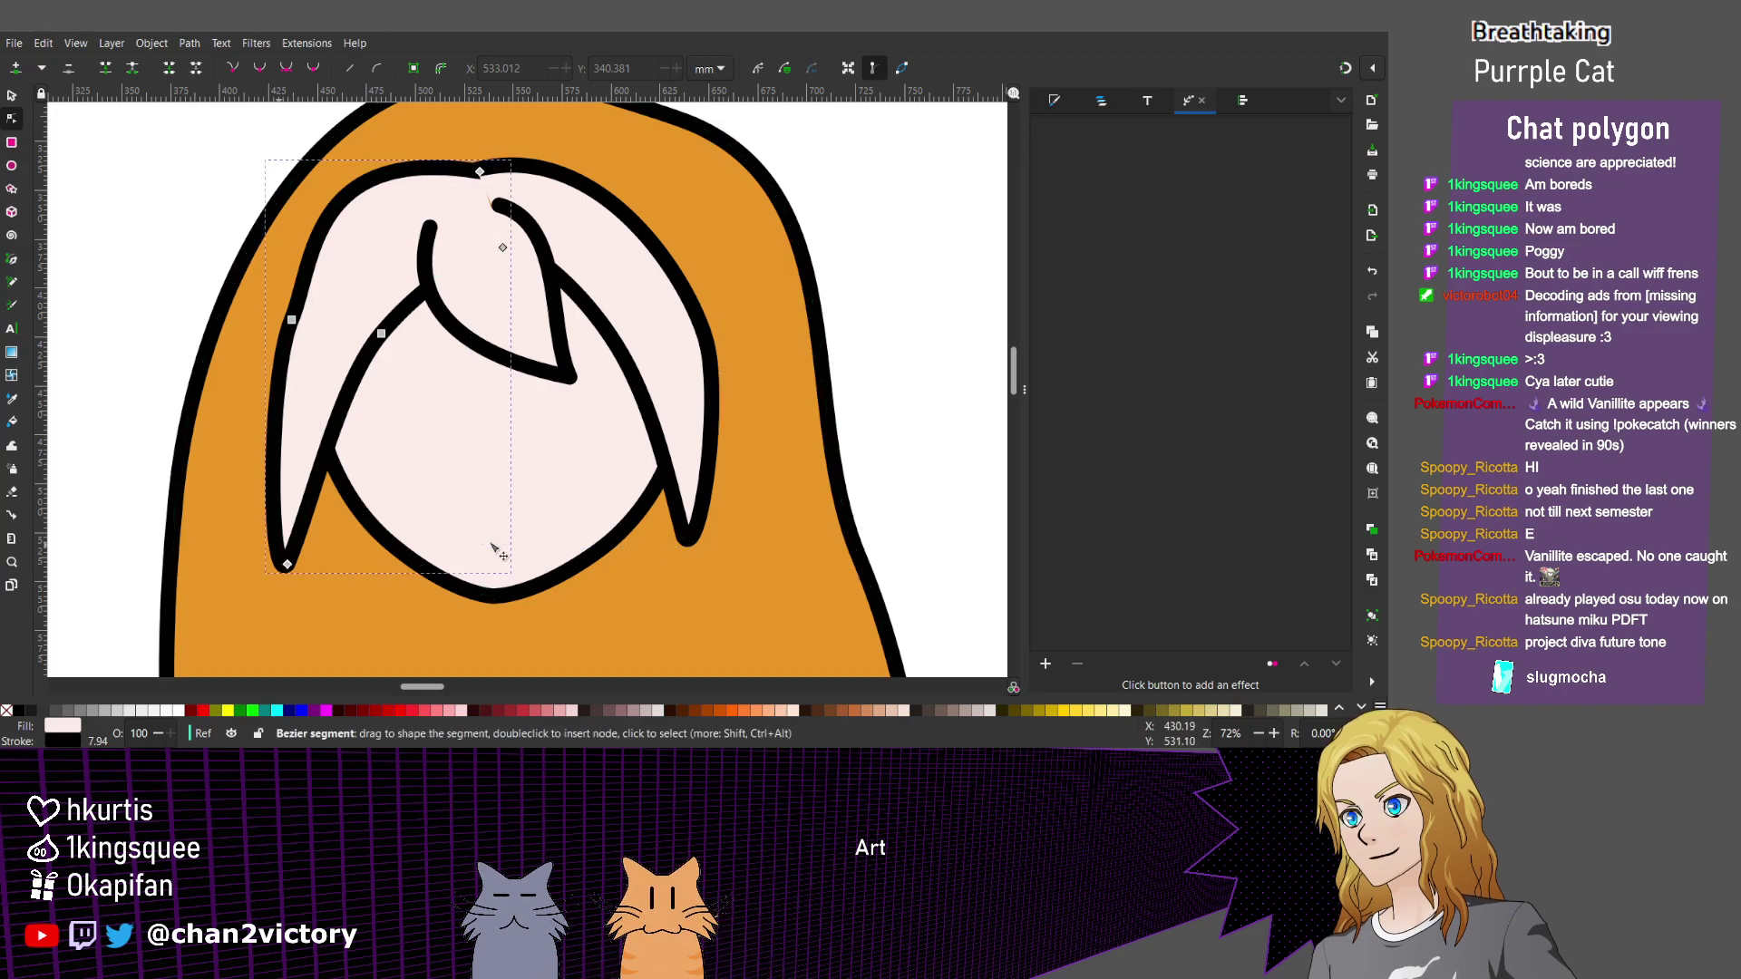
pyautogui.moveTo(286, 564); pyautogui.dragTo(298, 525)
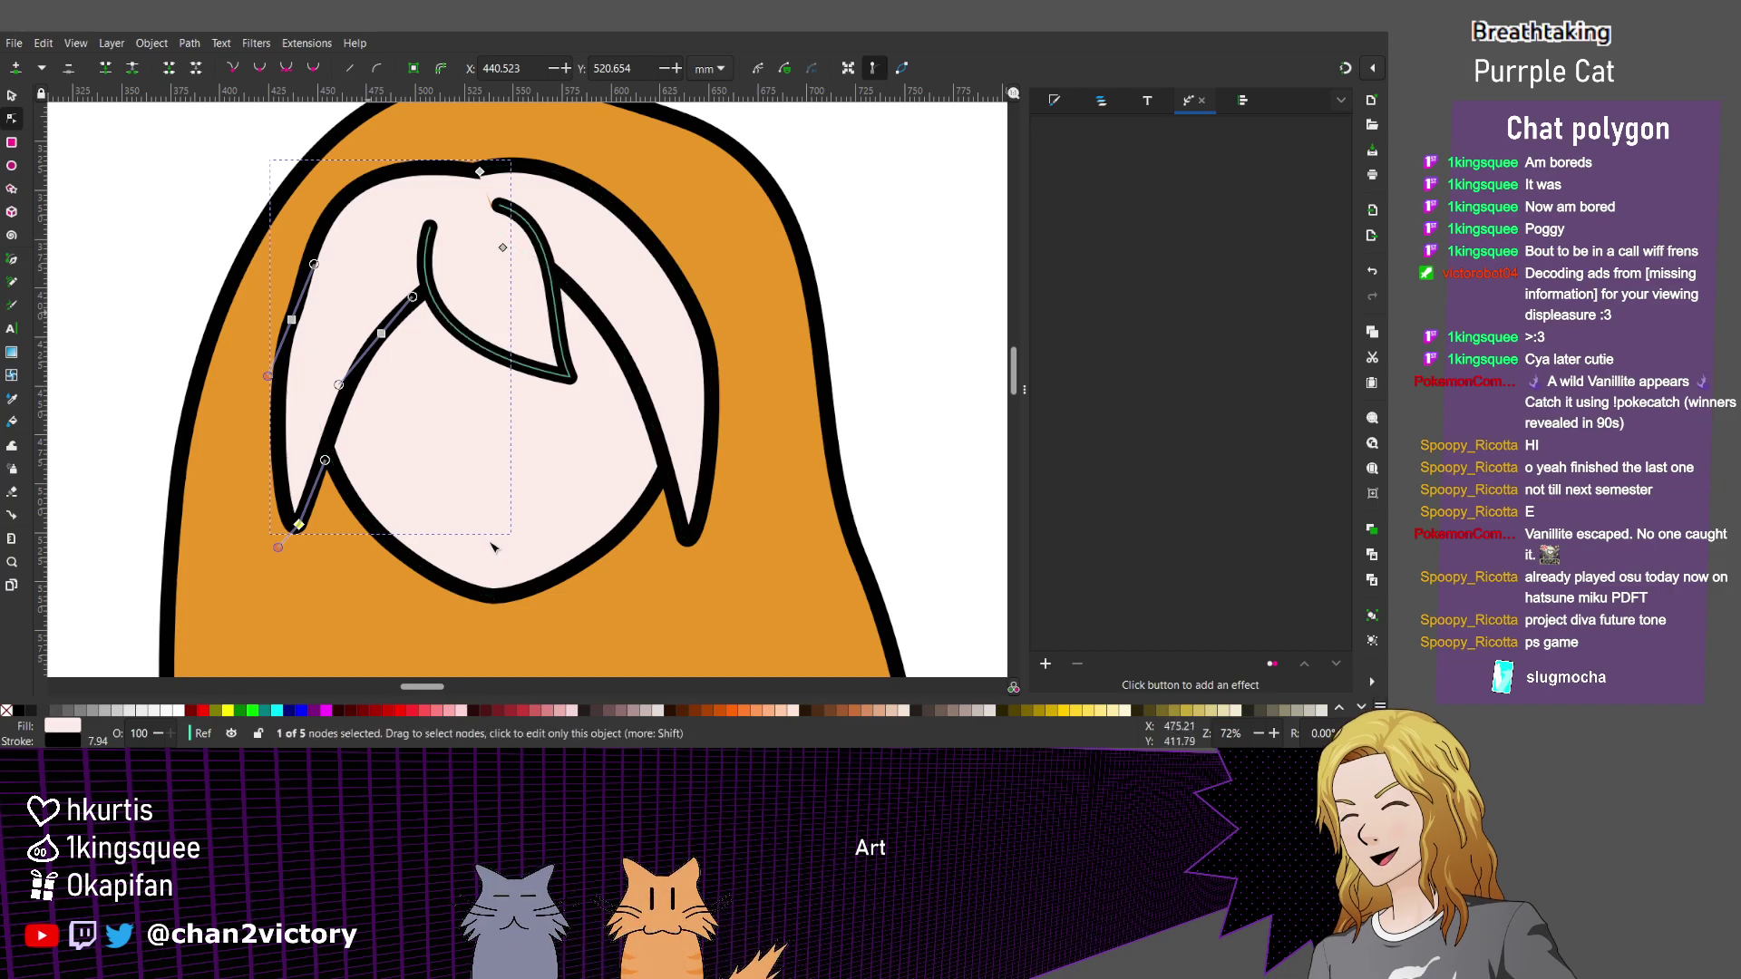
# Delete the middle nodes on both edges of the left hair lock and straighten its outer curve near the tip.
pyautogui.moveTo(272, 304); pyautogui.dragTo(394, 349)
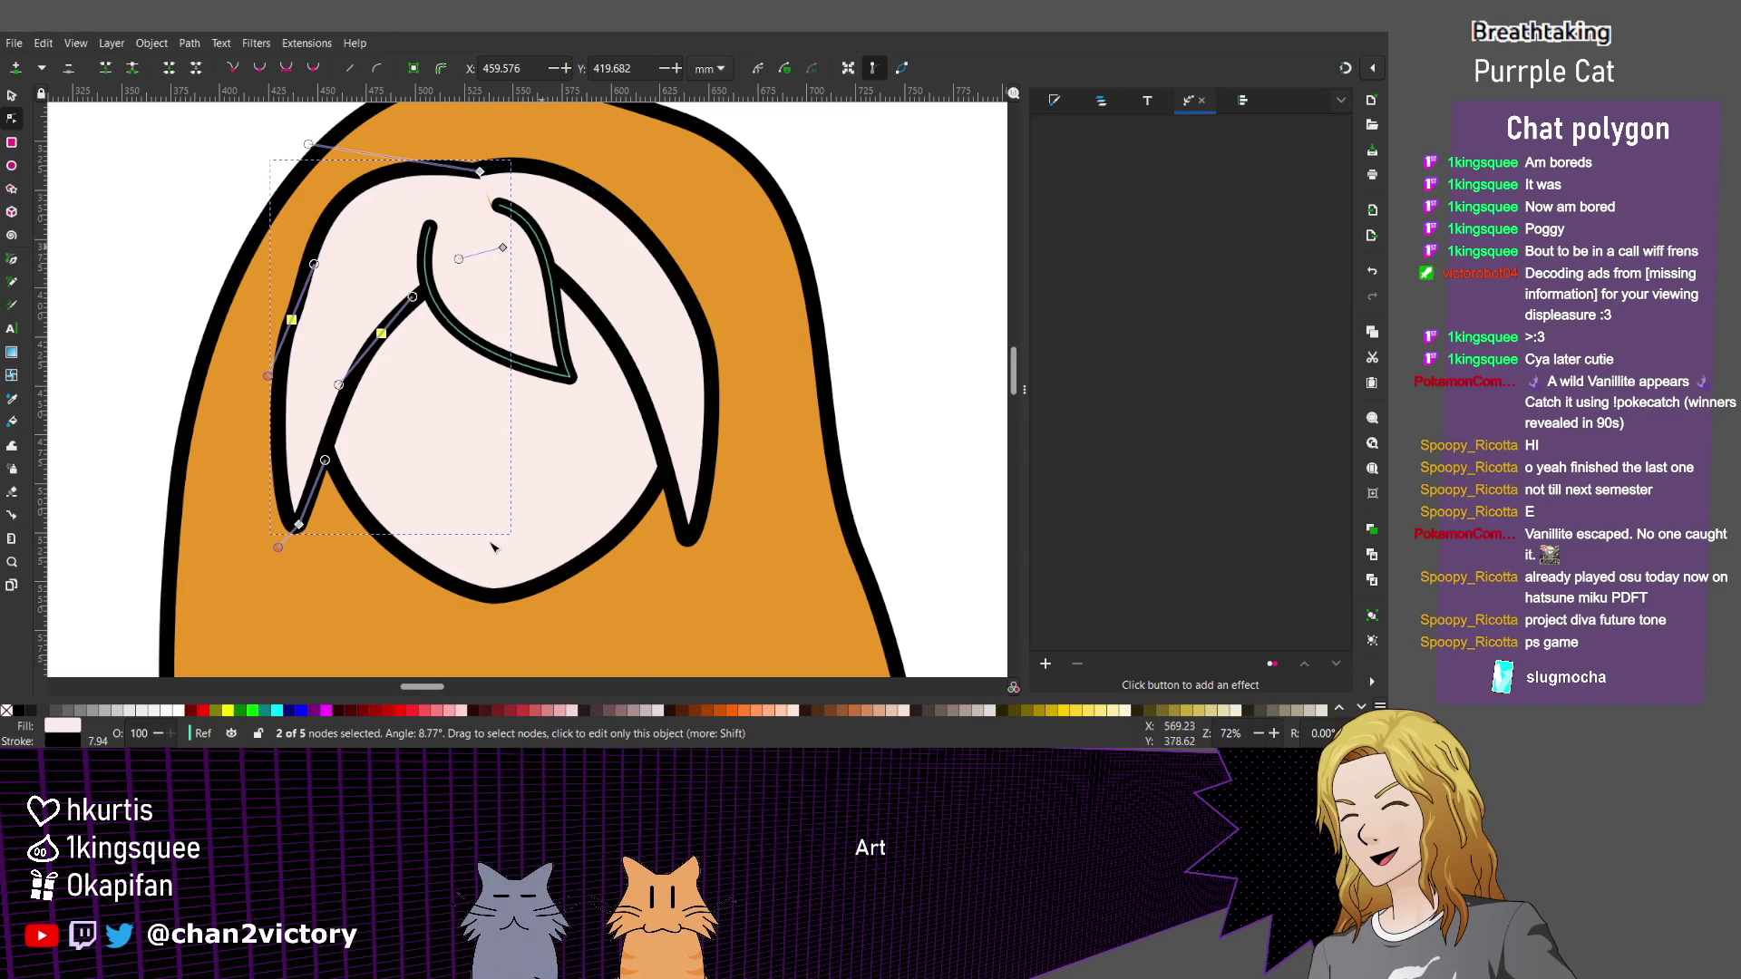
pyautogui.press('Delete')
pyautogui.moveTo(497, 553); pyautogui.dragTo(493, 546)
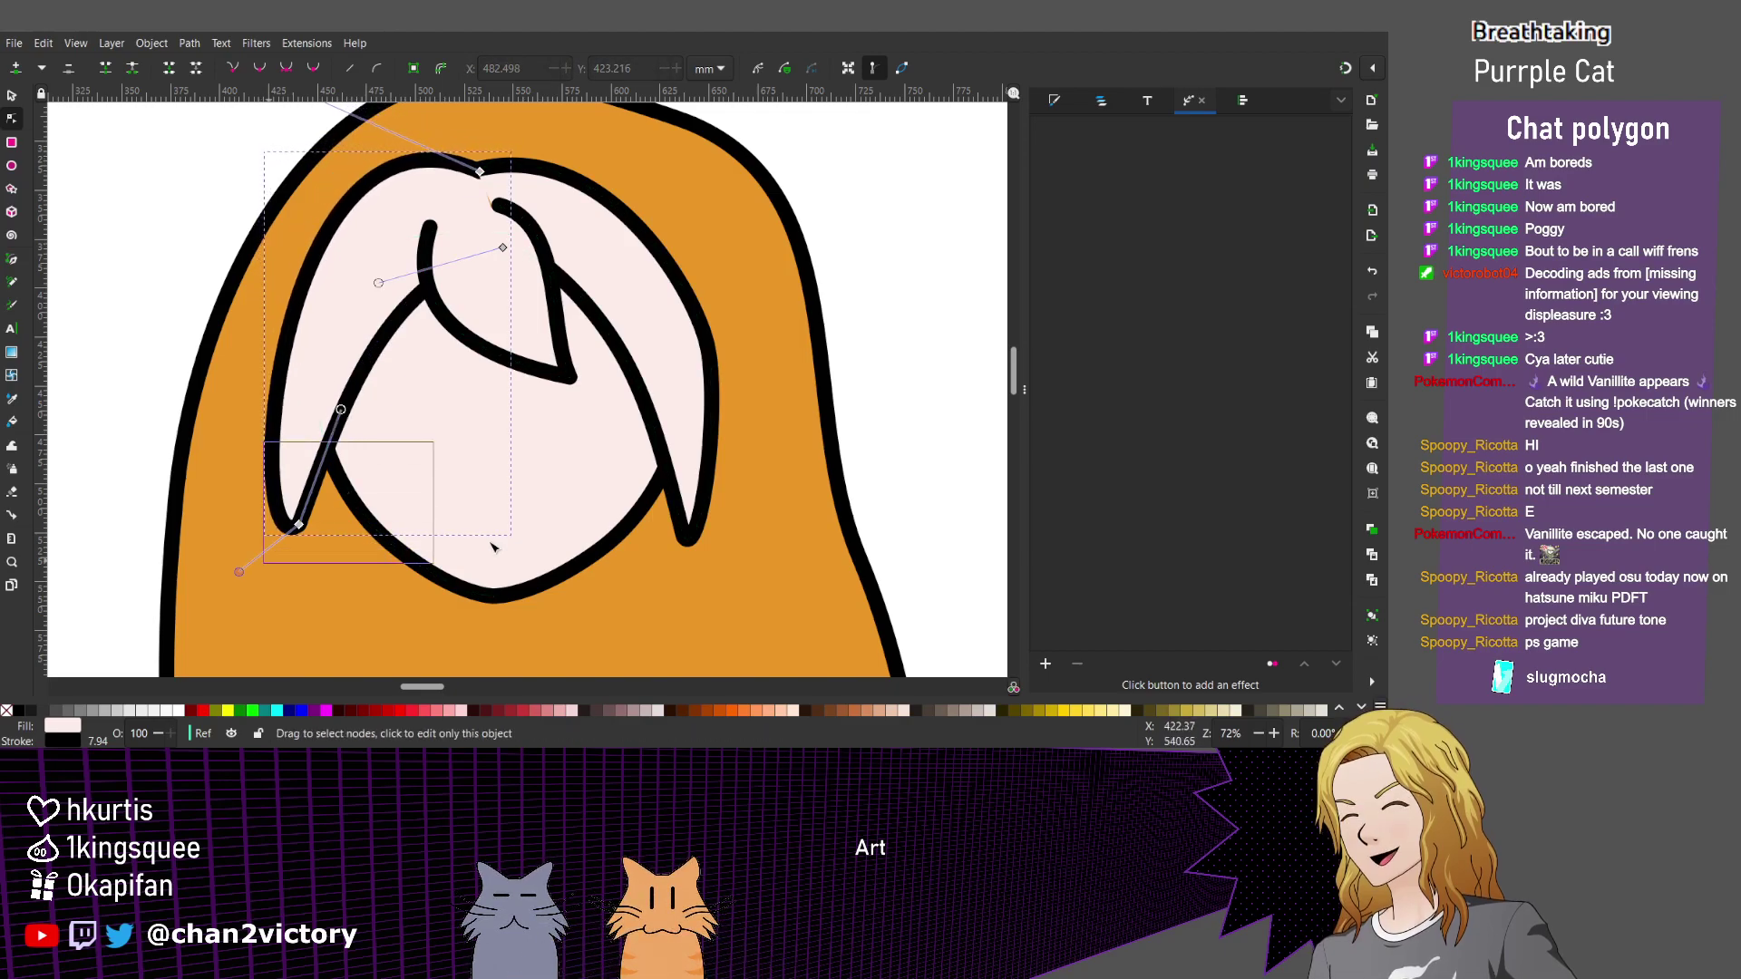
pyautogui.moveTo(238, 573); pyautogui.dragTo(253, 473)
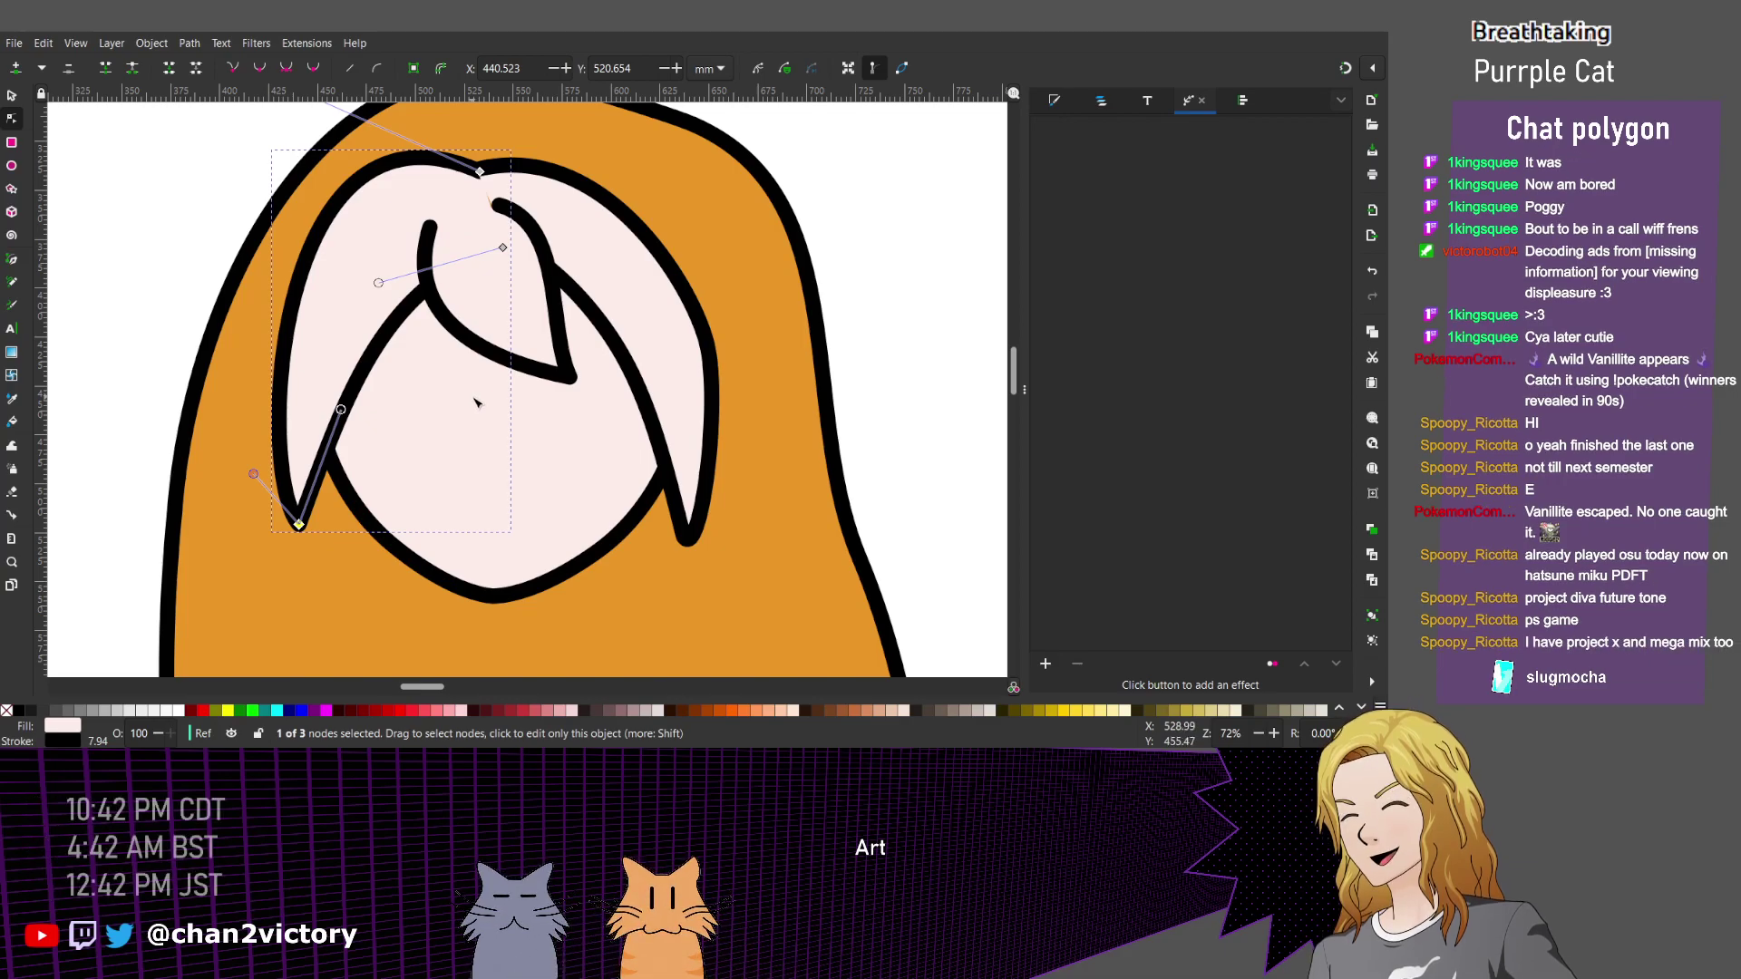
# Delete the middle nodes on both edges of the right hair lock and reshape its upper curve.
pyautogui.scroll(1, 474, 402)
pyautogui.scroll(1, 475, 401)
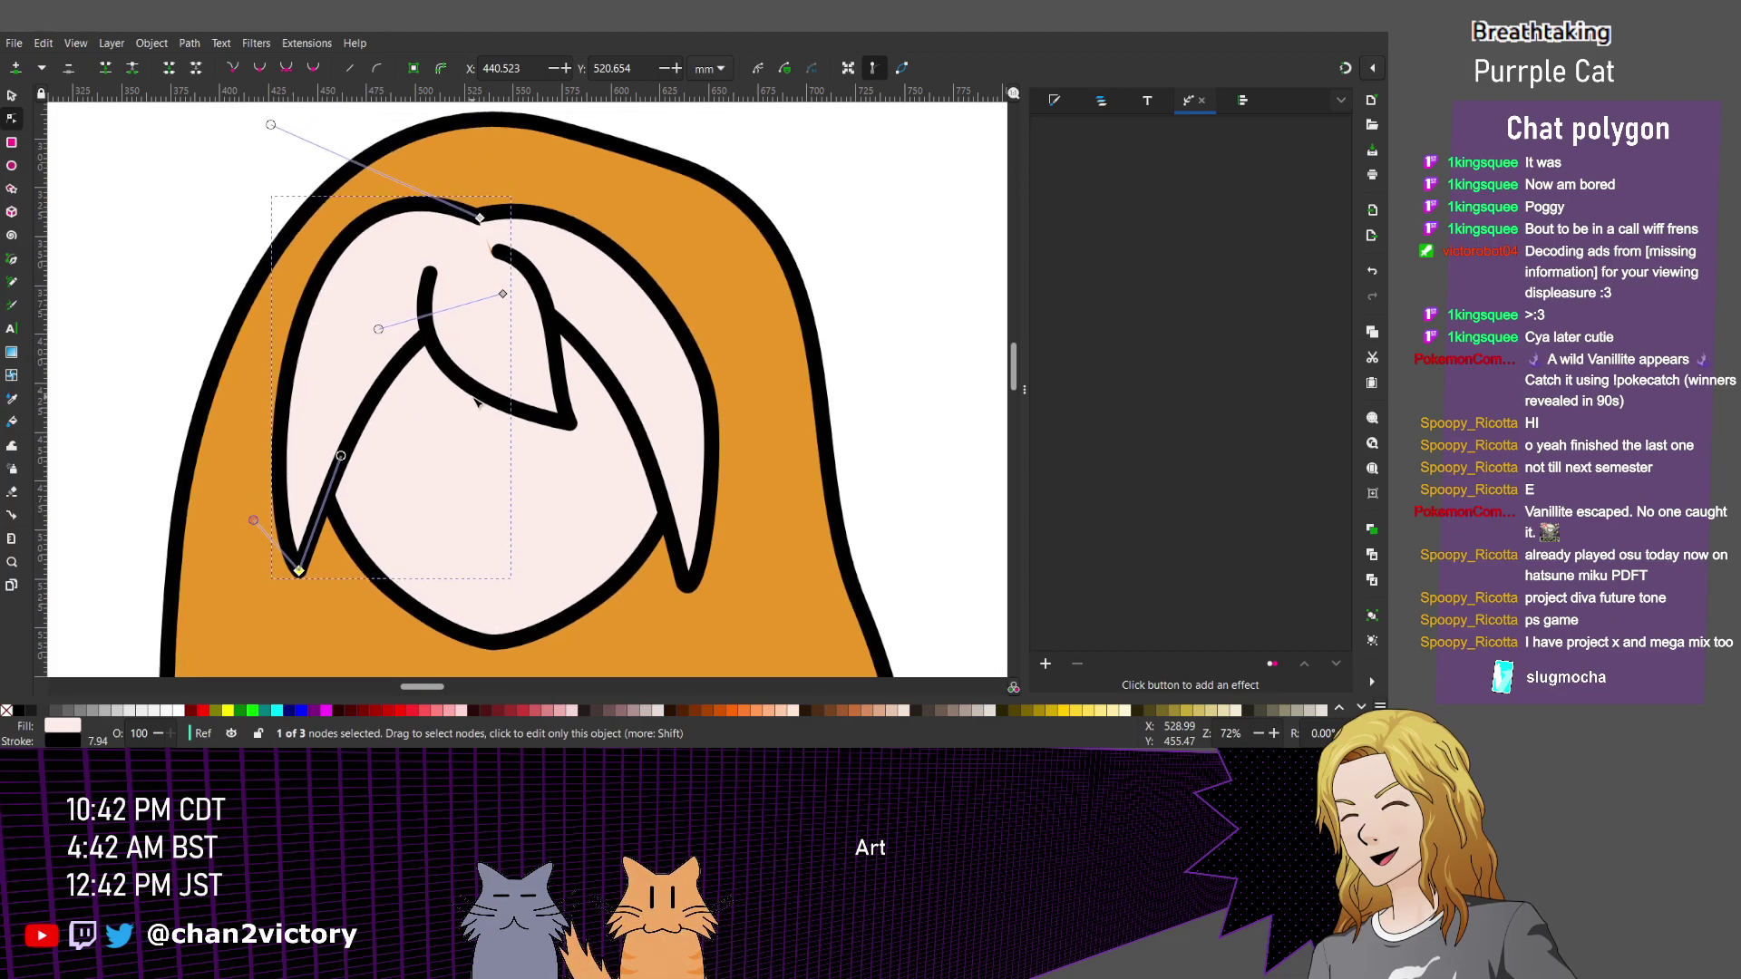
pyautogui.scroll(2, 474, 402)
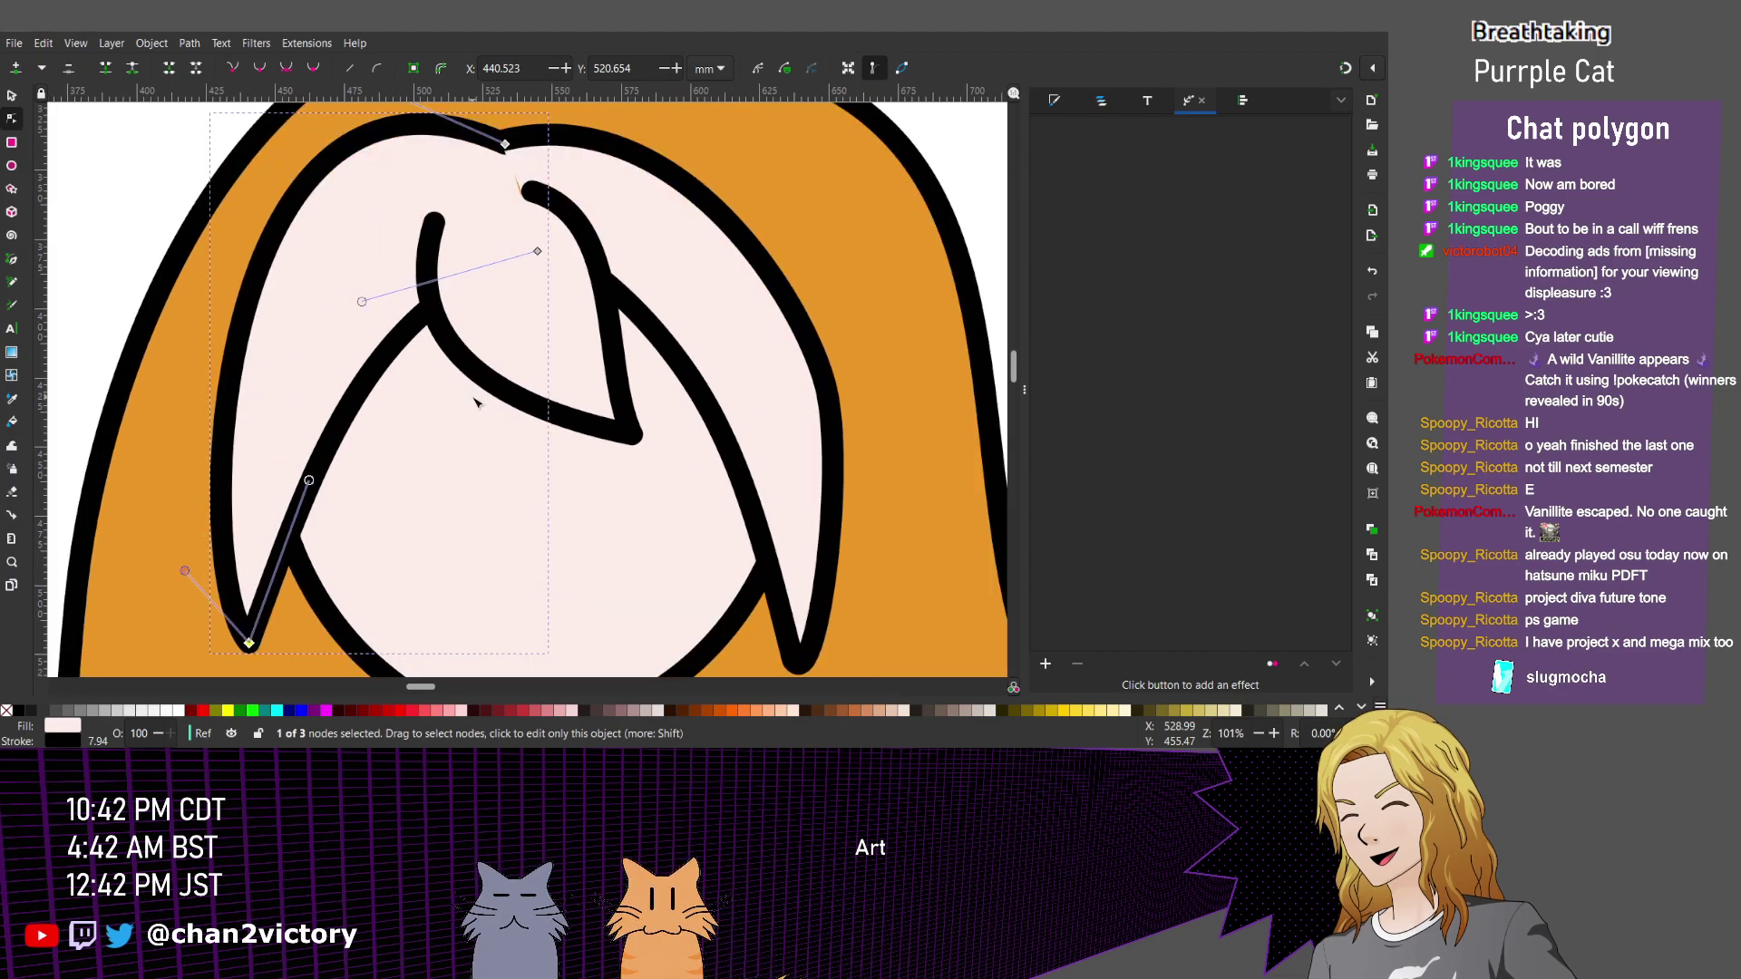
pyautogui.scroll(-3, 474, 401)
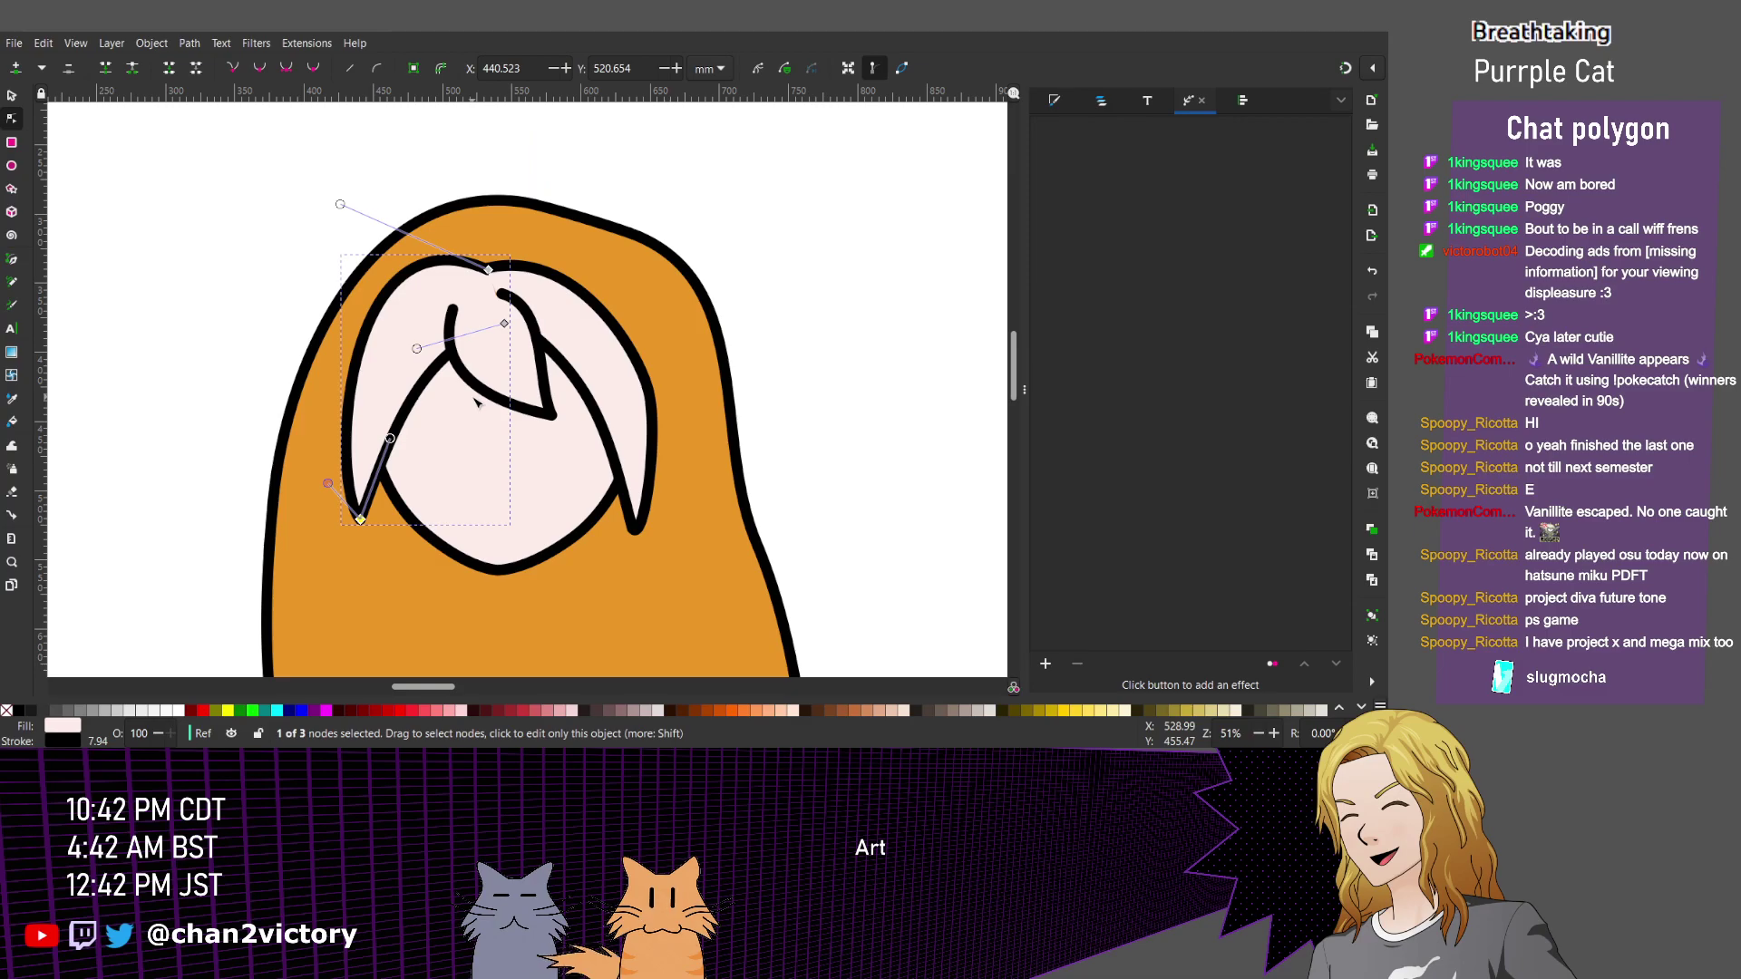
pyautogui.scroll(1, 475, 402)
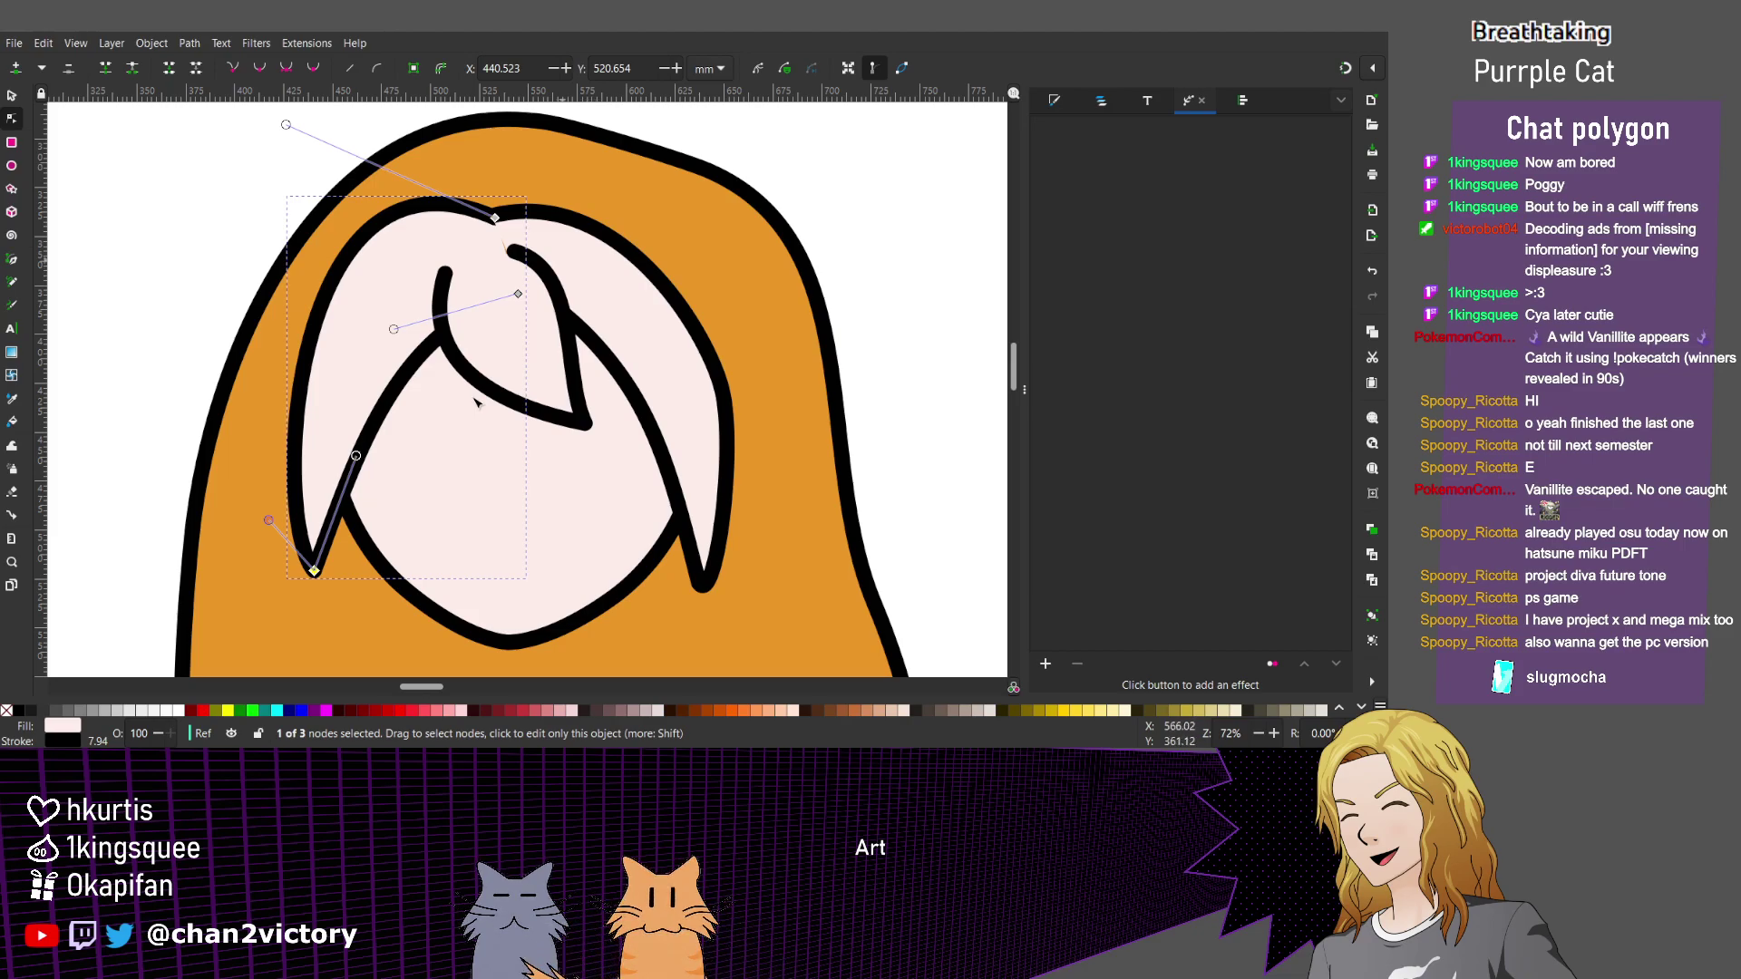
pyautogui.click(601, 367)
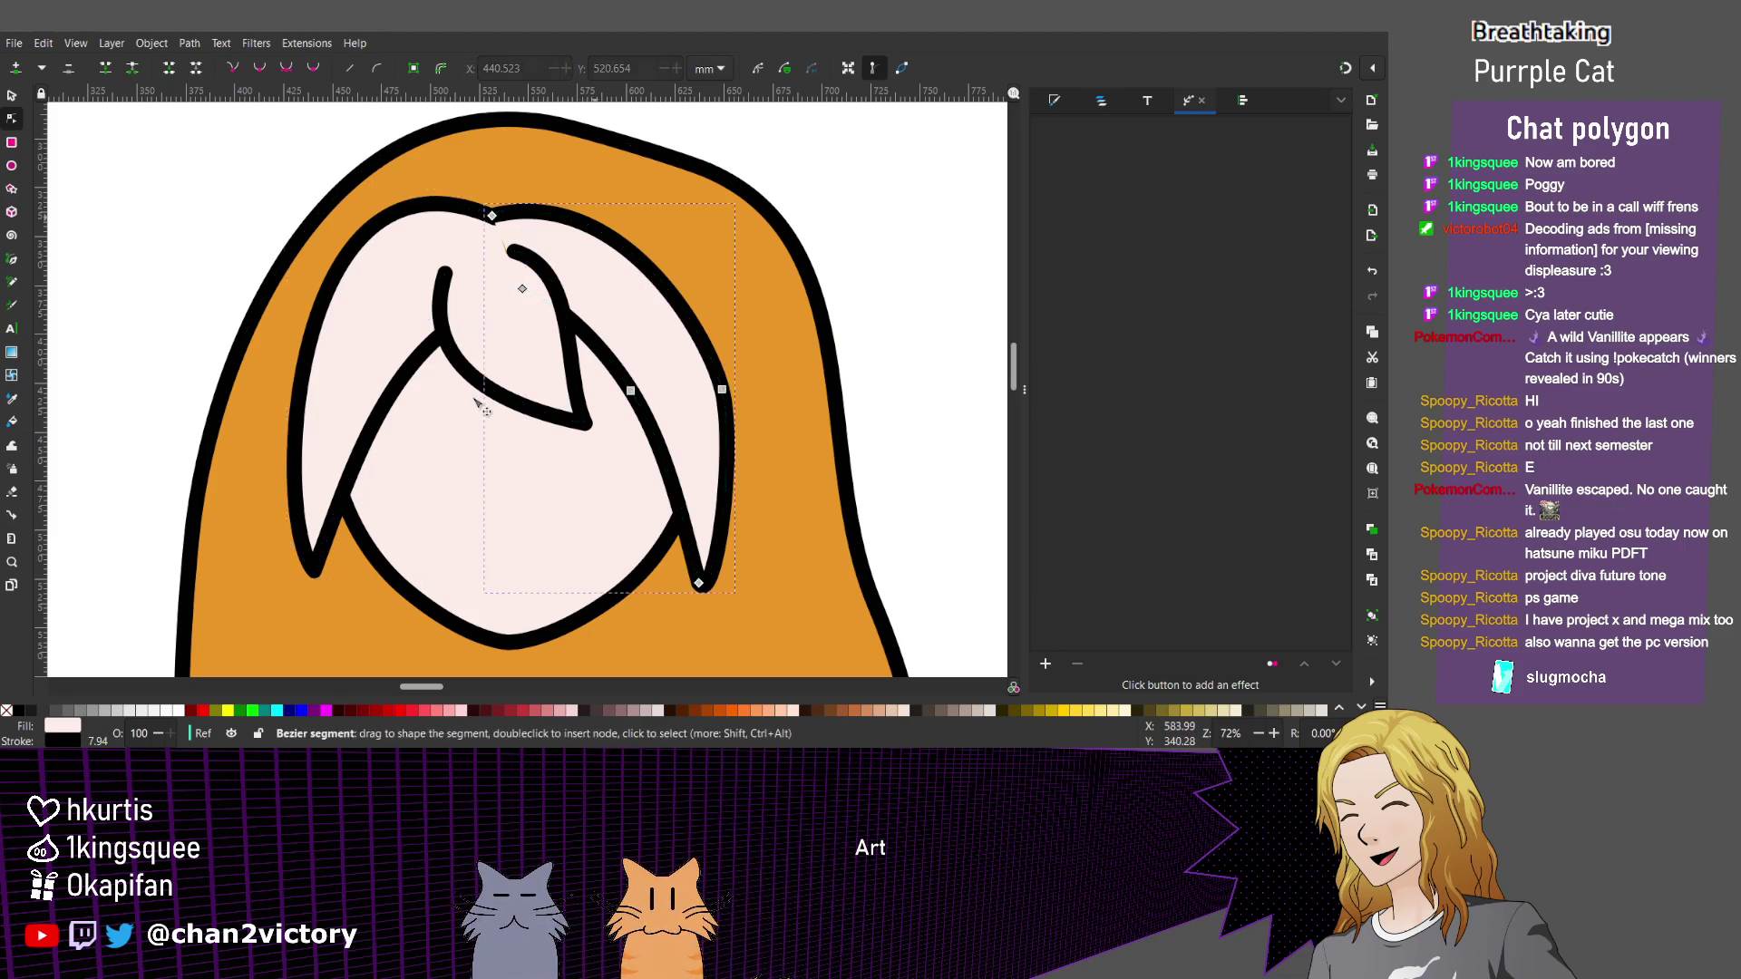
pyautogui.moveTo(568, 326); pyautogui.dragTo(795, 453)
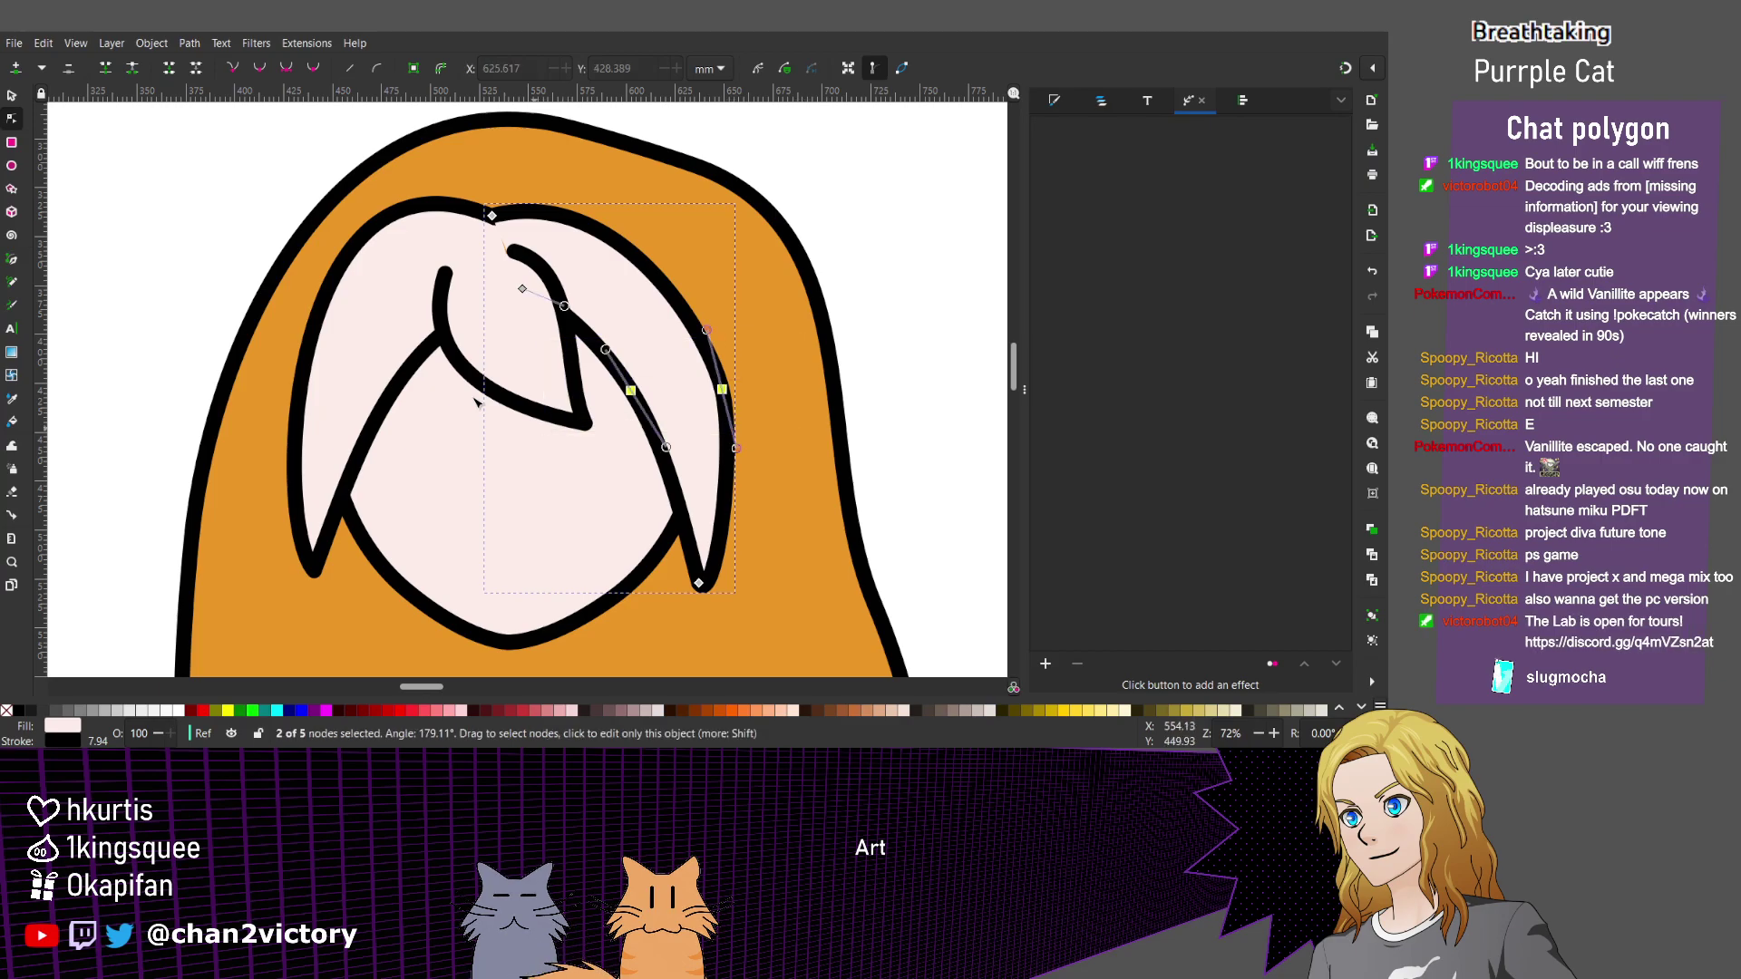
pyautogui.press('Delete')
pyautogui.moveTo(590, 186); pyautogui.dragTo(755, 175)
# Refine the right hair lock's outer curve near the tip, then move the tip lower and slightly inward.
pyautogui.scroll(1, 475, 402)
pyautogui.hscroll(1, 475, 402)
pyautogui.click(665, 619)
pyautogui.moveTo(716, 676); pyautogui.dragTo(714, 609)
pyautogui.press('space')
pyautogui.scroll(-2, 473, 397)
pyautogui.hscroll(-2, 473, 398)
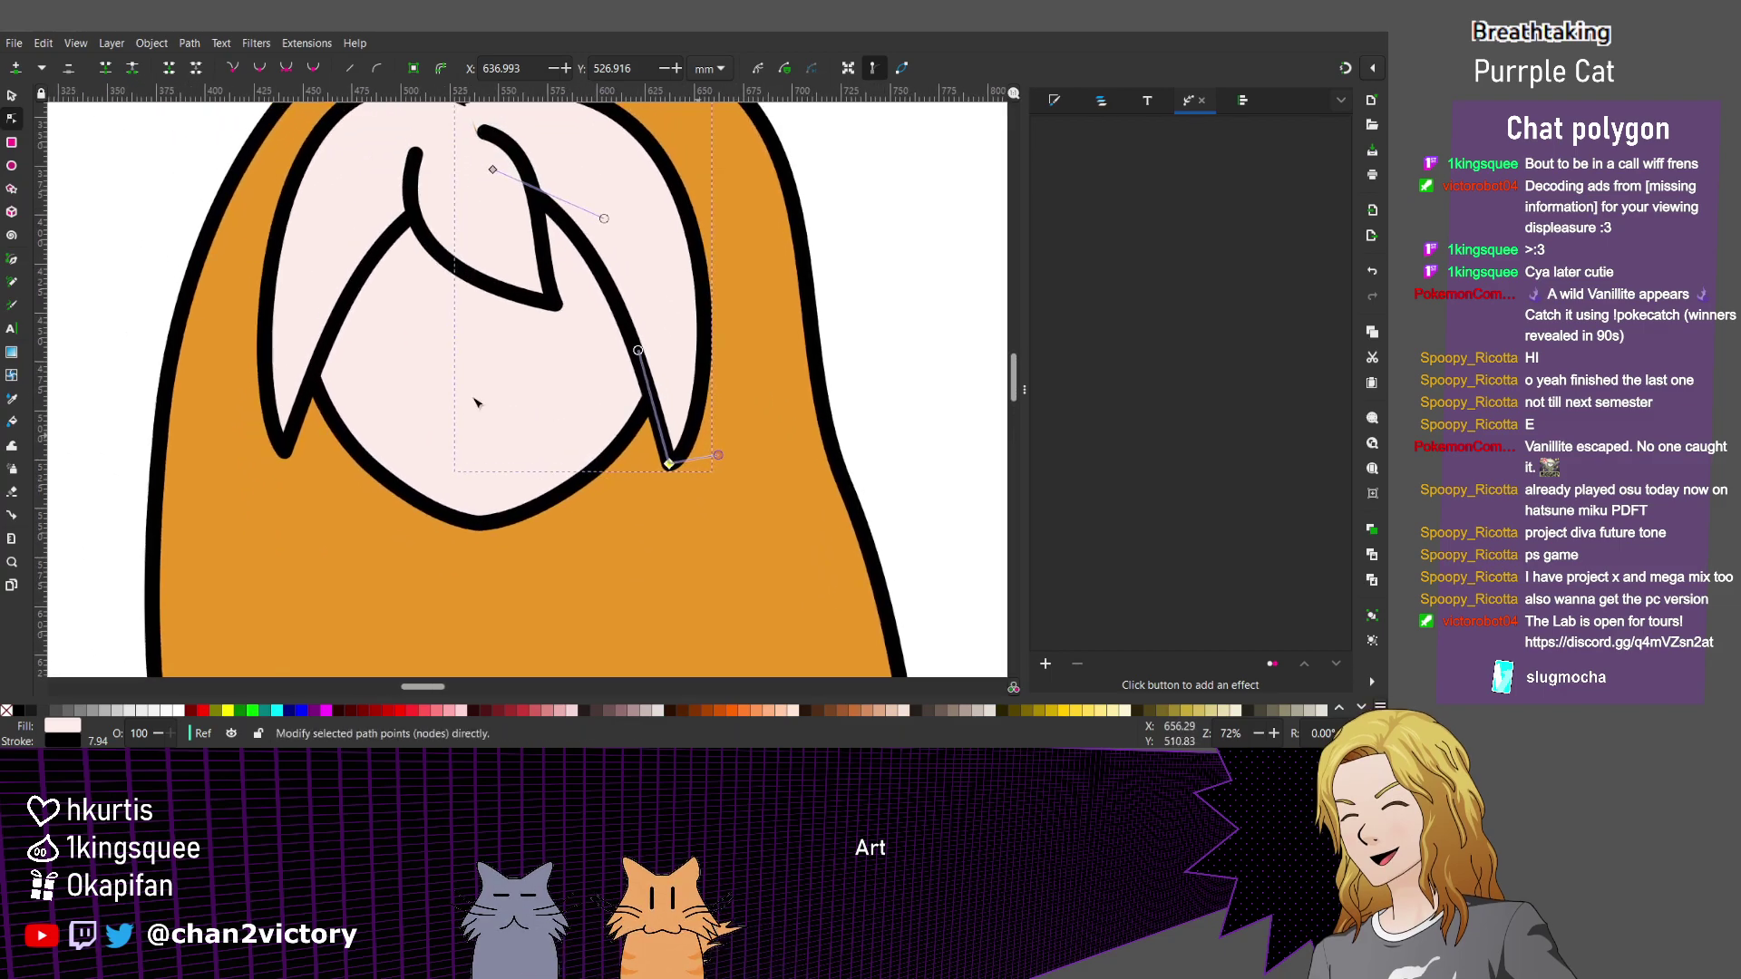
pyautogui.moveTo(663, 469); pyautogui.dragTo(641, 509)
pyautogui.scroll(2, 472, 397)
pyautogui.hscroll(1, 473, 398)
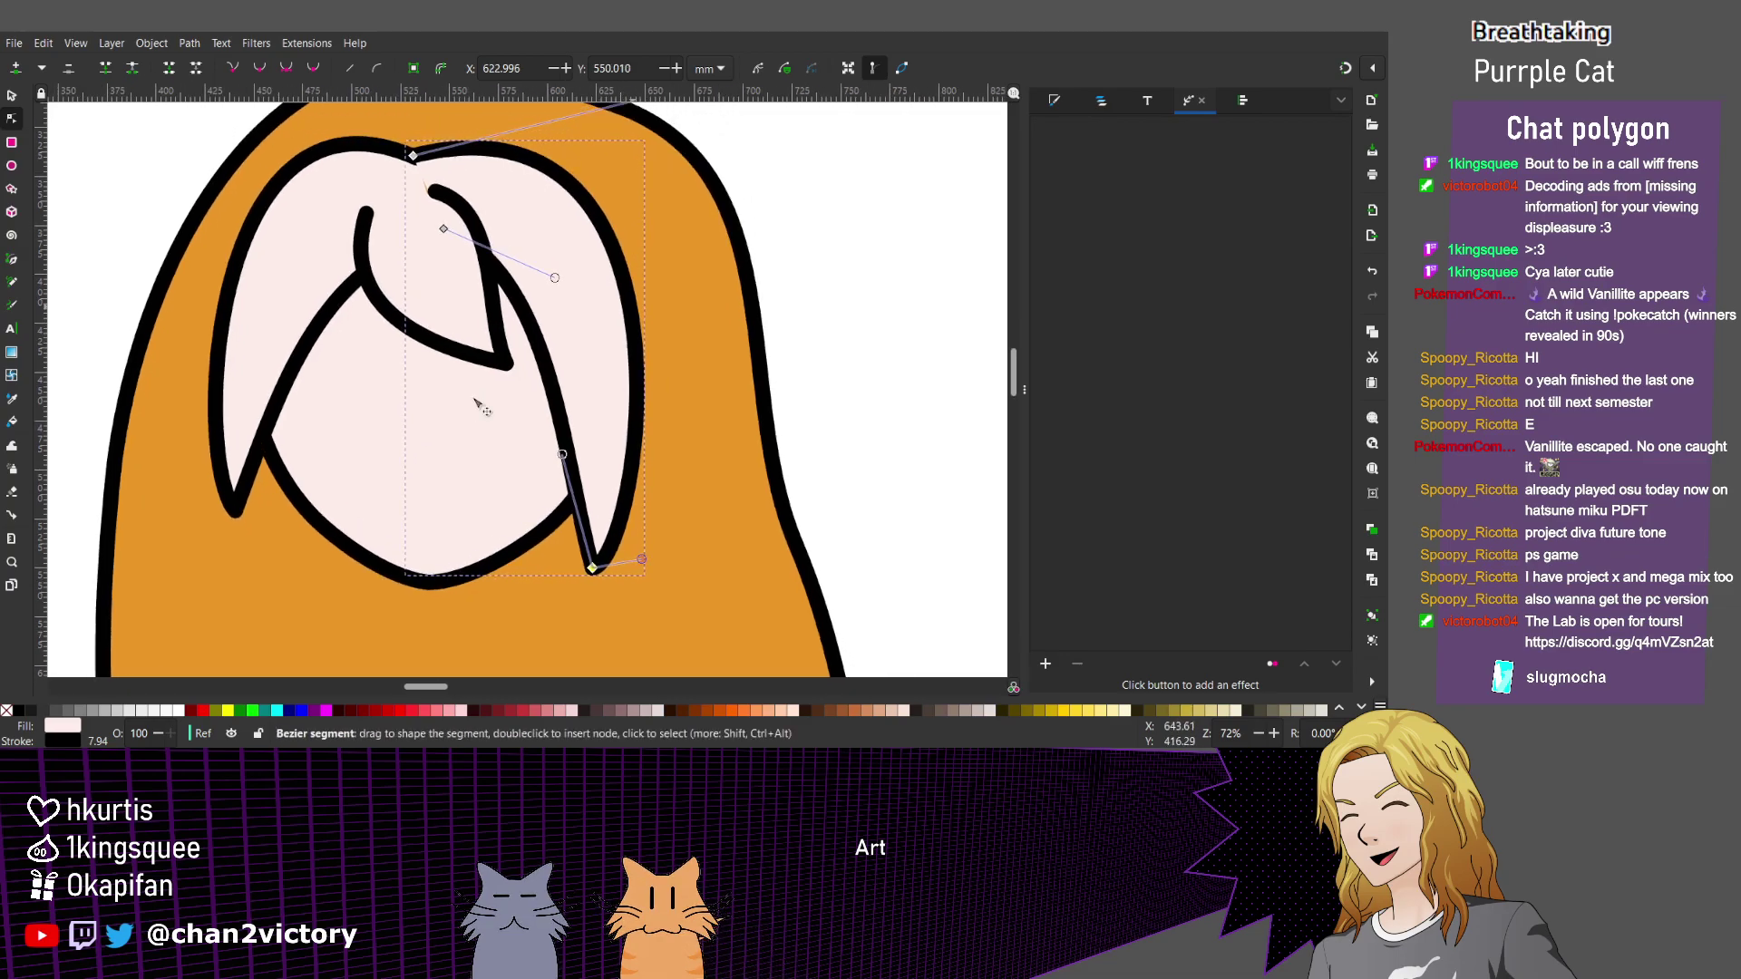
# Bulge both edges of the right hair lock outward, away from the face.
pyautogui.press('Tab')
pyautogui.press('Tab')
pyautogui.press('Tab')
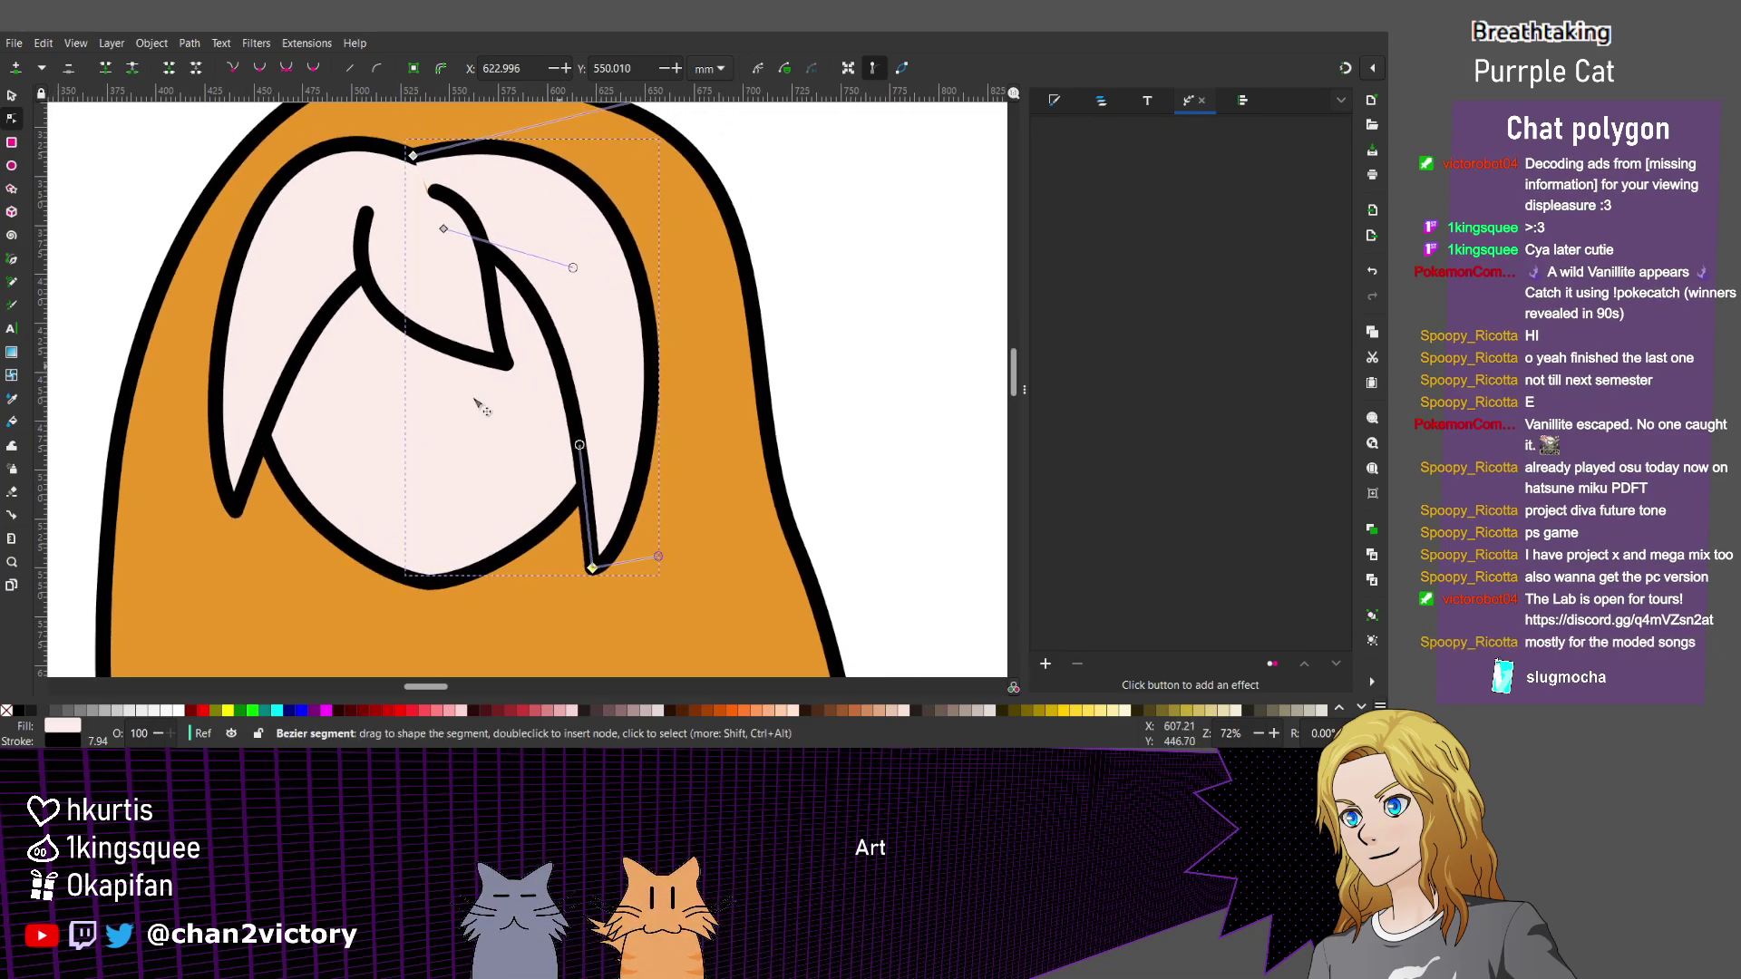
pyautogui.hotkey('shift', 'Tab')
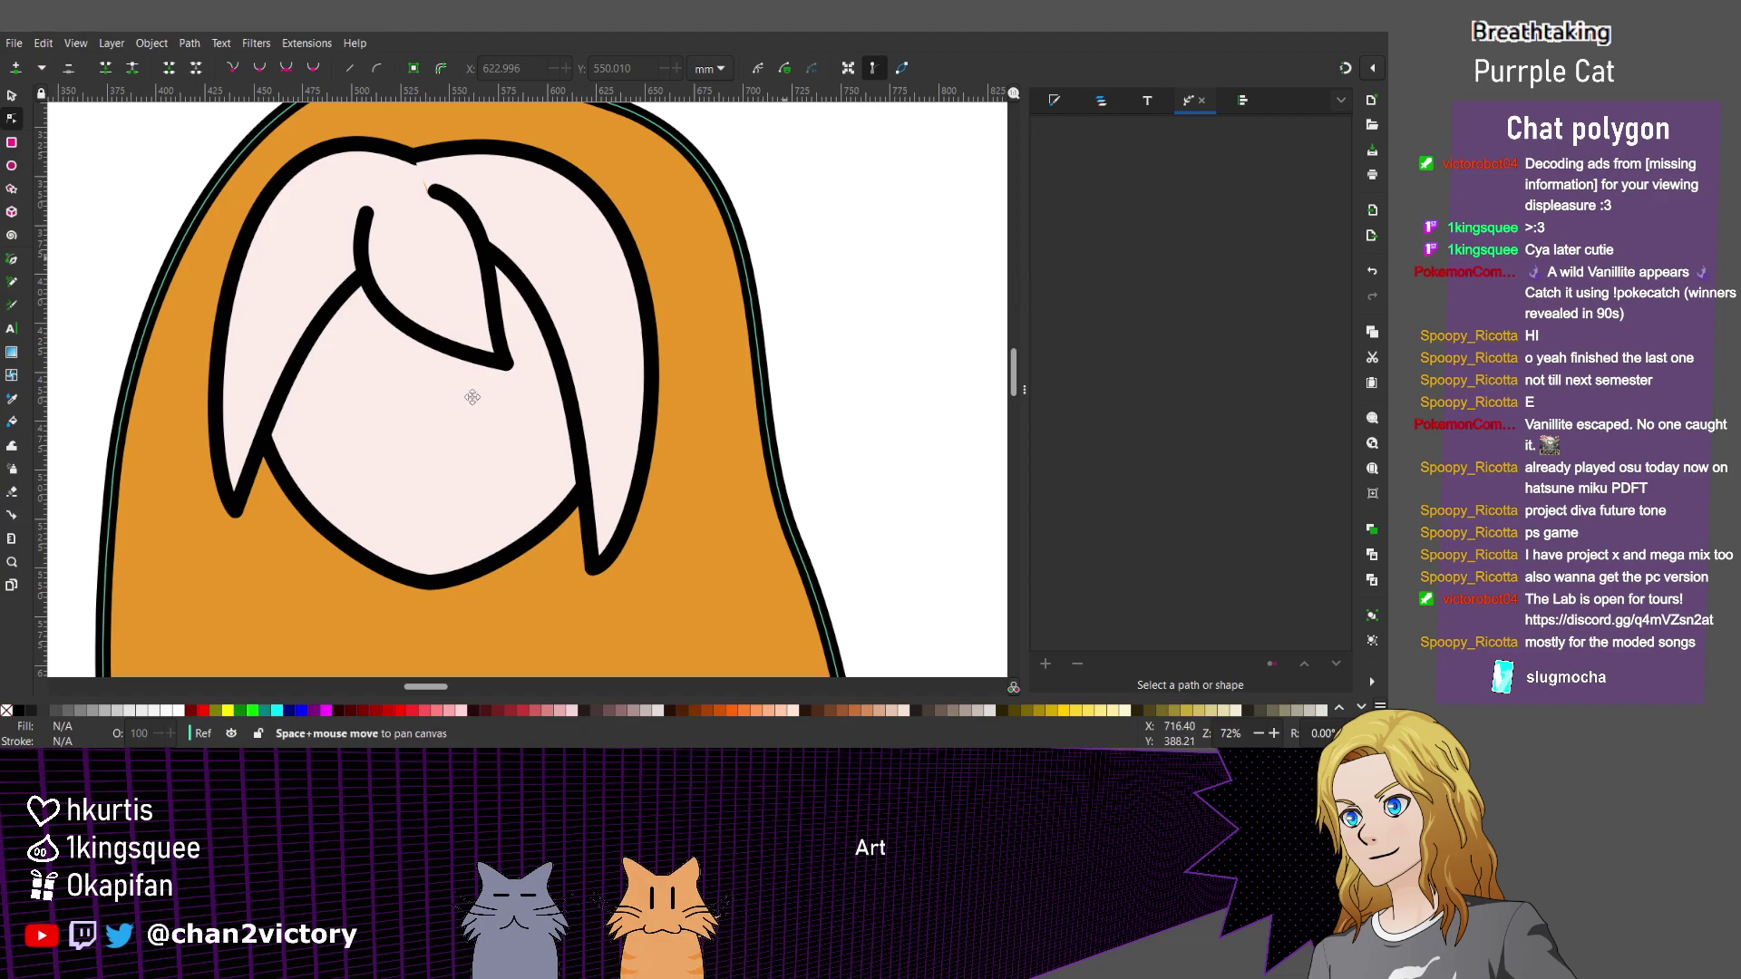
# Flatten the left hair lock's upper curve near the join and shift the right lock's inner upper end slightly left.
pyautogui.scroll(1, 475, 401)
pyautogui.hscroll(-1, 475, 402)
pyautogui.hotkey('shift', 'Tab')
pyautogui.press('+')
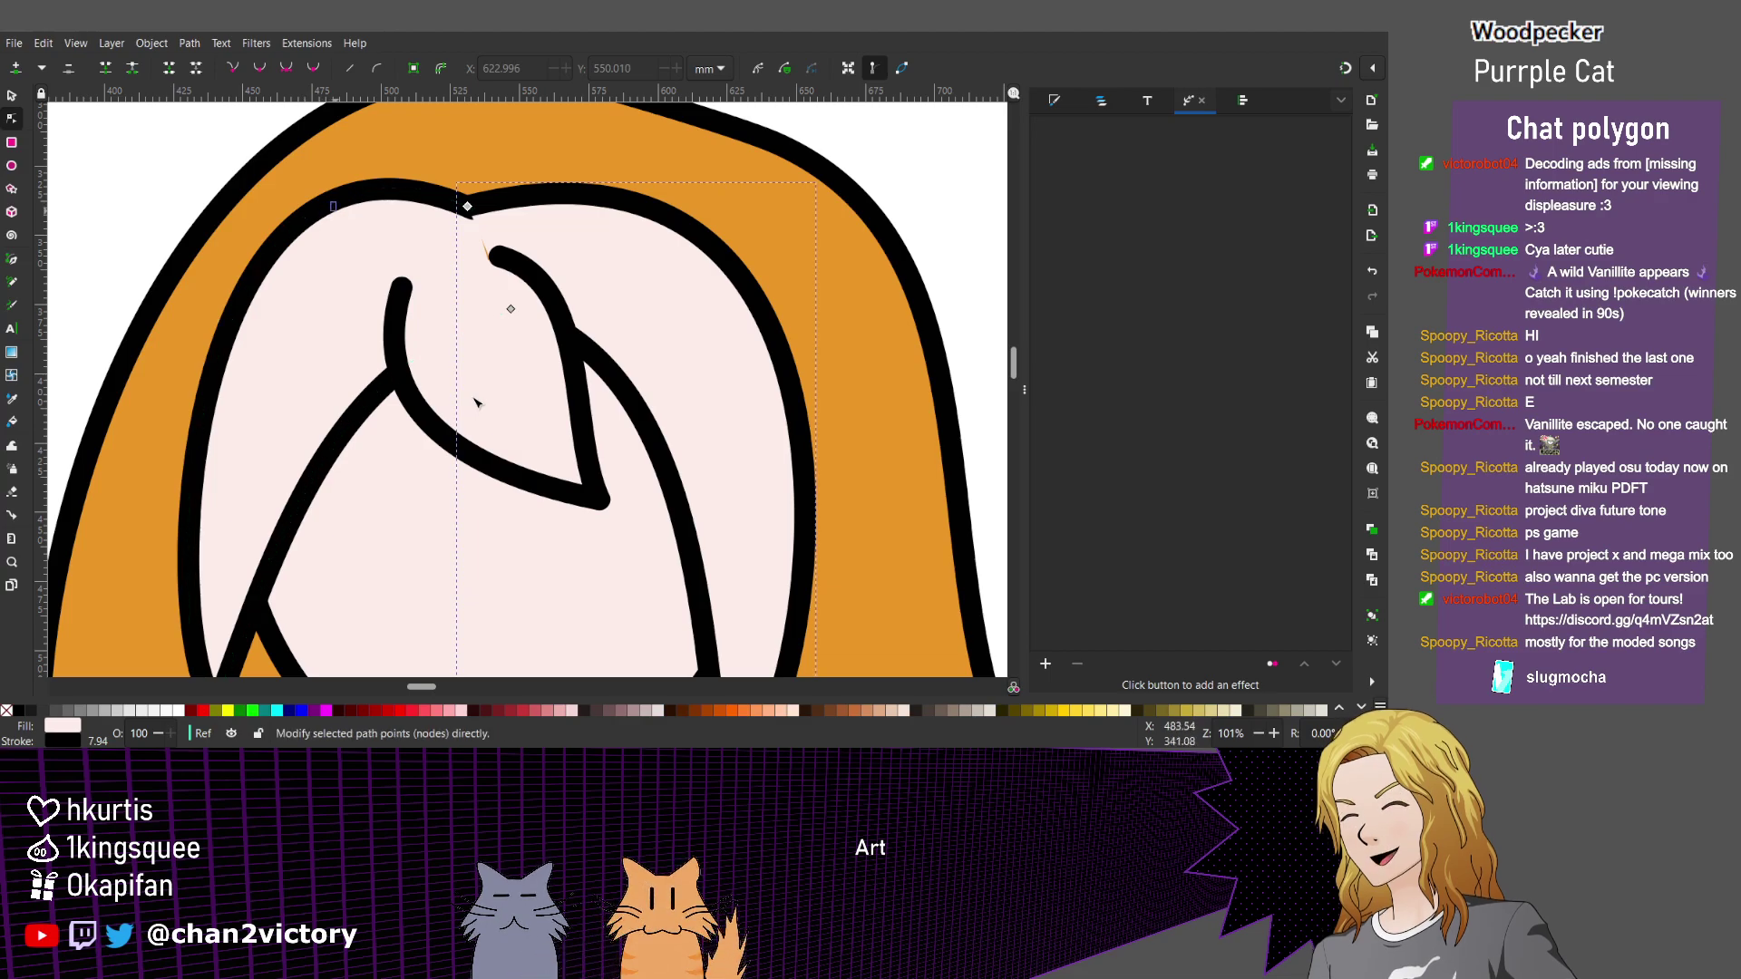
pyautogui.click(478, 402)
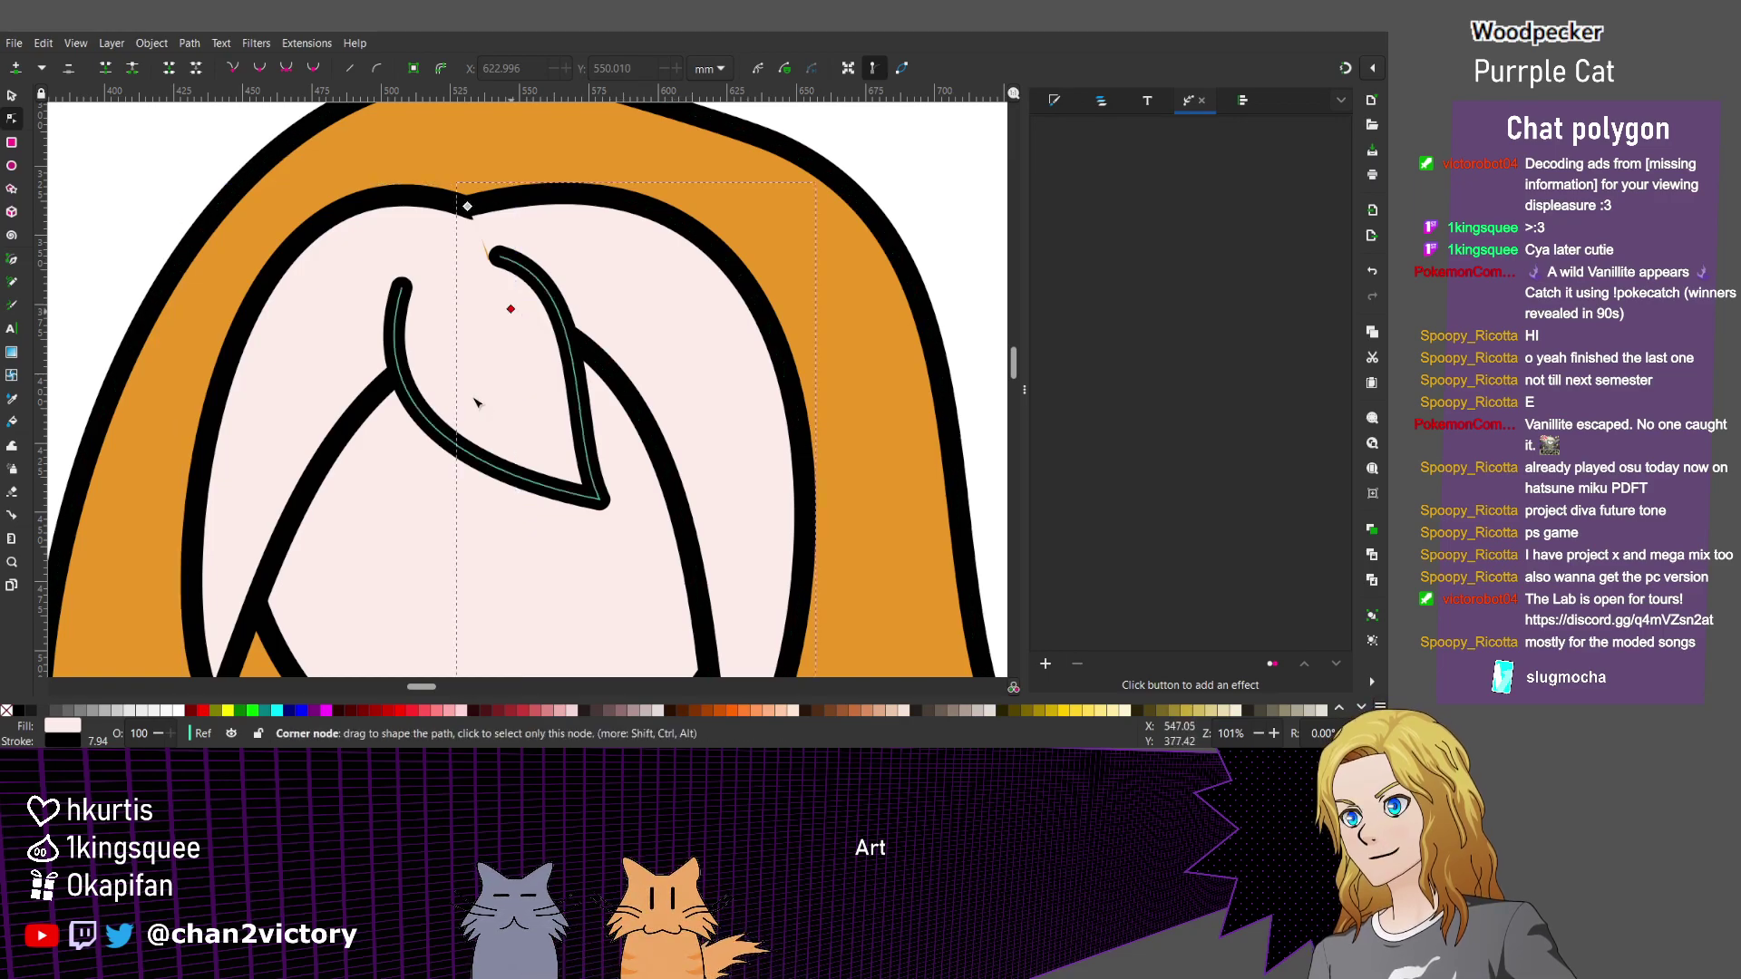
pyautogui.moveTo(511, 309); pyautogui.dragTo(497, 309)
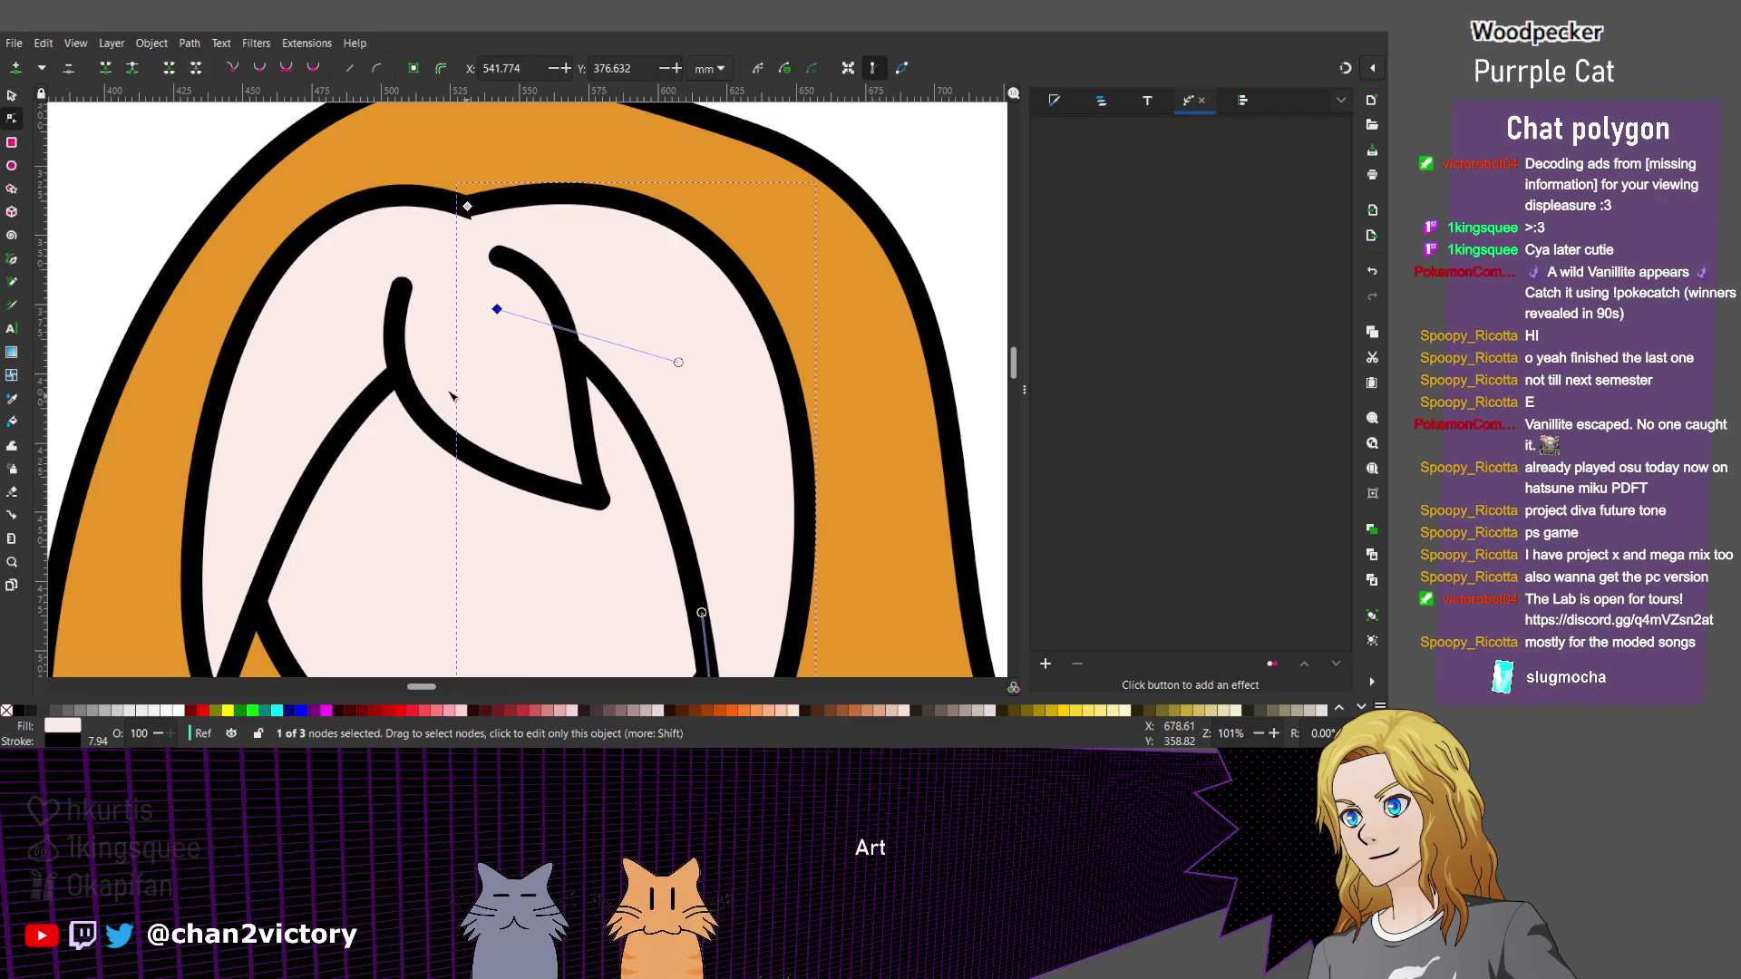
# Add a middle node on each hair lock's inner edge, moving the left lock's node slightly up and outward.
pyautogui.scroll(1, 433, 206)
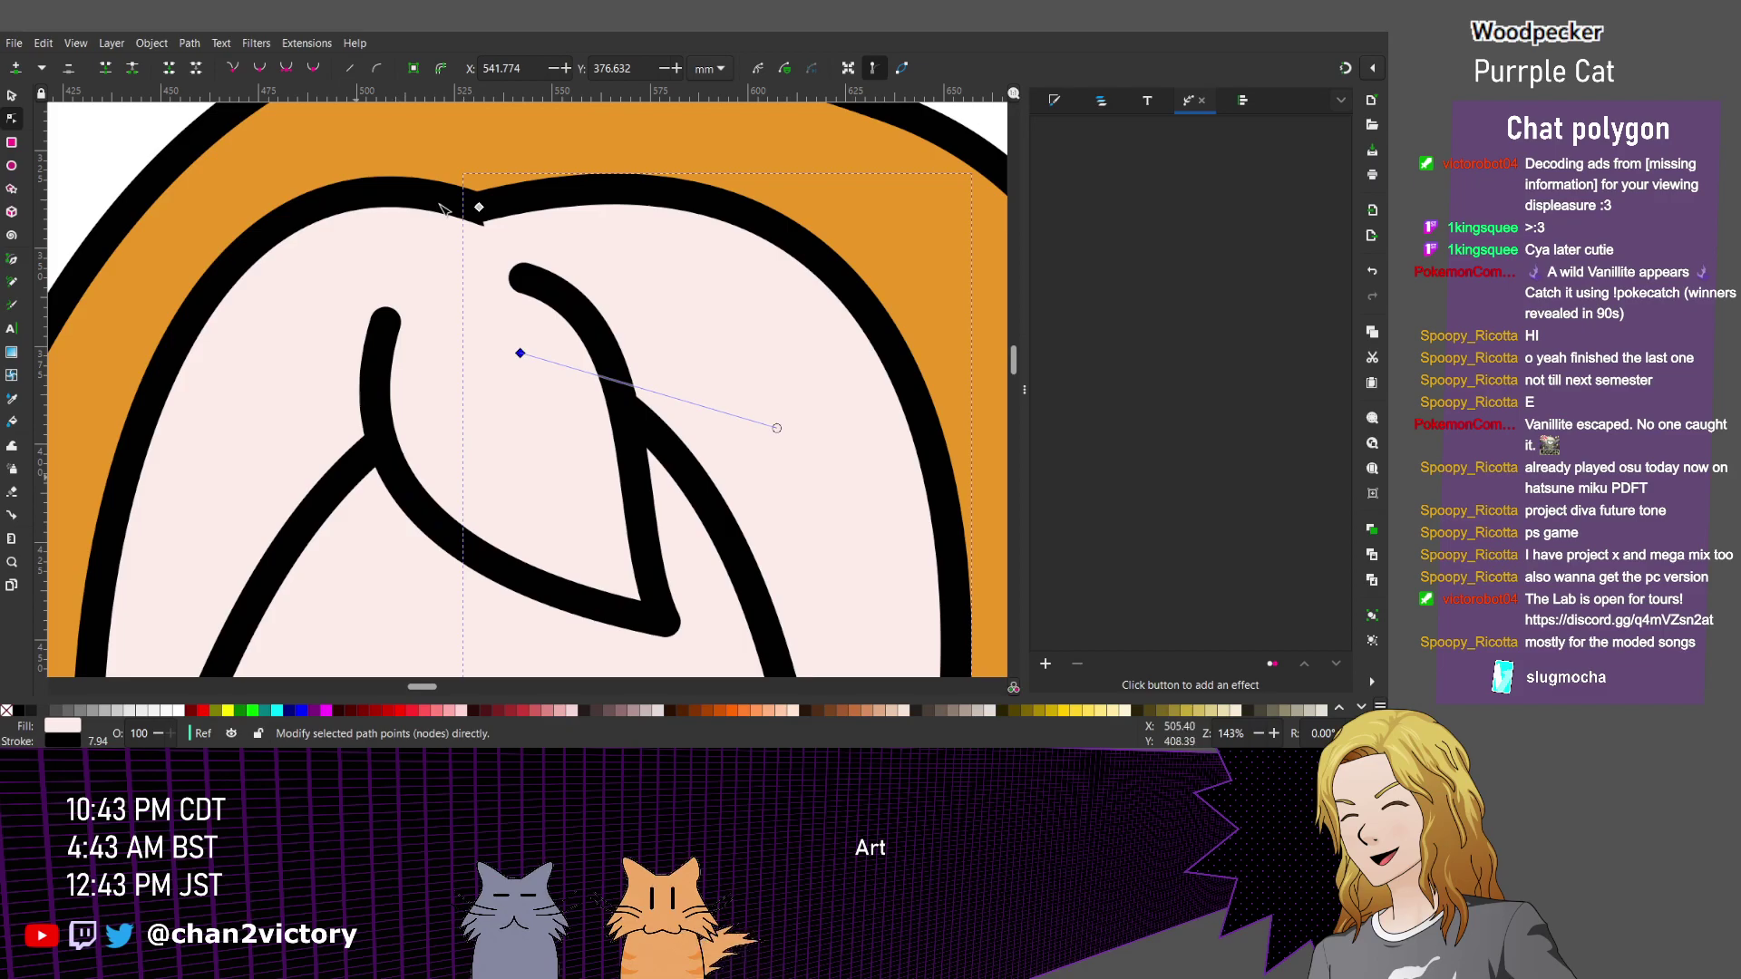
pyautogui.click(312, 513)
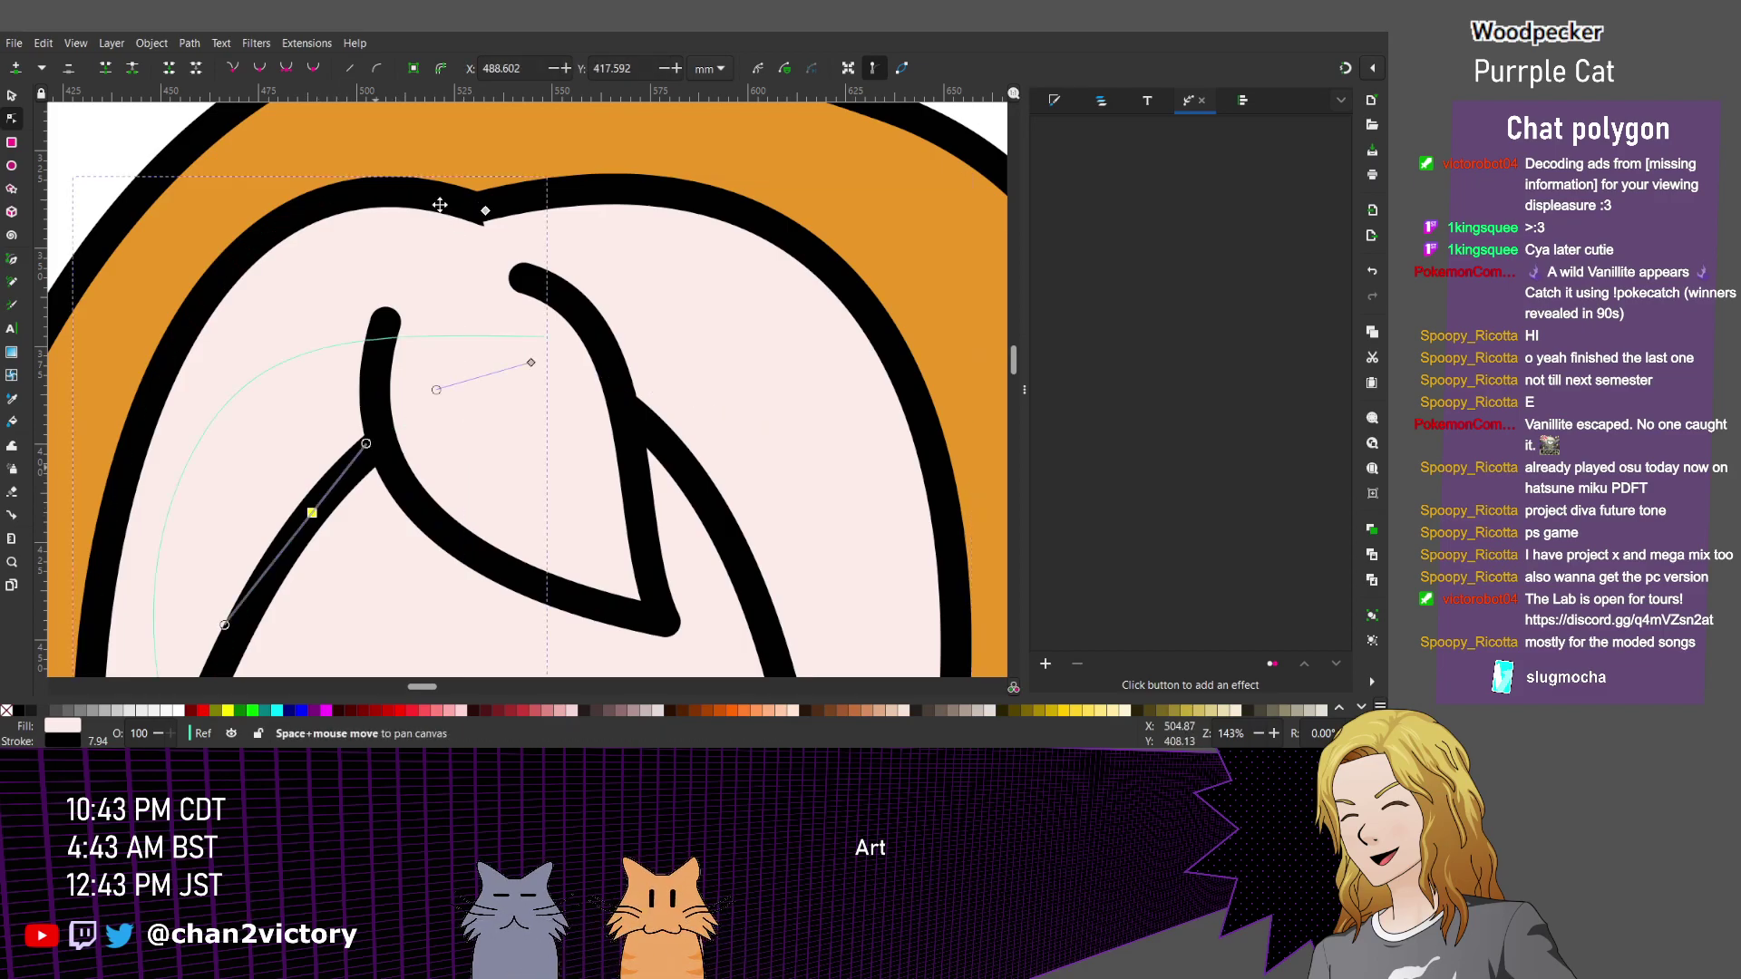
pyautogui.moveTo(390, 358); pyautogui.dragTo(439, 209)
pyautogui.moveTo(362, 364); pyautogui.dragTo(355, 348)
pyautogui.press('Escape')
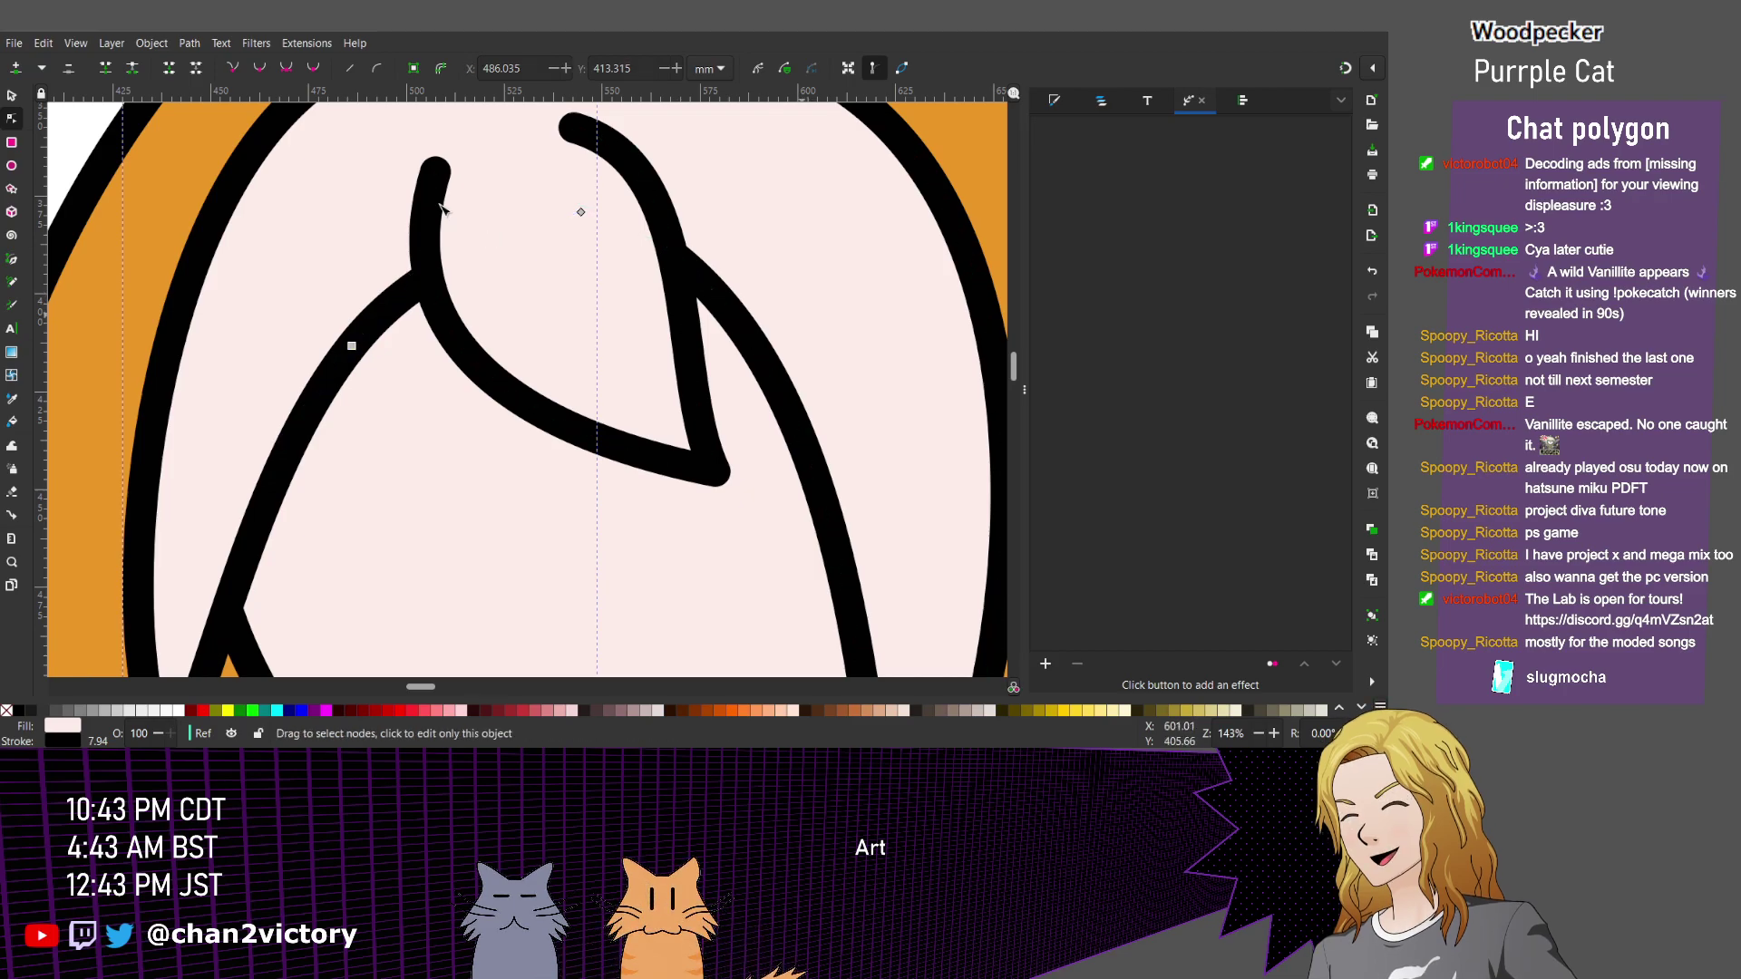
pyautogui.click(788, 409)
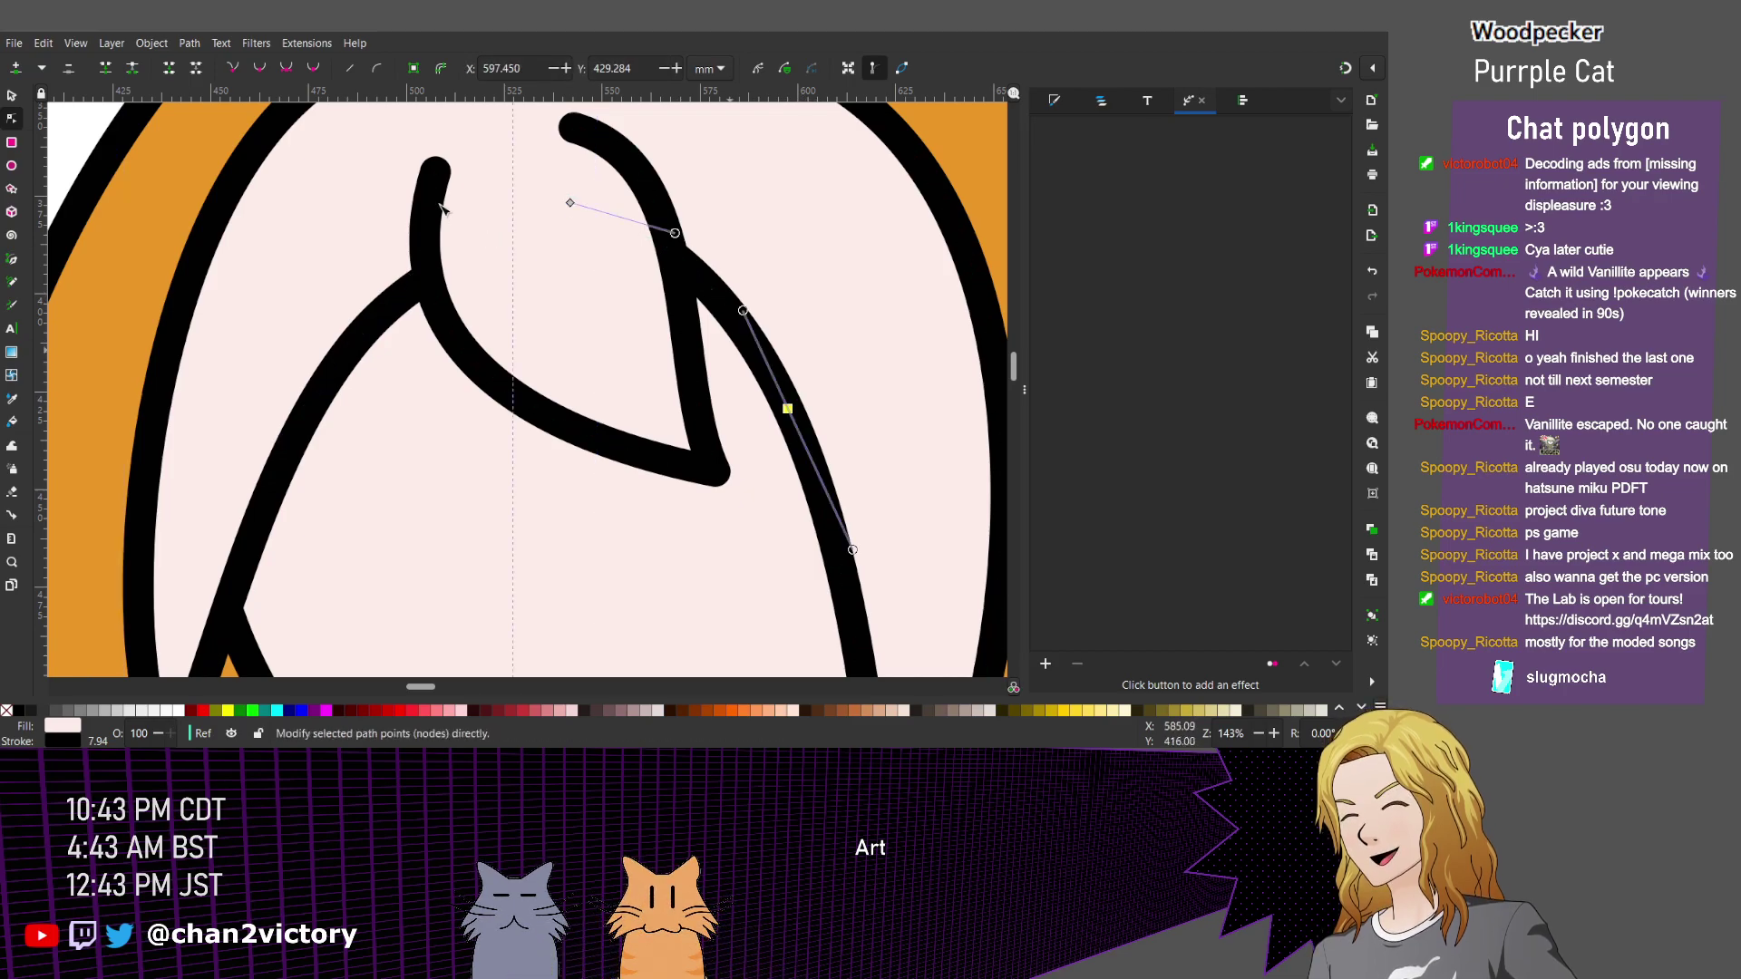
# Rotate the curve handles of the right hair lock's inner-edge node slightly to steepen the lower part.
pyautogui.hotkey('alt', ']')
pyautogui.hotkey('alt', ']')
pyautogui.hotkey('alt', ']')
pyautogui.hotkey('alt', ']')
pyautogui.hotkey('alt', ']')
pyautogui.hotkey('alt', ']')
pyautogui.hotkey('alt', ']')
pyautogui.hotkey('alt', ']')
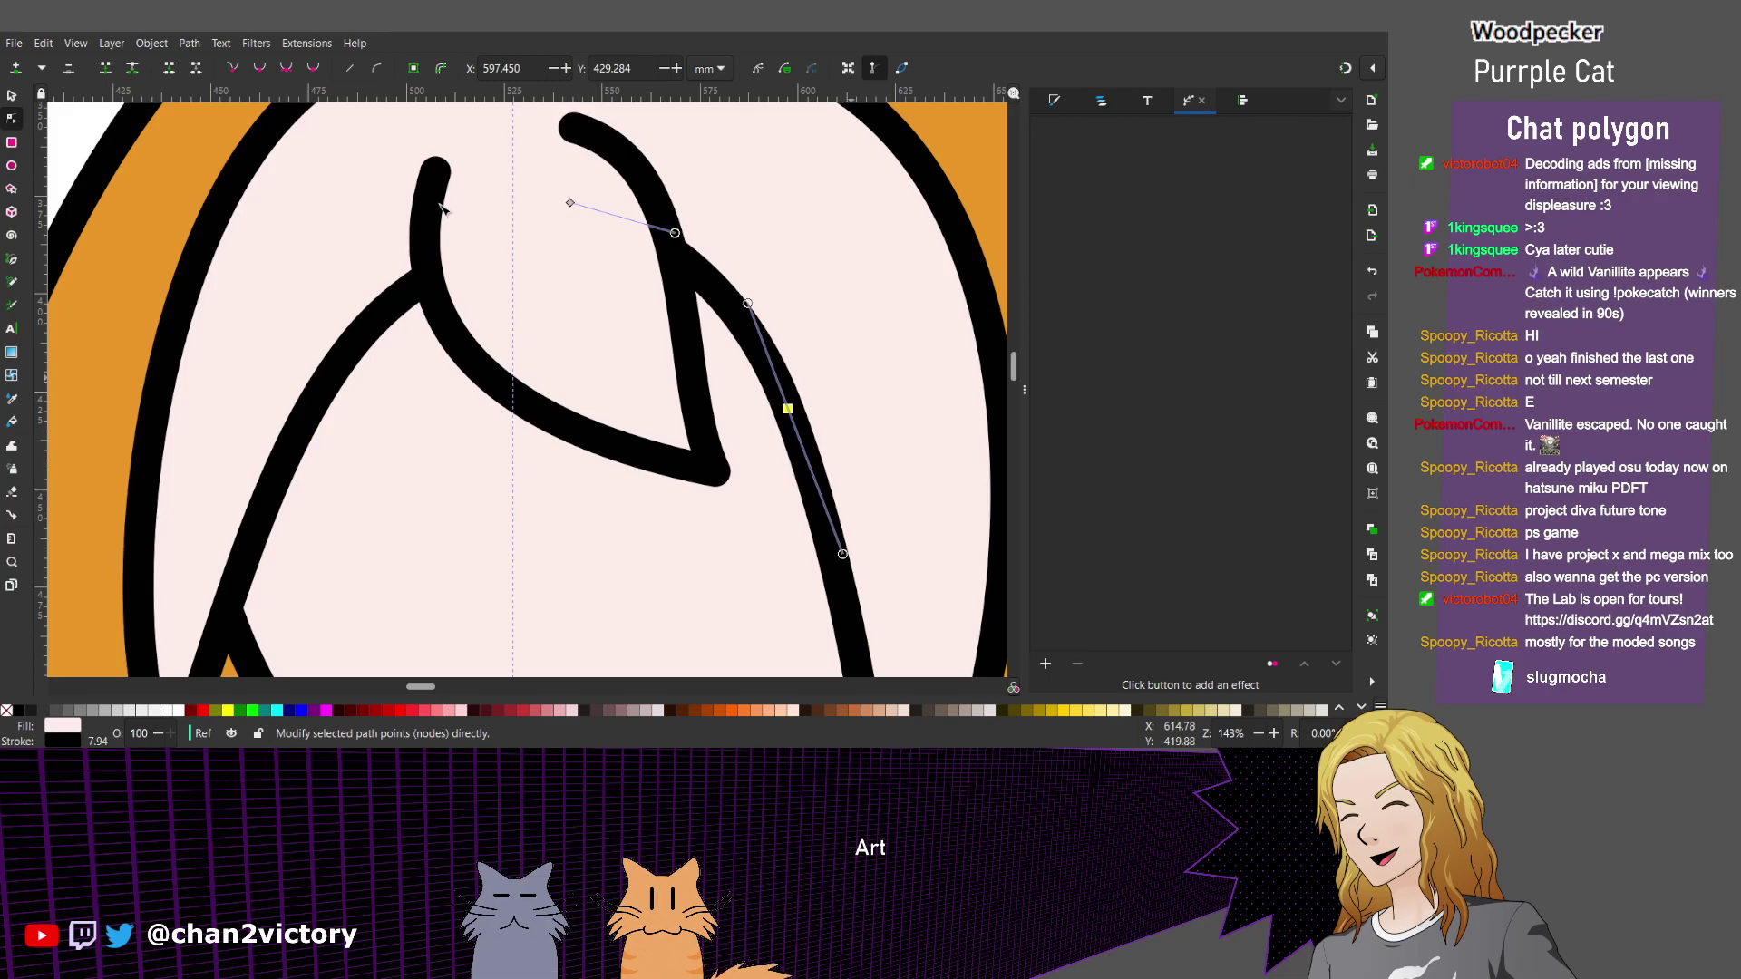
# Reverse the last rotation of the inner-edge node's handles on the right hair lock.
pyautogui.scroll(-5, 440, 207)
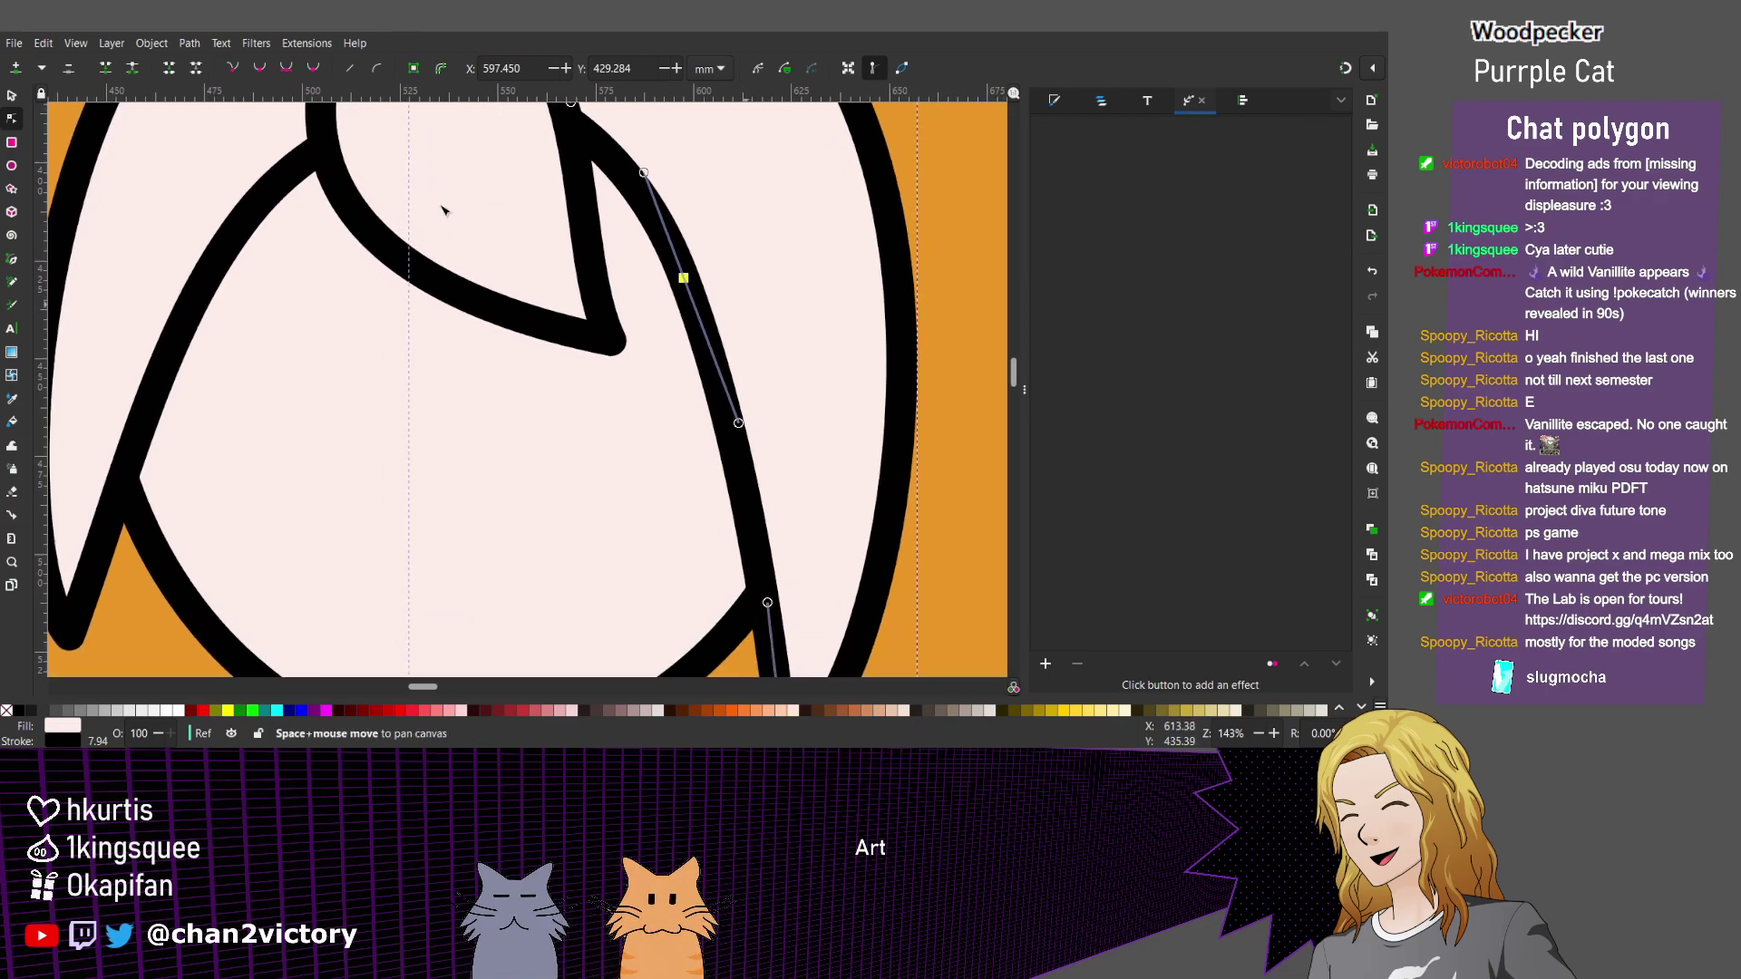
pyautogui.scroll(1, 443, 210)
pyautogui.hotkey('alt', '[')
pyautogui.hotkey('alt', '[')
pyautogui.hotkey('alt', '[')
pyautogui.hotkey('alt', '[')
pyautogui.hotkey('alt', '[')
pyautogui.hotkey('alt', '[')
pyautogui.hotkey('alt', '[')
pyautogui.hotkey('alt', '[')
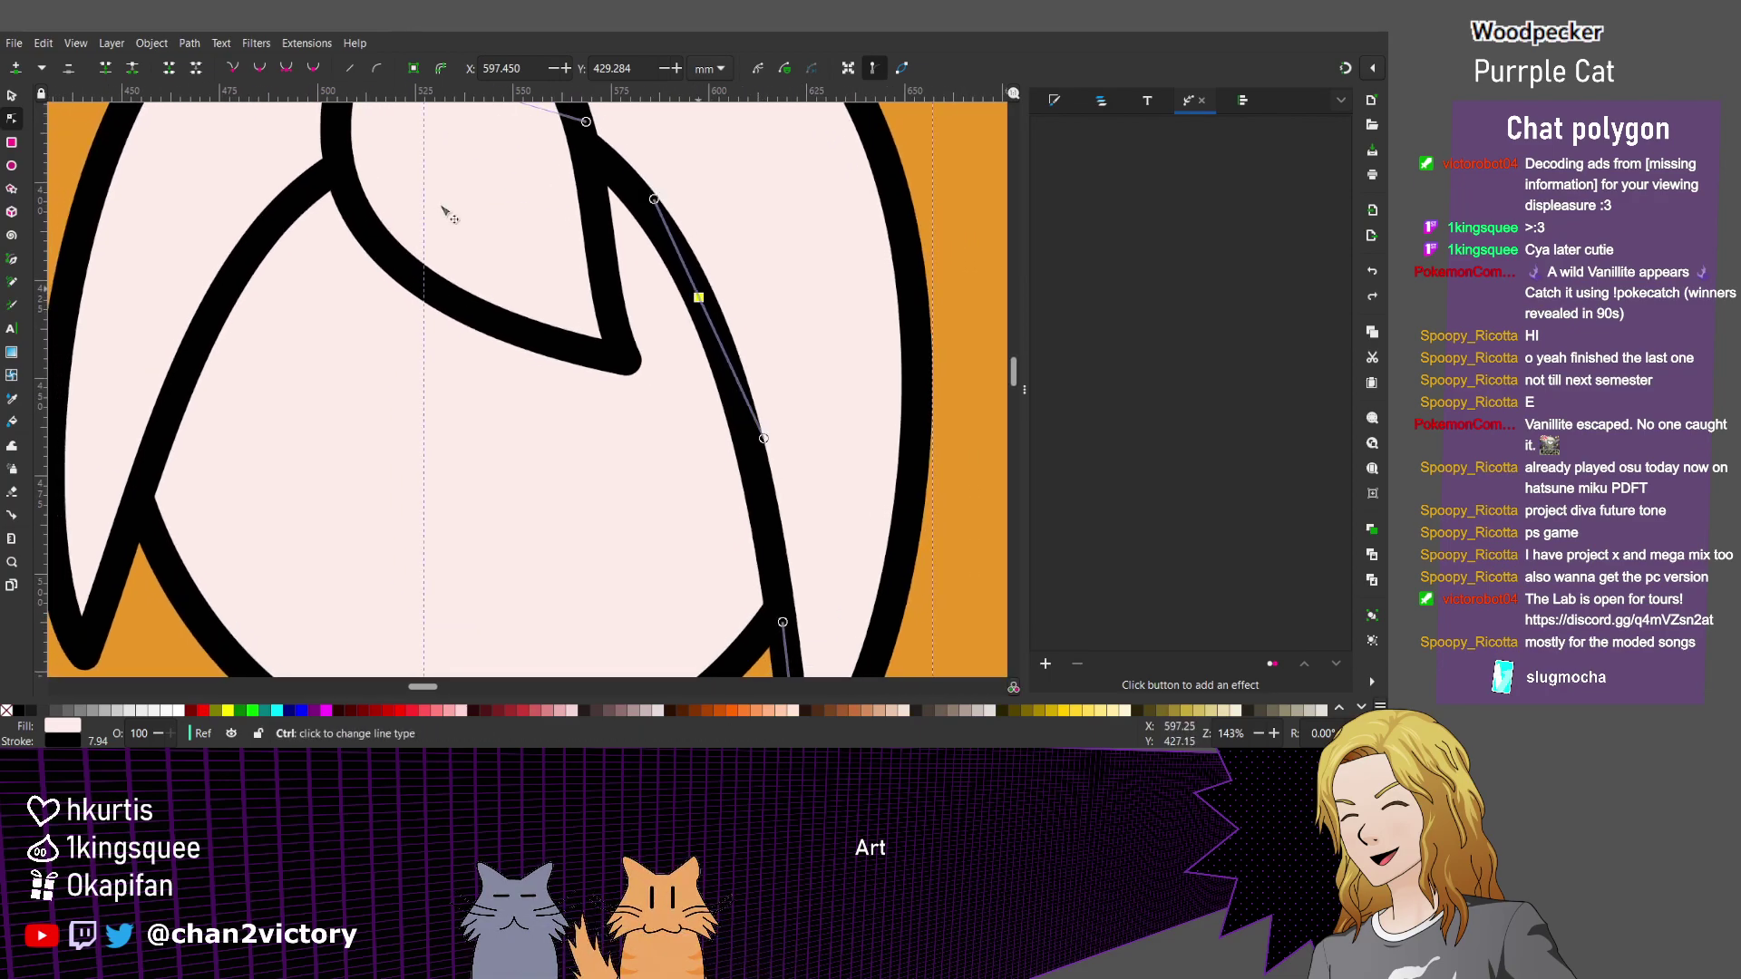
# Nudge the middle node on the right hair lock's inner edge slightly up and outward.
pyautogui.press('Right')
pyautogui.press('Up')
pyautogui.press('Up')
pyautogui.press('Up')
# Adjust the right hair lock's inner upper end node to about X 544.7, Y 379.0 mm, then clear the node selection.
pyautogui.press('Tab')
pyautogui.press('Down')
pyautogui.press('Down')
pyautogui.press('Down')
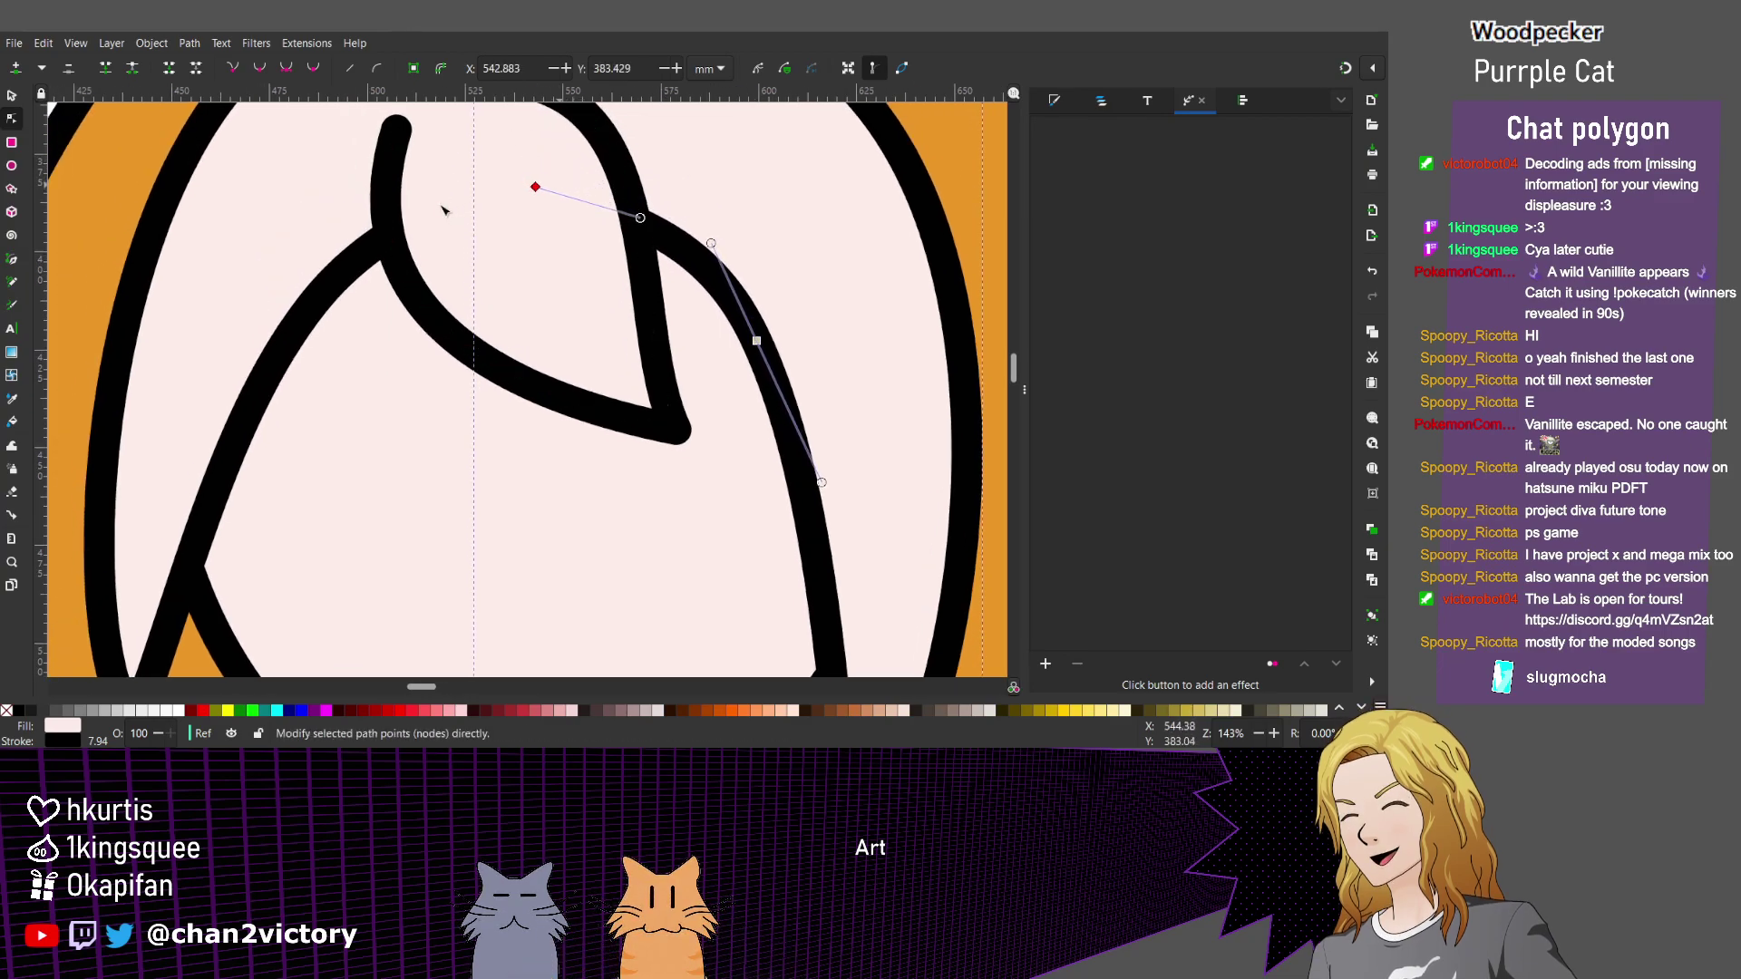
pyautogui.click(441, 210)
pyautogui.moveTo(541, 169); pyautogui.dragTo(427, 172)
pyautogui.scroll(4, 441, 211)
pyautogui.hscroll(3, 441, 210)
pyautogui.click(442, 210)
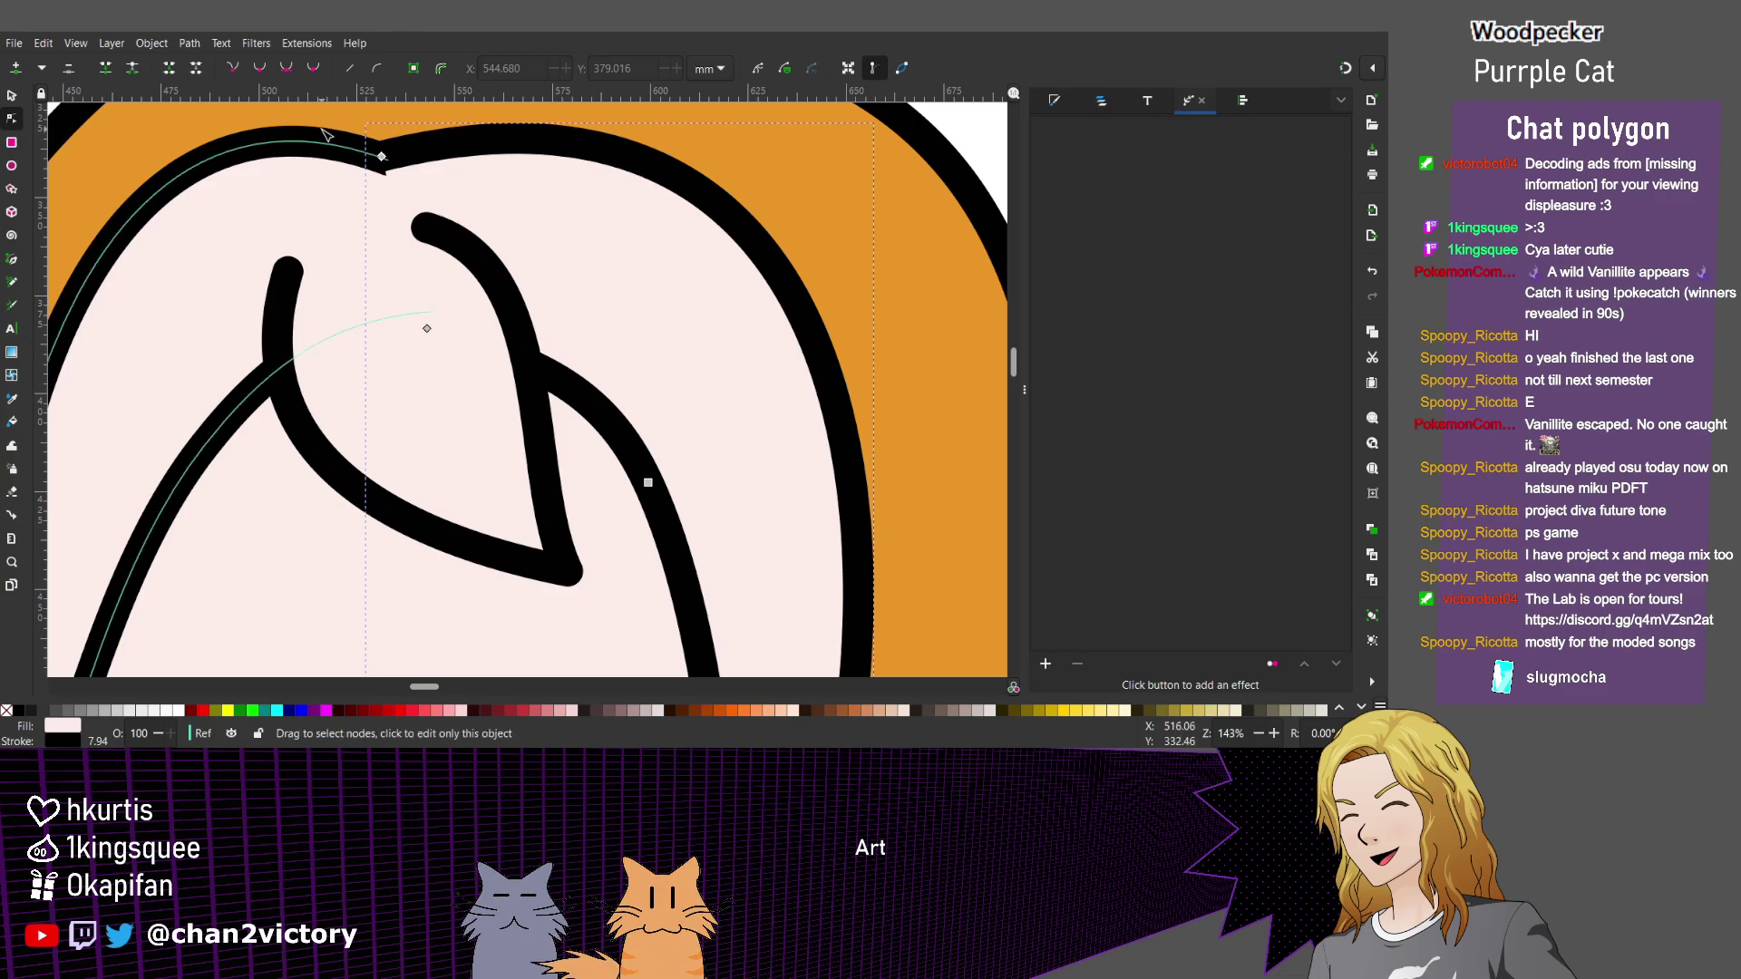
# Move the right hair lock's top node slightly right and down to X 533.329, Y 340.465 mm for a clean join with the left lock.
pyautogui.keyDown('ctrl'); pyautogui.scroll(2, 322, 129); pyautogui.keyUp('ctrl')
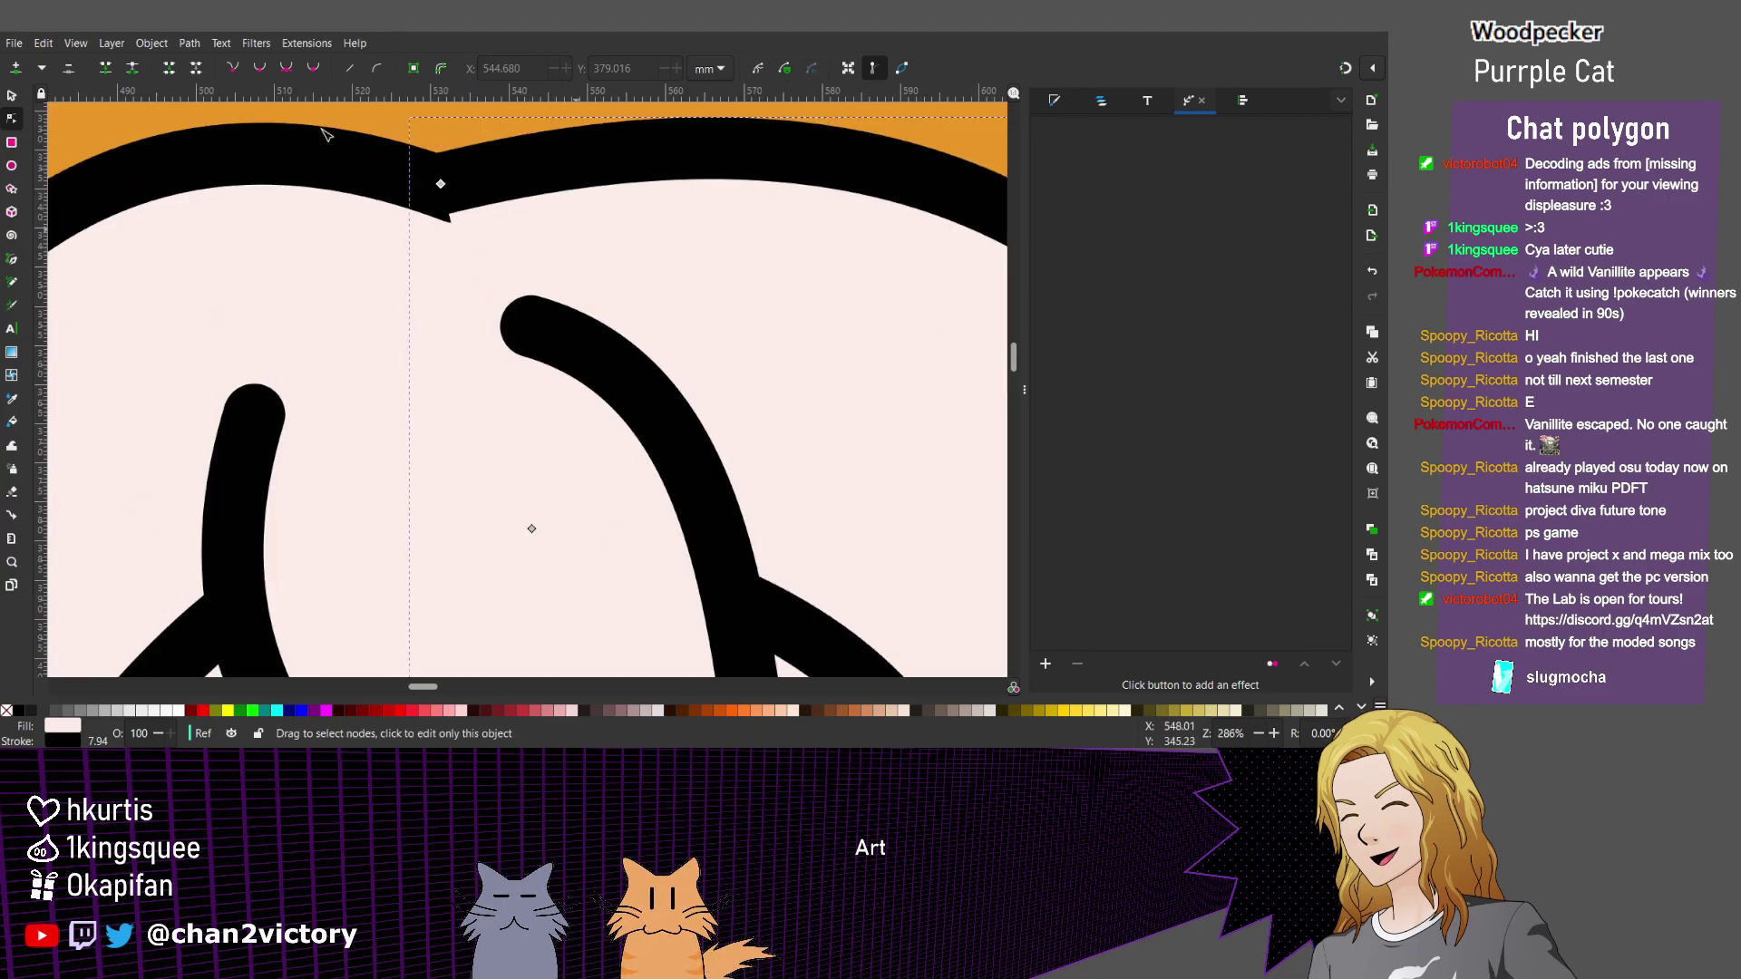
pyautogui.moveTo(440, 184); pyautogui.dragTo(457, 192)
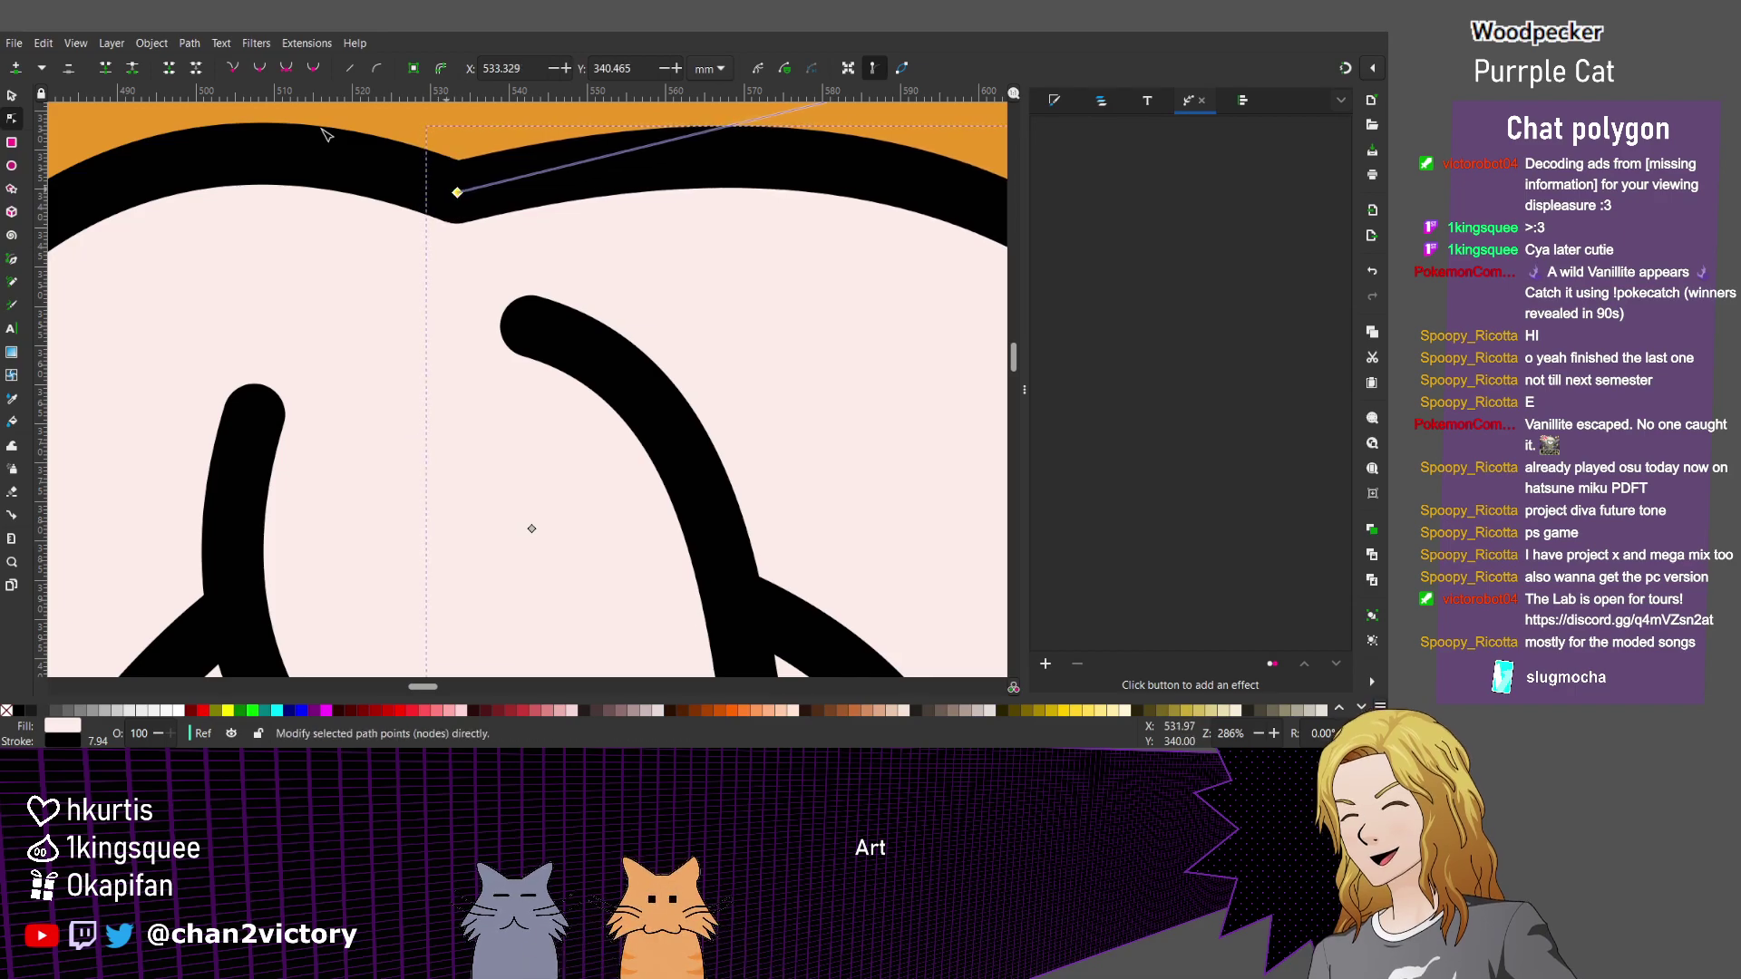
pyautogui.scroll(-4, 445, 188)
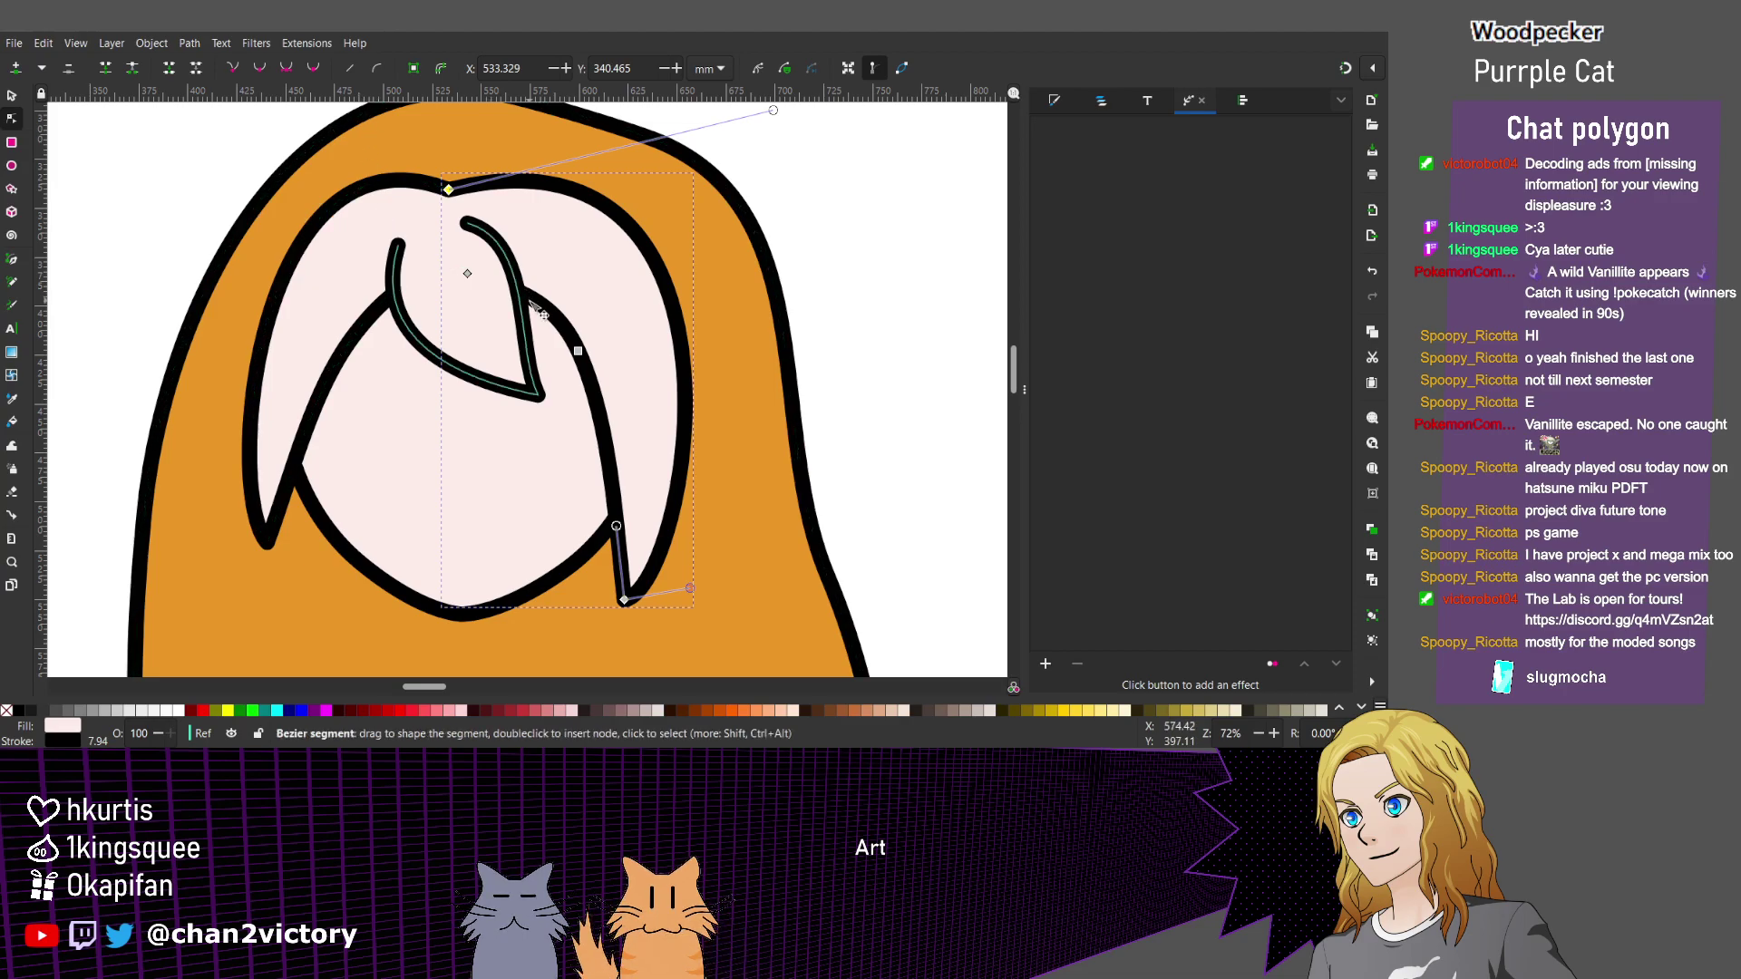
pyautogui.scroll(-2, 541, 313)
pyautogui.scroll(-3, 541, 312)
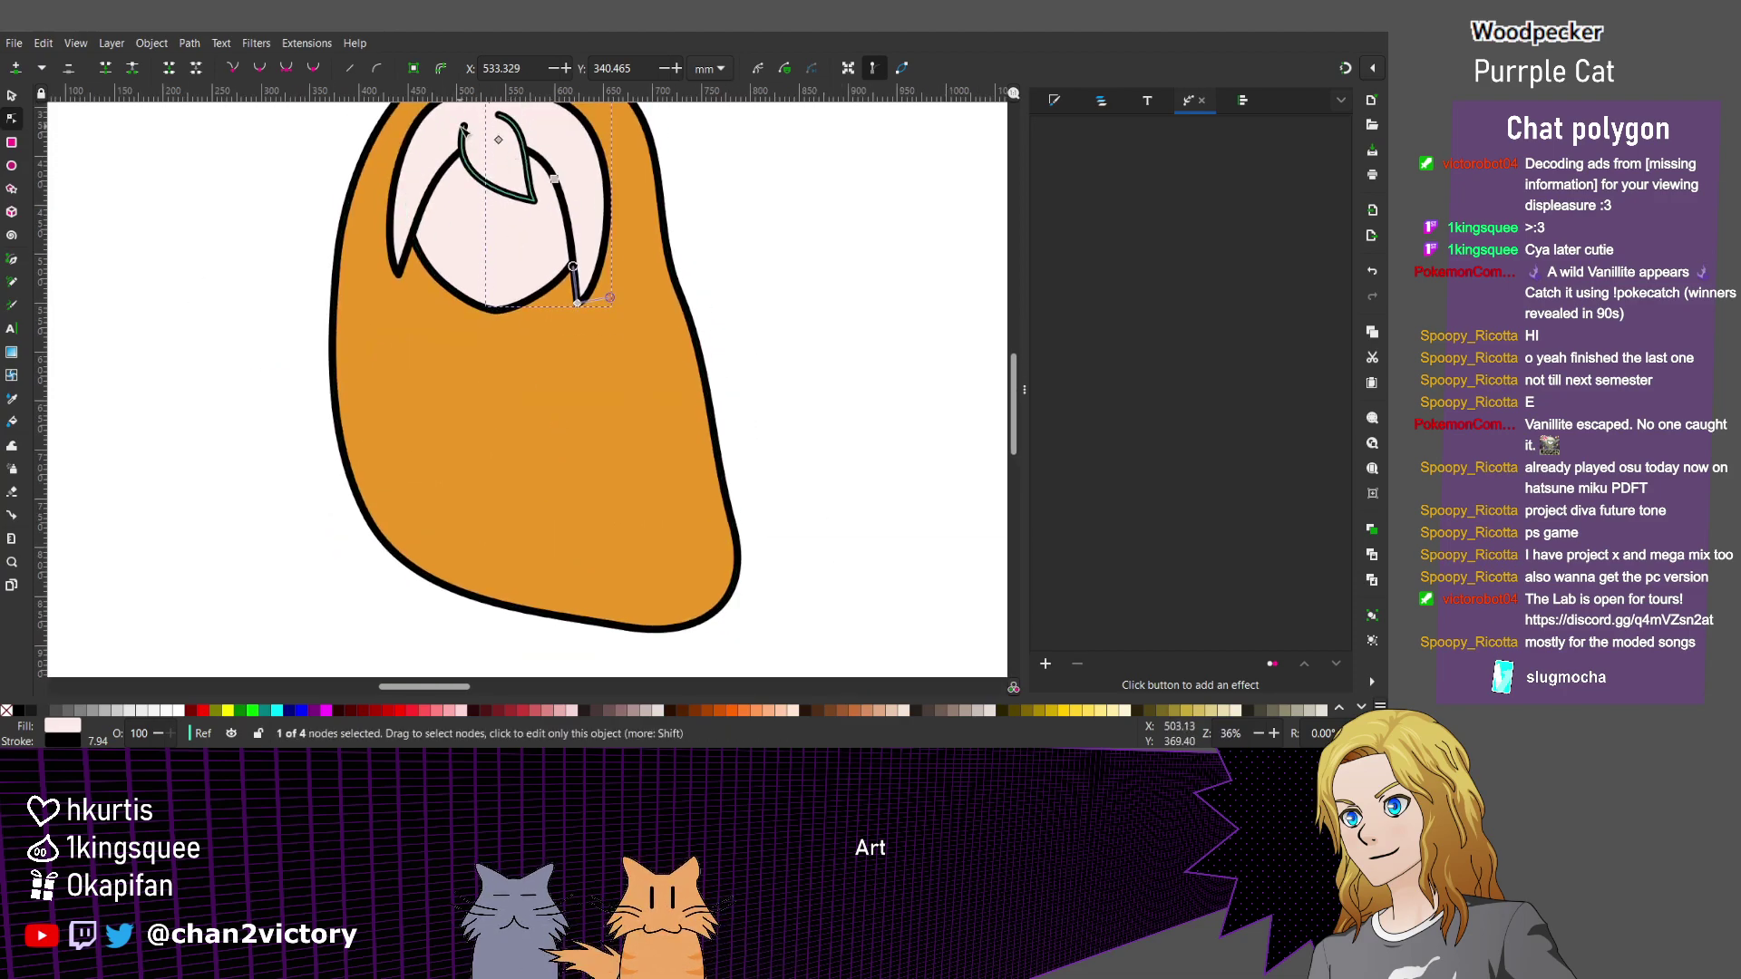
pyautogui.hscroll(-8, 462, 133)
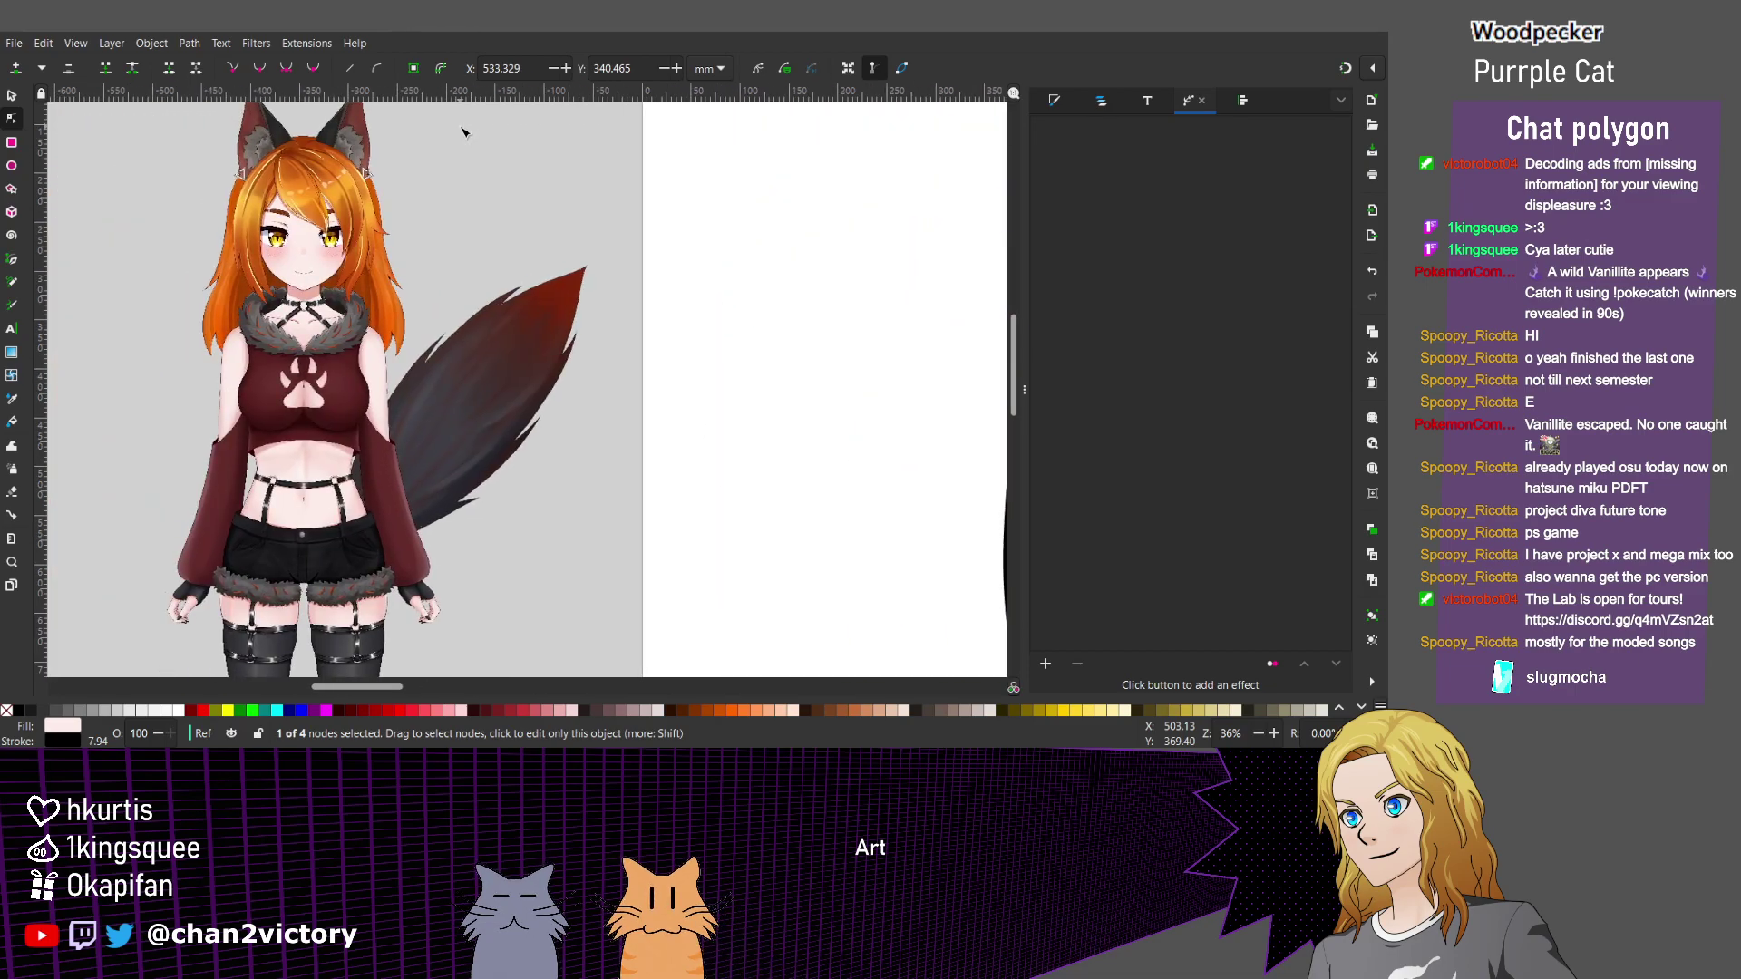
pyautogui.hscroll(8, 463, 132)
pyautogui.scroll(2, 668, 505)
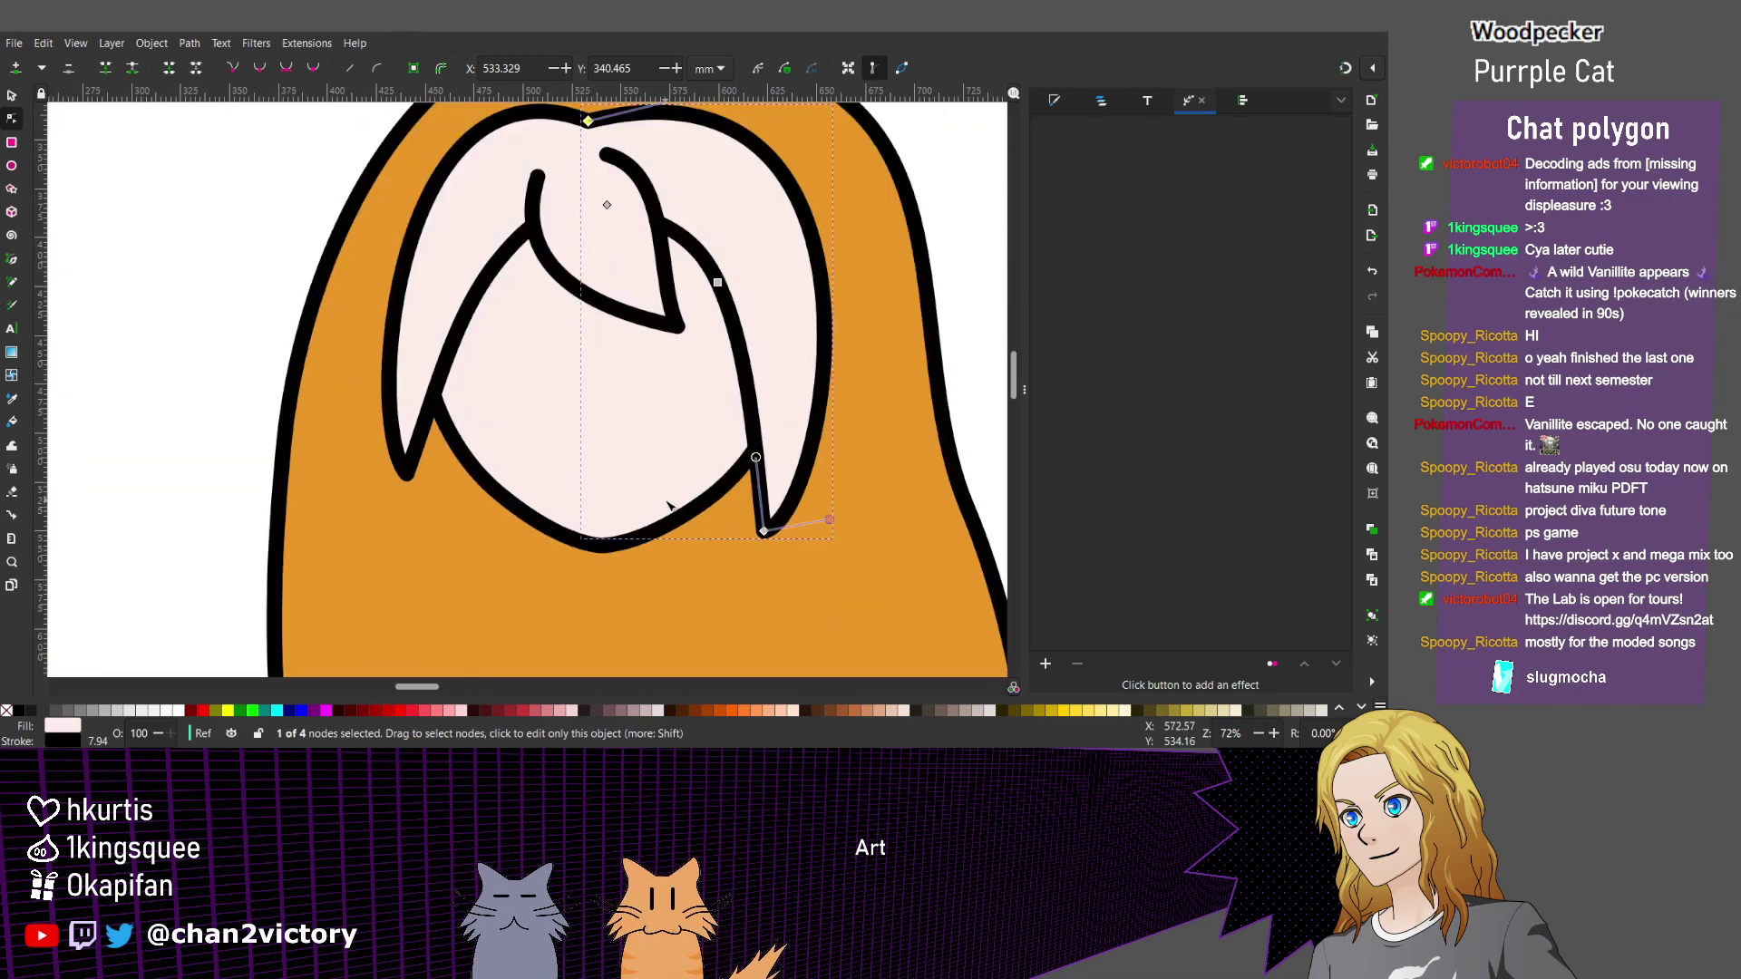
pyautogui.click(668, 505)
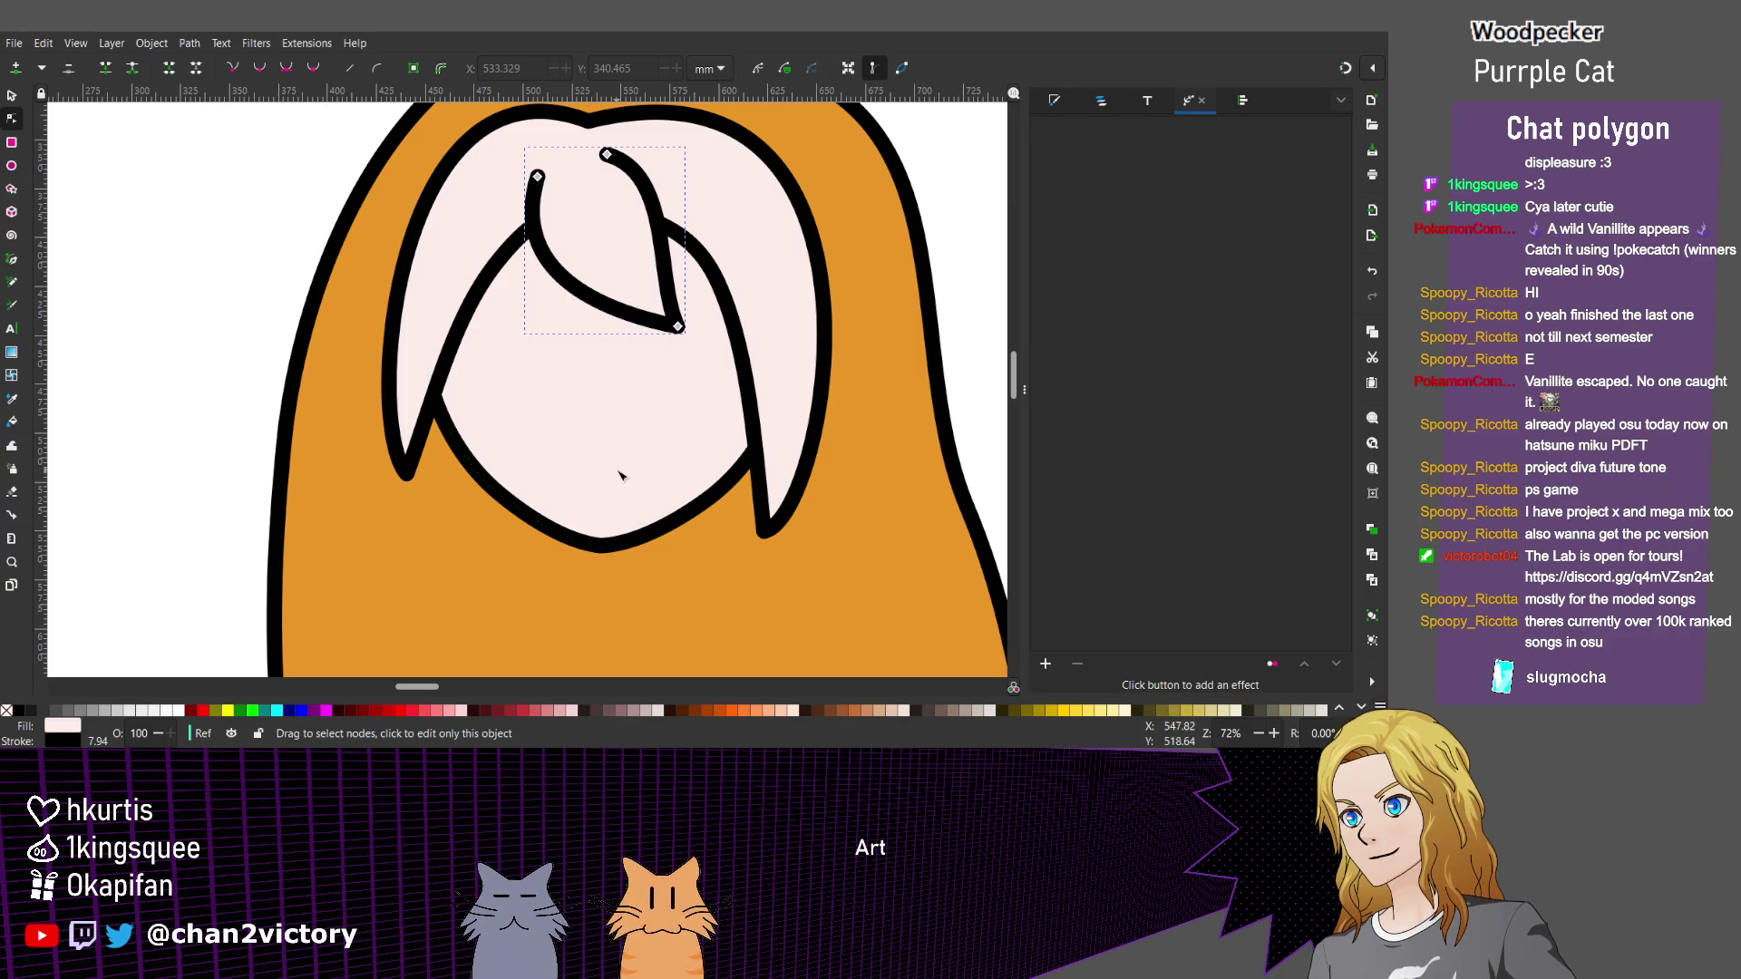
# Select all five fox shapes, enlarge them together to about 546 by 774 mm, and place them at about X 260, Y 126 mm.
pyautogui.scroll(-3, 684, 390)
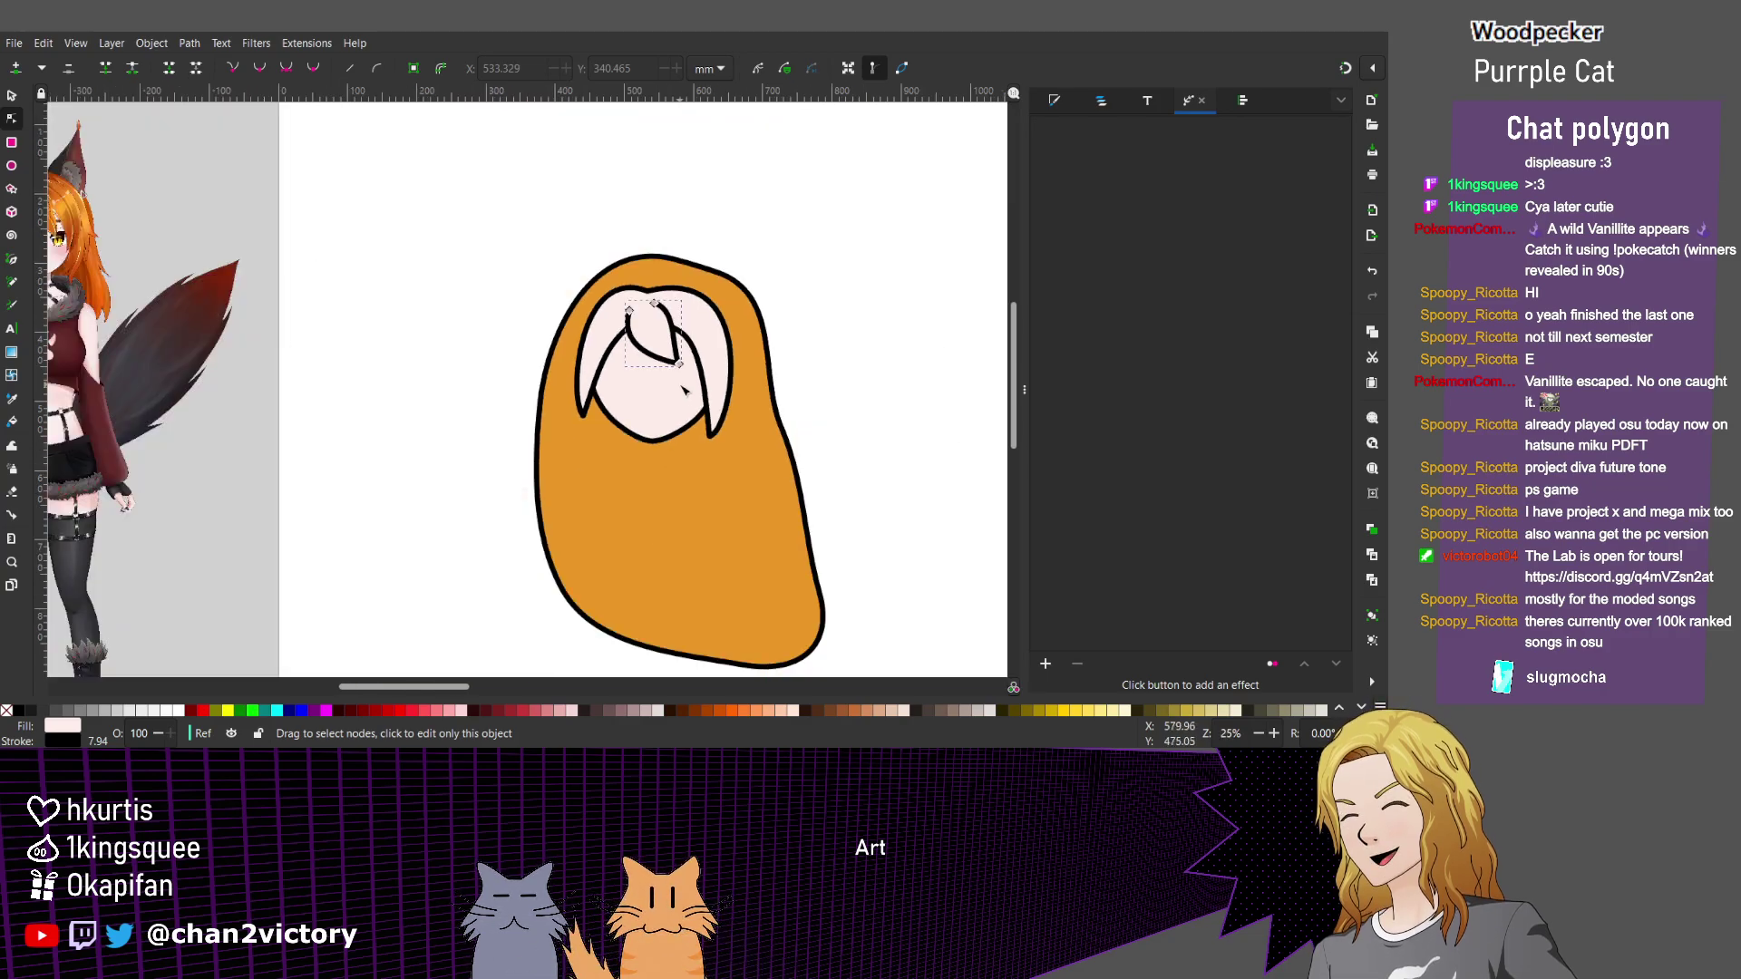
pyautogui.scroll(-2, 684, 390)
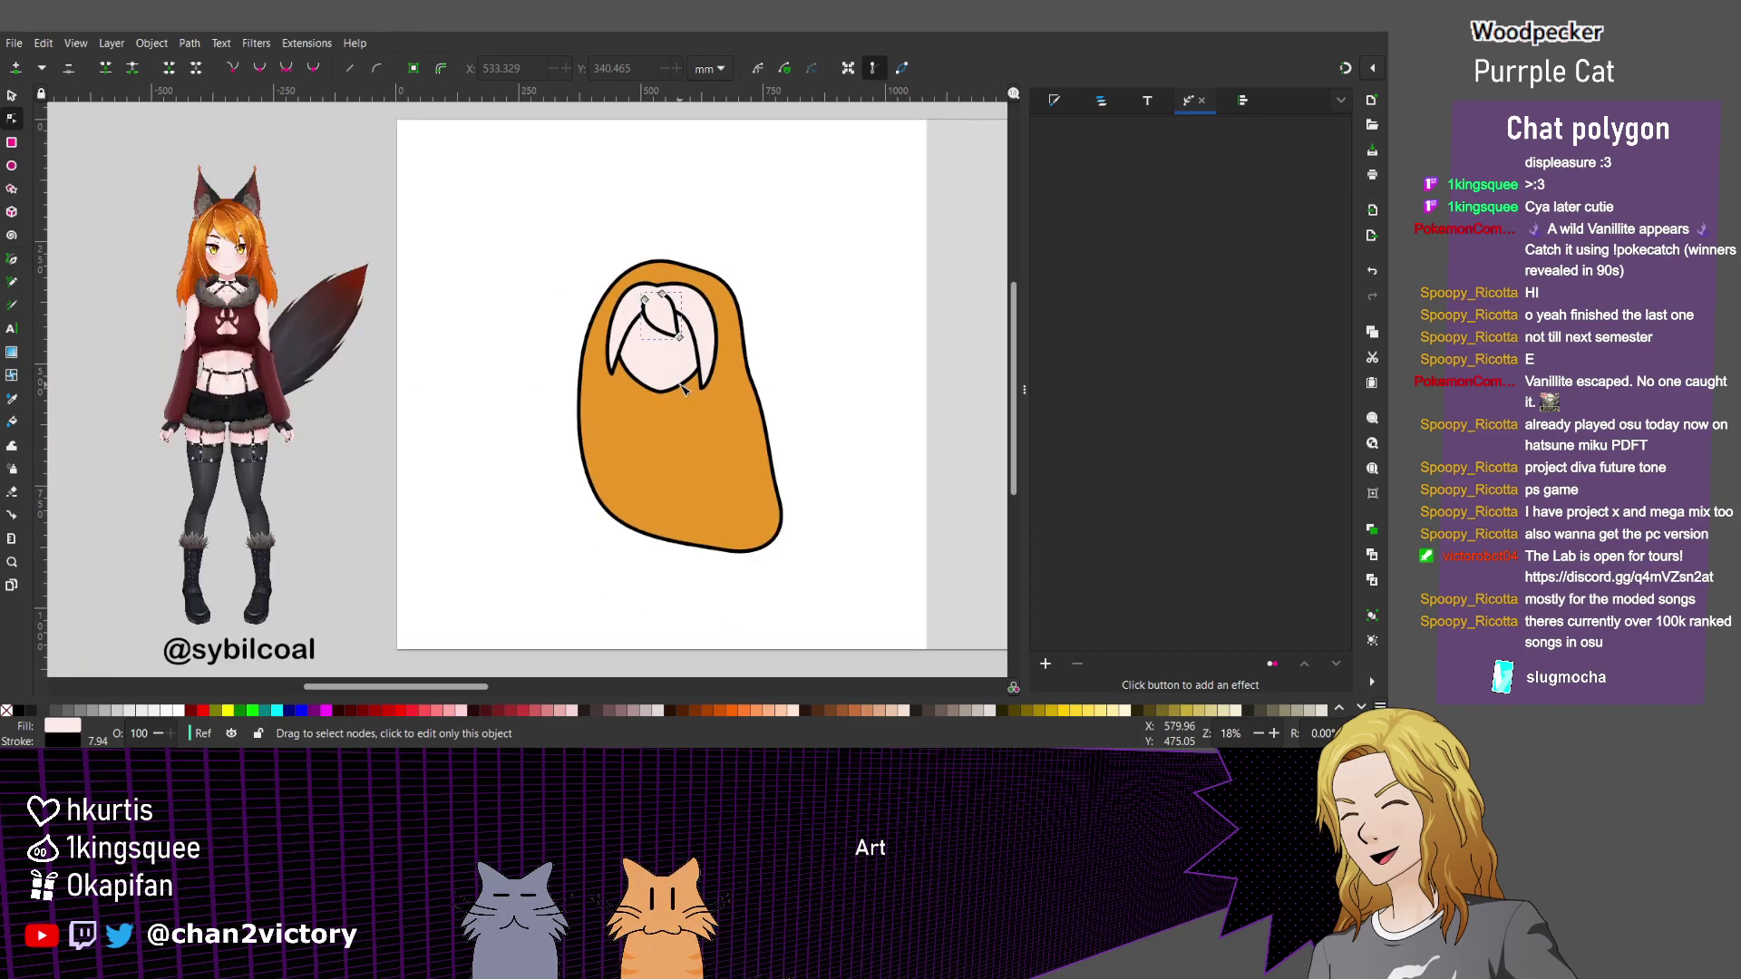
pyautogui.hscroll(2, 683, 389)
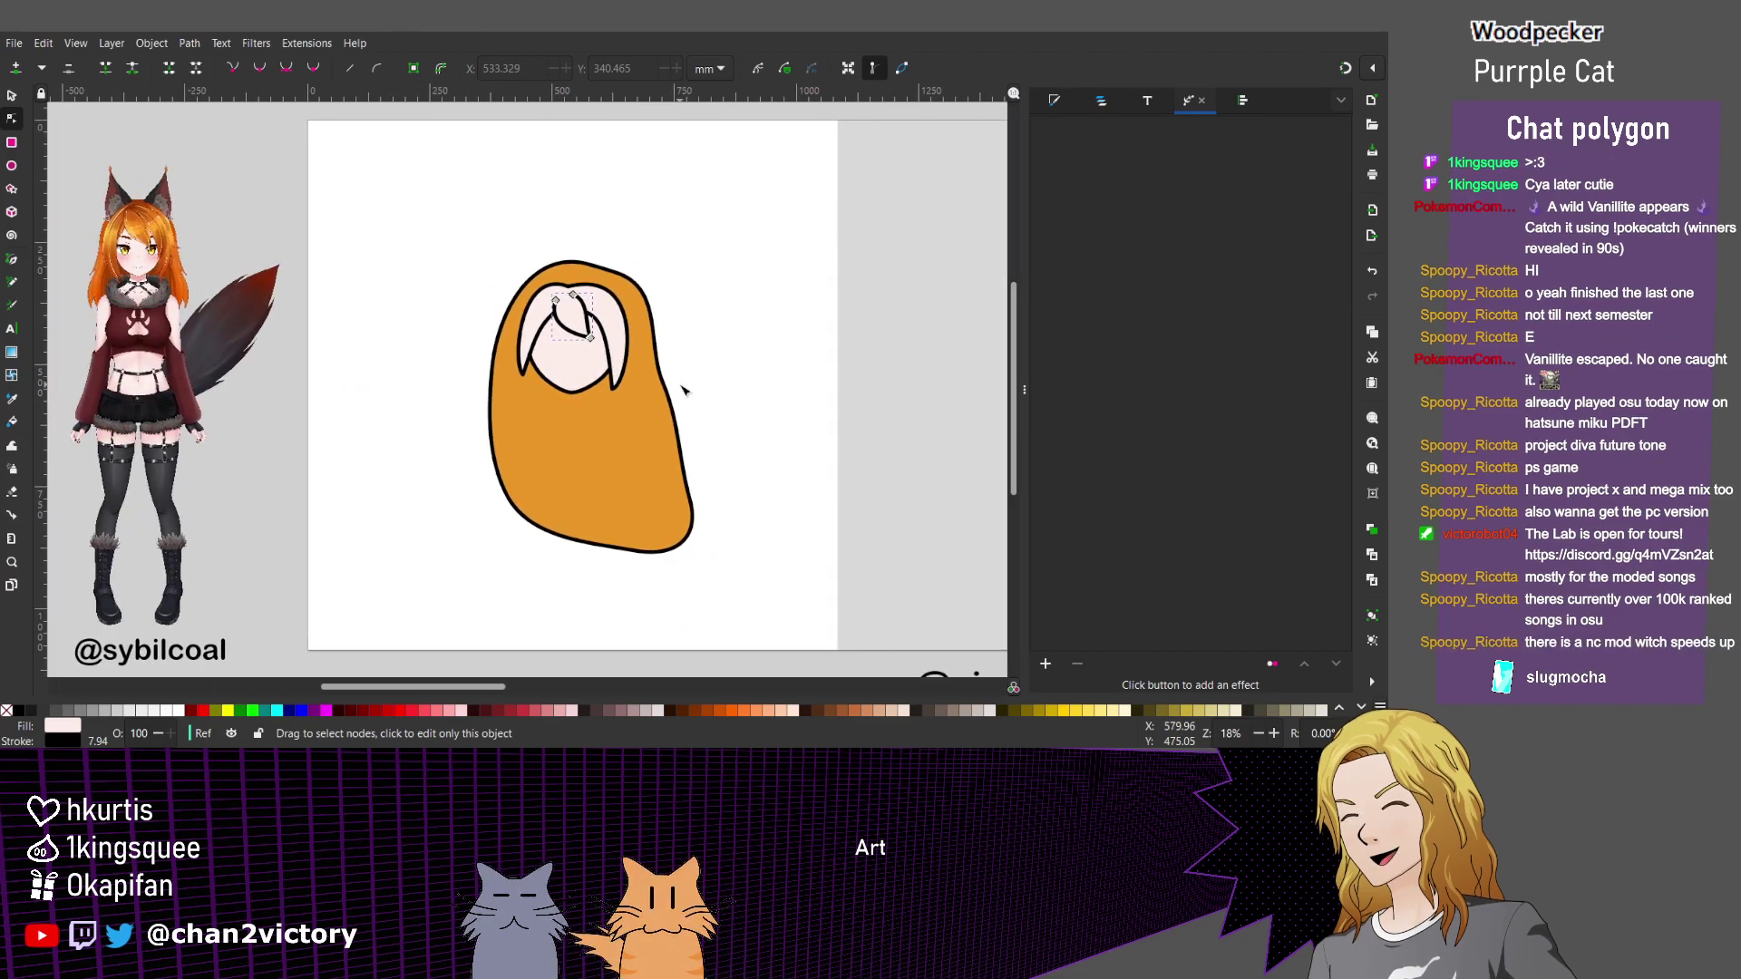
pyautogui.press('s')
pyautogui.press('Escape')
pyautogui.hotkey('ctrl', 'a')
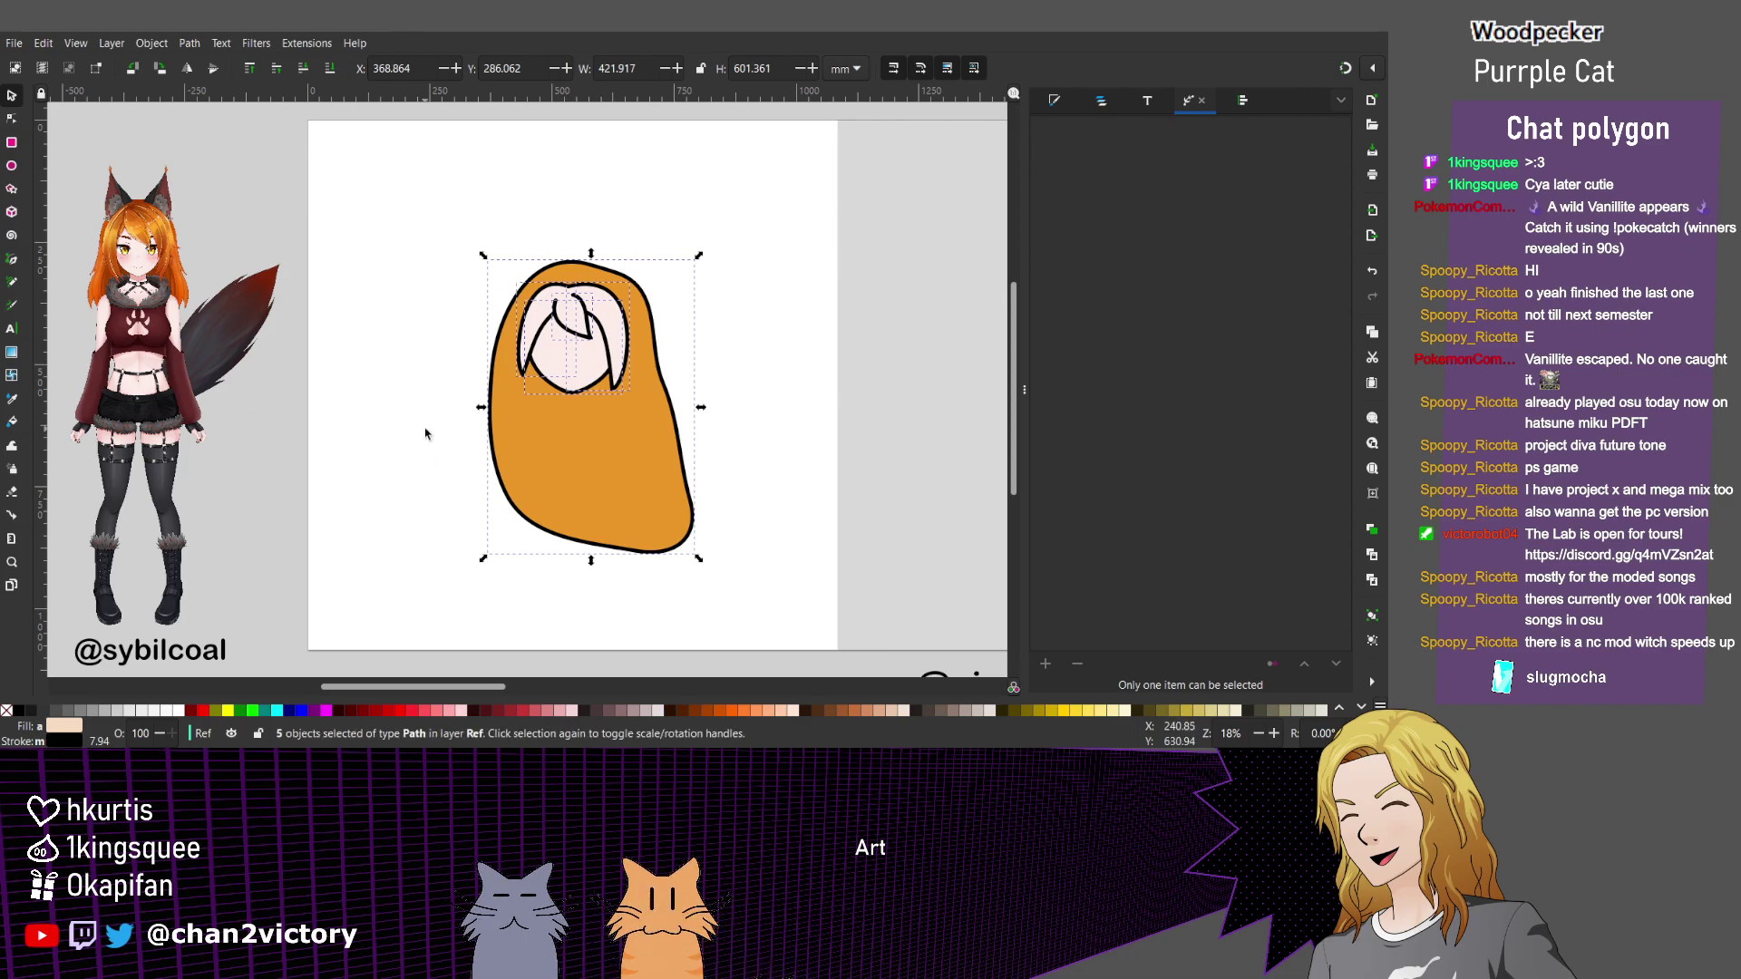
pyautogui.scroll(-3, 425, 433)
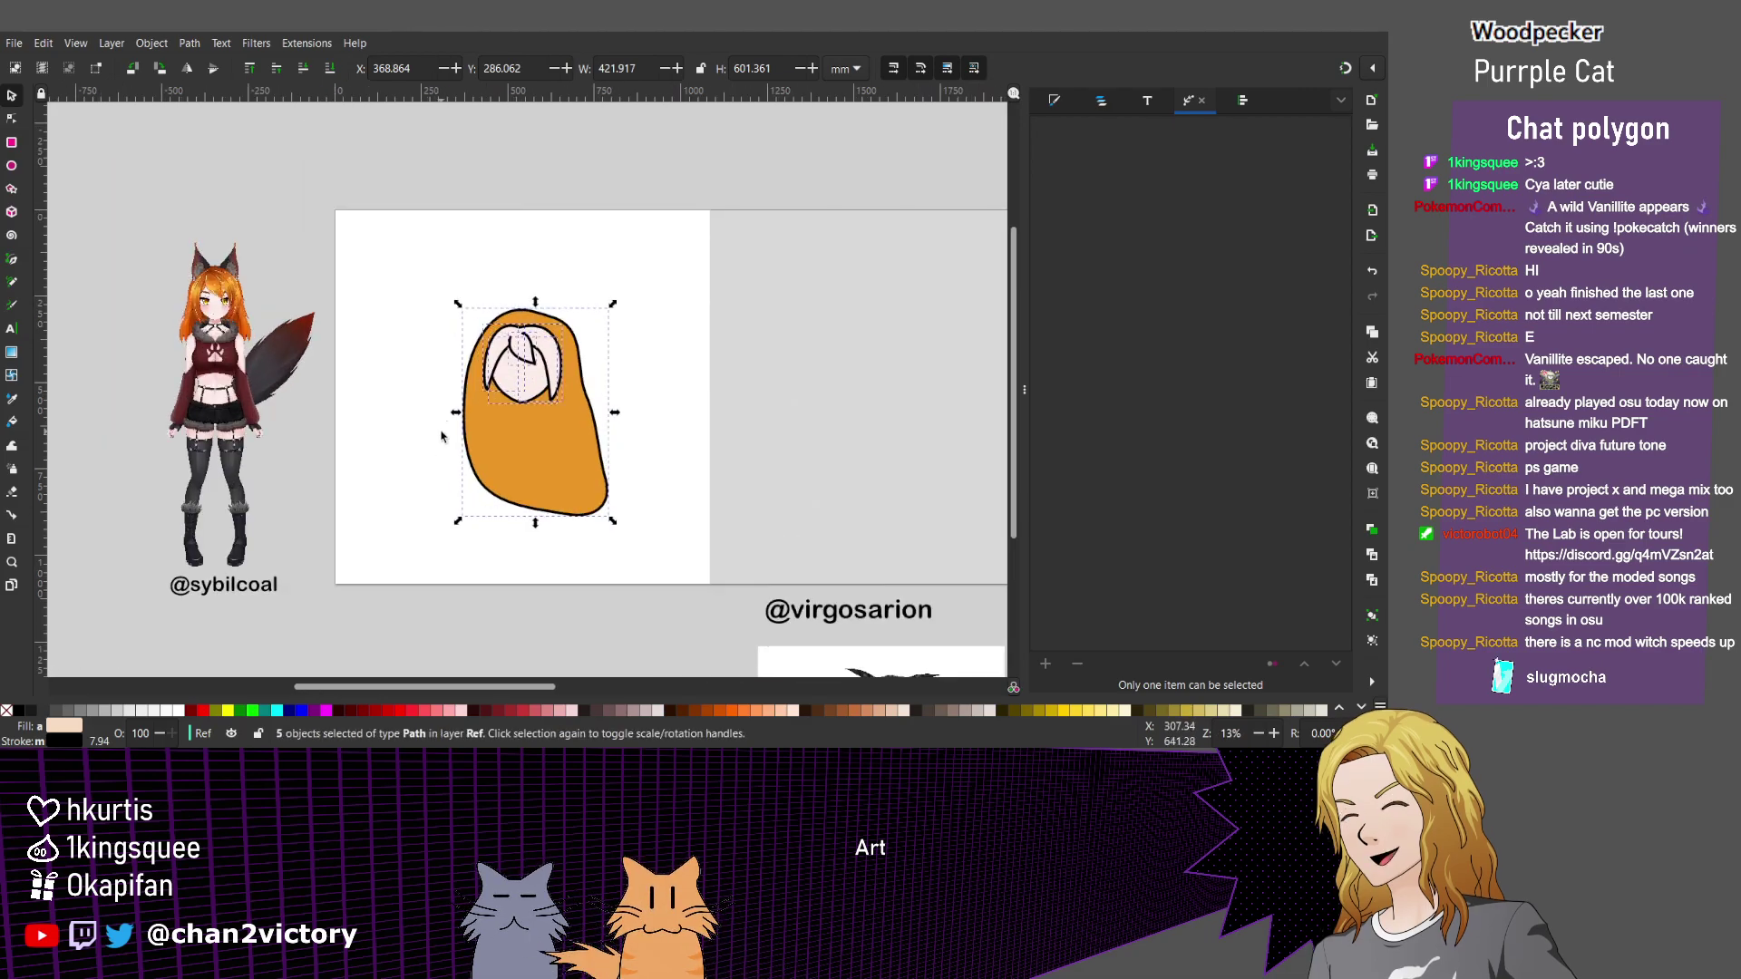
pyautogui.moveTo(453, 523); pyautogui.dragTo(415, 582)
pyautogui.moveTo(510, 504); pyautogui.dragTo(509, 468)
pyautogui.click(510, 468)
pyautogui.moveTo(609, 272); pyautogui.dragTo(635, 299)
pyautogui.moveTo(514, 406); pyautogui.dragTo(573, 407)
pyautogui.click(574, 406)
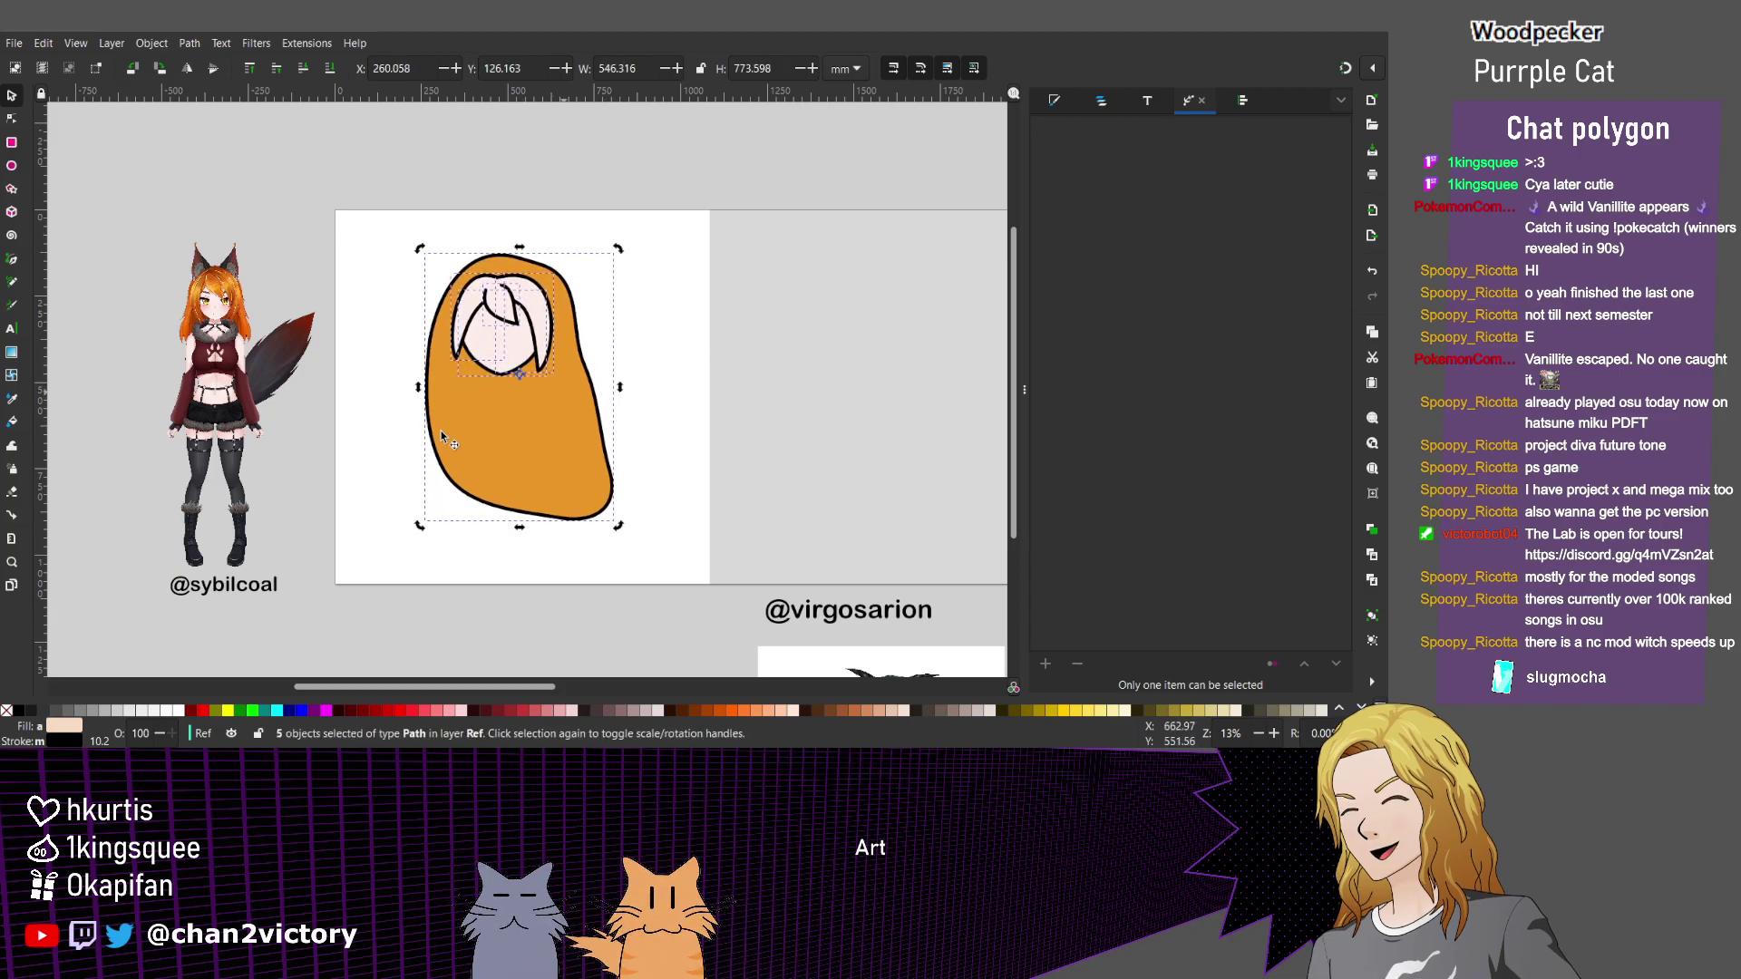
pyautogui.press('Escape')
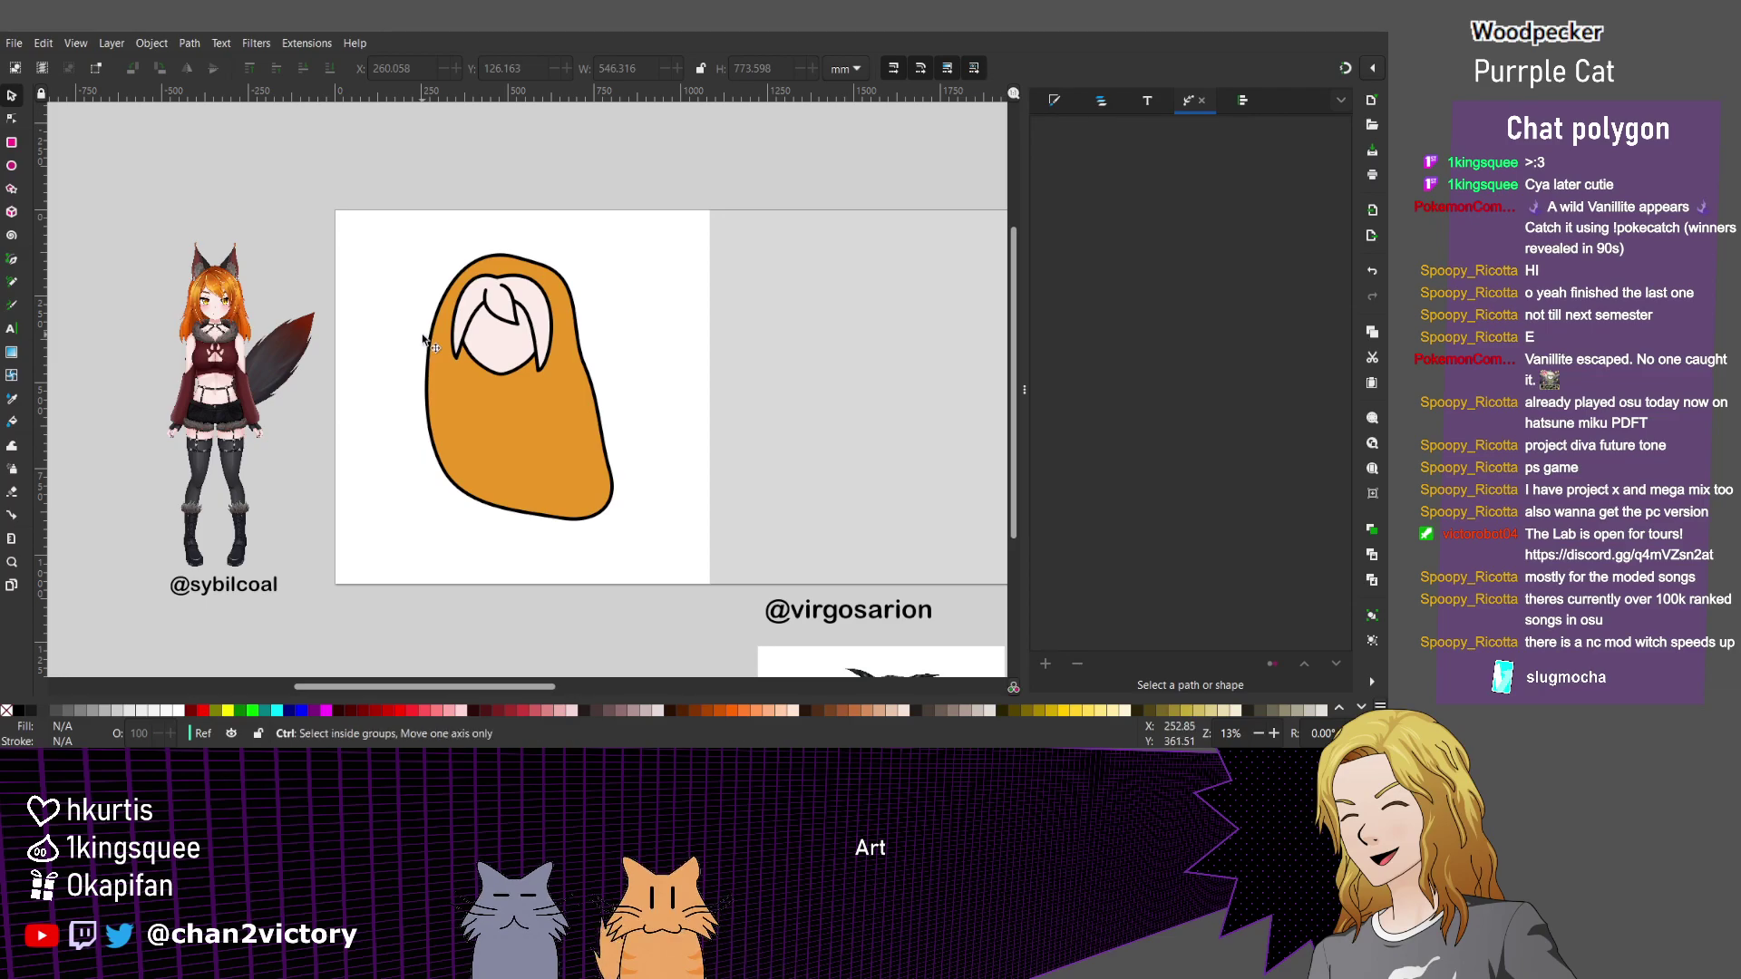
# Examine the left hair lock against the reference character and review its stroke style settings.
pyautogui.keyDown('ctrl'); pyautogui.scroll(3, 423, 338); pyautogui.keyUp('ctrl')
pyautogui.click(553, 290)
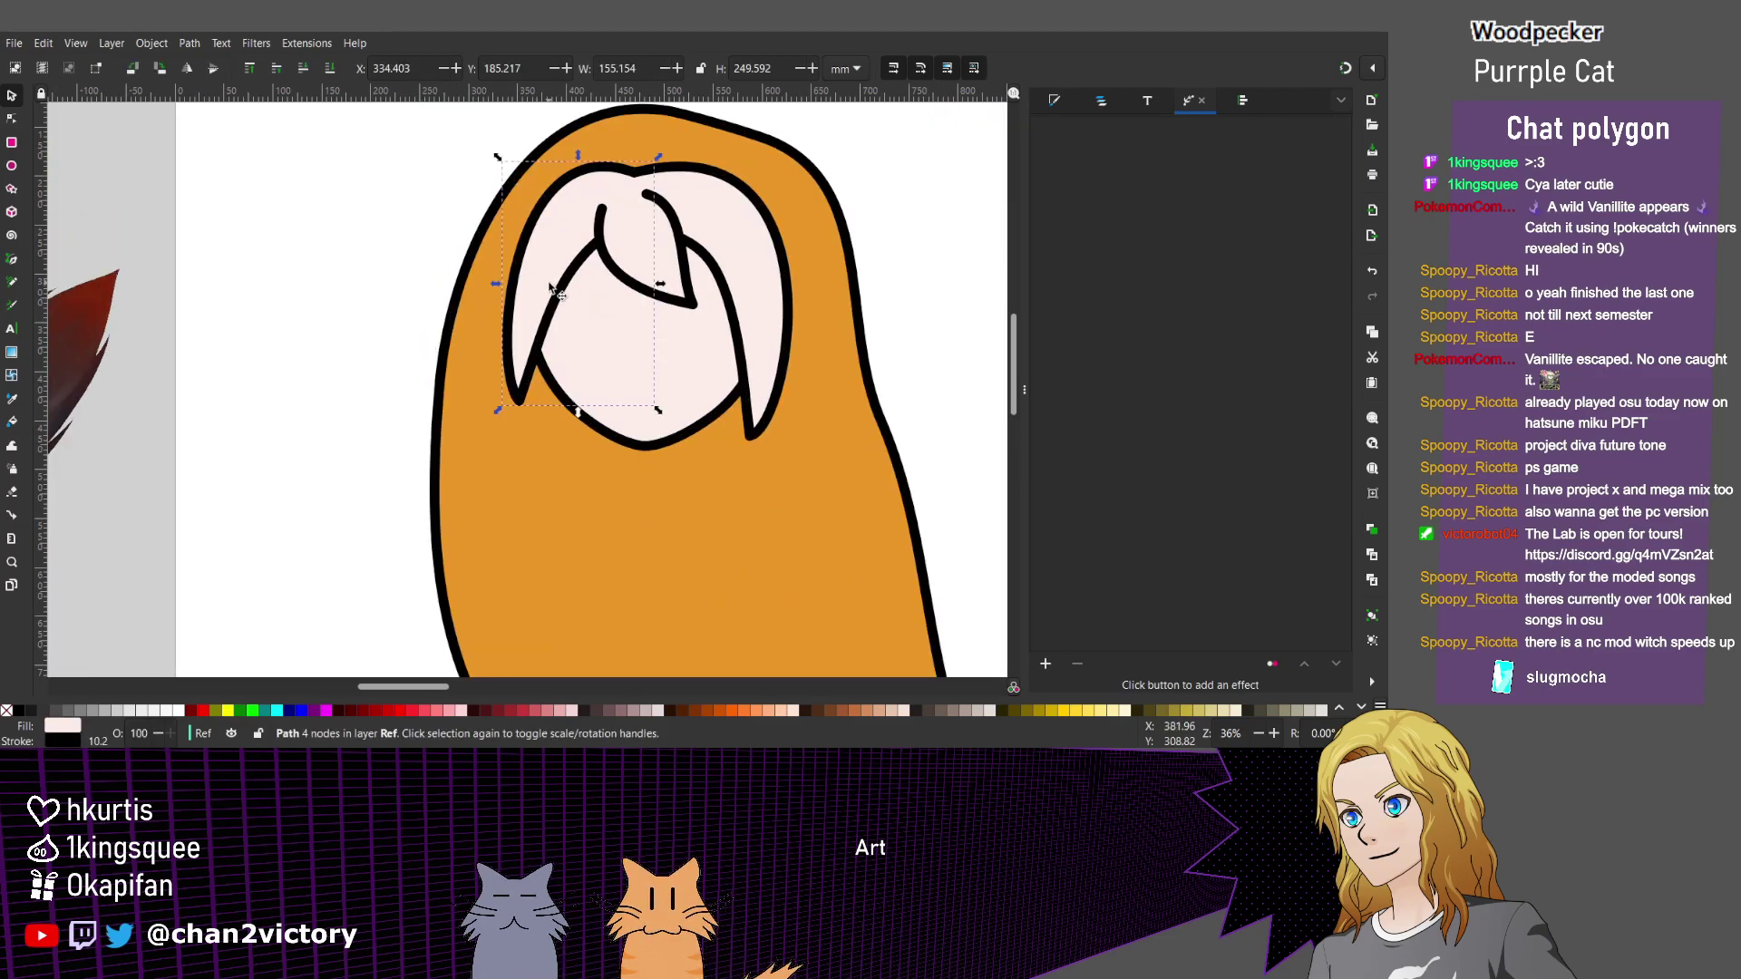
pyautogui.hscroll(-10, 548, 288)
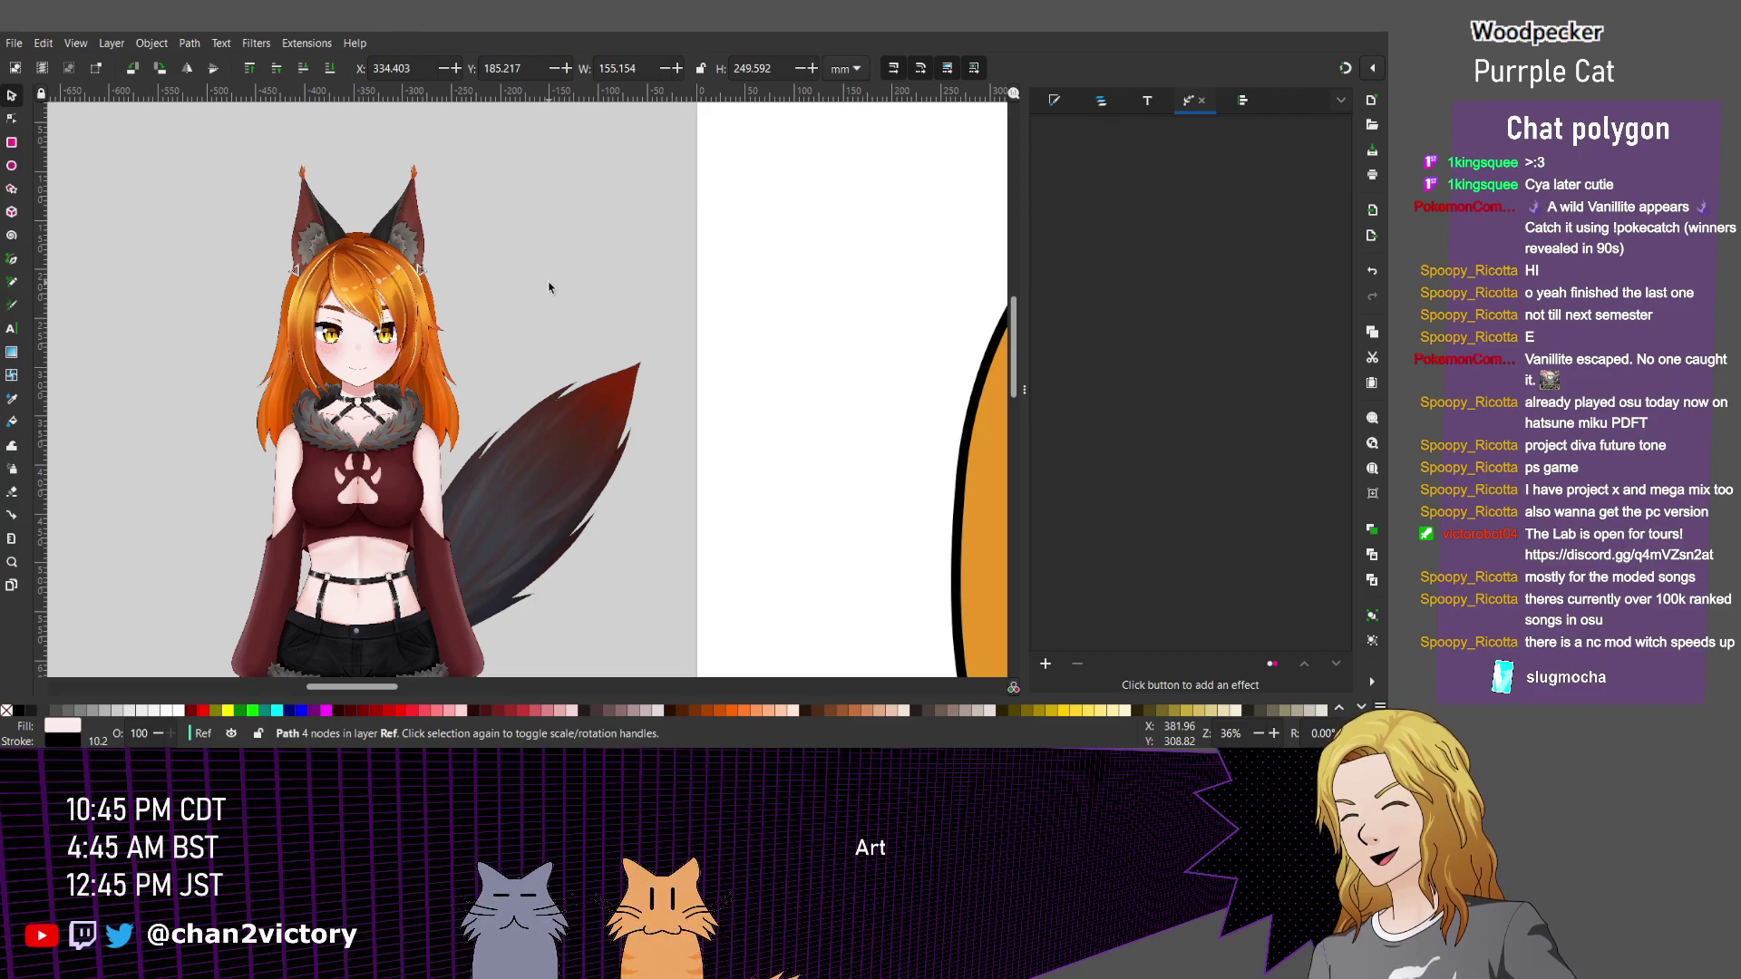
pyautogui.hscroll(9, 603, 443)
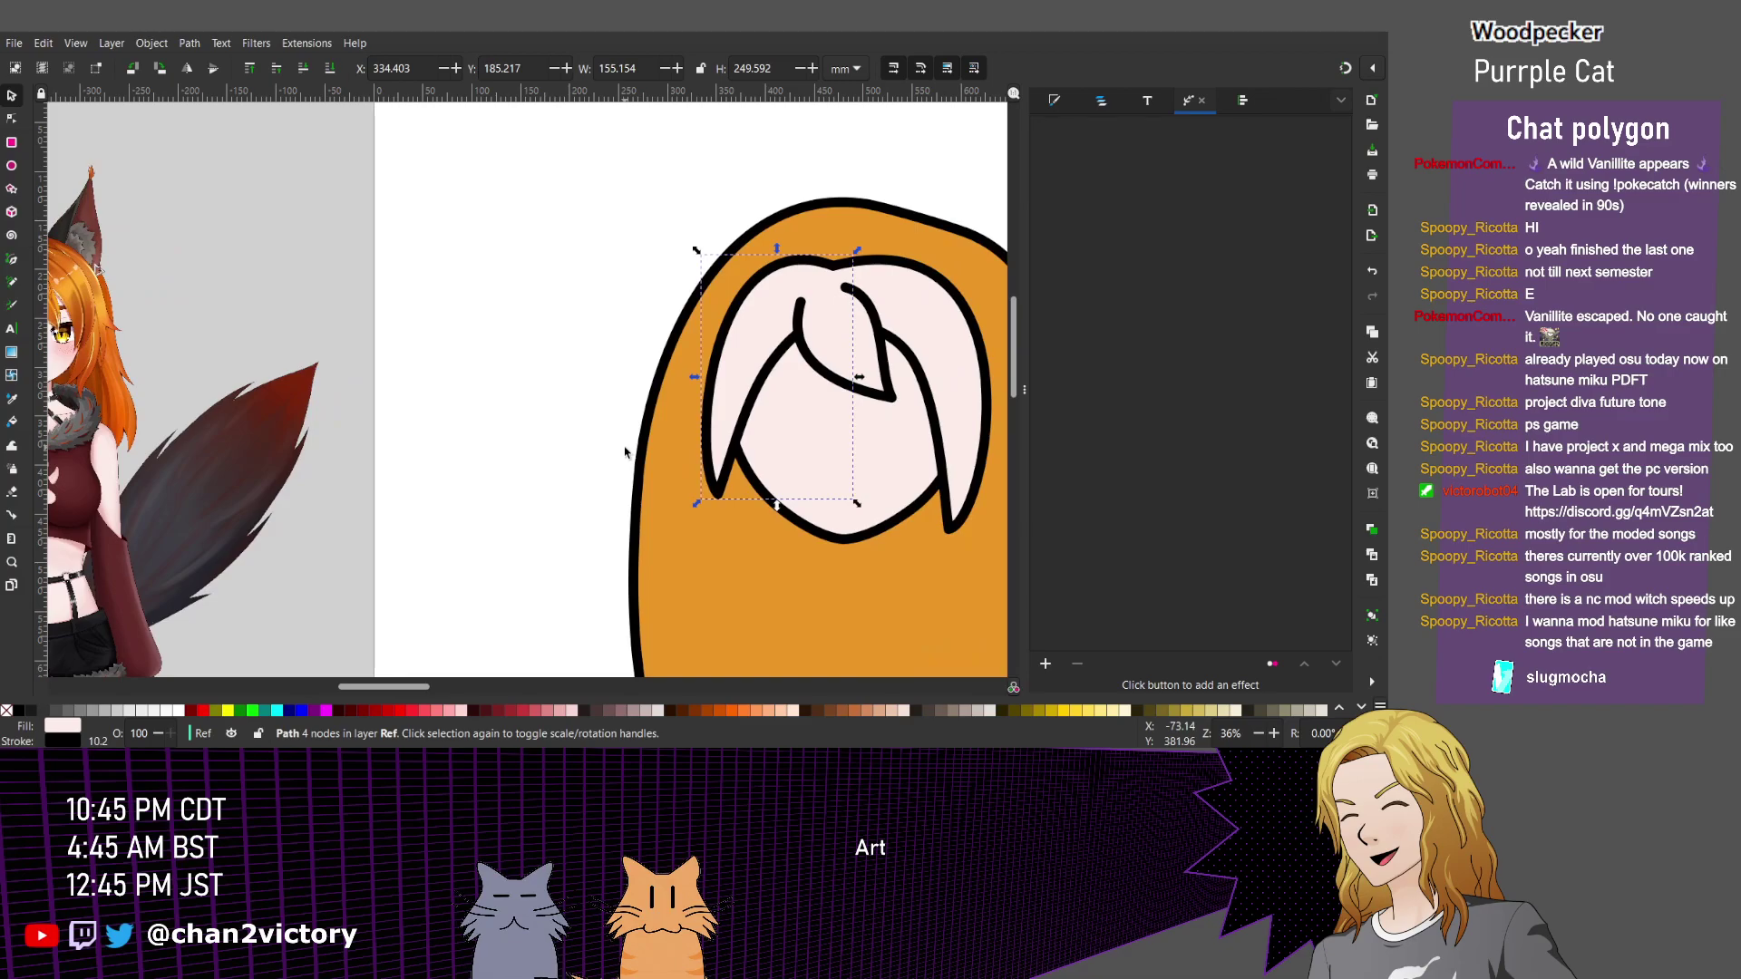
pyautogui.hotkey('ctrl', 'shift', 'f')
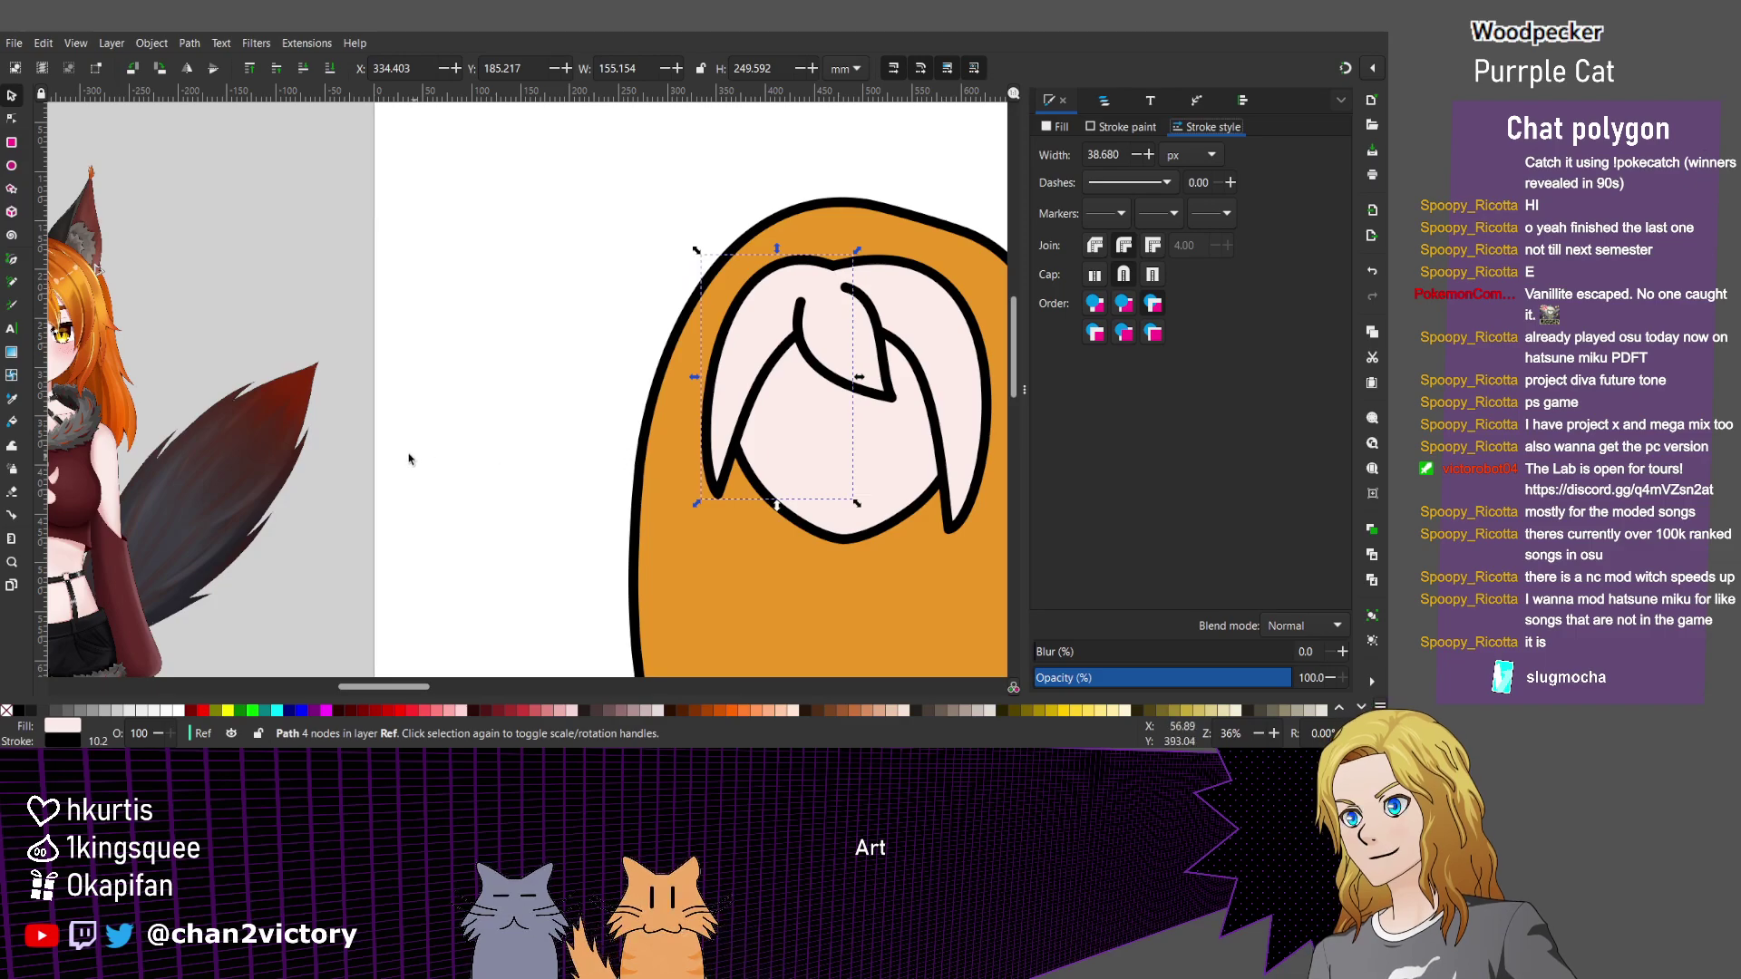
pyautogui.click(486, 462)
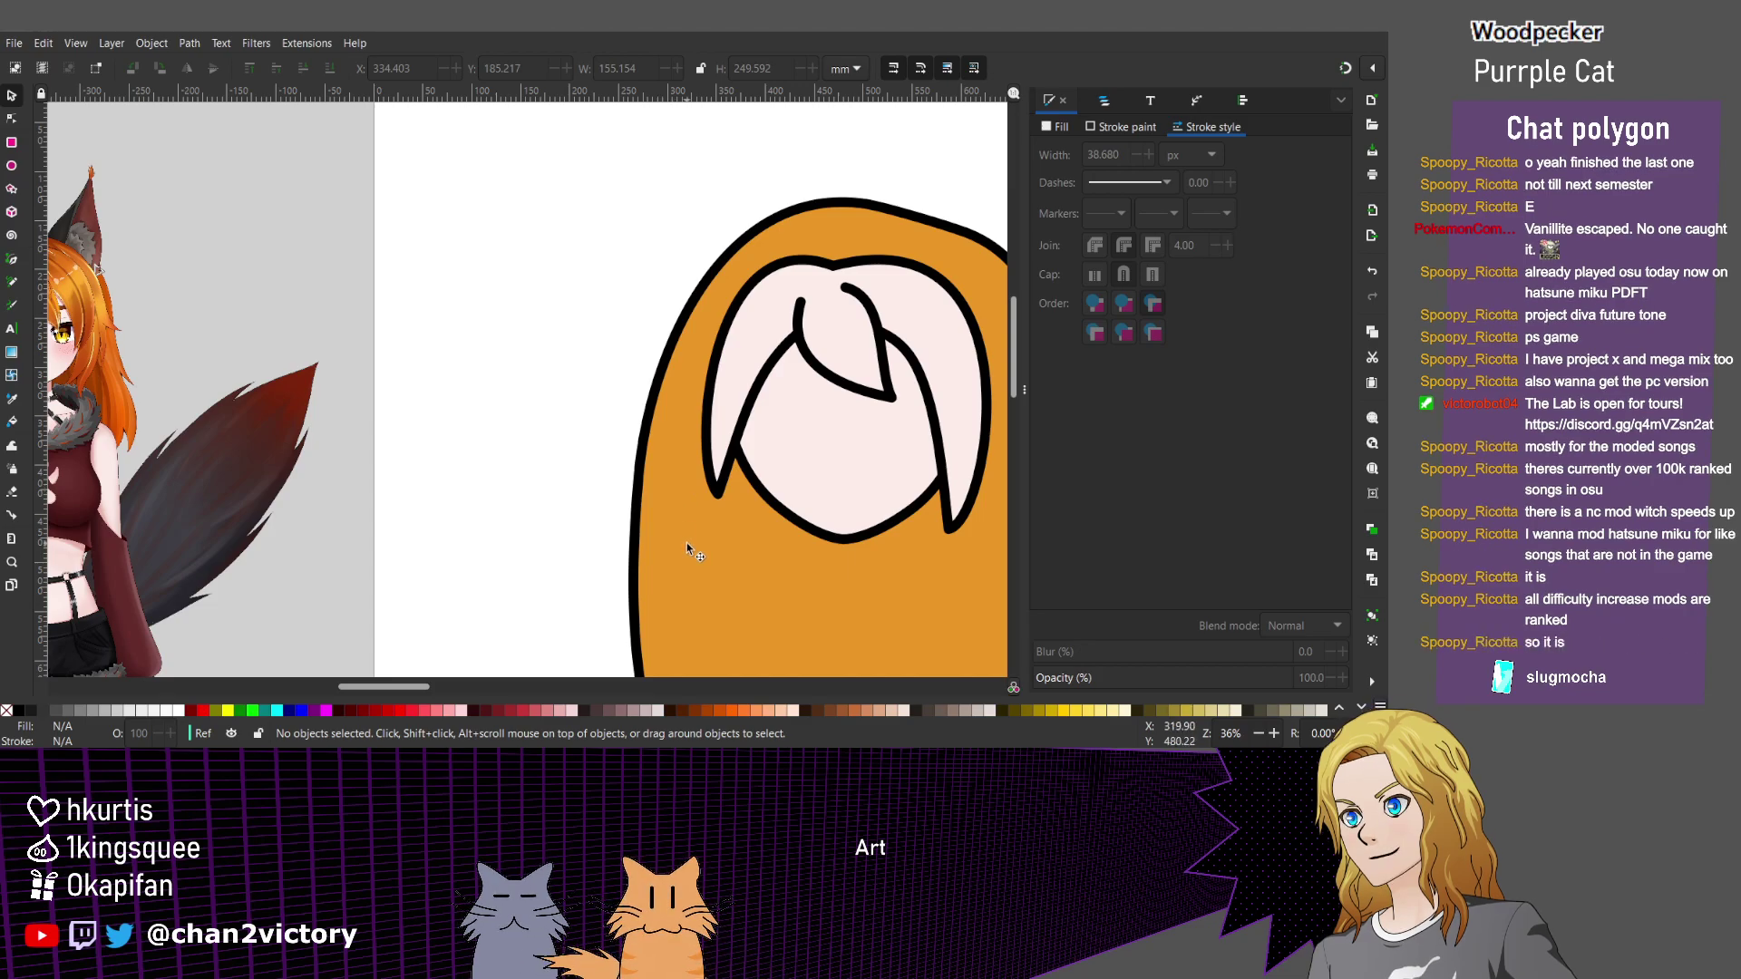
# Delete the node on the bottom edge of the orange back hair near its lower-right corner.
pyautogui.hscroll(3, 687, 543)
pyautogui.scroll(-4, 688, 542)
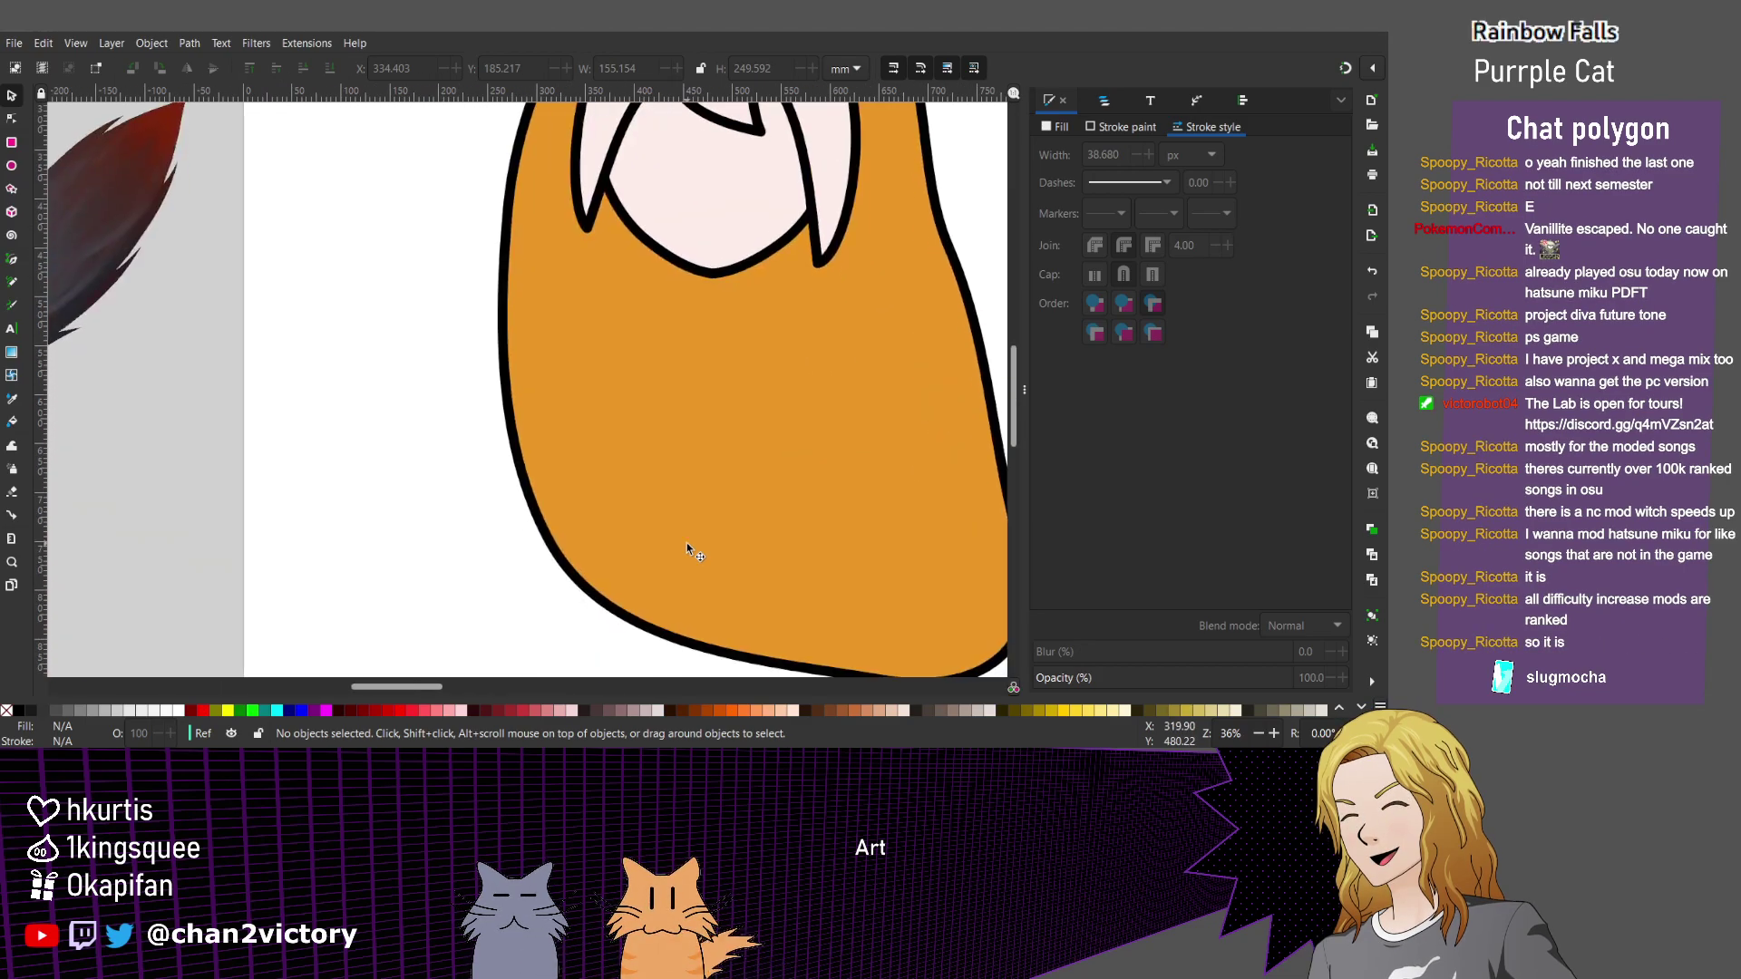
pyautogui.hscroll(3, 687, 542)
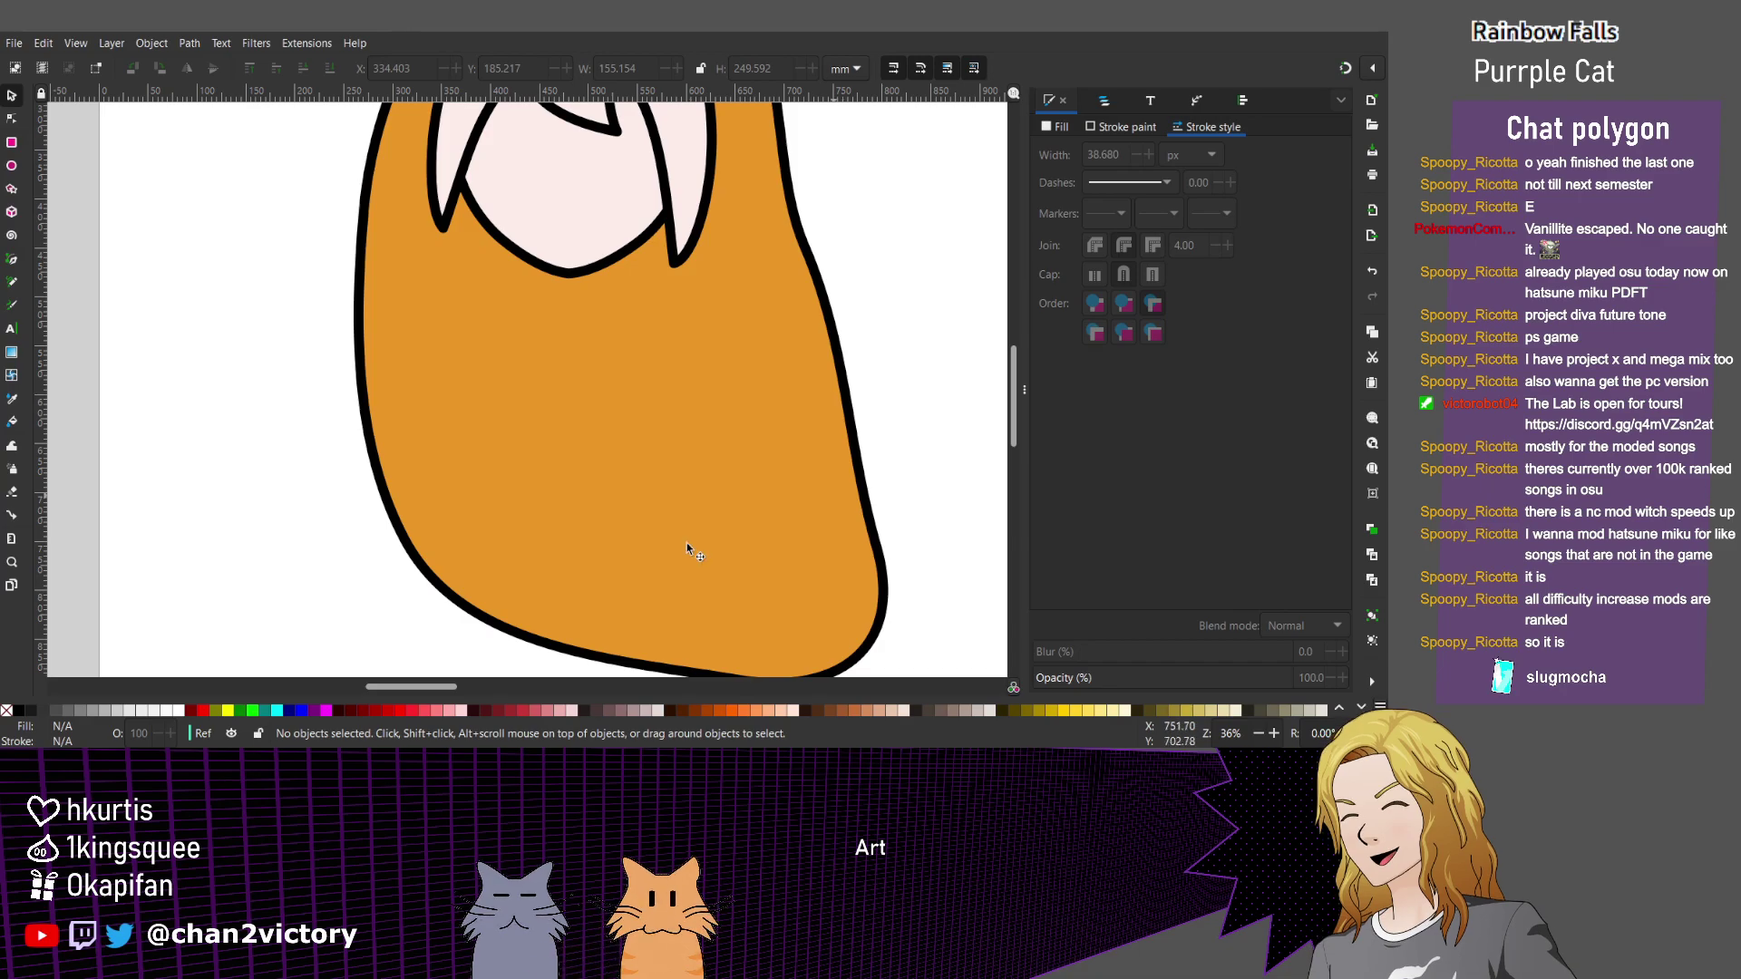
pyautogui.click(688, 544)
pyautogui.press('n')
pyautogui.scroll(-1, 687, 547)
pyautogui.hscroll(3, 687, 547)
pyautogui.moveTo(530, 574); pyautogui.dragTo(704, 641)
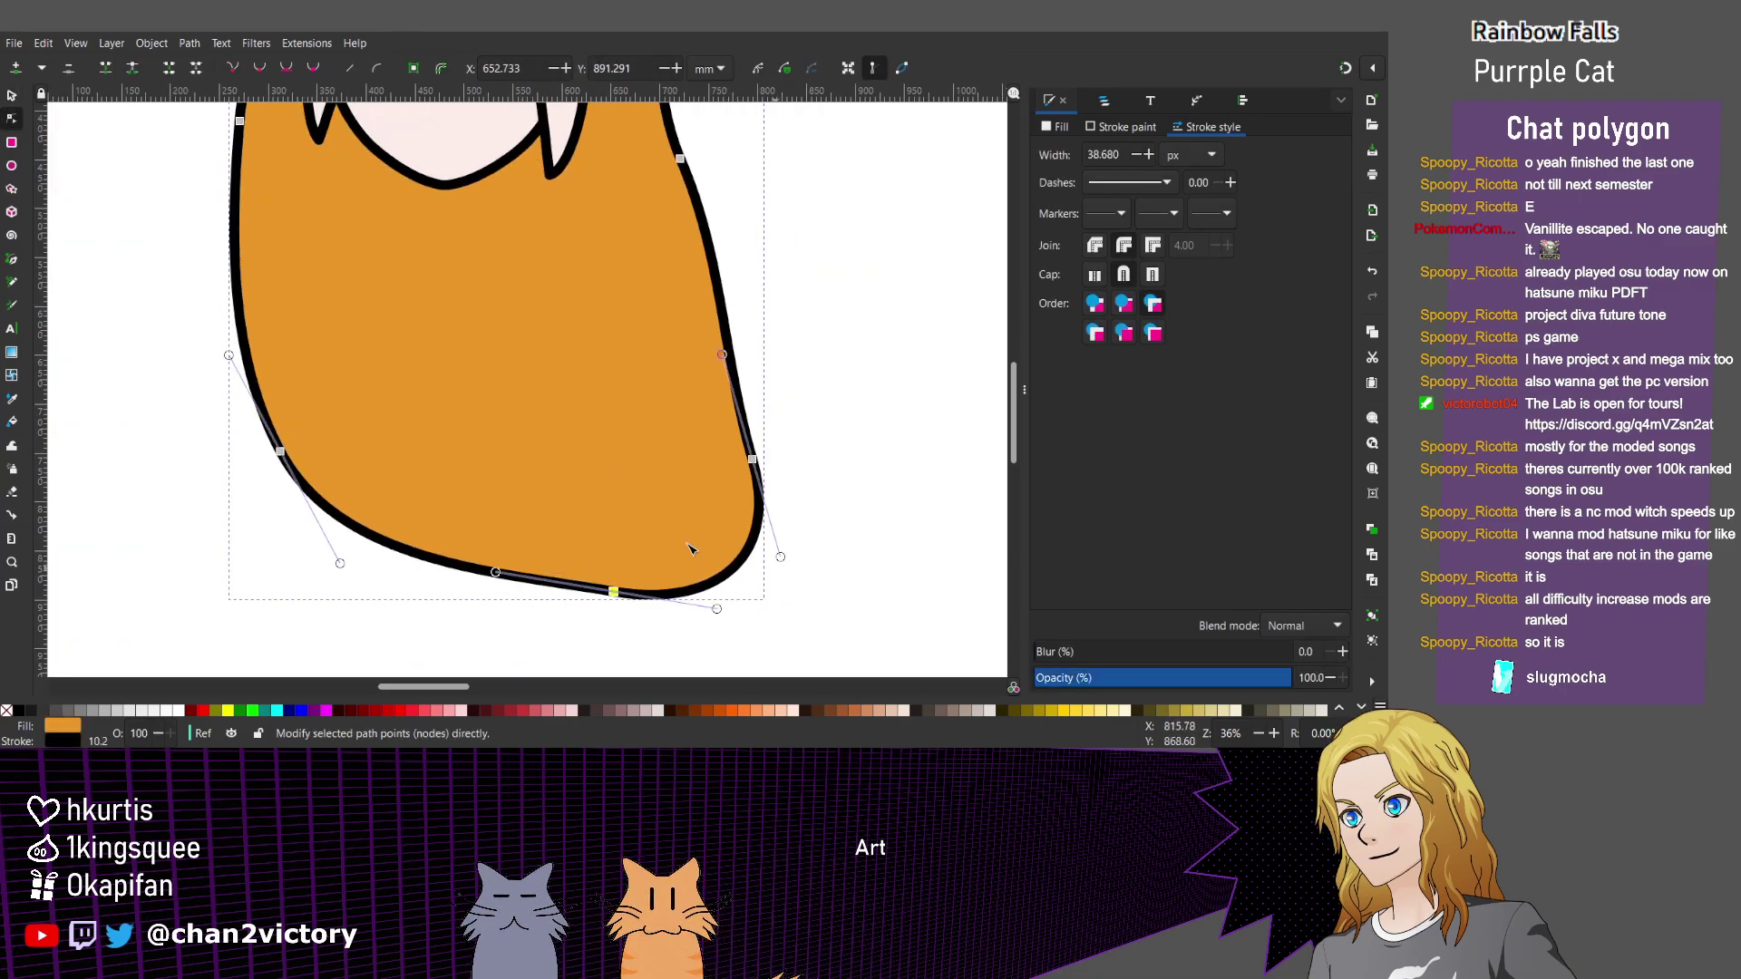
pyautogui.press('Delete')
# Reshape the lower right side of the orange back hair into a smoother, rounder curve.
pyautogui.moveTo(689, 548); pyautogui.dragTo(690, 547)
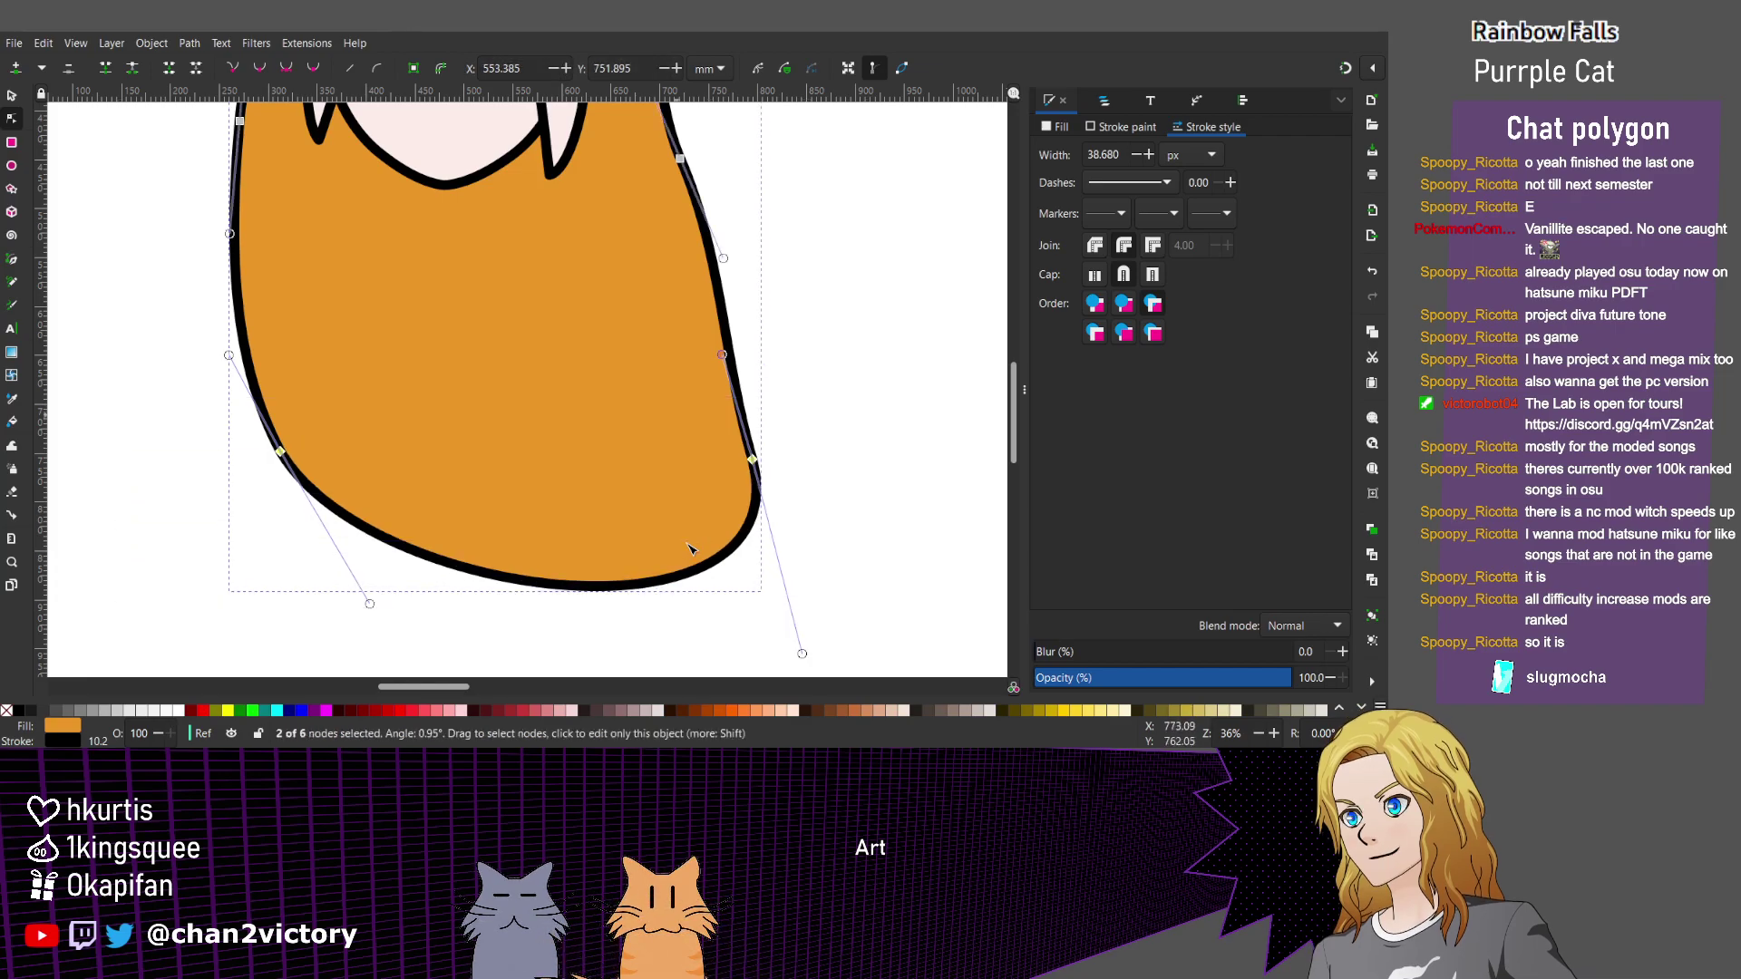
pyautogui.click(690, 546)
pyautogui.moveTo(690, 544); pyautogui.dragTo(689, 547)
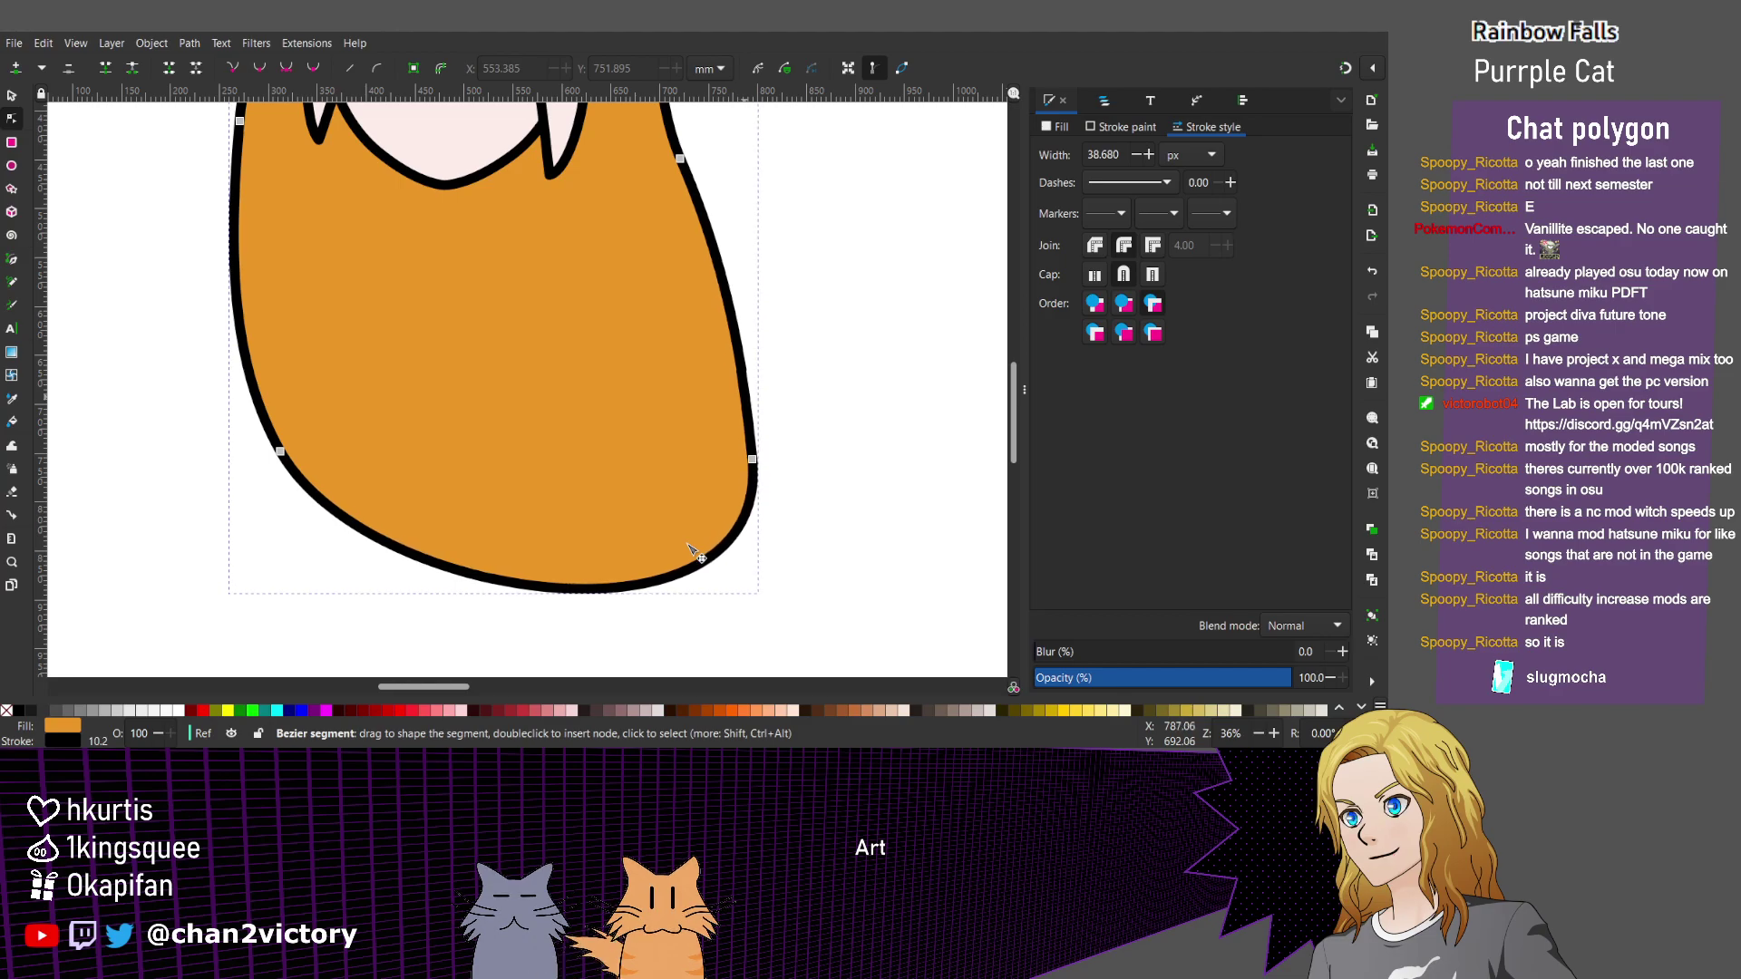
pyautogui.press('Tab')
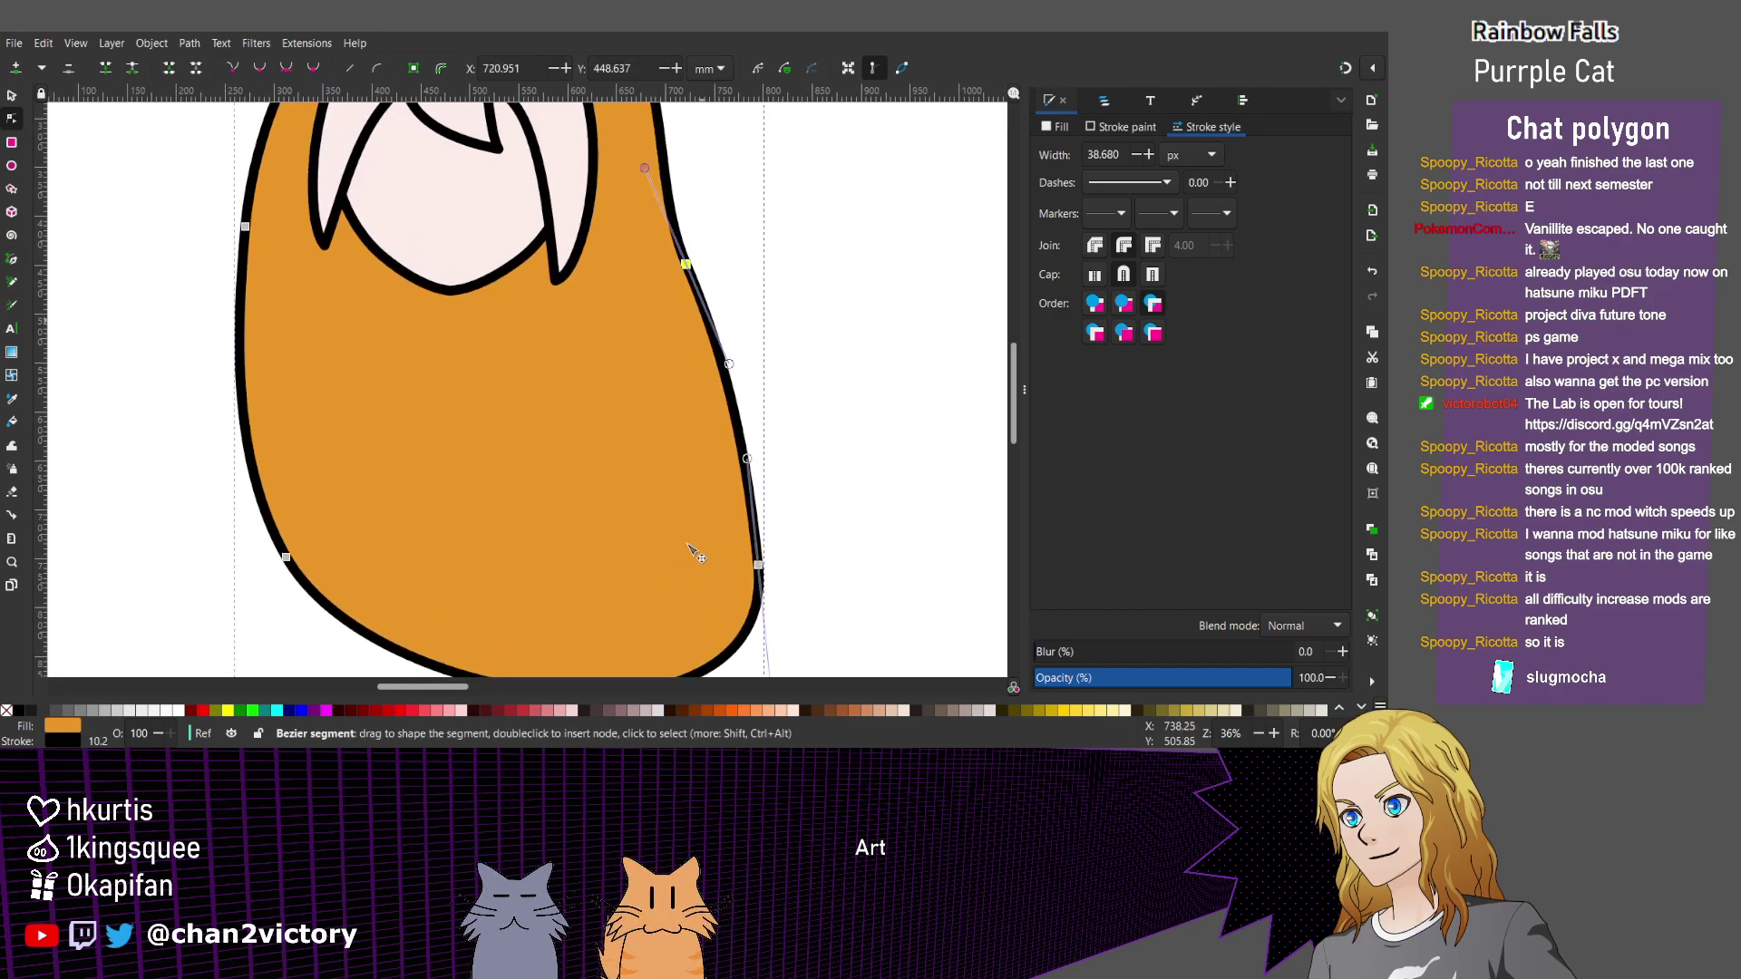
pyautogui.moveTo(694, 553); pyautogui.dragTo(688, 545)
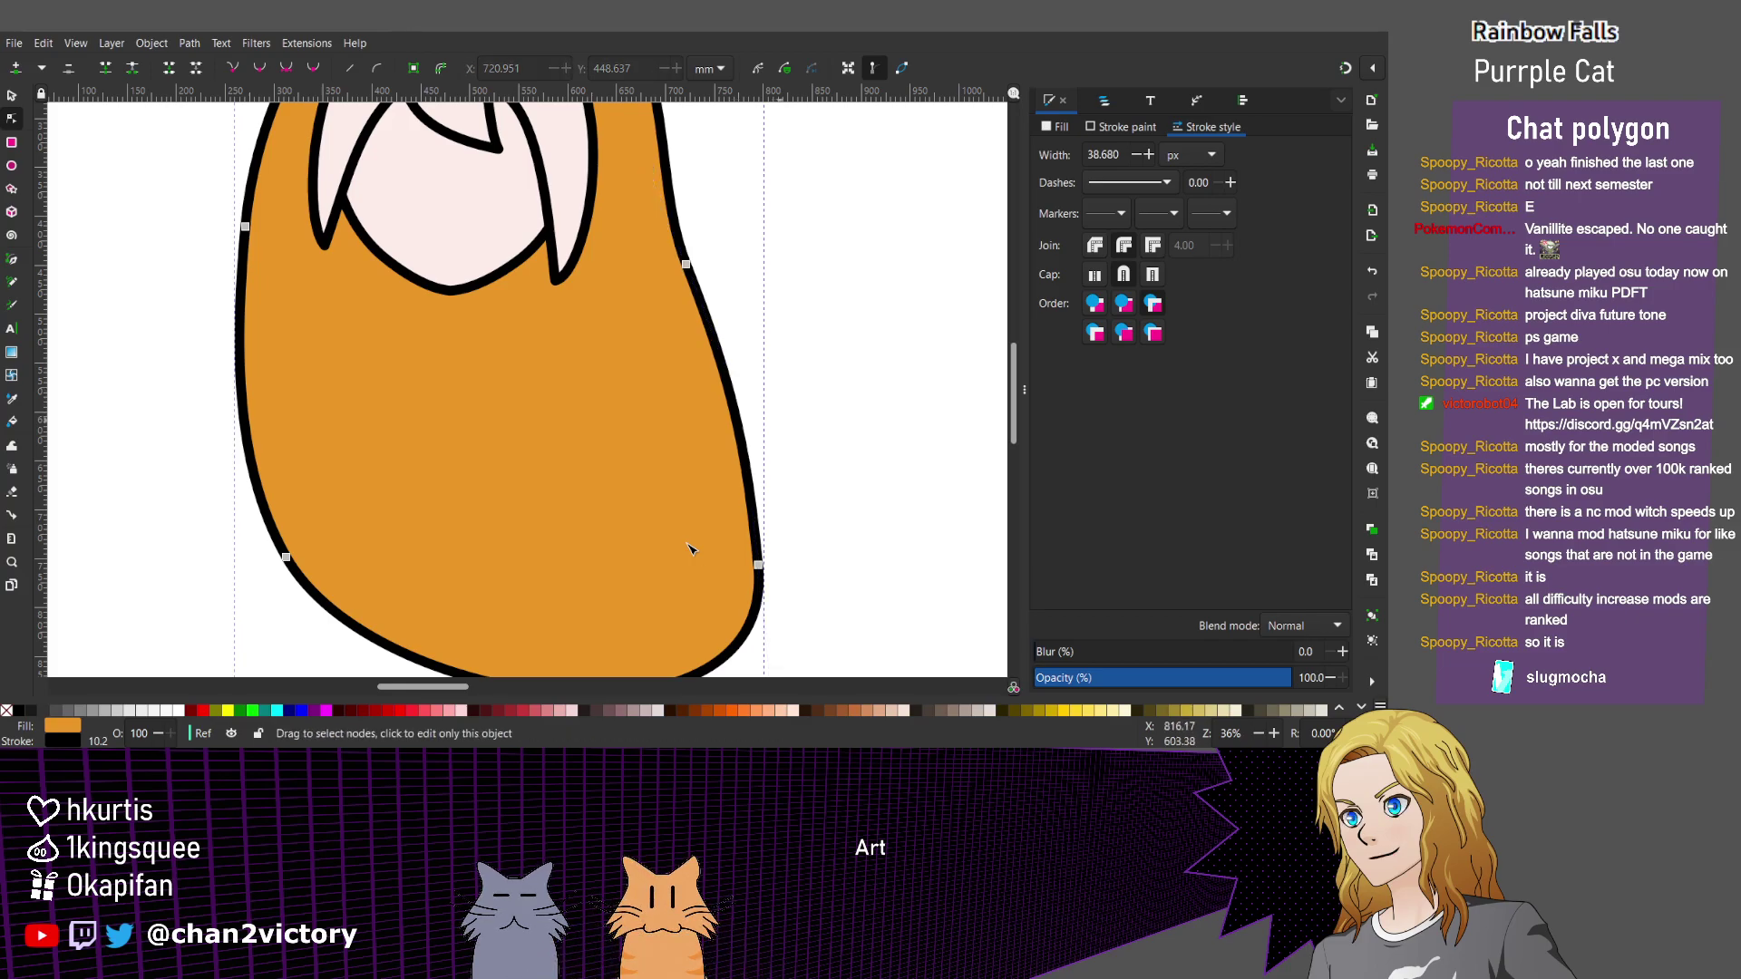
pyautogui.scroll(-3, 686, 543)
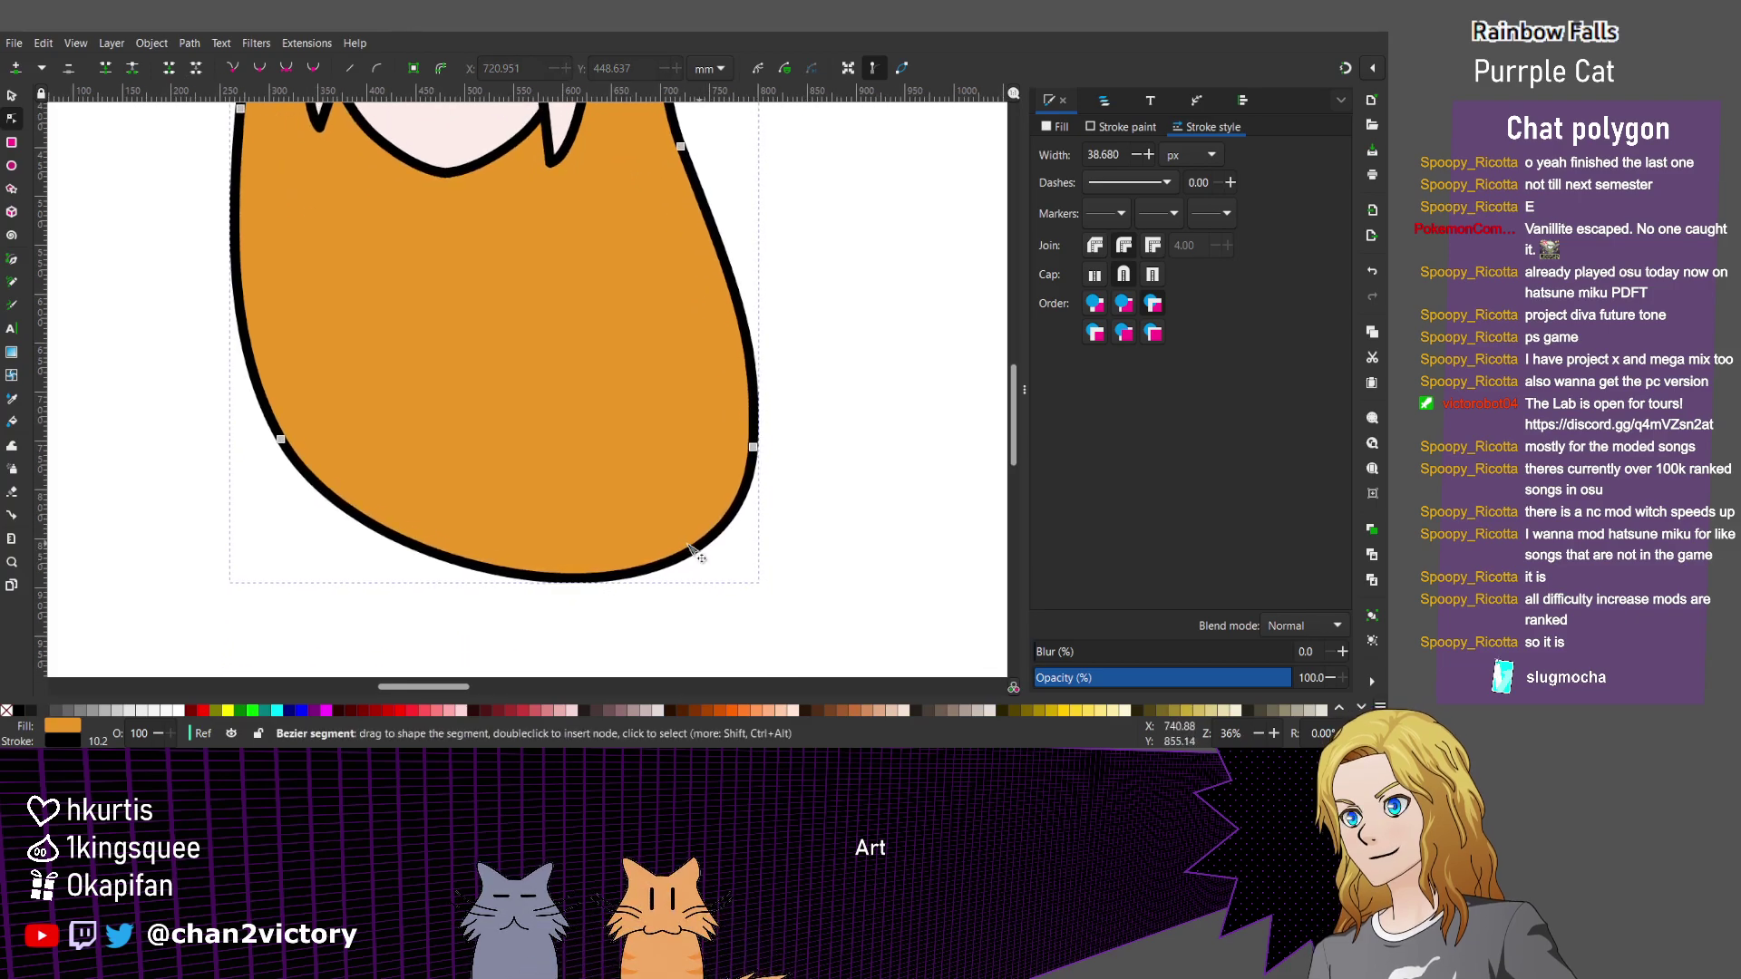
# Delete the upper-right node of the orange back hair to smooth the crown, and open the layers and objects list.
pyautogui.scroll(6, 690, 548)
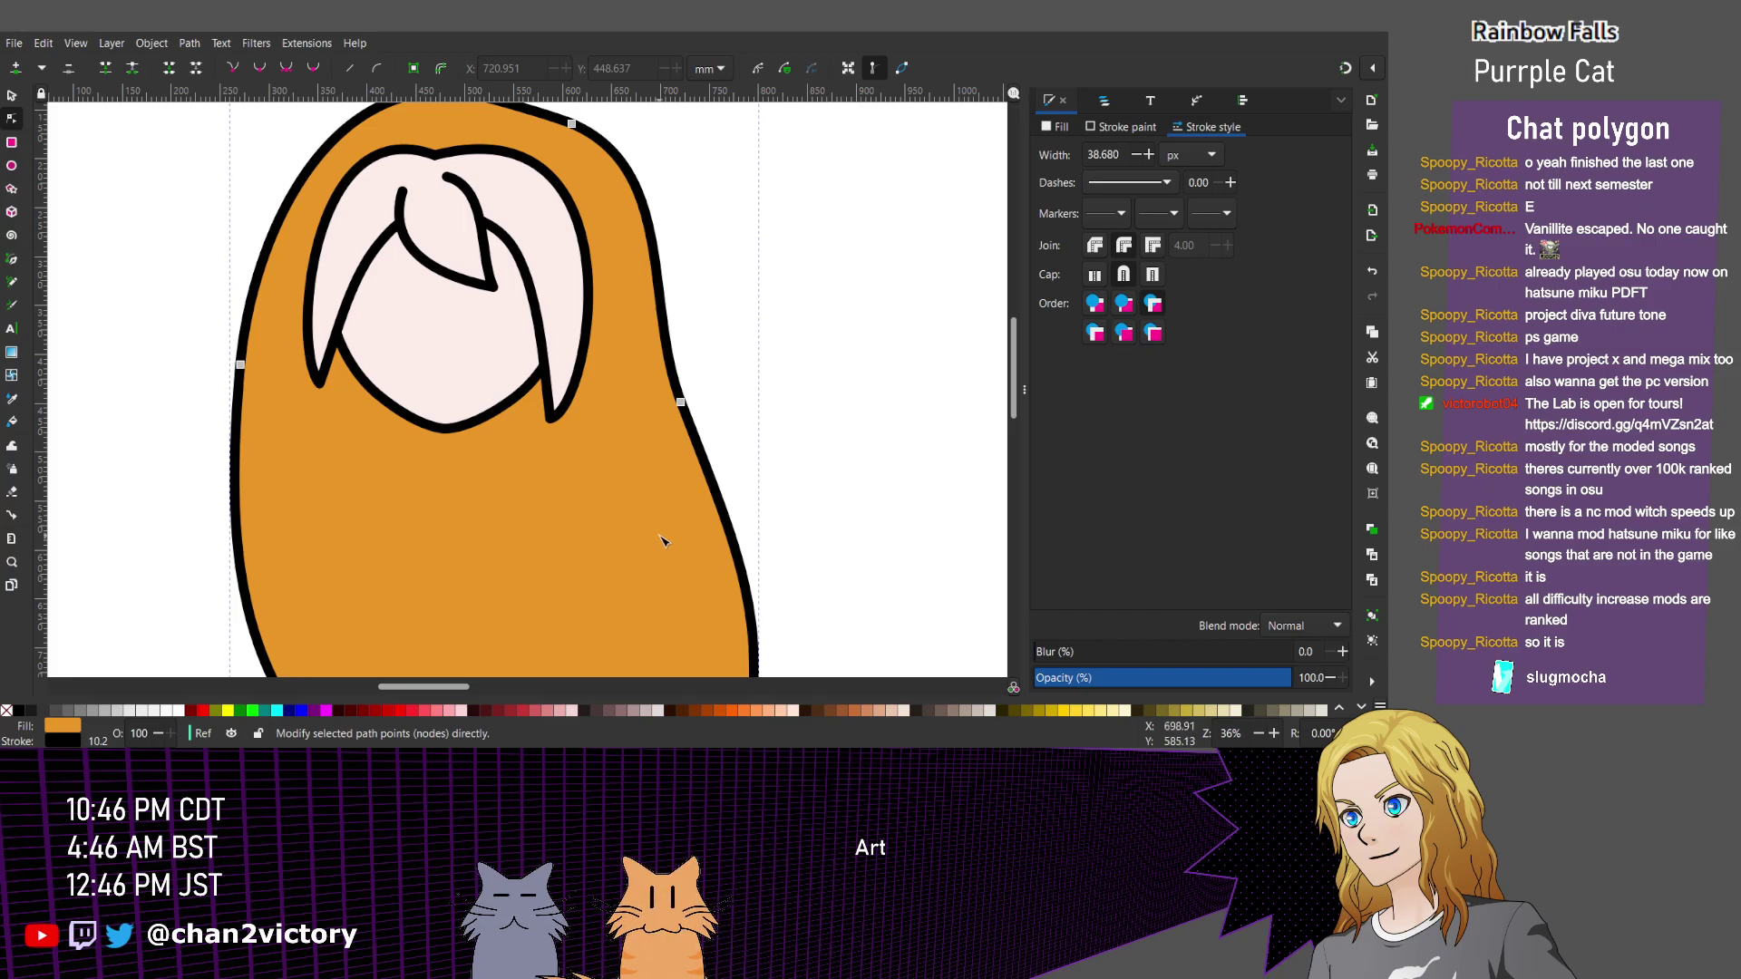
pyautogui.scroll(-2, 665, 537)
pyautogui.scroll(1, 629, 312)
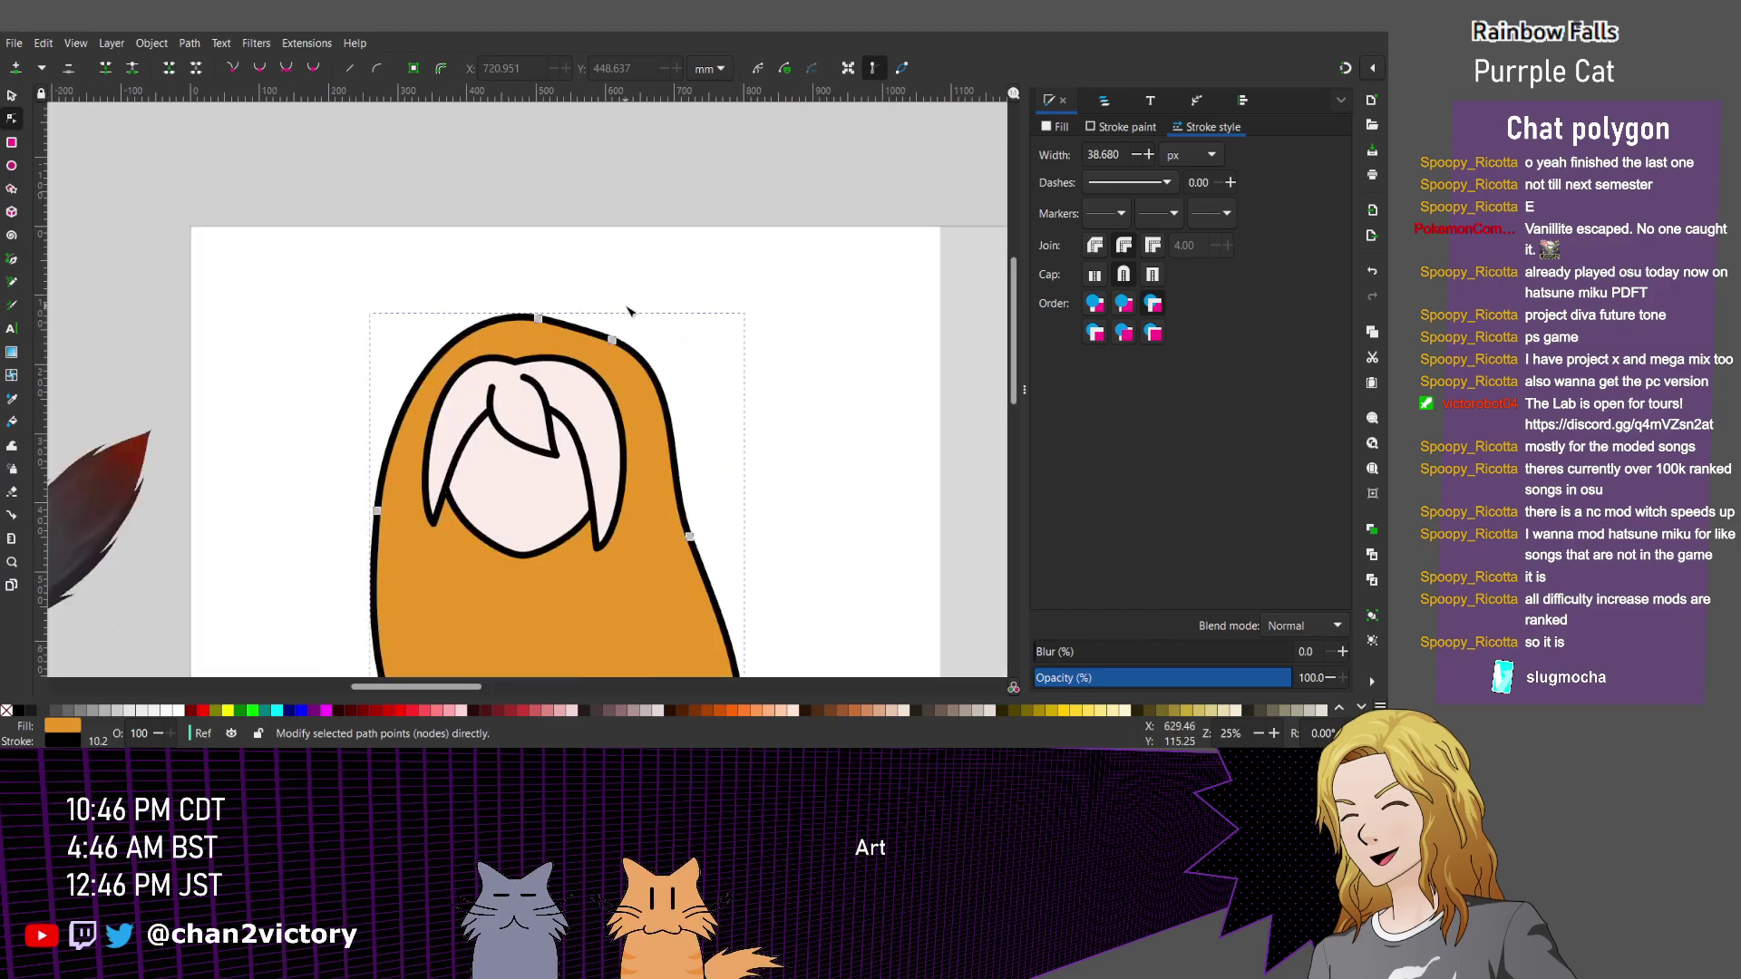
pyautogui.moveTo(721, 299); pyautogui.dragTo(617, 376)
pyautogui.press('Delete')
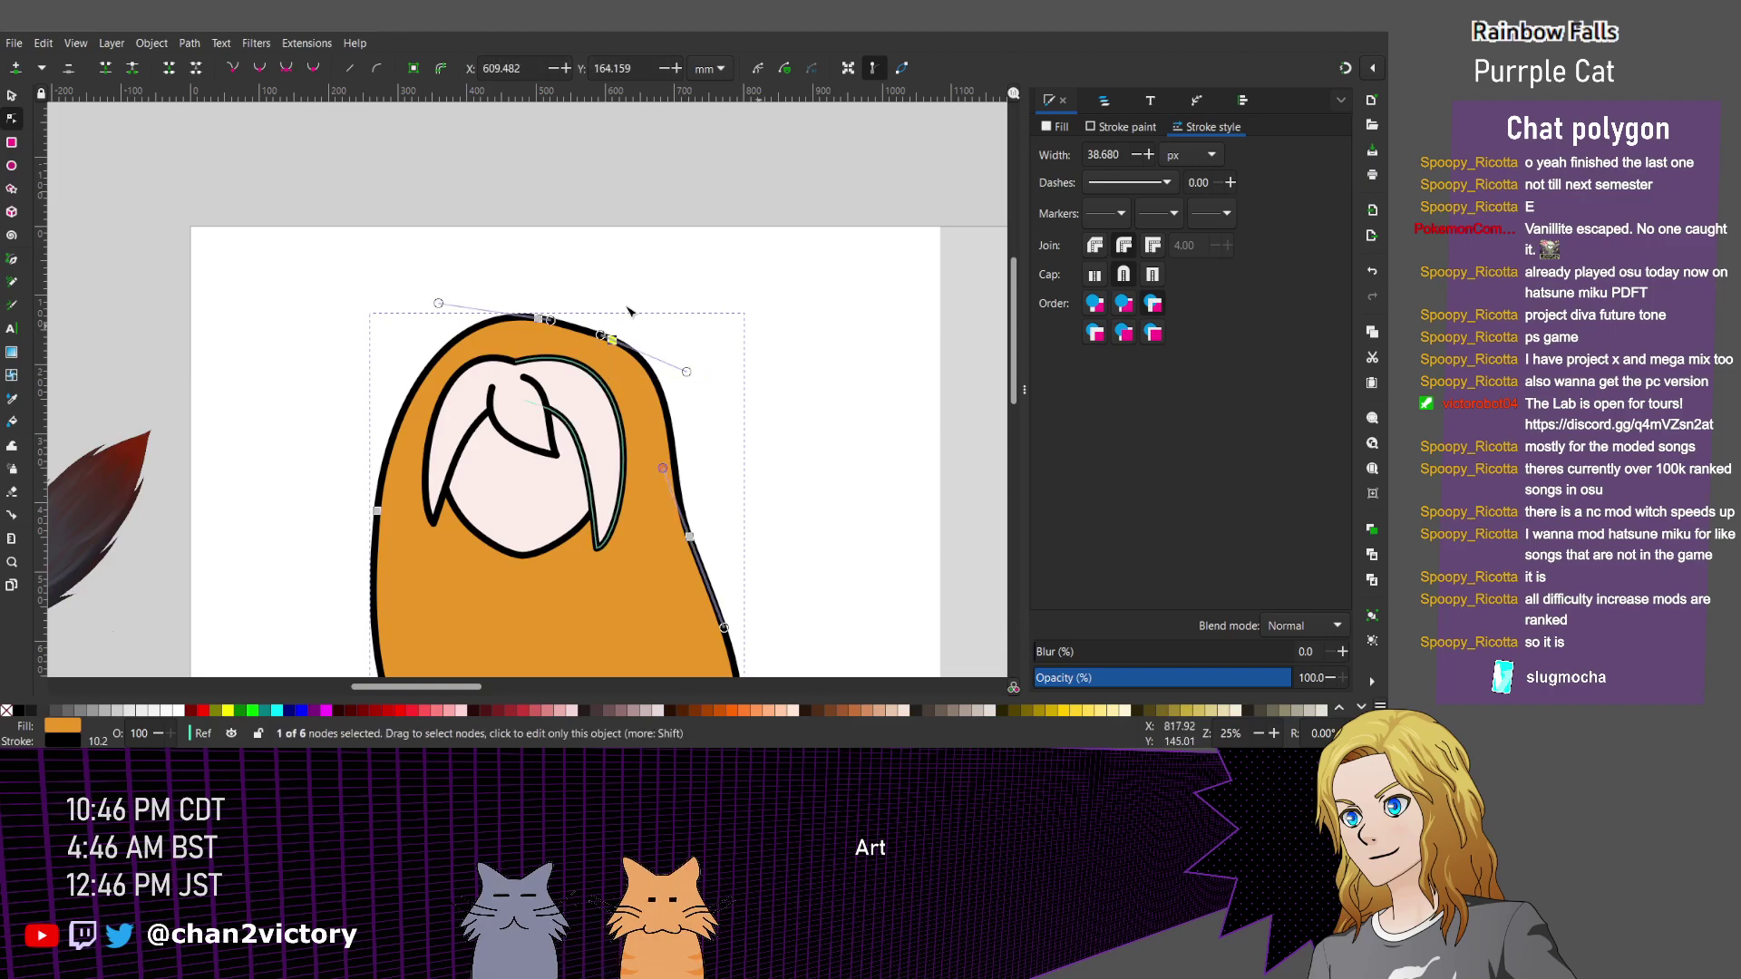
pyautogui.moveTo(419, 252); pyautogui.dragTo(811, 548)
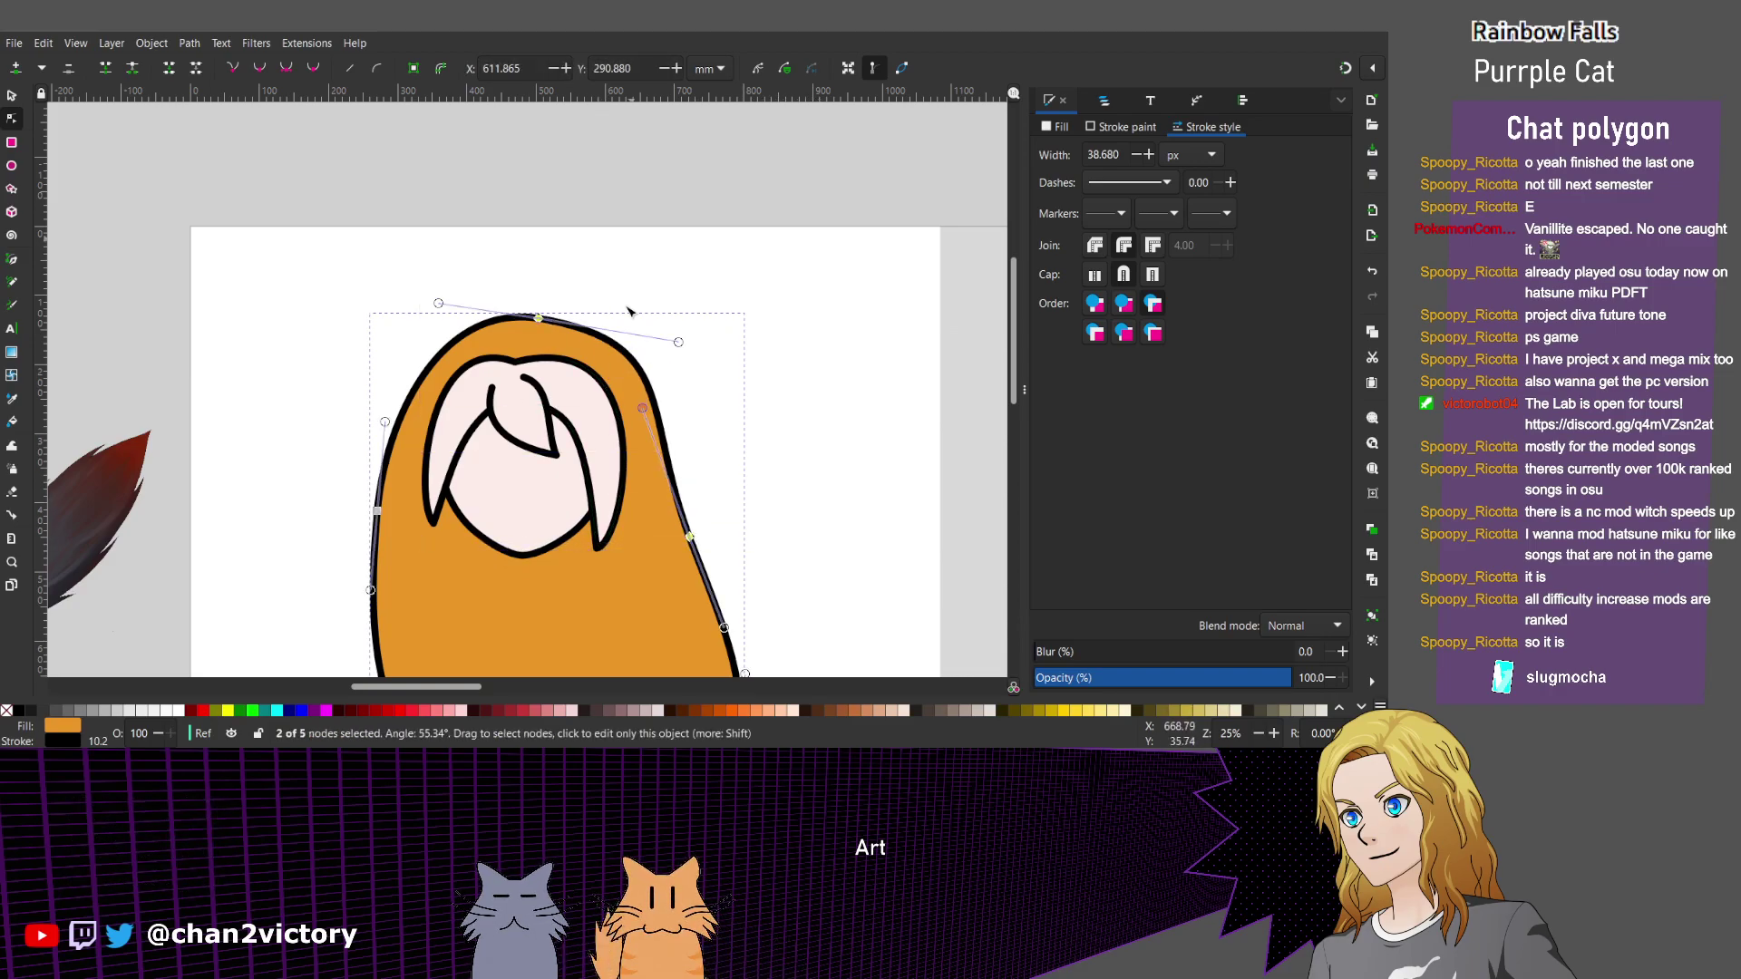
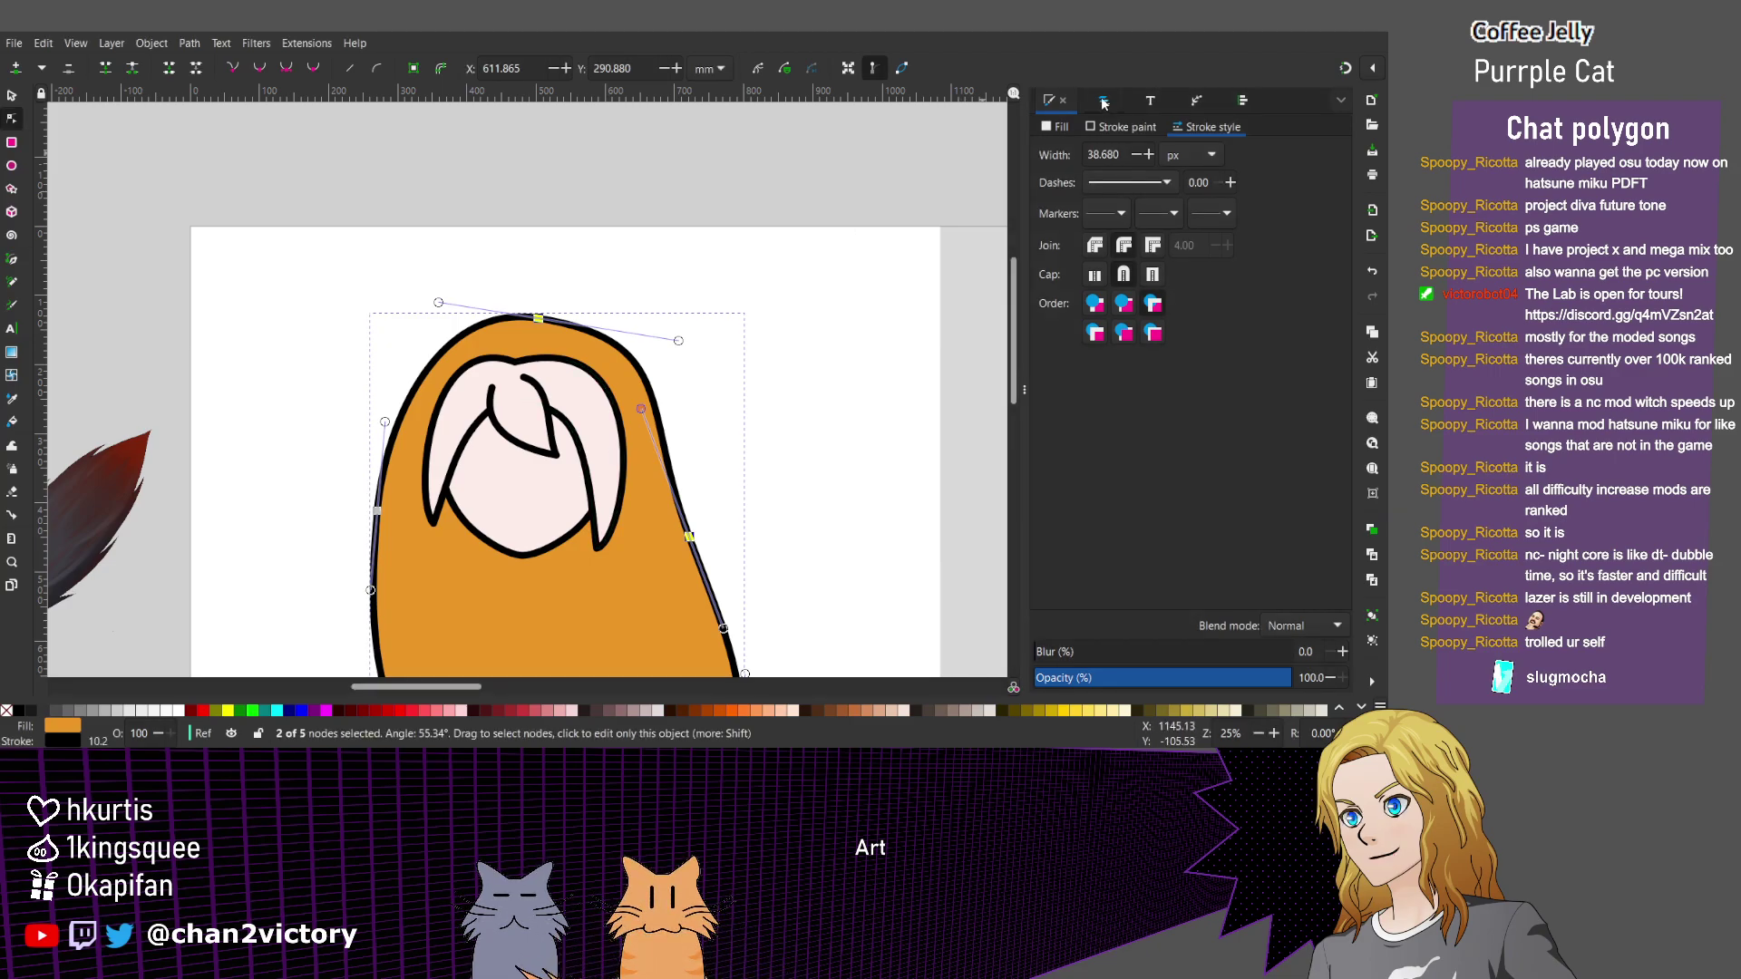
pyautogui.hotkey('ctrl', 'shift', 'l')
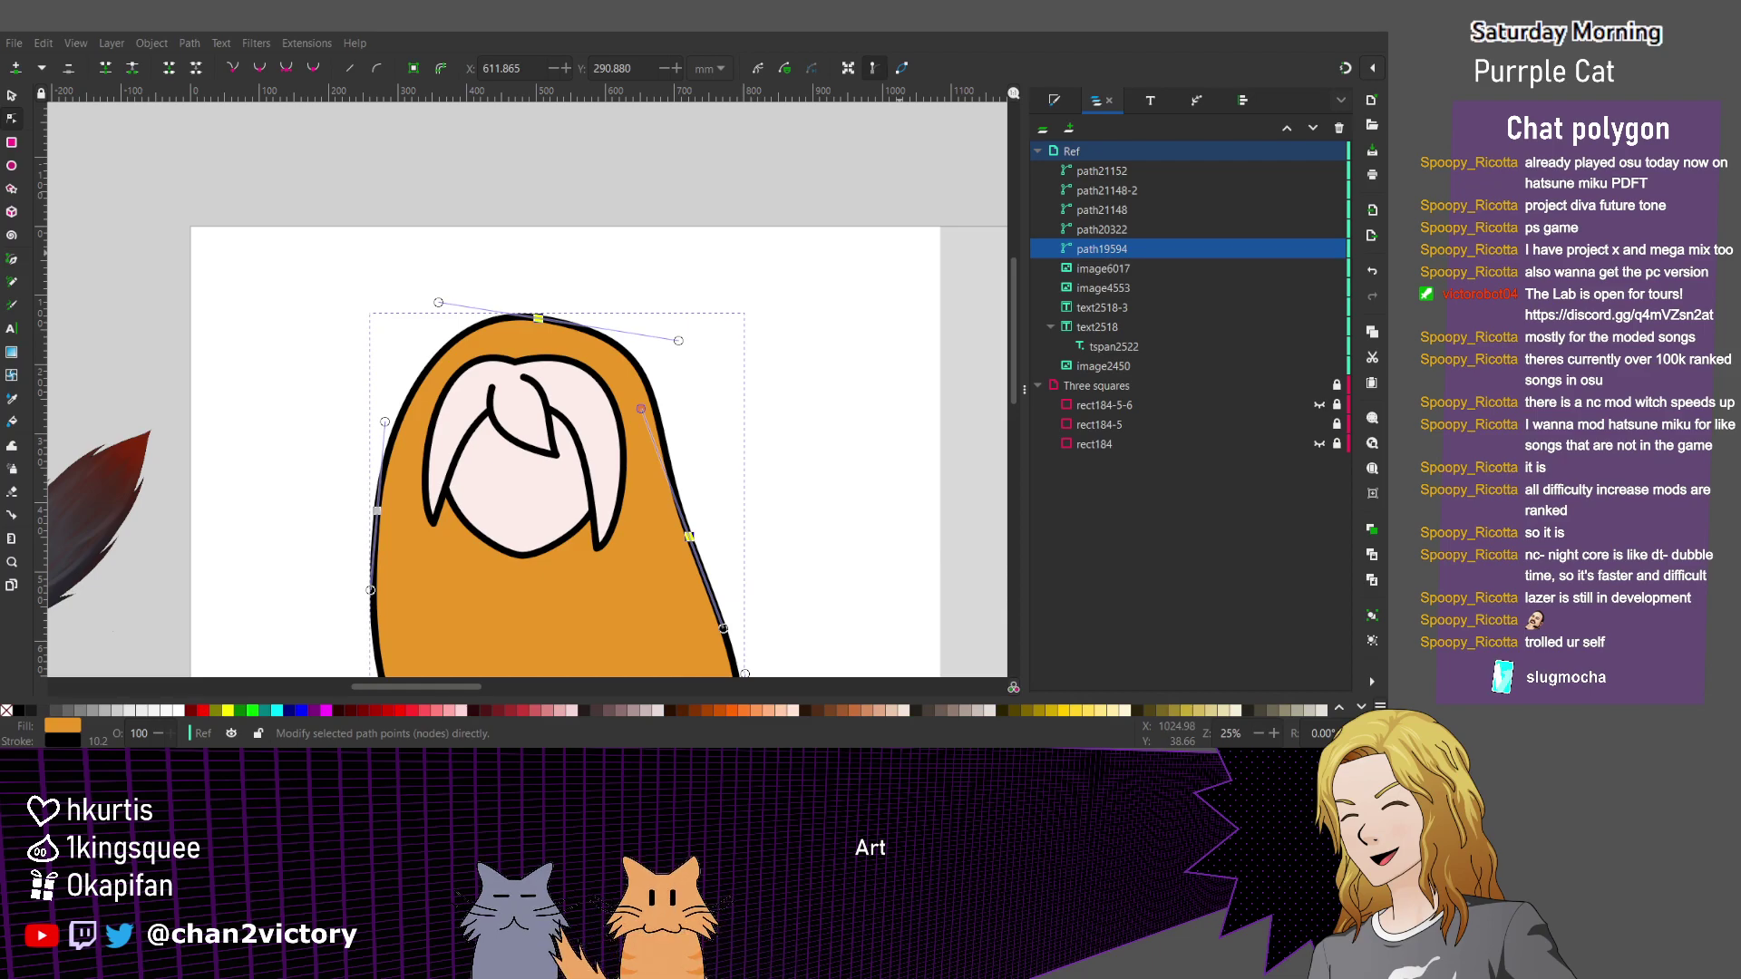
# Group the five character paths and move the group out of the Ref layer to the root level, collapsing Ref.
pyautogui.press('Escape')
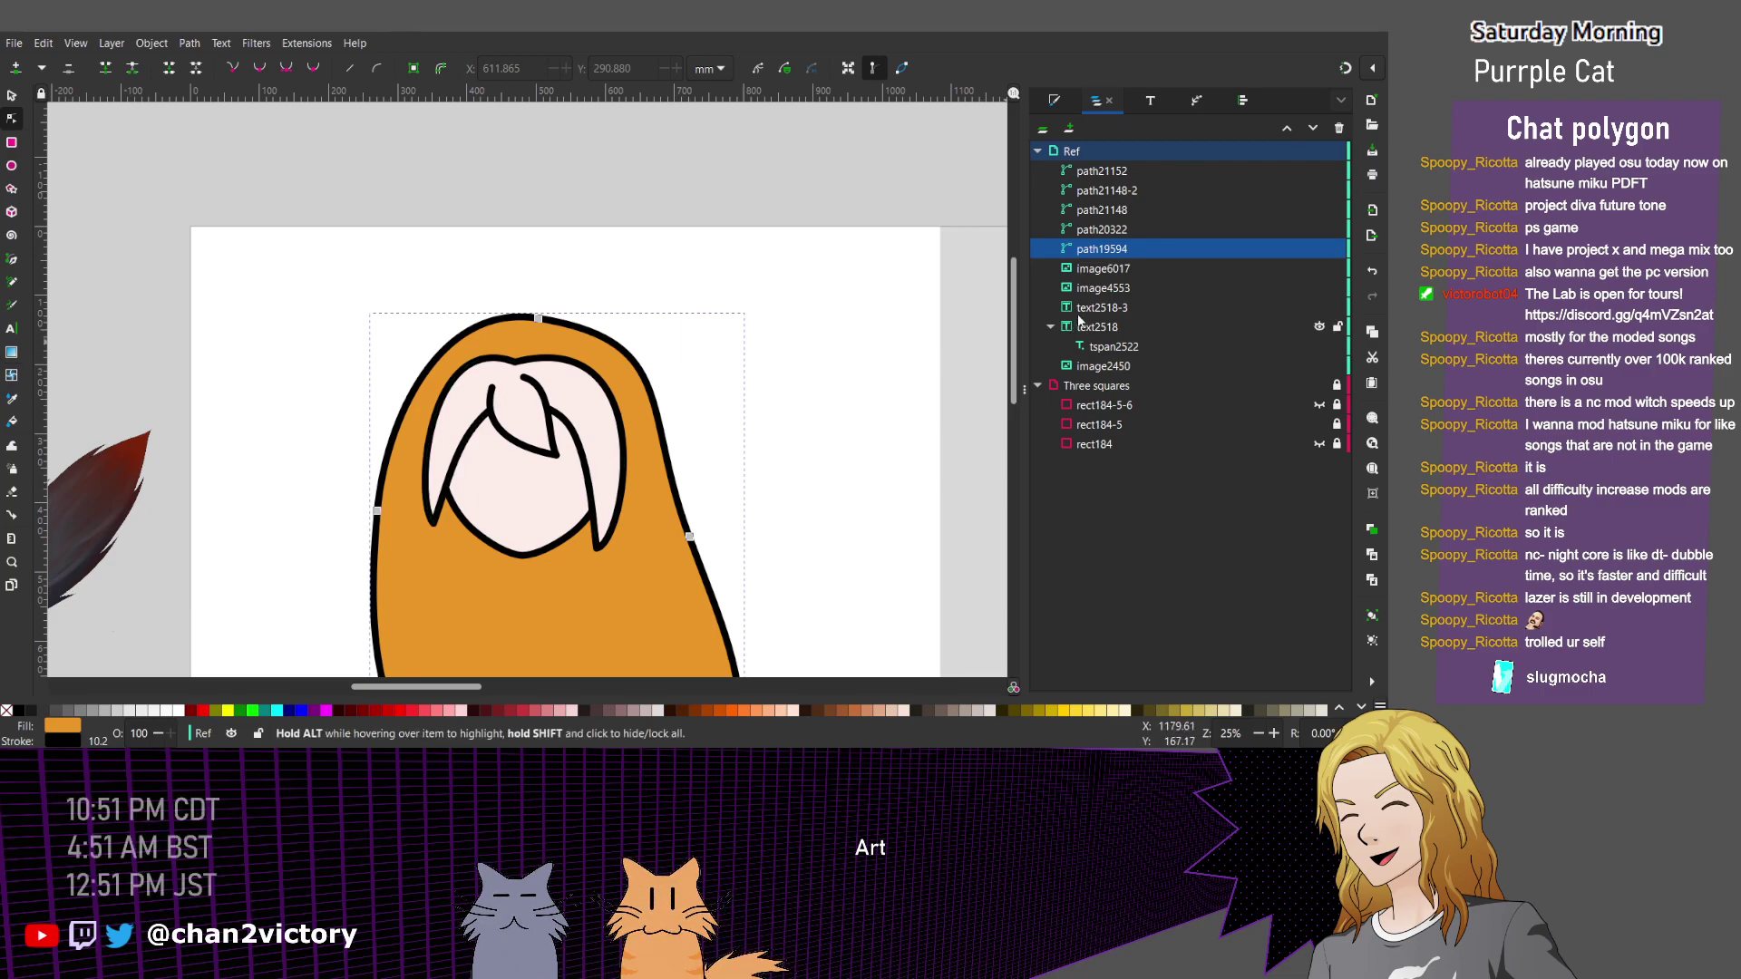
pyautogui.click(1092, 172)
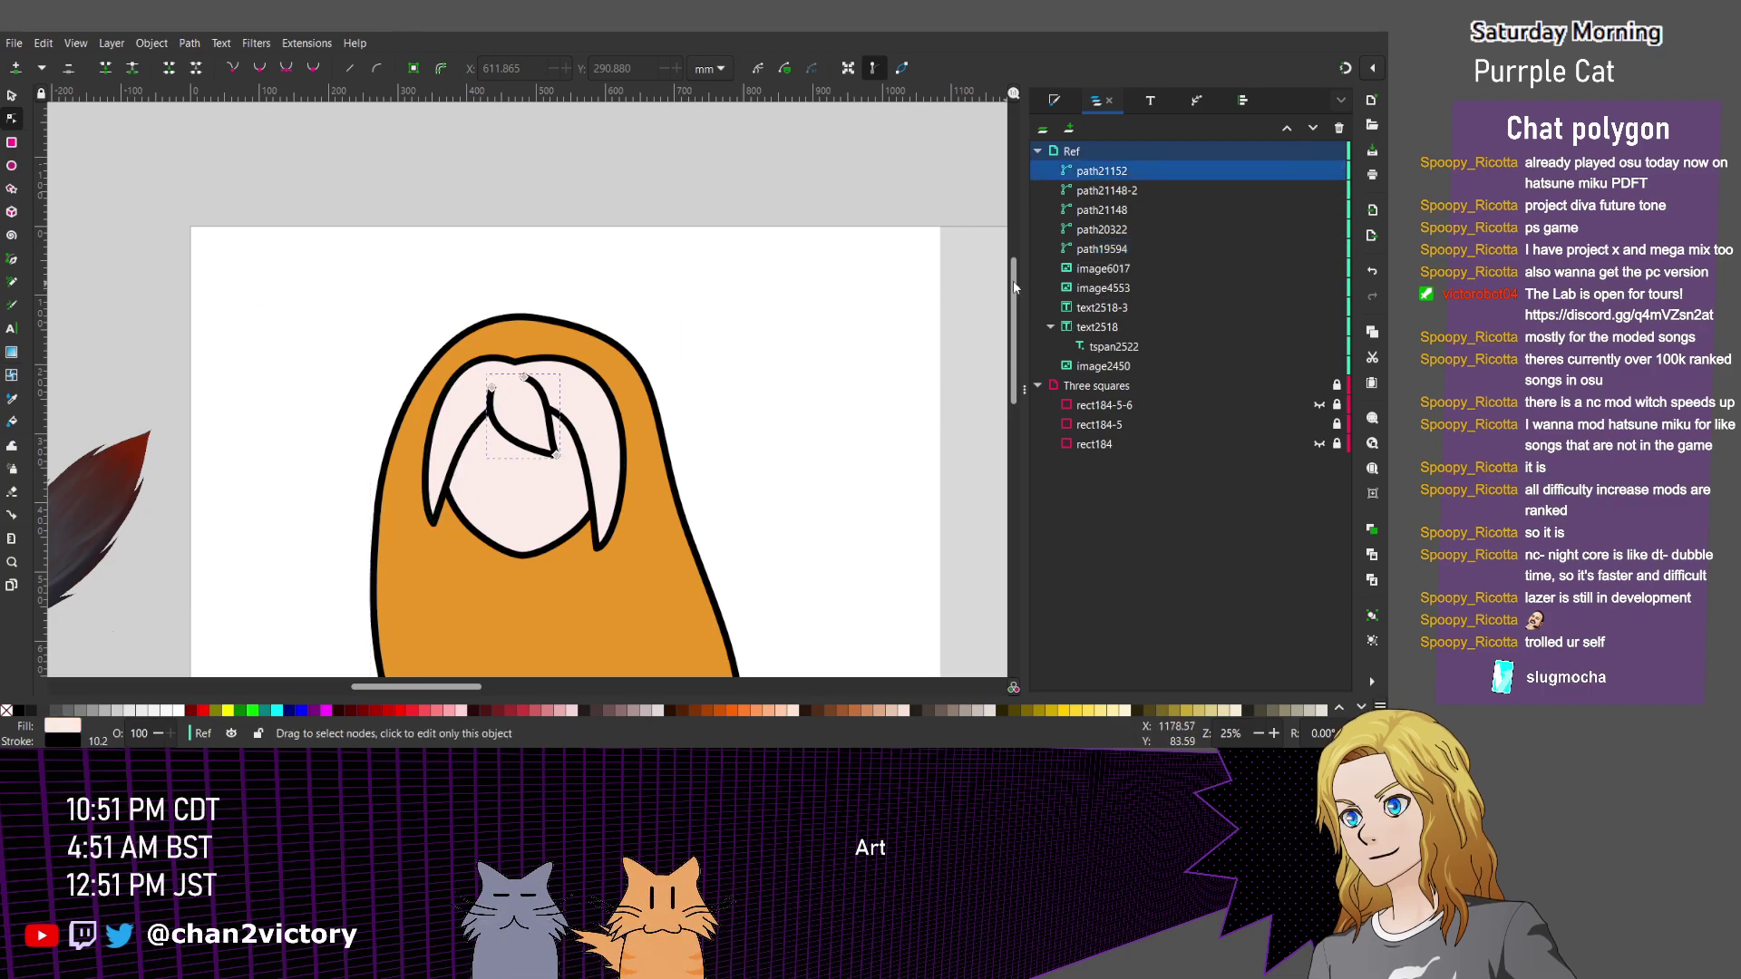
pyautogui.keyDown('shift'); pyautogui.click(1146, 192); pyautogui.keyUp('shift')
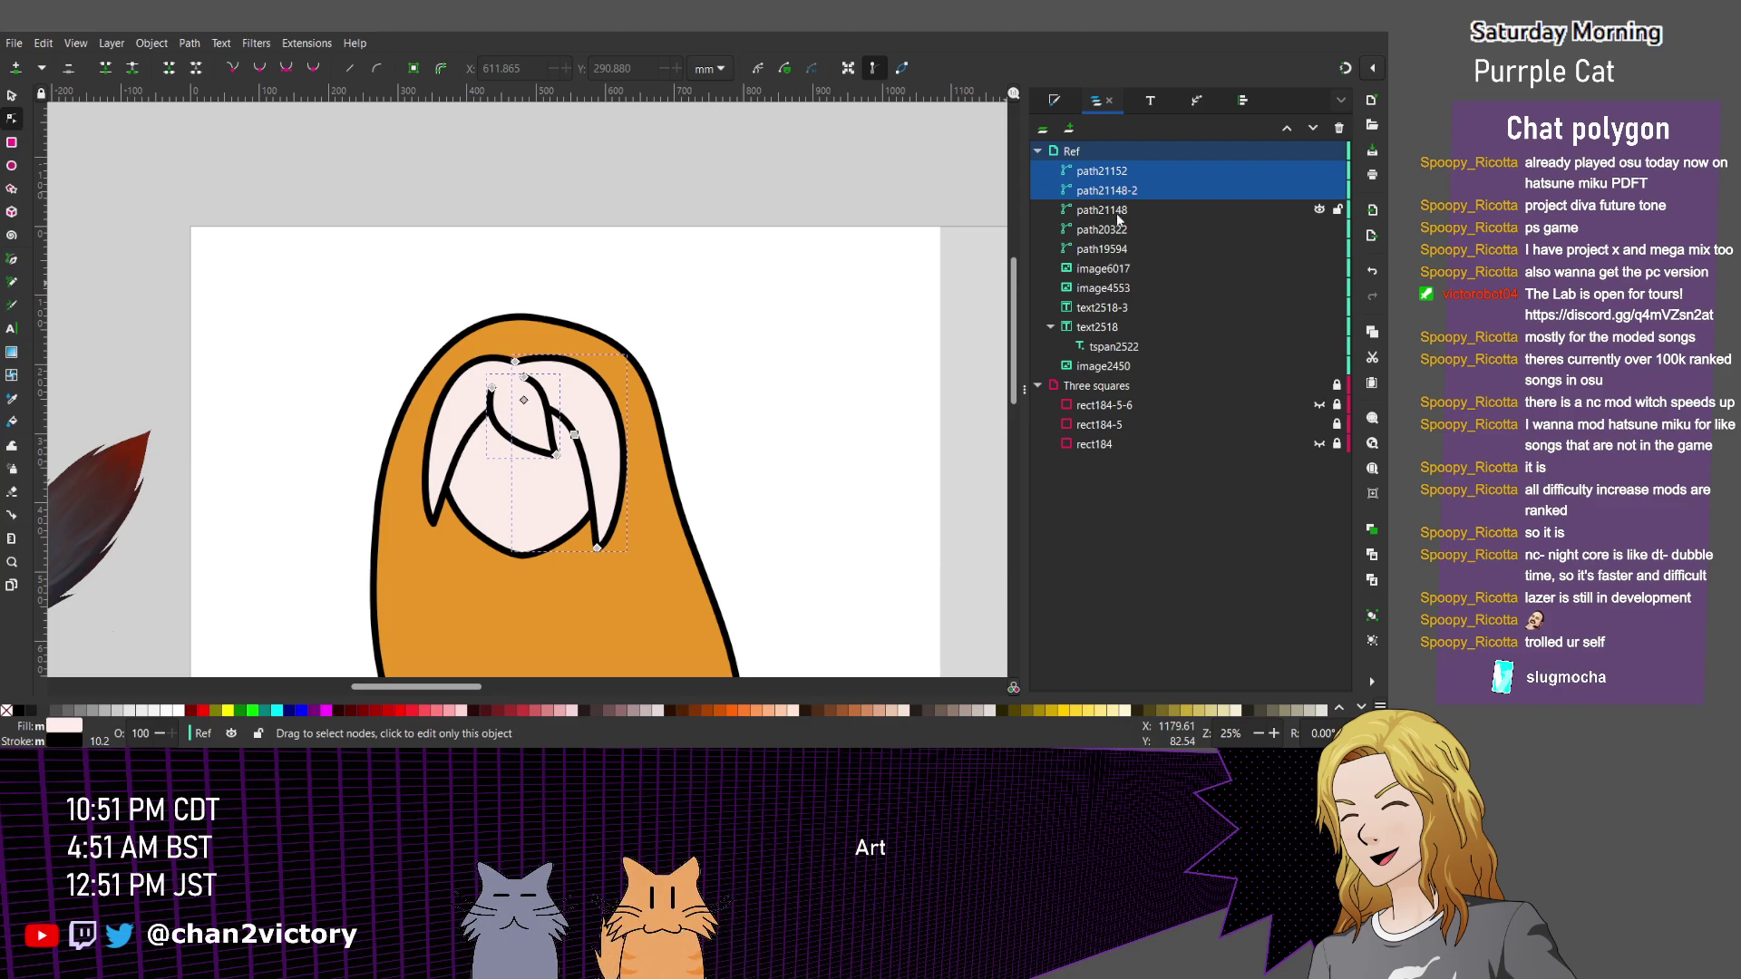
pyautogui.keyDown('shift'); pyautogui.click(1122, 211); pyautogui.keyUp('shift')
pyautogui.keyDown('shift'); pyautogui.click(1129, 231); pyautogui.keyUp('shift')
pyautogui.keyDown('shift'); pyautogui.click(1124, 250); pyautogui.keyUp('shift')
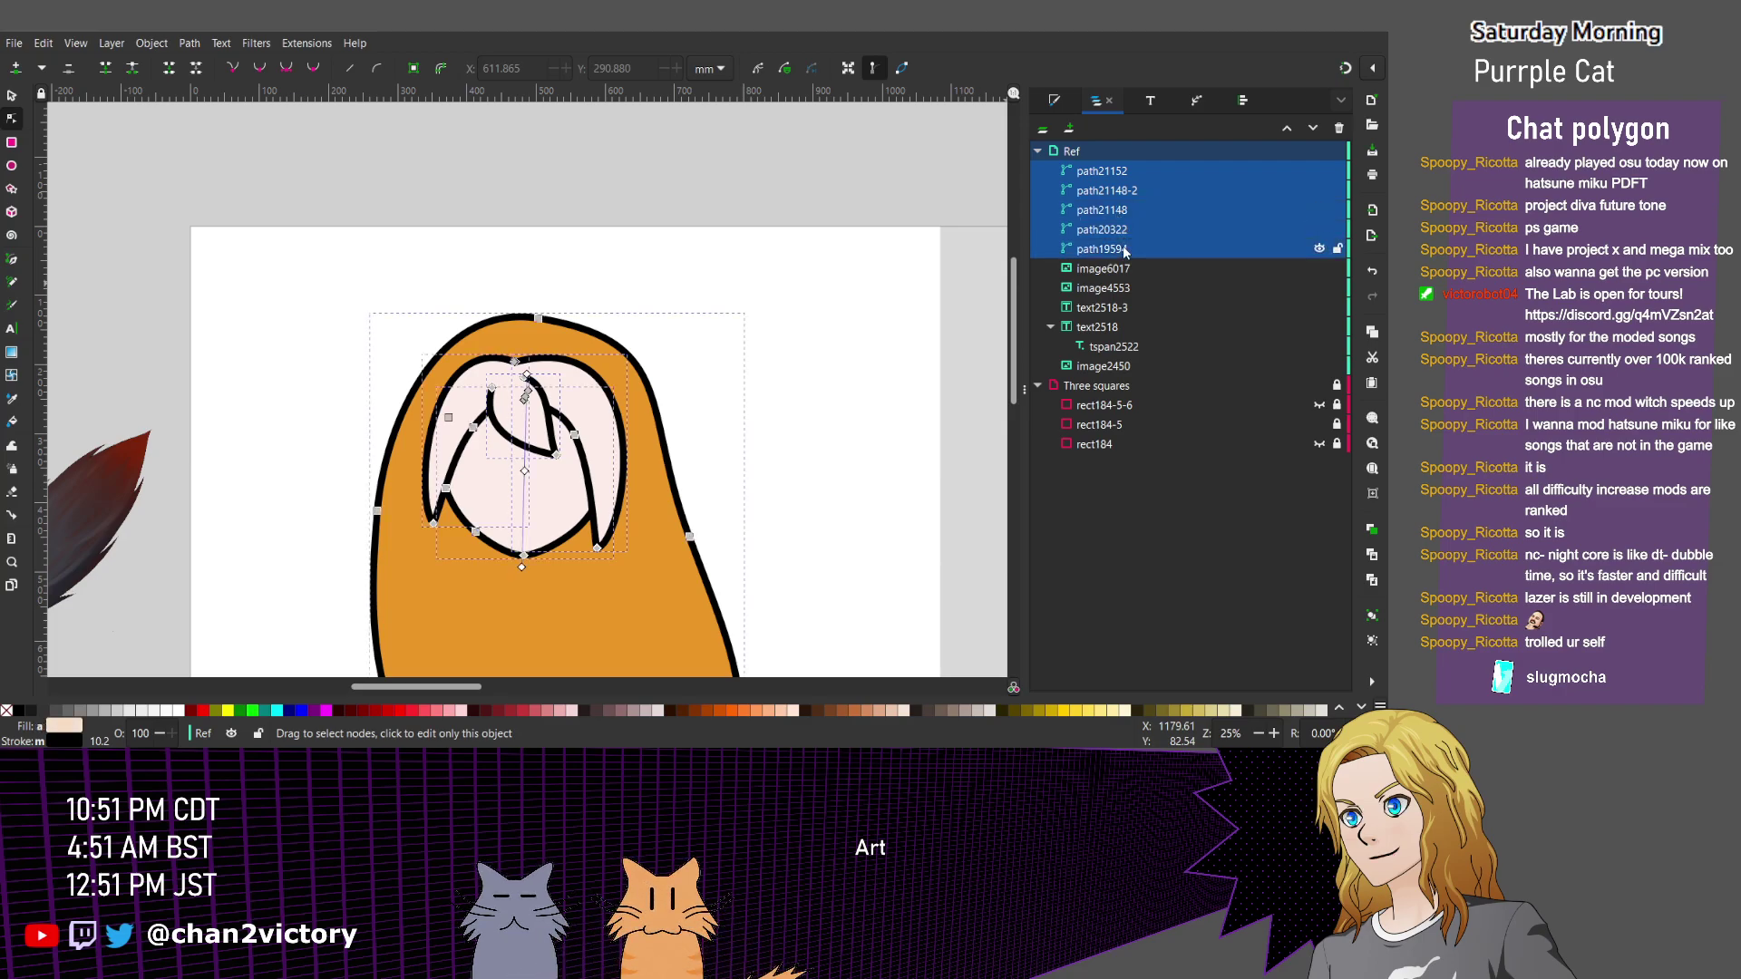
pyautogui.hotkey('ctrl', 'g')
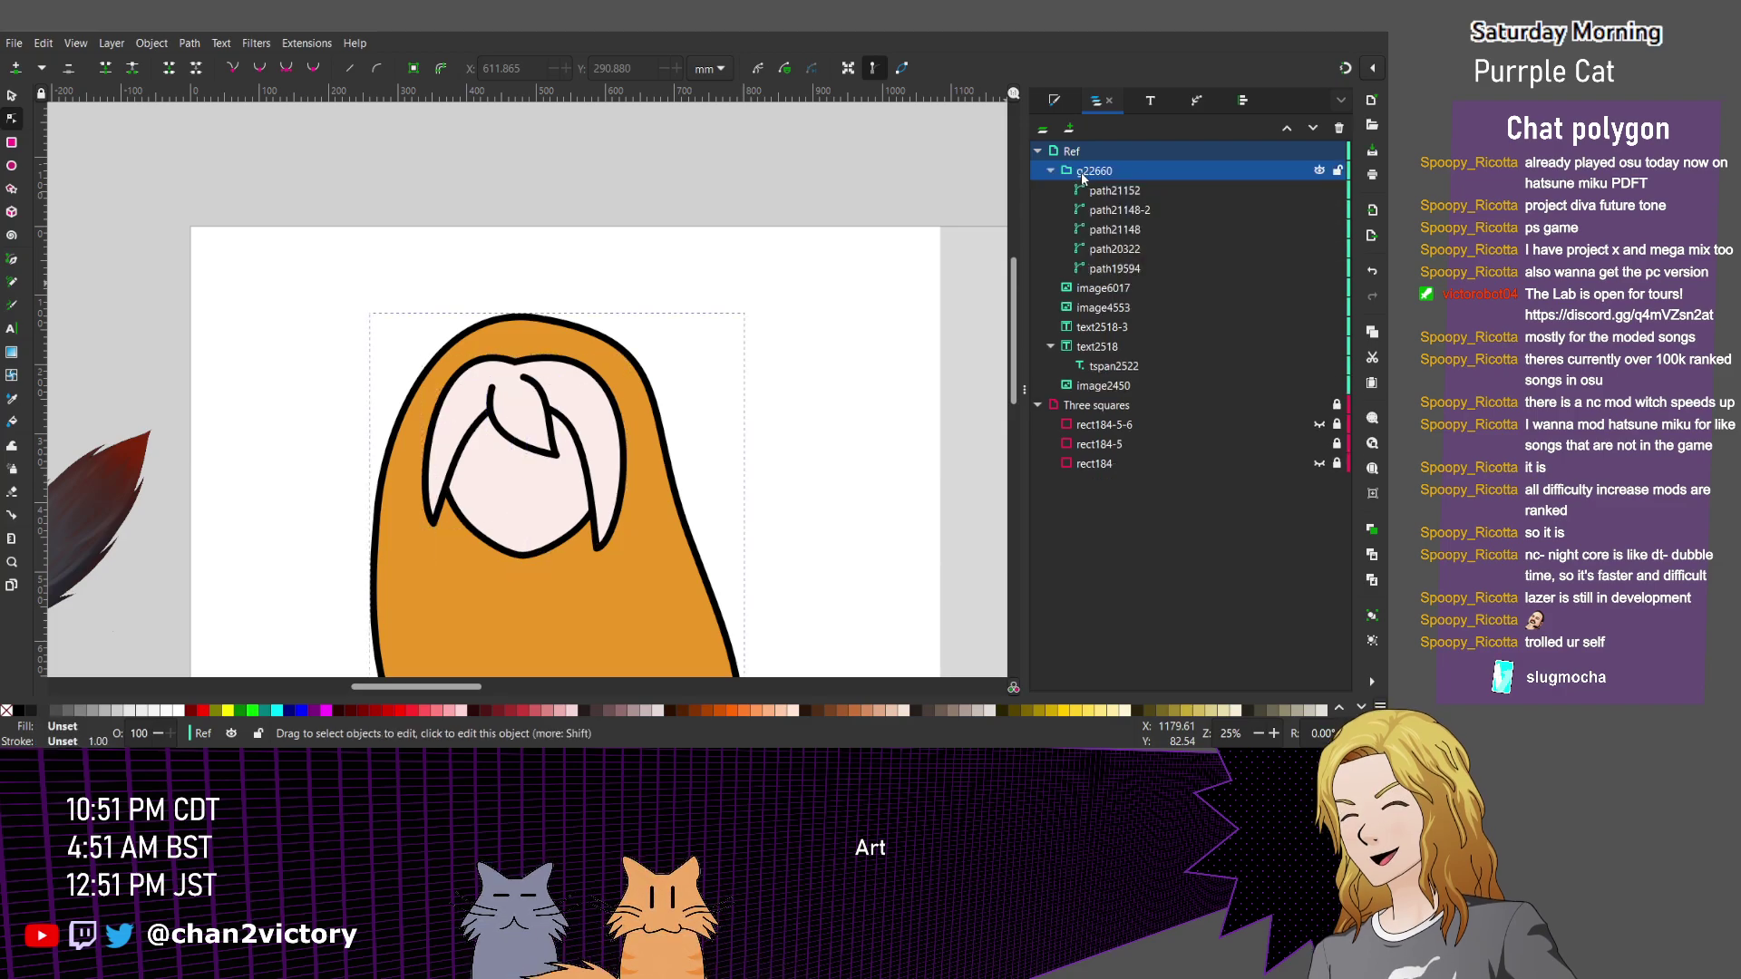
pyautogui.moveTo(1126, 137); pyautogui.dragTo(1126, 142)
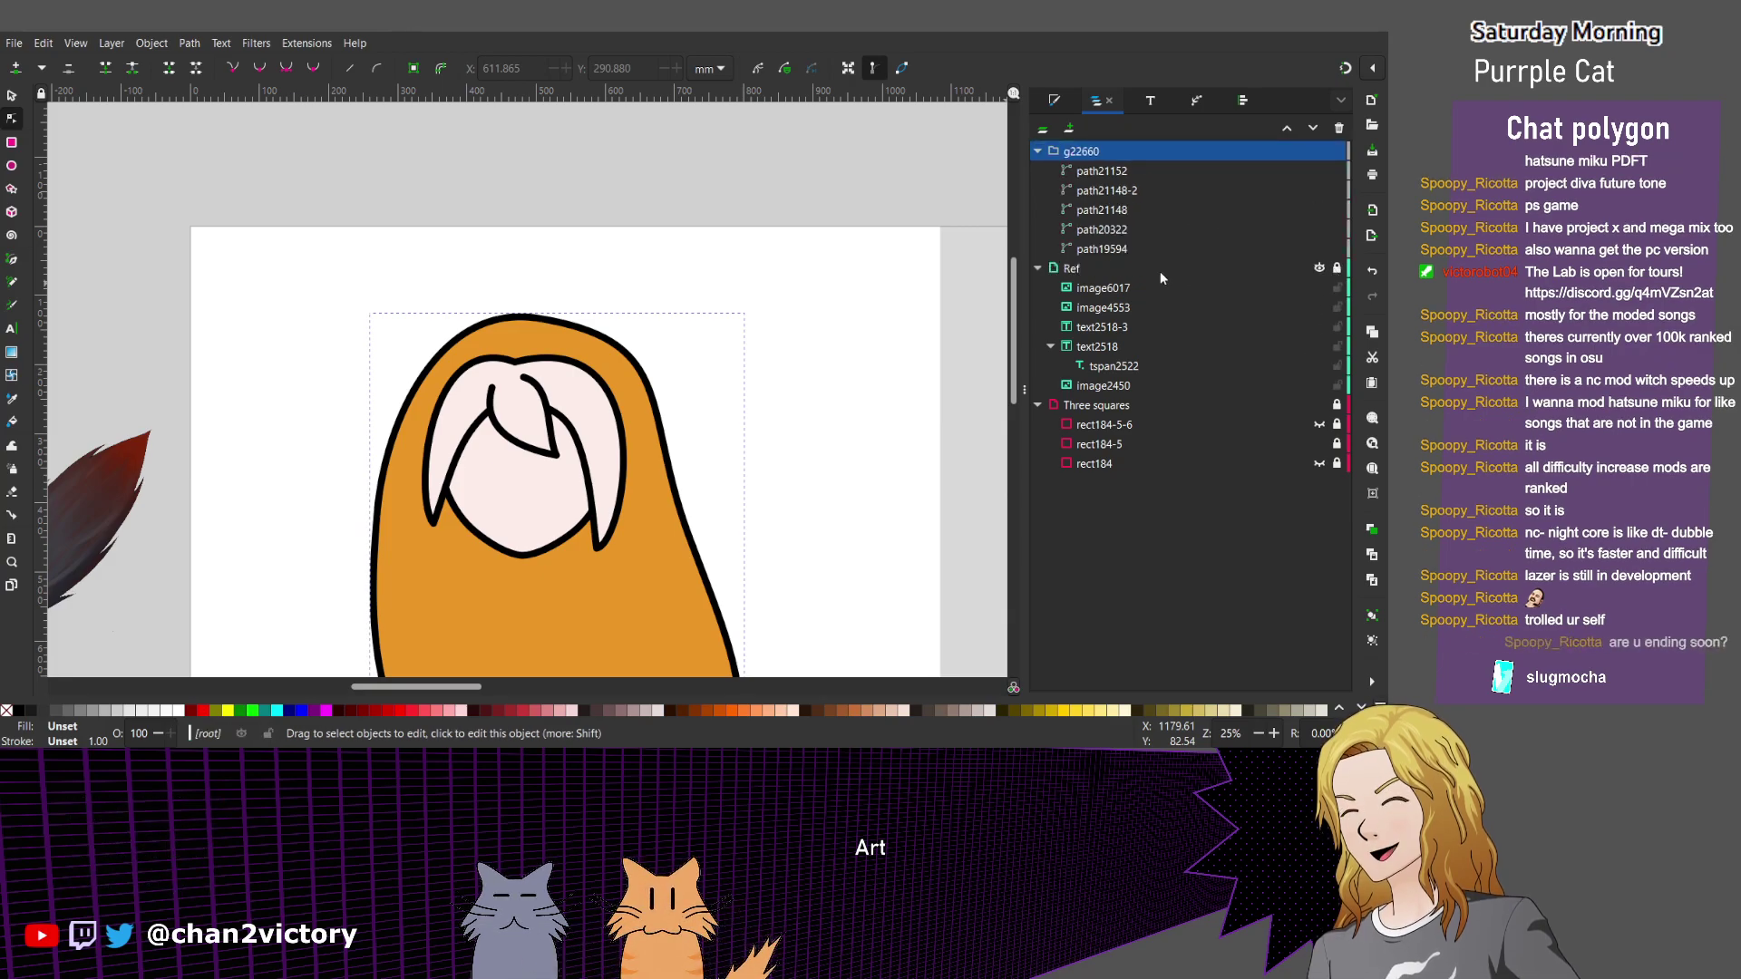
pyautogui.click(1038, 268)
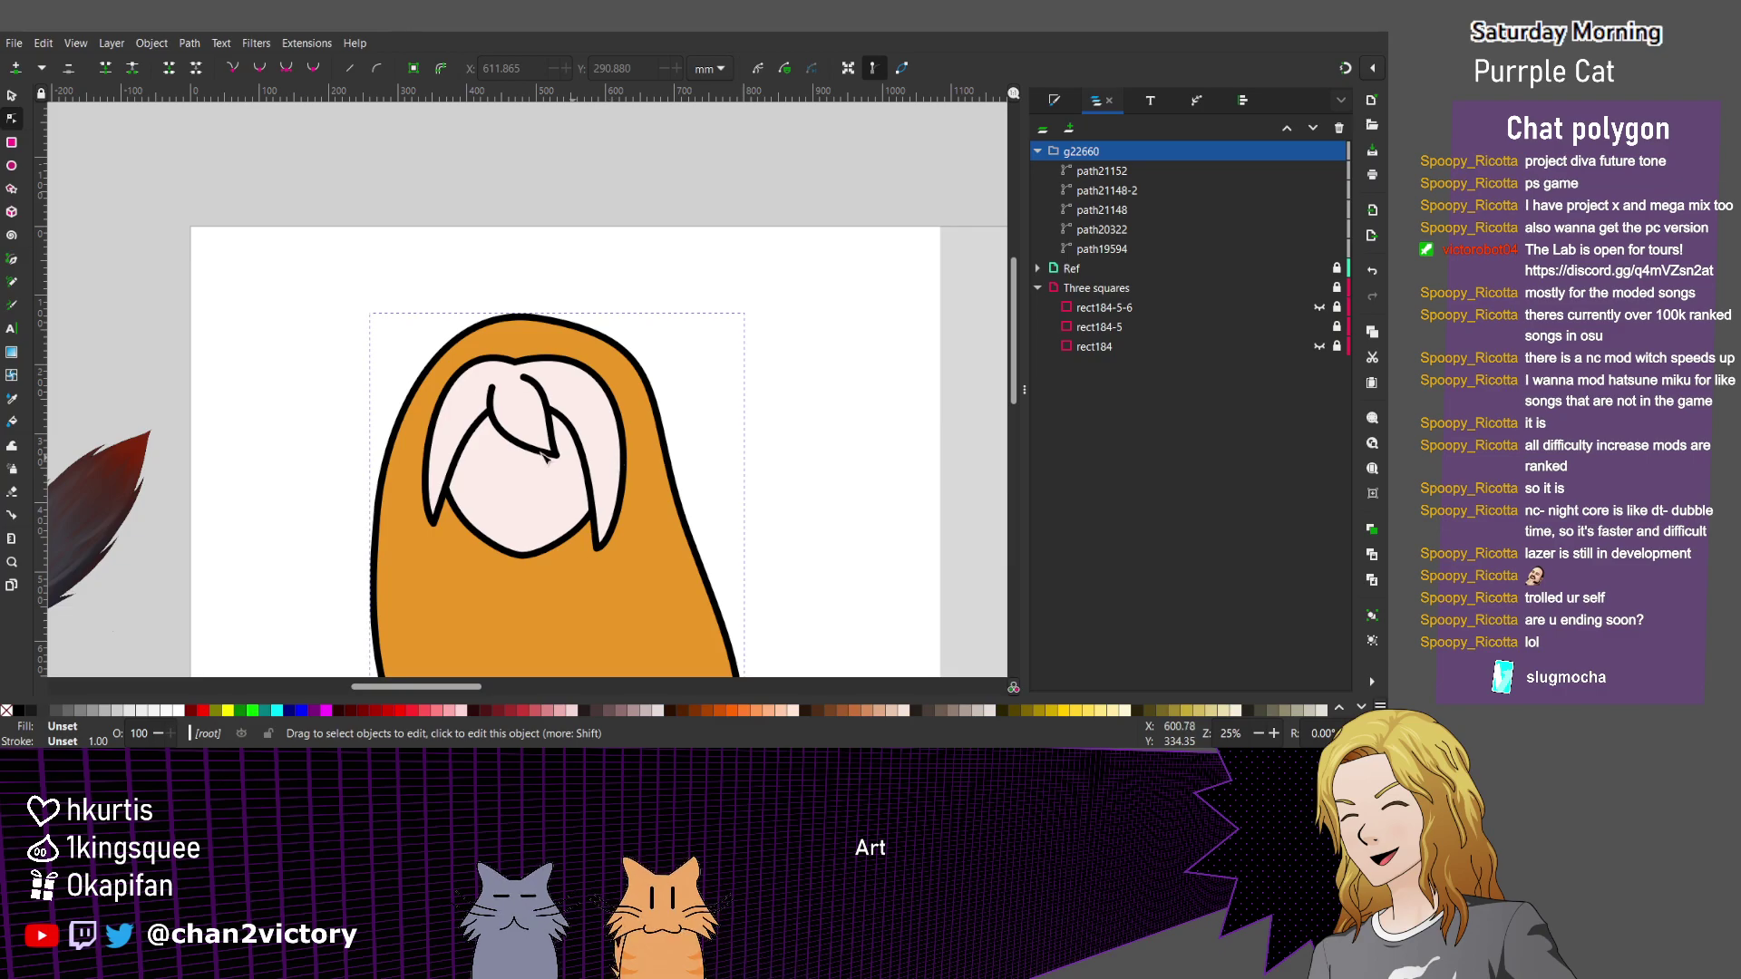
# Group the left and right hair locks together inside the character group.
pyautogui.hscroll(-5, 426, 401)
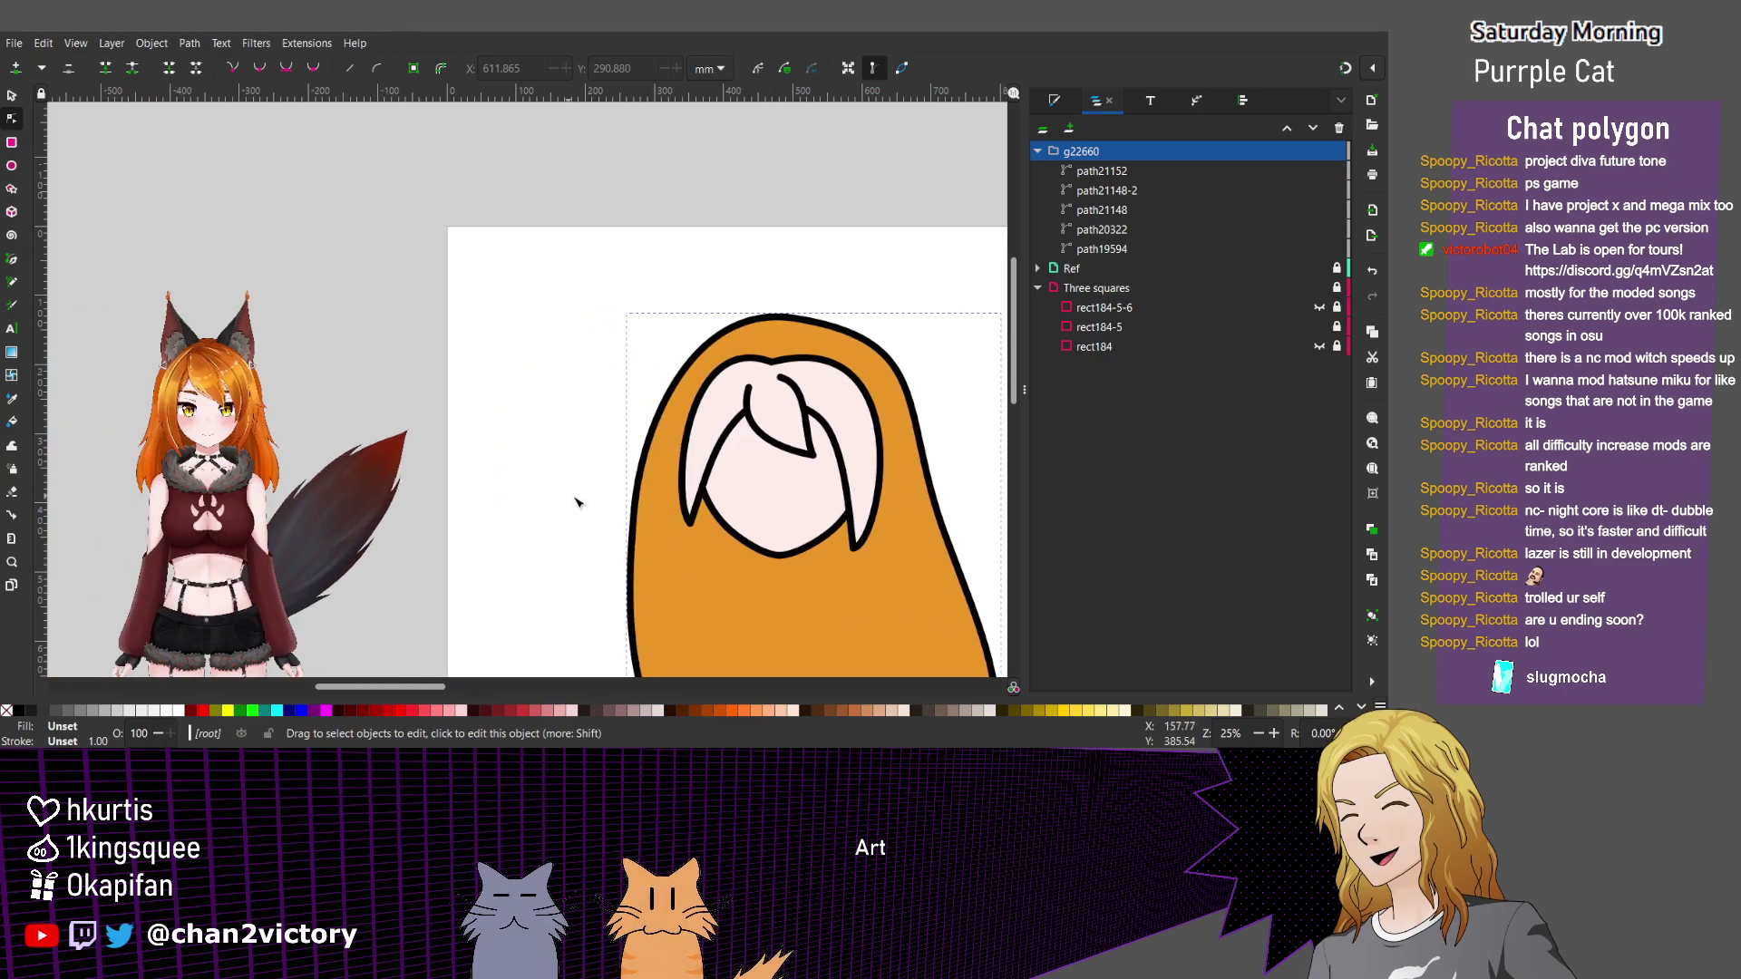
pyautogui.scroll(-3, 617, 504)
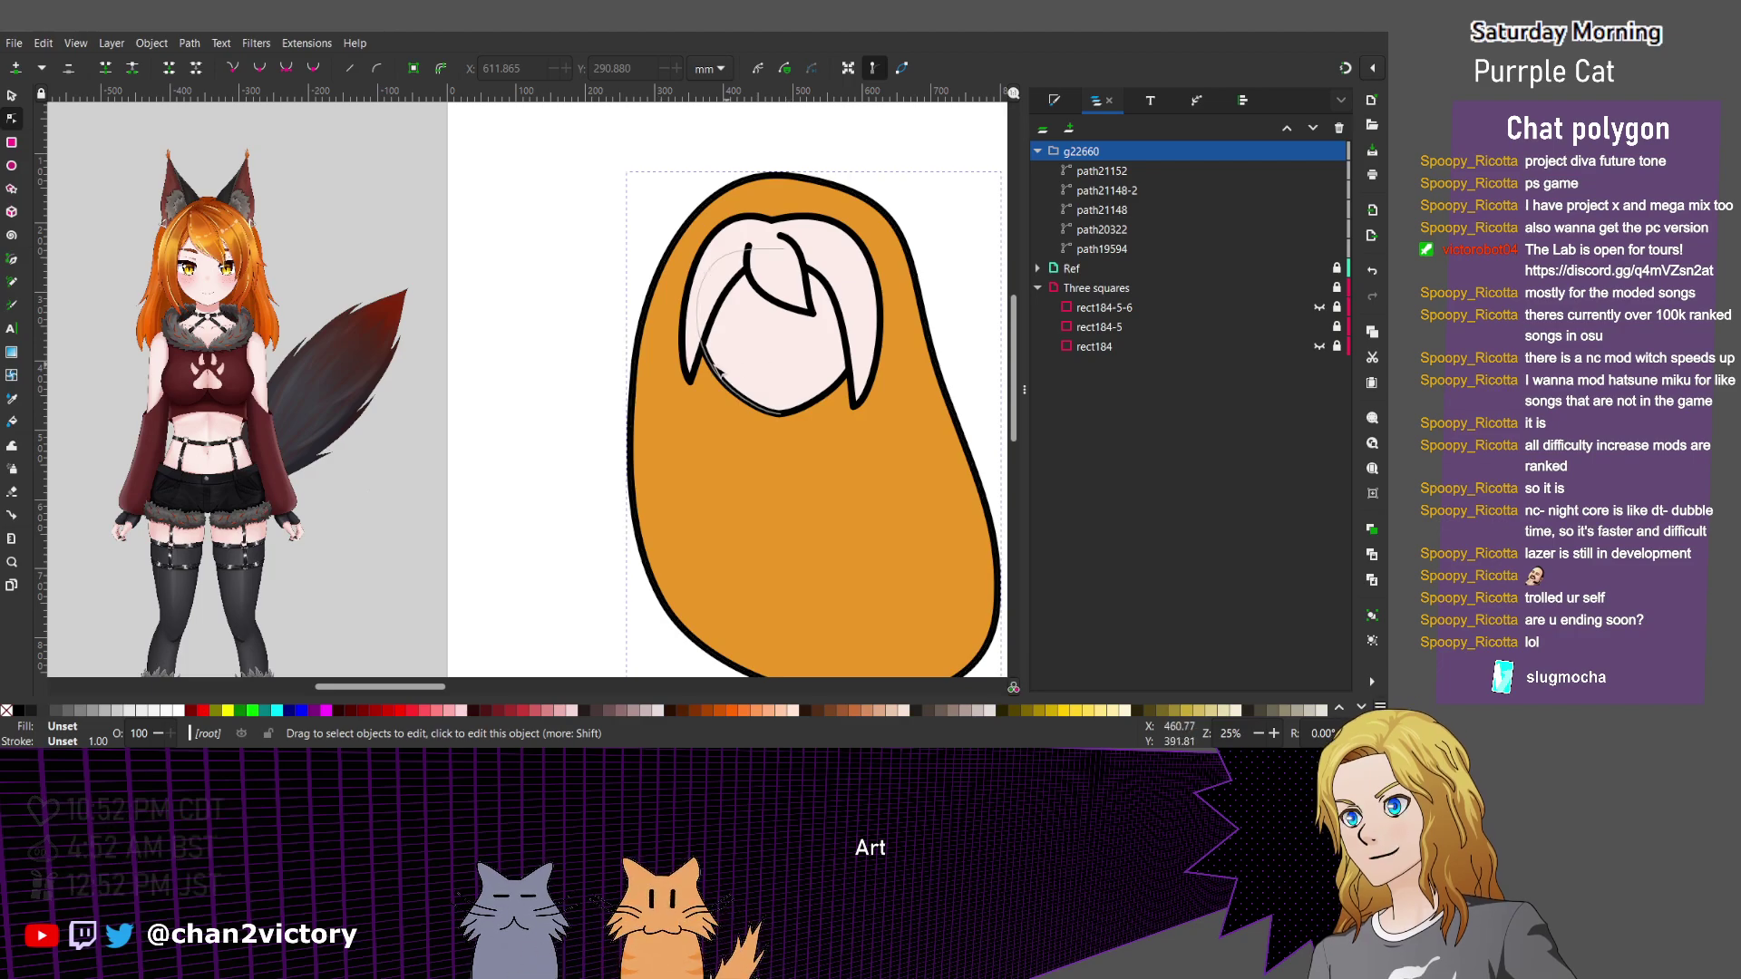
pyautogui.scroll(5, 204, 281)
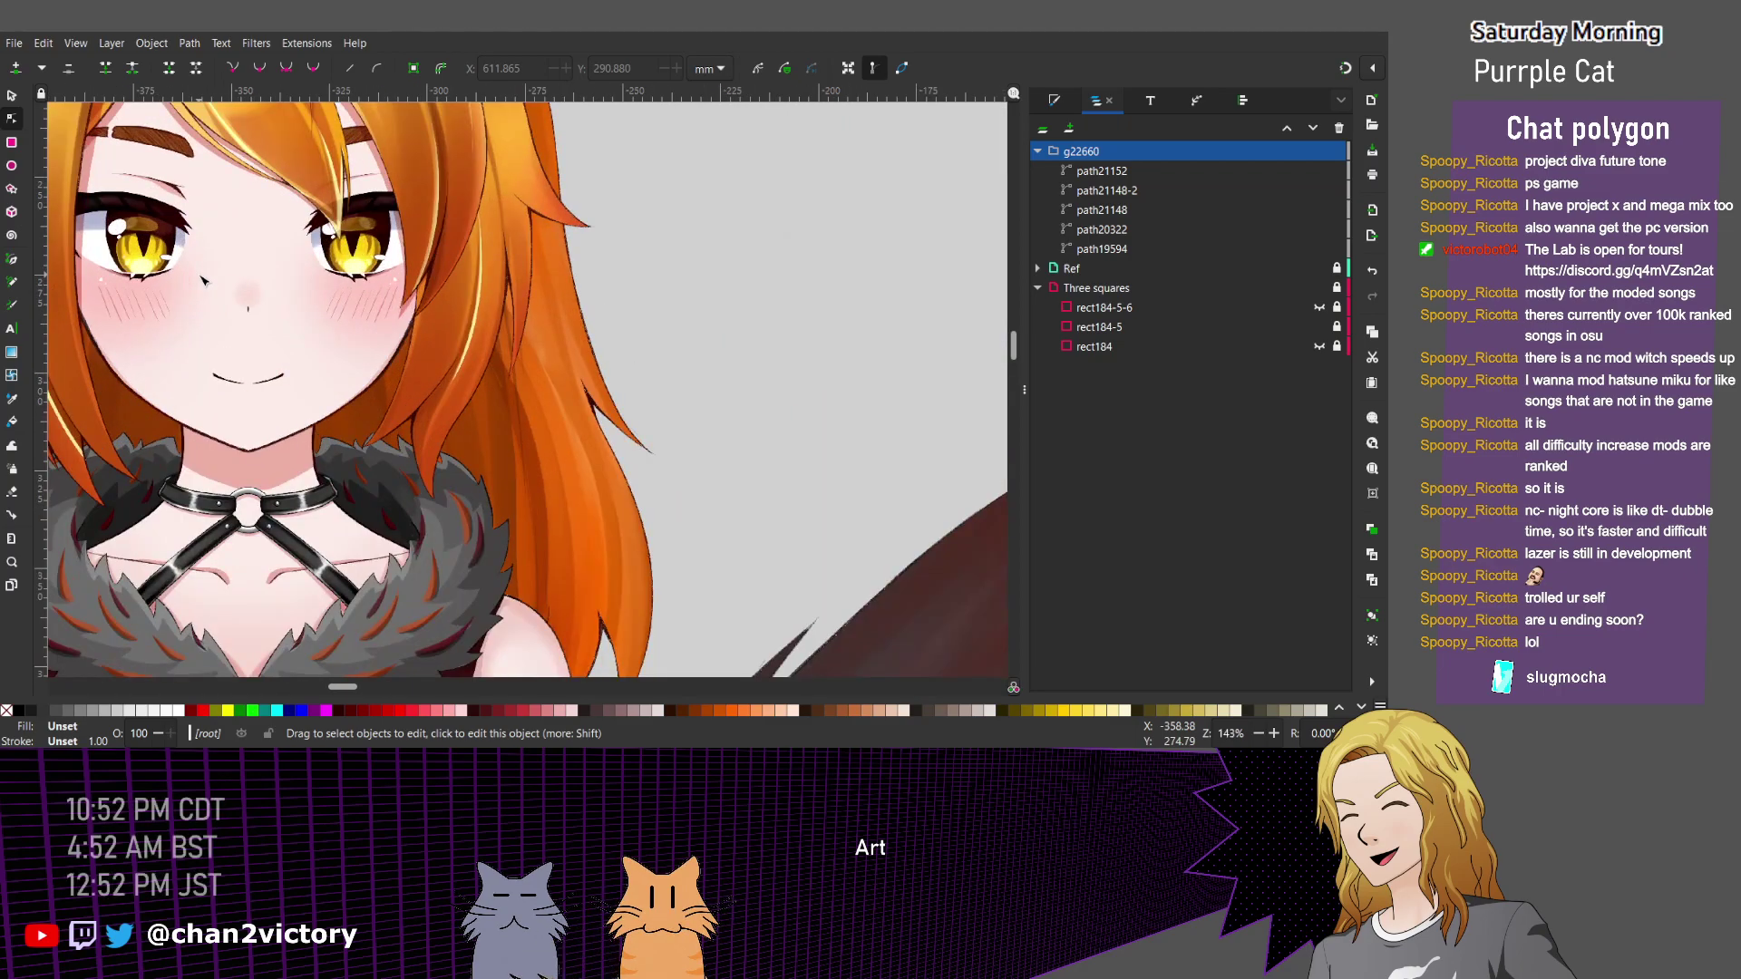
pyautogui.scroll(-4, 207, 308)
pyautogui.hscroll(2, 211, 347)
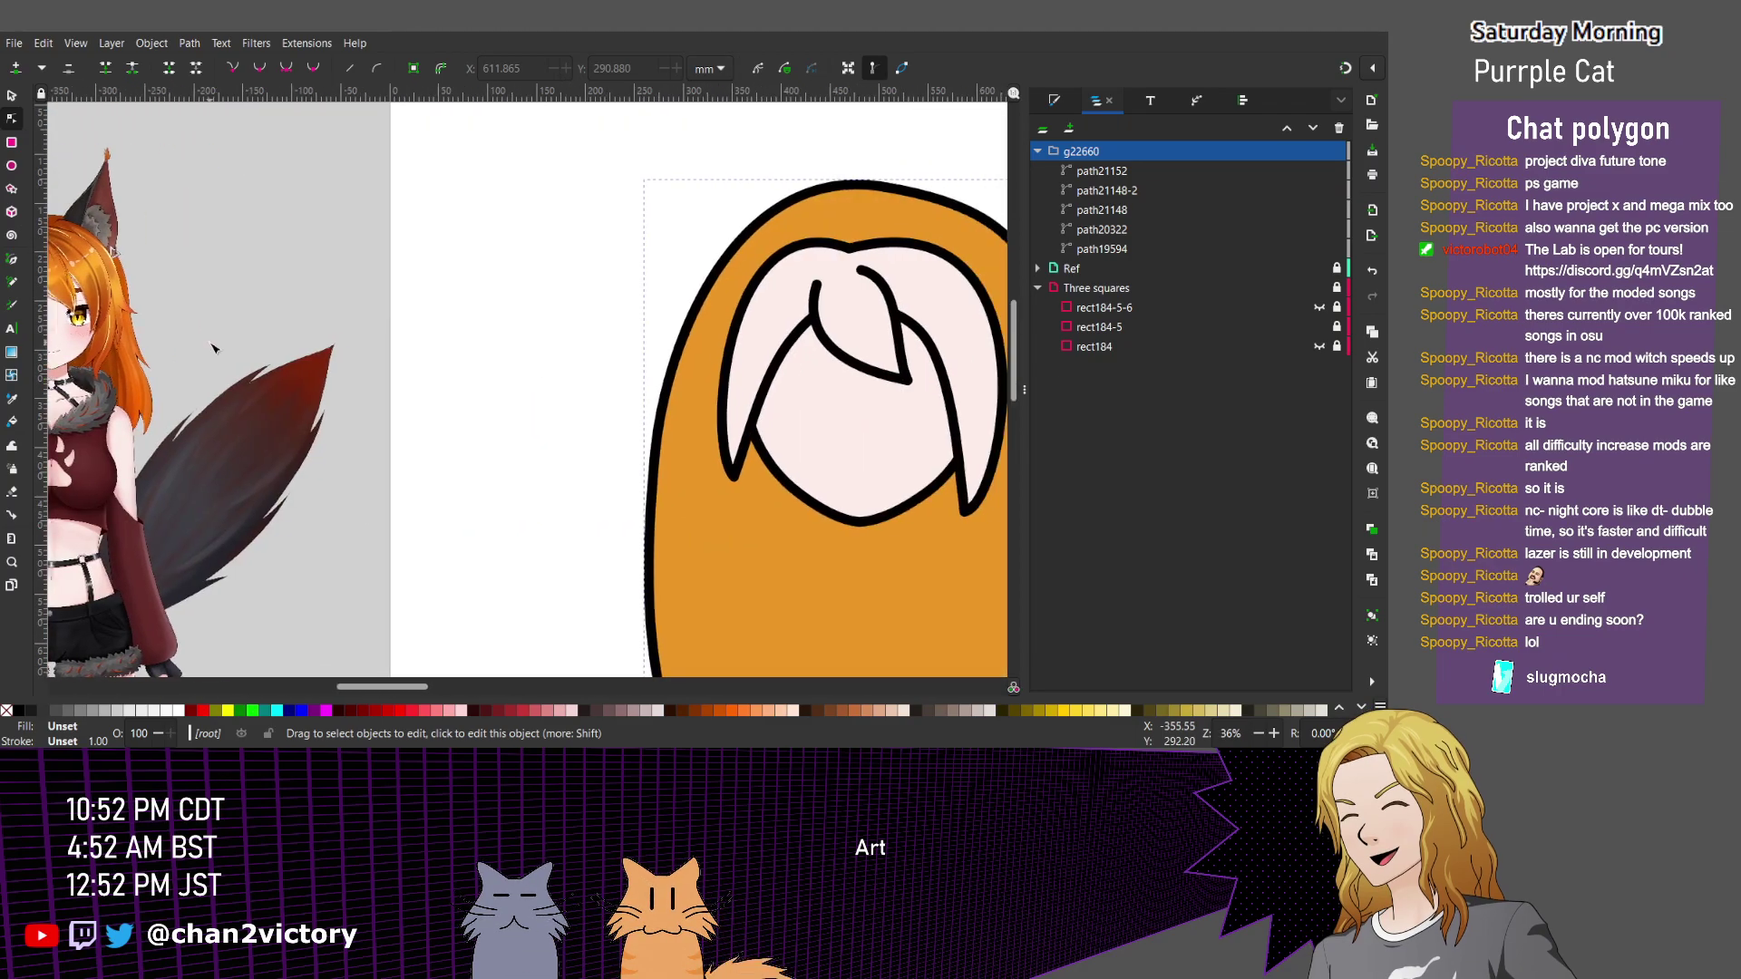
pyautogui.scroll(-1, 211, 347)
pyautogui.hscroll(-2, 544, 373)
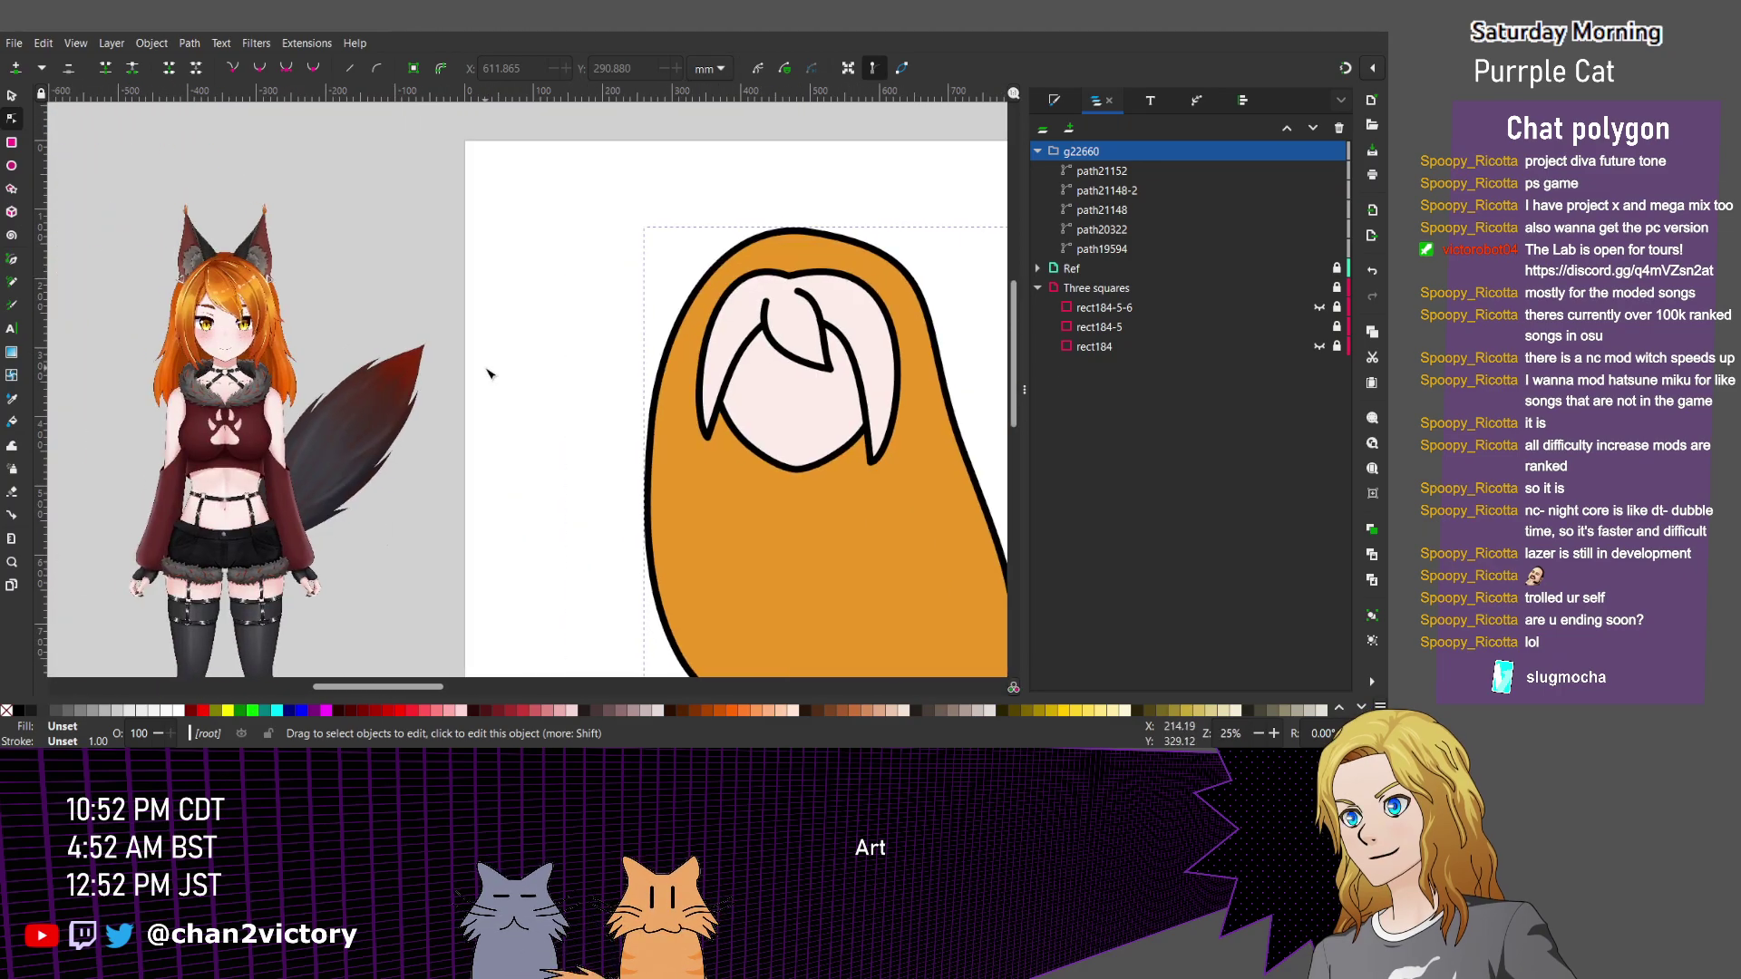
pyautogui.click(687, 379)
pyautogui.click(686, 380)
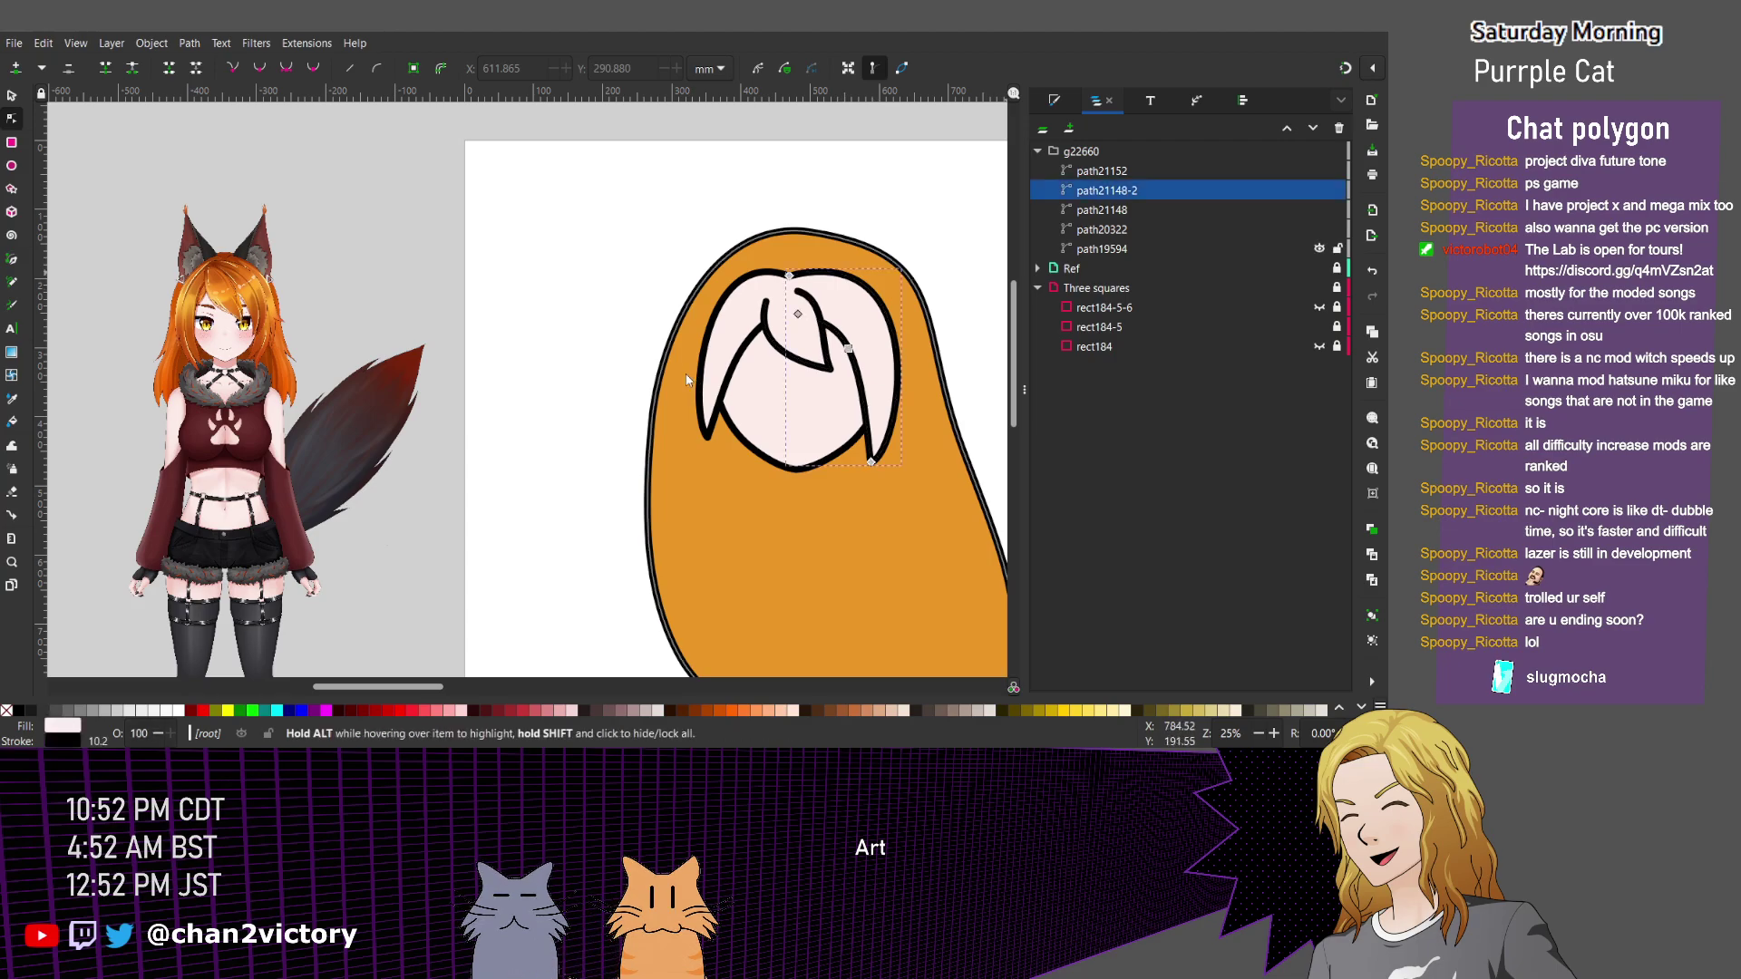
pyautogui.keyDown('shift'); pyautogui.click(686, 379); pyautogui.keyUp('shift')
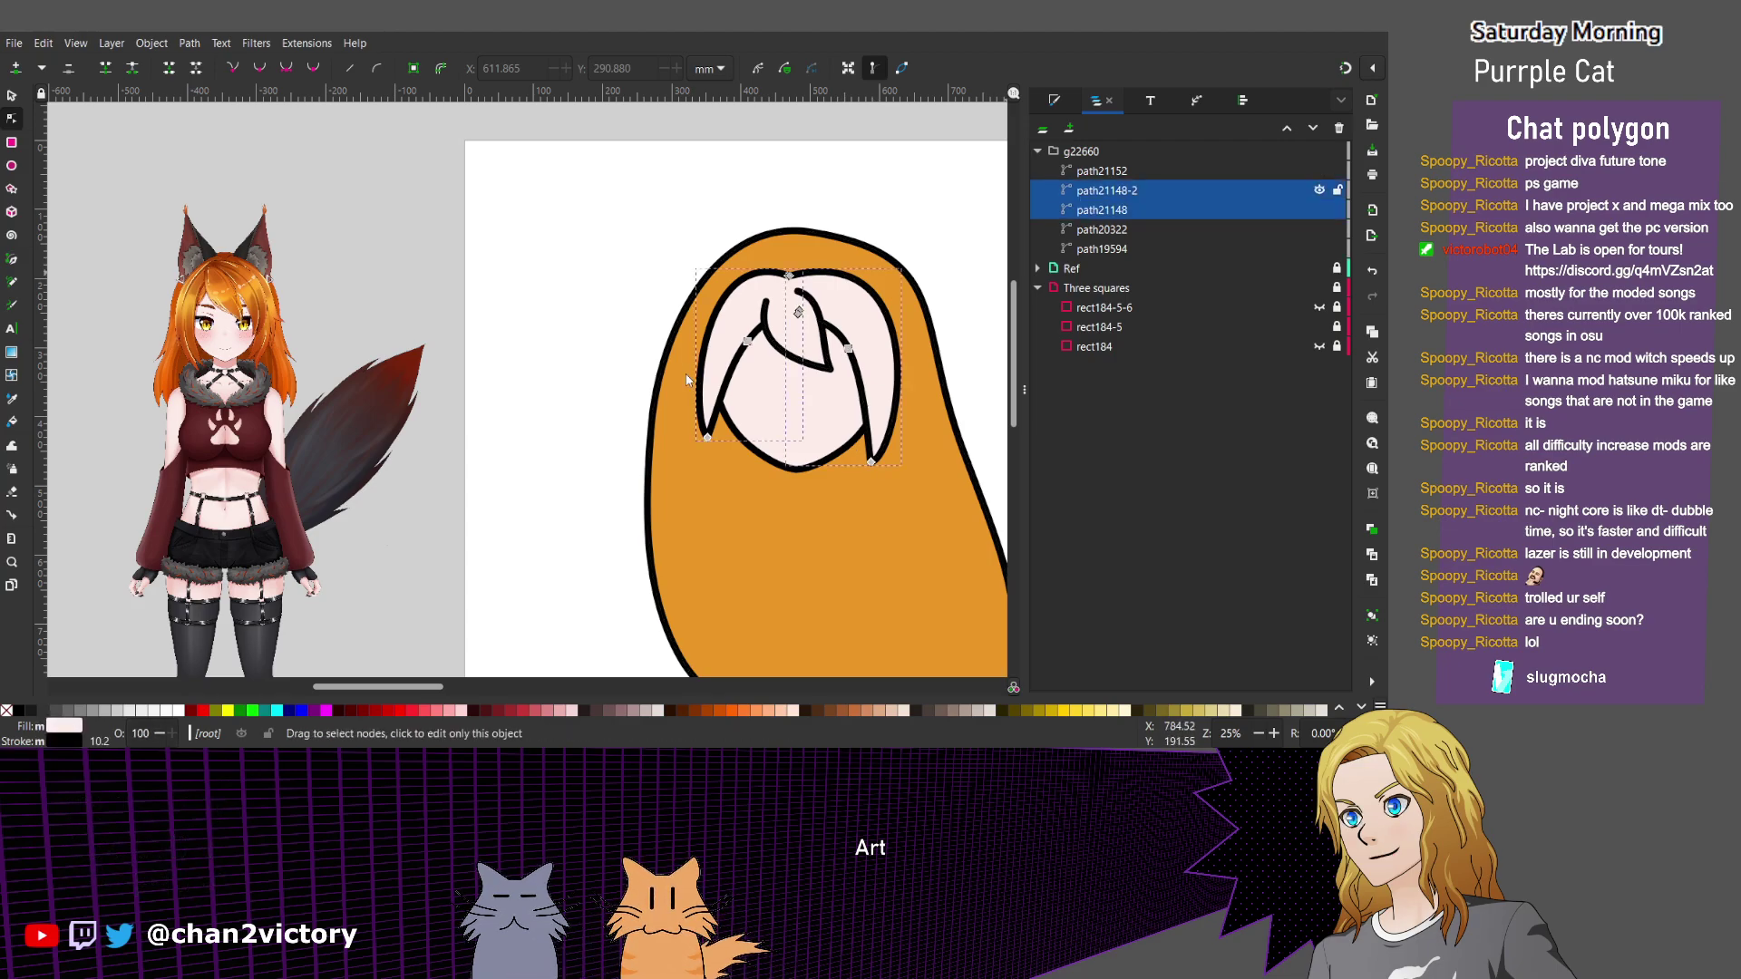
pyautogui.hotkey('ctrl', 'g')
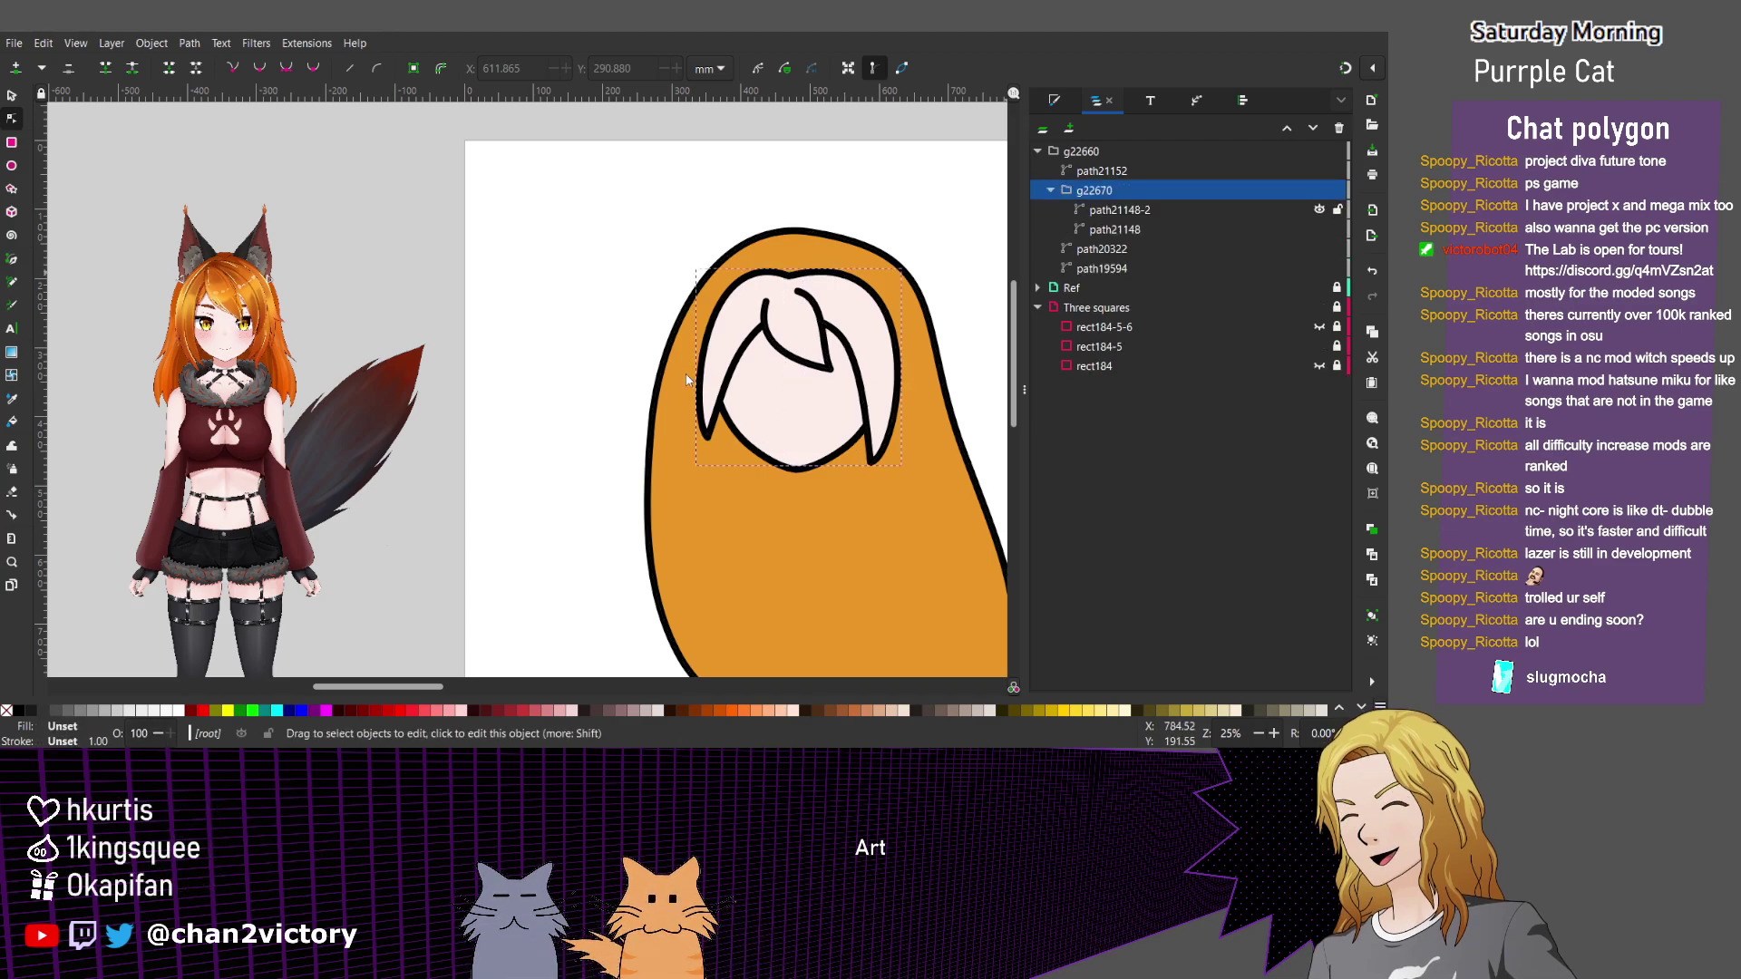
# Try to apply a Boolean path operation to the grouped hair locks.
pyautogui.press('Left')
pyautogui.press('Right')
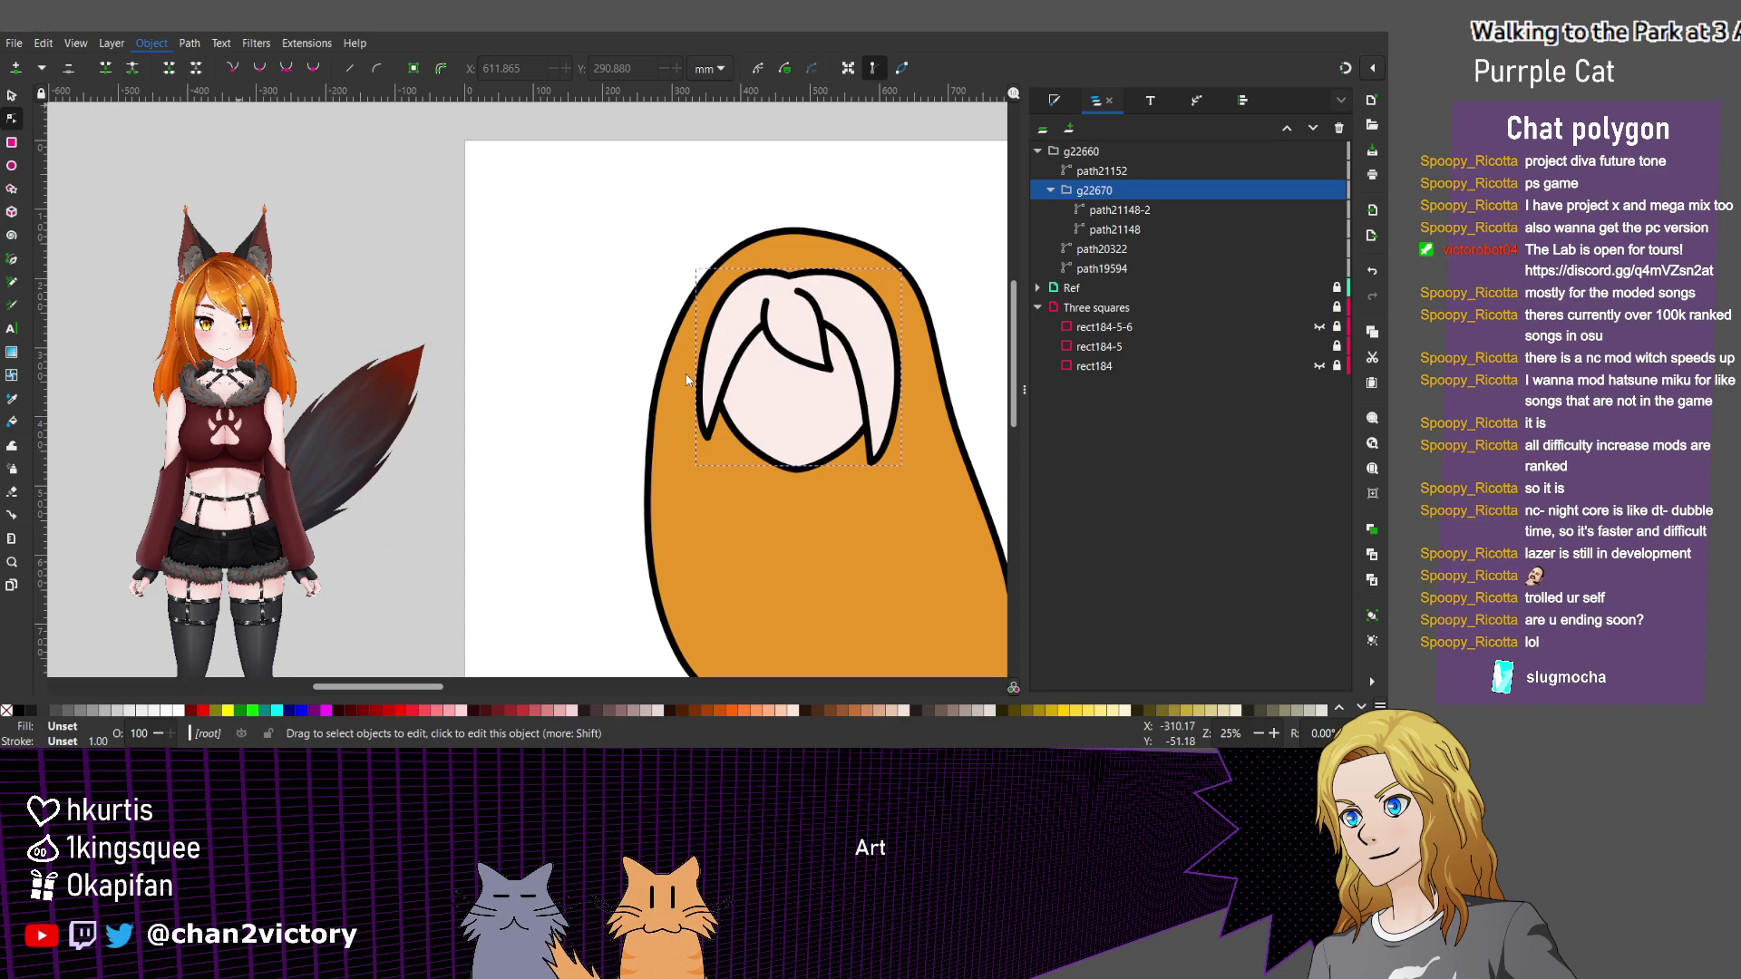
pyautogui.press('Right')
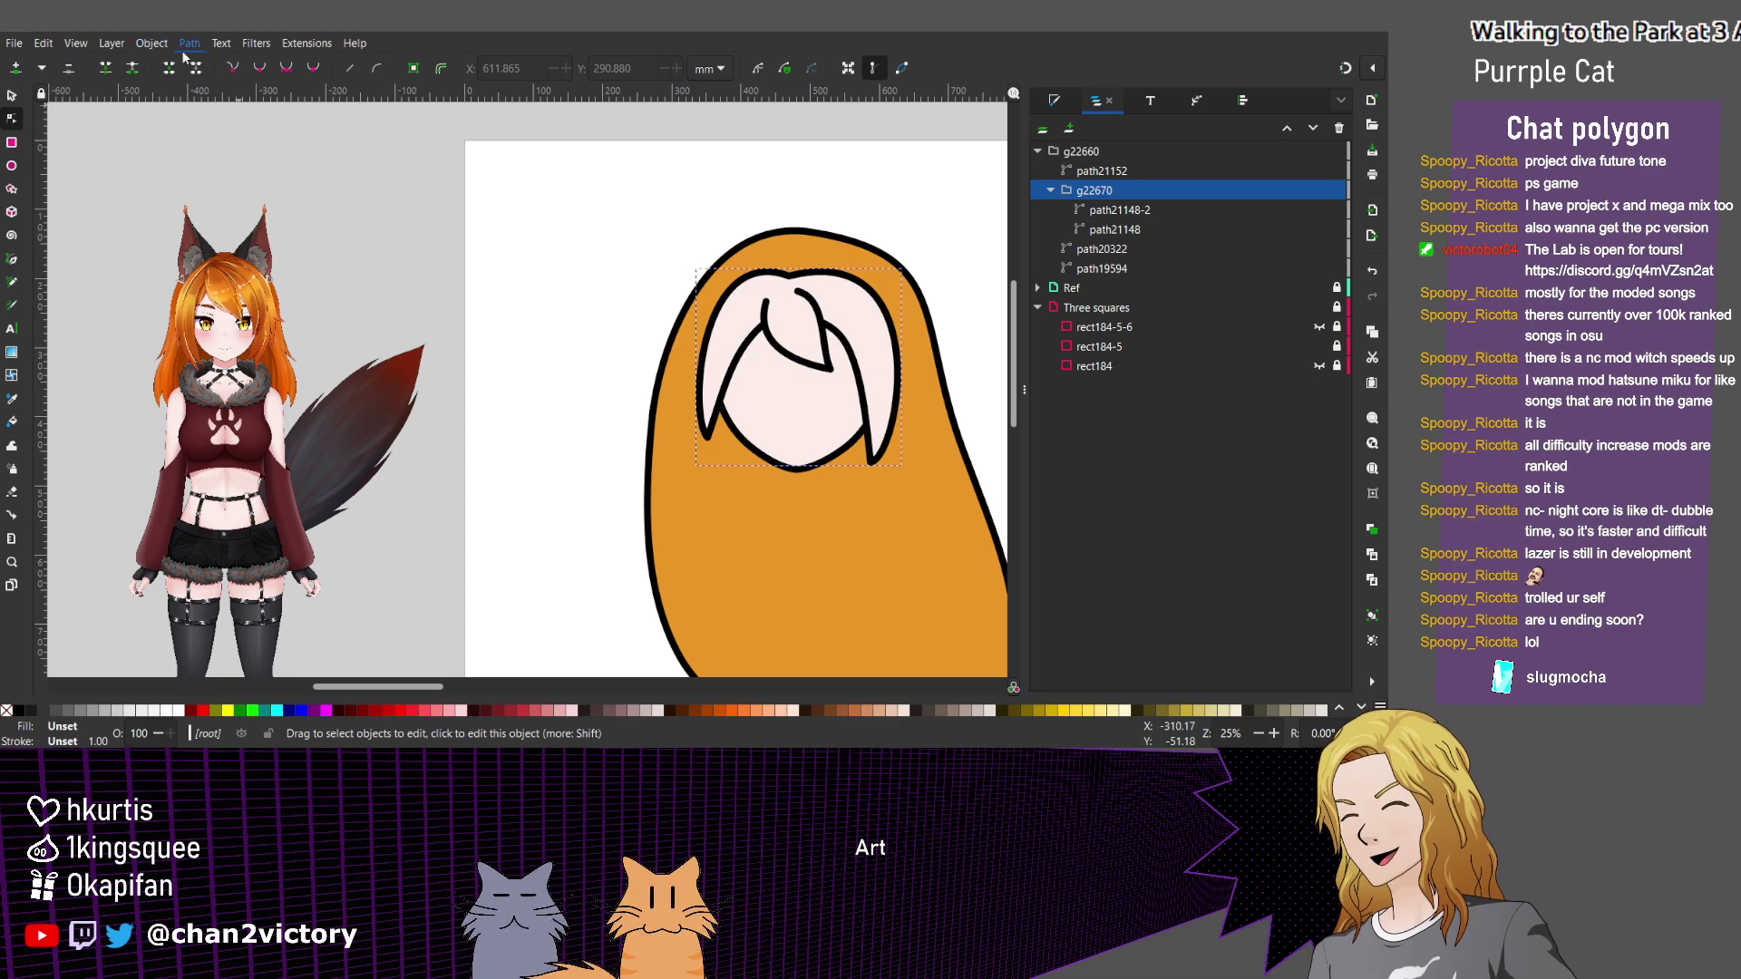
pyautogui.hotkey('ctrl', '-')
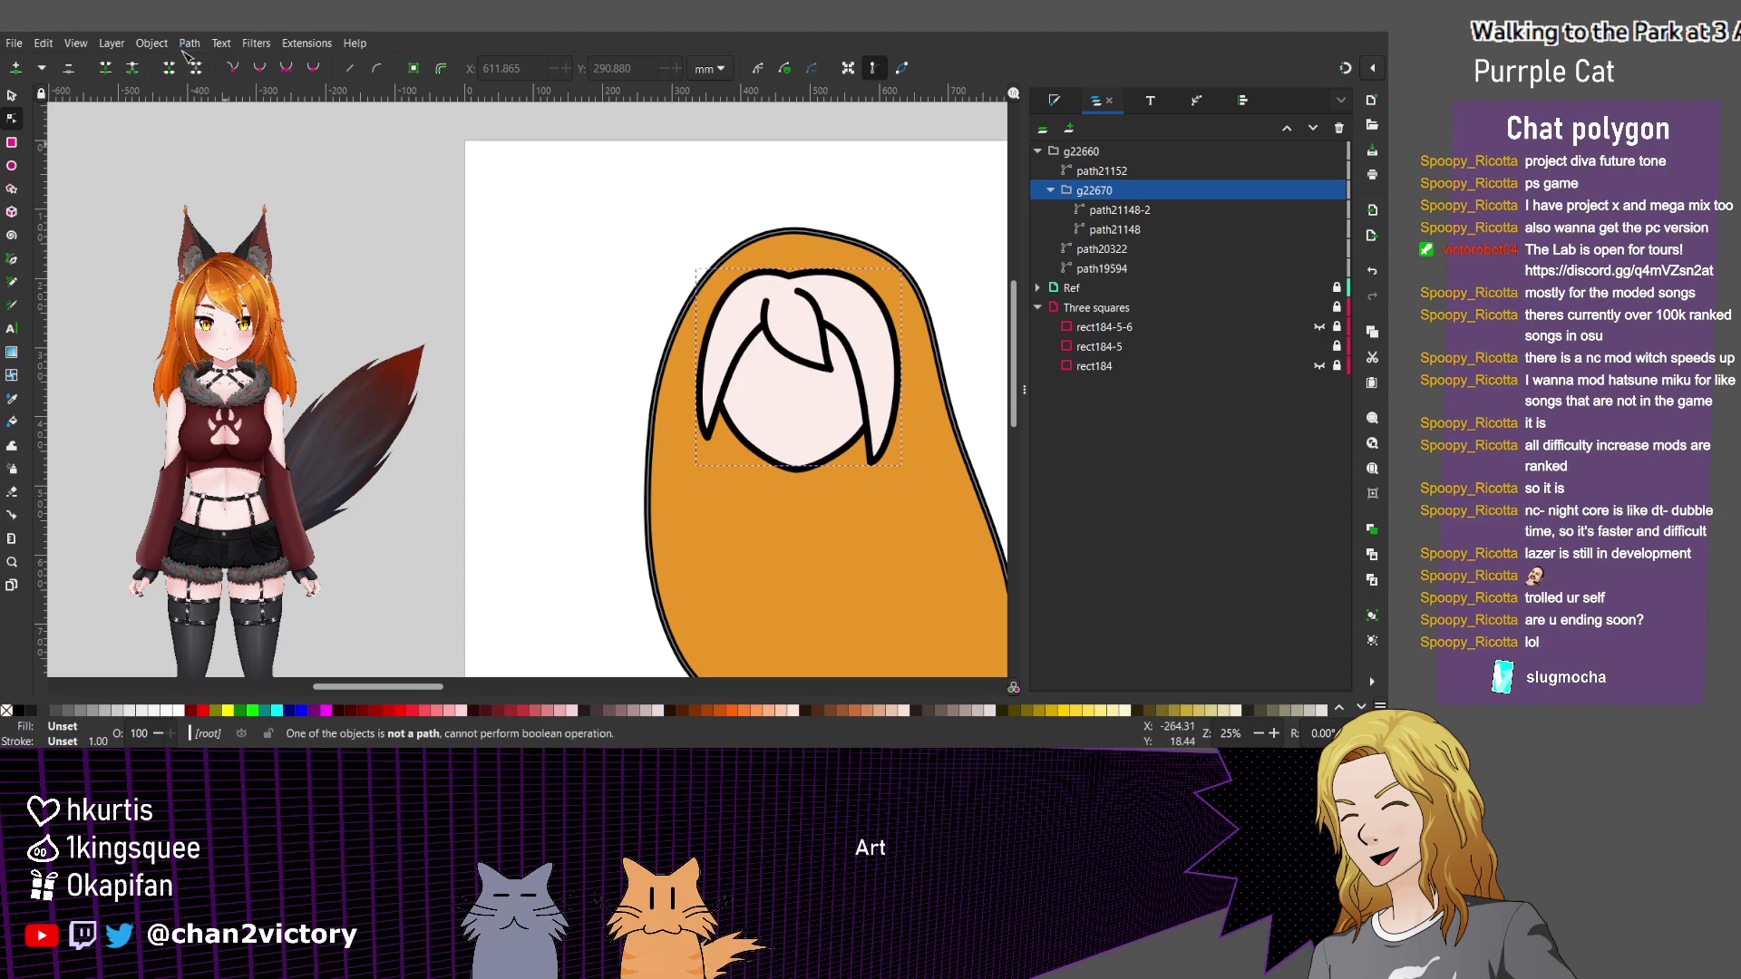
# Fill the grouped hair locks with the flat orange ea9727ff of the back hair.
pyautogui.hotkey('ctrl', 'shift', 'f')
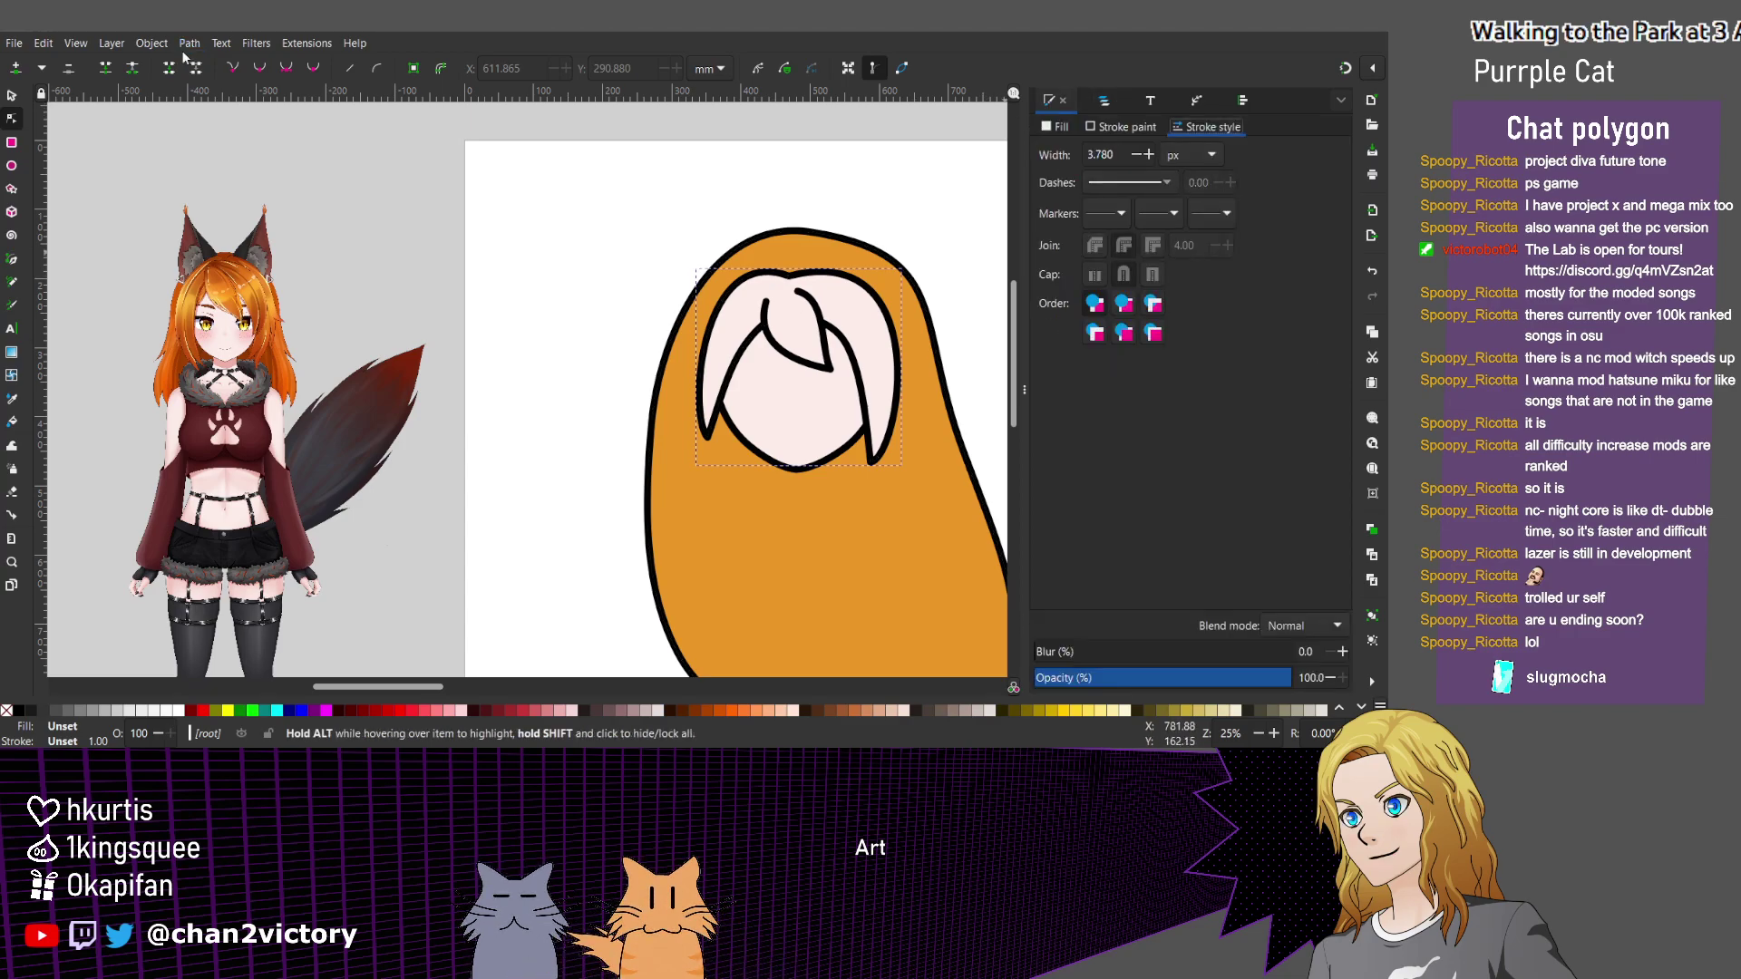
pyautogui.hotkey('ctrl', 'shift', 'f')
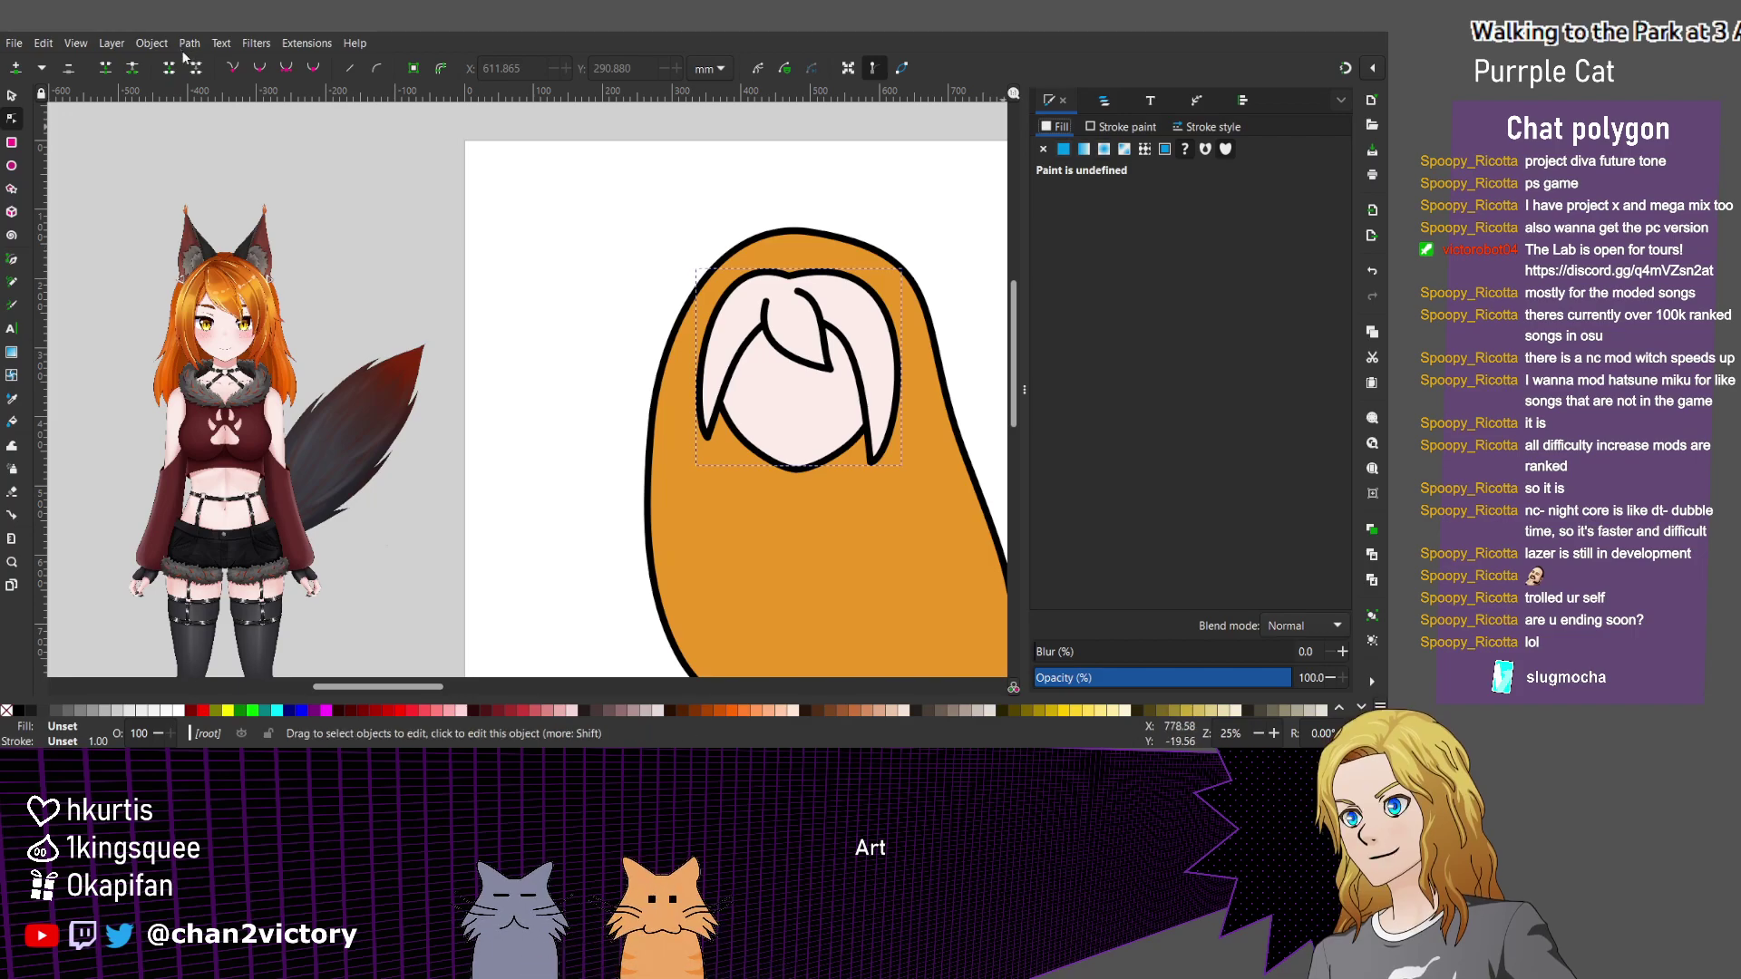
pyautogui.hotkey('ctrl', 'shift', 'v')
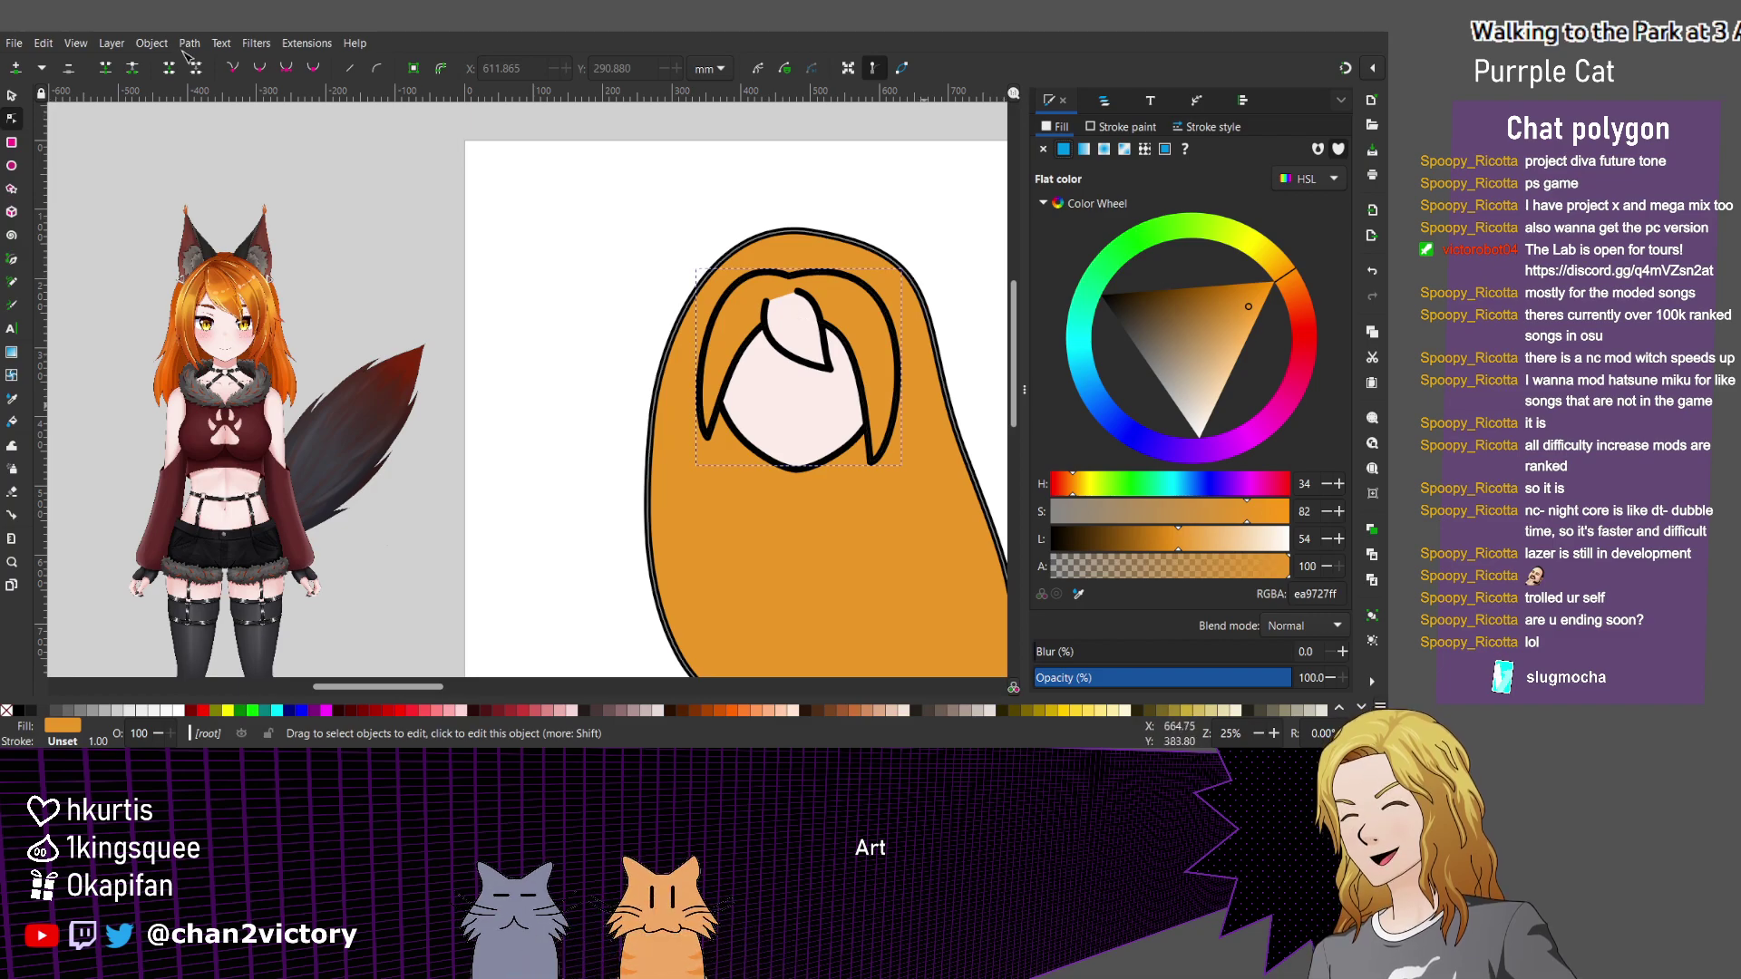
# Try a linear gradient fill on the left hair lock alone.
pyautogui.click(751, 328)
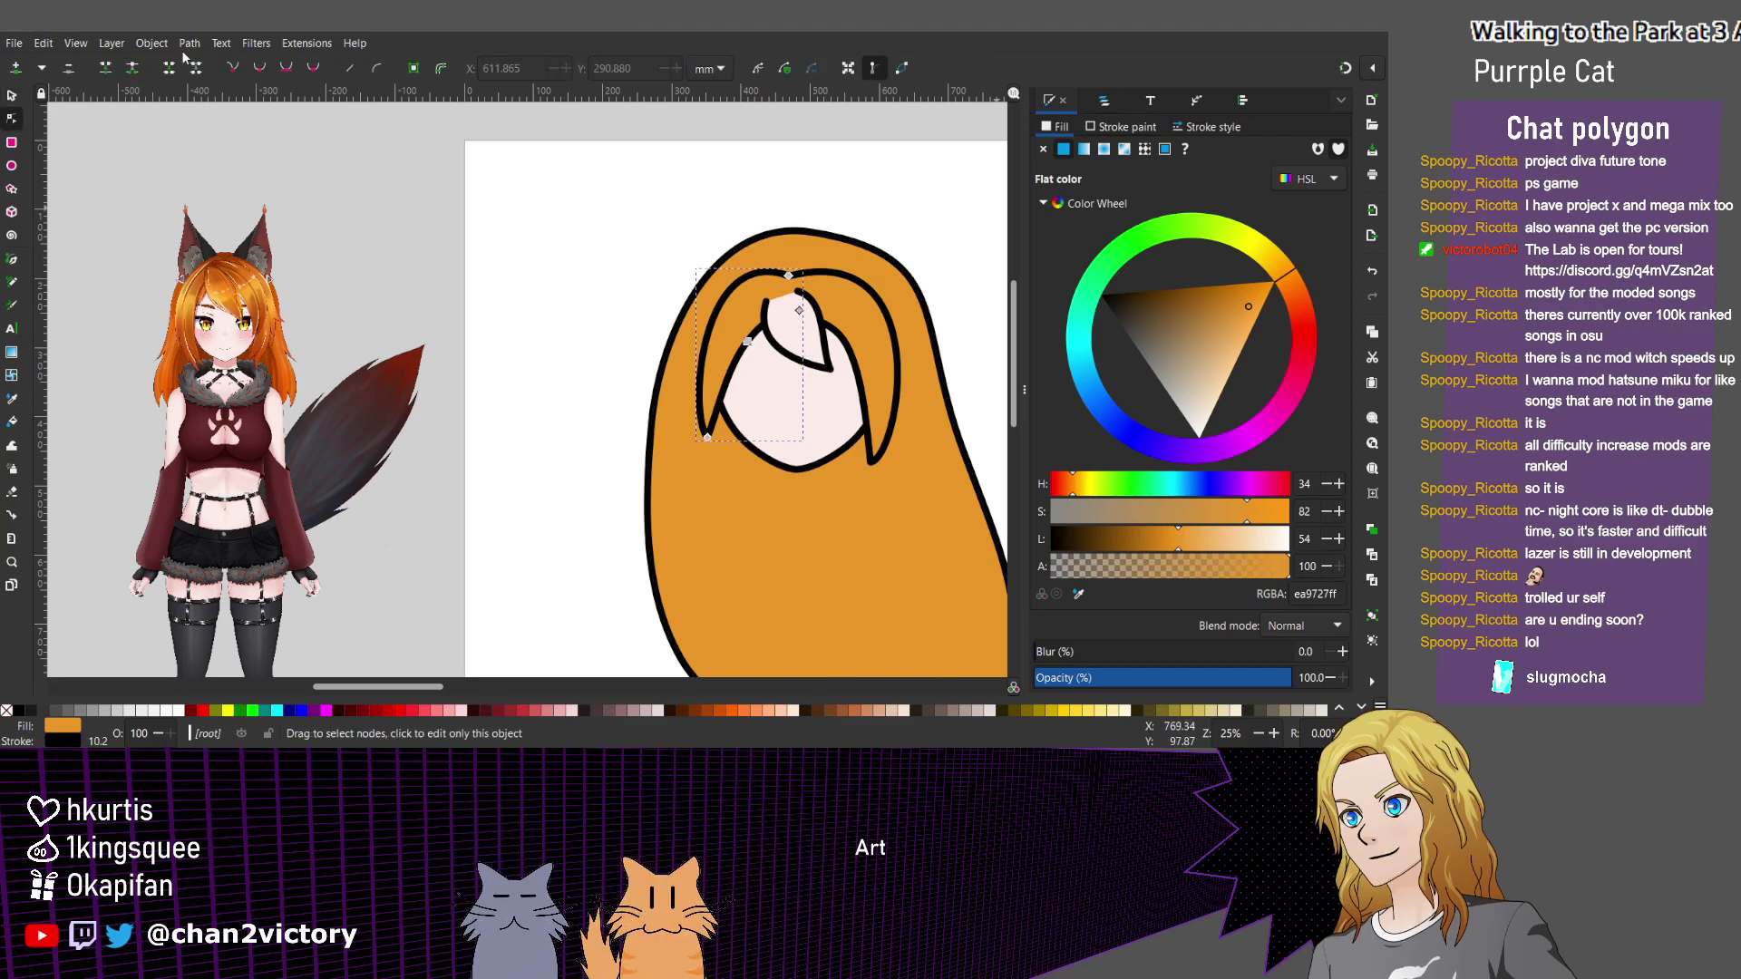
pyautogui.hotkey('ctrl', 'shift', 'l')
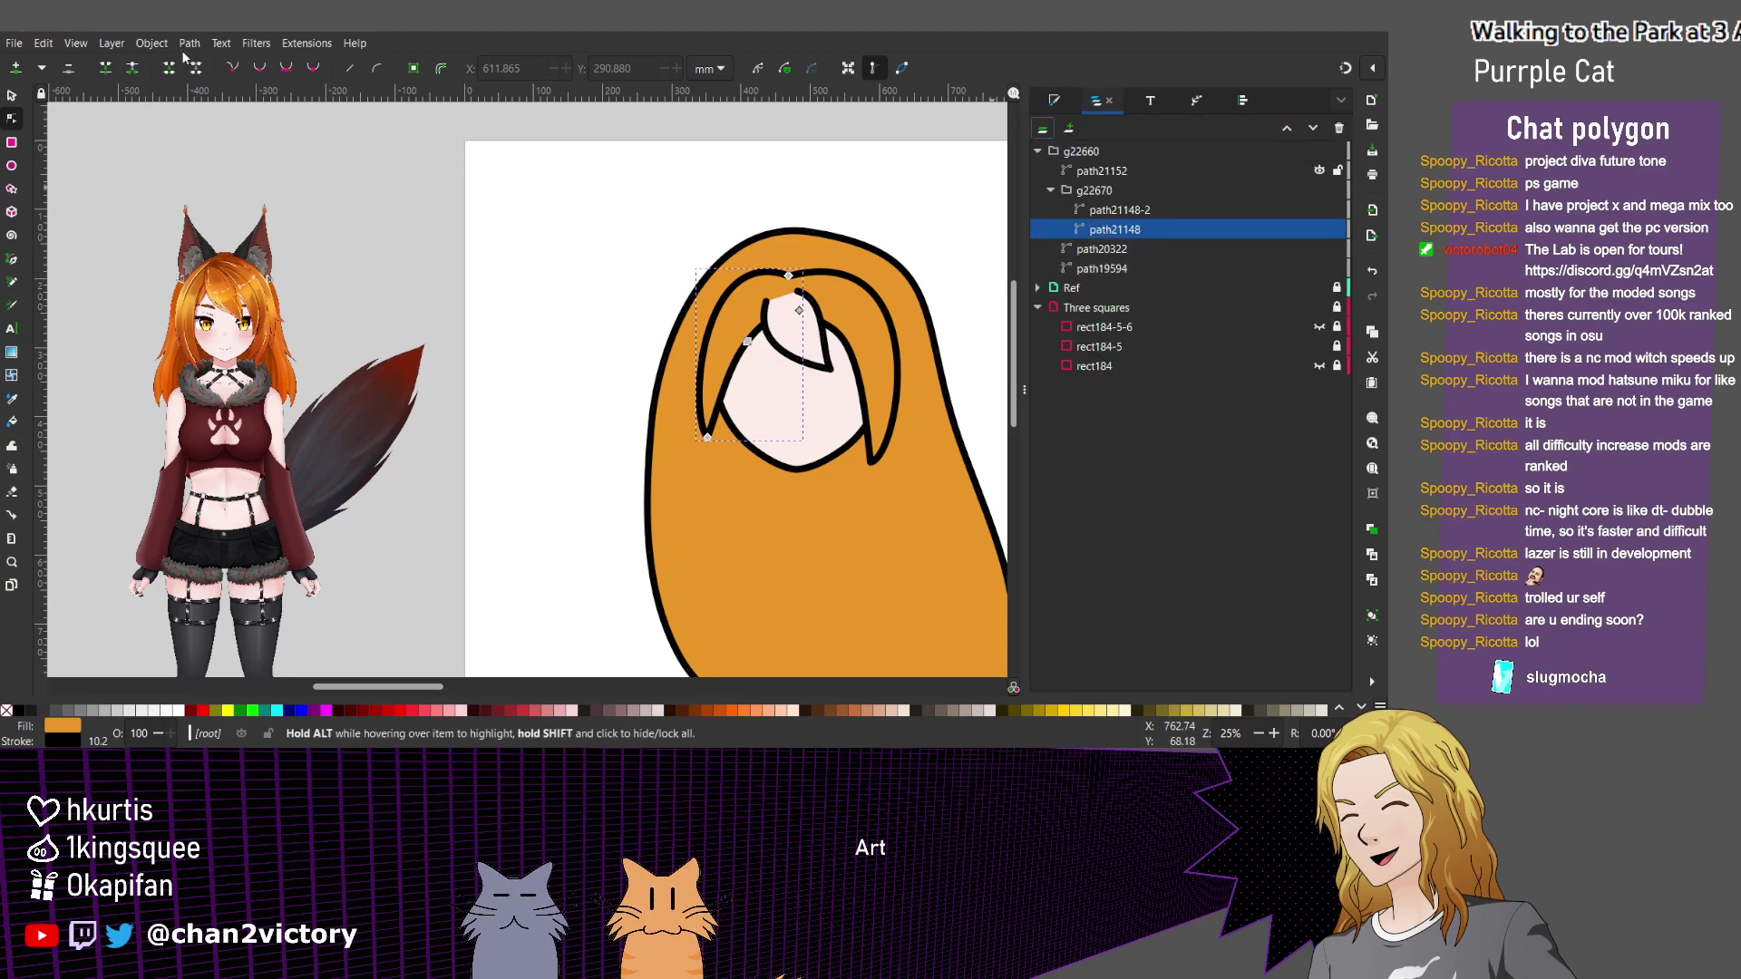
pyautogui.hotkey('ctrl', 'BackSpace')
pyautogui.hotkey('ctrl', 'shift', 'f')
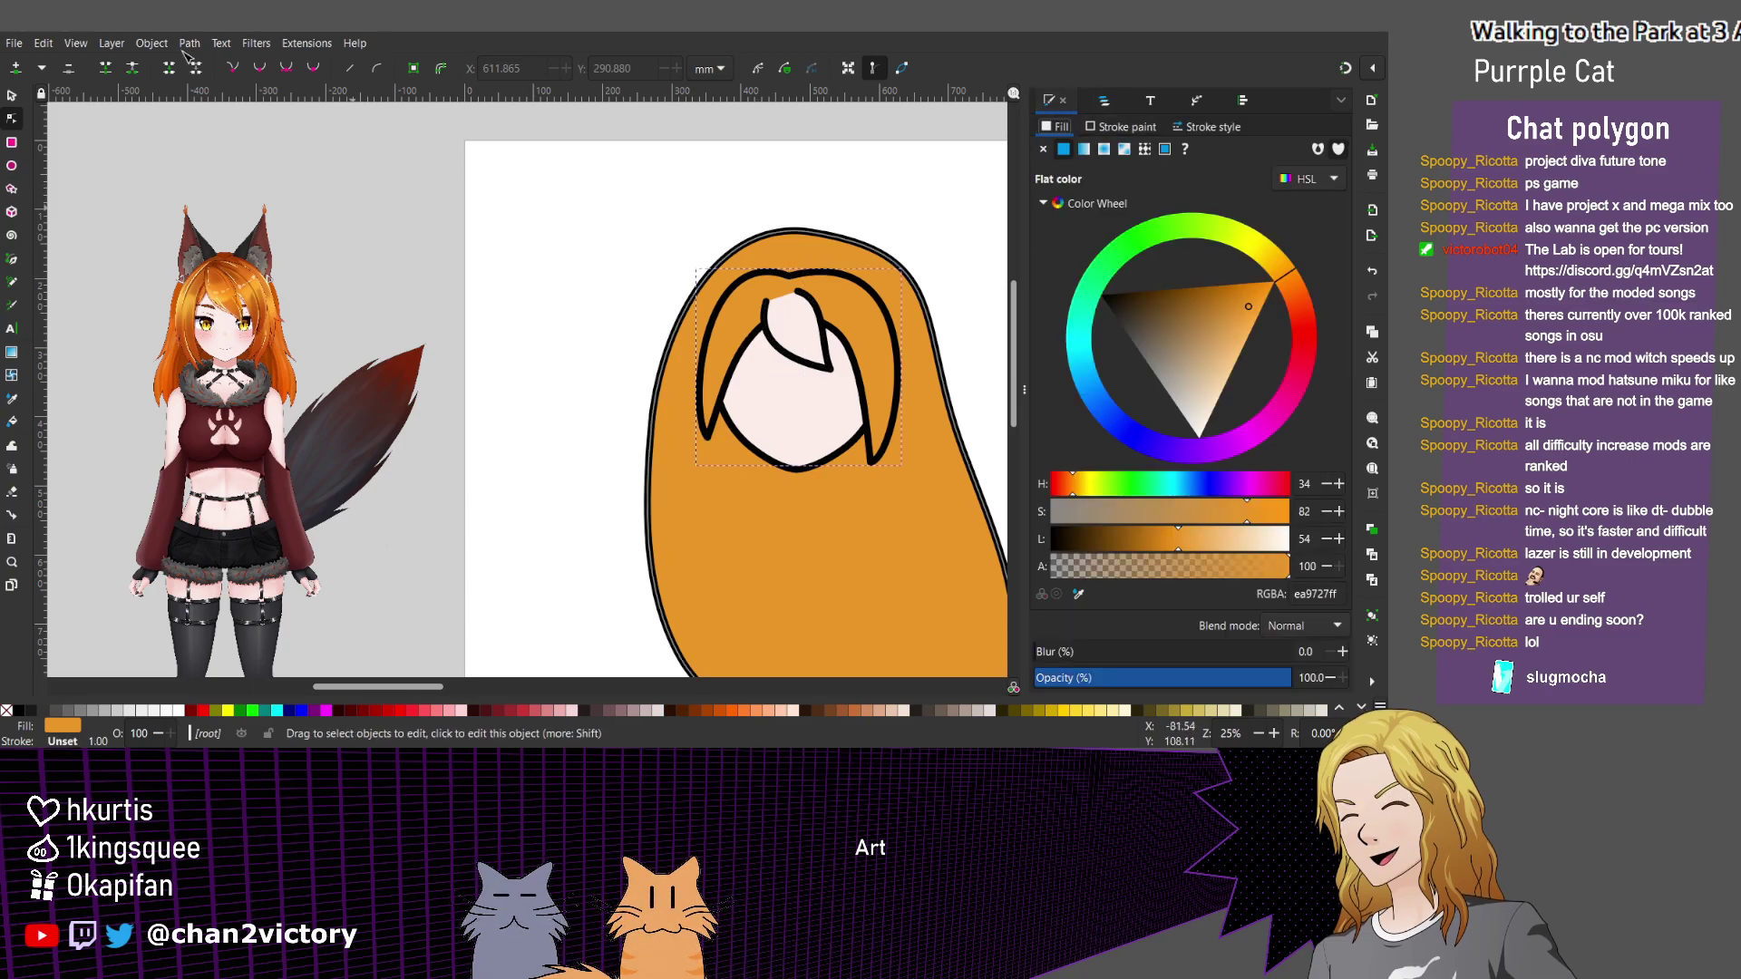
pyautogui.press('Tab')
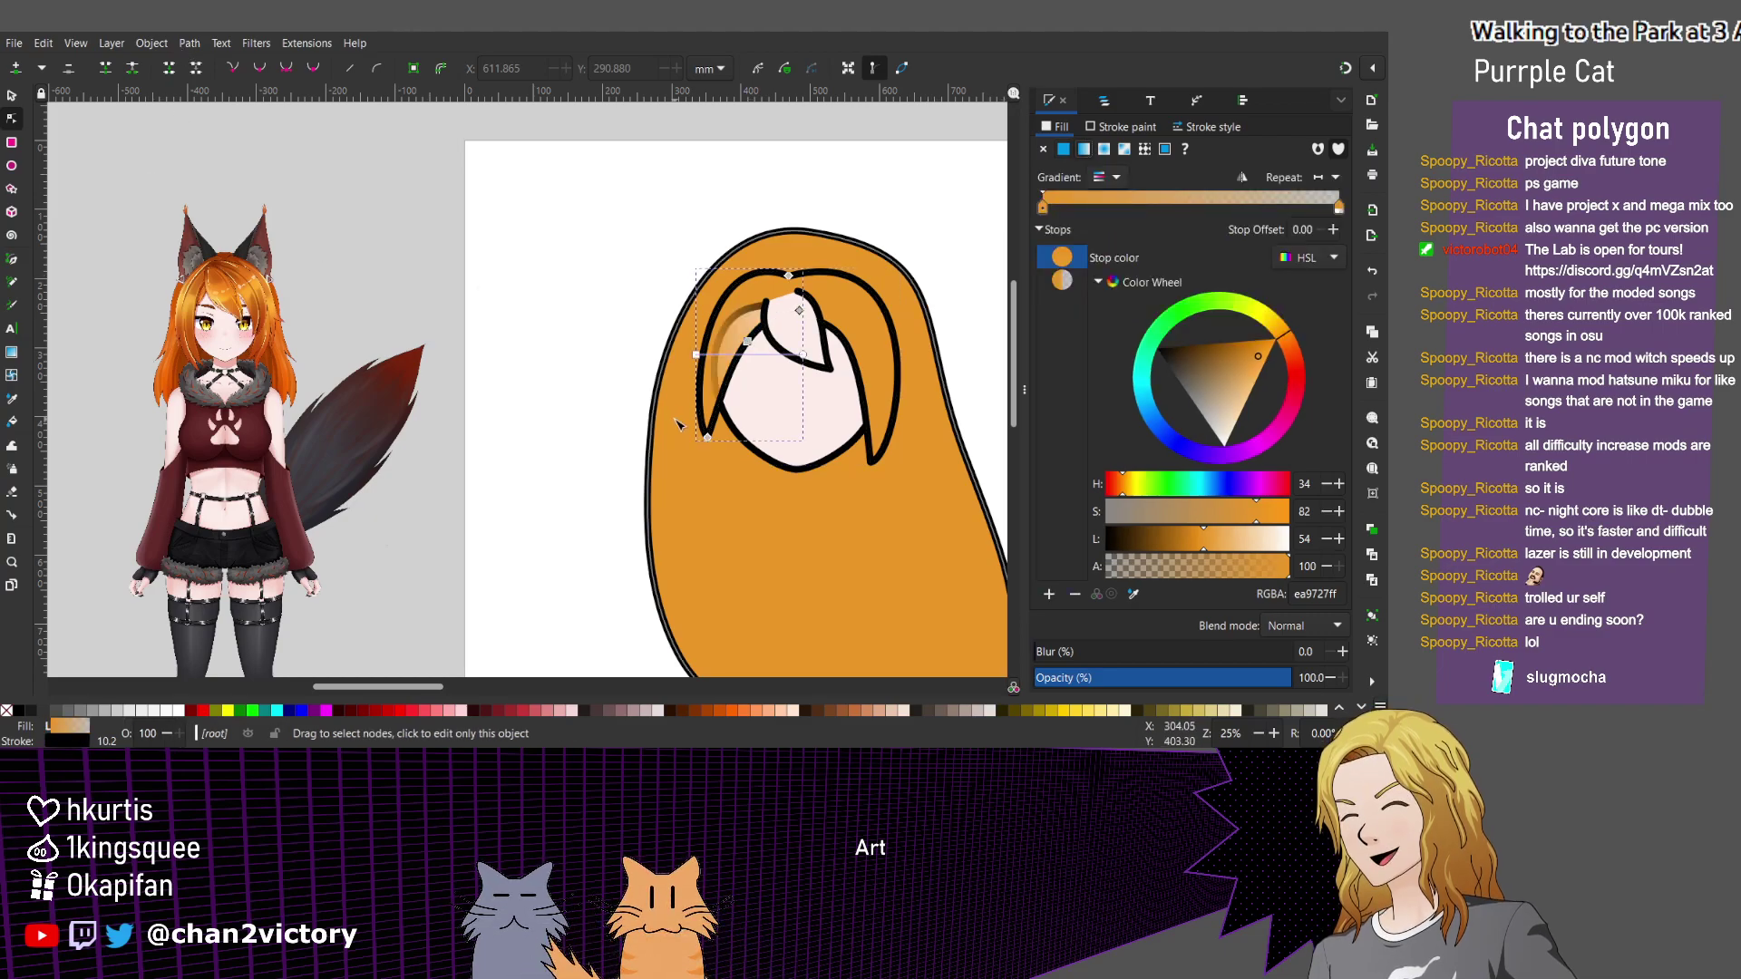
pyautogui.scroll(1, 861, 410)
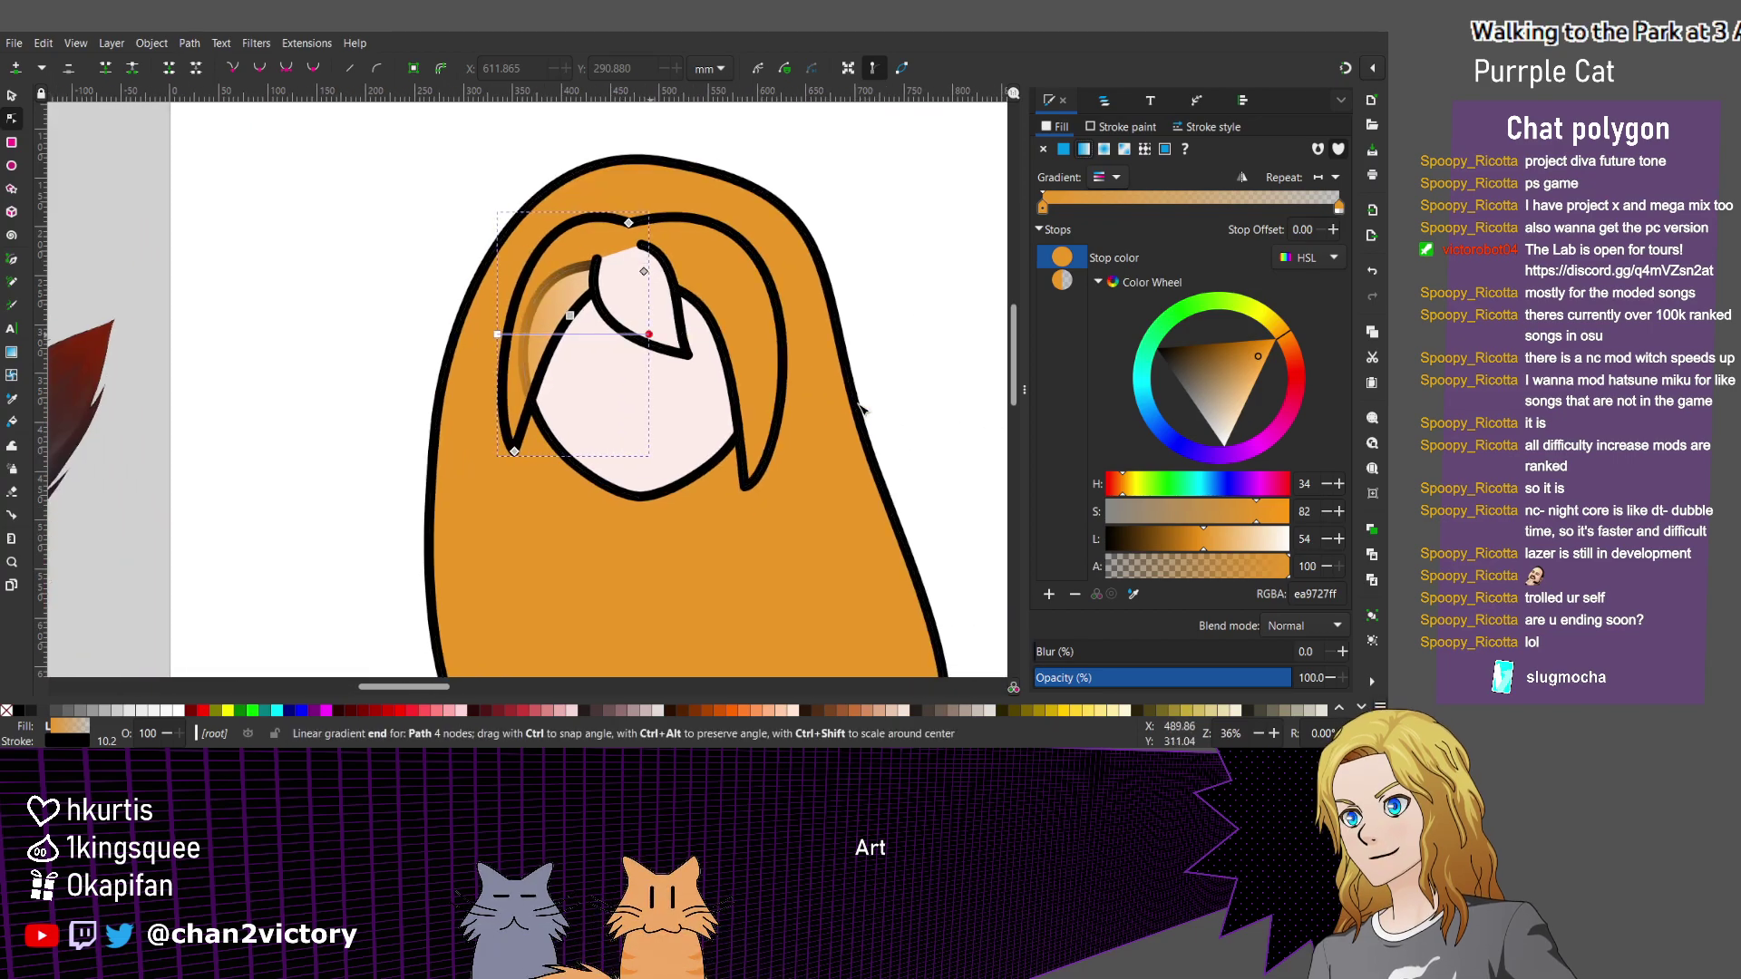
pyautogui.press('Delete')
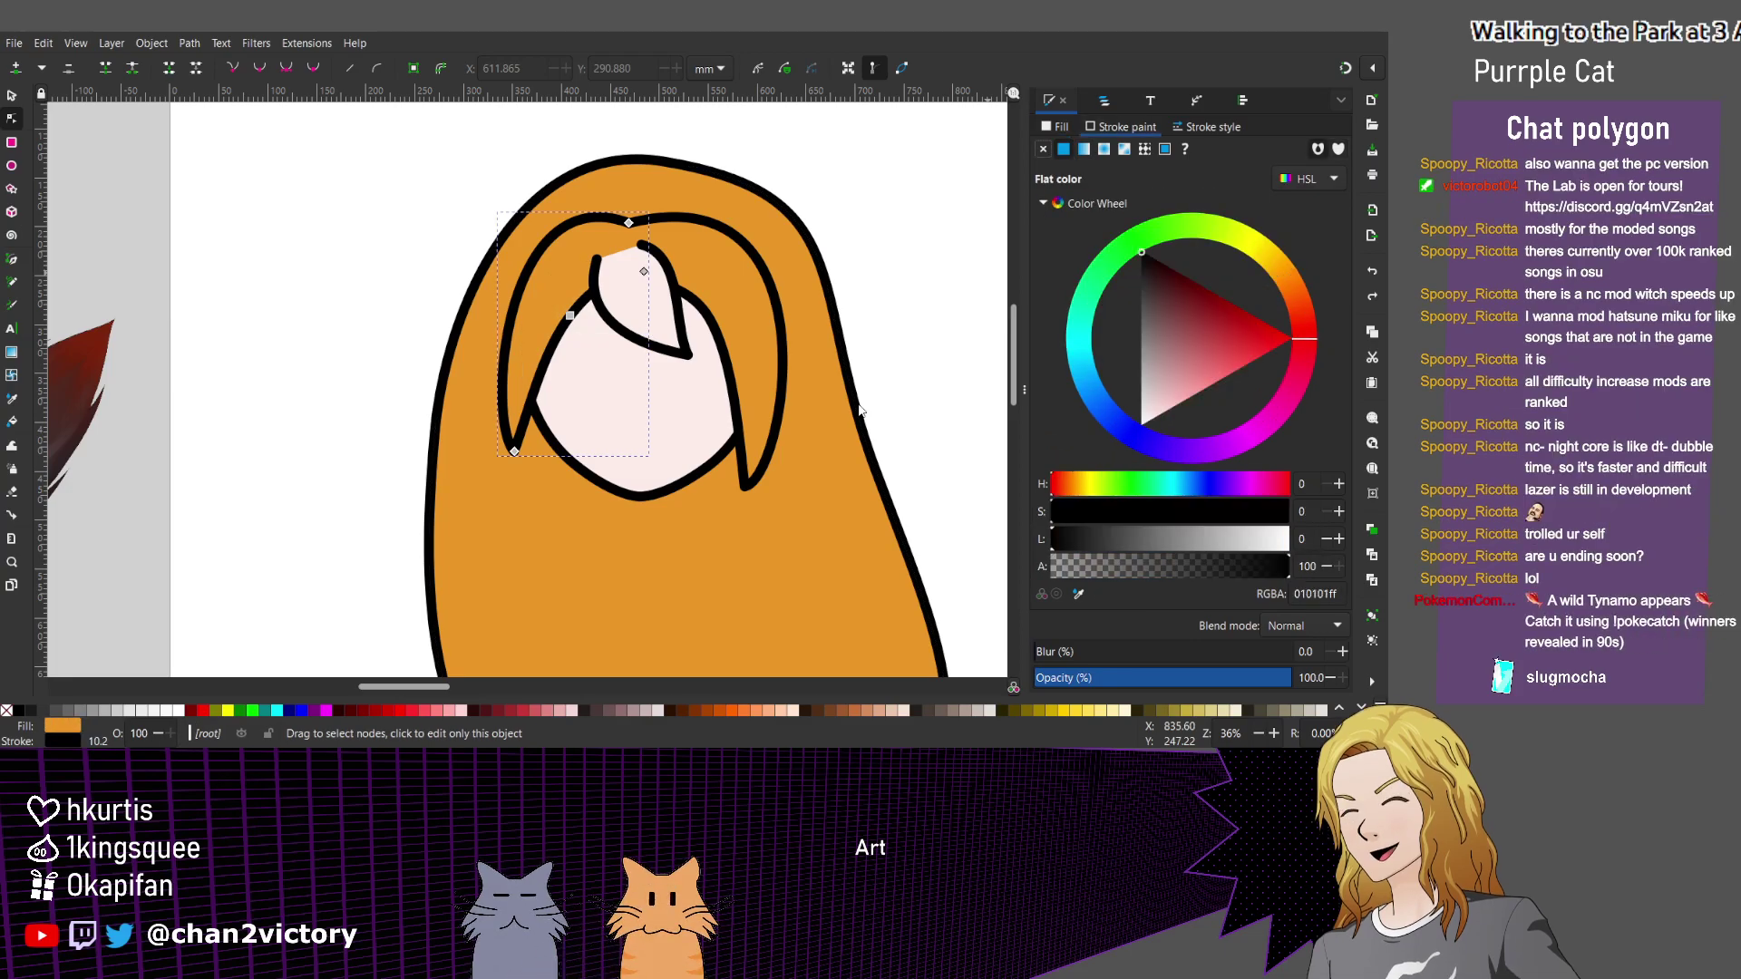
# Apply a linear gradient fill to the hair lock group, running from opaque orange below the chin to transparent near the crown.
pyautogui.hotkey('ctrl', 'shift', 'l')
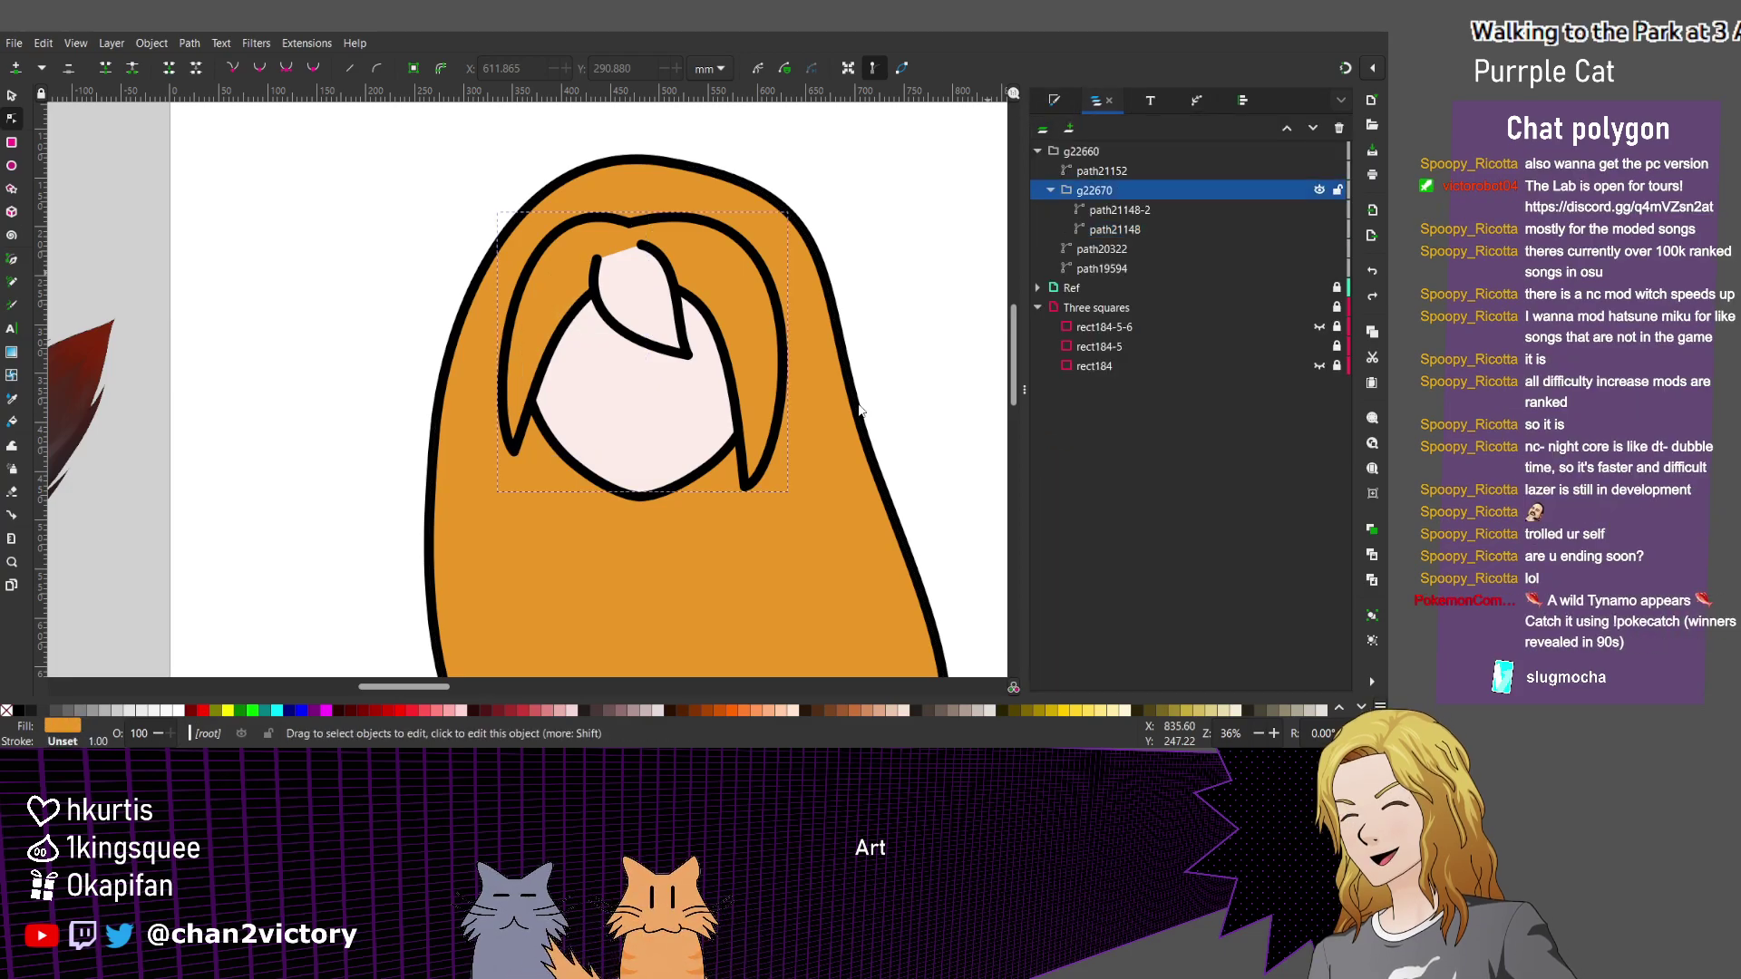
pyautogui.hotkey('ctrl', 'shift', 'f')
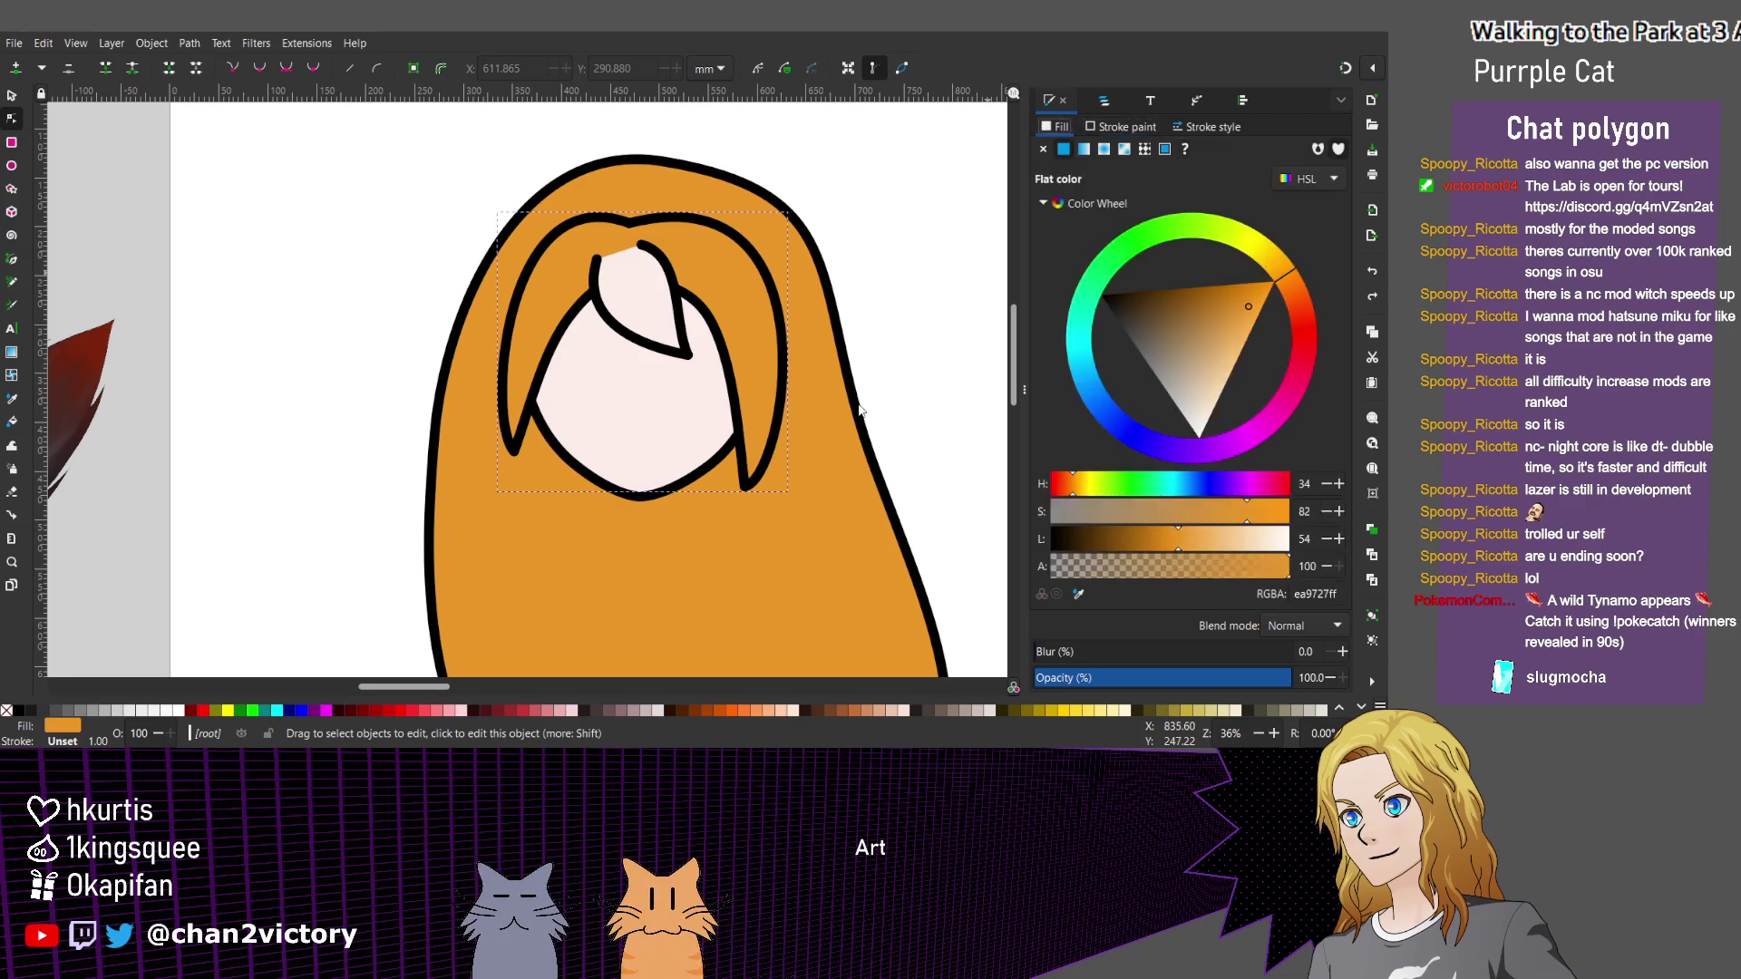
pyautogui.click(1084, 148)
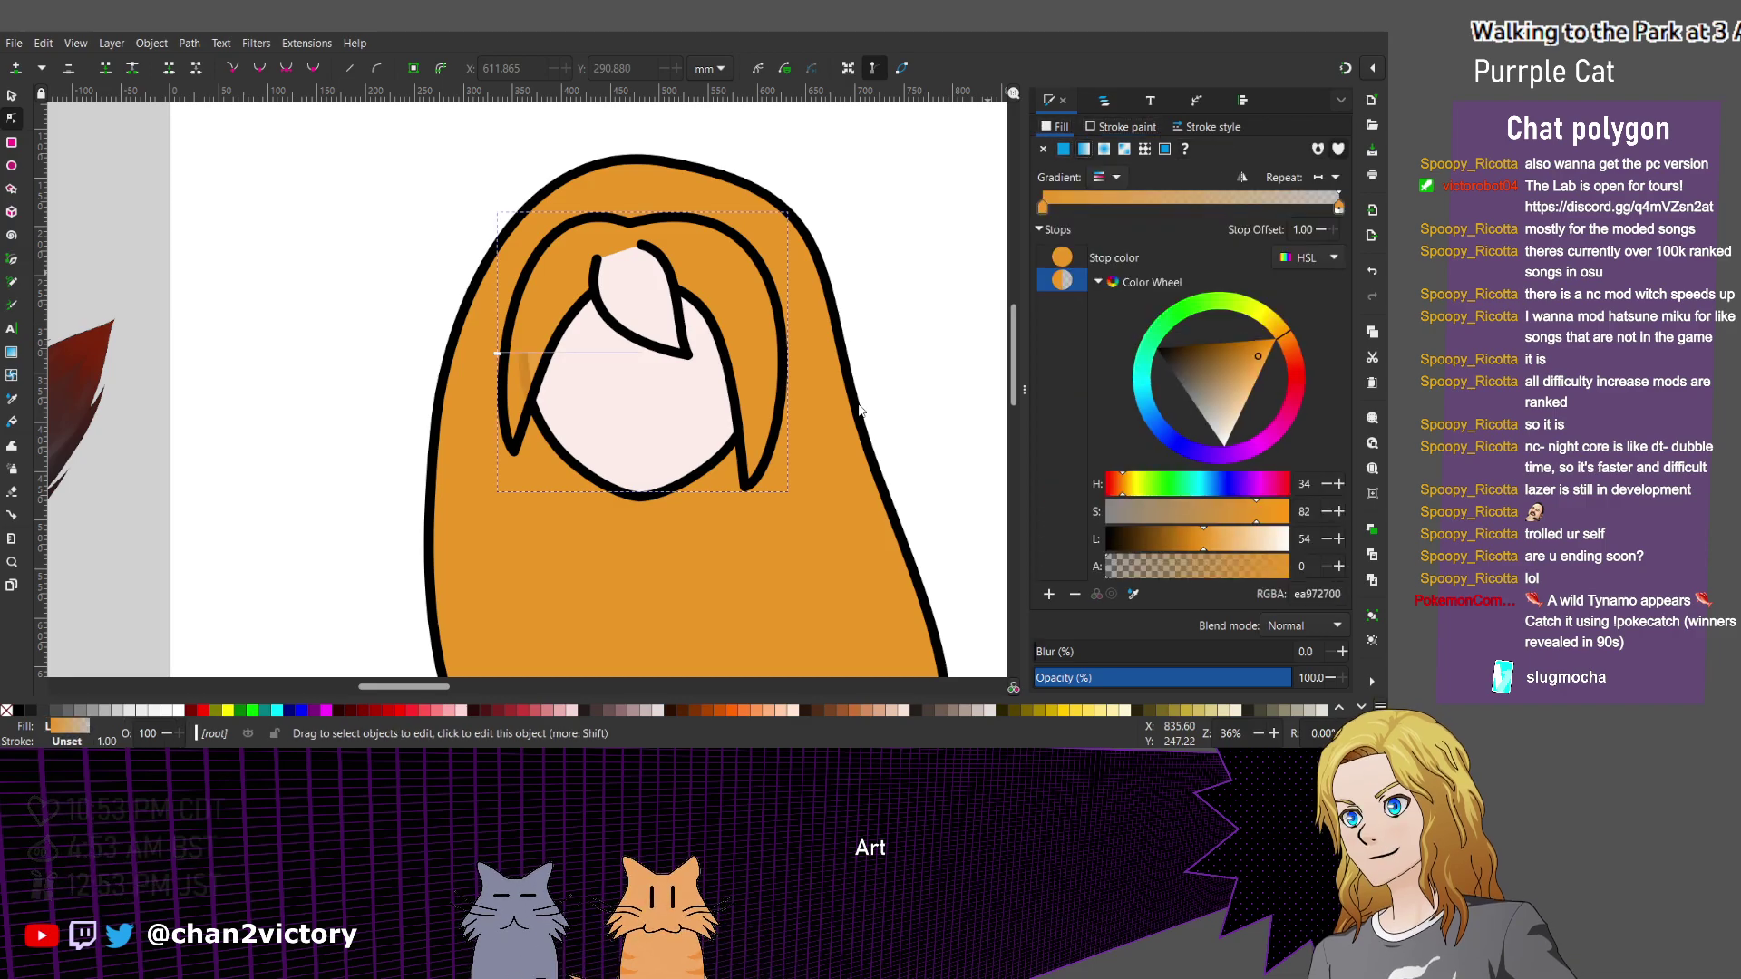
pyautogui.moveTo(787, 351); pyautogui.dragTo(666, 198)
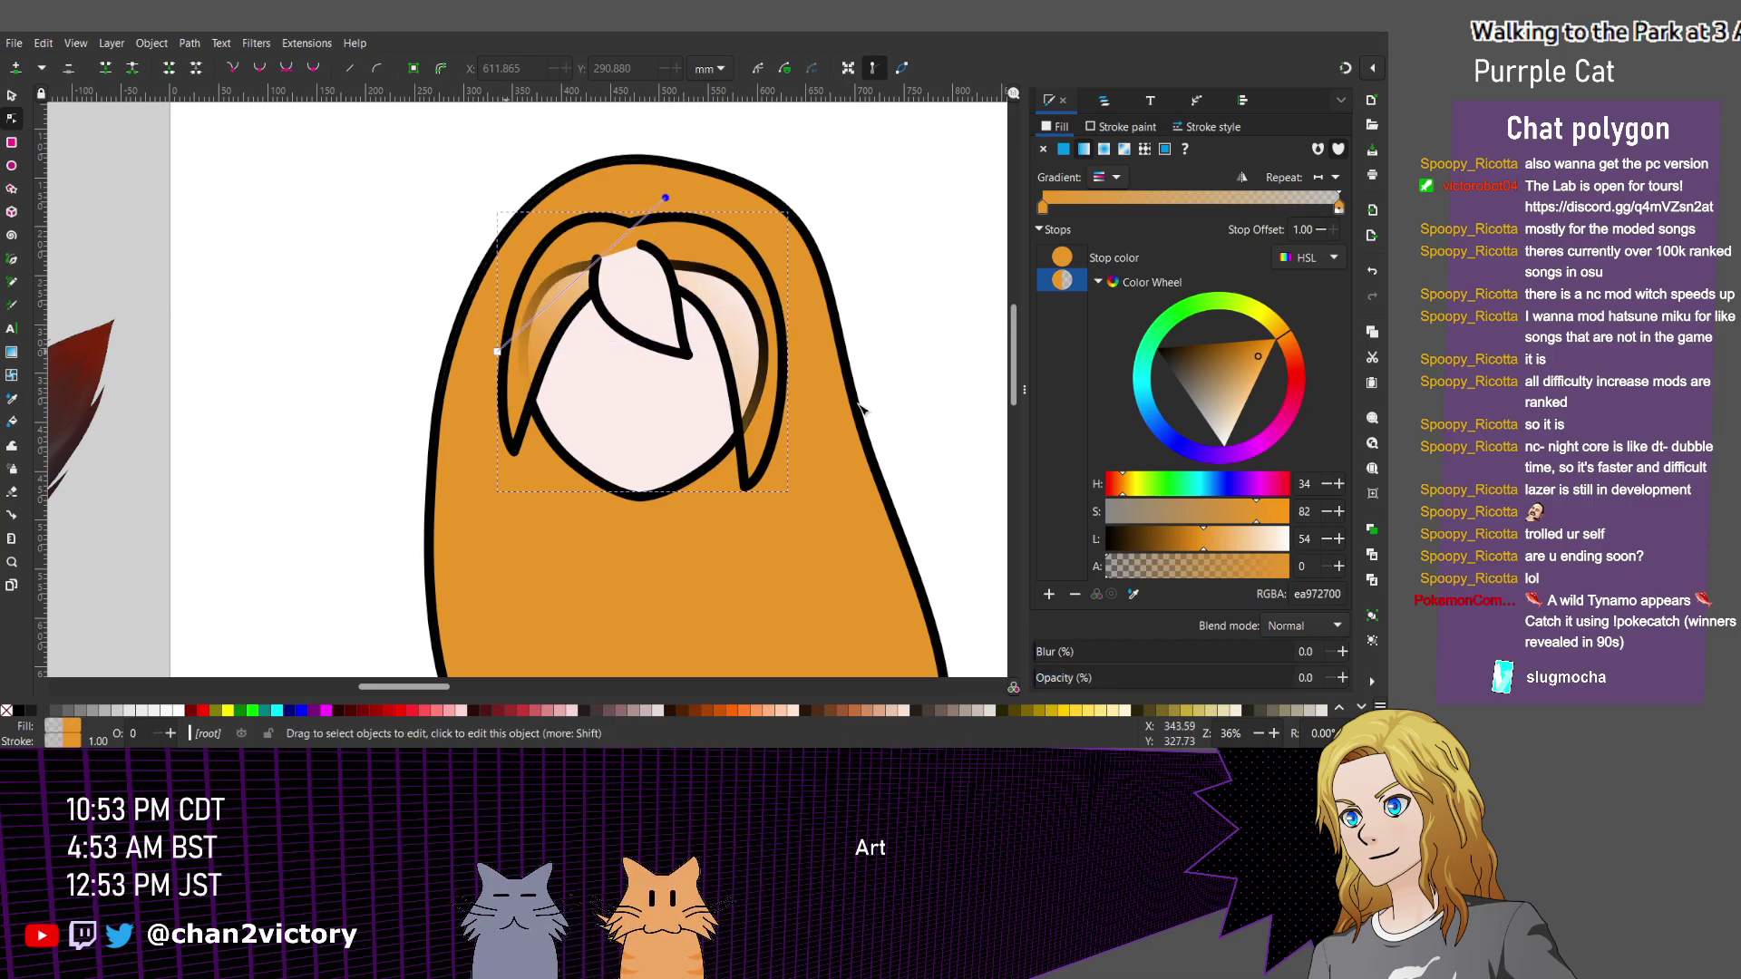
pyautogui.moveTo(497, 351); pyautogui.dragTo(620, 512)
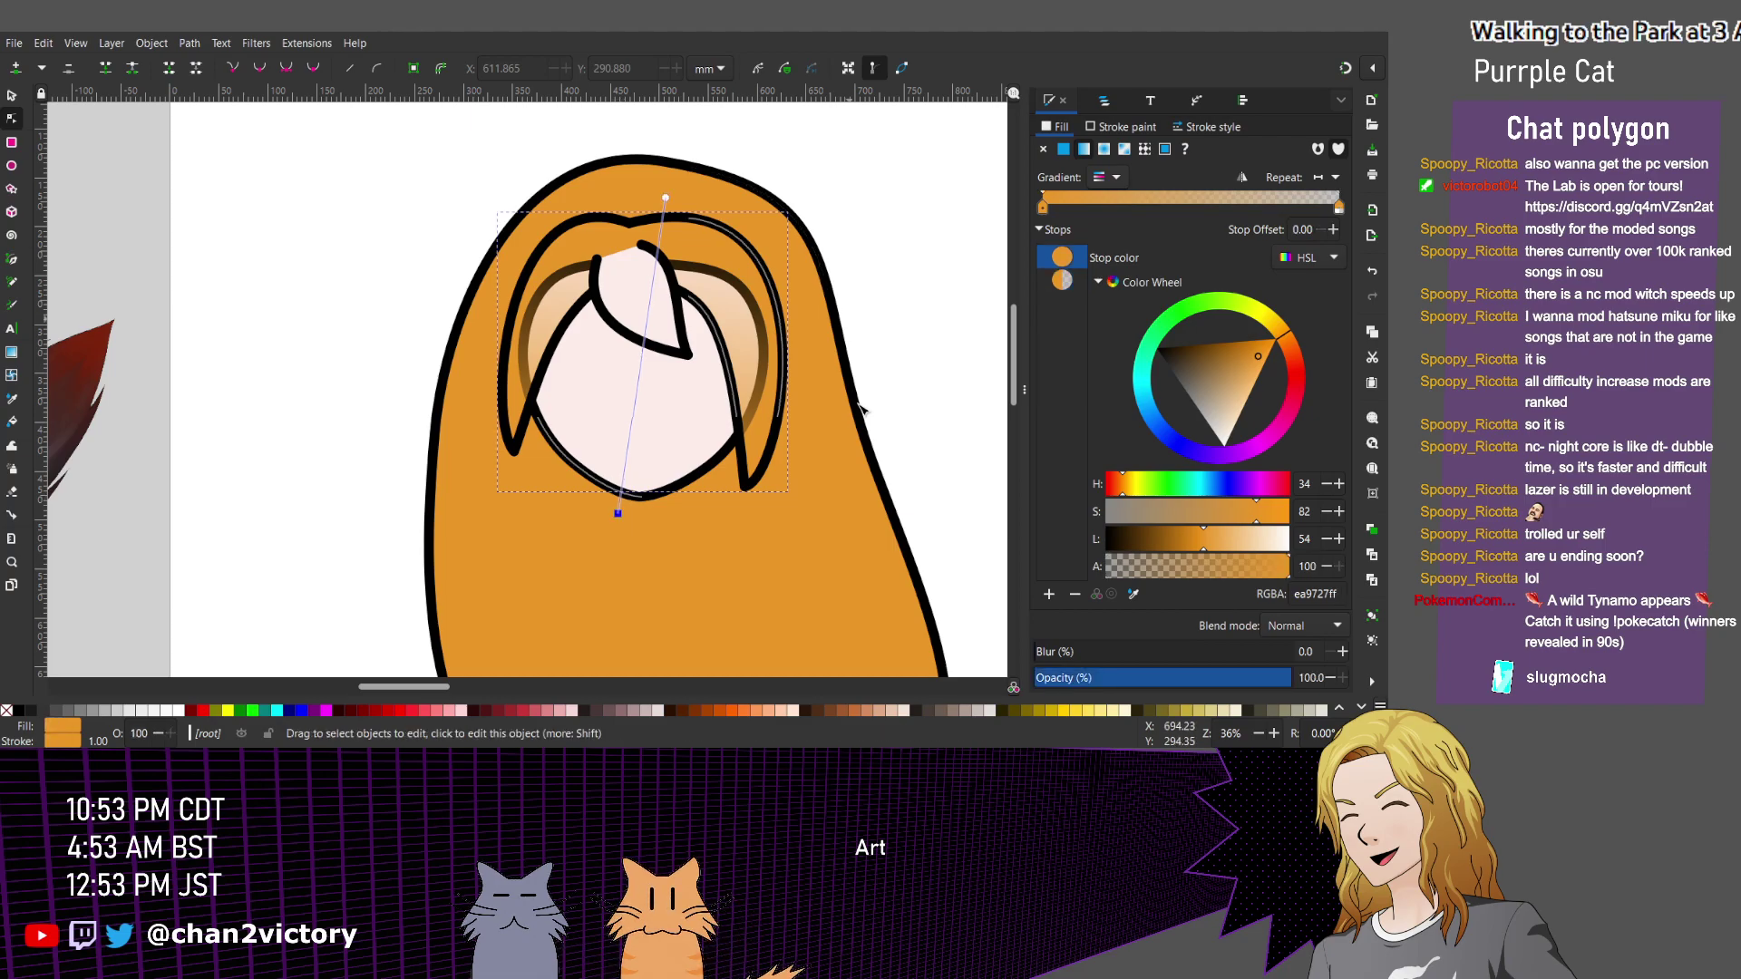
# Set the gradient's first stop to the dark orange bb4e0d sampled from the reference character's hair.
pyautogui.hscroll(-10, 858, 404)
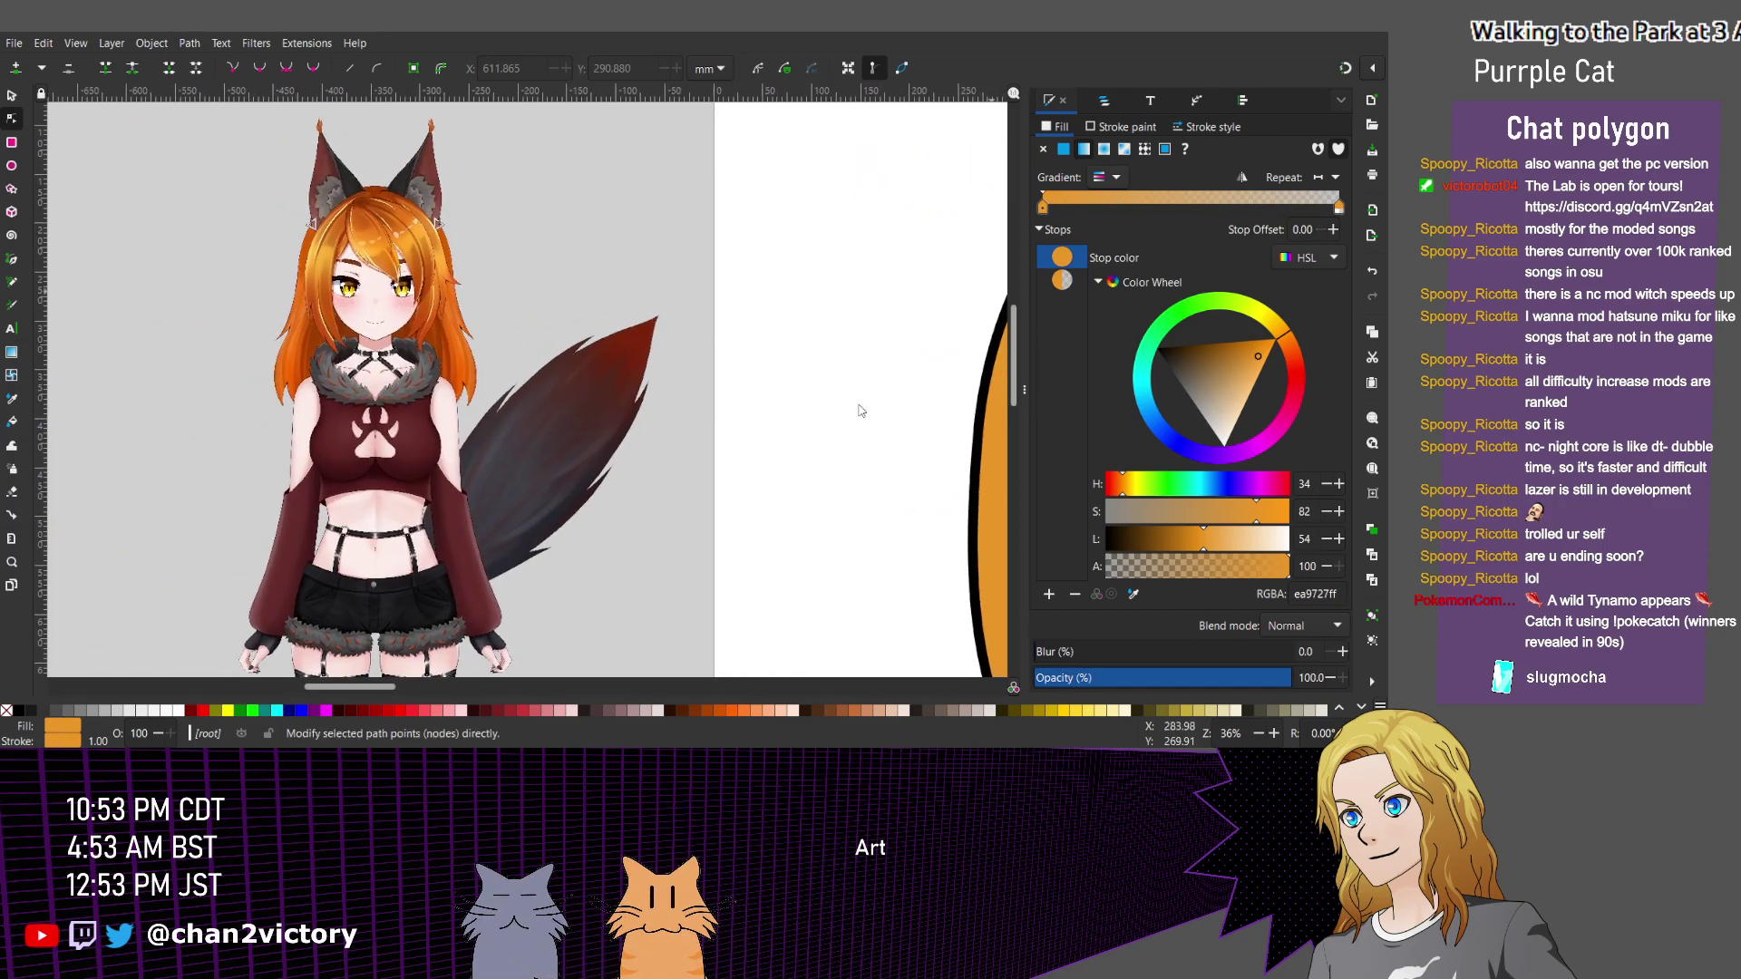
pyautogui.press('d')
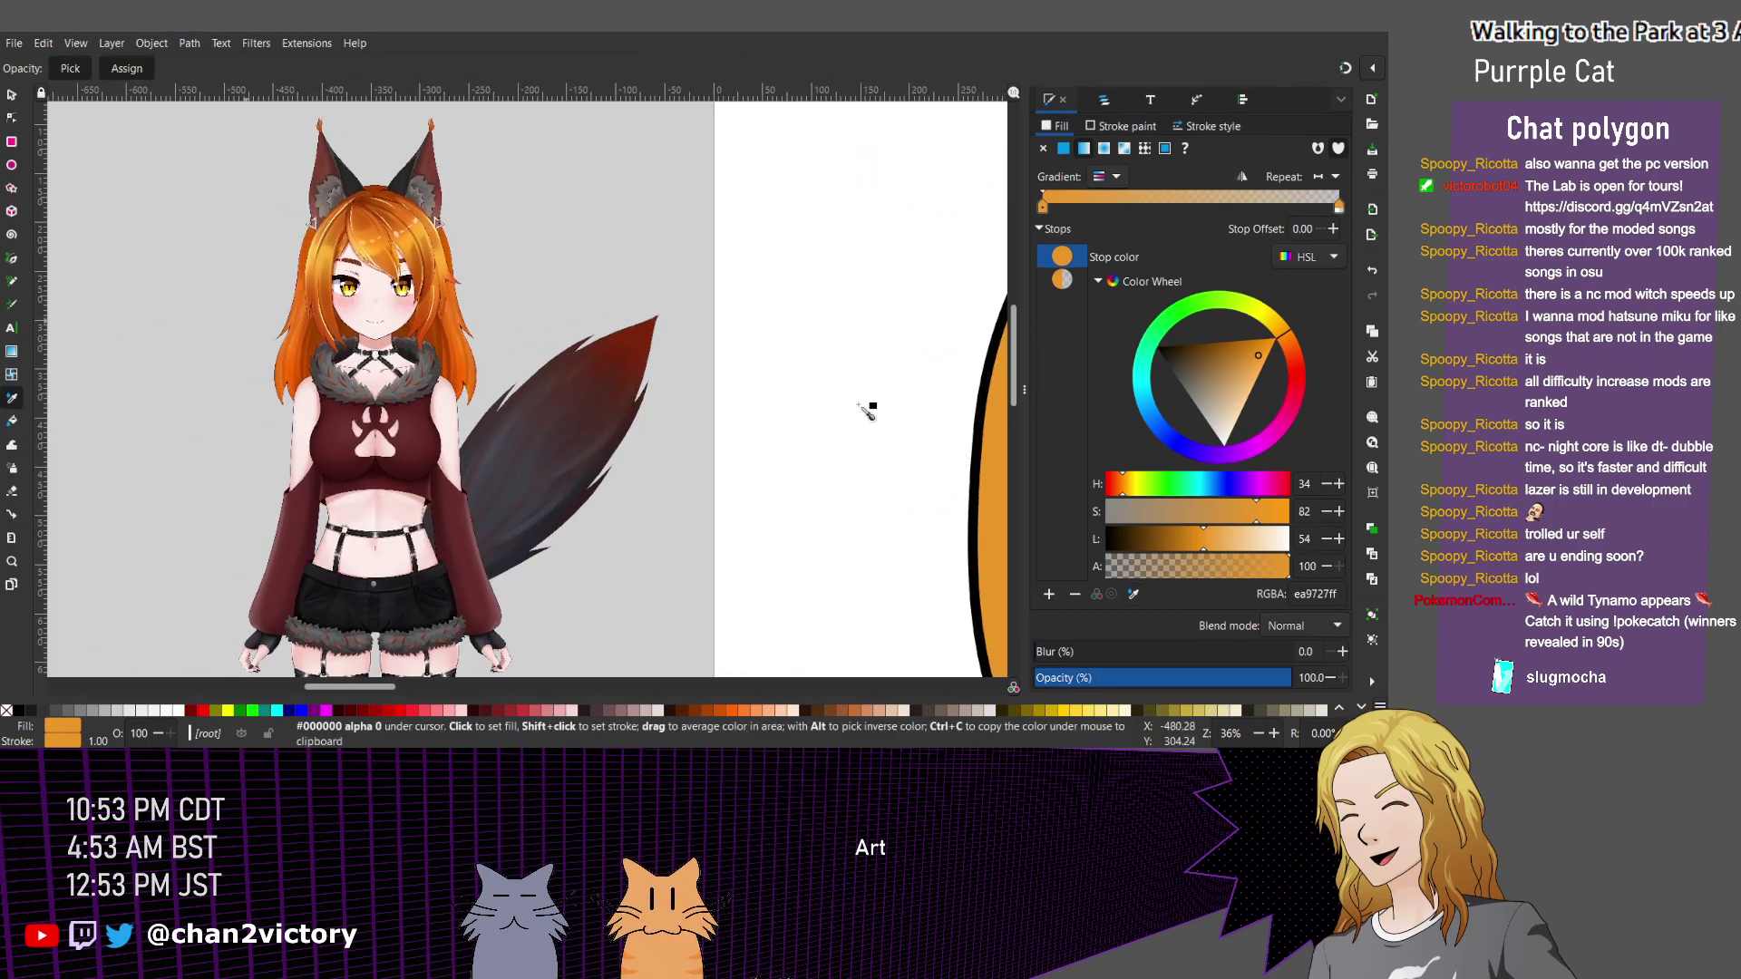
pyautogui.press('+')
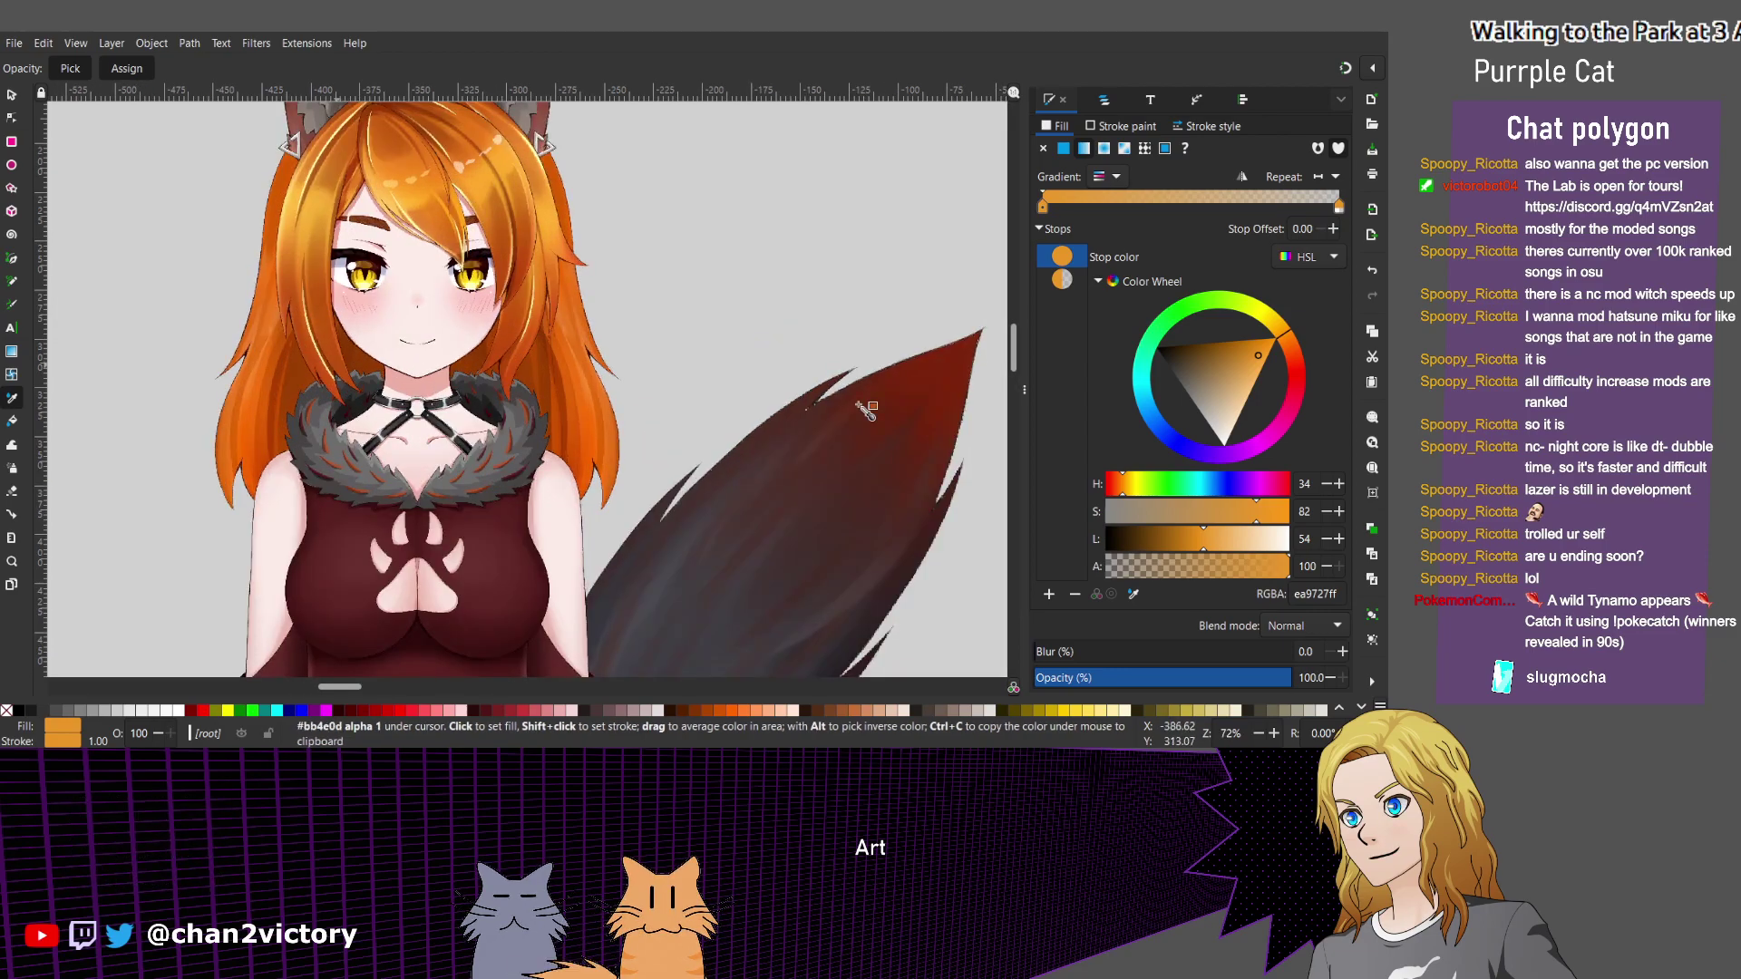
pyautogui.click(858, 405)
# Add a middle stop at offset 0.48 to the hair lock gradient and activate the Dropper to sample the reference hair.
pyautogui.scroll(3, 858, 404)
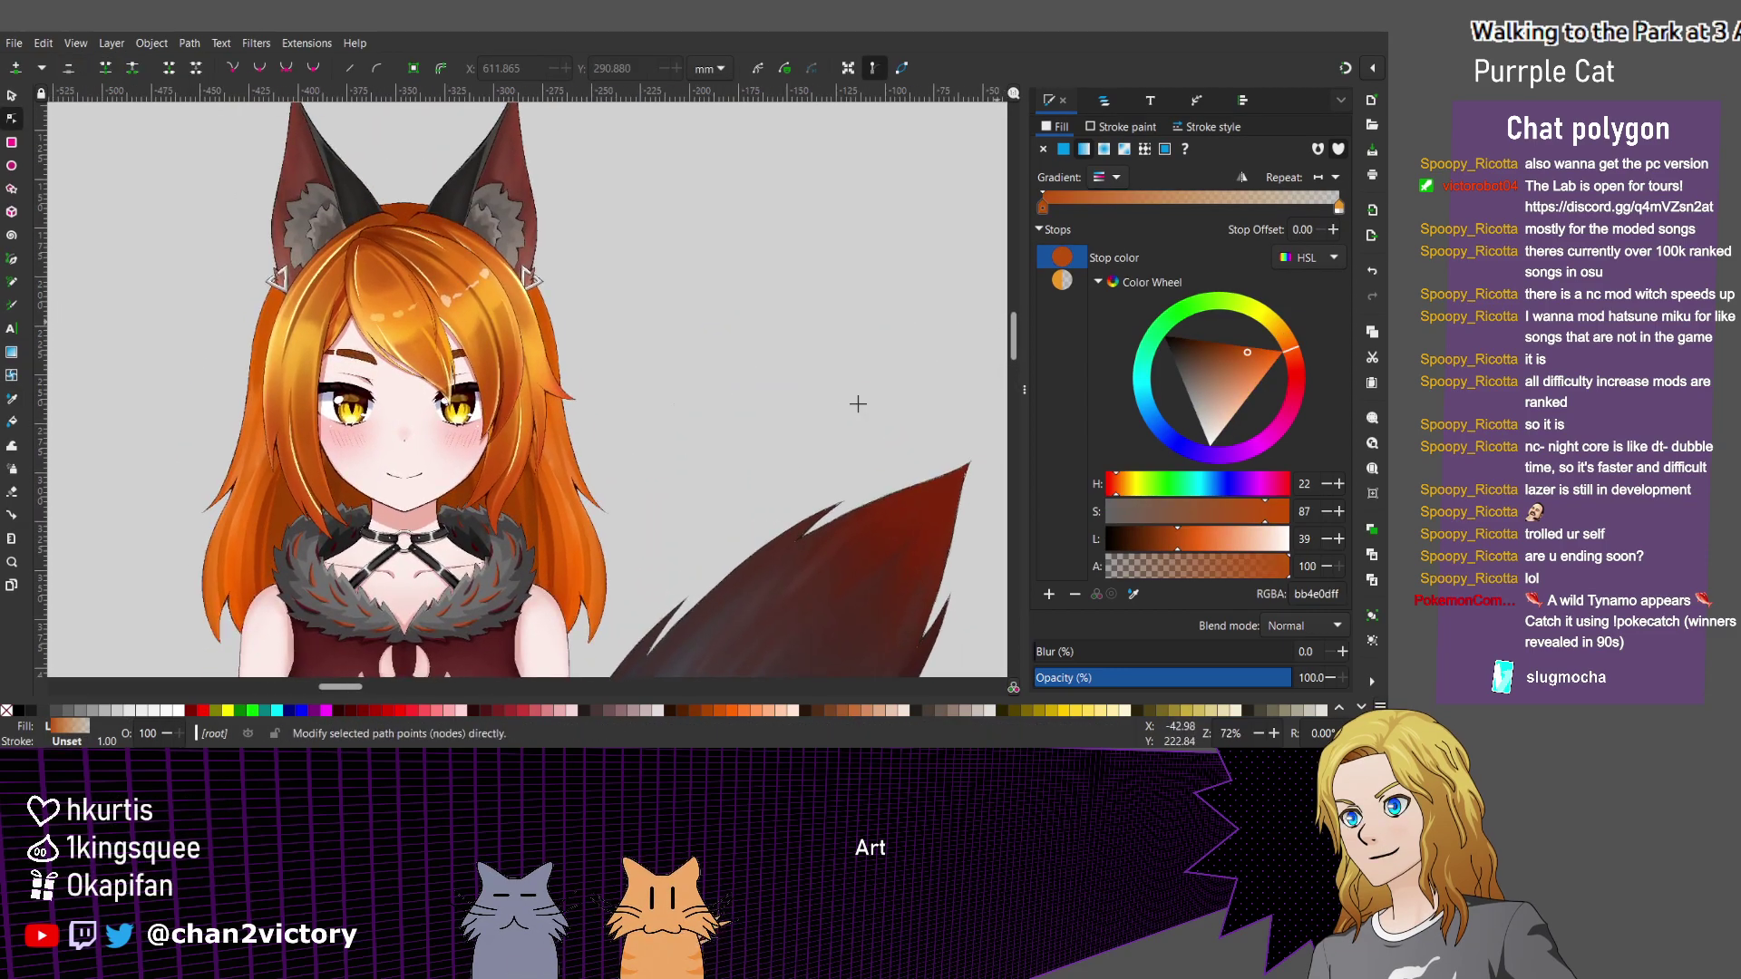
pyautogui.doubleClick(858, 404)
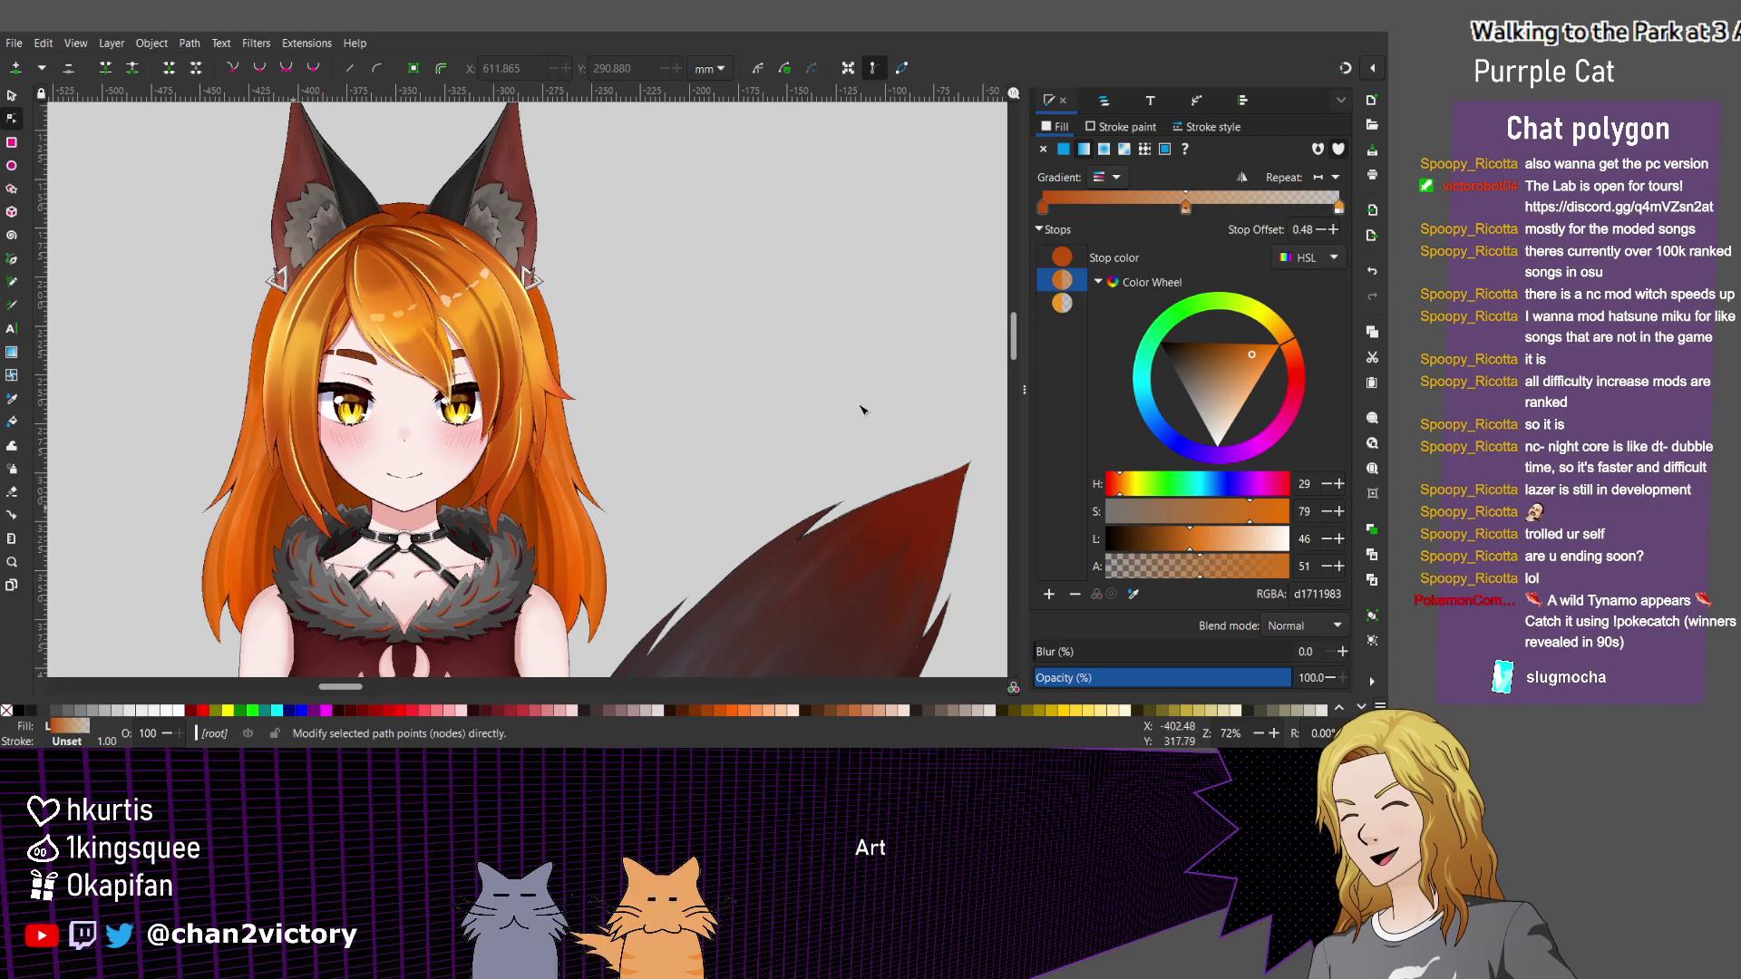
pyautogui.press('+')
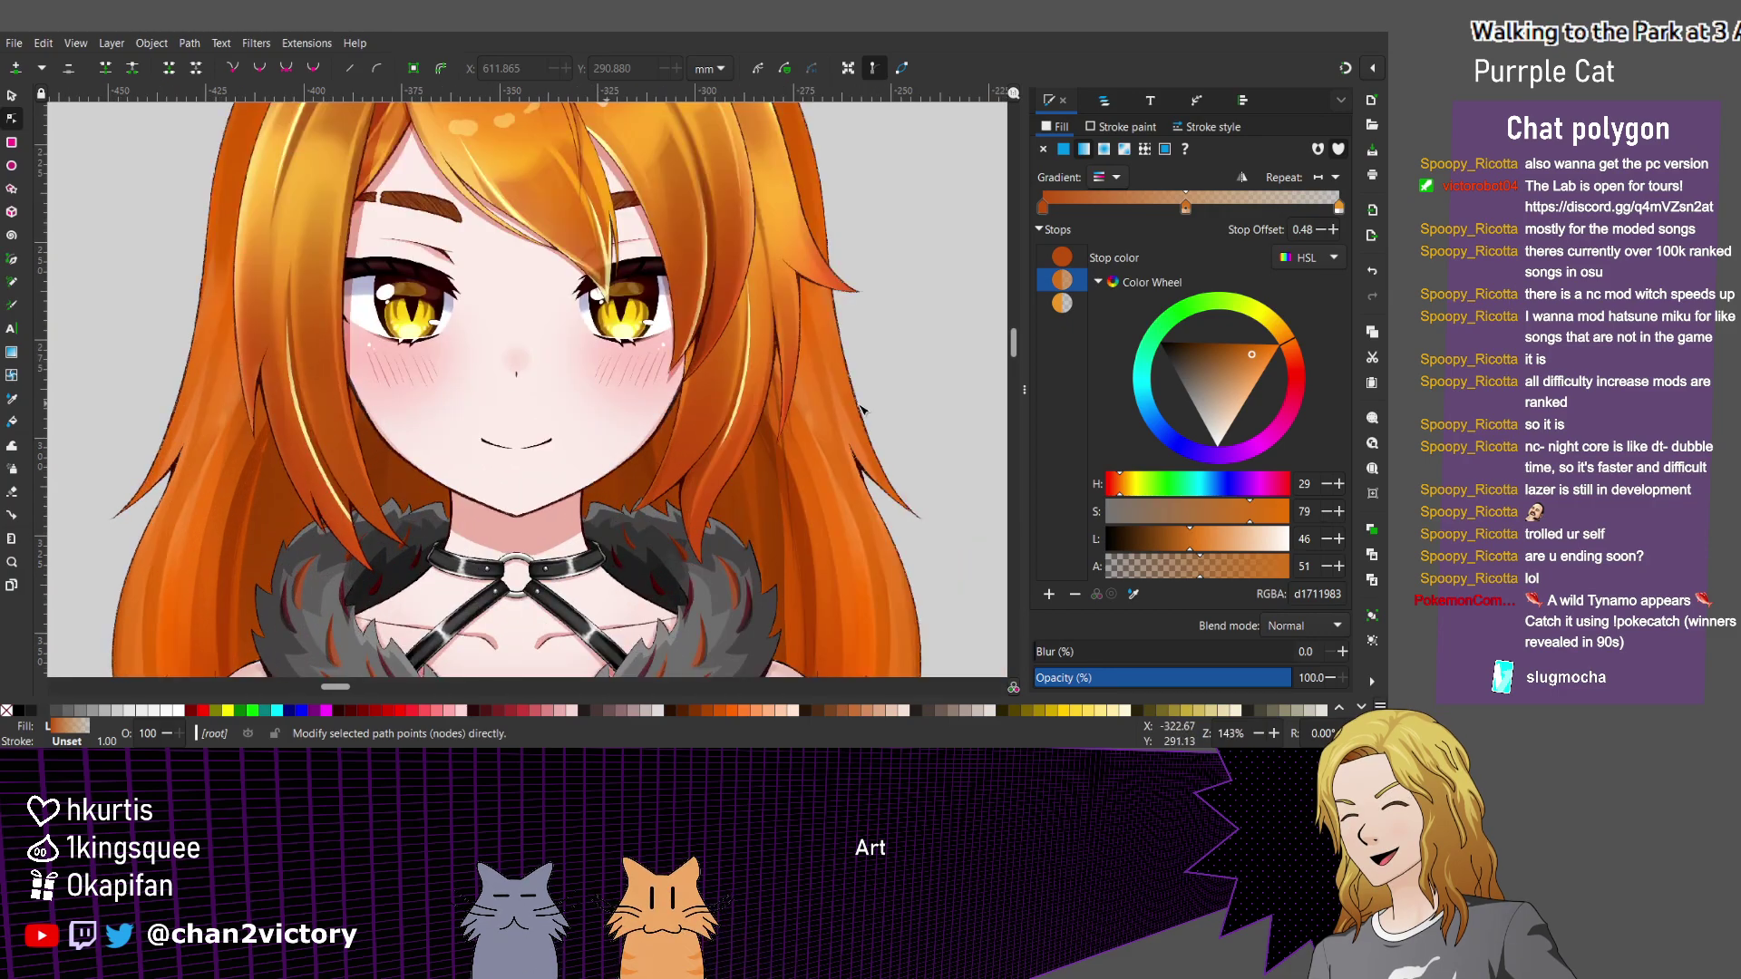
pyautogui.press('-')
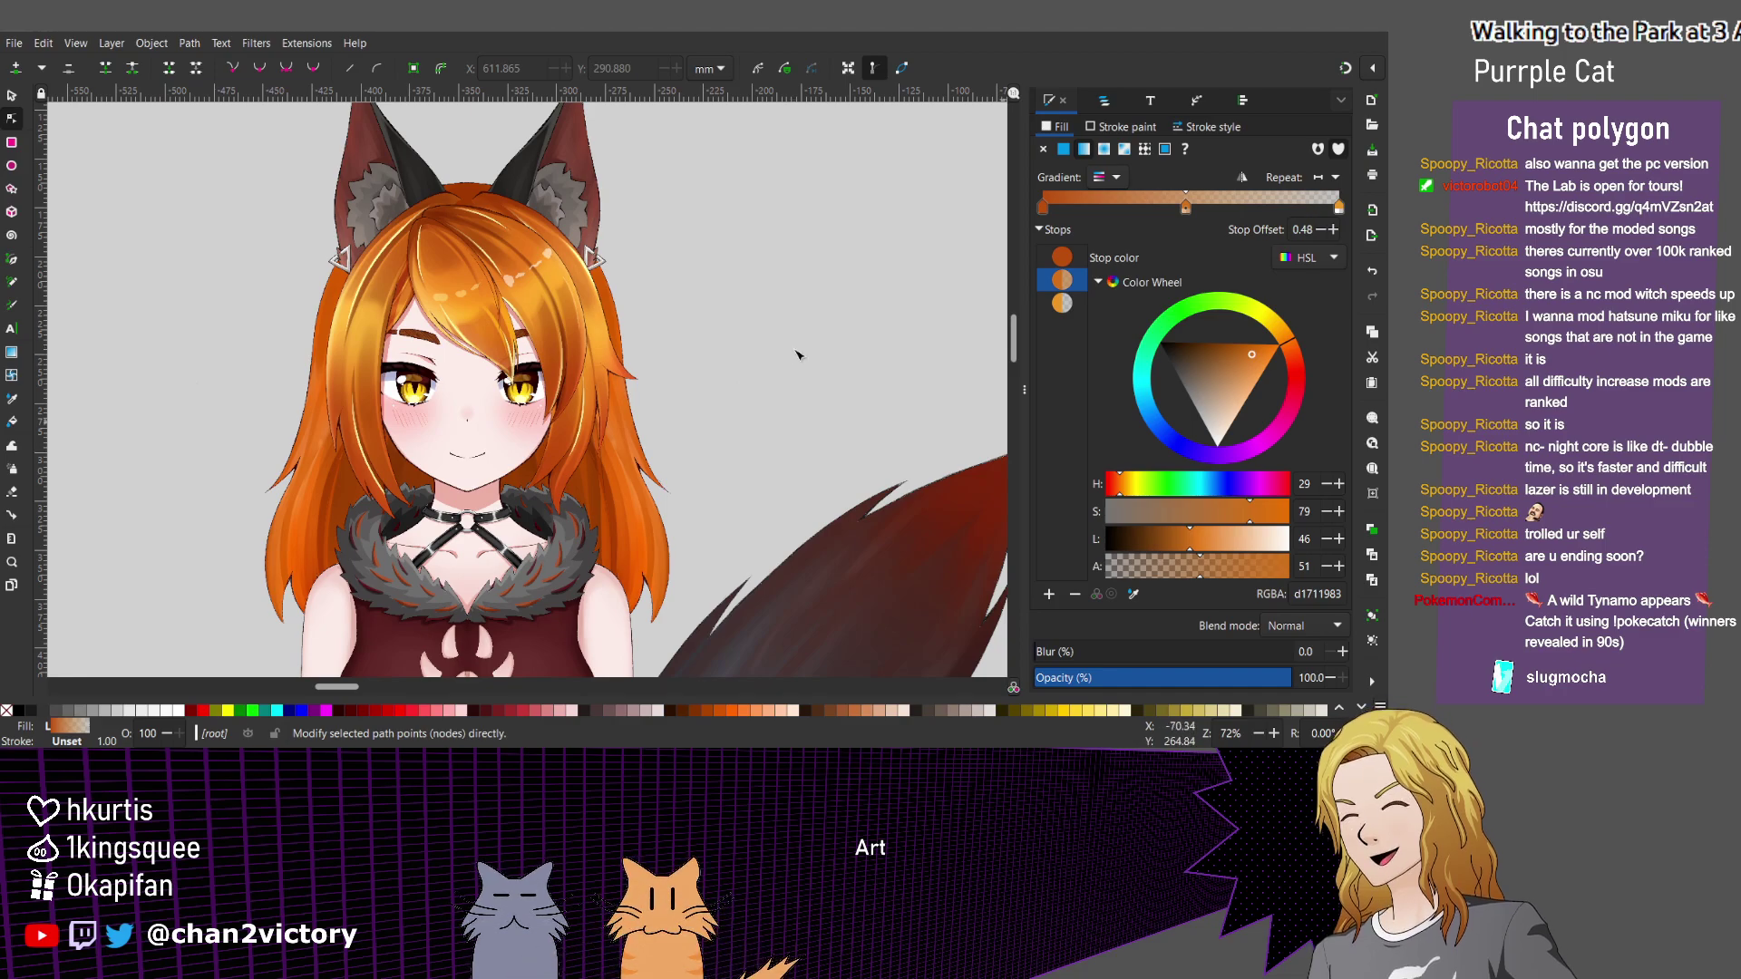
pyautogui.press('d')
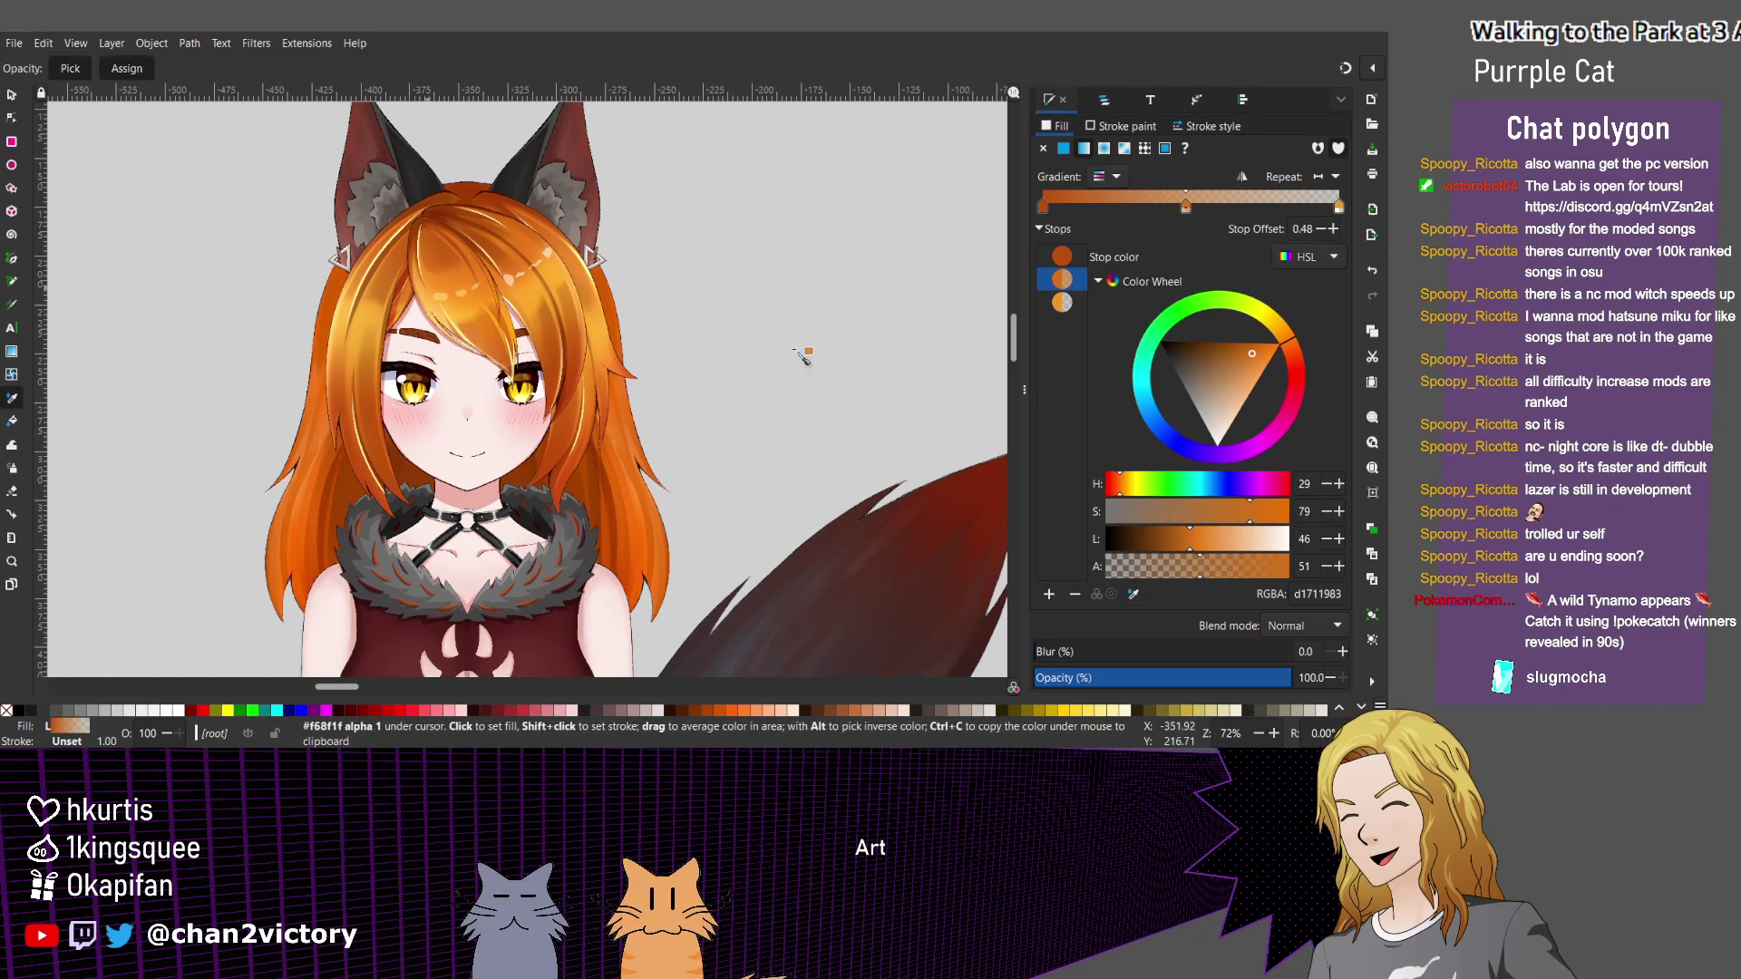
# Recolor the middle and end stops of the bangs gradient by sampling efa832ff and c96315ff from the reference character's hair.
pyautogui.click(799, 355)
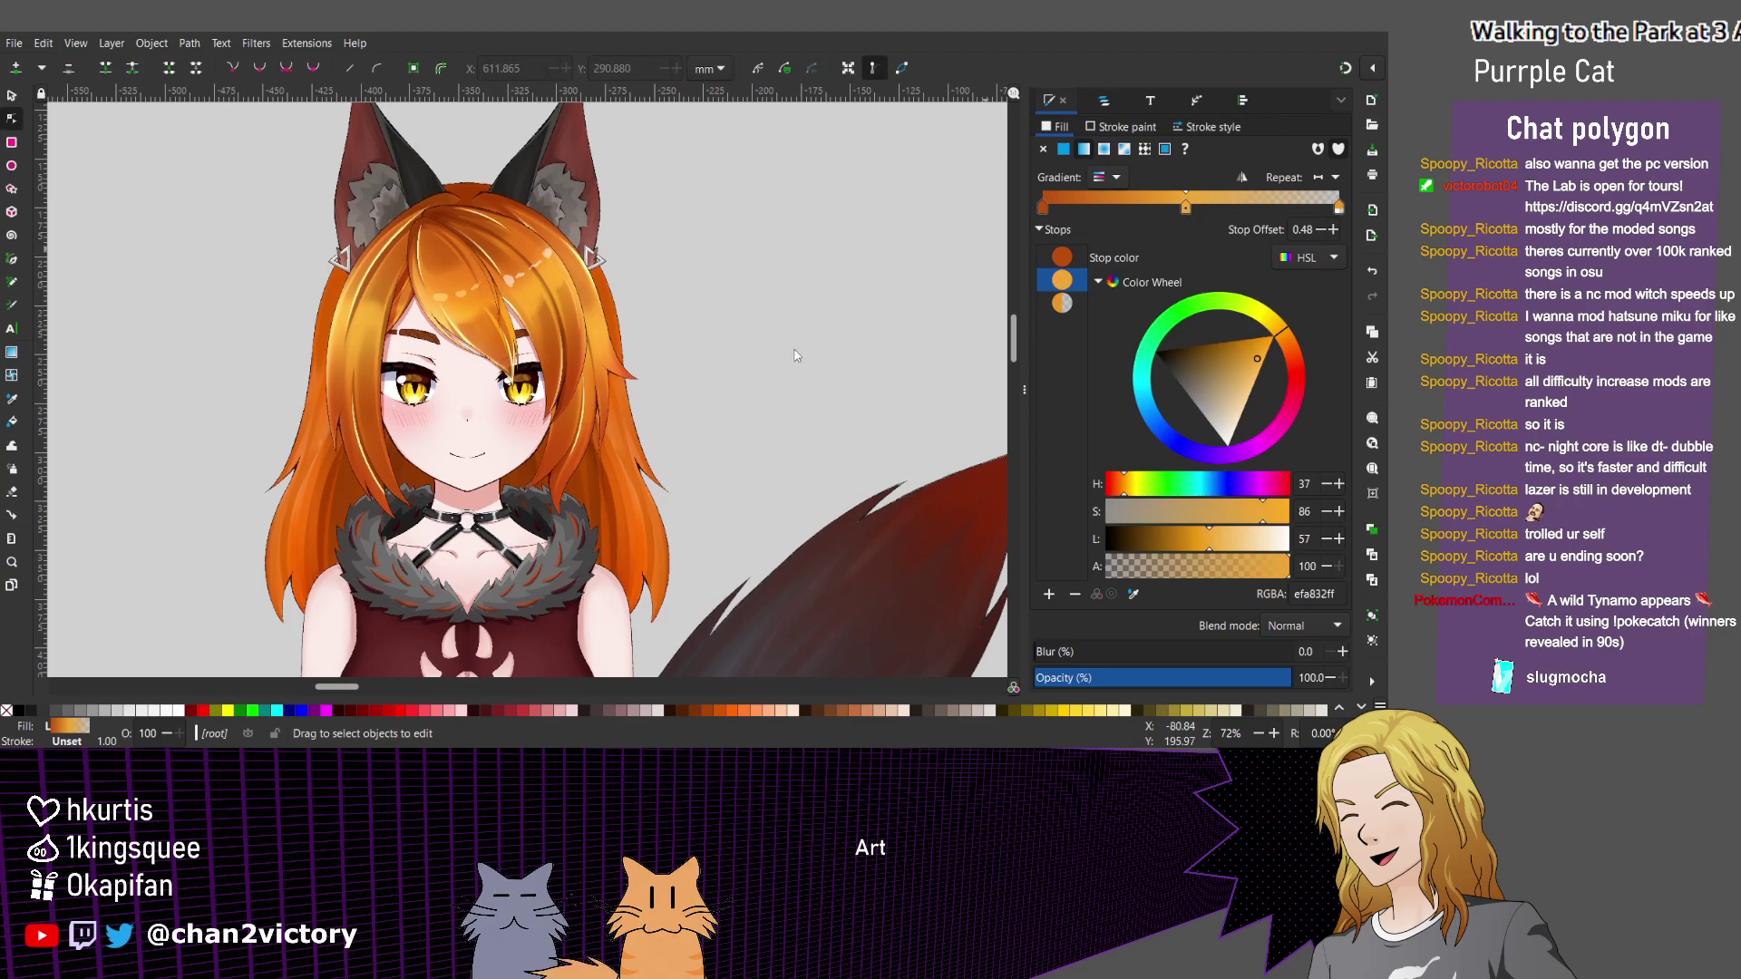
pyautogui.click(1062, 302)
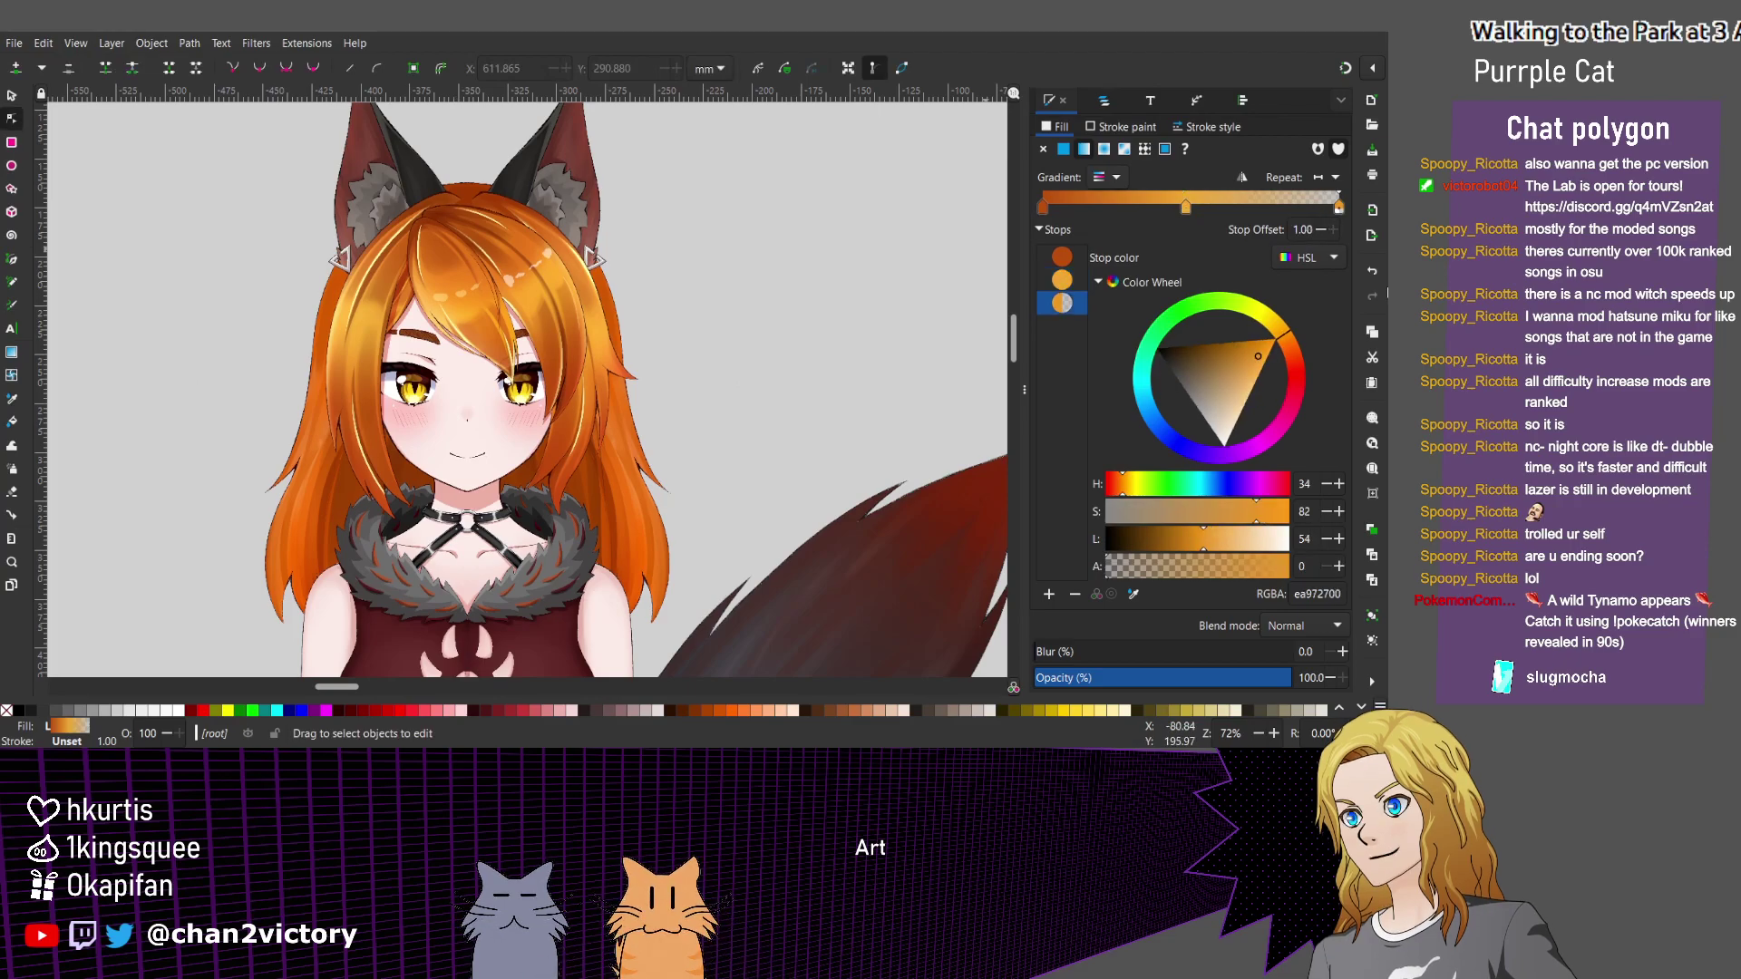
pyautogui.press('d')
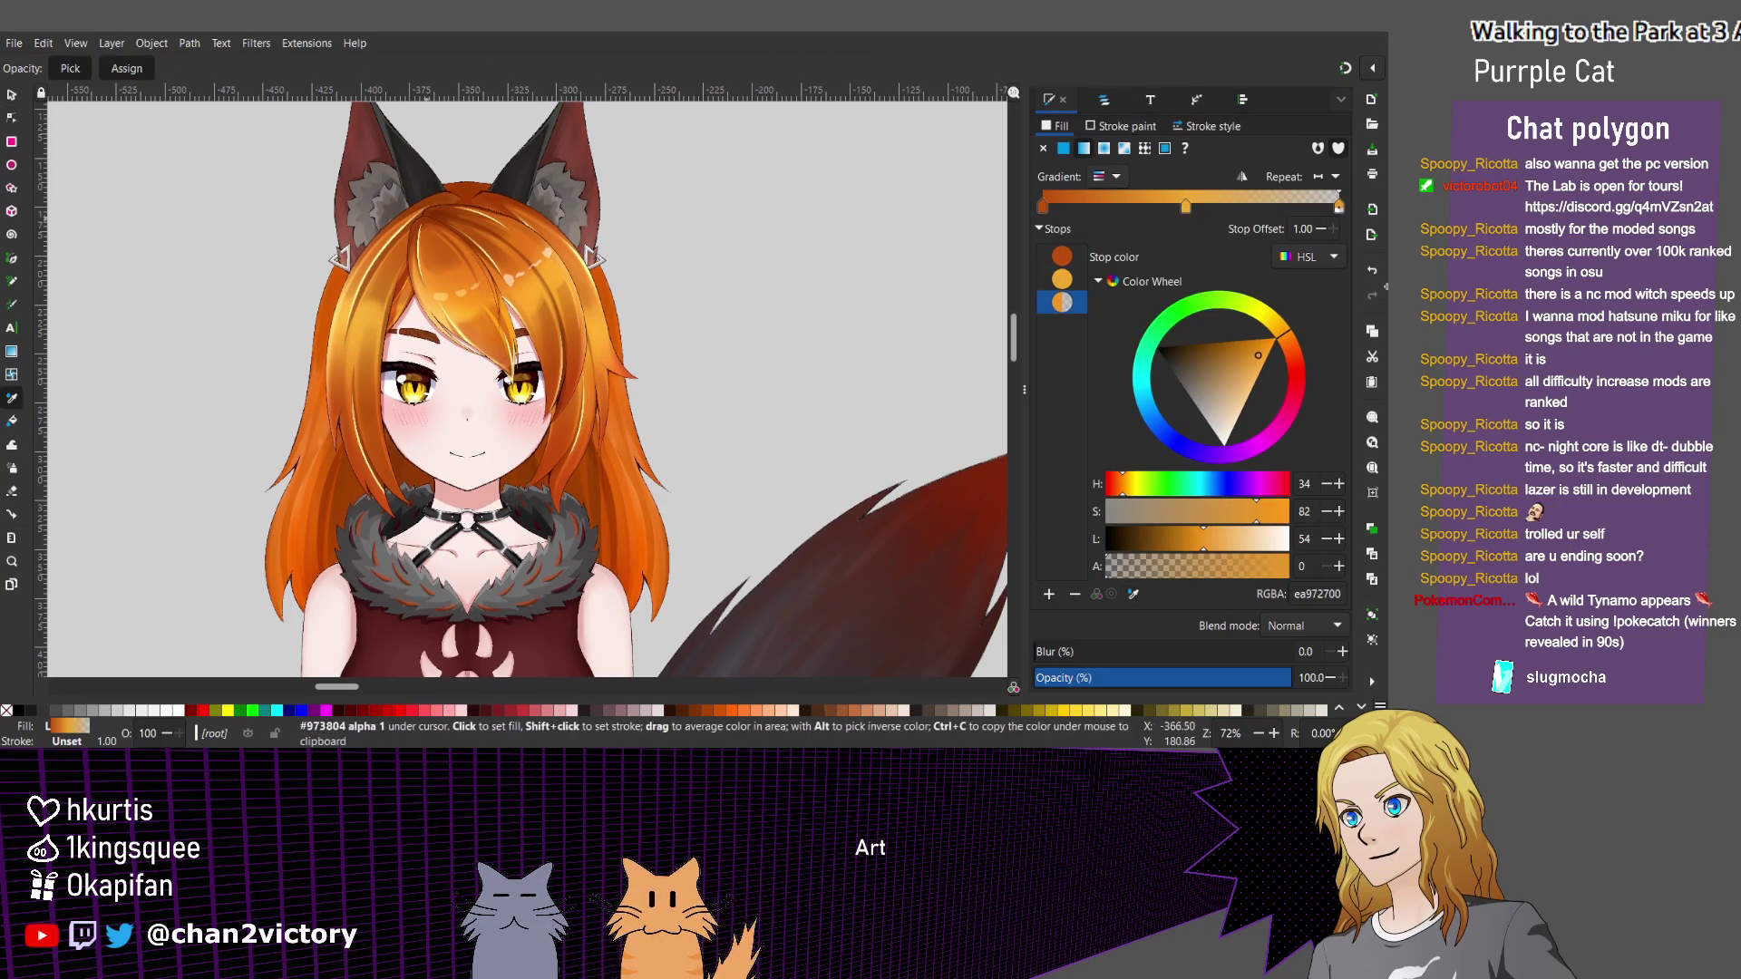
pyautogui.click(419, 227)
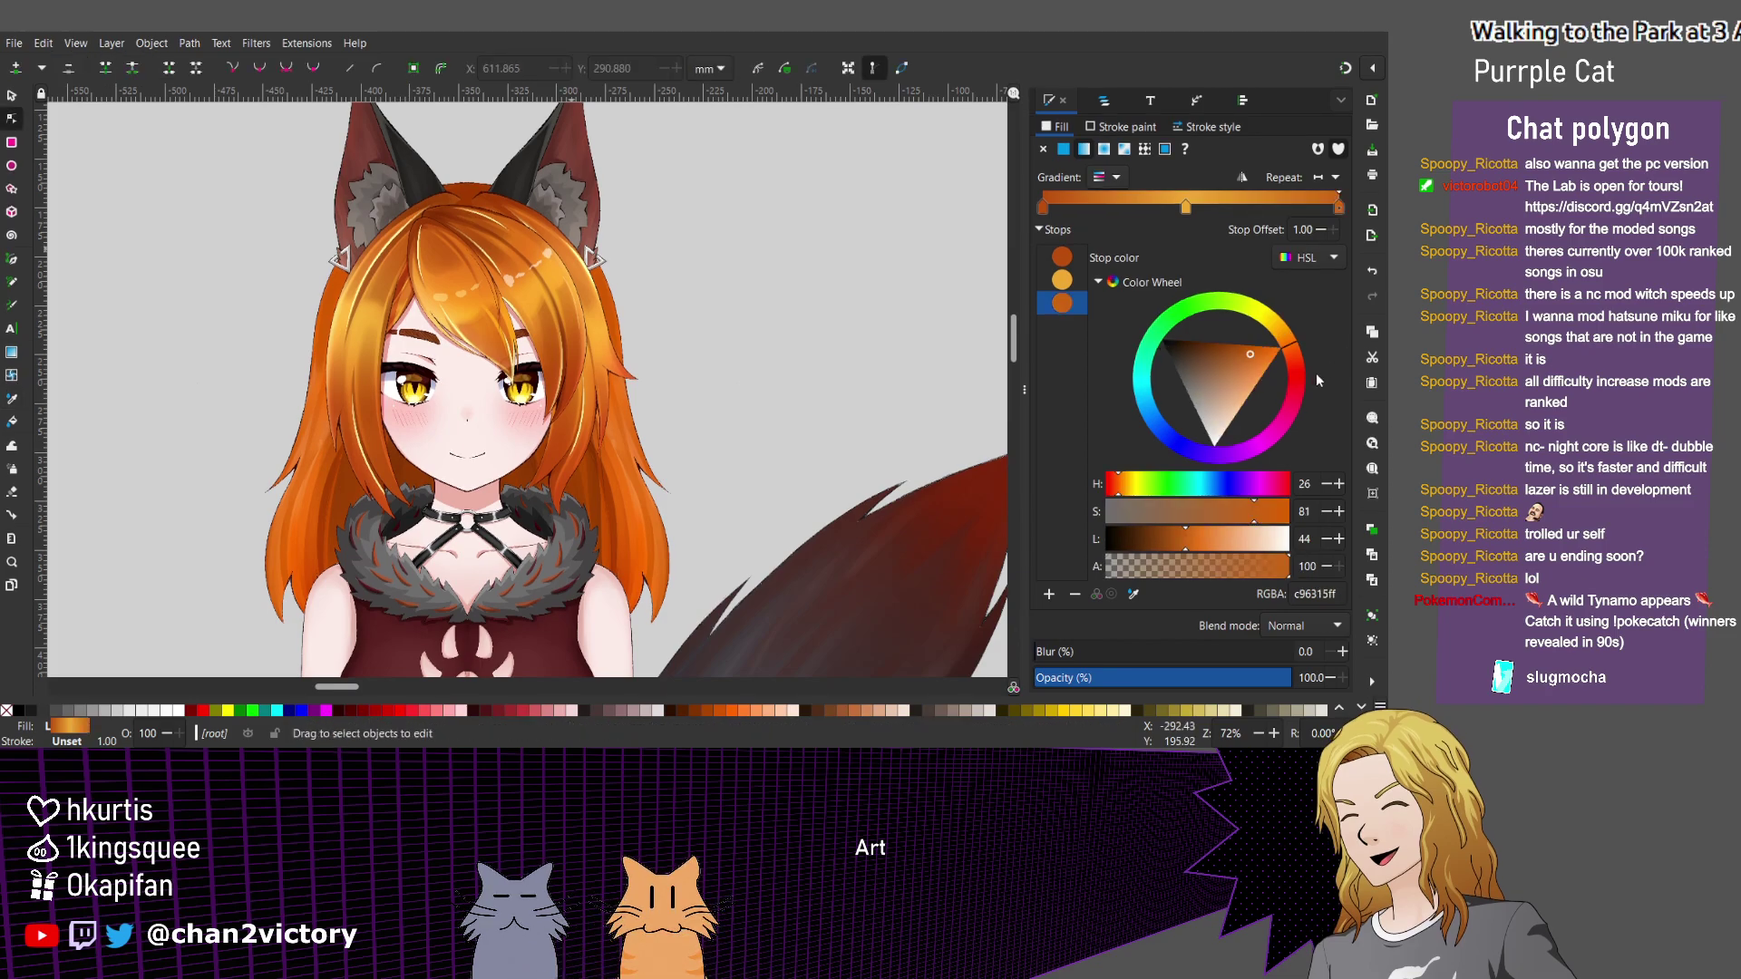
# Set the offset of the bangs gradient's middle stop to 0.44.
pyautogui.press('-')
pyautogui.press('-')
pyautogui.press('-')
pyautogui.hscroll(6, 583, 324)
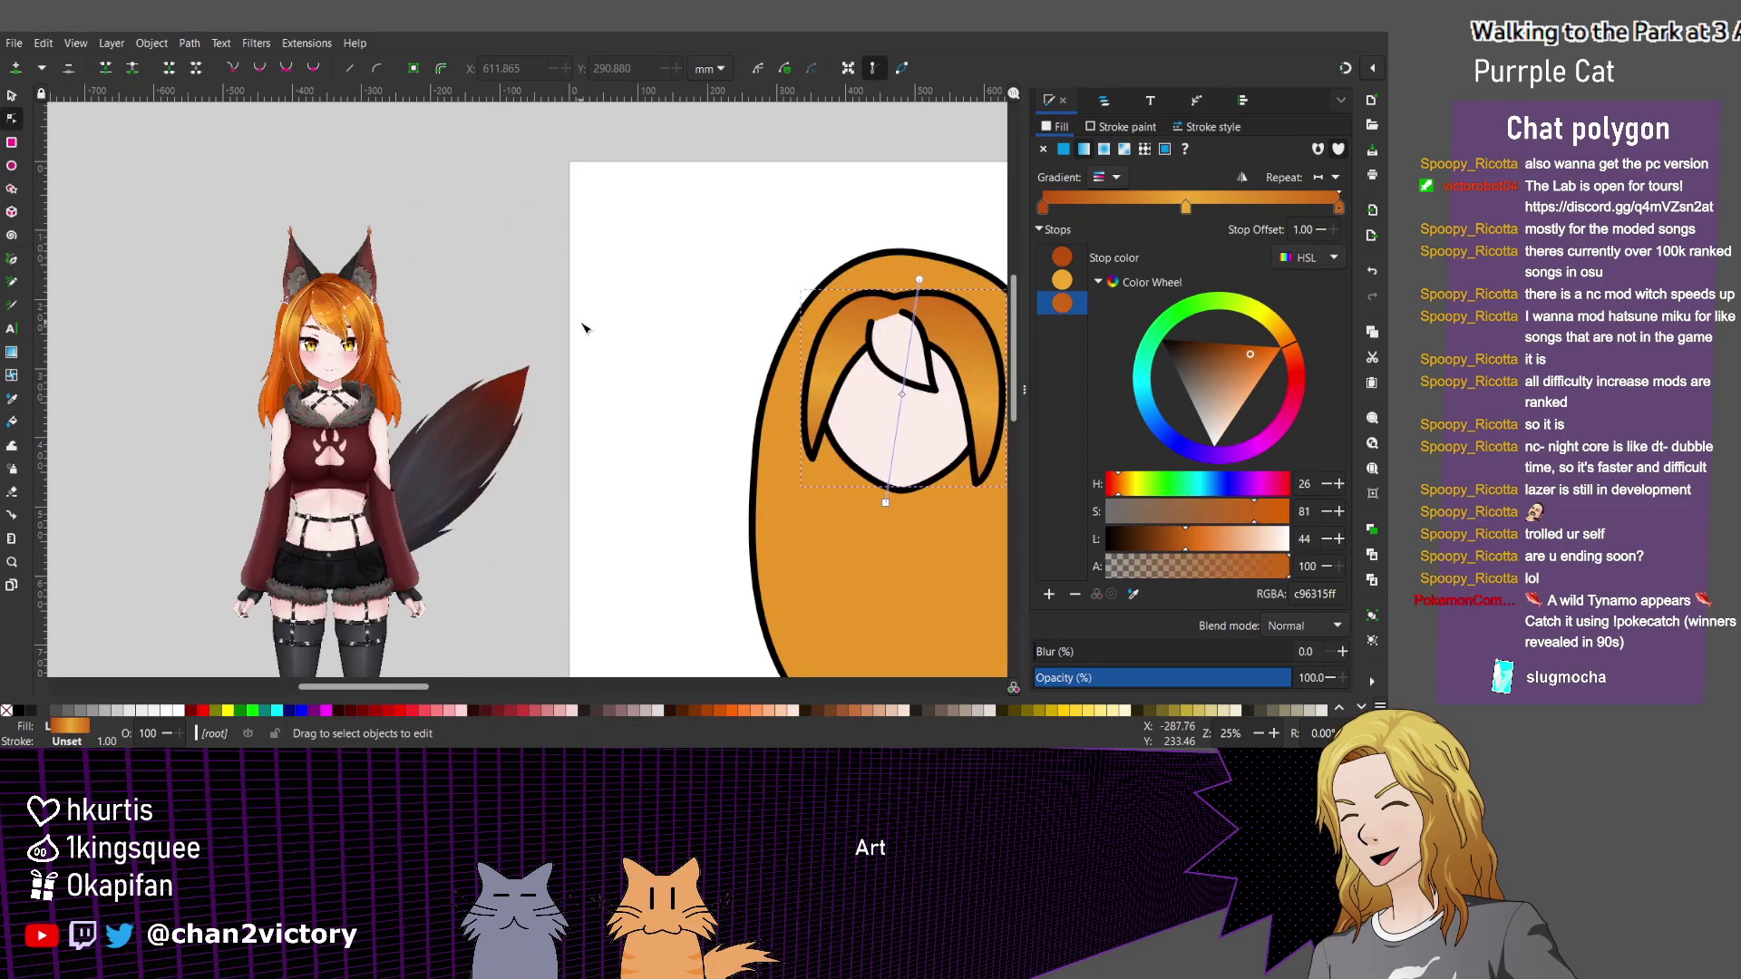
pyautogui.scroll(1, 729, 391)
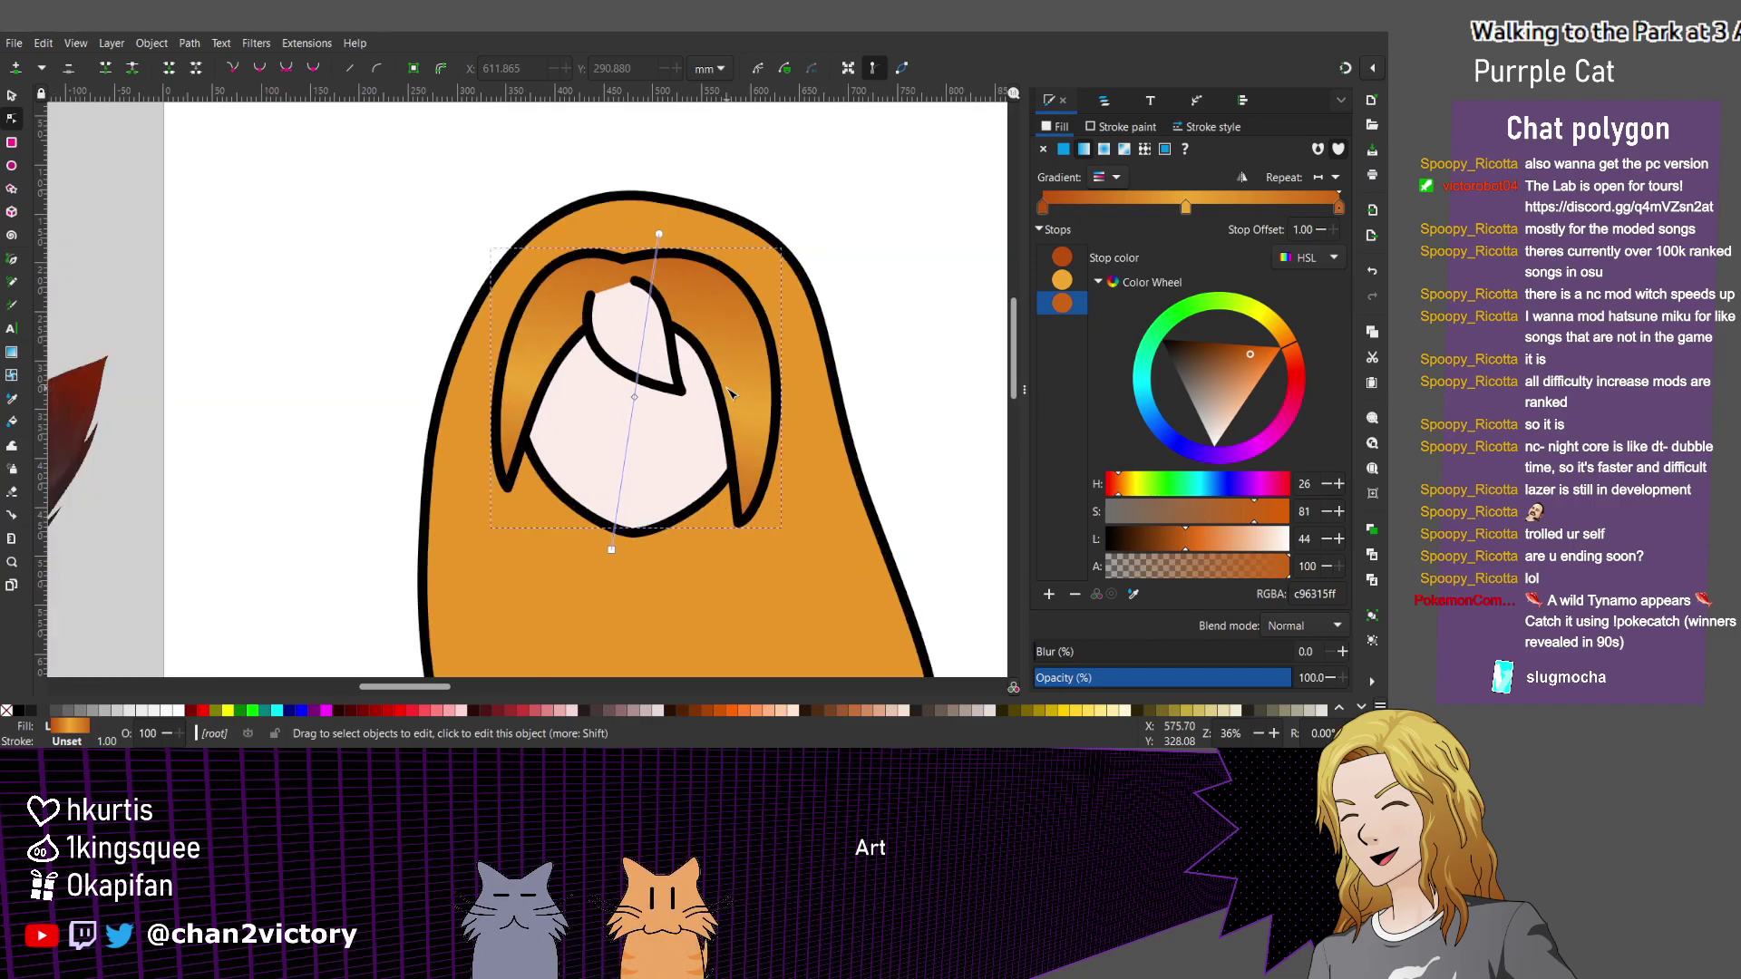
pyautogui.hotkey('shift', 'Tab')
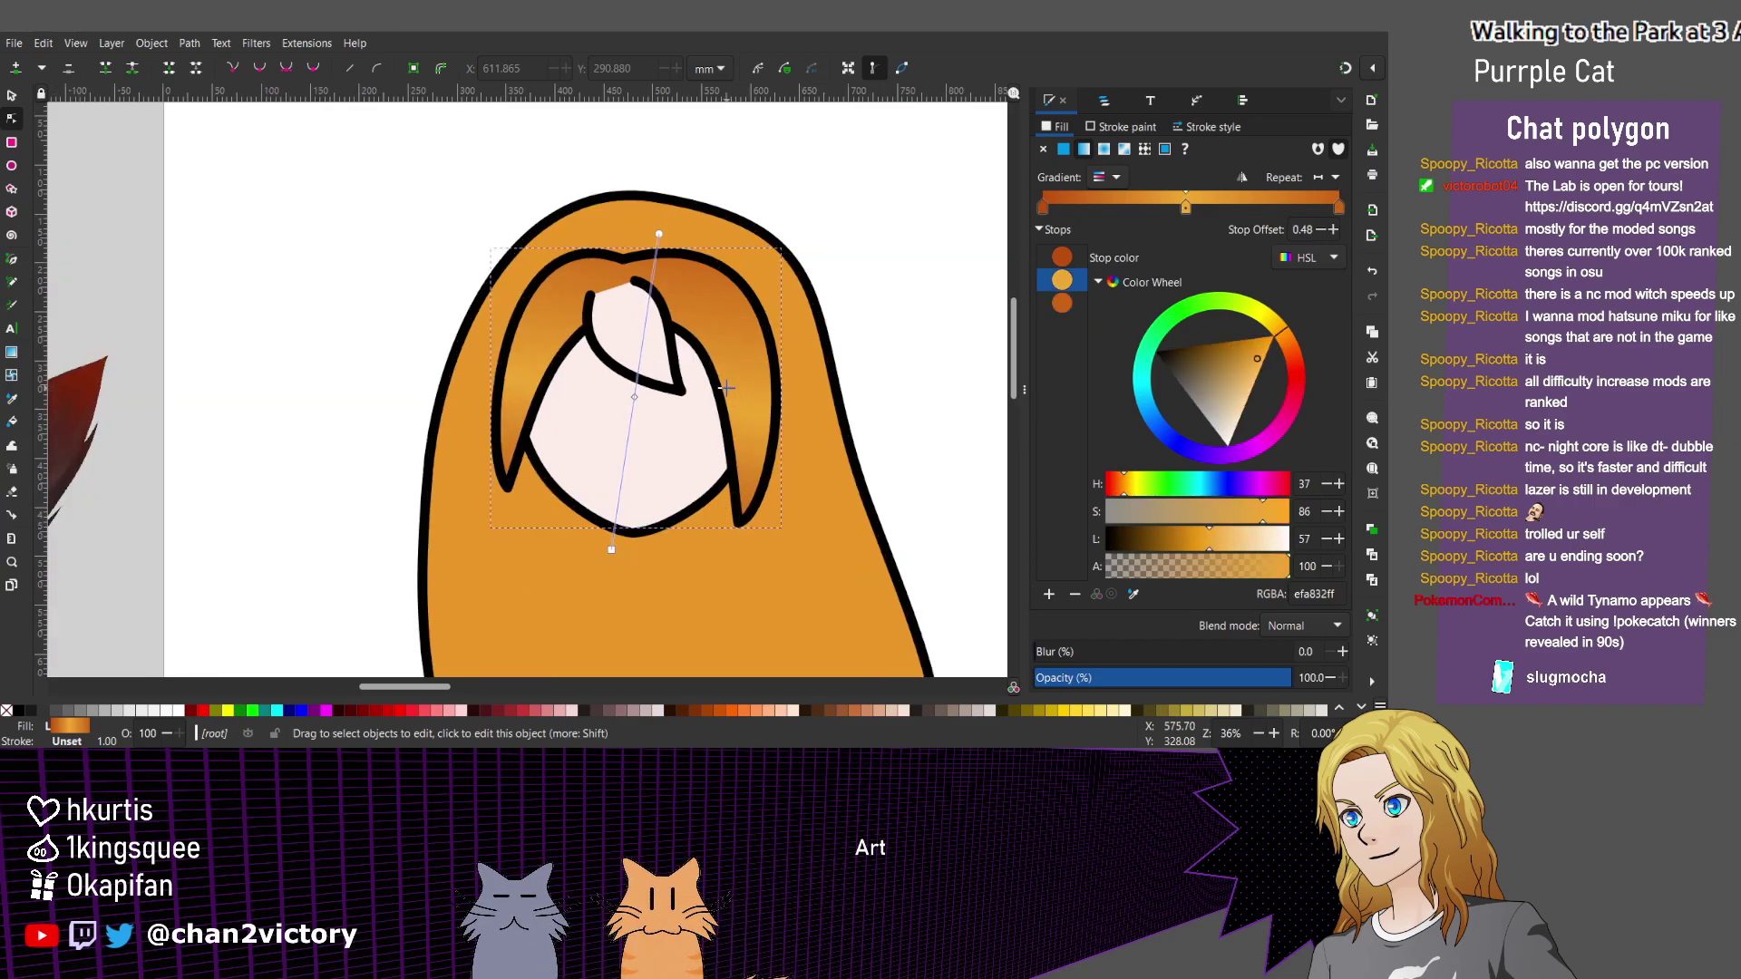
pyautogui.press('Down')
pyautogui.press('Down')
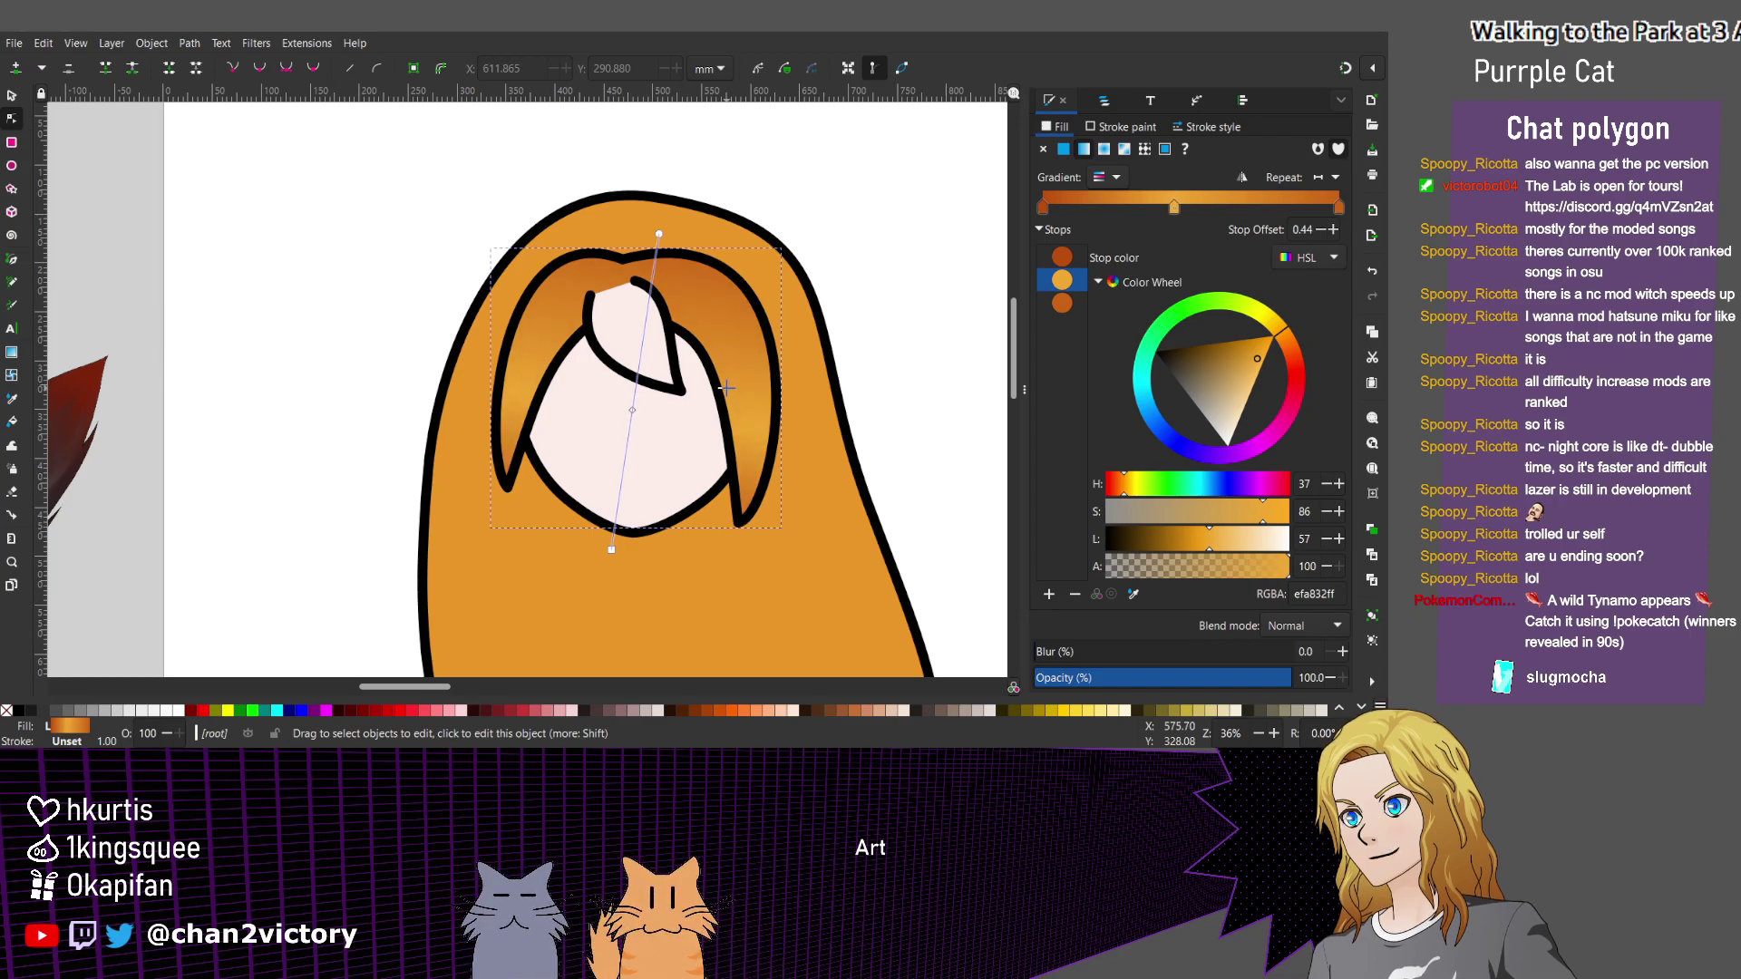
# Try an extra stop at offset 0.70 and a shifted upper end handle on the bangs gradient, and revert both changes.
pyautogui.press('Insert')
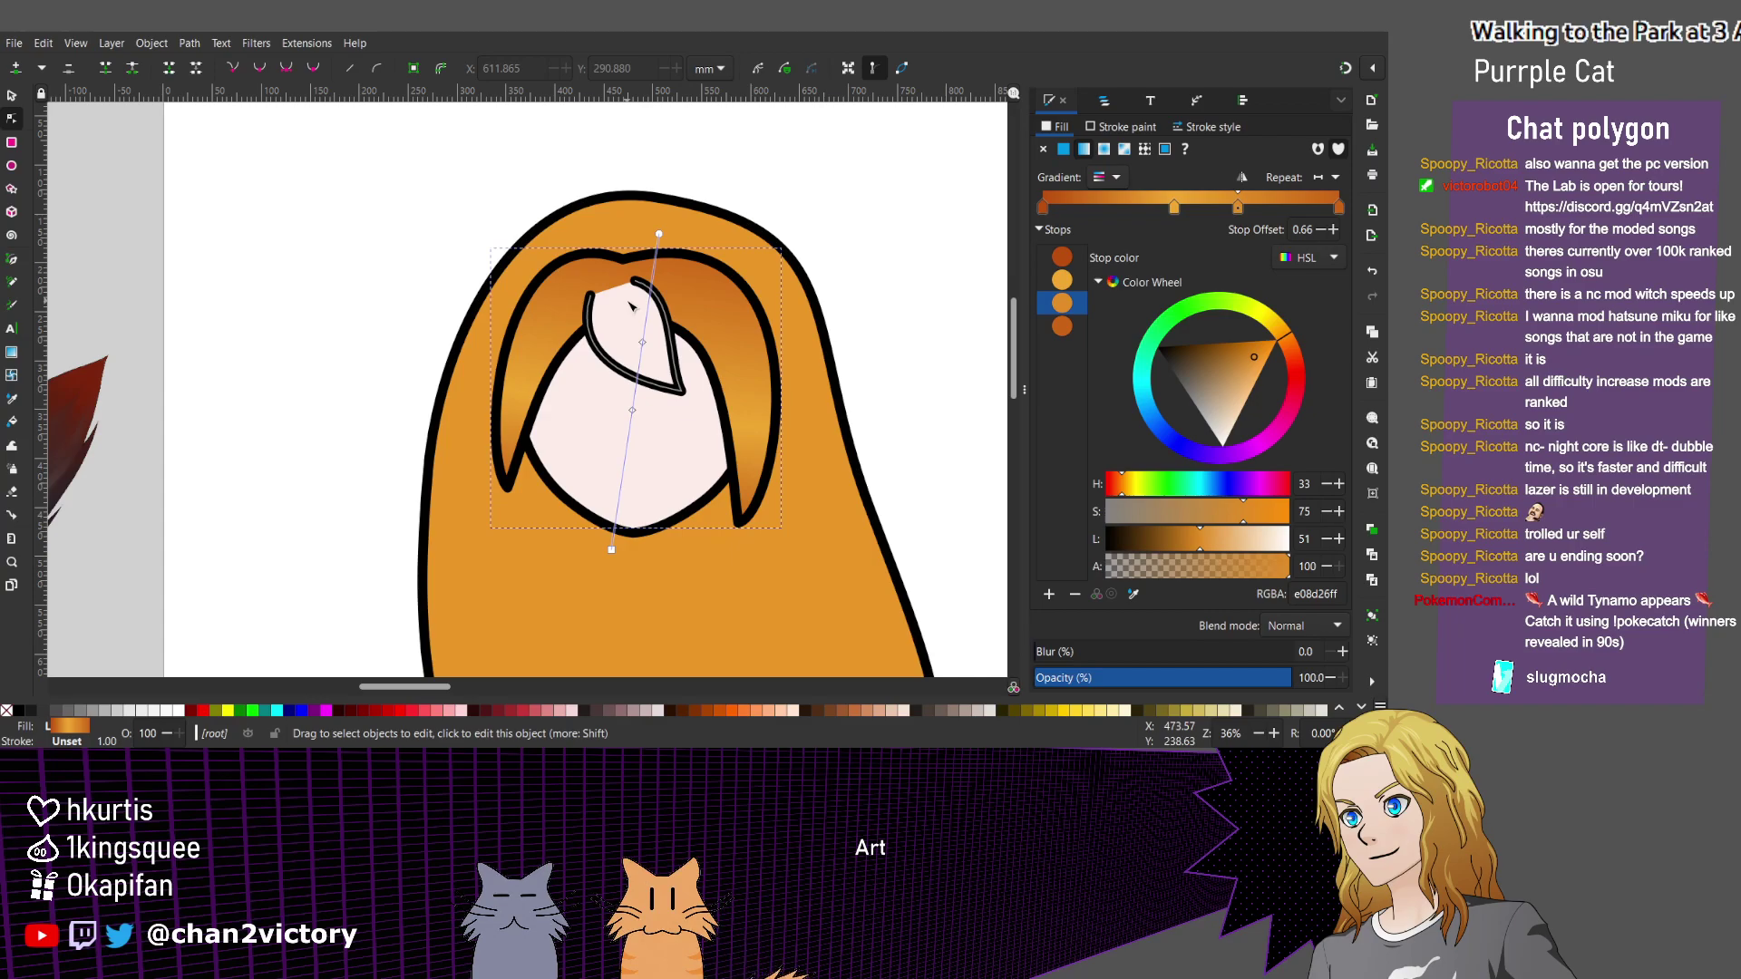
pyautogui.keyDown('ctrl'); pyautogui.scroll(2, 629, 305); pyautogui.keyUp('ctrl')
pyautogui.moveTo(691, 167); pyautogui.dragTo(657, 157)
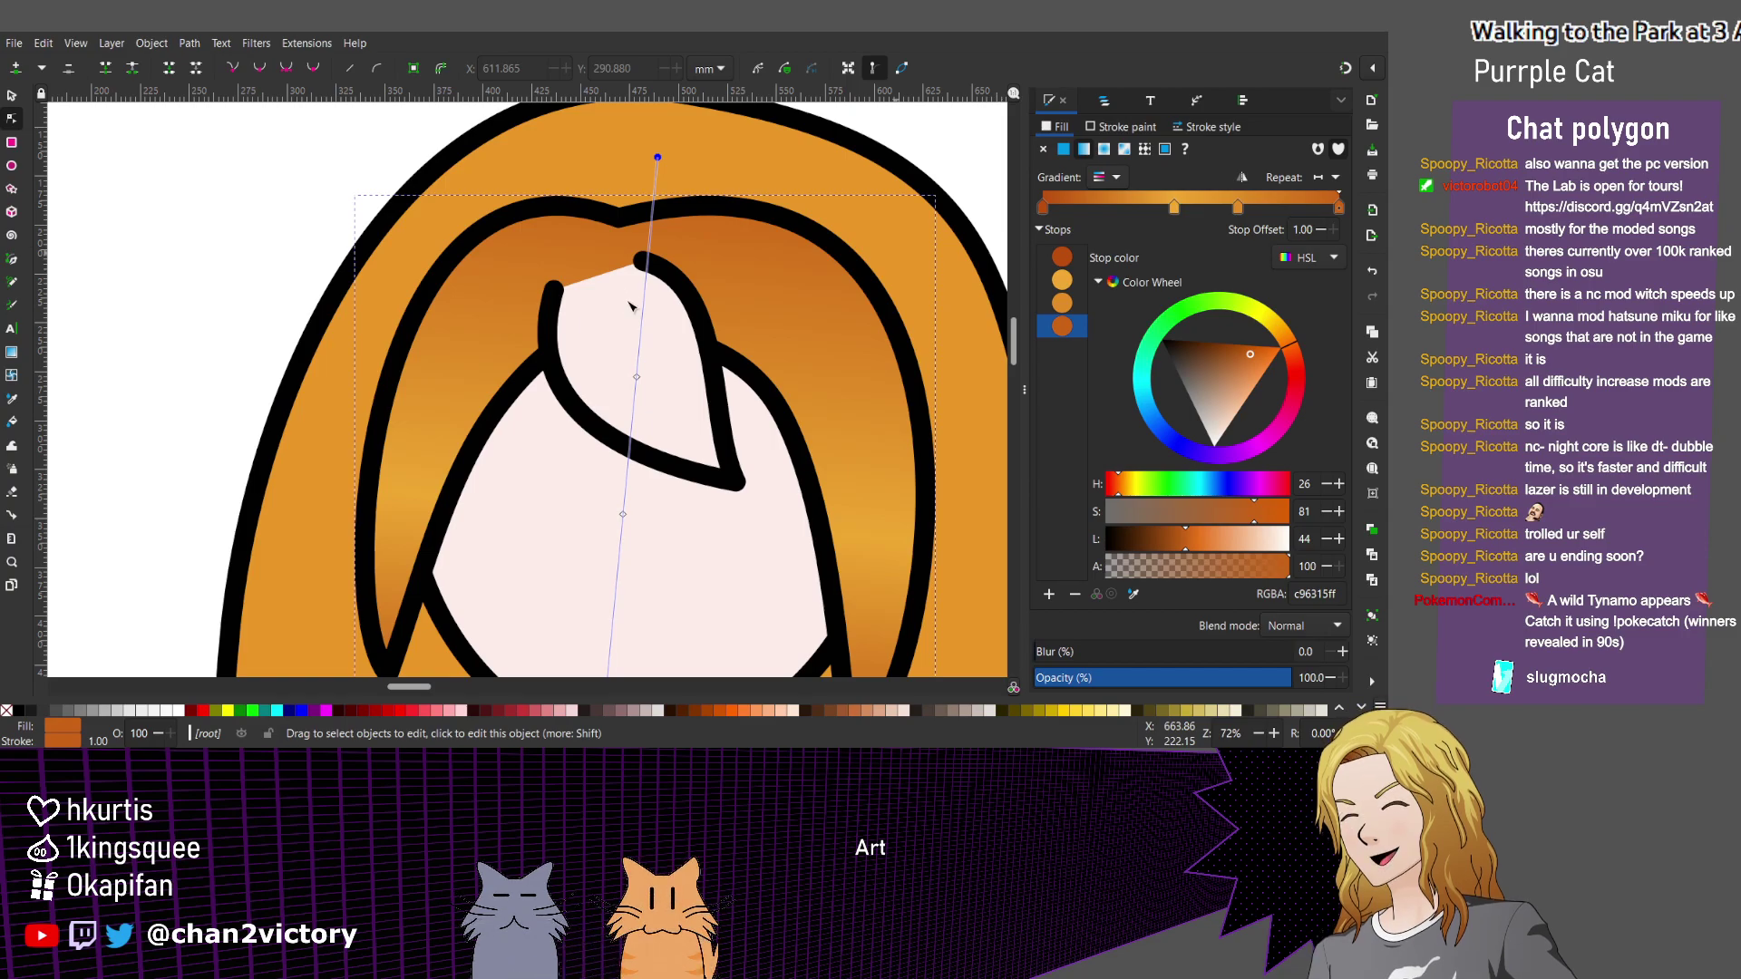
pyautogui.moveTo(637, 377); pyautogui.dragTo(636, 384)
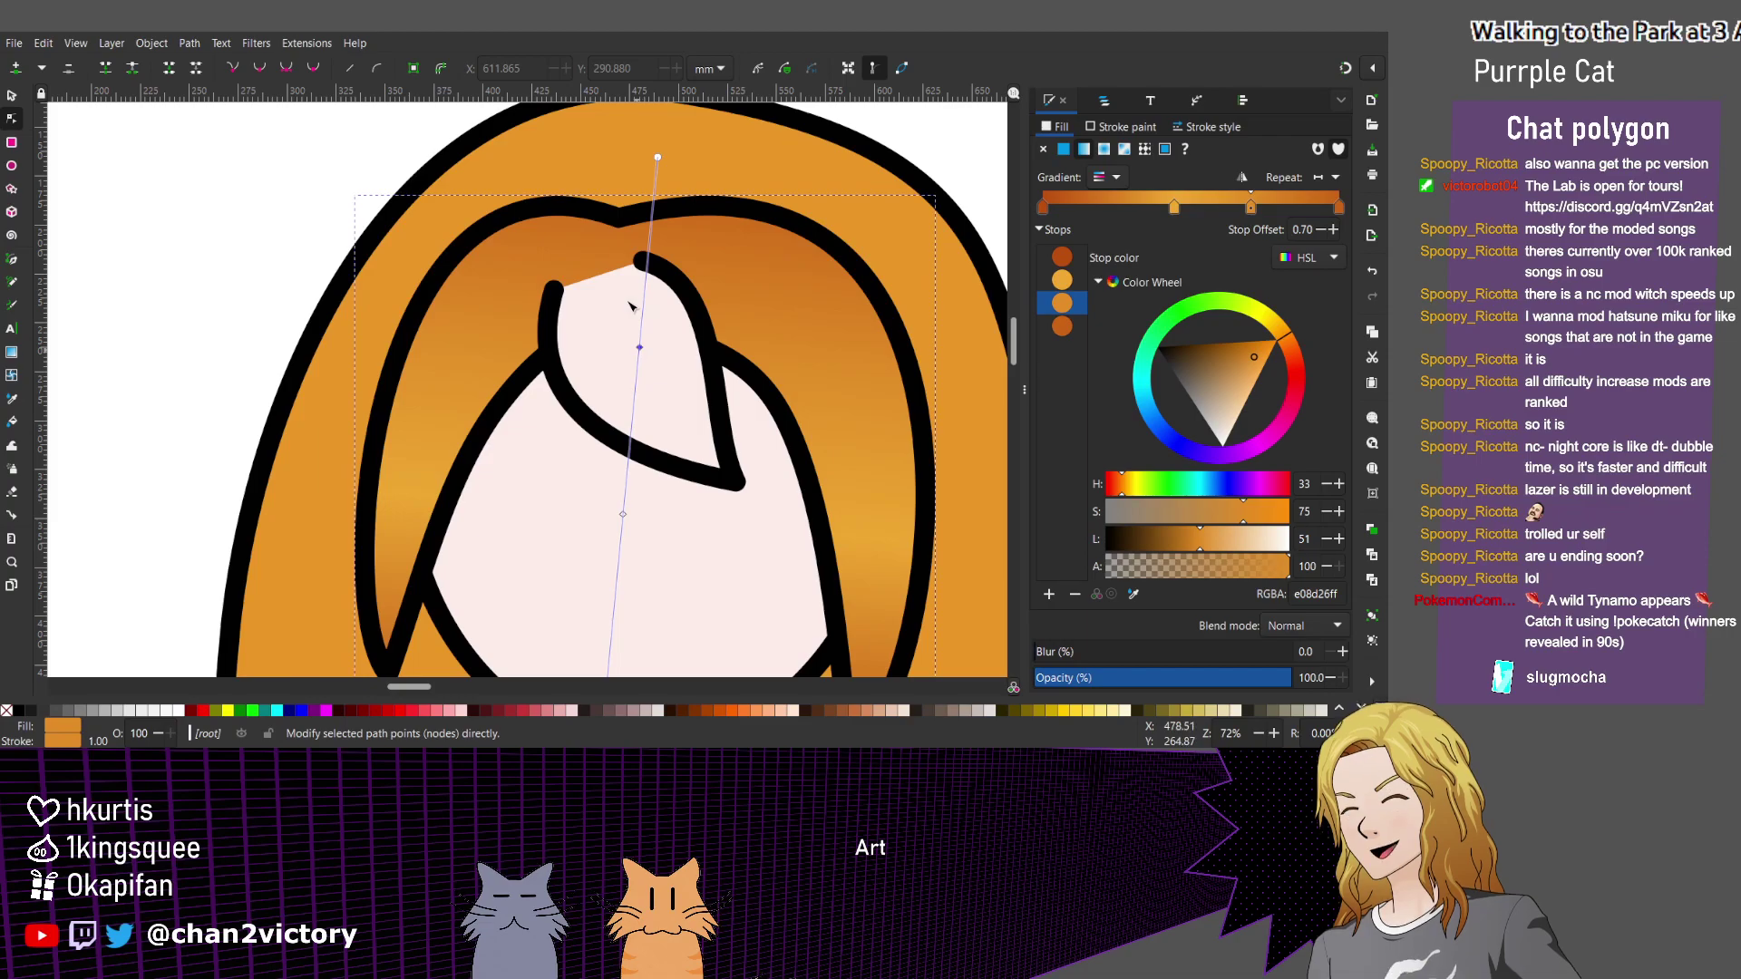
pyautogui.click(632, 307)
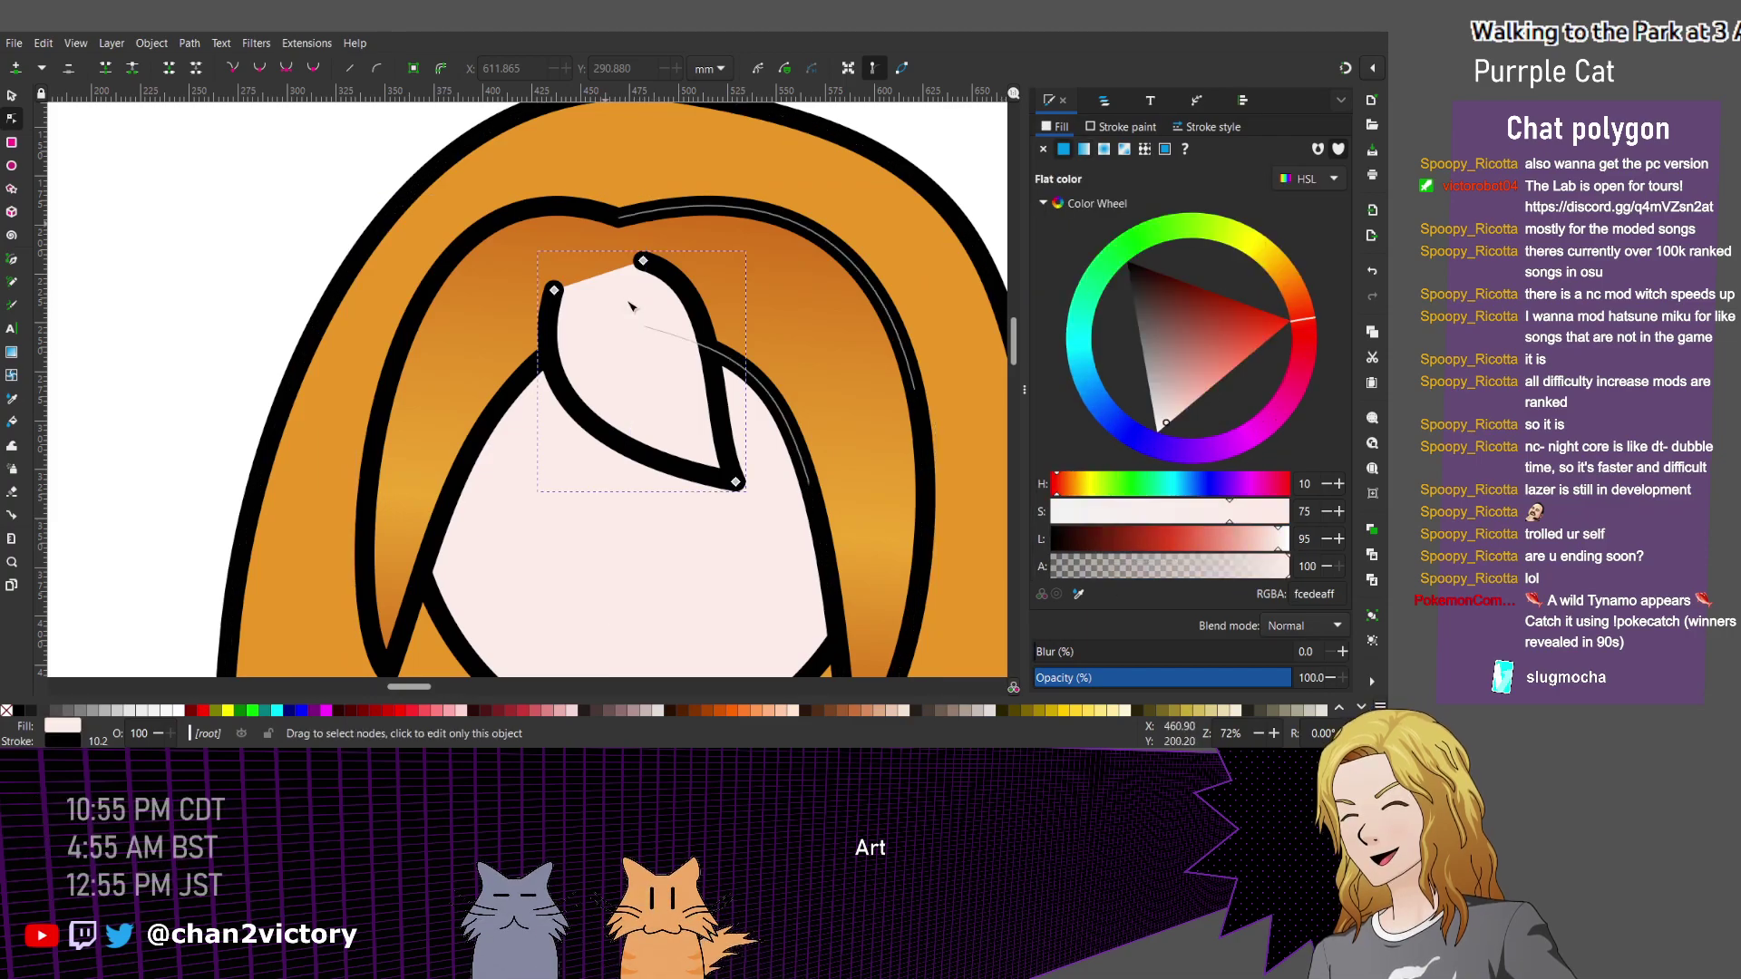
pyautogui.keyDown('alt'); pyautogui.click(630, 307); pyautogui.keyUp('alt')
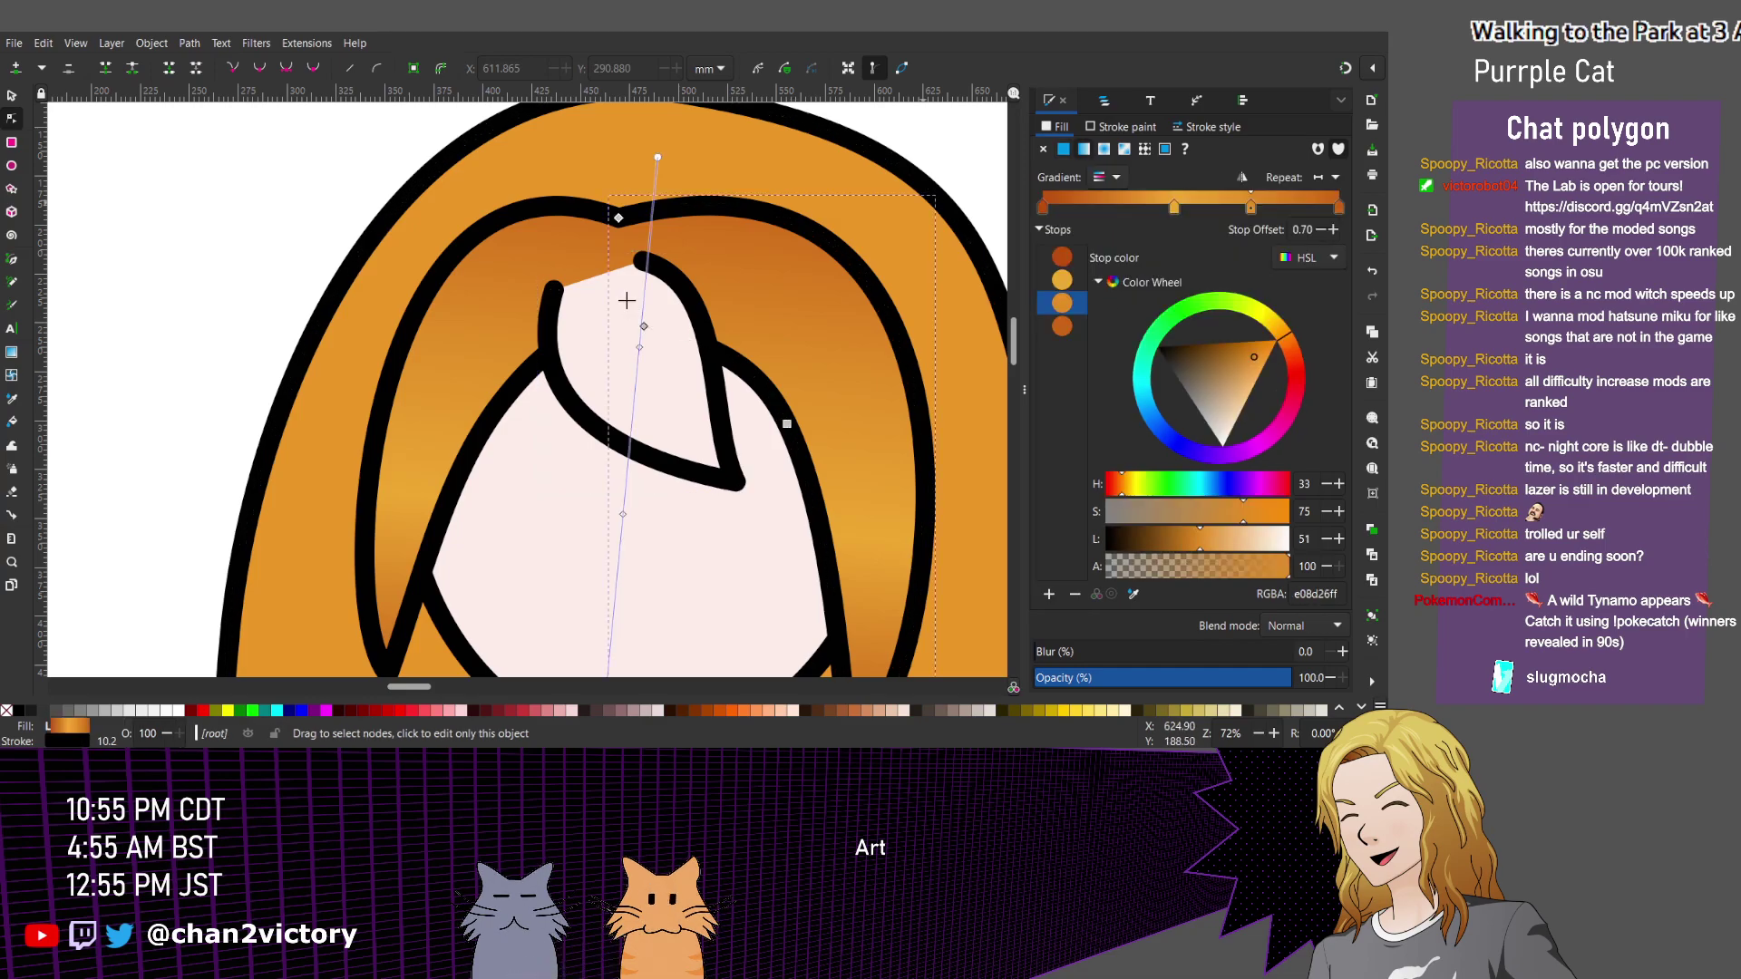
pyautogui.press('Delete')
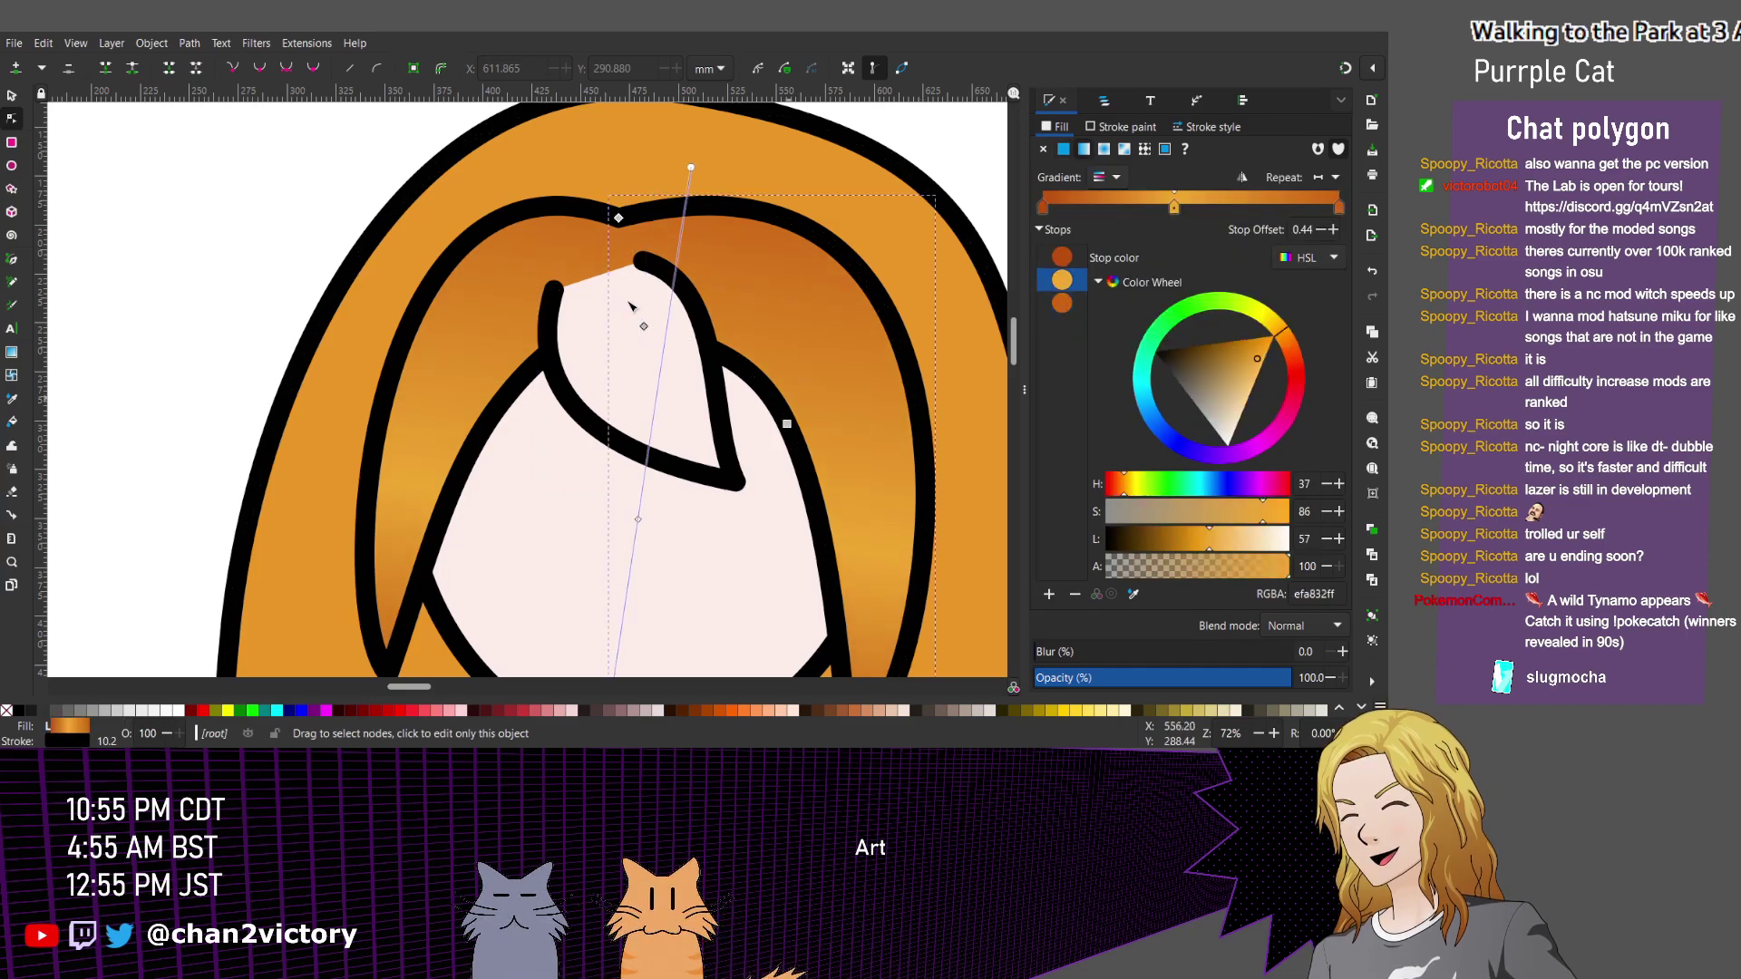
# Fill the centre hair strand with the flat orange d67a1fff sampled from the neighbouring bangs.
pyautogui.click(630, 306)
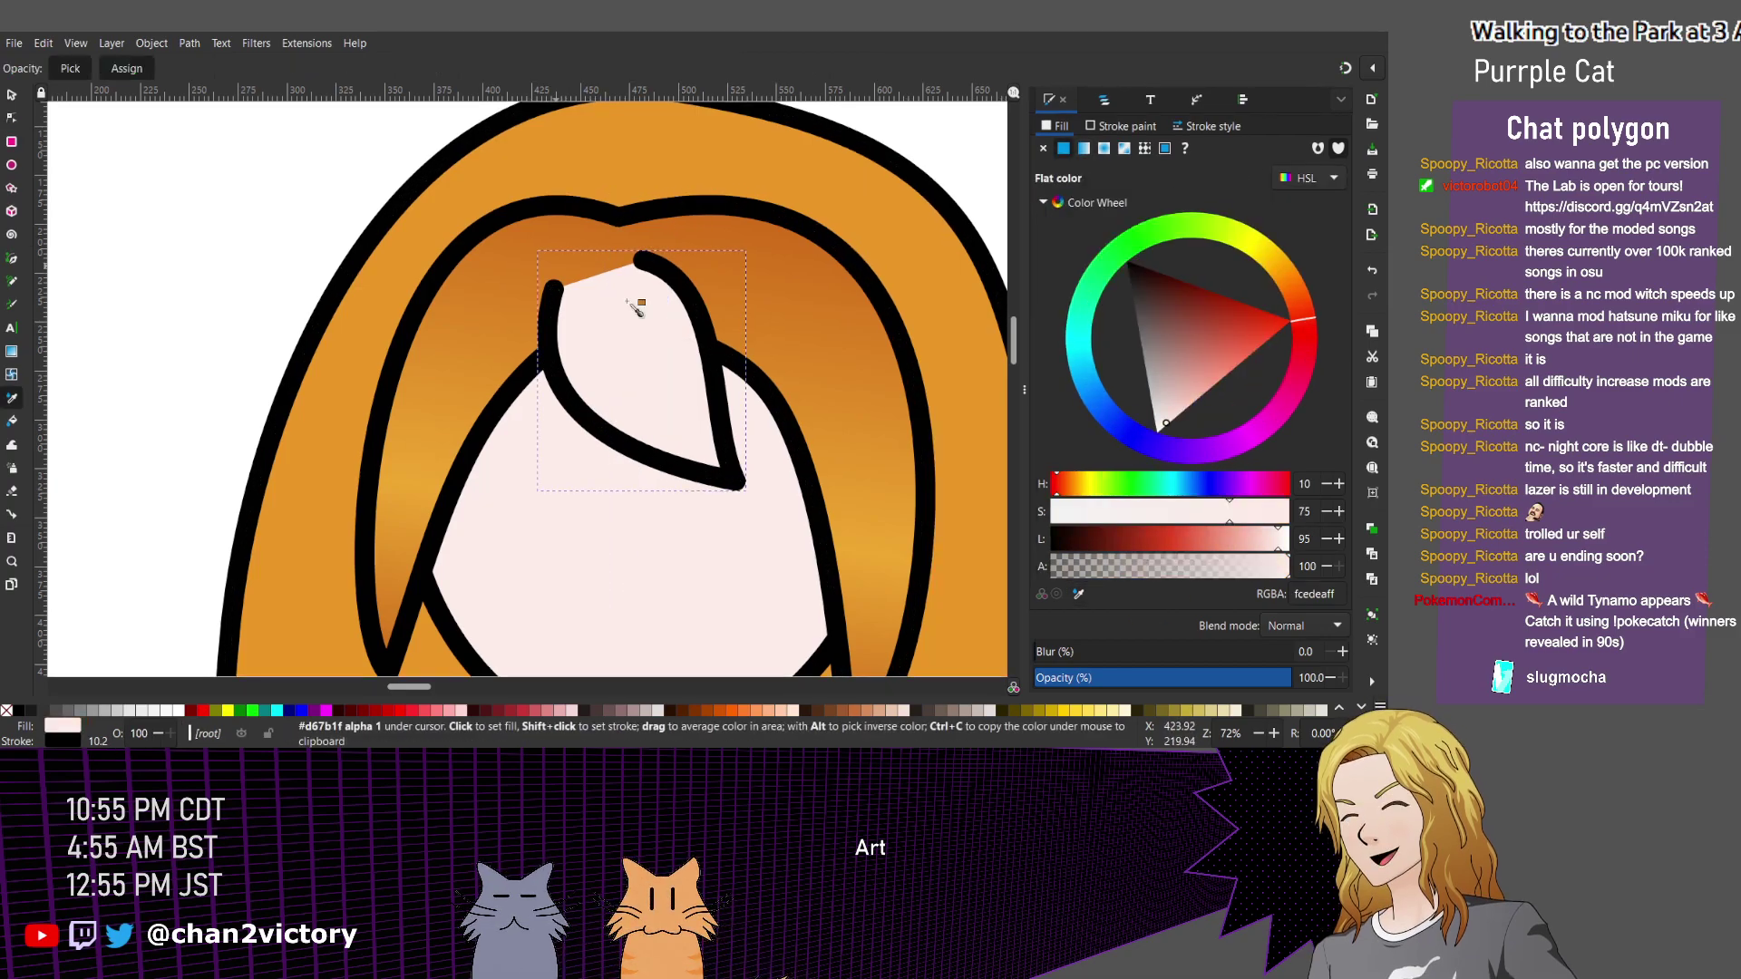
pyautogui.hotkey('ctrl', 'shift', 'v')
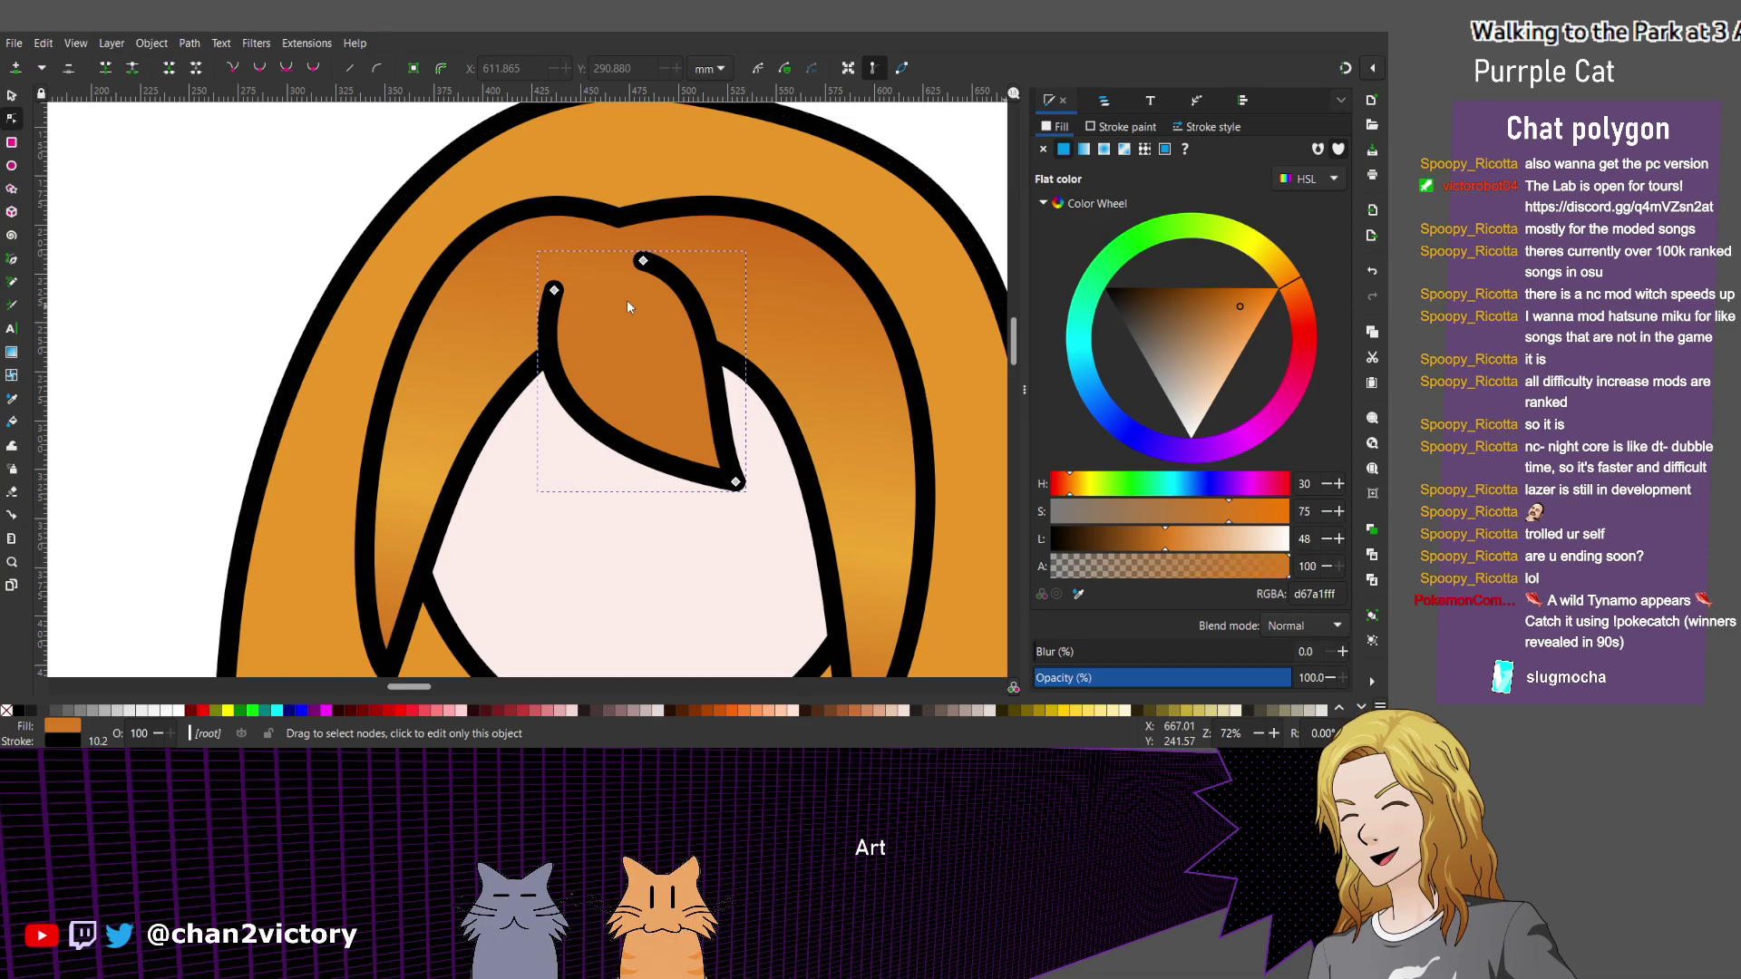
# Recolor the large back hair shape with the flat orange eca13cff and deselect it.
pyautogui.scroll(-2, 548, 362)
pyautogui.hscroll(-8, 548, 363)
pyautogui.hscroll(6, 547, 363)
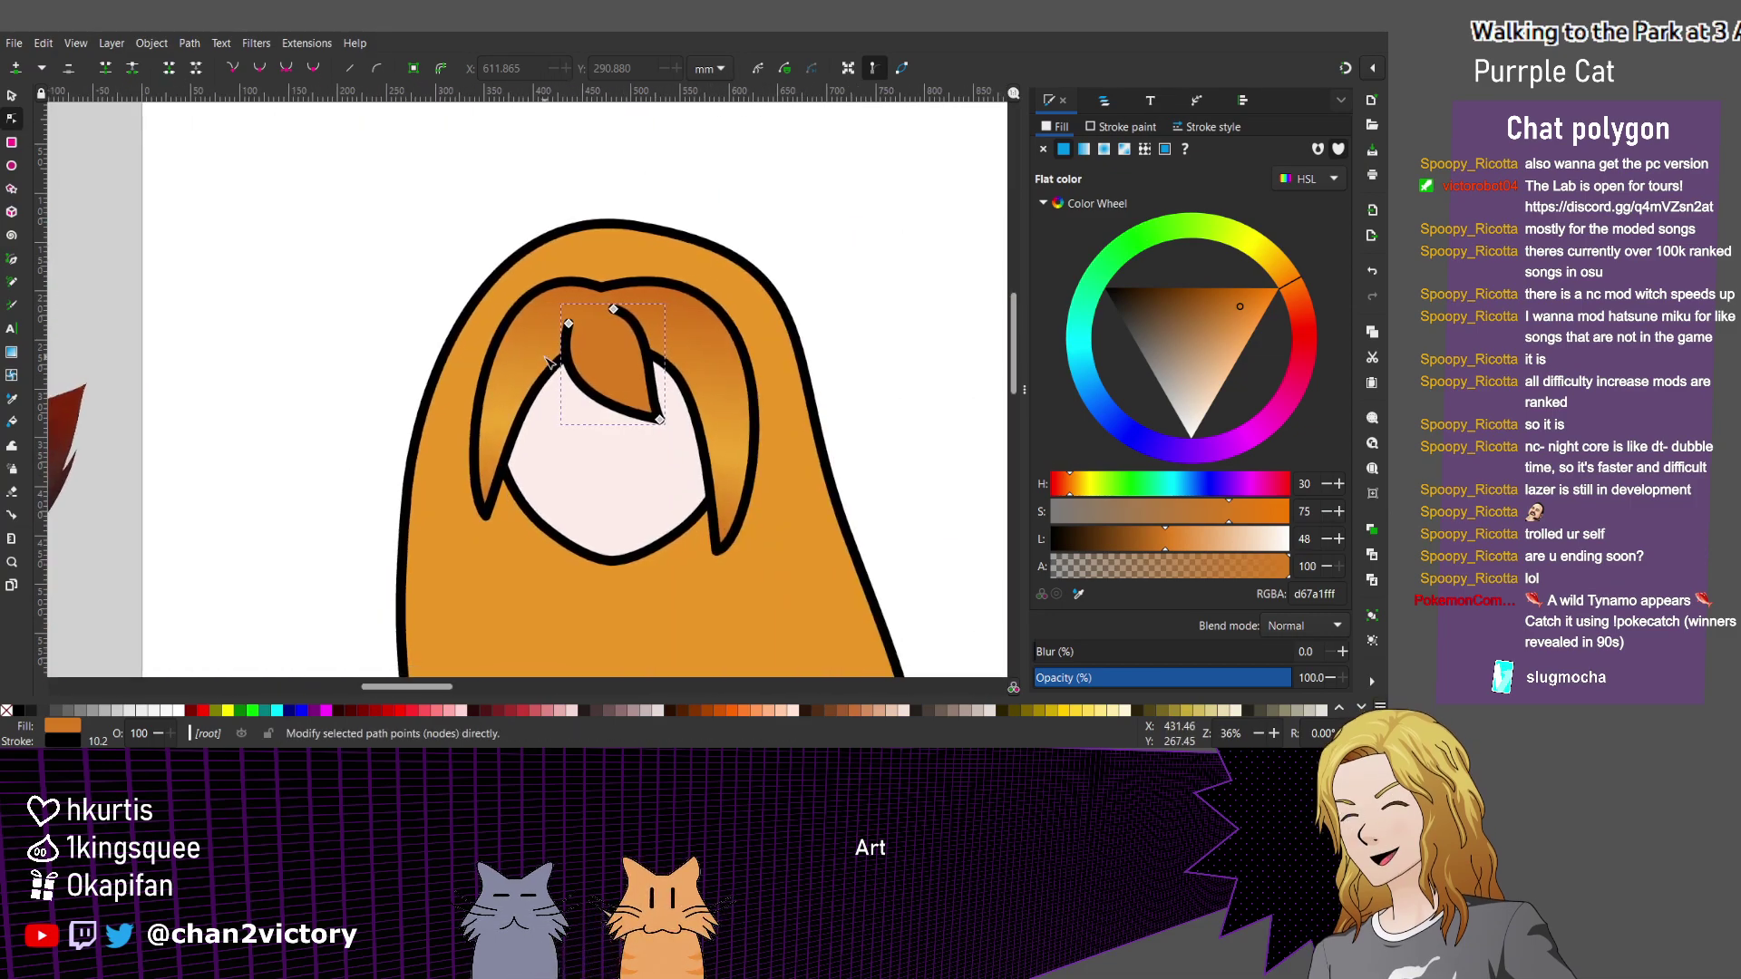
pyautogui.scroll(1, 548, 363)
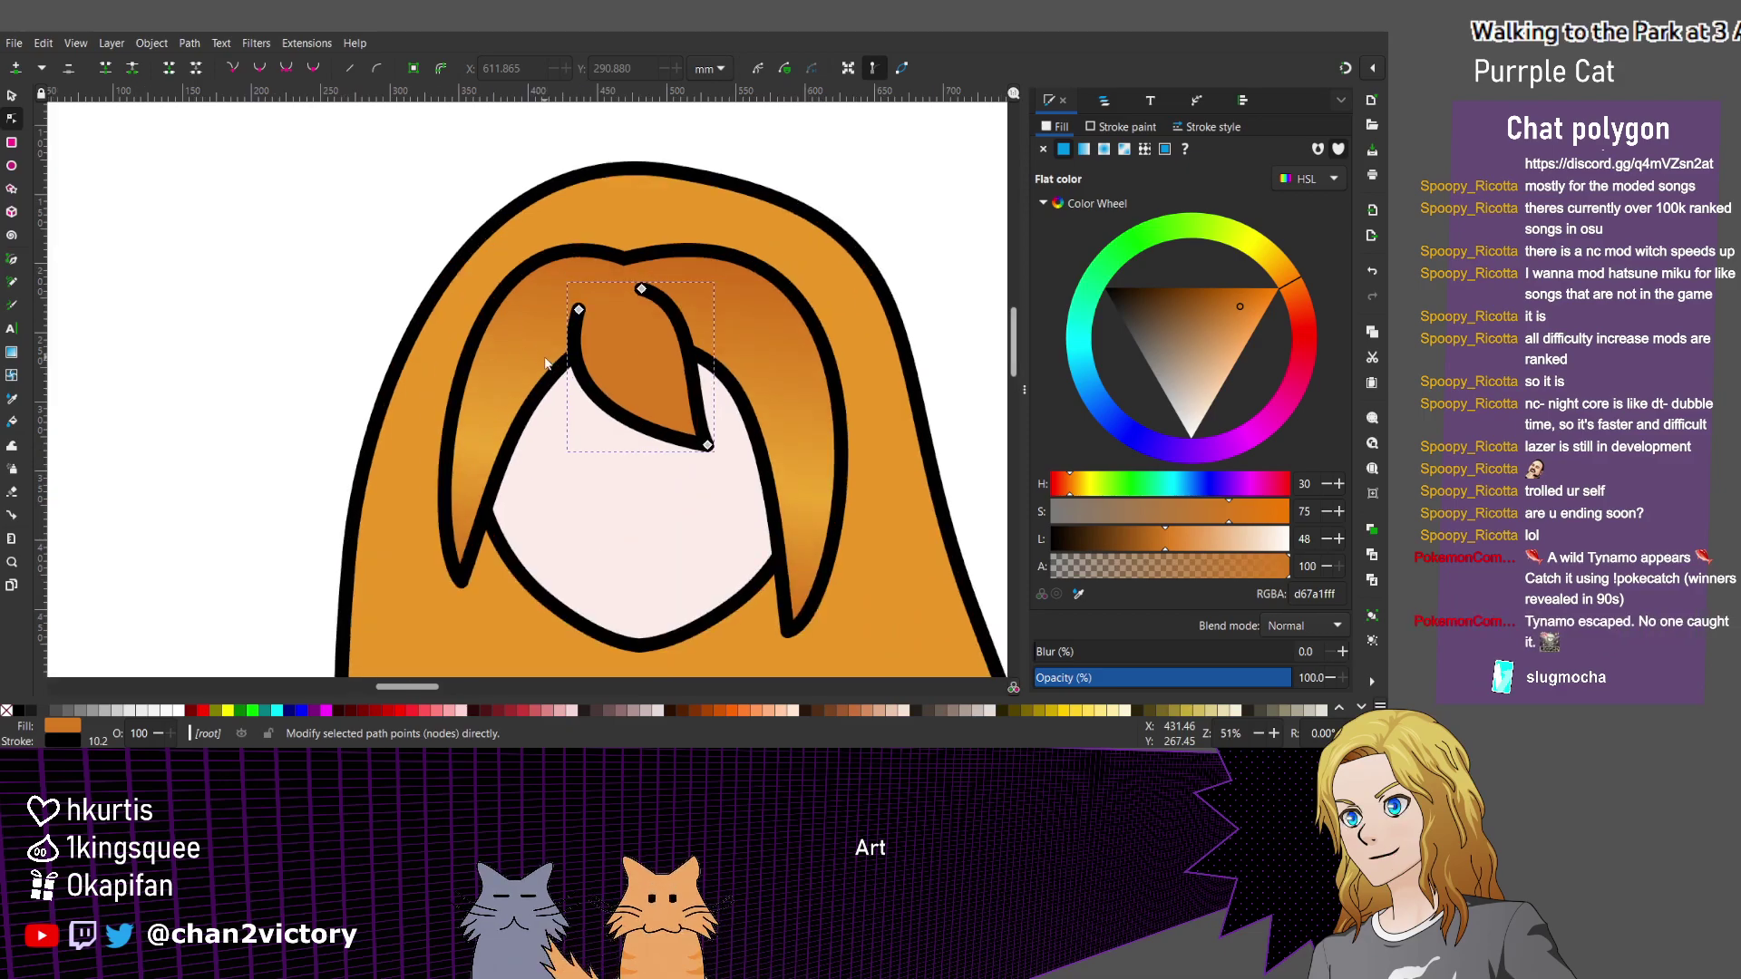
pyautogui.click(545, 363)
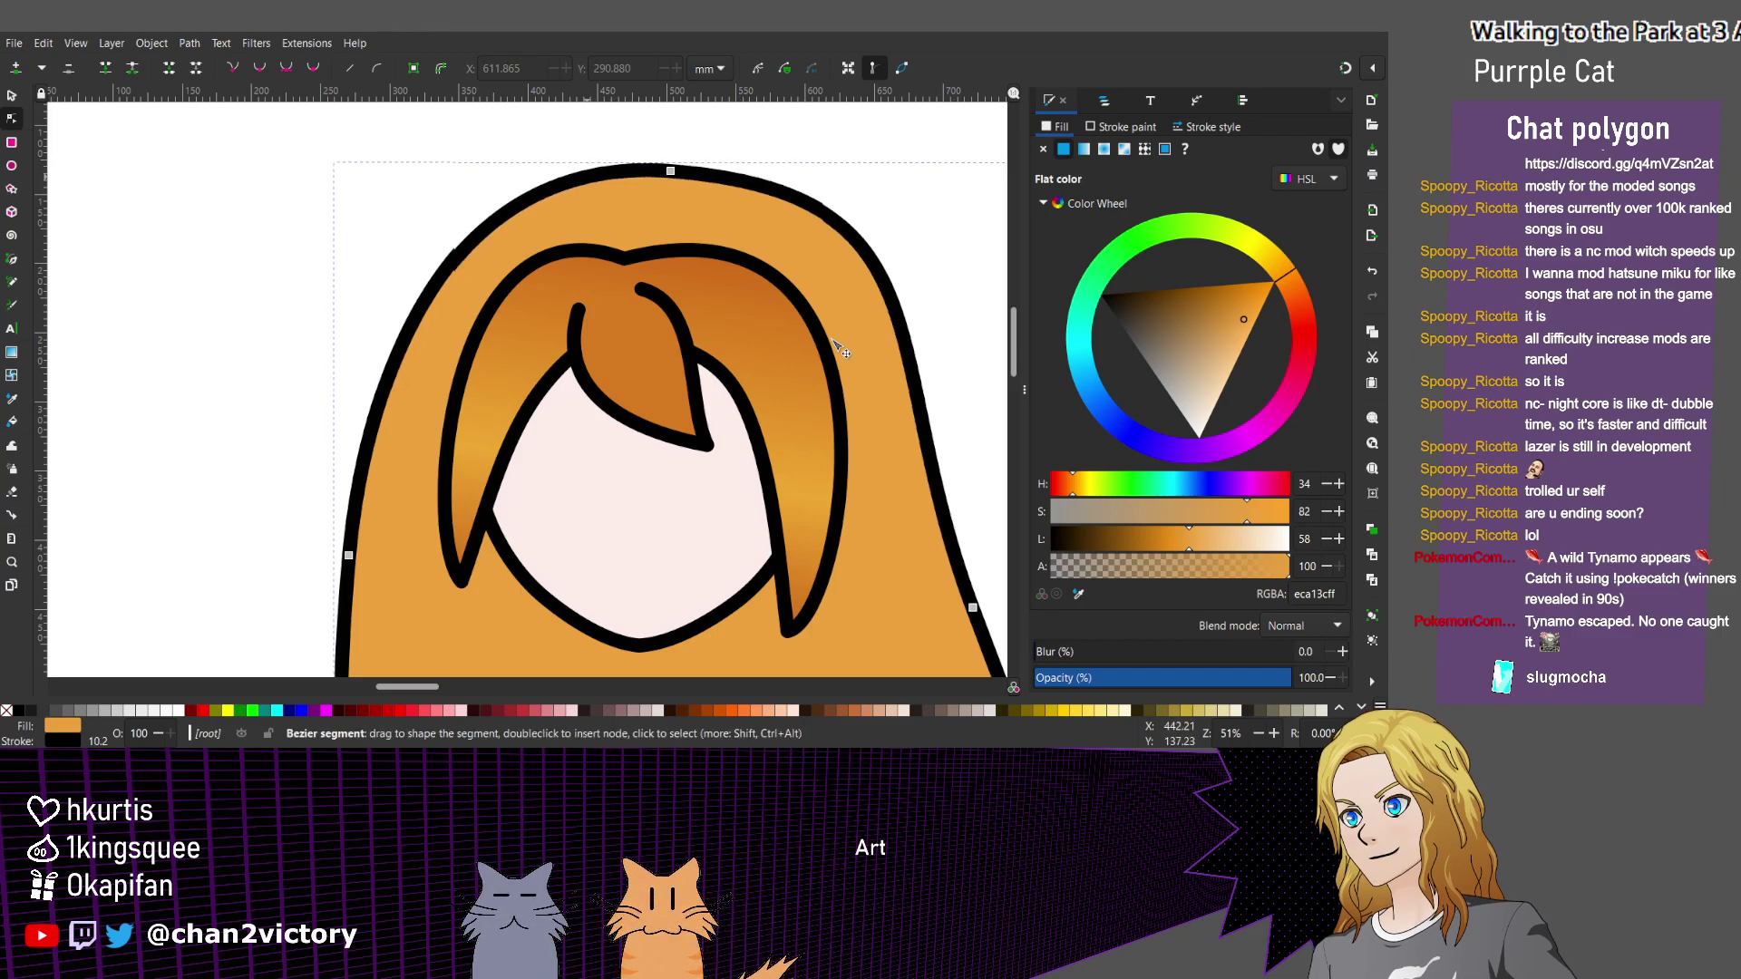
pyautogui.press('Escape')
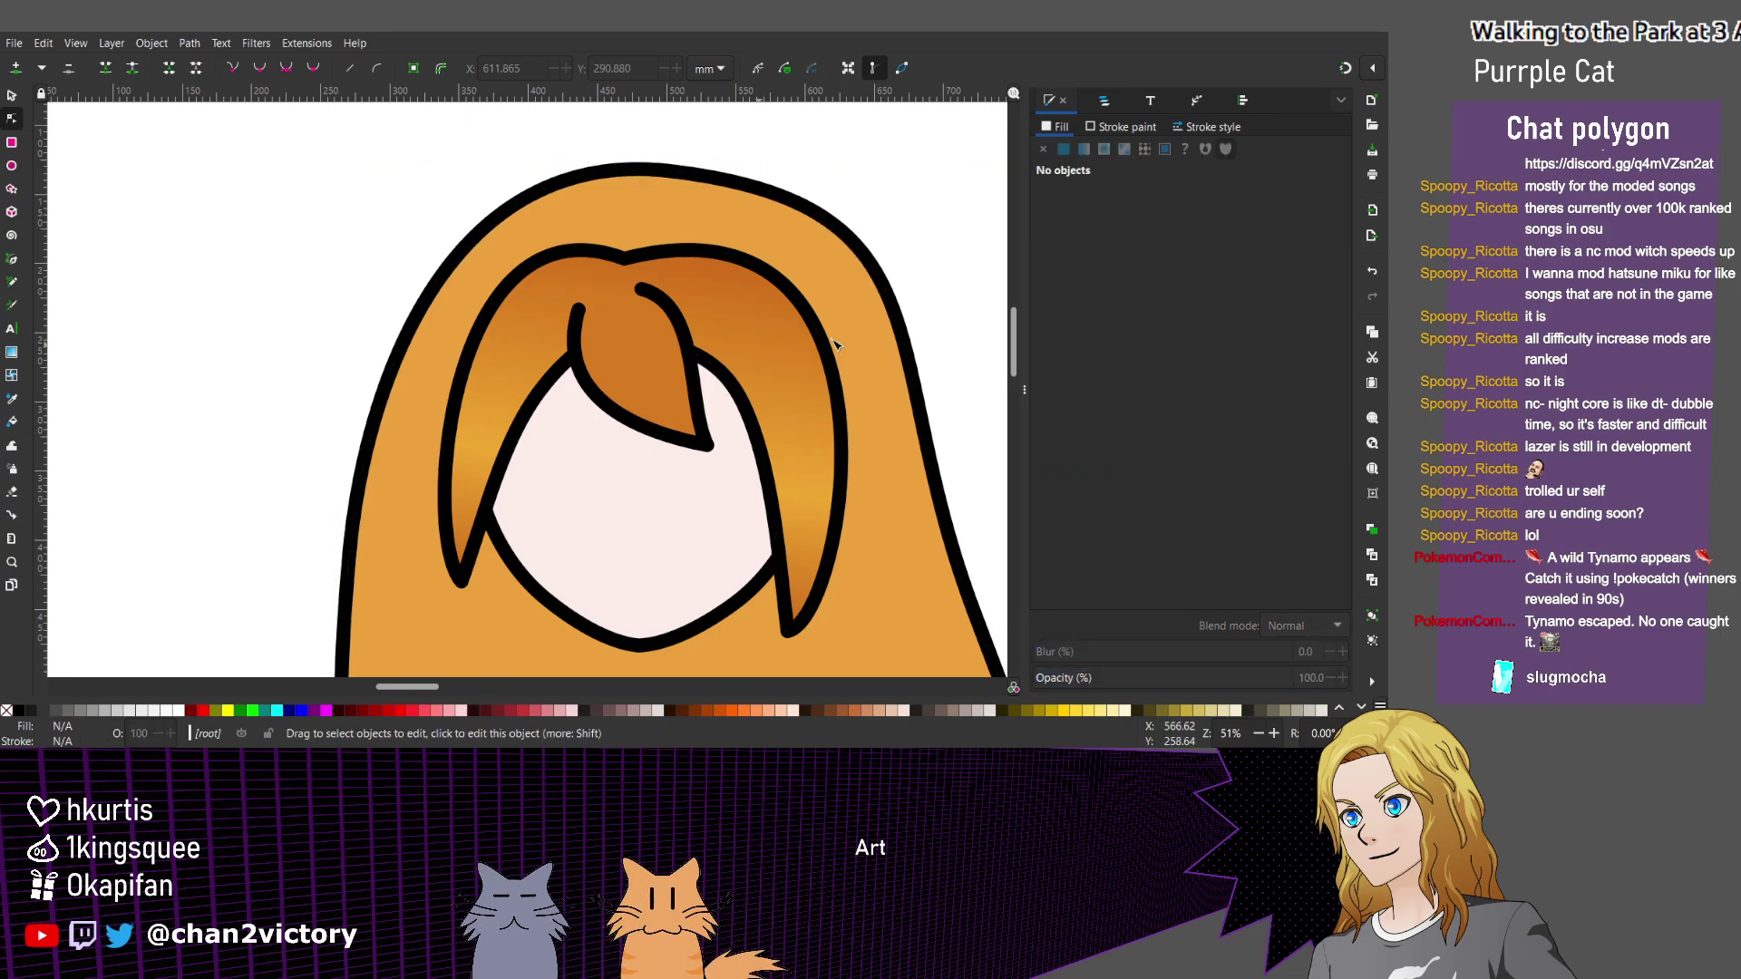
pyautogui.scroll(-3, 834, 344)
pyautogui.scroll(2, 834, 344)
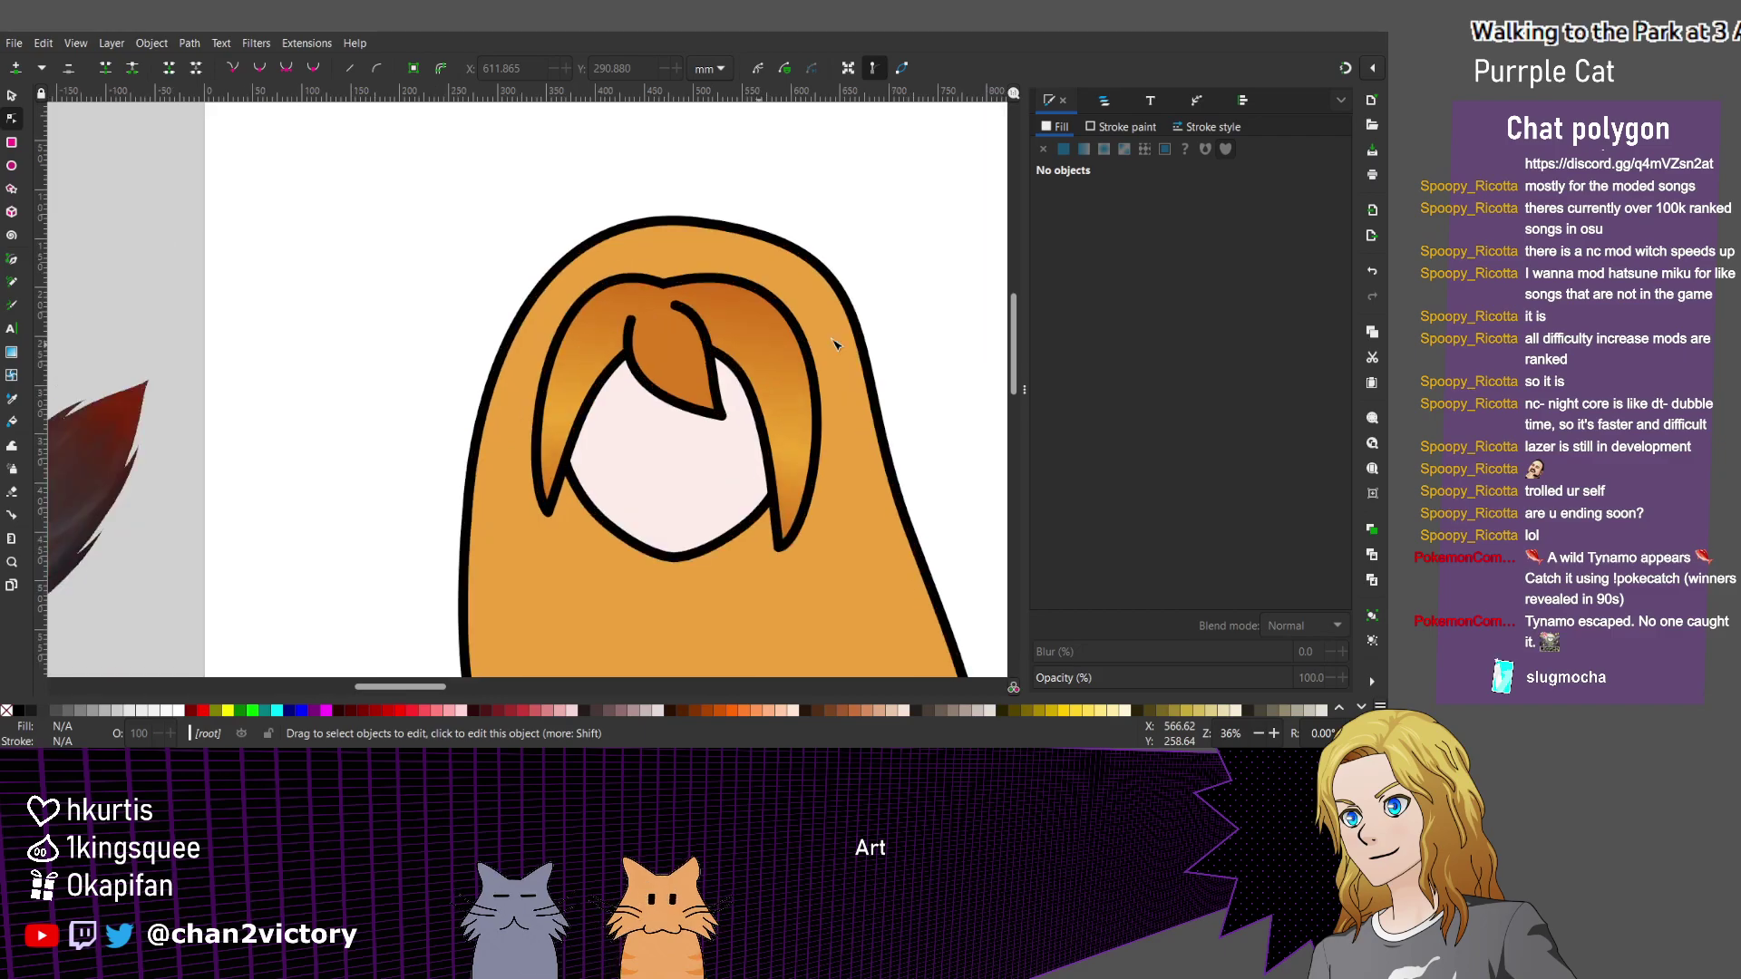
pyautogui.scroll(1, 516, 514)
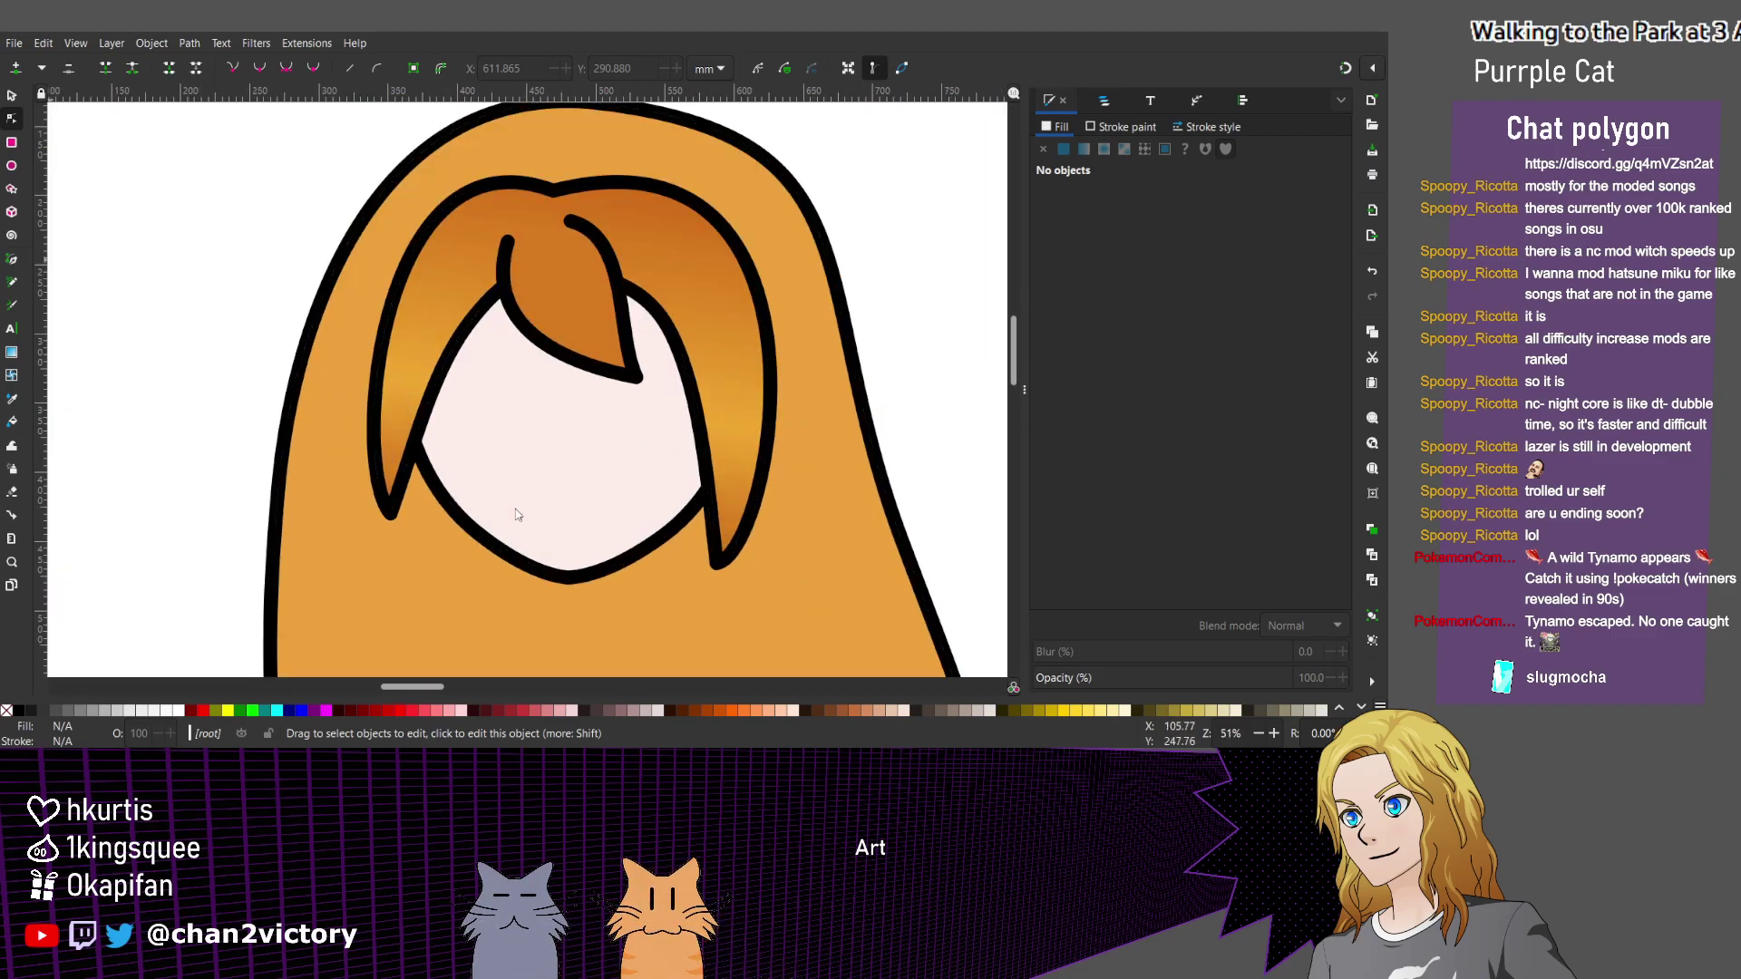
pyautogui.press('p')
pyautogui.scroll(2, 517, 514)
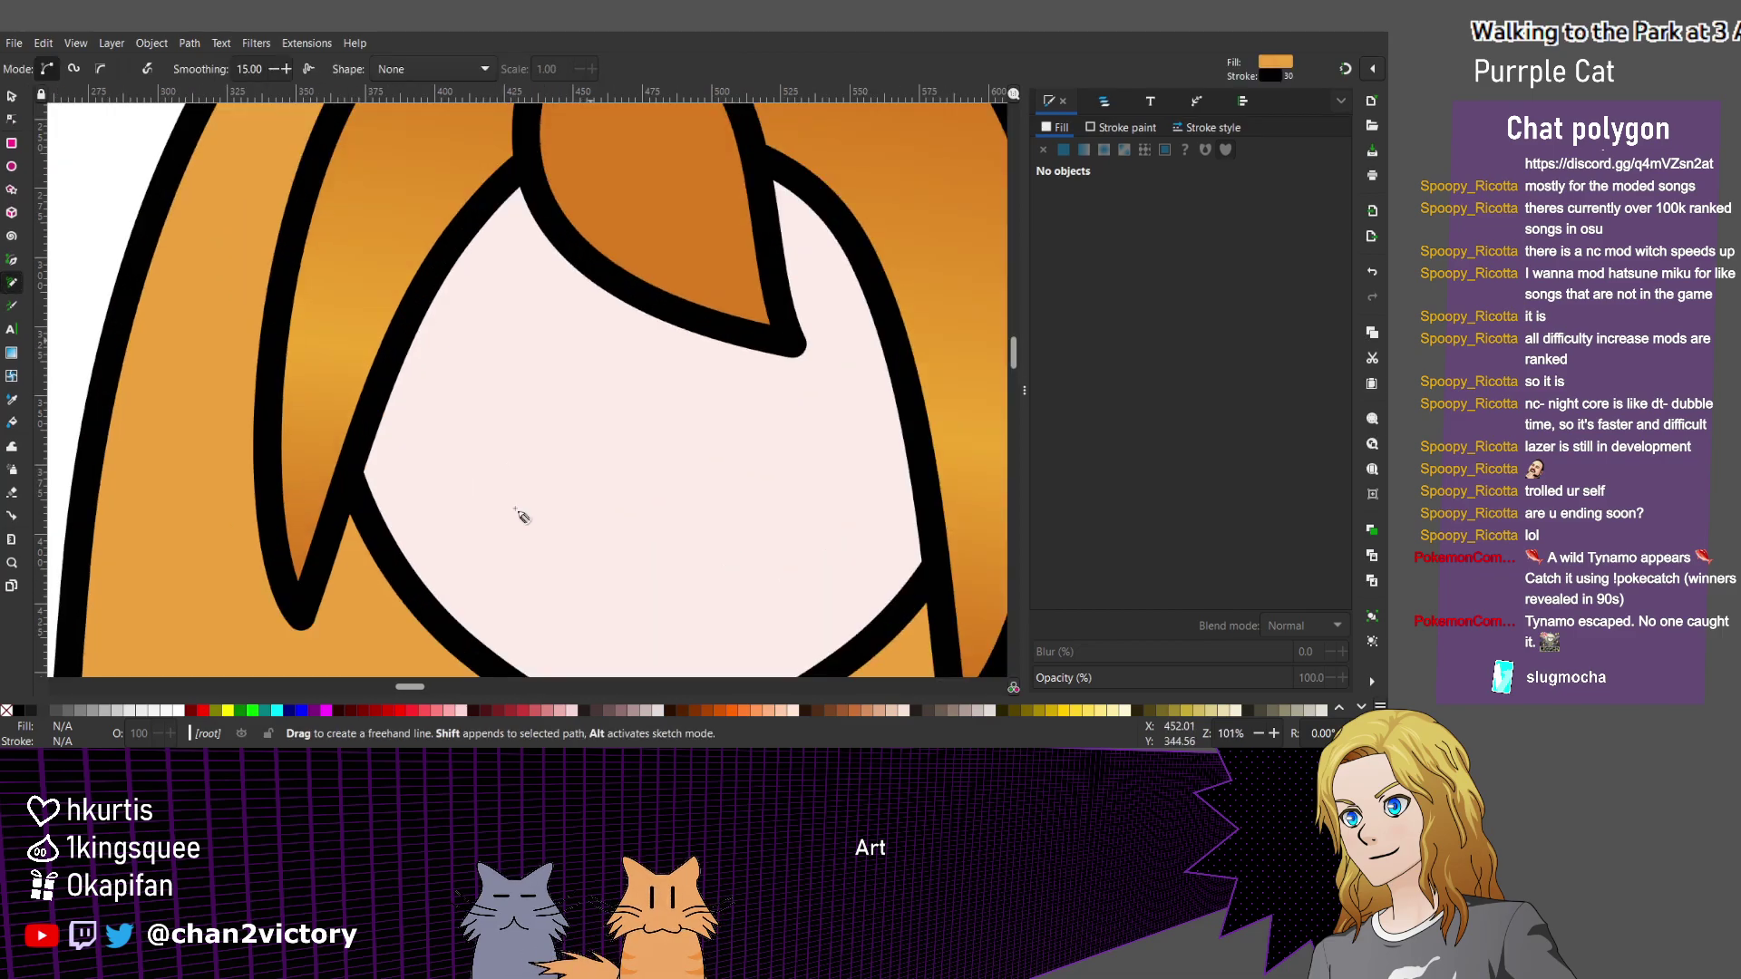
pyautogui.scroll(-1, 521, 515)
# Give the centre strand an opaque, near-vertical linear gradient with eca22fff at its lower end and d67a1fff at its upper end.
pyautogui.press('n')
pyautogui.press('Tab')
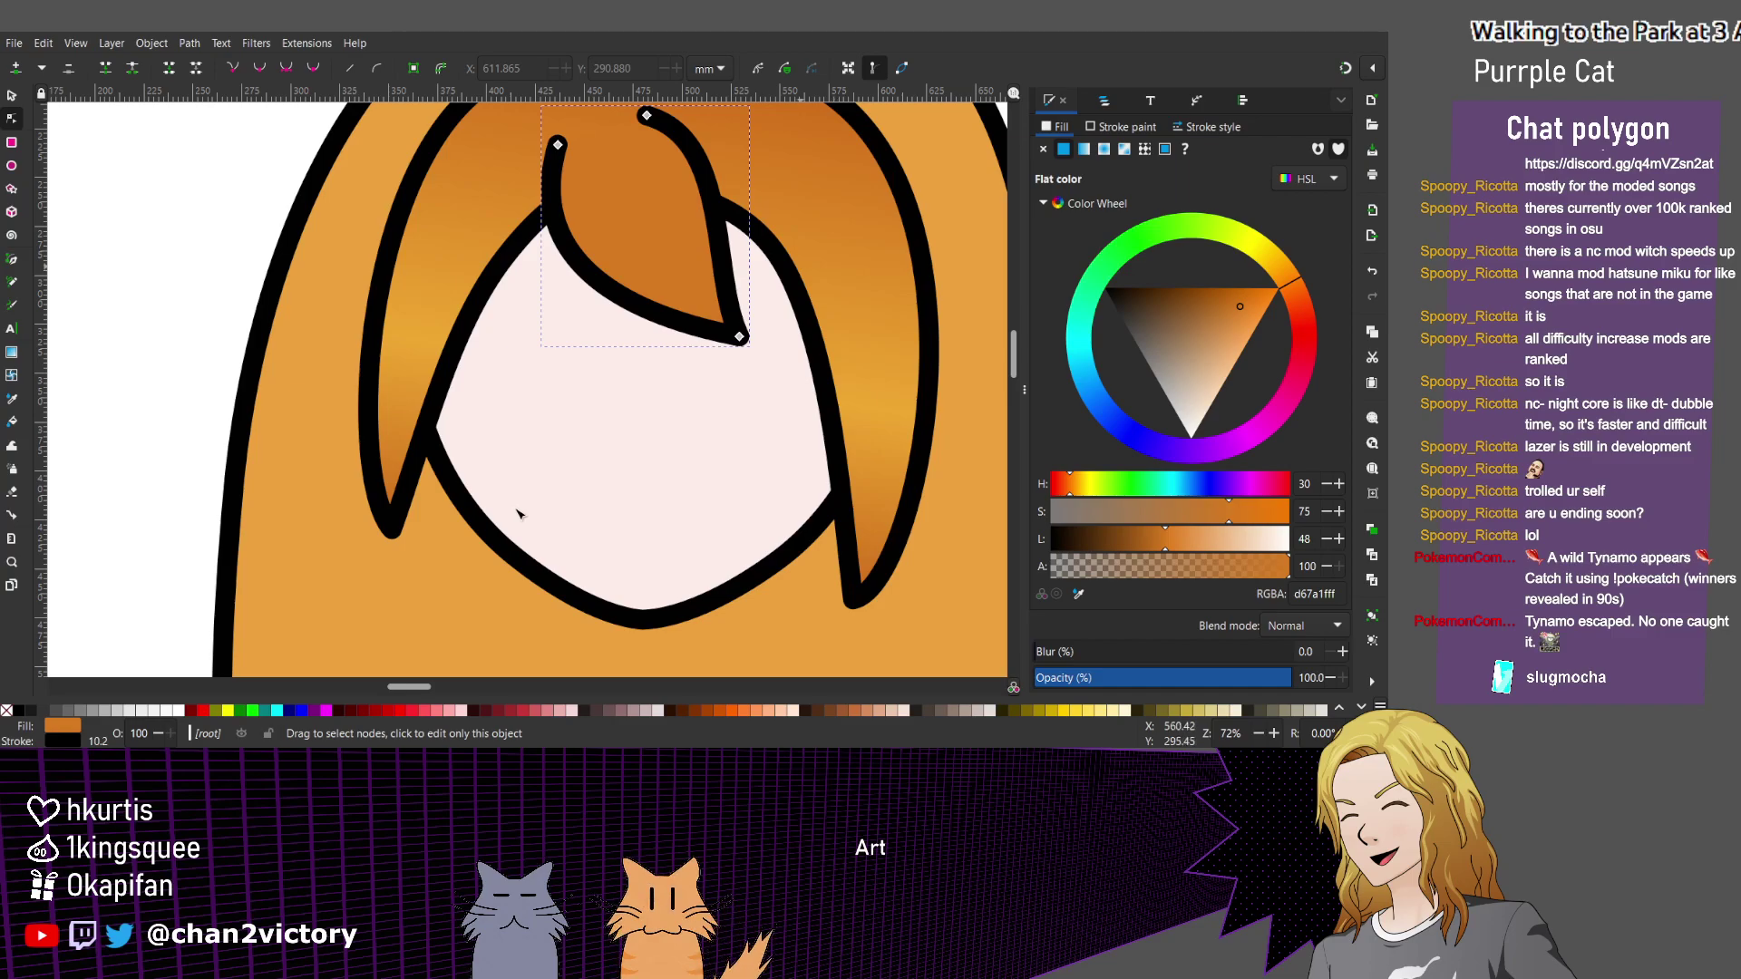
pyautogui.scroll(4, 626, 454)
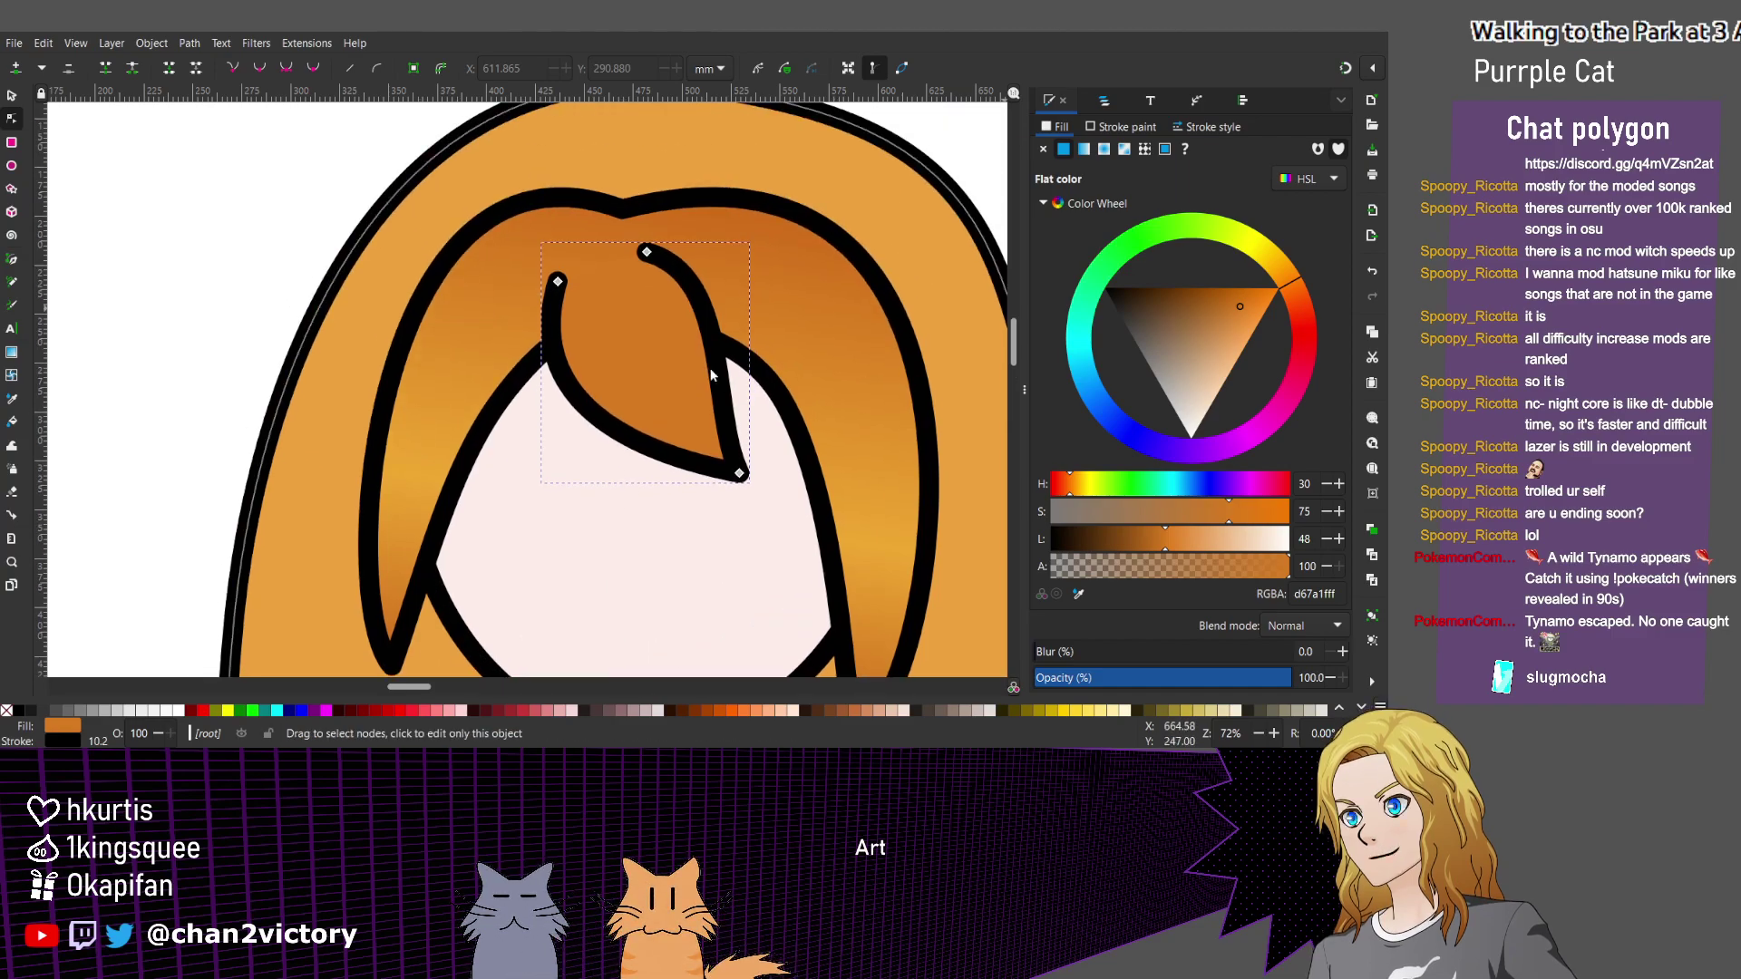
pyautogui.click(1084, 149)
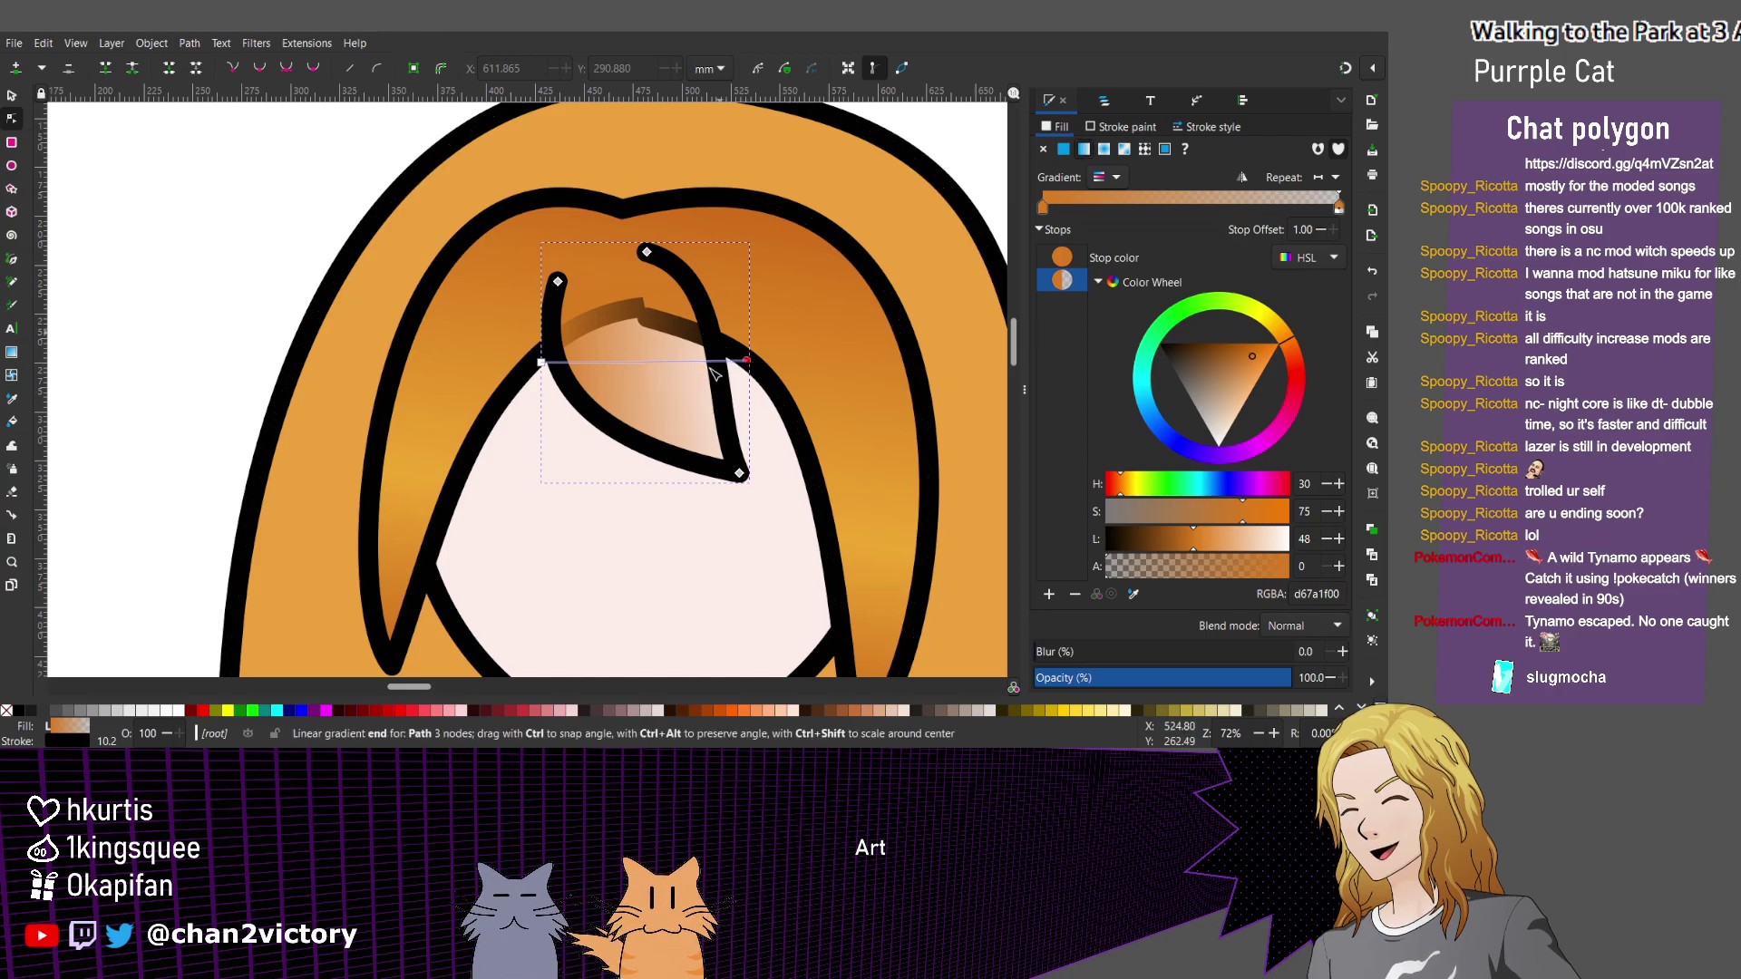
pyautogui.moveTo(746, 360); pyautogui.dragTo(663, 307)
pyautogui.moveTo(541, 361); pyautogui.dragTo(632, 476)
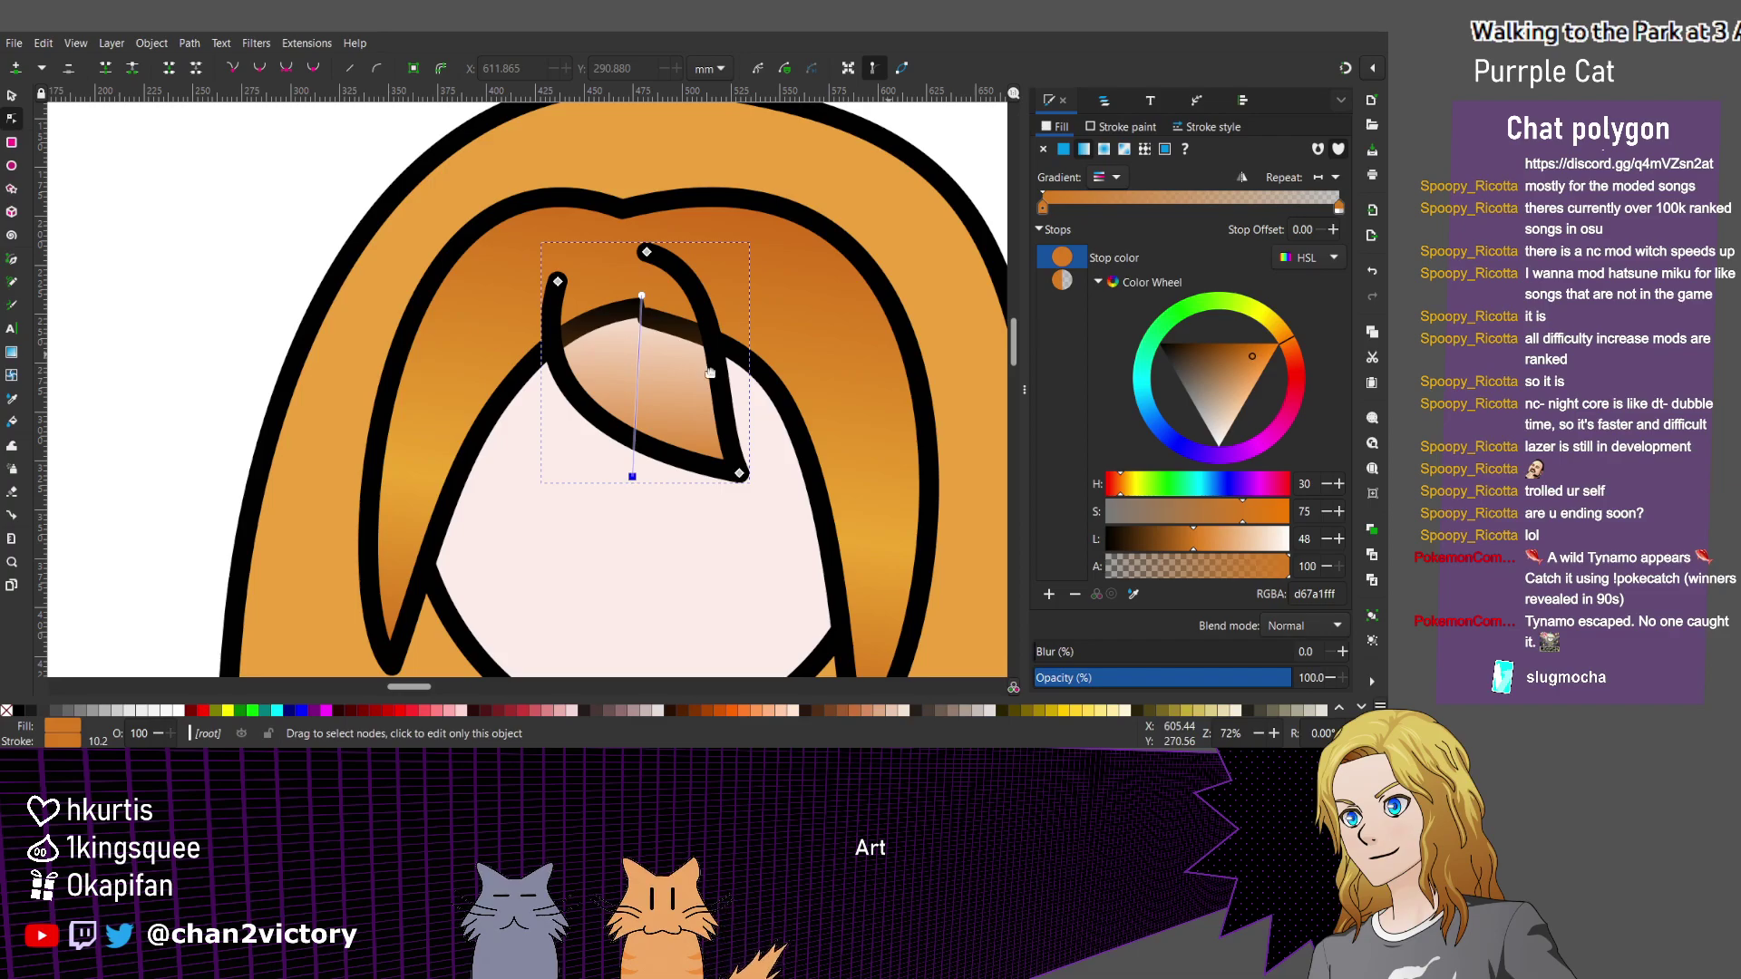
pyautogui.moveTo(1108, 565); pyautogui.dragTo(1287, 565)
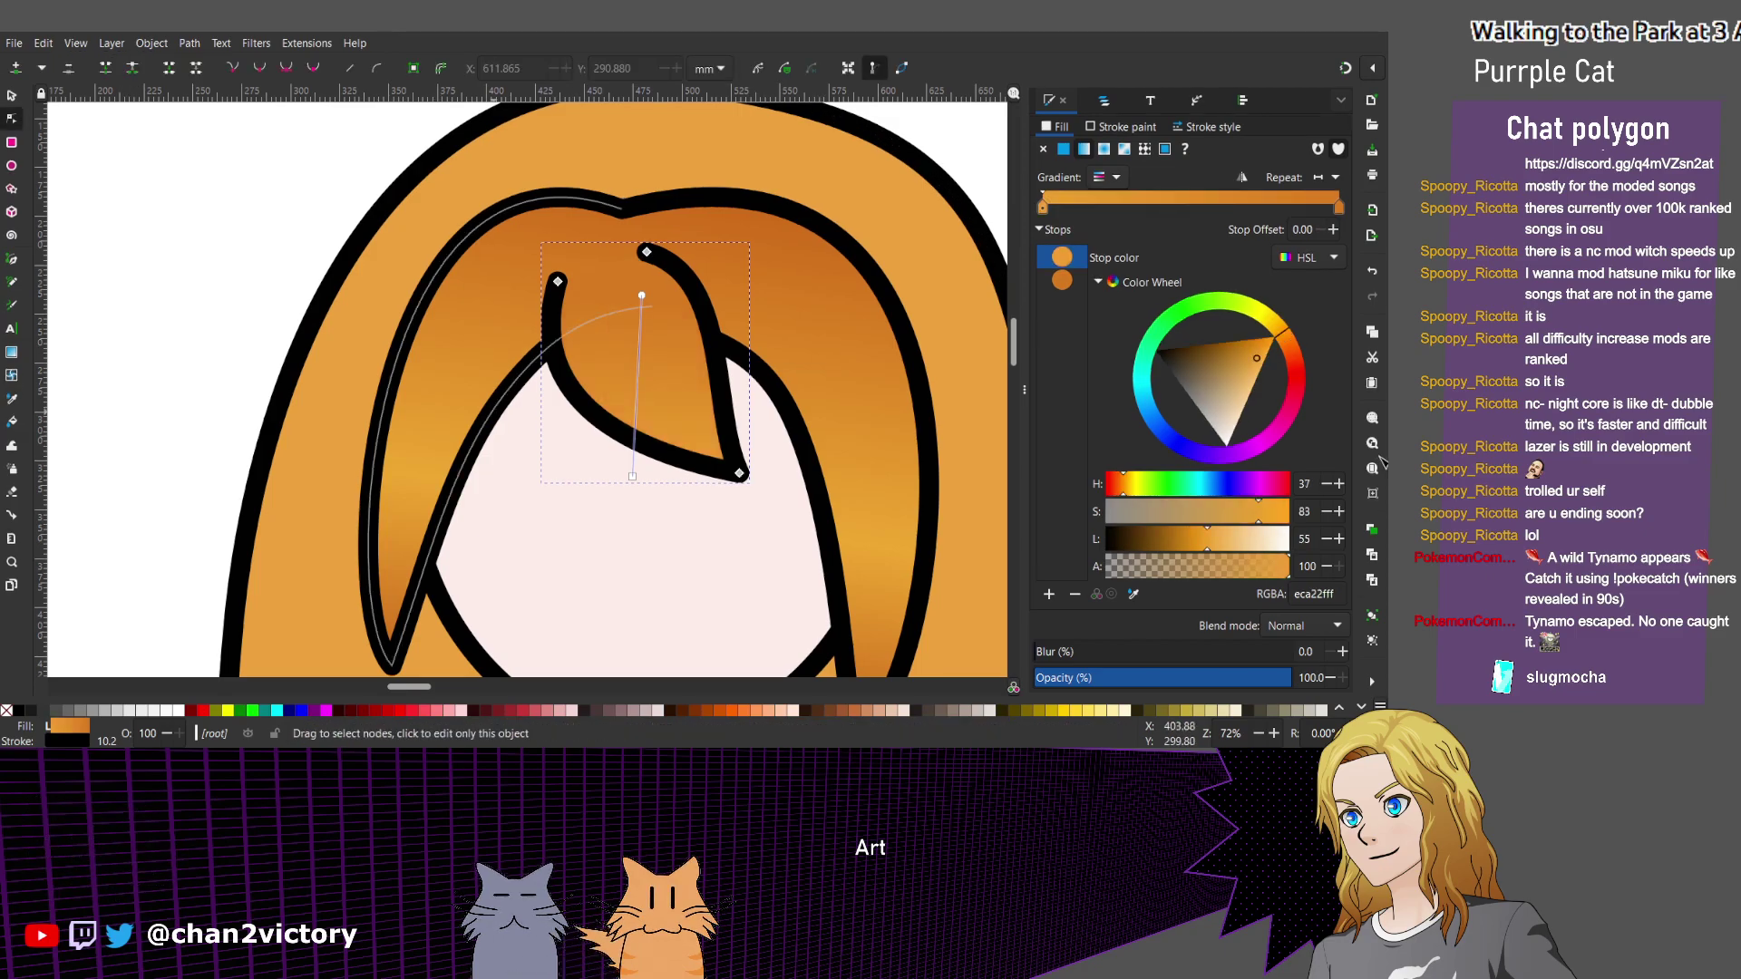
# Select the side bangs and raise the lightness of their gradient's middle stop to 63.
pyautogui.press('Tab')
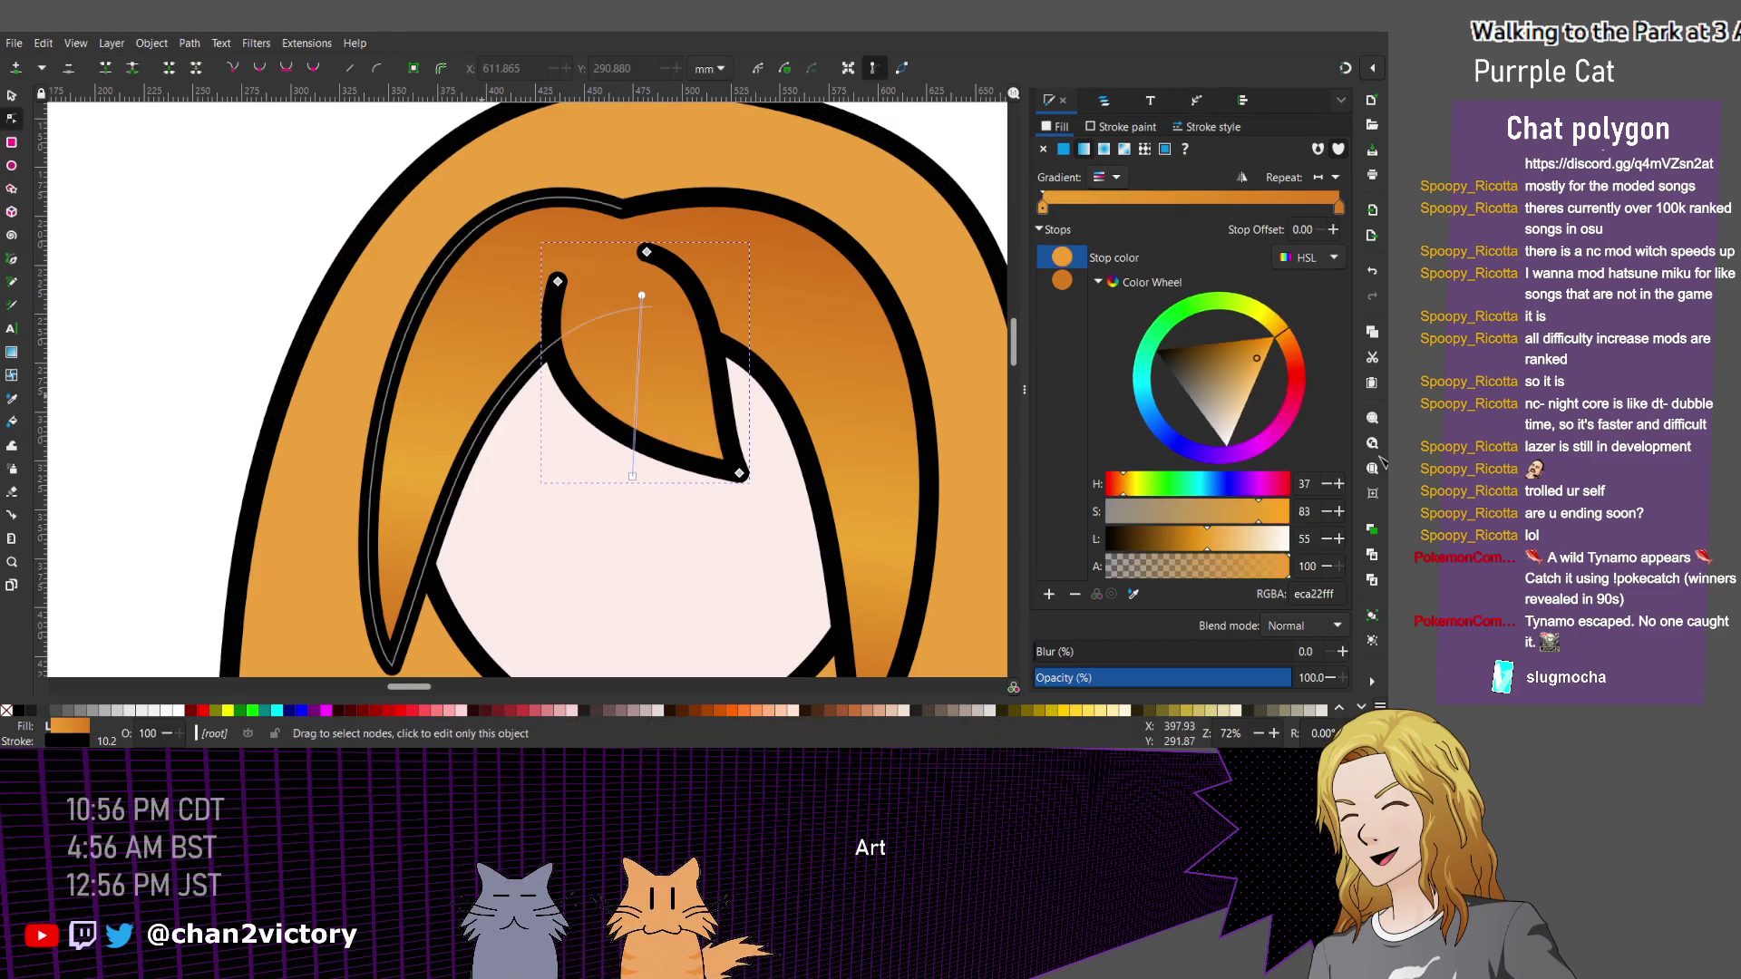
pyautogui.press('Down')
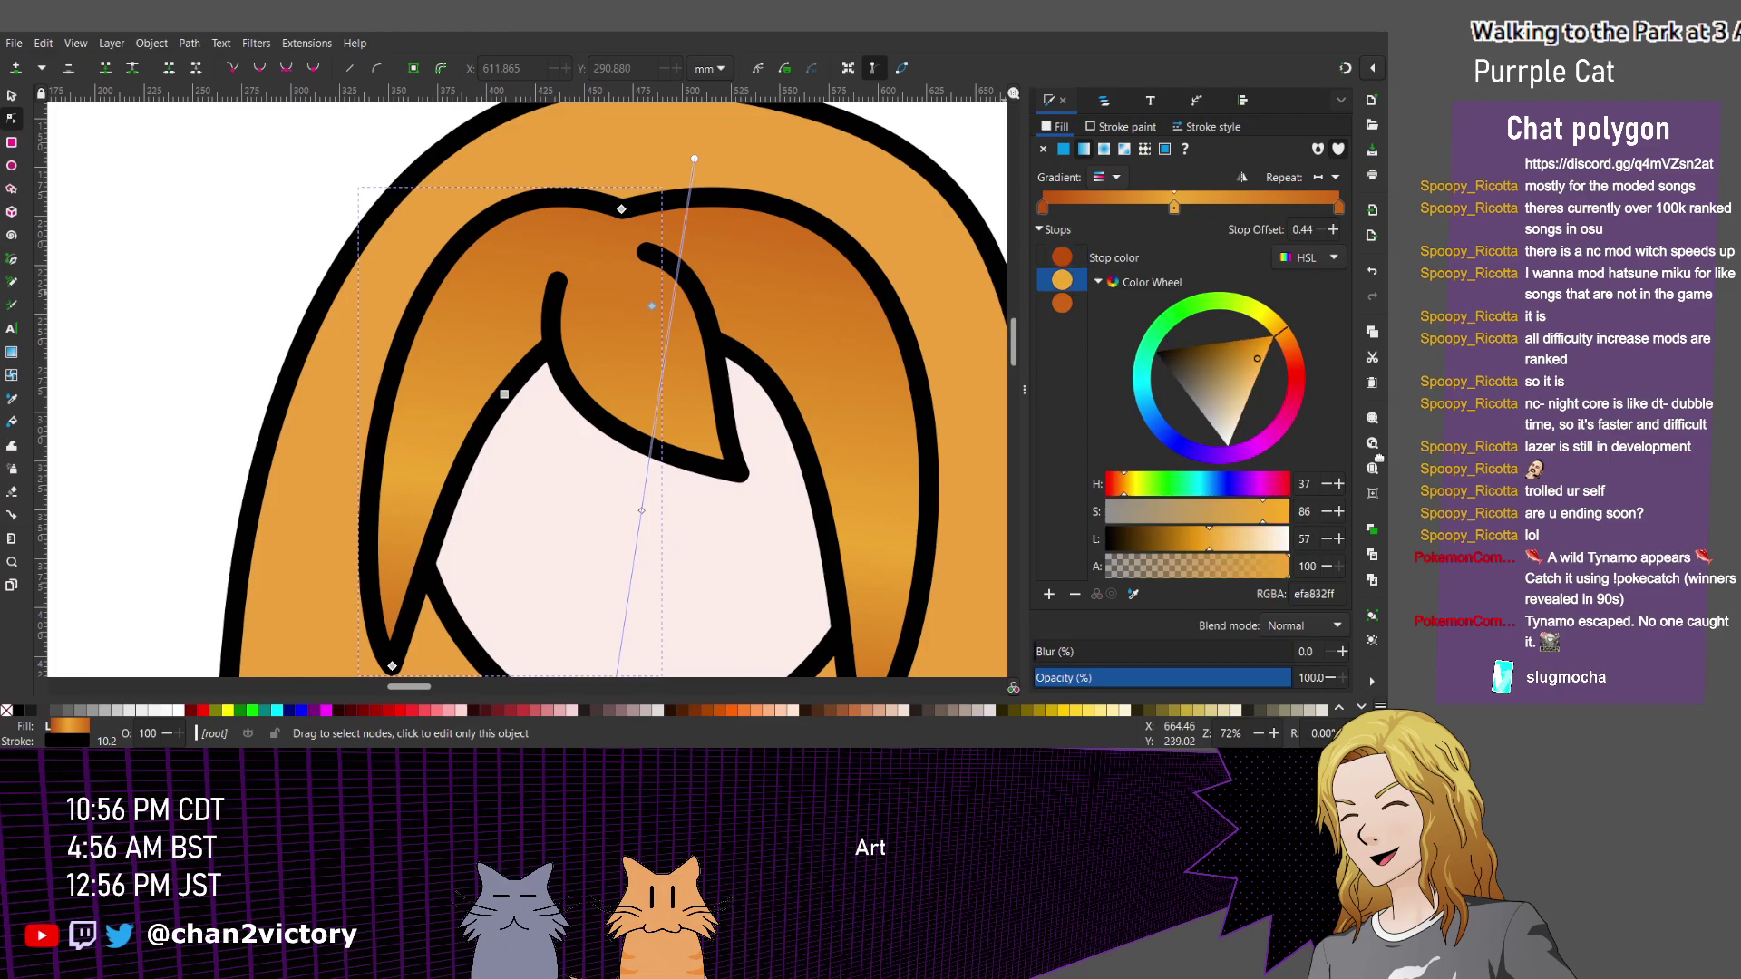
pyautogui.press('Up')
pyautogui.press('Up')
pyautogui.press('Up')
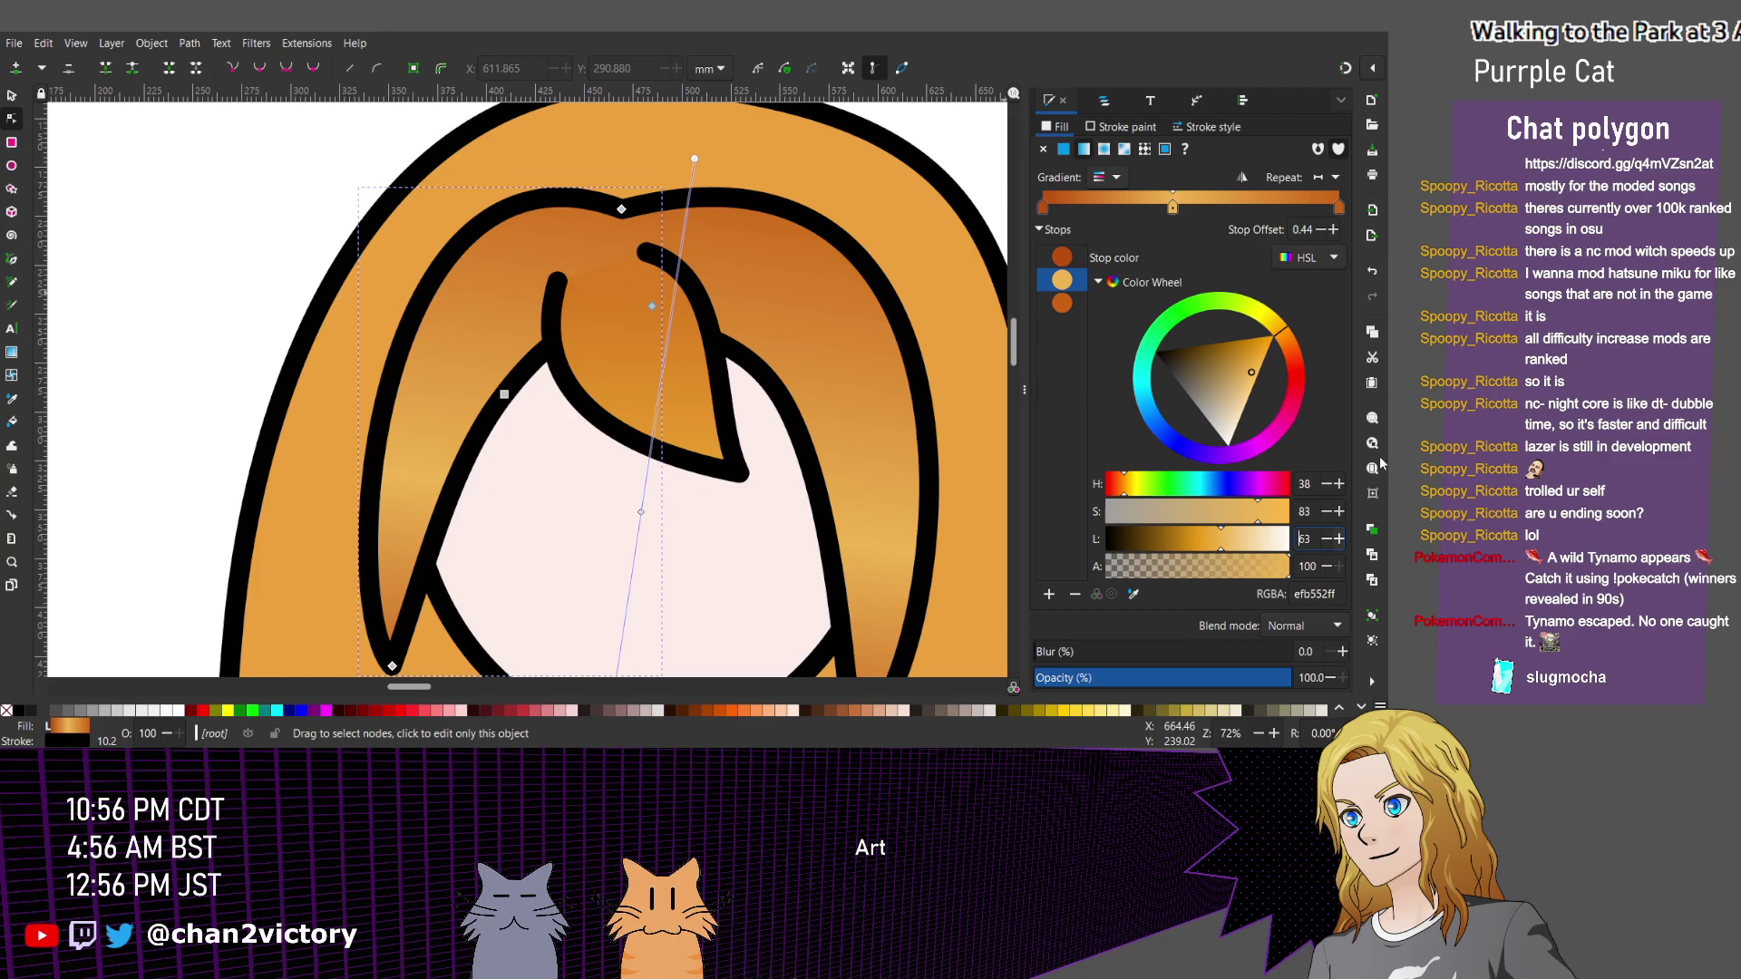
# Increase the saturation of the side bangs' middle gradient stop to 94, making its color f9ba53ff.
pyautogui.hotkey('shift', 'Tab')
pyautogui.press('Up')
pyautogui.press('Up')
pyautogui.press('Up')
pyautogui.press('Up')
pyautogui.press('Up')
pyautogui.press('Up')
pyautogui.press('Up')
pyautogui.press('Up')
pyautogui.press('Up')
pyautogui.press('Up')
pyautogui.press('Up')
pyautogui.press('Up')
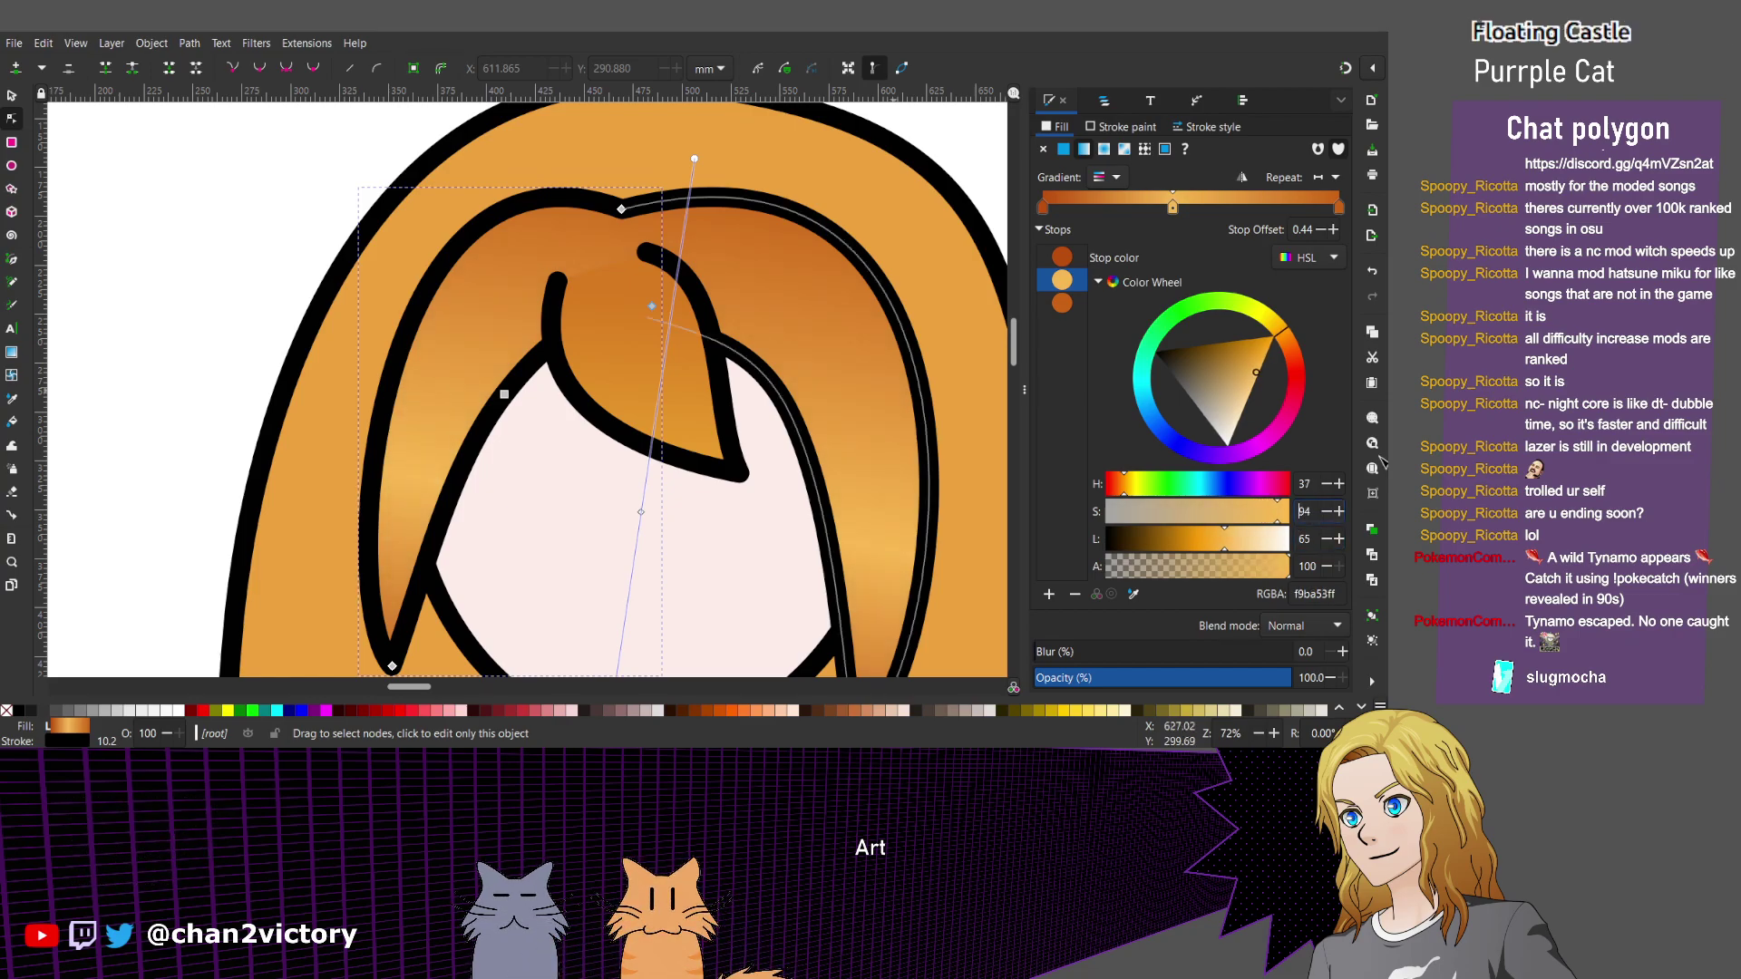
# Recolor the centre strand's upper gradient stop to da812aff, sampled from the surrounding bangs.
pyautogui.press('Tab')
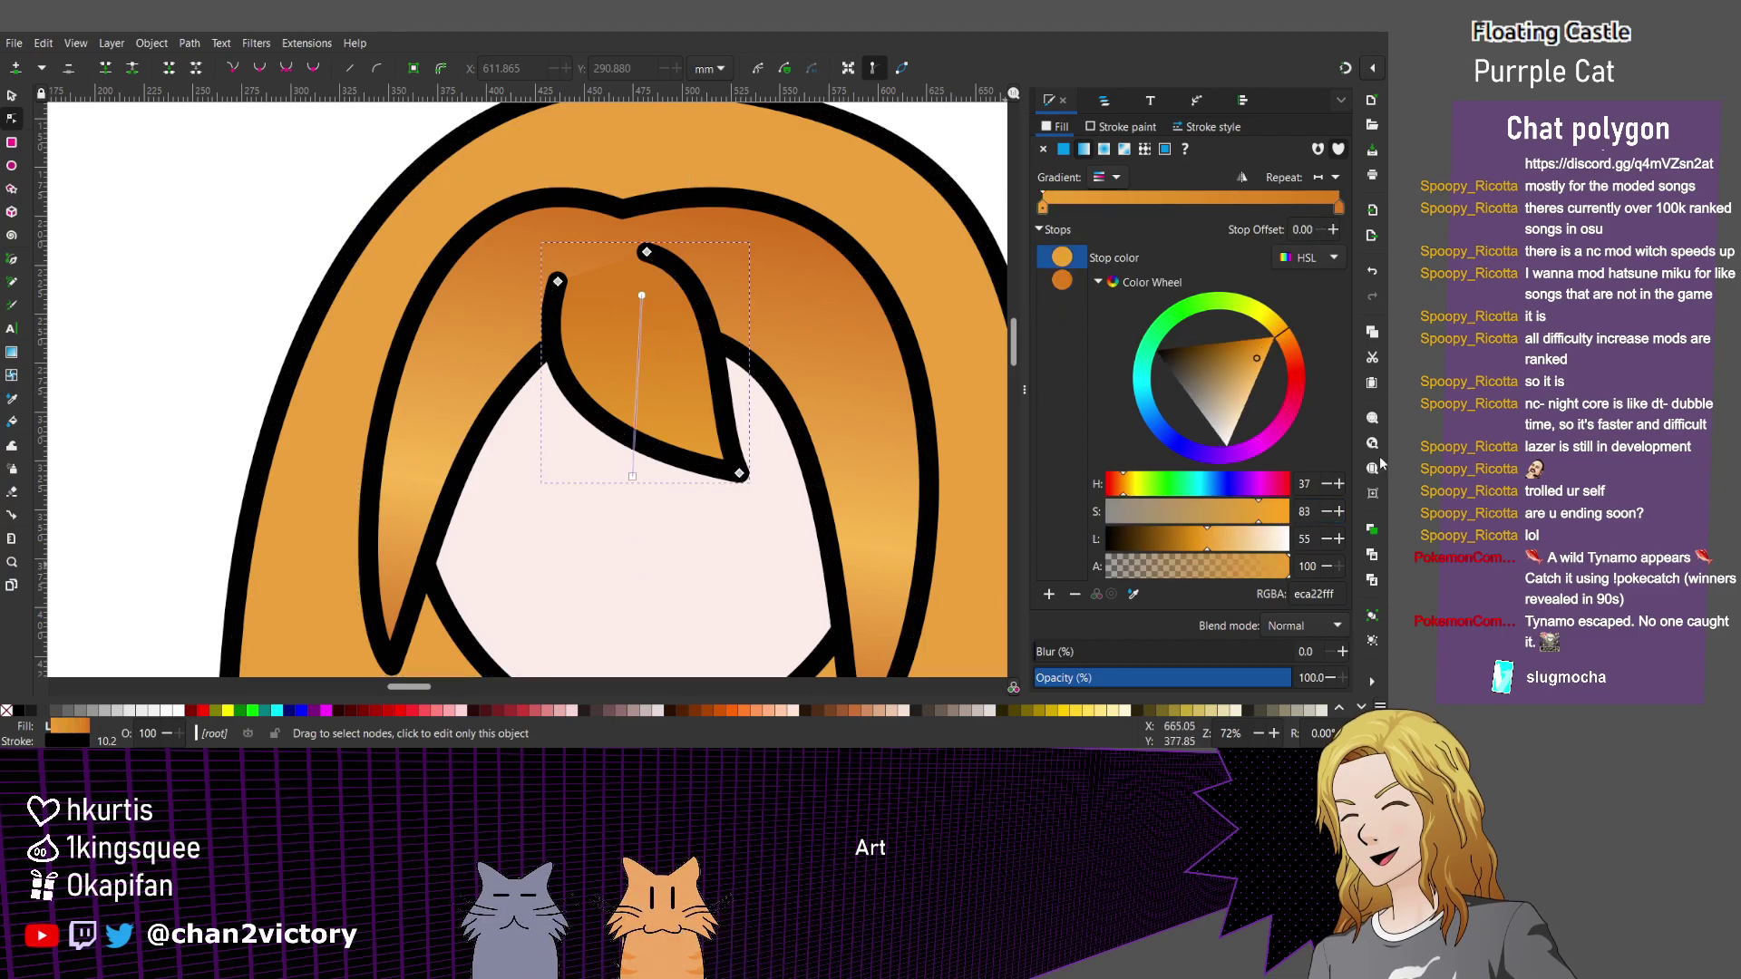
pyautogui.hotkey('ctrl', 'z')
pyautogui.hotkey('ctrl', 'z')
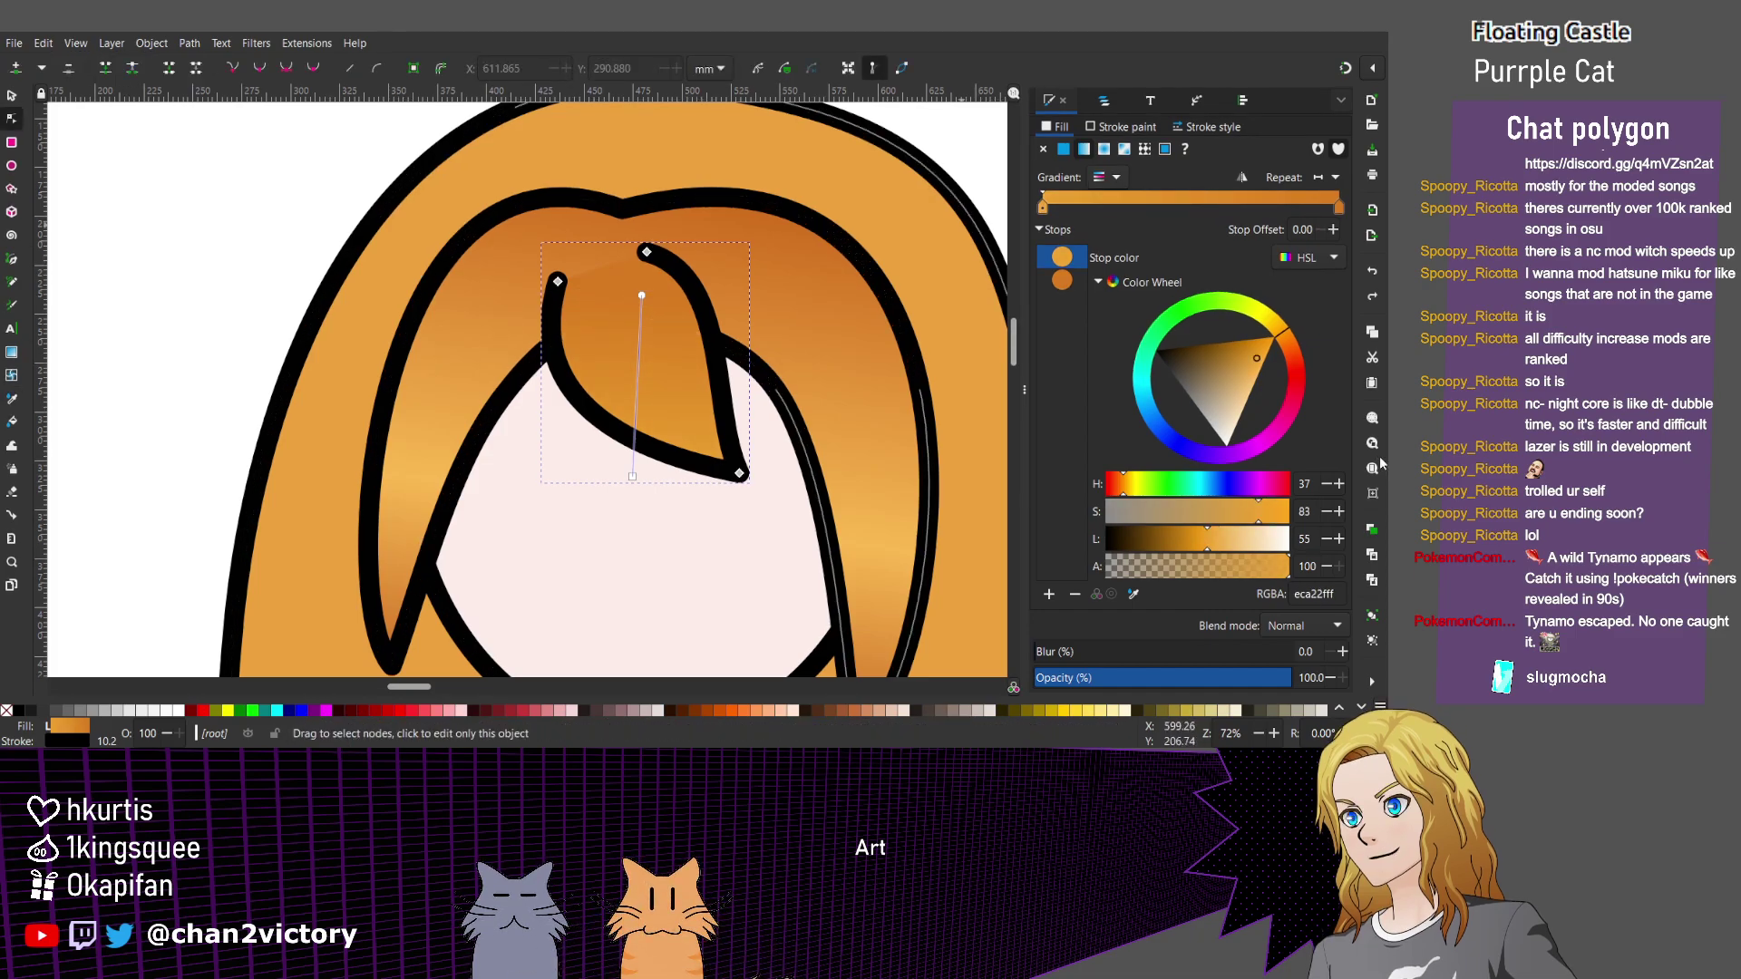
pyautogui.click(1061, 280)
pyautogui.hotkey('ctrl', 'shift', 'z')
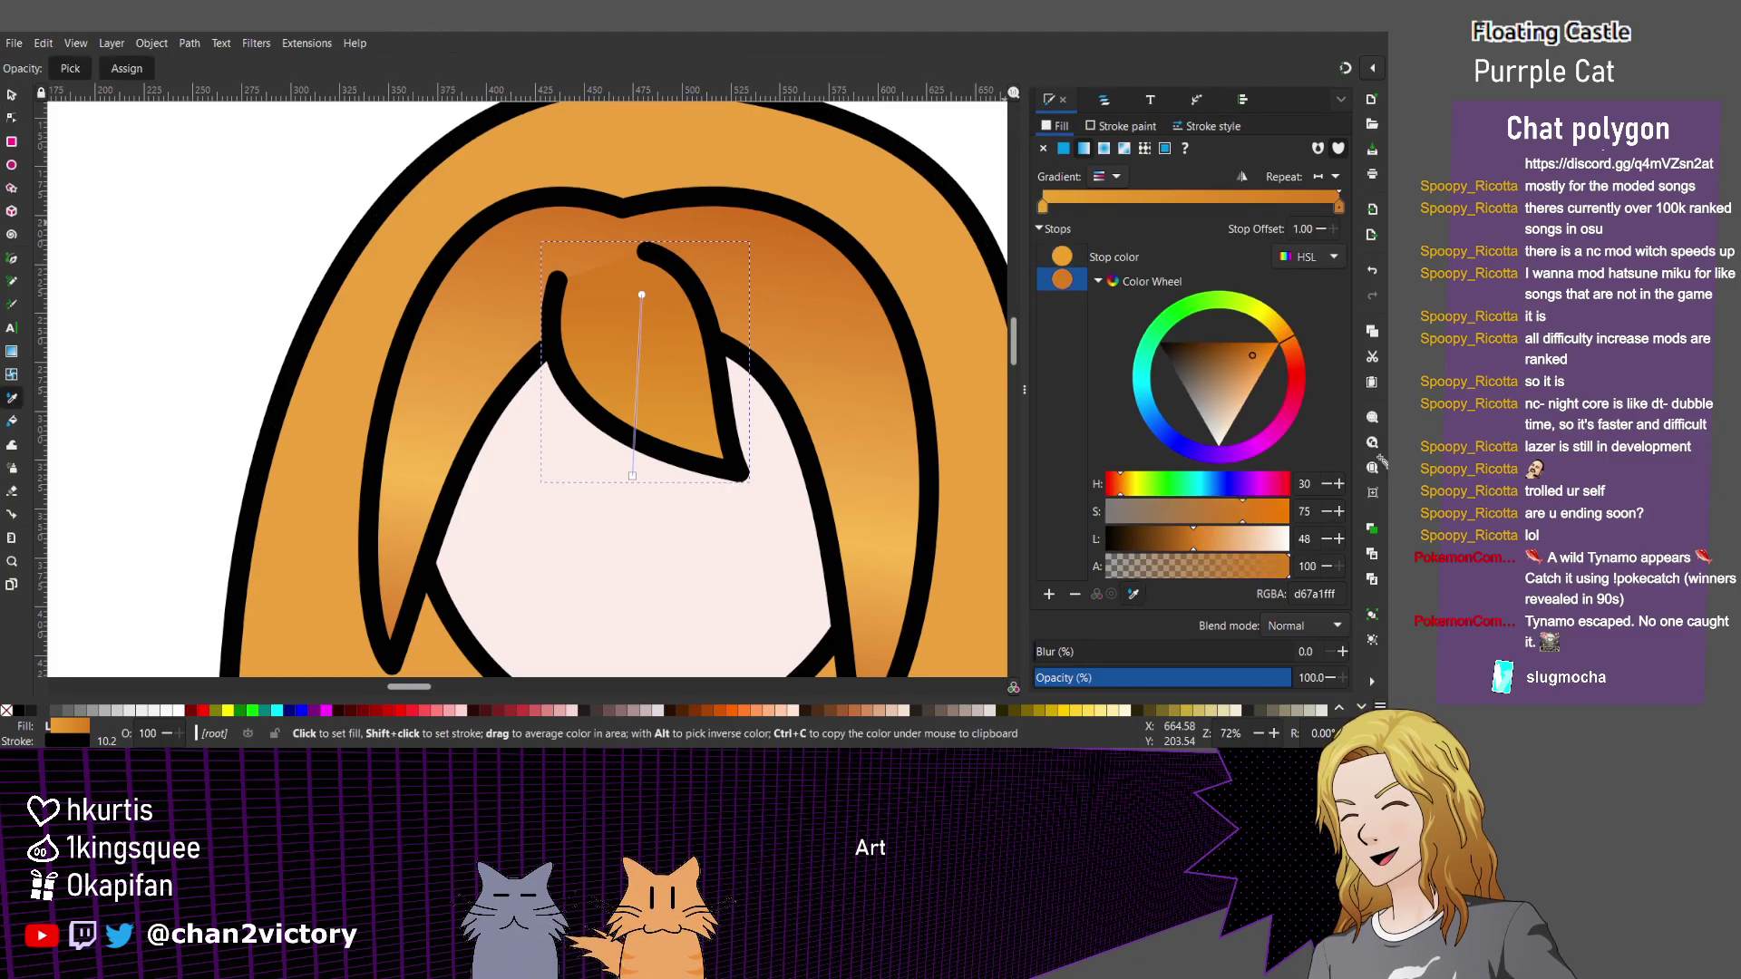
pyautogui.hotkey('ctrl', 'z')
pyautogui.hotkey('ctrl', 'shift', 'z')
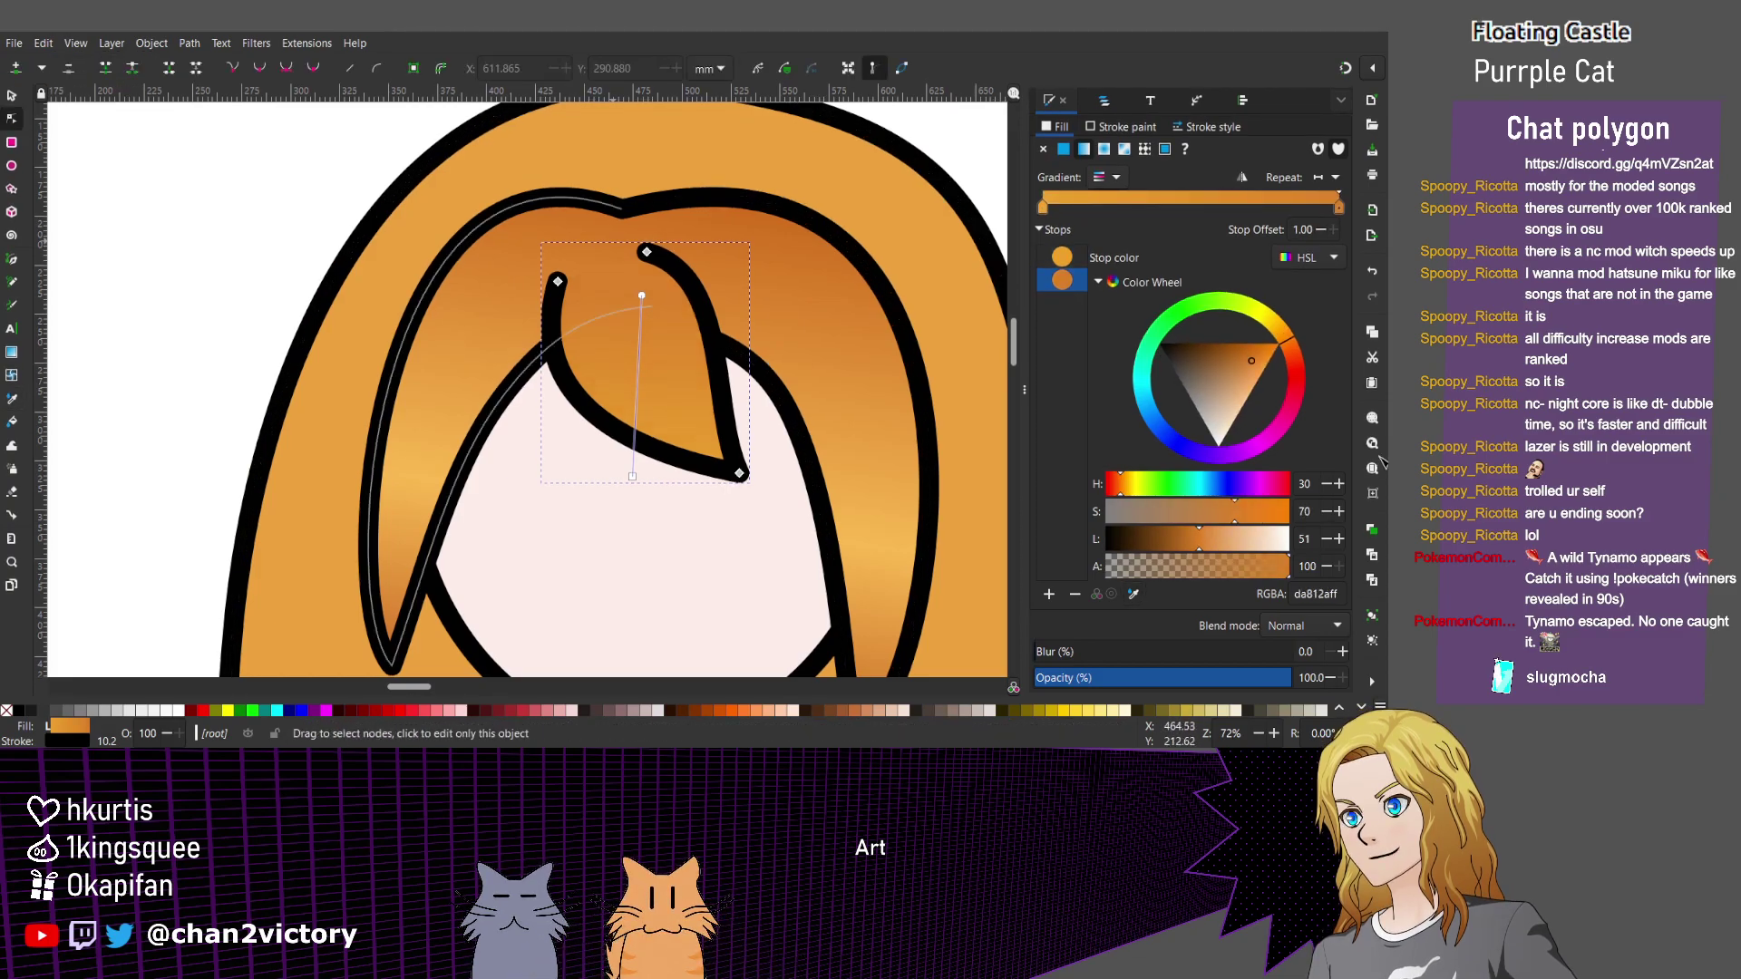
# Shift the upper end of the centre strand's gradient up and to the left, between the strand's two open line ends, and deselect the strand.
pyautogui.scroll(2, 637, 257)
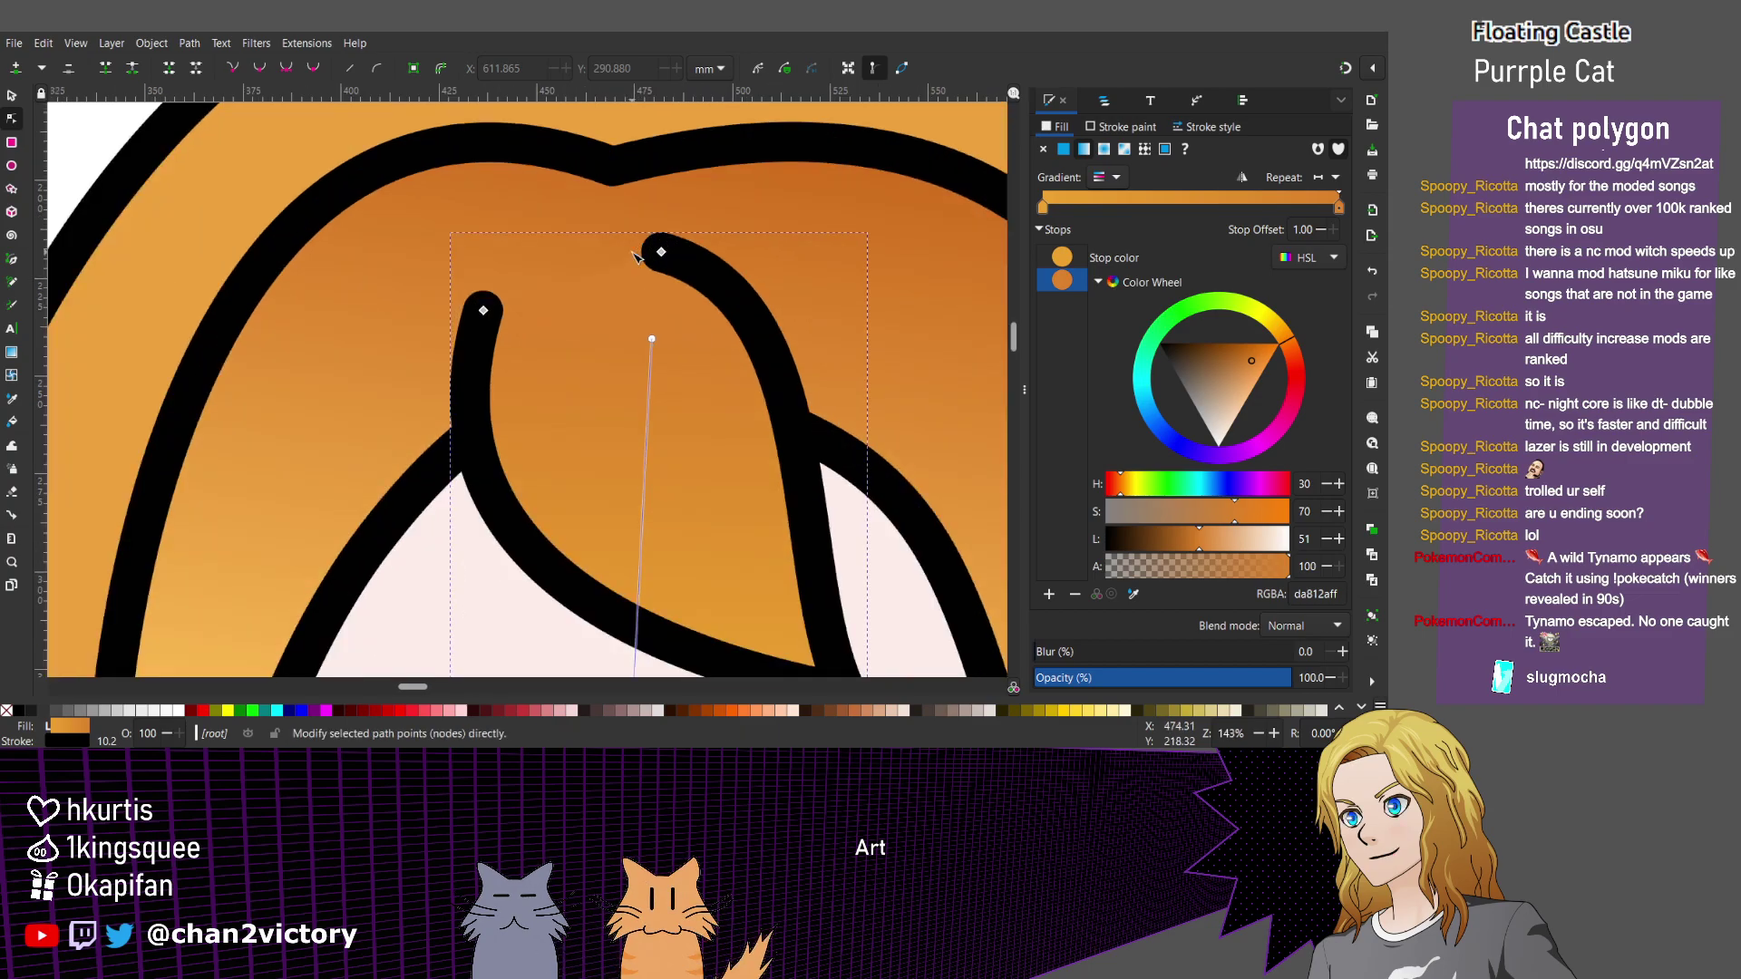
pyautogui.scroll(2, 638, 257)
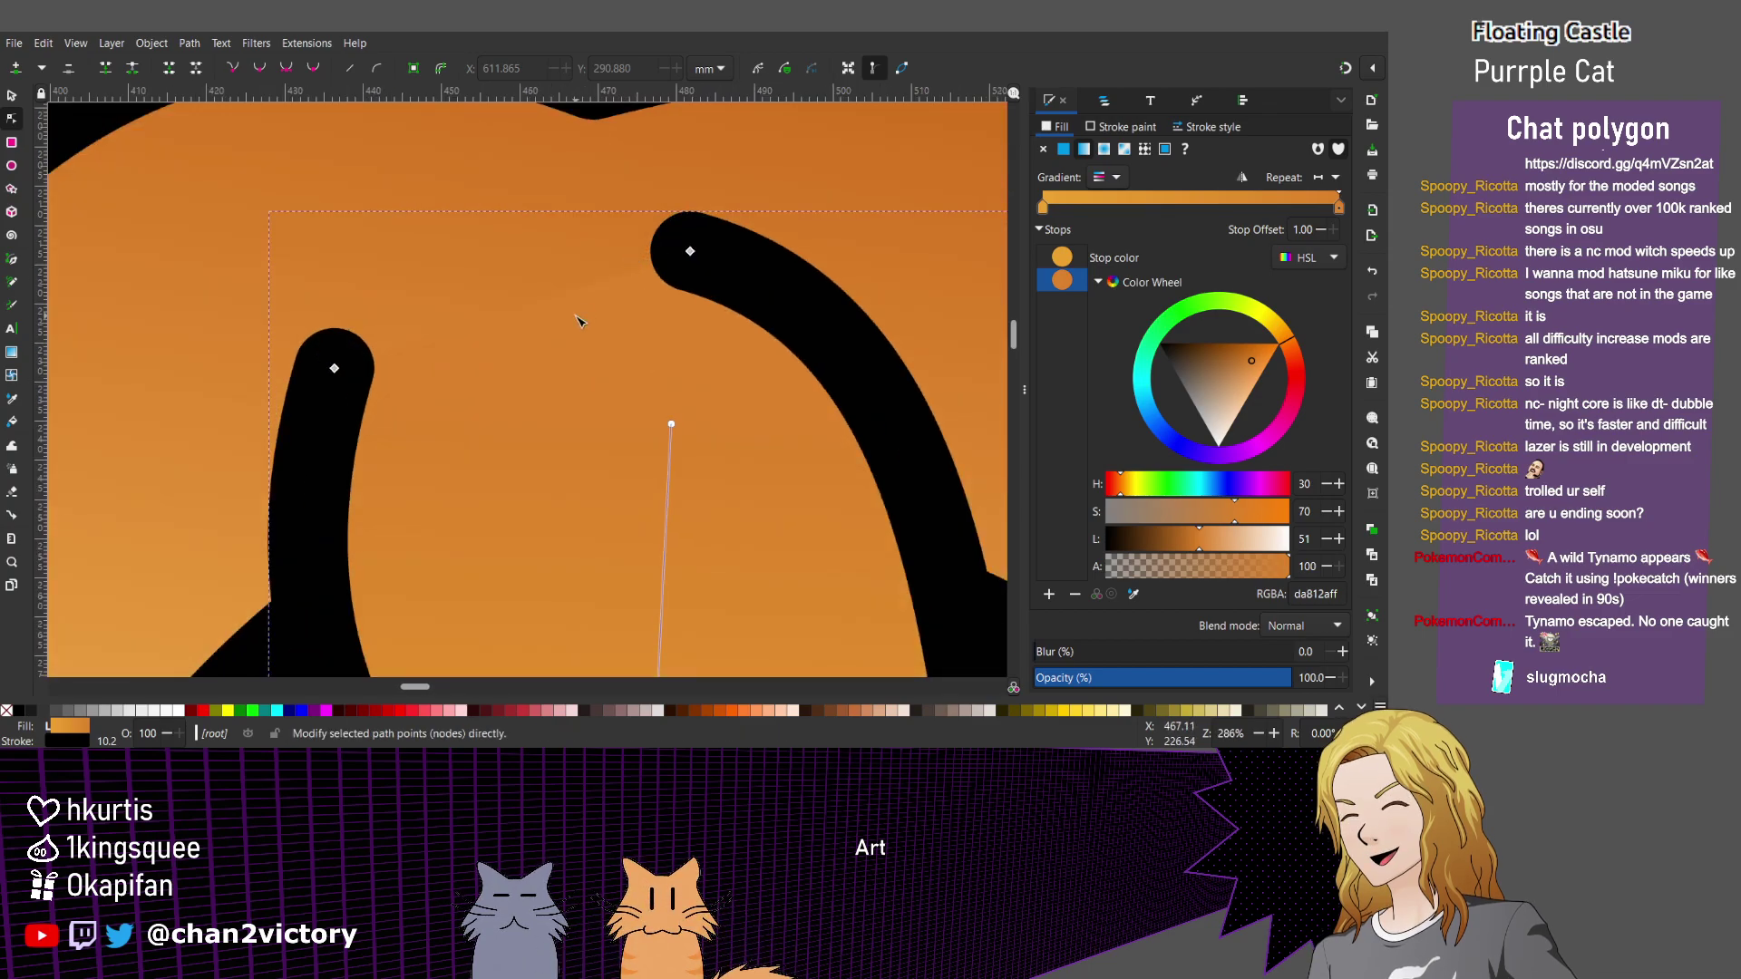
pyautogui.scroll(1, 580, 321)
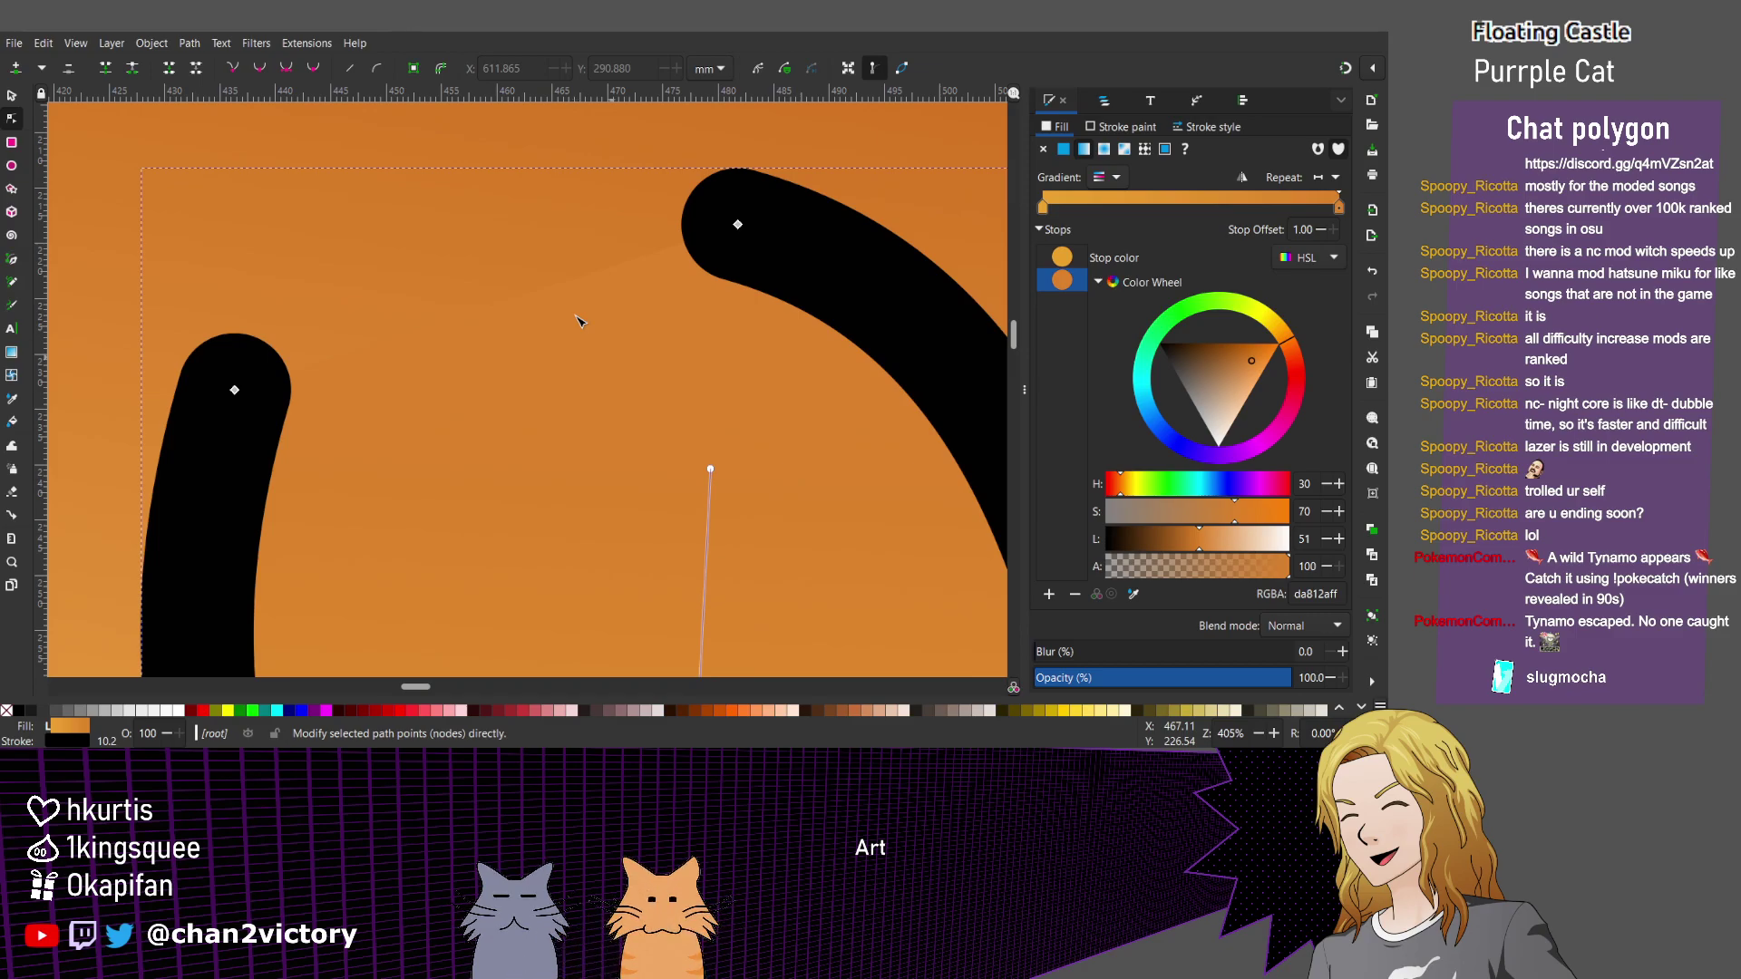
pyautogui.moveTo(710, 468); pyautogui.dragTo(590, 401)
pyautogui.scroll(-3, 577, 319)
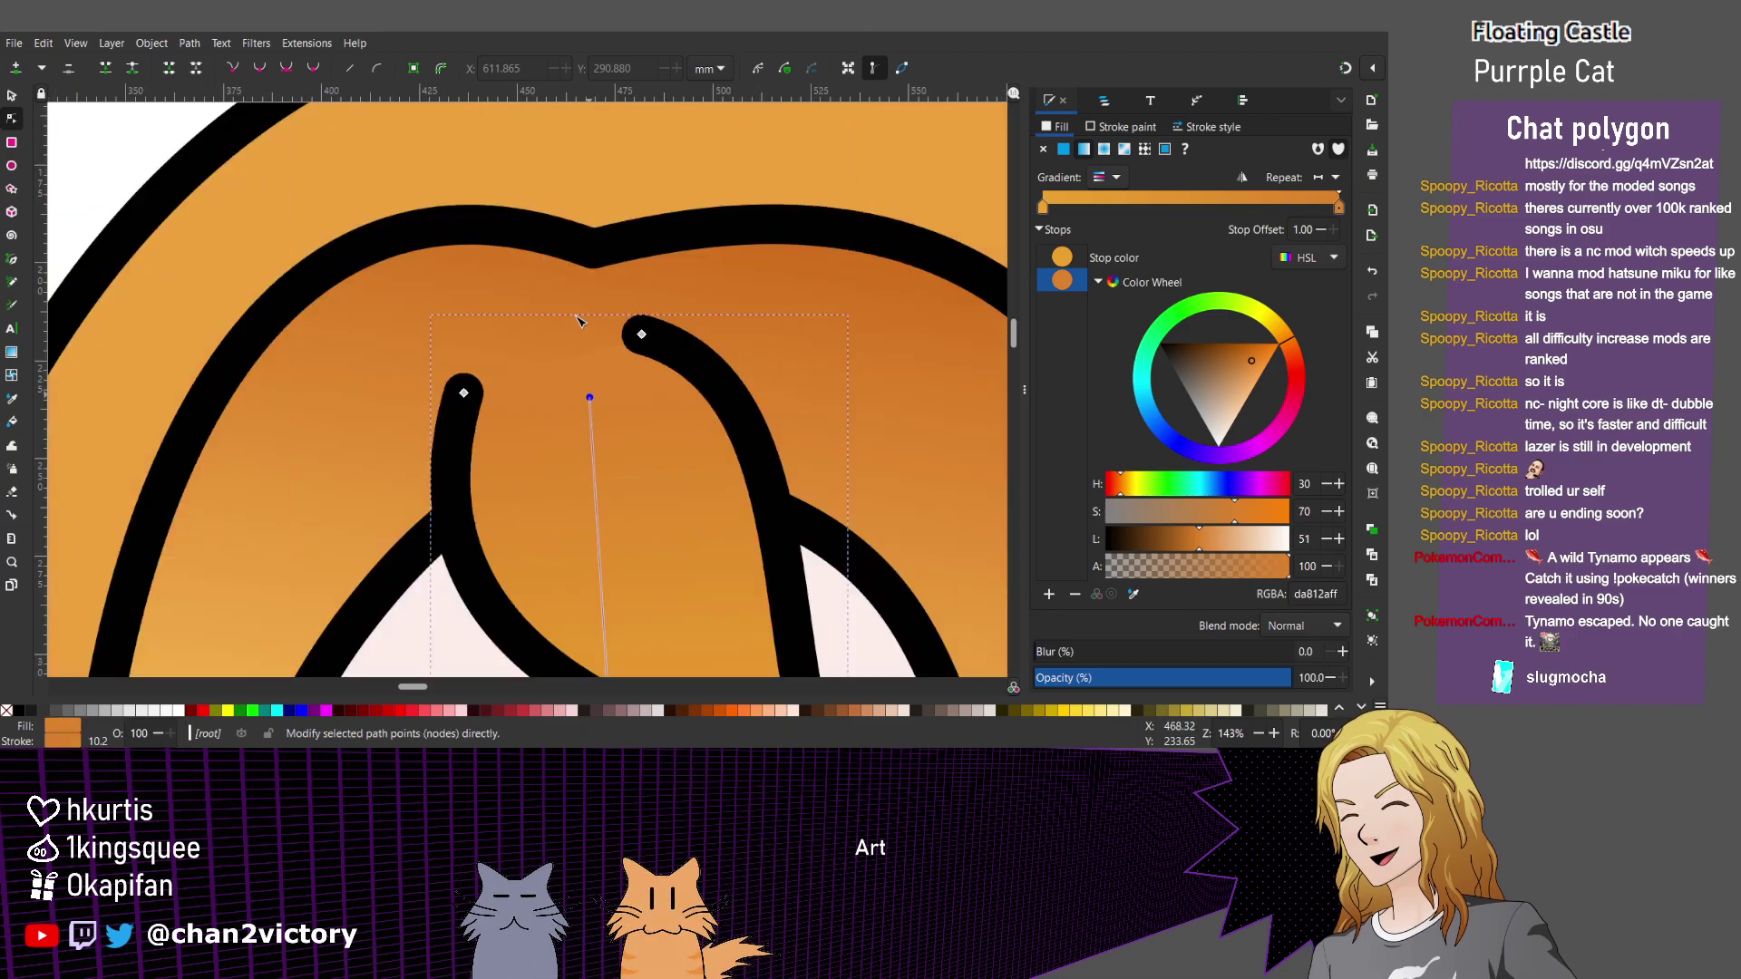
pyautogui.scroll(-2, 578, 319)
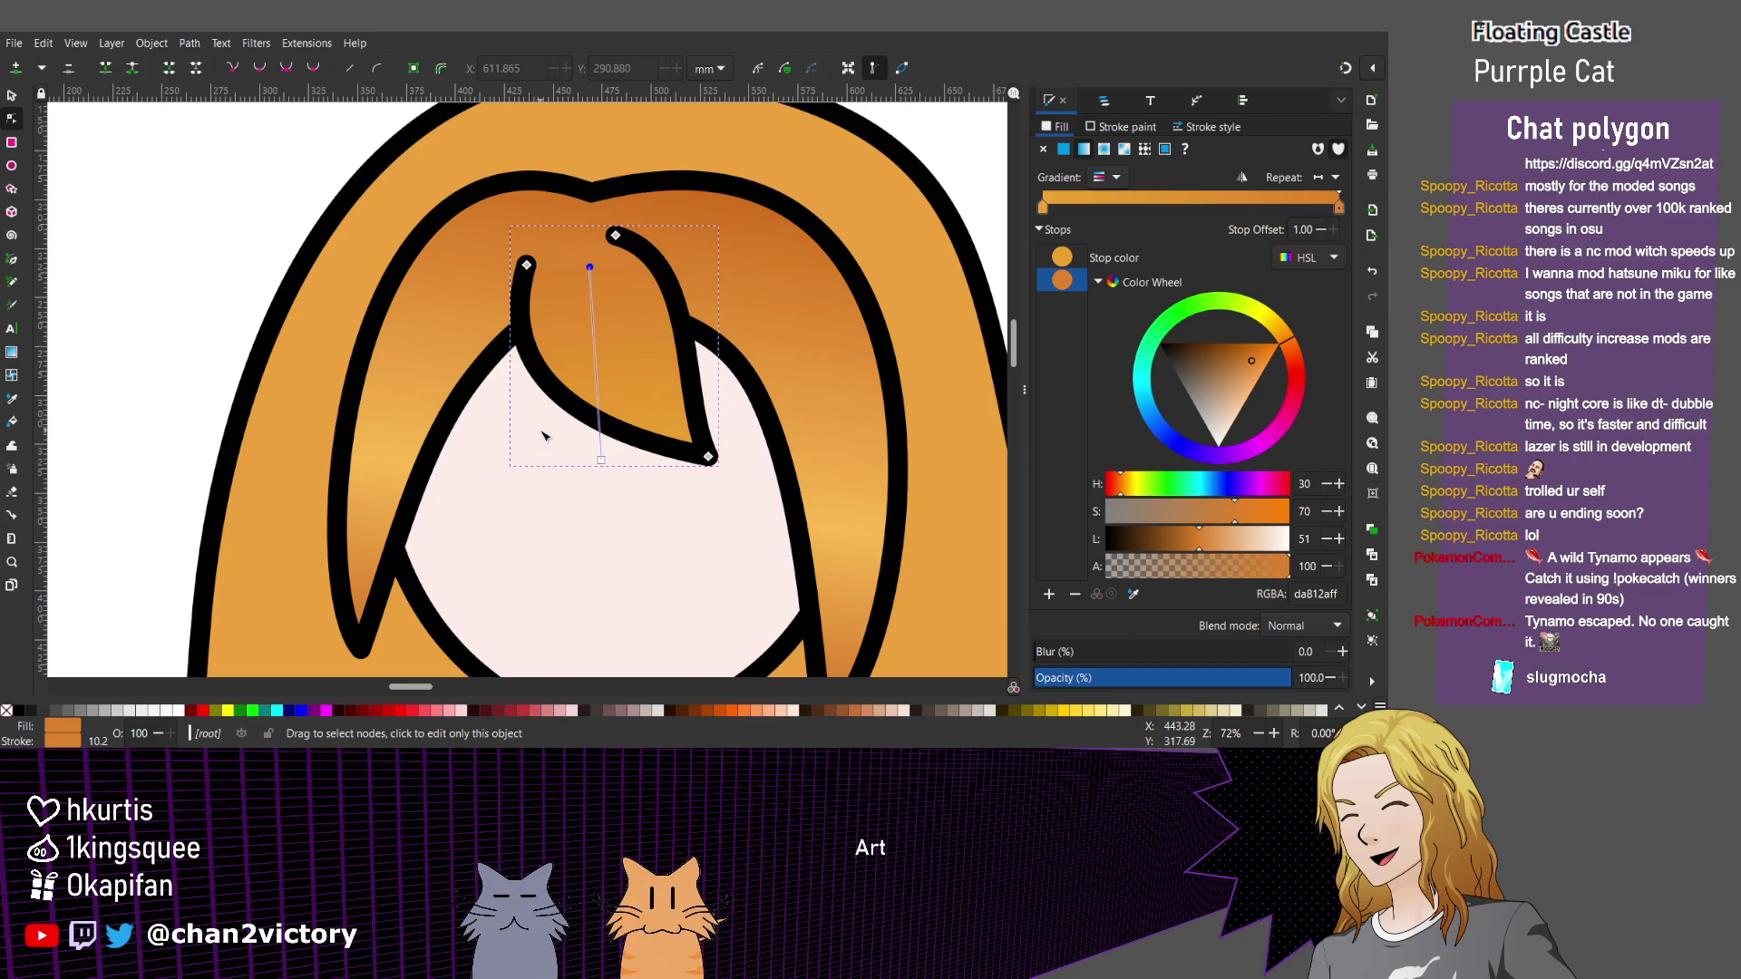
pyautogui.scroll(-2, 650, 456)
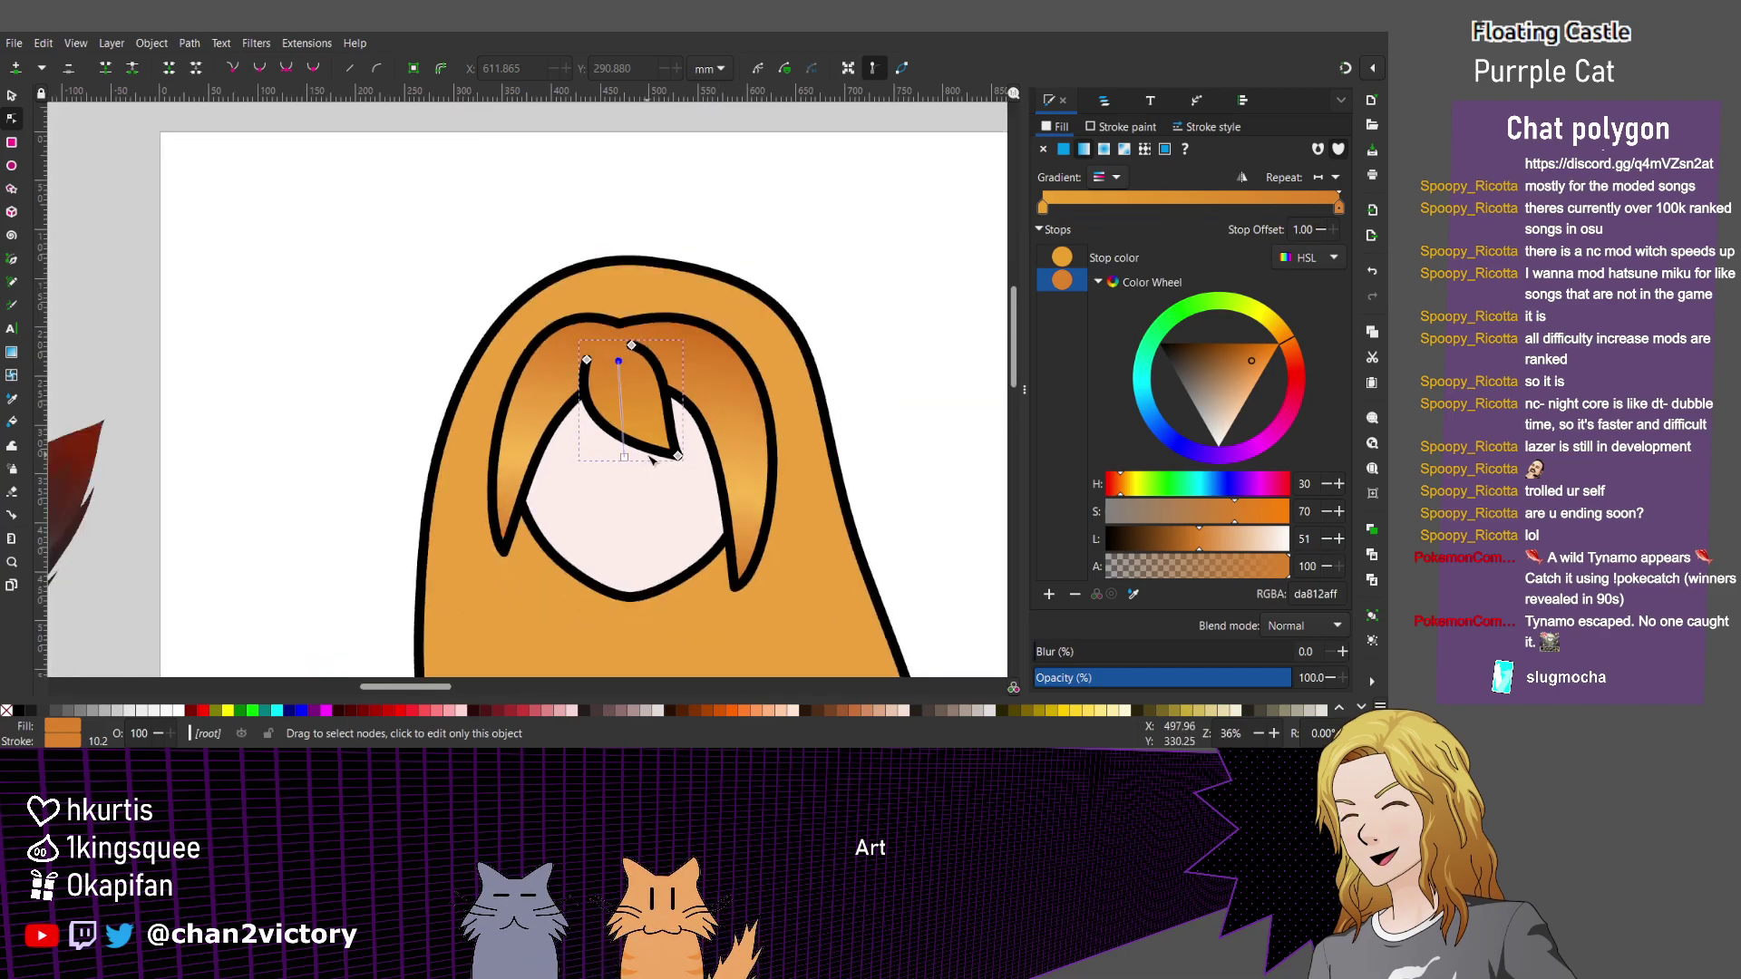
pyautogui.scroll(-2, 650, 459)
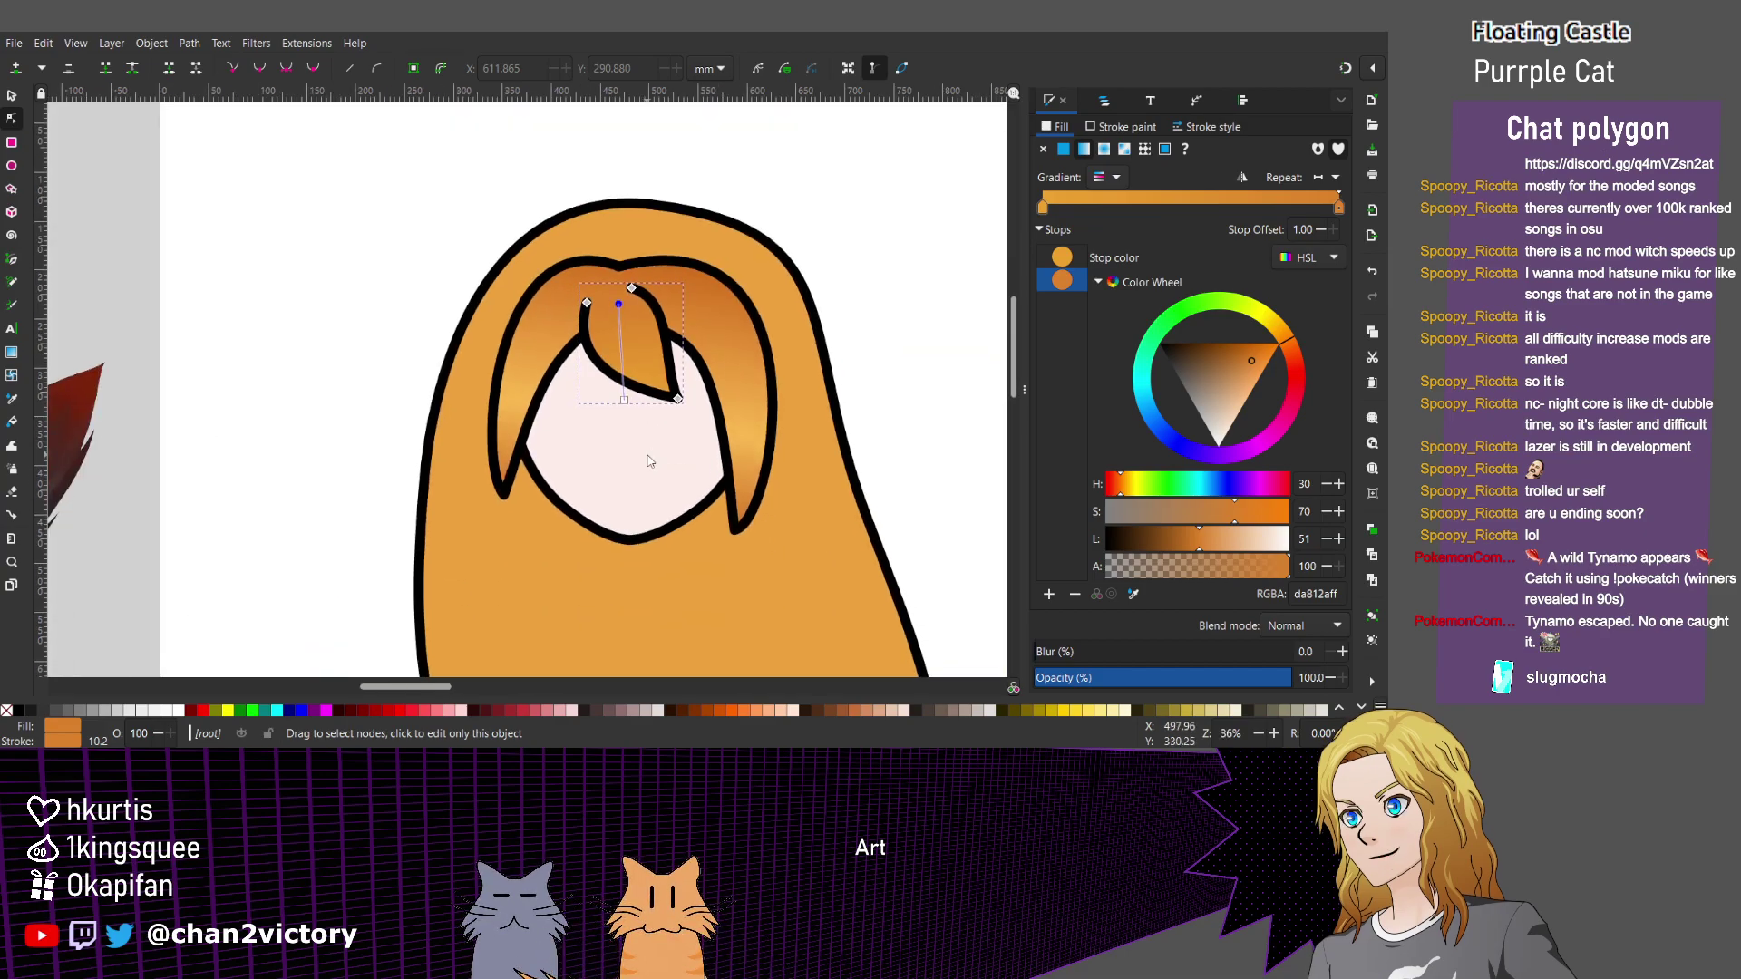
pyautogui.click(1062, 257)
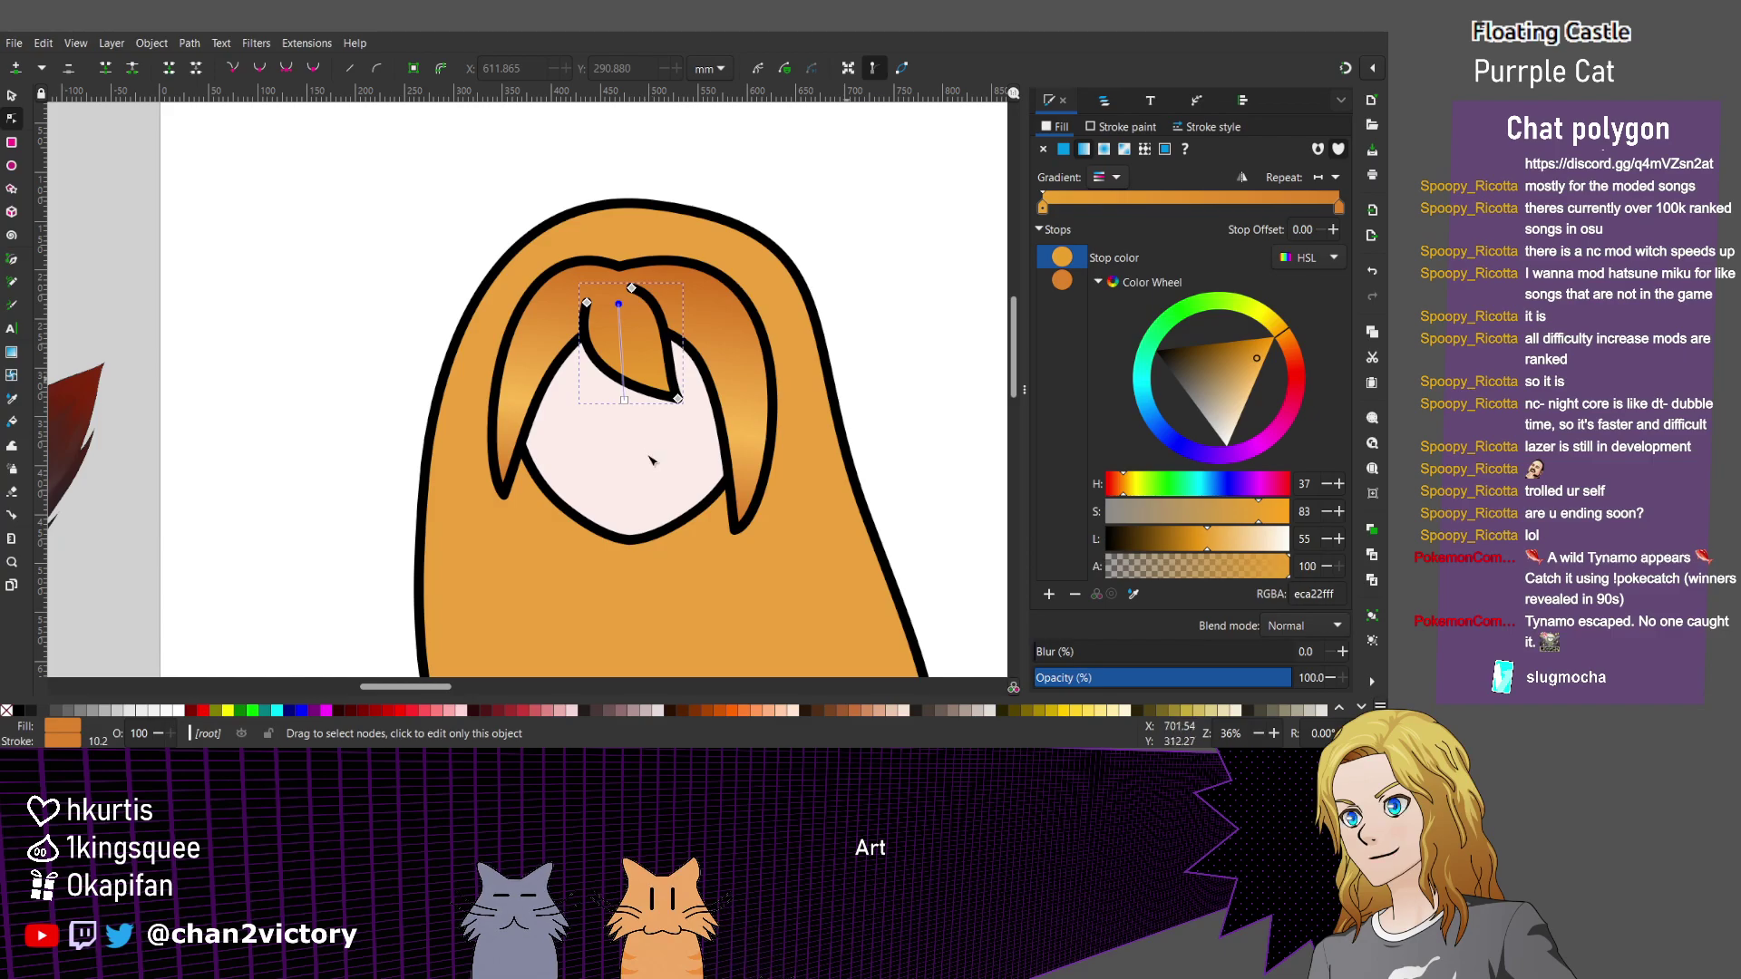
pyautogui.press('Escape')
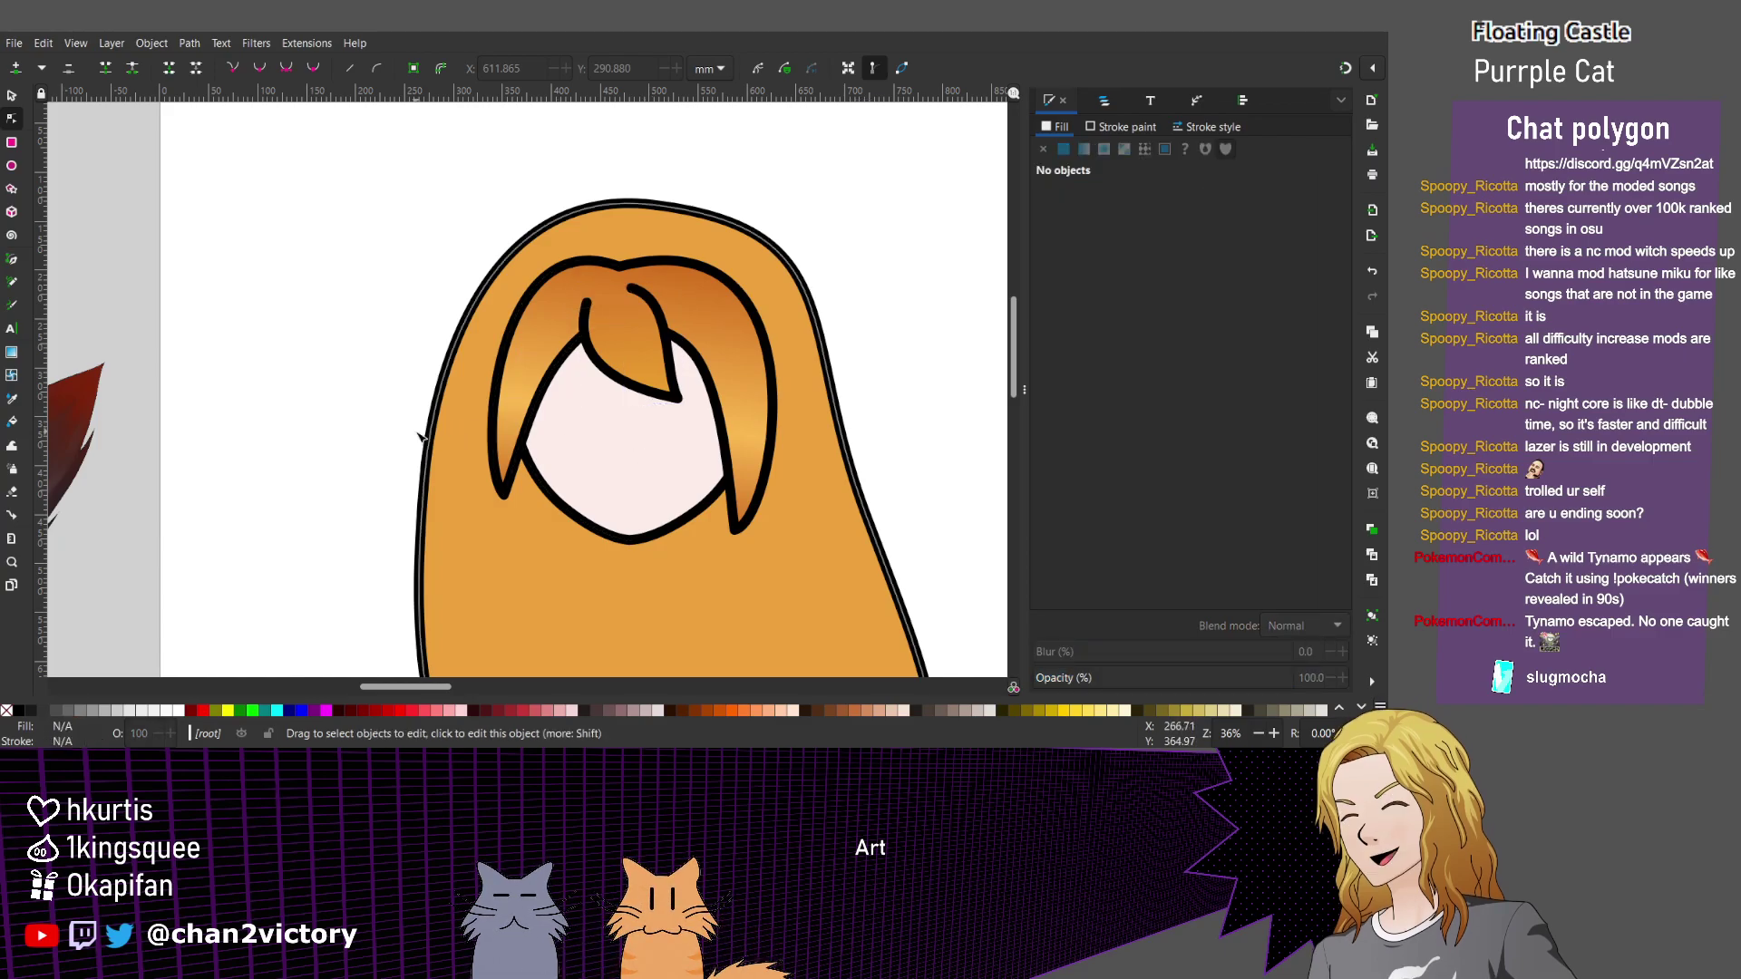
# Draw two freehand, near-vertical eye strokes about 62 mm tall, one on each side of the face.
pyautogui.press('-')
pyautogui.press('-')
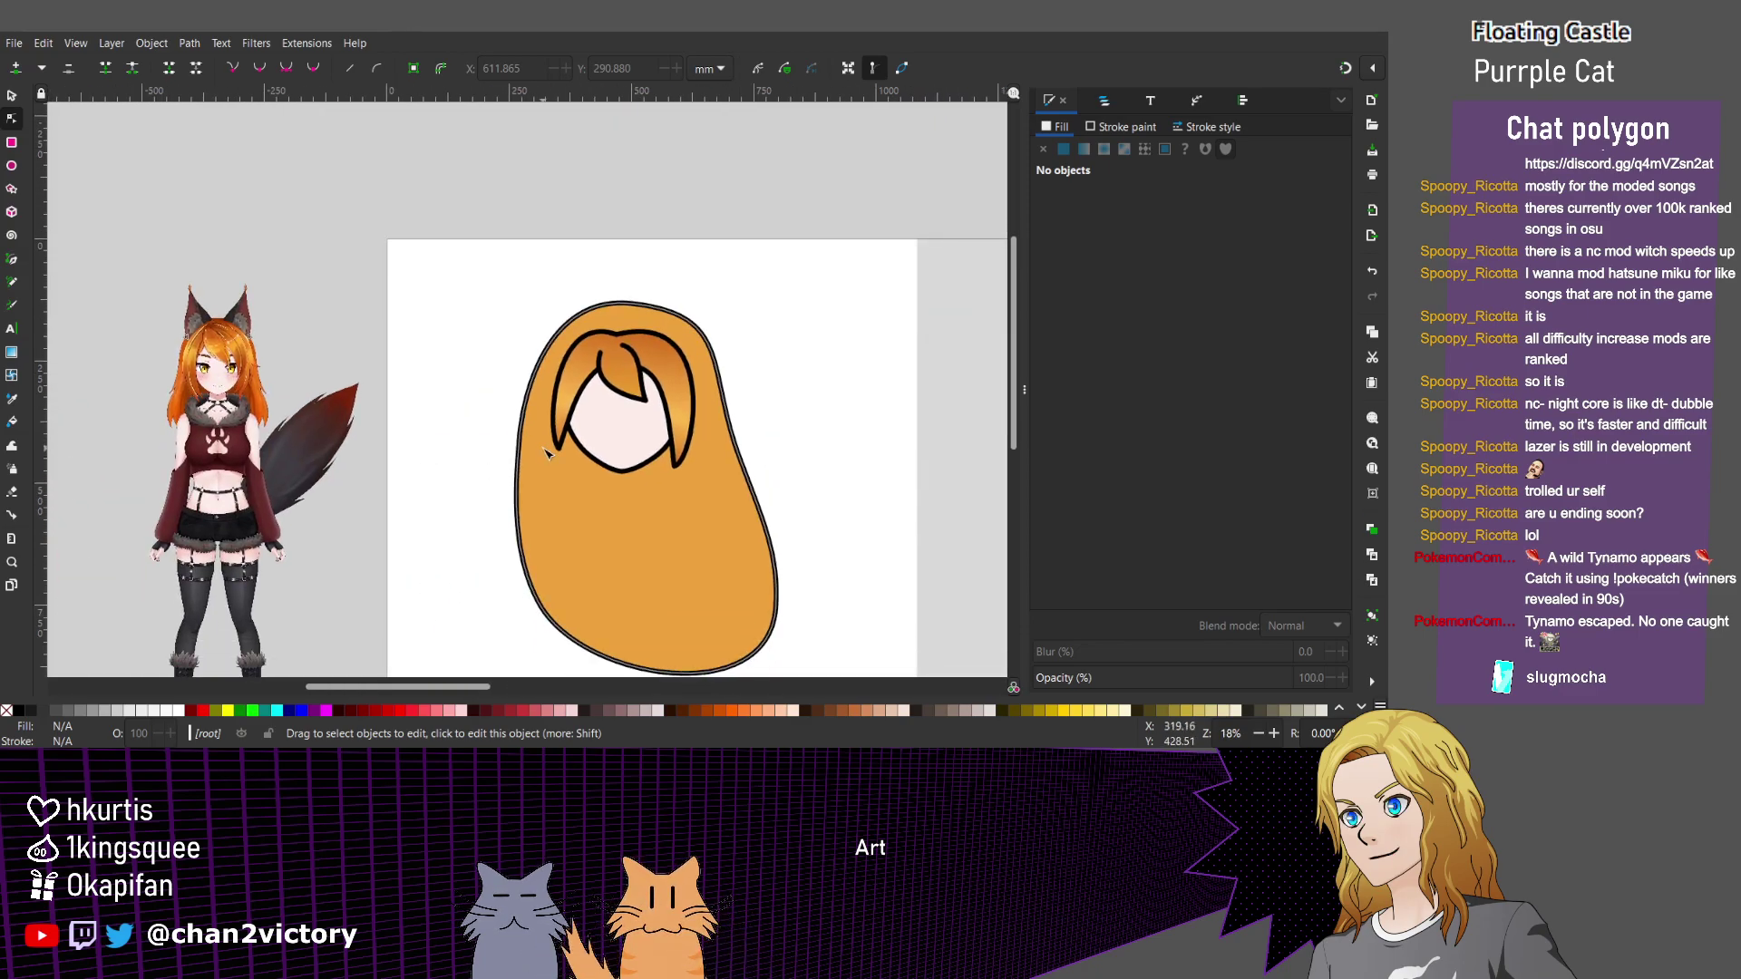
pyautogui.scroll(1, 640, 436)
pyautogui.scroll(2, 639, 436)
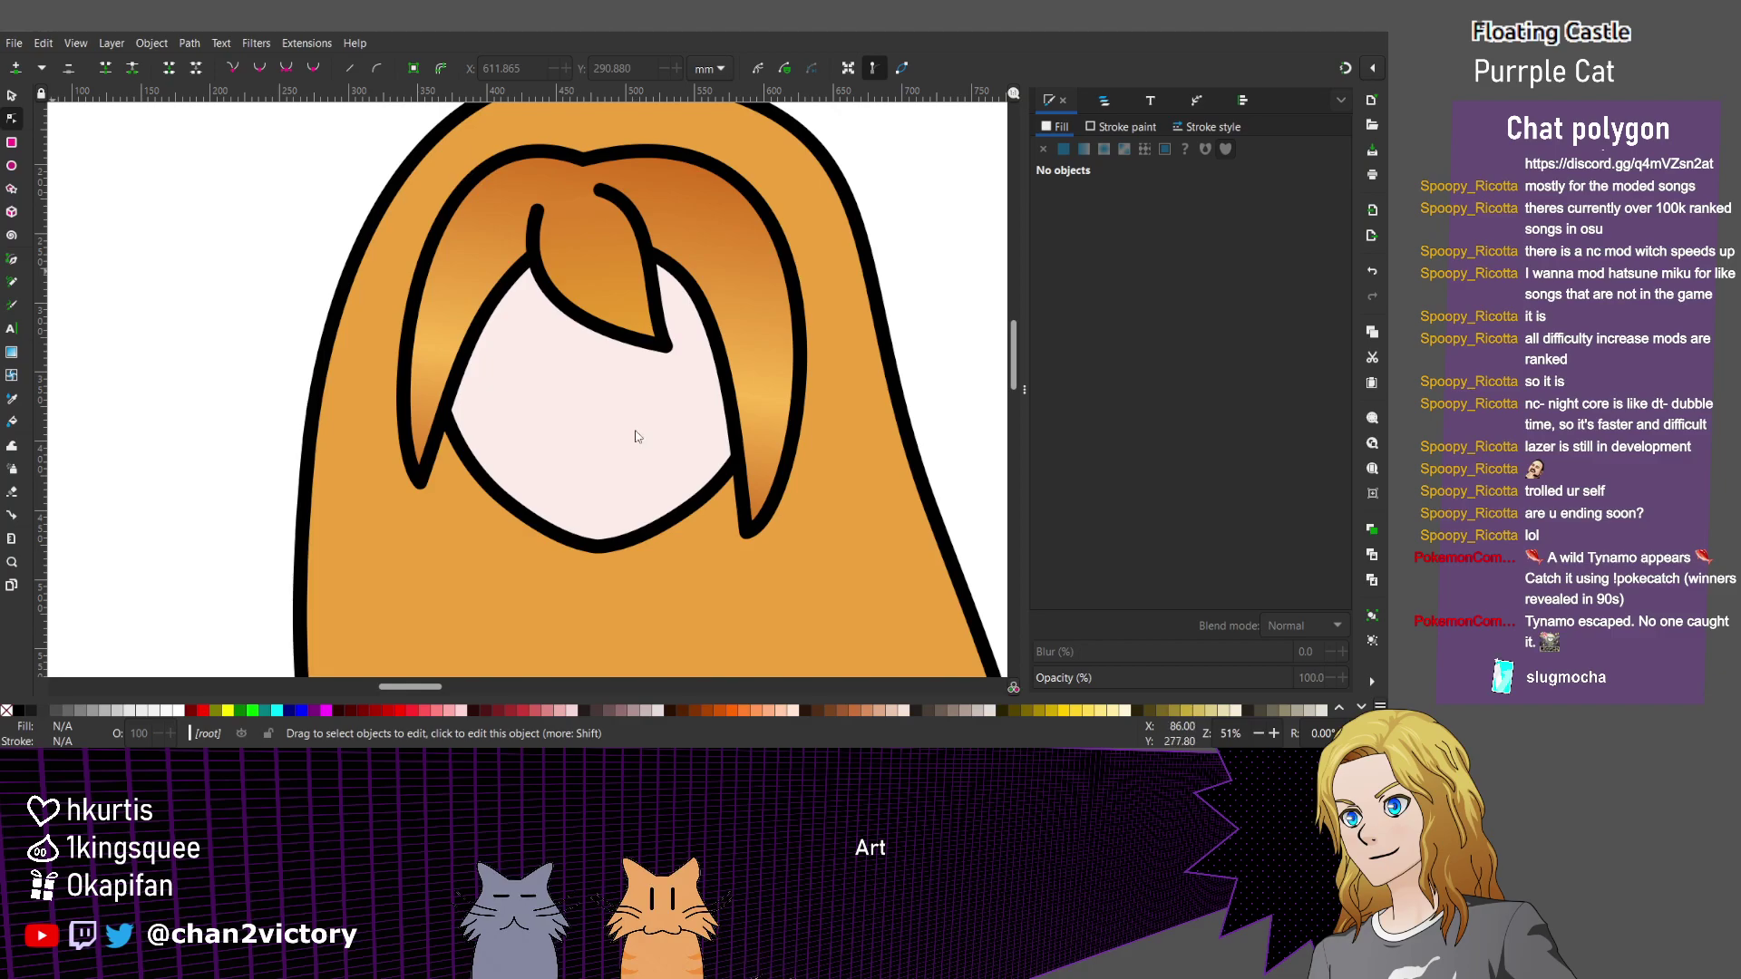
pyautogui.press('p')
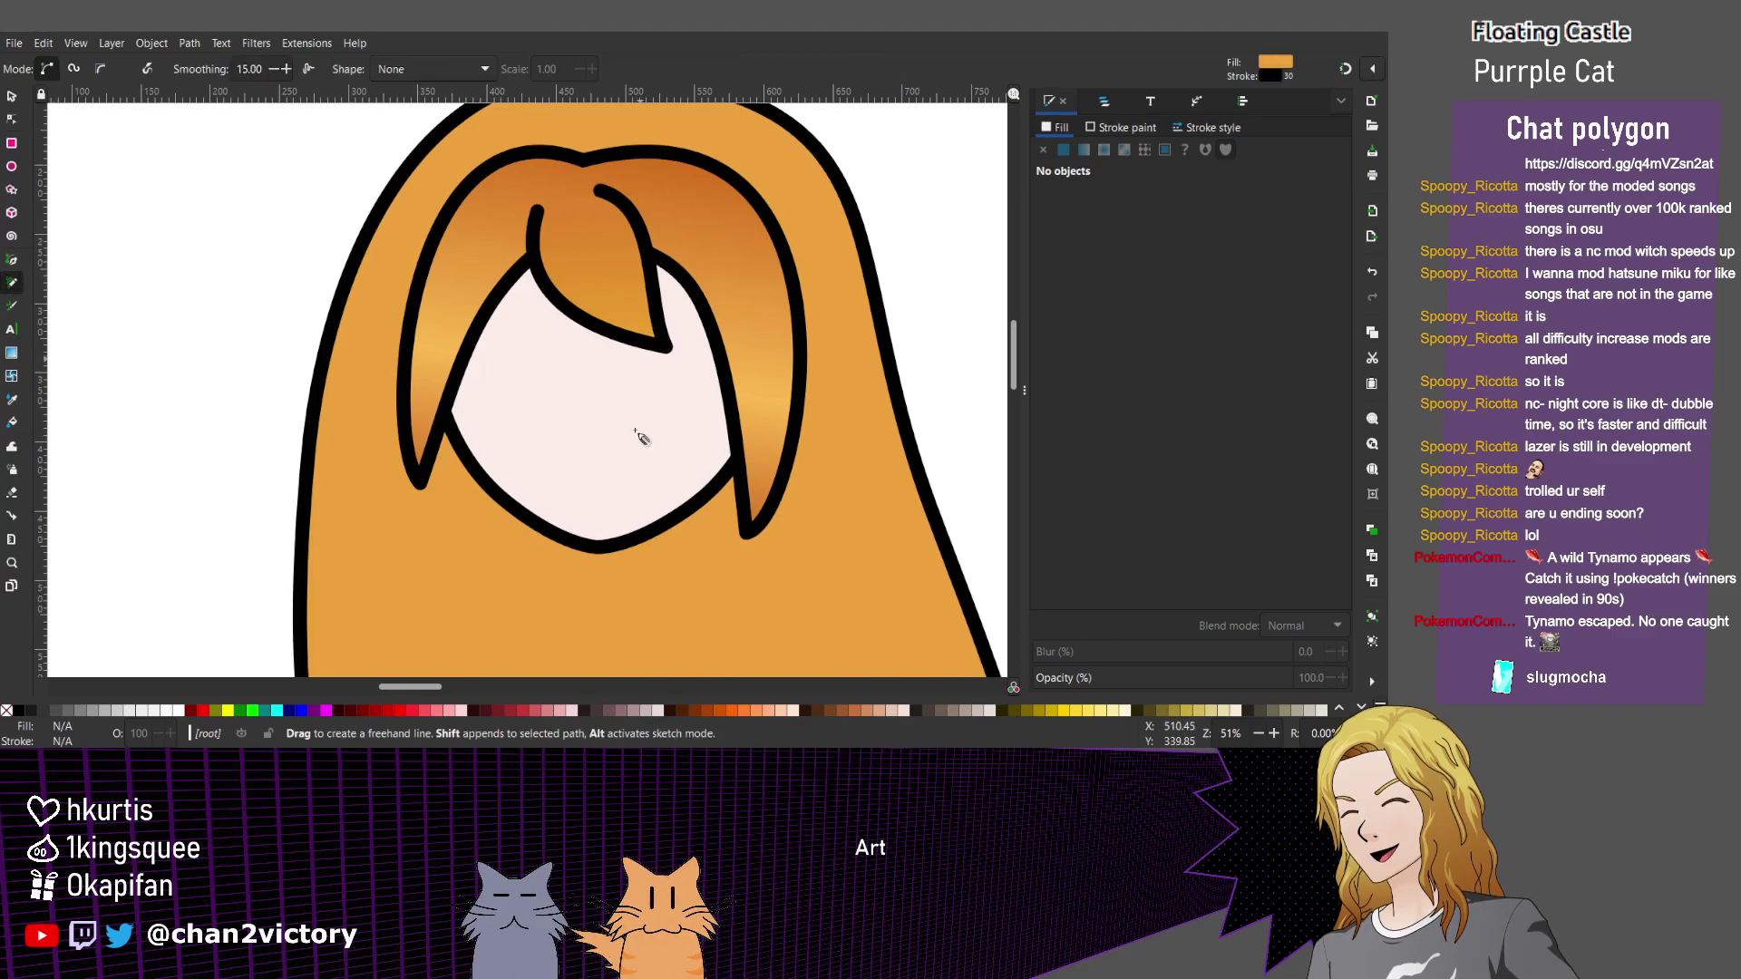
pyautogui.scroll(1, 640, 437)
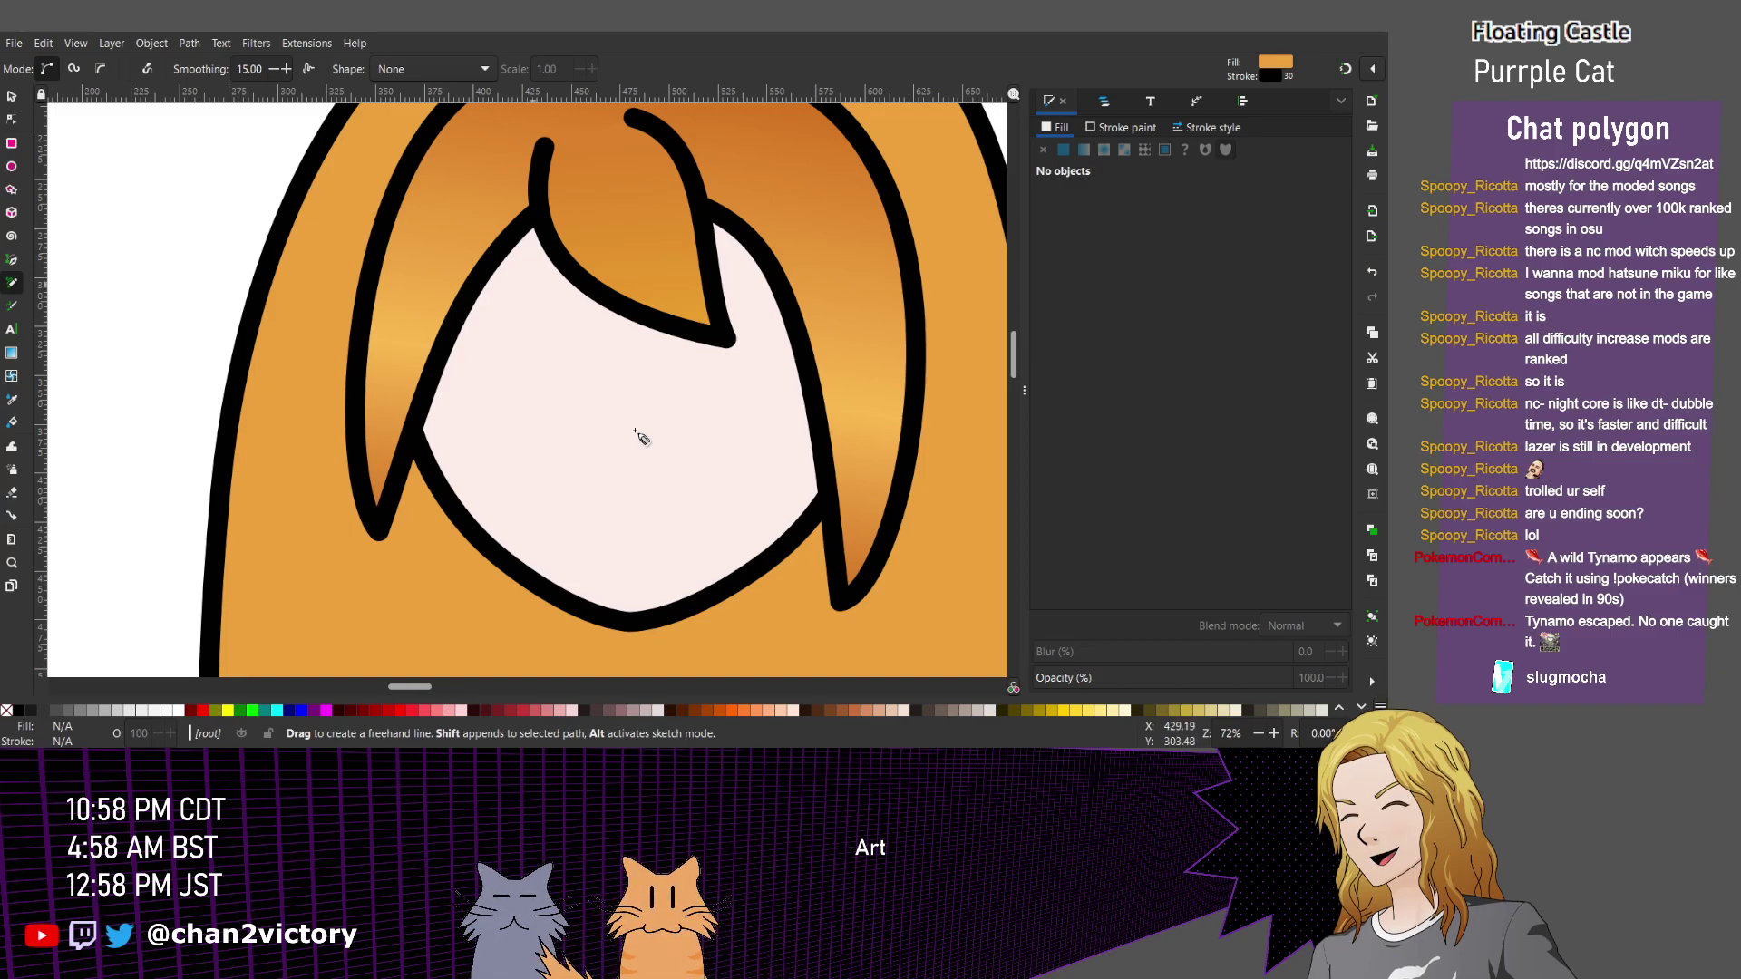
pyautogui.moveTo(529, 287); pyautogui.dragTo(494, 399)
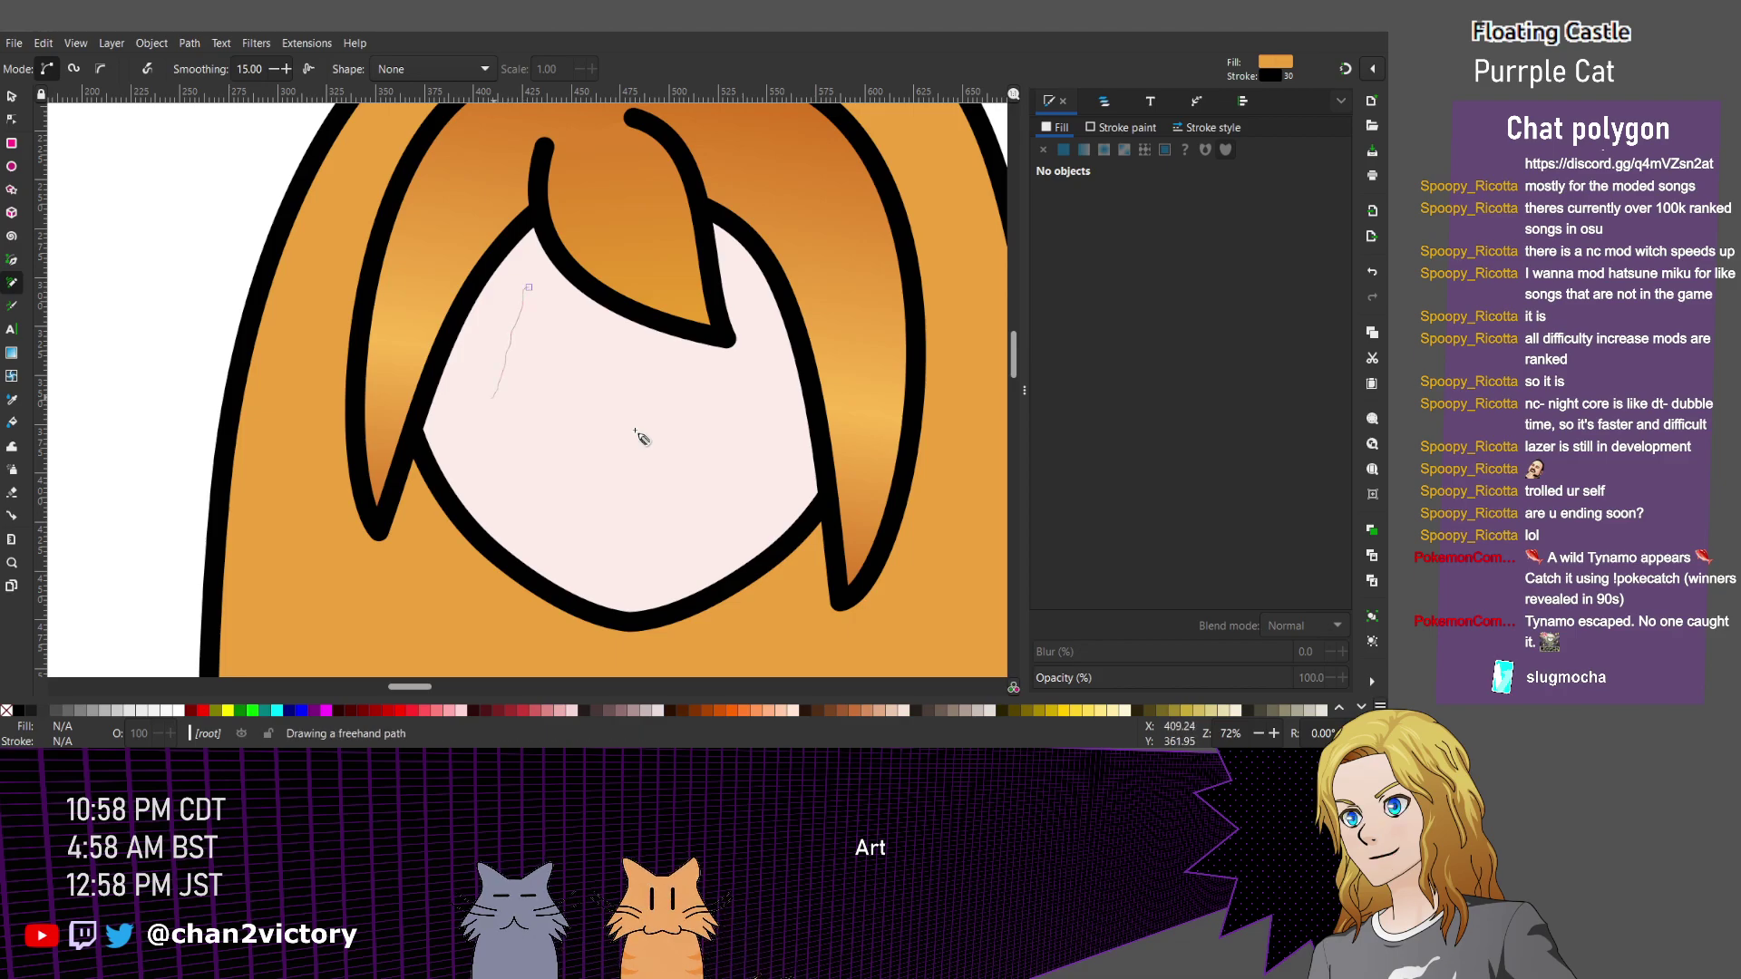
pyautogui.moveTo(722, 290); pyautogui.dragTo(714, 397)
# Select the left eye stroke and simplify it repeatedly until only its two end nodes remain.
pyautogui.press('n')
pyautogui.click(524, 295)
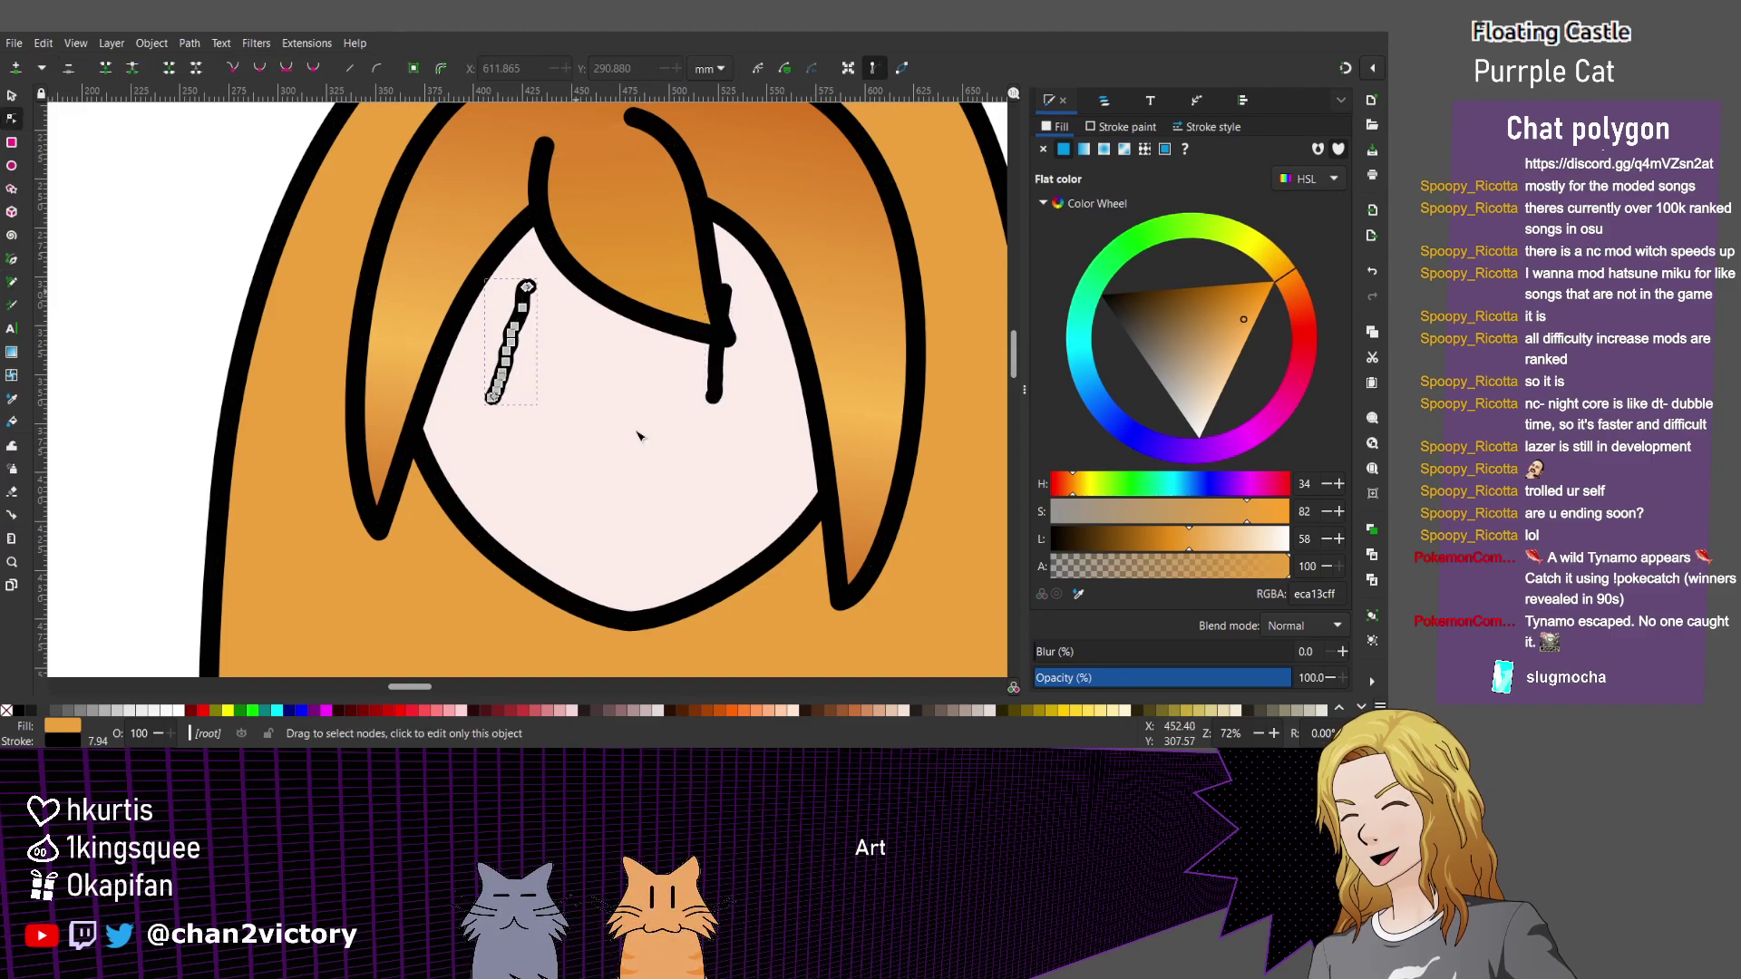
pyautogui.hotkey('ctrl', 'l')
pyautogui.hotkey('ctrl', 'l')
pyautogui.hotkey('ctrl', 'l')
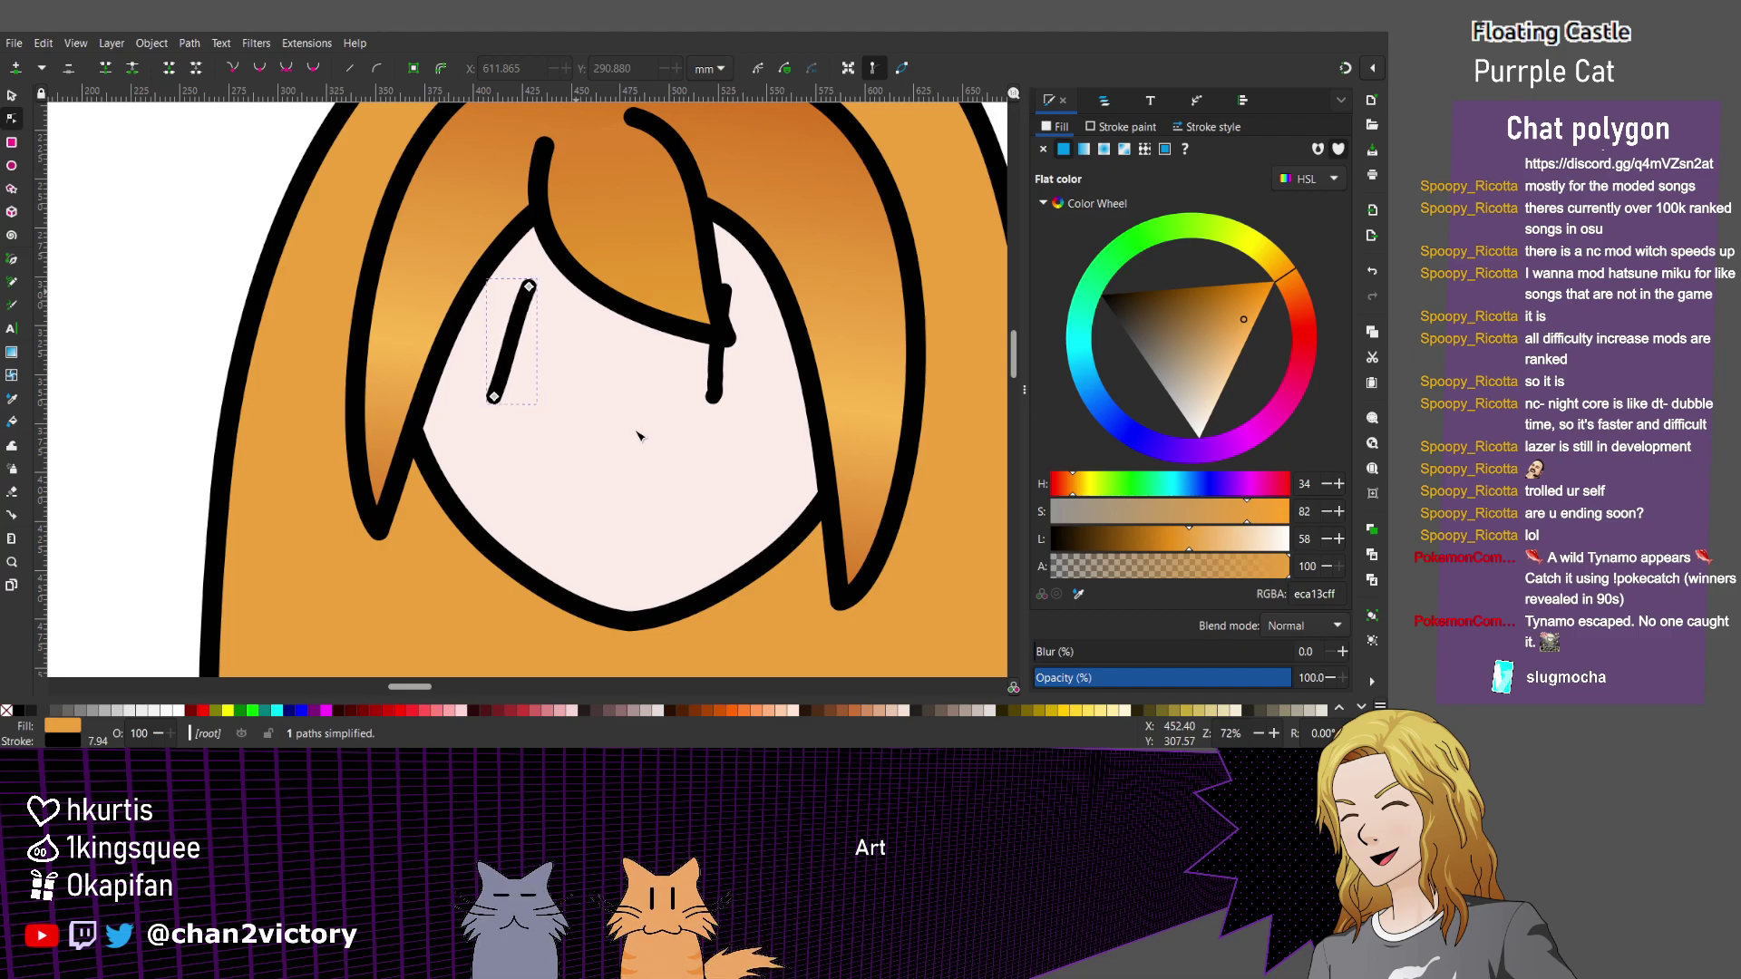
# Set the stroke width of the left eye line to 60 px.
pyautogui.press('Tab')
pyautogui.press('s')
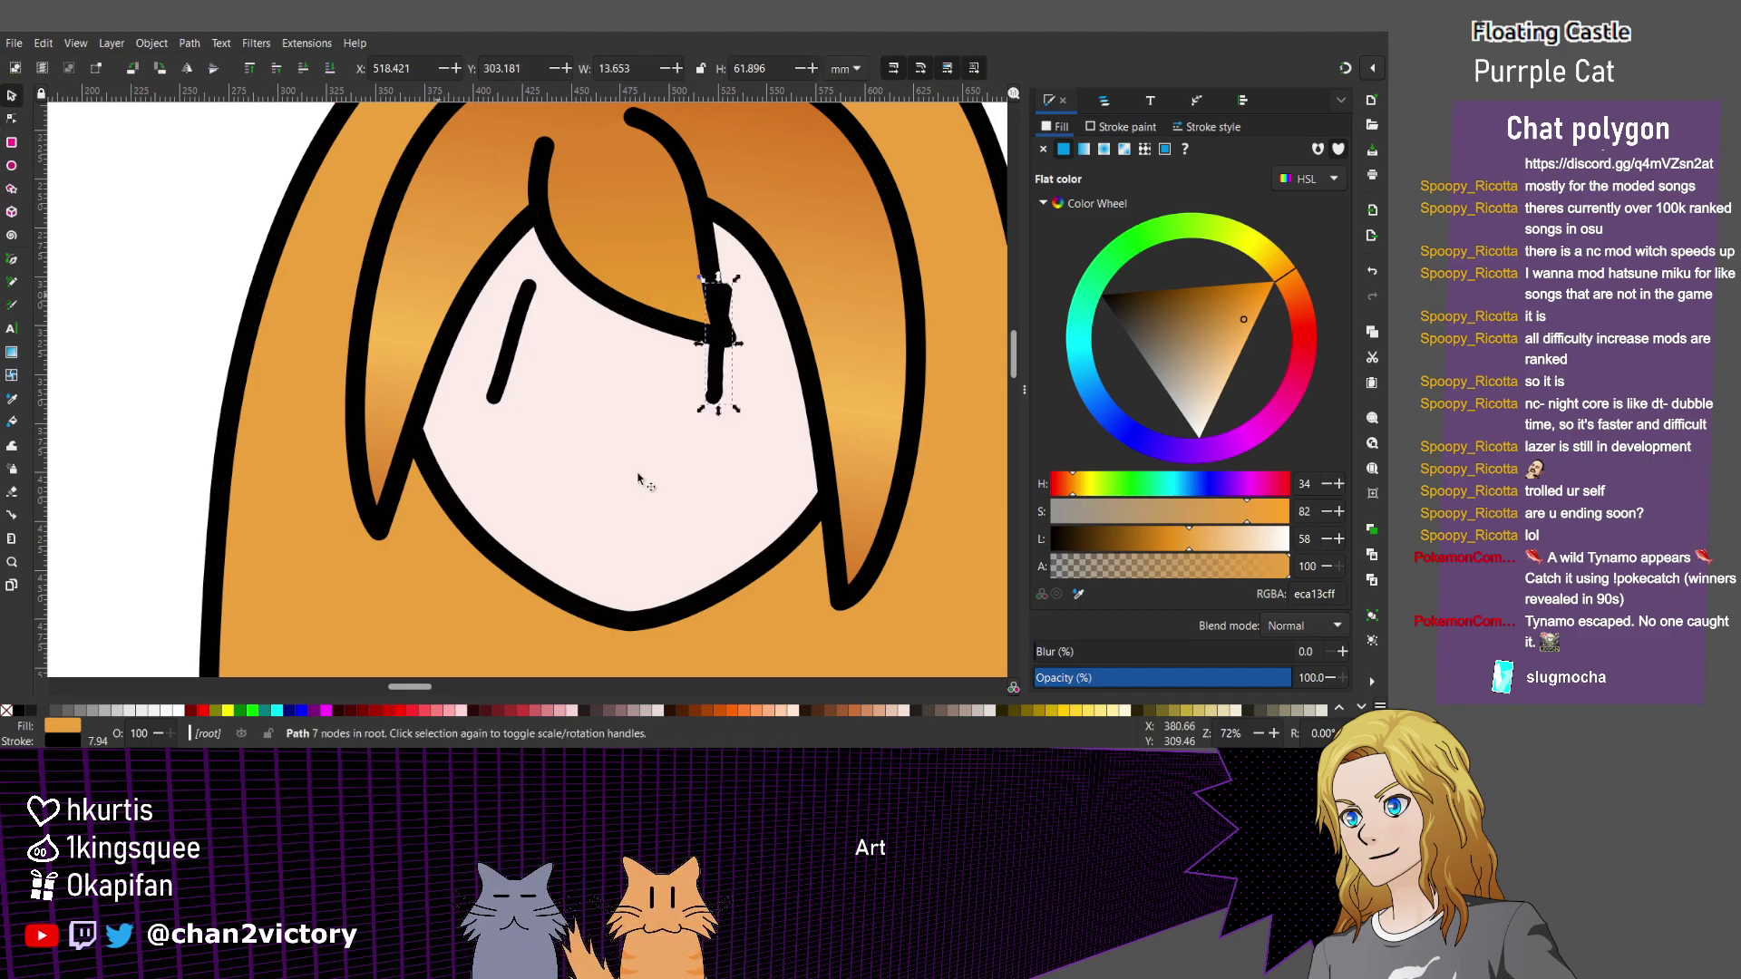
pyautogui.hotkey('shift', 'Tab')
pyautogui.press('n')
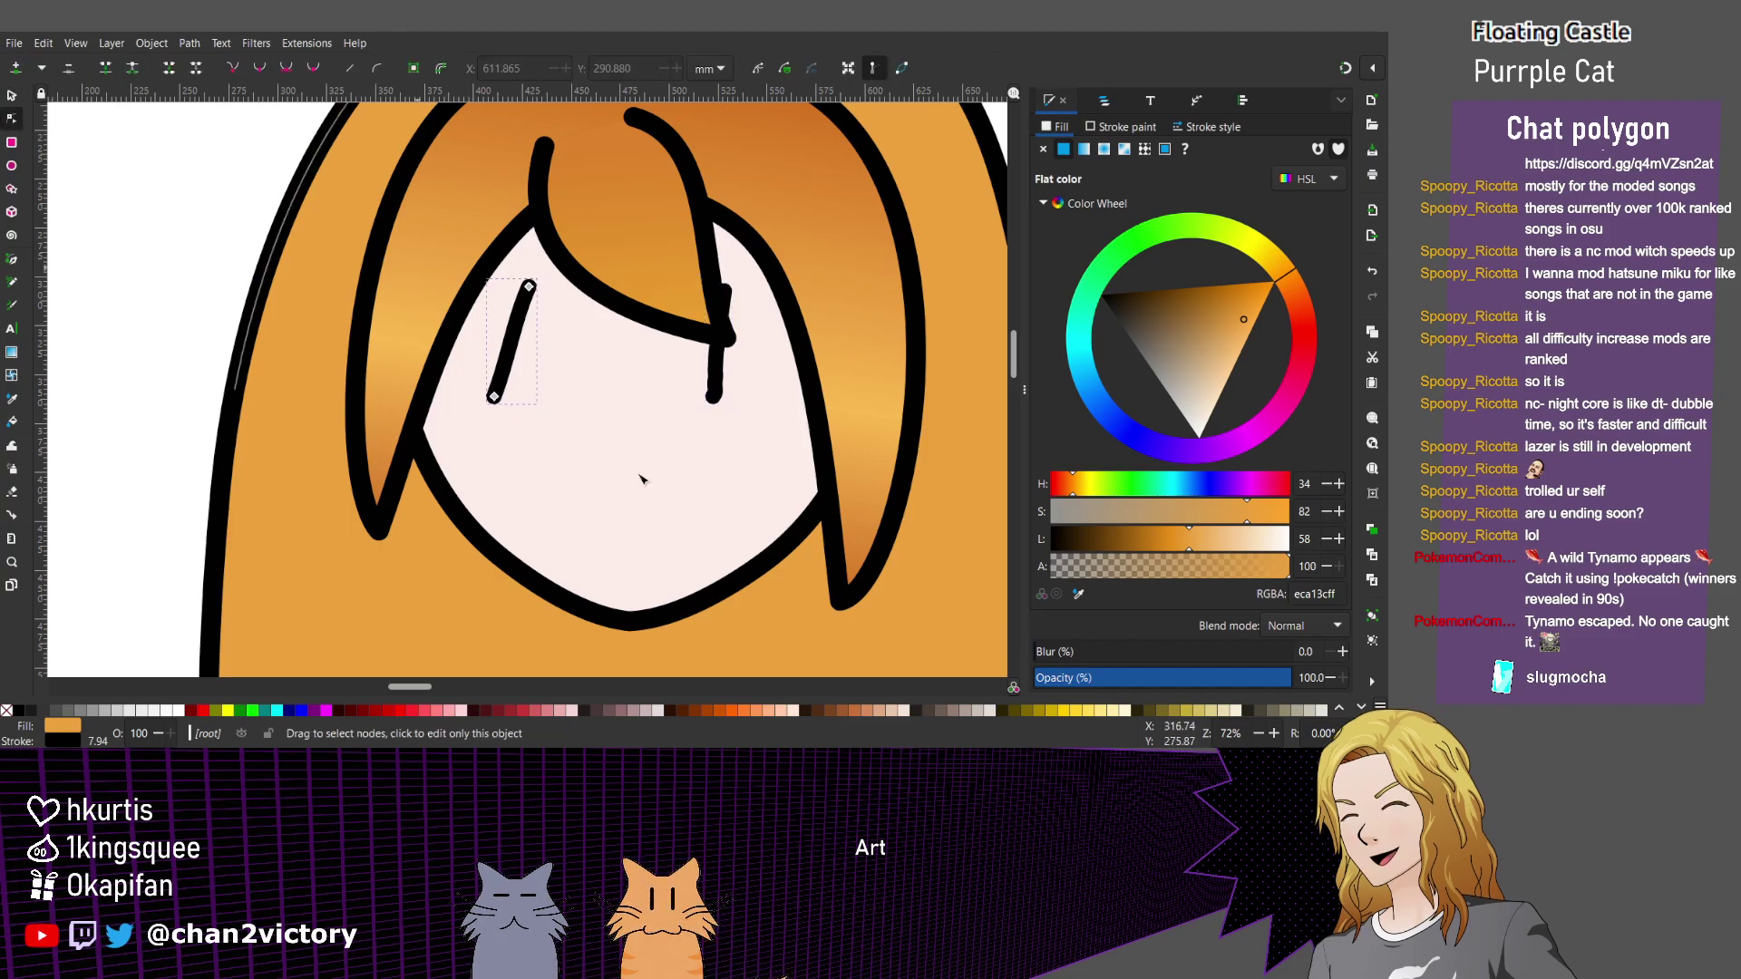
pyautogui.press('+')
pyautogui.press('+')
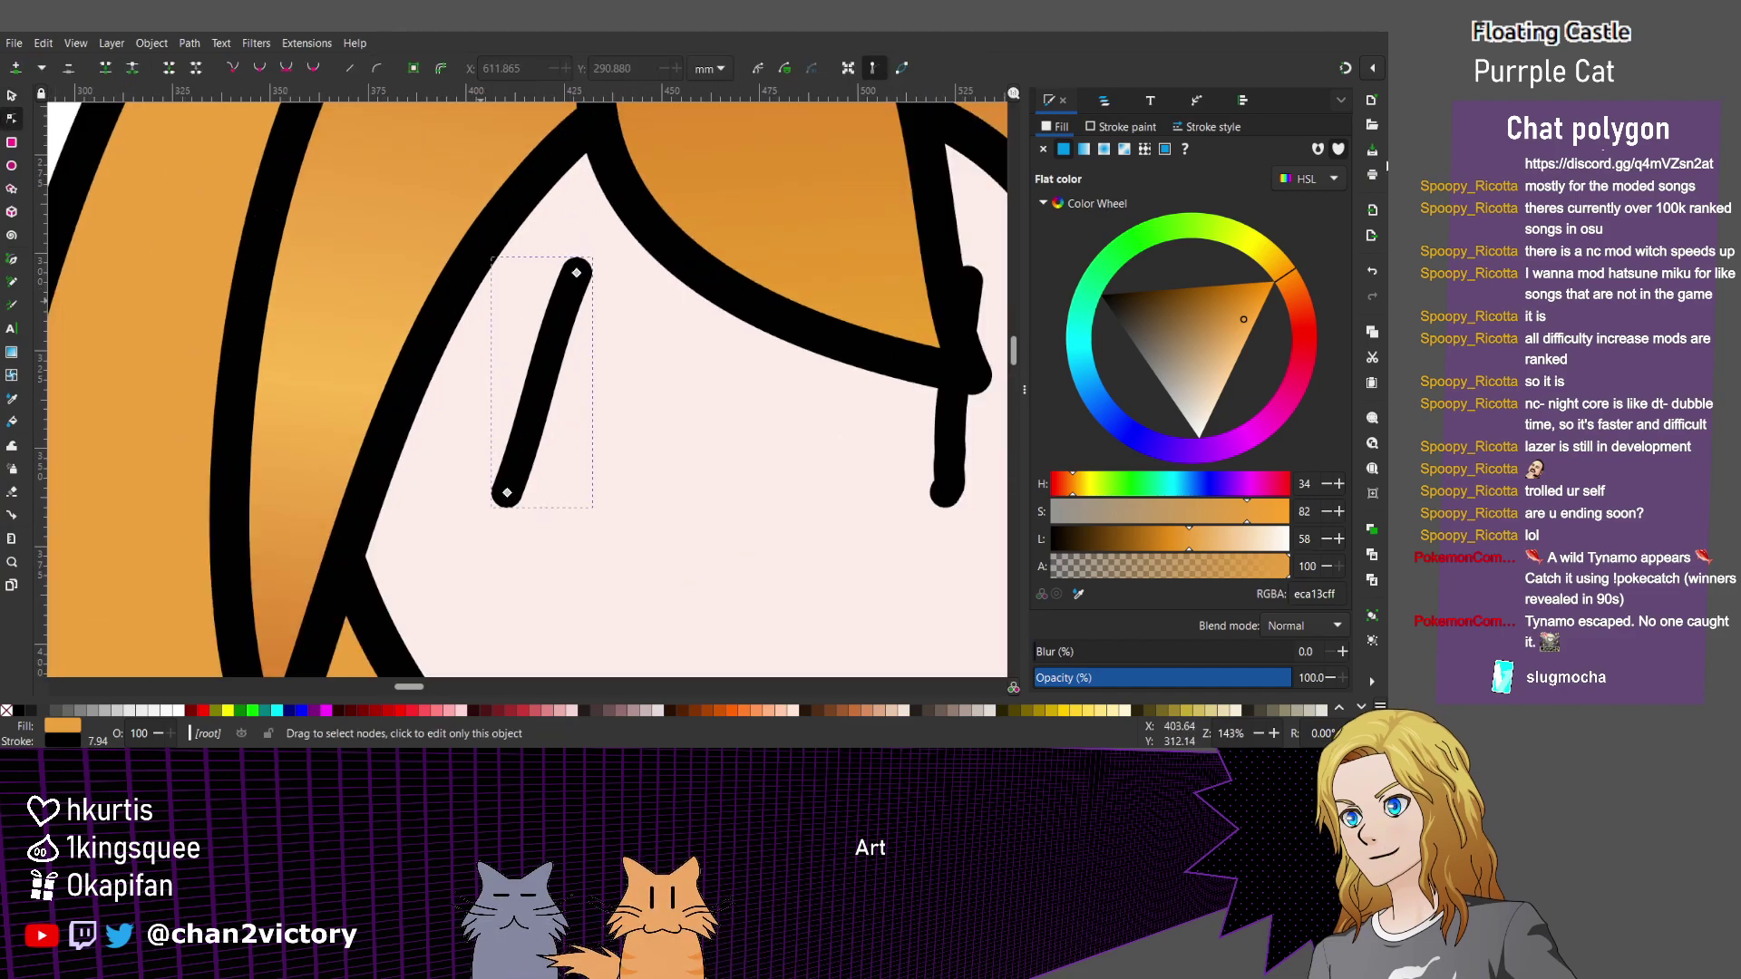
pyautogui.hotkey('ctrl', 'shift', 'f')
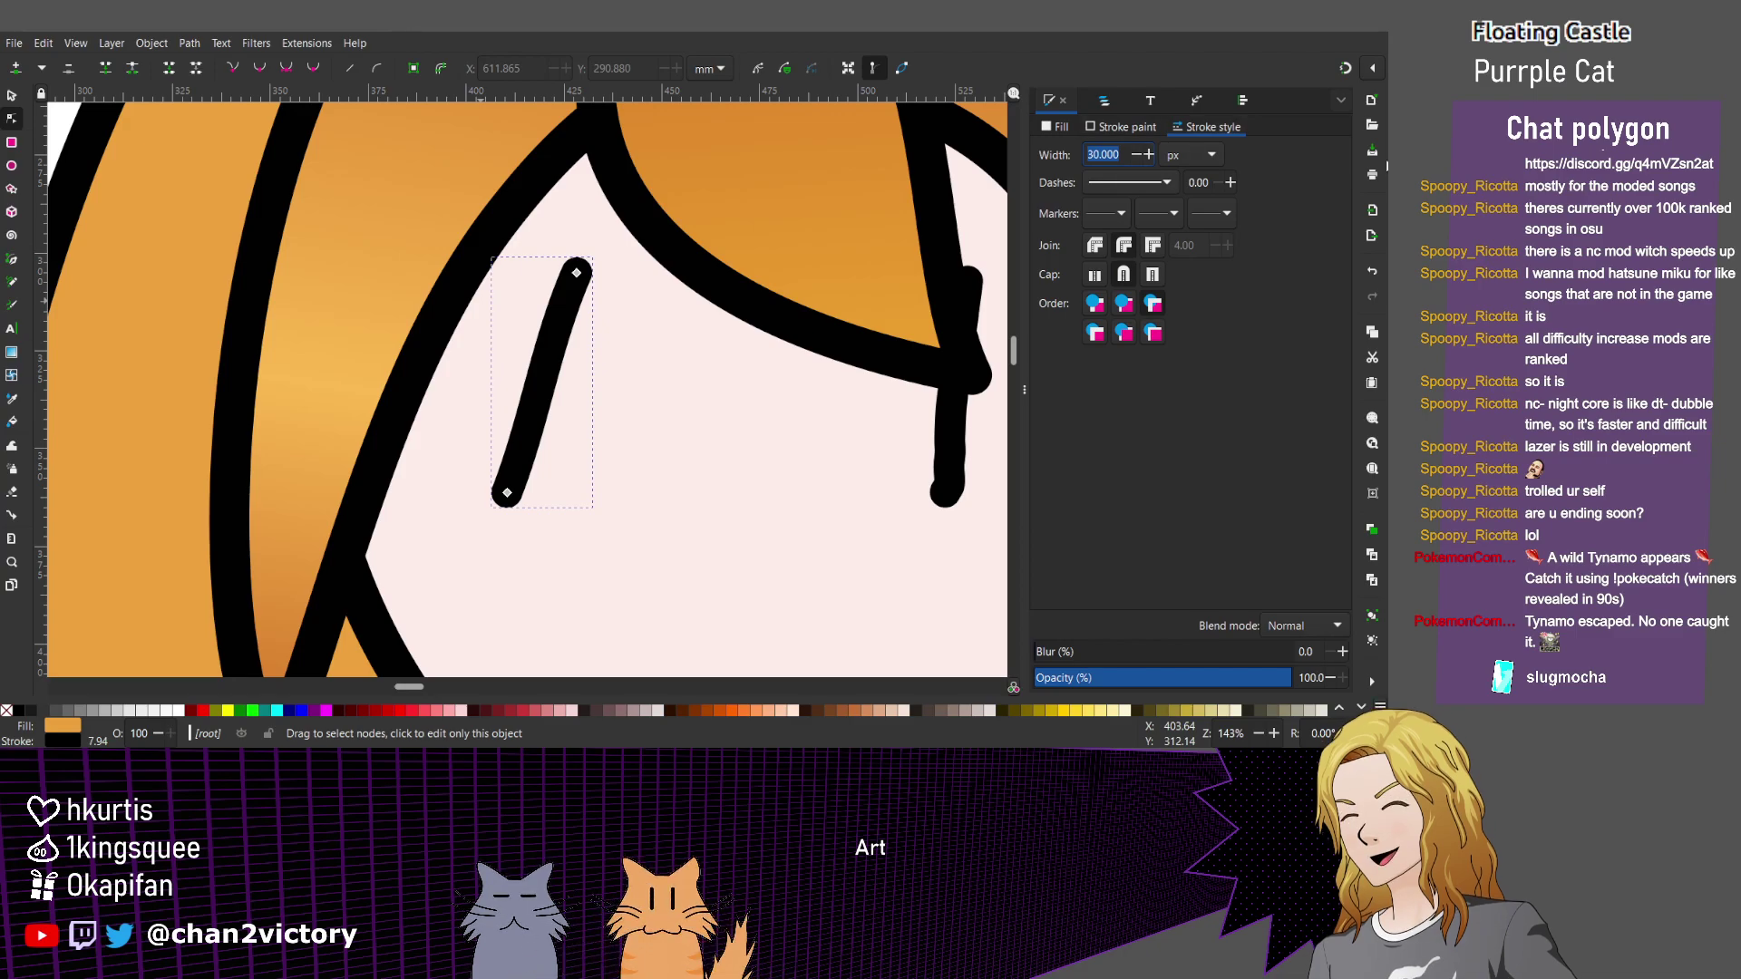
pyautogui.write('60')
pyautogui.press('Return')
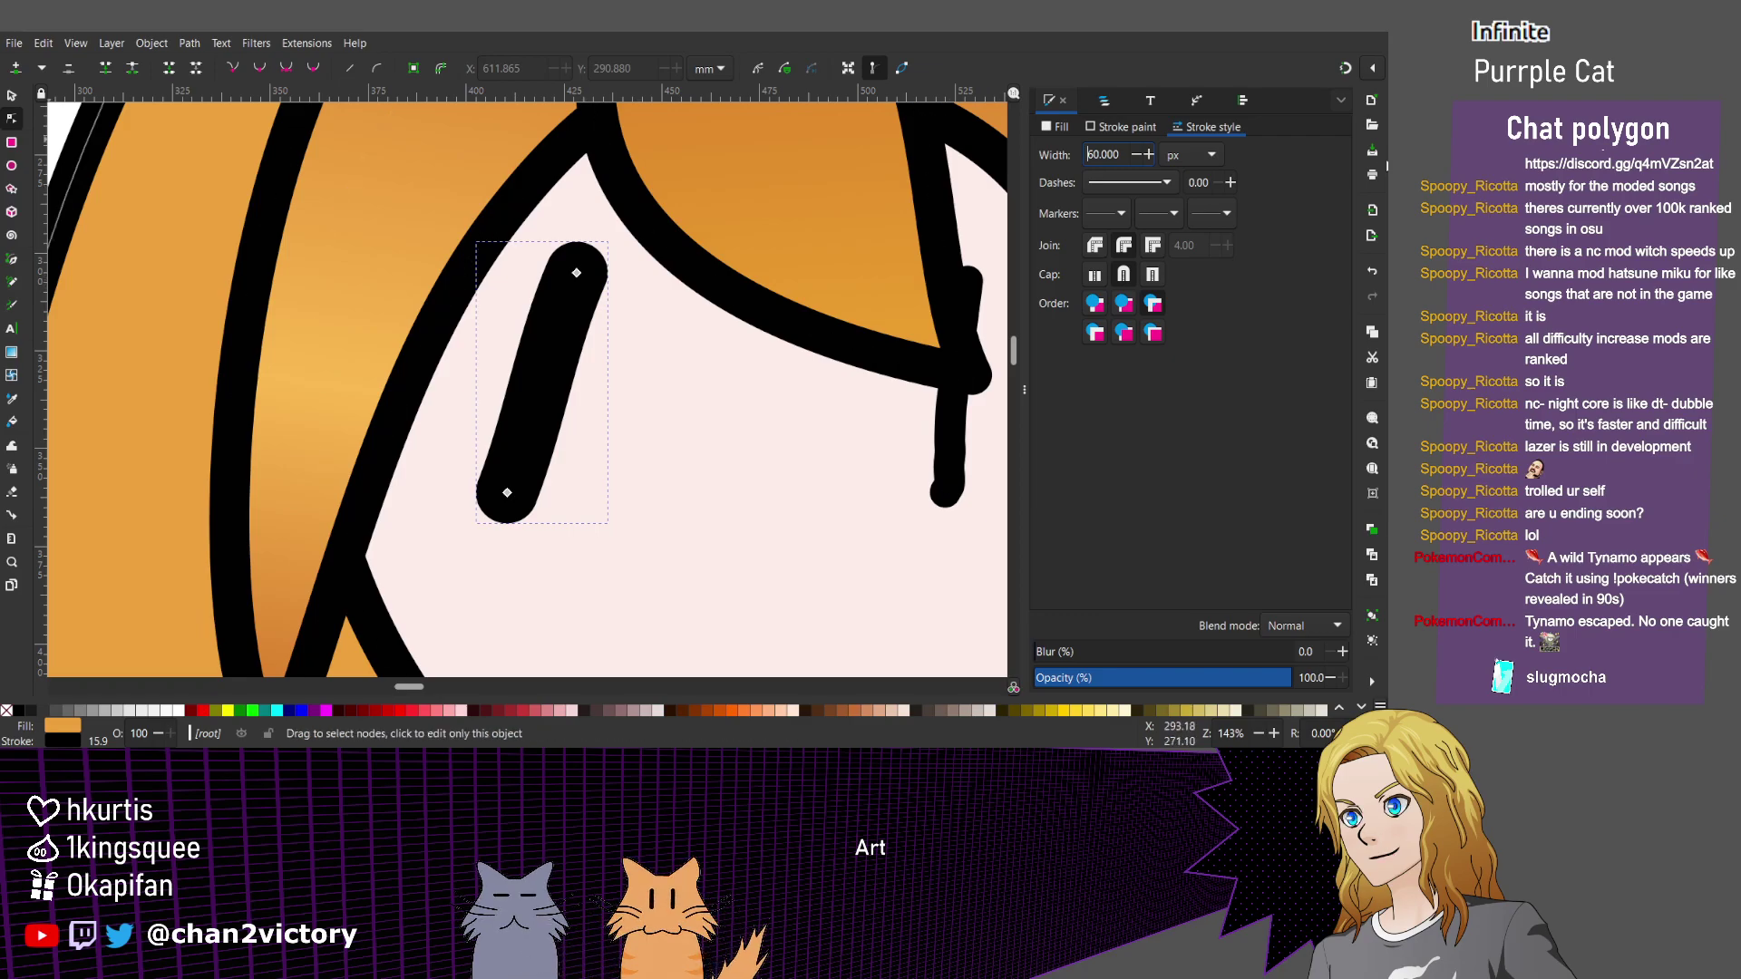
# Straighten the left eye line by adjusting the curve handles of its two end nodes.
pyautogui.hotkey('ctrl', 'a')
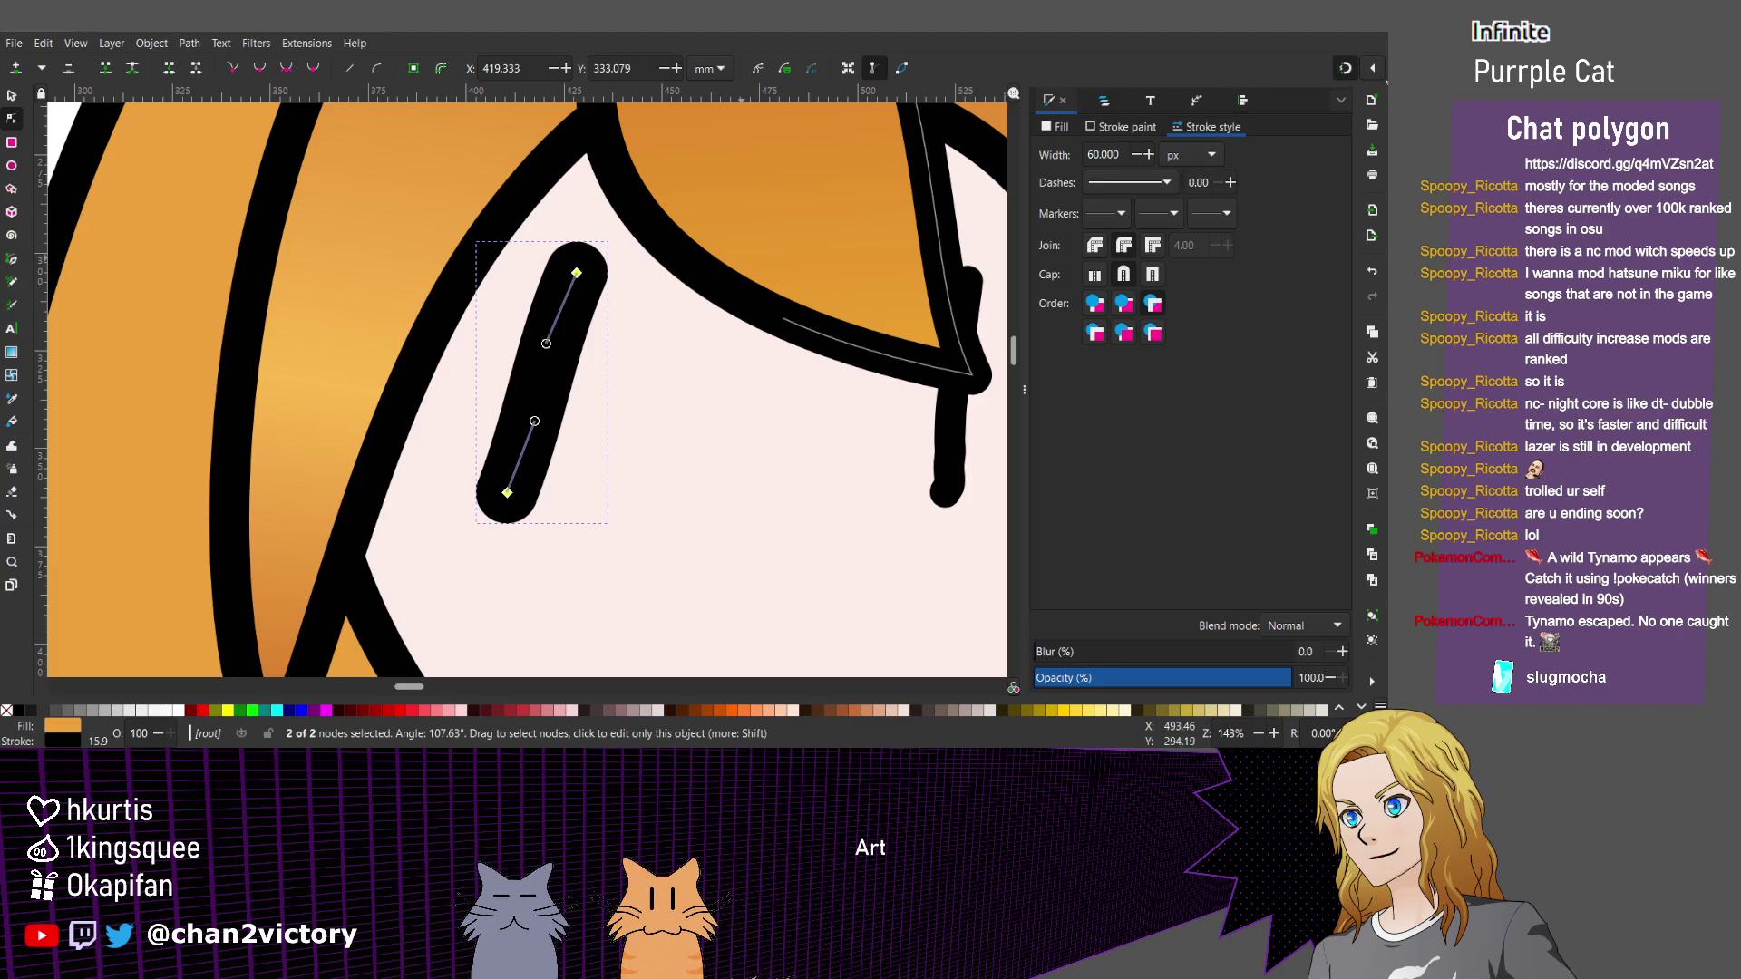
pyautogui.moveTo(534, 421); pyautogui.dragTo(533, 408)
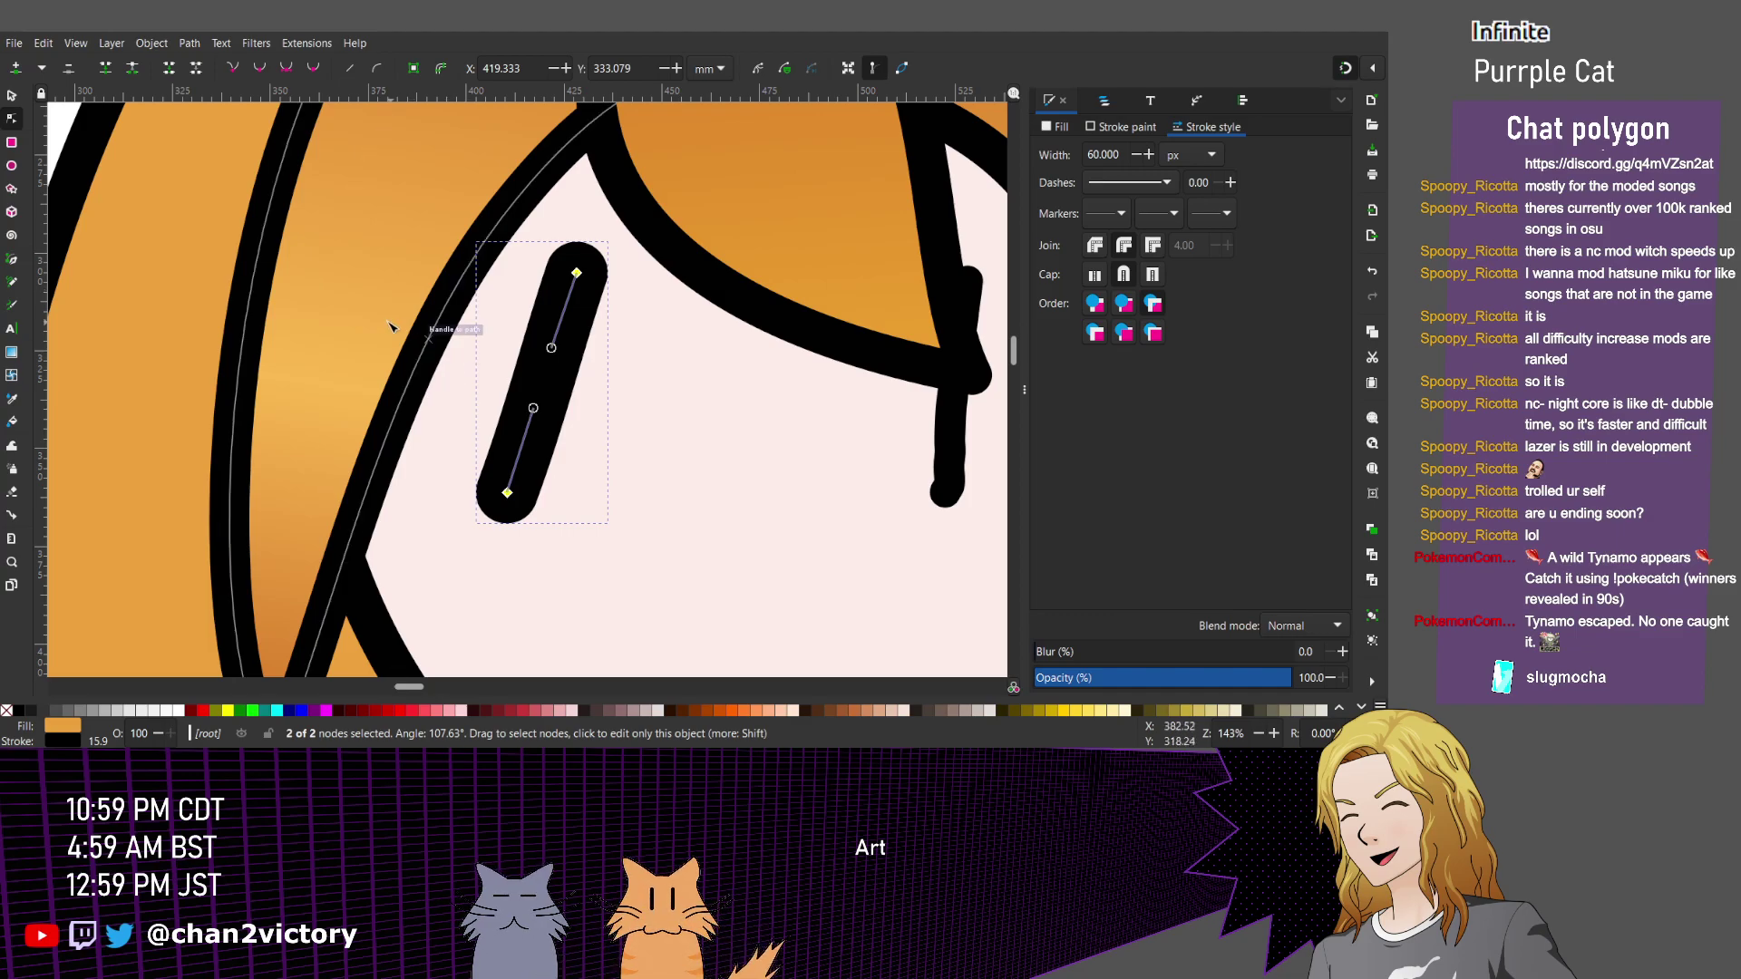
pyautogui.scroll(-1, 285, 342)
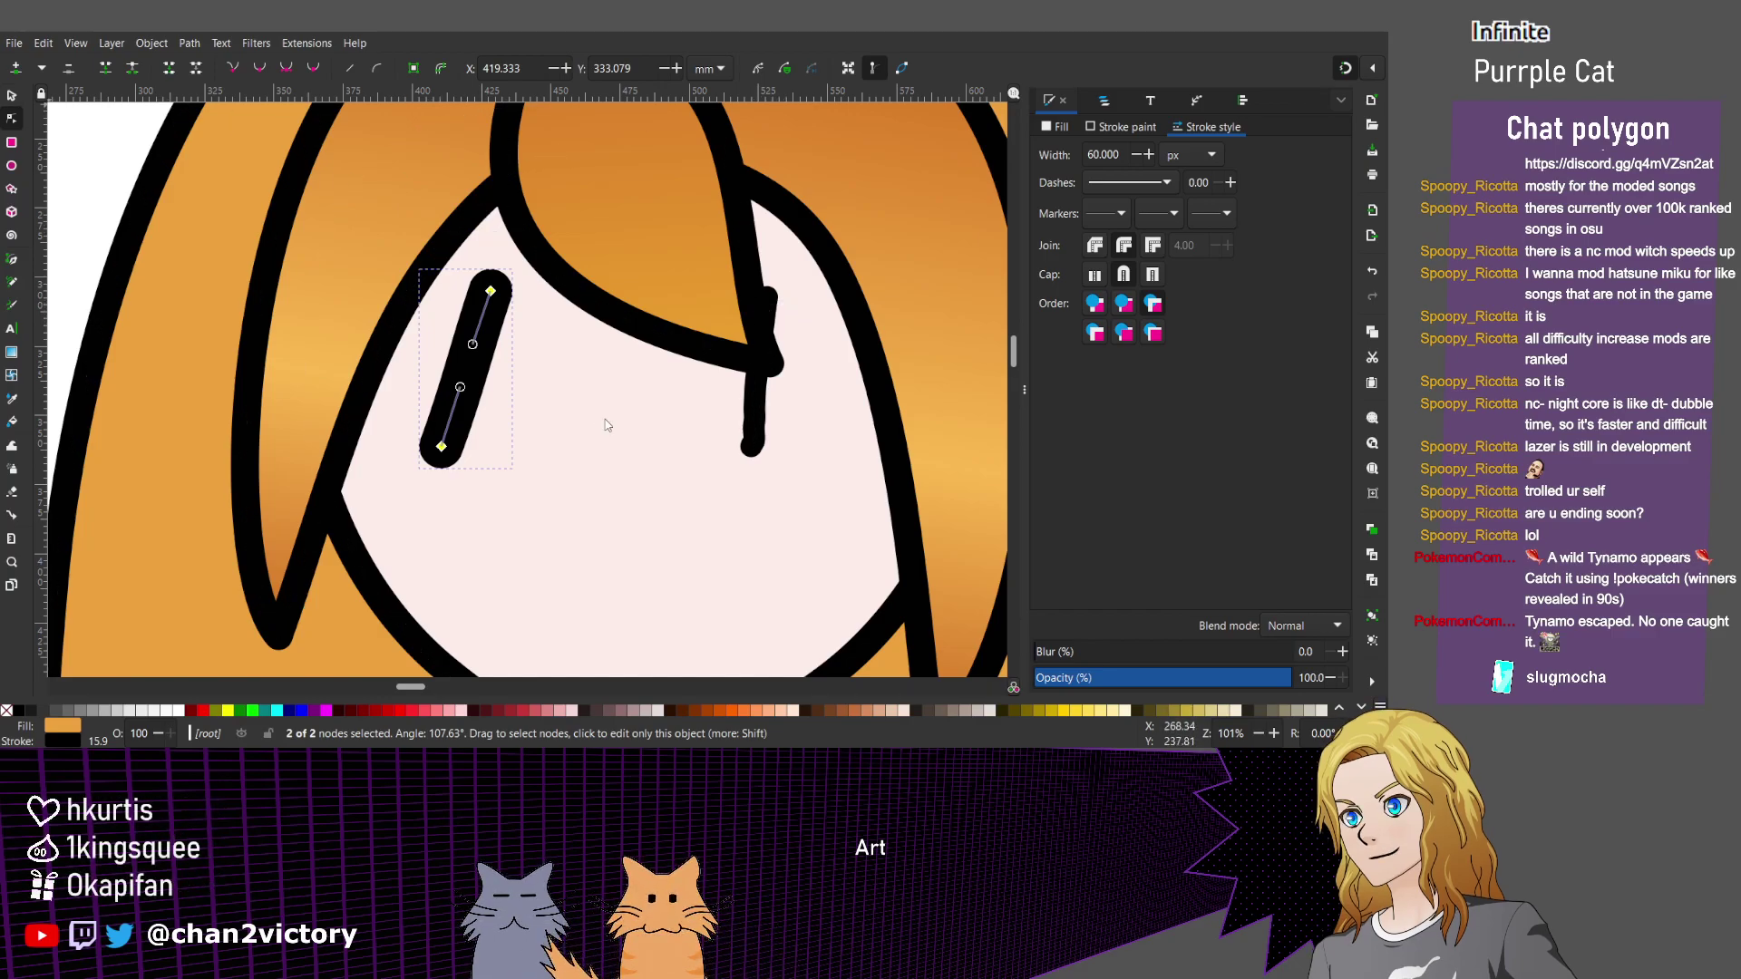
# Replace the freehand right eye stroke with a duplicate of the thick left eye line, placed over the tip of the centre strand.
pyautogui.press('s')
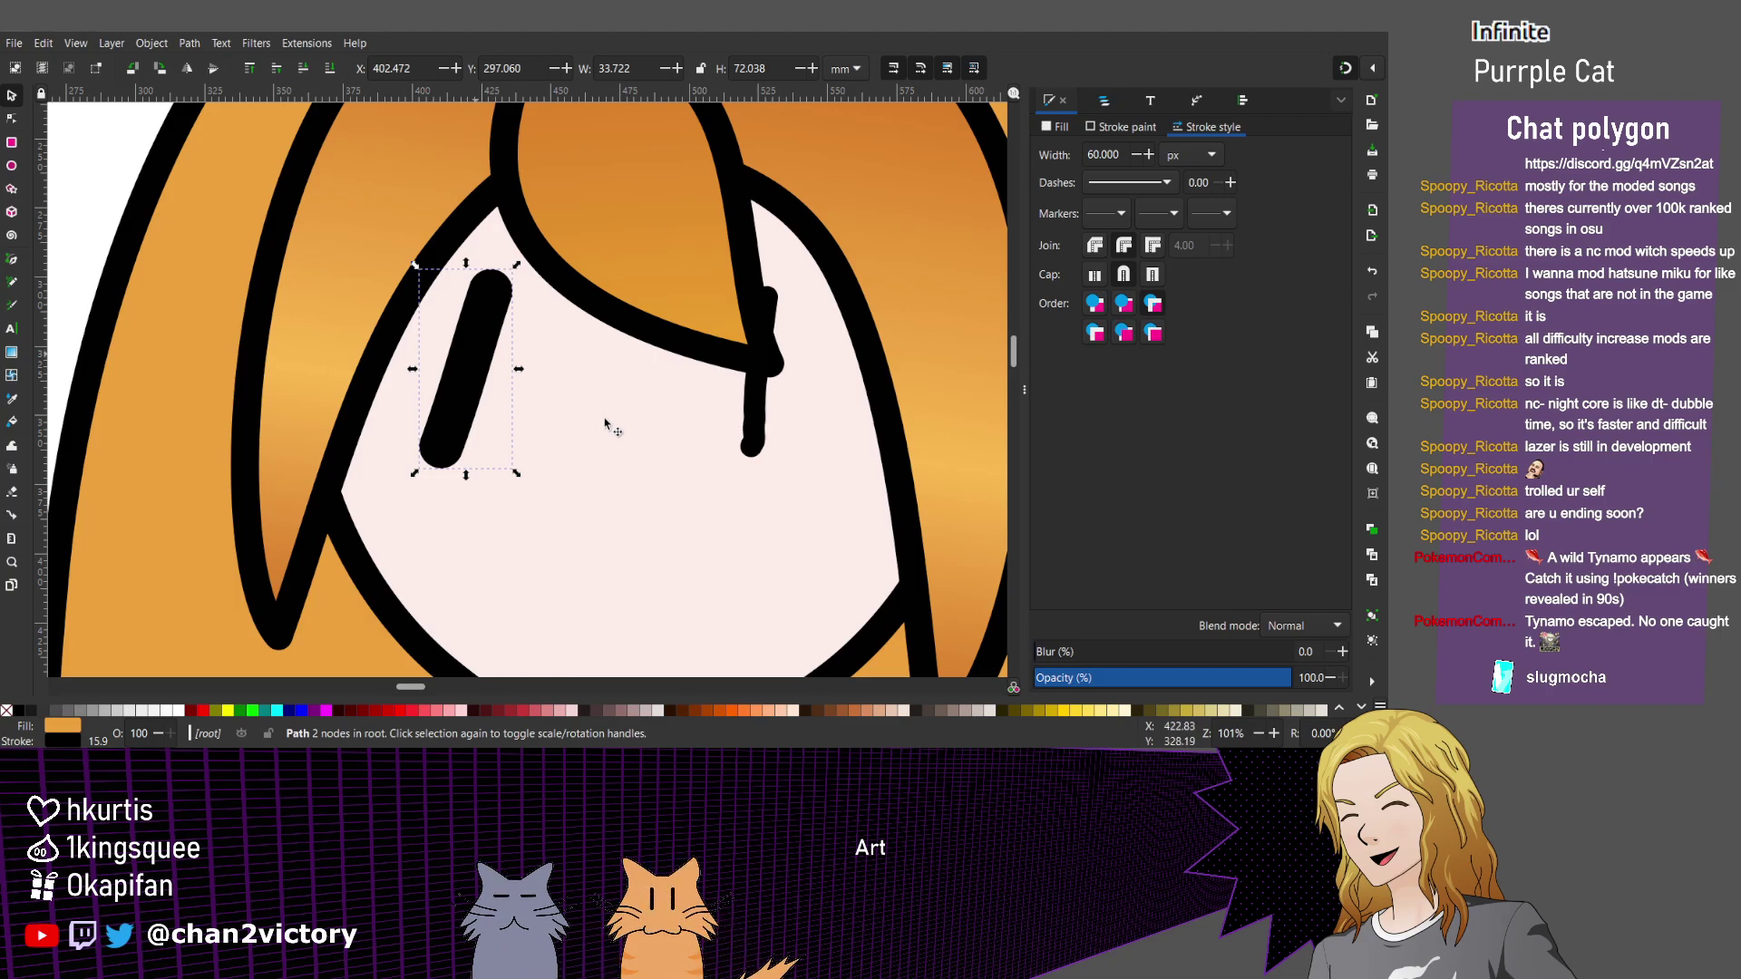
pyautogui.press('Tab')
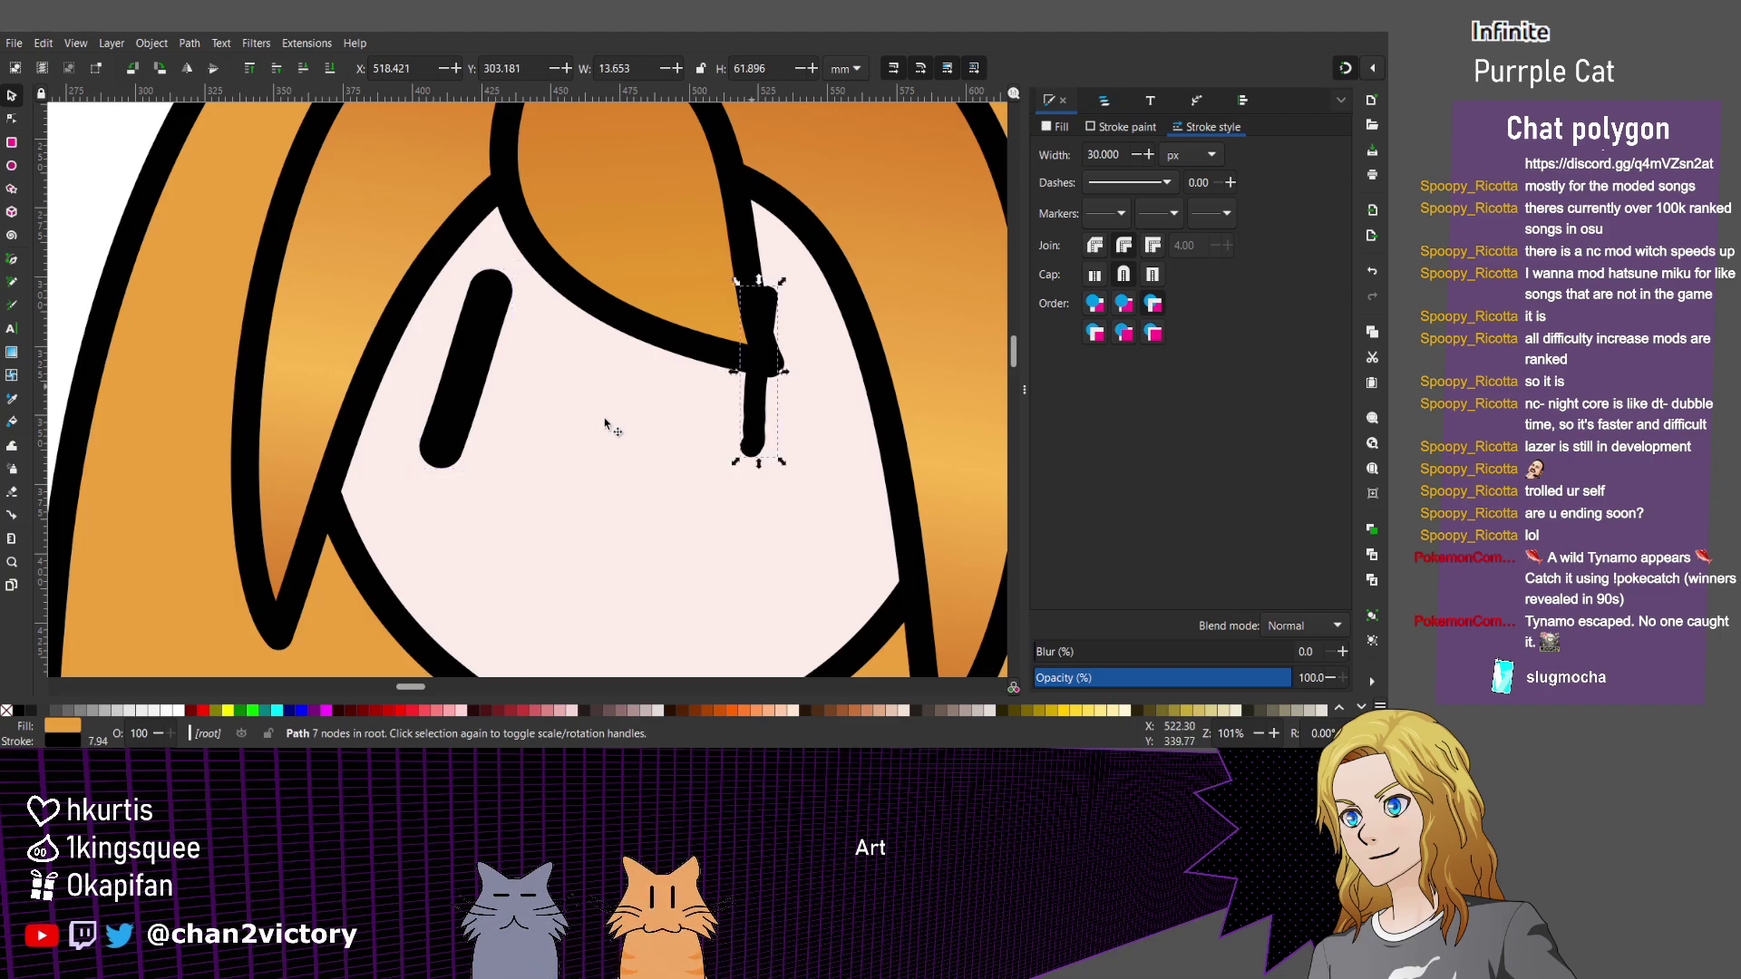
pyautogui.hotkey('ctrl', 'z')
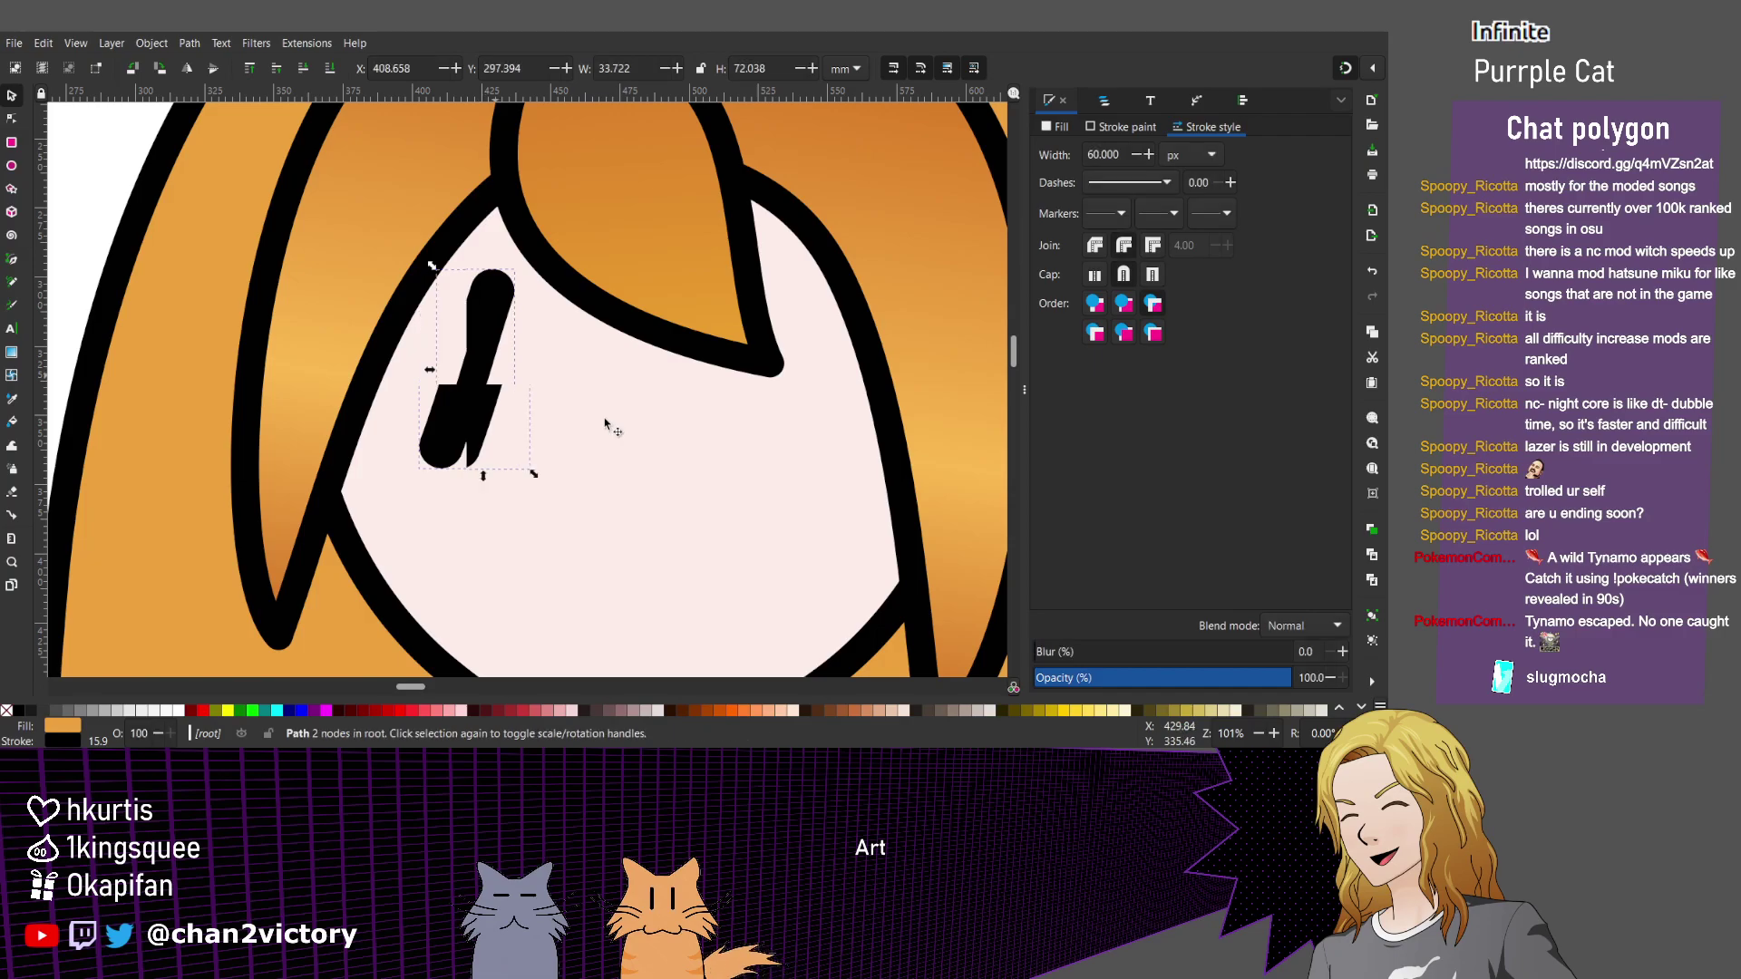
pyautogui.hotkey('ctrl', 'd')
pyautogui.moveTo(522, 371); pyautogui.dragTo(771, 392)
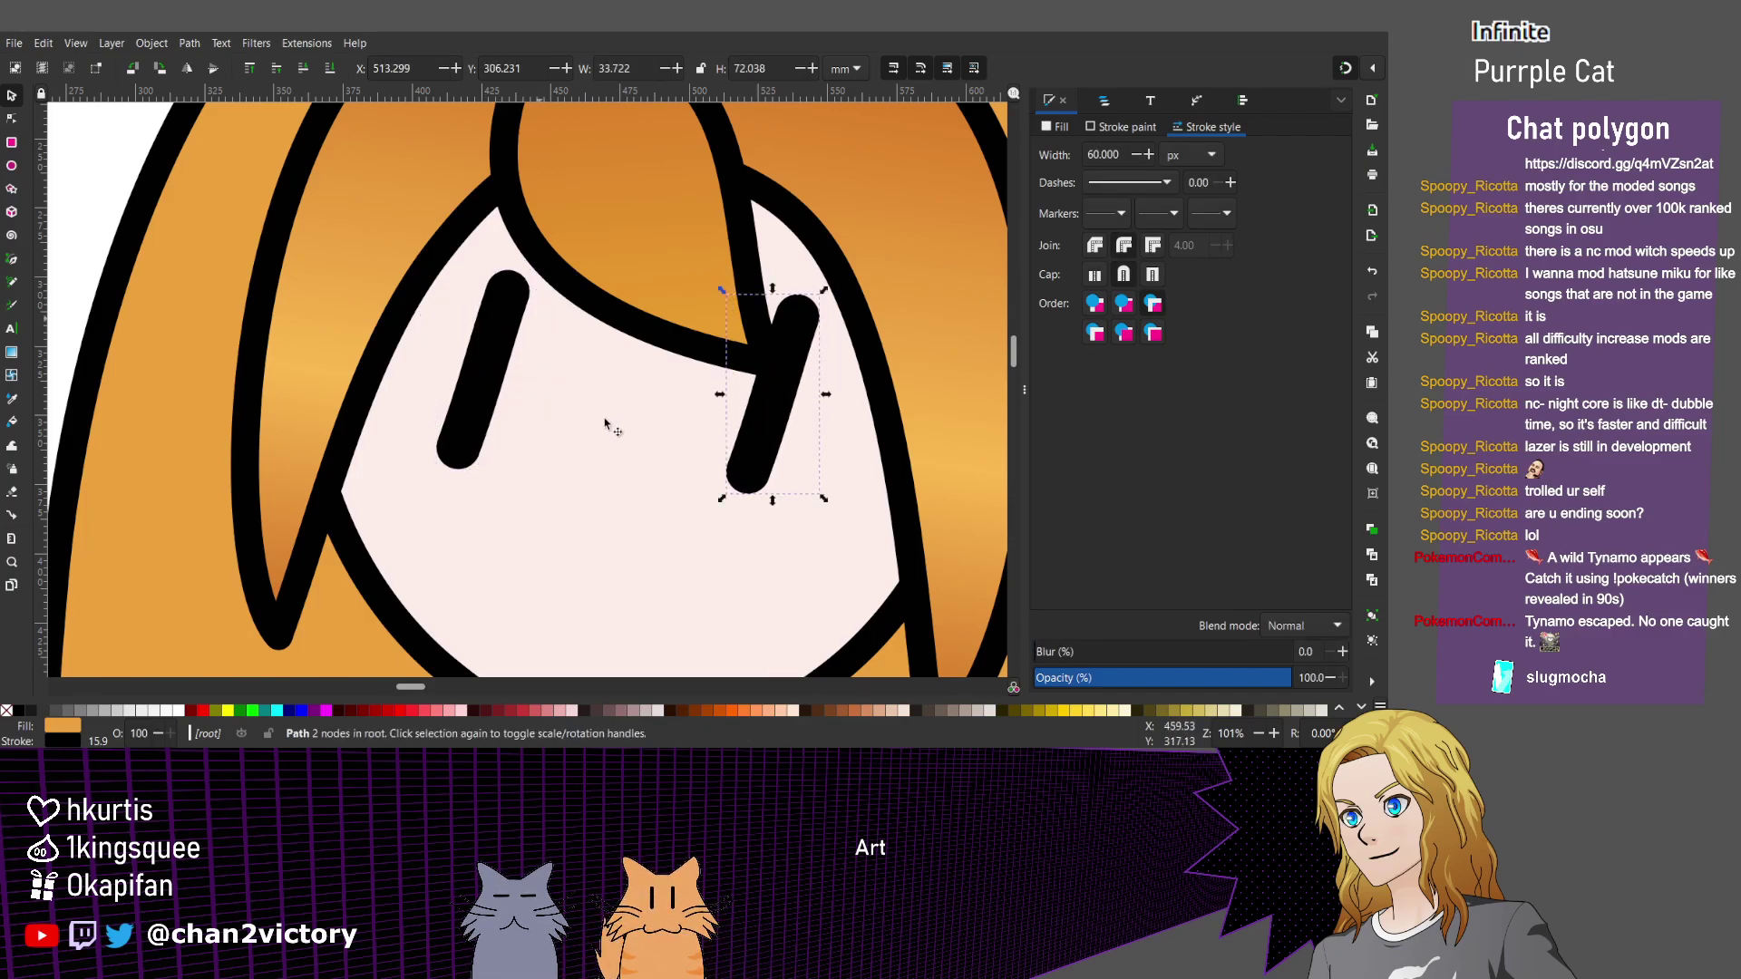
# Rotate the left eye line slightly counterclockwise so it stands more upright.
pyautogui.scroll(-3, 606, 424)
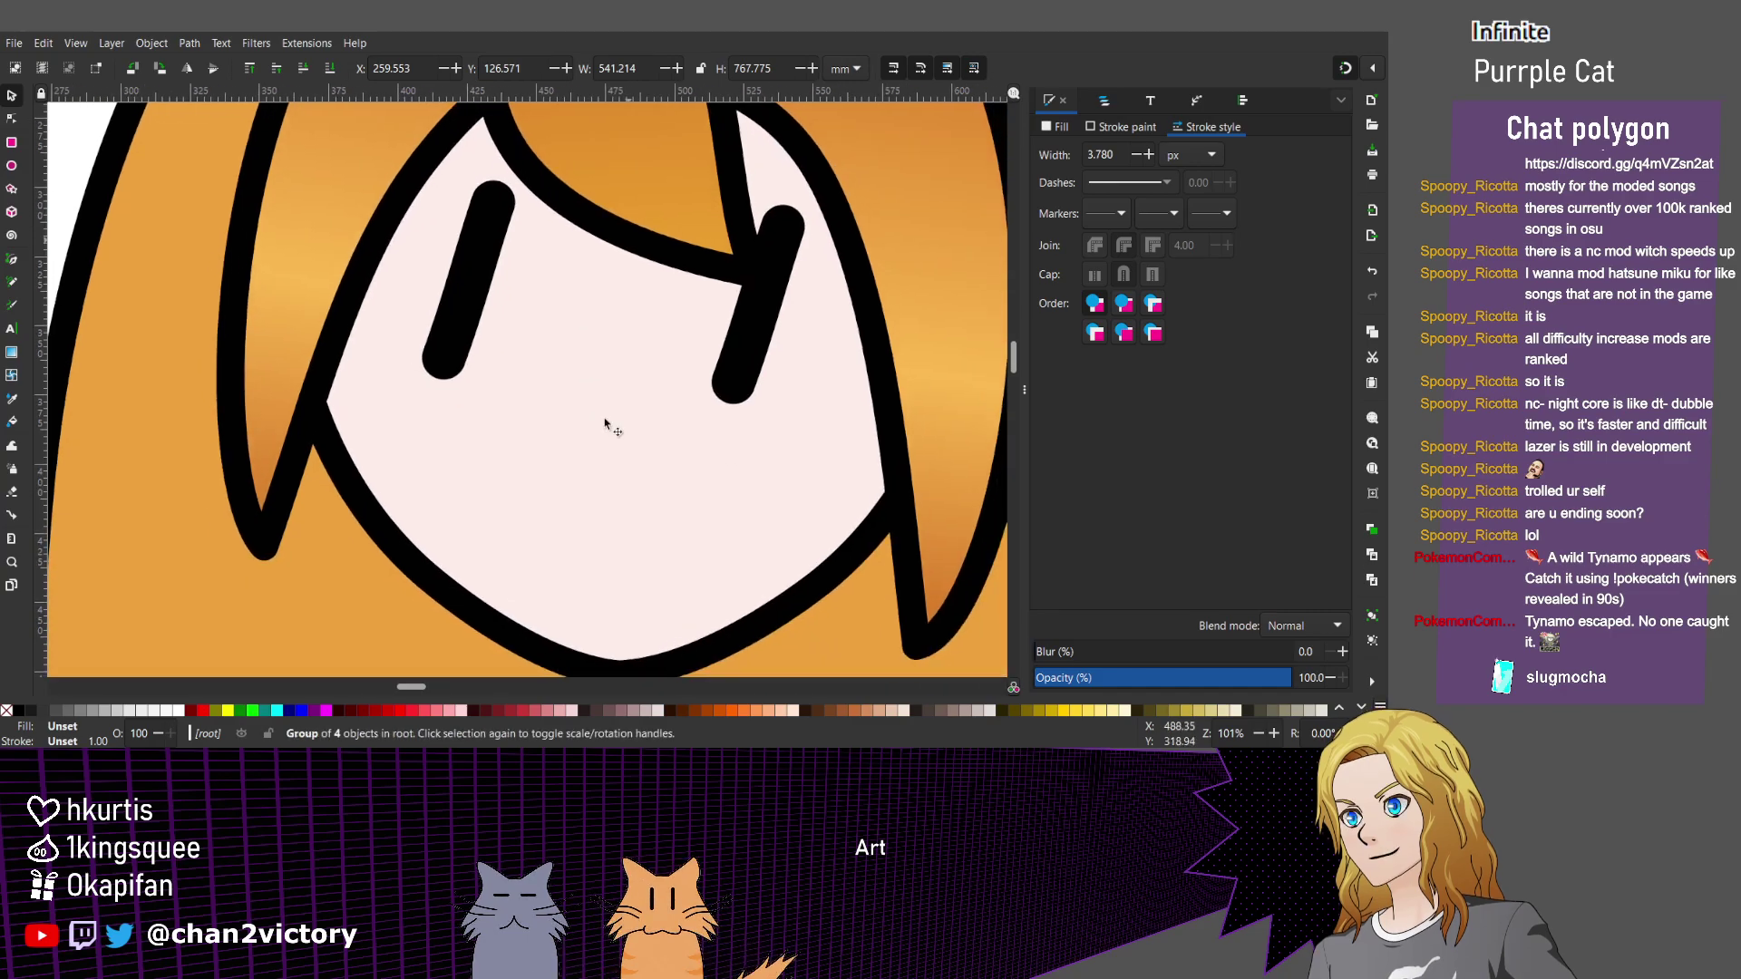
pyautogui.press('Tab')
pyautogui.hotkey('alt', '[')
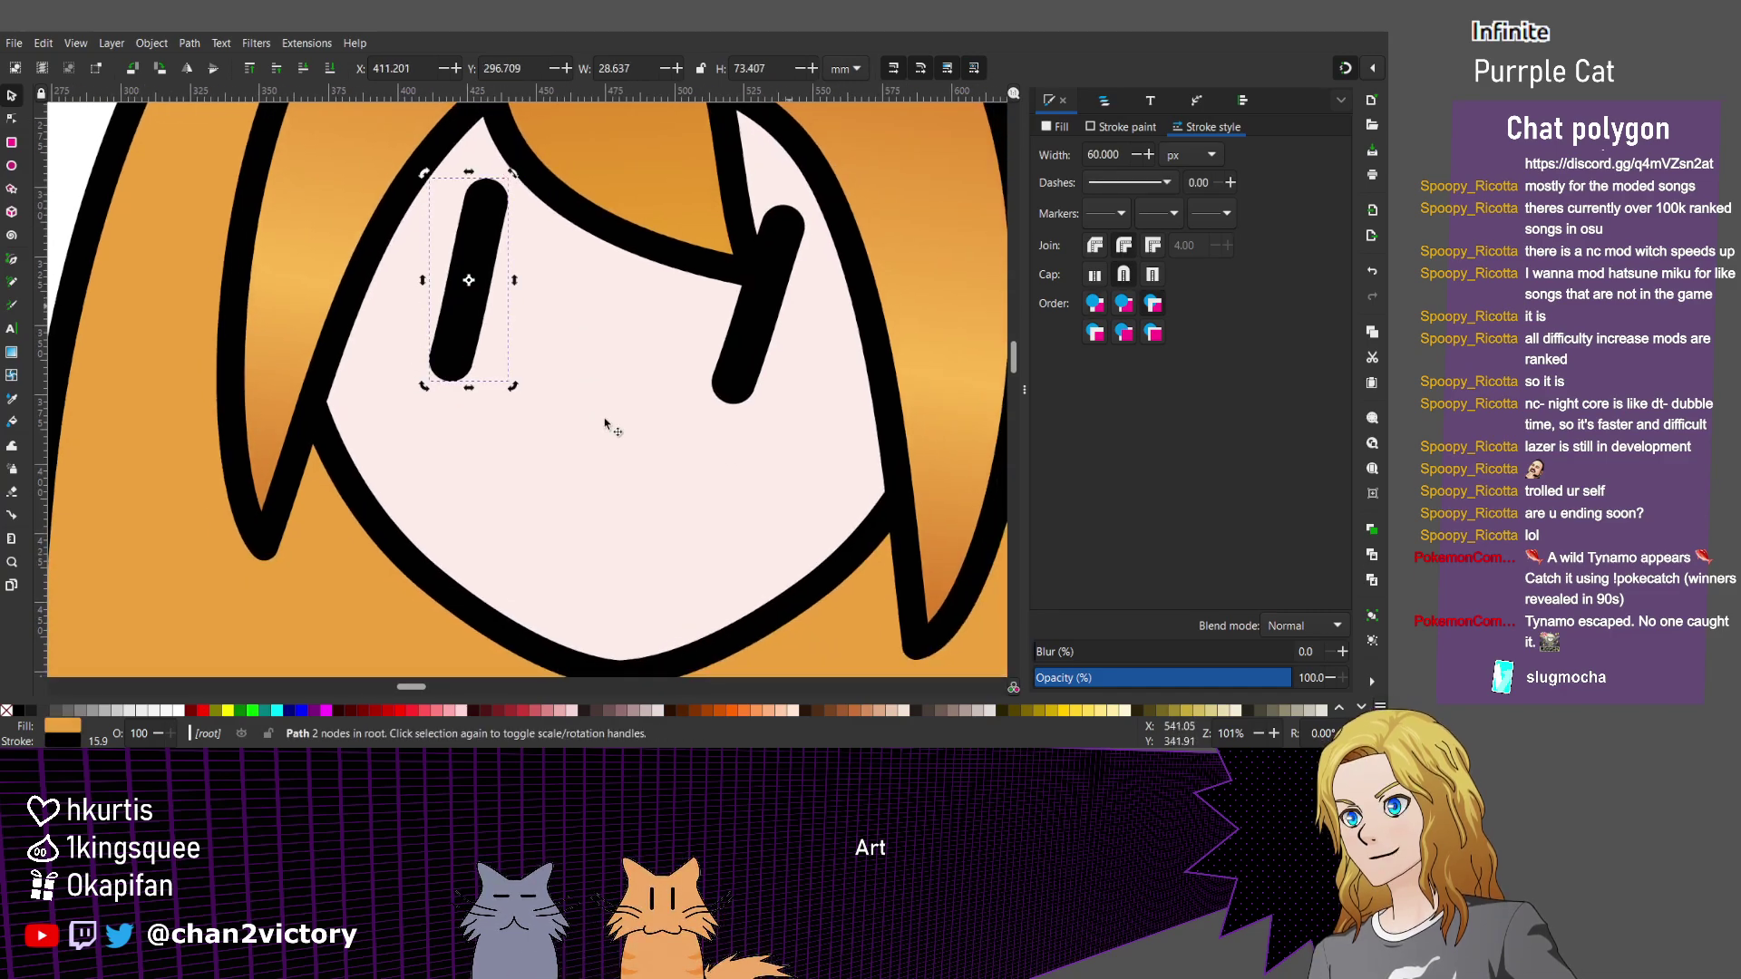
# Delete the right eye line and put a duplicate of the rotated left one in its place, at about X 519 mm, Y 302 mm.
pyautogui.press('Tab')
pyautogui.press('Delete')
pyautogui.press('Tab')
pyautogui.hotkey('ctrl', 'd')
pyautogui.hotkey('shift', 'Right')
pyautogui.hotkey('shift', 'Right')
pyautogui.hotkey('shift', 'Right')
pyautogui.hotkey('shift', 'Right')
pyautogui.hotkey('shift', 'Right')
pyautogui.hotkey('shift', 'Right')
pyautogui.hotkey('shift', 'Right')
pyautogui.hotkey('shift', 'Right')
pyautogui.hotkey('shift', 'Right')
pyautogui.hotkey('shift', 'Right')
pyautogui.hotkey('shift', 'Right')
pyautogui.hotkey('shift', 'Right')
pyautogui.hotkey('shift', 'Right')
pyautogui.hotkey('shift', 'Right')
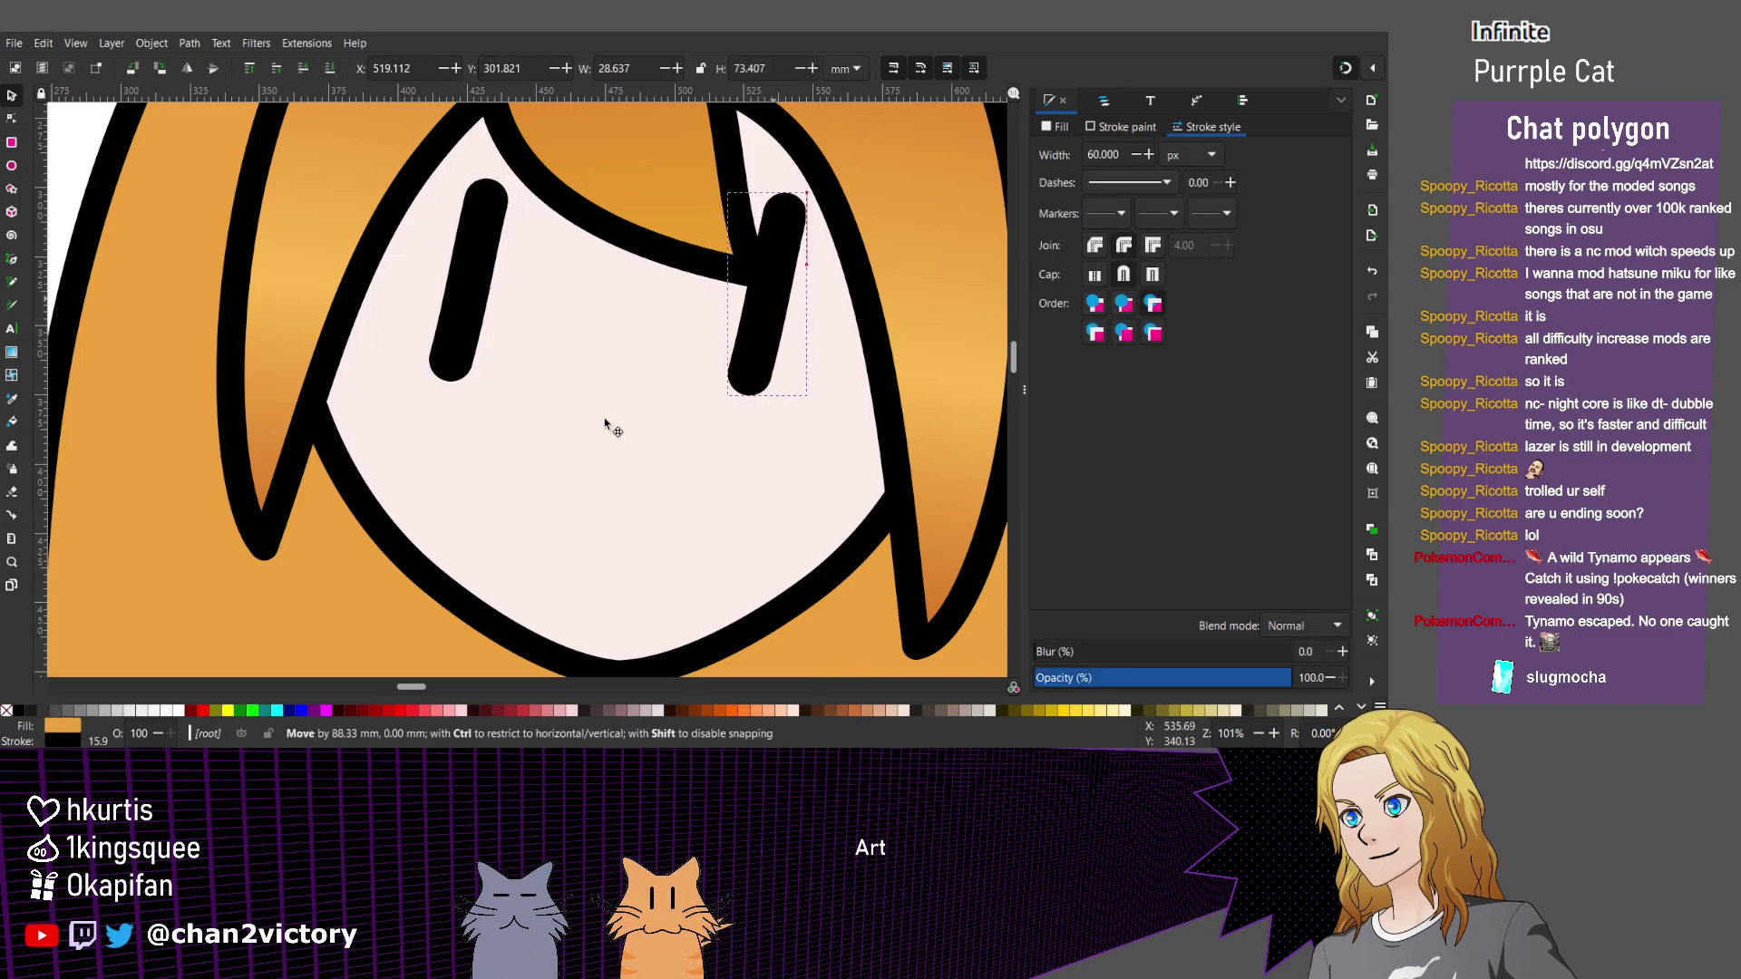
# Move the right eye line to about X 515 mm, Y 304 mm and shift the left eye line up and inward against the centre strand.
pyautogui.moveTo(605, 422); pyautogui.dragTo(605, 424)
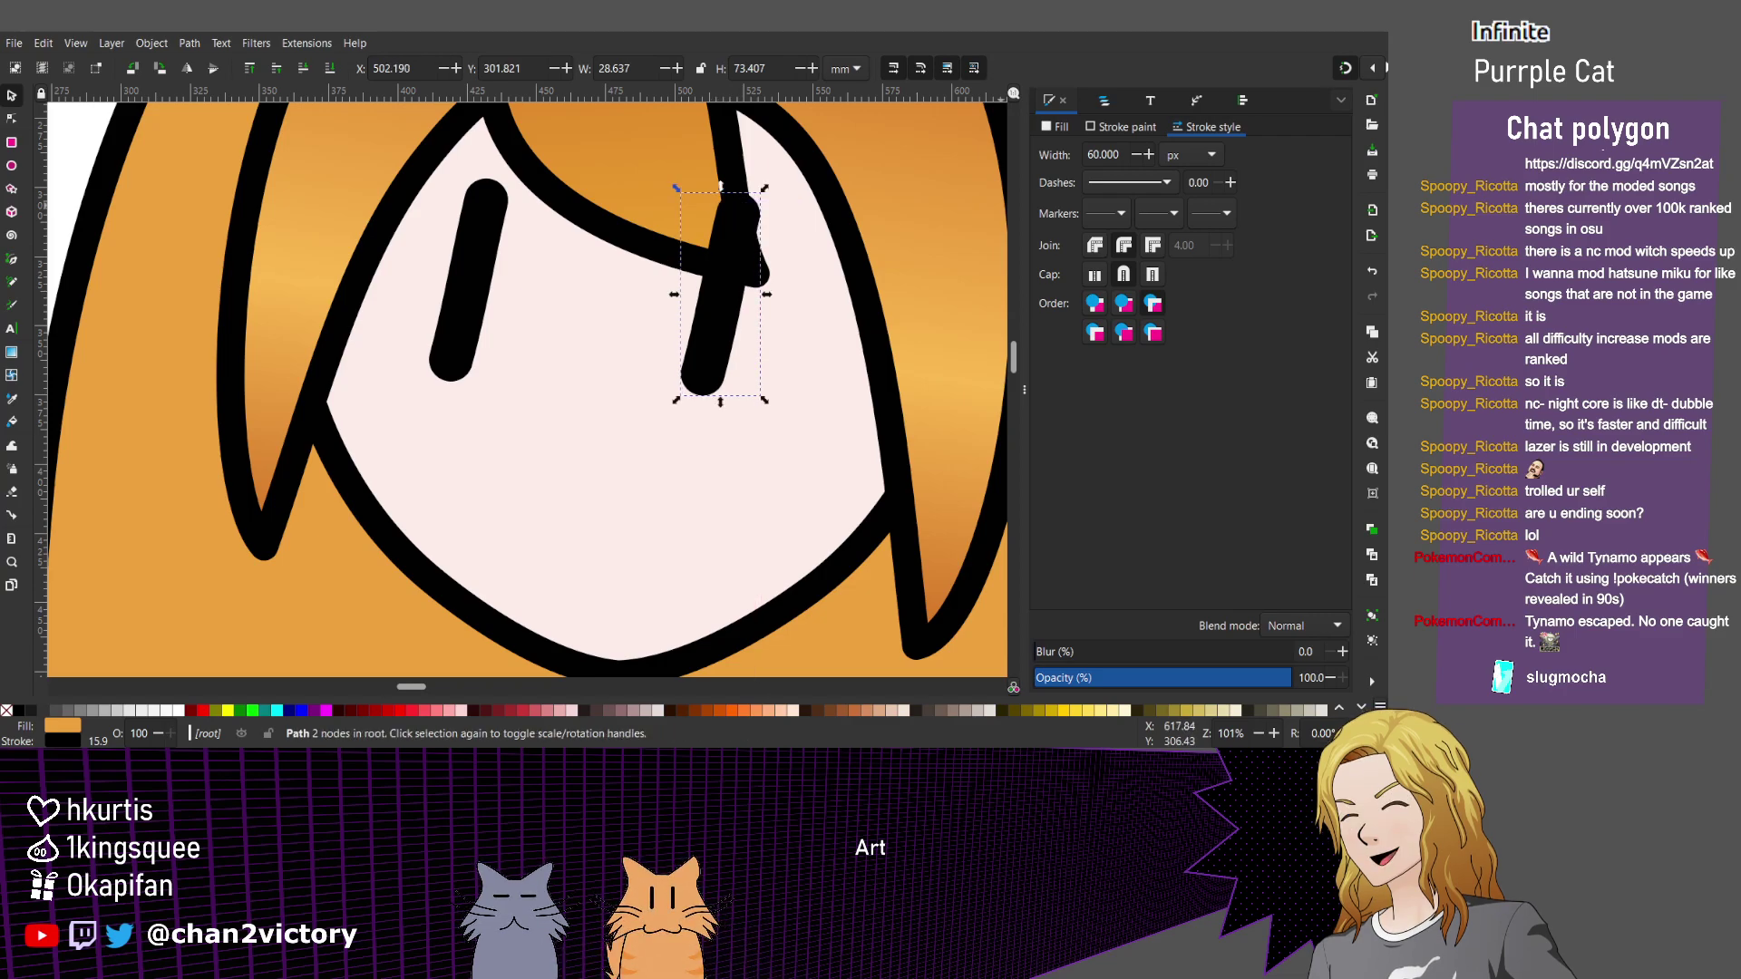
pyautogui.press('ctrl')
pyautogui.moveTo(726, 331); pyautogui.dragTo(773, 335)
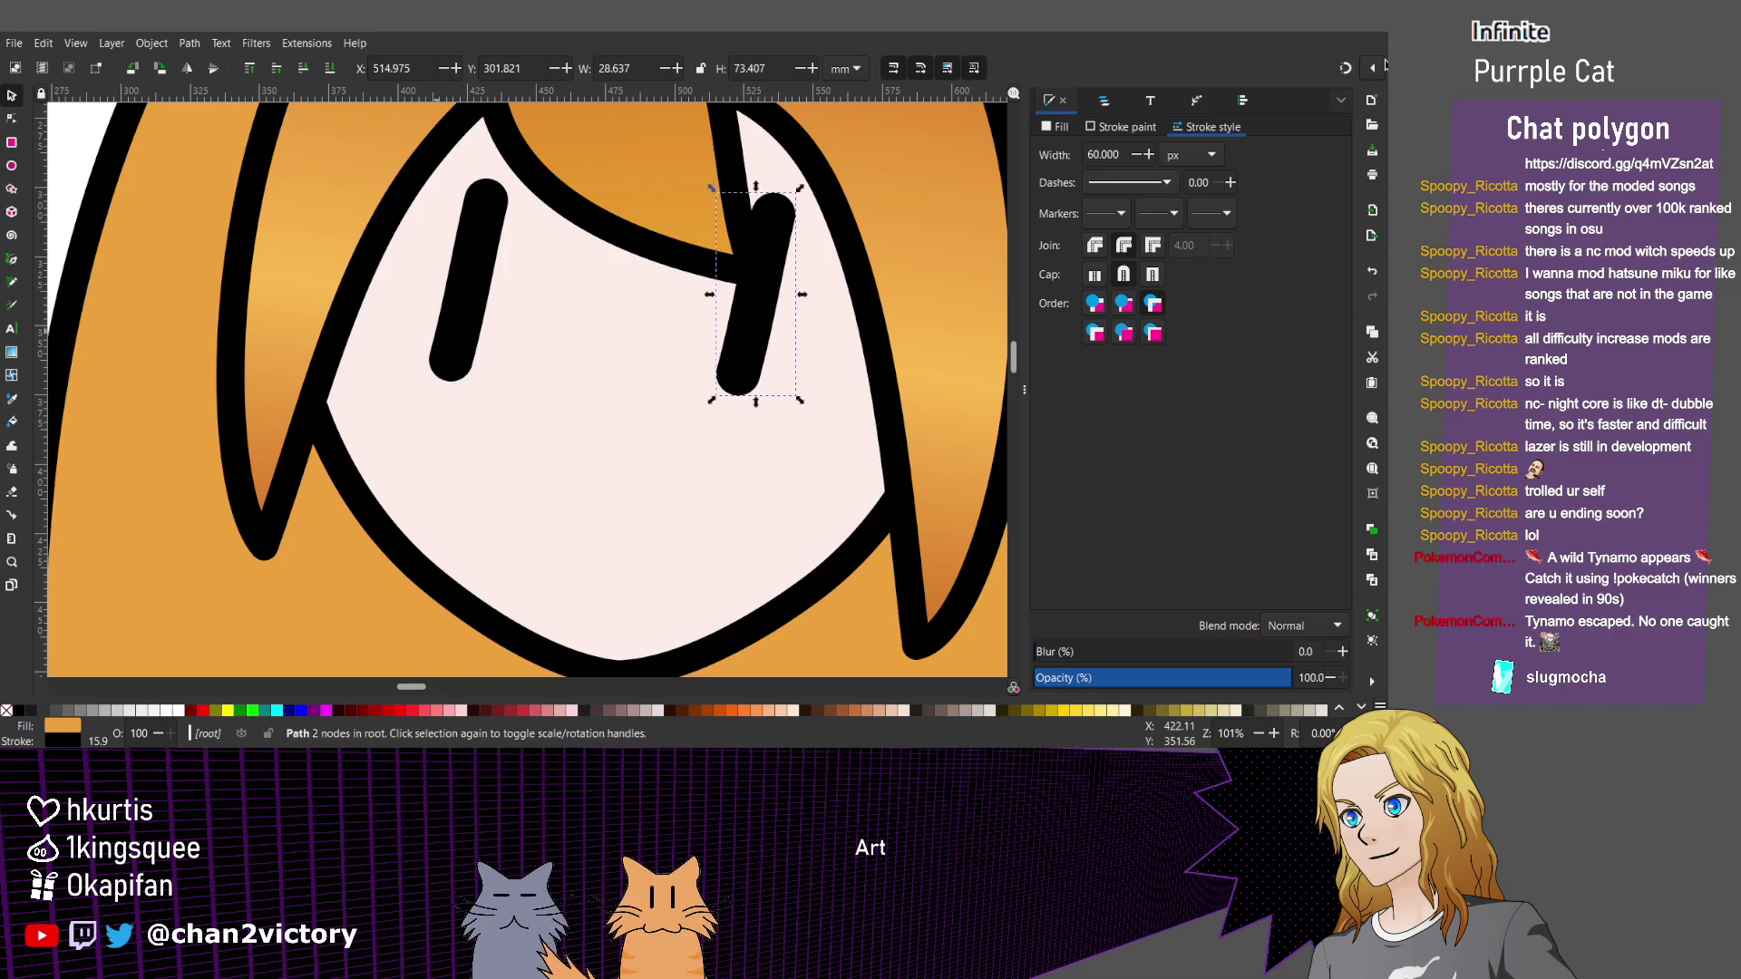
pyautogui.moveTo(467, 281); pyautogui.dragTo(497, 266)
pyautogui.moveTo(756, 349); pyautogui.dragTo(756, 346)
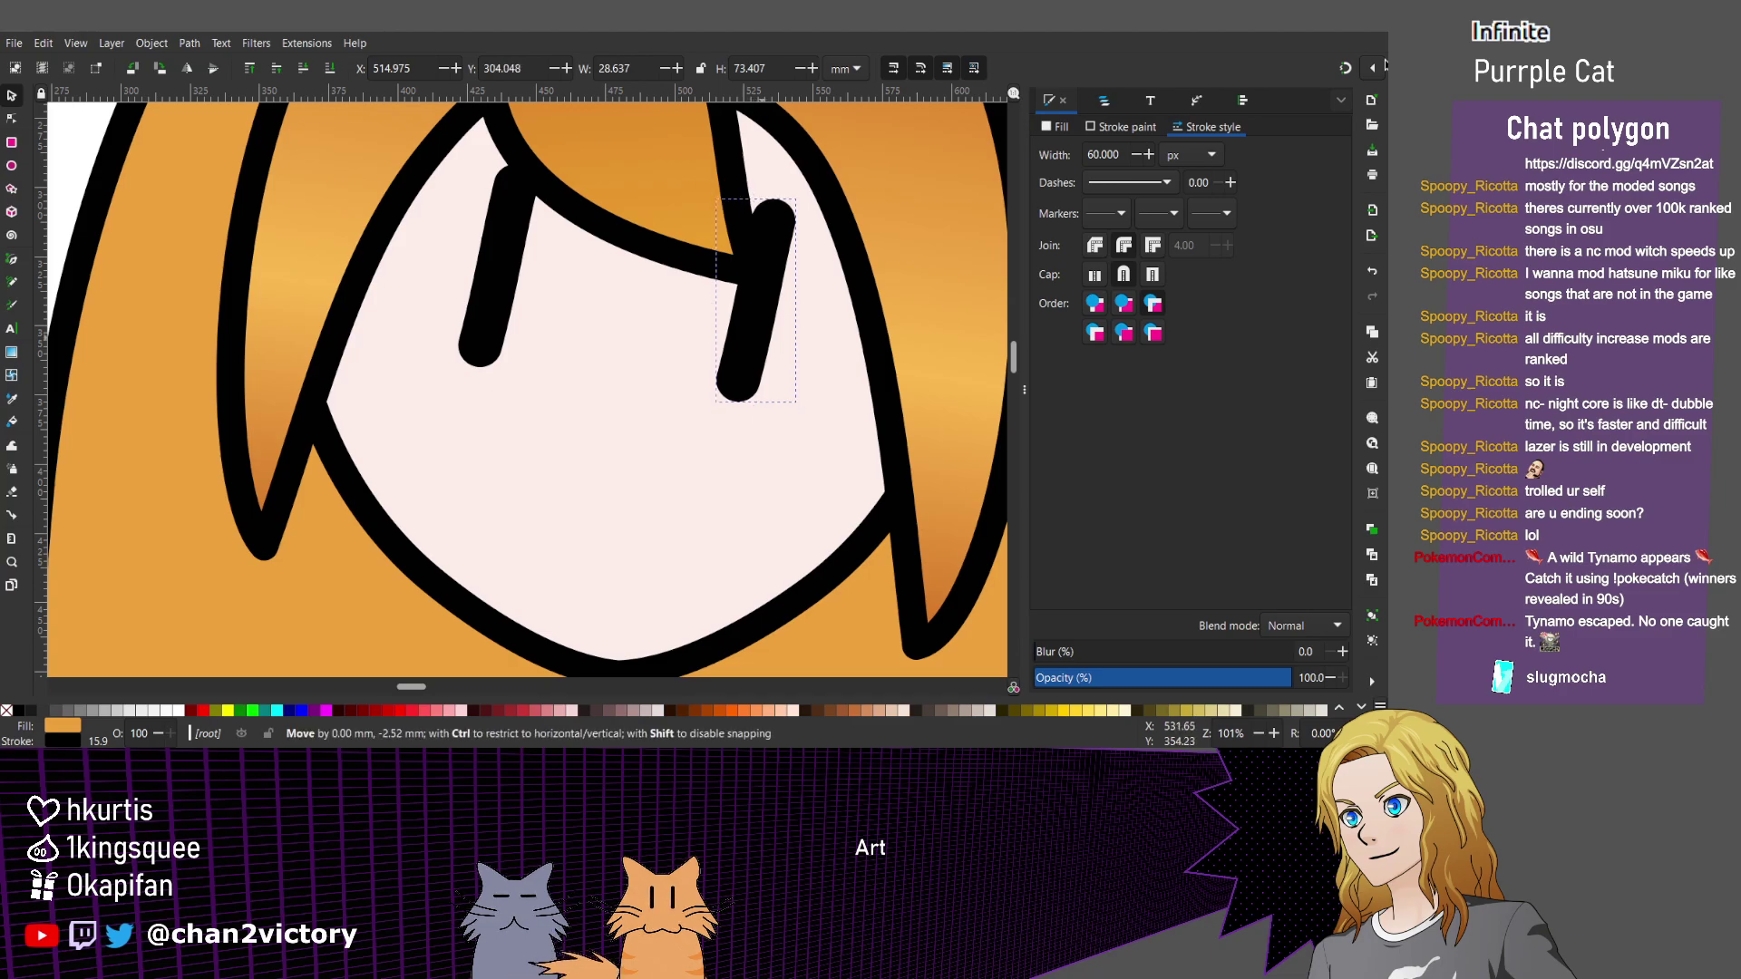
# Group the two eye lines and rotate the group slightly counterclockwise.
pyautogui.hotkey('shift', 'Tab')
pyautogui.click(1103, 100)
pyautogui.keyDown('shift'); pyautogui.click(1094, 150); pyautogui.keyUp('shift')
pyautogui.hotkey('ctrl', 'g')
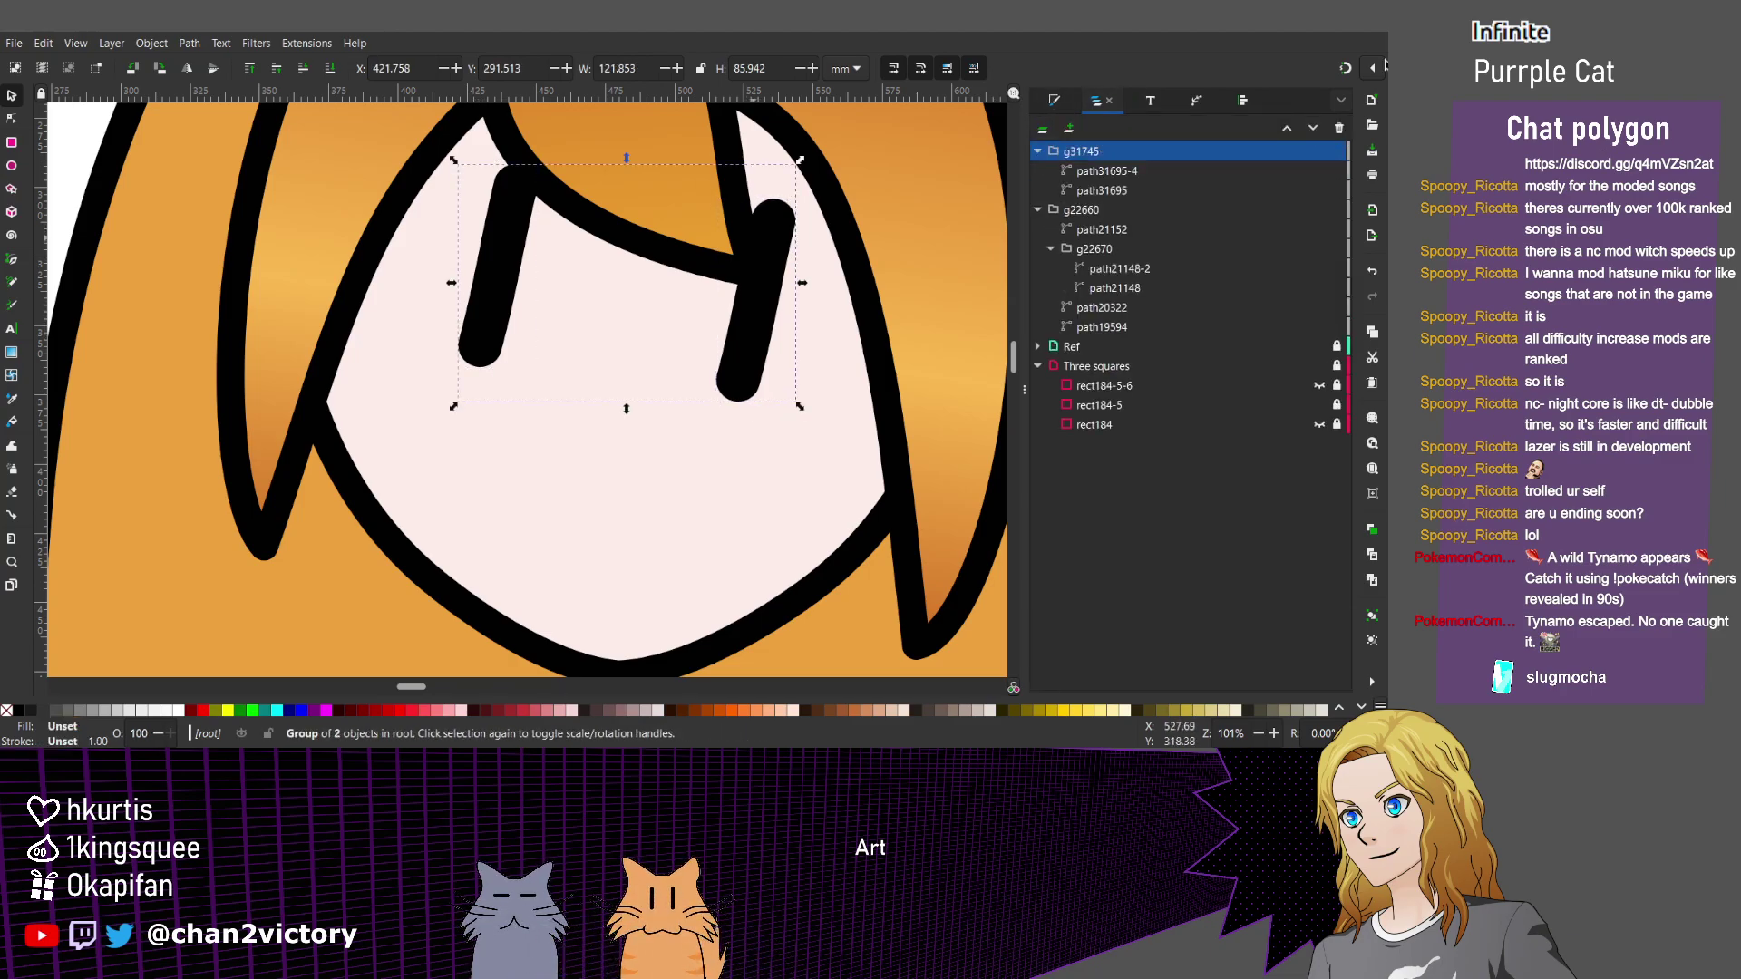
pyautogui.moveTo(800, 159); pyautogui.dragTo(797, 164)
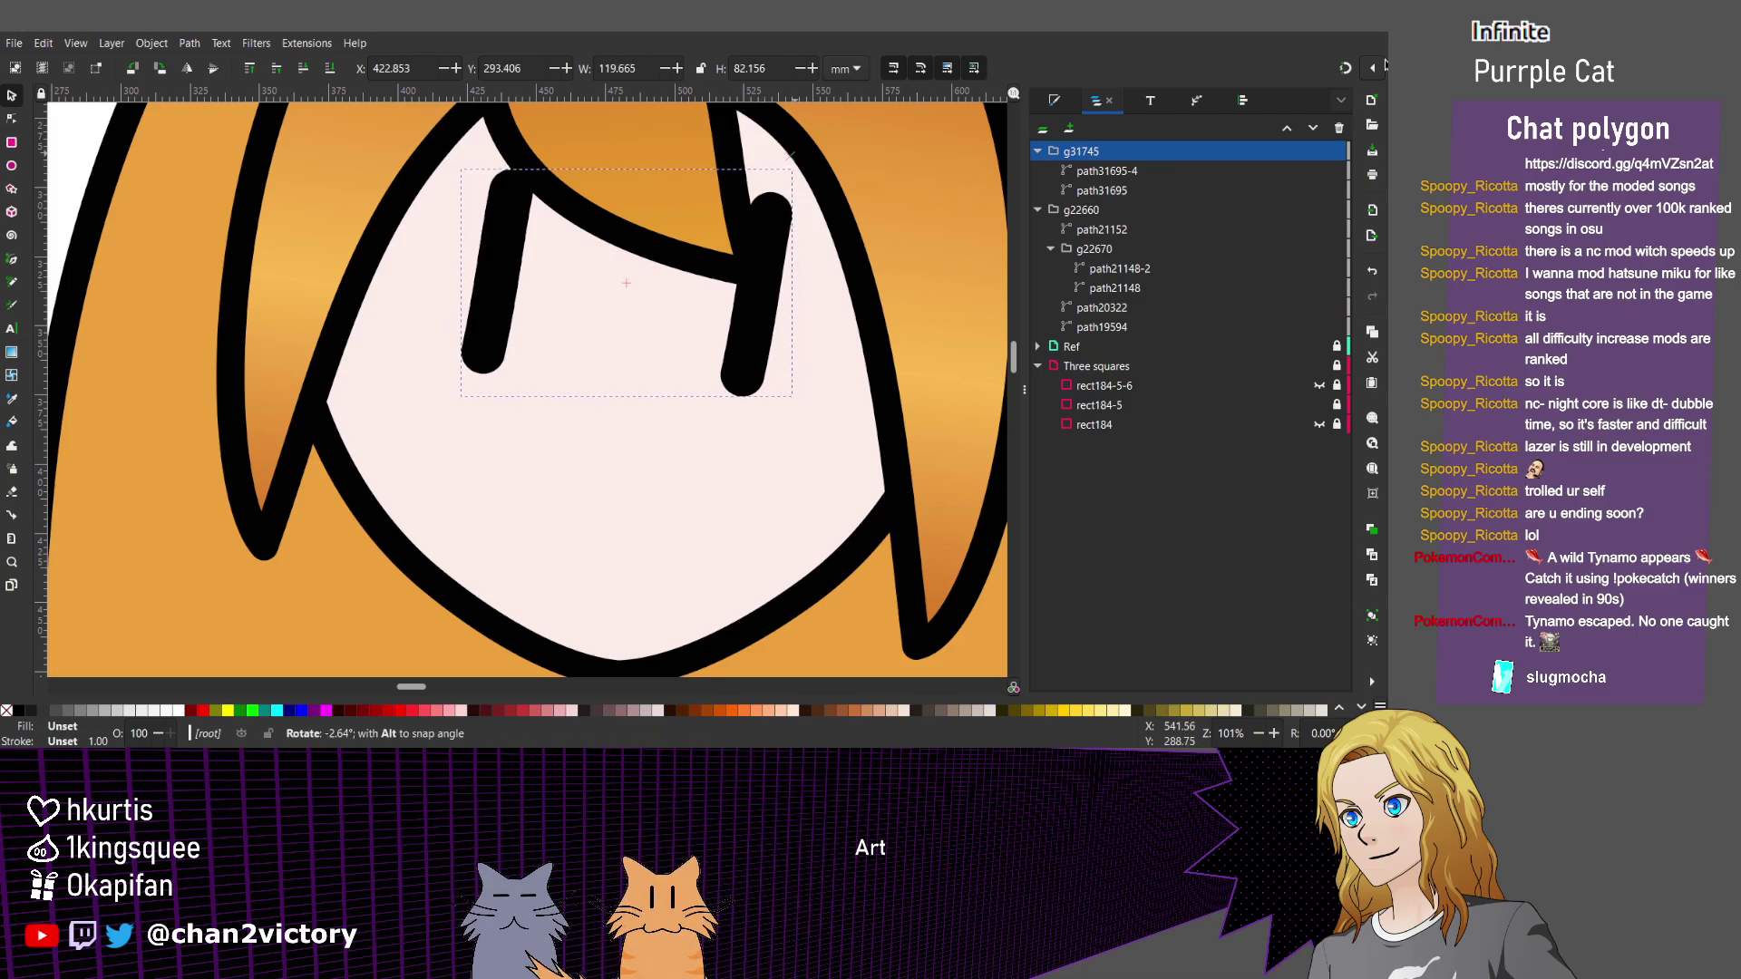
# Draw two thick freehand eyebrow strokes across the tops of the eye lines, each sloping down toward the centre of the face.
pyautogui.press('p')
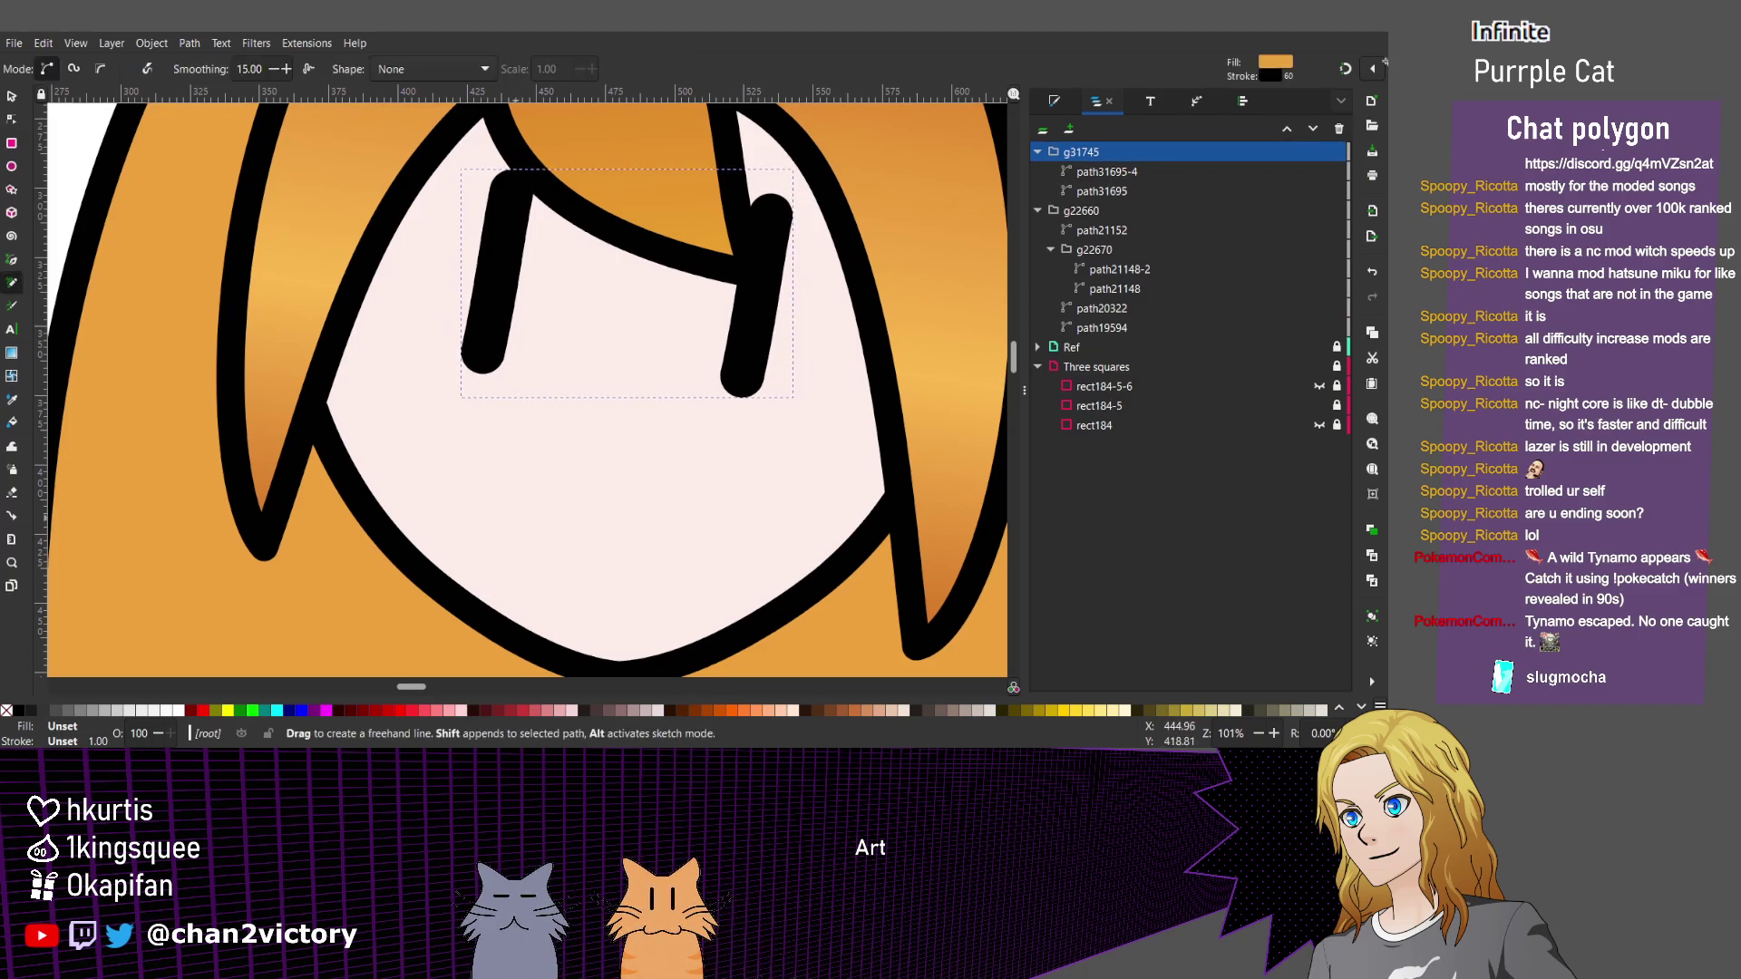
pyautogui.moveTo(549, 362); pyautogui.dragTo(532, 451)
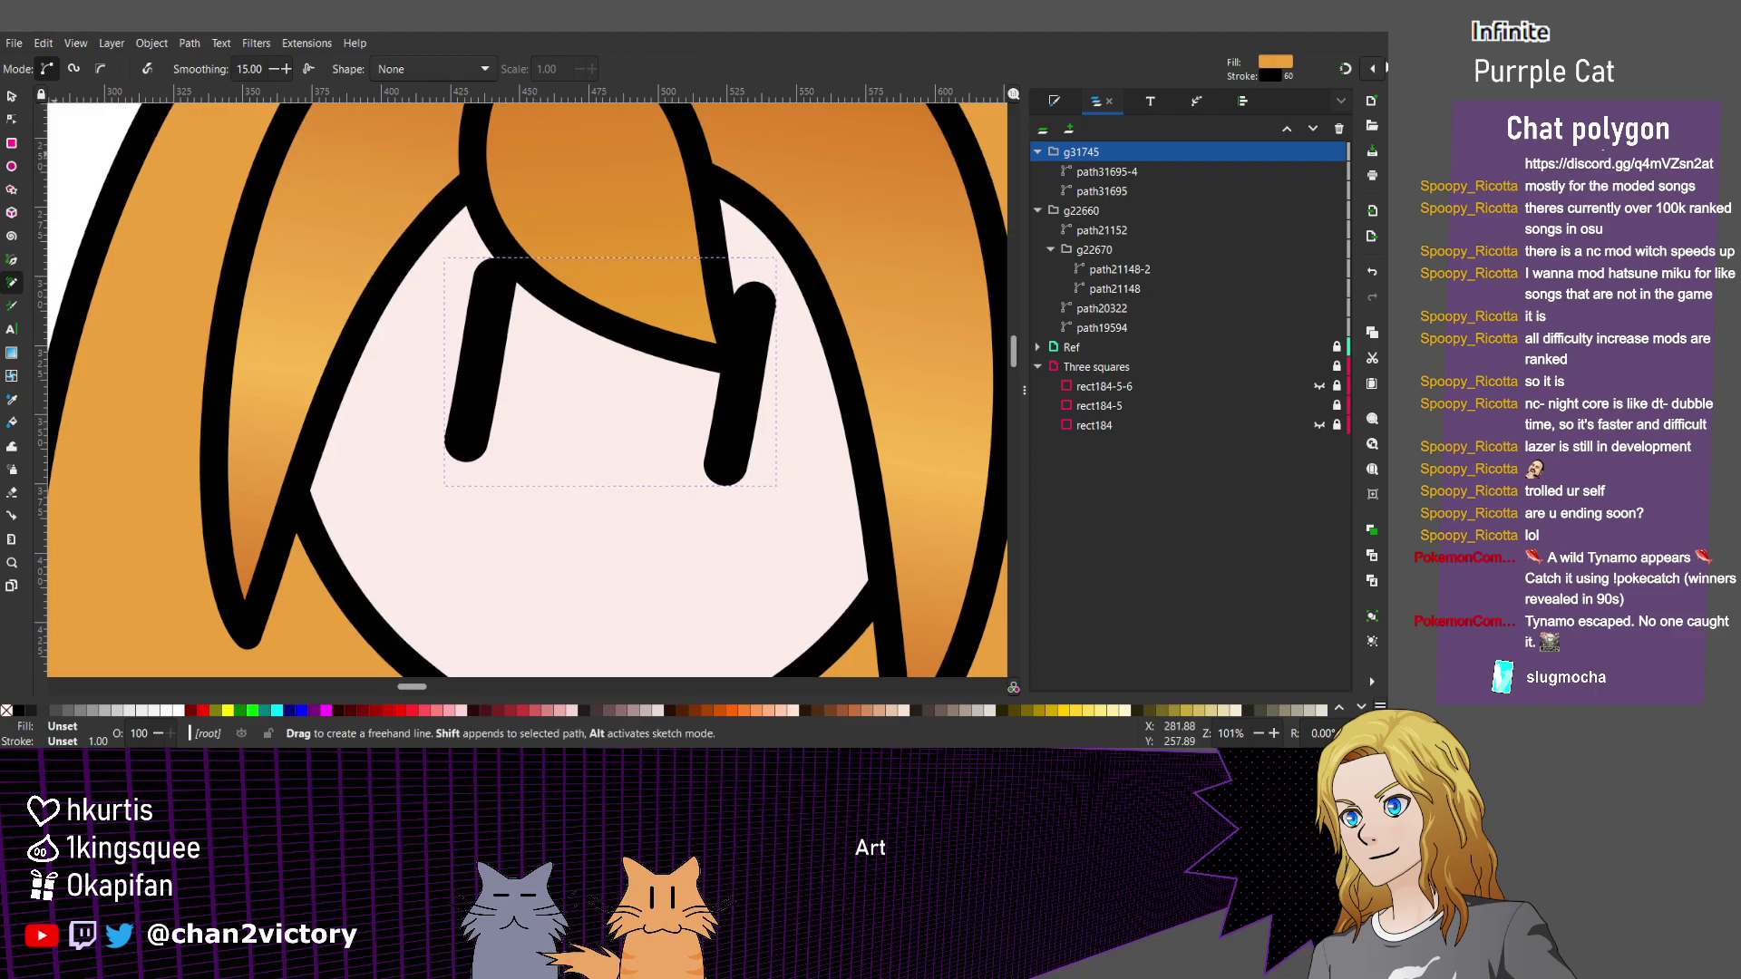
pyautogui.press('s')
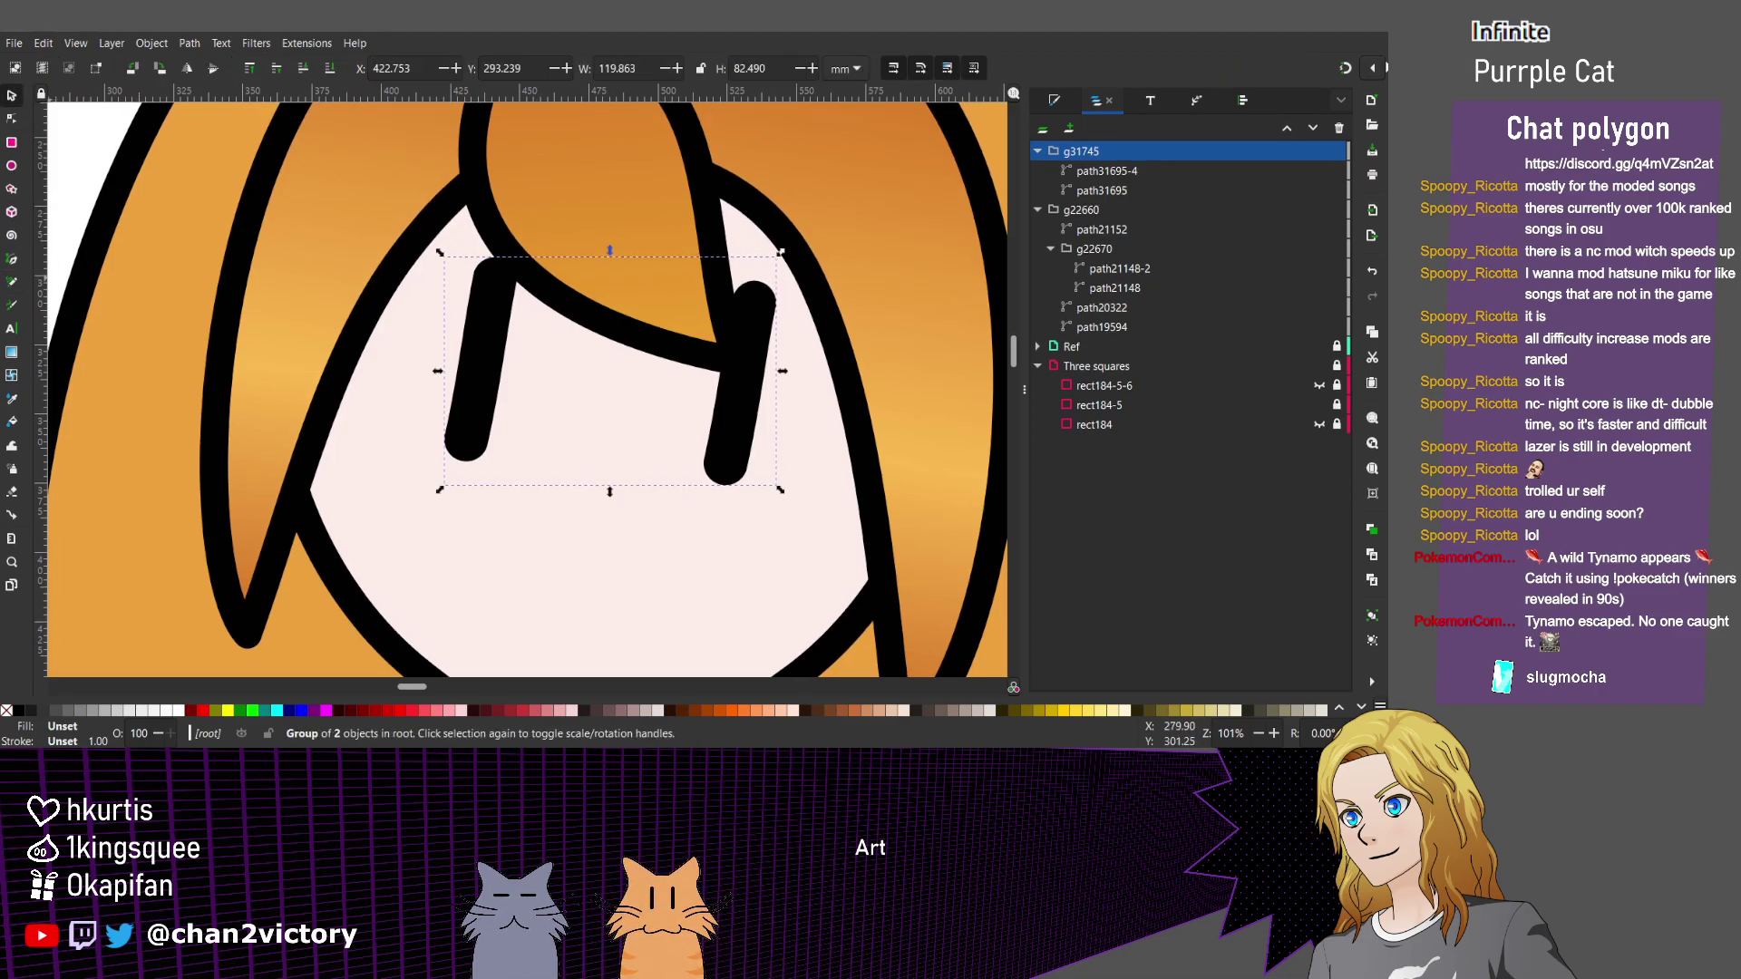
pyautogui.press('p')
pyautogui.moveTo(422, 214); pyautogui.dragTo(576, 280)
pyautogui.moveTo(762, 270); pyautogui.dragTo(687, 317)
pyautogui.click(861, 255)
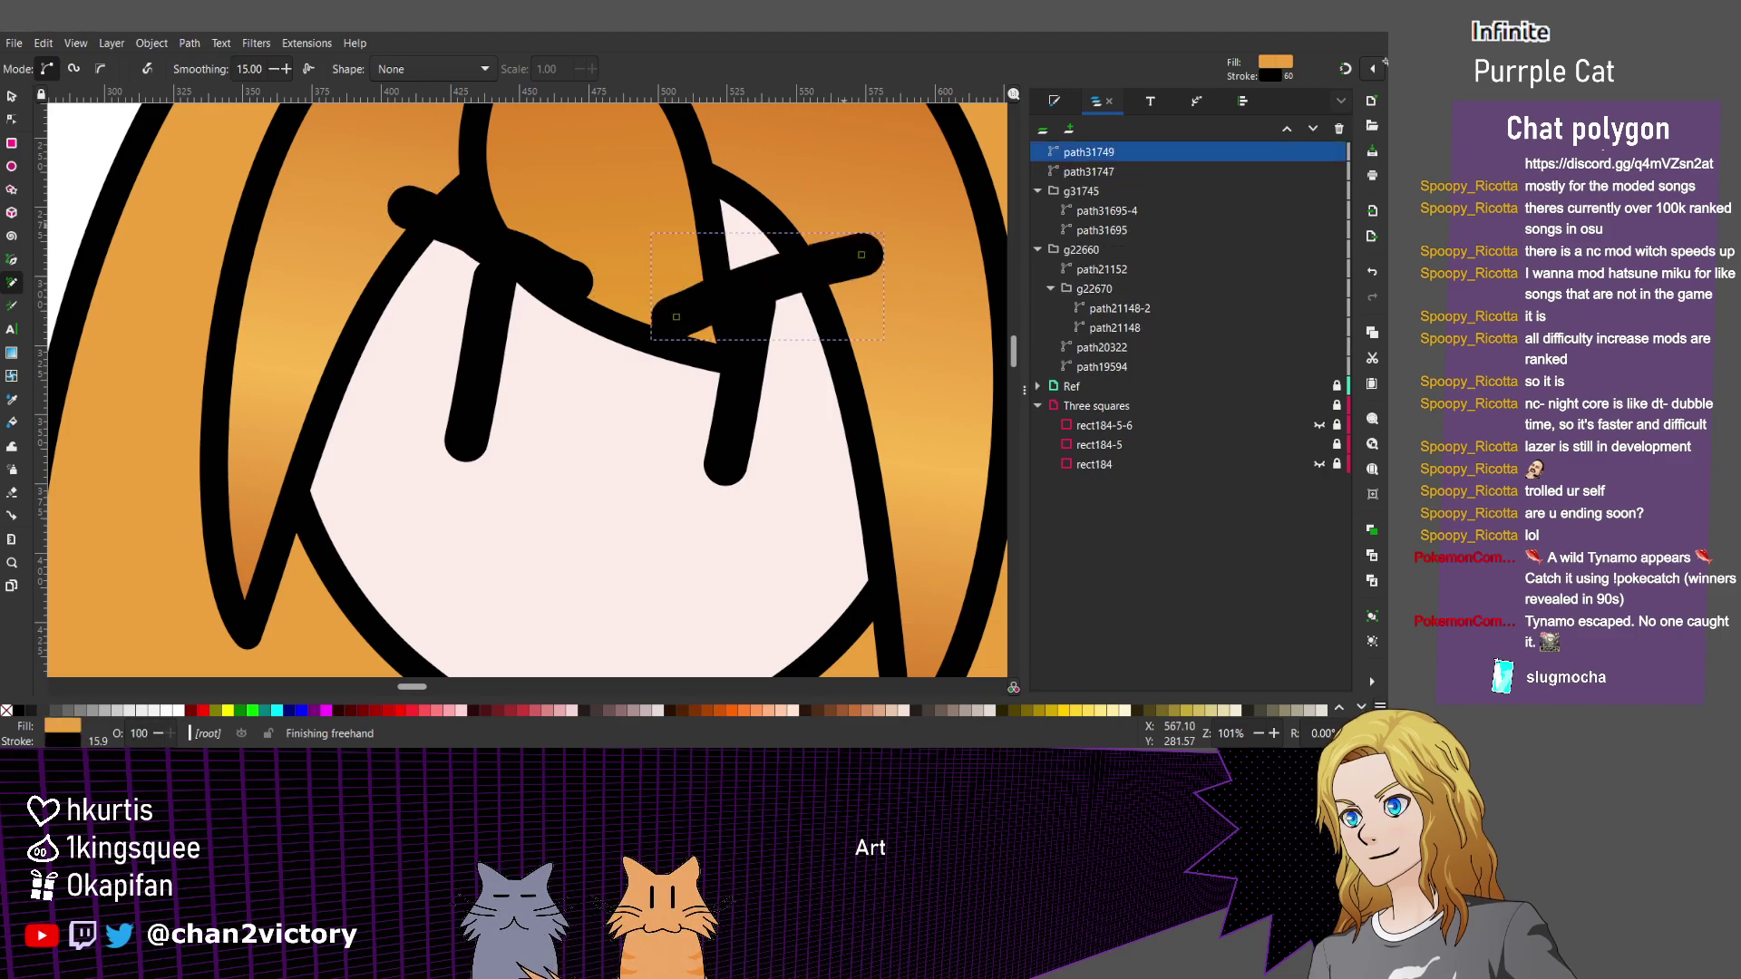
# Simplify the left eyebrow stroke and delete its middle nodes so only the two end nodes remain.
pyautogui.press('n')
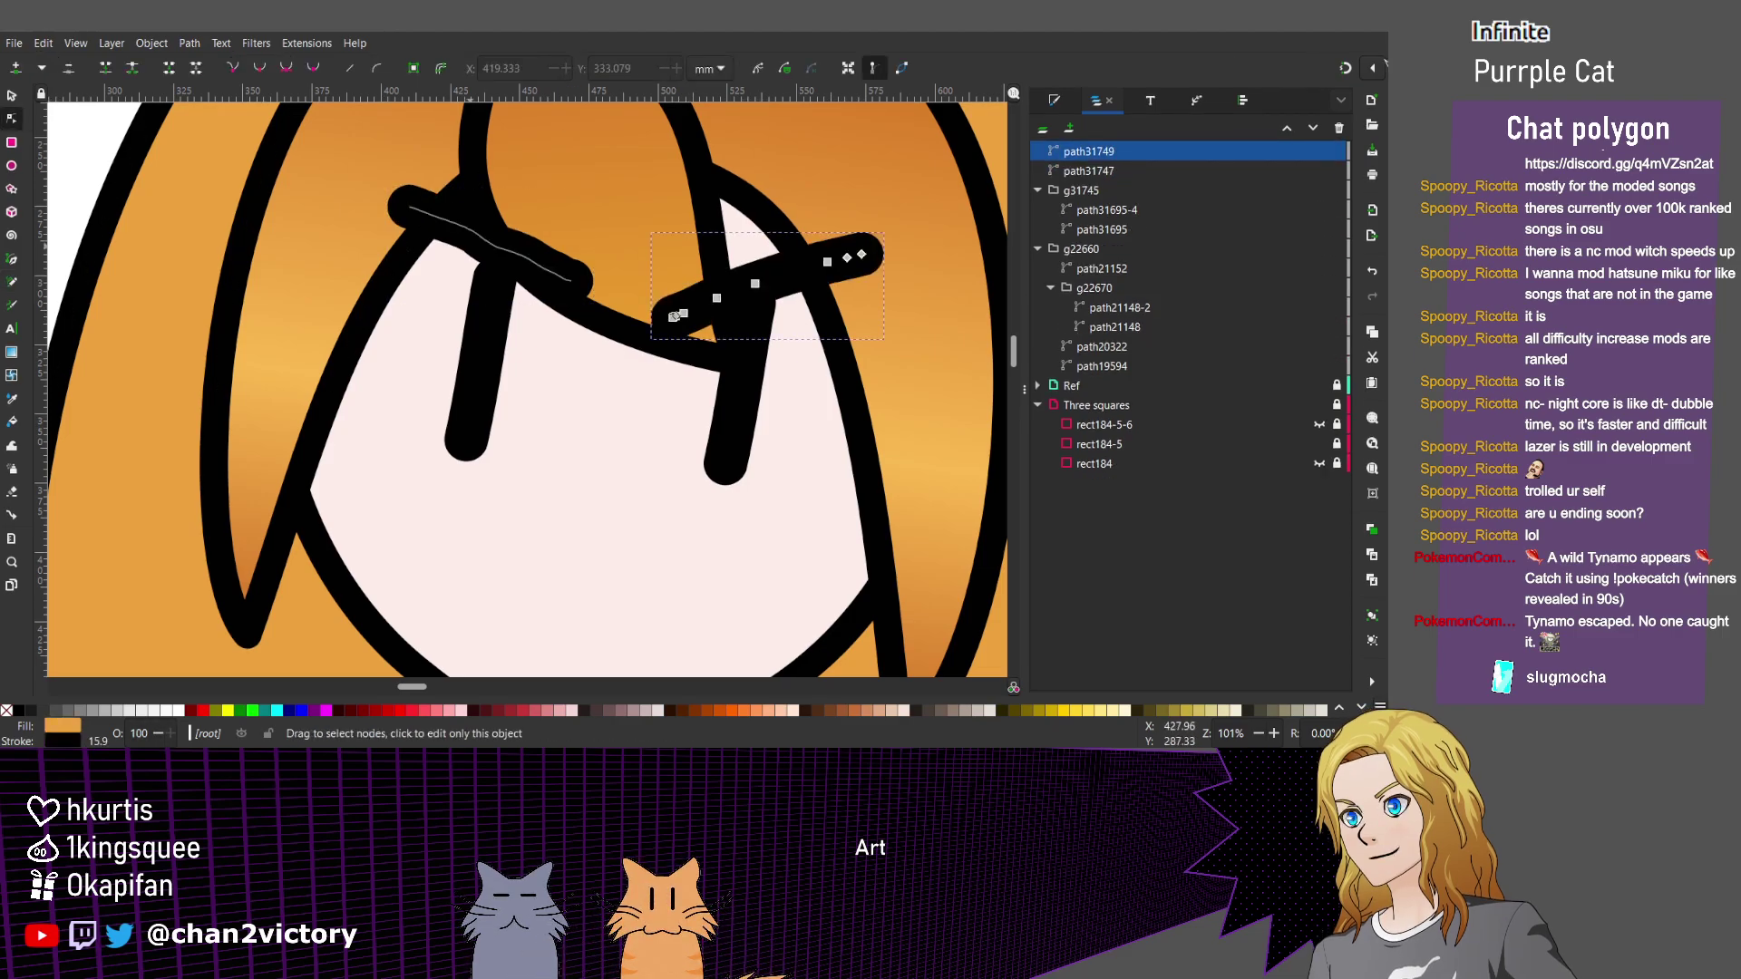
pyautogui.click(411, 208)
pyautogui.hotkey('ctrl', 'l')
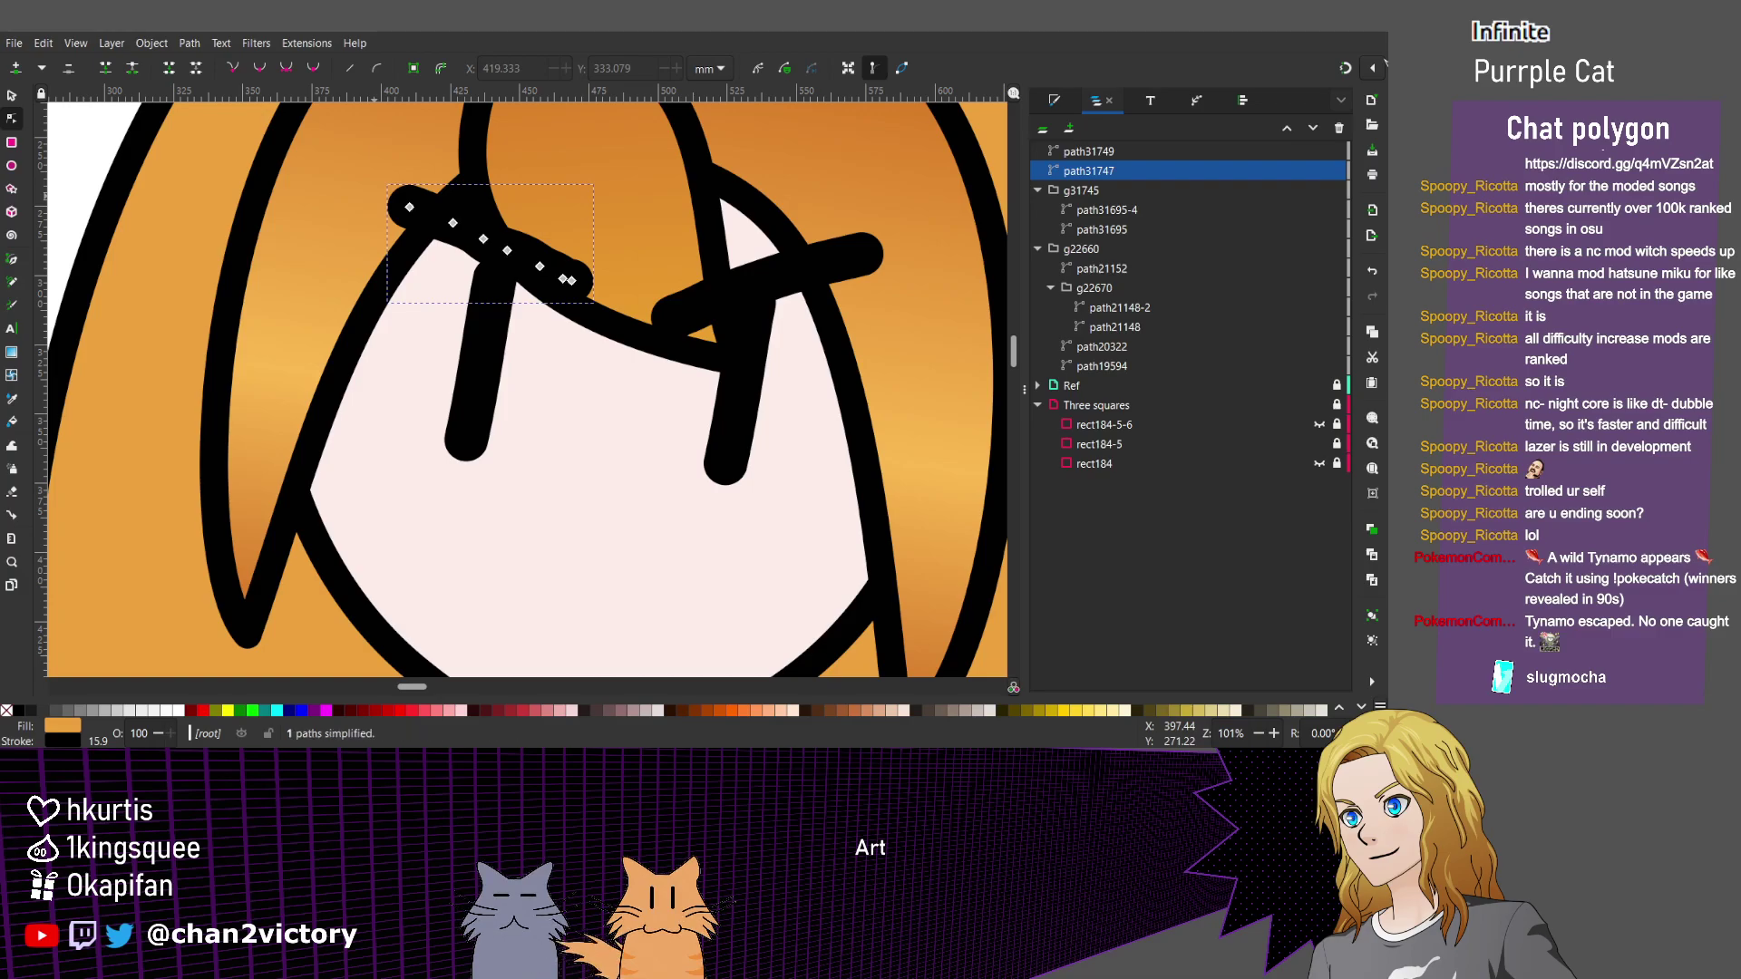
pyautogui.moveTo(451, 174); pyautogui.dragTo(564, 309)
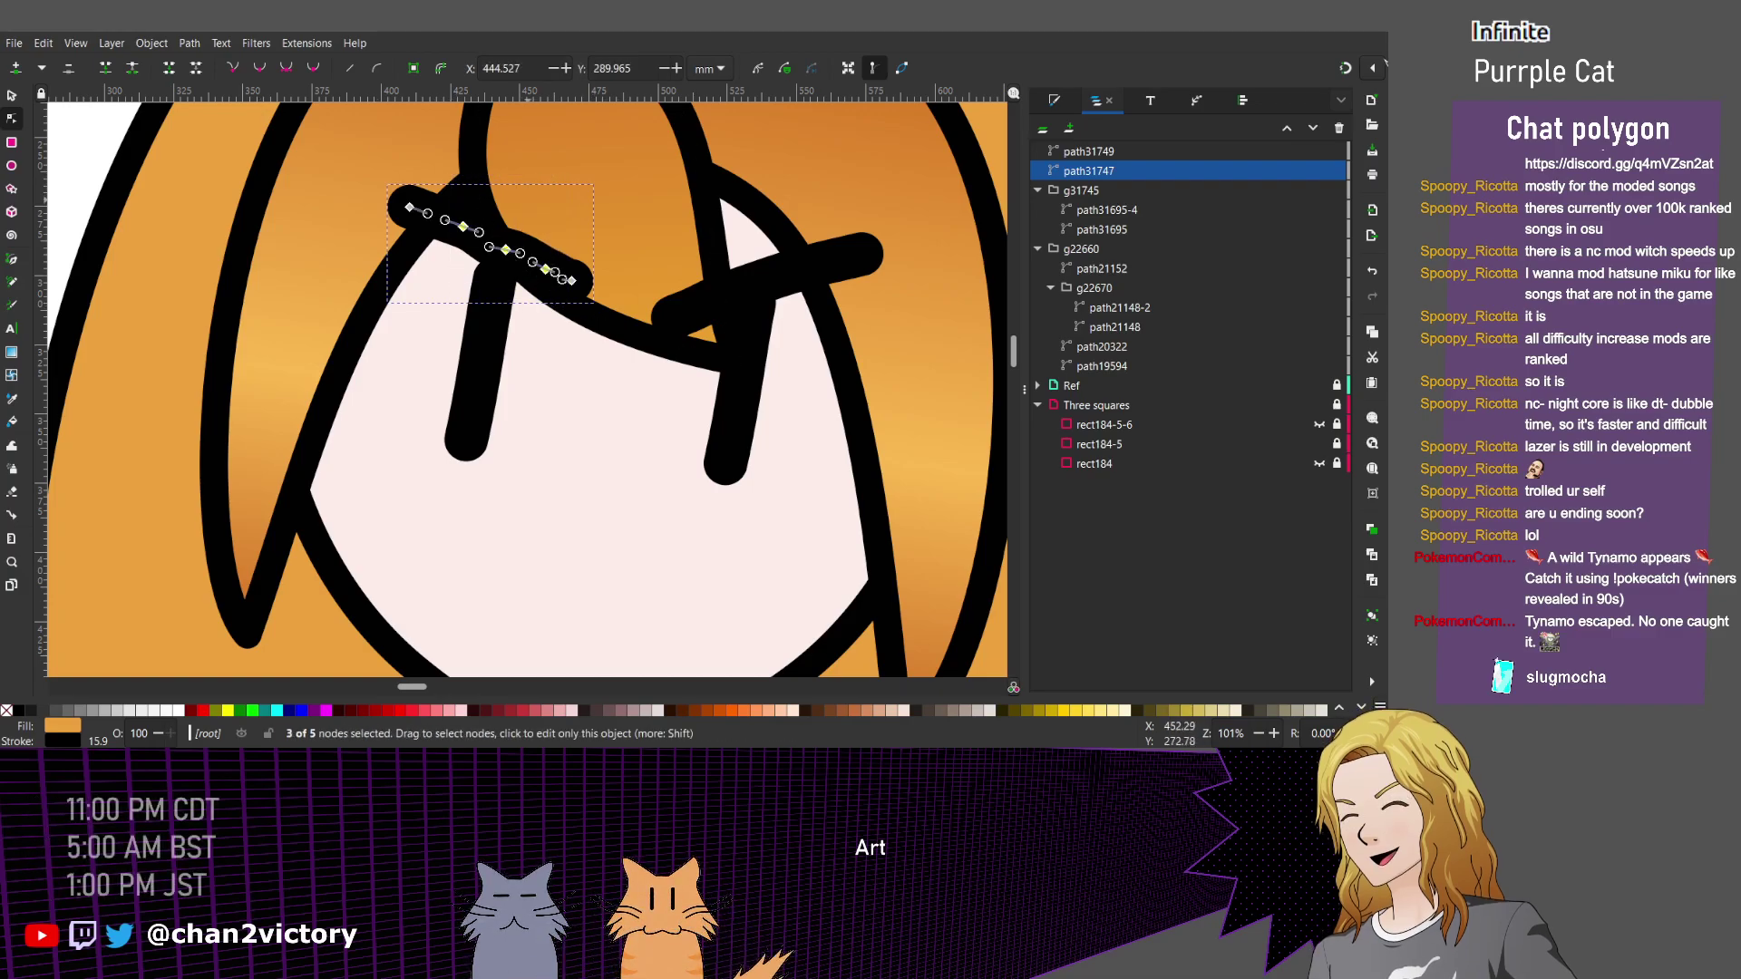
pyautogui.press('Delete')
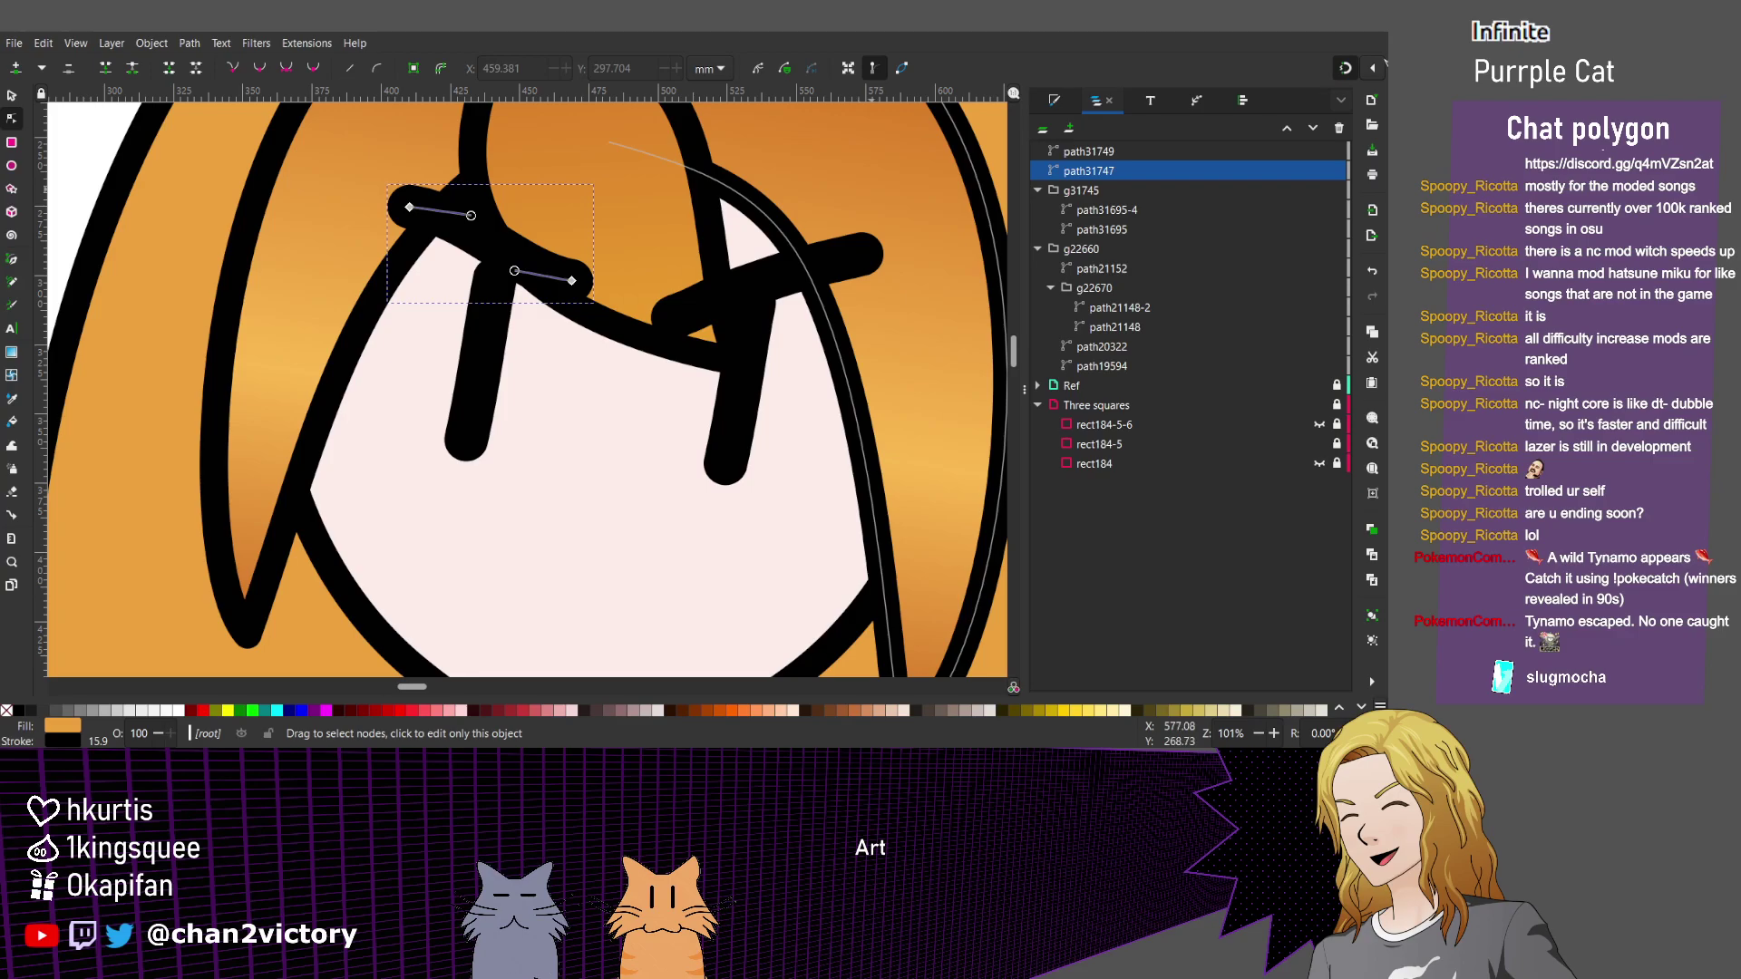
# Straighten the left eyebrow by aligning the curve handles of its two end nodes.
pyautogui.moveTo(514, 271); pyautogui.dragTo(488, 219)
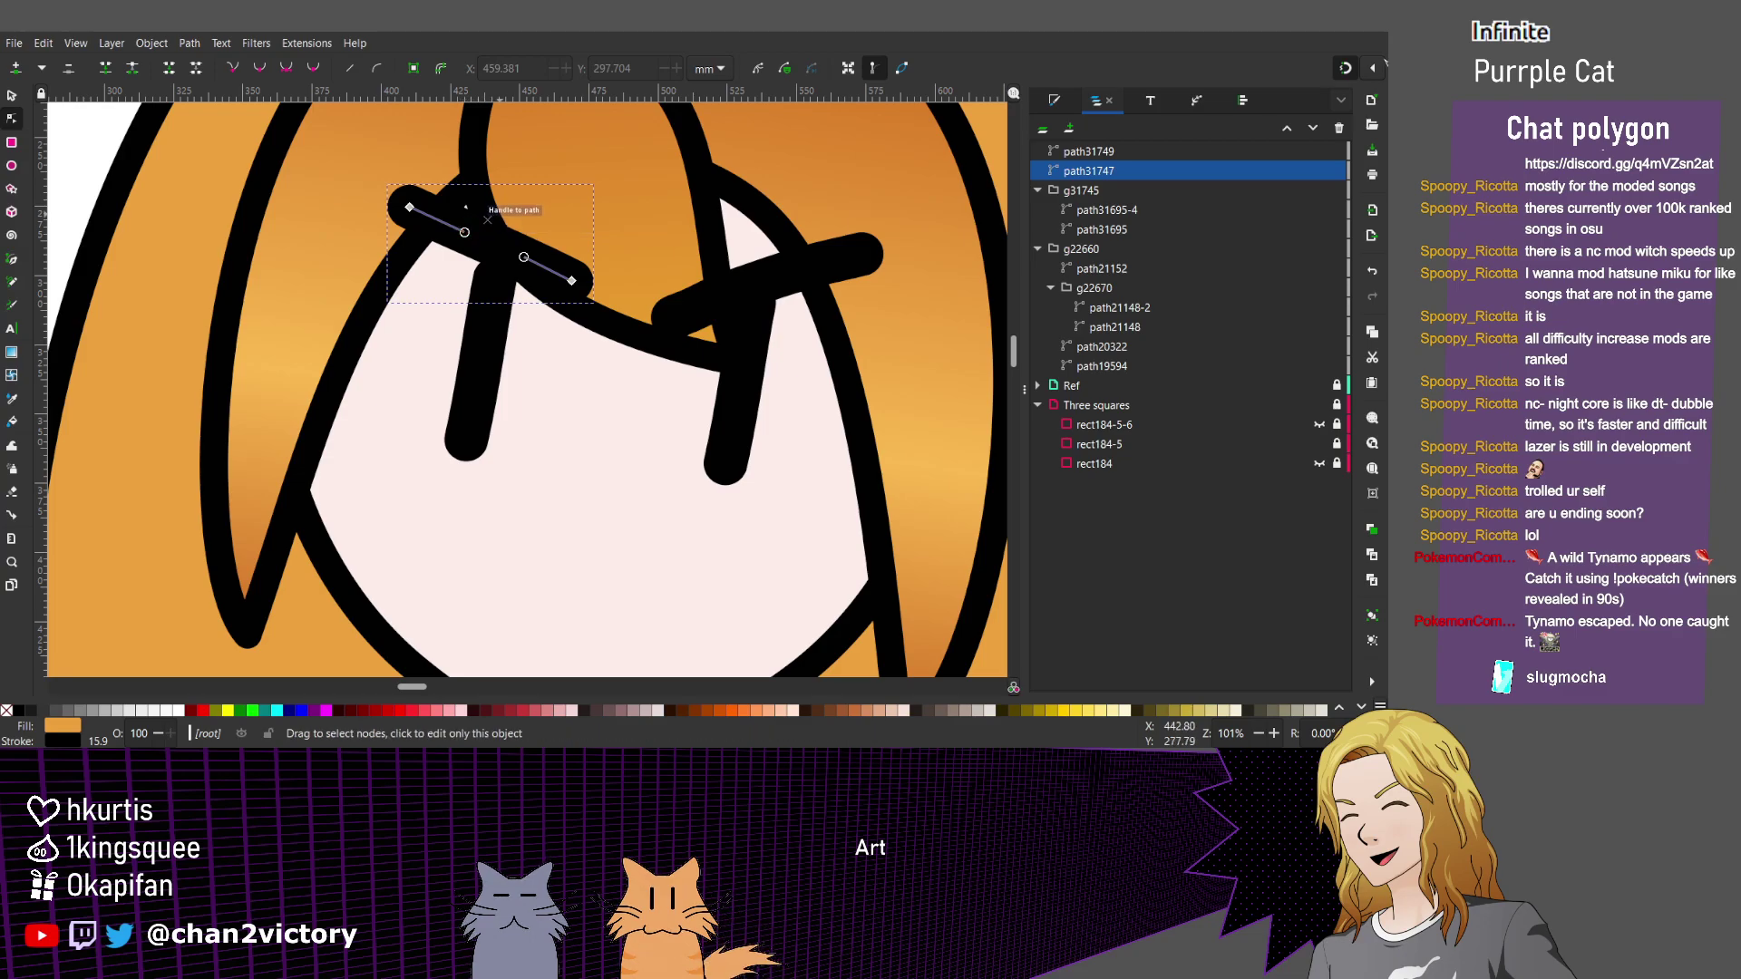
pyautogui.scroll(3, 497, 222)
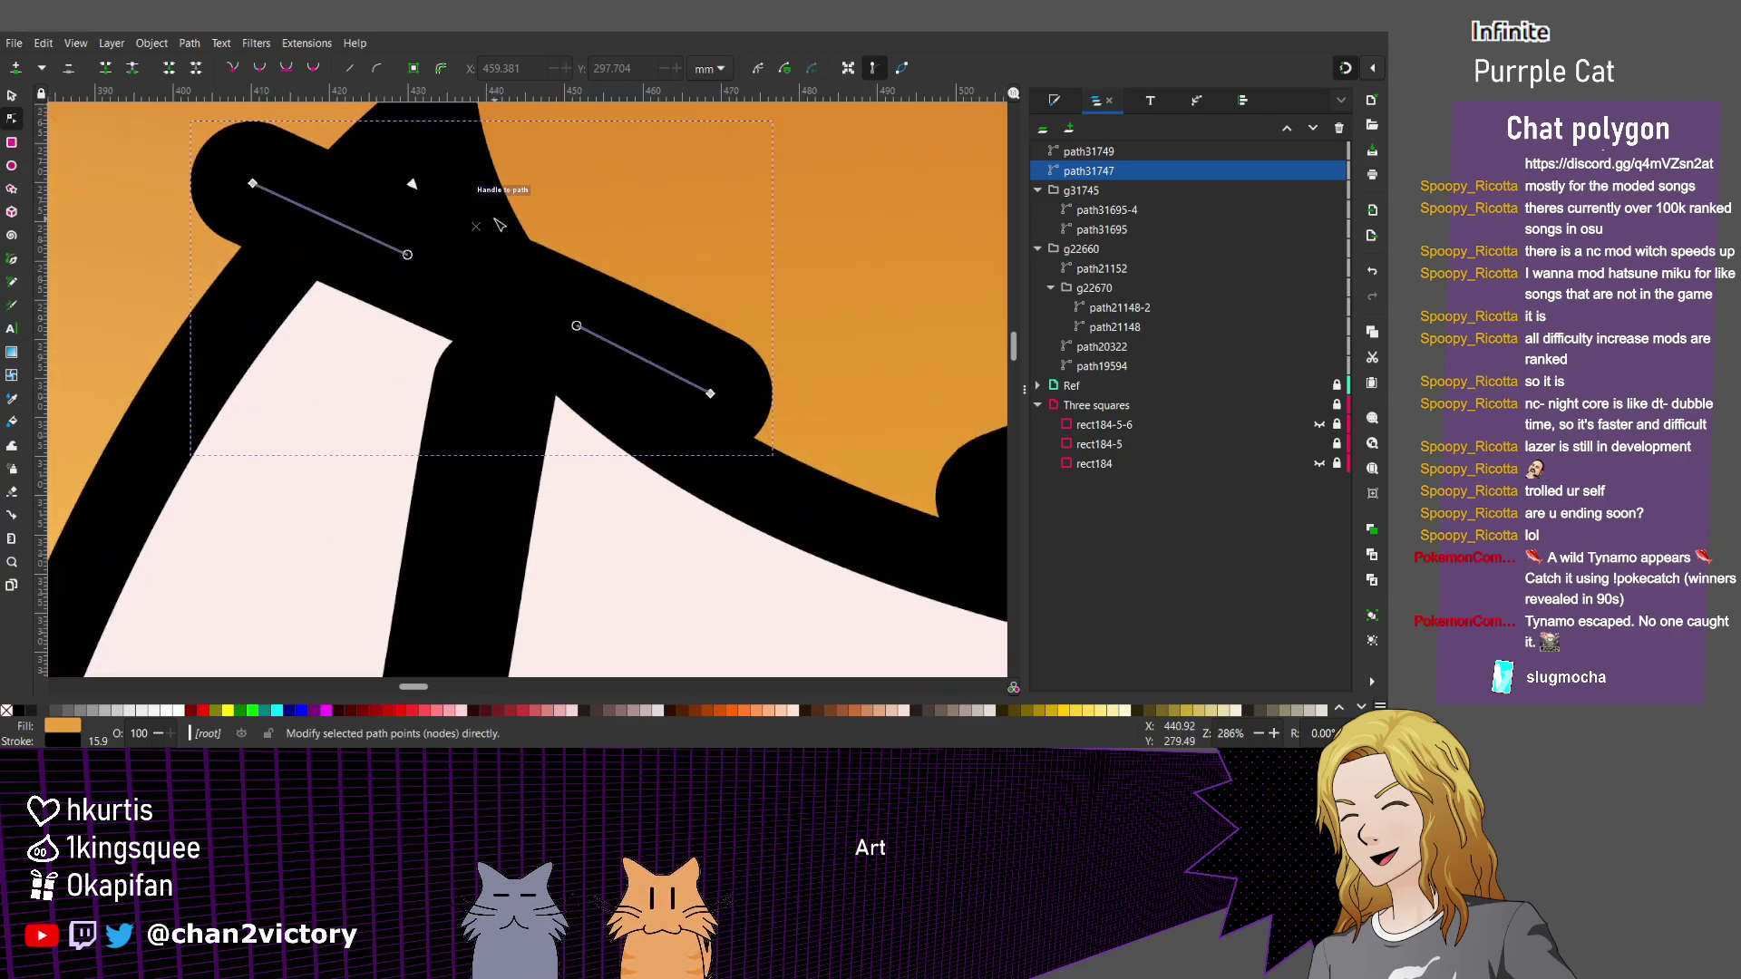
pyautogui.scroll(1, 497, 224)
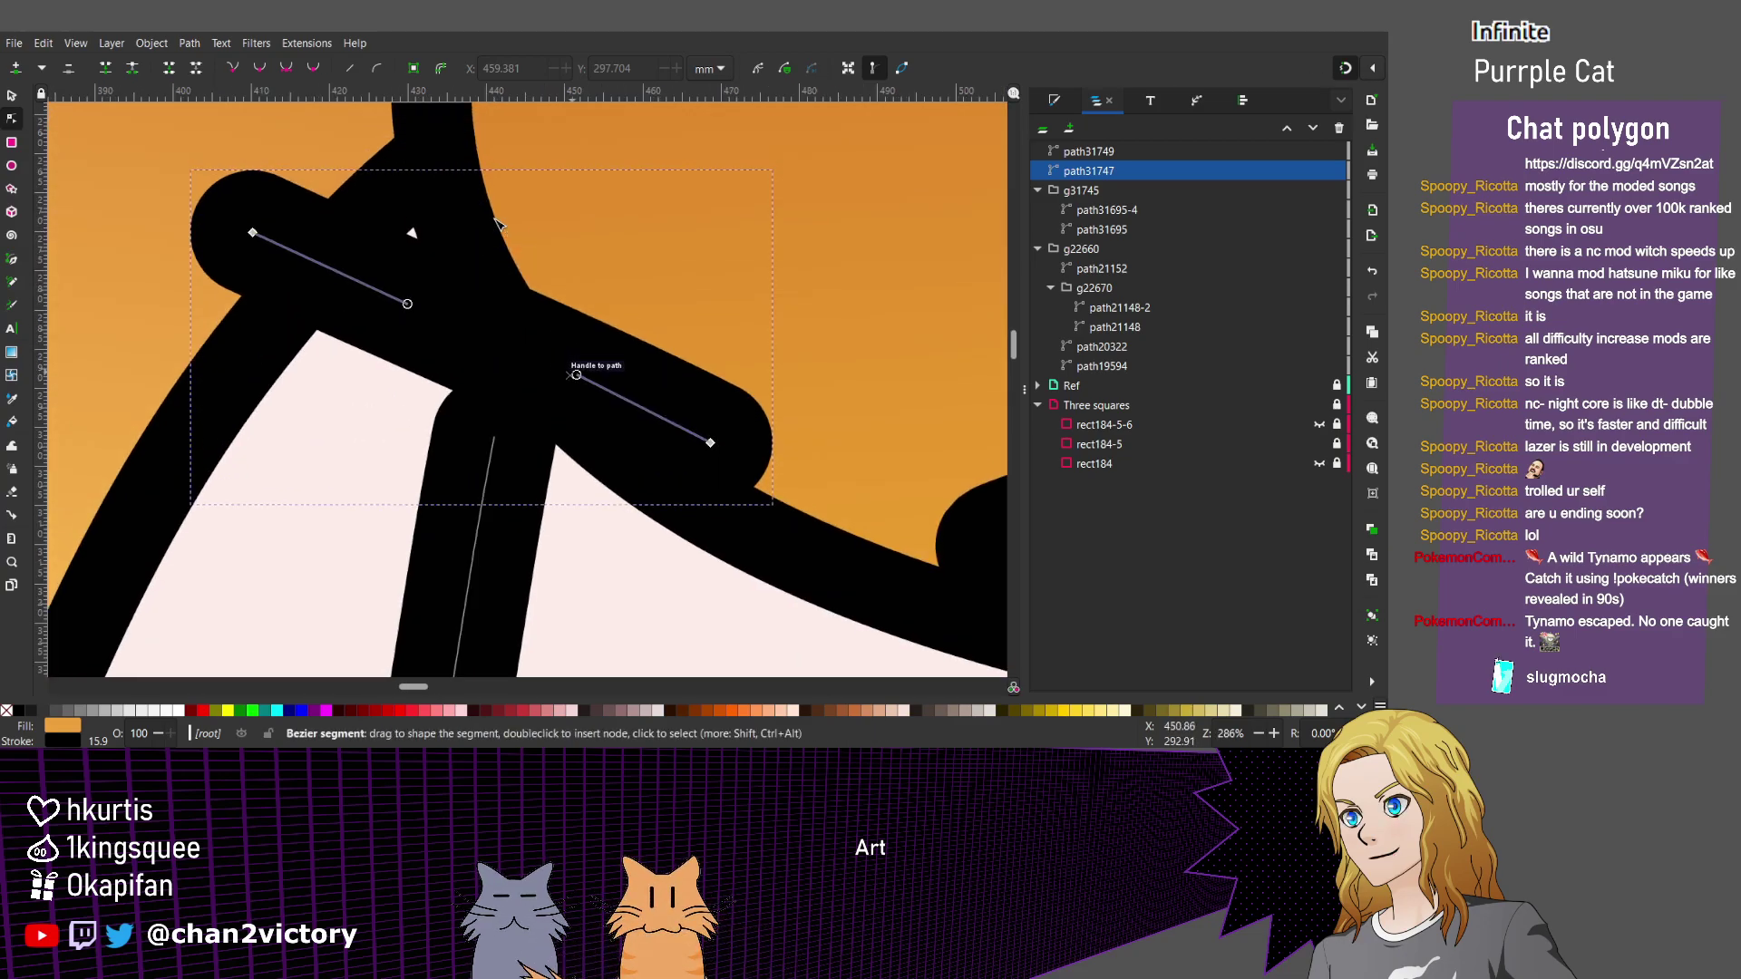
pyautogui.moveTo(576, 374); pyautogui.dragTo(565, 376)
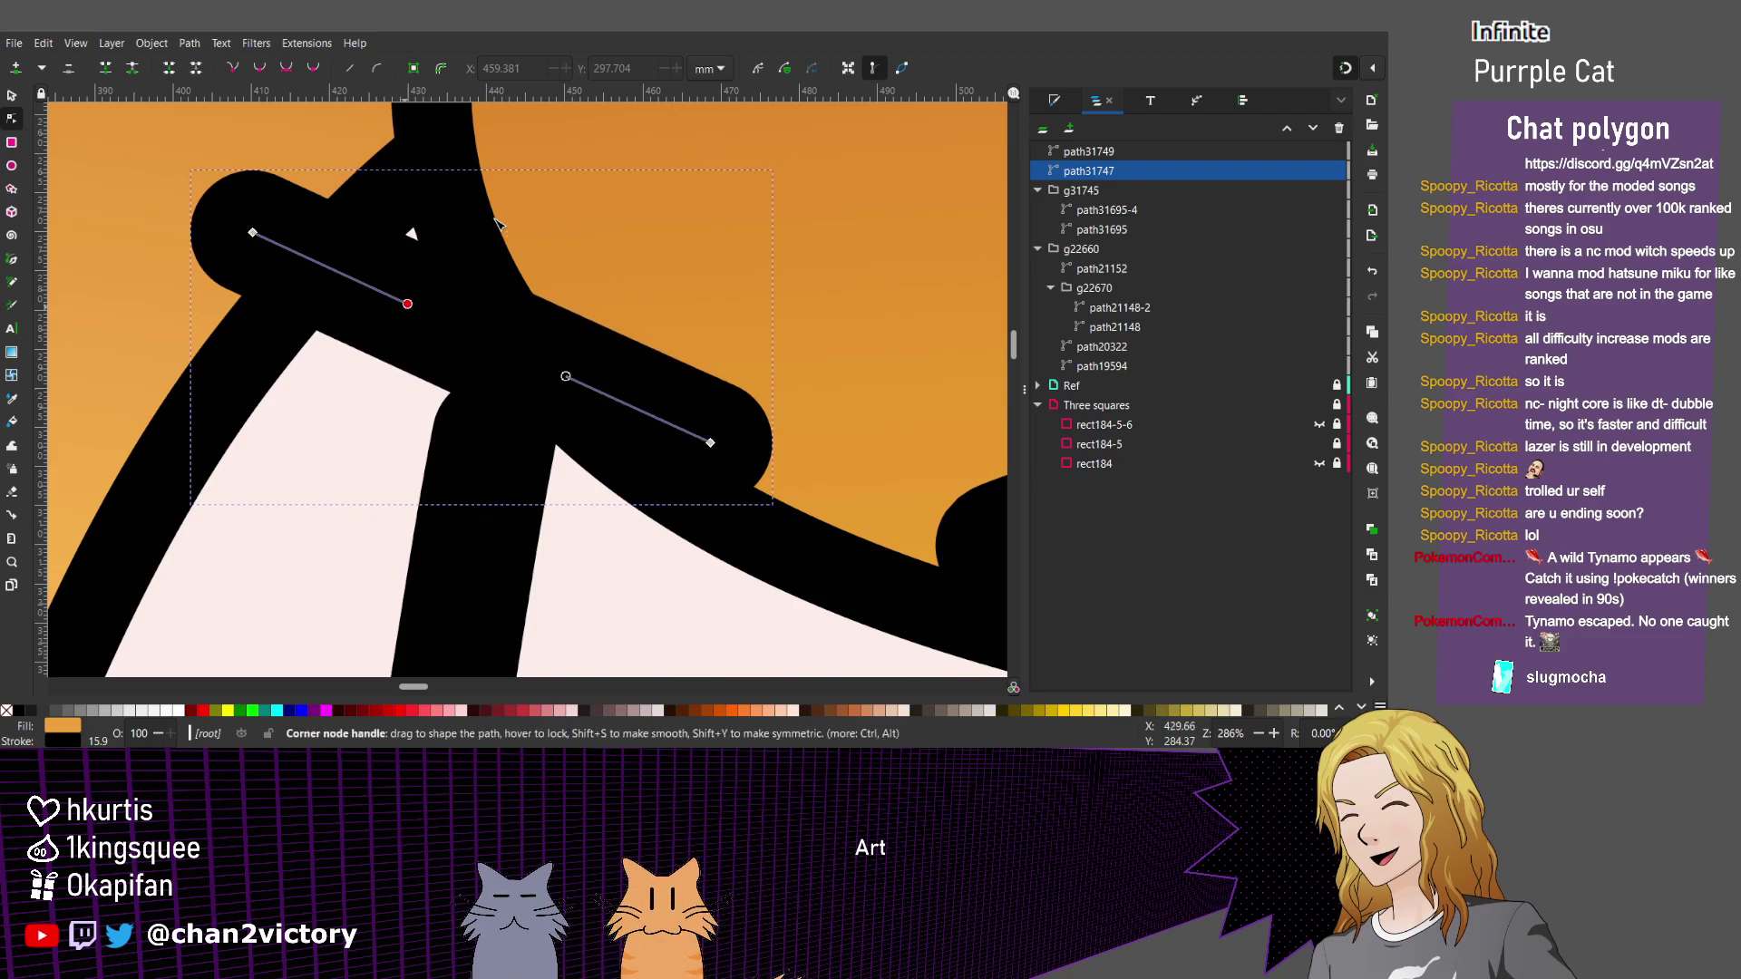
# Simplify the right eyebrow stroke and delete the extra nodes near its inner end.
pyautogui.hscroll(5, 497, 222)
pyautogui.scroll(-1, 497, 222)
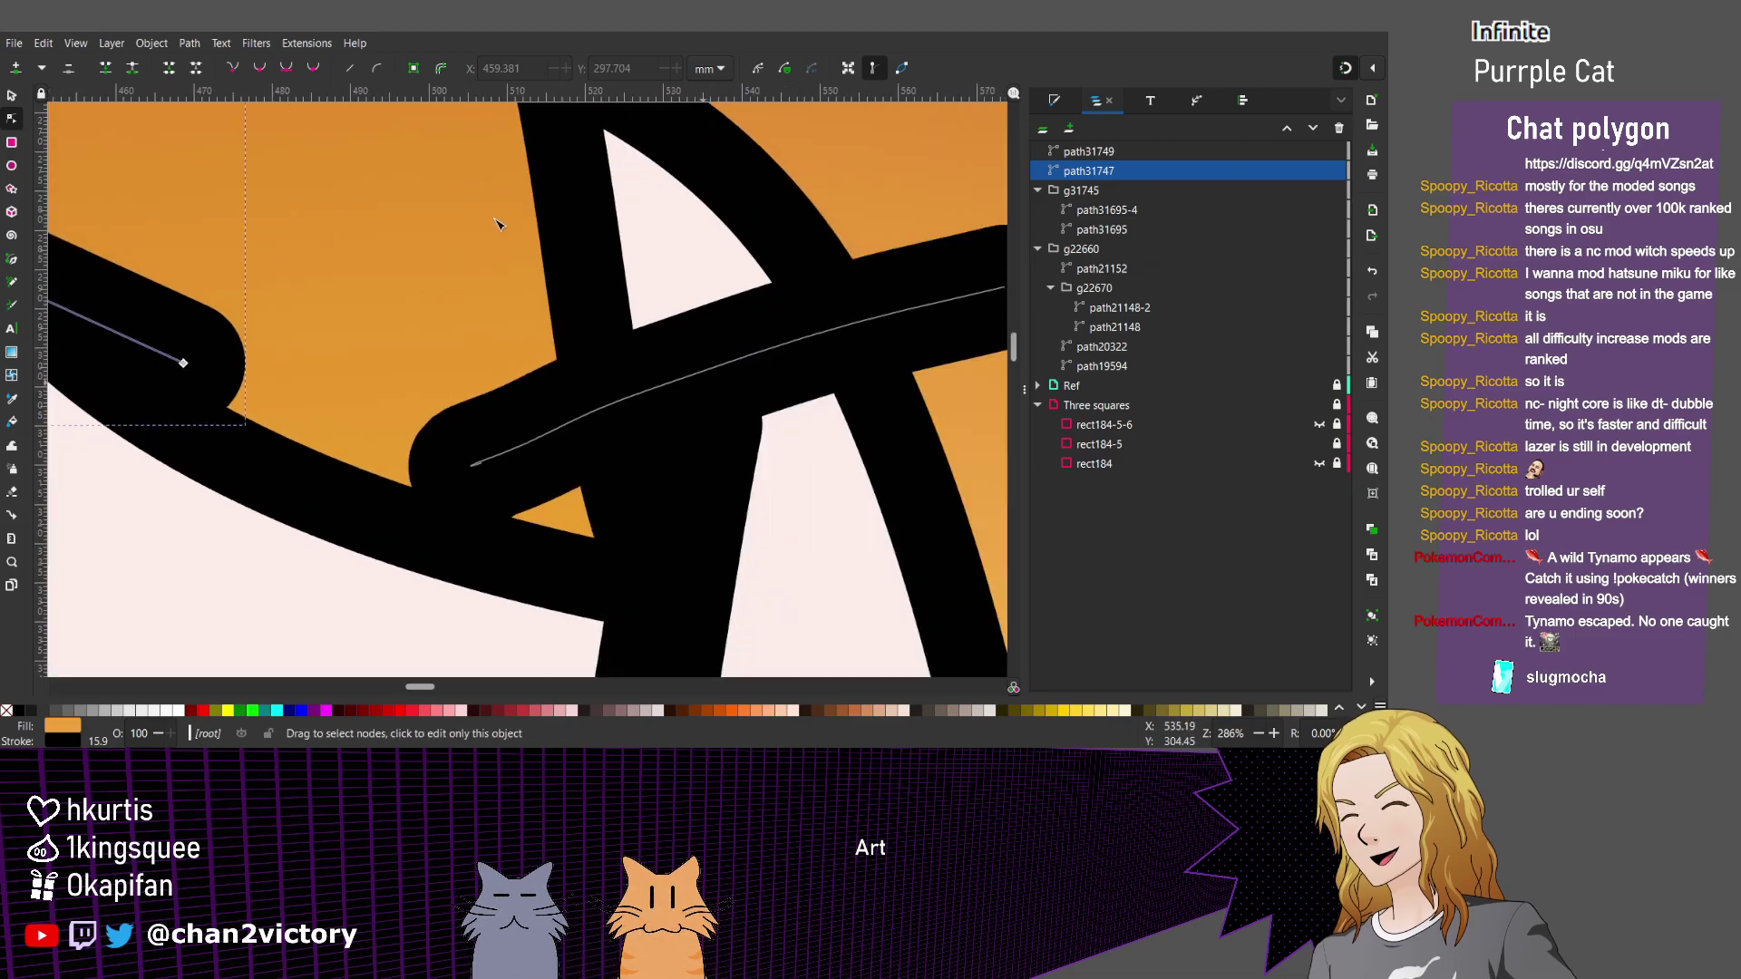
pyautogui.click(471, 464)
pyautogui.moveTo(378, 383); pyautogui.dragTo(549, 455)
pyautogui.hotkey('ctrl', 'l')
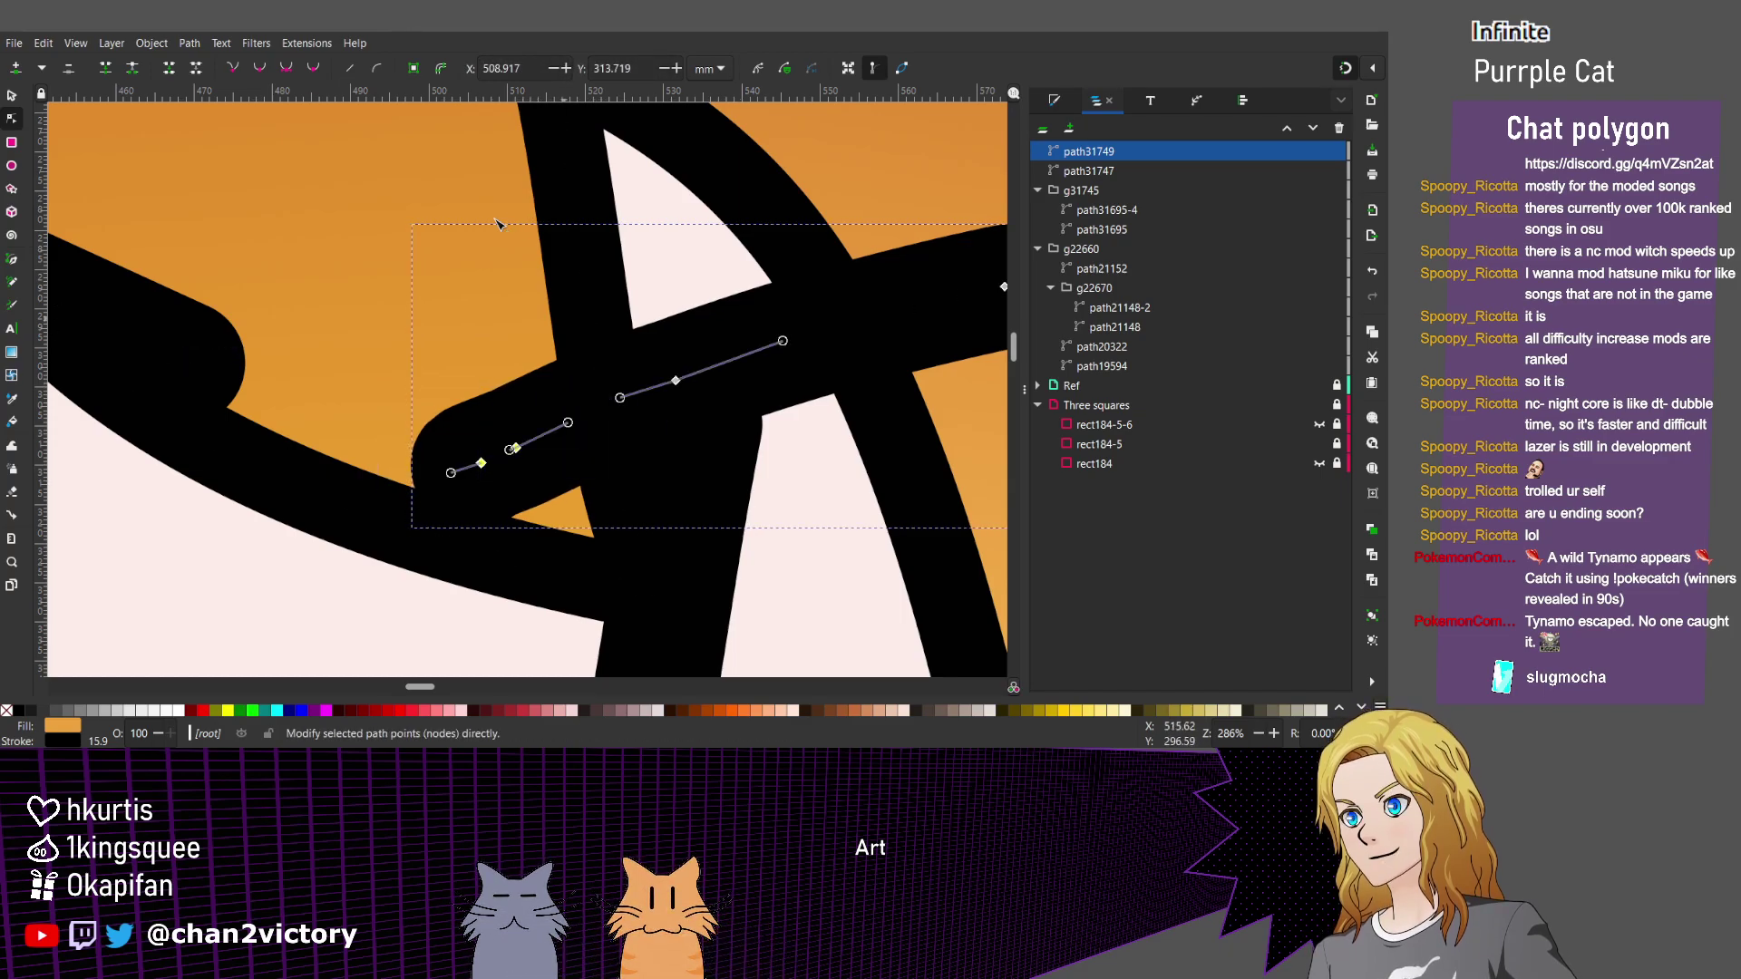
pyautogui.press('Delete')
pyautogui.hscroll(5, 497, 224)
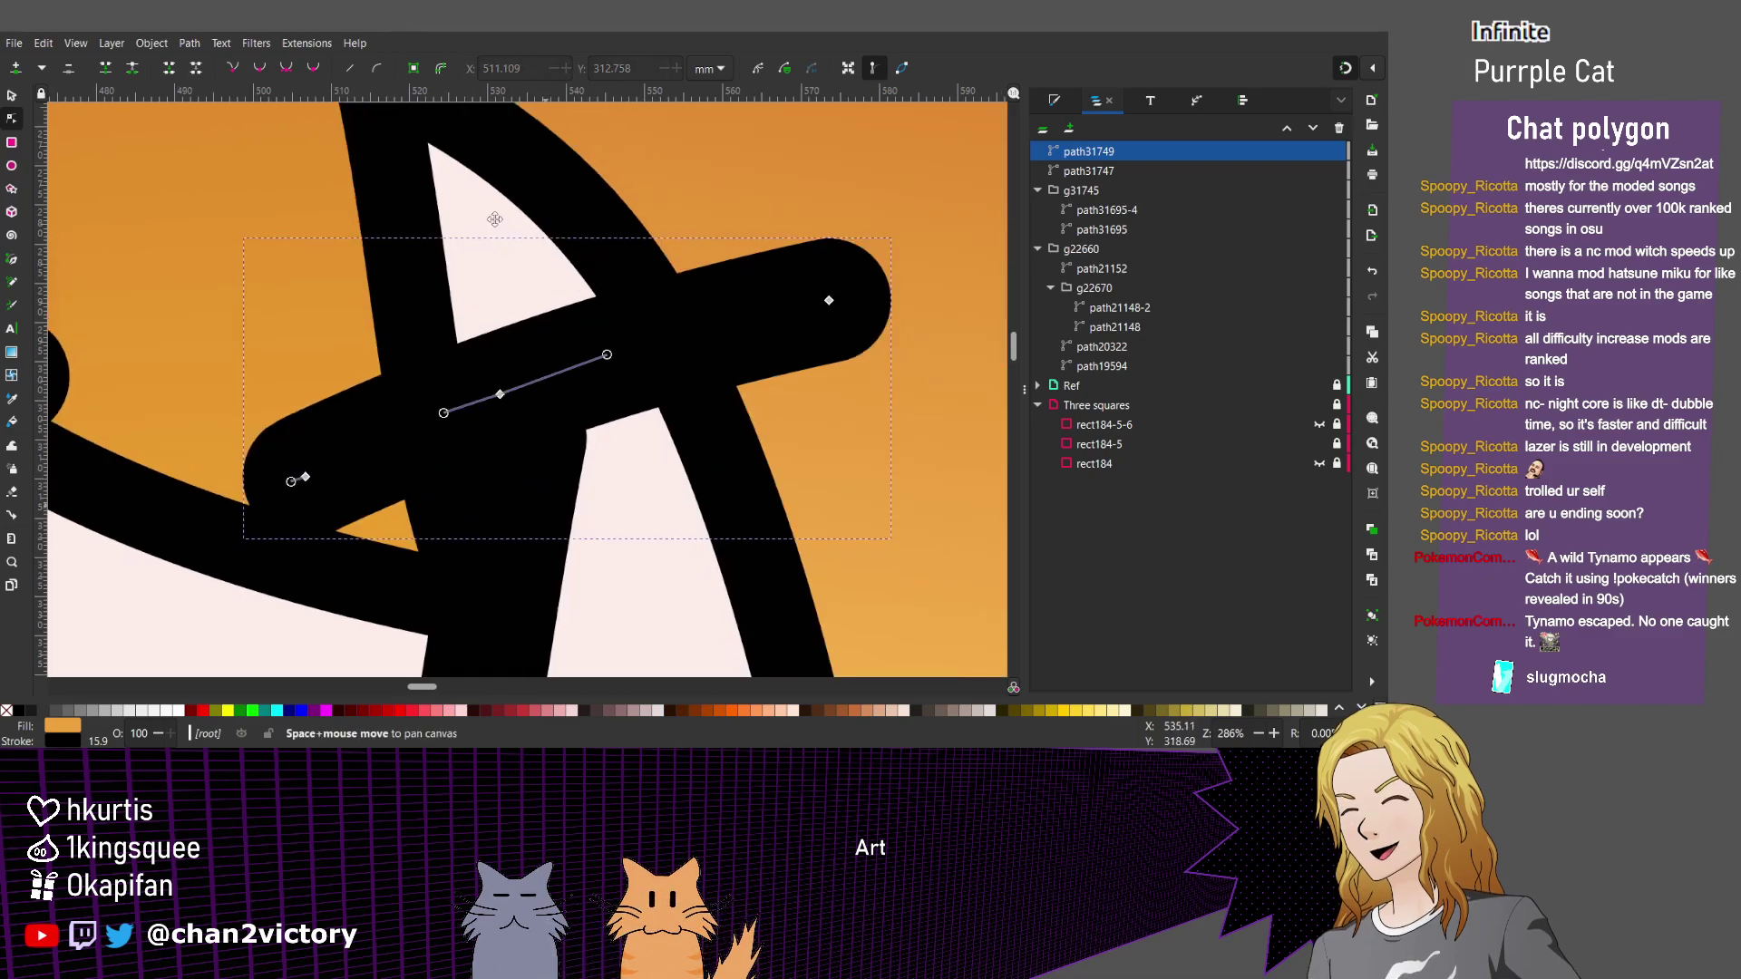
pyautogui.press('Tab')
# Reduce the right eyebrow to its two end nodes and align their curve handles into a straight line.
pyautogui.moveTo(745, 308); pyautogui.dragTo(292, 461)
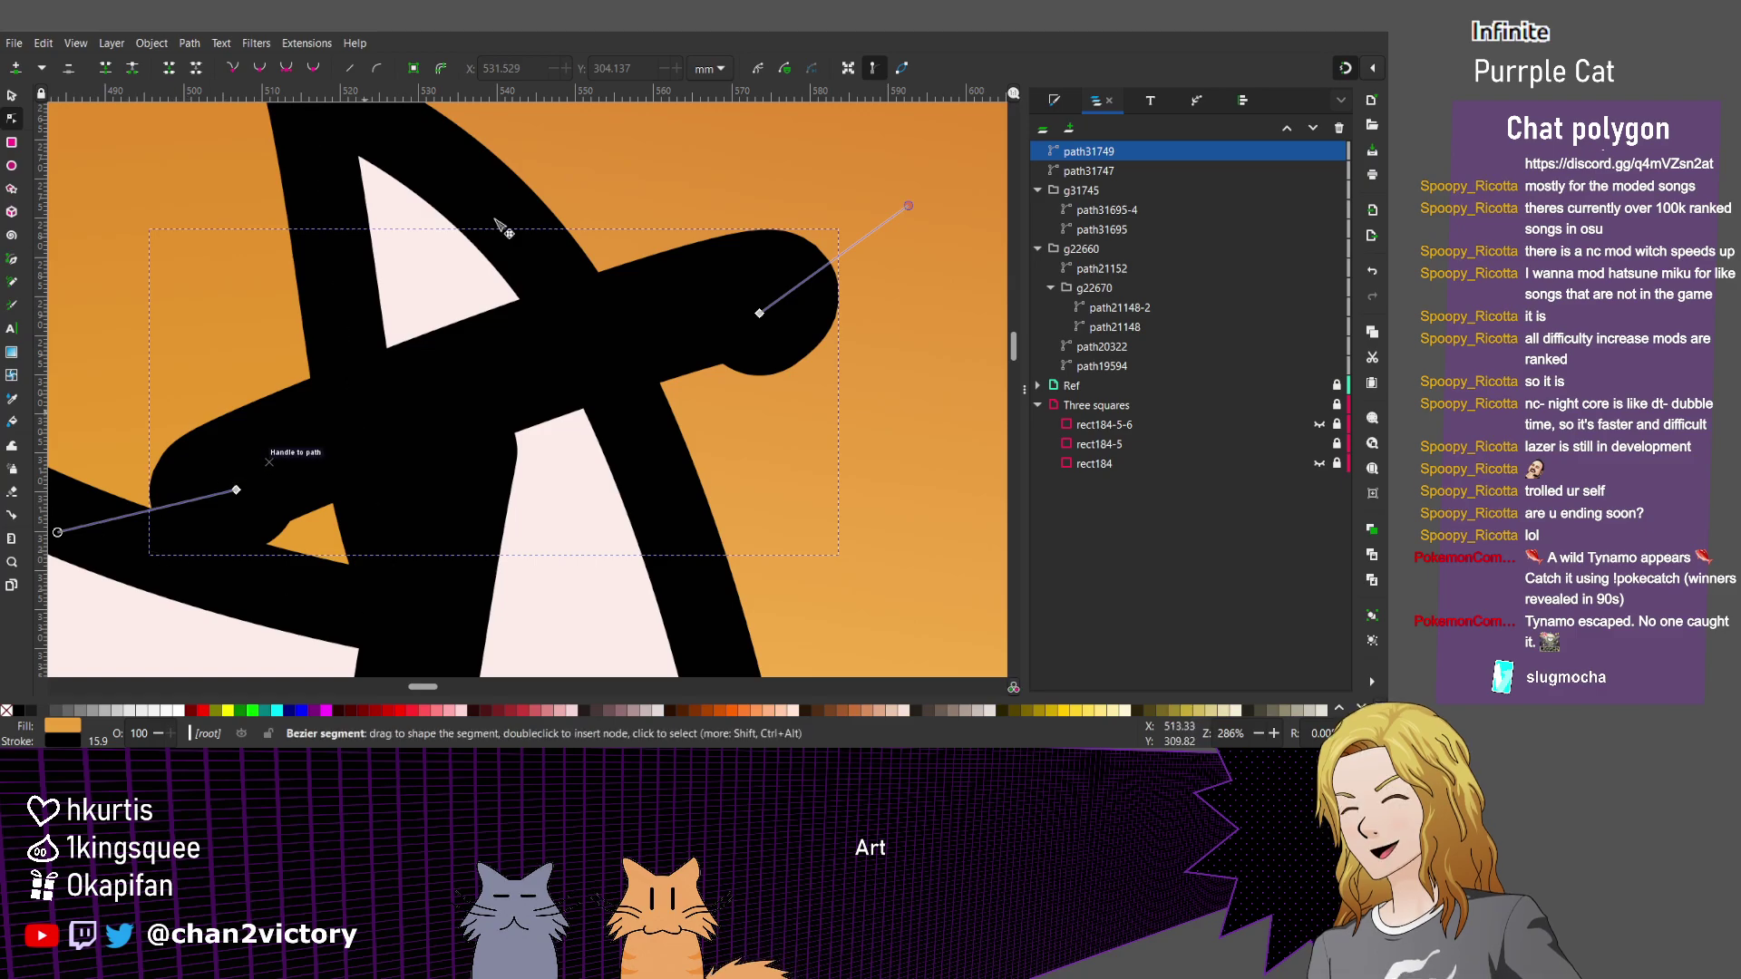
pyautogui.moveTo(909, 206); pyautogui.dragTo(676, 331)
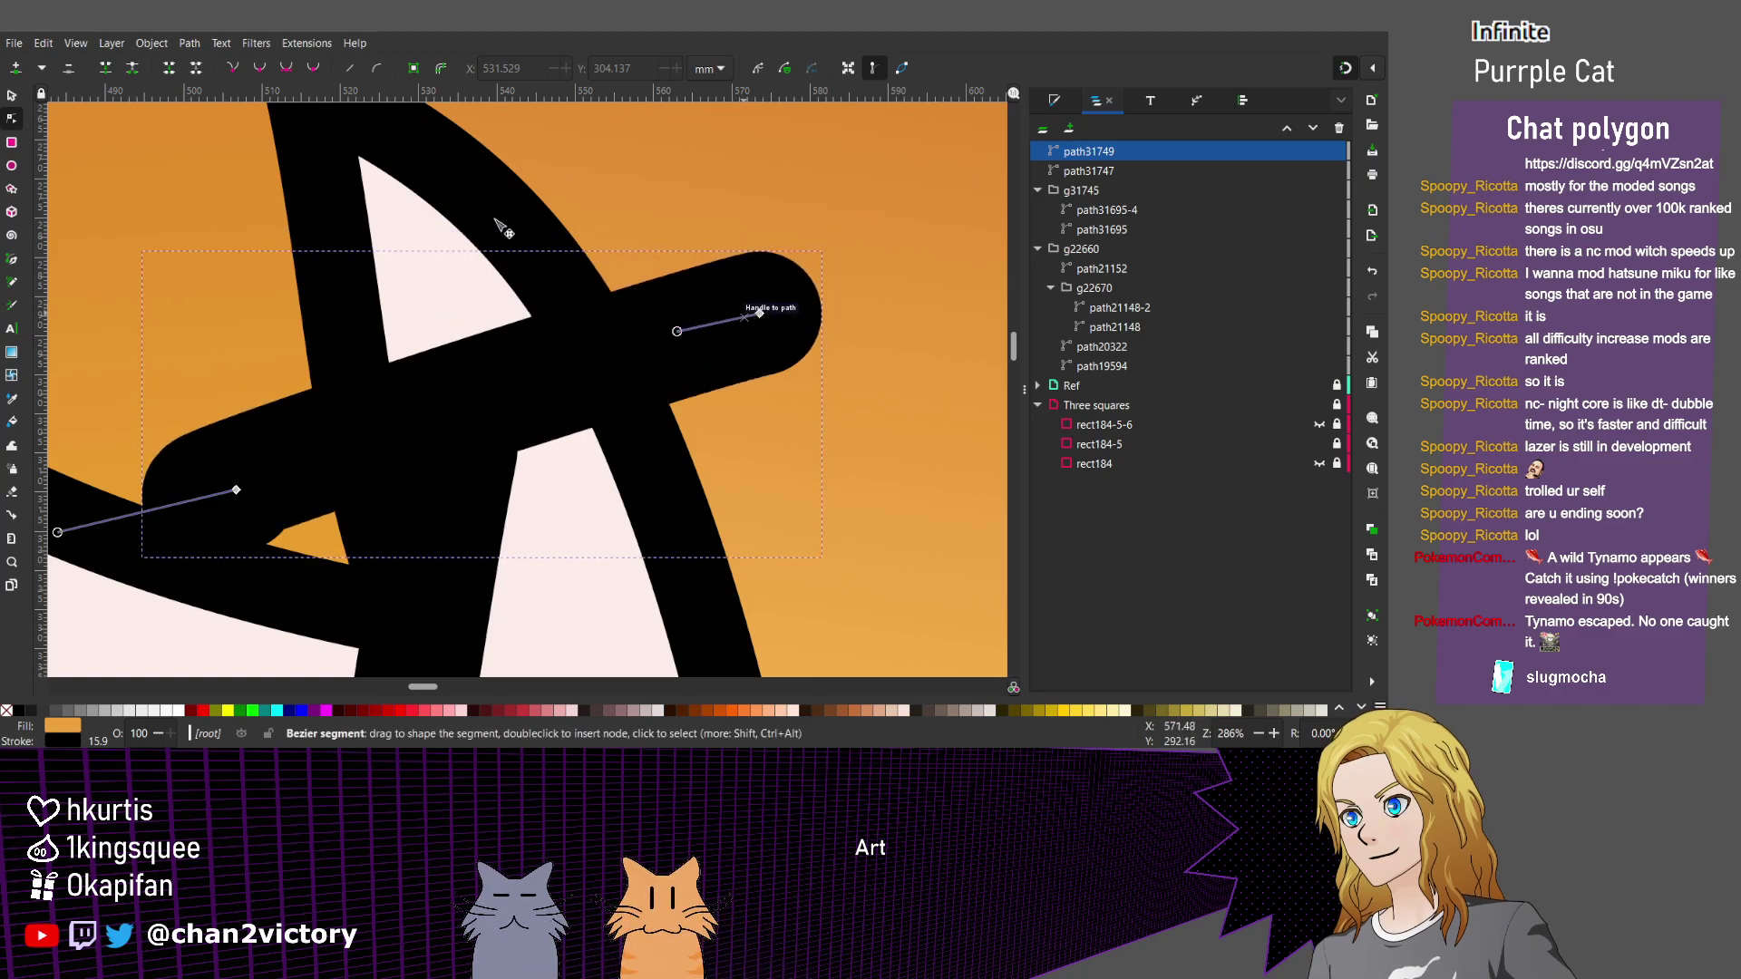
pyautogui.scroll(-2, 760, 313)
pyautogui.hscroll(-4, 760, 313)
pyautogui.moveTo(193, 450); pyautogui.dragTo(497, 369)
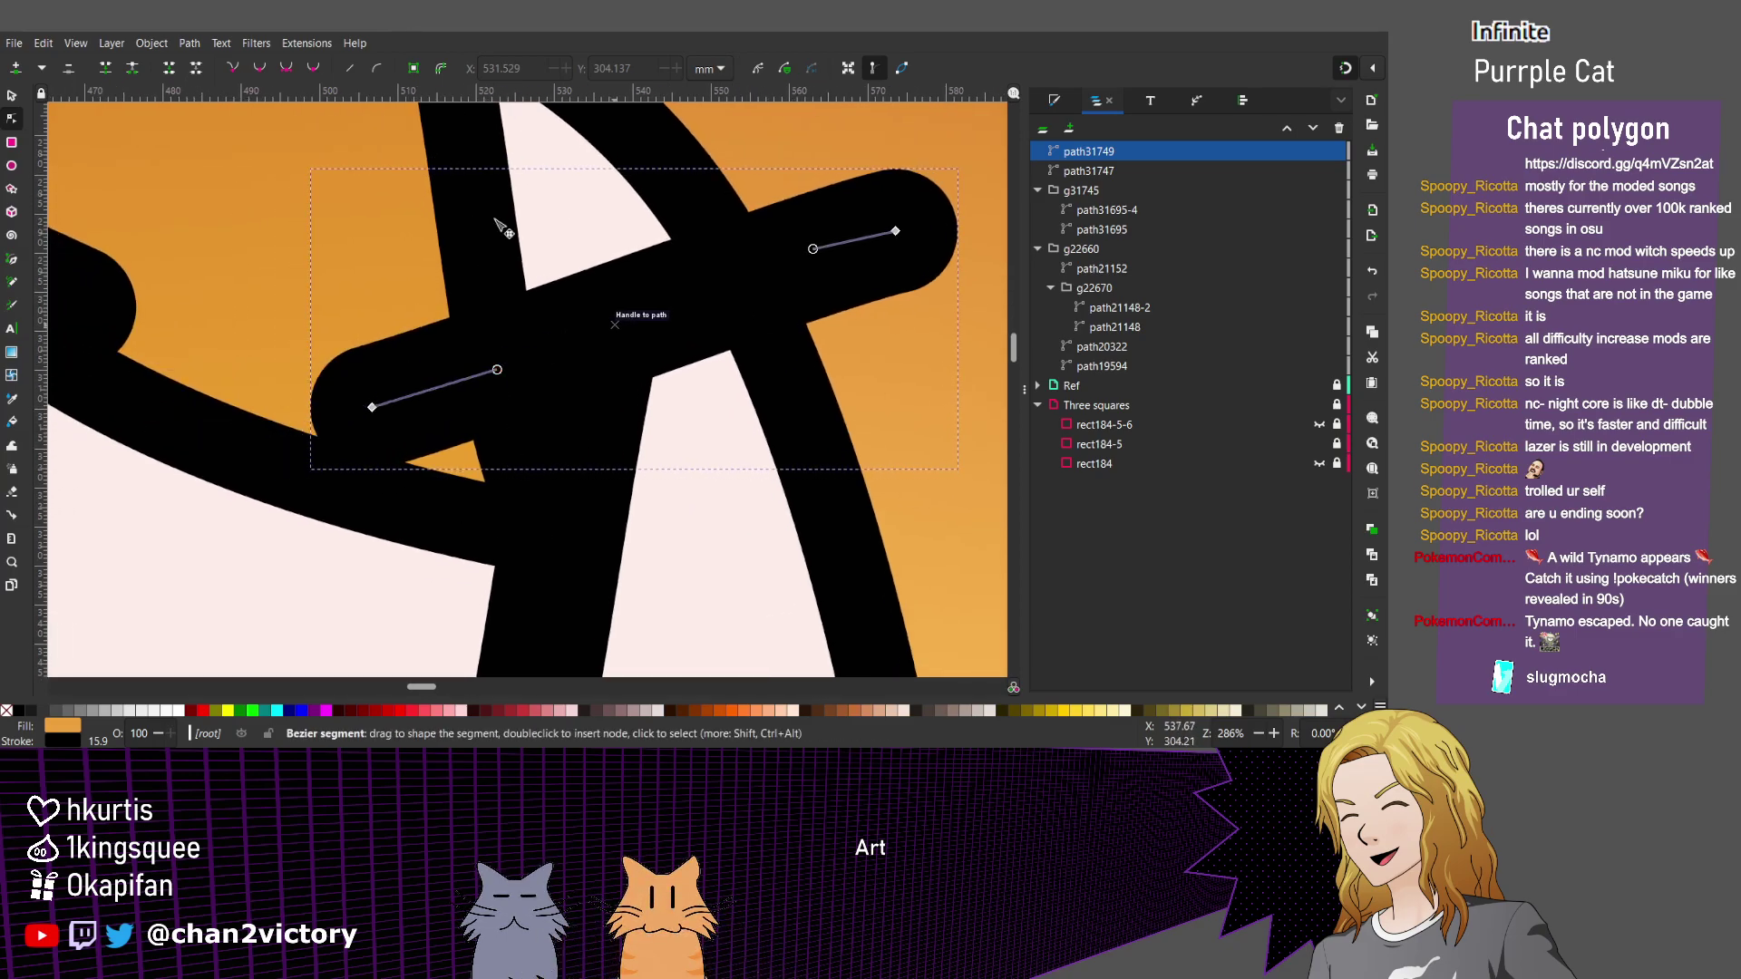
pyautogui.moveTo(812, 250); pyautogui.dragTo(802, 262)
pyautogui.moveTo(497, 369); pyautogui.dragTo(514, 360)
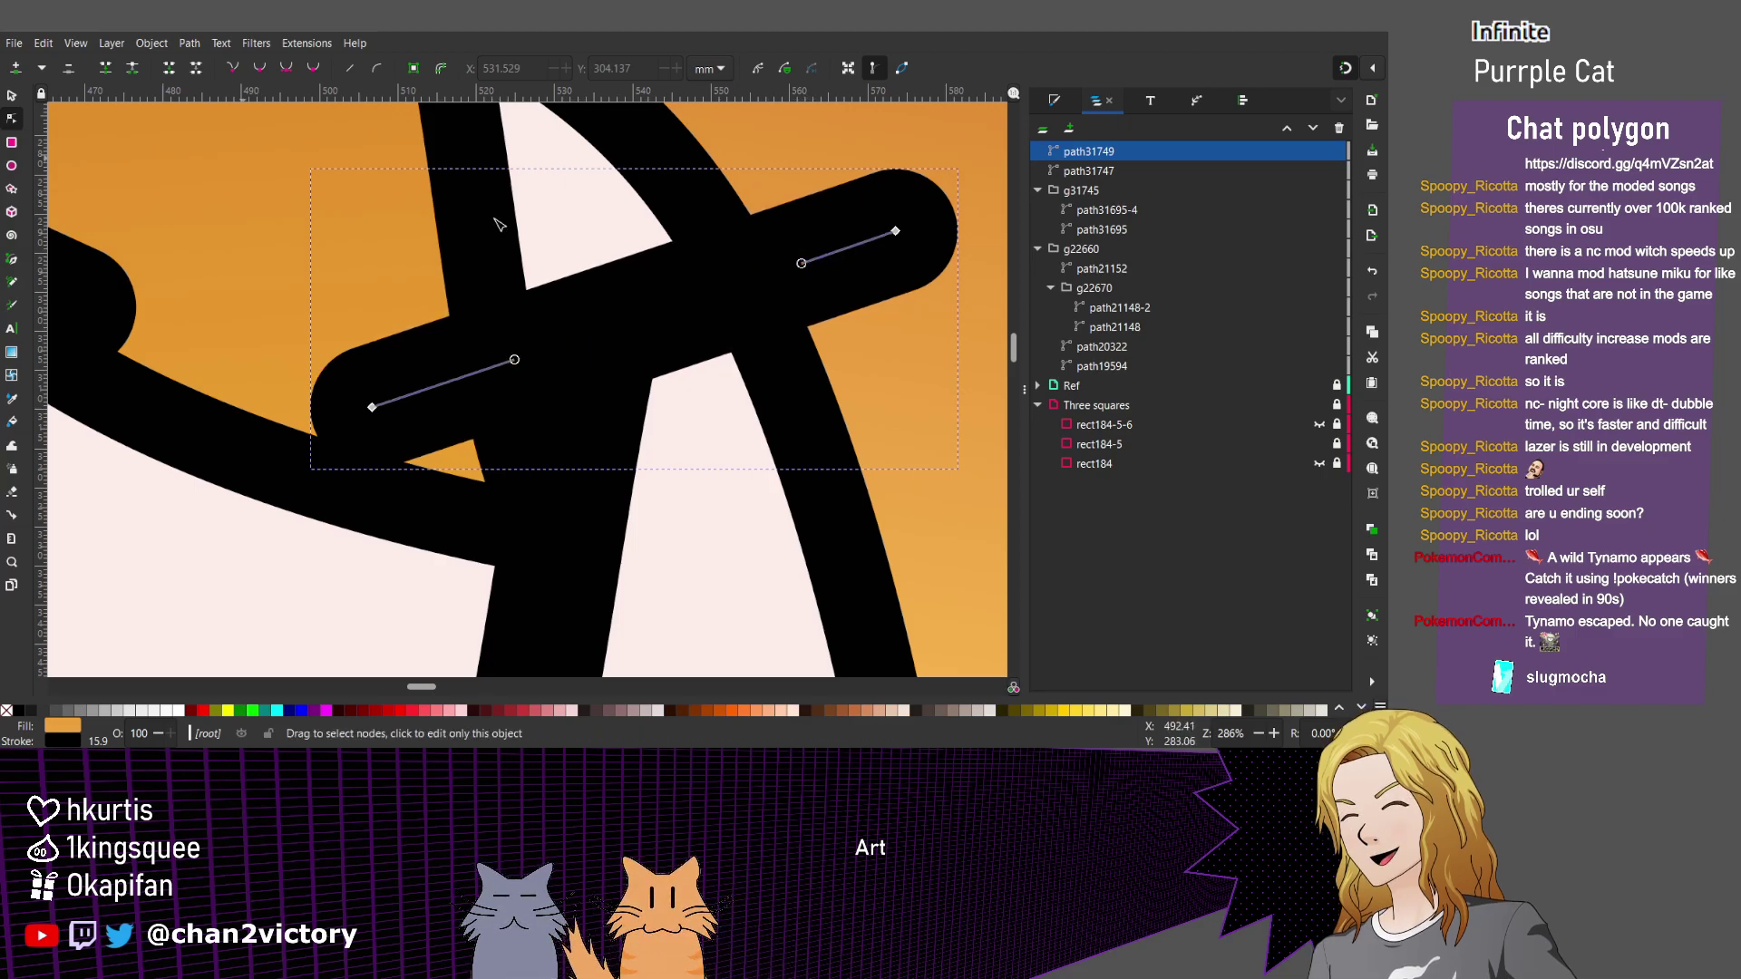
# Try two thick freehand mouth strokes side by side on the lower face and delete the right one.
pyautogui.press('s')
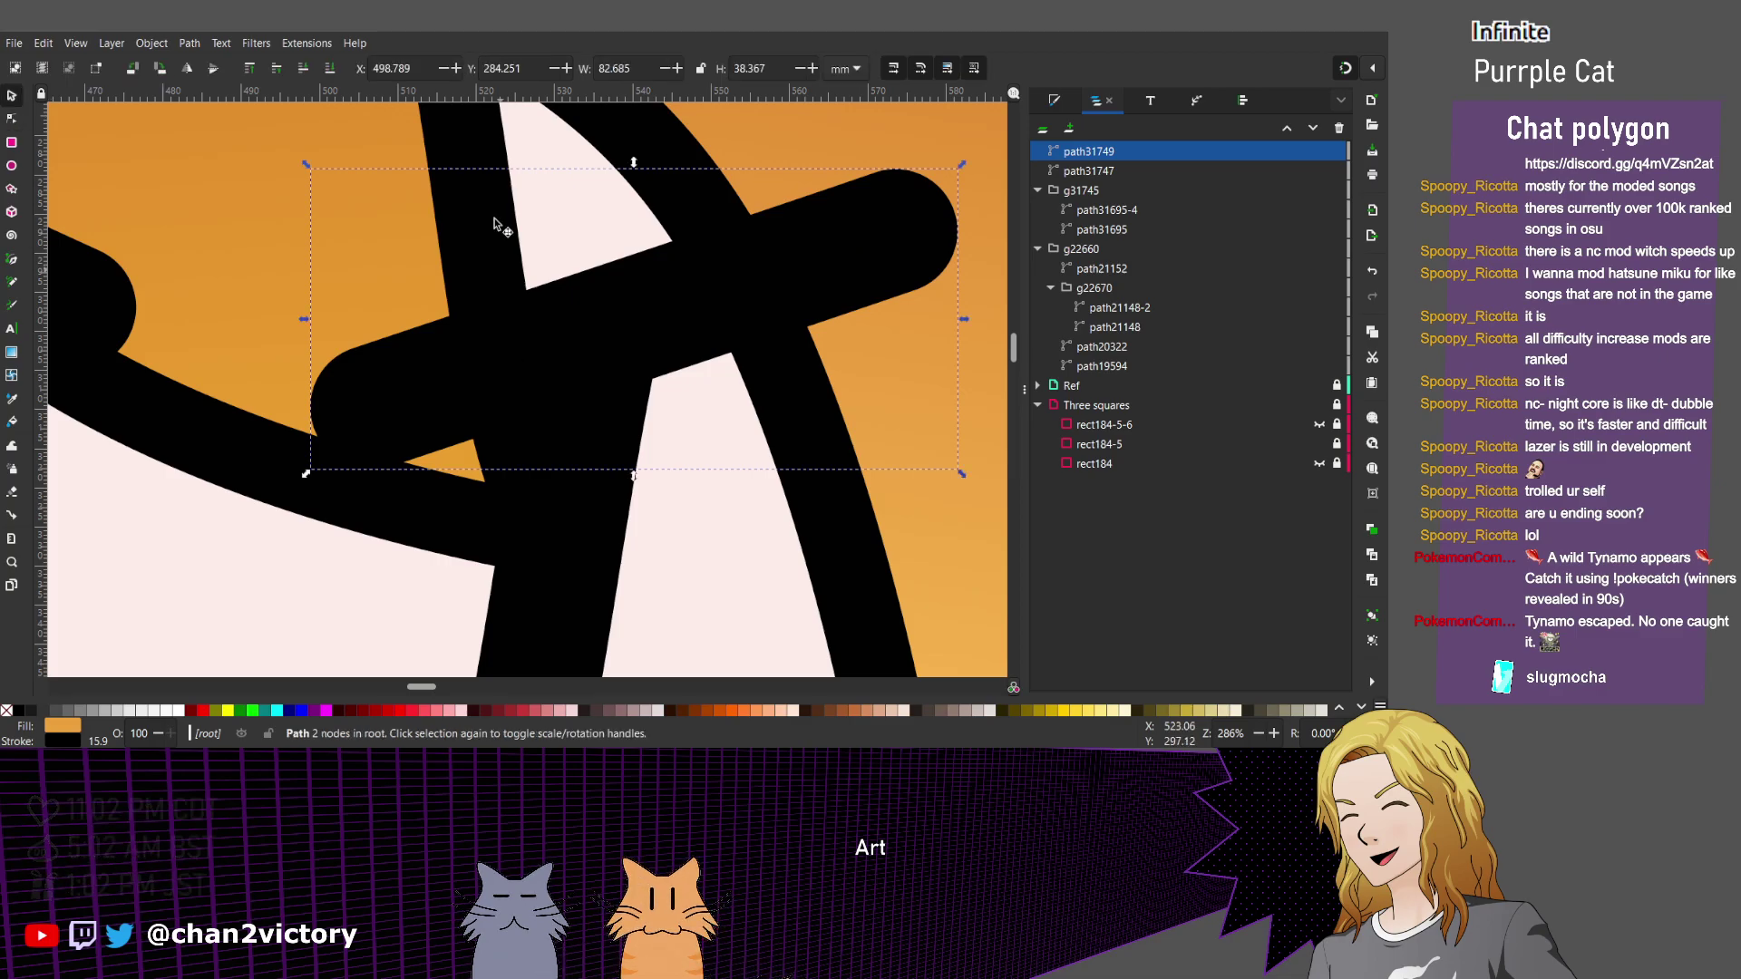
pyautogui.scroll(-4, 491, 309)
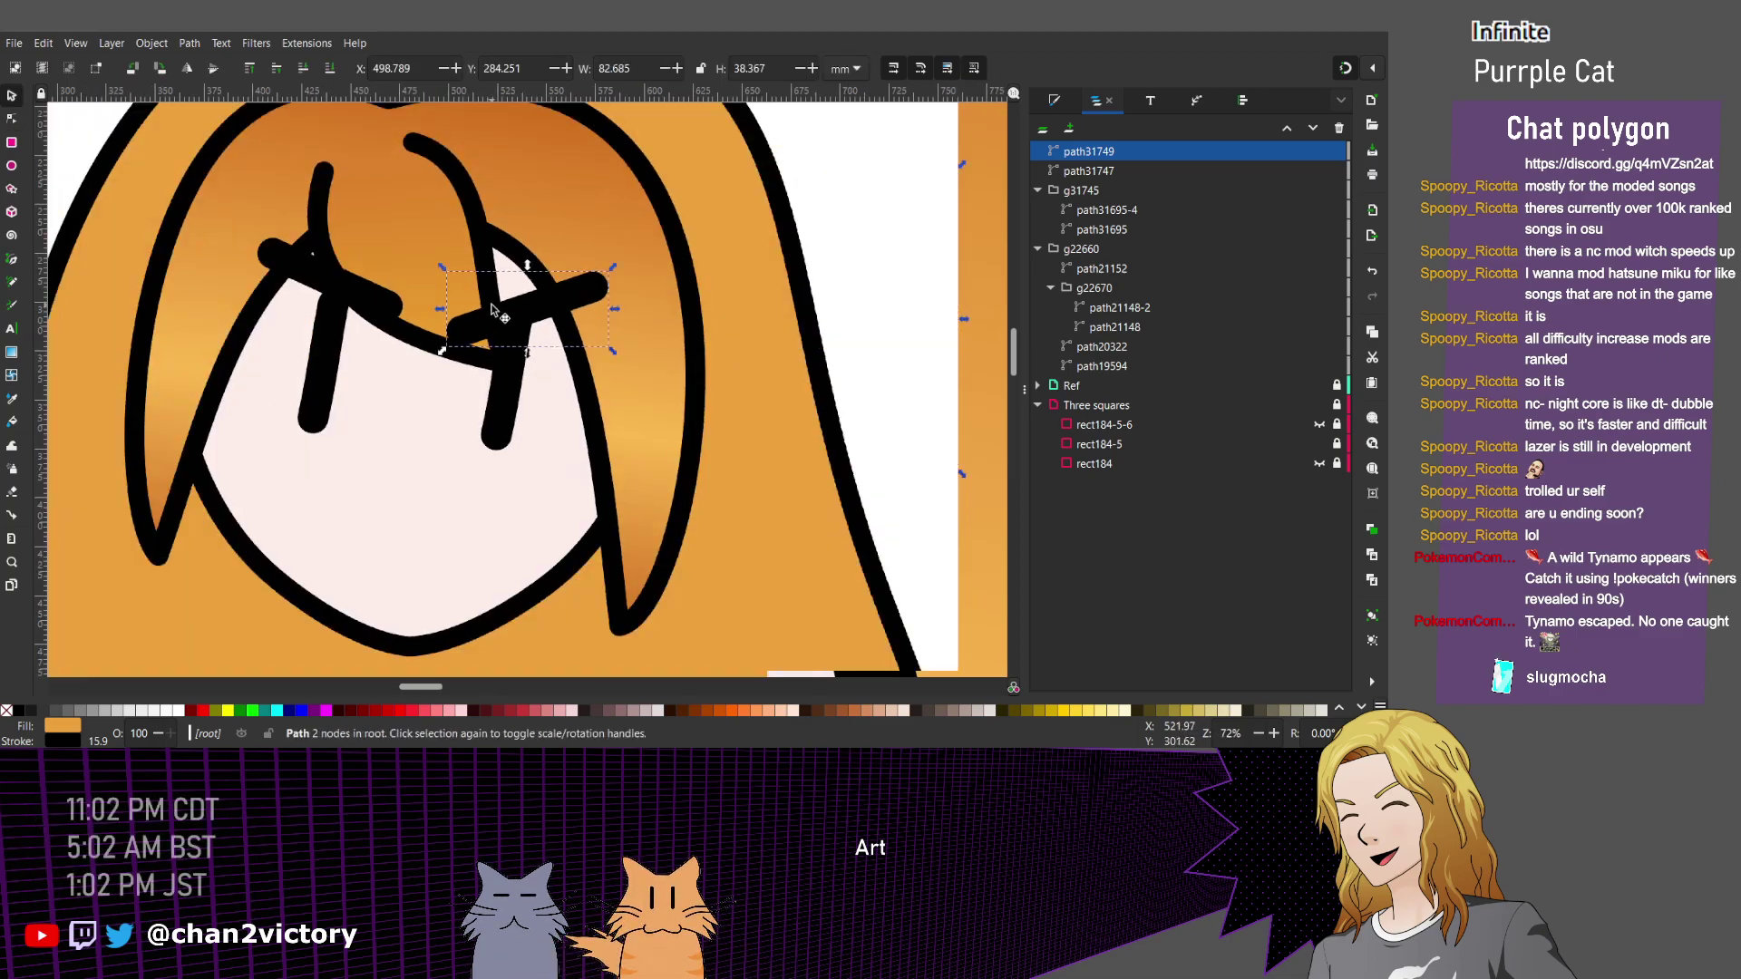
pyautogui.scroll(1, 491, 309)
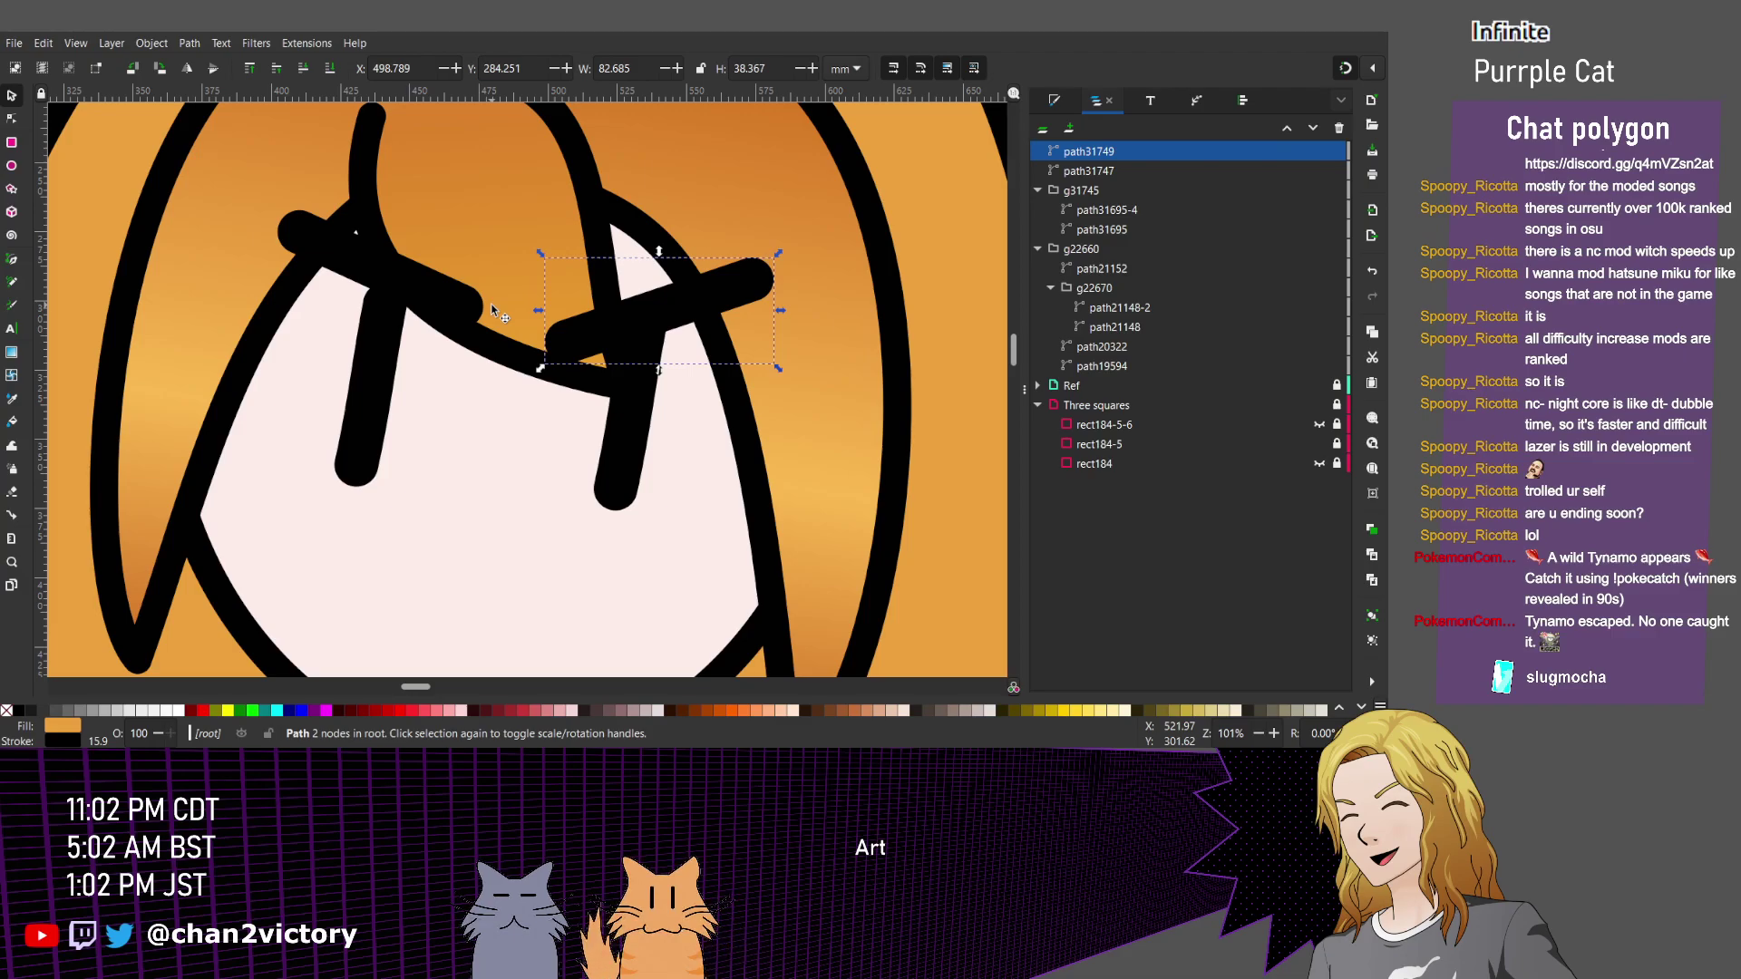
pyautogui.scroll(-3, 490, 309)
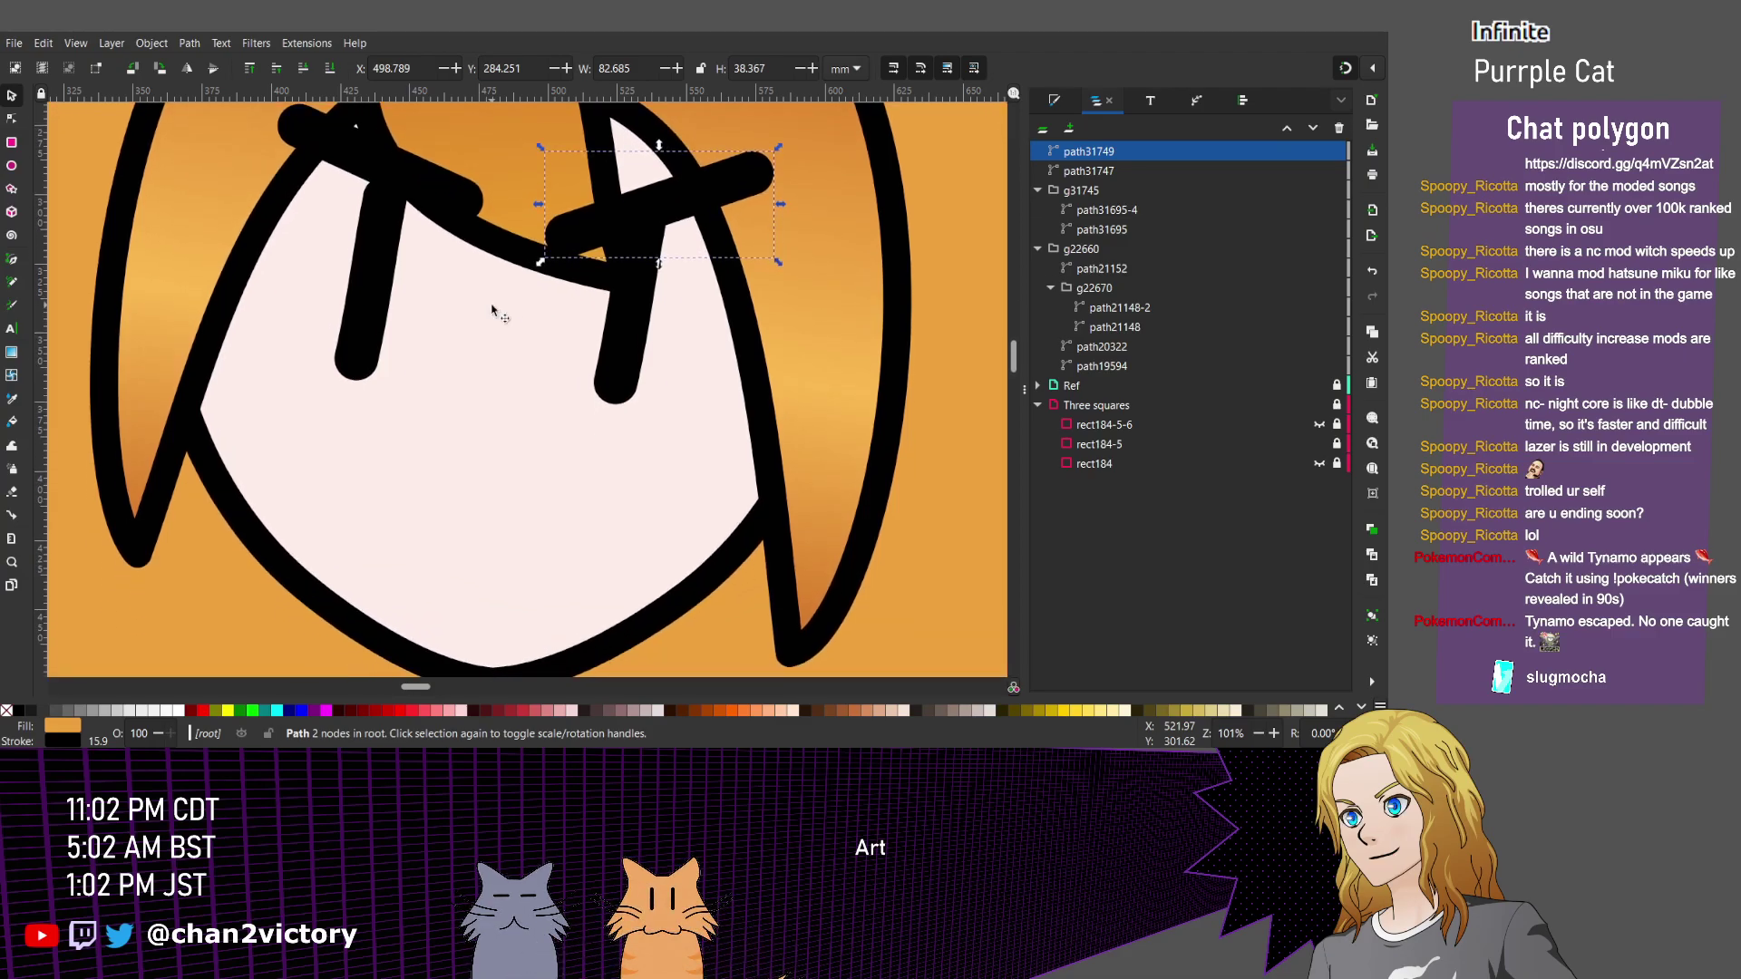
pyautogui.hscroll(-1, 490, 310)
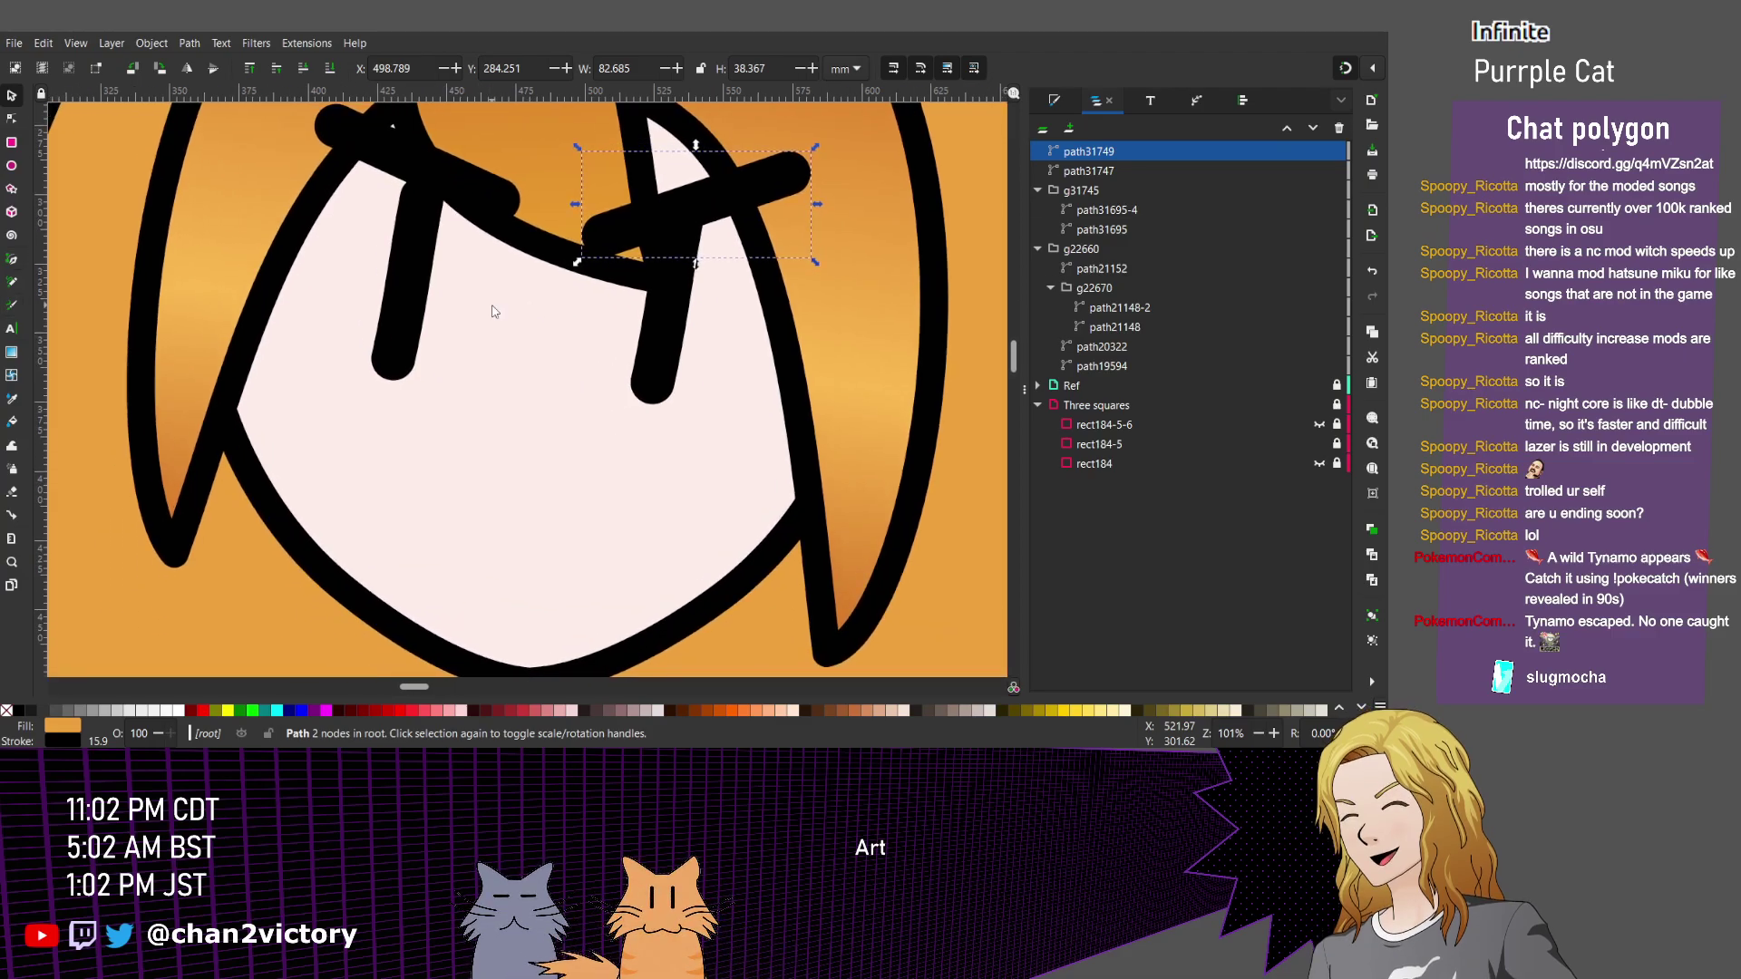
pyautogui.press('p')
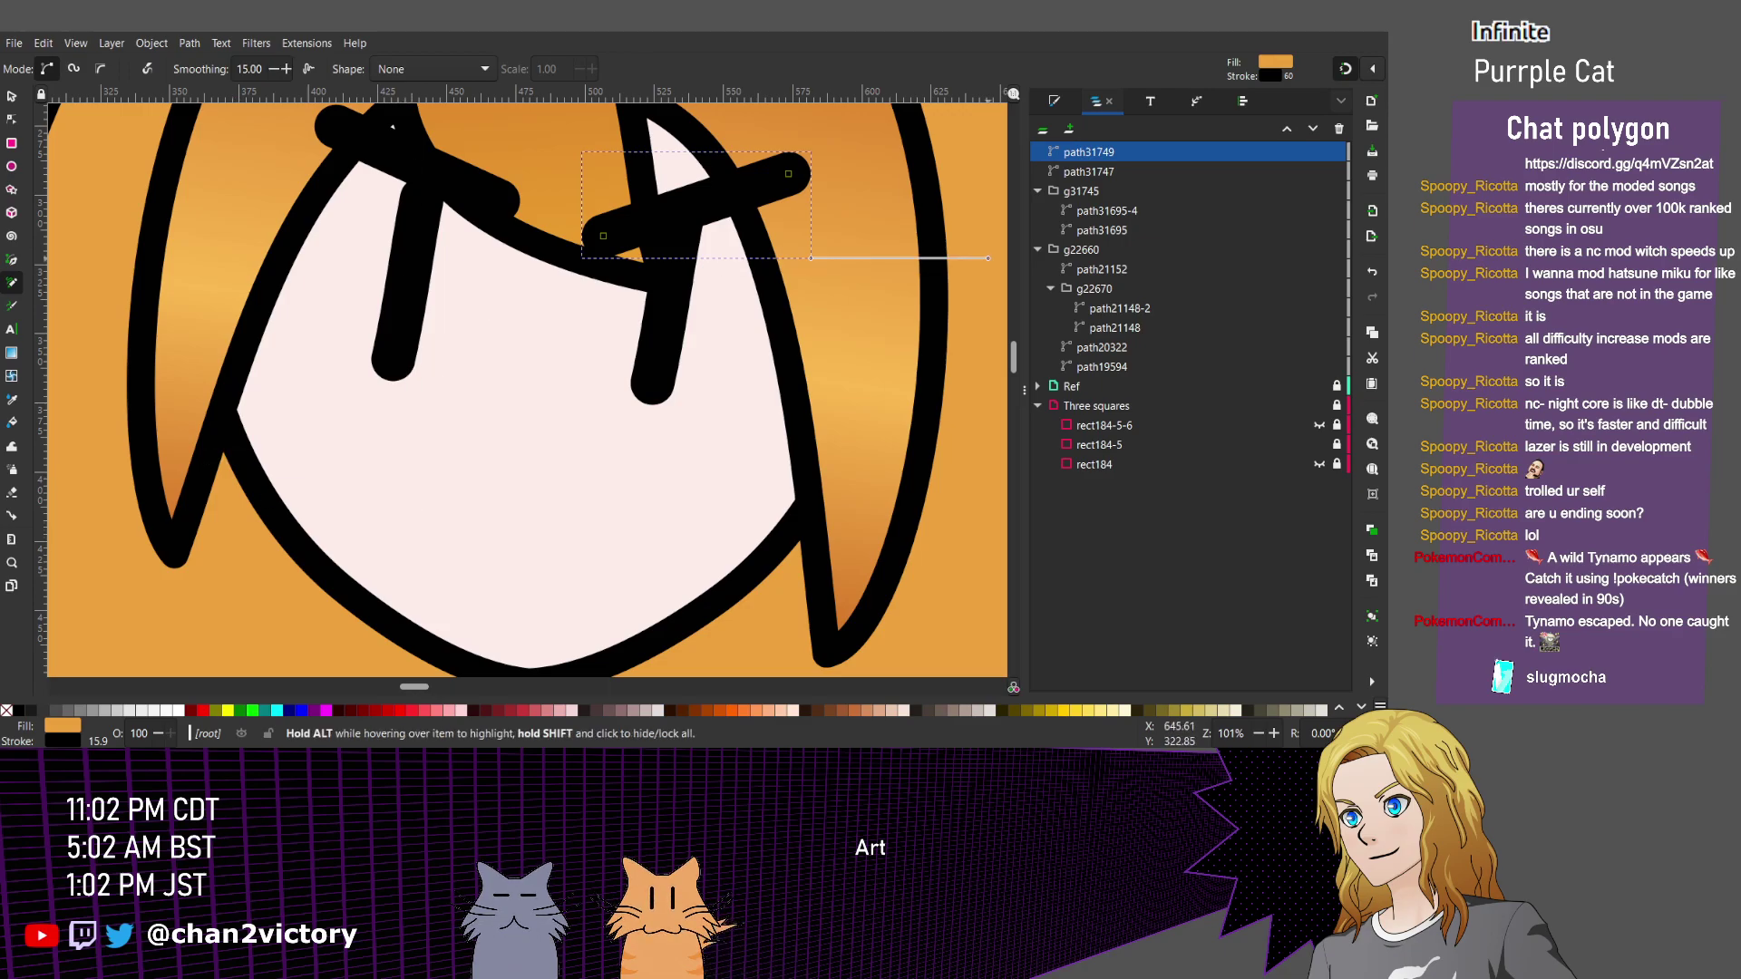
pyautogui.moveTo(349, 481)
pyautogui.mouseDown()
pyautogui.moveTo(454, 524)
pyautogui.moveTo(680, 512)
pyautogui.mouseUp()
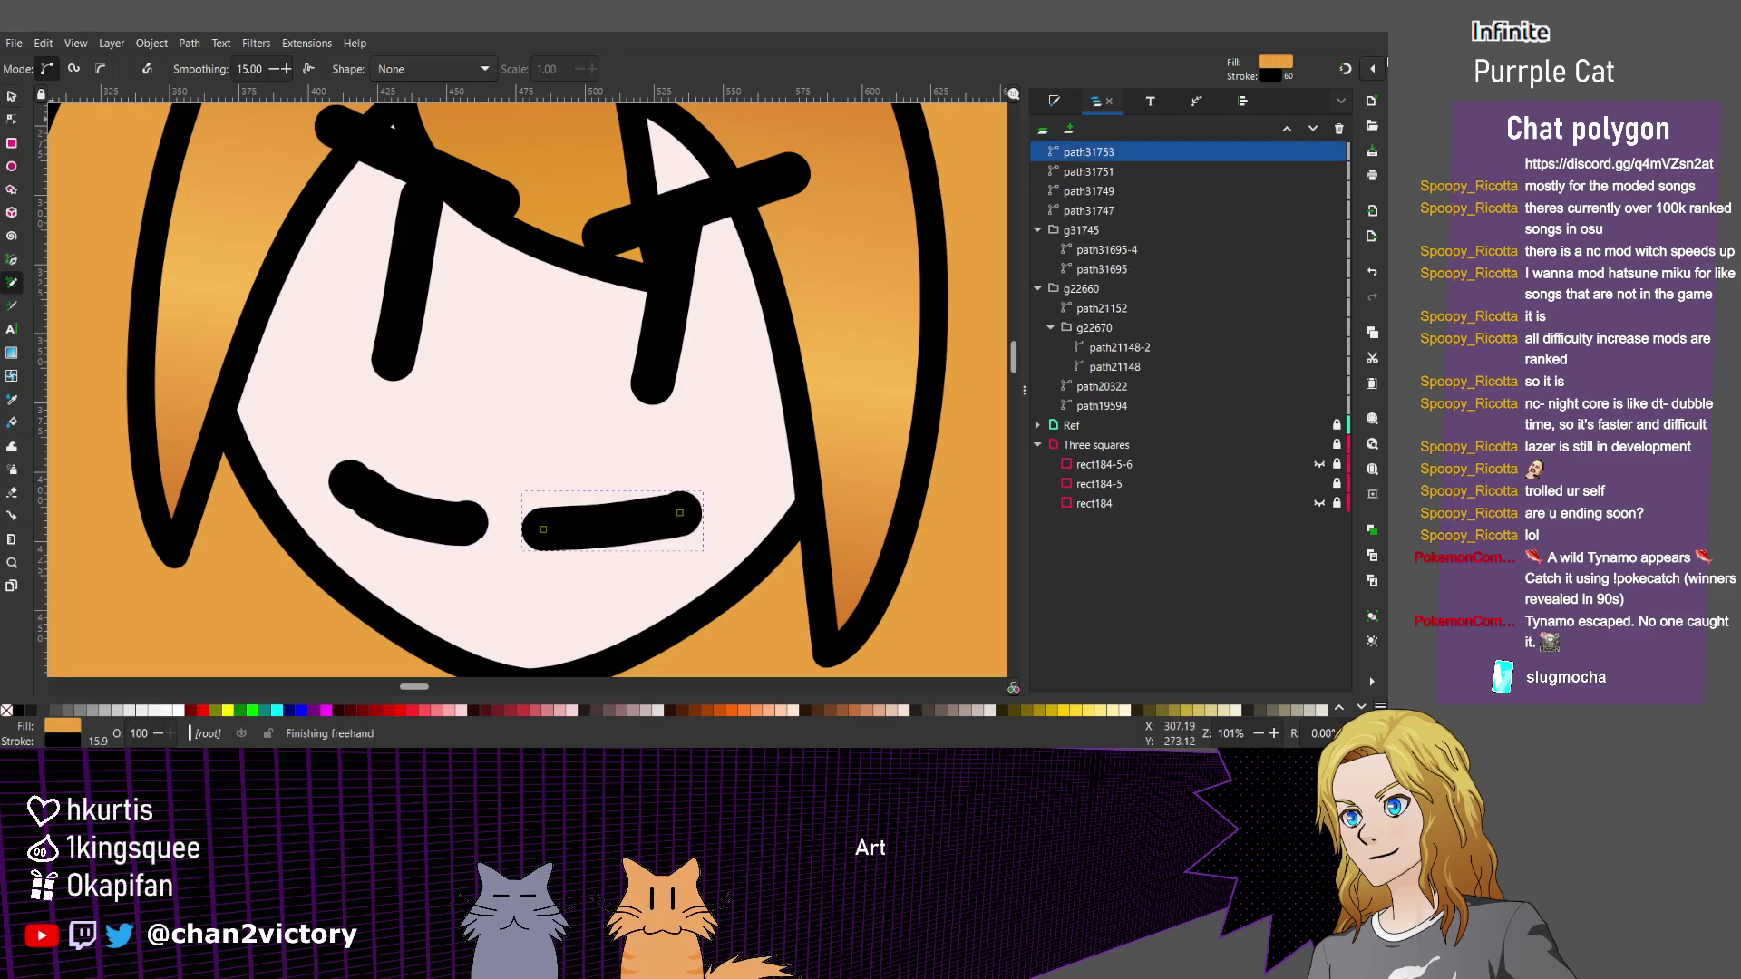
pyautogui.press('s')
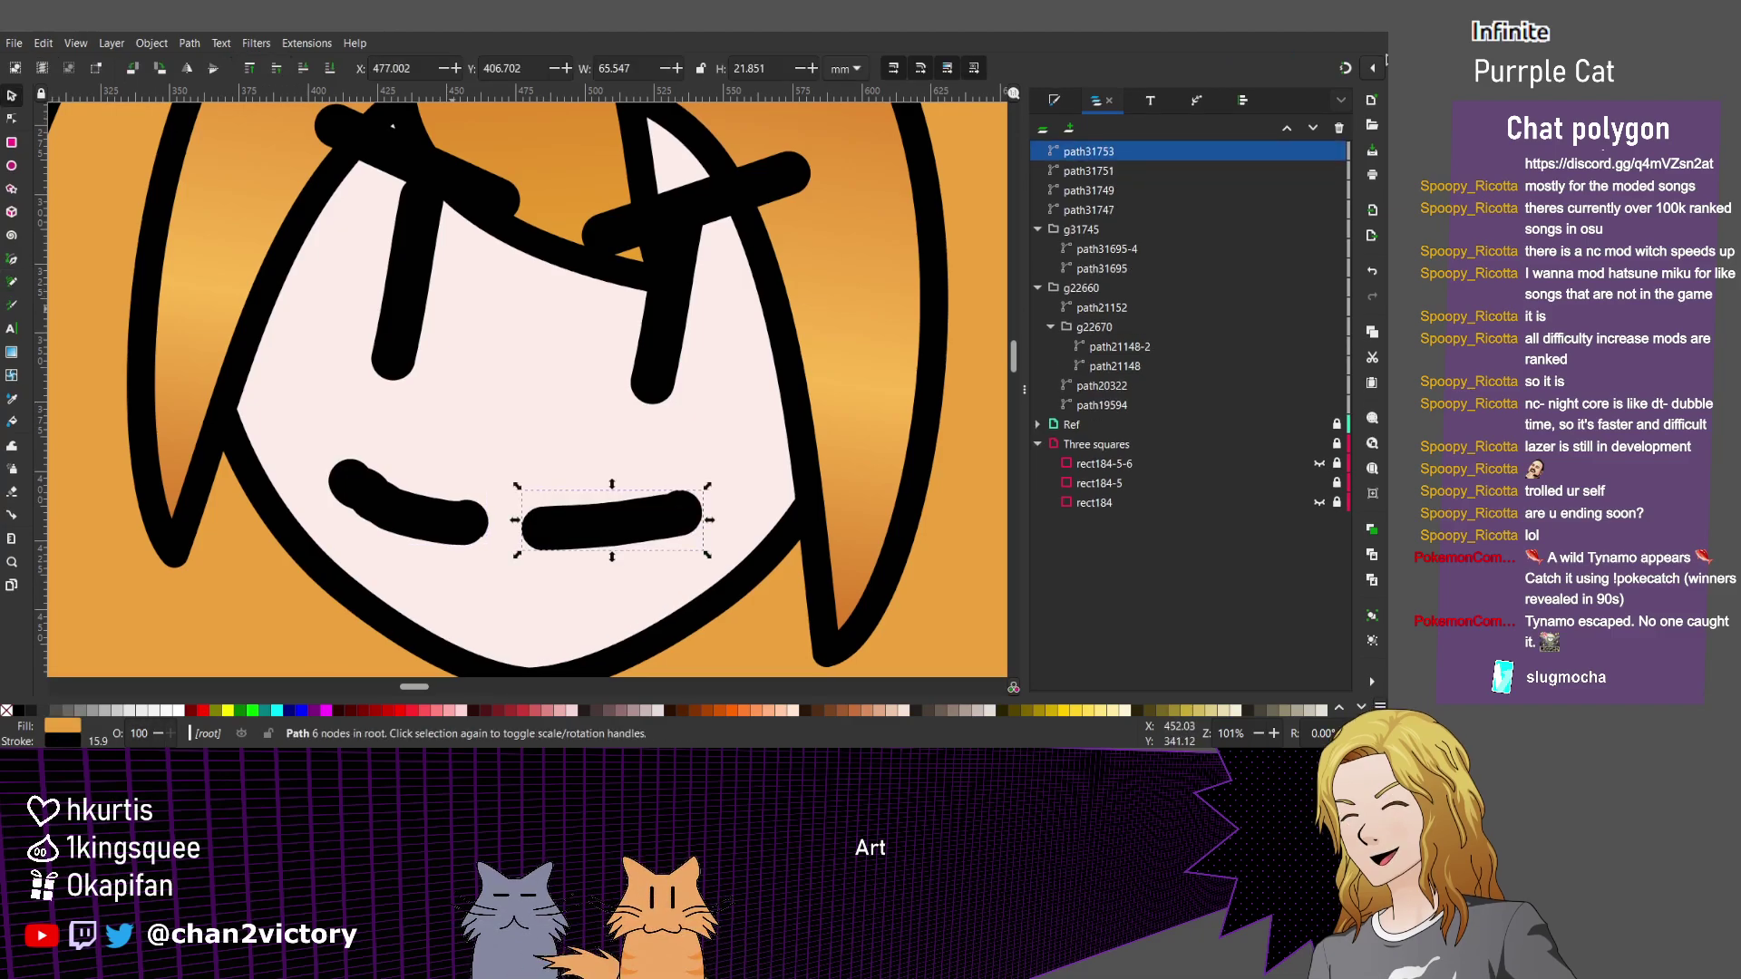
pyautogui.press('Delete')
# Try the remaining curved mouth stroke at about X 451 mm, Y 399 mm in the middle of the lower face and delete it.
pyautogui.moveTo(427, 517); pyautogui.dragTo(547, 527)
pyautogui.press('n')
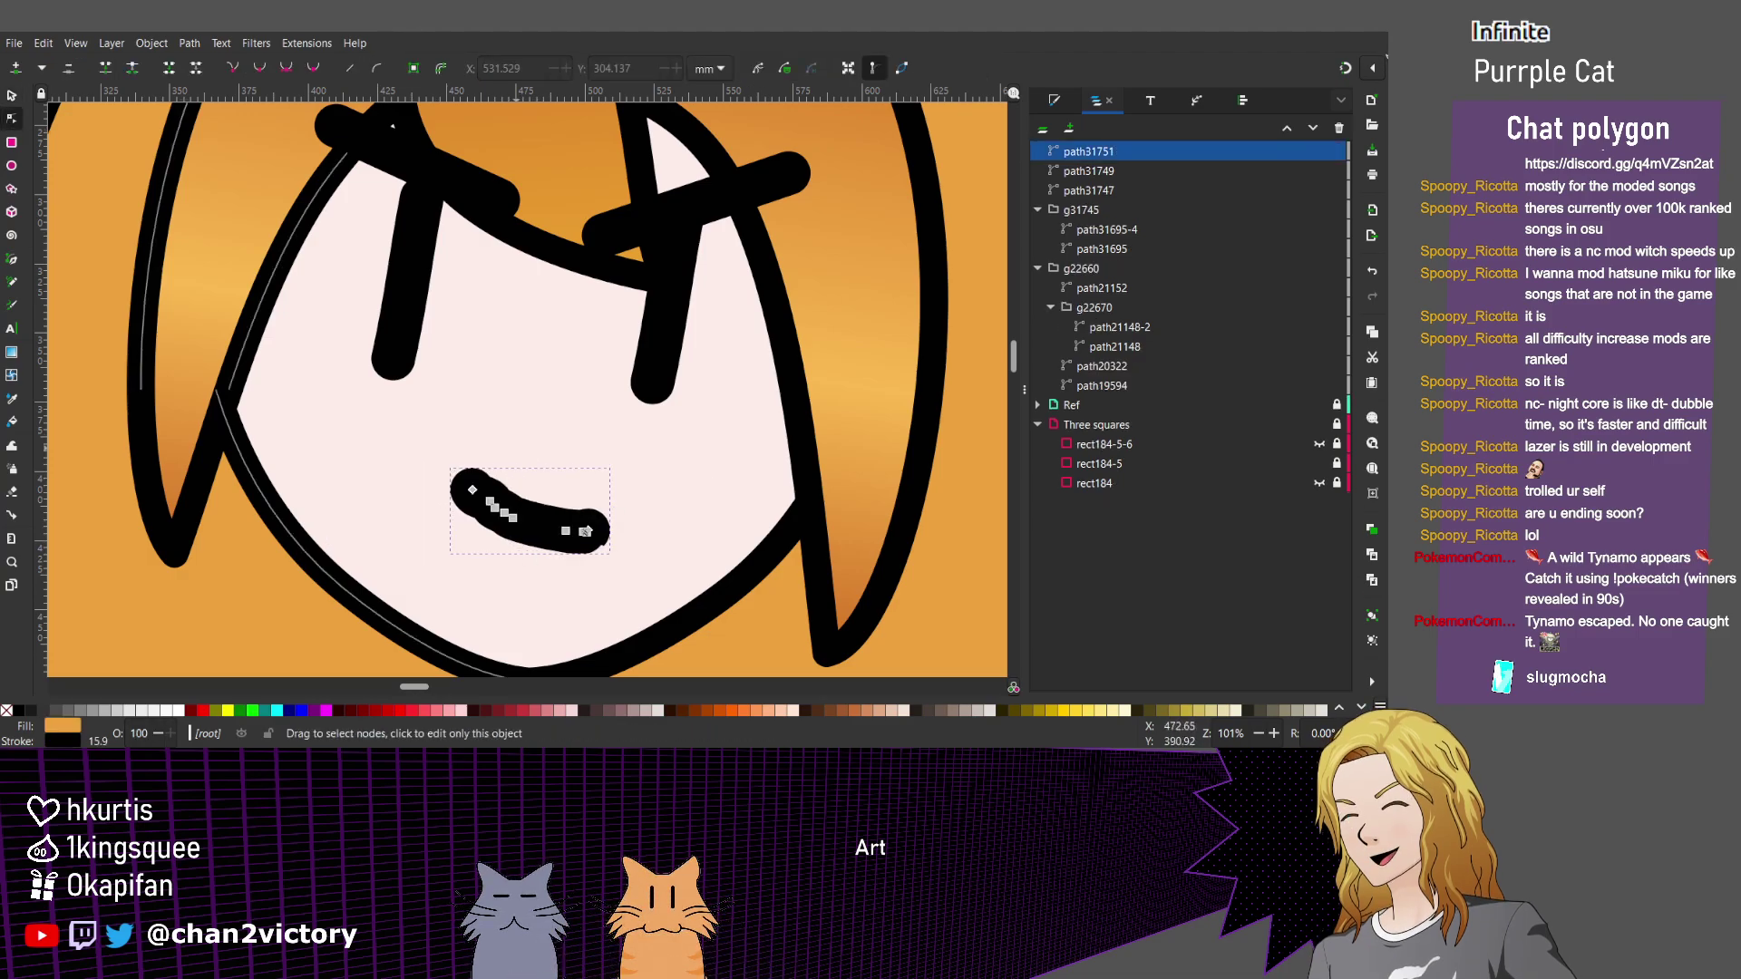
pyautogui.press('s')
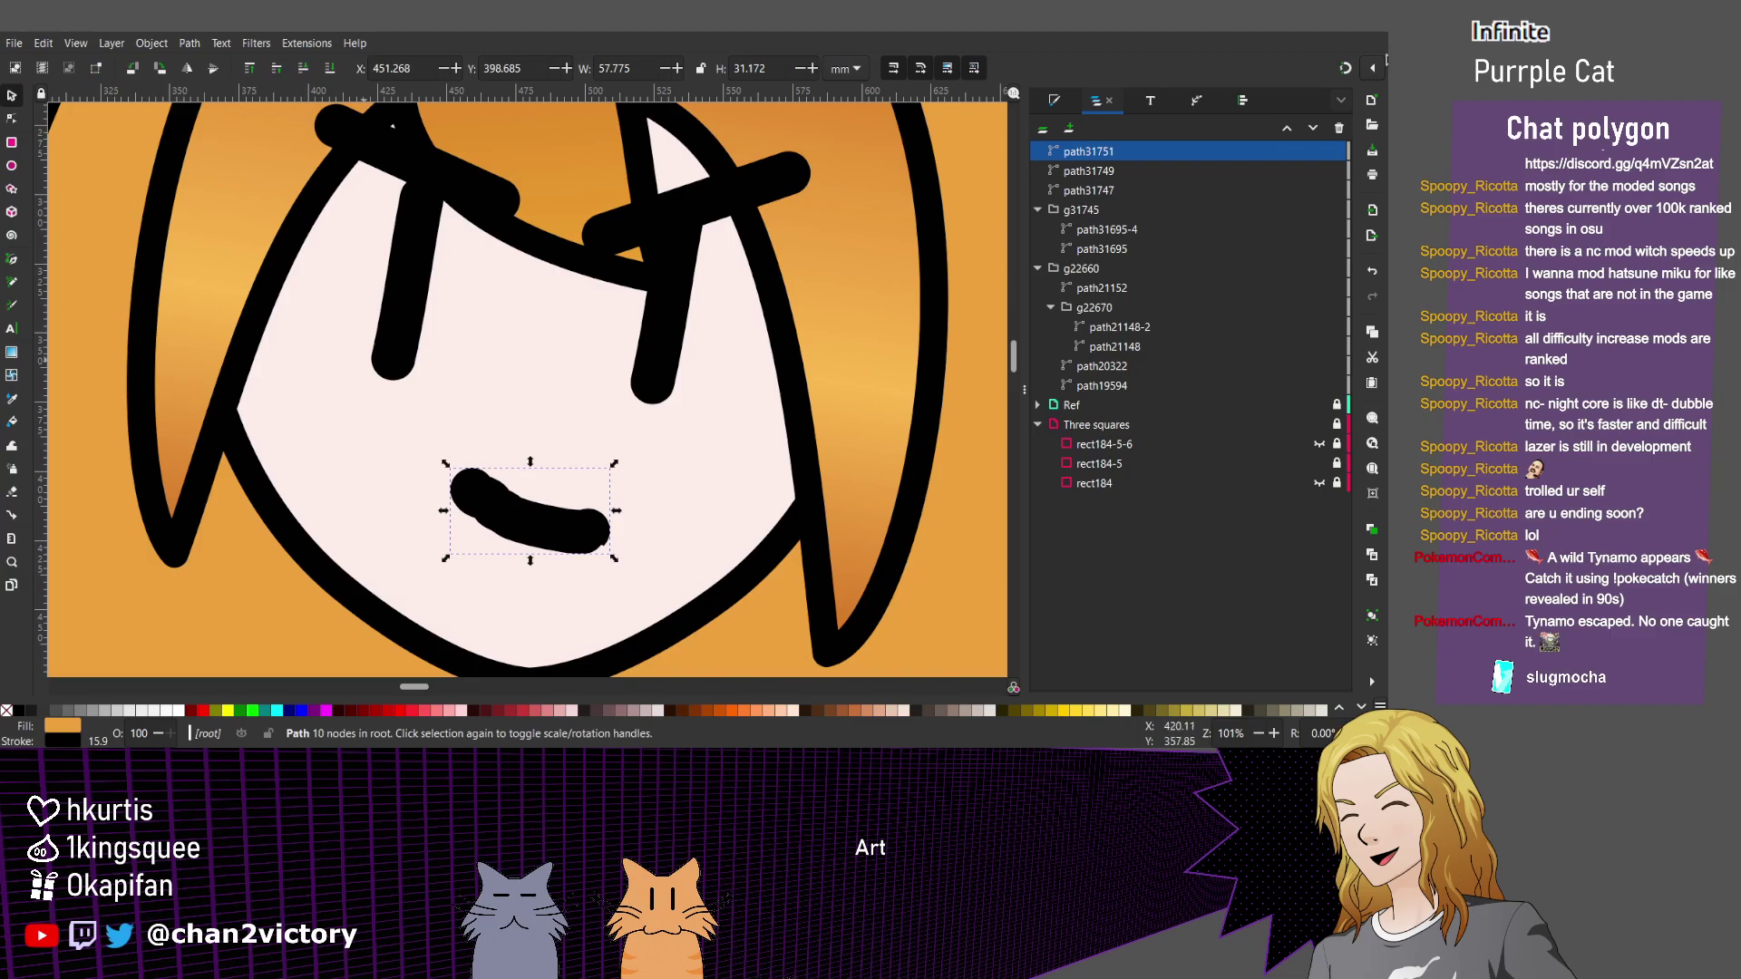
pyautogui.press('Delete')
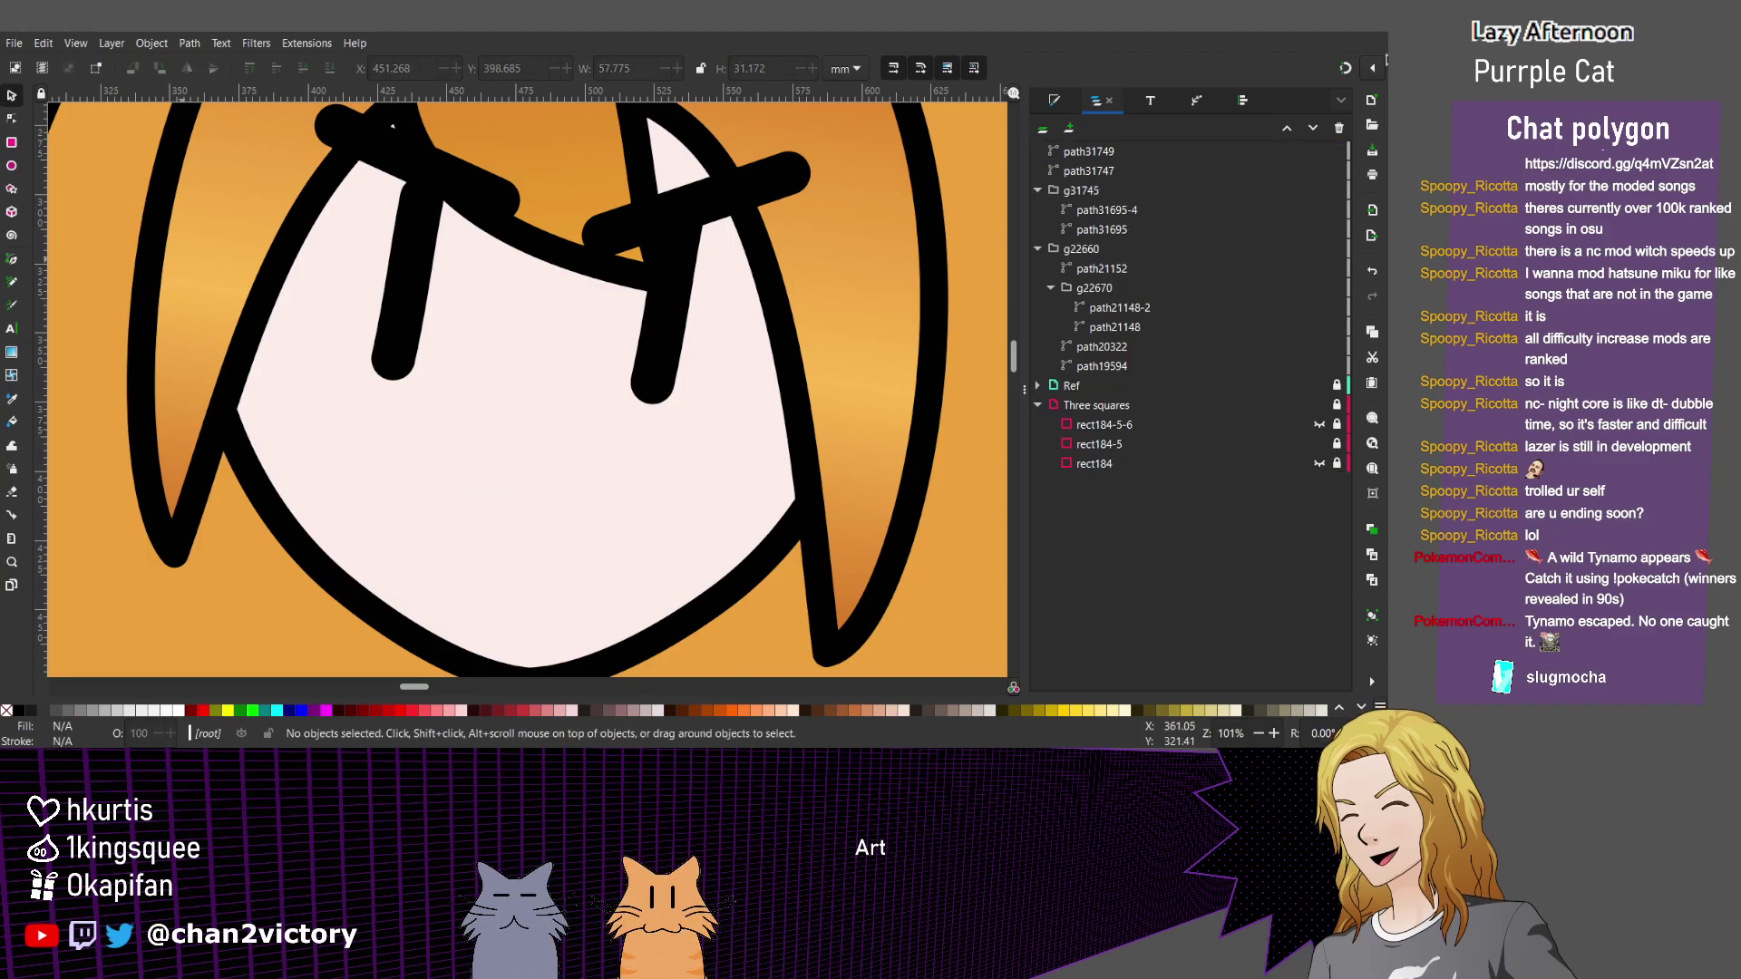
# Draw a freehand mouth stroke about 86 mm wide, curving gently across the lower face, and simplify its path.
pyautogui.press('p')
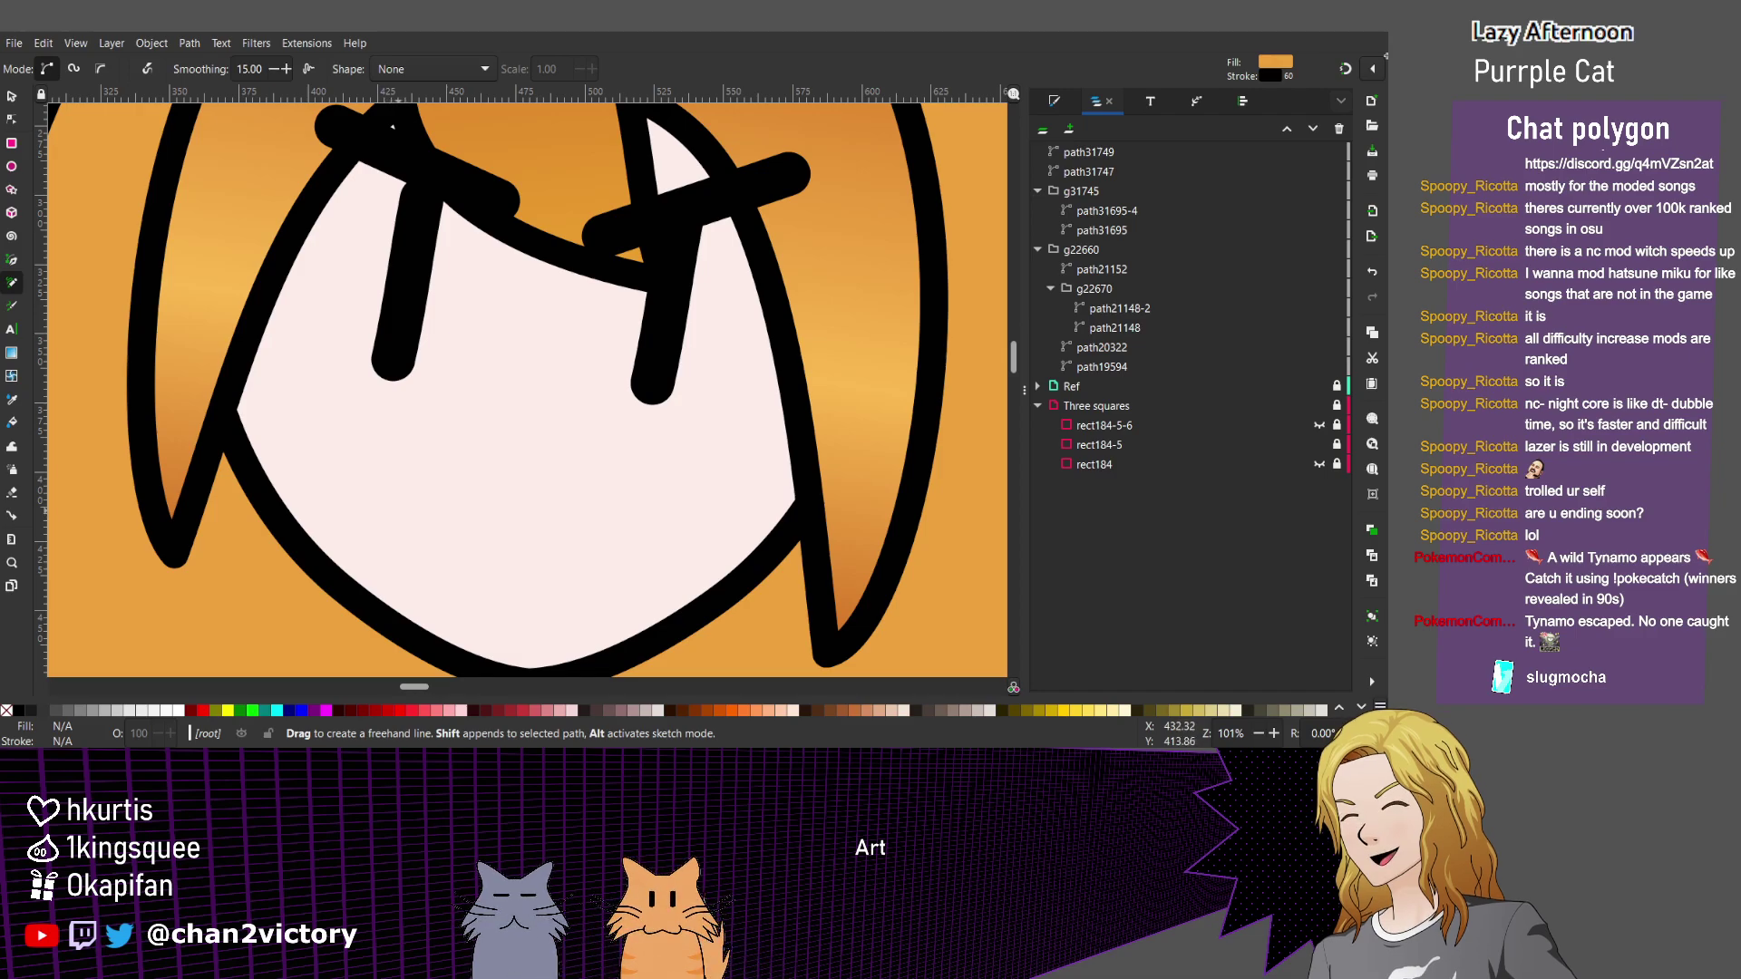
pyautogui.moveTo(402, 514); pyautogui.dragTo(444, 528)
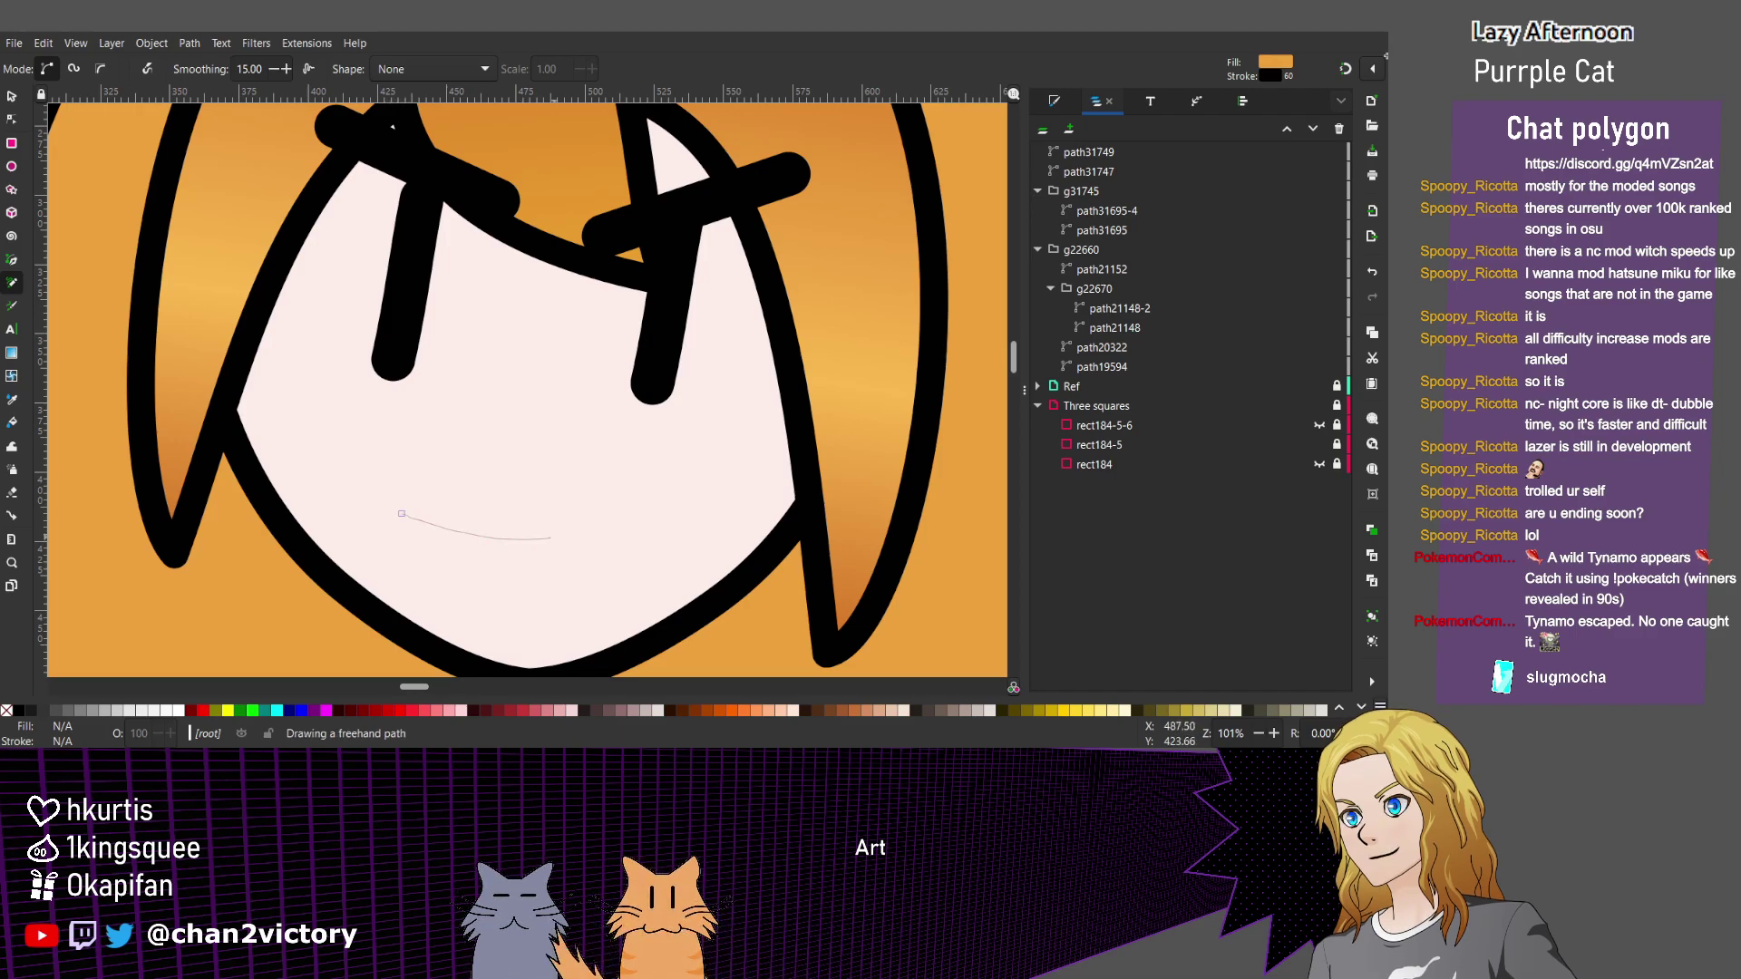
pyautogui.moveTo(595, 529); pyautogui.dragTo(596, 526)
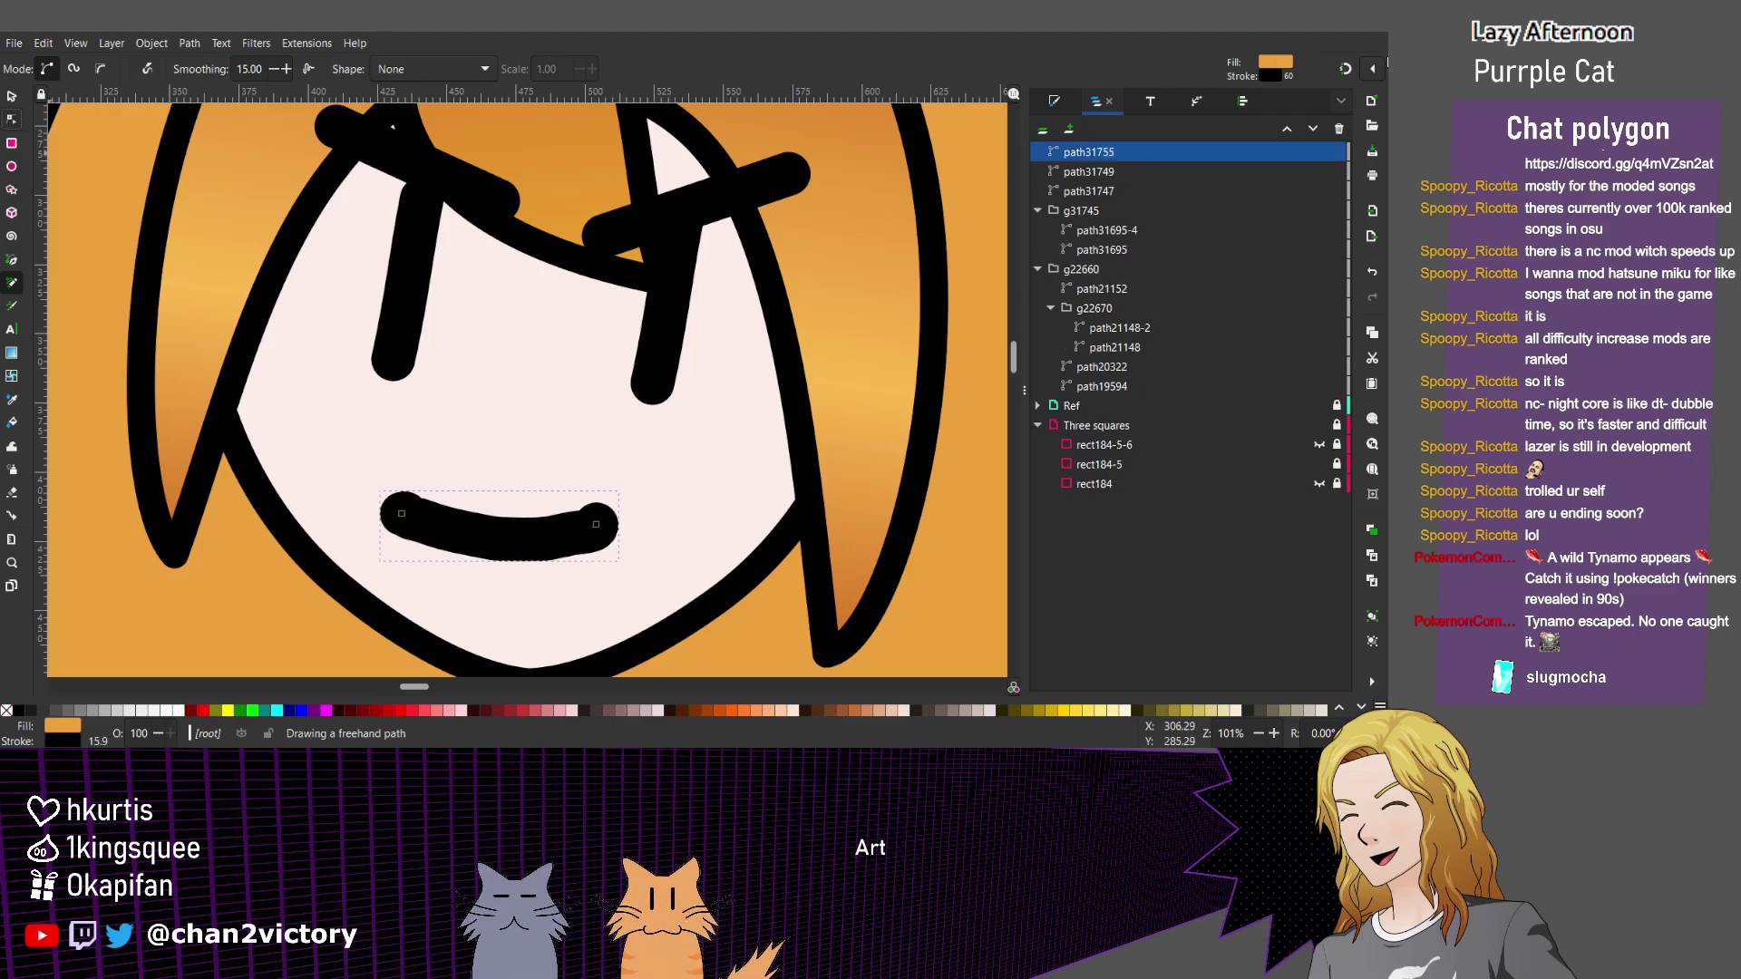
pyautogui.press('n')
pyautogui.hotkey('ctrl', 'l')
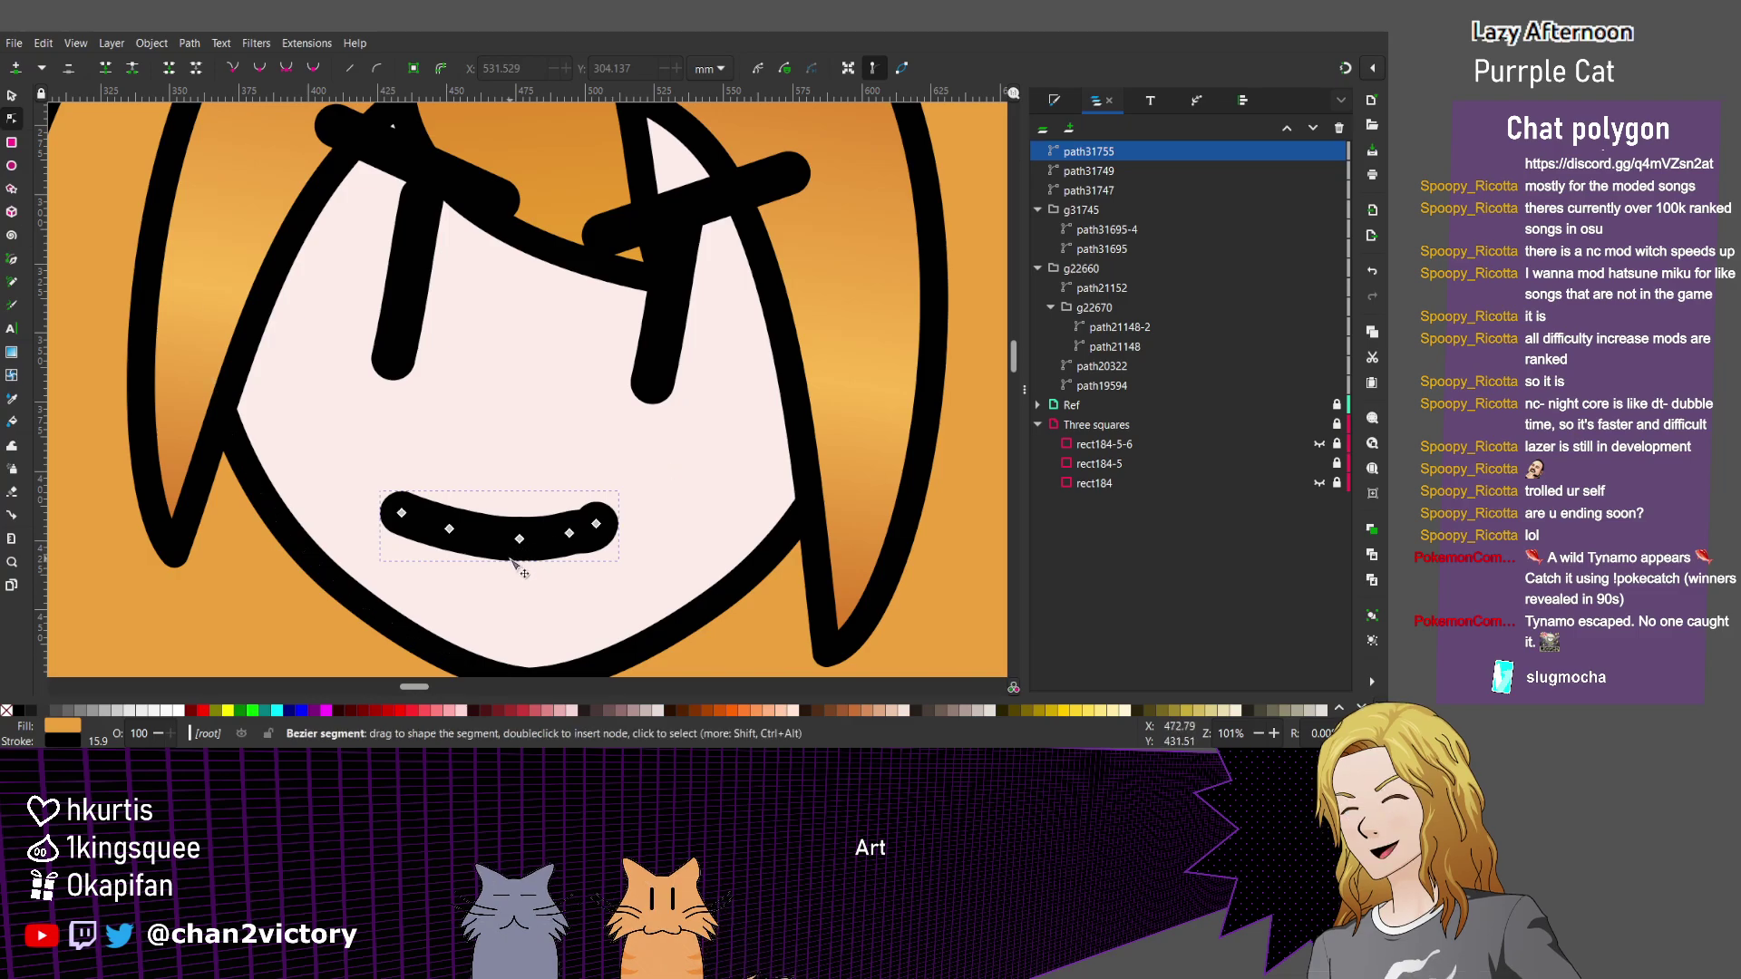
# Delete the mouth stroke's three inner nodes and pull both end handles into a smooth smile.
pyautogui.scroll(2, 524, 573)
pyautogui.scroll(-2, 514, 565)
pyautogui.moveTo(349, 274); pyautogui.dragTo(655, 495)
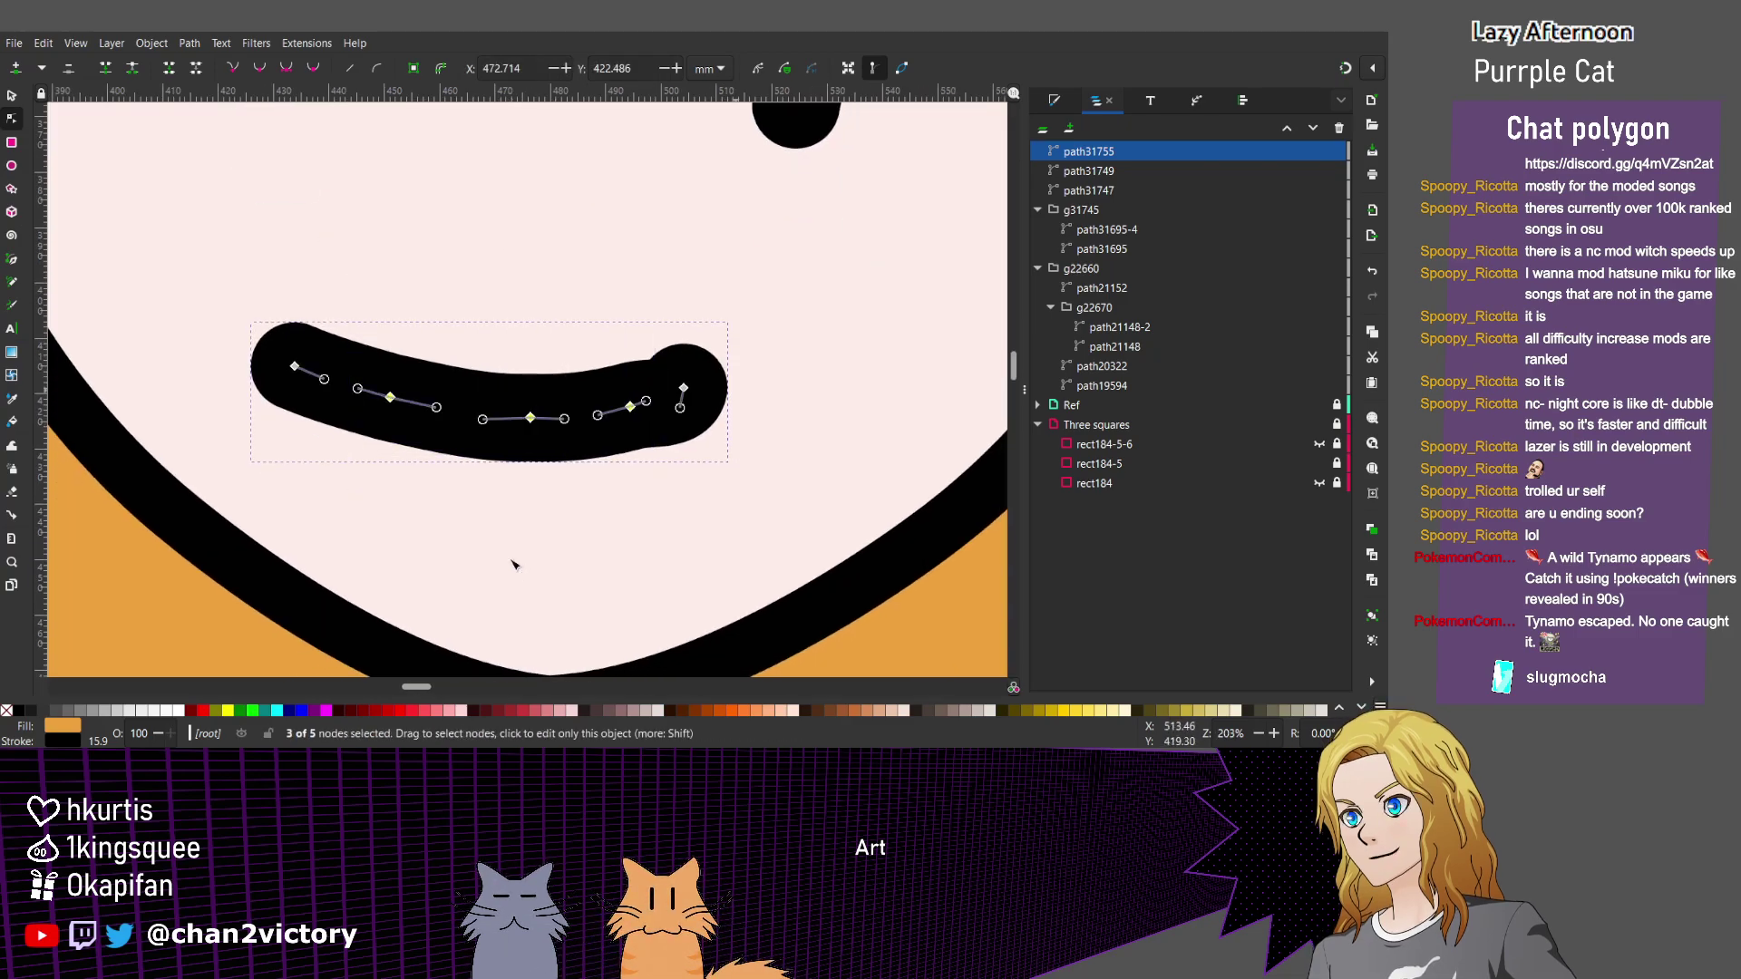
pyautogui.press('Delete')
pyautogui.moveTo(665, 464); pyautogui.dragTo(564, 458)
pyautogui.moveTo(354, 396); pyautogui.dragTo(365, 404)
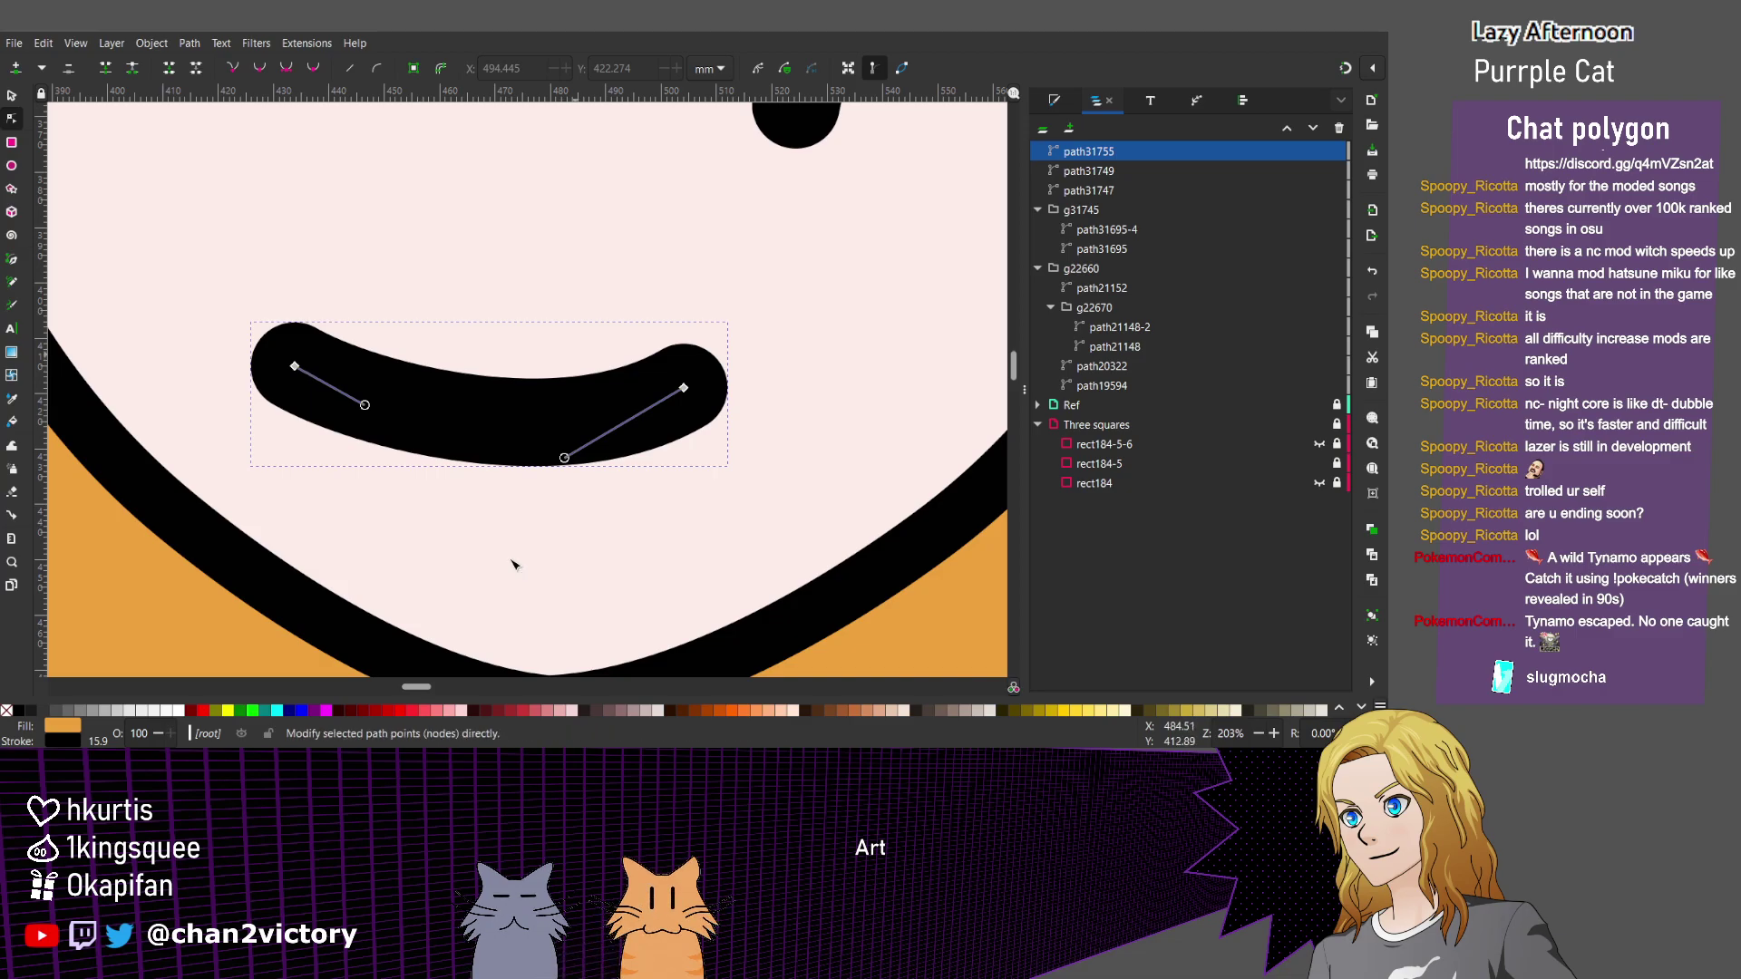
pyautogui.scroll(-4, 512, 565)
pyautogui.scroll(2, 512, 565)
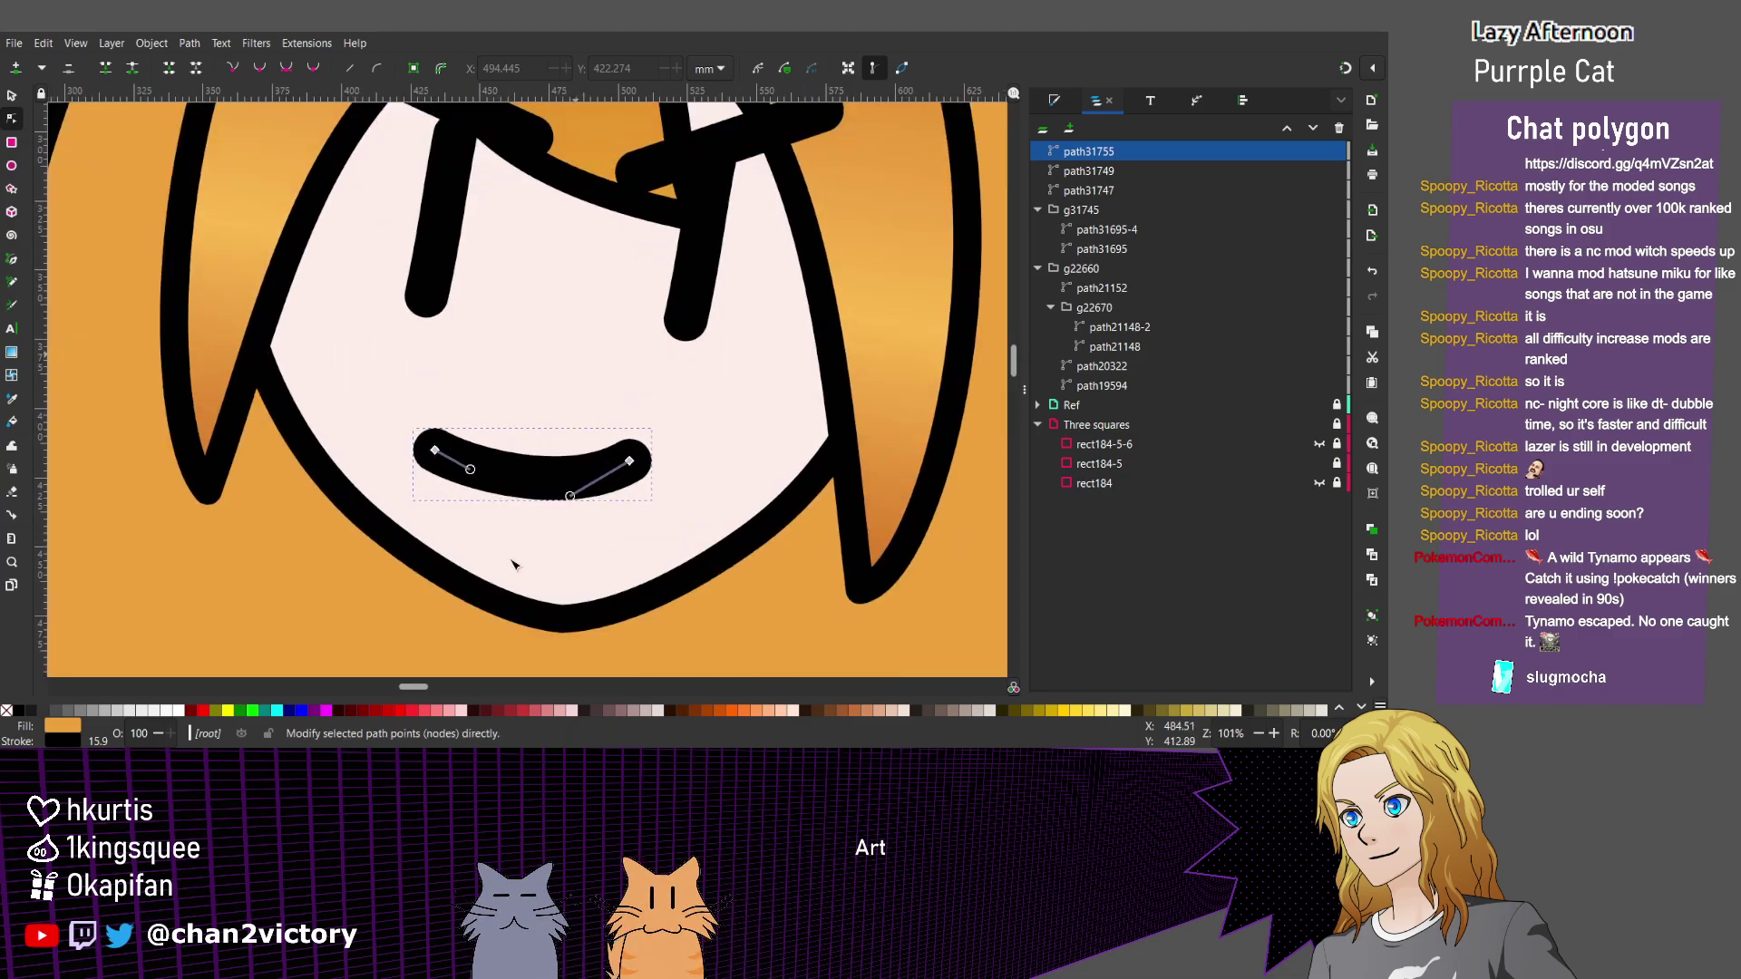
pyautogui.press('s')
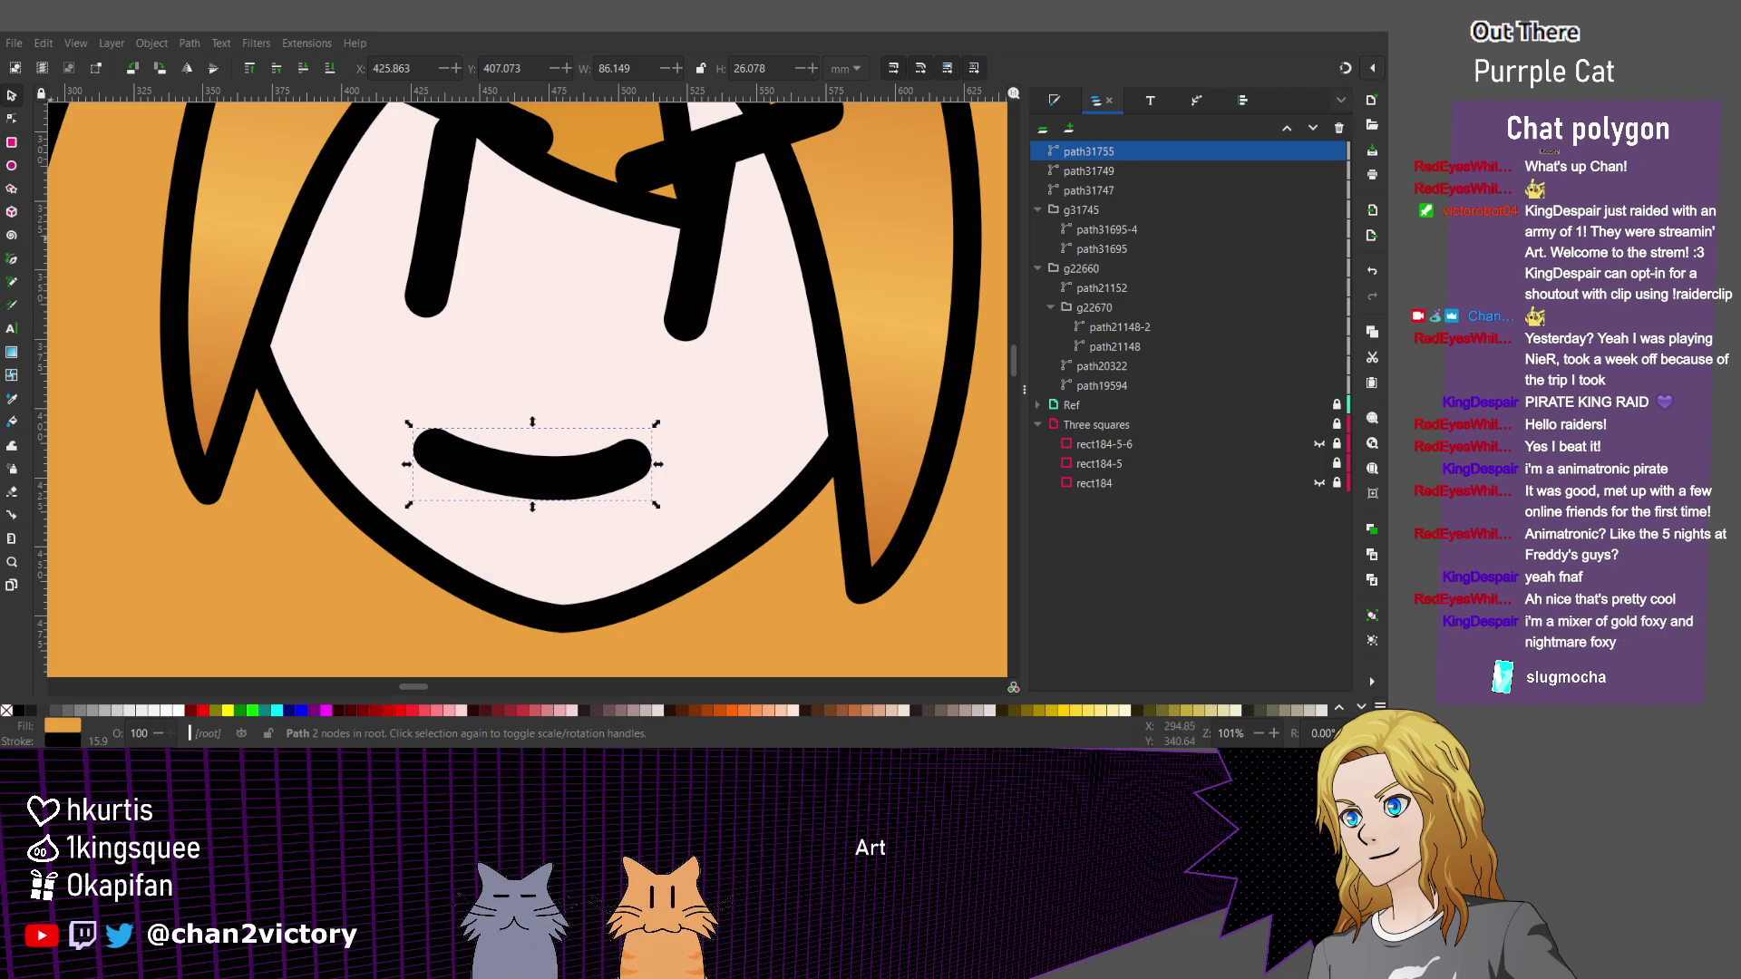
# Try bending the middle of the mouth curve downward into a much deeper smile and undo it.
pyautogui.press('n')
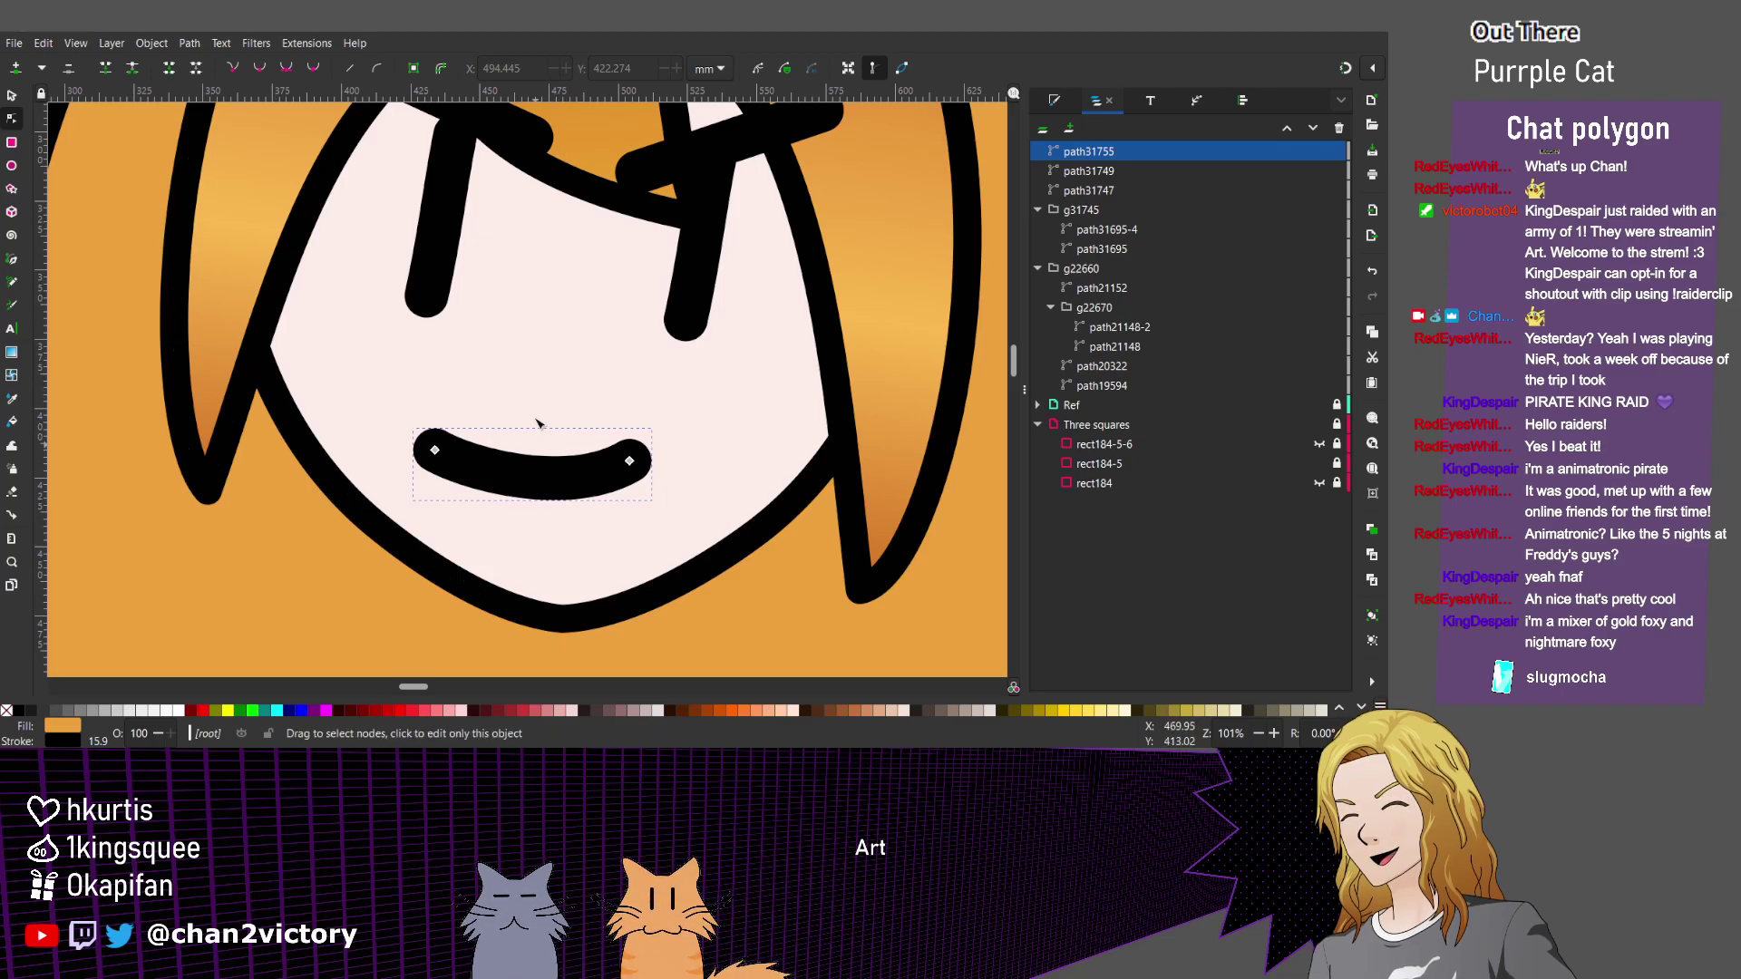
pyautogui.moveTo(542, 426); pyautogui.dragTo(540, 483)
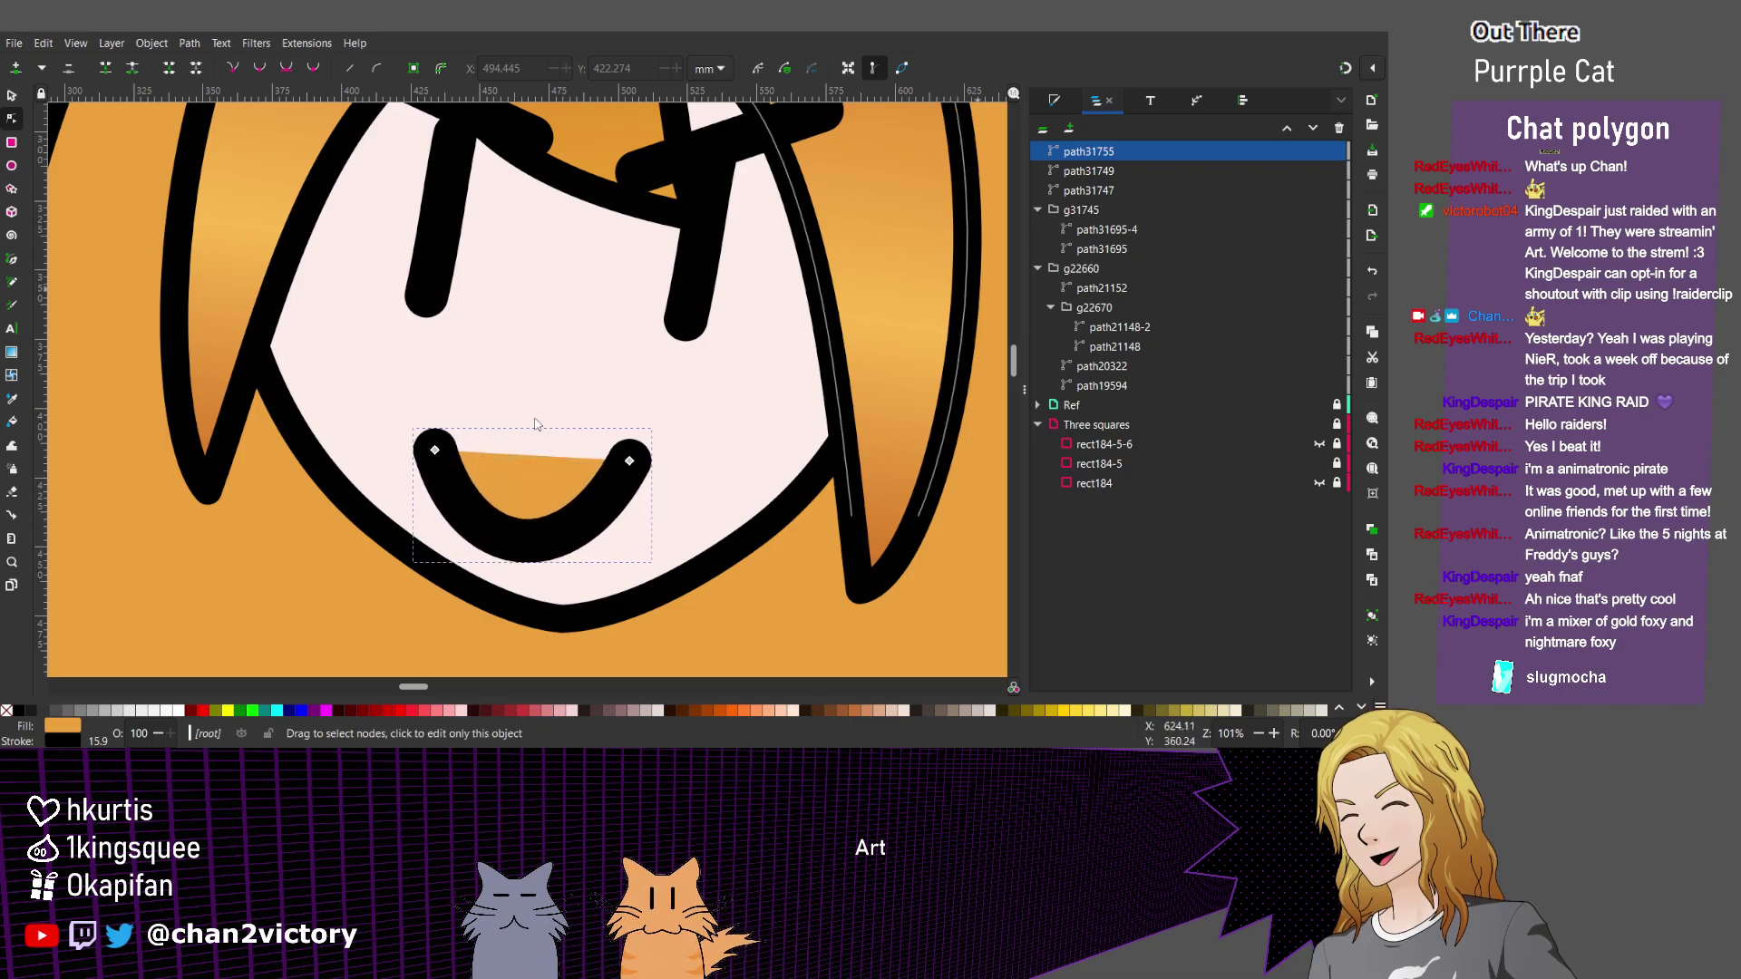
pyautogui.hotkey('ctrl', 'shift', 'f')
pyautogui.hotkey('ctrl', 'z')
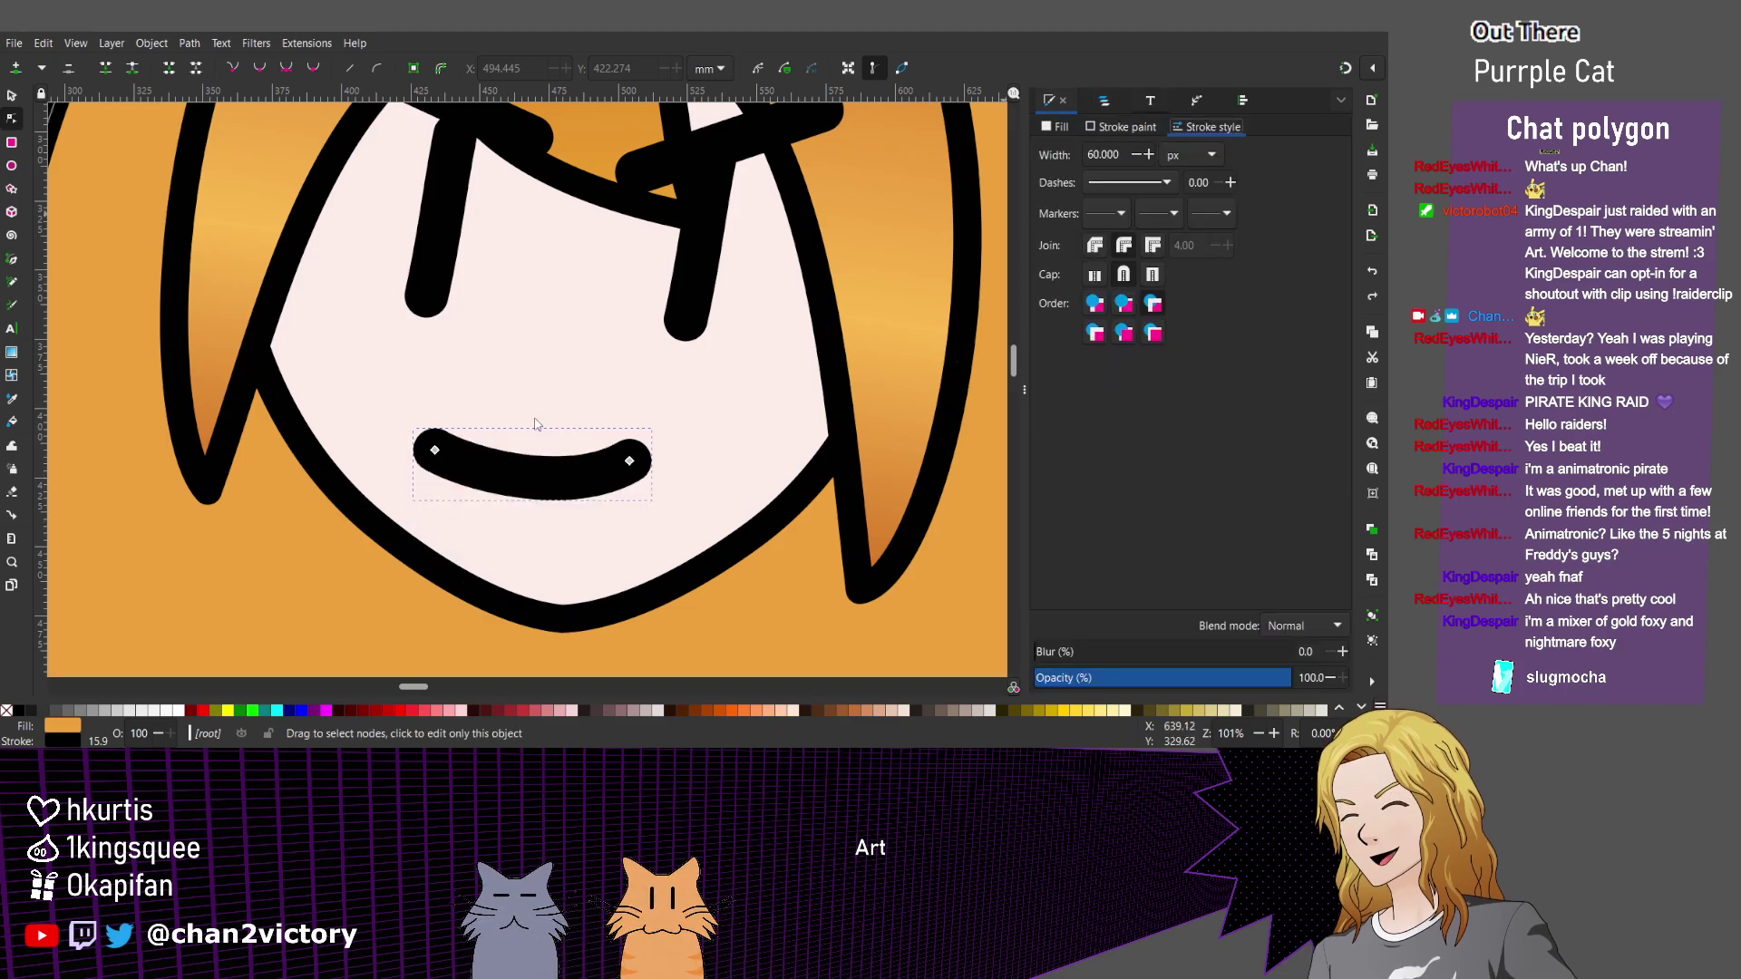
# Remove the fill from the mouth stroke, leaving only its black outline.
pyautogui.click(1055, 126)
pyautogui.click(1043, 149)
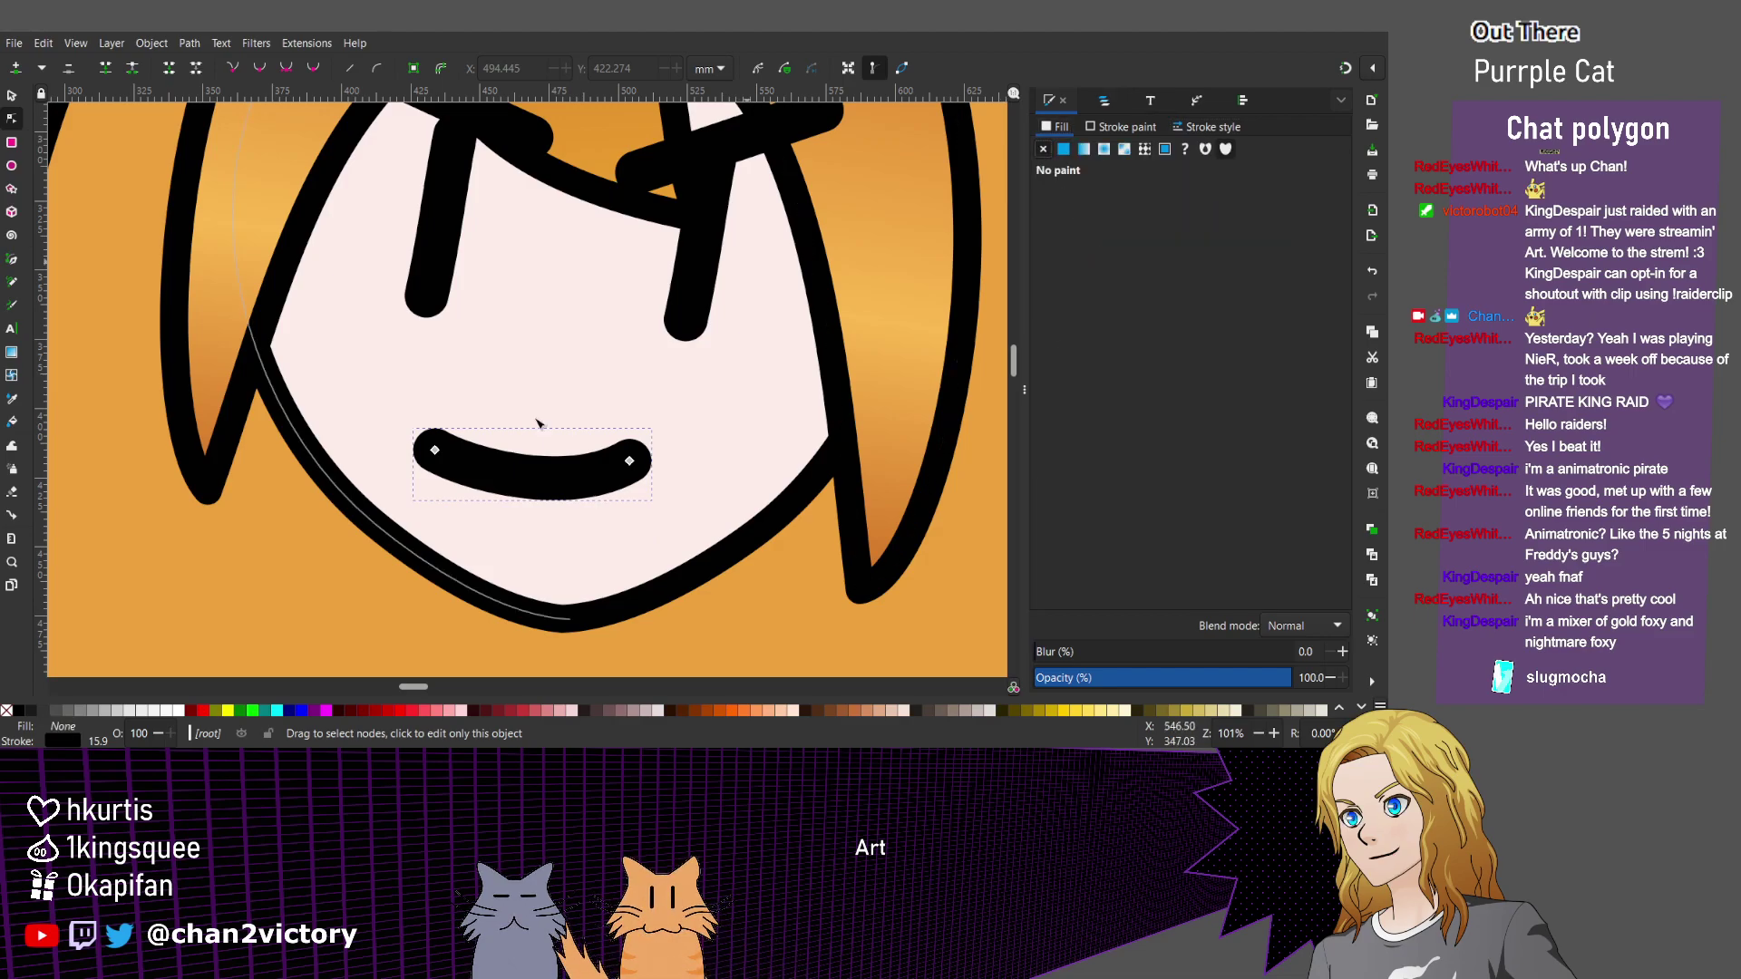
pyautogui.keyDown('ctrl'); pyautogui.scroll(-1, 463, 423); pyautogui.keyUp('ctrl')
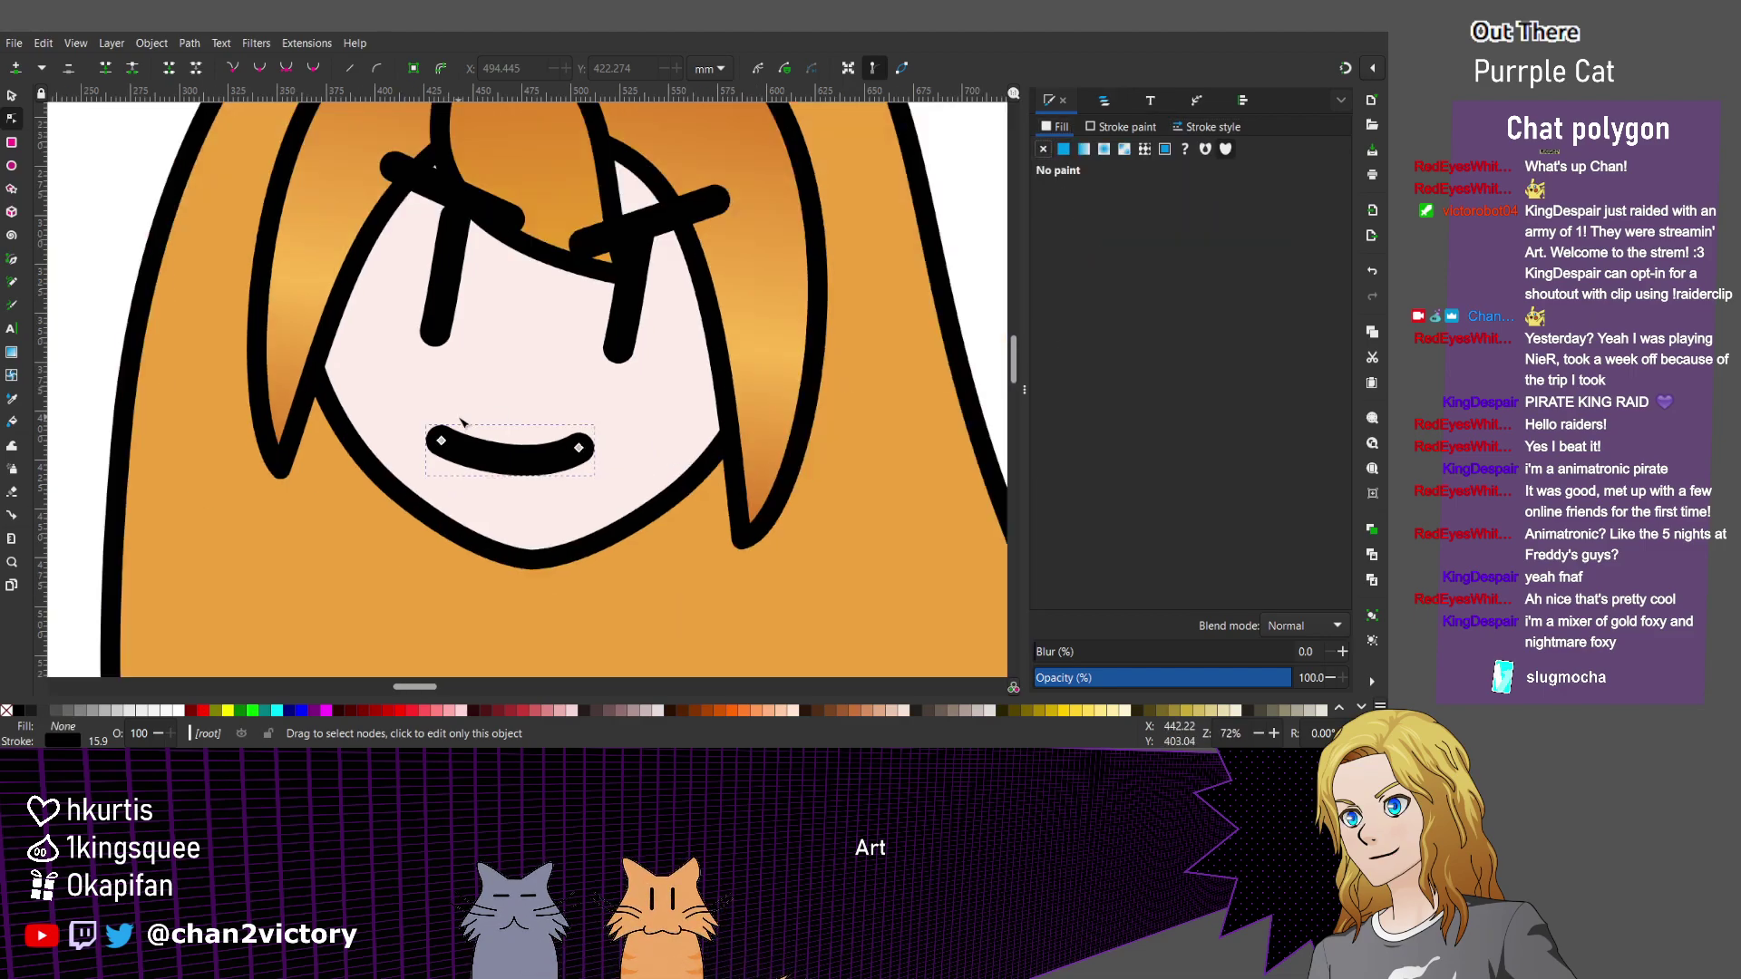
pyautogui.scroll(3, 462, 422)
pyautogui.scroll(1, 462, 423)
pyautogui.scroll(-1, 461, 422)
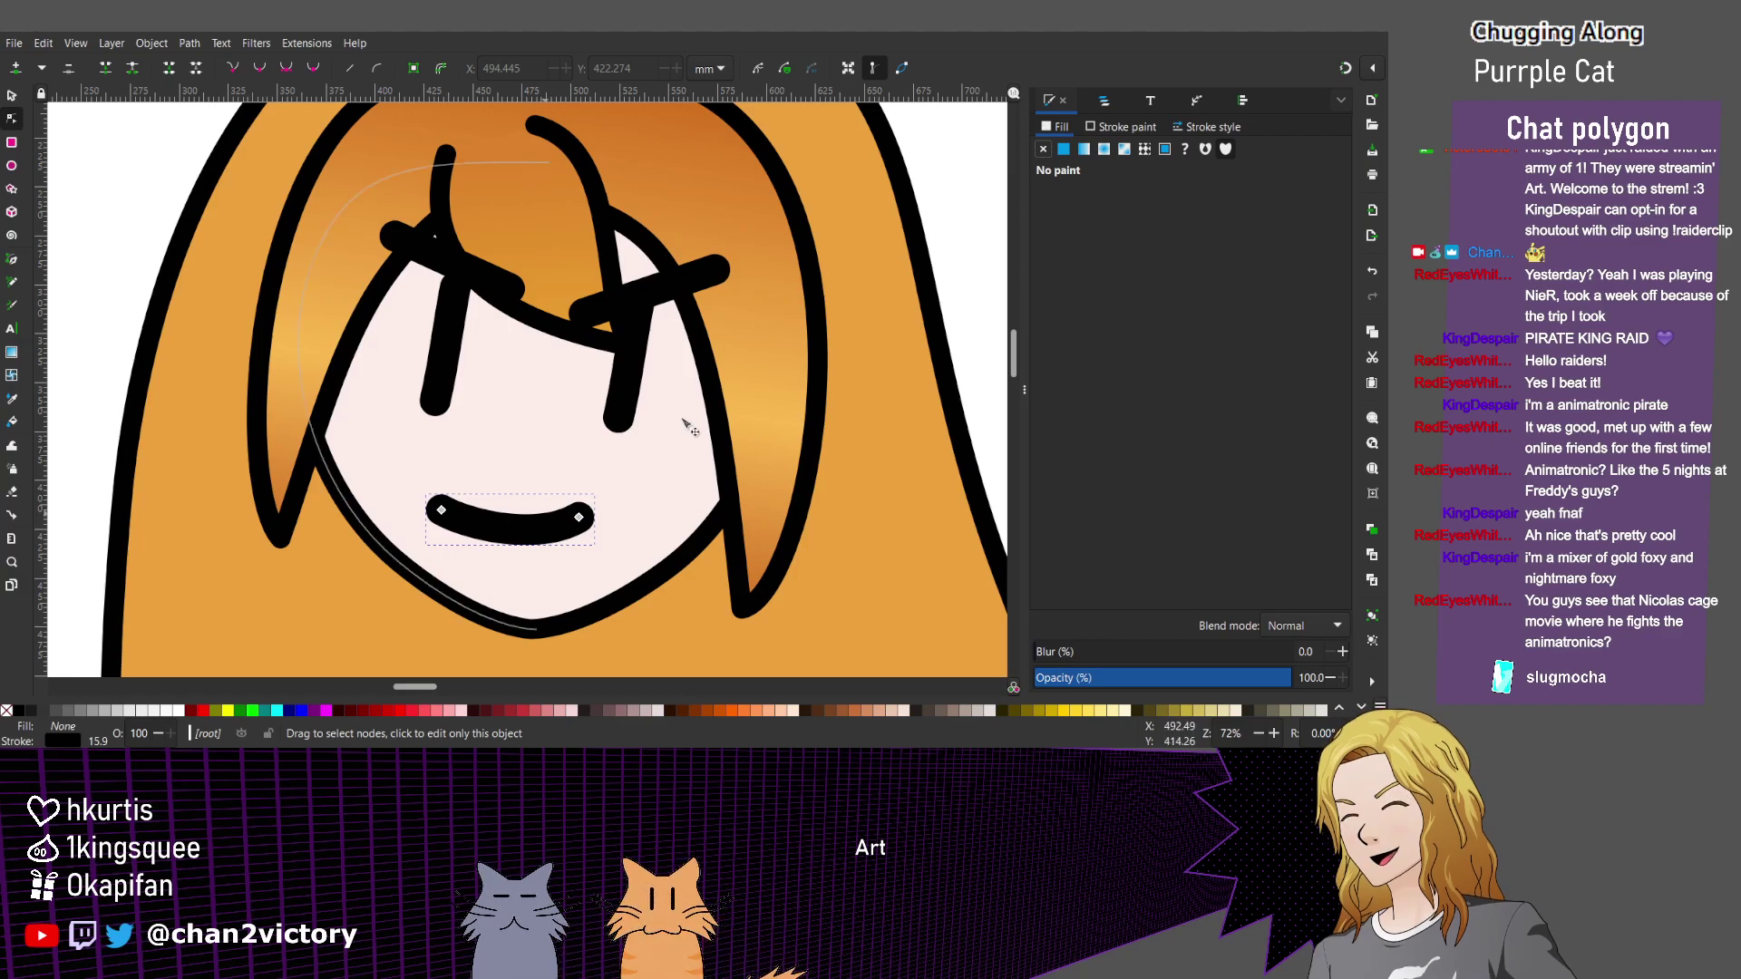
# Try moving the eyes and eyebrows together about 6 mm down the face and undo the move.
pyautogui.press('s')
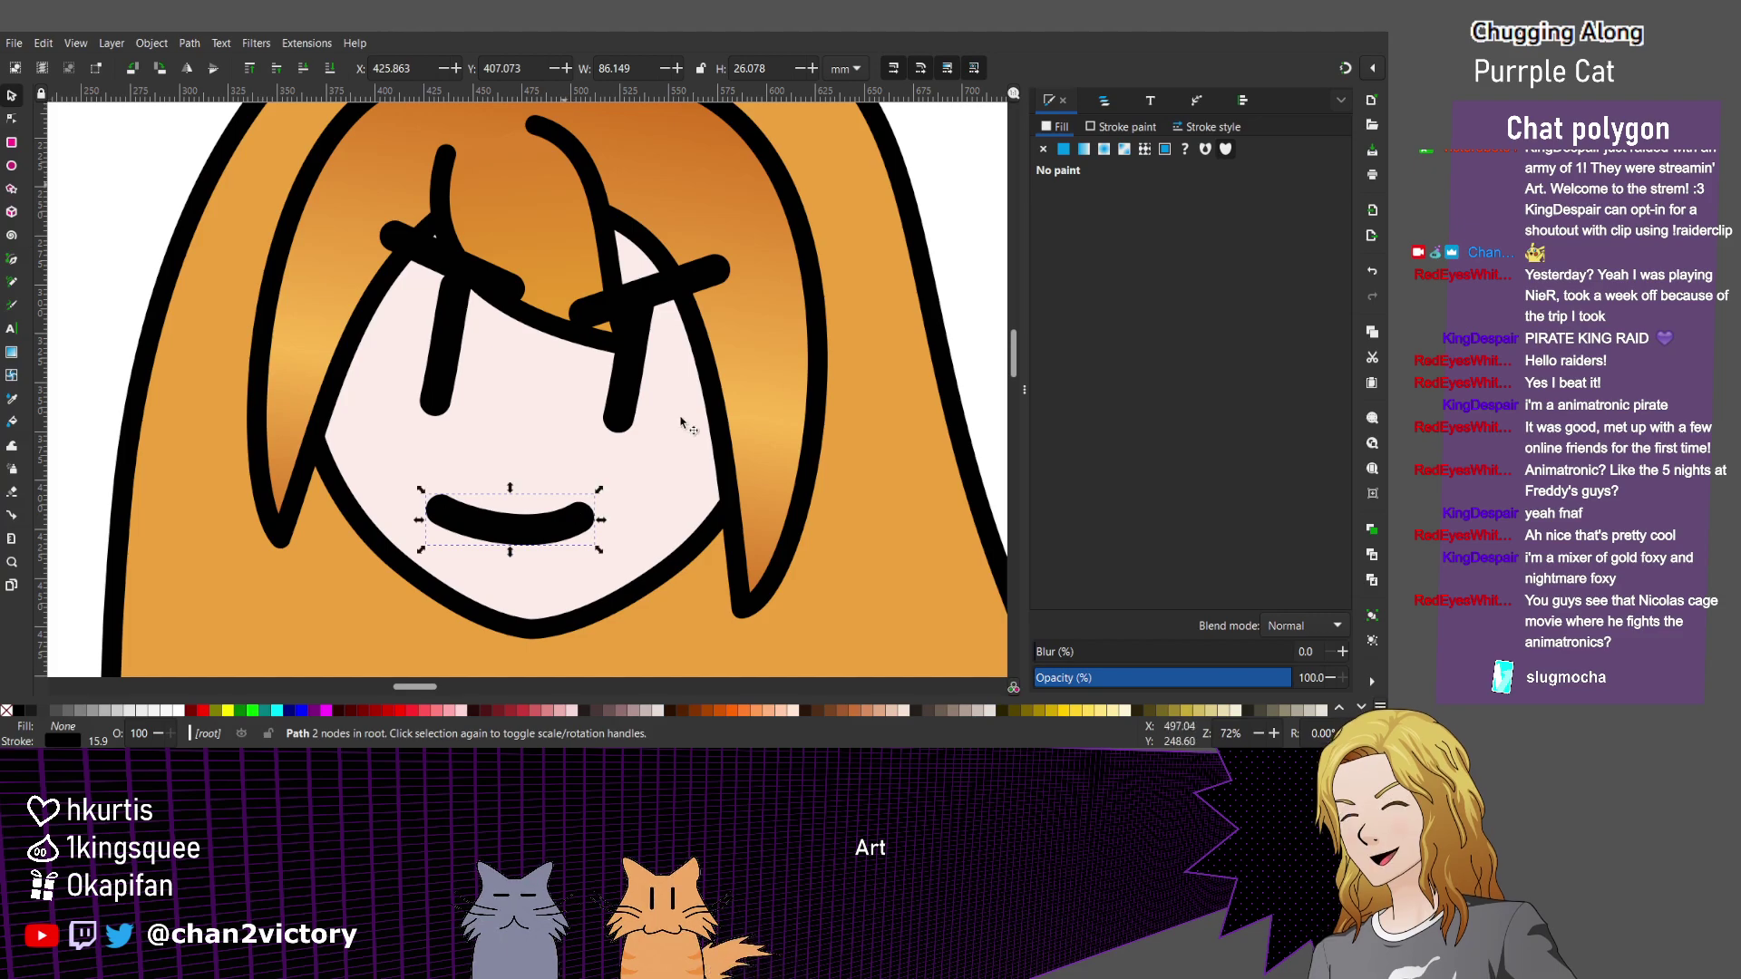
pyautogui.moveTo(122, 157); pyautogui.dragTo(778, 446)
pyautogui.press('ctrl')
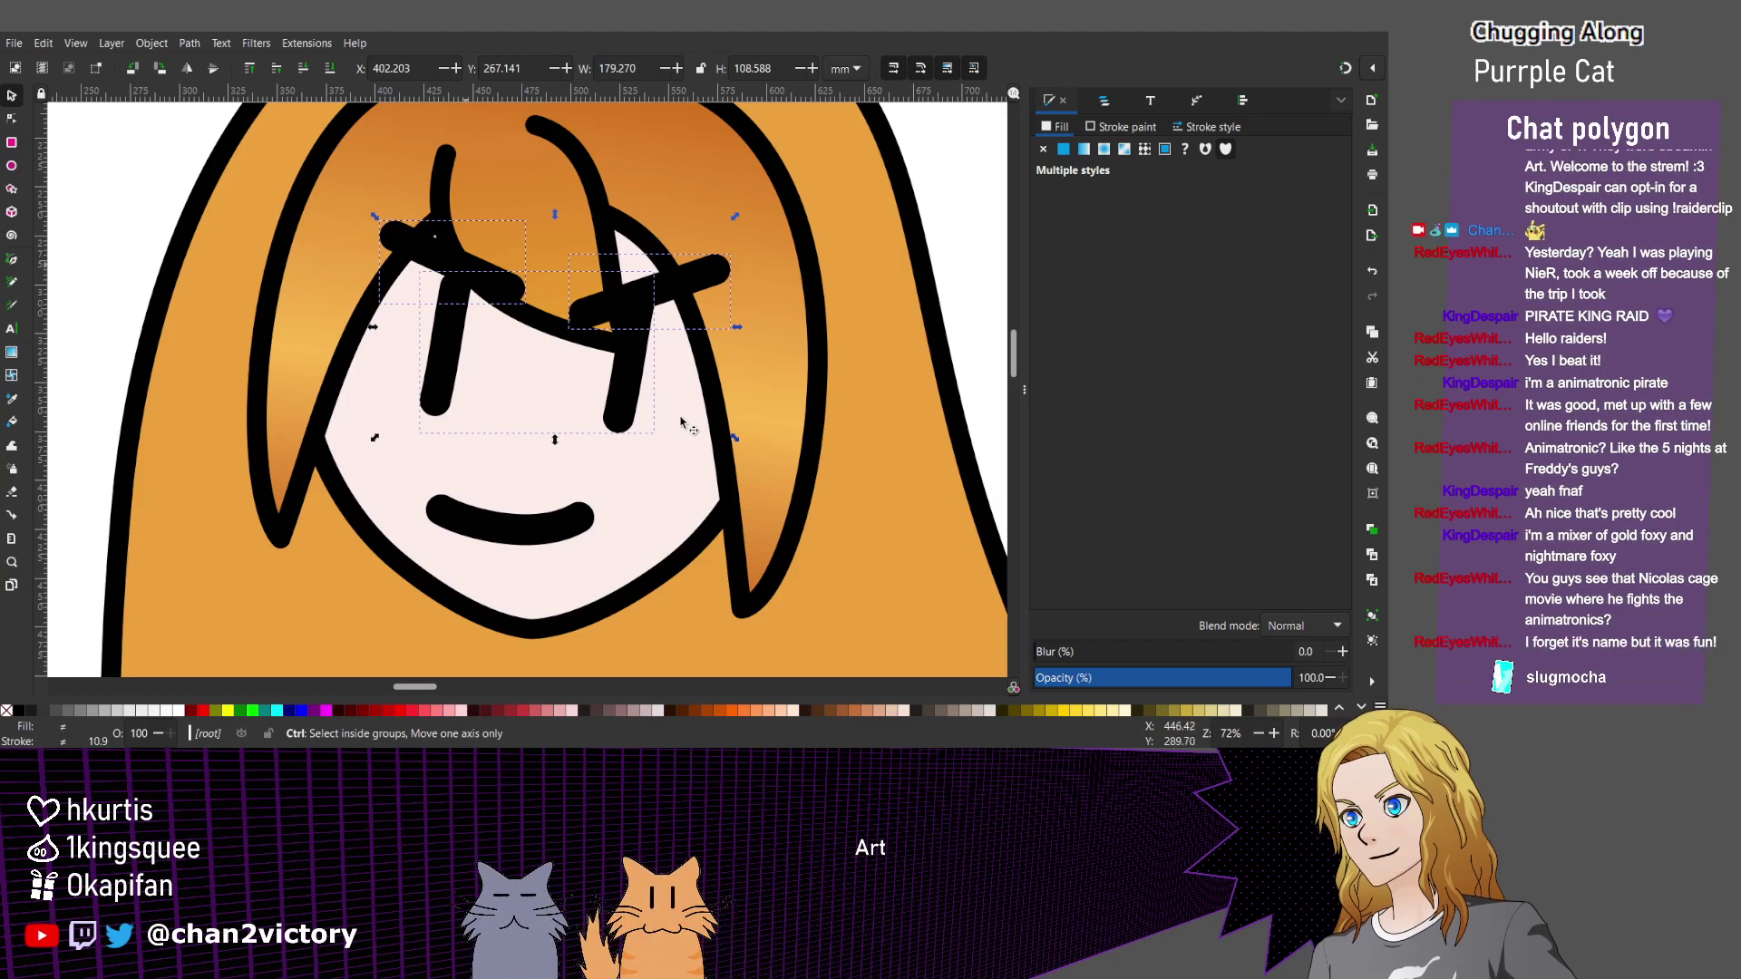
pyautogui.press('Down')
pyautogui.press('Down')
pyautogui.press('Down')
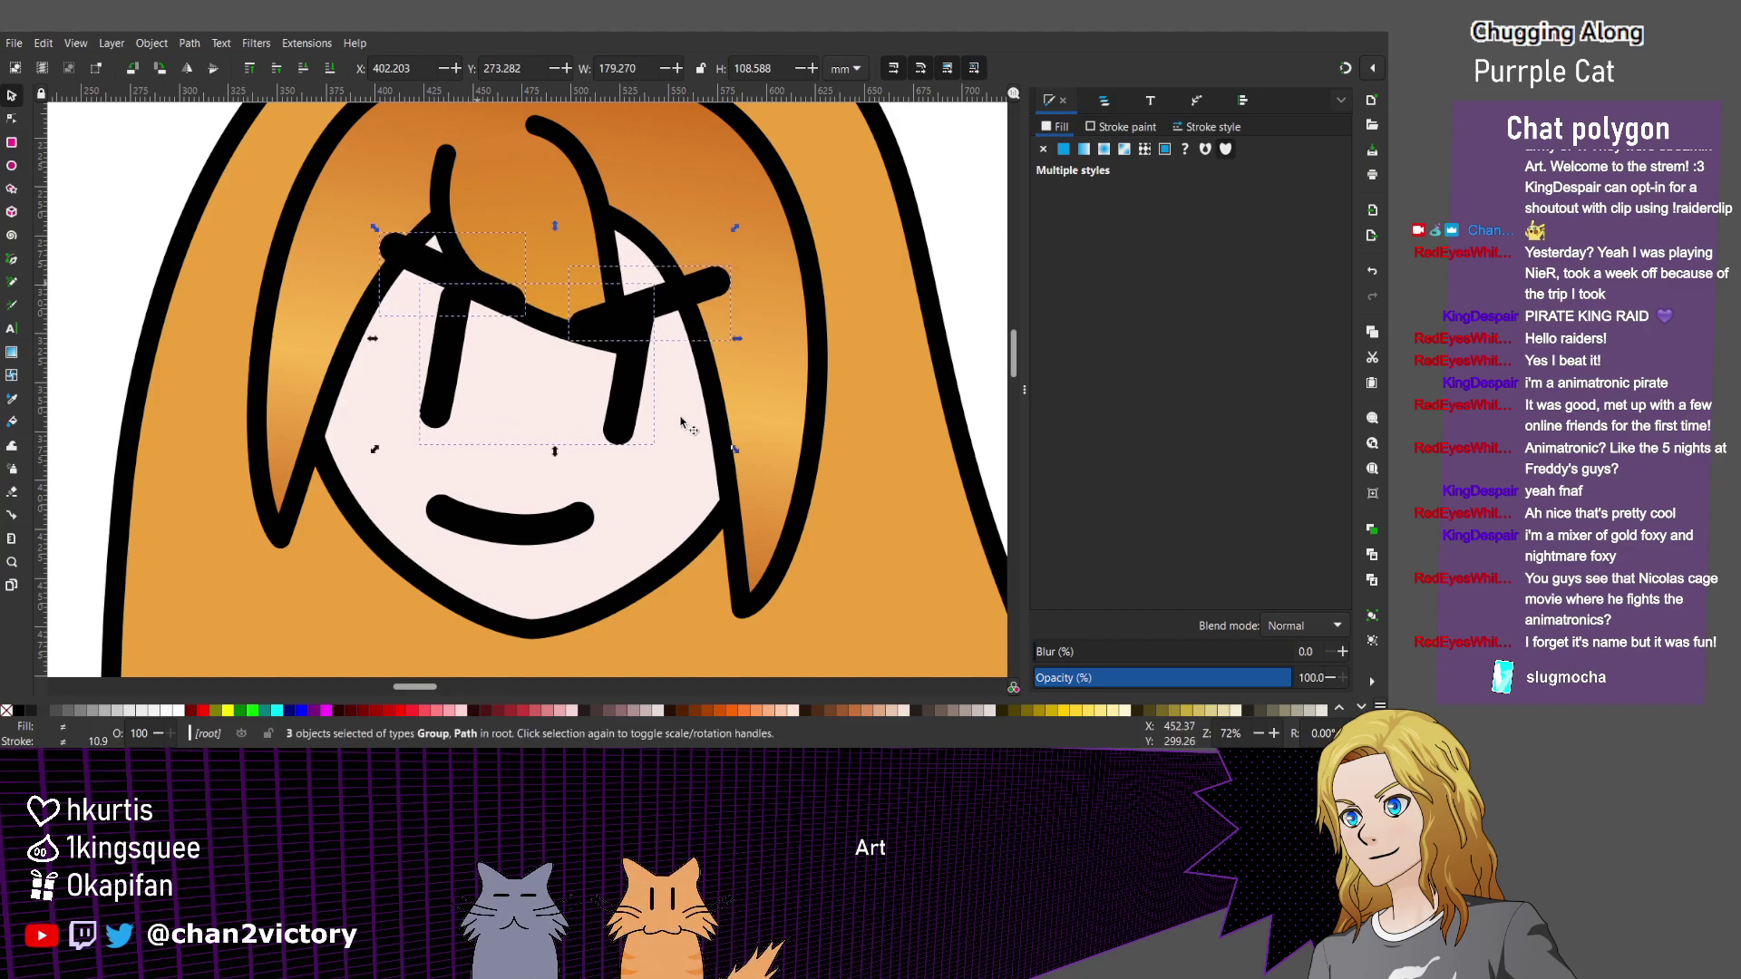
pyautogui.hotkey('ctrl', 'z')
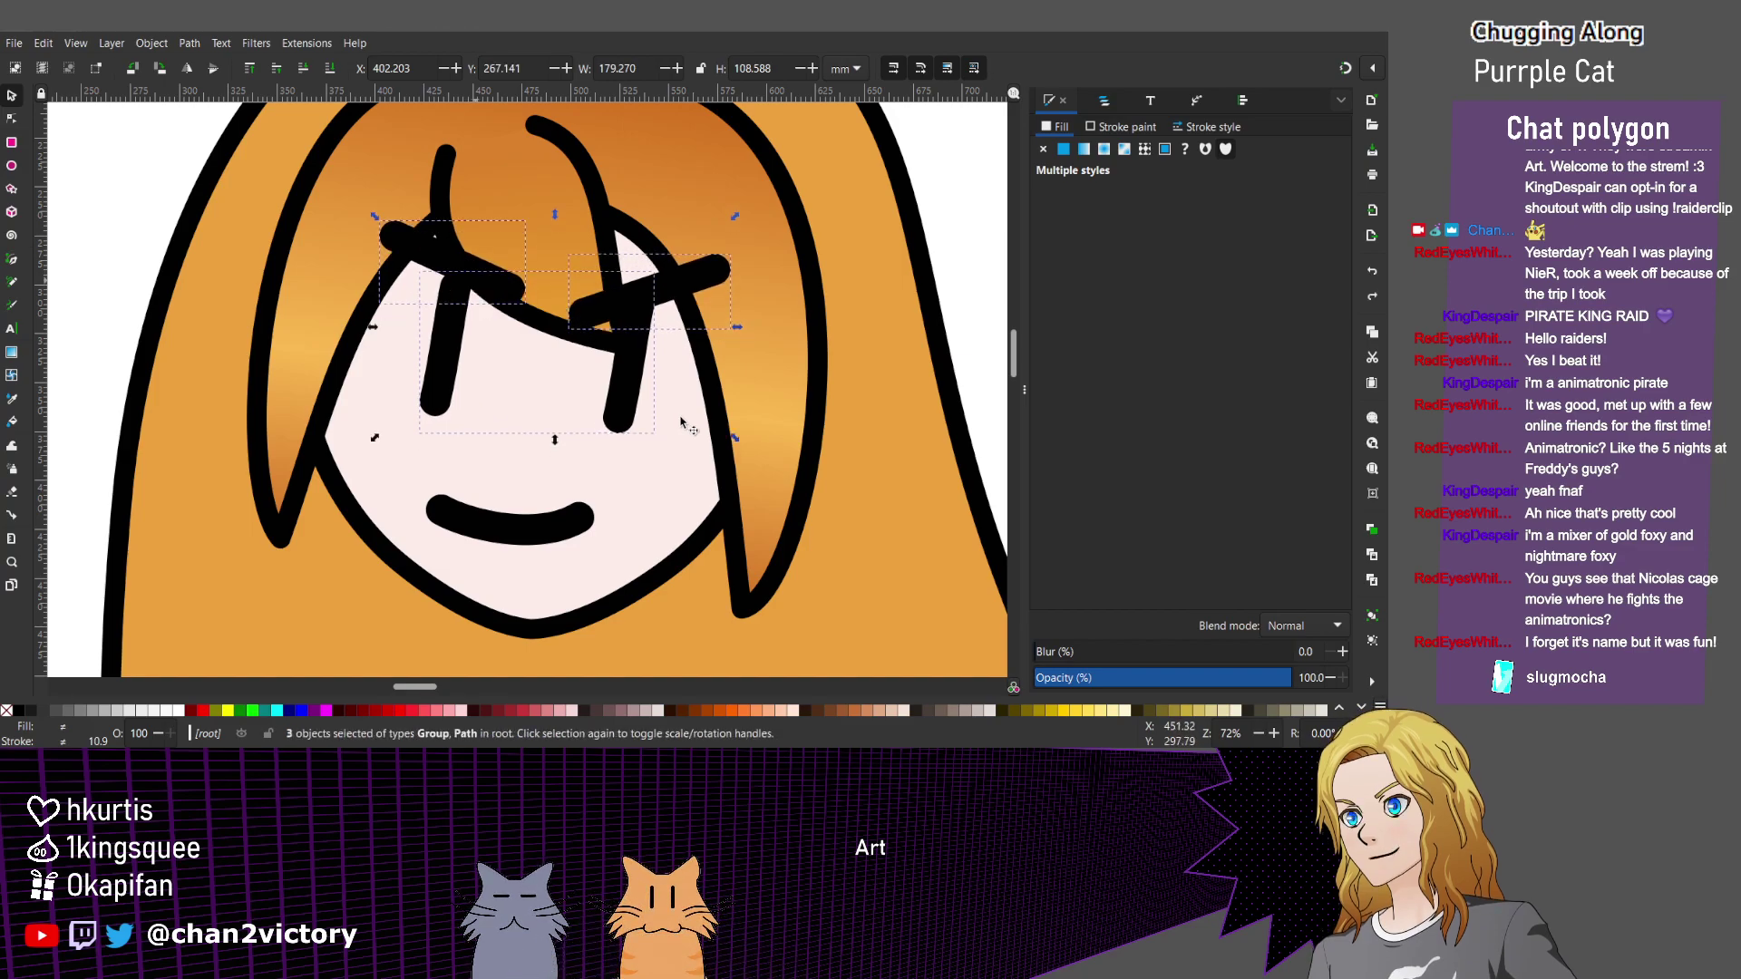
# Move the mouth stroke about 6 mm to the right, to X 431.812 mm.
pyautogui.press('Tab')
pyautogui.press('Right')
pyautogui.press('Right')
pyautogui.press('Right')
pyautogui.press('Left')
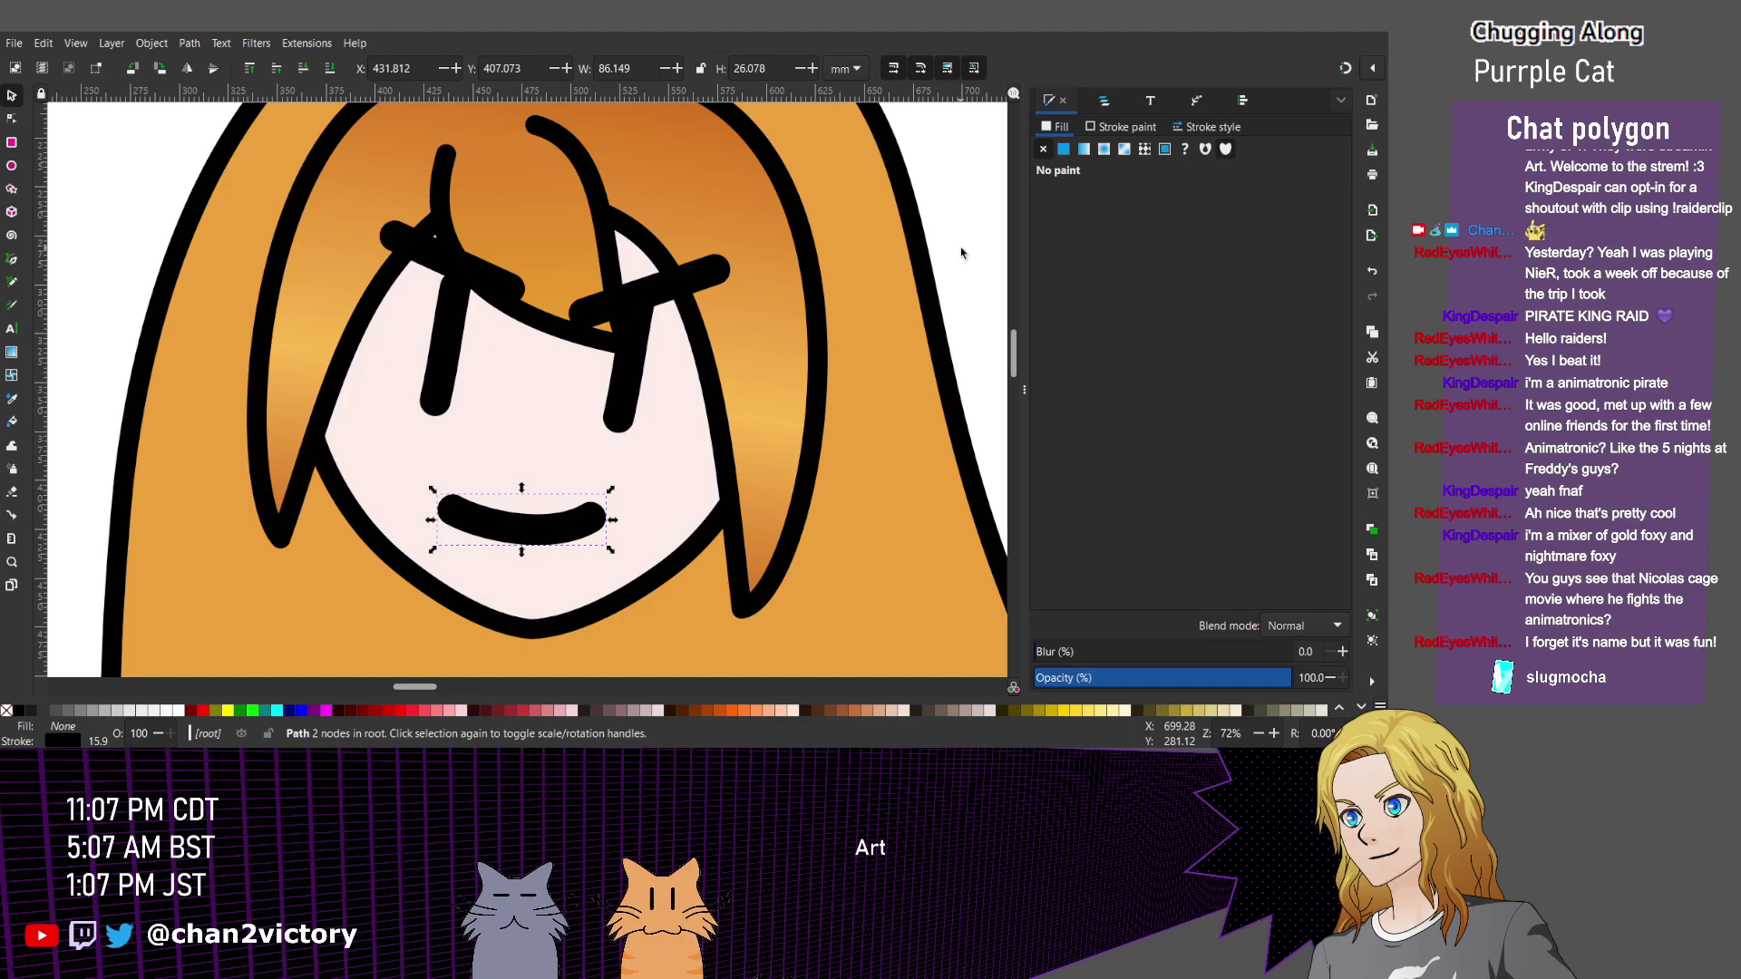
pyautogui.scroll(1, 895, 265)
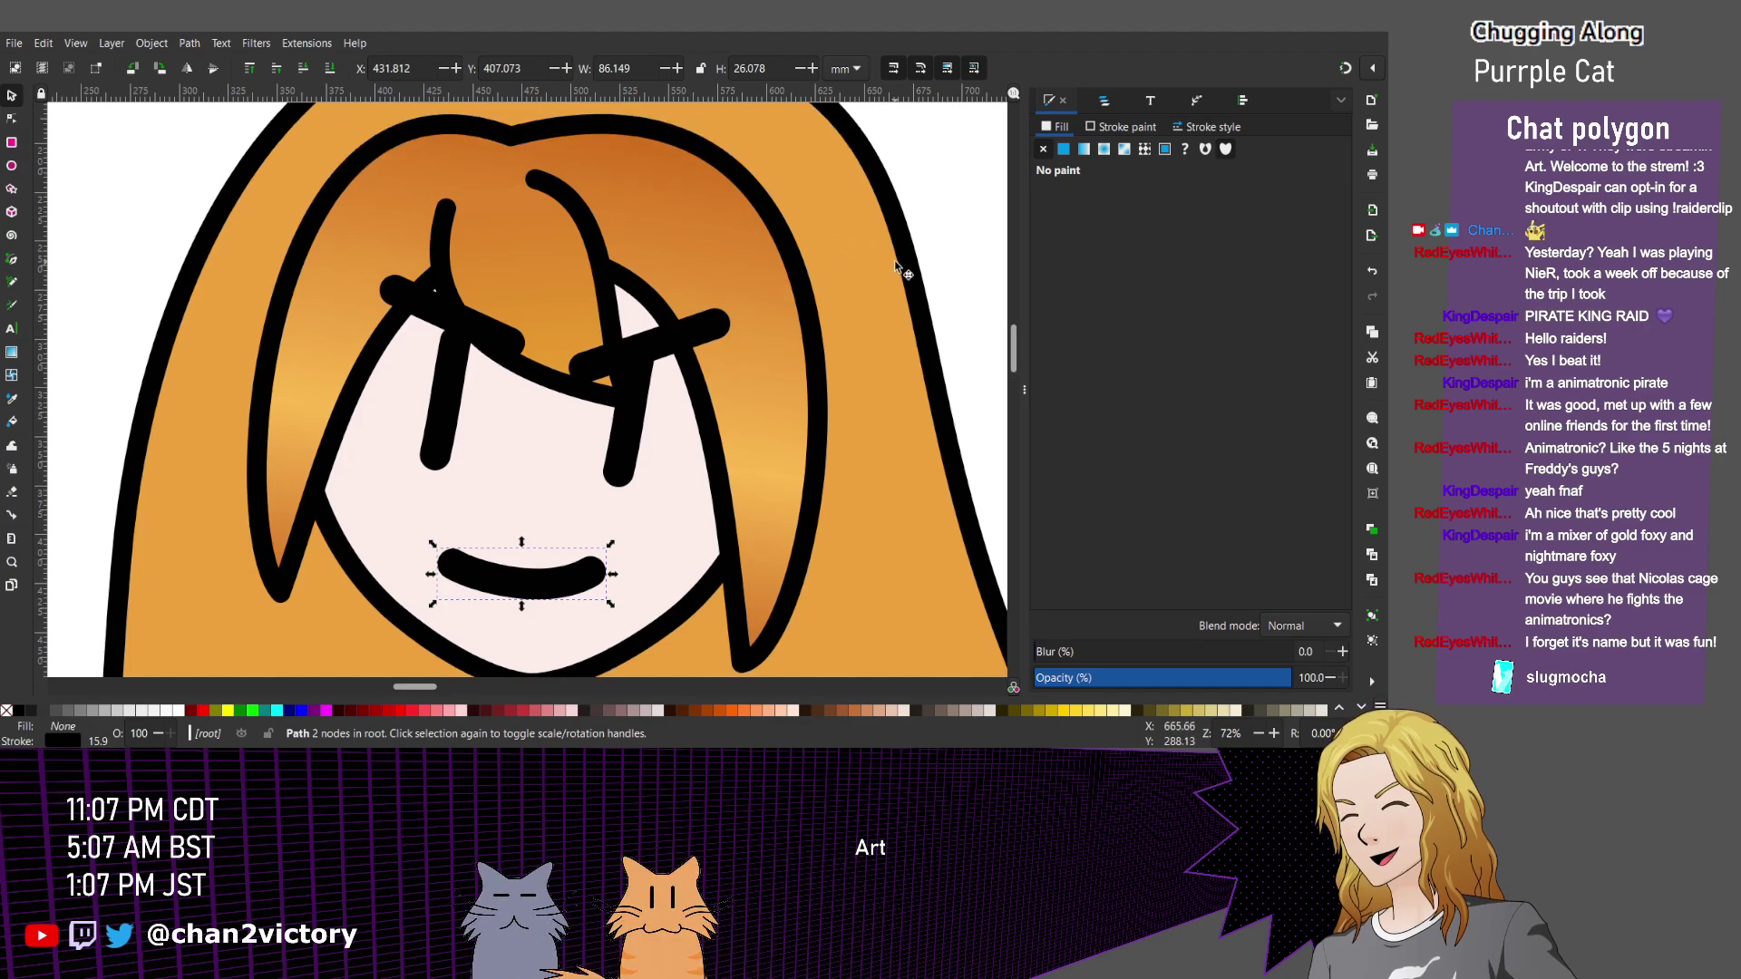
pyautogui.scroll(-1, 894, 259)
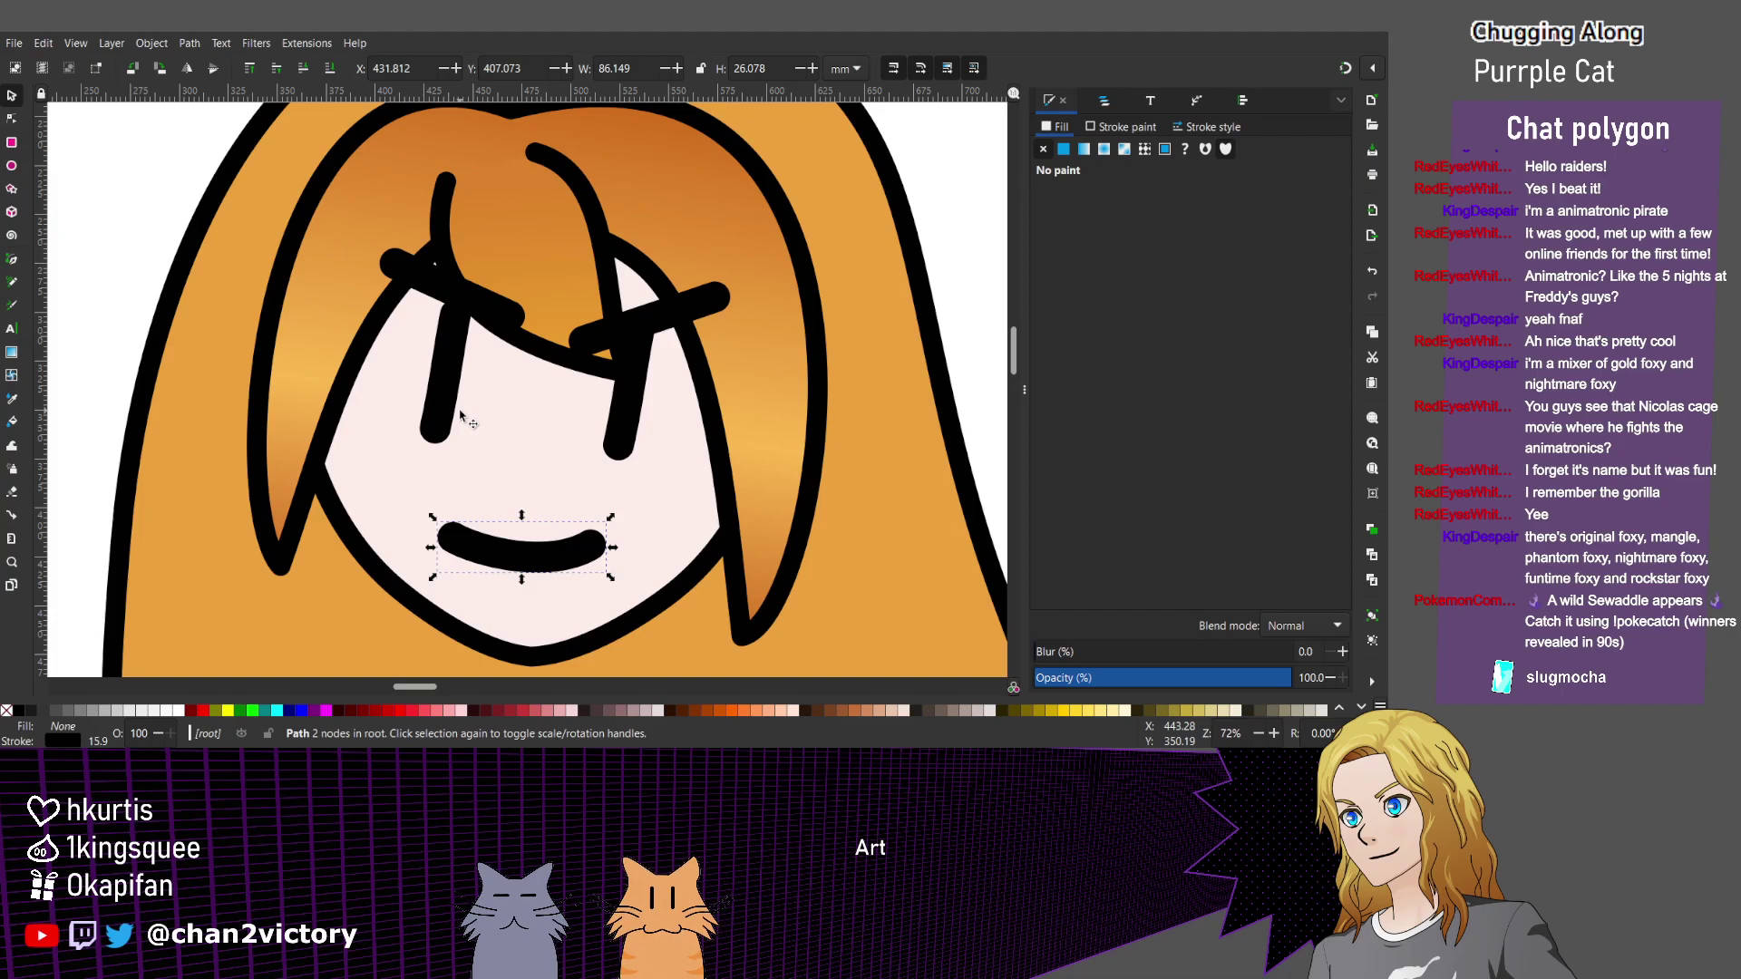
# Move the eyes and eyebrows together slightly down and left to X 398.471 mm, Y 272.810 mm and compare the face with the reference.
pyautogui.moveTo(123, 202); pyautogui.dragTo(786, 465)
pyautogui.moveTo(460, 415); pyautogui.dragTo(453, 426)
pyautogui.scroll(-3, 461, 415)
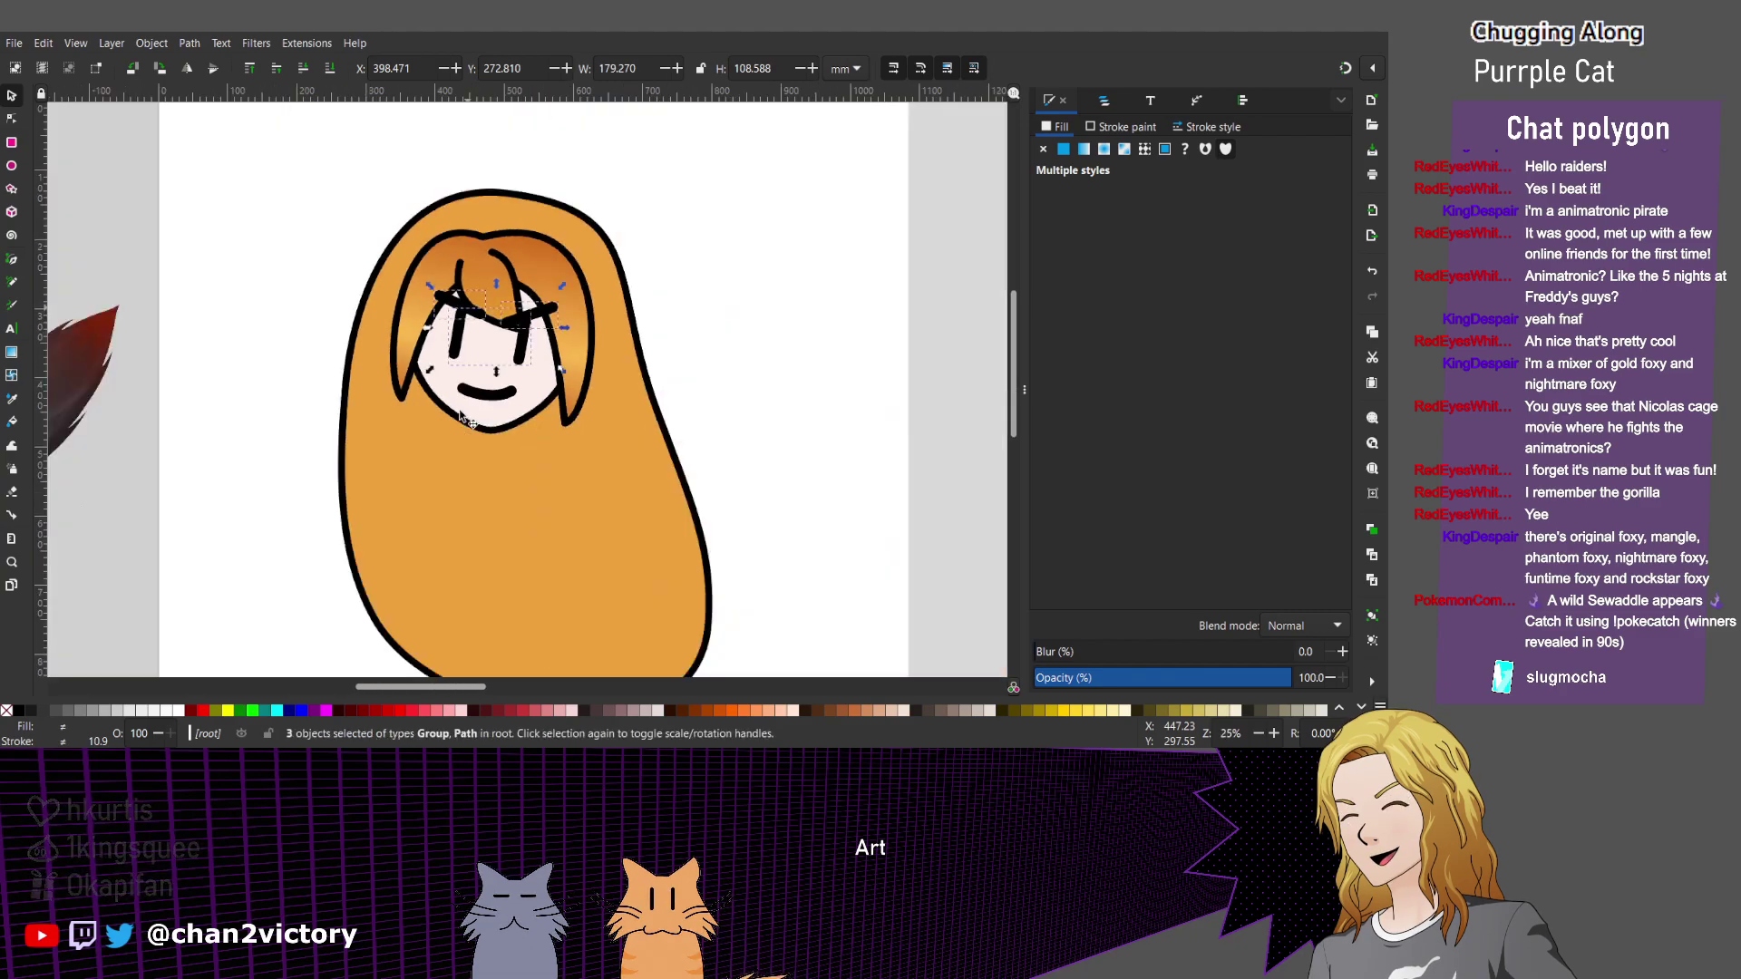
pyautogui.click(755, 342)
pyautogui.scroll(-7, 757, 341)
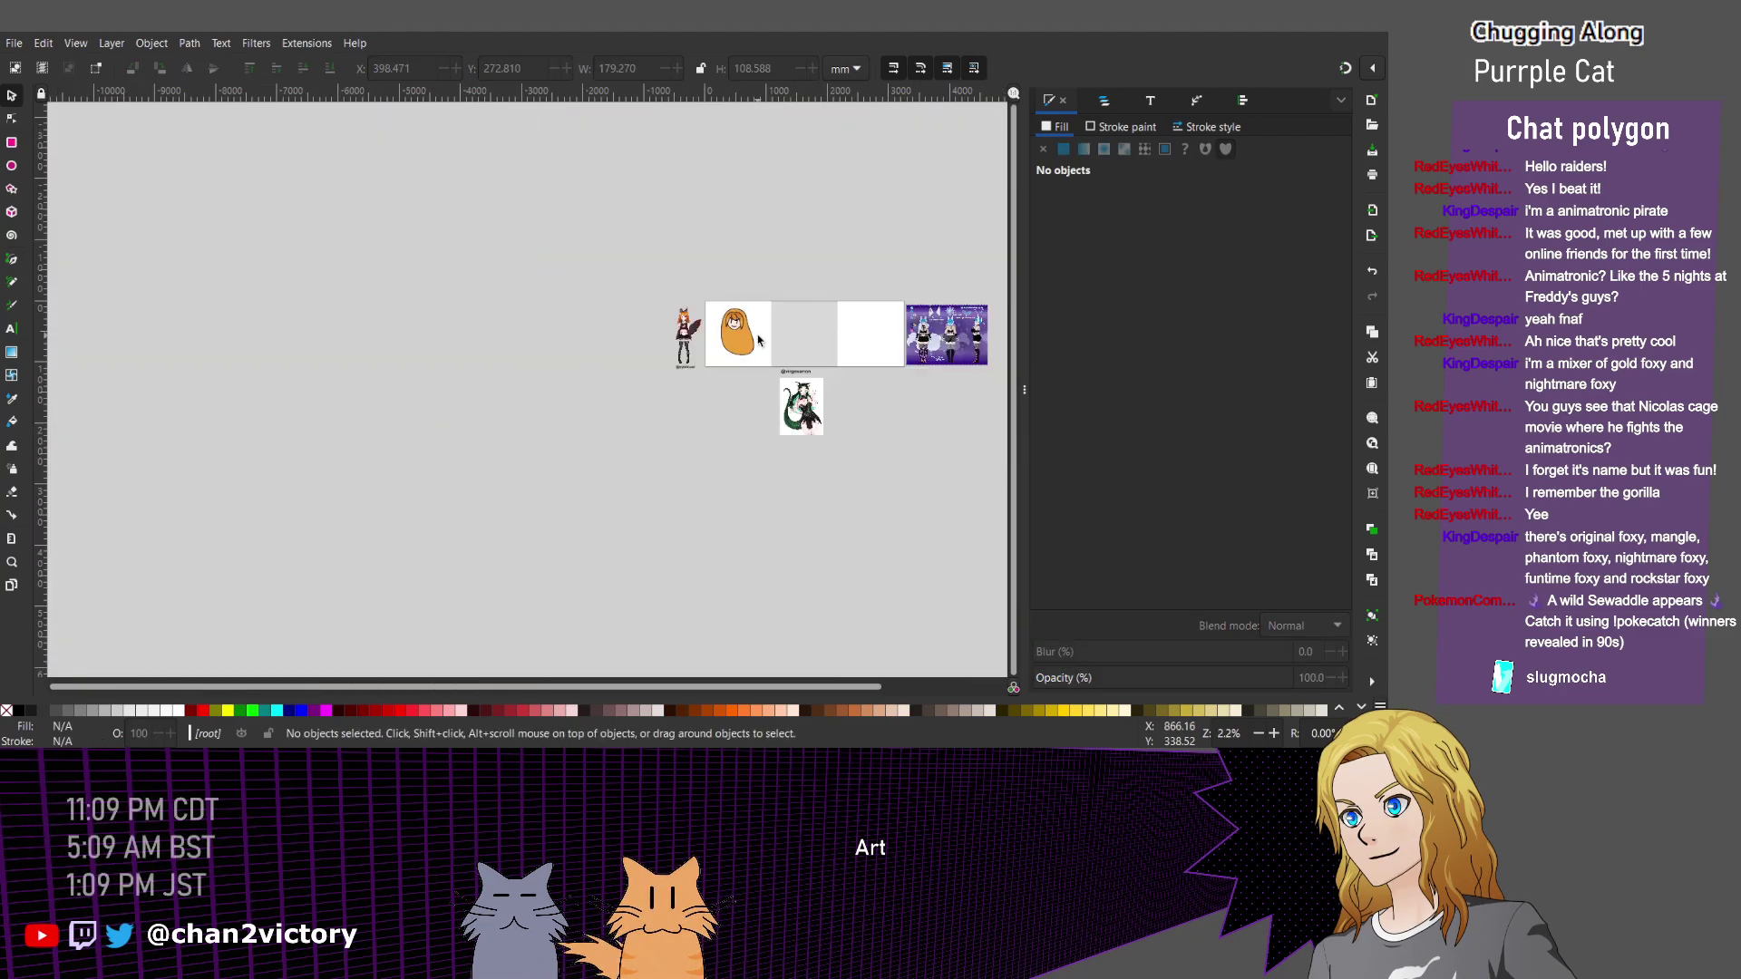
pyautogui.scroll(-3, 762, 347)
pyautogui.scroll(4, 771, 354)
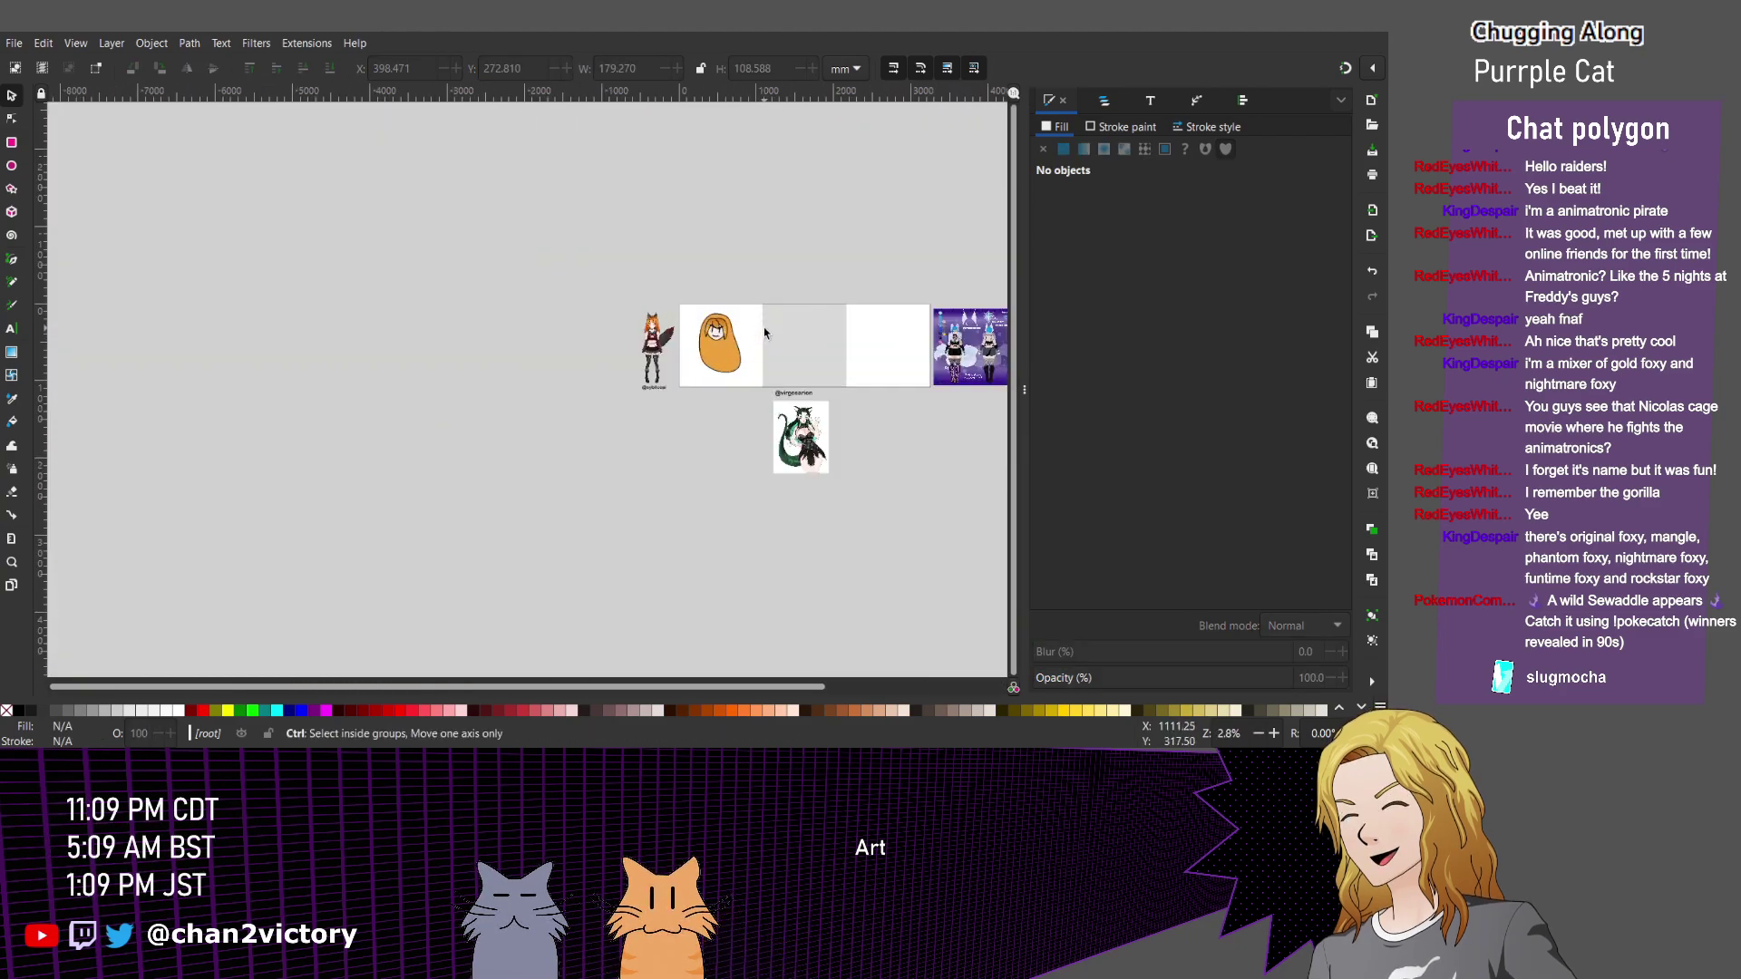
pyautogui.scroll(5, 761, 331)
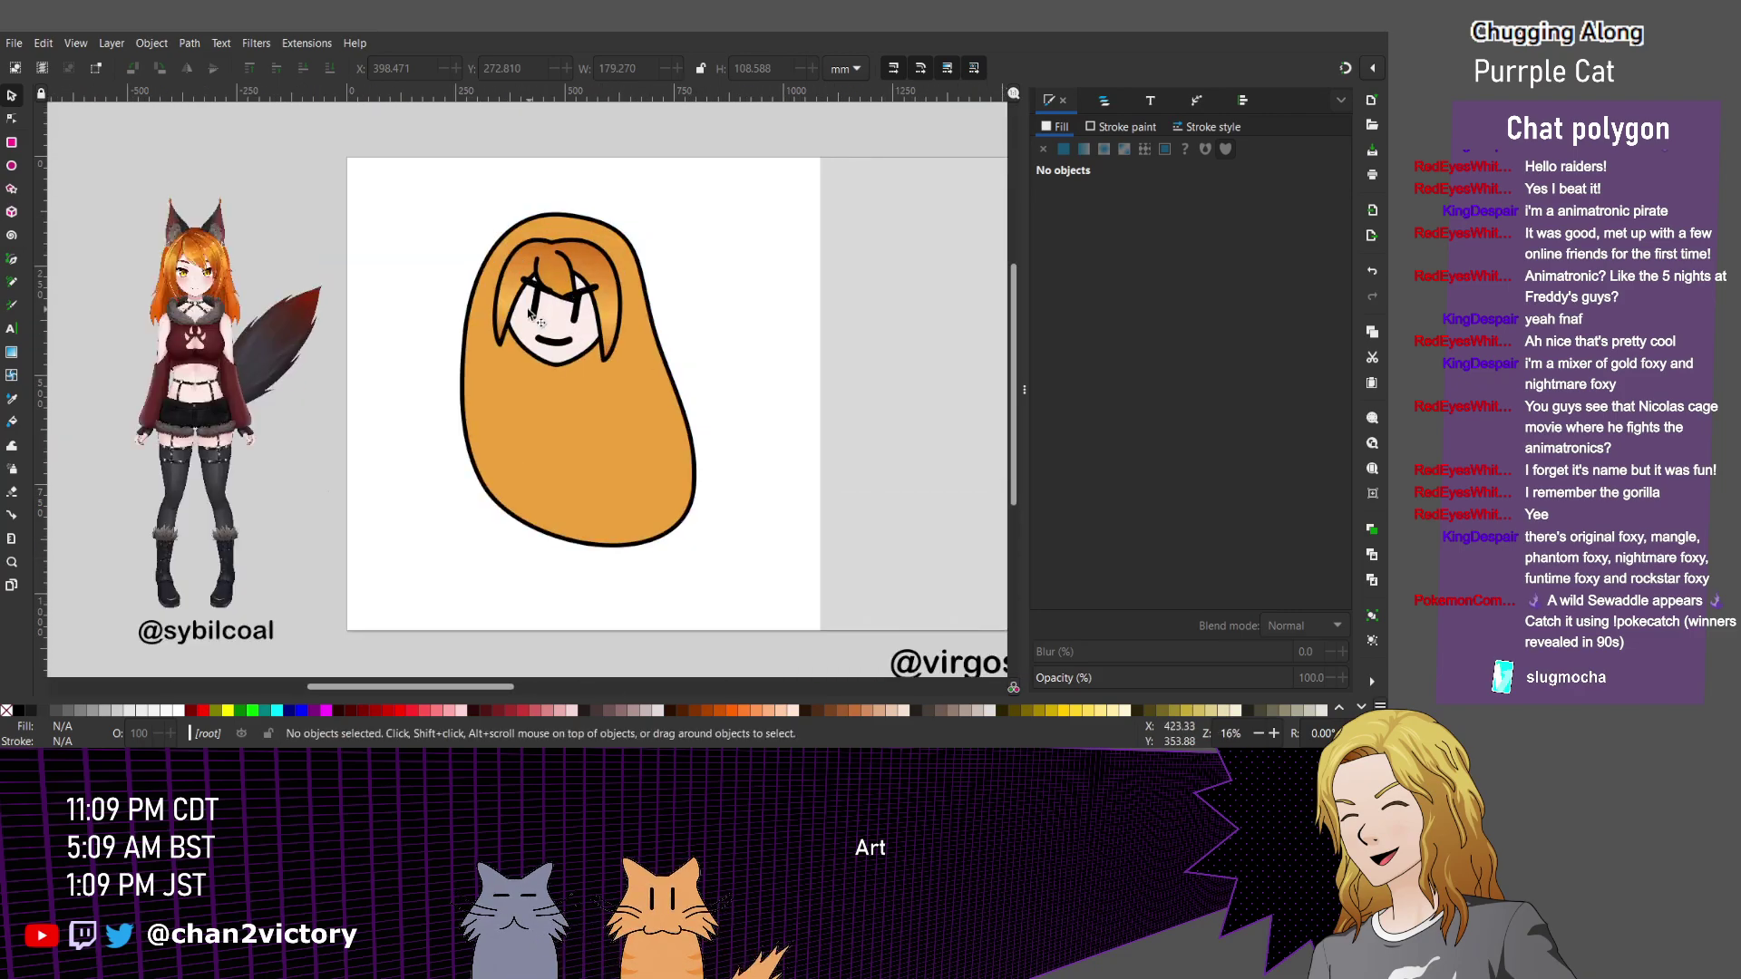
# Try a stroke width of 1000 px on the eyes, eyebrows and mouth together and undo it.
pyautogui.scroll(2, 535, 317)
pyautogui.moveTo(399, 217); pyautogui.dragTo(791, 399)
pyautogui.scroll(2, 790, 399)
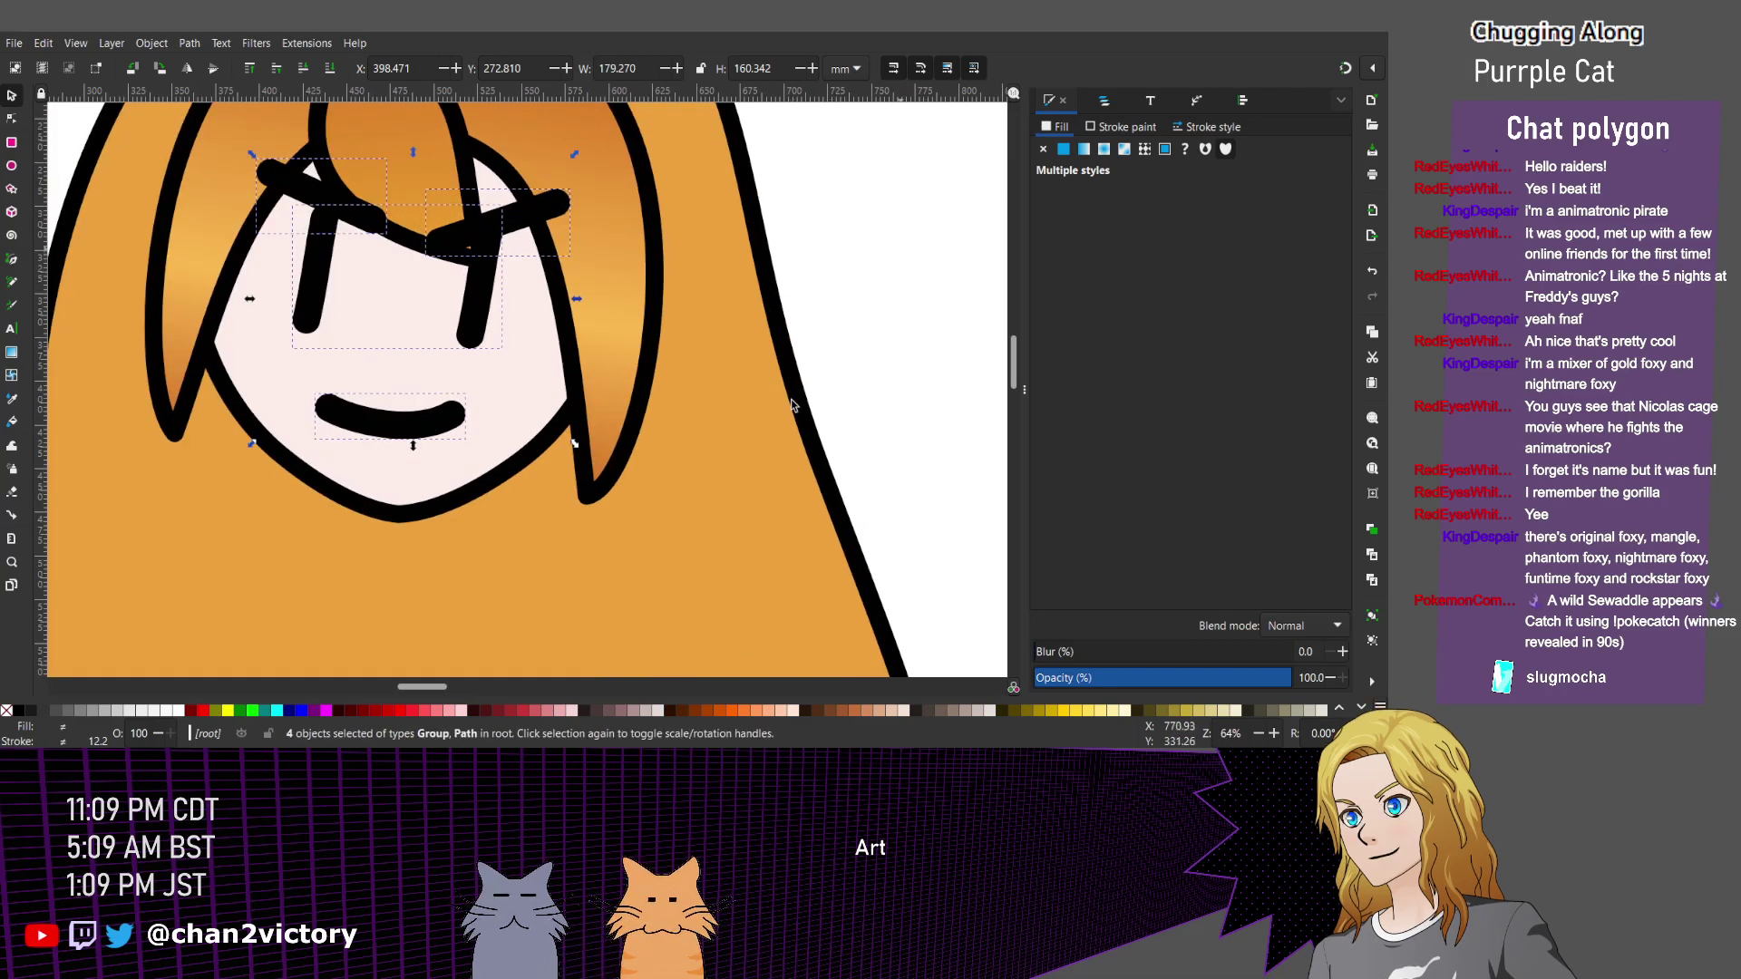
pyautogui.hotkey('ctrl', 'shift', 'f')
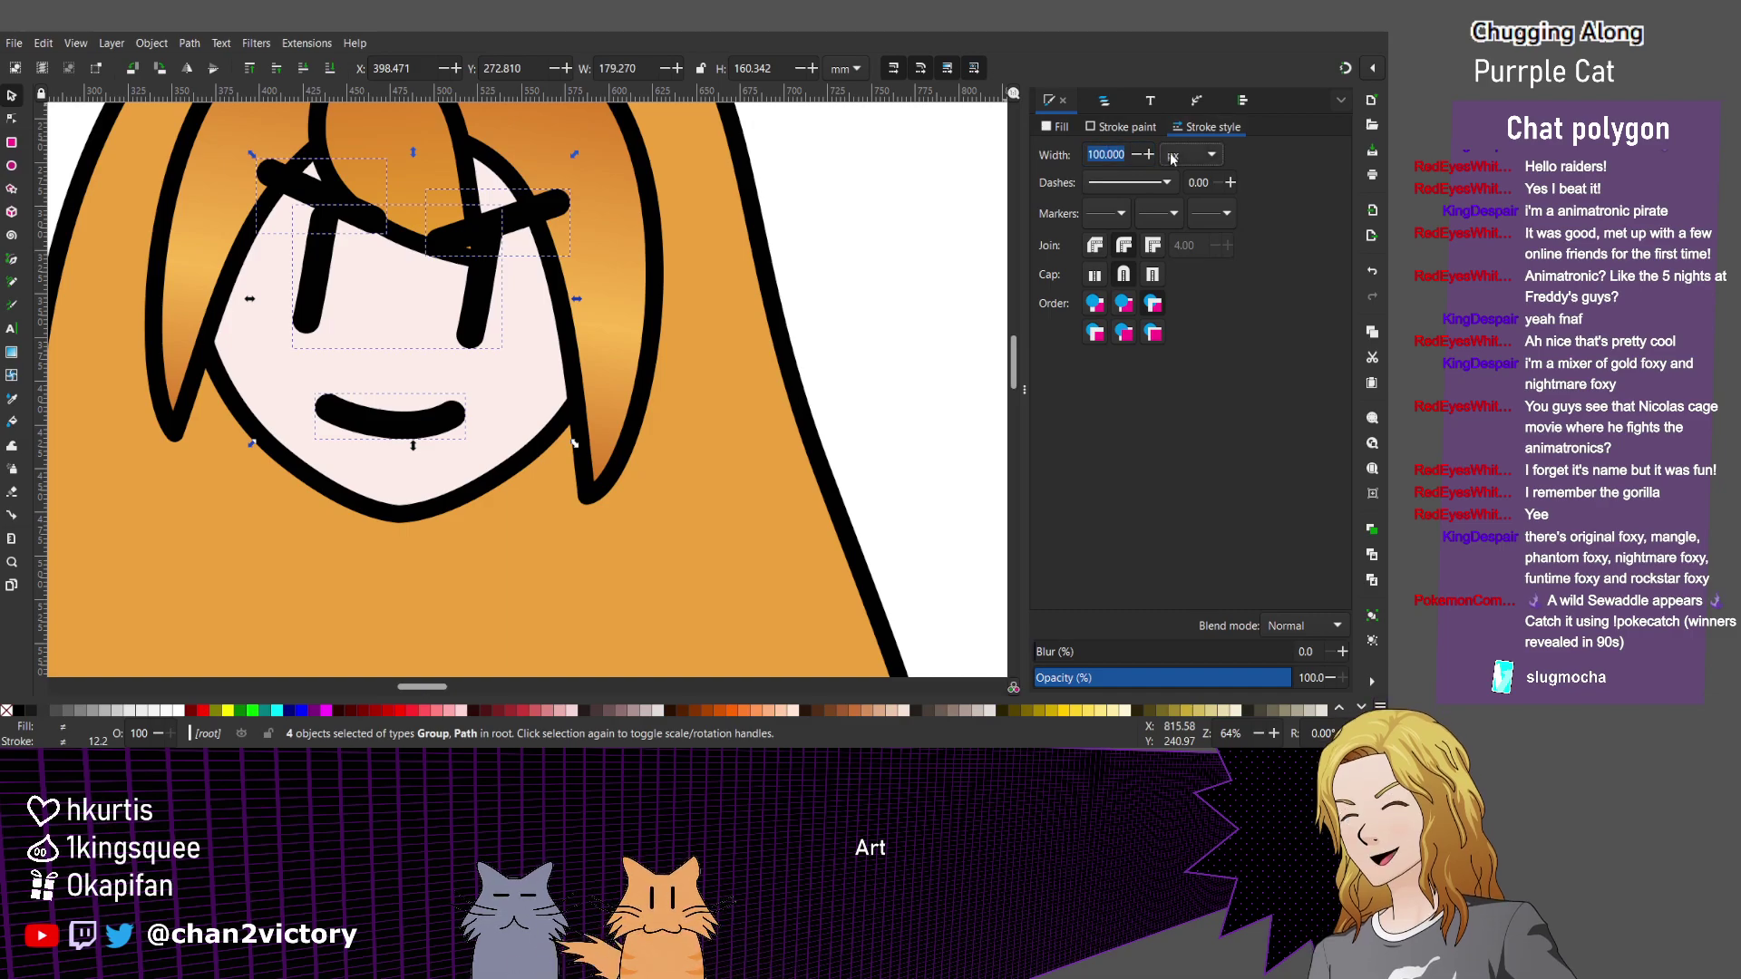
pyautogui.press('Left')
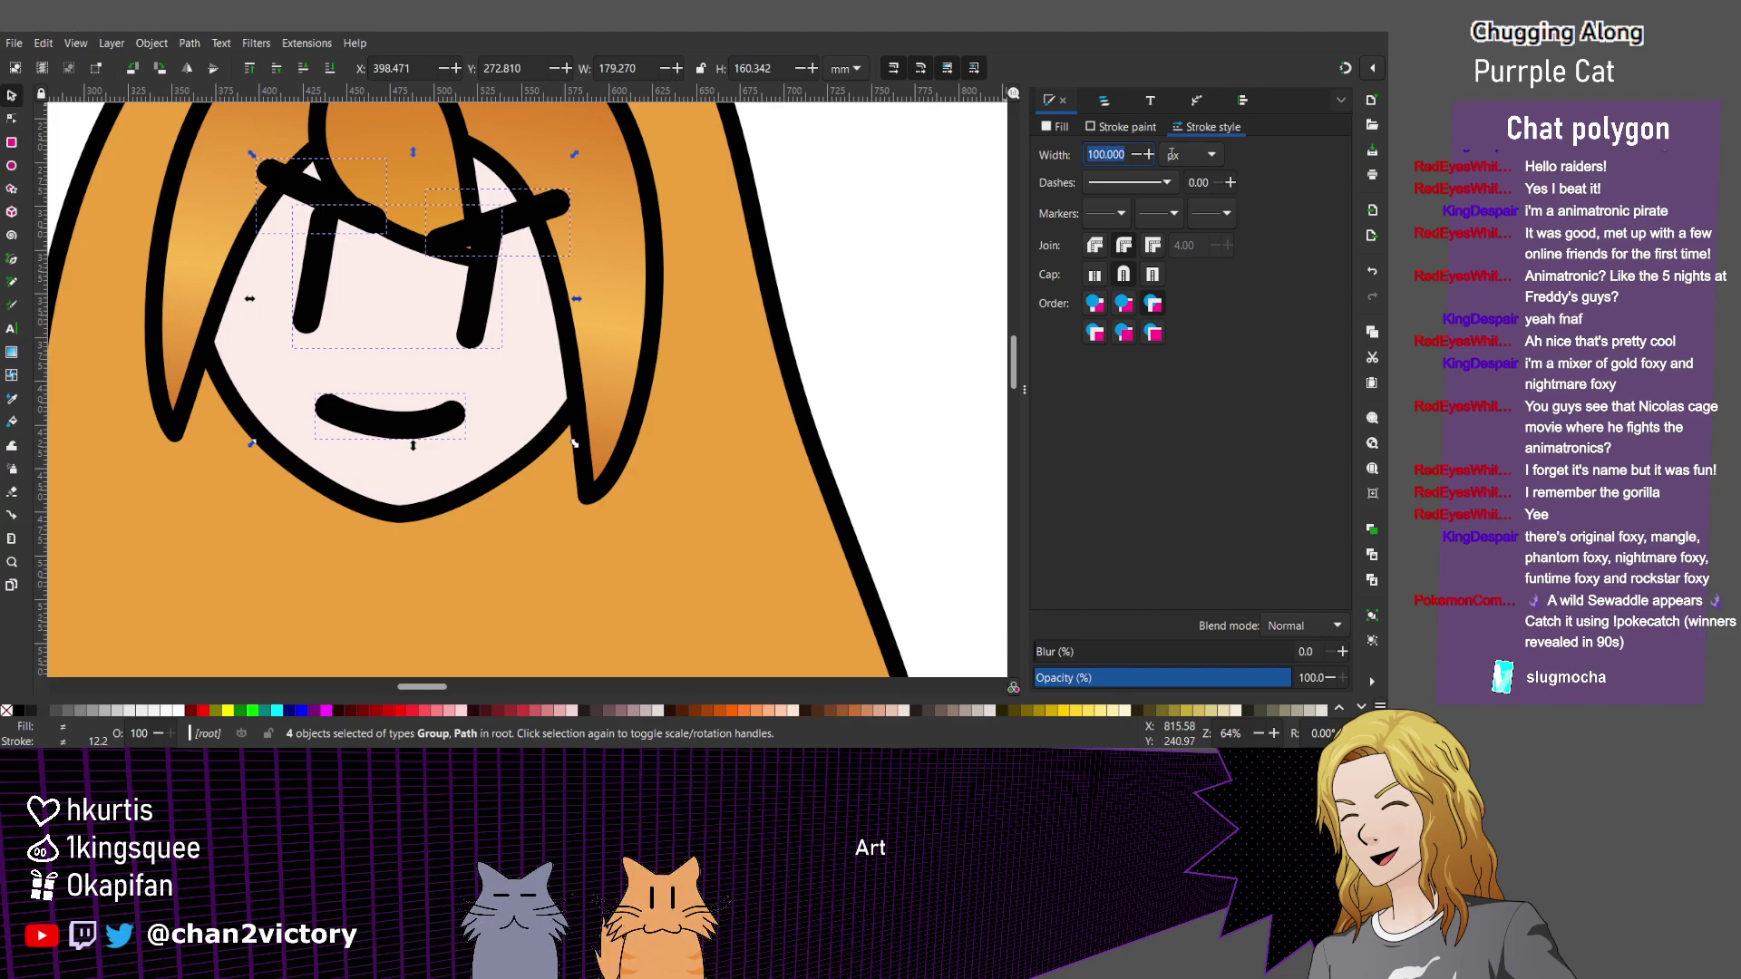
pyautogui.hotkey('ctrl', 'a')
pyautogui.write('100')
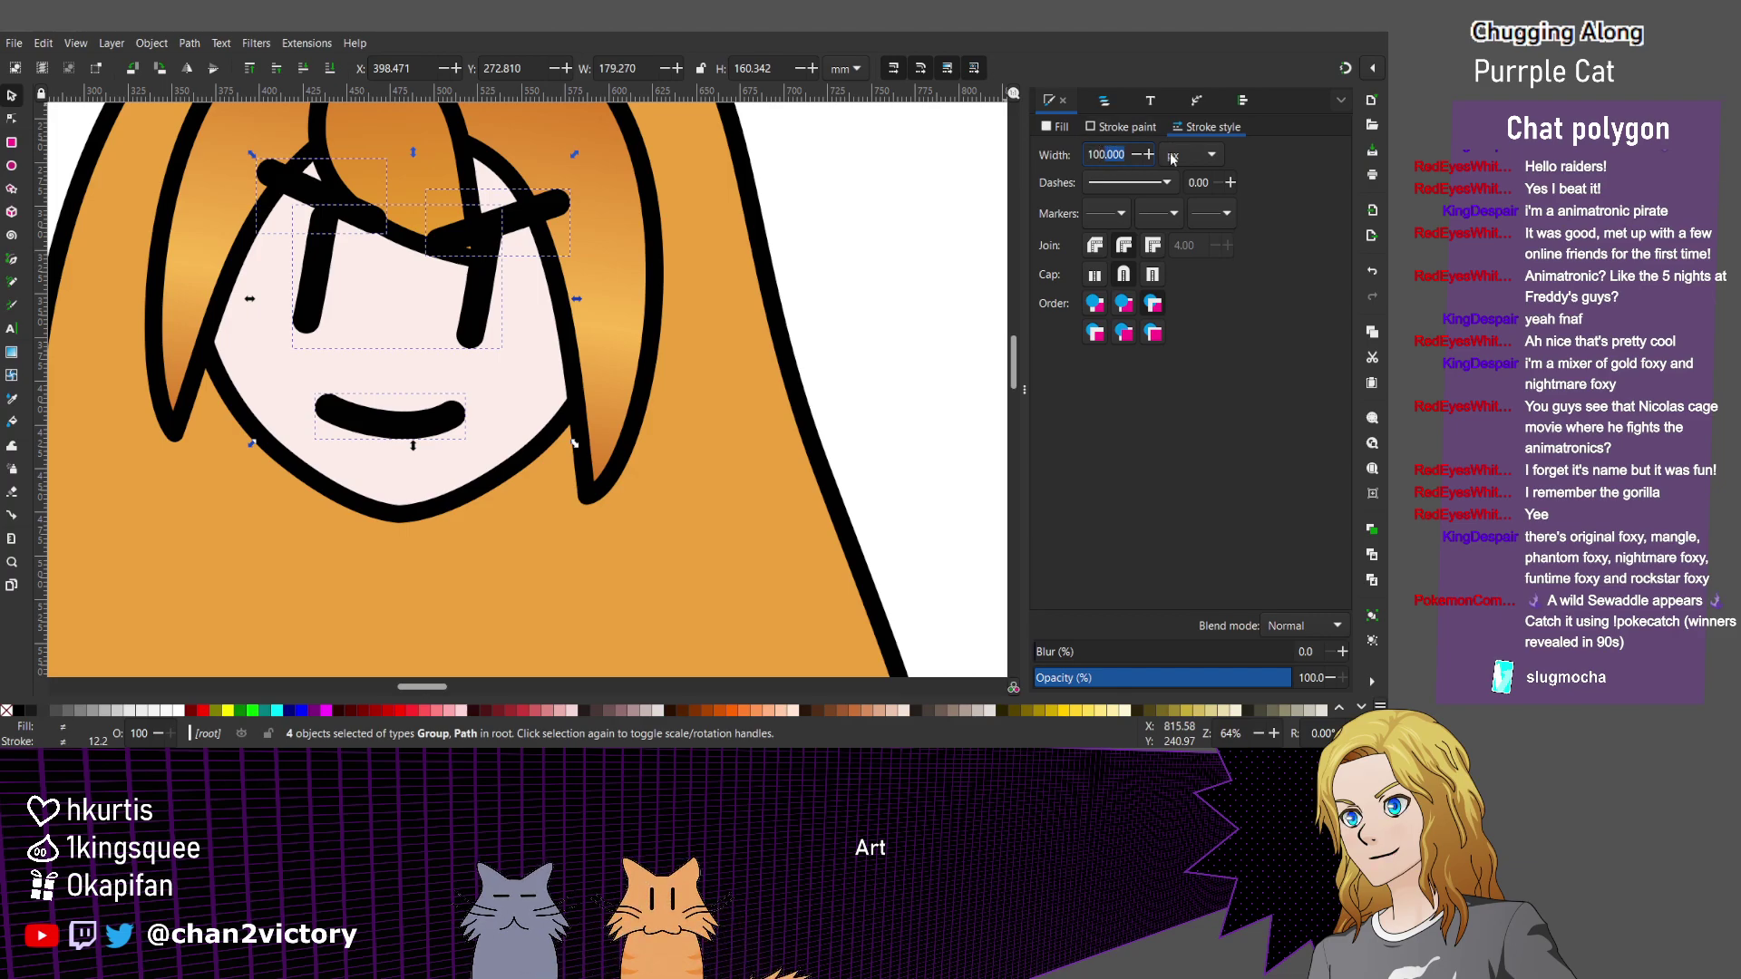
pyautogui.write('0')
pyautogui.press('Return')
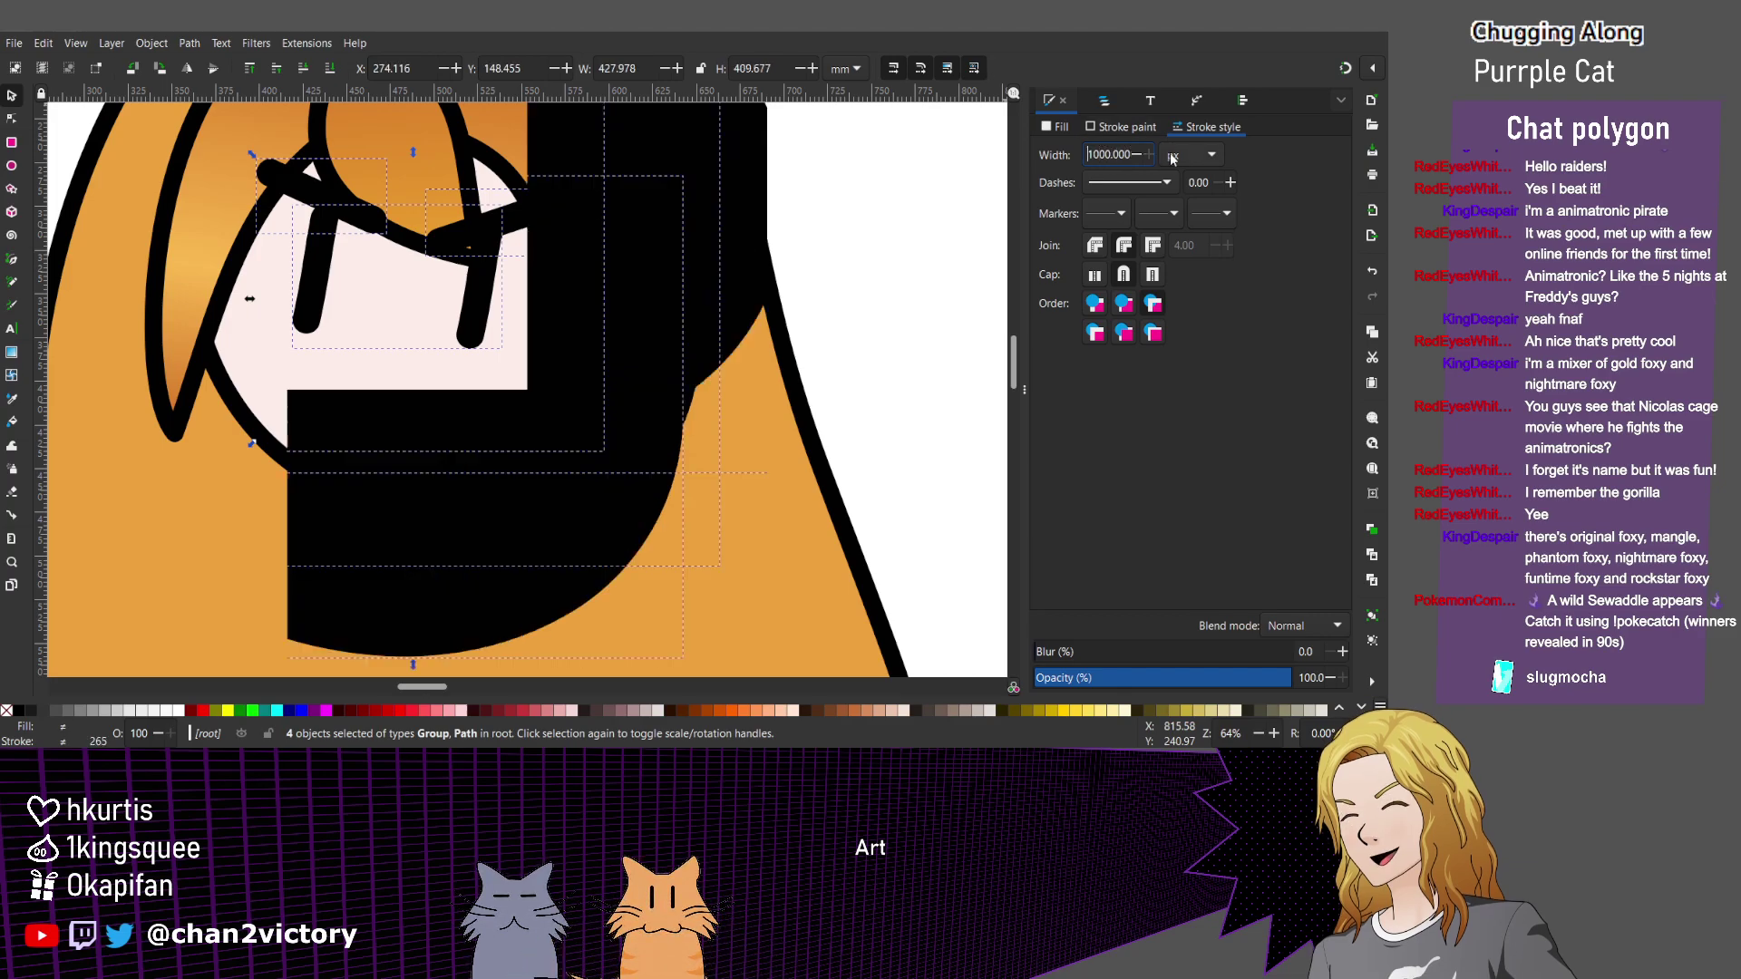
pyautogui.press('-')
pyautogui.press('-')
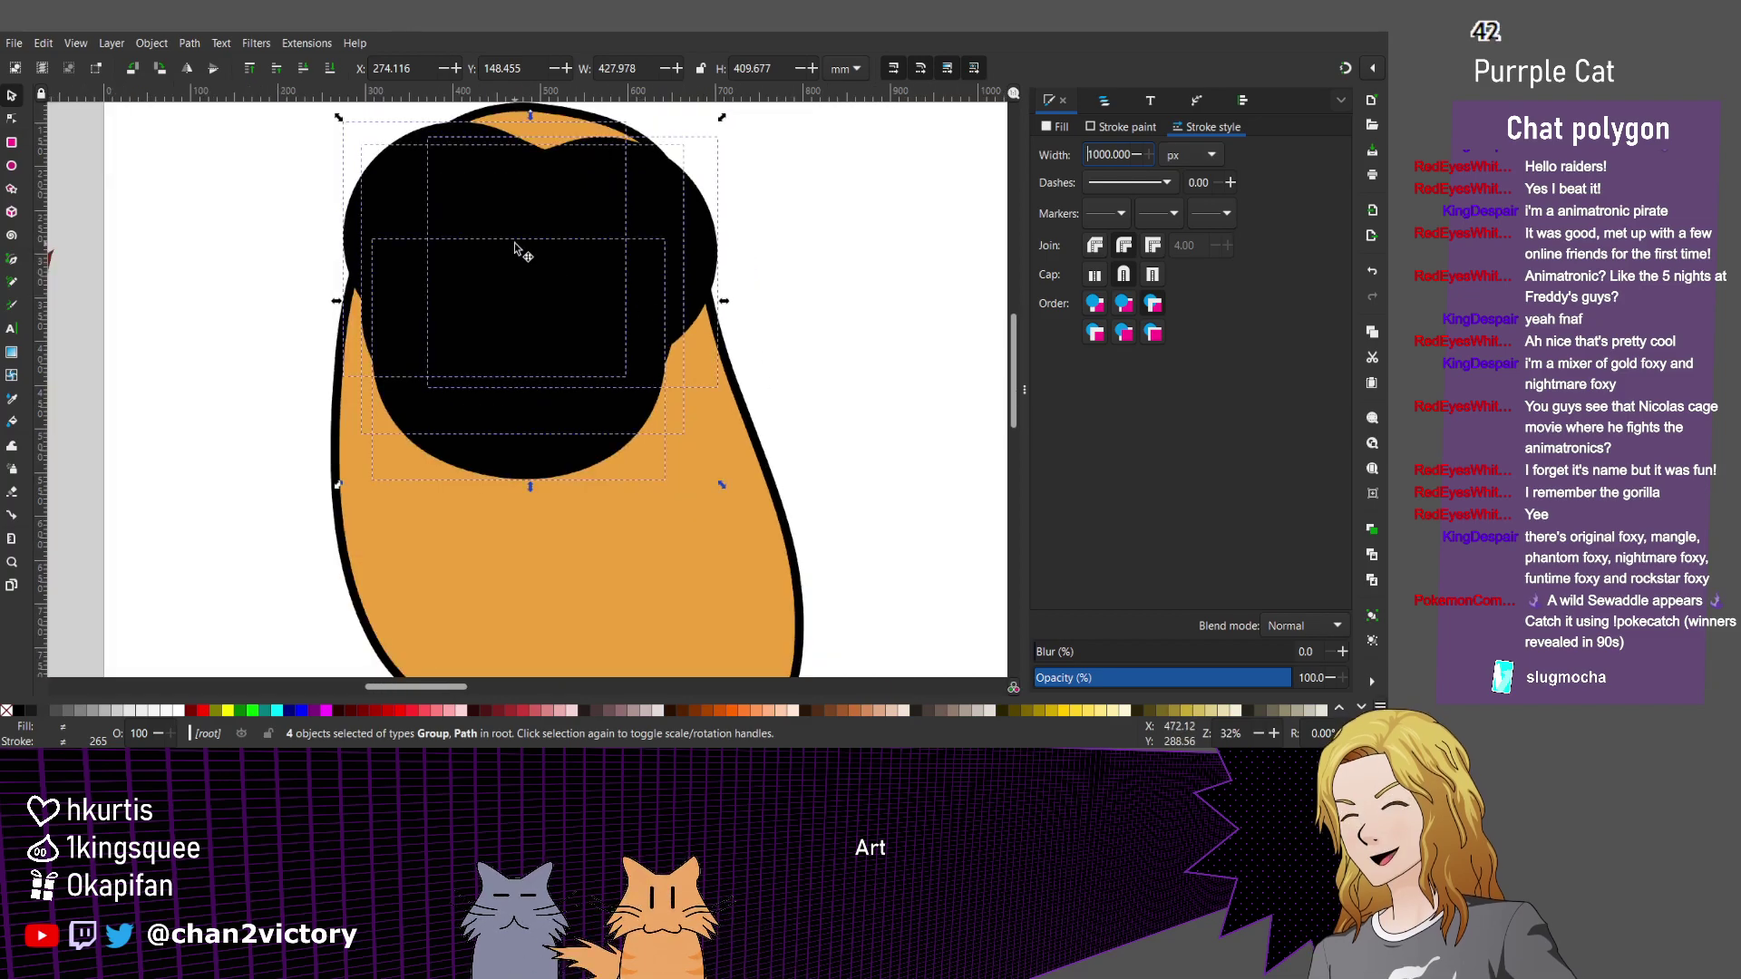
pyautogui.hotkey('ctrl', 'z')
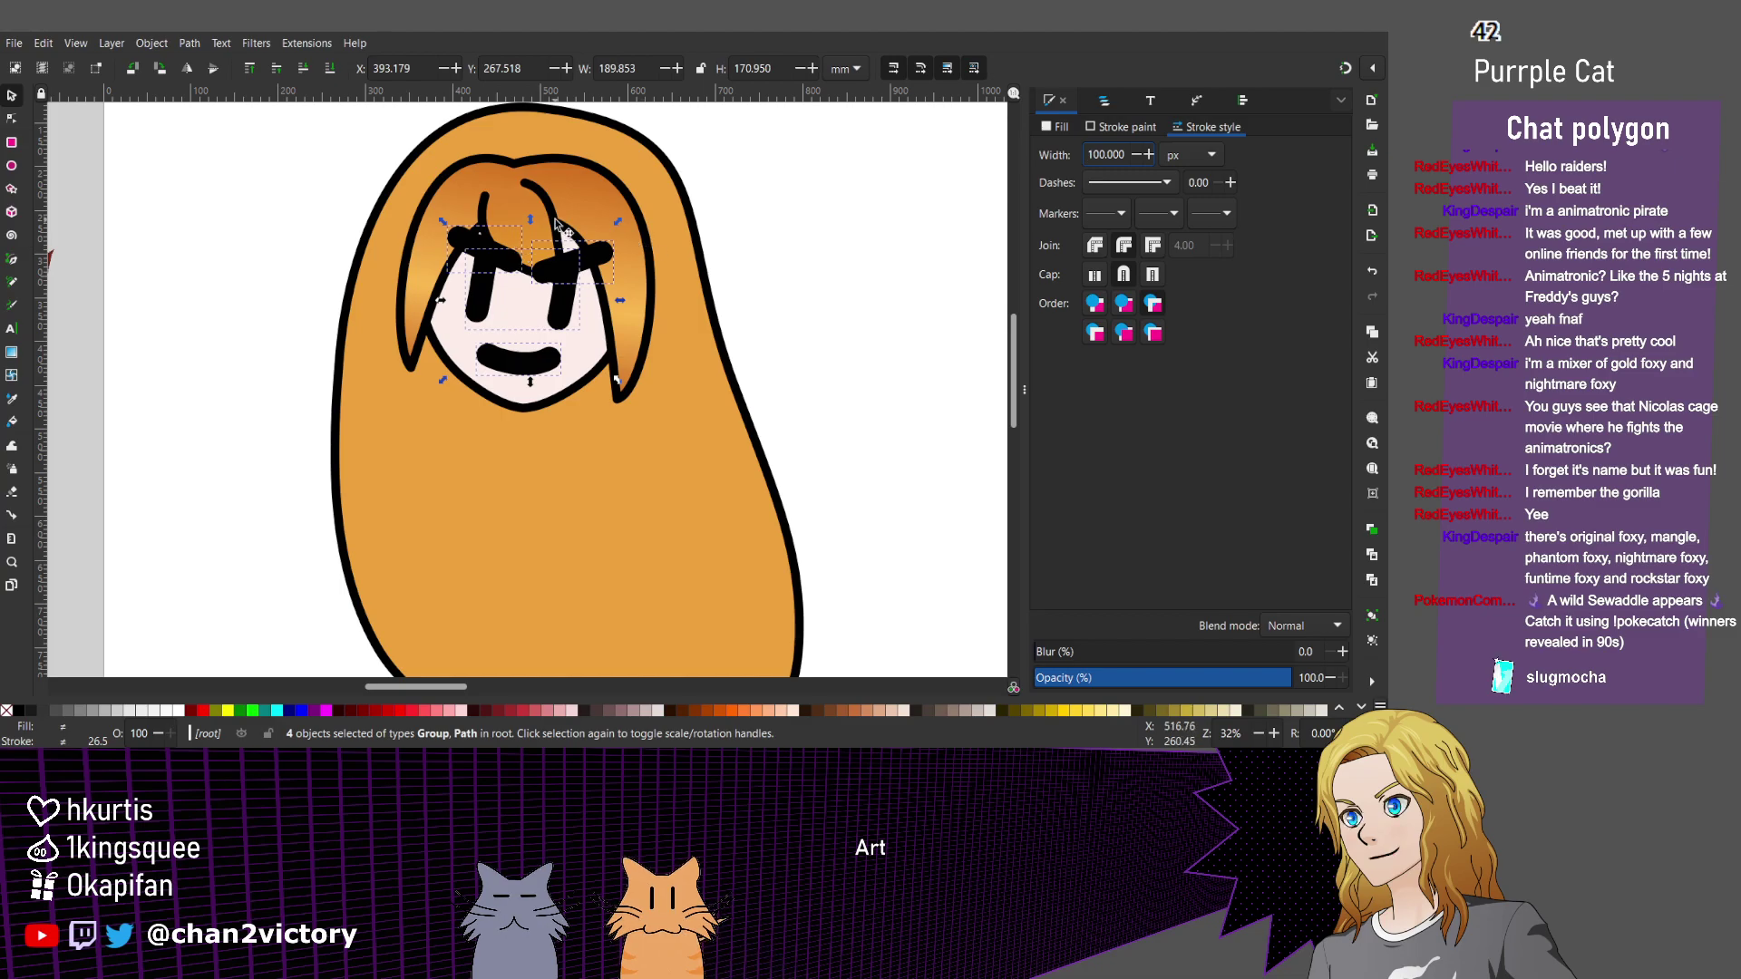
# Check the facial features with the 100 px stroke width at several zoom levels and undo that width.
pyautogui.press('+')
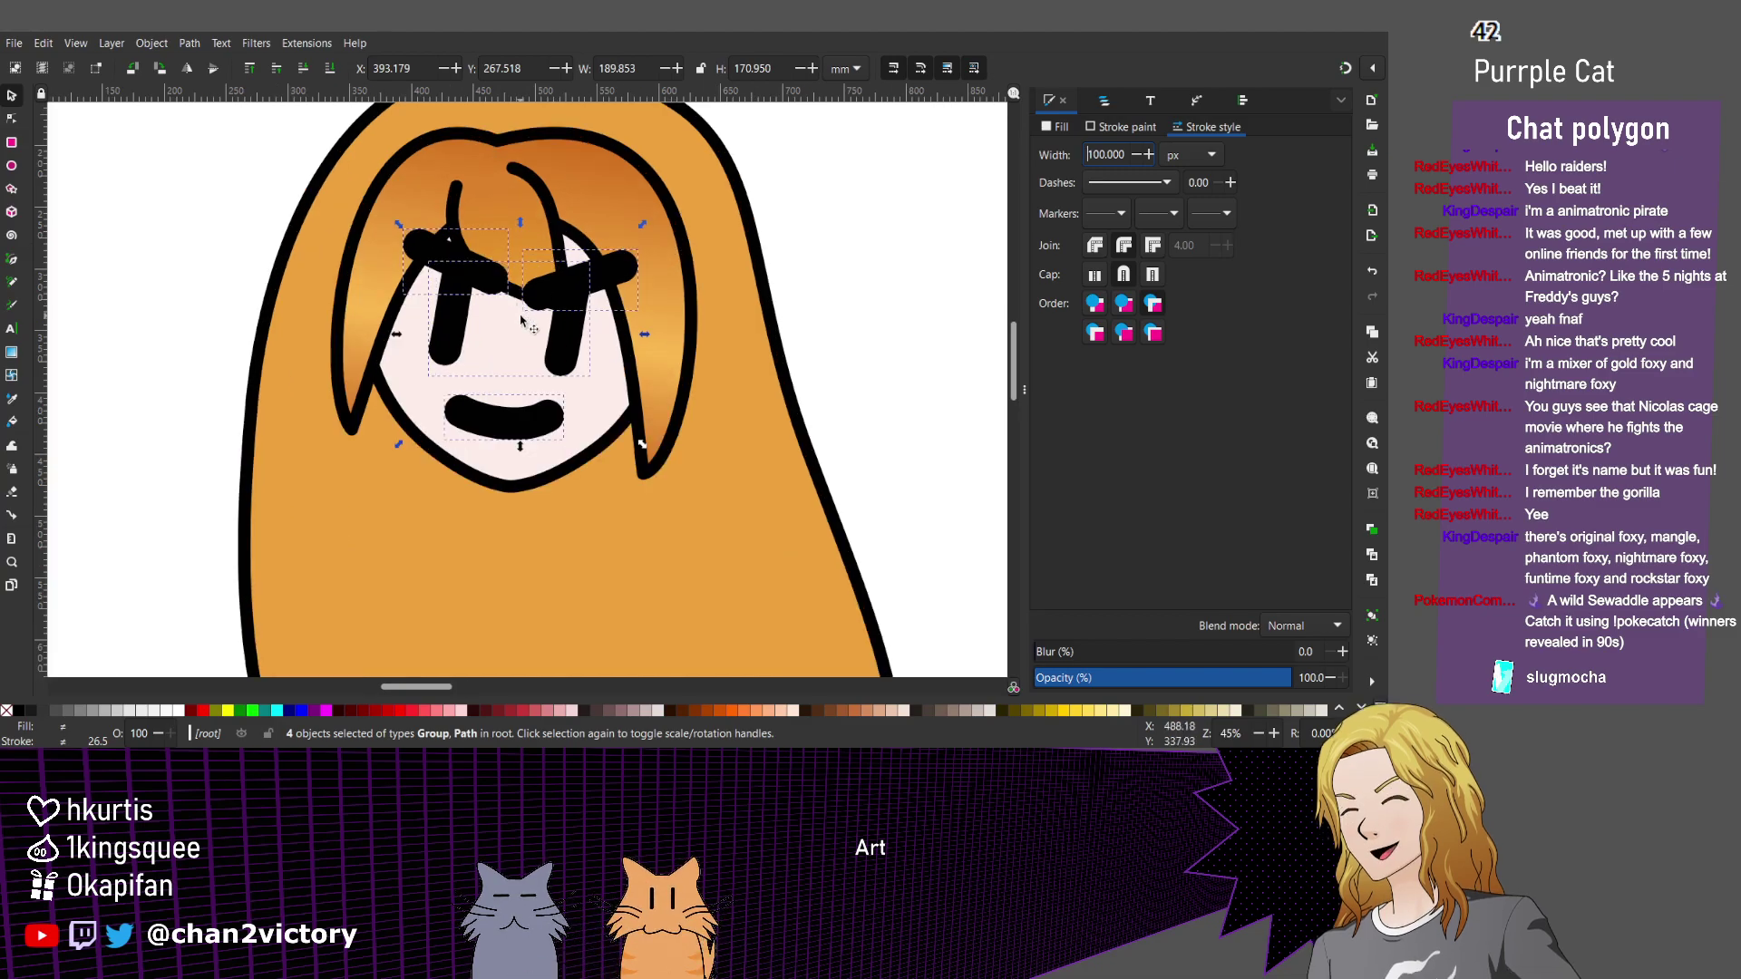
pyautogui.press('-')
pyautogui.press('-')
pyautogui.press('-')
pyautogui.press('+')
pyautogui.press('+')
pyautogui.press('+')
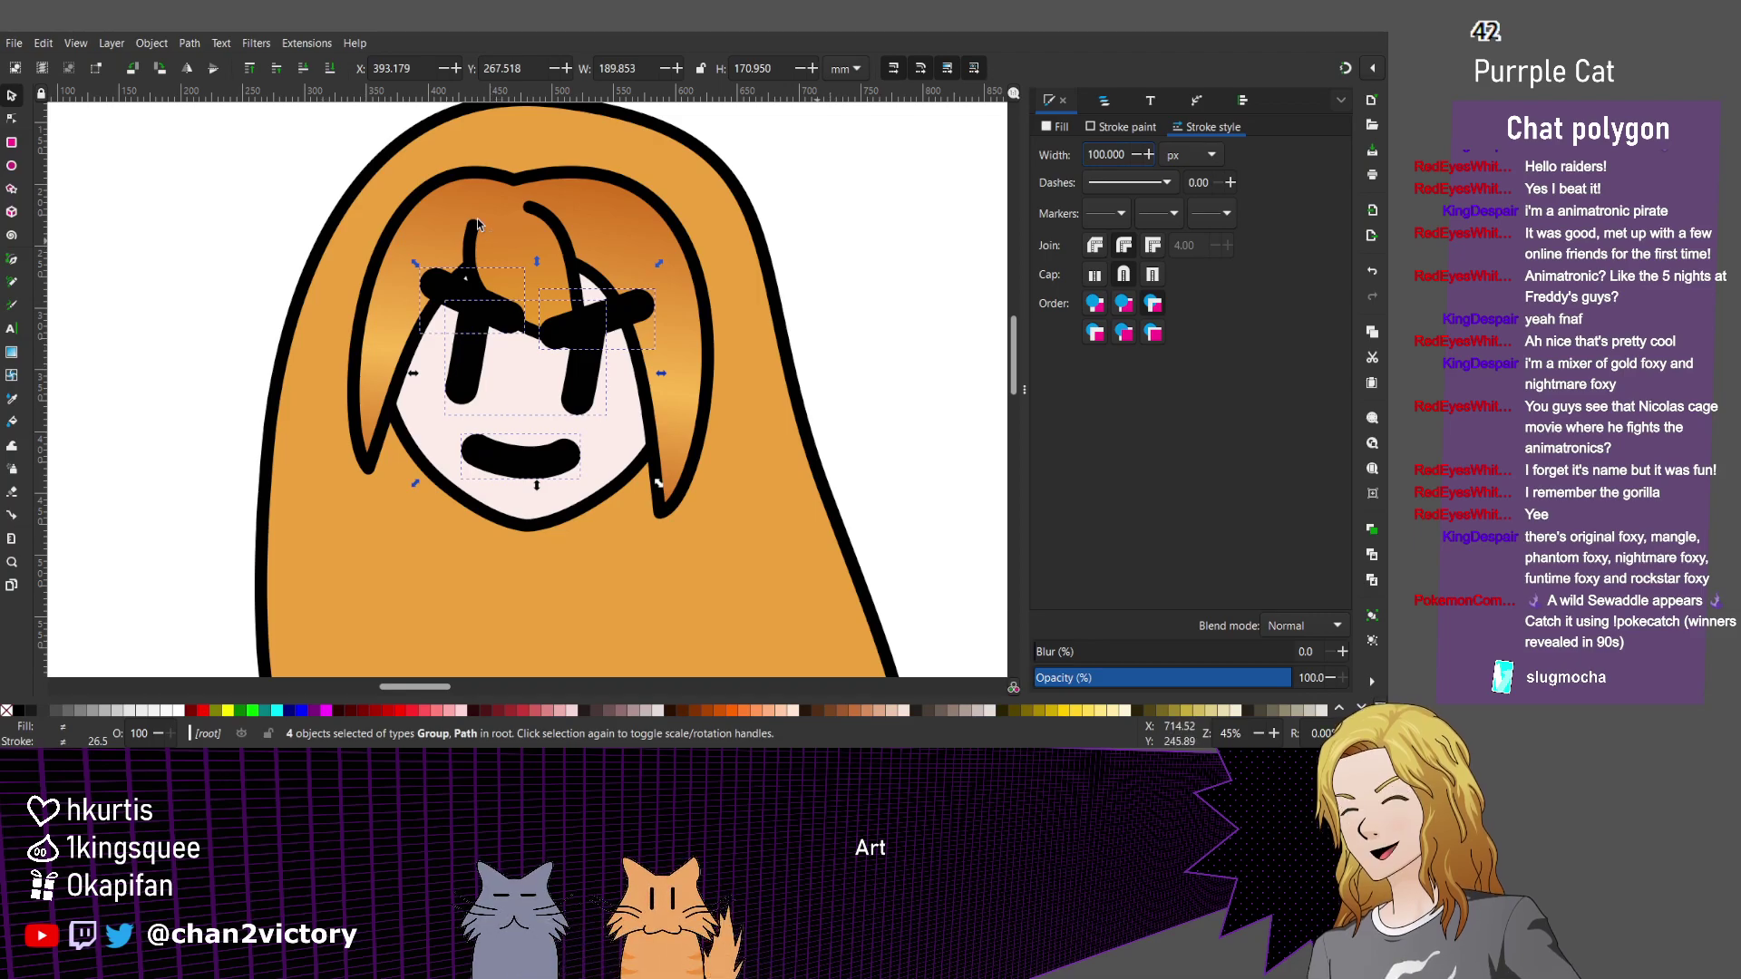
pyautogui.hotkey('ctrl', 'z')
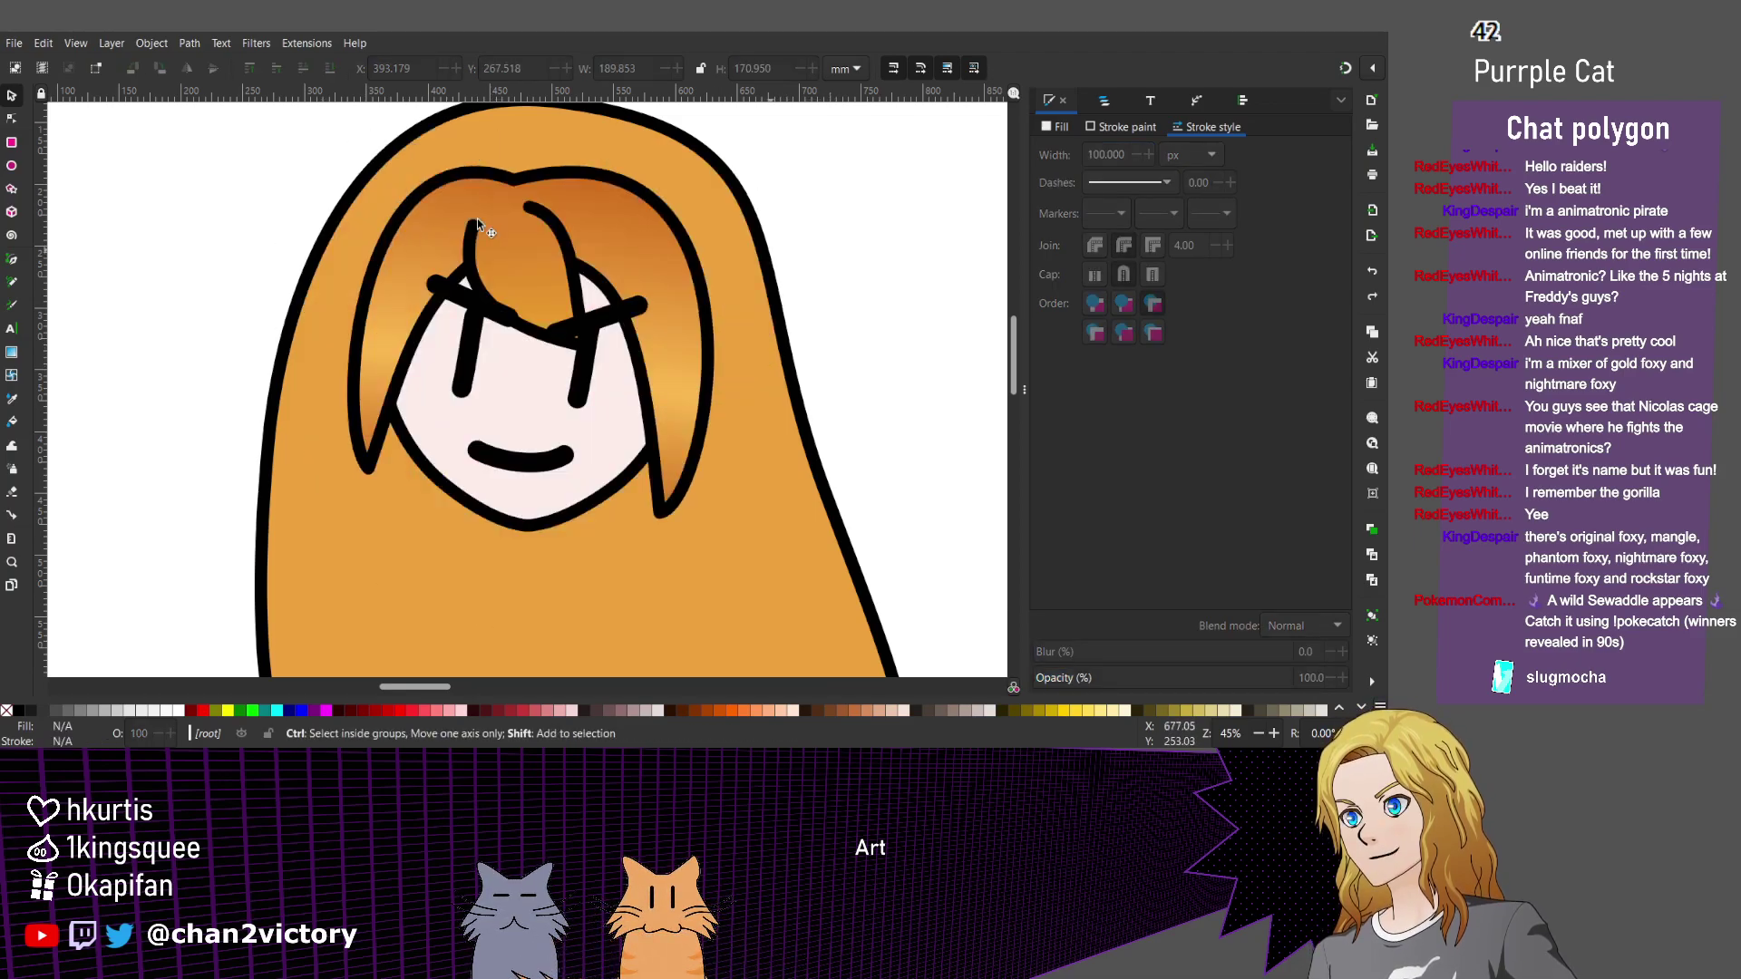
# Redo the 100 px stroke width on the eyes, eyebrows and mouth.
pyautogui.hotkey('ctrl', 'z')
pyautogui.hotkey('ctrl', 'shift', 'z')
pyautogui.hotkey('ctrl', 'shift', 'z')
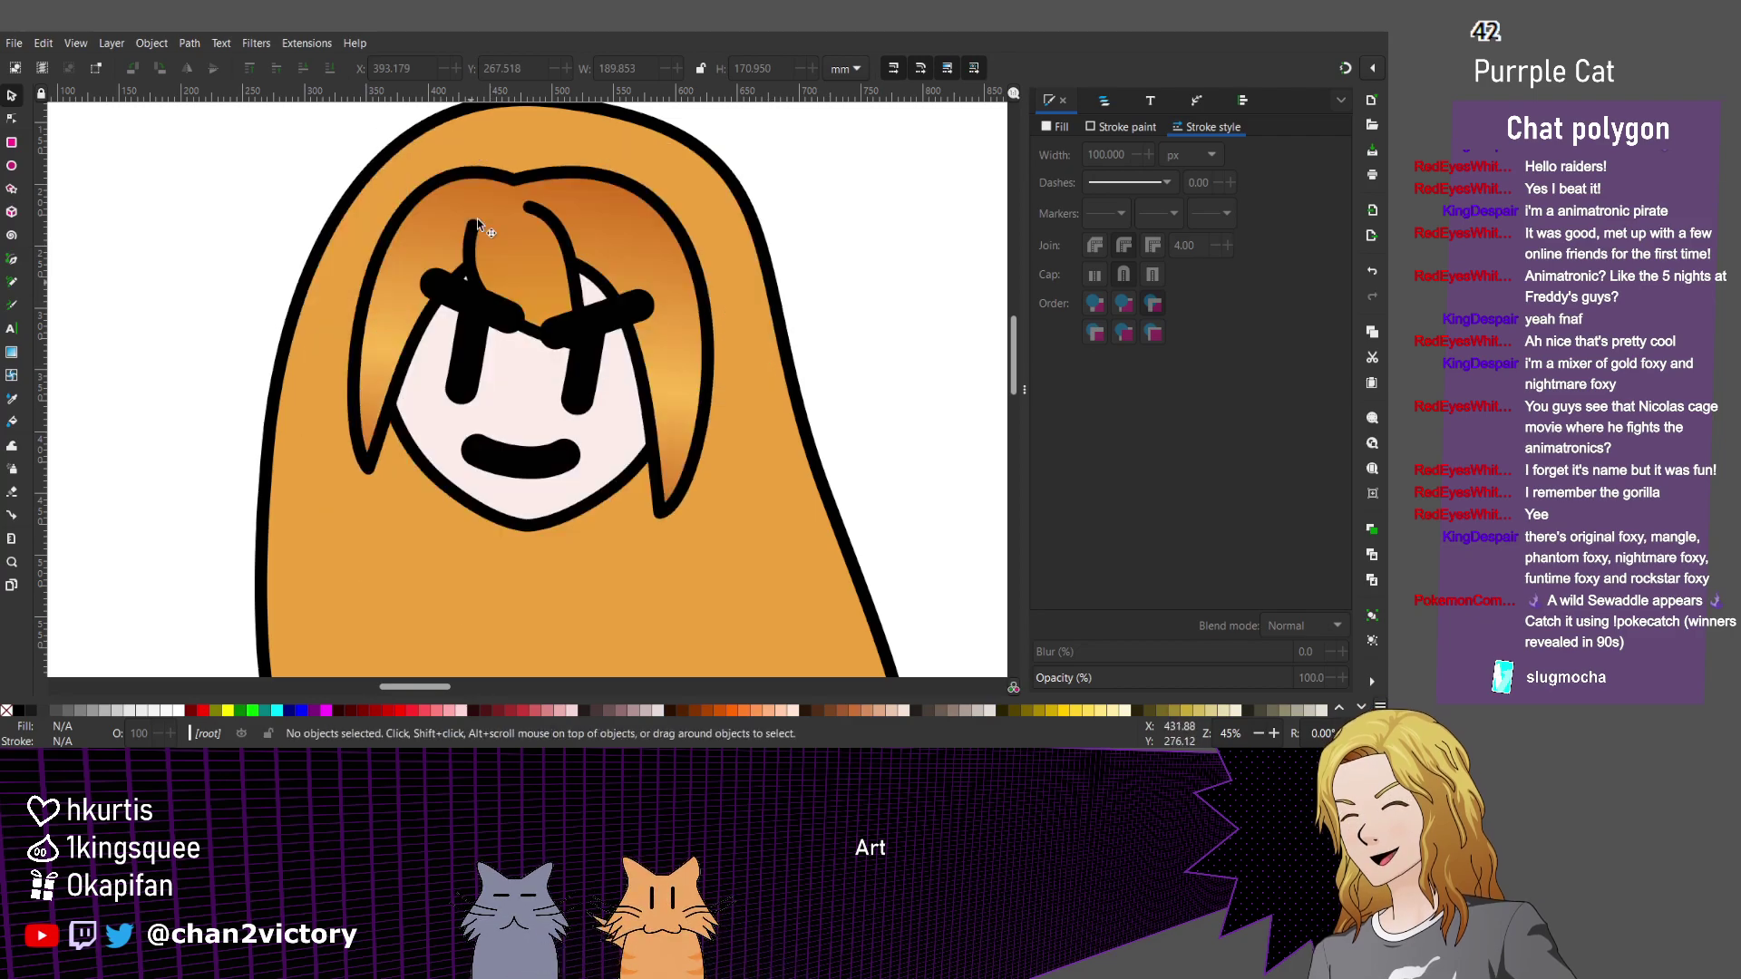
# Hide both eyebrows to check the face without them, show them again and inspect the whole head and the face up close.
pyautogui.press('Tab')
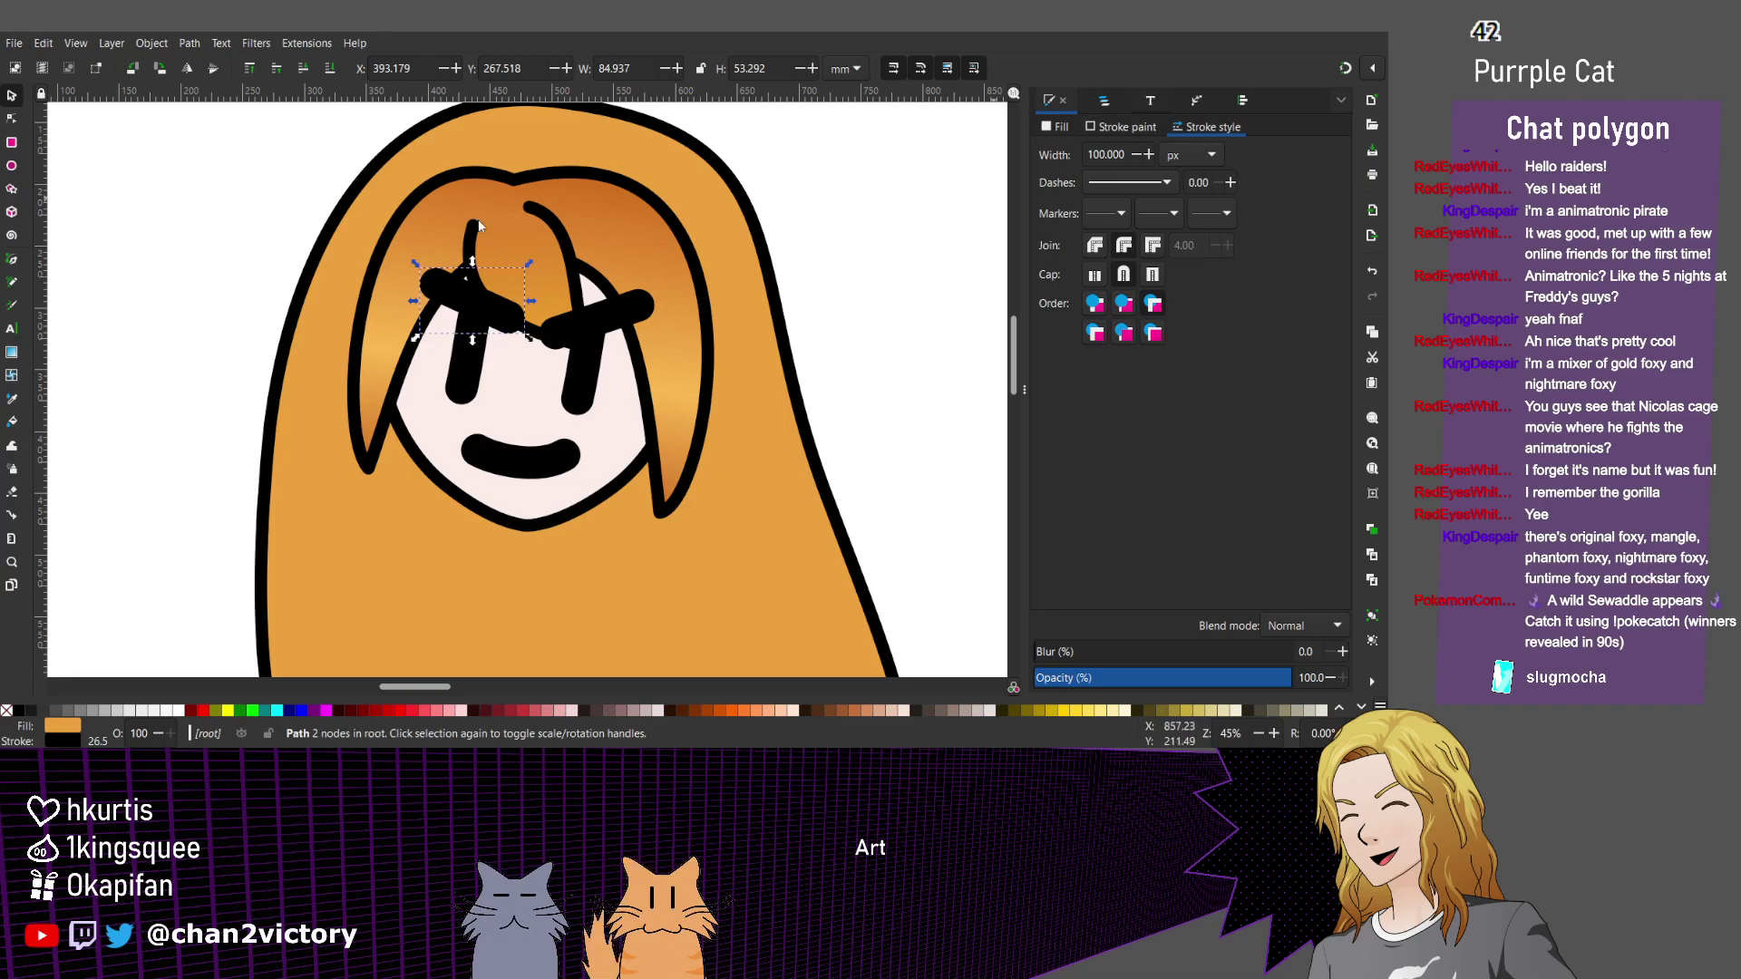
pyautogui.click(1104, 100)
pyautogui.keyDown('shift'); pyautogui.click(1089, 170); pyautogui.keyUp('shift')
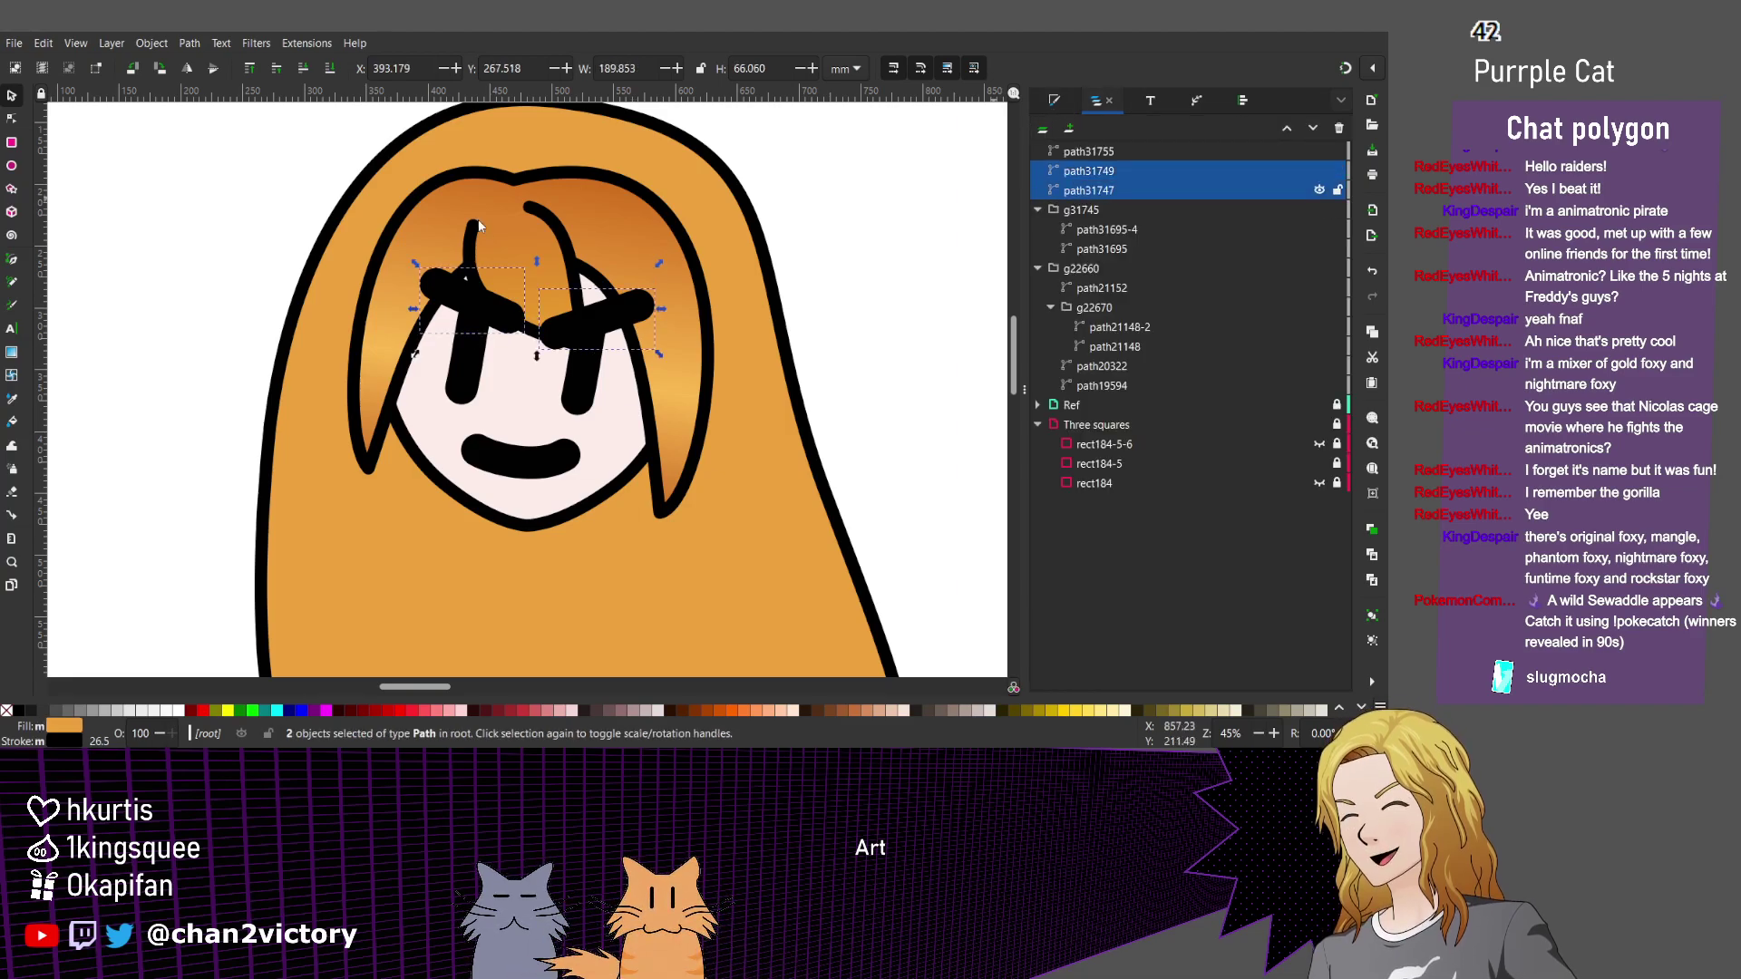
pyautogui.press('h')
pyautogui.press('h')
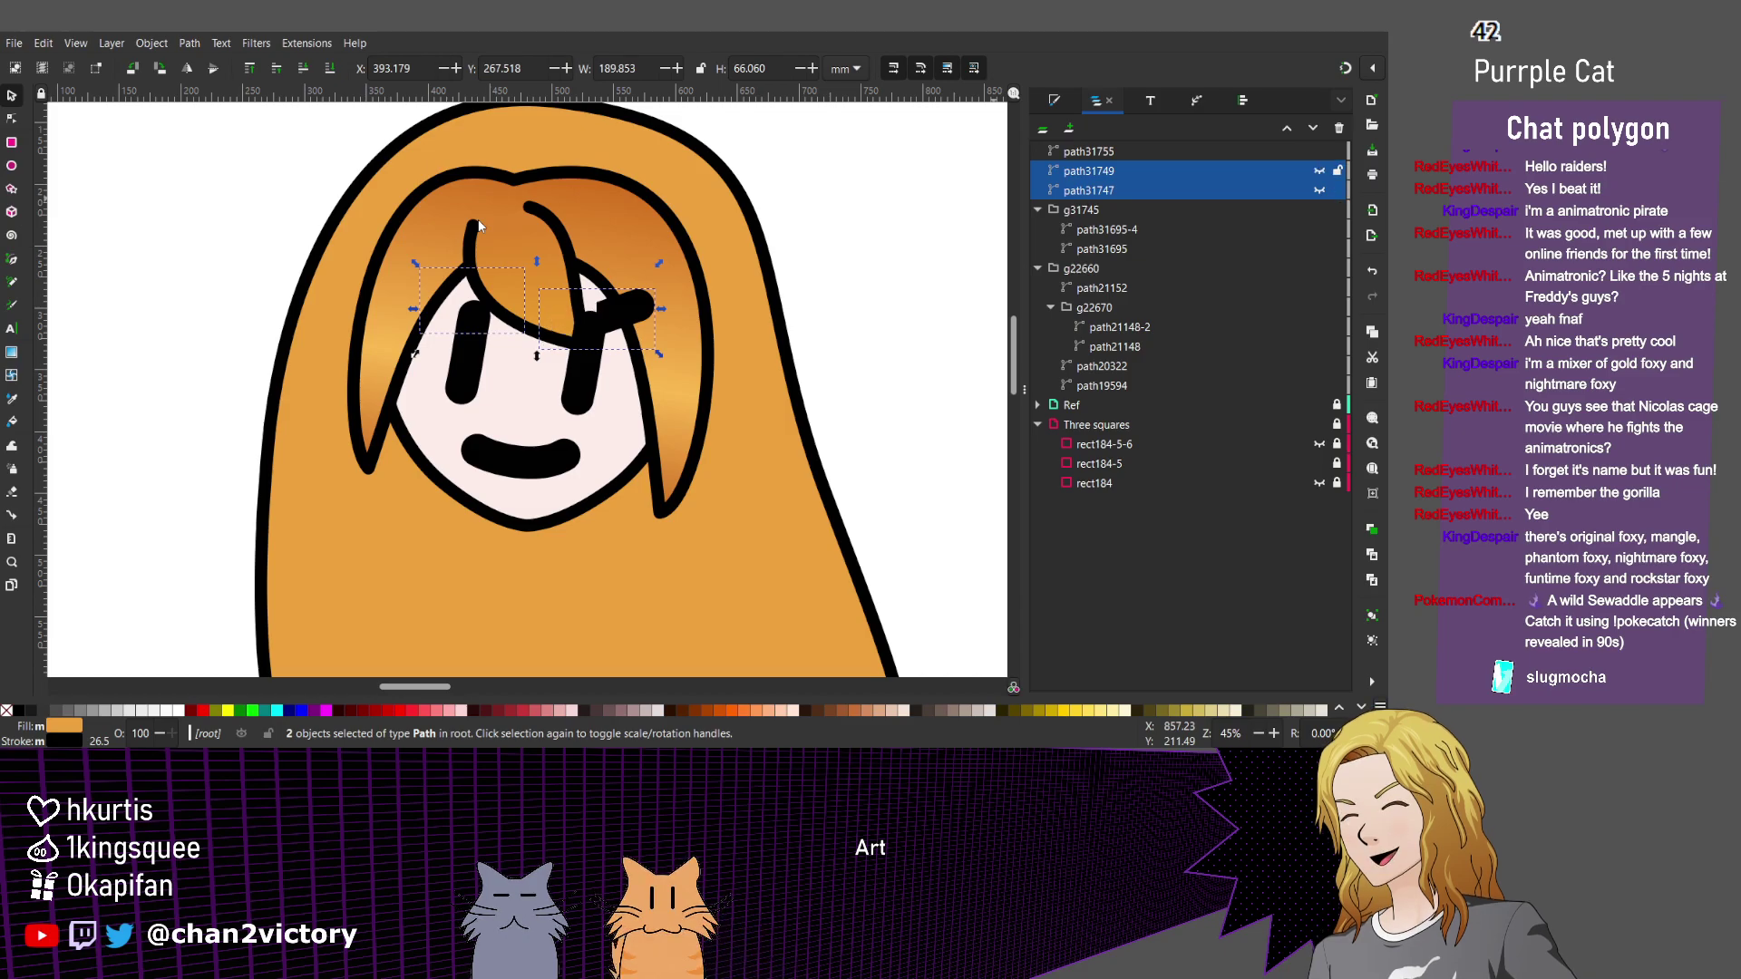
pyautogui.click(1319, 189)
pyautogui.click(1319, 171)
pyautogui.click(477, 220)
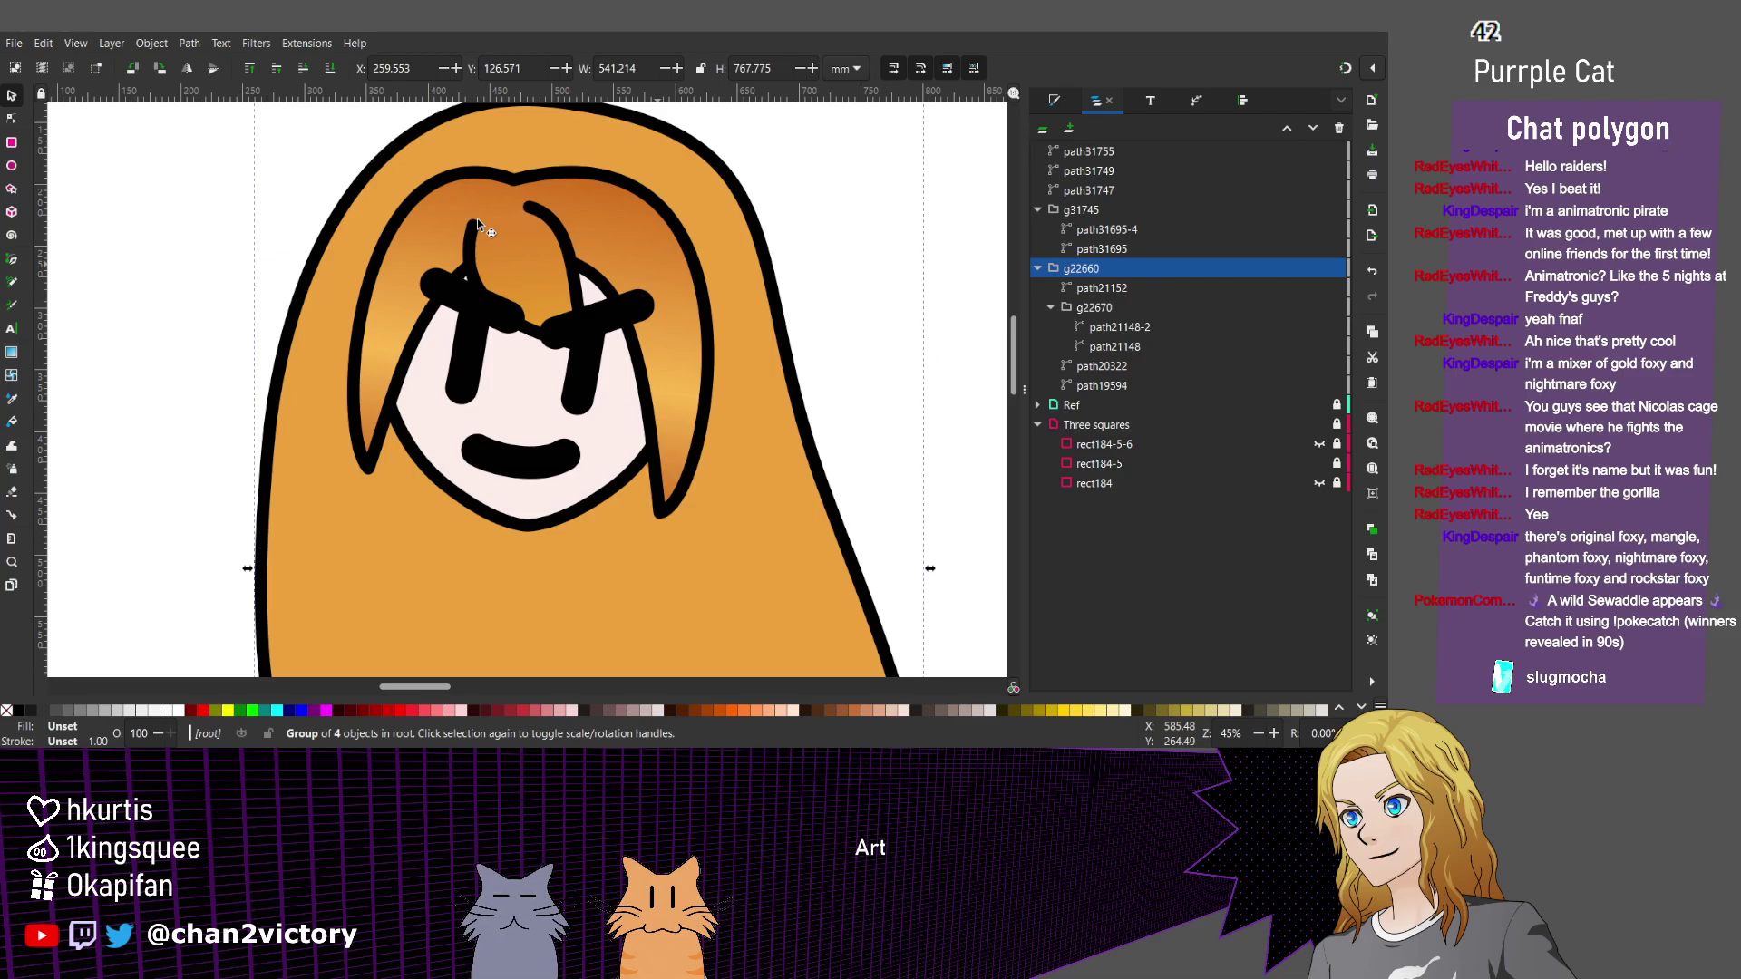
pyautogui.press('5')
pyautogui.press('+')
pyautogui.press('+')
pyautogui.press('+')
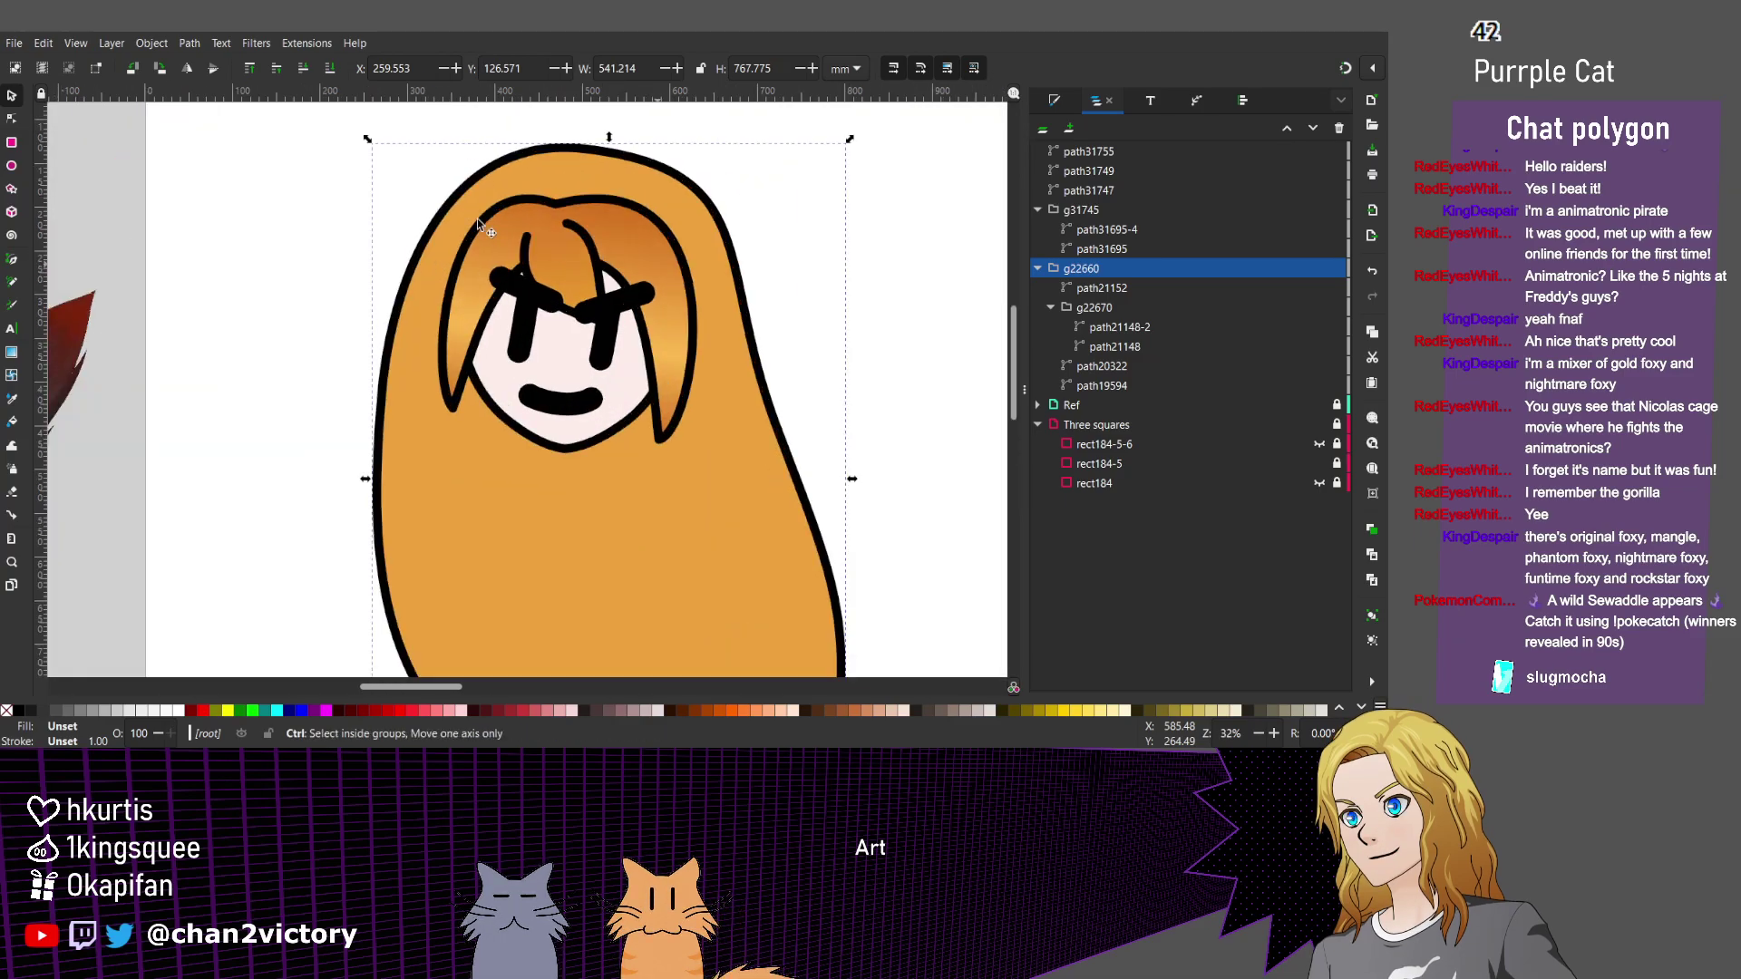
pyautogui.press('+')
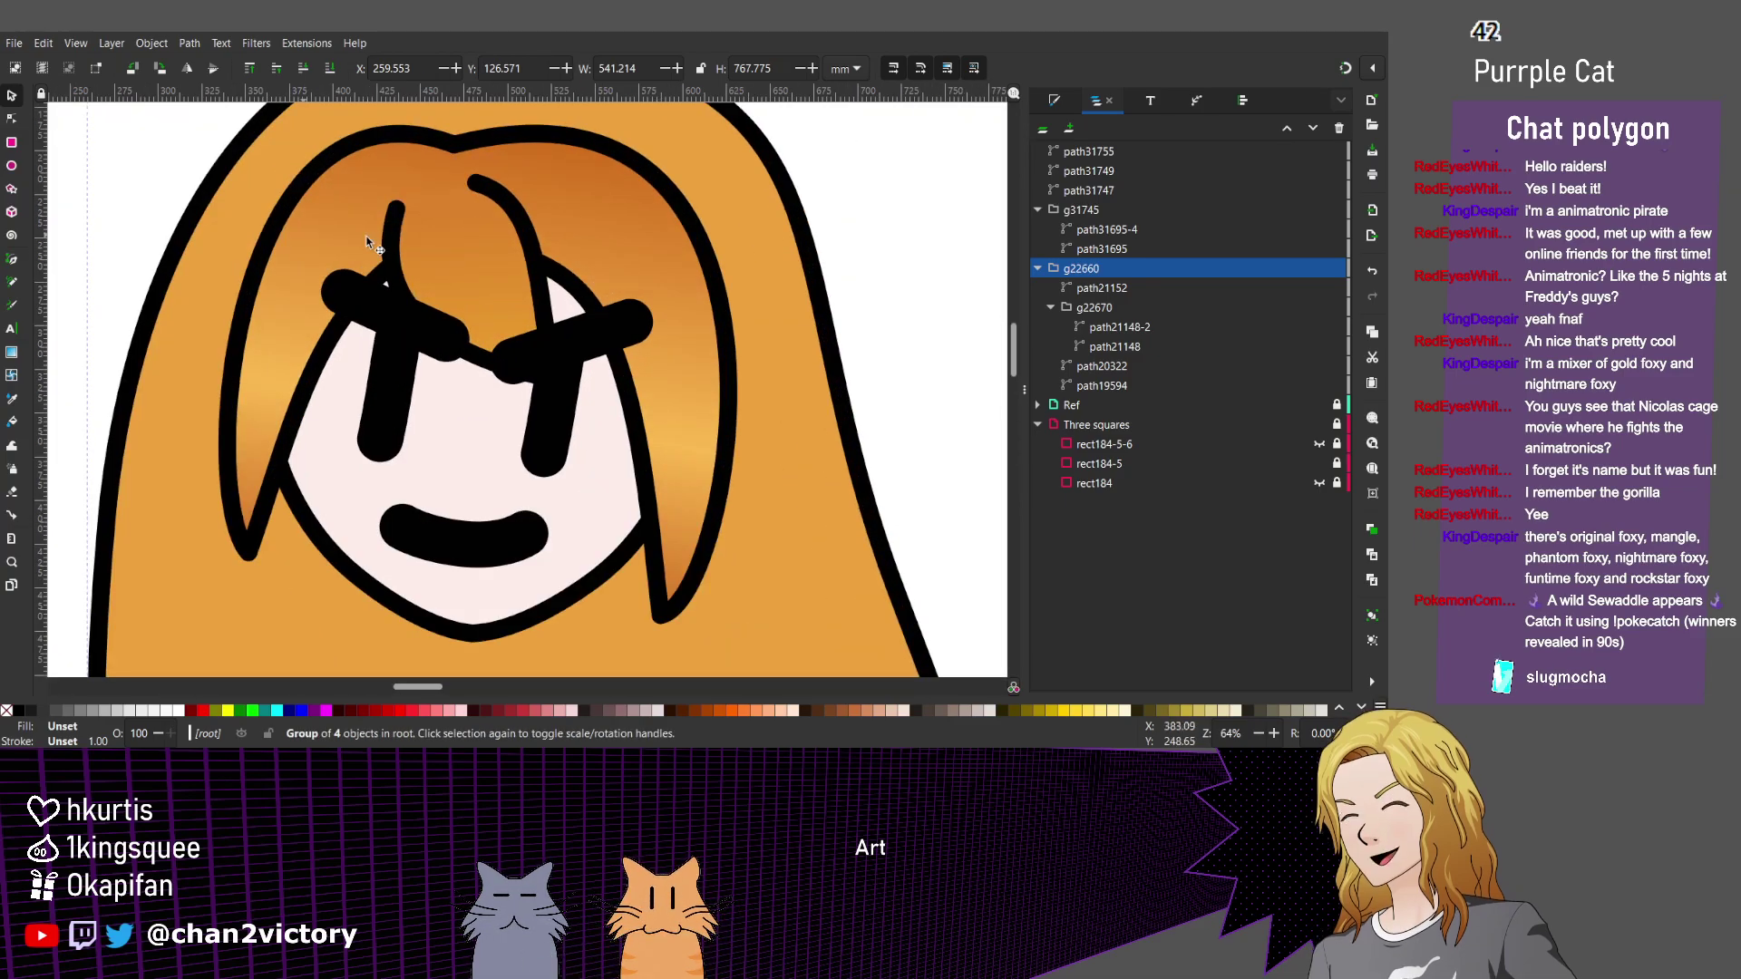
# Move the left eyebrow left to X 385.738 mm and shift the pair of eyes about 4 mm to the left.
pyautogui.hscroll(-2, 367, 240)
pyautogui.click(367, 240)
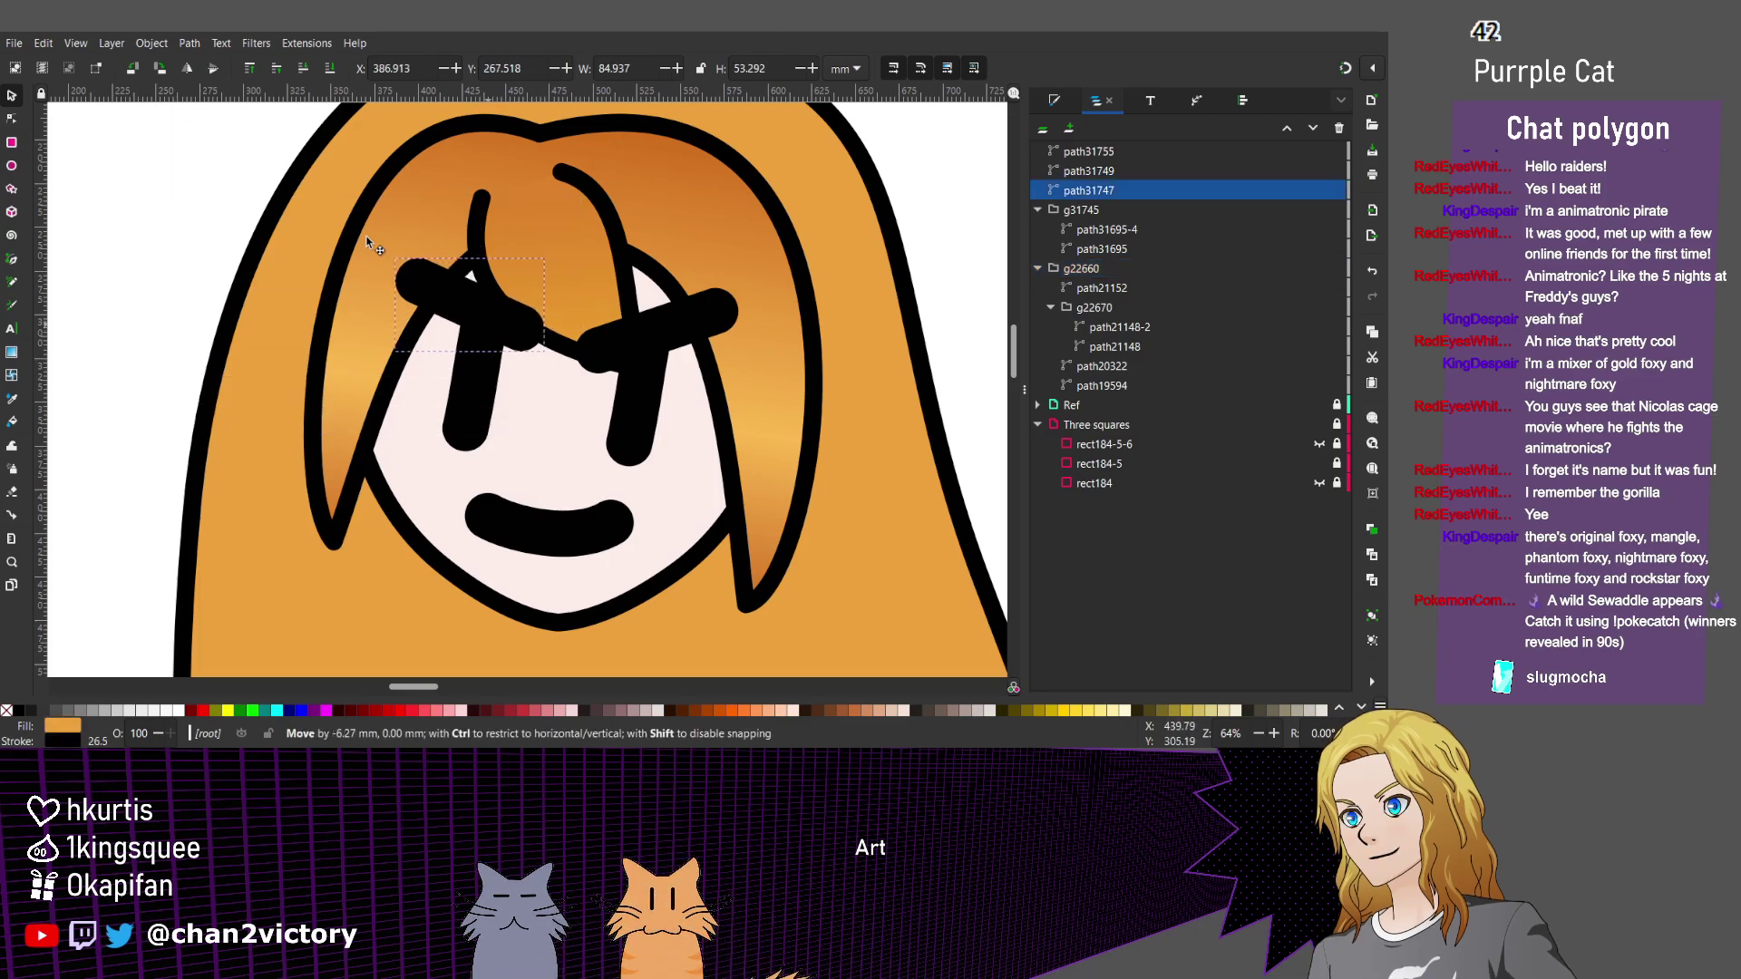
pyautogui.hotkey('shift', 'Tab')
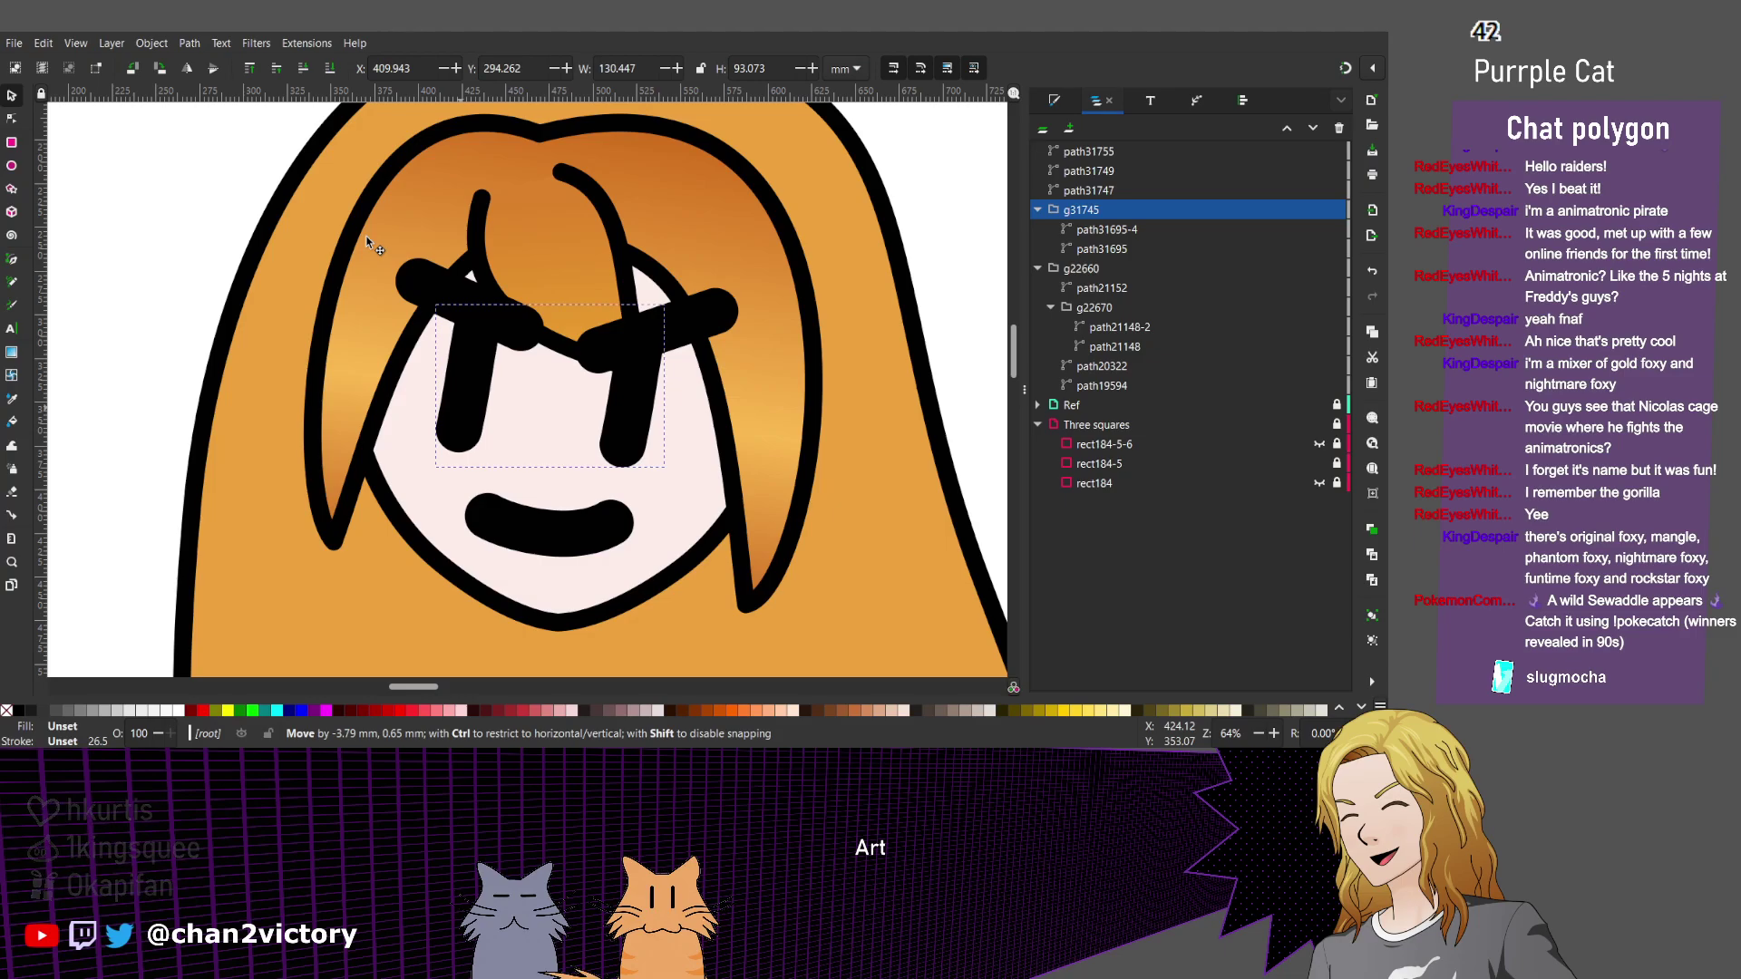
# Nudge the right eyebrow to the right and up to X 499.425 mm, Y 278.577 mm.
pyautogui.press('Tab')
pyautogui.press('Tab')
pyautogui.press('Right')
pyautogui.press('Right')
pyautogui.press('Right')
pyautogui.press('Right')
pyautogui.press('Right')
pyautogui.press('Right')
pyautogui.press('Right')
pyautogui.press('Right')
pyautogui.press('Right')
pyautogui.press('Right')
pyautogui.press('Right')
pyautogui.press('Right')
pyautogui.press('Right')
pyautogui.press('Right')
pyautogui.press('Right')
pyautogui.press('Right')
pyautogui.press('Right')
pyautogui.press('Right')
pyautogui.press('Up')
pyautogui.press('Up')
pyautogui.press('Up')
pyautogui.press('Up')
pyautogui.press('Up')
pyautogui.press('Up')
pyautogui.press('Up')
pyautogui.press('Up')
pyautogui.press('Up')
pyautogui.press('Up')
pyautogui.press('Up')
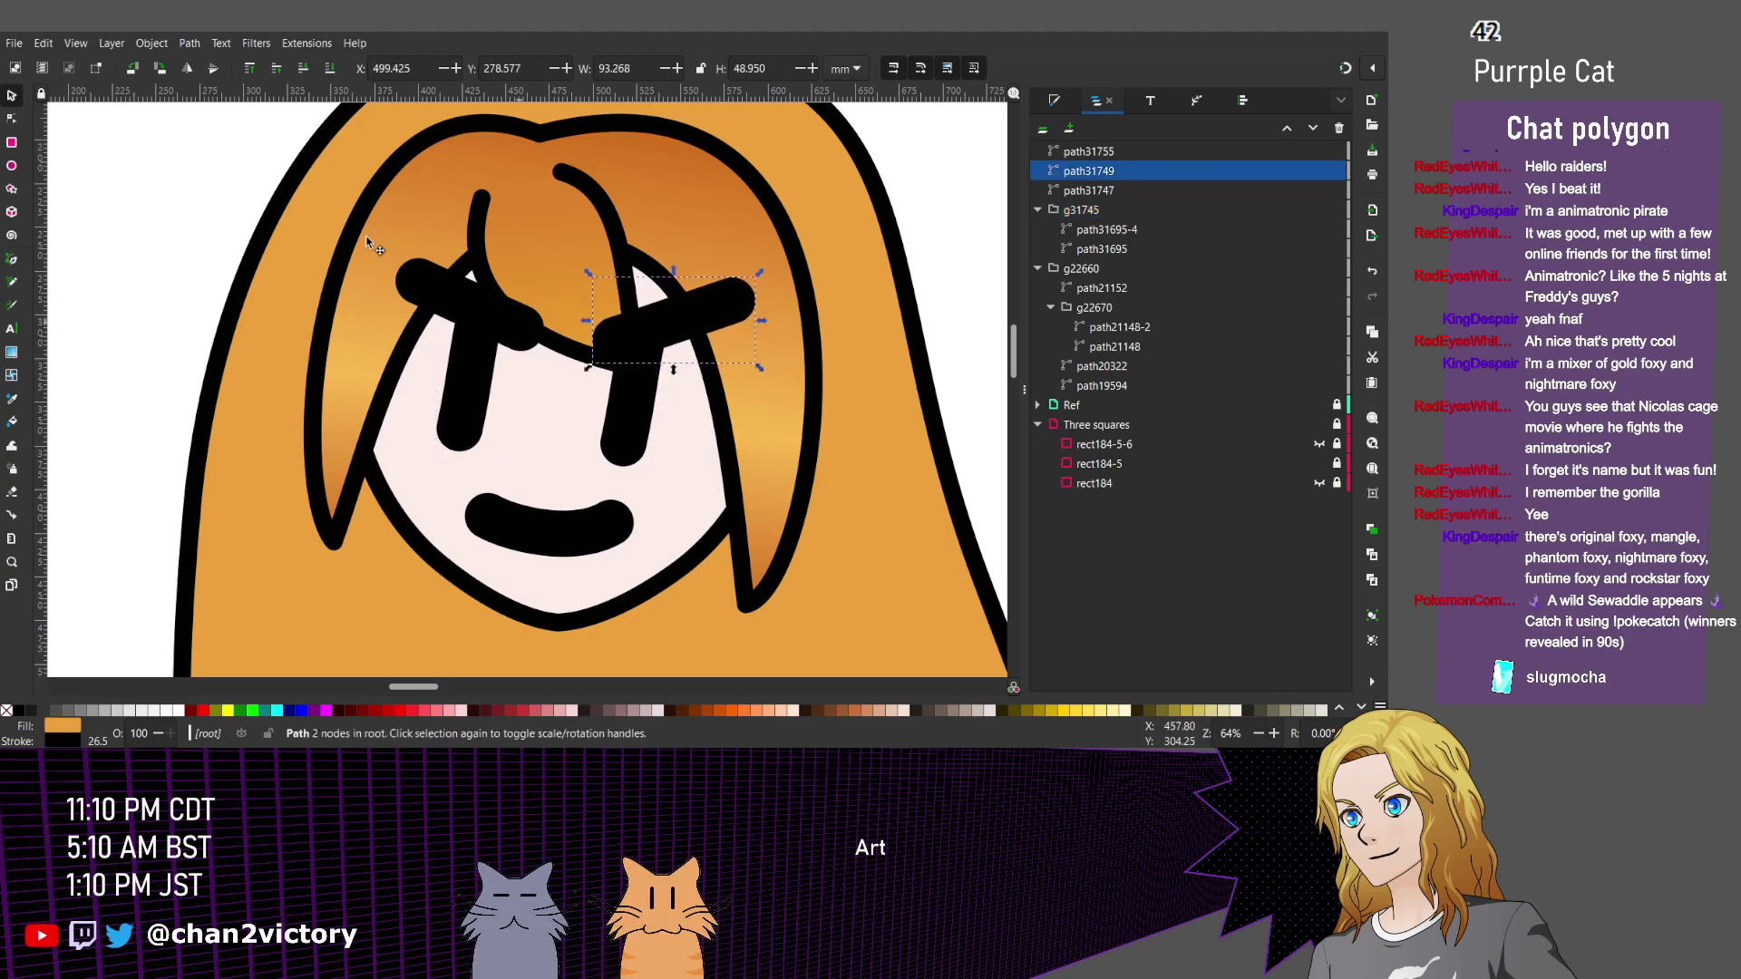
# Nudge the left eyebrow up to Y 261.291 mm.
pyautogui.hotkey('shift', 'Tab')
pyautogui.press('Up')
pyautogui.press('Up')
pyautogui.press('Up')
pyautogui.press('Up')
pyautogui.press('Up')
pyautogui.press('Up')
pyautogui.press('Up')
pyautogui.press('Up')
pyautogui.press('Up')
pyautogui.press('Up')
pyautogui.press('Up')
pyautogui.press('Up')
pyautogui.press('Up')
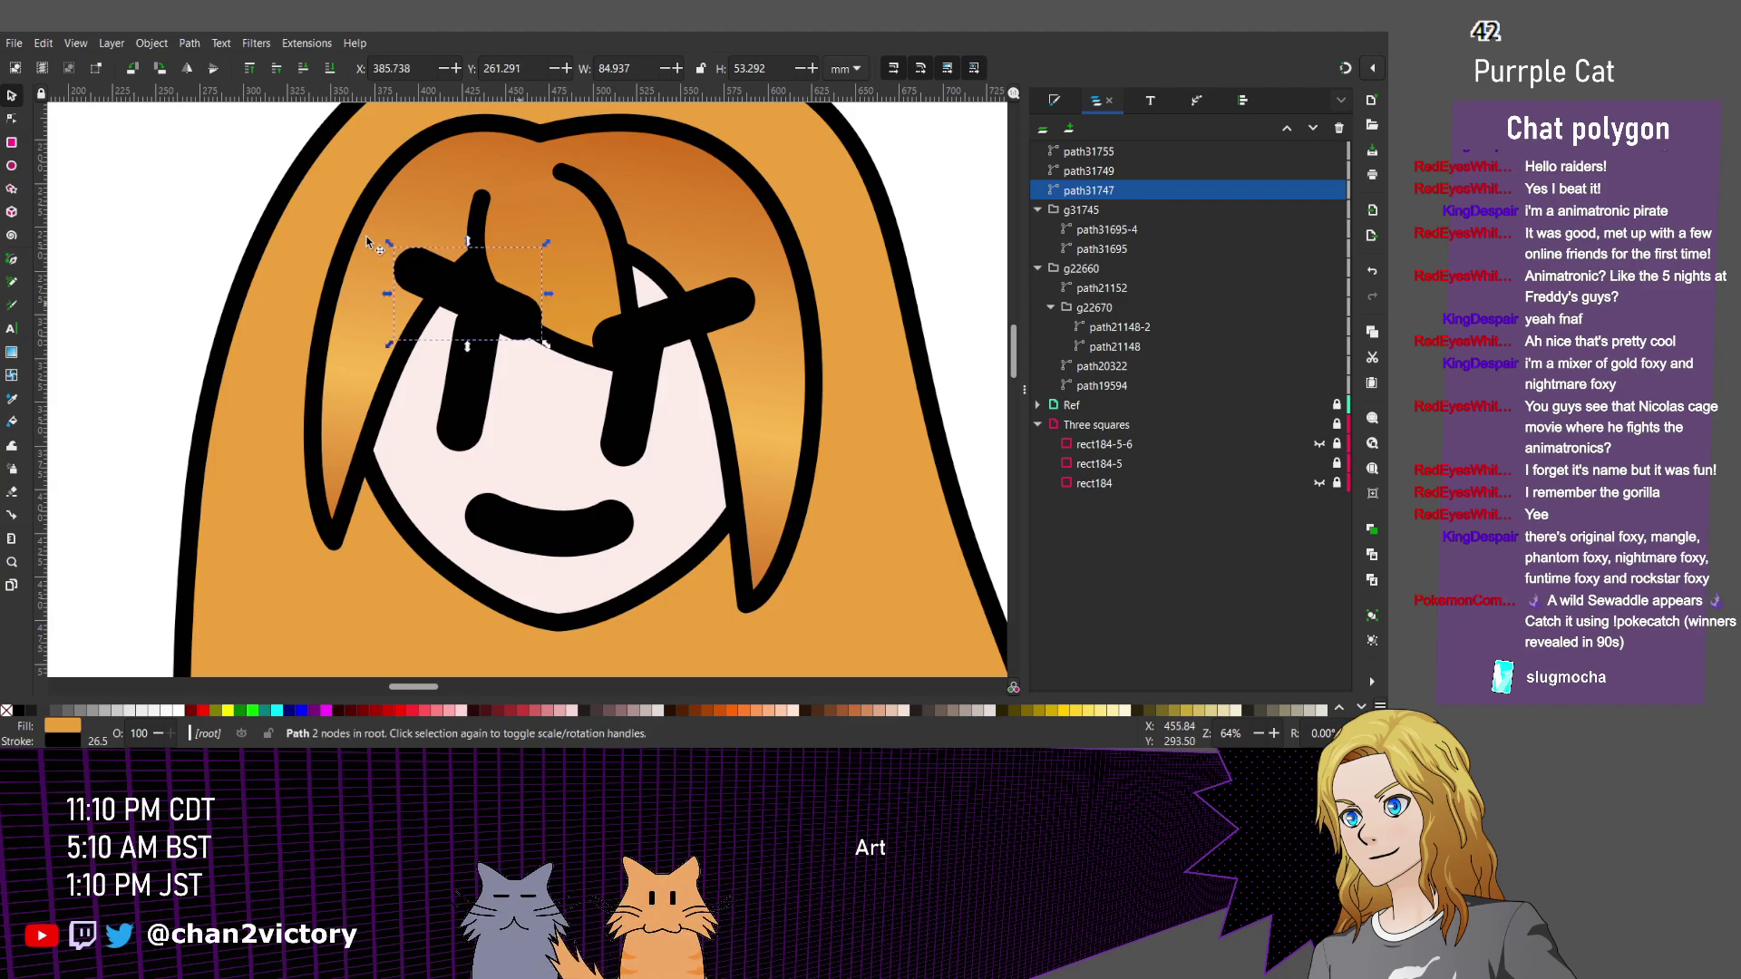
# Hide both eyebrows together and check the thick-stroked eyes and mouth on the whole figure.
pyautogui.hotkey('shift', 'Up')
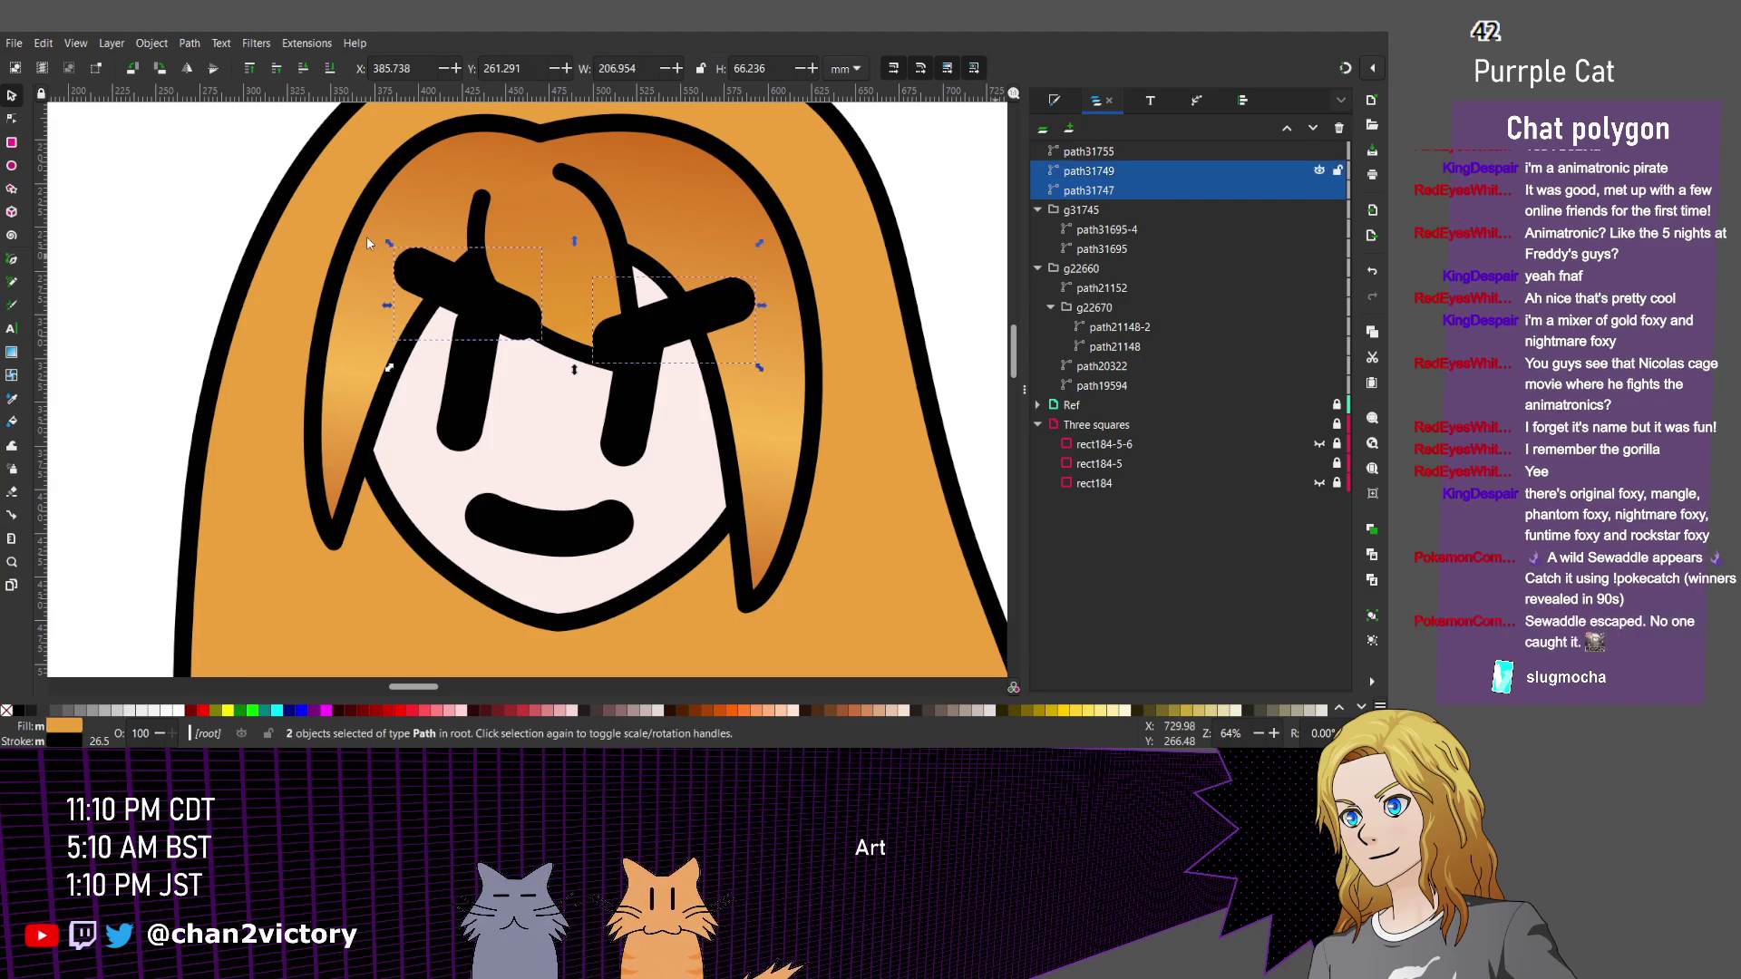
pyautogui.press('h')
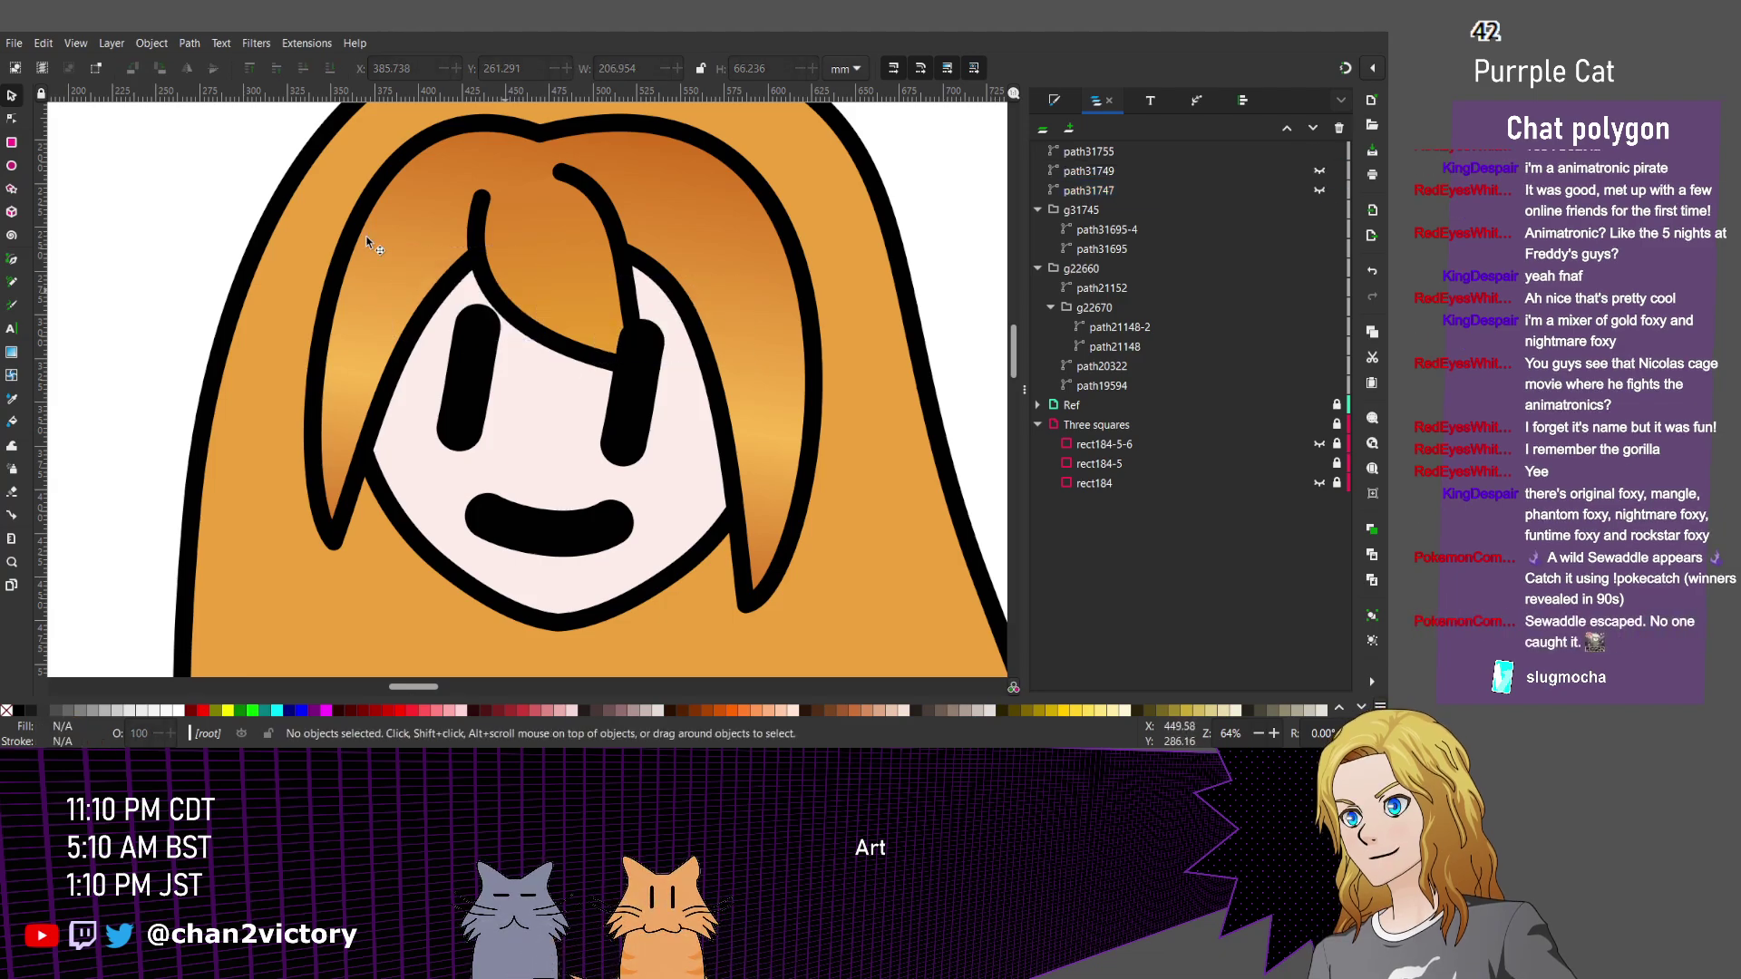
pyautogui.click(367, 242)
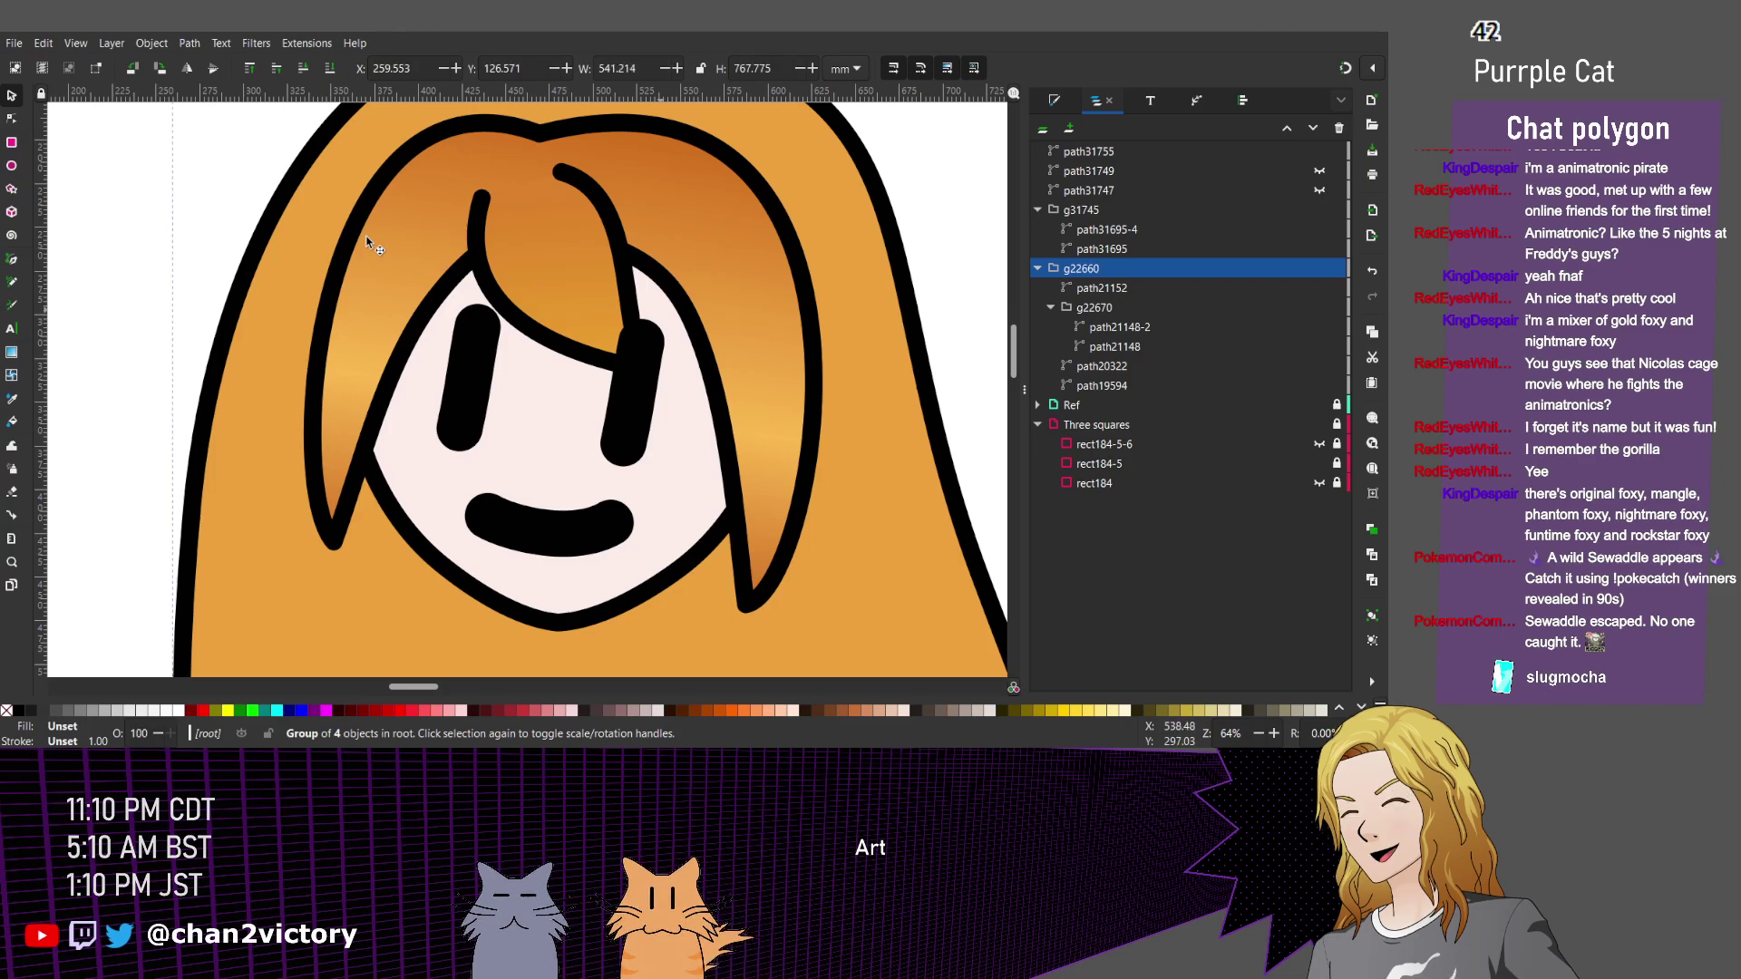
pyautogui.scroll(-2, 434, 376)
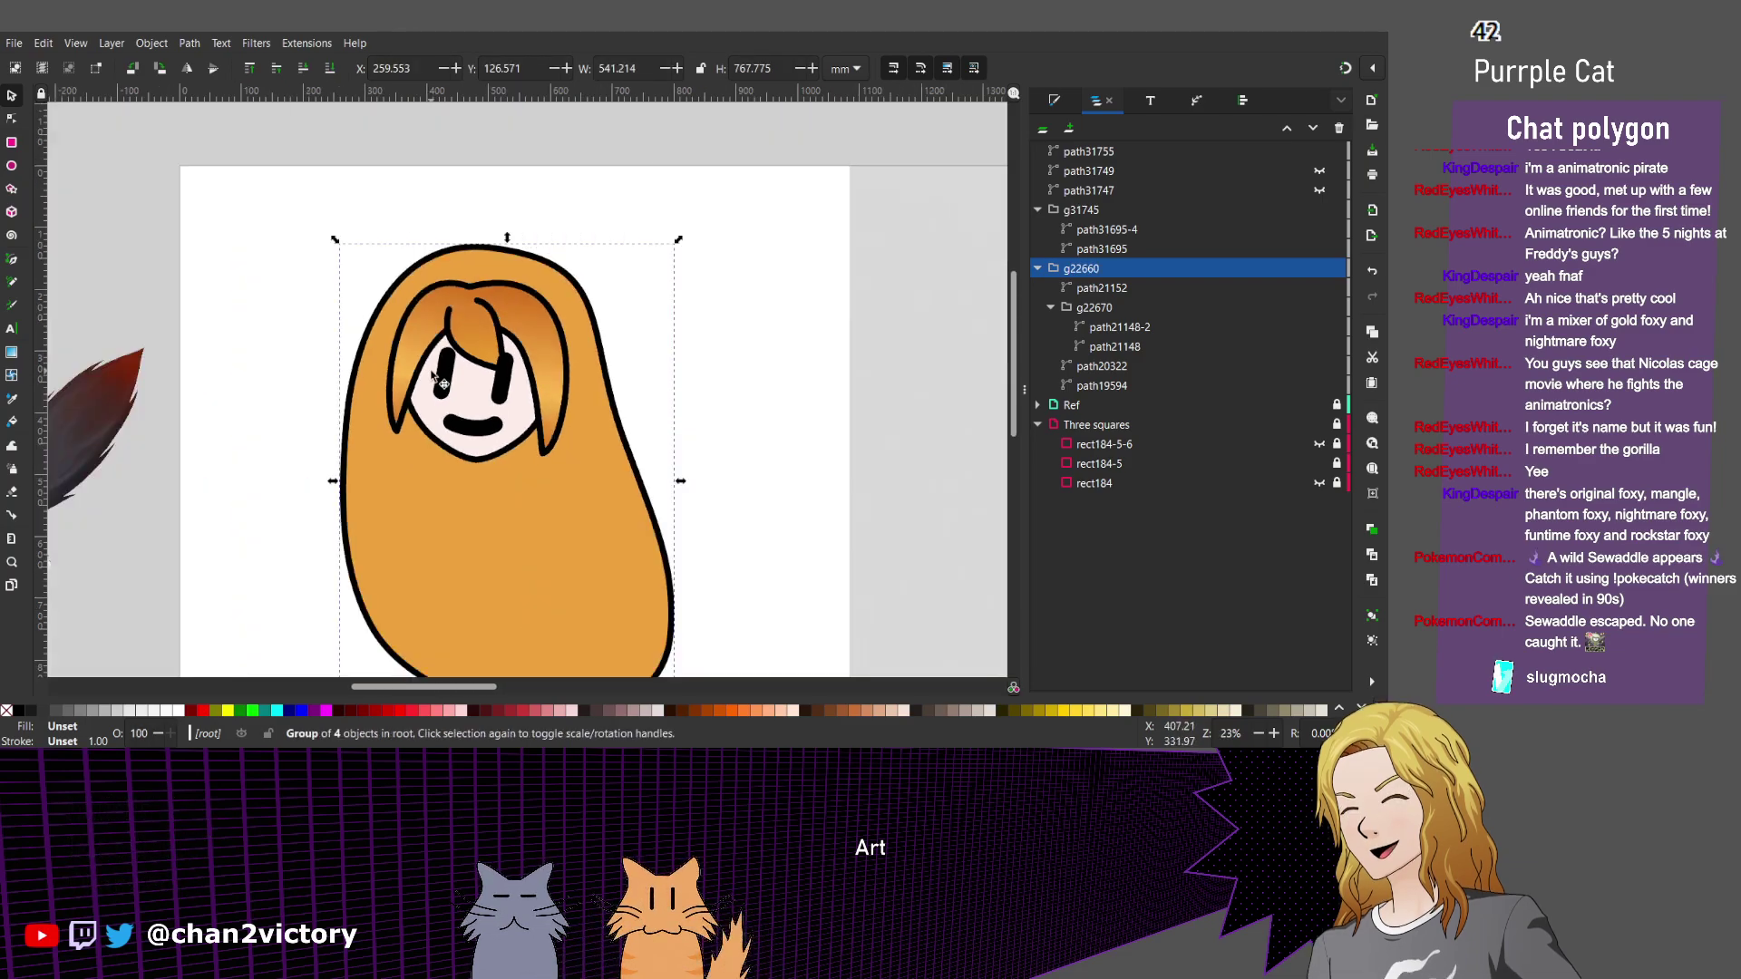
pyautogui.scroll(1, 454, 442)
pyautogui.scroll(1, 455, 444)
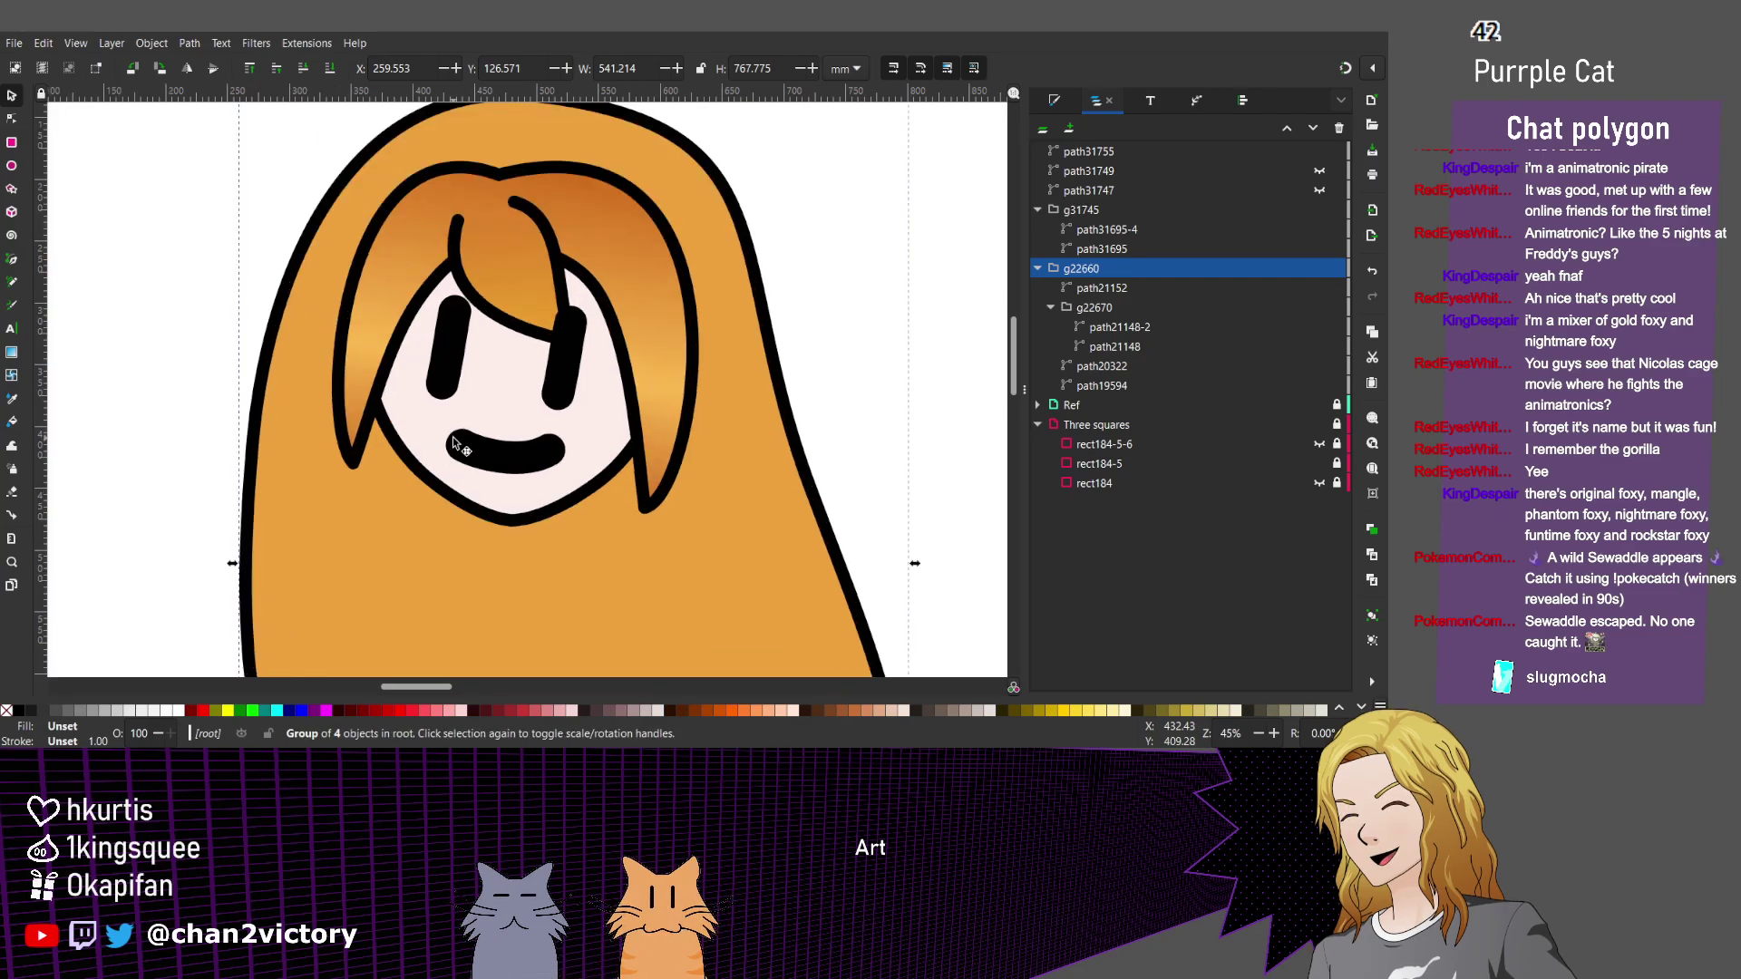
# Try the mouth about 6 mm lower and undo it together with the eyebrow hiding, eye and eyebrow moves and thick strokes.
pyautogui.click(454, 442)
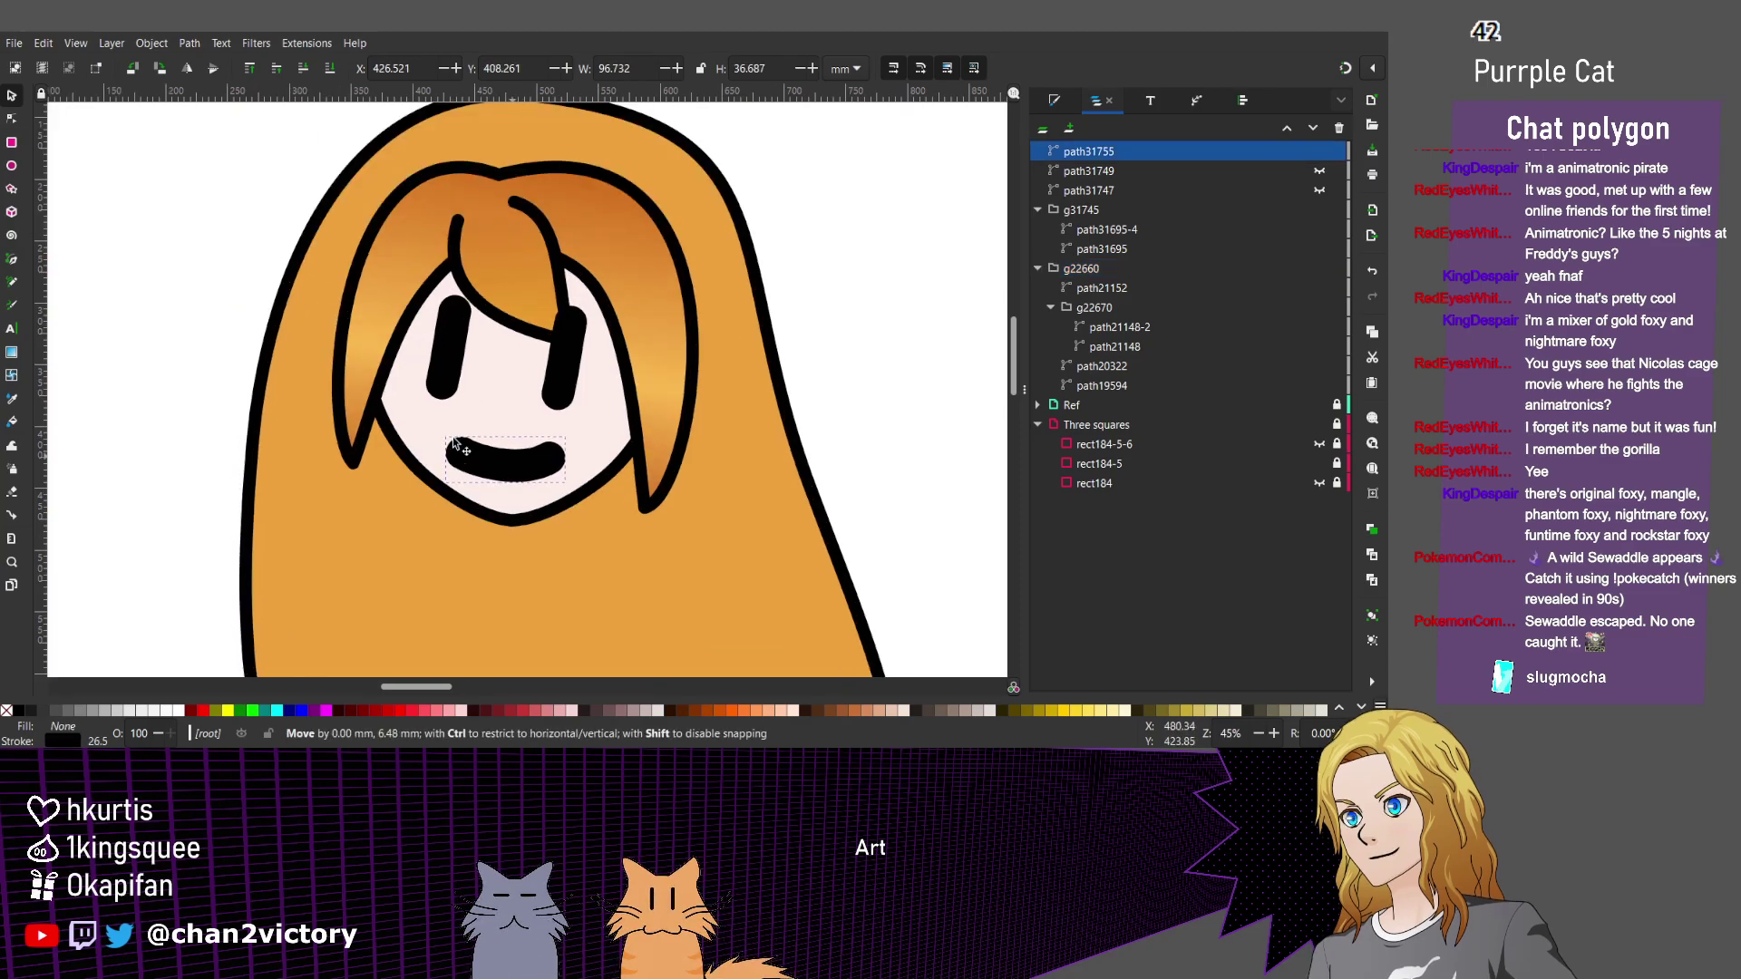
pyautogui.hotkey('ctrl', 'z')
pyautogui.hotkey('ctrl', 'z')
pyautogui.hotkey('ctrl', 'z')
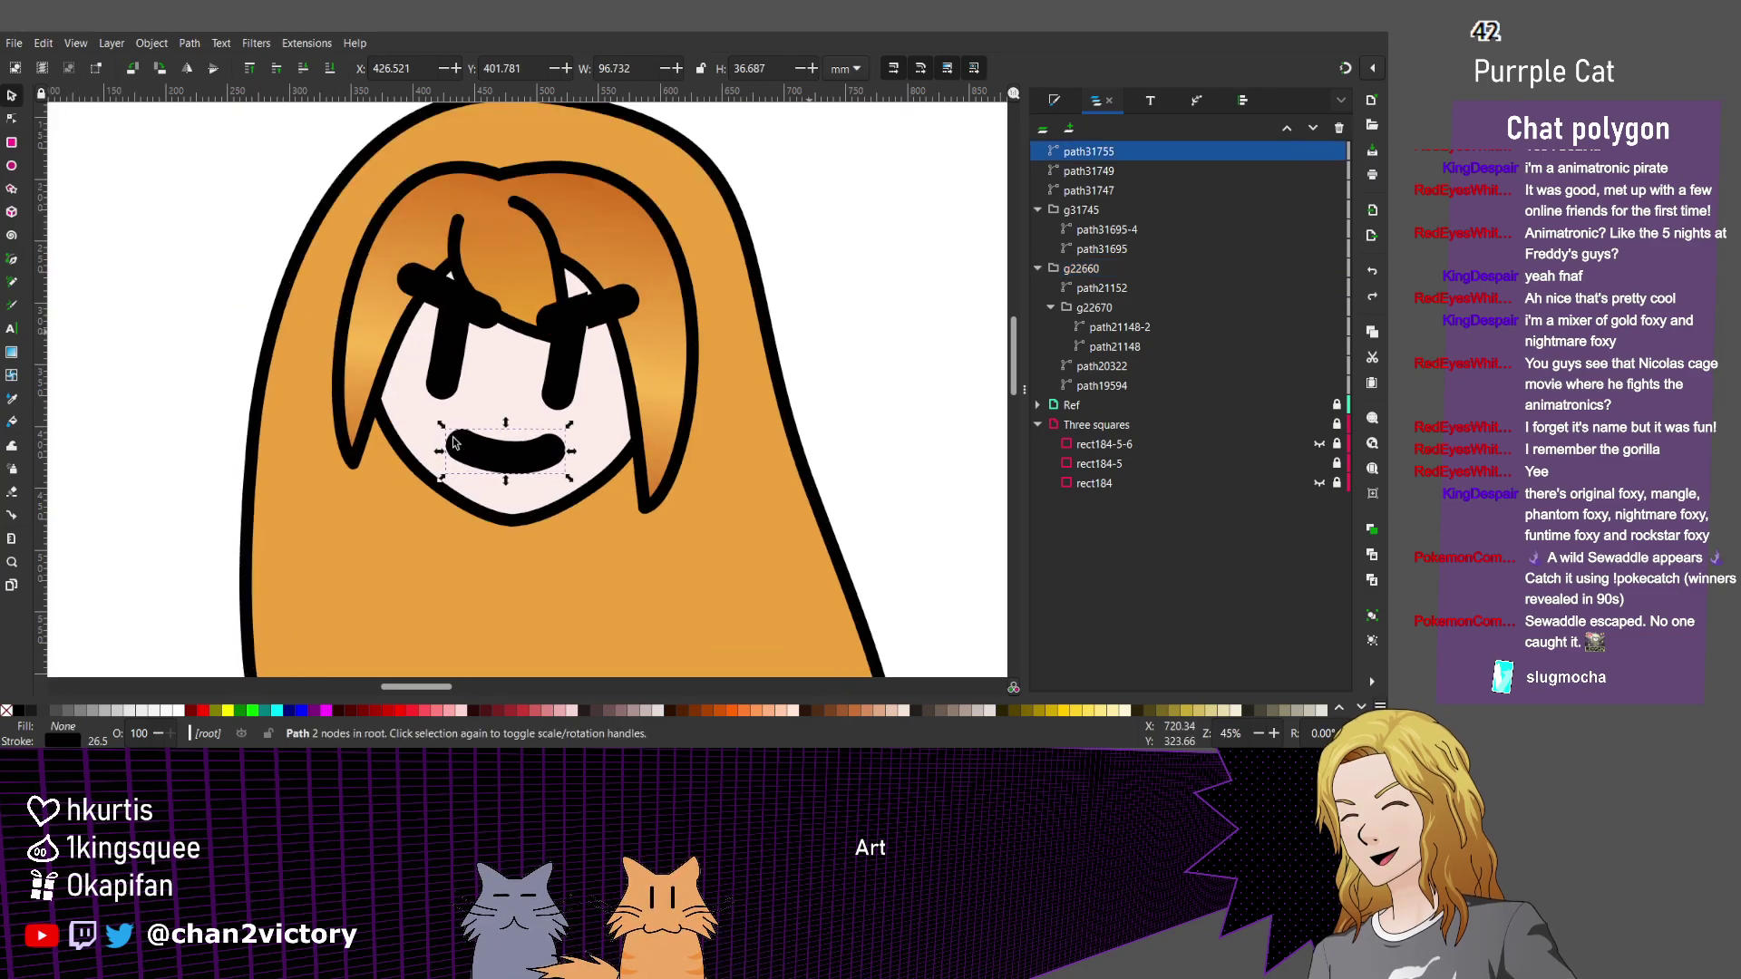
pyautogui.hotkey('ctrl', 'z')
pyautogui.hotkey('ctrl', 'z')
pyautogui.hotkey('ctrl', 'z')
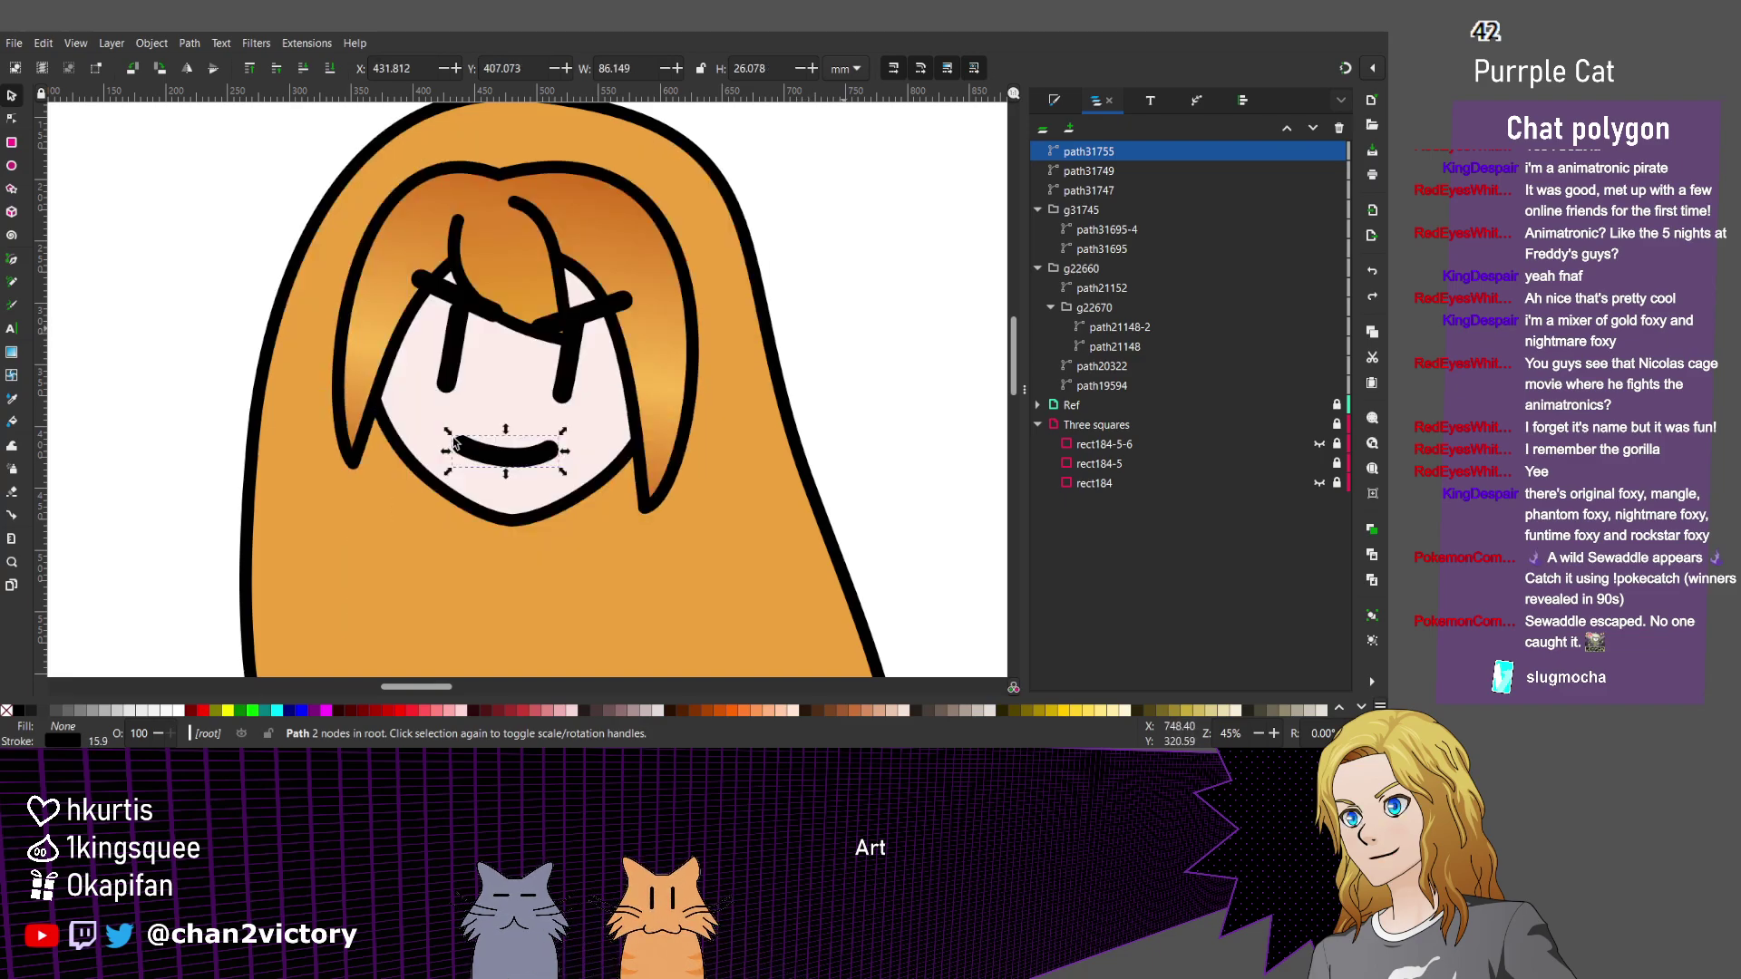
# Compare the drawn face with the fox-girl reference, looking at the expression and the hair around the face.
pyautogui.keyDown('ctrl'); pyautogui.scroll(-3, 247, 477); pyautogui.keyUp('ctrl')
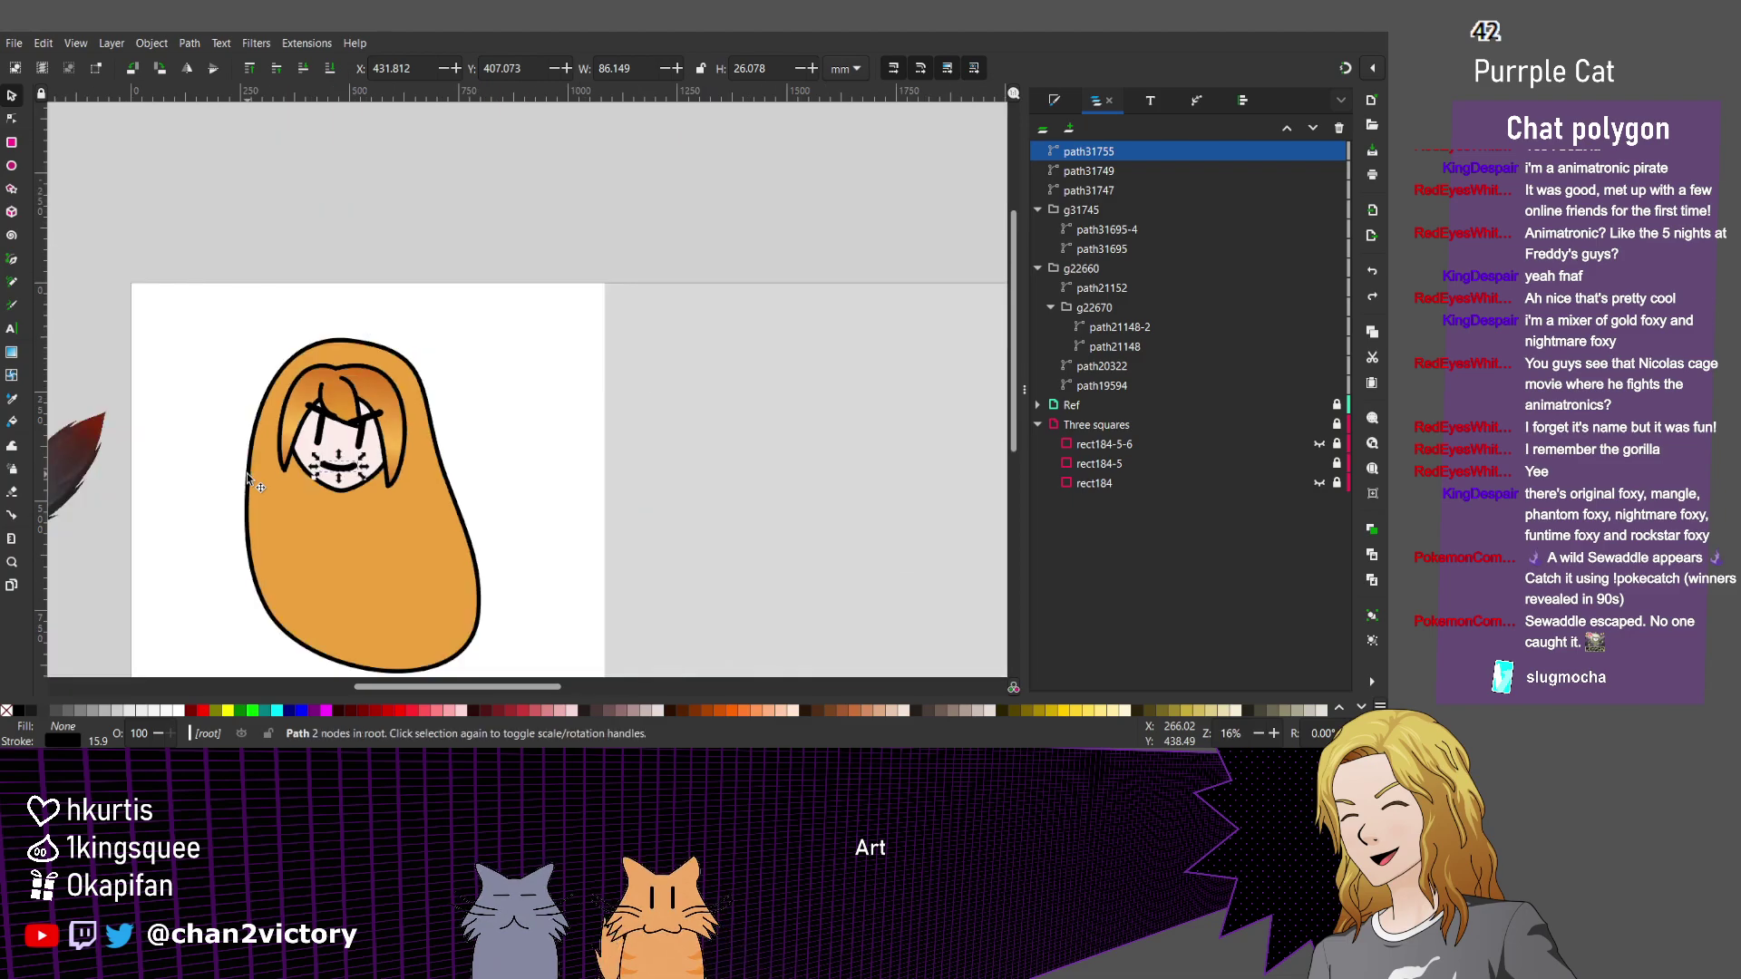
pyautogui.click(182, 481)
pyautogui.hscroll(-5, 183, 483)
pyautogui.scroll(-3, 184, 485)
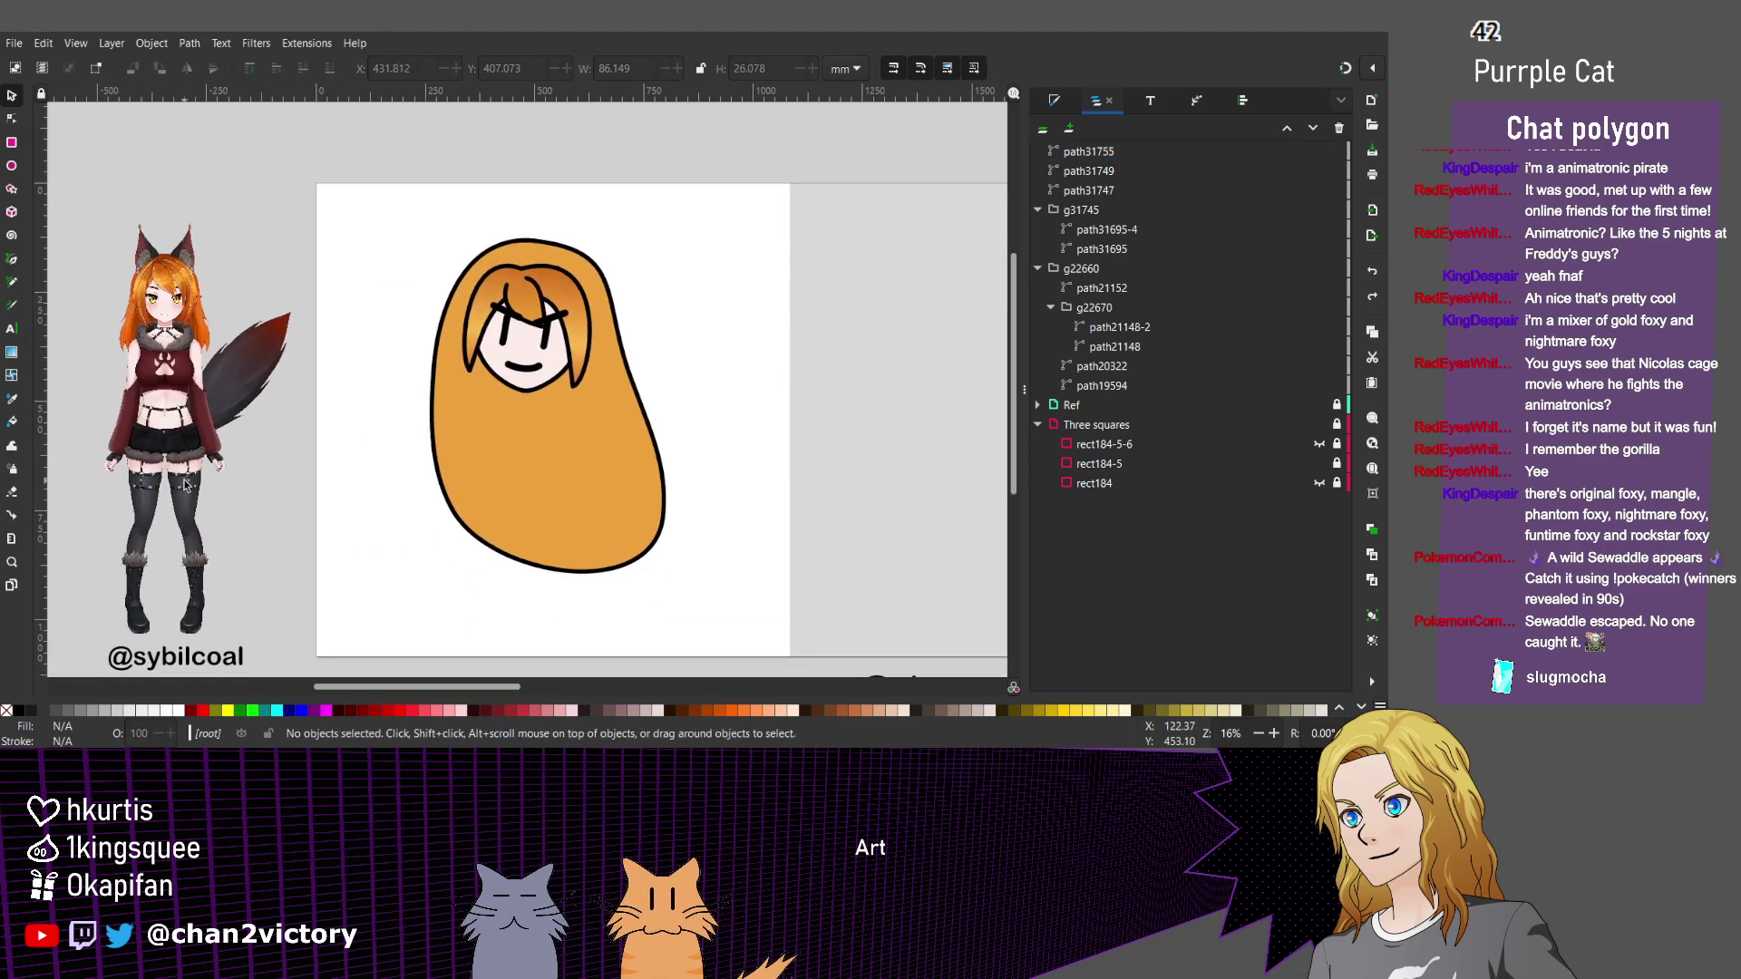
pyautogui.keyDown('ctrl'); pyautogui.scroll(3, 544, 317); pyautogui.keyUp('ctrl')
pyautogui.keyDown('ctrl'); pyautogui.scroll(-2, 649, 427); pyautogui.keyUp('ctrl')
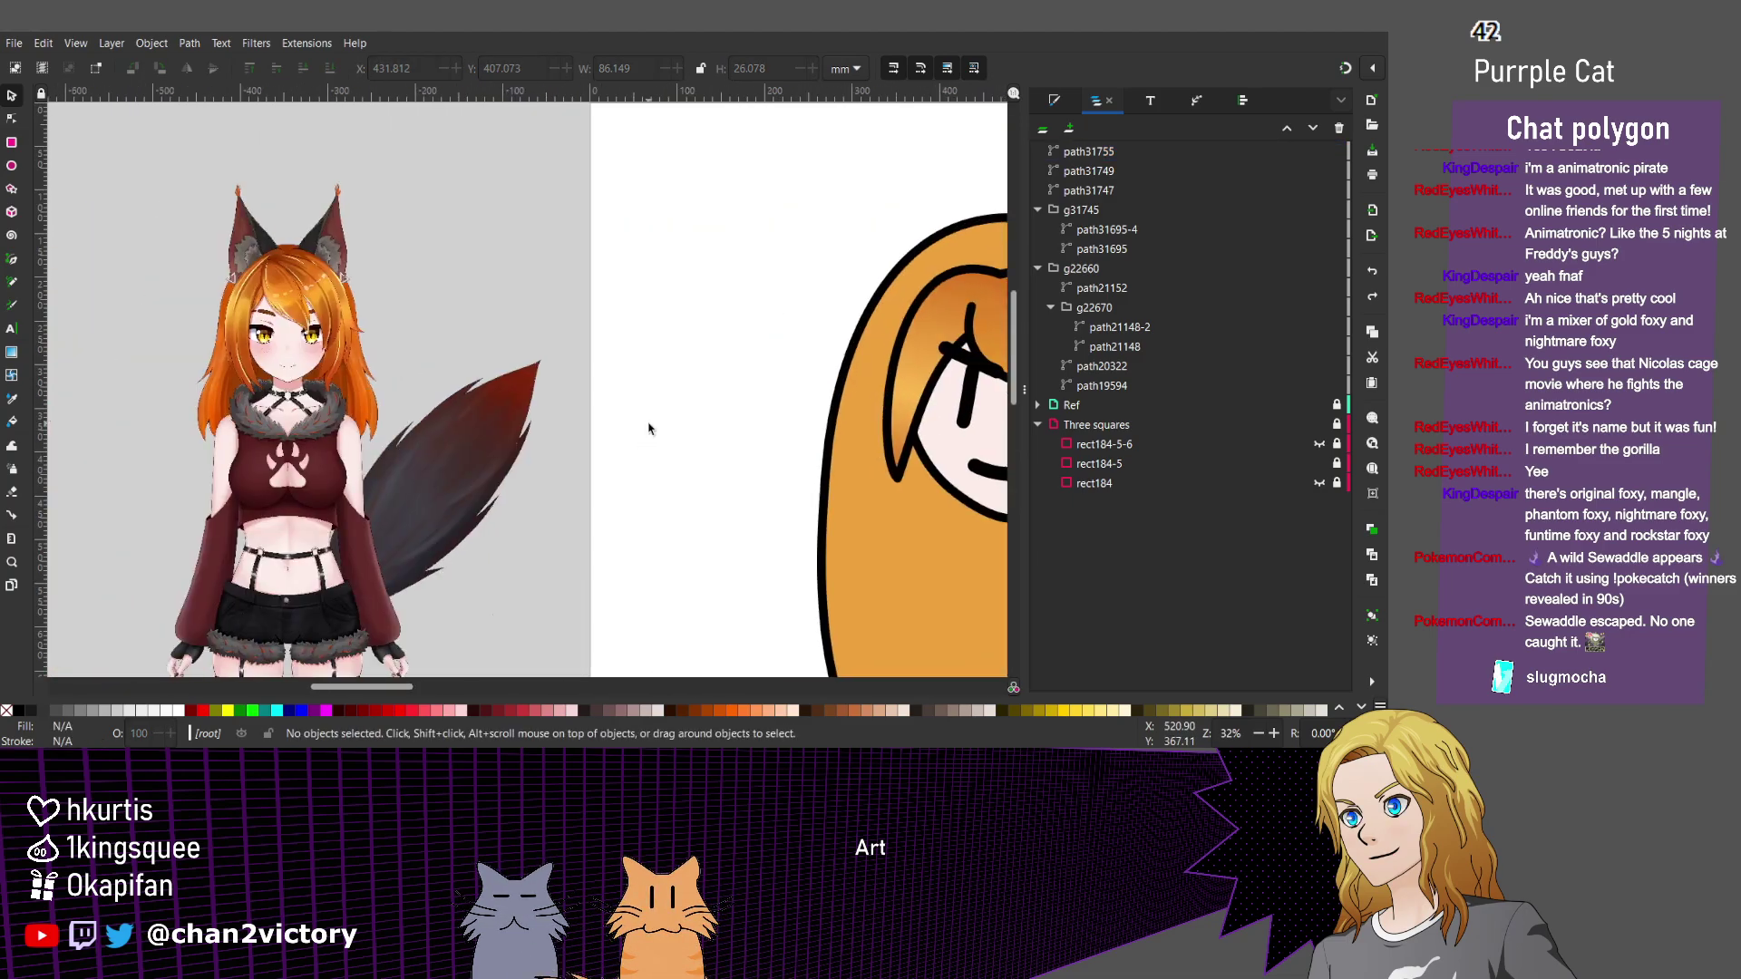
pyautogui.keyDown('ctrl'); pyautogui.scroll(1, 649, 428); pyautogui.keyUp('ctrl')
pyautogui.keyDown('ctrl'); pyautogui.scroll(1, 649, 428); pyautogui.keyUp('ctrl')
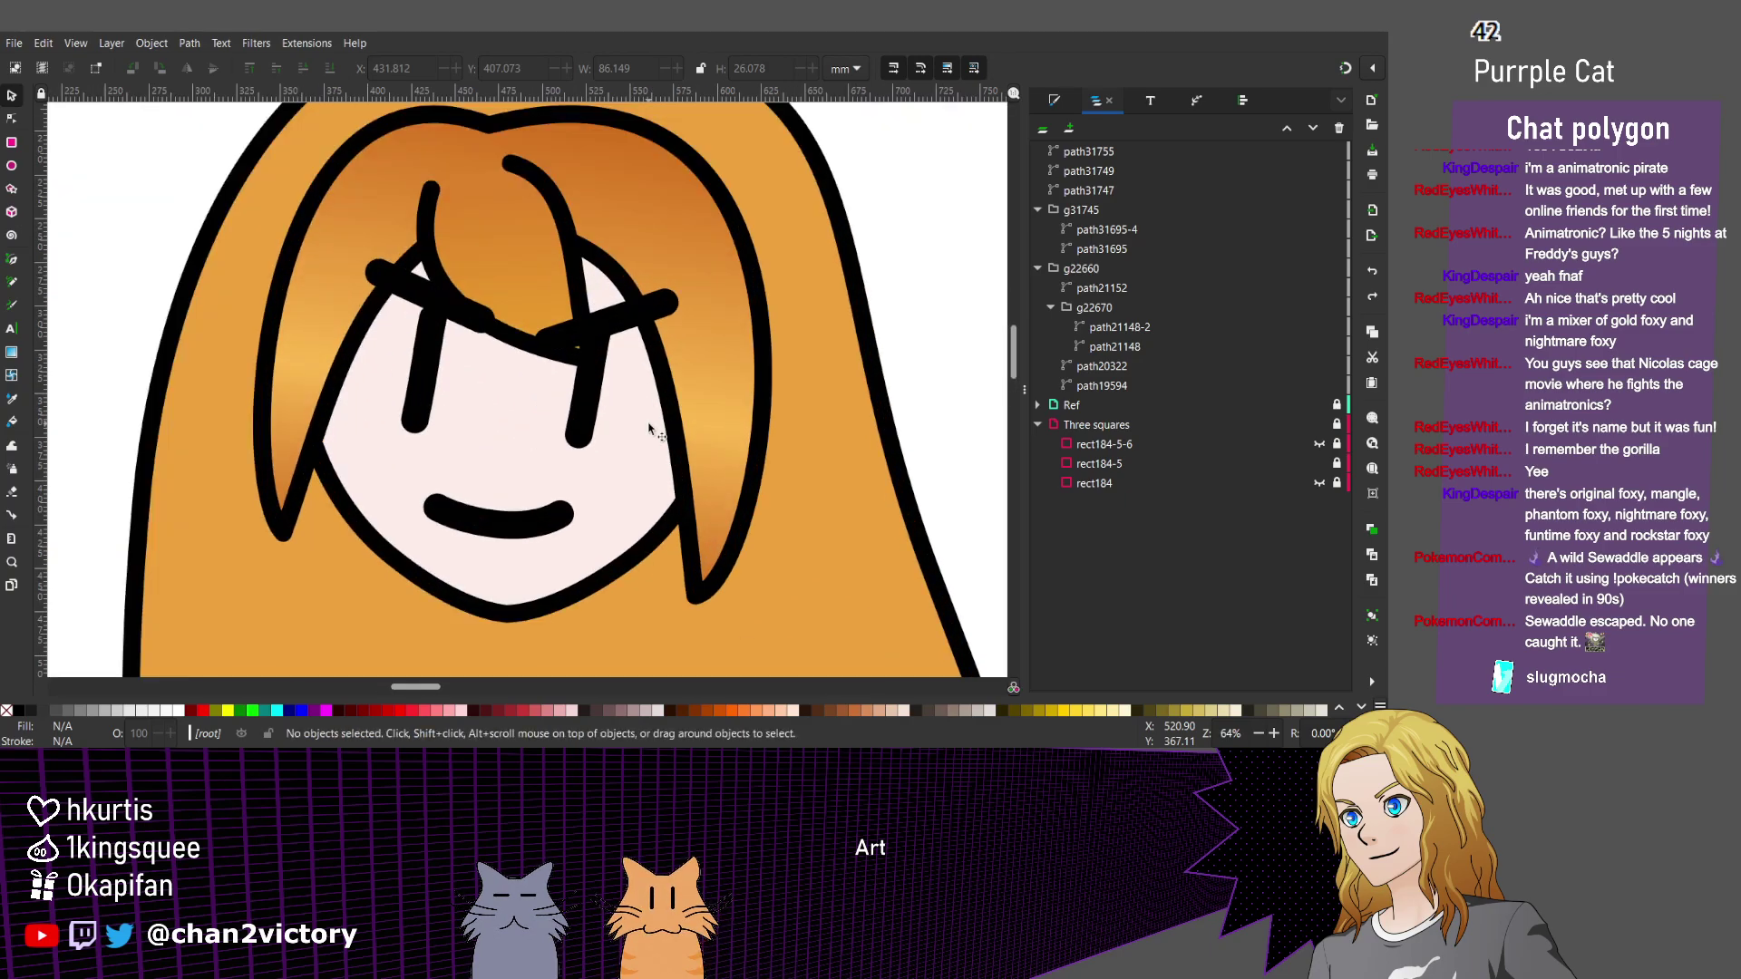
# Enter the head group, rotate the central fringe lock slightly counterclockwise and move its rotation centre up inside the chin.
pyautogui.click(649, 428)
pyautogui.press('Return')
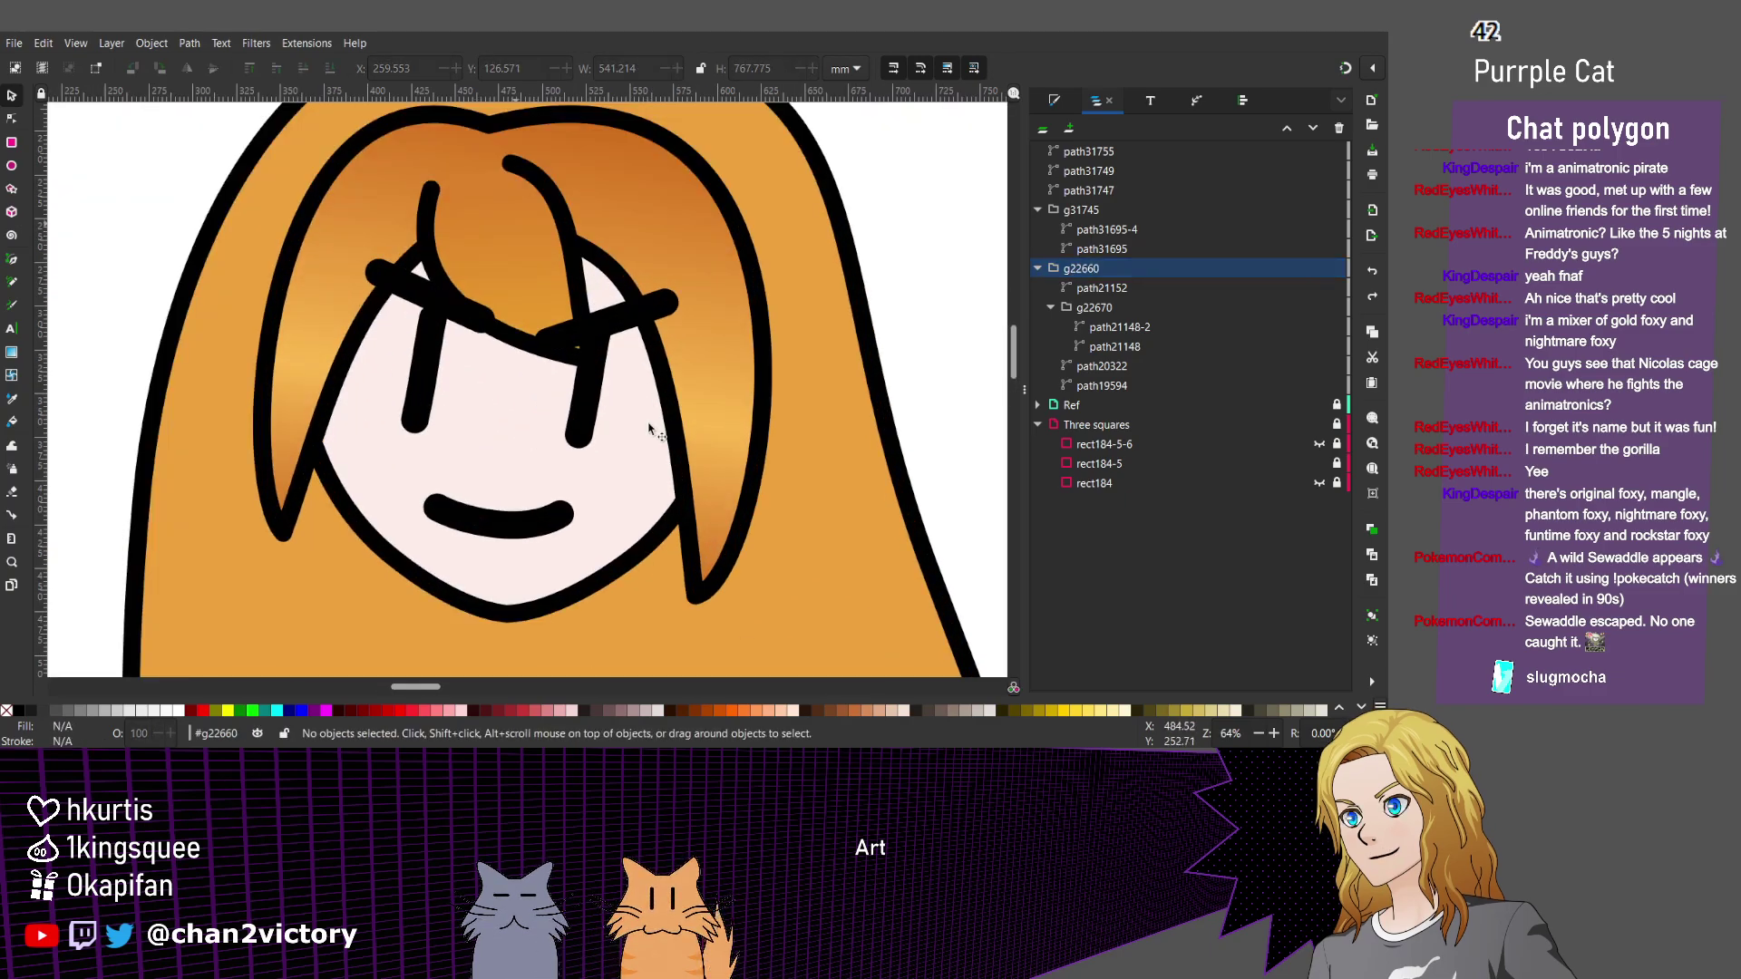
pyautogui.press('Tab')
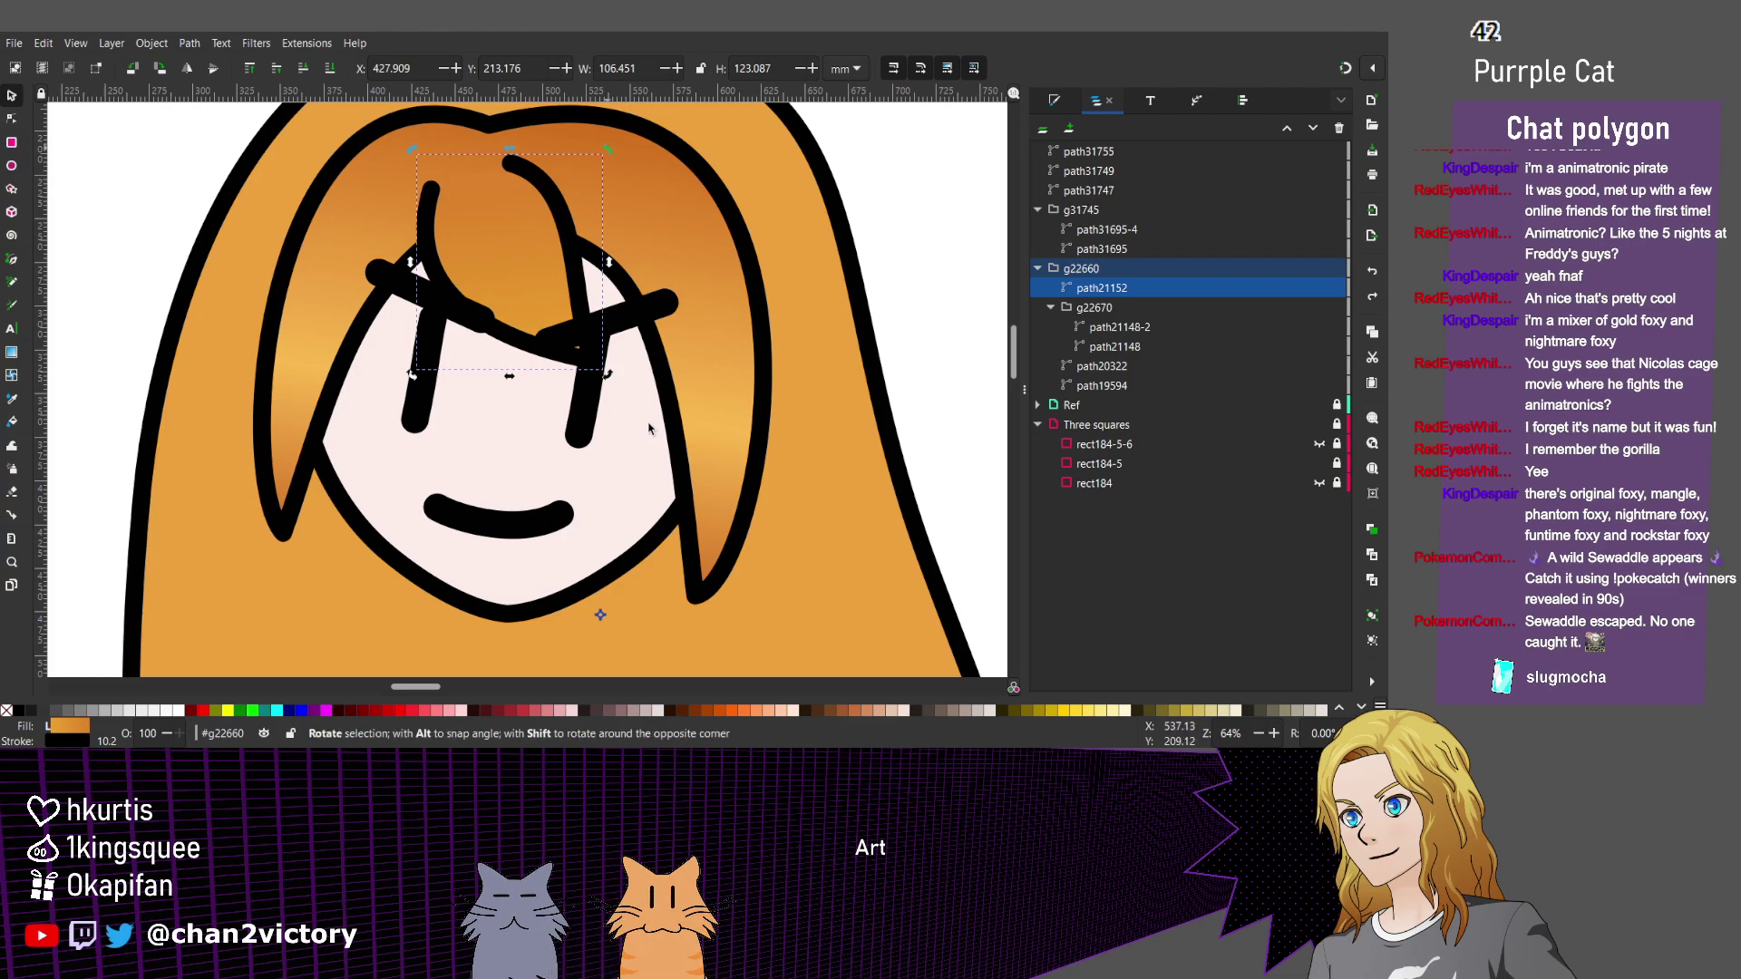
pyautogui.press('[')
pyautogui.press('[')
pyautogui.moveTo(587, 374)
pyautogui.mouseDown()
pyautogui.moveTo(487, 403)
pyautogui.moveTo(585, 374)
pyautogui.mouseUp()
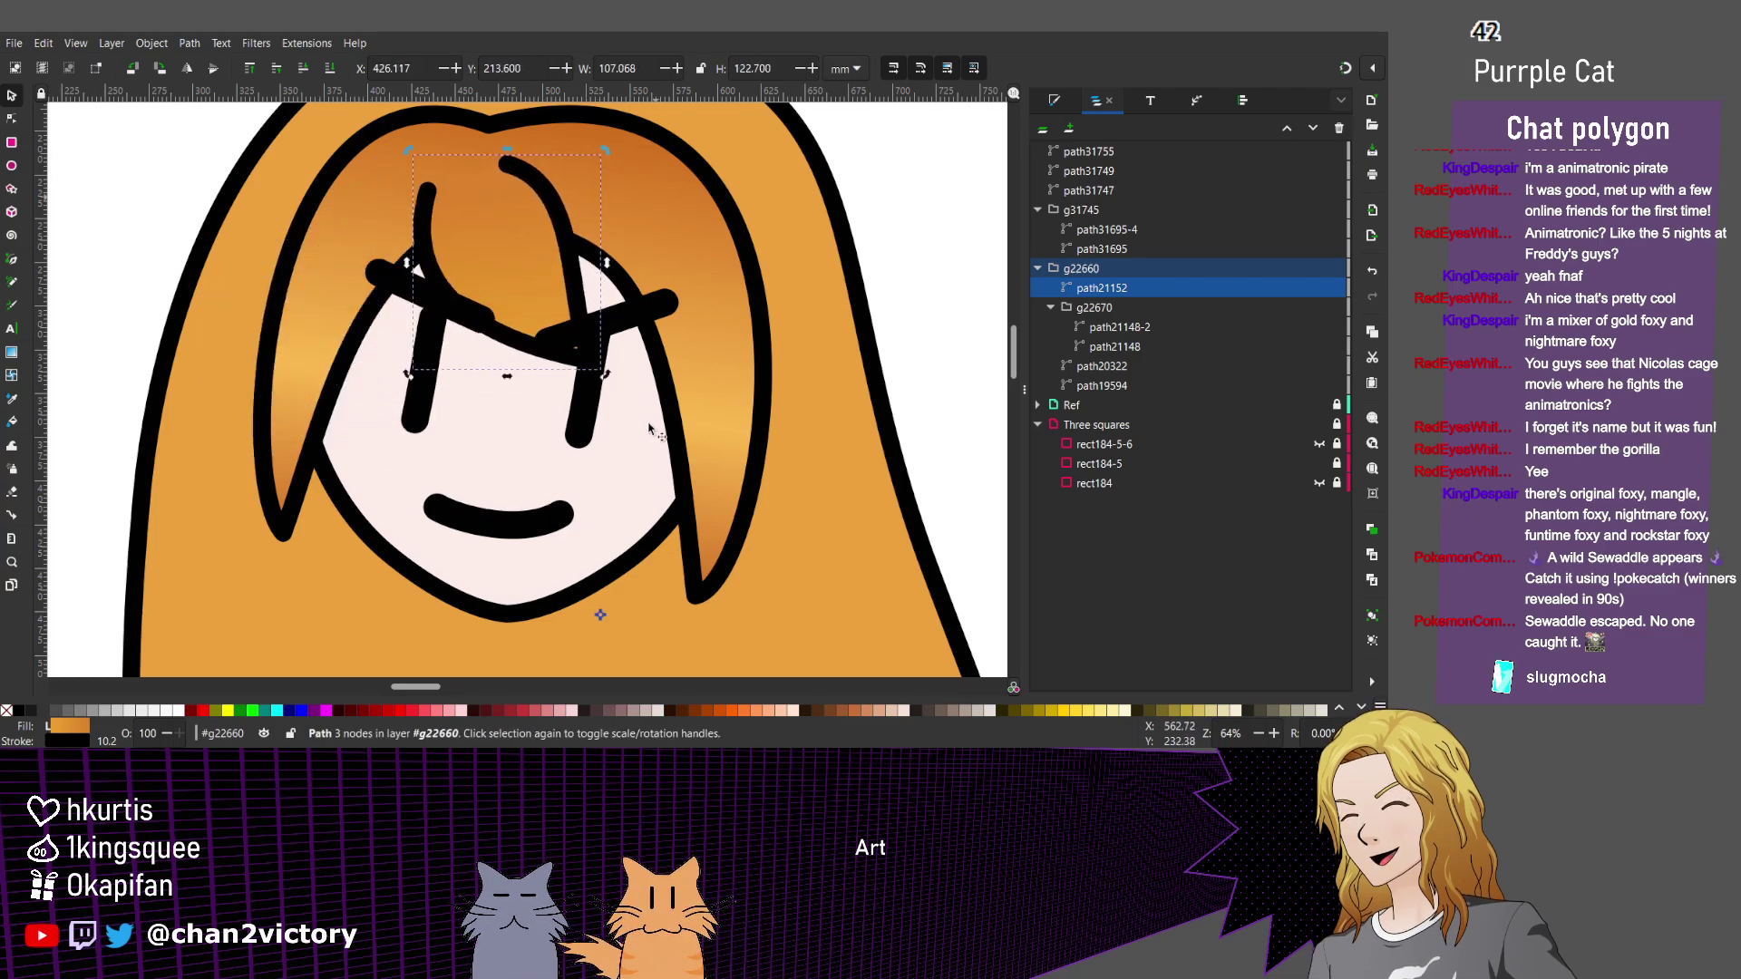
pyautogui.moveTo(600, 615); pyautogui.dragTo(589, 567)
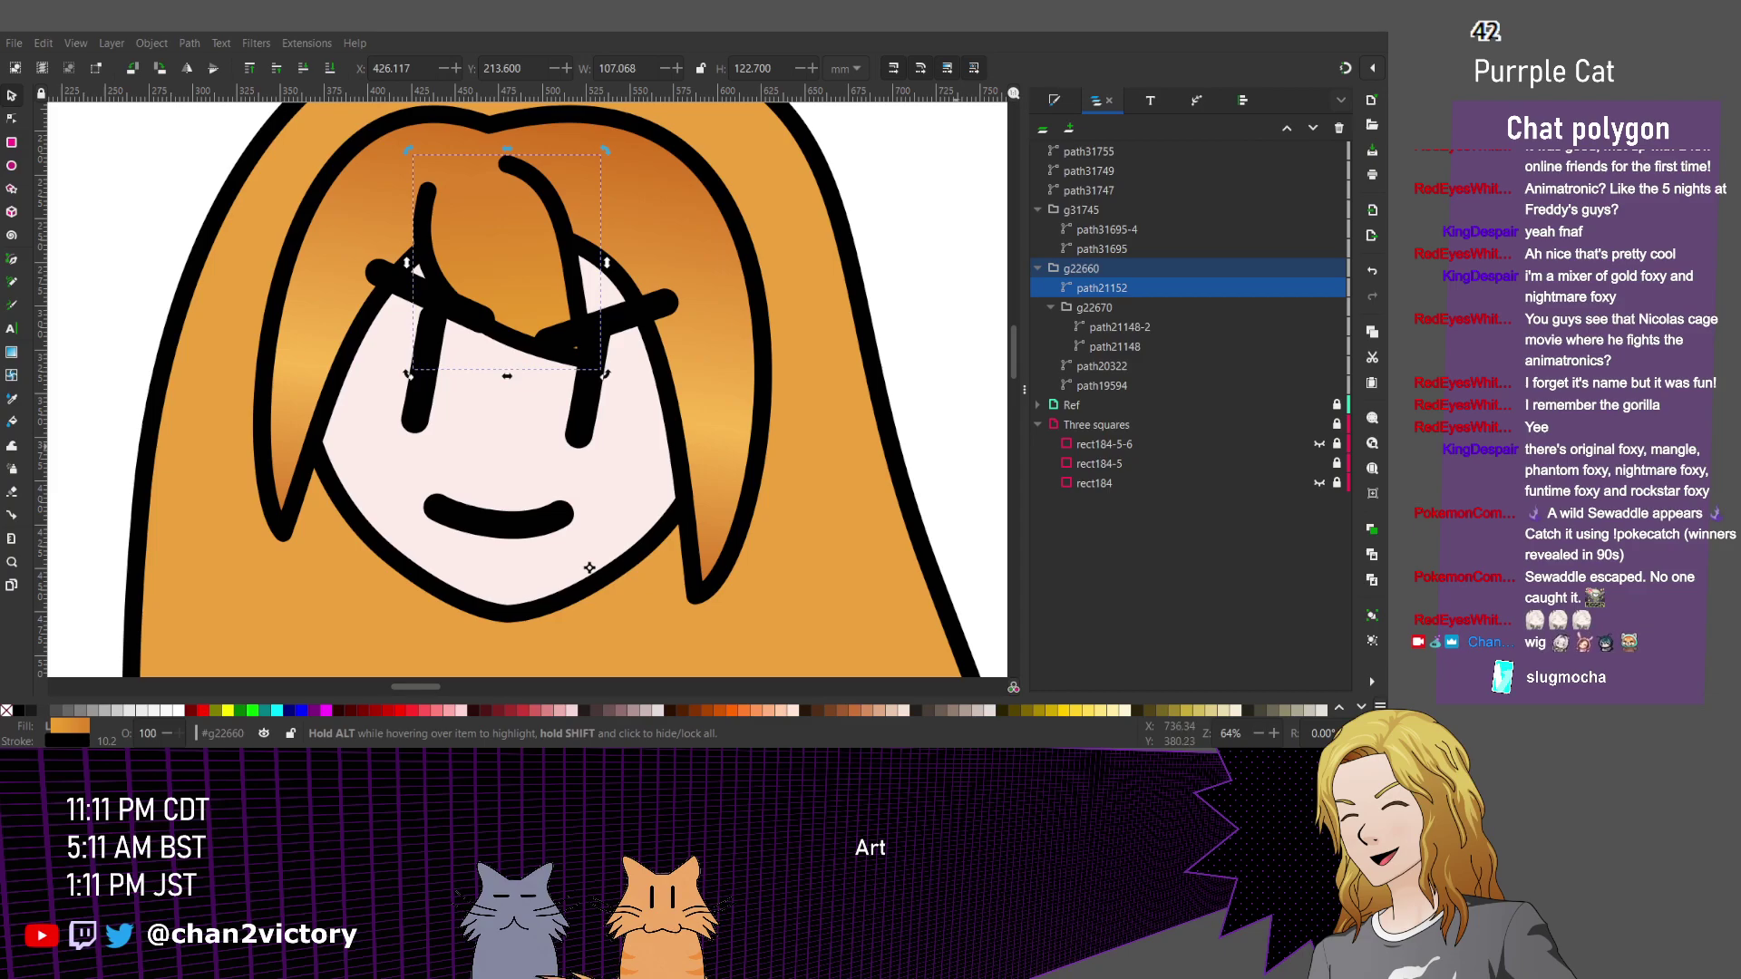
pyautogui.press('Escape')
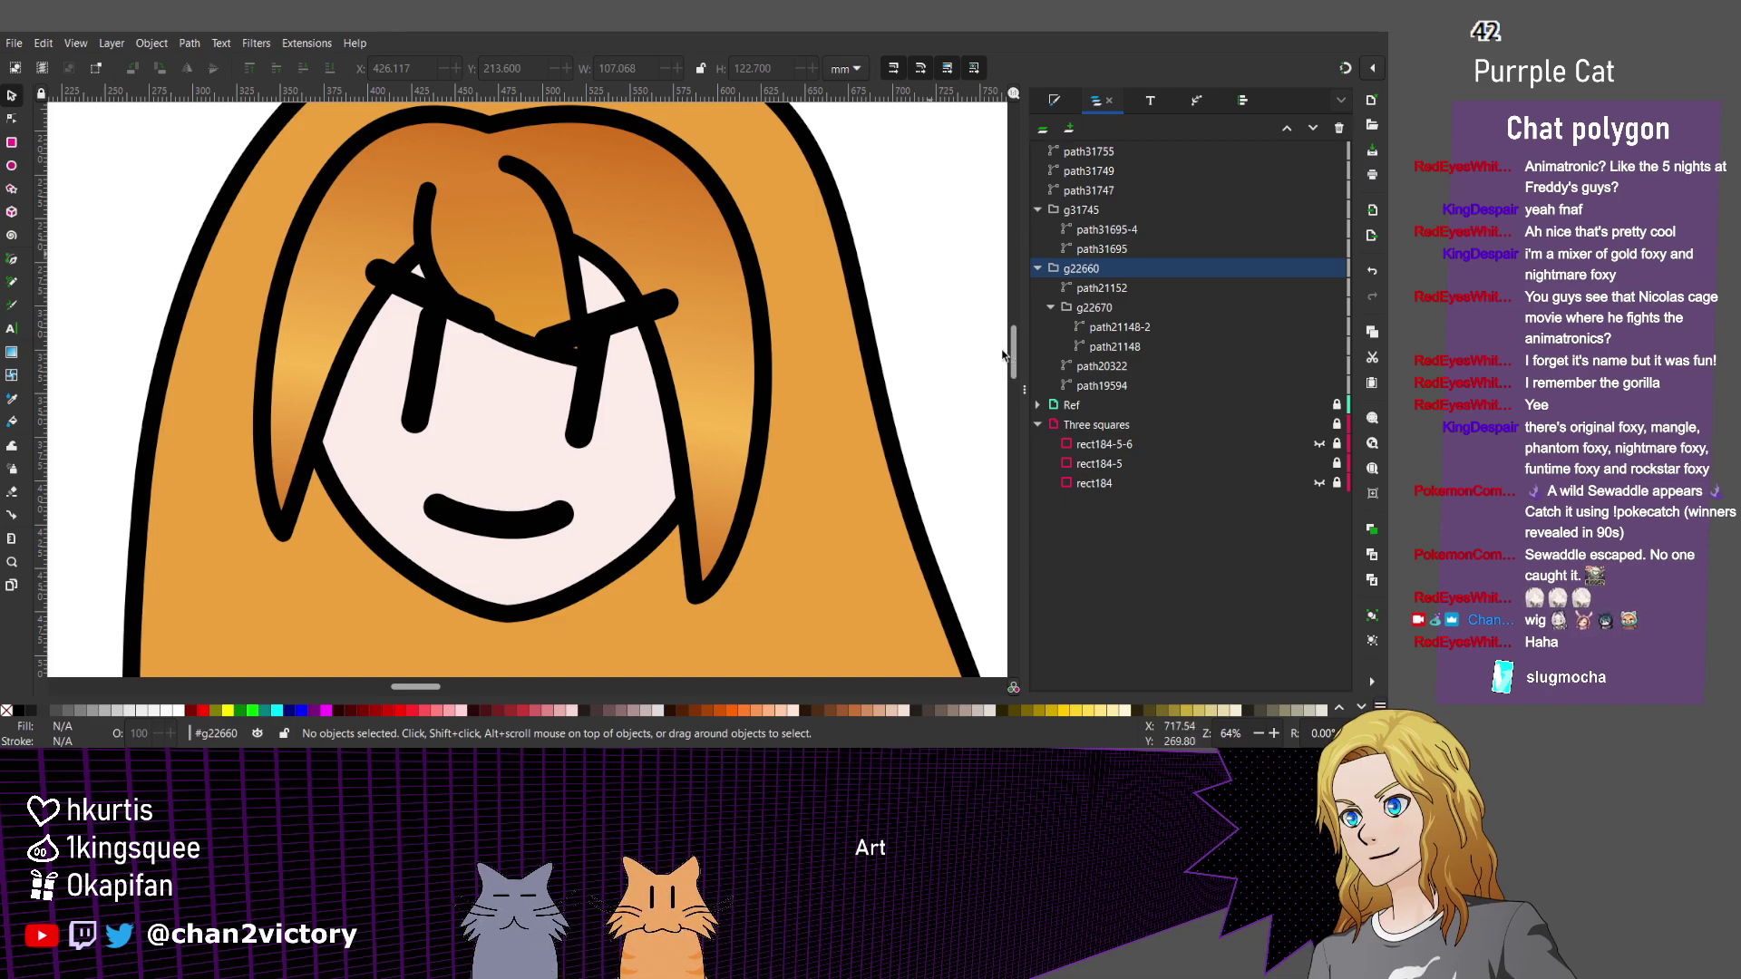
# Draw a closed freehand oval on the left cheek inside the head group, just below the left eye.
pyautogui.keyDown('ctrl'); pyautogui.scroll(-2, 789, 434); pyautogui.keyUp('ctrl')
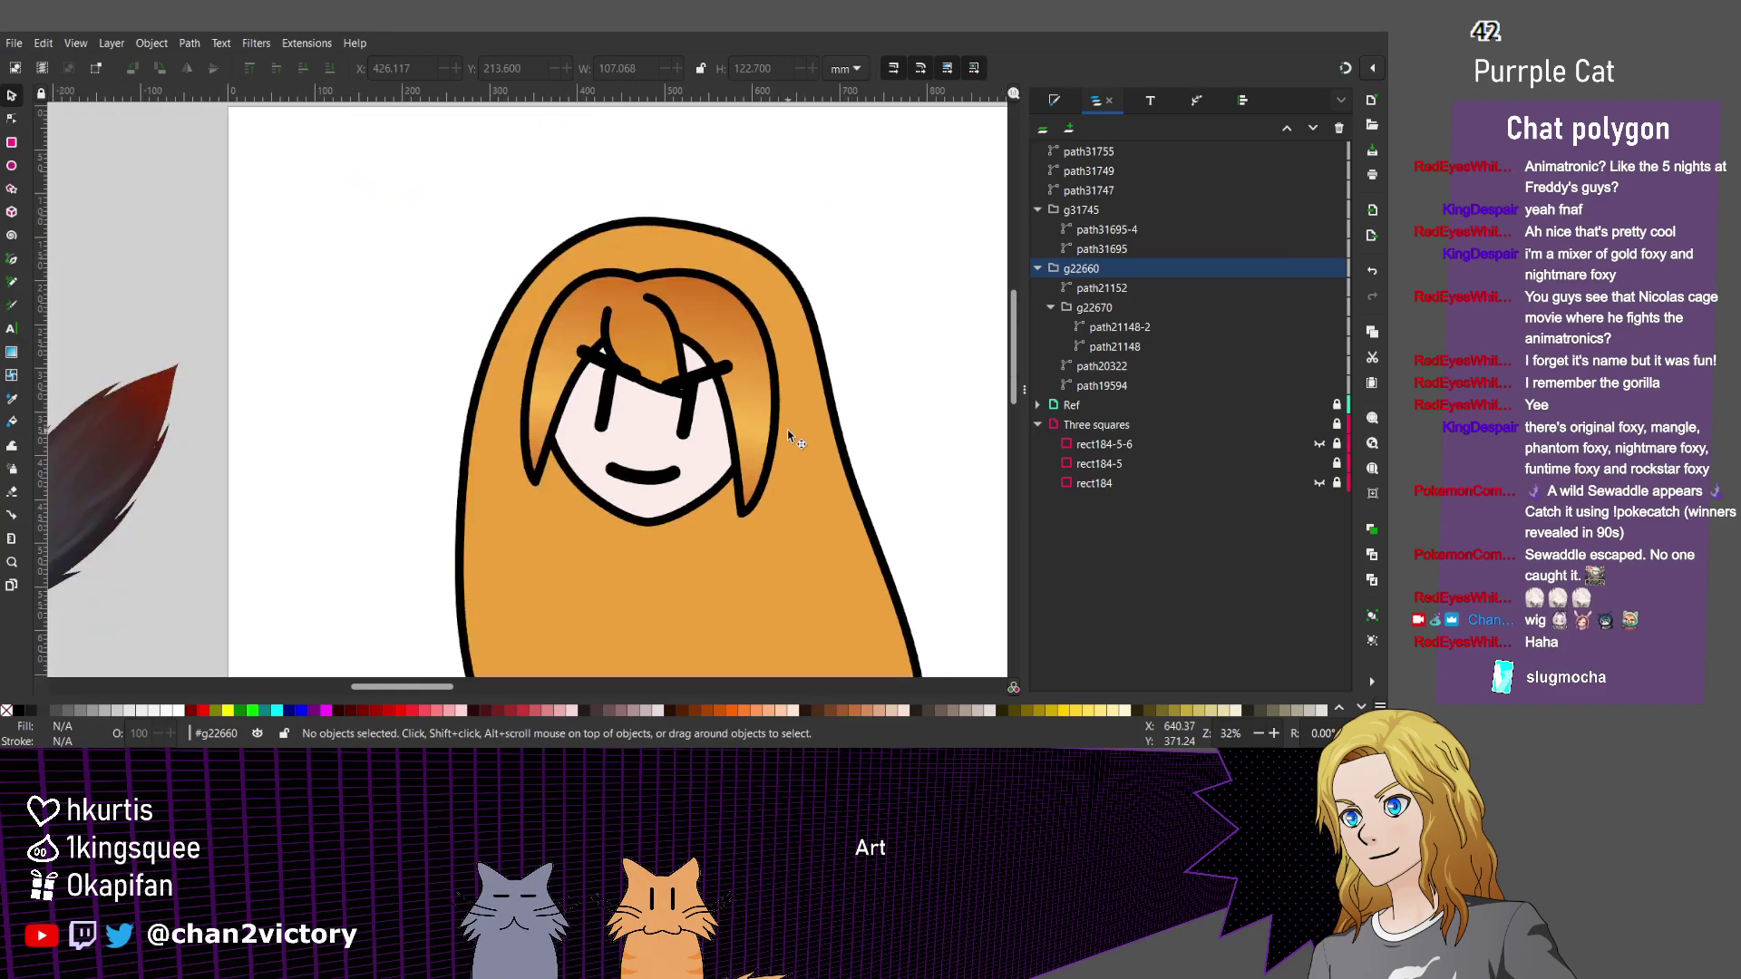
pyautogui.hscroll(-5, 789, 433)
pyautogui.hscroll(6, 585, 458)
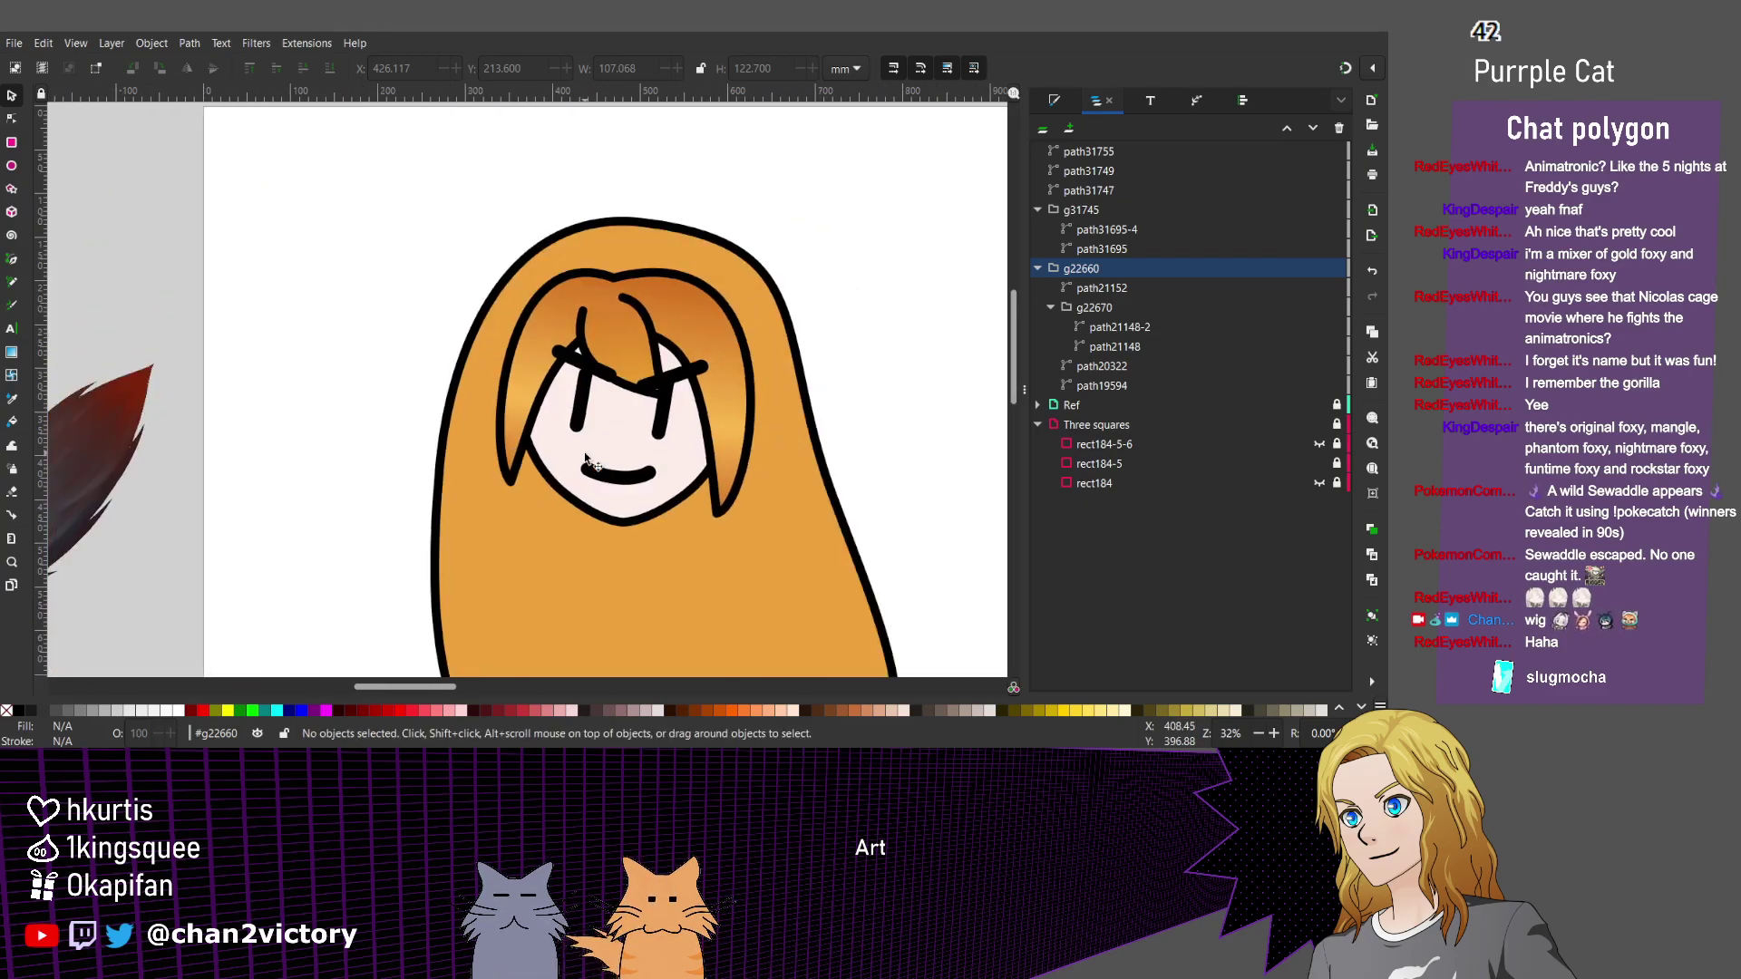
pyautogui.keyDown('ctrl'); pyautogui.scroll(2, 585, 458); pyautogui.keyUp('ctrl')
pyautogui.keyDown('ctrl'); pyautogui.scroll(1, 581, 459); pyautogui.keyUp('ctrl')
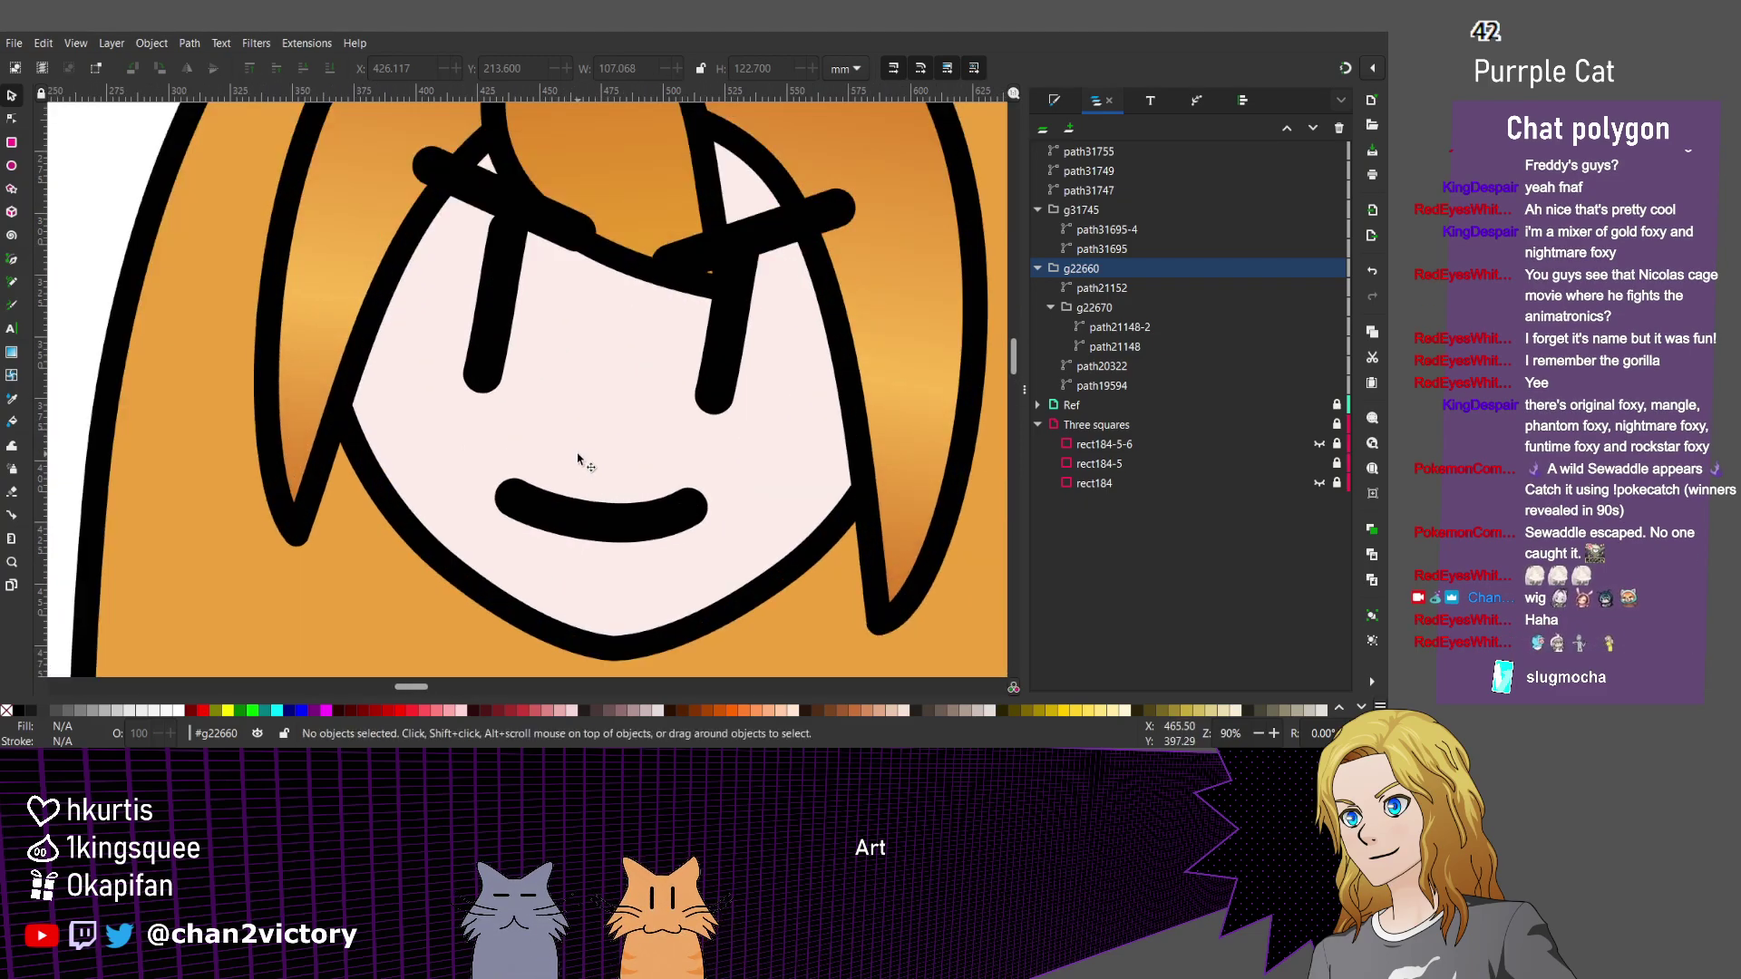
pyautogui.press('p')
pyautogui.moveTo(503, 386)
pyautogui.mouseDown()
pyautogui.moveTo(347, 422)
pyautogui.moveTo(541, 444)
pyautogui.moveTo(547, 397)
pyautogui.moveTo(505, 384)
pyautogui.mouseUp()
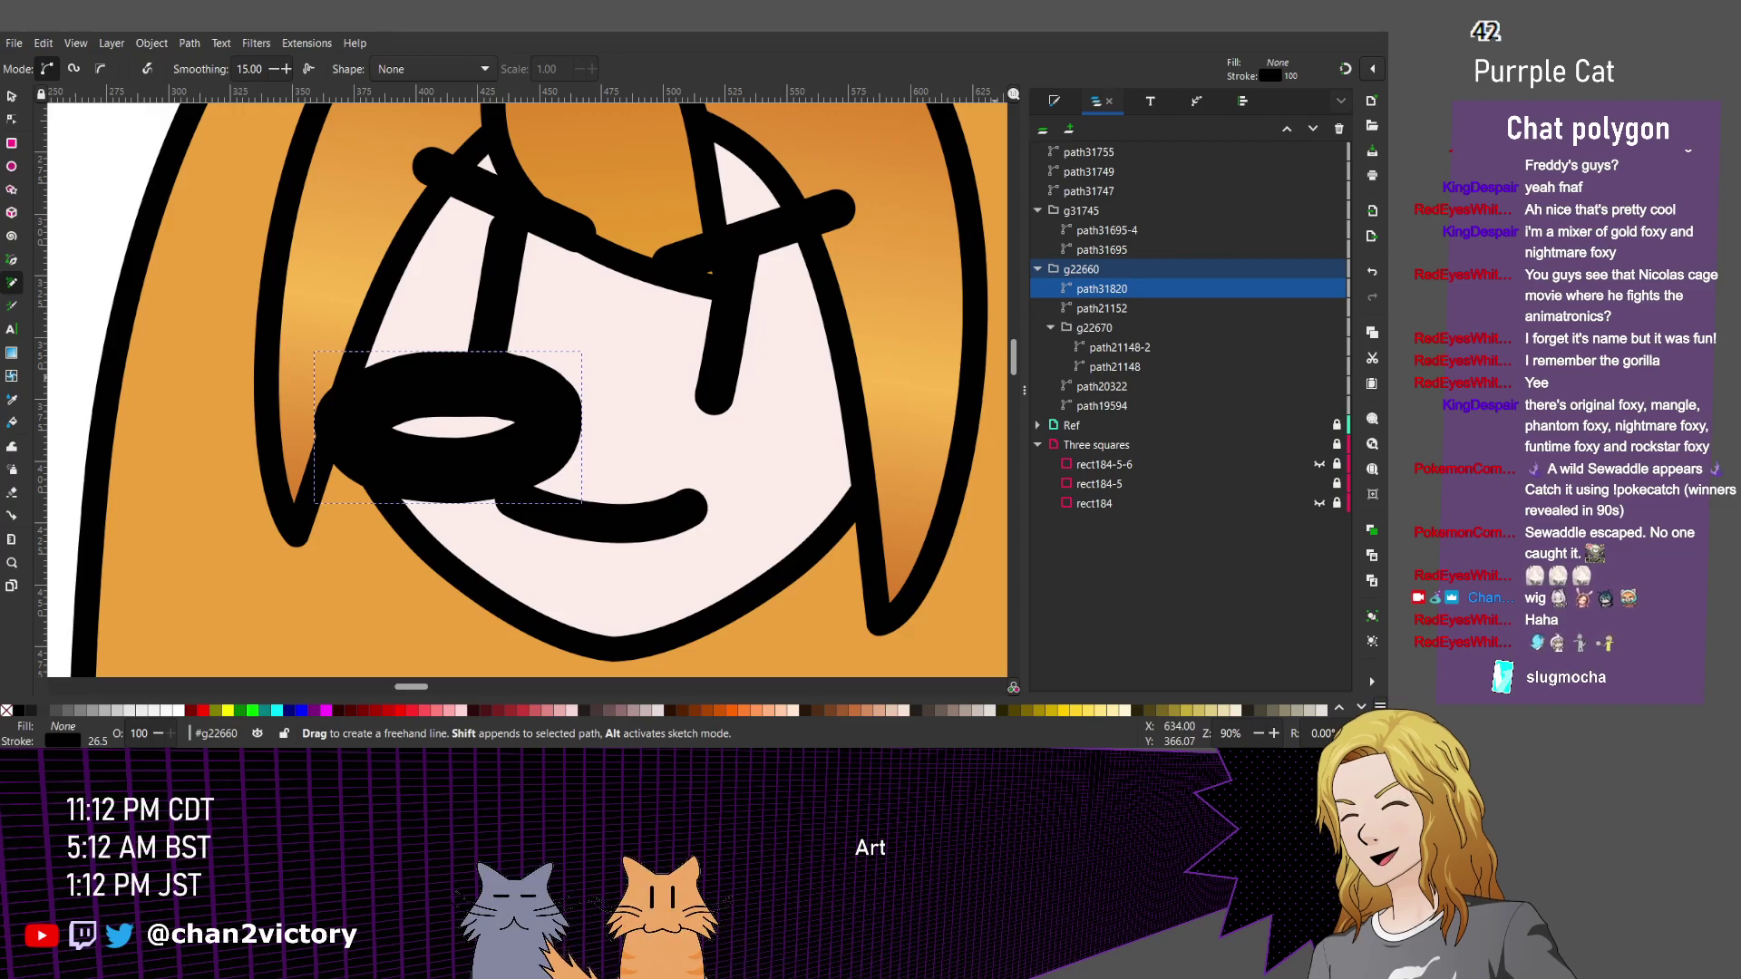
# Give the cheek oval a flat orange fill (eca13cff) with no stroke and simplify its path.
pyautogui.click(1381, 620)
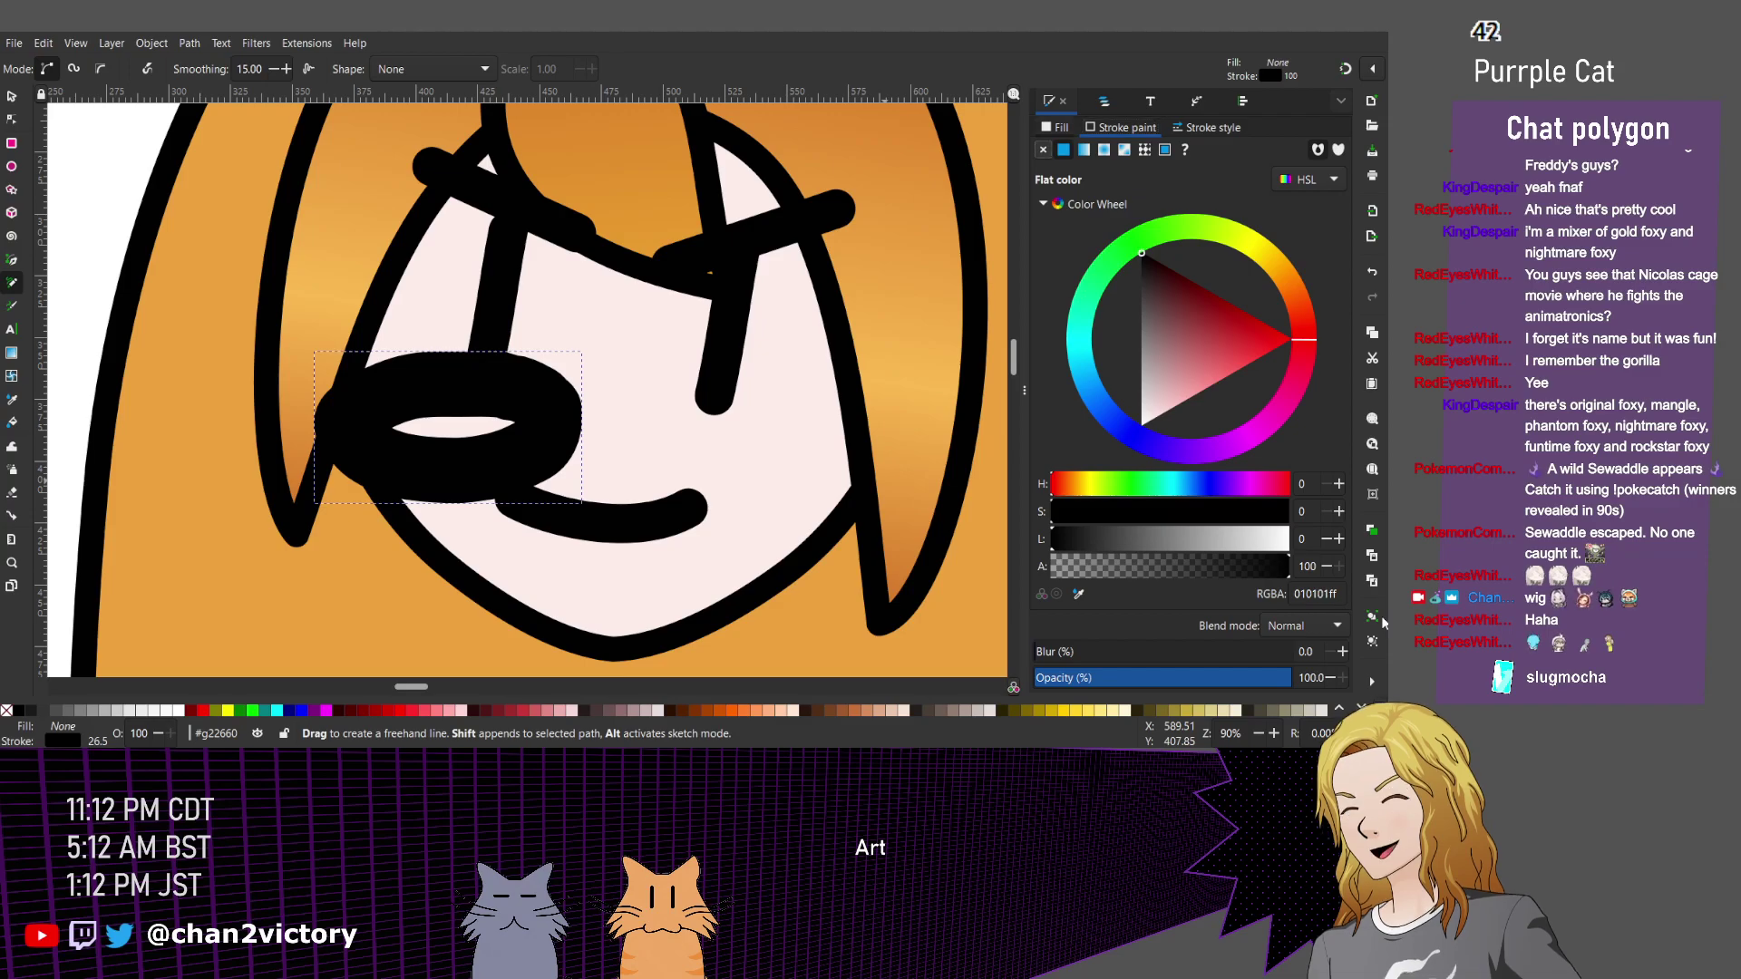
pyautogui.hotkey('ctrl', 'z')
pyautogui.hotkey('ctrl', 'z')
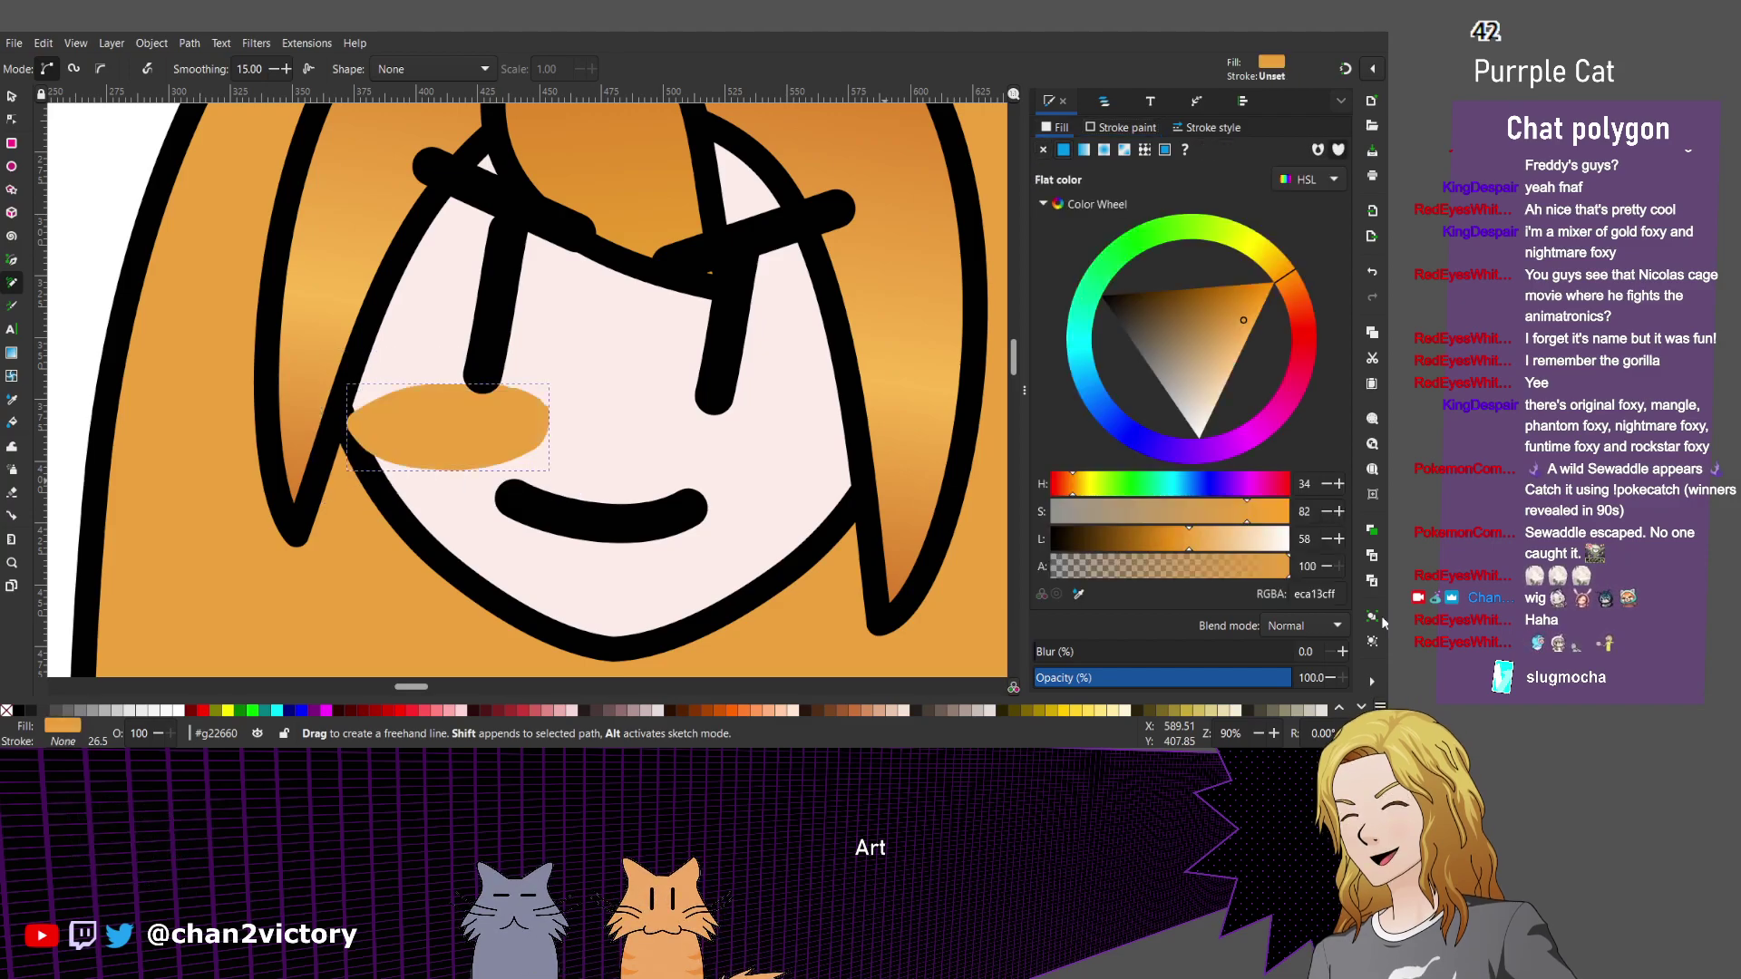
pyautogui.press('n')
pyautogui.hotkey('ctrl', 'l')
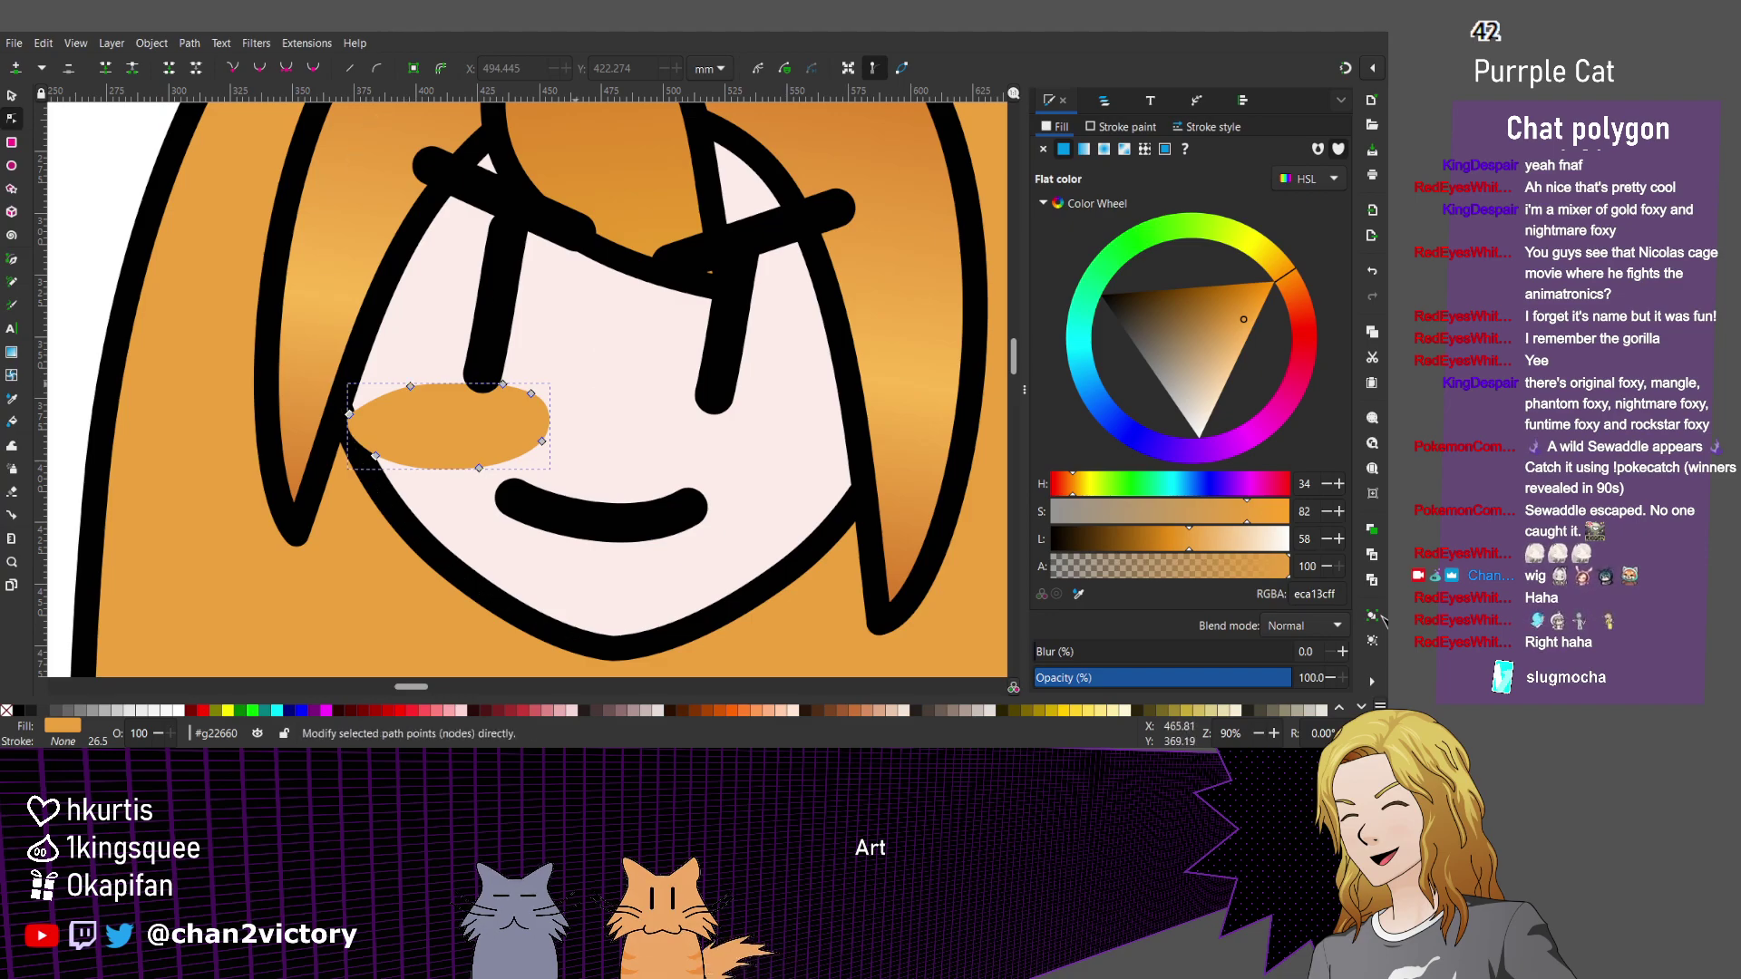
# Simplify the cheek oval's path repeatedly down to four nodes and make all of them smooth.
pyautogui.hotkey('ctrl', 'l')
pyautogui.hotkey('ctrl', 'l')
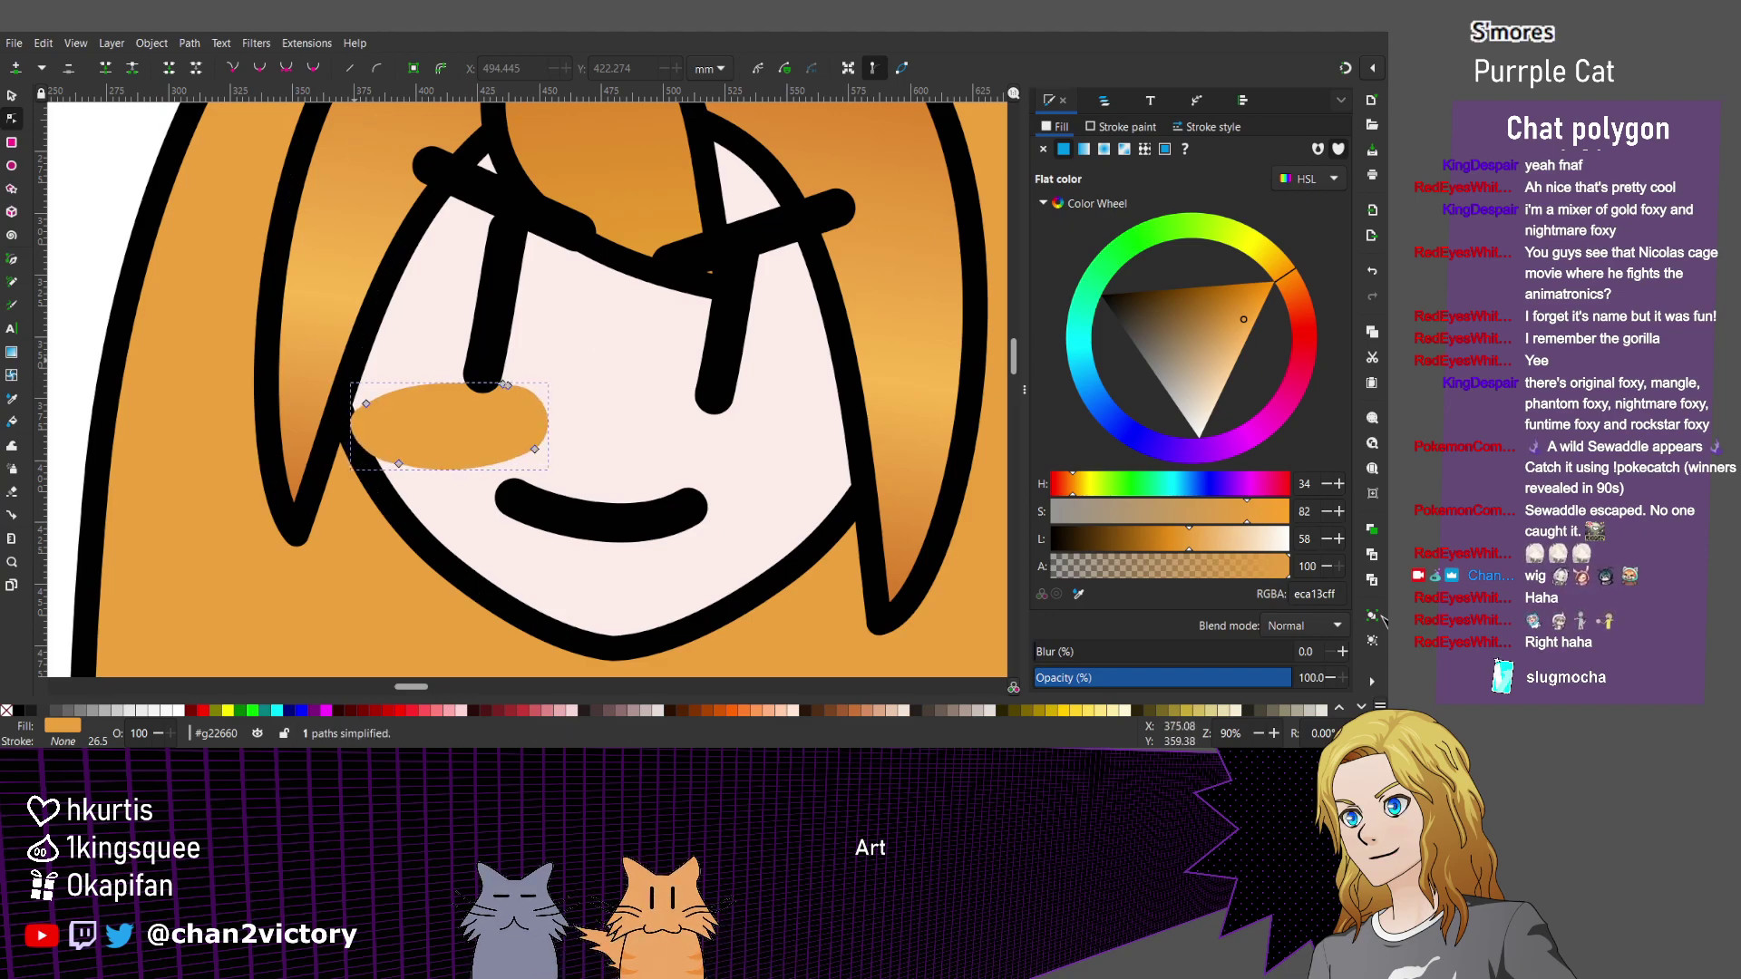
pyautogui.hotkey('ctrl', 'l')
pyautogui.hotkey('ctrl', 'l')
pyautogui.hotkey('ctrl', 'l')
pyautogui.hotkey('ctrl', 'l')
pyautogui.hotkey('ctrl', 'l')
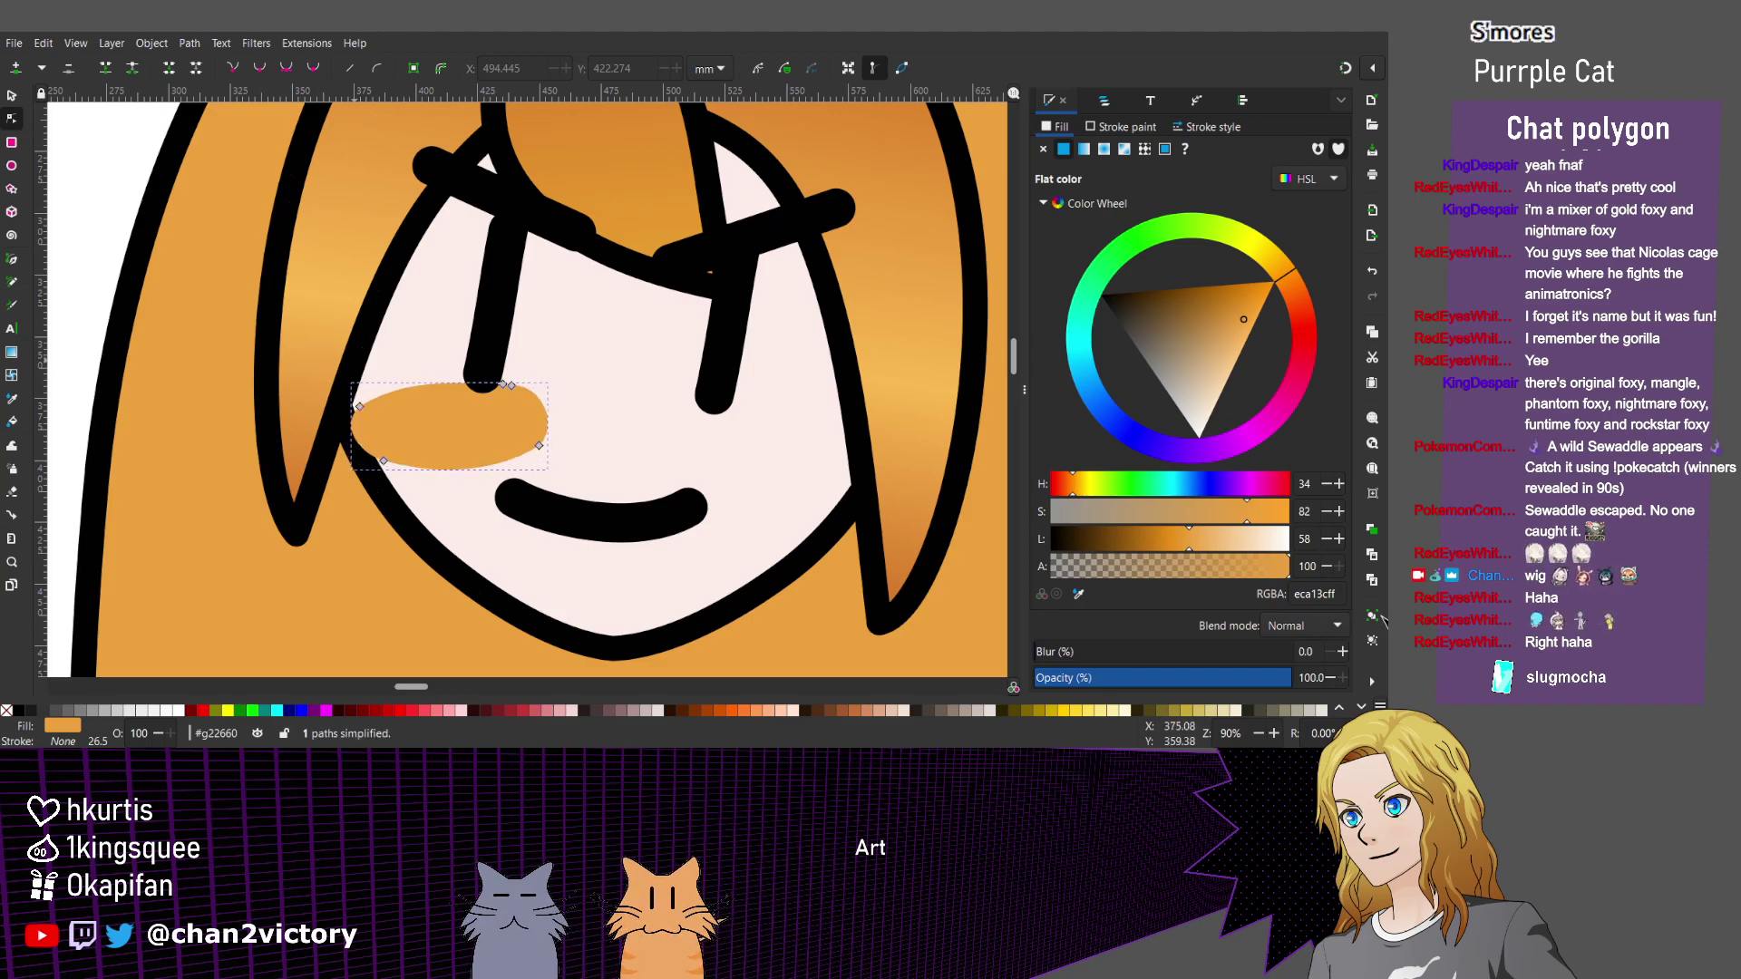
pyautogui.moveTo(258, 347); pyautogui.dragTo(564, 483)
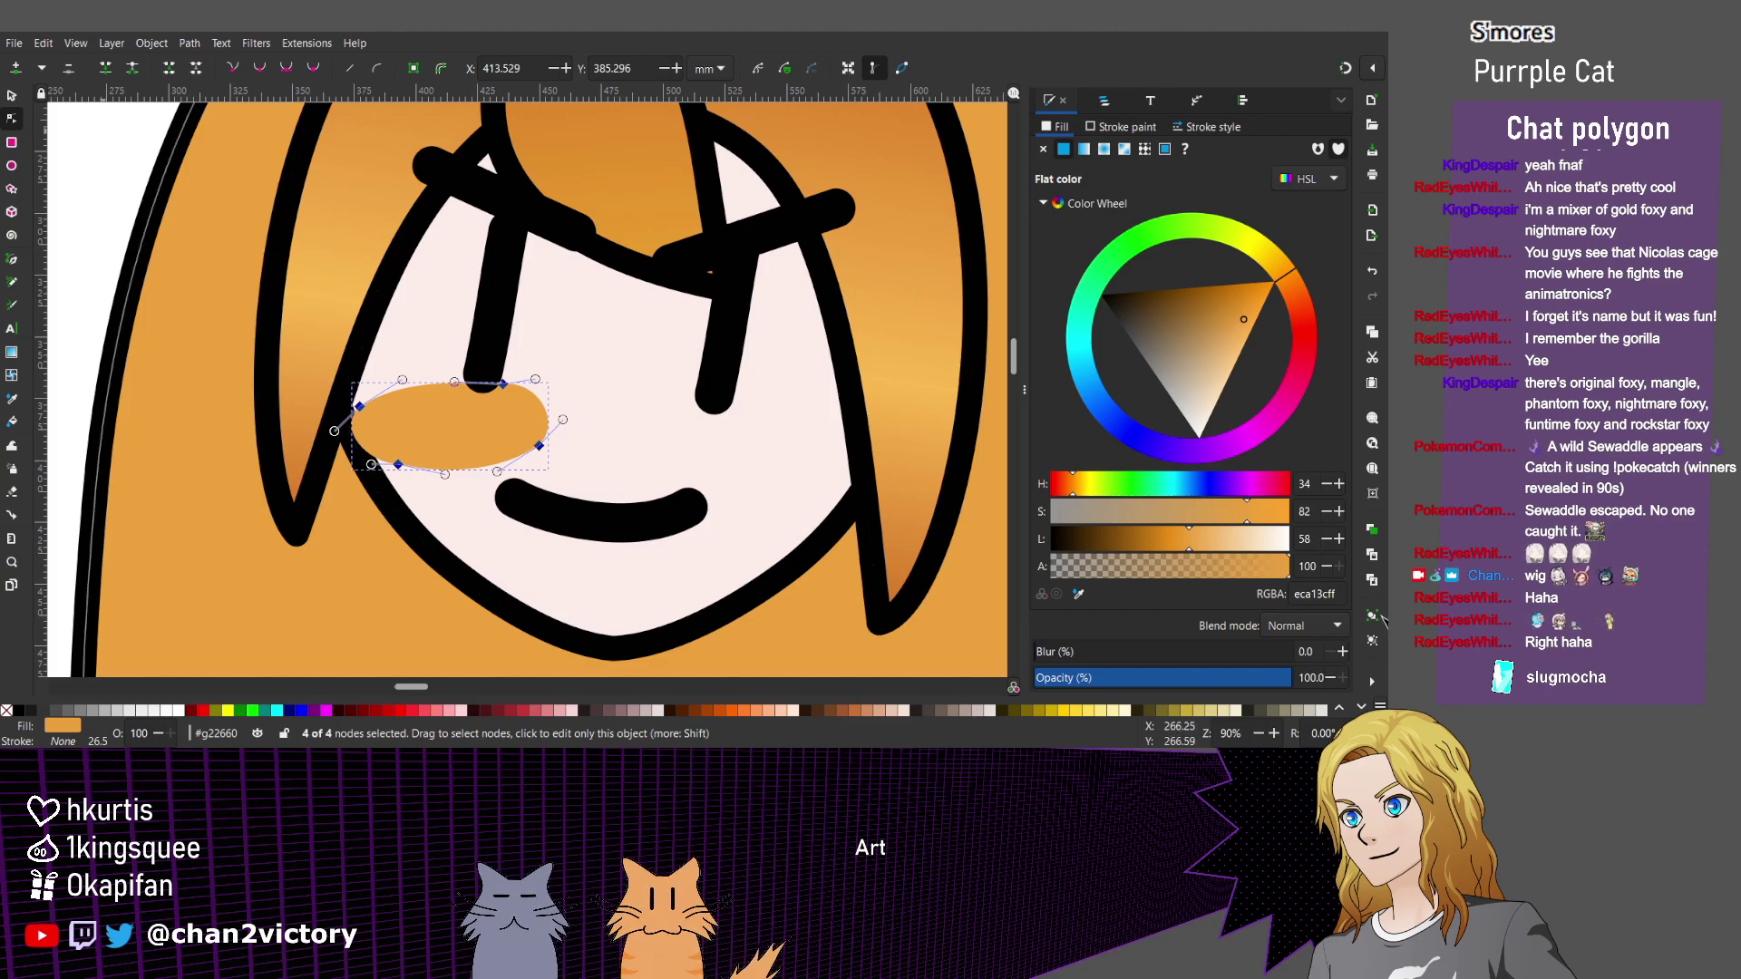
pyautogui.hotkey('shift', 's')
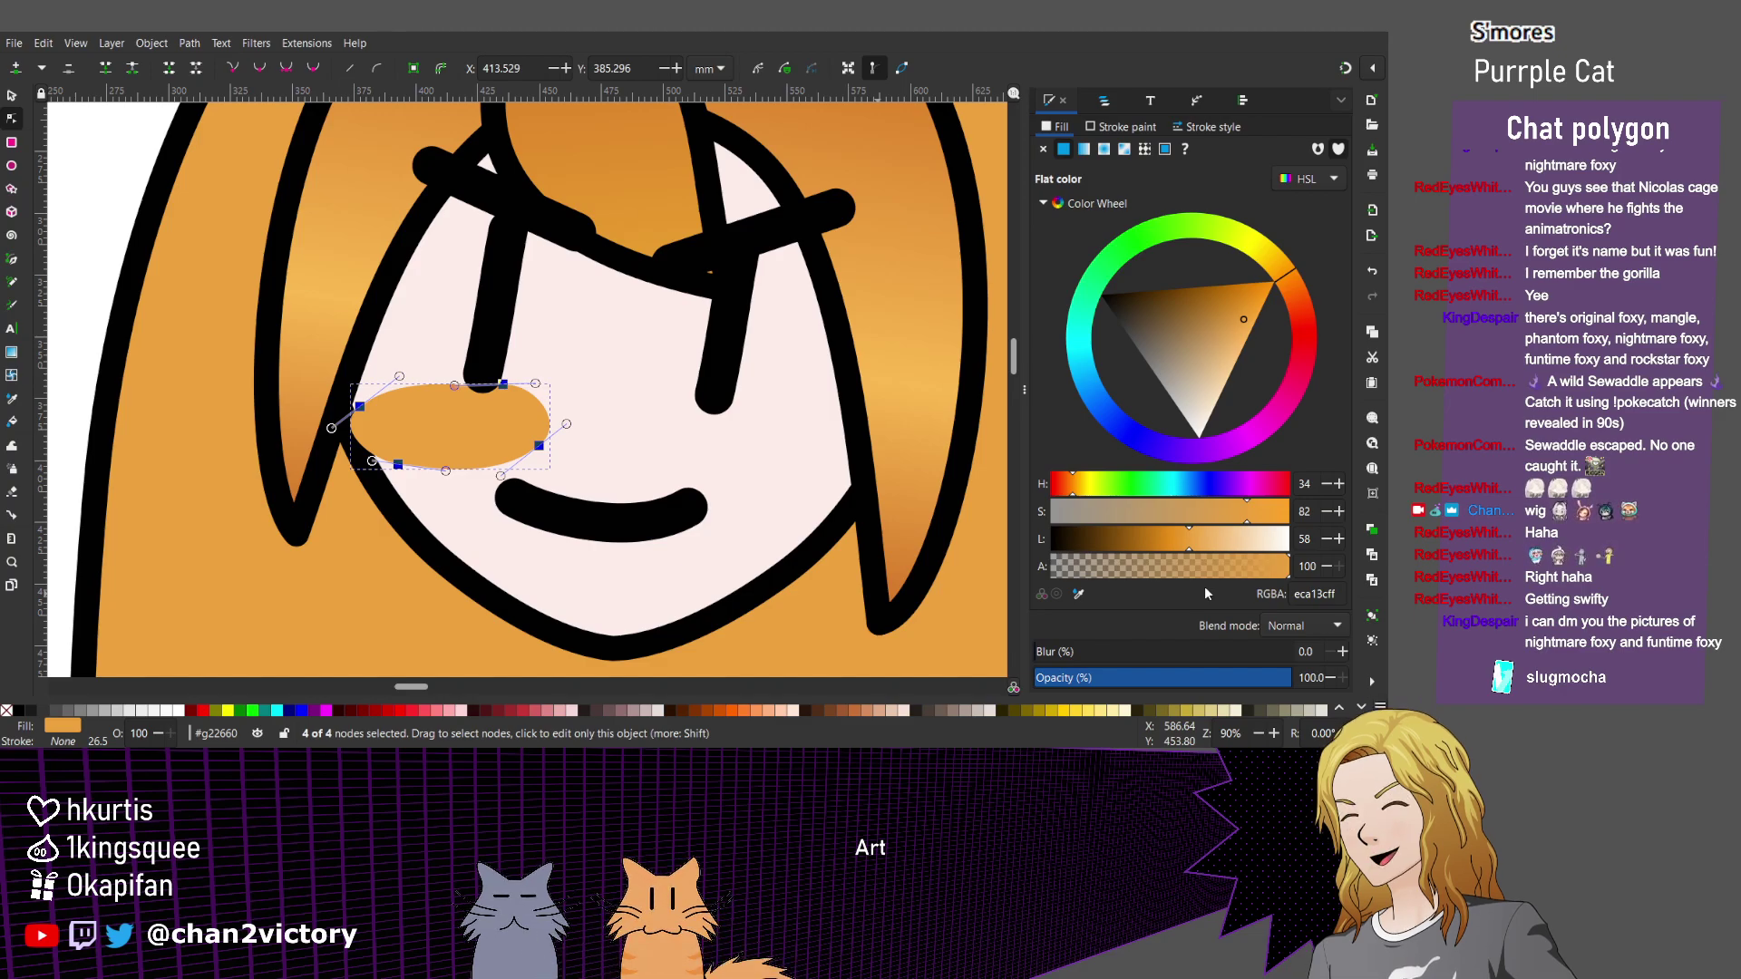
# Recolour the cheek oval with a flat pink fill (ff8080ff).
pyautogui.press('Escape')
pyautogui.hotkey('ctrl', 'z')
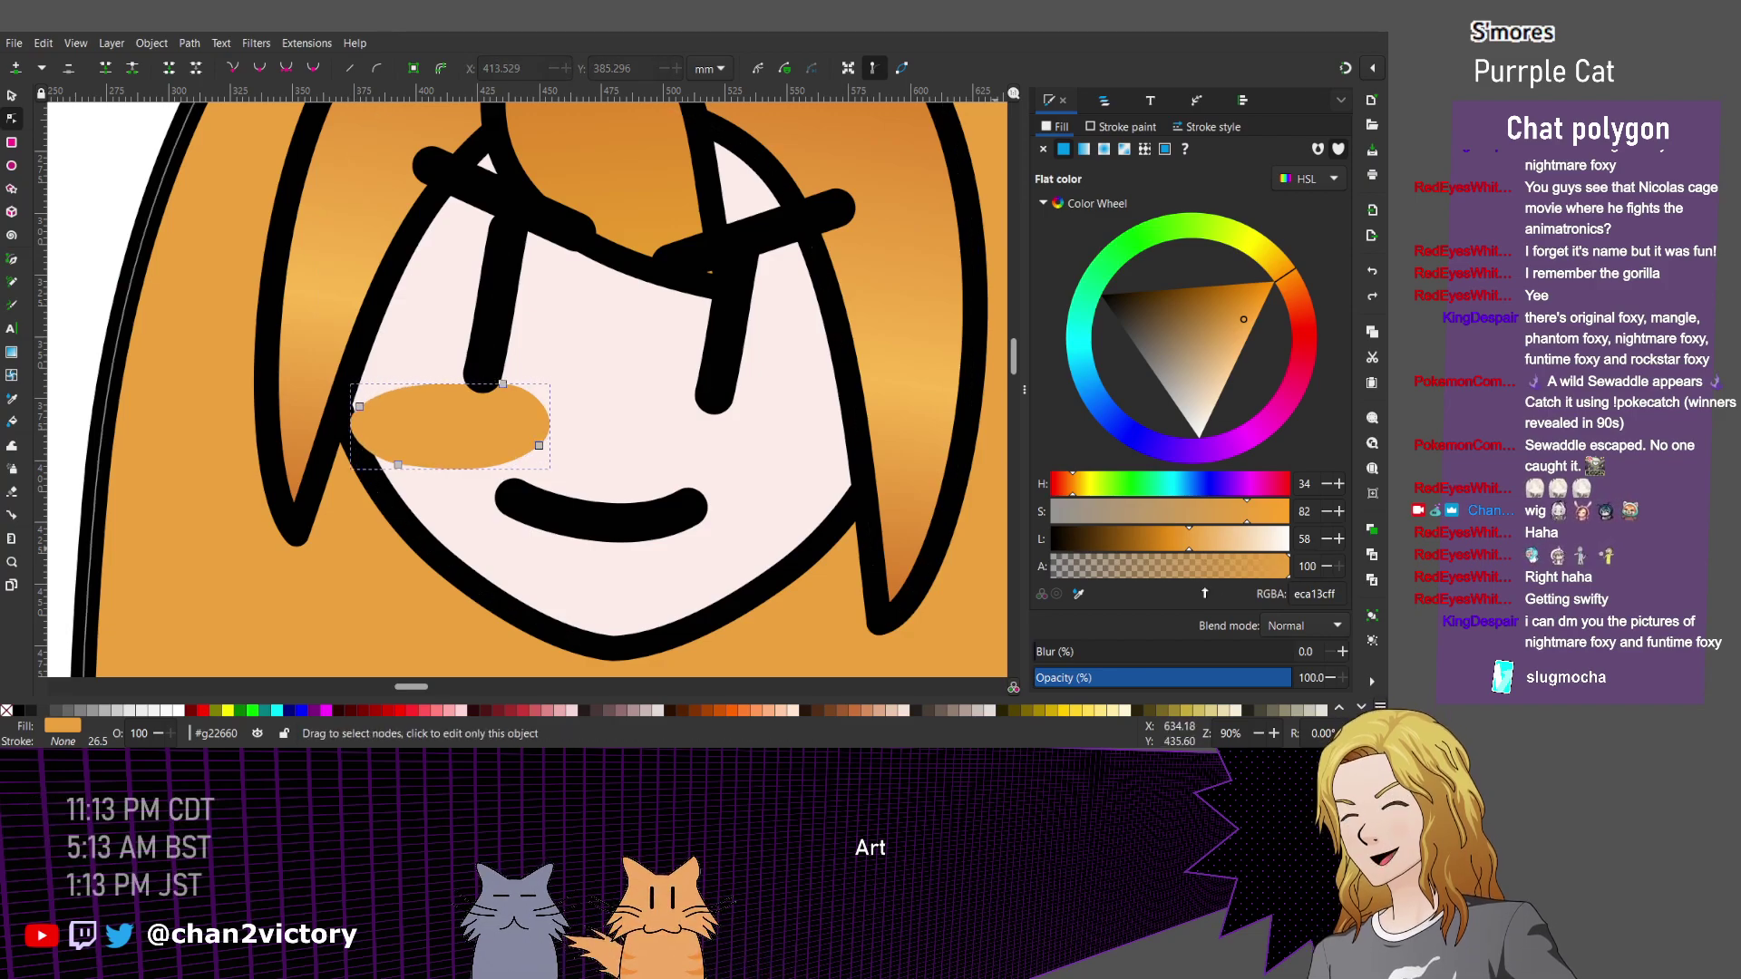
pyautogui.hotkey('ctrl', 'z')
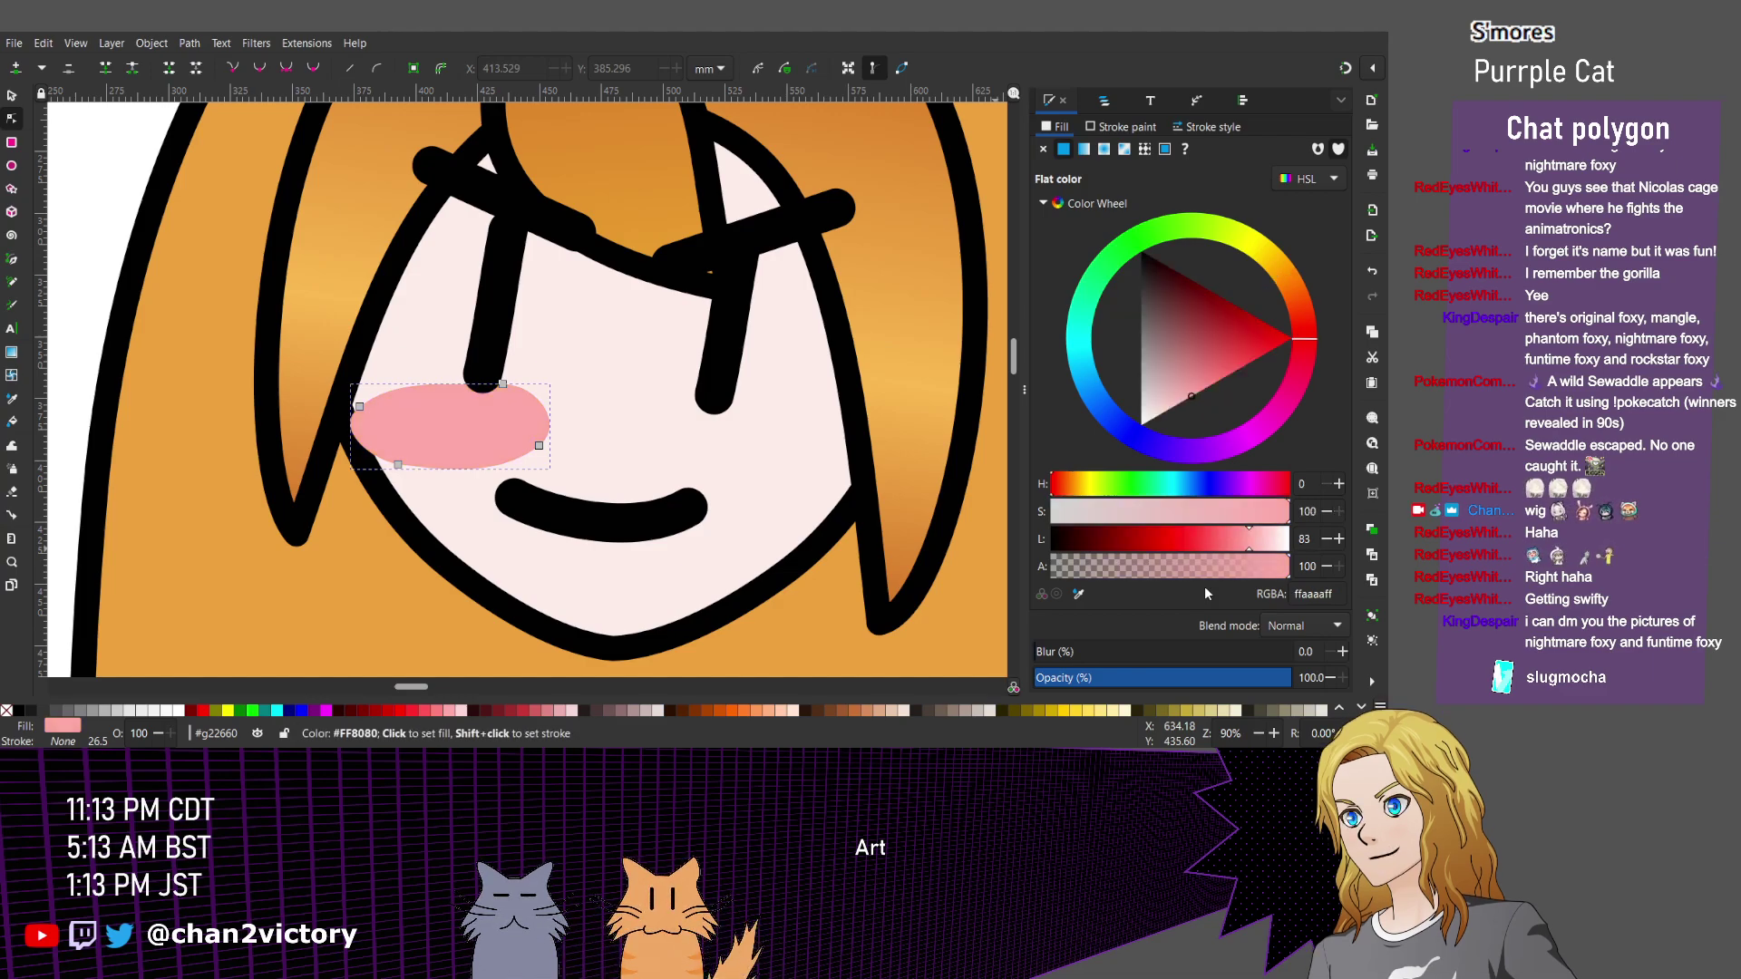
pyautogui.hotkey('ctrl', 'z')
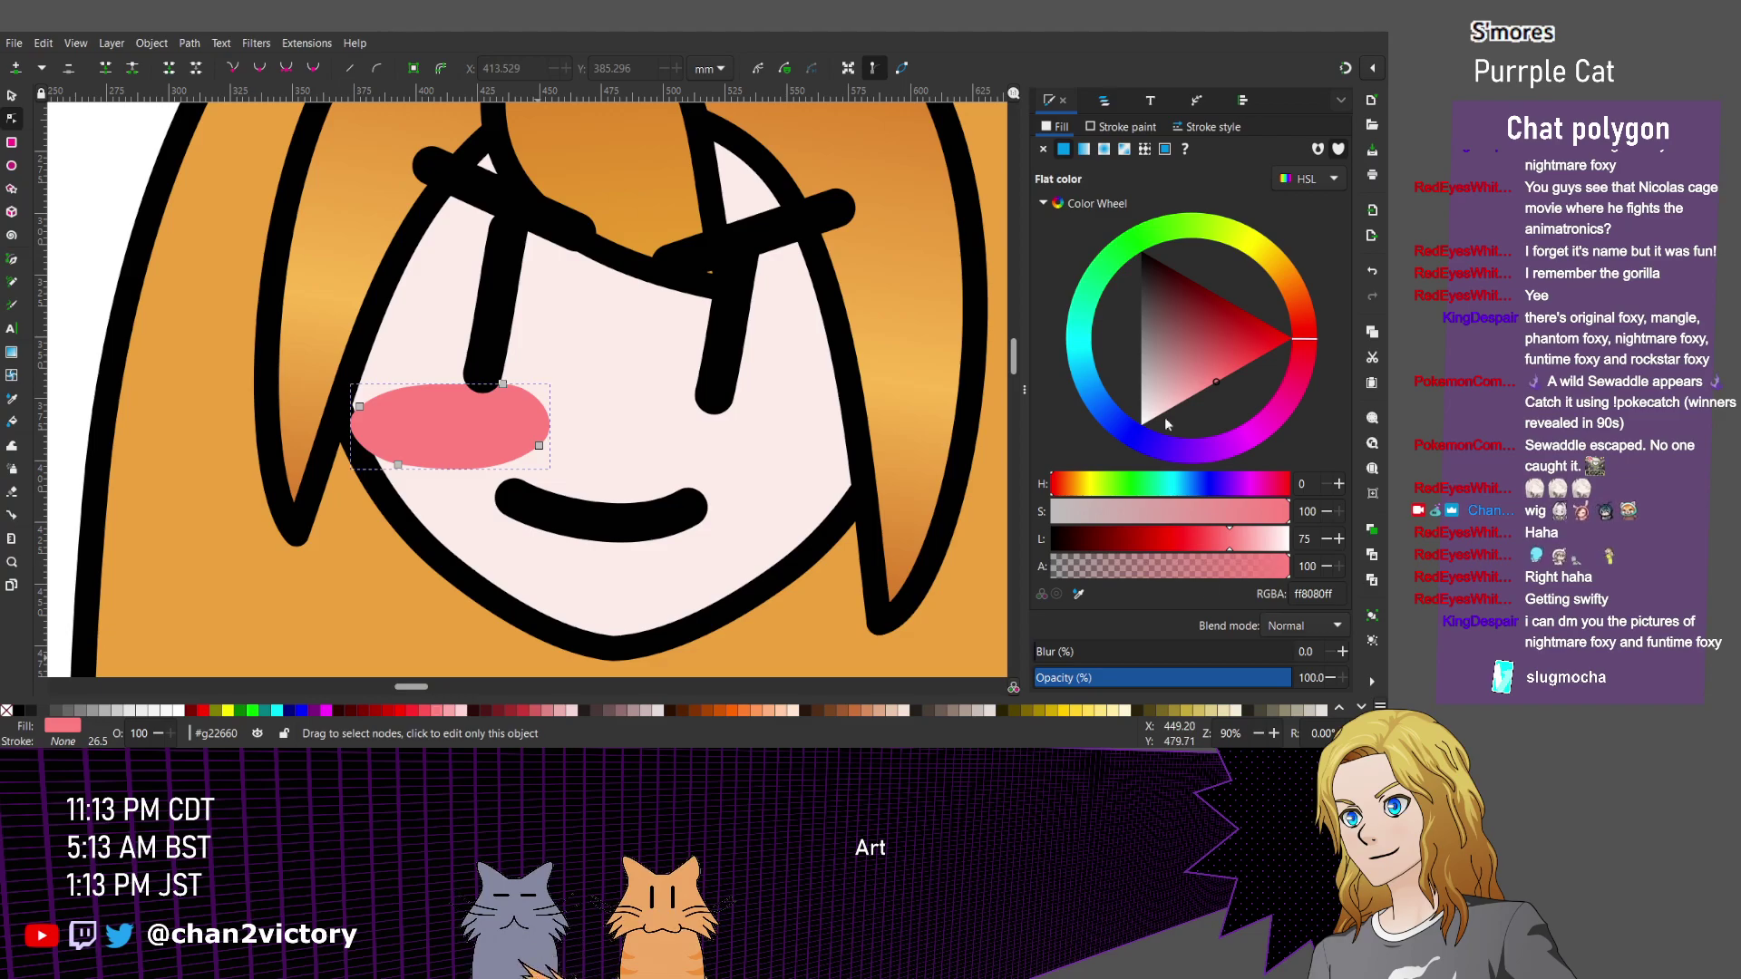
# Rotate the pink cheek oval slightly clockwise and move it up and outward so it sits over the cheek's edge below the left eye.
pyautogui.scroll(-3, 758, 390)
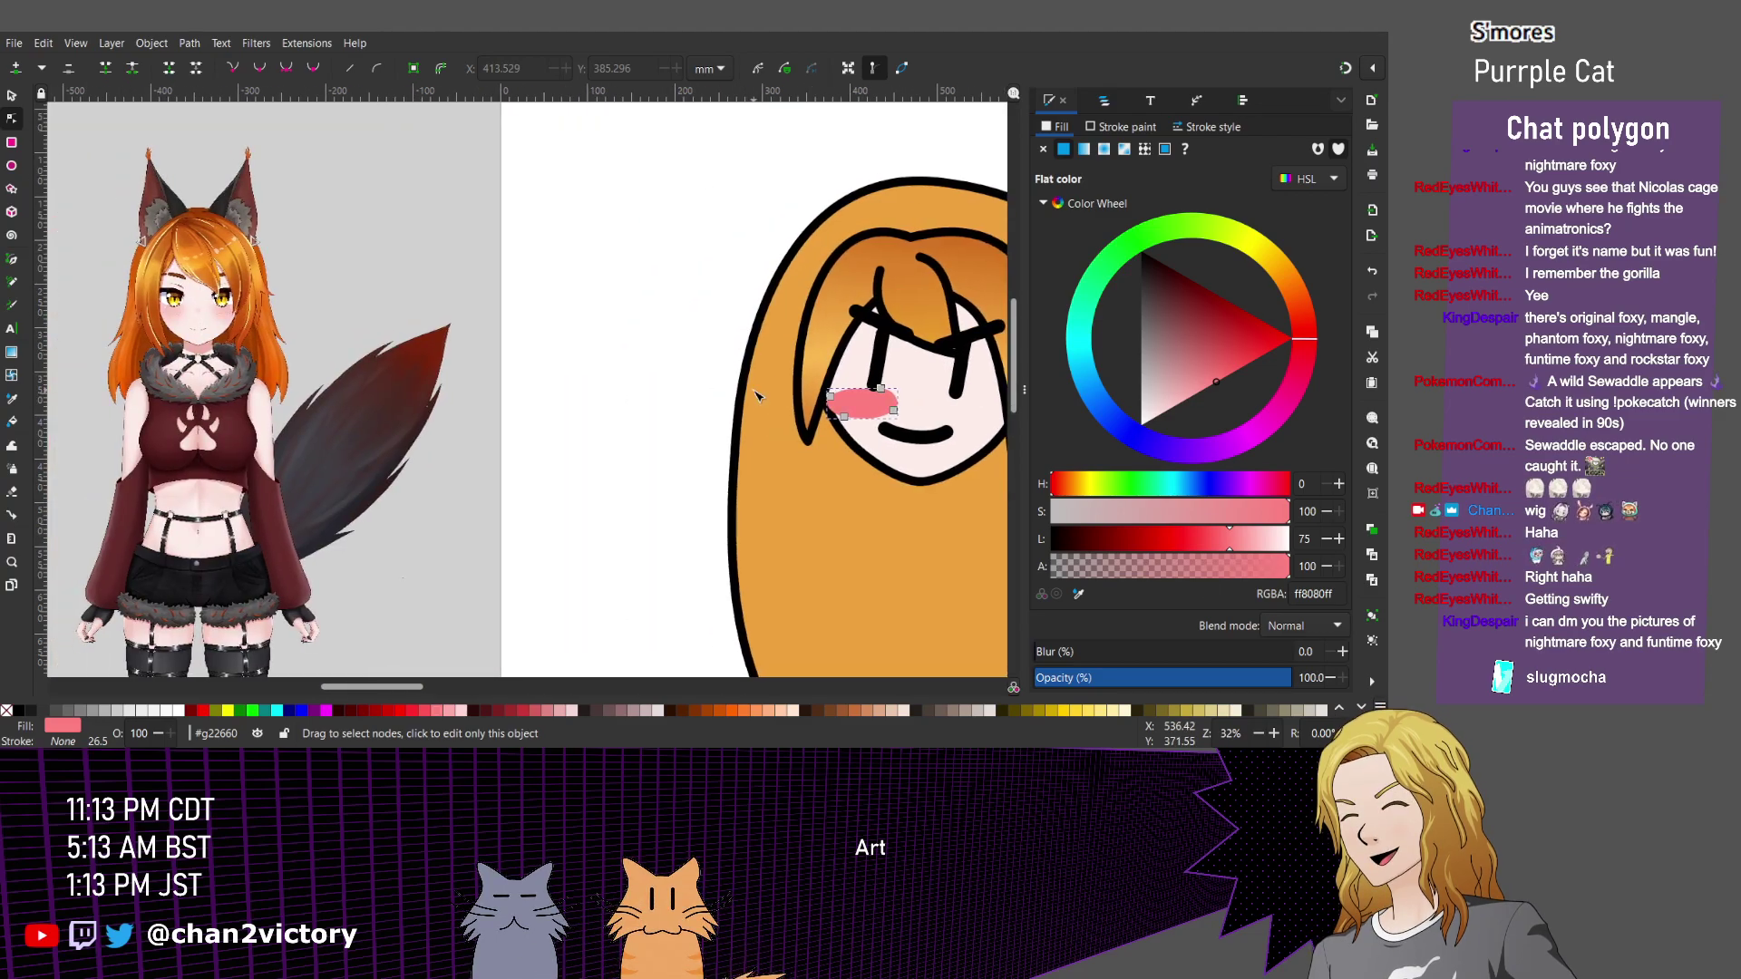
pyautogui.scroll(2, 934, 388)
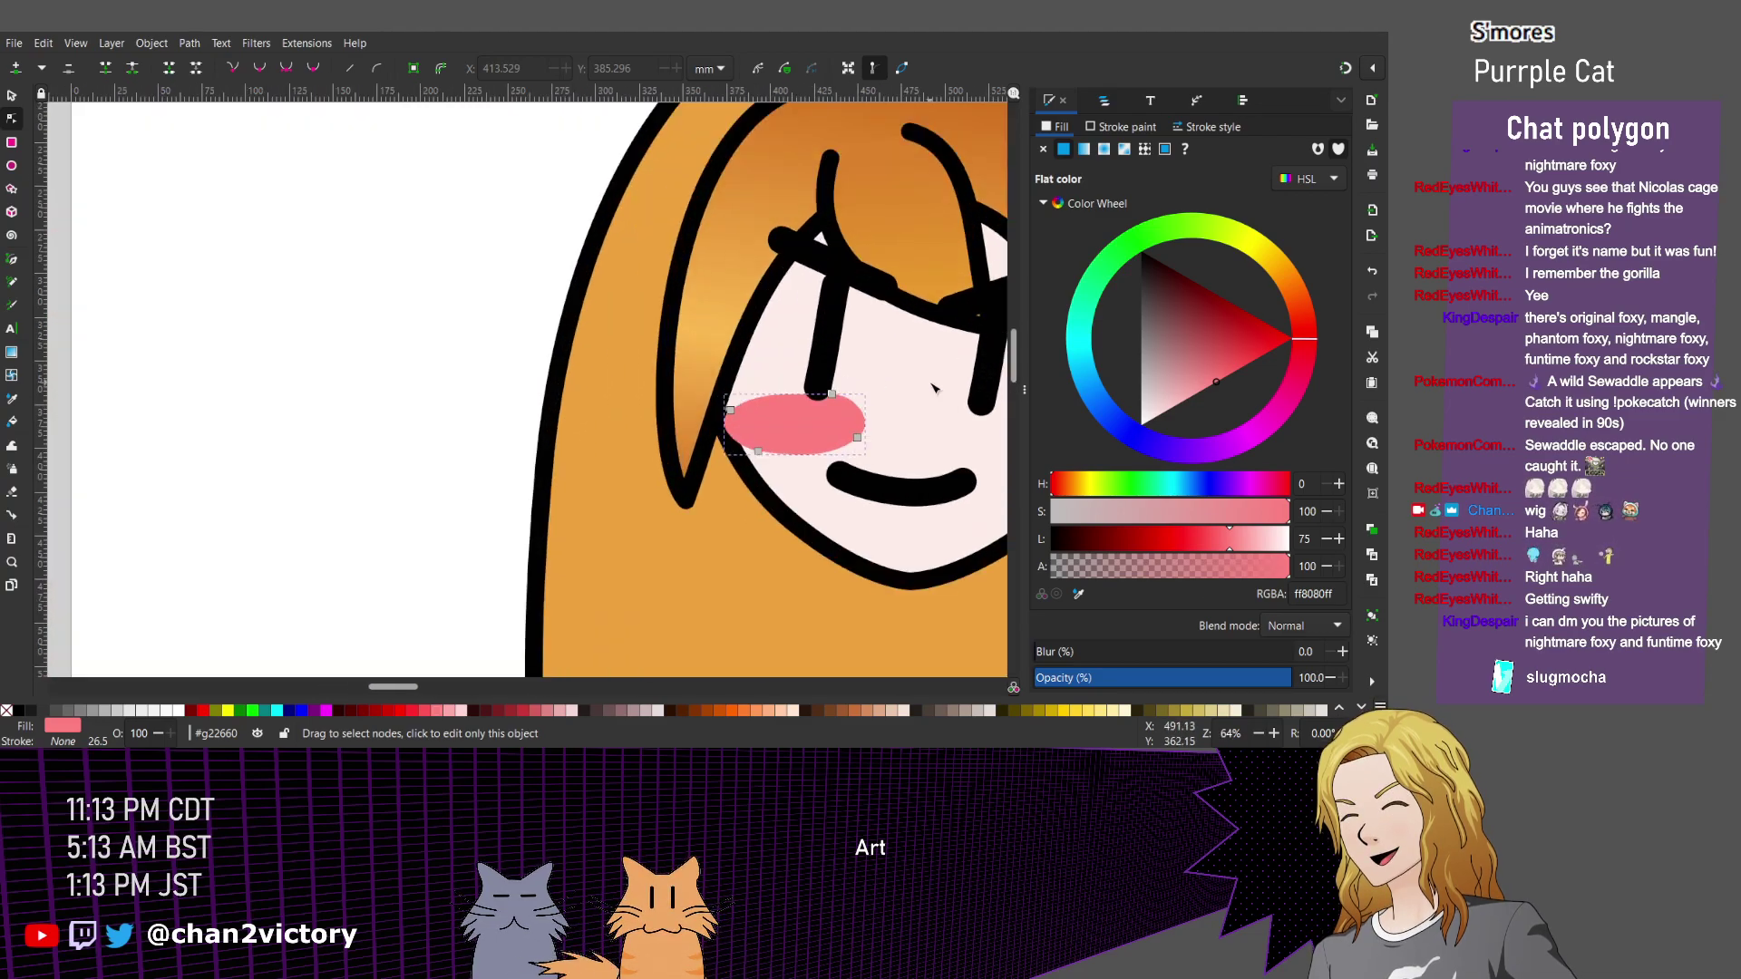
pyautogui.scroll(2, 934, 388)
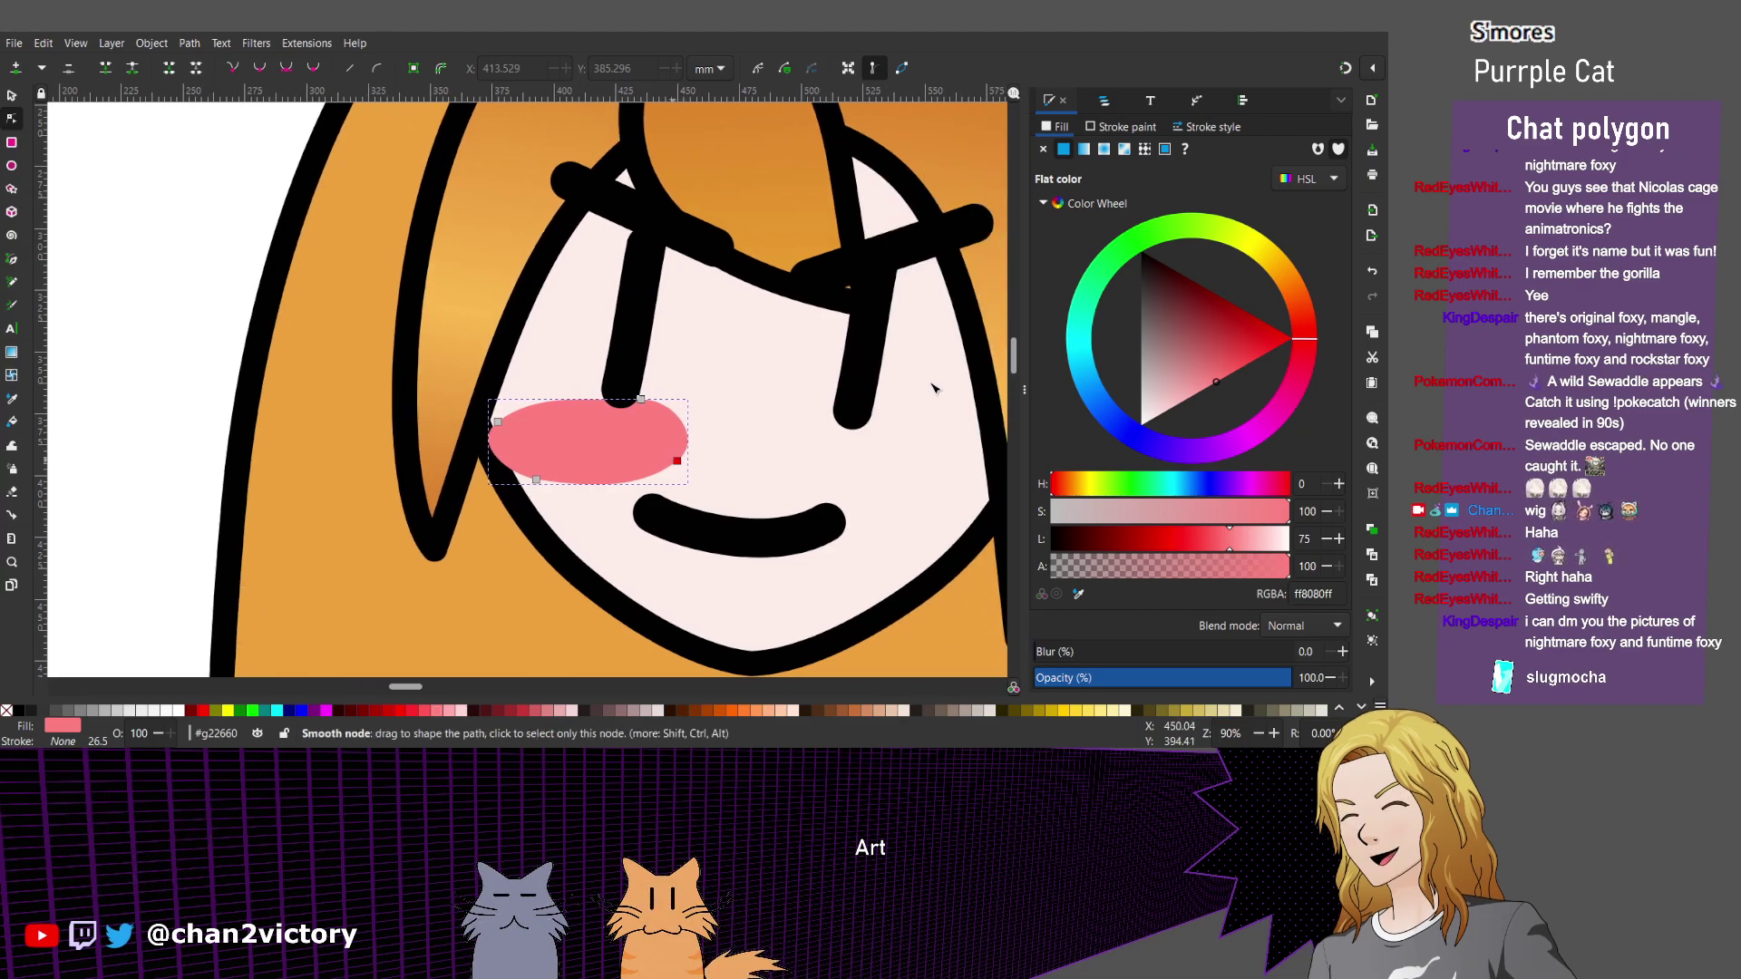
pyautogui.press('s')
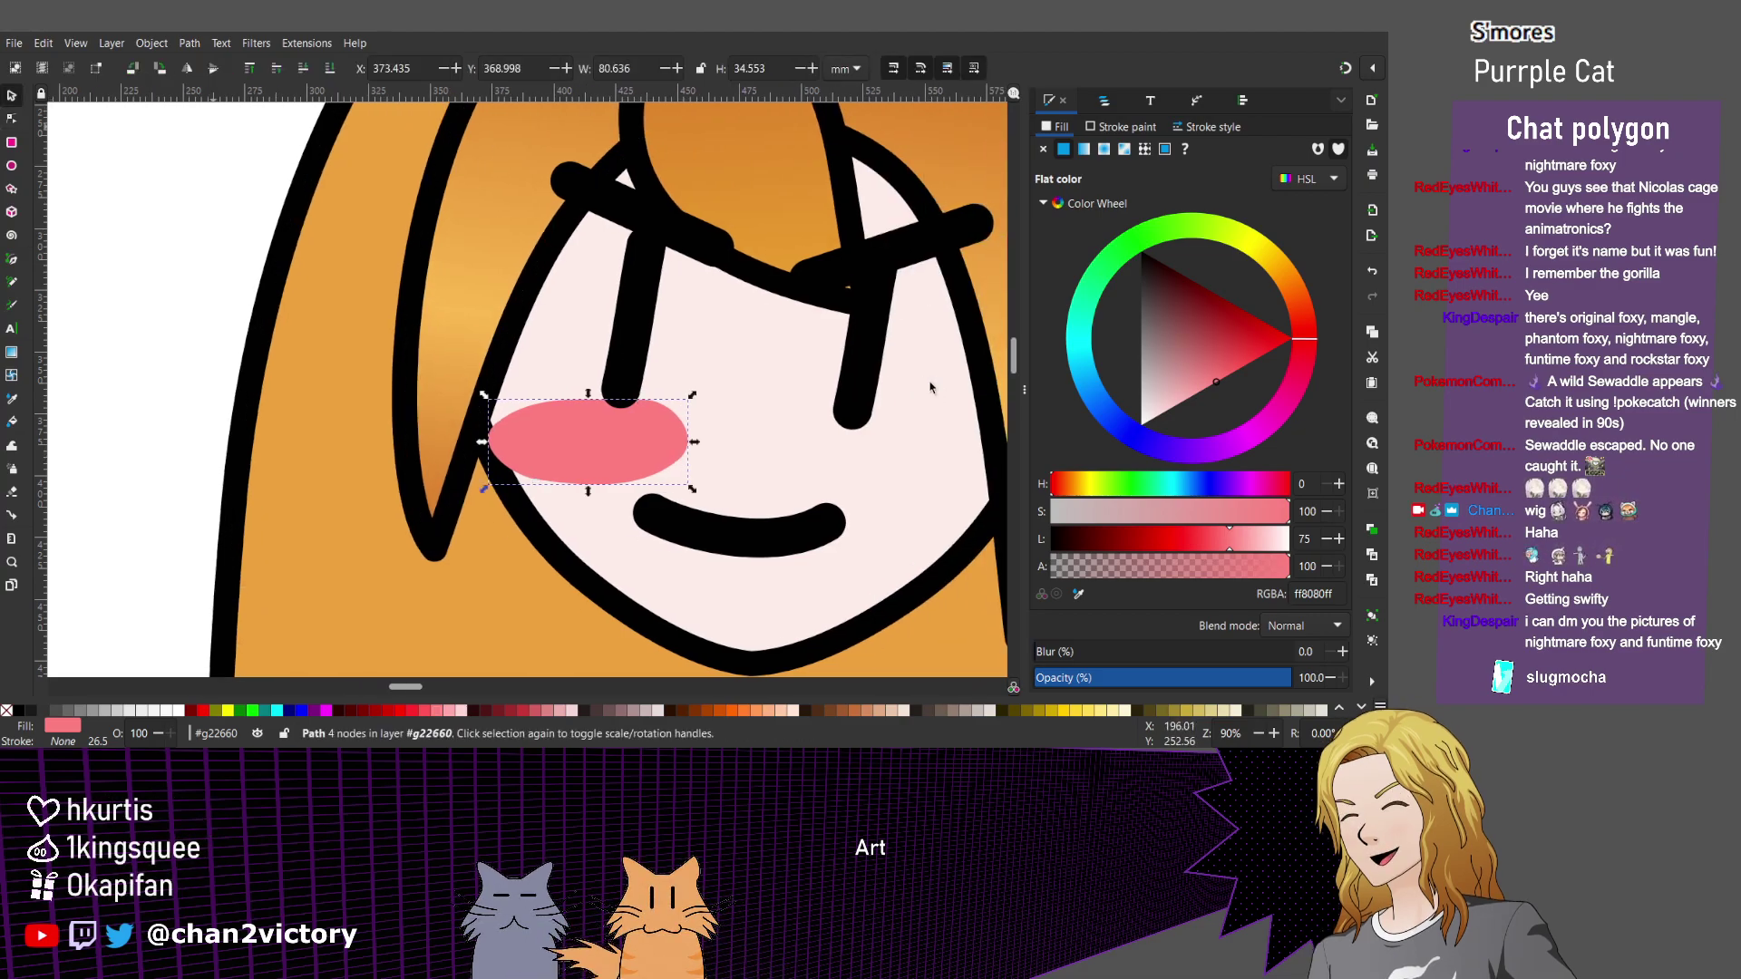
pyautogui.click(590, 441)
pyautogui.moveTo(691, 396); pyautogui.dragTo(699, 412)
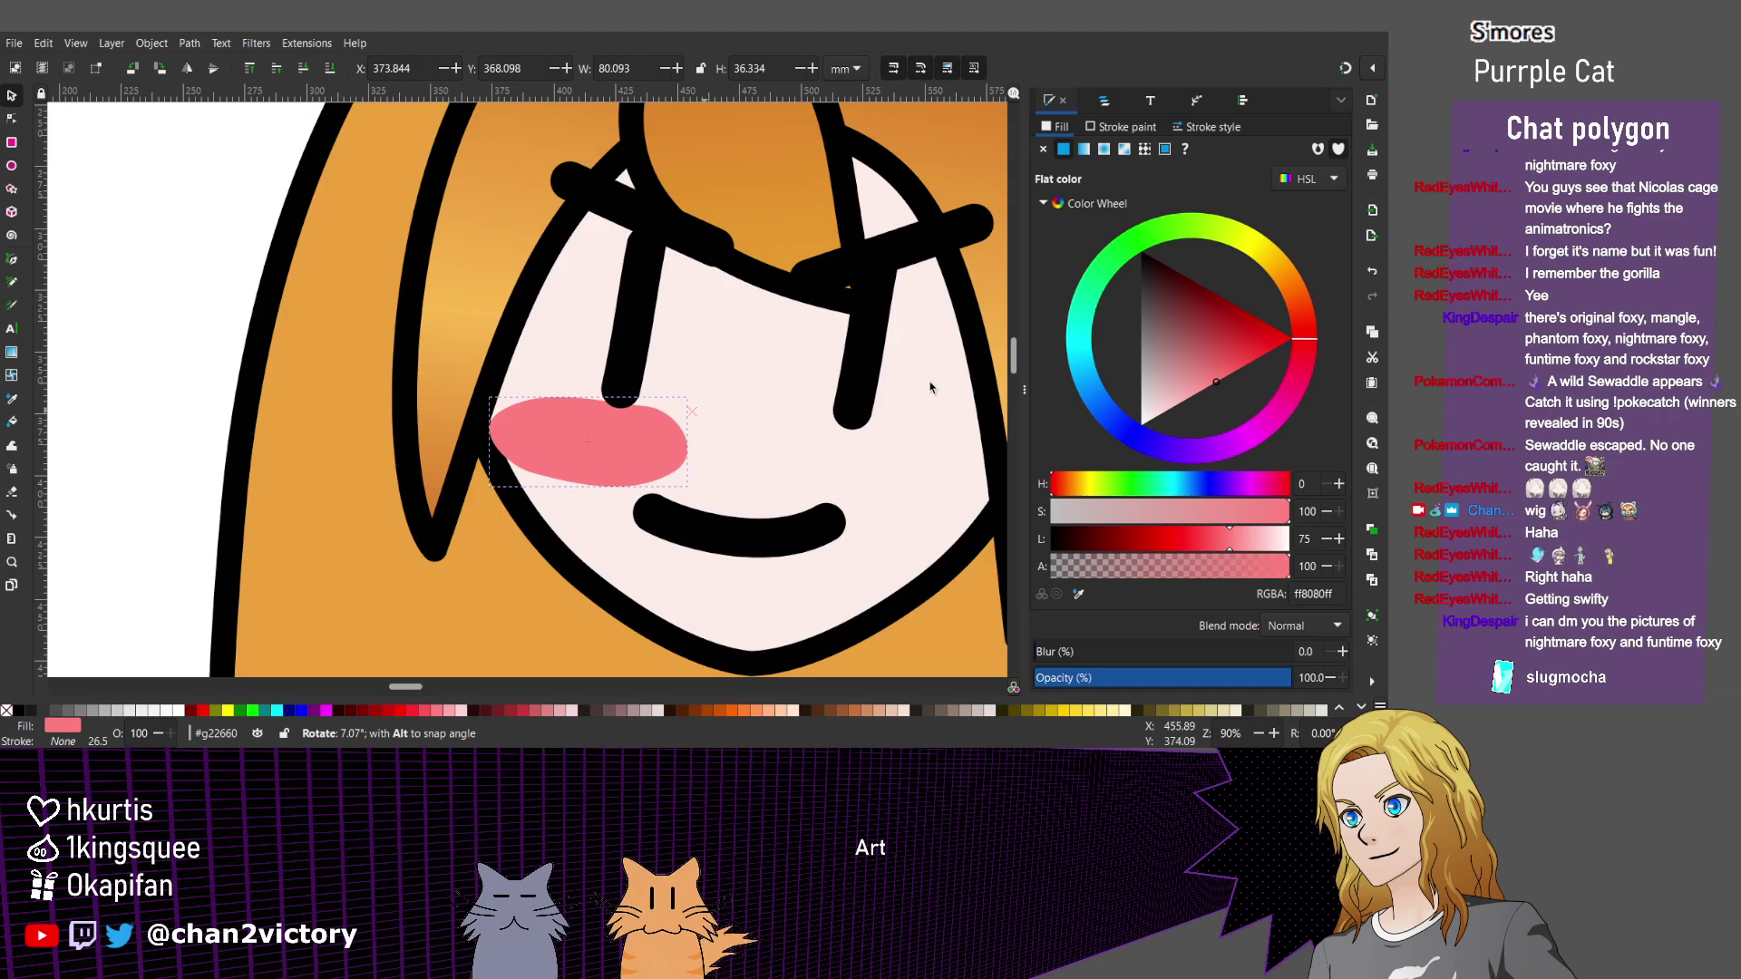
pyautogui.moveTo(589, 441); pyautogui.dragTo(581, 413)
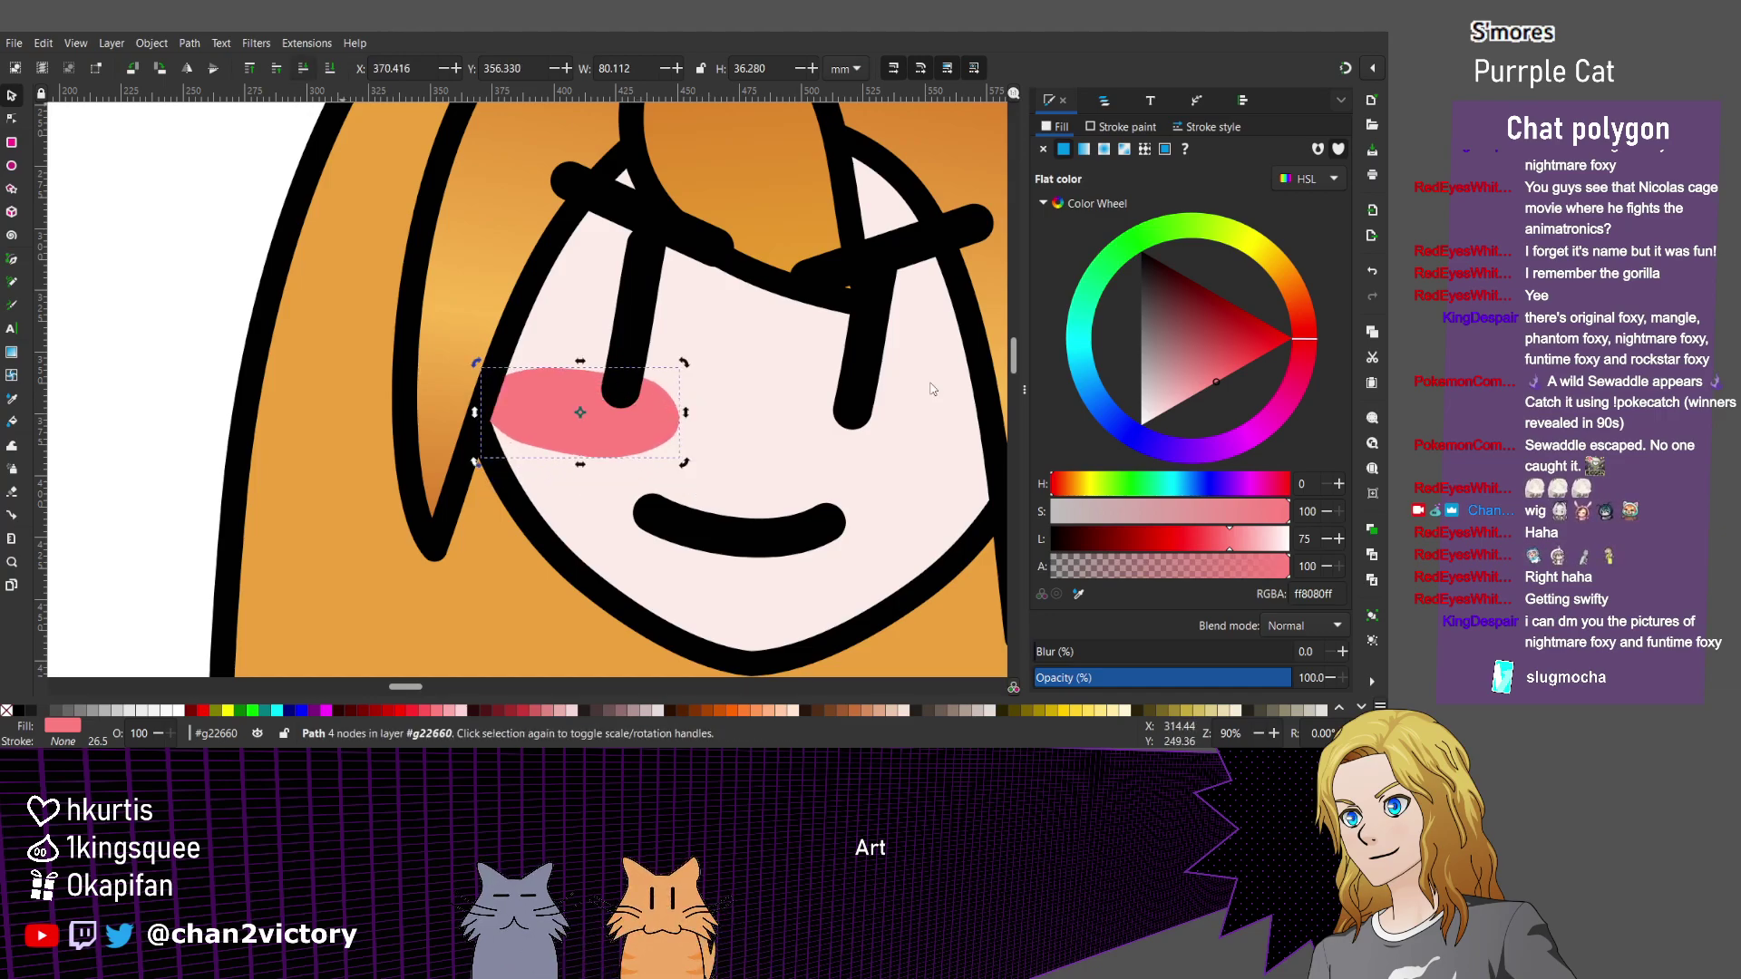
pyautogui.click(581, 412)
pyautogui.moveTo(685, 363); pyautogui.dragTo(678, 385)
pyautogui.moveTo(581, 413); pyautogui.dragTo(570, 421)
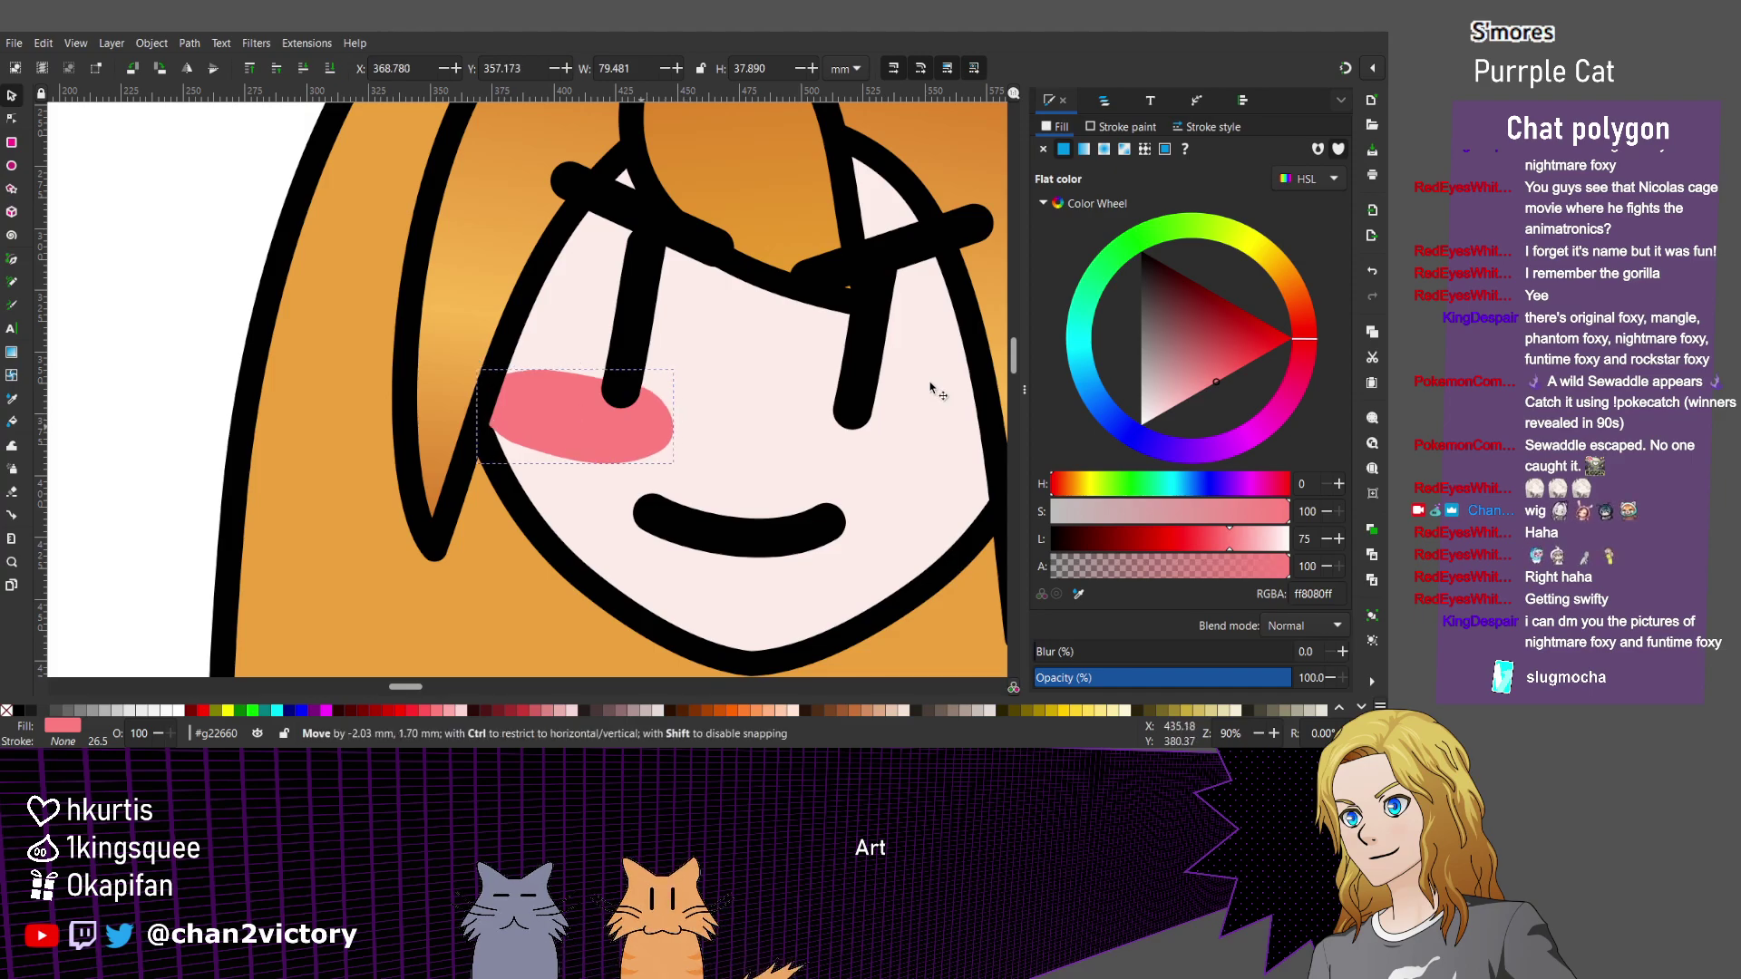
# Soften the pink cheek oval into a blush by setting its opacity to 67.8% and its blur to about 30.5%.
pyautogui.press('n')
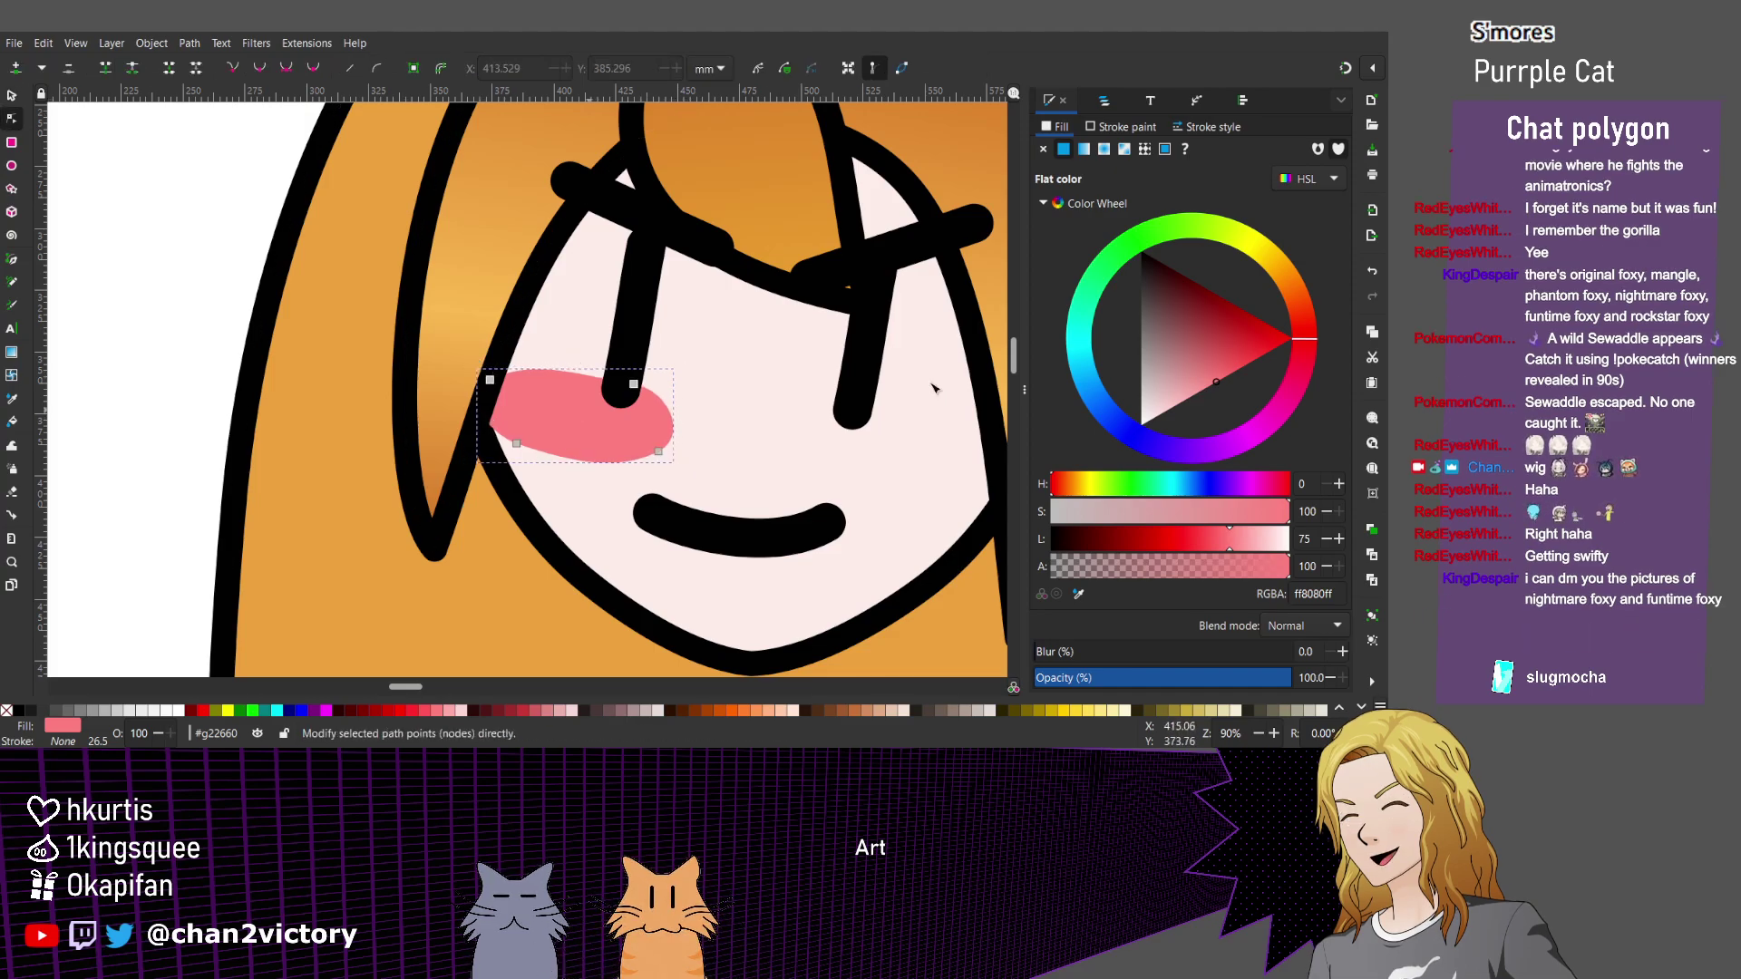
pyautogui.press('+')
pyautogui.press('+')
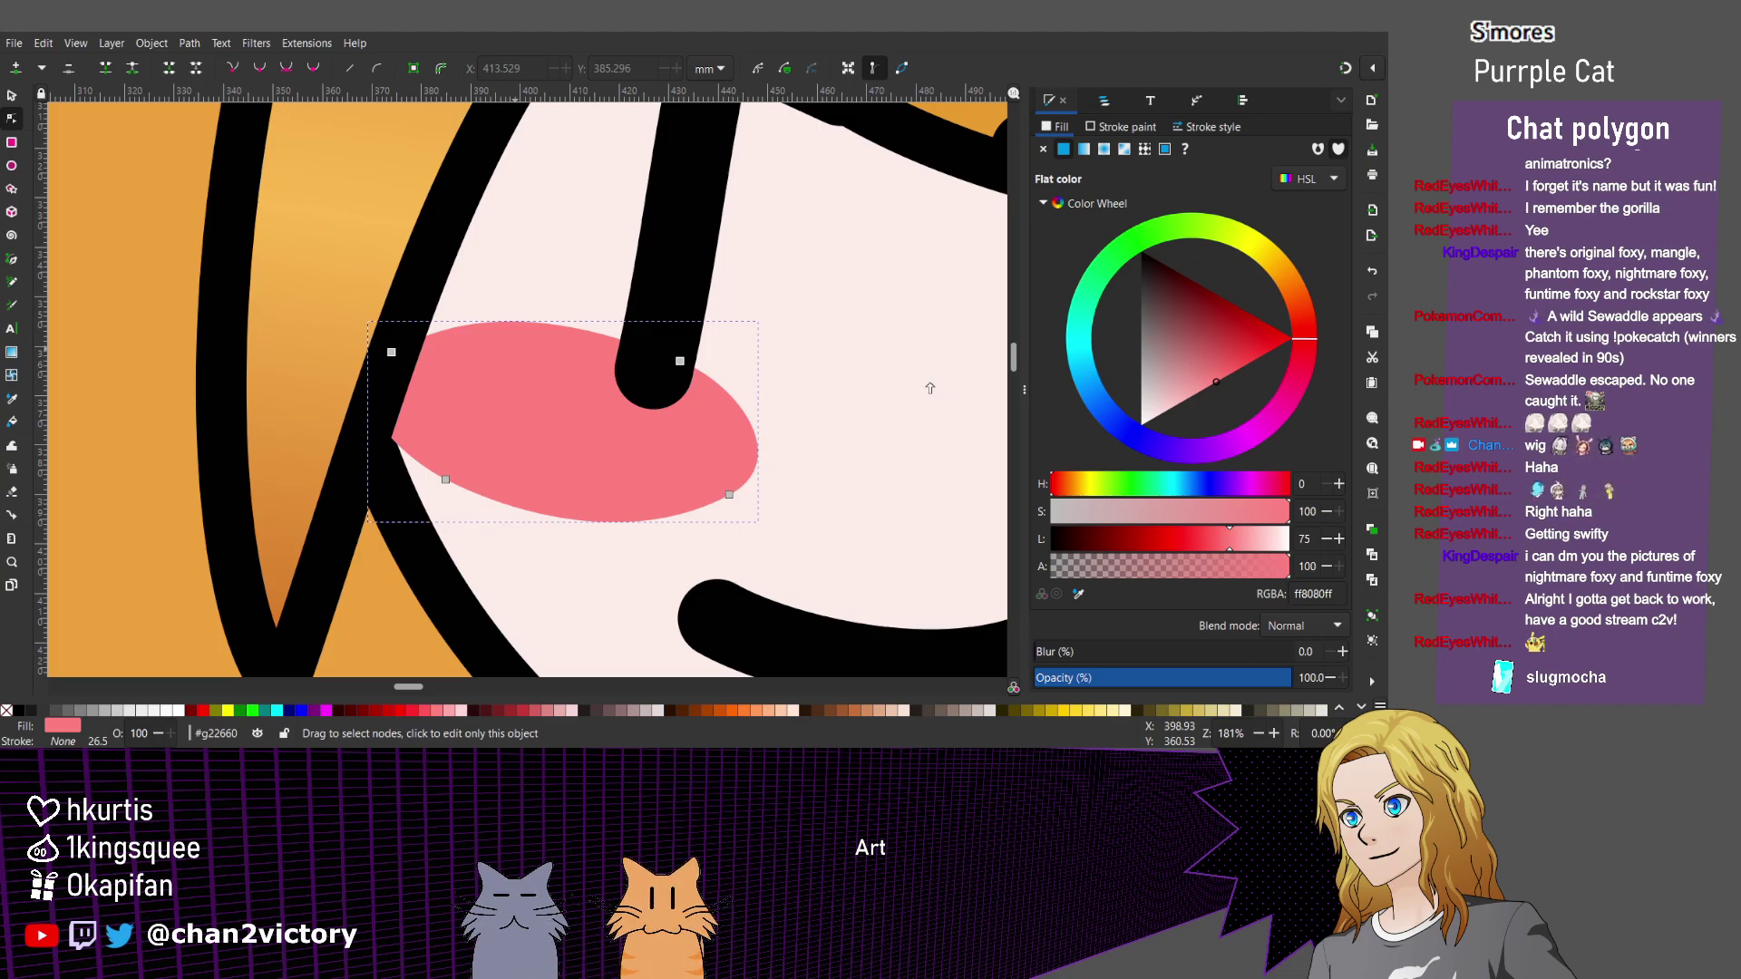
pyautogui.hotkey('ctrl', 'z')
pyautogui.hotkey('ctrl', 'z')
pyautogui.hotkey('ctrl', 'z')
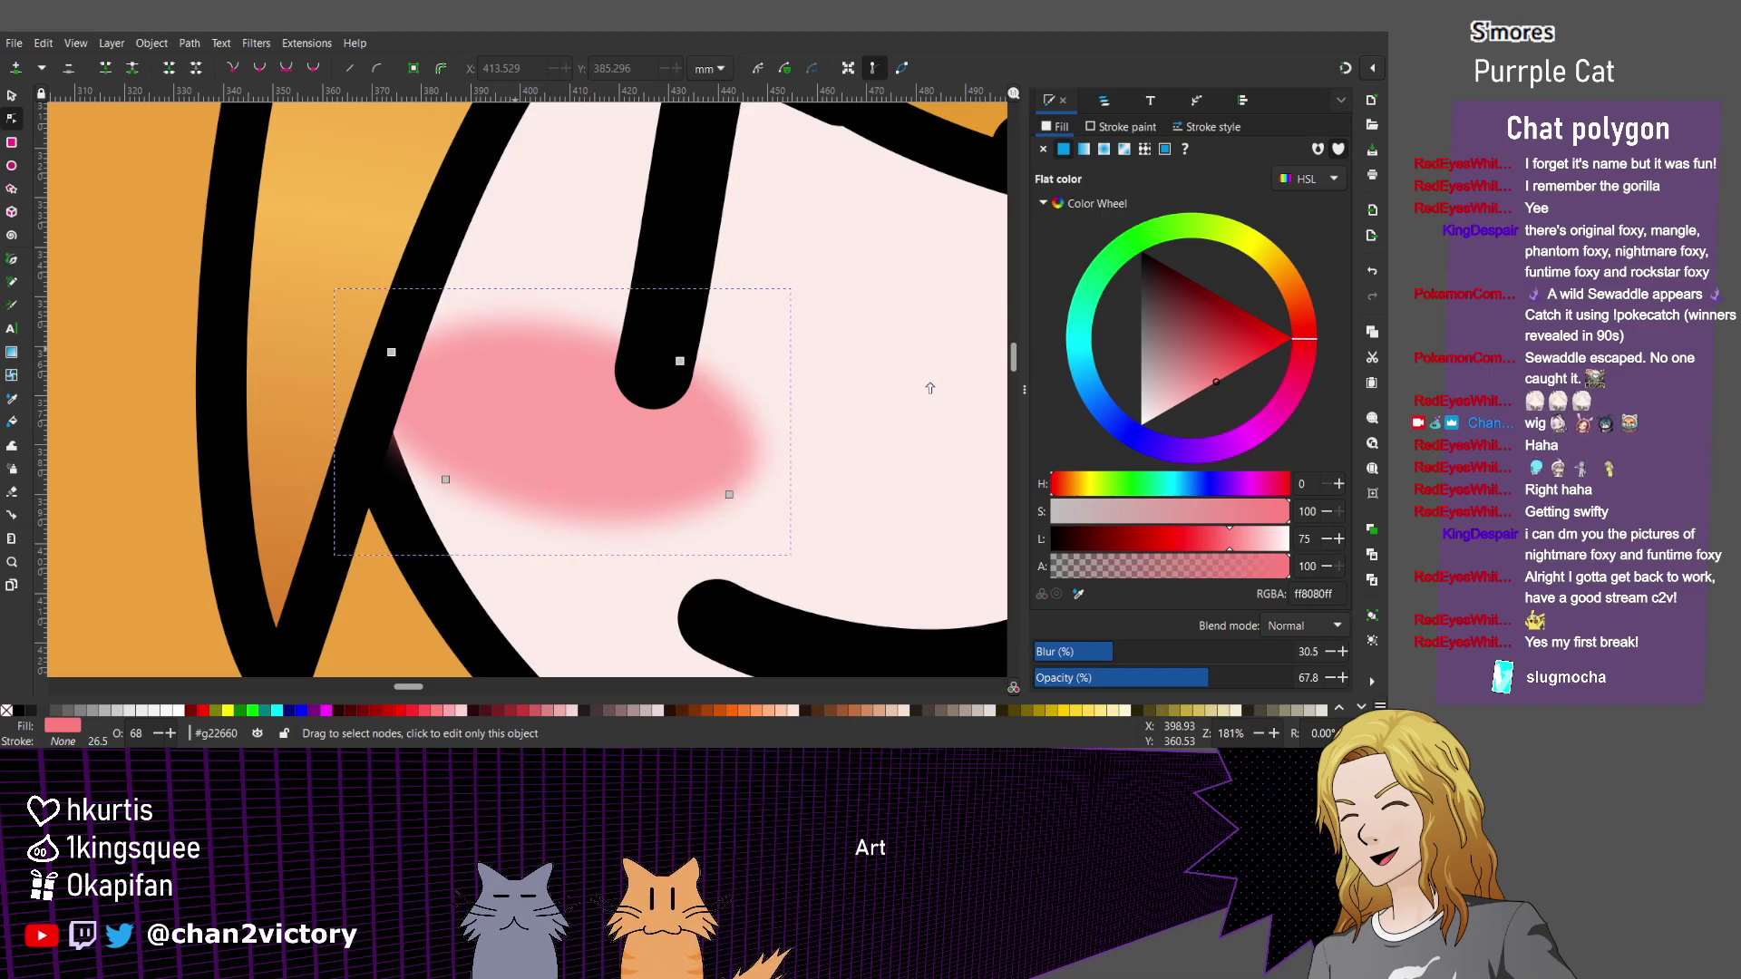
# Try stronger blurs up to 100% on the cheek blush and settle on a blur of 30.9%.
pyautogui.hotkey('ctrl', 'z')
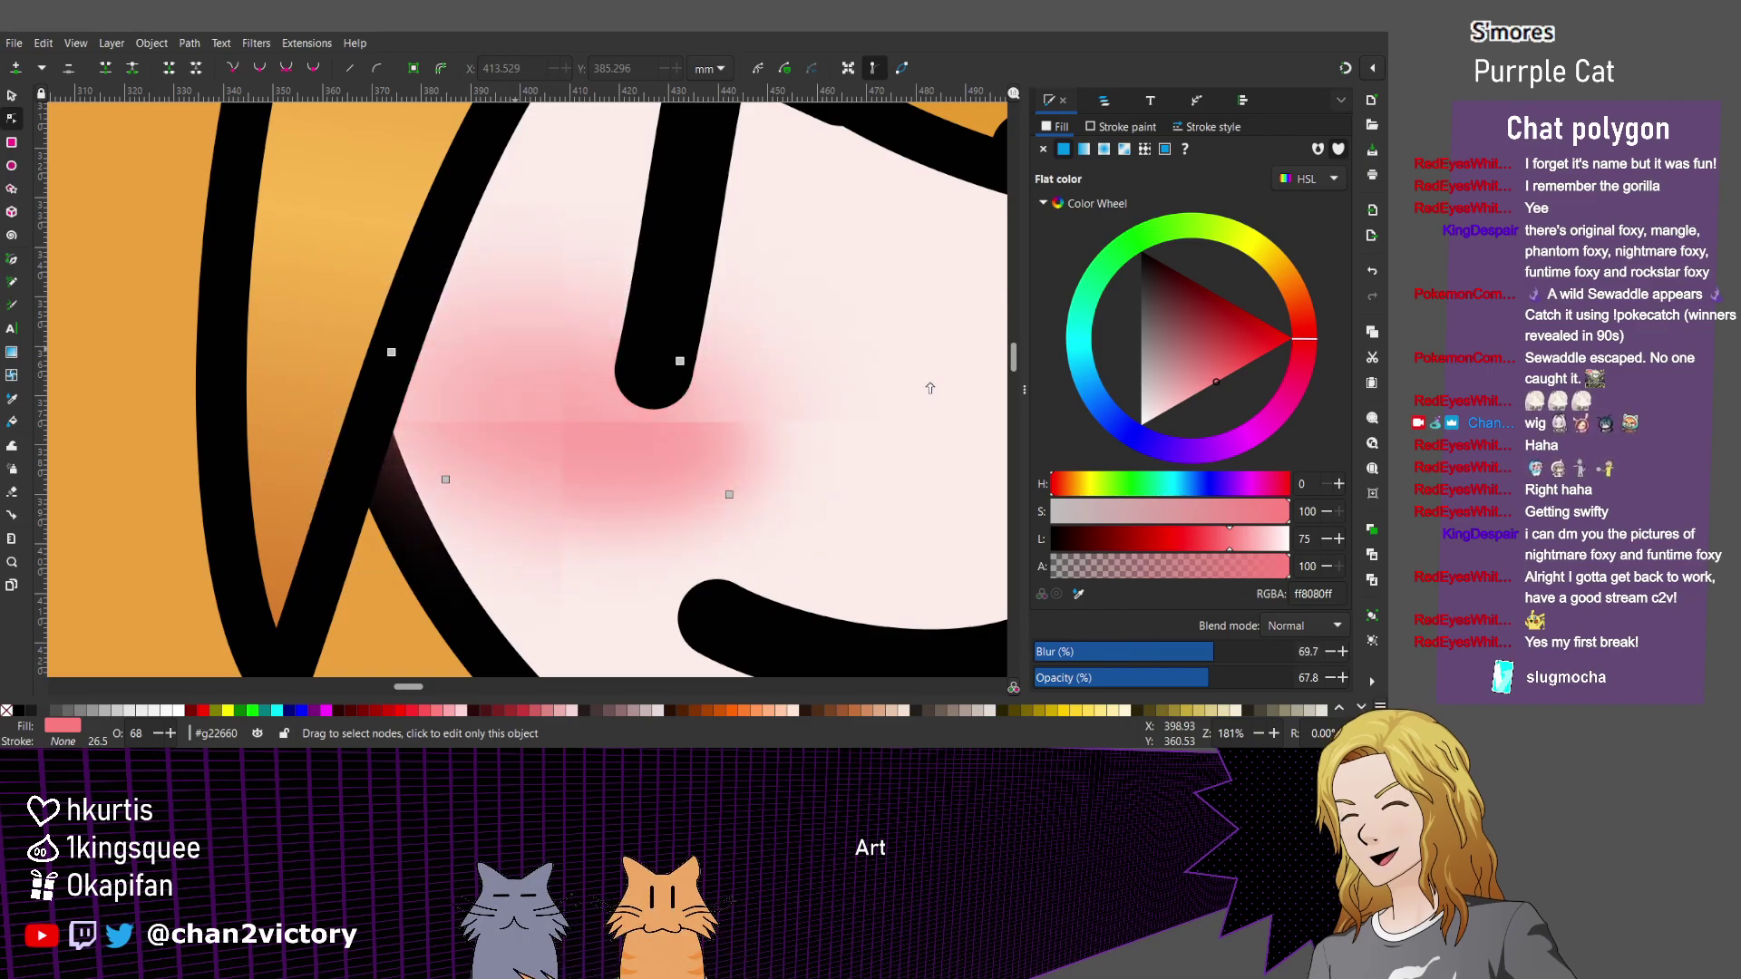
pyautogui.hotkey('ctrl', 'z')
pyautogui.scroll(-4, 369, 255)
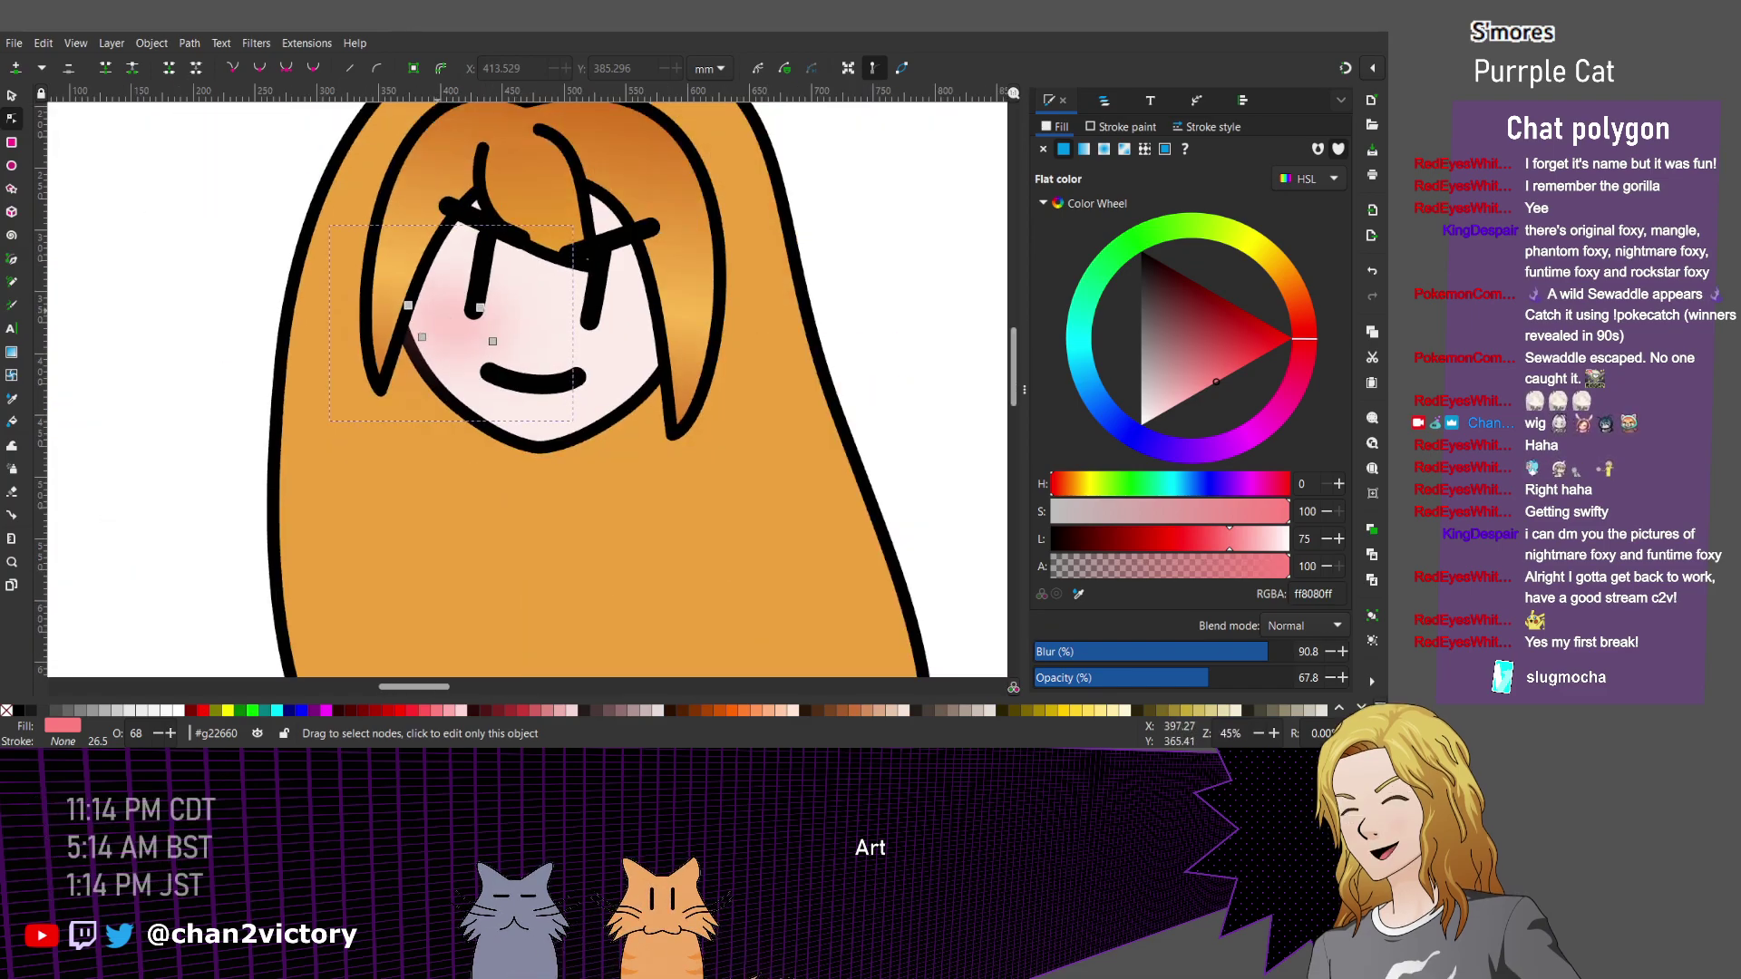
pyautogui.moveTo(1267, 651); pyautogui.dragTo(1385, 678)
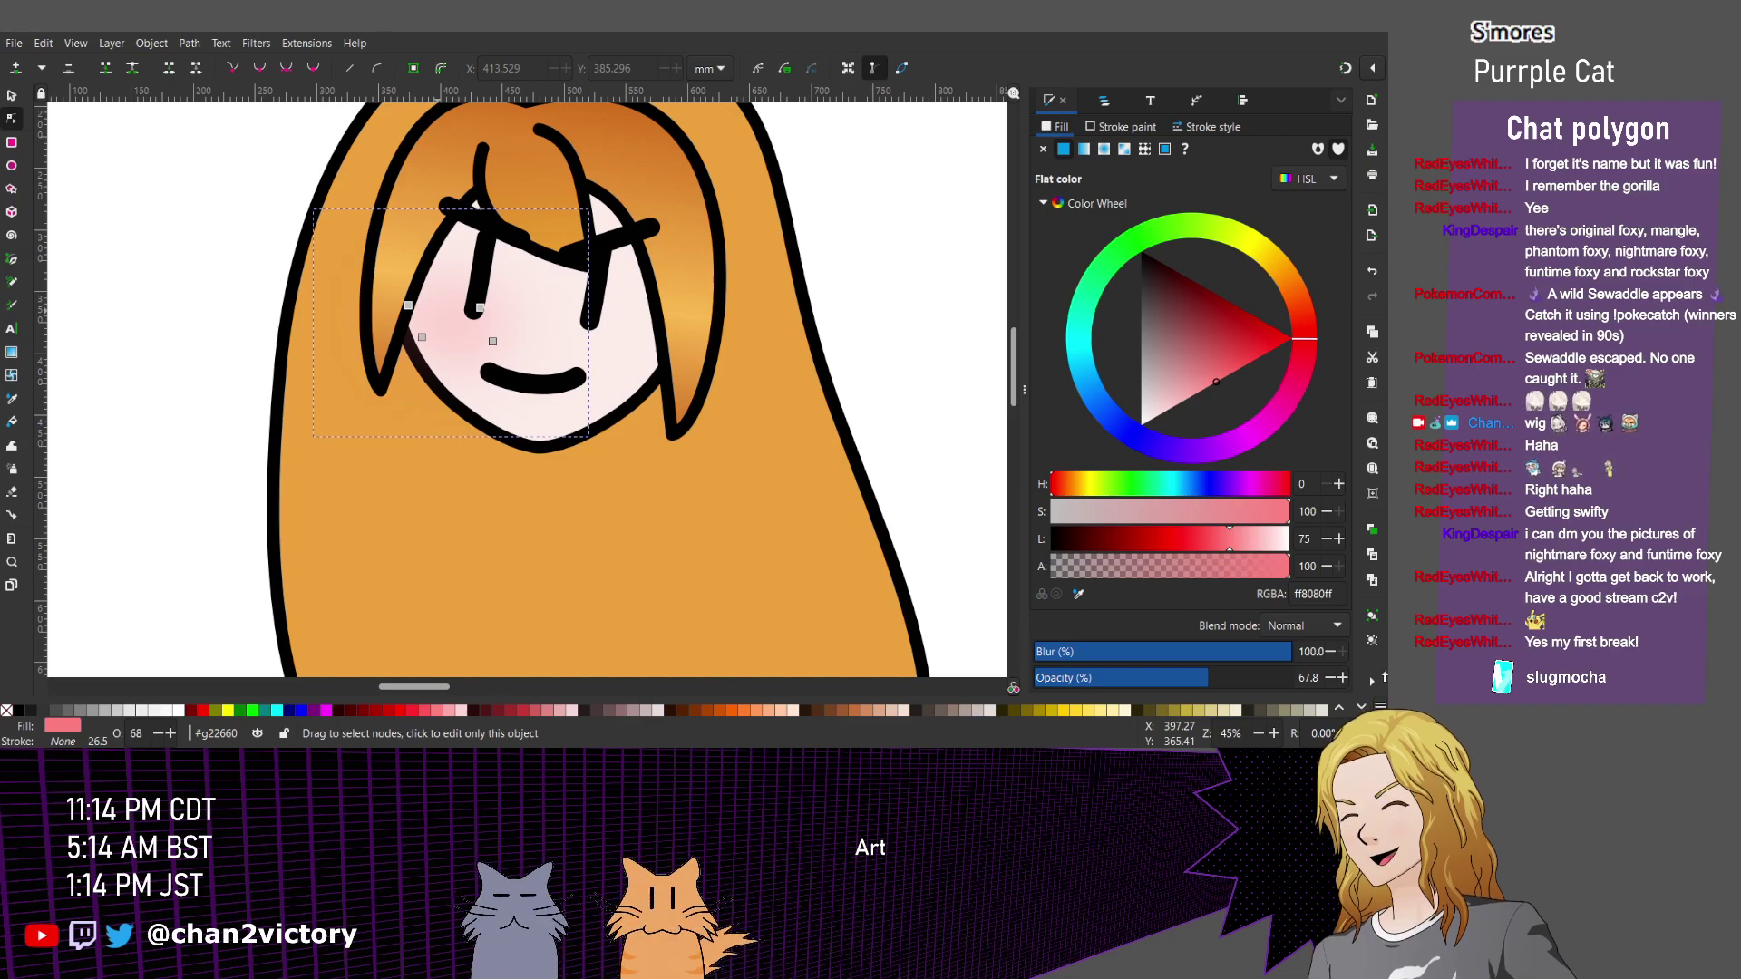
pyautogui.click(1112, 651)
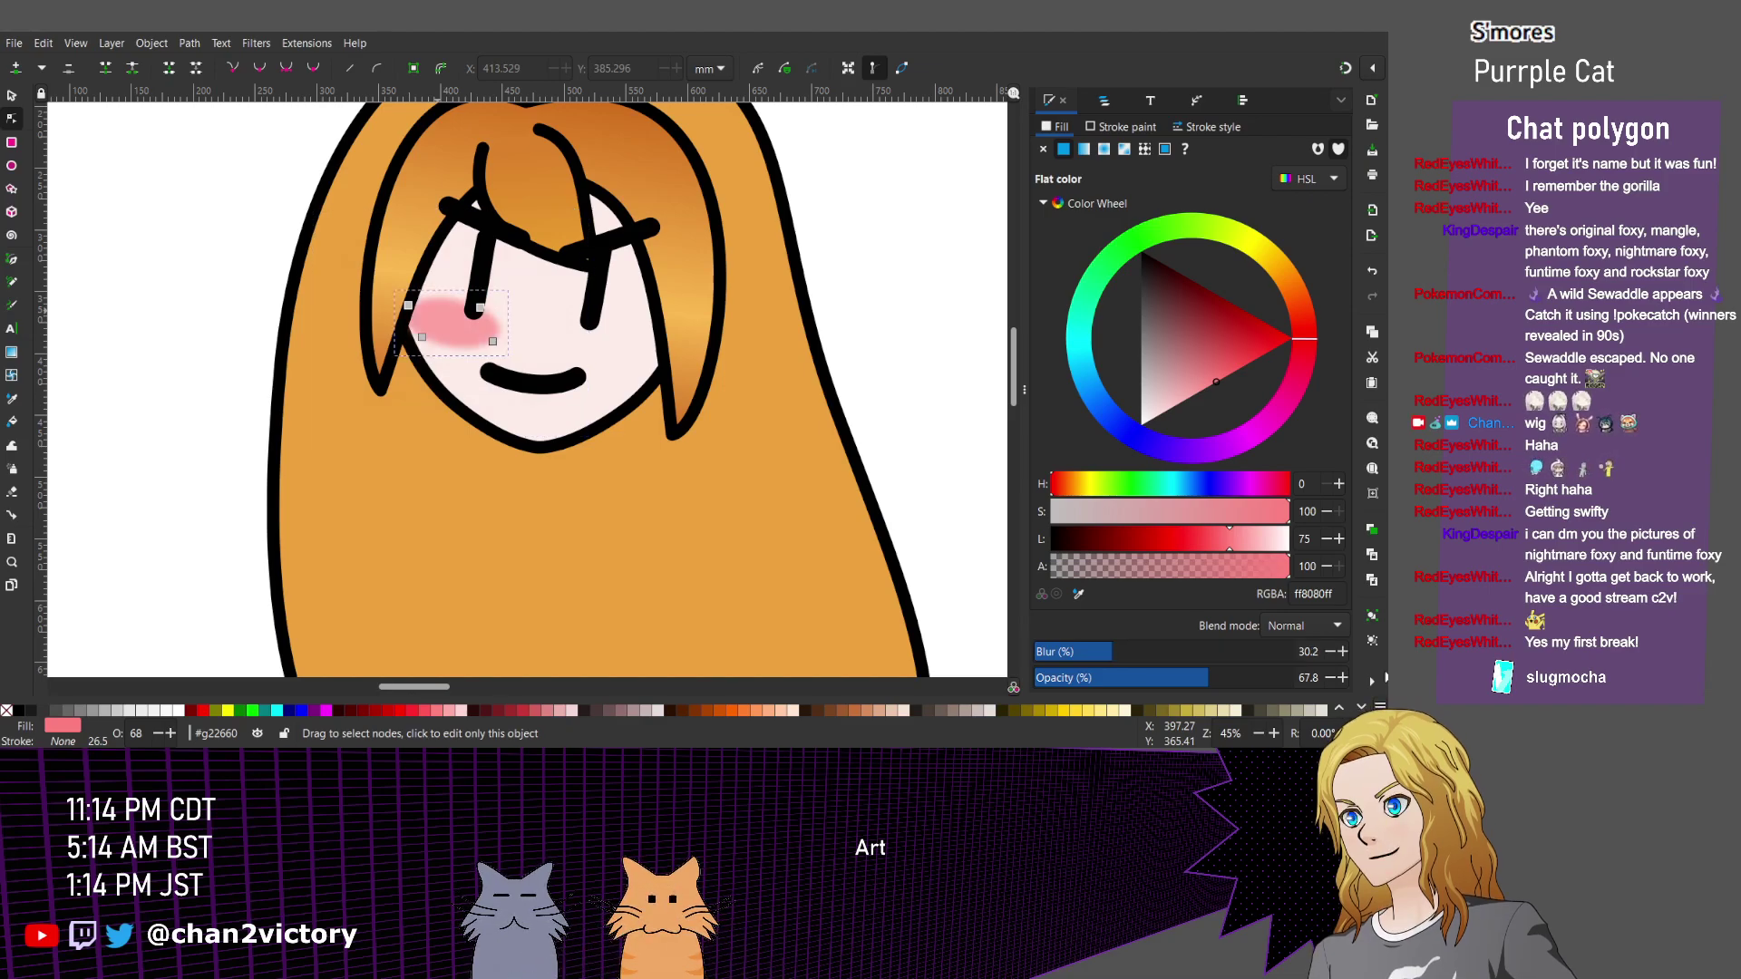
pyautogui.moveTo(1111, 651); pyautogui.dragTo(1187, 651)
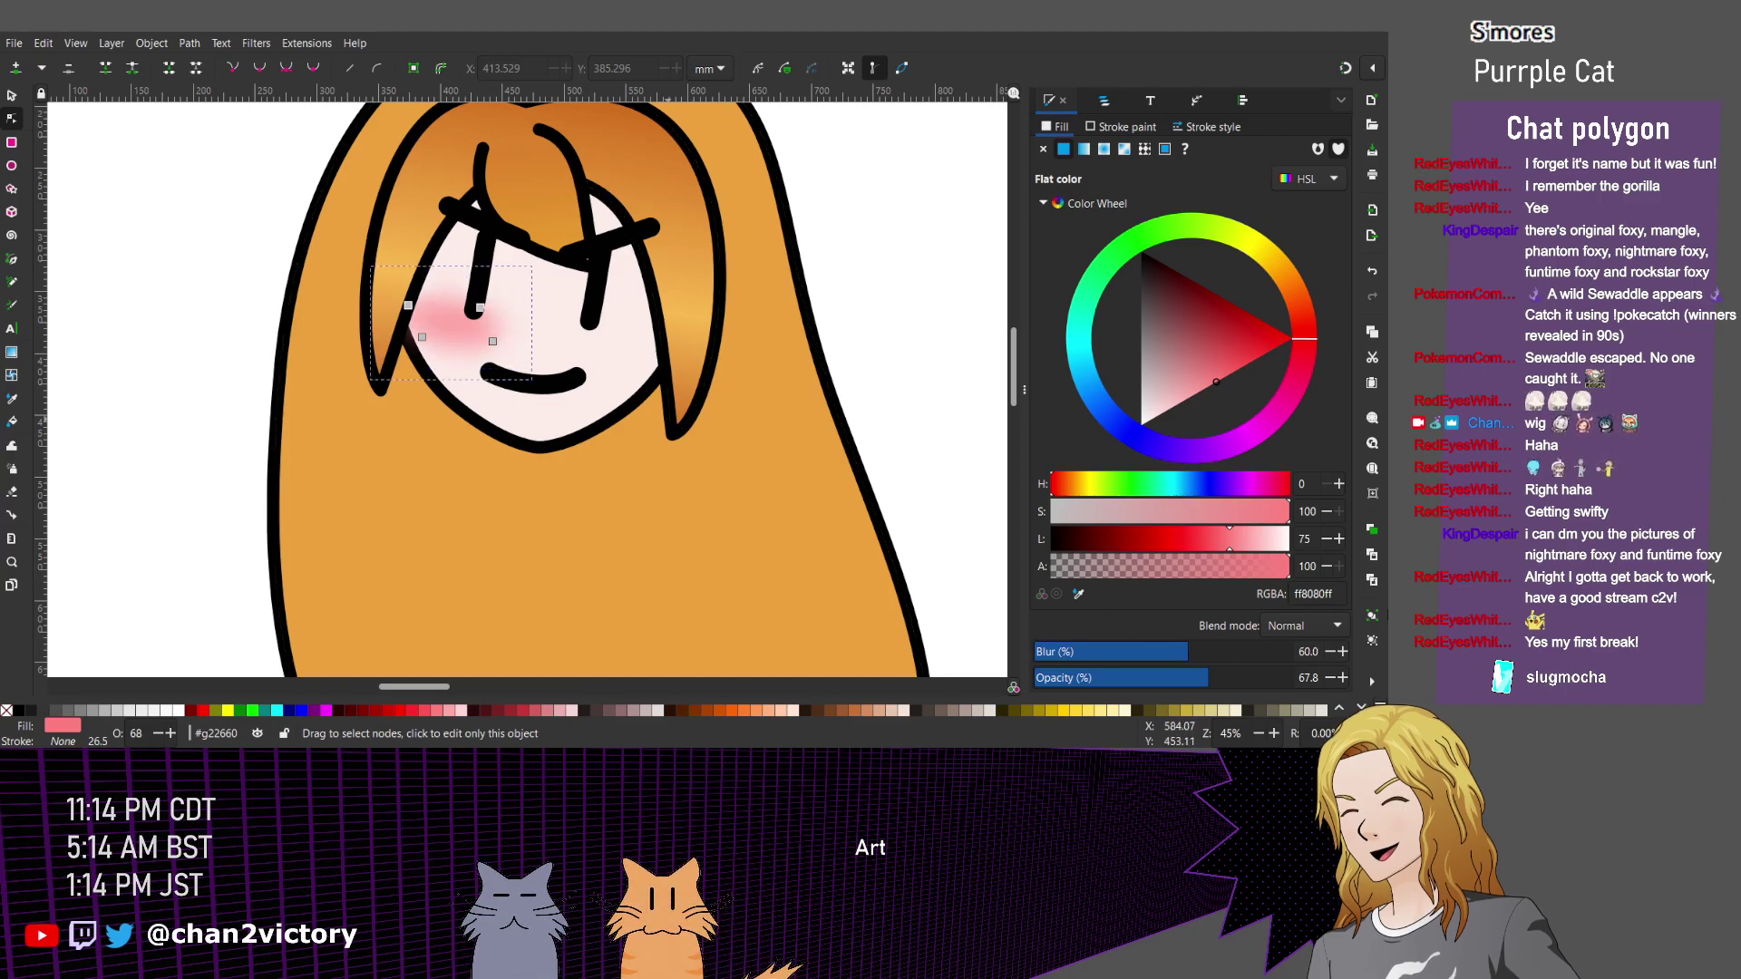
pyautogui.click(1114, 651)
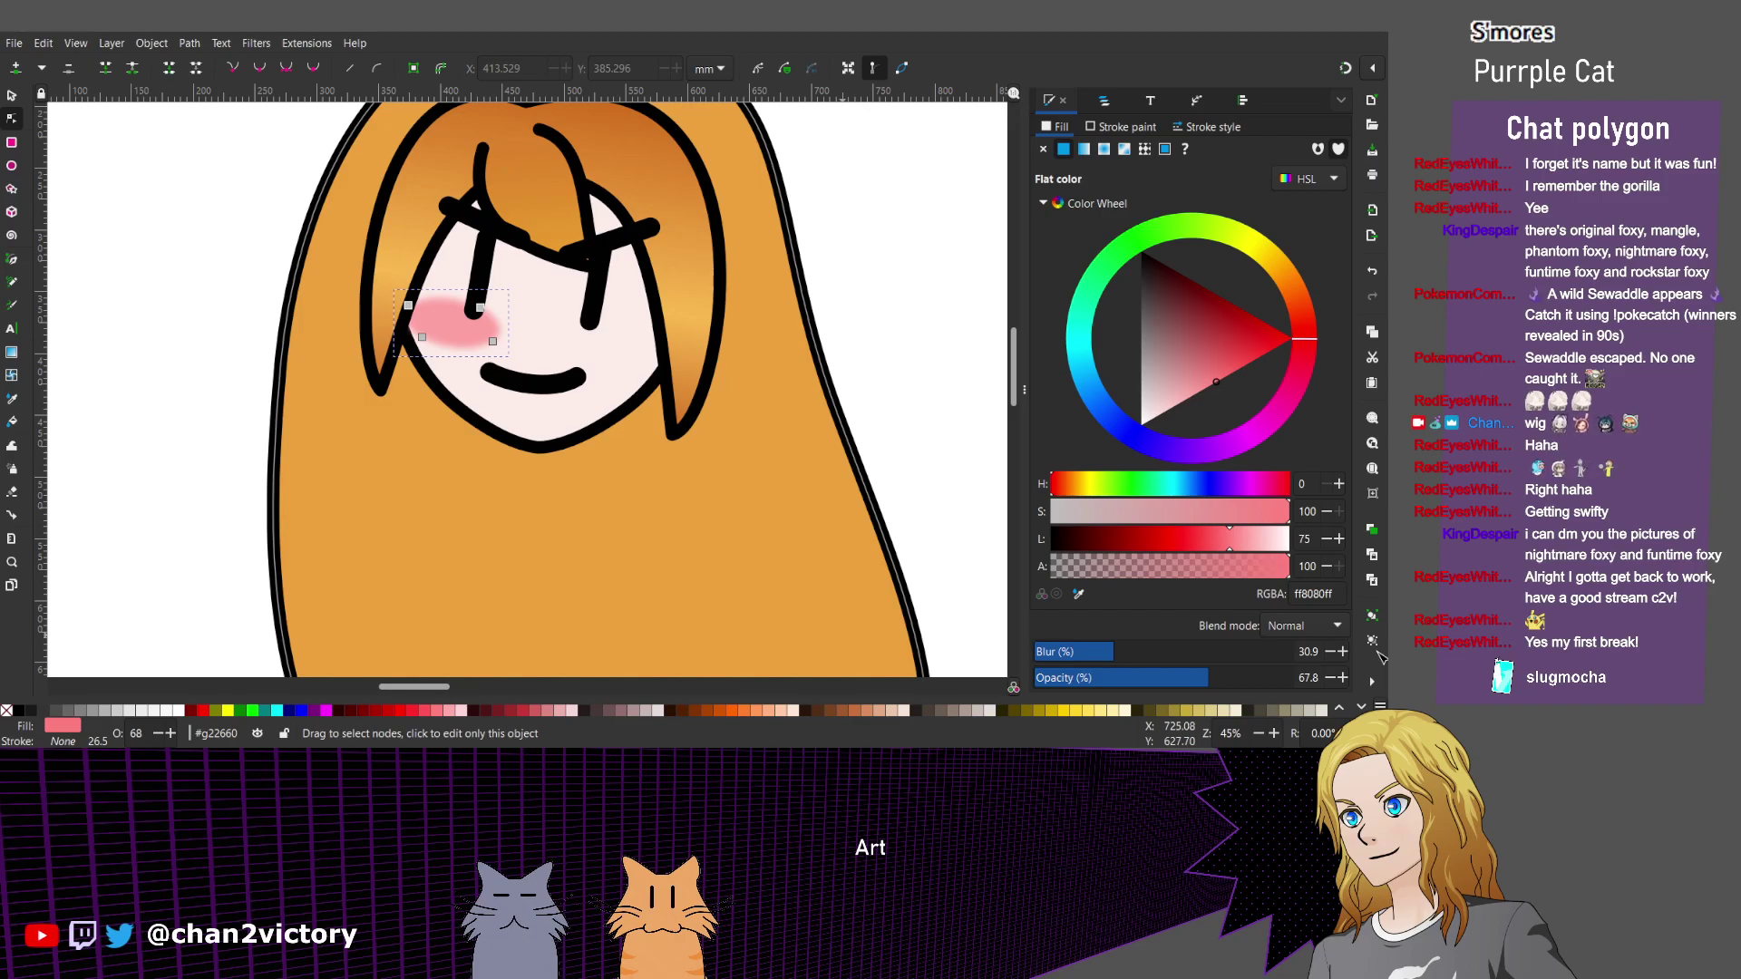
# Scale the left cheek blush down to about 84.2 by 49.3 mm.
pyautogui.keyDown('ctrl'); pyautogui.scroll(2, 419, 281); pyautogui.keyUp('ctrl')
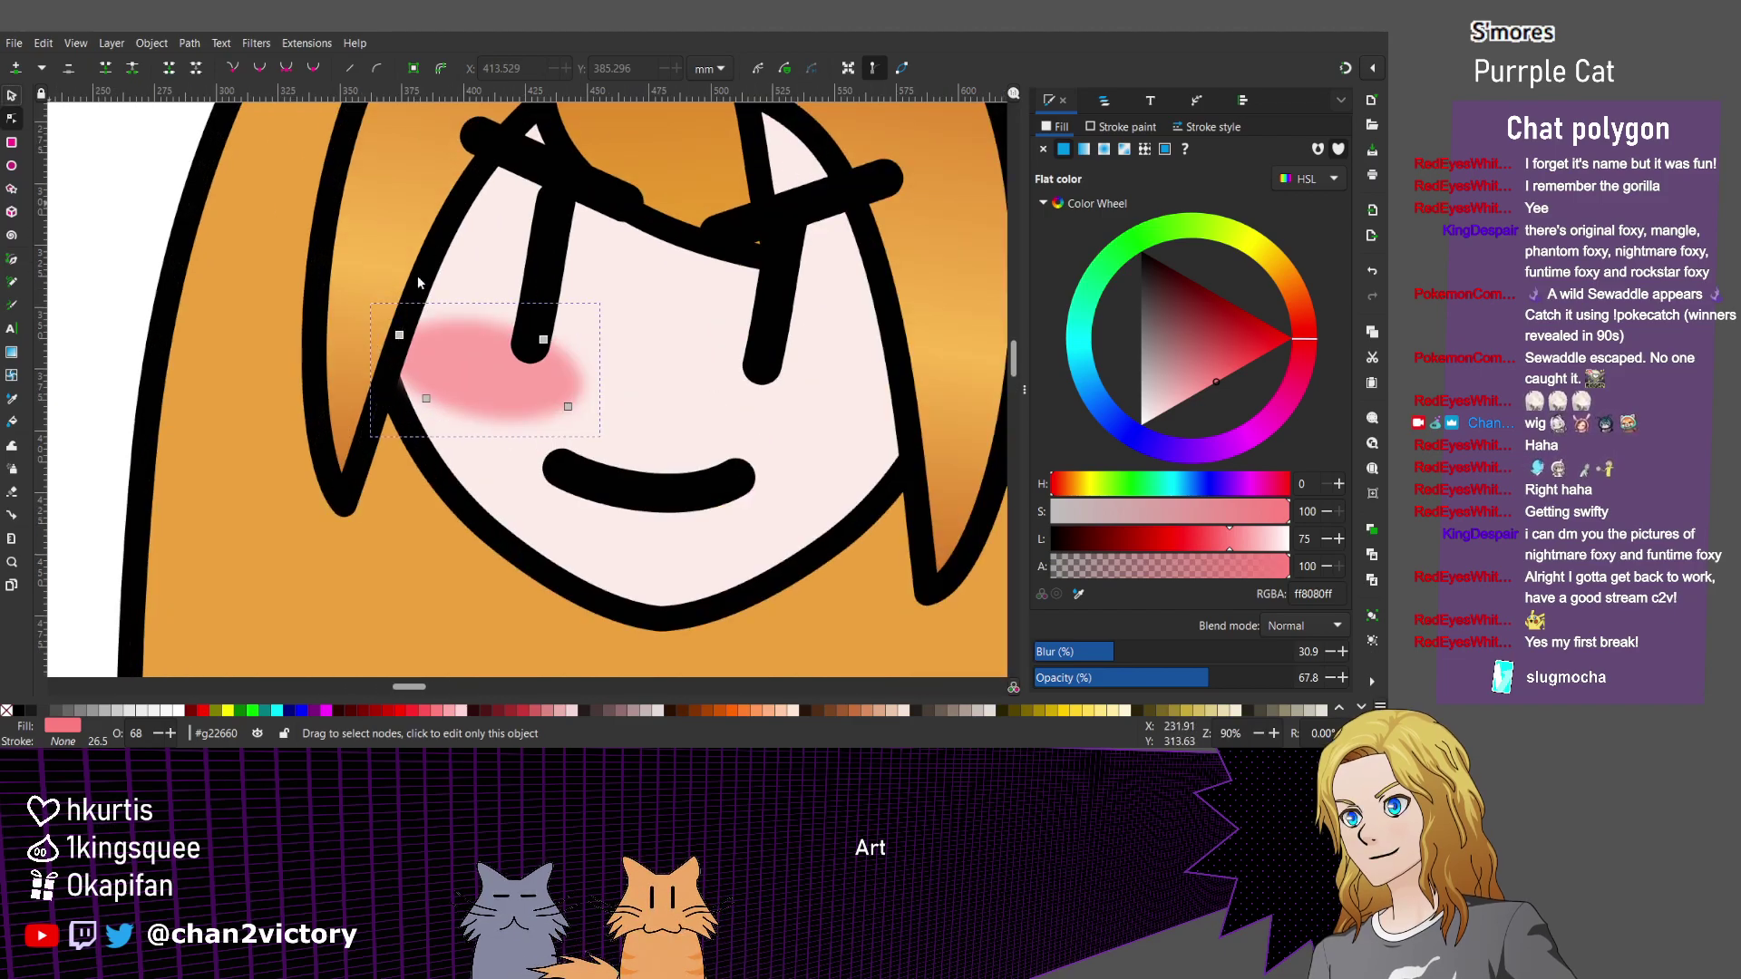
pyautogui.press('s')
pyautogui.moveTo(604, 441)
pyautogui.mouseDown()
pyautogui.moveTo(617, 448)
pyautogui.moveTo(583, 432)
pyautogui.mouseUp()
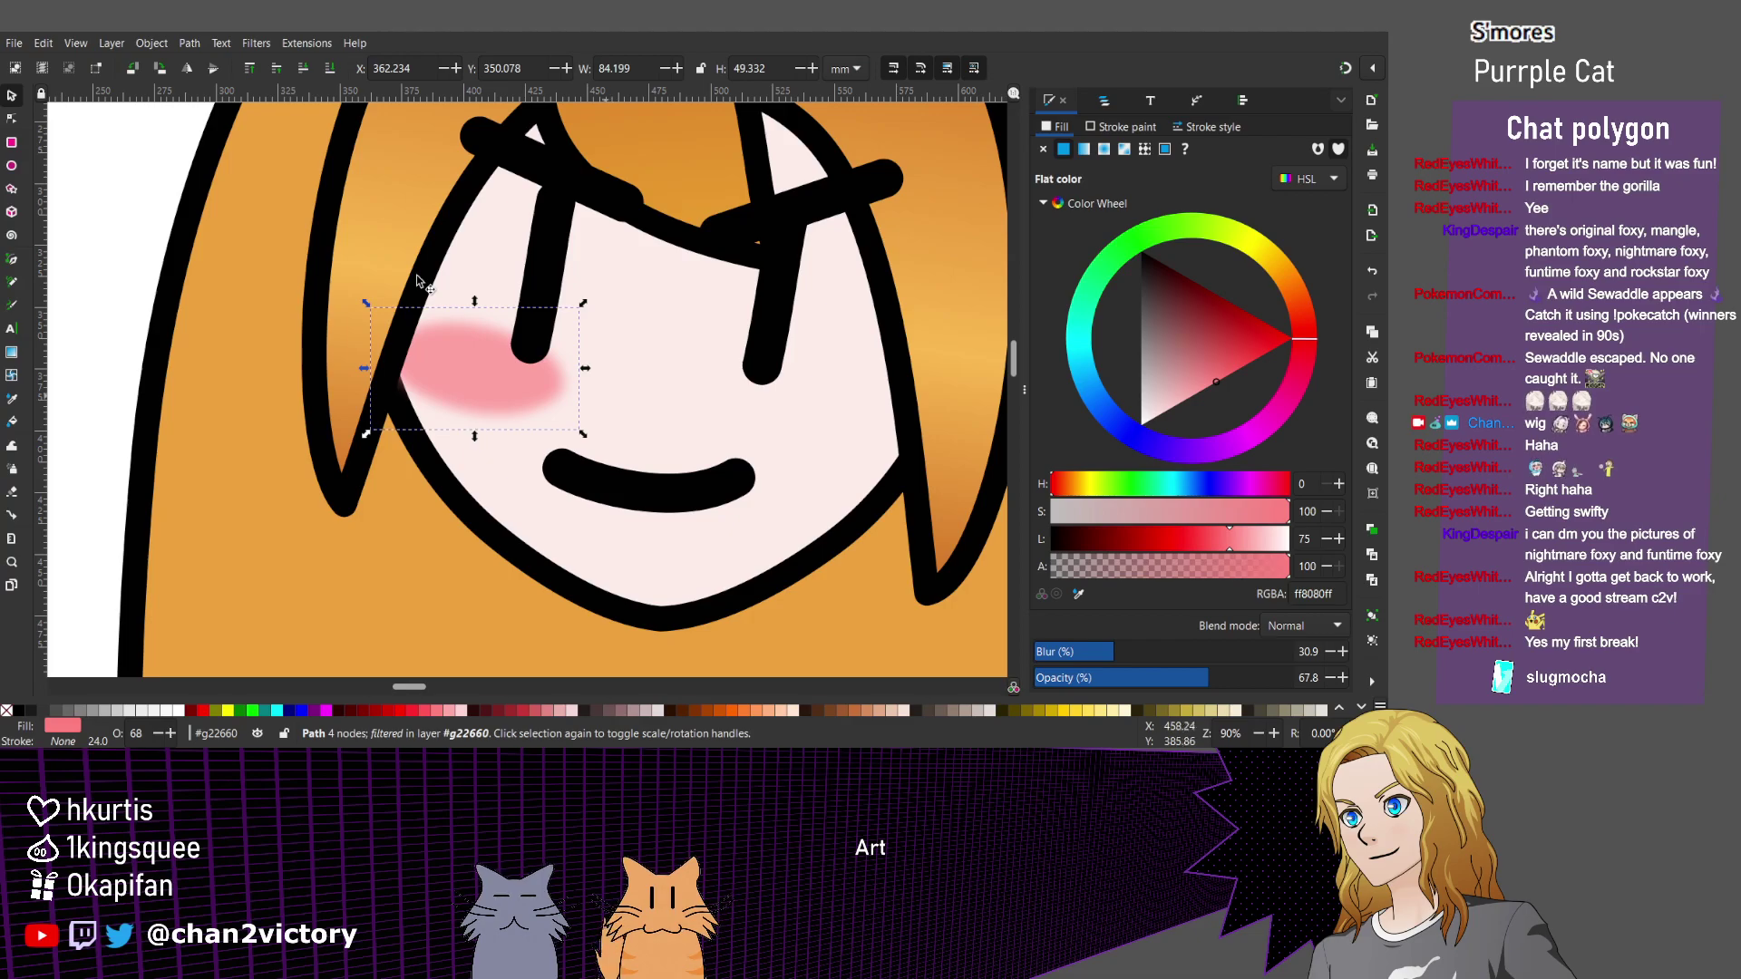
# Create a copy of the blush, rotate it slightly clockwise and place it on the right cheek below the right eye.
pyautogui.hotkey('ctrl', 'alt', 'v')
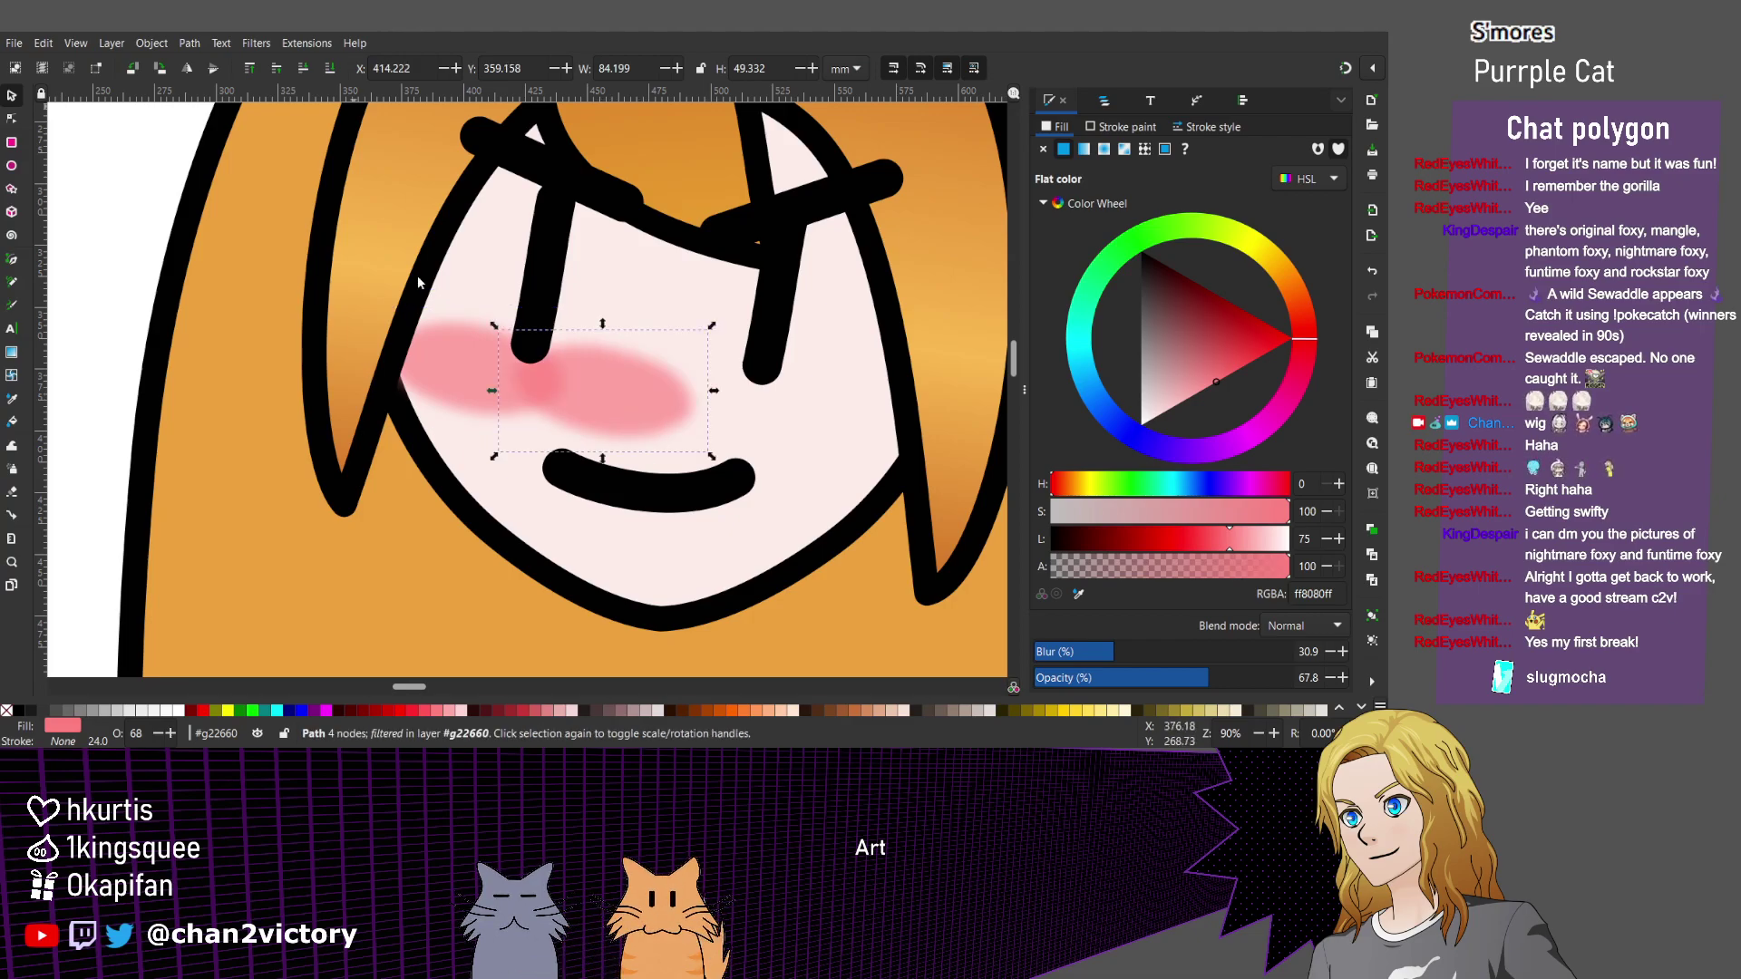
pyautogui.moveTo(603, 390); pyautogui.dragTo(705, 393)
pyautogui.click(705, 394)
pyautogui.moveTo(813, 329); pyautogui.dragTo(821, 386)
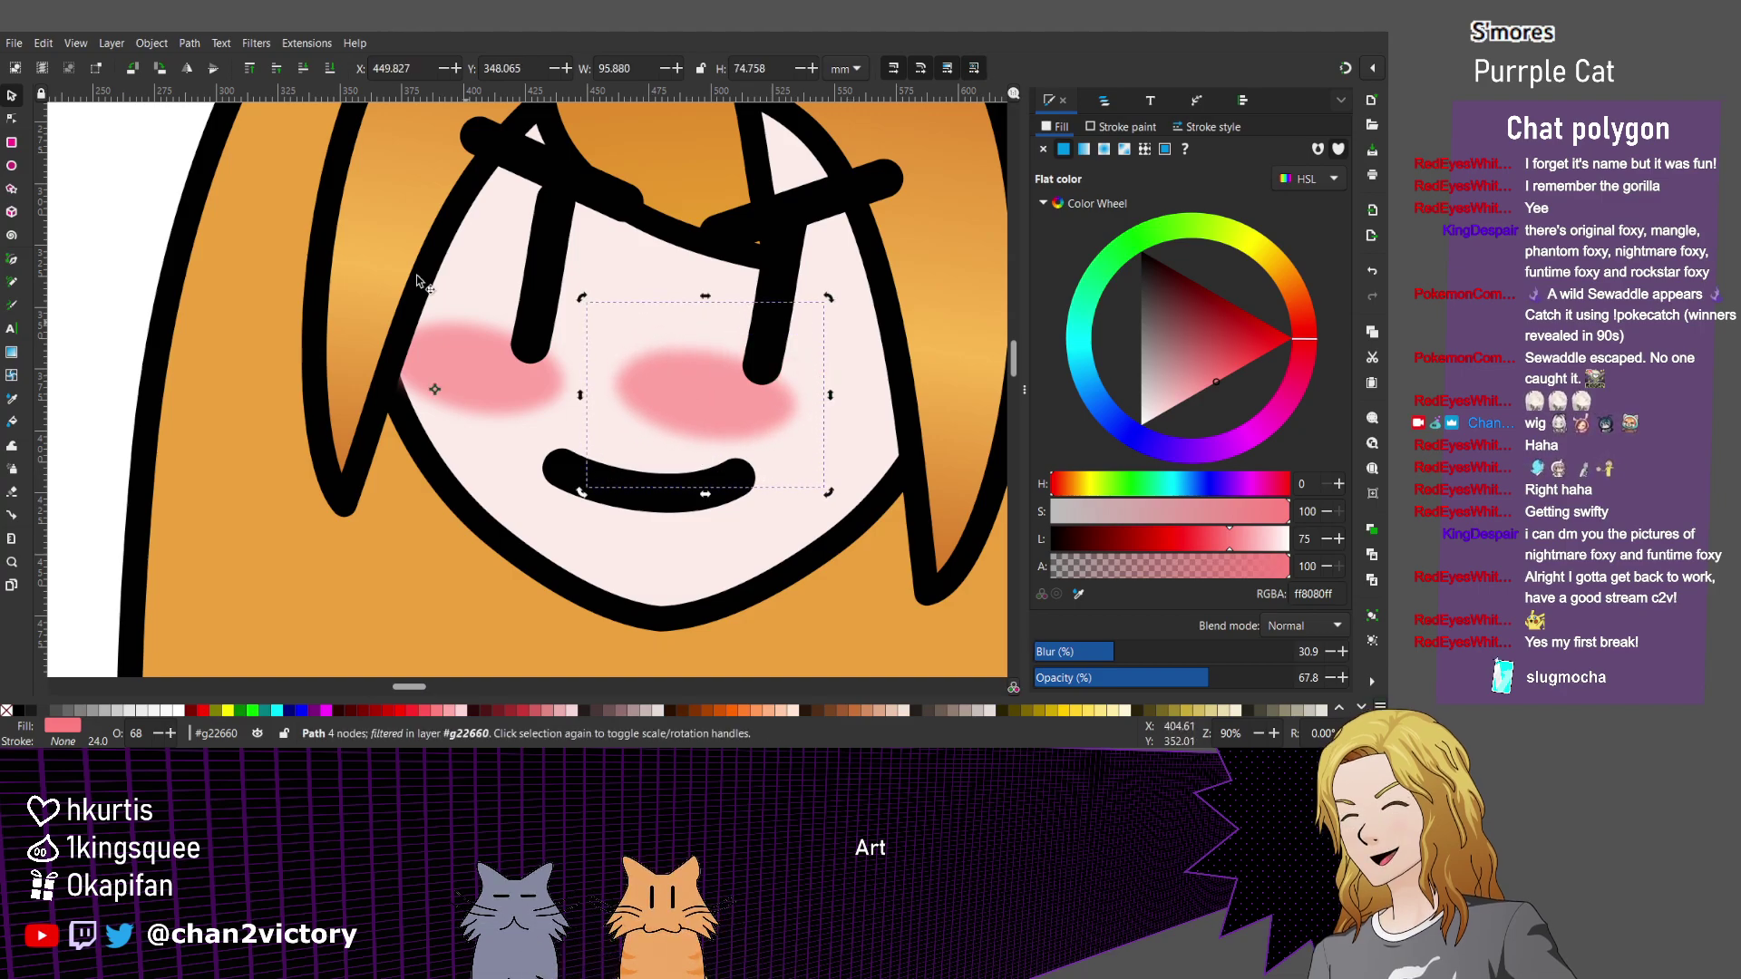
pyautogui.moveTo(744, 404); pyautogui.dragTo(804, 411)
# Lower the opacity of the right cheek blush to 36.4% and of the left cheek blush to 34.6%.
pyautogui.moveTo(1207, 677); pyautogui.dragTo(1128, 677)
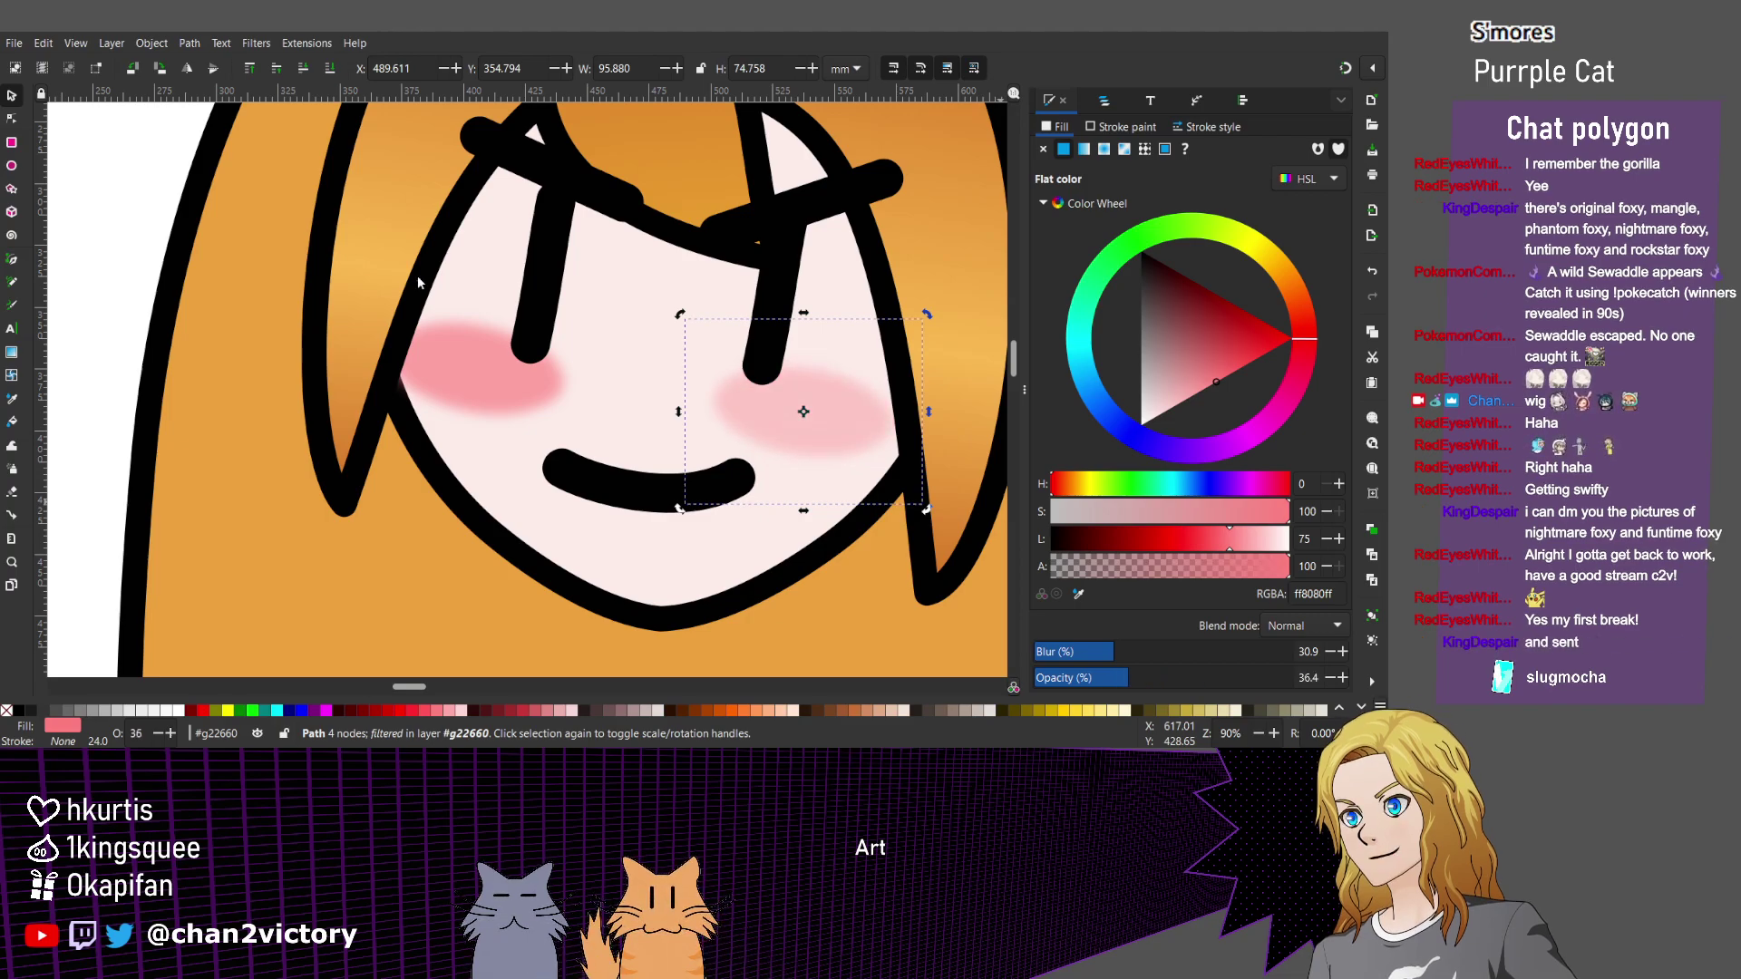
pyautogui.press('Tab')
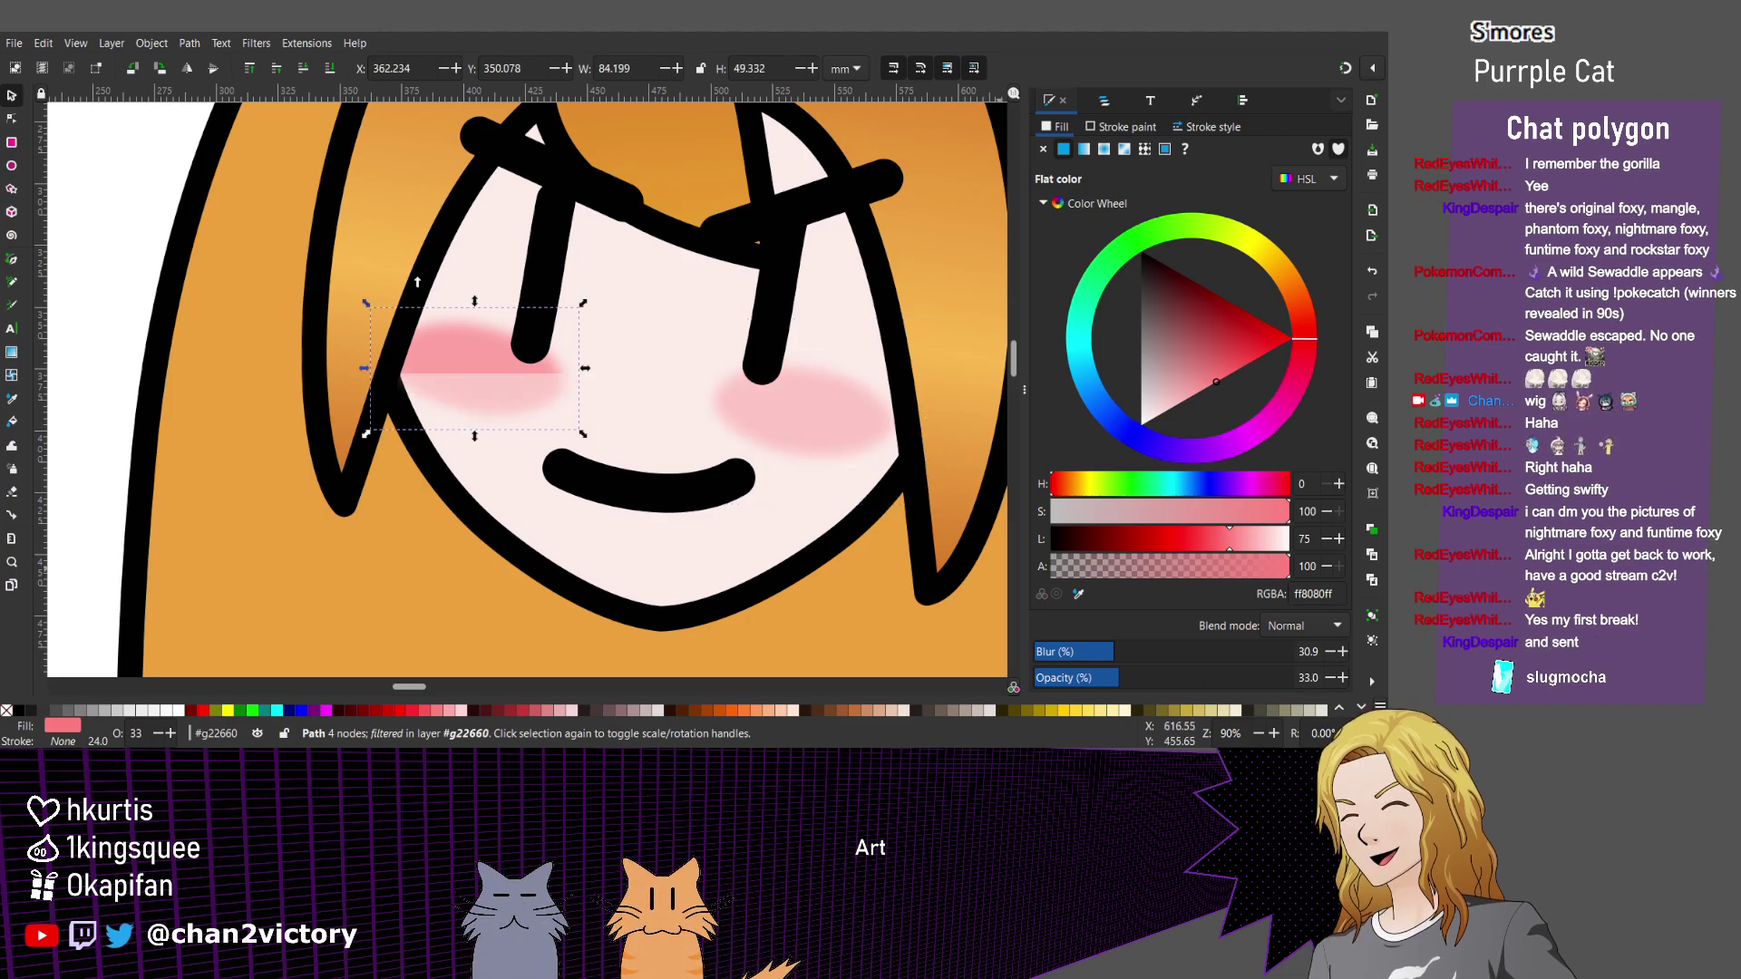
pyautogui.moveTo(1124, 678); pyautogui.dragTo(1122, 677)
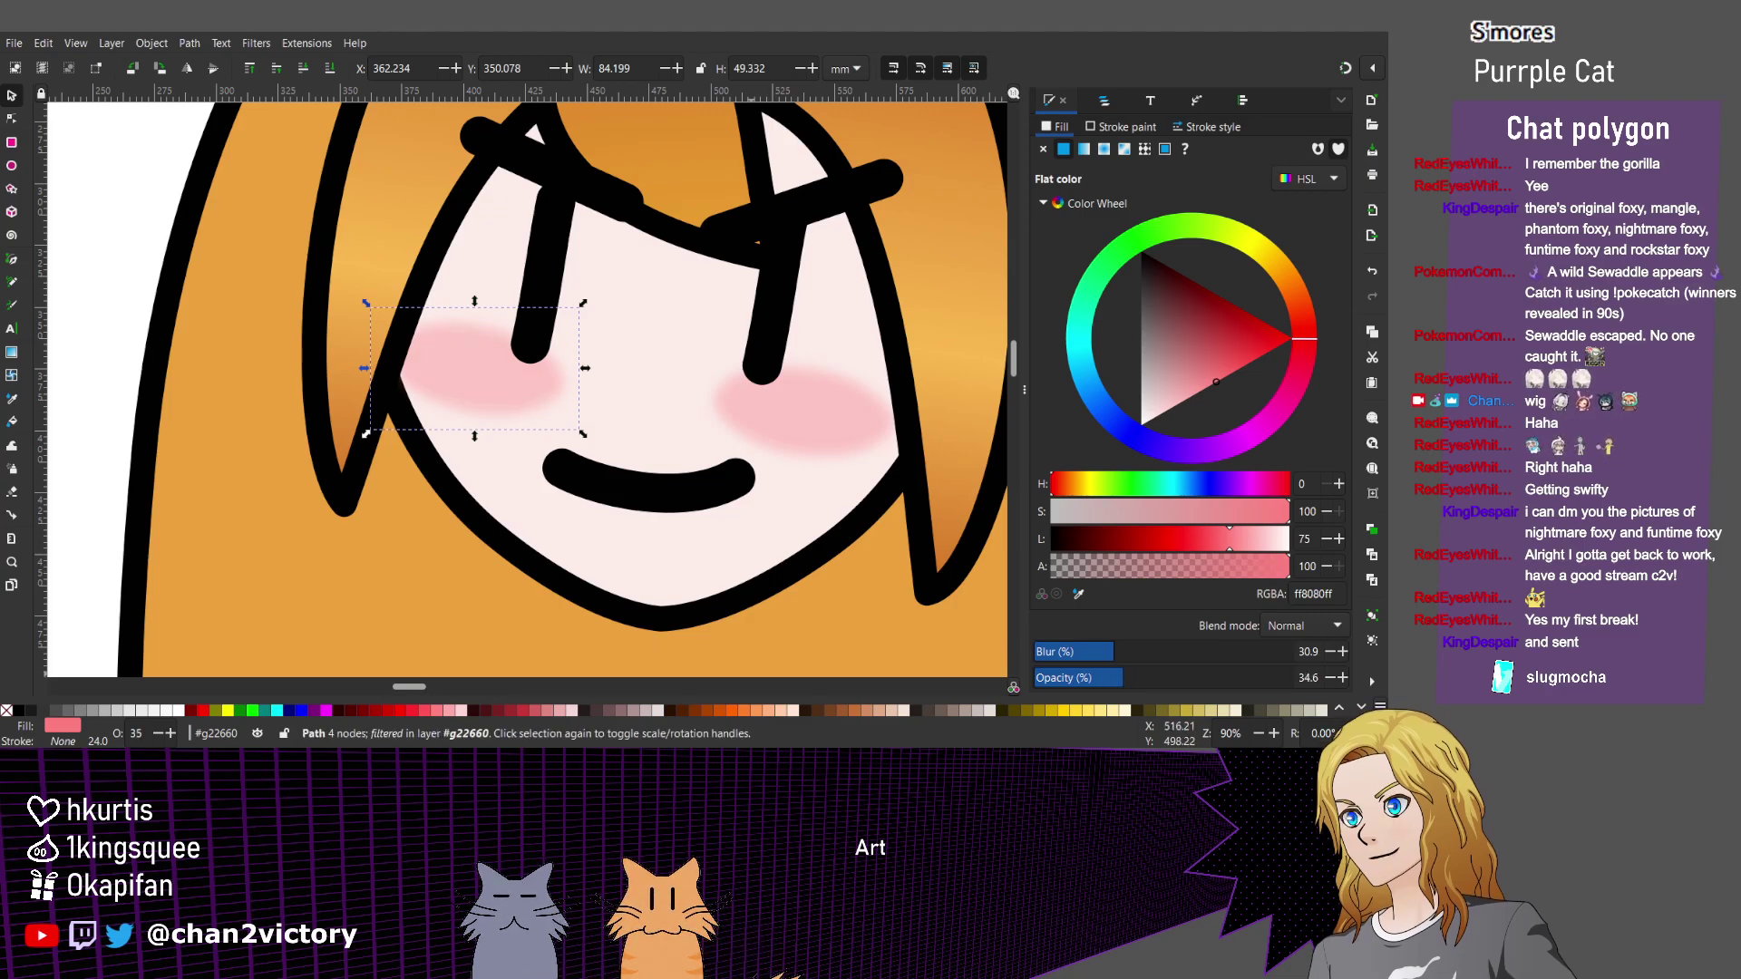
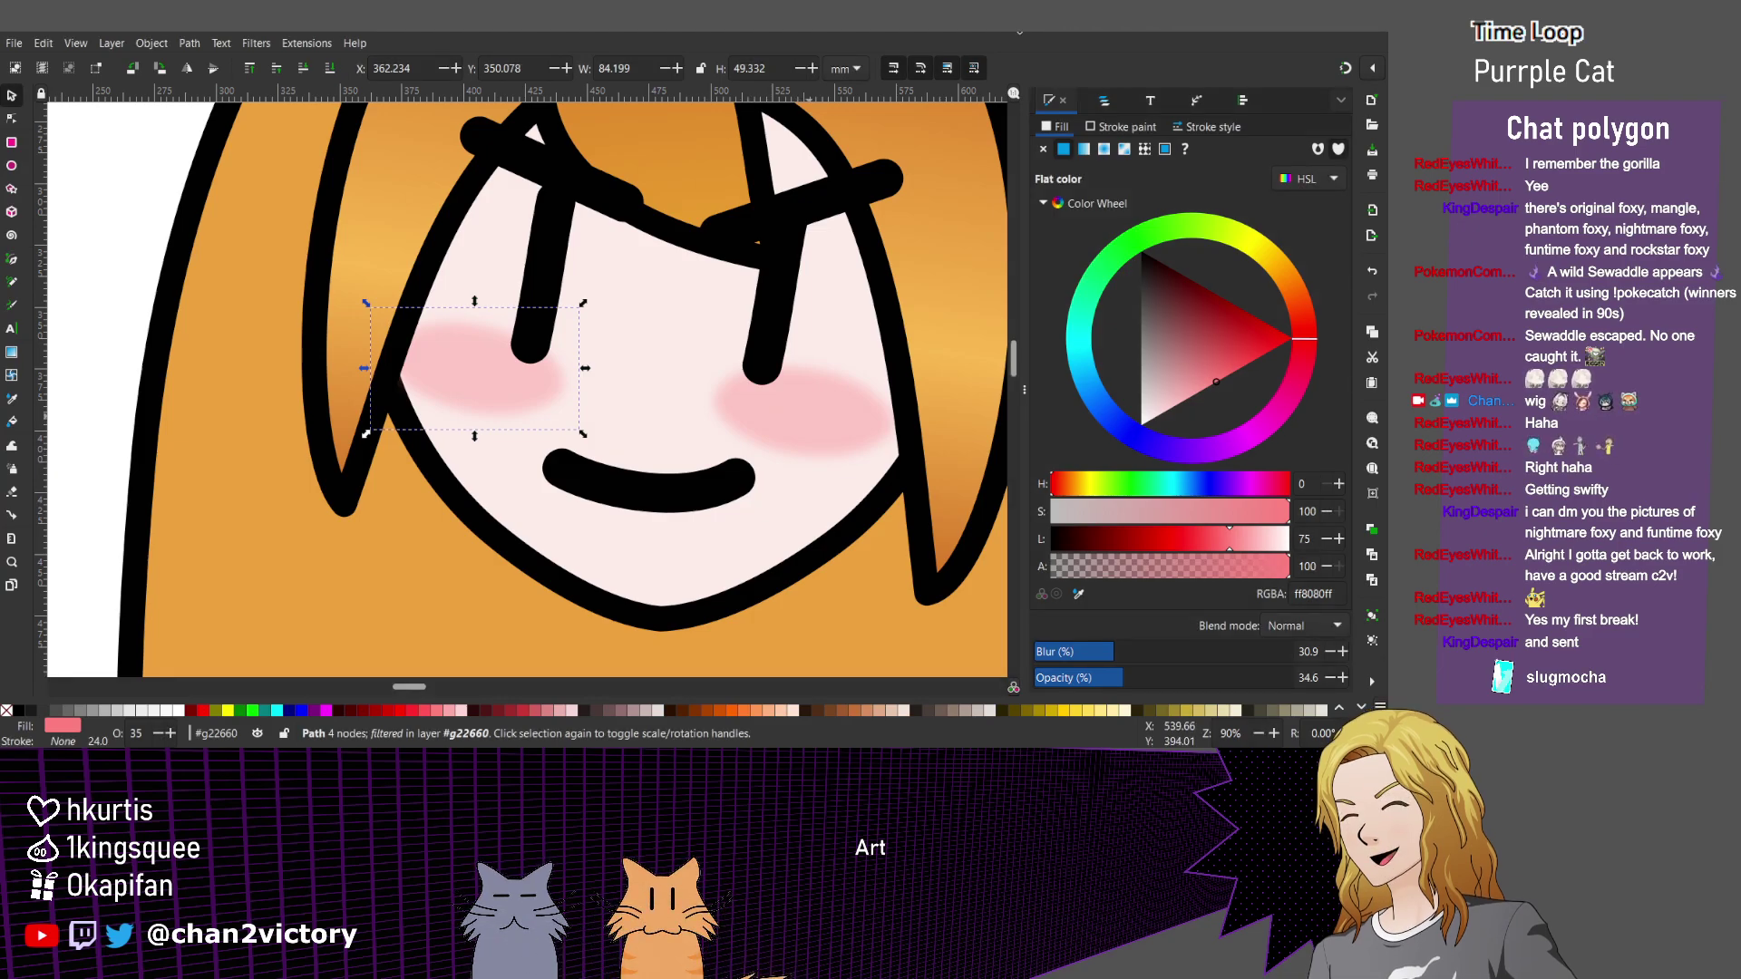
# Inspect both cheek blushes close up and against the whole head, leaving nothing selected.
pyautogui.moveTo(814, 412); pyautogui.dragTo(641, 449)
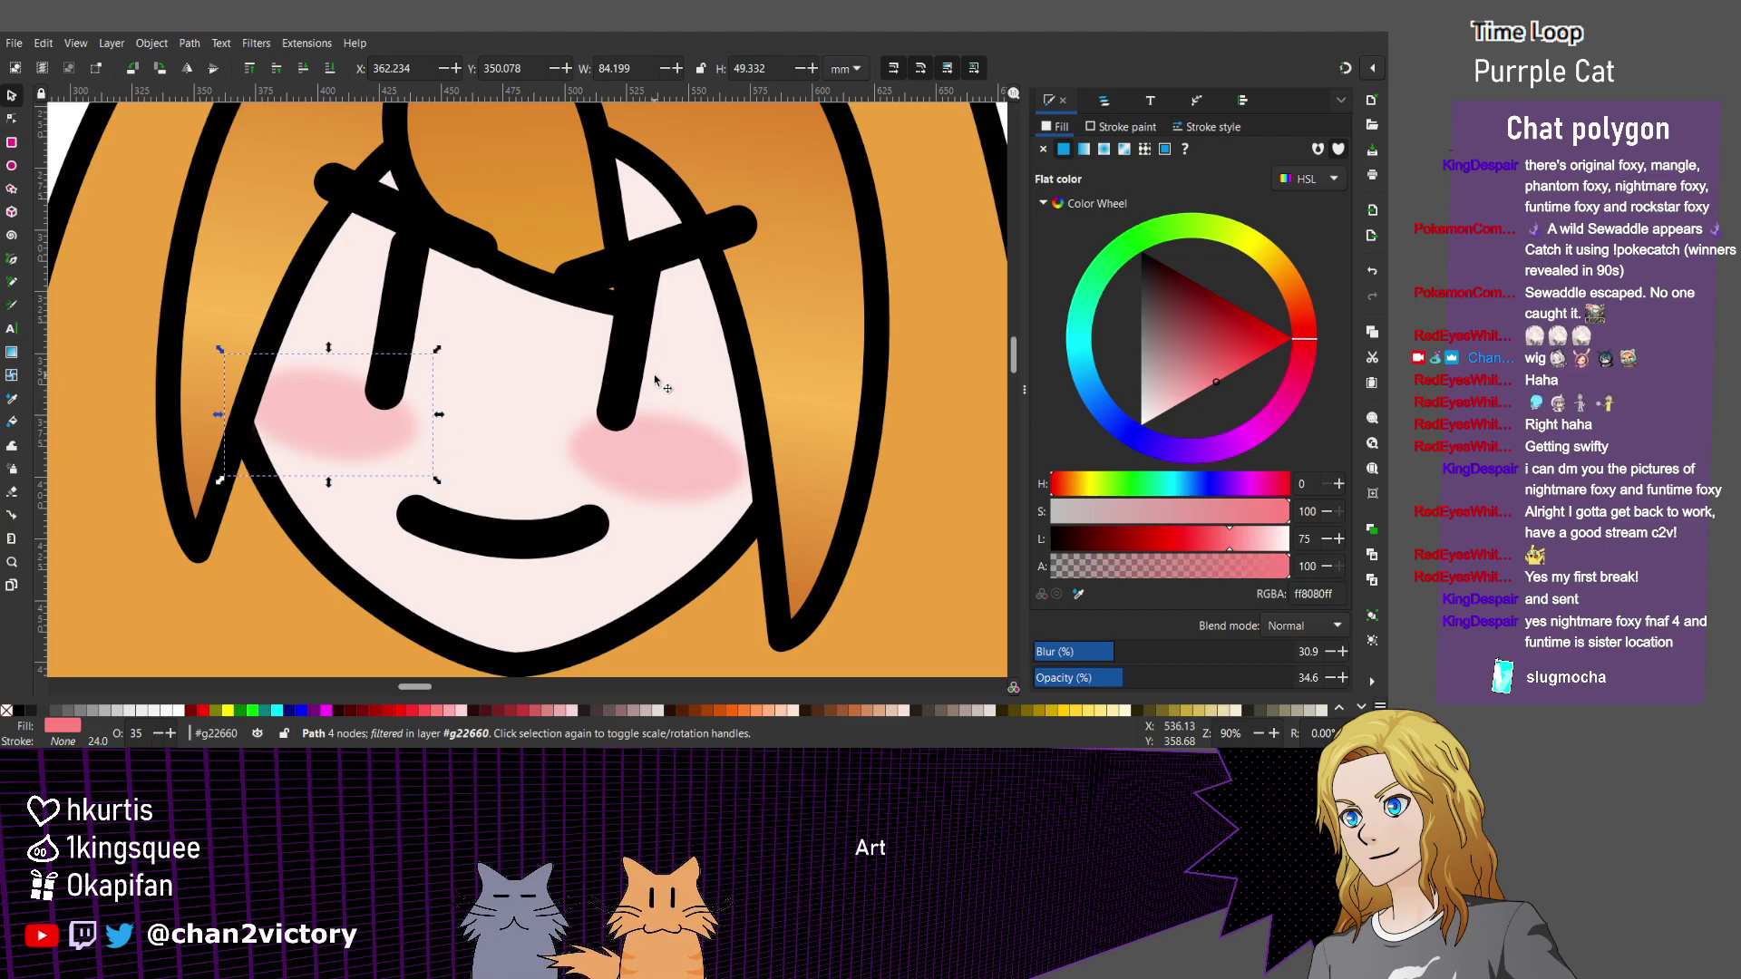
pyautogui.moveTo(655, 379)
pyautogui.mouseDown()
pyautogui.moveTo(734, 379)
pyautogui.moveTo(654, 379)
pyautogui.mouseUp()
pyautogui.hotkey('ctrl', 'z')
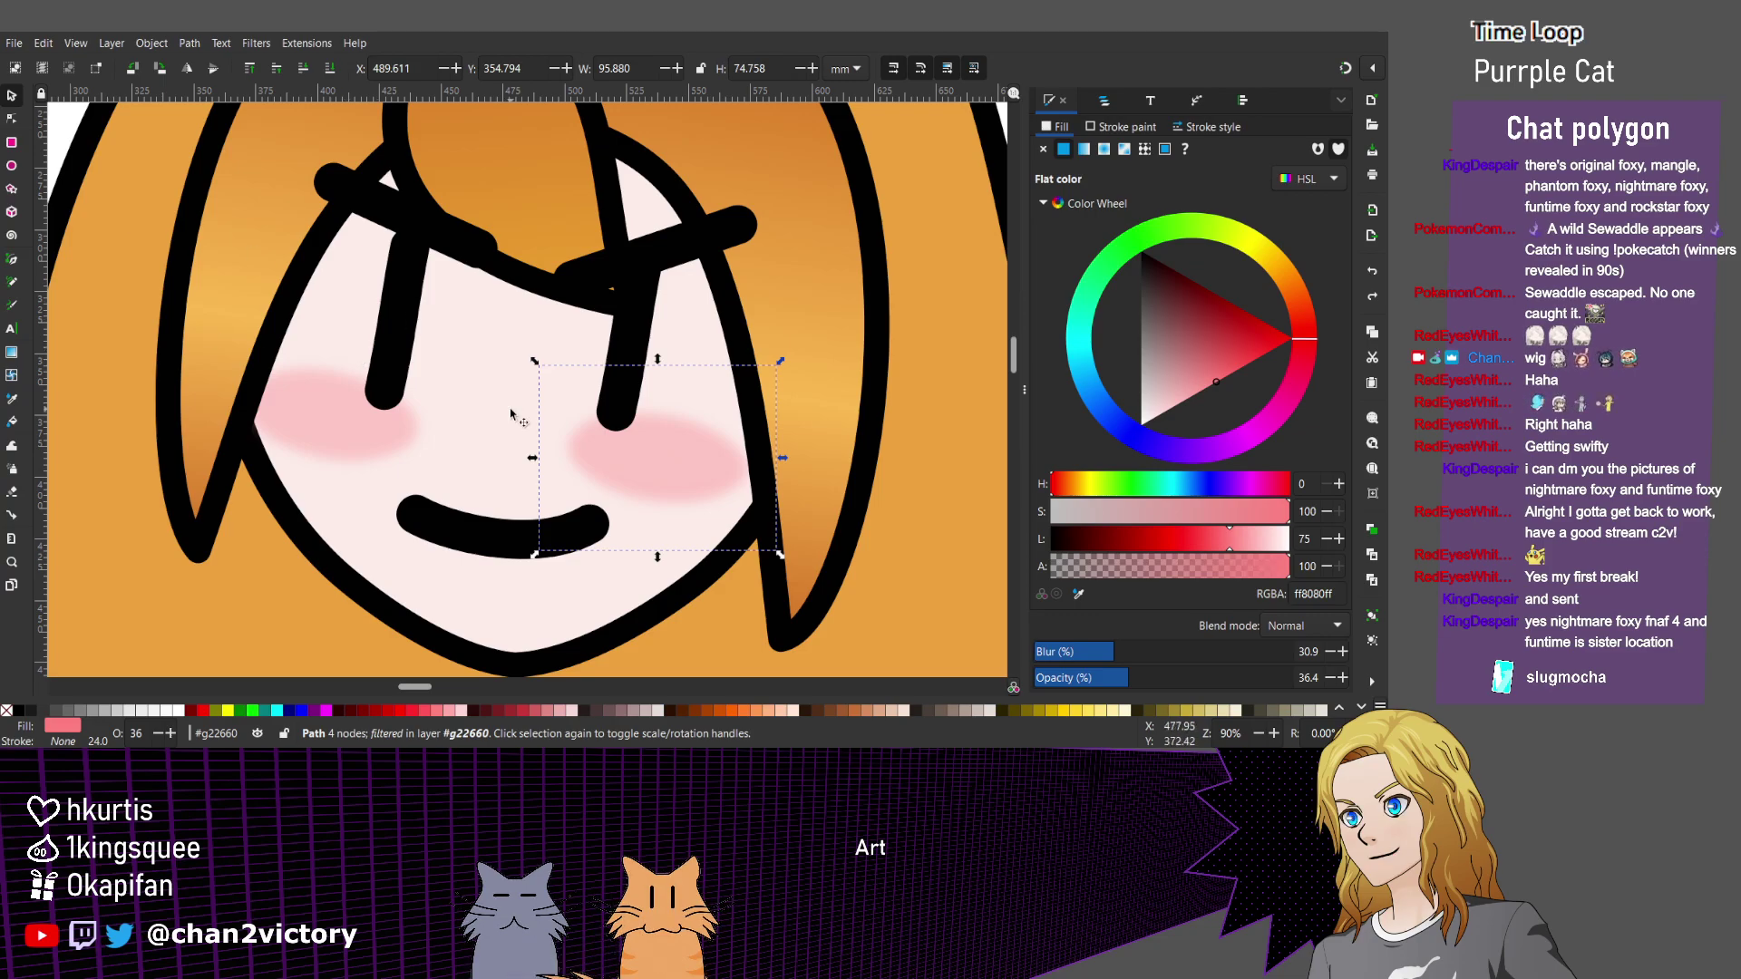
pyautogui.scroll(-3, 510, 408)
pyautogui.click(795, 364)
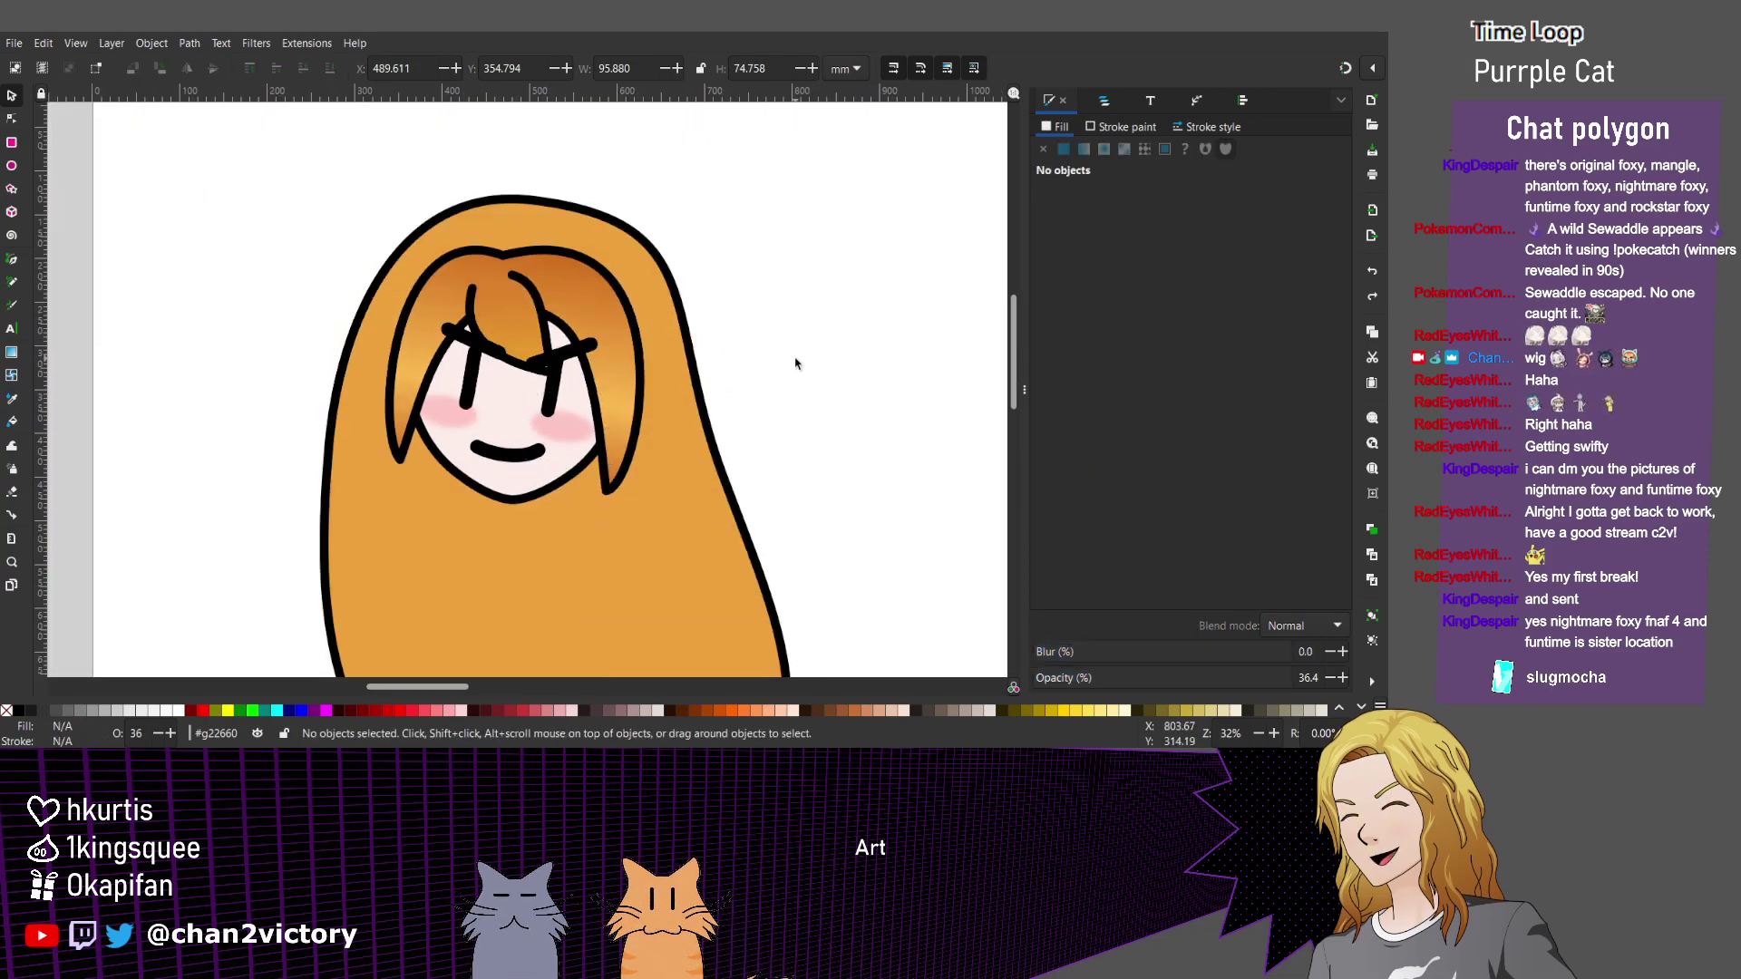
pyautogui.scroll(2, 460, 444)
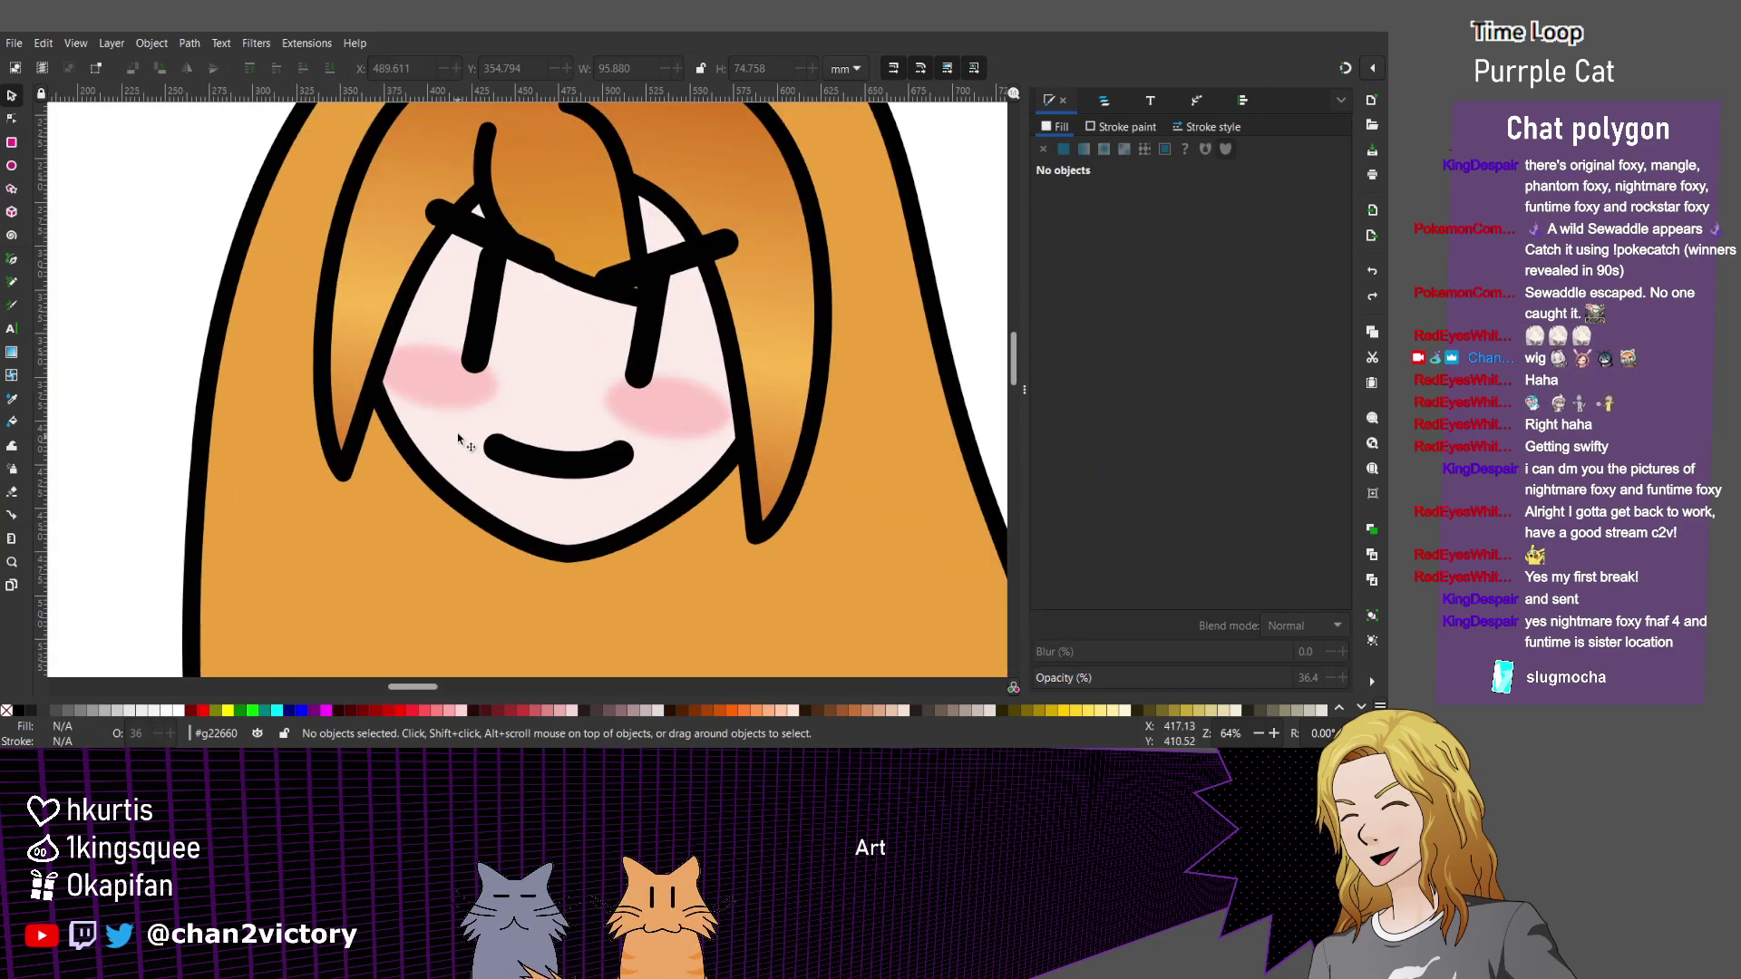
# Lower the opacity of the right cheek blush to 34.4% and leave nothing selected.
pyautogui.click(437, 385)
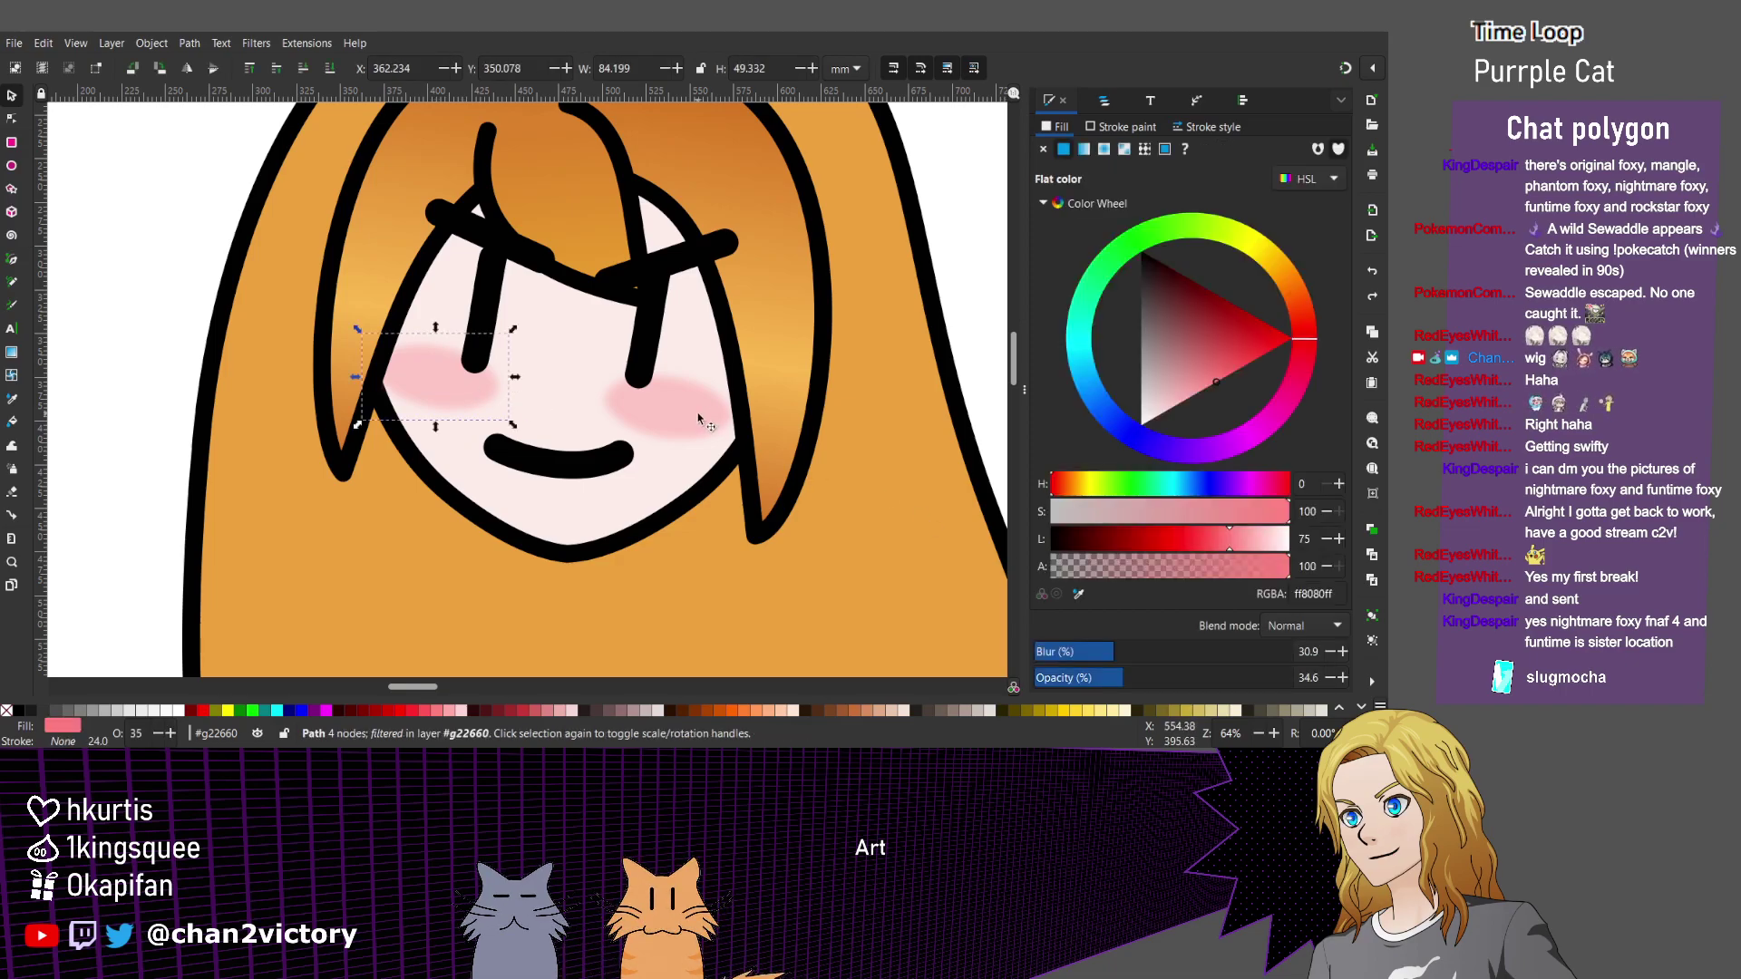
pyautogui.click(639, 444)
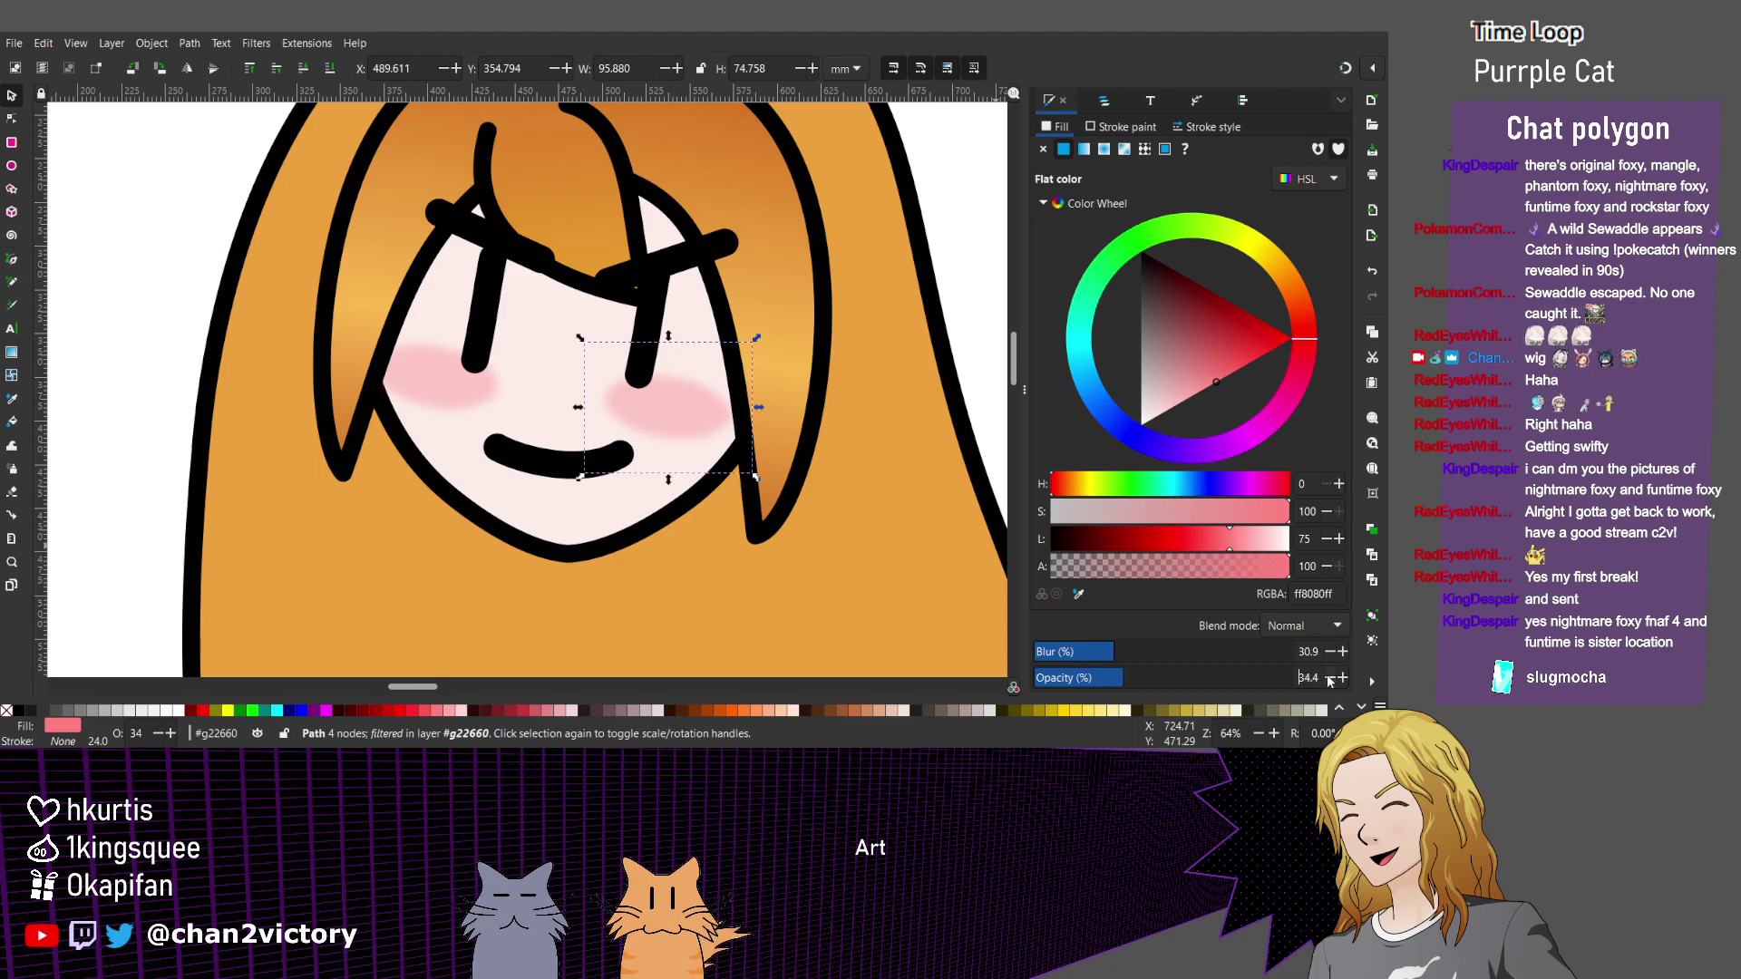
pyautogui.press('Escape')
pyautogui.scroll(-1, 765, 389)
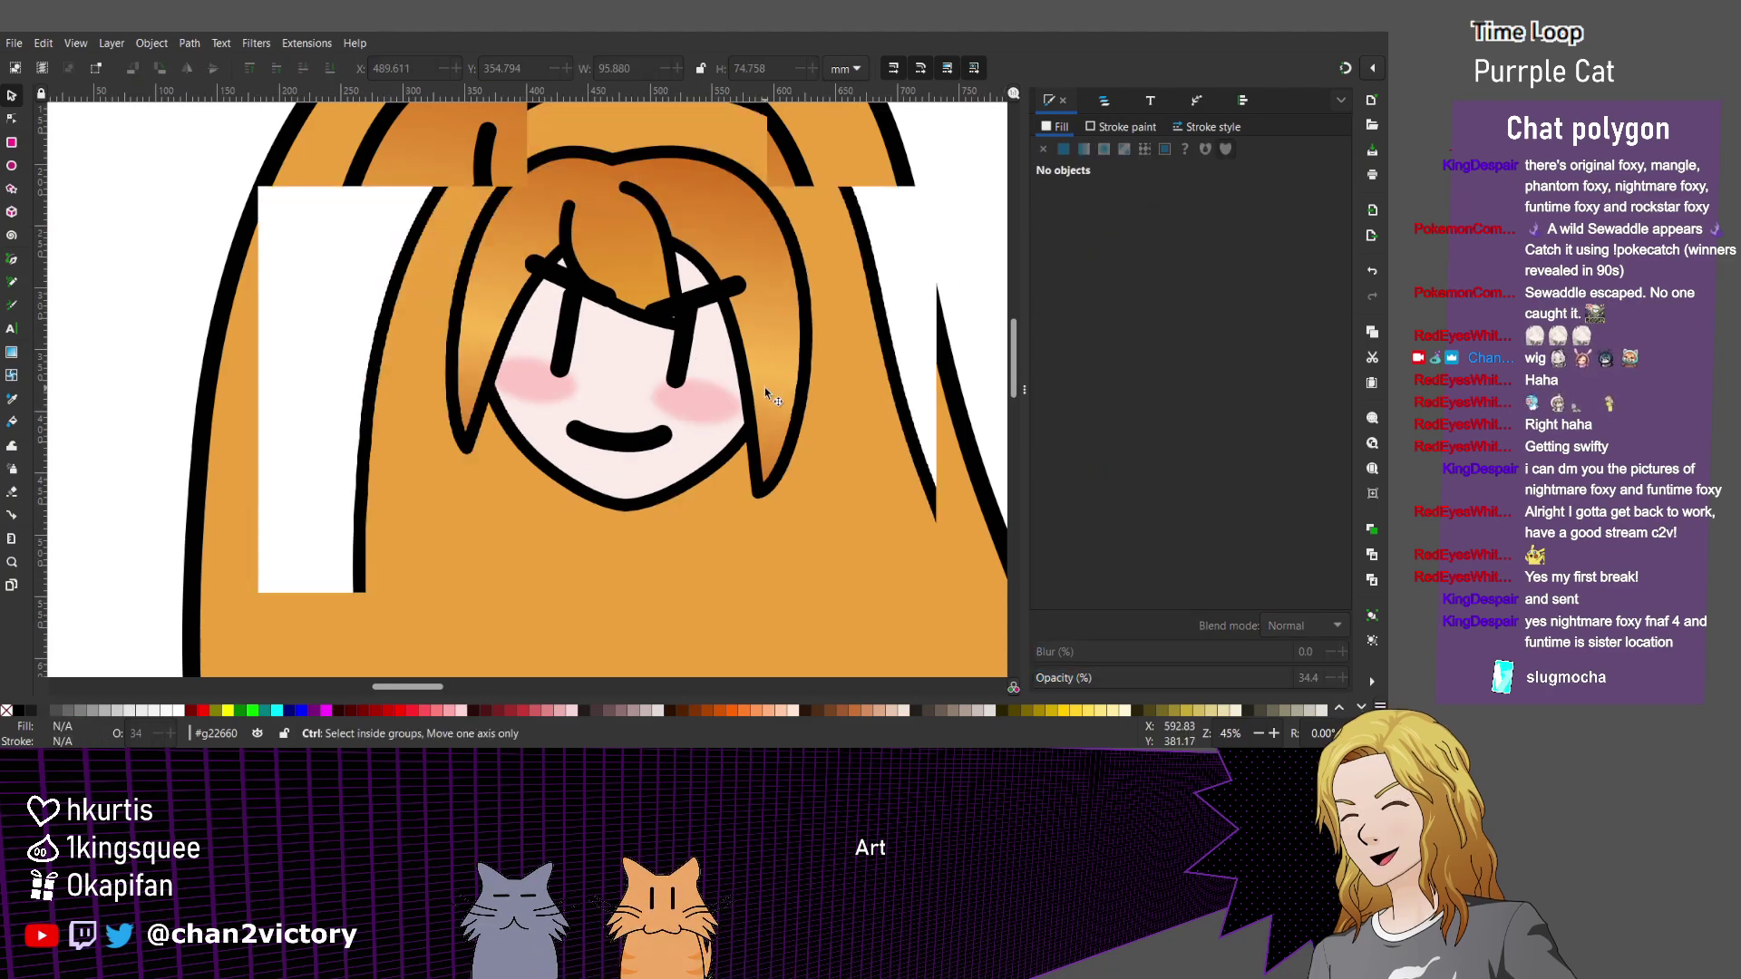
pyautogui.scroll(-1, 764, 388)
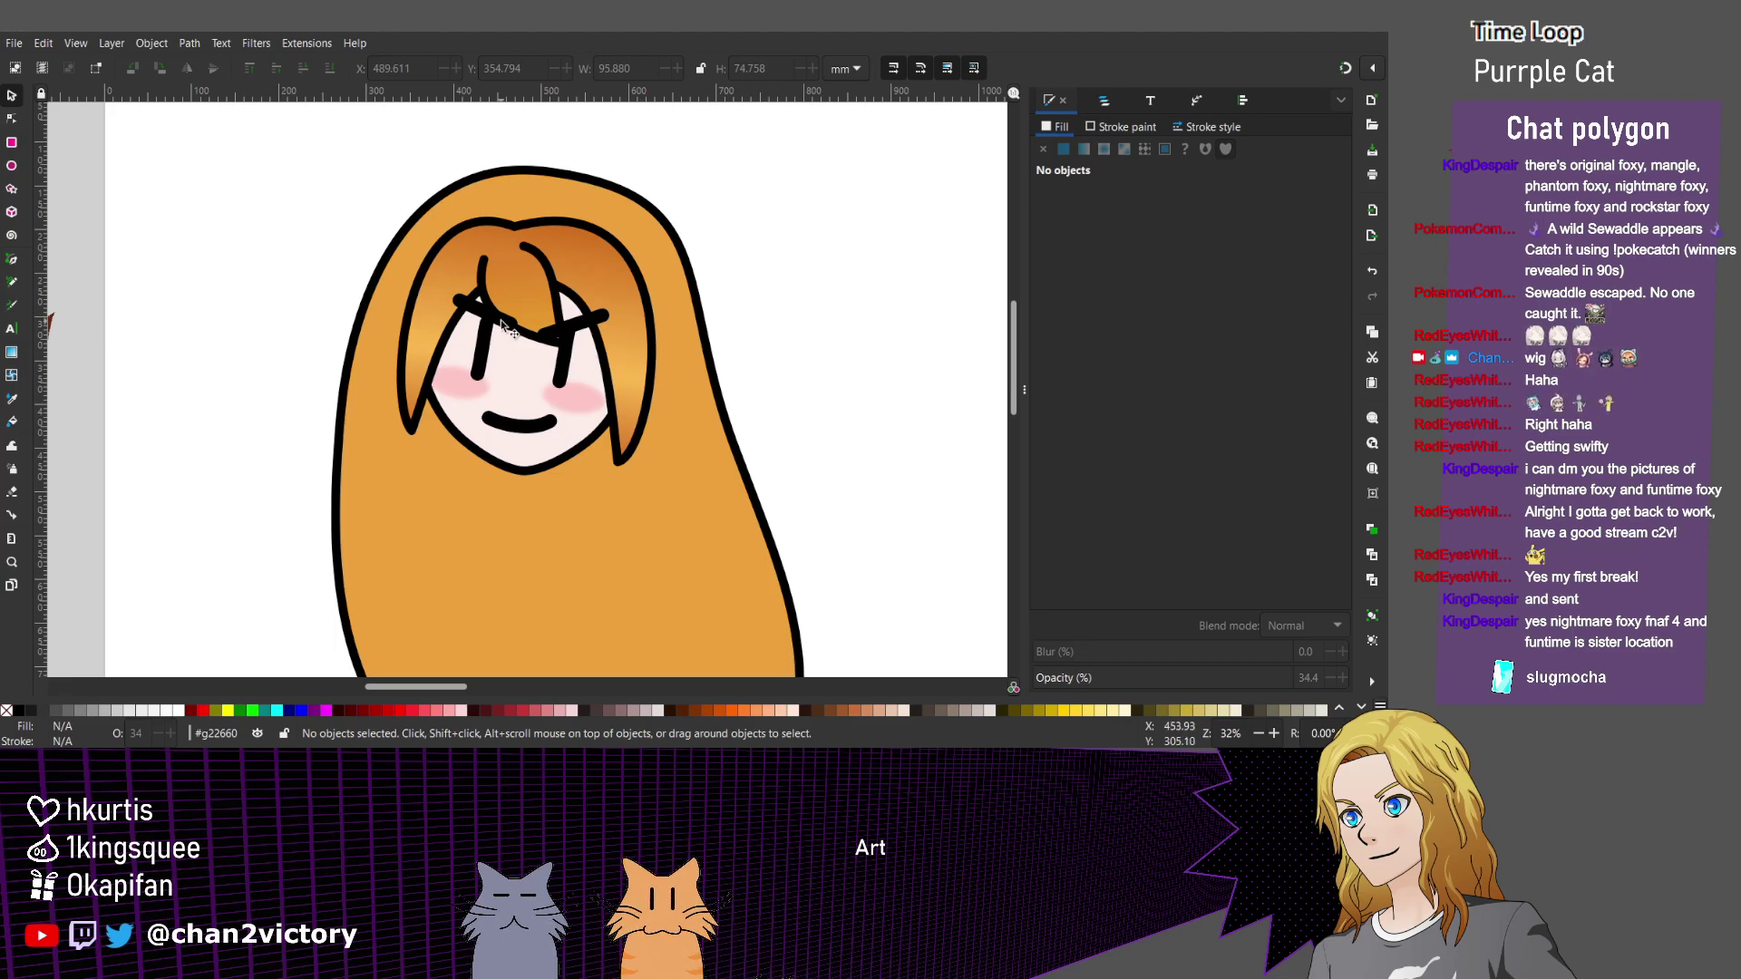
pyautogui.hscroll(-6, 503, 328)
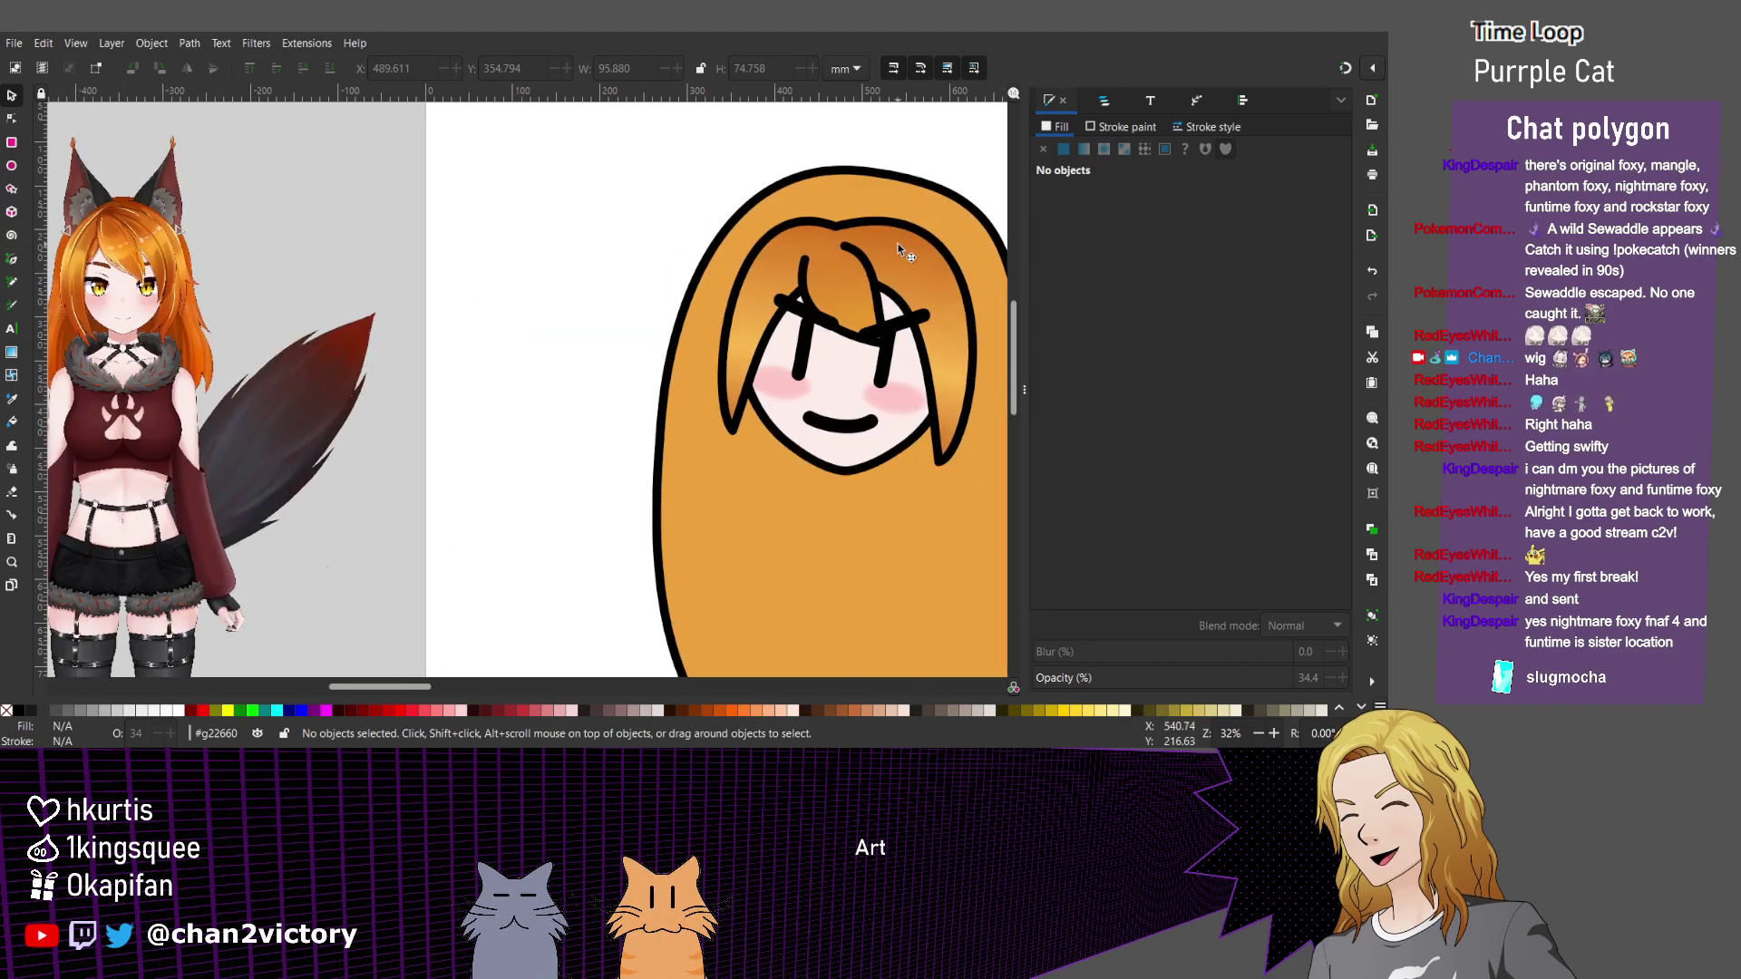
# Try to move the central fringe path below the side hair group in the stacking order, and undo the move.
pyautogui.scroll(3, 894, 263)
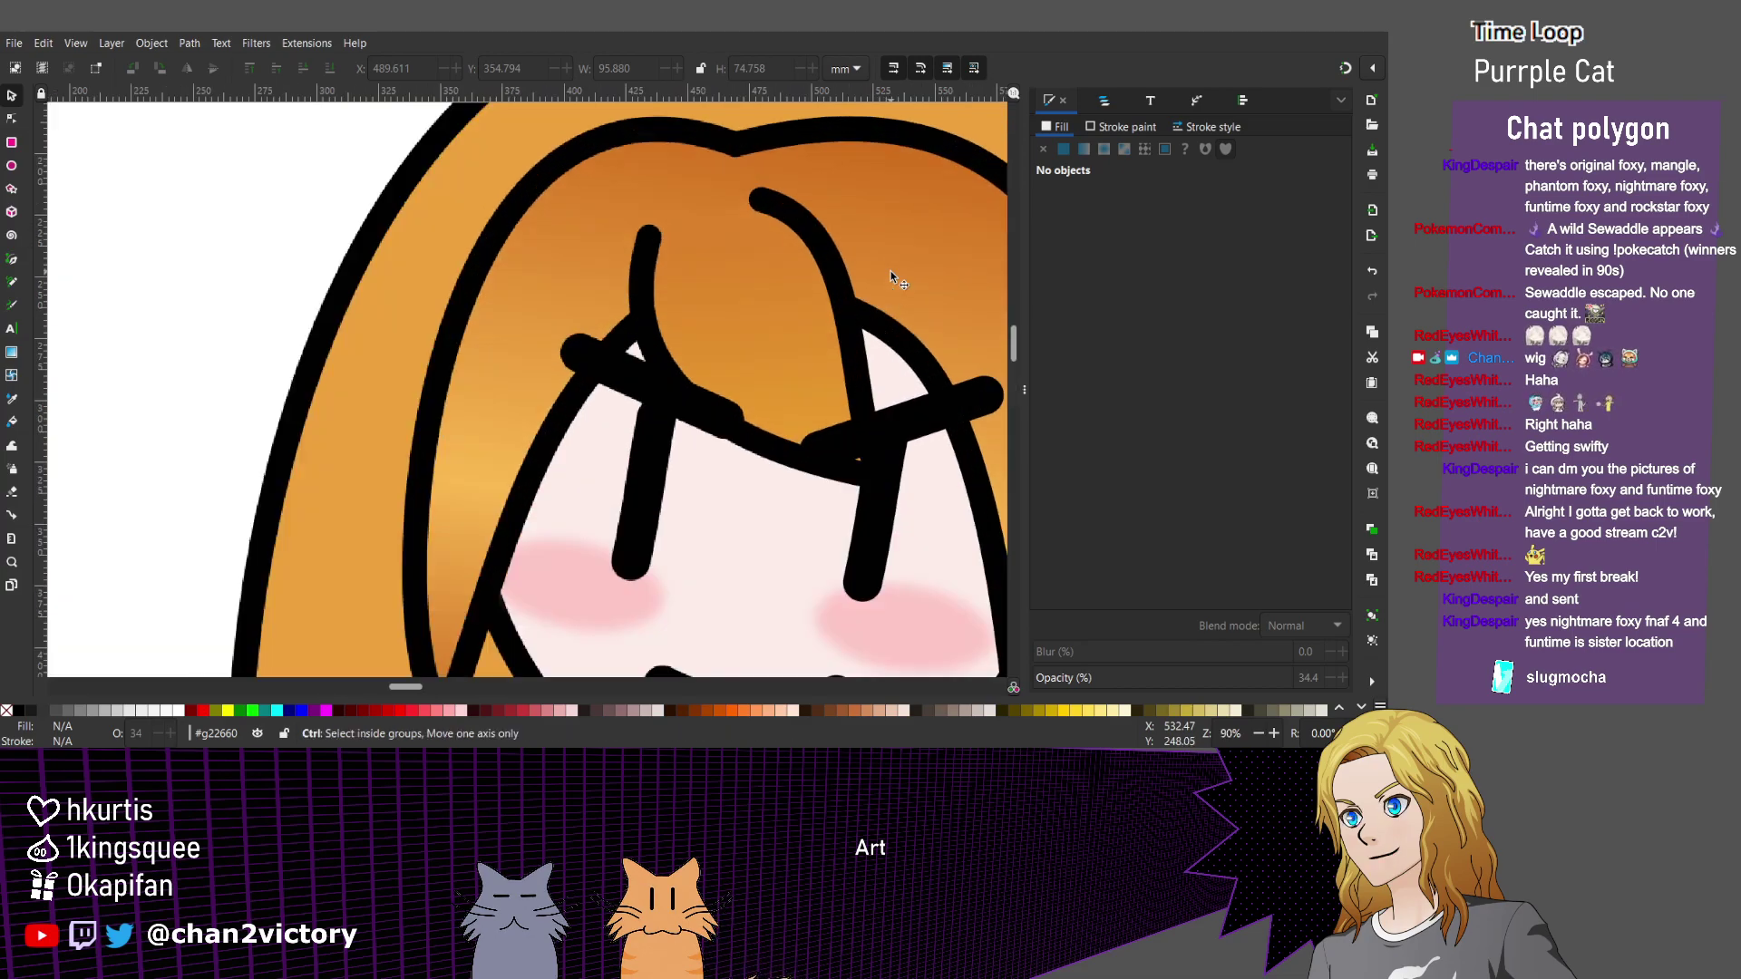
pyautogui.hscroll(2, 898, 272)
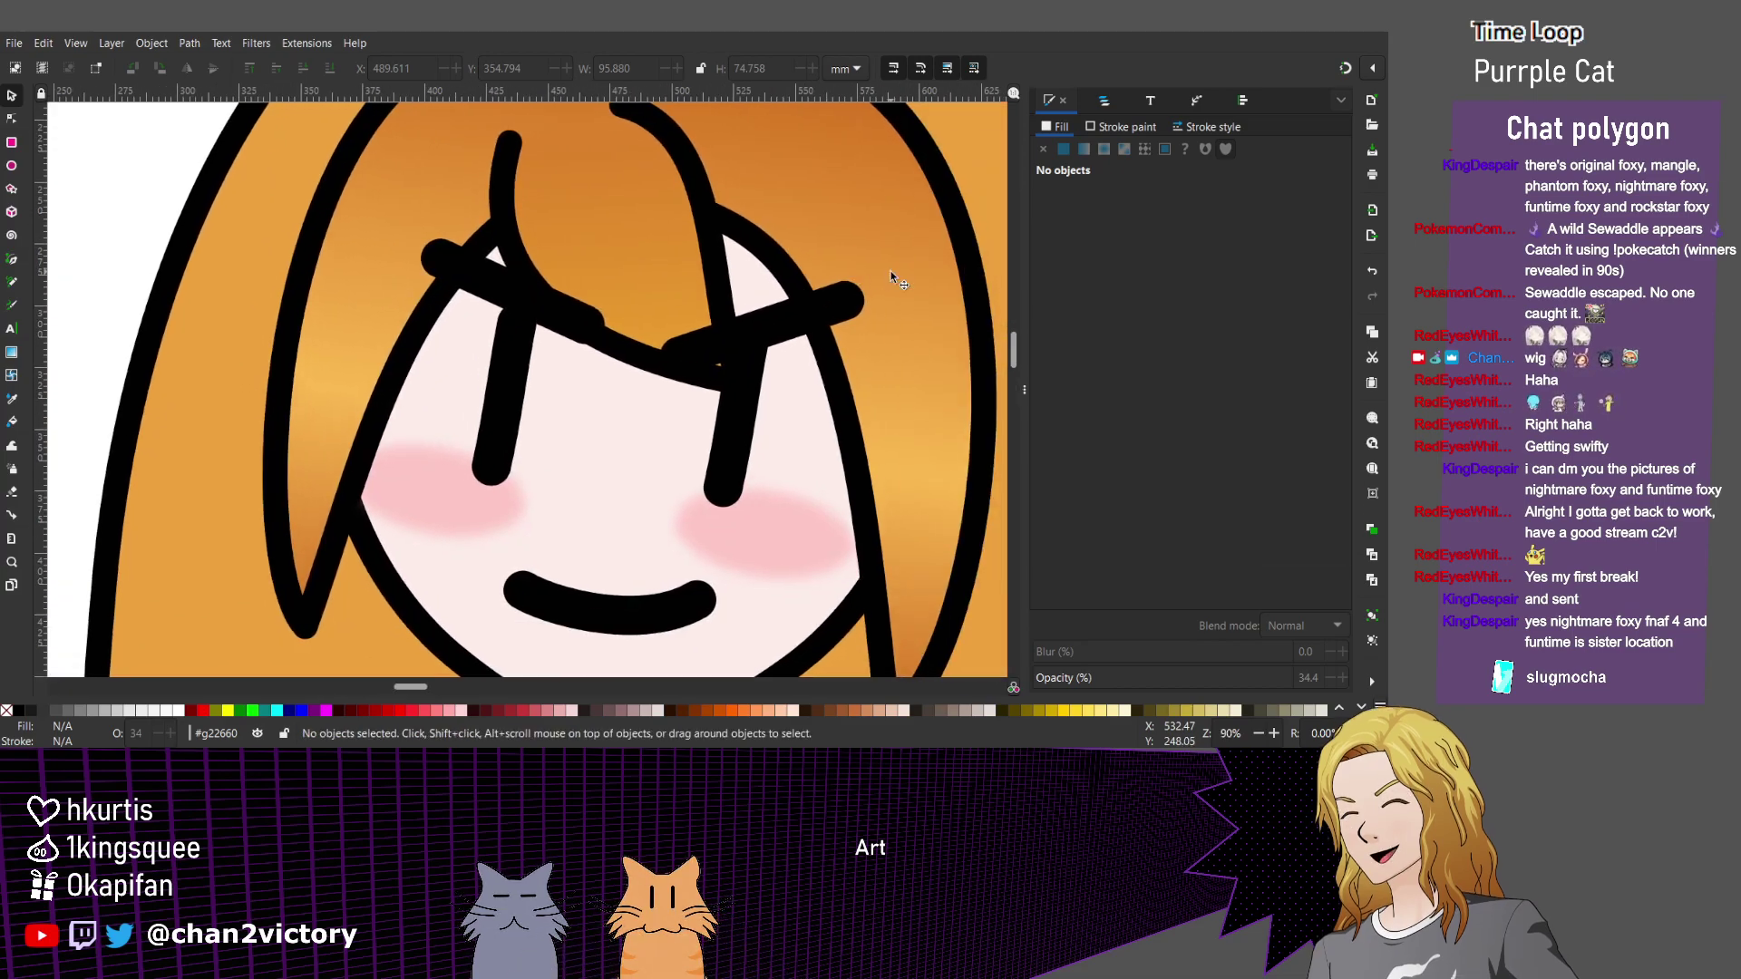
pyautogui.click(1104, 101)
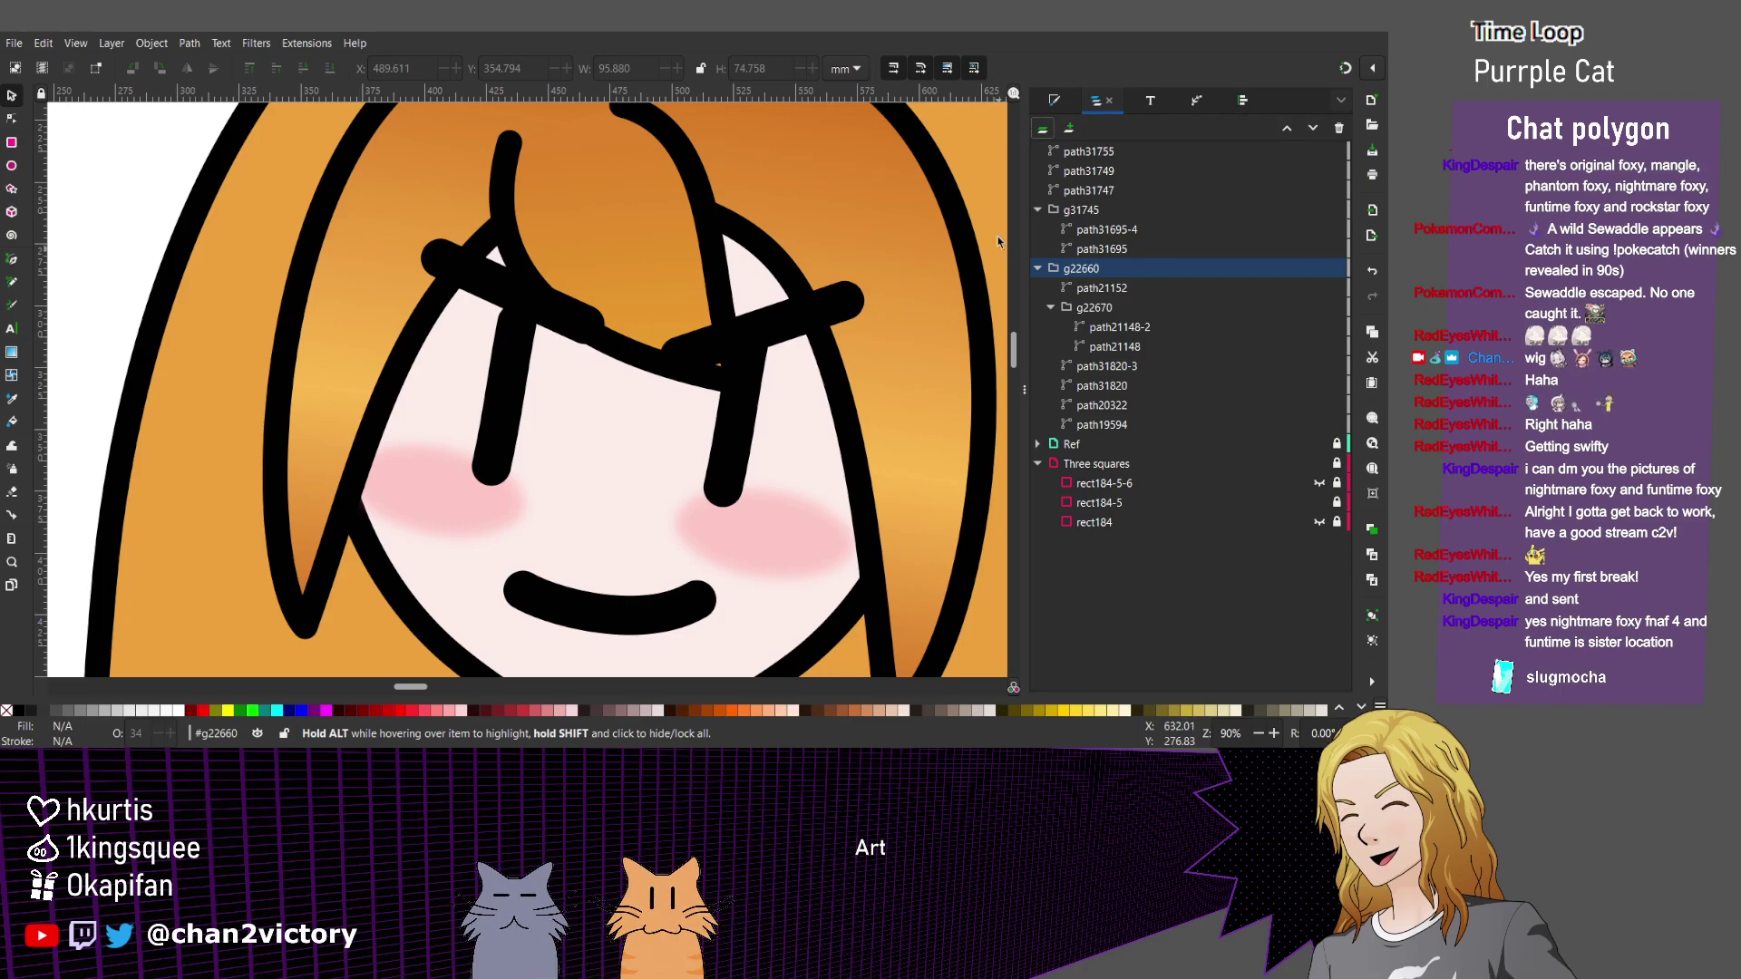
pyautogui.click(1117, 290)
pyautogui.moveTo(1117, 290); pyautogui.dragTo(1179, 365)
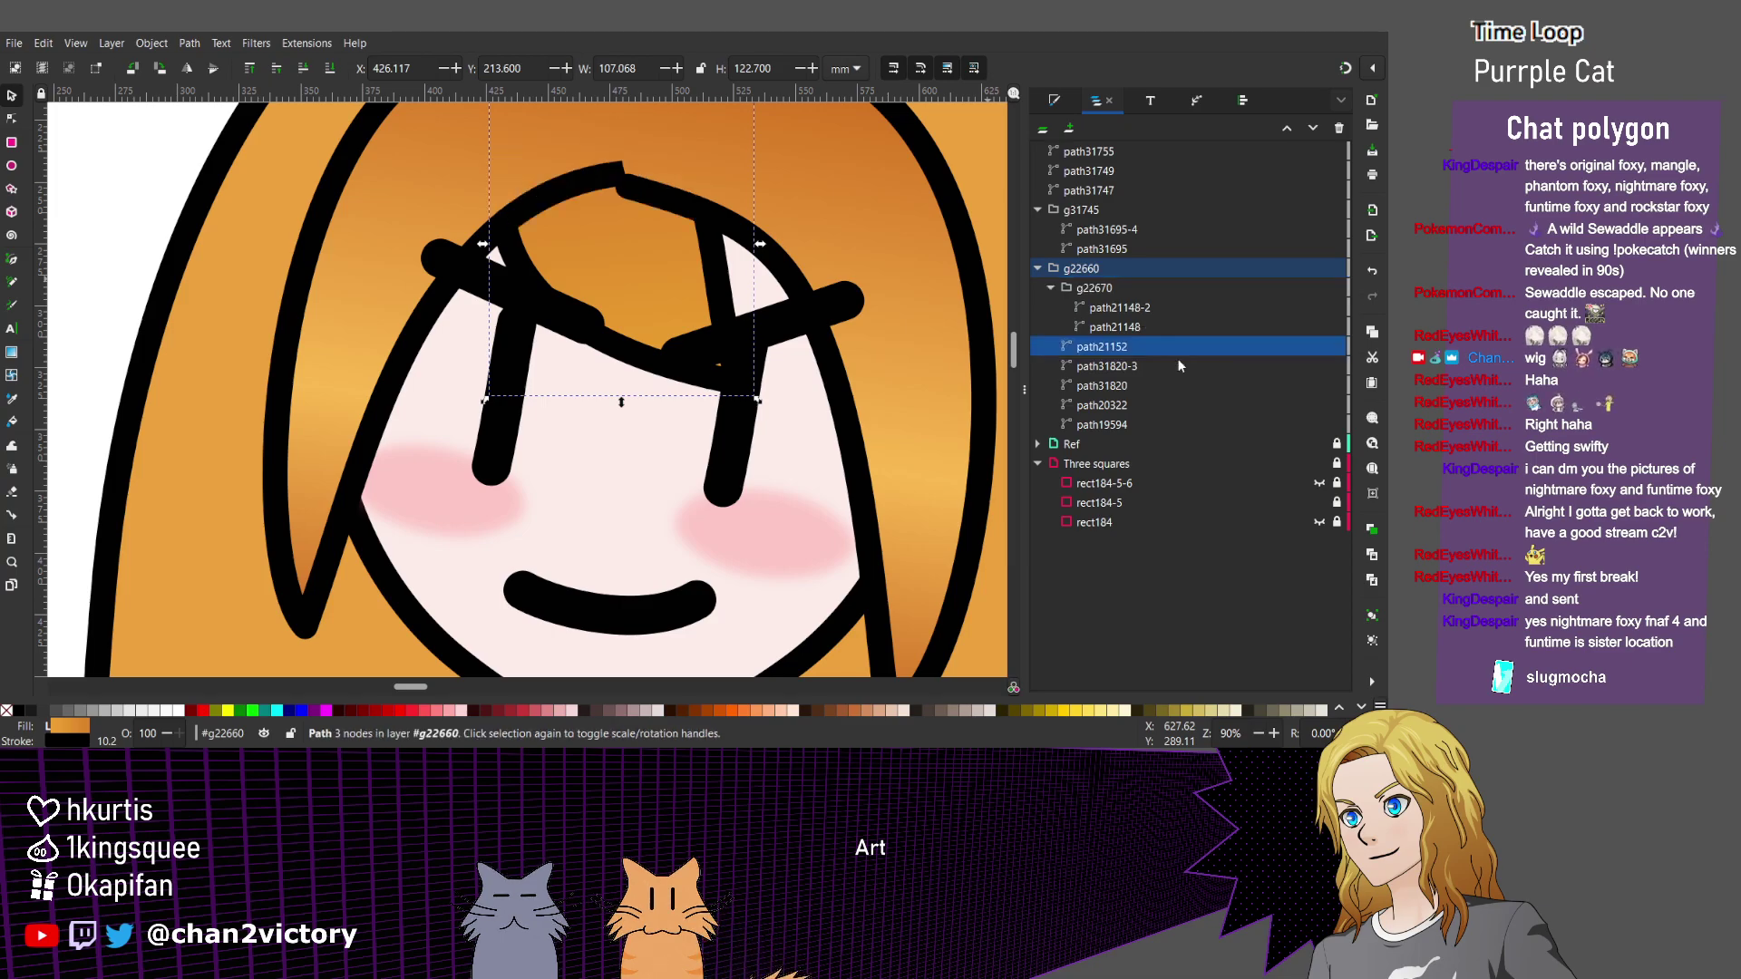
pyautogui.hotkey('ctrl', 'z')
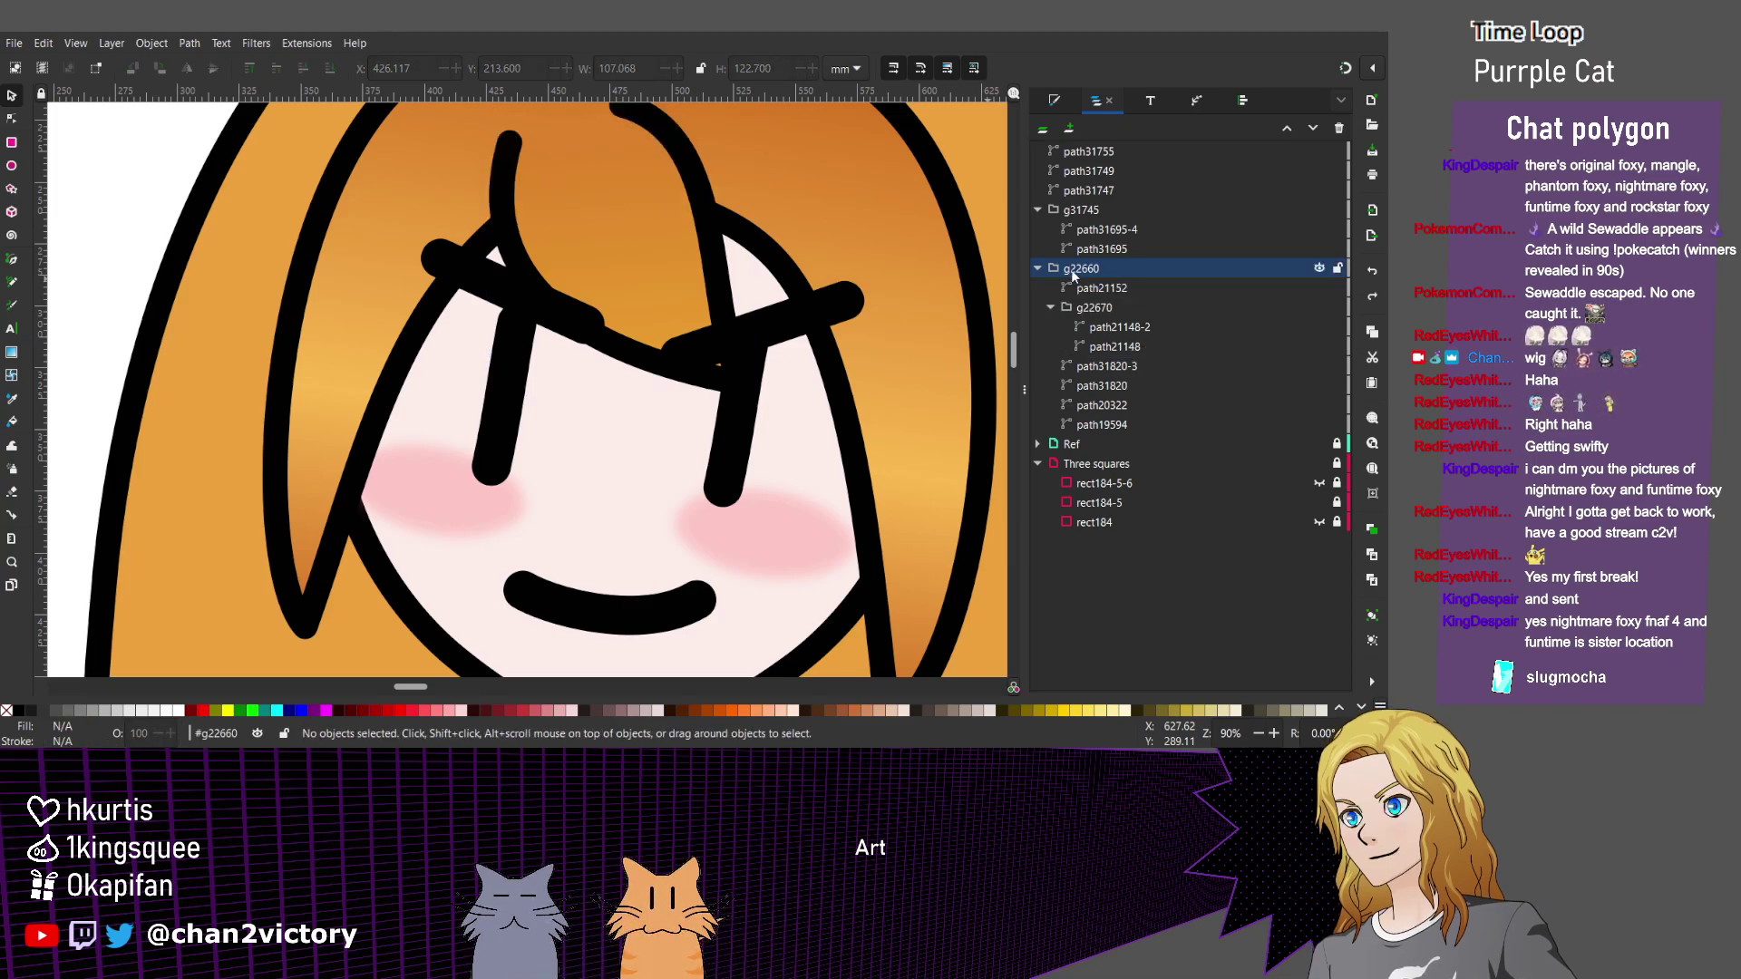
# Identify the group holding the two side hair paths by toggling its visibility, and rename it Hair.
pyautogui.click(1320, 308)
pyautogui.click(1320, 308)
pyautogui.click(1123, 306)
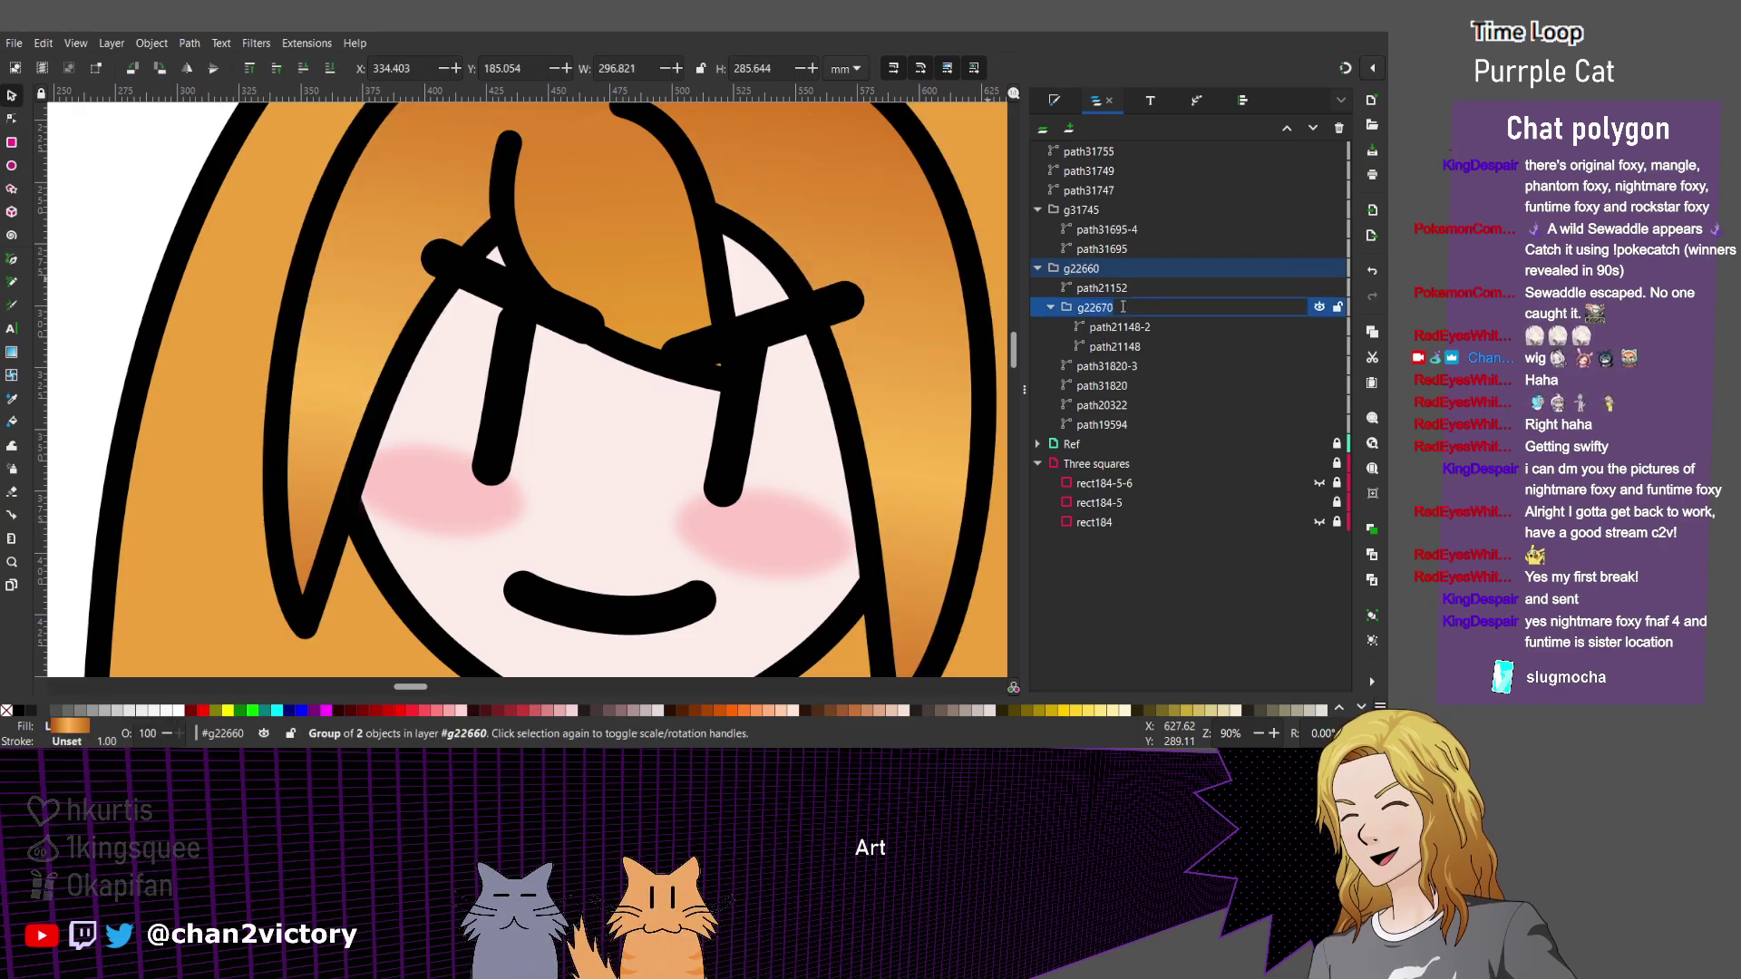
pyautogui.write('Hair')
pyautogui.press('Return')
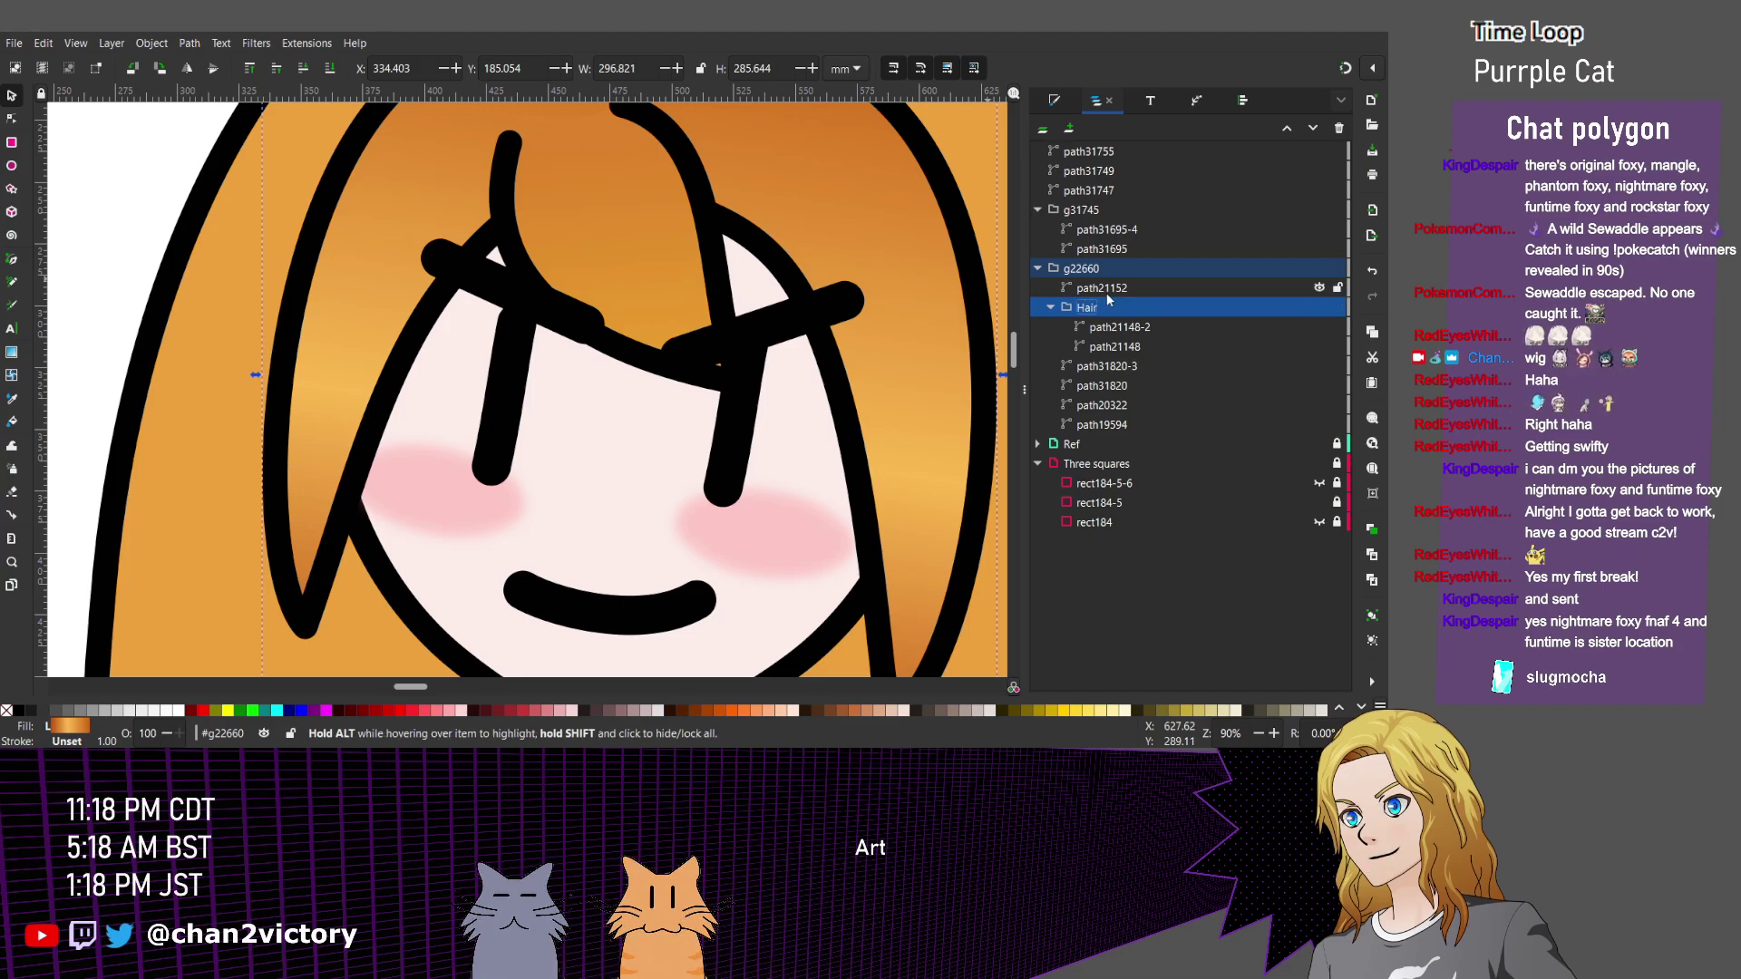
# Move the two eyebrow paths and the mouth path together into the group that holds the eyes.
pyautogui.click(1106, 290)
pyautogui.click(1097, 312)
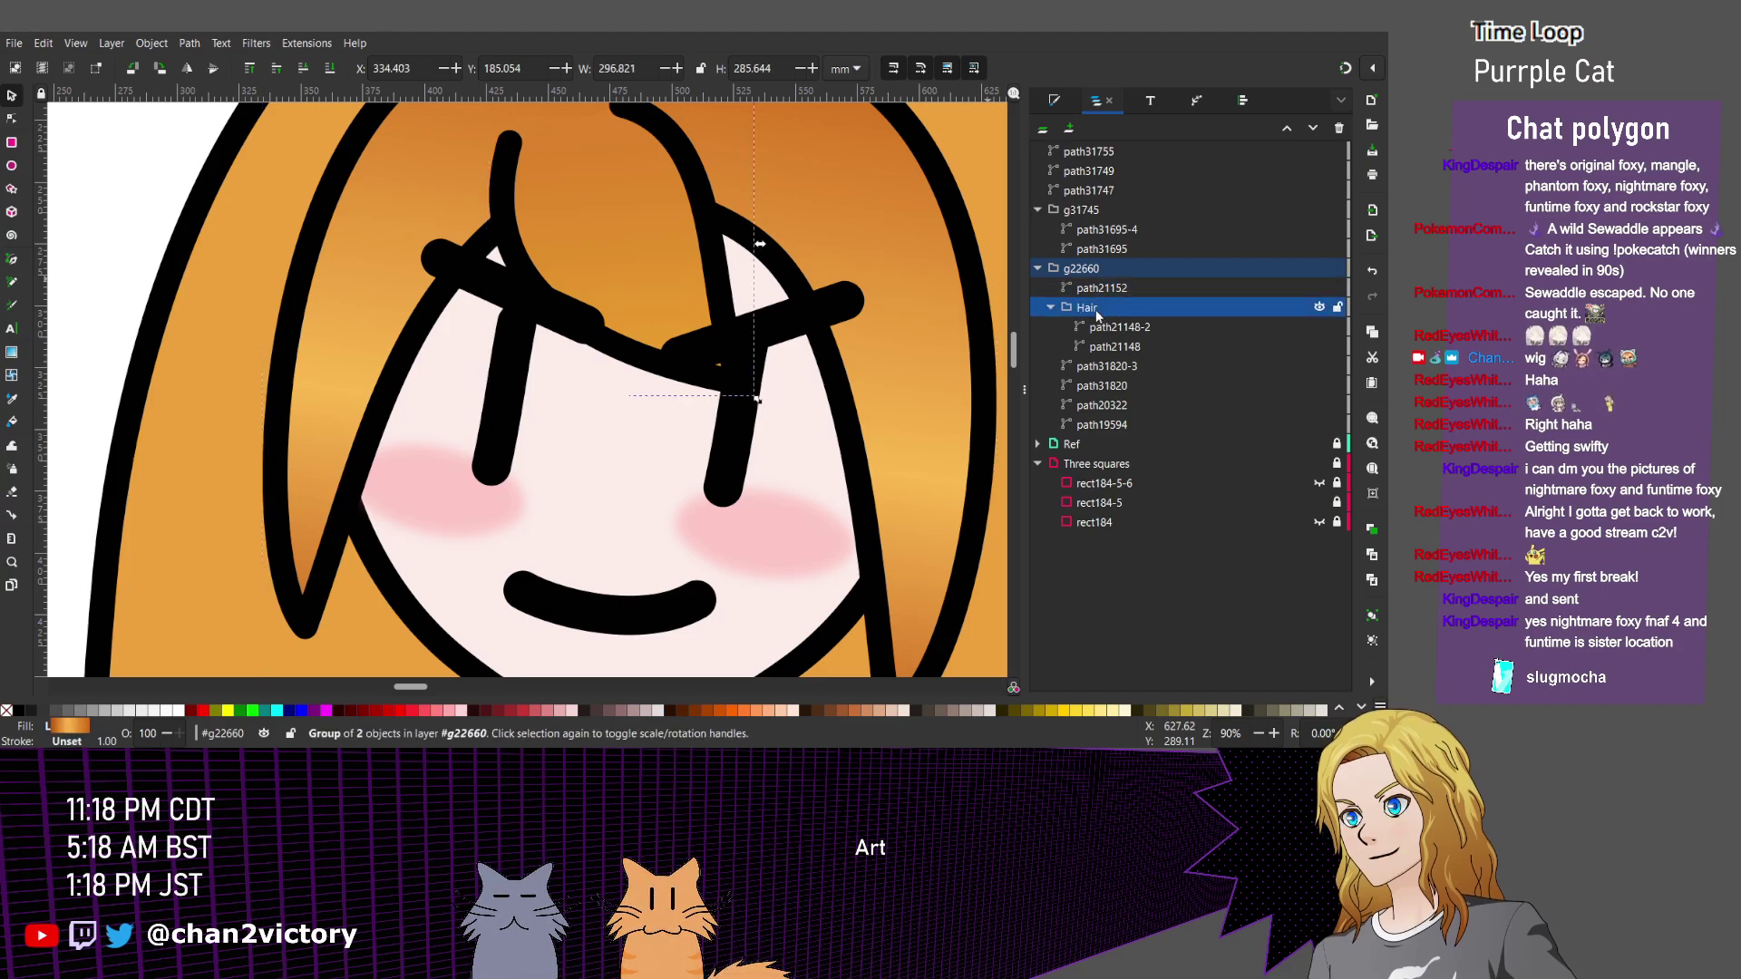
pyautogui.click(1094, 367)
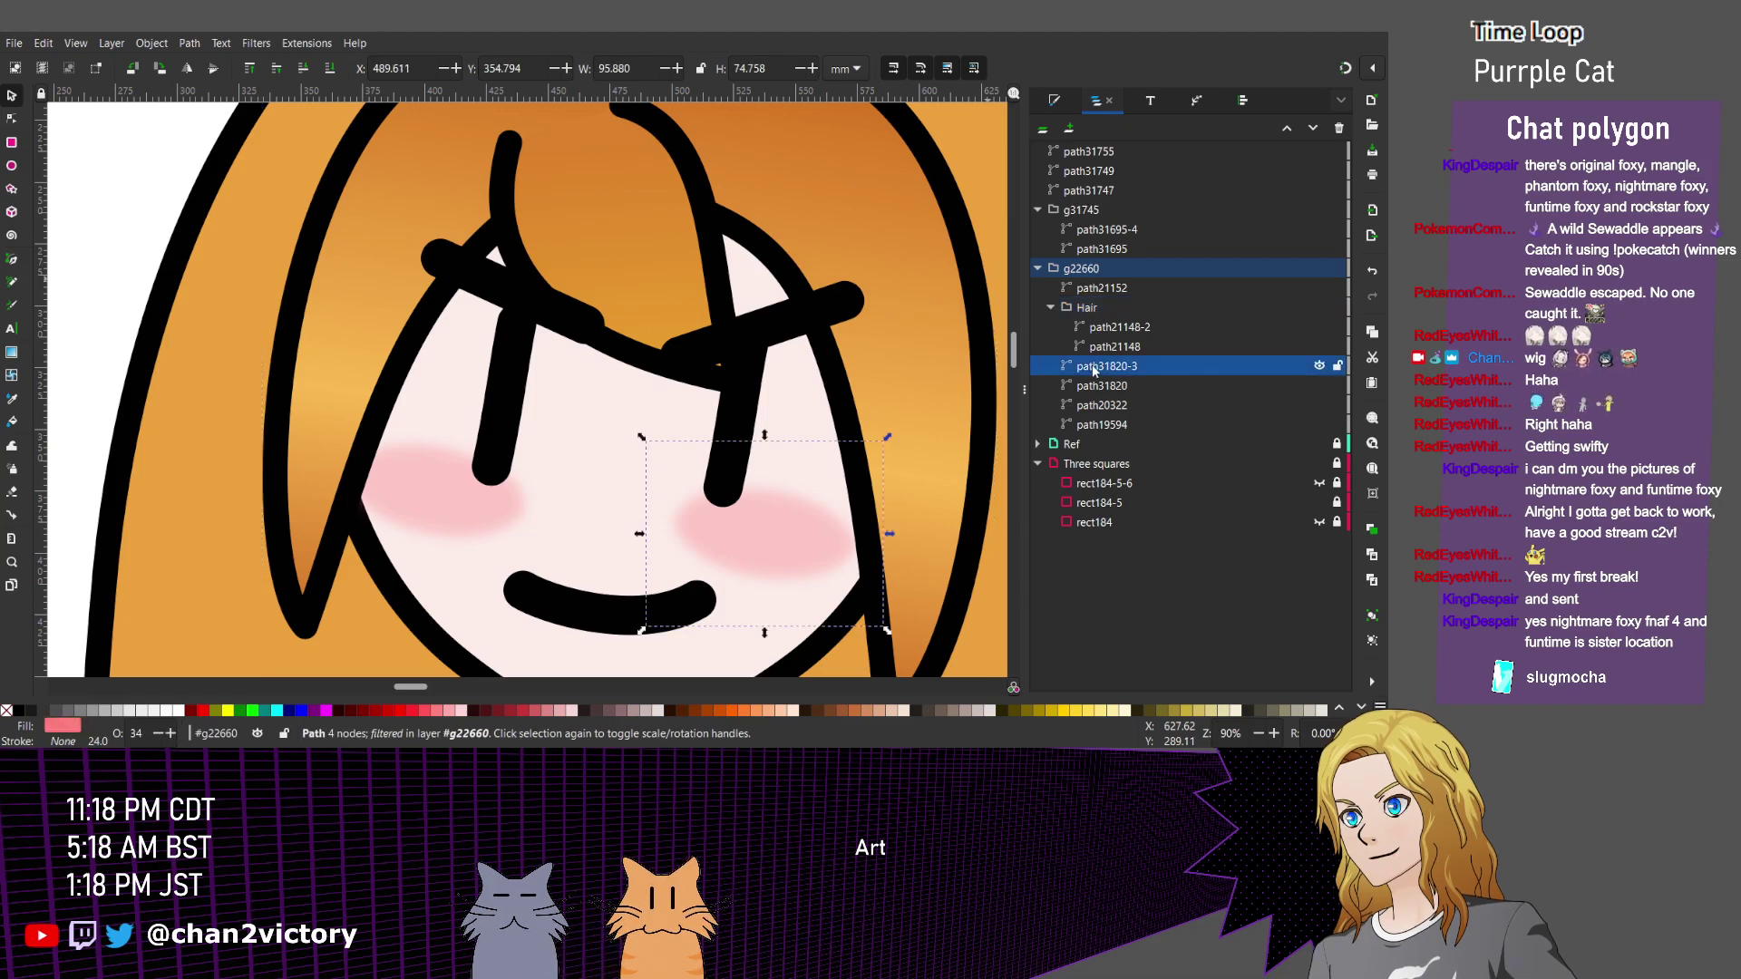
pyautogui.click(1071, 191)
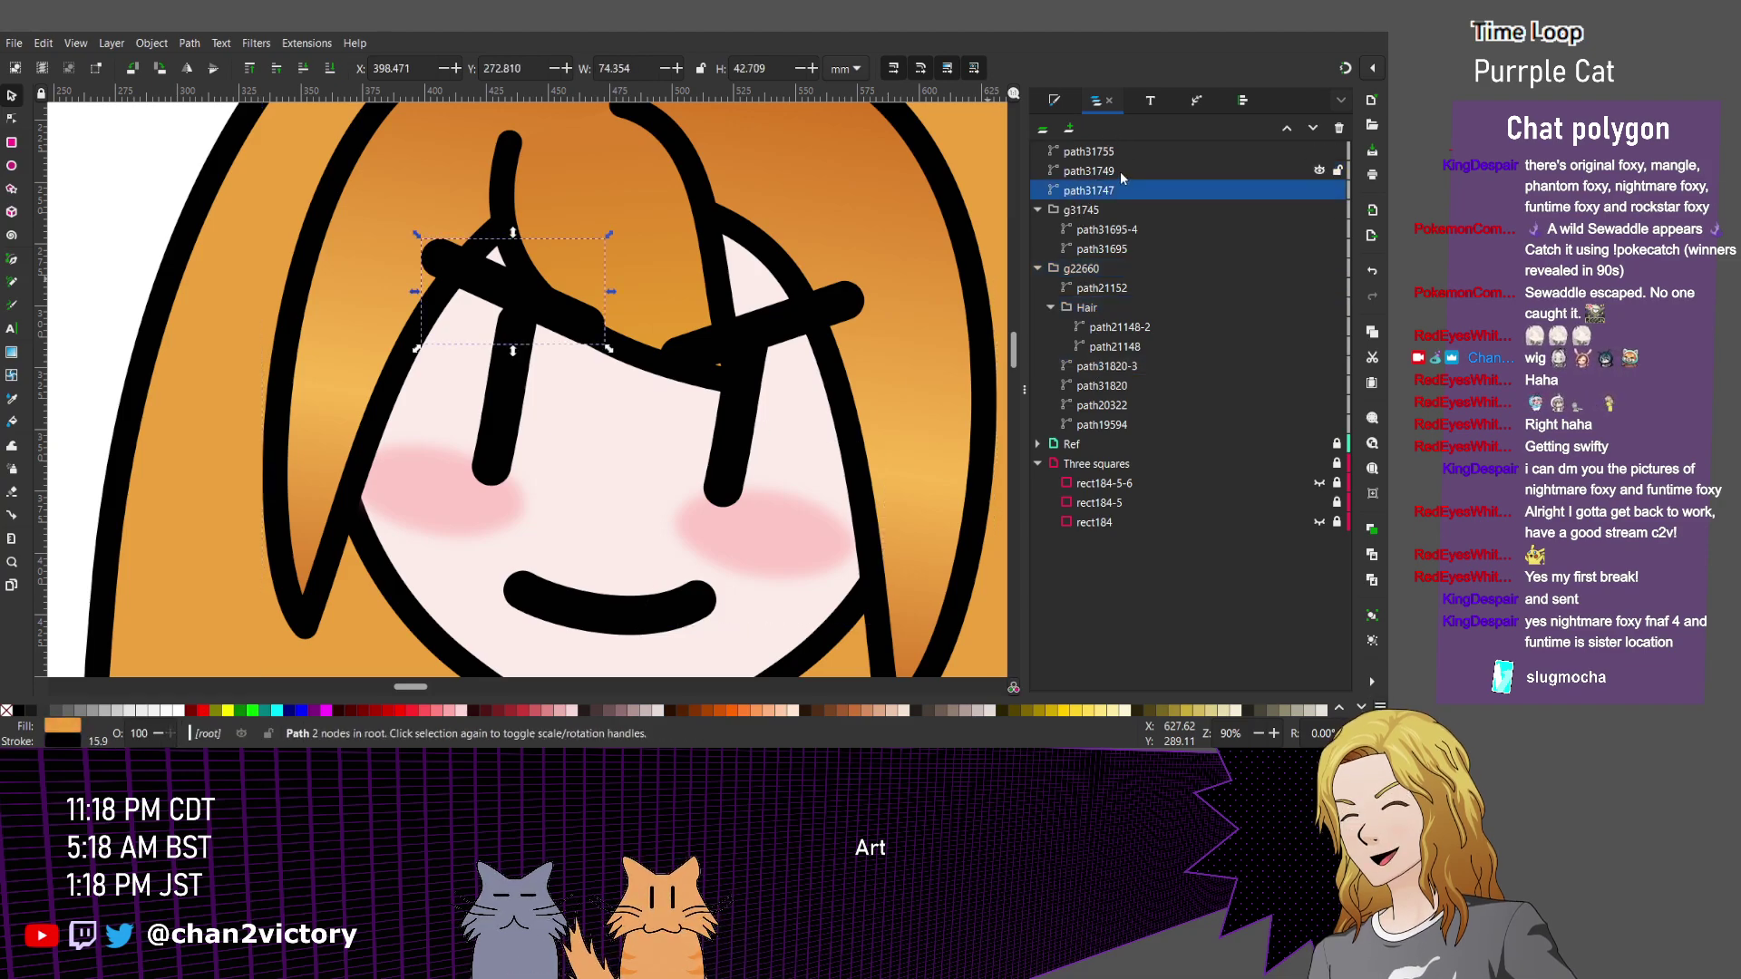
pyautogui.keyDown('shift'); pyautogui.click(1104, 171); pyautogui.keyUp('shift')
pyautogui.keyDown('shift'); pyautogui.click(1108, 153); pyautogui.keyUp('shift')
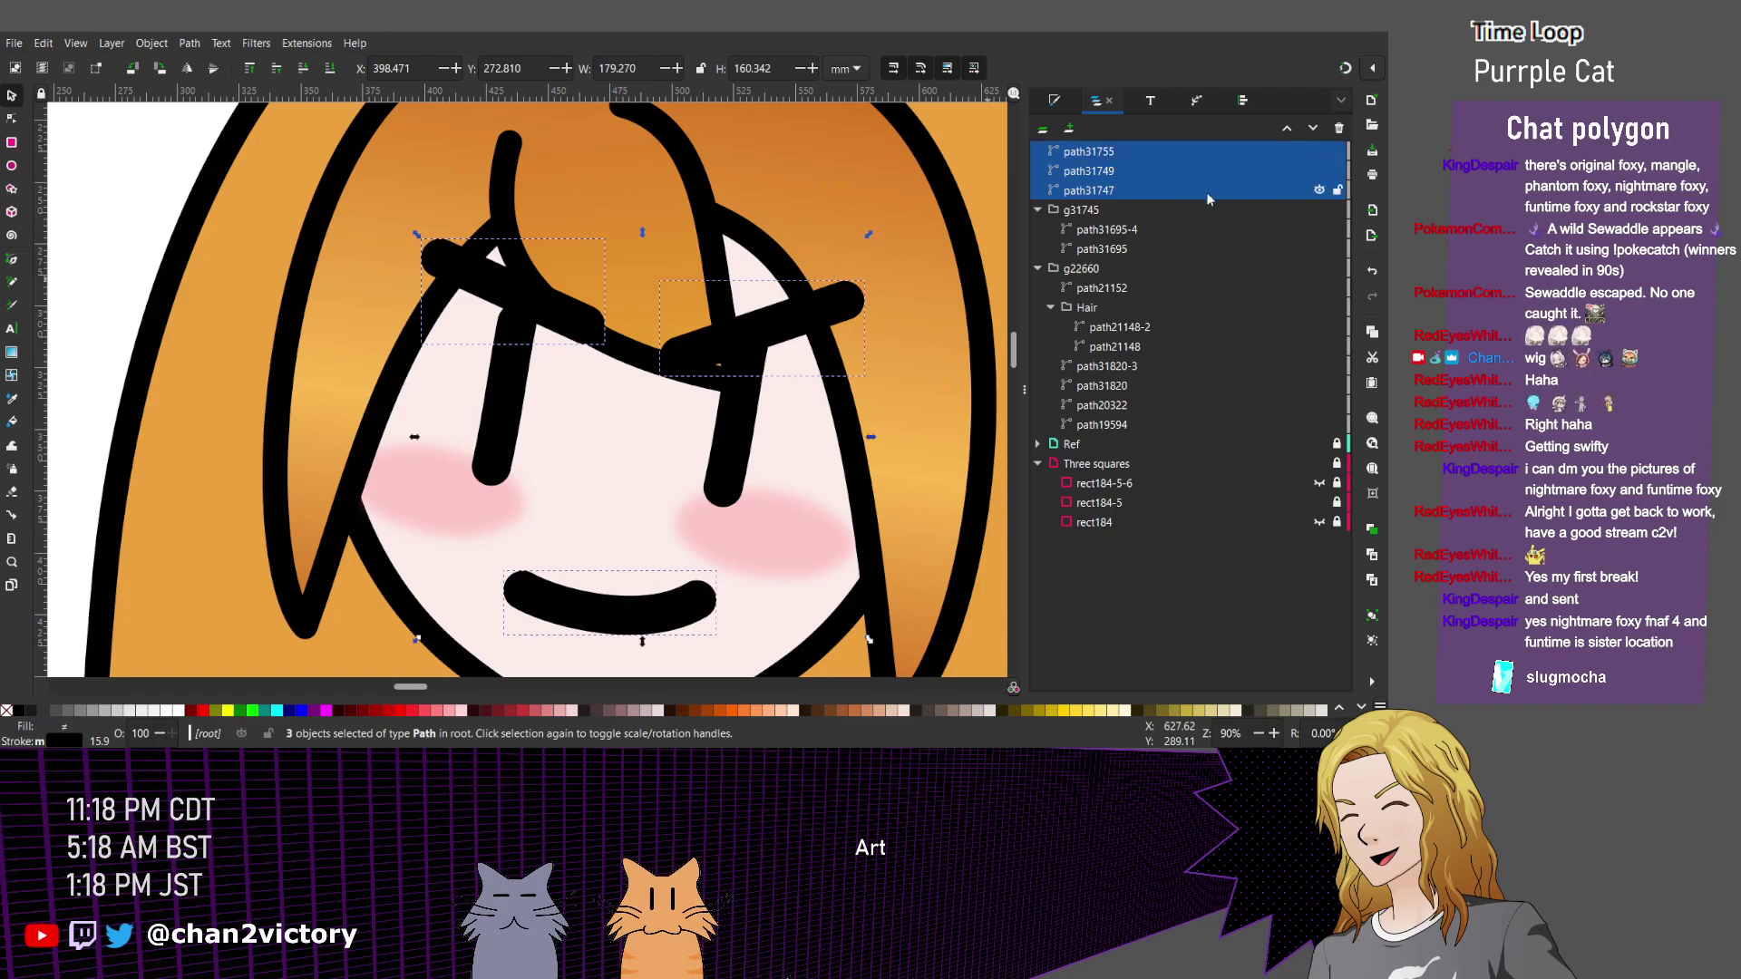
pyautogui.moveTo(1221, 196); pyautogui.dragTo(1161, 219)
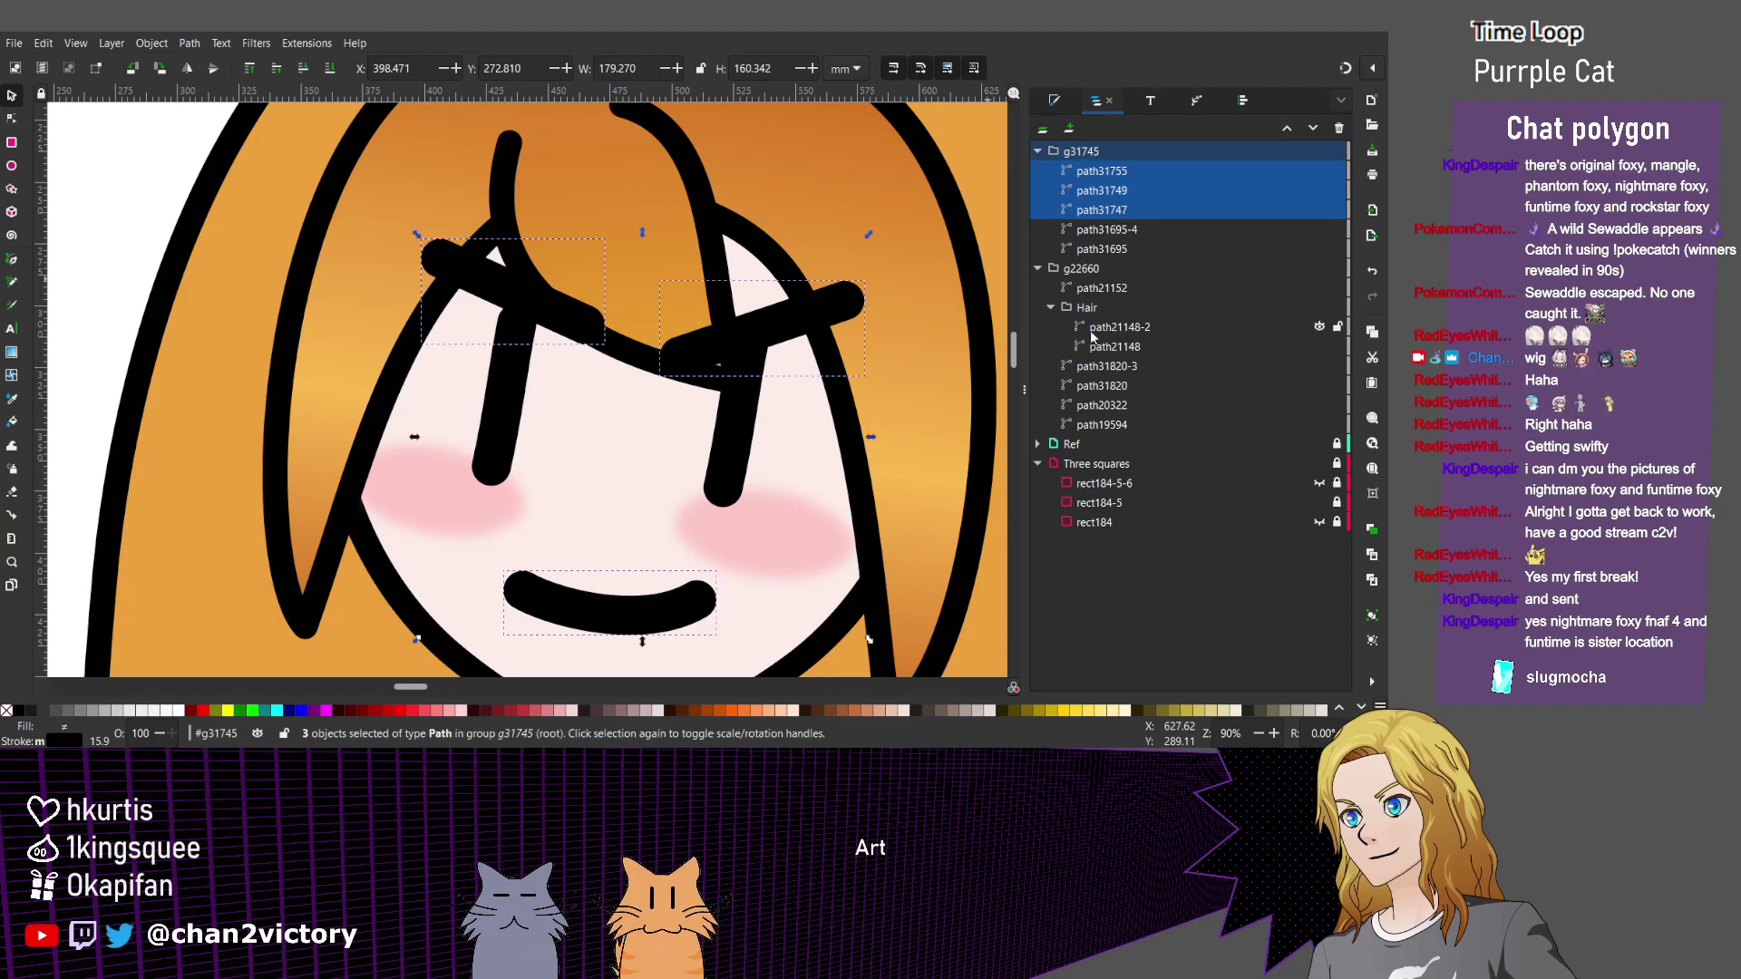
# Nest the facial features group inside the head group, at the top of its stacking order.
pyautogui.click(1071, 270)
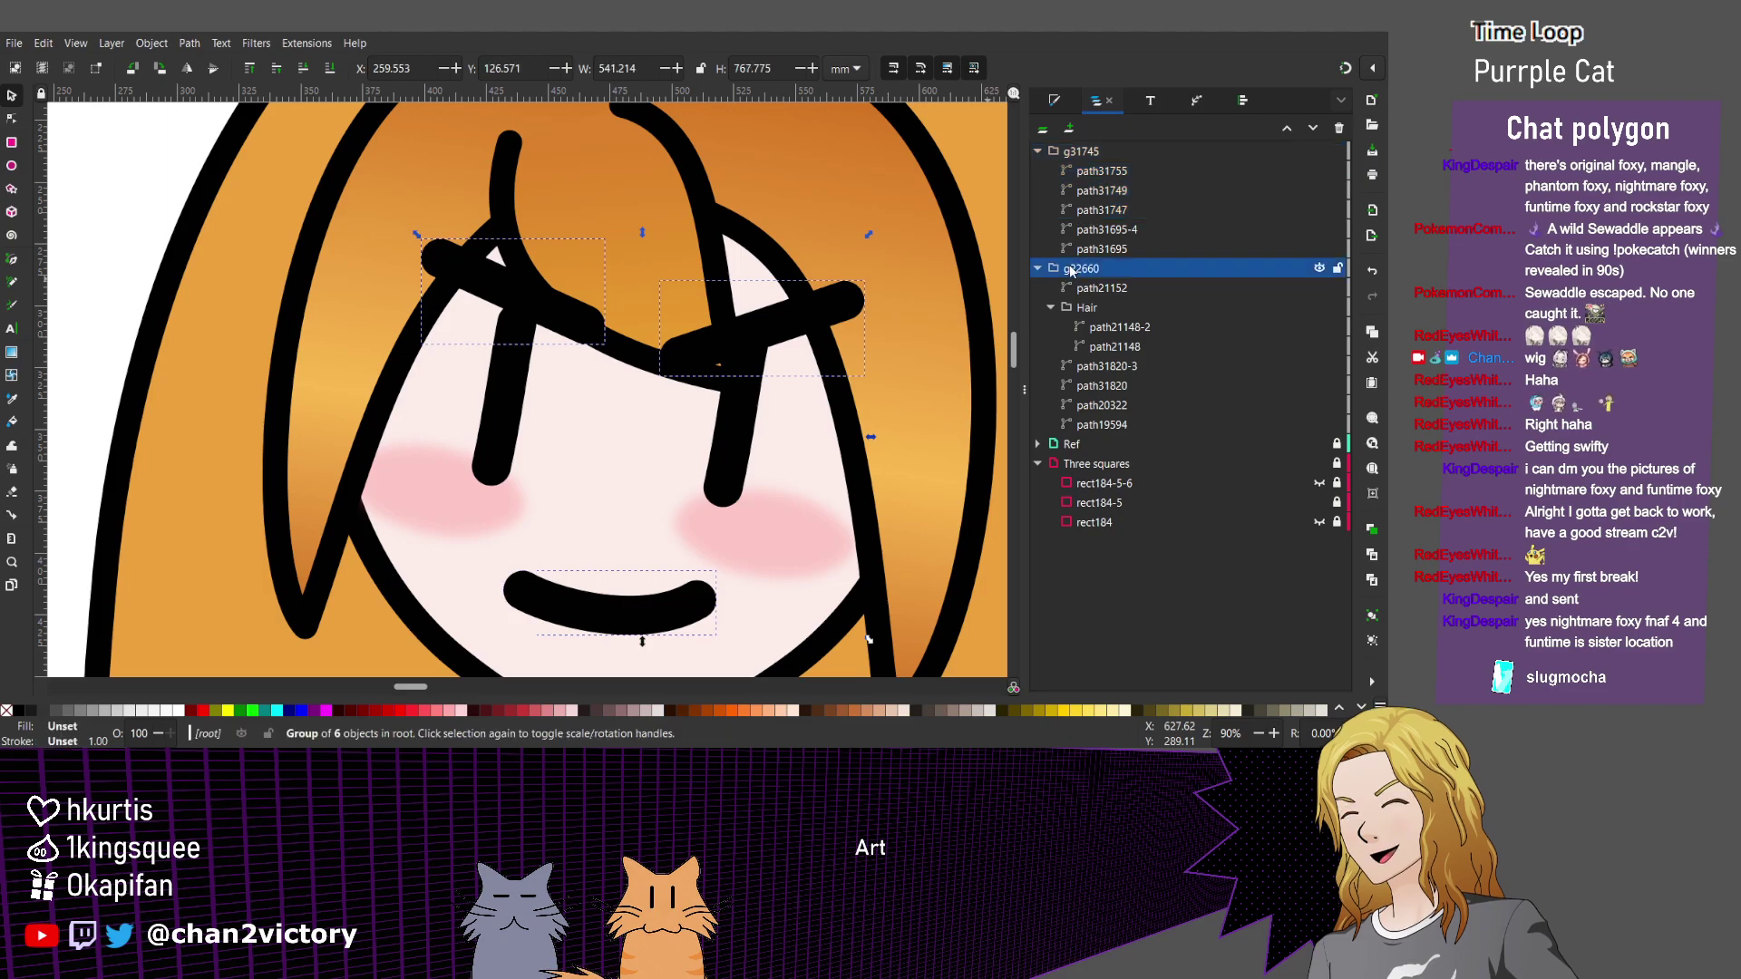
pyautogui.click(1085, 155)
pyautogui.moveTo(1086, 155); pyautogui.dragTo(1162, 271)
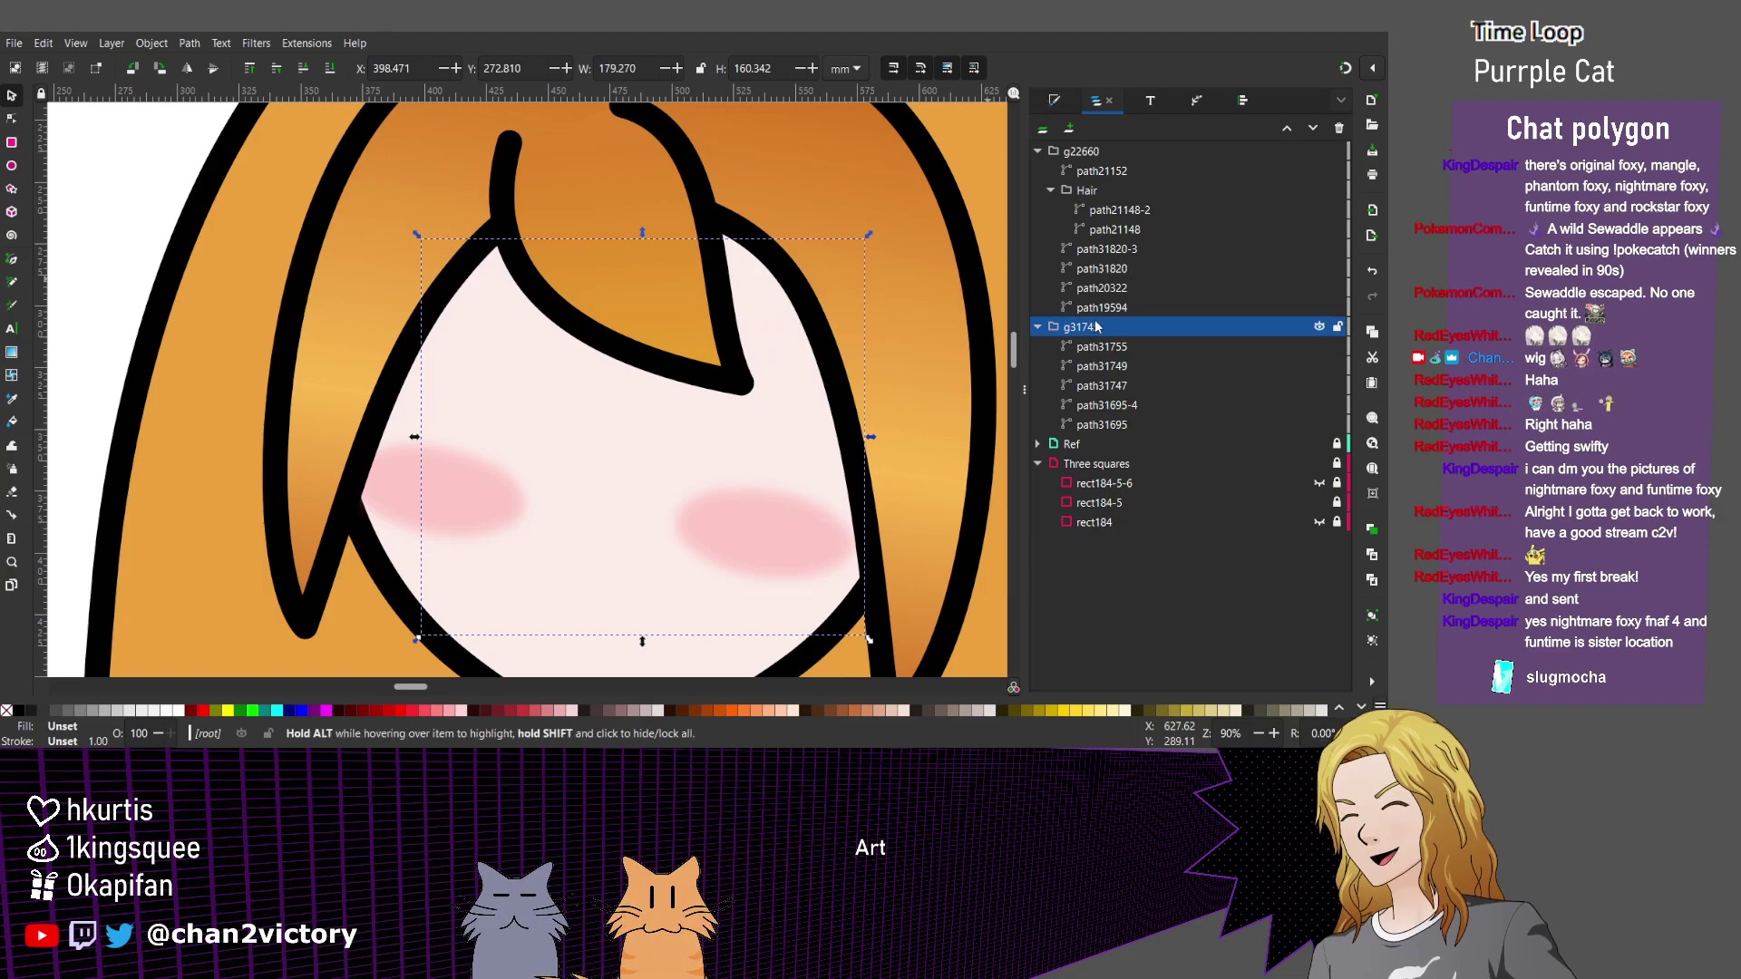
pyautogui.moveTo(1145, 217); pyautogui.dragTo(1150, 154)
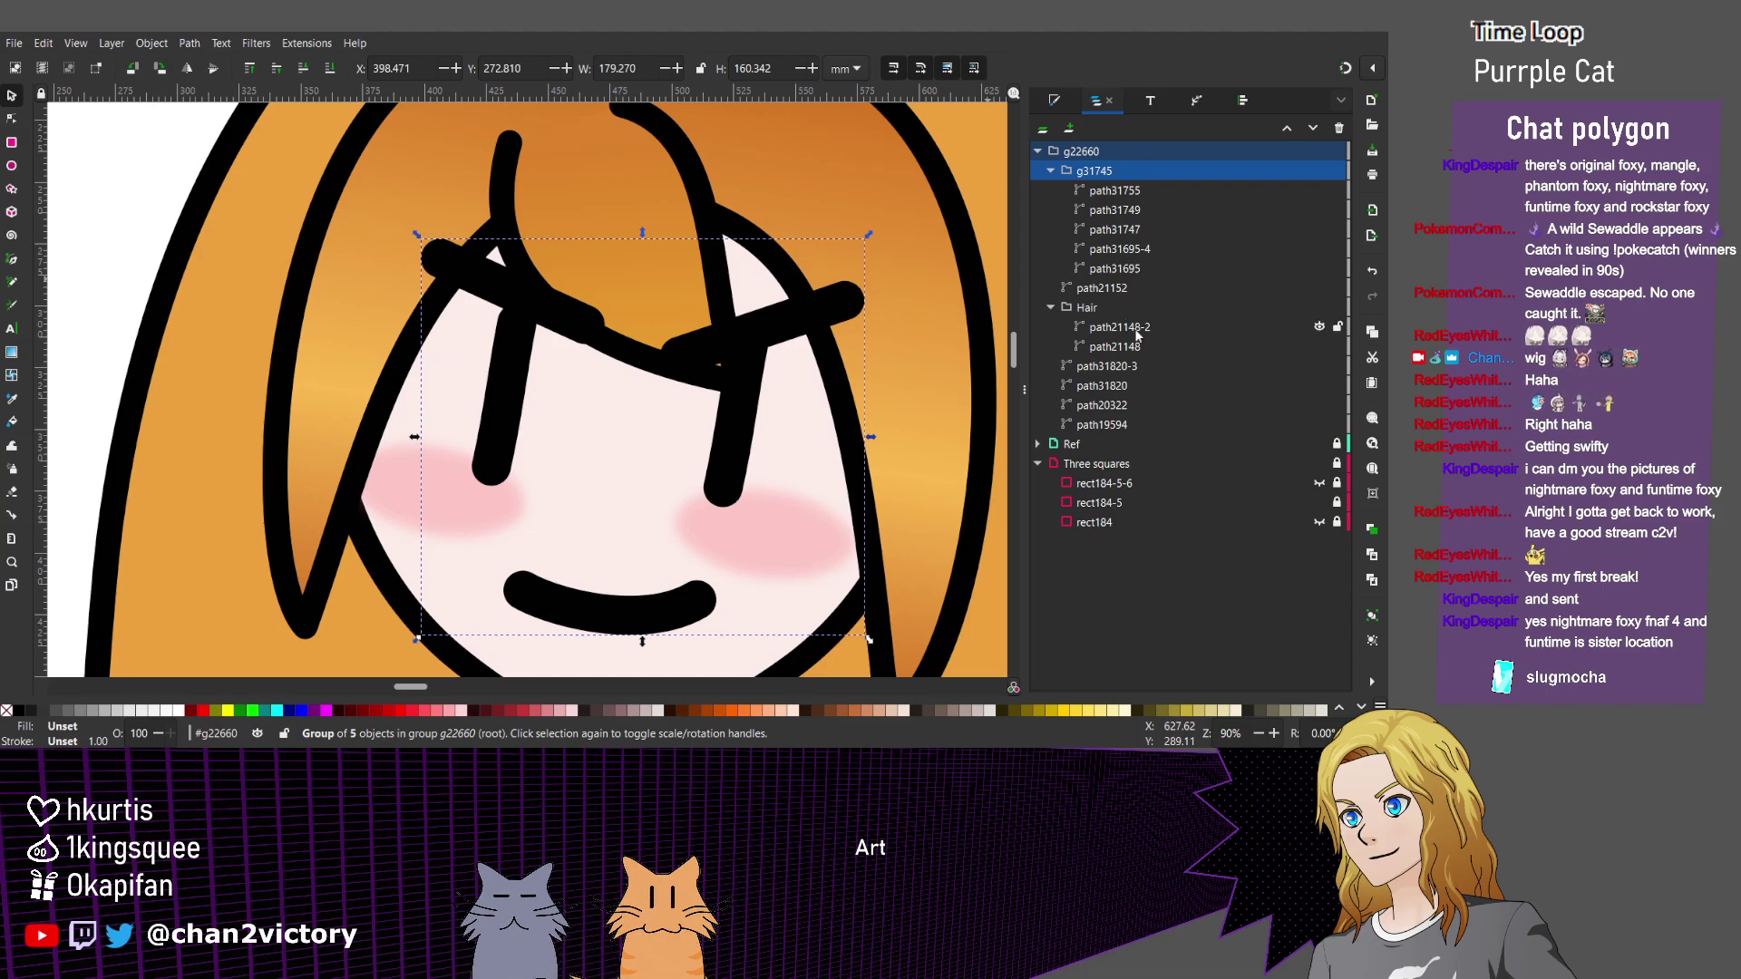
# Raise the central fringe path to the top of the head group, in front of the facial features, and deselect it.
pyautogui.click(1099, 290)
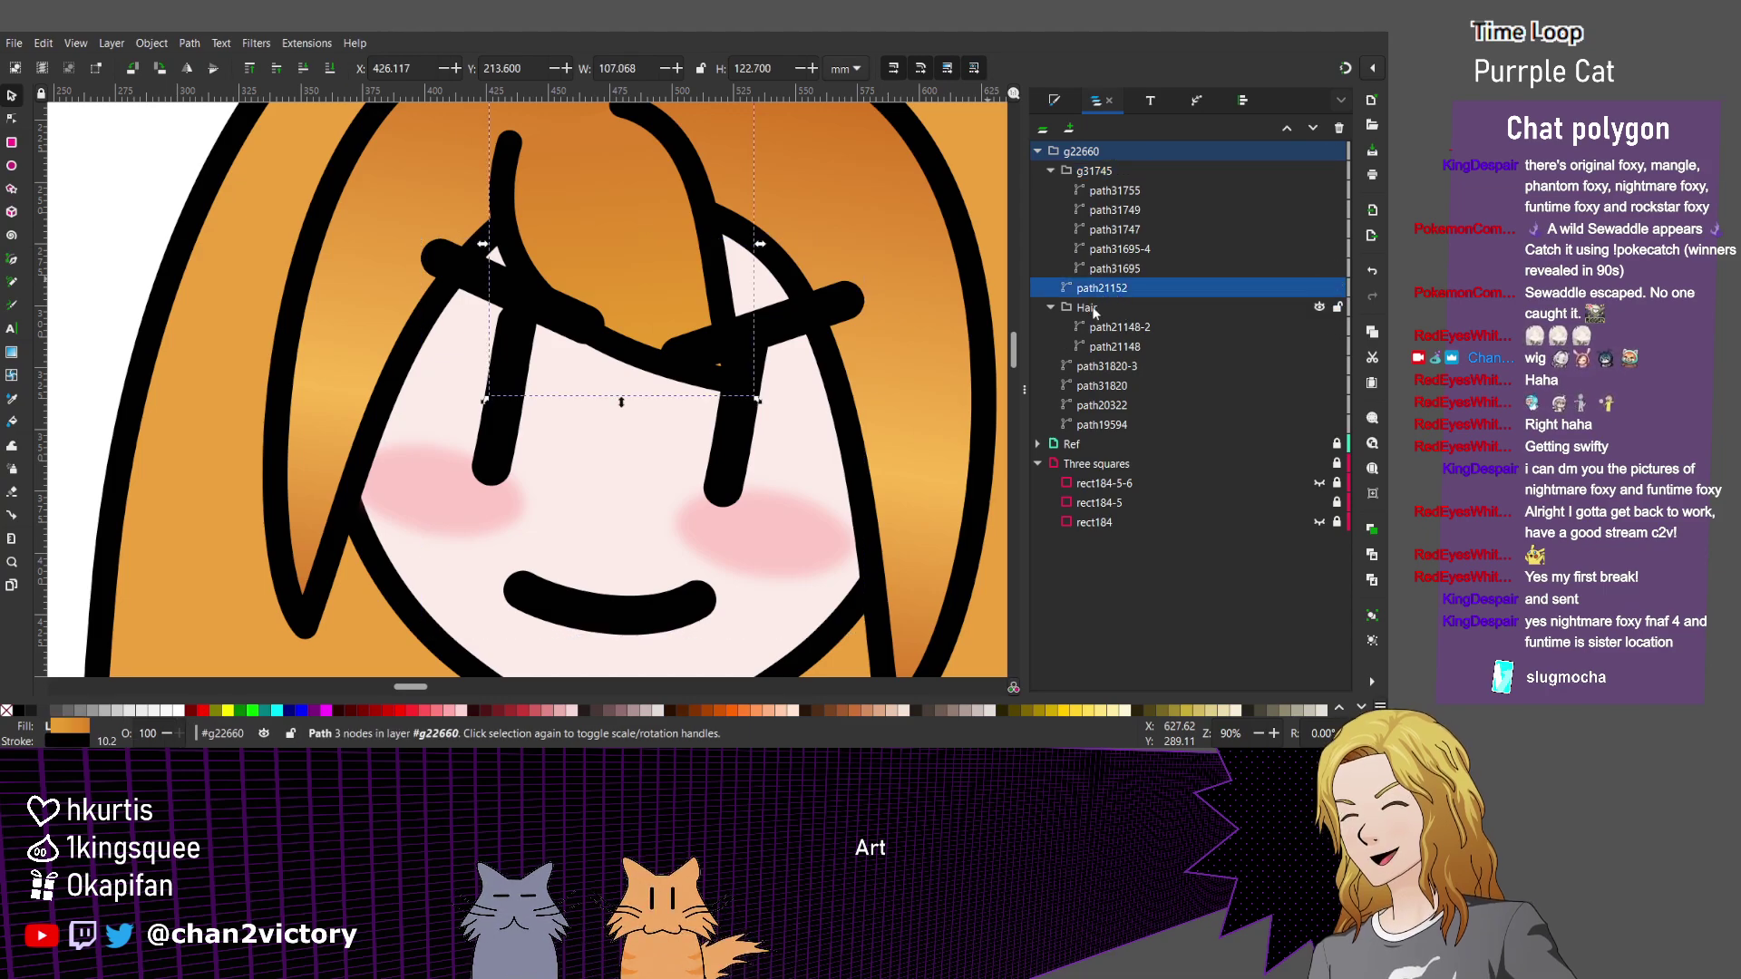
pyautogui.click(1057, 312)
pyautogui.moveTo(1081, 290); pyautogui.dragTo(1146, 181)
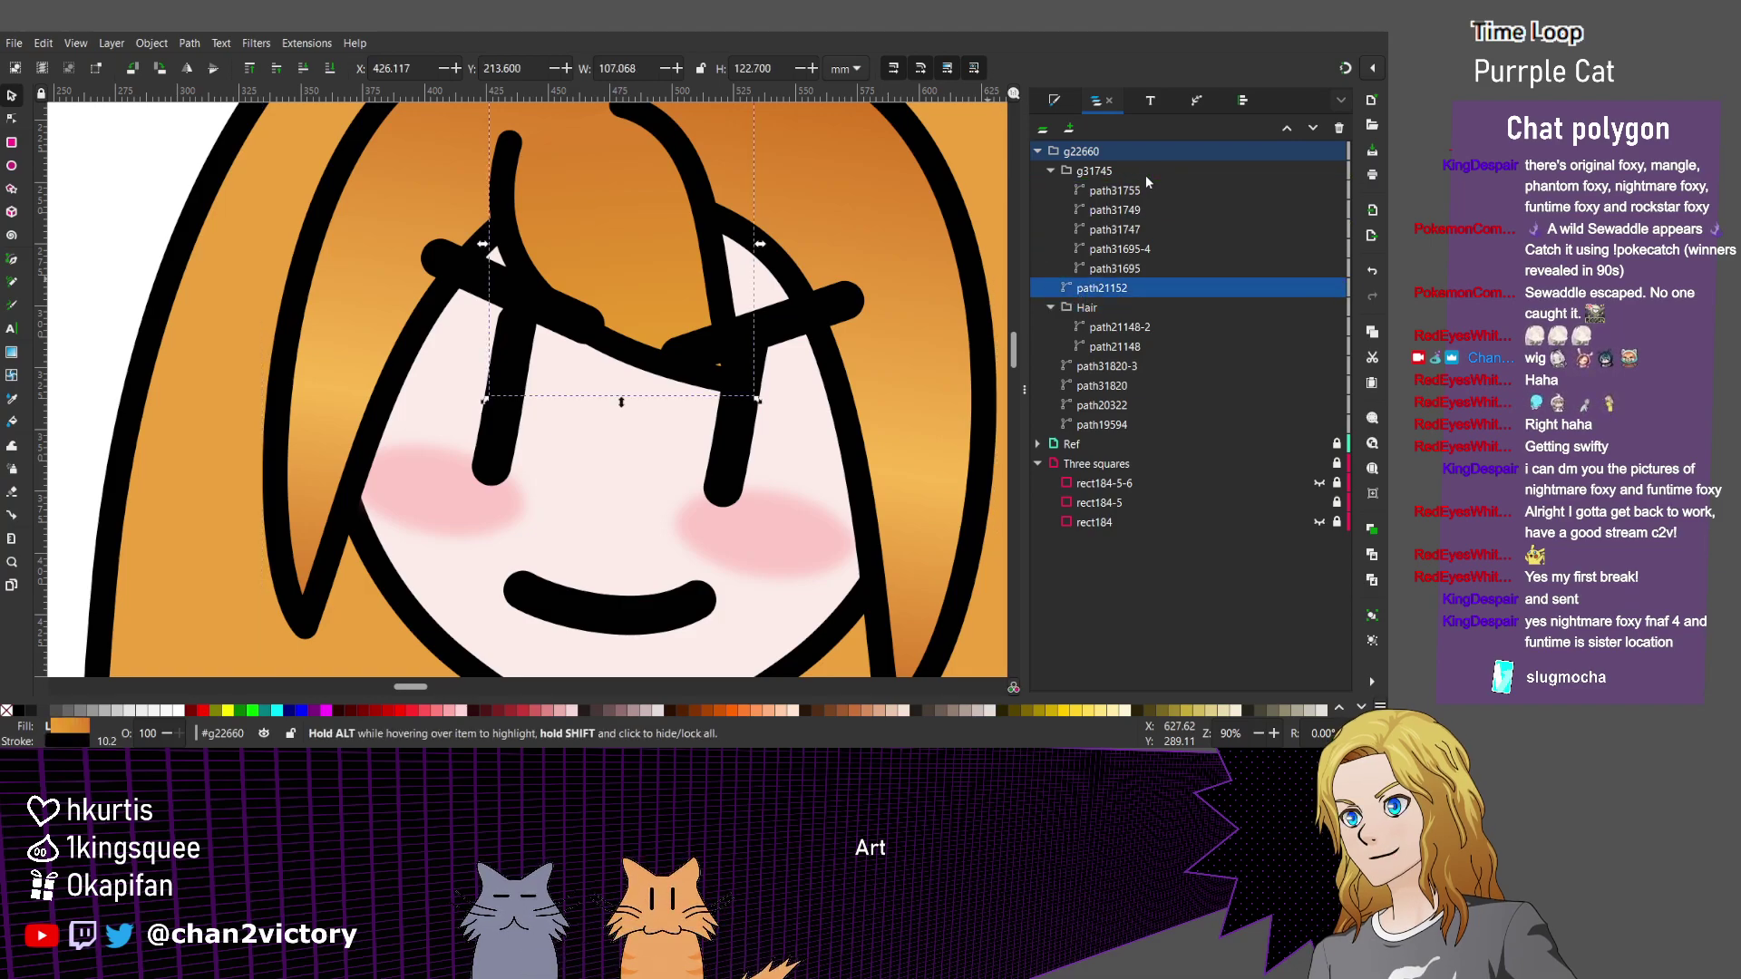
pyautogui.click(1052, 170)
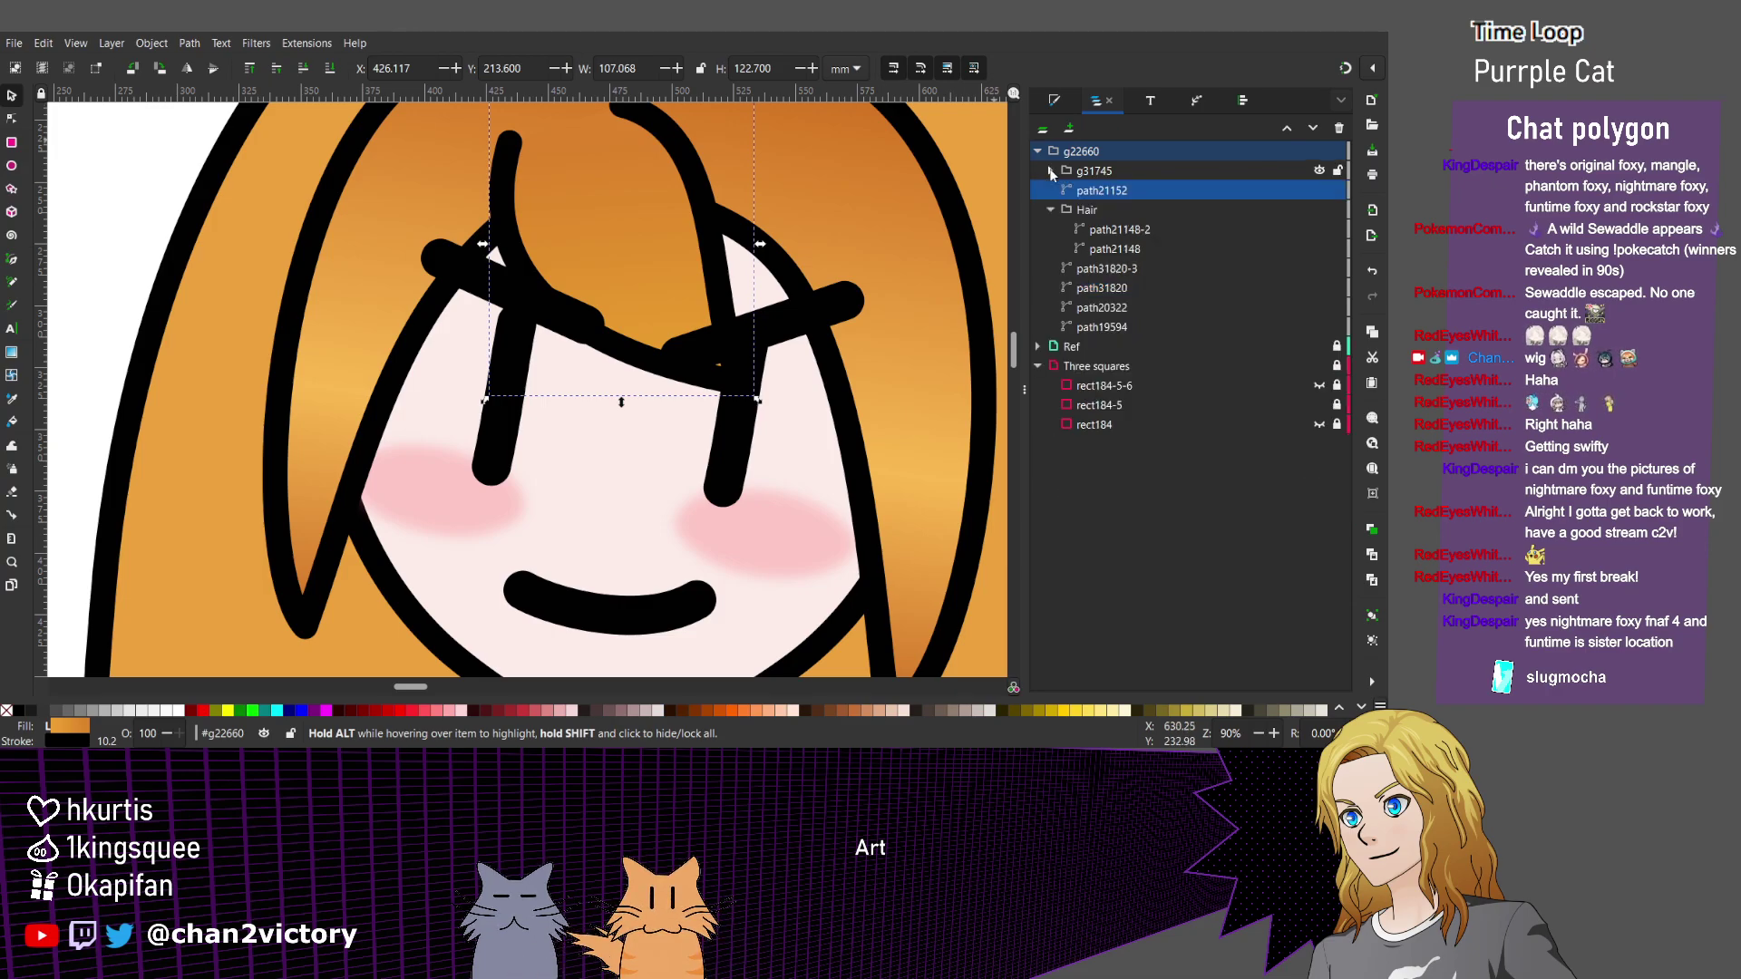
pyautogui.click(277, 69)
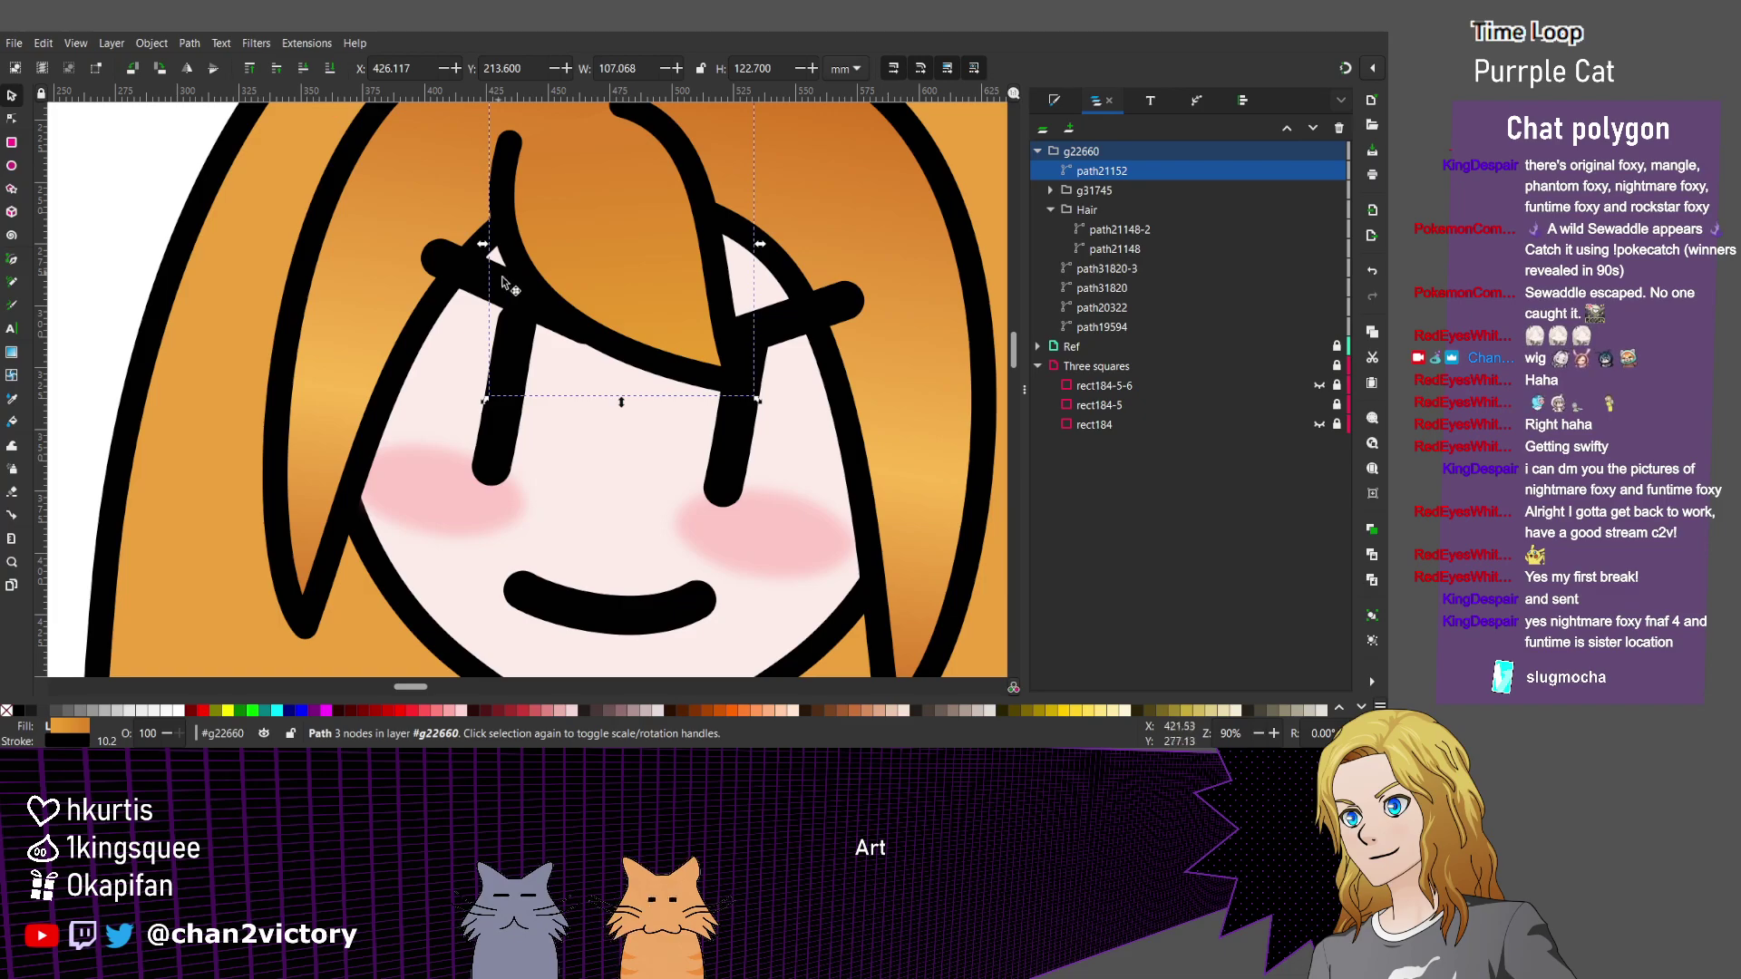
pyautogui.keyDown('ctrl'); pyautogui.scroll(-2, 632, 281); pyautogui.keyUp('ctrl')
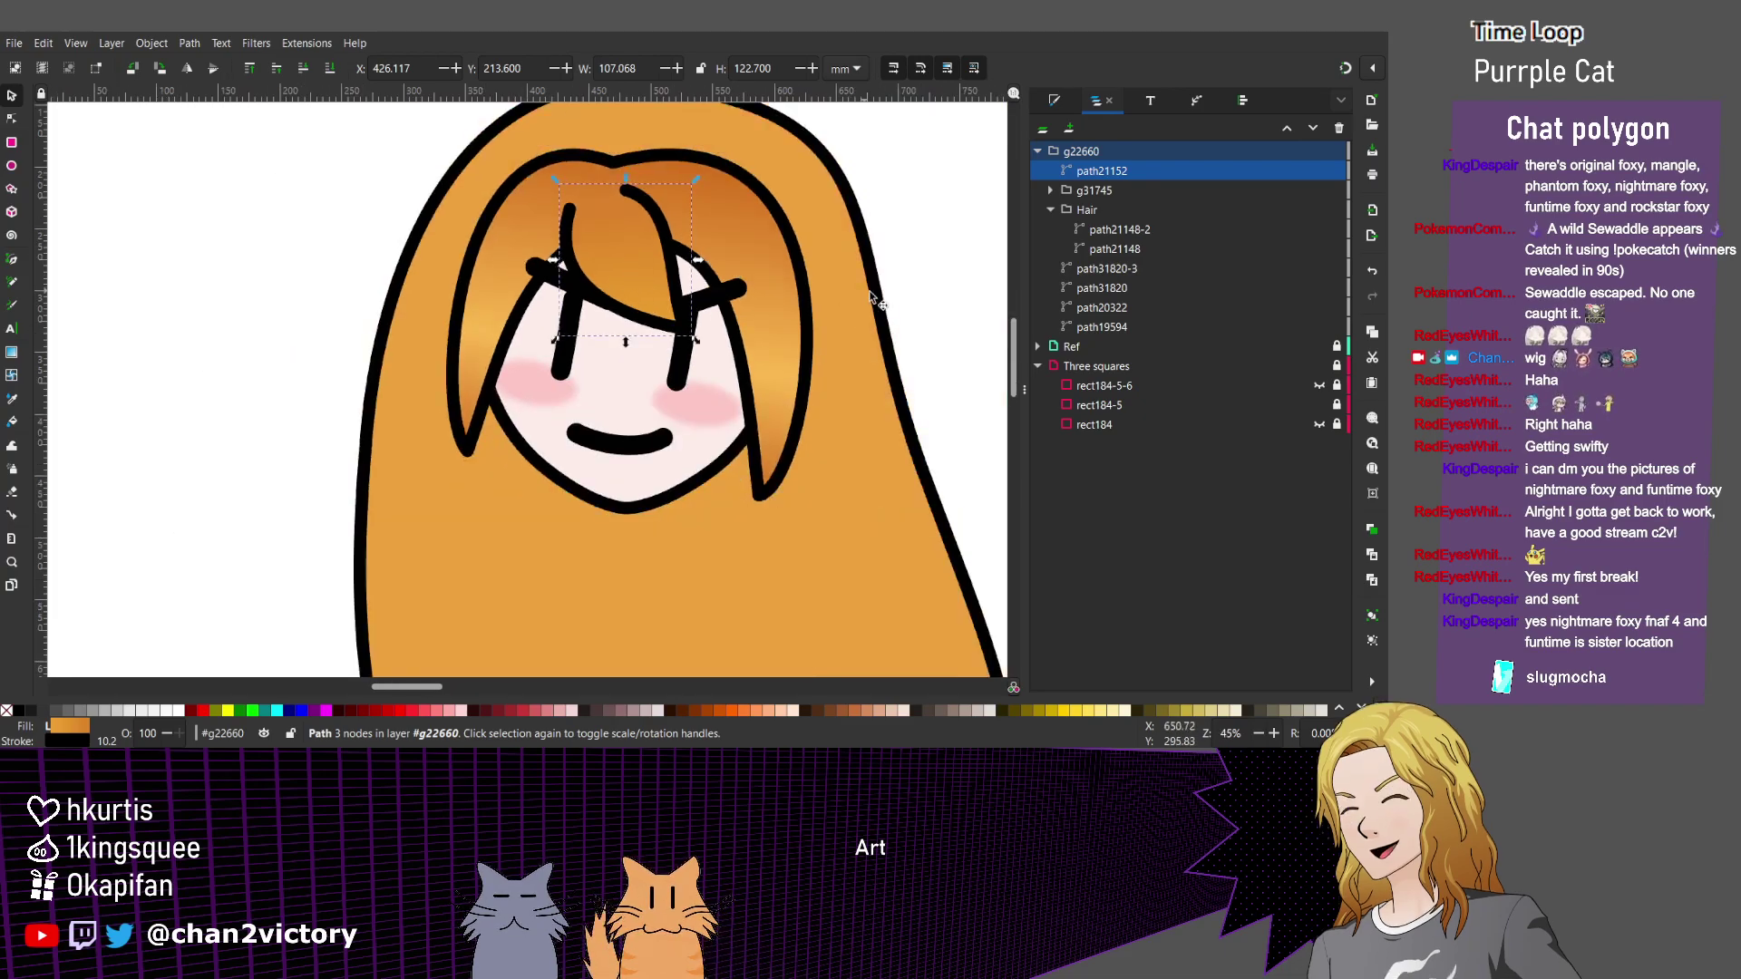
pyautogui.click(872, 296)
pyautogui.click(956, 283)
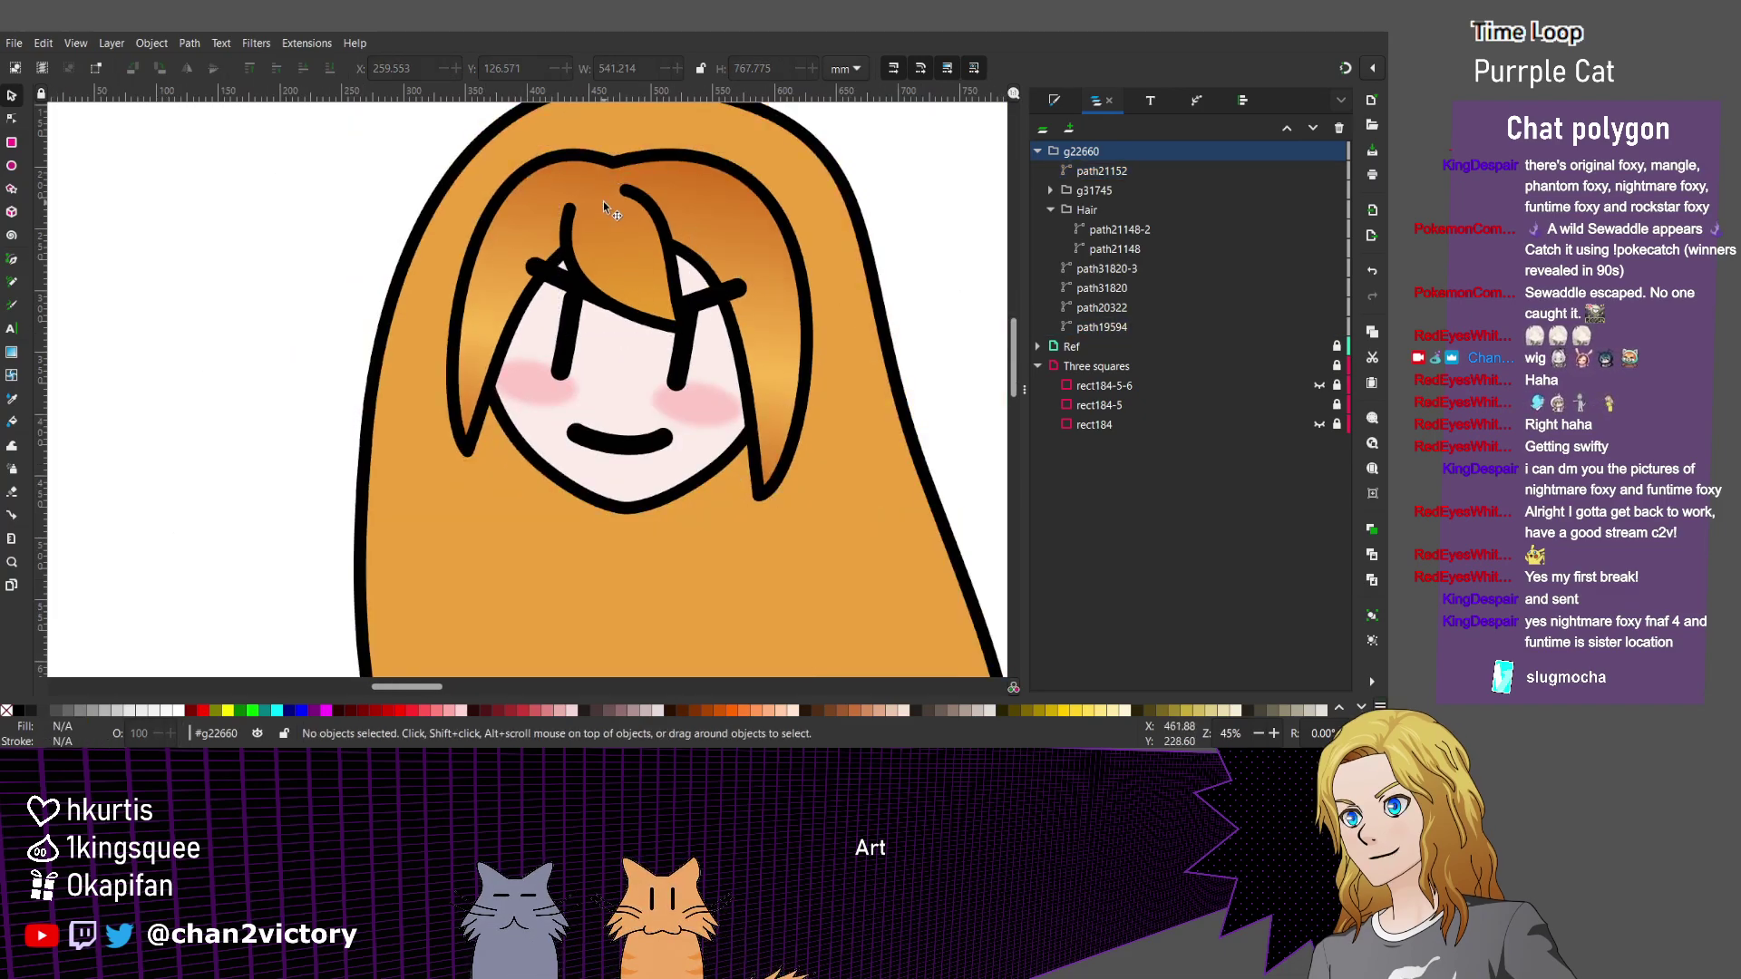
# Examine the whole character drawing, from the head to the base of the hair, against the reference artwork beside the page.
pyautogui.keyDown('ctrl'); pyautogui.scroll(-3, 604, 207); pyautogui.keyUp('ctrl')
pyautogui.scroll(1, 604, 207)
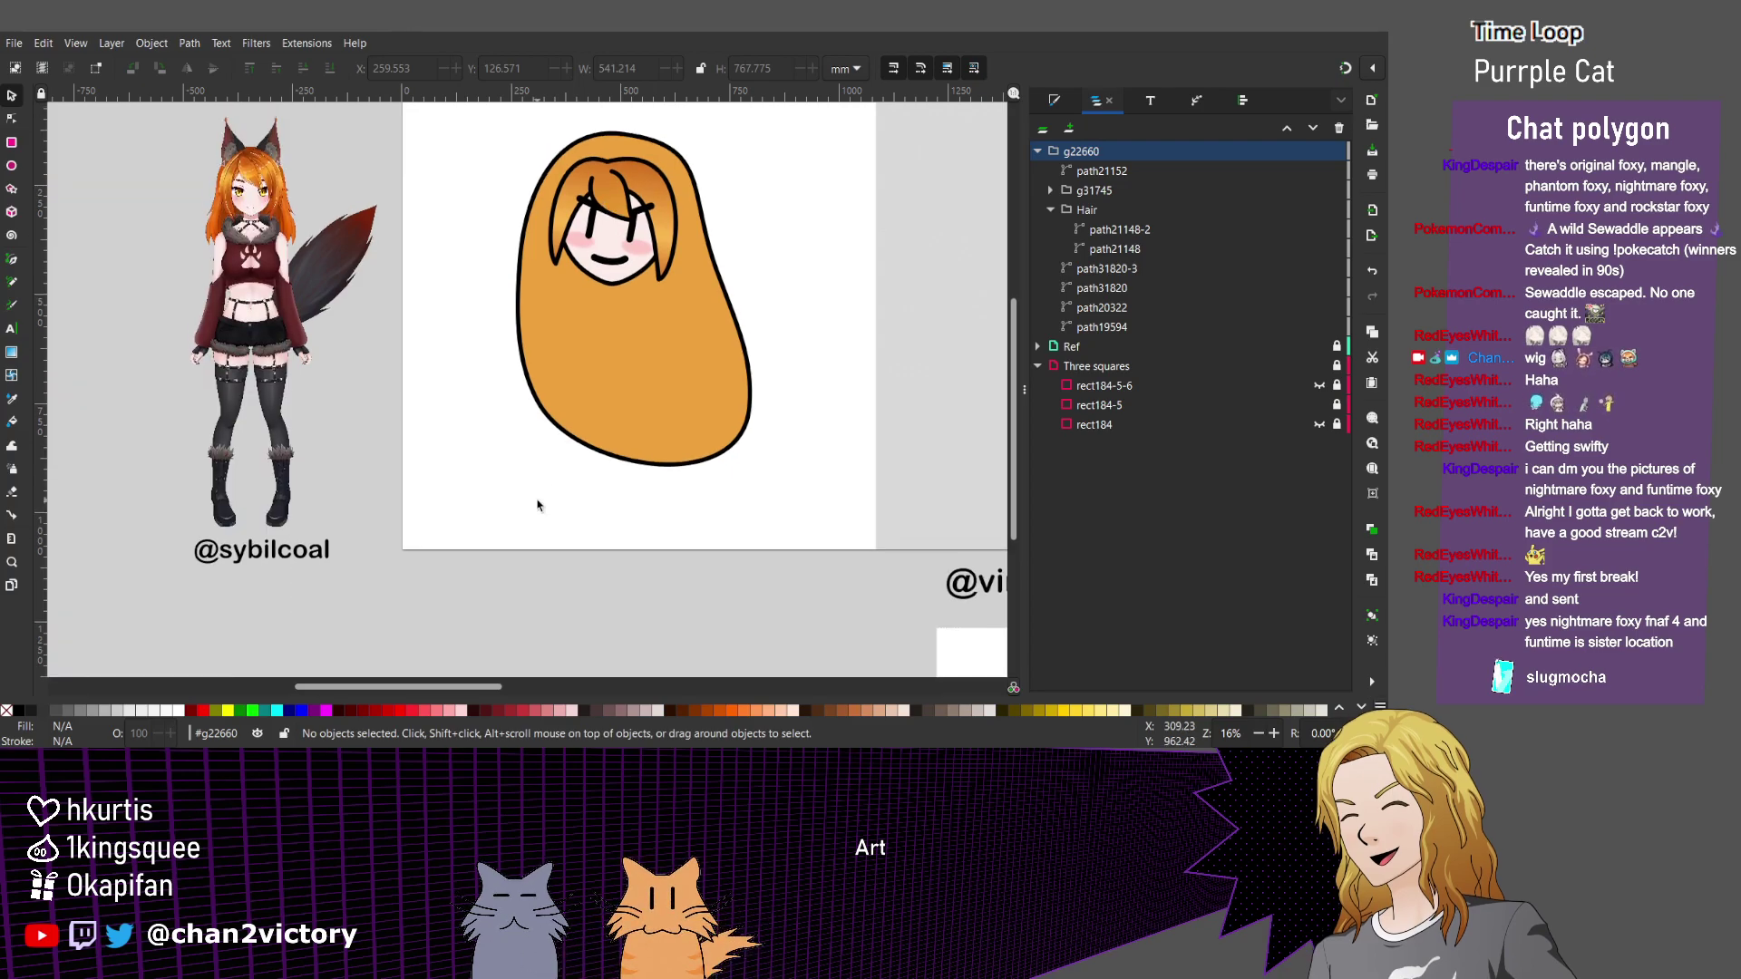
pyautogui.keyDown('ctrl'); pyautogui.scroll(2, 536, 505); pyautogui.keyUp('ctrl')
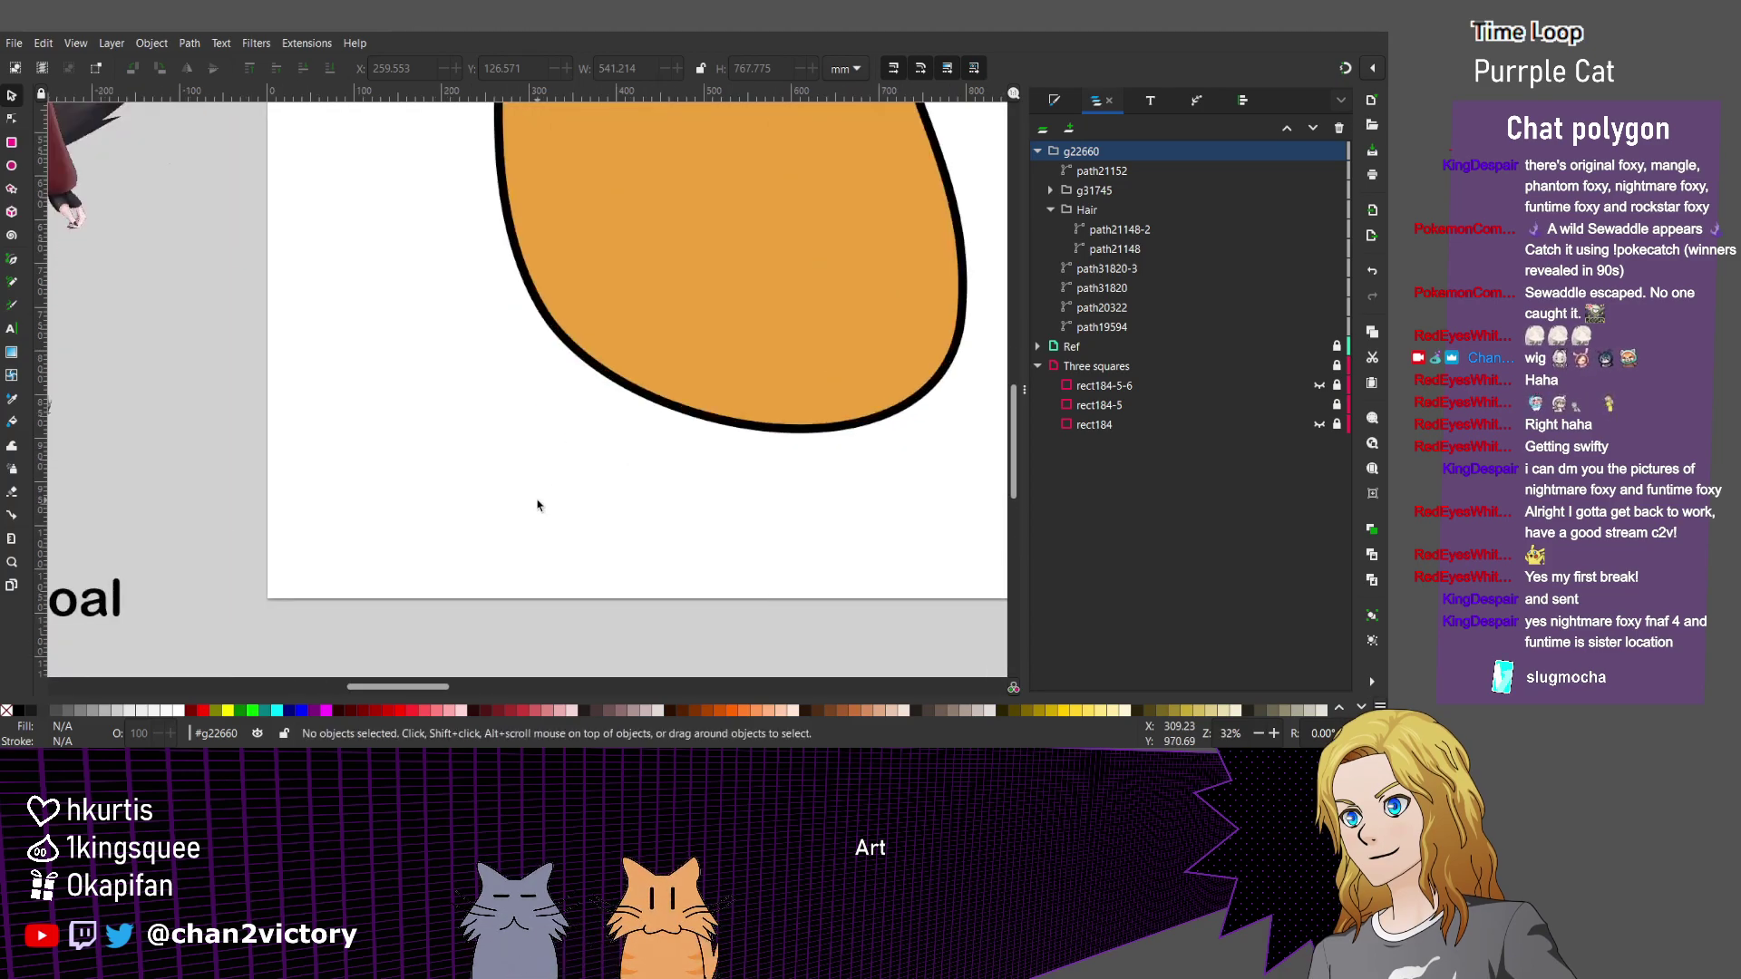
pyautogui.hscroll(-10, 536, 505)
pyautogui.hscroll(5, 536, 505)
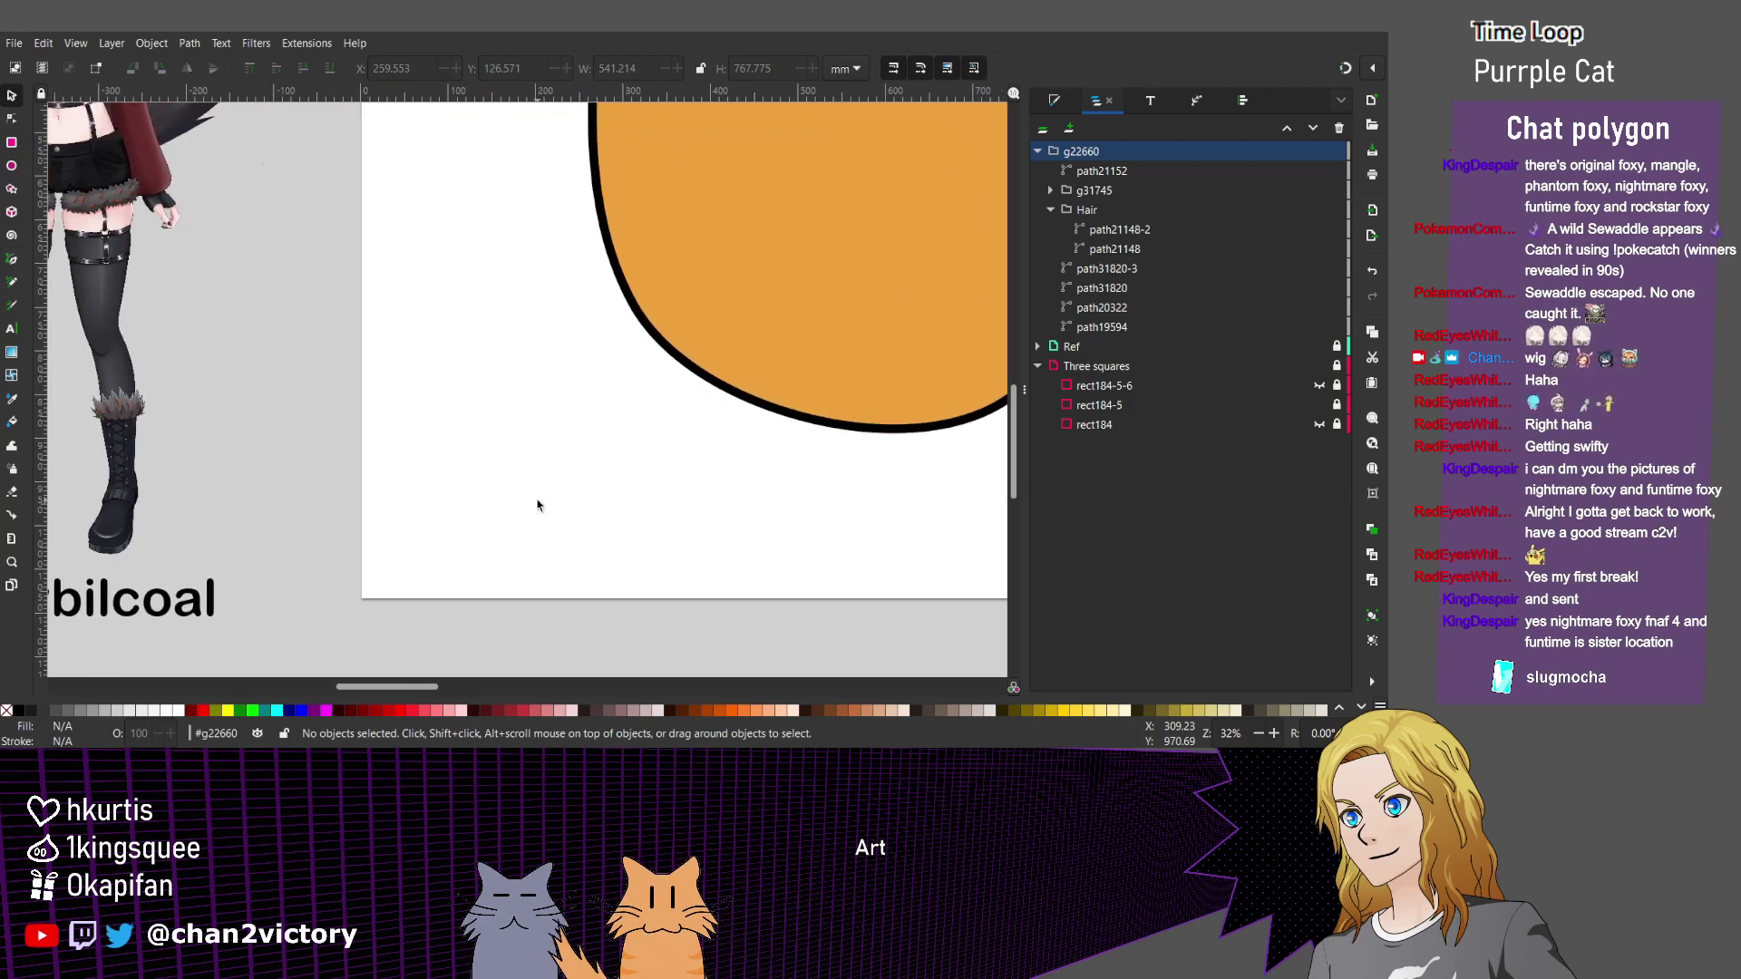
pyautogui.keyDown('ctrl'); pyautogui.scroll(-3, 537, 505); pyautogui.keyUp('ctrl')
pyautogui.keyDown('ctrl'); pyautogui.scroll(-1, 600, 503); pyautogui.keyUp('ctrl')
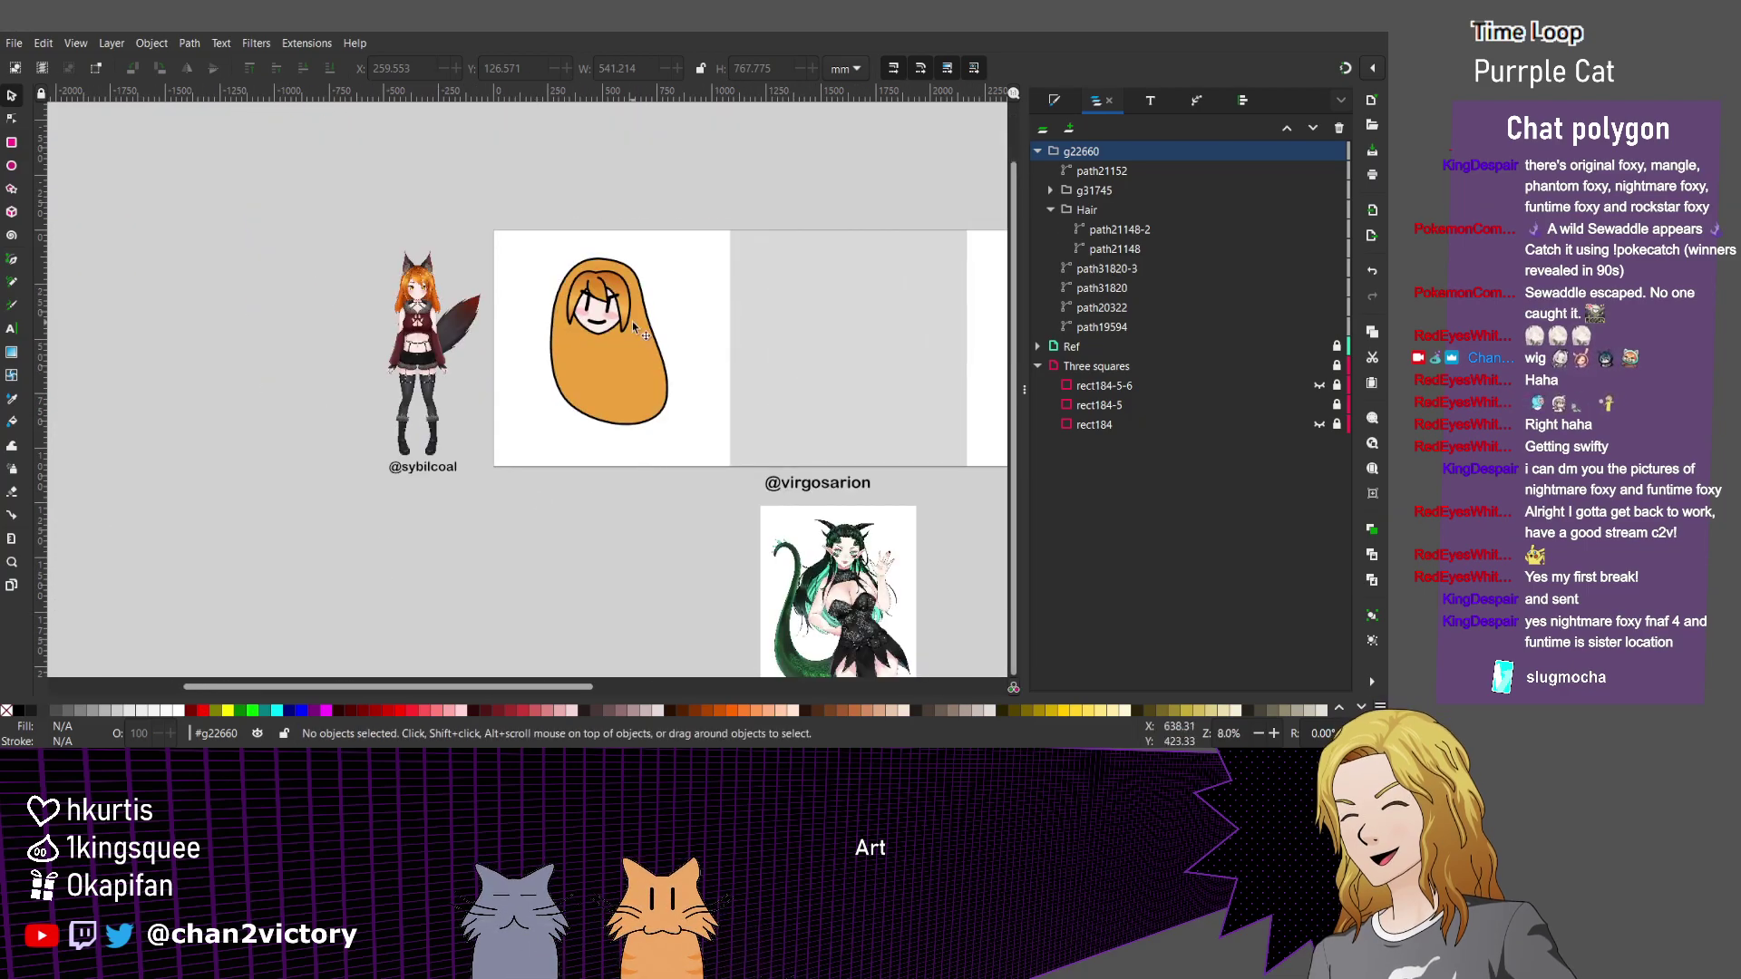
pyautogui.keyDown('ctrl'); pyautogui.scroll(2, 632, 321); pyautogui.keyUp('ctrl')
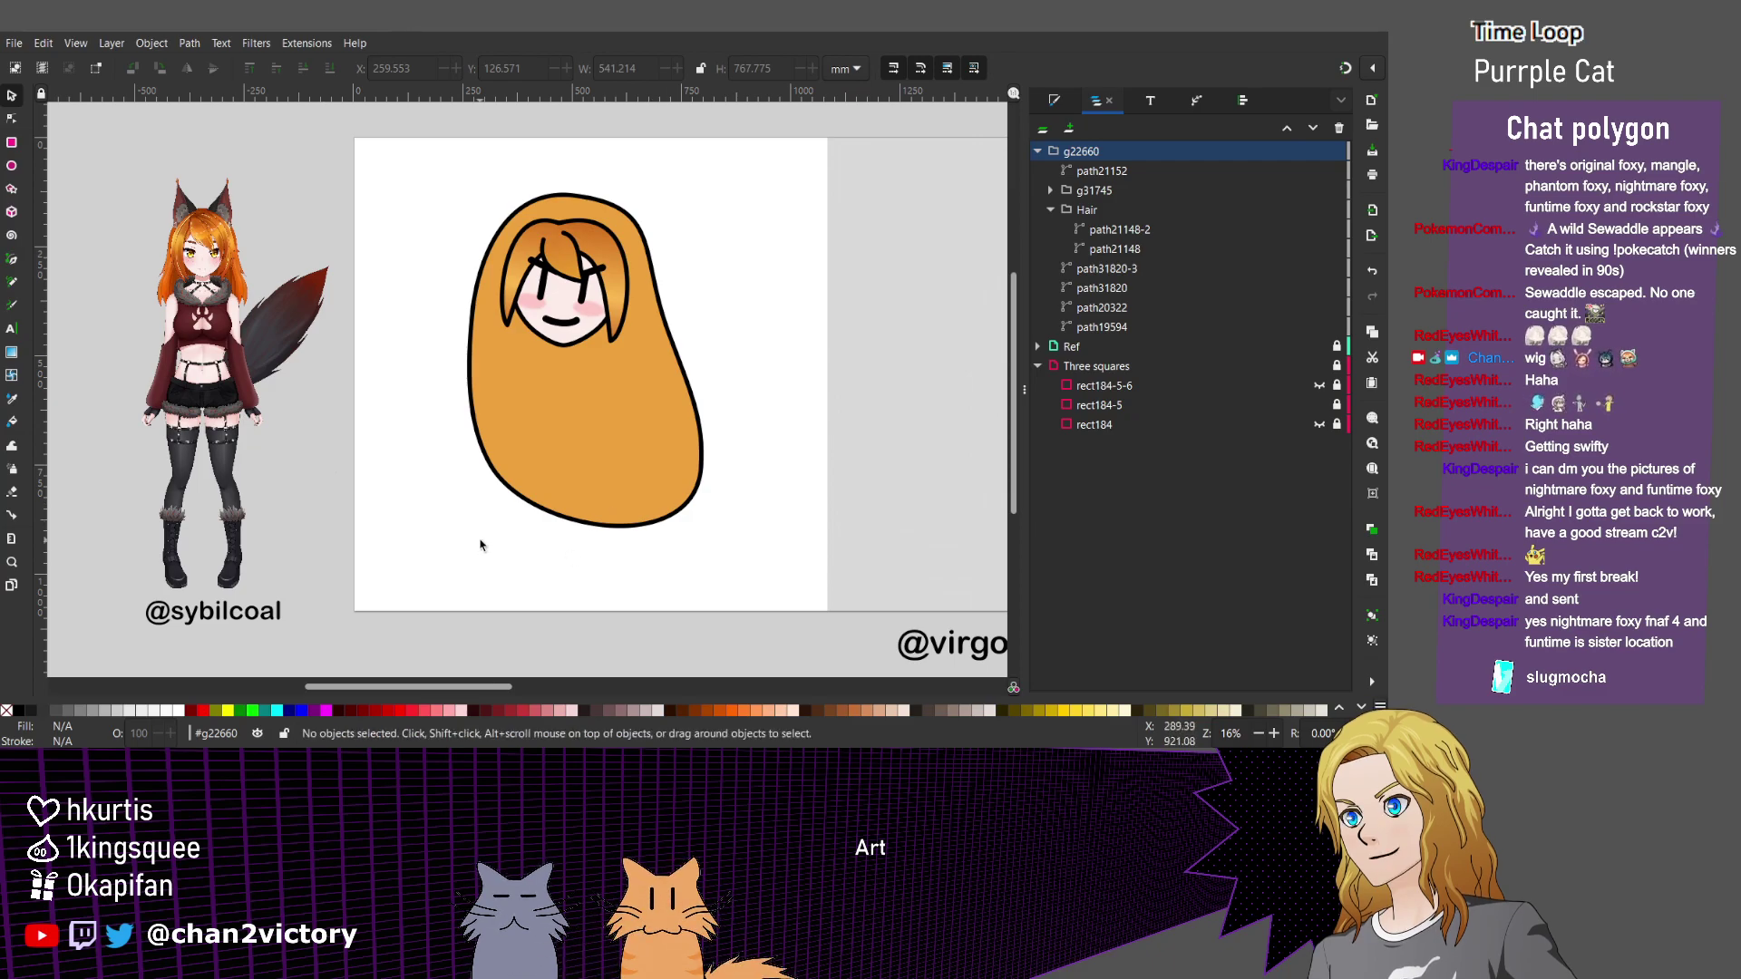
pyautogui.keyDown('ctrl'); pyautogui.scroll(1, 510, 544); pyautogui.keyUp('ctrl')
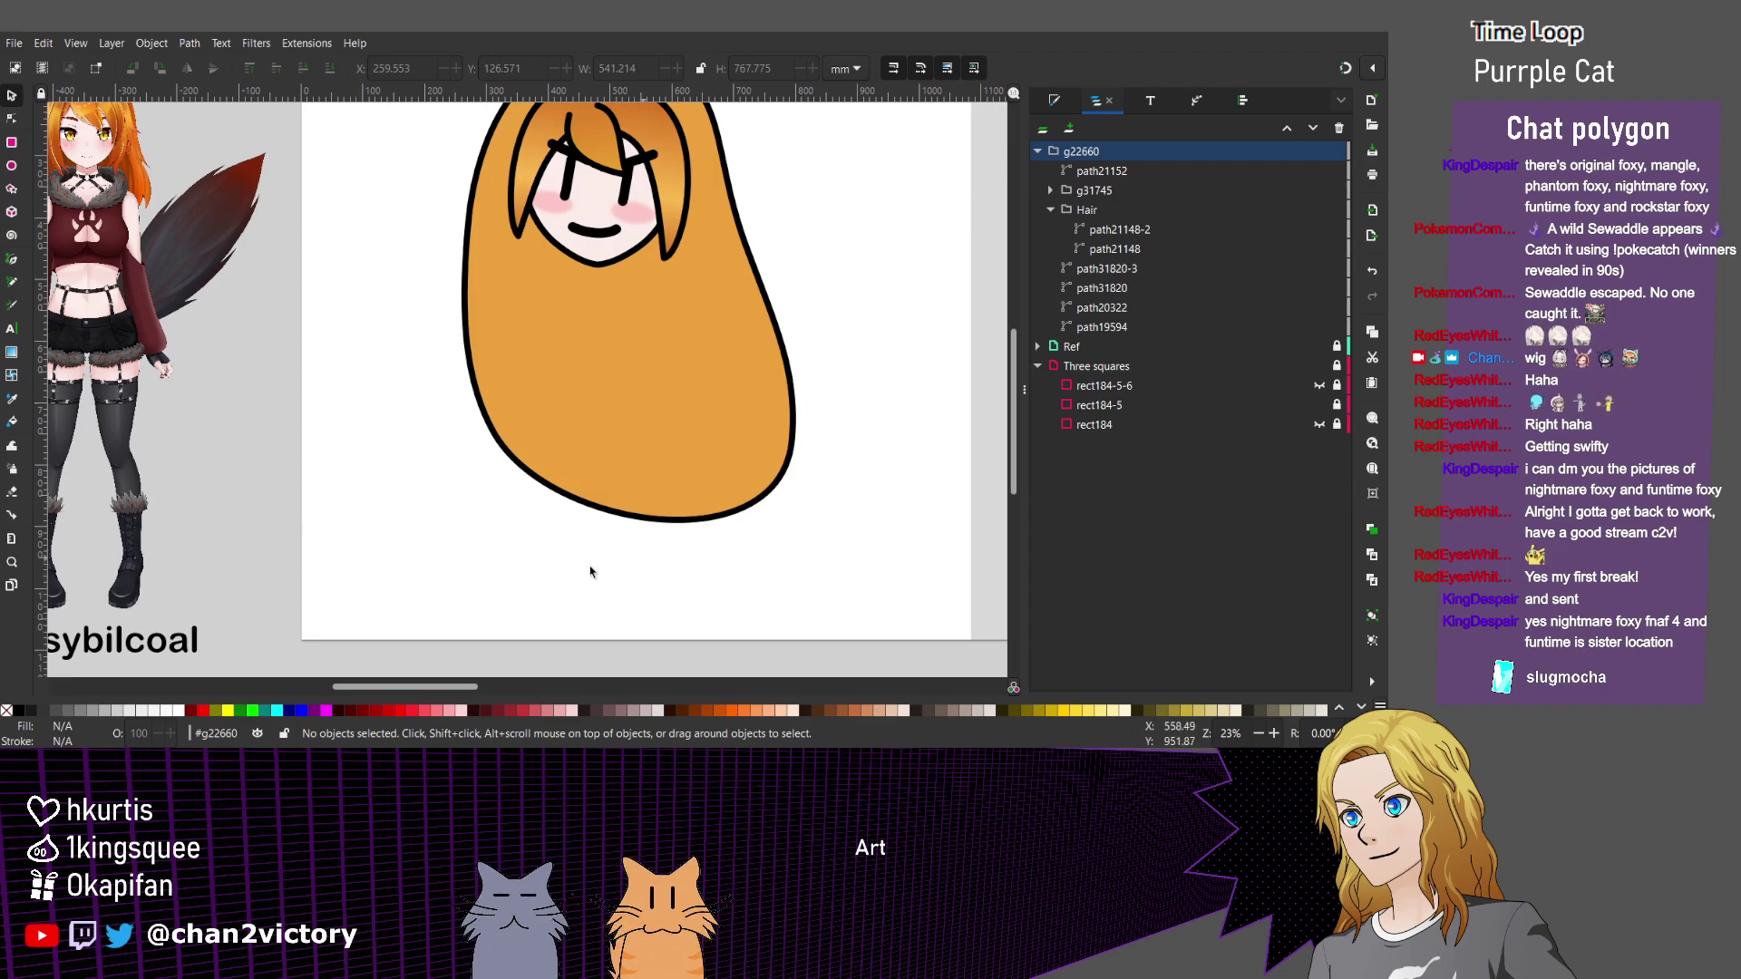
pyautogui.keyDown('ctrl'); pyautogui.scroll(1, 774, 569); pyautogui.keyUp('ctrl')
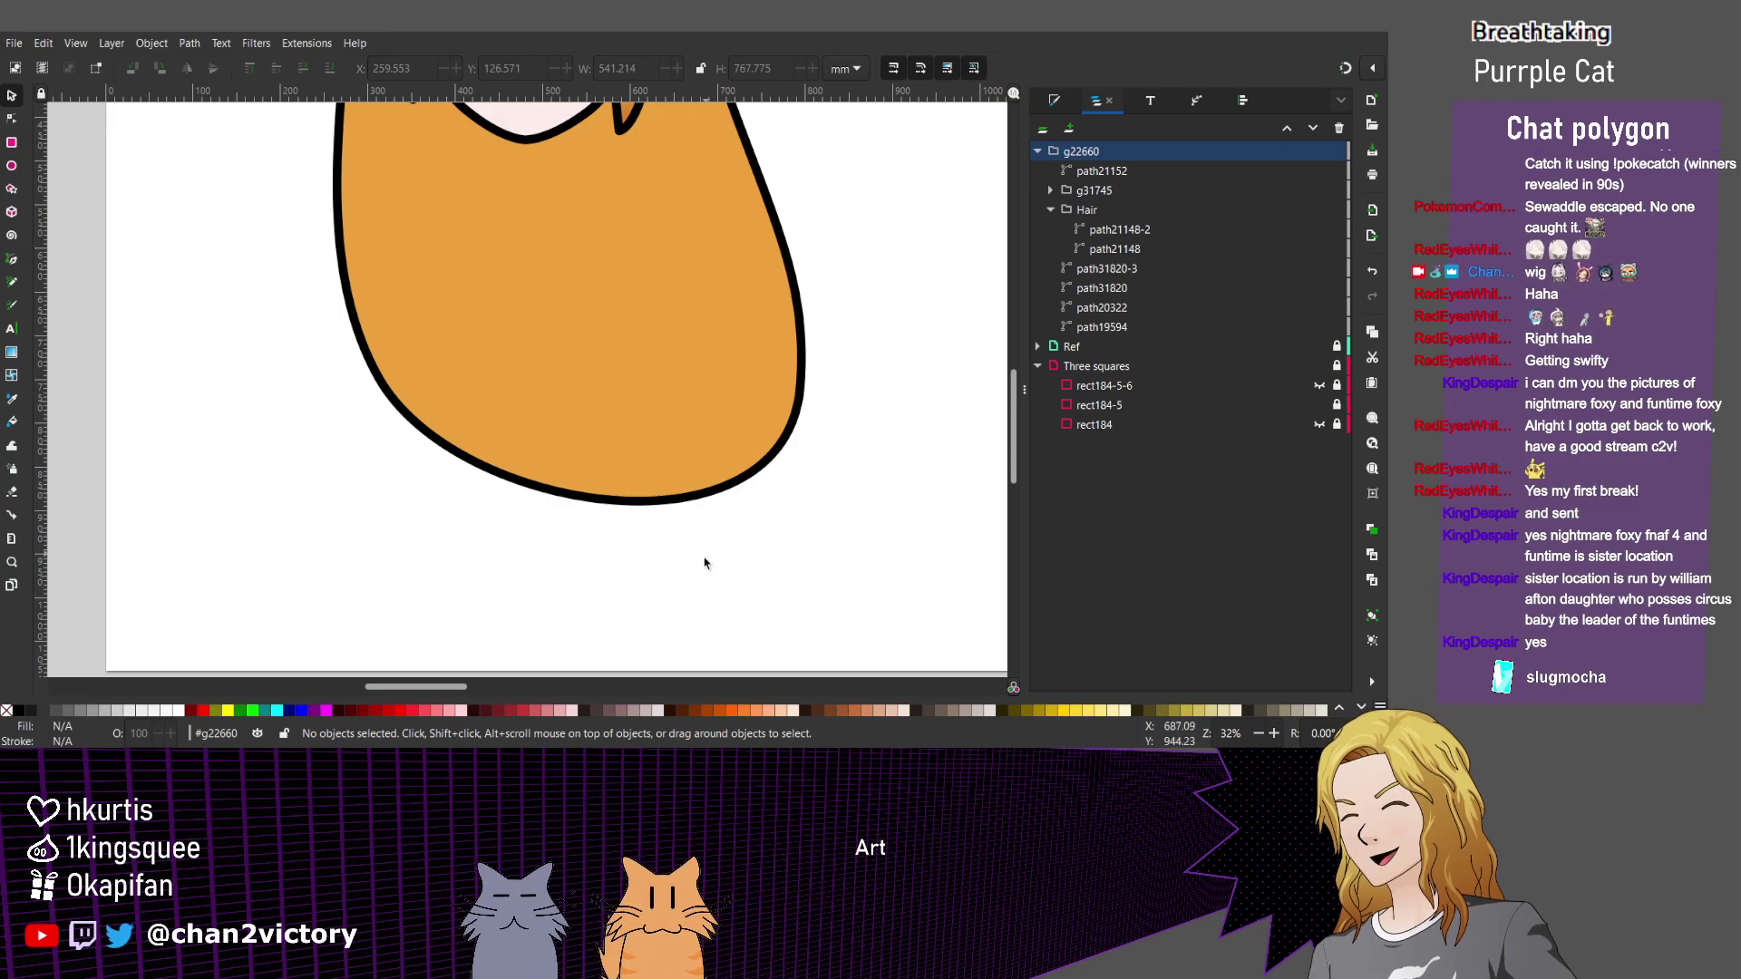
pyautogui.scroll(-1, 544, 457)
pyautogui.scroll(5, 553, 467)
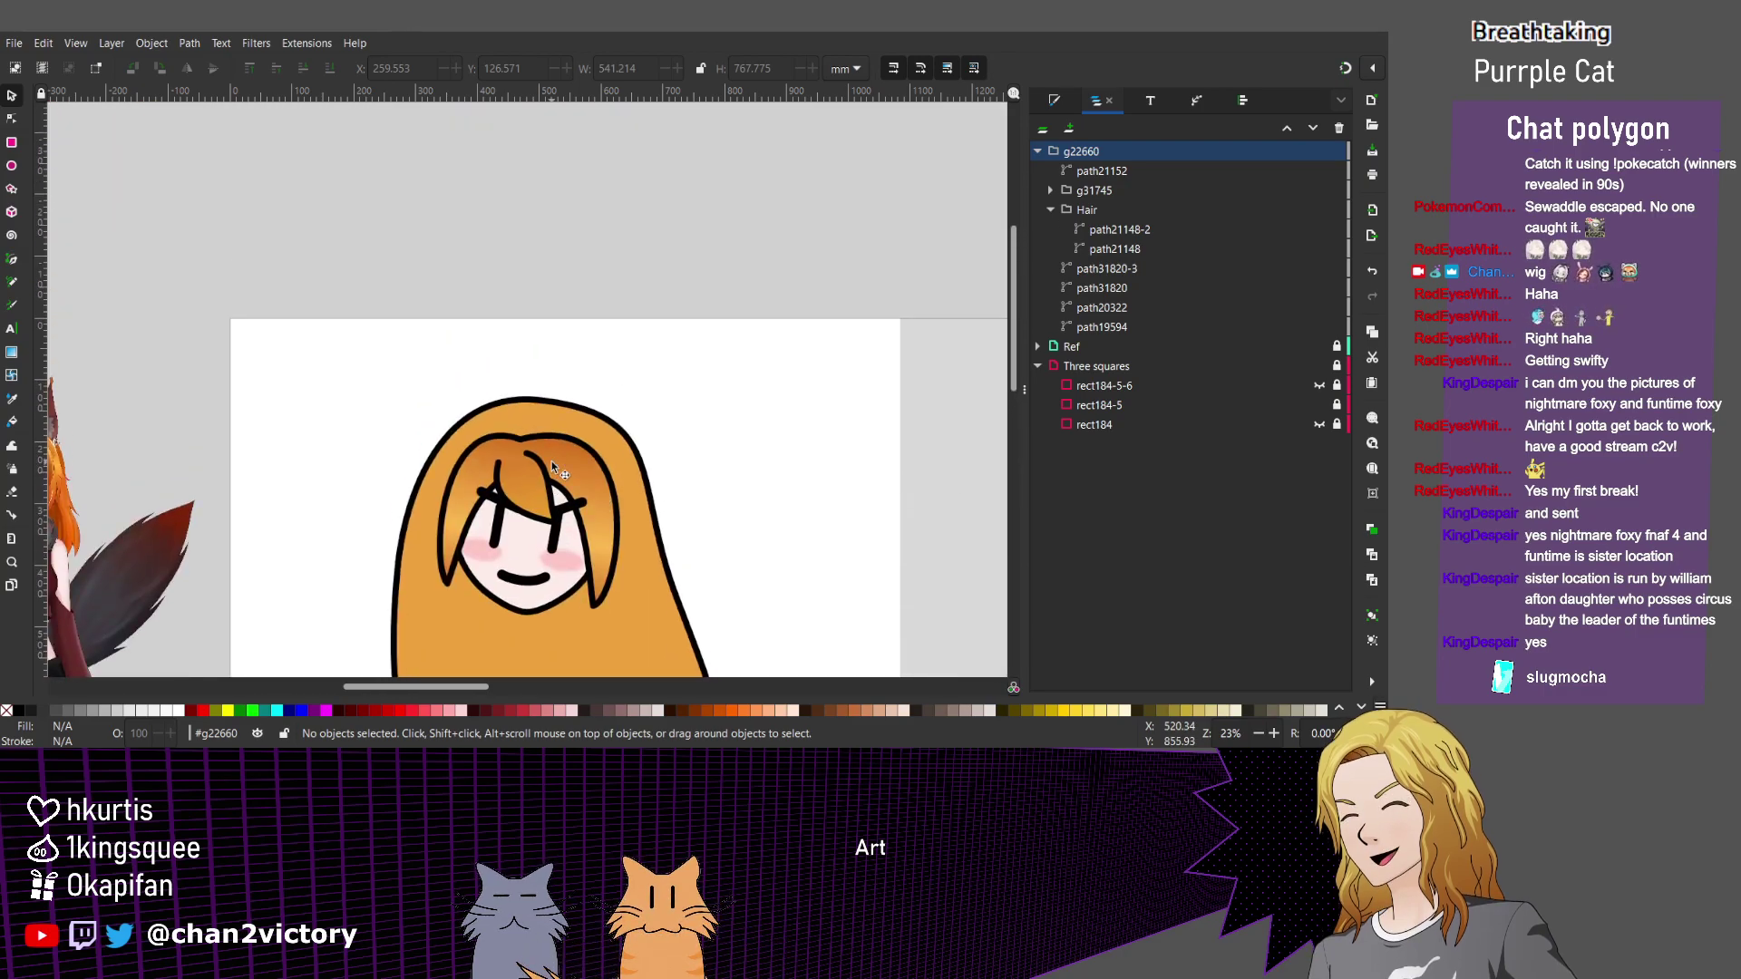
pyautogui.scroll(-5, 553, 465)
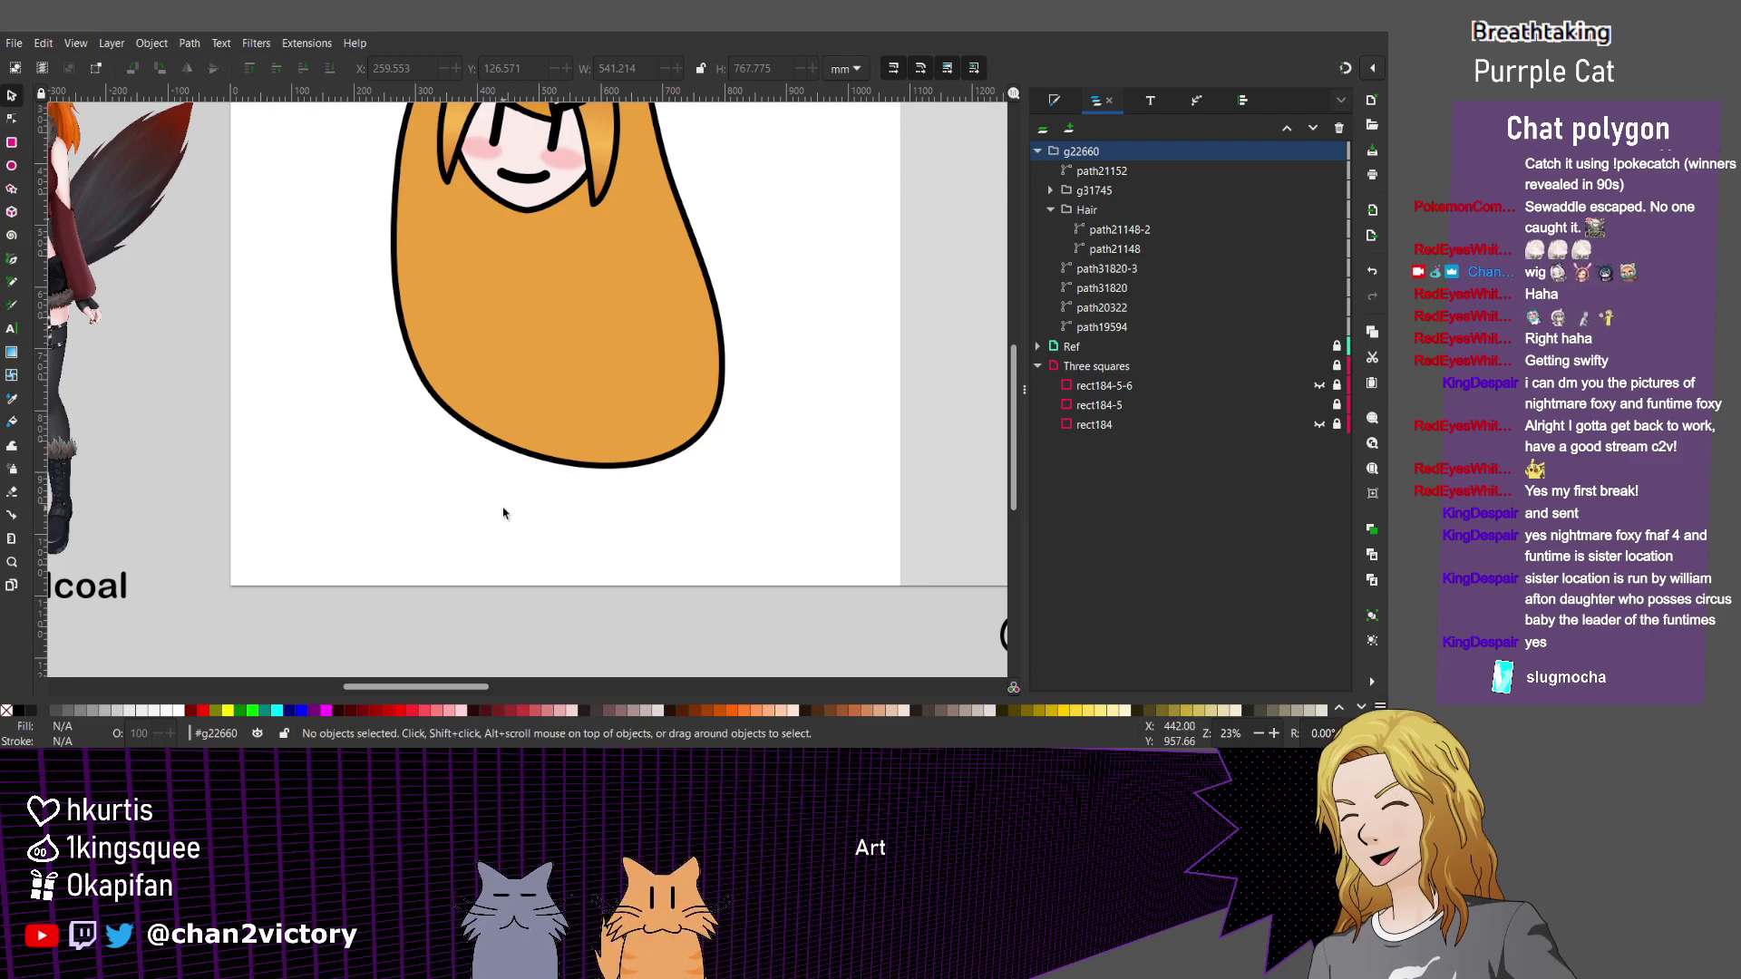
pyautogui.scroll(3, 503, 508)
pyautogui.moveTo(503, 508); pyautogui.dragTo(503, 507)
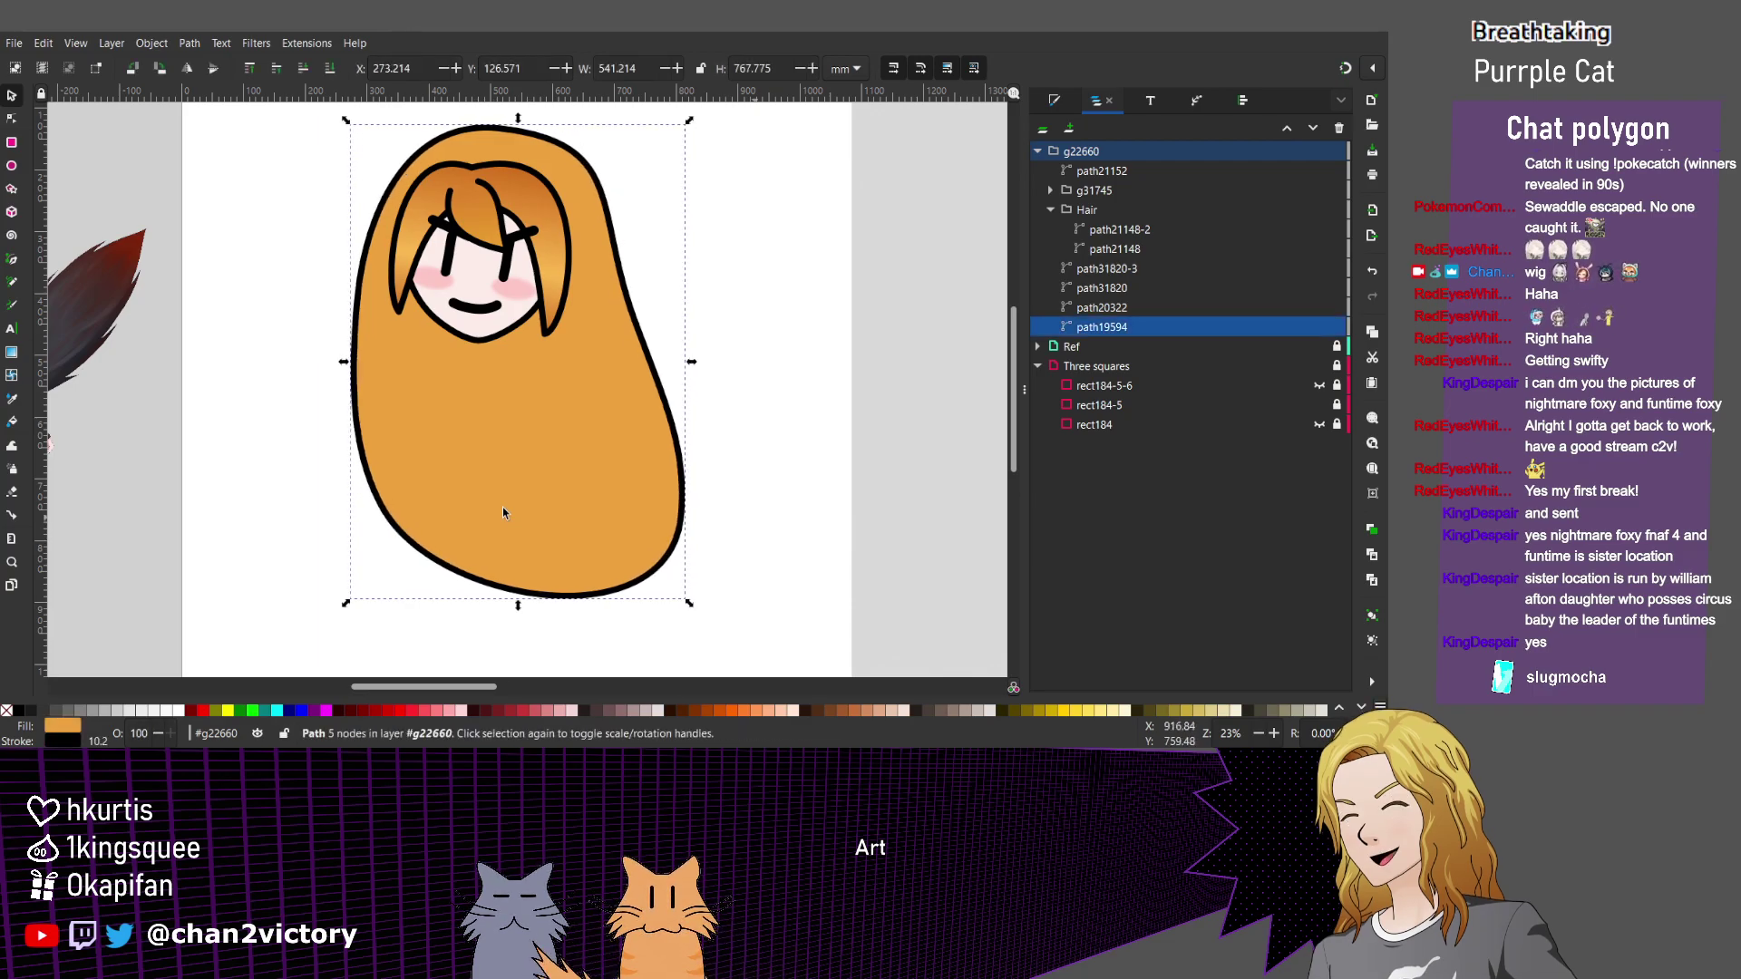
pyautogui.press('Escape')
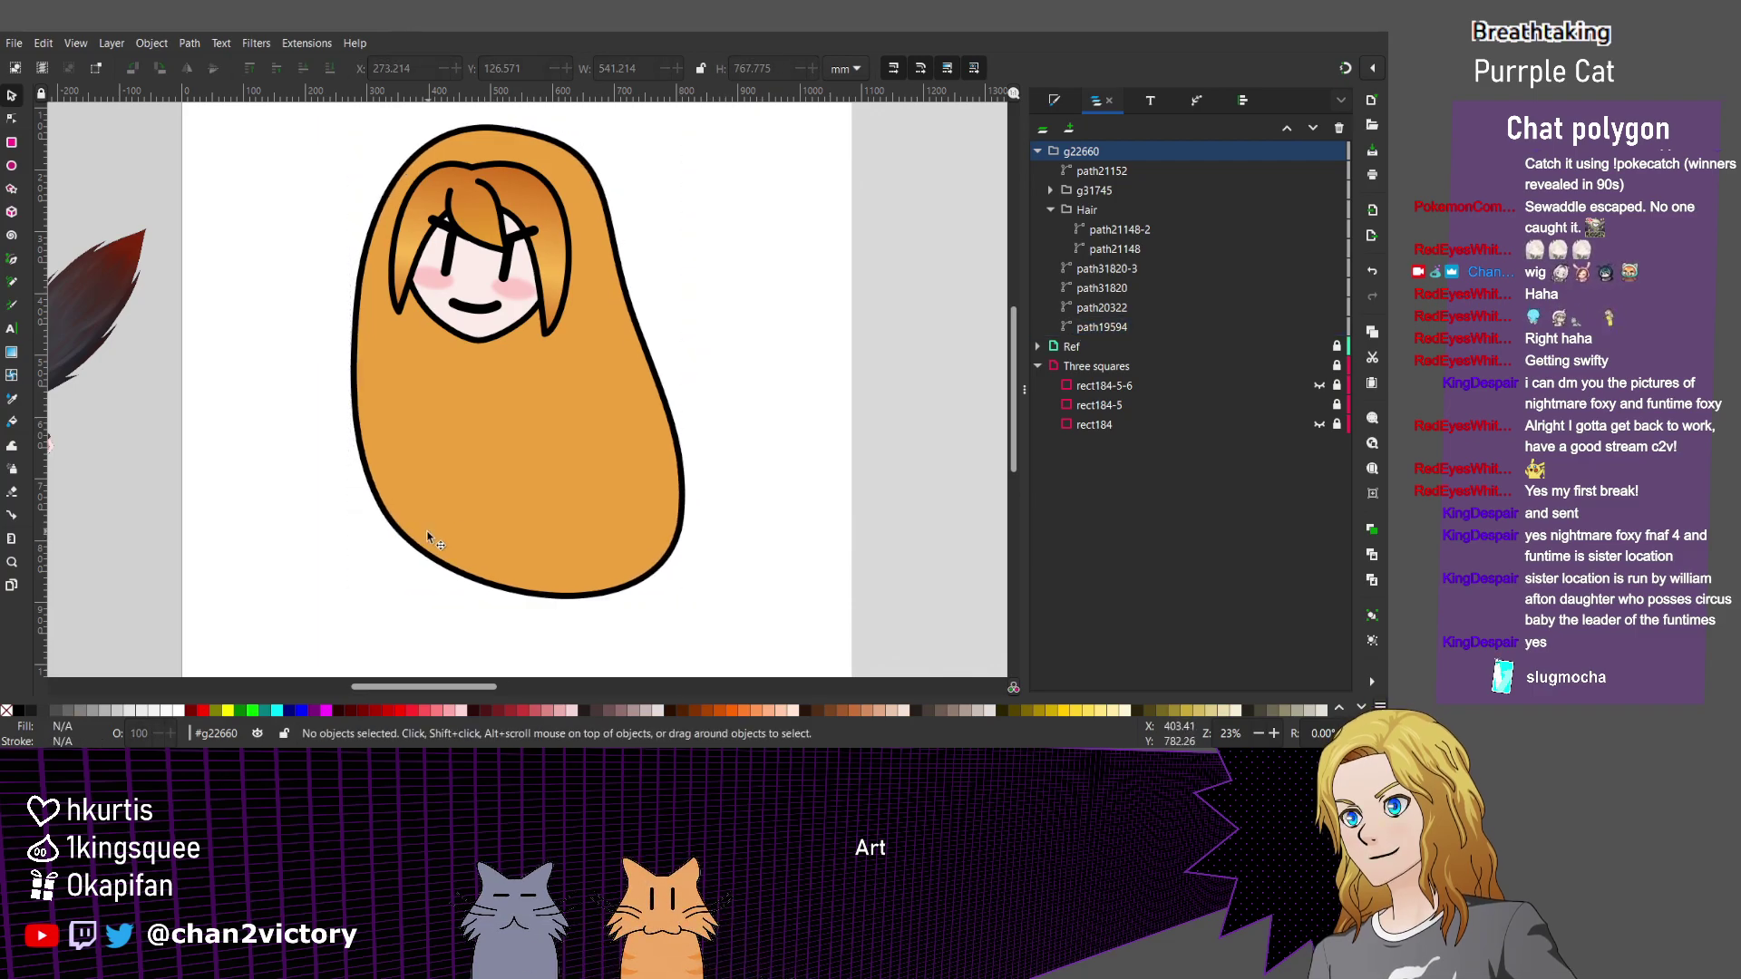
pyautogui.scroll(-2, 428, 633)
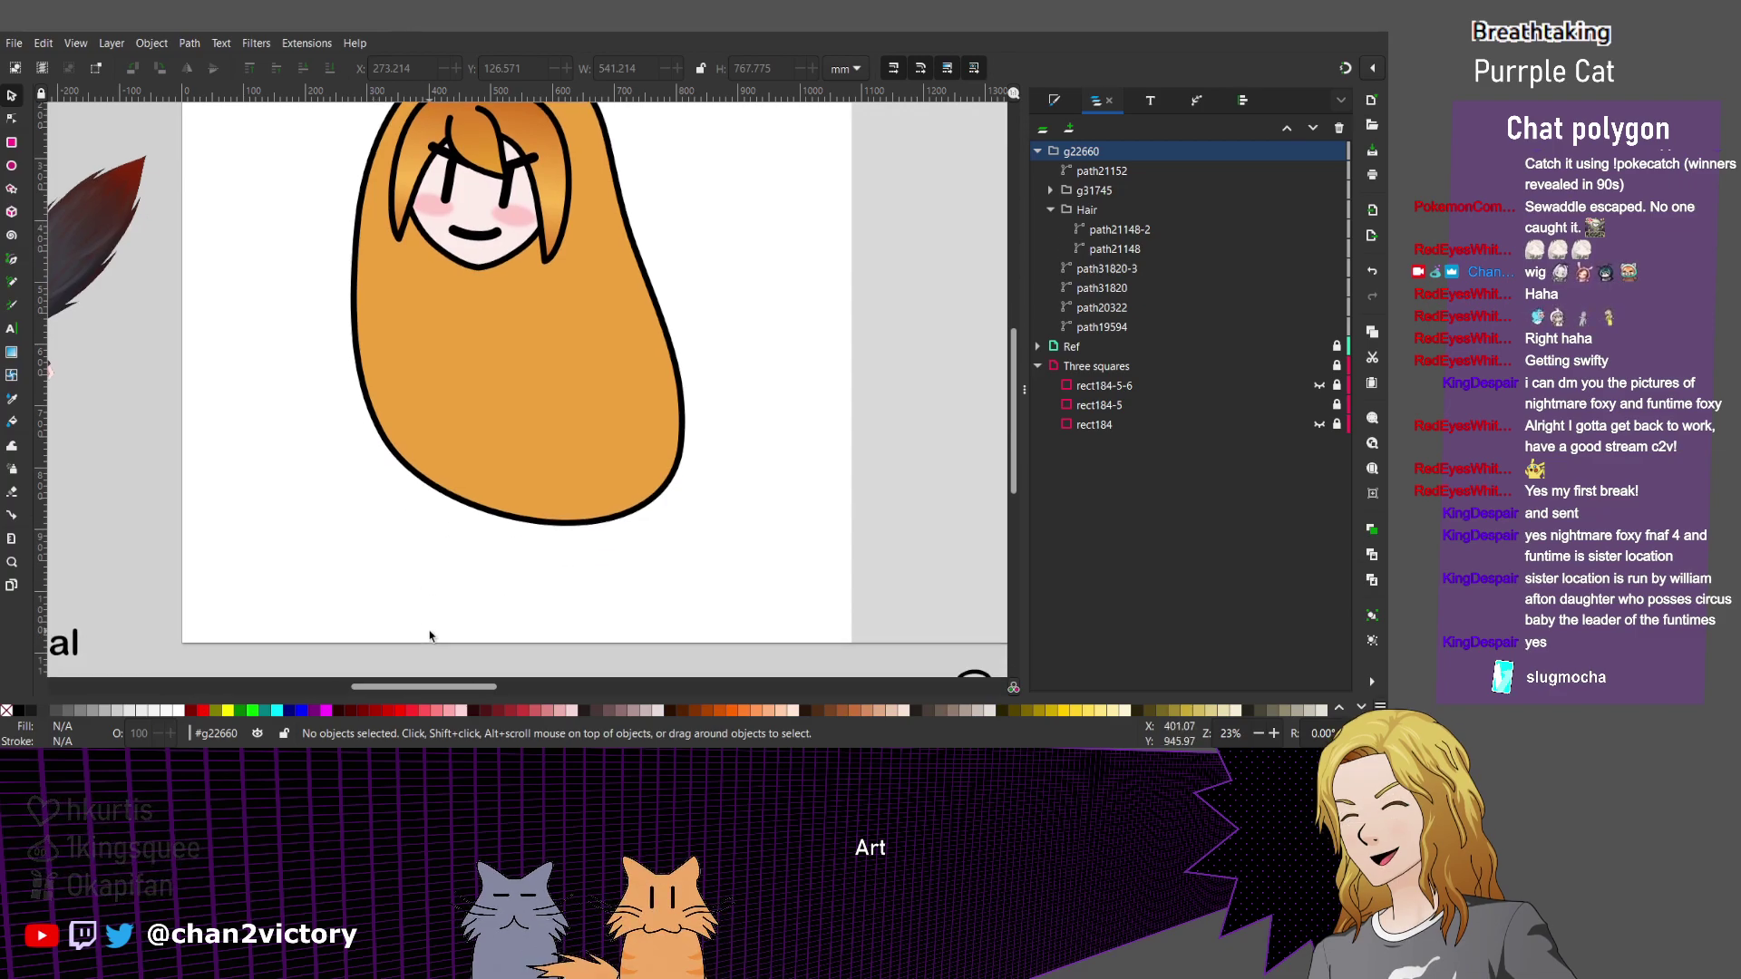
pyautogui.scroll(1, 430, 635)
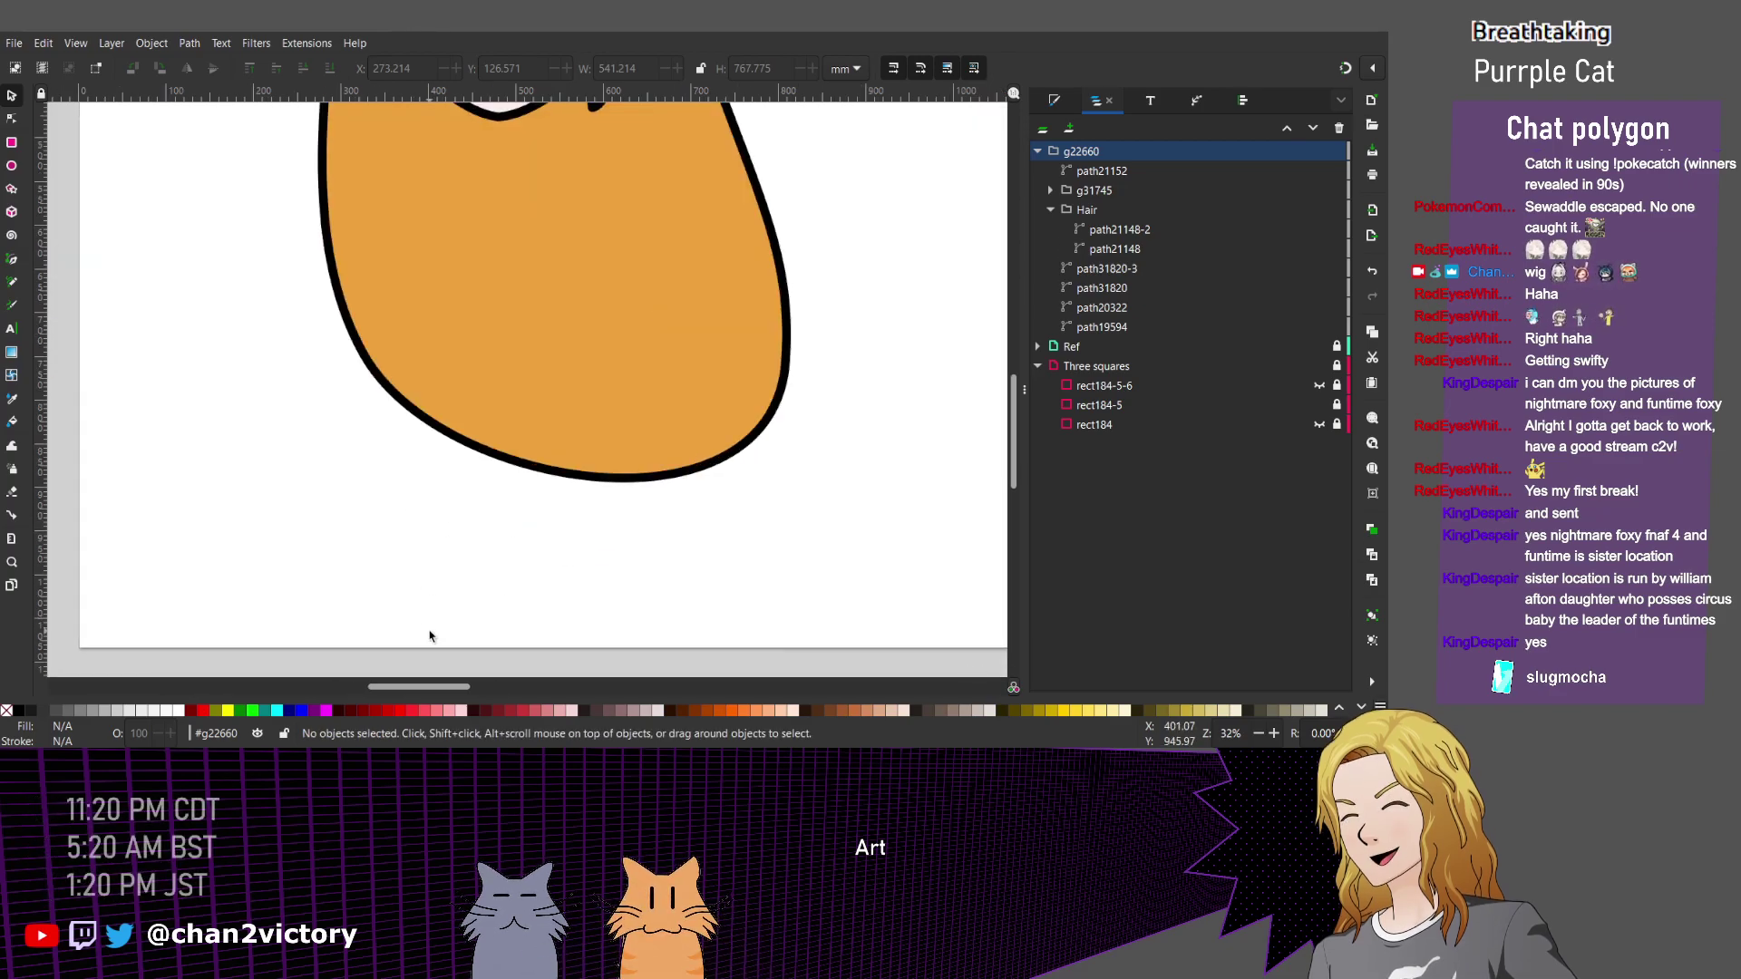
pyautogui.press('p')
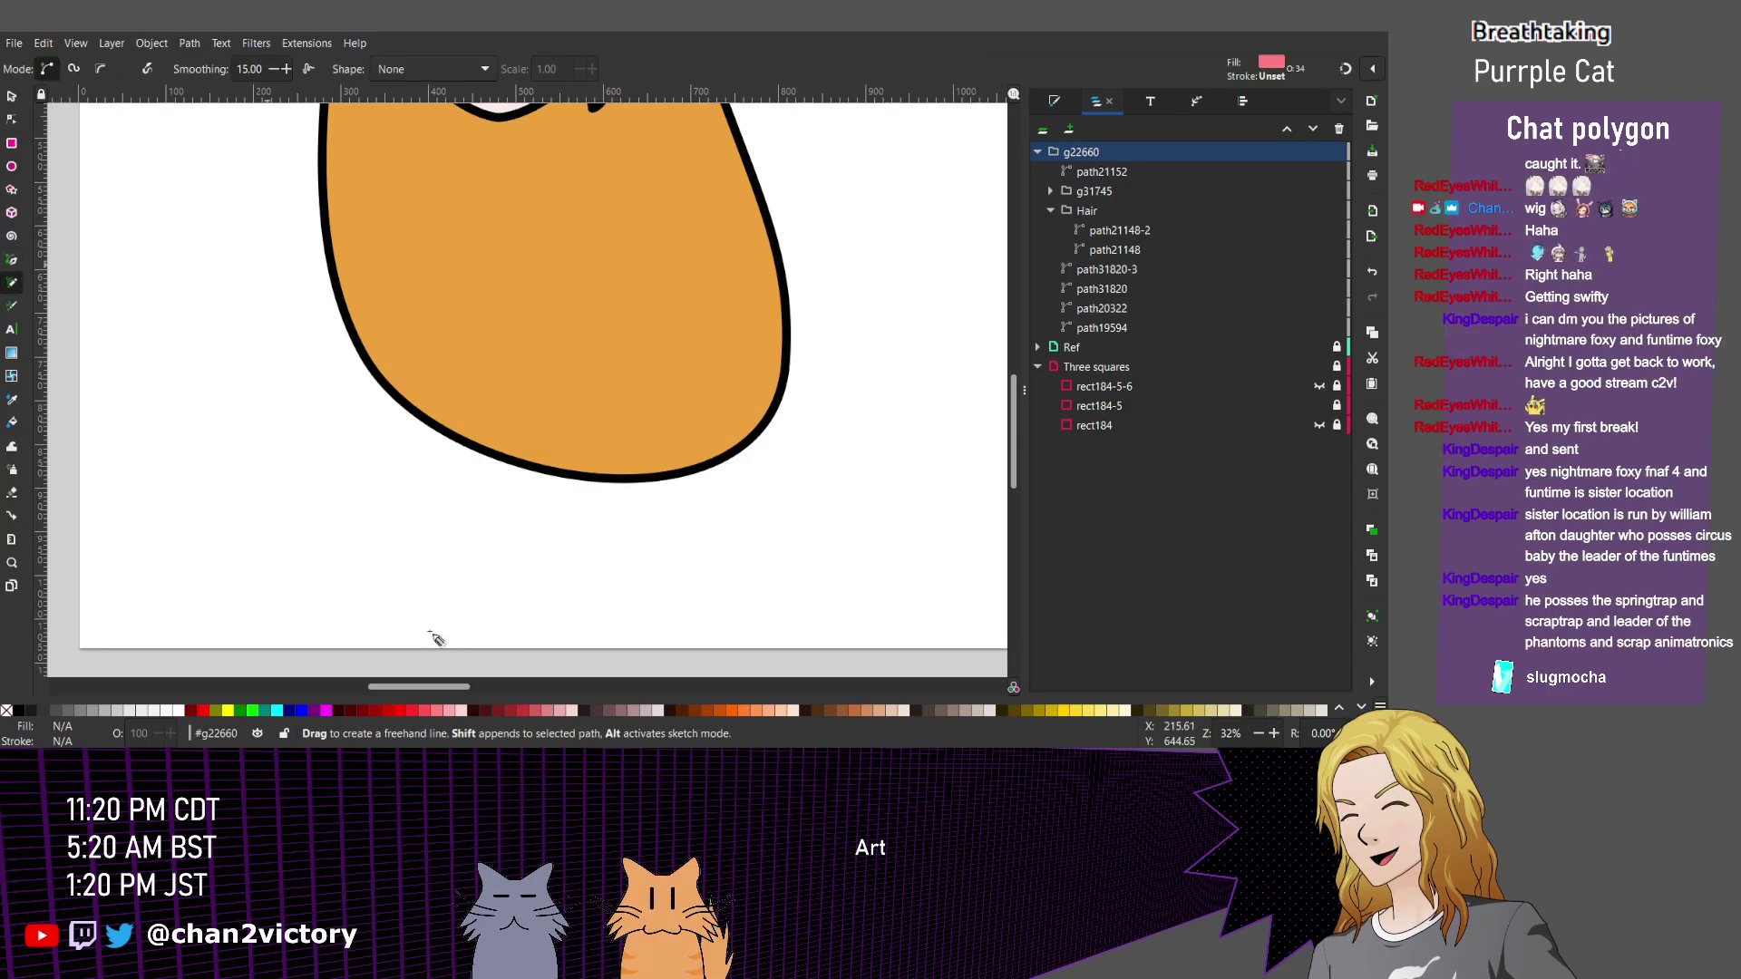
# Insert two nodes along the bottom edge of the large orange hair path and convert them to cusp nodes.
pyautogui.press('n')
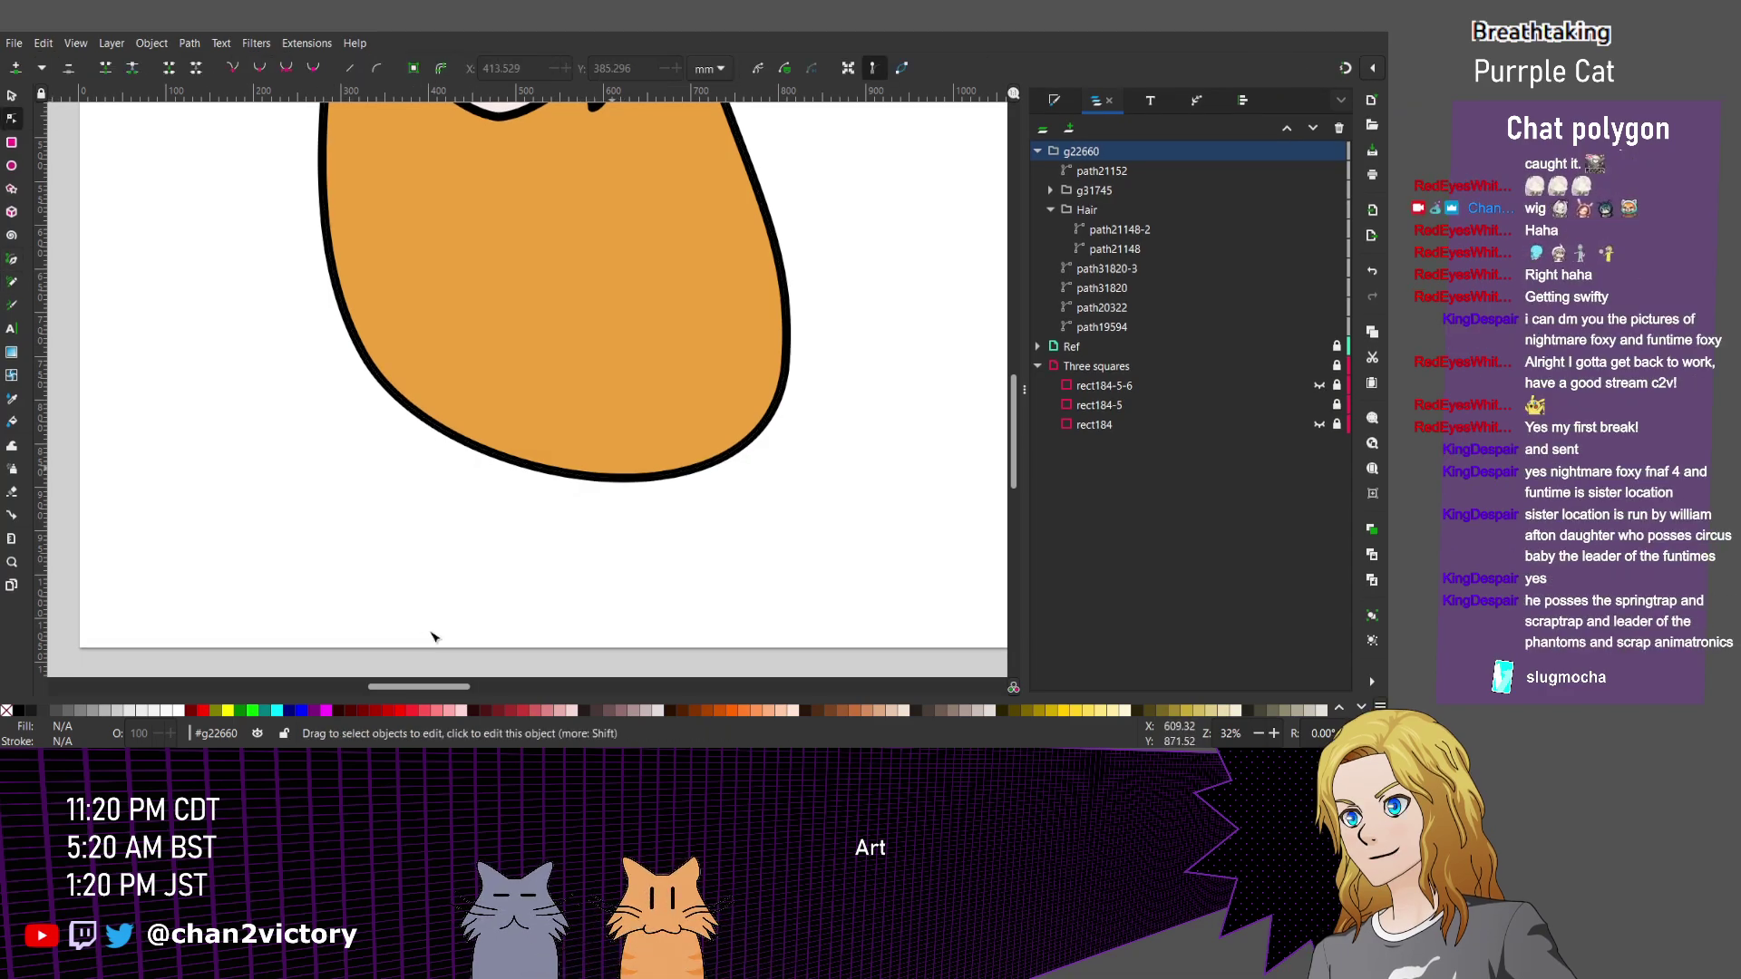
pyautogui.press('Tab')
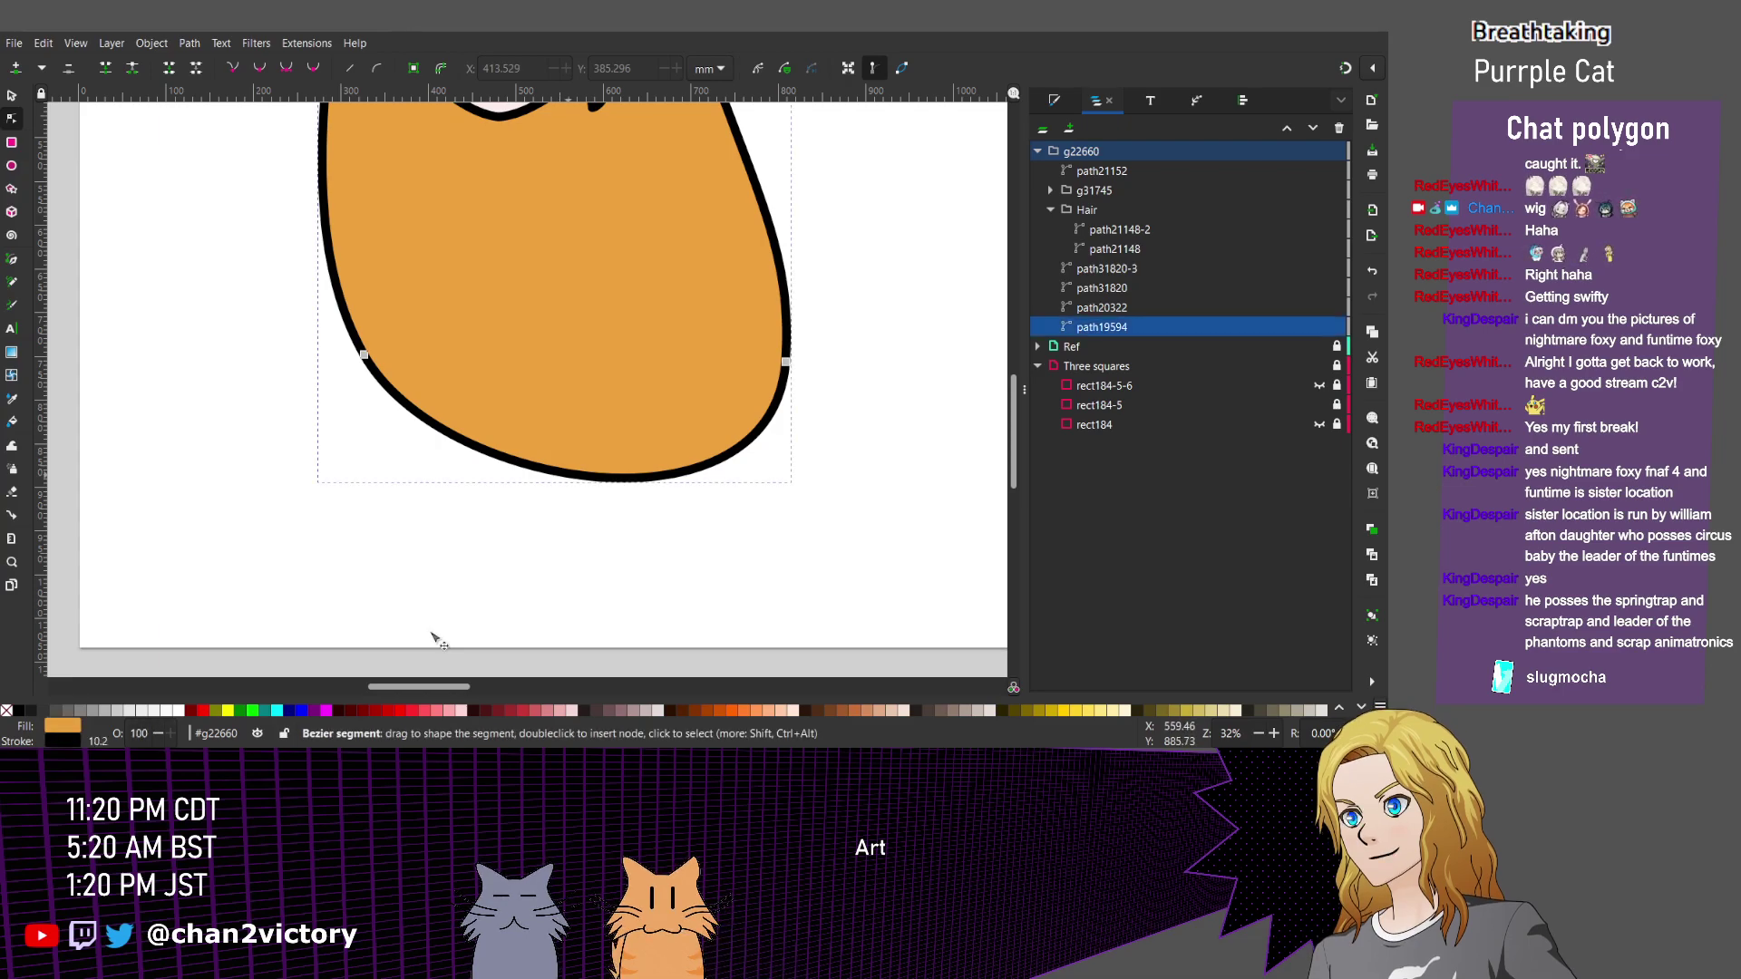
pyautogui.hotkey('ctrl', 'a')
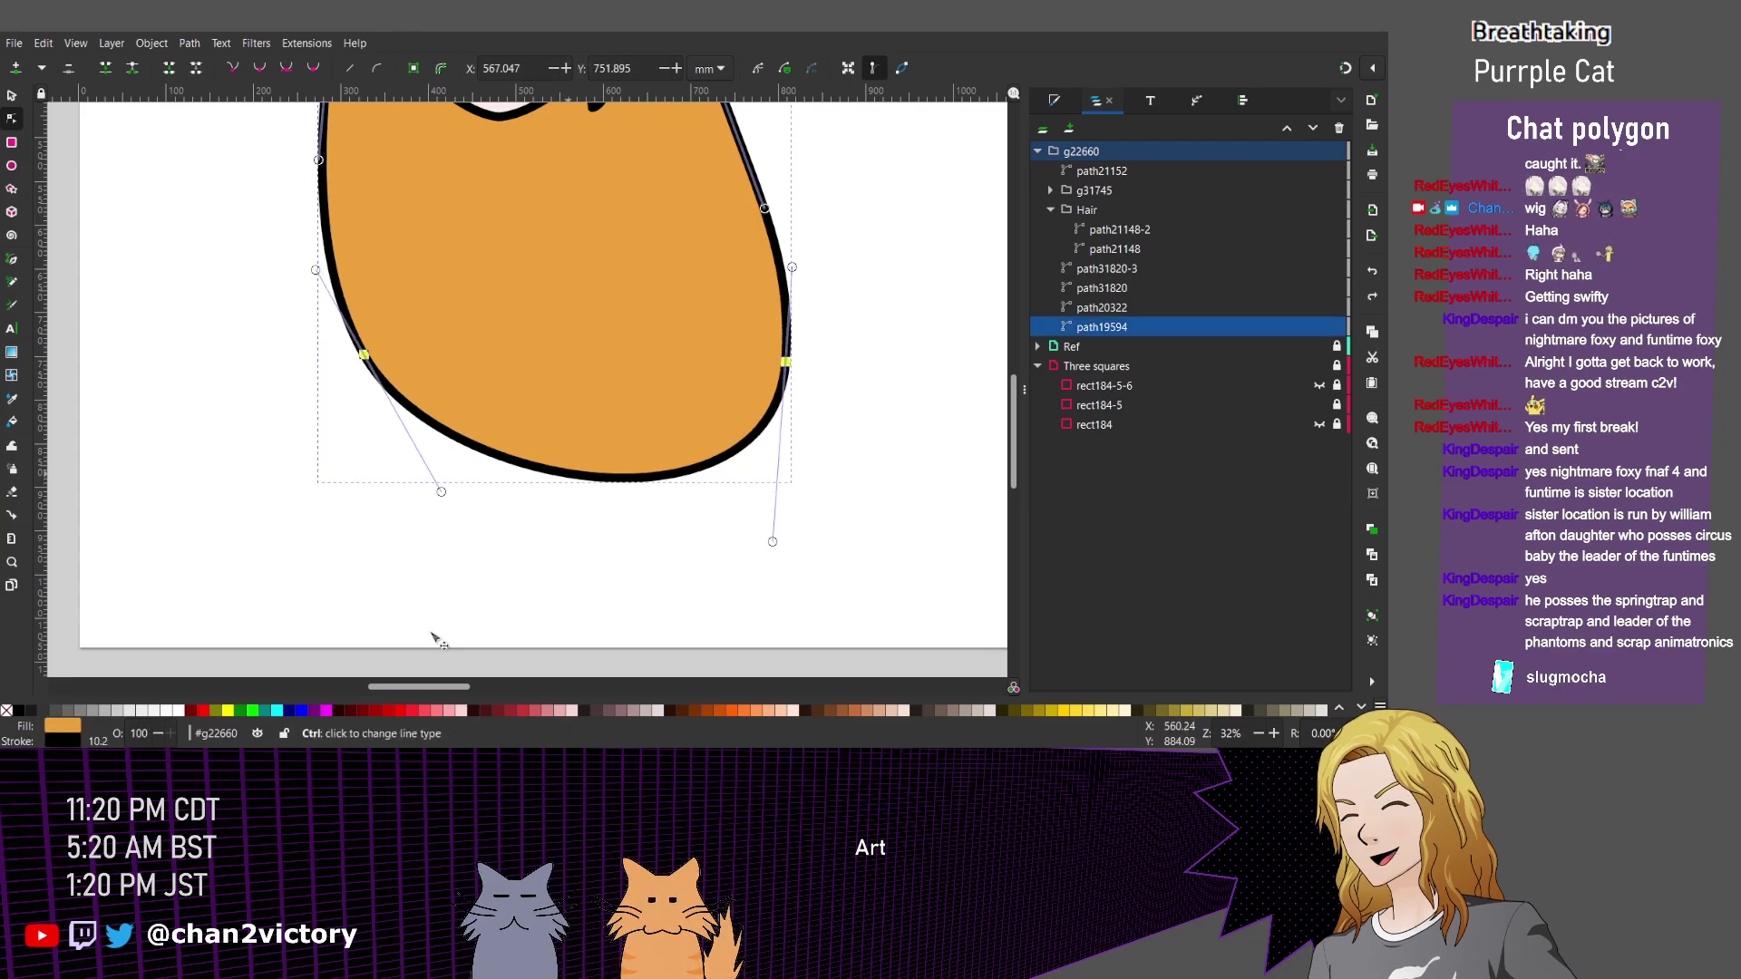
pyautogui.hotkey('ctrl', 'z')
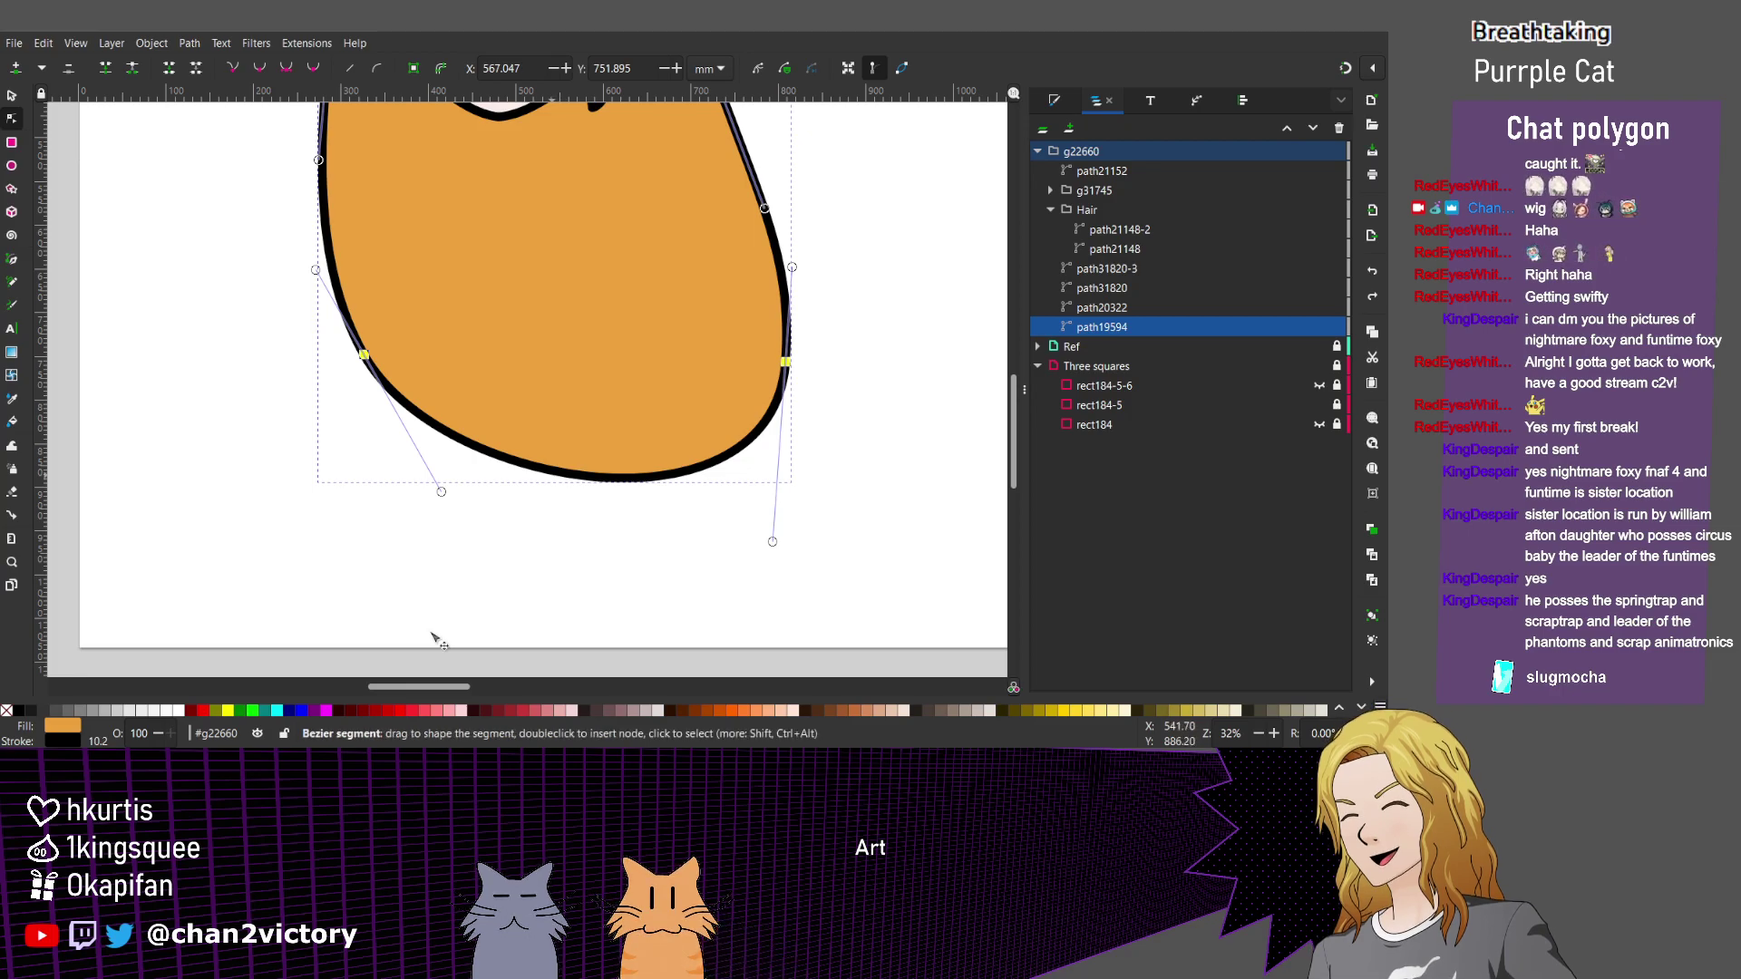
pyautogui.hotkey('ctrl', 'shift', 'z')
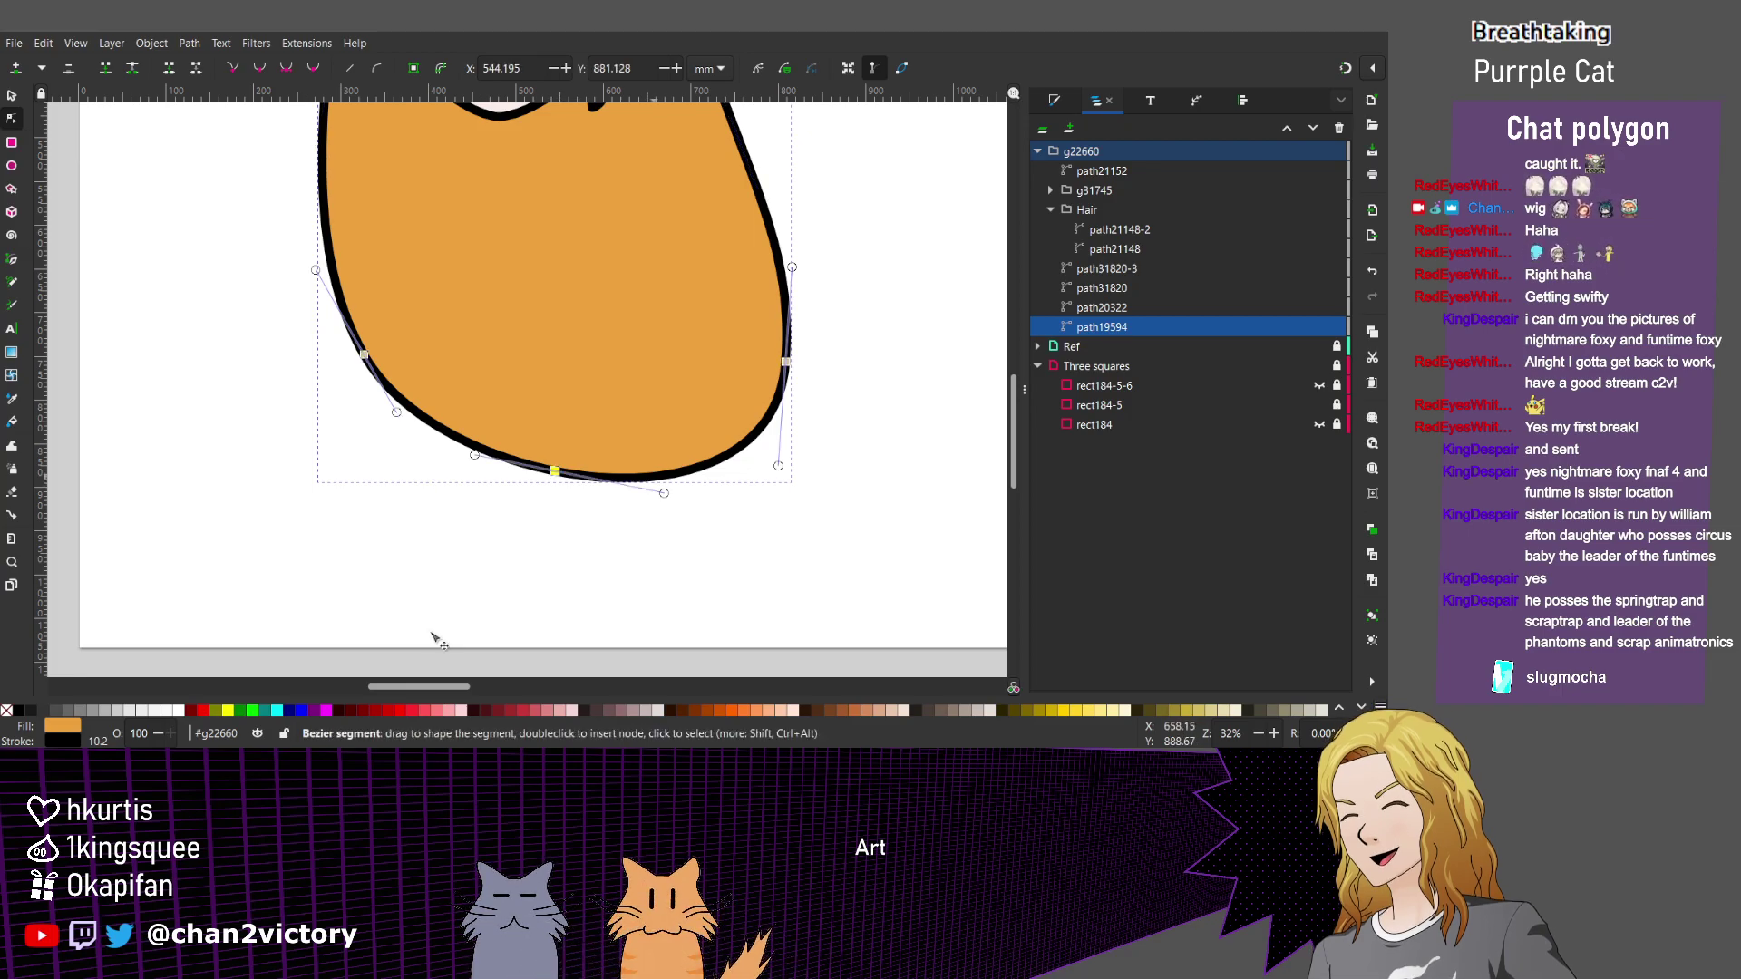
pyautogui.moveTo(740, 528); pyautogui.dragTo(506, 449)
pyautogui.hotkey('shift', 'c')
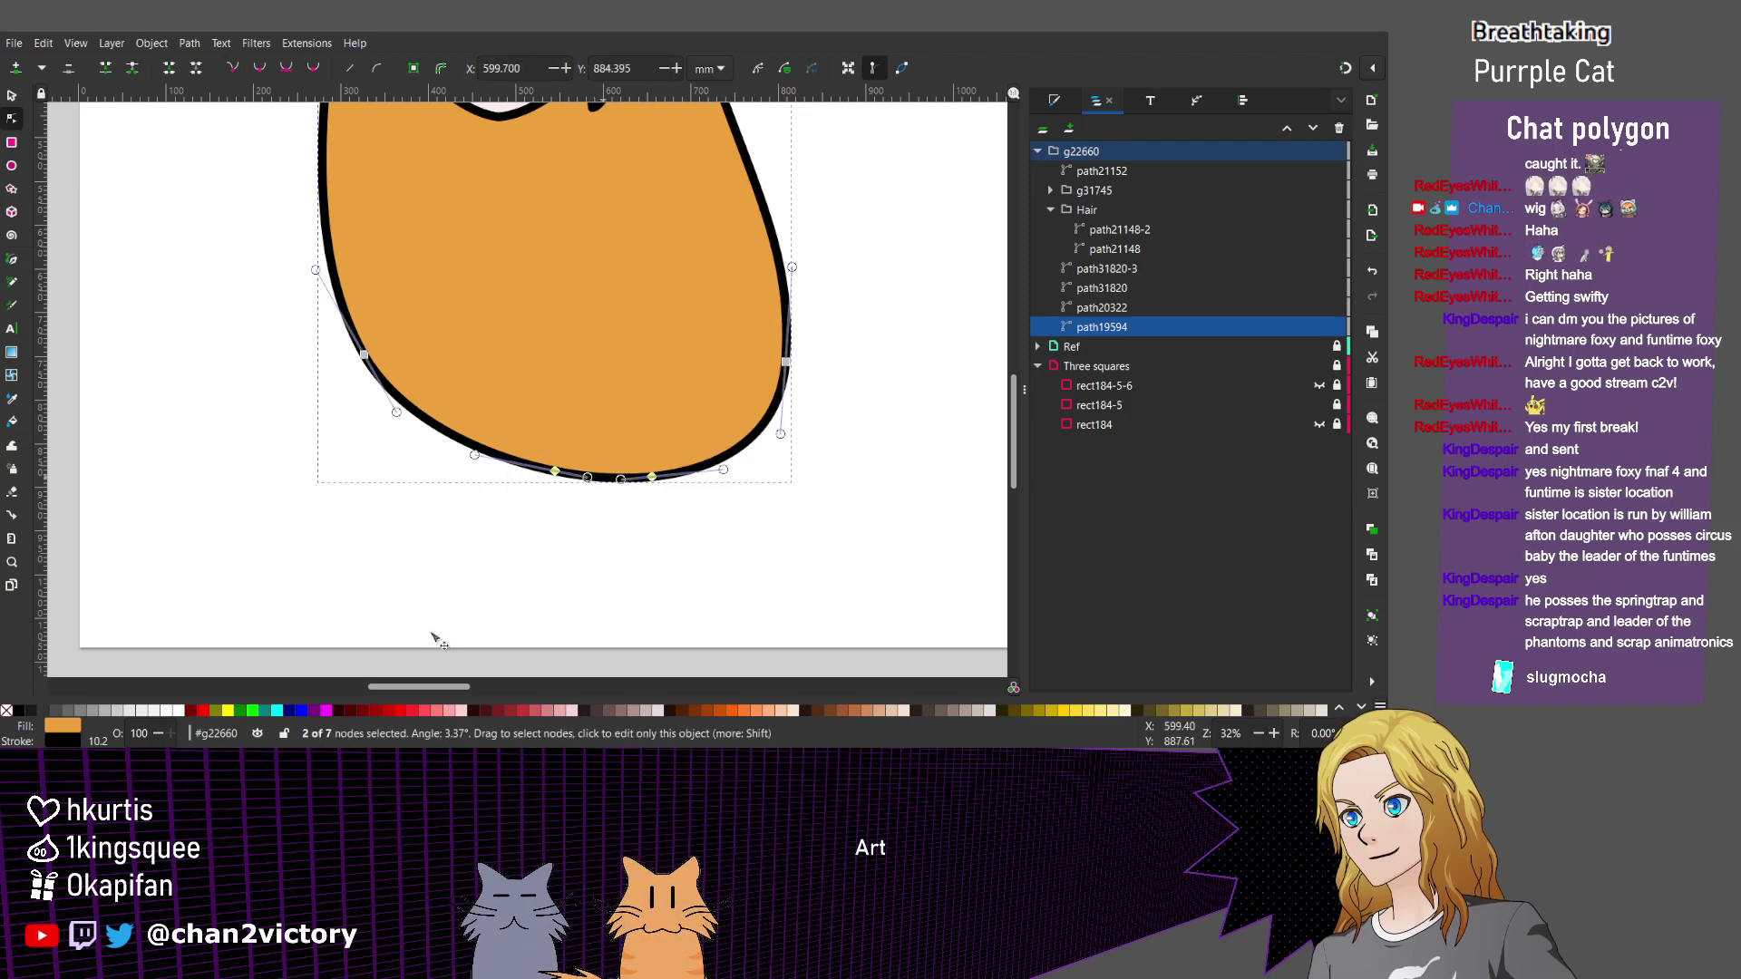
# Pull the segment between the two cusp nodes down into a stub, add a node at its tip, and round its end with wider handles.
pyautogui.moveTo(609, 479); pyautogui.dragTo(604, 563)
pyautogui.doubleClick(601, 562)
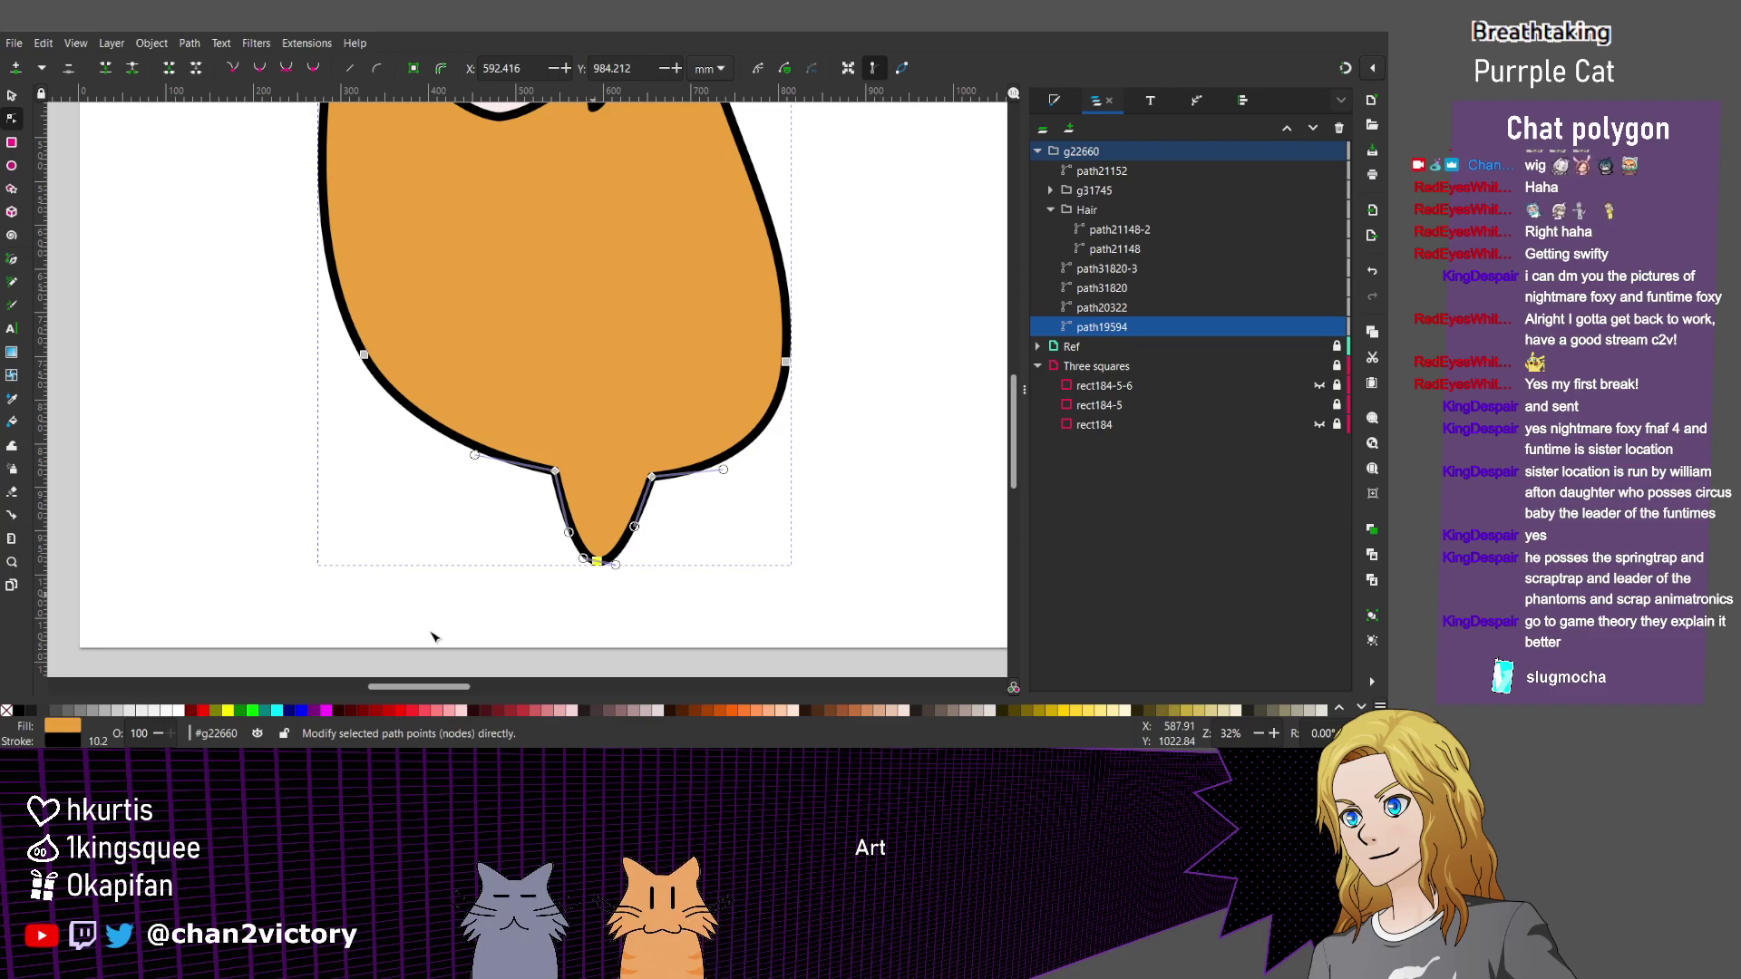
pyautogui.hscroll(-5, 580, 685)
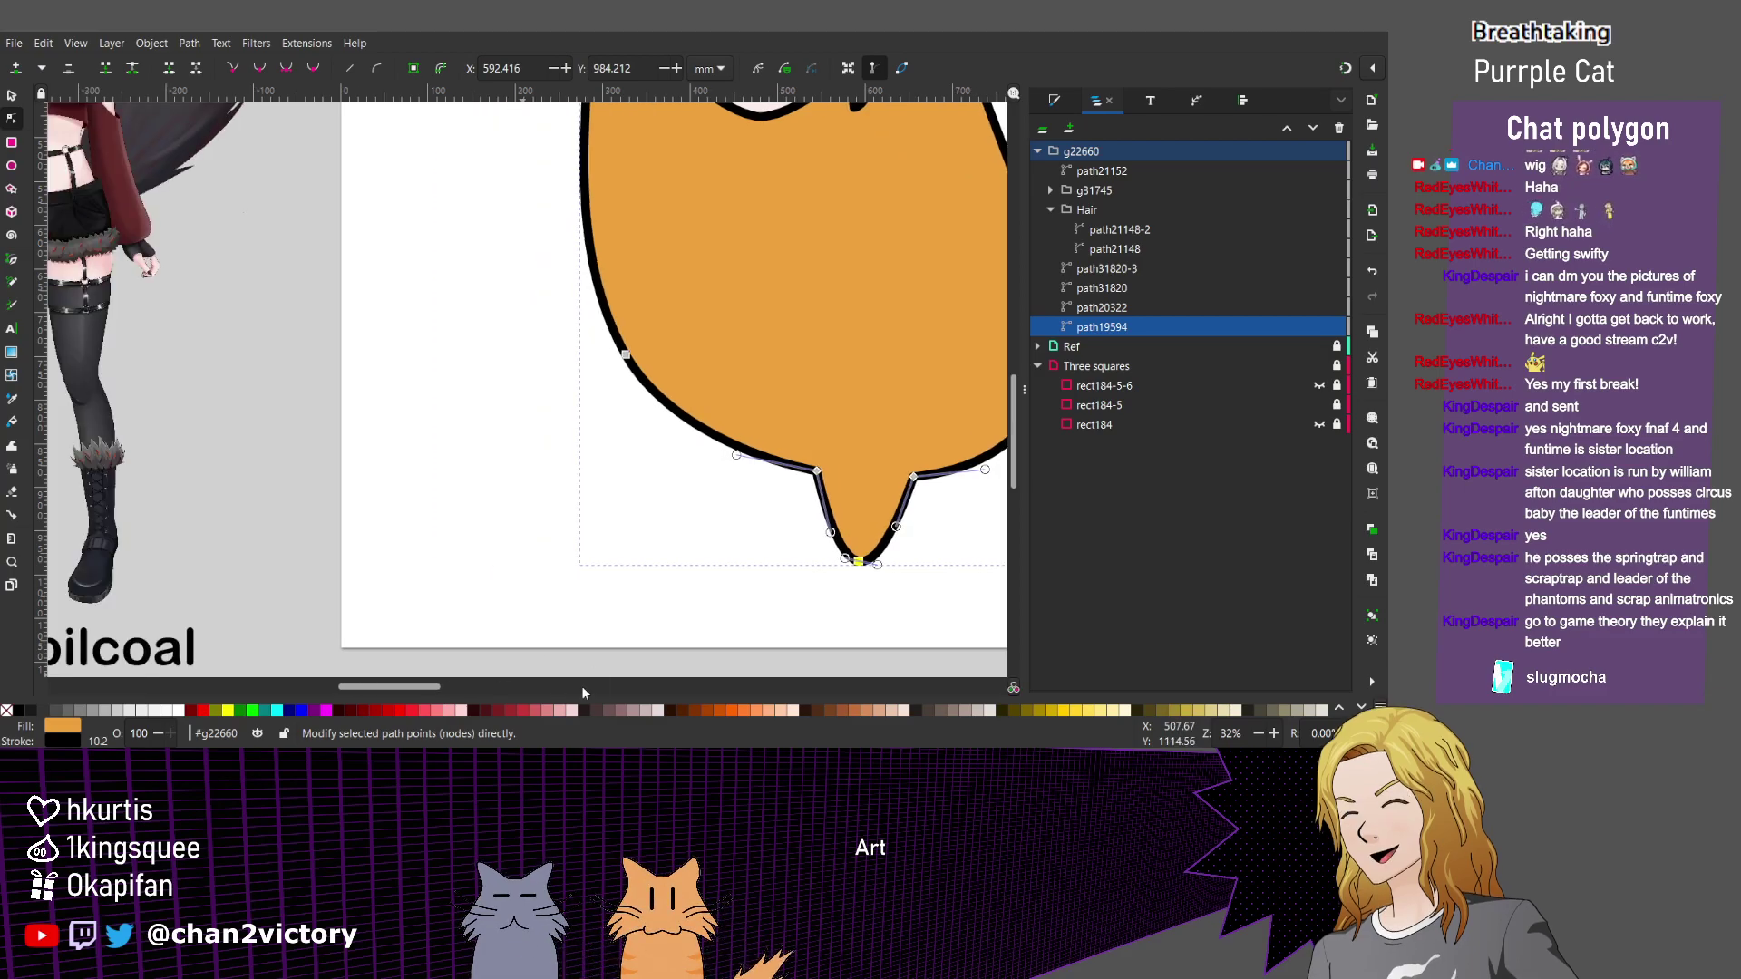
pyautogui.scroll(2, 917, 595)
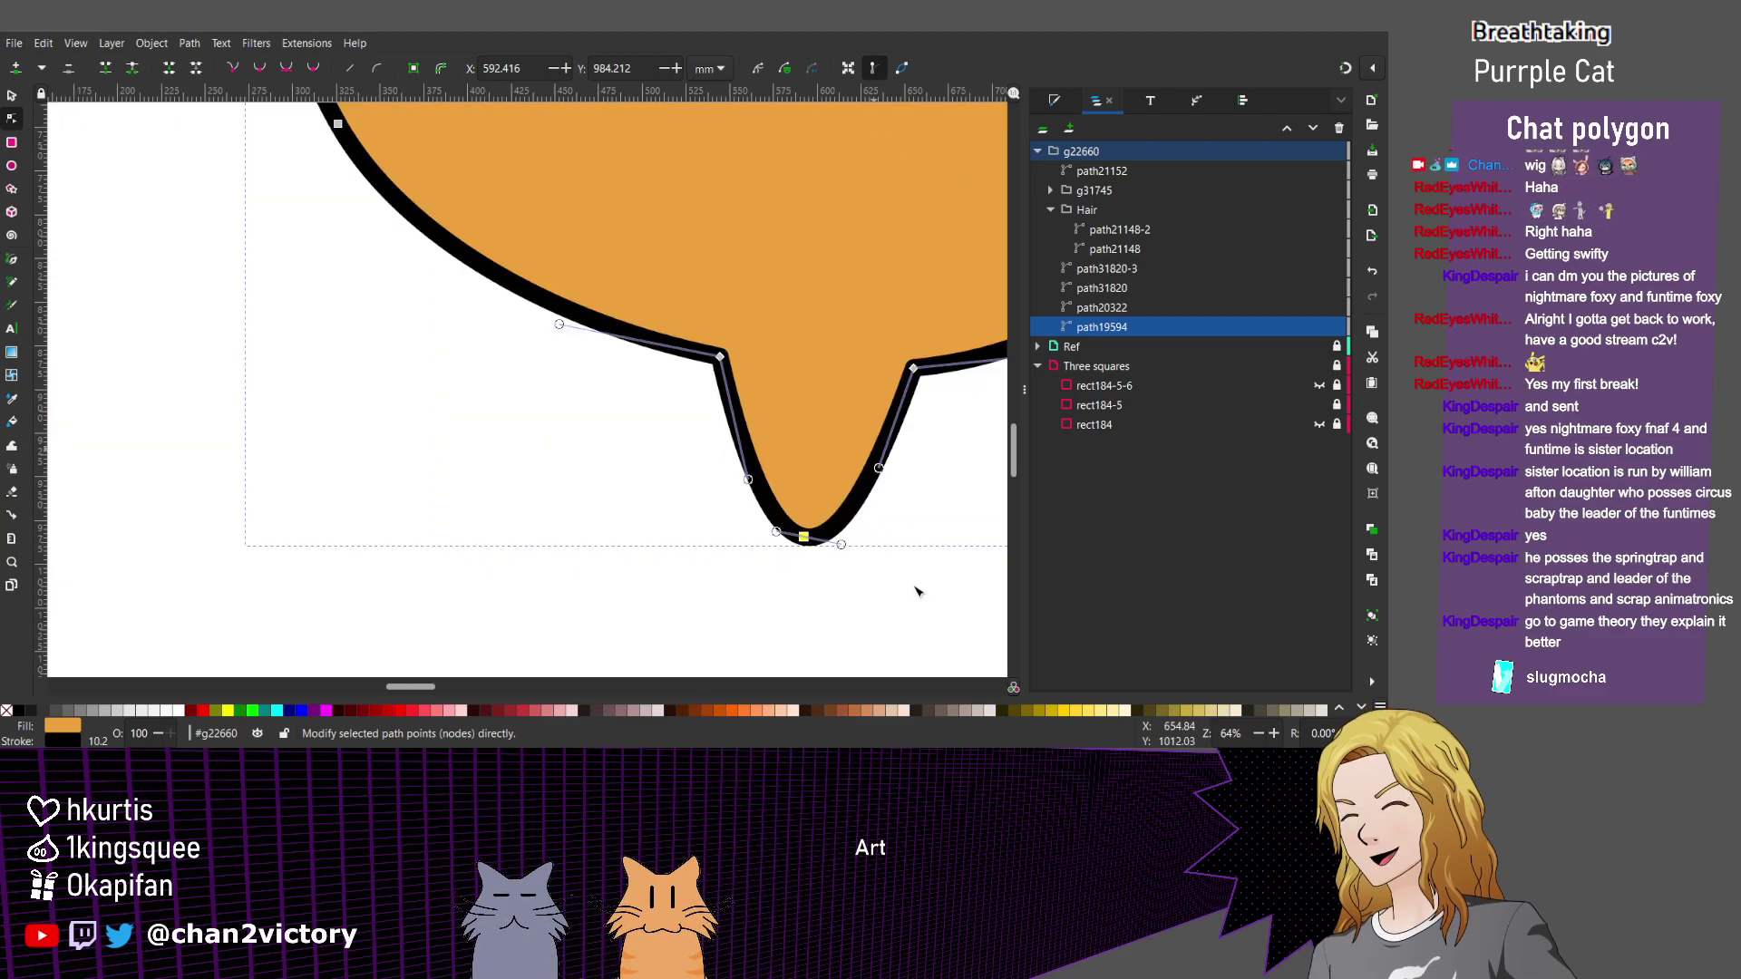
pyautogui.moveTo(775, 531); pyautogui.dragTo(723, 537)
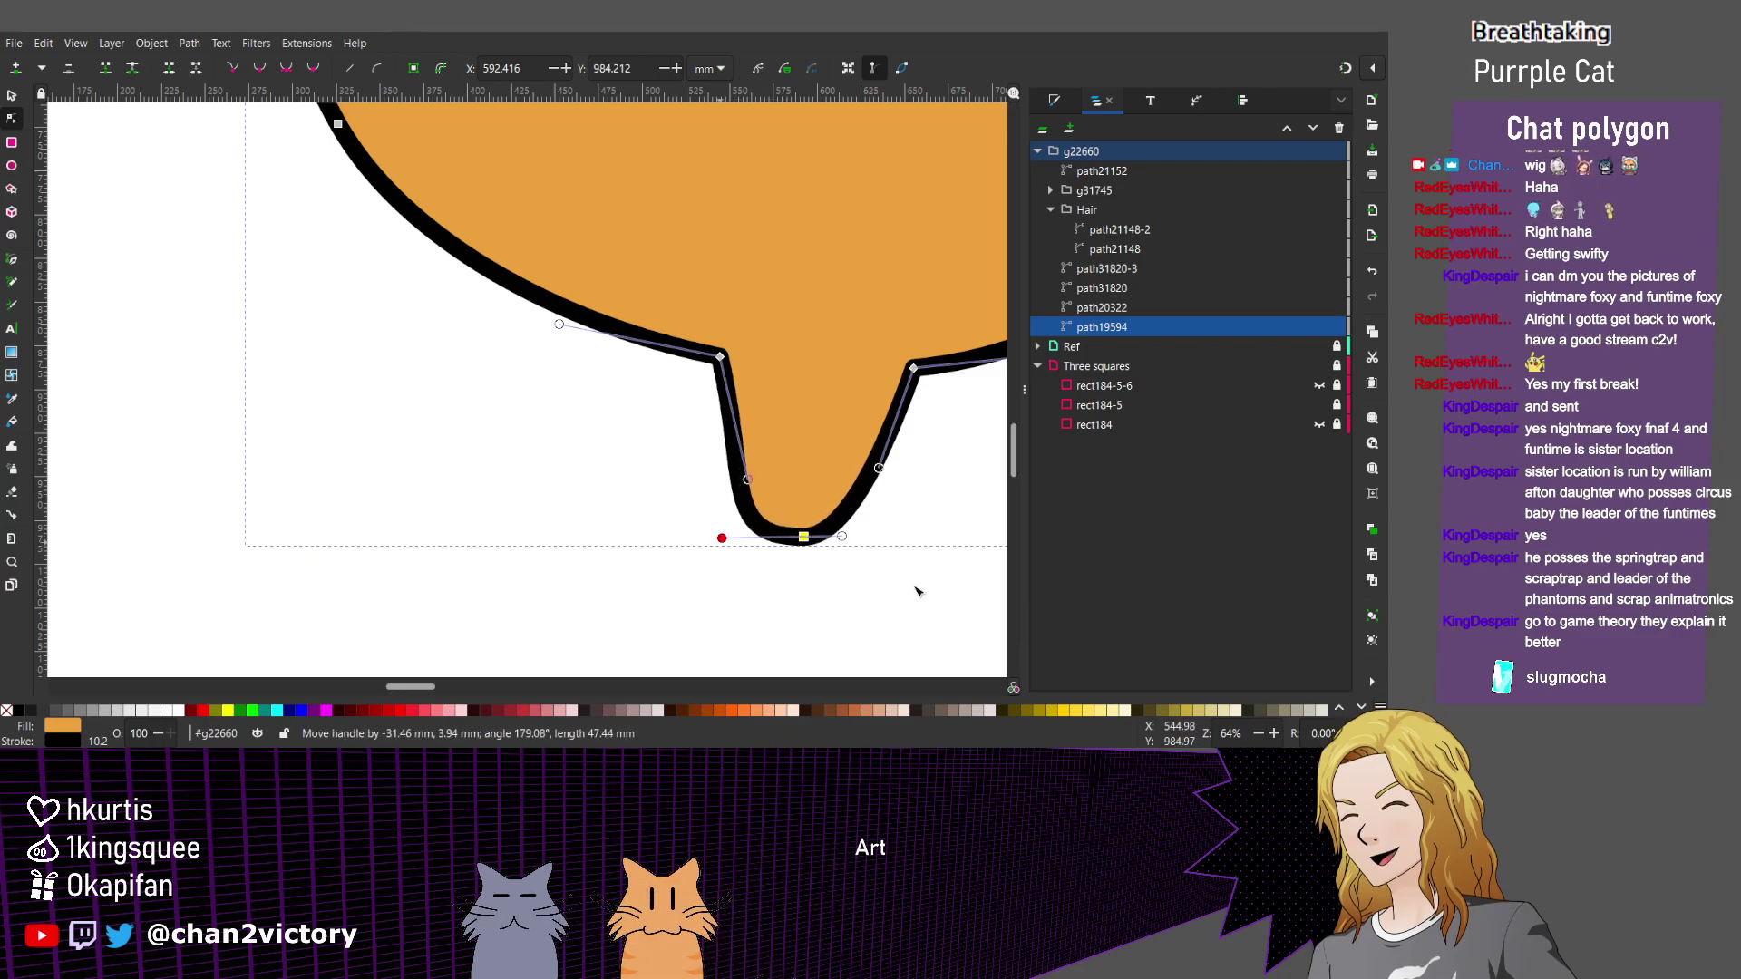
pyautogui.click(921, 594)
pyautogui.moveTo(921, 594); pyautogui.dragTo(917, 591)
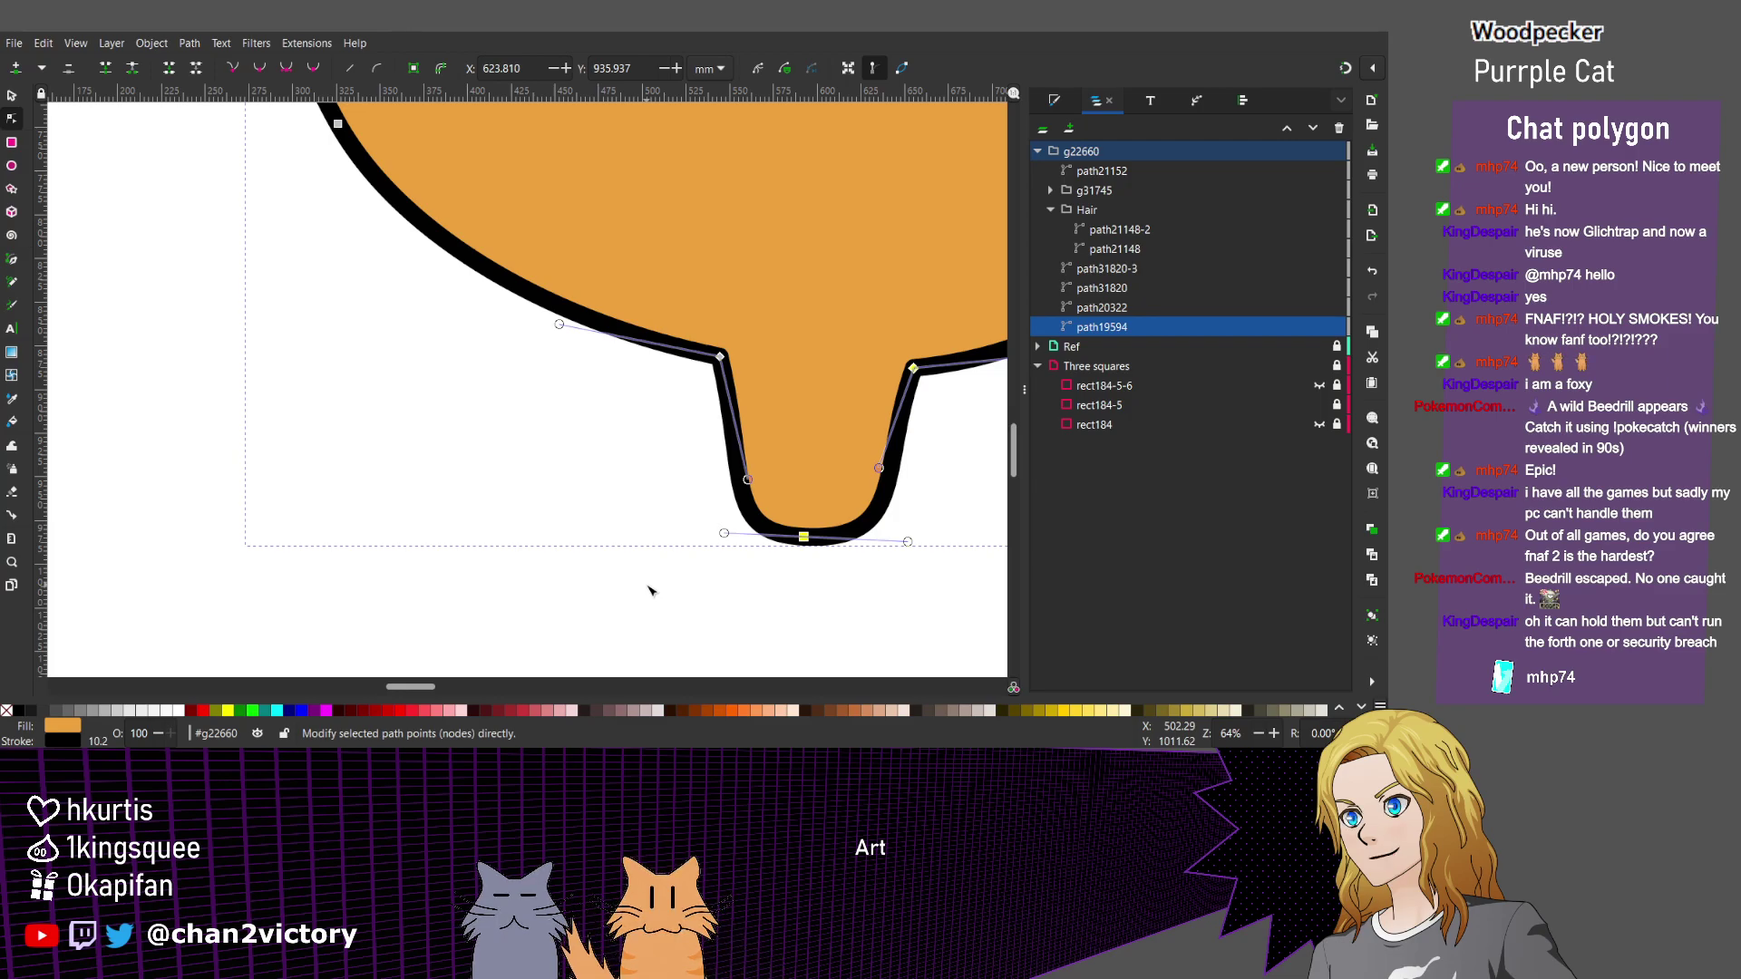
# Trace the stub with a freehand pink shape, move it onto the blank area beside the stub, and set its opacity to 100%.
pyautogui.press('p')
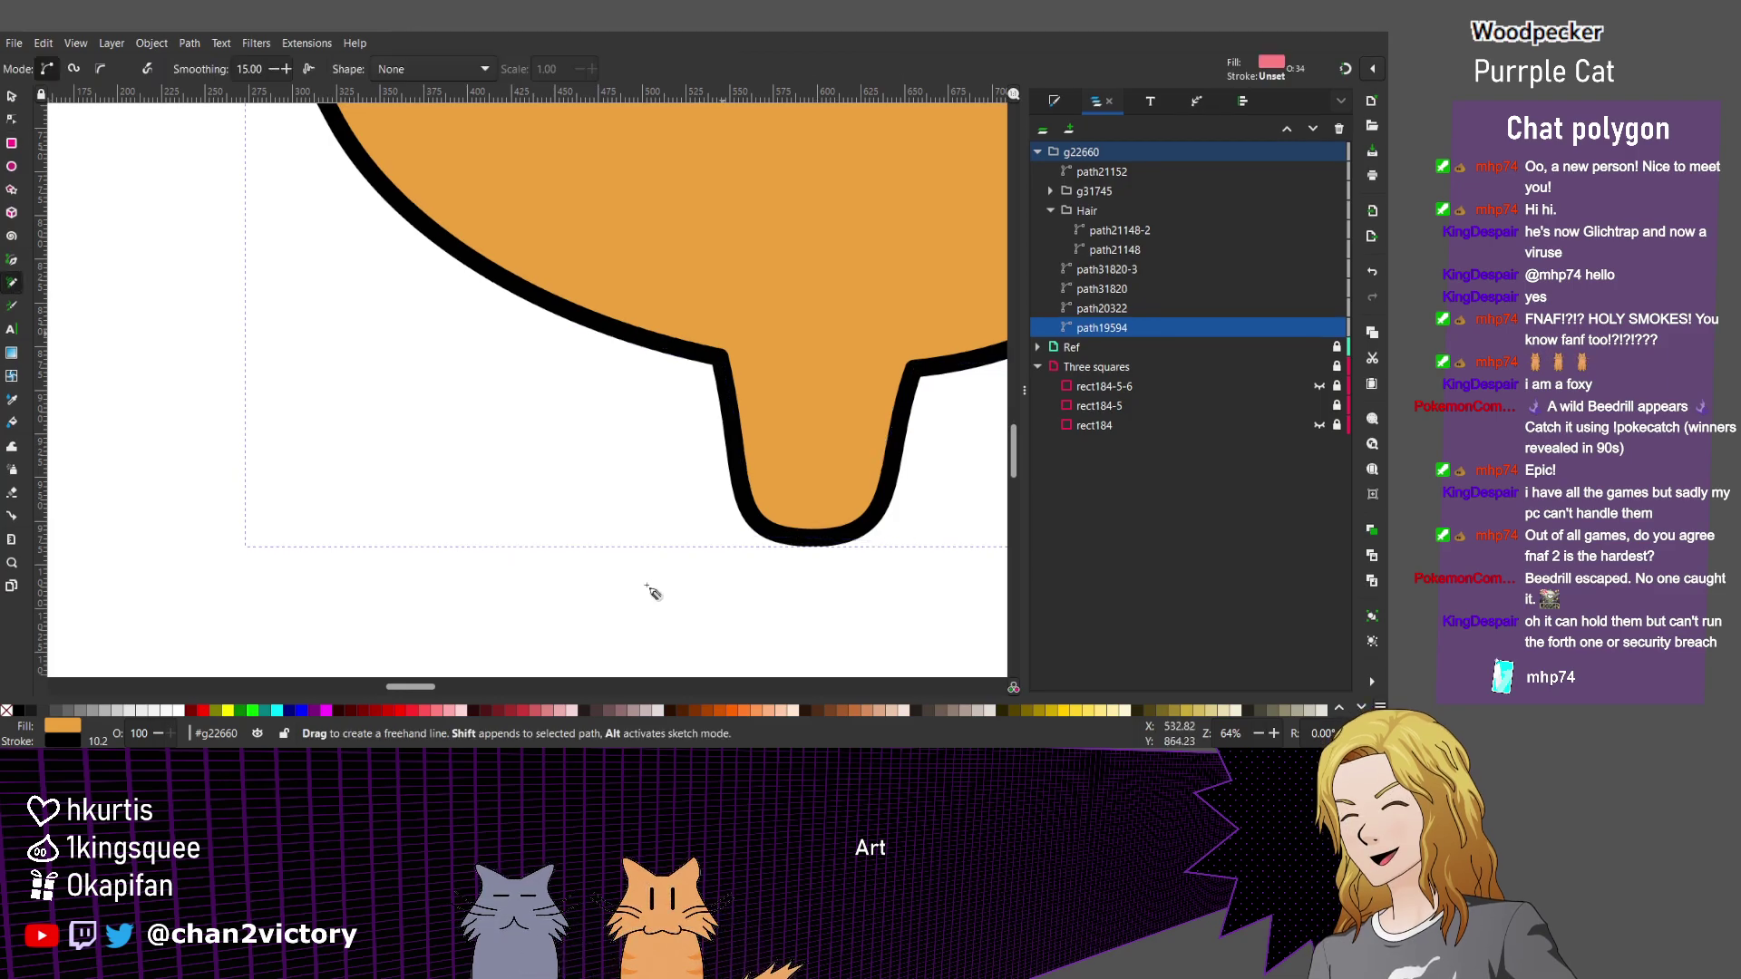
pyautogui.moveTo(721, 356)
pyautogui.mouseDown()
pyautogui.moveTo(741, 484)
pyautogui.moveTo(768, 520)
pyautogui.moveTo(872, 513)
pyautogui.moveTo(912, 367)
pyautogui.mouseUp()
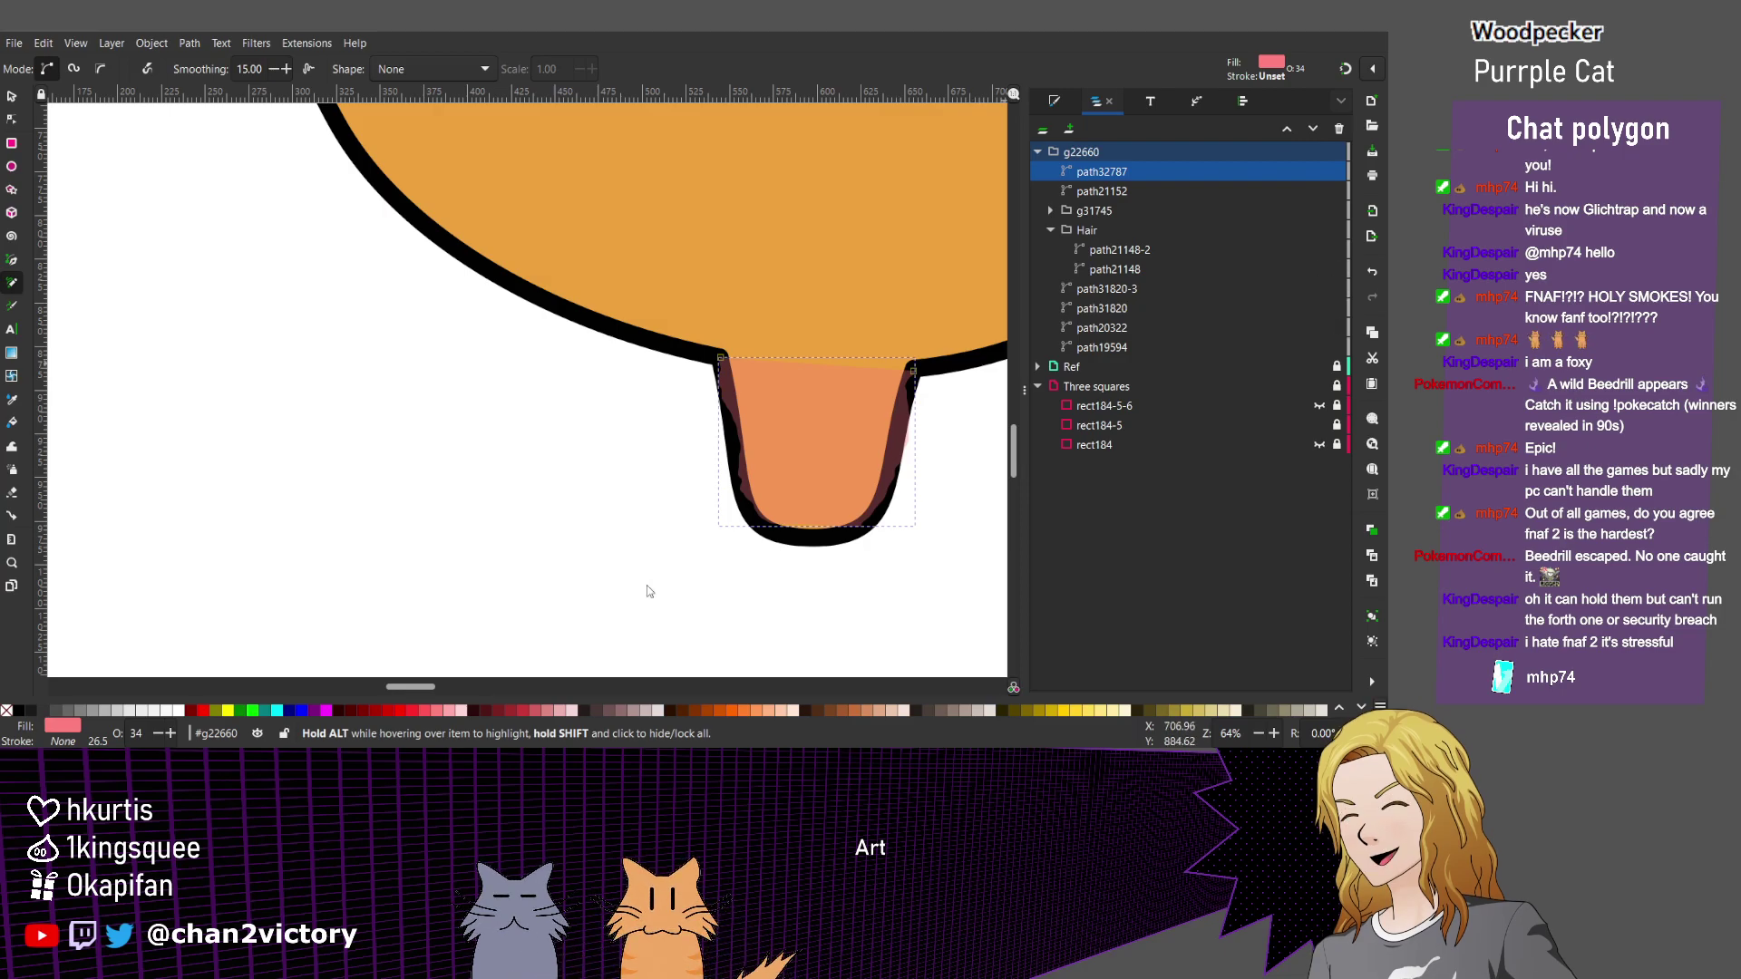
pyautogui.hotkey('ctrl', 'shift', 'f')
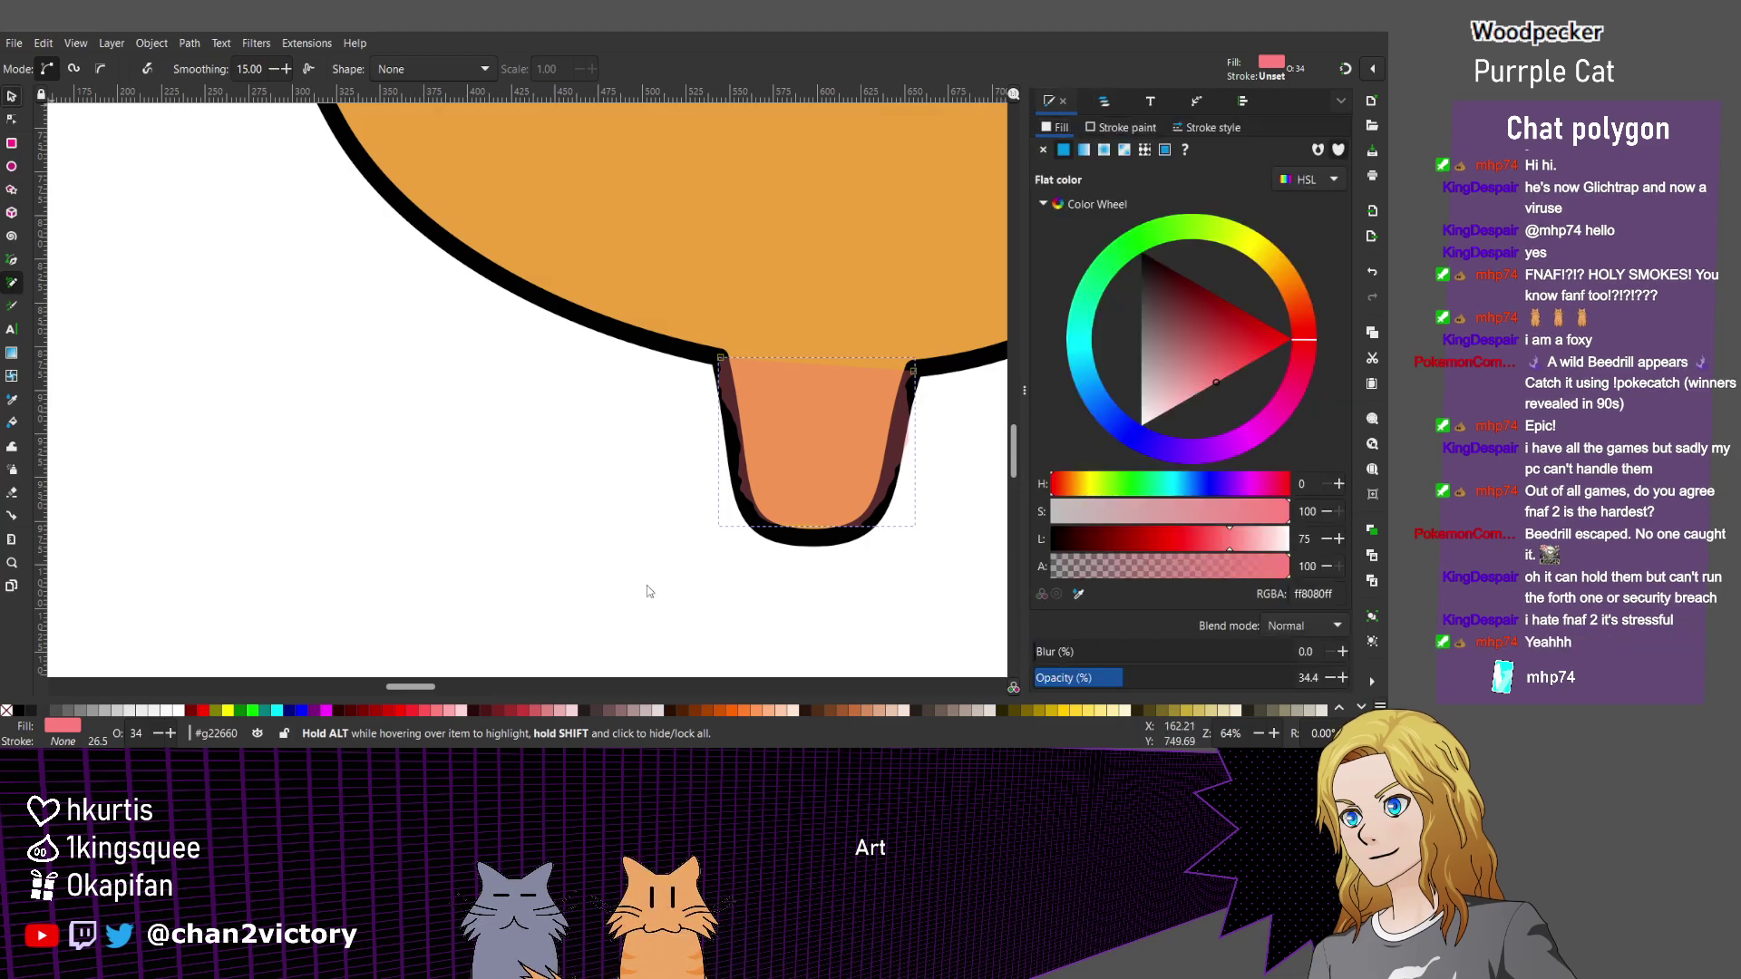
pyautogui.press('s')
pyautogui.moveTo(884, 591); pyautogui.dragTo(647, 591)
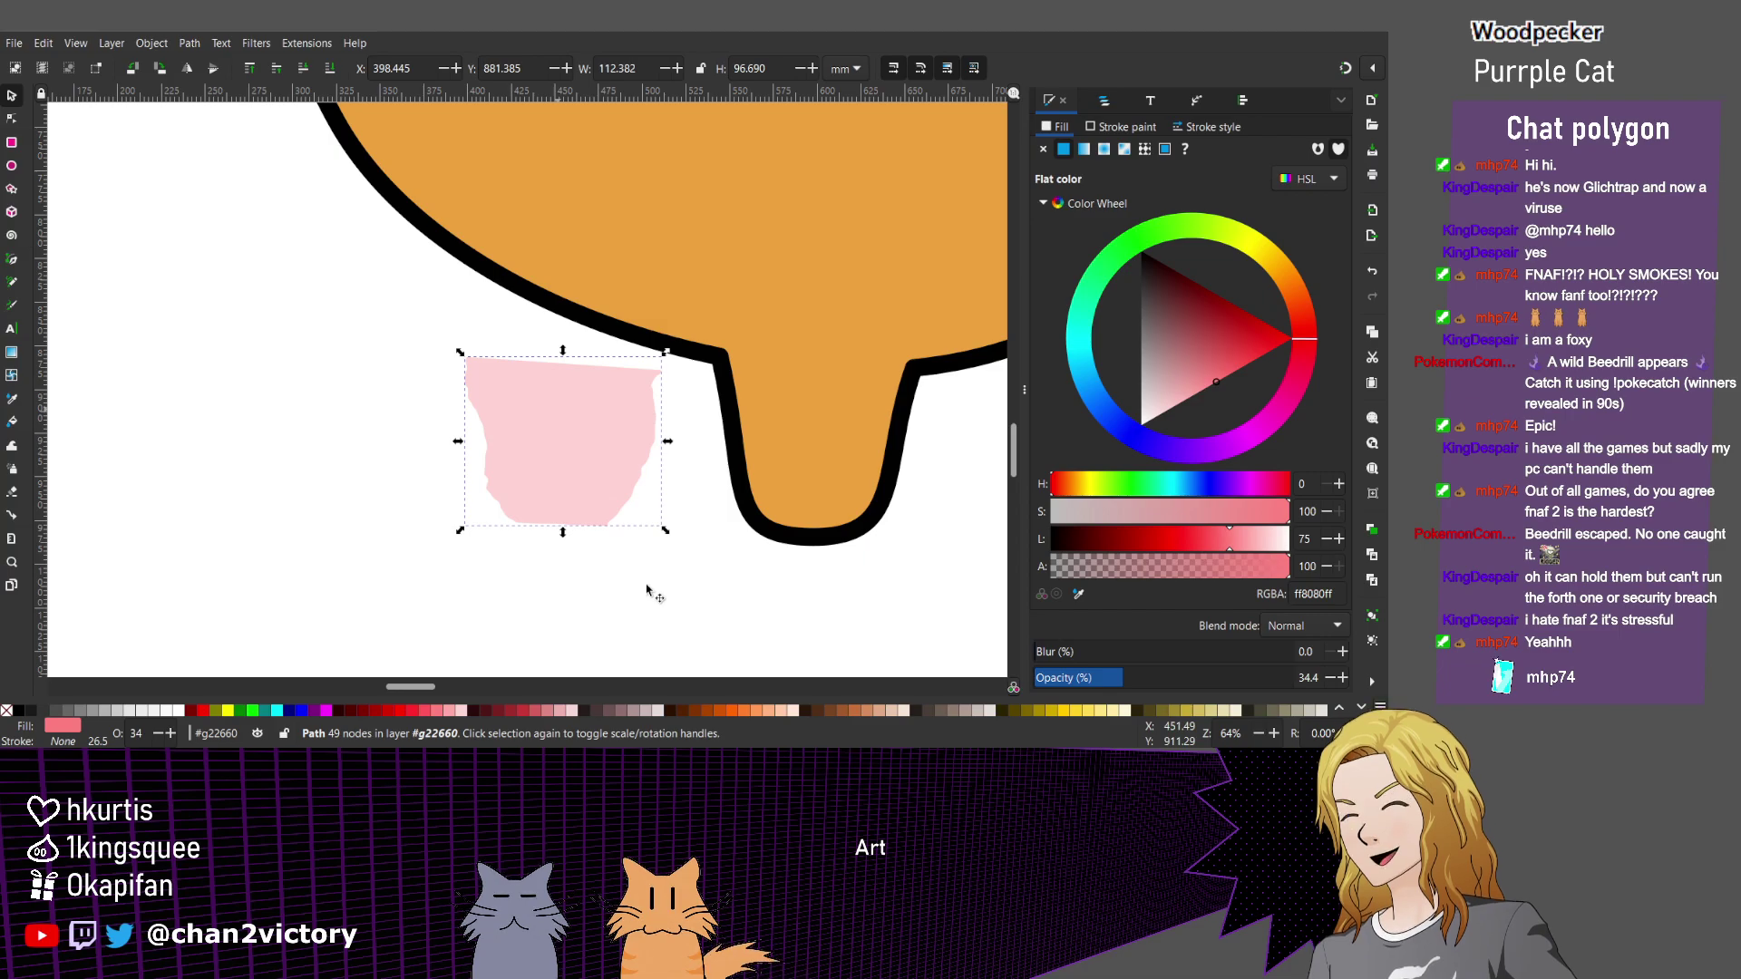
pyautogui.moveTo(1122, 678); pyautogui.dragTo(1292, 677)
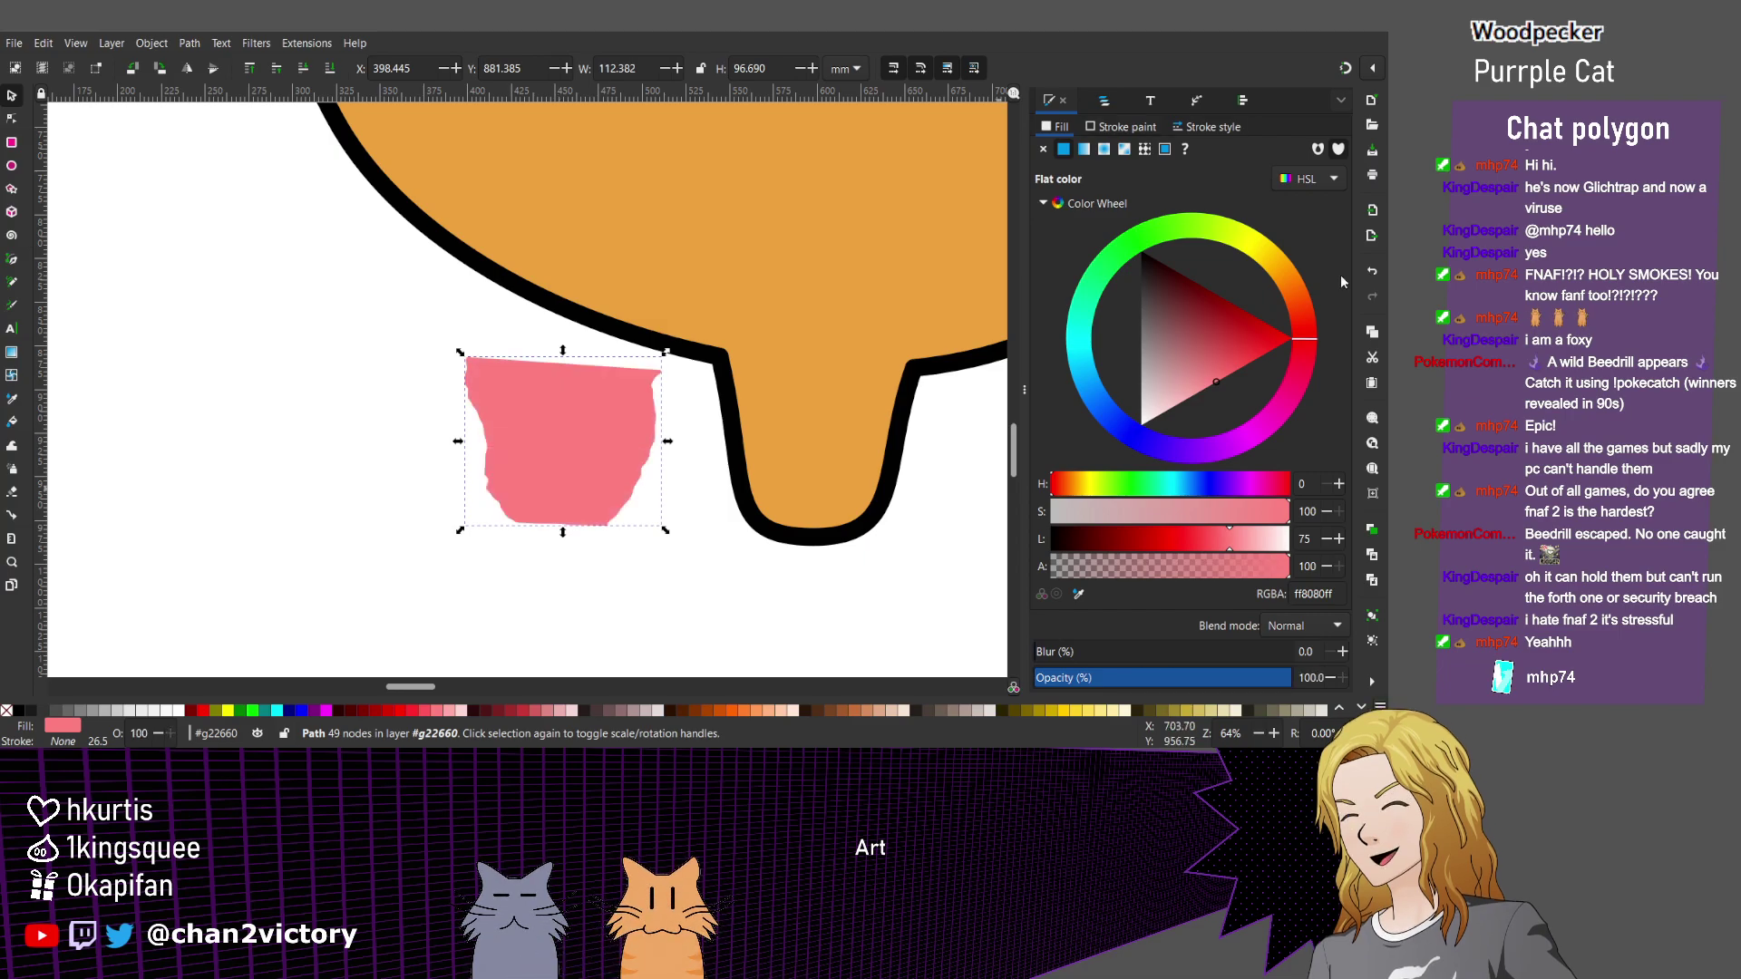
# Give the pink shape a black stroke 38.680 px wide, matching the outline of the orange hair path.
pyautogui.hotkey('ctrl', 'pagedown')
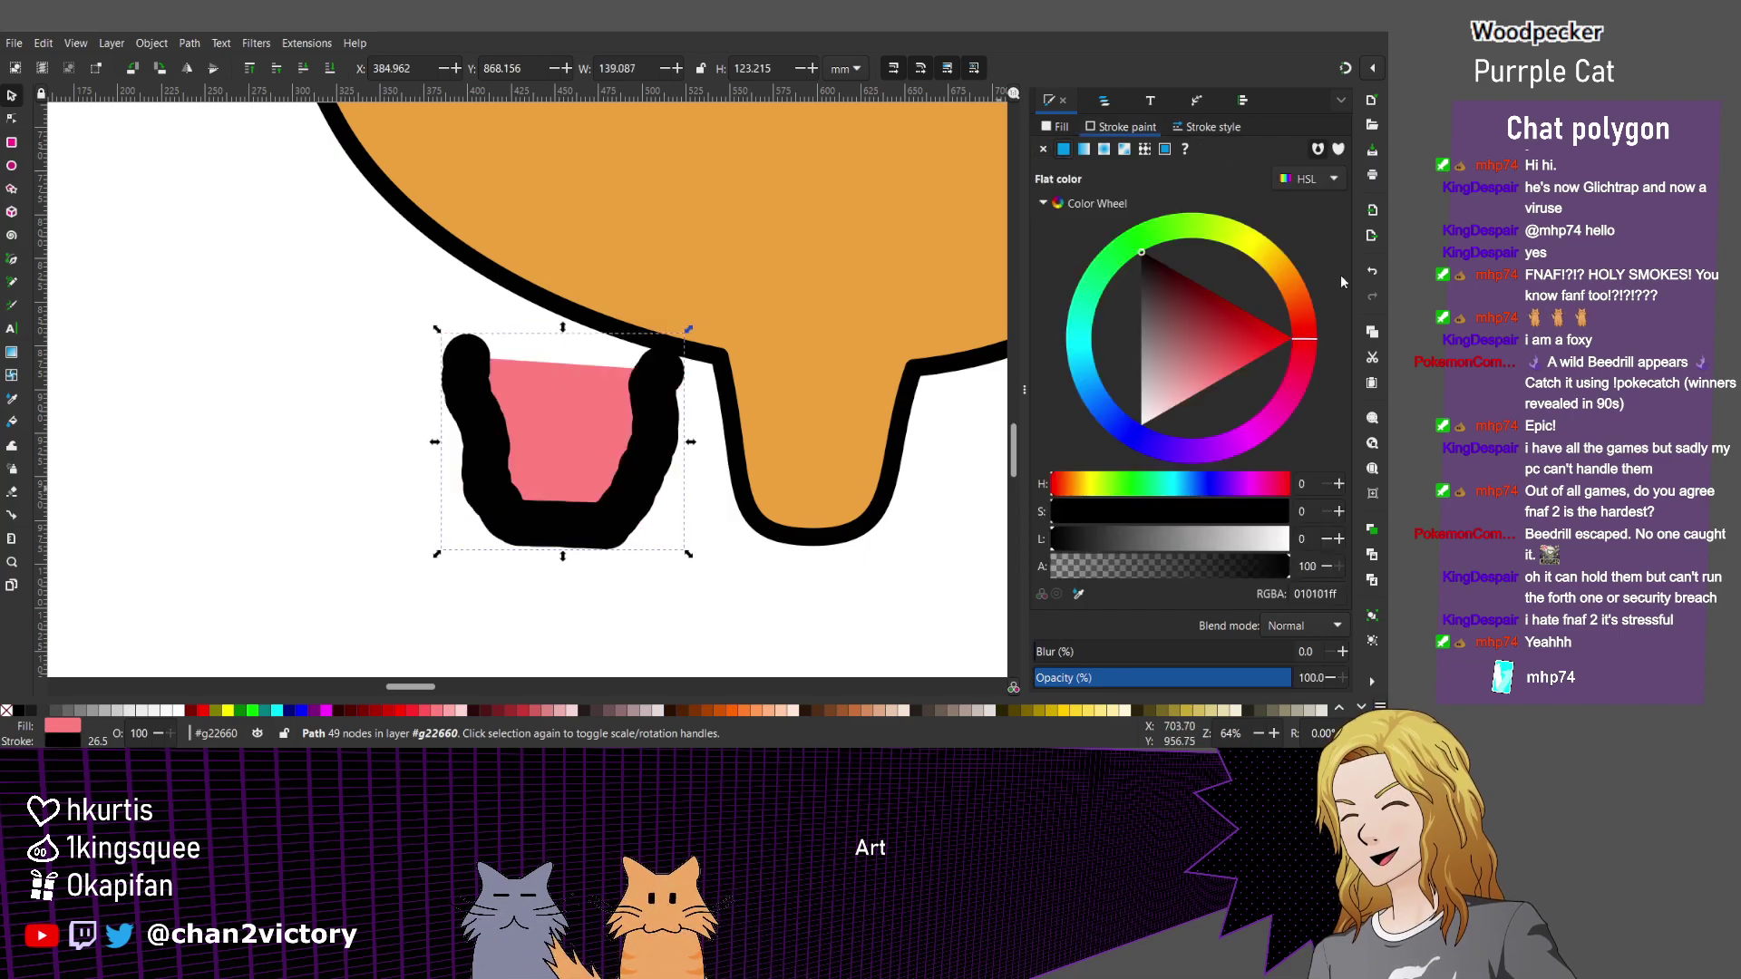
pyautogui.press('n')
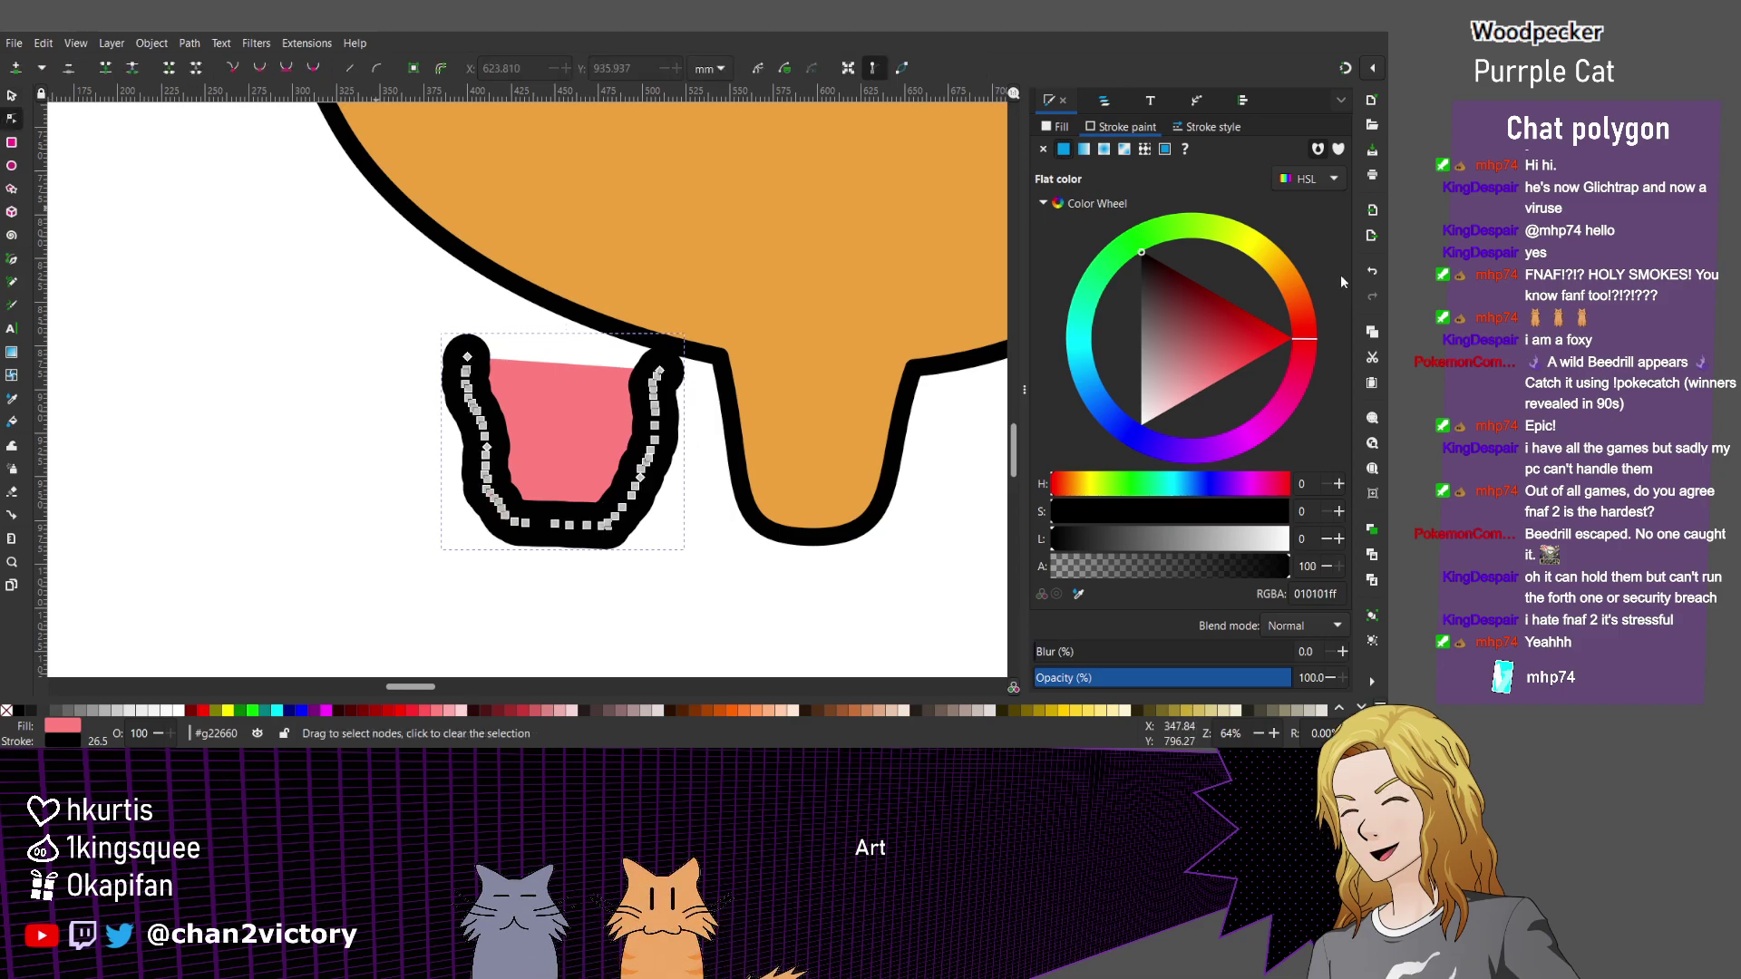
pyautogui.click(838, 438)
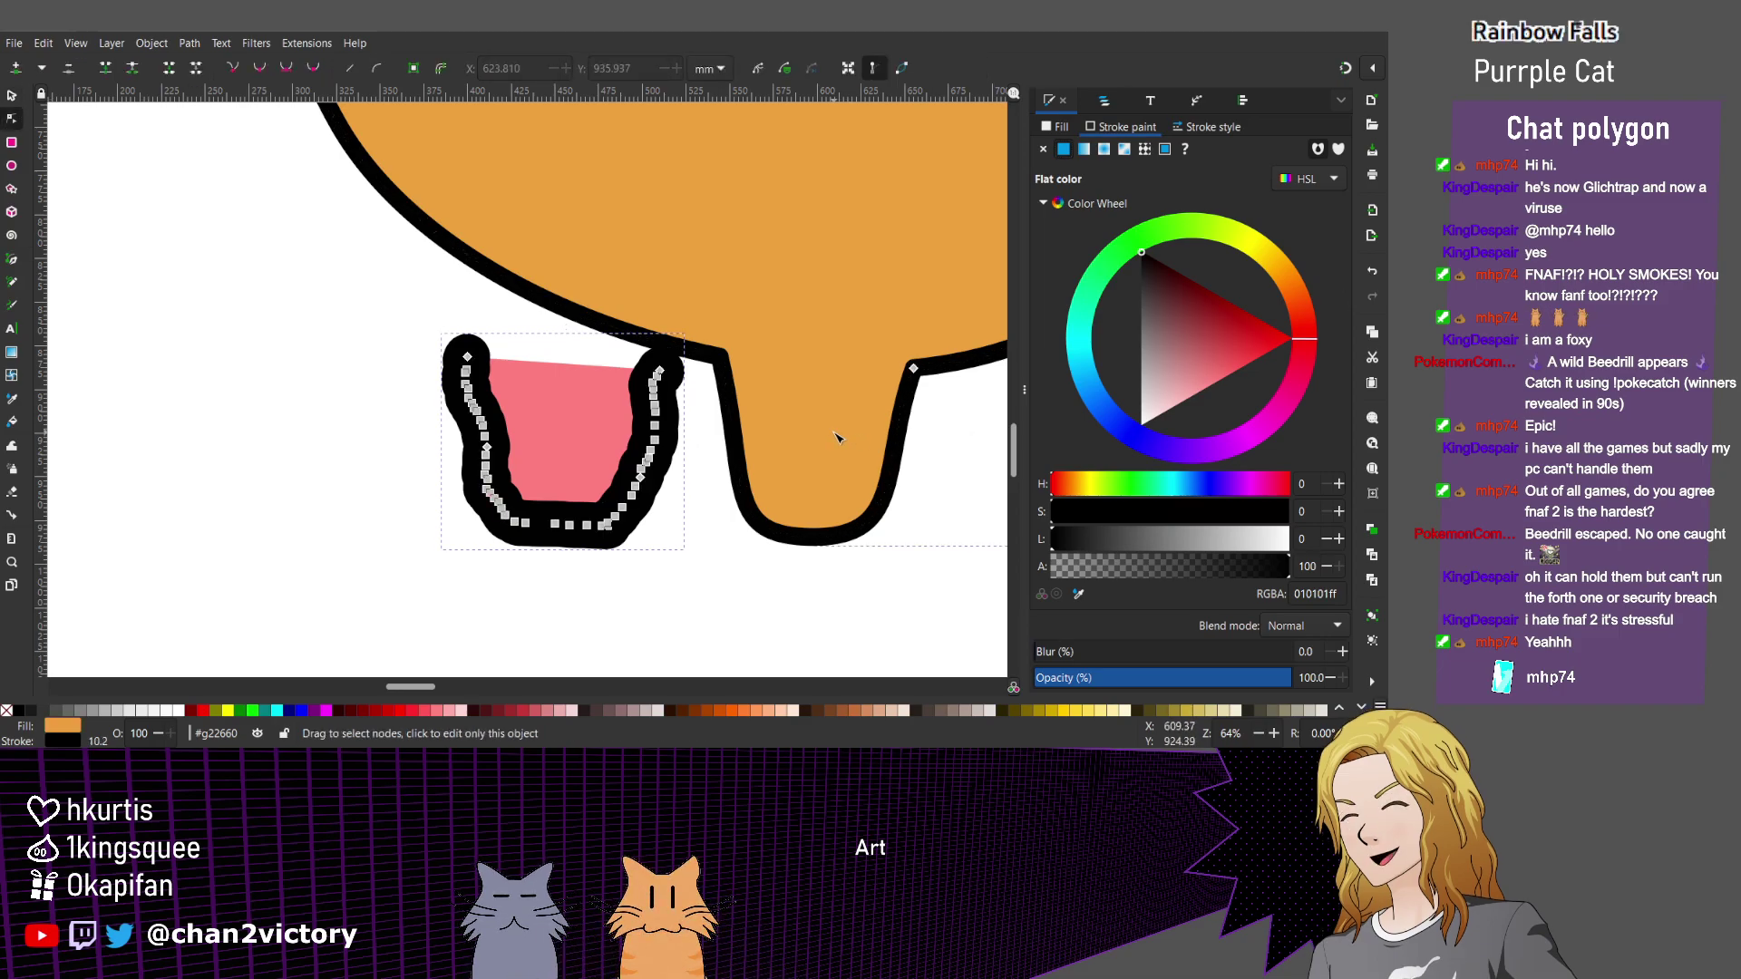
pyautogui.click(1199, 127)
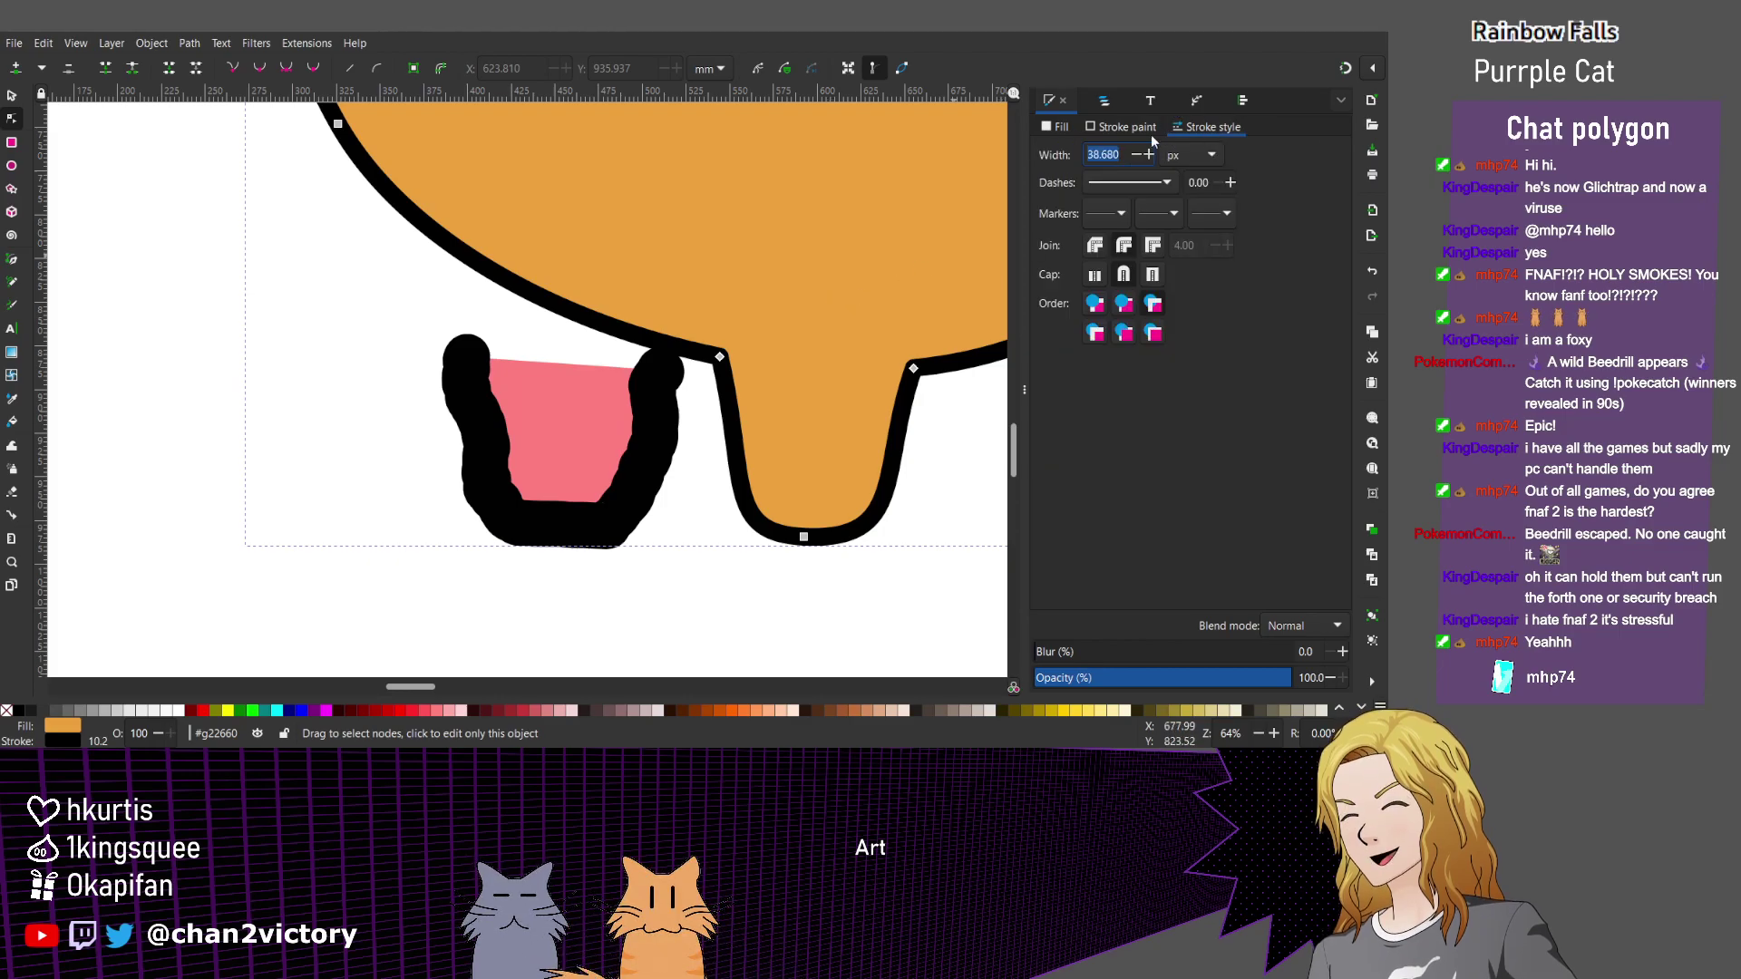
pyautogui.click(557, 464)
pyautogui.doubleClick(1104, 152)
pyautogui.write('000')
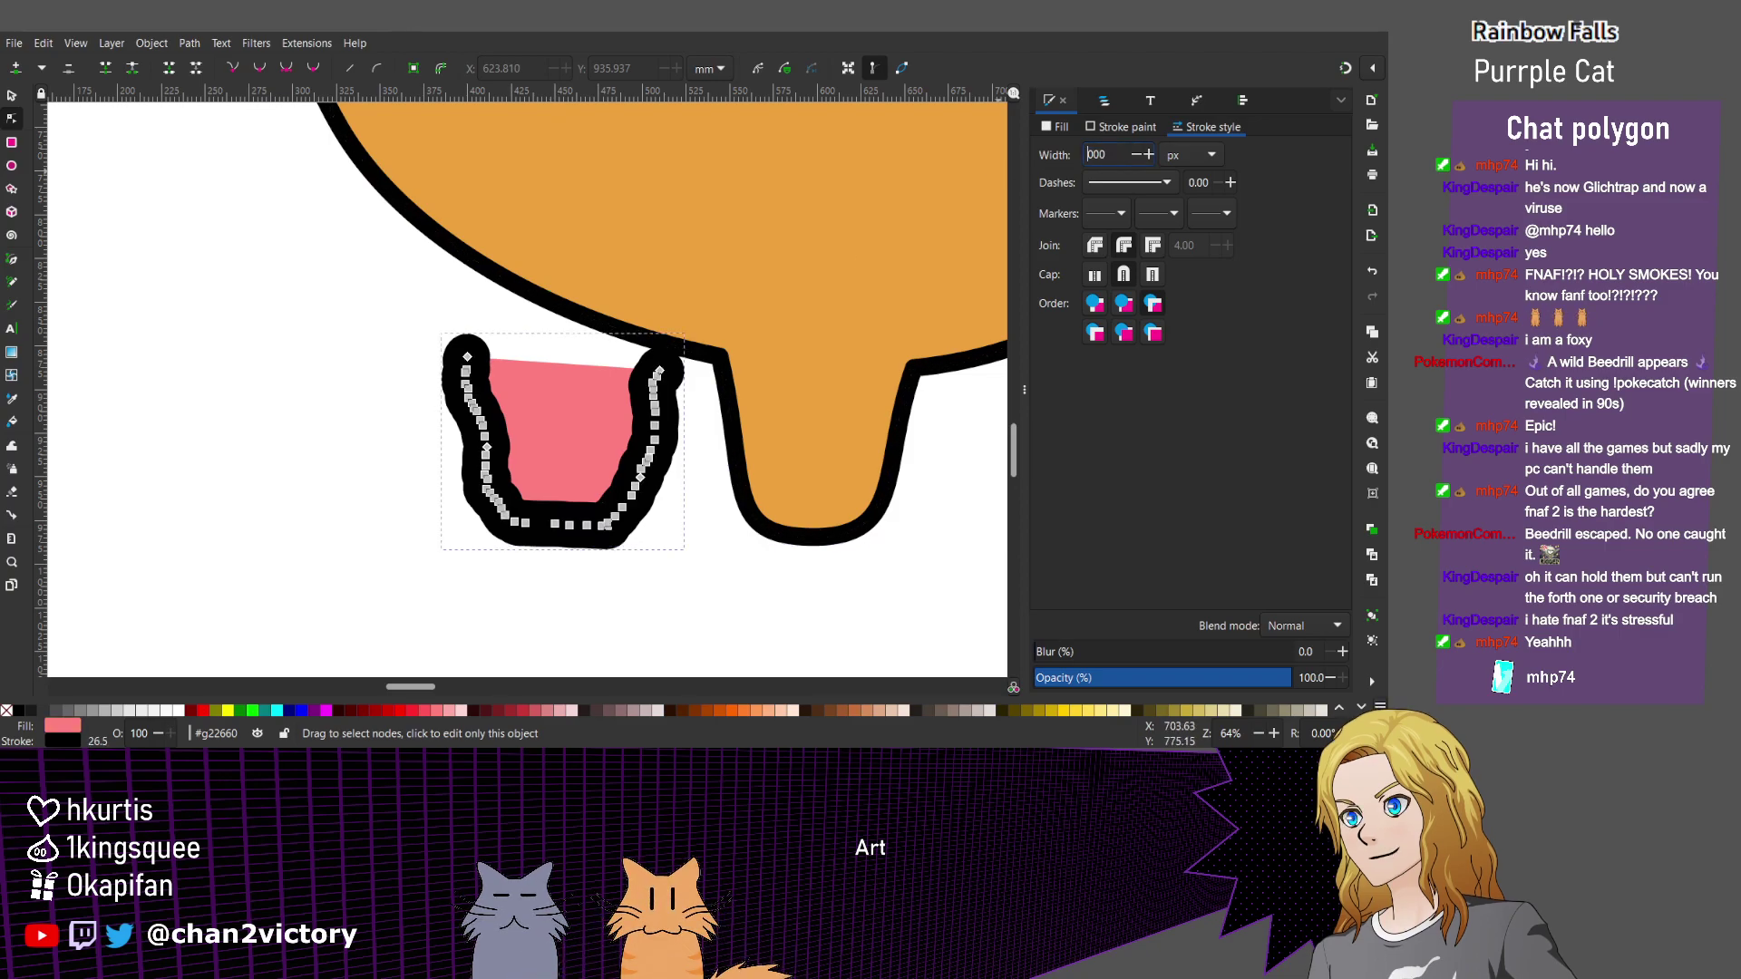
pyautogui.press('BackSpace')
pyautogui.write('38.680')
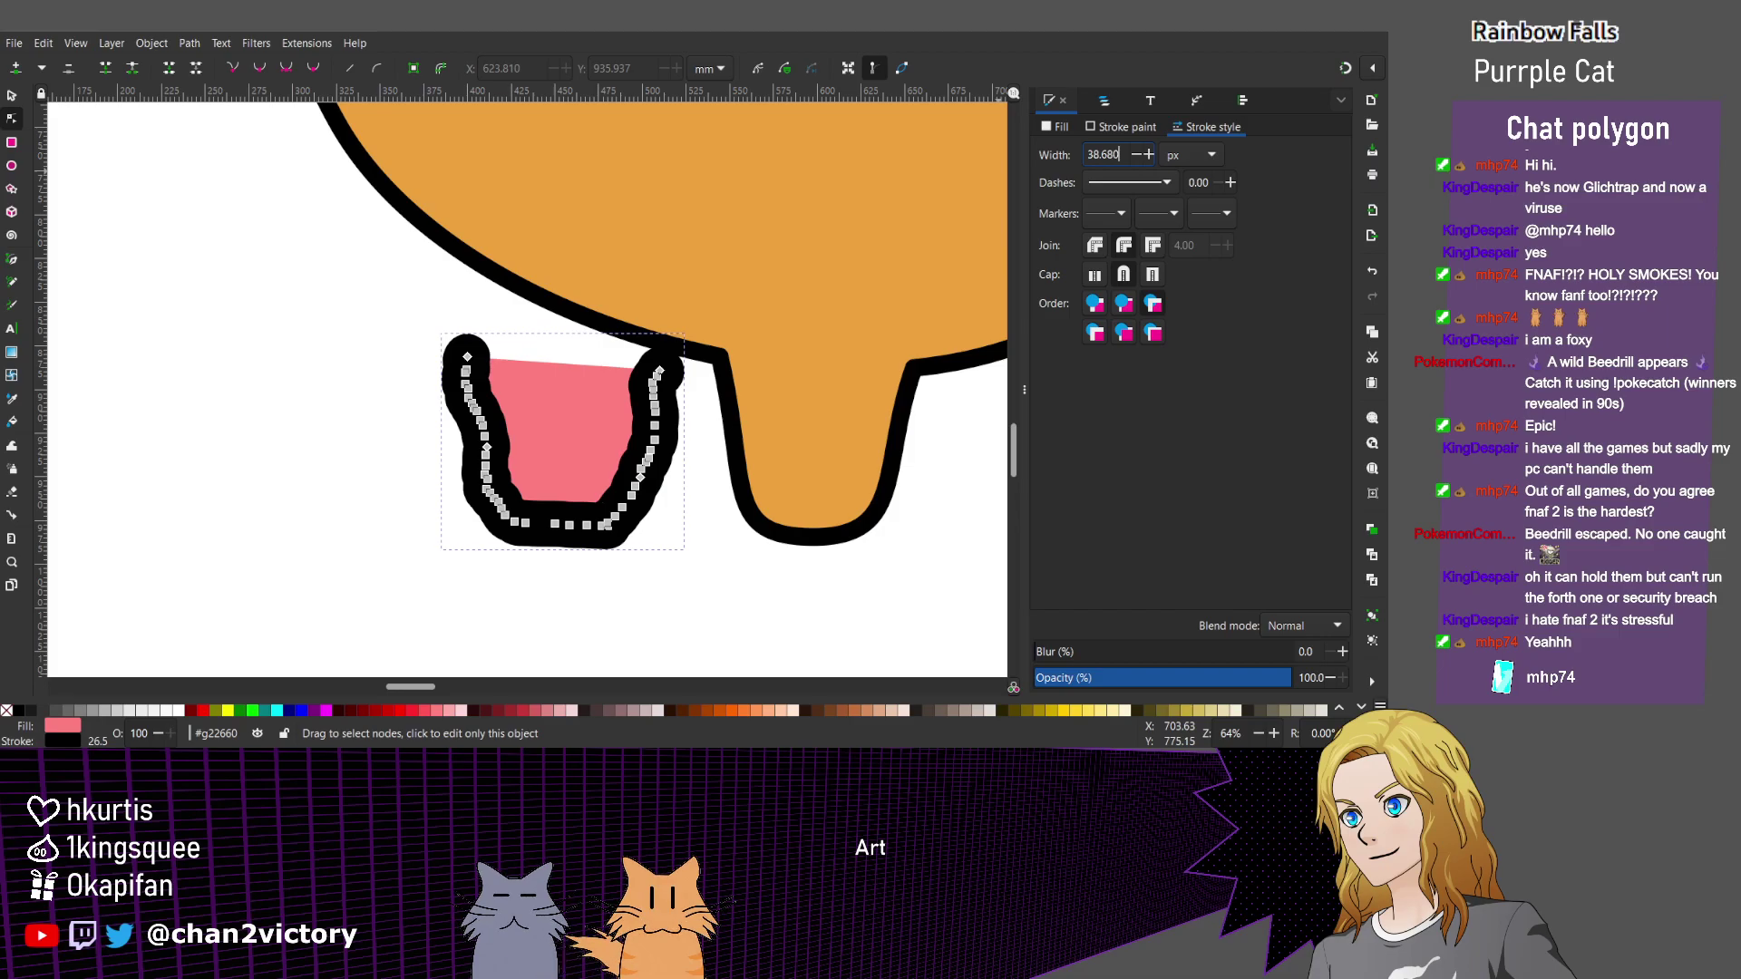
pyautogui.press('Return')
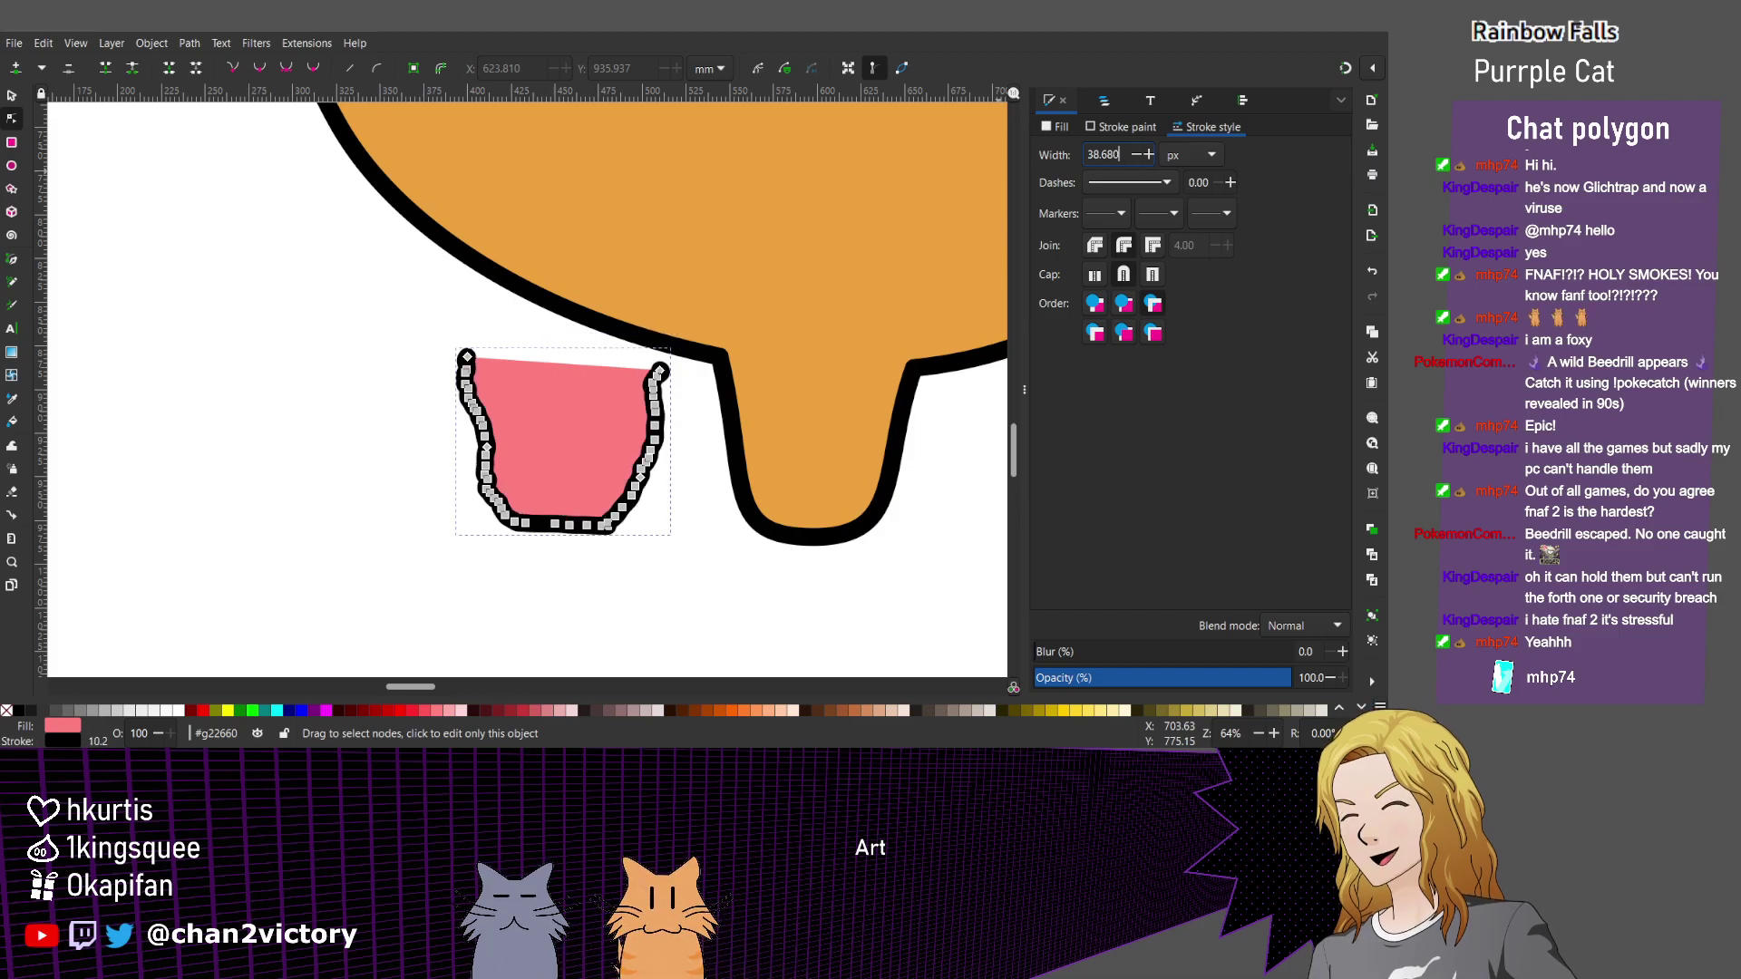
# Simplify the pink shape and delete its side nodes, keeping its two upper corners and one bottom node, with the right corner shifted slightly inward.
pyautogui.hotkey('ctrl', 'l')
pyautogui.hotkey('ctrl', 'l')
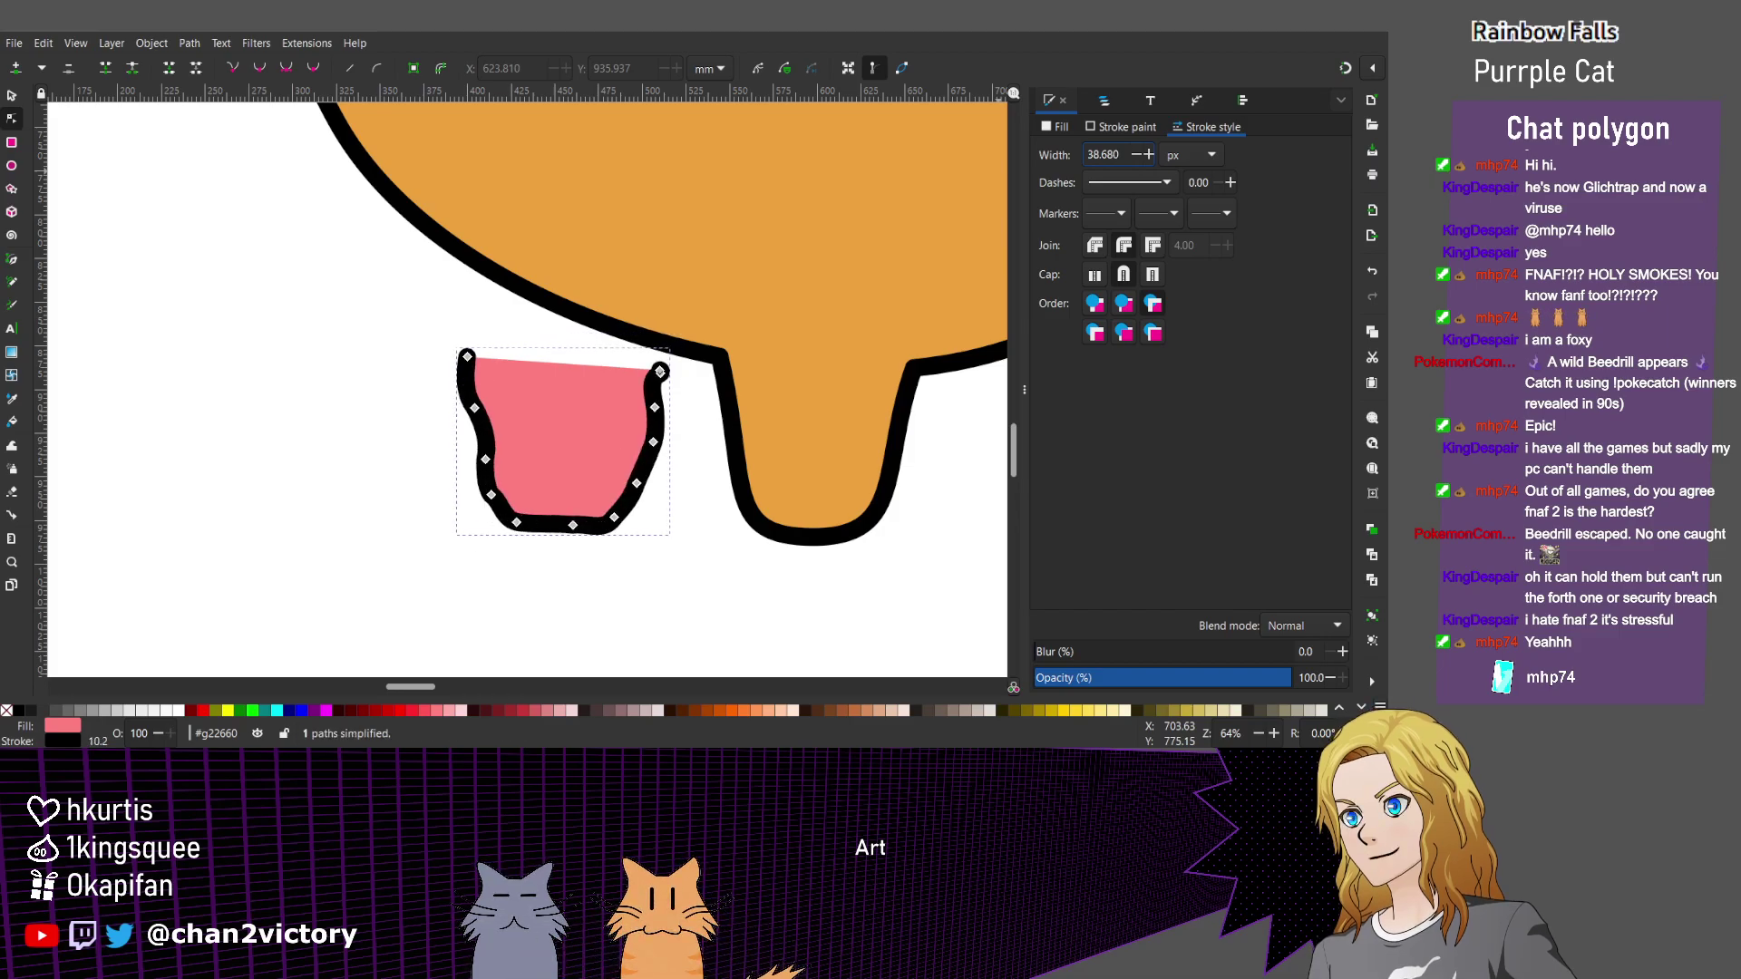
pyautogui.moveTo(384, 397); pyautogui.dragTo(552, 560)
pyautogui.press('Delete')
pyautogui.moveTo(749, 574); pyautogui.dragTo(591, 412)
pyautogui.press('Delete')
pyautogui.moveTo(665, 379); pyautogui.dragTo(655, 377)
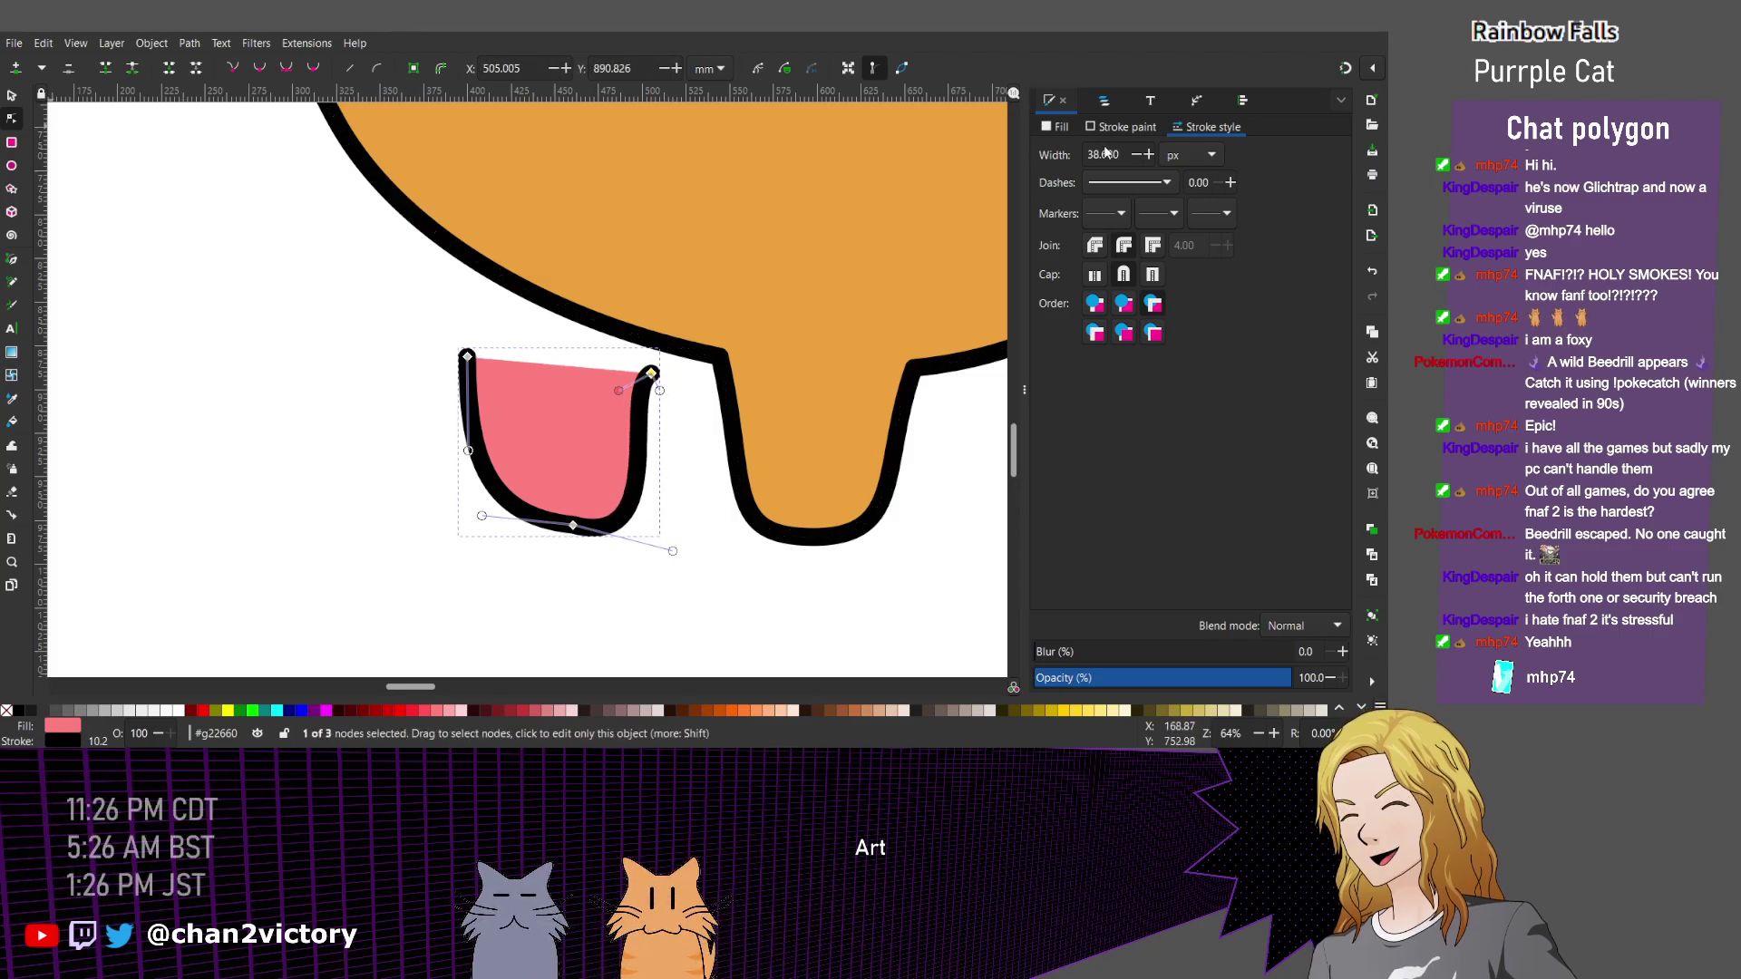
# Move the outlined pink shape back over the stub so its upper-left corner meets the stub's left cusp node.
pyautogui.press('s')
pyautogui.moveTo(588, 387); pyautogui.dragTo(826, 387)
pyautogui.moveTo(1103, 145); pyautogui.dragTo(1103, 145)
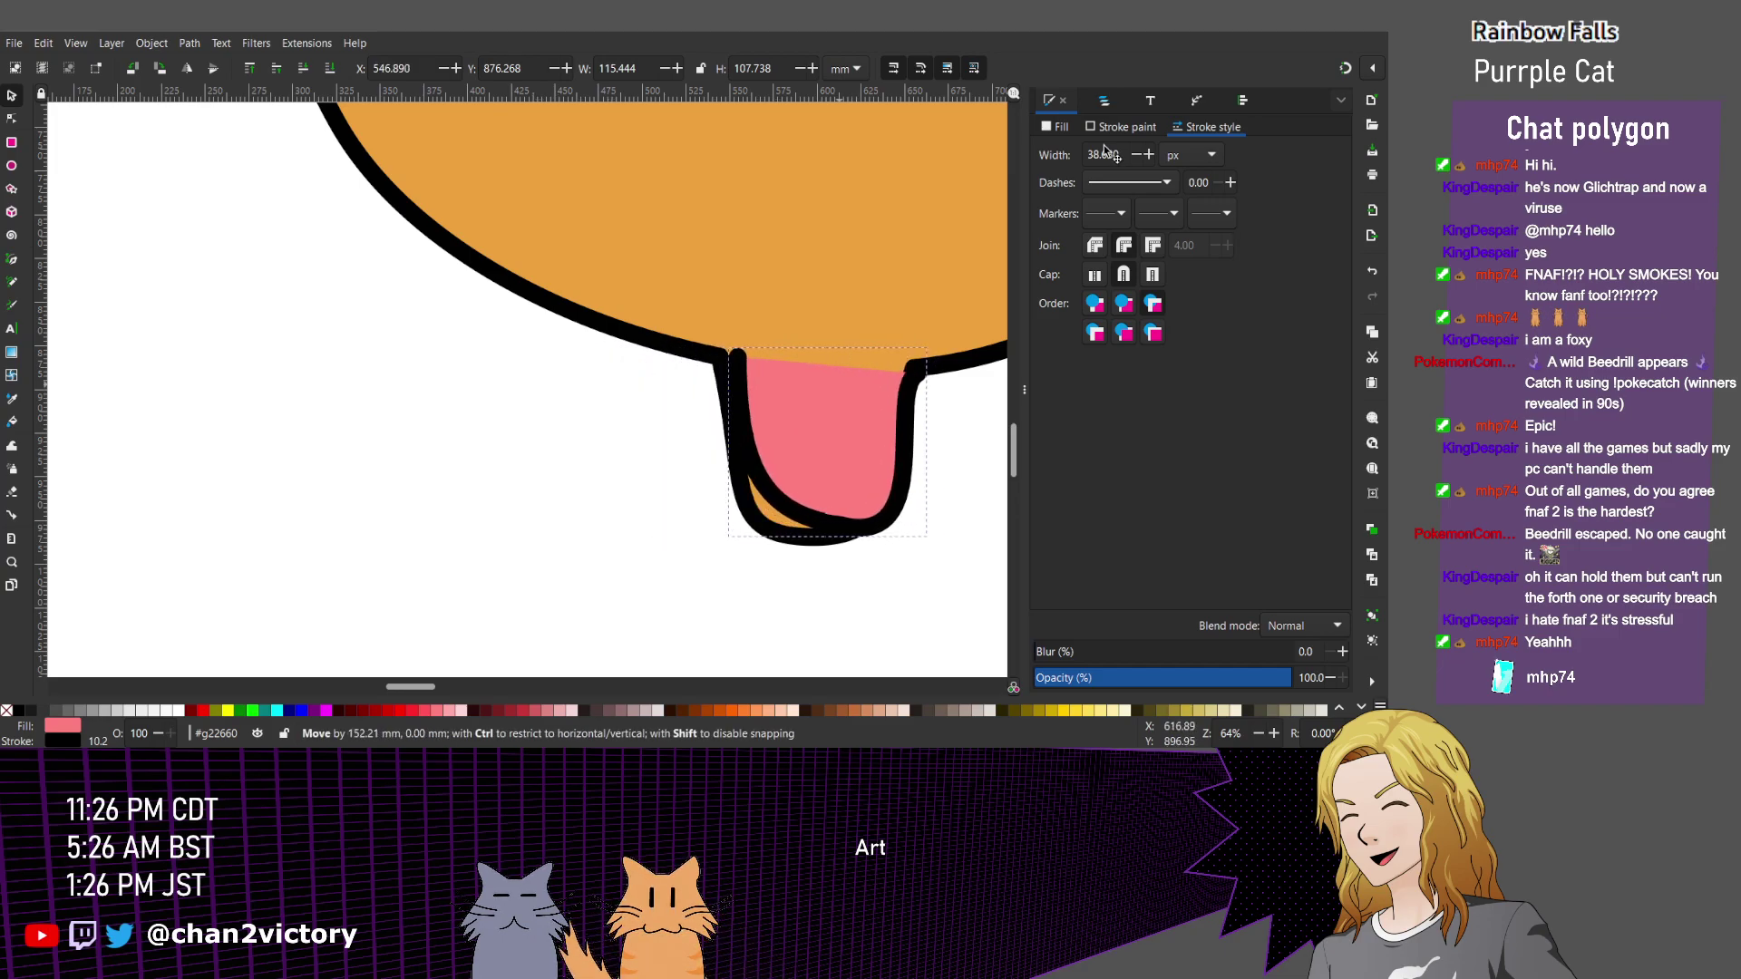
# Snap the pink shape's right corner to the stub's right cusp node and smooth and lower its bottom node to follow the stub's curve.
pyautogui.press('n')
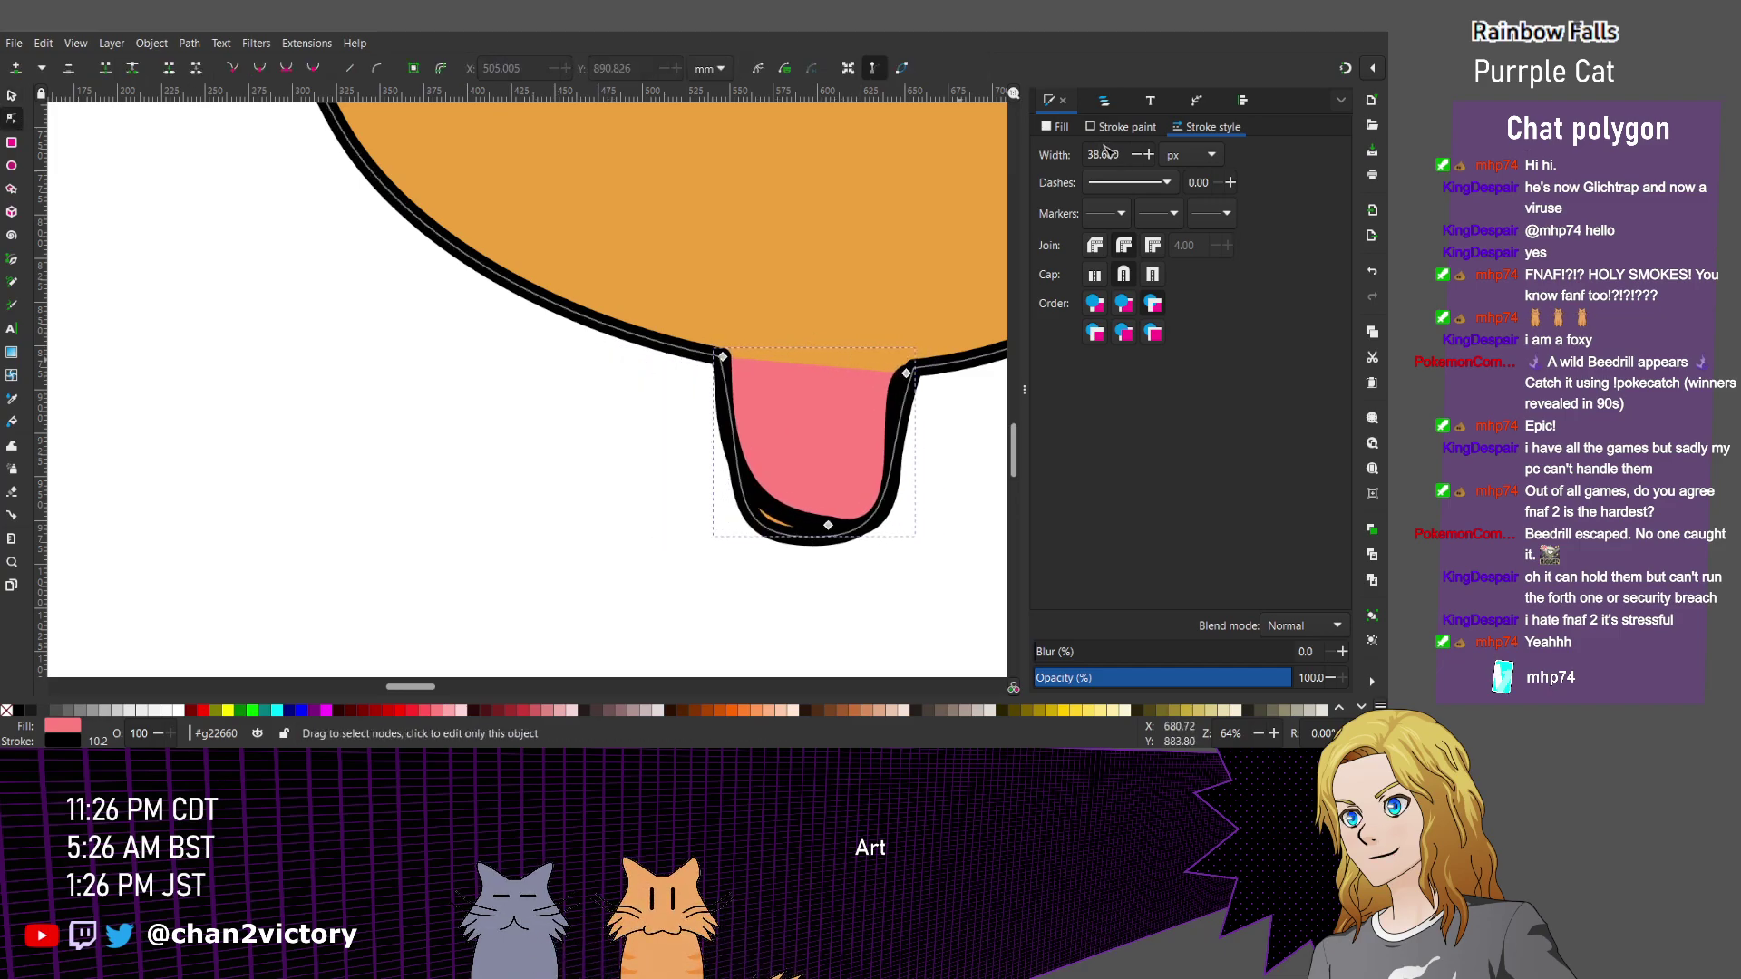
pyautogui.moveTo(906, 374); pyautogui.dragTo(897, 402)
pyautogui.press('Tab')
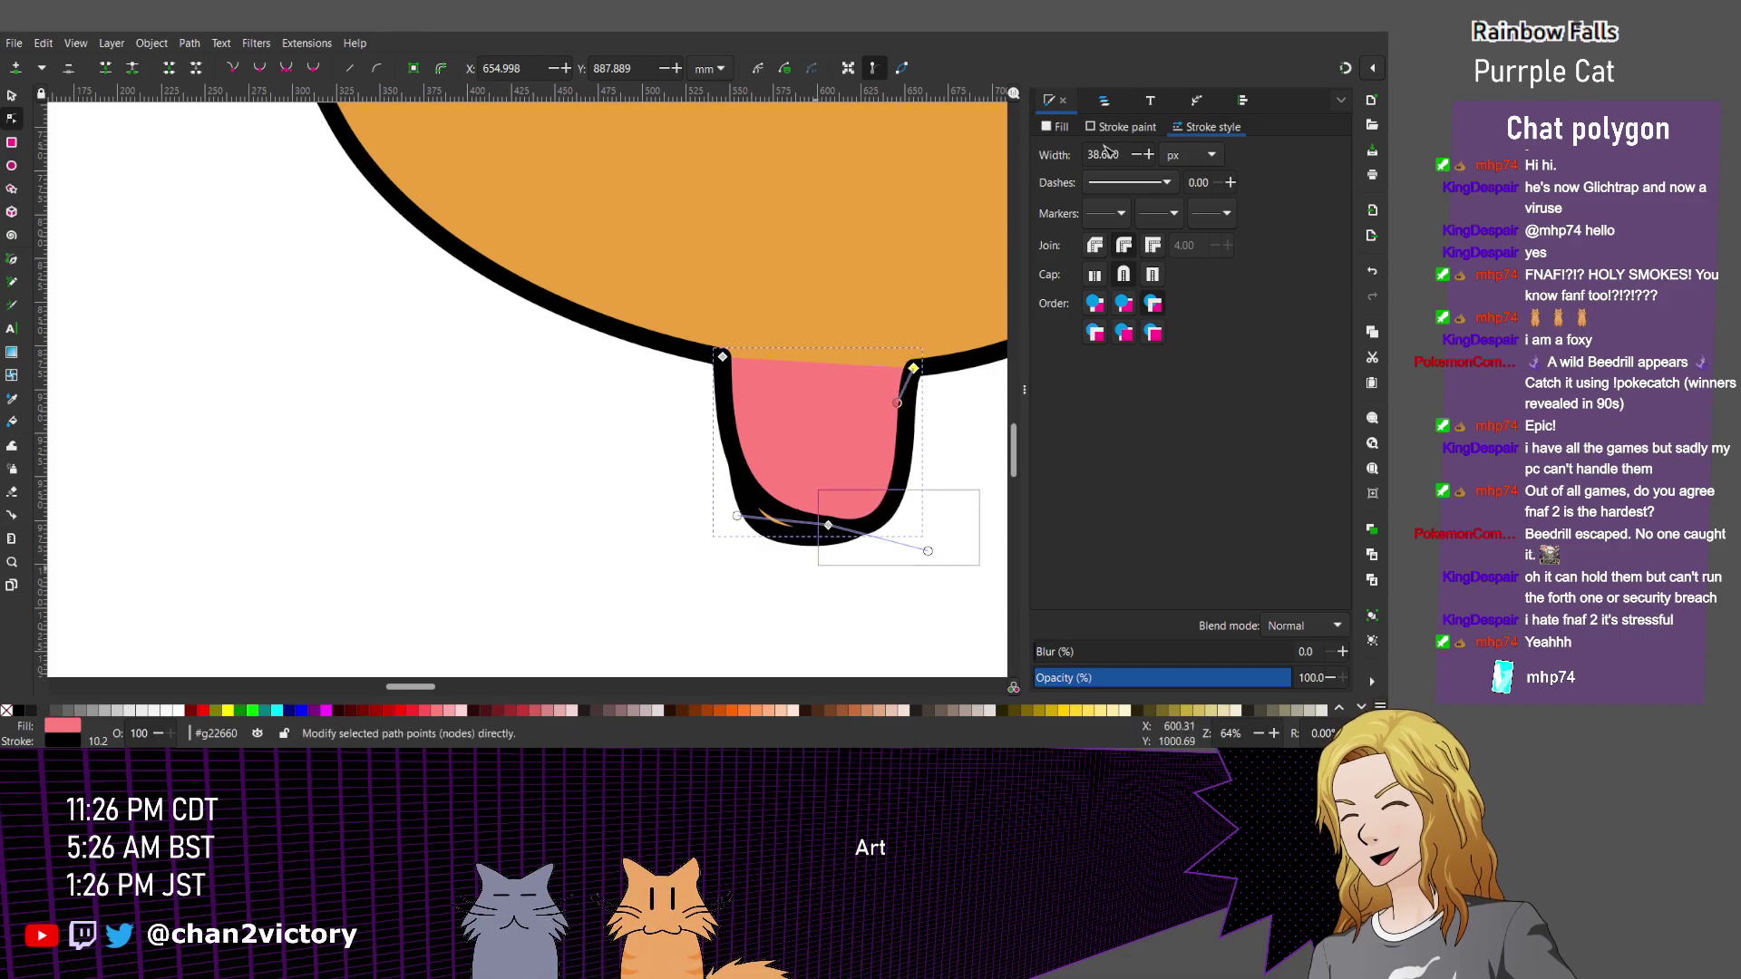
pyautogui.hotkey('shift', 's')
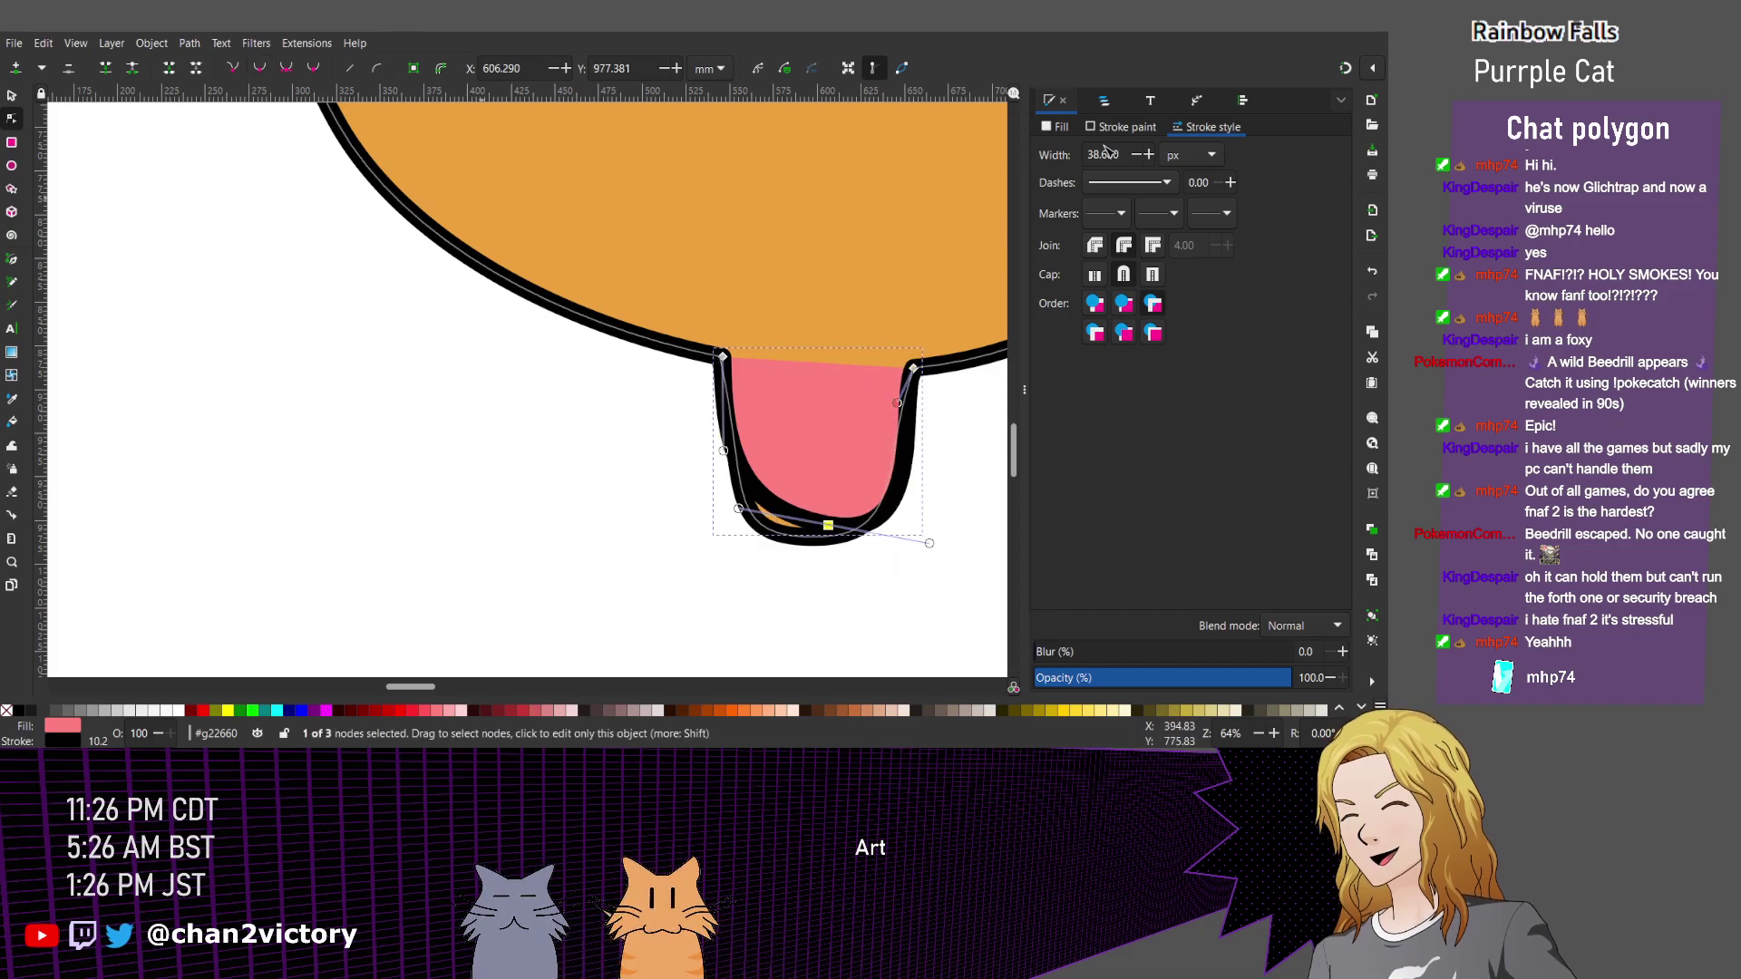
pyautogui.moveTo(738, 508); pyautogui.dragTo(818, 537)
pyautogui.hotkey('ctrl', 'z')
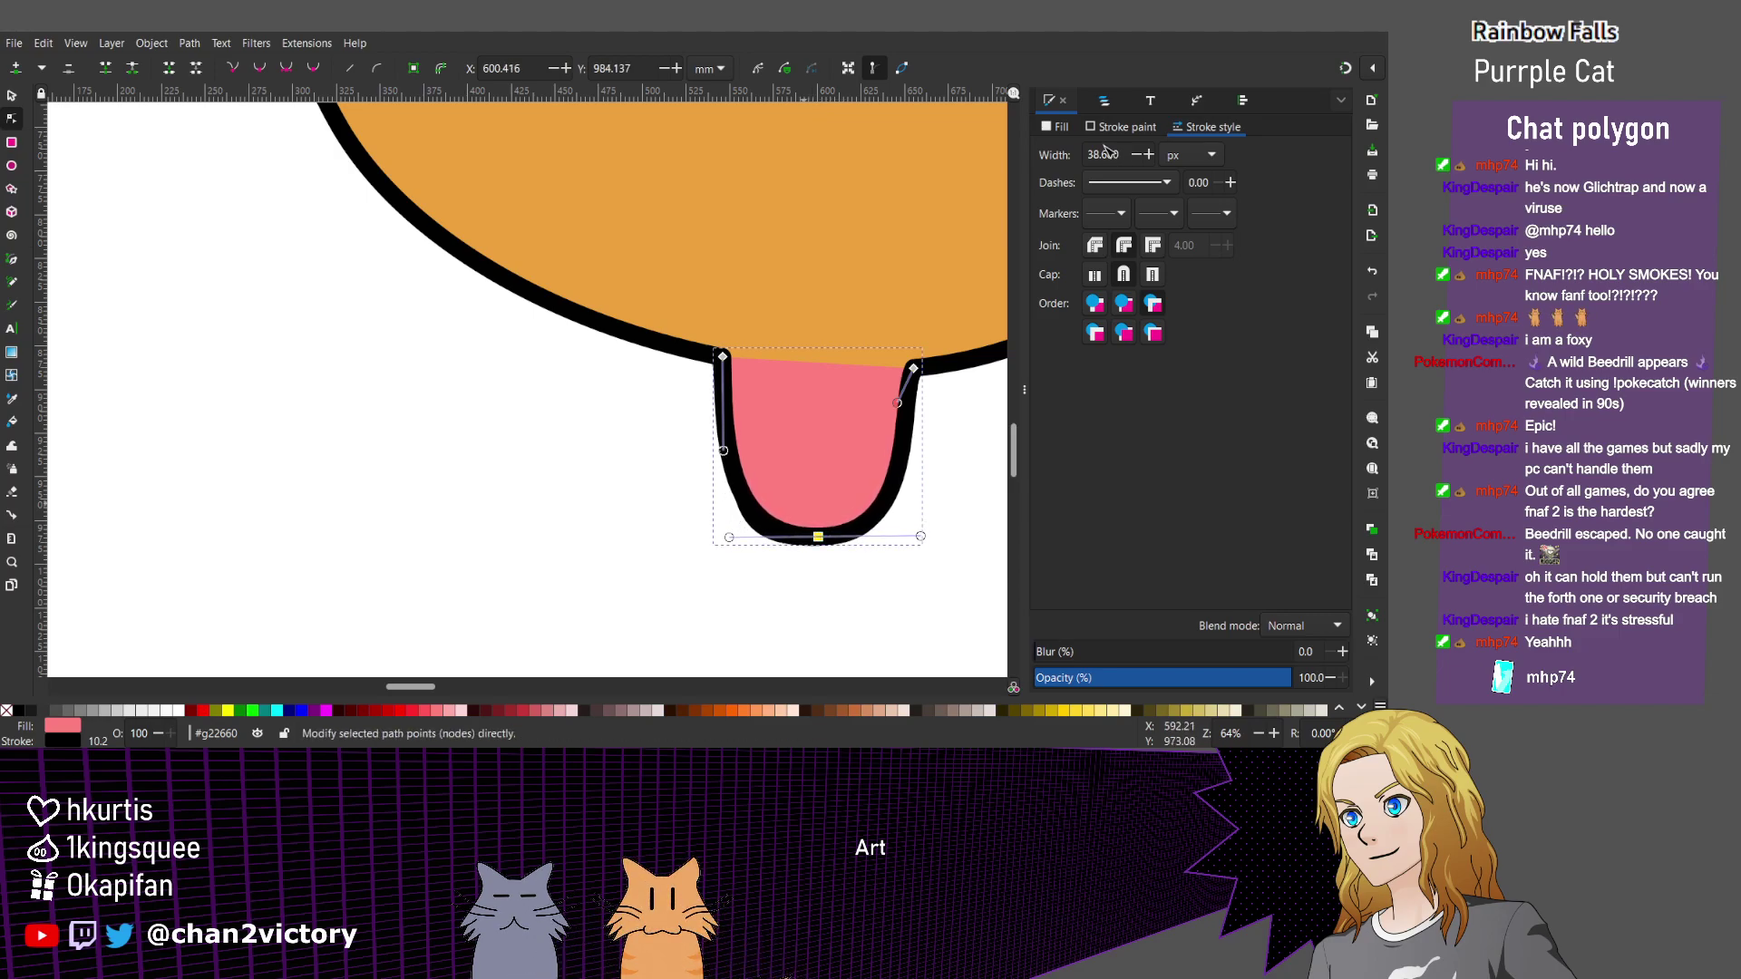
# Adjust the curve handles at both upper corners of the pink shape and shift its bottom node slightly left to fit the stub.
pyautogui.moveTo(723, 451); pyautogui.dragTo(738, 453)
pyautogui.moveTo(897, 403); pyautogui.dragTo(904, 434)
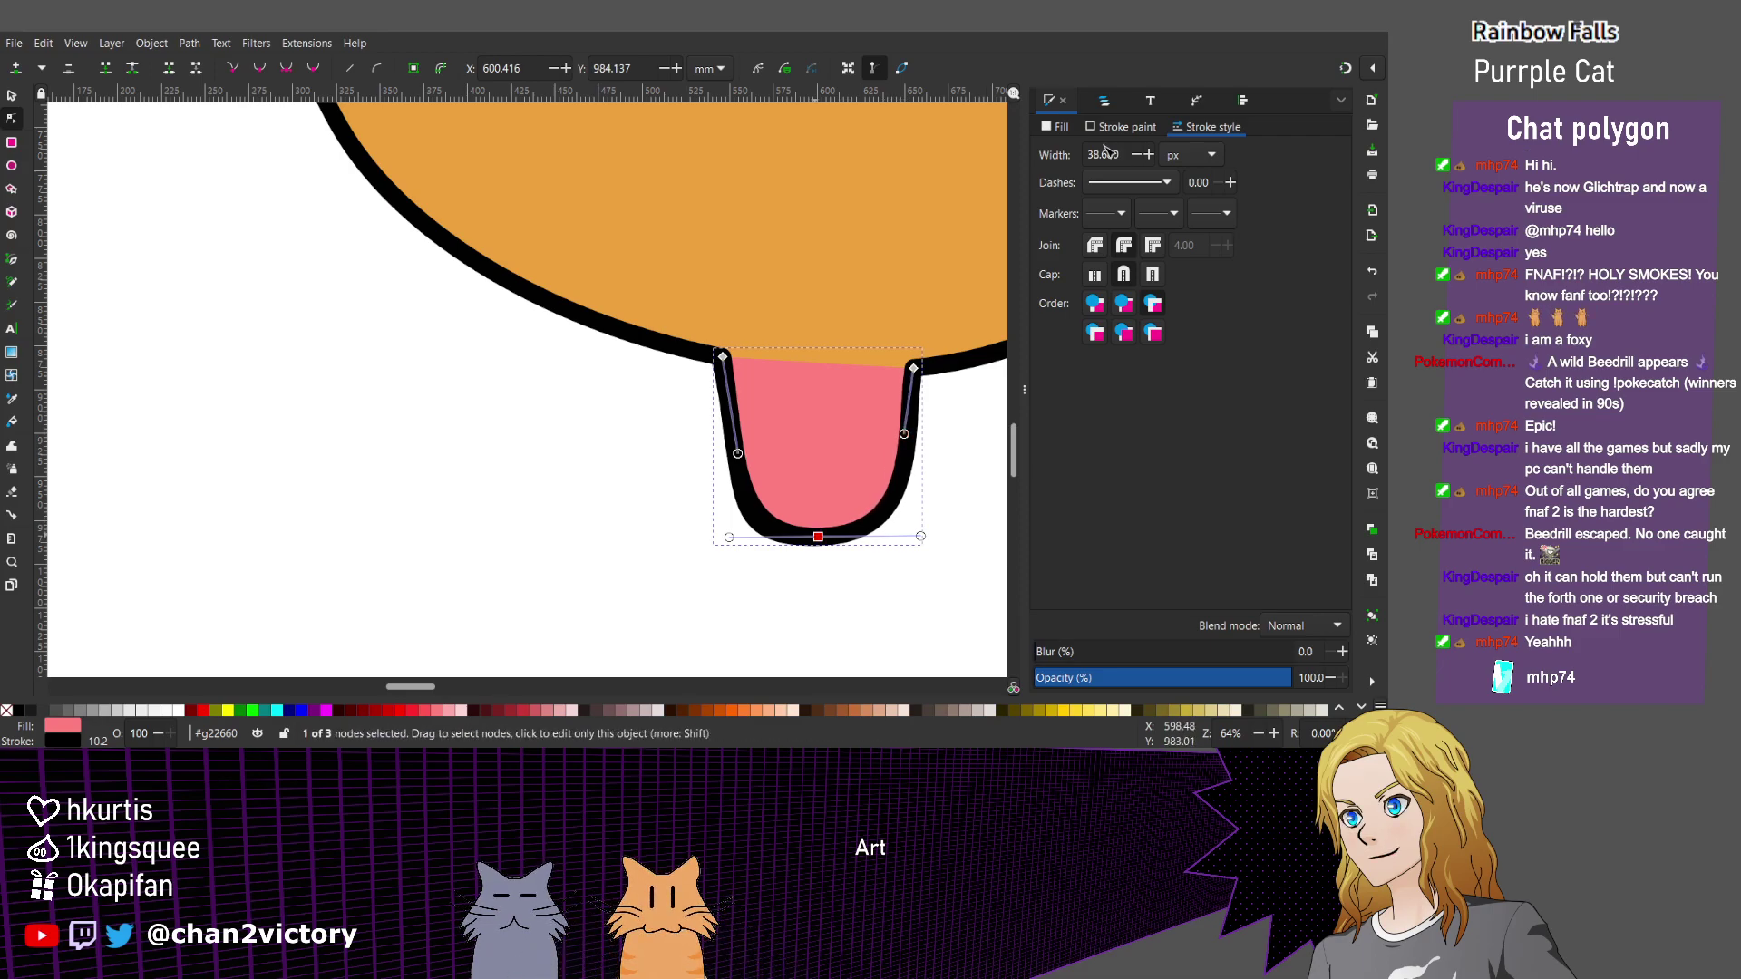
pyautogui.moveTo(818, 536); pyautogui.dragTo(807, 538)
pyautogui.moveTo(904, 434); pyautogui.dragTo(905, 448)
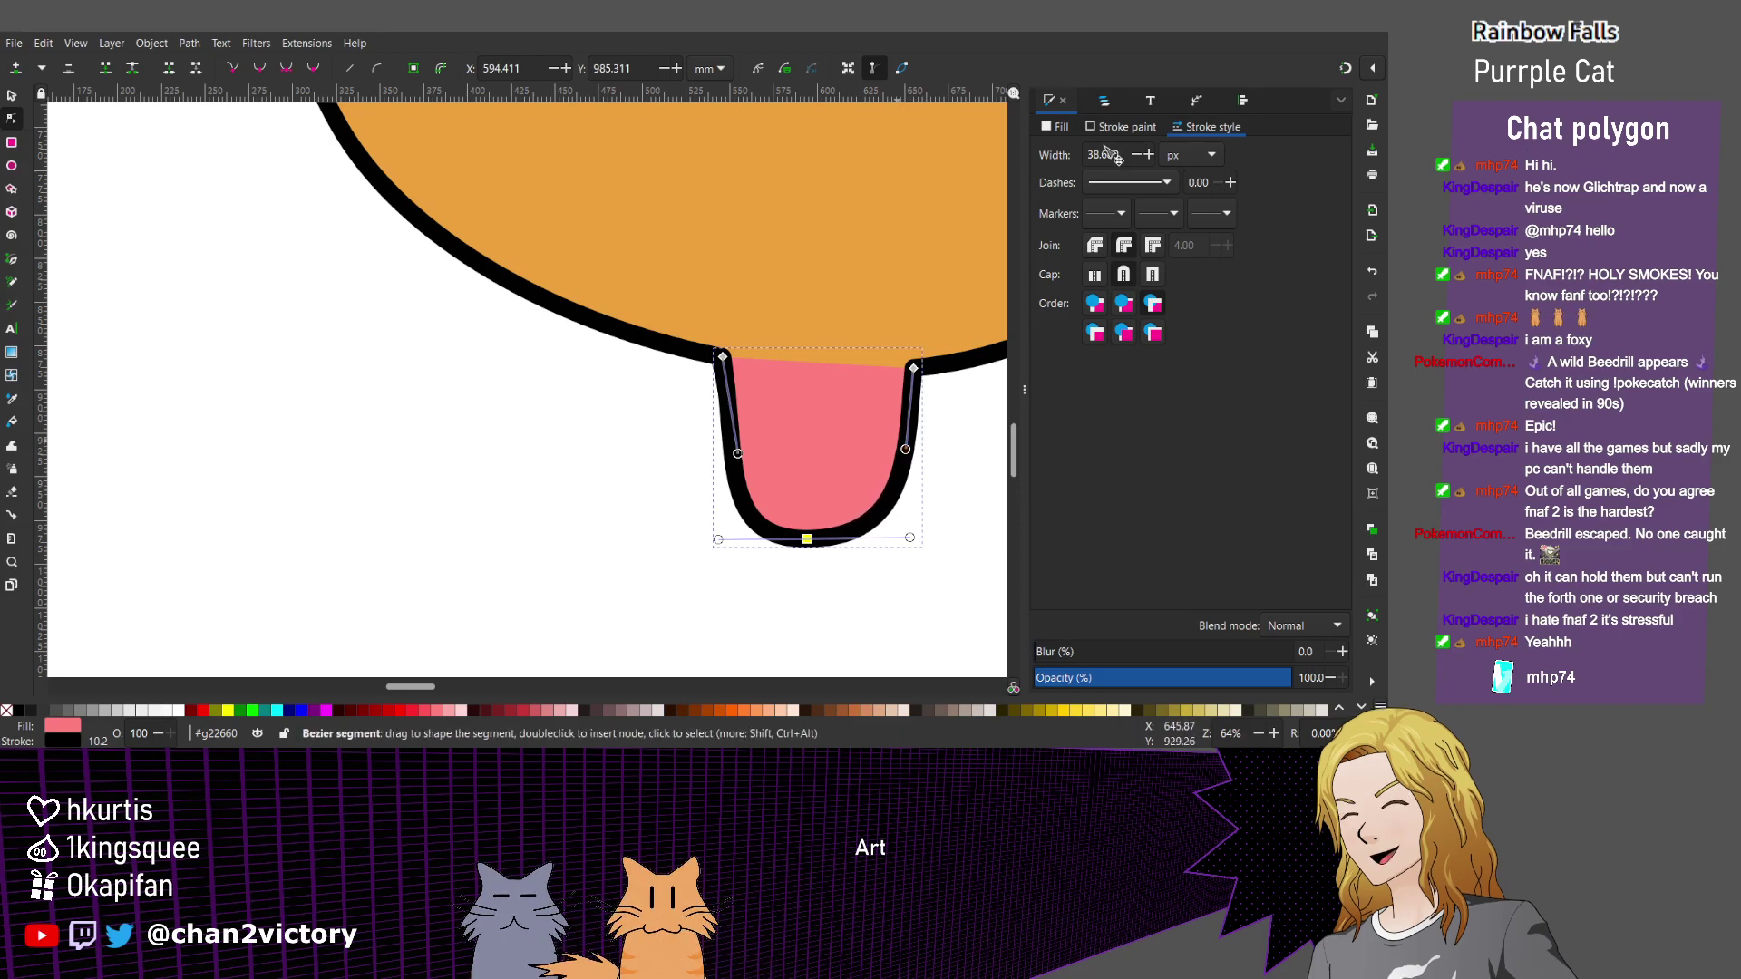
pyautogui.press('Escape')
pyautogui.click(730, 454)
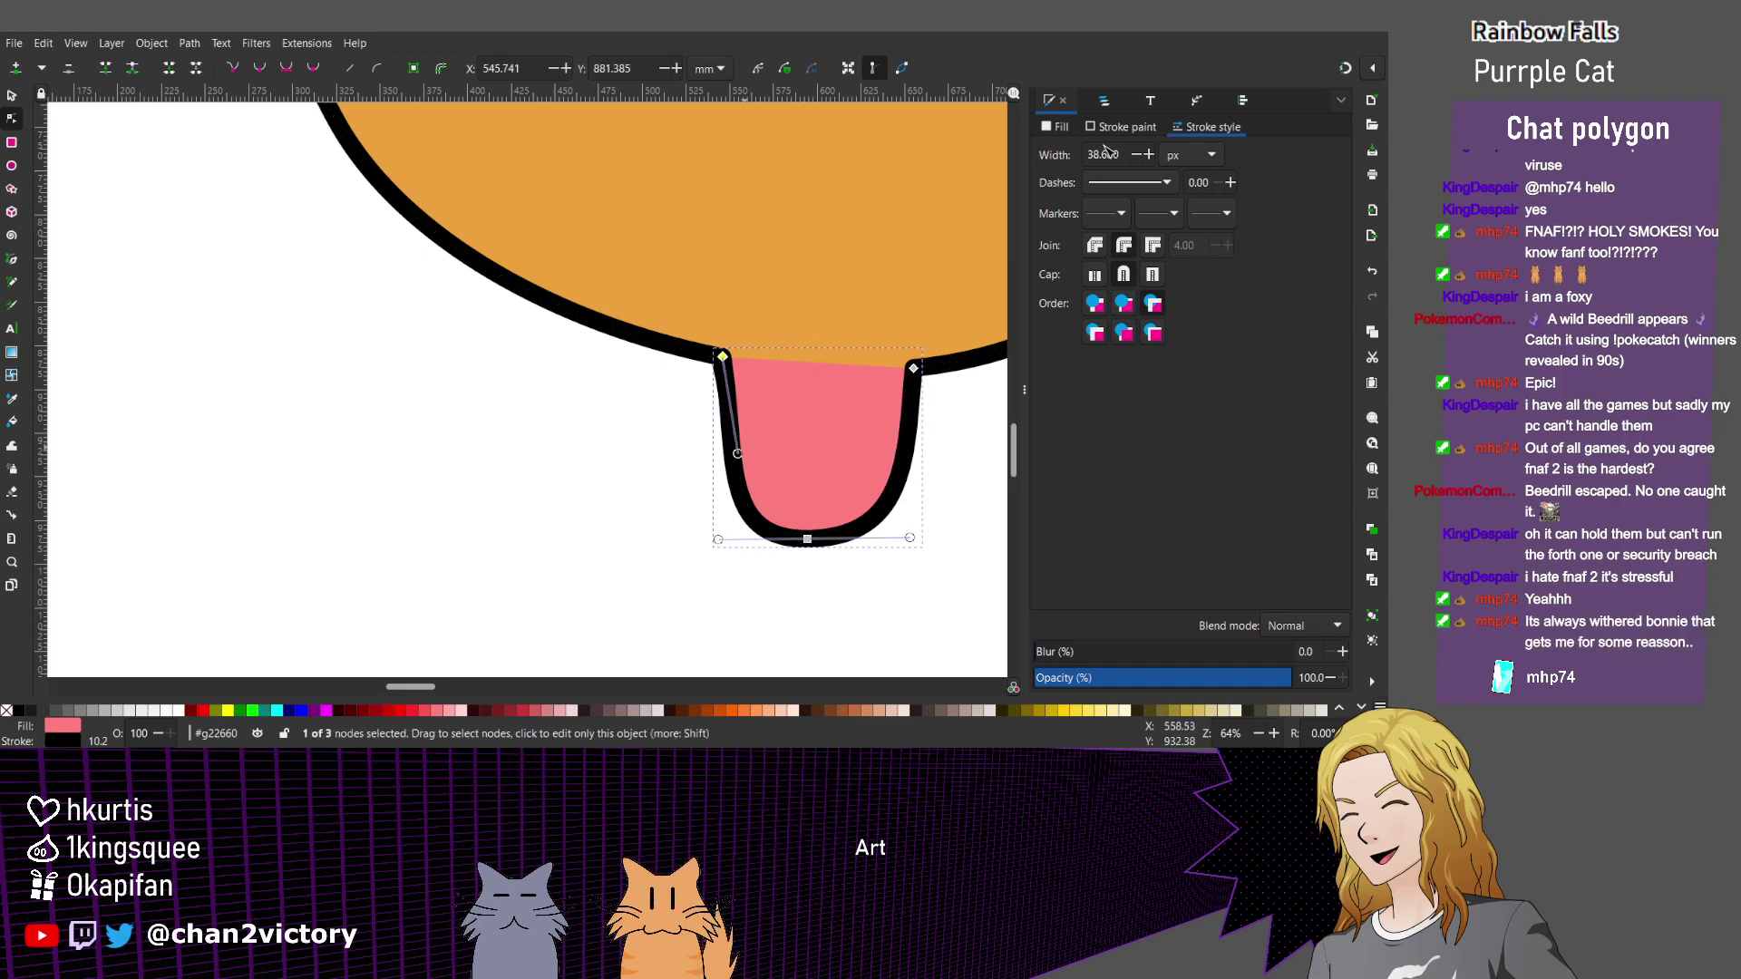
pyautogui.moveTo(737, 454); pyautogui.dragTo(731, 450)
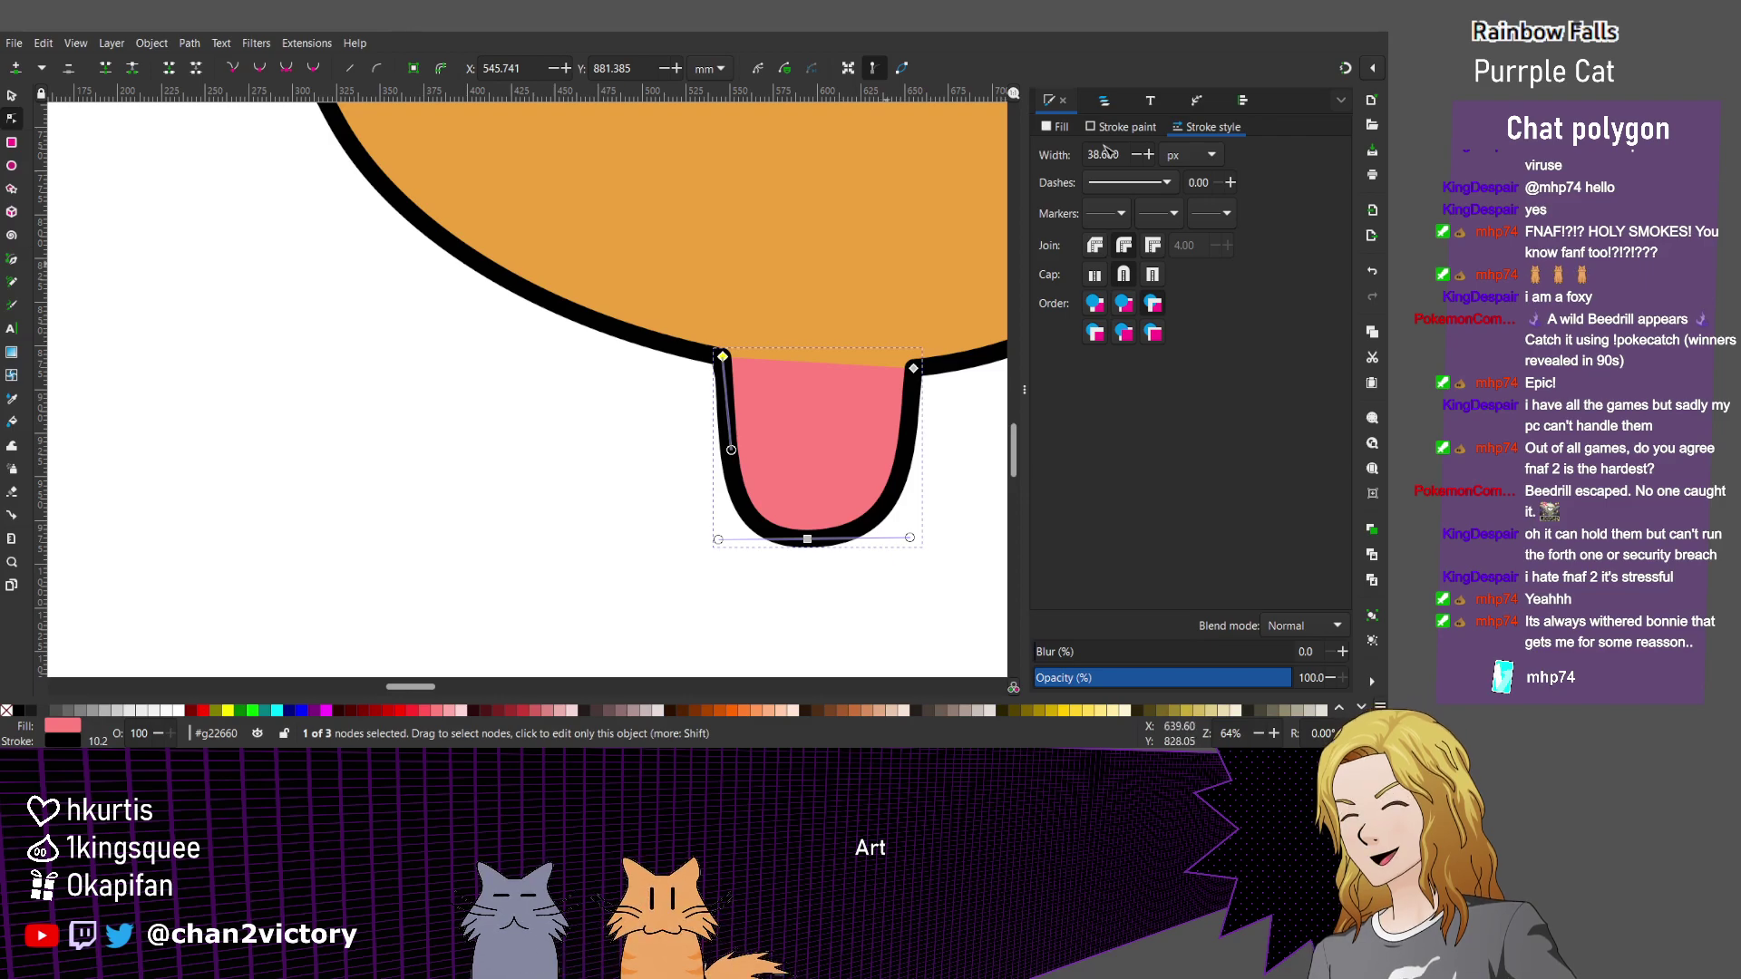
# Move the whole pink shape about 145 mm horizontally to the left, clear of the orange stub.
pyautogui.press('s')
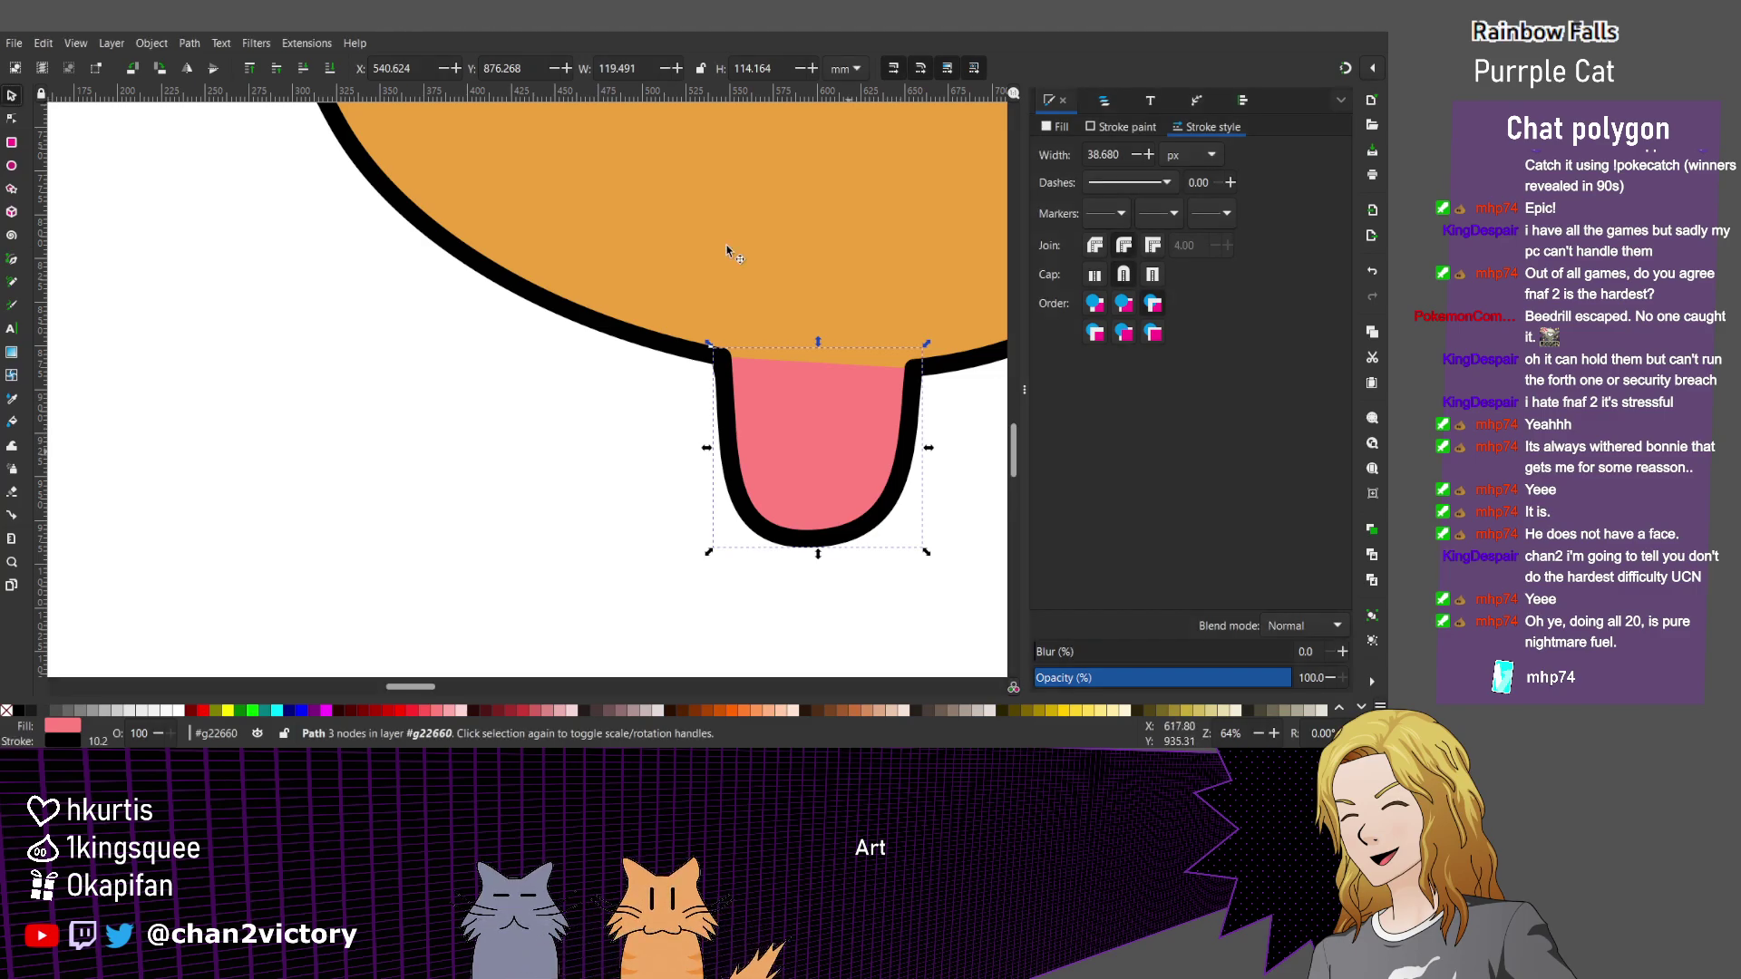
pyautogui.hotkey('shift', 'Left')
pyautogui.hotkey('shift', 'Left')
pyautogui.hotkey('shift', 'Left')
pyautogui.hotkey('shift', 'Left')
pyautogui.hotkey('shift', 'Left')
pyautogui.hotkey('shift', 'Left')
pyautogui.hotkey('shift', 'Left')
pyautogui.hotkey('shift', 'Left')
pyautogui.hotkey('shift', 'Left')
pyautogui.hotkey('shift', 'Left')
pyautogui.hotkey('shift', 'Left')
pyautogui.hotkey('shift', 'Left')
pyautogui.hotkey('shift', 'Left')
pyautogui.hotkey('shift', 'Left')
pyautogui.hotkey('shift', 'Left')
pyautogui.hotkey('shift', 'Left')
pyautogui.hotkey('shift', 'Left')
pyautogui.hotkey('shift', 'Left')
pyautogui.hotkey('shift', 'Left')
pyautogui.hotkey('shift', 'Left')
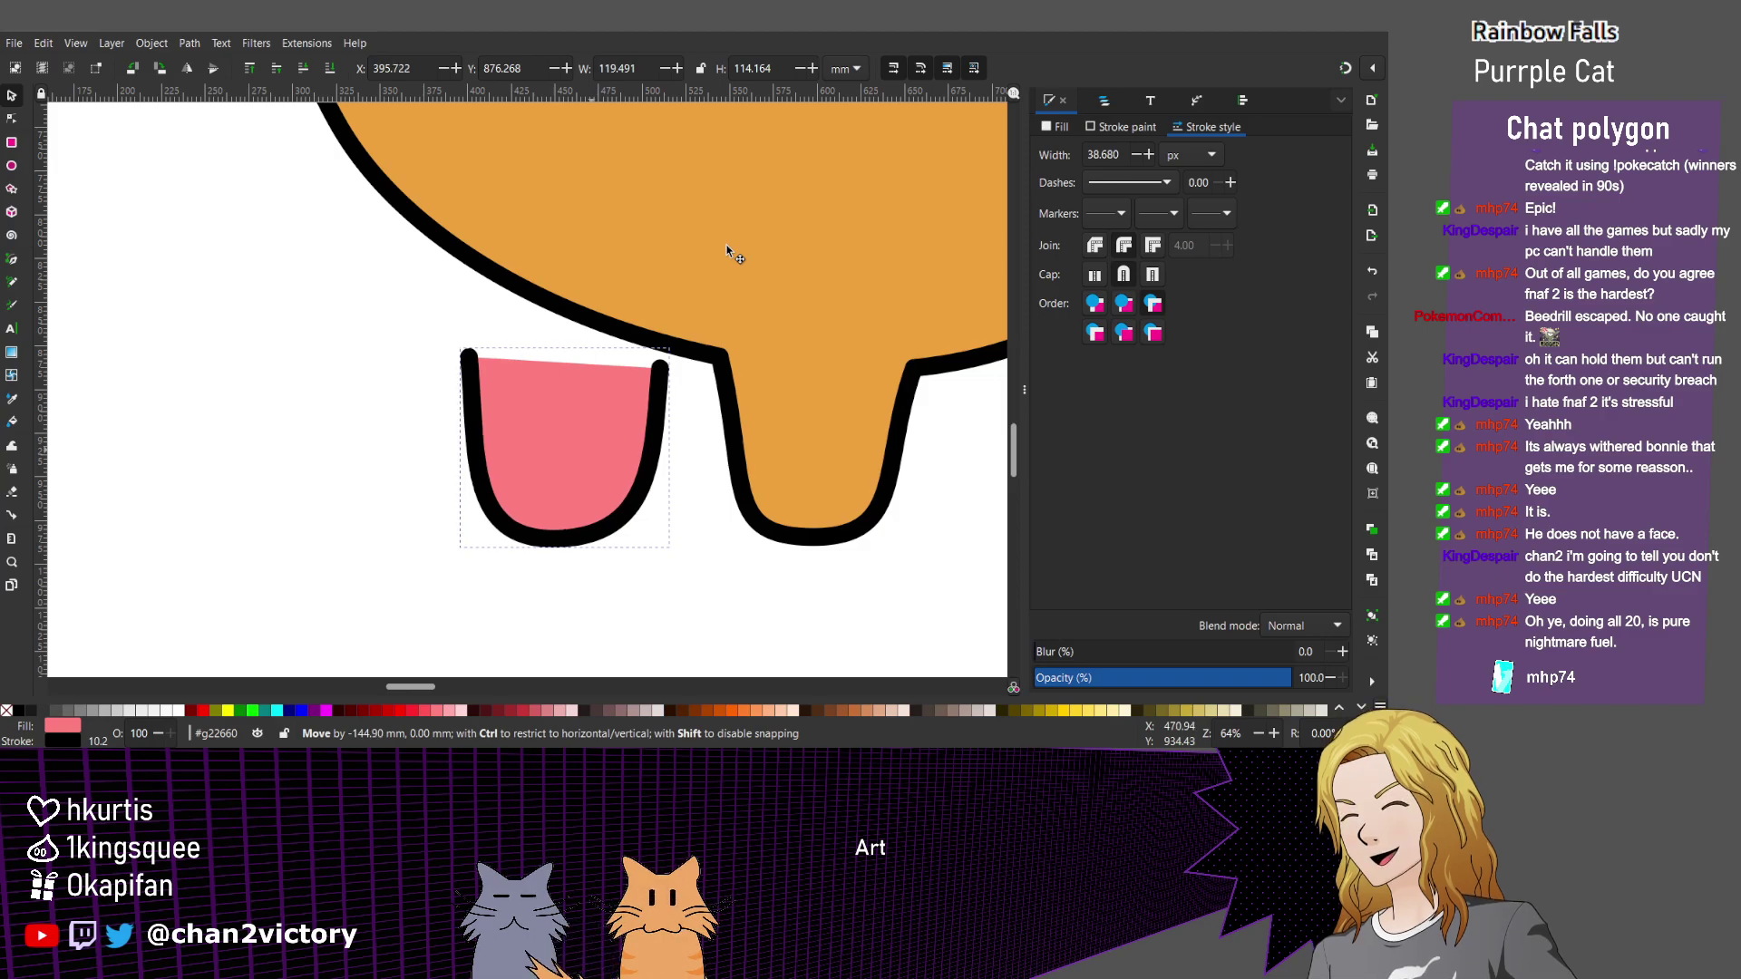
# Move the pink leg shape away from the front leg and up against the underside of the body.
pyautogui.hotkey('shift', 'Left')
pyautogui.hotkey('shift', 'Up')
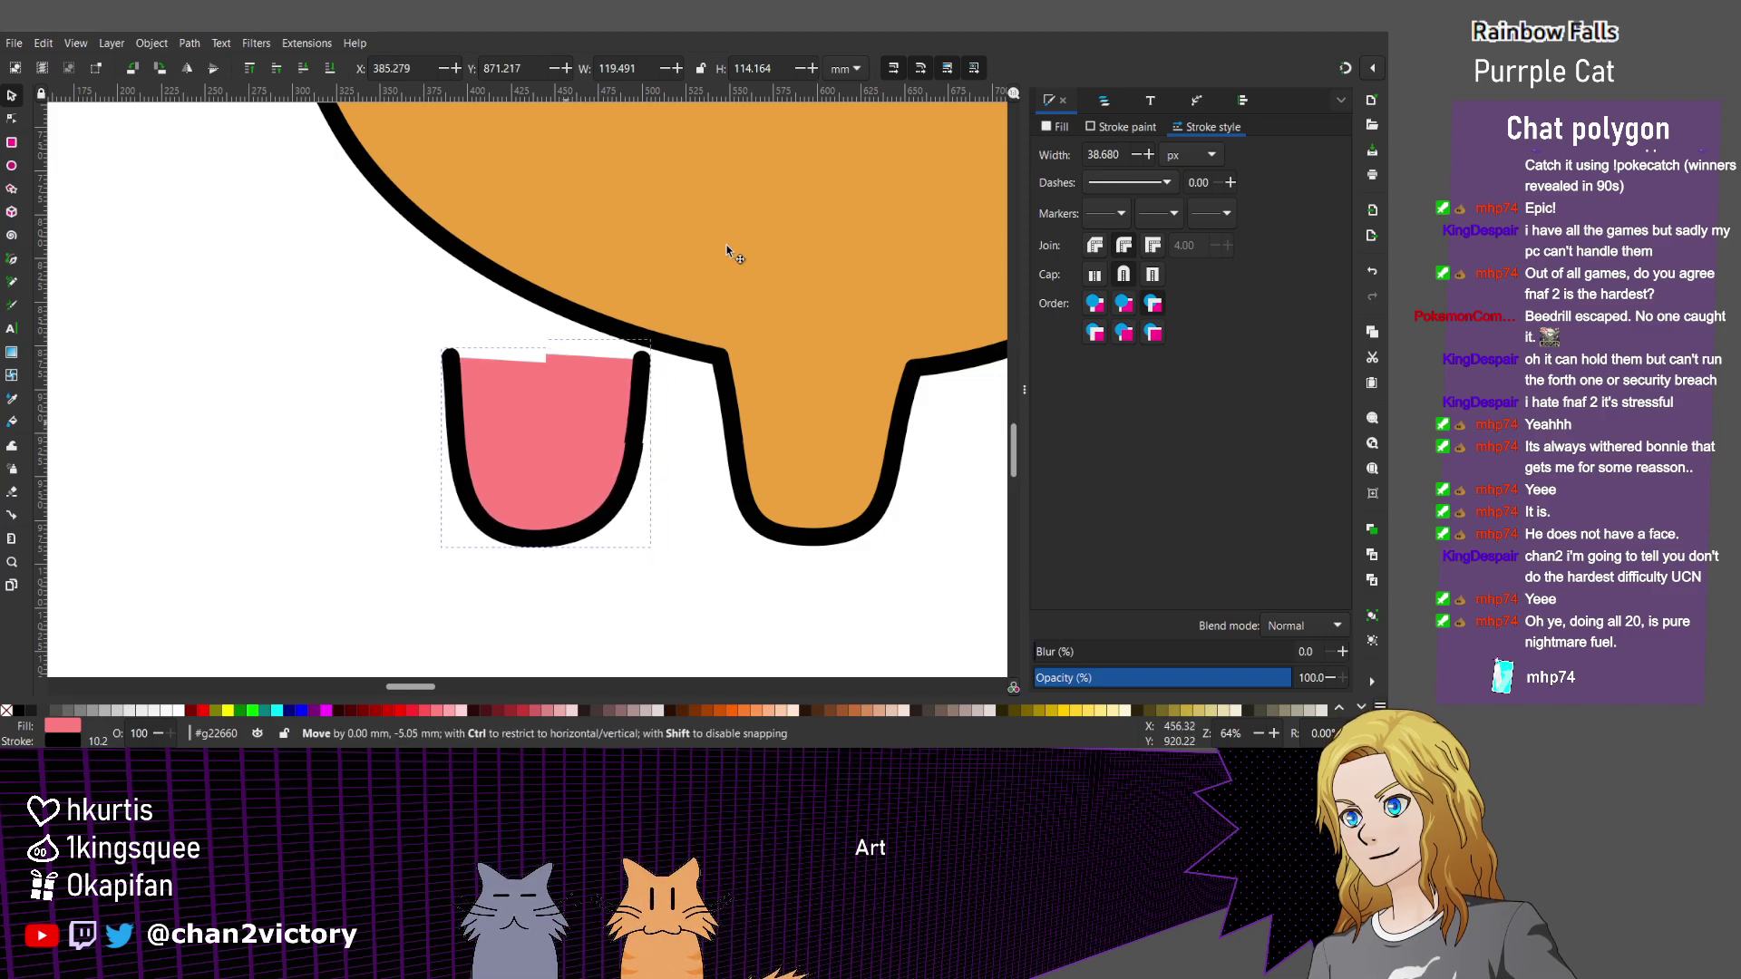
pyautogui.hotkey('shift', 'Left')
pyautogui.hotkey('shift', 'Up')
pyautogui.click(728, 252)
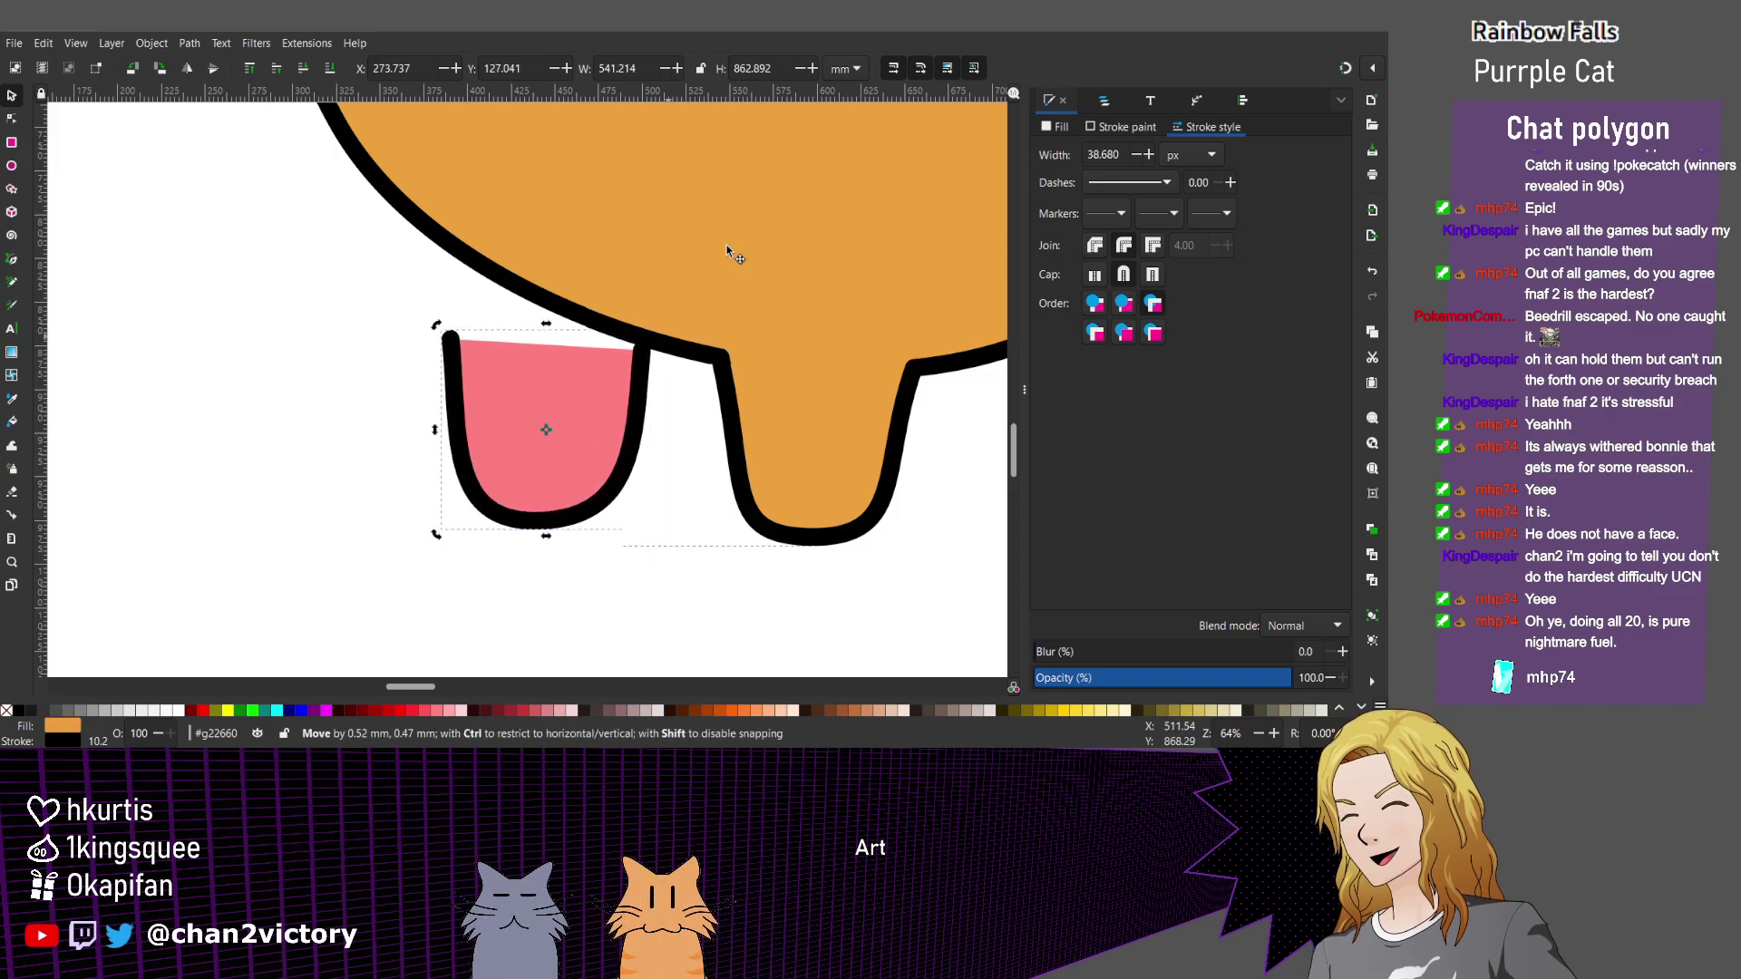
pyautogui.hotkey('shift', 'Right')
pyautogui.press('Down')
pyautogui.press('Down')
pyautogui.press('Down')
pyautogui.hotkey('ctrl', 'z')
pyautogui.hotkey('ctrl', 'z')
# Rotate the pink leg slightly clockwise and nudge it up and left so it touches the body's lower outline.
pyautogui.press('Tab')
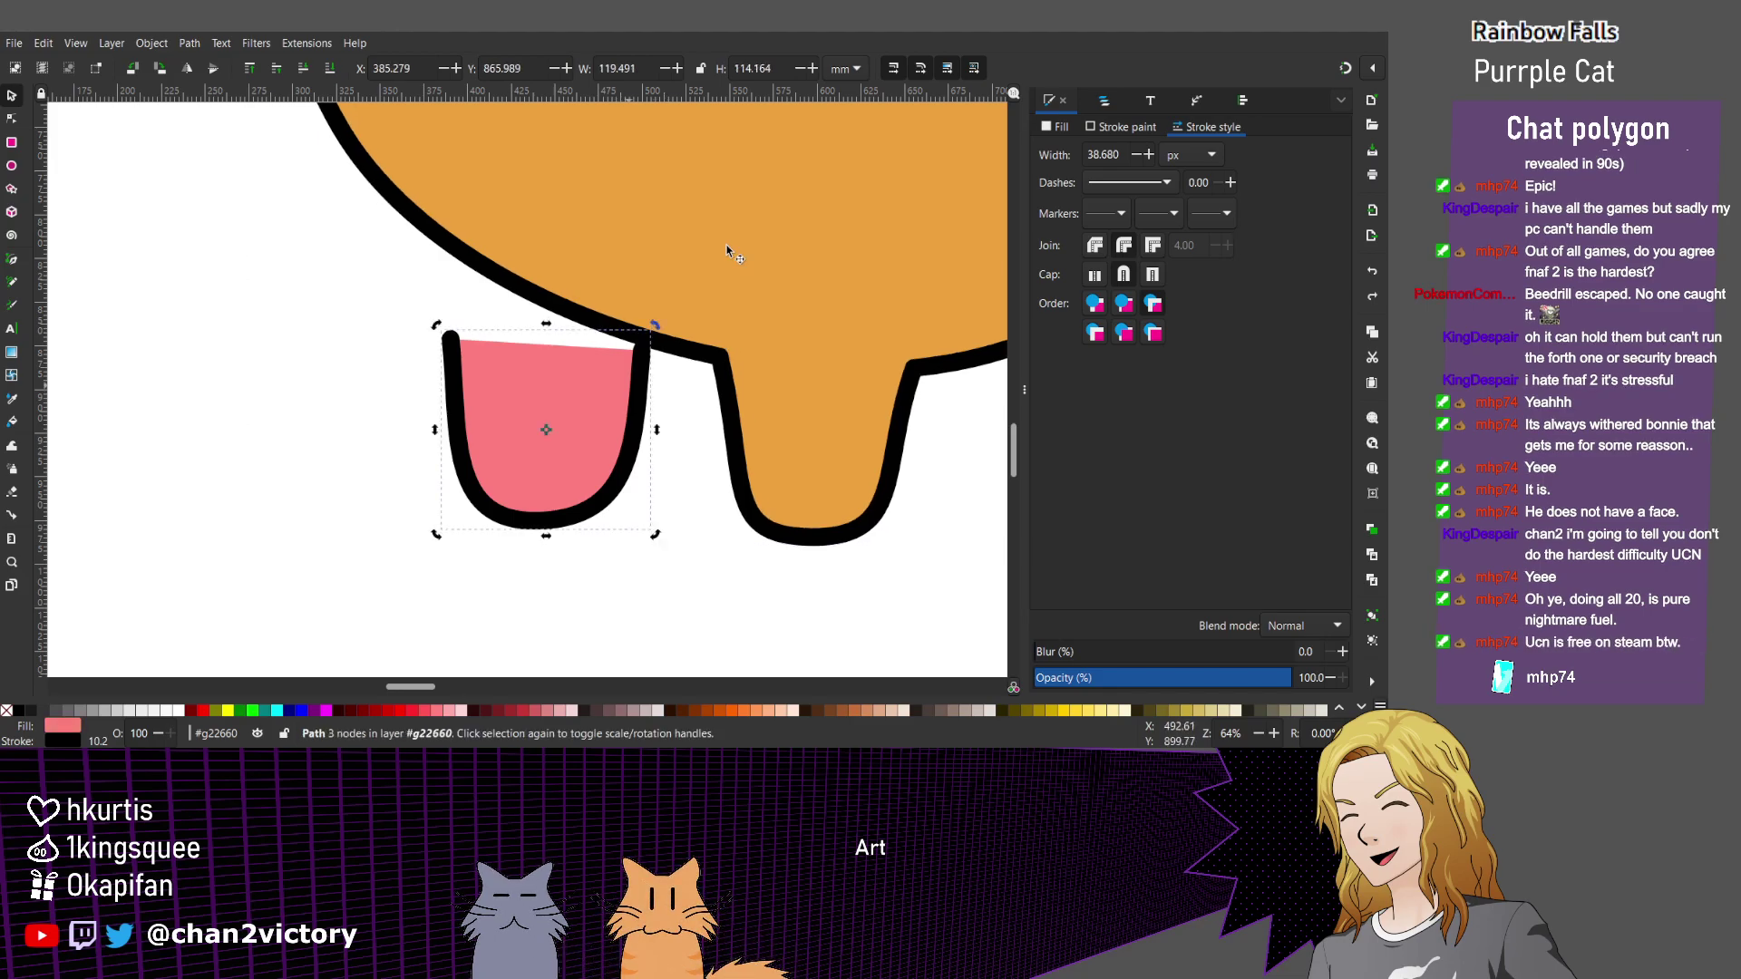
pyautogui.press(']')
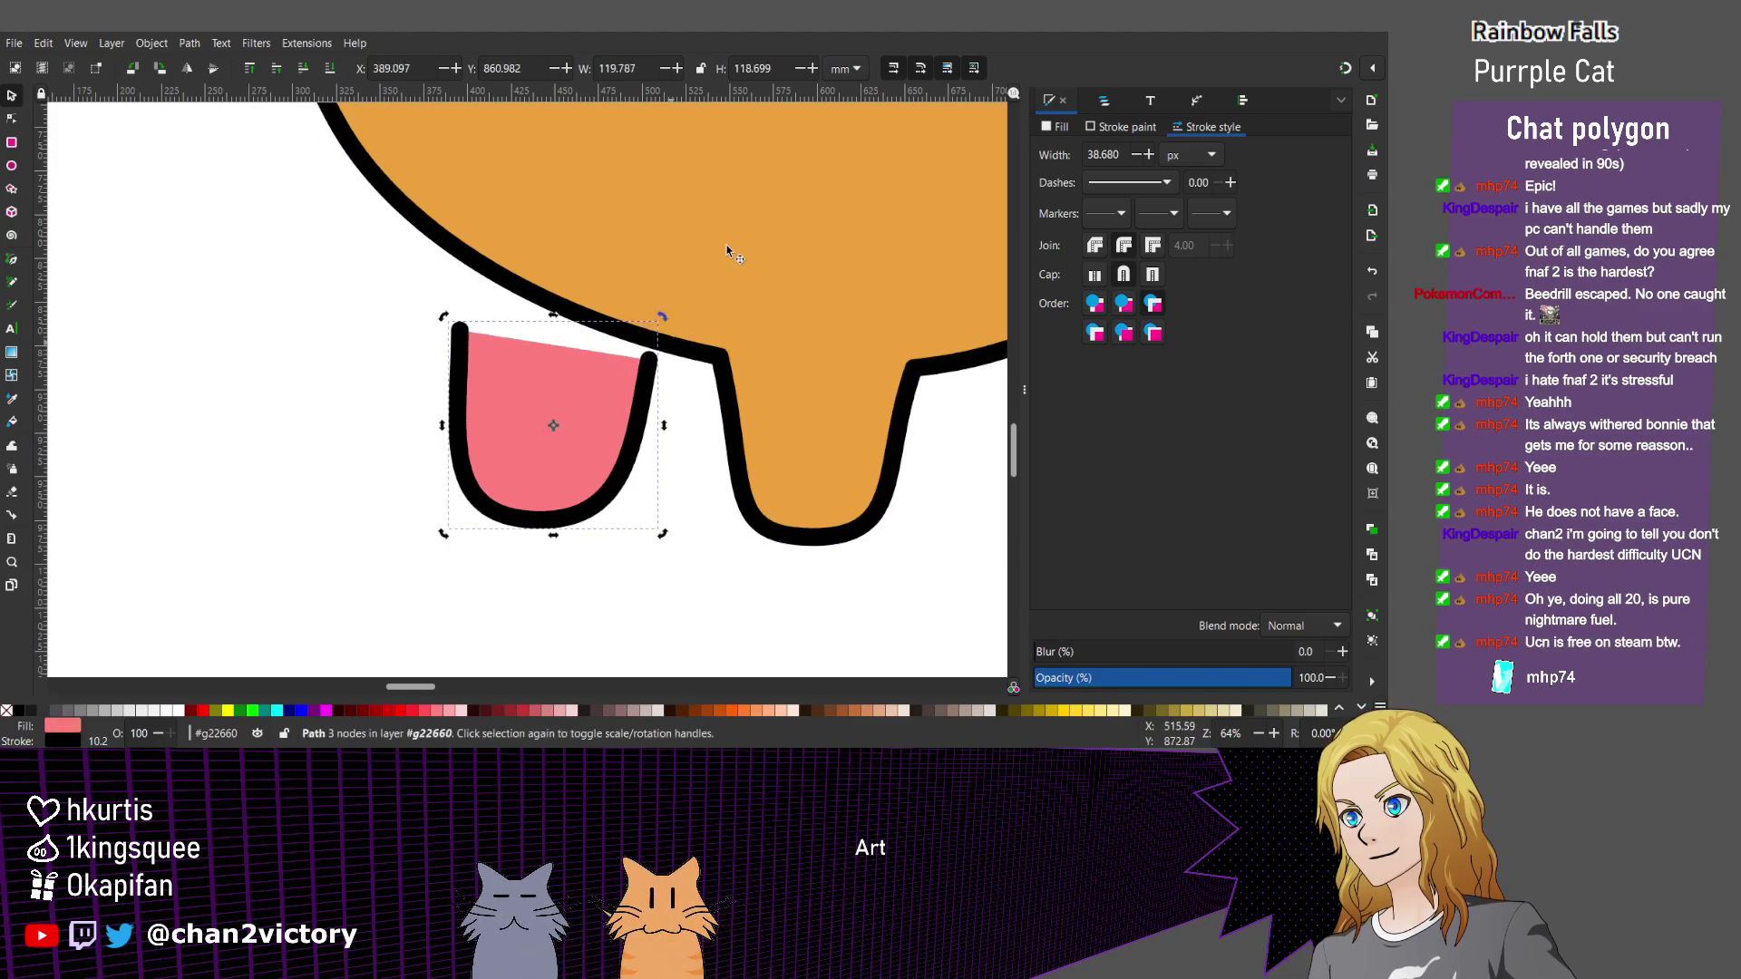
pyautogui.press('ctrl')
pyautogui.press('Left')
pyautogui.press('Left')
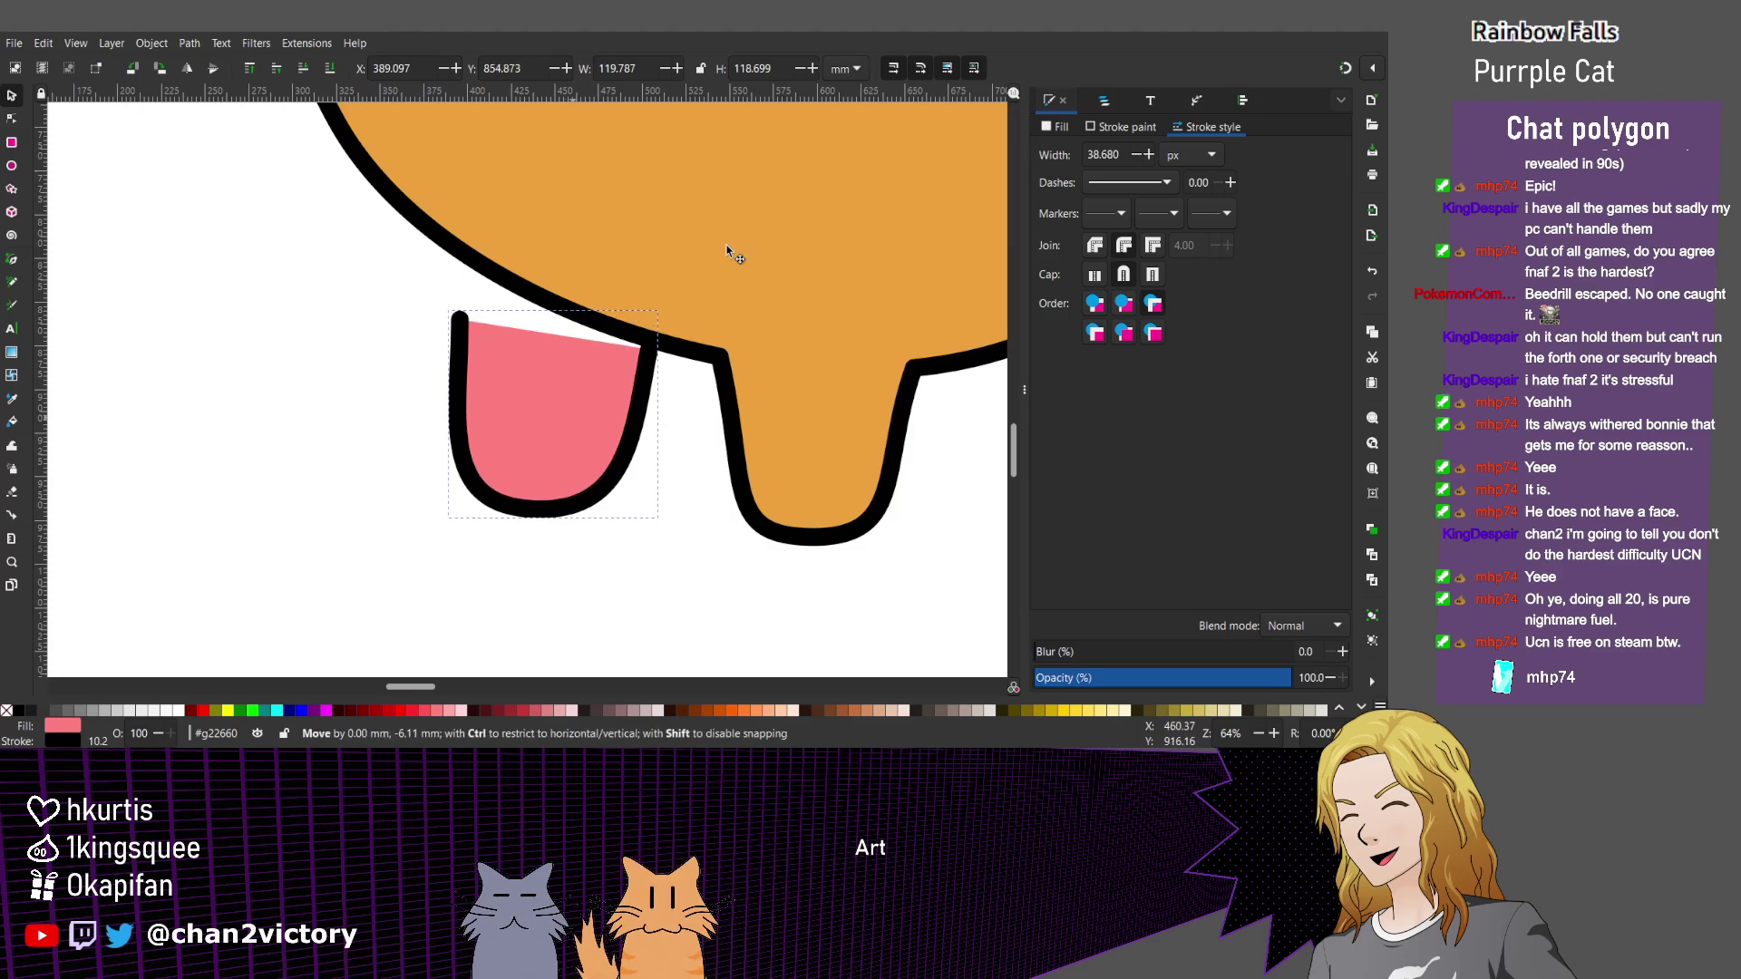
pyautogui.press('Up')
pyautogui.press('Up')
pyautogui.press('Down')
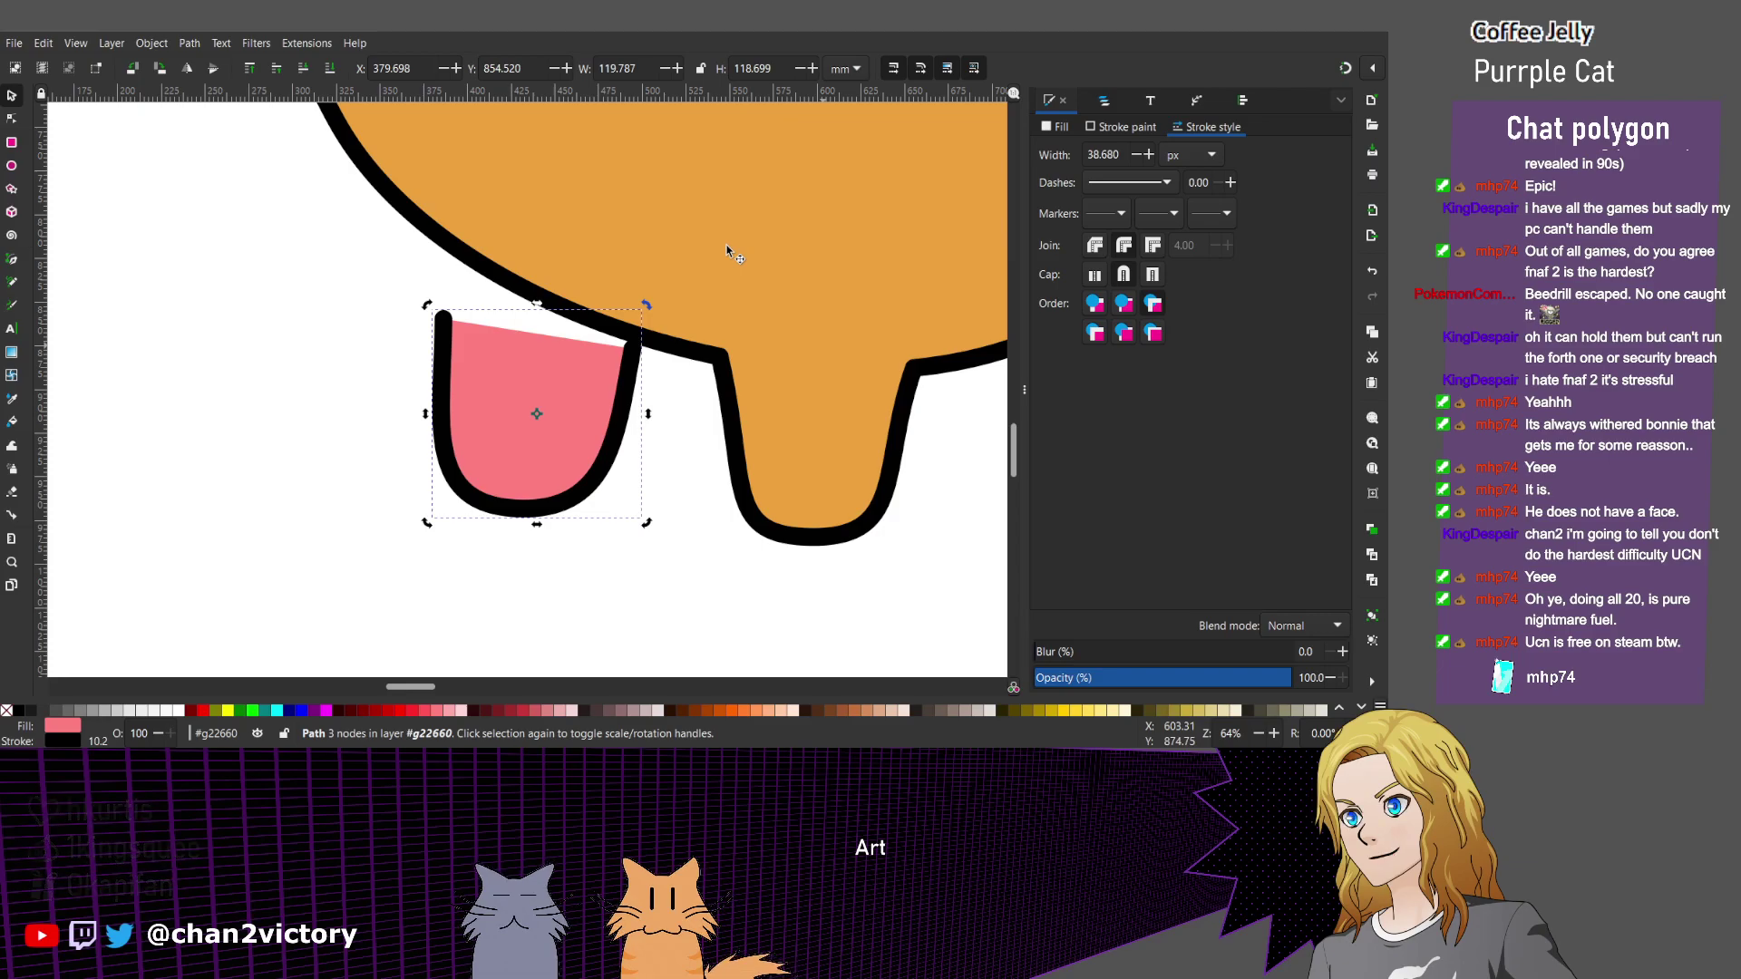
# Raise the two upper end nodes of the pink leg by about 8 mm to lengthen it.
pyautogui.press('n')
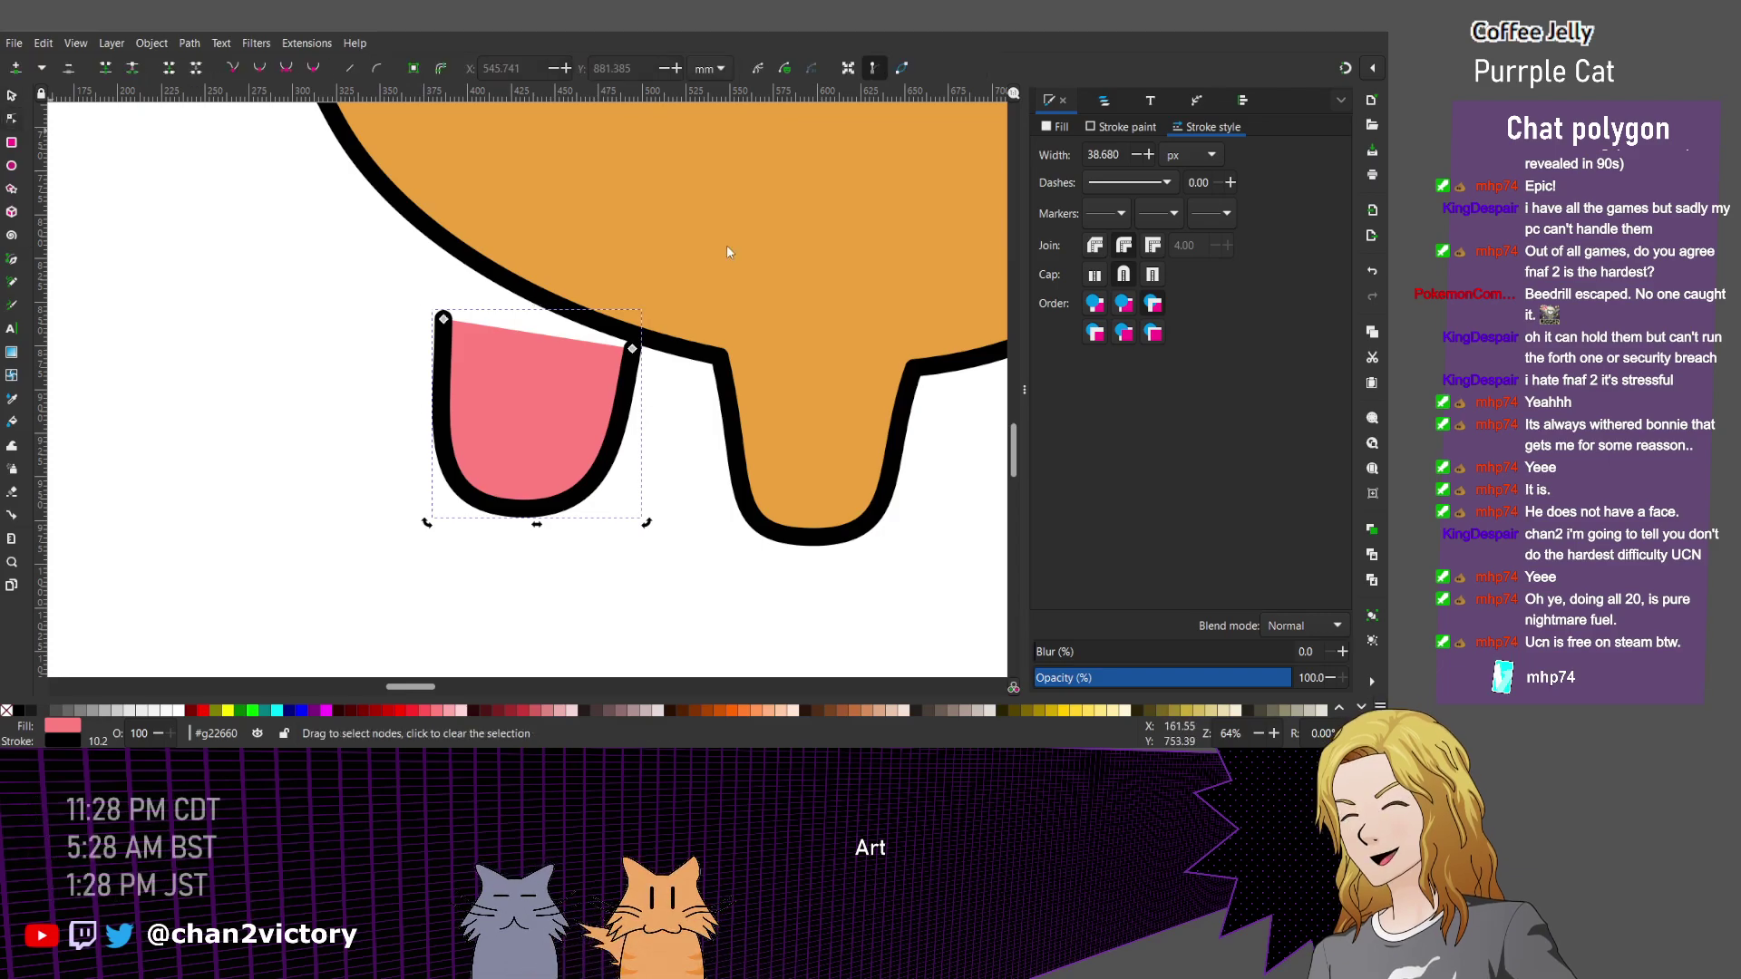
pyautogui.hotkey('ctrl', 'a')
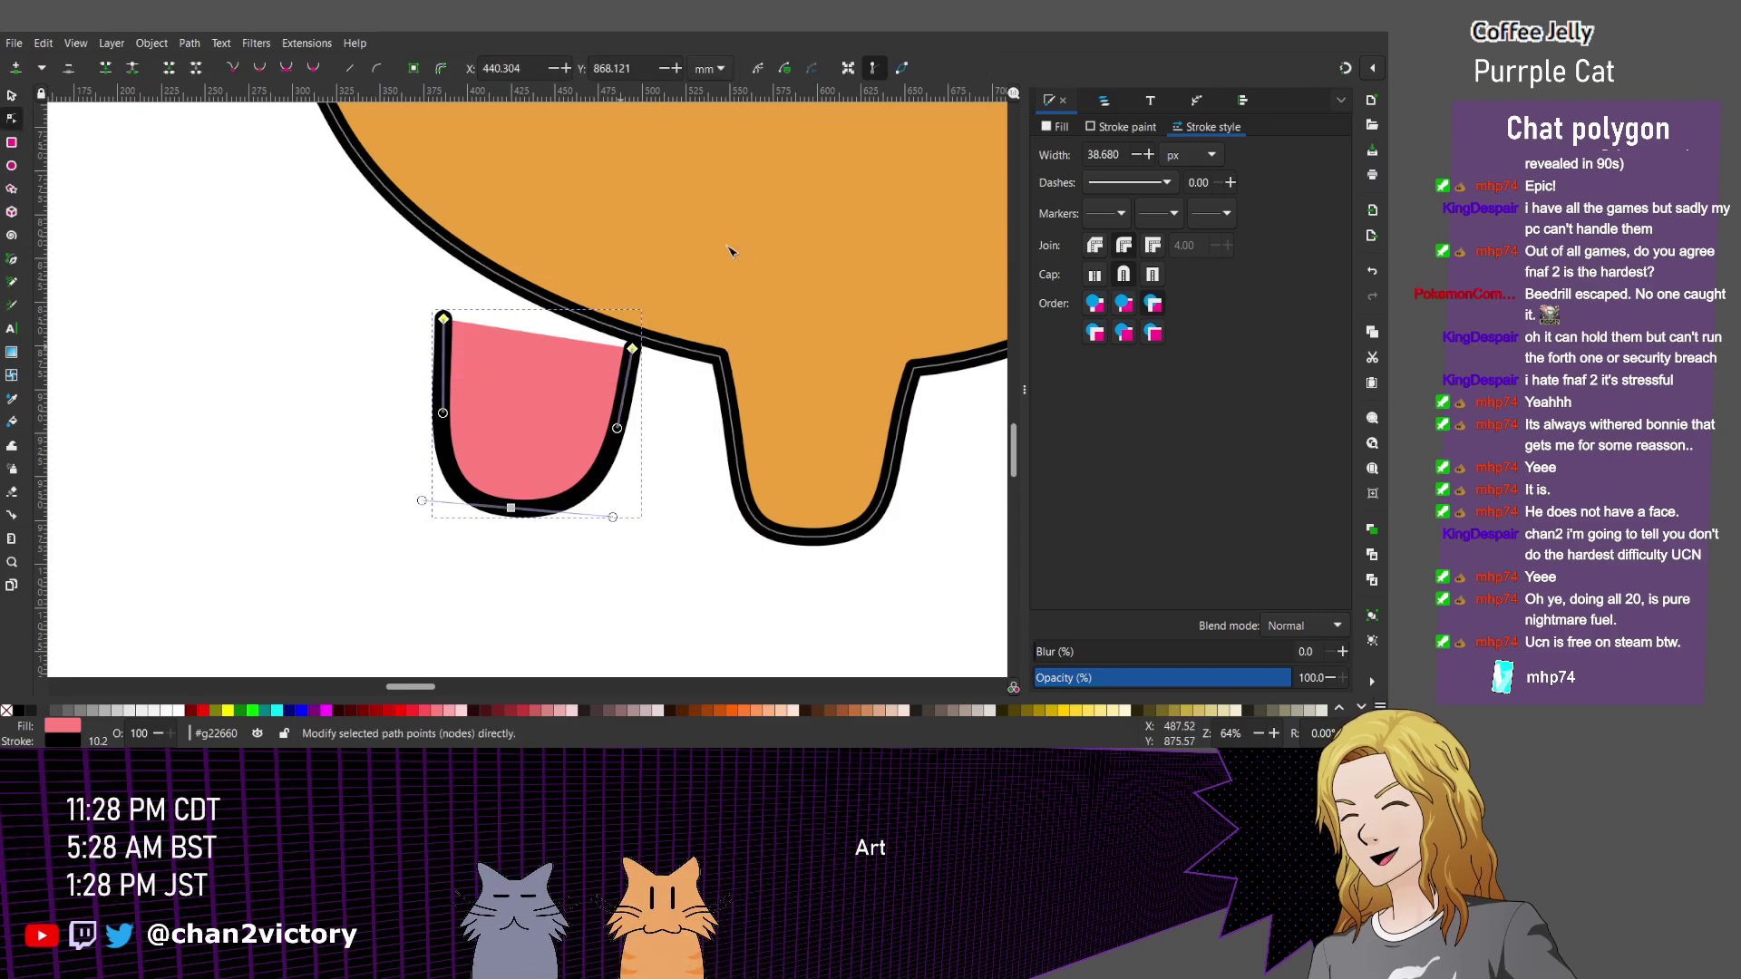
pyautogui.press('Up')
pyautogui.press('Up')
pyautogui.press('Up')
pyautogui.press('Up')
pyautogui.press('Up')
pyautogui.press('Up')
pyautogui.press('Up')
pyautogui.press('Up')
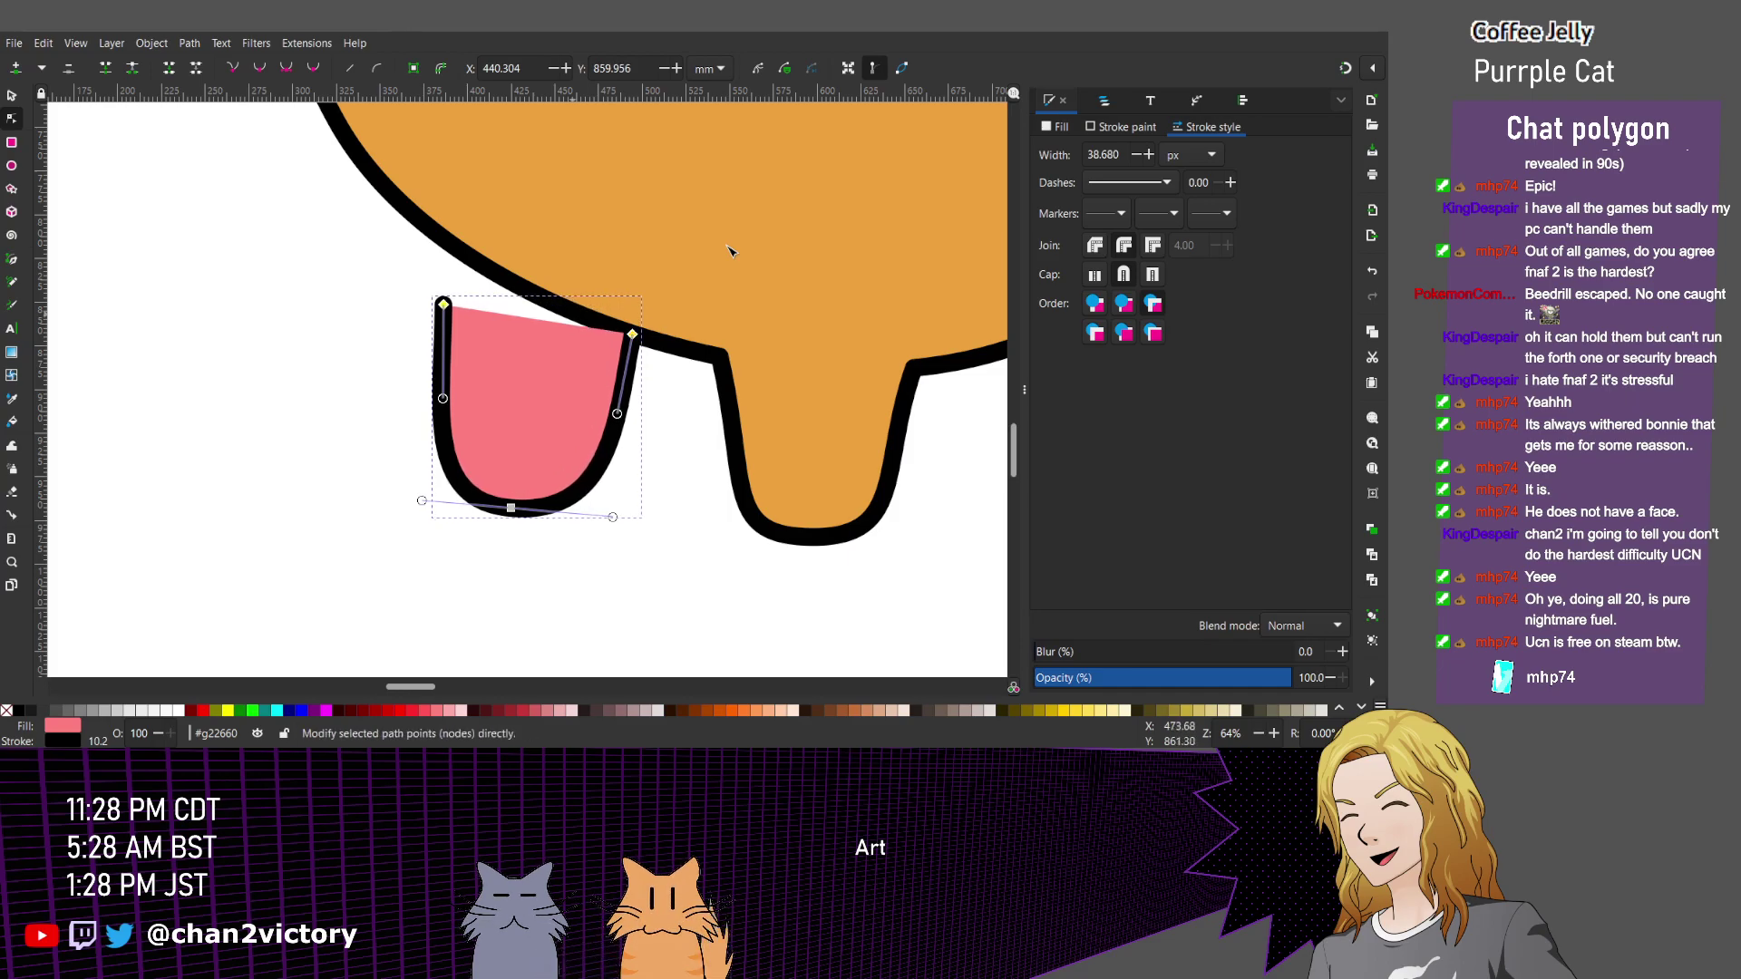
# Raise only the pink leg's left end node until it meets the body outline, at a Y position of about 811 mm.
pyautogui.press('Up')
pyautogui.press('Up')
pyautogui.press('Up')
pyautogui.press('Up')
pyautogui.press('Up')
pyautogui.press('Up')
pyautogui.press('Up')
pyautogui.press('Up')
pyautogui.press('Up')
pyautogui.press('Up')
pyautogui.press('Up')
pyautogui.press('Up')
pyautogui.press('Up')
pyautogui.press('Up')
pyautogui.press('Up')
pyautogui.press('Up')
pyautogui.press('Up')
pyautogui.press('Up')
pyautogui.press('Up')
pyautogui.press('Up')
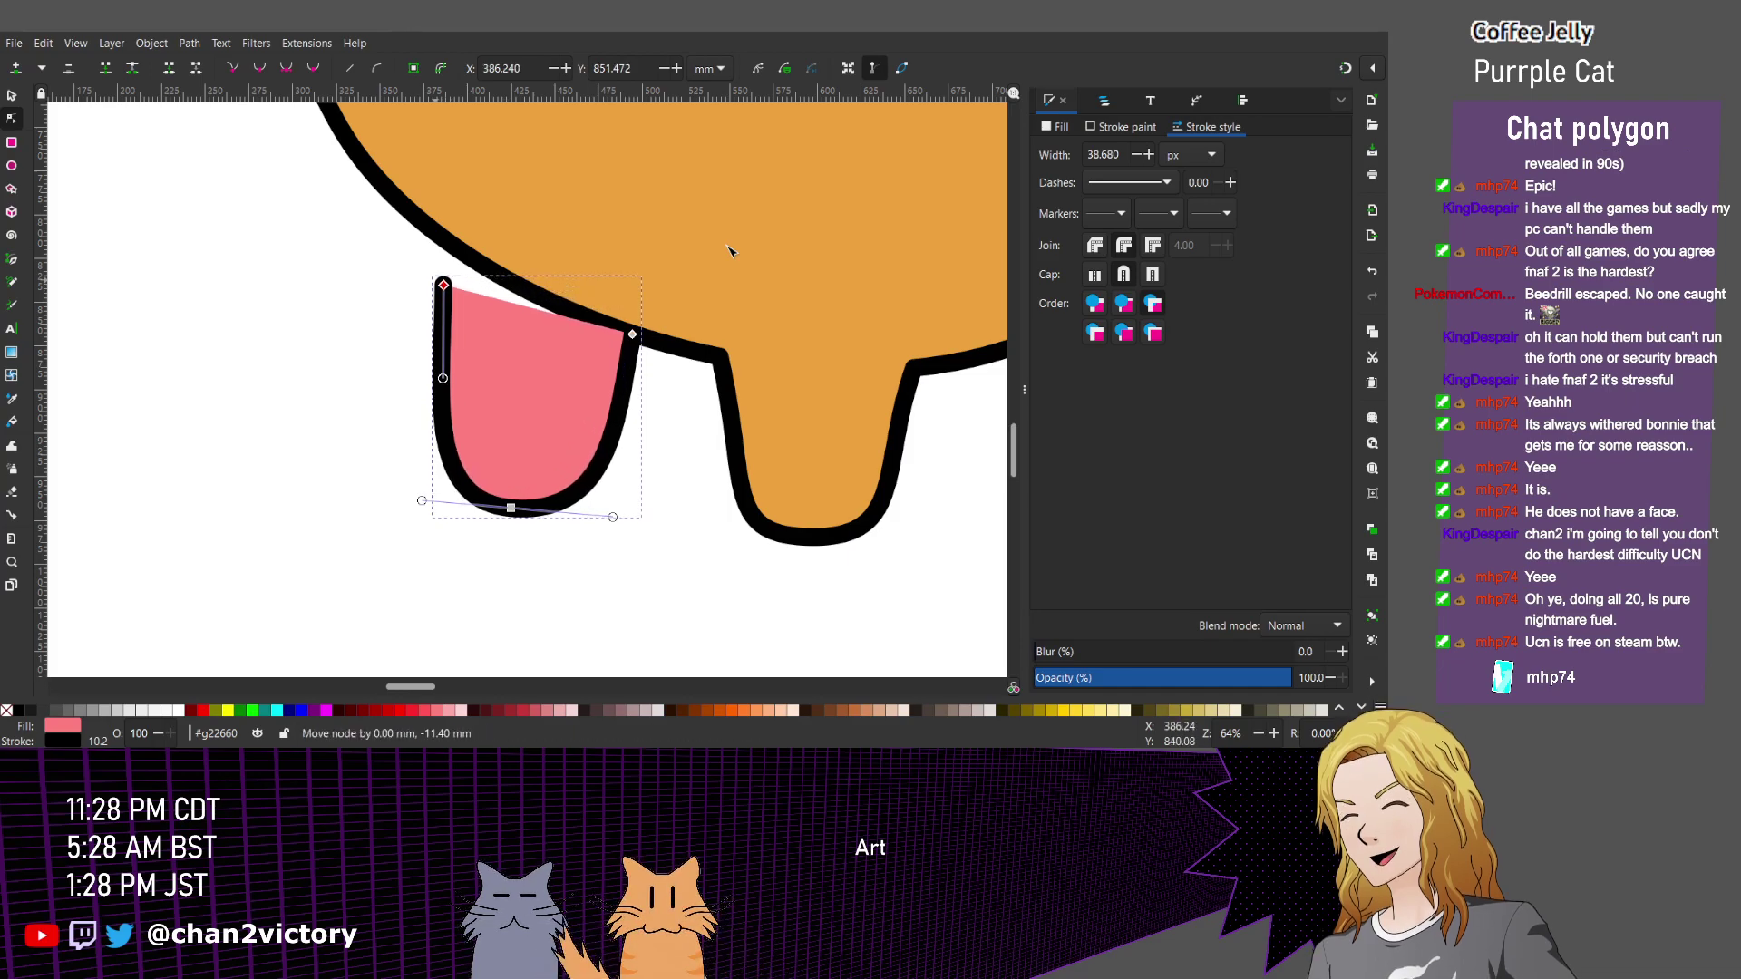
pyautogui.press('Up')
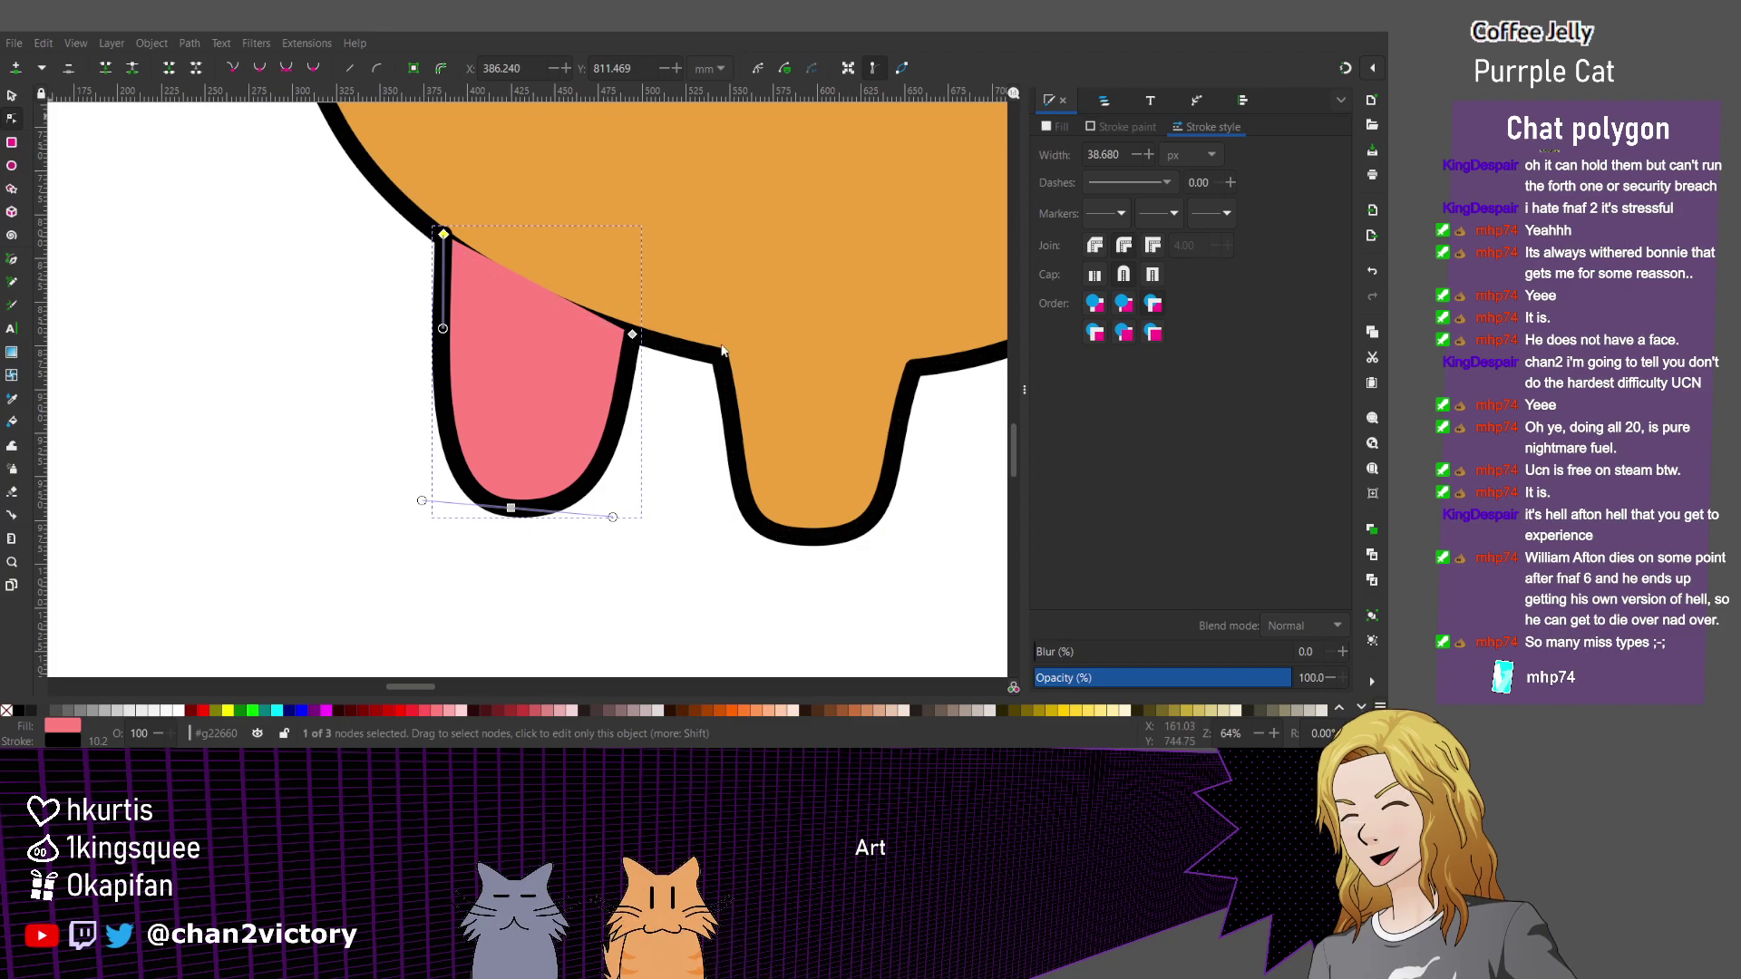
# Send the pink leg behind the body and recolor its fill to a darker shade of the body's orange, e28b16ff.
pyautogui.press('s')
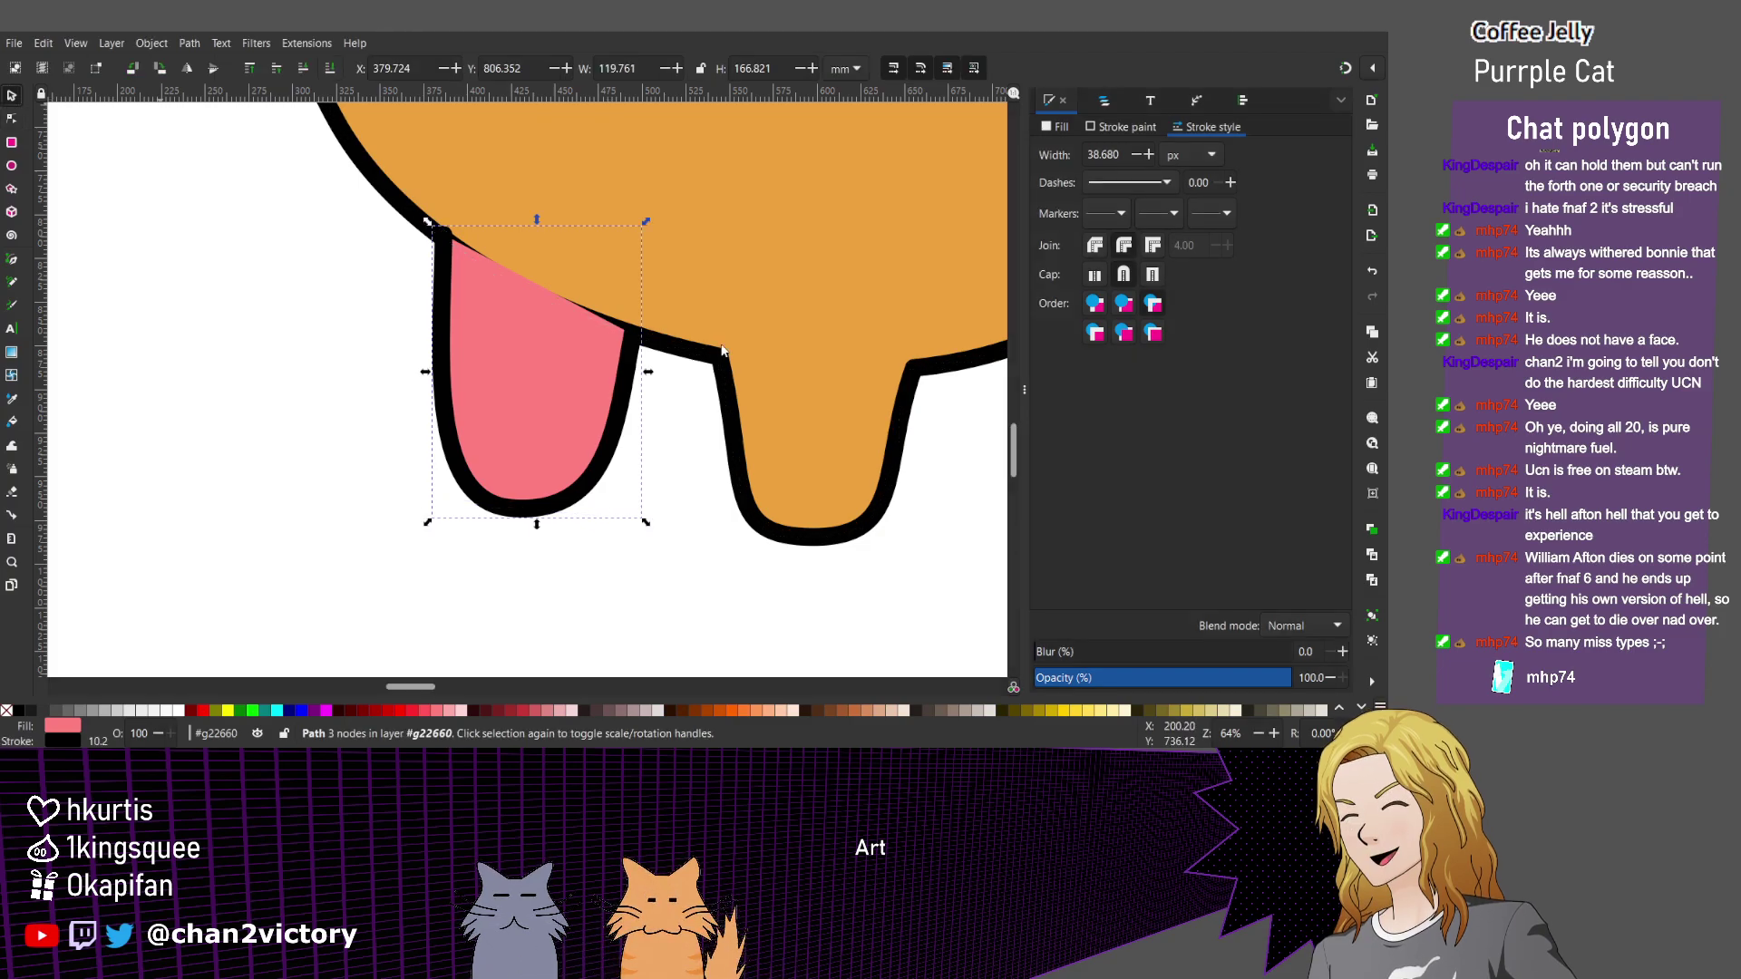
pyautogui.press('pagedown')
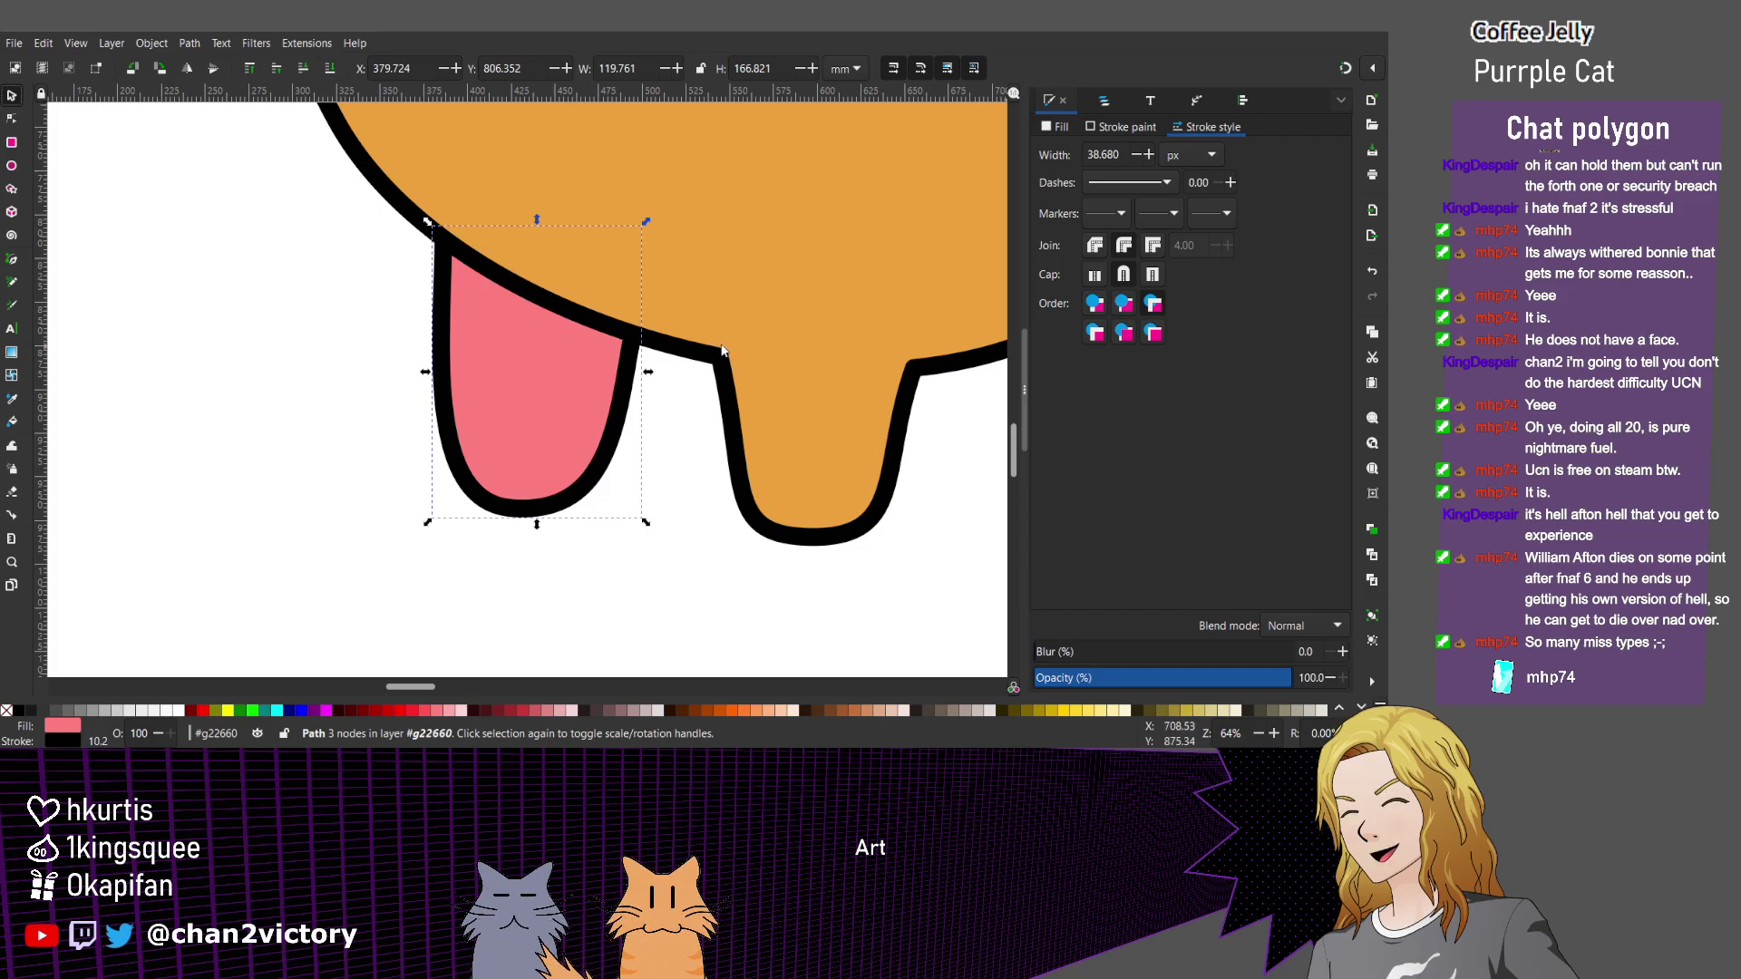
pyautogui.hotkey('ctrl', 'shift', 'f')
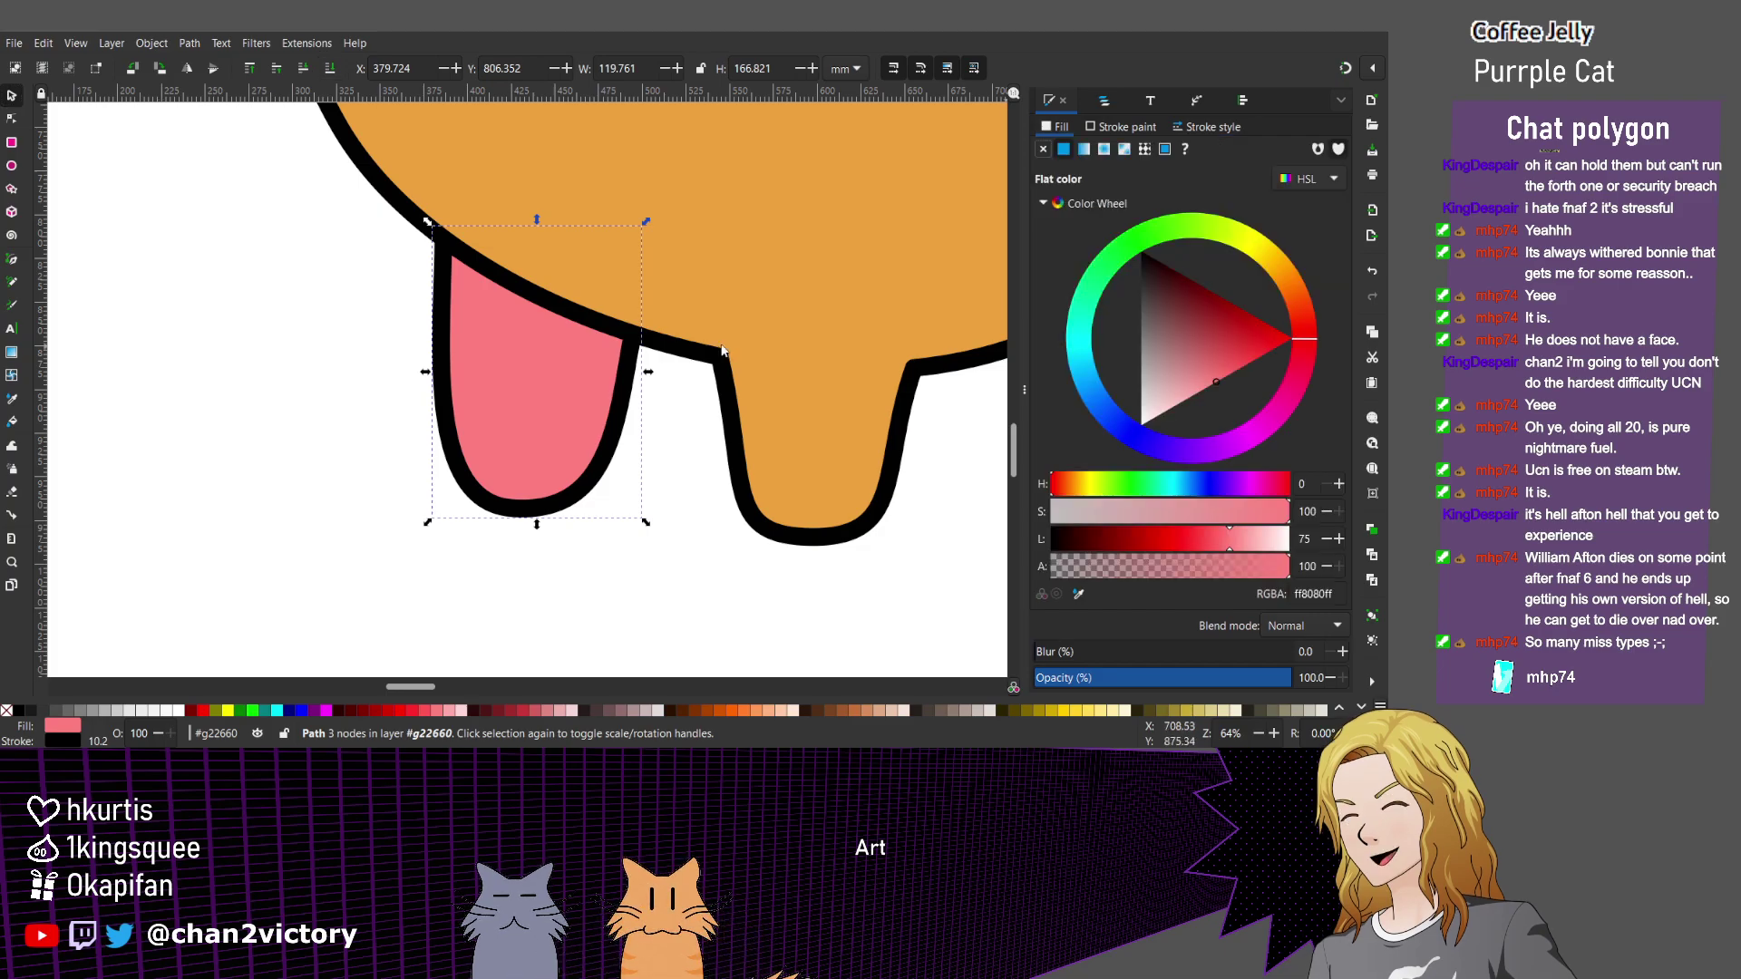
pyautogui.press('d')
pyautogui.click(722, 351)
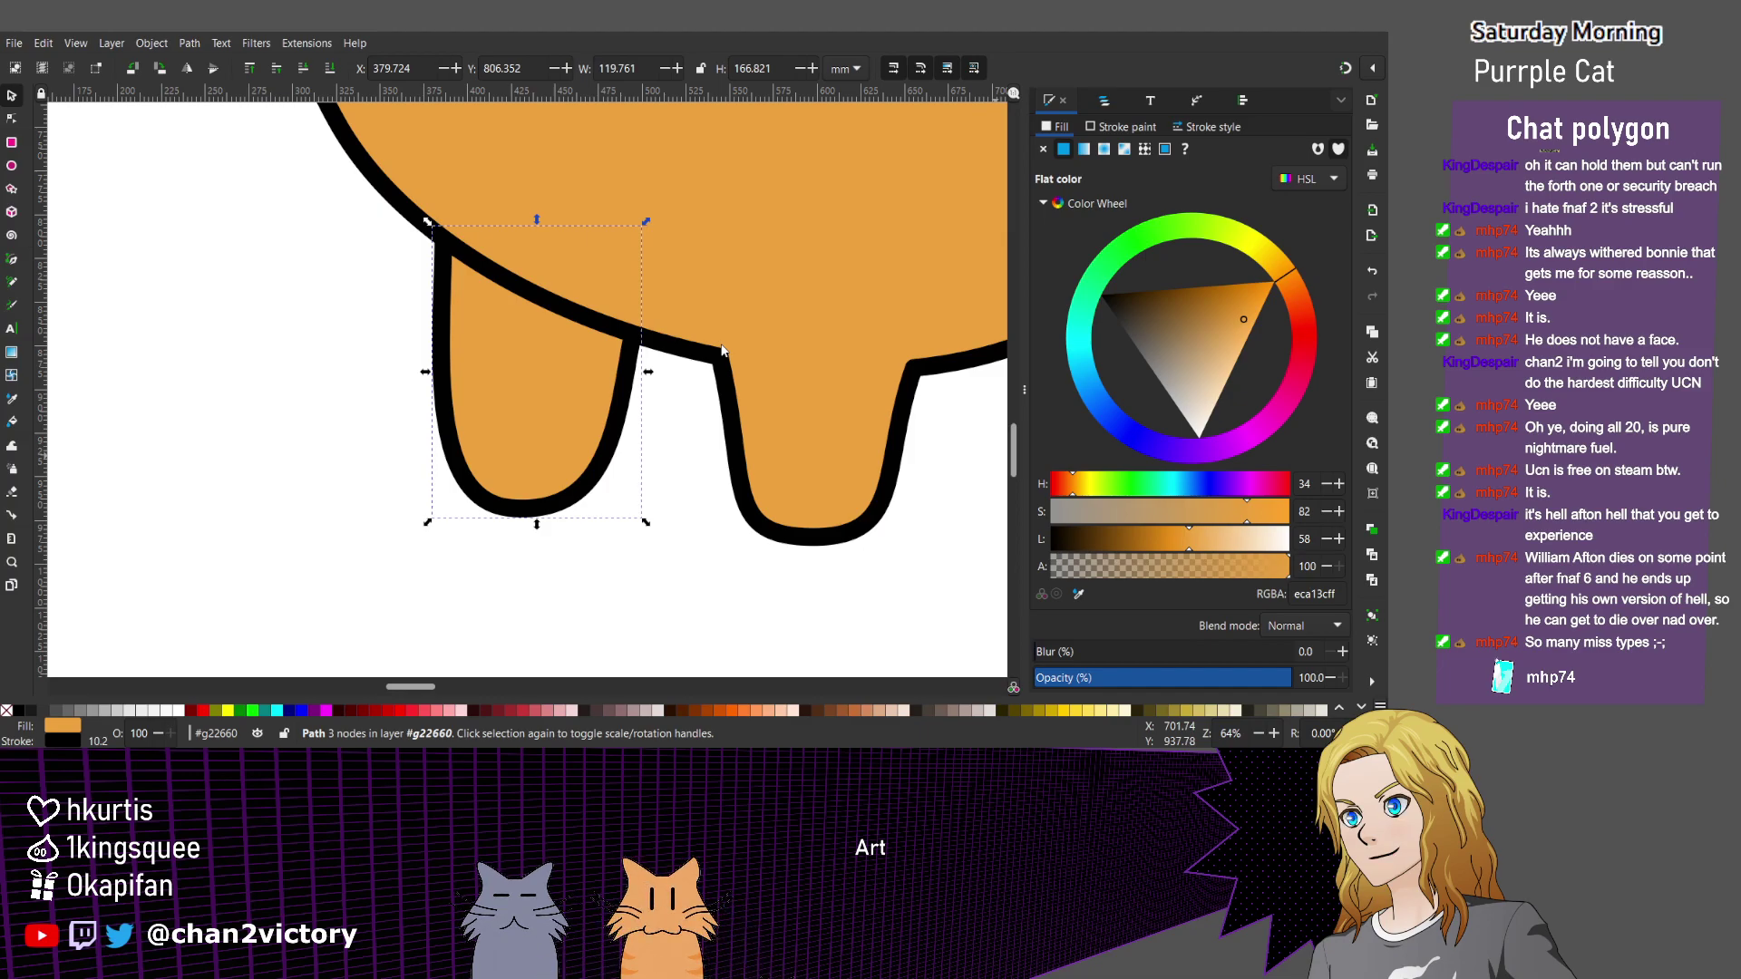
pyautogui.click(723, 351)
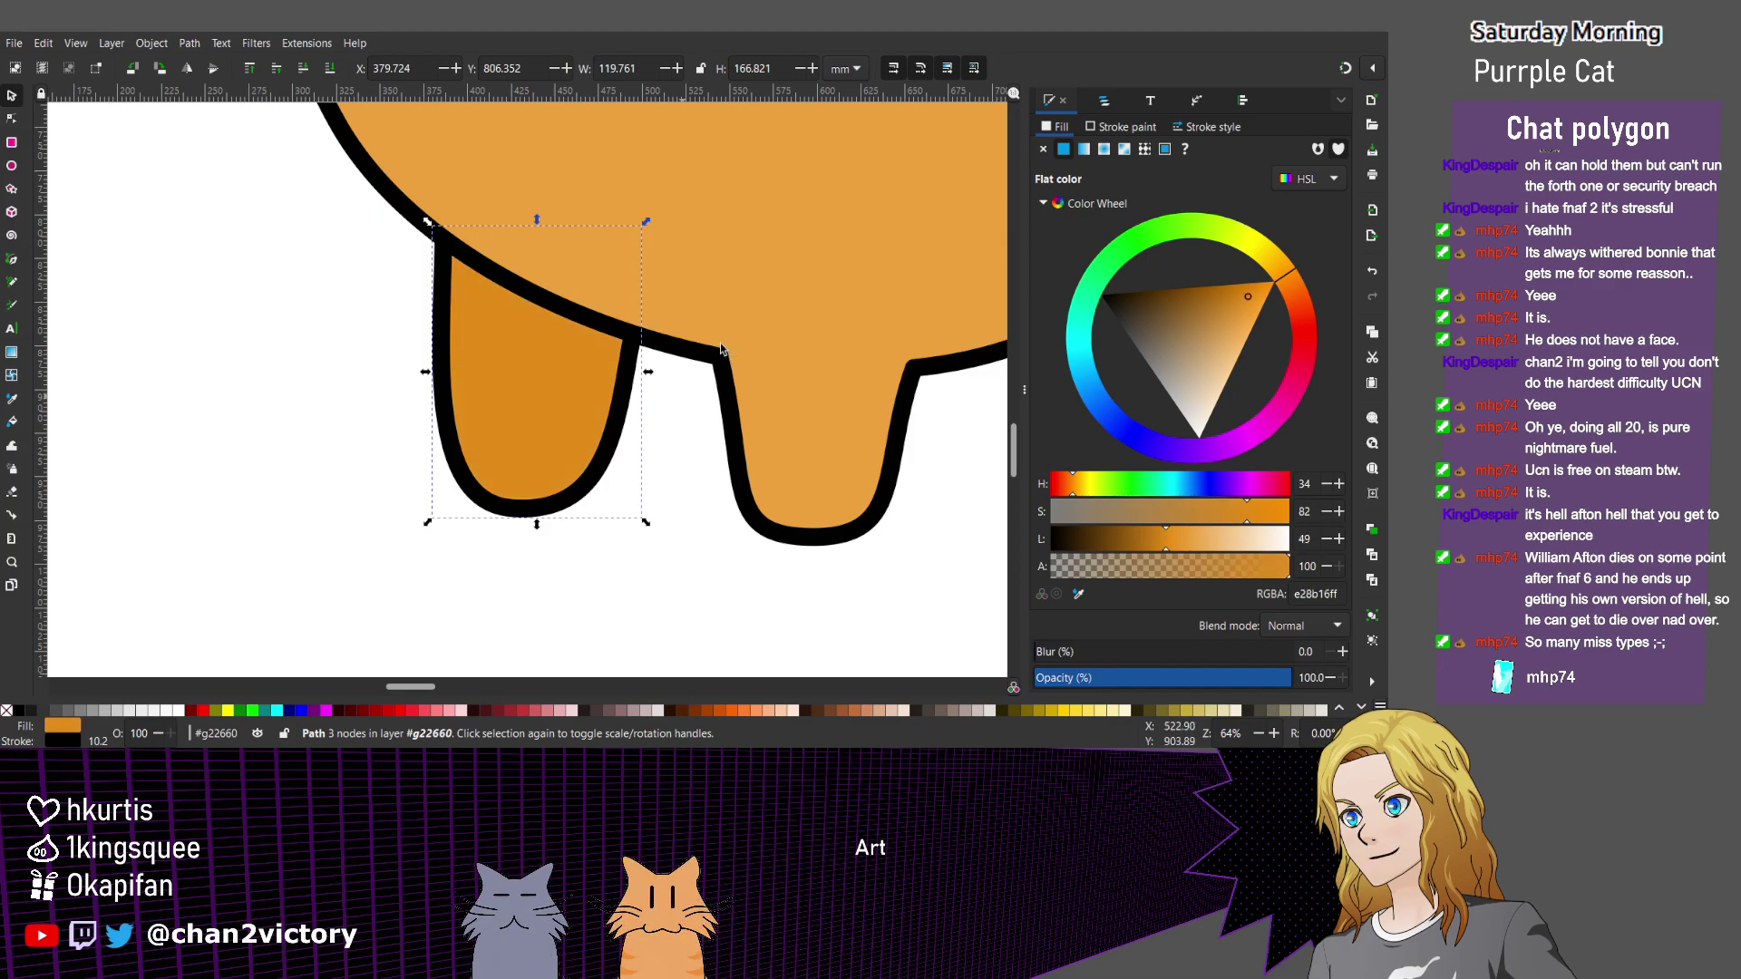
# Reshape the lower-left segment of the body outline above the back leg into a rounder curve.
pyautogui.keyDown('ctrl'); pyautogui.scroll(-2, 631, 416); pyautogui.keyUp('ctrl')
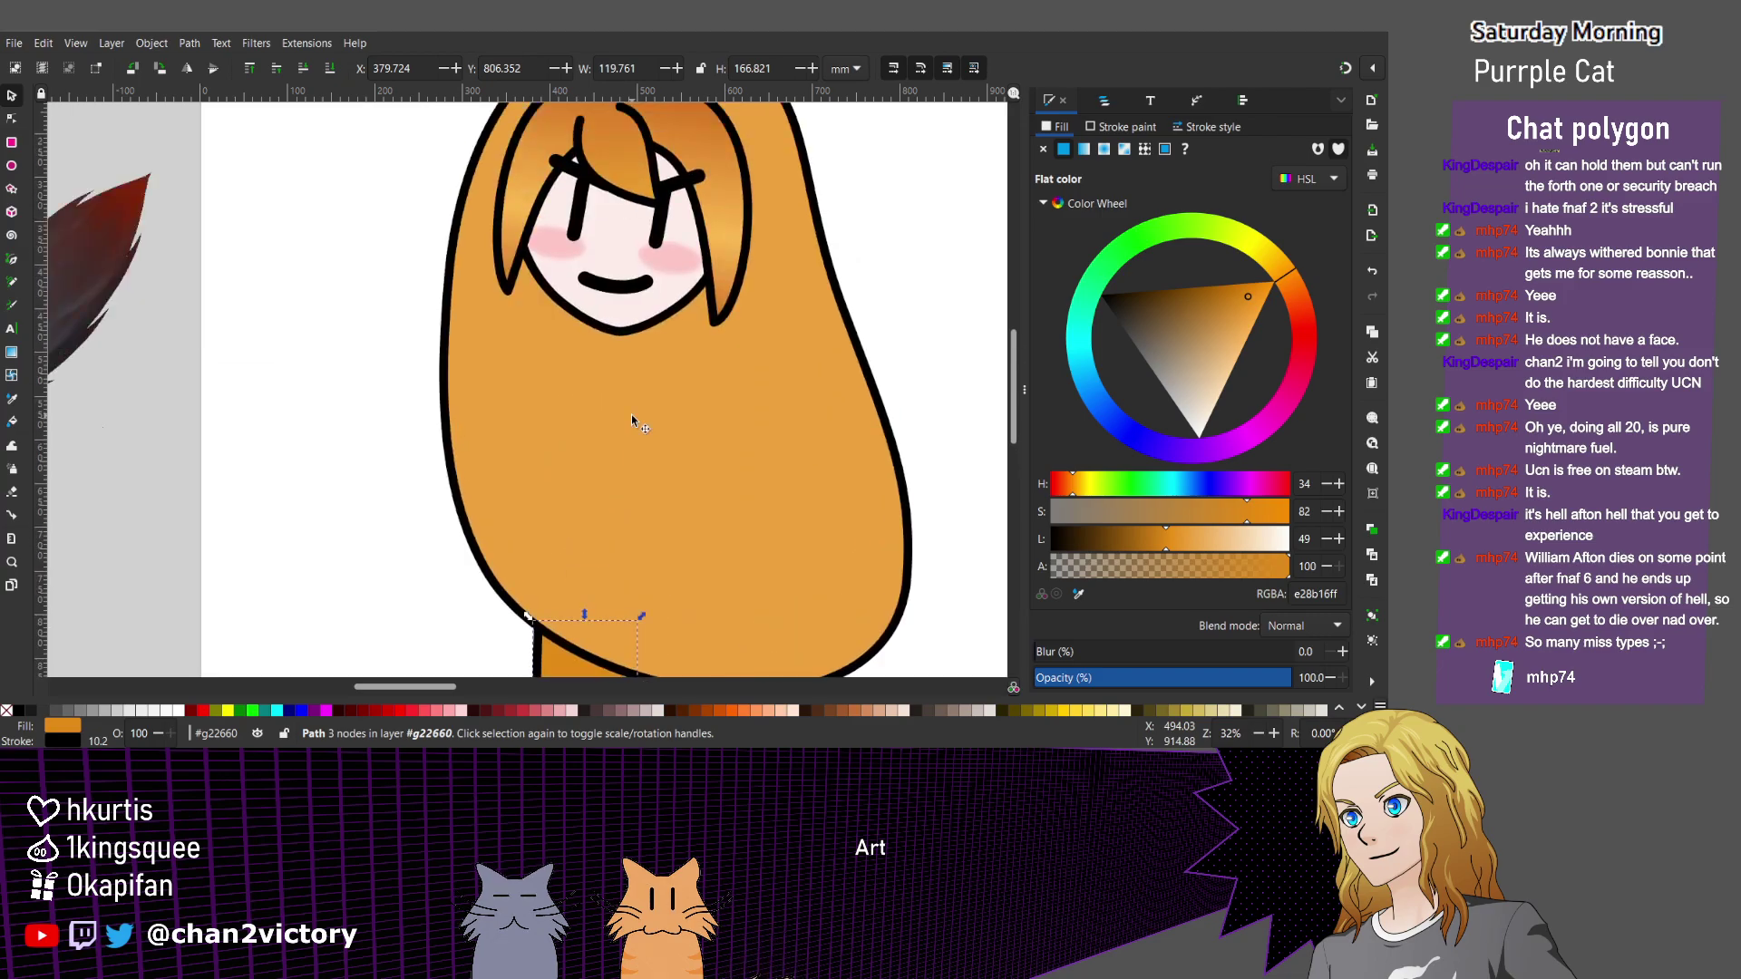
pyautogui.scroll(-2, 631, 415)
pyautogui.scroll(-2, 671, 616)
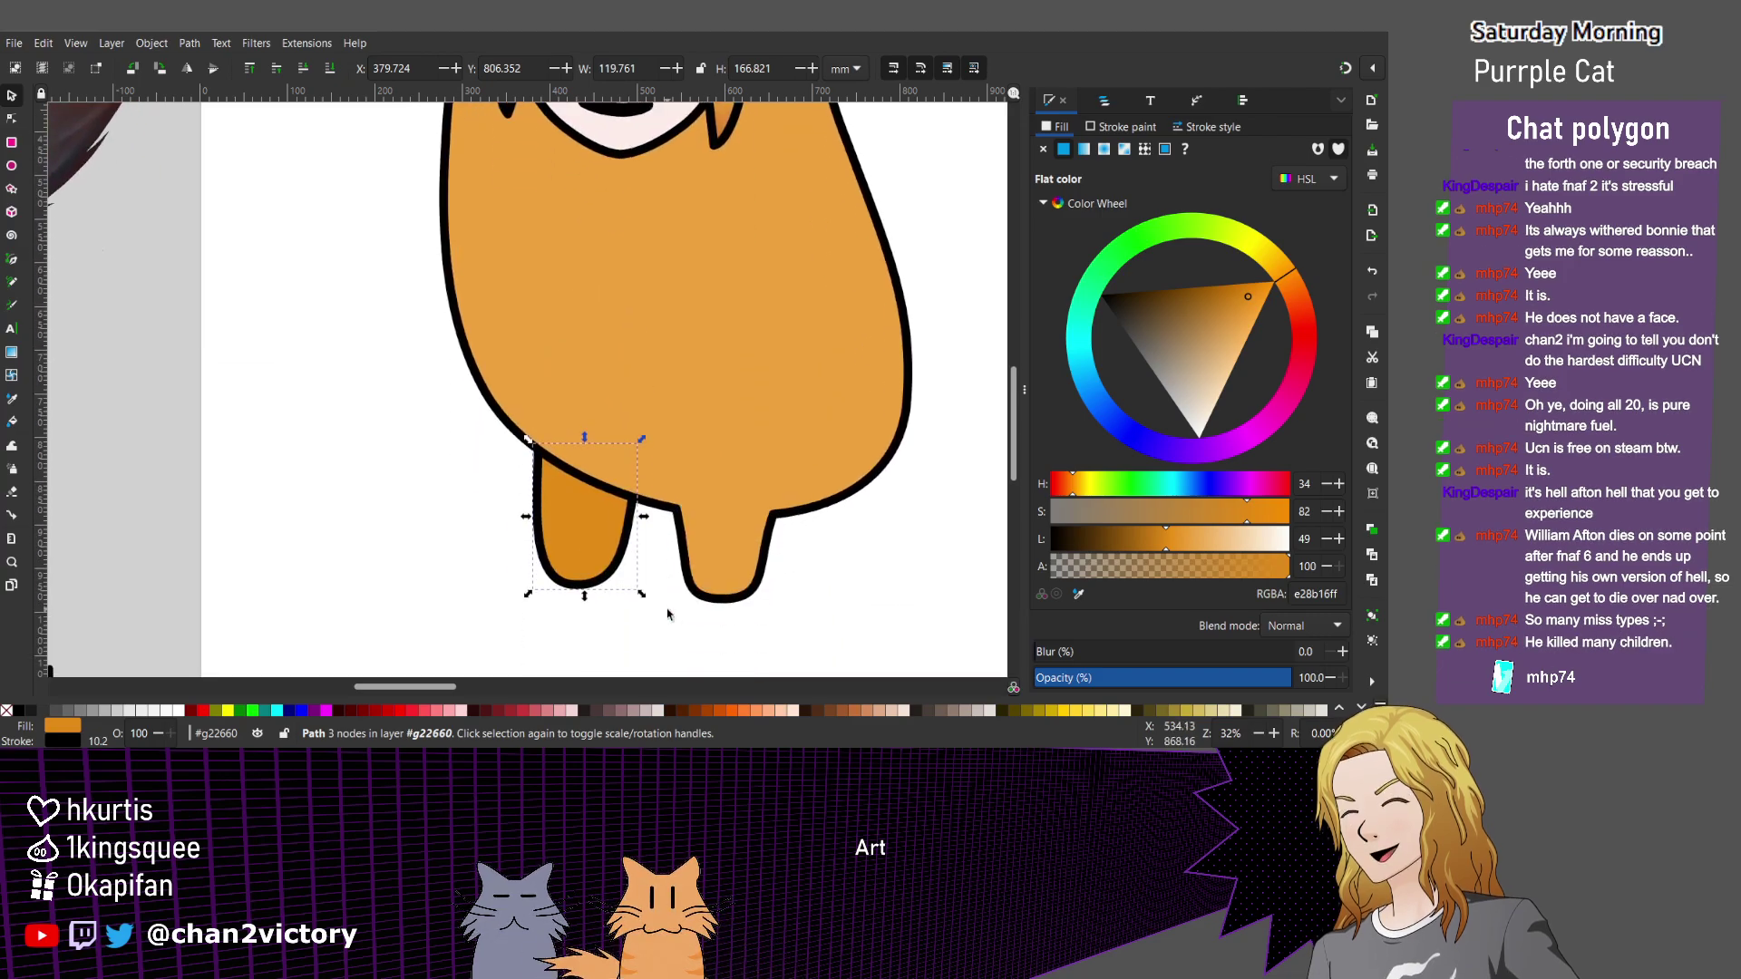
pyautogui.keyDown('ctrl'); pyautogui.scroll(1, 668, 615); pyautogui.keyUp('ctrl')
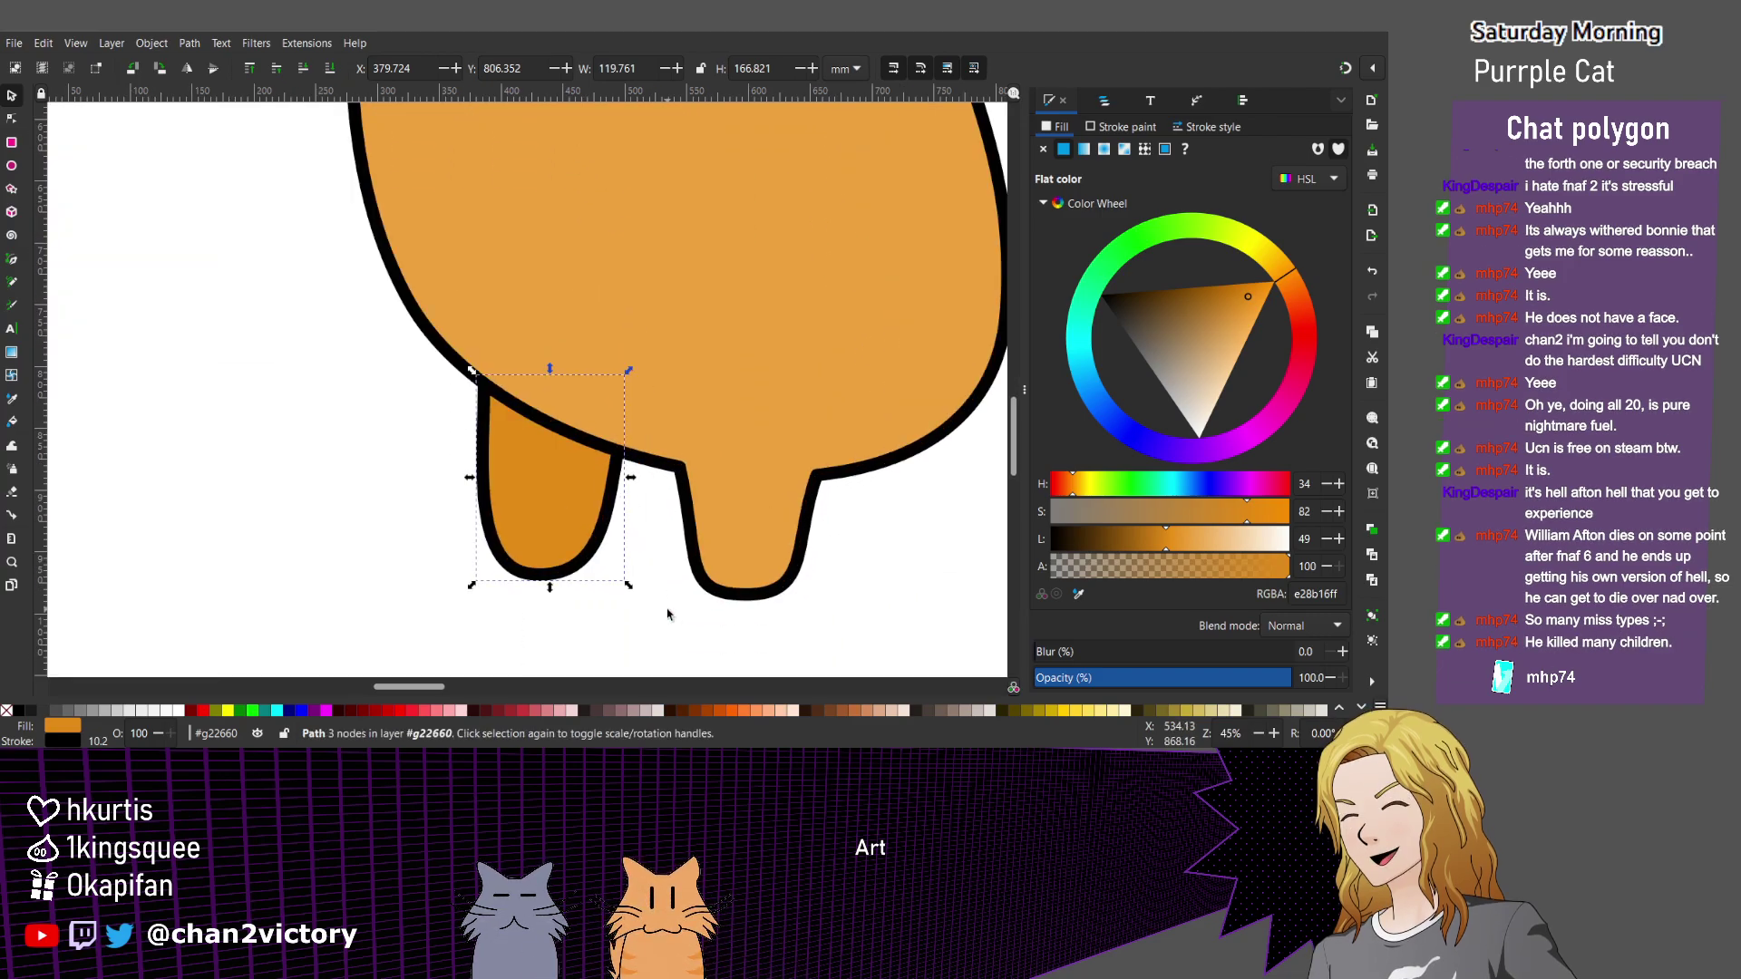
pyautogui.press('n')
pyautogui.click(670, 613)
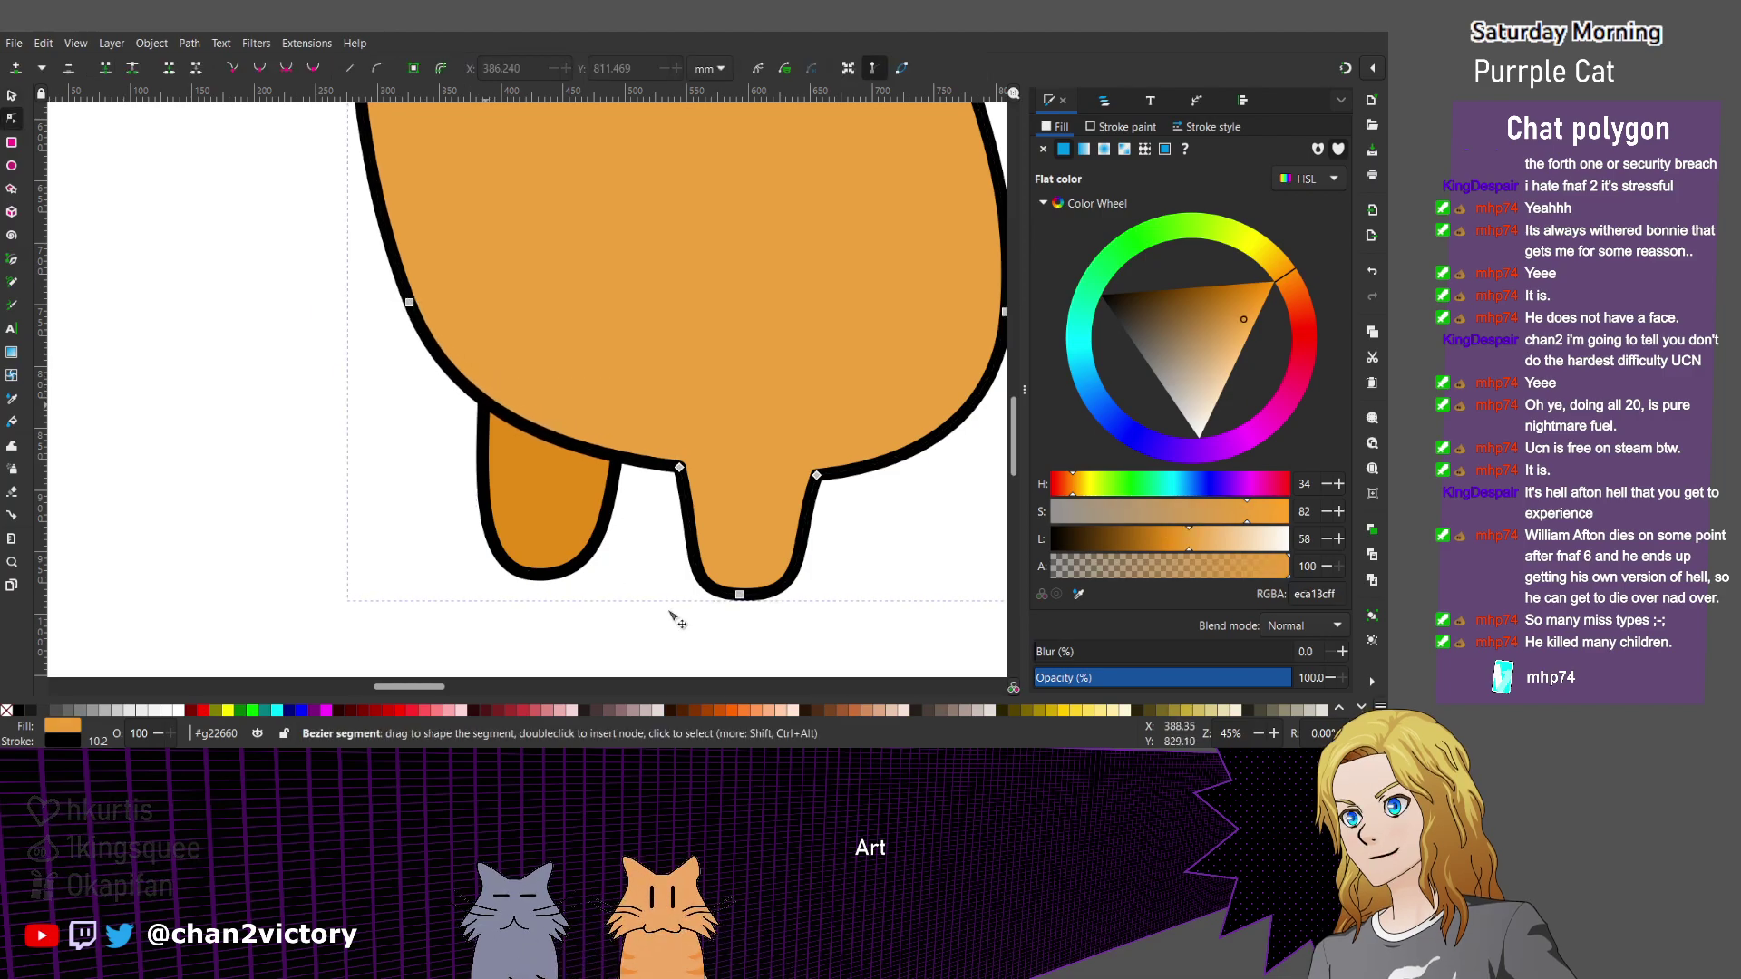
pyautogui.scroll(4, 671, 614)
pyautogui.press('-')
pyautogui.press('-')
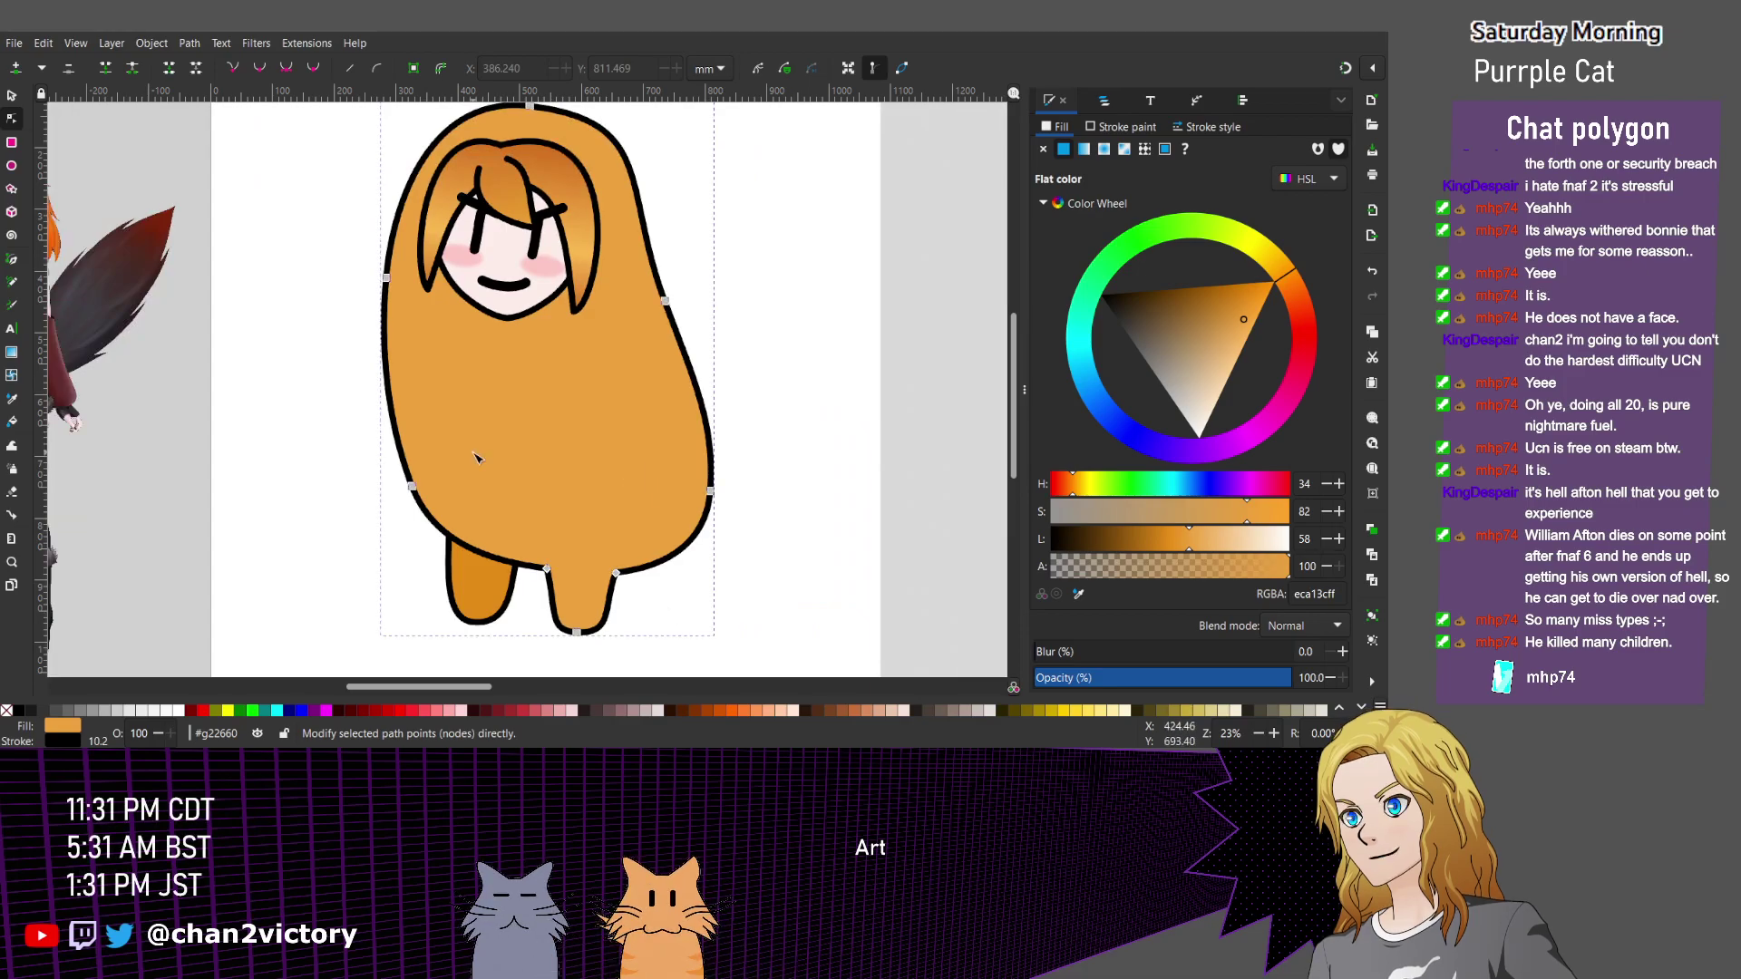
pyautogui.hscroll(-3, 544, 514)
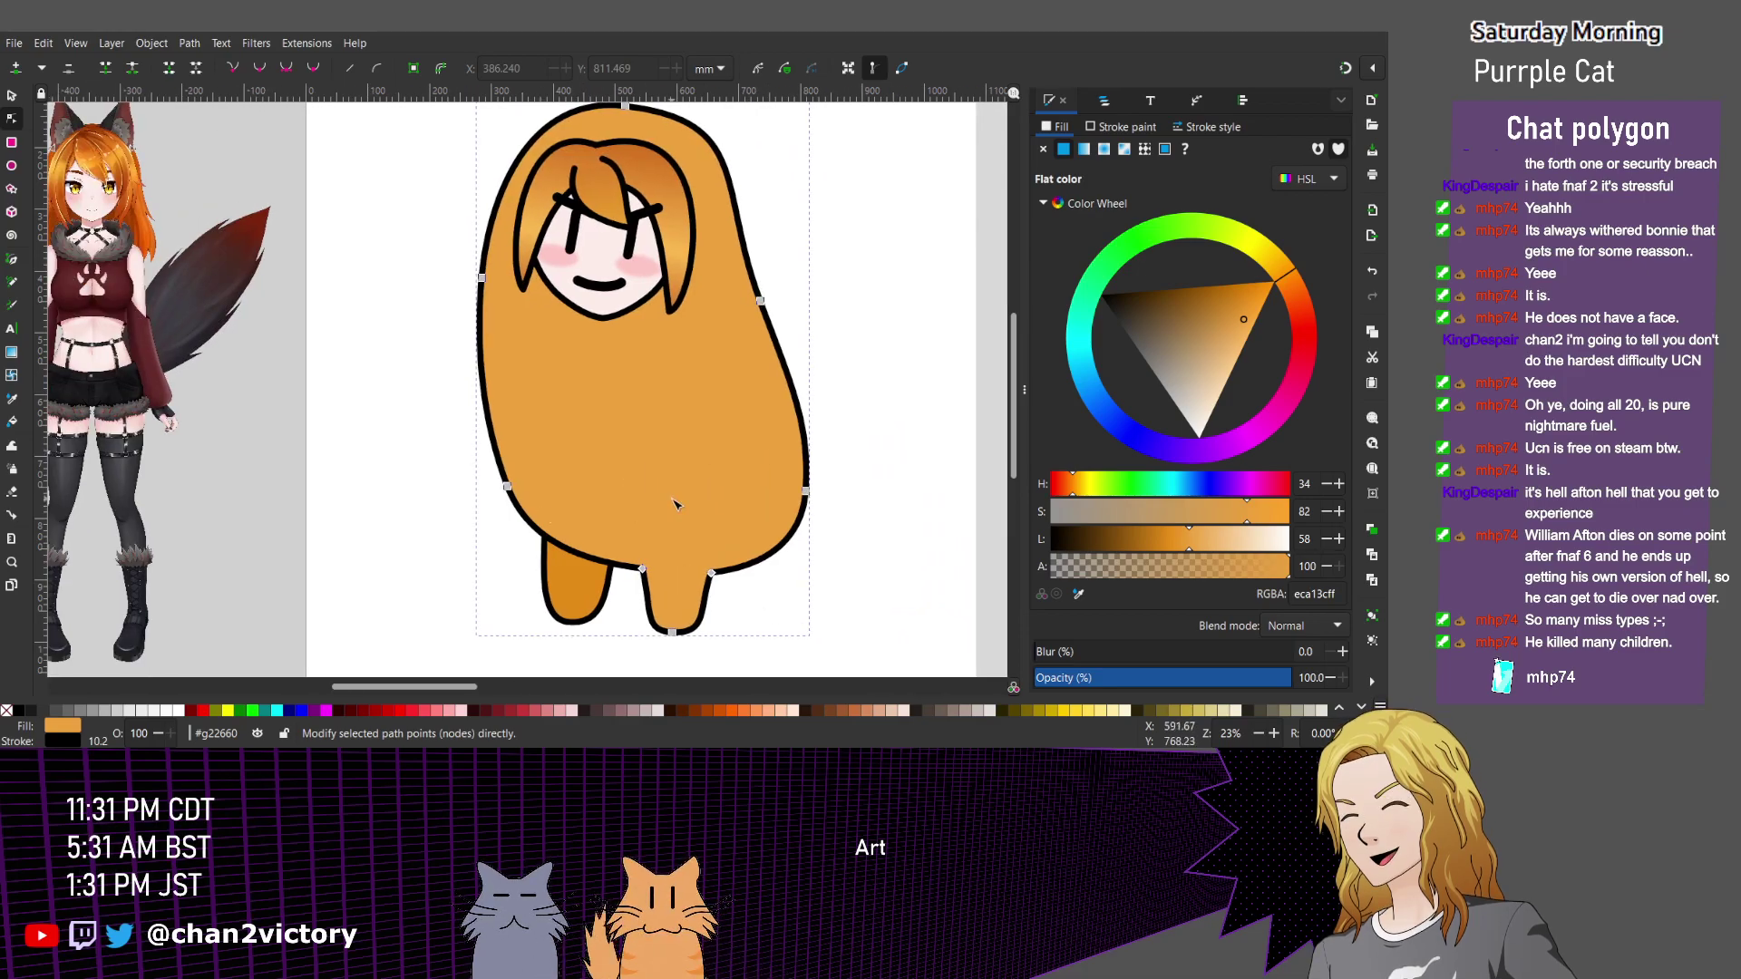
pyautogui.scroll(2, 635, 616)
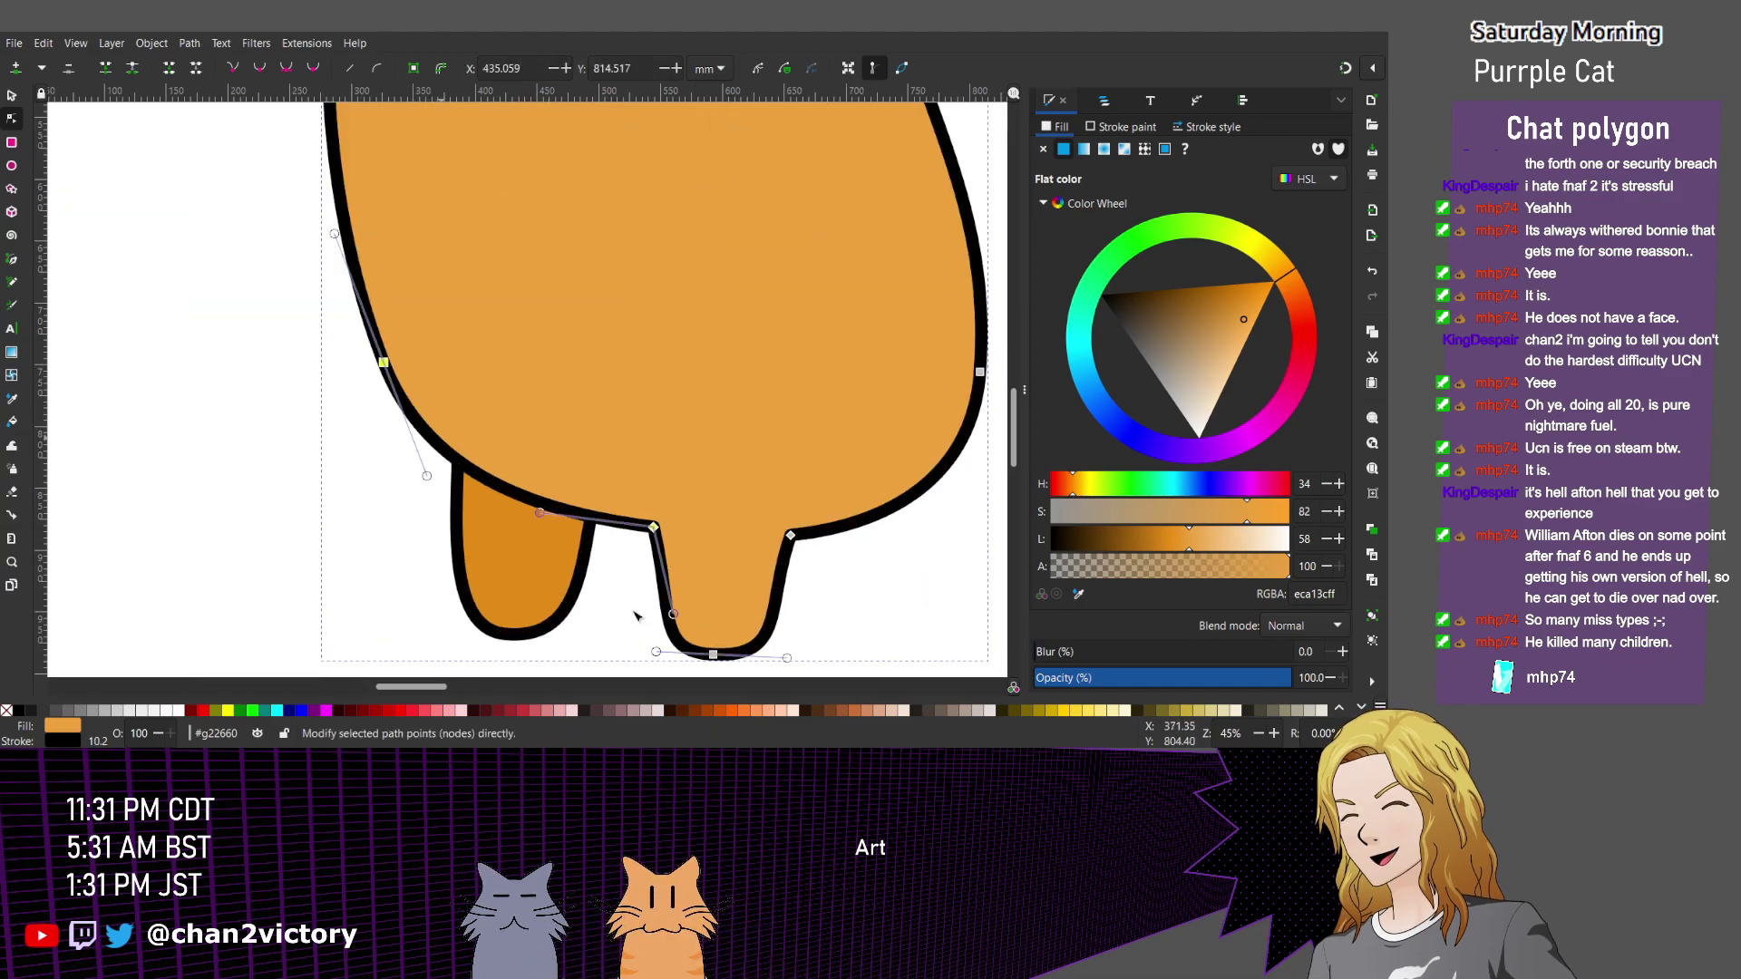
pyautogui.click(639, 618)
# Shift the darker orange back leg slightly up and left under the body, and clear the selection.
pyautogui.press('s')
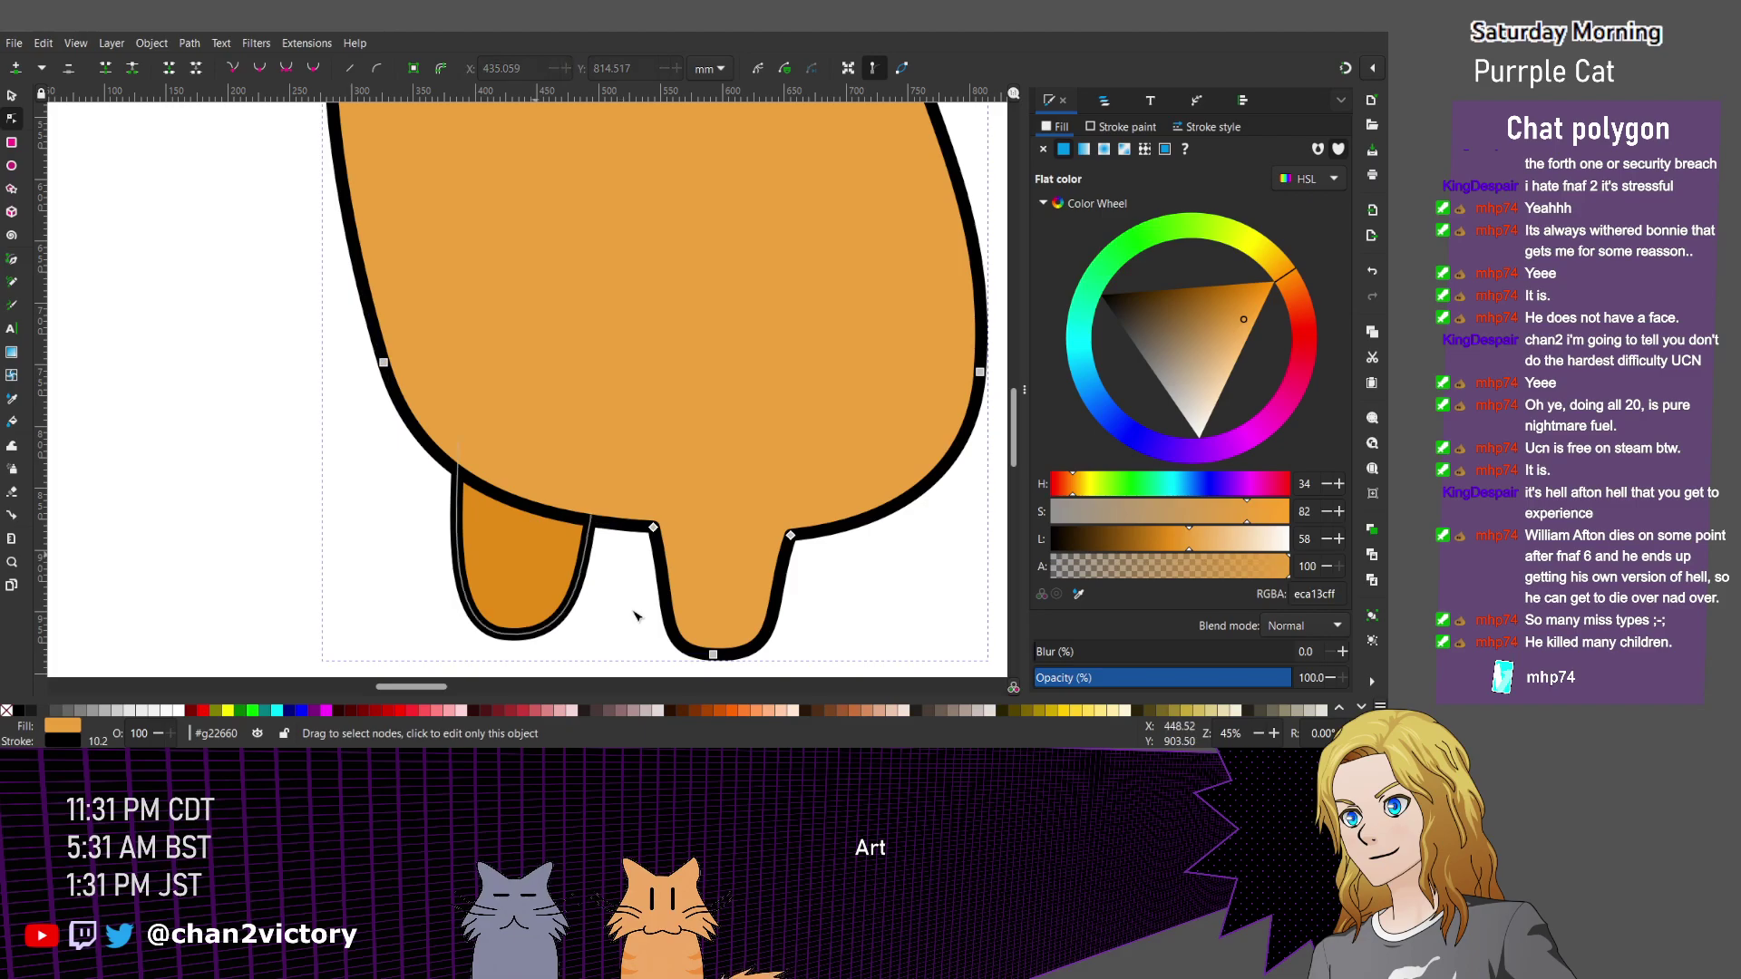
pyautogui.press('Tab')
pyautogui.click(634, 613)
pyautogui.moveTo(634, 614); pyautogui.dragTo(634, 612)
pyautogui.press('Escape')
# Draw a closed freehand tail shape rising outward from the lower right side of the body.
pyautogui.scroll(10, 632, 617)
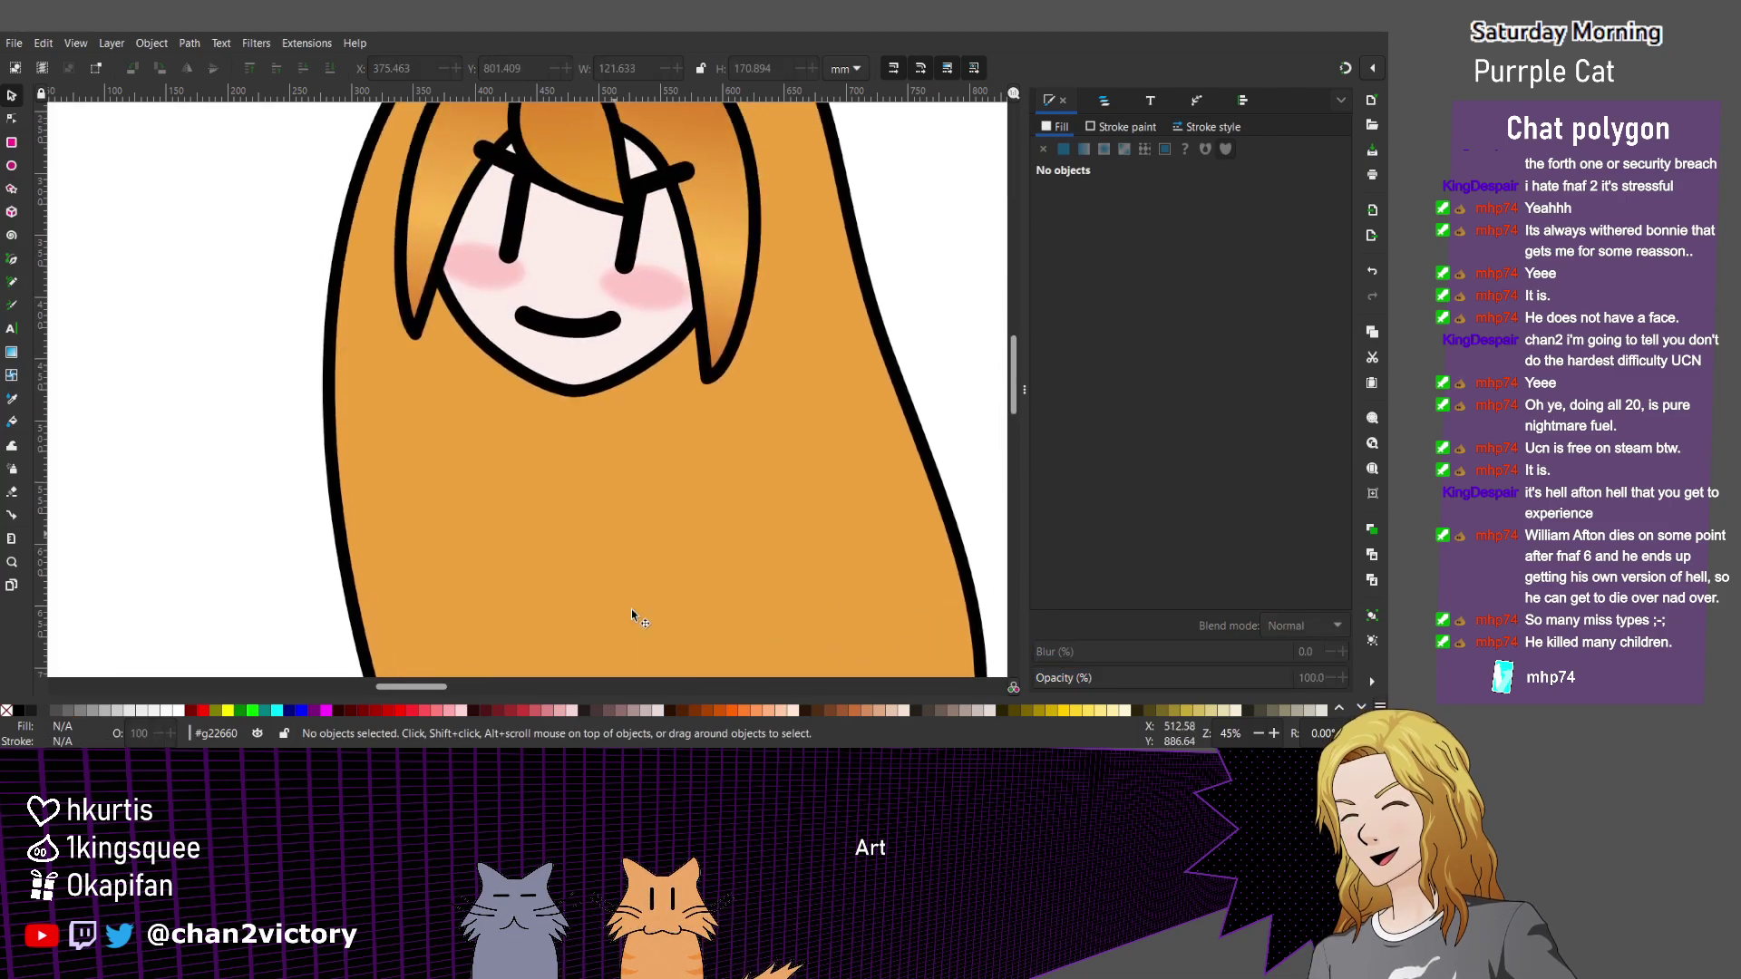
pyautogui.scroll(-2, 632, 607)
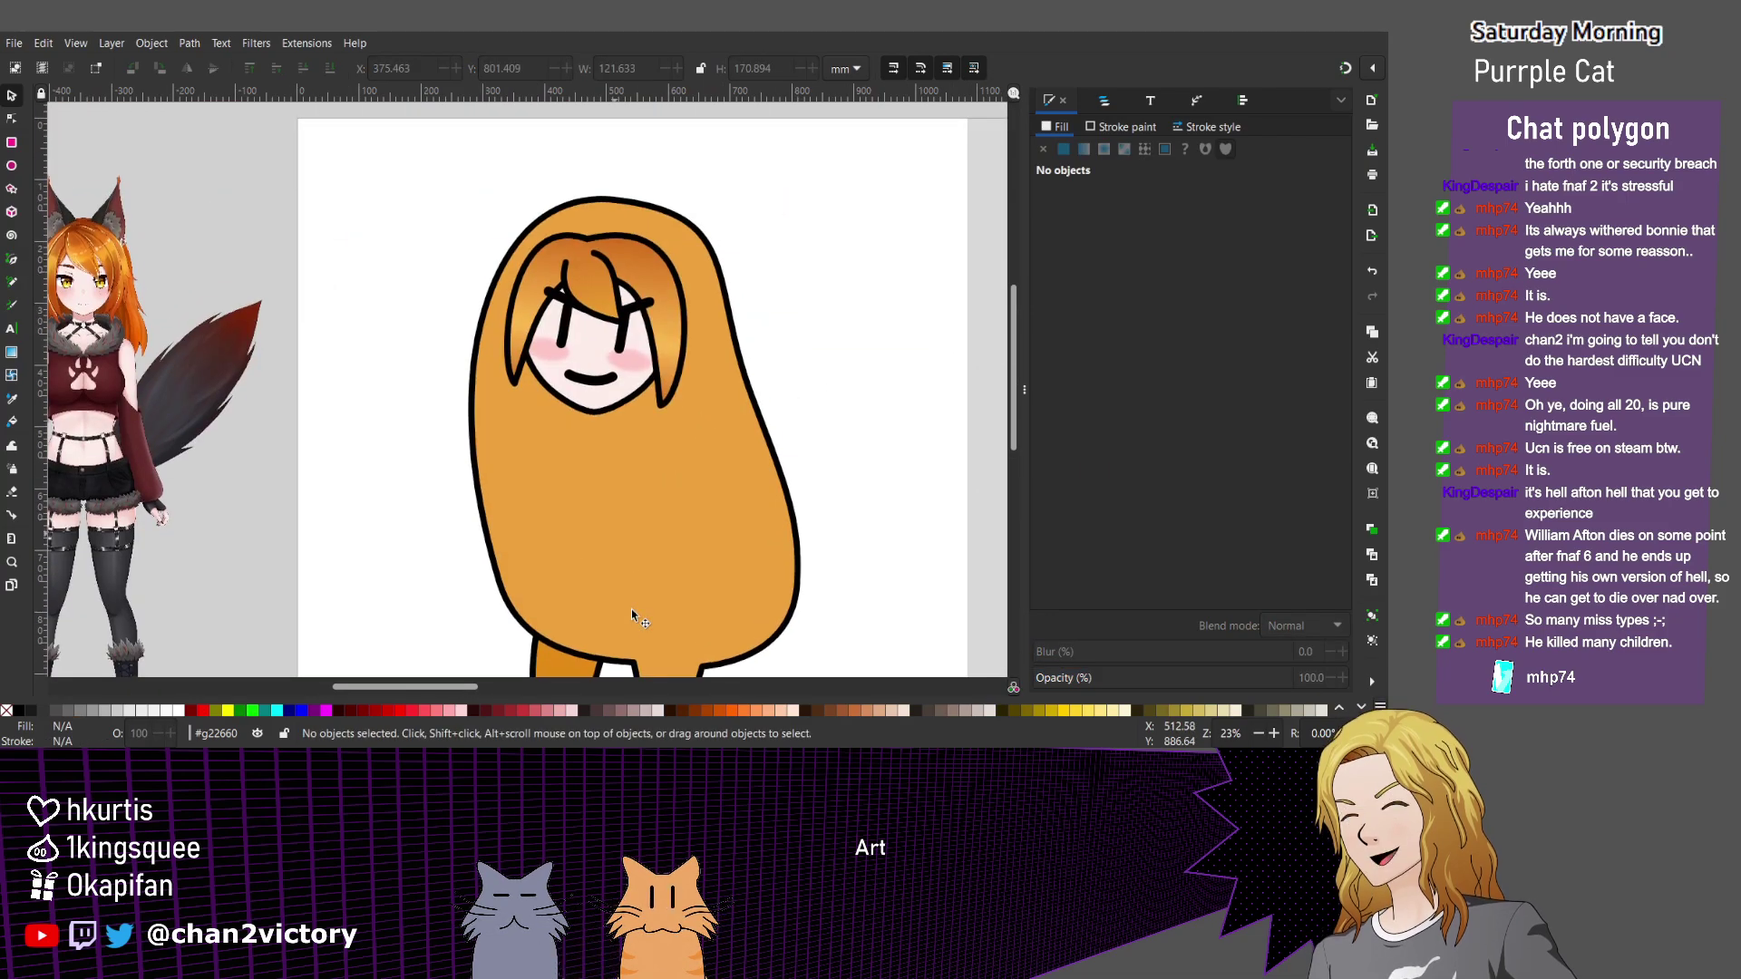
pyautogui.scroll(-1, 632, 614)
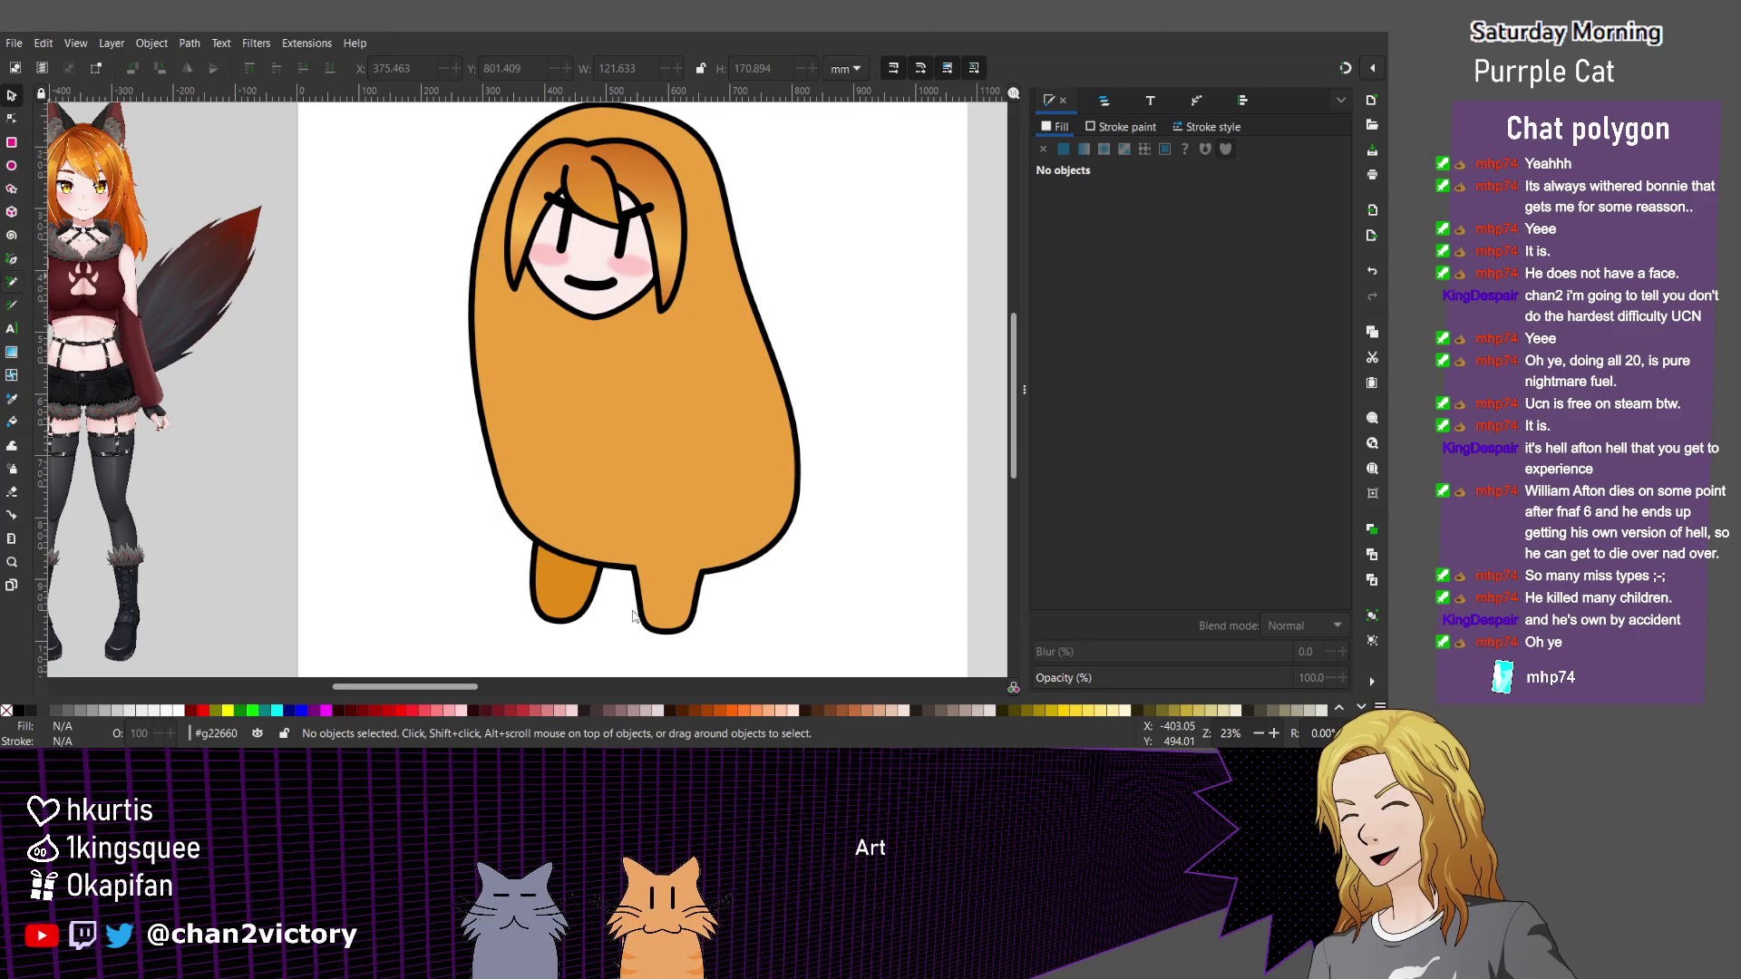
pyautogui.press('p')
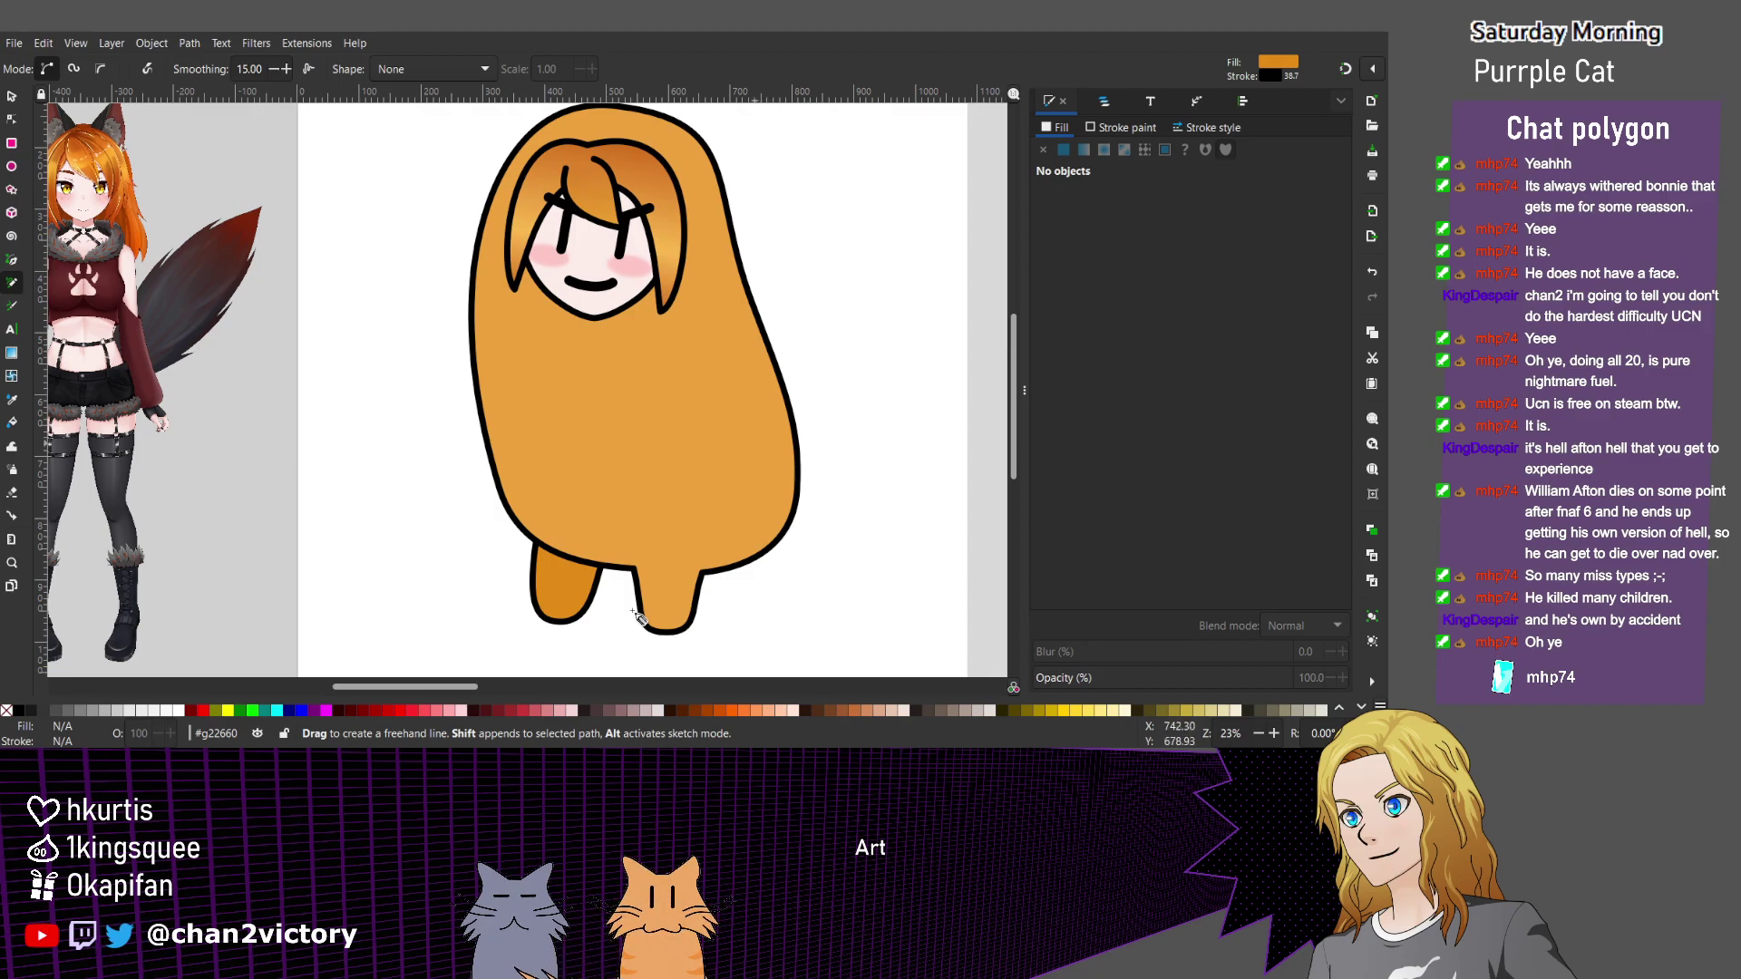
pyautogui.moveTo(731, 472)
pyautogui.mouseDown()
pyautogui.moveTo(848, 349)
pyautogui.moveTo(929, 318)
pyautogui.moveTo(938, 390)
pyautogui.moveTo(866, 466)
pyautogui.mouseUp()
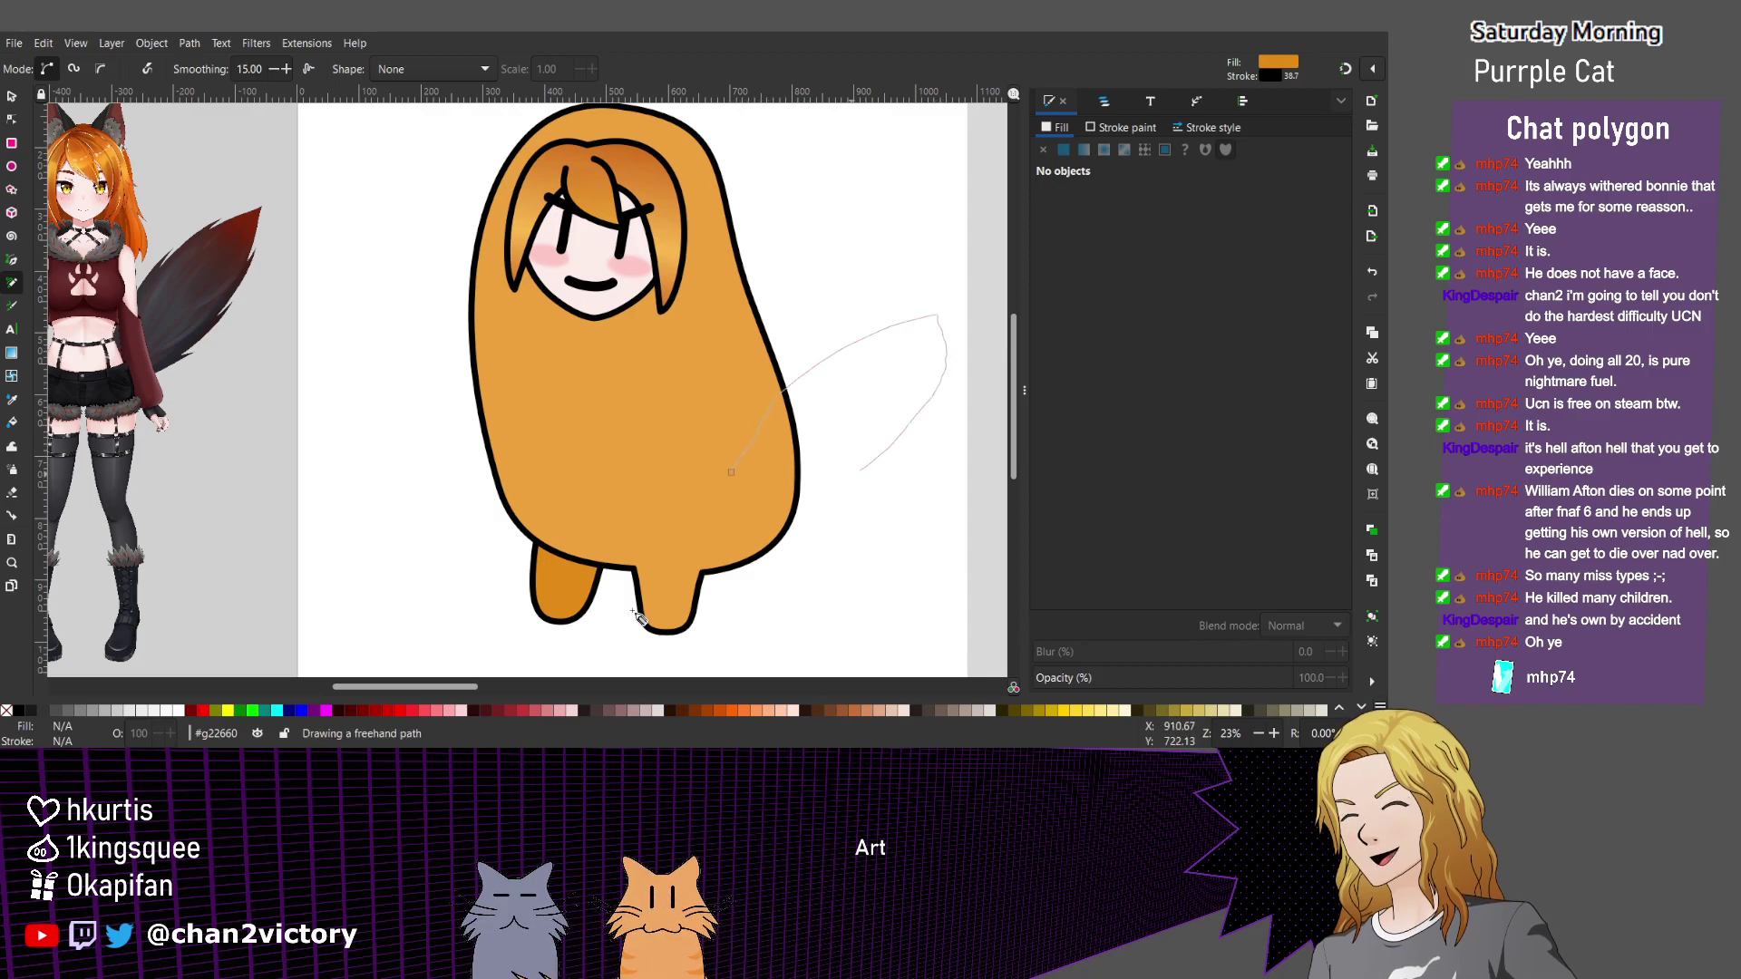
pyautogui.moveTo(782, 517)
pyautogui.mouseDown()
pyautogui.moveTo(707, 530)
pyautogui.moveTo(730, 473)
pyautogui.mouseUp()
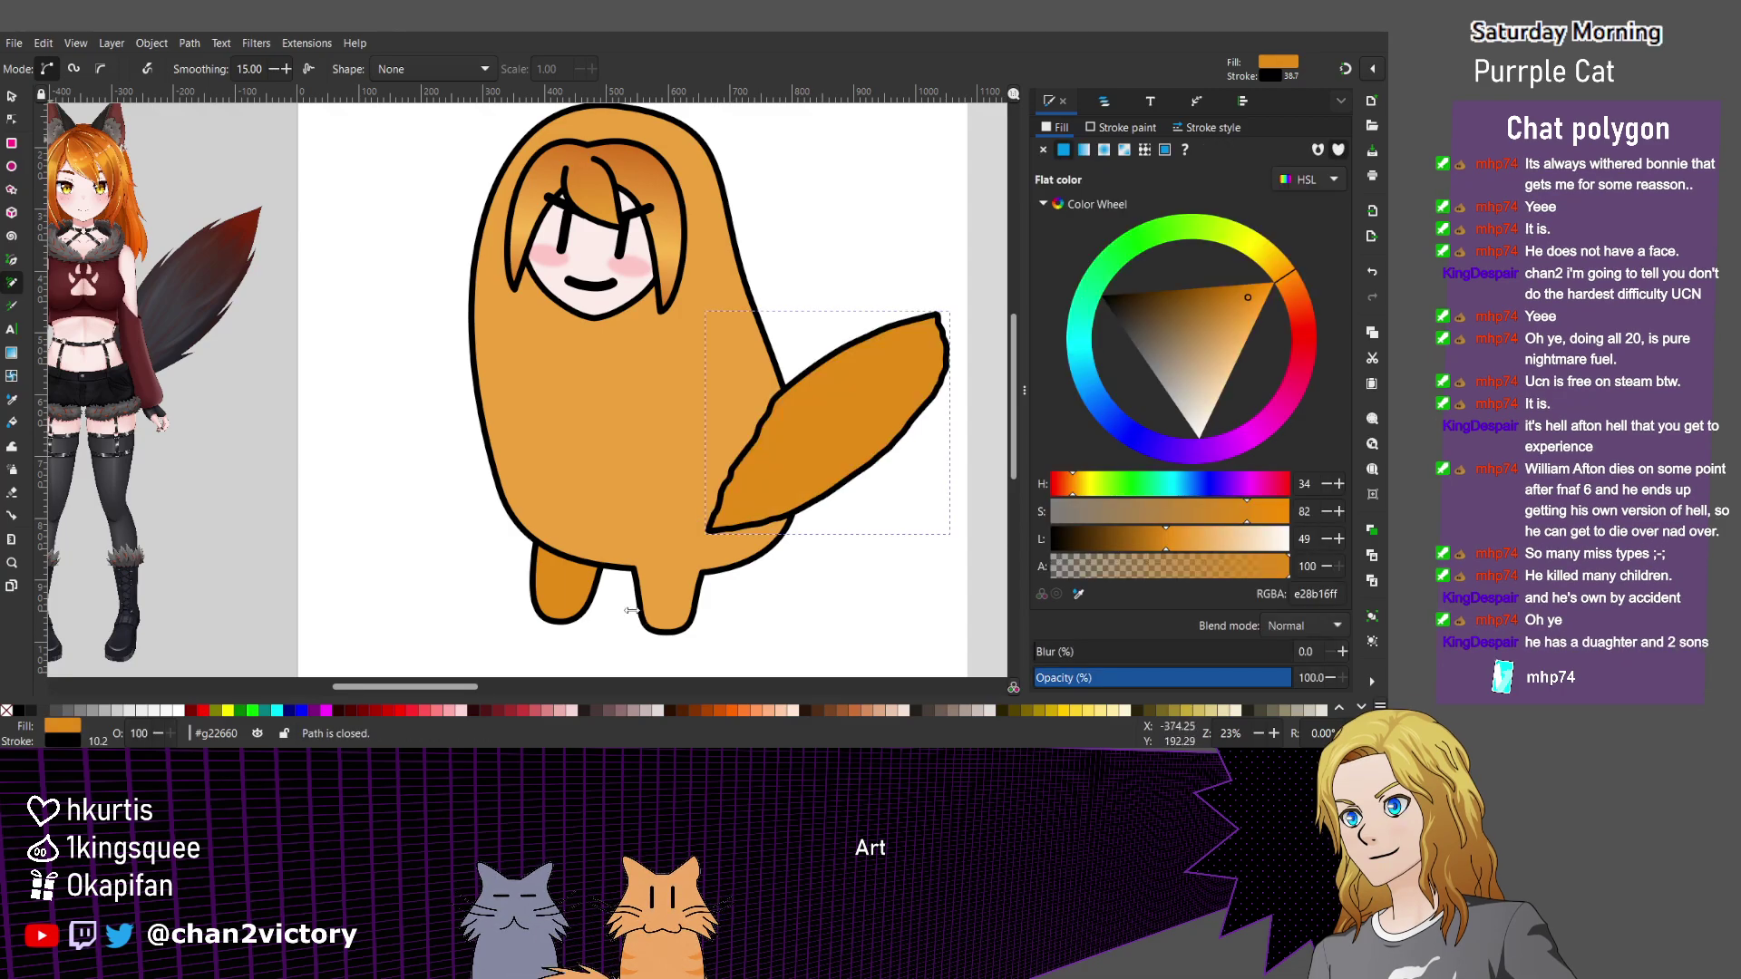
# Simplify the tail path to reduce its nodes and smooth the wobbly outline.
pyautogui.press('n')
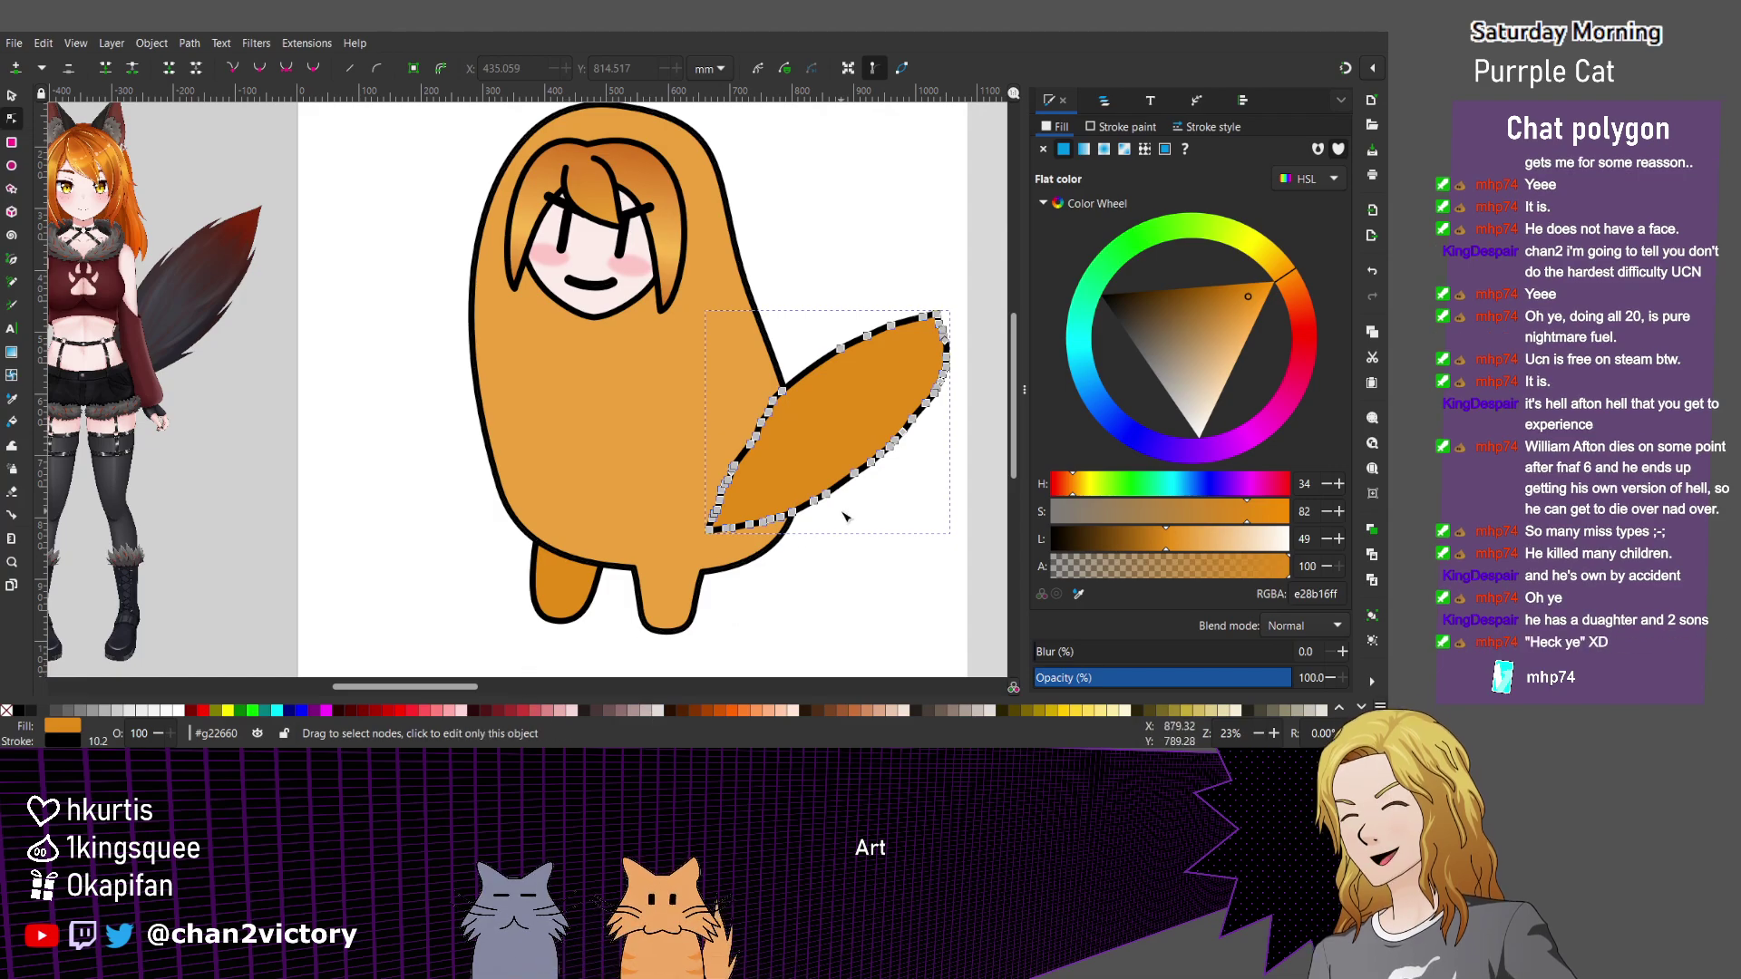
pyautogui.scroll(2, 843, 516)
pyautogui.hscroll(5, 843, 517)
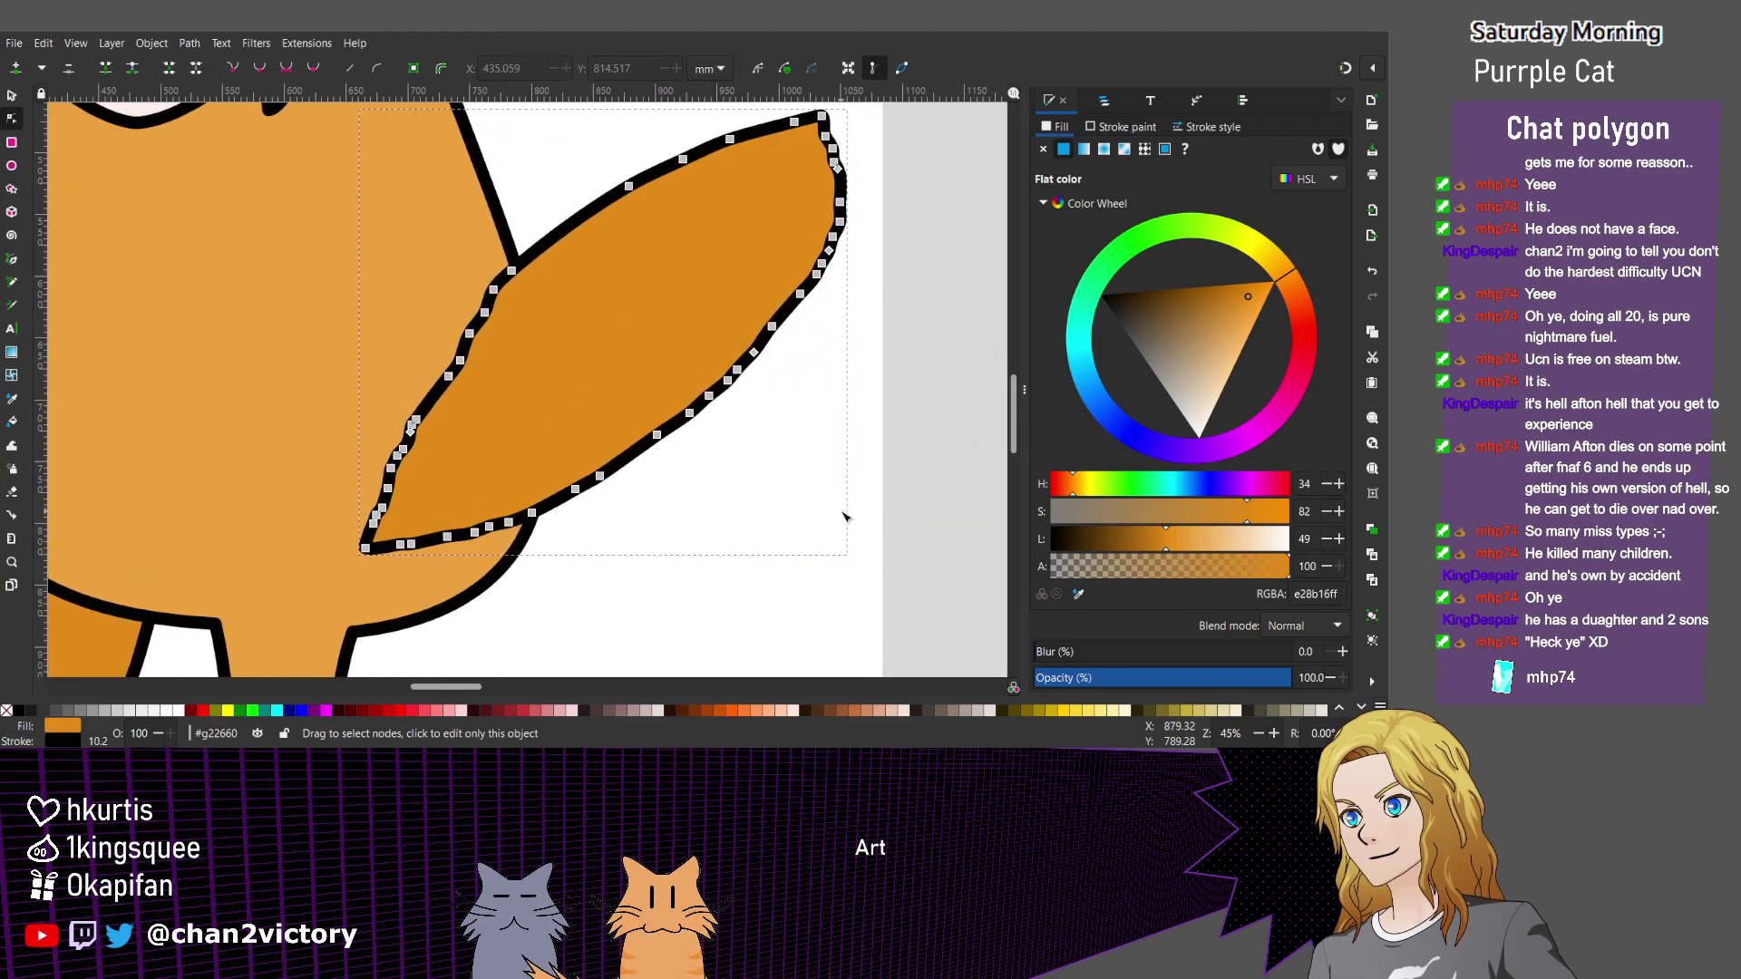
pyautogui.hotkey('ctrl', 'l')
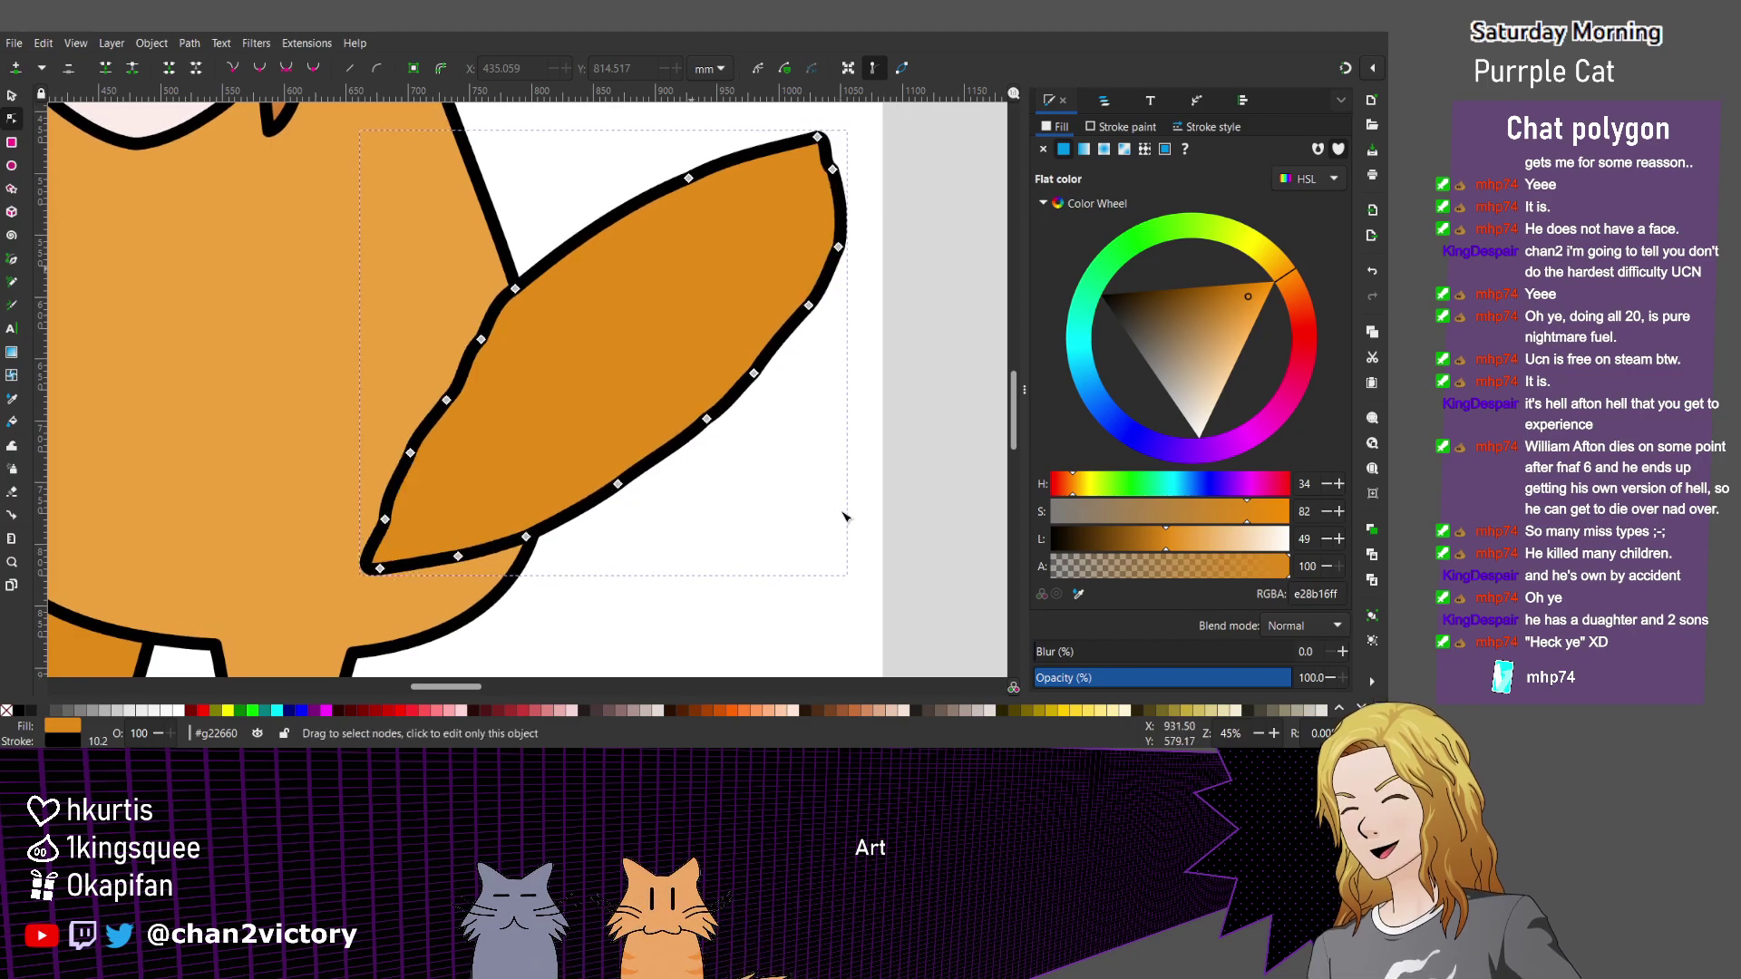
# Delete the intermediate nodes along both sides of the tail, keeping only the base and tip nodes.
pyautogui.moveTo(708, 250); pyautogui.dragTo(583, 331)
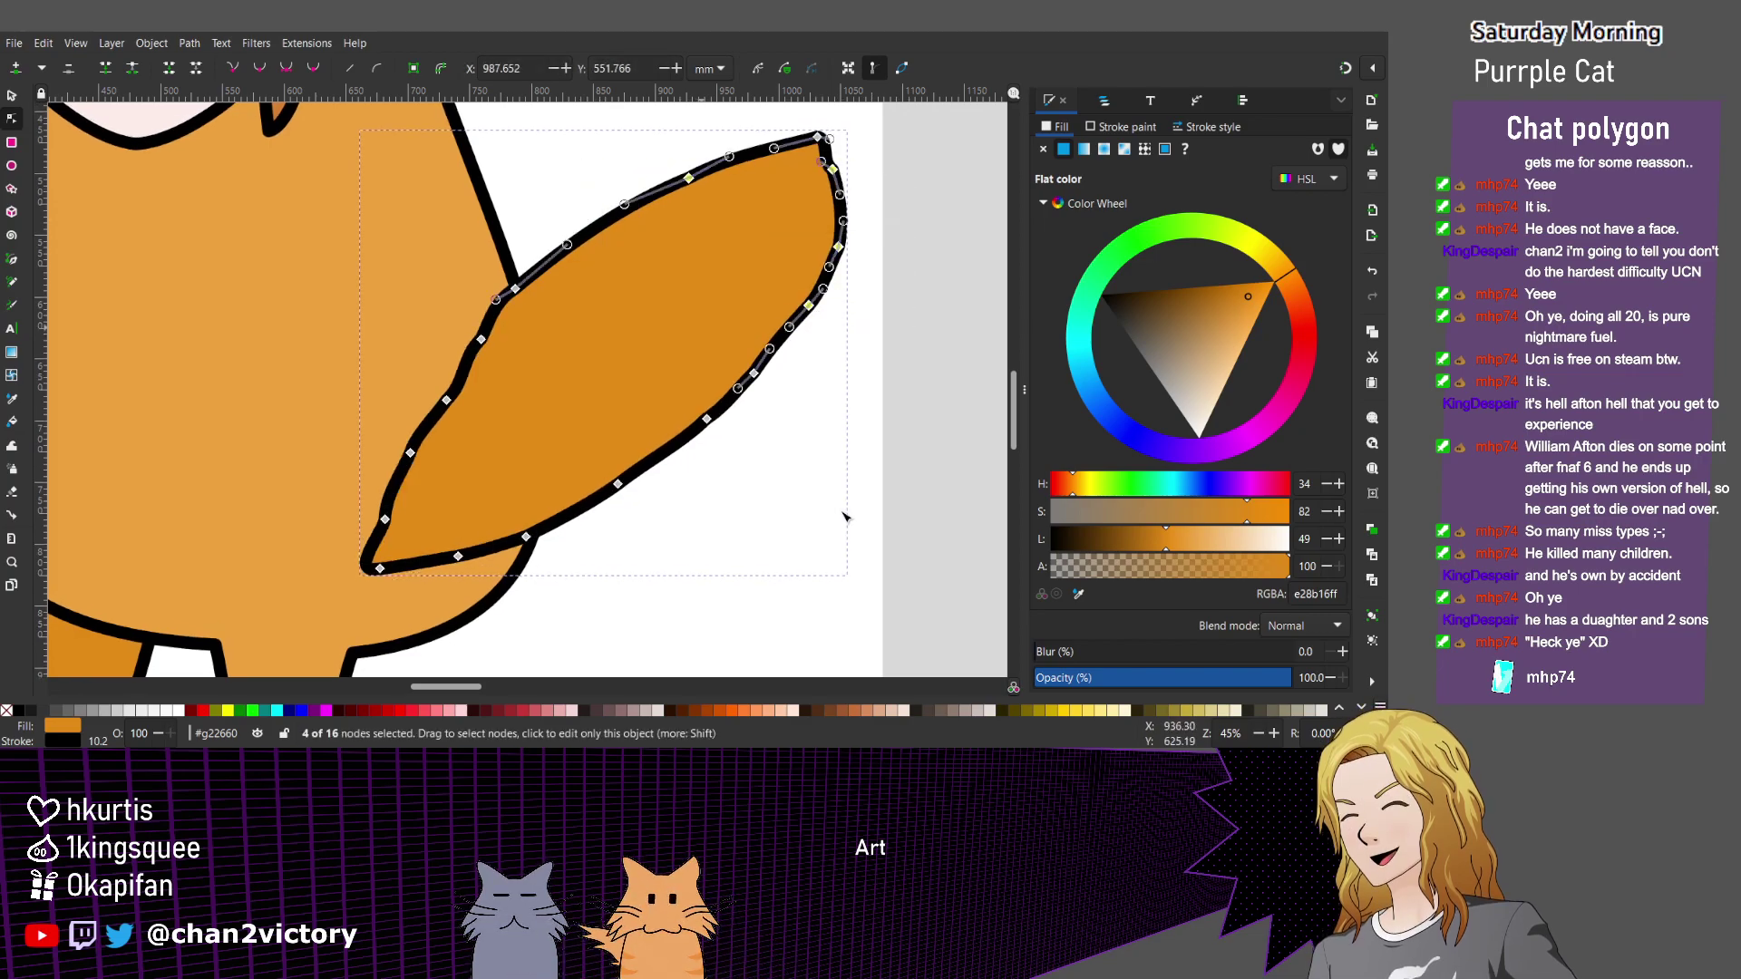
pyautogui.press('Delete')
pyautogui.moveTo(645, 239); pyautogui.dragTo(299, 410)
pyautogui.moveTo(645, 410); pyautogui.dragTo(843, 517)
pyautogui.press('Delete')
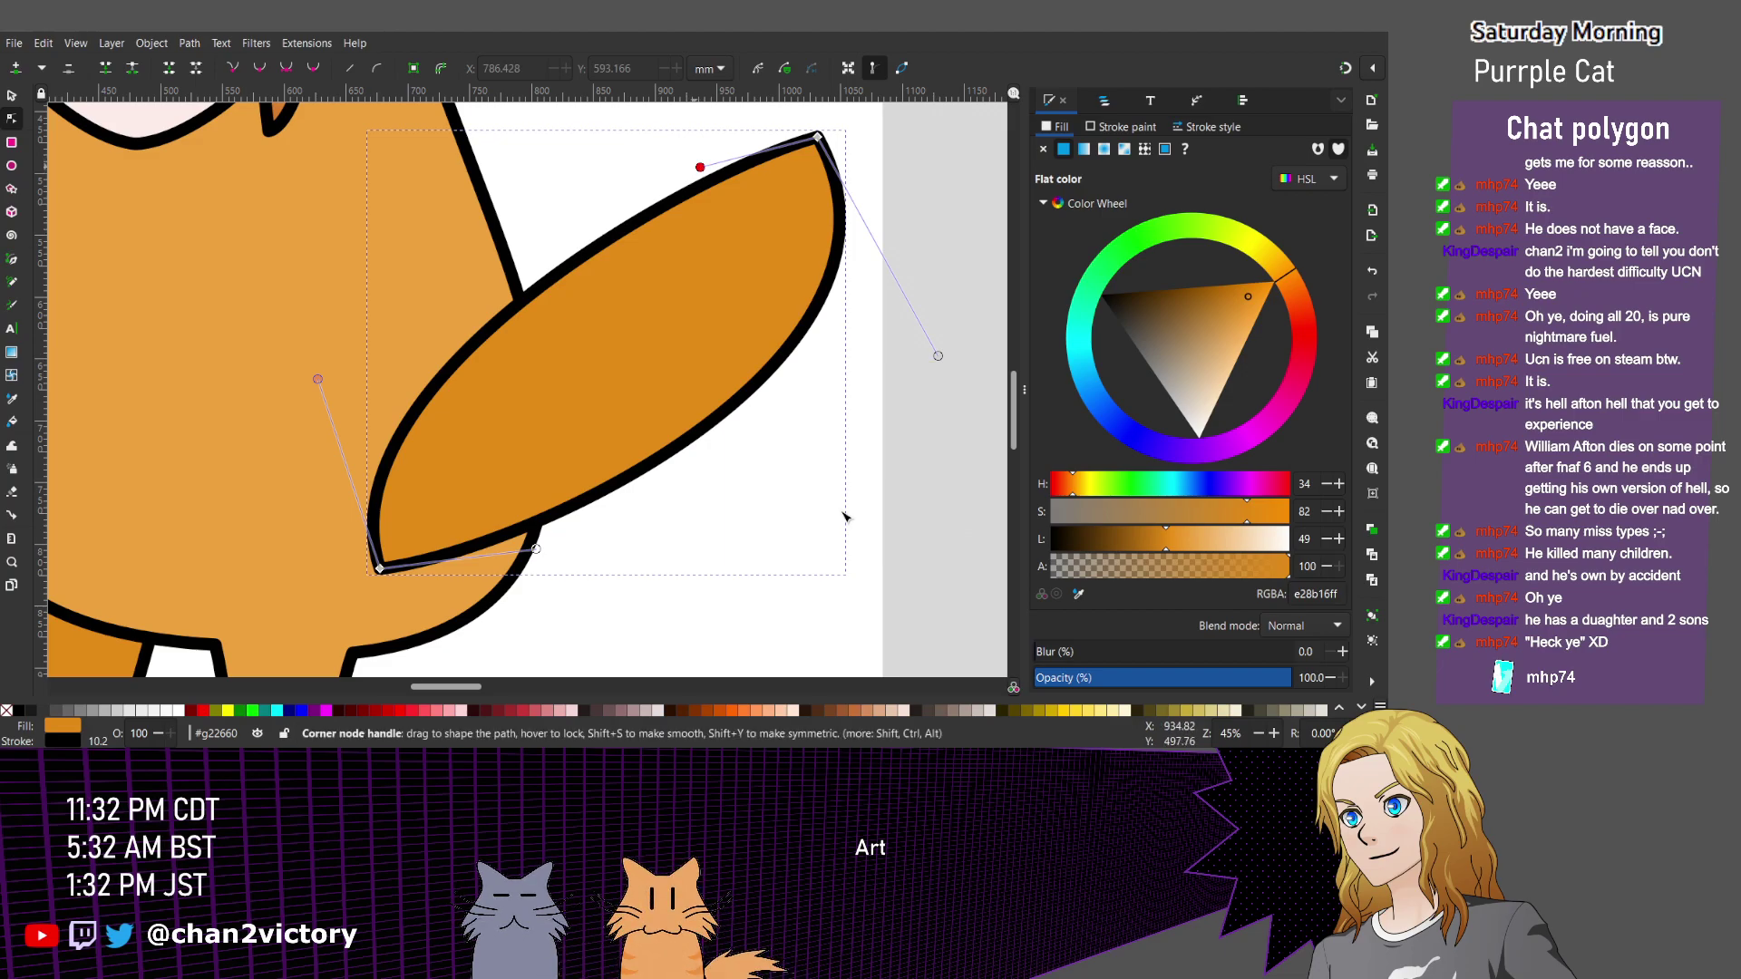
# Rotate the tail upright beside the body and bring its nodes up for editing.
pyautogui.press('s')
pyautogui.click(840, 515)
pyautogui.moveTo(841, 515); pyautogui.dragTo(842, 517)
pyautogui.press('n')
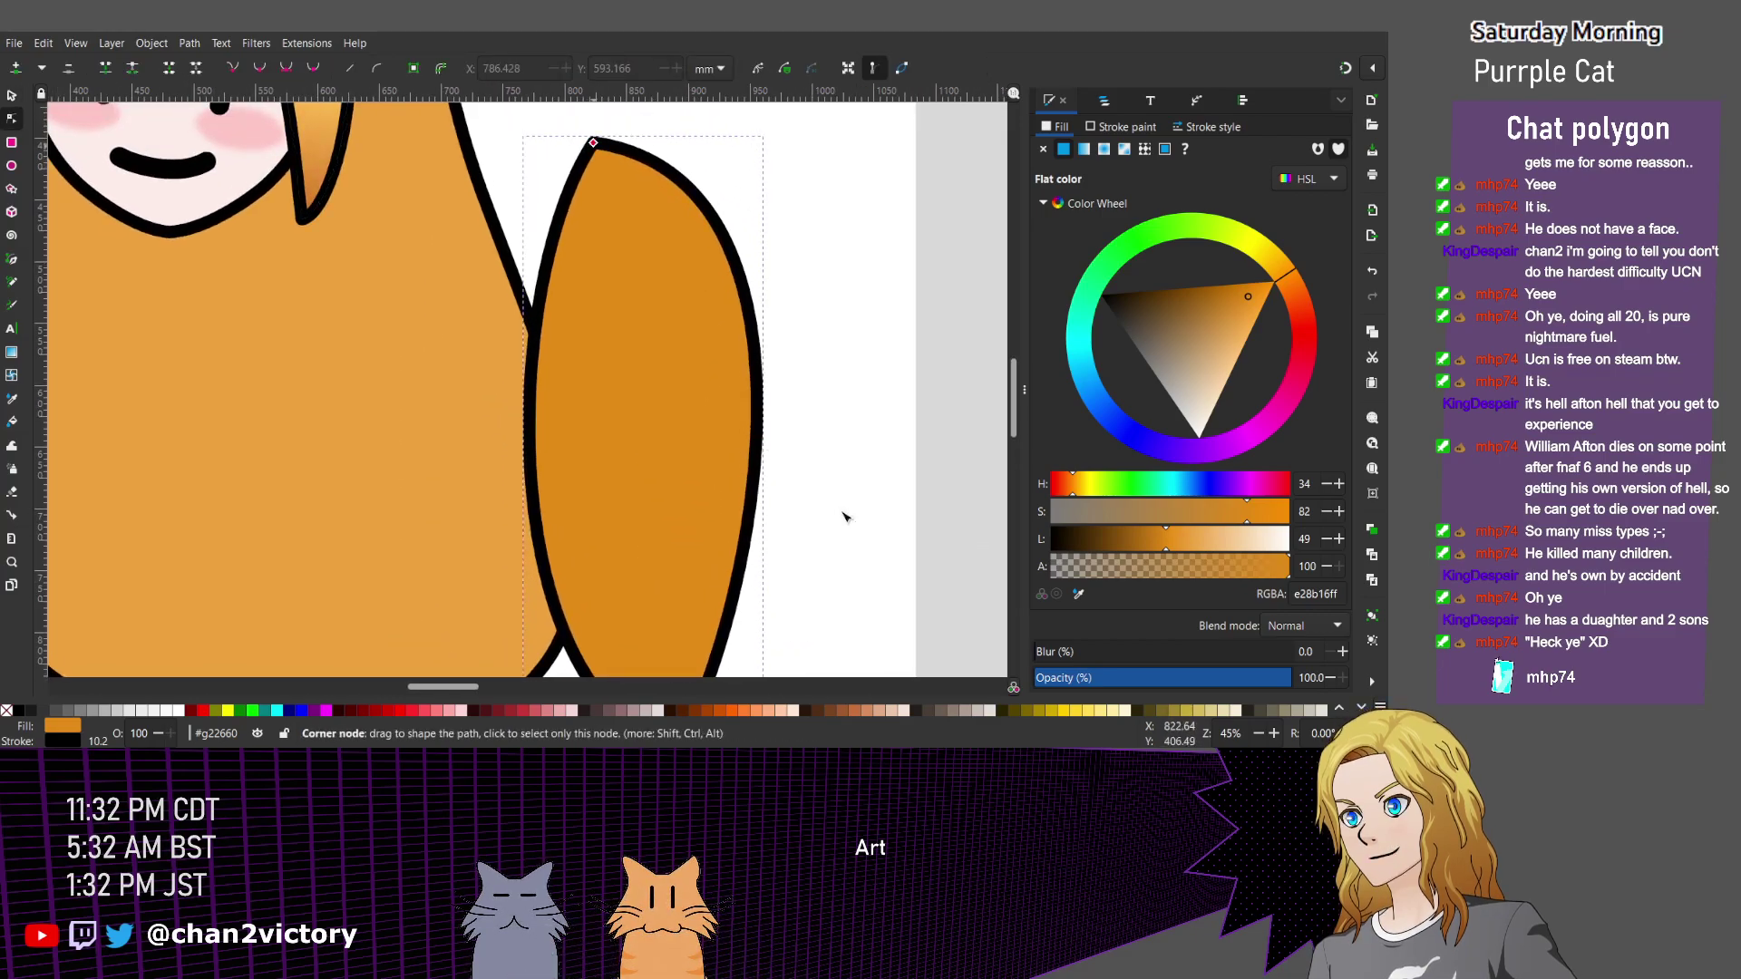
# Pull both handles of the tail's tip node downward to turn the rounded tip into a point.
pyautogui.hotkey('ctrl', 'z')
pyautogui.moveTo(553, 275); pyautogui.dragTo(454, 184)
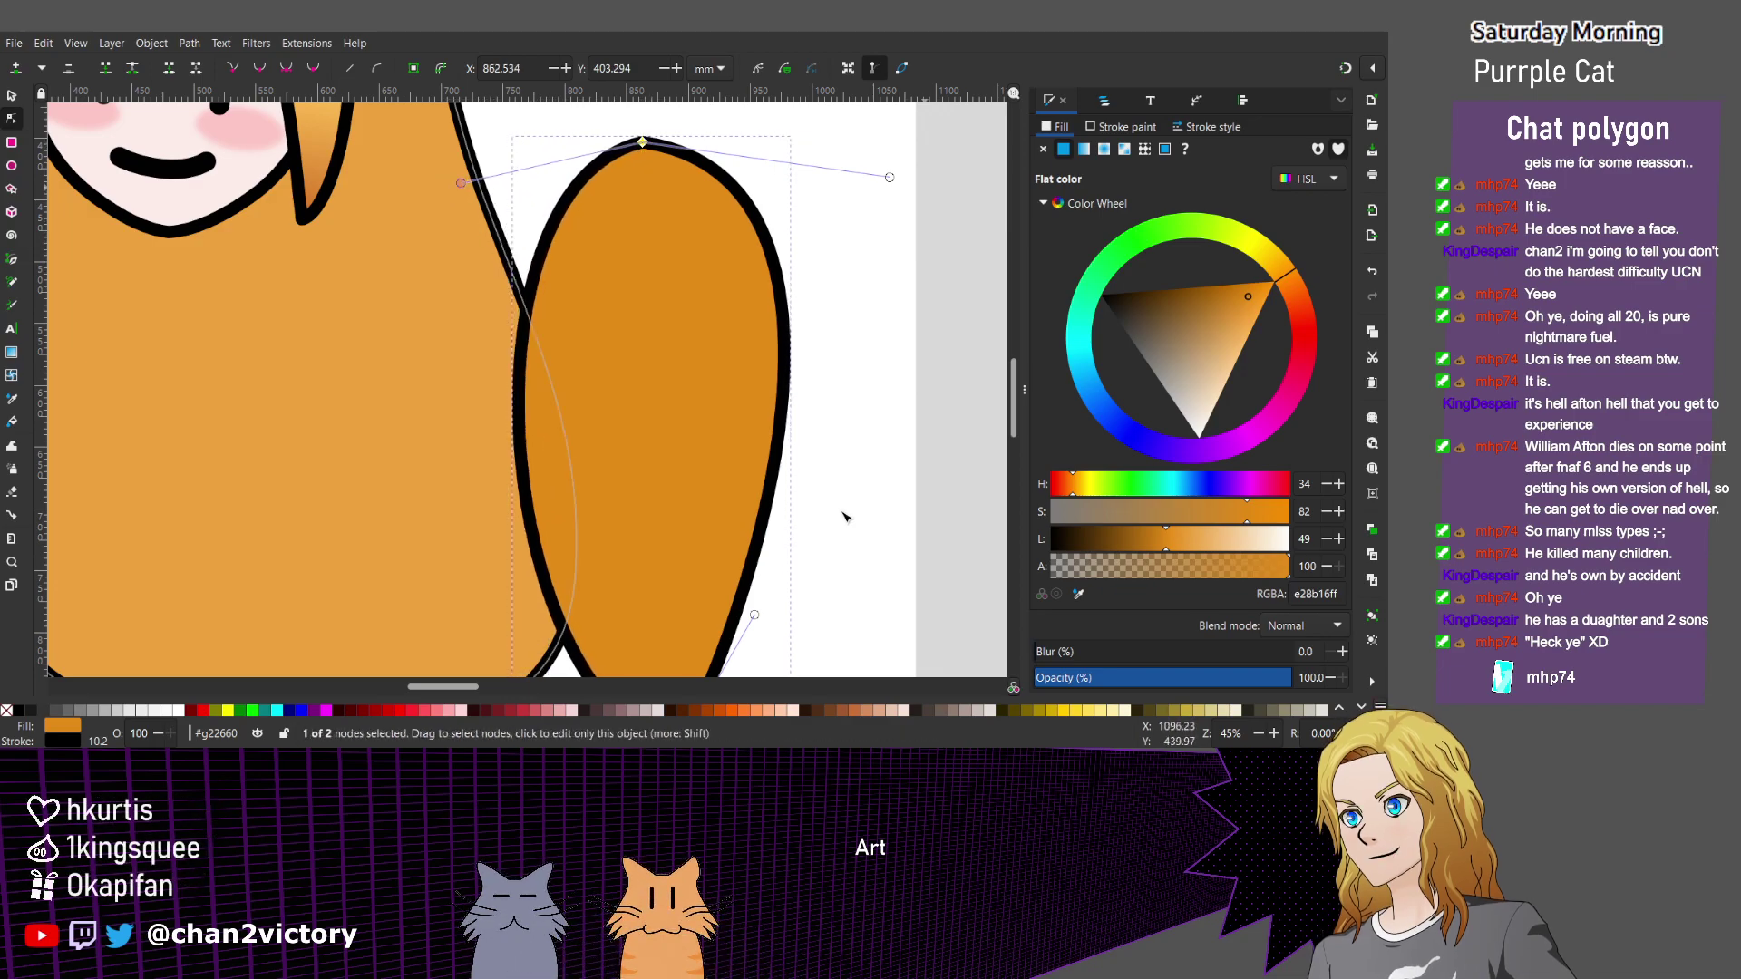
pyautogui.moveTo(889, 177); pyautogui.dragTo(816, 260)
pyautogui.moveTo(461, 183); pyautogui.dragTo(466, 241)
pyautogui.press('space')
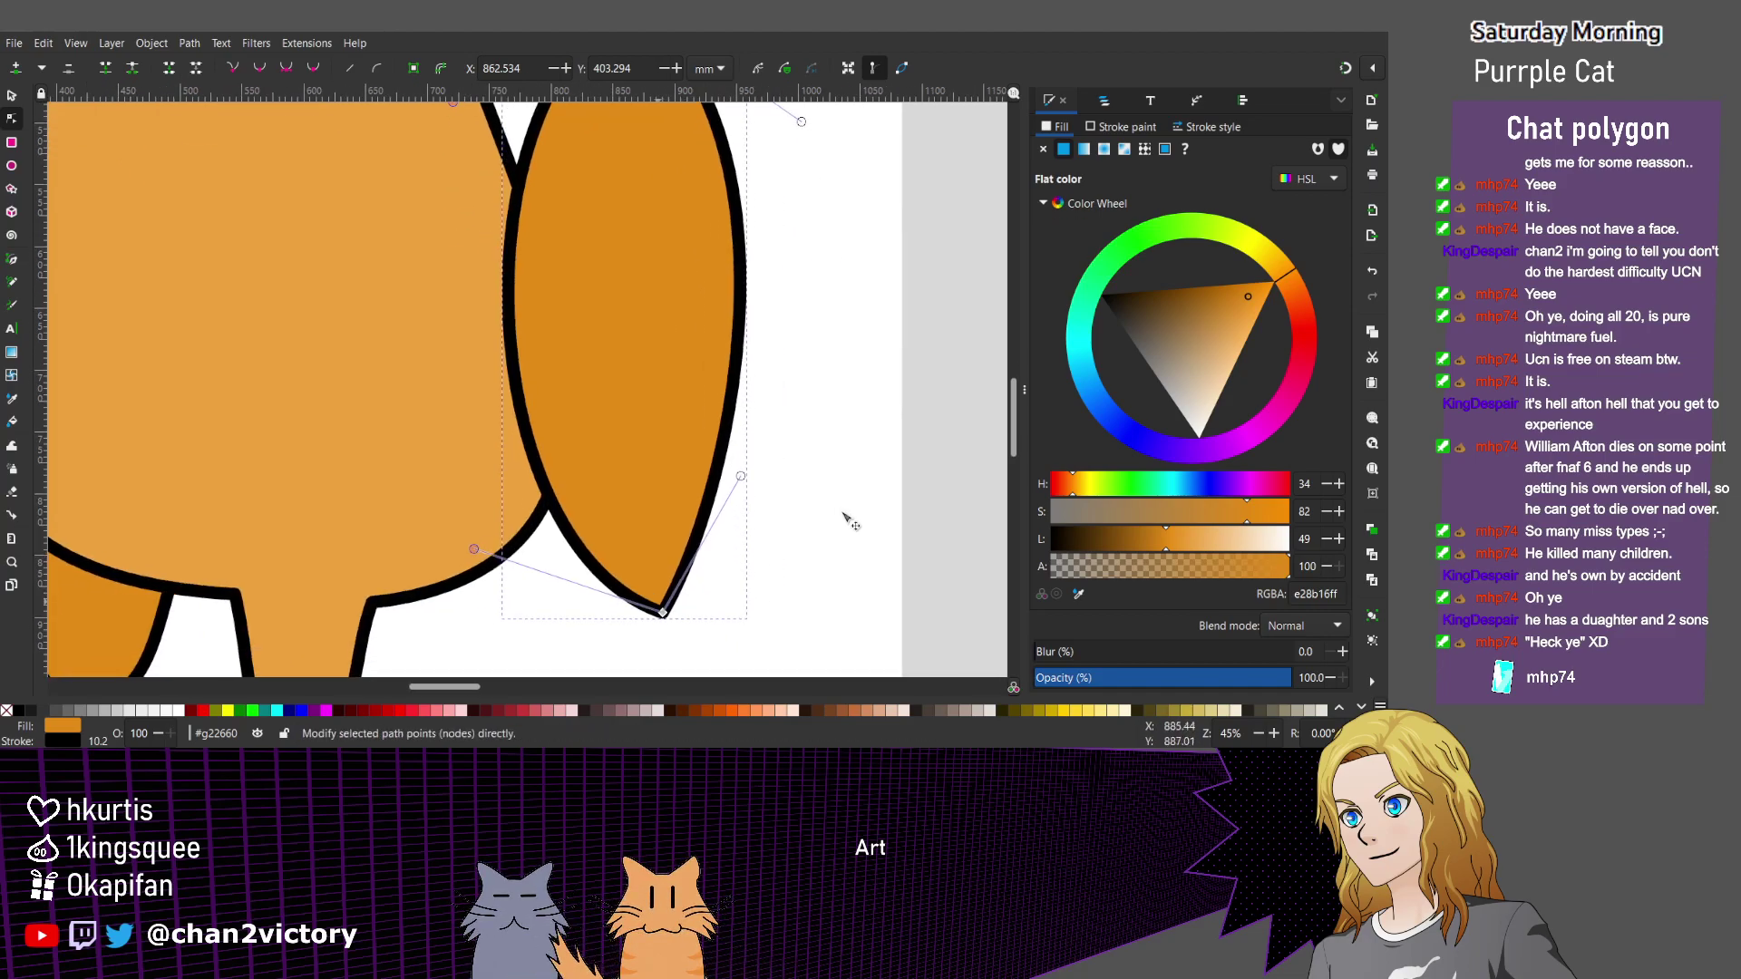
# Shift the tail's base node slightly left and adjust both of its handles so the two sides taper evenly.
pyautogui.moveTo(474, 548); pyautogui.dragTo(50, 577)
pyautogui.hotkey('ctrl', 'z')
pyautogui.moveTo(663, 613); pyautogui.dragTo(639, 612)
pyautogui.moveTo(717, 476); pyautogui.dragTo(730, 489)
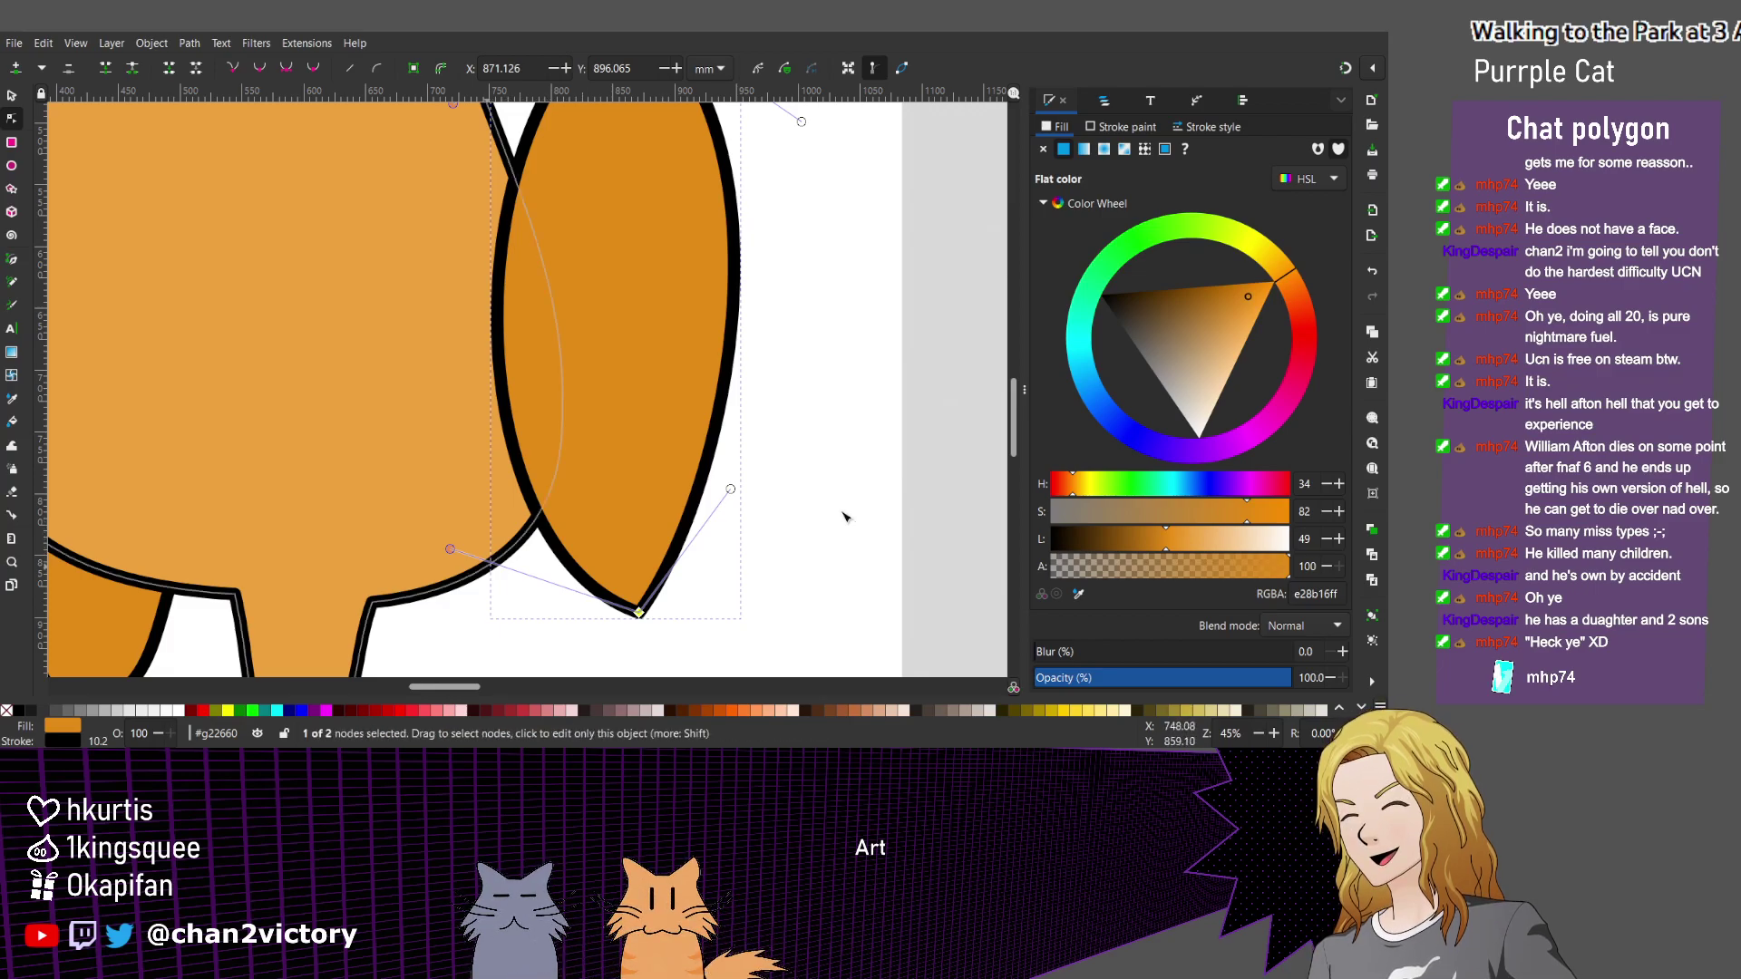
pyautogui.moveTo(450, 550); pyautogui.dragTo(494, 491)
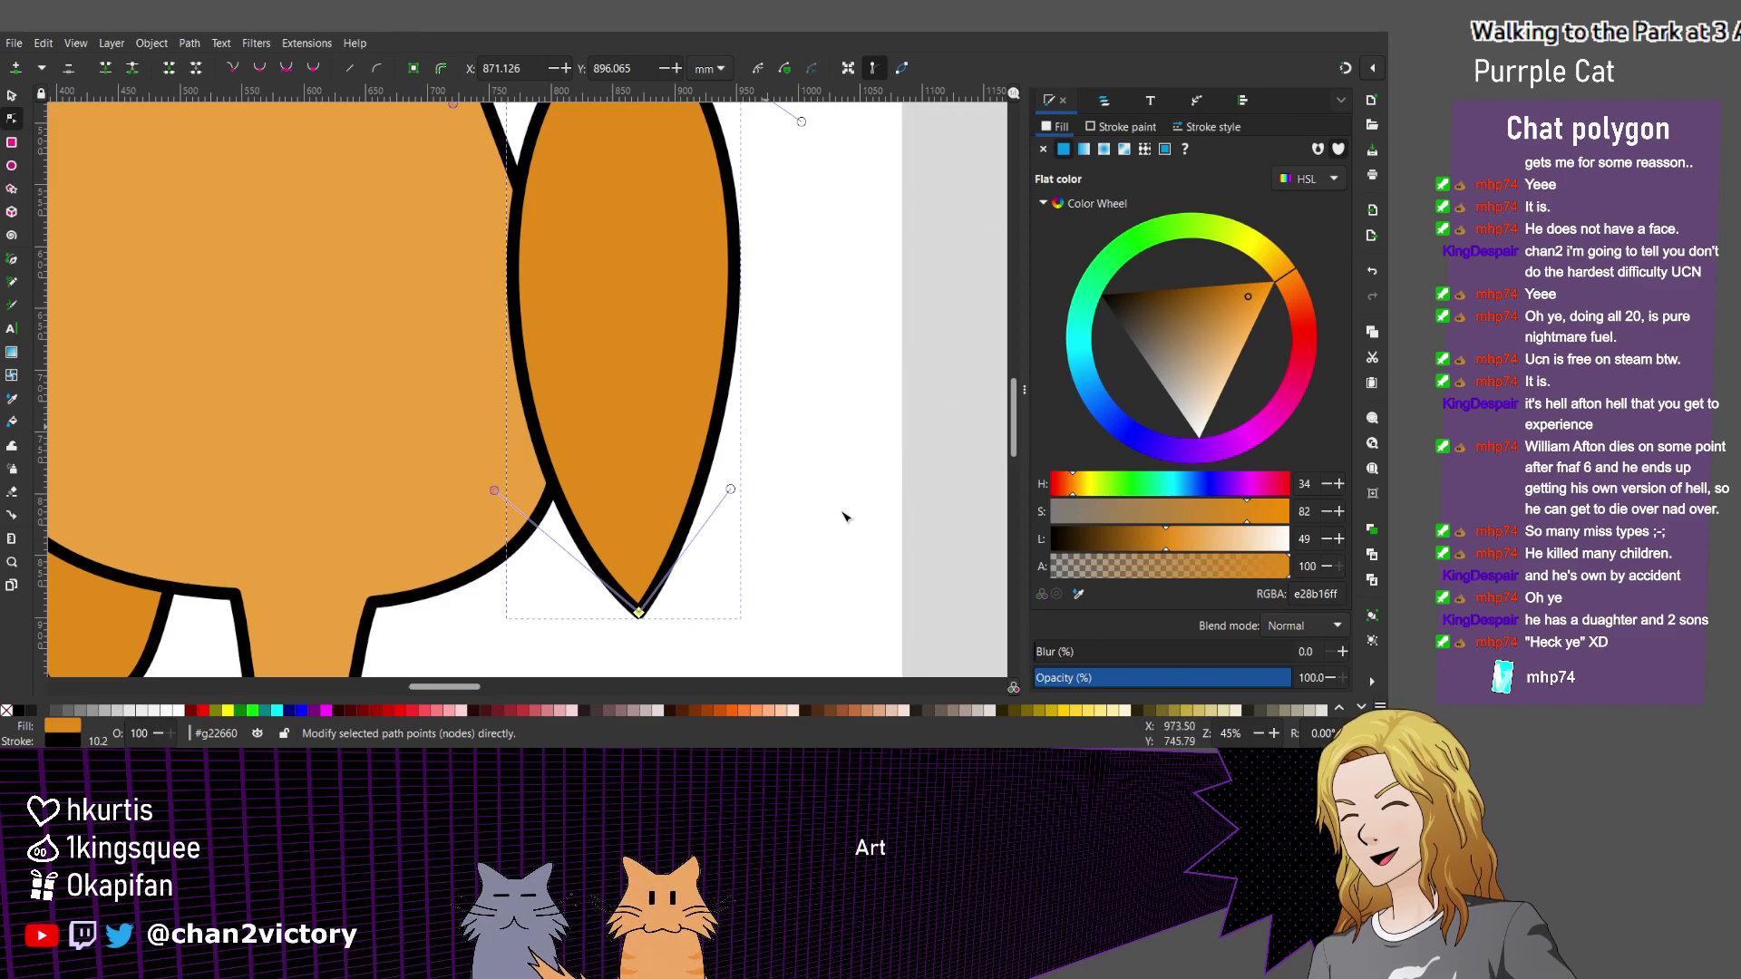
pyautogui.press('Escape')
pyautogui.scroll(5, 843, 517)
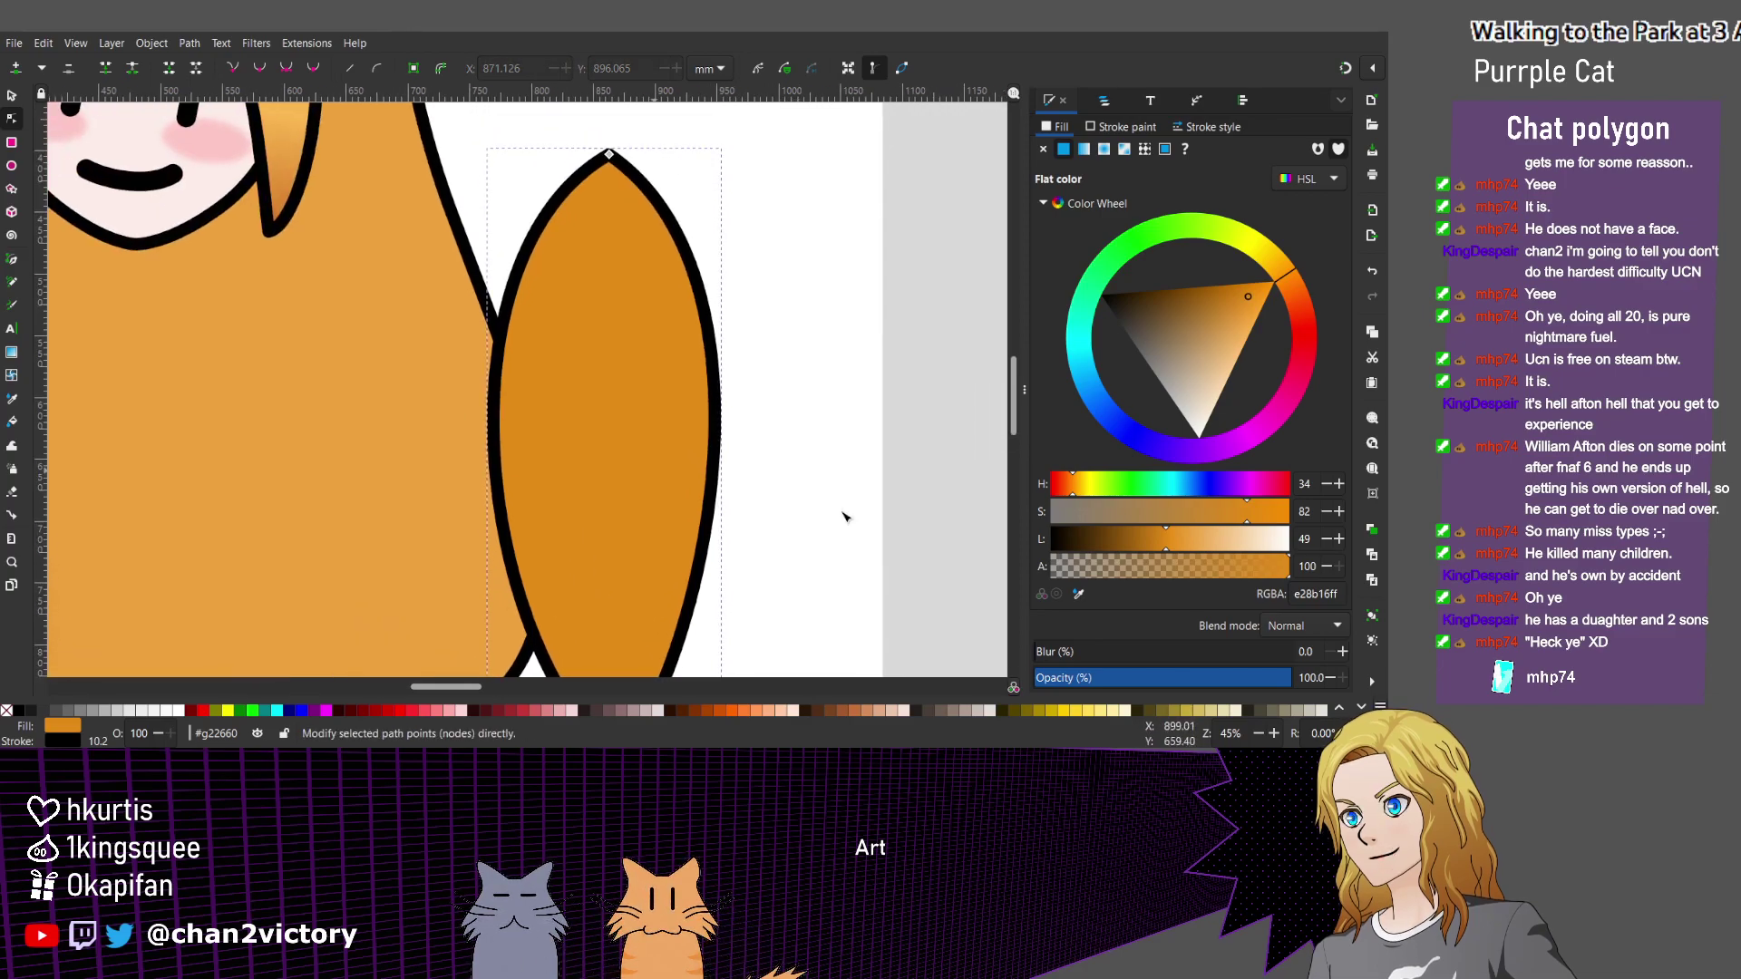
# Pull the base node's right handle outward to fill out the lower right side of the tail.
pyautogui.moveTo(729, 127)
pyautogui.mouseDown()
pyautogui.moveTo(666, 182)
pyautogui.moveTo(609, 546)
pyautogui.mouseUp()
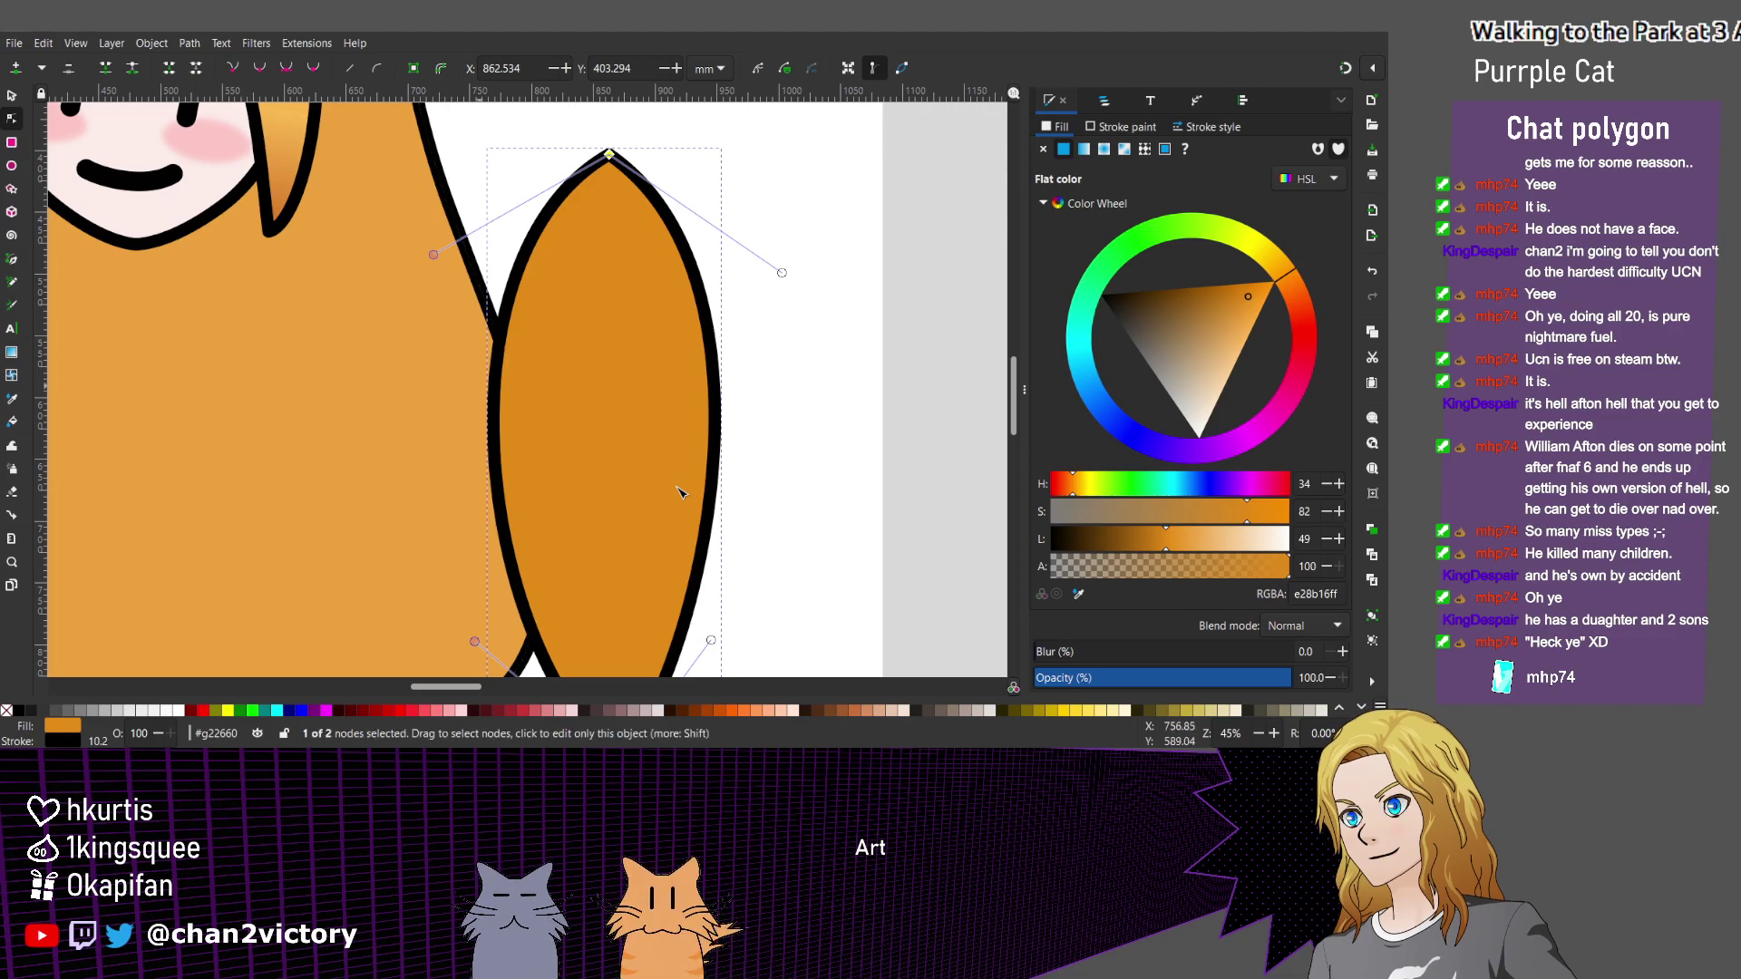
pyautogui.press('Tab')
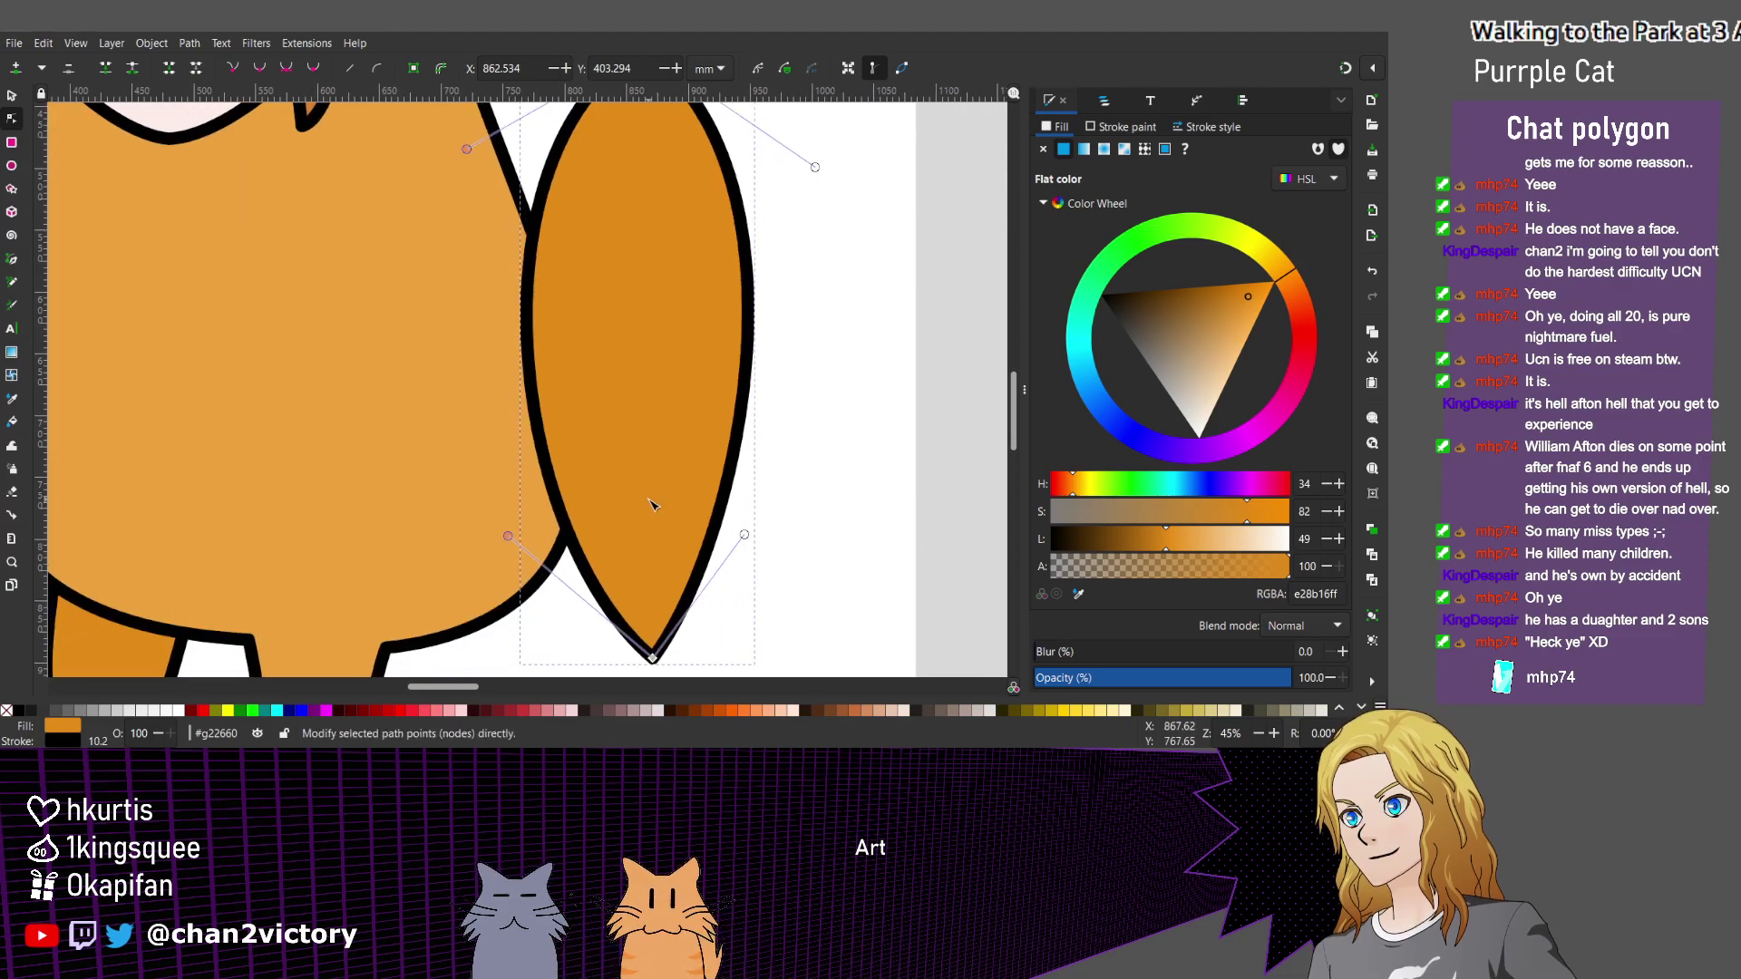
pyautogui.scroll(-1, 651, 505)
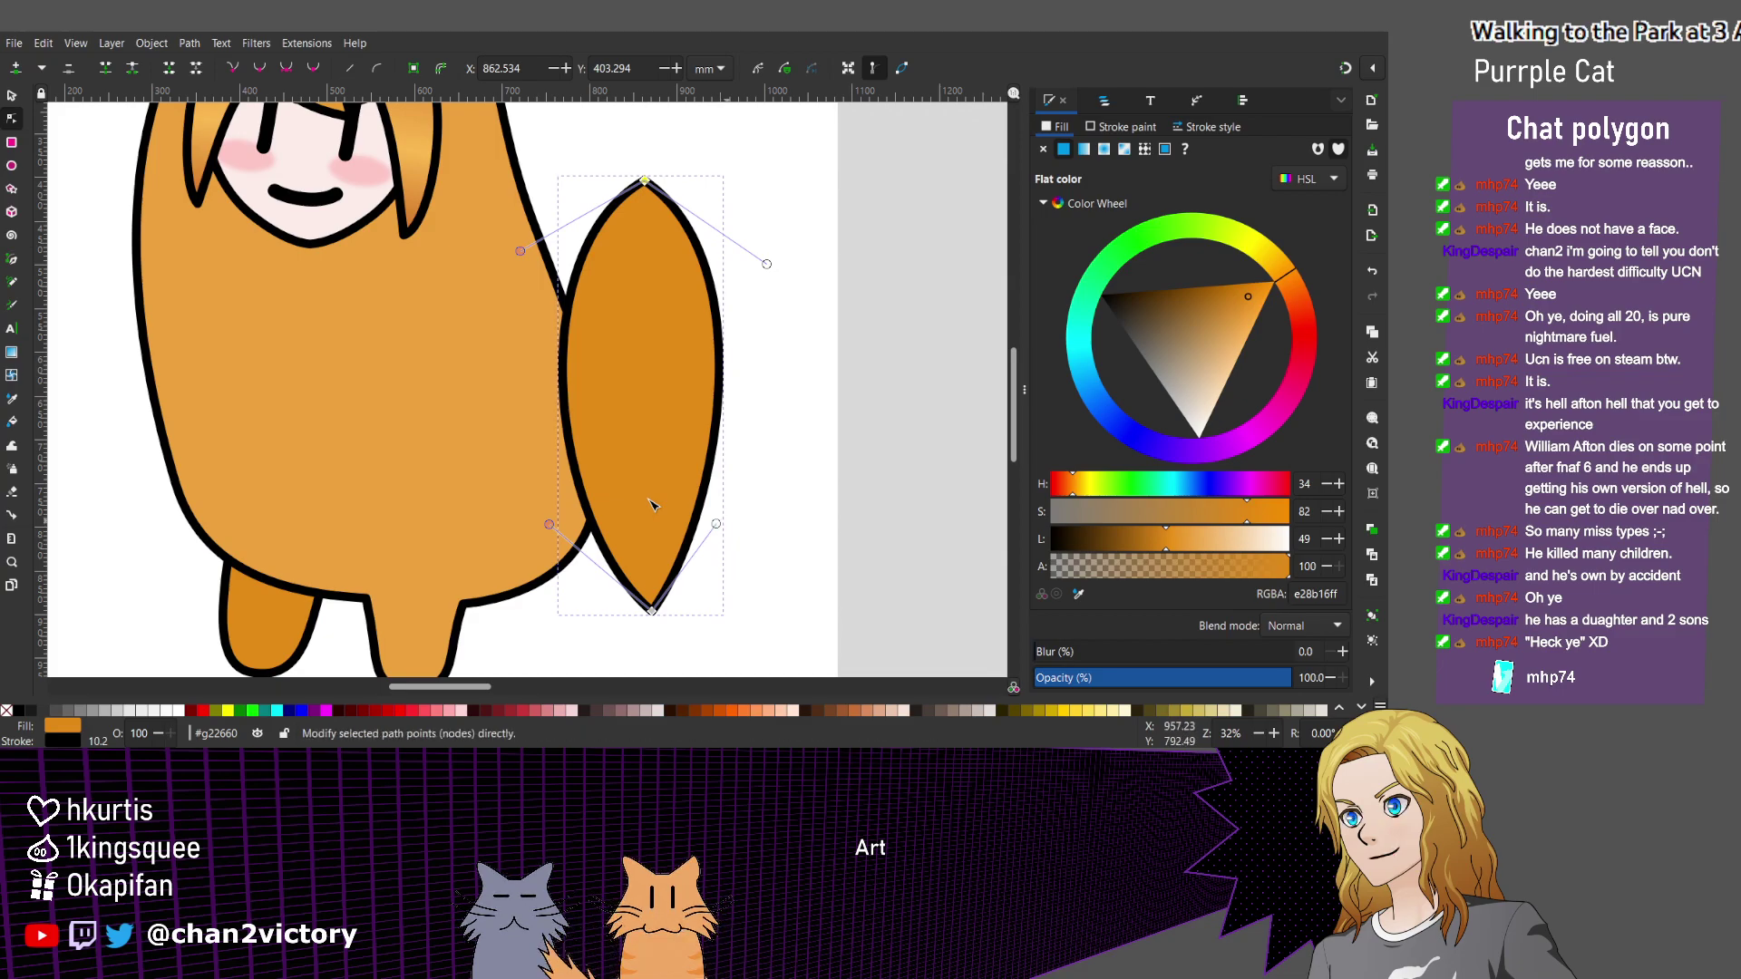
pyautogui.moveTo(716, 524); pyautogui.dragTo(757, 522)
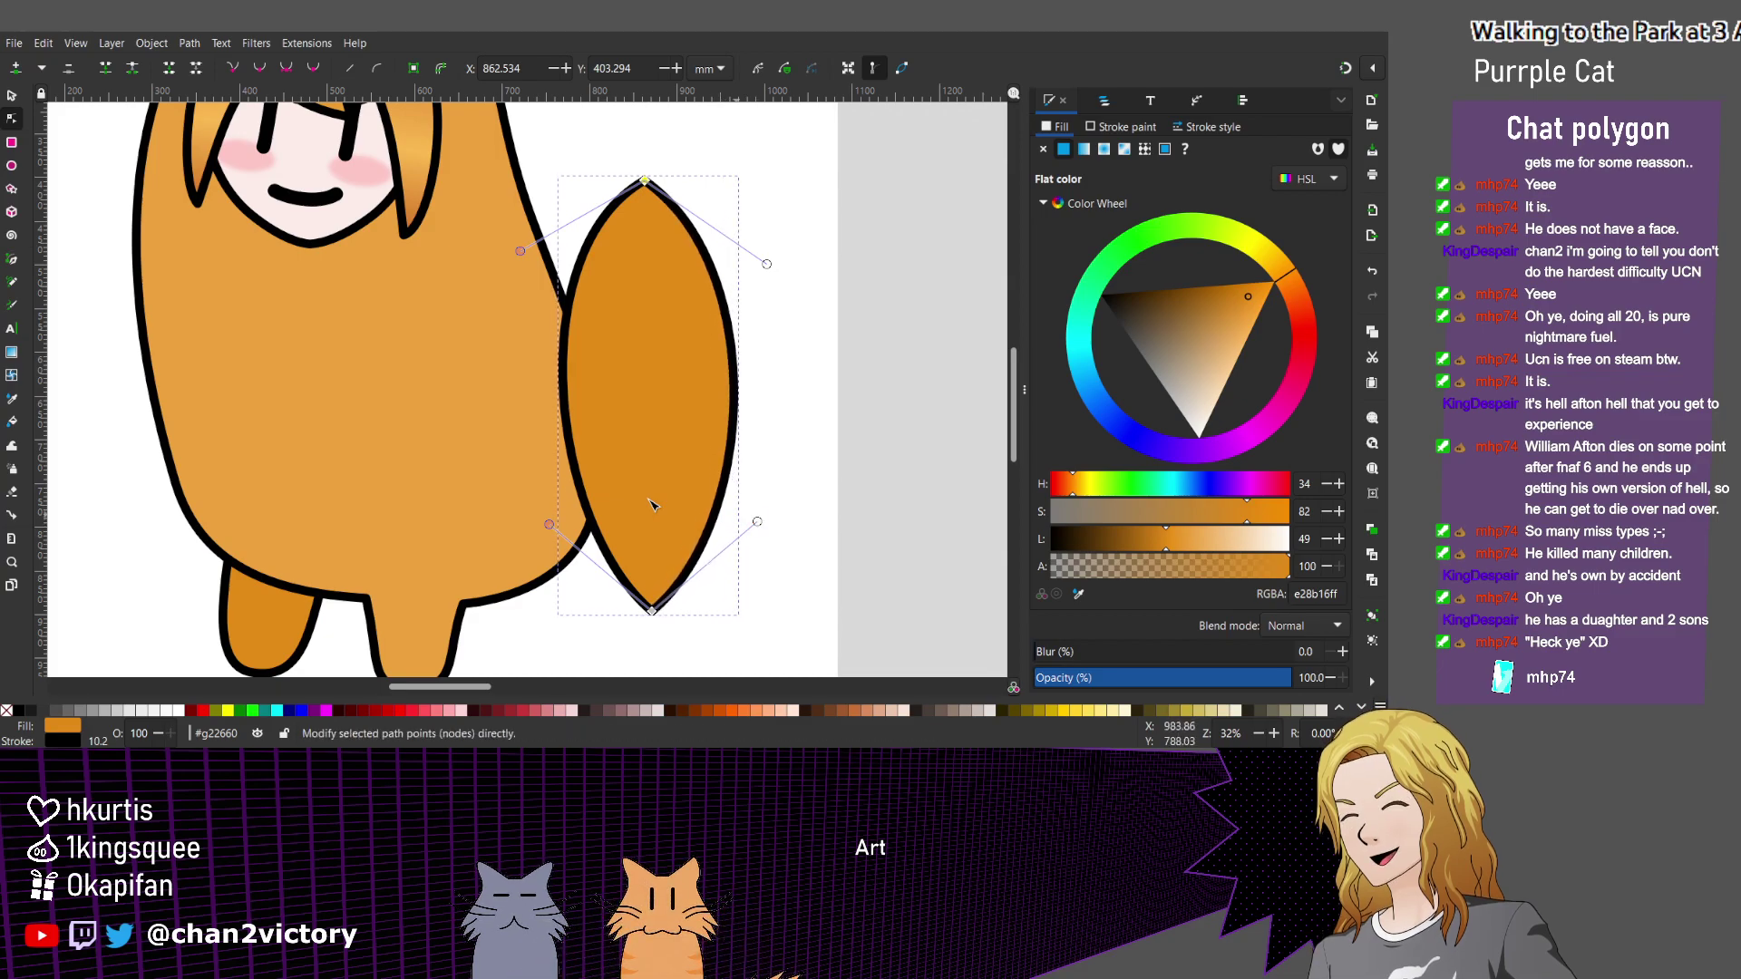
pyautogui.moveTo(544, 525); pyautogui.dragTo(526, 513)
pyautogui.moveTo(813, 541); pyautogui.dragTo(793, 547)
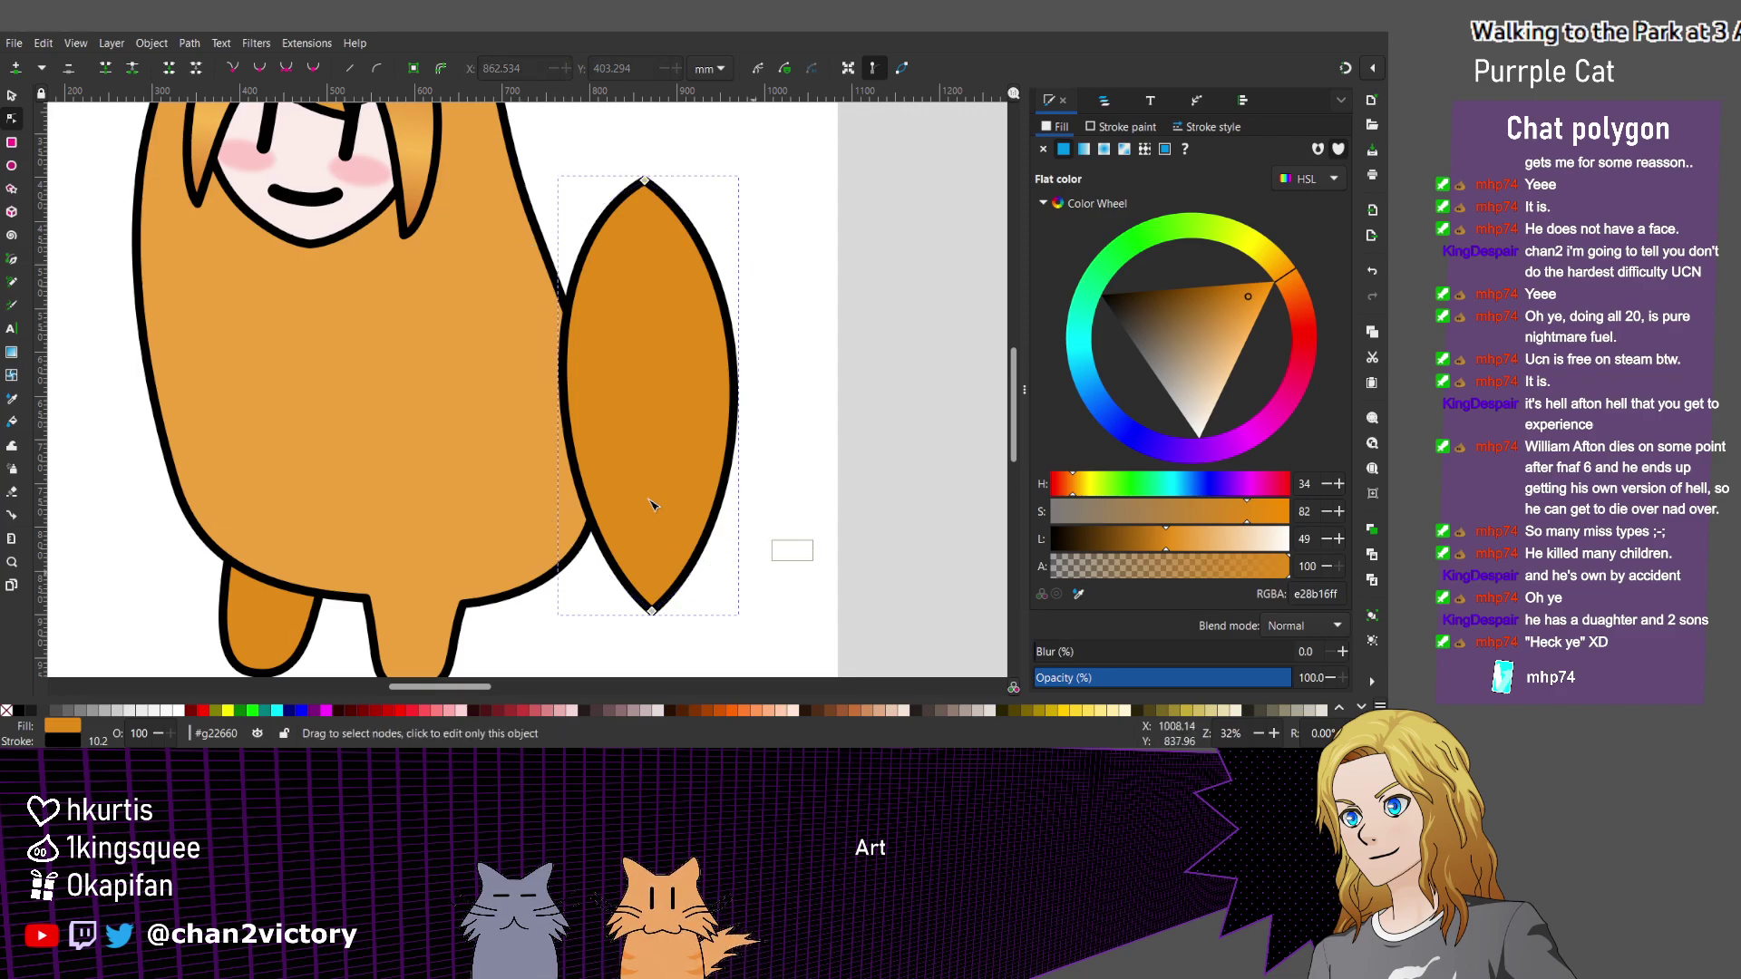
# Tilt the tail outward to the upper right, position its base over the body's lower right side, and lower it behind the body.
pyautogui.press('s')
pyautogui.press('Escape')
pyautogui.click(648, 505)
pyautogui.click(648, 505)
pyautogui.moveTo(755, 182); pyautogui.dragTo(818, 224)
pyautogui.moveTo(775, 305); pyautogui.dragTo(788, 233)
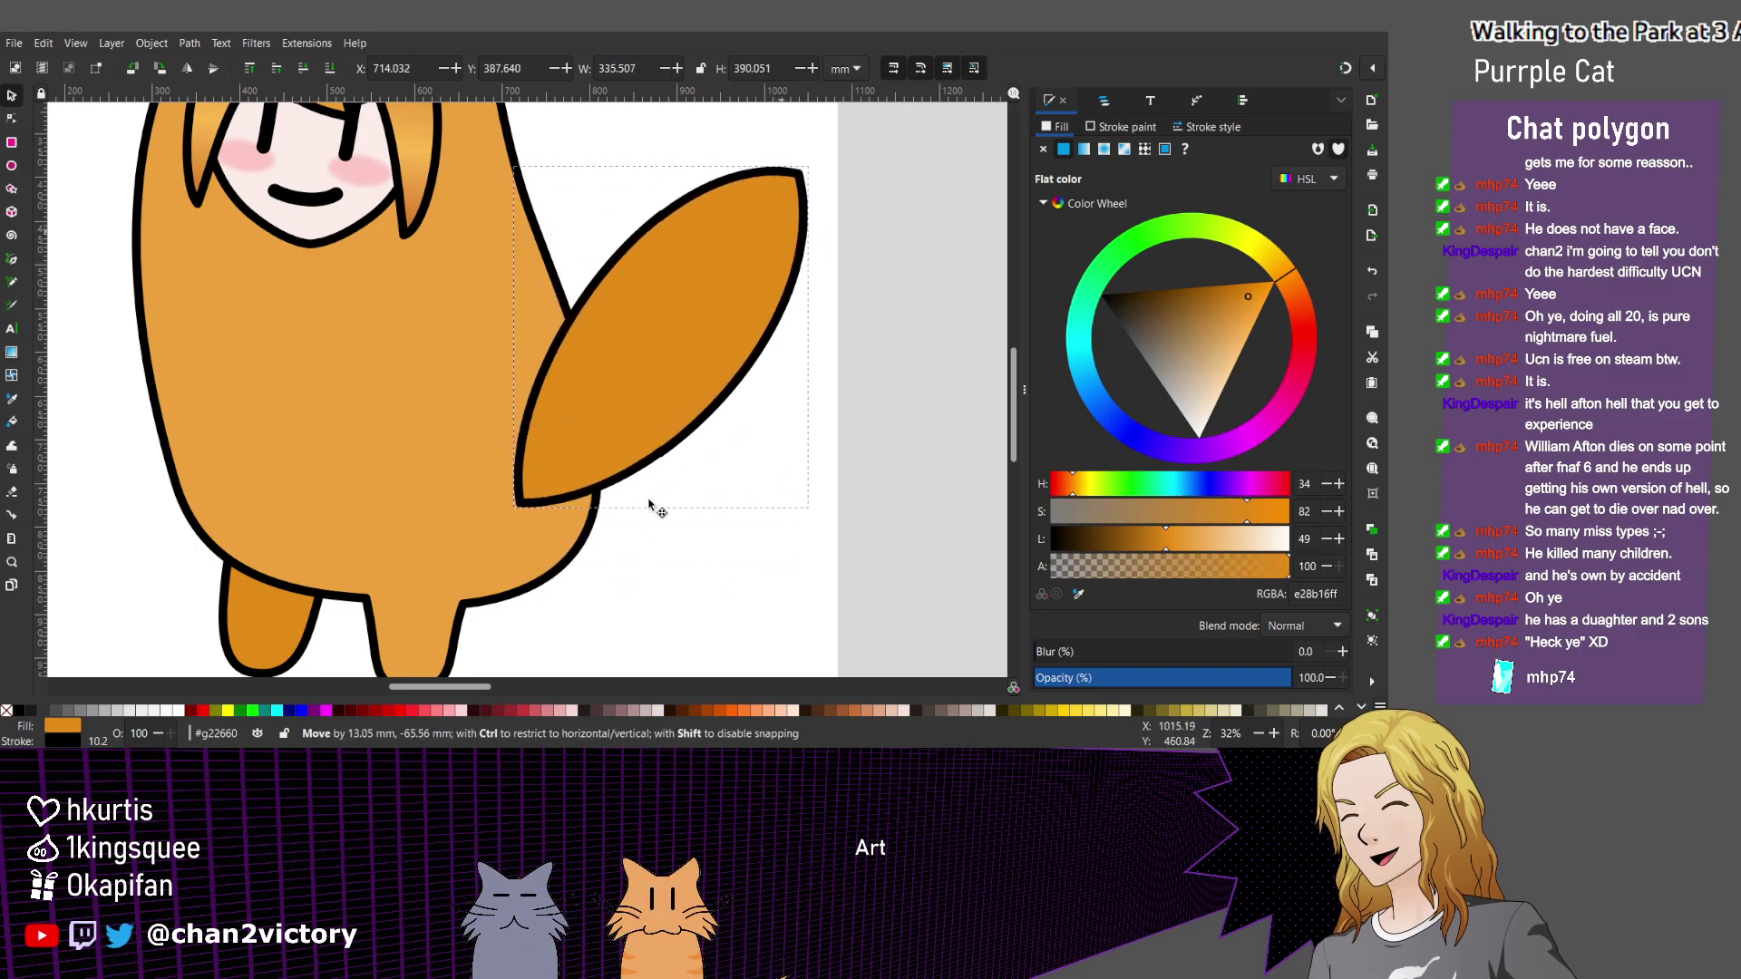
pyautogui.moveTo(649, 505); pyautogui.dragTo(649, 506)
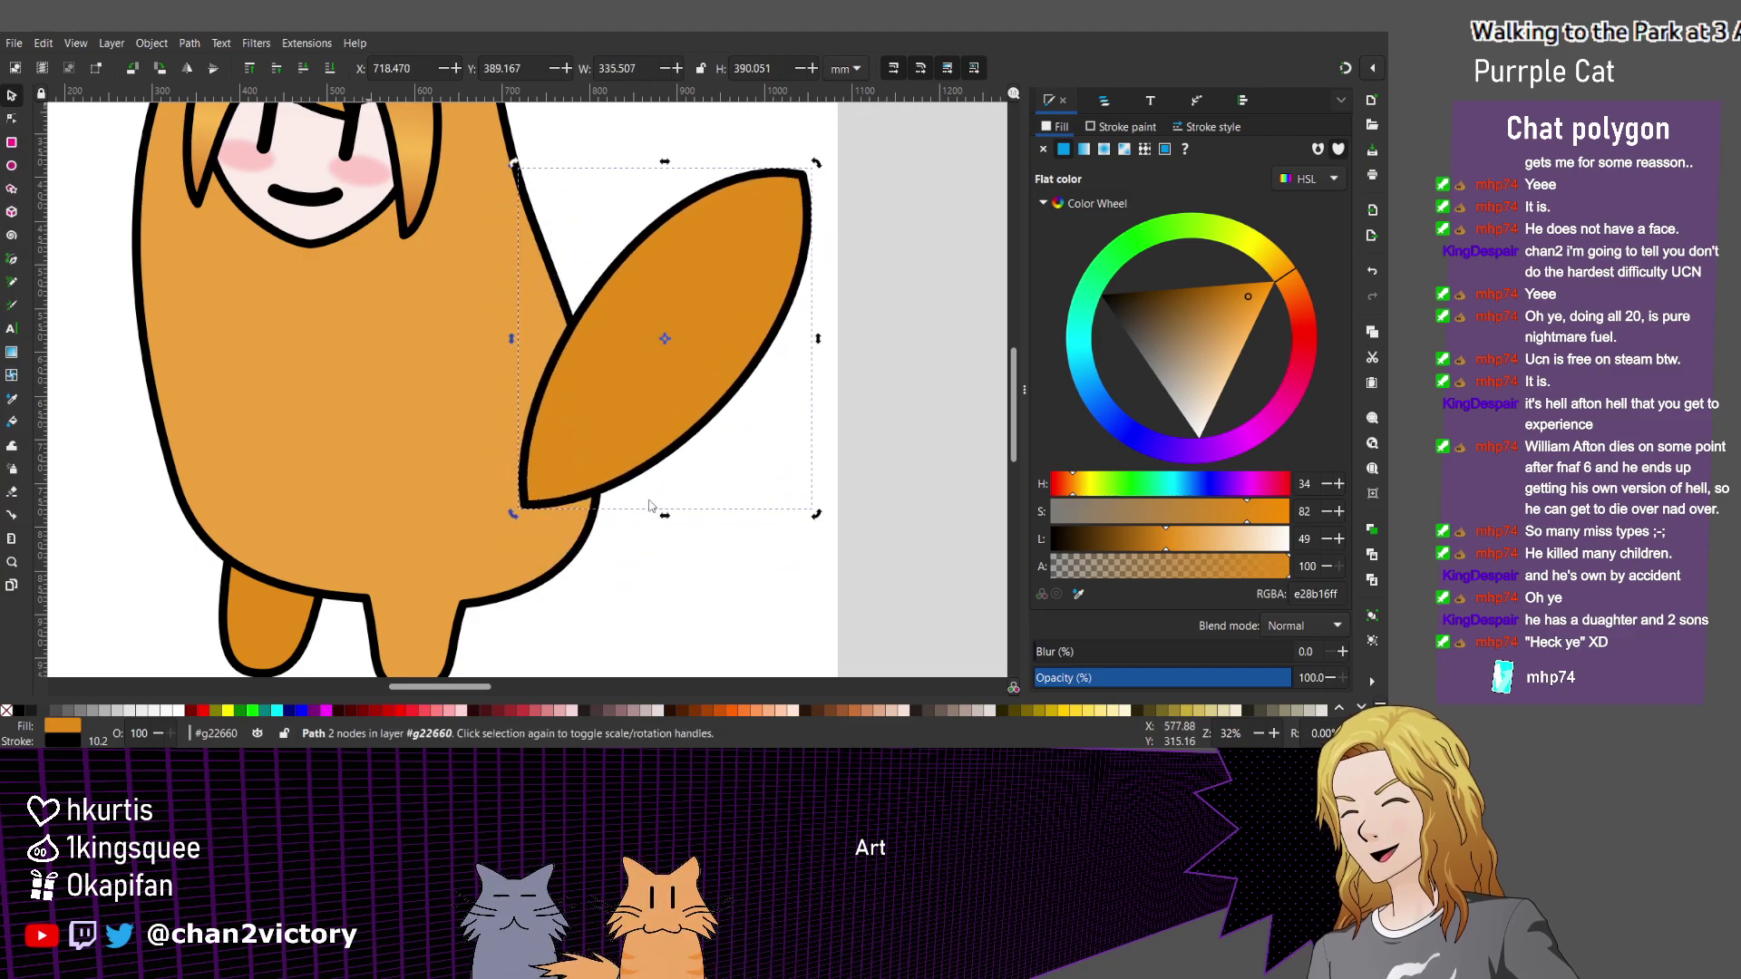
pyautogui.press('pagedown')
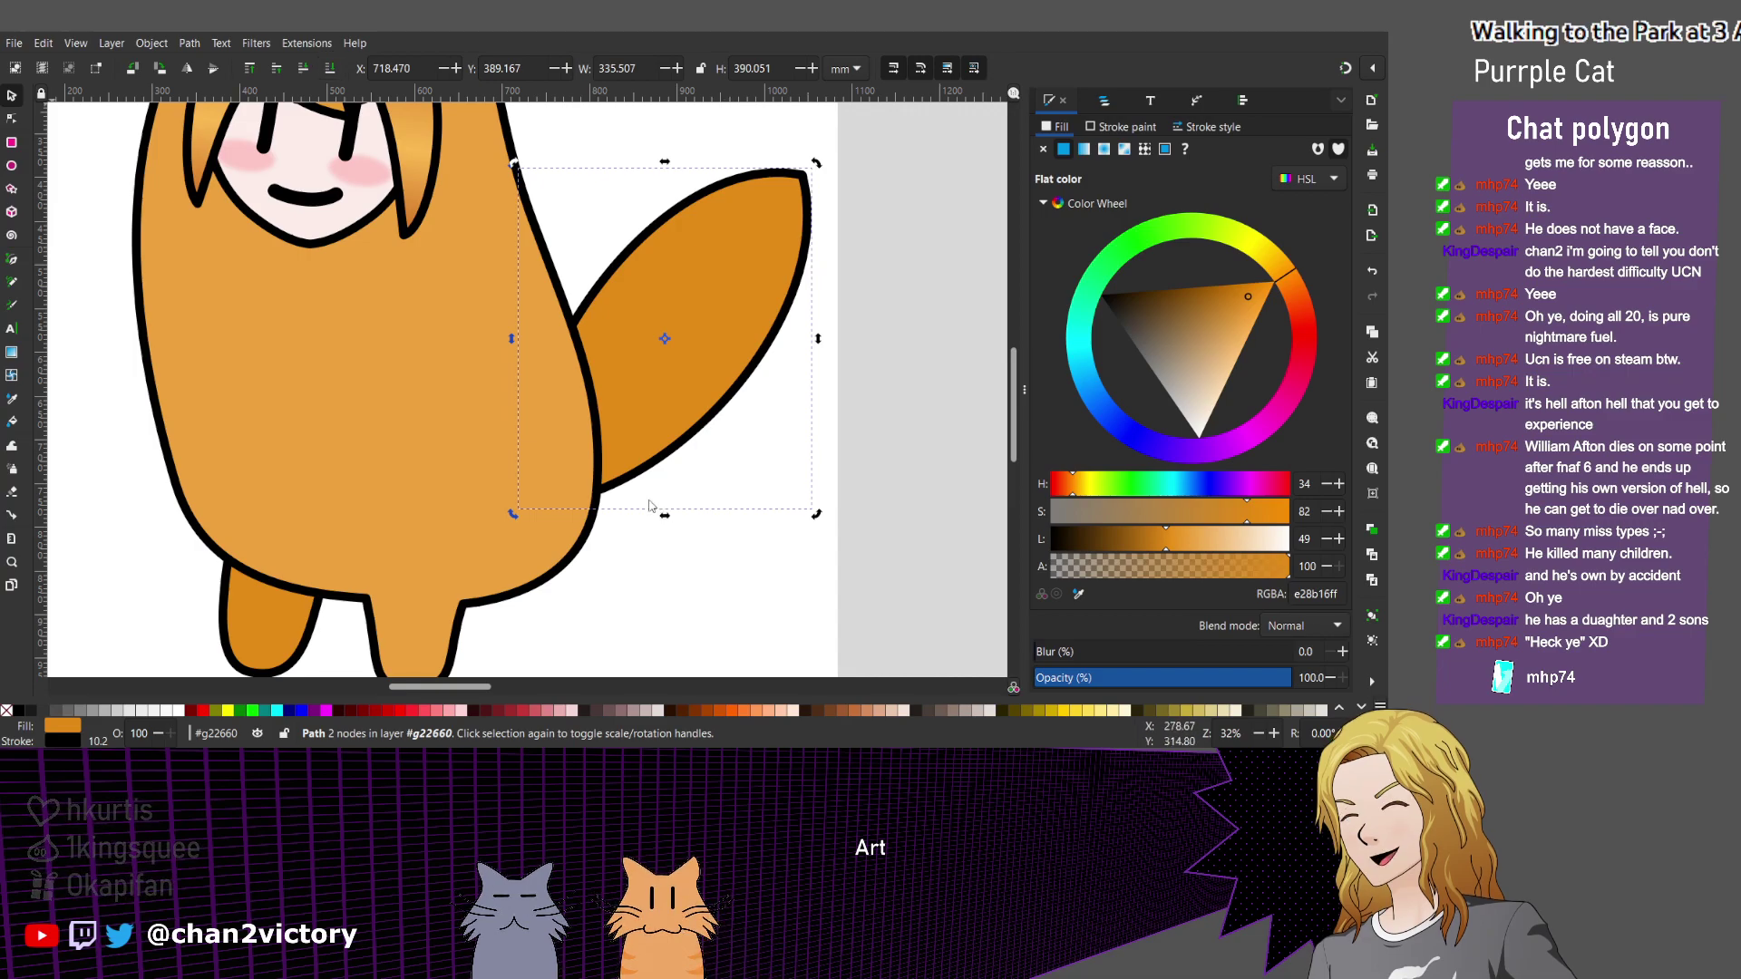
# Compare with the reference tail and pull the tip node's lower handle inward to slim the tail's outer edge.
pyautogui.press('n')
pyautogui.hscroll(-5, 649, 499)
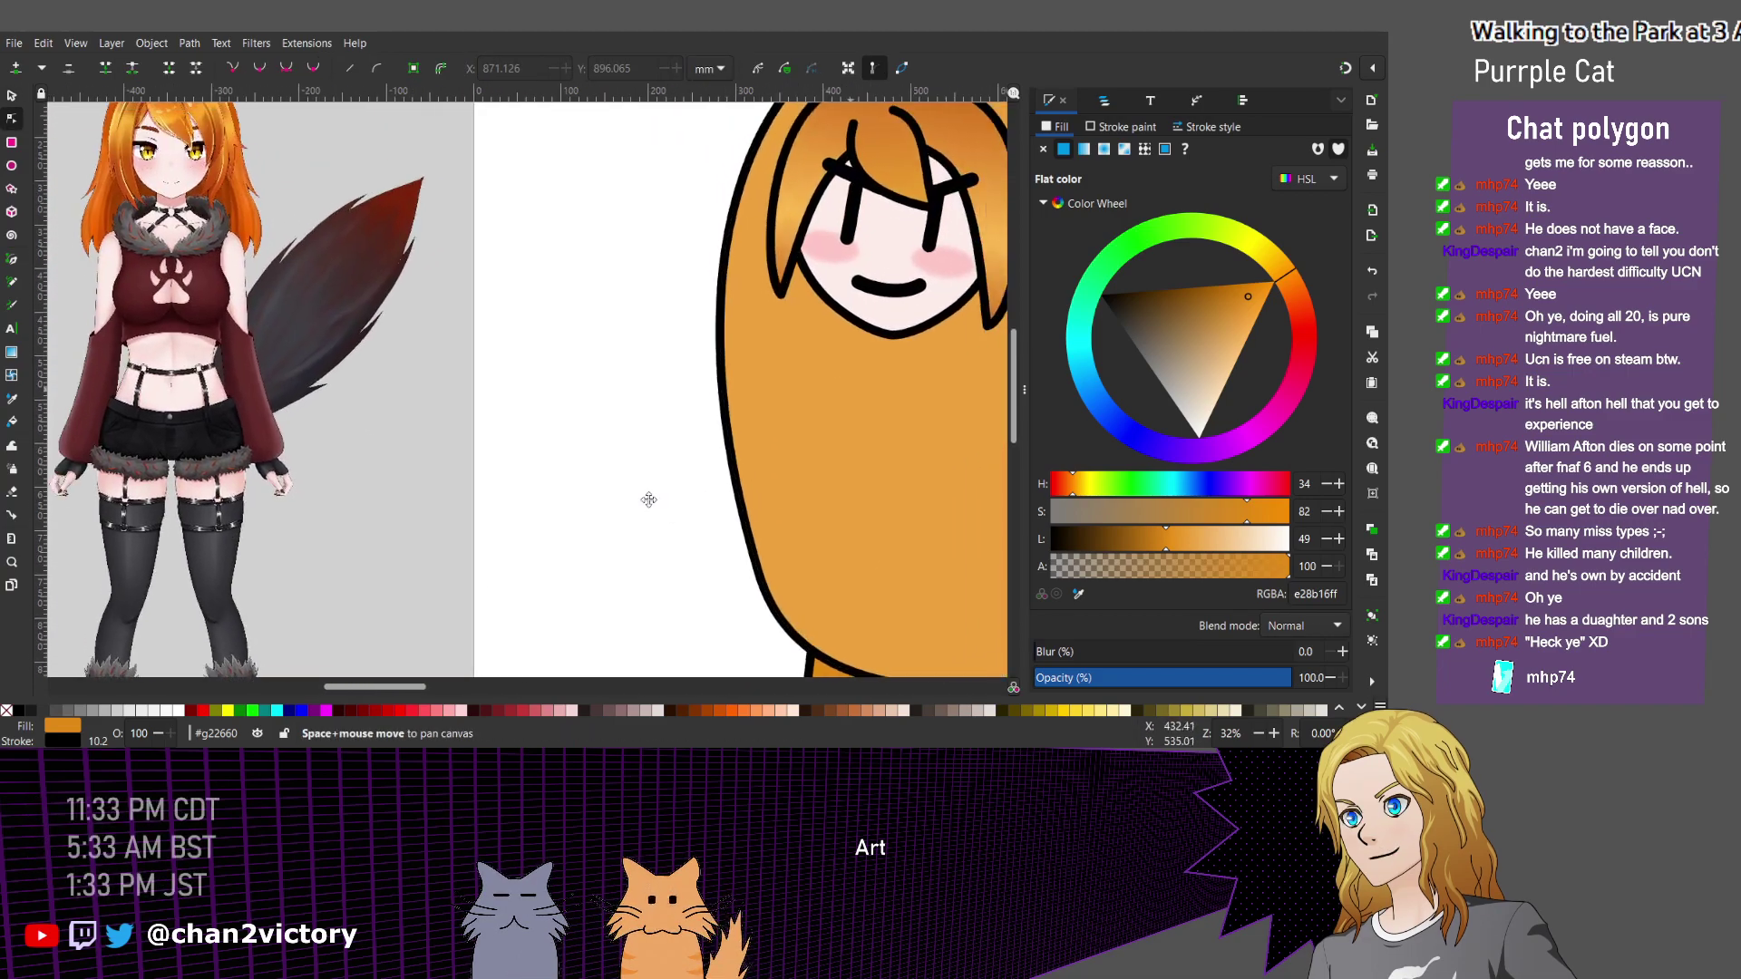
pyautogui.hscroll(4, 649, 499)
pyautogui.scroll(1, 649, 500)
pyautogui.press('Tab')
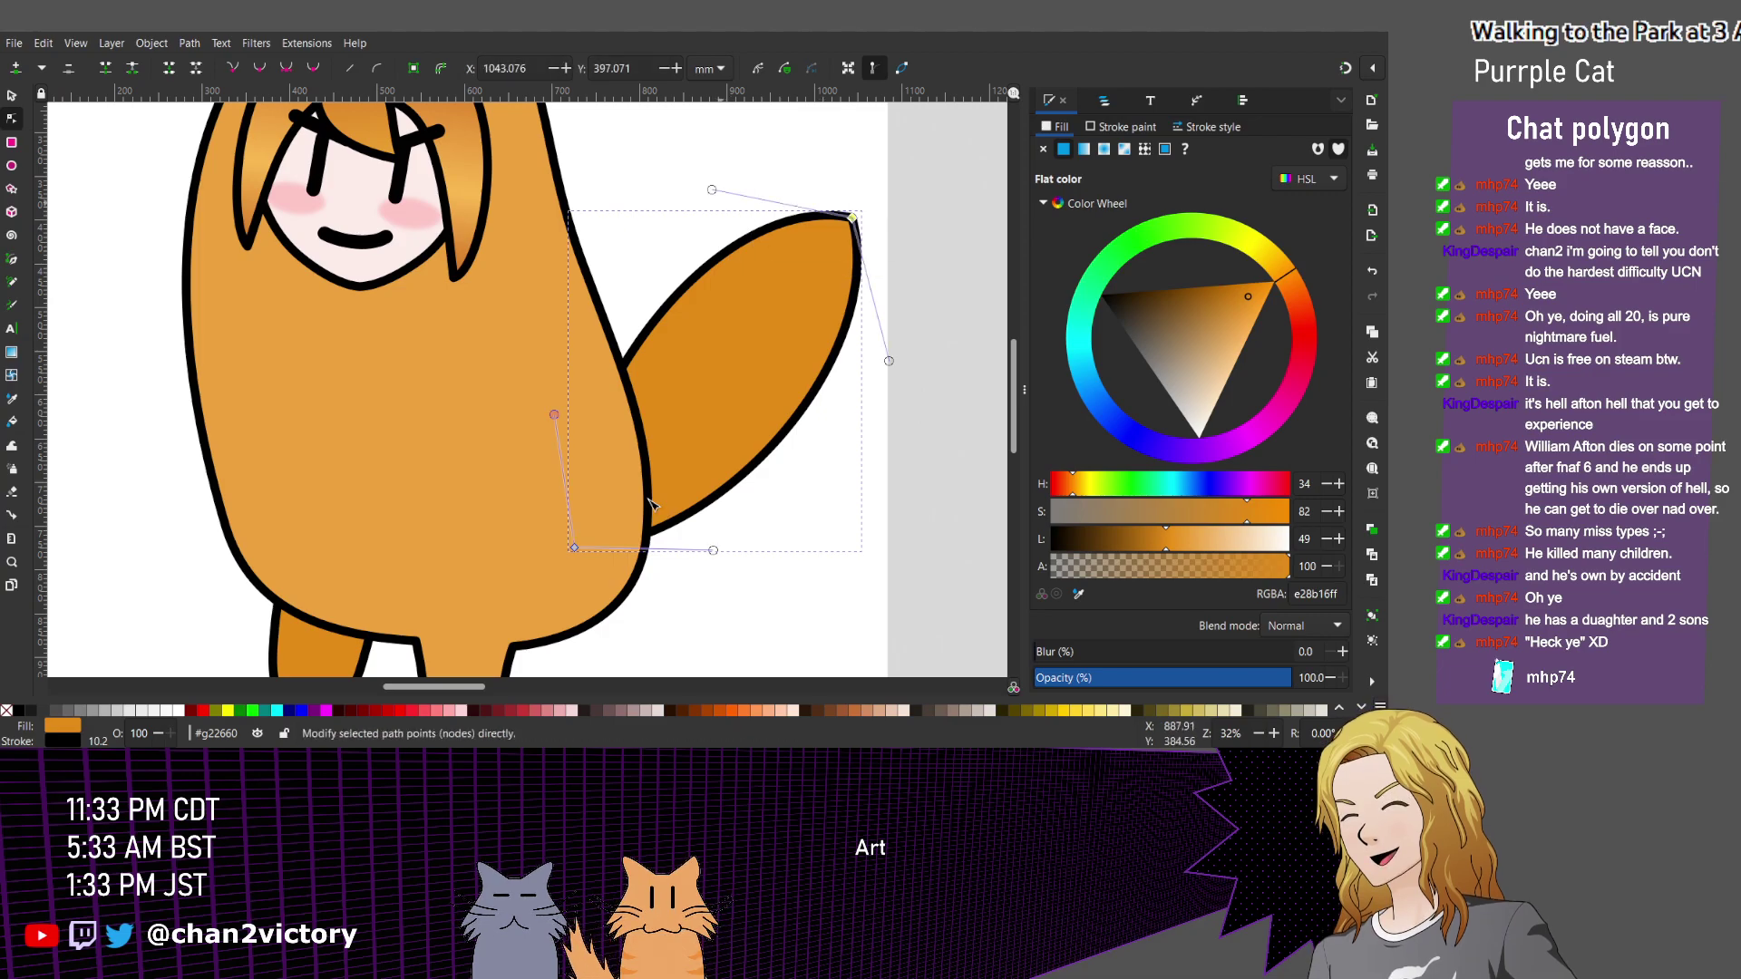
pyautogui.moveTo(650, 504)
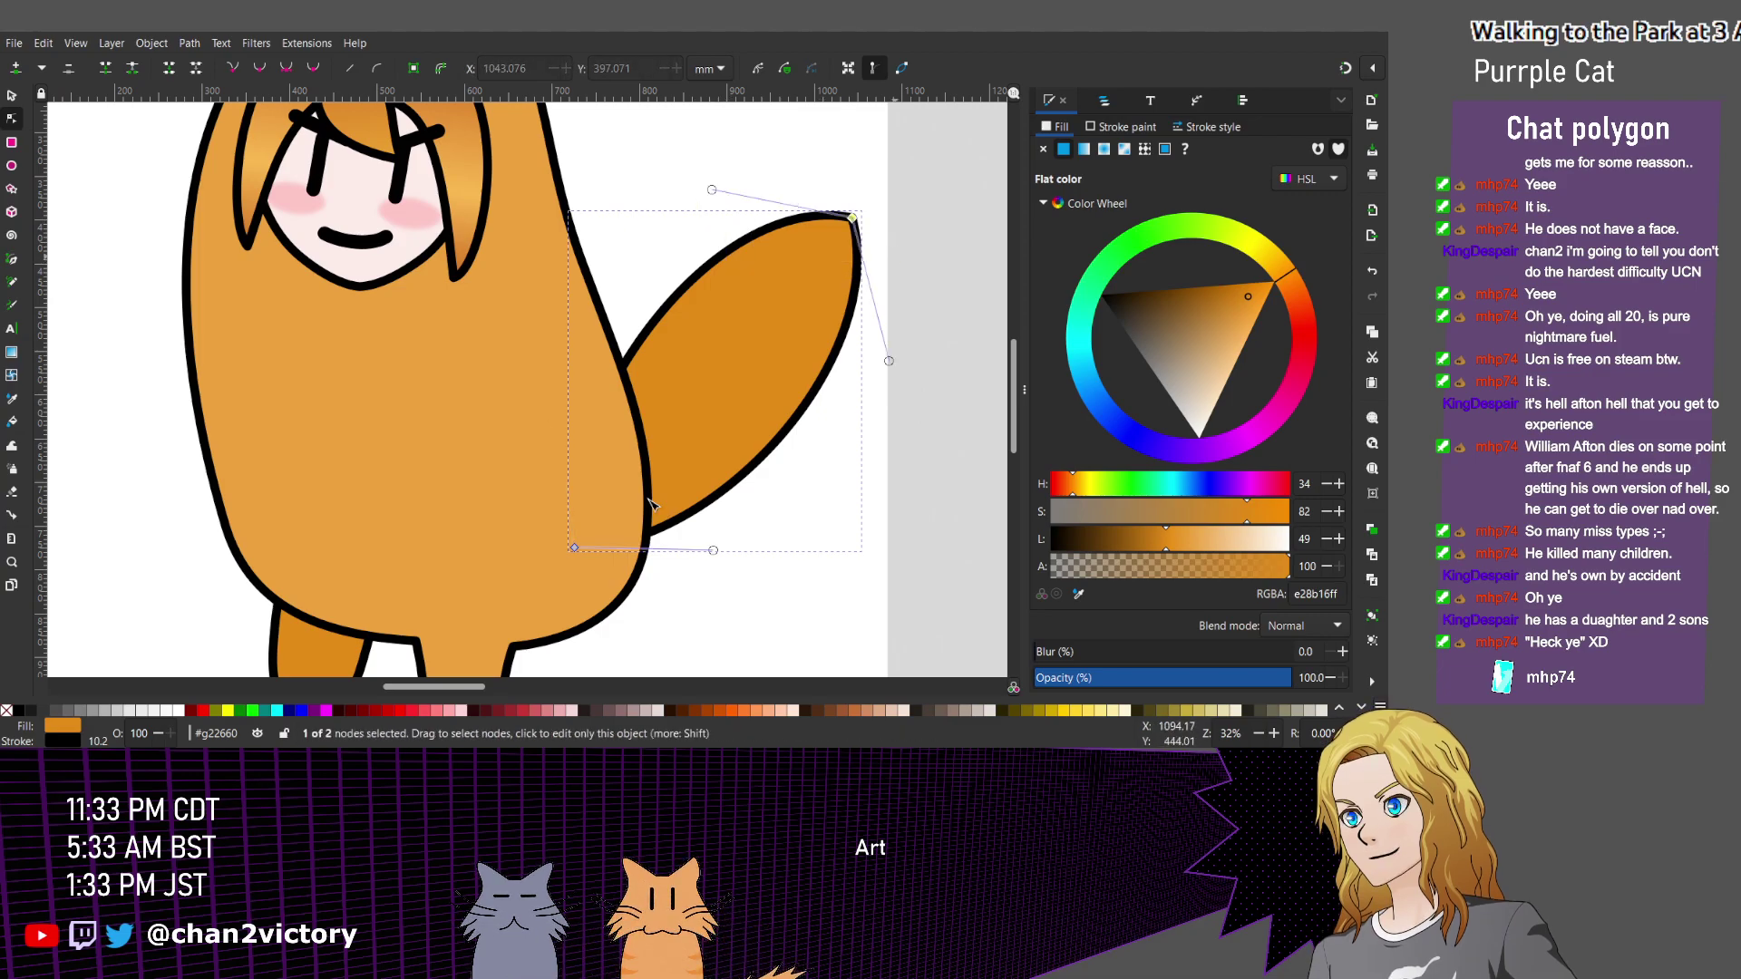
pyautogui.moveTo(888, 361); pyautogui.dragTo(703, 193)
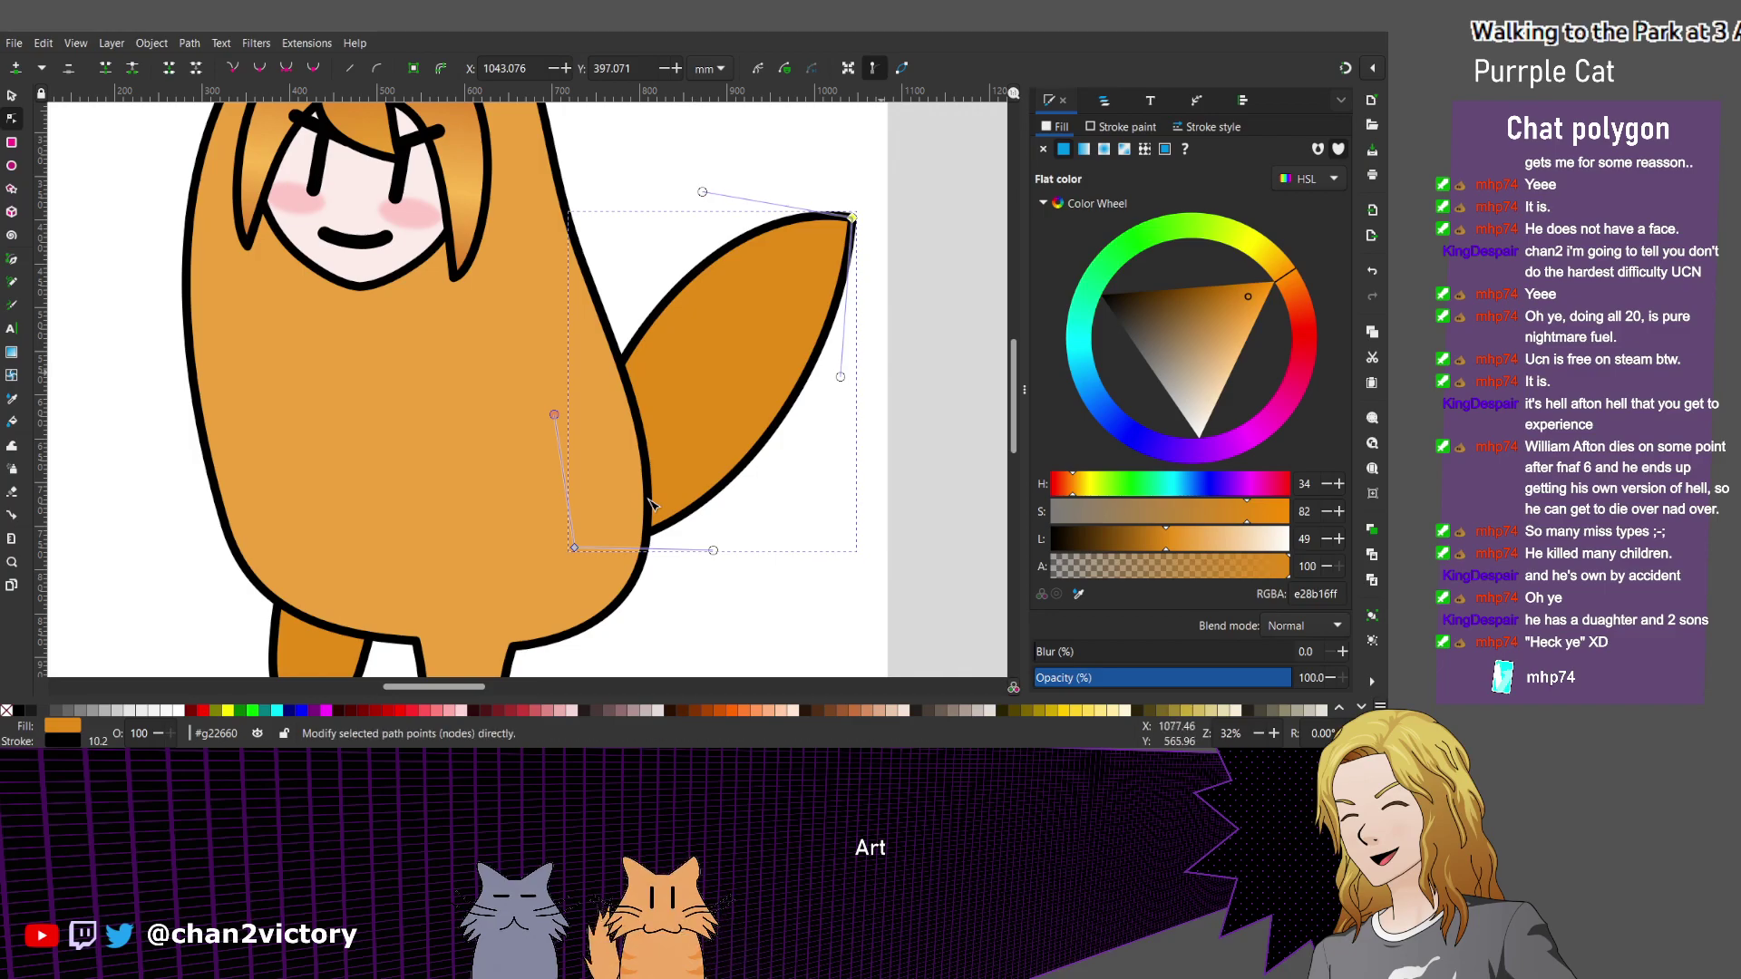
pyautogui.press('Escape')
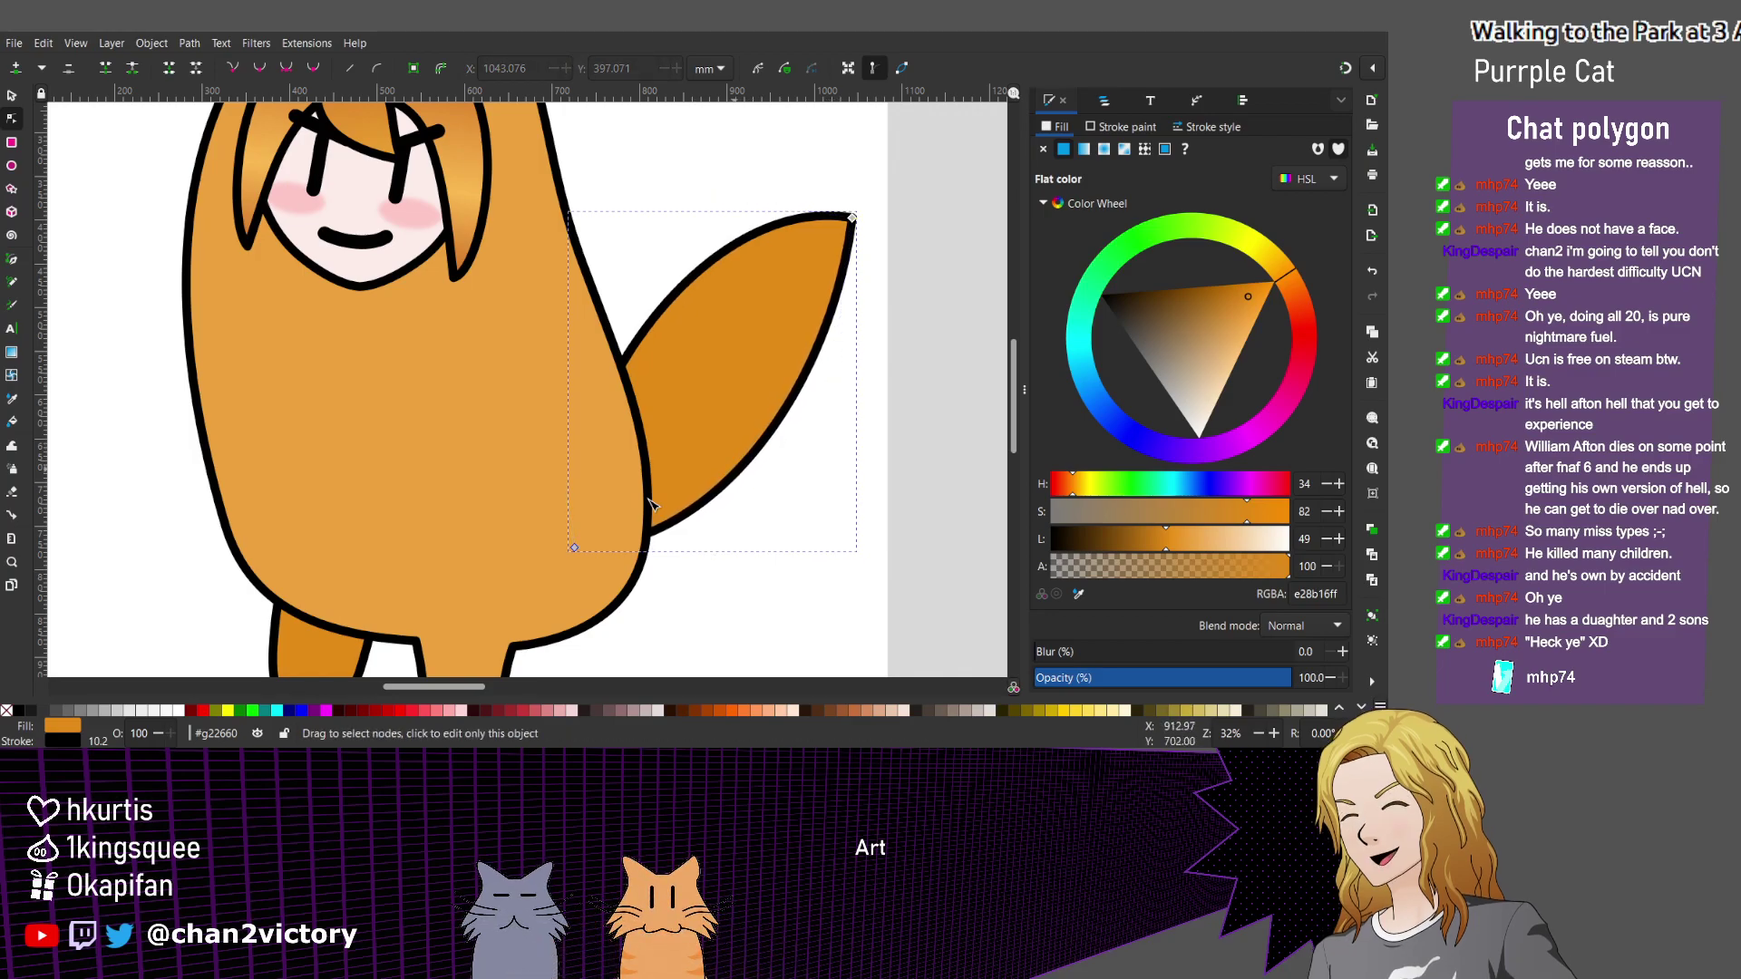
# Fine-tune the lower edge of the tail with the base and tip node handles, and clear the selection.
pyautogui.moveTo(721, 565); pyautogui.dragTo(544, 542)
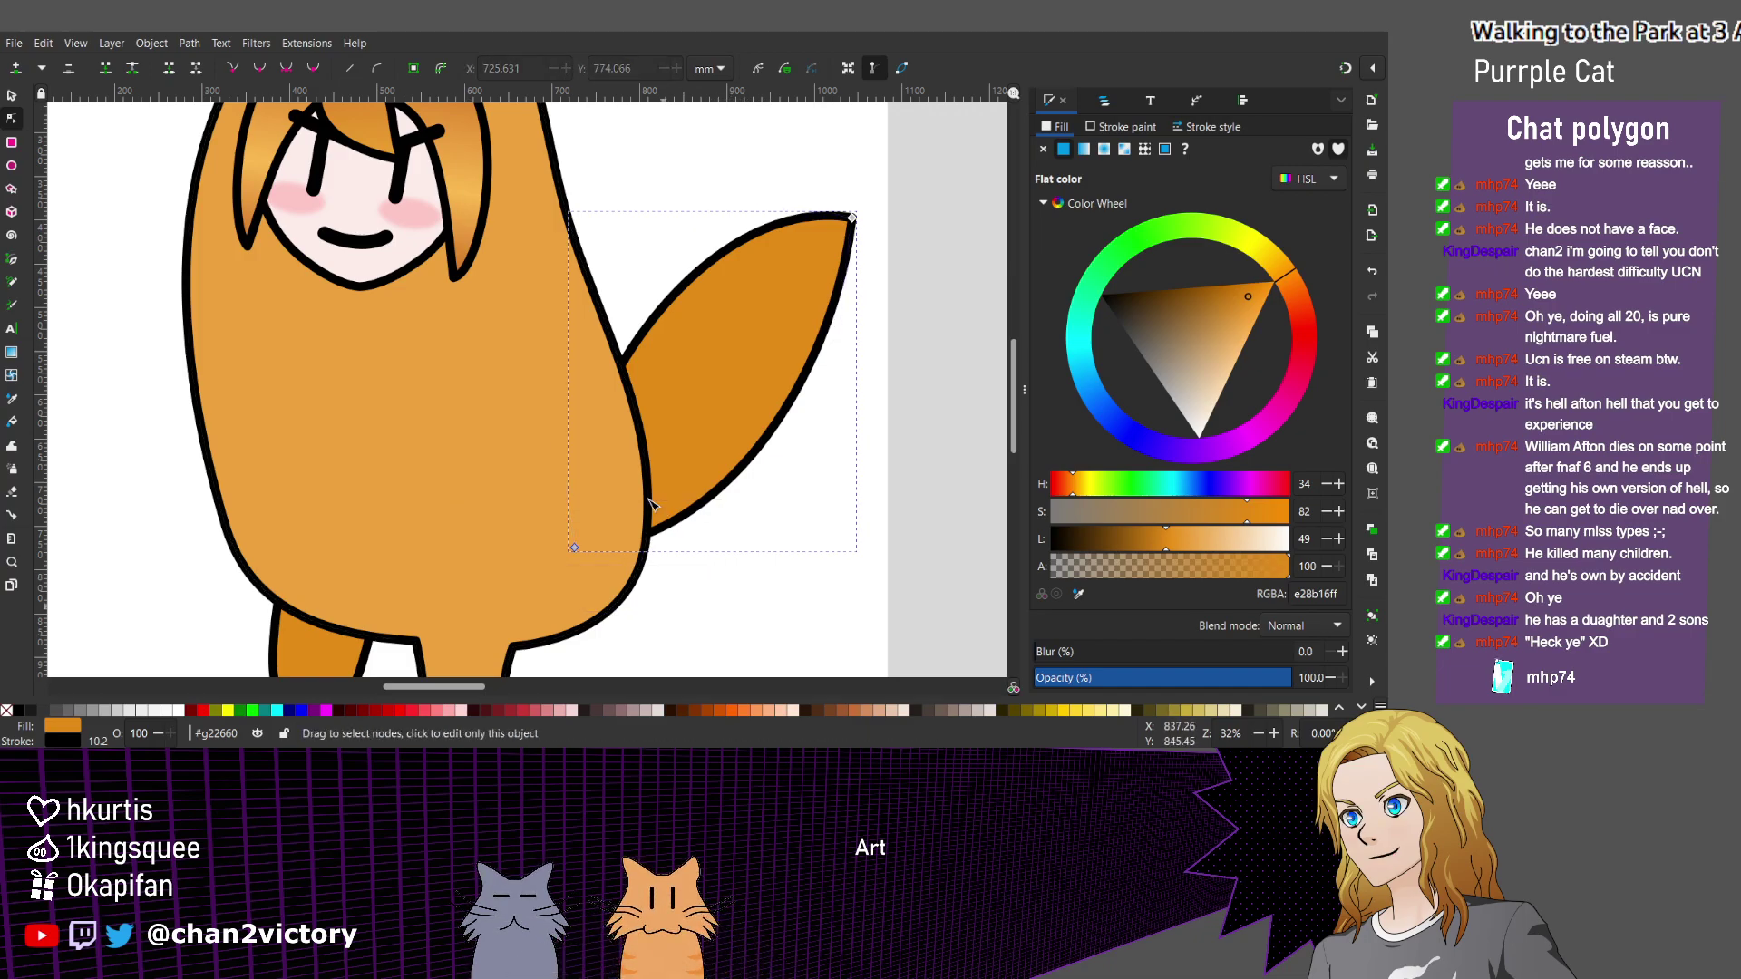
pyautogui.moveTo(714, 551)
pyautogui.mouseDown()
pyautogui.moveTo(710, 570)
pyautogui.moveTo(685, 512)
pyautogui.moveTo(691, 565)
pyautogui.mouseUp()
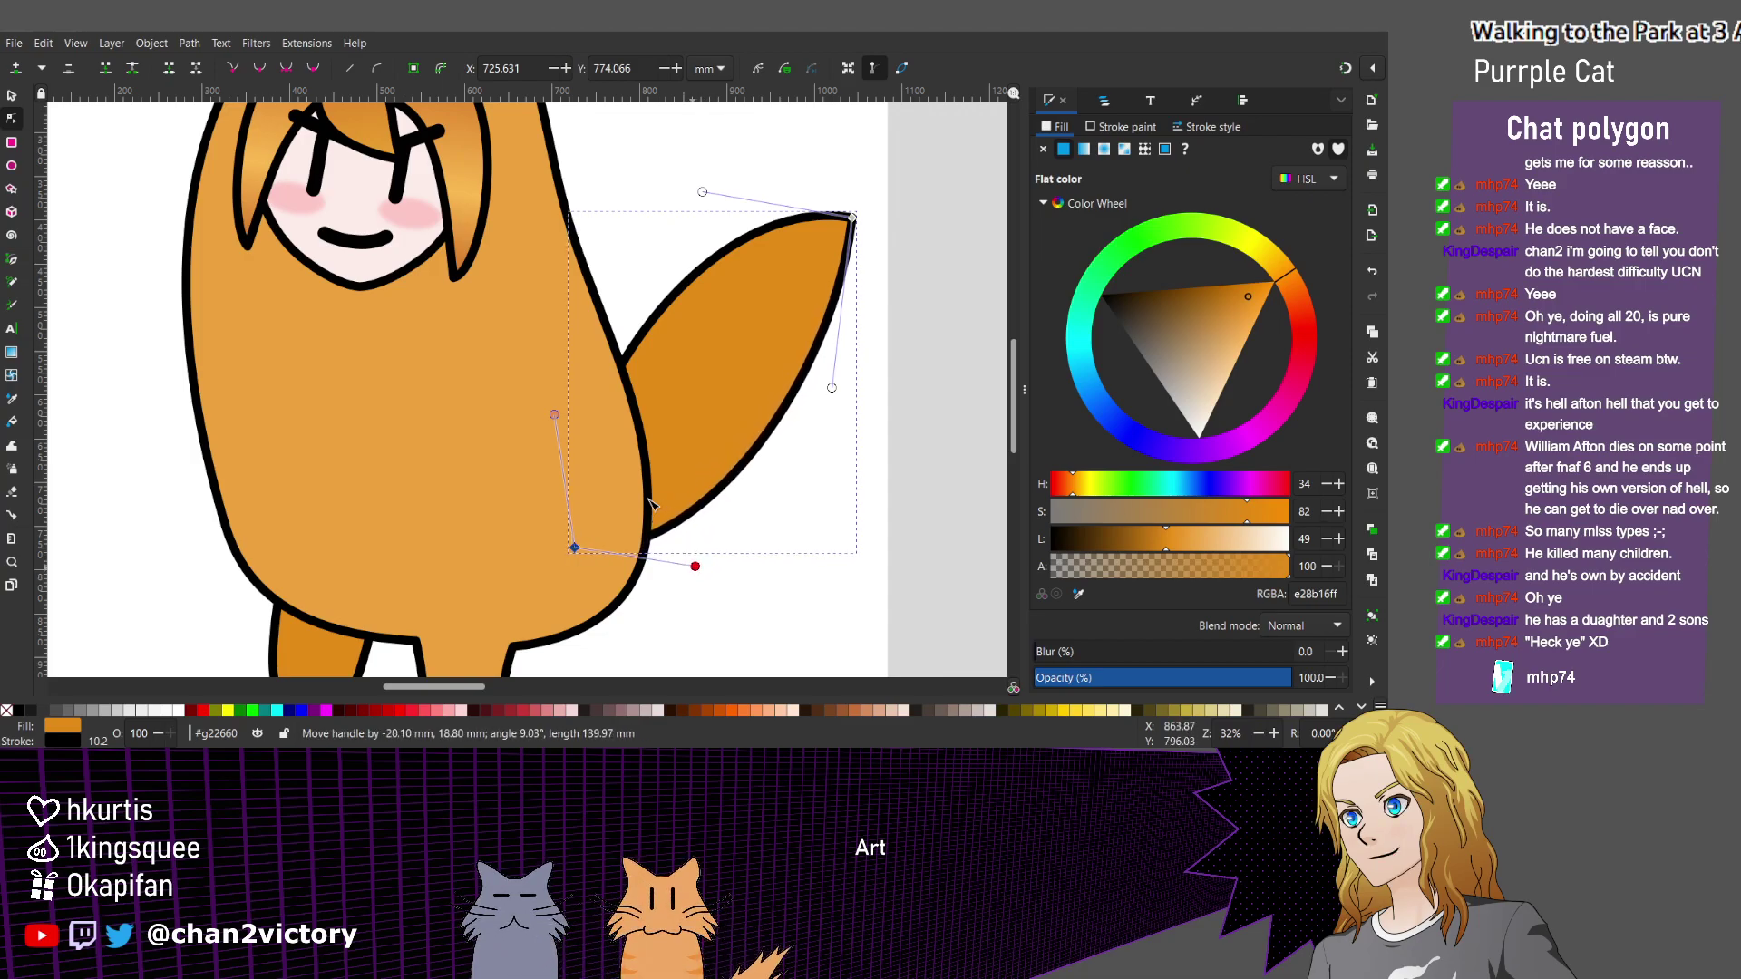
pyautogui.moveTo(832, 387); pyautogui.dragTo(818, 384)
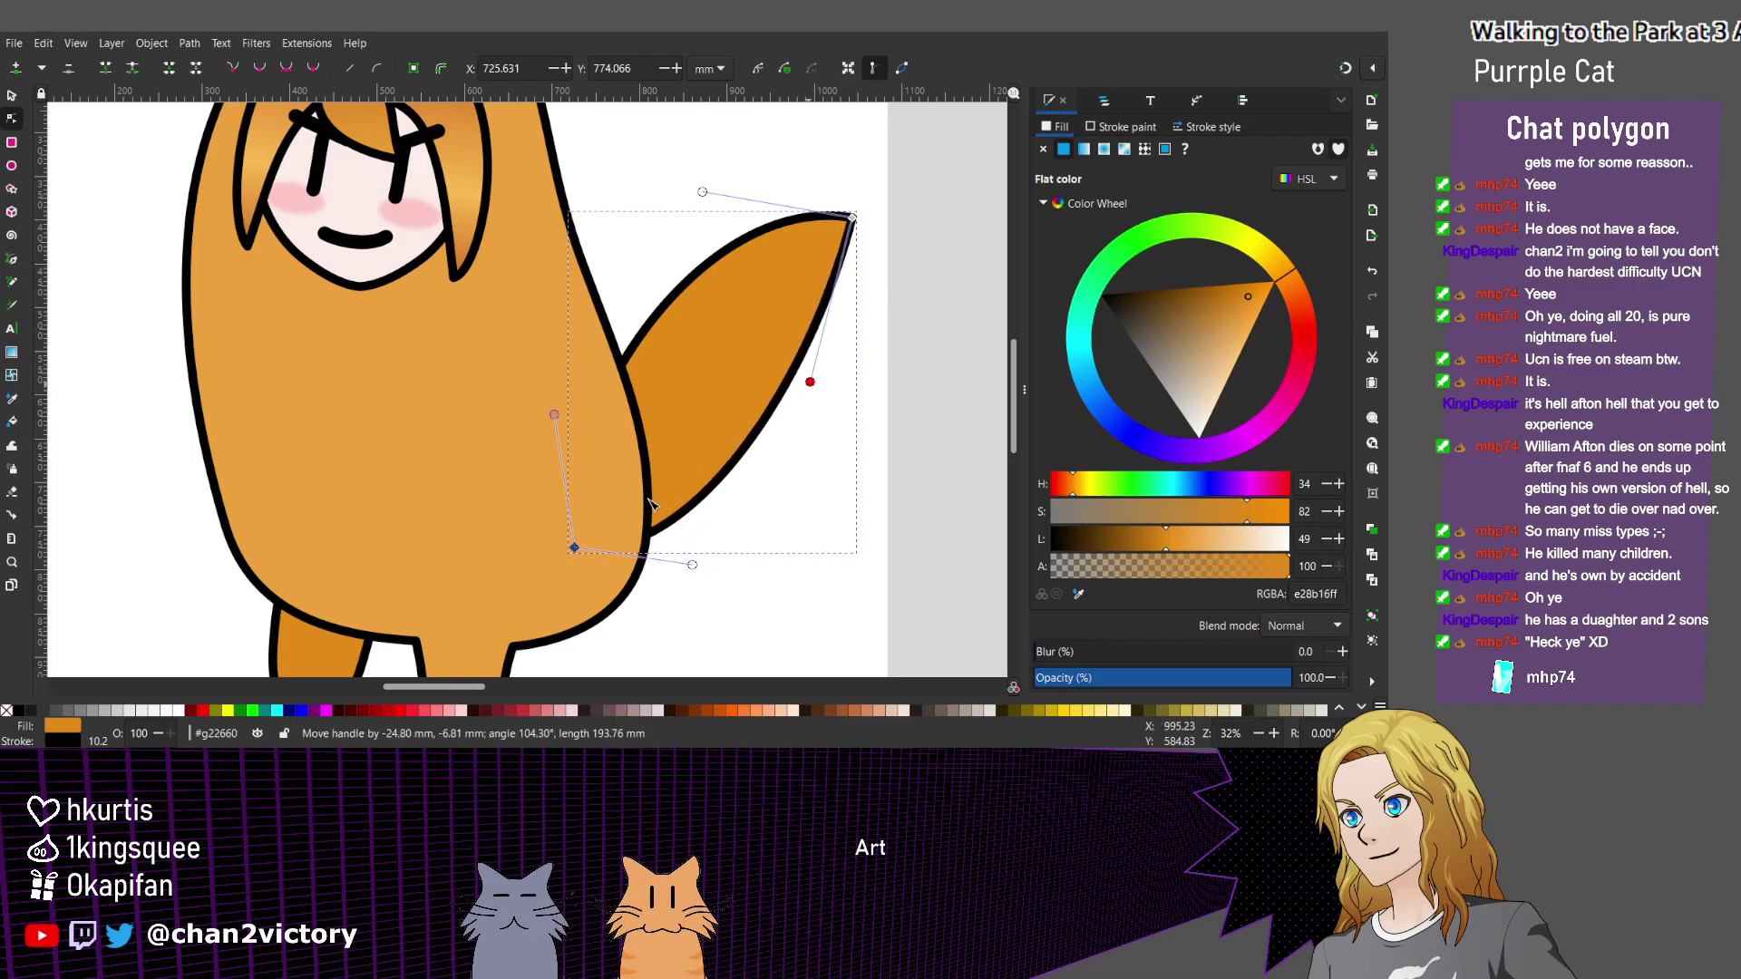
pyautogui.press('Escape')
pyautogui.press('Escape')
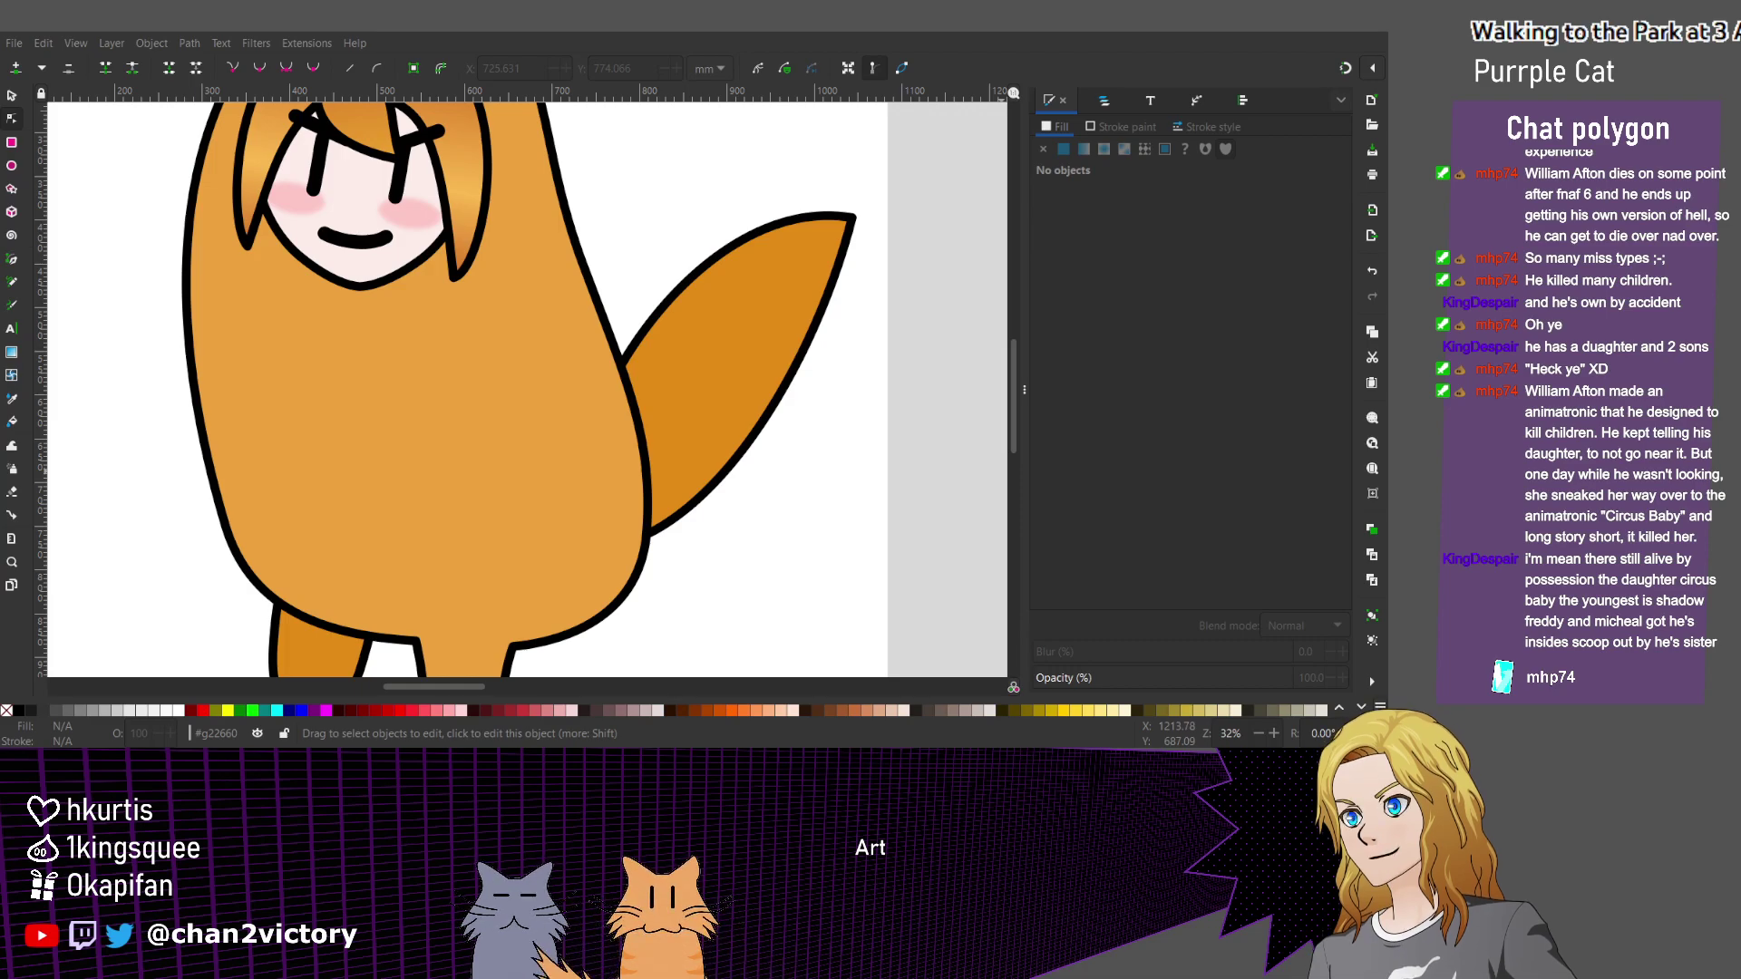
# Give the tail a linear gradient fill running from its base inside the body to just beyond its tip.
pyautogui.click(571, 453)
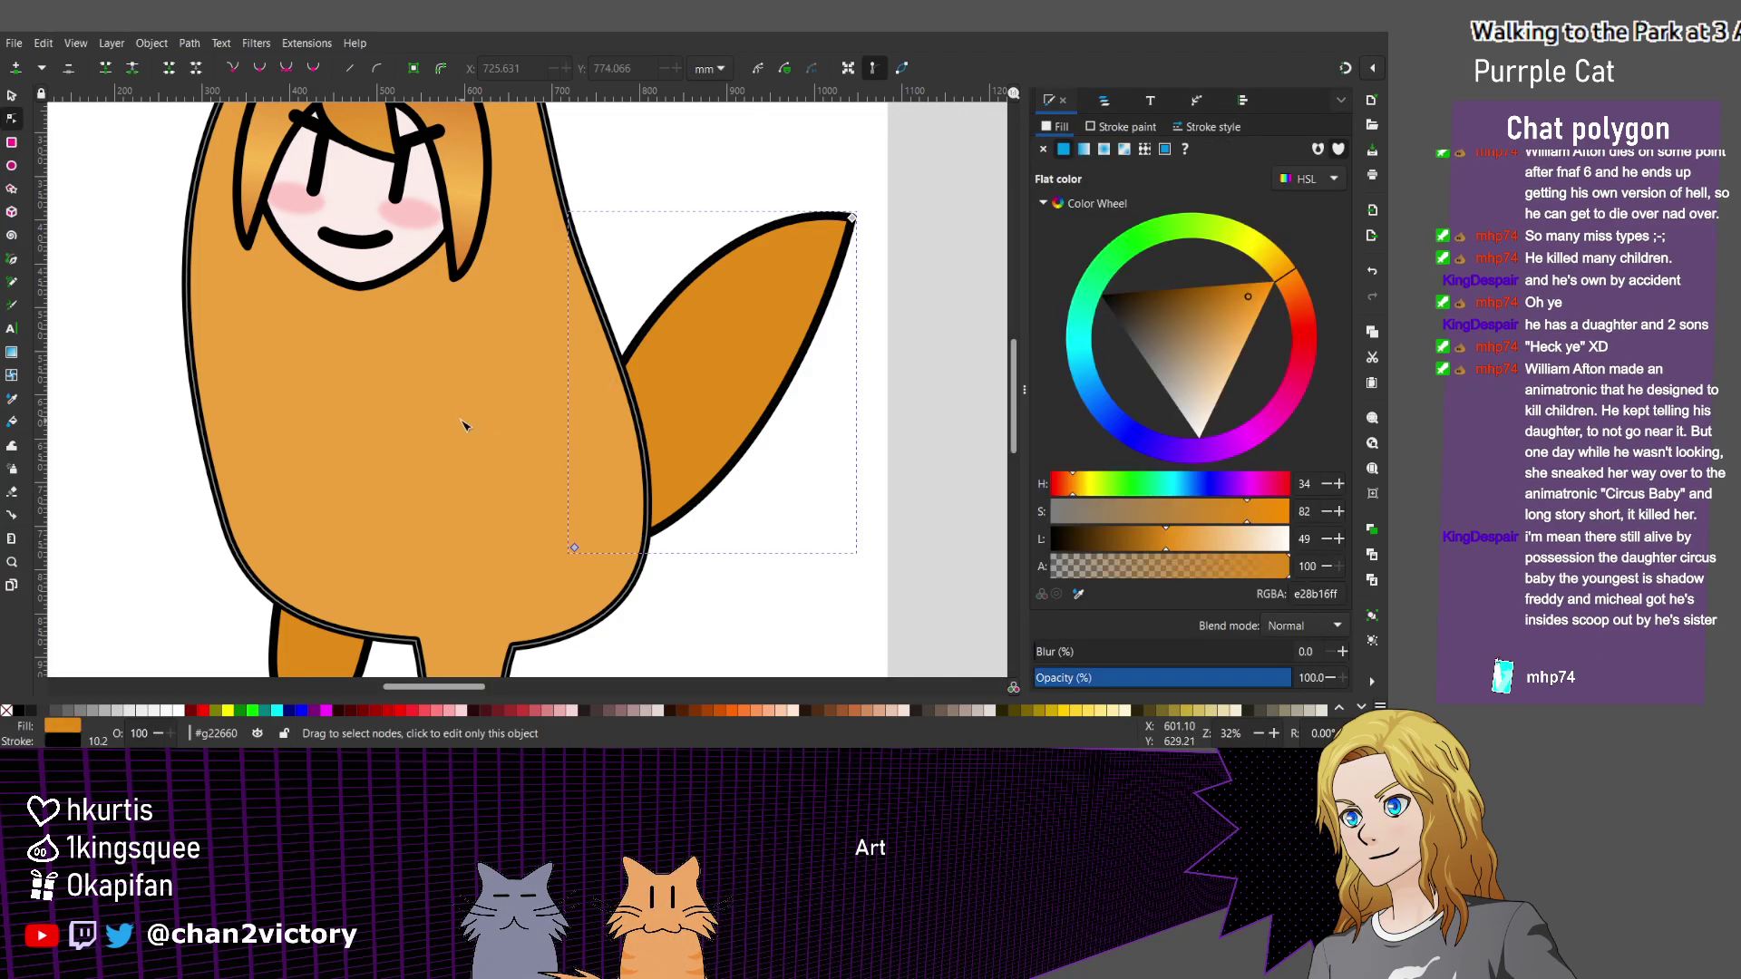
pyautogui.scroll(-2, 462, 425)
pyautogui.hscroll(-5, 463, 426)
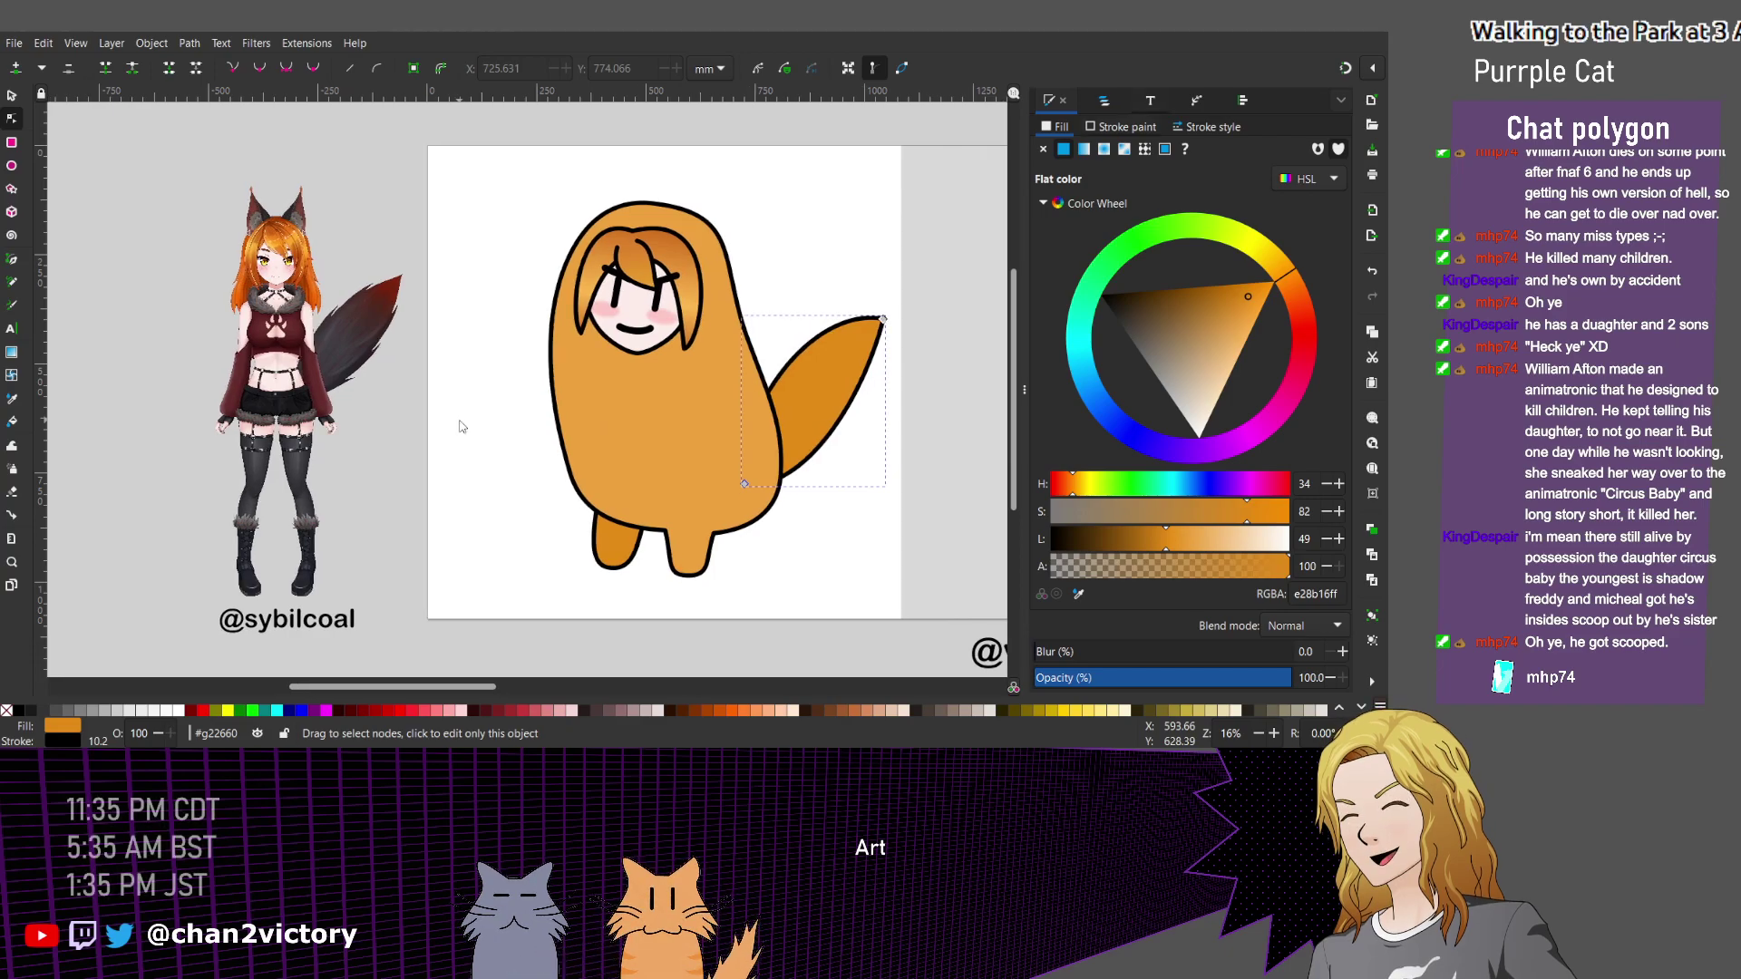
pyautogui.press('g')
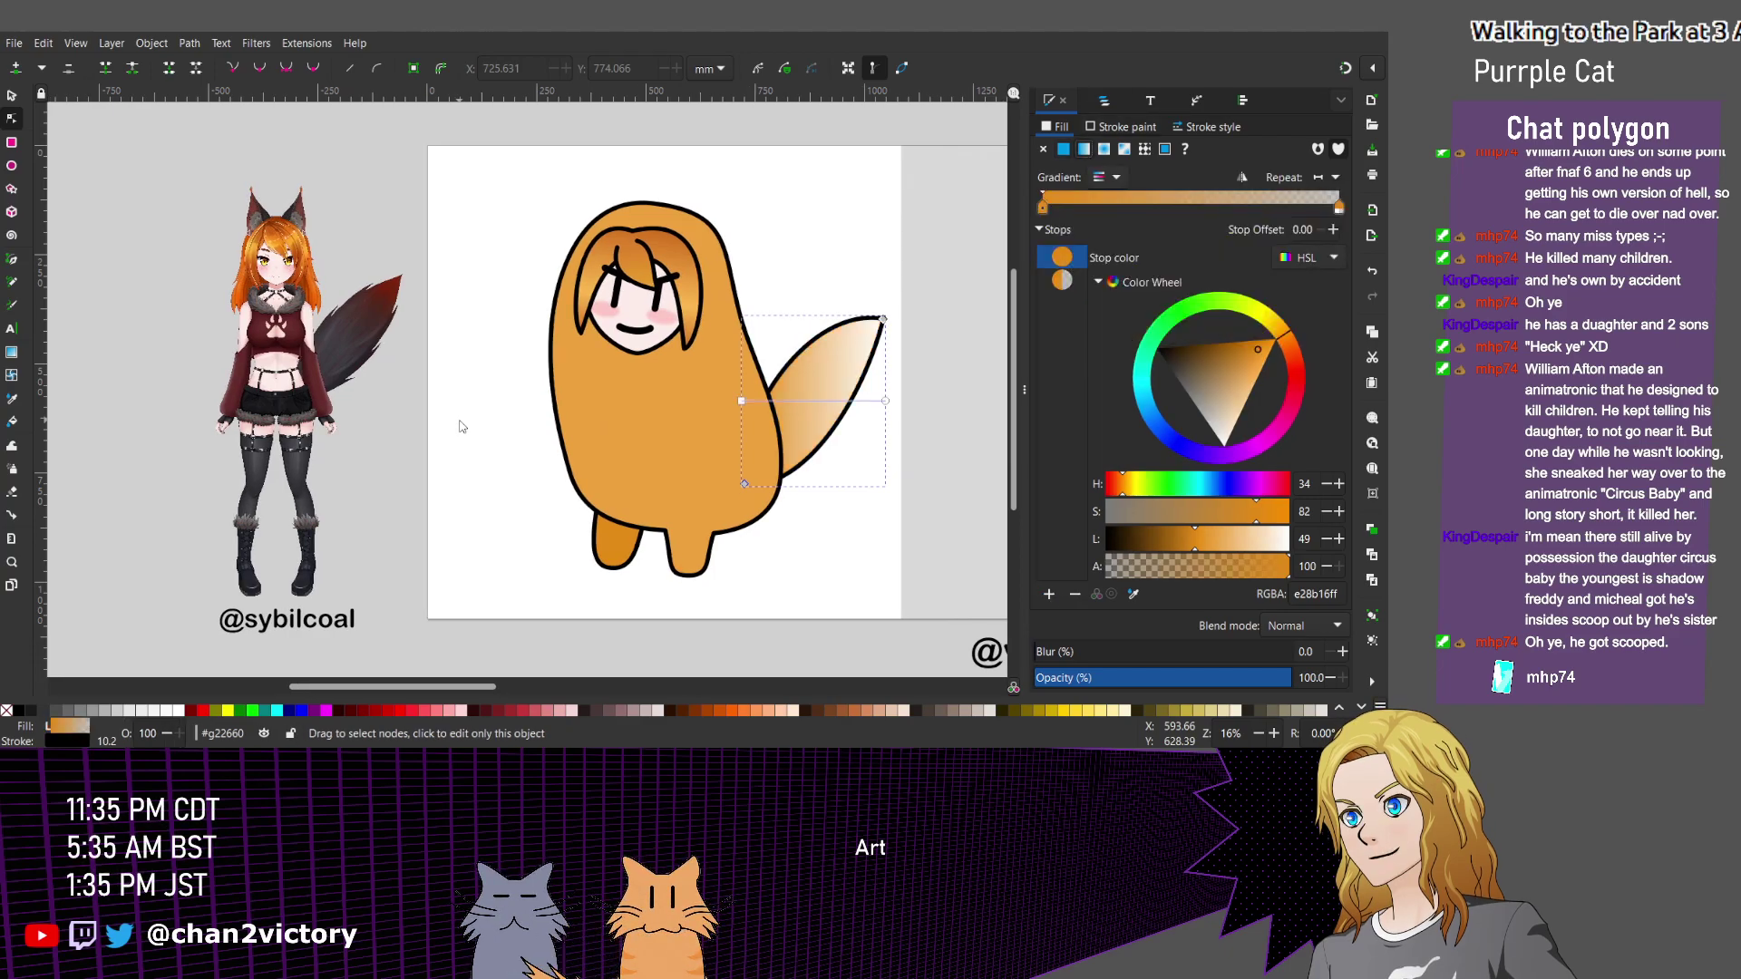
pyautogui.moveTo(885, 399); pyautogui.dragTo(888, 301)
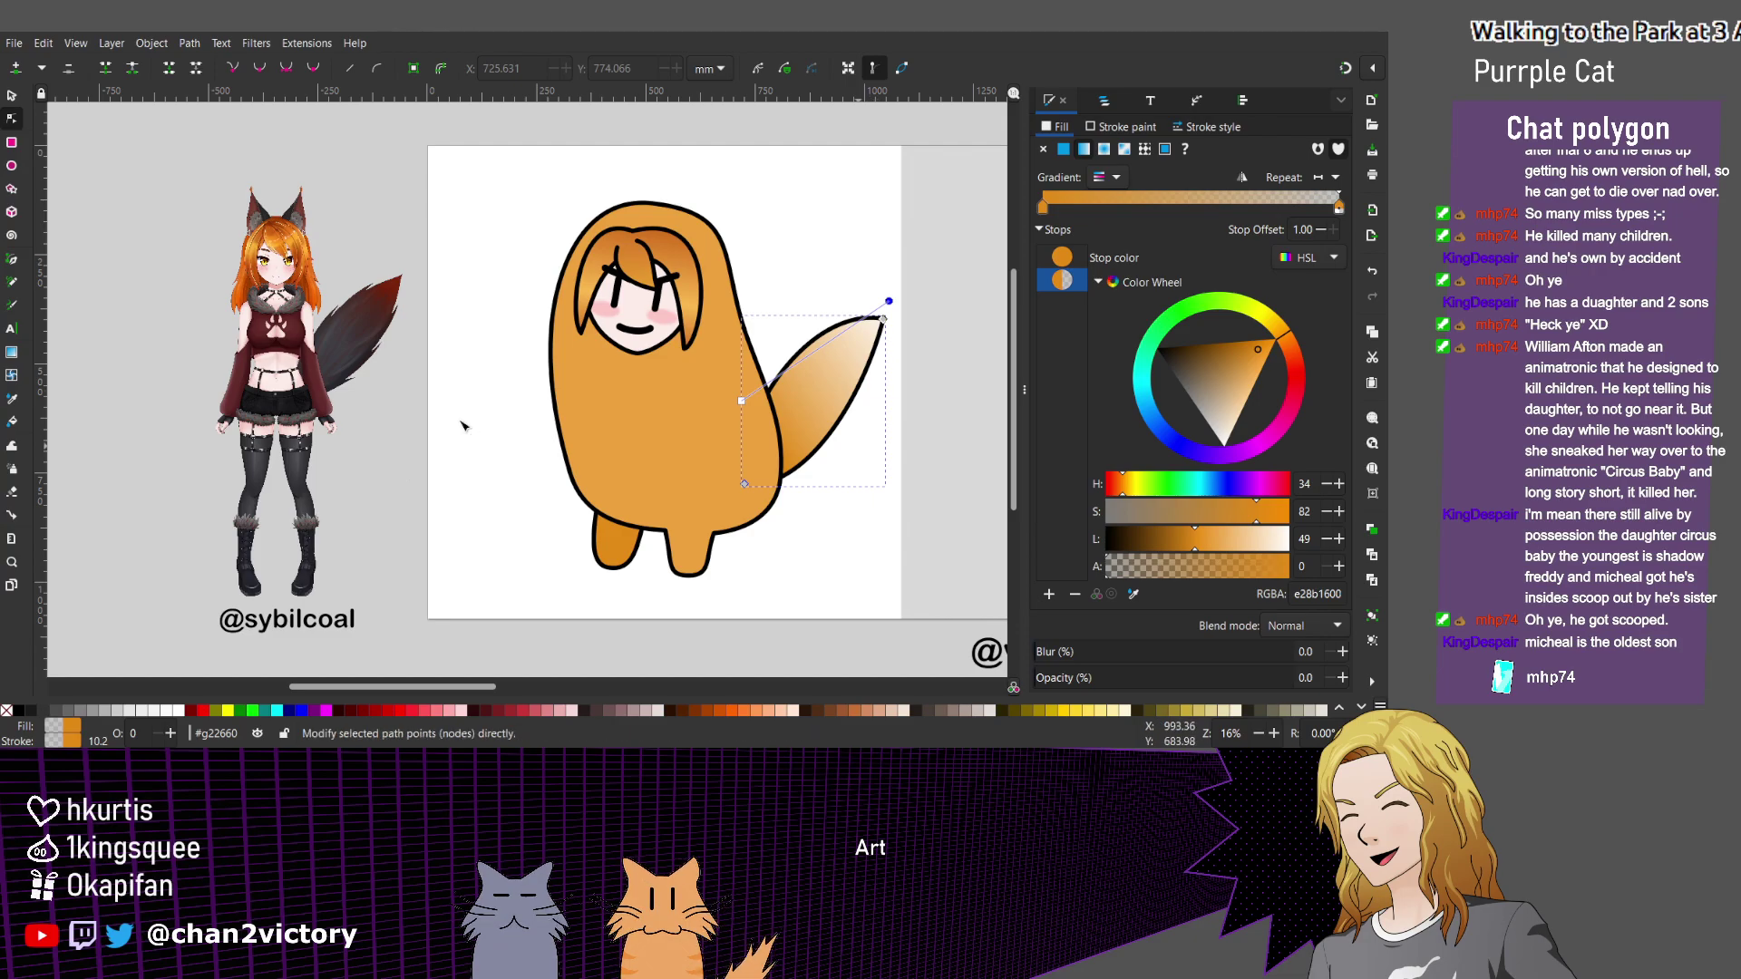
pyautogui.moveTo(740, 400); pyautogui.dragTo(737, 500)
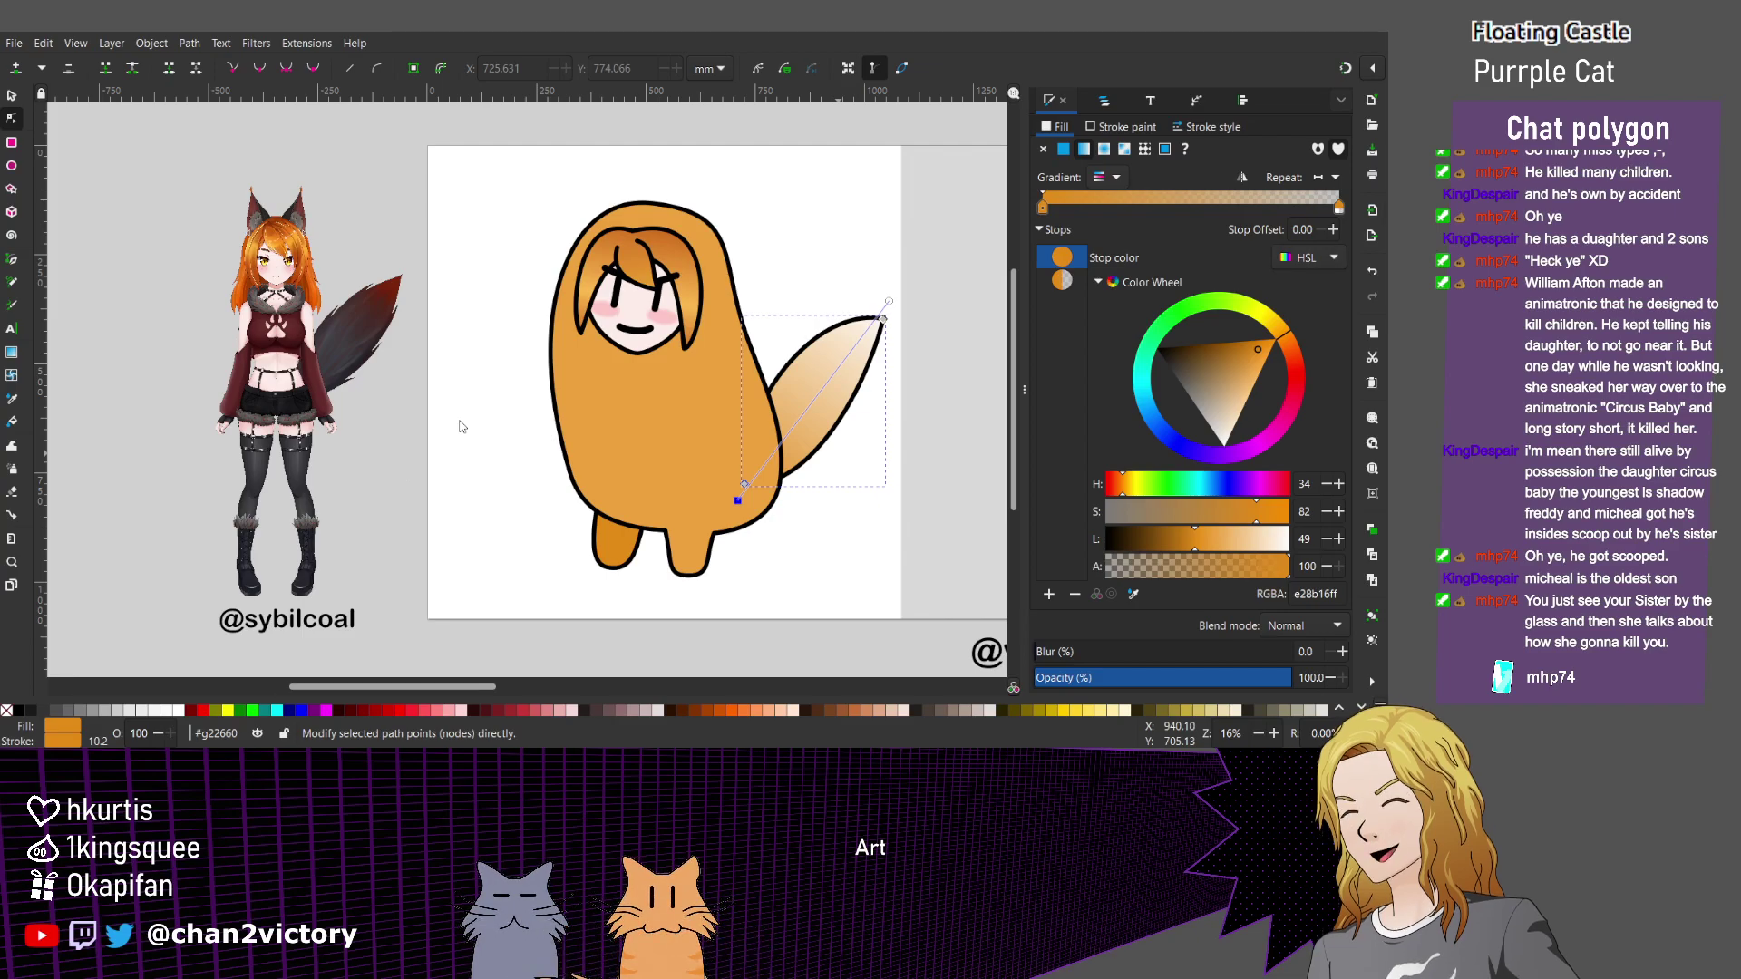
# Set the tail gradient's first stop to the dark red sampled from the reference tail's tip.
pyautogui.press('Down')
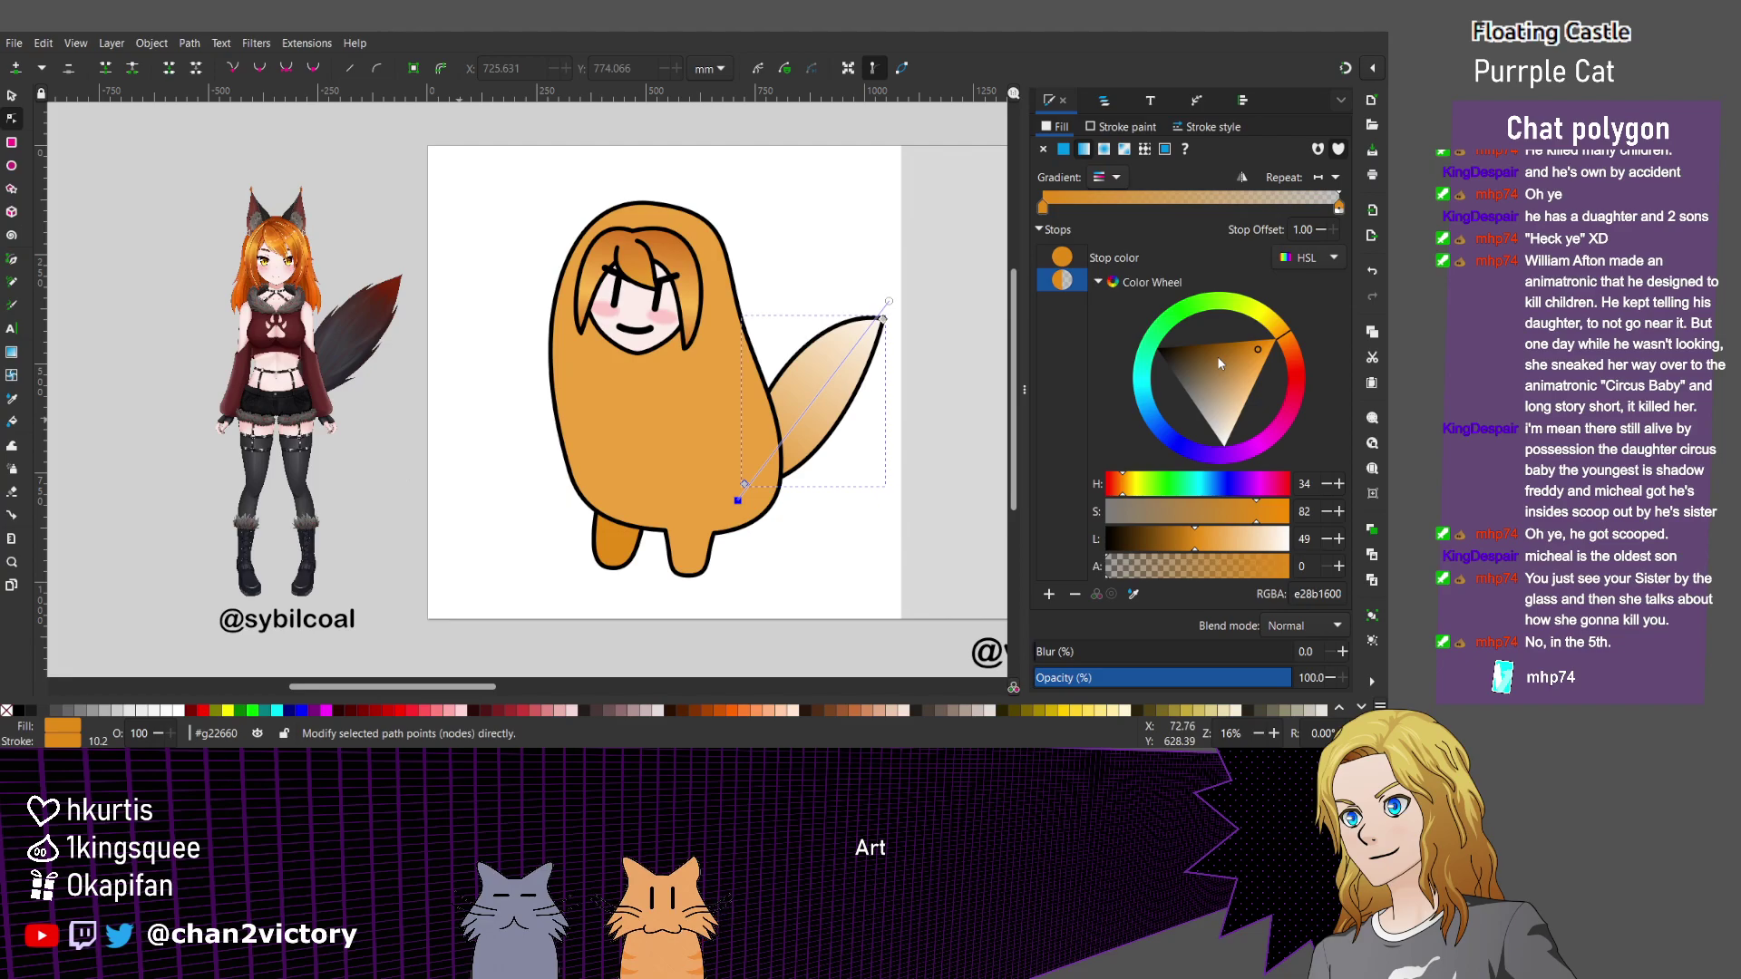
pyautogui.scroll(1, 833, 382)
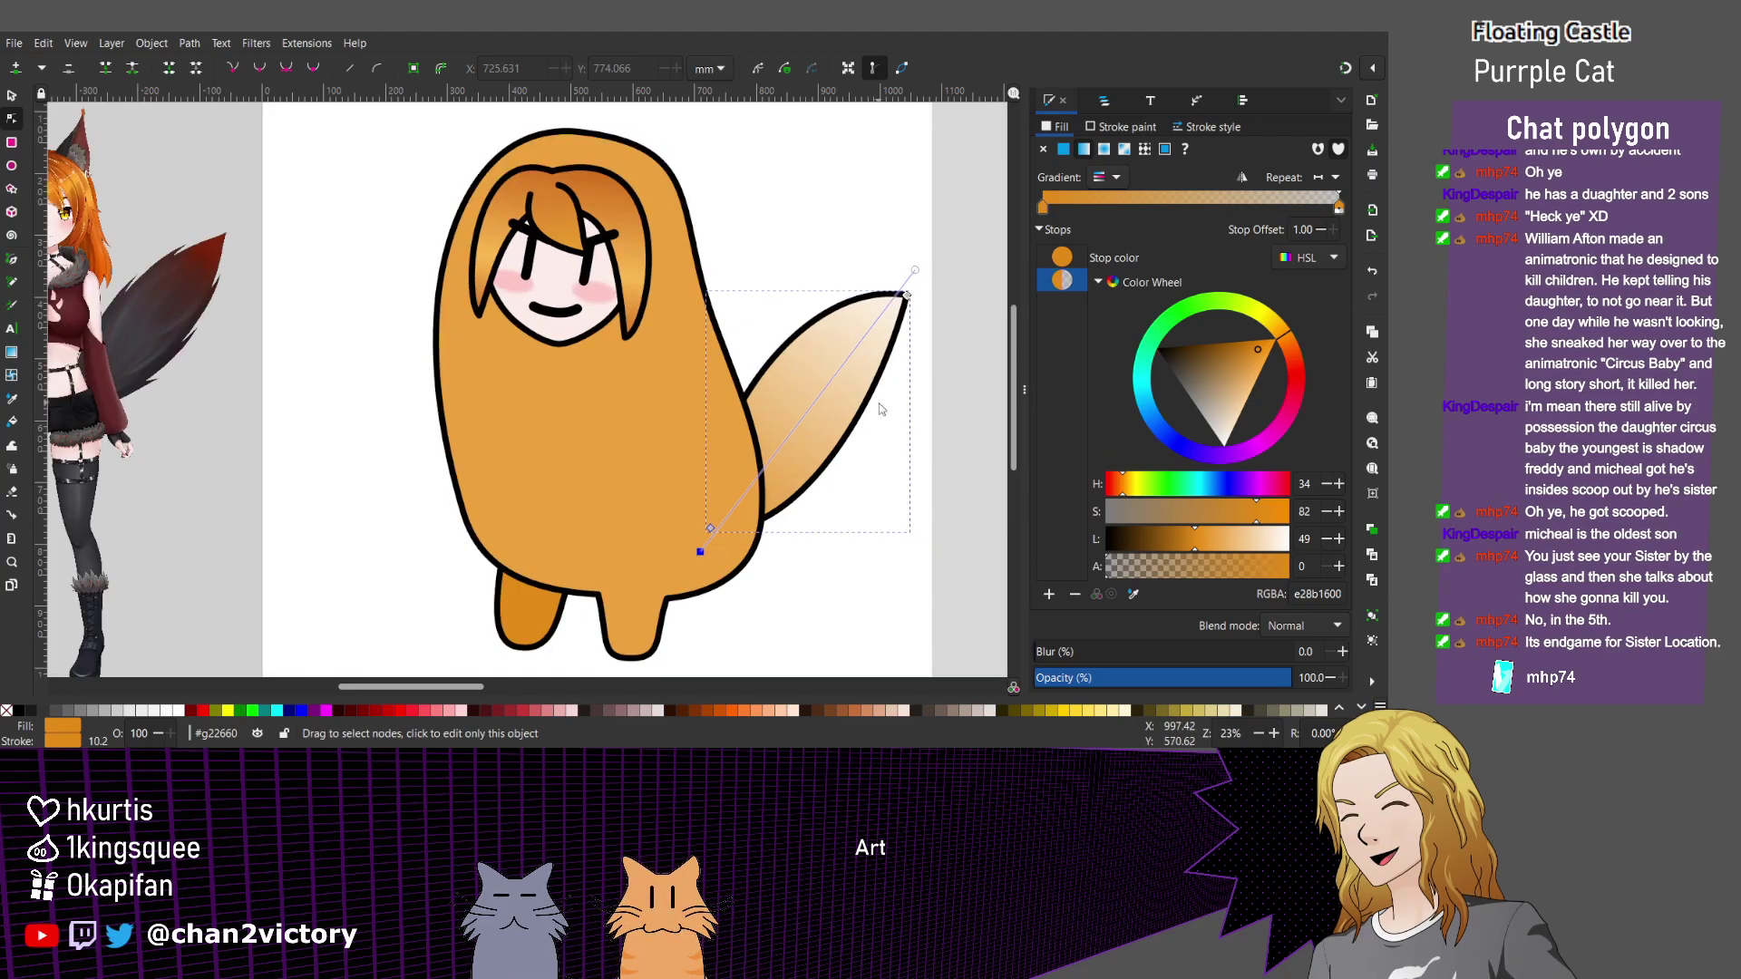
pyautogui.press('d')
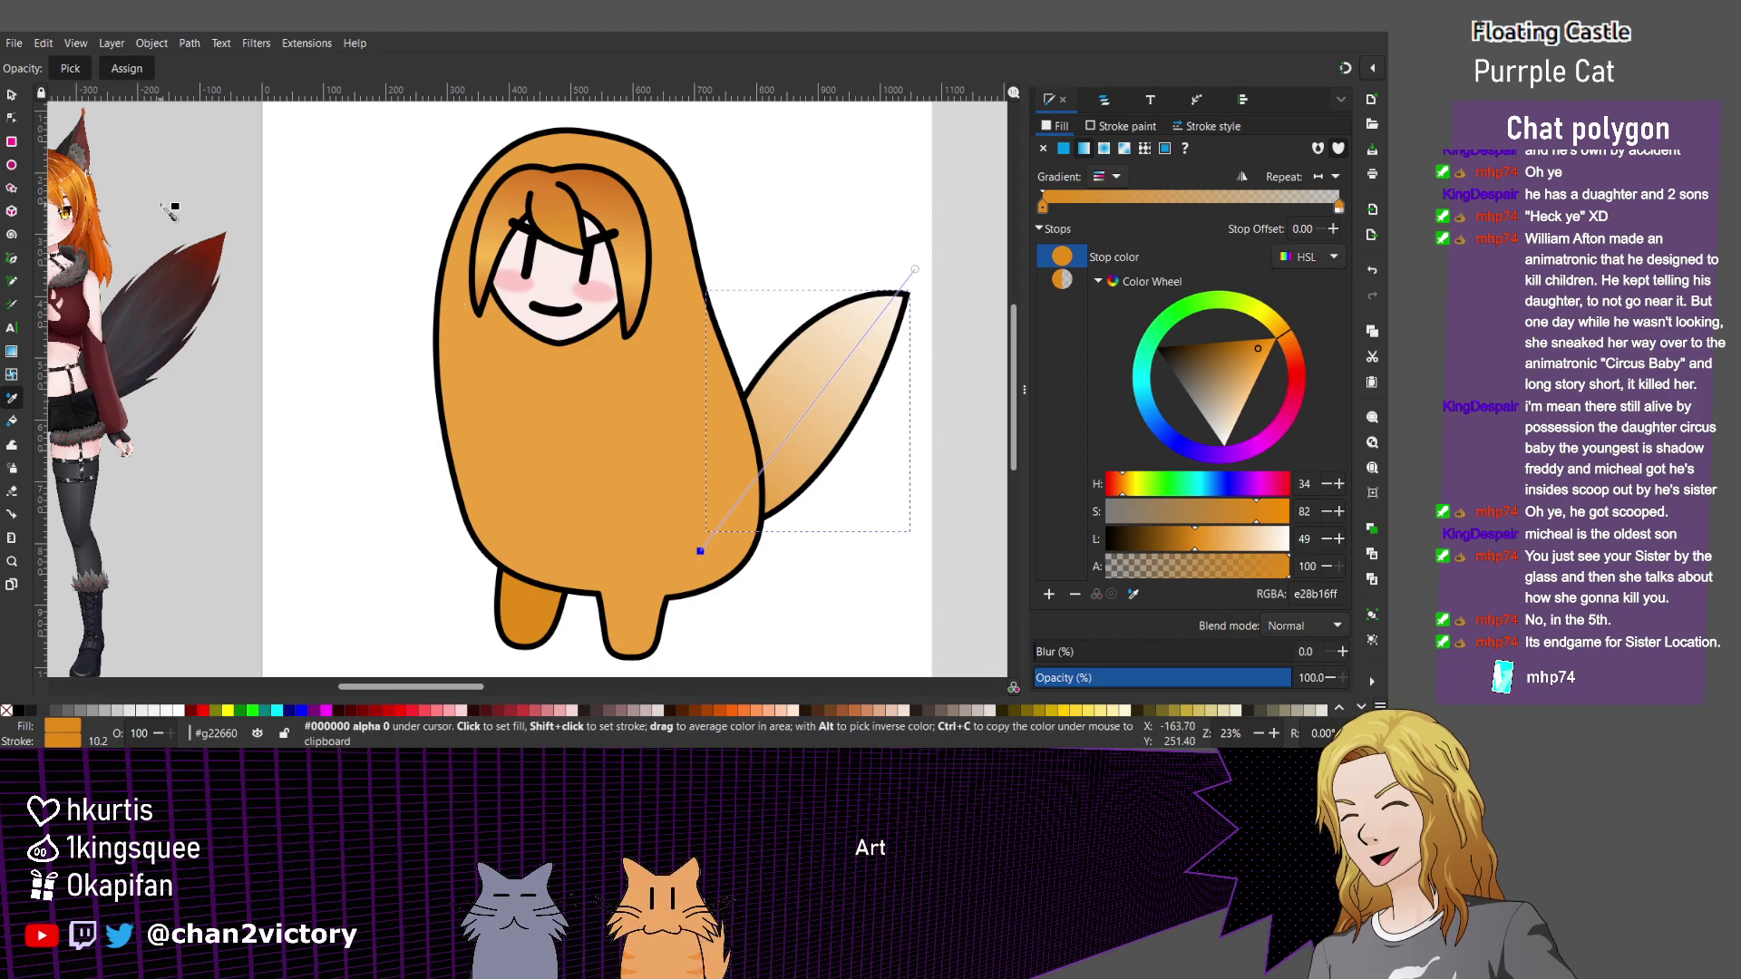
pyautogui.scroll(2, 171, 209)
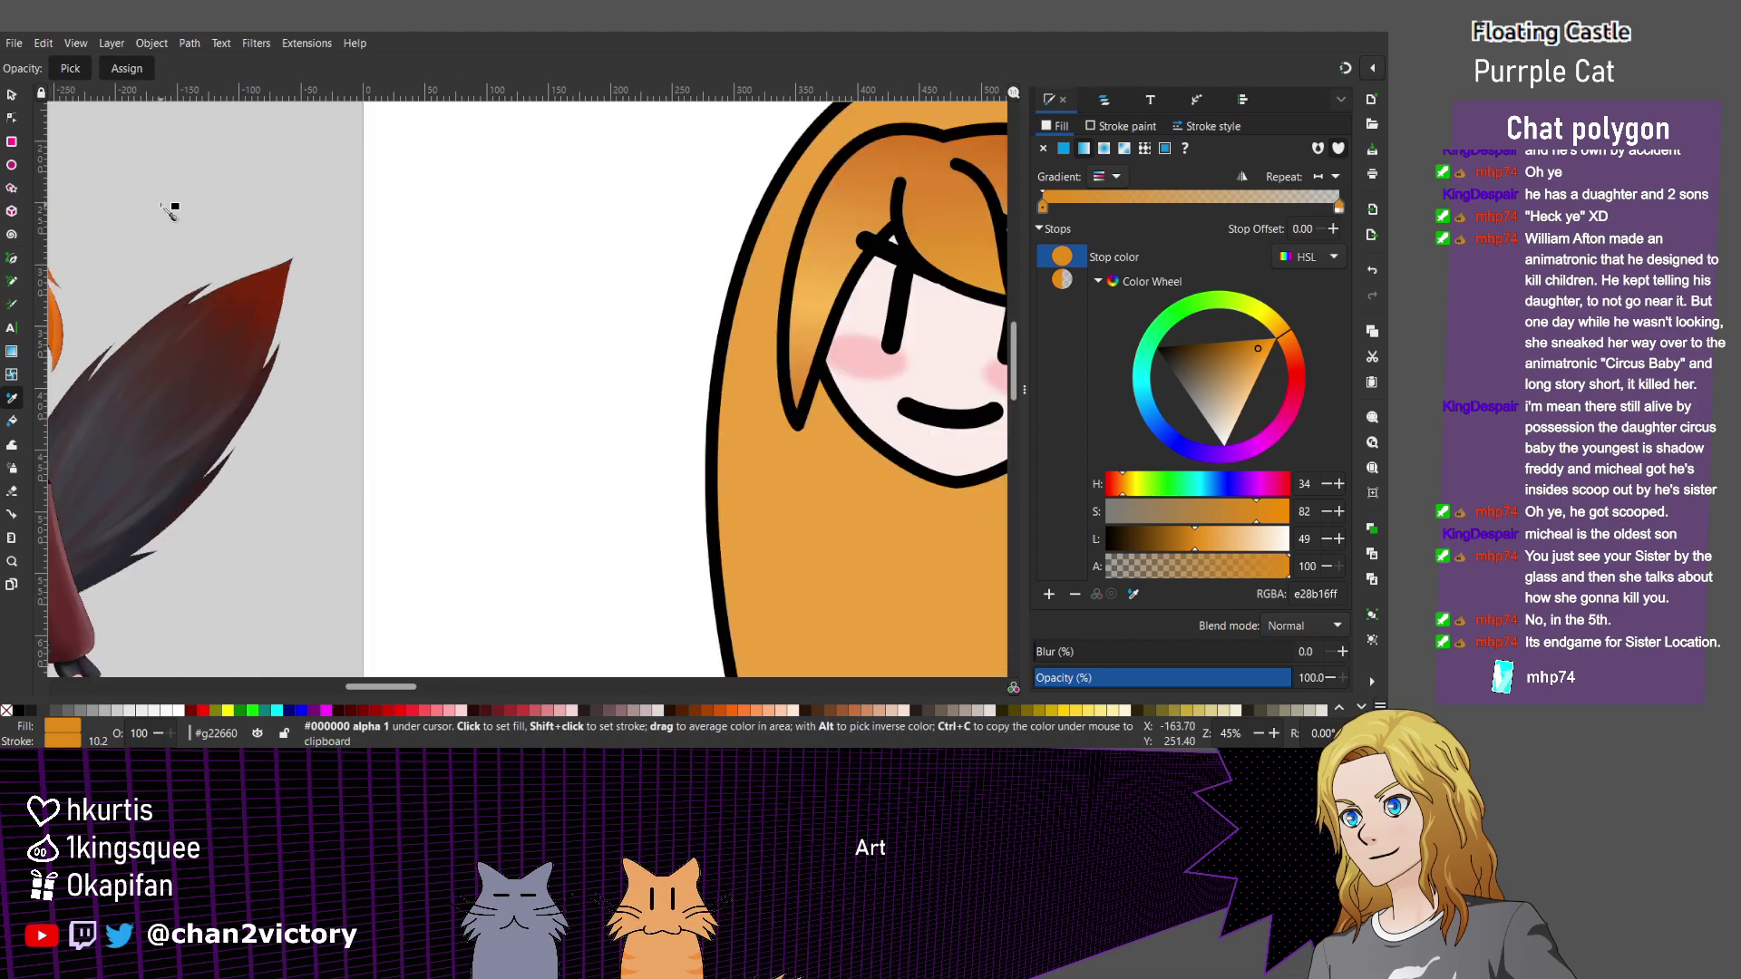
pyautogui.click(282, 271)
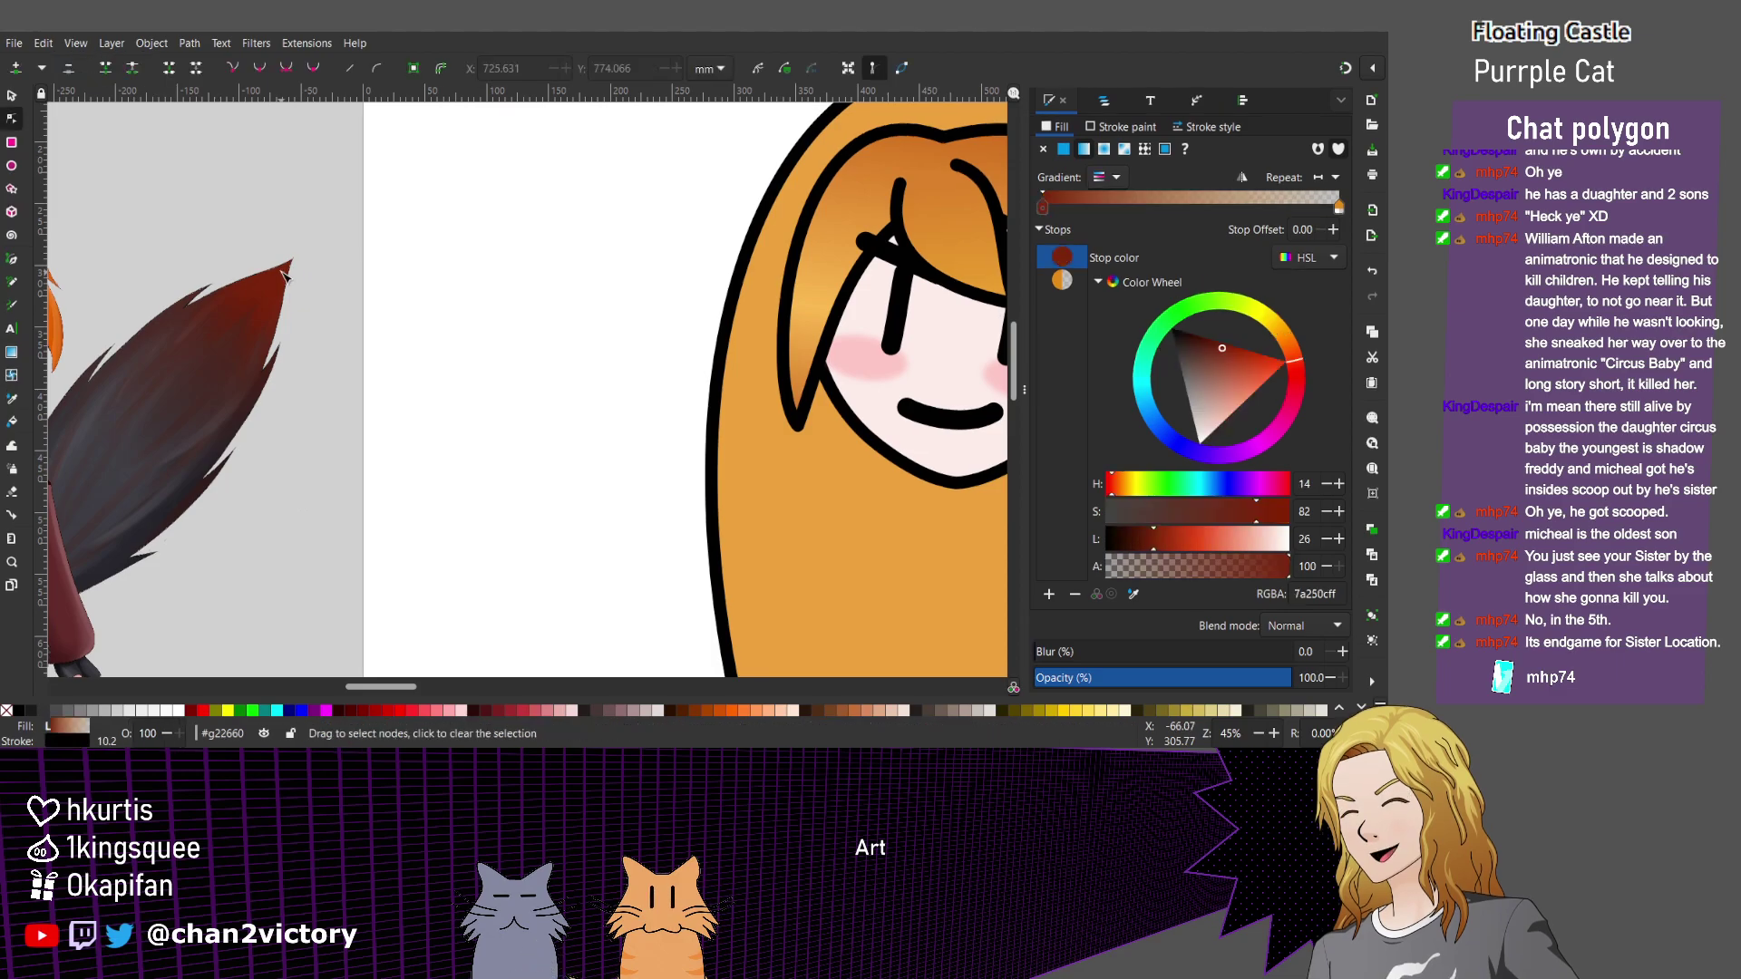
# Set the tail gradient's second stop to the dark grey sampled from the lower part of the reference tail.
pyautogui.click(1340, 206)
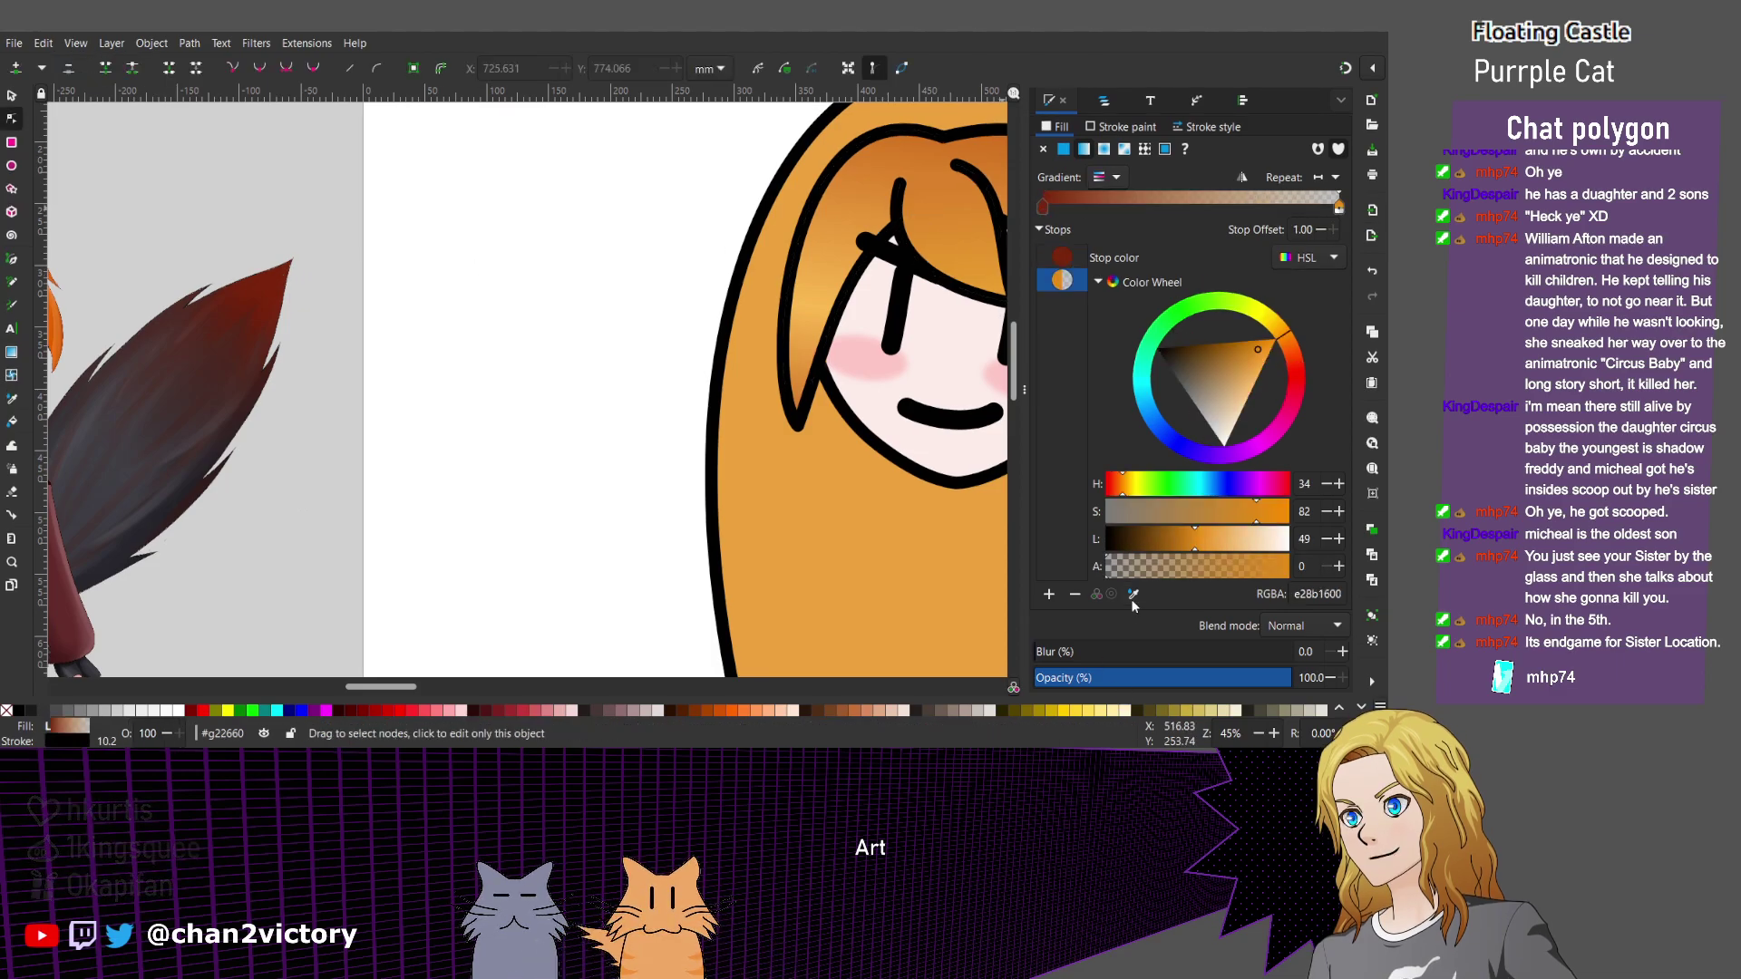
pyautogui.press('d')
pyautogui.scroll(2, 186, 527)
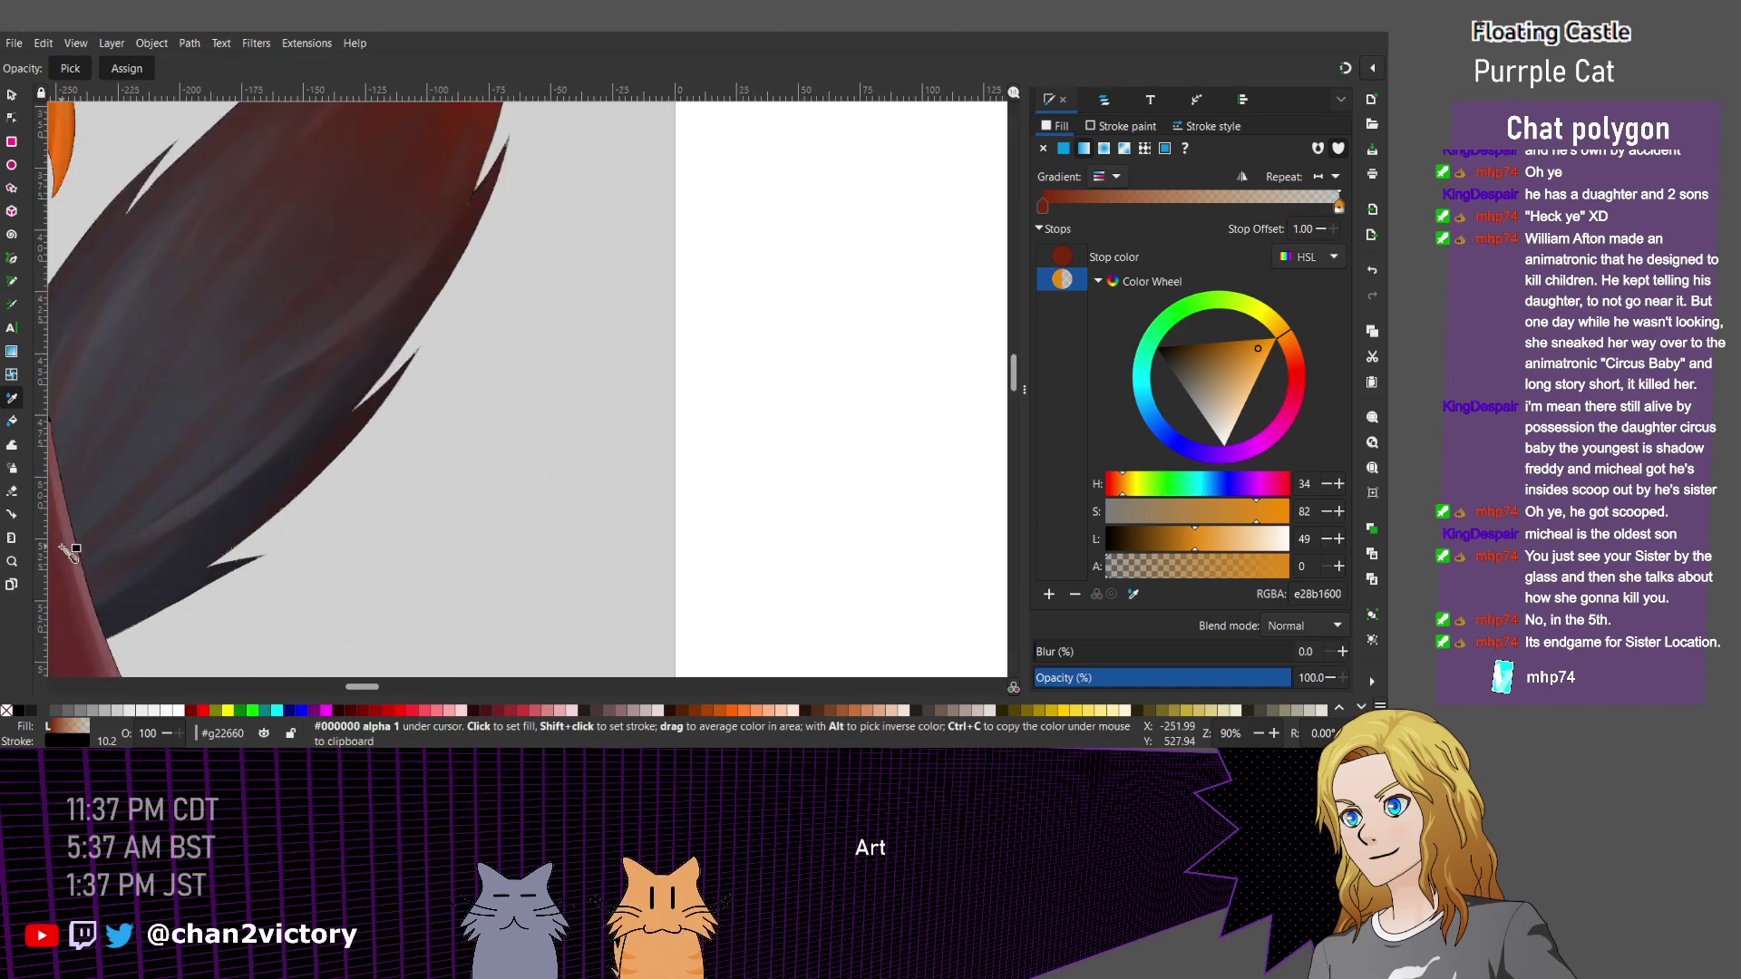
pyautogui.click(193, 478)
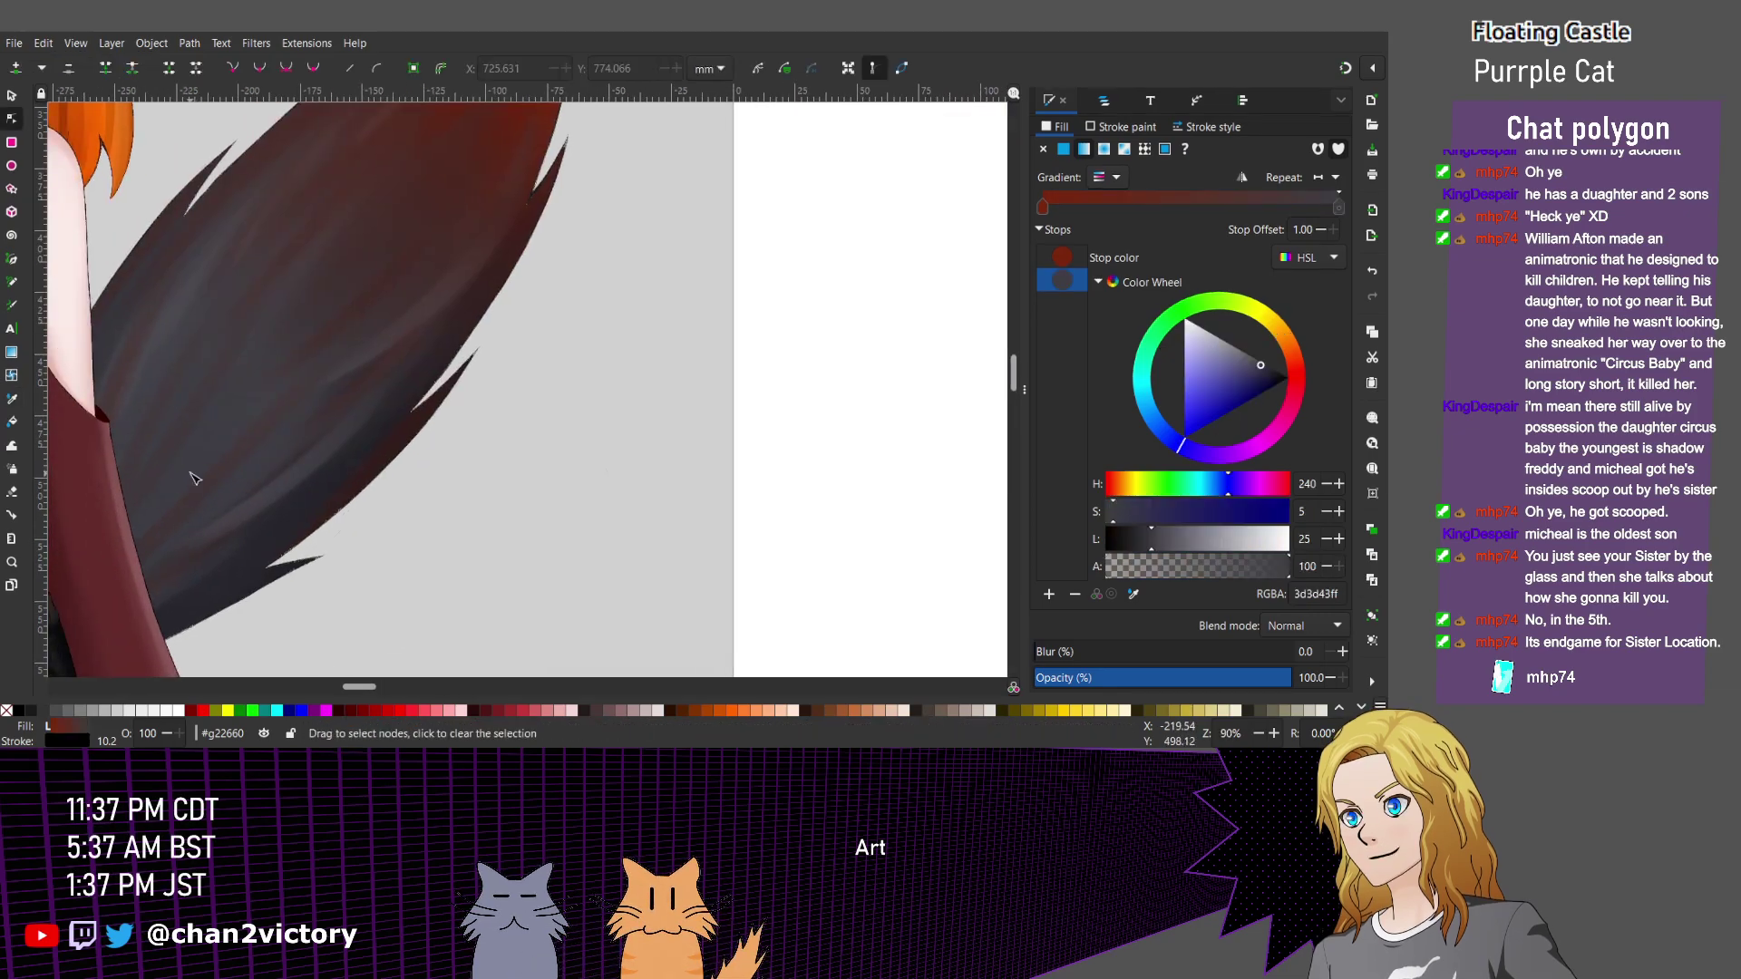
pyautogui.press('d')
pyautogui.scroll(-4, 272, 453)
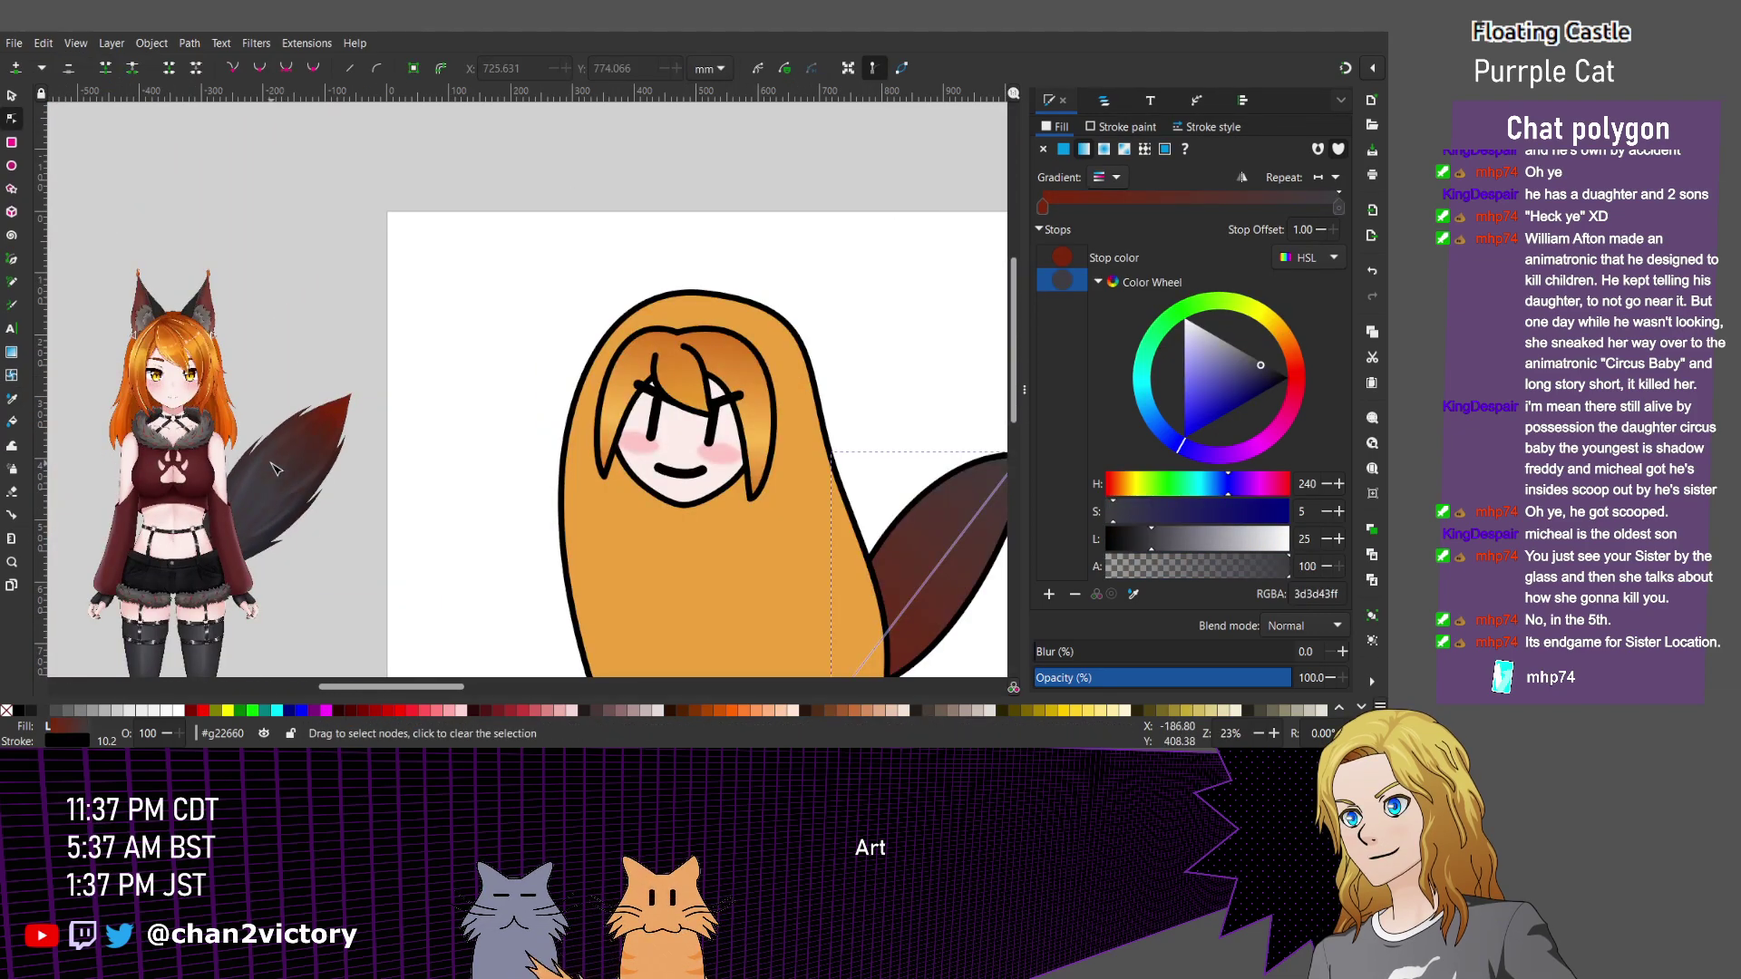
# Reverse the tail gradient to put the red at the tip, move the grey stop to offset 0.59, and clear the selection.
pyautogui.hscroll(3, 408, 417)
pyautogui.scroll(-1, 451, 401)
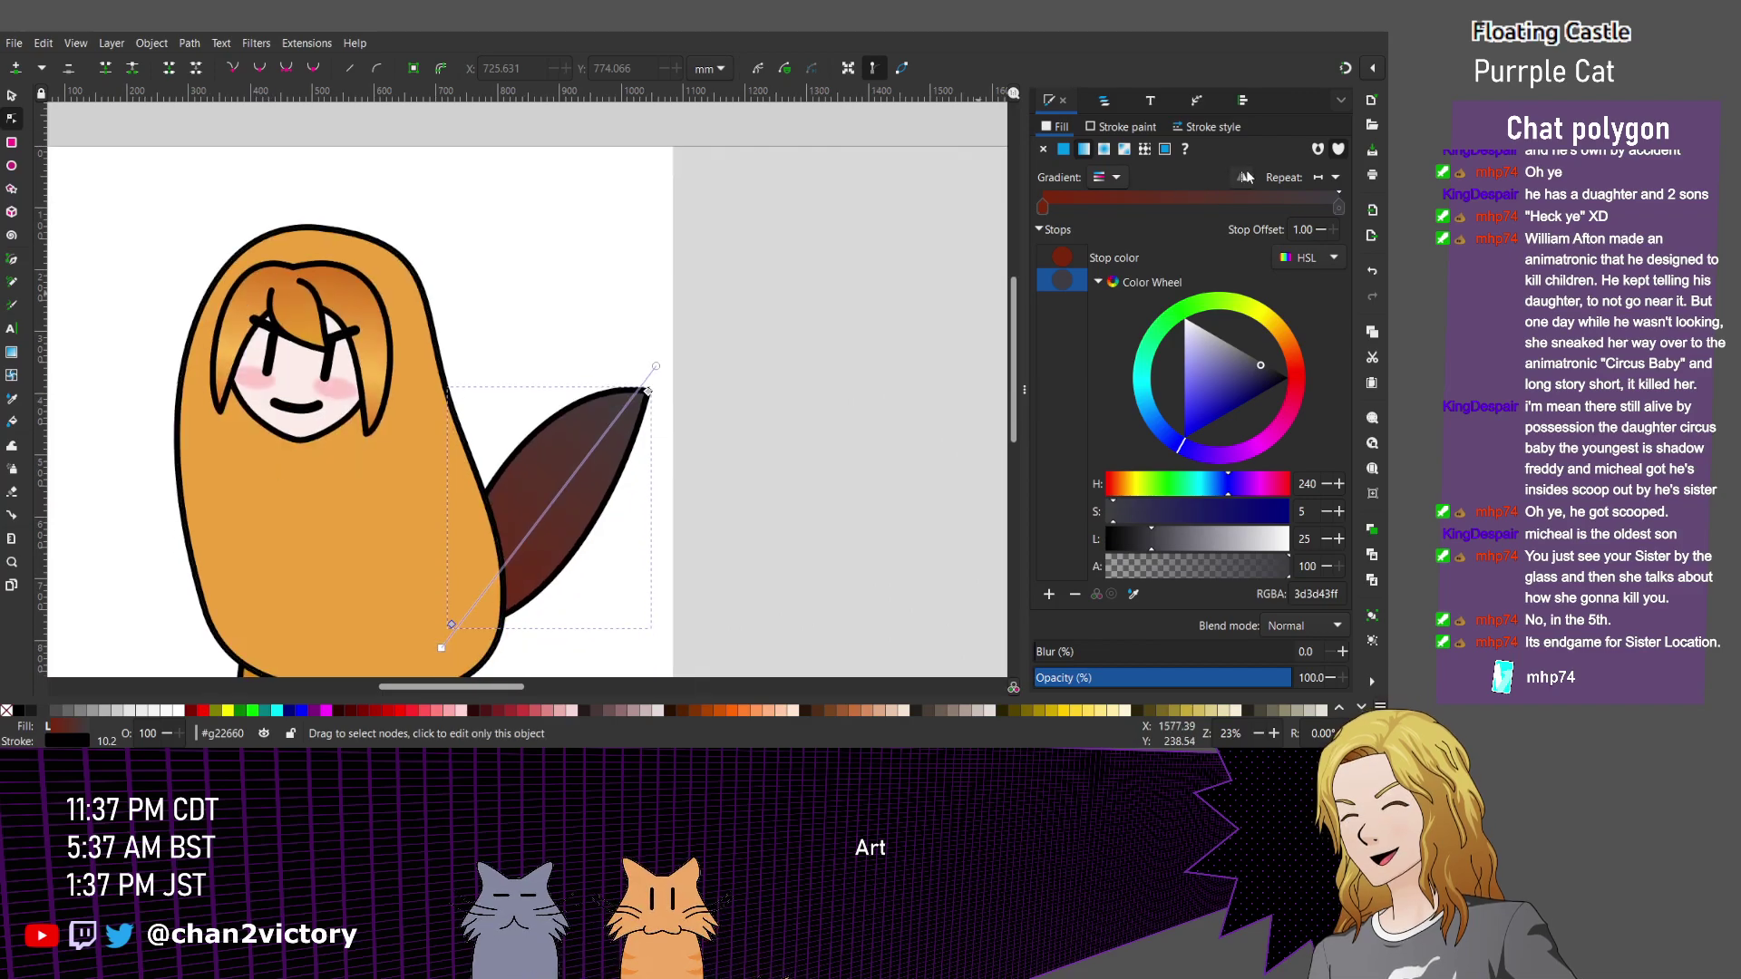
pyautogui.hotkey('shift', 'r')
pyautogui.scroll(2, 619, 583)
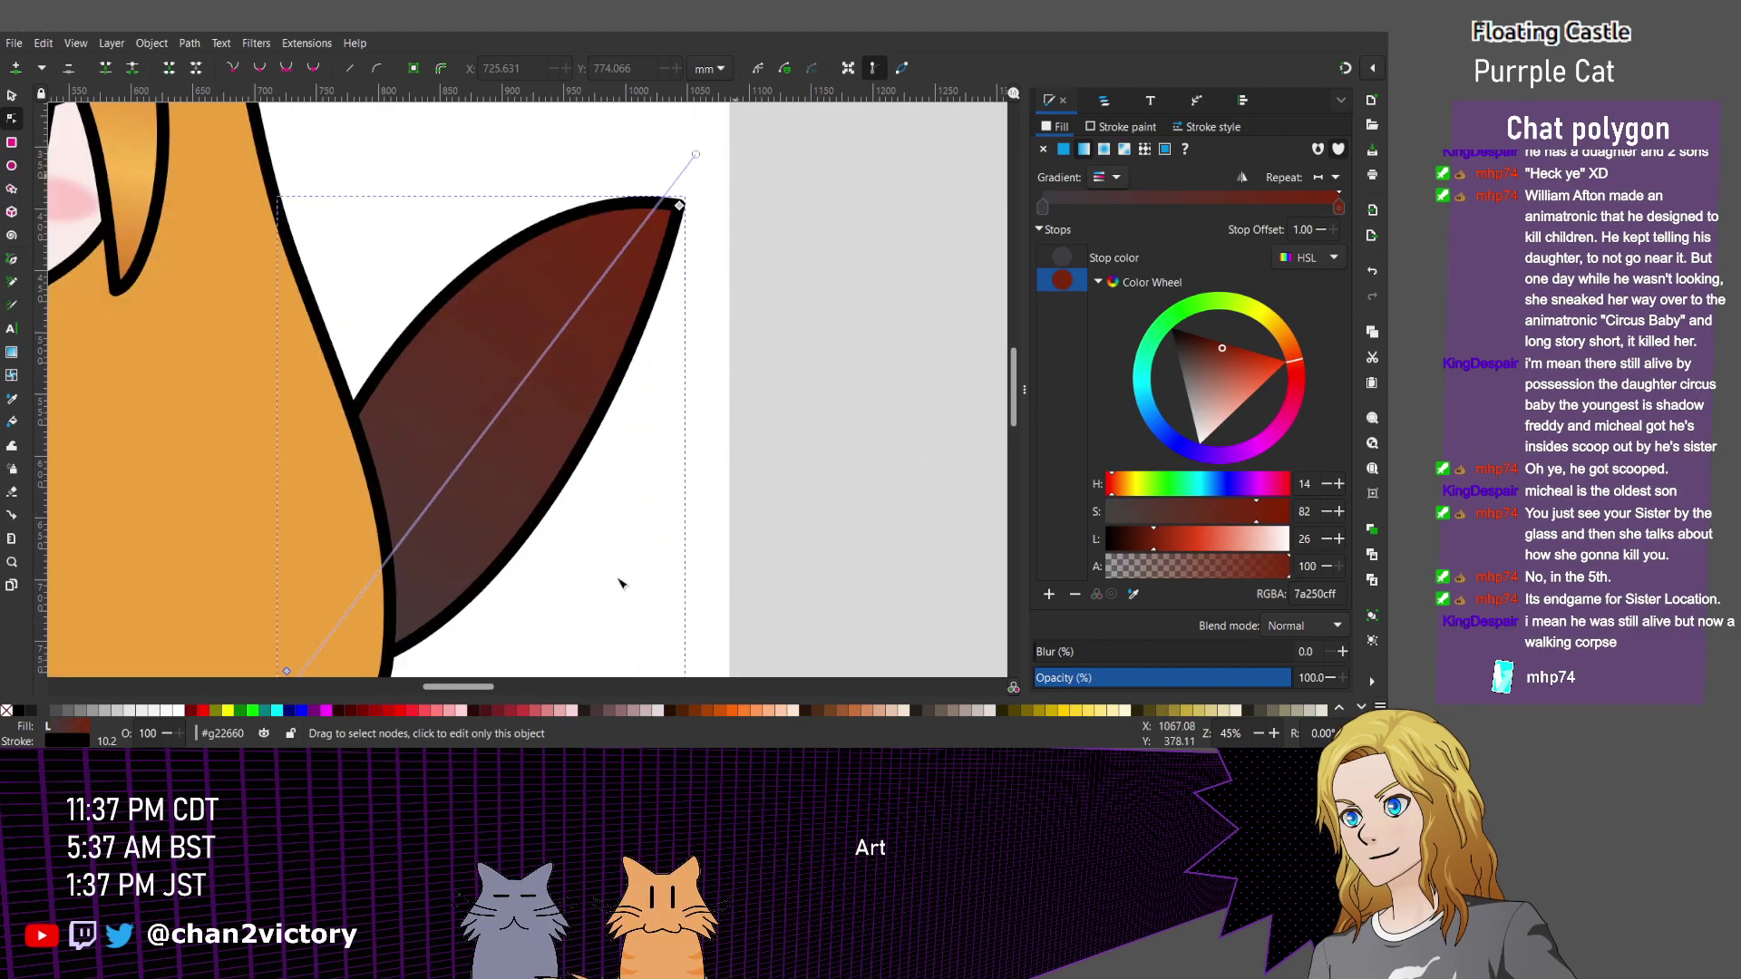
pyautogui.click(617, 579)
pyautogui.moveTo(1042, 207); pyautogui.dragTo(1193, 207)
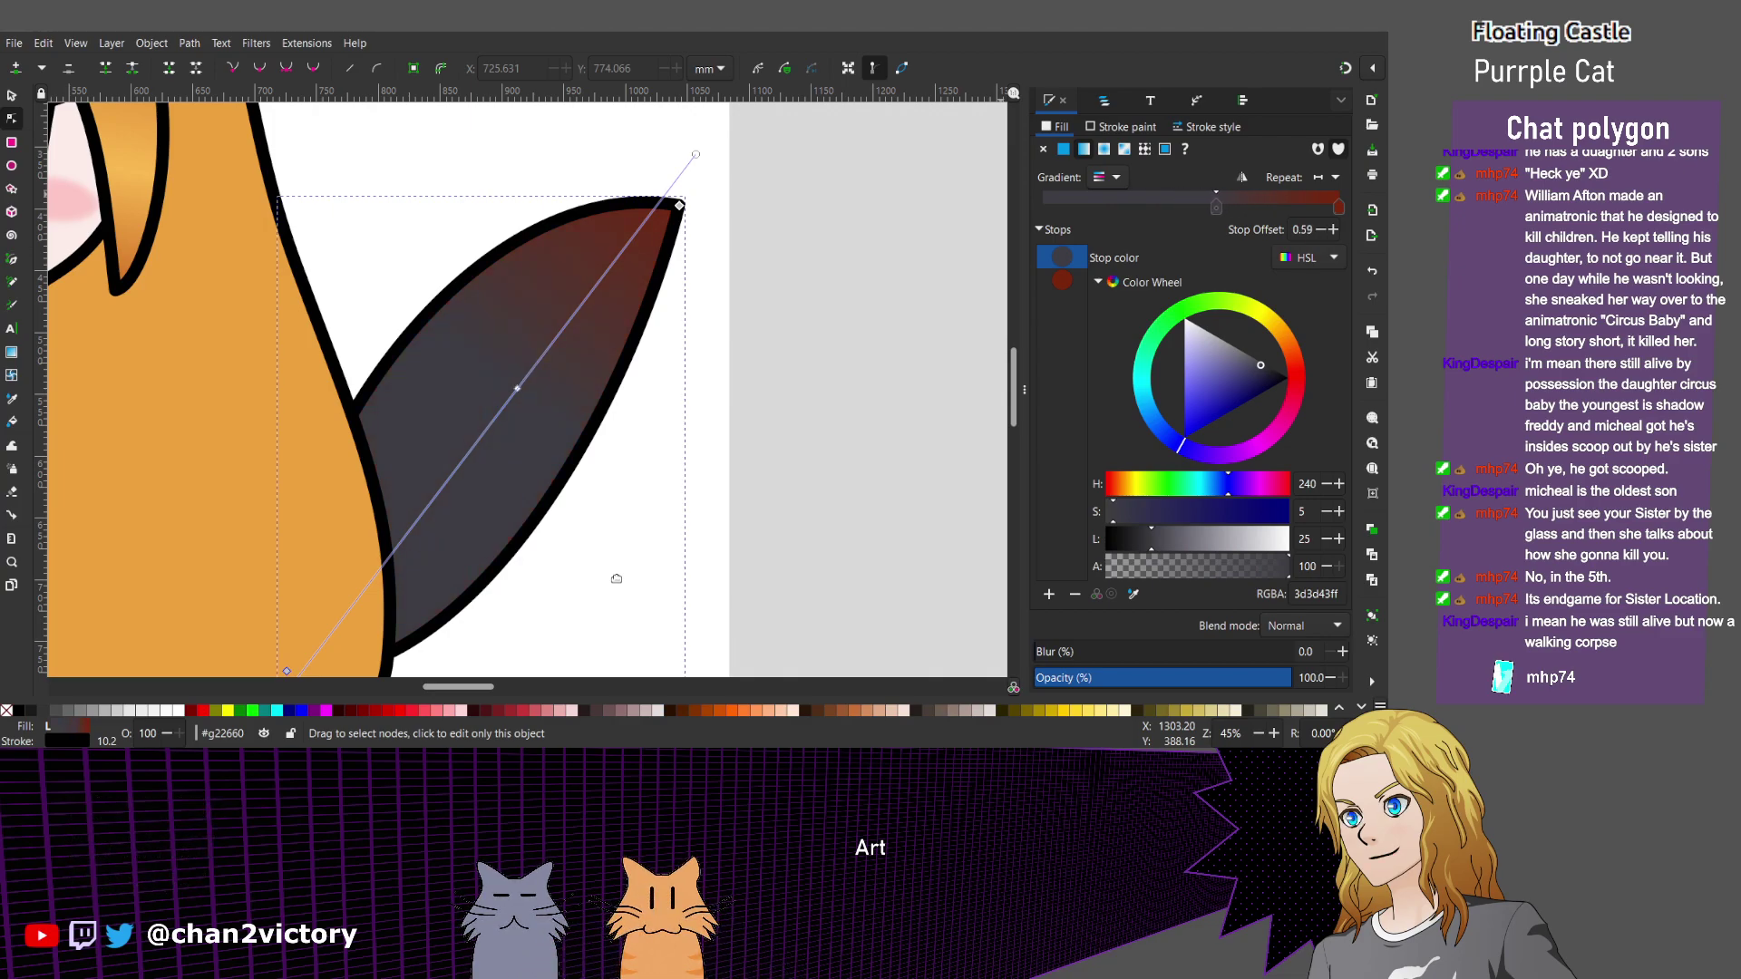
pyautogui.click(620, 581)
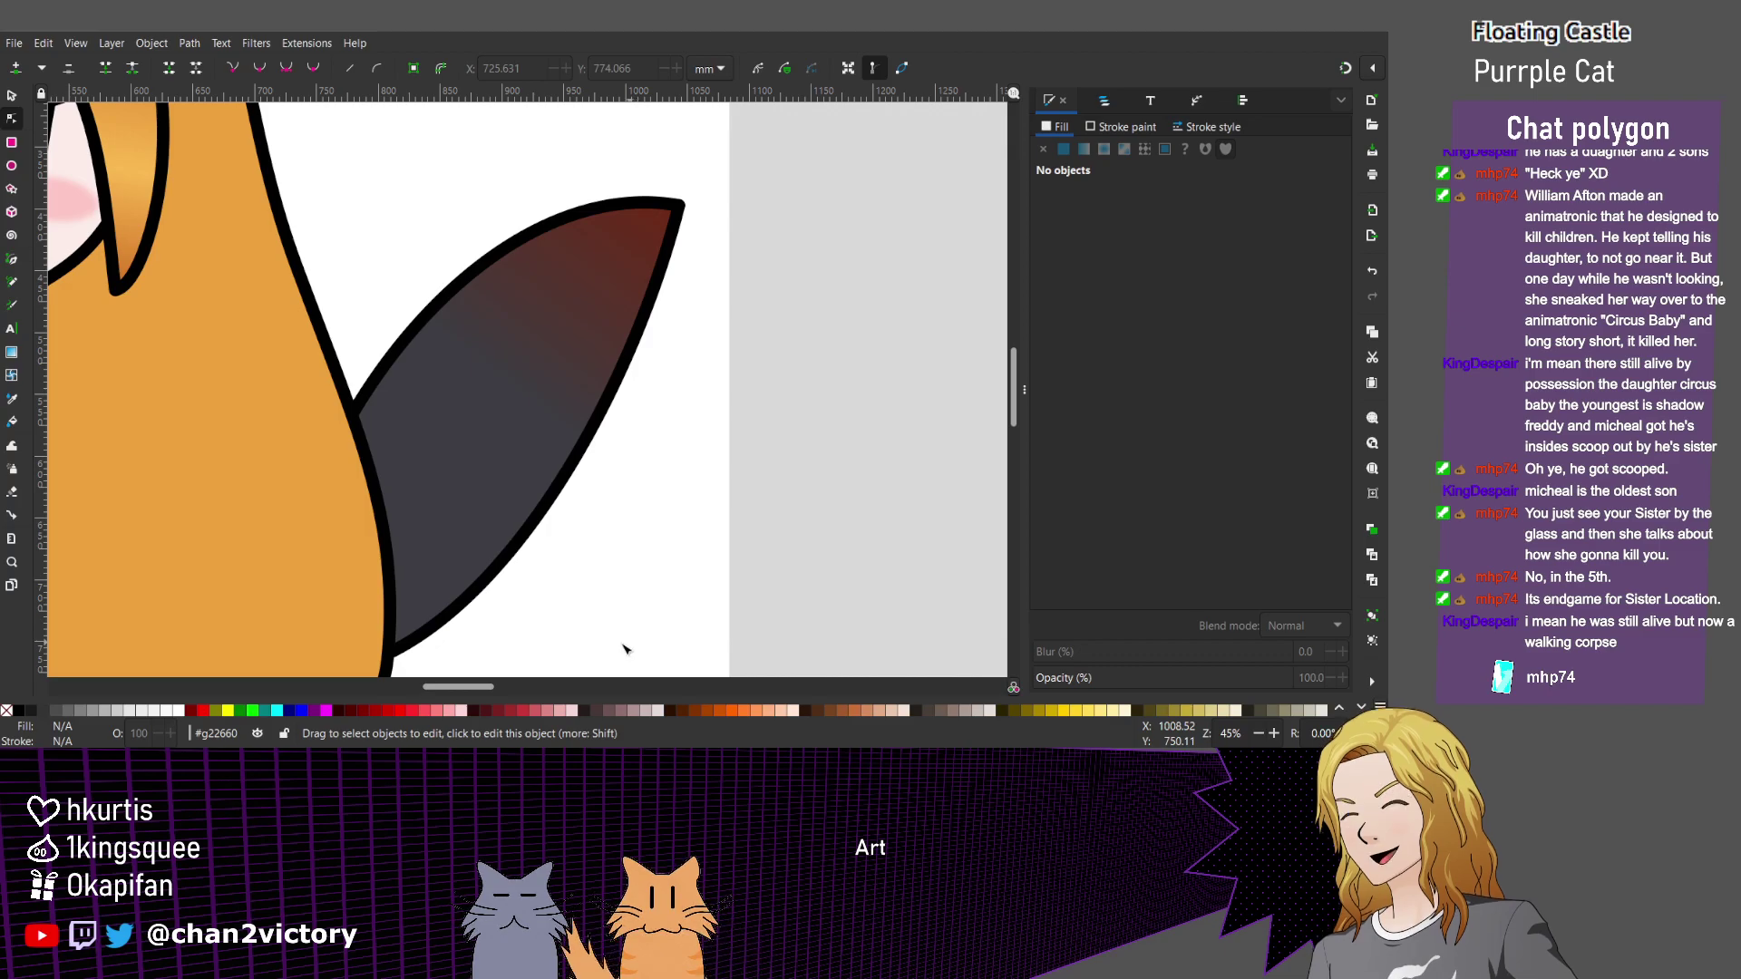
# Draw a freehand arm outline with the Pencil tool, curving down and back up on the side of the body nearest the tail.
pyautogui.scroll(-2, 703, 482)
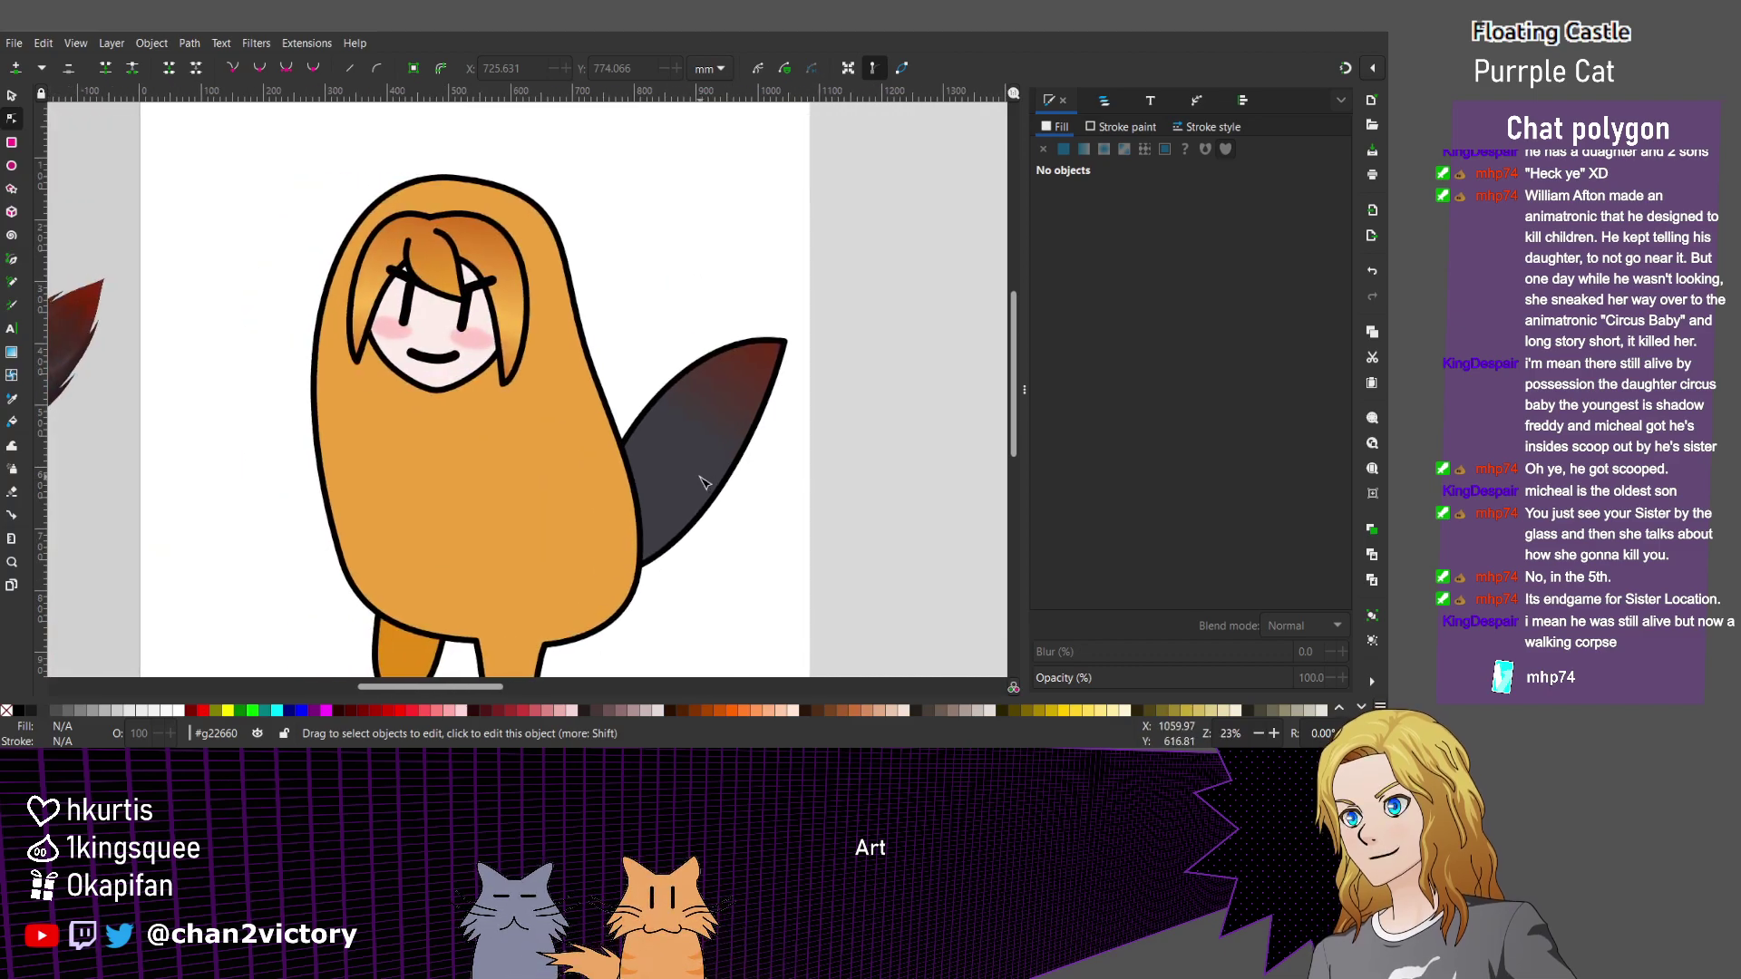
pyautogui.scroll(3, 478, 193)
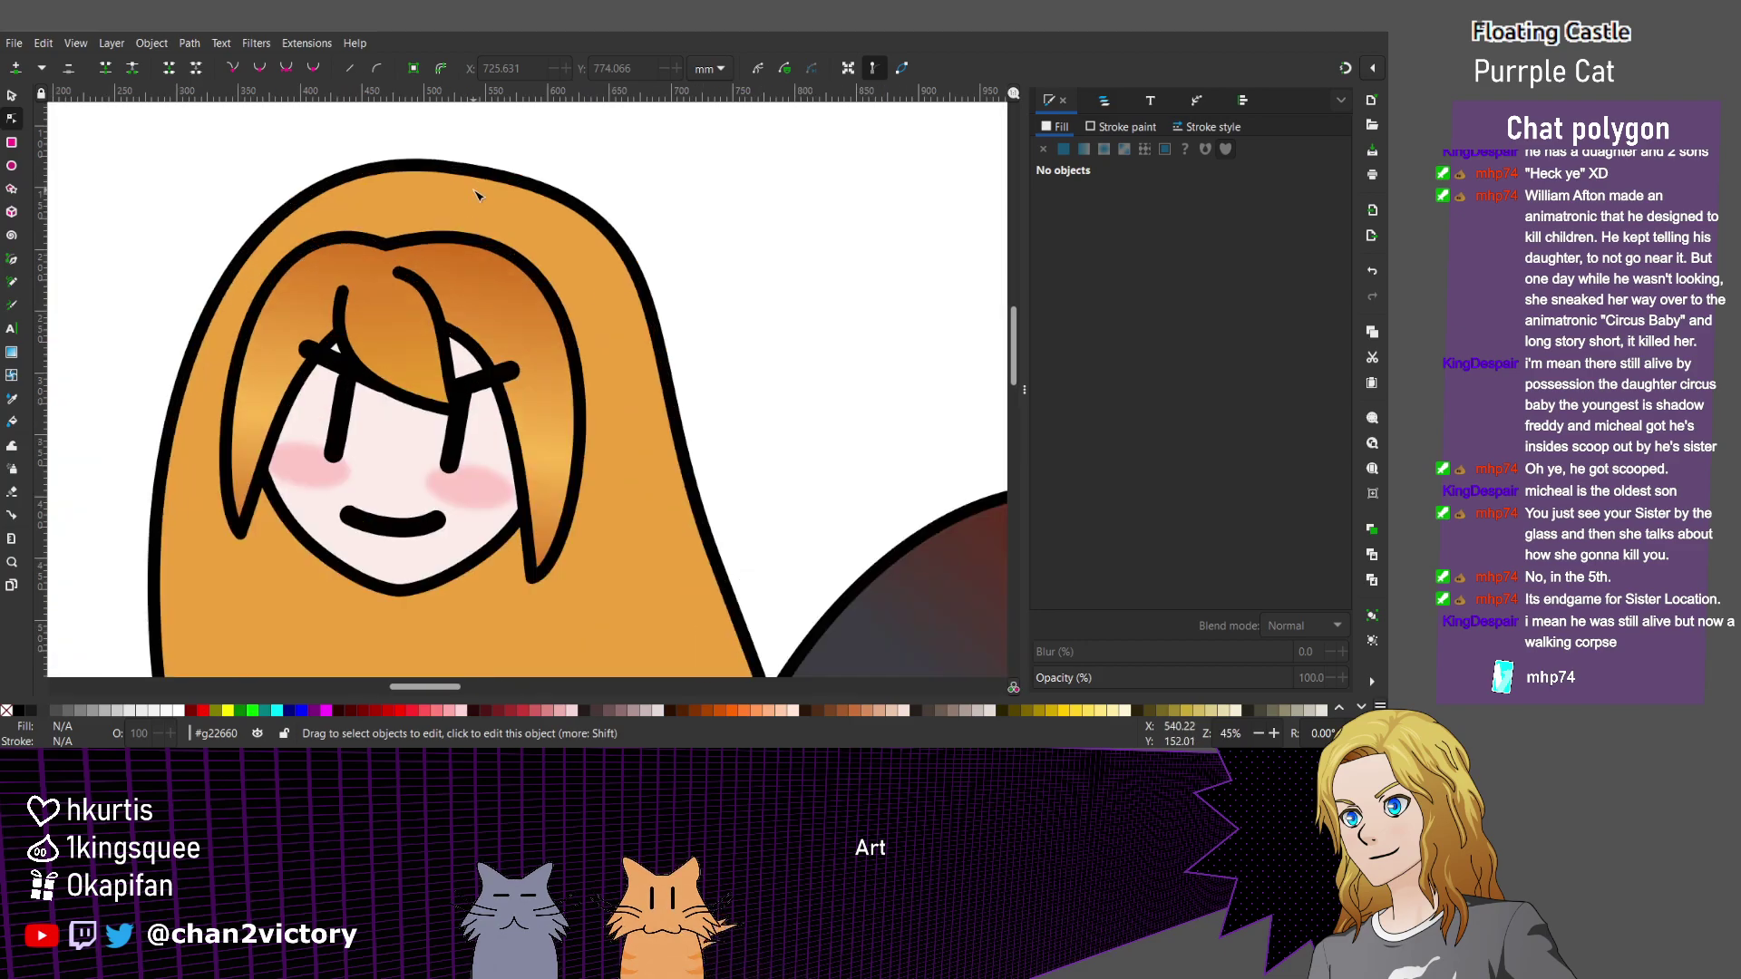
pyautogui.scroll(-3, 479, 195)
pyautogui.hscroll(-4, 477, 195)
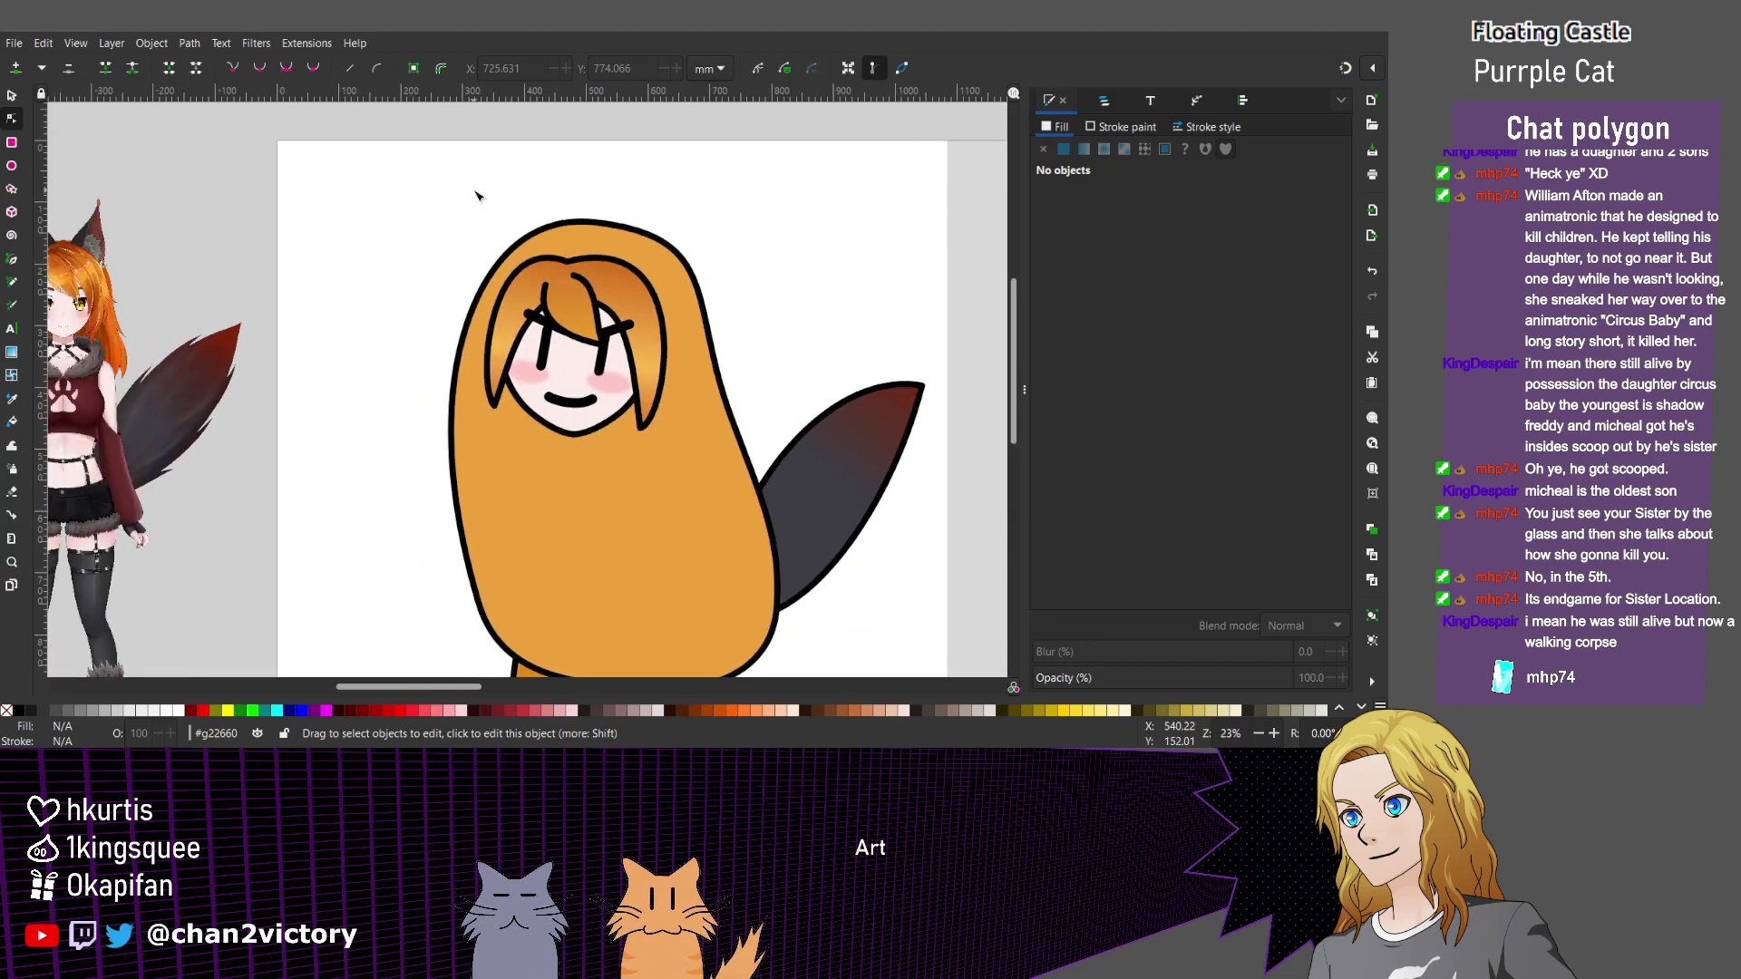
pyautogui.scroll(-1, 478, 195)
pyautogui.scroll(1, 478, 195)
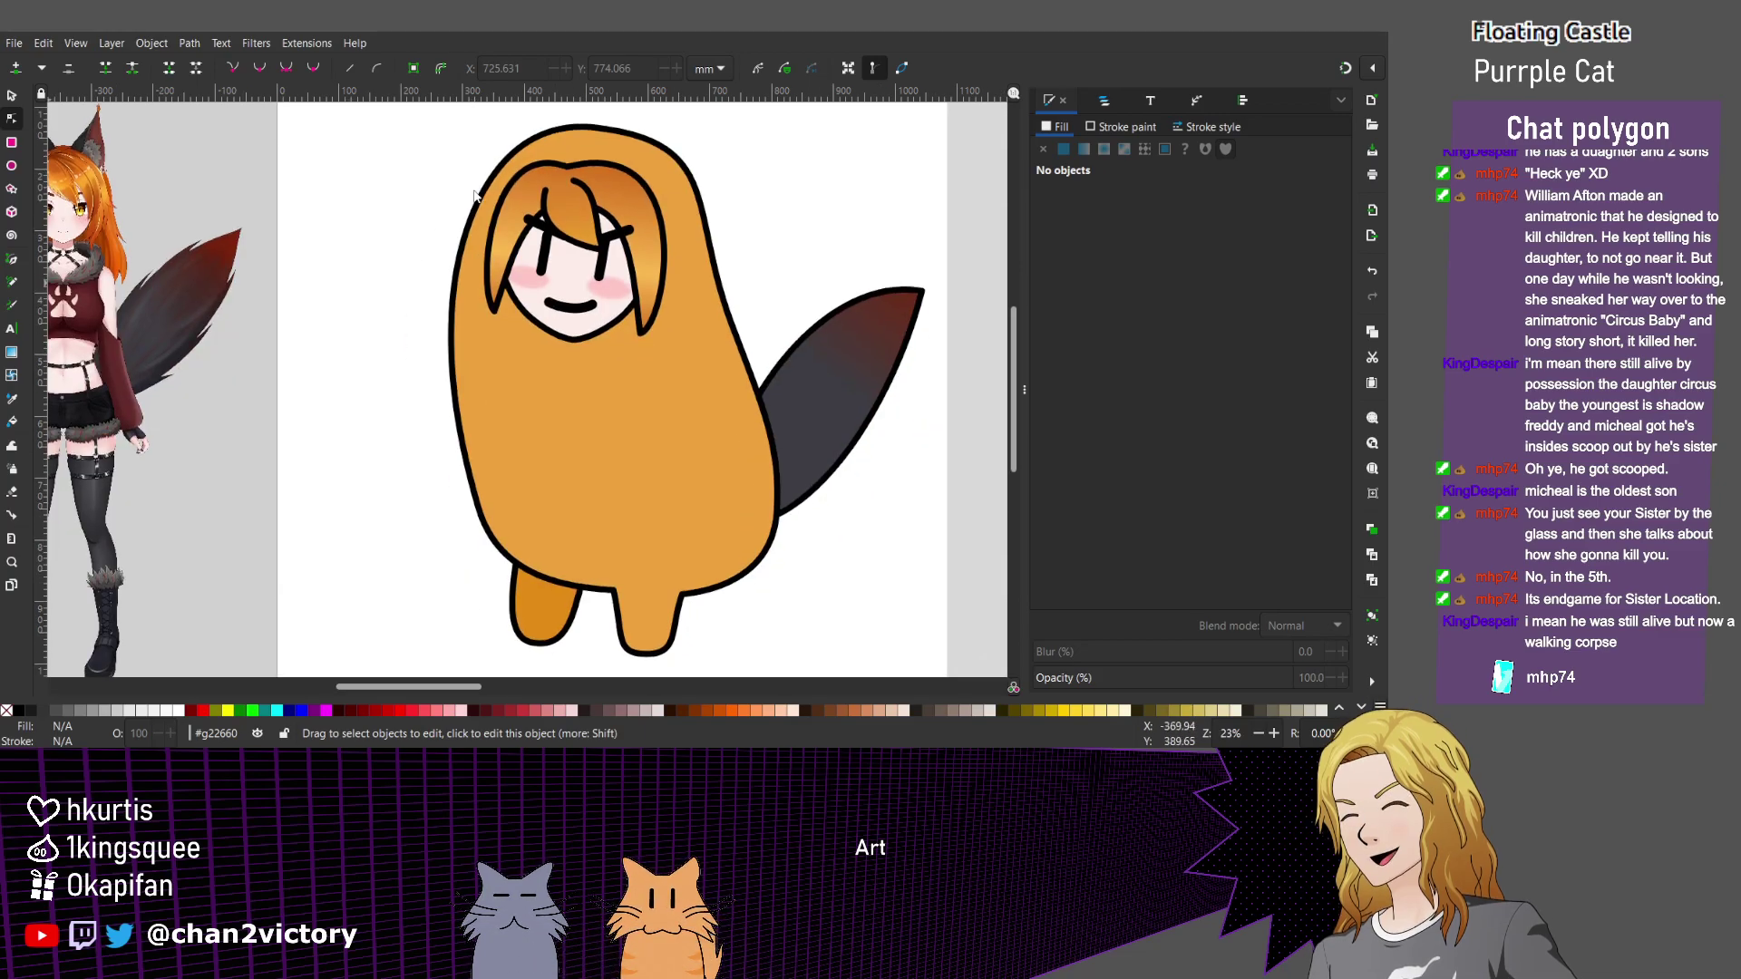
pyautogui.press('p')
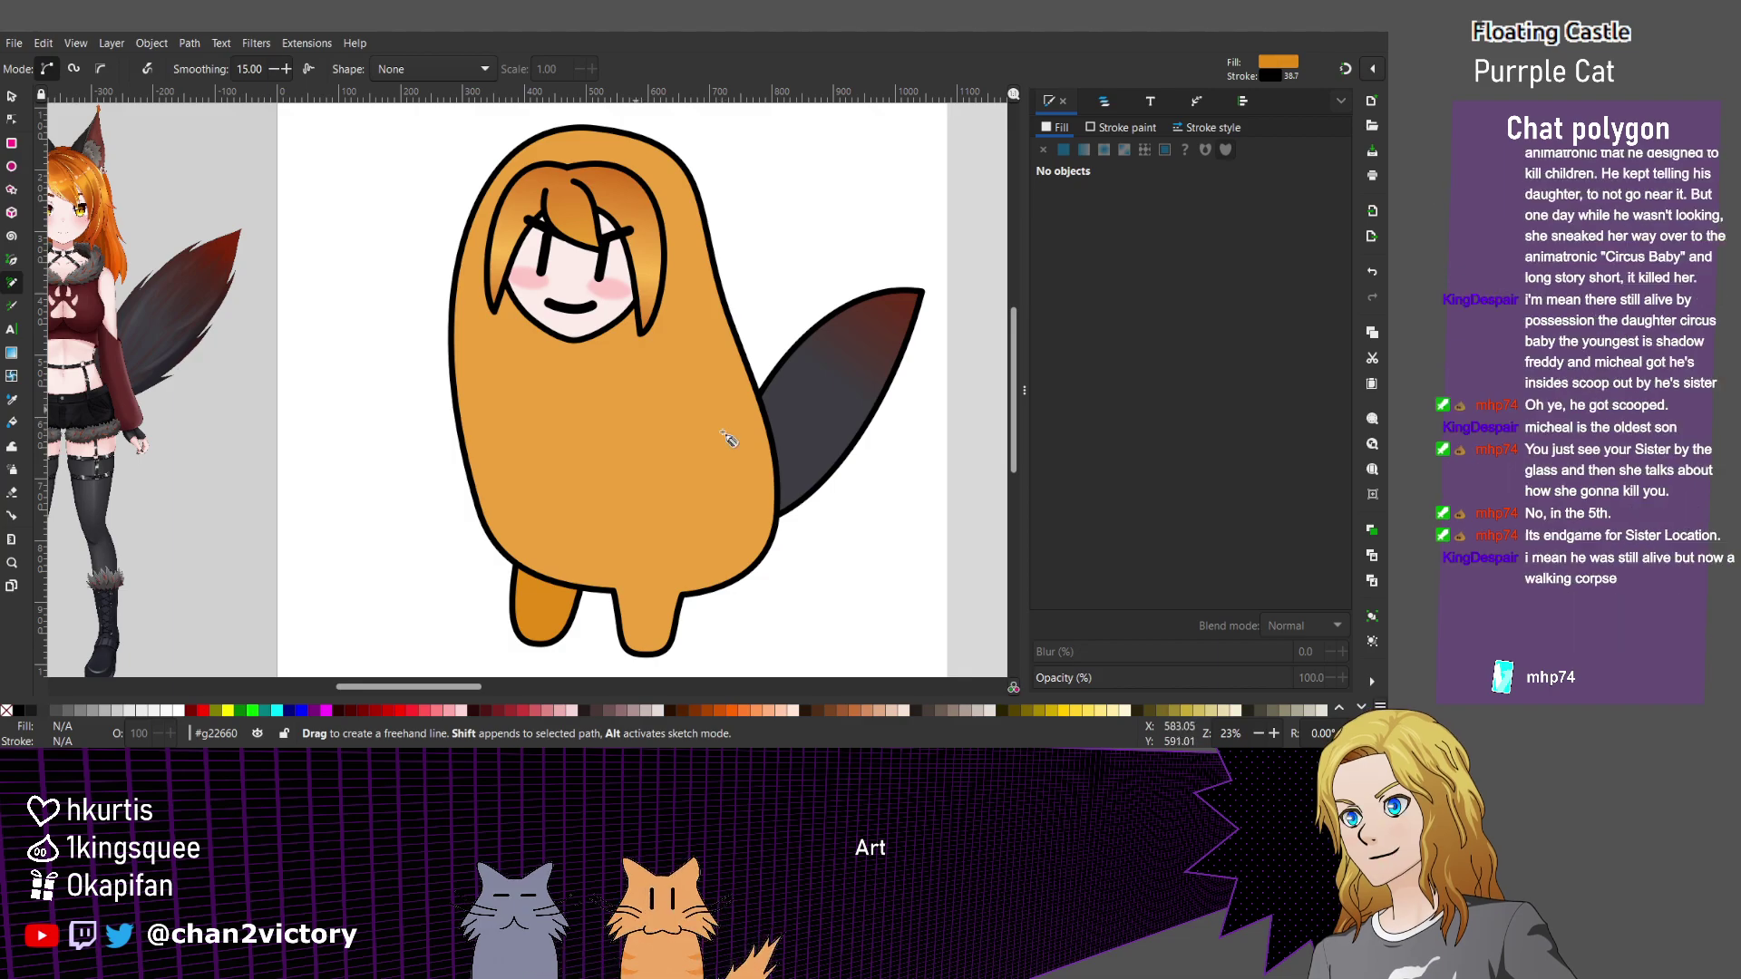
pyautogui.moveTo(626, 399); pyautogui.dragTo(662, 449)
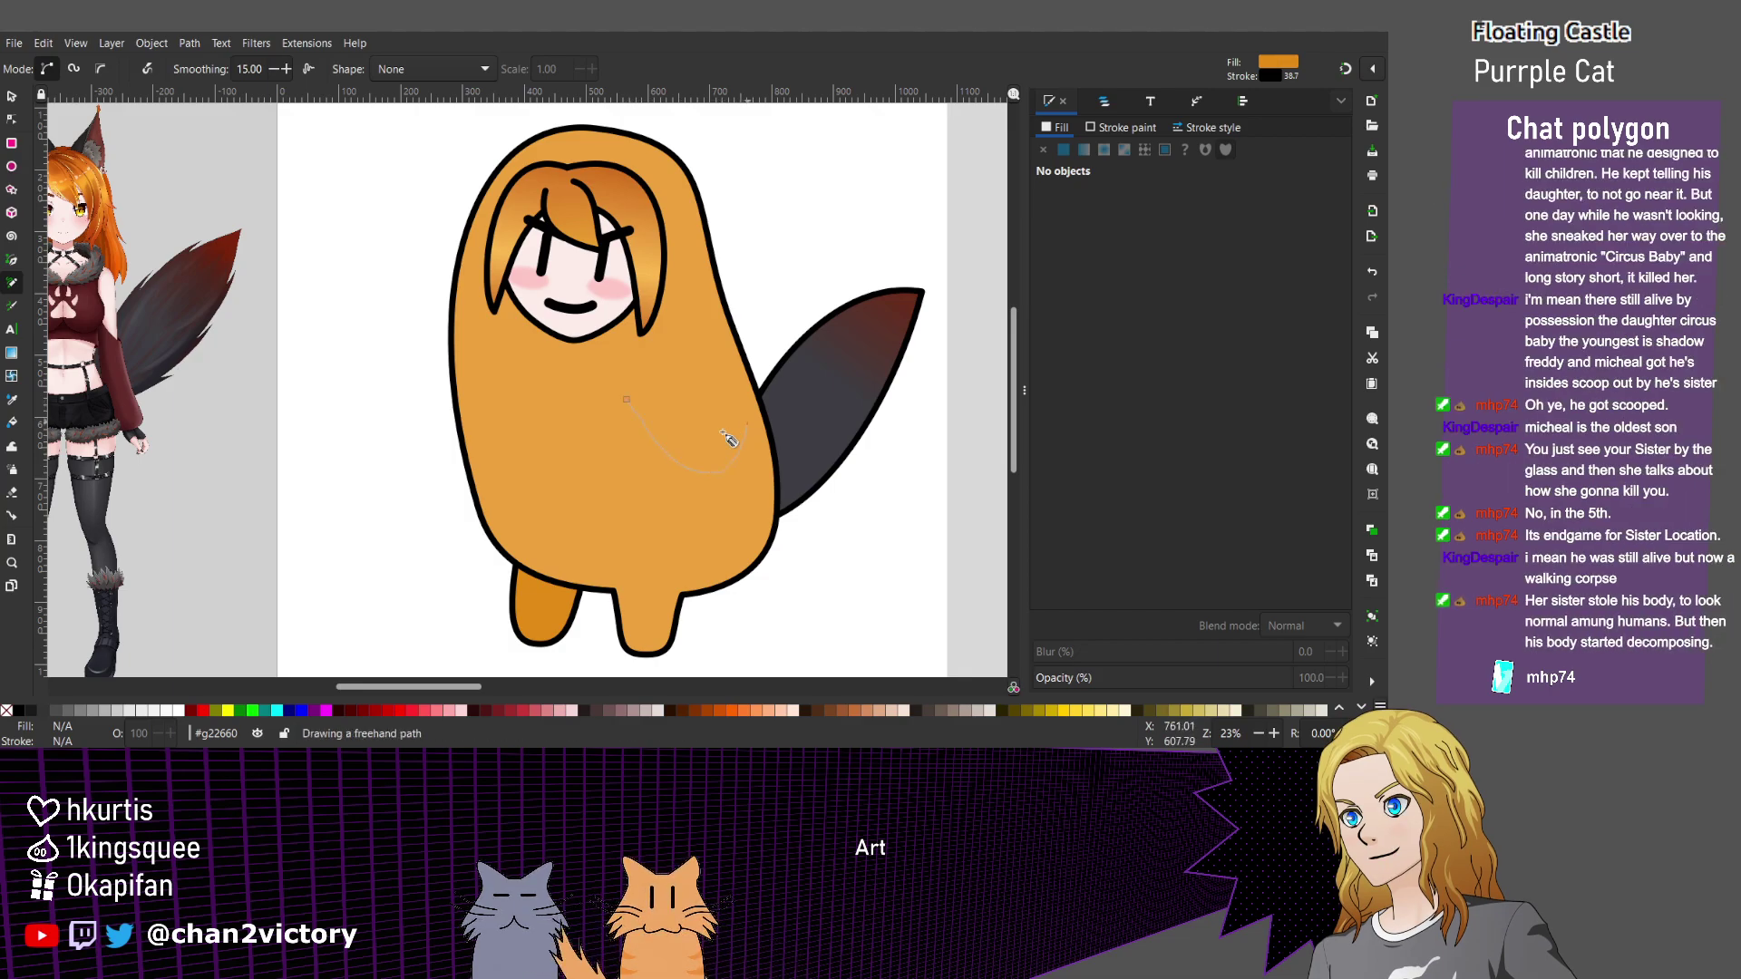
pyautogui.moveTo(723, 433); pyautogui.dragTo(729, 368)
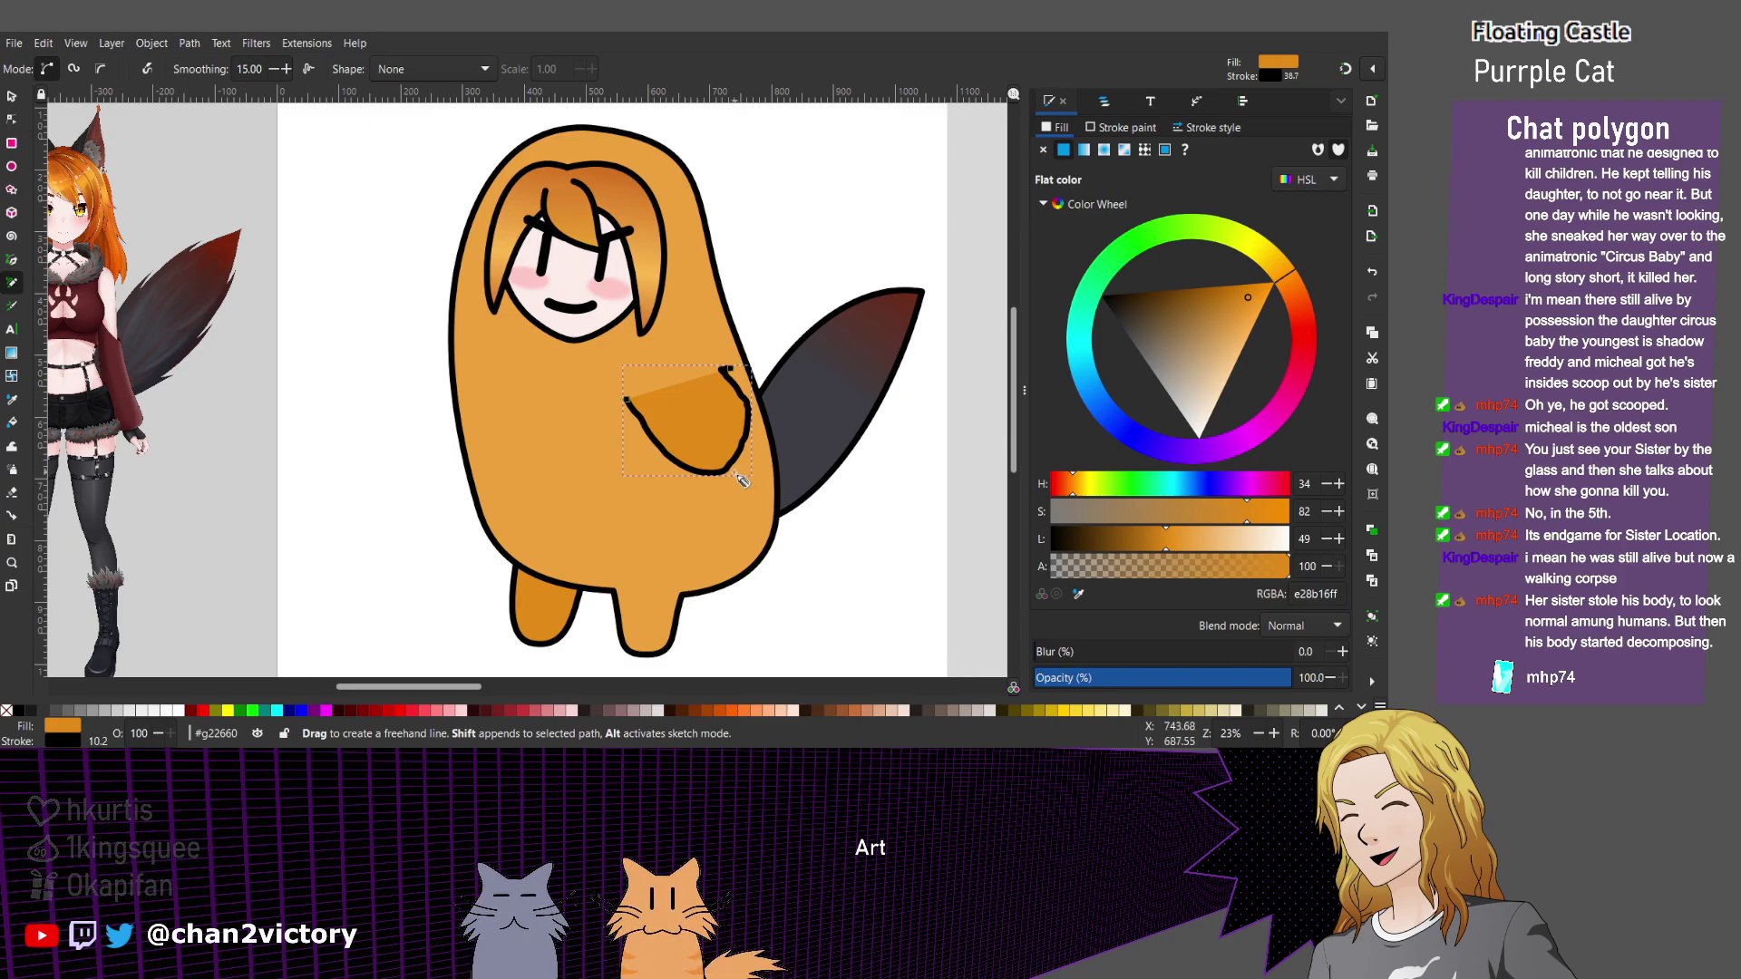
# Simplify the arm path and delete the surplus nodes at its upper outer end and along its inner edge.
pyautogui.scroll(2, 765, 476)
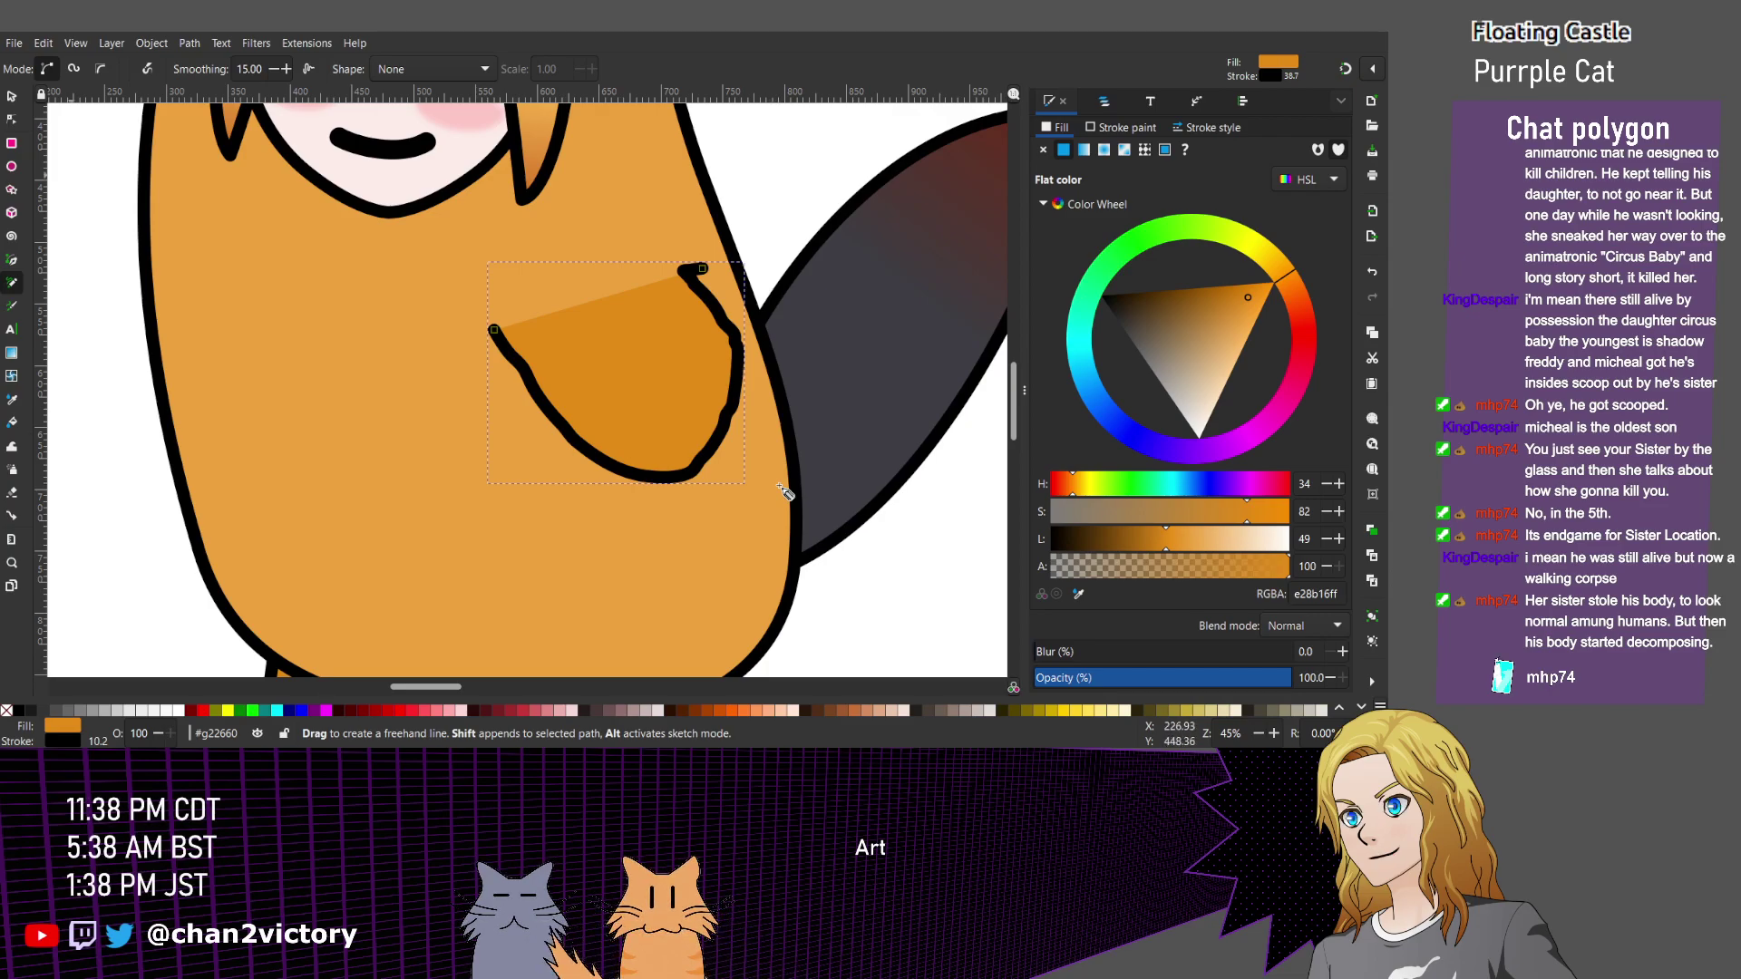
pyautogui.press('n')
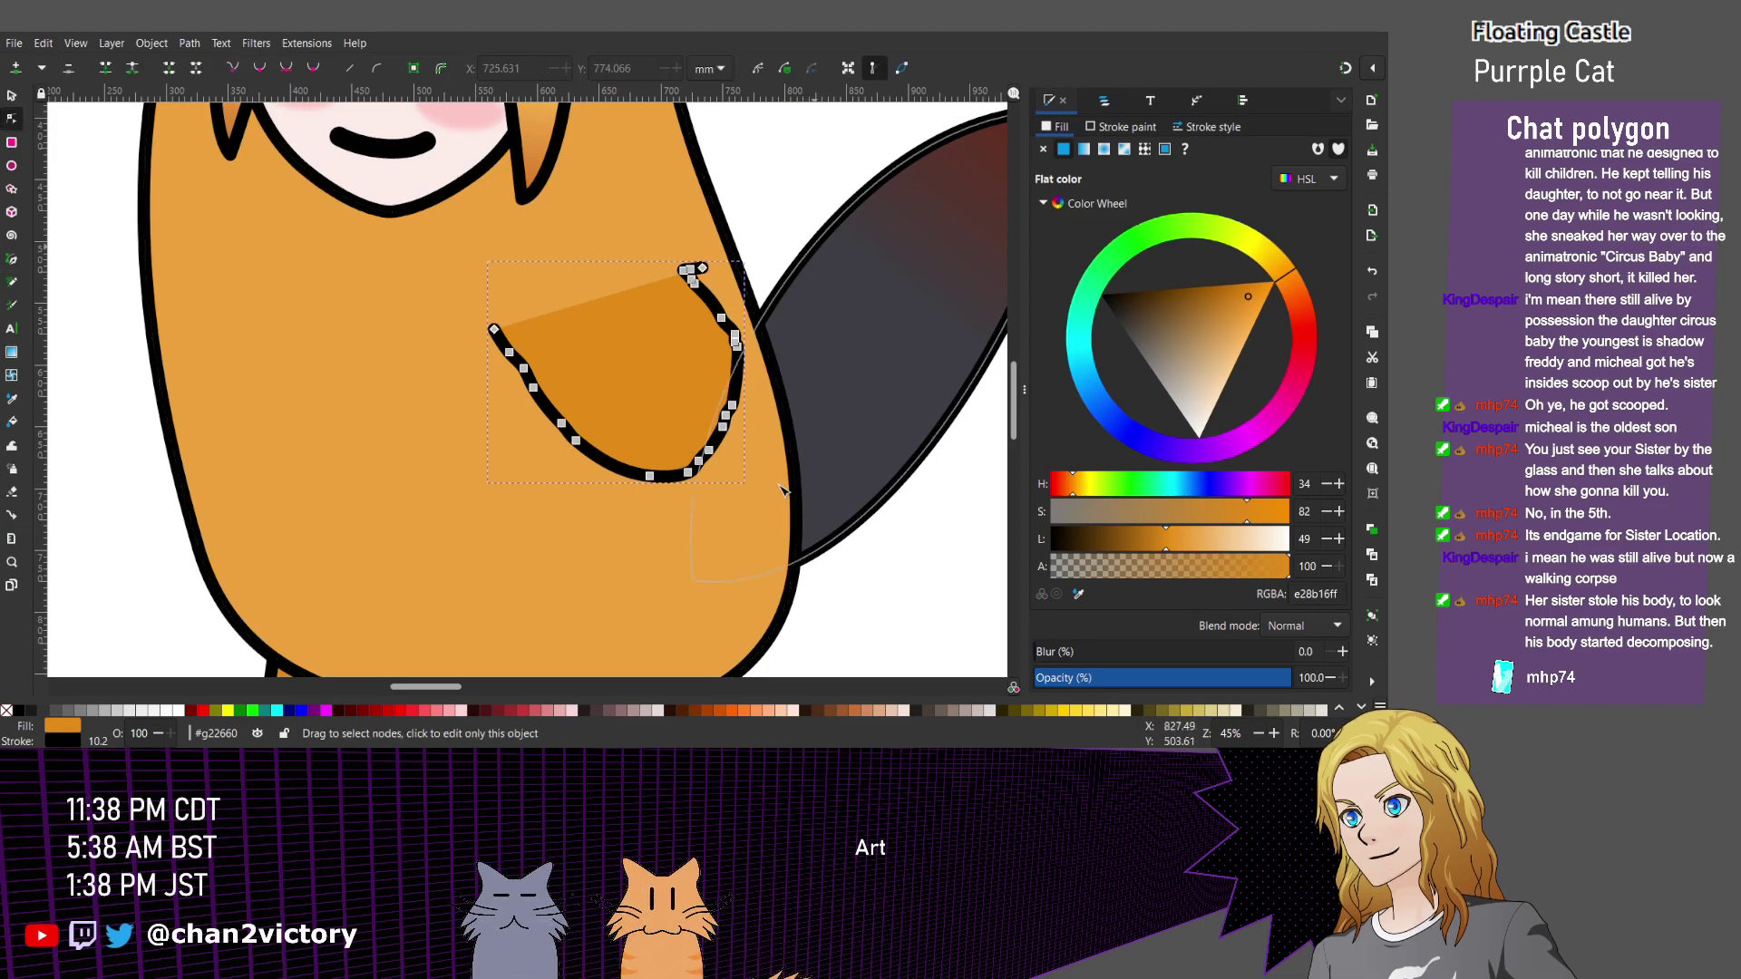
pyautogui.hotkey('ctrl', 'l')
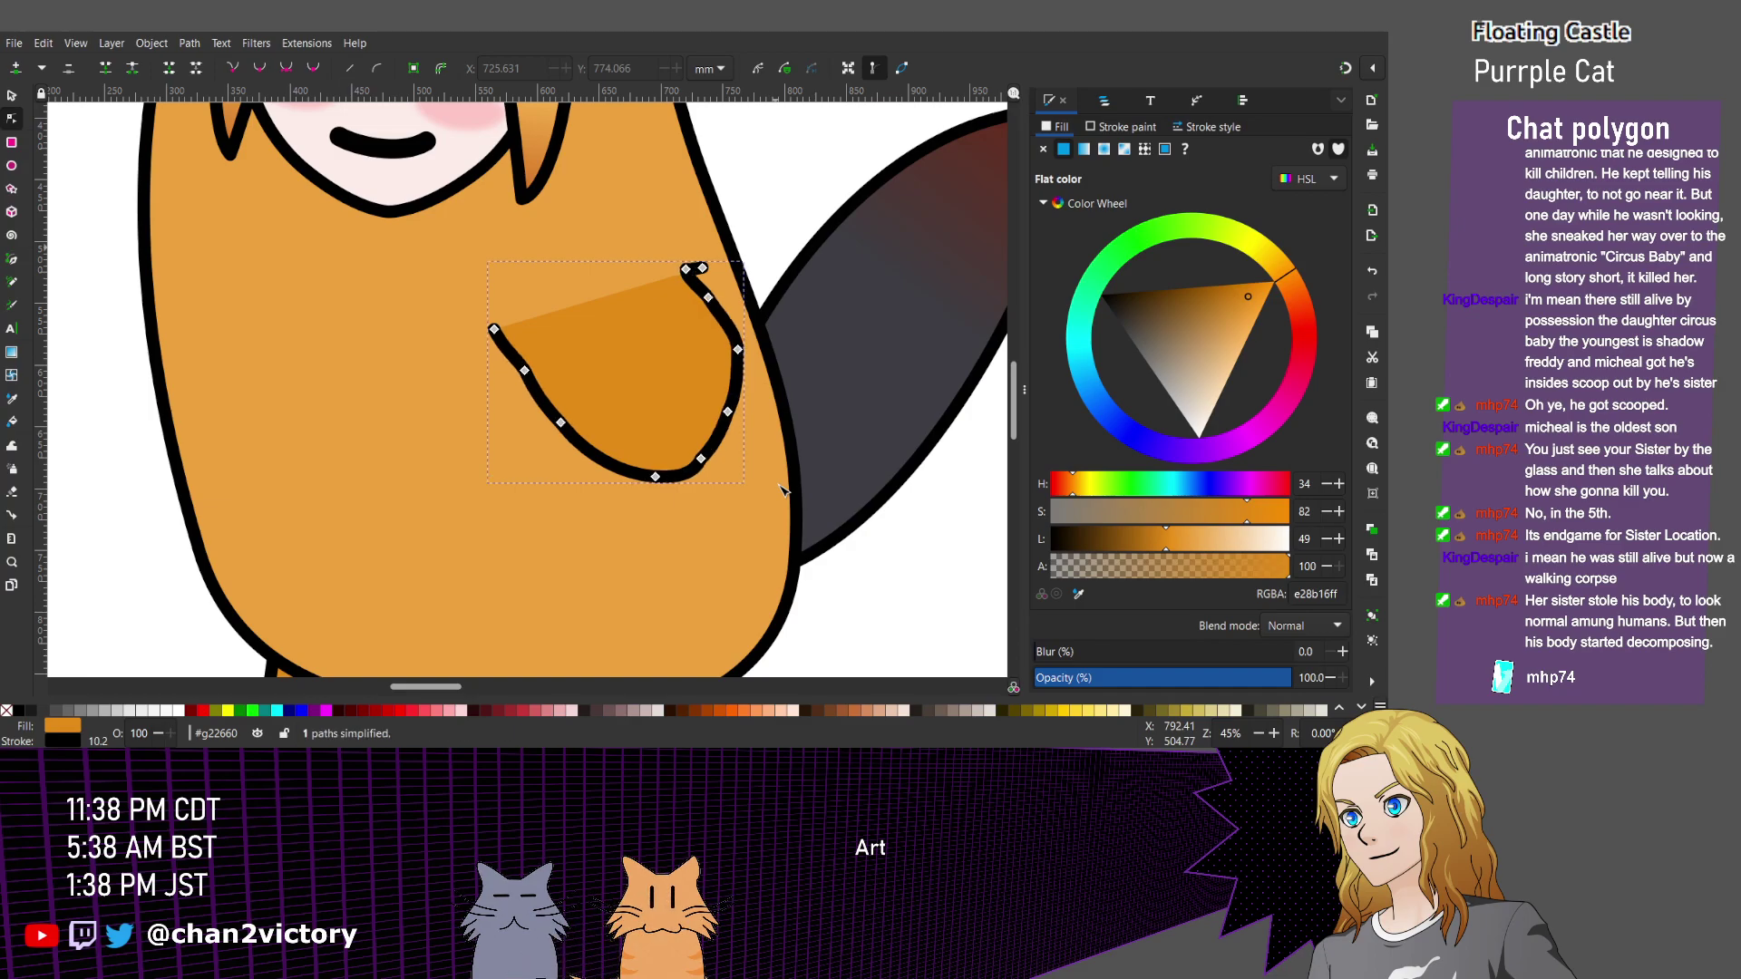
pyautogui.moveTo(632, 246); pyautogui.dragTo(687, 272)
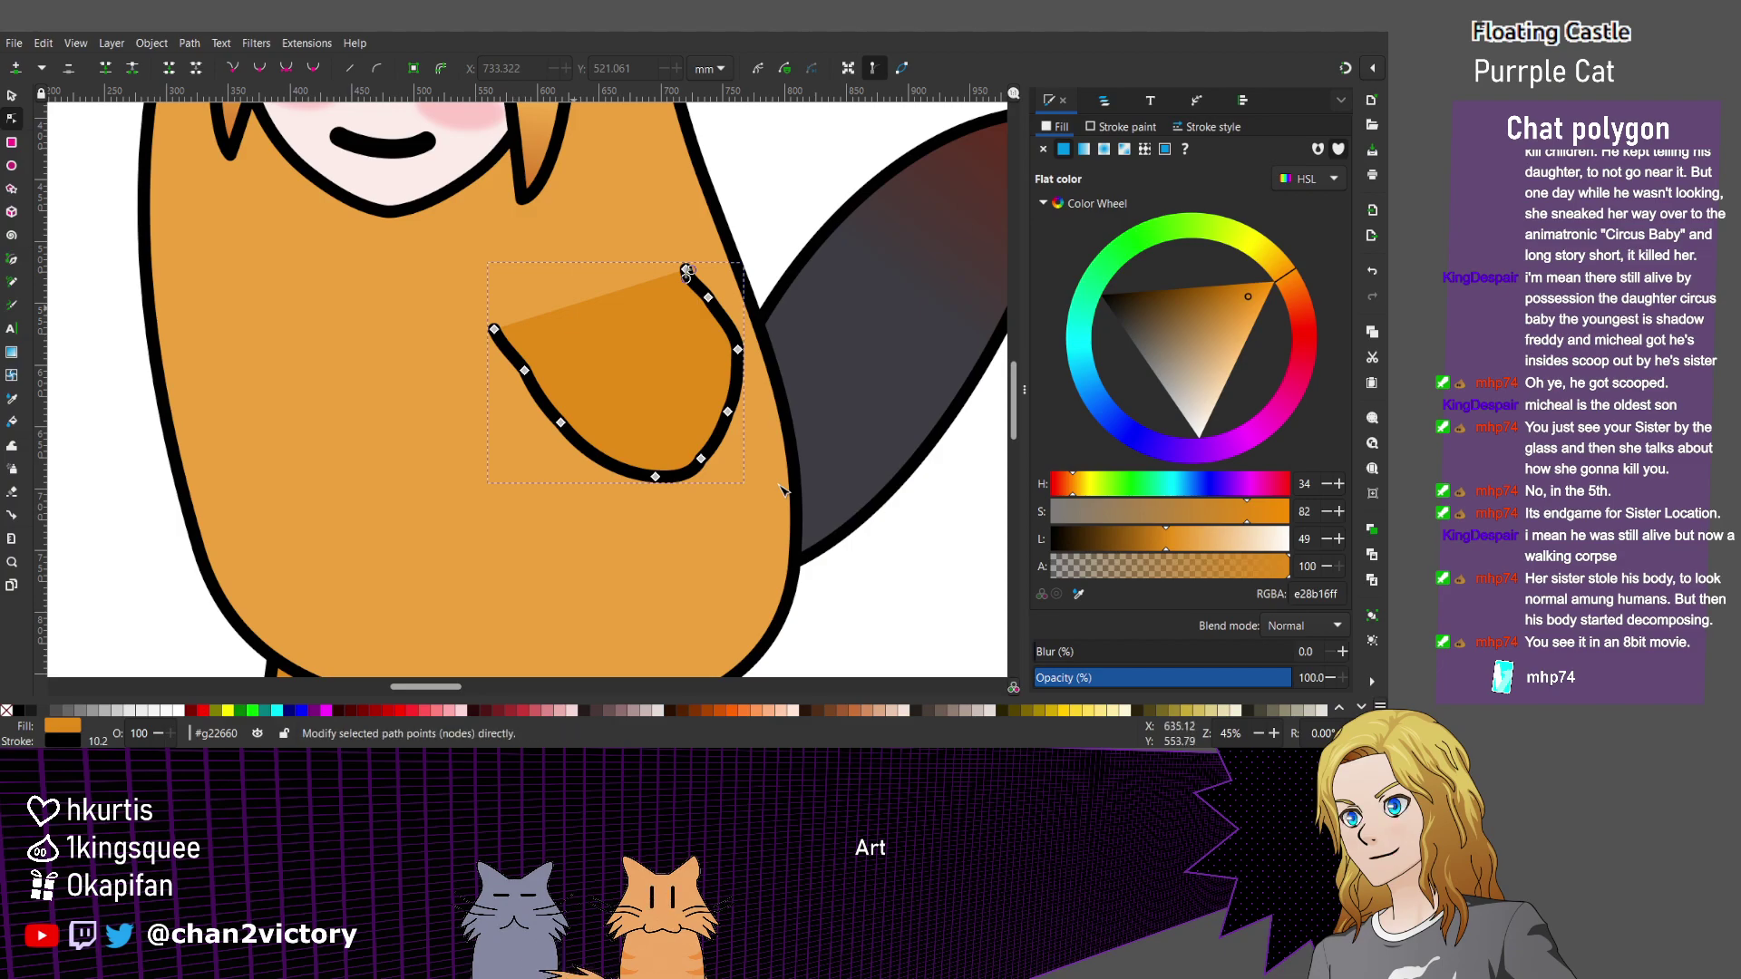
pyautogui.moveTo(494, 330); pyautogui.dragTo(616, 444)
pyautogui.press('Delete')
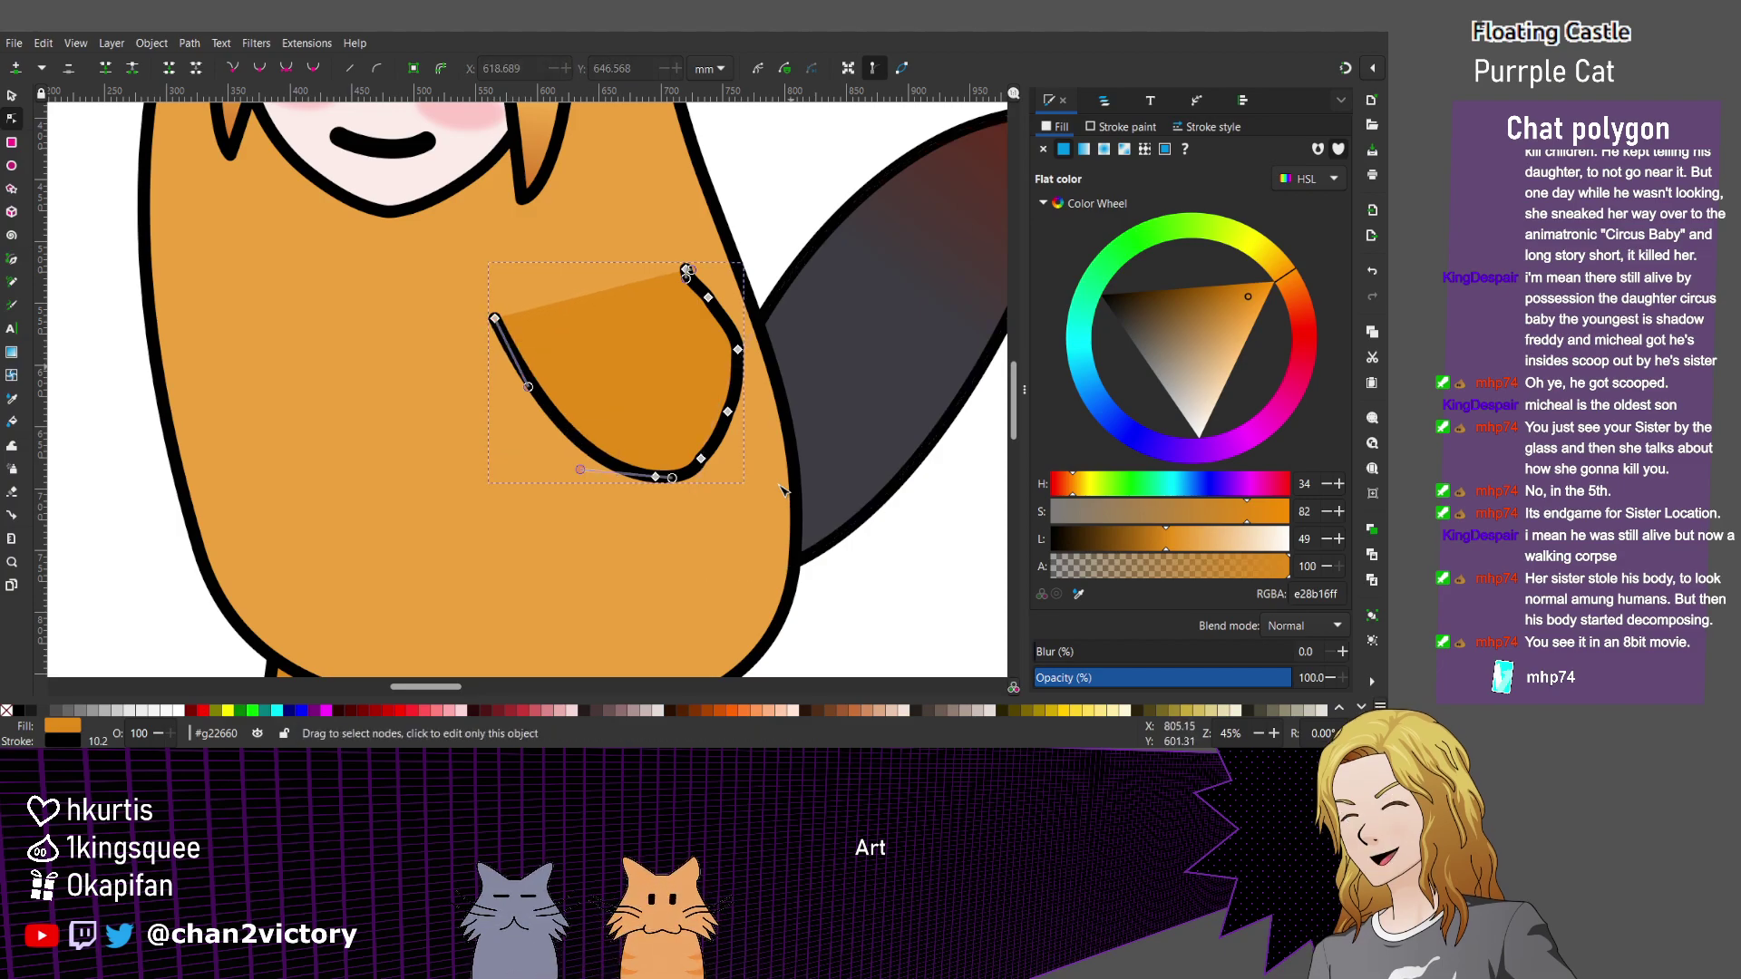
# Move the arm's bottom node slightly down and inward, and delete the surplus nodes along the outer edge.
pyautogui.moveTo(655, 477); pyautogui.dragTo(634, 488)
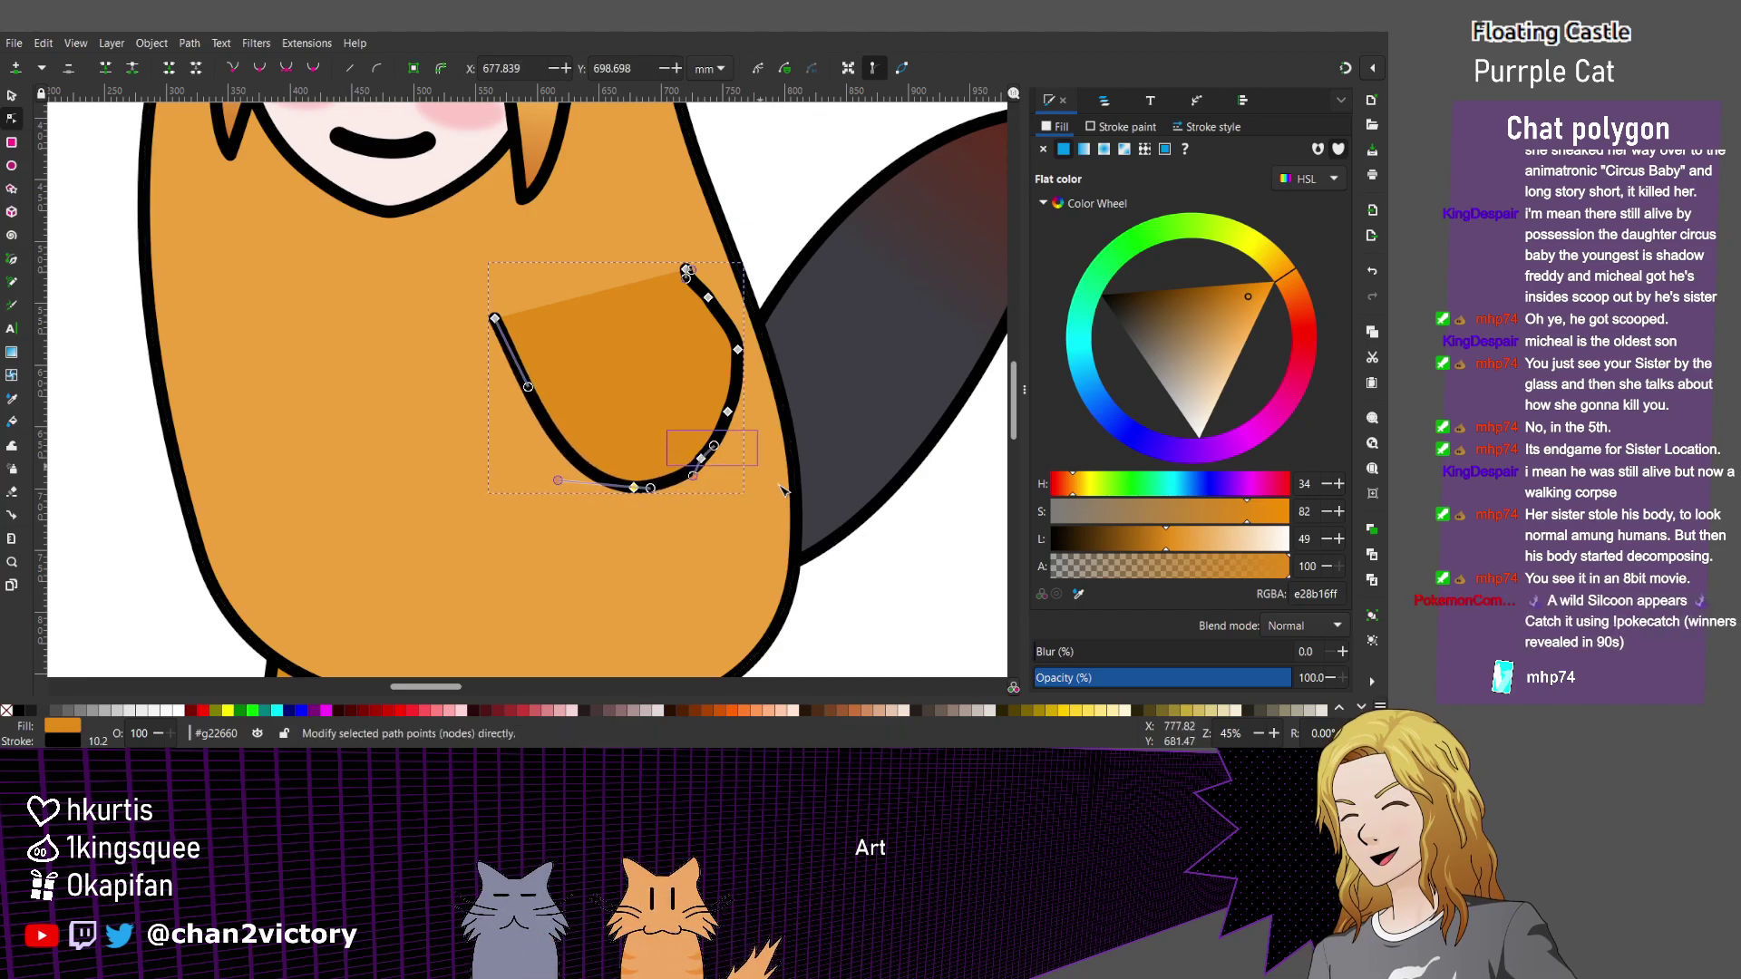
pyautogui.click(701, 458)
pyautogui.press('Delete')
pyautogui.press('Delete')
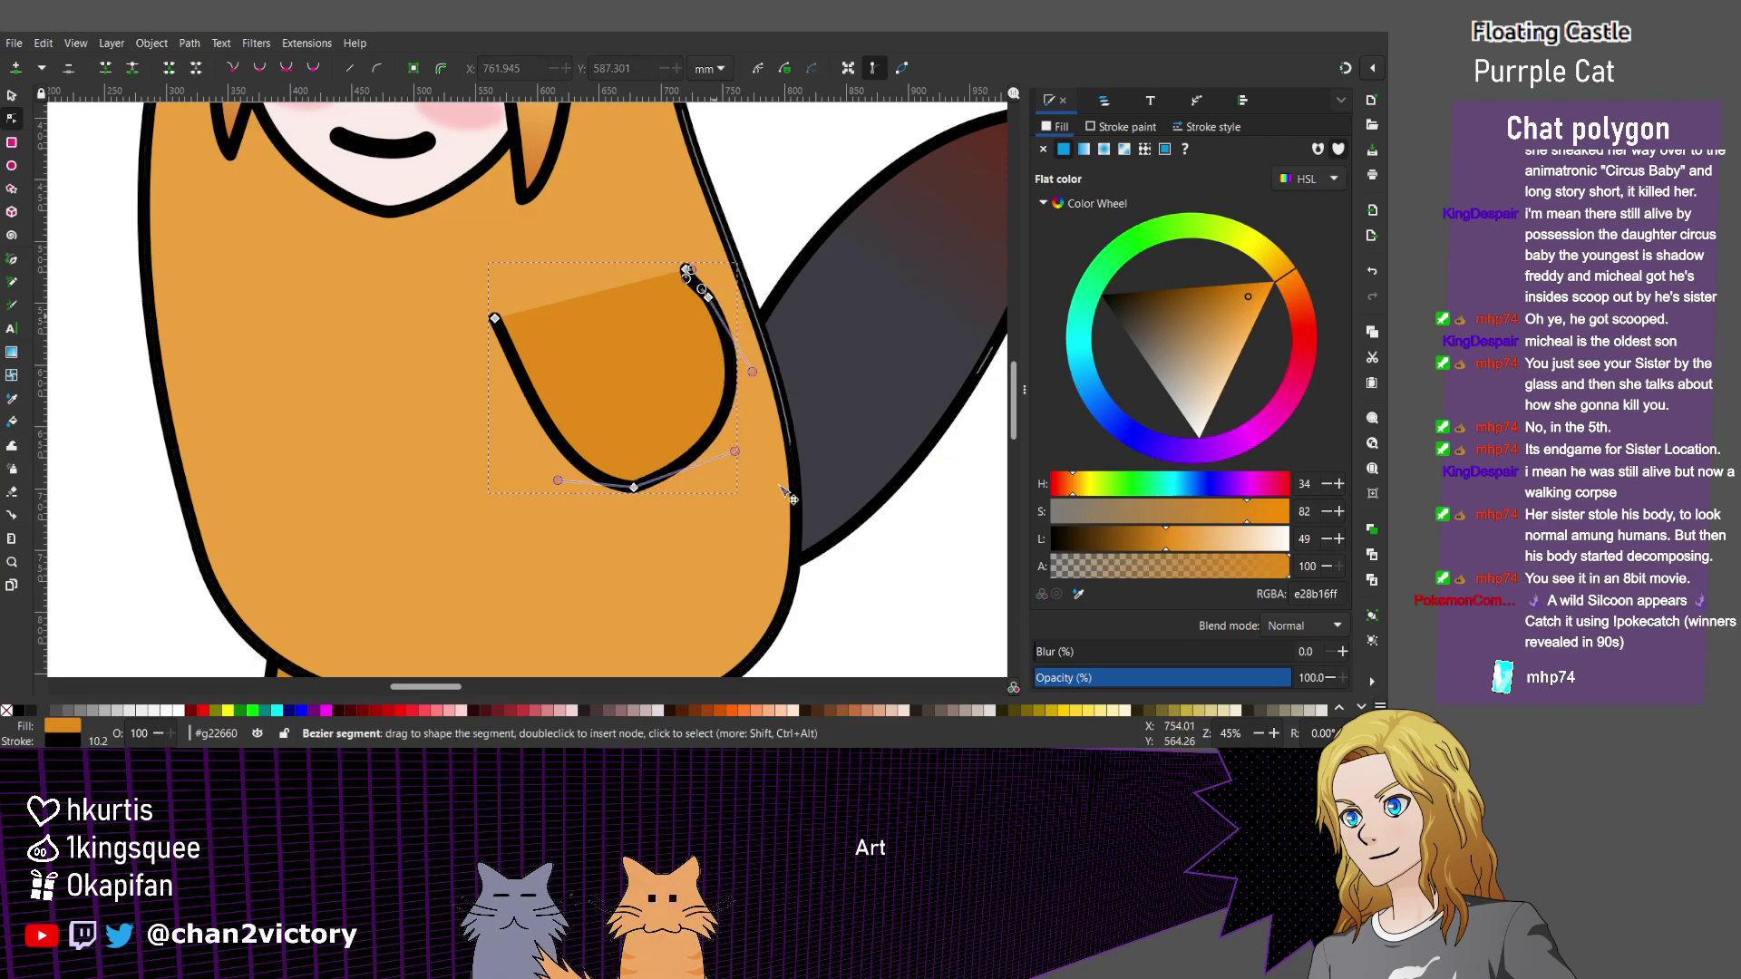
# Insert a node on the arm's outer edge, pull it down to the lower outer corner, and delete the extra node near the upper end.
pyautogui.doubleClick(731, 410)
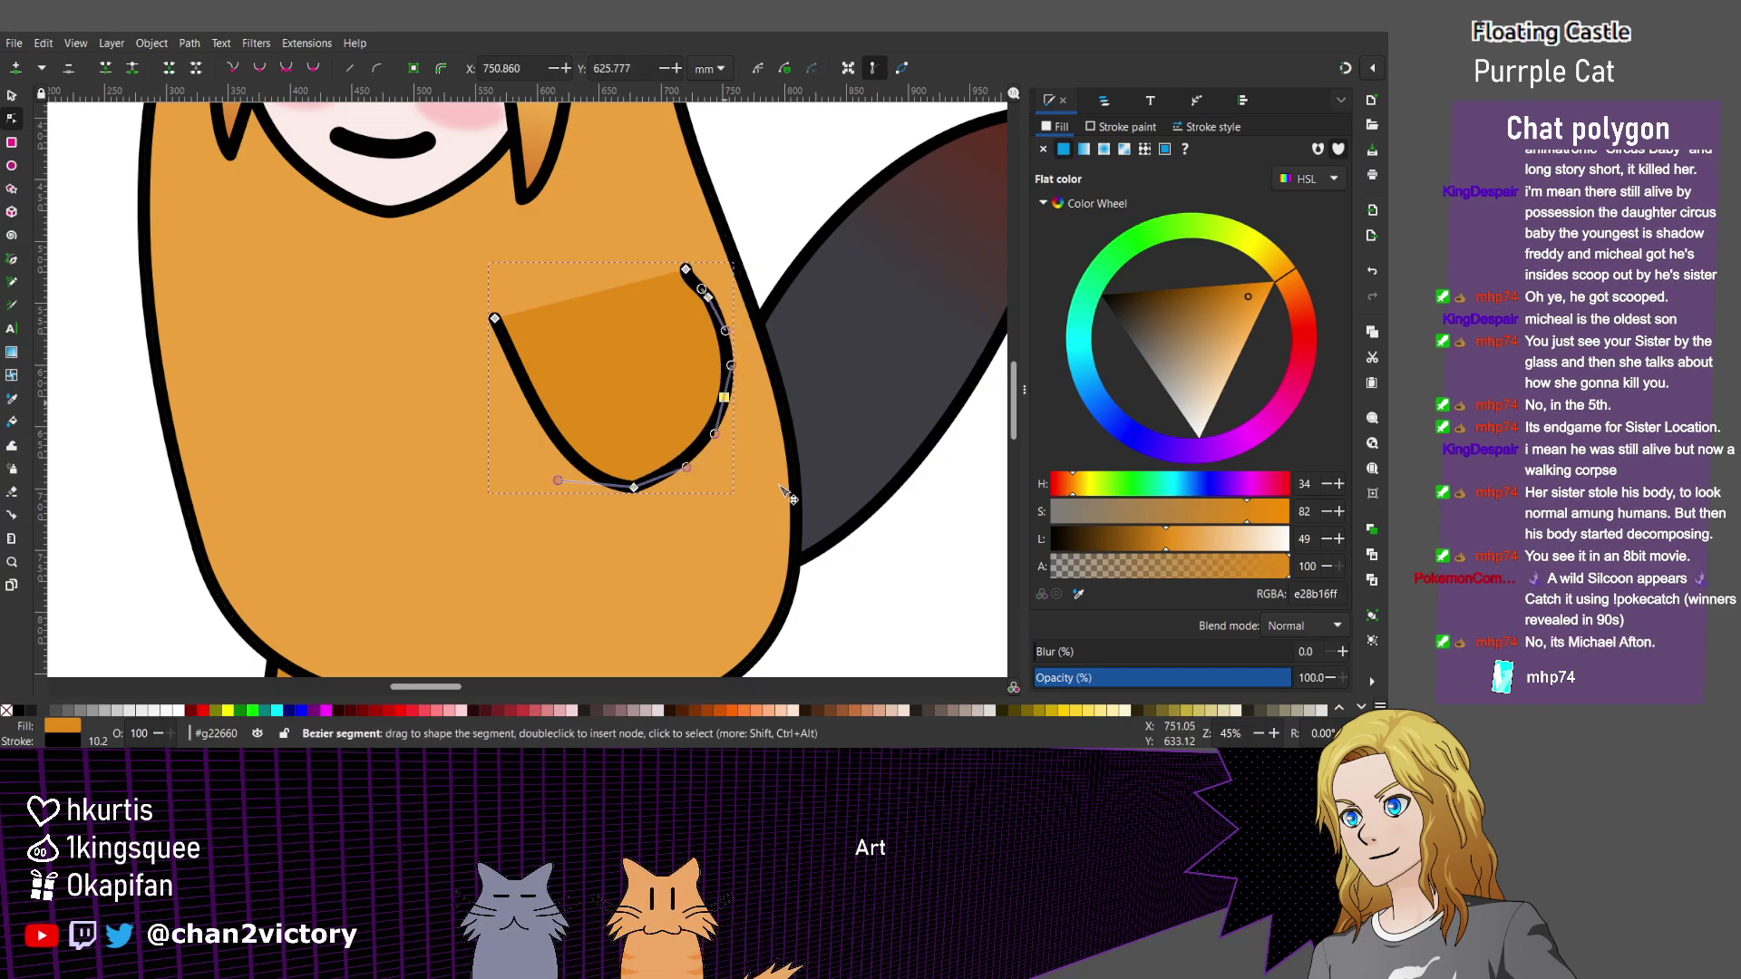
pyautogui.moveTo(726, 410); pyautogui.dragTo(739, 478)
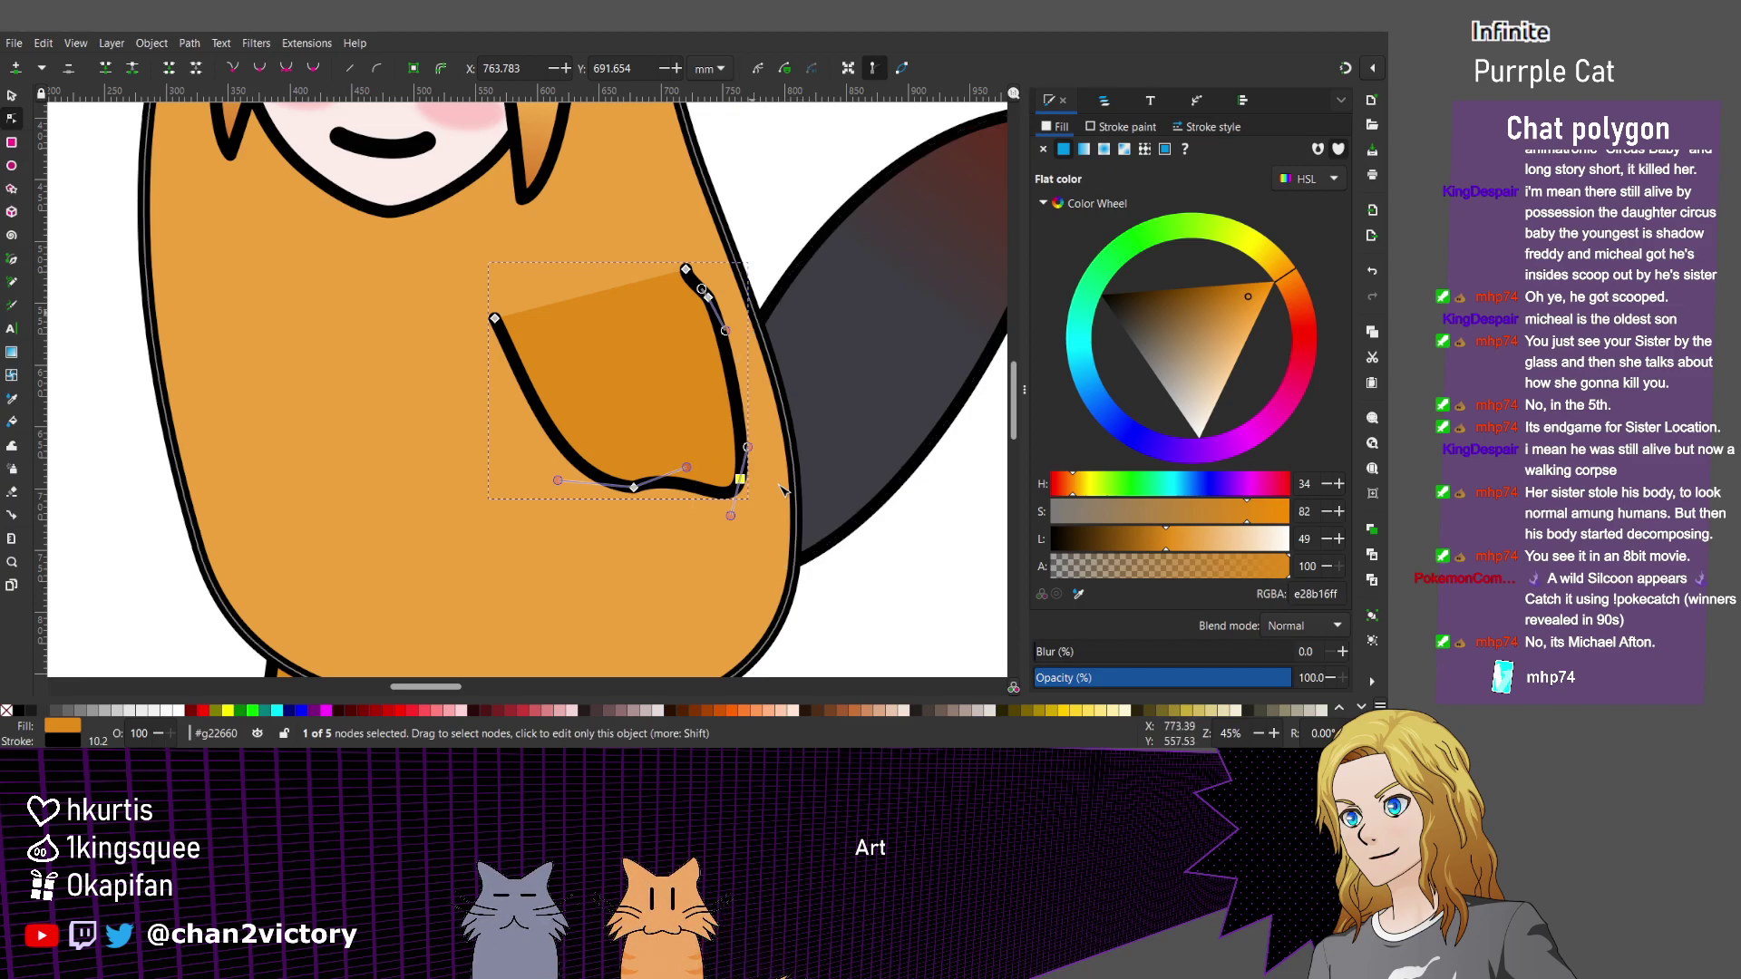
pyautogui.click(708, 297)
pyautogui.press('Delete')
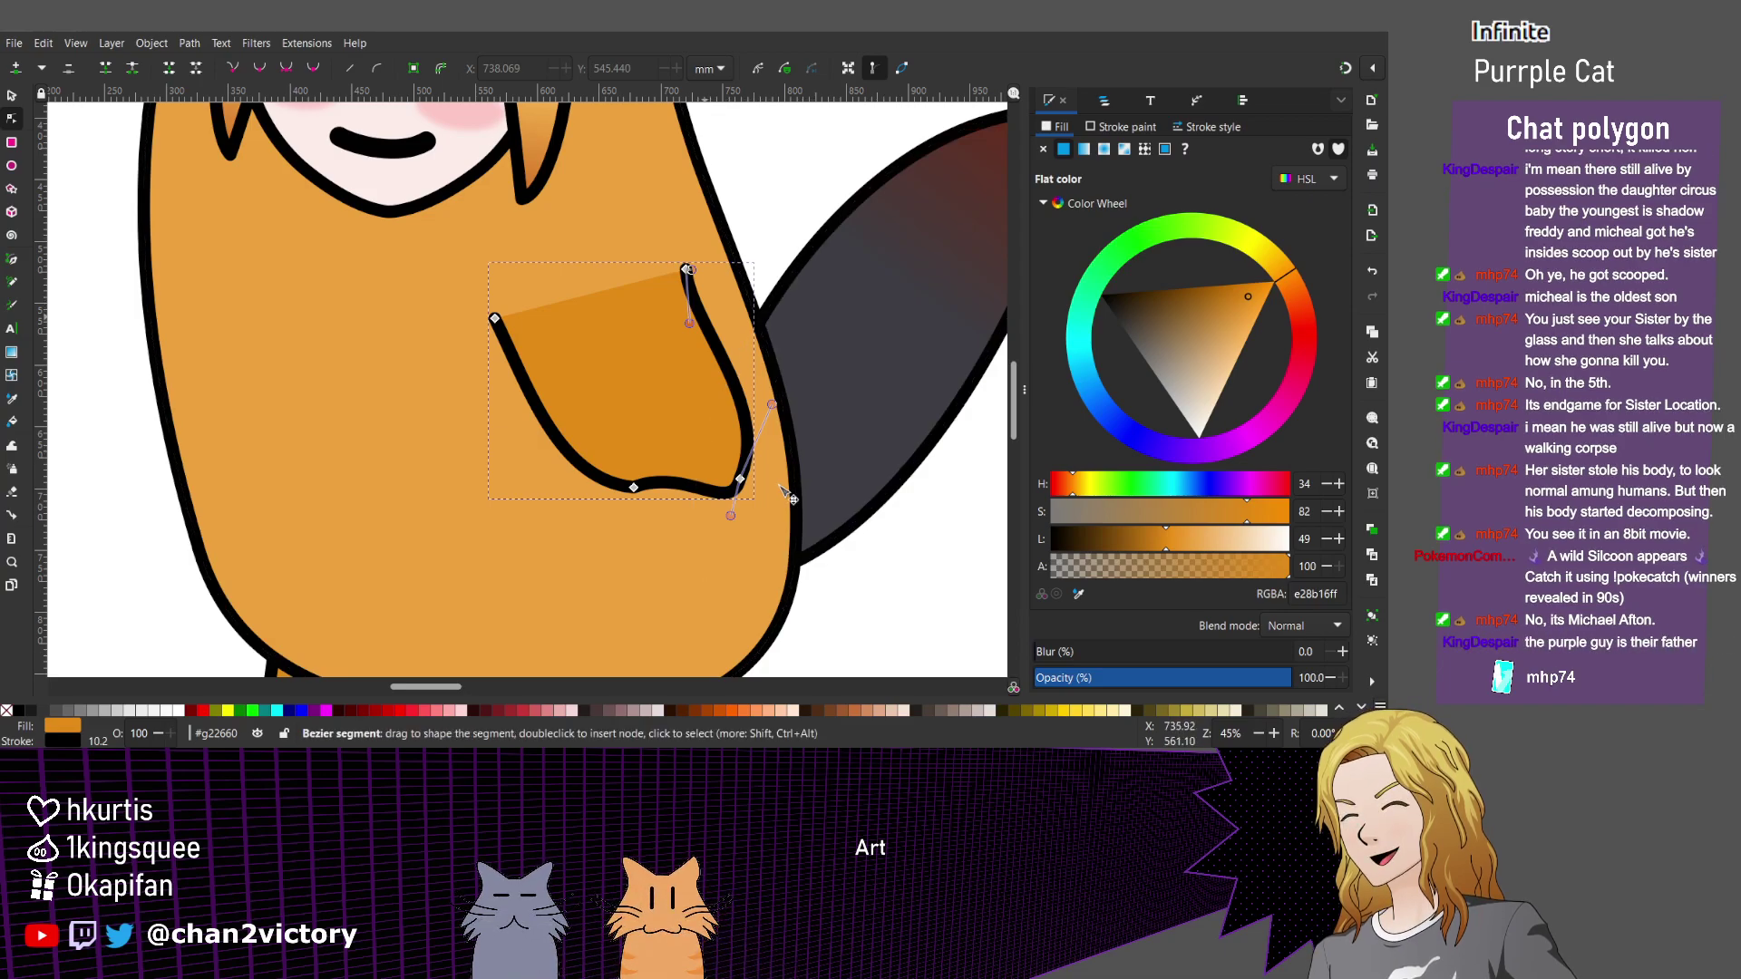
# Retract the handle at the arm's upper outer end and pull the lower corner node's handle downward to round the hand.
pyautogui.moveTo(689, 270); pyautogui.dragTo(710, 282)
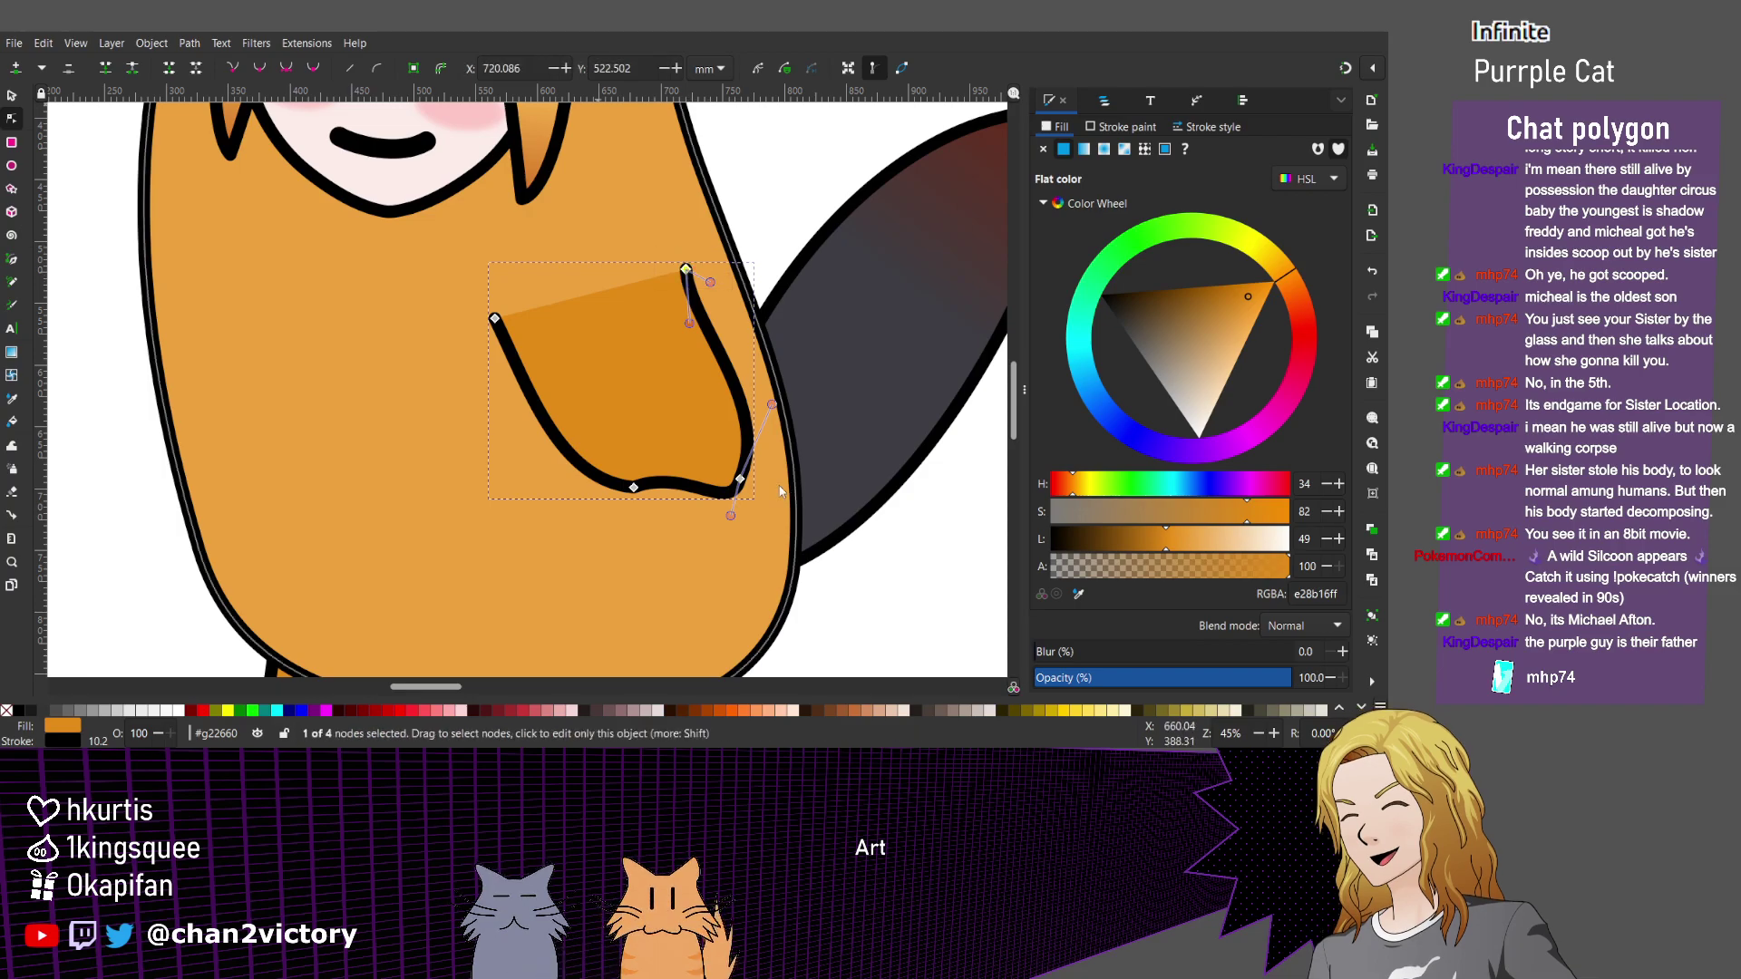
pyautogui.click(685, 269)
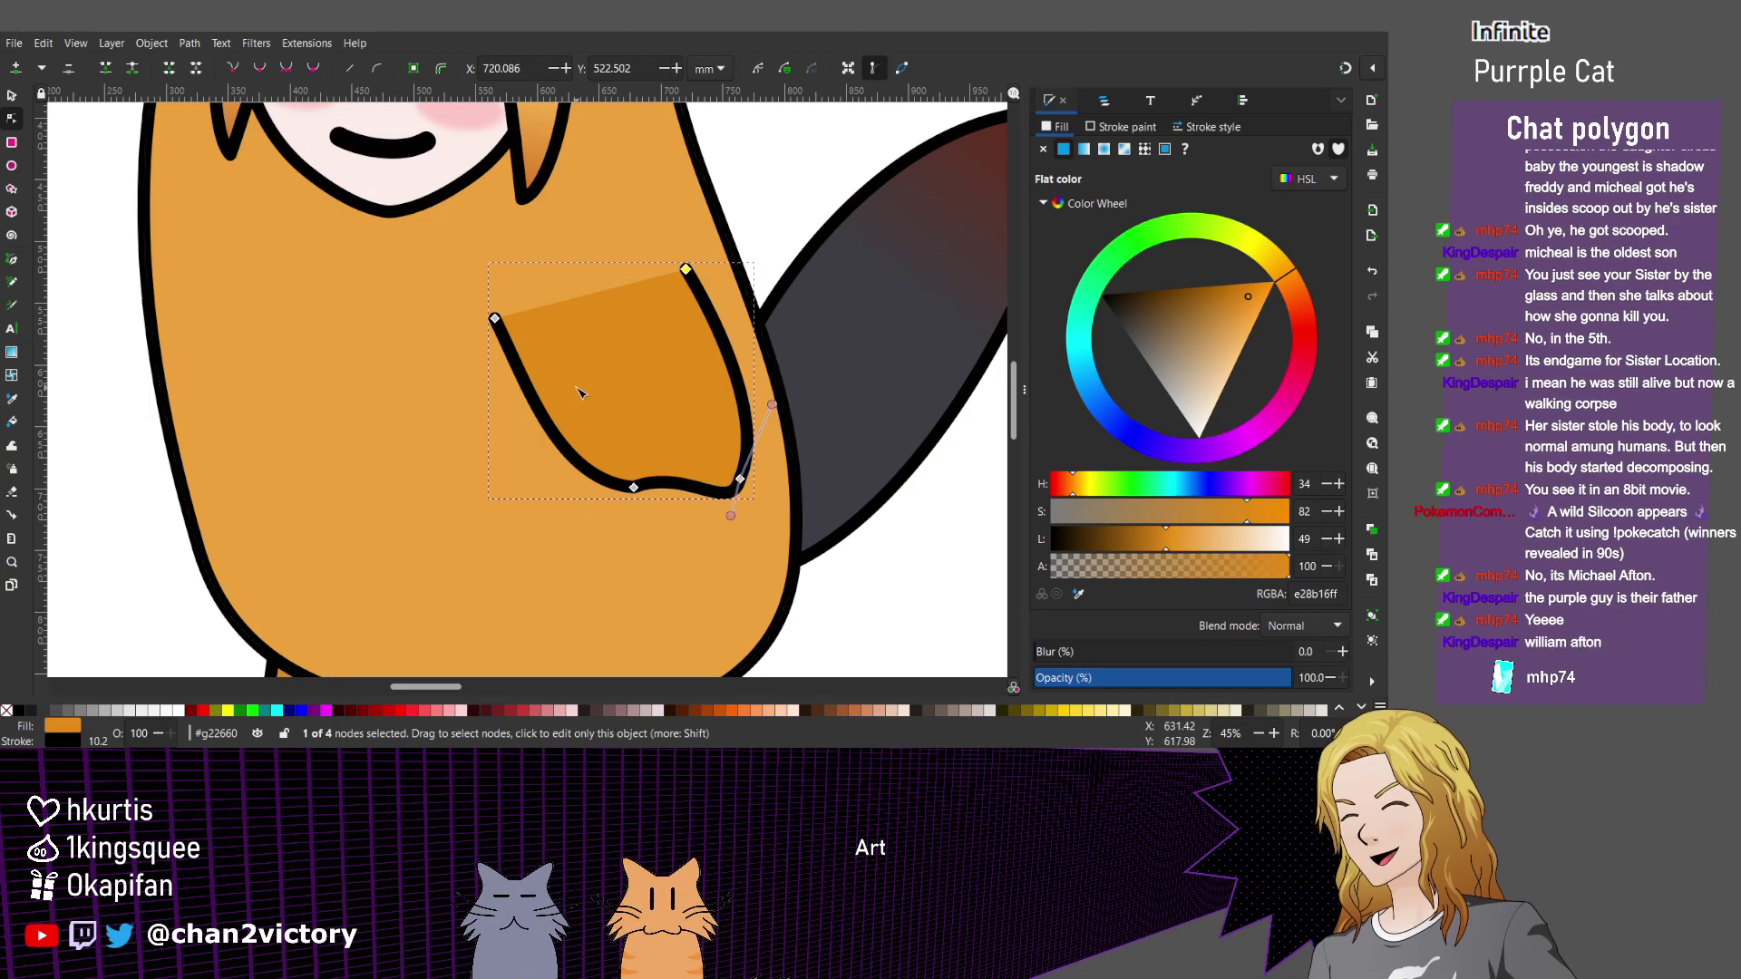
pyautogui.keyDown('ctrl'); pyautogui.scroll(1, 616, 460); pyautogui.keyUp('ctrl')
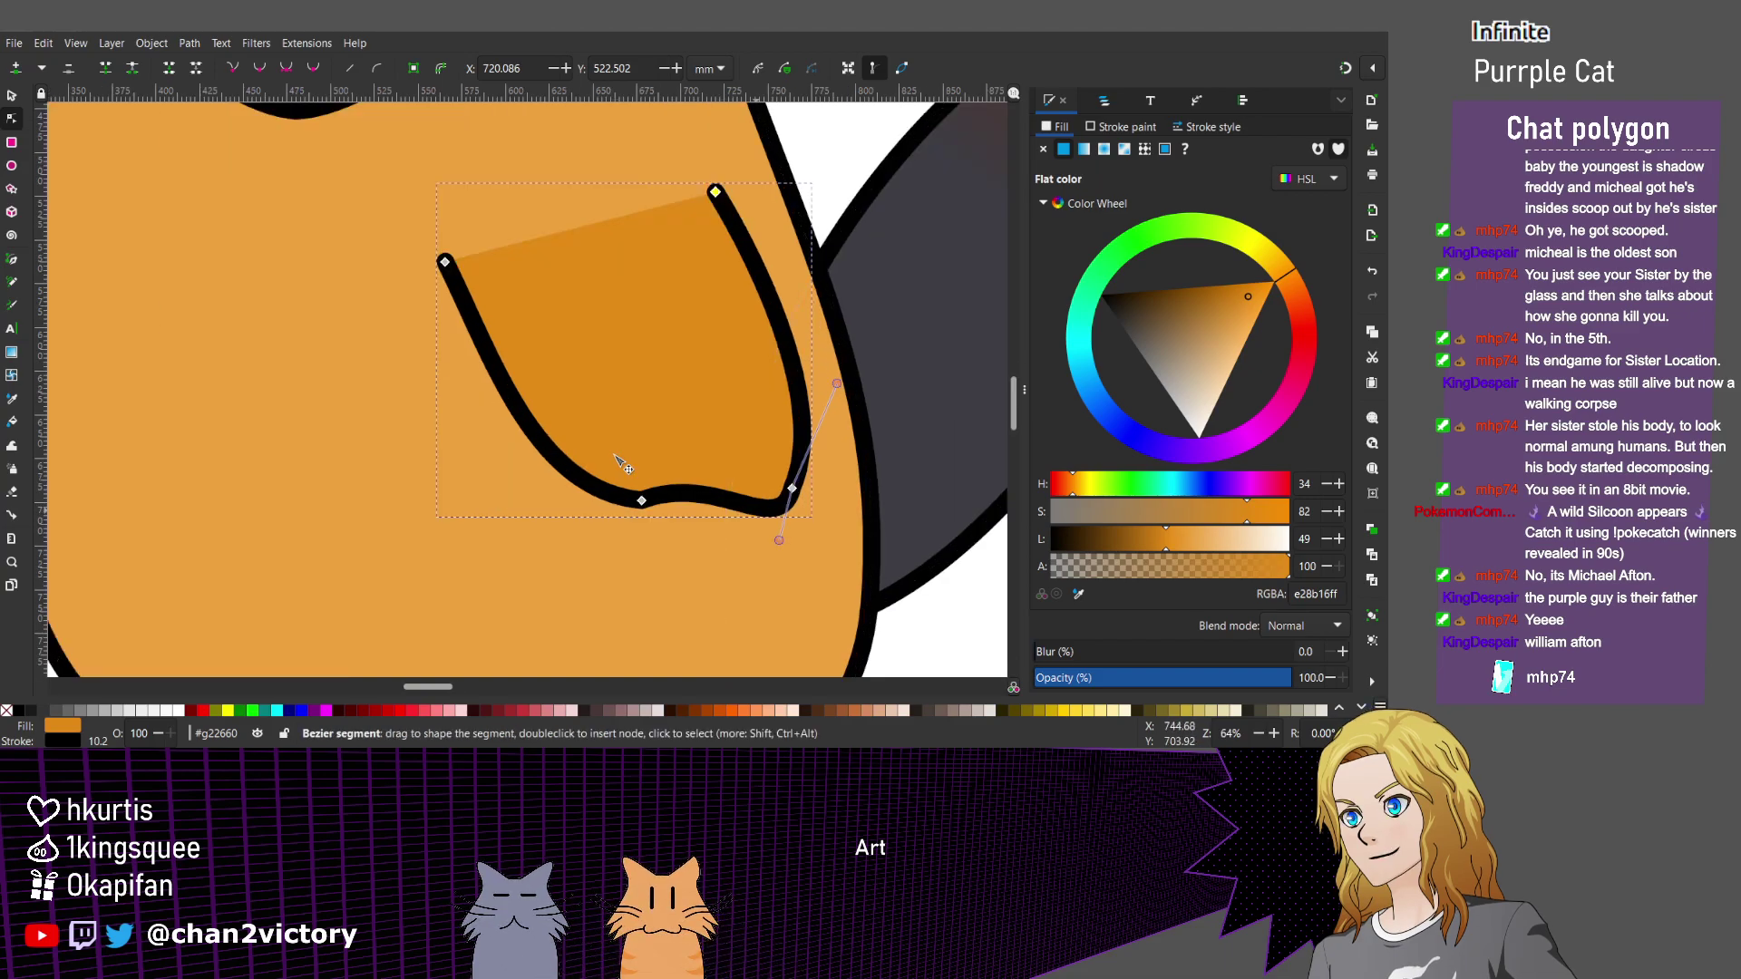
pyautogui.moveTo(616, 460); pyautogui.dragTo(615, 459)
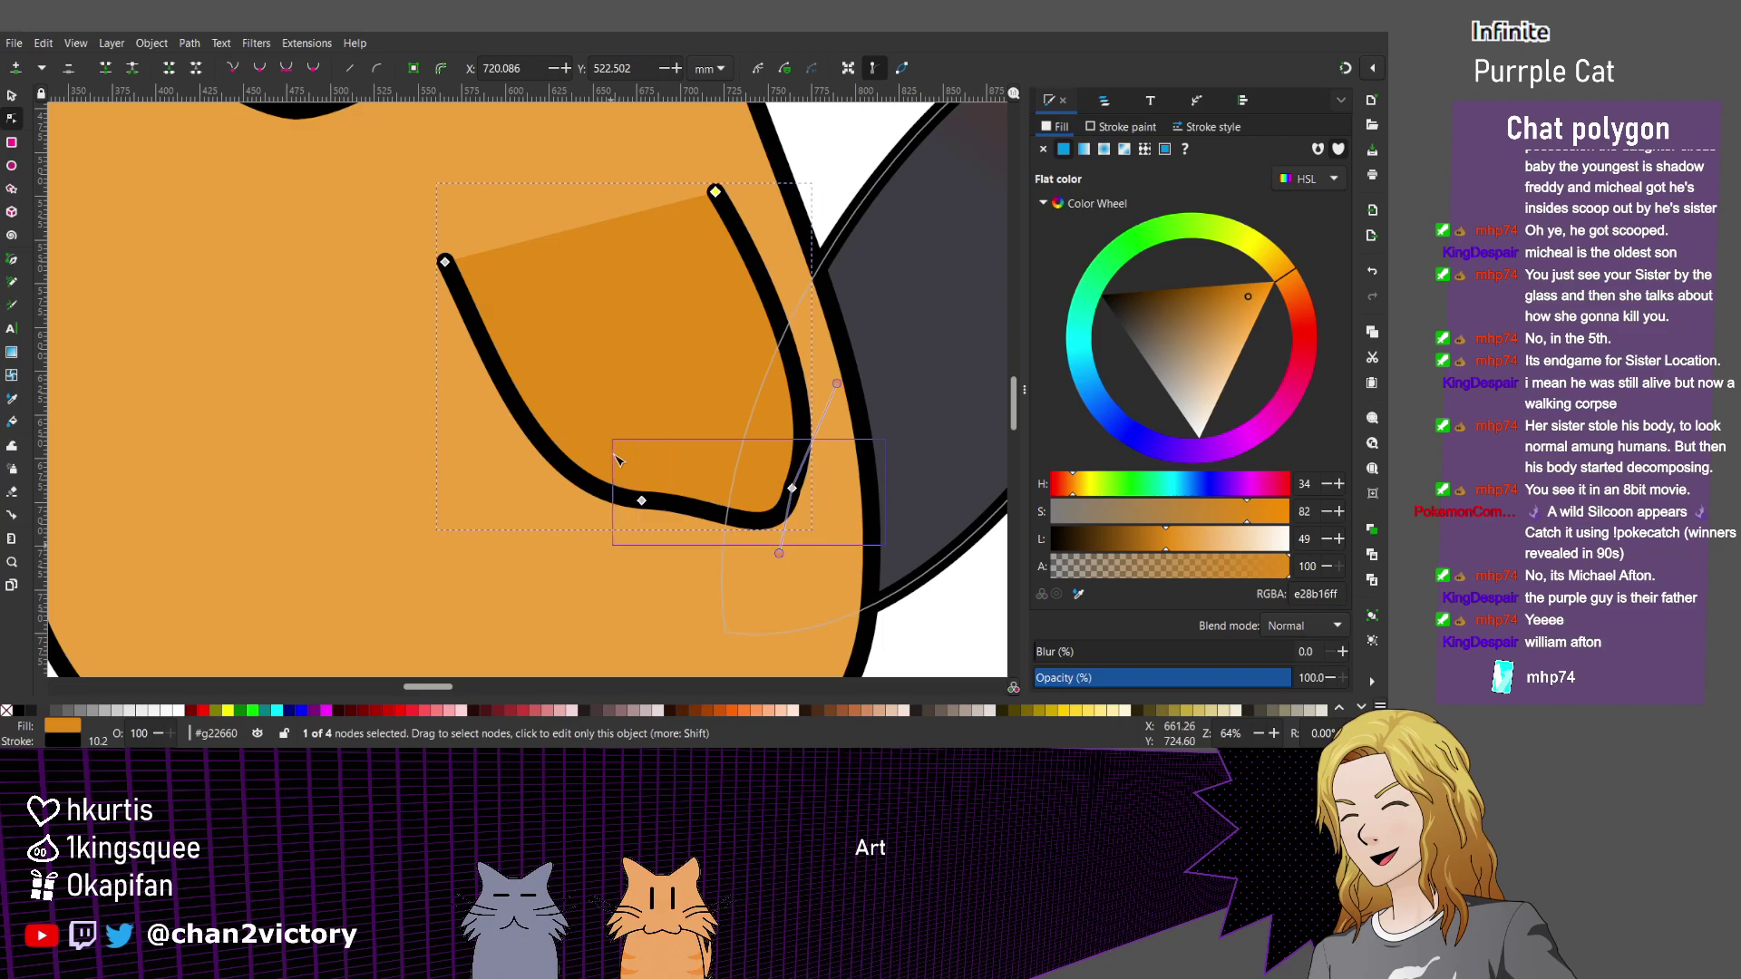
# Make the arm's two lower nodes smooth, shift the bottom node about 14 mm inward, and adjust its handles to even the curve.
pyautogui.hotkey('shift', 's')
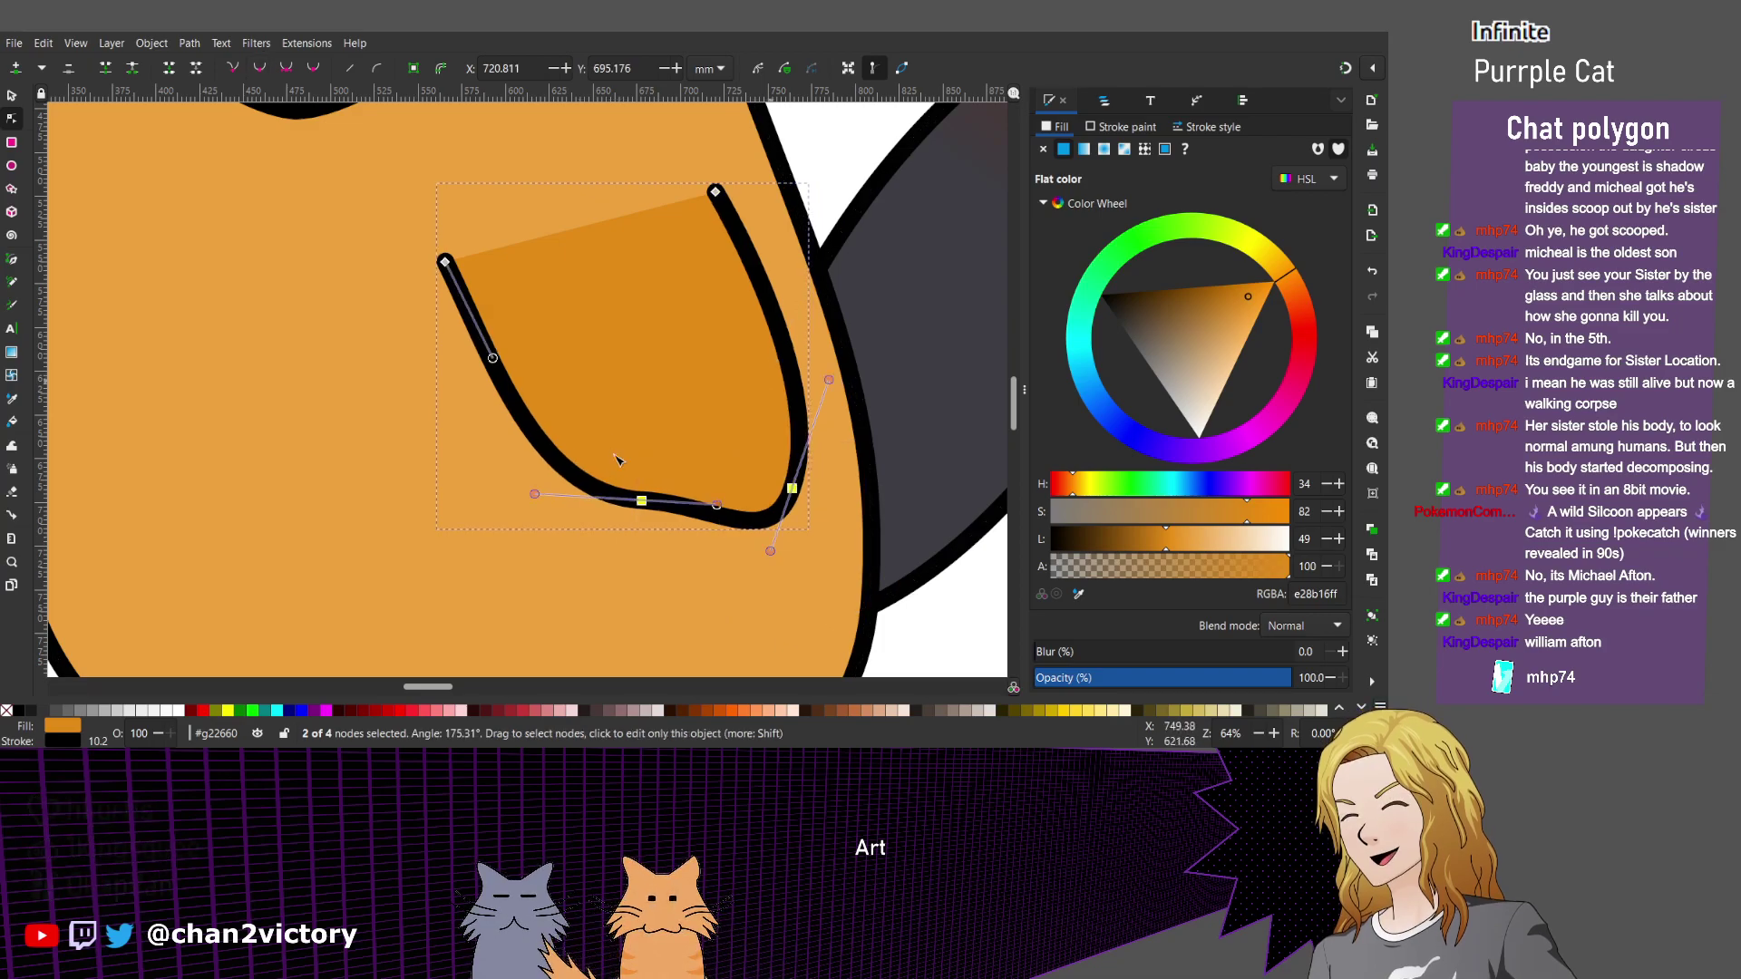
pyautogui.moveTo(616, 460); pyautogui.dragTo(617, 459)
pyautogui.hotkey('shift', 'Left')
pyautogui.hotkey('shift', 'Left')
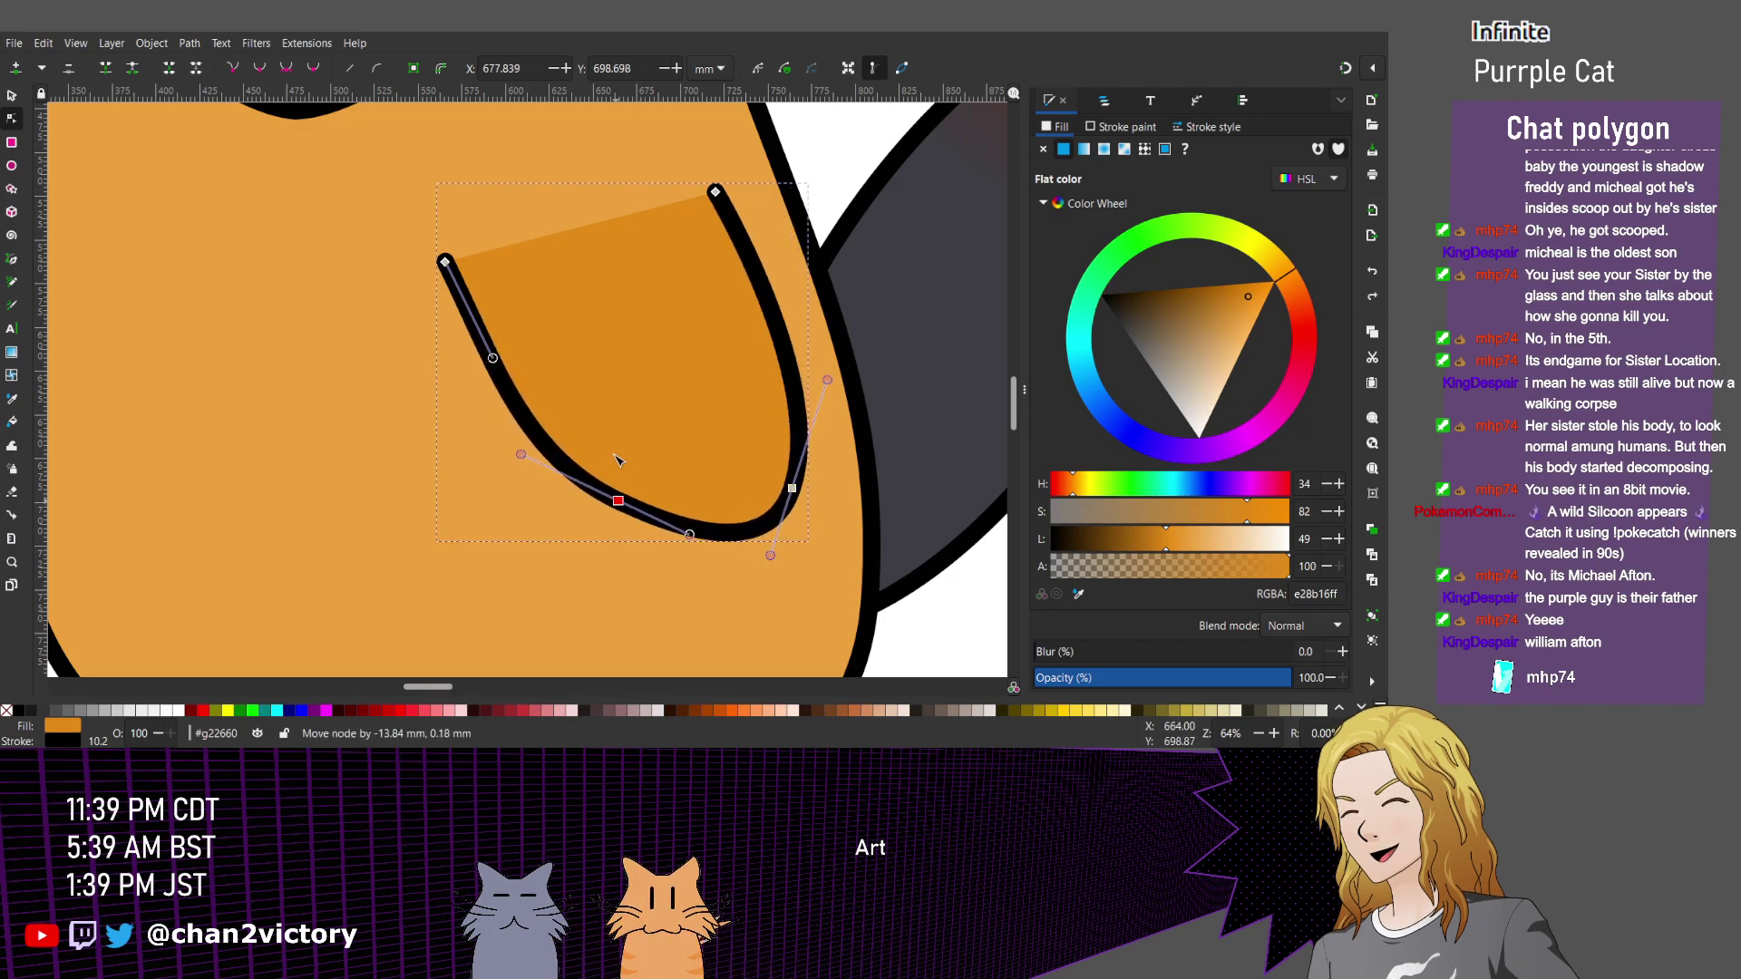
pyautogui.moveTo(619, 465); pyautogui.dragTo(617, 460)
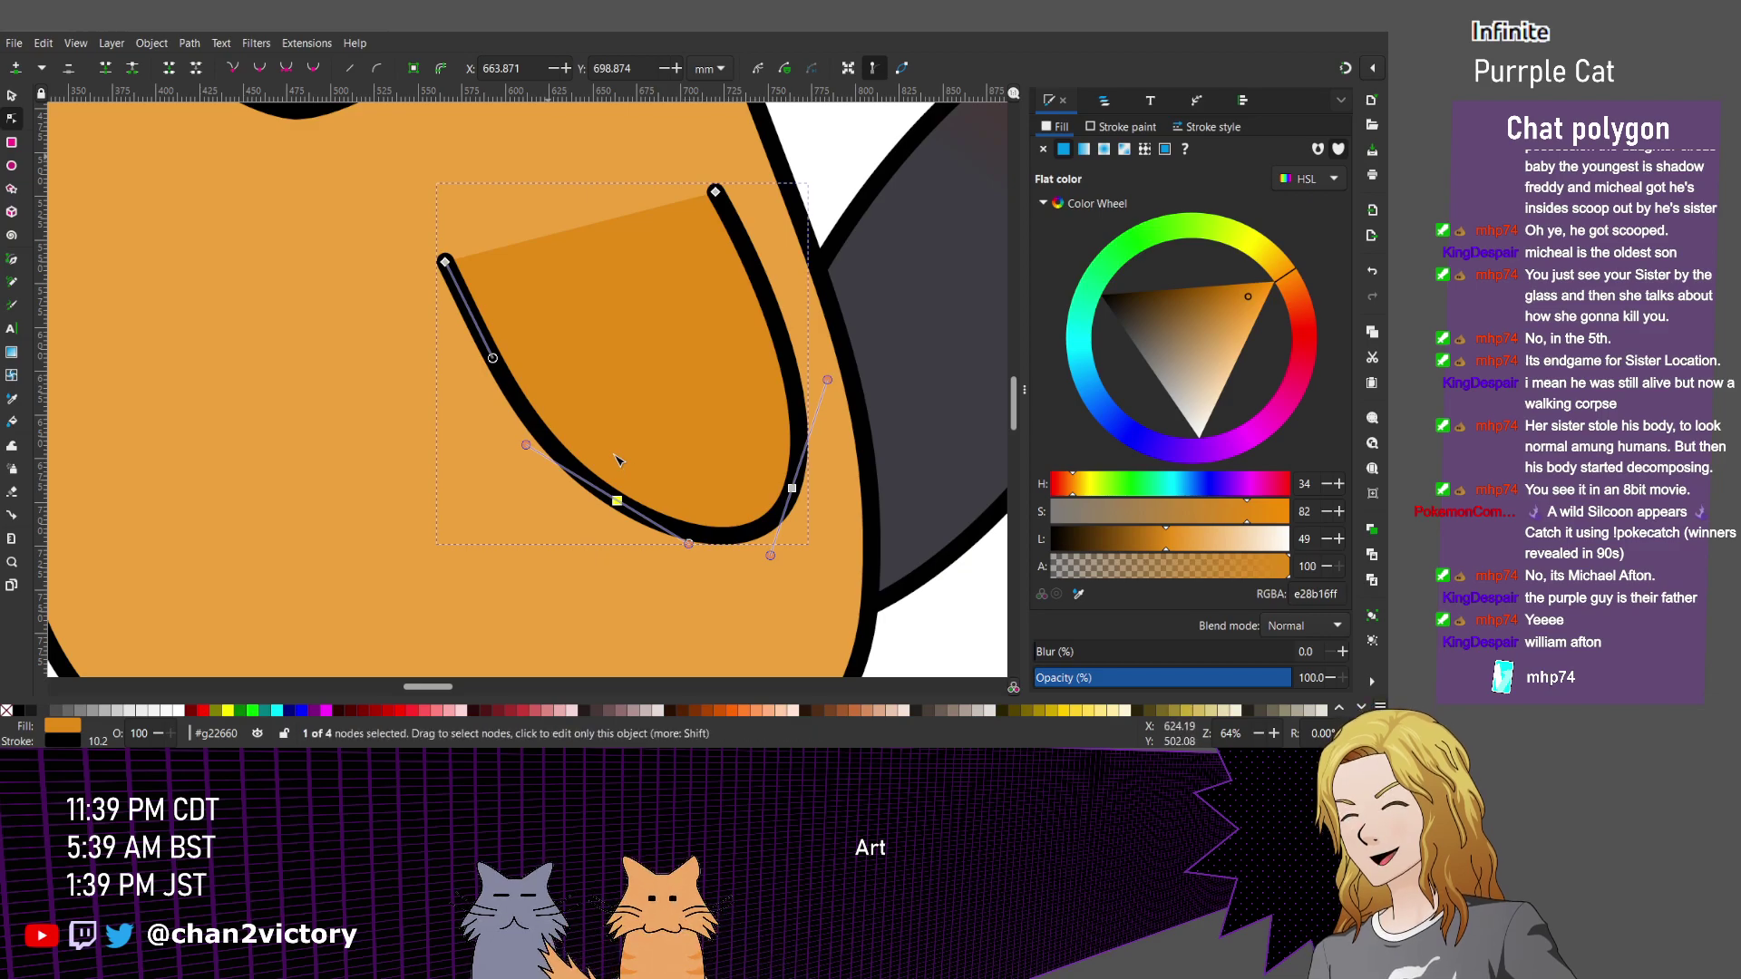
# Move the whole arm toward the tail until its outer edge overlaps the body's outline.
pyautogui.press('s')
pyautogui.moveTo(613, 454)
pyautogui.mouseDown()
pyautogui.moveTo(686, 454)
pyautogui.moveTo(611, 445)
pyautogui.mouseUp()
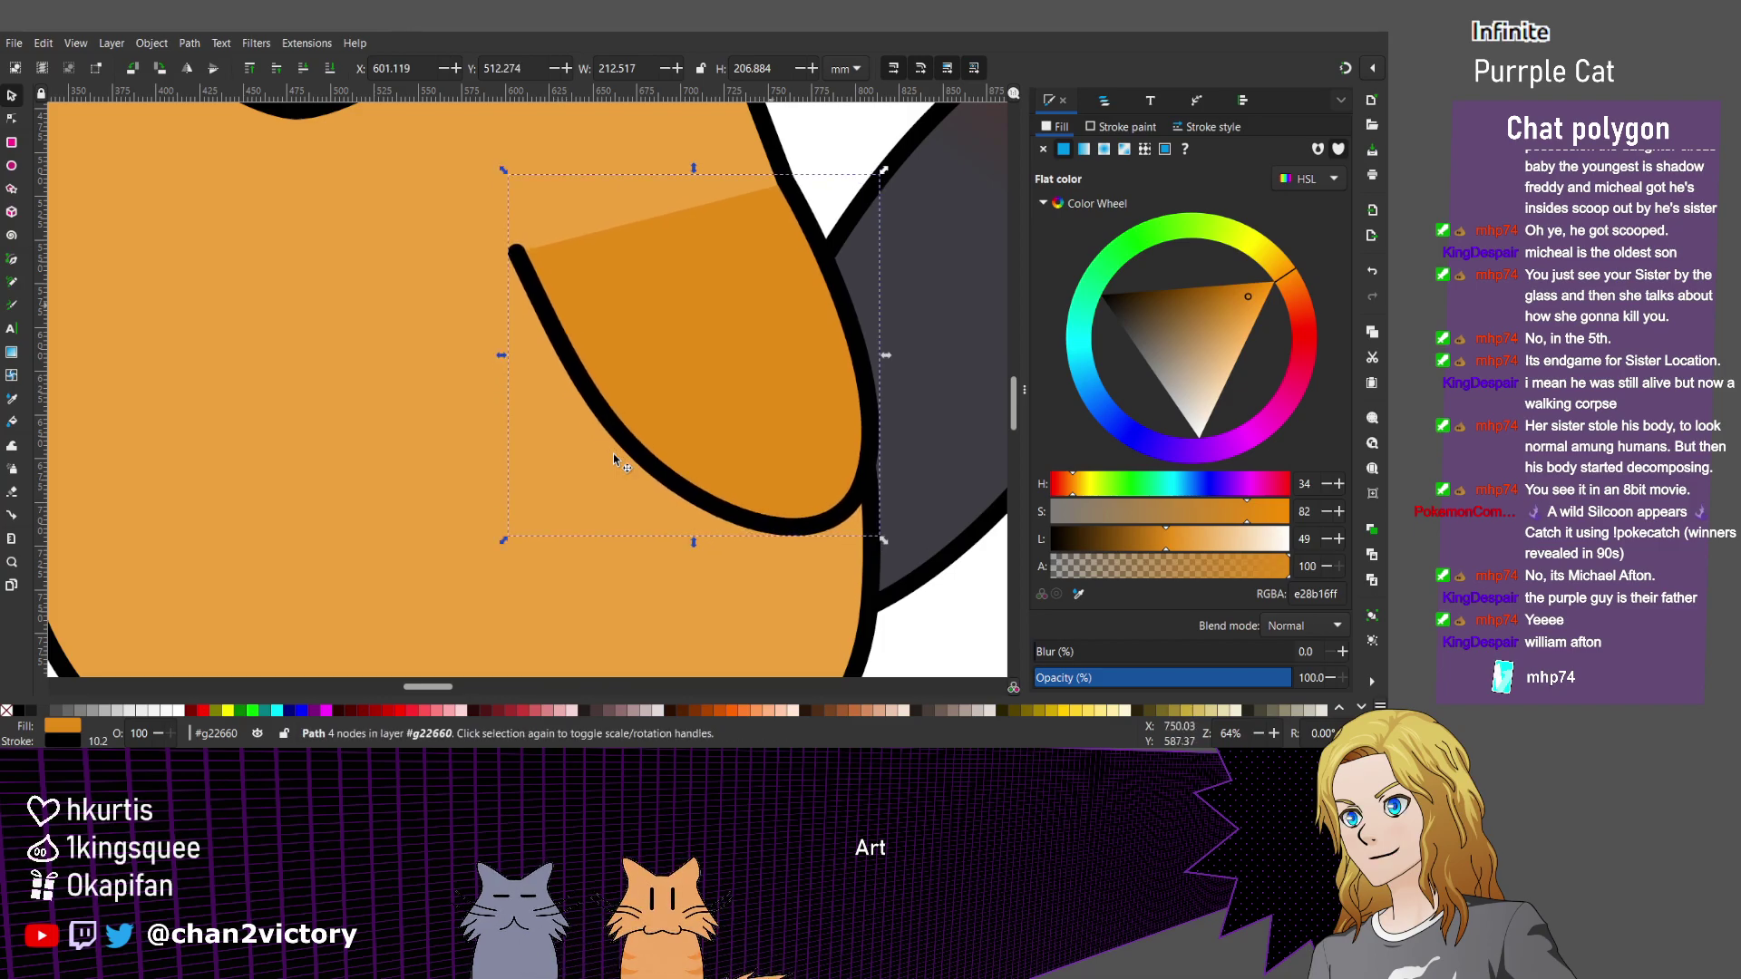
pyautogui.scroll(-3, 613, 453)
pyautogui.scroll(2, 613, 453)
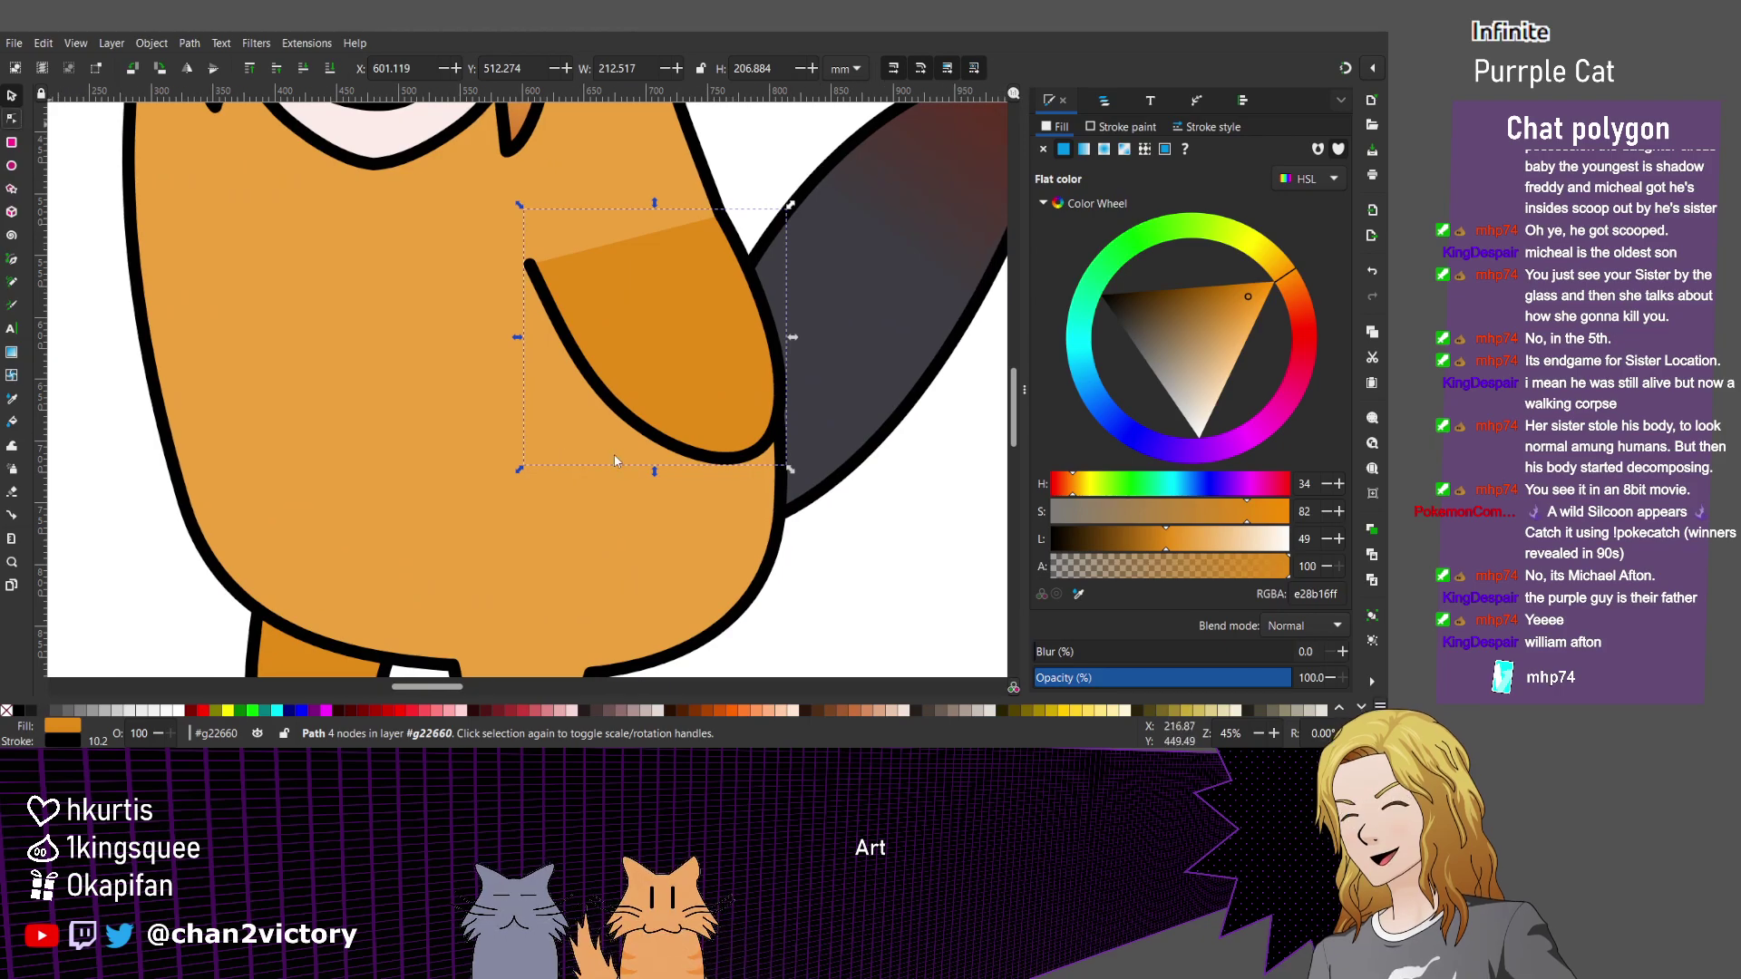
# Push the arm's lower outer node slightly outward and restore the smooth curve of its lower edge.
pyautogui.press('n')
pyautogui.moveTo(615, 460); pyautogui.dragTo(624, 464)
pyautogui.hotkey('ctrl', 'z')
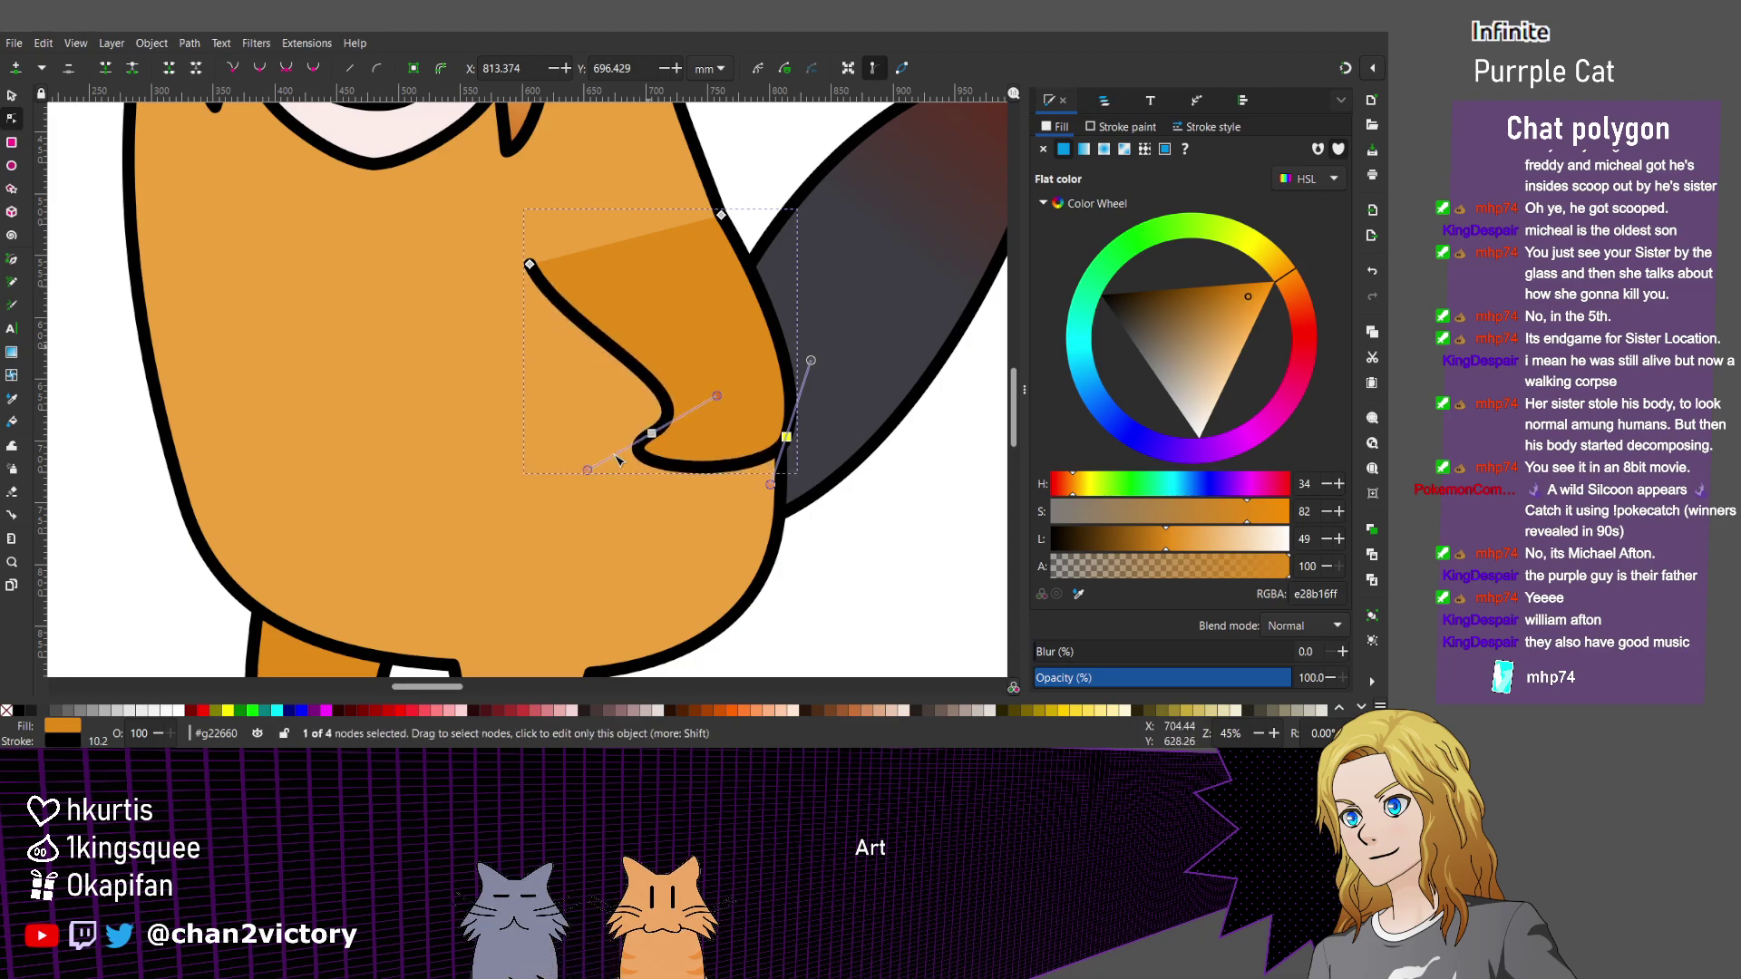
pyautogui.hotkey('ctrl', 'z')
pyautogui.hotkey('ctrl', 'z')
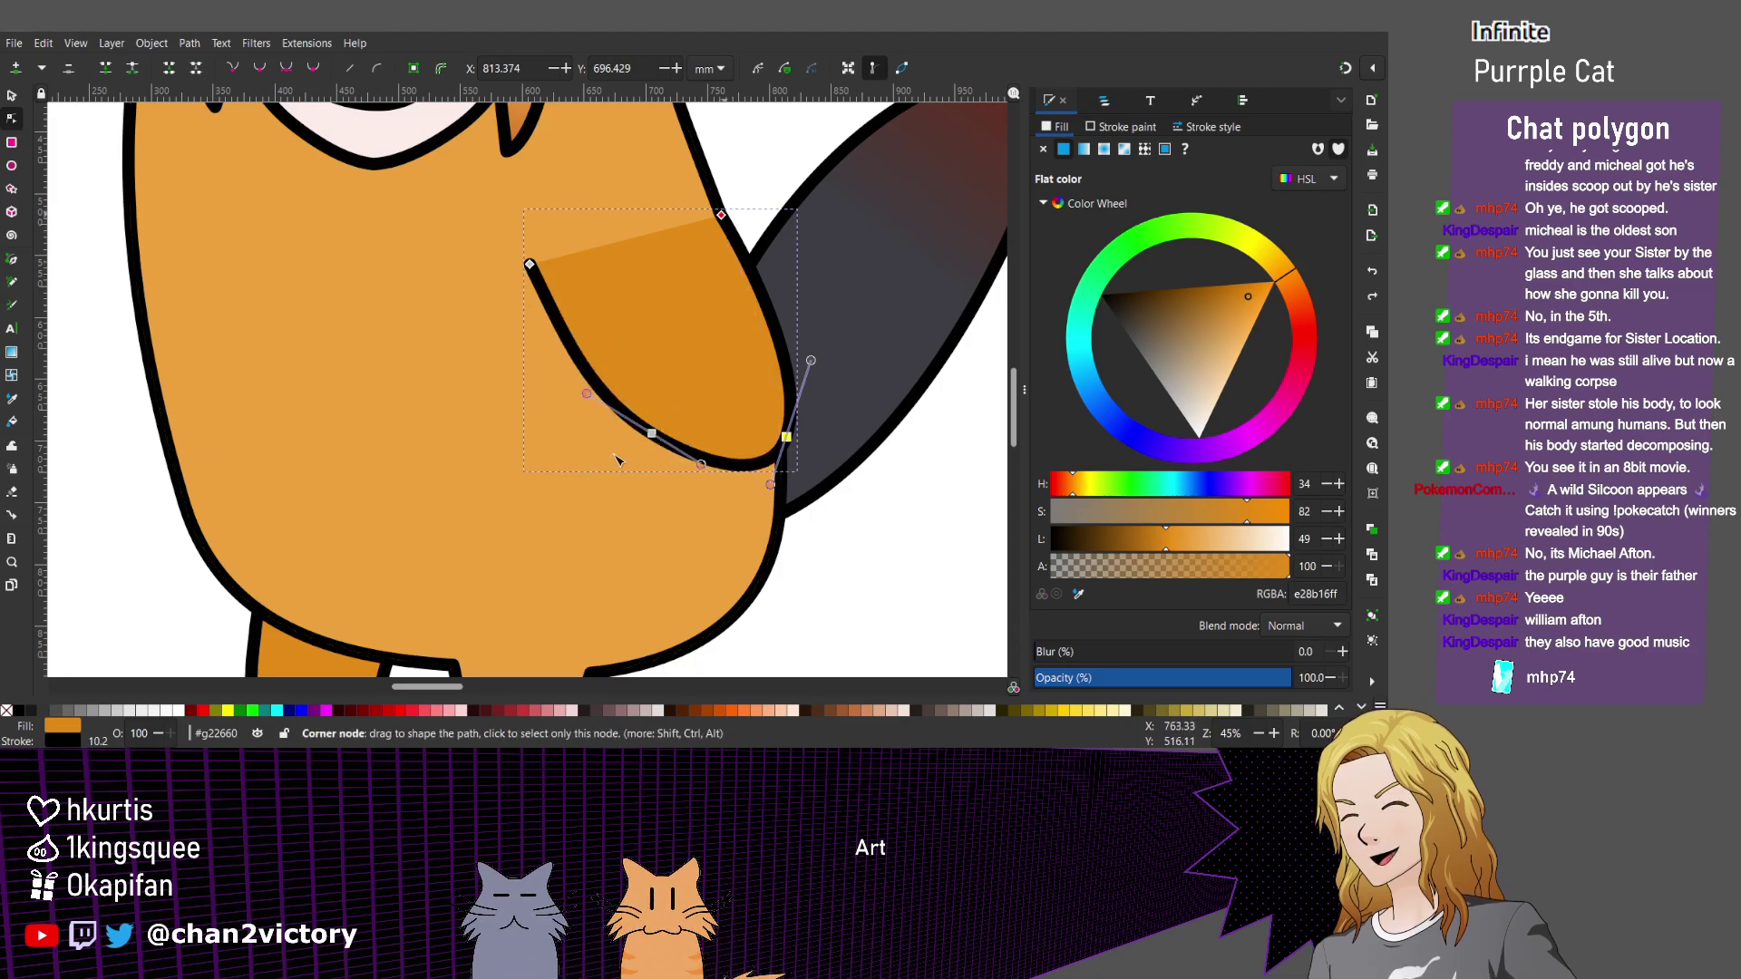
# Raise the arm's upper outer node about 42 mm along the body outline and shift the inner edge's two nodes about 10 mm outward, bowing that edge.
pyautogui.hotkey('ctrl', 'shift', 'z')
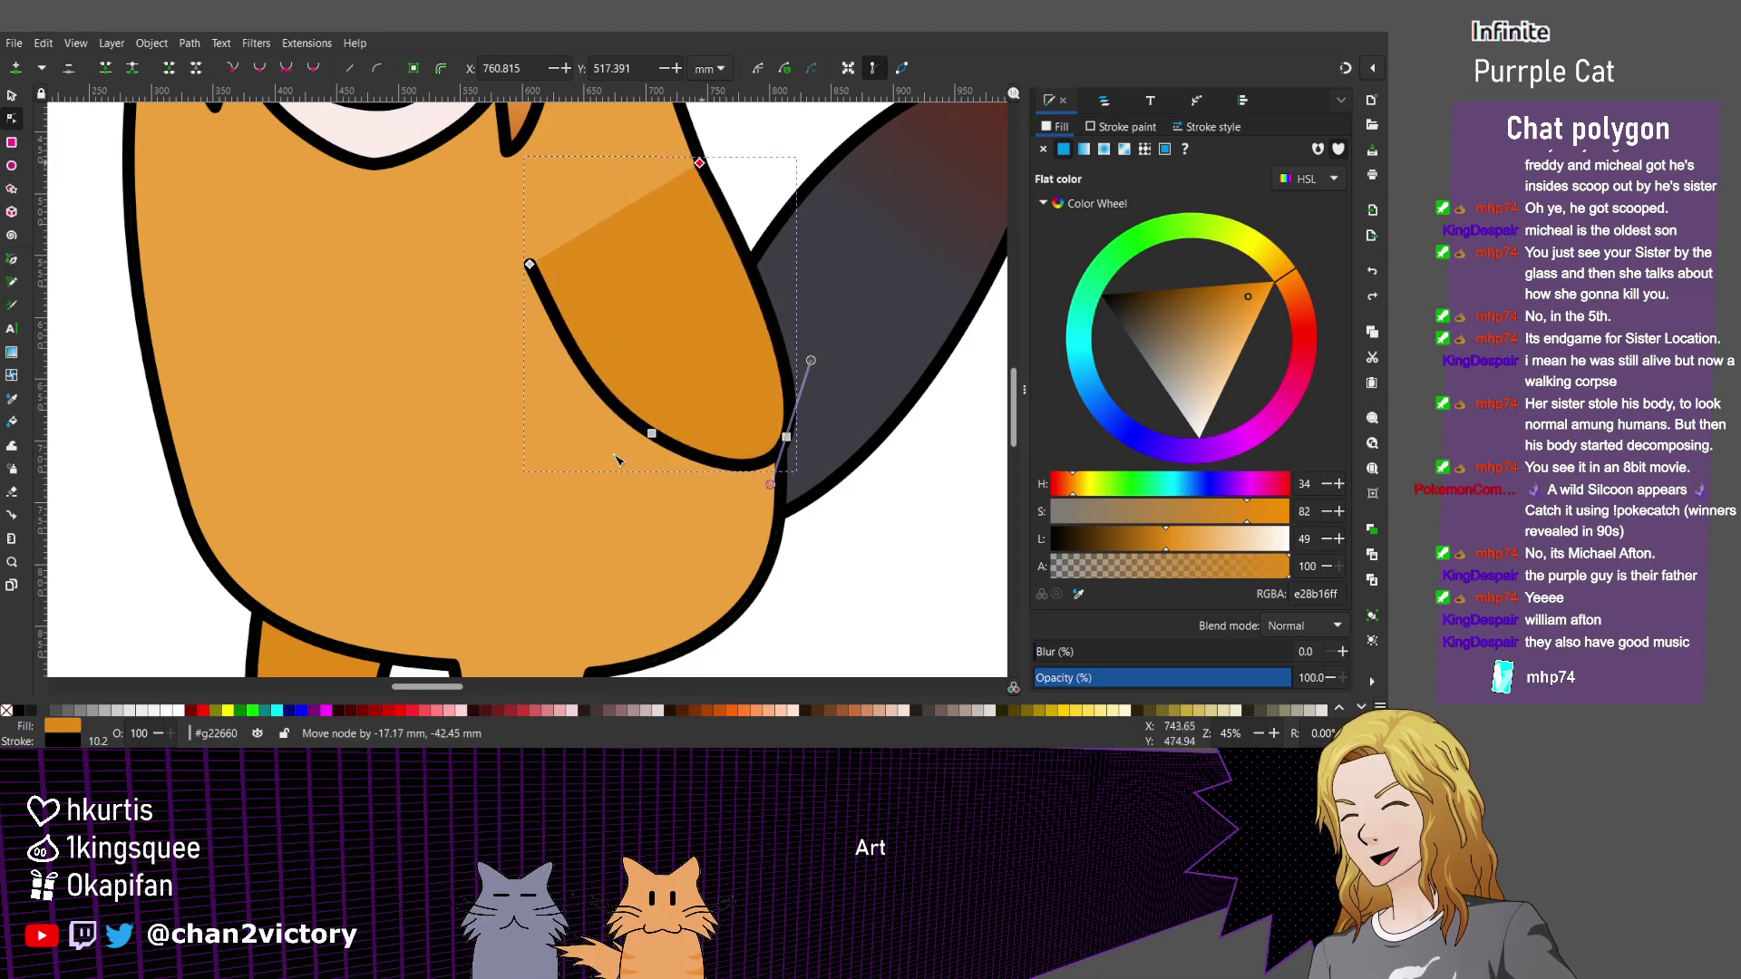
pyautogui.hotkey('ctrl', 'shift', 'z')
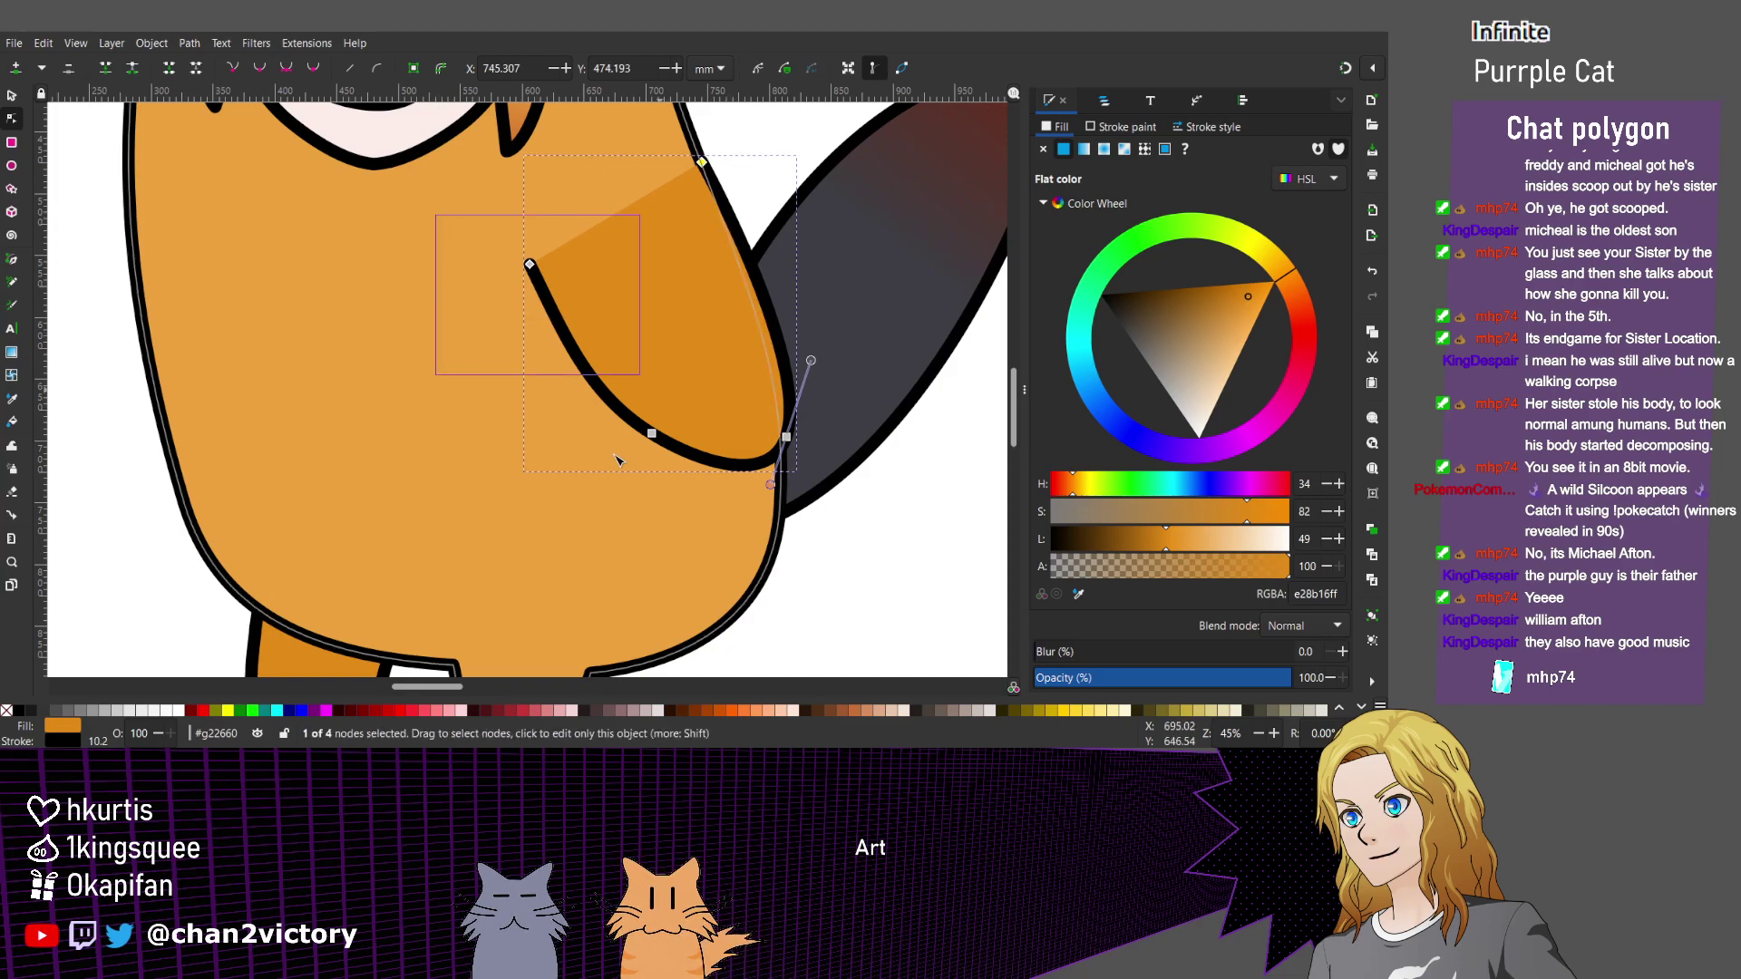
pyautogui.hotkey('ctrl', 'shift', 'z')
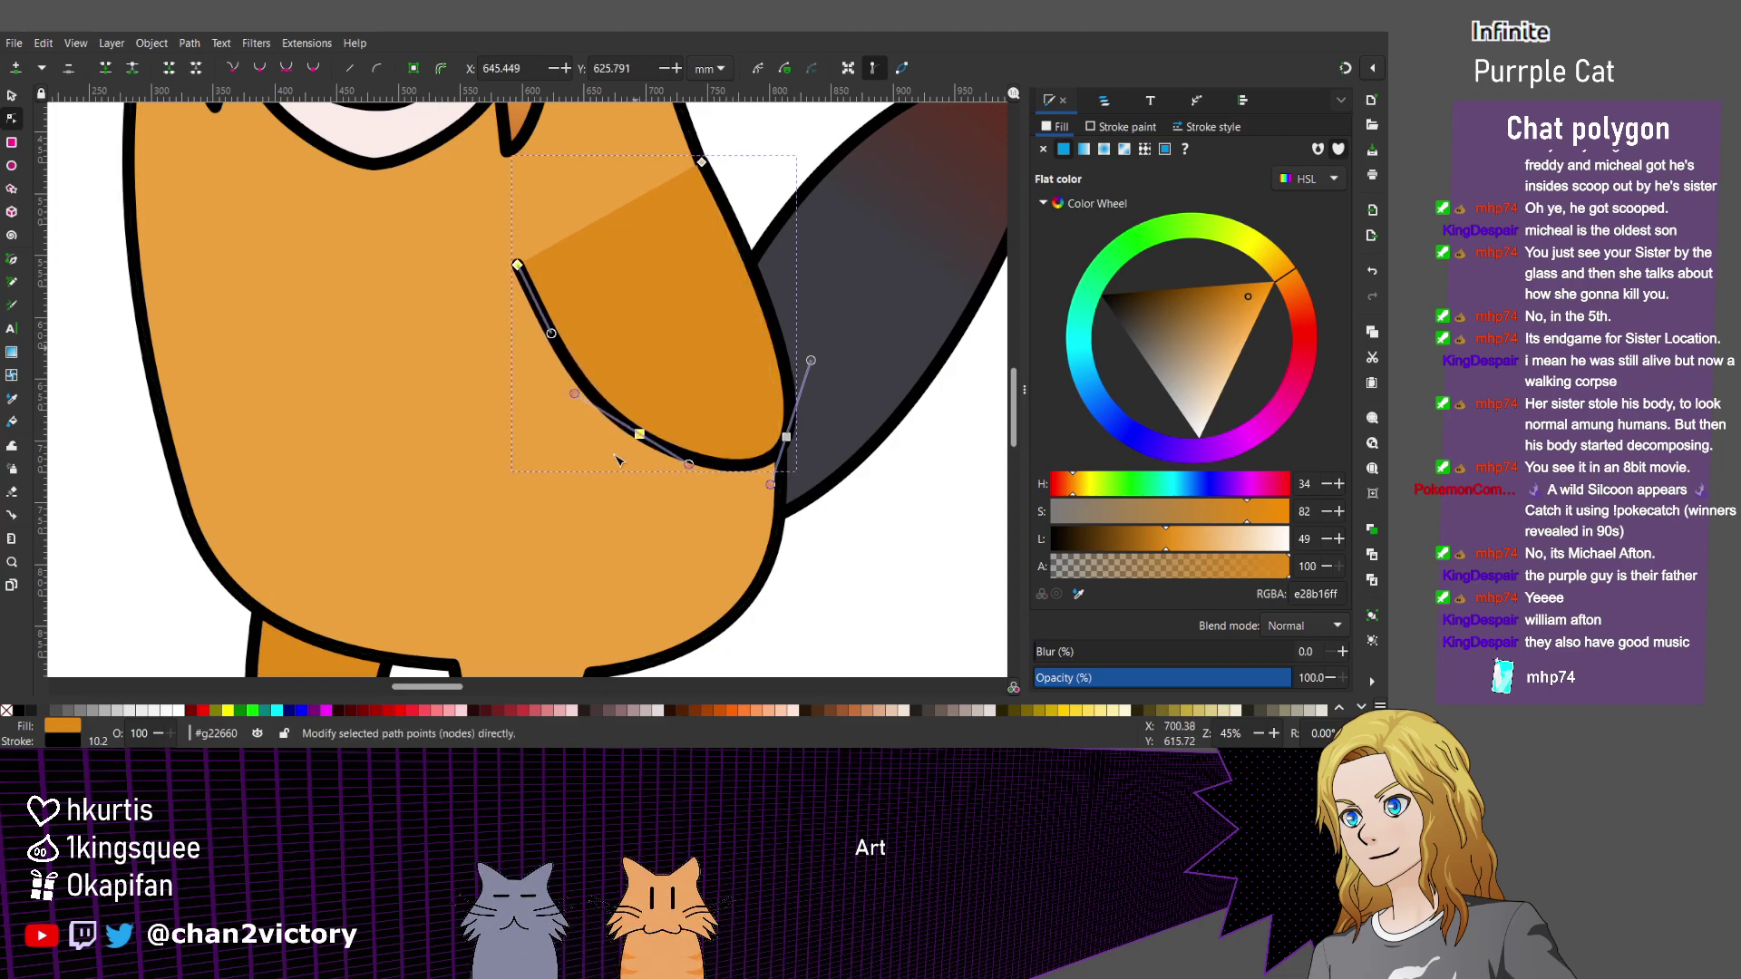
pyautogui.hotkey('ctrl', 'shift', 'z')
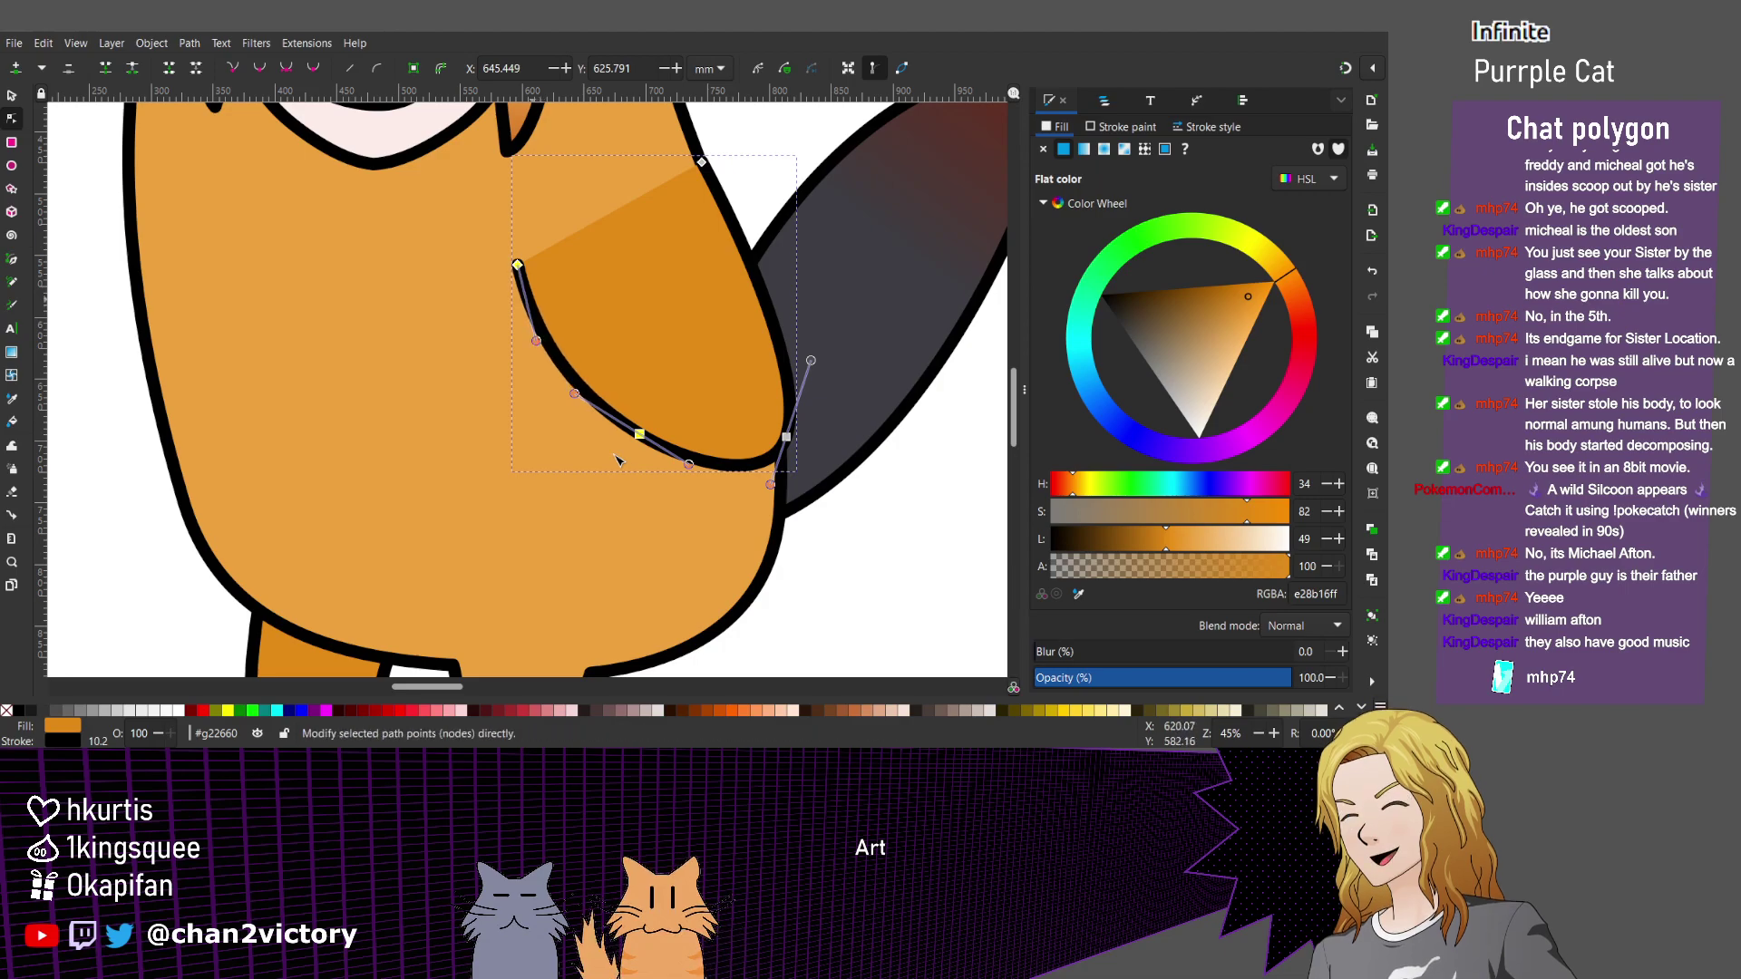
# Examine the arm's shape and placement on the whole character alongside the reference figure.
pyautogui.press('-')
pyautogui.press('-')
pyautogui.press('-')
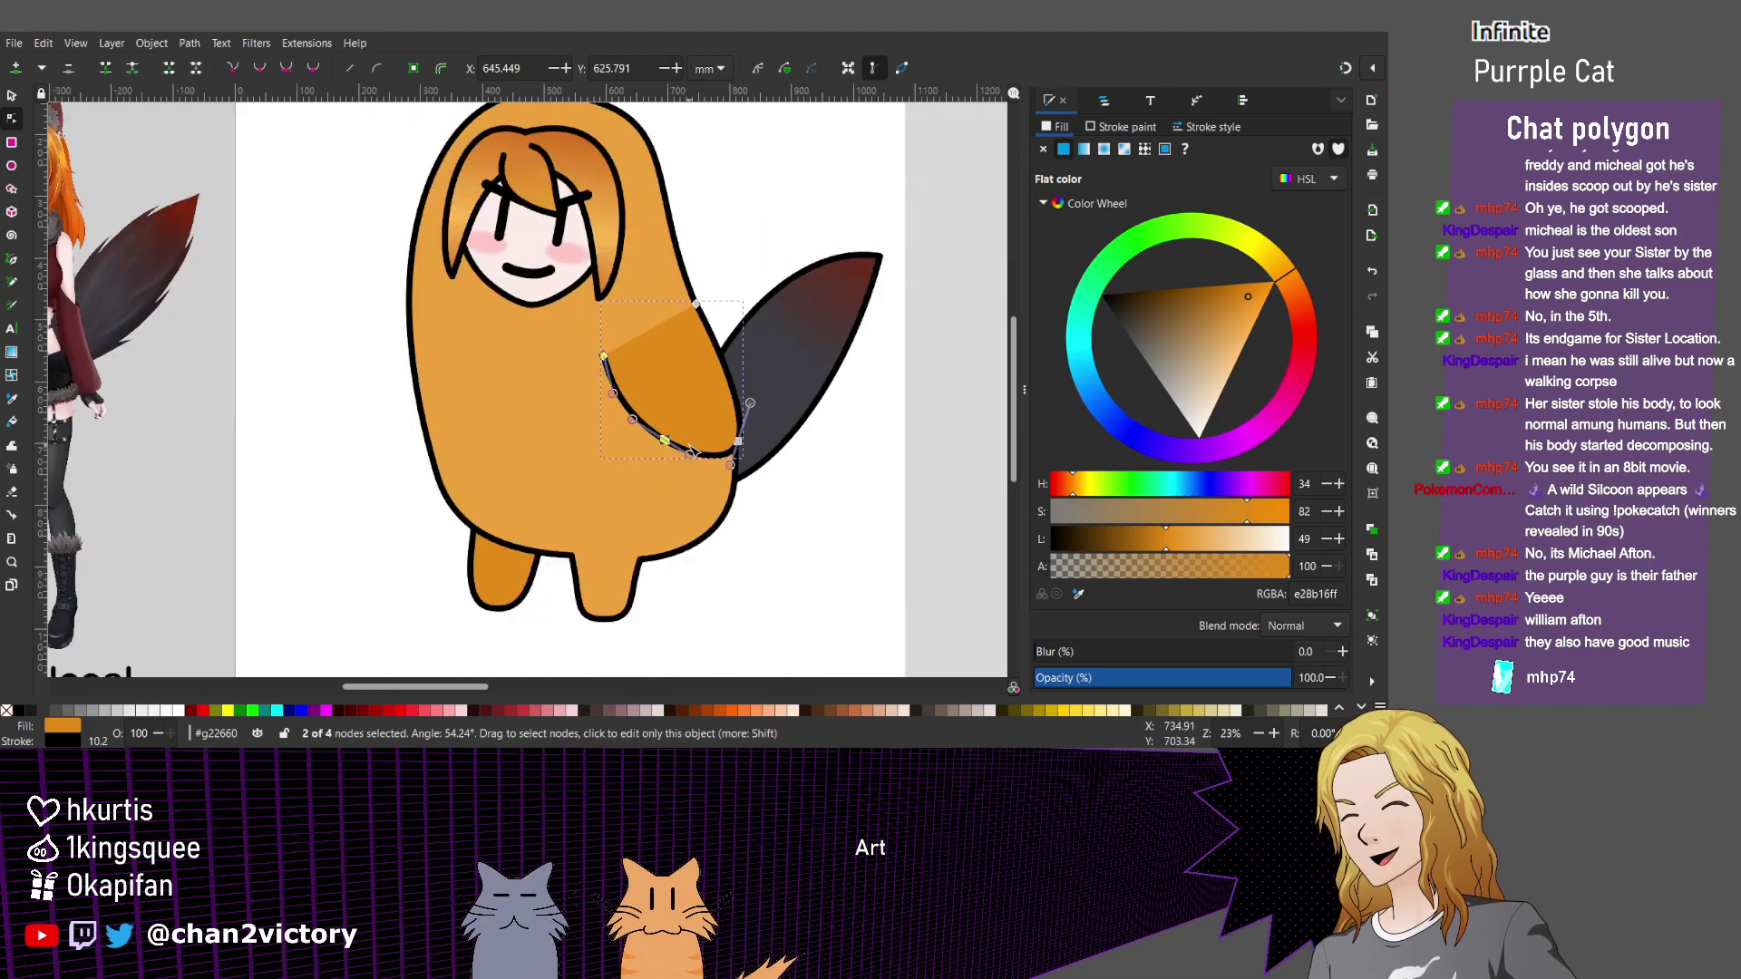
pyautogui.hscroll(3, 691, 450)
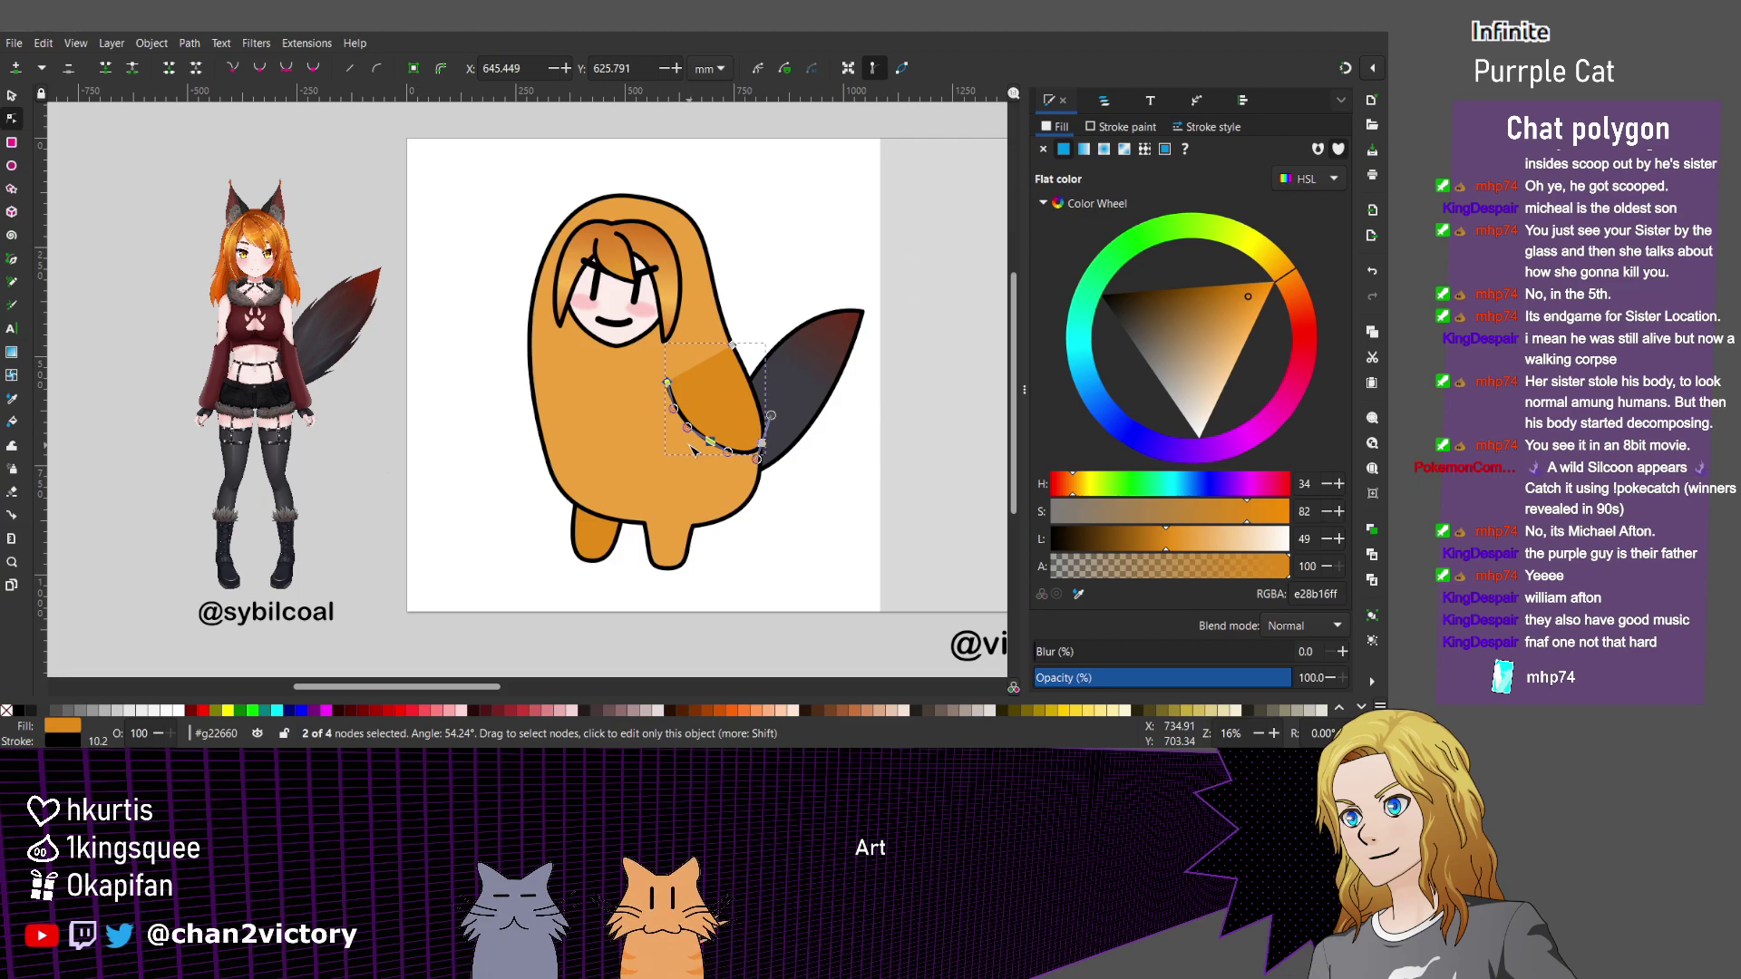
pyautogui.keyDown('ctrl'); pyautogui.scroll(2, 691, 451); pyautogui.keyUp('ctrl')
pyautogui.scroll(5, 691, 451)
pyautogui.scroll(-3, 691, 451)
pyautogui.scroll(-1, 691, 451)
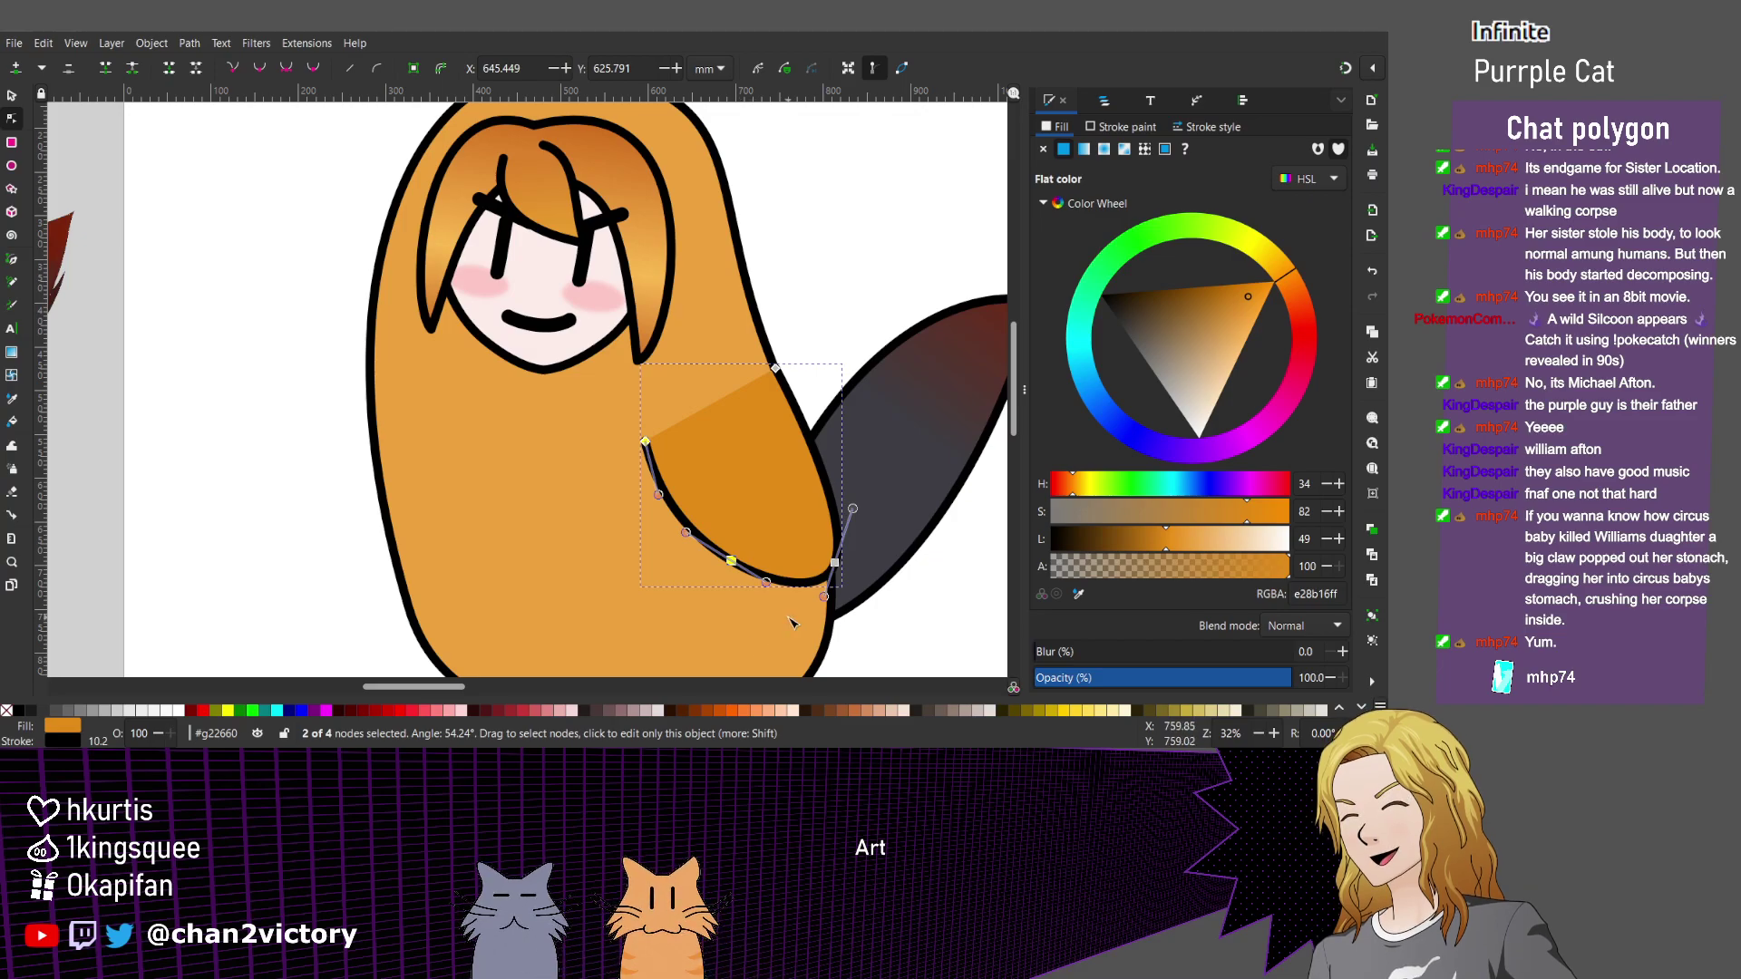
# Change the arm's fill to the body's lighter orange, eca13cff.
pyautogui.keyDown('ctrl'); pyautogui.scroll(1, 792, 623); pyautogui.keyUp('ctrl')
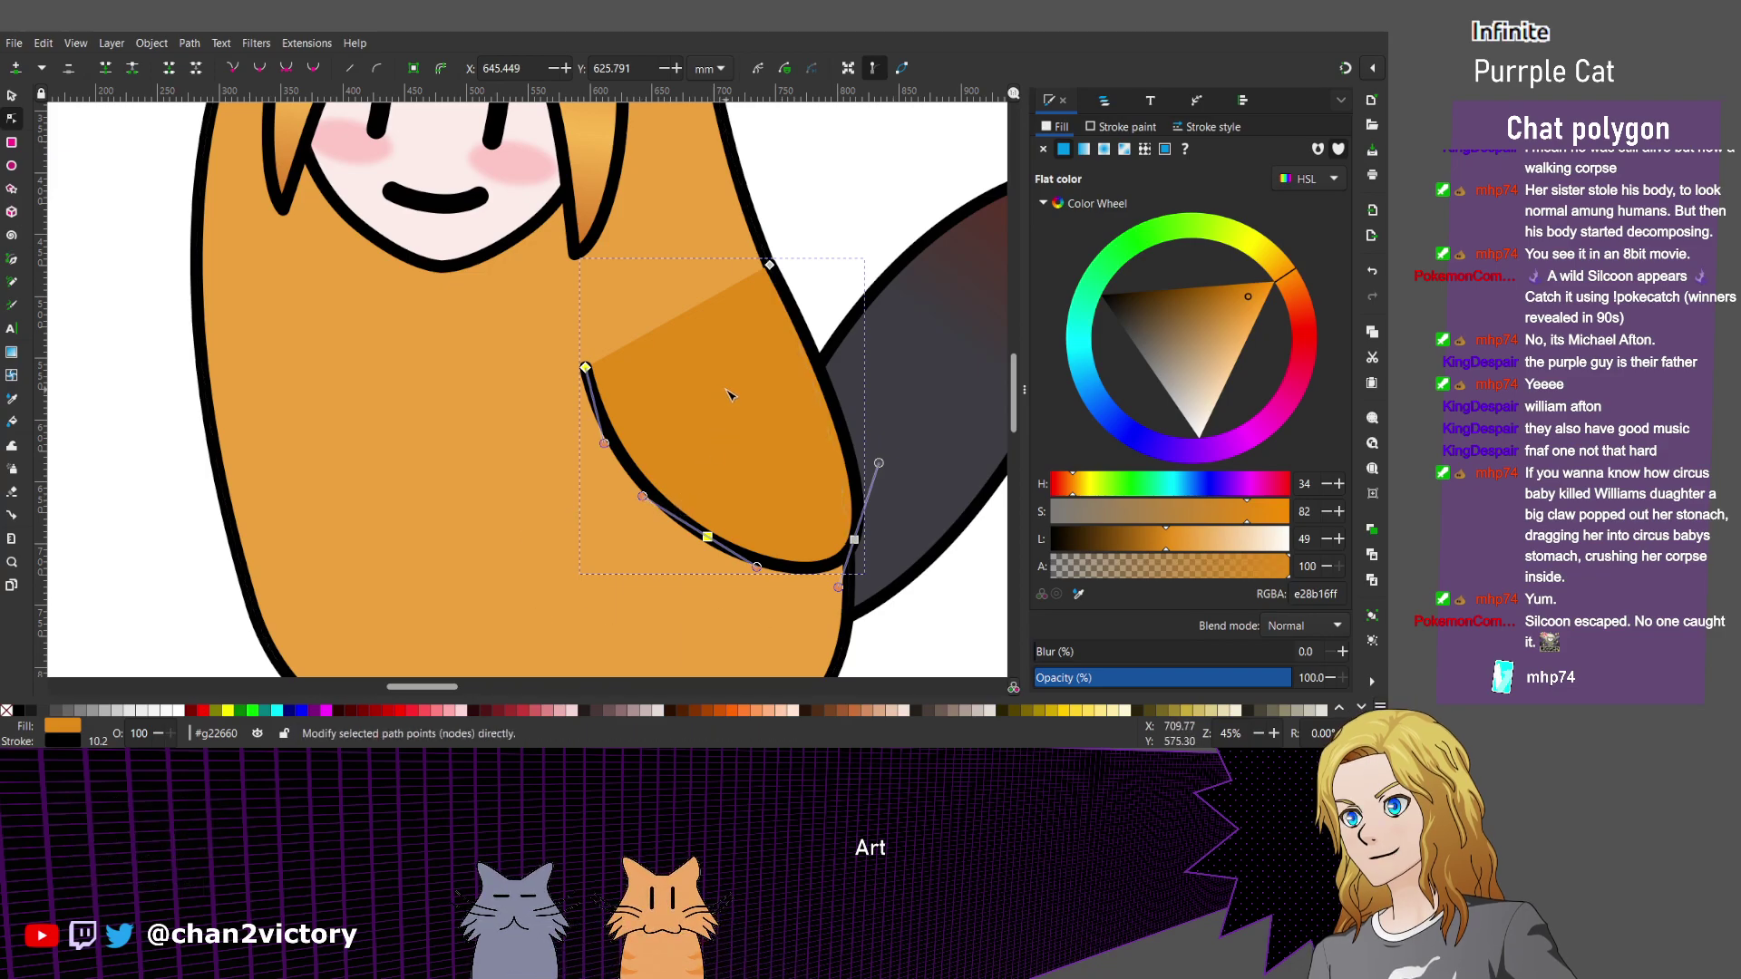
pyautogui.hscroll(2, 728, 394)
pyautogui.scroll(1, 728, 395)
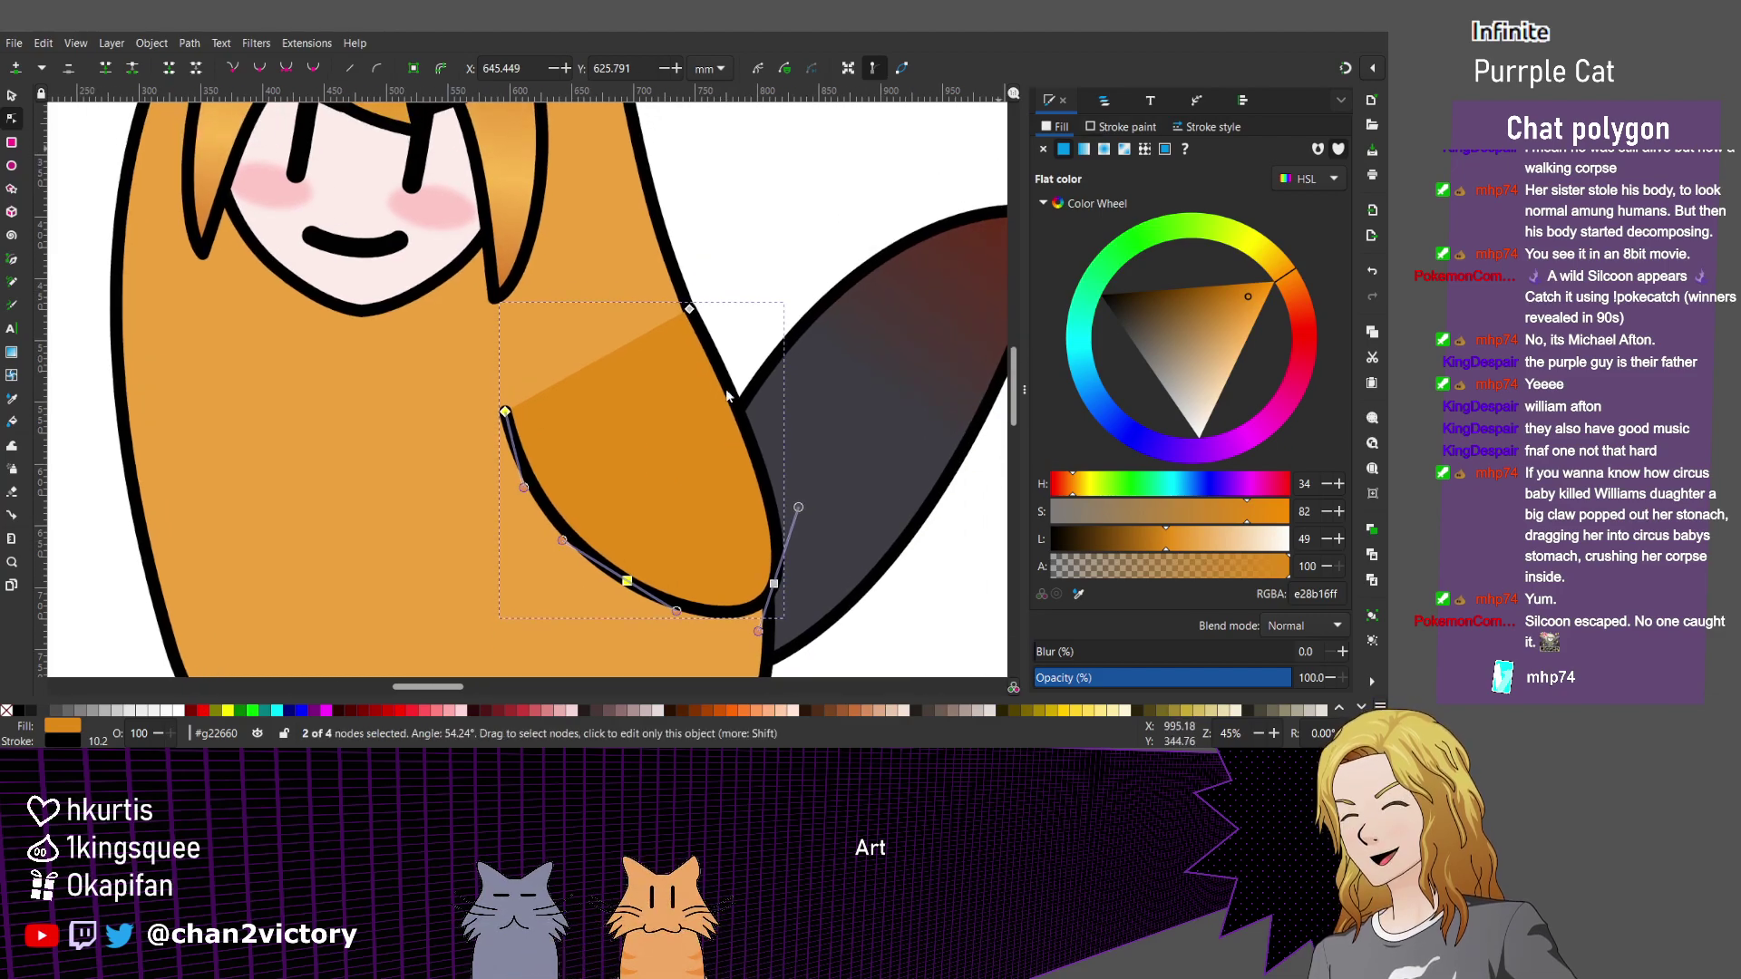
pyautogui.press('Escape')
pyautogui.hotkey('ctrl', 'z')
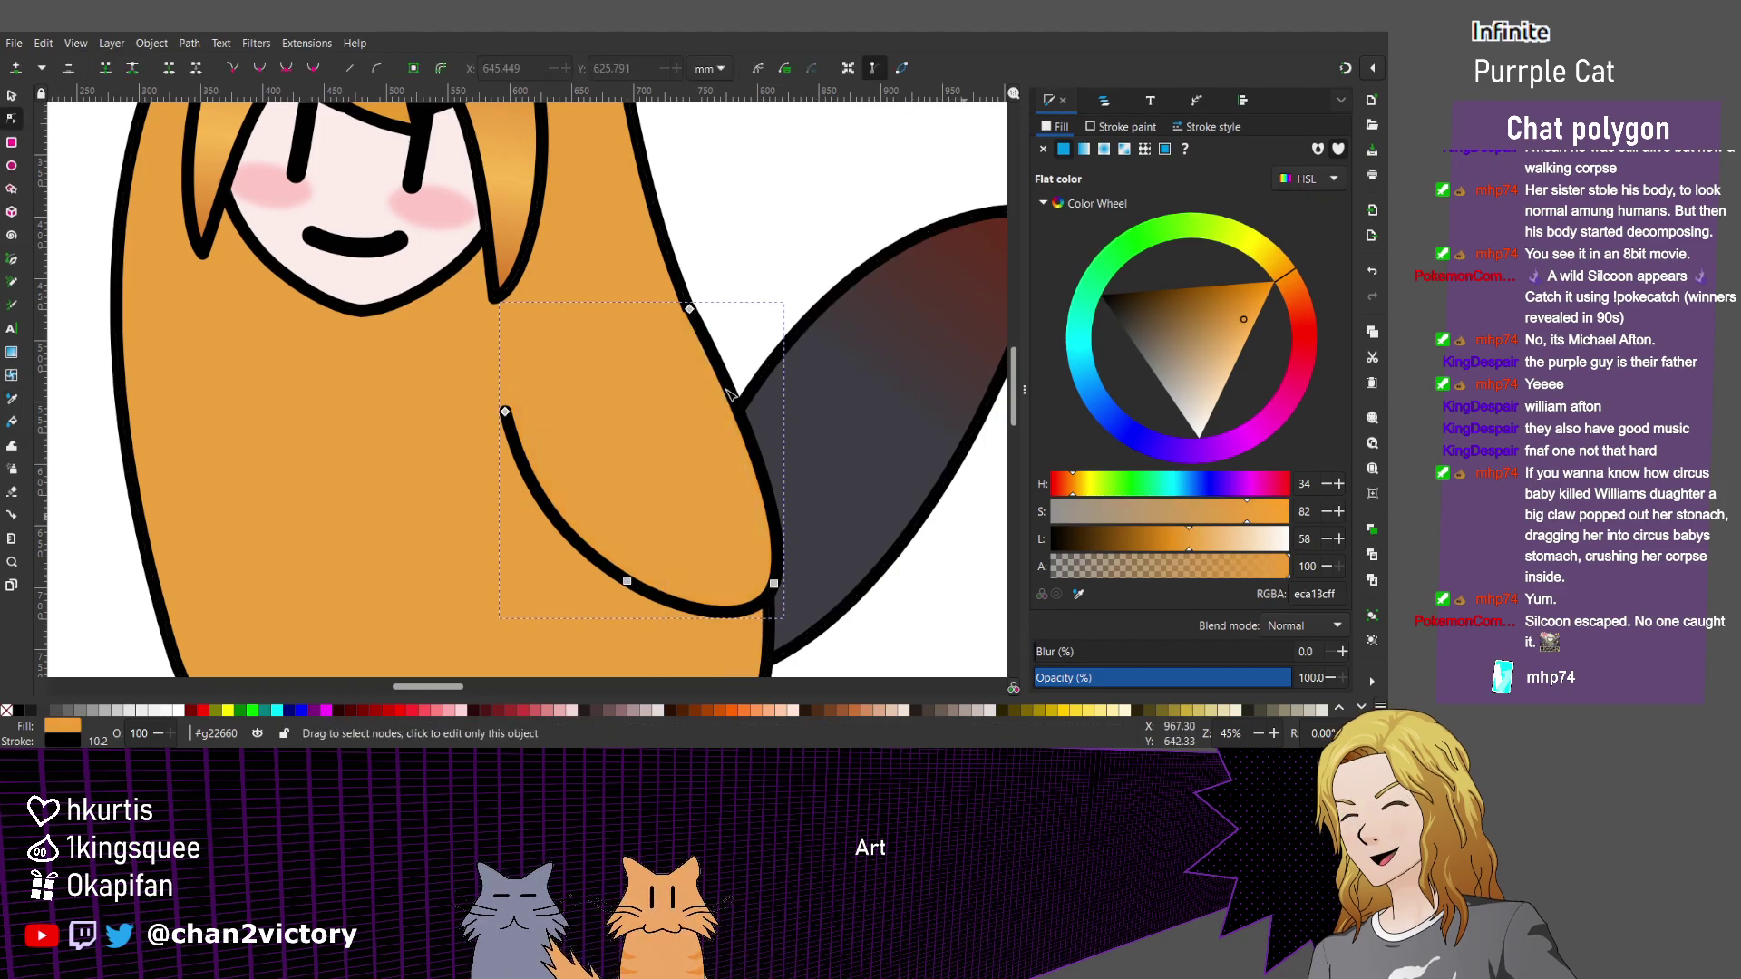
# Open the stroke style settings for the arm path.
pyautogui.scroll(1, 694, 611)
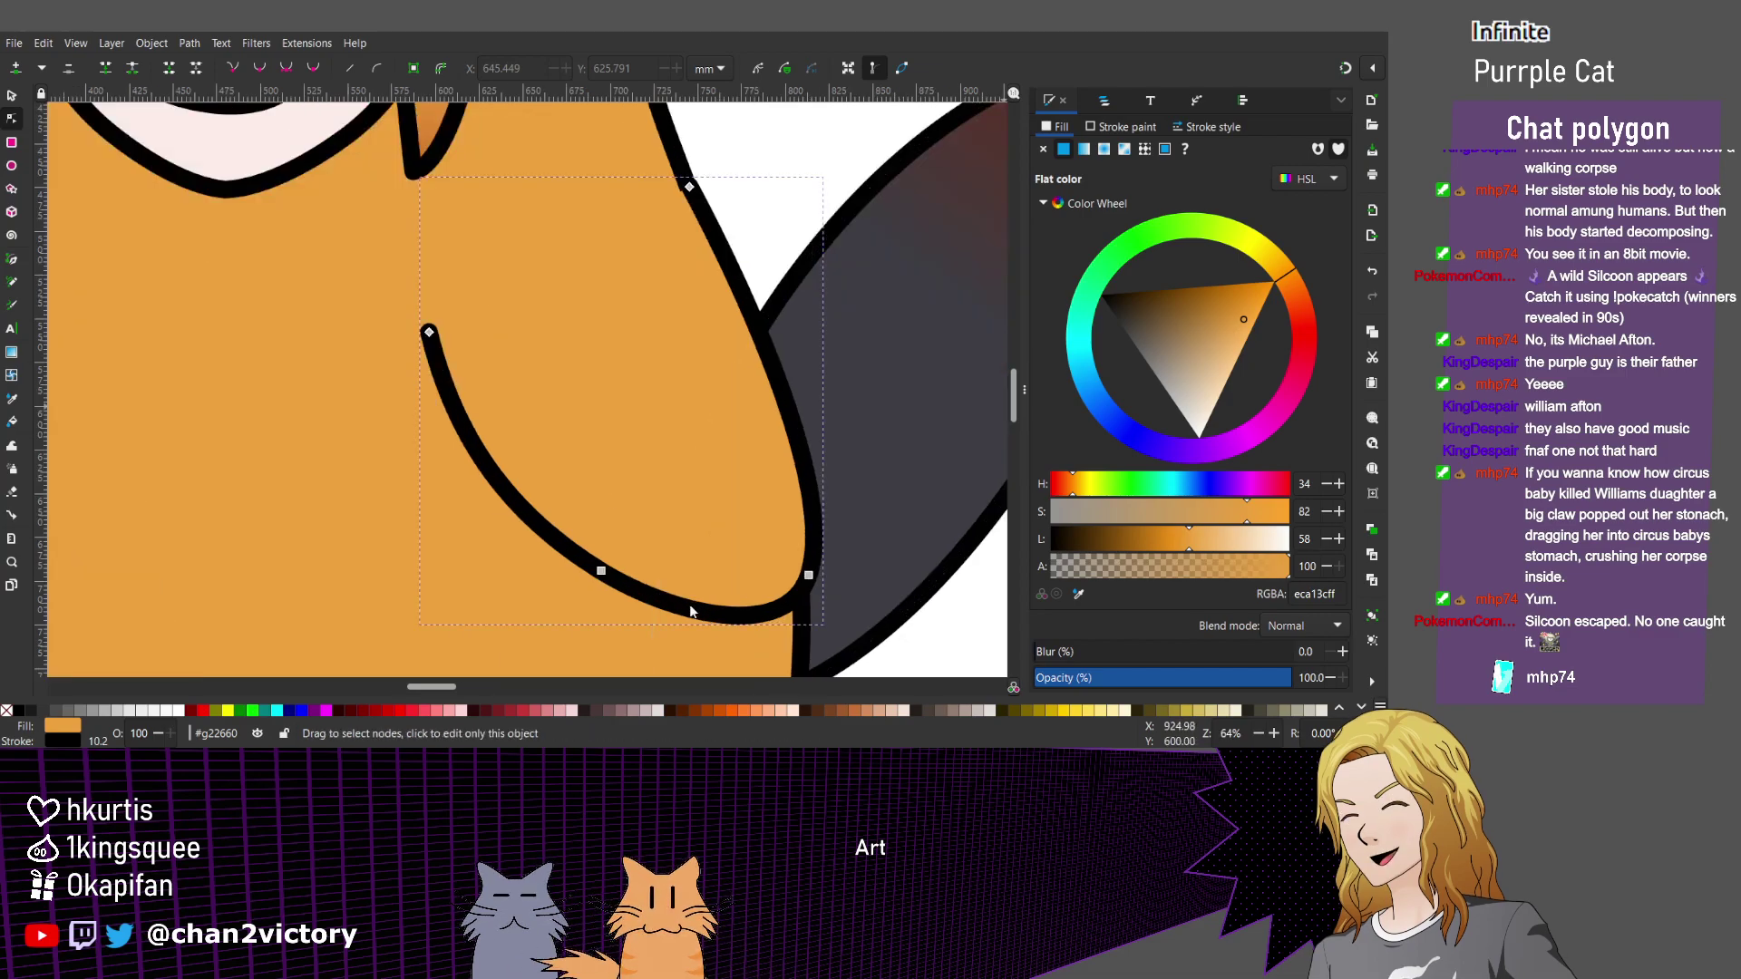
pyautogui.press('Tab')
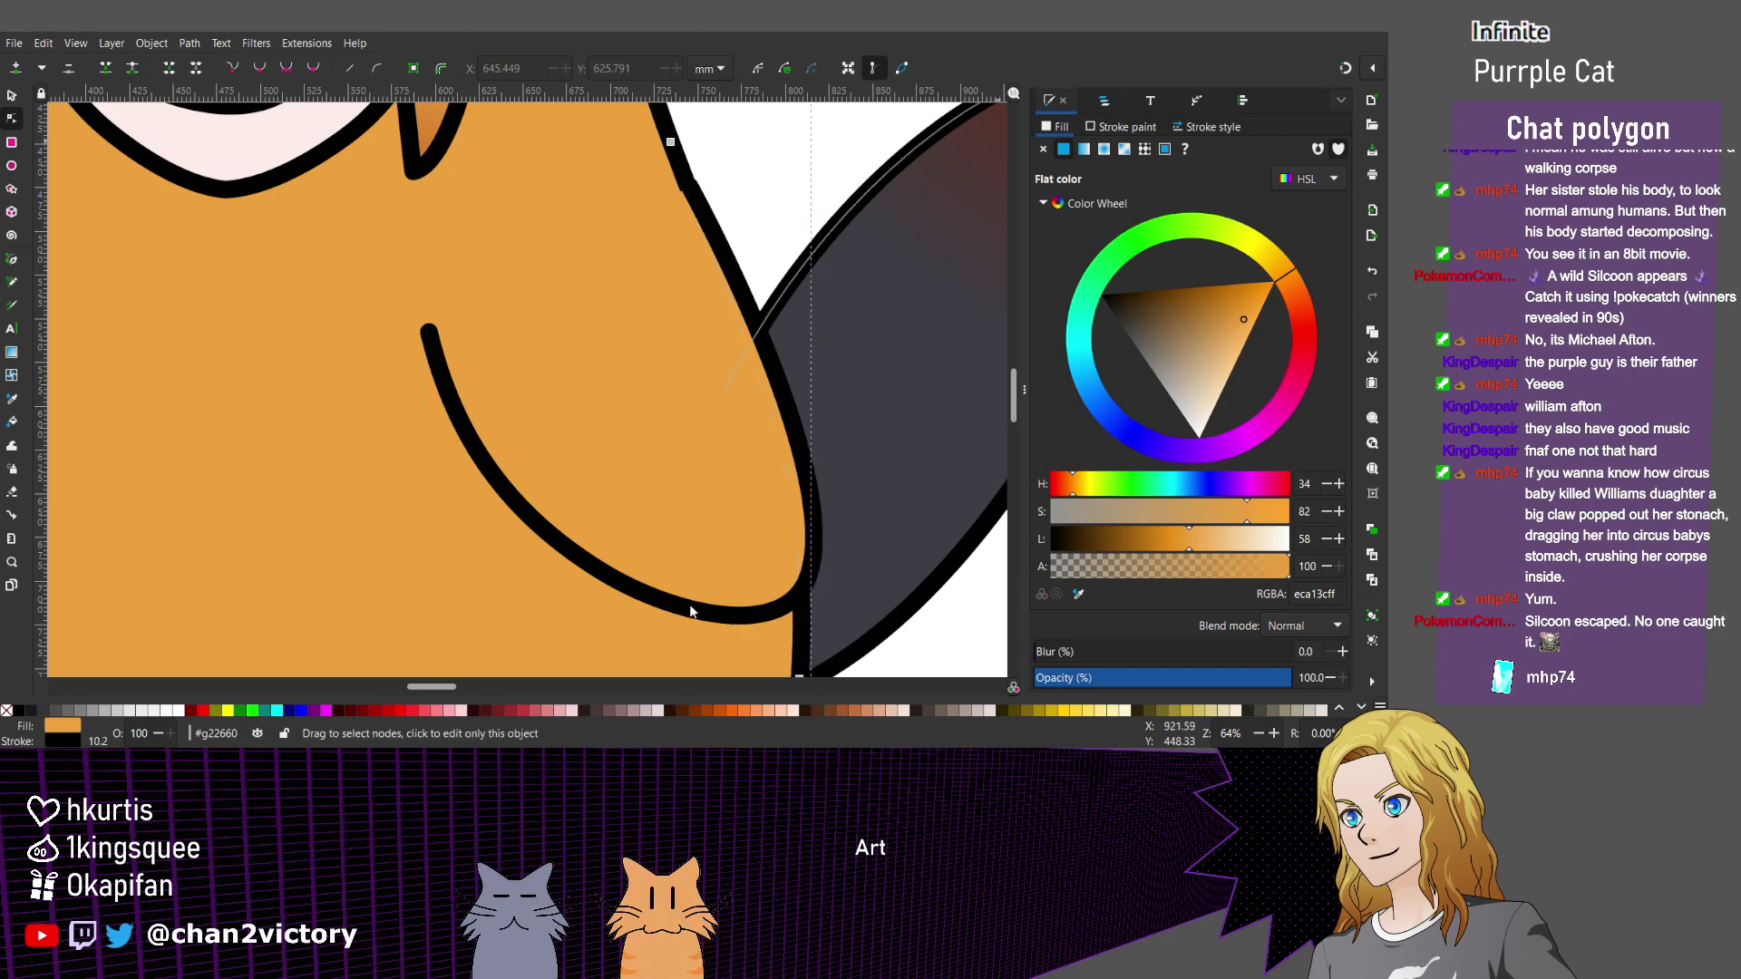
pyautogui.hotkey('ctrl', 'shift', 'f')
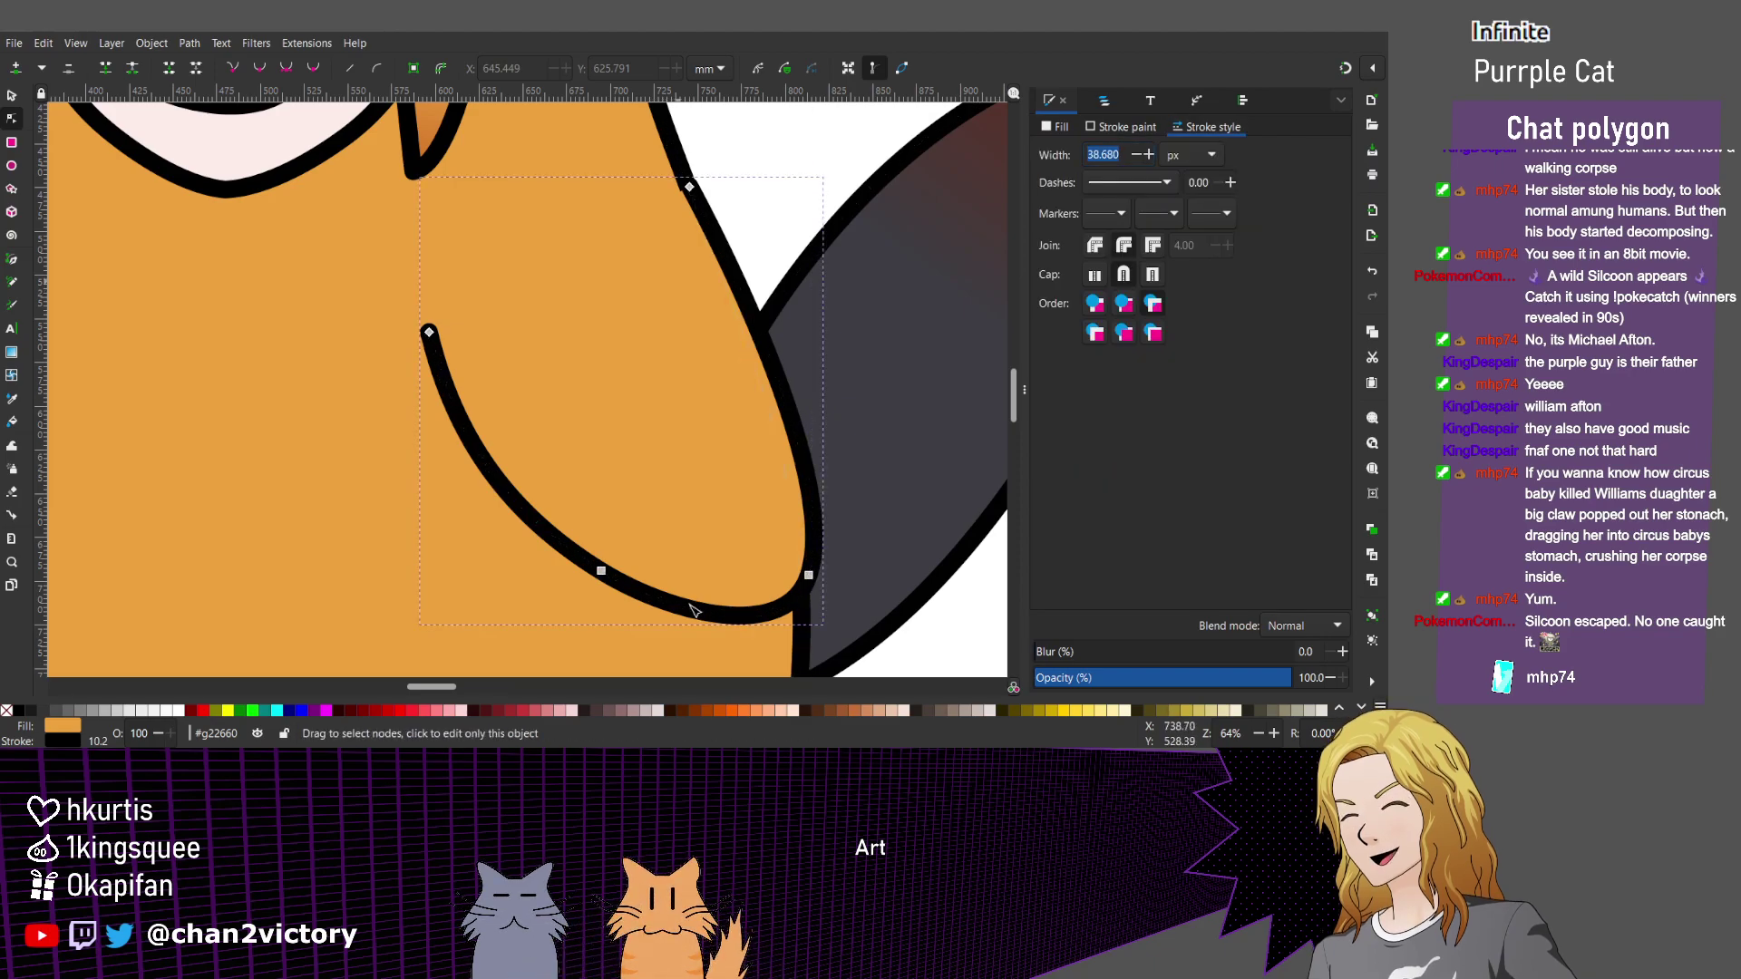
pyautogui.click(694, 611)
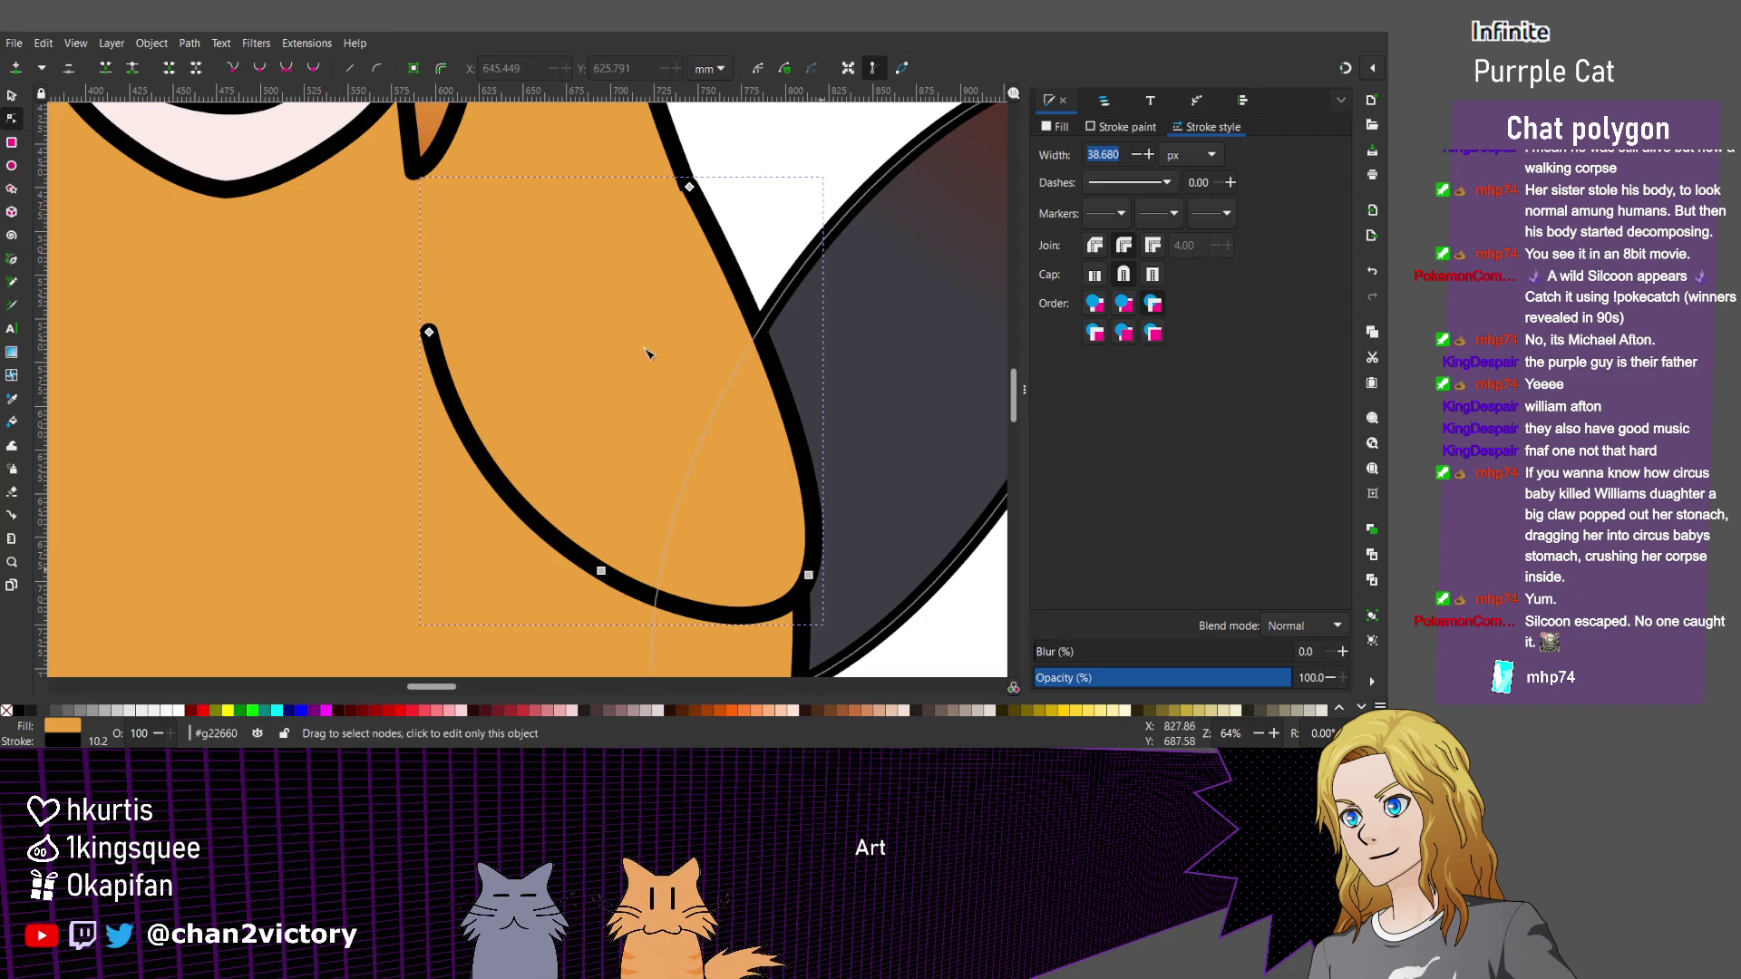
# Move the arm's lower outer node about 10 mm outward over the tail and bend the upper outer edge inward below its end node.
pyautogui.moveTo(808, 575); pyautogui.dragTo(817, 577)
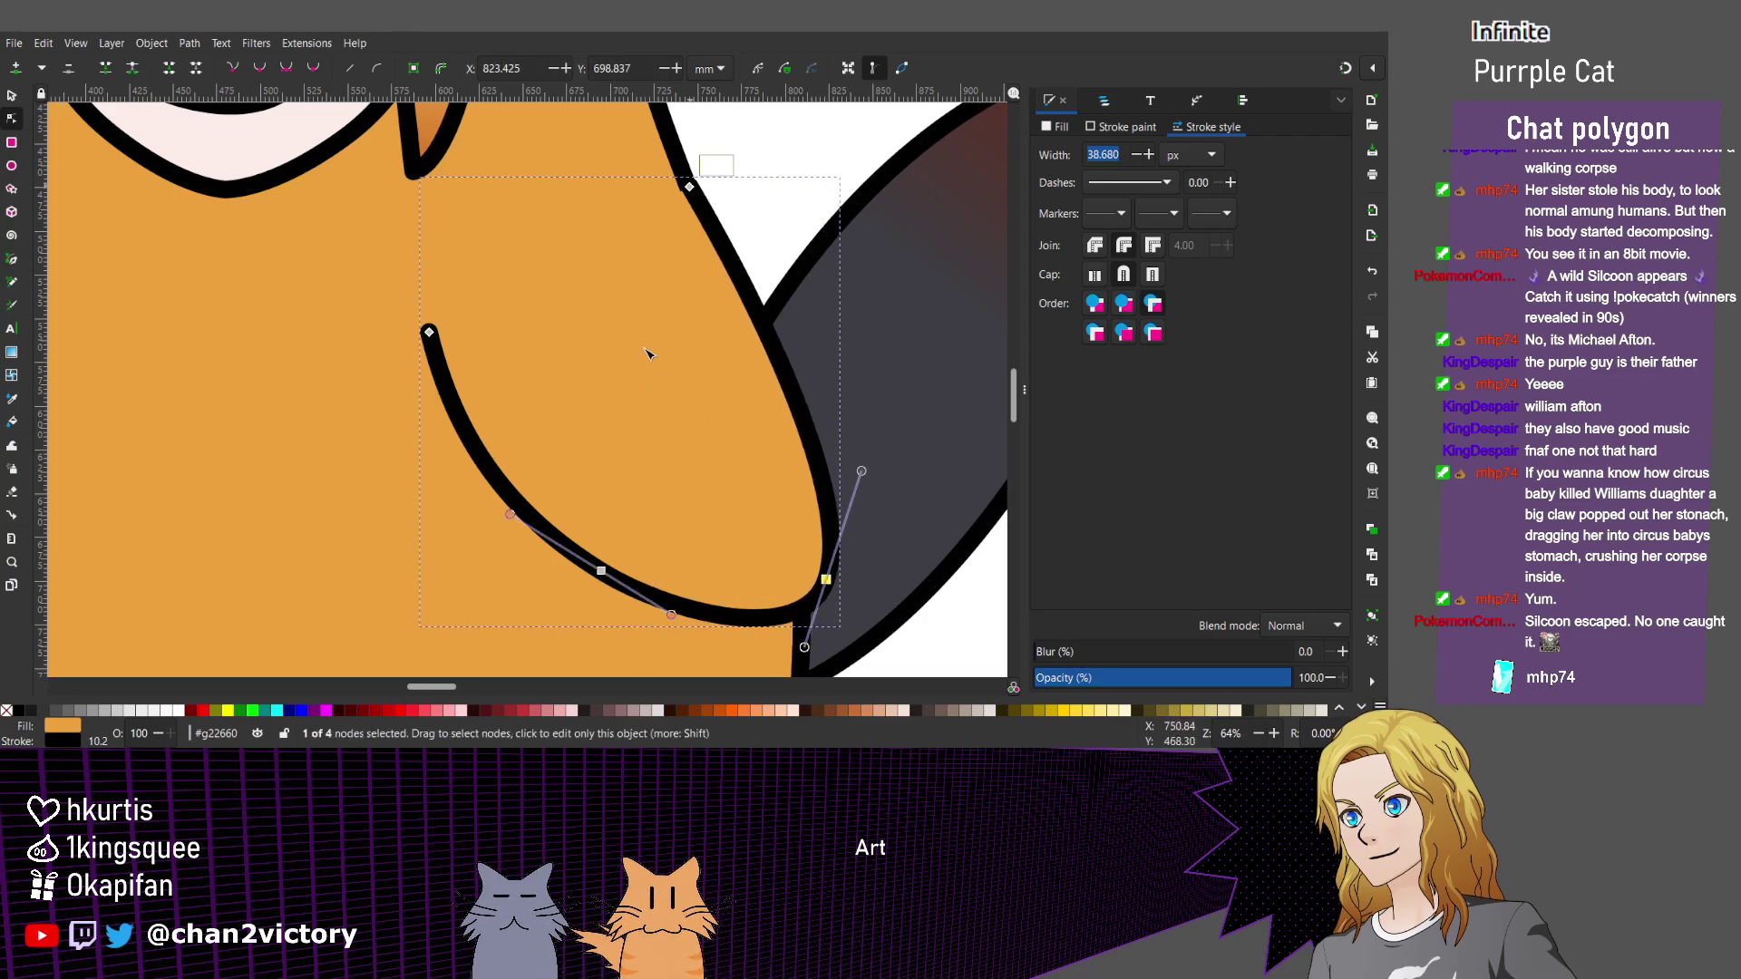
pyautogui.moveTo(653, 358); pyautogui.dragTo(646, 352)
pyautogui.moveTo(703, 234); pyautogui.dragTo(724, 330)
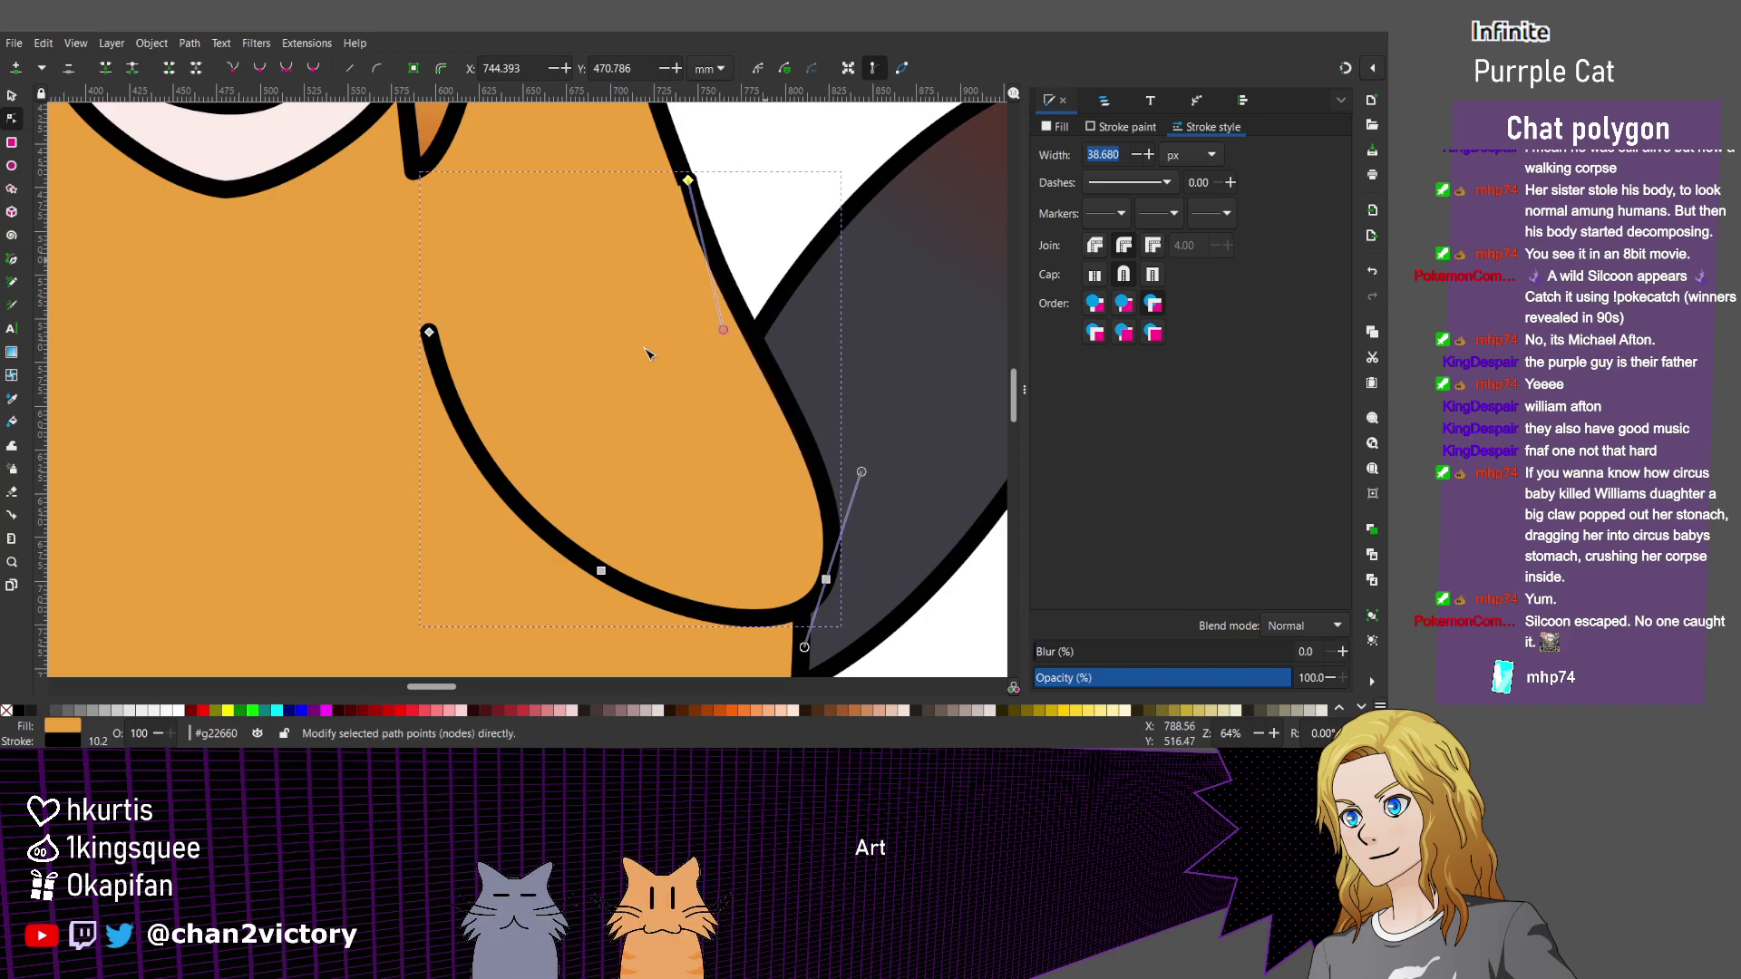
pyautogui.press('Escape')
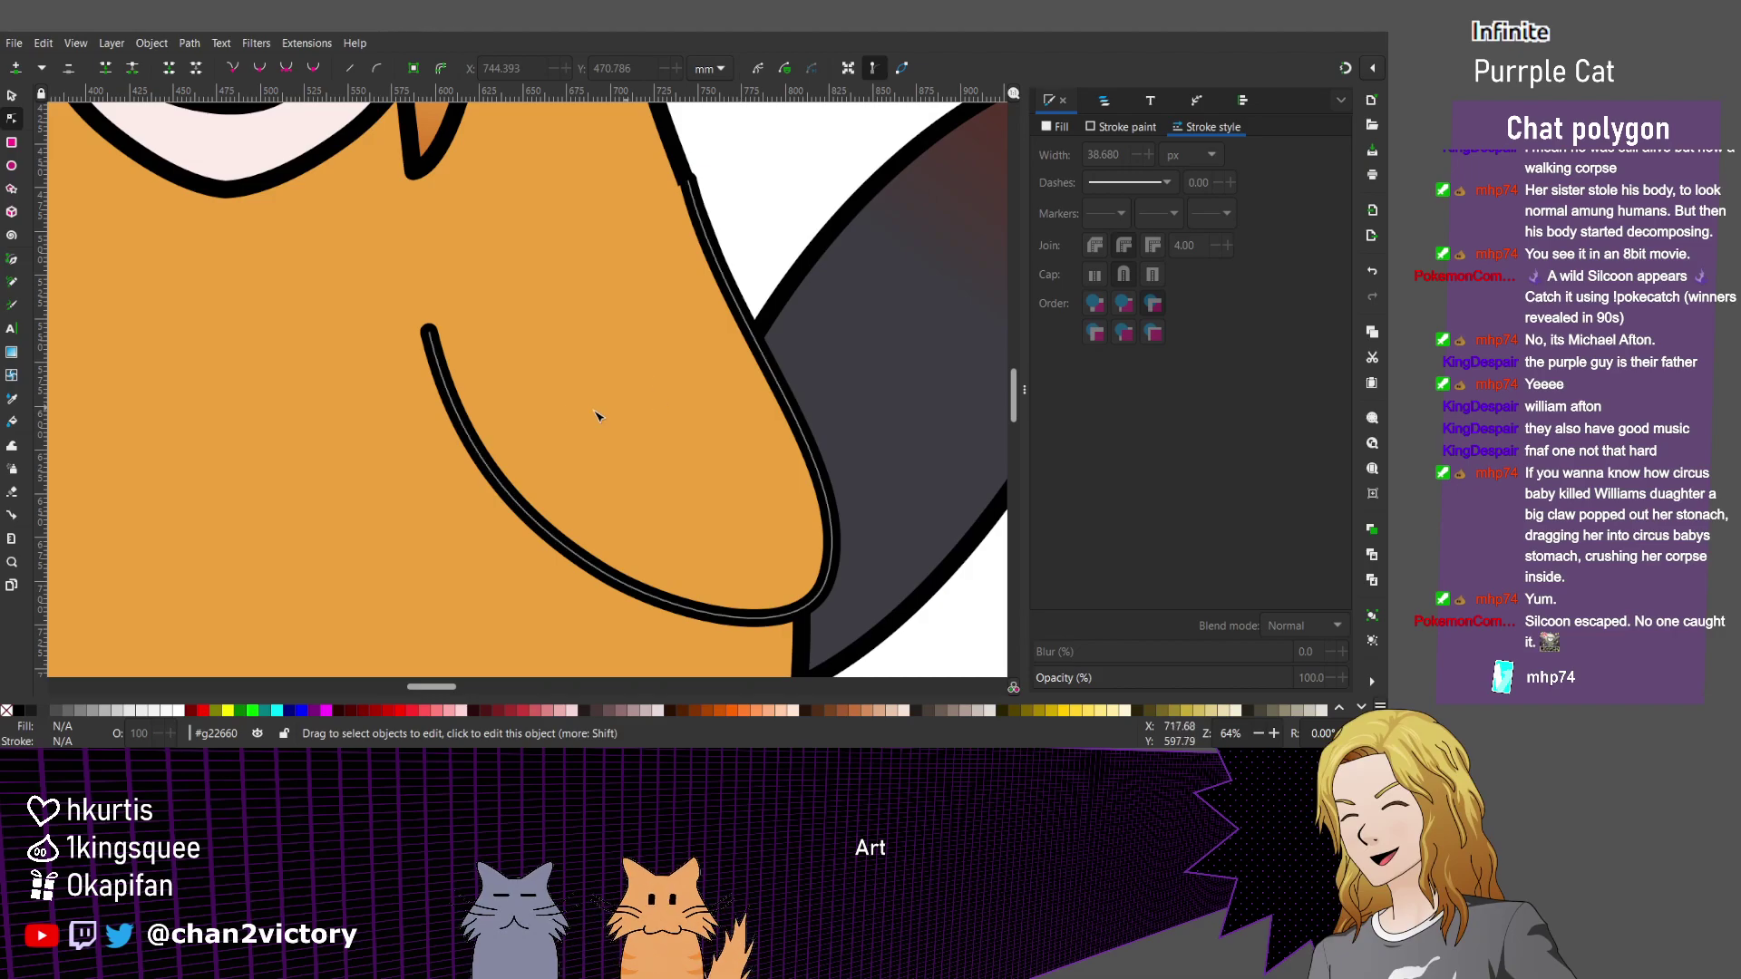
# Move the body's lower node beside the tail inward to about X 792 mm, Y 760 mm and tilt its handles to taper the hip.
pyautogui.scroll(-2, 521, 377)
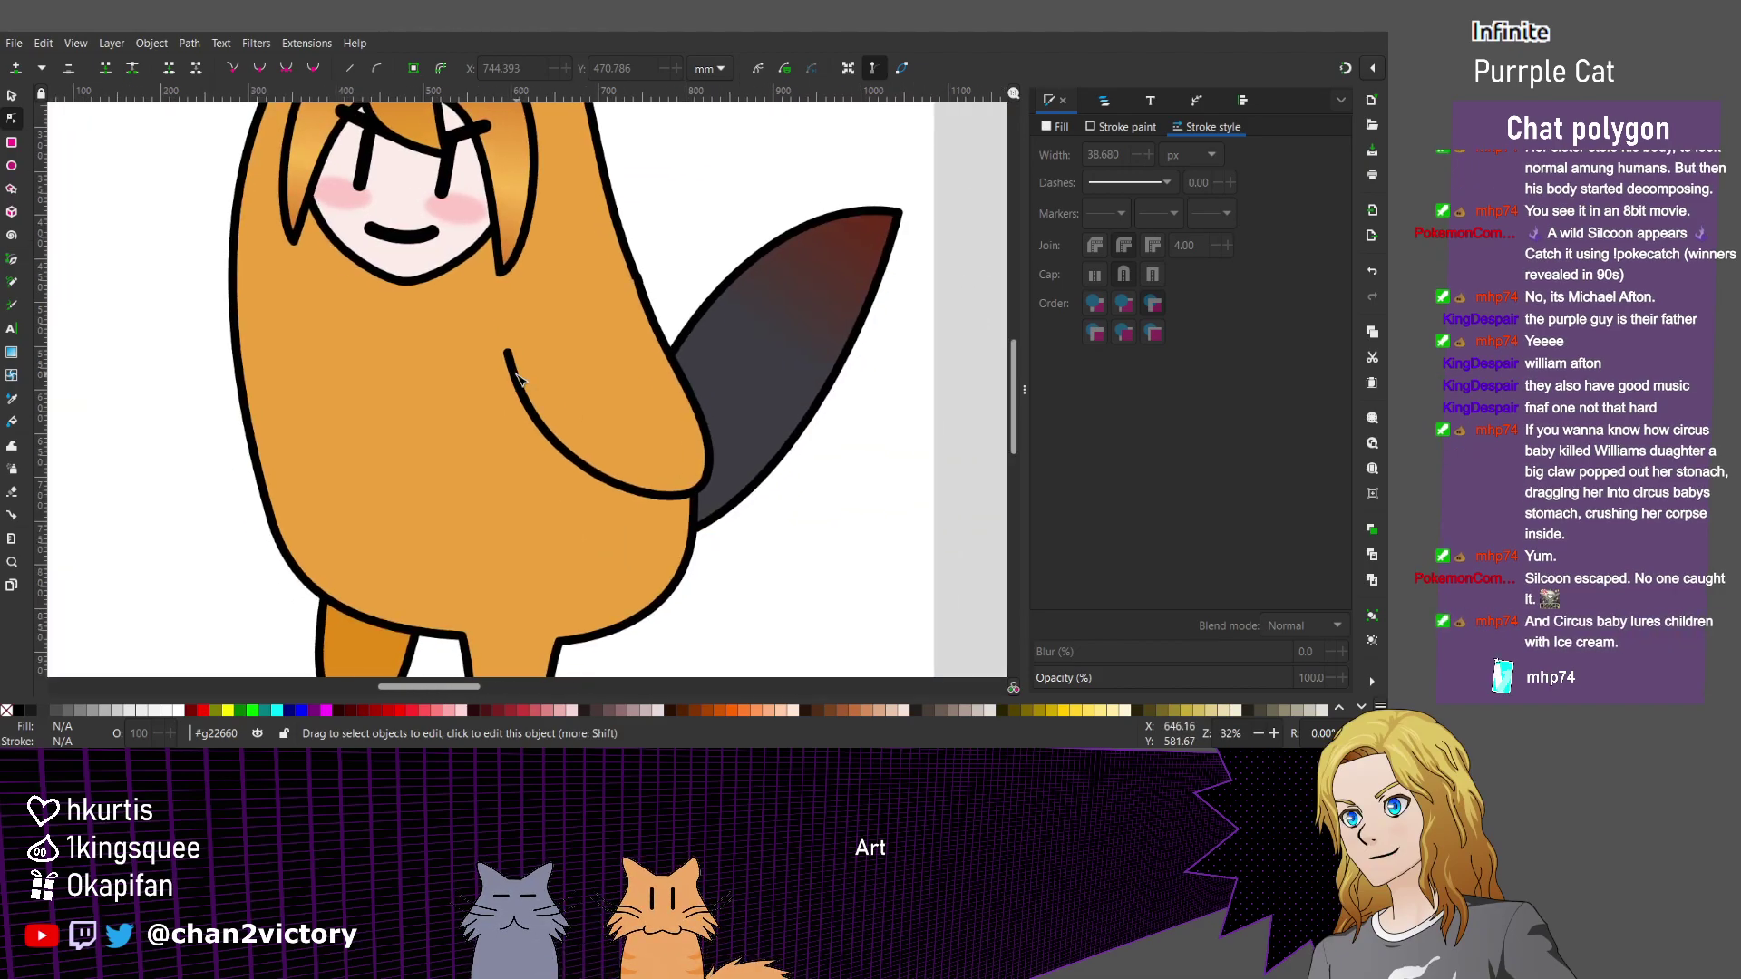
pyautogui.scroll(-2, 519, 379)
pyautogui.scroll(1, 511, 519)
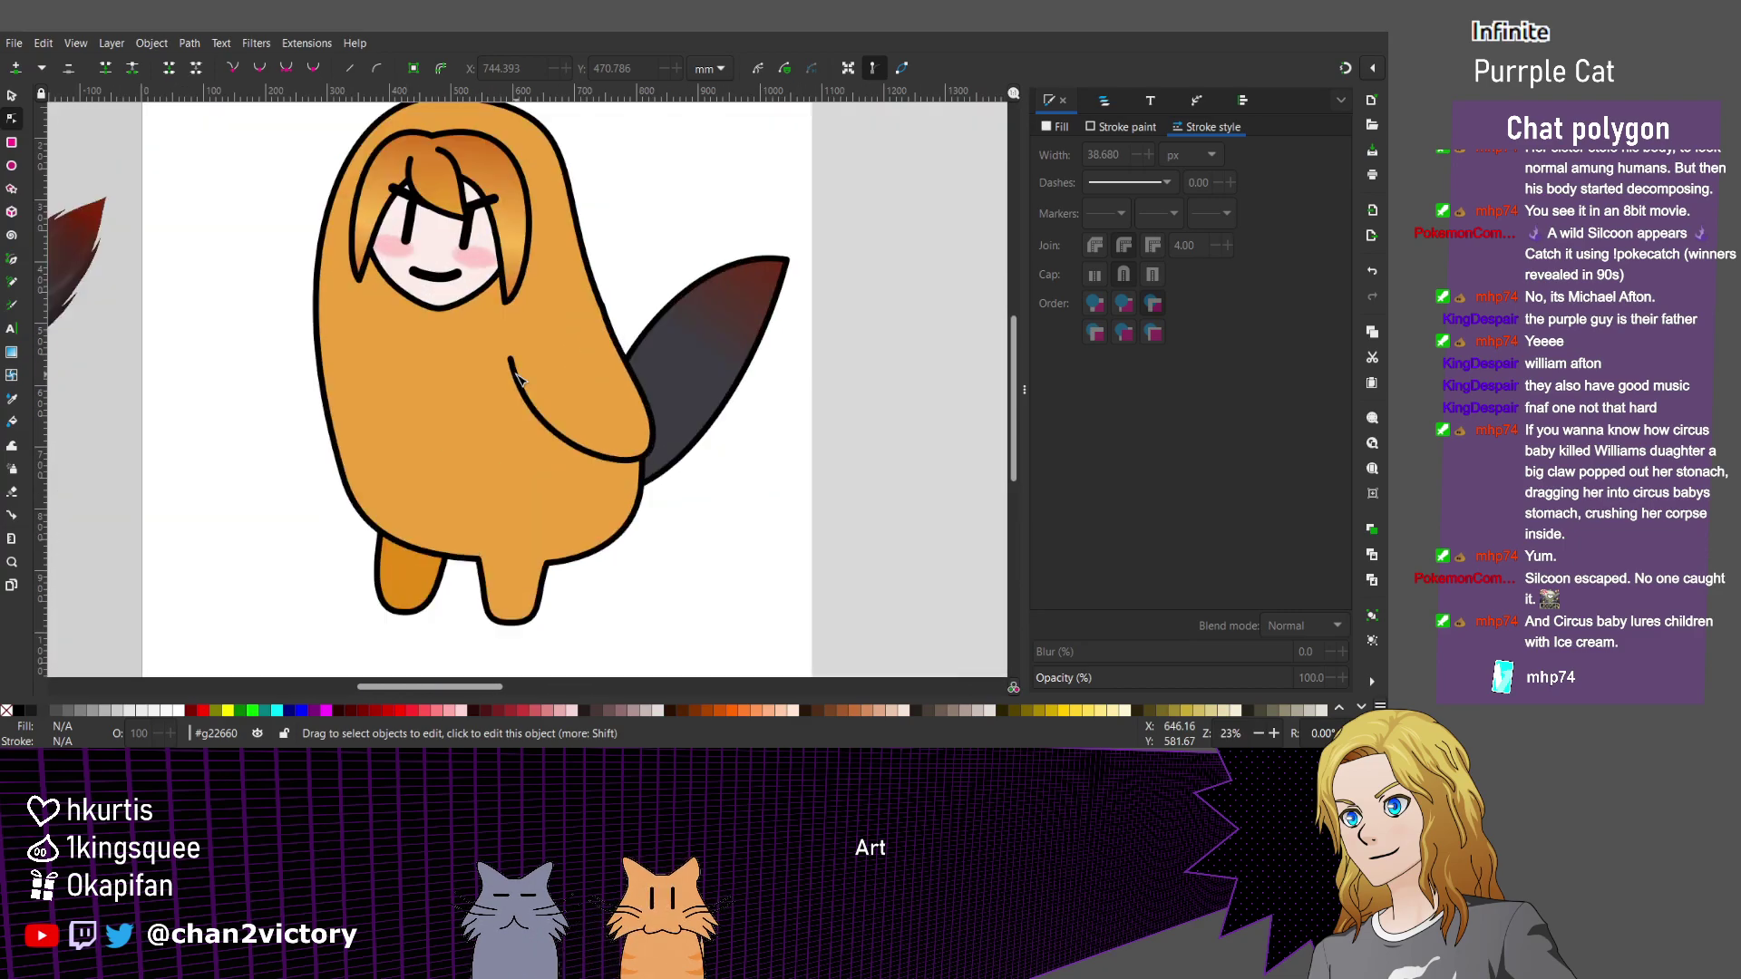
pyautogui.scroll(1, 510, 518)
pyautogui.click(514, 523)
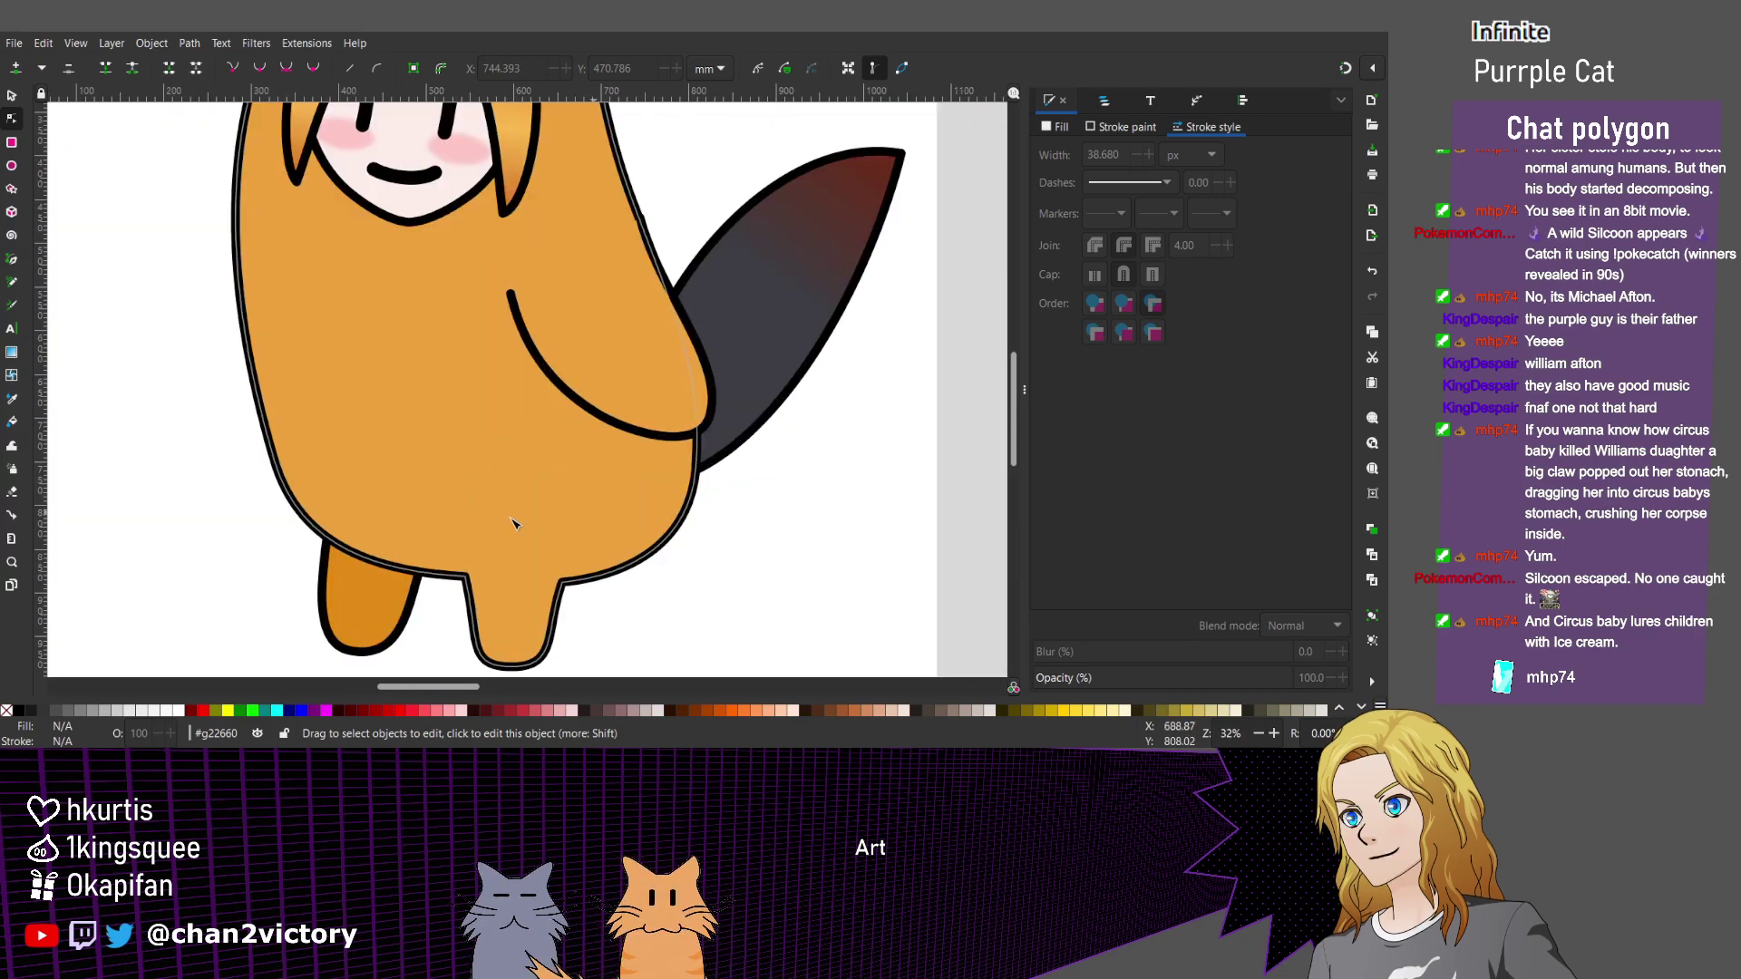
pyautogui.moveTo(696, 467); pyautogui.dragTo(681, 471)
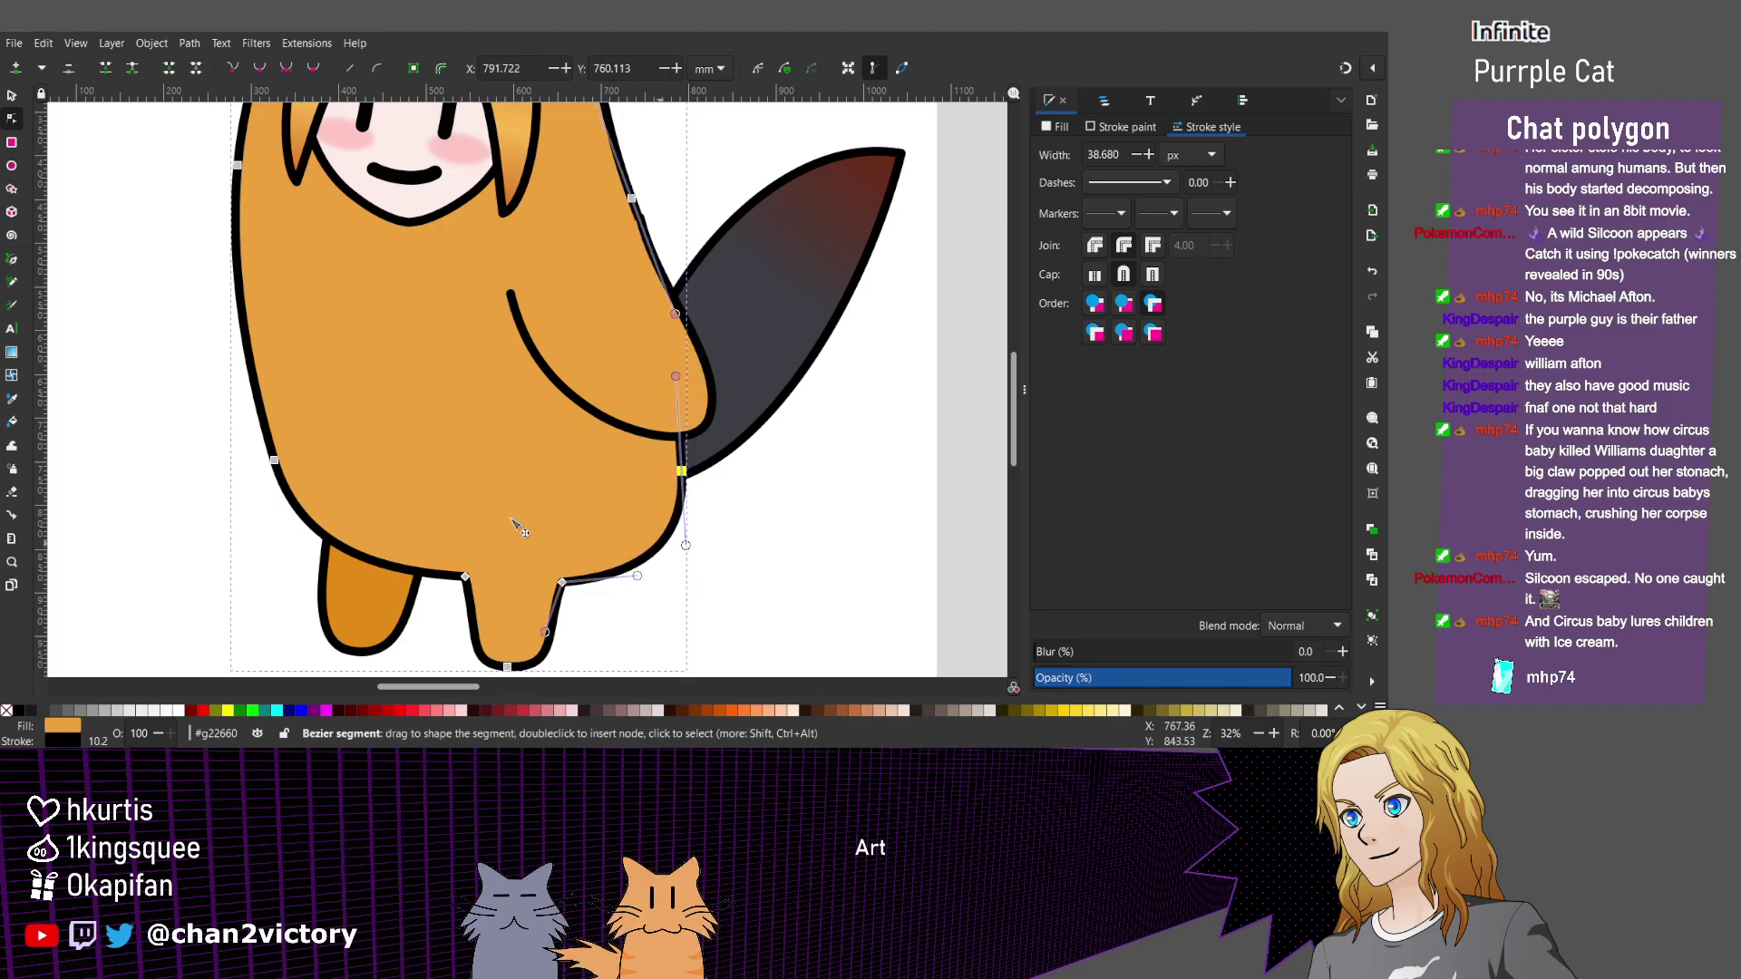
pyautogui.moveTo(662, 543); pyautogui.dragTo(655, 539)
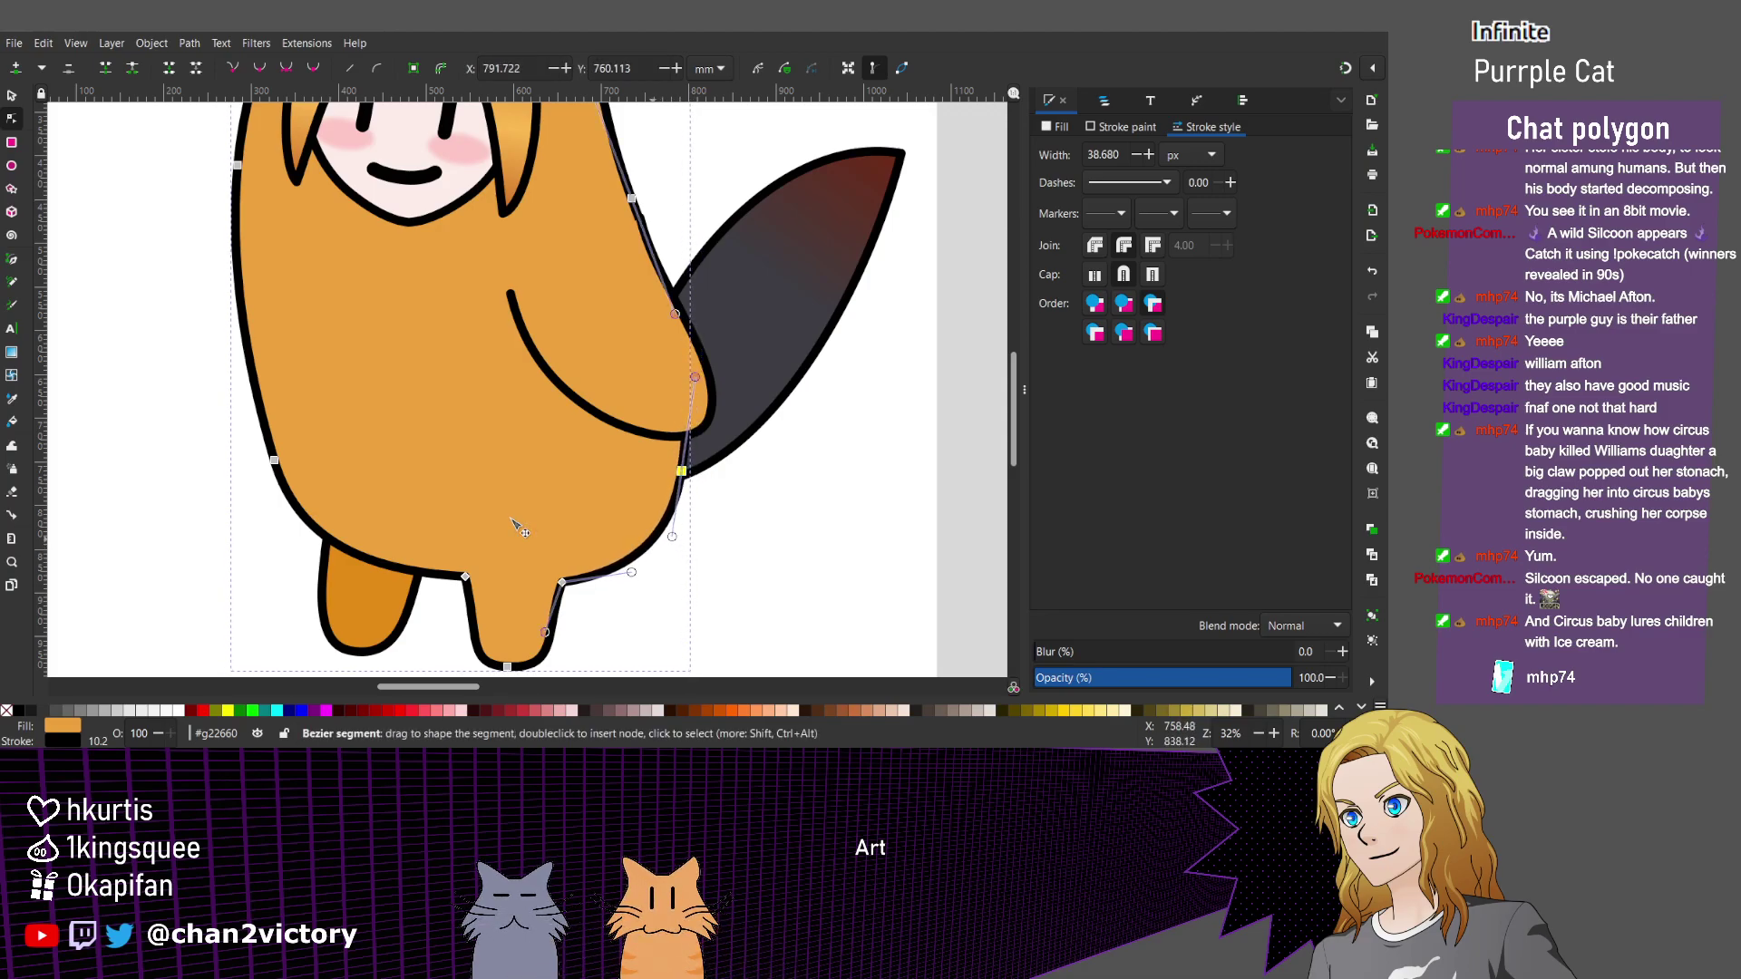
pyautogui.press('Escape')
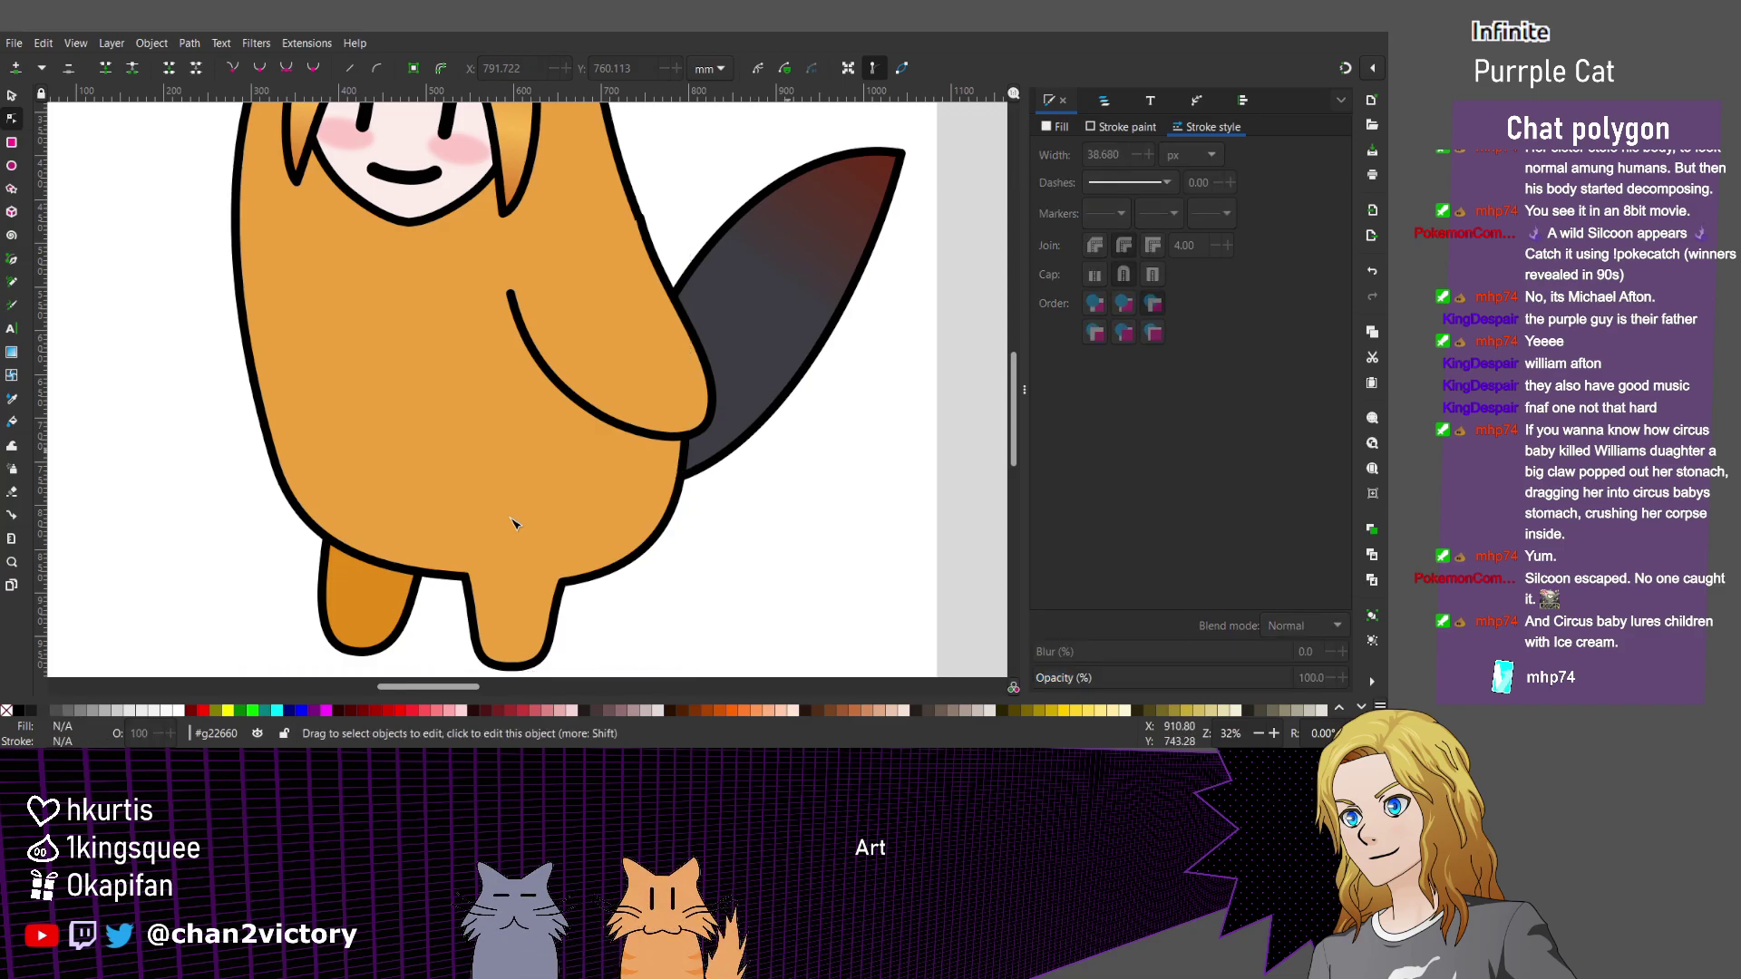
# Examine the adjusted body, arm and still armless side of the character against the reference figure.
pyautogui.scroll(-1, 852, 495)
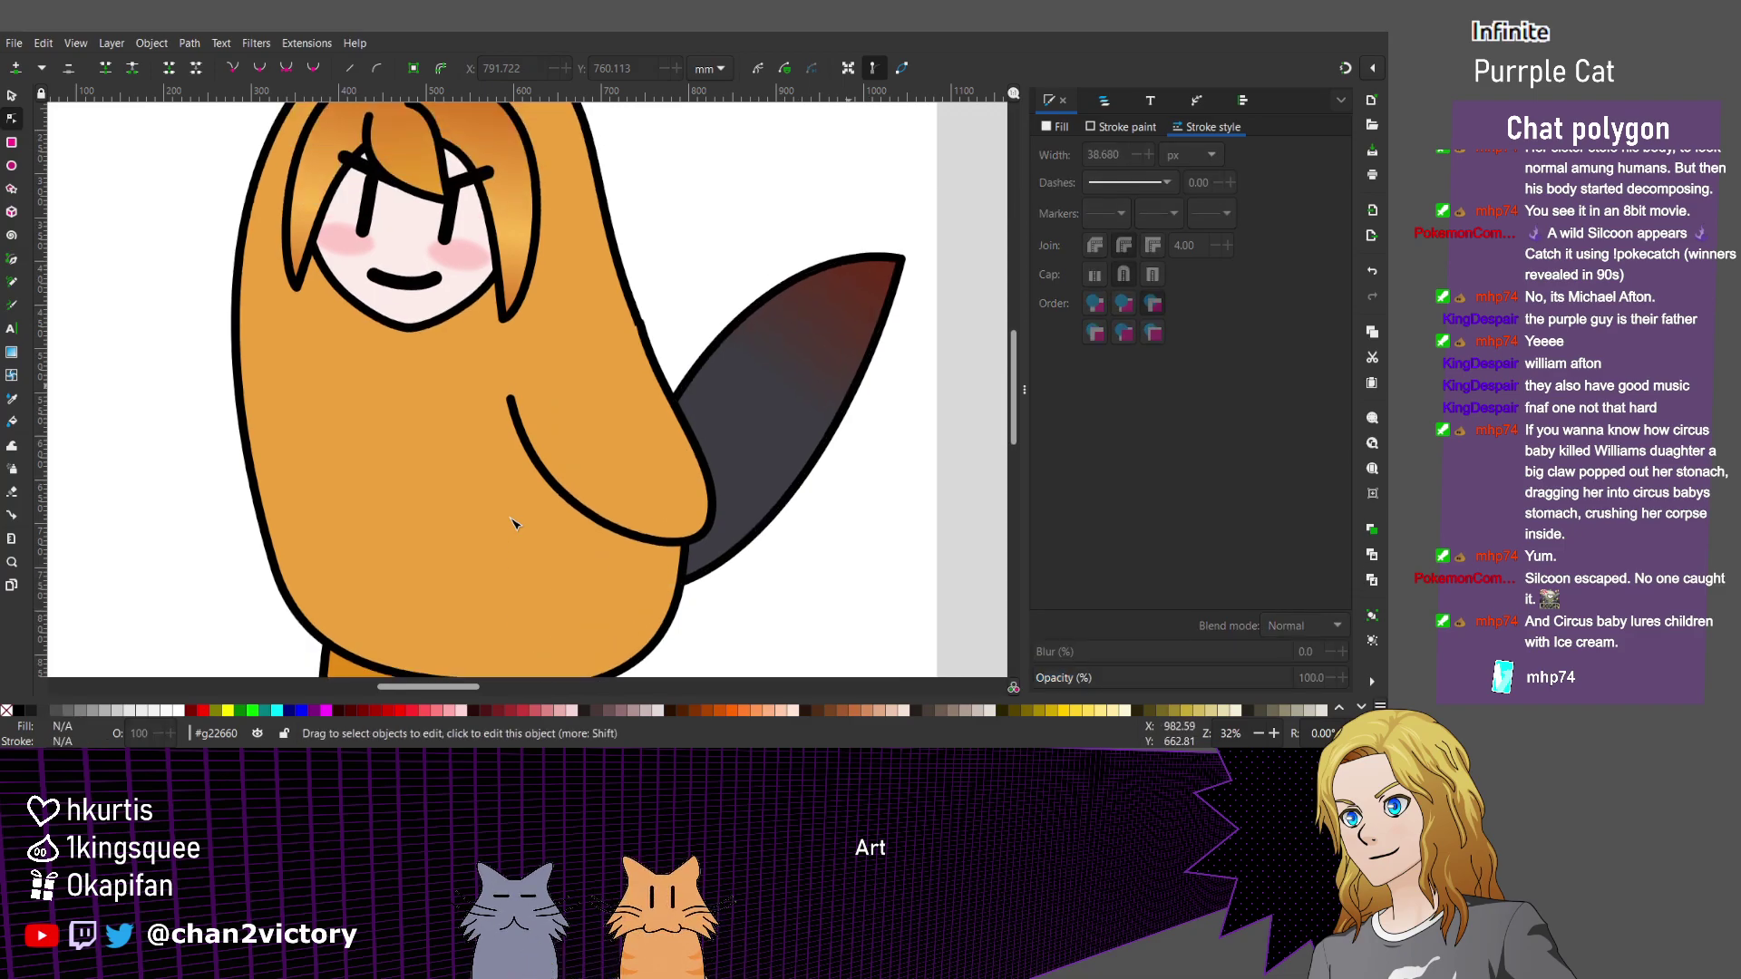
pyautogui.scroll(-1, 852, 494)
pyautogui.scroll(1, 514, 524)
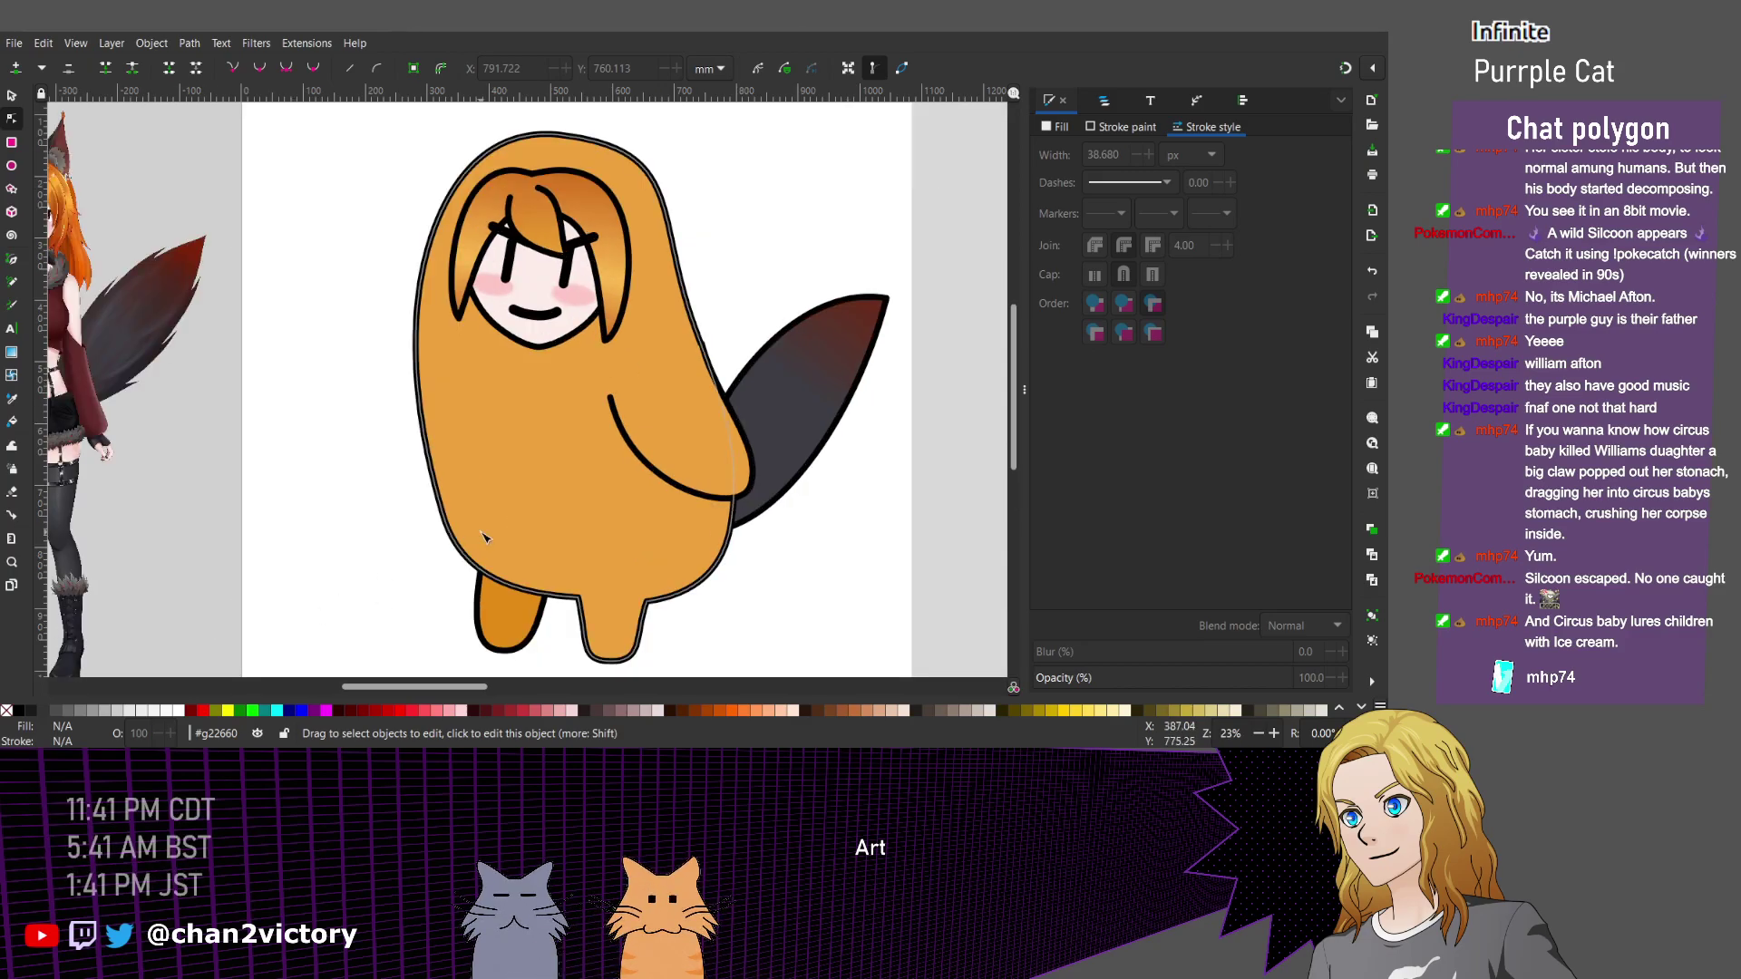
pyautogui.scroll(2, 442, 392)
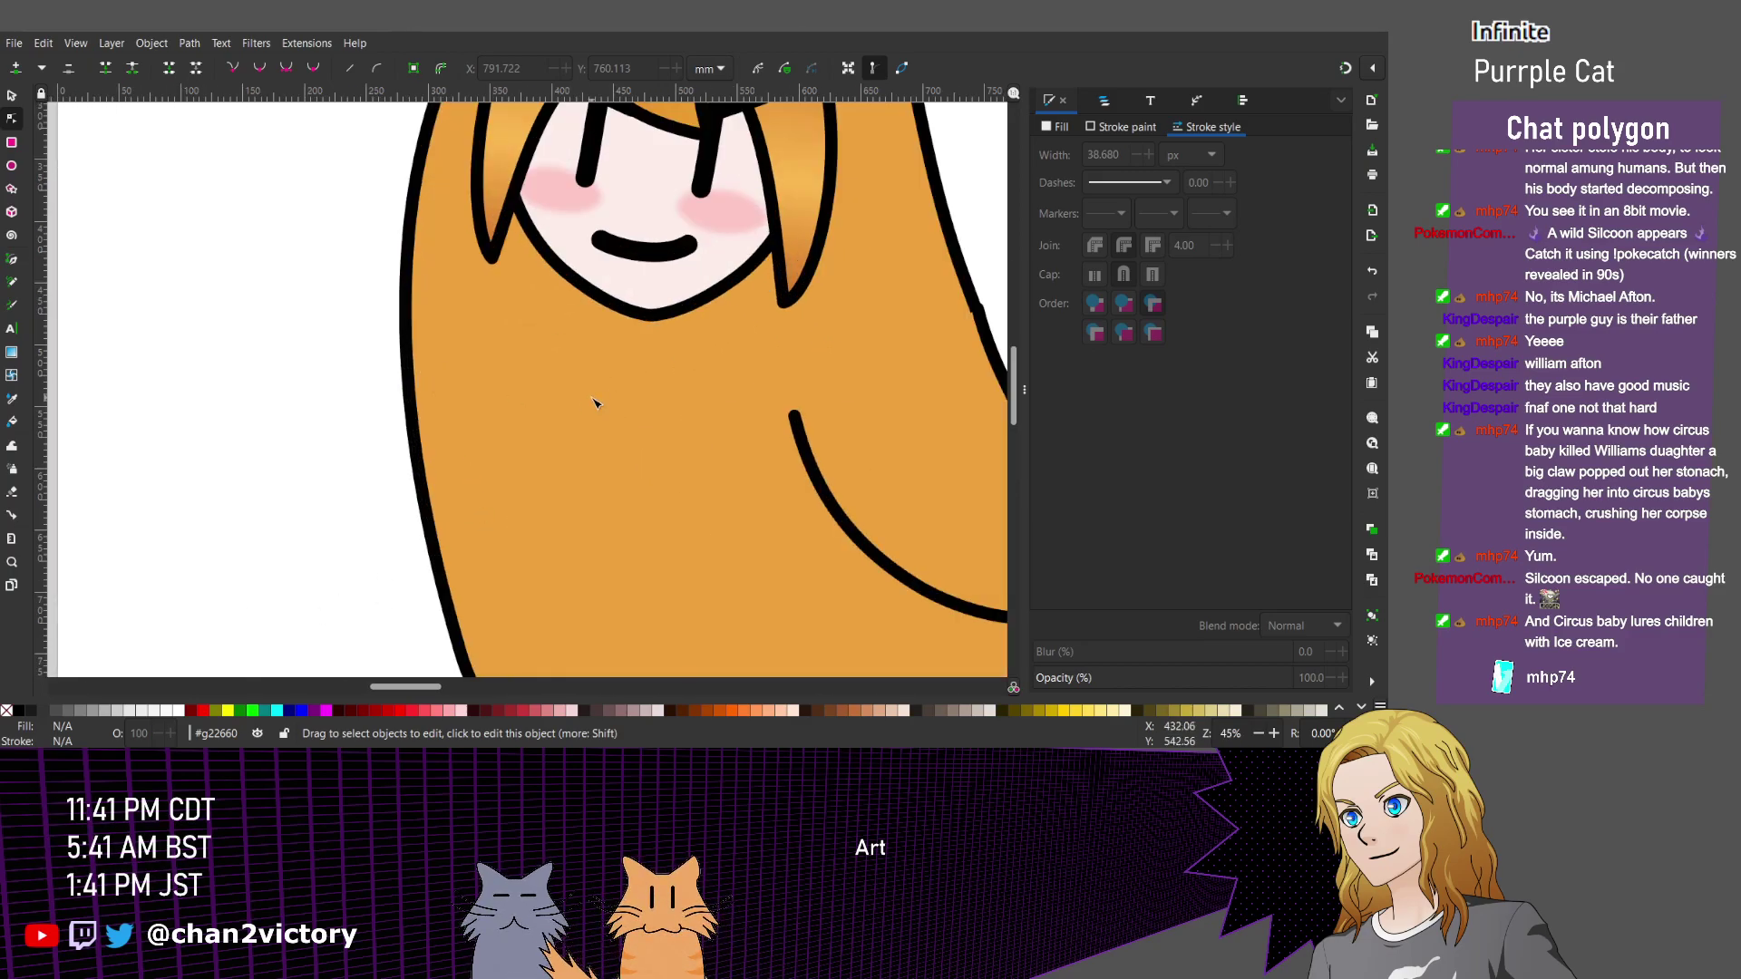
pyautogui.hscroll(5, 593, 403)
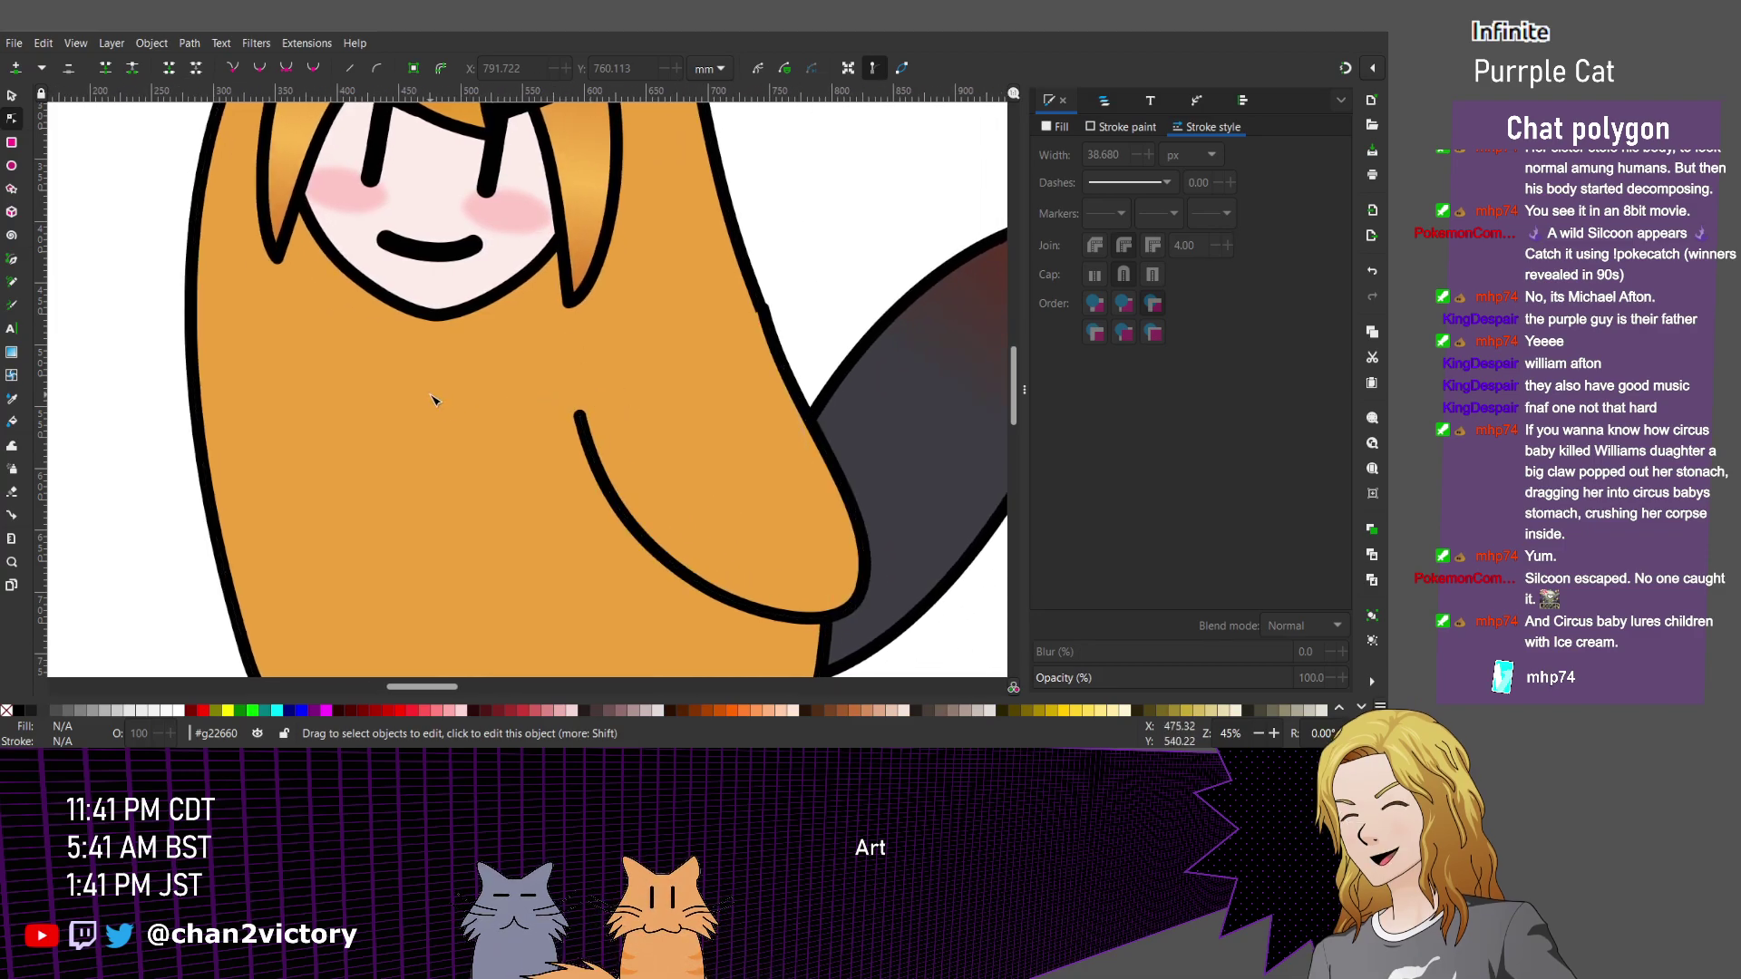
pyautogui.scroll(-3, 567, 405)
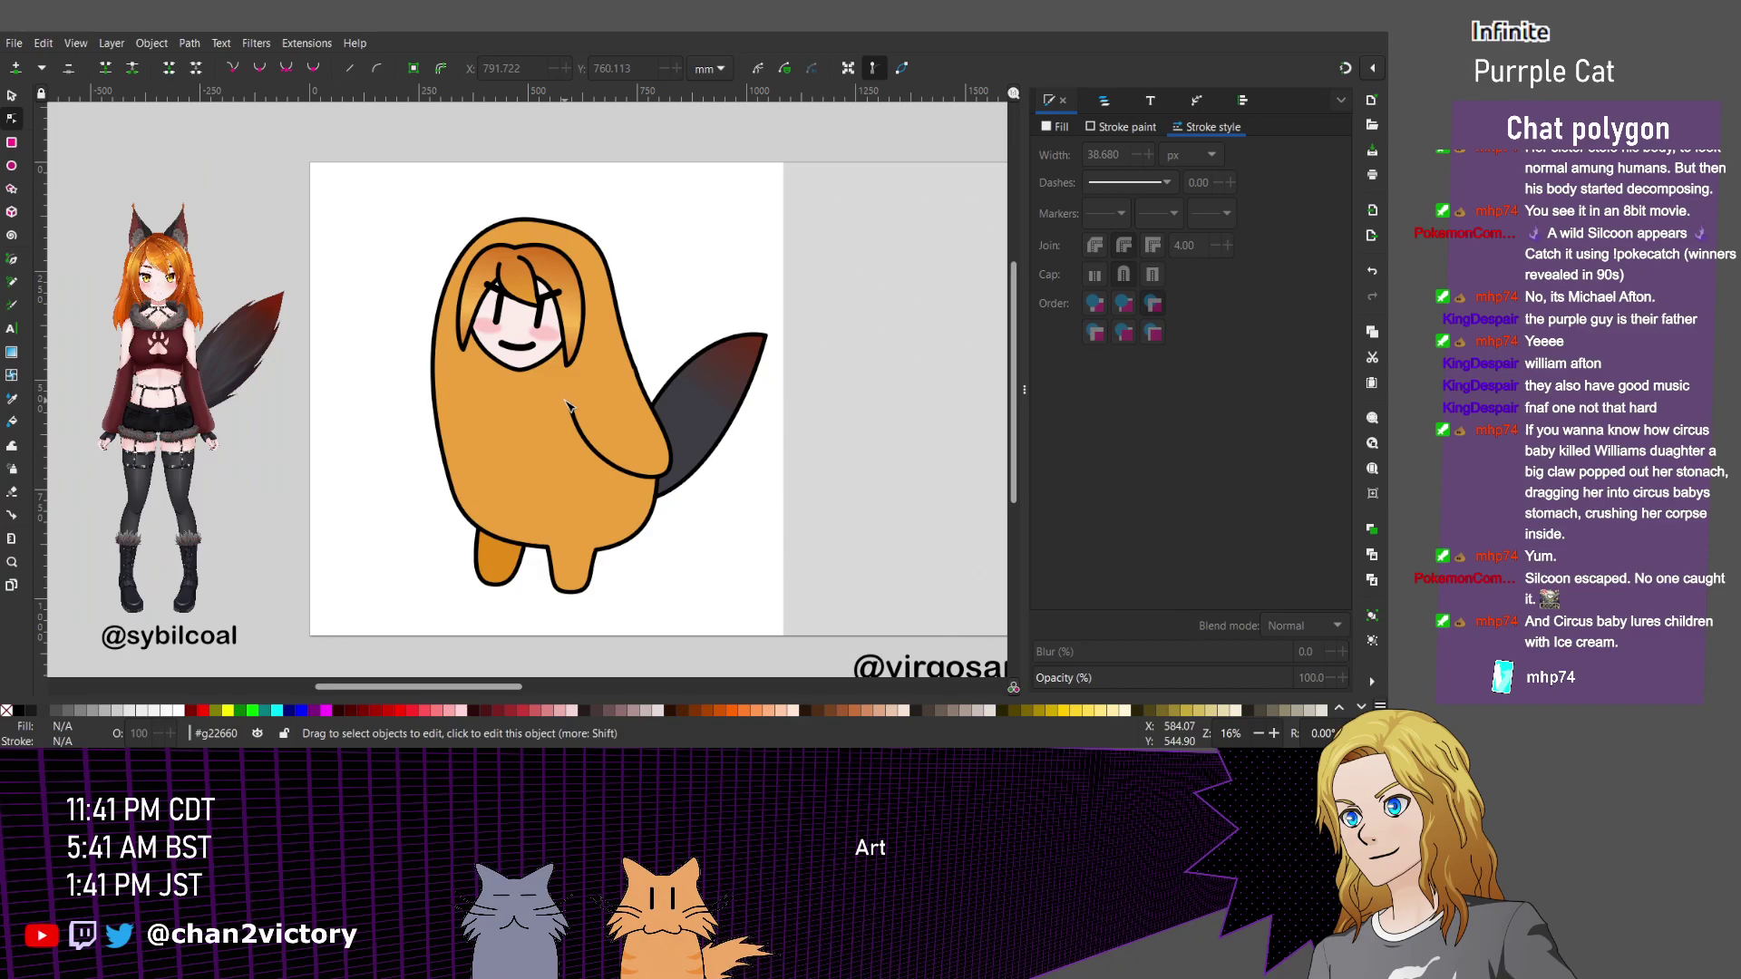
pyautogui.scroll(2, 487, 535)
pyautogui.scroll(1, 487, 535)
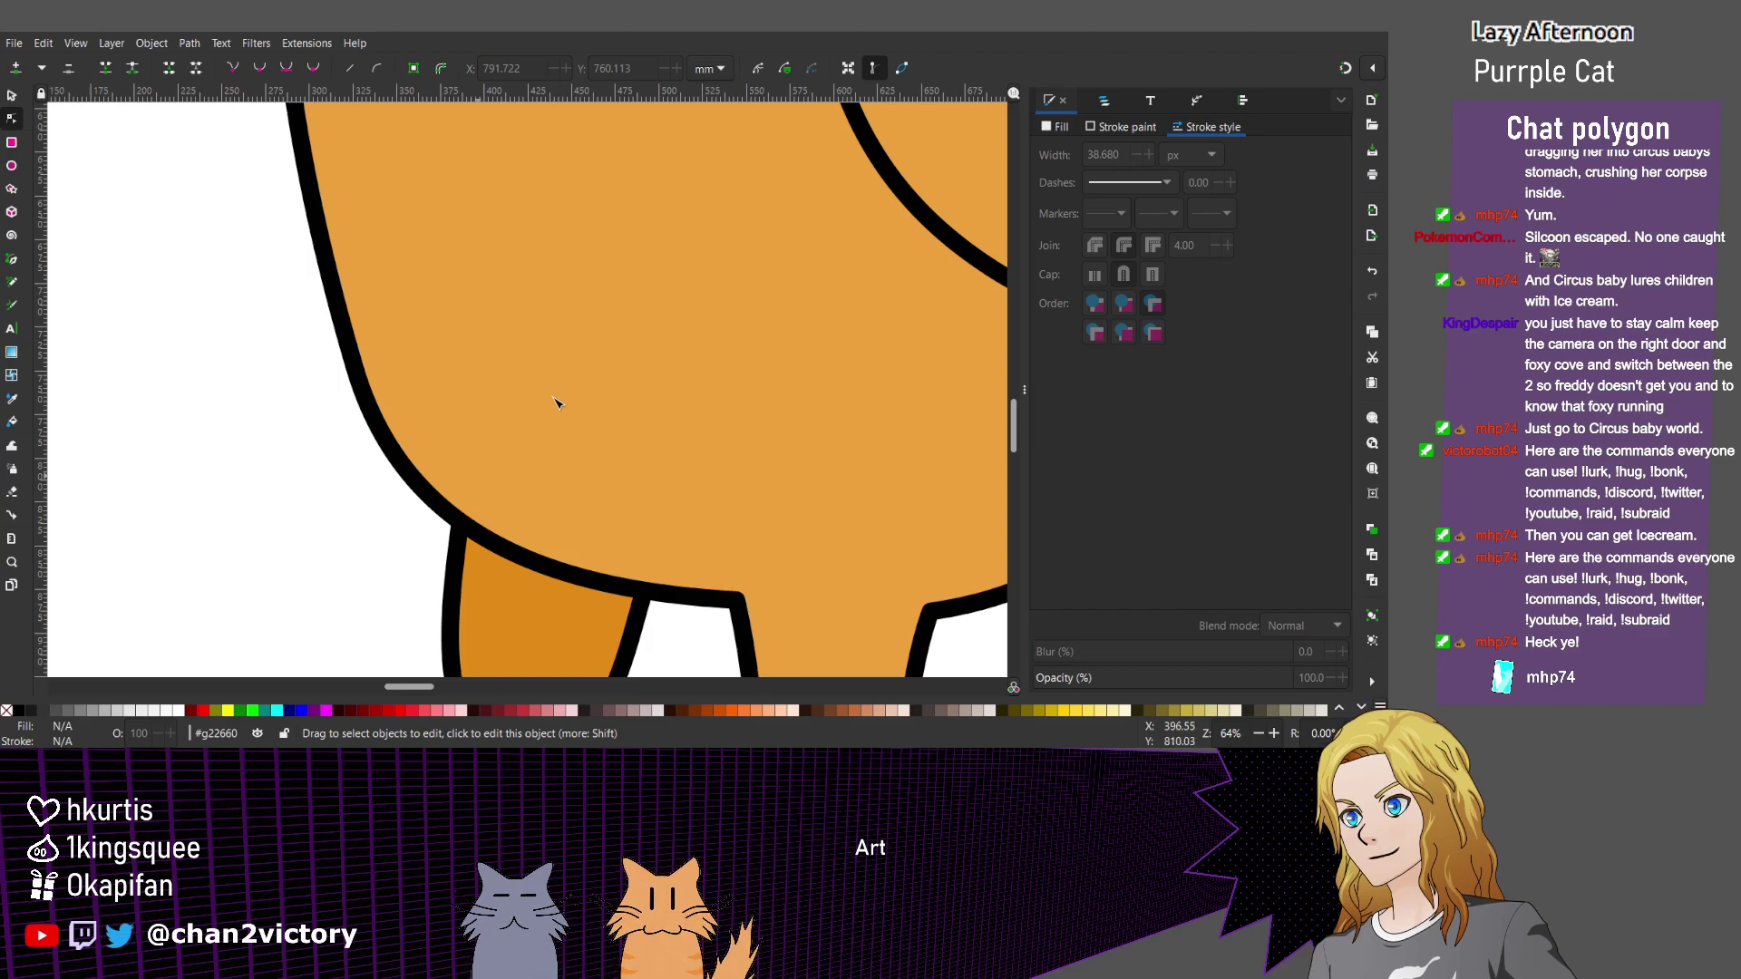
pyautogui.scroll(-2, 556, 403)
pyautogui.scroll(3, 557, 403)
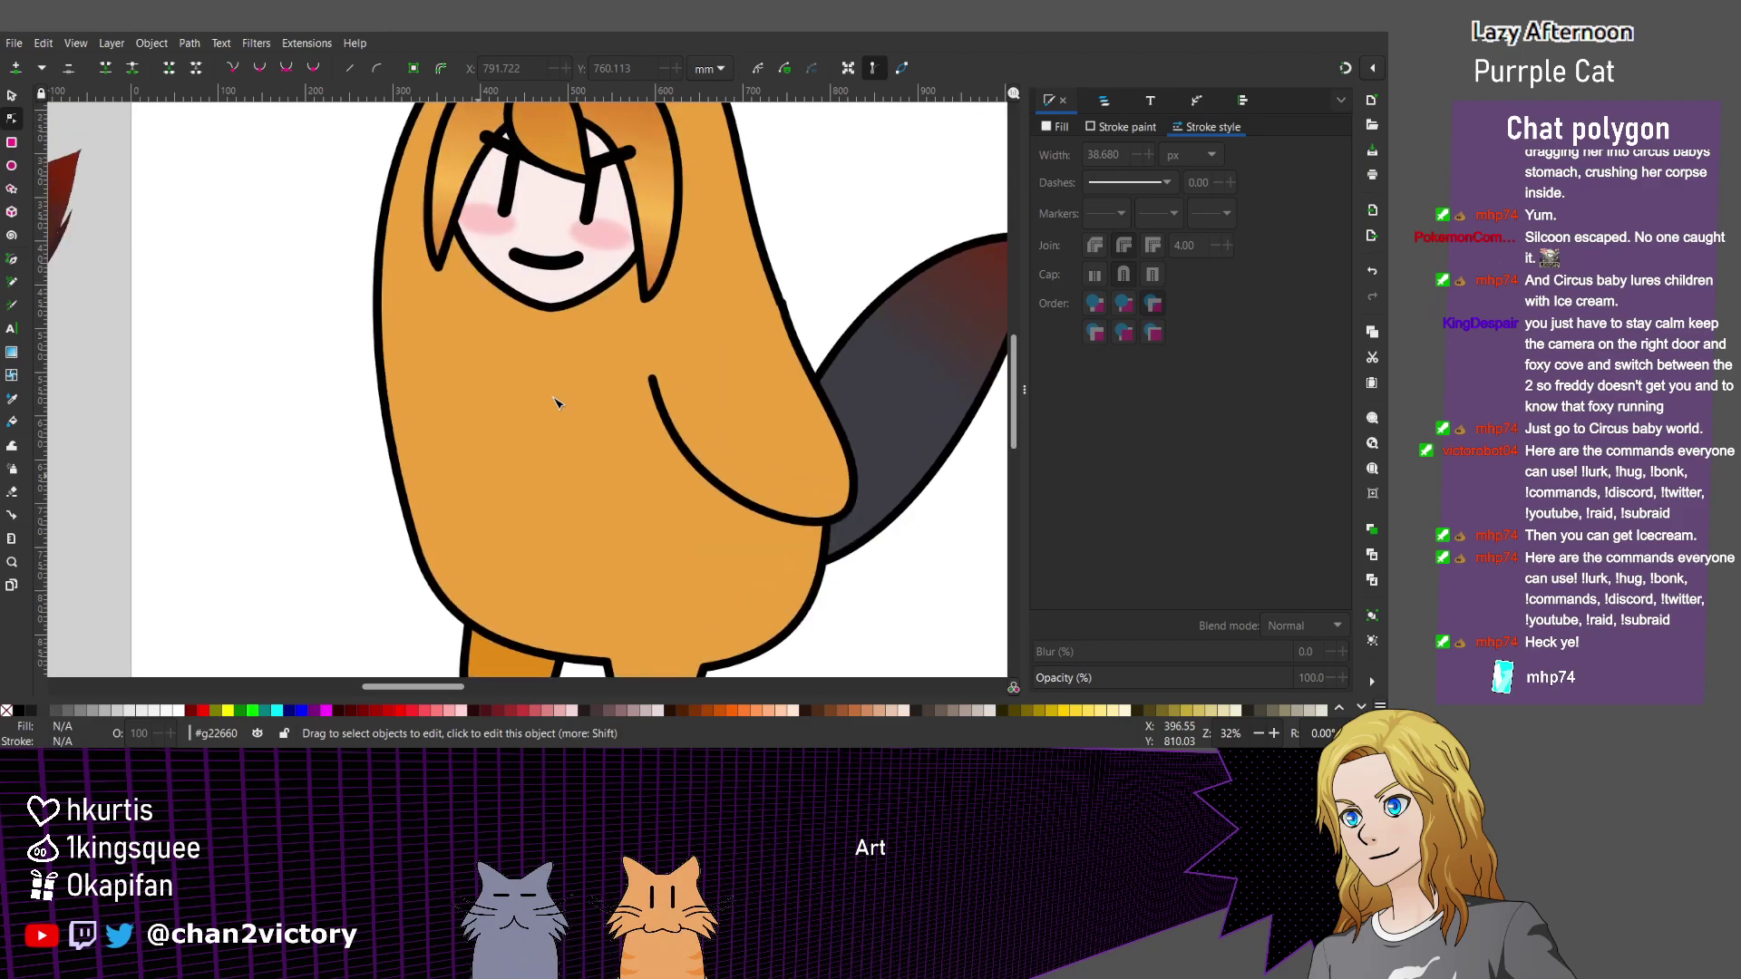
pyautogui.click(557, 402)
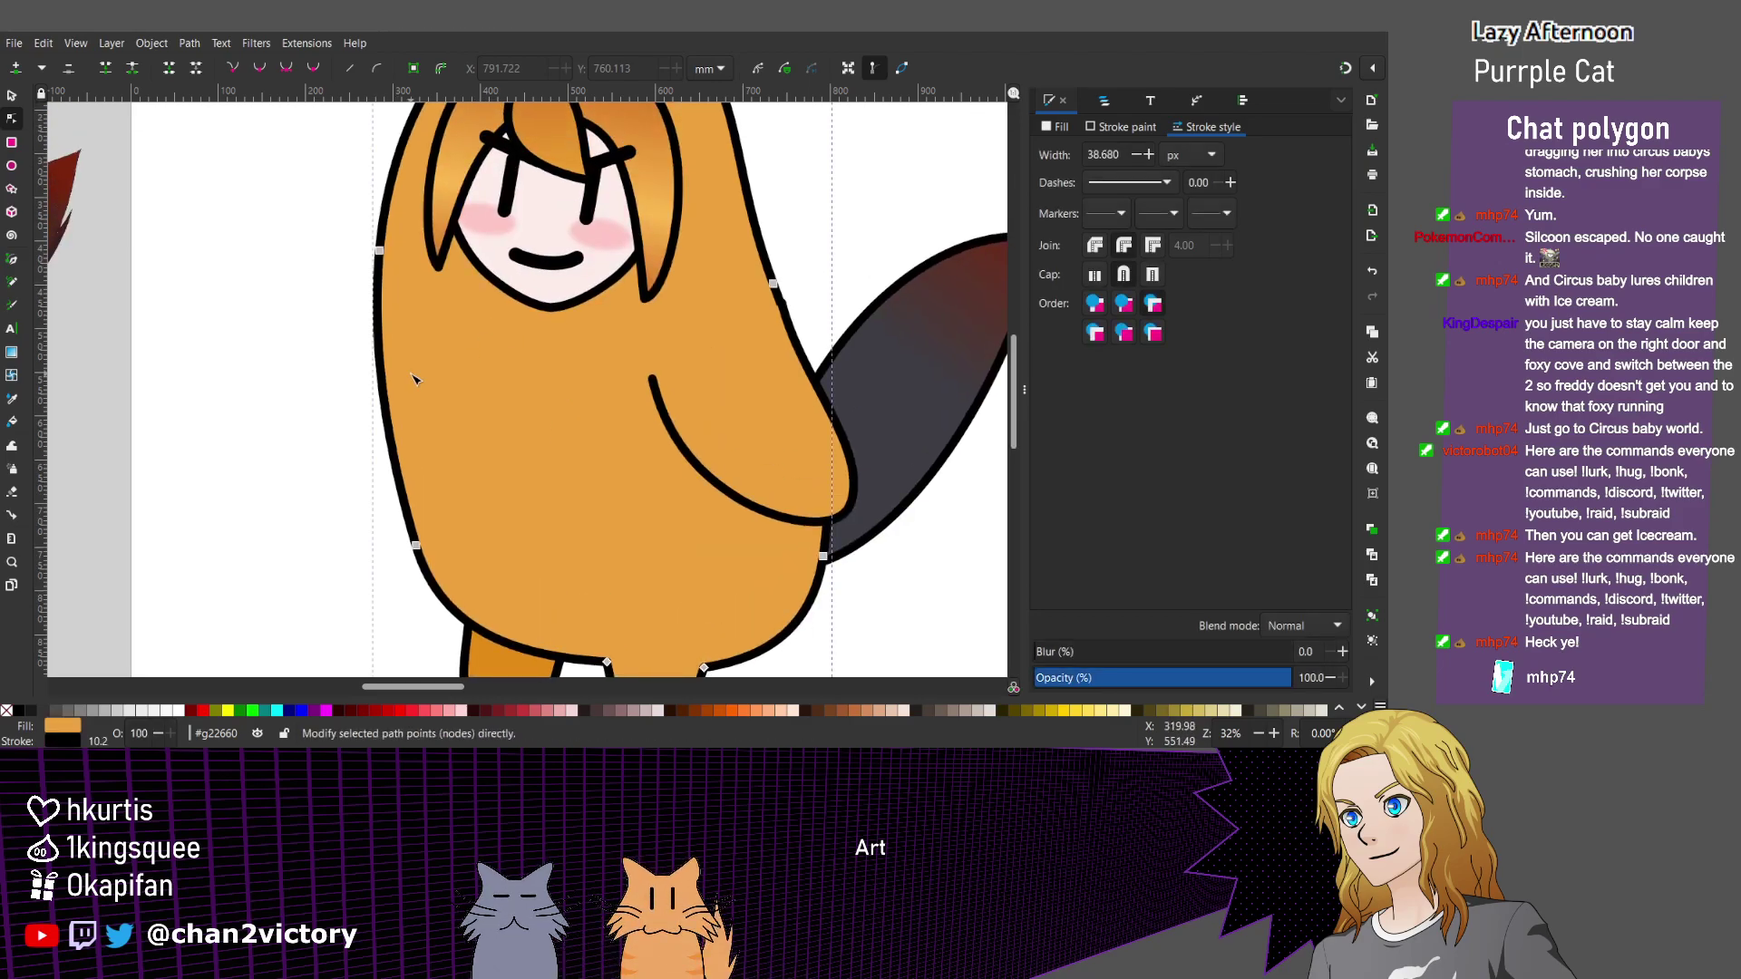
pyautogui.scroll(1, 412, 379)
pyautogui.scroll(2, 413, 379)
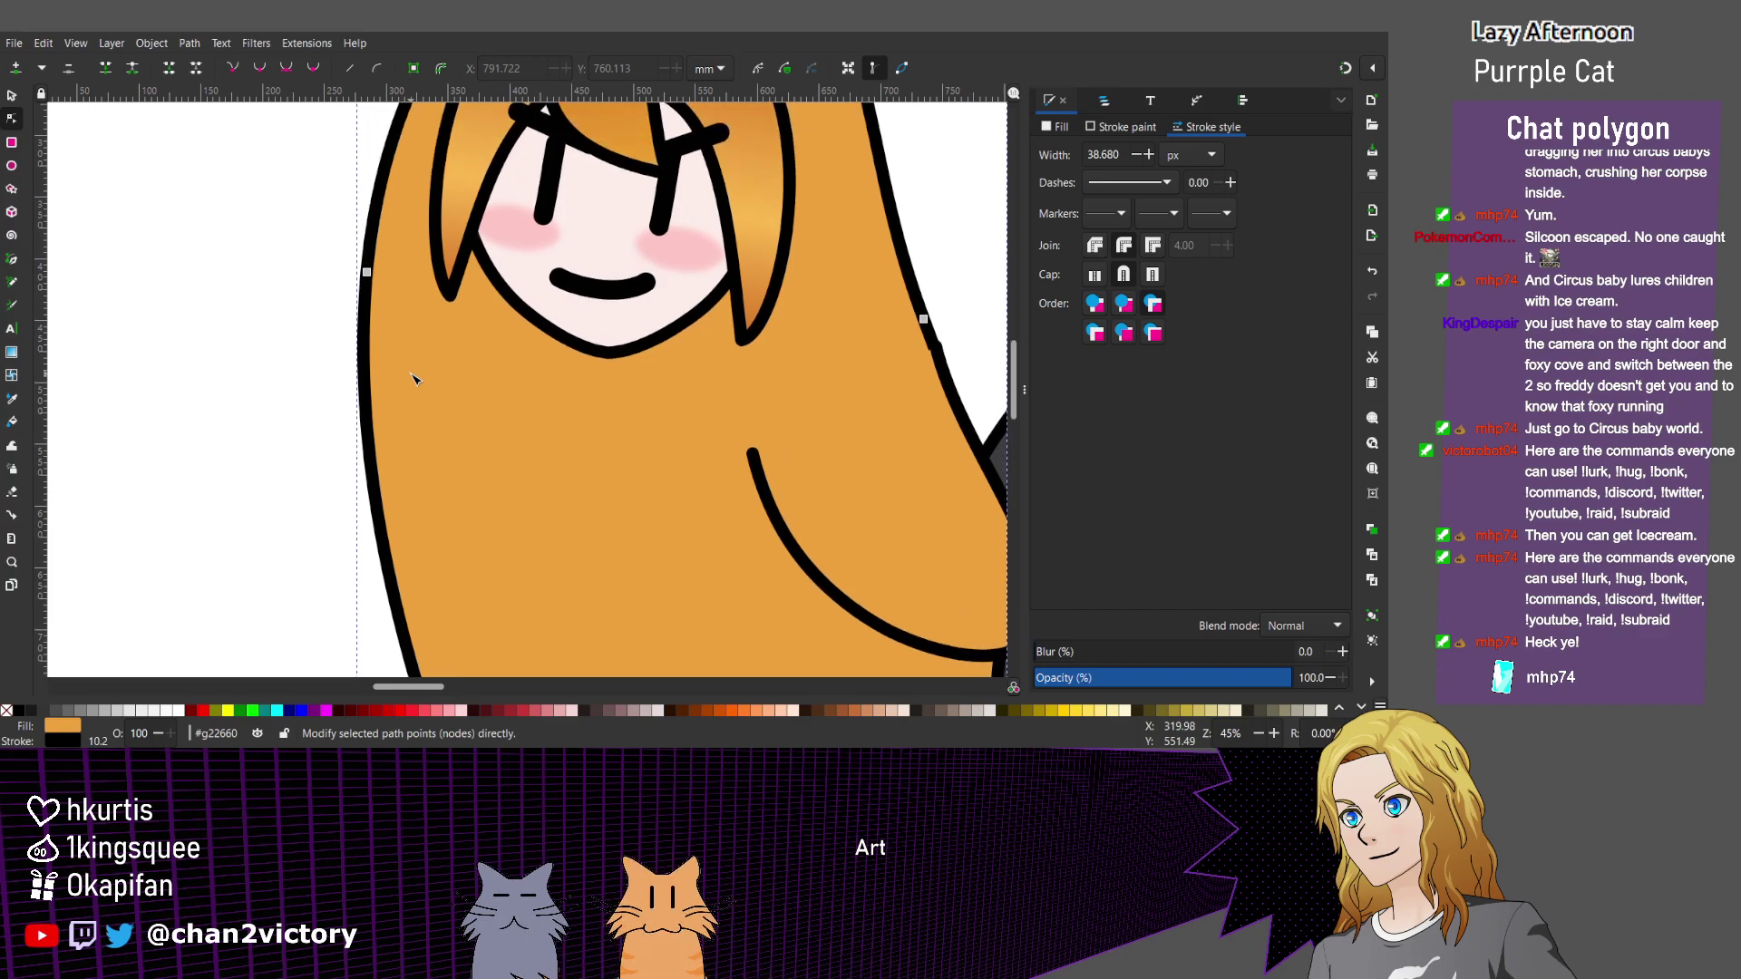
pyautogui.hscroll(3, 412, 379)
pyautogui.scroll(-2, 413, 379)
pyautogui.hscroll(-3, 412, 379)
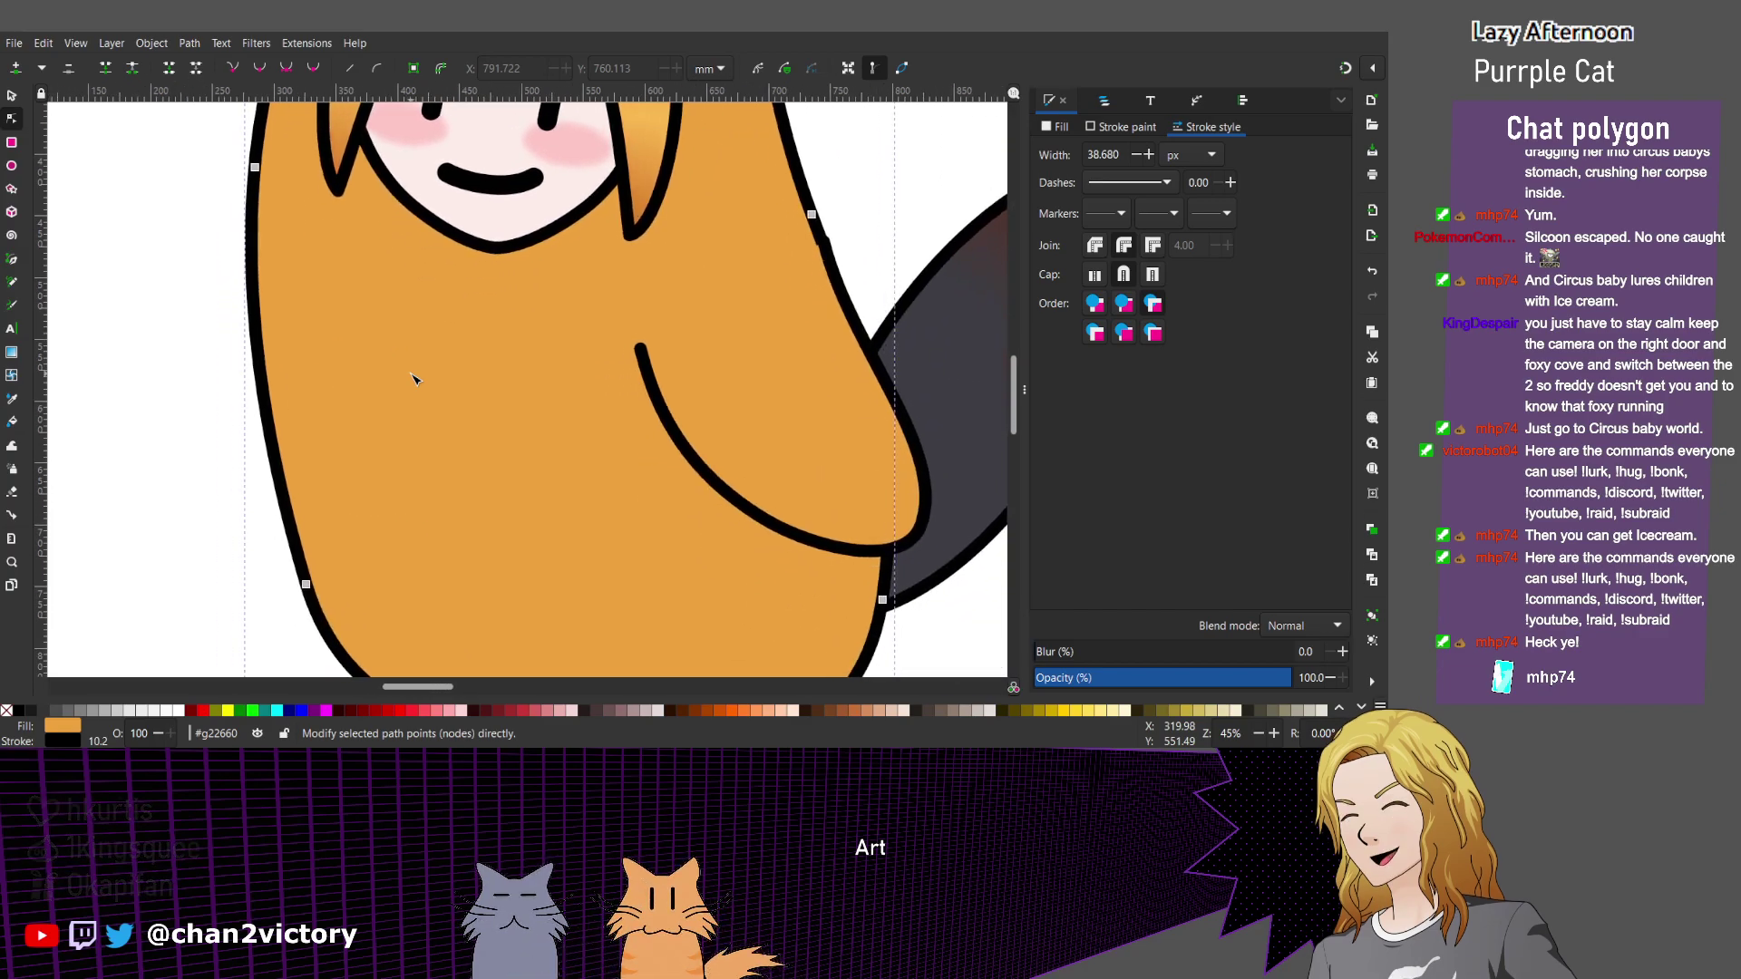
pyautogui.scroll(1, 413, 379)
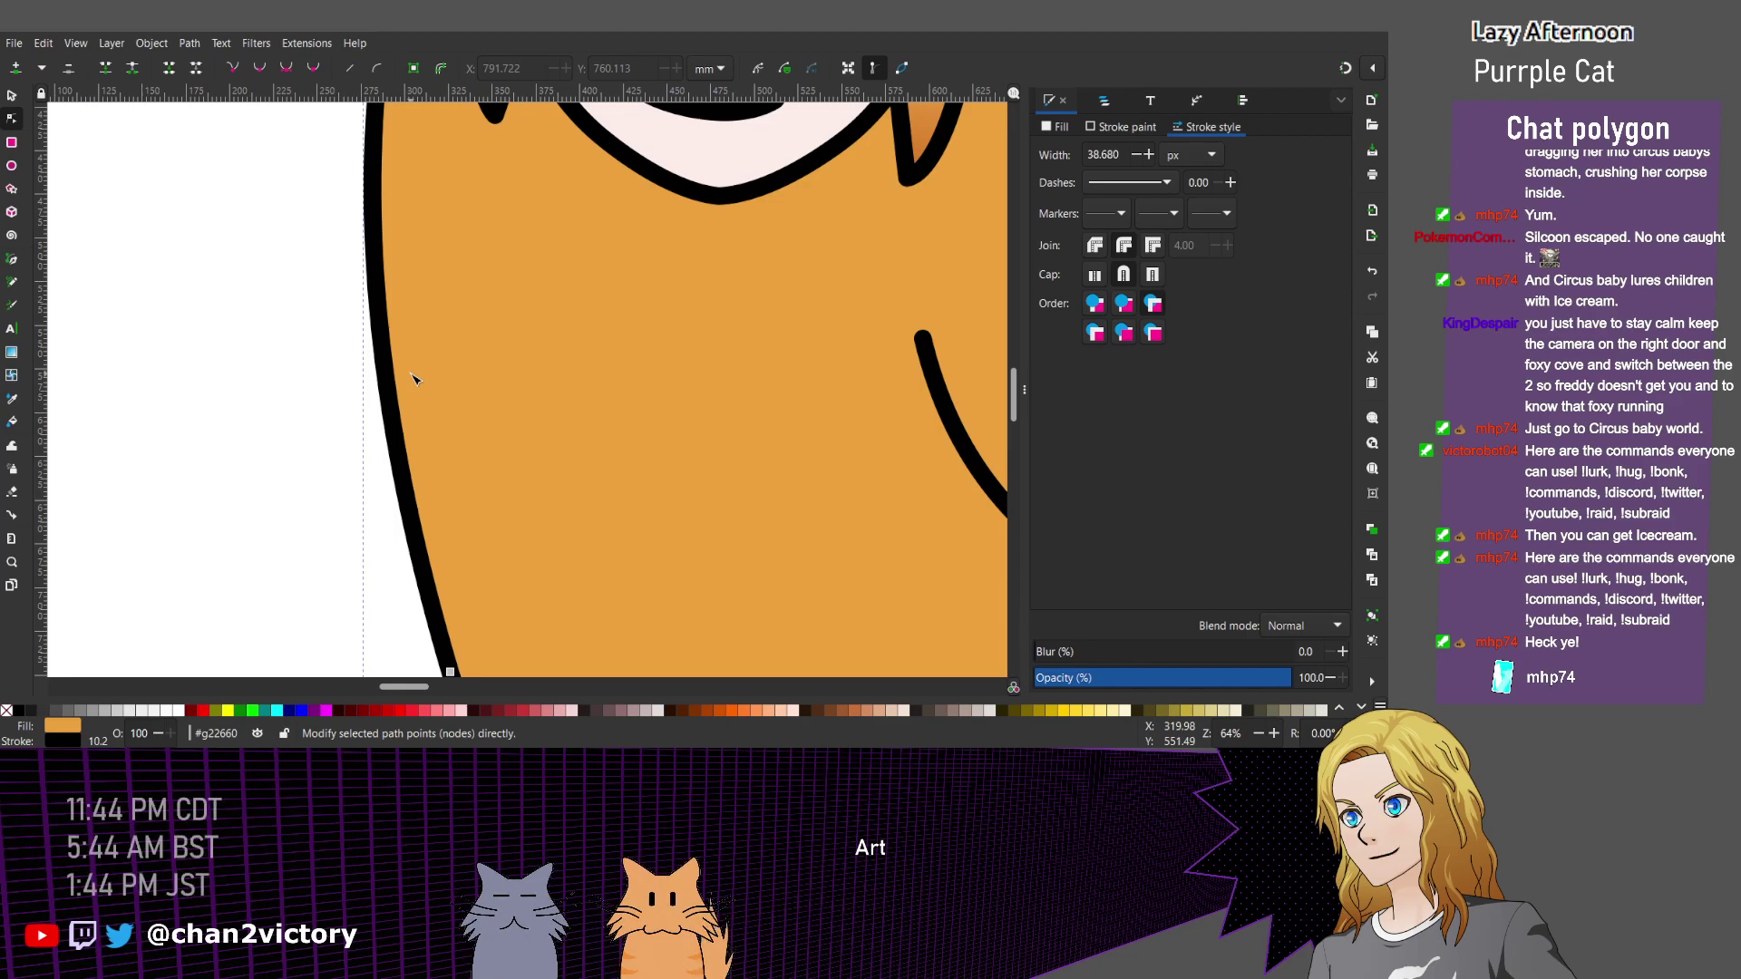
pyautogui.press('p')
pyautogui.moveTo(381, 399)
pyautogui.mouseDown()
pyautogui.moveTo(258, 494)
pyautogui.moveTo(352, 314)
pyautogui.moveTo(415, 379)
pyautogui.mouseUp()
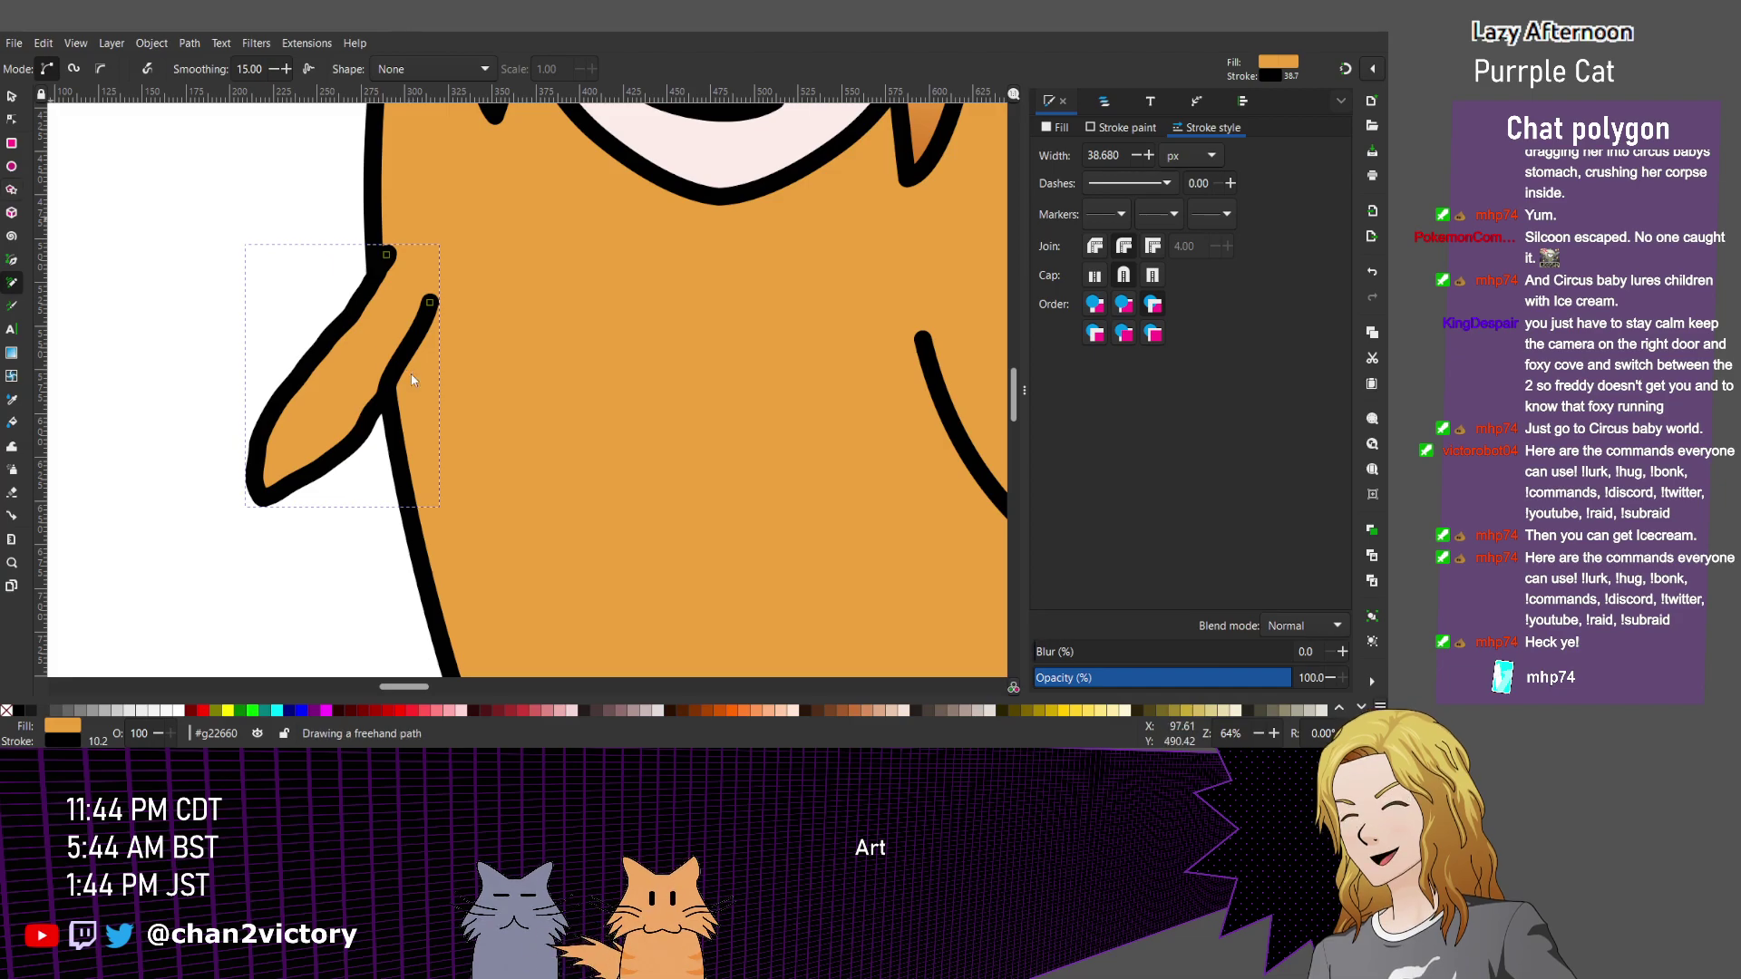
pyautogui.press('s')
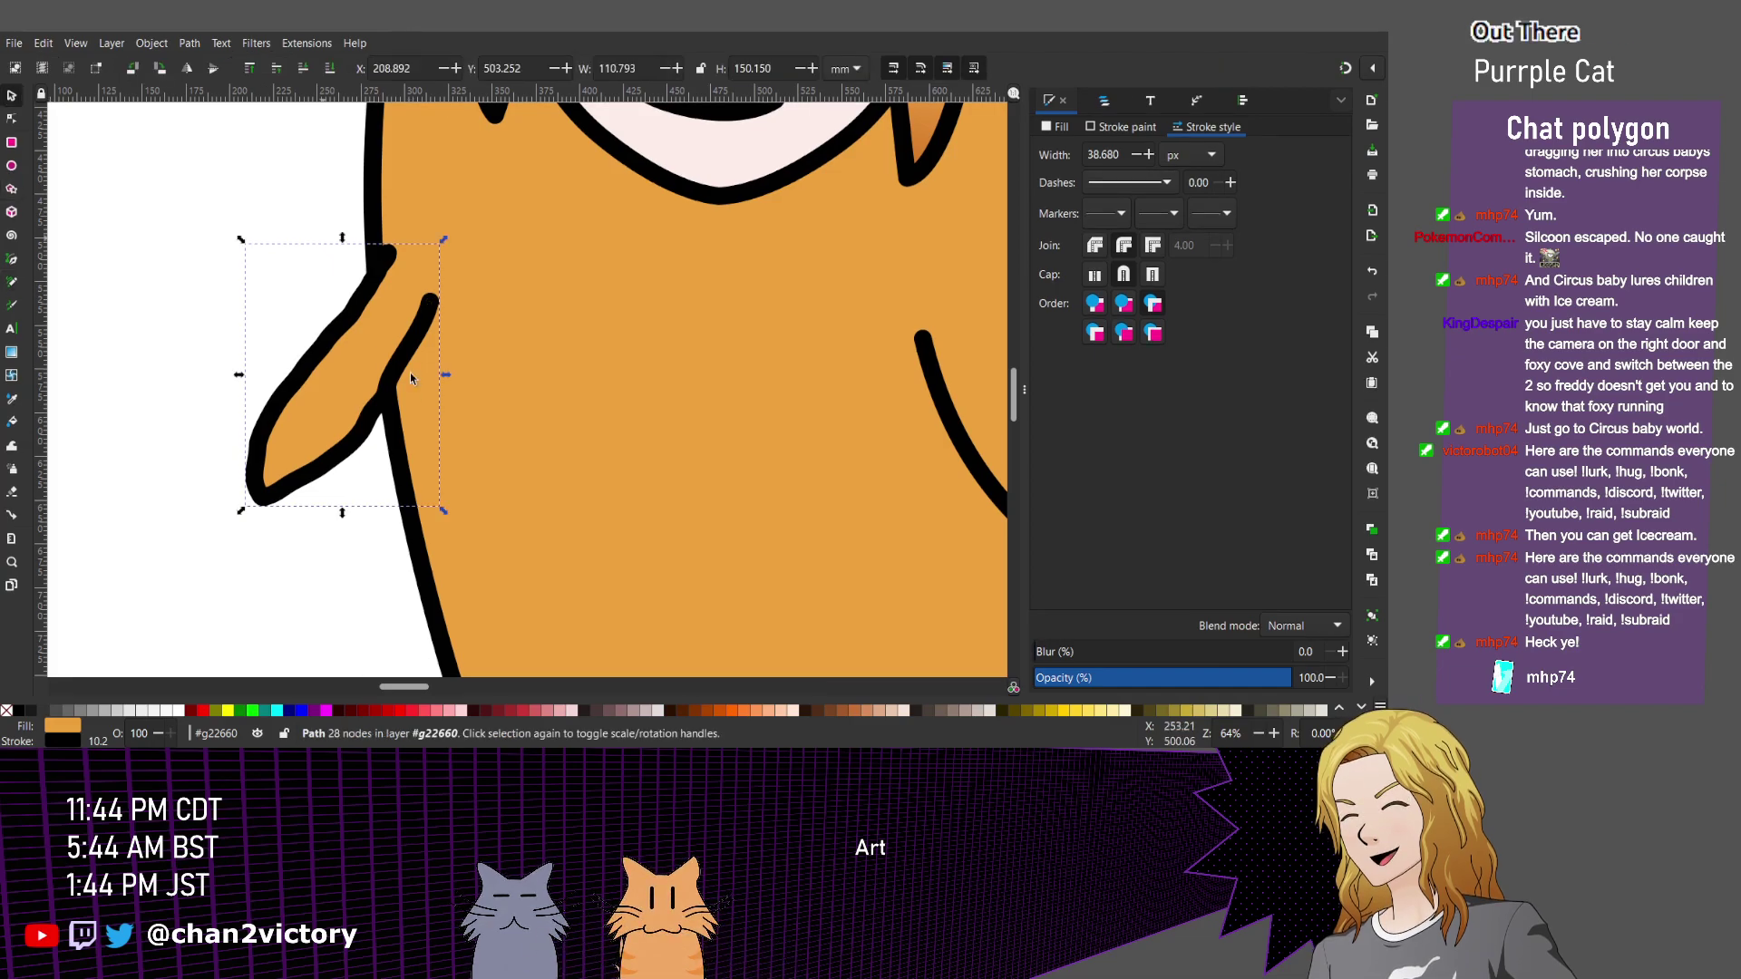
pyautogui.press('Delete')
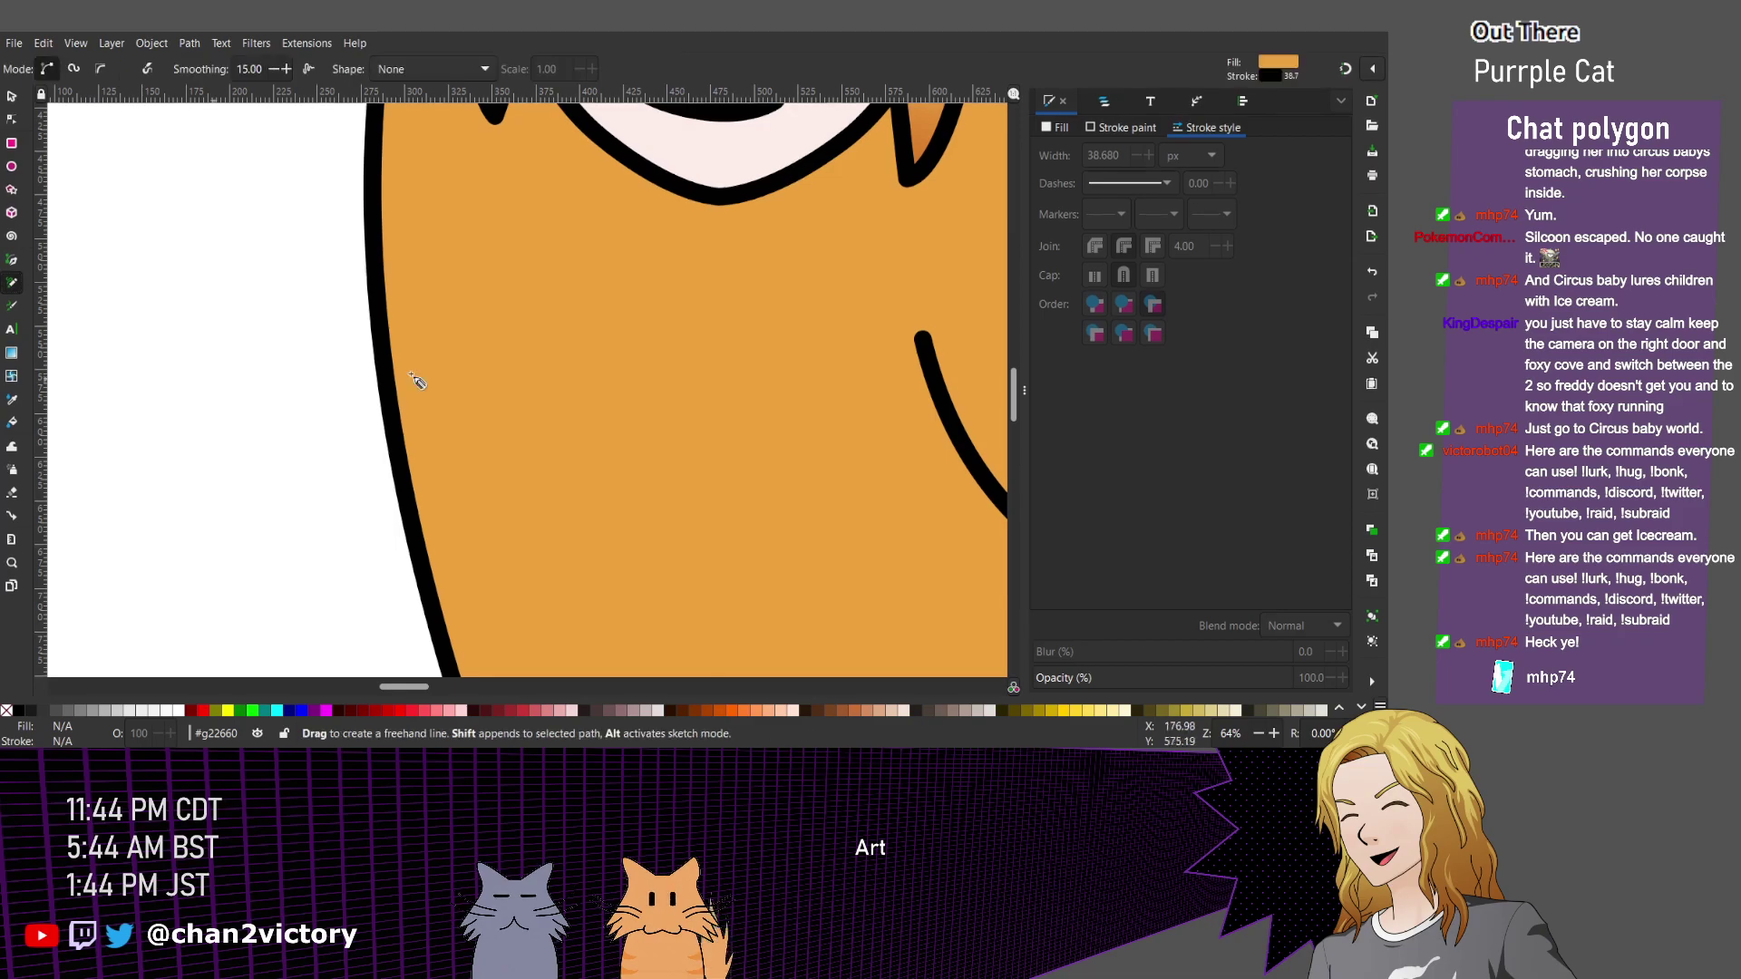
# Draw a freehand, body-coloured arm bulging out from the character's armless side and simplify its path.
pyautogui.press('p')
pyautogui.hscroll(5, 413, 379)
pyautogui.scroll(-2, 412, 379)
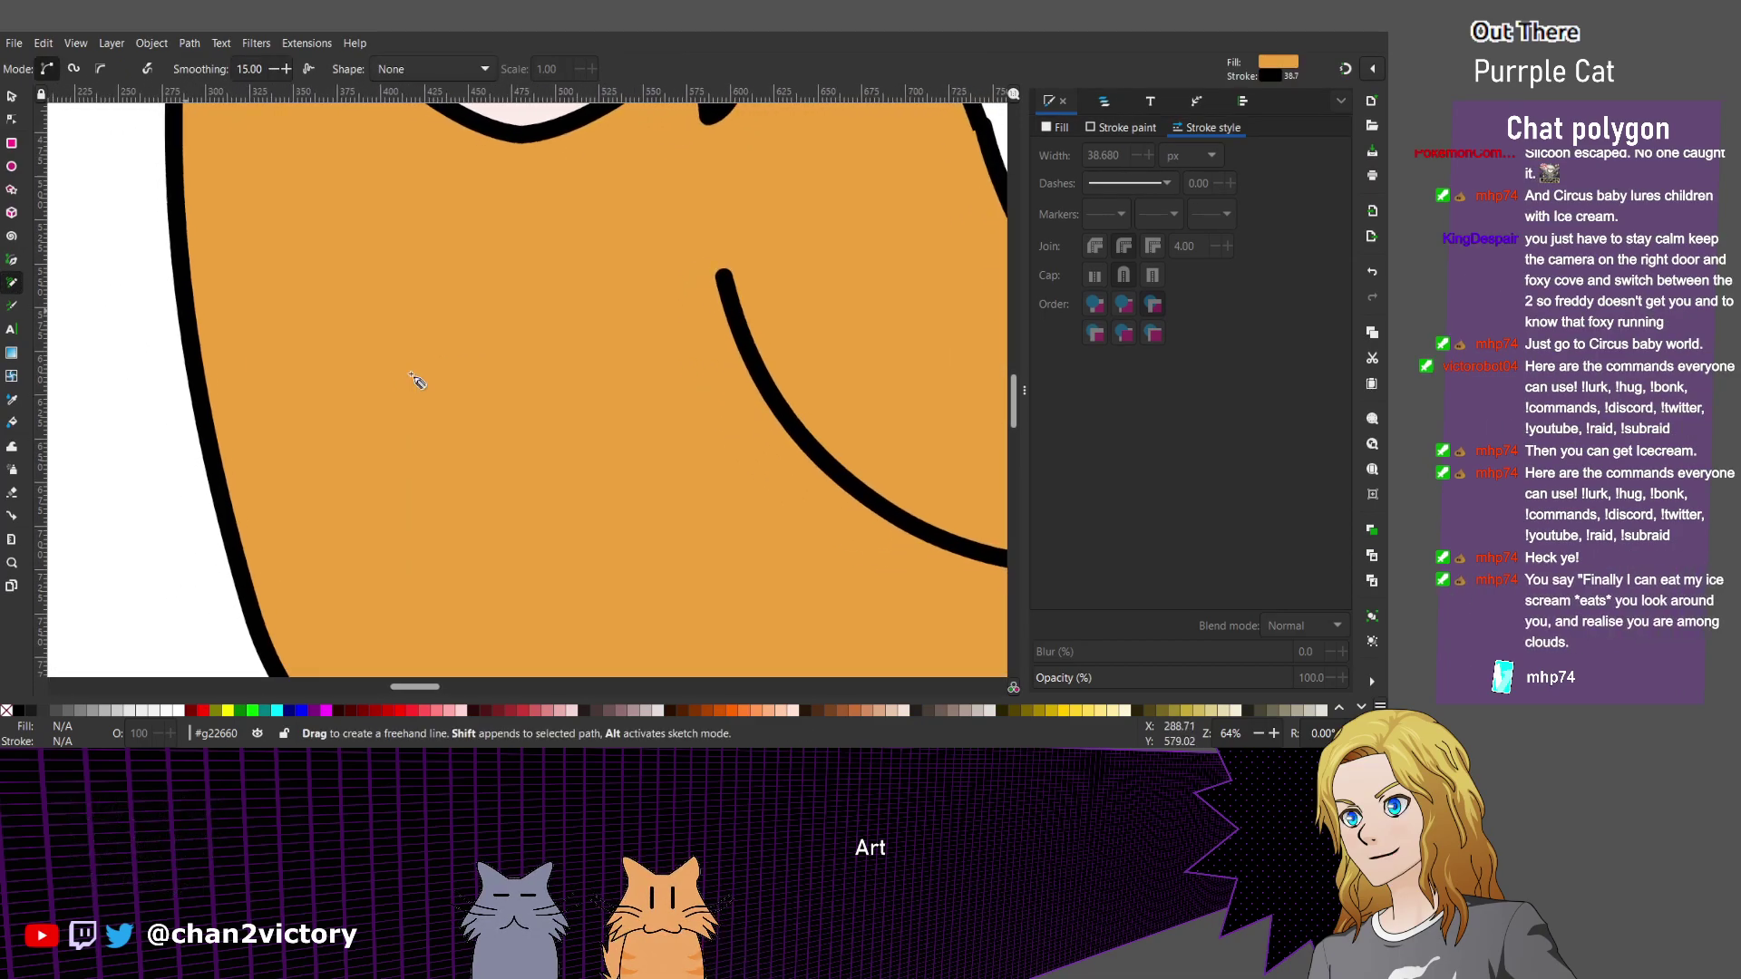
pyautogui.moveTo(174, 272)
pyautogui.mouseDown()
pyautogui.moveTo(132, 524)
pyautogui.moveTo(254, 582)
pyautogui.moveTo(344, 559)
pyautogui.mouseUp()
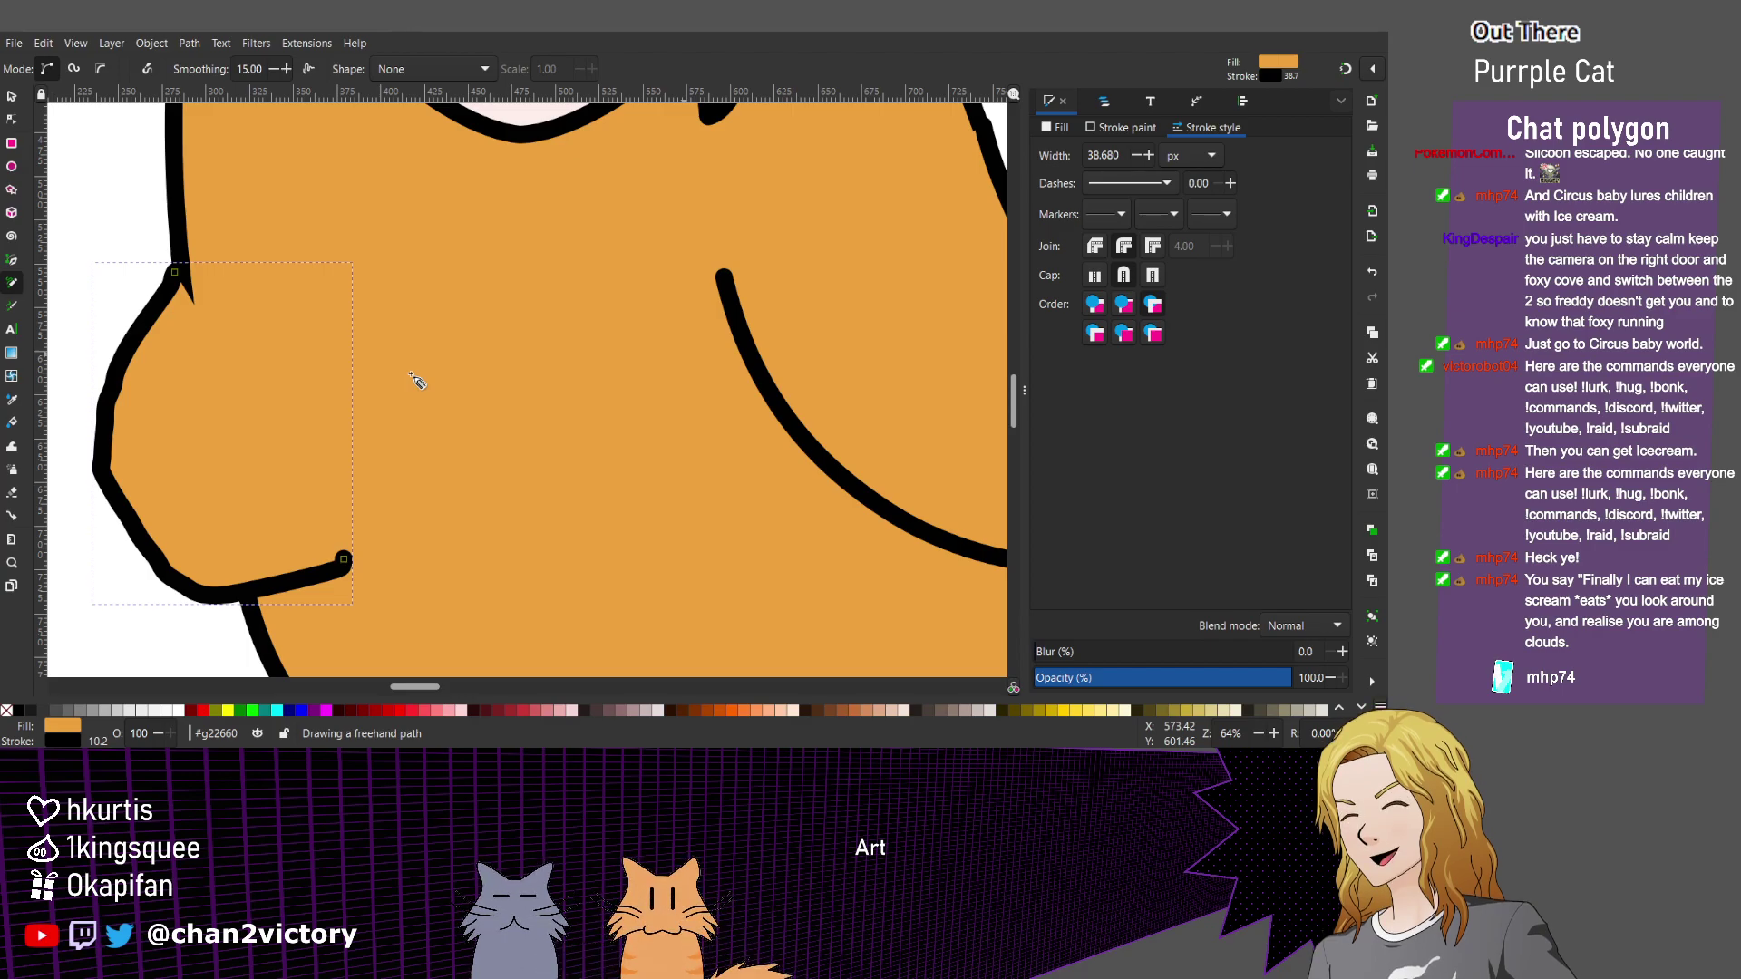
pyautogui.press('n')
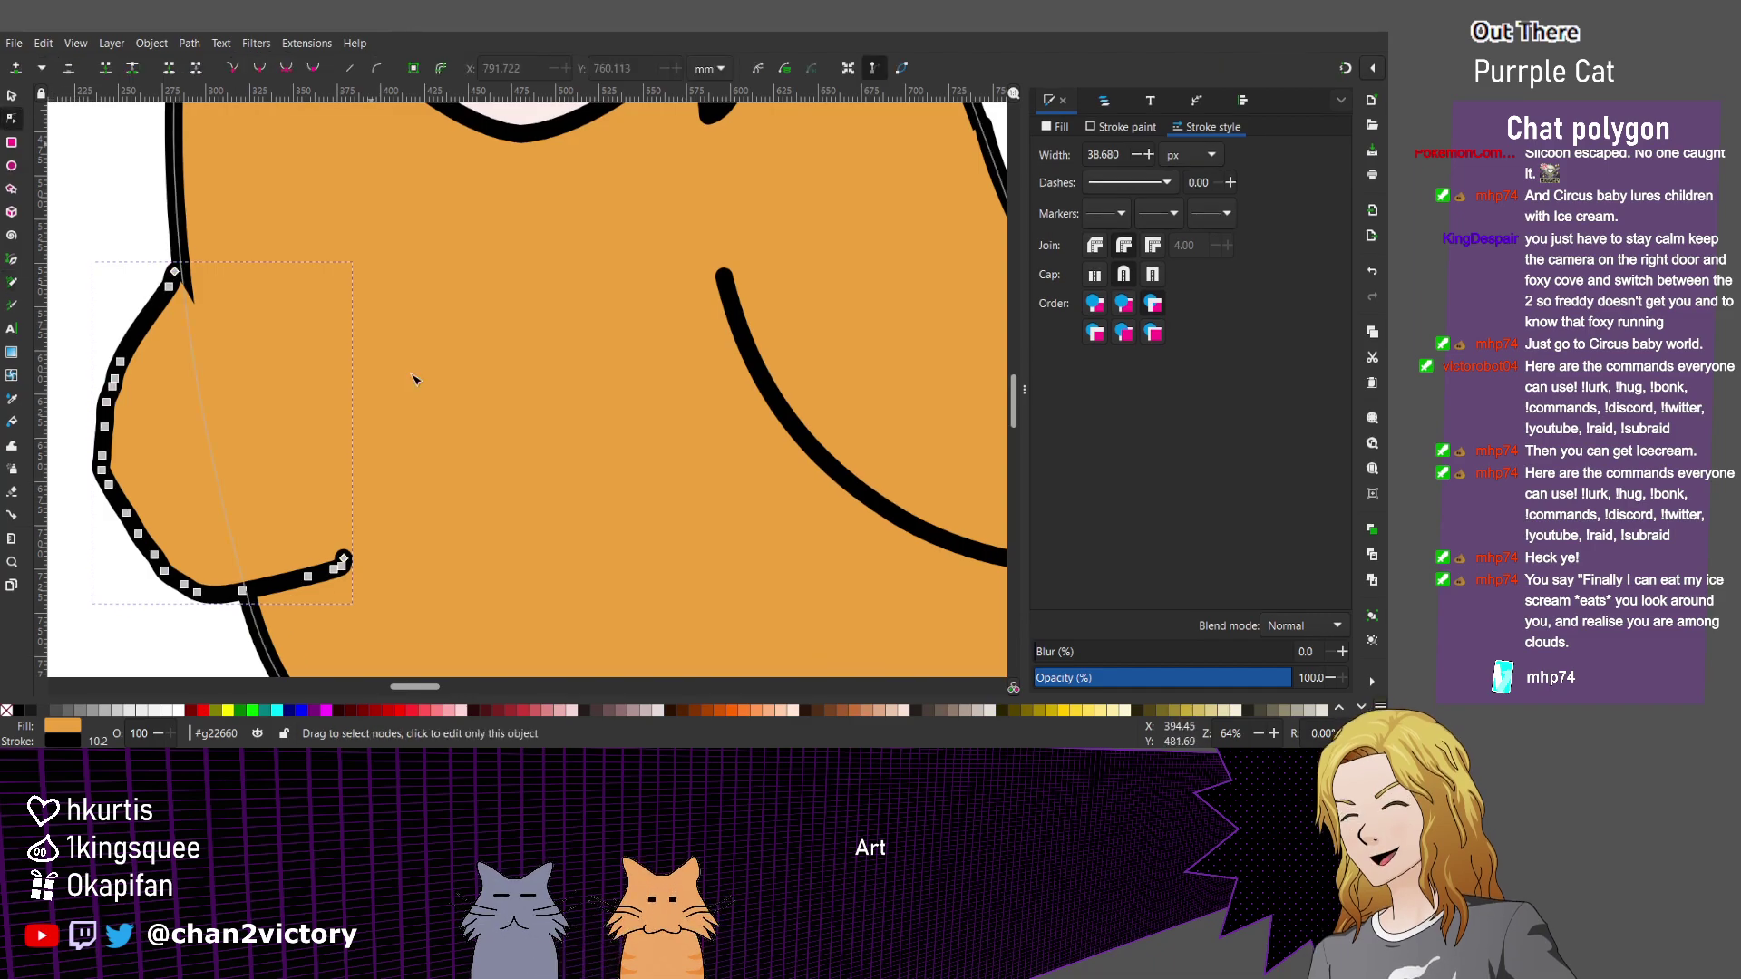
pyautogui.hotkey('ctrl', 'l')
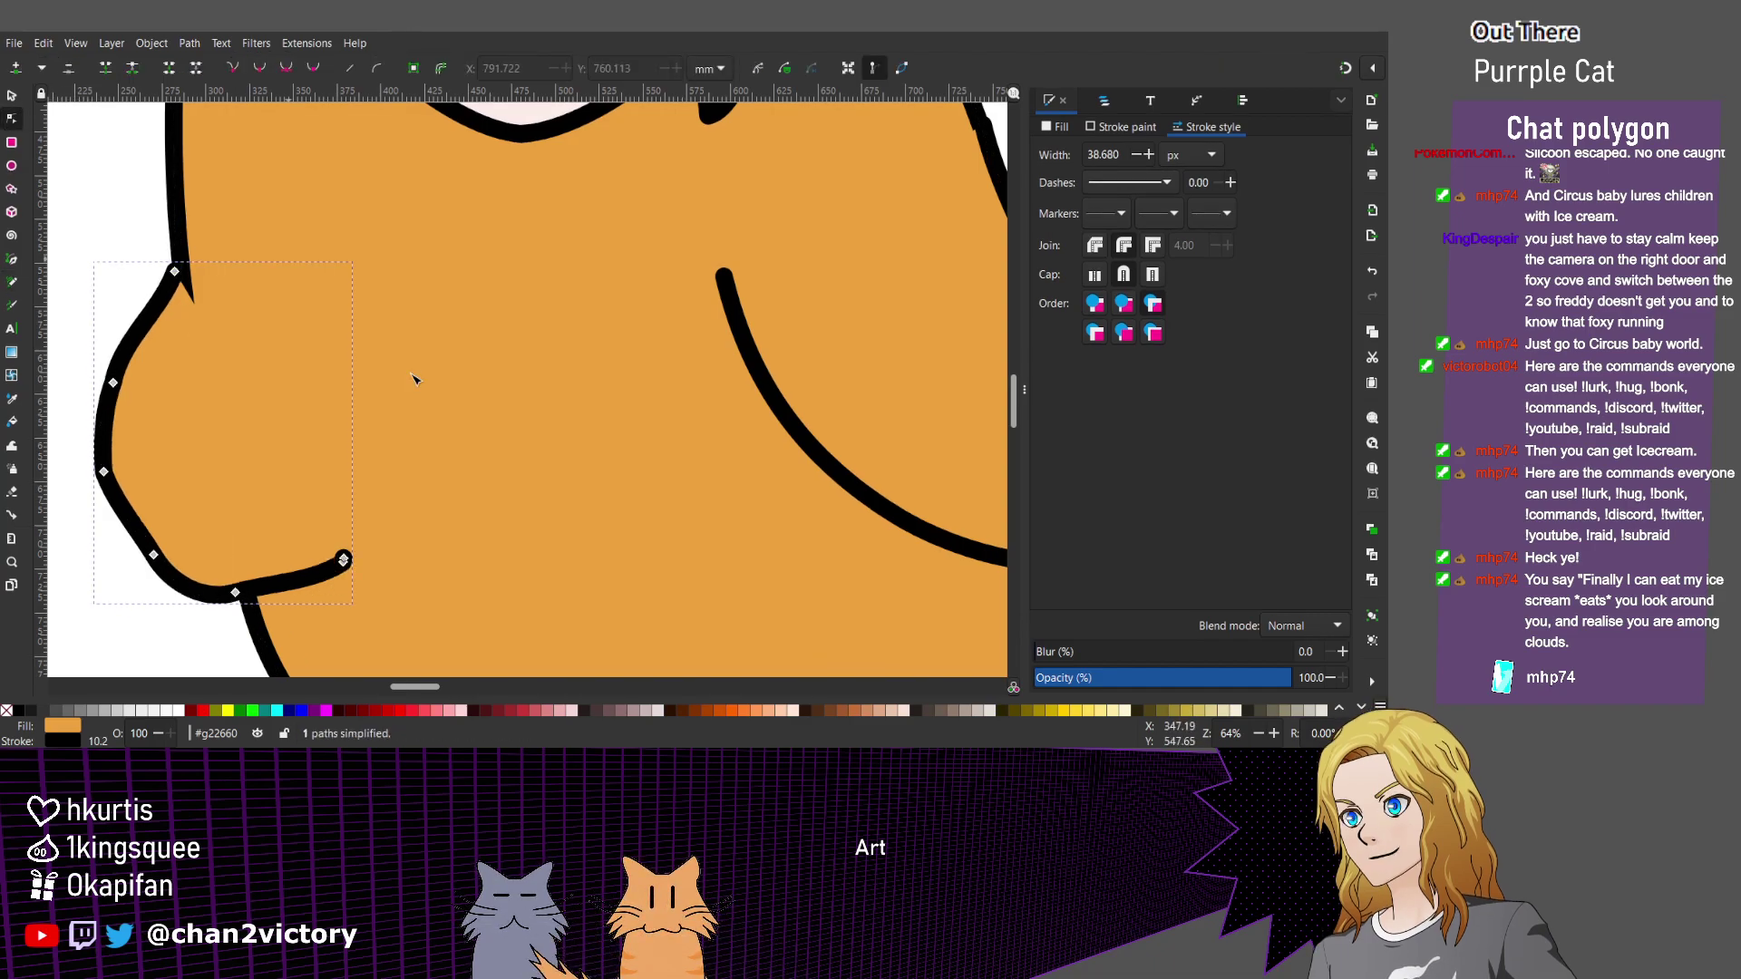
# Delete the new arm's surplus nodes, keeping only its two end nodes and the lower outer node.
pyautogui.moveTo(261, 329); pyautogui.dragTo(71, 642)
pyautogui.keyDown('ctrl'); pyautogui.click(235, 592); pyautogui.keyUp('ctrl')
pyautogui.moveTo(204, 329); pyautogui.dragTo(74, 476)
pyautogui.moveTo(193, 520); pyautogui.dragTo(291, 603)
pyautogui.press('Delete')
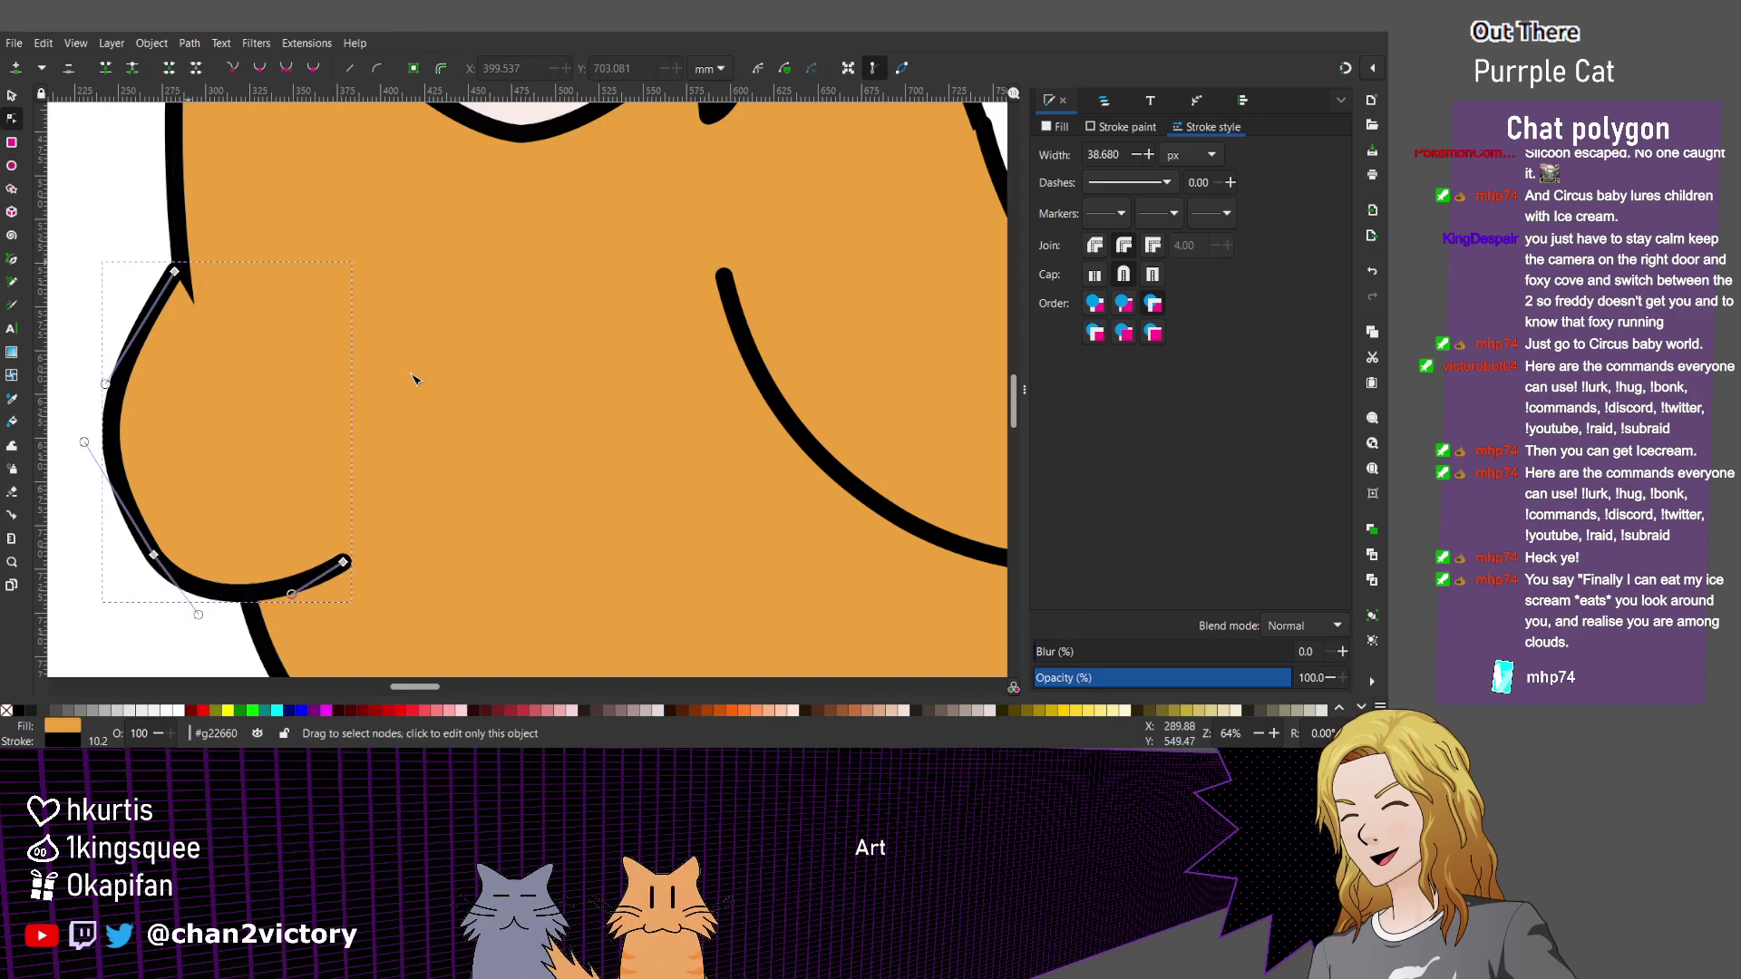
# Move the new arm's upper end node inward to about X 294 mm, Y 547 mm and make the lower outer node smooth.
pyautogui.moveTo(174, 271); pyautogui.dragTo(195, 259)
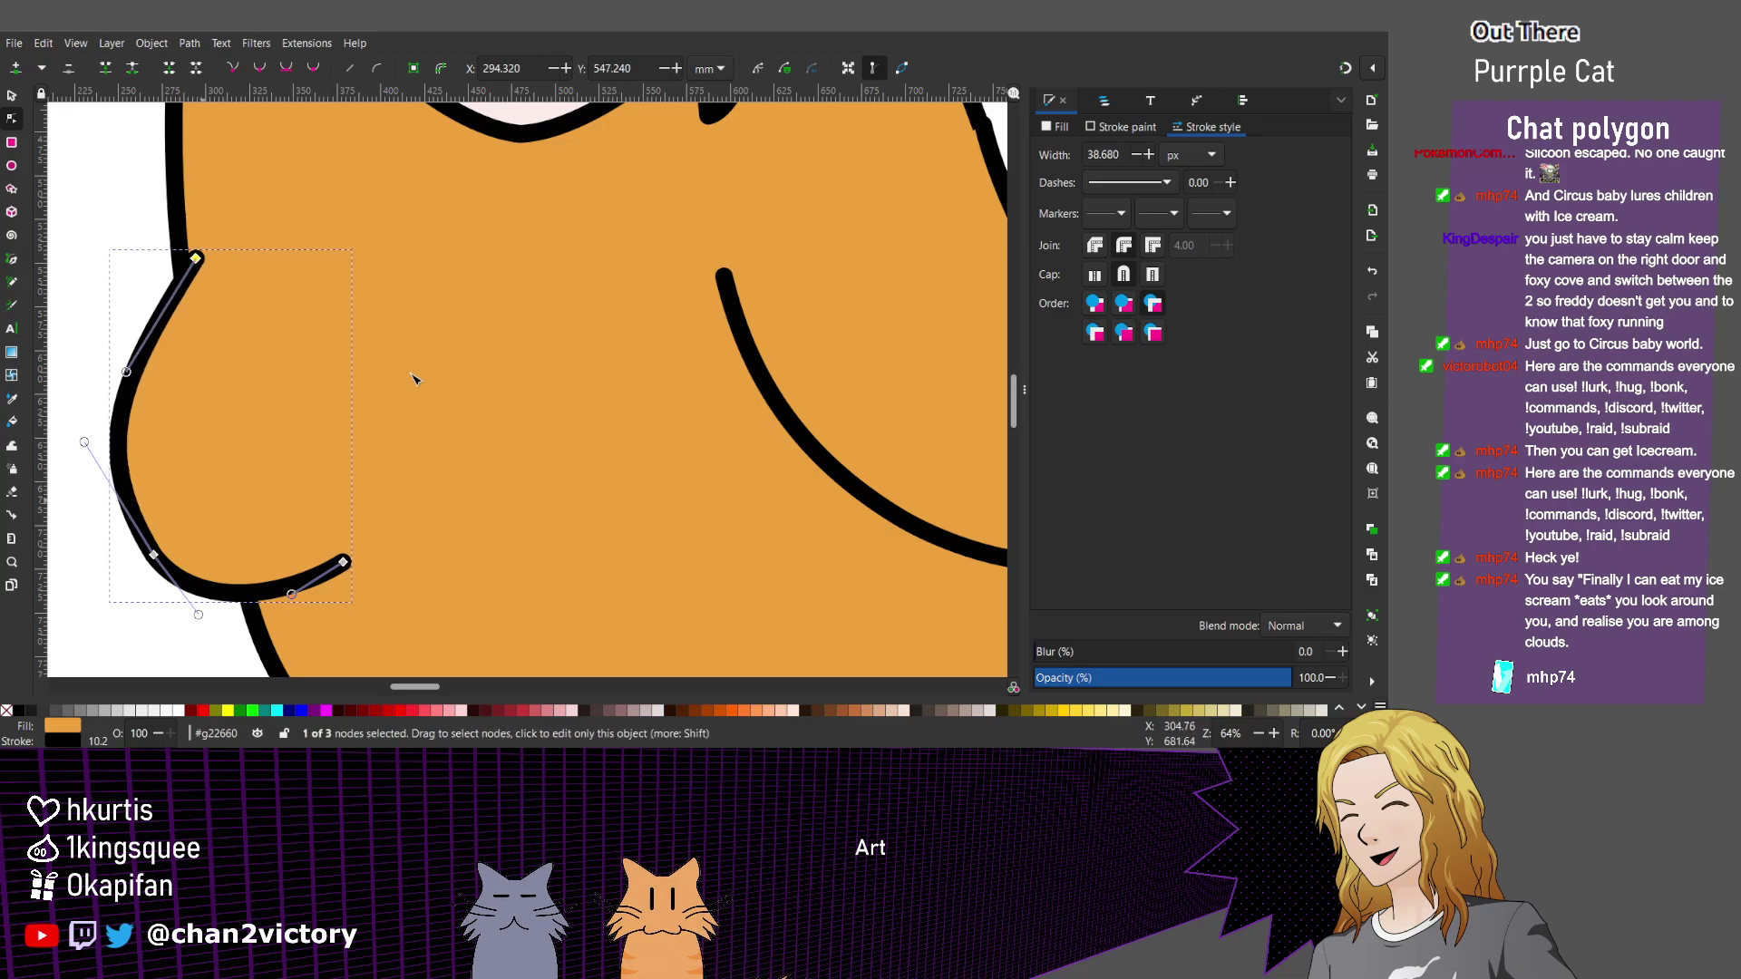
pyautogui.moveTo(267, 452); pyautogui.dragTo(90, 593)
pyautogui.hotkey('shift', 's')
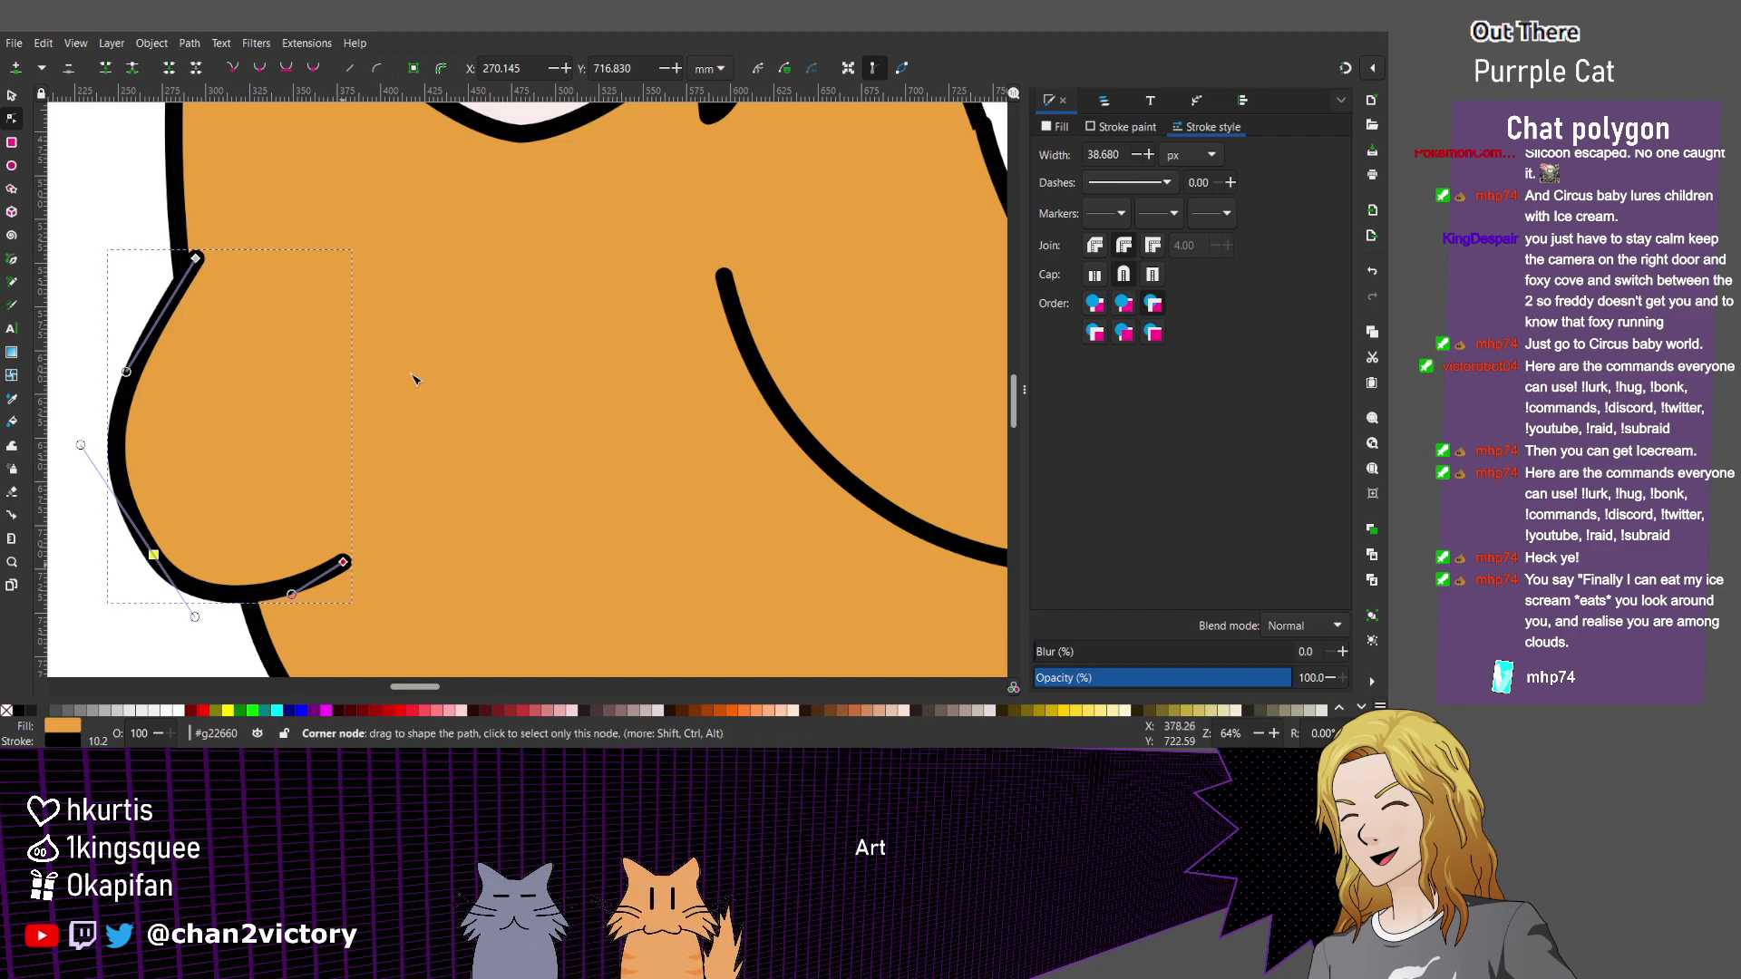
# Move the arm's inner end node to about X 374, Y 682 mm and its lower node to X 275, Y 738 mm, rounding the underside.
pyautogui.moveTo(343, 561); pyautogui.dragTo(336, 495)
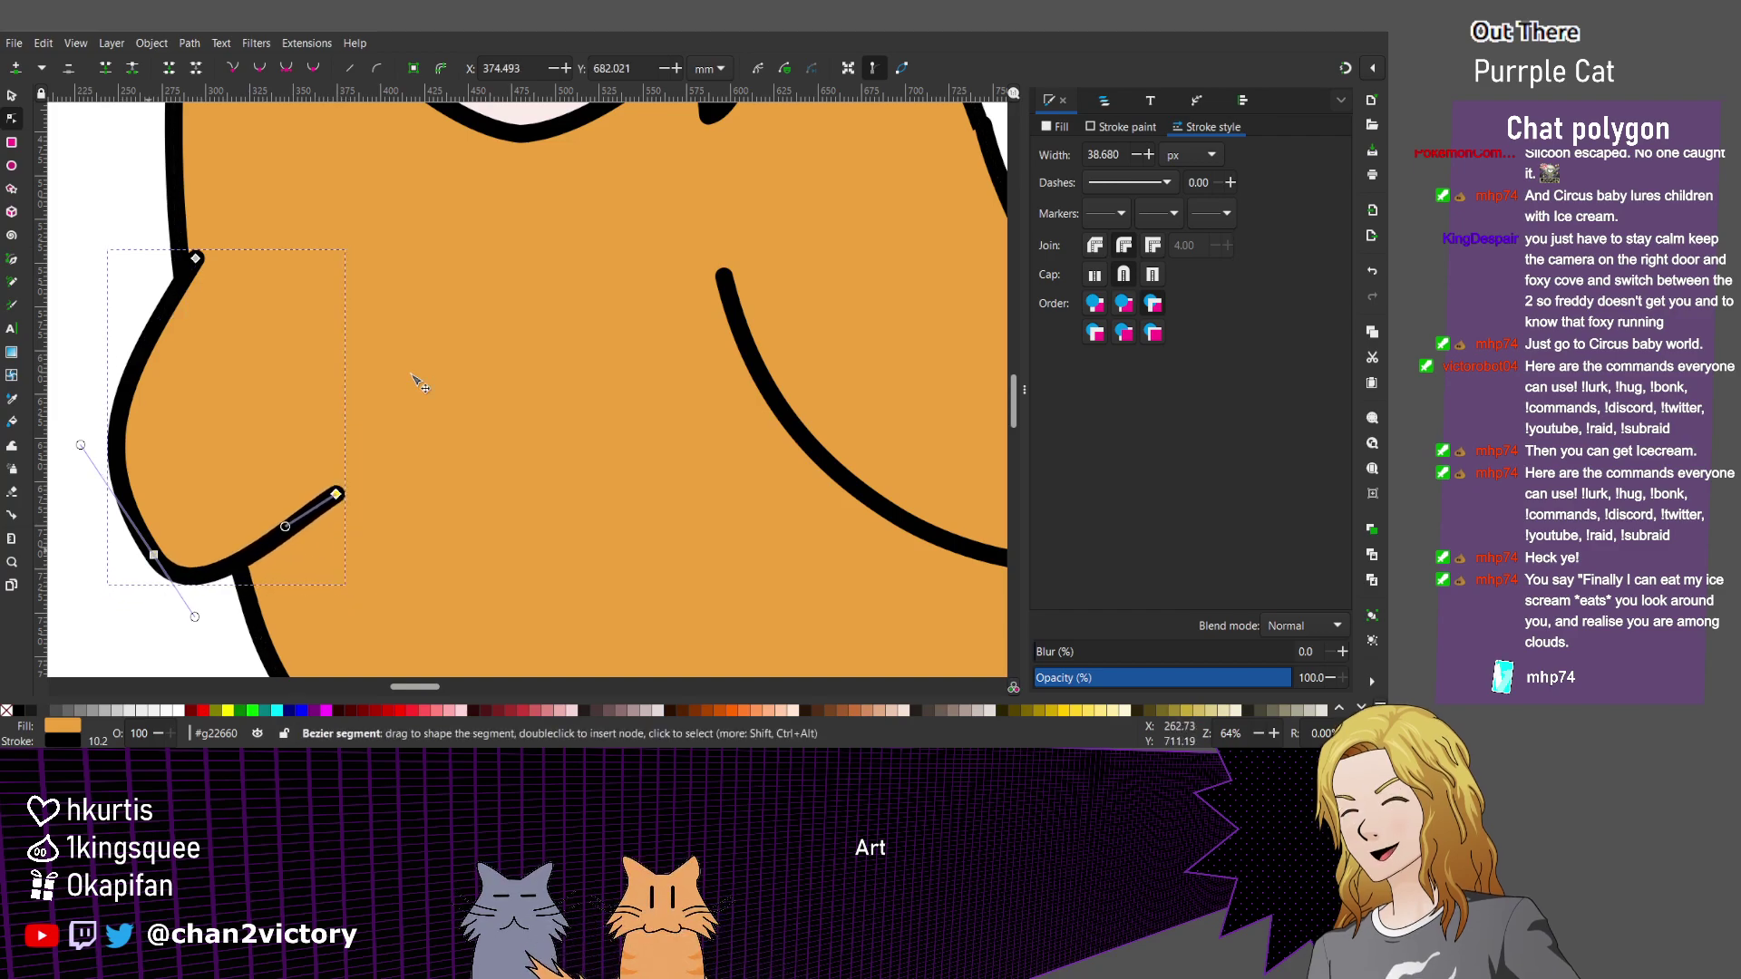
pyautogui.moveTo(199, 578); pyautogui.dragTo(162, 591)
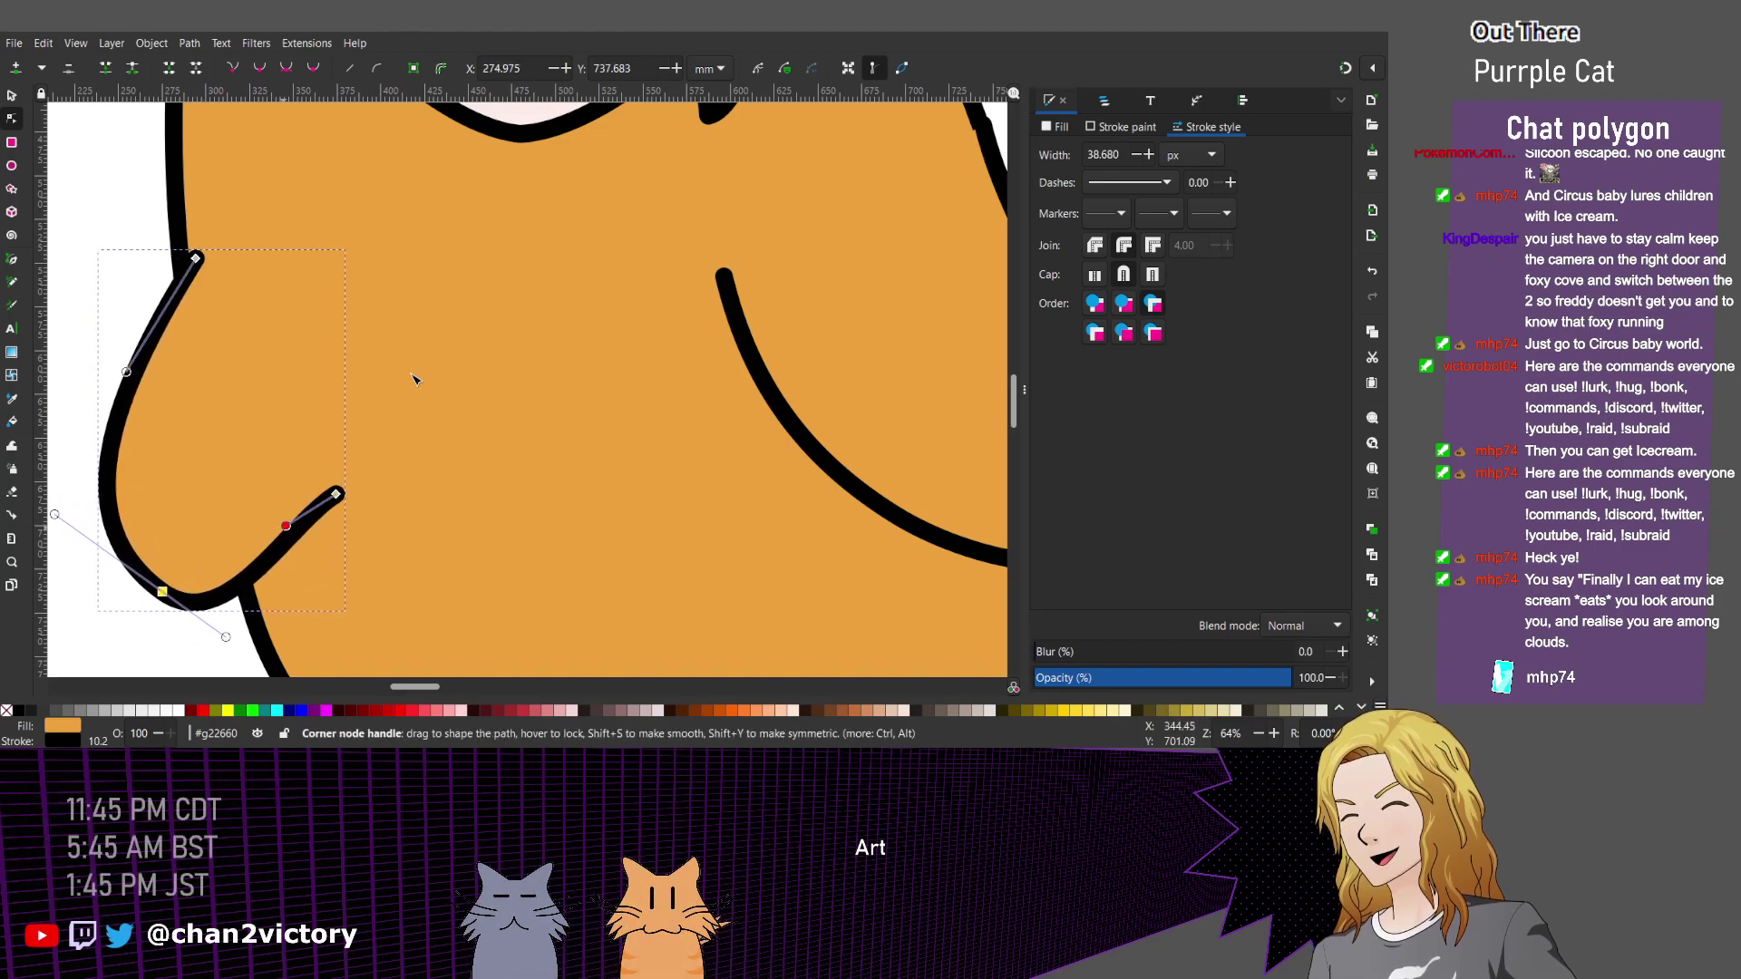
pyautogui.moveTo(287, 526); pyautogui.dragTo(318, 552)
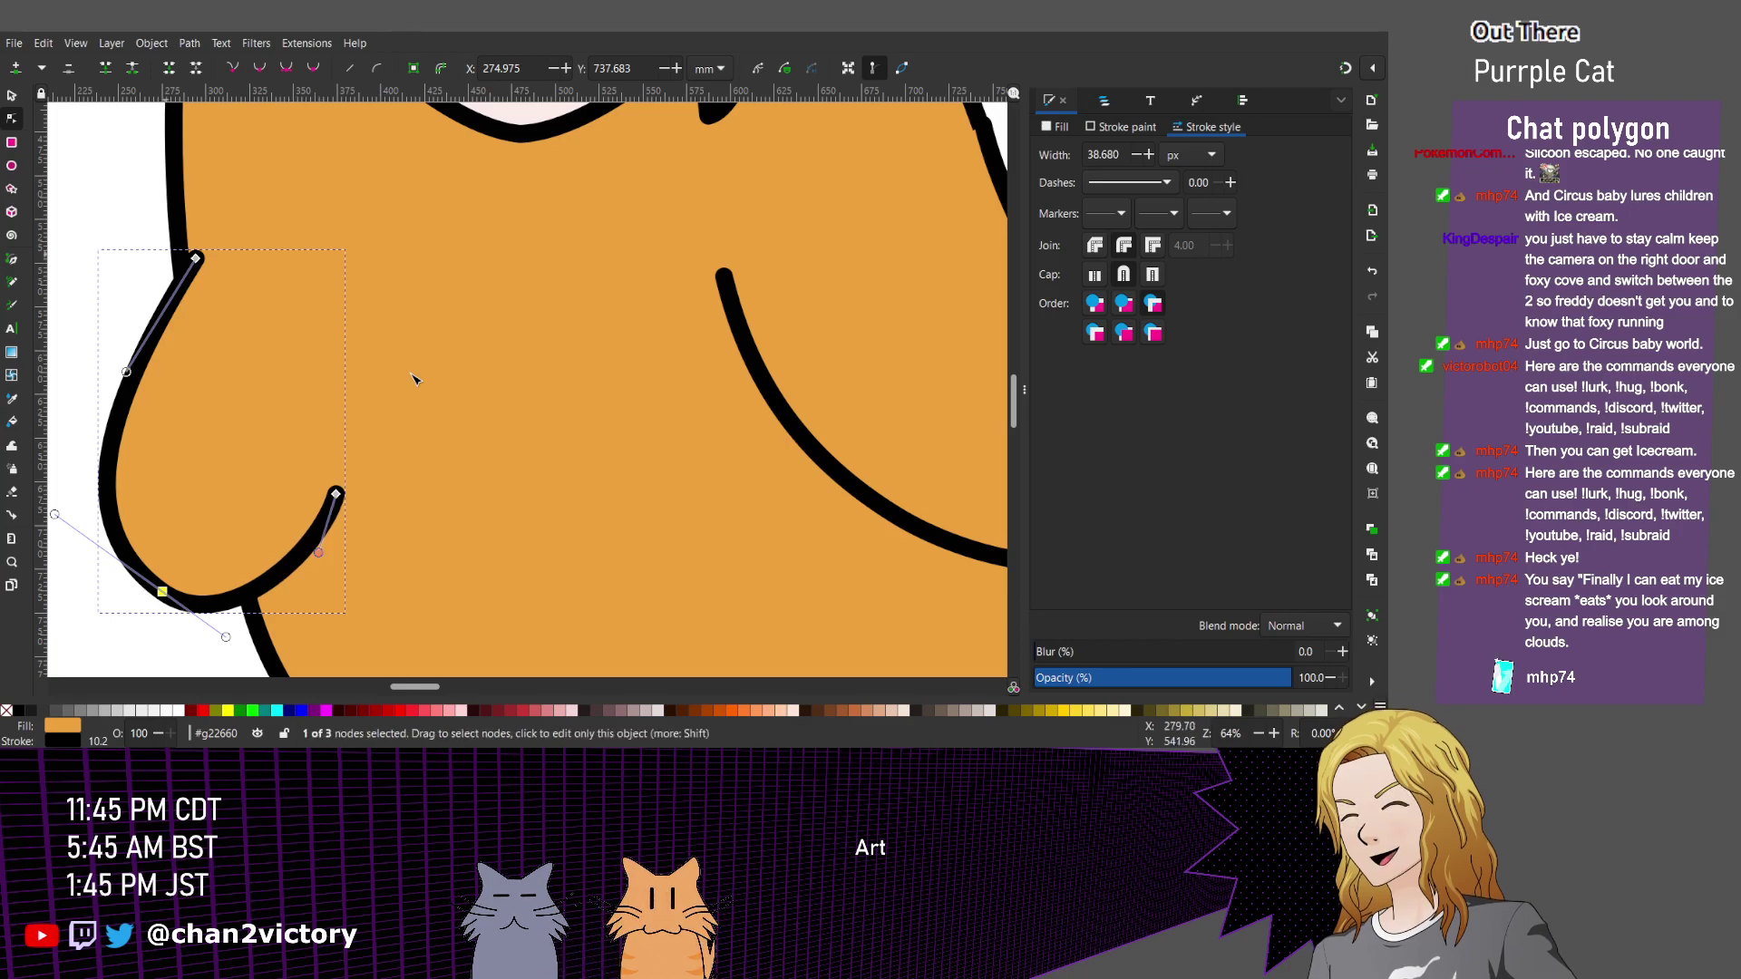
# Nudge the arm's upper end node to about X 291 mm, Y 542 mm and lengthen its handle to fill out the outer edge.
pyautogui.press('Tab')
pyautogui.press('Up')
pyautogui.press('Up')
pyautogui.press('Left')
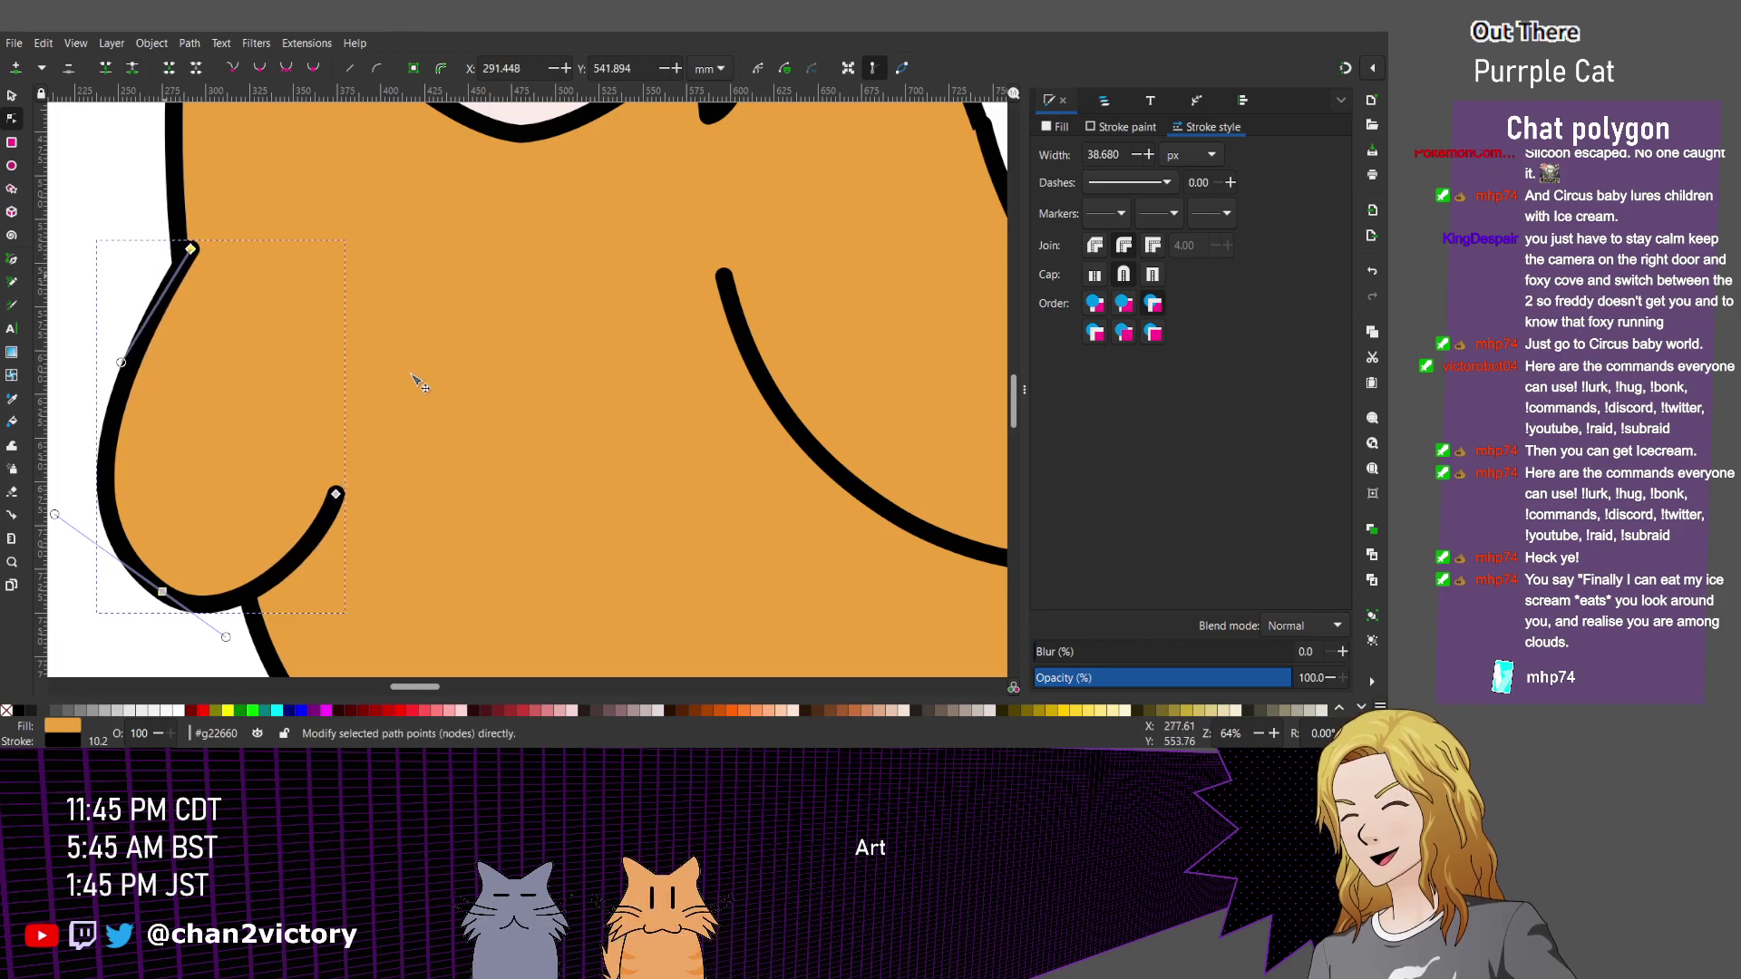
pyautogui.press('>')
pyautogui.press('>')
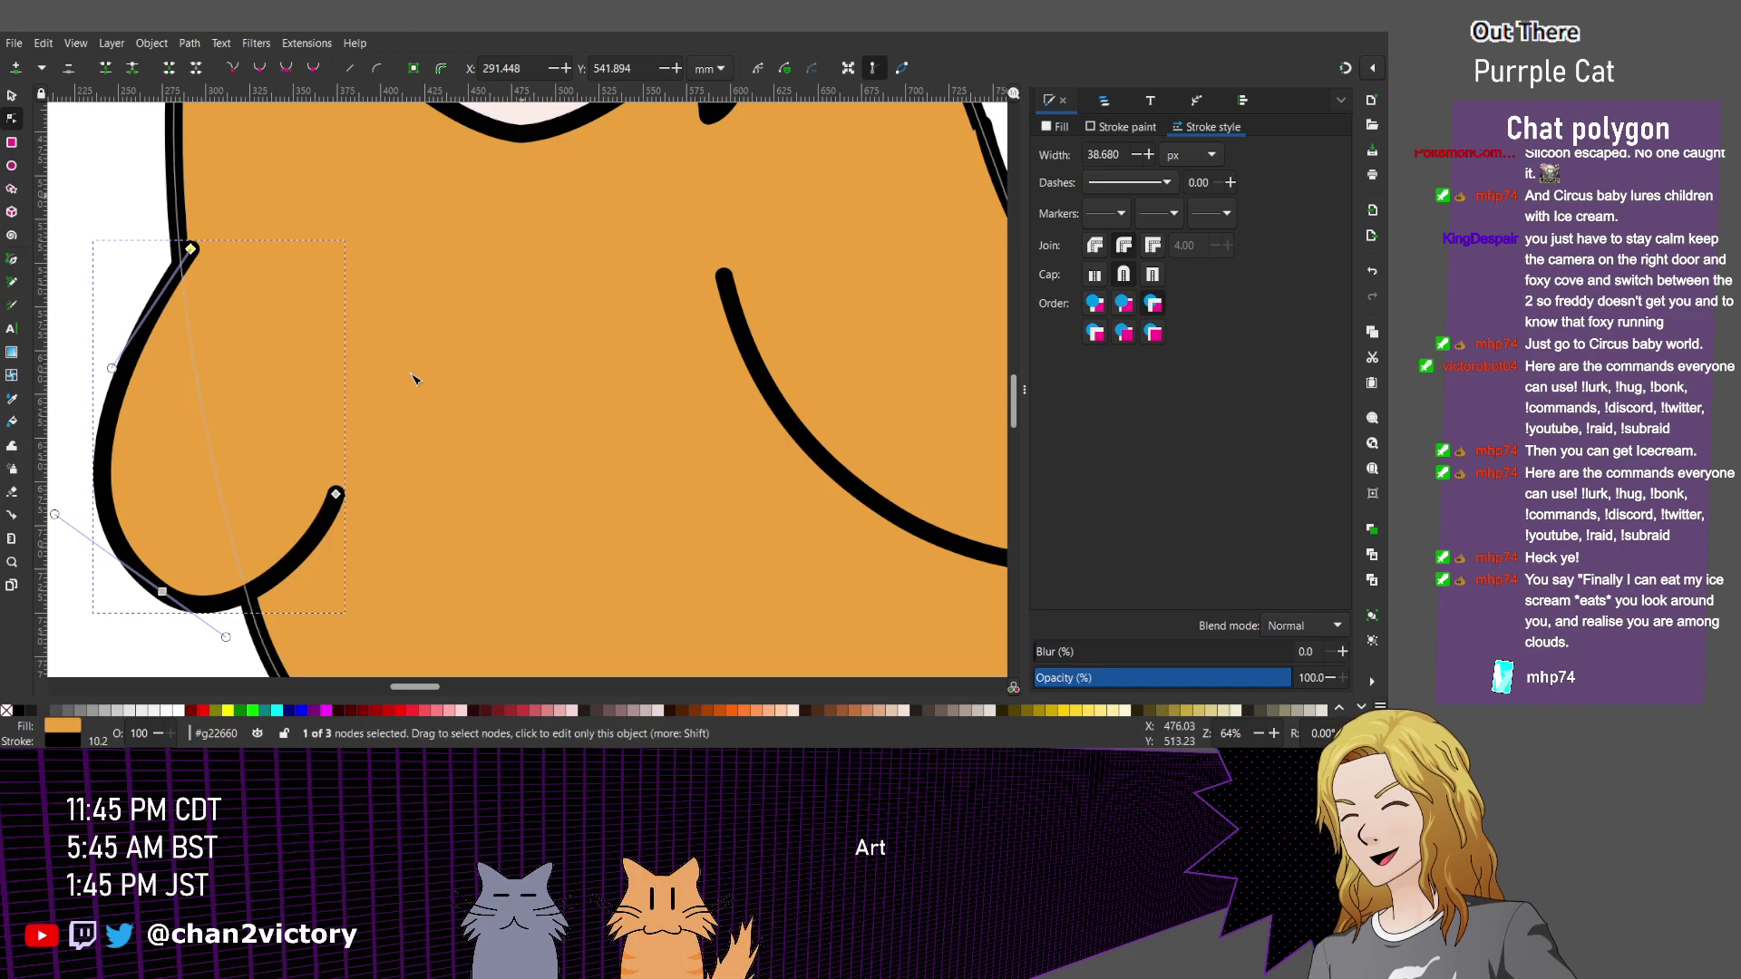
# Lower the new arm in the stacking order so that it sits behind the body.
pyautogui.press('s')
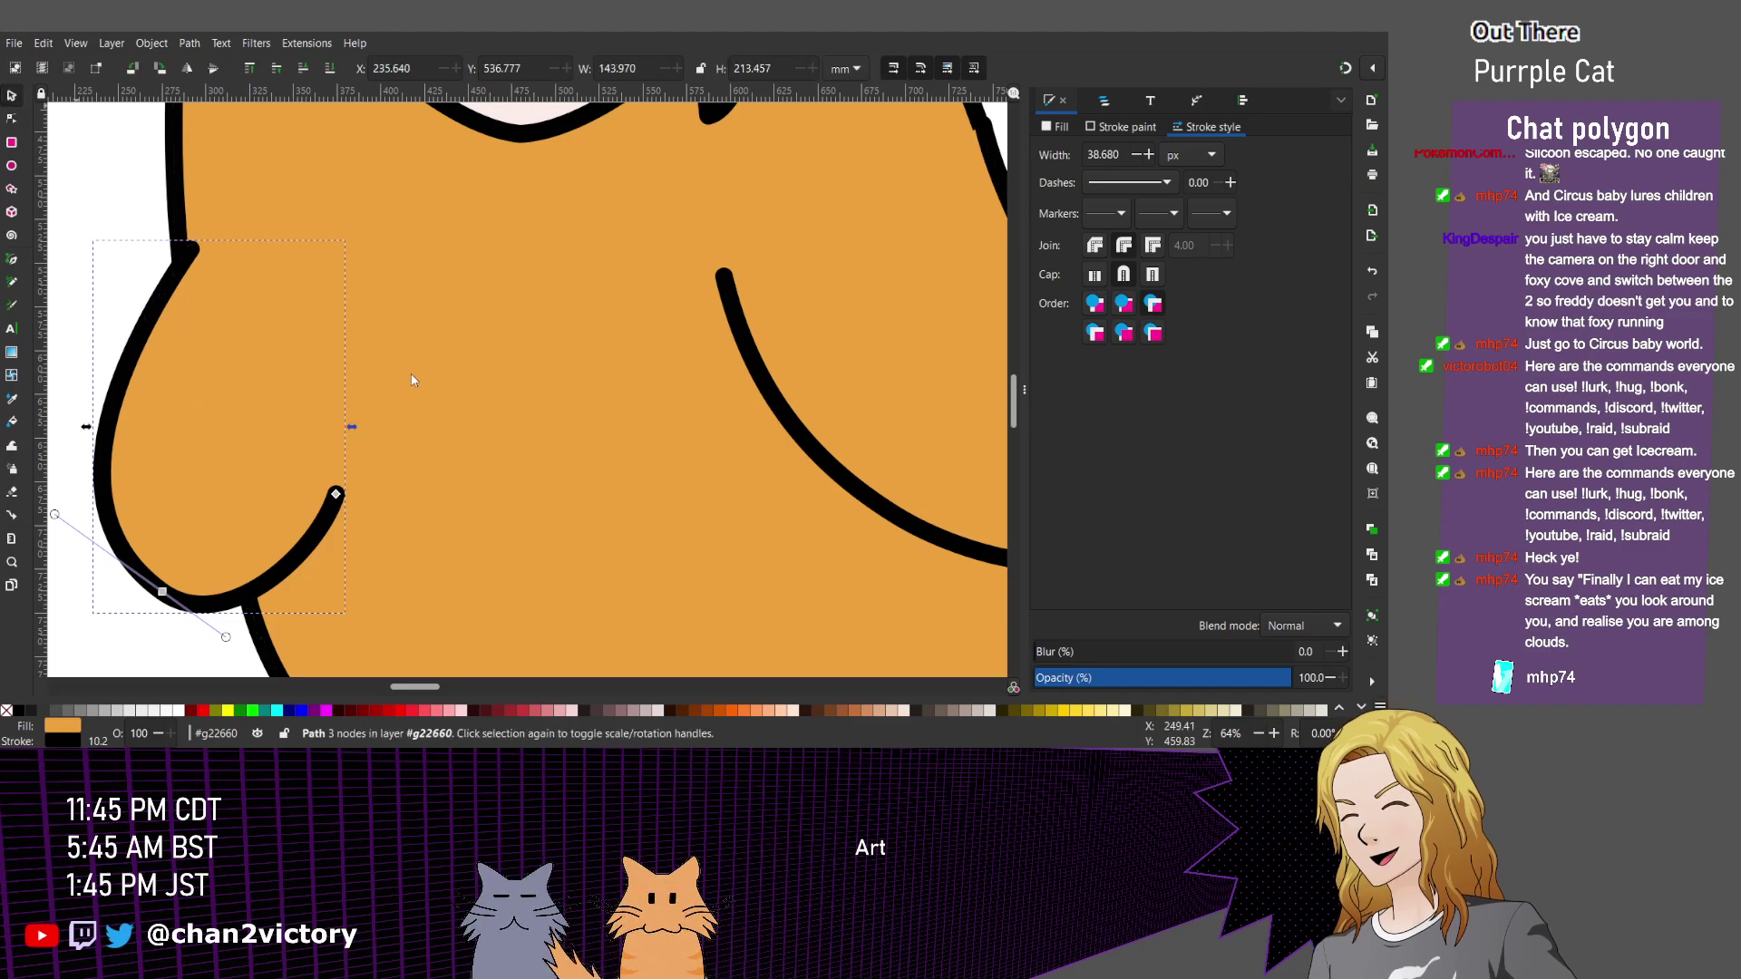
pyautogui.press('pagedown')
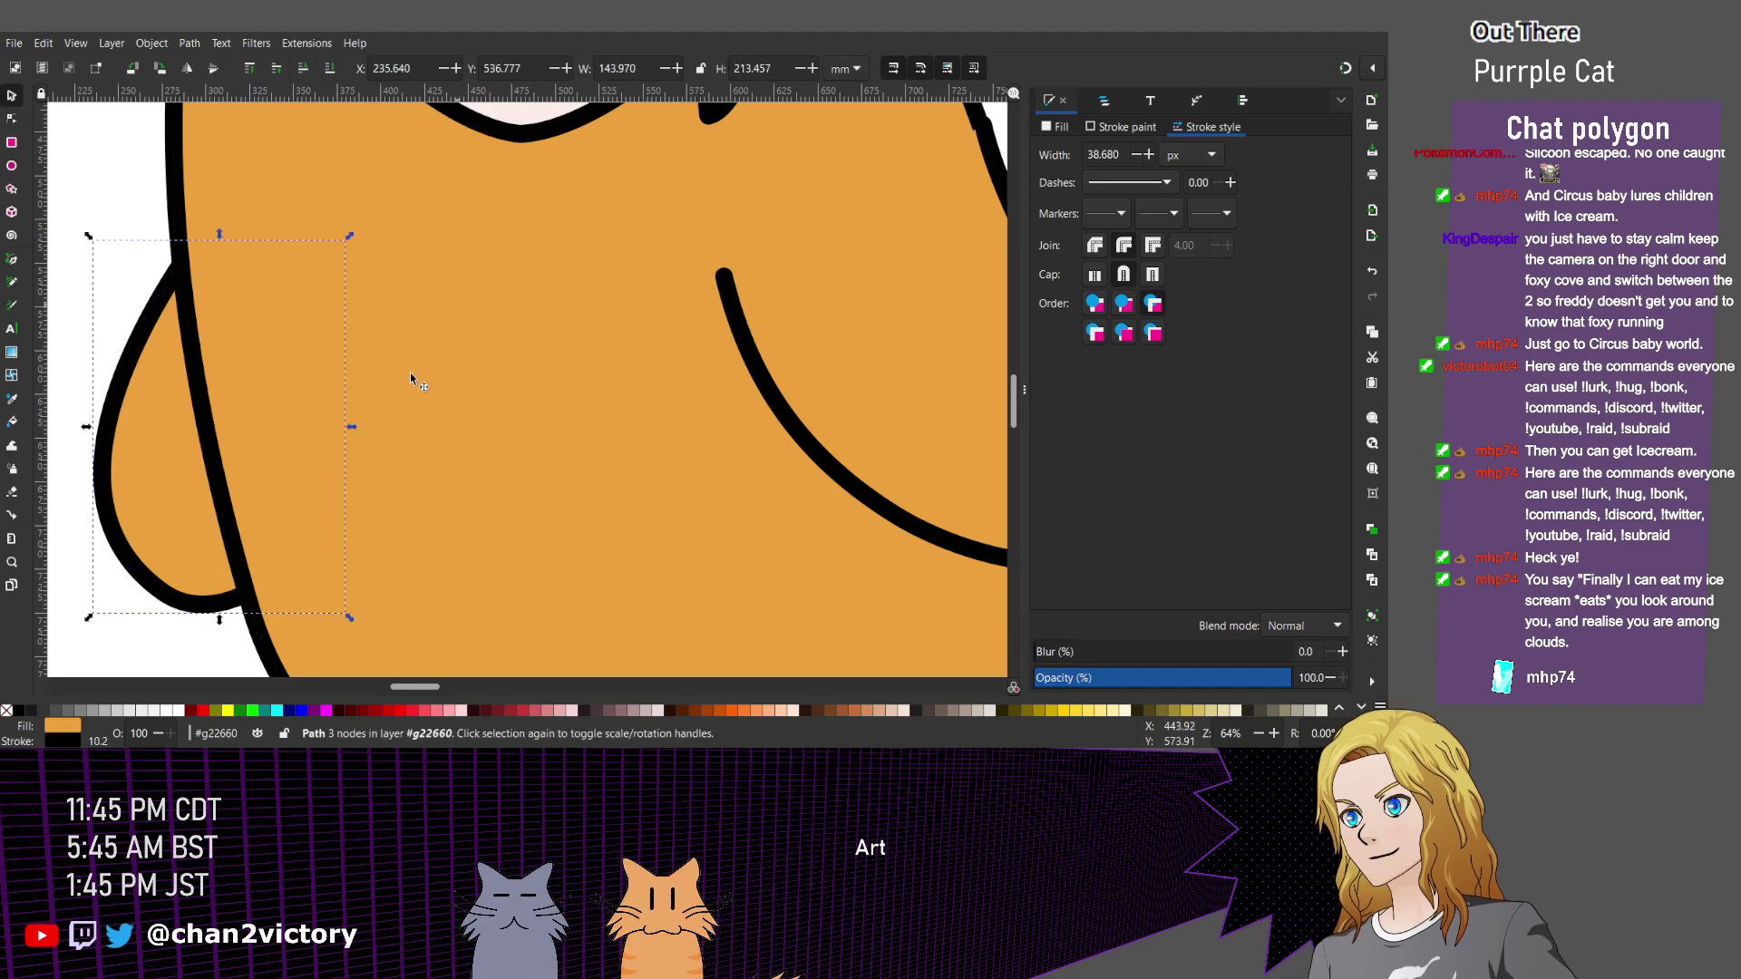
pyautogui.press('-')
pyautogui.press('-')
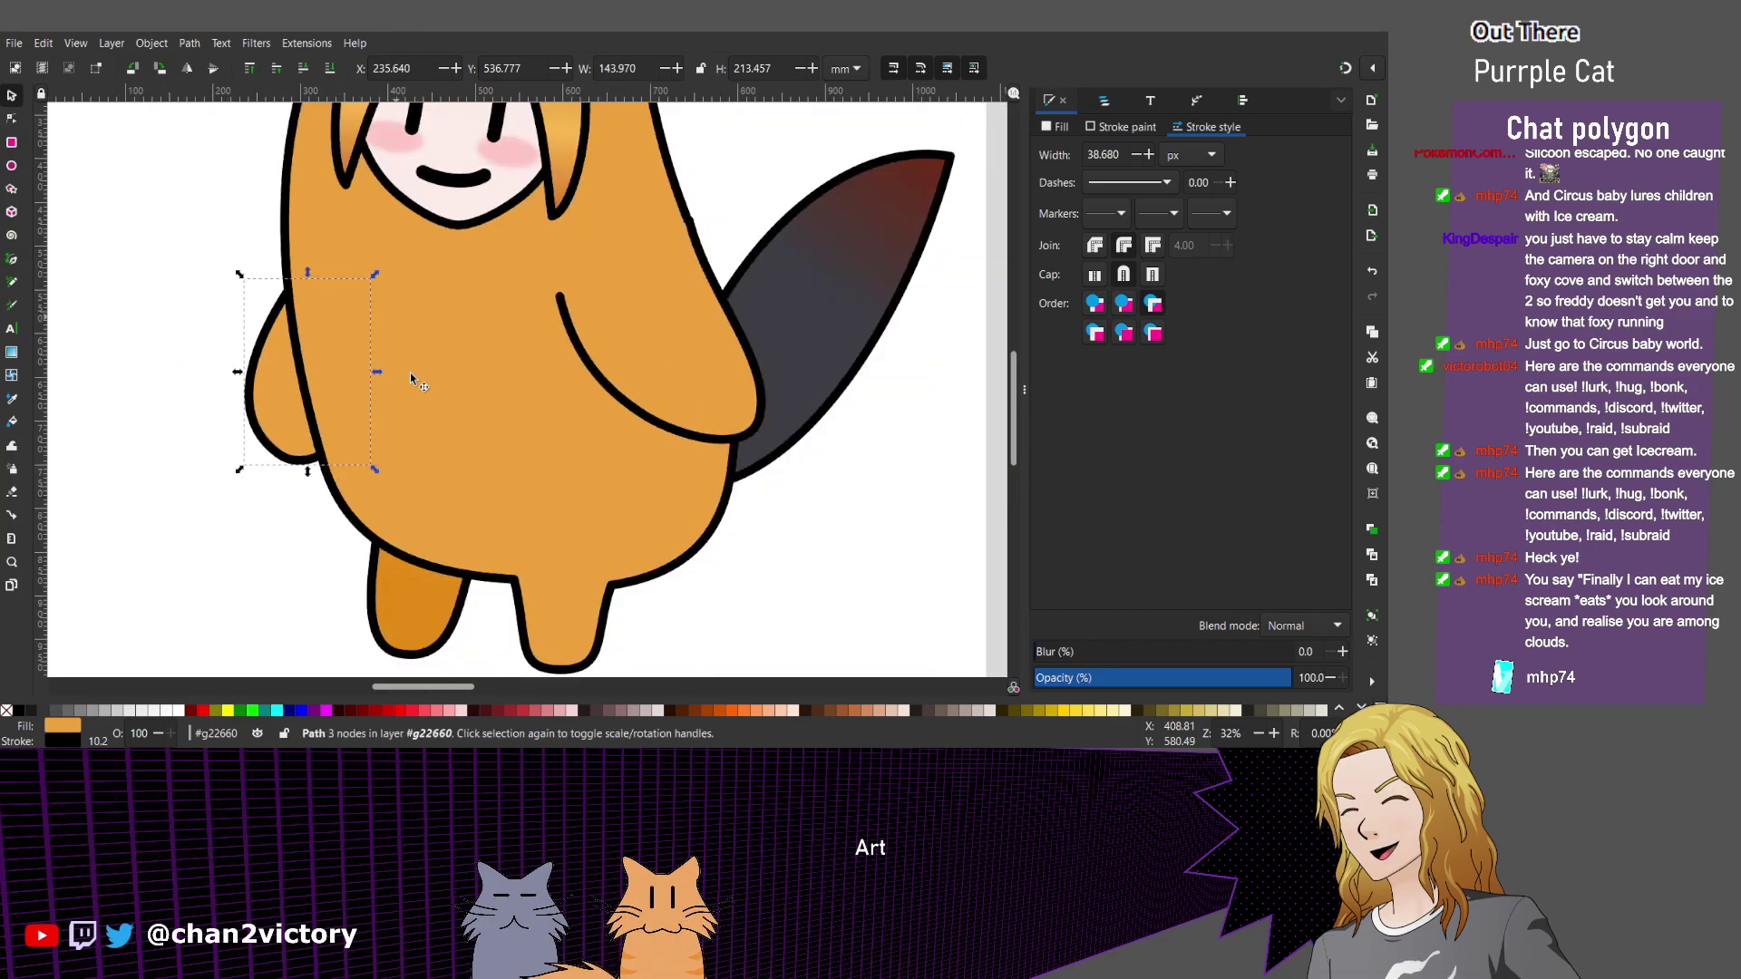
# Recolour the arm behind the body with the far leg's darker orange, lightness 49, and check it against the whole character.
pyautogui.press('+')
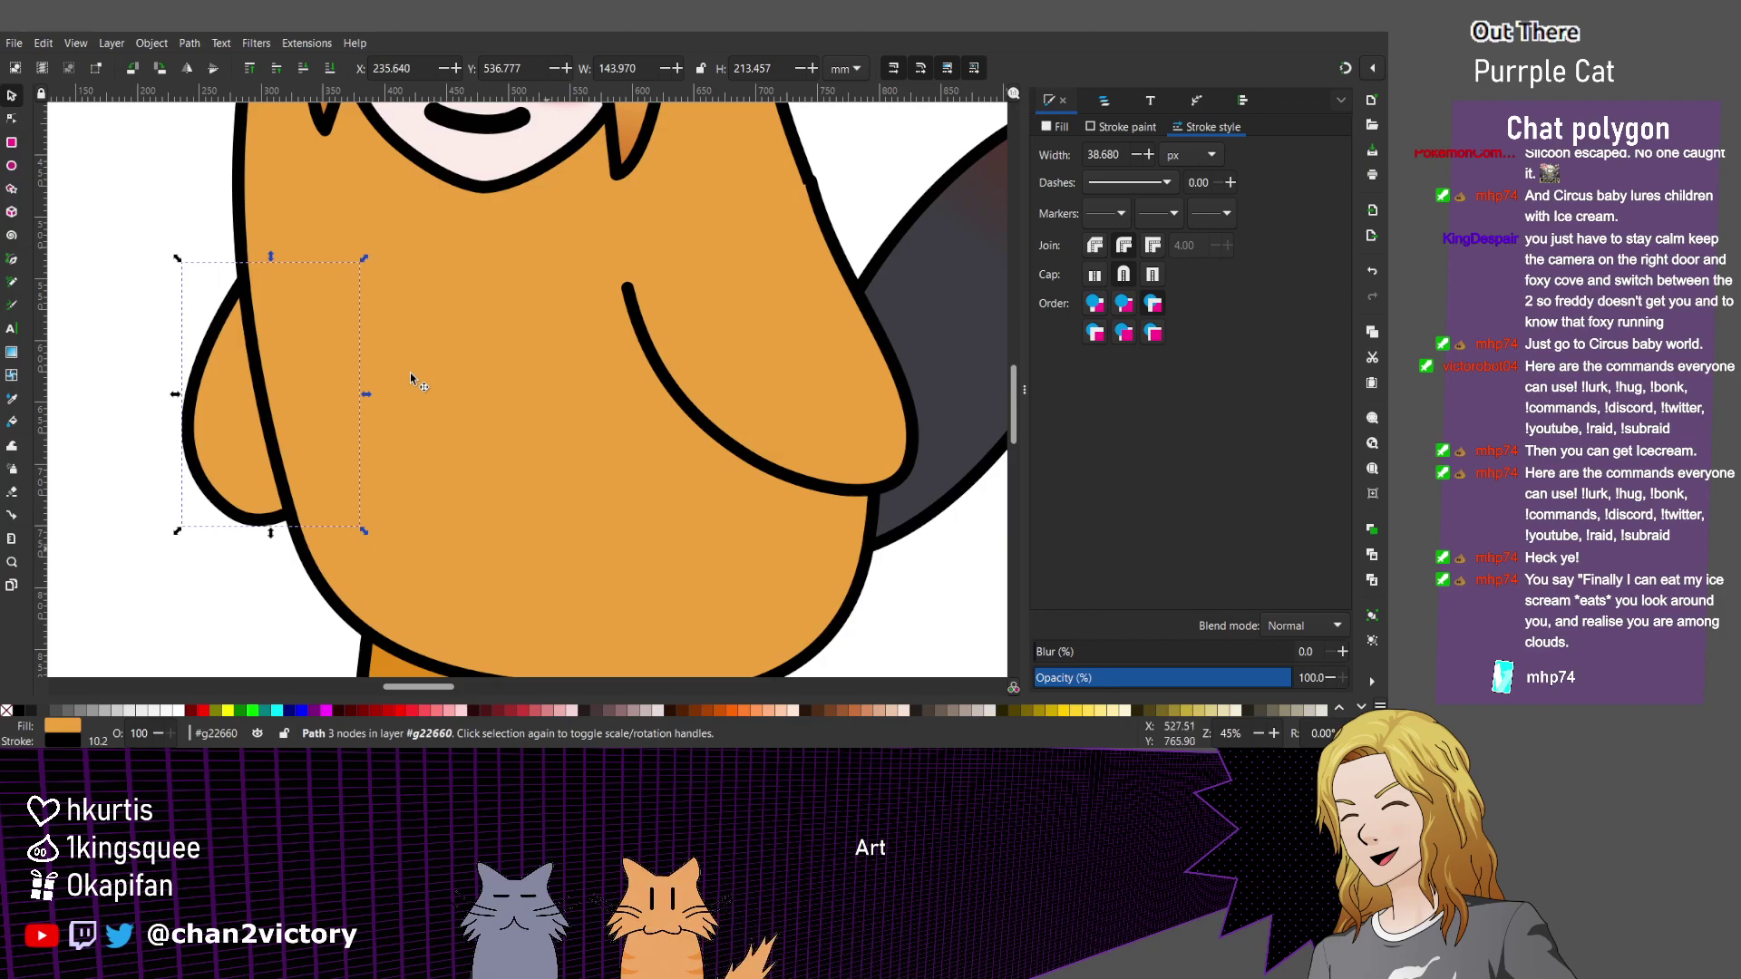
pyautogui.hotkey('ctrl', 'shift', 'f')
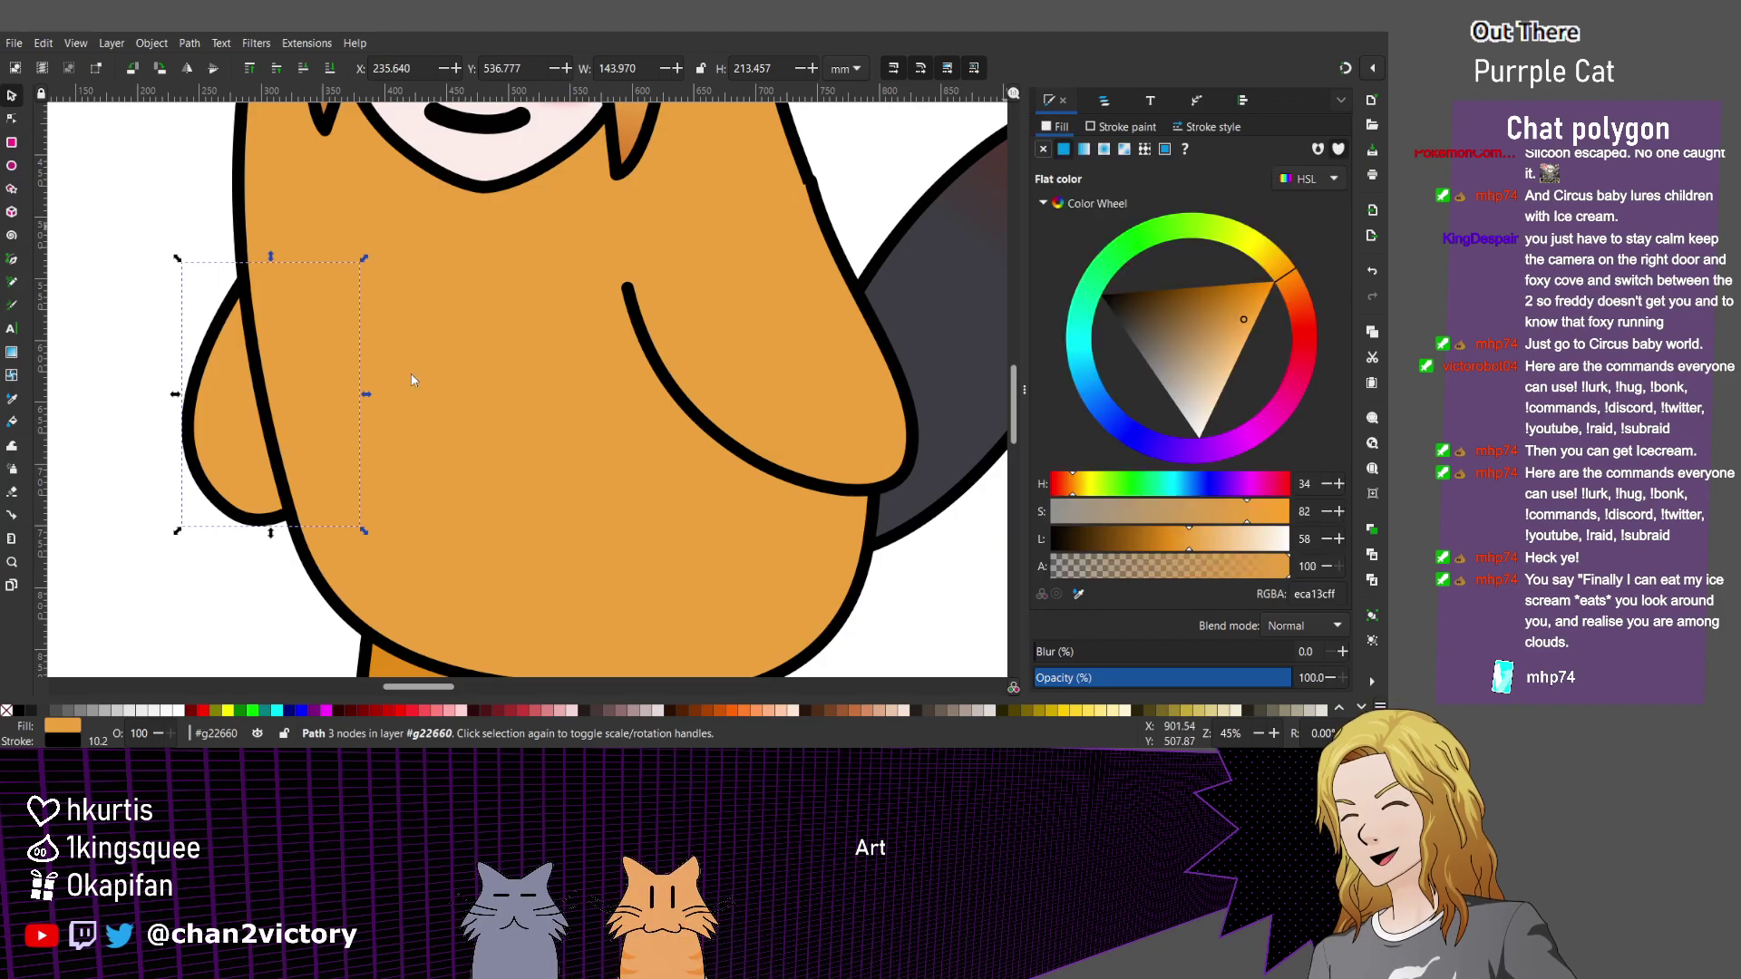
pyautogui.scroll(-2, 410, 373)
pyautogui.hotkey('ctrl', 'z')
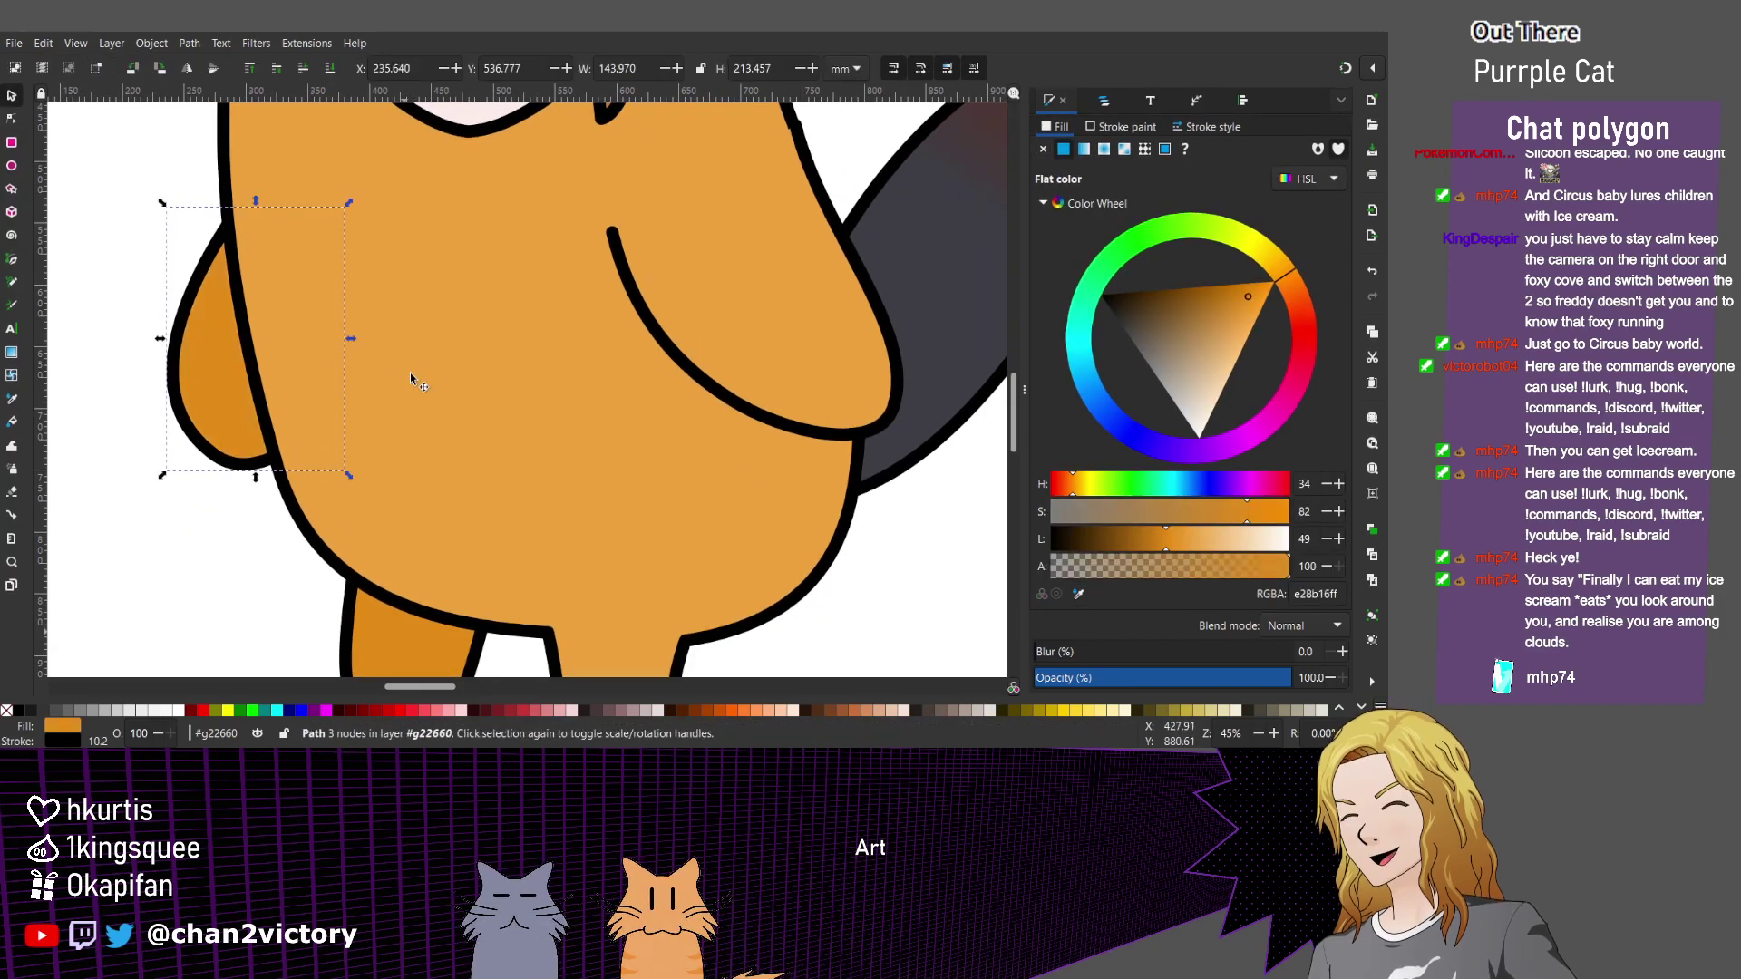
pyautogui.press('Escape')
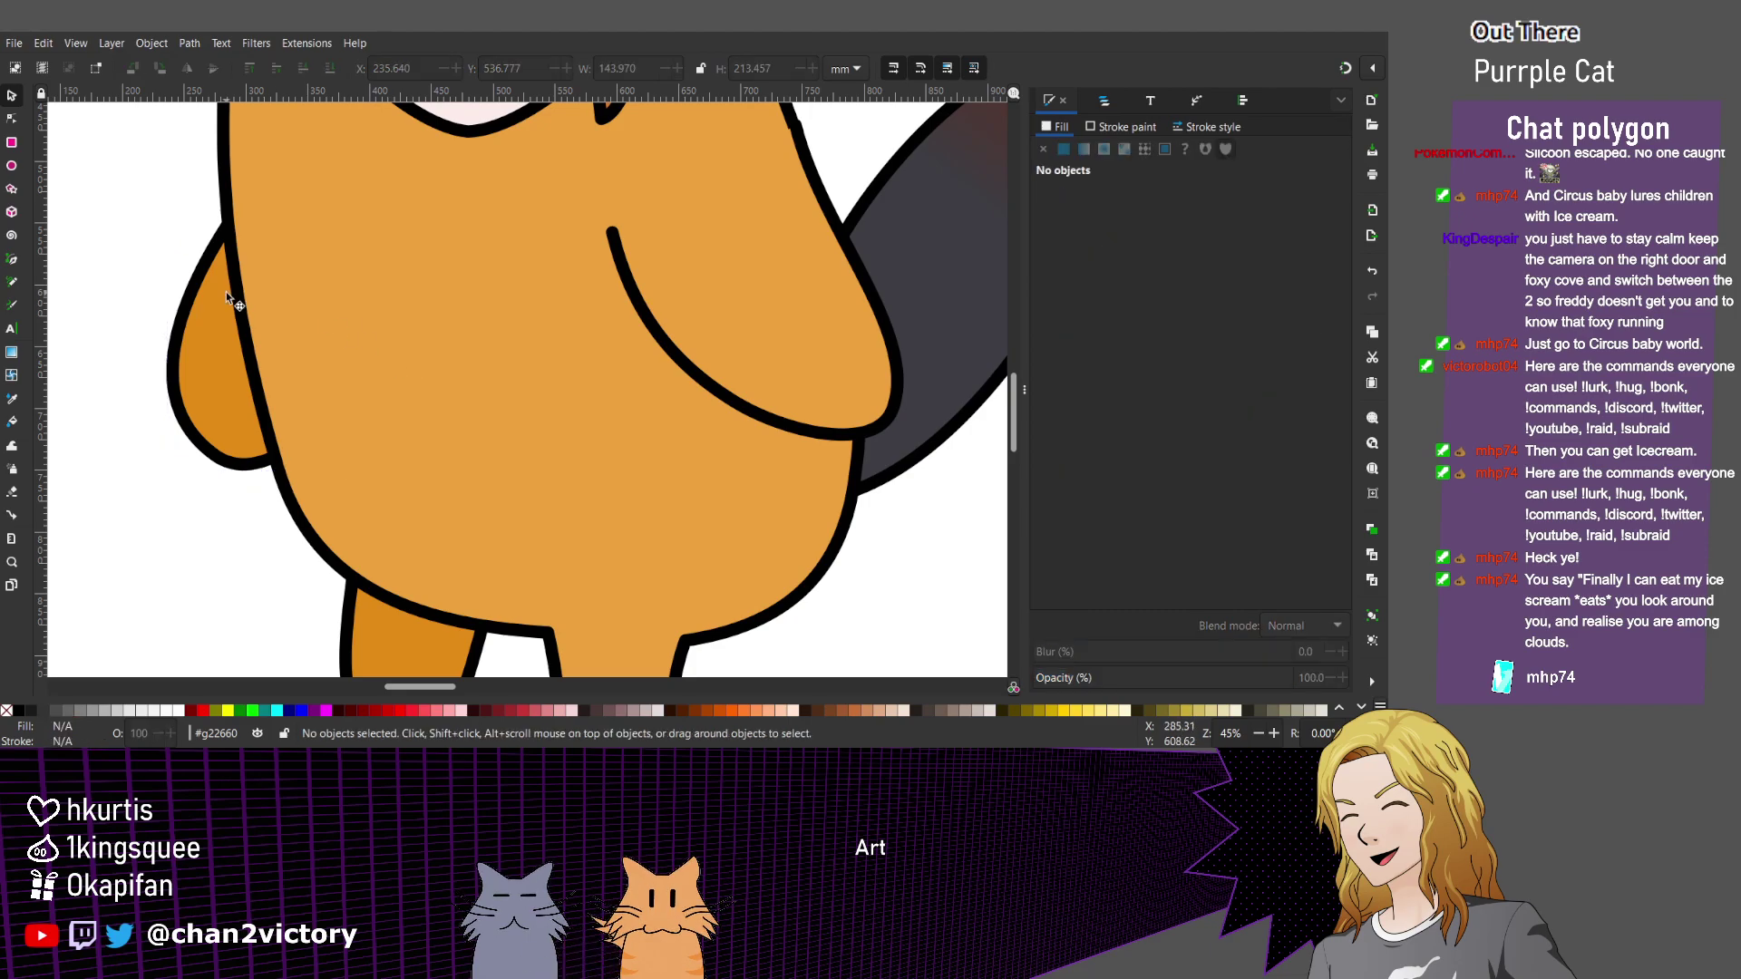
pyautogui.scroll(-3, 227, 297)
pyautogui.scroll(1, 226, 298)
pyautogui.hscroll(-5, 227, 298)
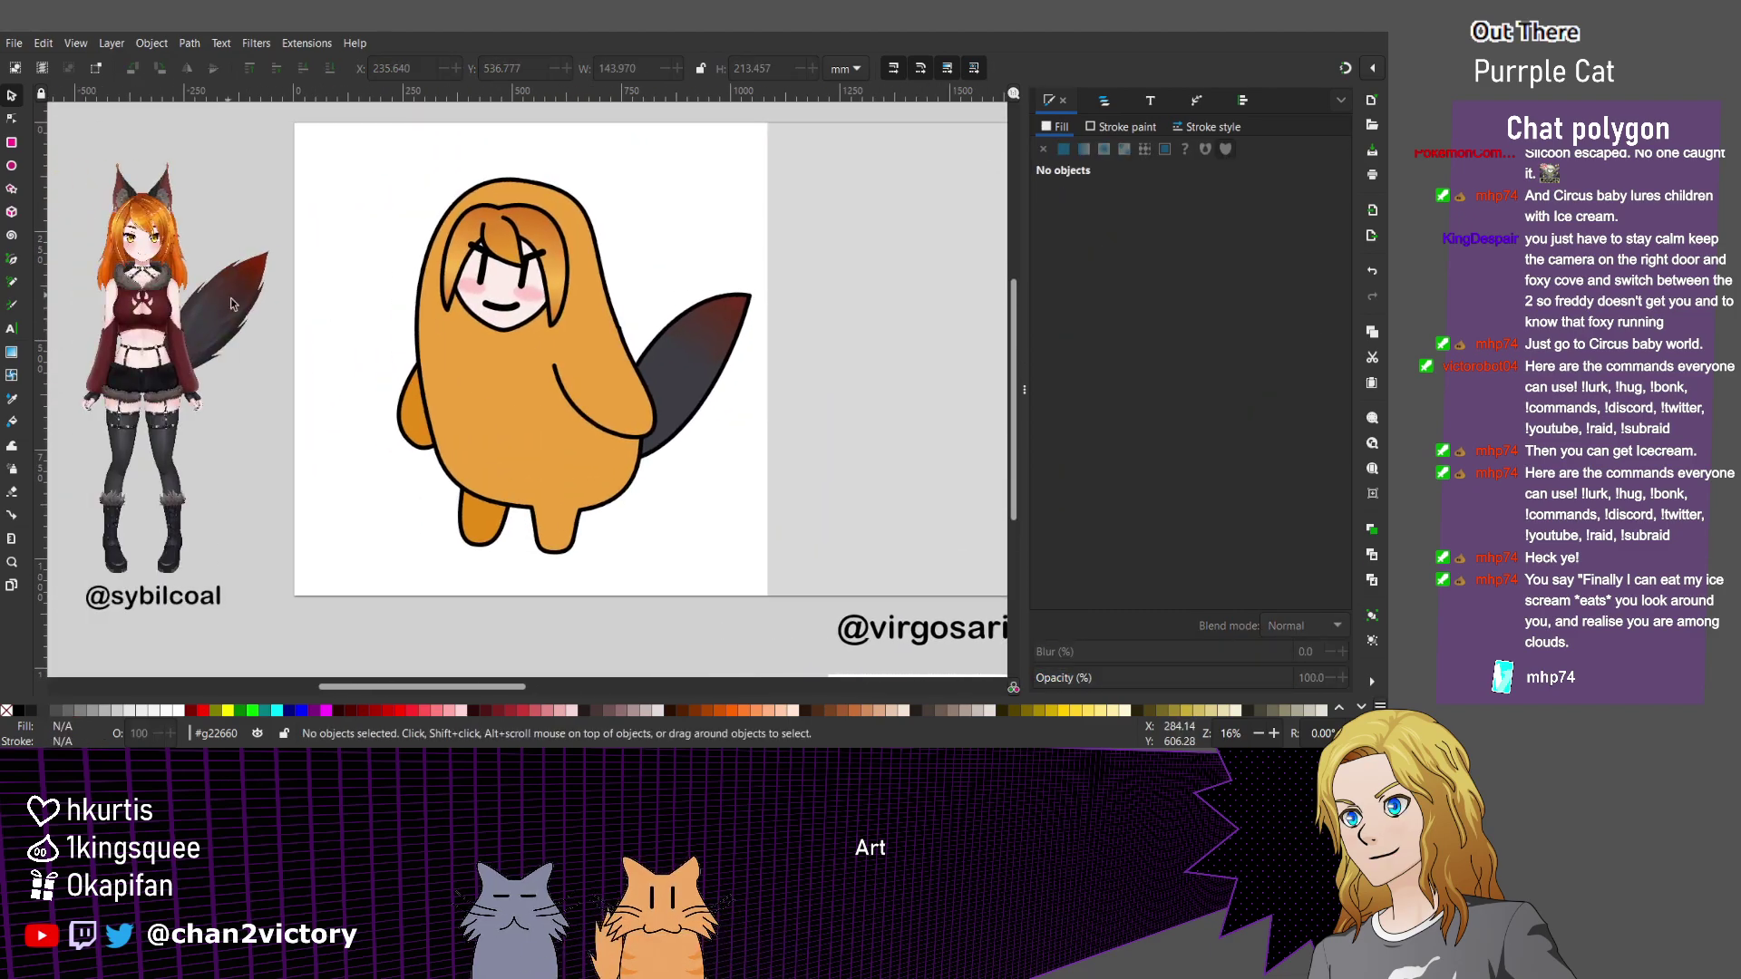
pyautogui.scroll(1, 299, 393)
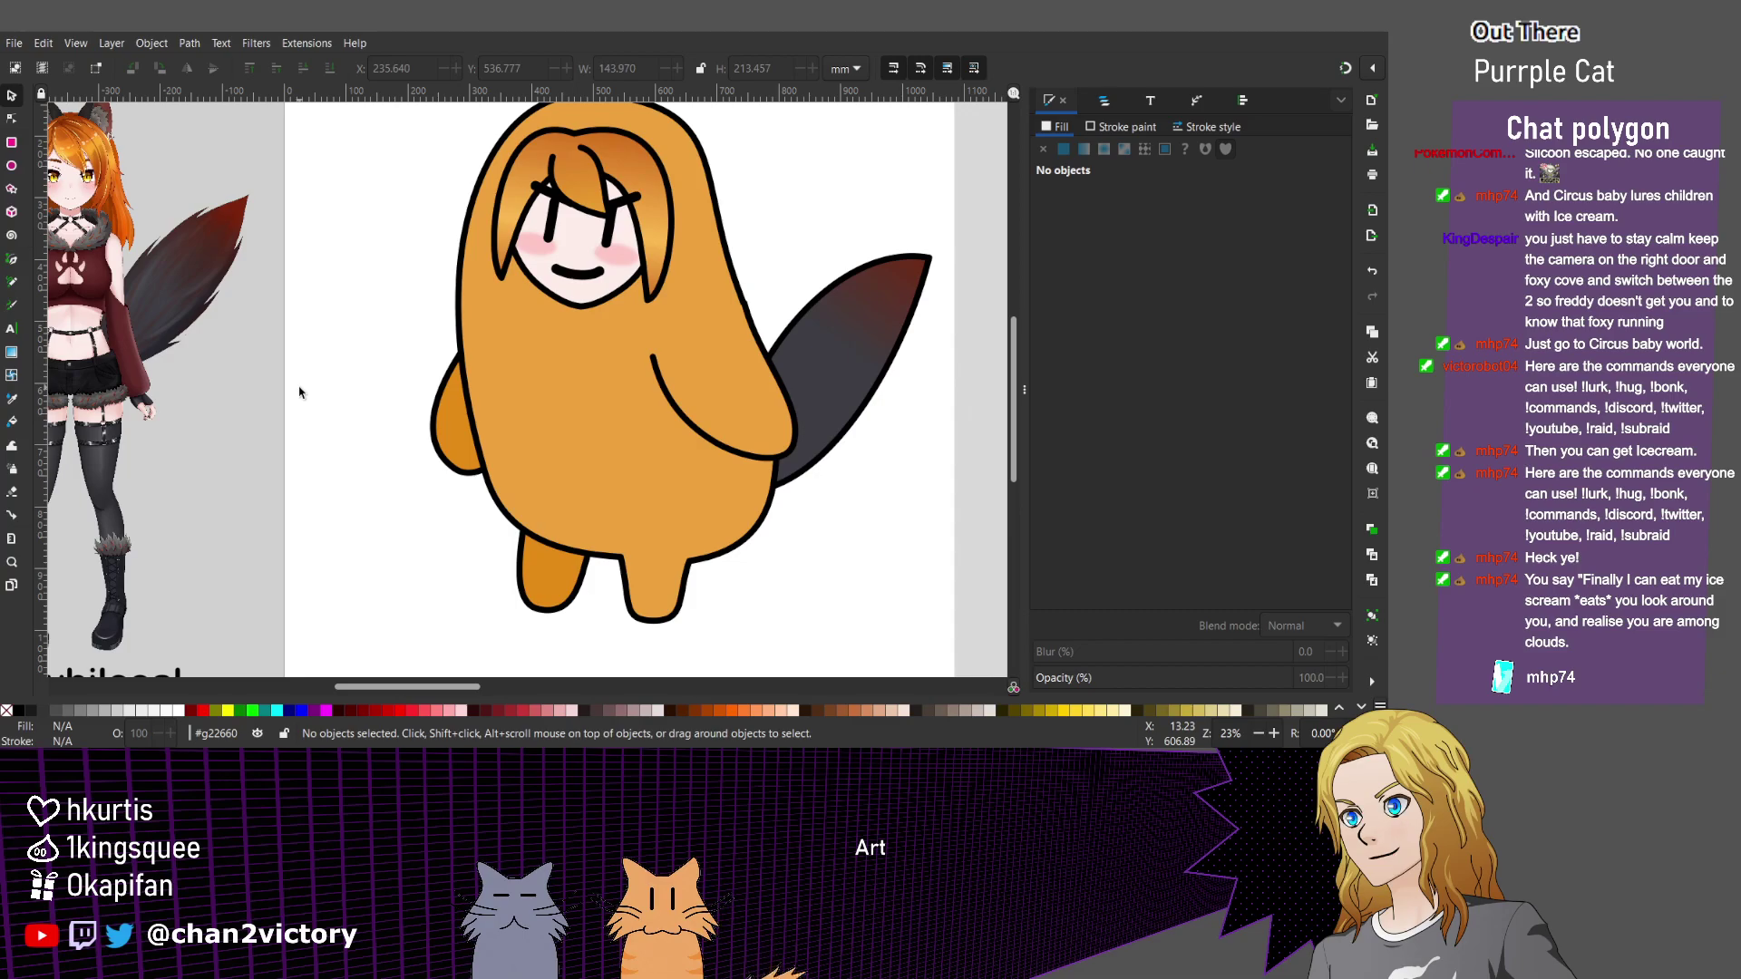
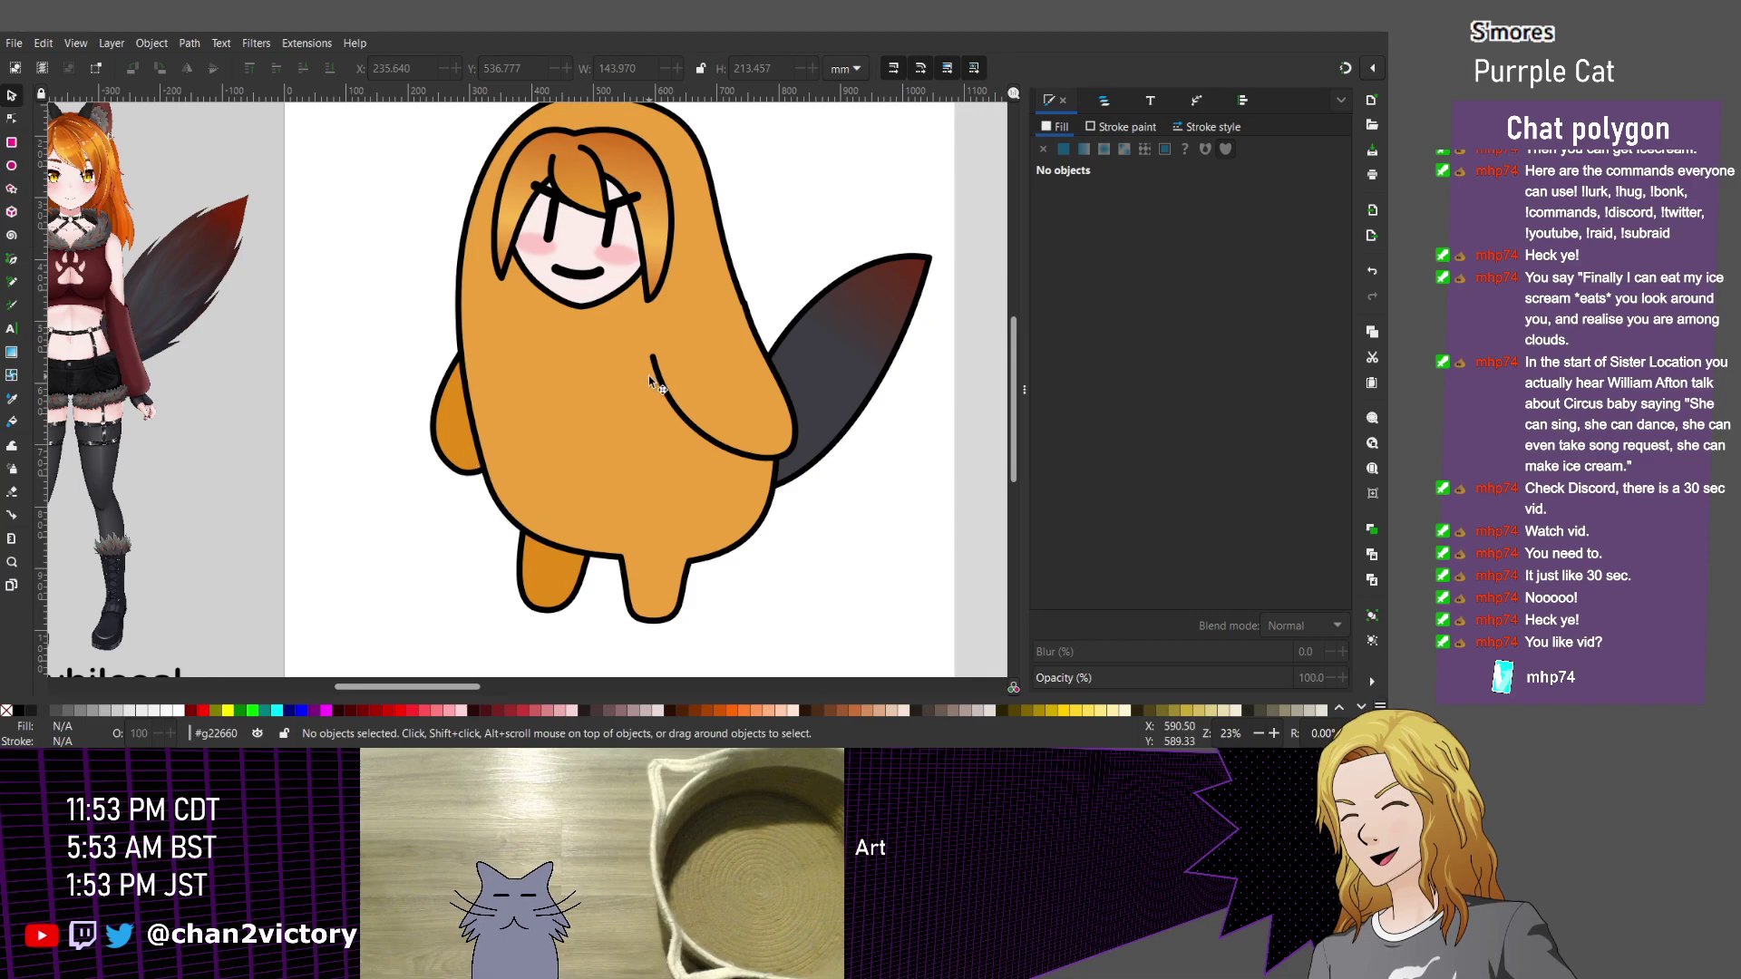
# Move the tail-side arm's upper end node about 3 mm inward and adjust its handle to align with the body outline.
pyautogui.scroll(1, 649, 375)
pyautogui.scroll(2, 775, 354)
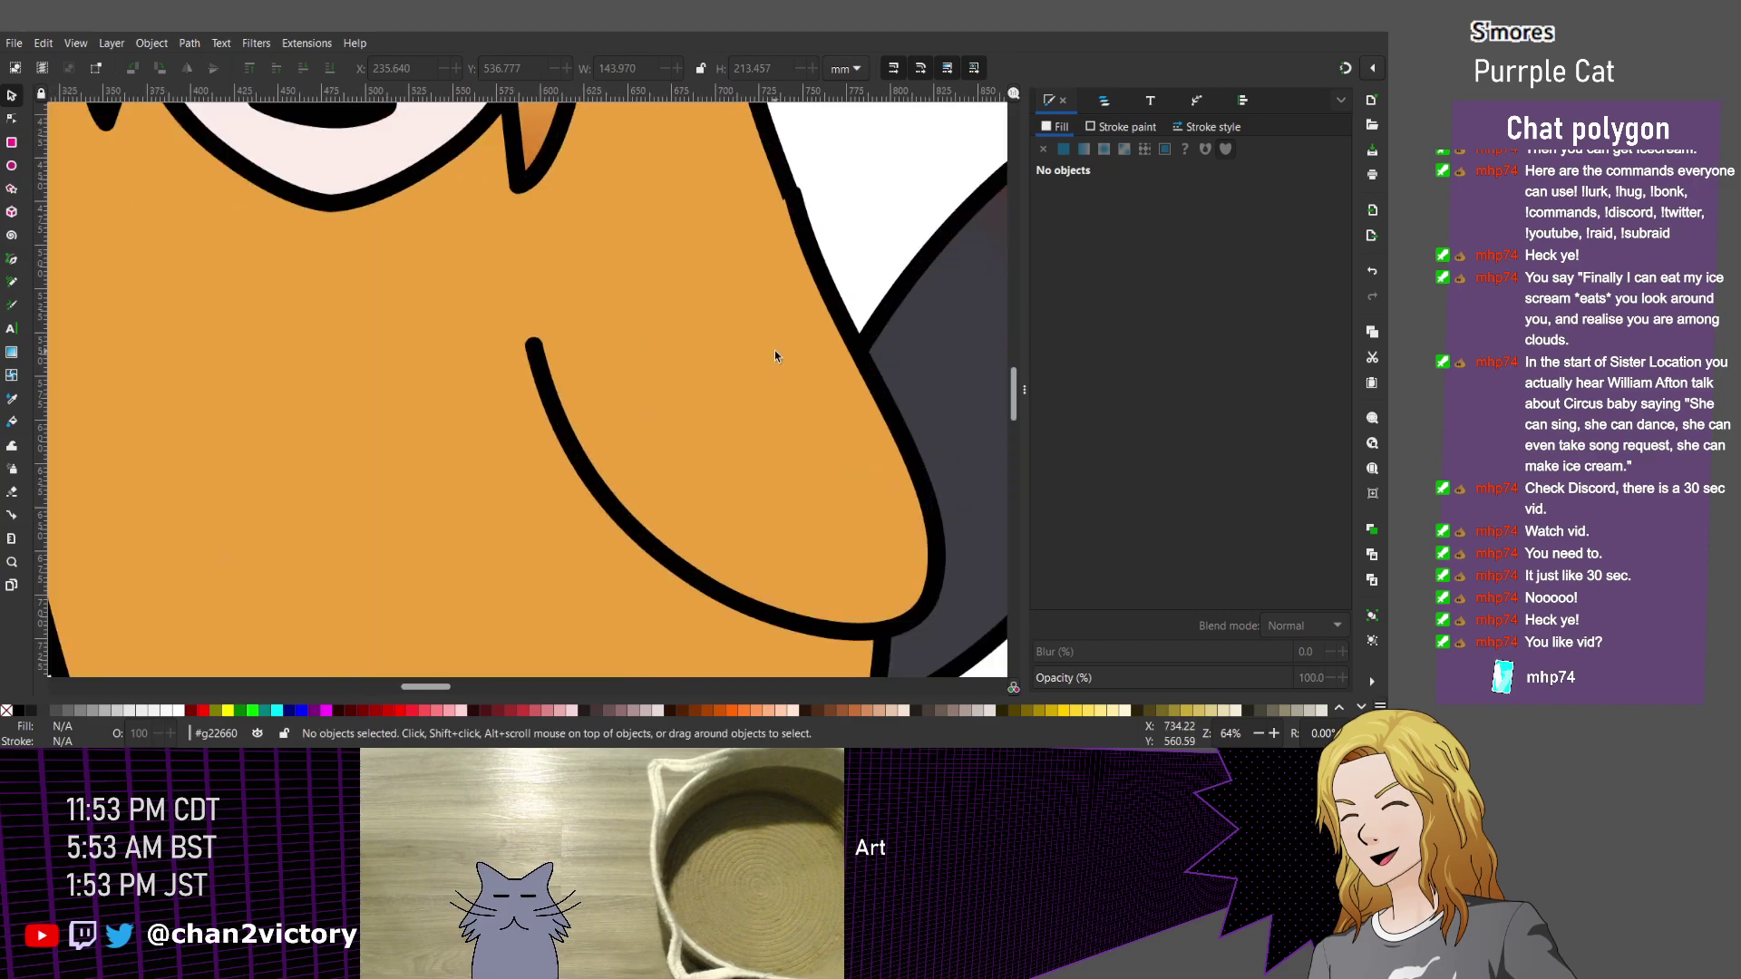
pyautogui.press('n')
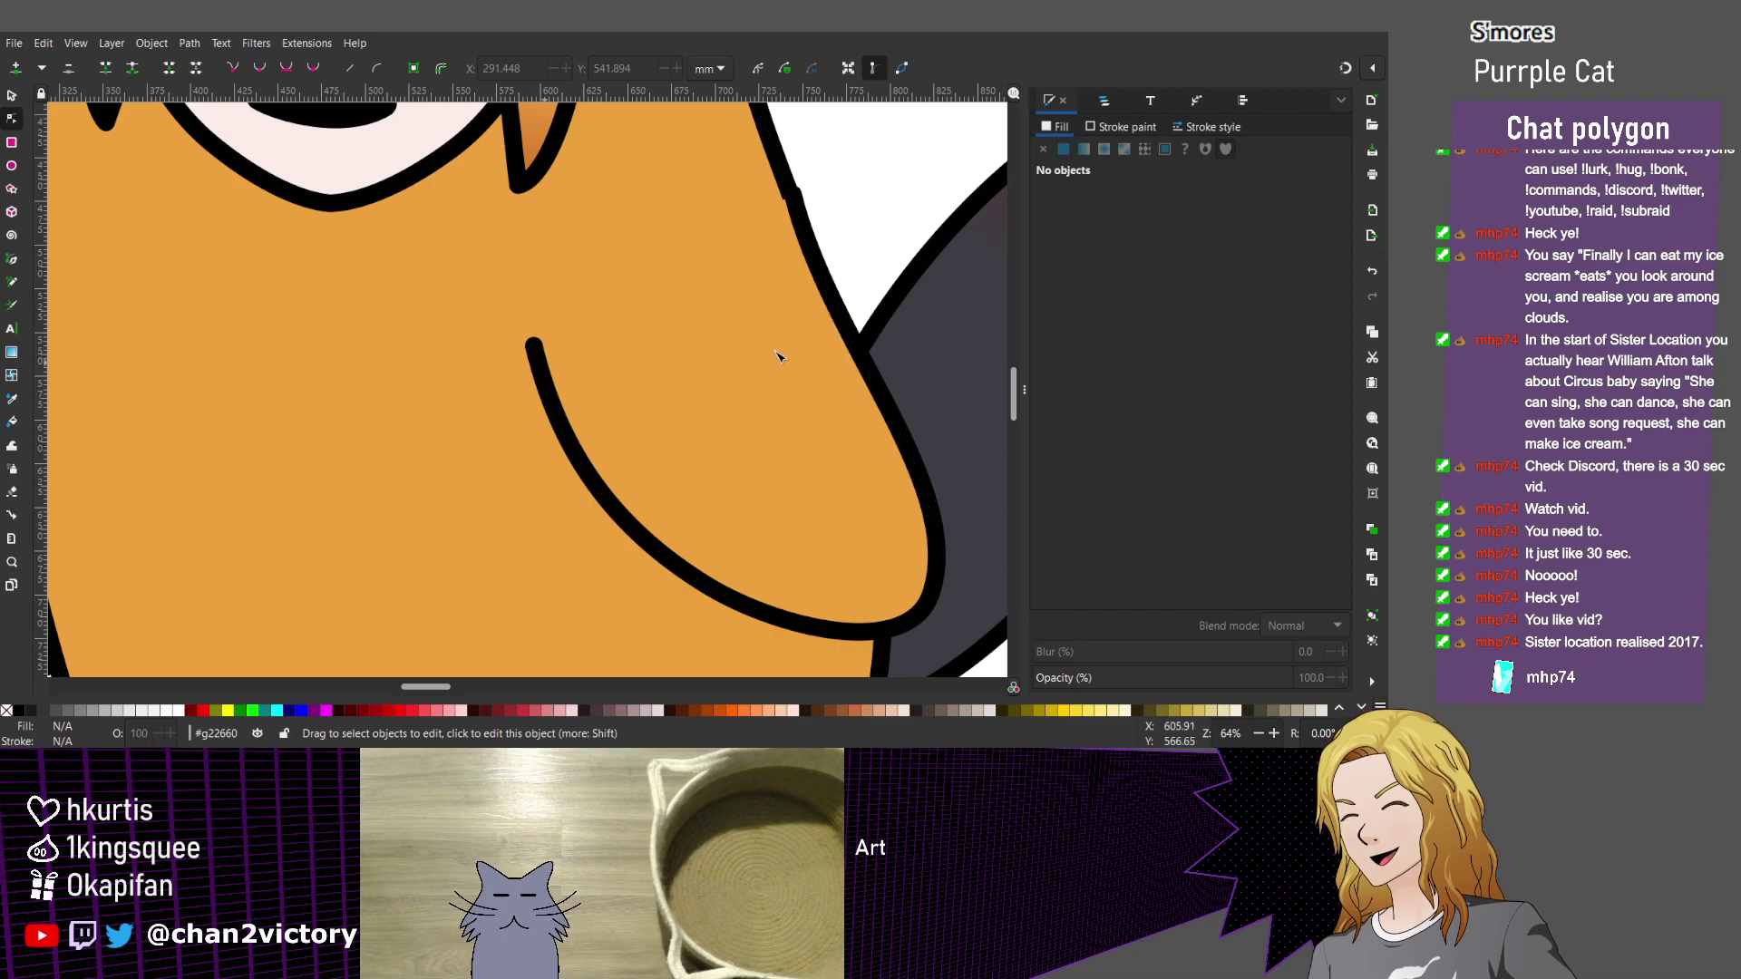
pyautogui.click(778, 356)
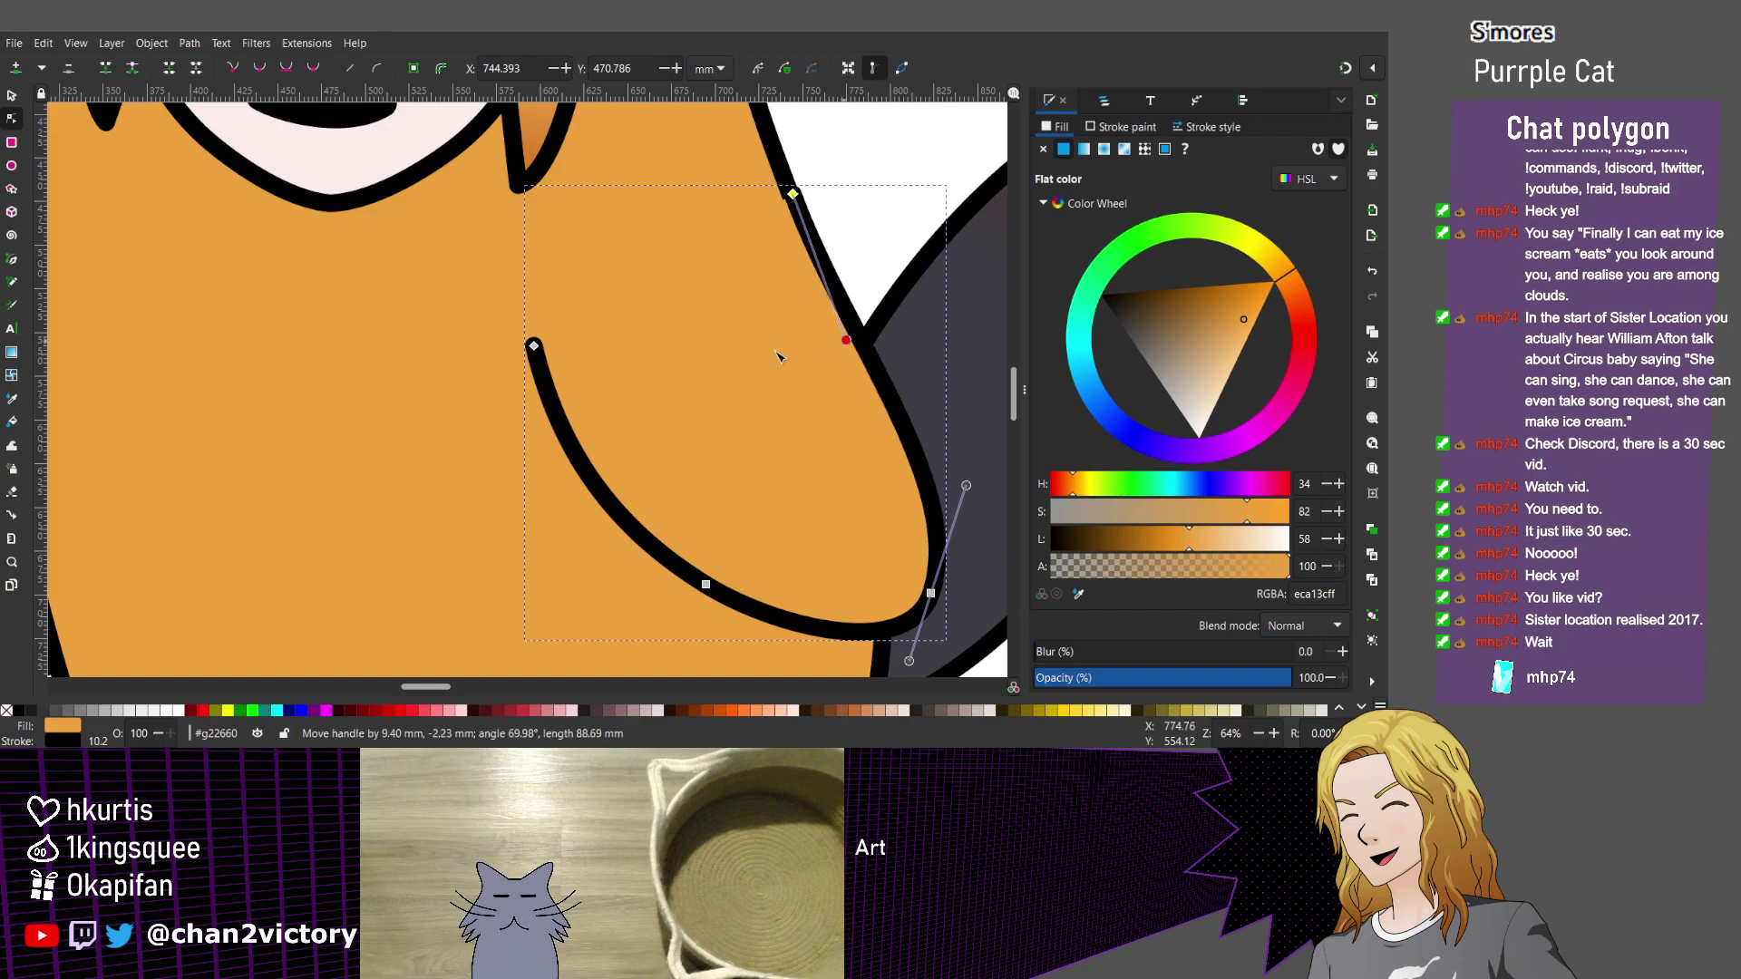
pyautogui.moveTo(792, 193); pyautogui.dragTo(788, 190)
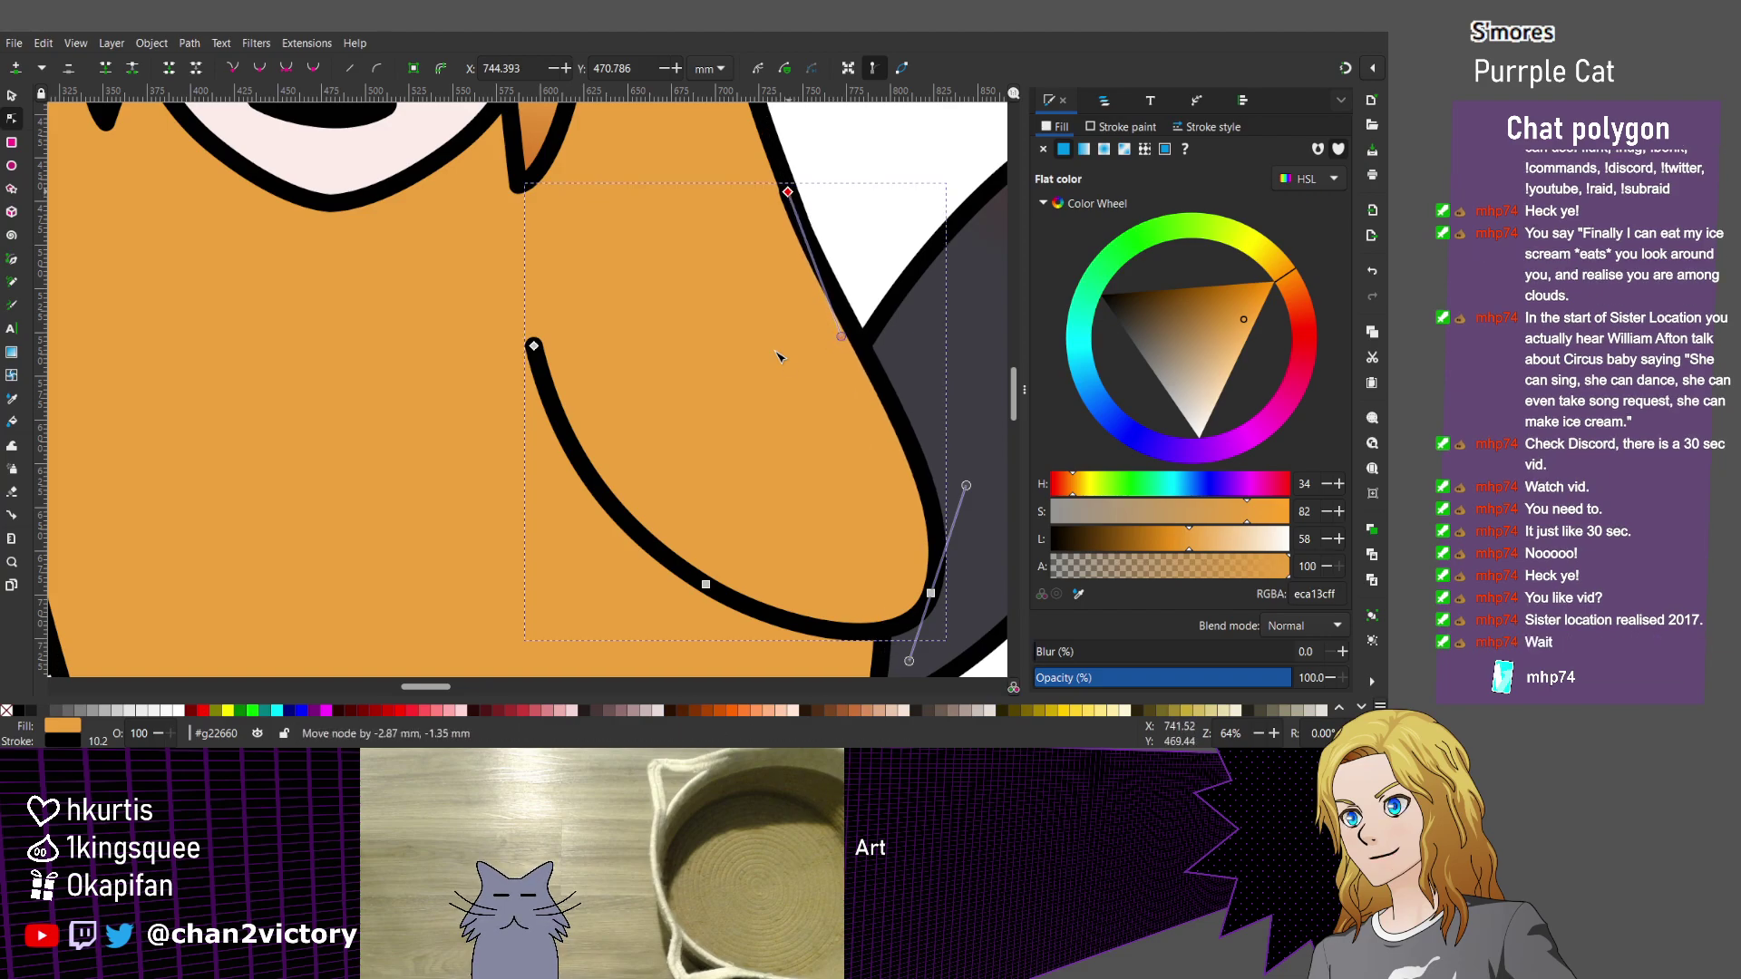
pyautogui.press('Escape')
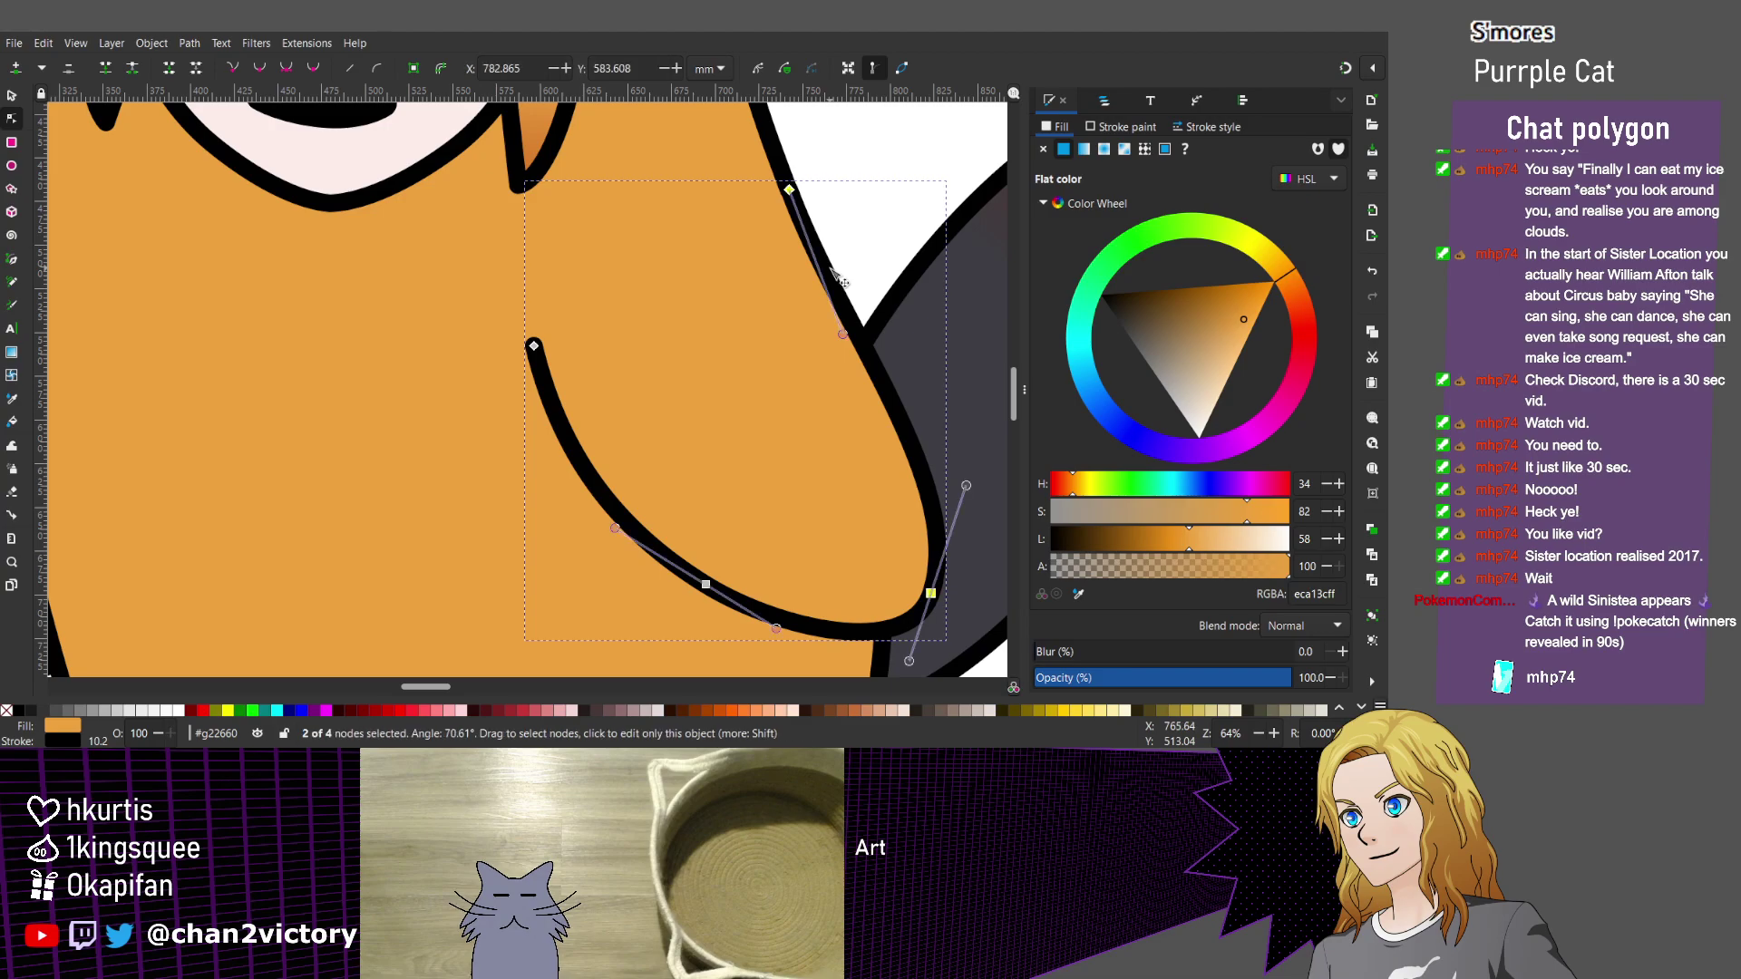
pyautogui.press('Escape')
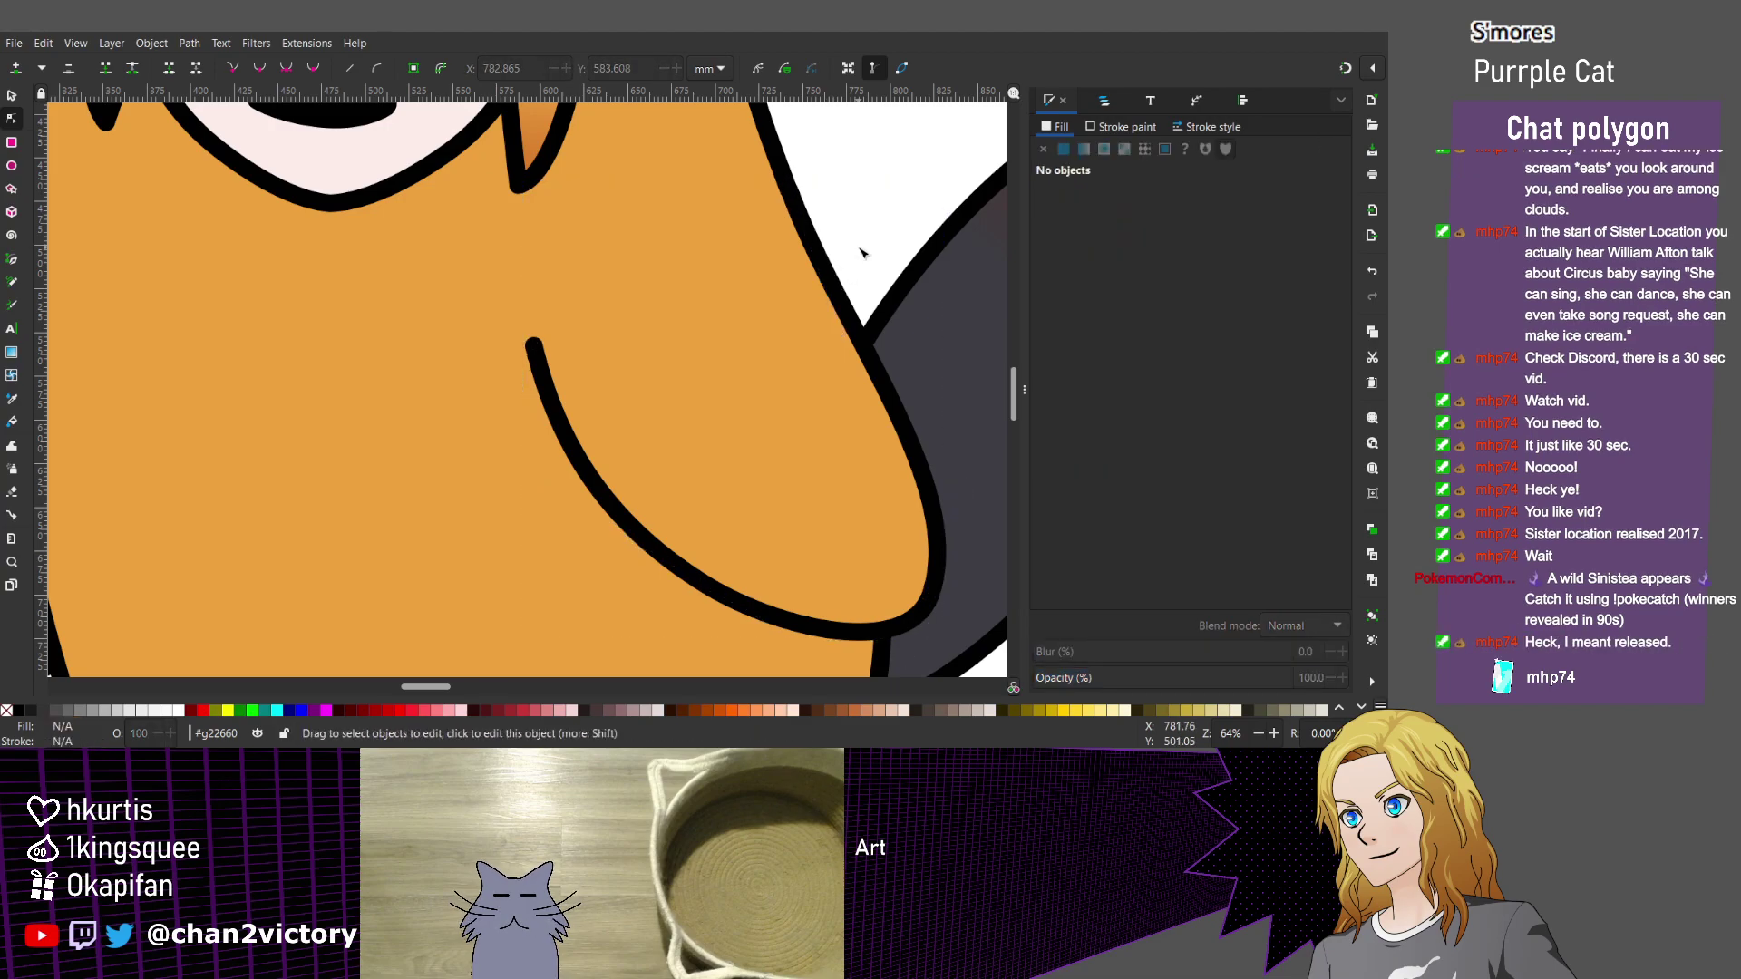
pyautogui.scroll(-4, 860, 253)
pyautogui.scroll(3, 861, 253)
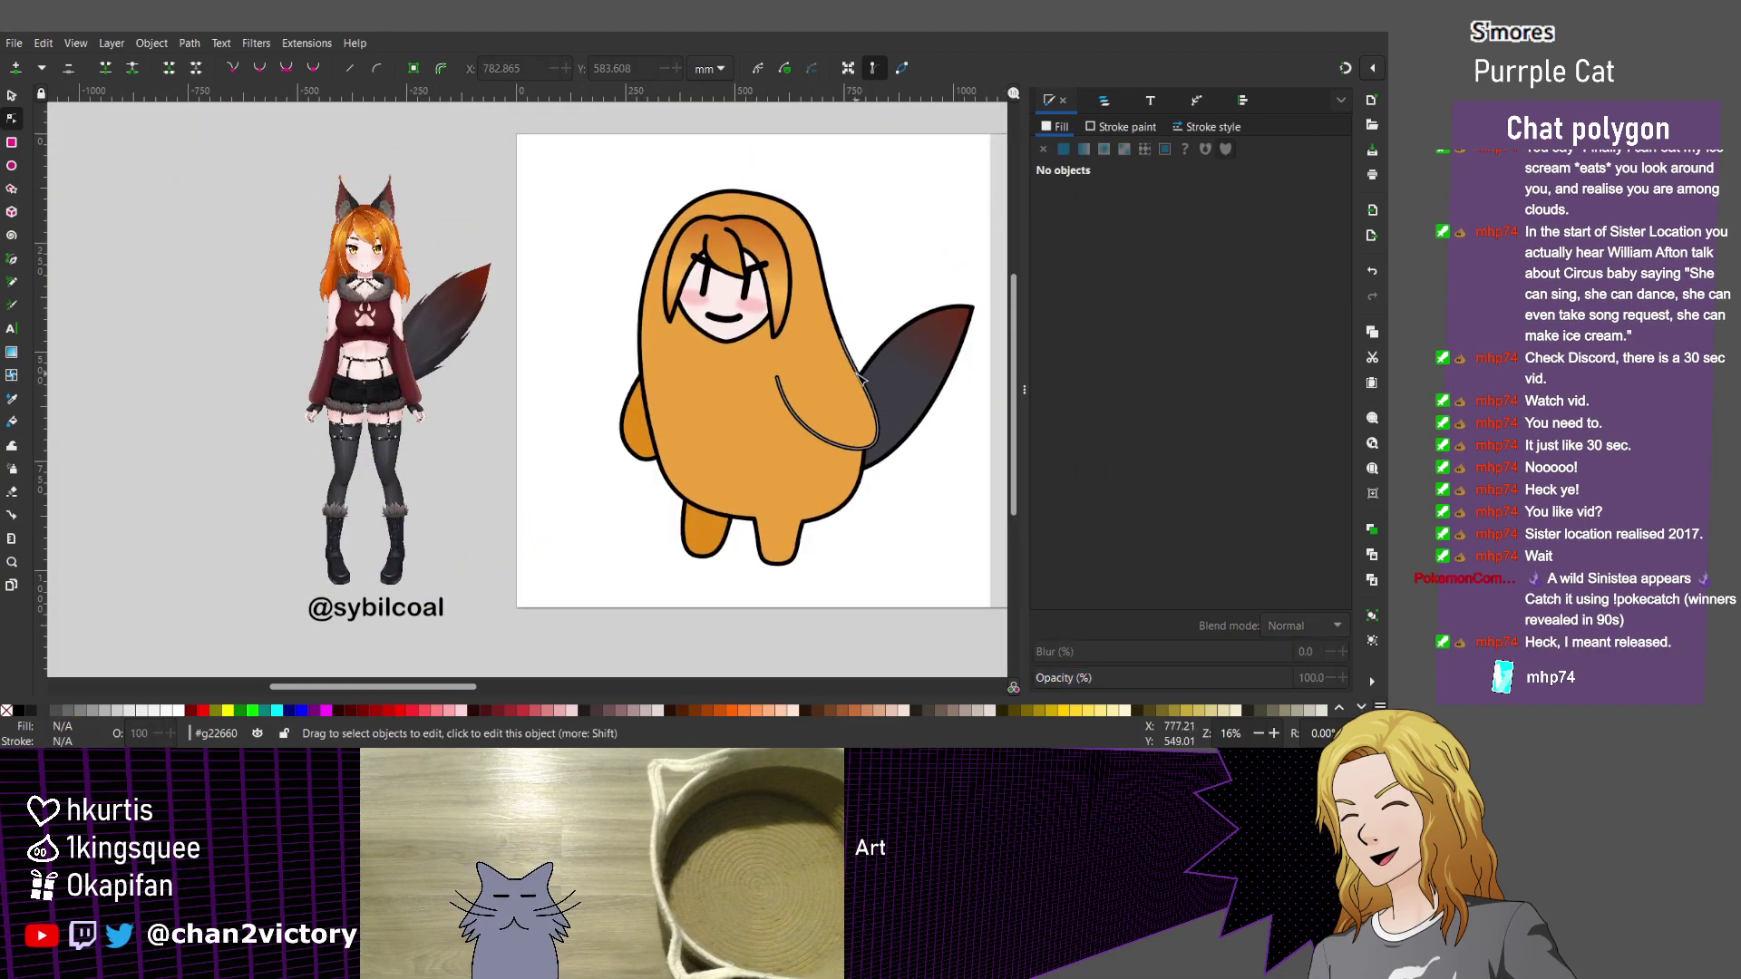
pyautogui.scroll(2, 826, 287)
pyautogui.scroll(4, 827, 288)
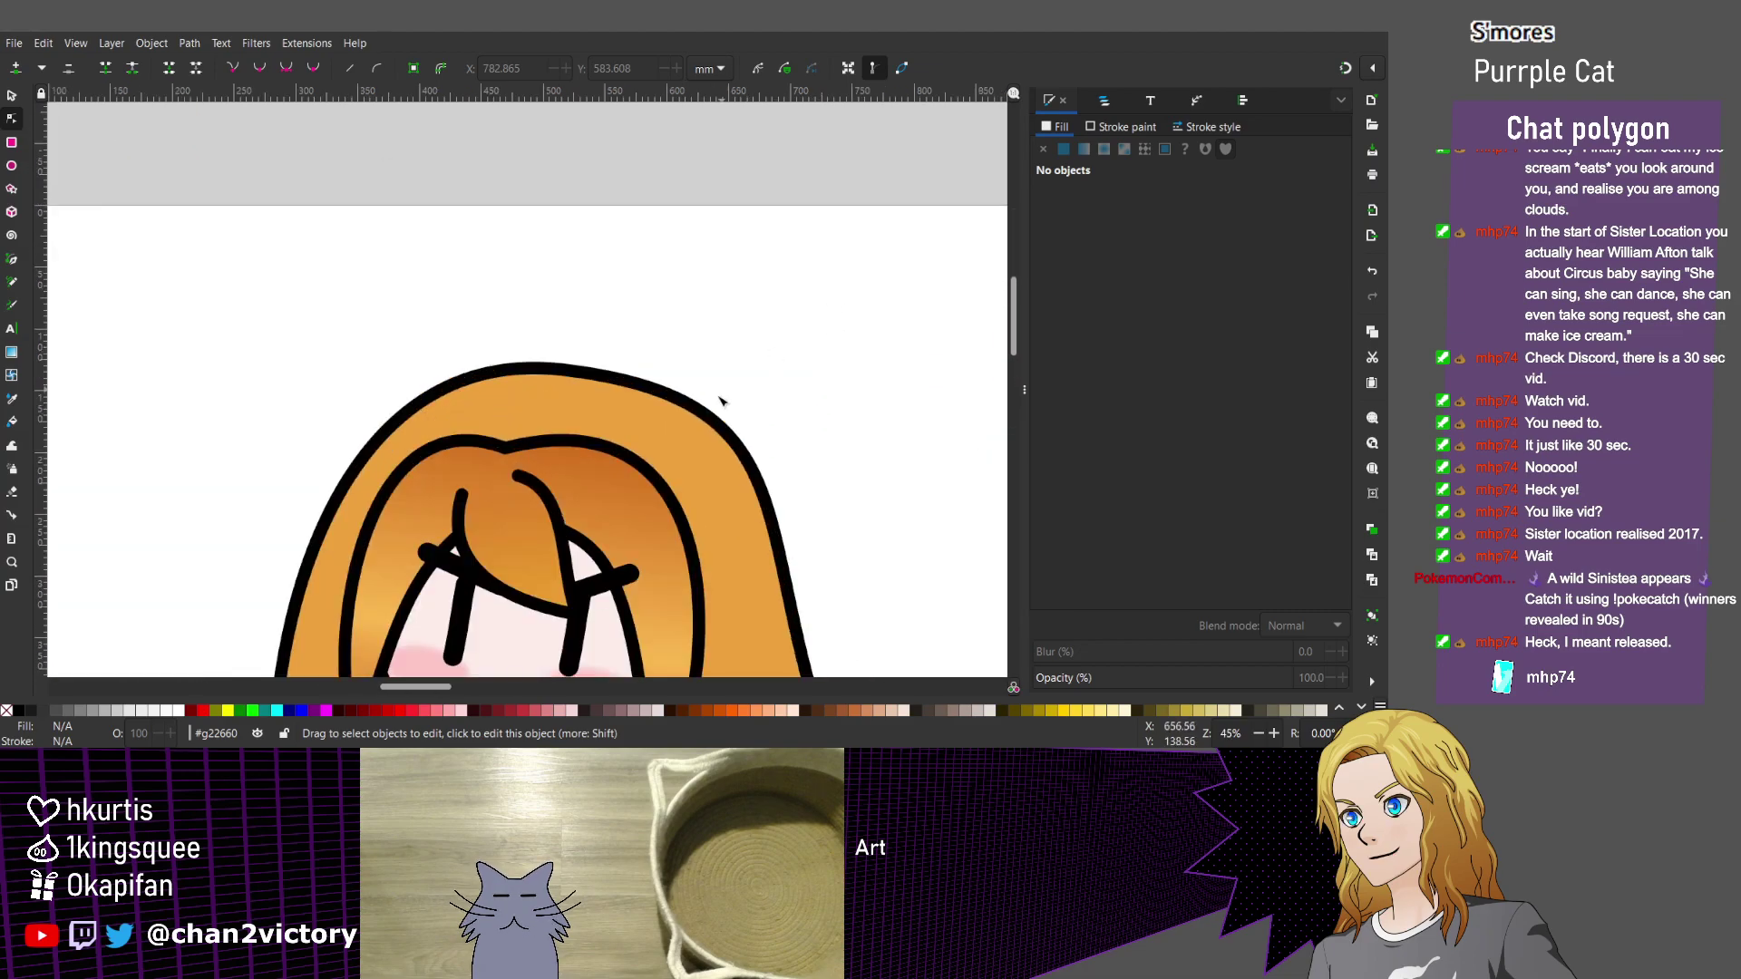
pyautogui.press('p')
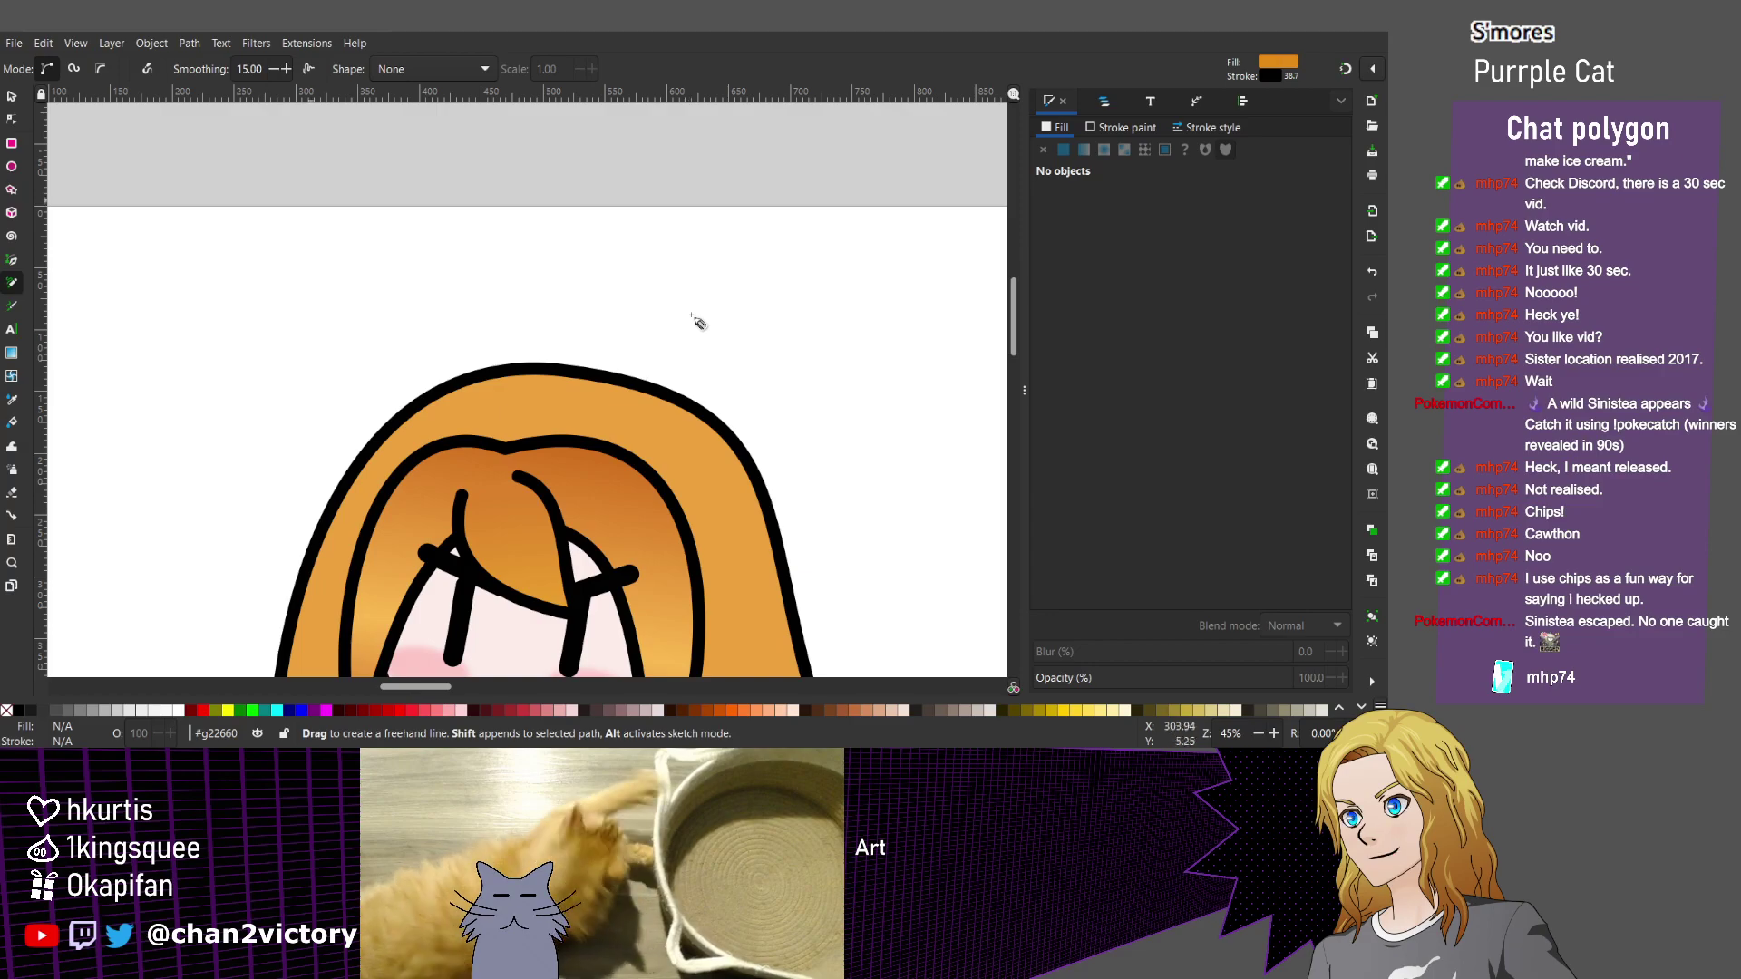
pyautogui.press('n')
pyautogui.click(563, 367)
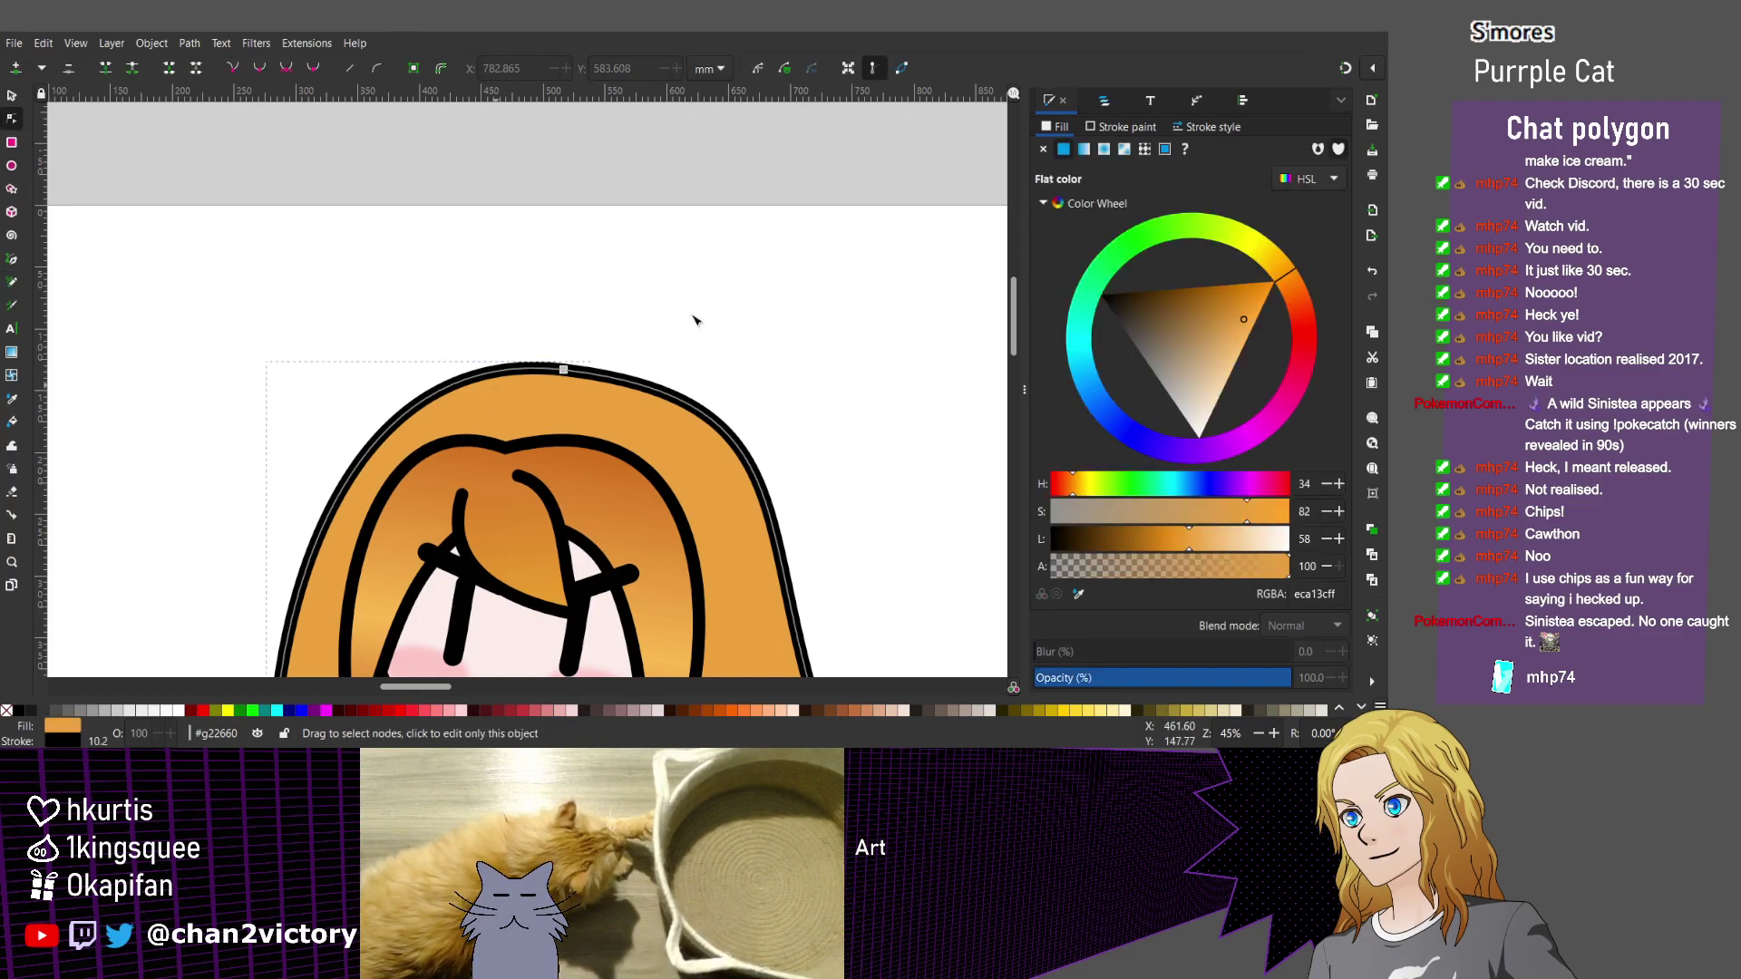
pyautogui.click(697, 322)
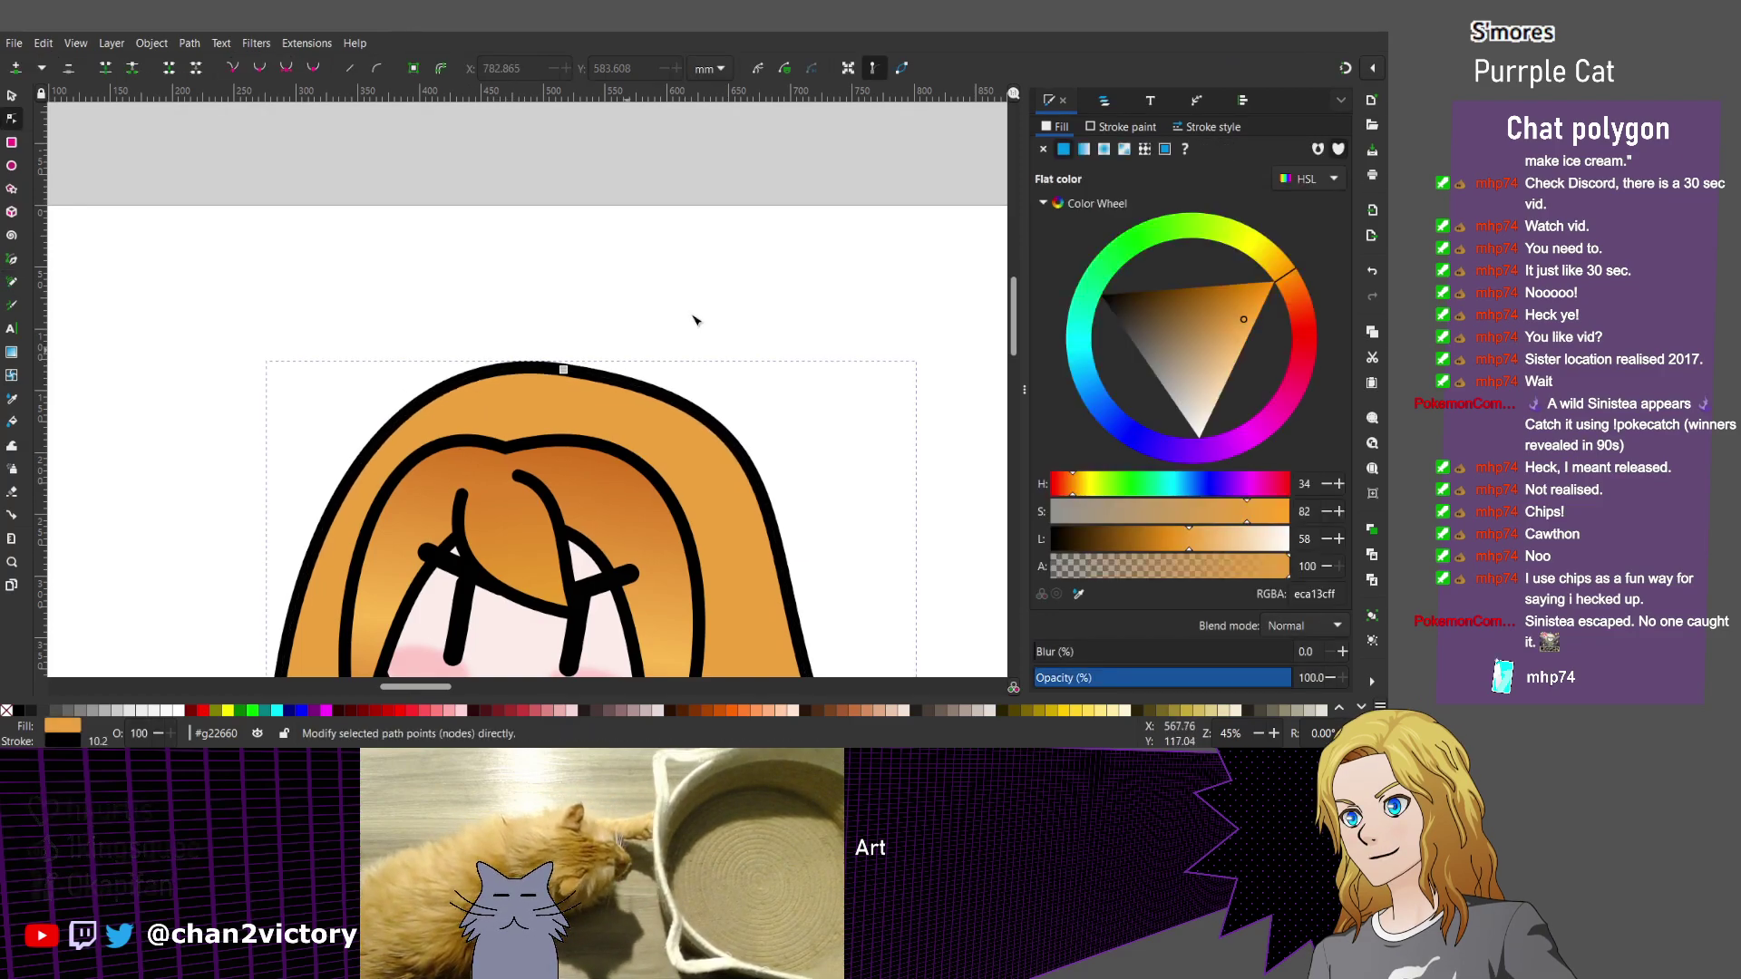
pyautogui.keyDown('ctrl'); pyautogui.scroll(-3, 695, 320); pyautogui.keyUp('ctrl')
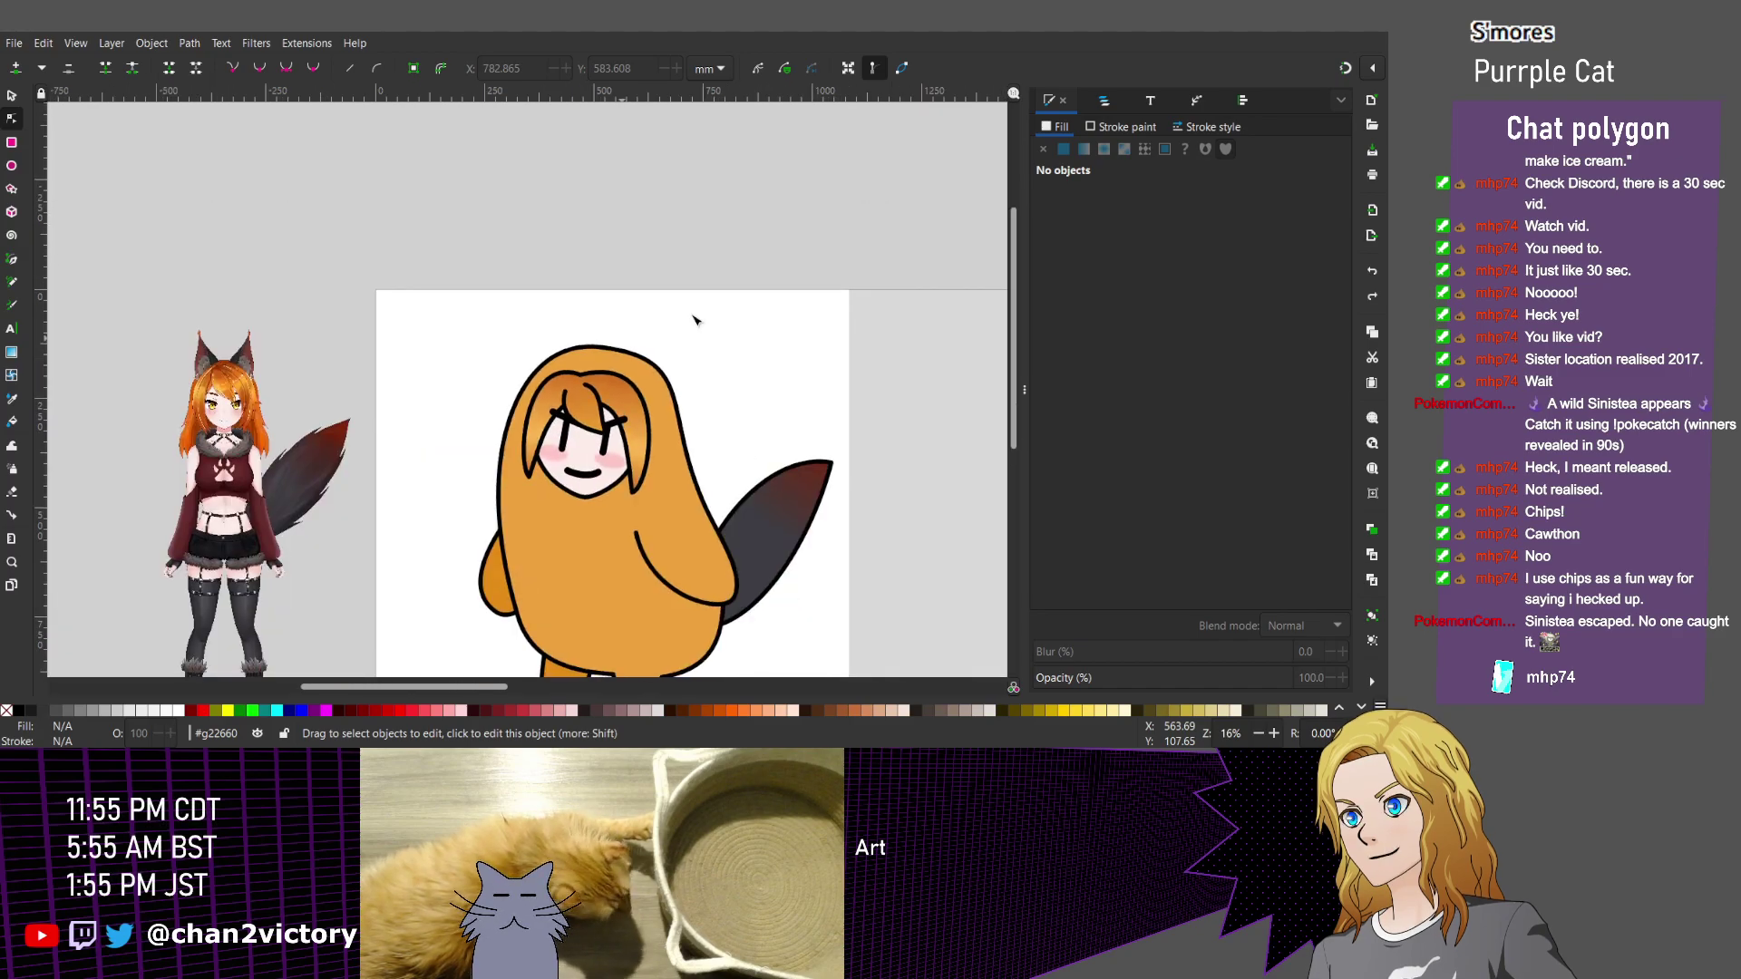
pyautogui.keyDown('ctrl'); pyautogui.scroll(2, 695, 320); pyautogui.keyUp('ctrl')
pyautogui.press('p')
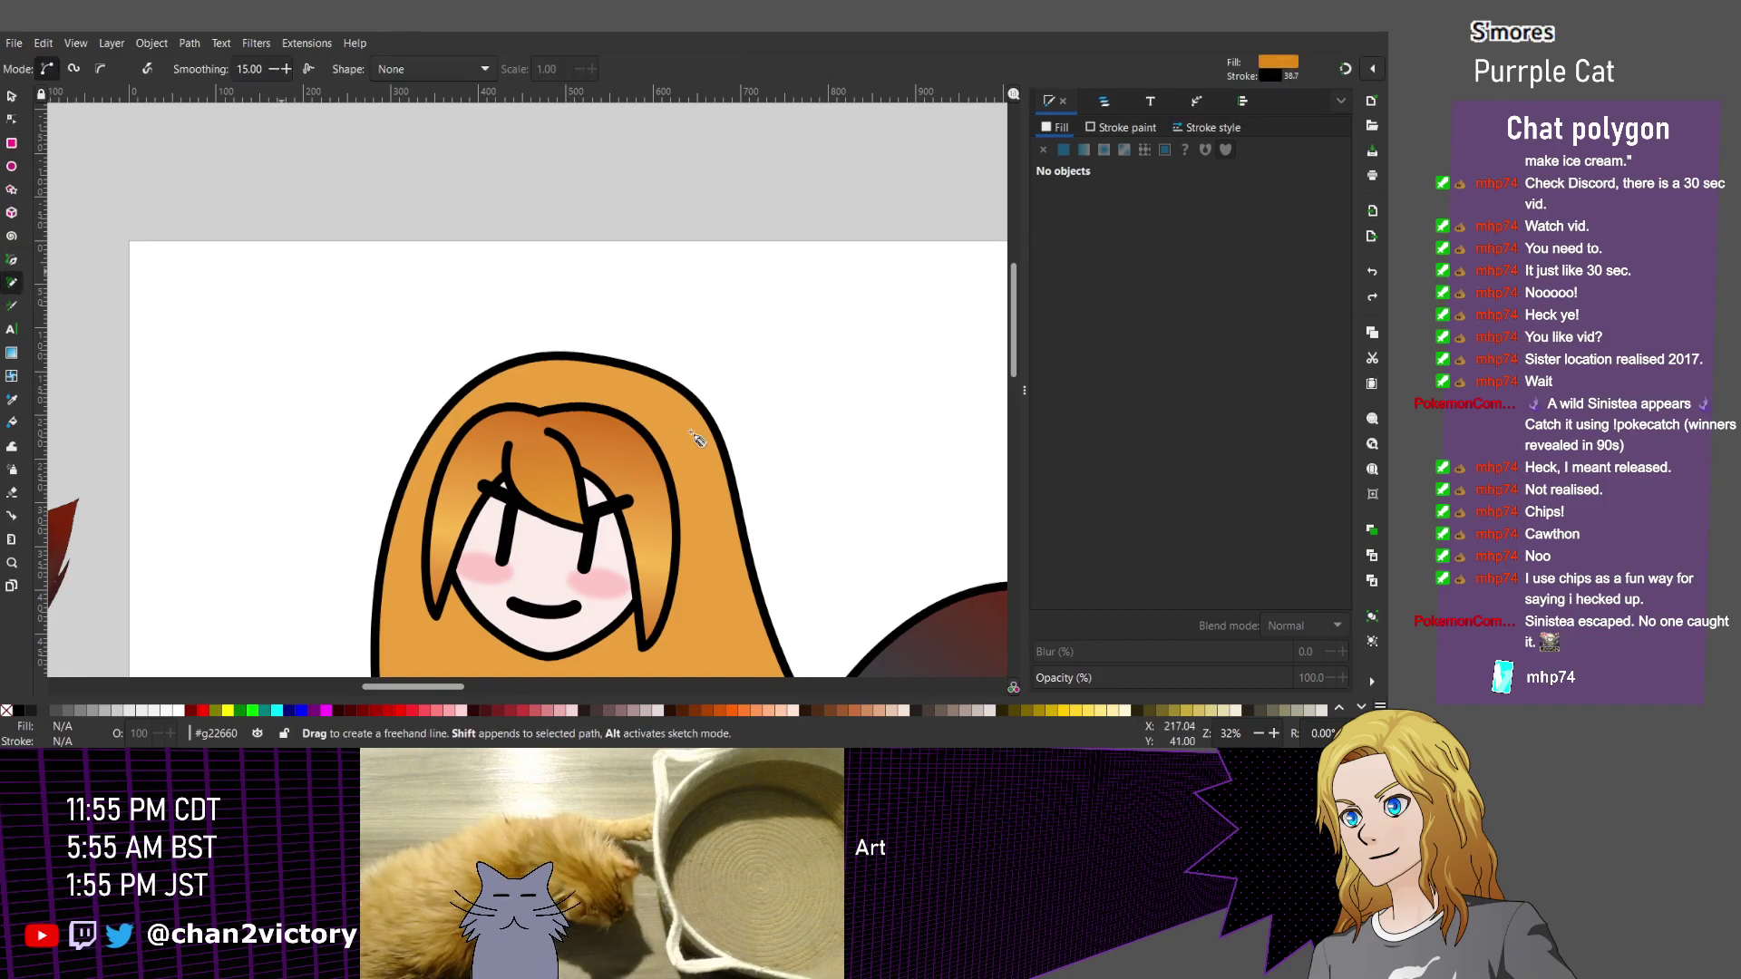
pyautogui.moveTo(572, 374)
pyautogui.mouseDown()
pyautogui.moveTo(577, 327)
pyautogui.moveTo(624, 316)
pyautogui.moveTo(630, 365)
pyautogui.mouseUp()
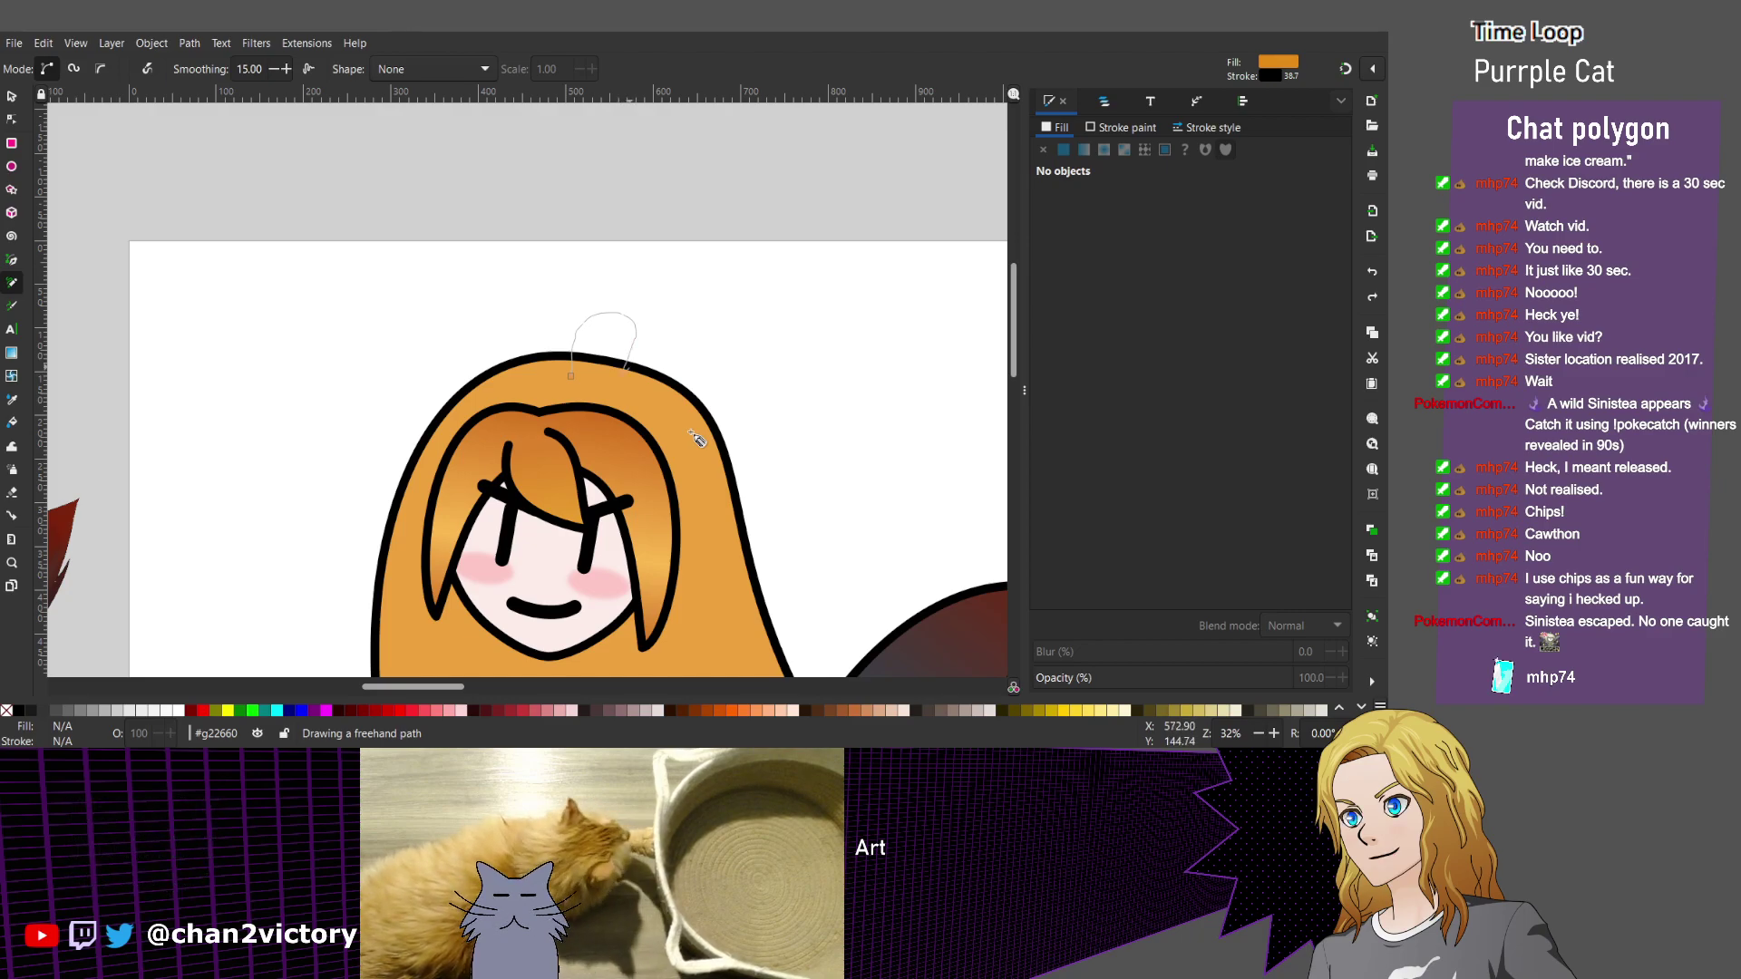
pyautogui.moveTo(696, 439); pyautogui.dragTo(696, 439)
pyautogui.hotkey('ctrl', 'z')
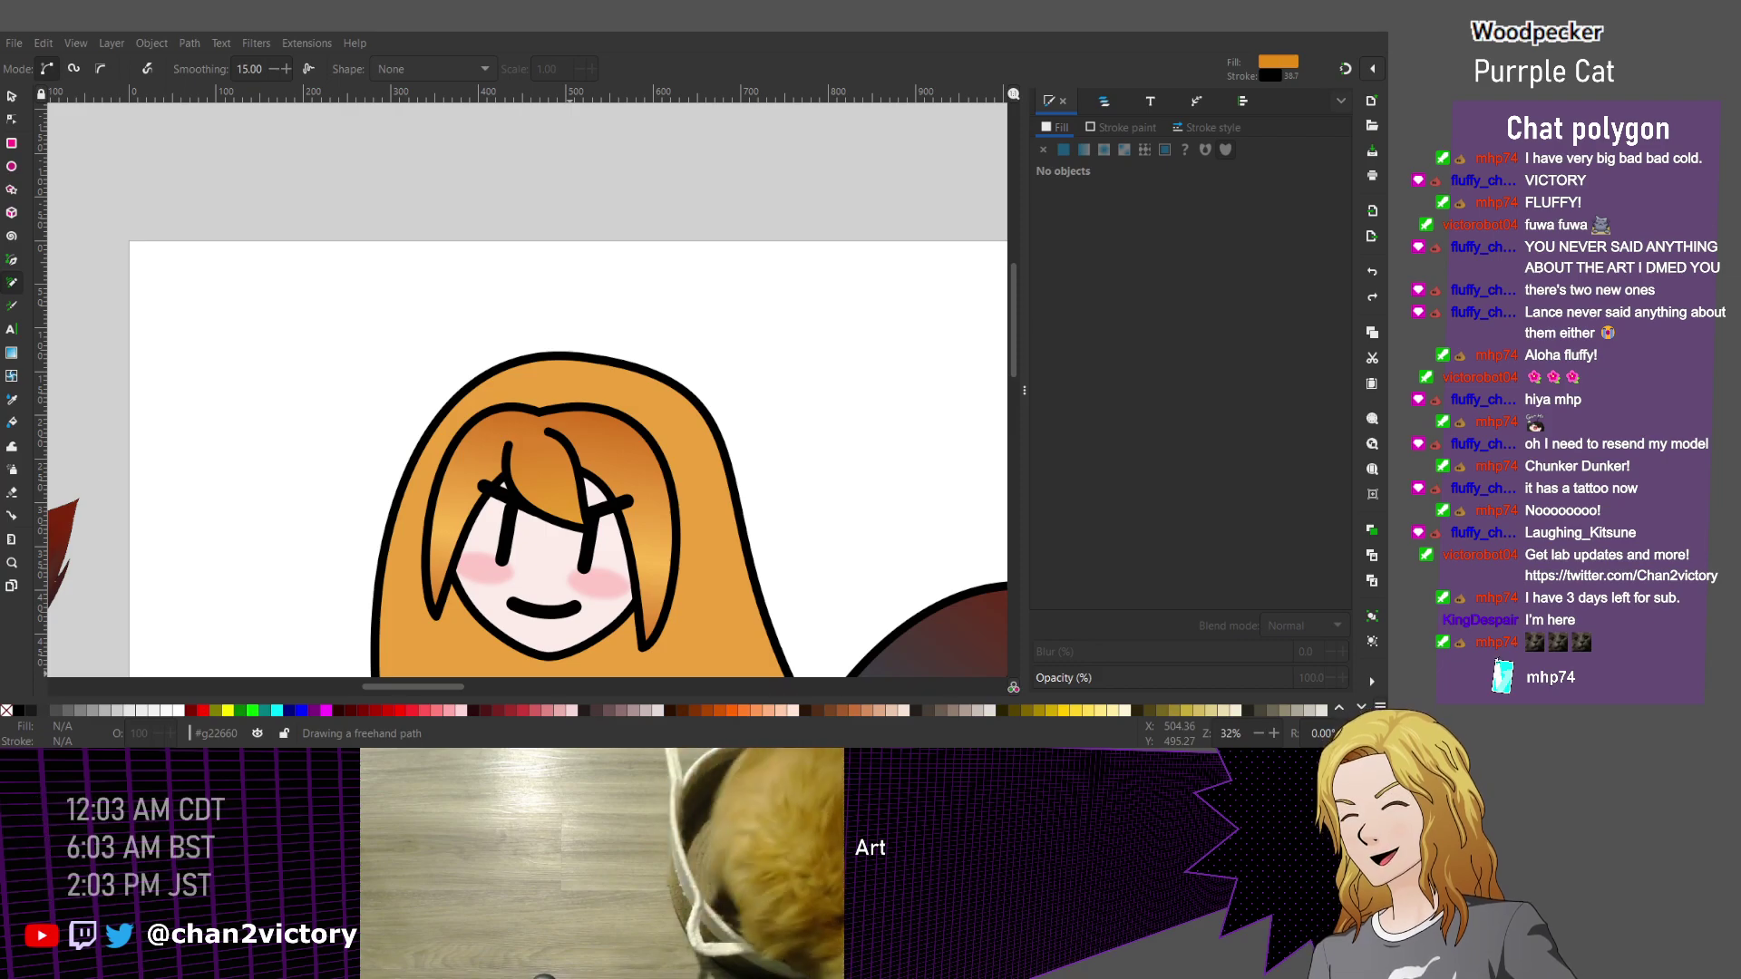
# Draw a closed freehand tuft with three swept-back spikes on top of the character's head.
pyautogui.hotkey('alt', 'Tab')
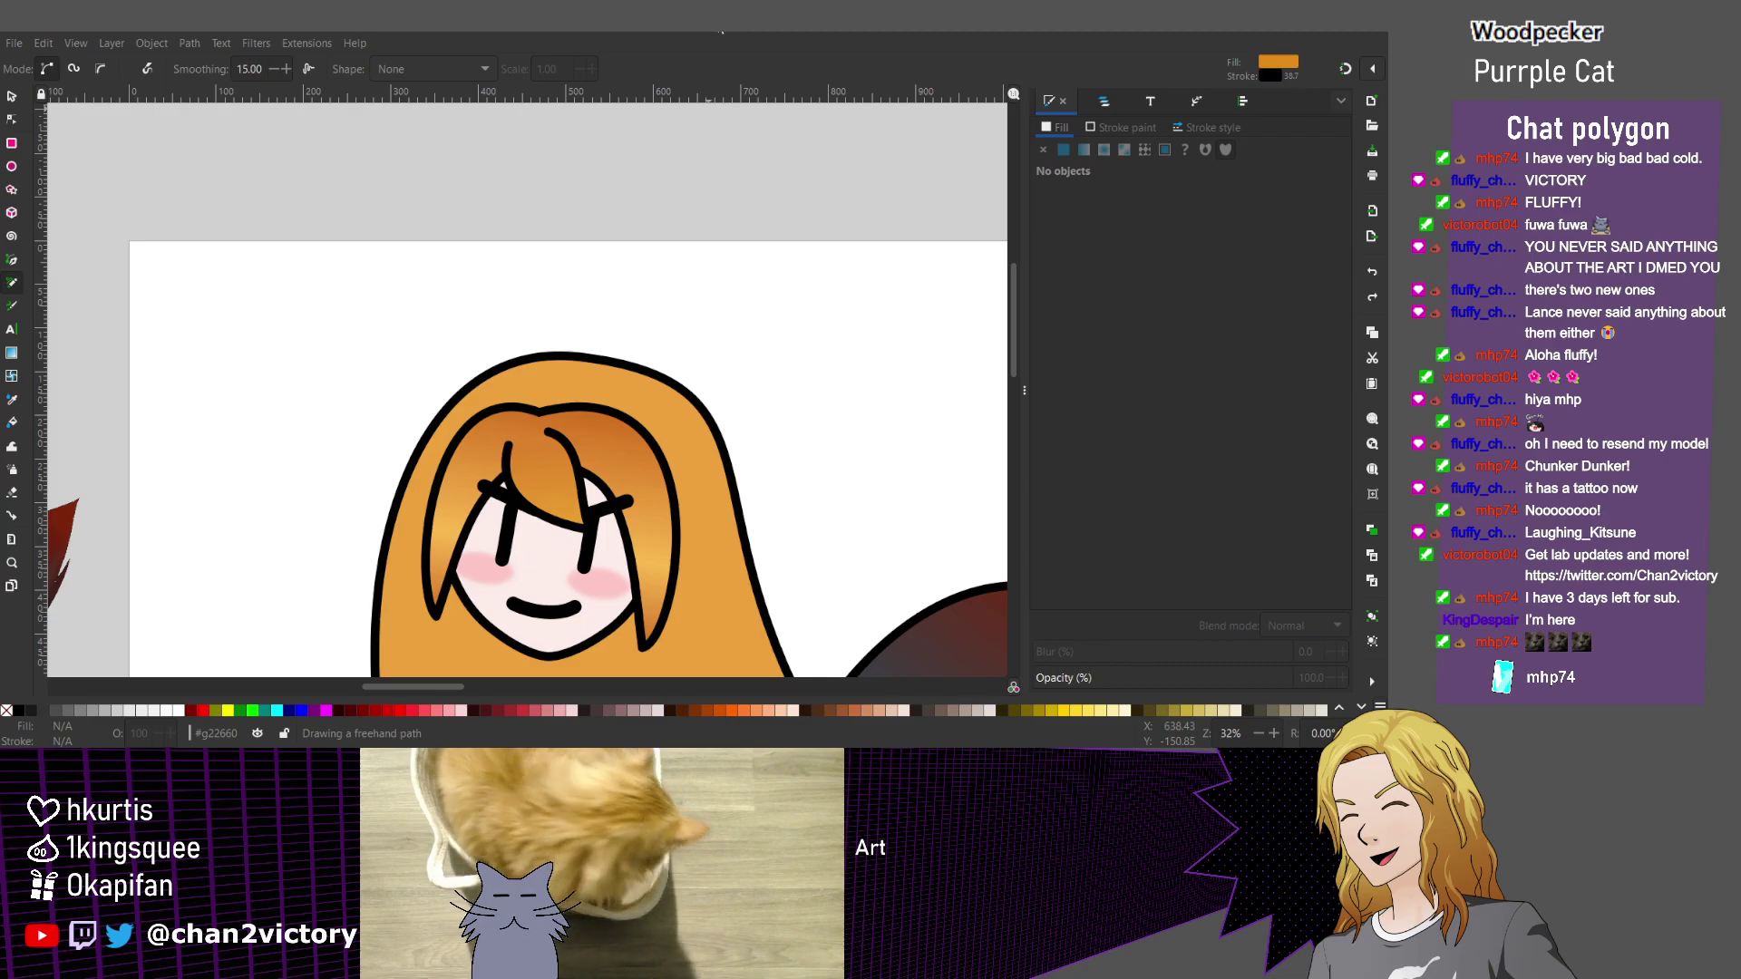
pyautogui.scroll(-4, 526, 390)
pyautogui.hscroll(3, 525, 390)
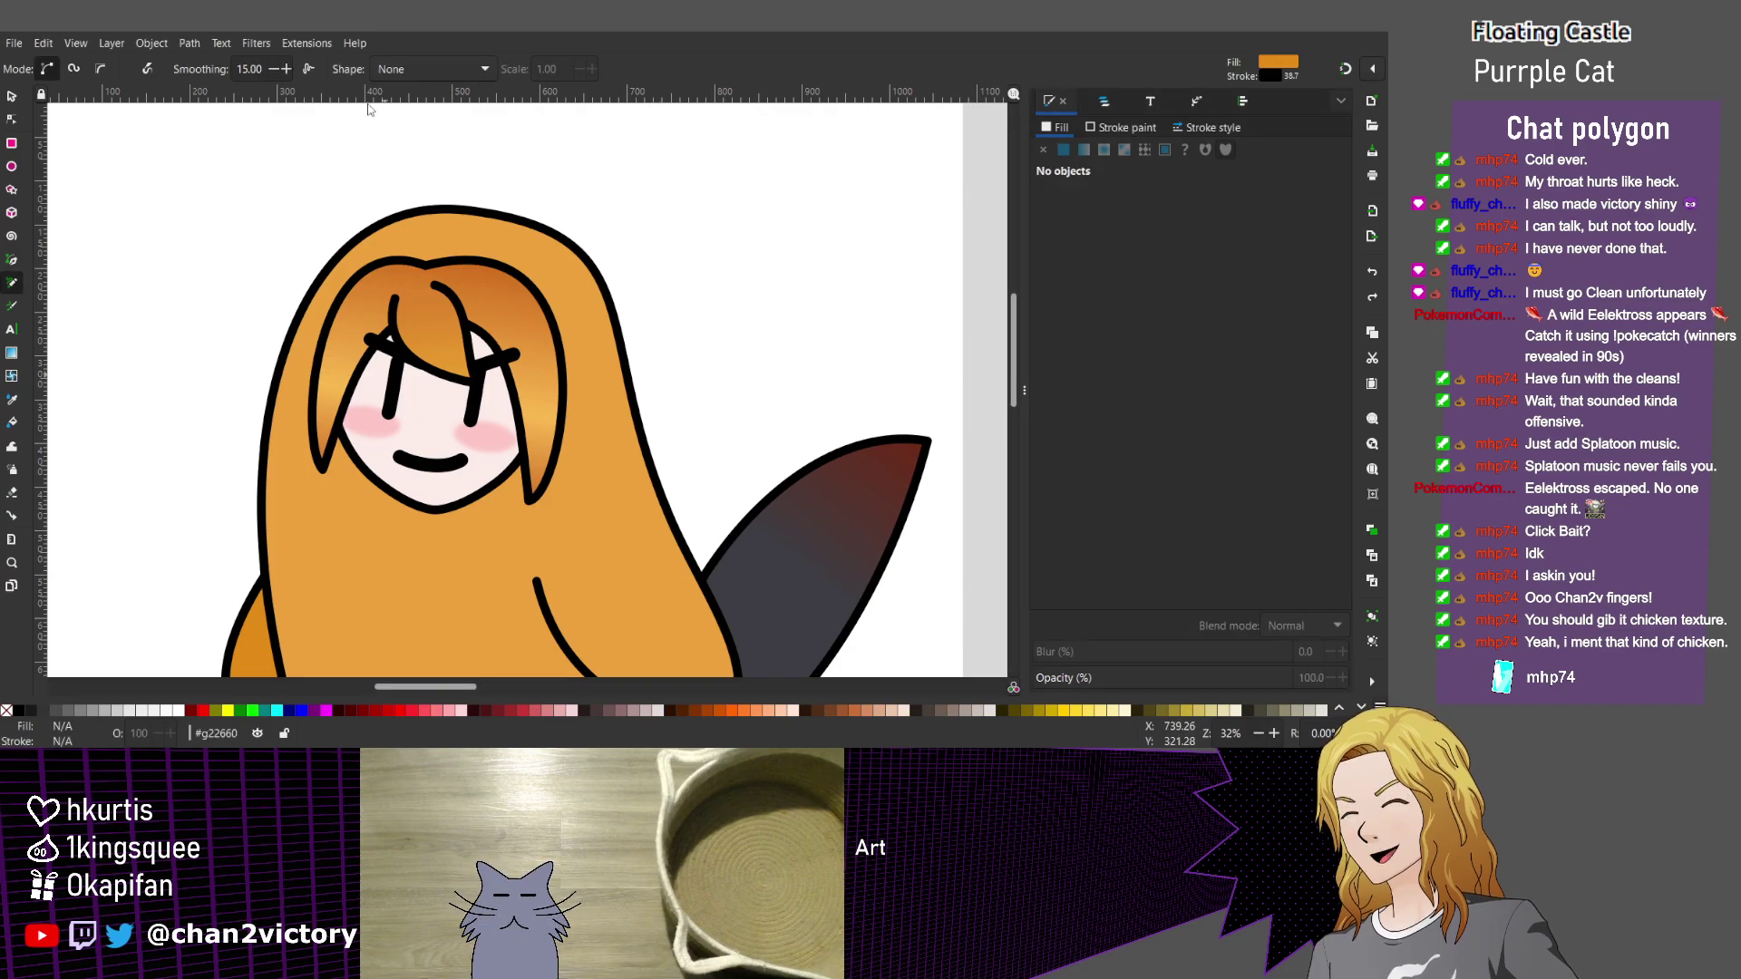
pyautogui.scroll(-4, 405, 391)
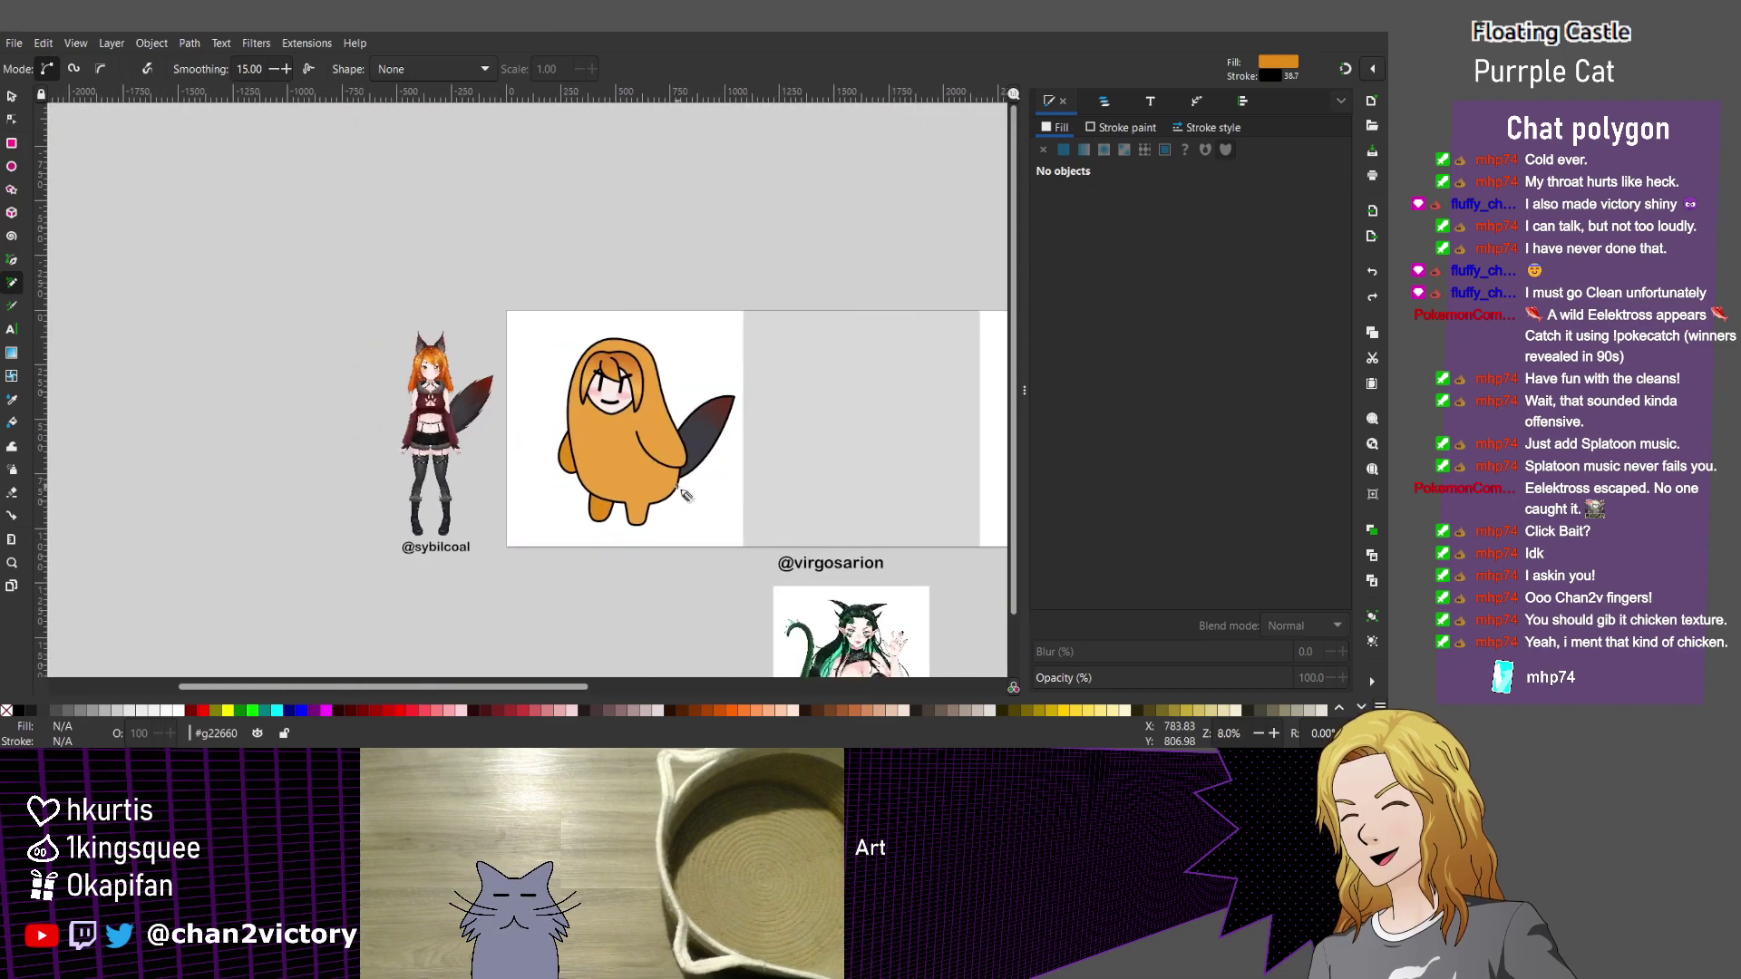
pyautogui.scroll(3, 652, 416)
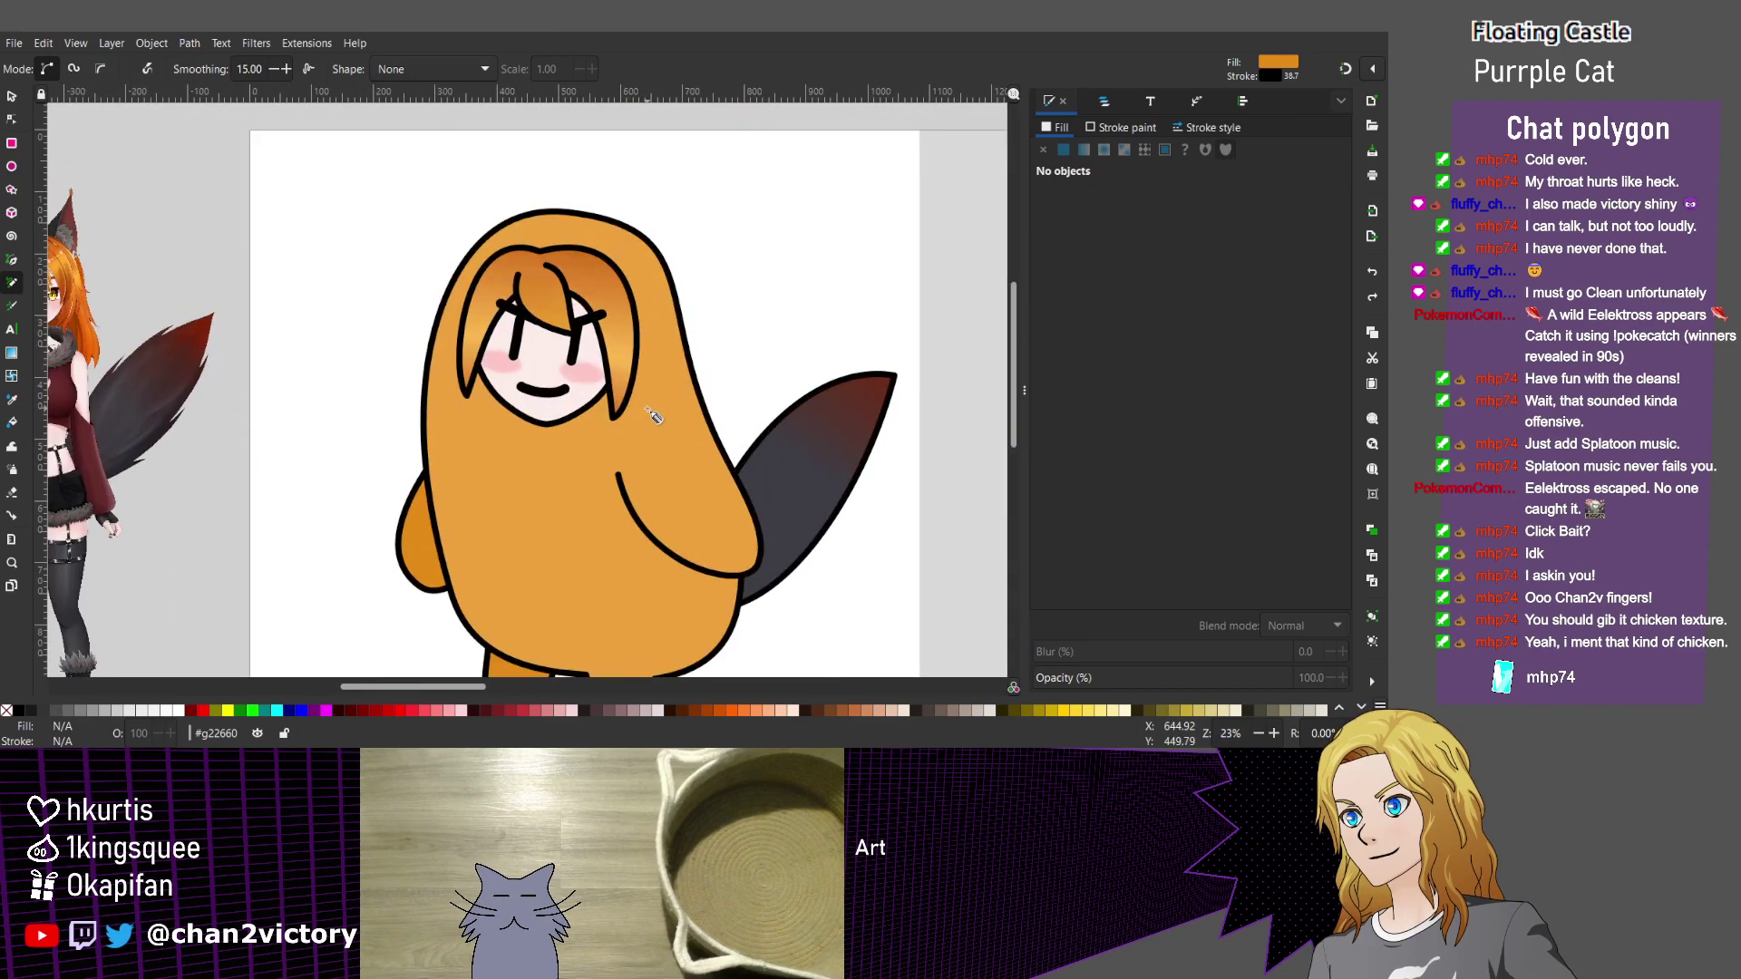
pyautogui.scroll(-3, 653, 415)
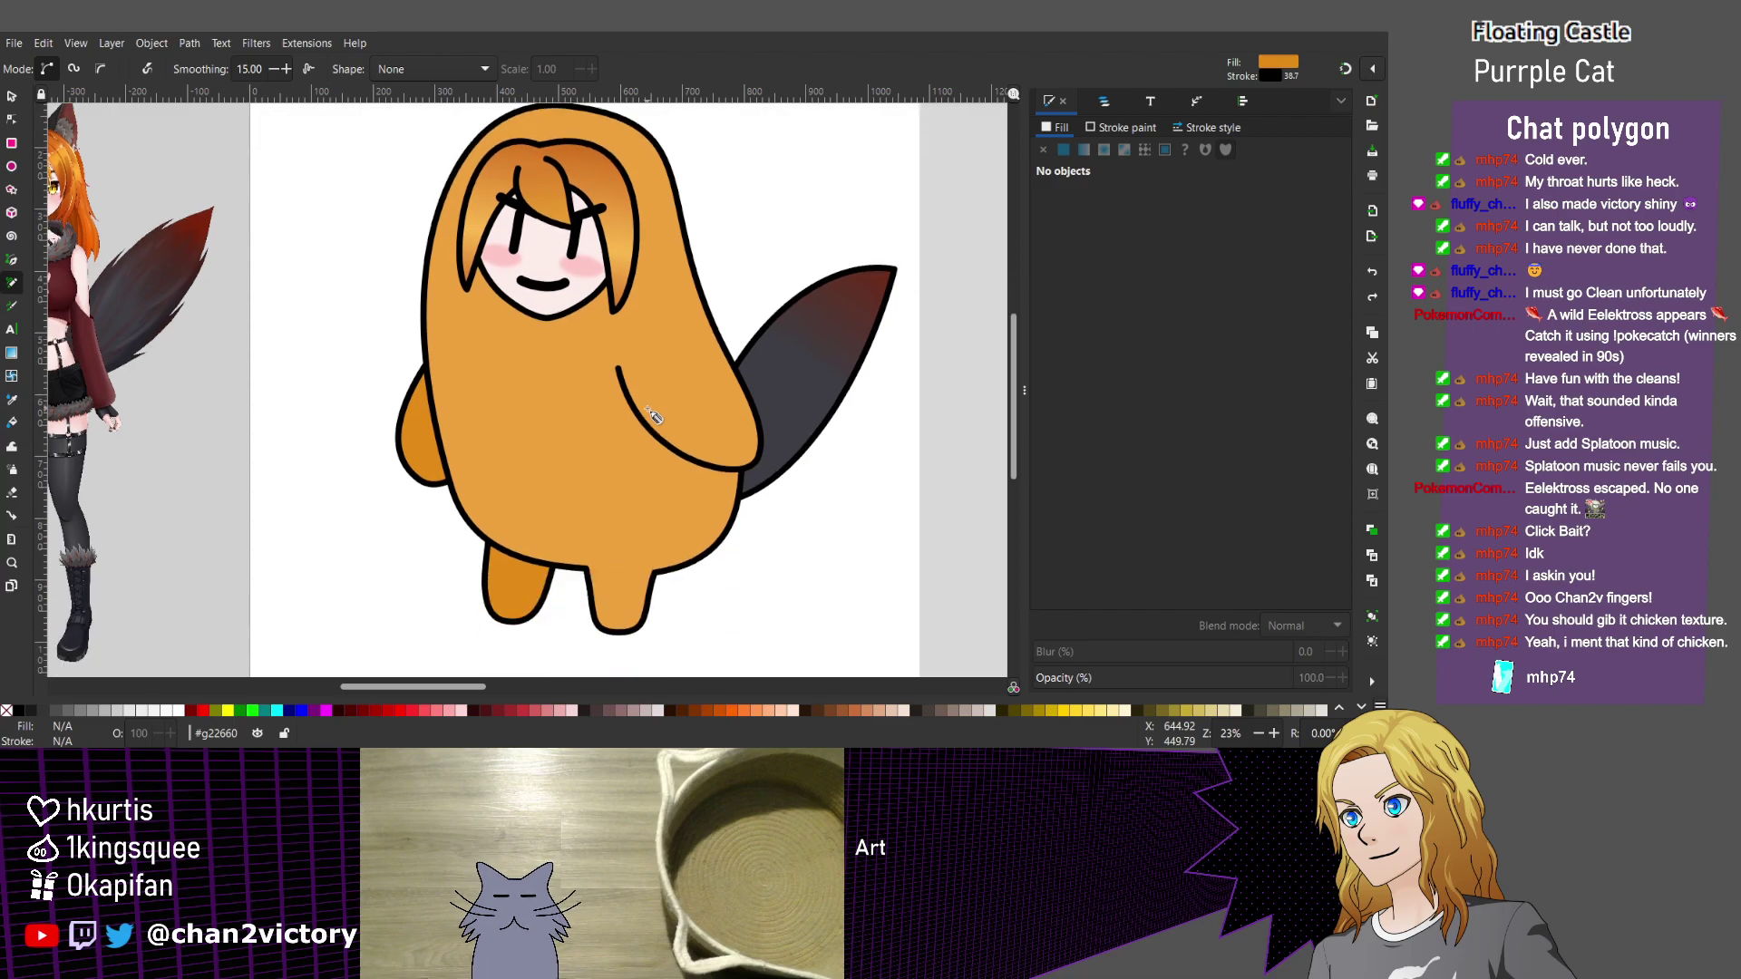
pyautogui.scroll(3, 653, 415)
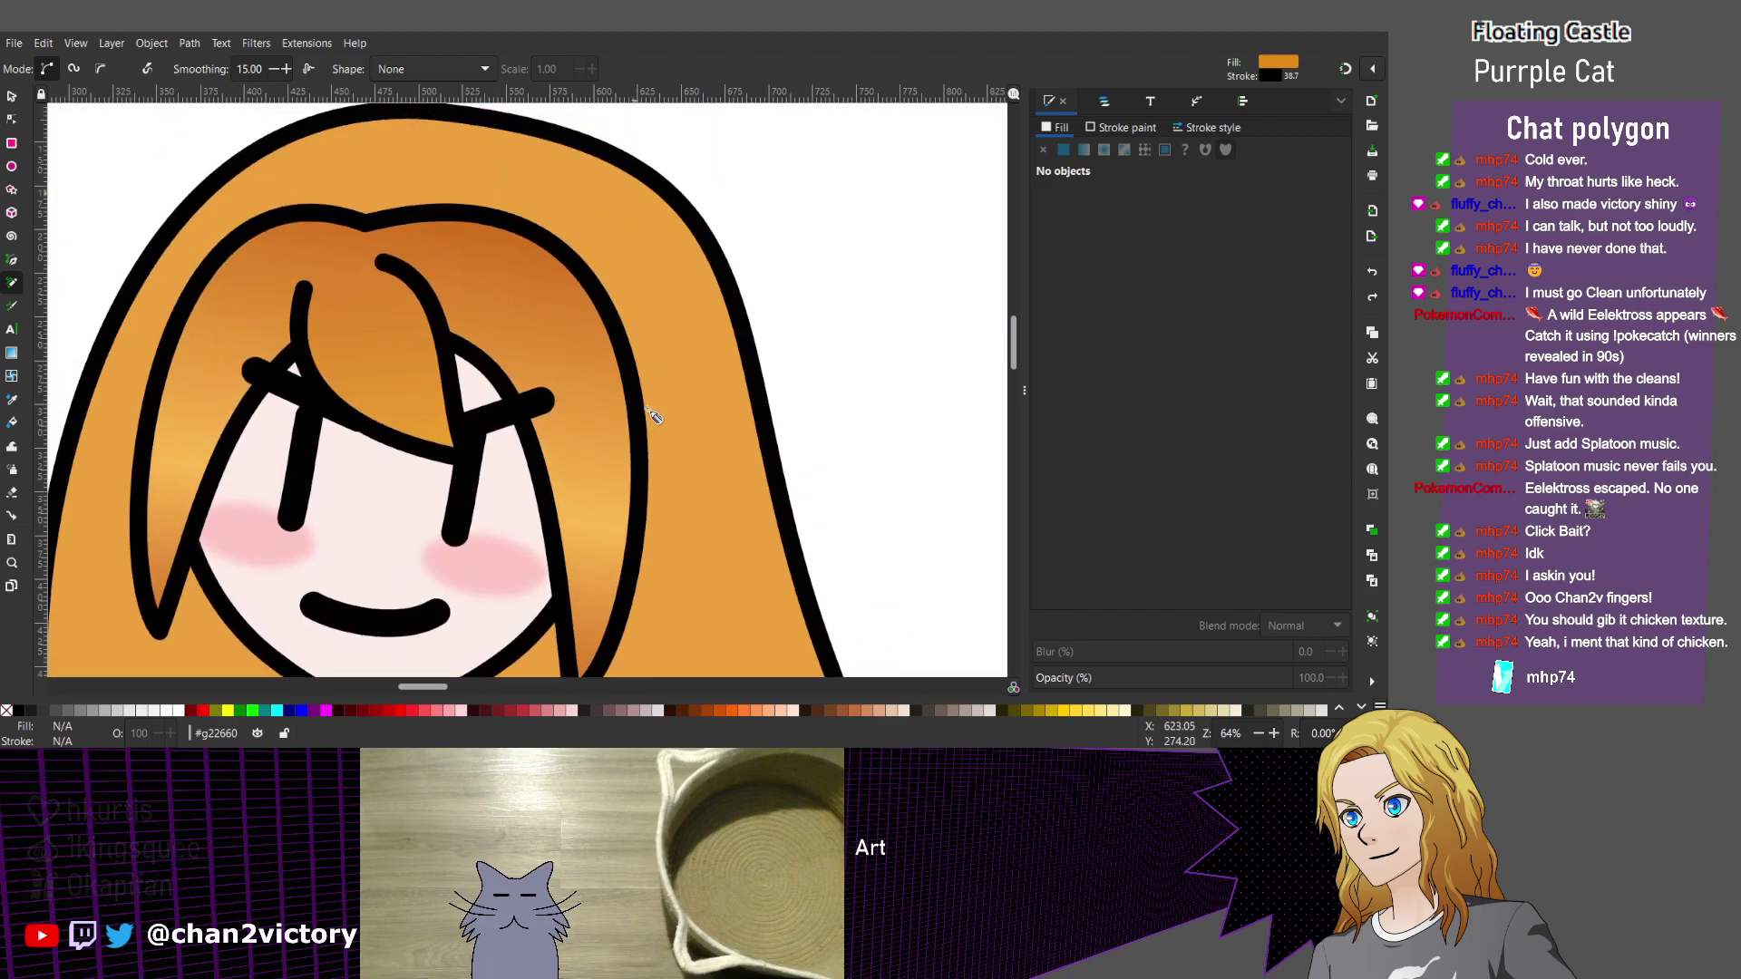
pyautogui.scroll(-2, 653, 415)
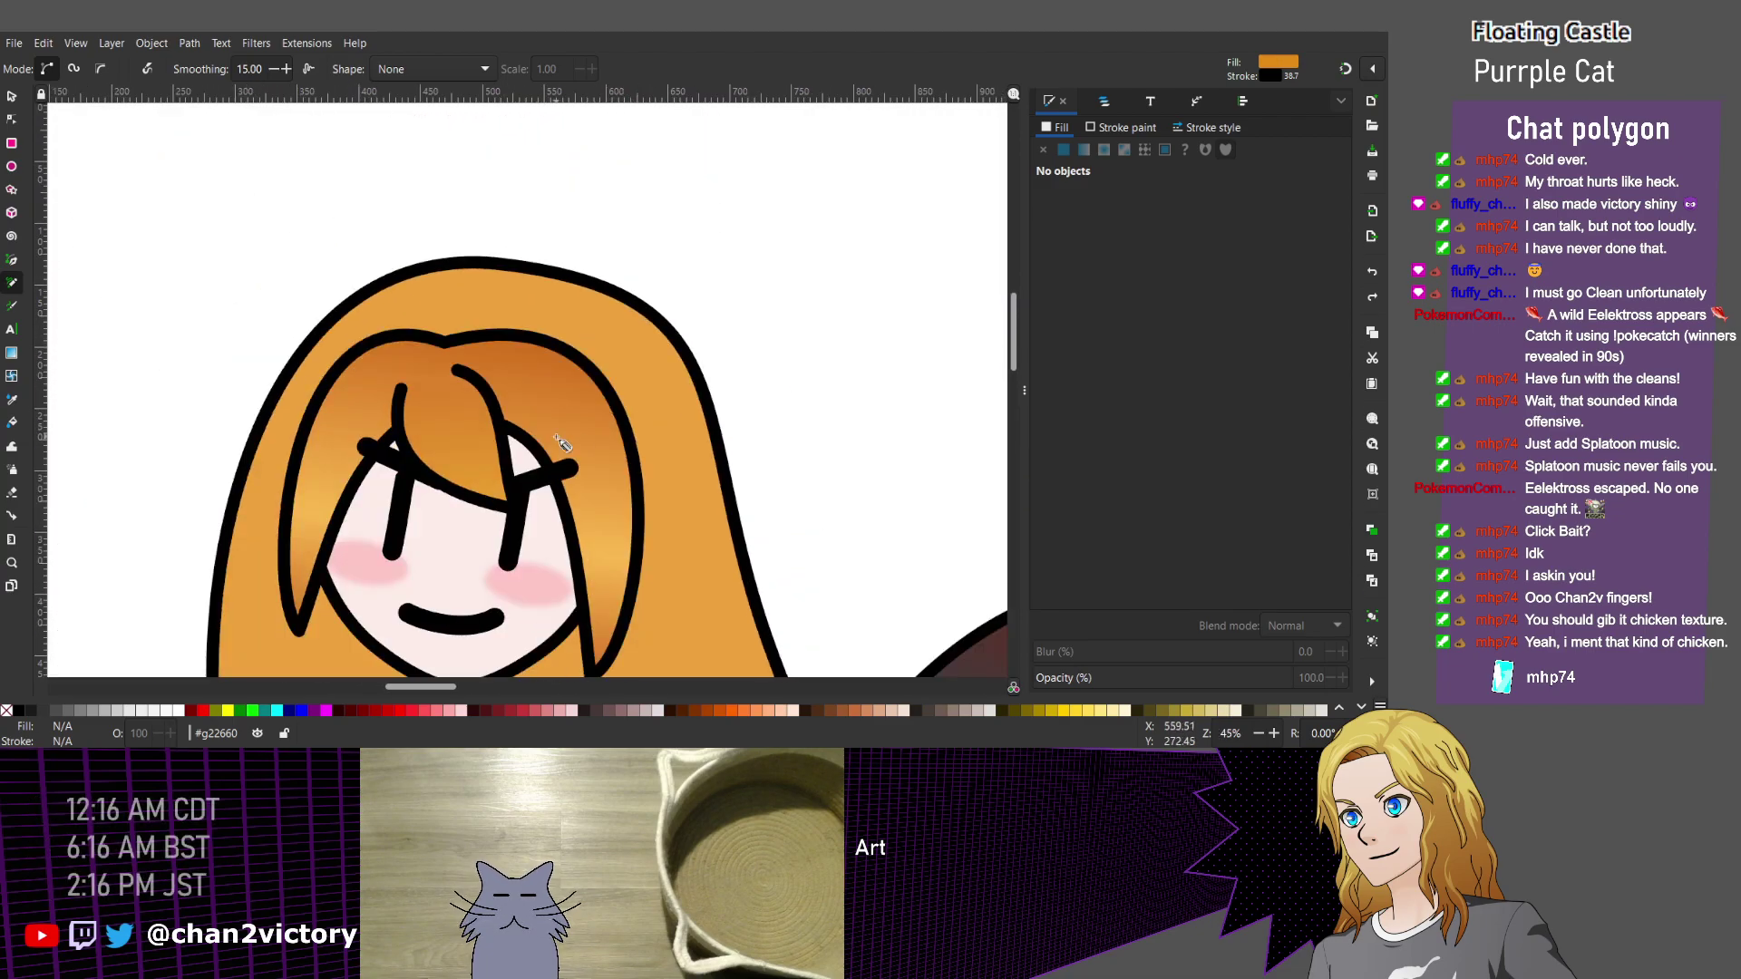
pyautogui.moveTo(473, 290); pyautogui.dragTo(455, 270)
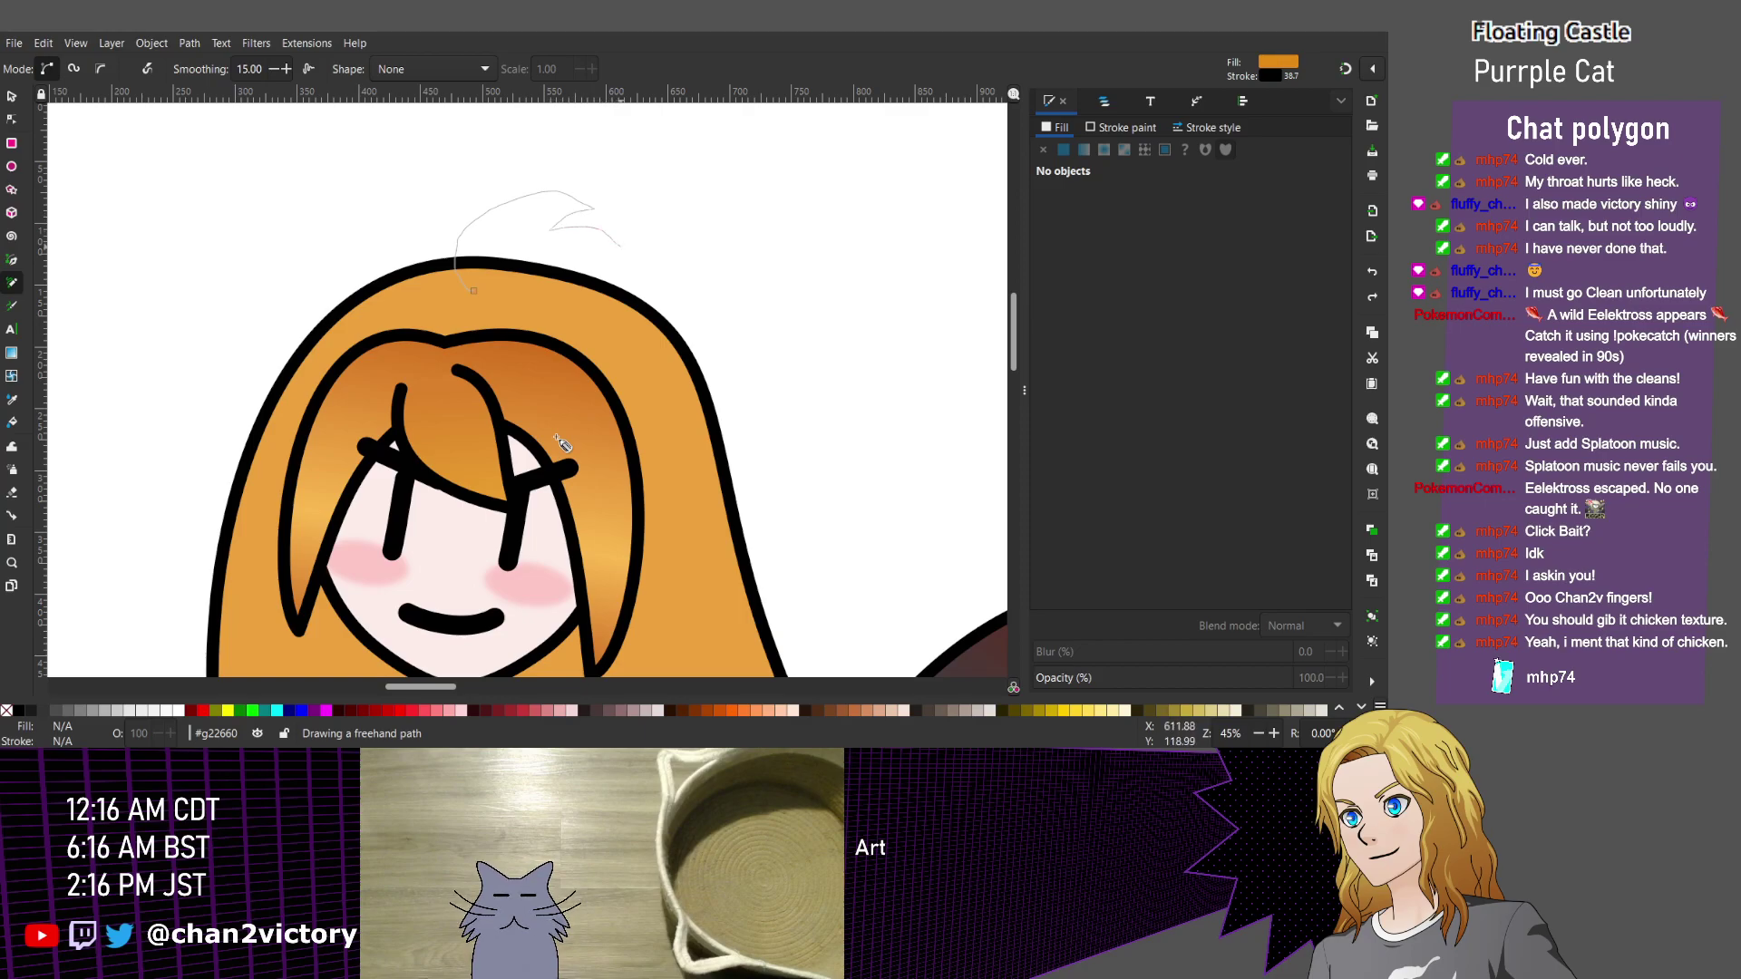
pyautogui.moveTo(628, 254)
pyautogui.mouseDown()
pyautogui.moveTo(589, 265)
pyautogui.moveTo(632, 280)
pyautogui.mouseUp()
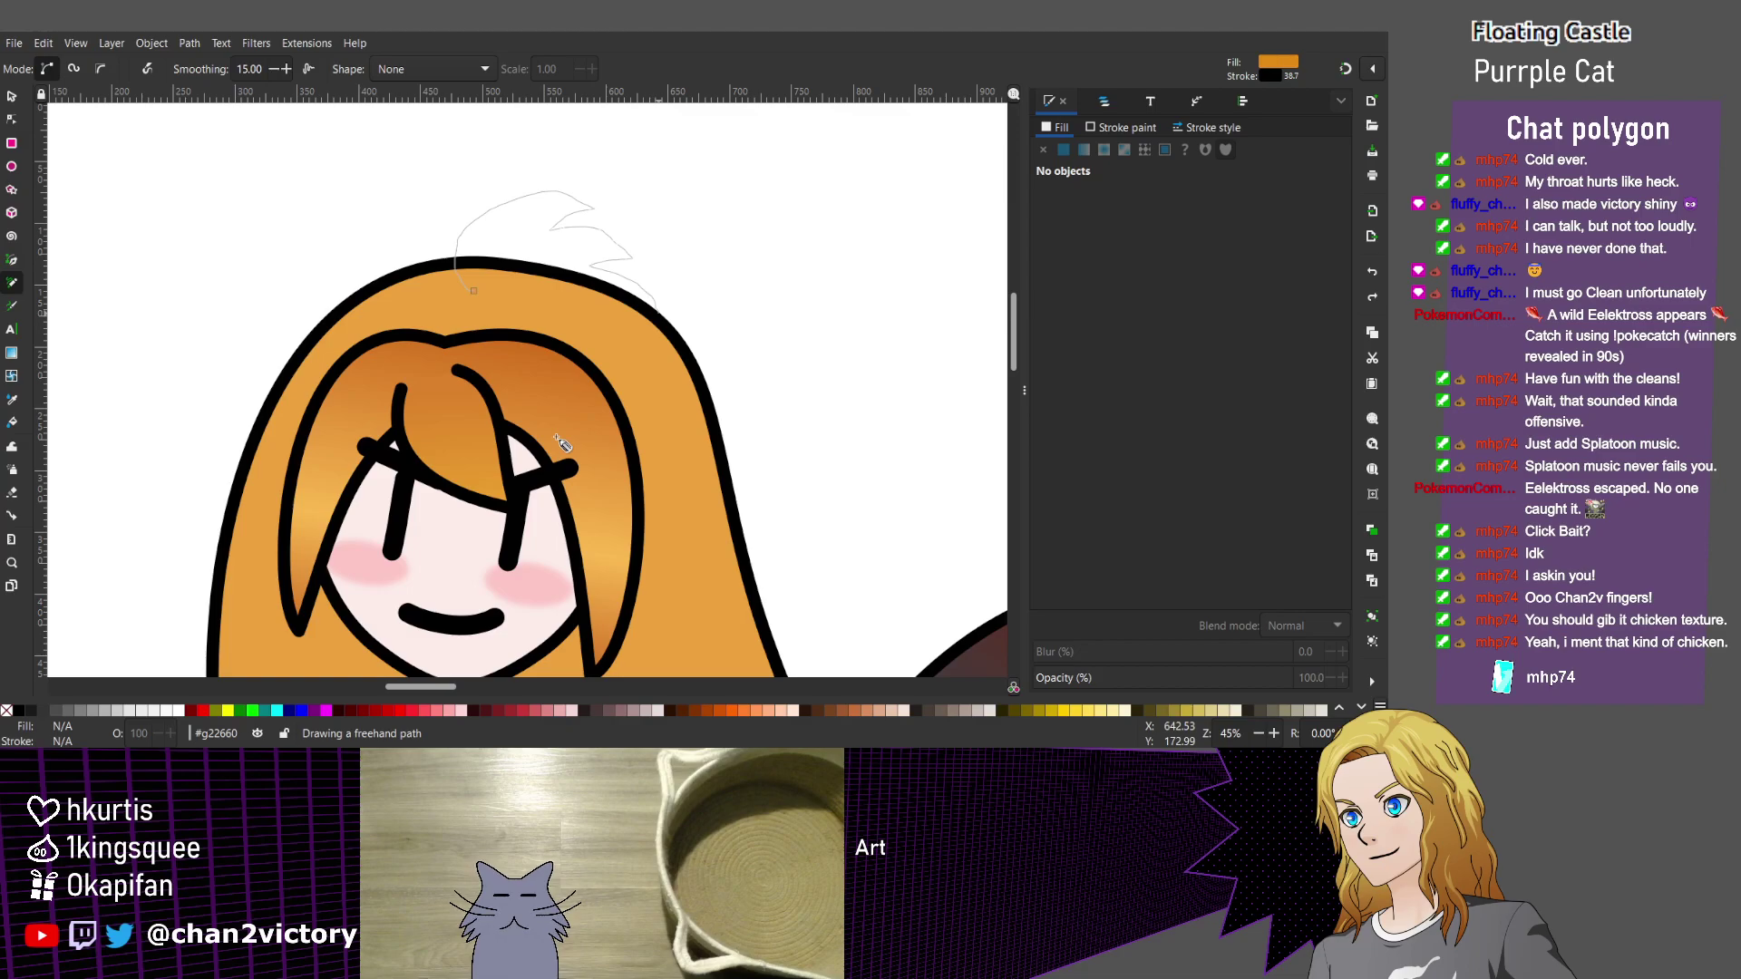
pyautogui.moveTo(660, 312)
pyautogui.mouseDown()
pyautogui.moveTo(619, 292)
pyautogui.moveTo(599, 313)
pyautogui.moveTo(494, 308)
pyautogui.moveTo(472, 288)
pyautogui.mouseUp()
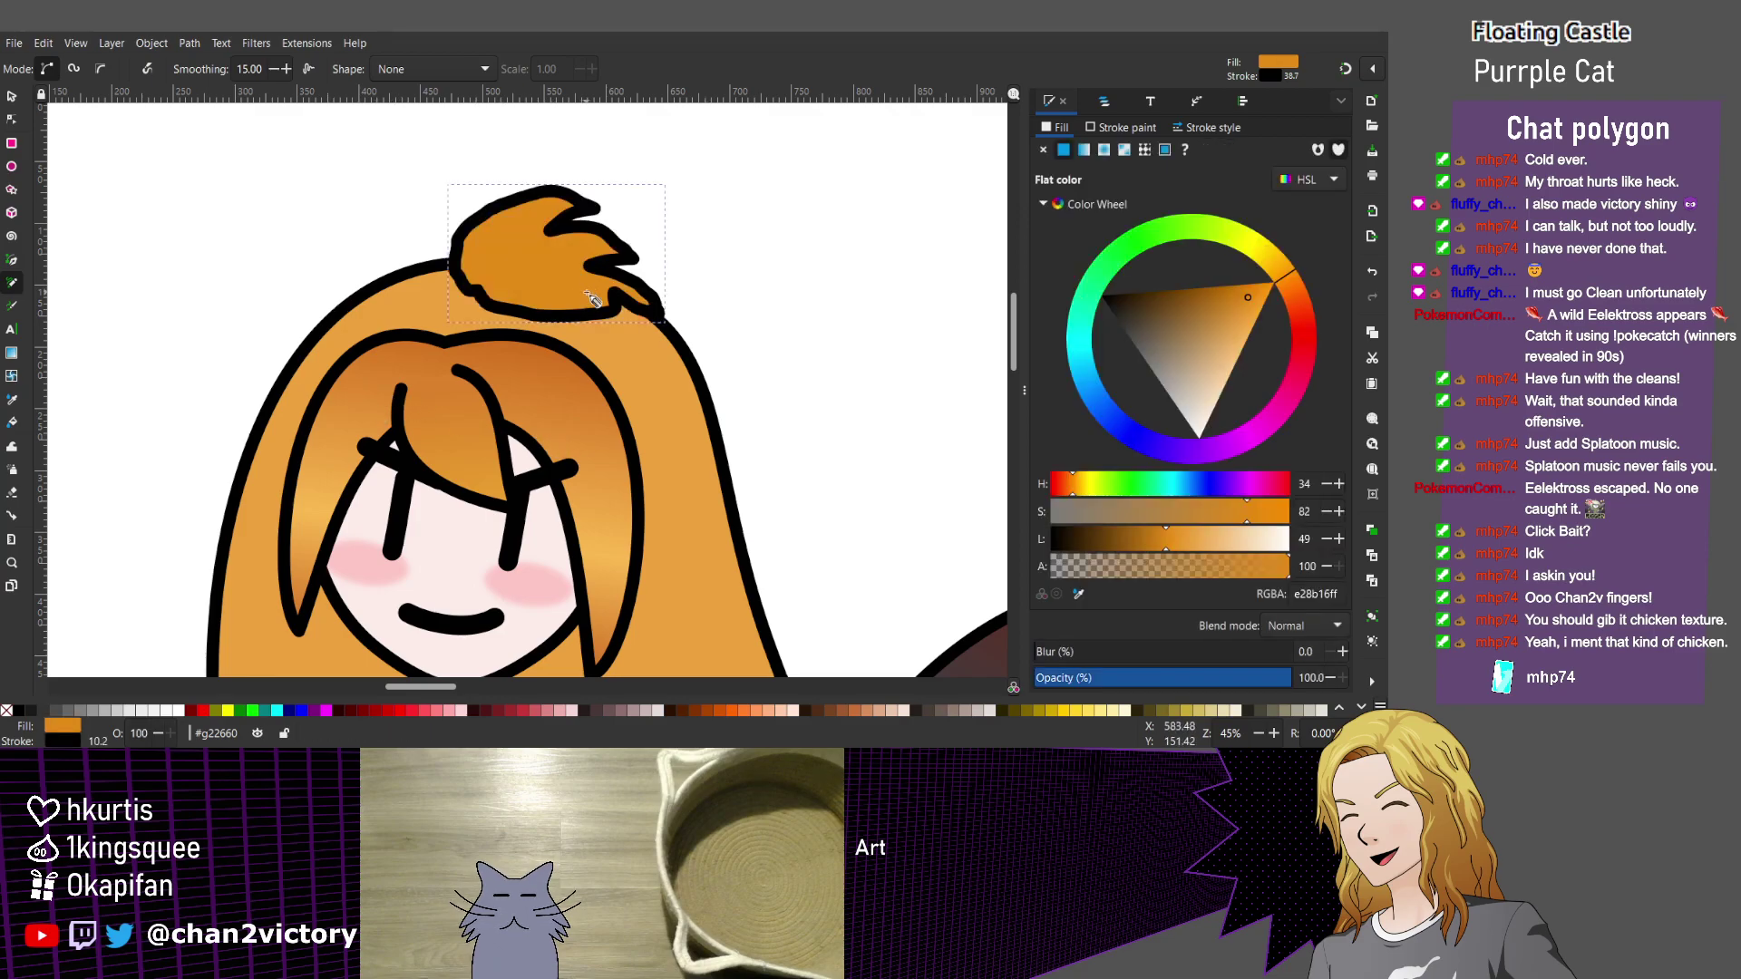
# Simplify the head tuft's path to reduce its nodes.
pyautogui.keyDown('ctrl'); pyautogui.scroll(1, 536, 155); pyautogui.keyUp('ctrl')
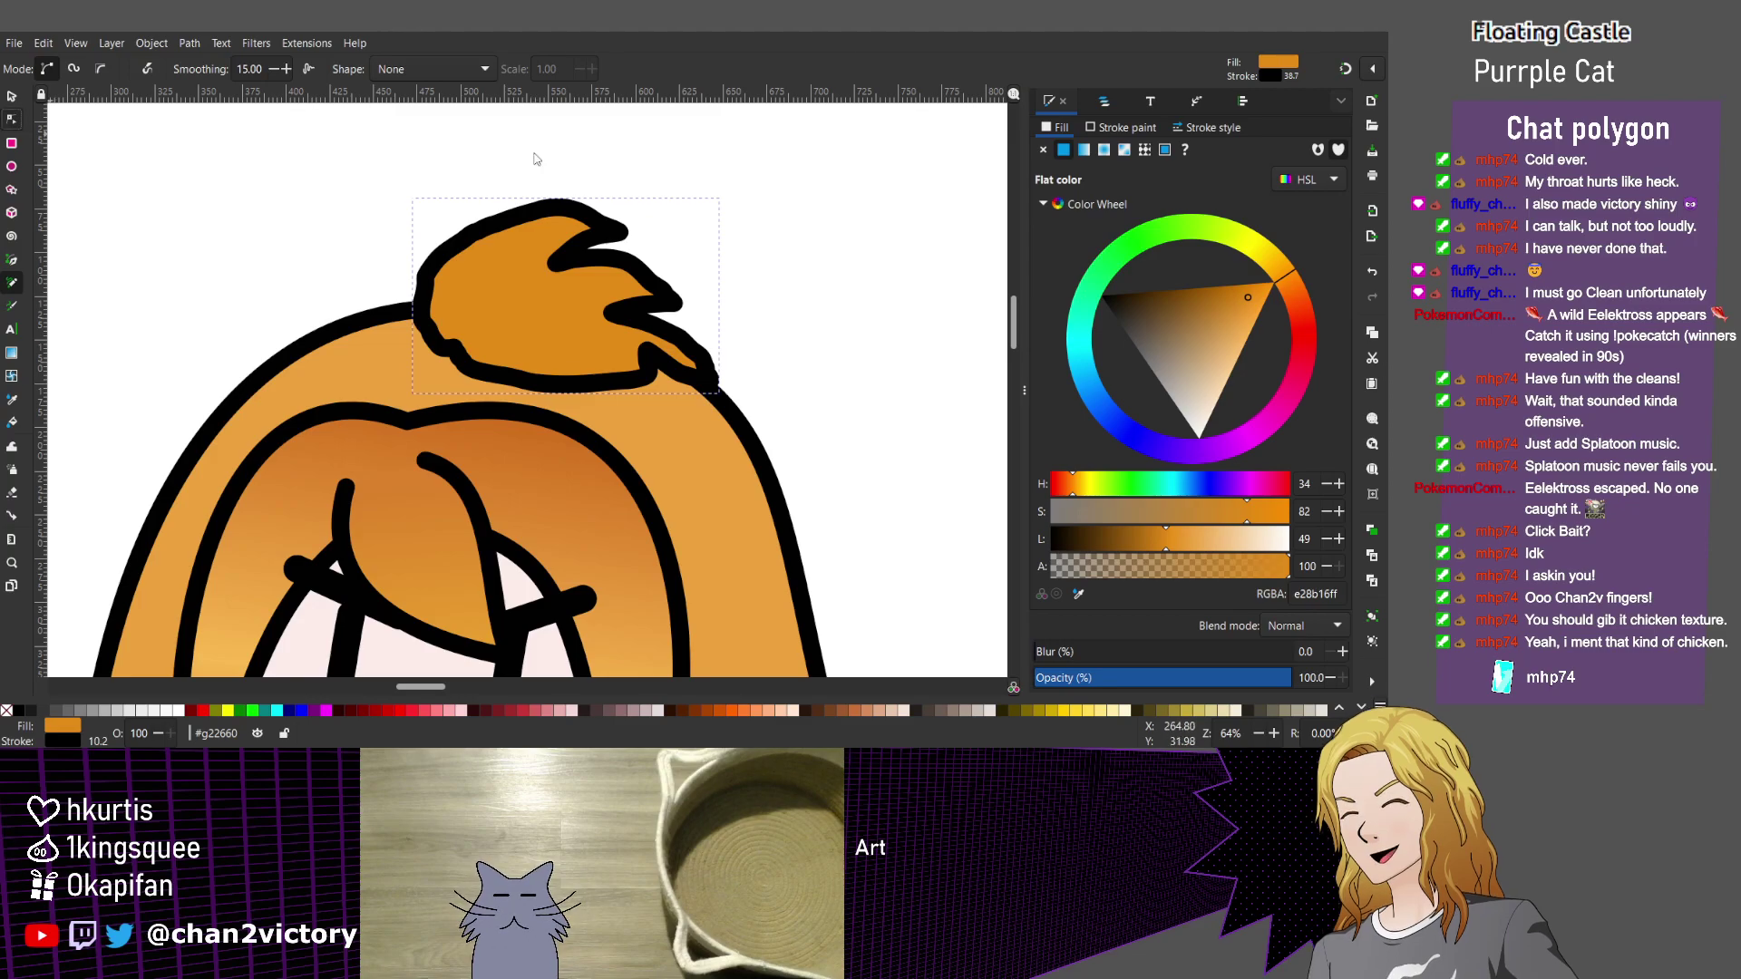
pyautogui.press('n')
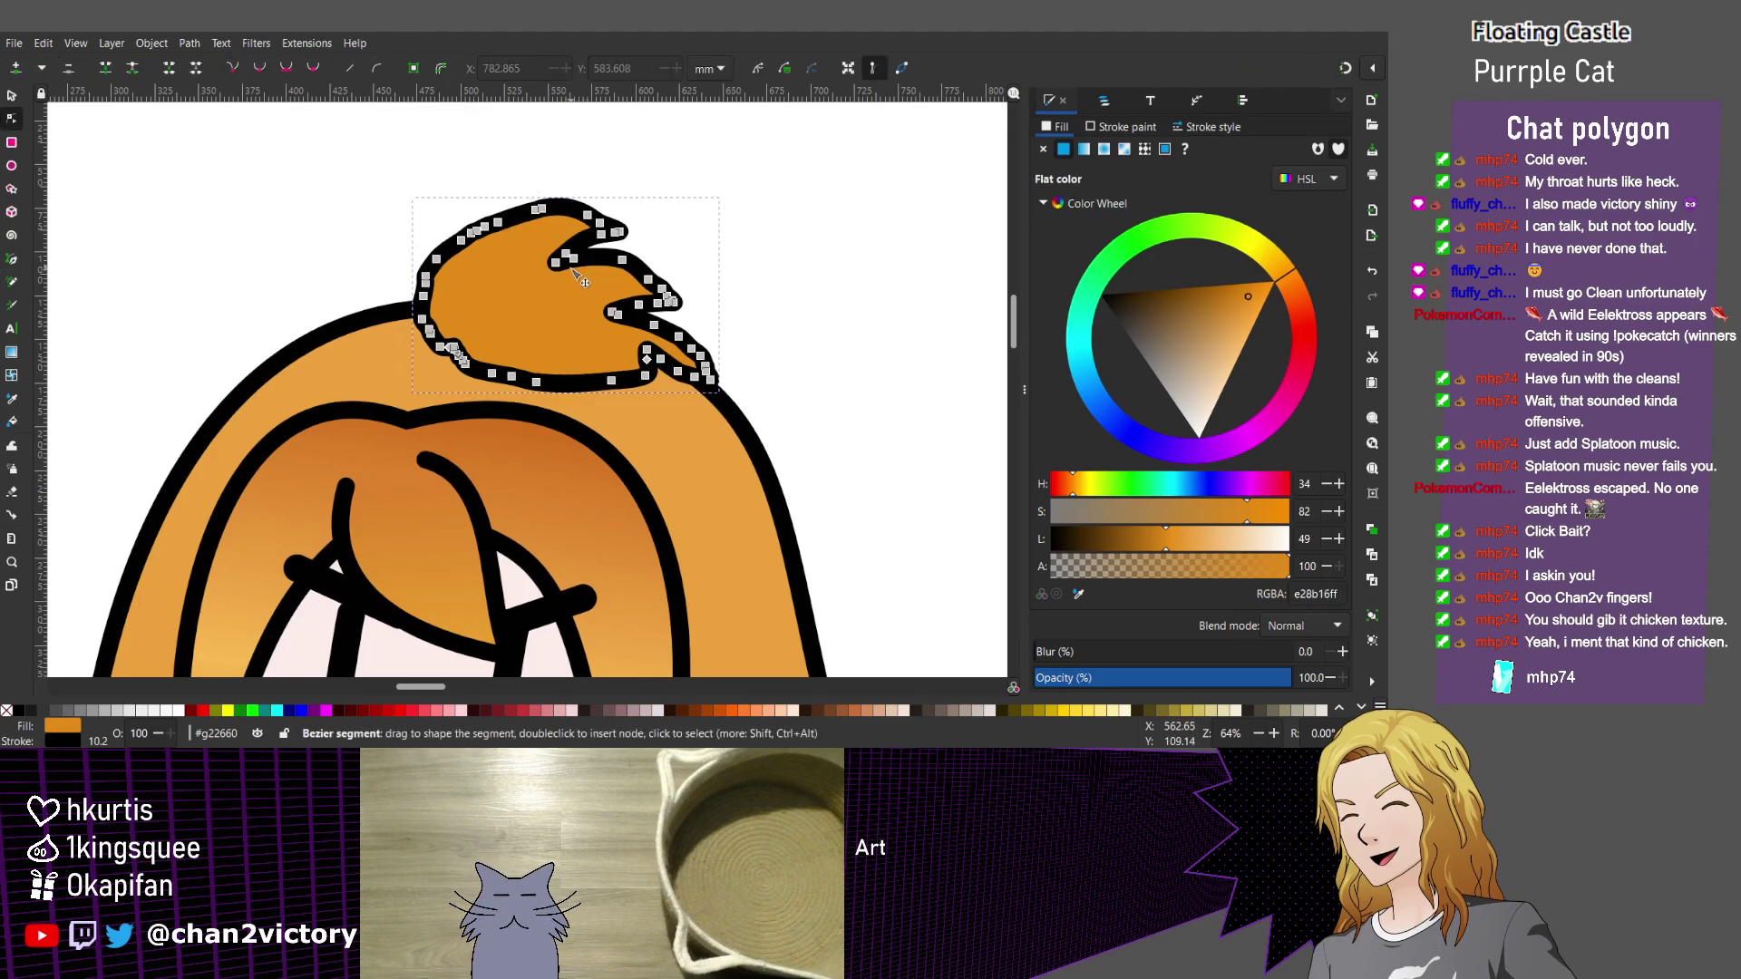
pyautogui.keyDown('ctrl'); pyautogui.scroll(1, 572, 270); pyautogui.keyUp('ctrl')
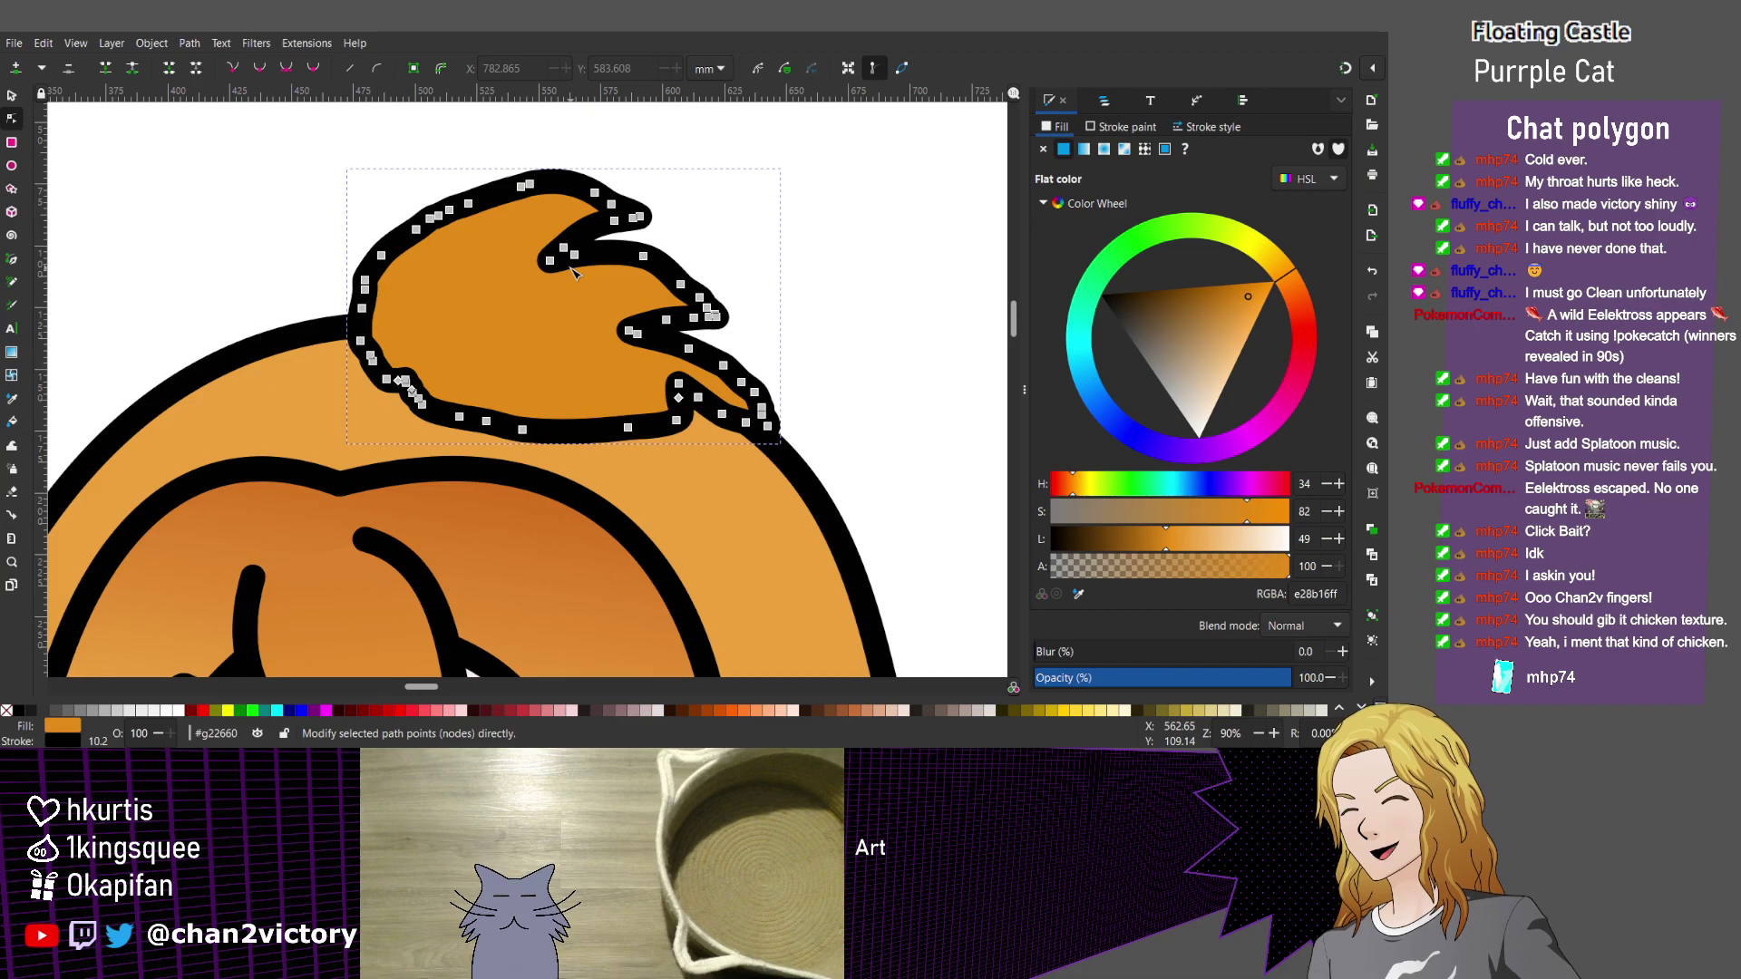
pyautogui.hotkey('ctrl', 'l')
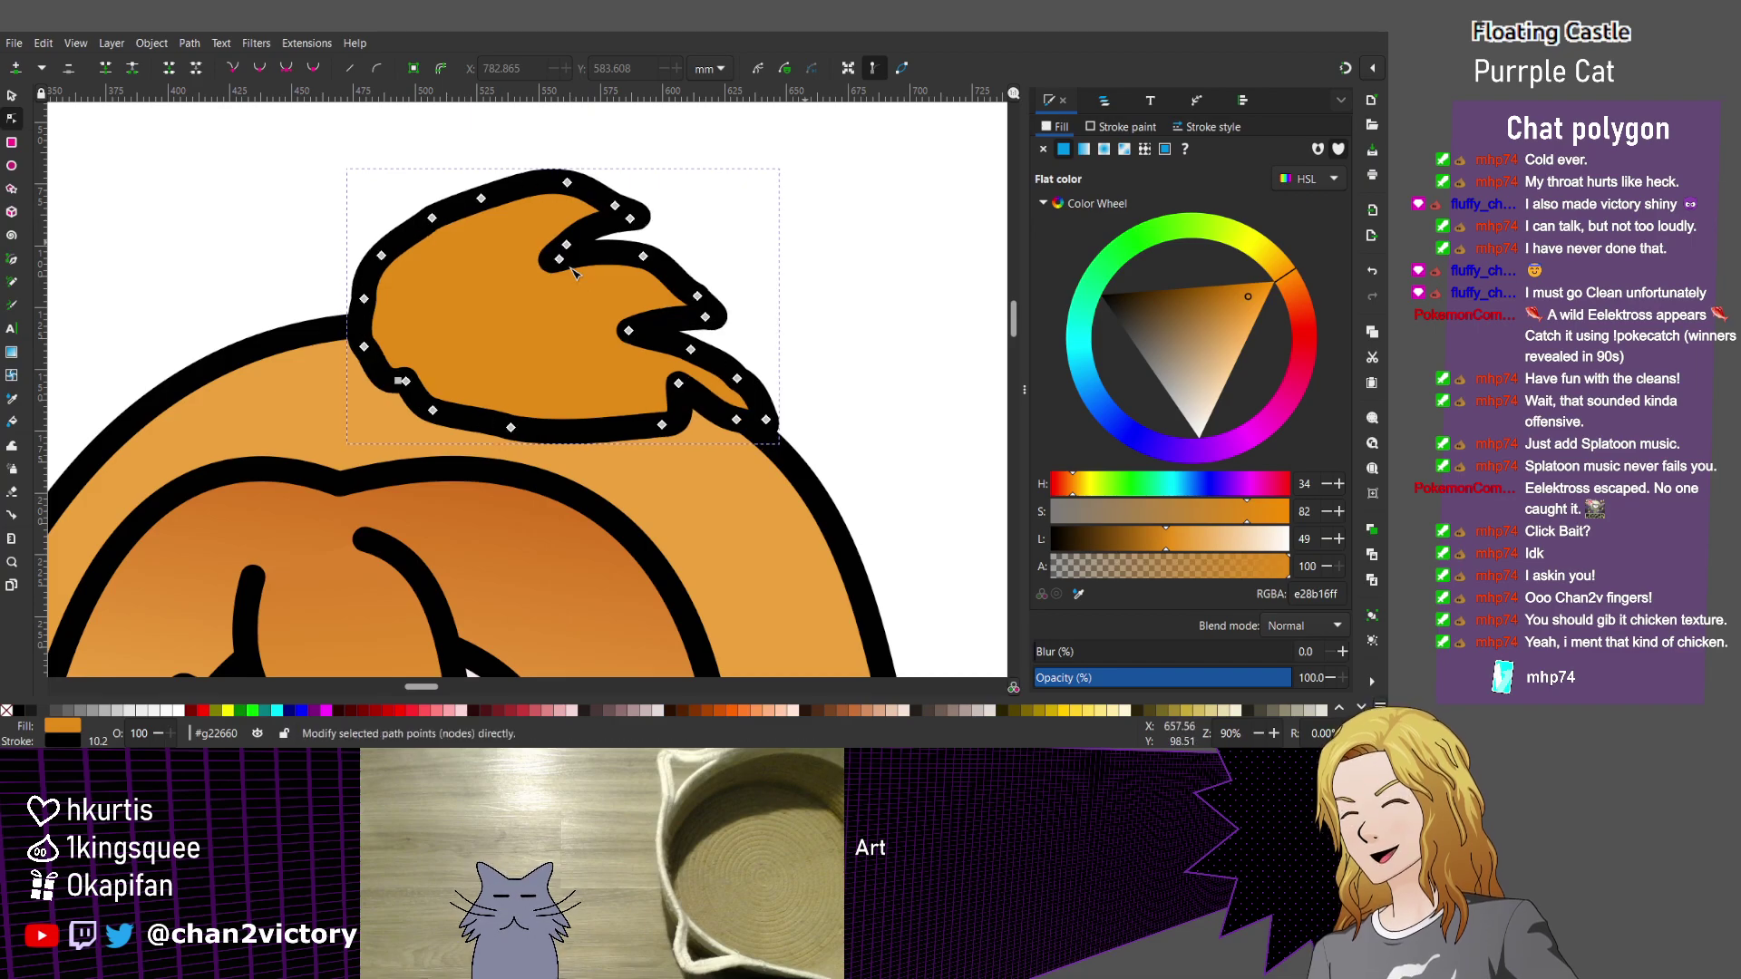
# Delete the surplus nodes along the tuft's outer back edge and around its uppermost spike.
pyautogui.moveTo(631, 154); pyautogui.dragTo(548, 208)
pyautogui.press('Delete')
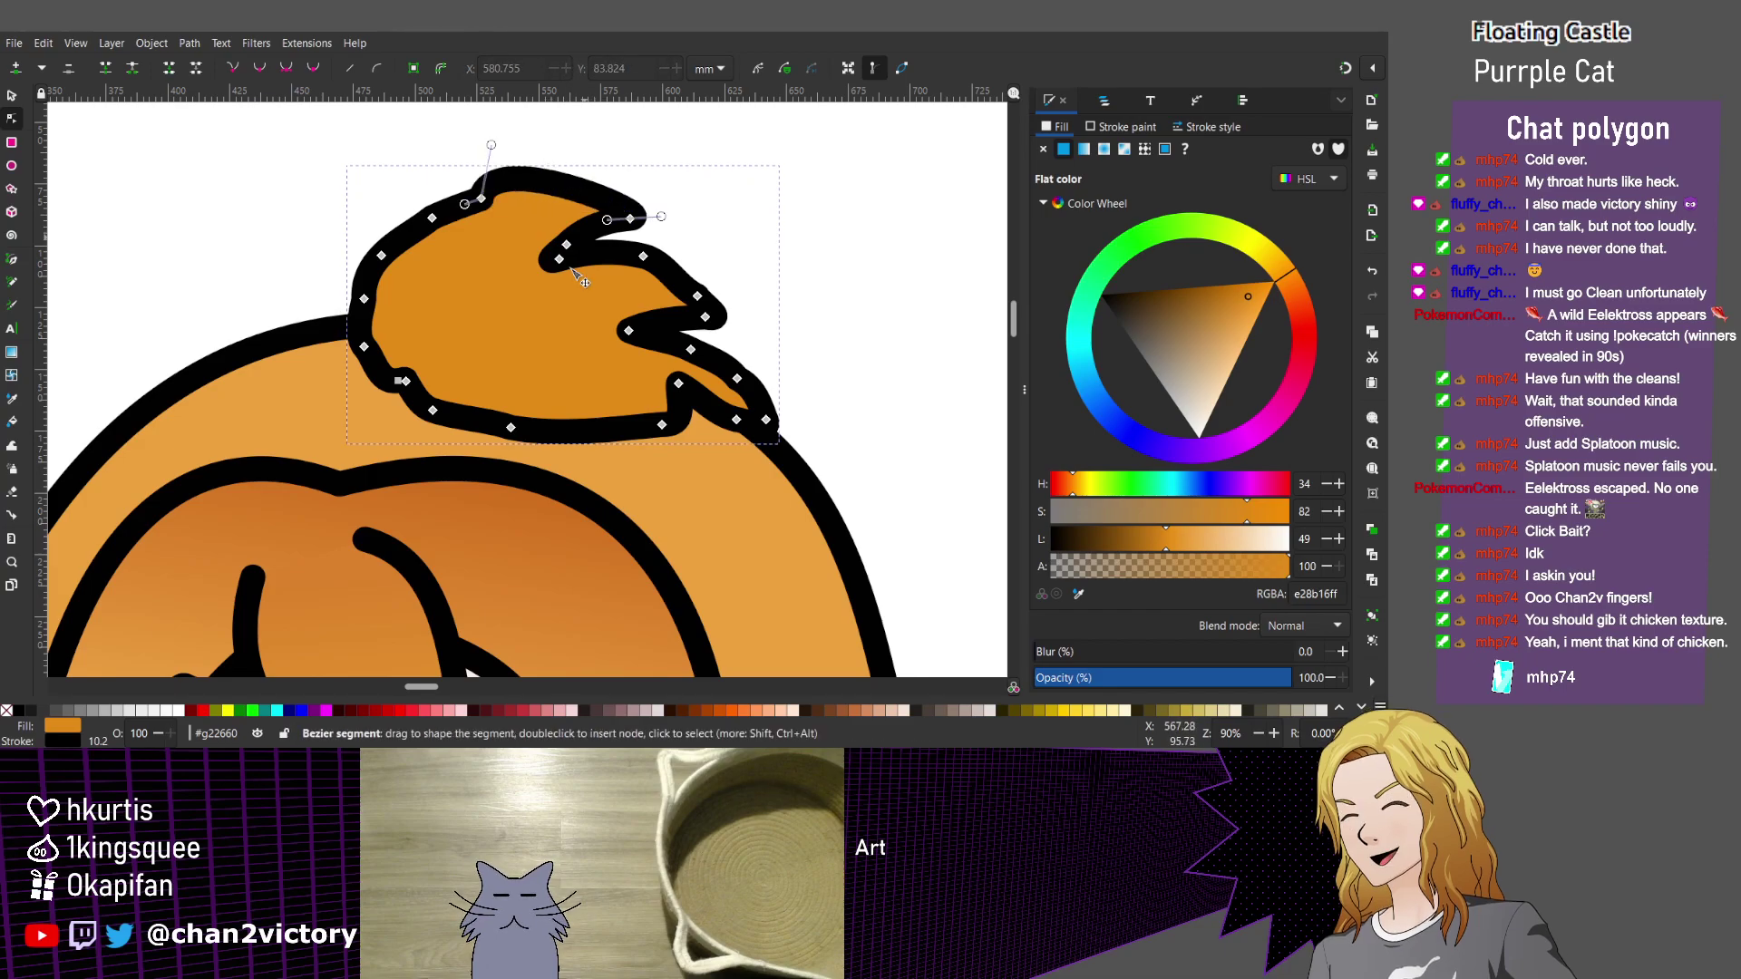
pyautogui.press('Escape')
pyautogui.click(561, 259)
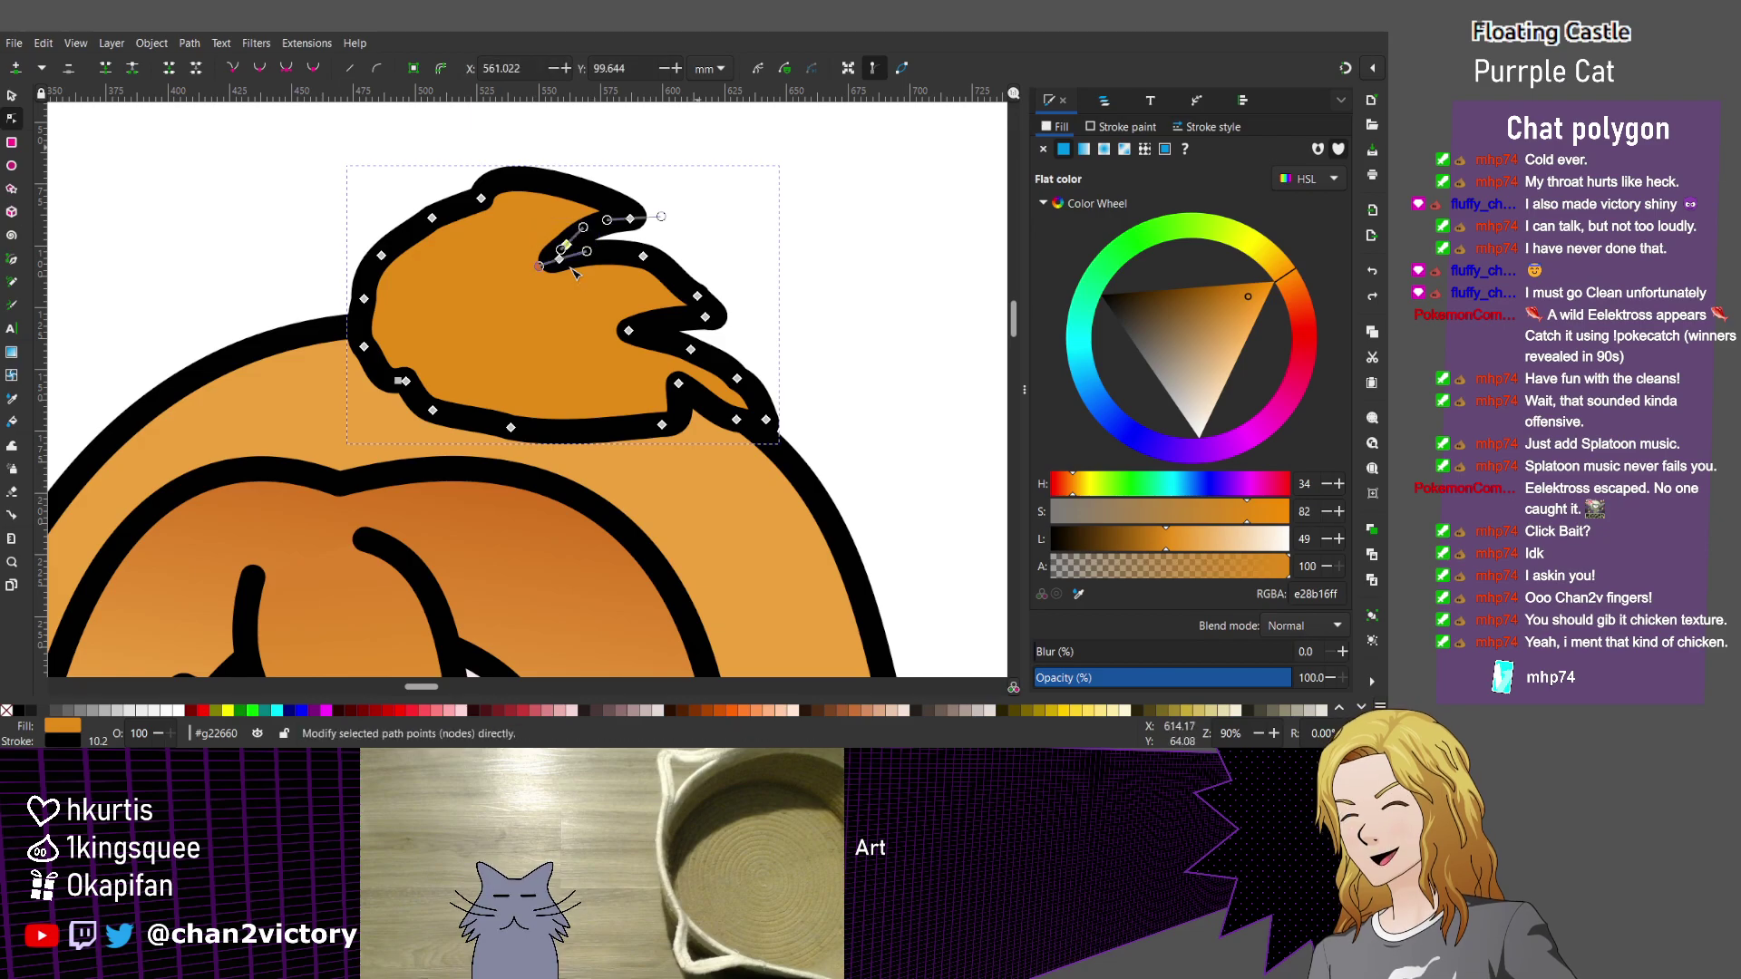
pyautogui.press('Delete')
pyautogui.press('Delete')
pyautogui.press('Delete')
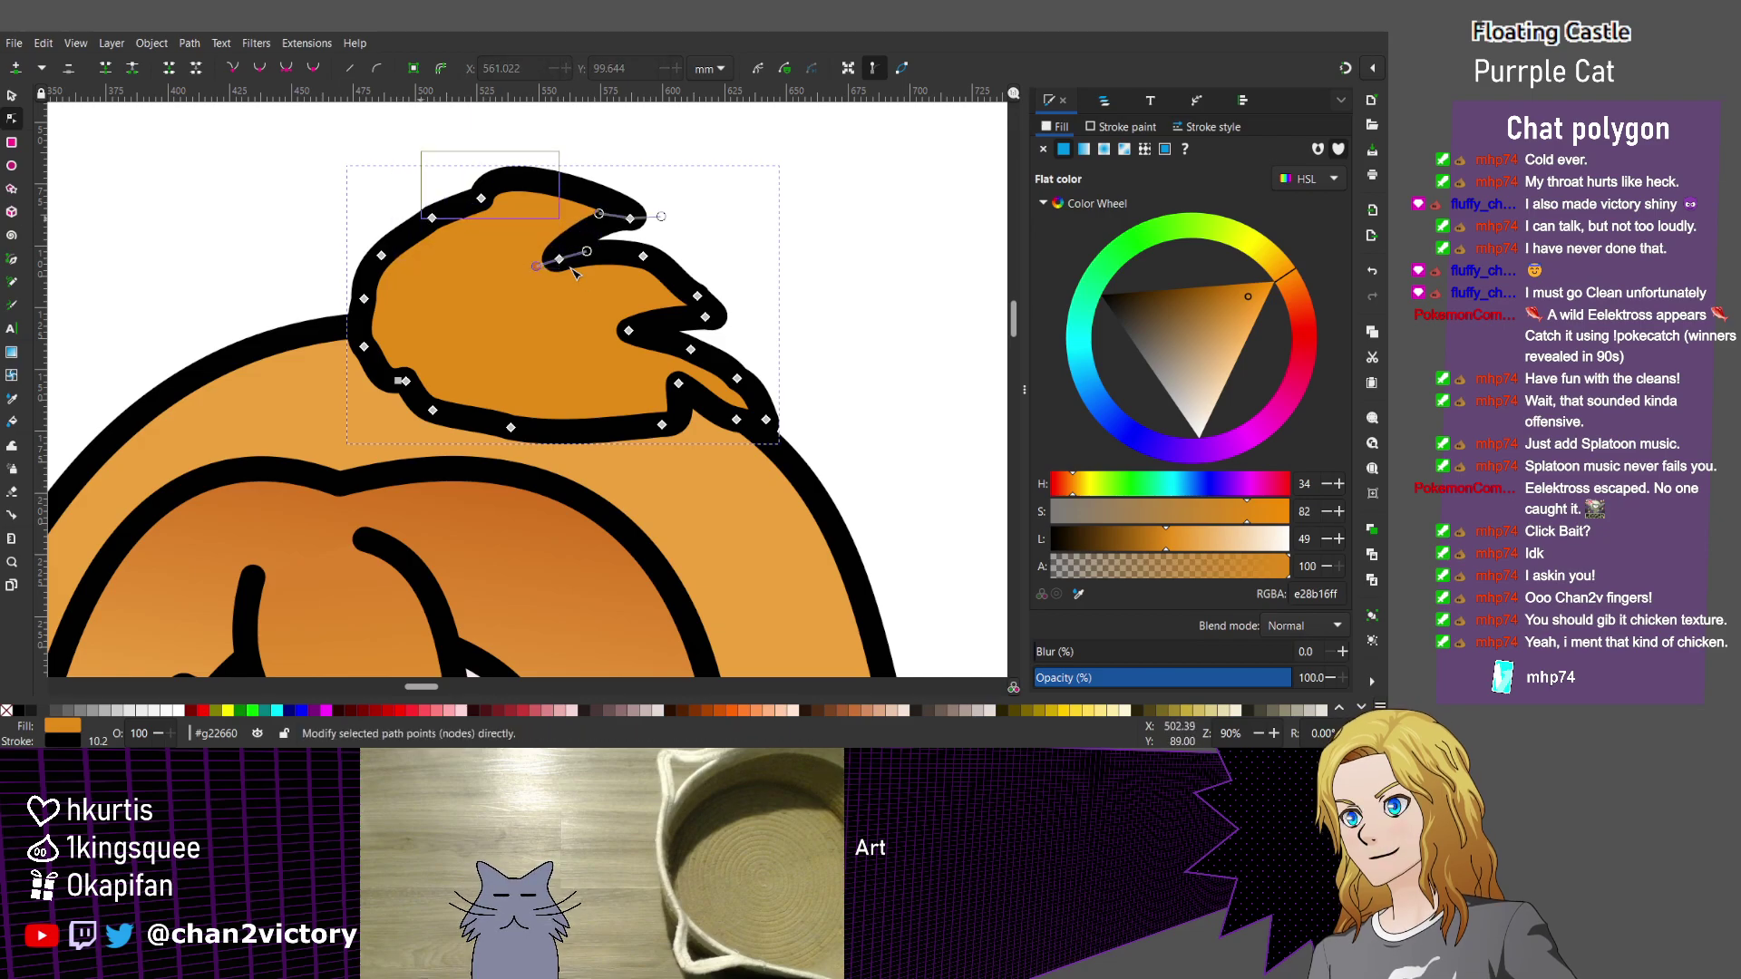
pyautogui.press('Delete')
# Move the uppermost spike's tip node to about X 531 mm, Y 72 mm and adjust its handles to round the tuft's back and curve the spike.
pyautogui.moveTo(630, 219); pyautogui.dragTo(488, 174)
pyautogui.moveTo(582, 146); pyautogui.dragTo(334, 160)
pyautogui.keyDown('shift'); pyautogui.moveTo(488, 174); pyautogui.dragTo(442, 235); pyautogui.keyUp('shift')
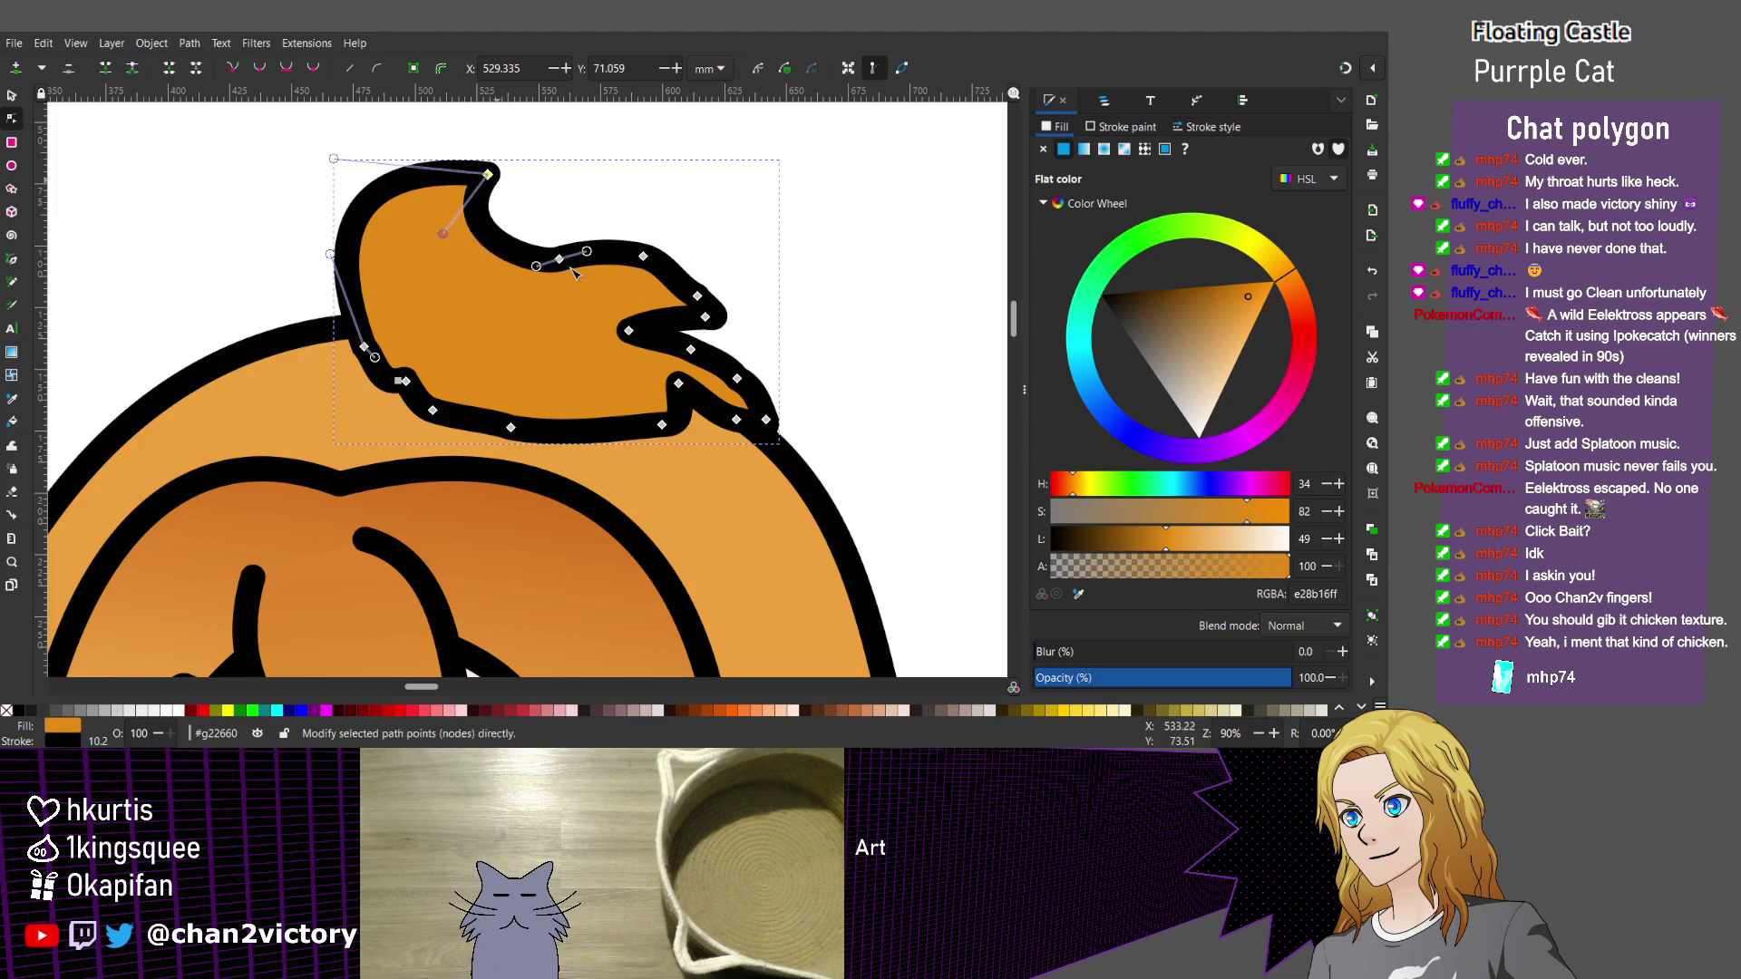
pyautogui.press('Right')
pyautogui.press('Right')
pyautogui.press('Right')
pyautogui.press('Down')
pyautogui.press('Down')
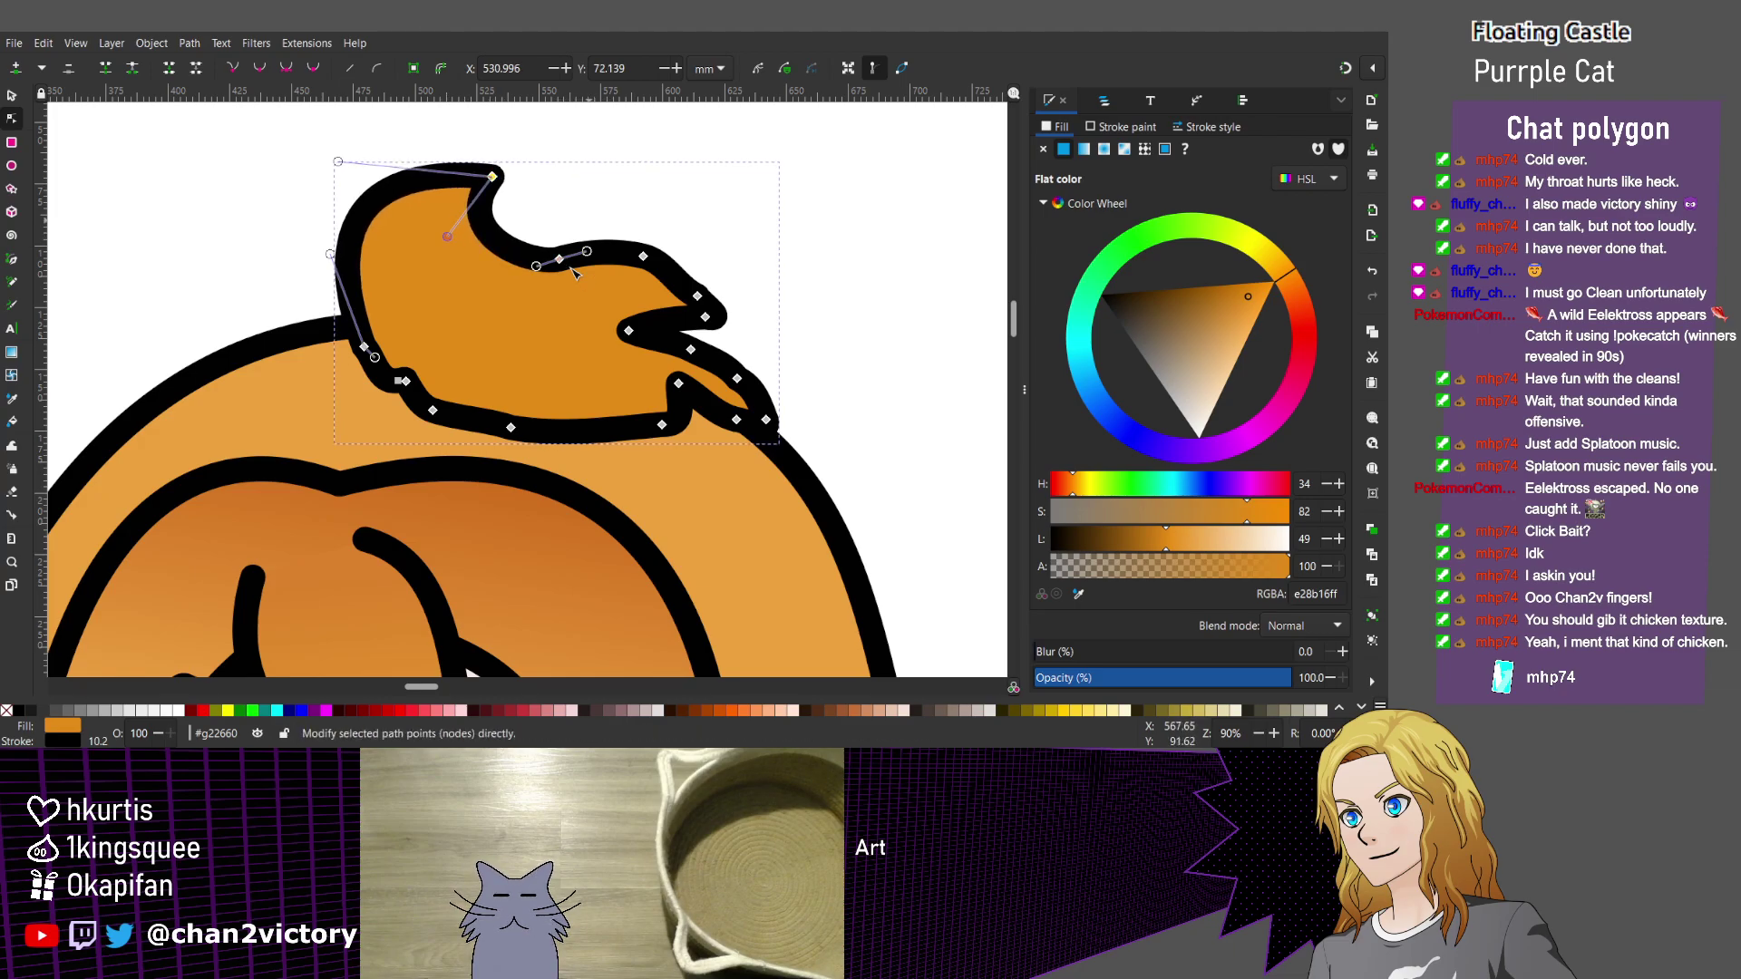
# Delete the surplus nodes on the tuft's edge between the uppermost and middle spike tips.
pyautogui.press('Delete')
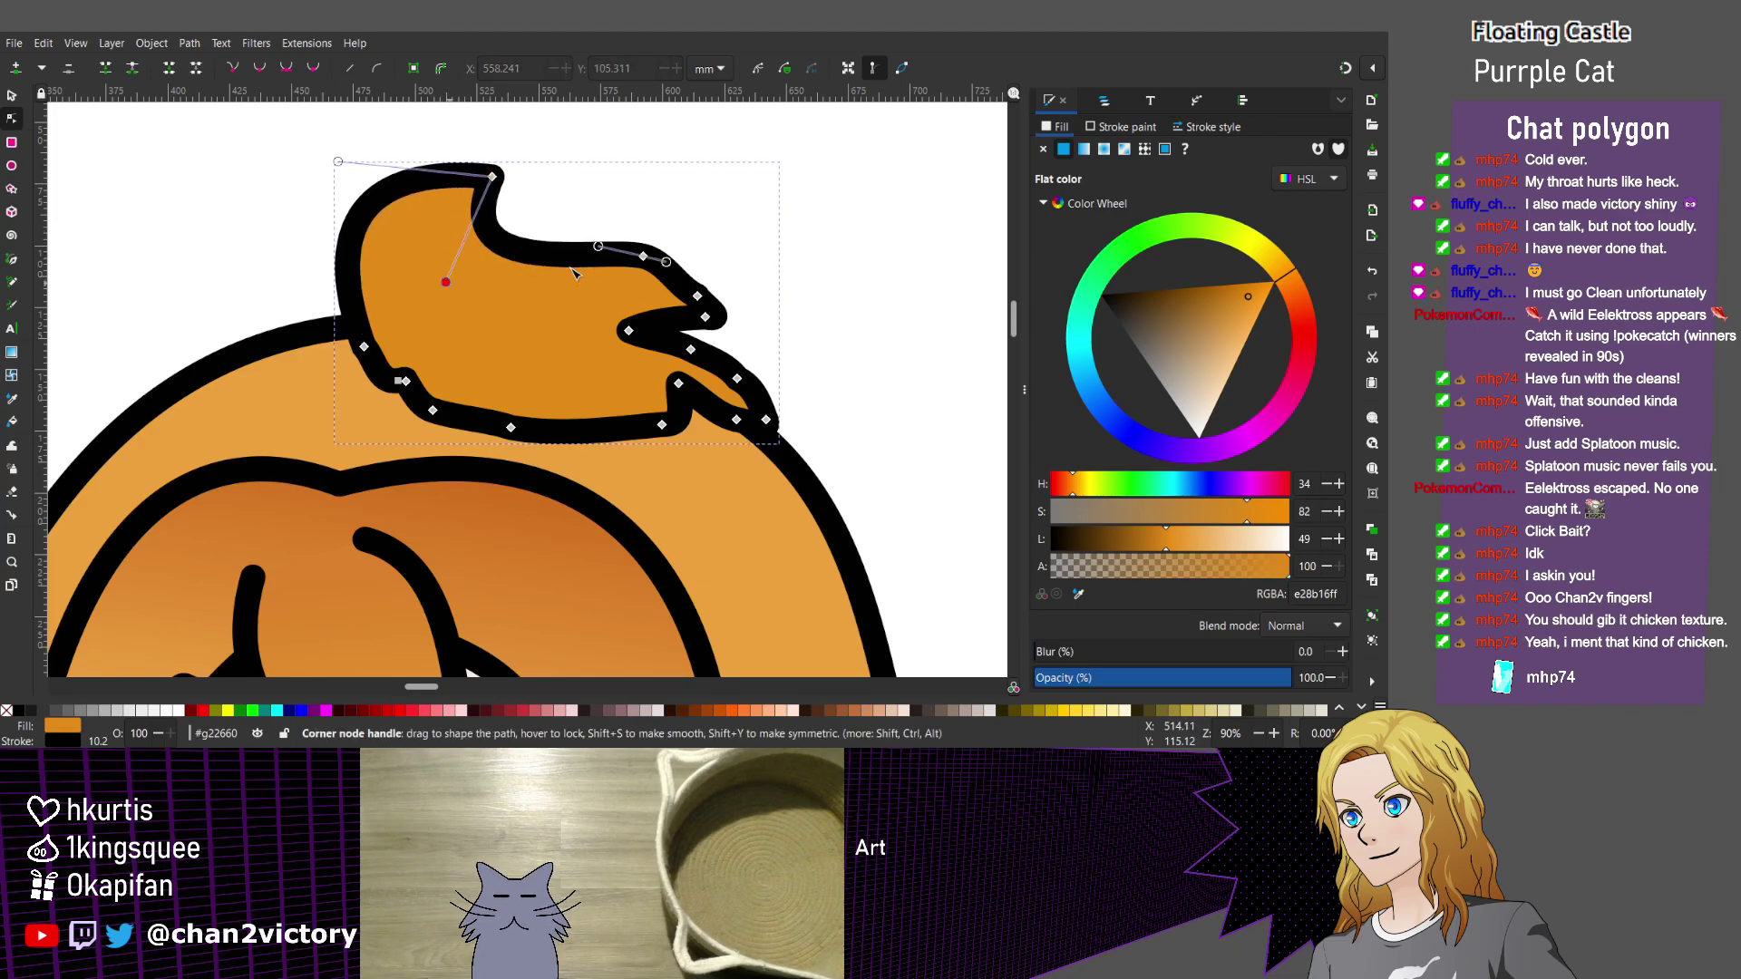
pyautogui.moveTo(574, 273); pyautogui.dragTo(581, 279)
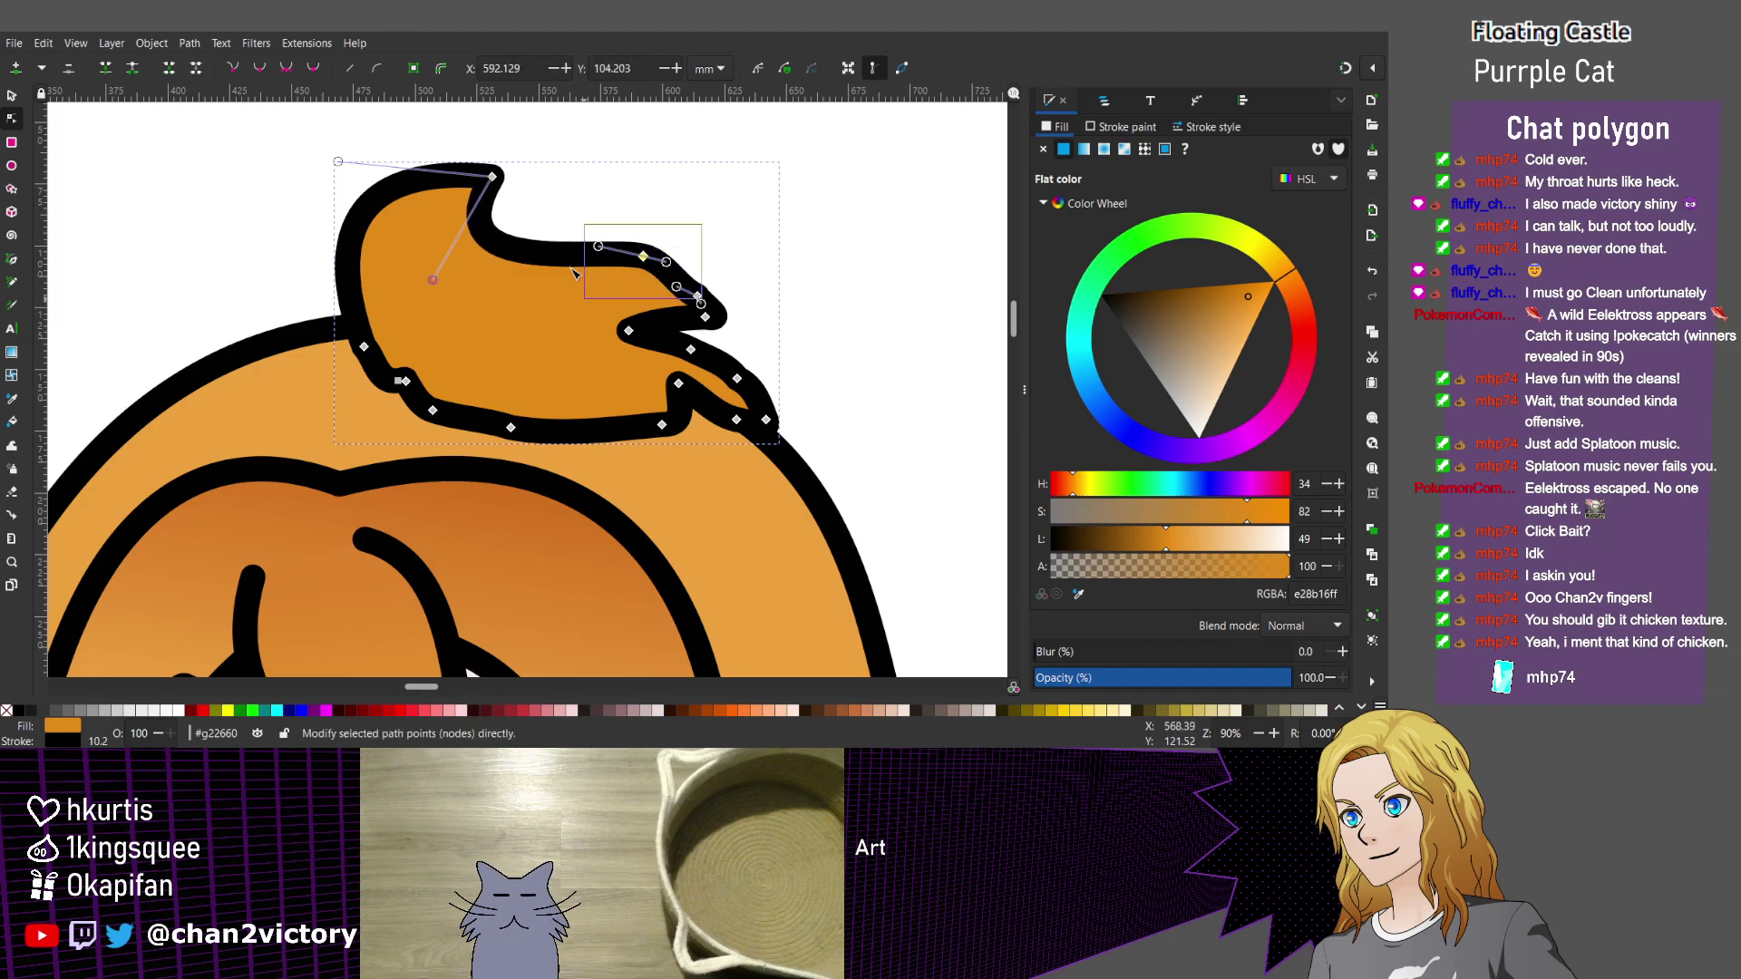
pyautogui.press('Delete')
pyautogui.moveTo(575, 273); pyautogui.dragTo(574, 274)
pyautogui.hotkey('shift', 'Up')
pyautogui.hotkey('shift', 'Up')
pyautogui.hotkey('shift', 'Up')
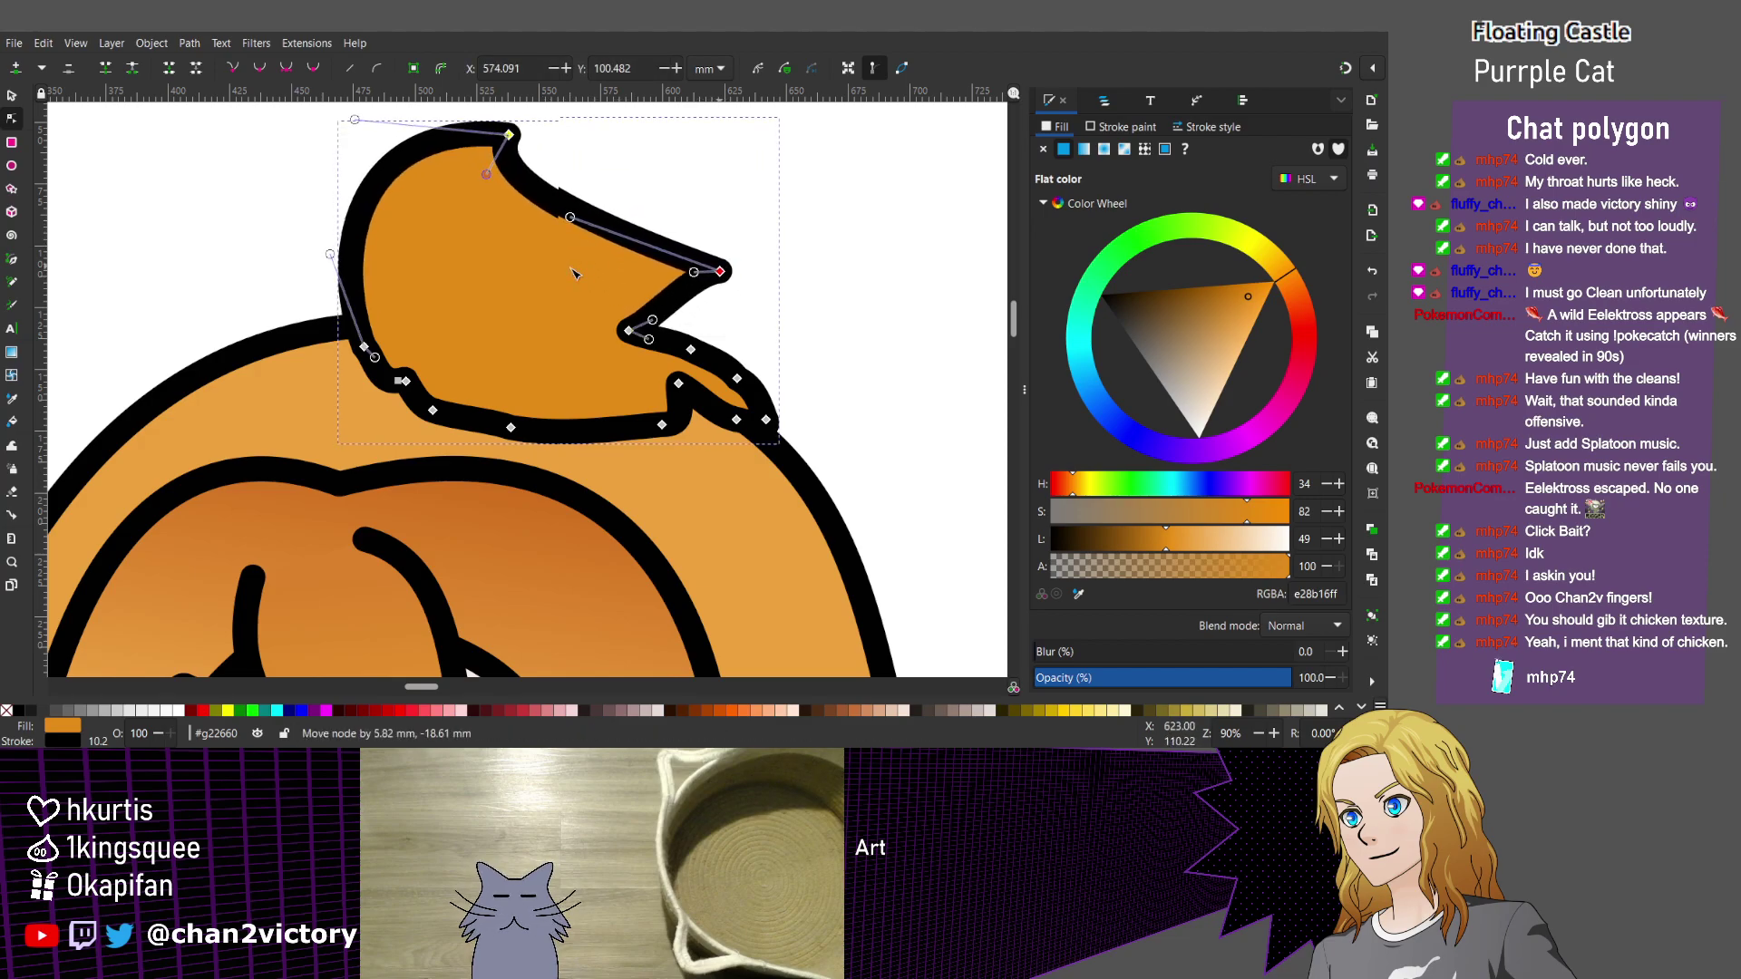
pyautogui.hotkey('ctrl', 'z')
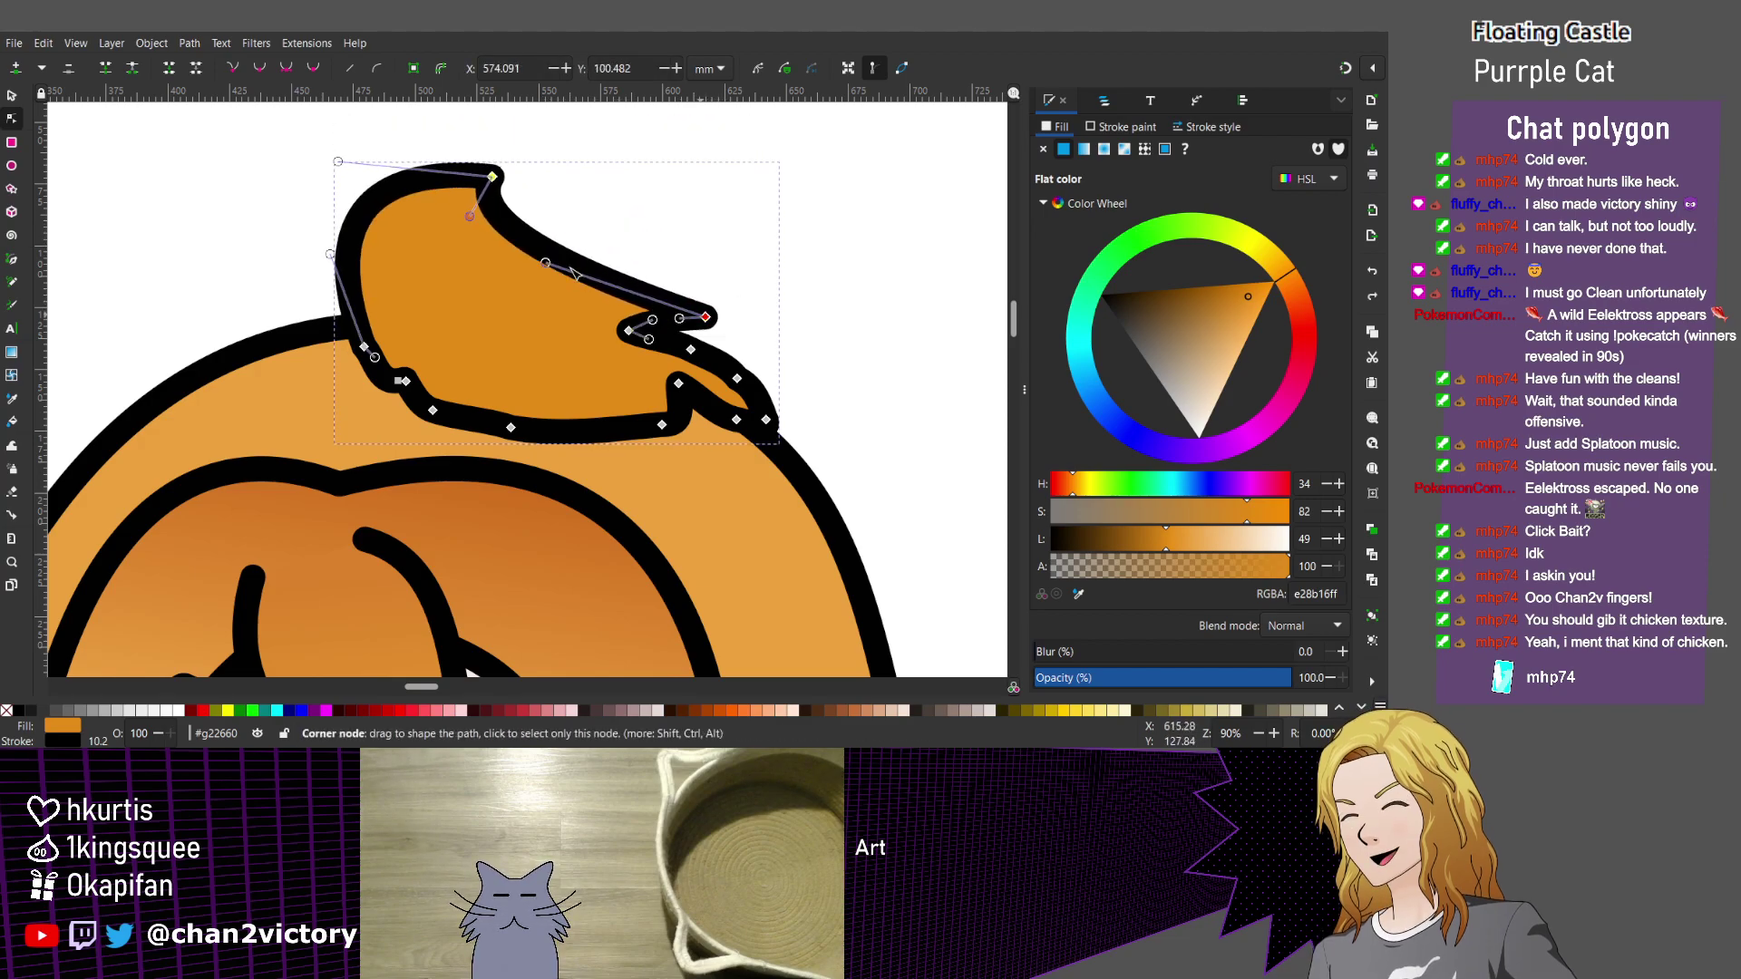
# Raise the middle spike's tip node to about X 617 mm, Y 110 mm and lengthen its handle to curve the edge between the spikes.
pyautogui.hotkey('ctrl', 'shift', 'z')
pyautogui.moveTo(571, 226); pyautogui.dragTo(575, 274)
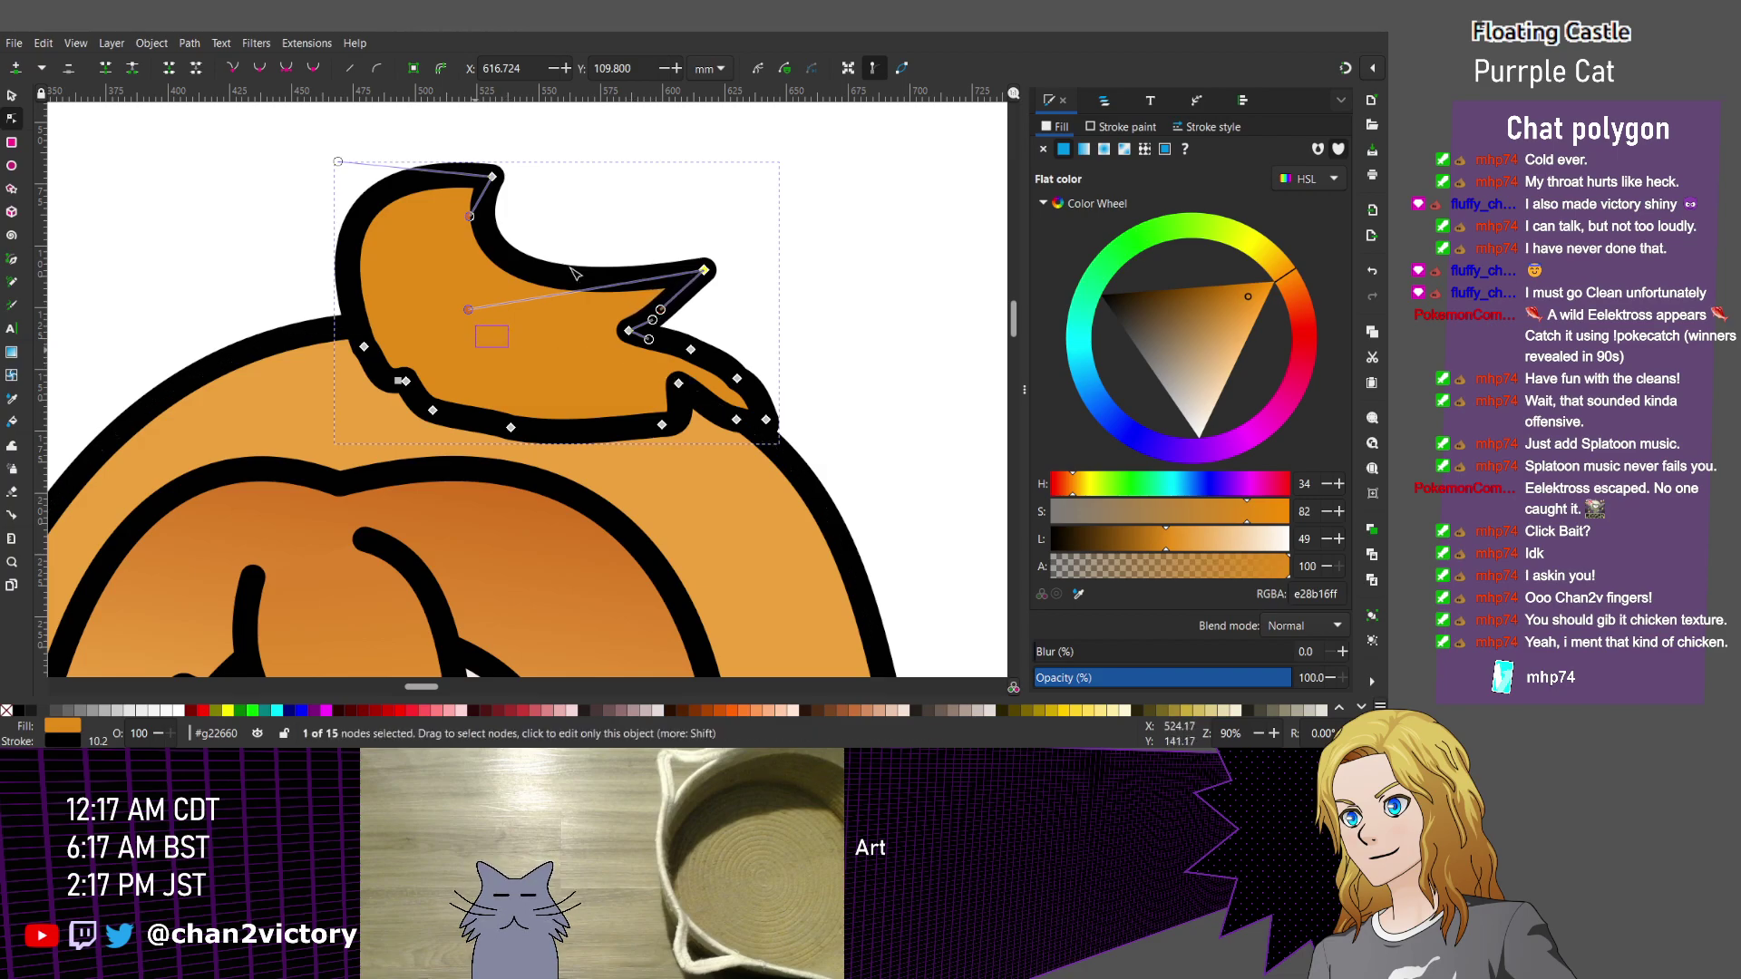
pyautogui.hotkey('ctrl', 'z')
# Delete the middle node on the tuft's base and the surplus nodes along both sides of the lowest spike.
pyautogui.press('Delete')
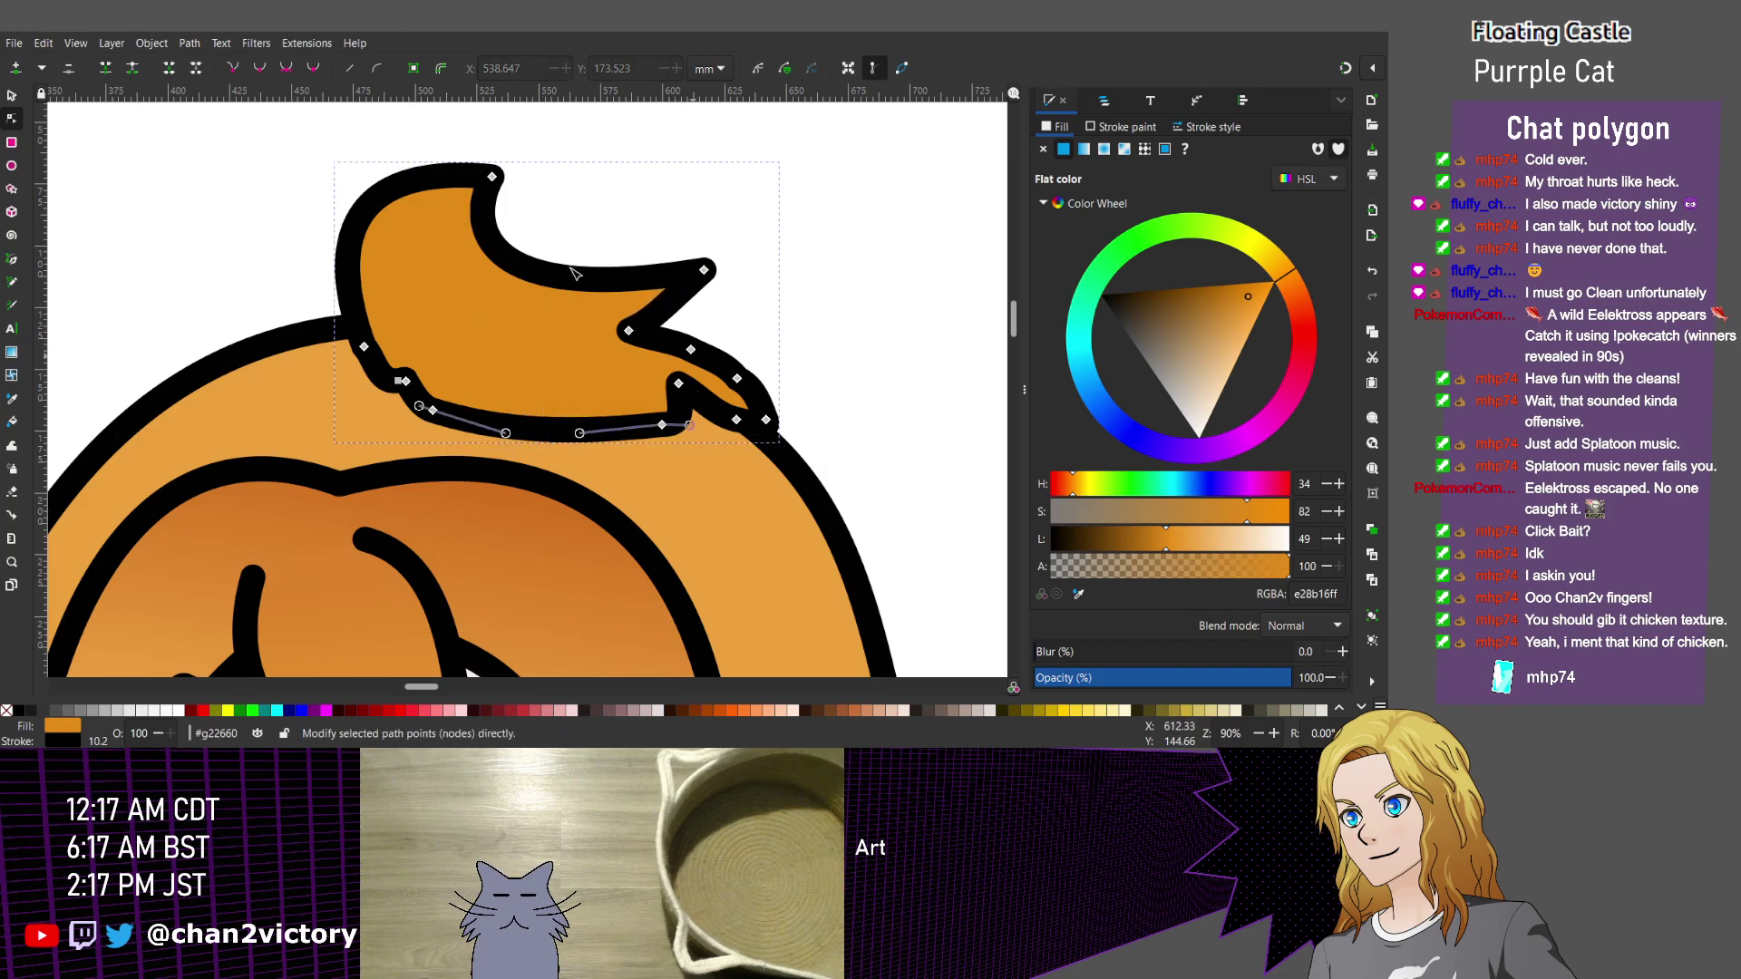
pyautogui.press('Escape')
pyautogui.click(743, 444)
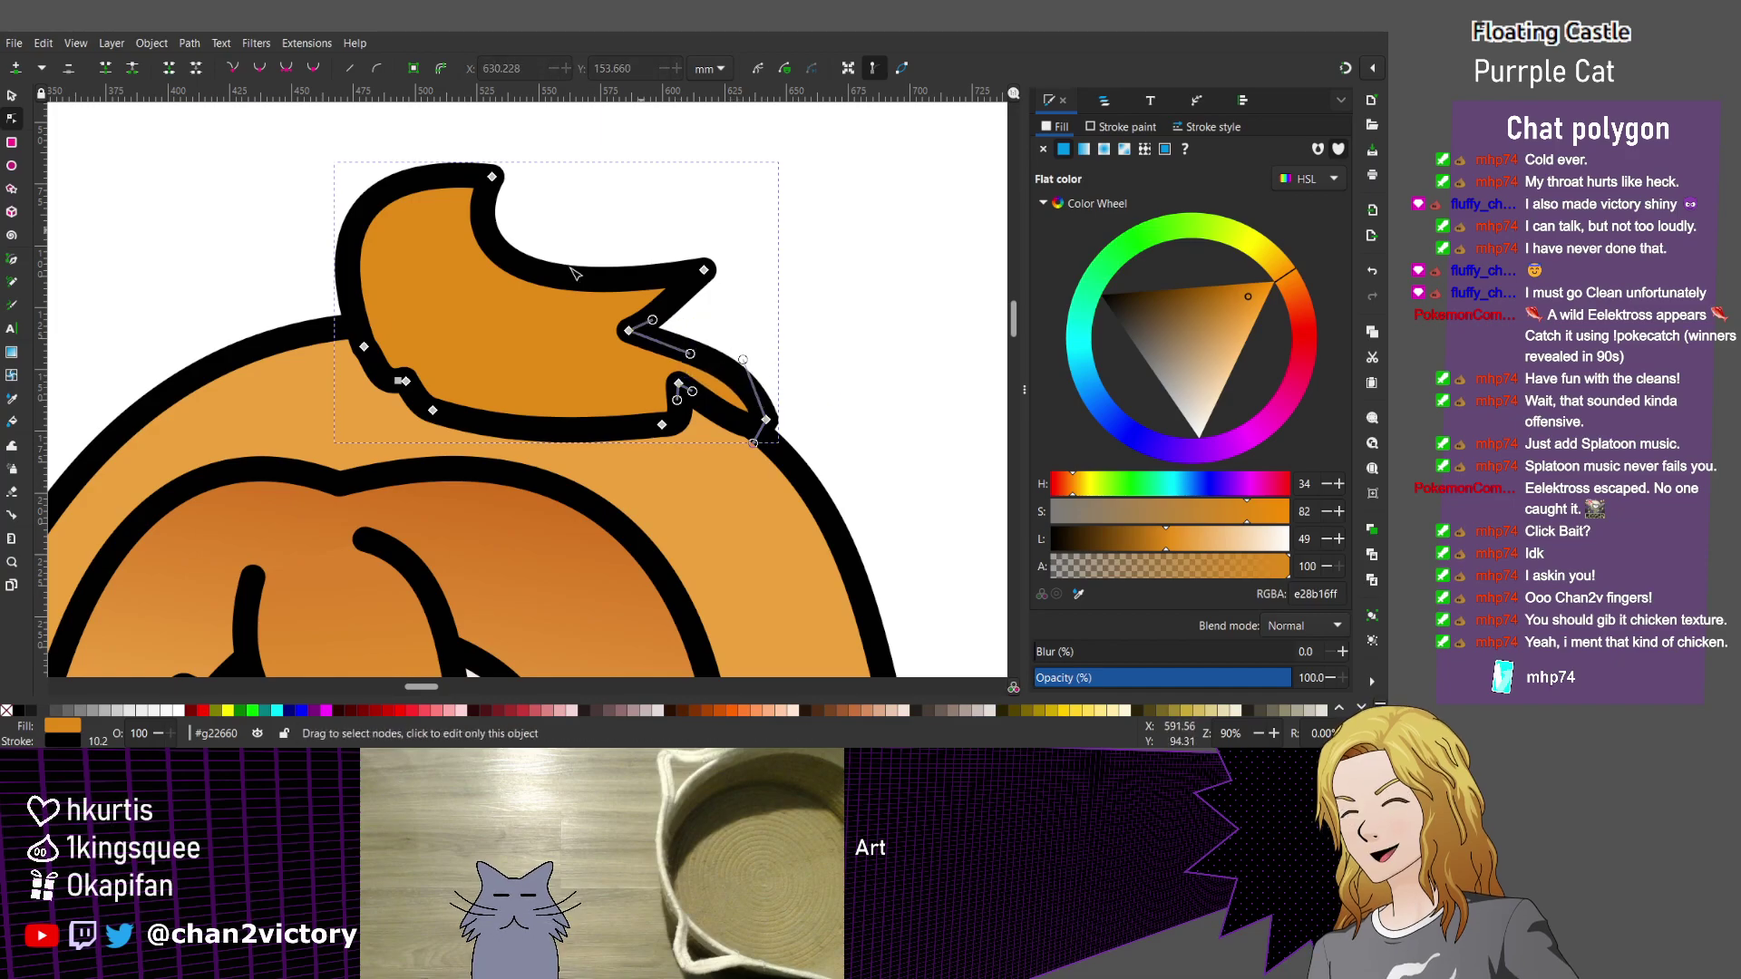
# Add a node between the uppermost and middle spikes at about X 548 mm, Y 112 mm, and move the uppermost tip to about X 562 mm, Y 80 mm.
pyautogui.click(575, 277)
pyautogui.moveTo(492, 175); pyautogui.dragTo(524, 184)
pyautogui.hotkey('shift', 'c')
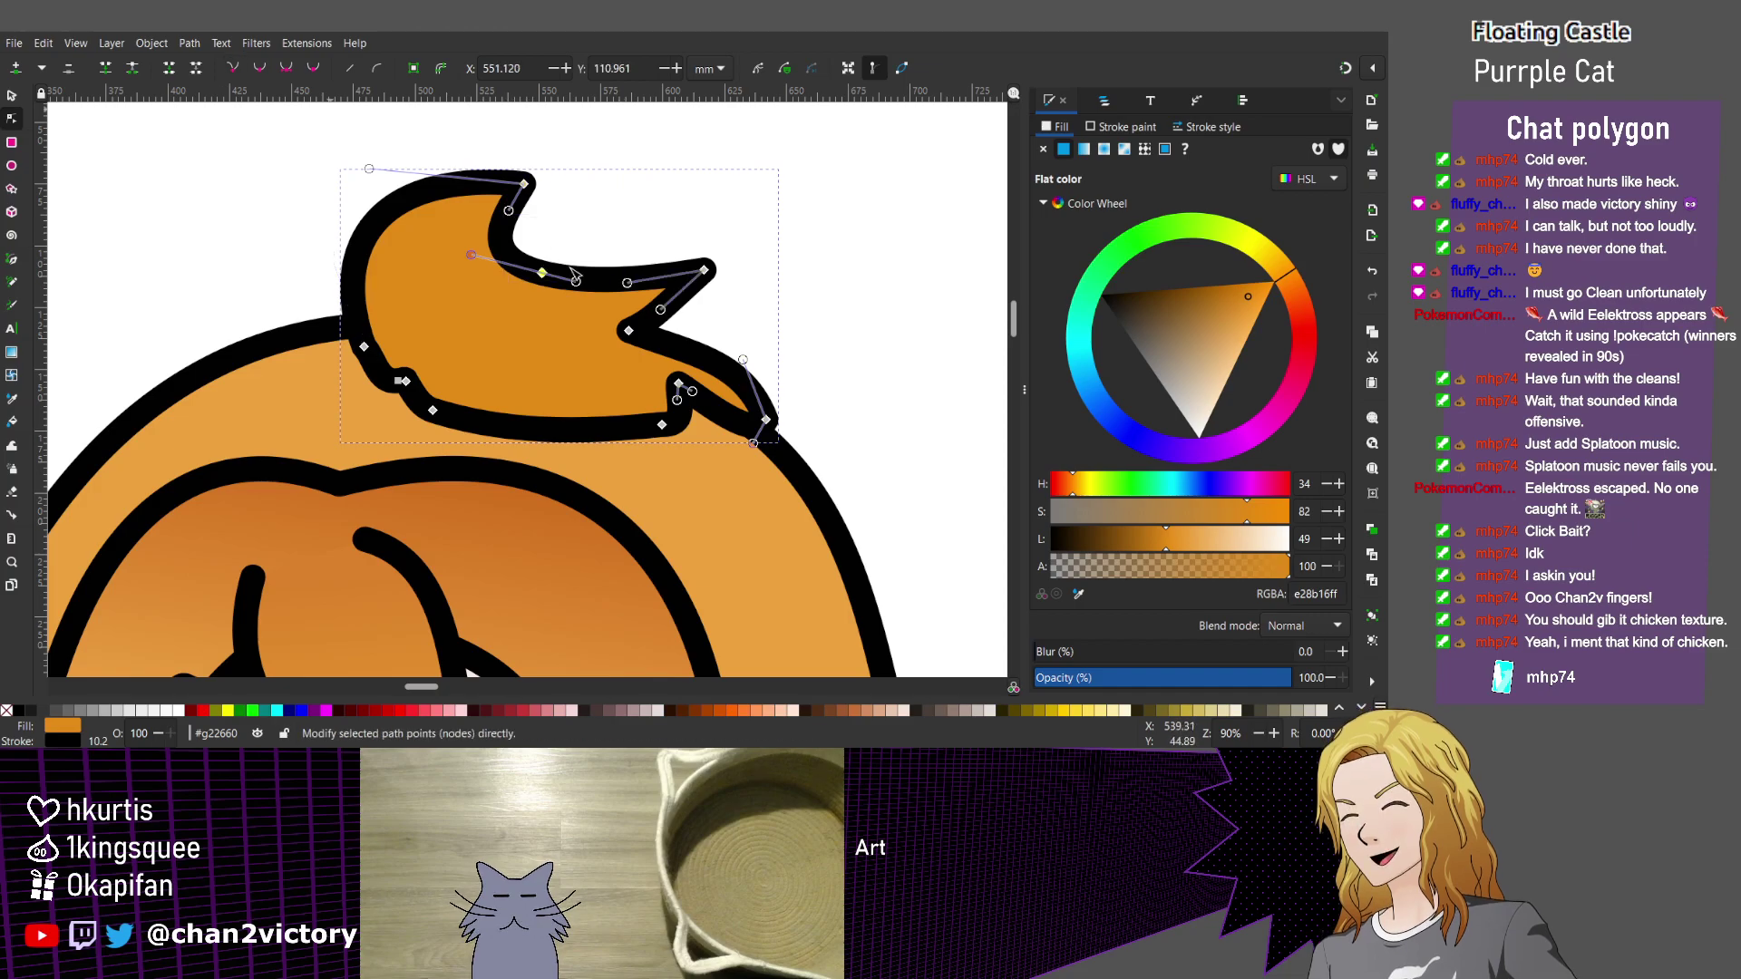
pyautogui.moveTo(524, 184); pyautogui.dragTo(569, 195)
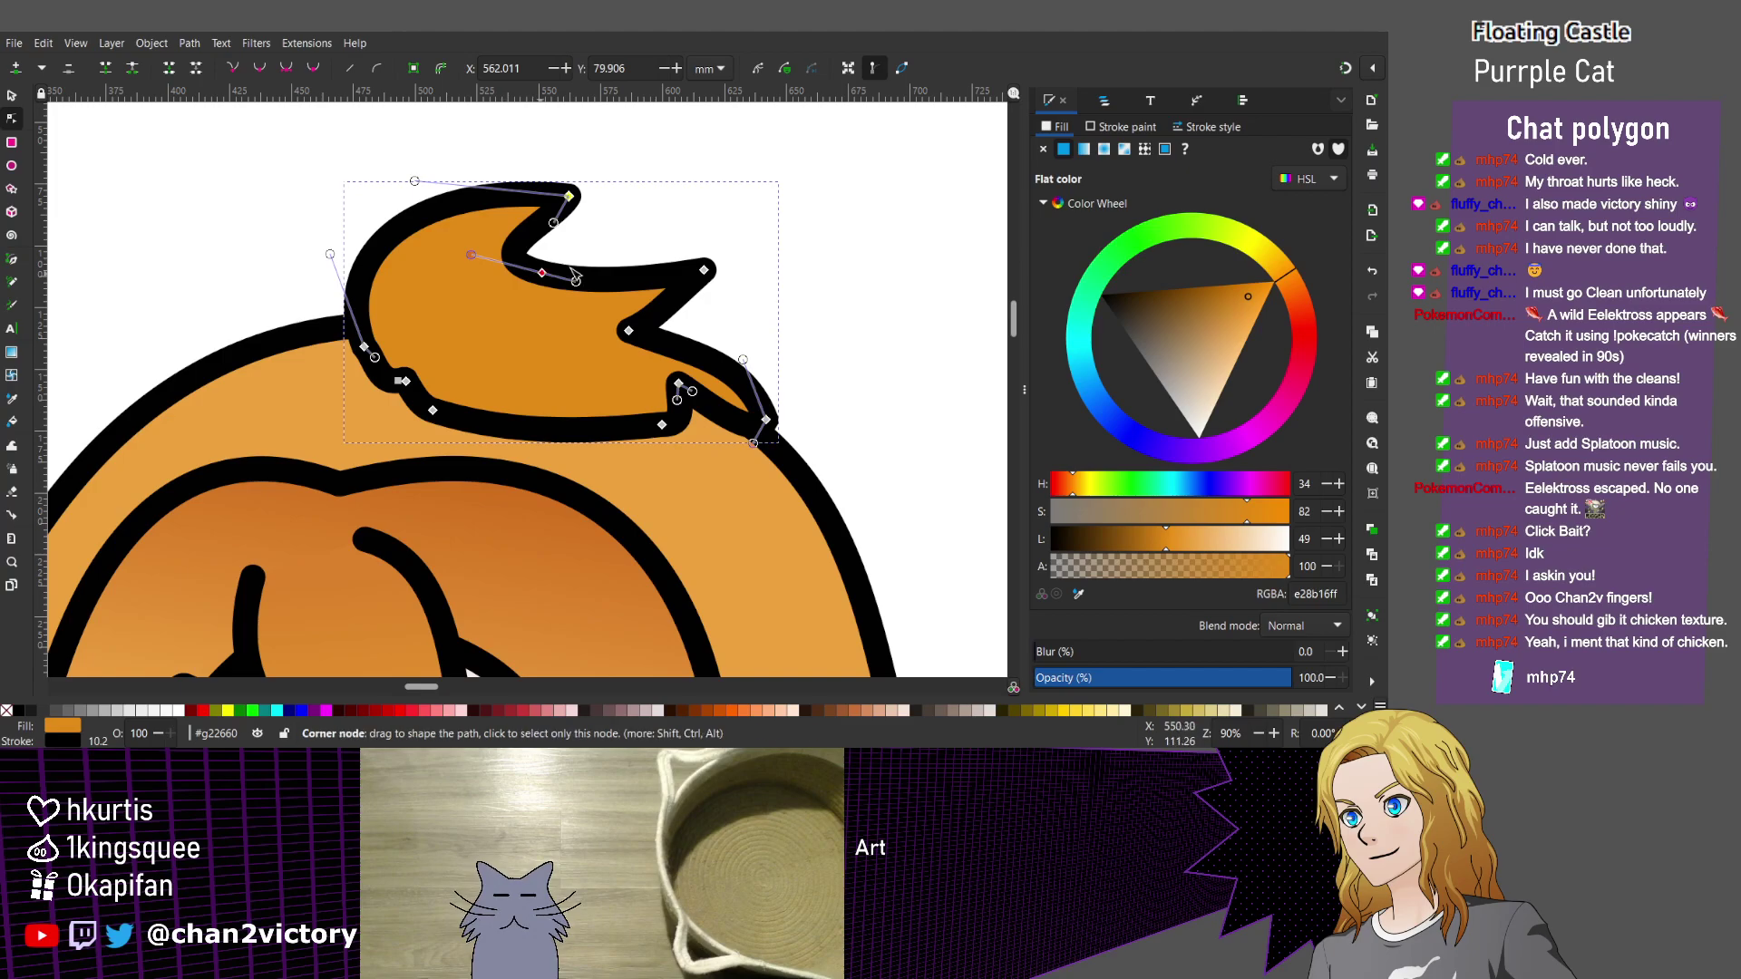
pyautogui.click(573, 272)
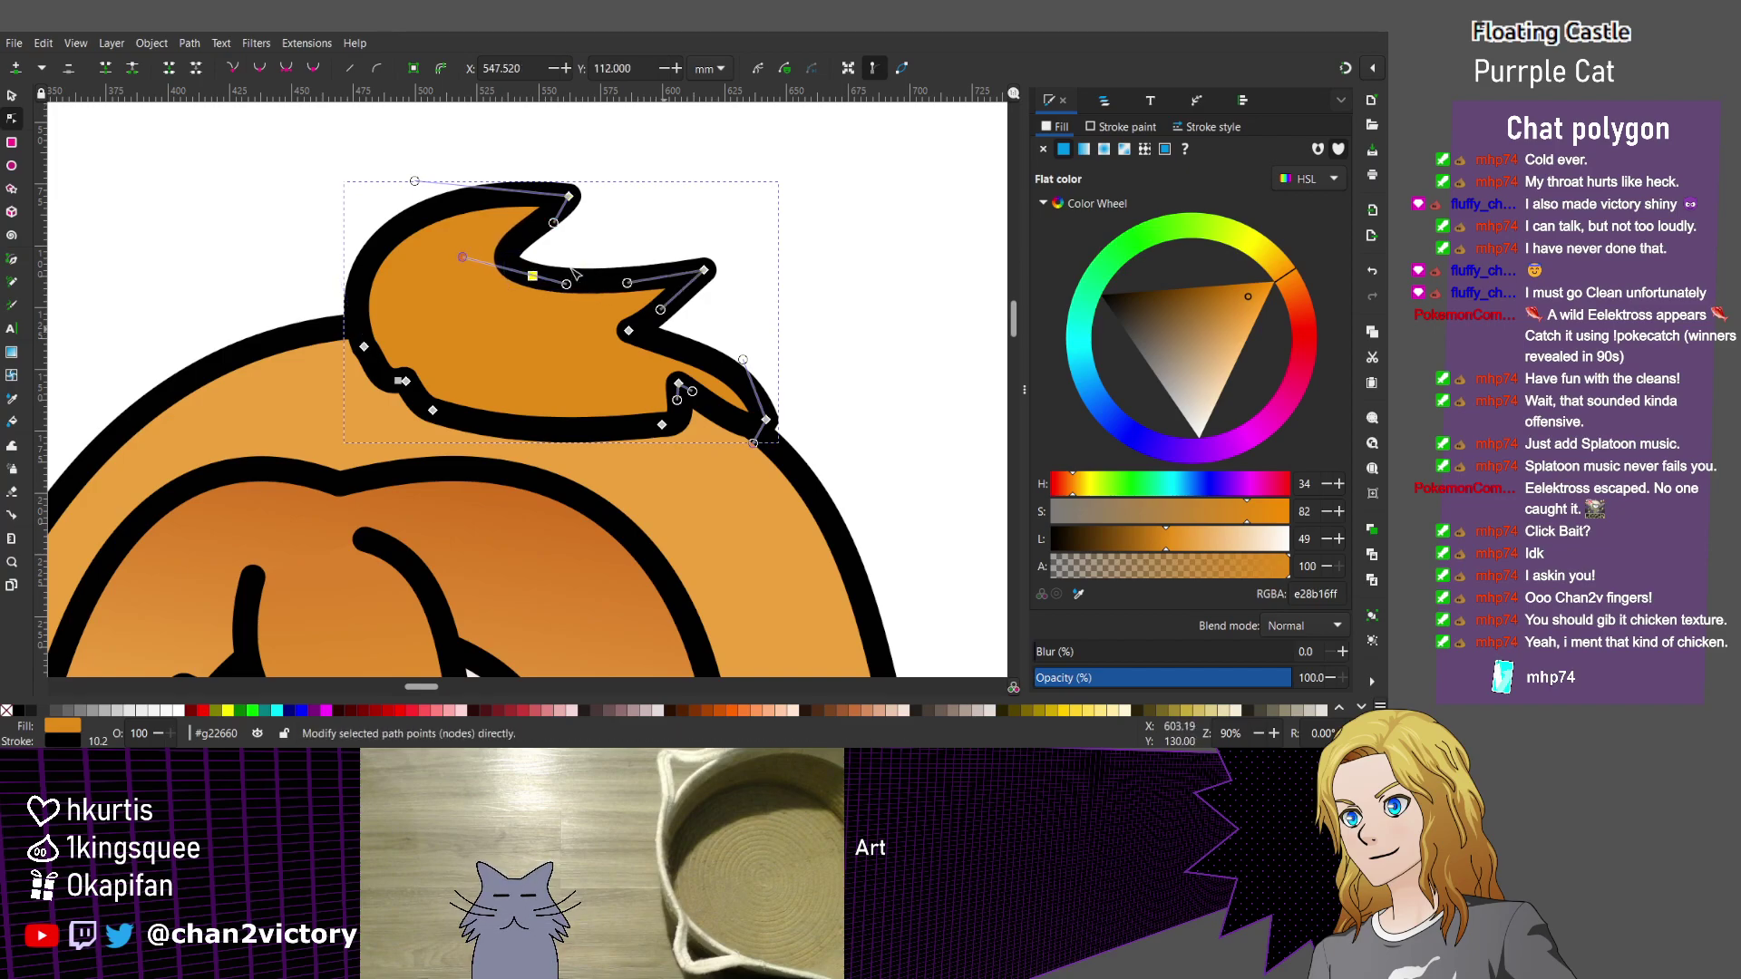
# Make the notch node between the middle and lowest spikes smooth.
pyautogui.press('Tab')
pyautogui.press('Tab')
pyautogui.hotkey('shift', 's')
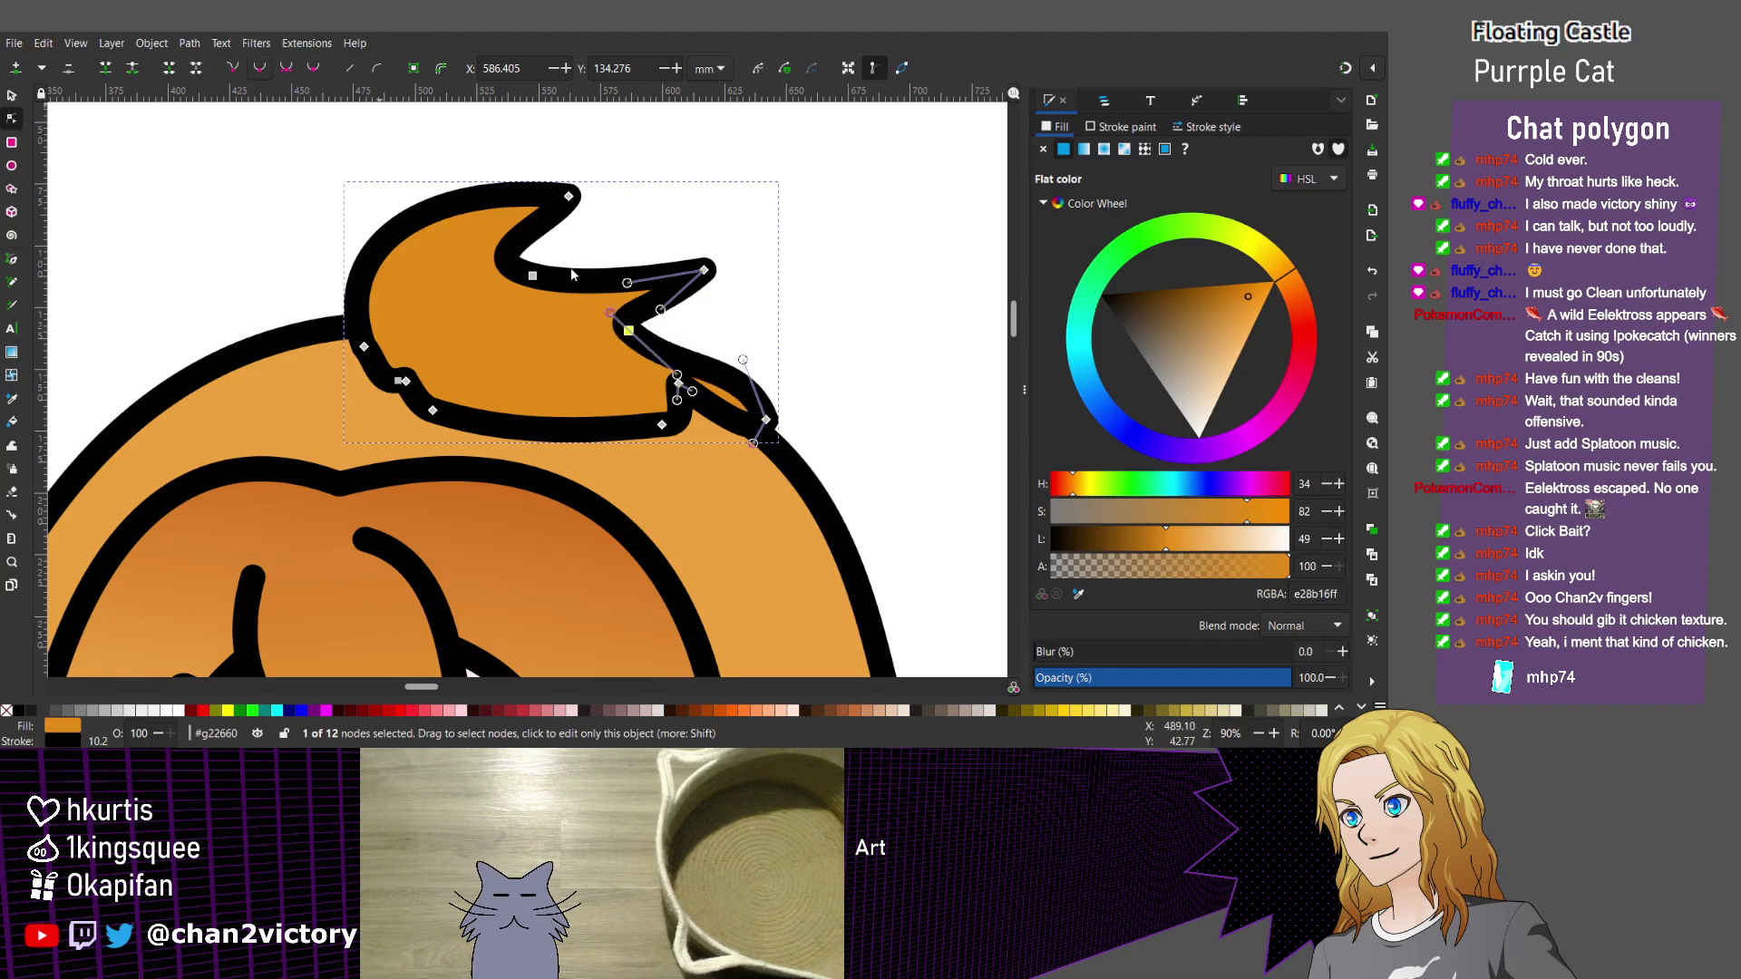
# Lower the lowest spike's tip node slightly and round the spike's outer curve.
pyautogui.press('Tab')
pyautogui.press('Tab')
pyautogui.press('Down')
pyautogui.press('Down')
pyautogui.press('Down')
pyautogui.press('Down')
pyautogui.press('Down')
pyautogui.press('Down')
pyautogui.press('Down')
pyautogui.press('Down')
pyautogui.press('Down')
pyautogui.press('Down')
pyautogui.press('Down')
pyautogui.press('Down')
pyautogui.press('Down')
pyautogui.press('Left')
pyautogui.press('Left')
pyautogui.hotkey('shift', 's')
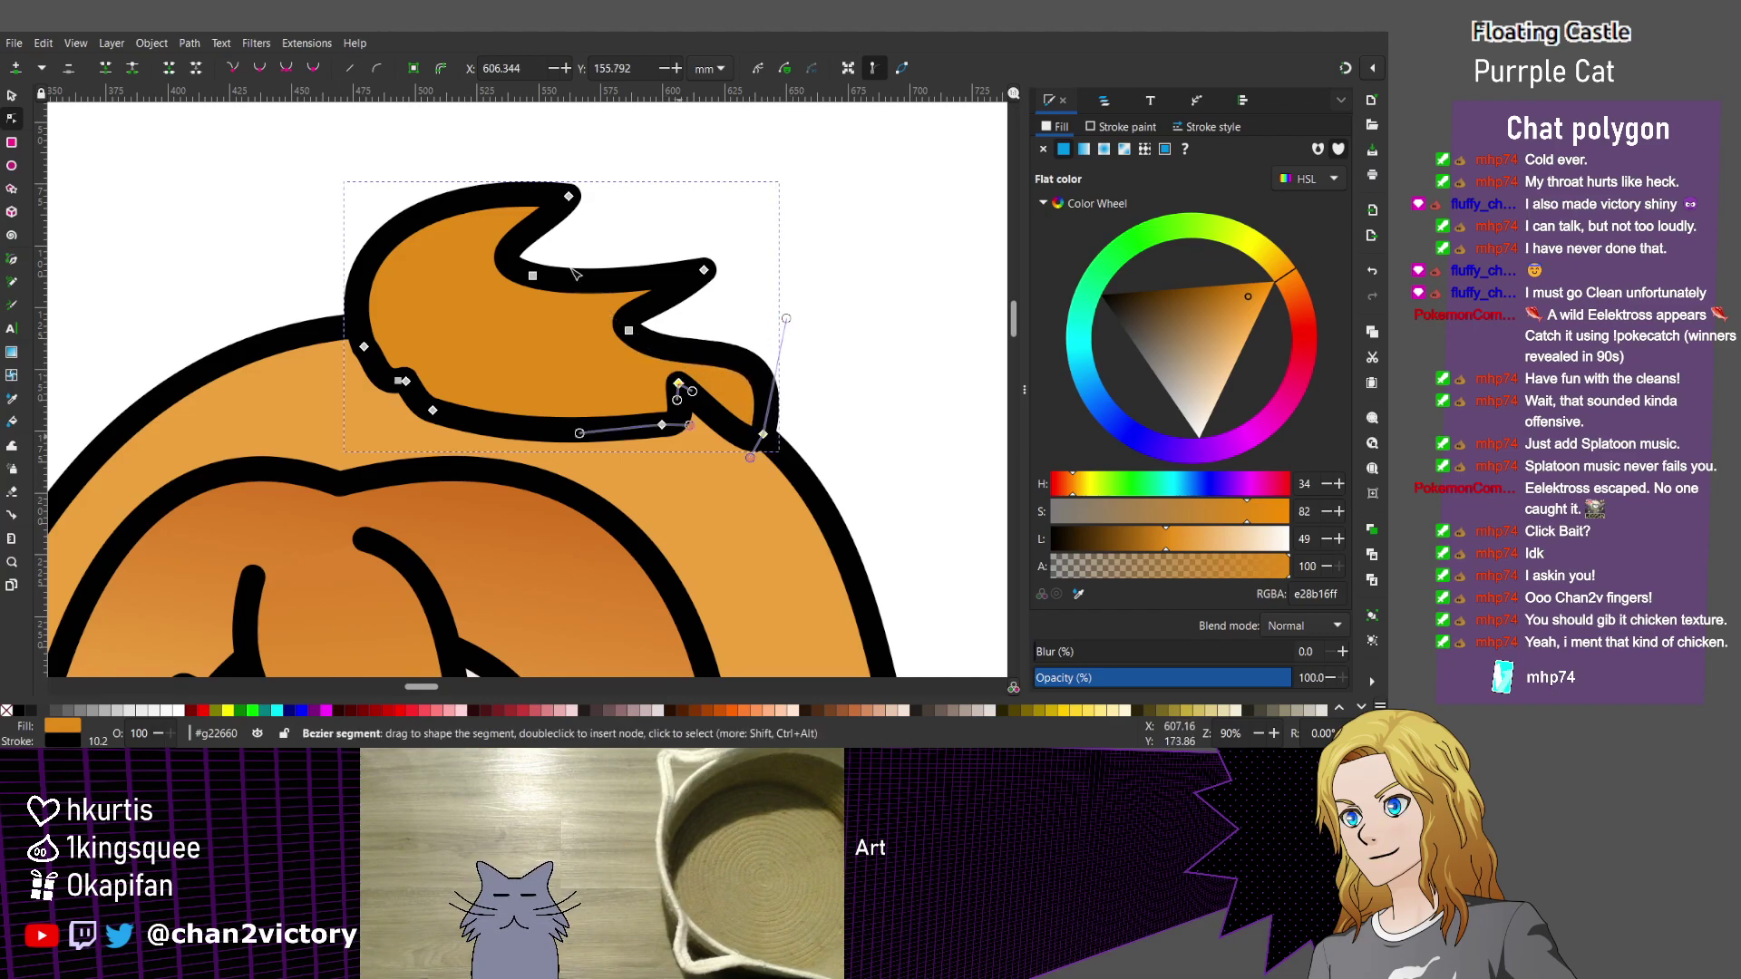
# Delete the surplus nodes where the tuft's back meets its base and make the remaining base node on that side smooth.
pyautogui.click(662, 424)
pyautogui.moveTo(497, 340); pyautogui.dragTo(329, 395)
pyautogui.press('Delete')
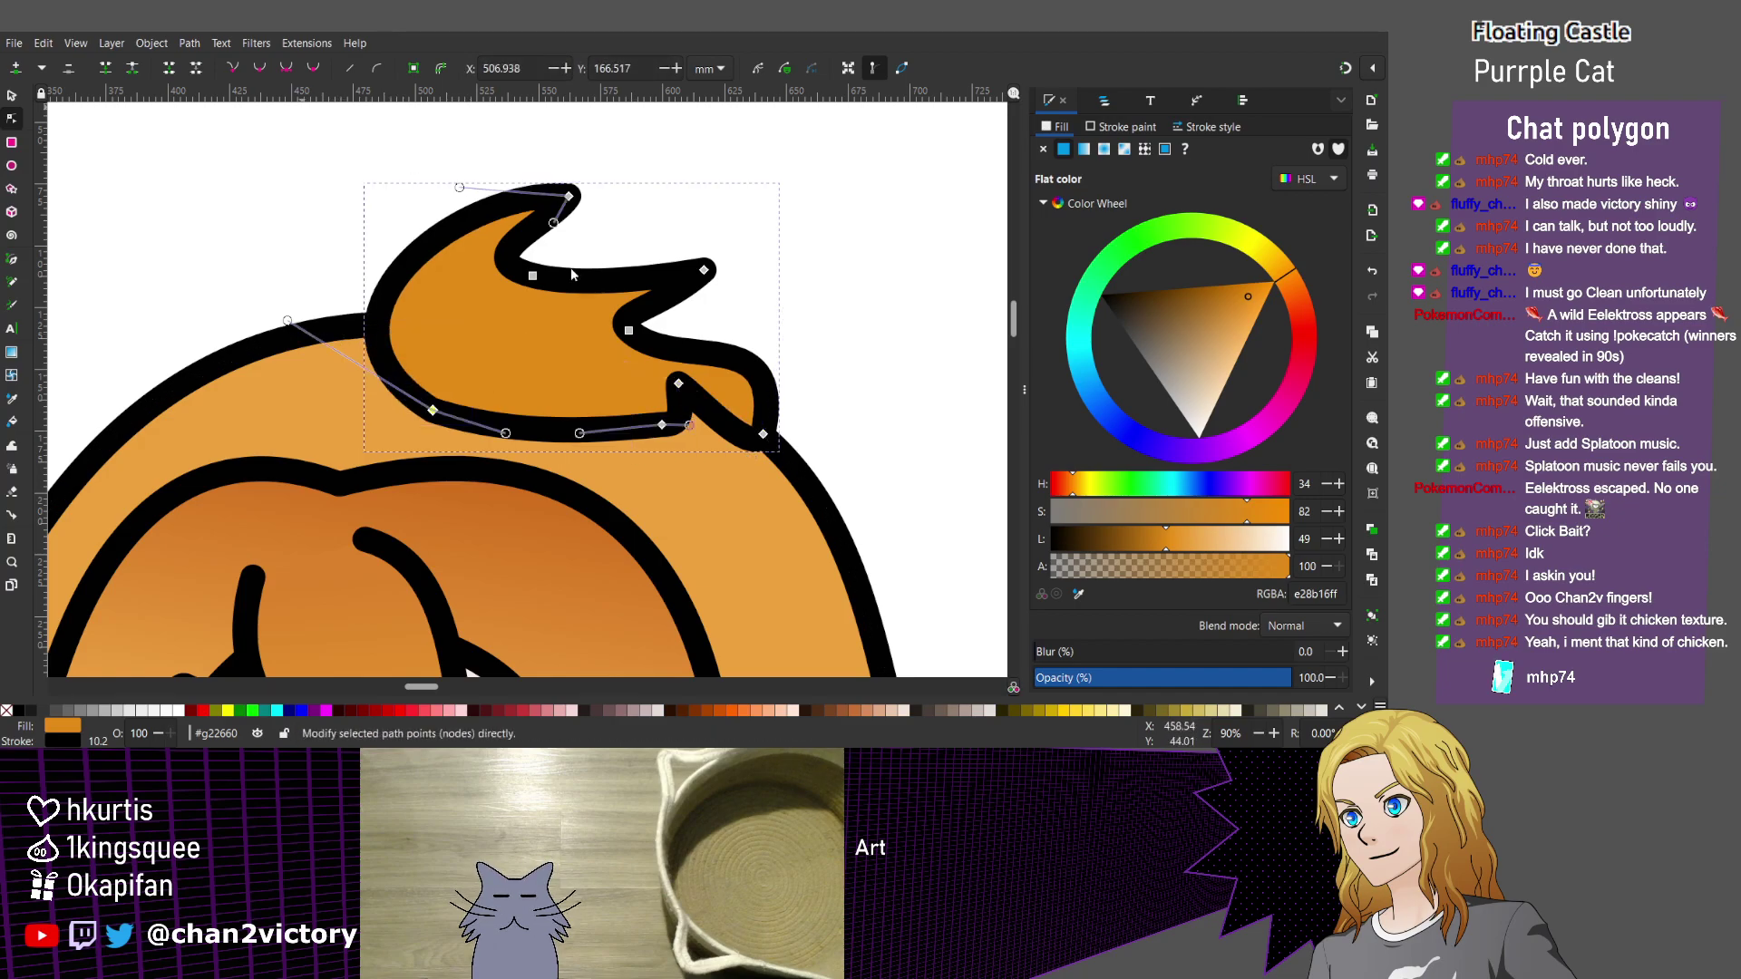
pyautogui.hotkey('shift', 's')
# Delete the surplus base node beside the lowest spike and make the node at that spike's inner corner smooth.
pyautogui.press('Tab')
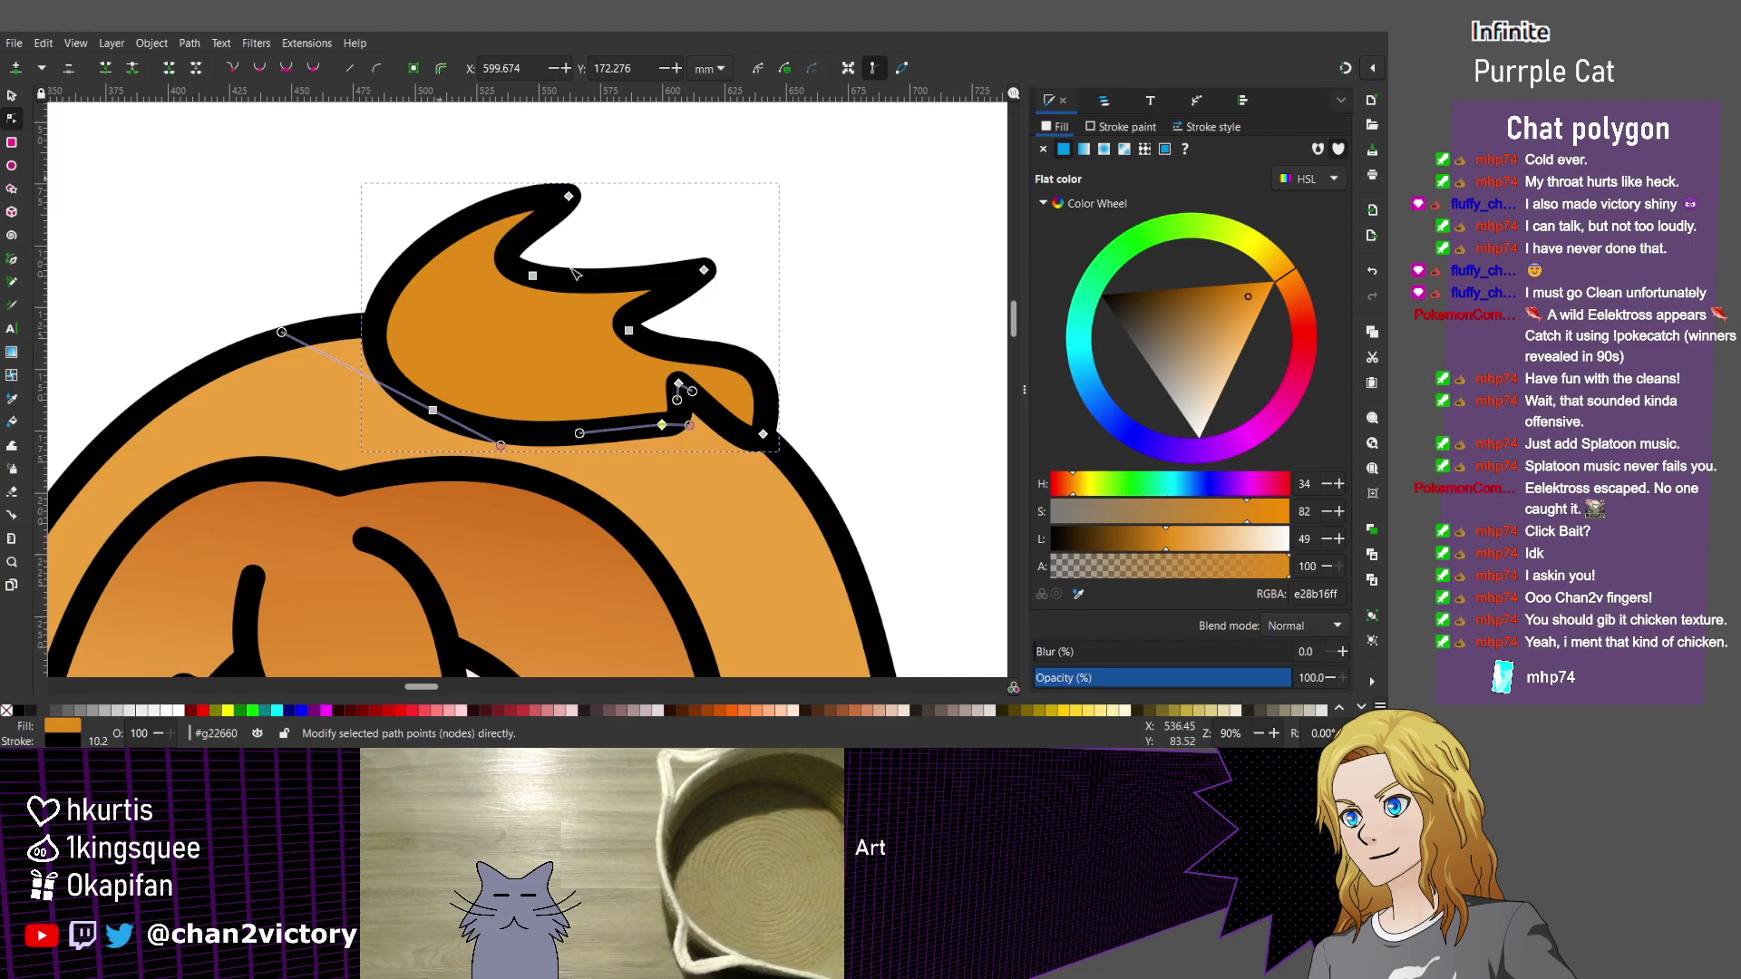
pyautogui.hotkey('shift', 's')
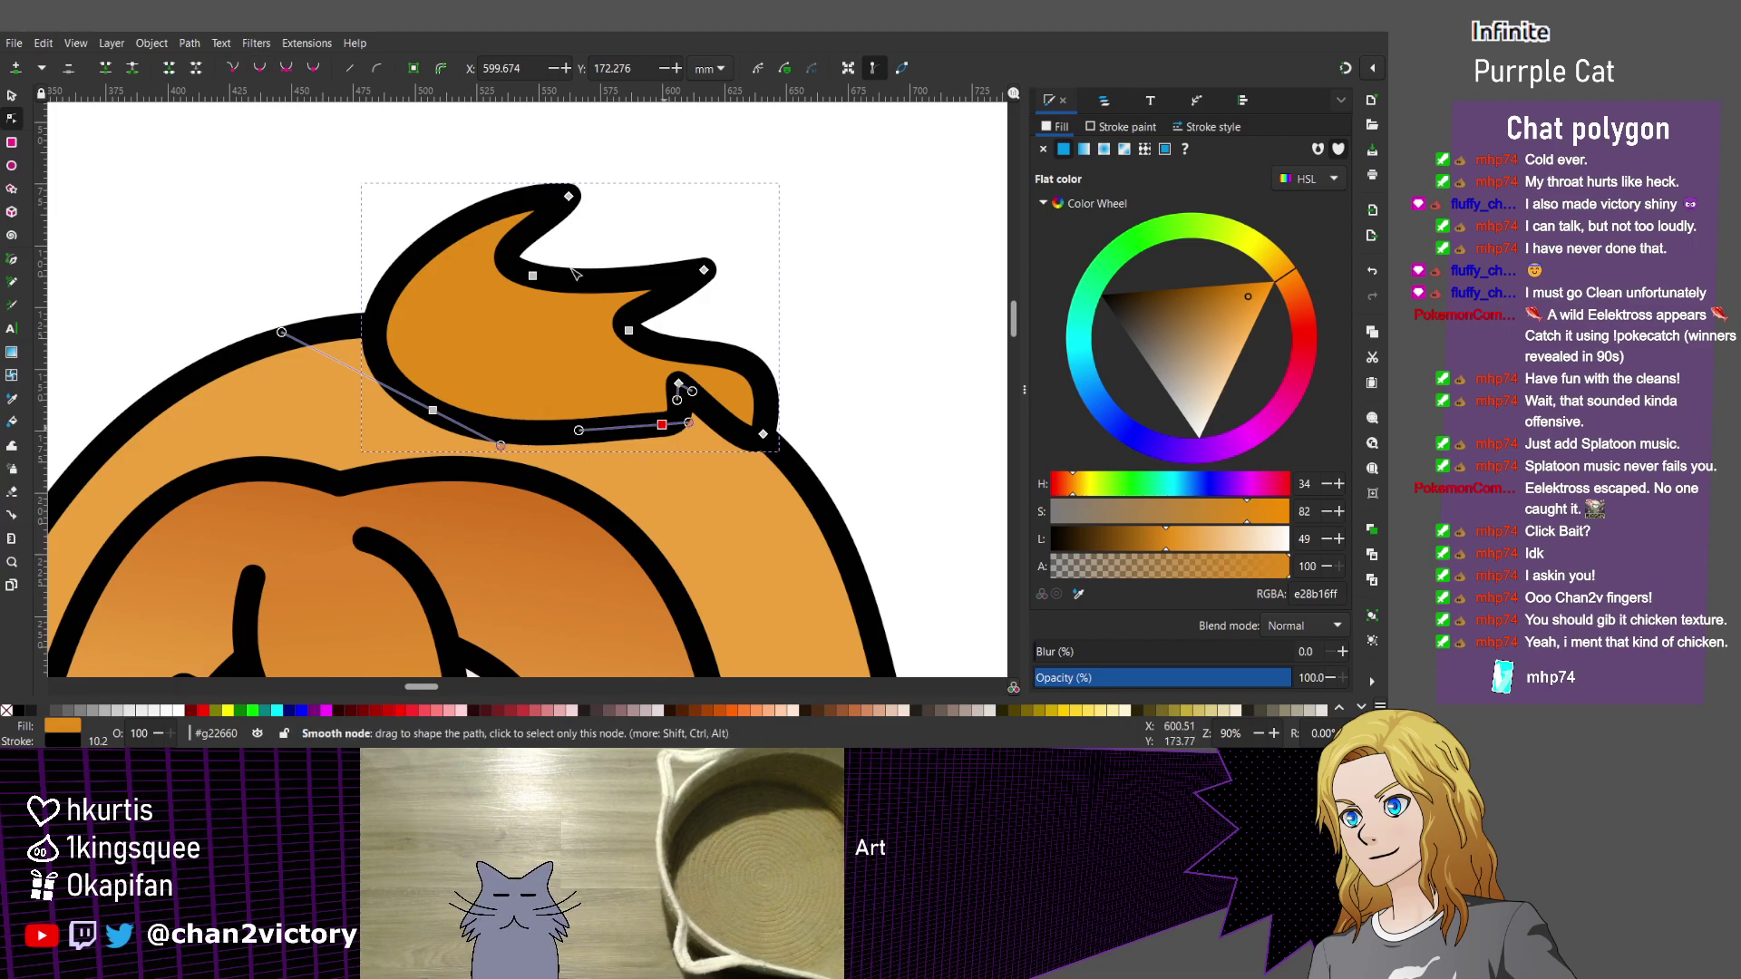
pyautogui.moveTo(661, 425); pyautogui.dragTo(630, 422)
pyautogui.press('Delete')
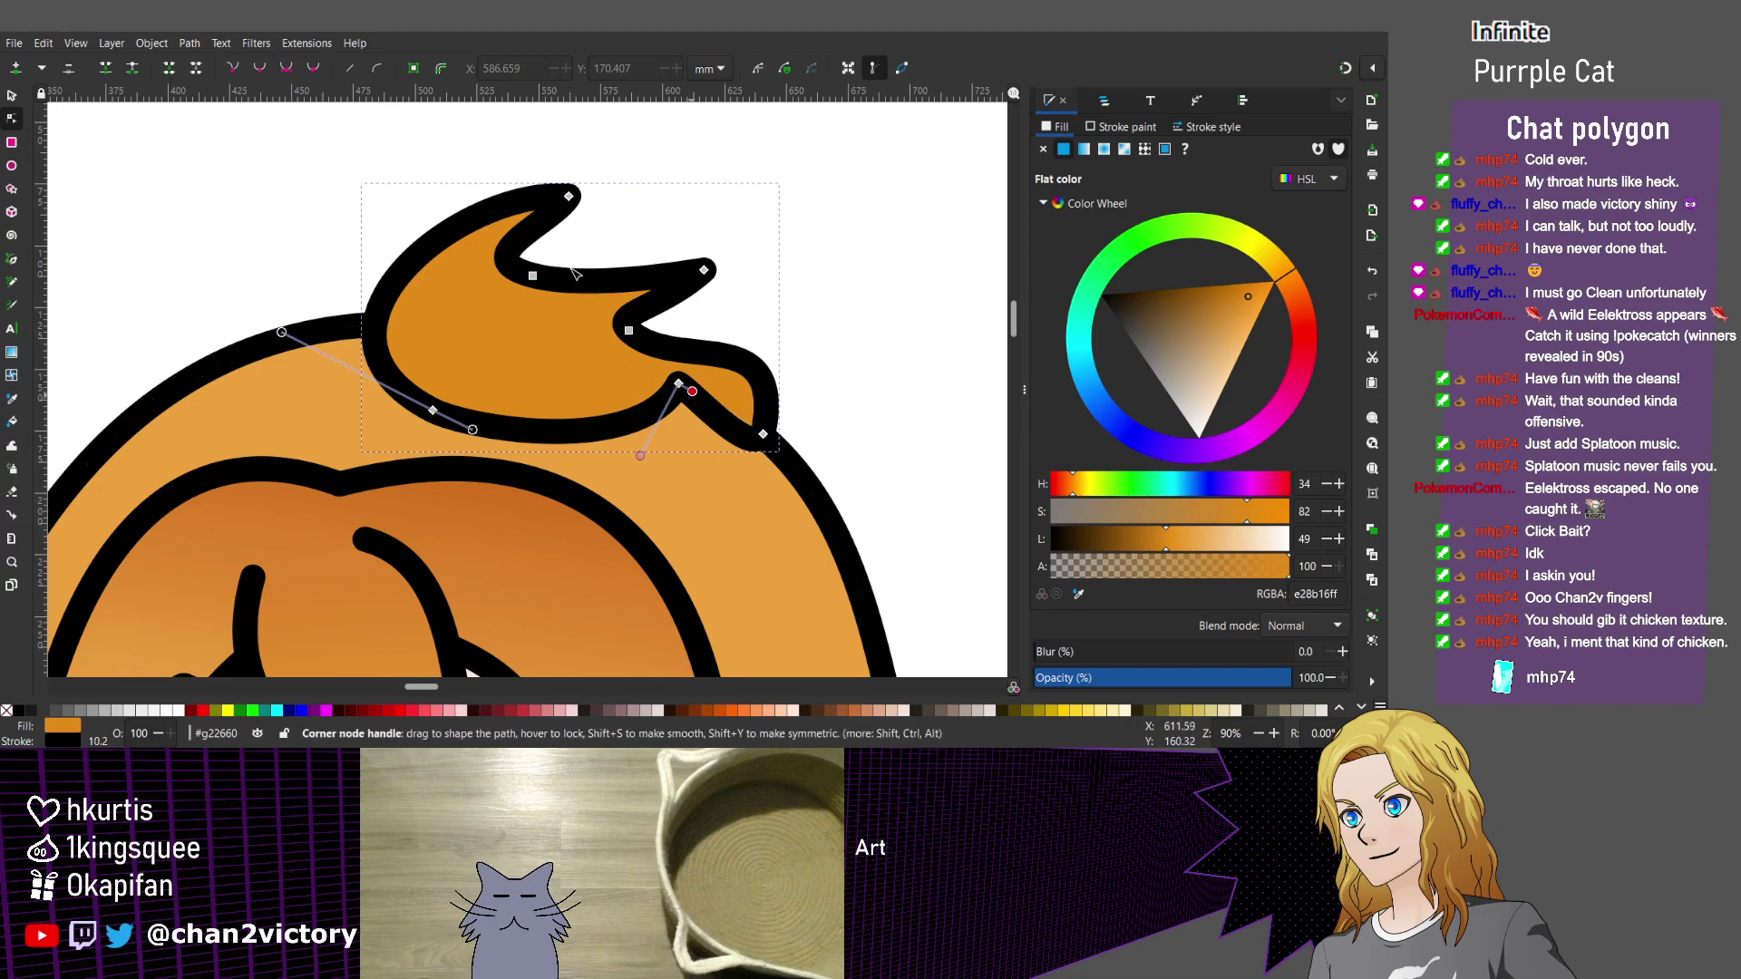
pyautogui.click(679, 384)
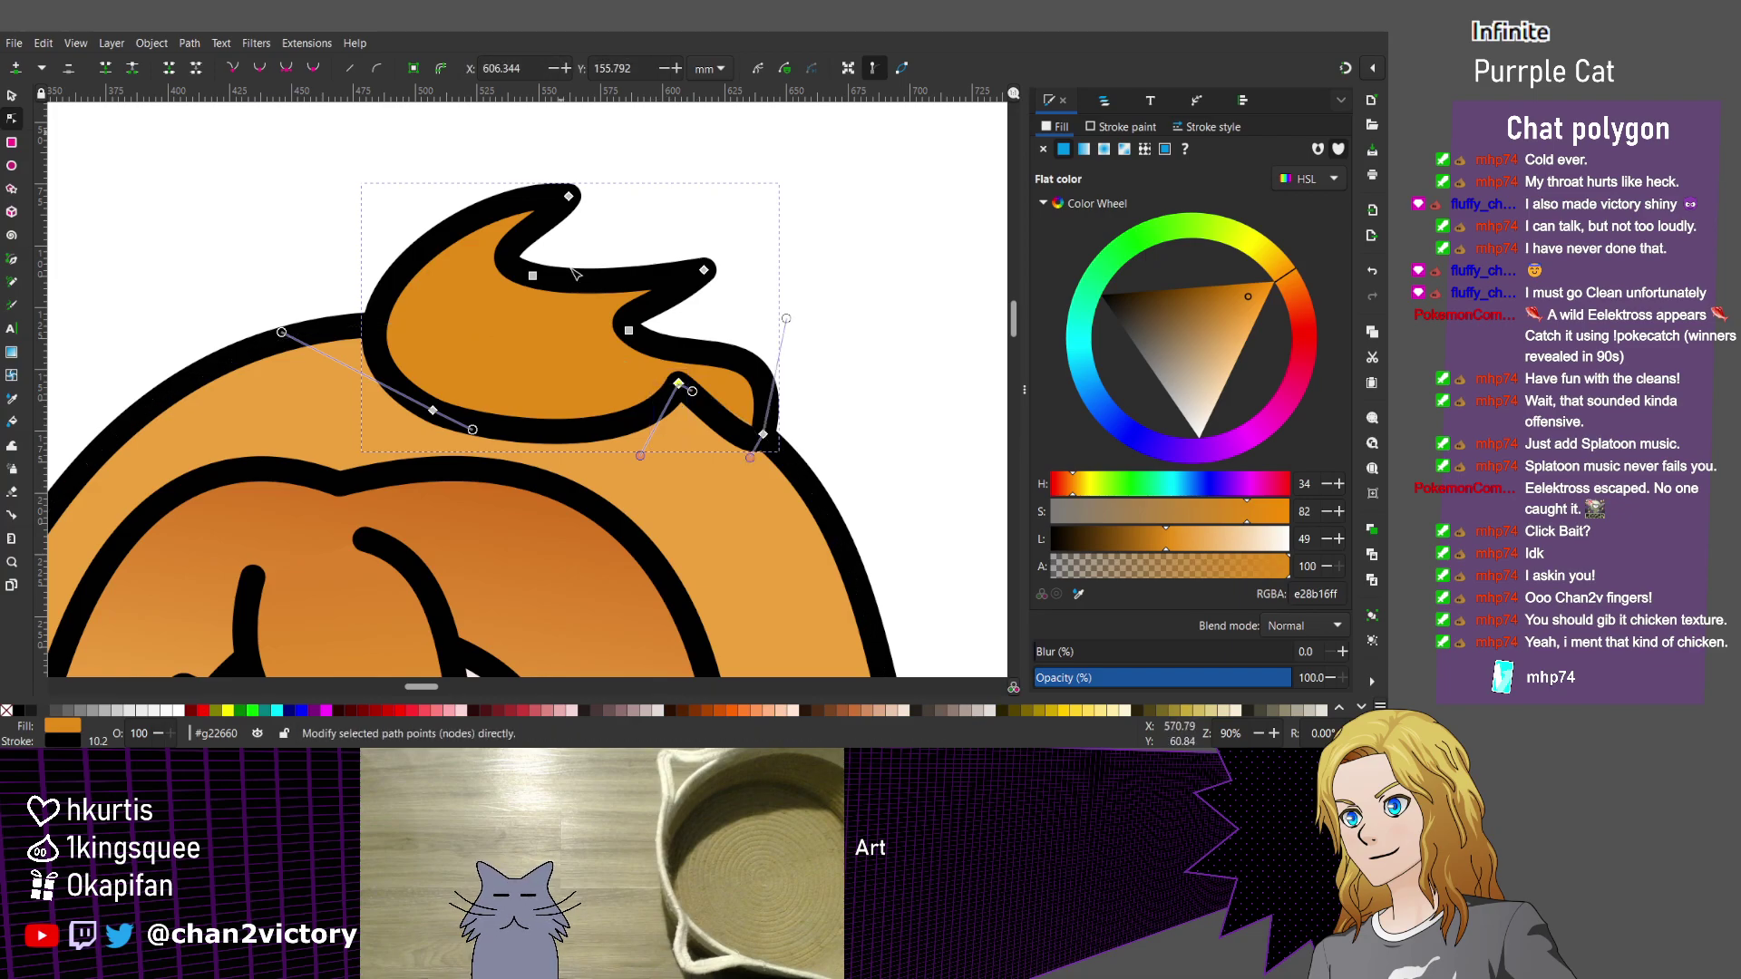
pyautogui.press('Escape')
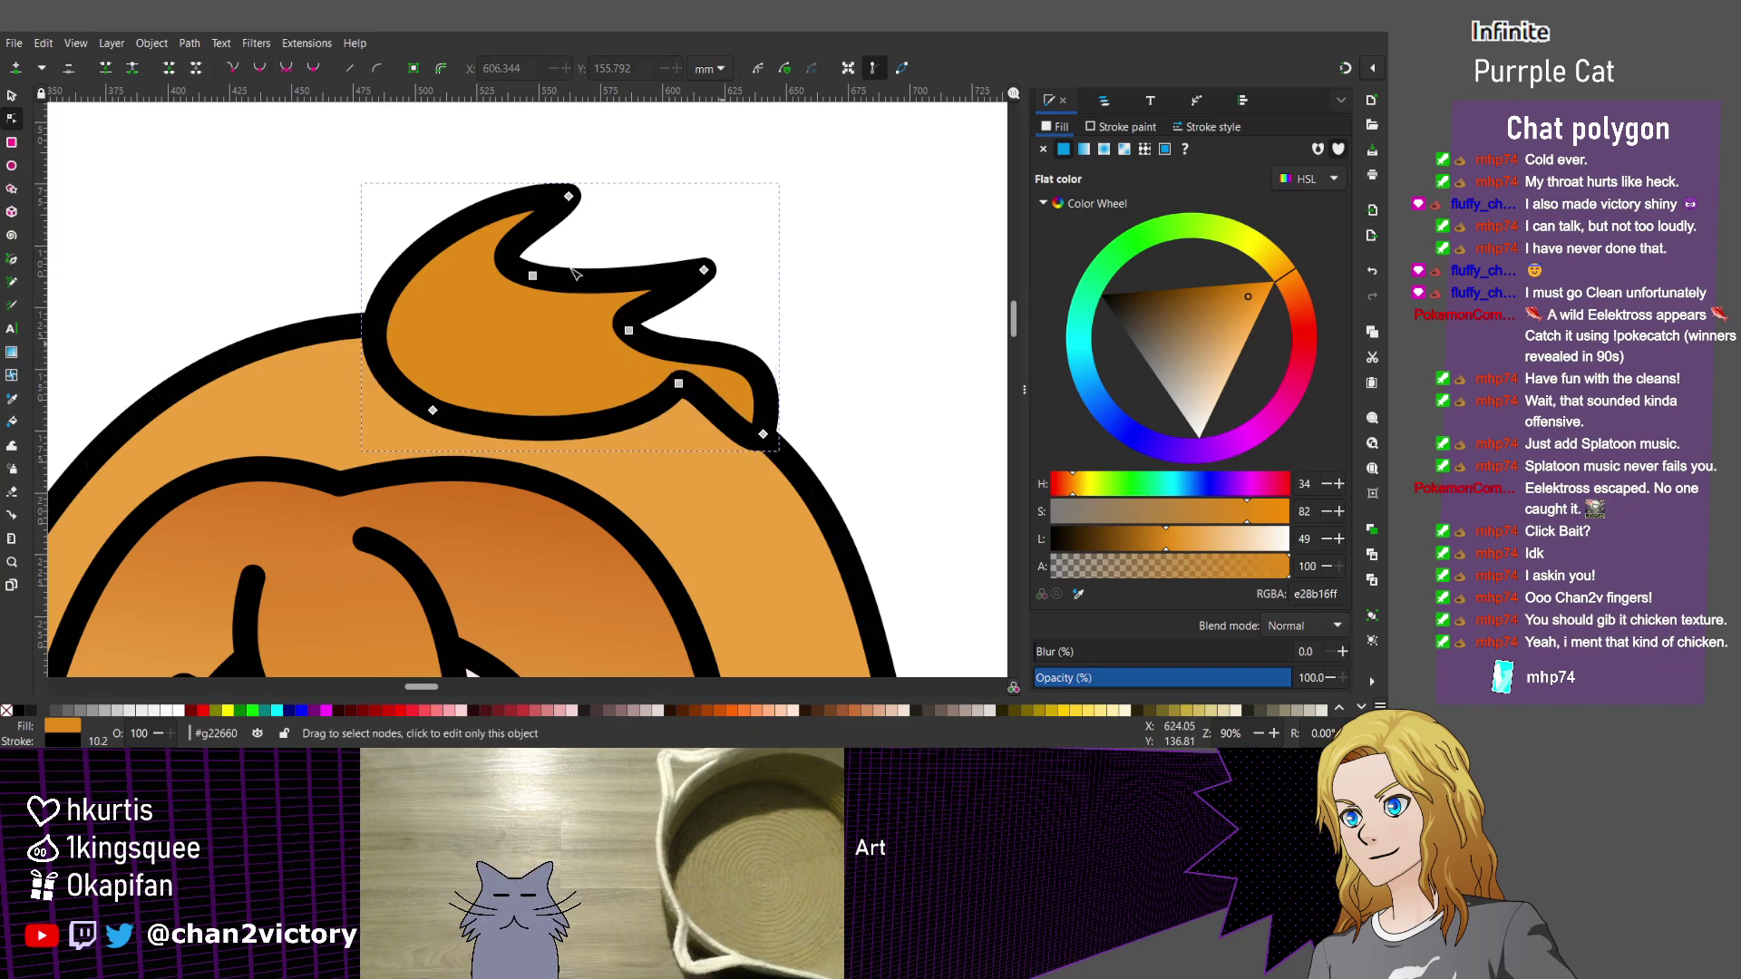
# Move the middle spike's tip node to about X 637 mm, Y 108 mm and shift the notch node beneath it slightly up and outward.
pyautogui.press('Escape')
pyautogui.click(574, 272)
pyautogui.moveTo(640, 246); pyautogui.dragTo(760, 305)
pyautogui.press('Up')
pyautogui.press('Up')
pyautogui.press('Up')
pyautogui.press('Up')
pyautogui.press('Up')
pyautogui.press('Up')
pyautogui.press('Up')
pyautogui.press('Right')
pyautogui.press('Right')
pyautogui.press('Right')
pyautogui.press('Right')
pyautogui.moveTo(640, 311); pyautogui.dragTo(756, 265)
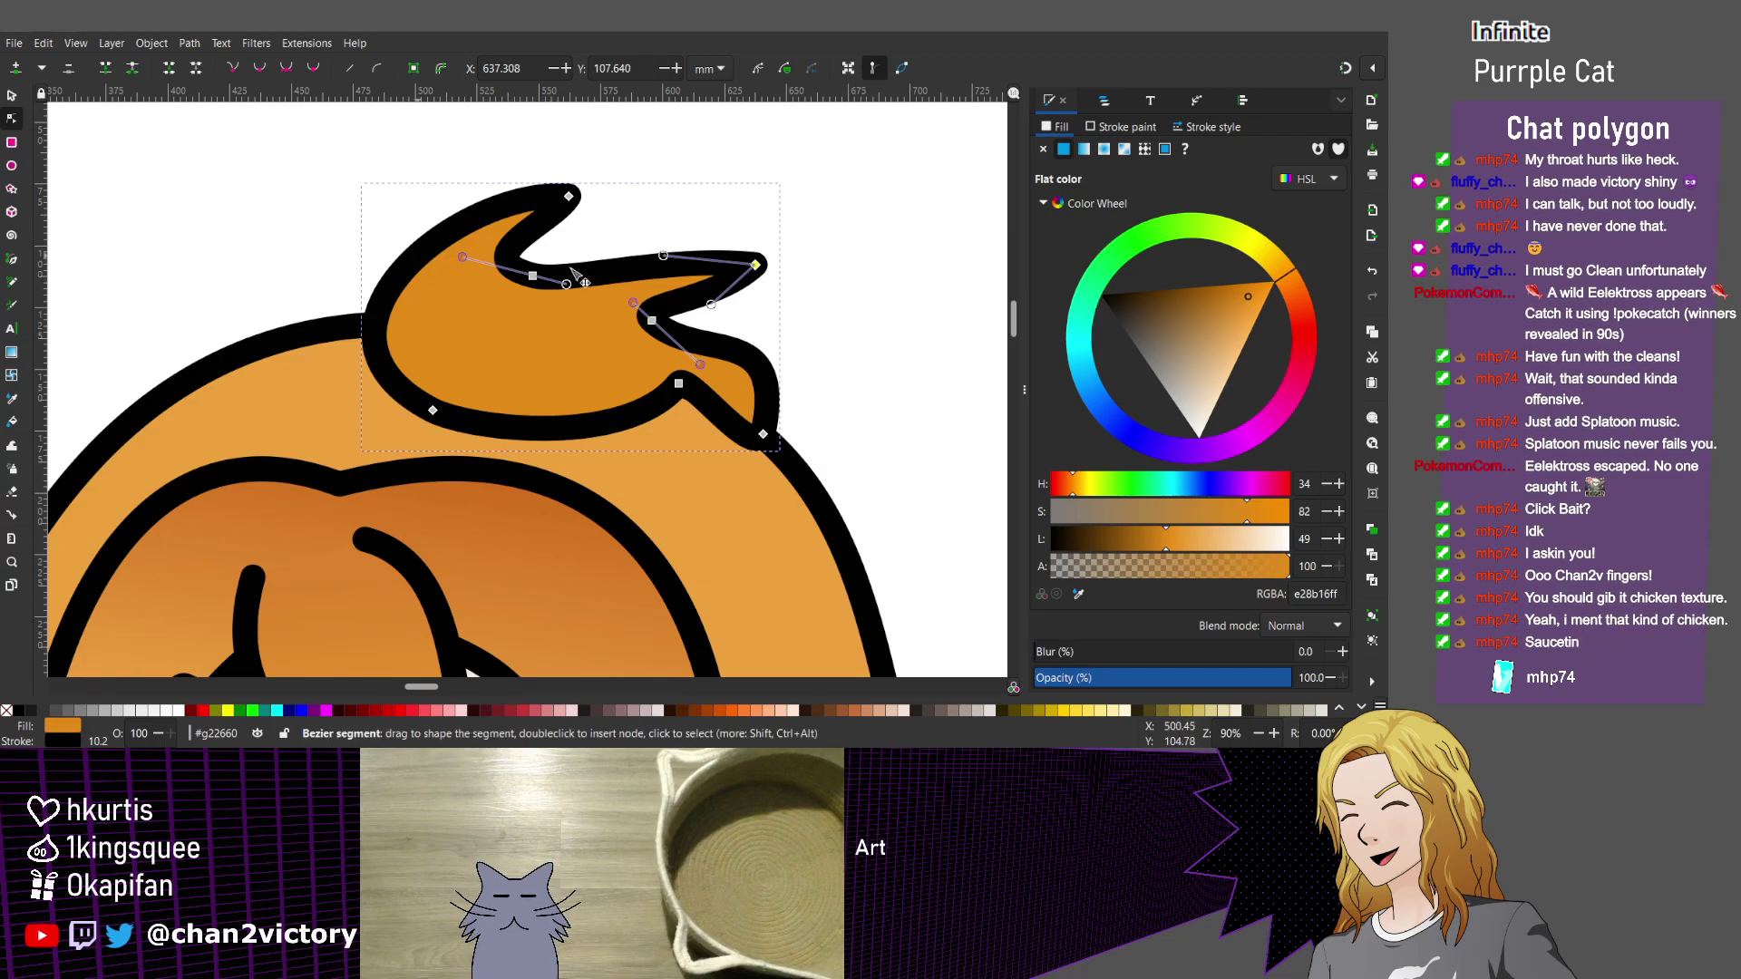
# Bulge the tuft's back outward and flatten its base edge by adjusting the curve handles.
pyautogui.hotkey('ctrl', 'z')
pyautogui.hotkey('ctrl', 'z')
pyautogui.hotkey('ctrl', 'z')
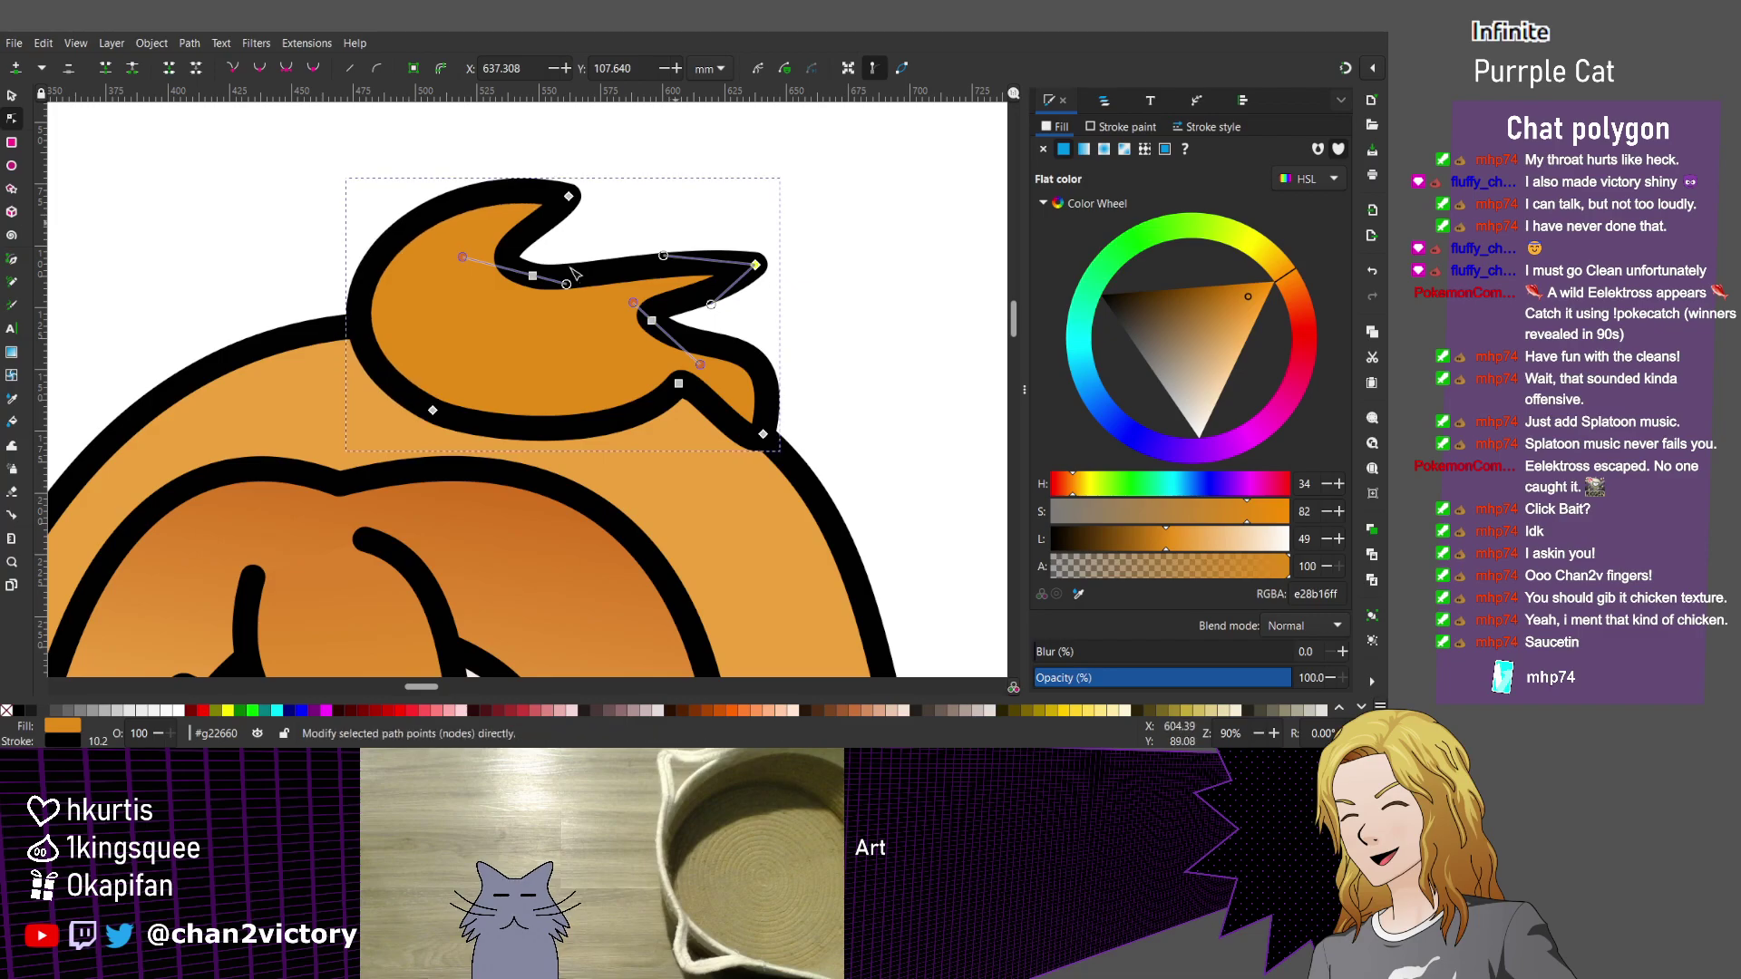
pyautogui.hotkey('ctrl', 'z')
pyautogui.hotkey('ctrl', 'z')
pyautogui.hotkey('ctrl', 'z')
pyautogui.hotkey('ctrl', 'z')
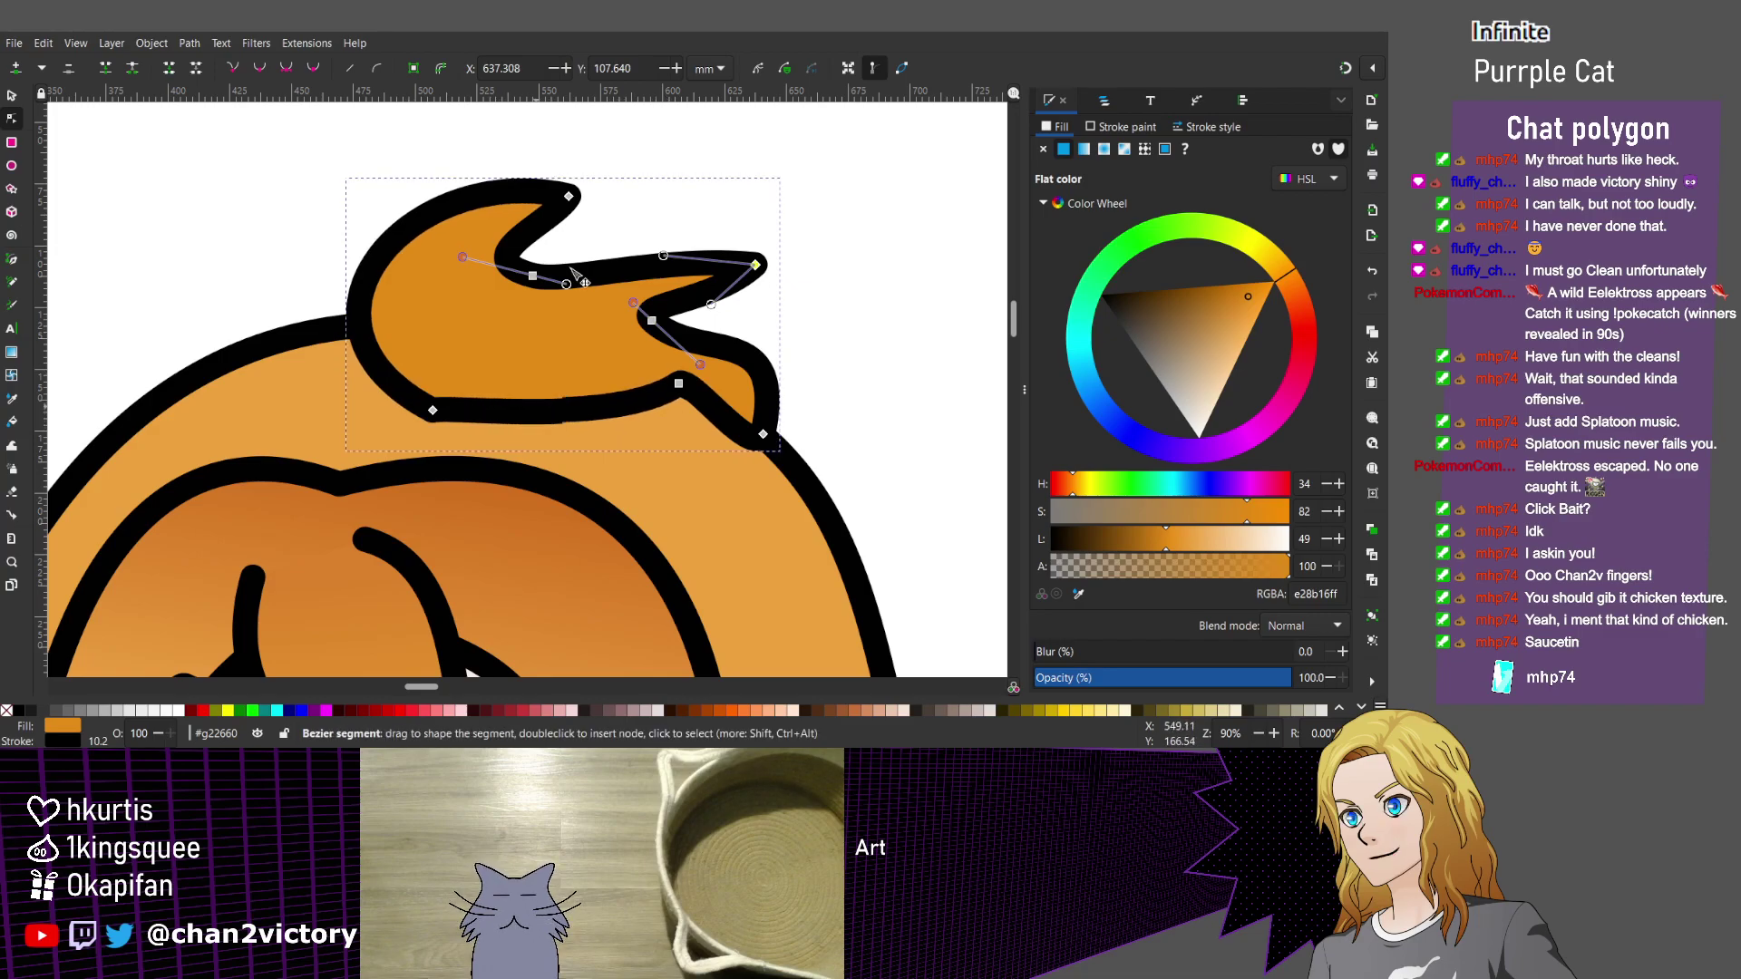
# Adjust the handles of the base node nearest the tuft's back and move that node to about X 502 mm, Y 165 mm.
pyautogui.hotkey('ctrl', 'z')
pyautogui.hotkey('ctrl', 'z')
pyautogui.hotkey('ctrl', 'z')
pyautogui.hotkey('ctrl', 'z')
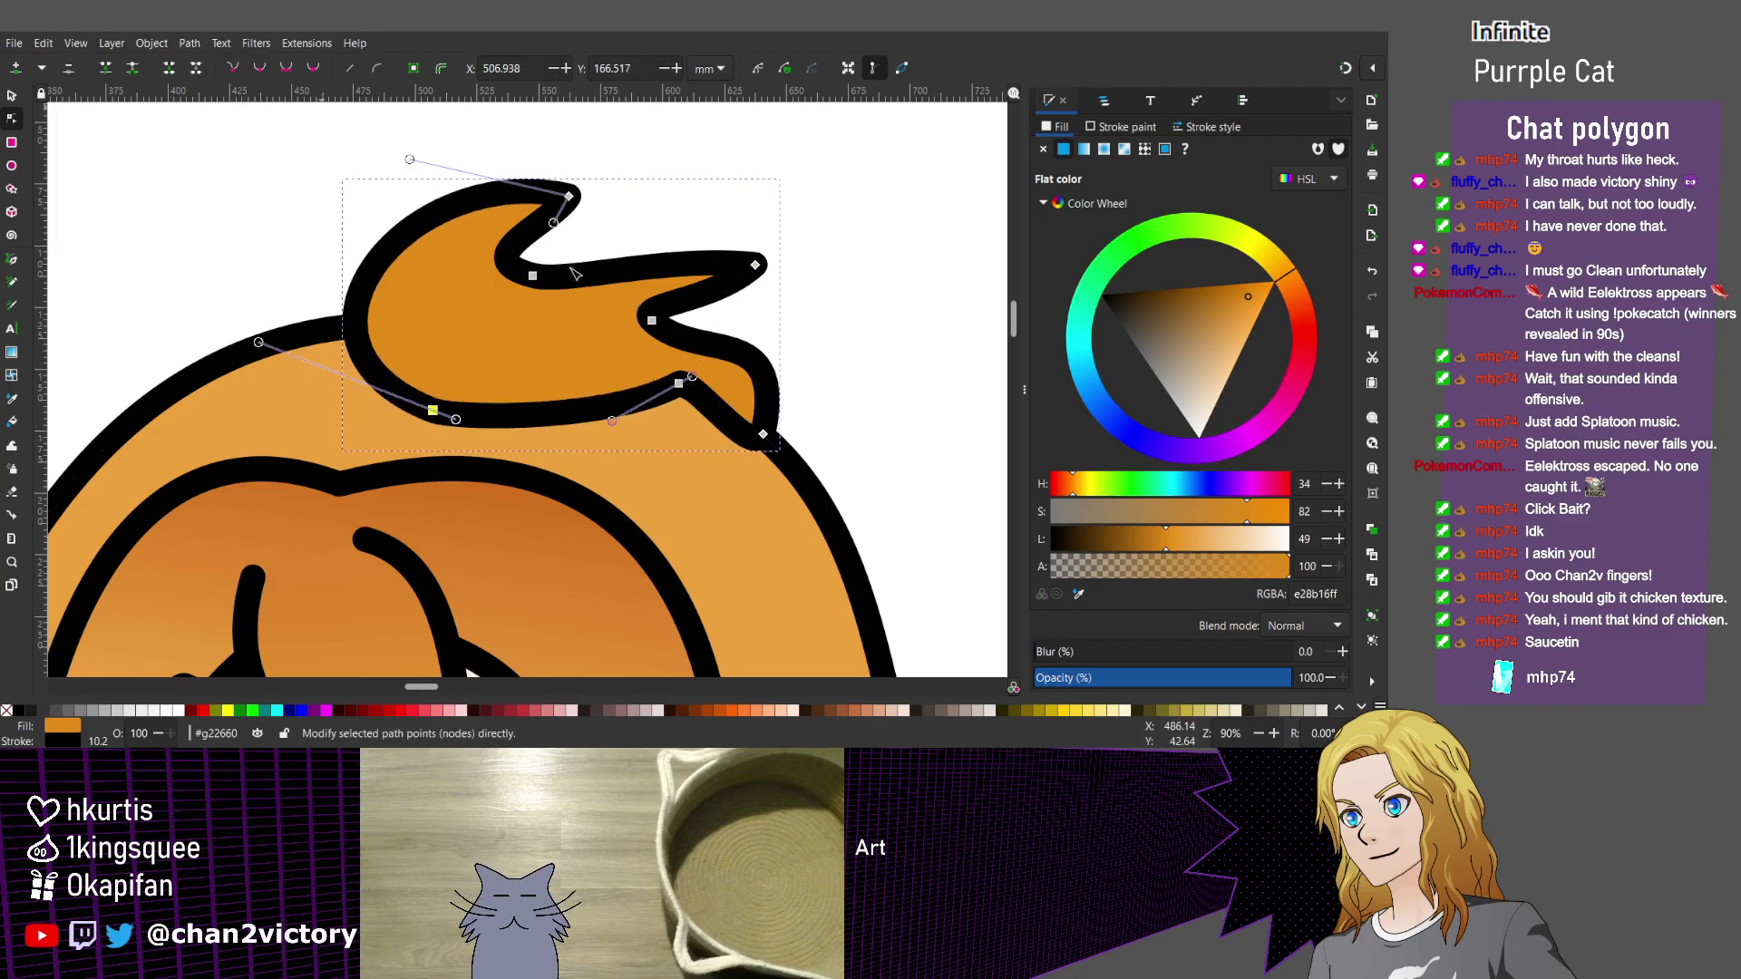
pyautogui.hotkey('ctrl', 'z')
pyautogui.hotkey('ctrl', 'z')
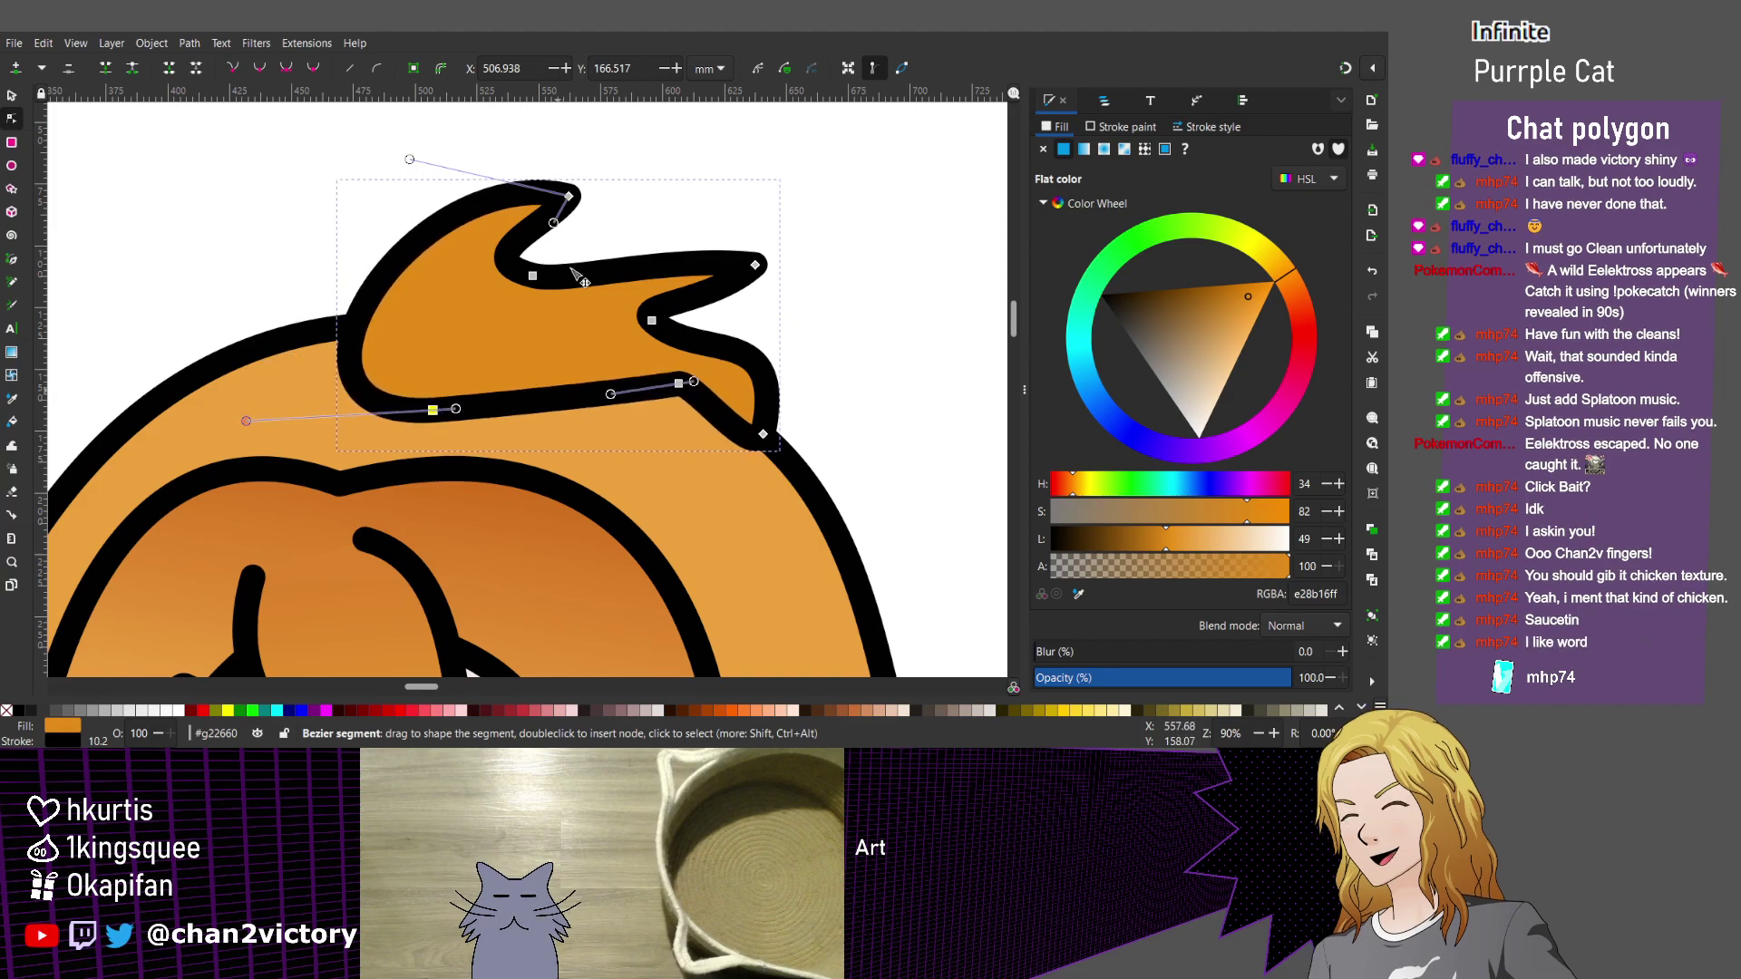
pyautogui.hotkey('ctrl', 'z')
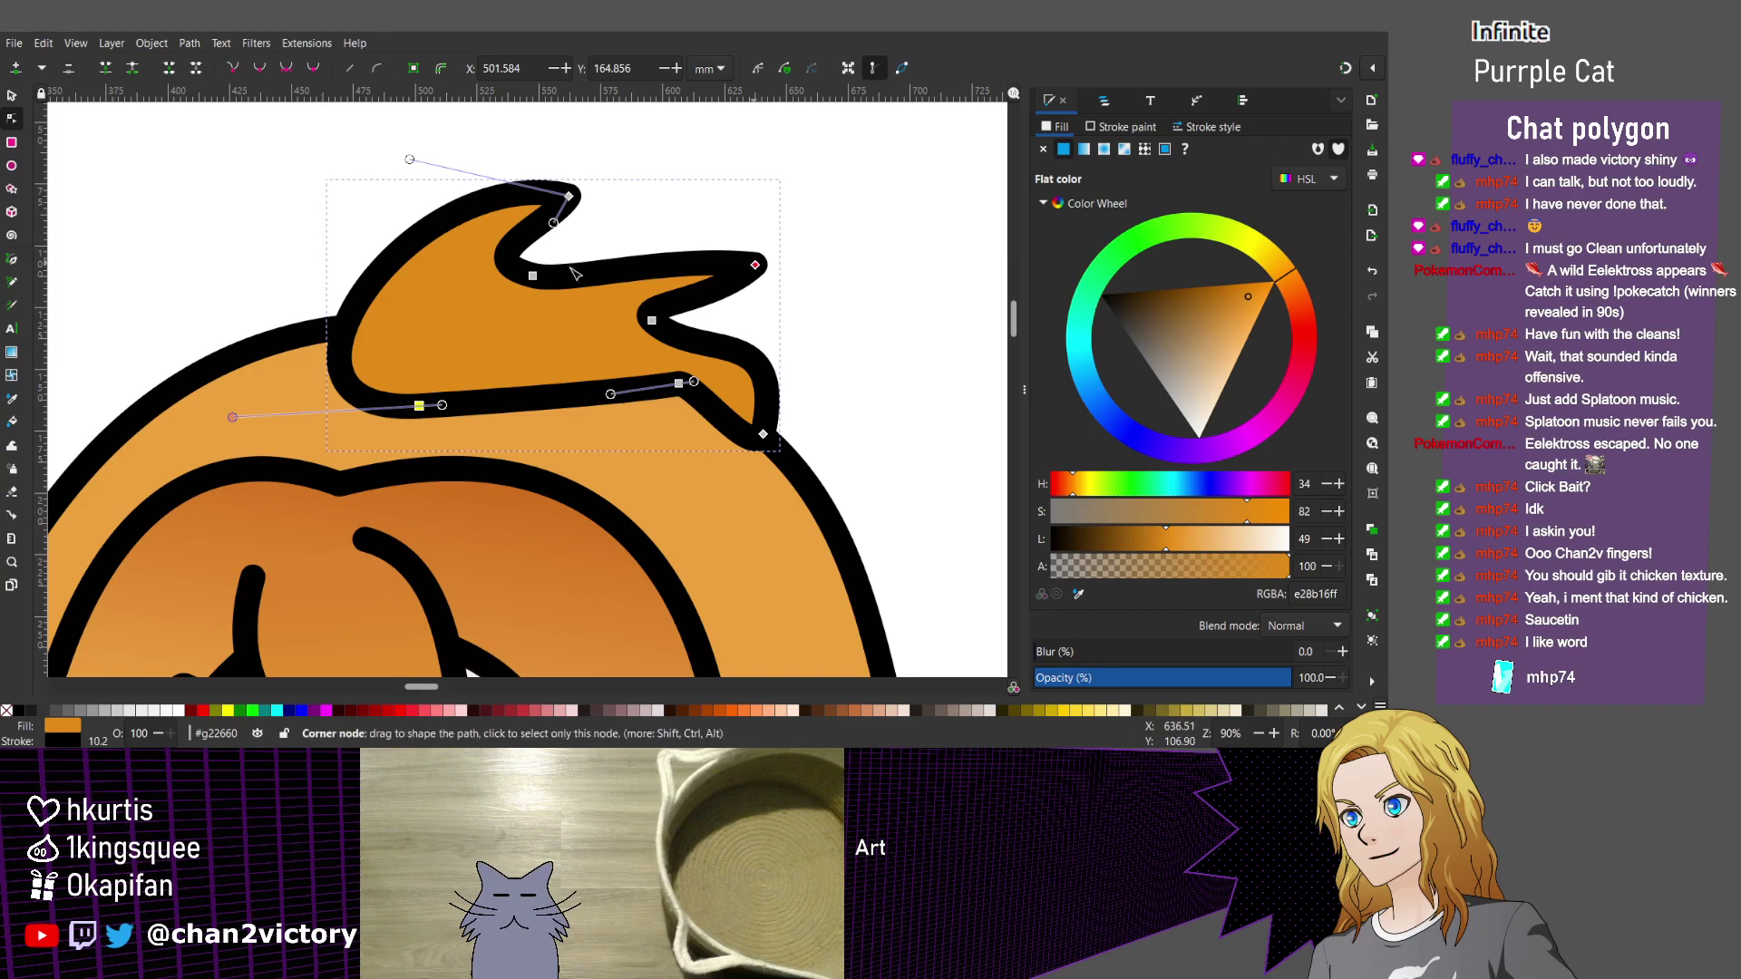
# Move the middle spike's tip node to about X 631 mm, Y 96 mm and lengthen its upper handle.
pyautogui.hotkey('ctrl', 'z')
pyautogui.hotkey('ctrl', 'z')
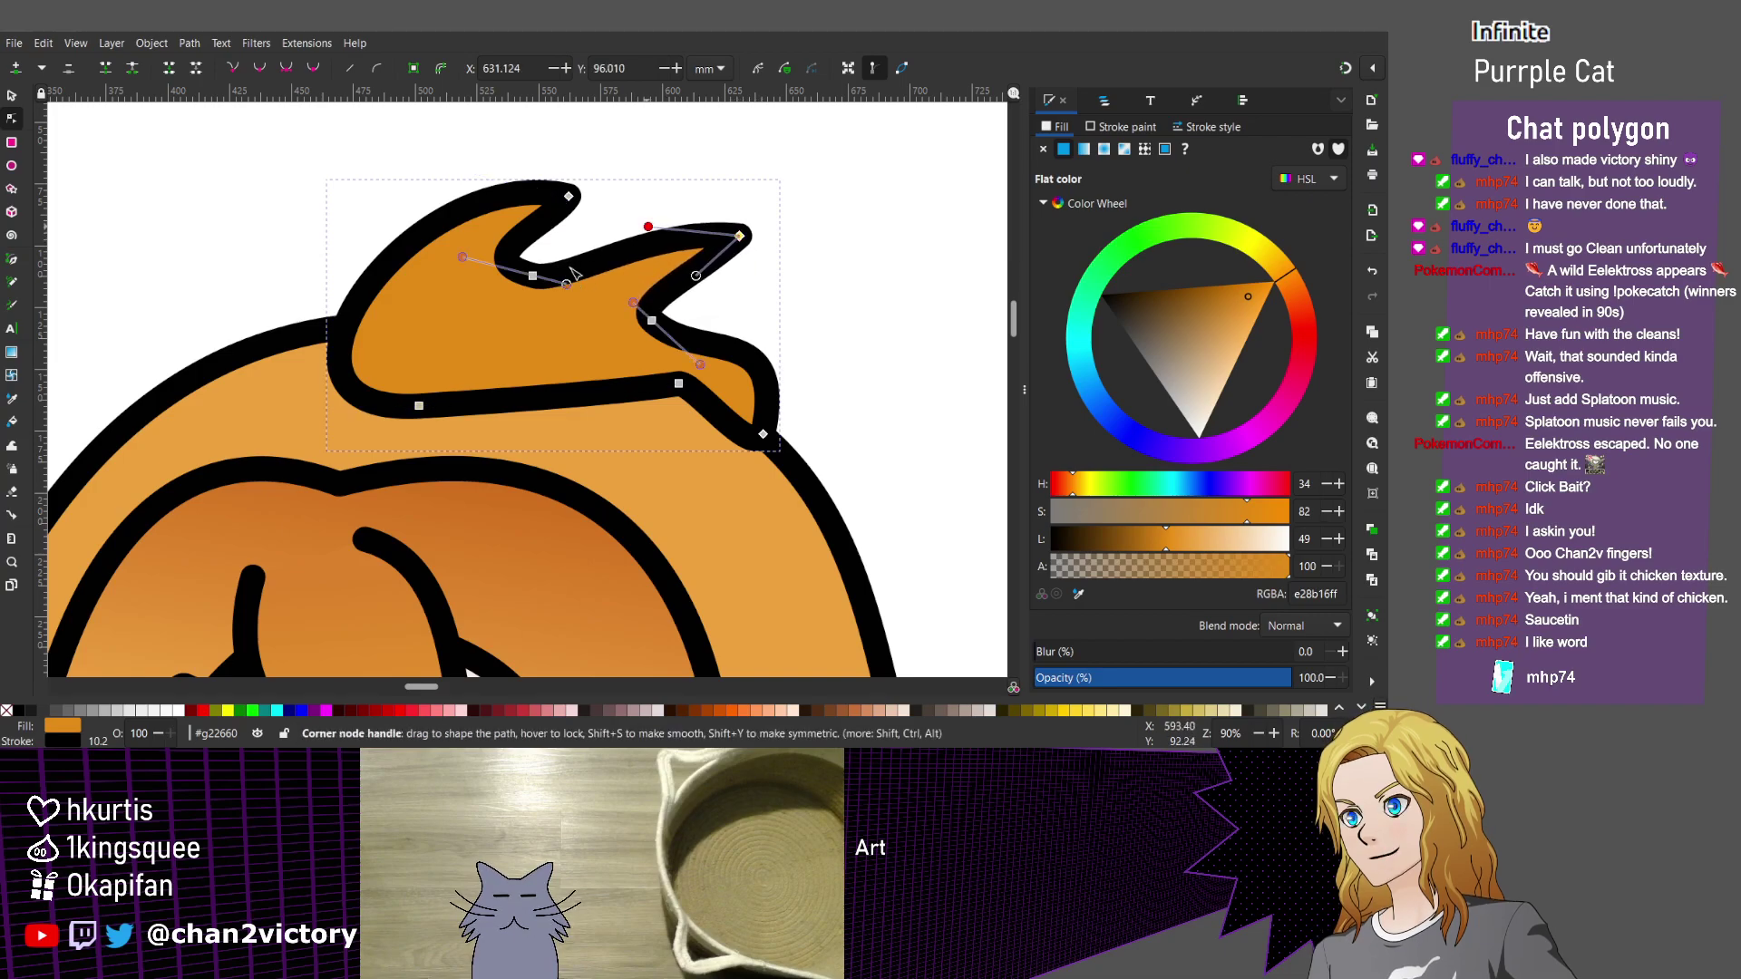
pyautogui.hotkey('ctrl', 'z')
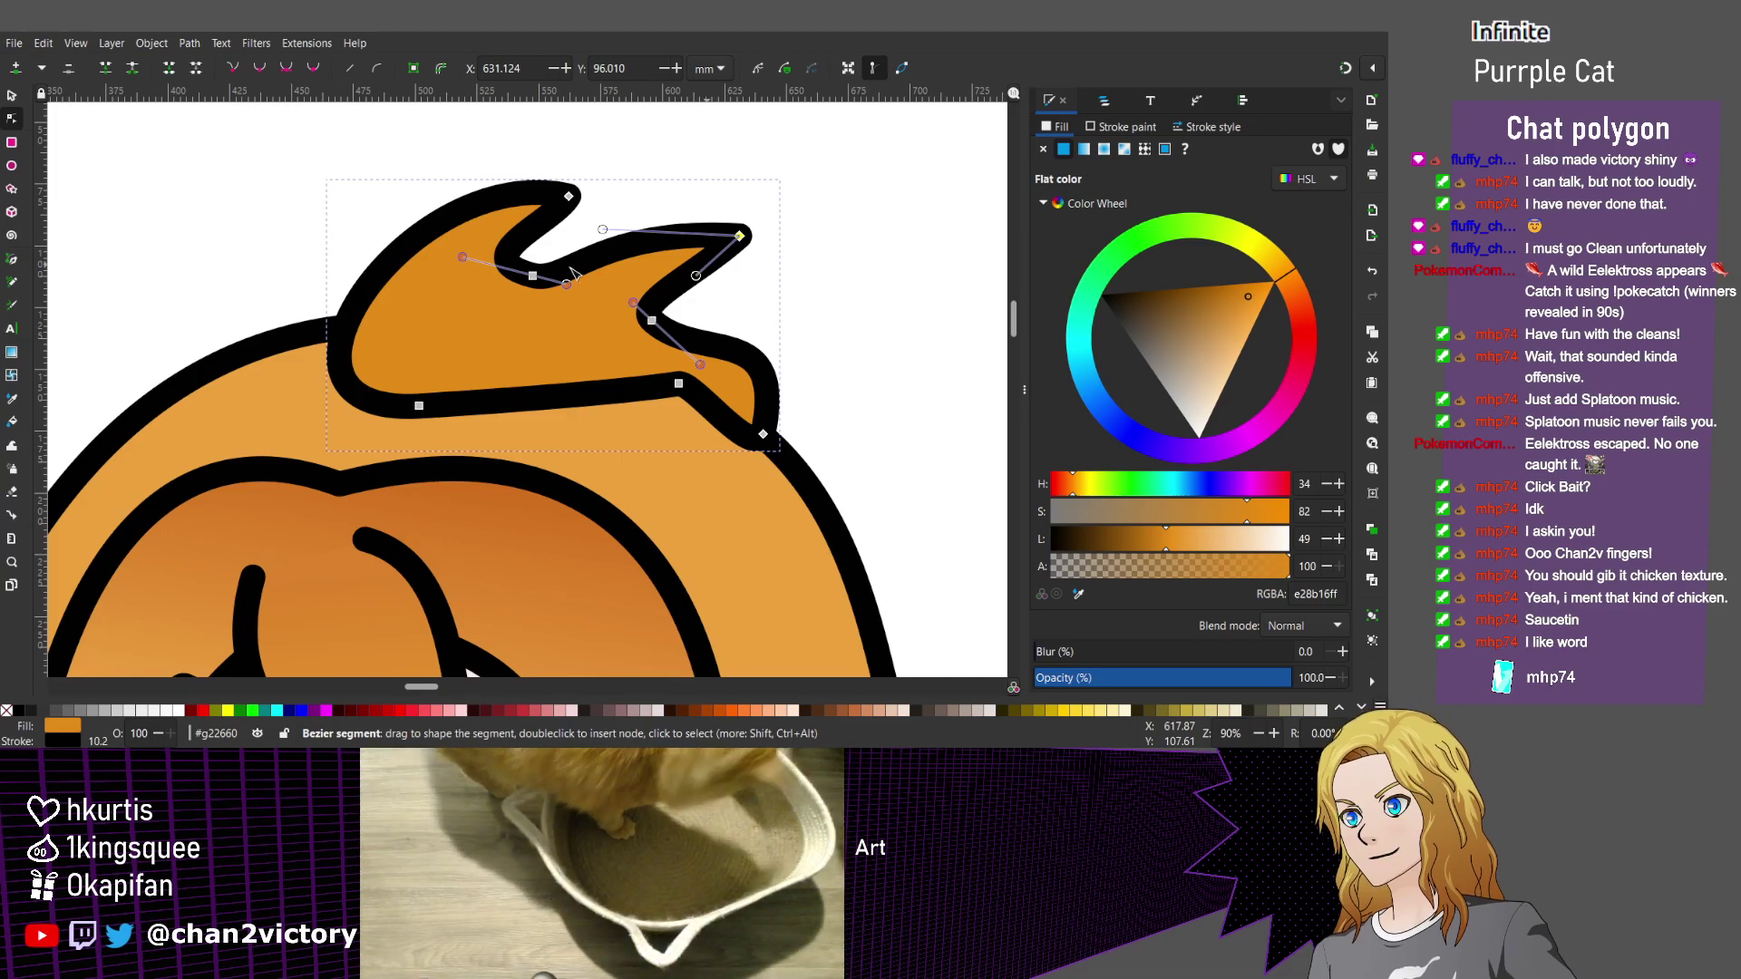
pyautogui.press('Escape')
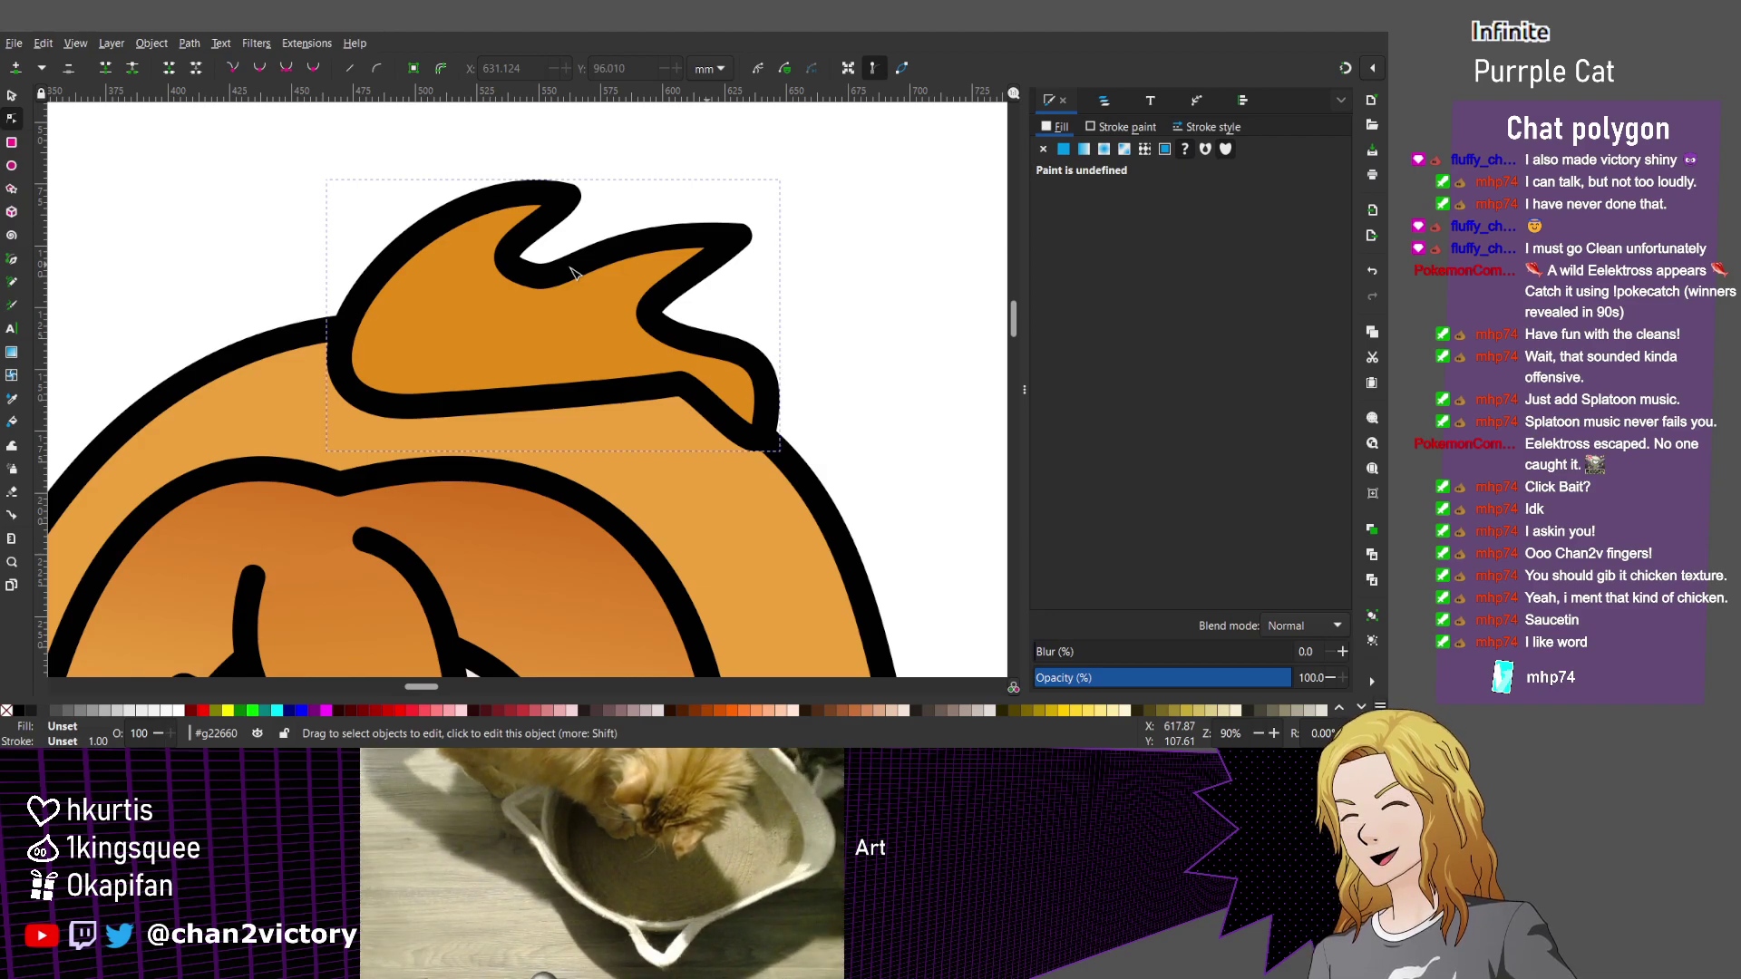
# Rotate the handles of the node between the uppermost and middle spikes to sharpen the notch there.
pyautogui.click(583, 319)
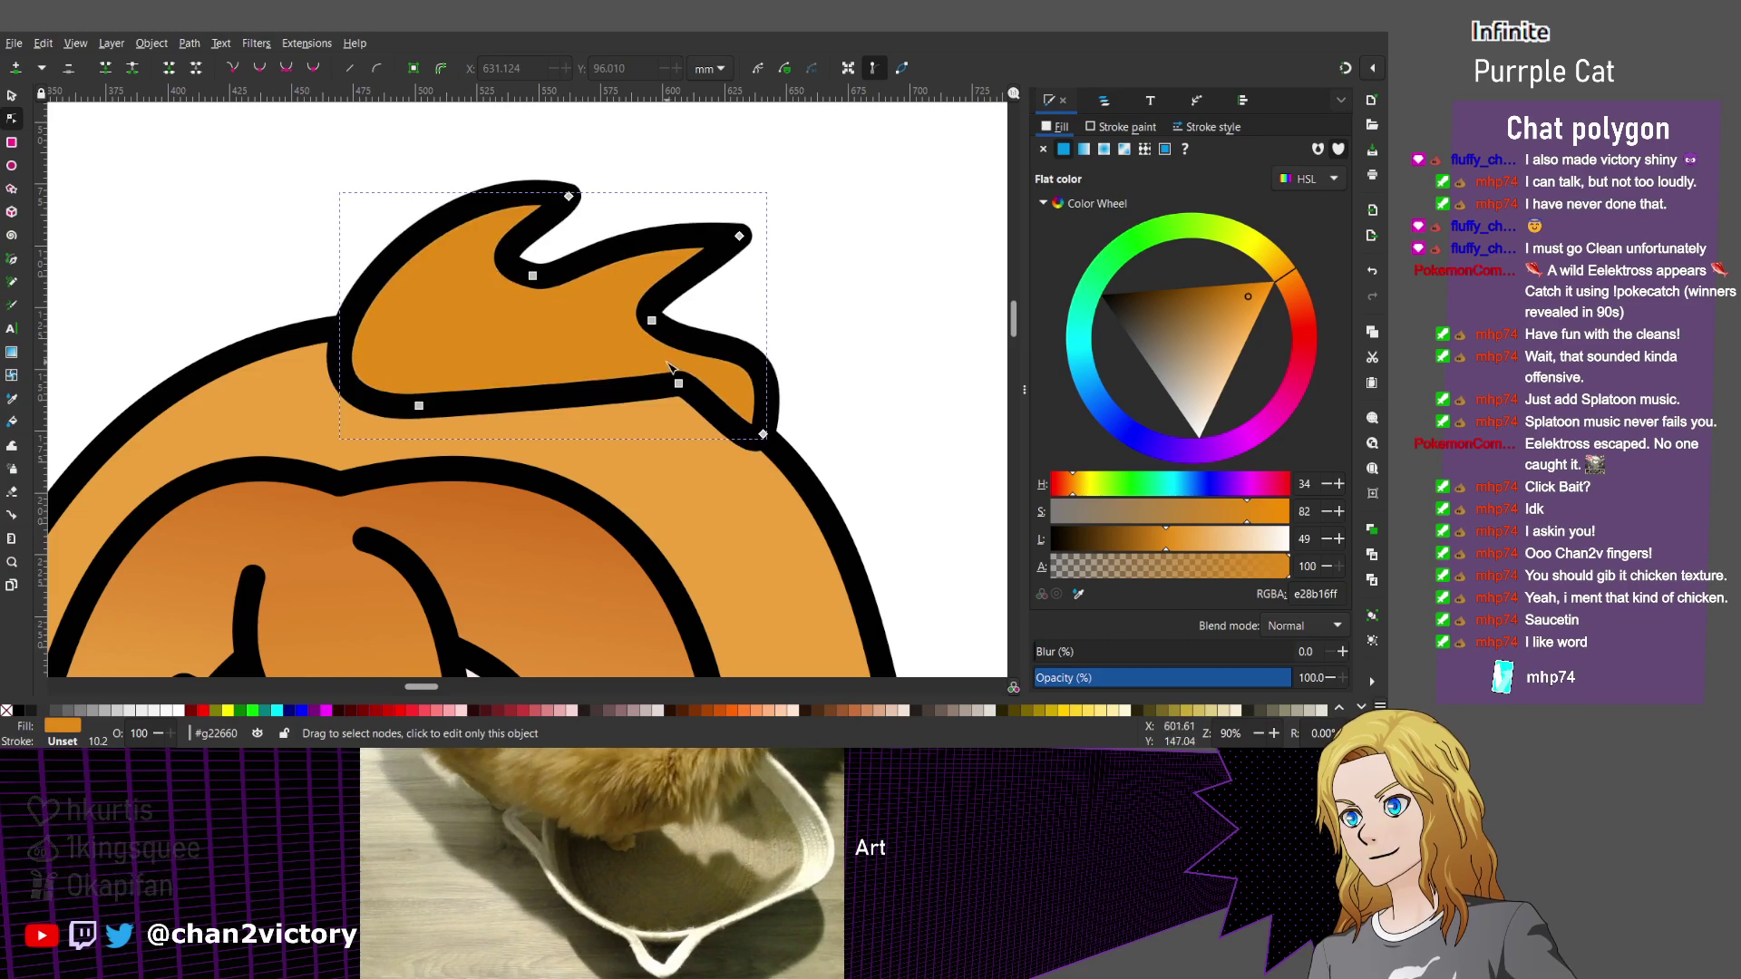
pyautogui.scroll(1, 663, 223)
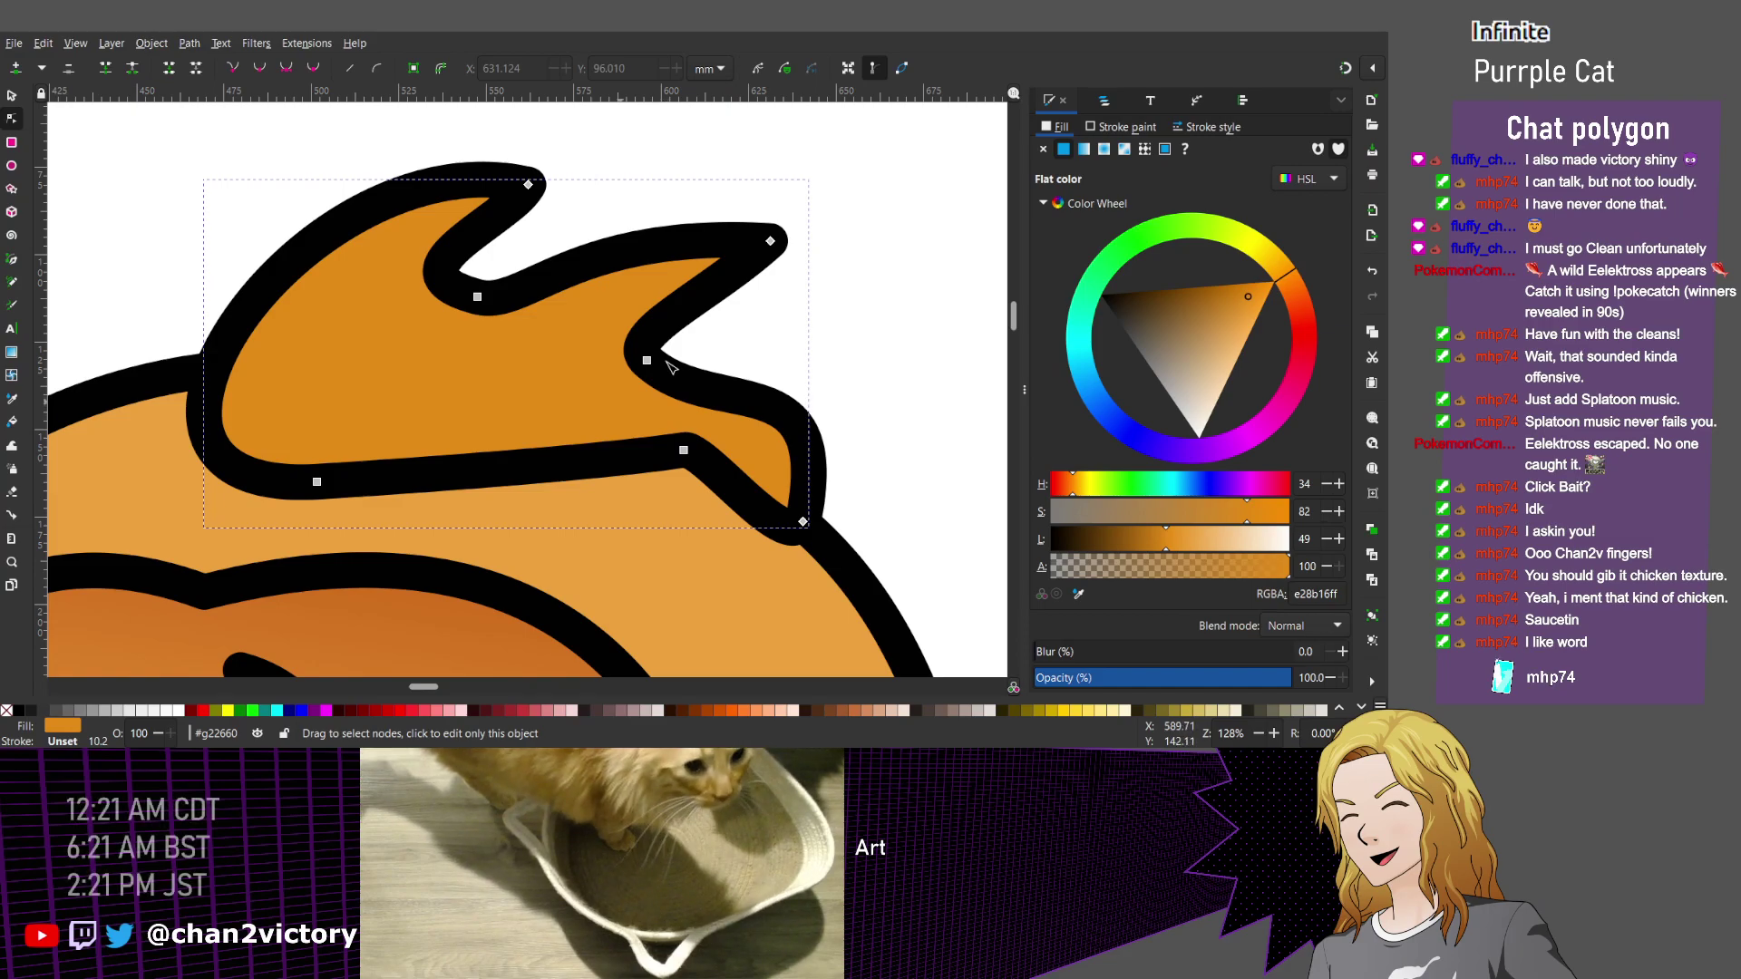
pyautogui.click(477, 296)
pyautogui.moveTo(526, 309); pyautogui.dragTo(574, 262)
pyautogui.hotkey('ctrl', 'z')
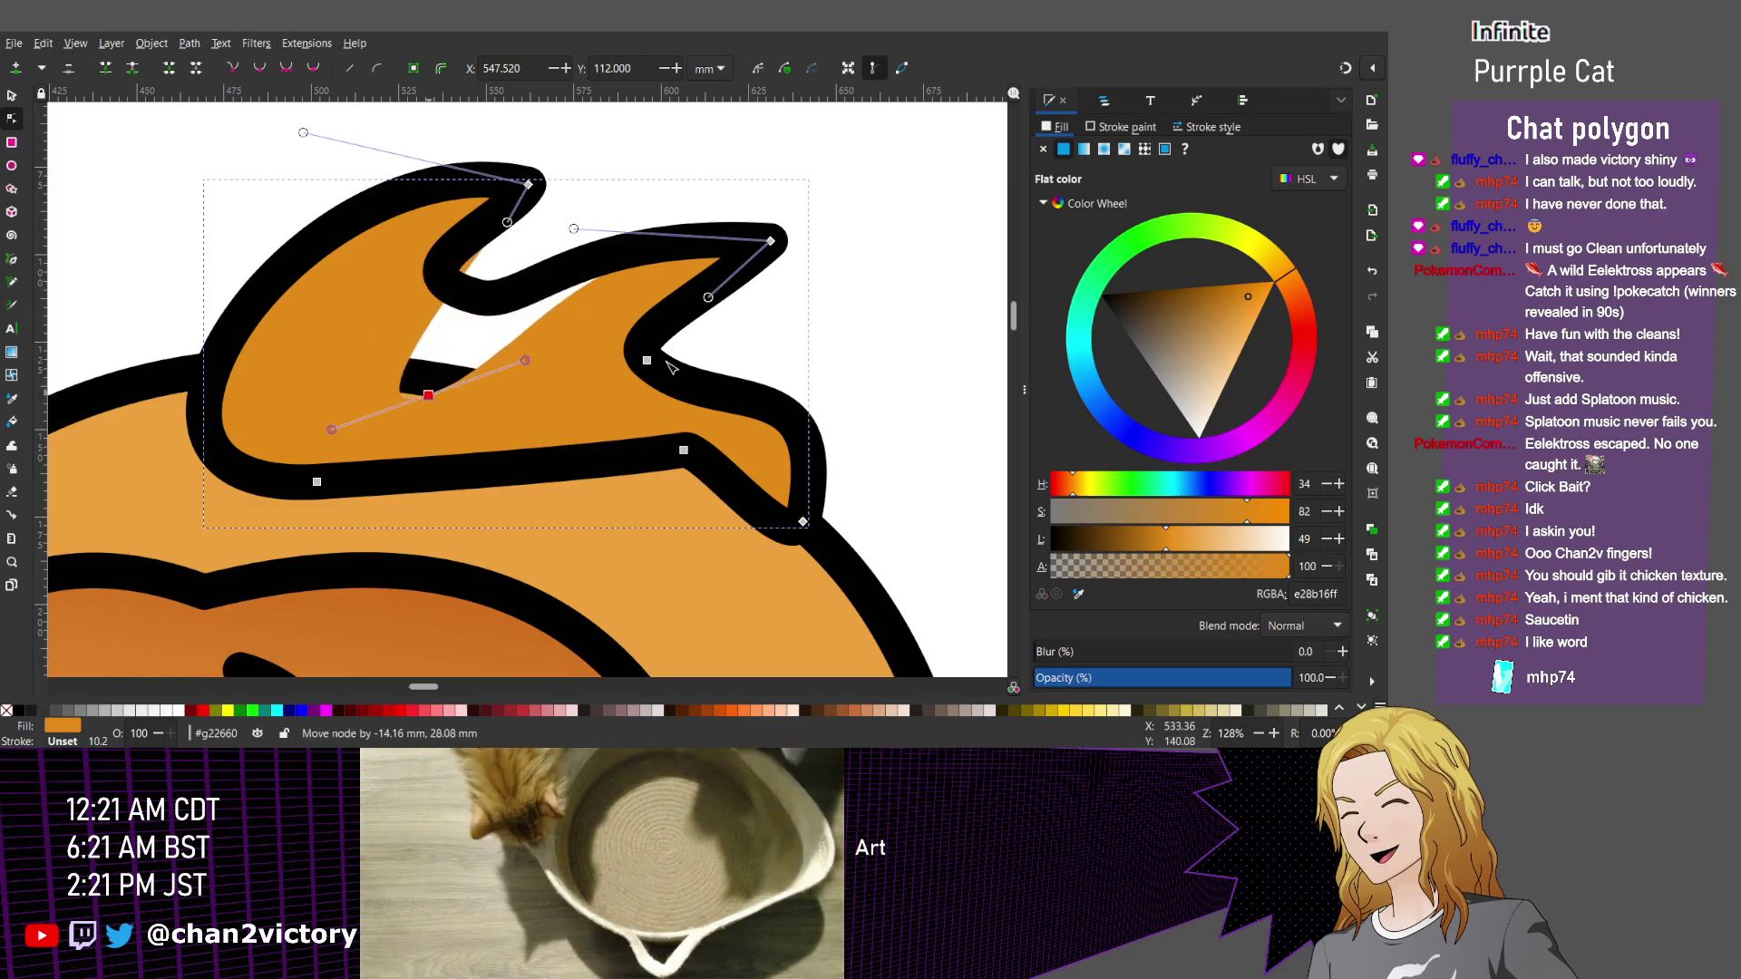
pyautogui.hotkey('ctrl', 'z')
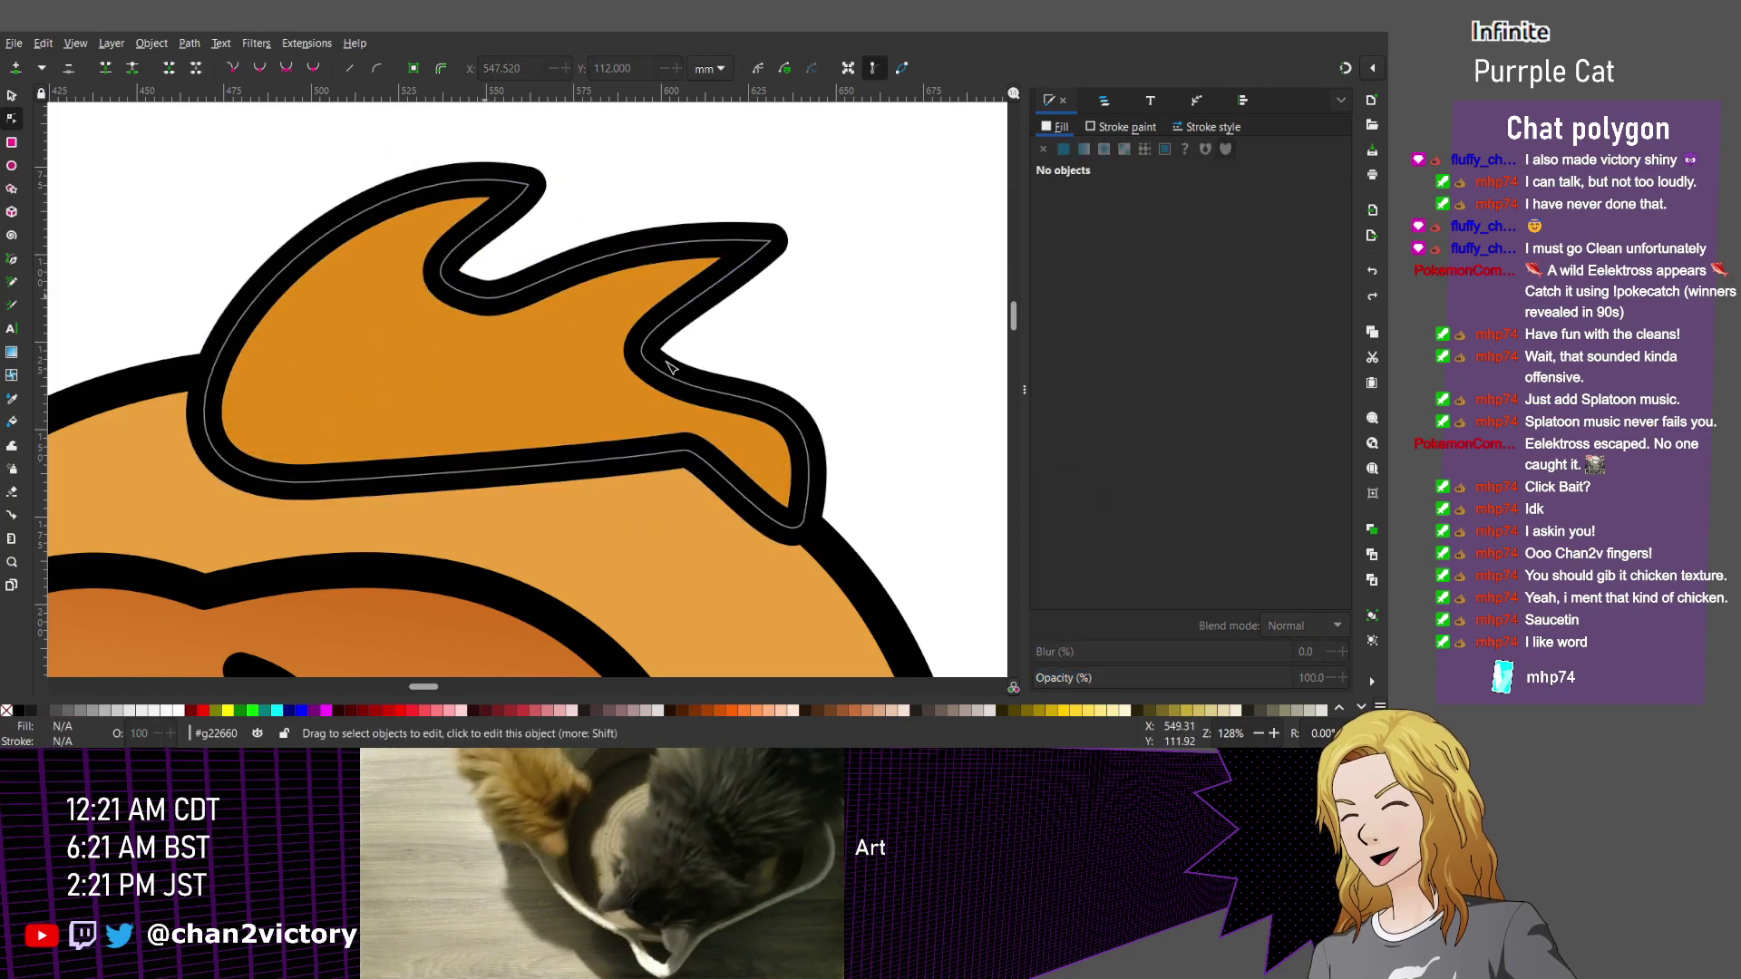
pyautogui.hotkey('ctrl', 'z')
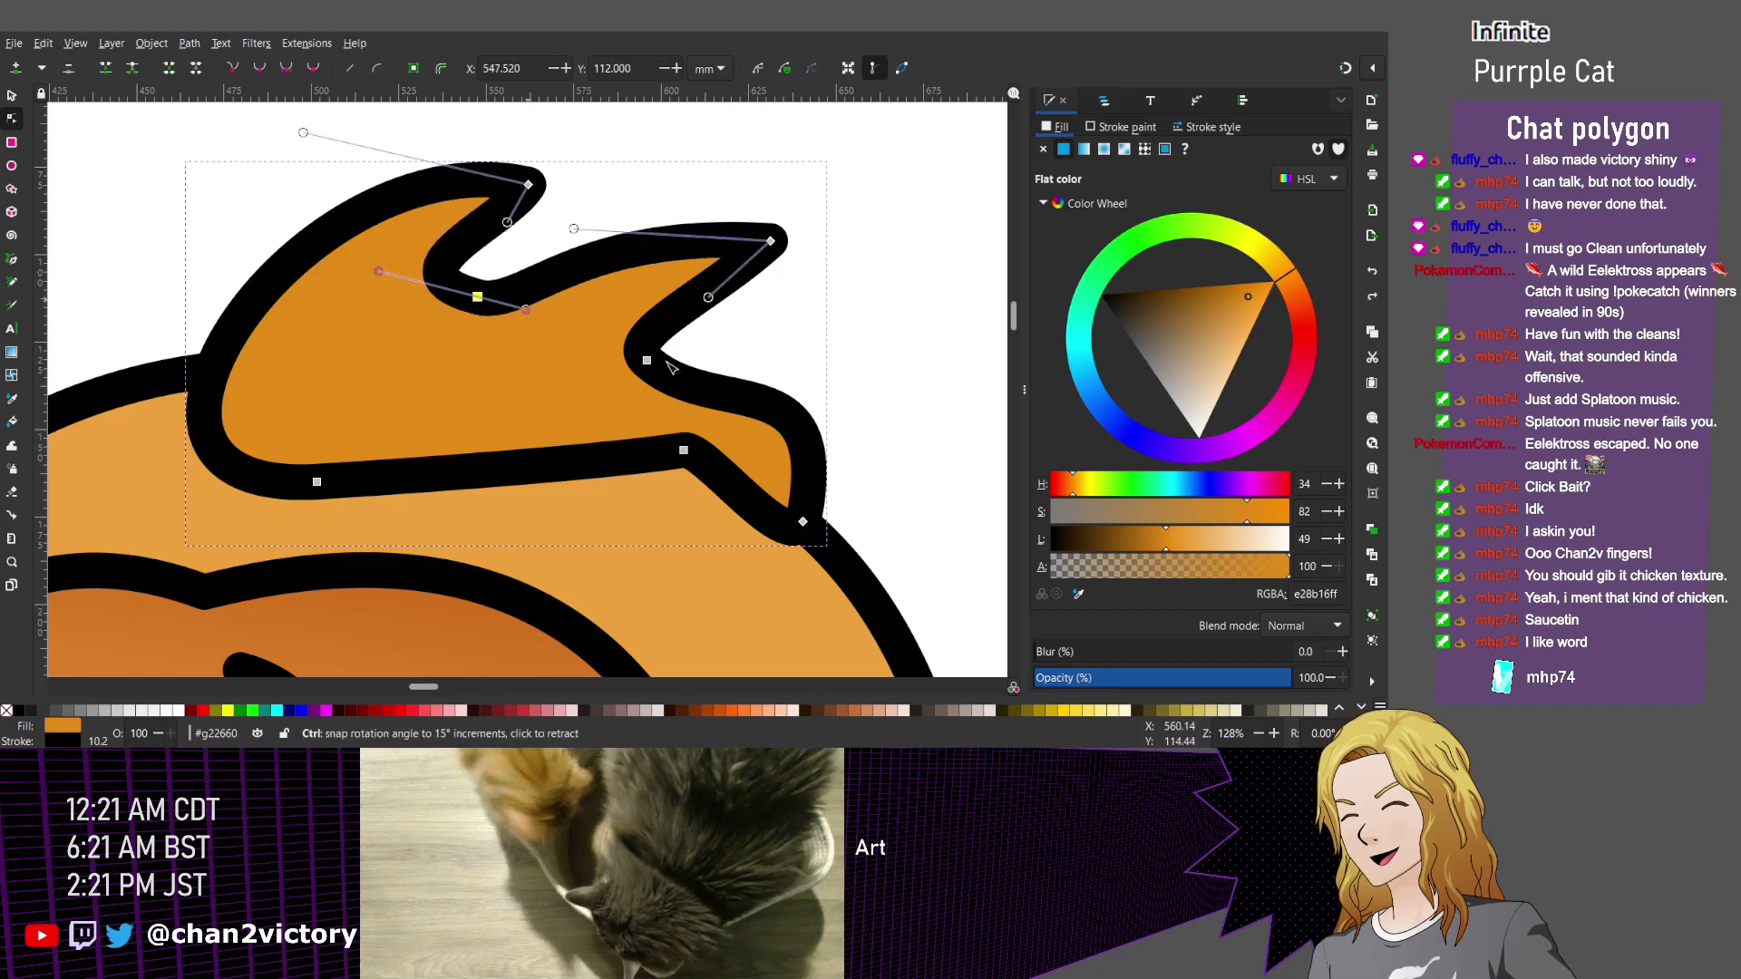
pyautogui.moveTo(526, 310); pyautogui.dragTo(530, 274)
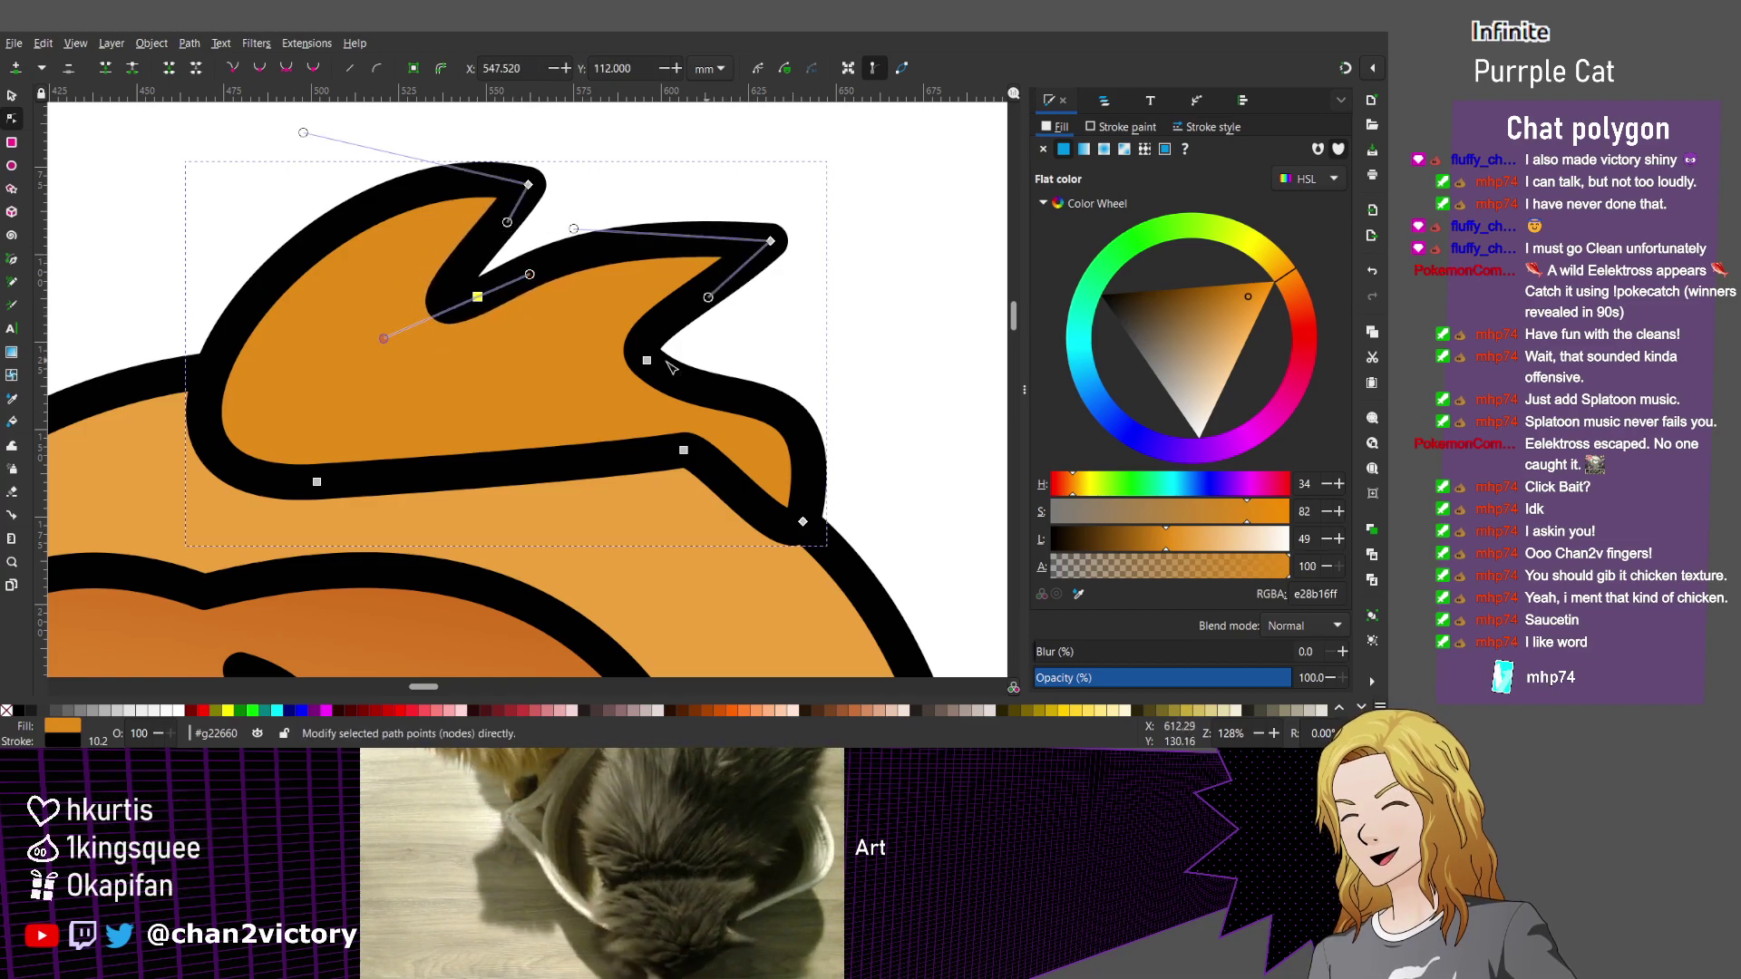
# Nudge the middle spike's tip node to about X 634 mm, Y 104 mm.
pyautogui.press('Tab')
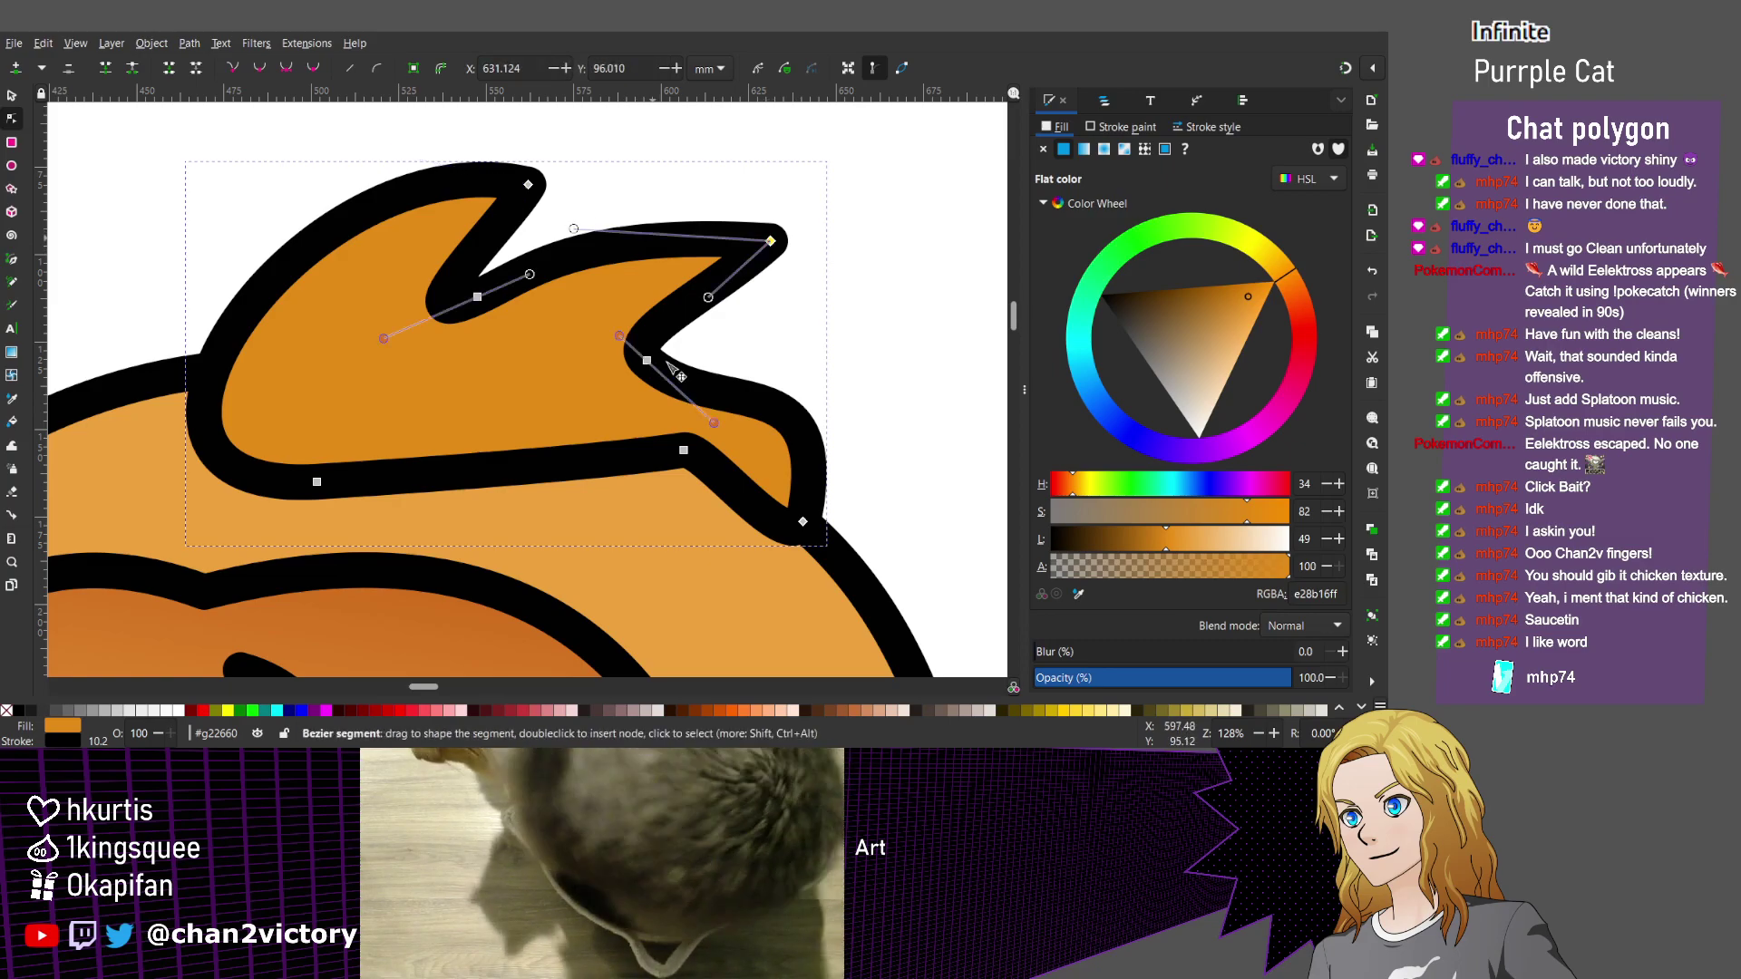
pyautogui.press('Down')
pyautogui.press('Down')
pyautogui.press('Down')
pyautogui.press('Right')
pyautogui.press('Down')
pyautogui.press('Down')
pyautogui.press('Down')
pyautogui.press('Down')
pyautogui.press('Right')
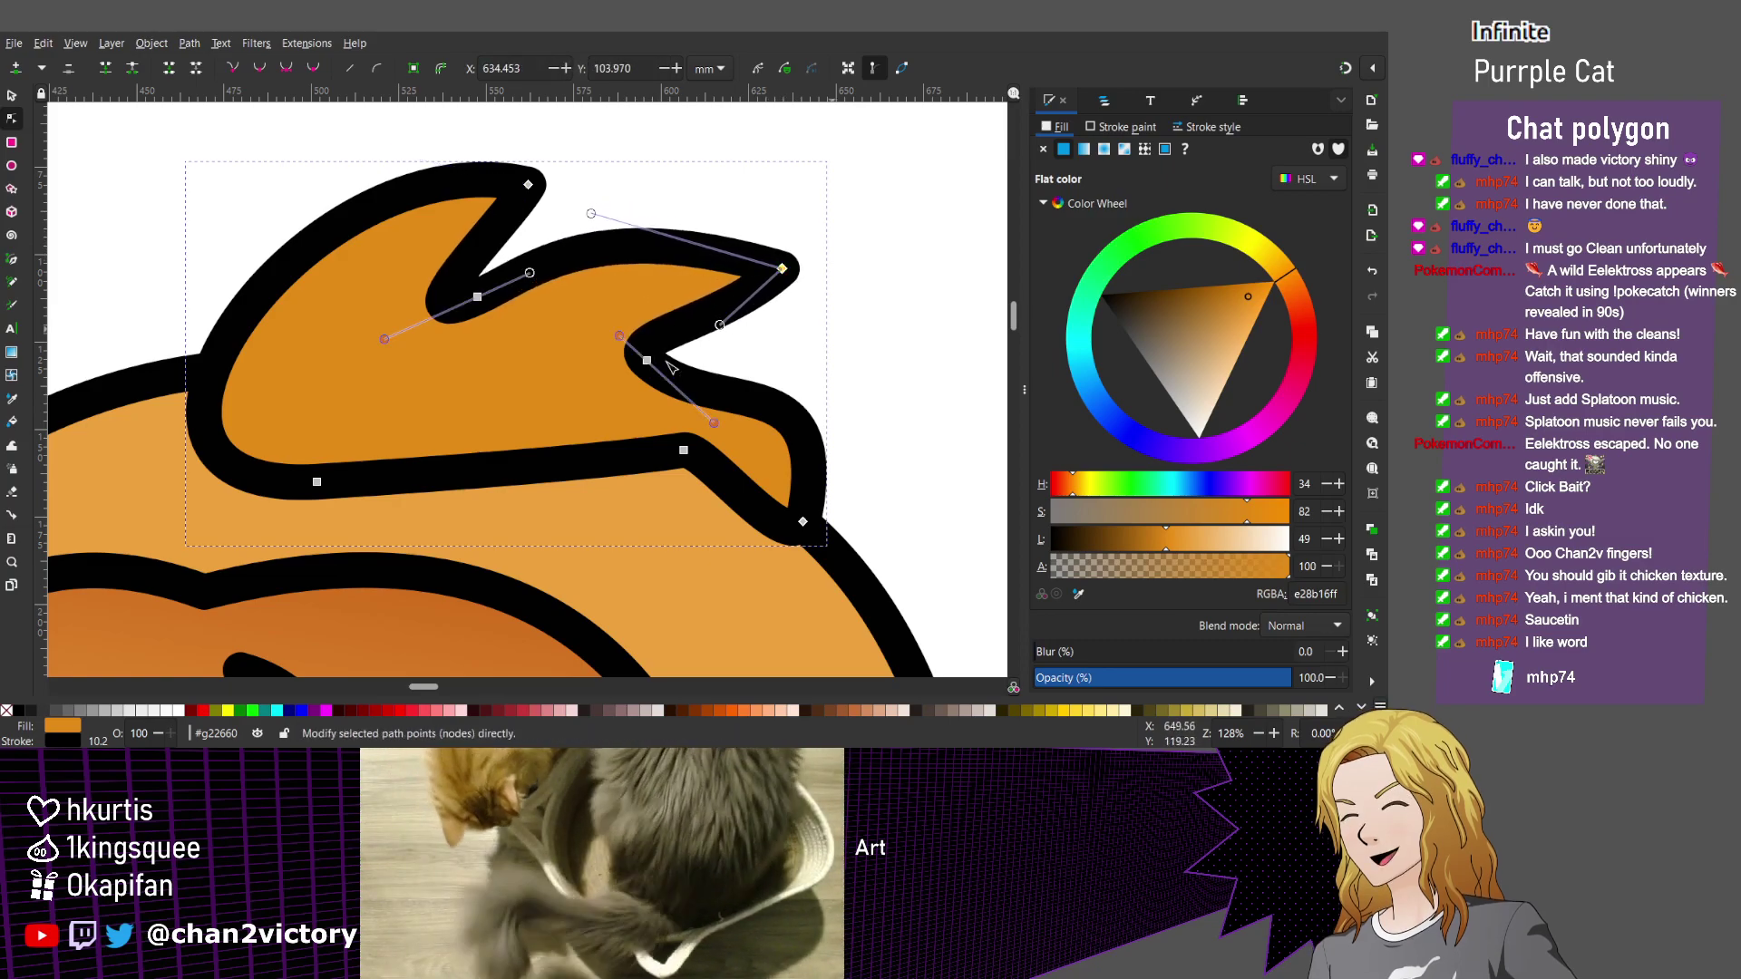
# Flatten the handles of the notch node below the middle spike and move the lowest spike's tip to about X 653 mm, Y 186 mm.
pyautogui.moveTo(715, 422); pyautogui.dragTo(737, 378)
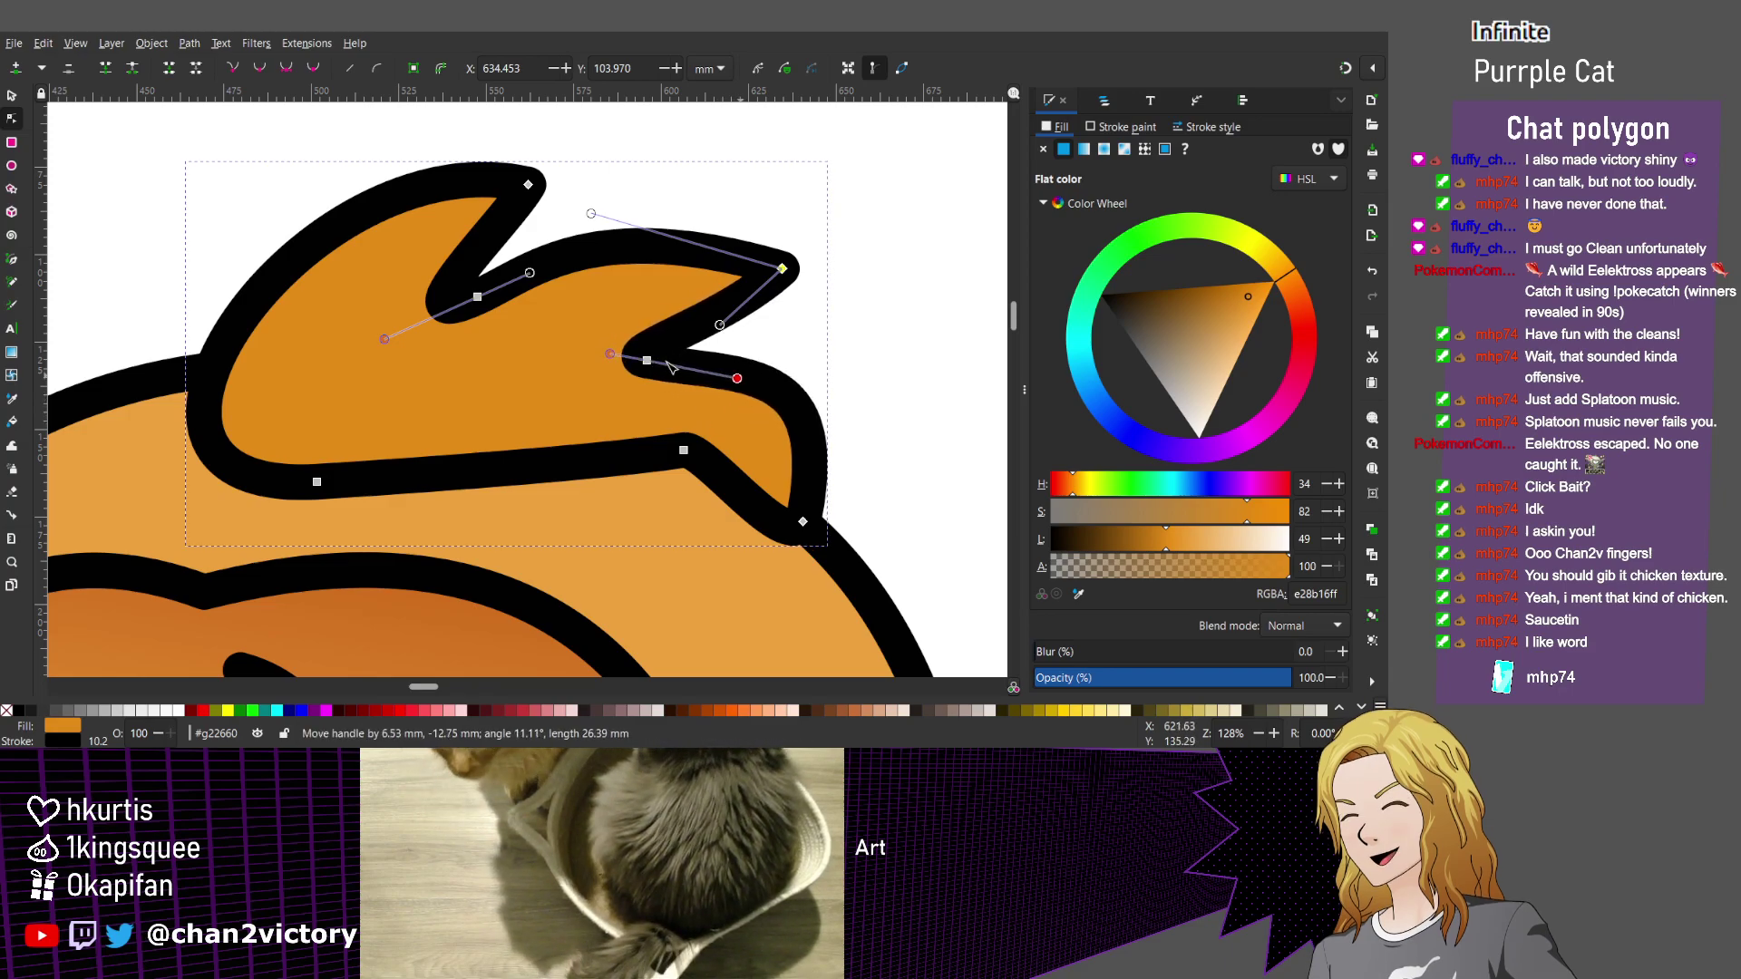
pyautogui.press('Tab')
pyautogui.press('Down')
pyautogui.press('Right')
pyautogui.press('Down')
pyautogui.press('Right')
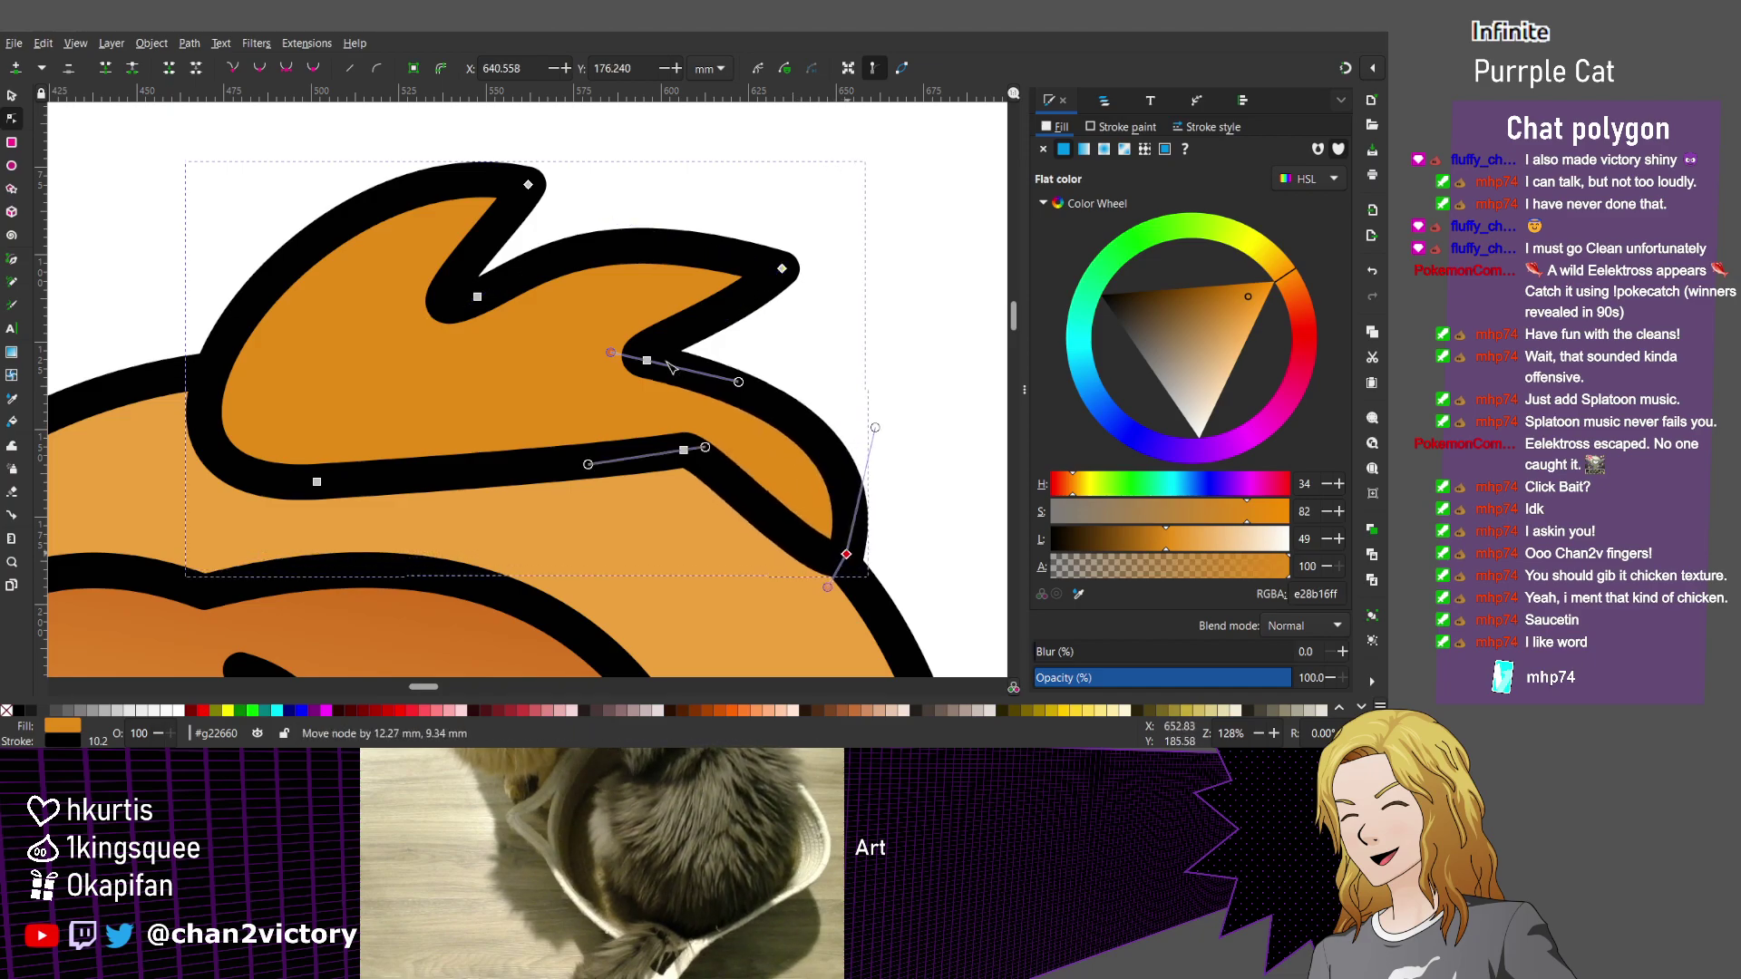
# Round the tuft's base and lower back by adjusting the handles of the two base nodes, and deselect the path.
pyautogui.moveTo(716, 463); pyautogui.dragTo(707, 452)
pyautogui.moveTo(783, 512); pyautogui.dragTo(776, 506)
pyautogui.moveTo(193, 390); pyautogui.dragTo(208, 388)
pyautogui.click(316, 481)
pyautogui.moveTo(345, 498); pyautogui.dragTo(400, 516)
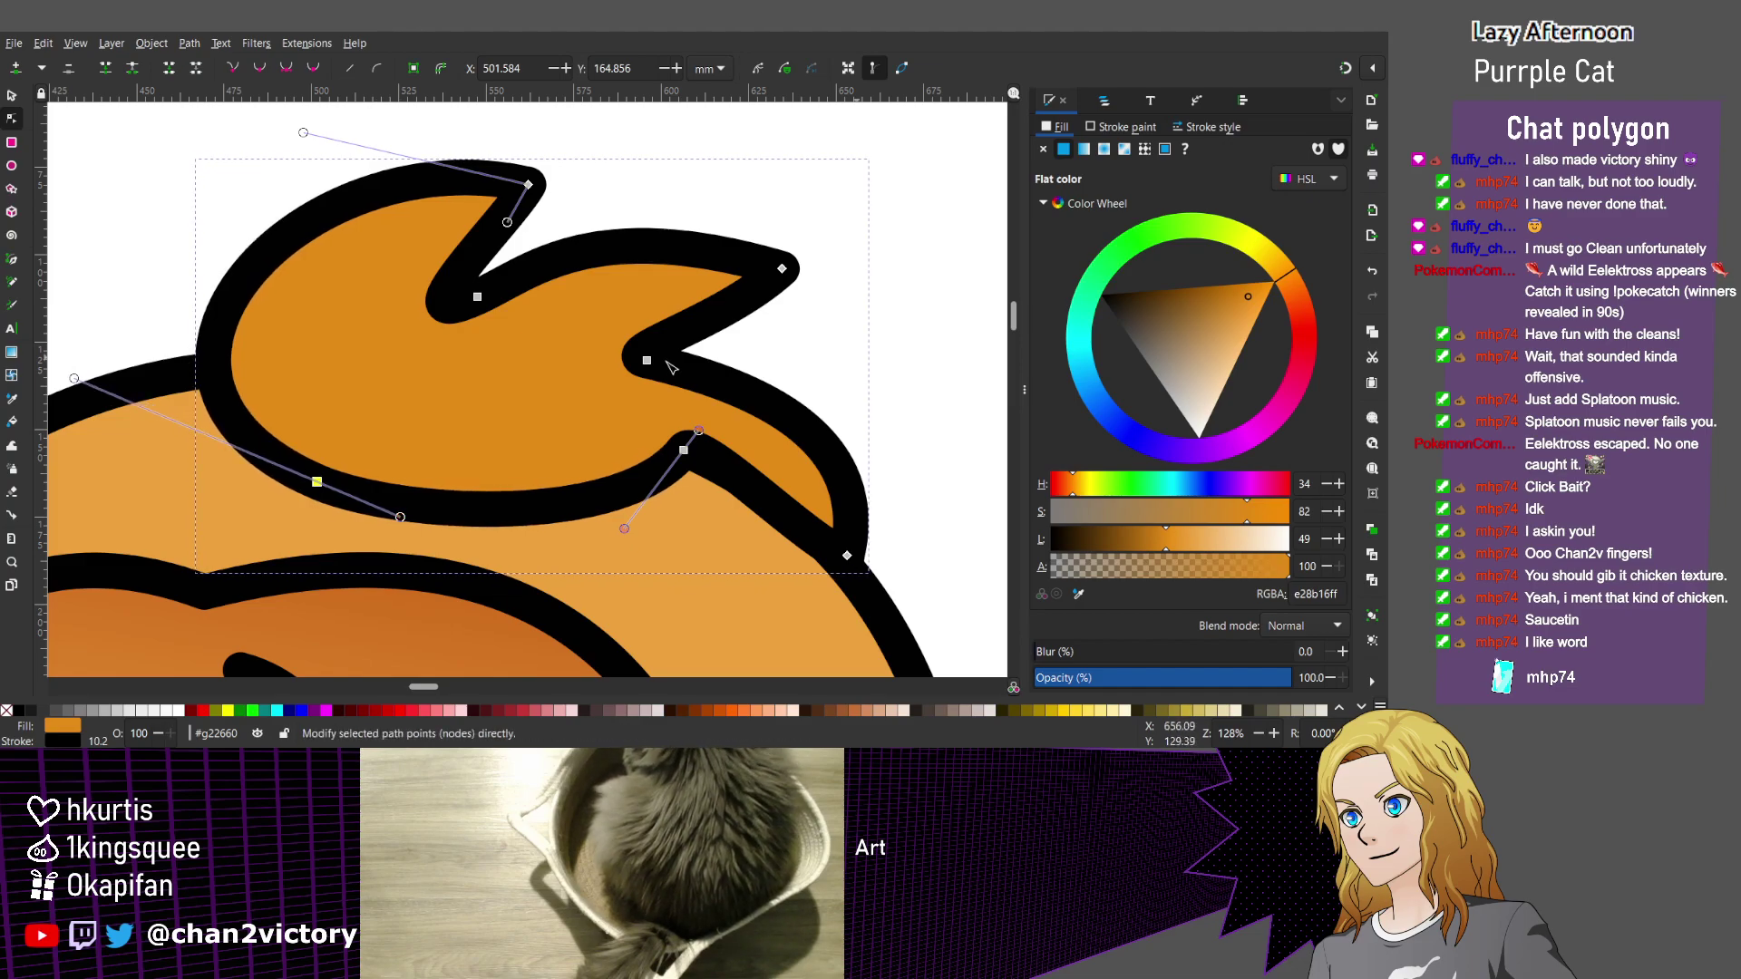
pyautogui.press('Escape')
pyautogui.press('Escape')
pyautogui.scroll(-3, 777, 366)
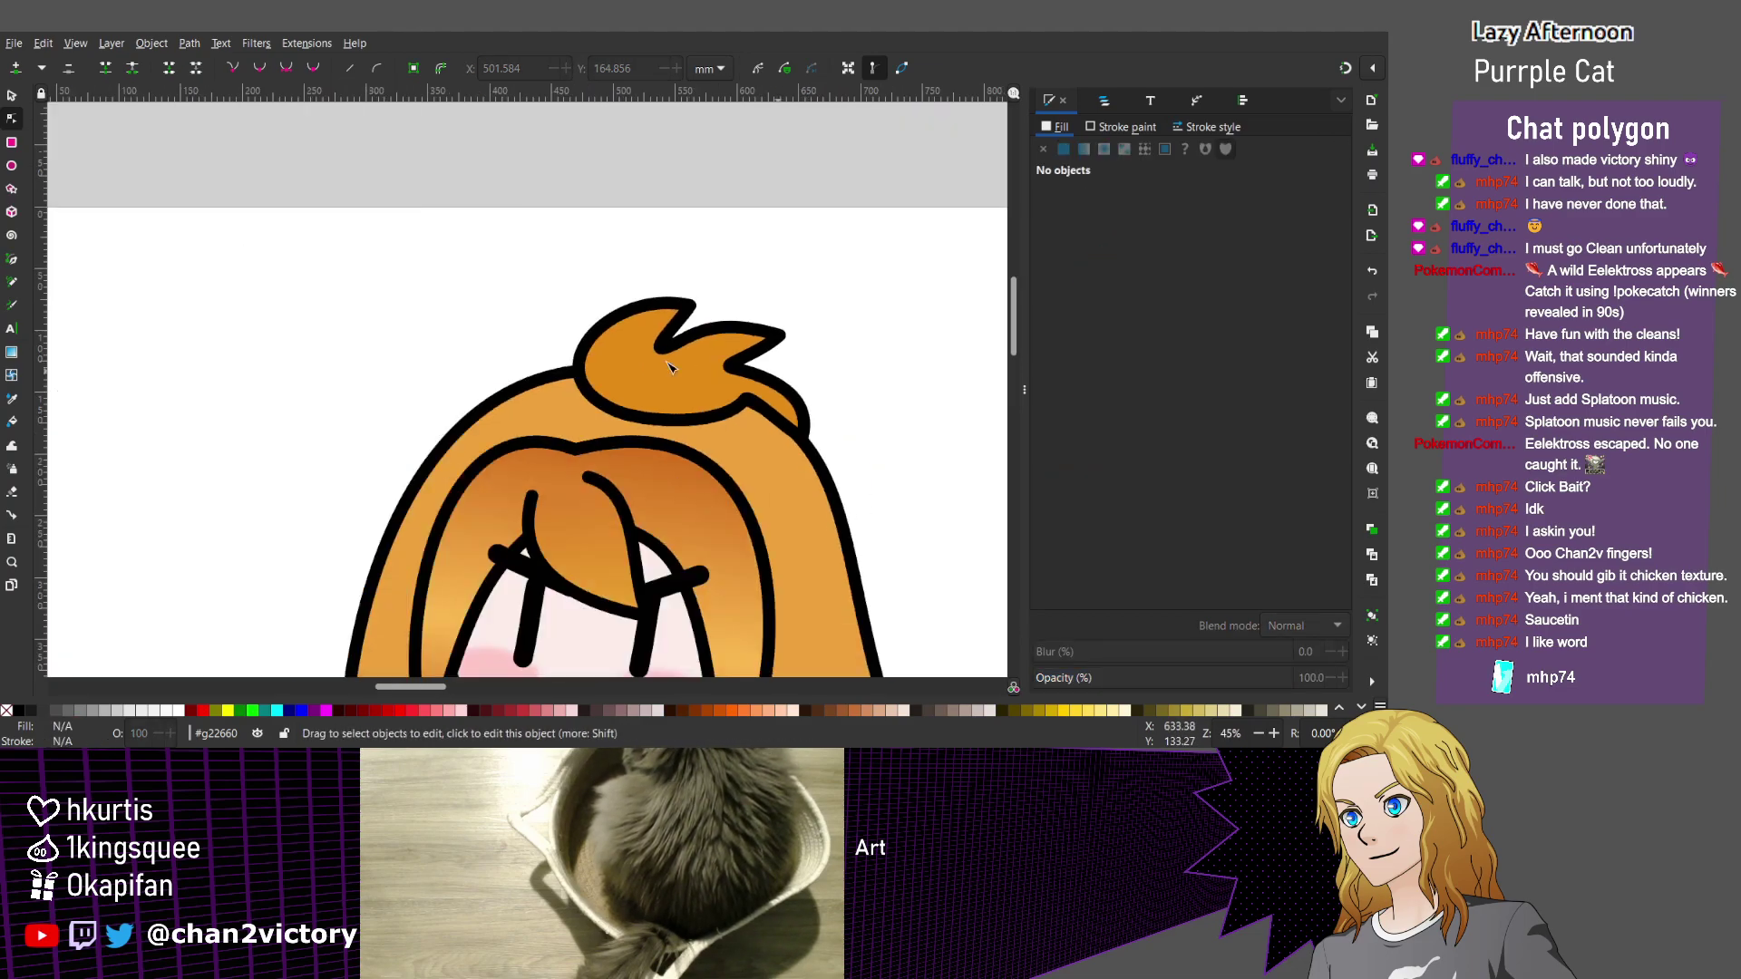
# Move the tuft's base node beneath the lowest spike down to about X 606 mm, Y 159 mm, and deselect the path.
pyautogui.scroll(2, 816, 329)
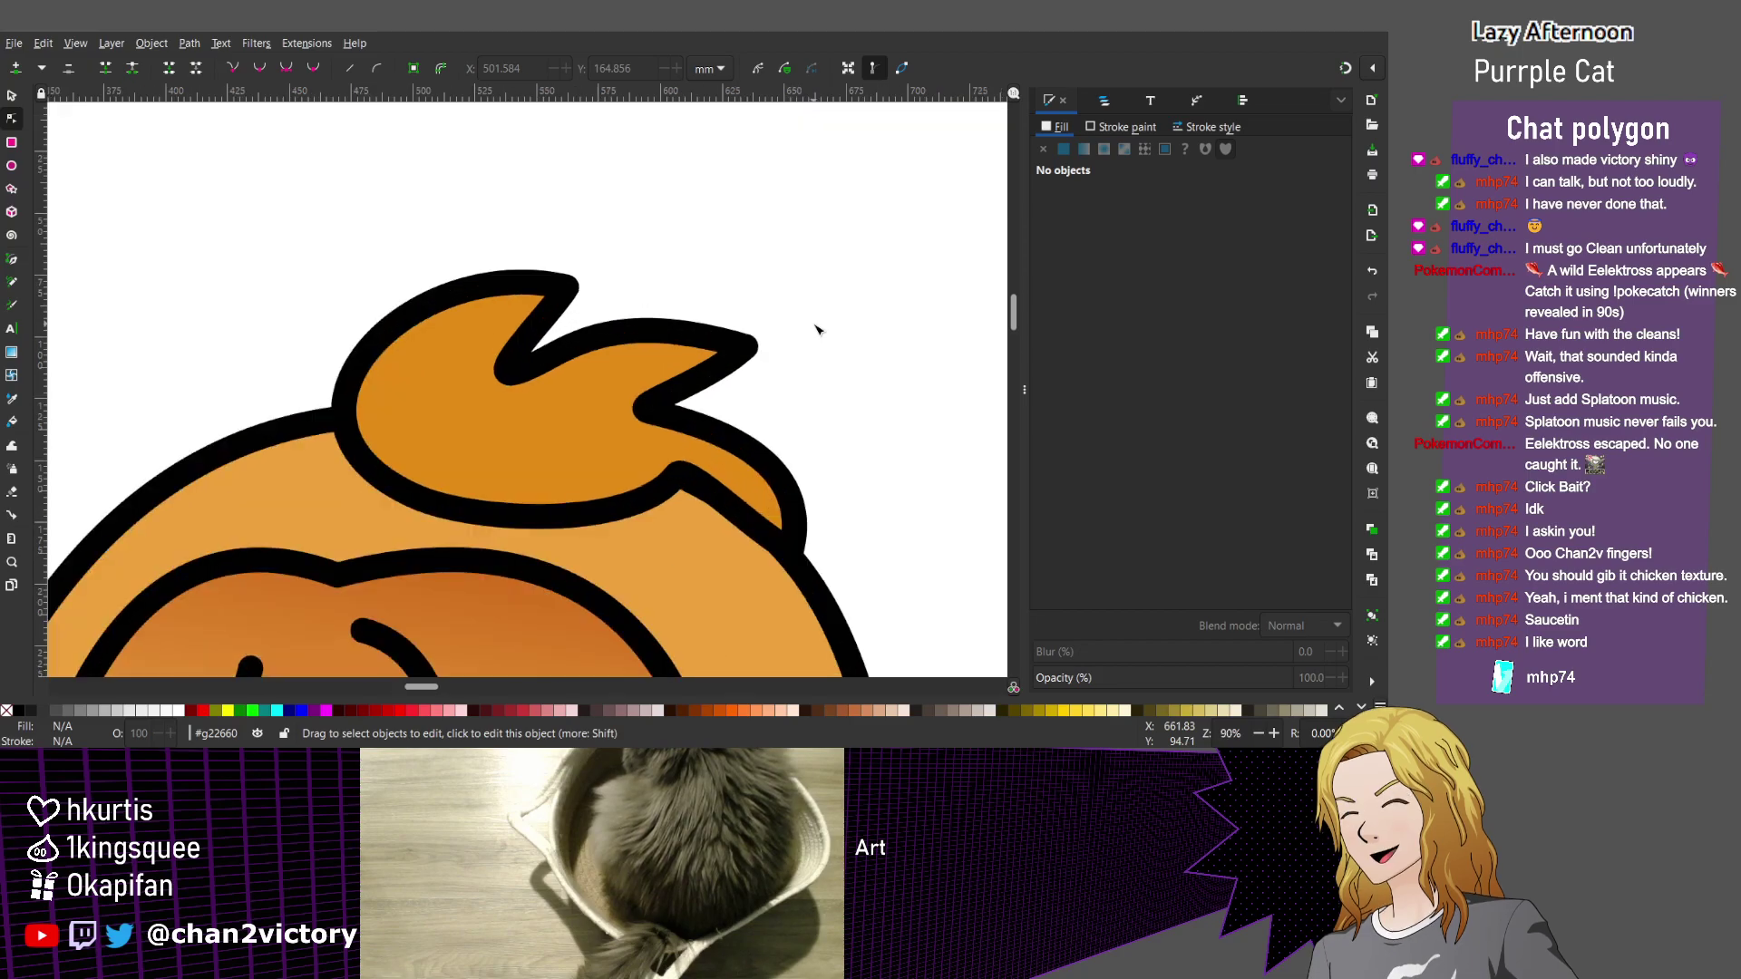
pyautogui.scroll(1, 711, 501)
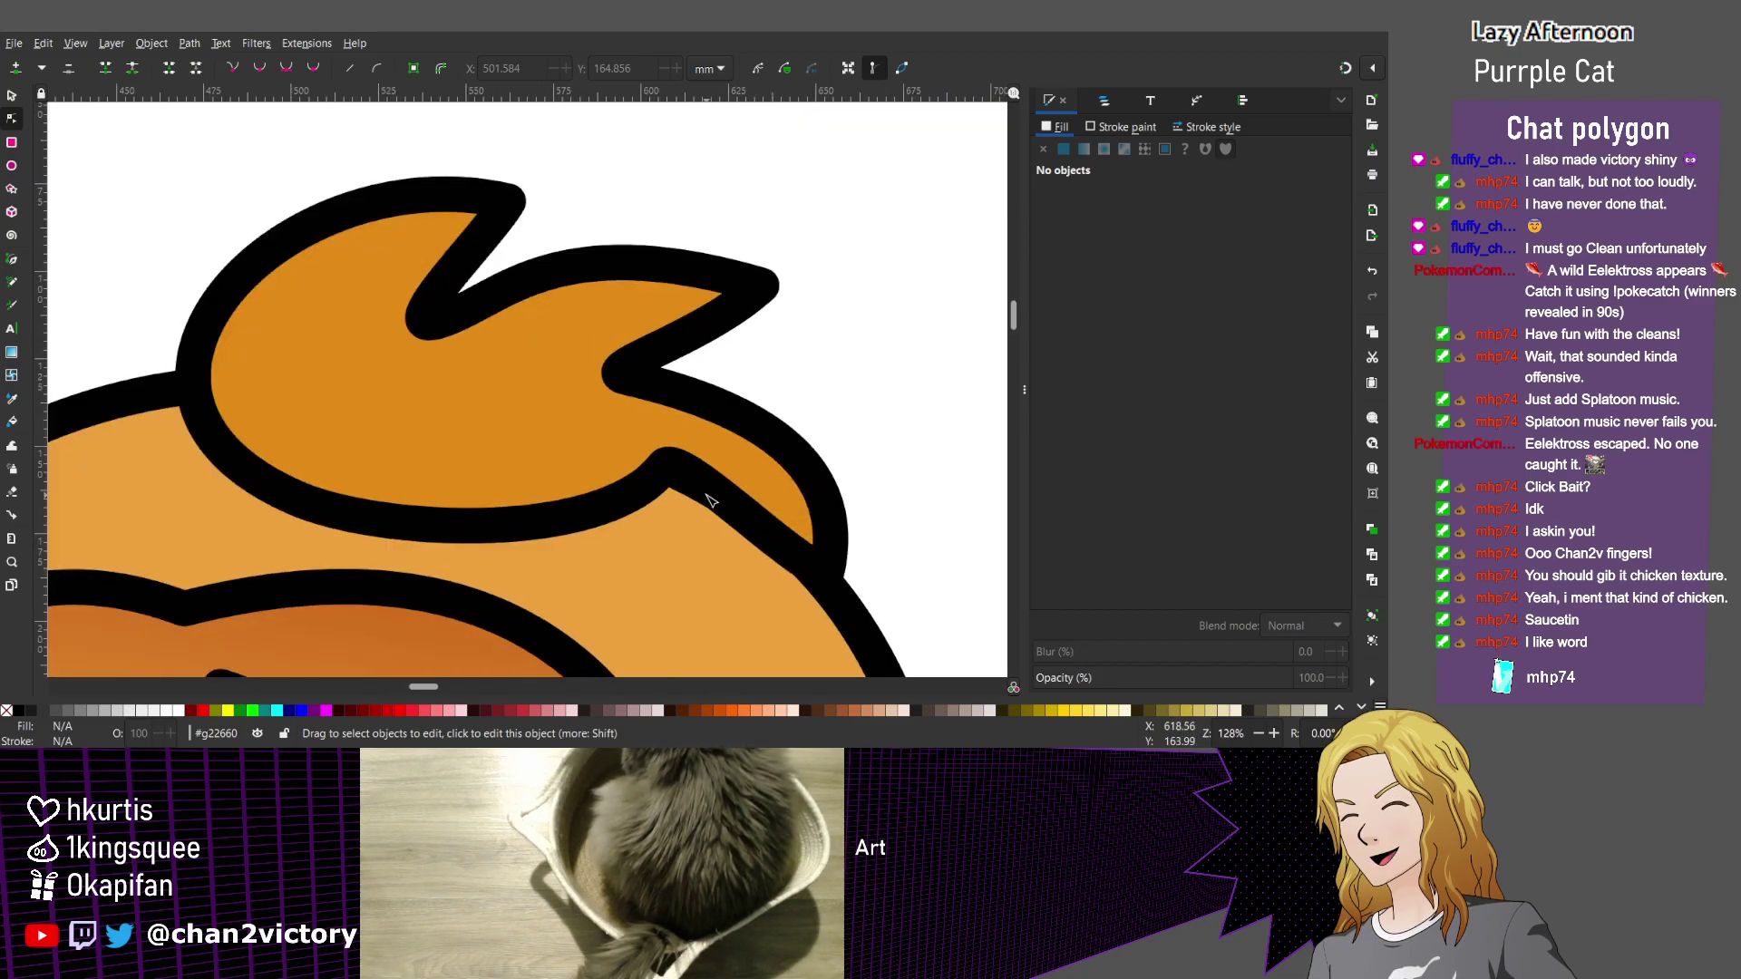
pyautogui.click(711, 502)
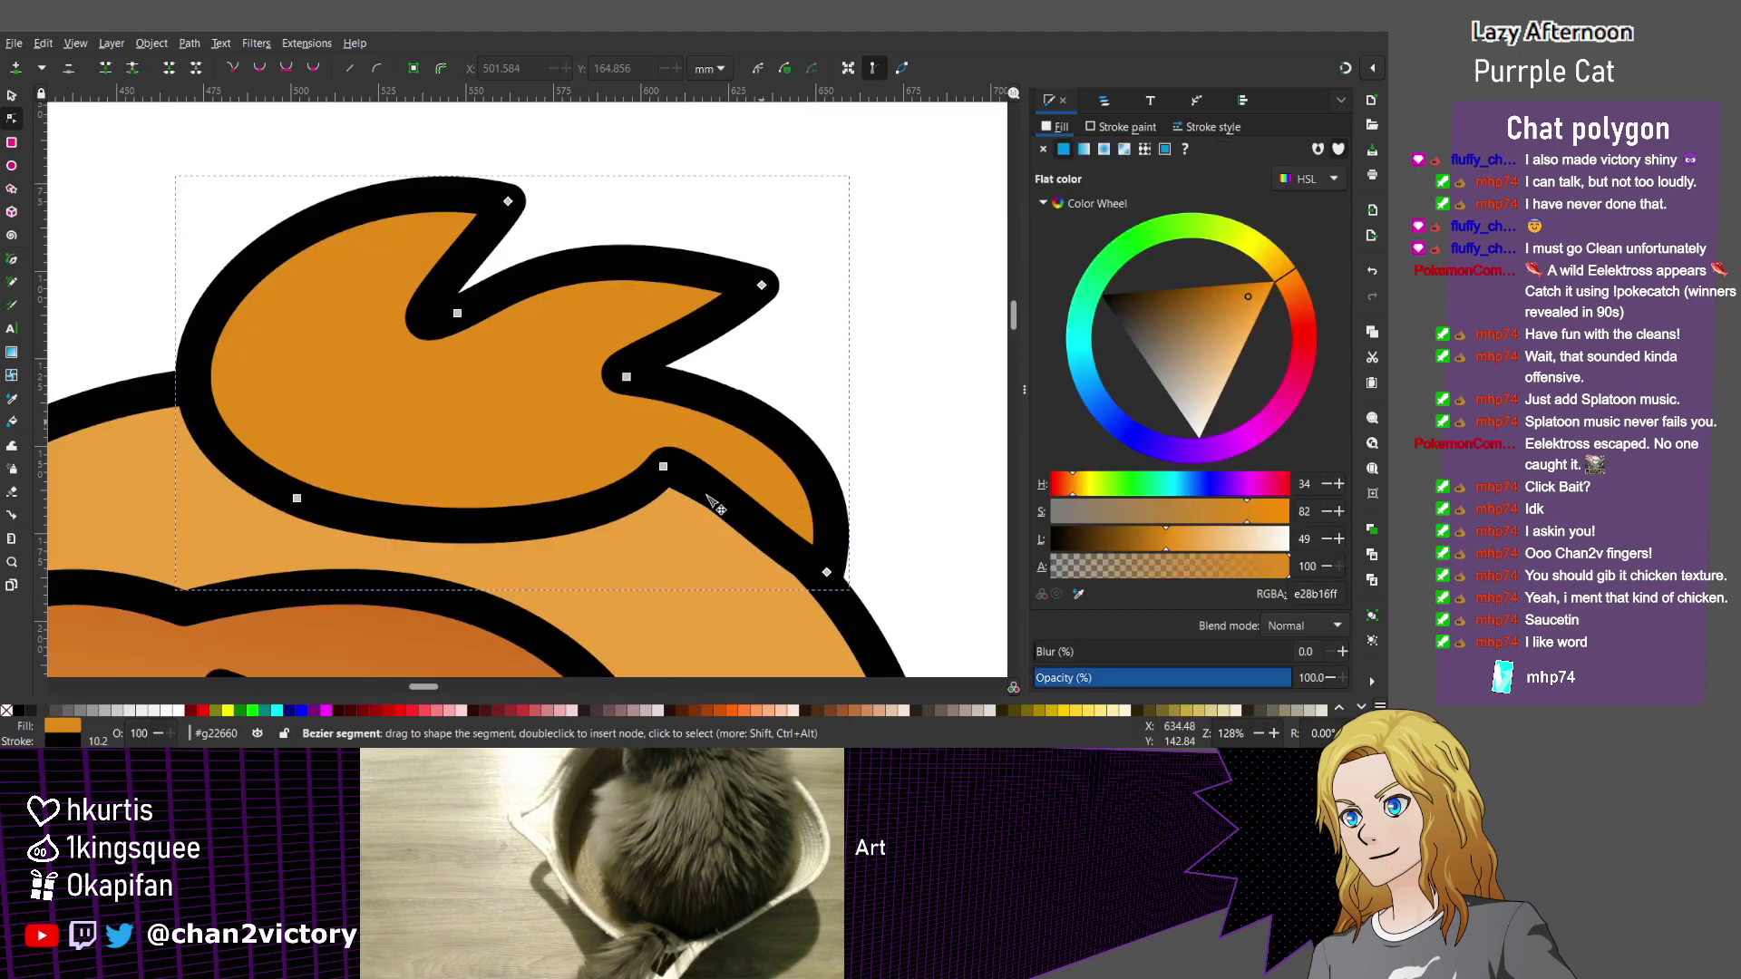
pyautogui.moveTo(663, 466); pyautogui.dragTo(714, 504)
pyautogui.press('Down')
pyautogui.press('Down')
pyautogui.press('Down')
pyautogui.press('Down')
pyautogui.press('Down')
pyautogui.press('Down')
pyautogui.press('Down')
pyautogui.press('Left')
pyautogui.press('Left')
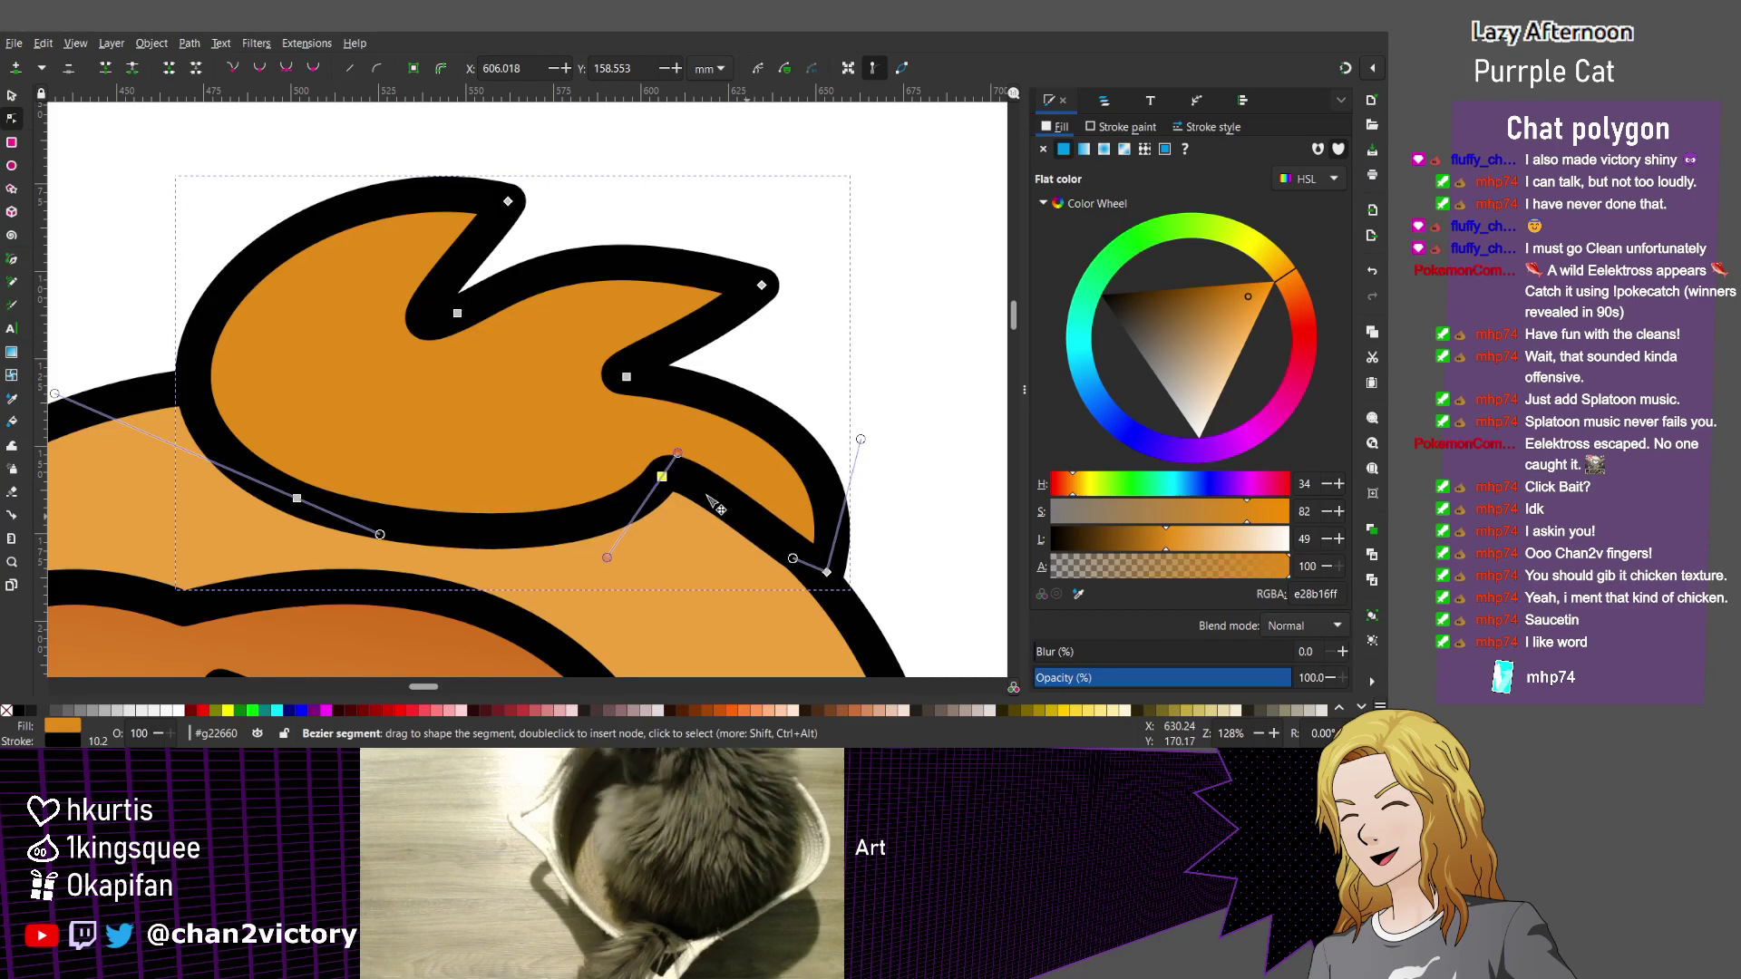
pyautogui.press('Escape')
pyautogui.press('Escape')
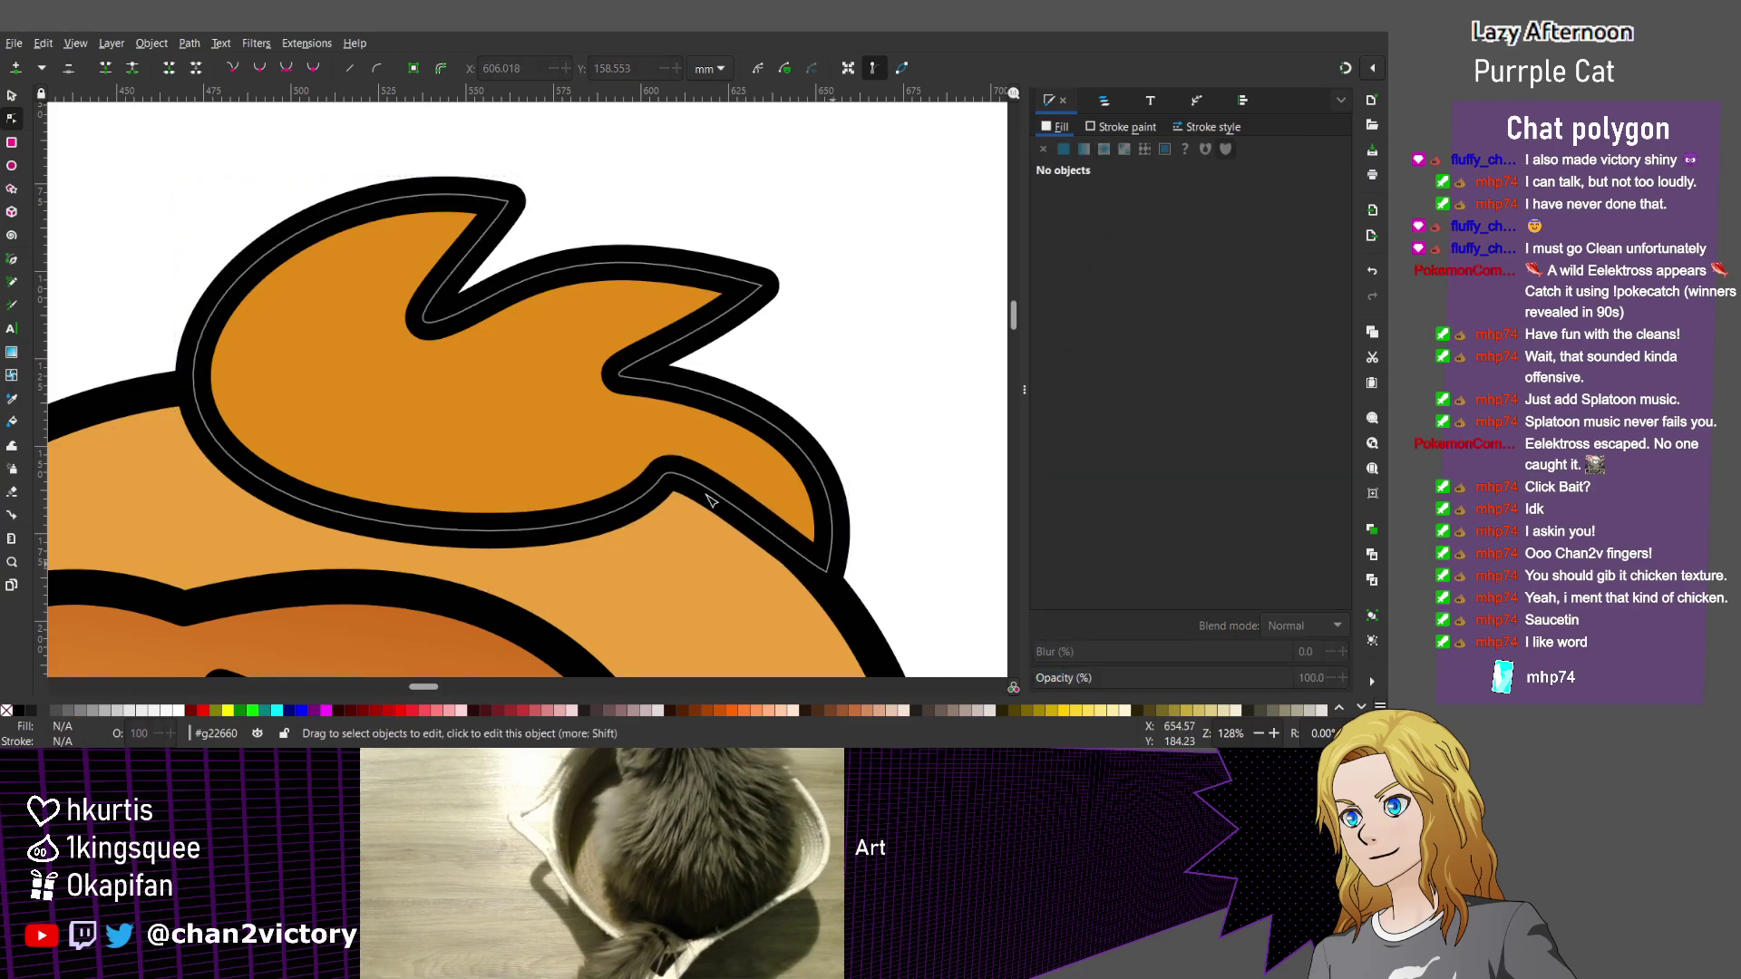
# Shift the lowest spike's tip node to about X 652 mm, Y 187 mm, and deselect the tuft.
pyautogui.click(712, 501)
pyautogui.moveTo(714, 505); pyautogui.dragTo(714, 505)
pyautogui.press('Escape')
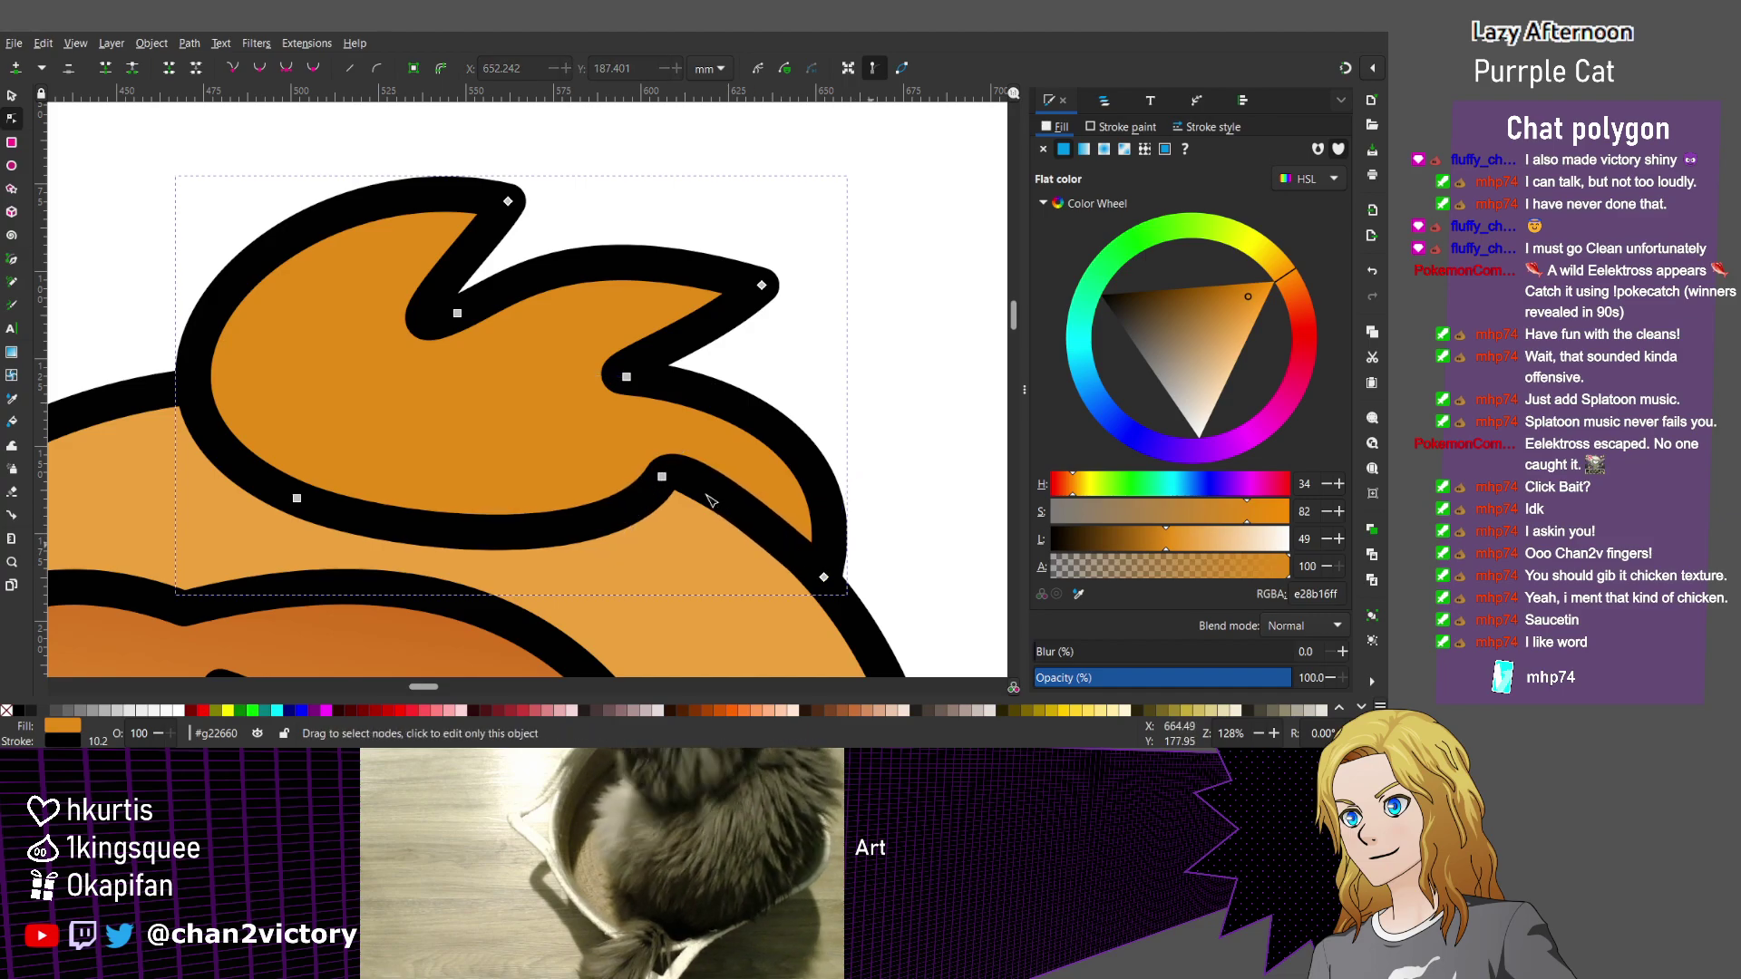
pyautogui.press('Escape')
# Examine the tuft's shape and size against the whole character and the reference figure.
pyautogui.press('5')
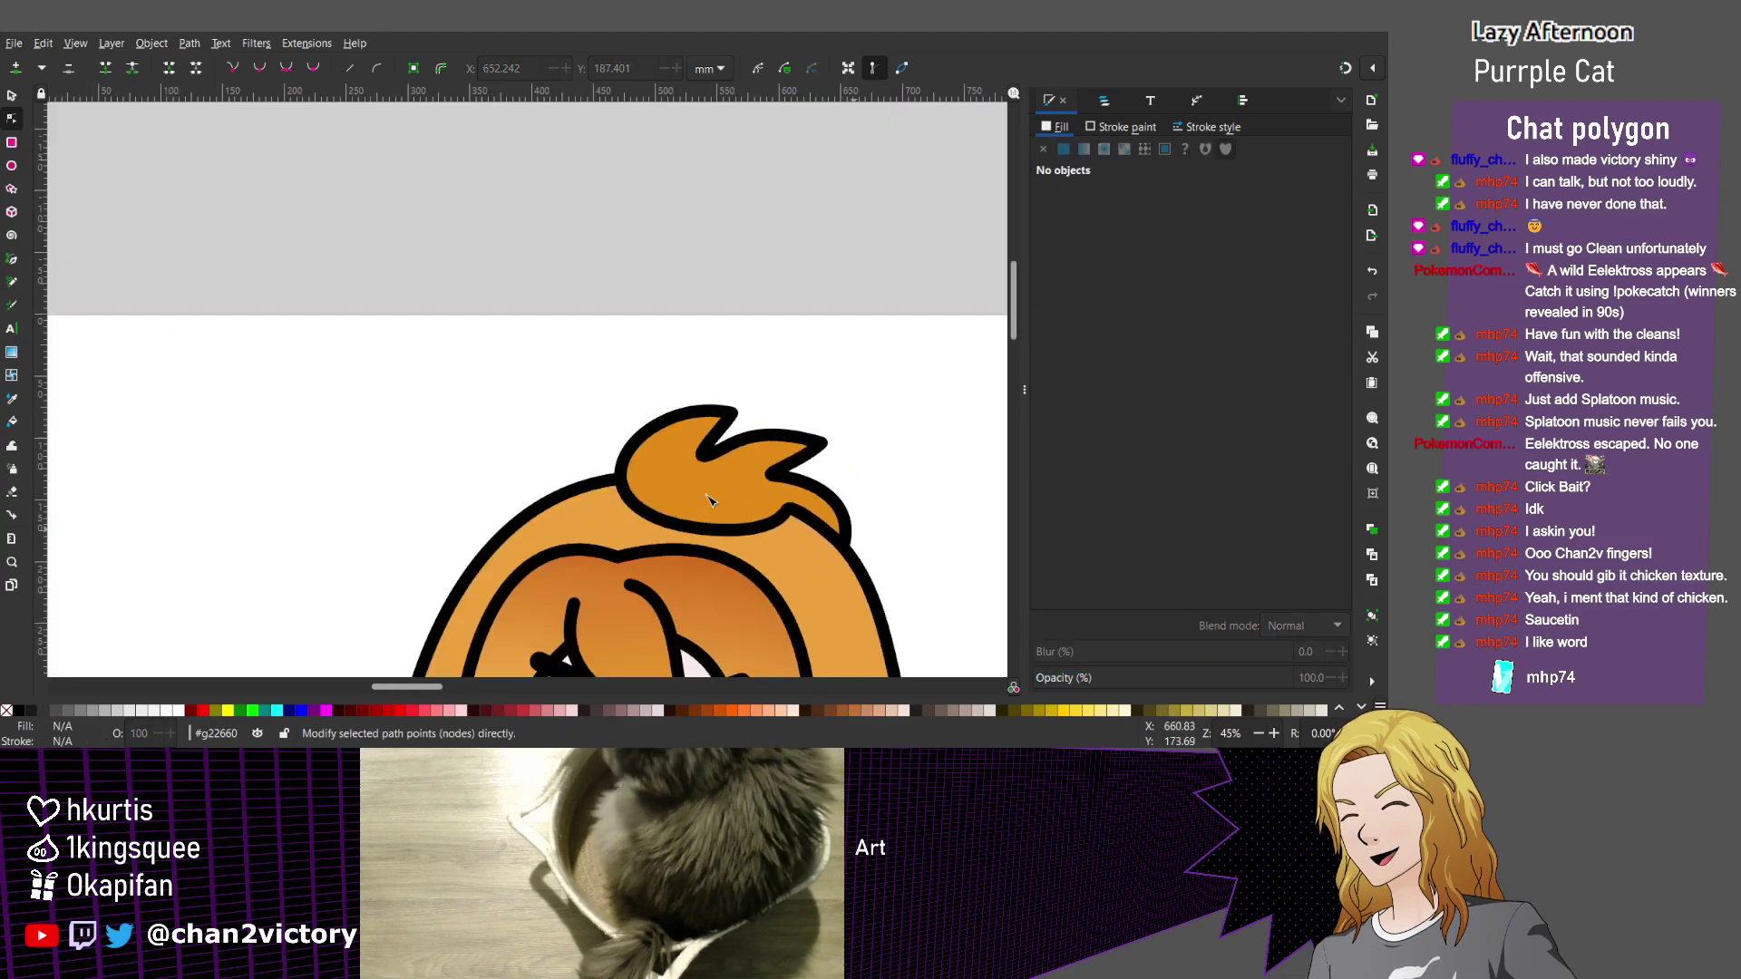
pyautogui.press('4')
pyautogui.press('-')
pyautogui.press('-')
pyautogui.scroll(-5, 710, 501)
pyautogui.hscroll(3, 710, 501)
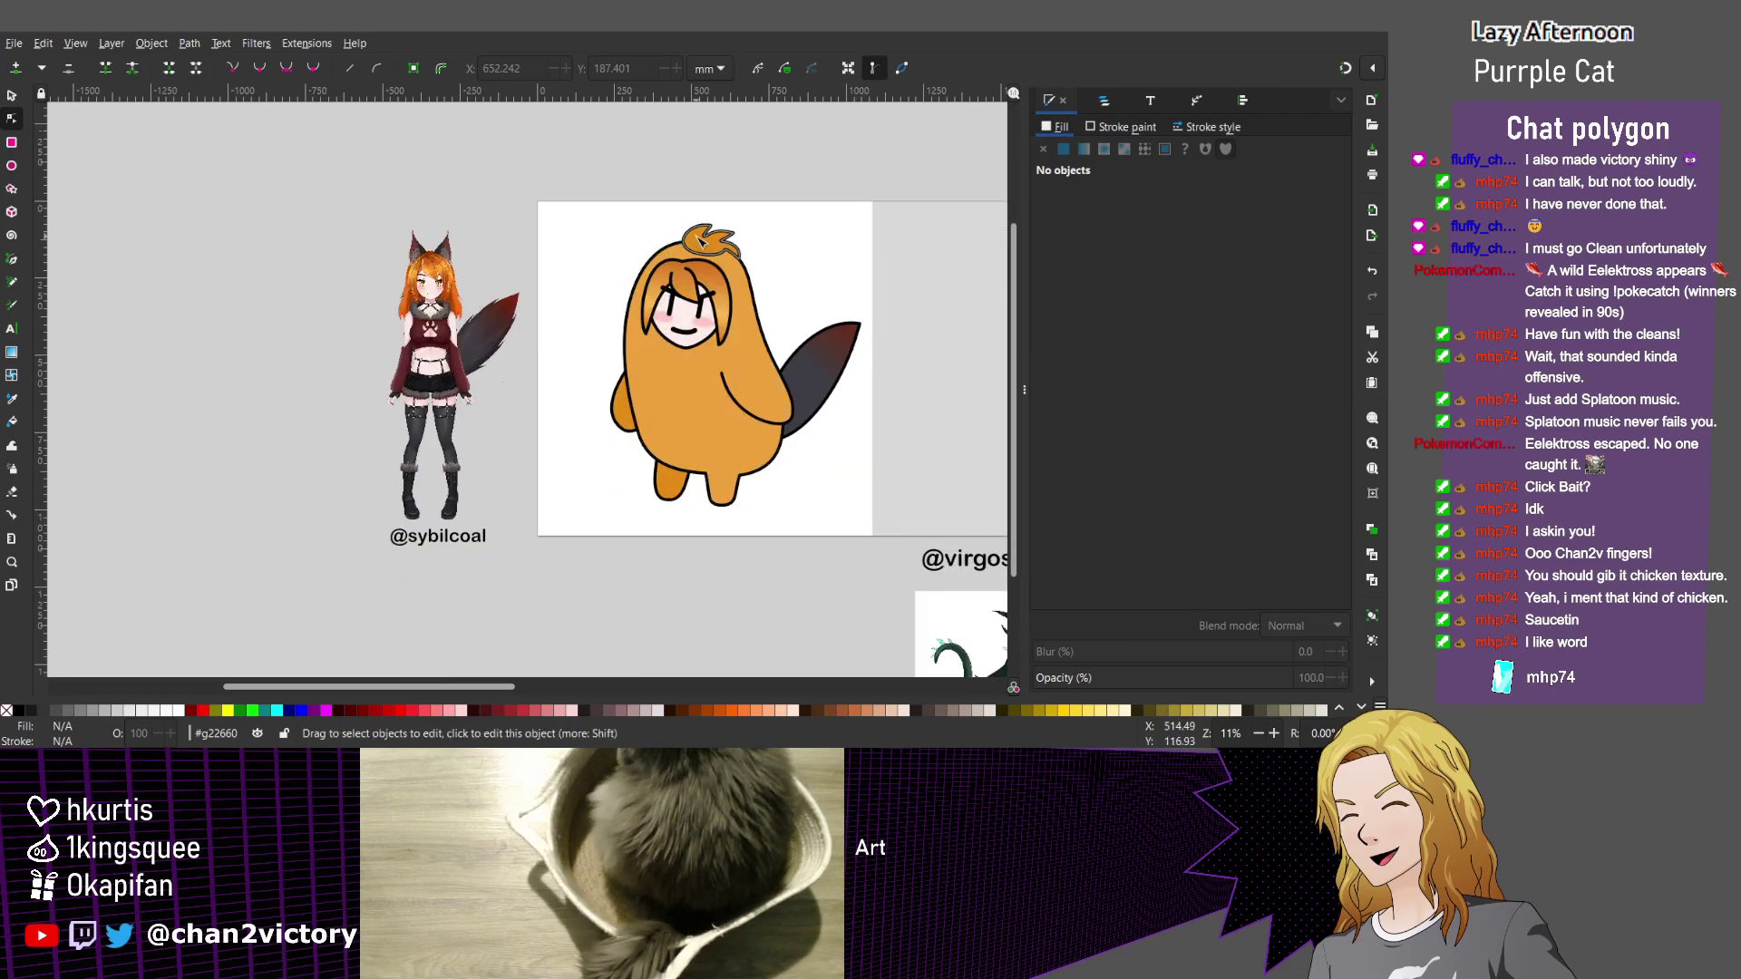
pyautogui.keyDown('ctrl'); pyautogui.scroll(3, 703, 228); pyautogui.keyUp('ctrl')
pyautogui.keyDown('ctrl'); pyautogui.scroll(2, 700, 228); pyautogui.keyUp('ctrl')
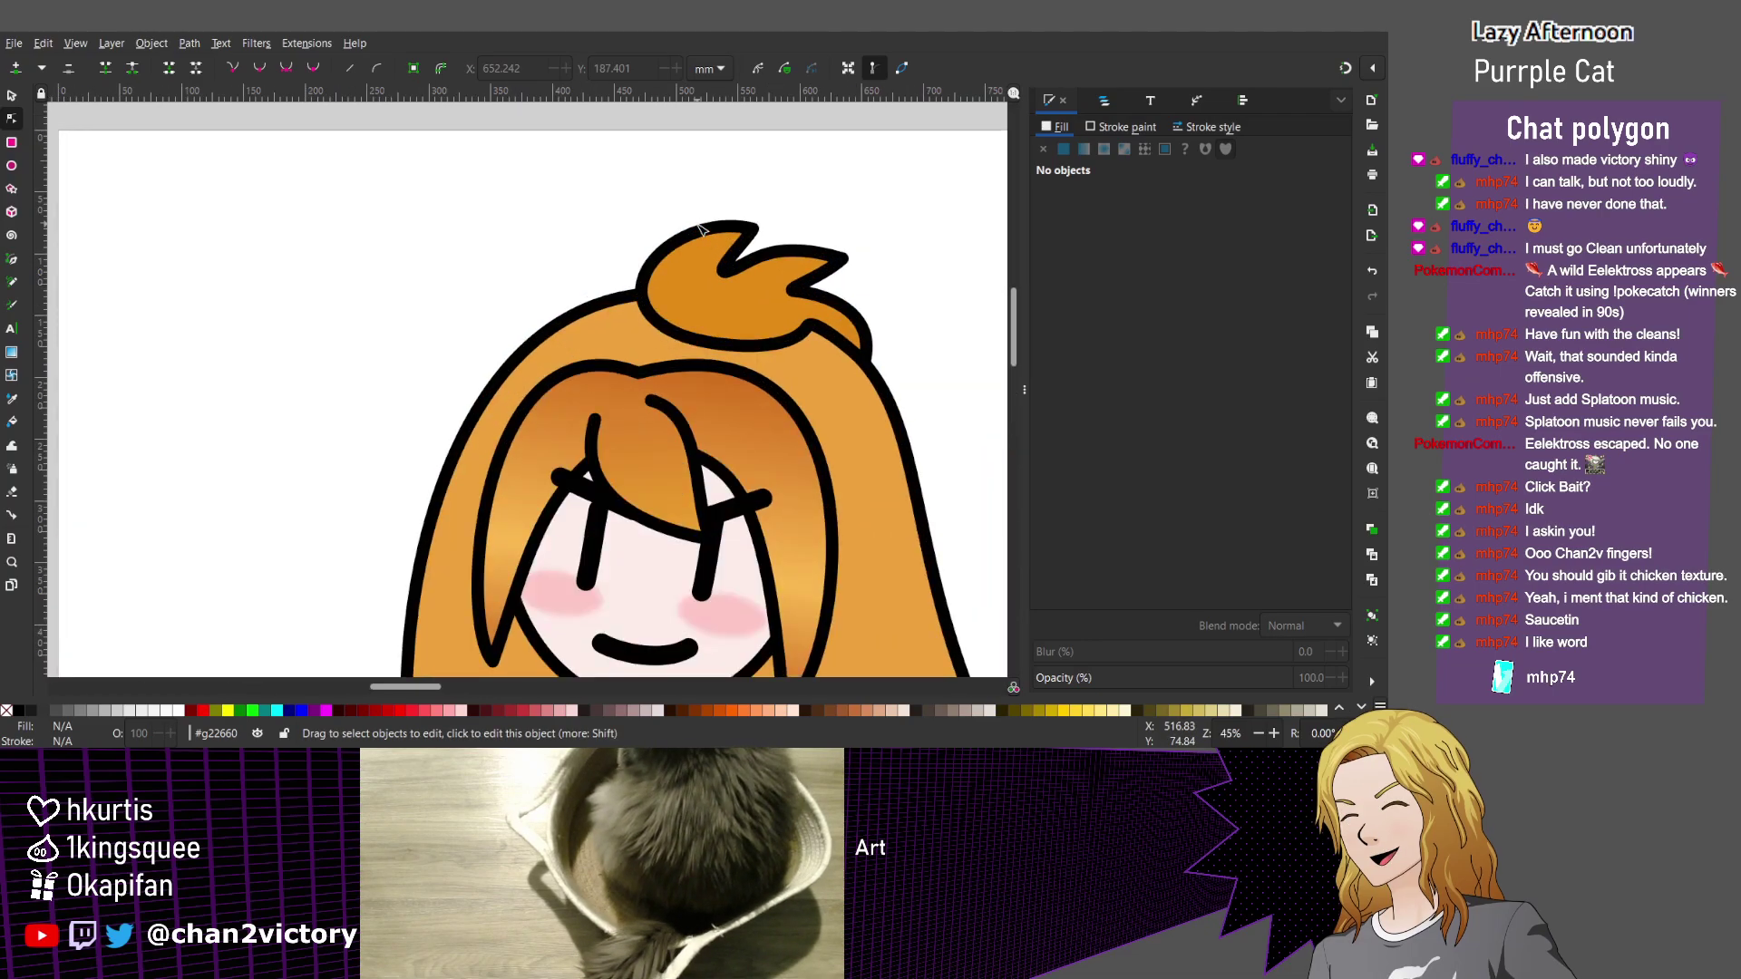
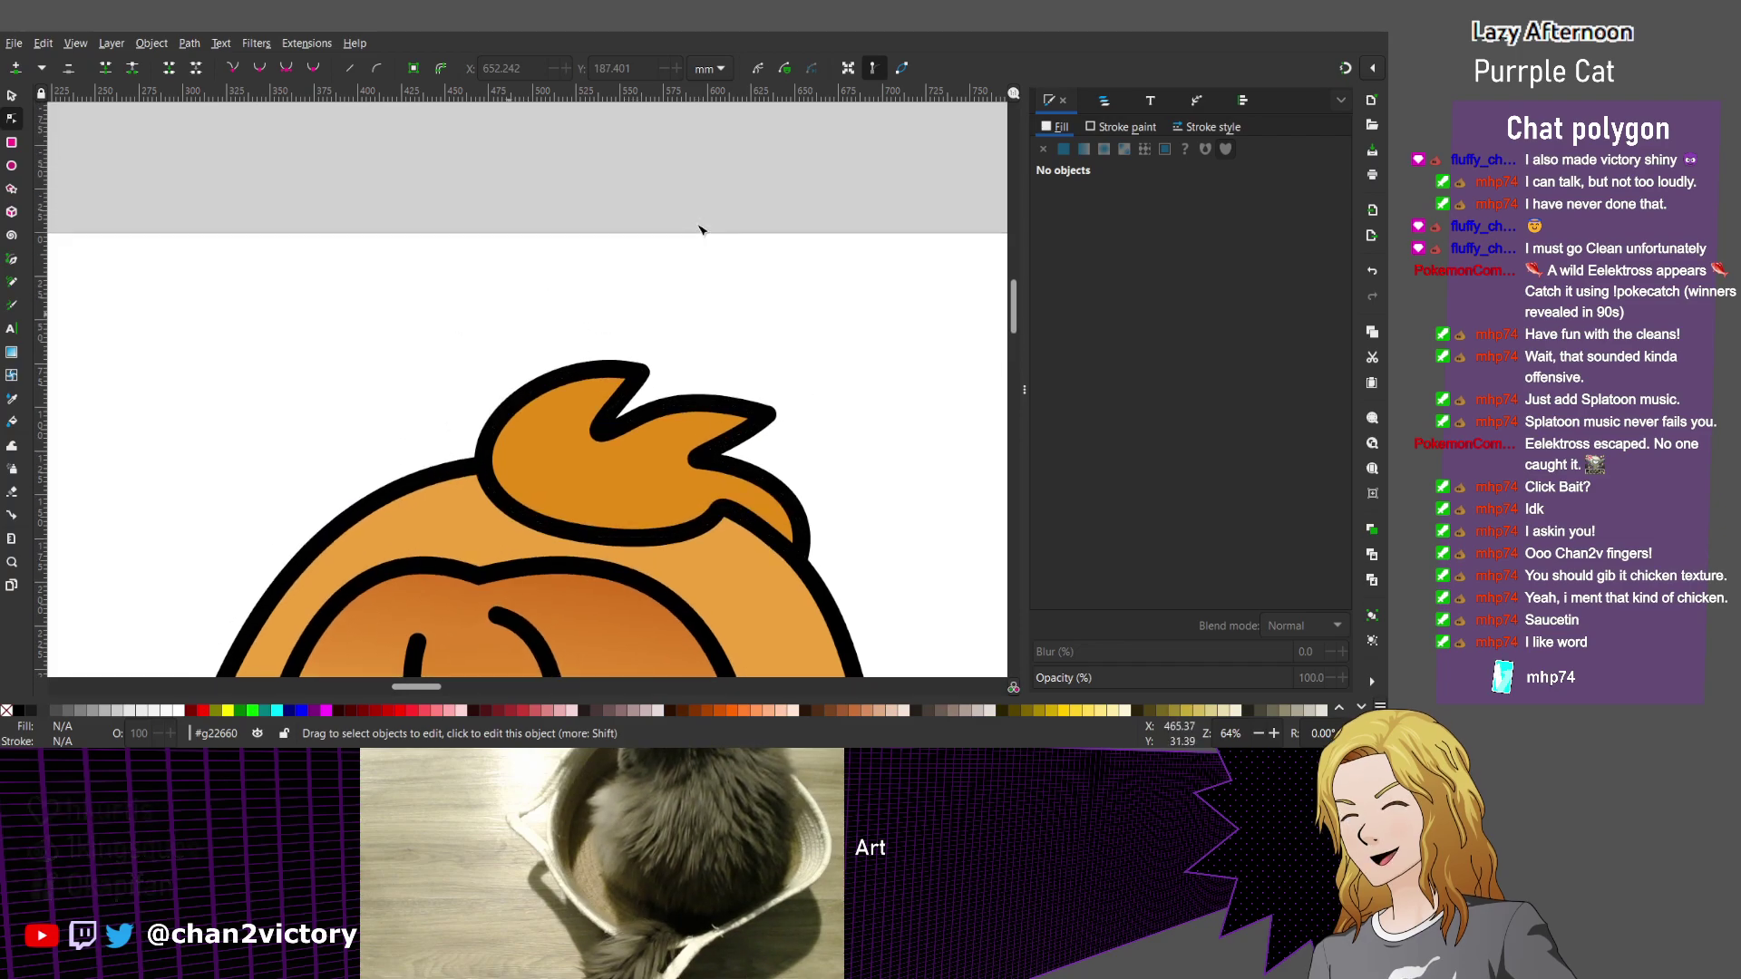
# Scale up the tuft proportionally from its lower front corner to about 232 × 145 mm.
pyautogui.press('Tab')
pyautogui.press('s')
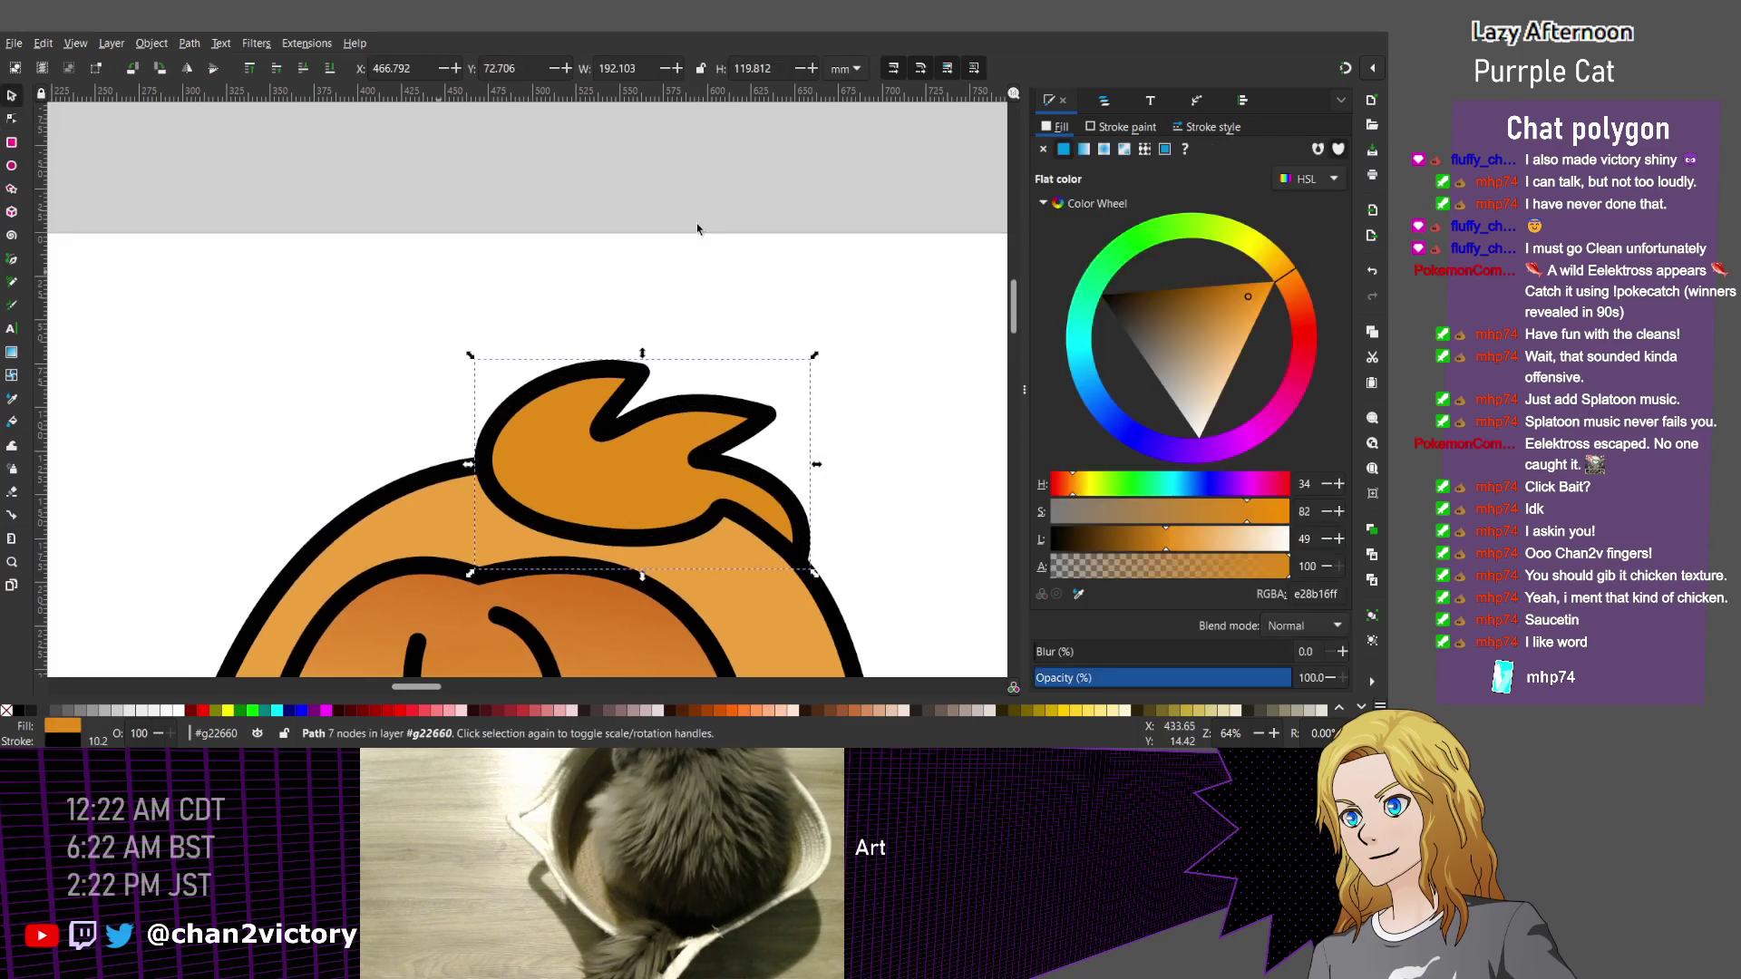
pyautogui.moveTo(471, 357); pyautogui.dragTo(400, 311)
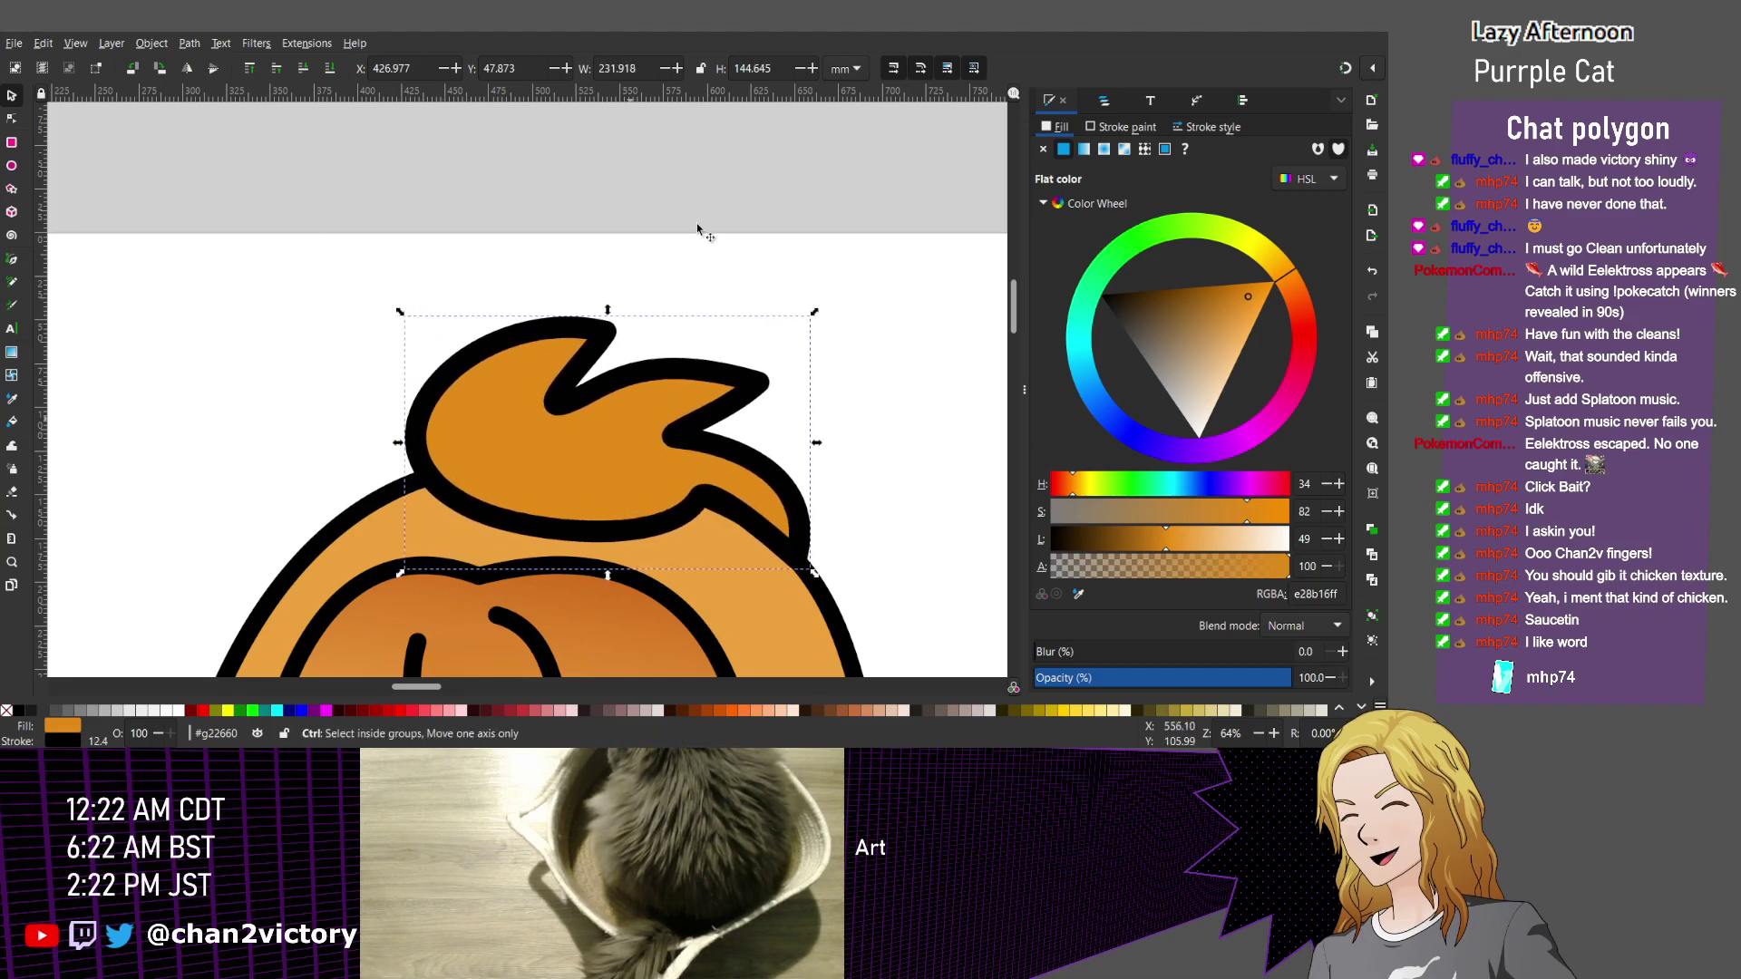
# Rotate the enlarged tuft slightly counterclockwise and place it on the head at about X 420 mm, Y 51 mm.
pyautogui.moveTo(639, 413); pyautogui.dragTo(666, 420)
pyautogui.click(666, 420)
pyautogui.moveTo(821, 320); pyautogui.dragTo(812, 304)
pyautogui.moveTo(630, 423)
pyautogui.mouseDown()
pyautogui.moveTo(612, 418)
pyautogui.moveTo(674, 442)
pyautogui.mouseUp()
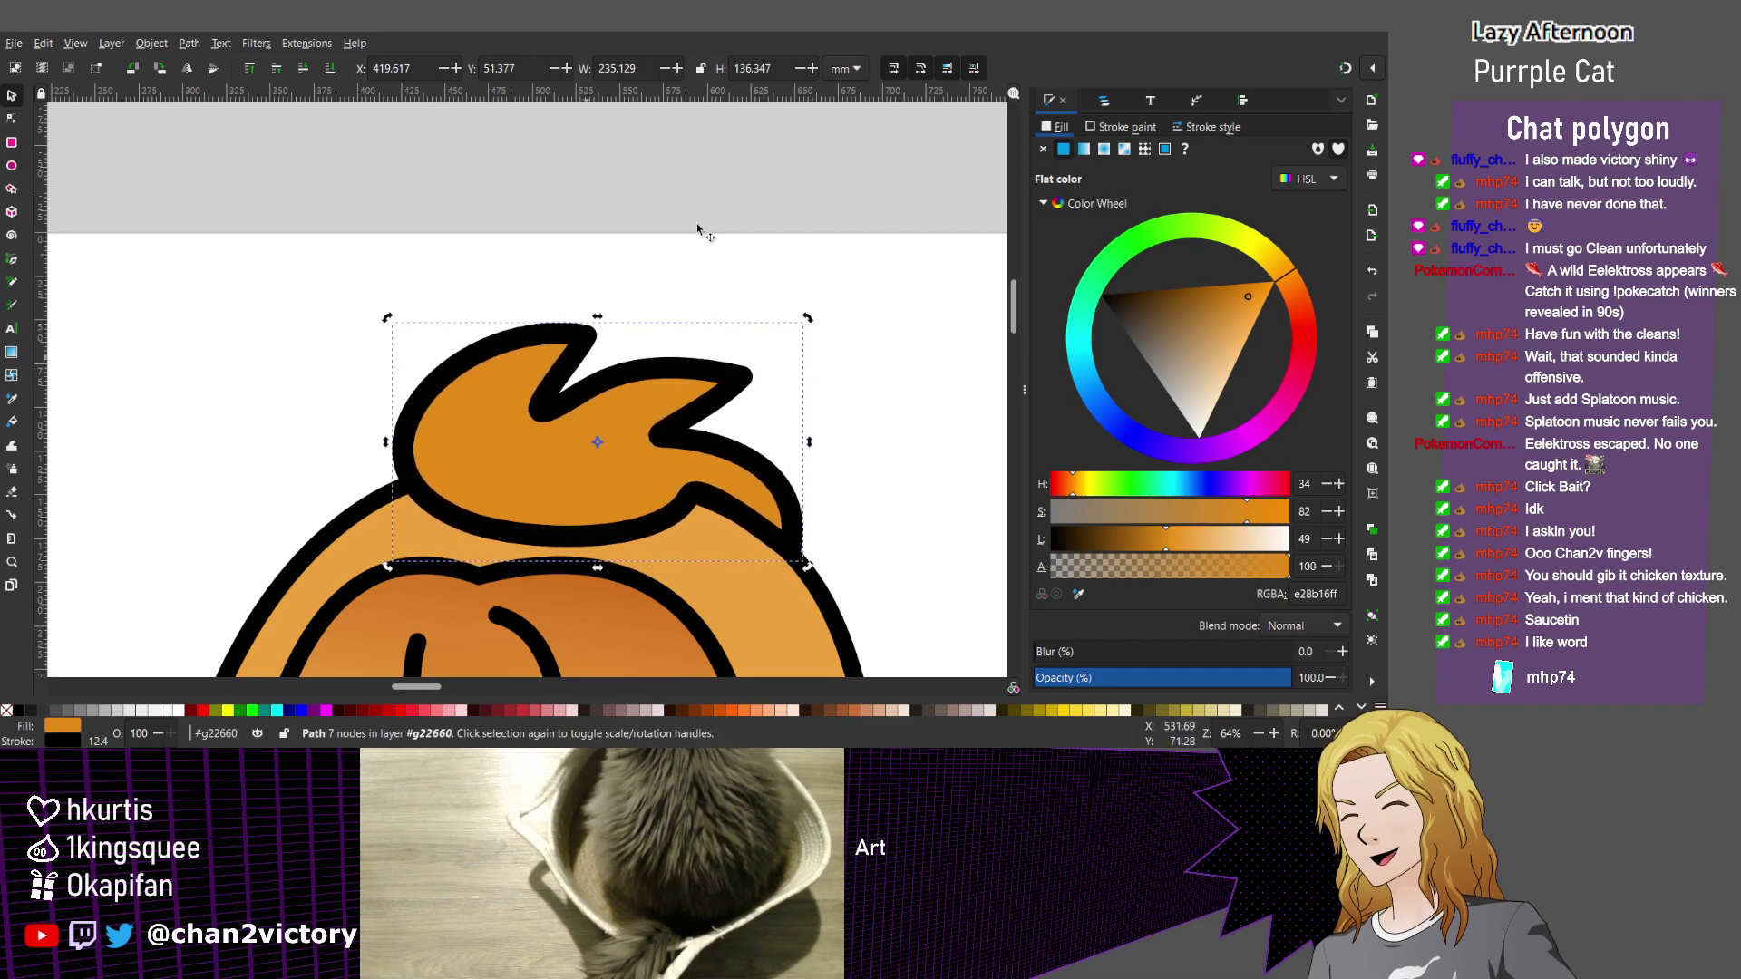
# Bulge the tuft's back slightly outward, and move the base node beneath the lowest spike to about X 587 mm, Y 154 mm.
pyautogui.press('n')
pyautogui.moveTo(397, 435); pyautogui.dragTo(393, 434)
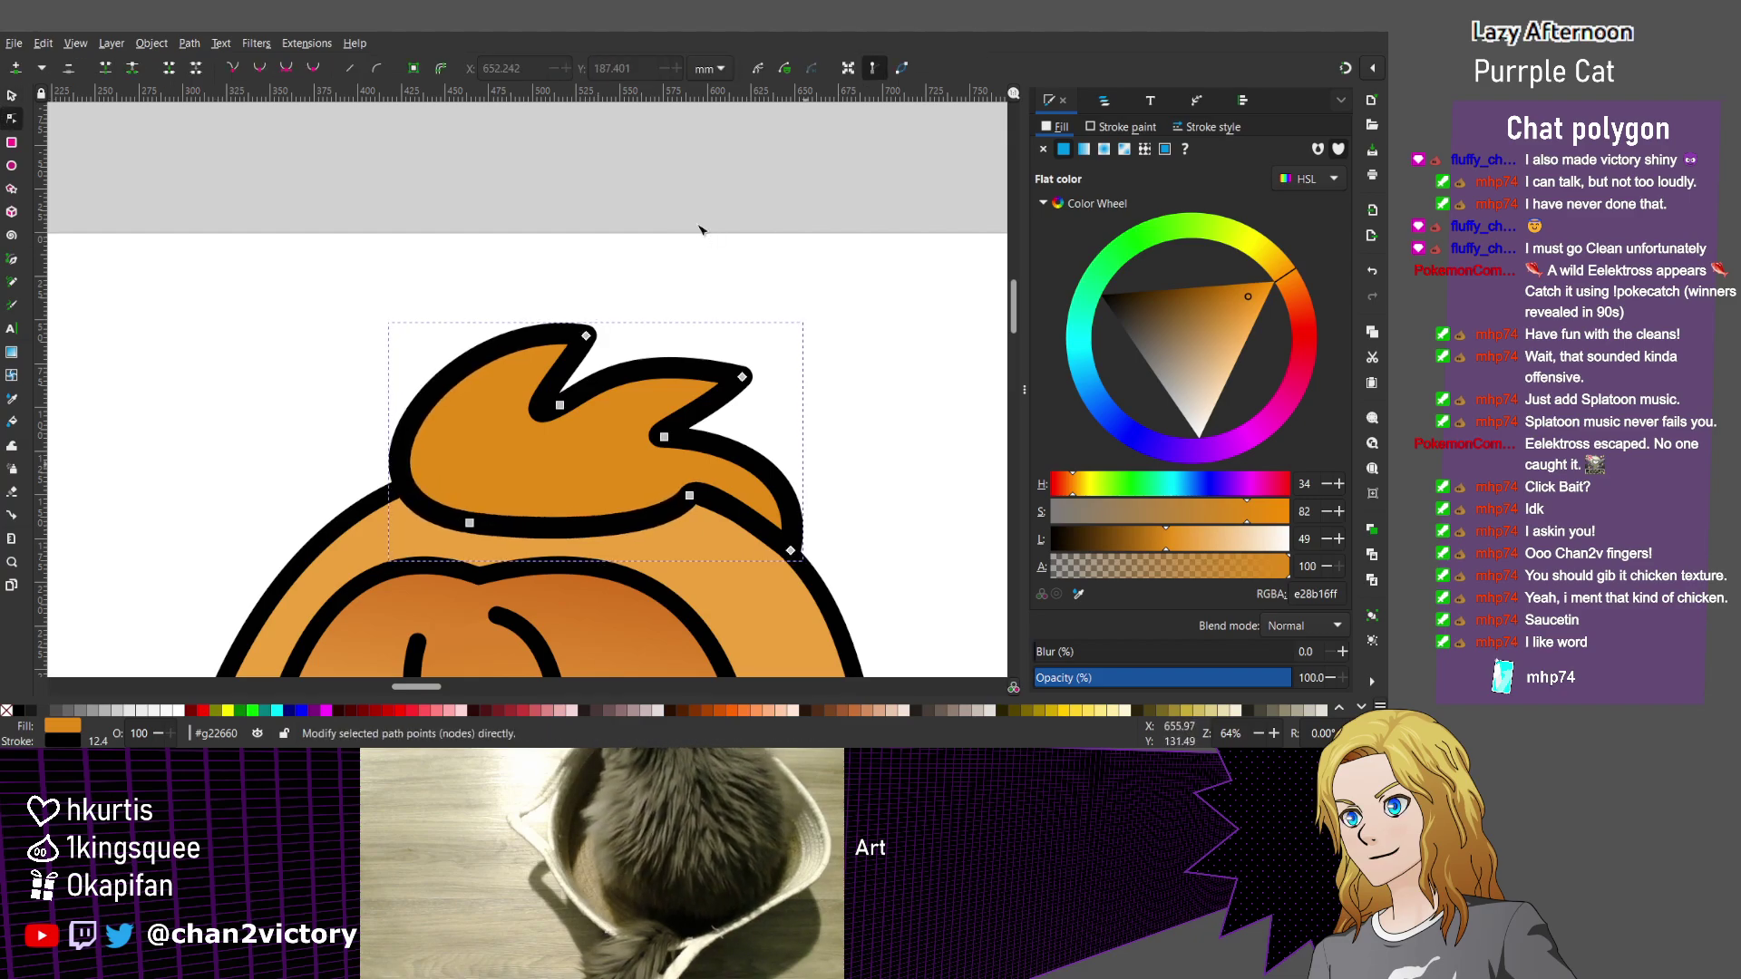
pyautogui.scroll(1, 742, 555)
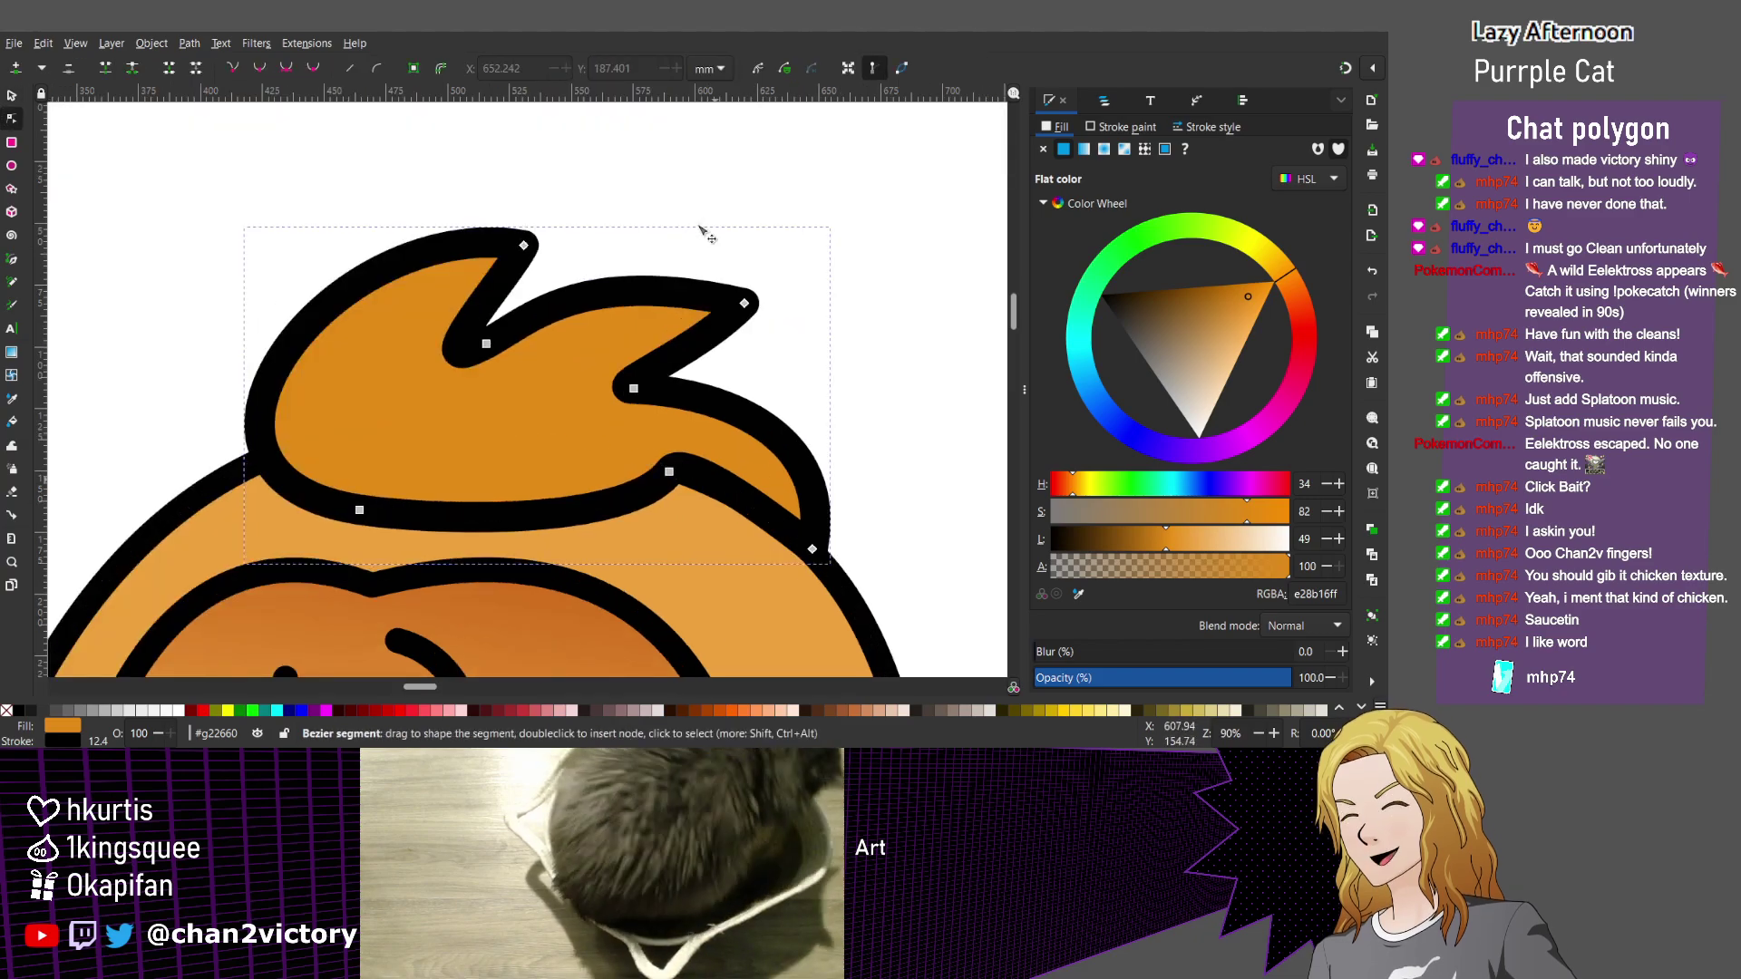
pyautogui.click(812, 549)
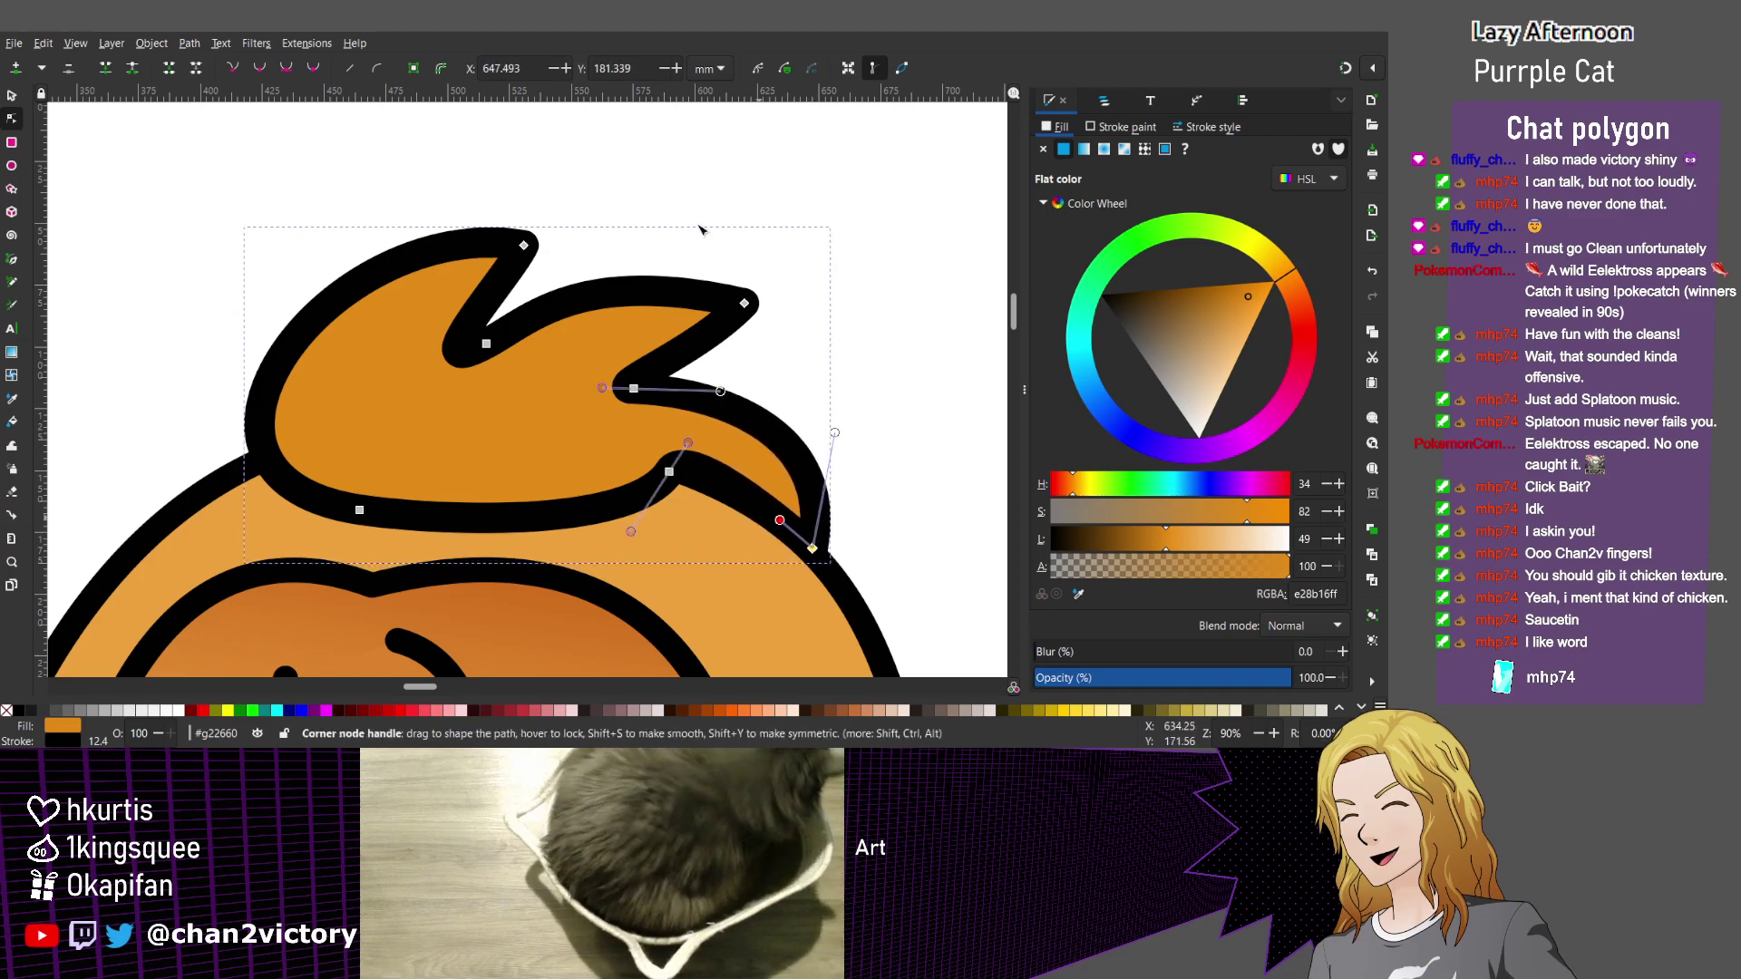
pyautogui.moveTo(669, 472); pyautogui.dragTo(662, 479)
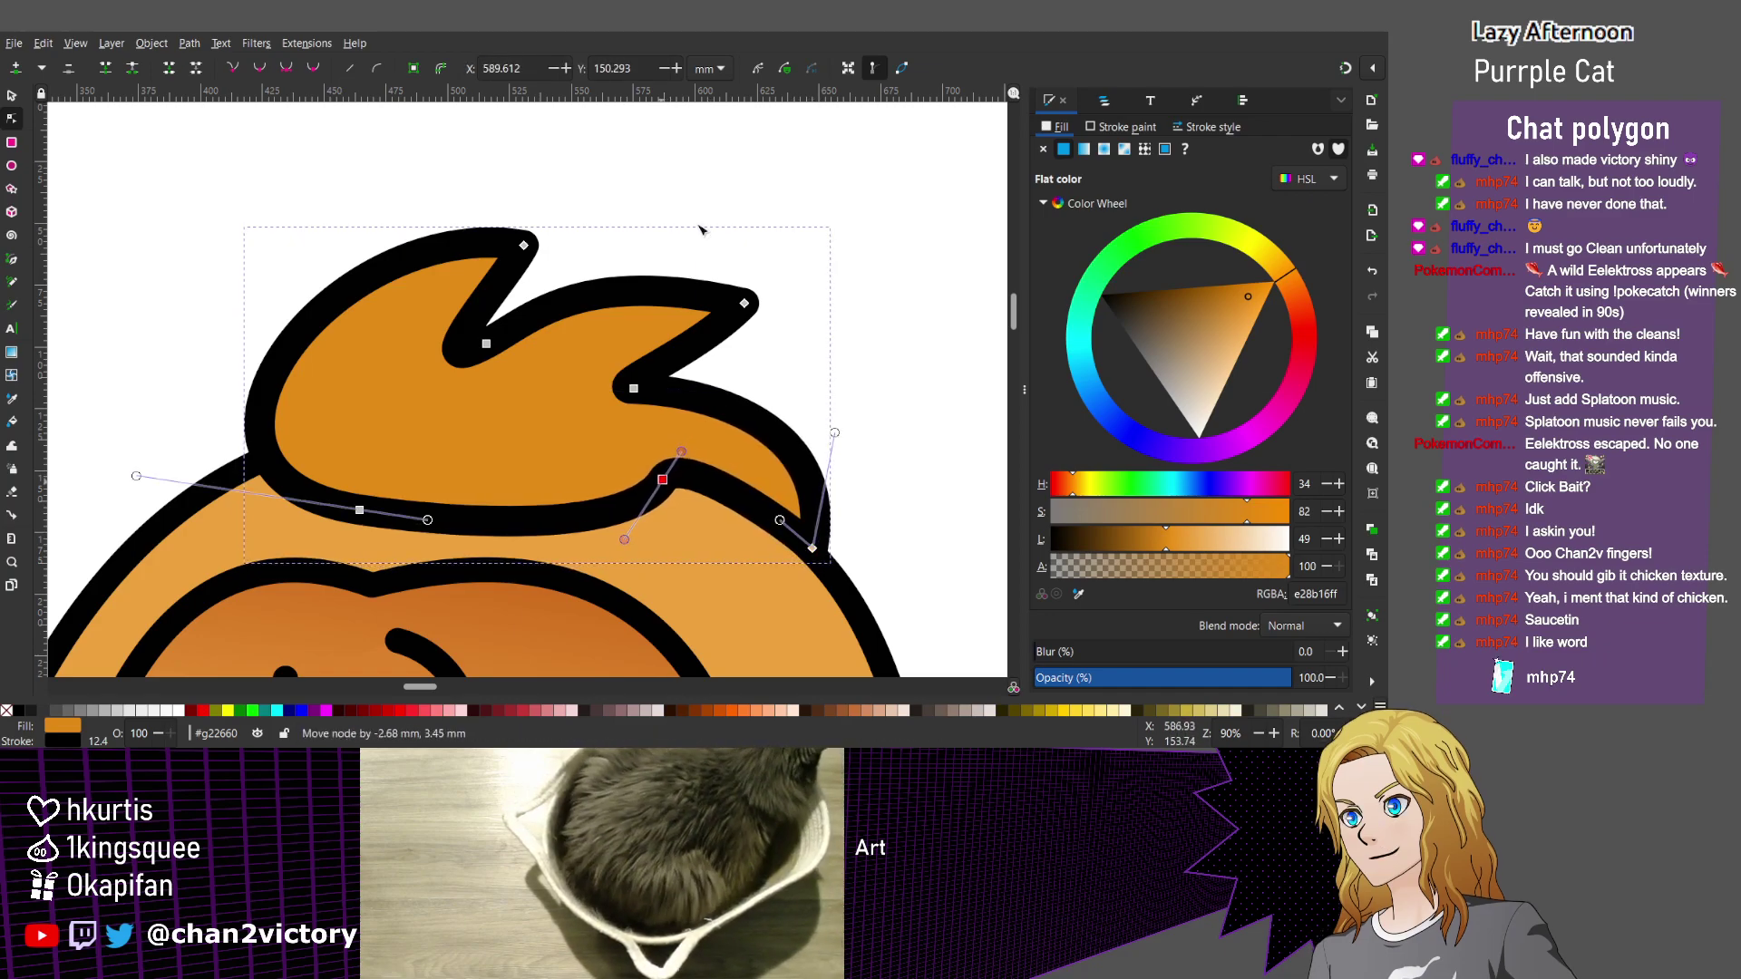
pyautogui.press('Escape')
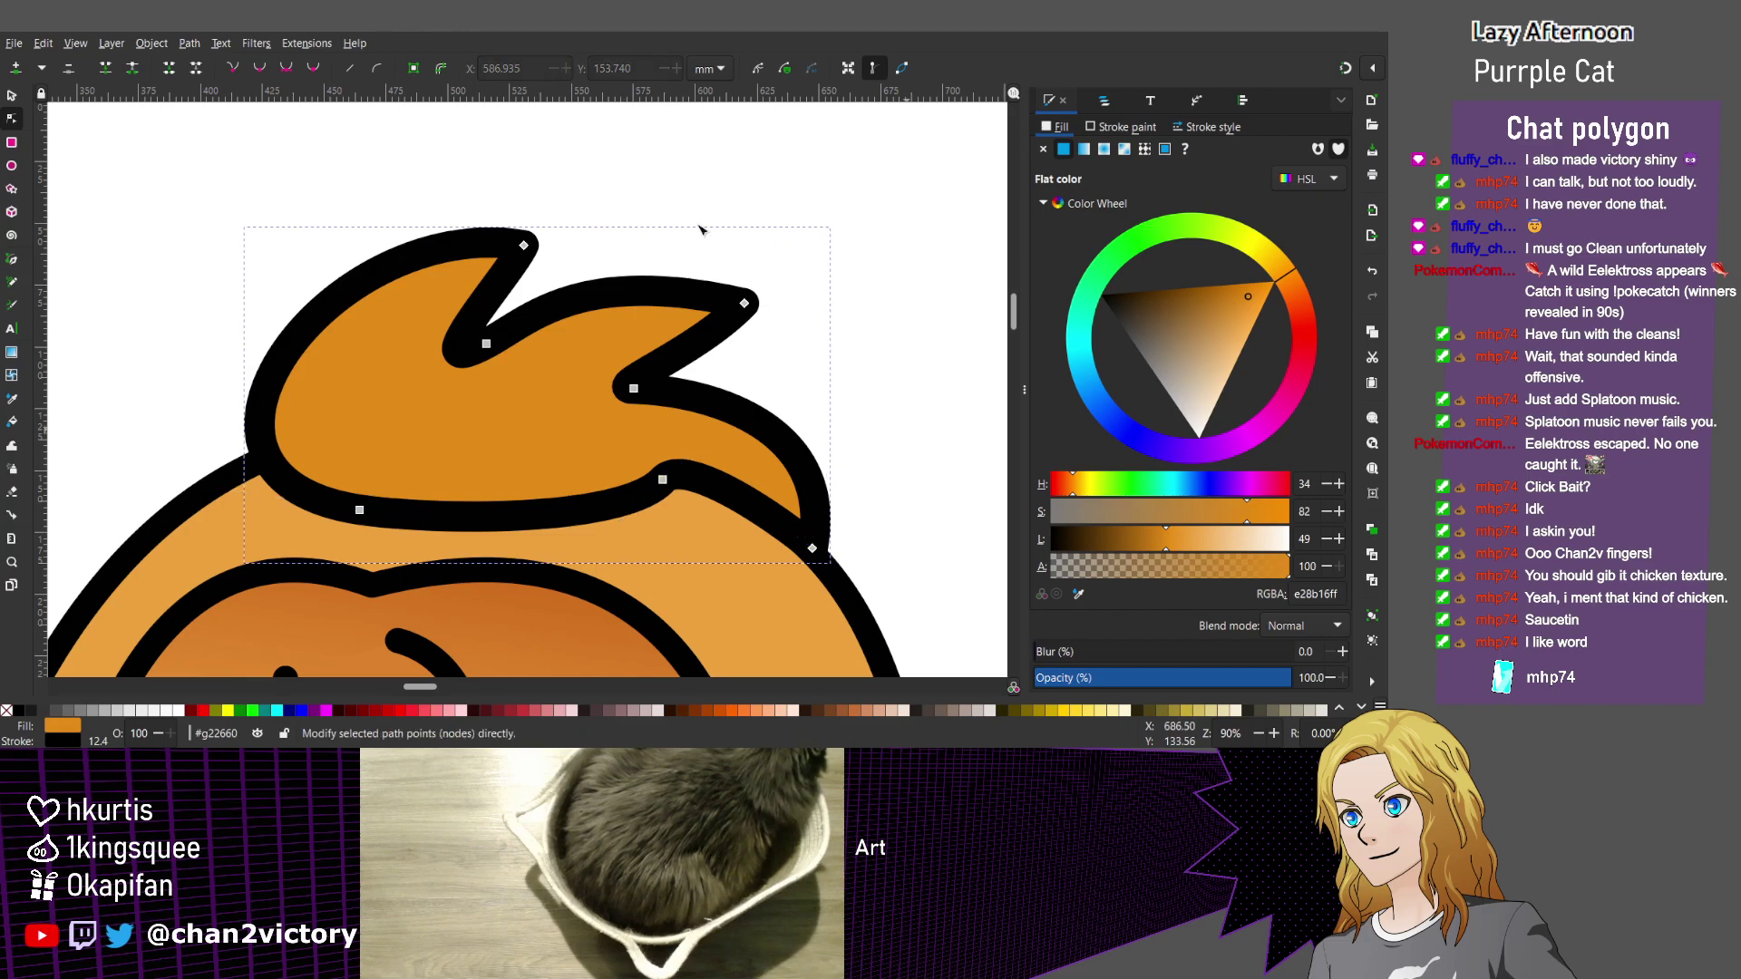
pyautogui.press('Escape')
# Try to raise the middle spike's upper curve by adjusting its tip handle, and undo the change.
pyautogui.press('Tab')
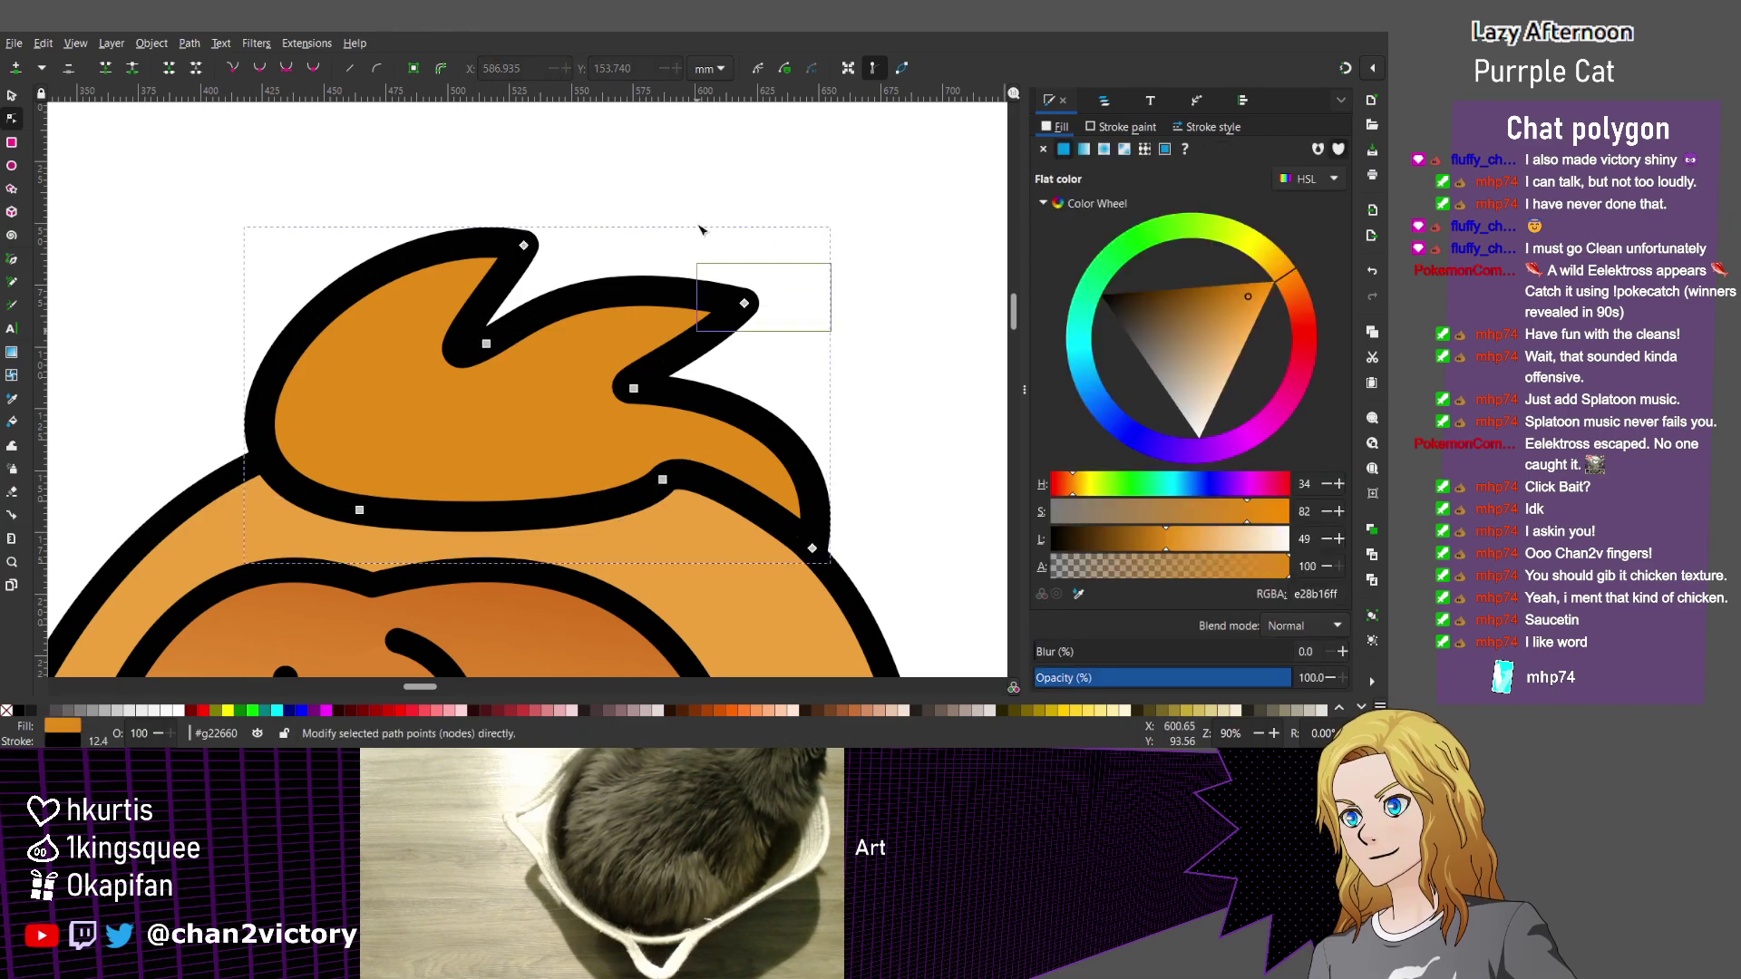
pyautogui.moveTo(576, 266); pyautogui.dragTo(627, 263)
pyautogui.press('Escape')
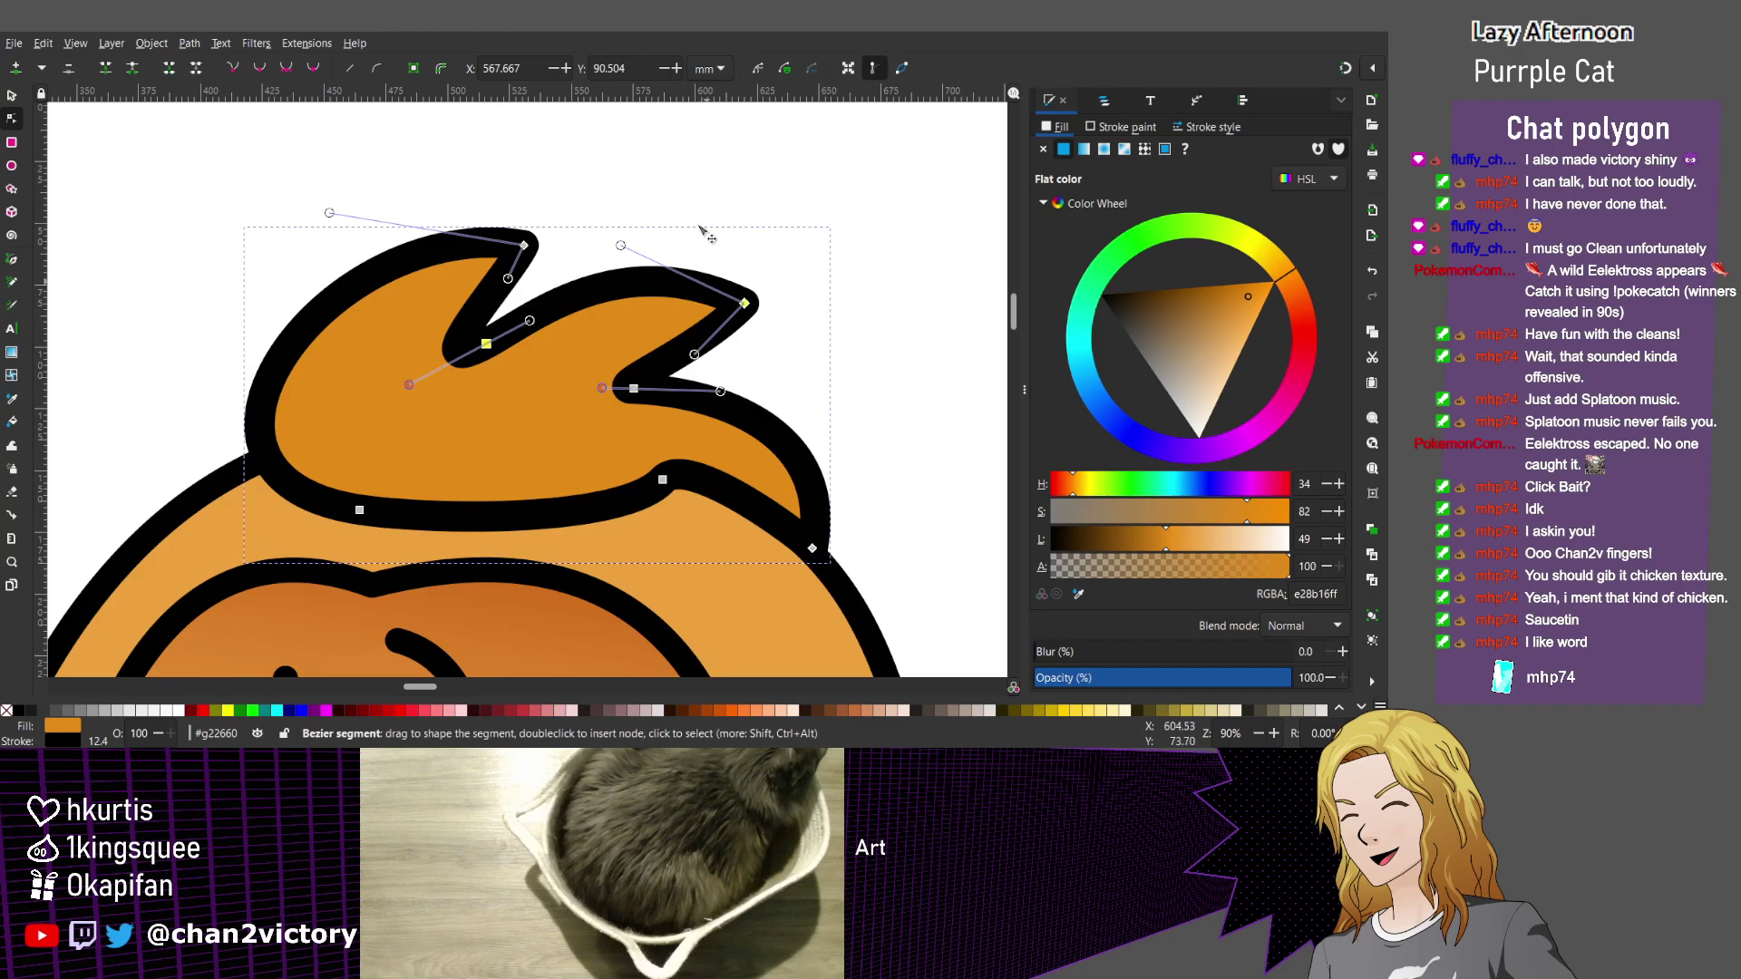
pyautogui.hotkey('ctrl', 'z')
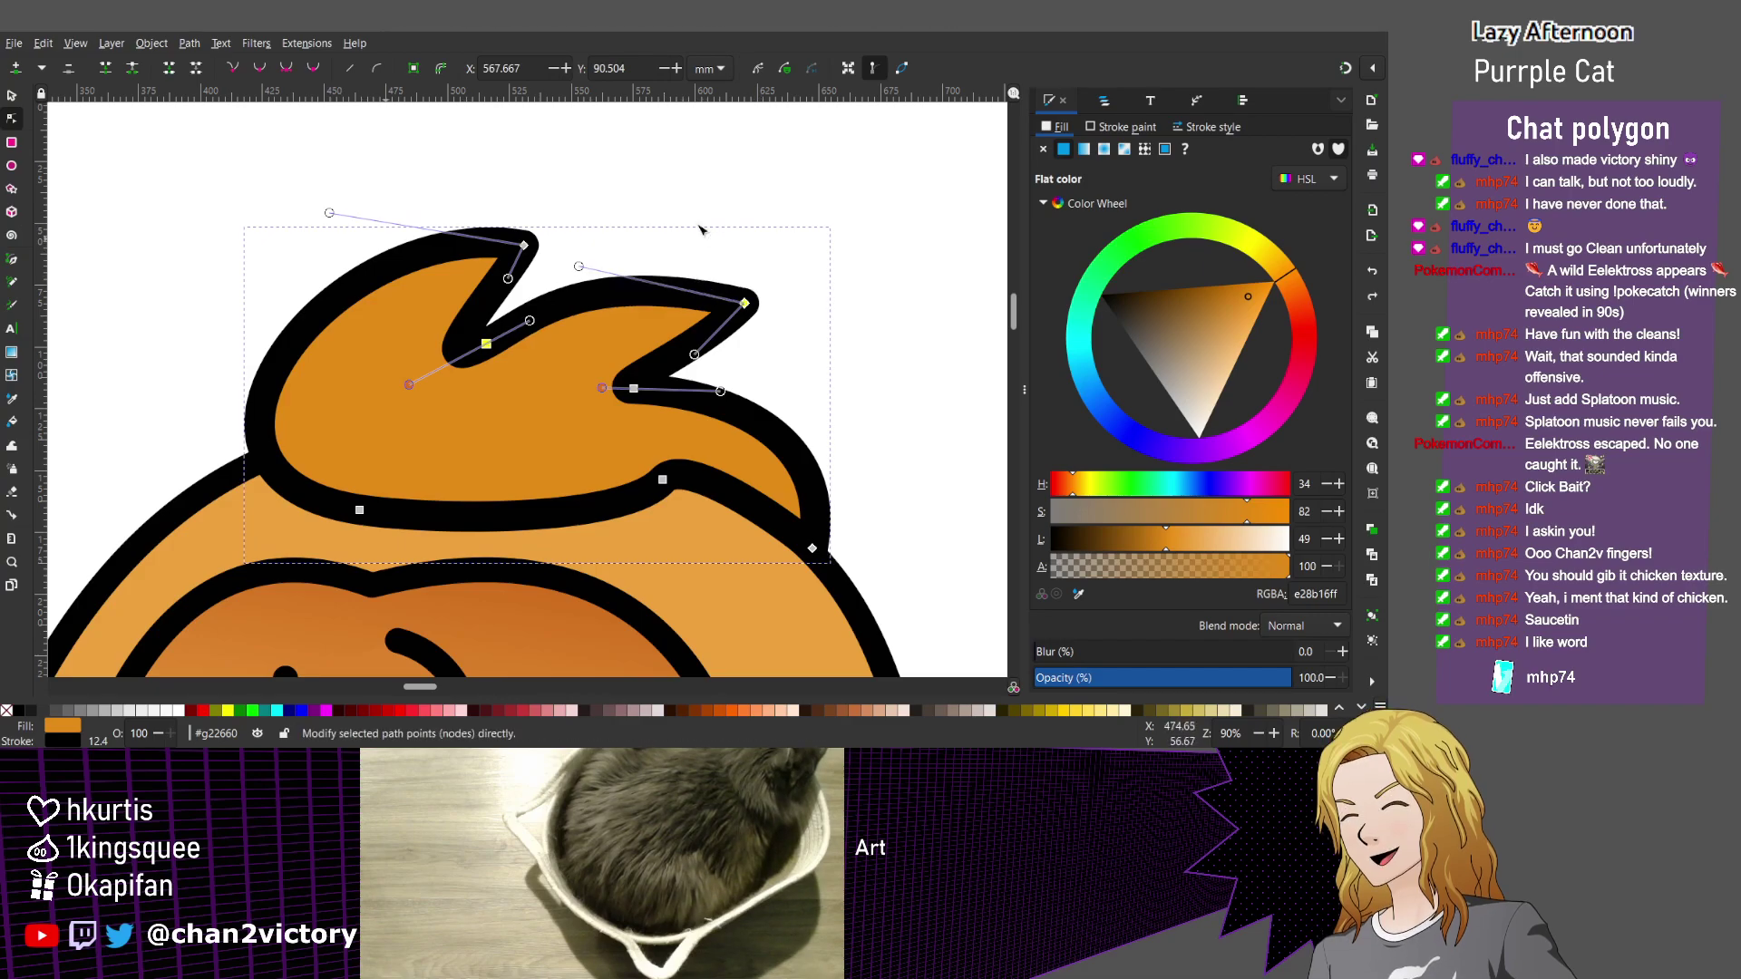
pyautogui.hotkey('ctrl', 'z')
pyautogui.hotkey('ctrl', 'z')
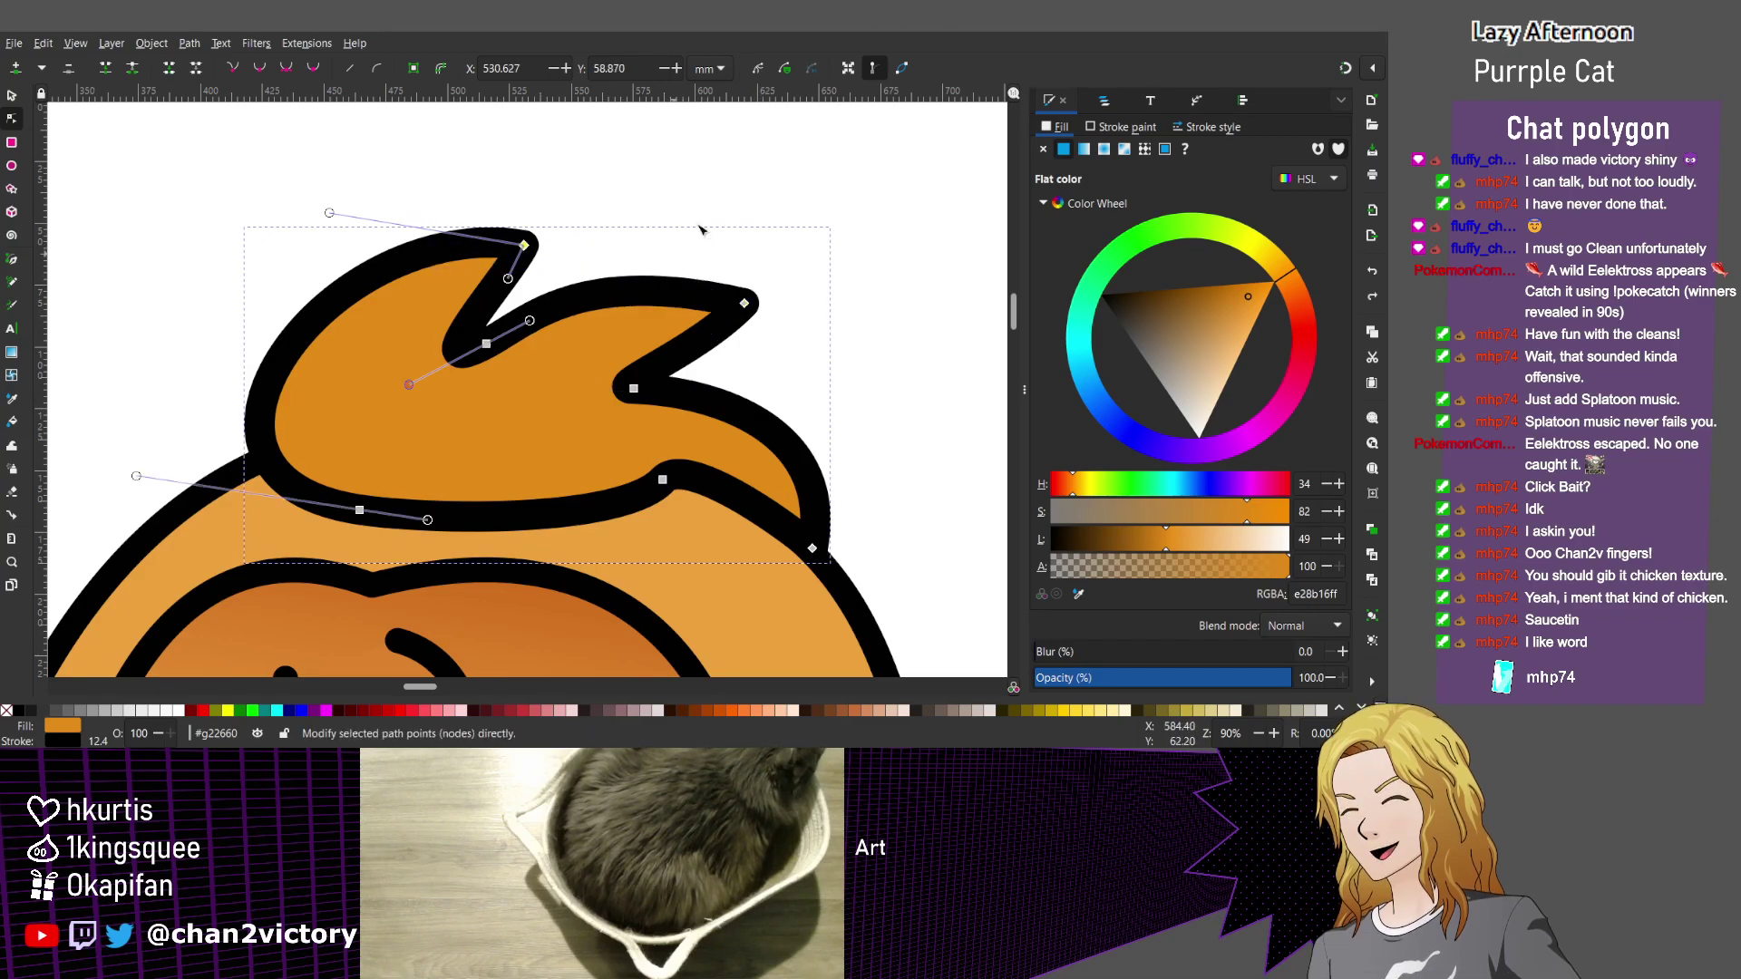
# Nudge the uppermost spike's tip node to about X 535 mm, Y 62 mm.
pyautogui.hotkey('alt', 'Right')
pyautogui.hotkey('alt', 'Down')
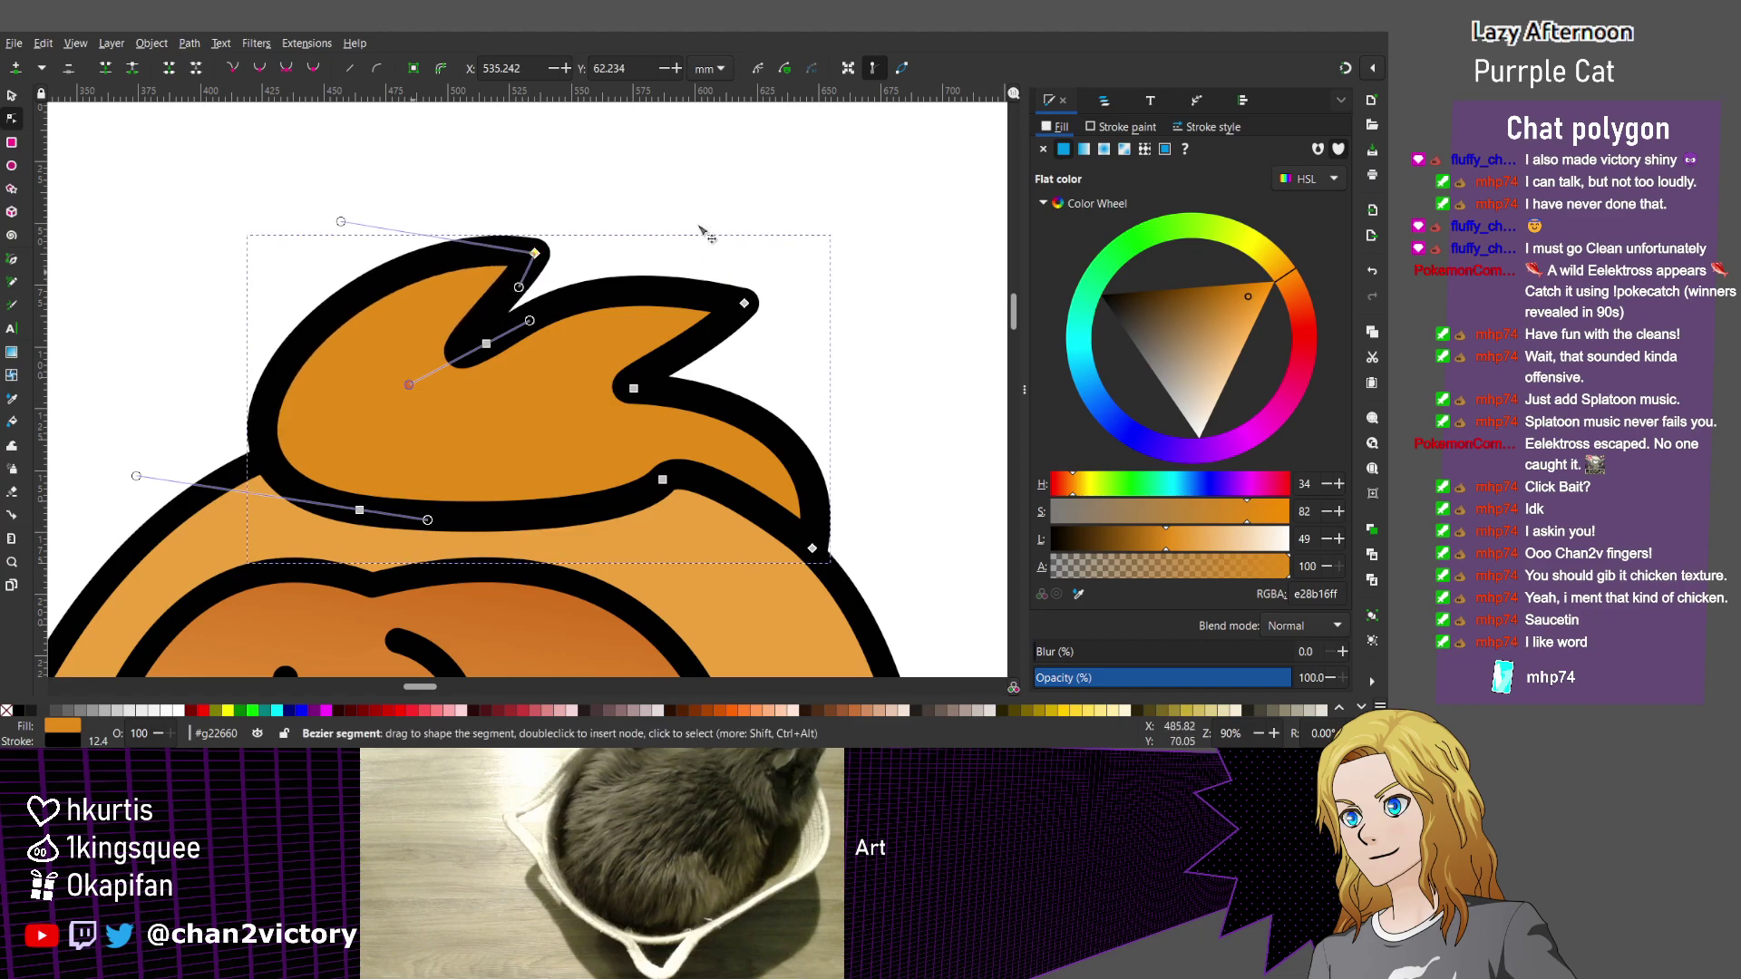
# Try different lengths for the back-curve handle of the uppermost spike's tip node, undo them, and deselect the tuft.
pyautogui.press('>')
pyautogui.press('>')
pyautogui.press('>')
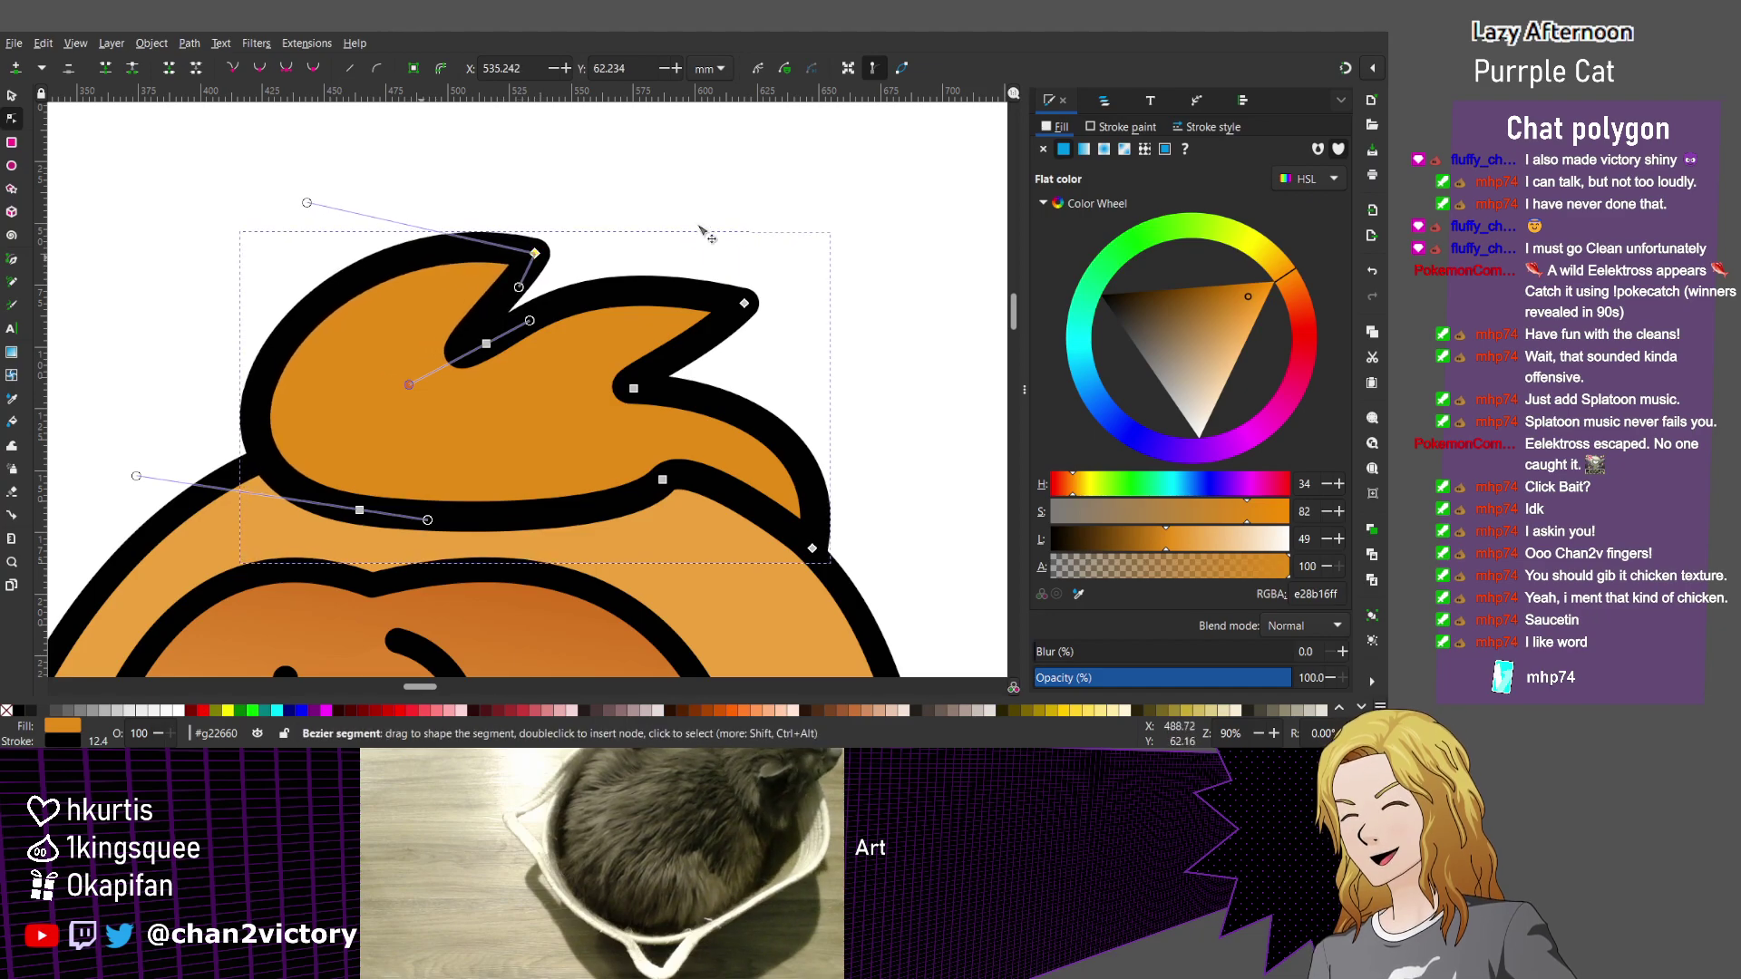
pyautogui.press('less')
pyautogui.press('less')
pyautogui.press('less')
pyautogui.press('less')
pyautogui.press('less')
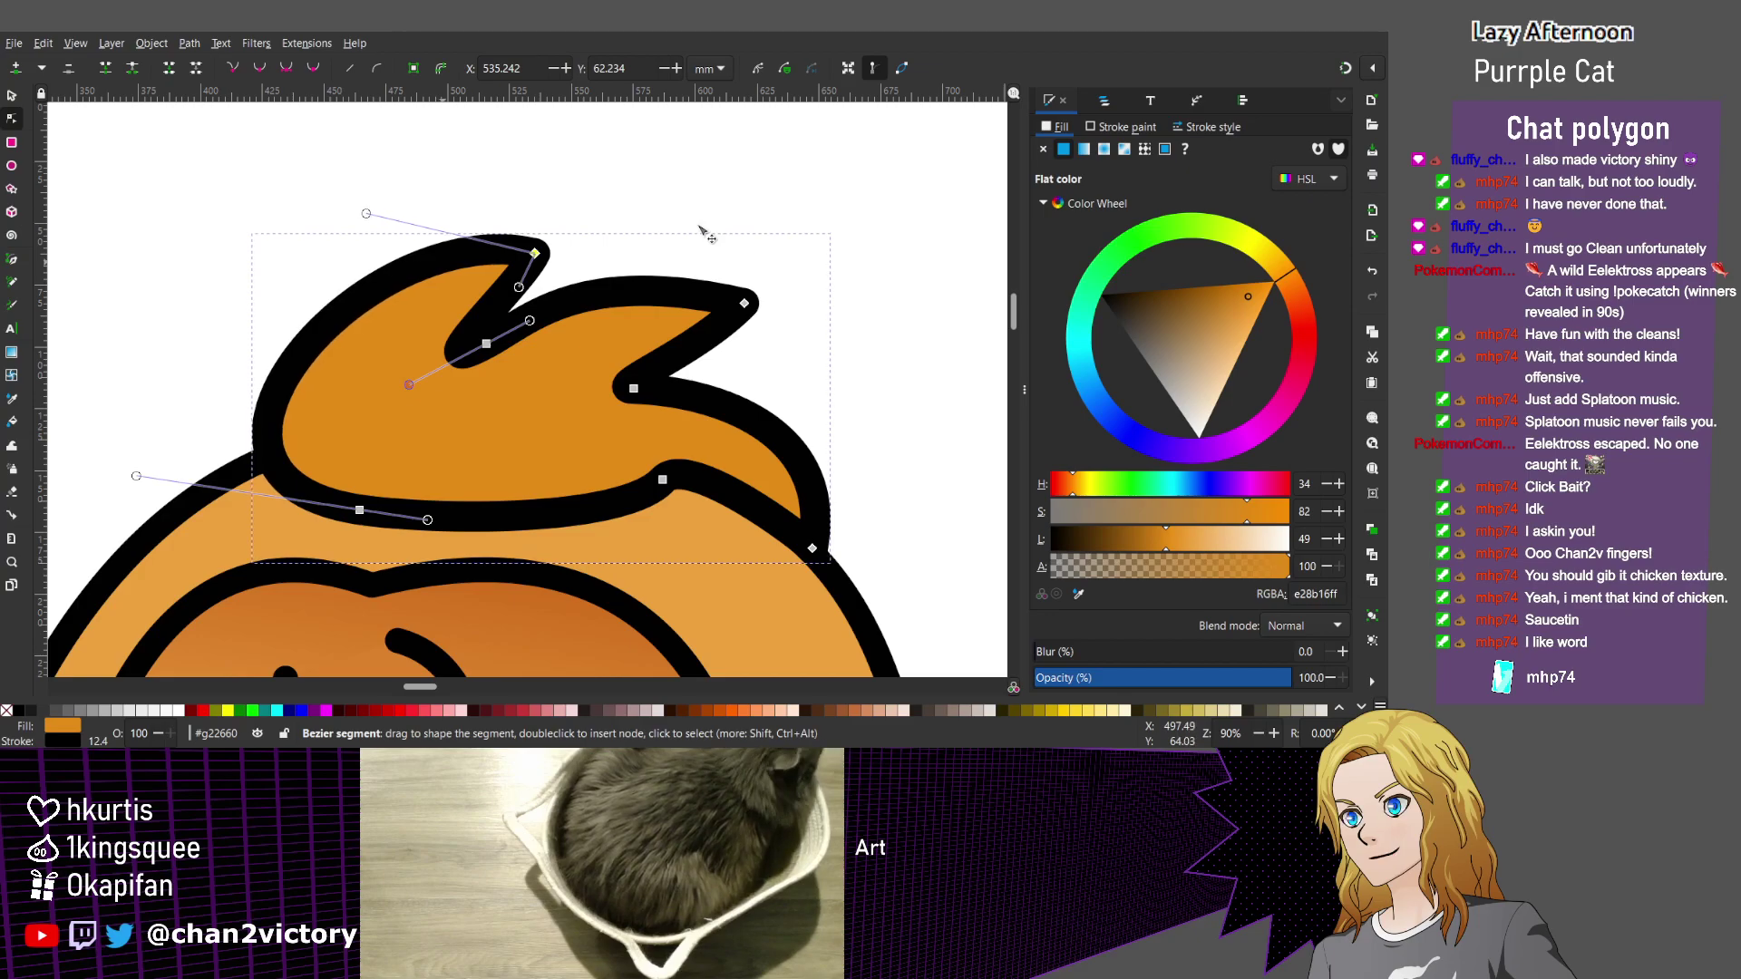
pyautogui.press('>')
pyautogui.press('>')
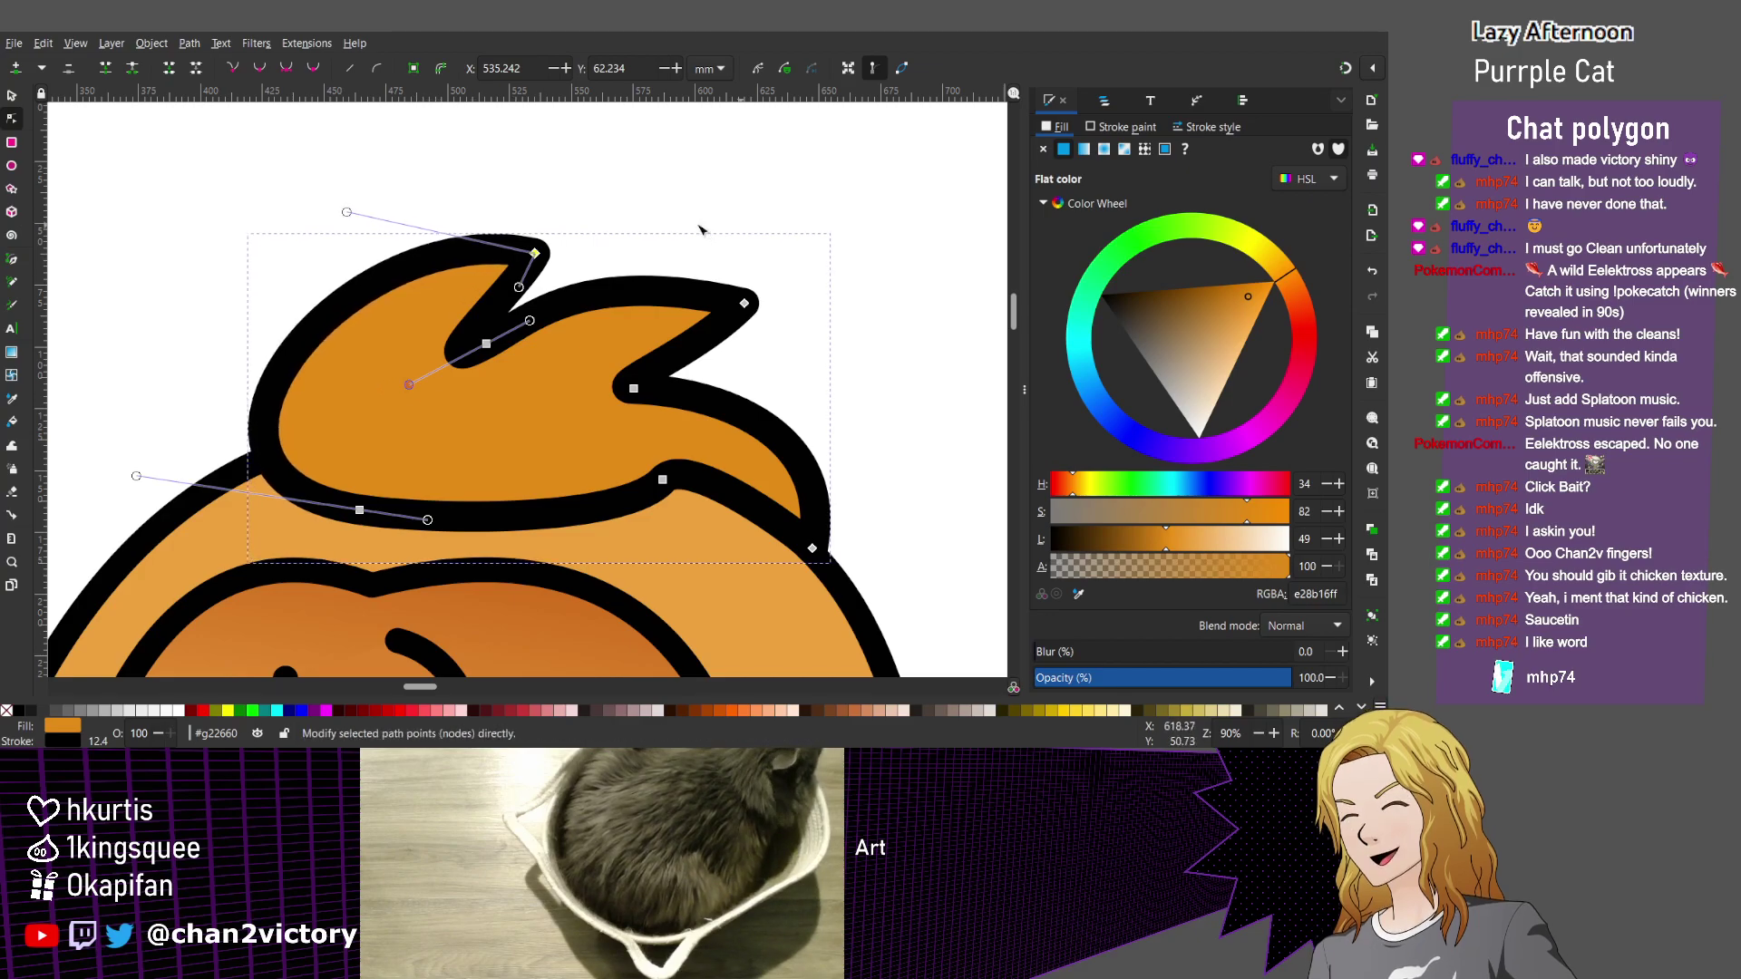
pyautogui.hotkey('ctrl', 'z')
pyautogui.hotkey('ctrl', 'z')
pyautogui.hotkey('ctrl', 'z')
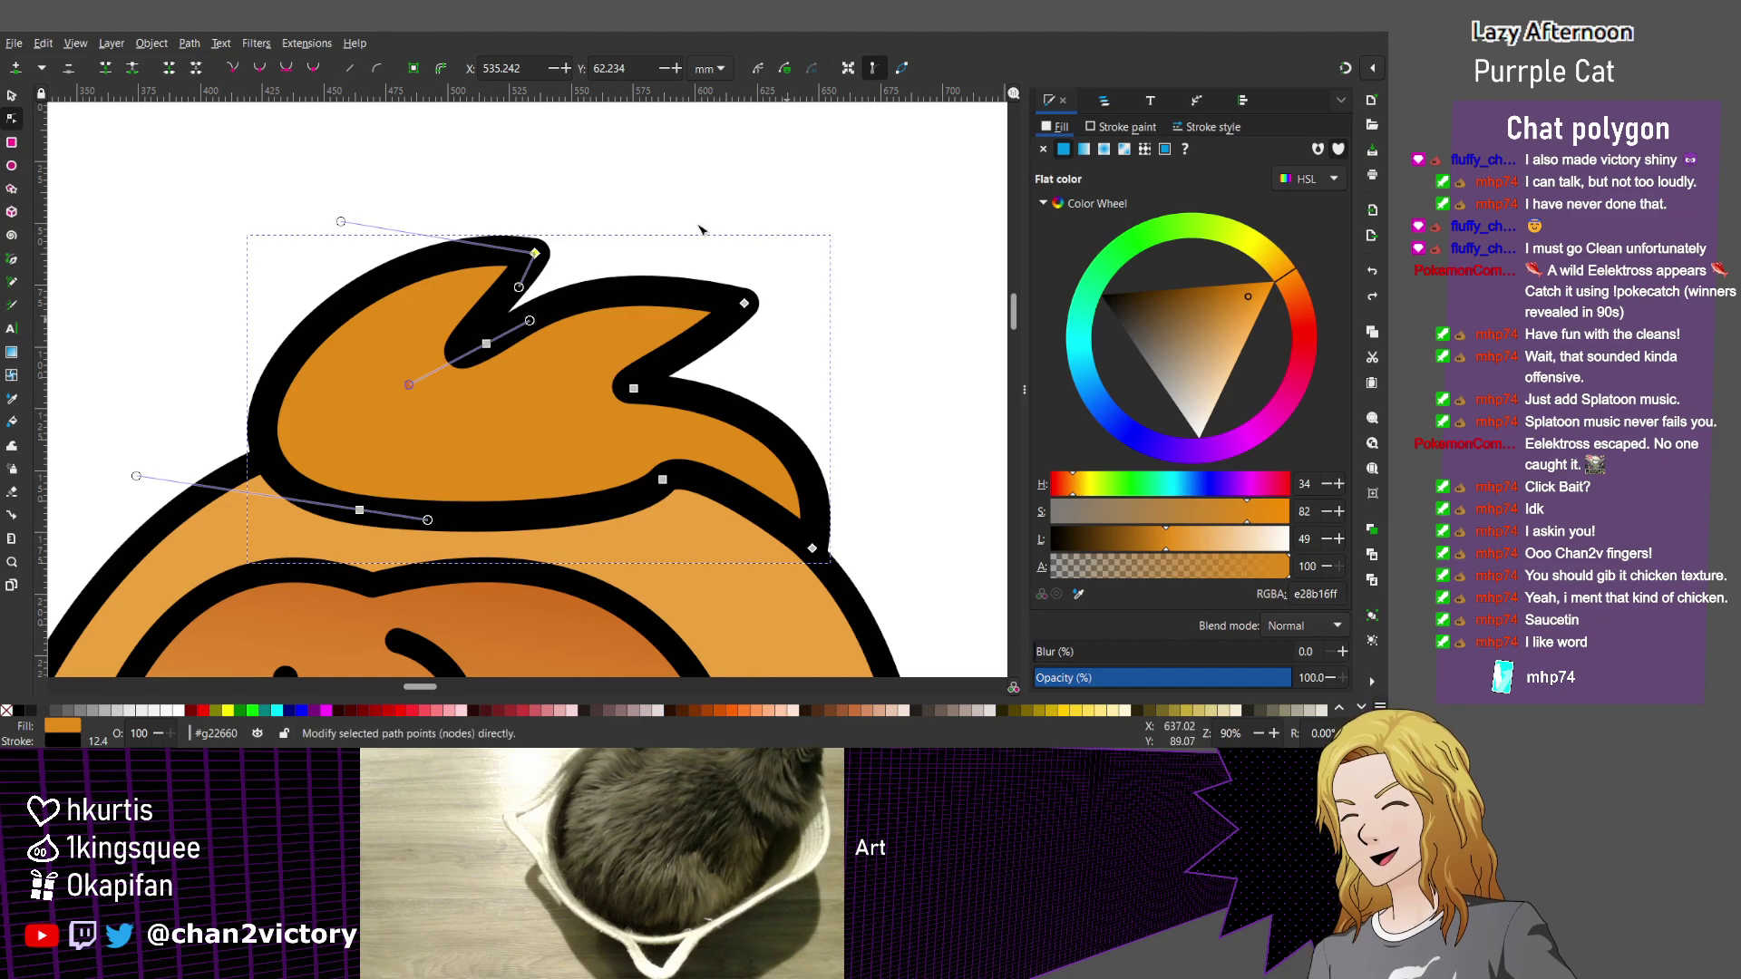
pyautogui.press('Tab')
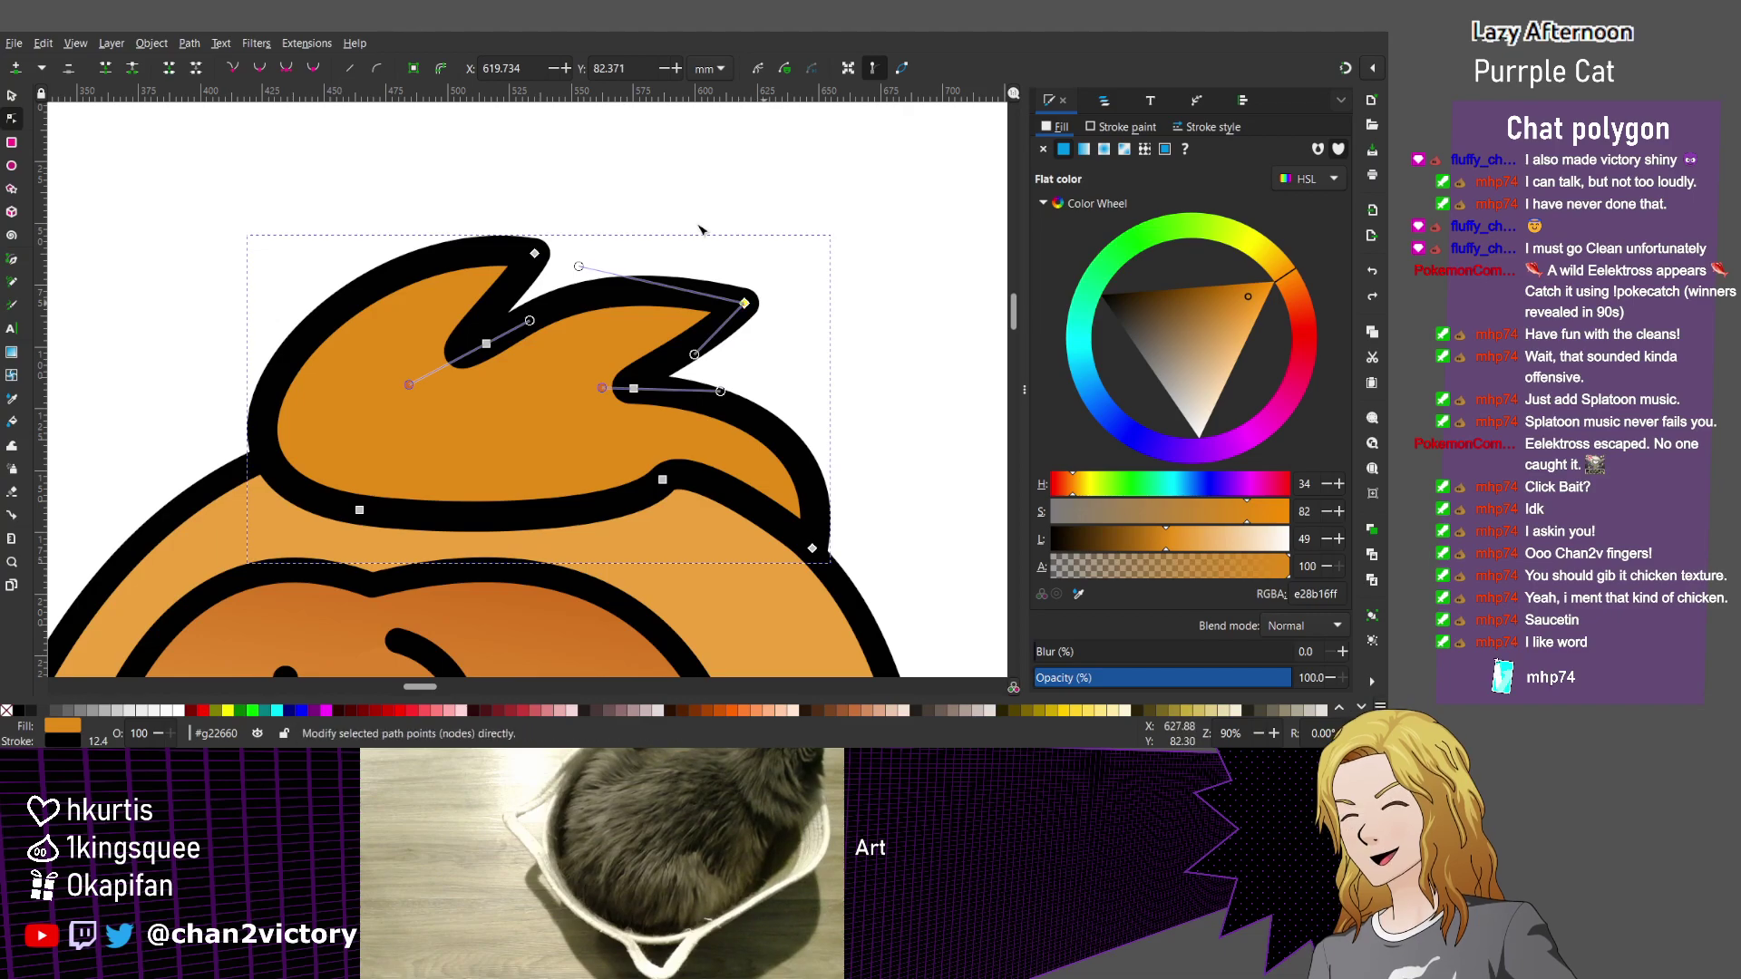
pyautogui.click(699, 229)
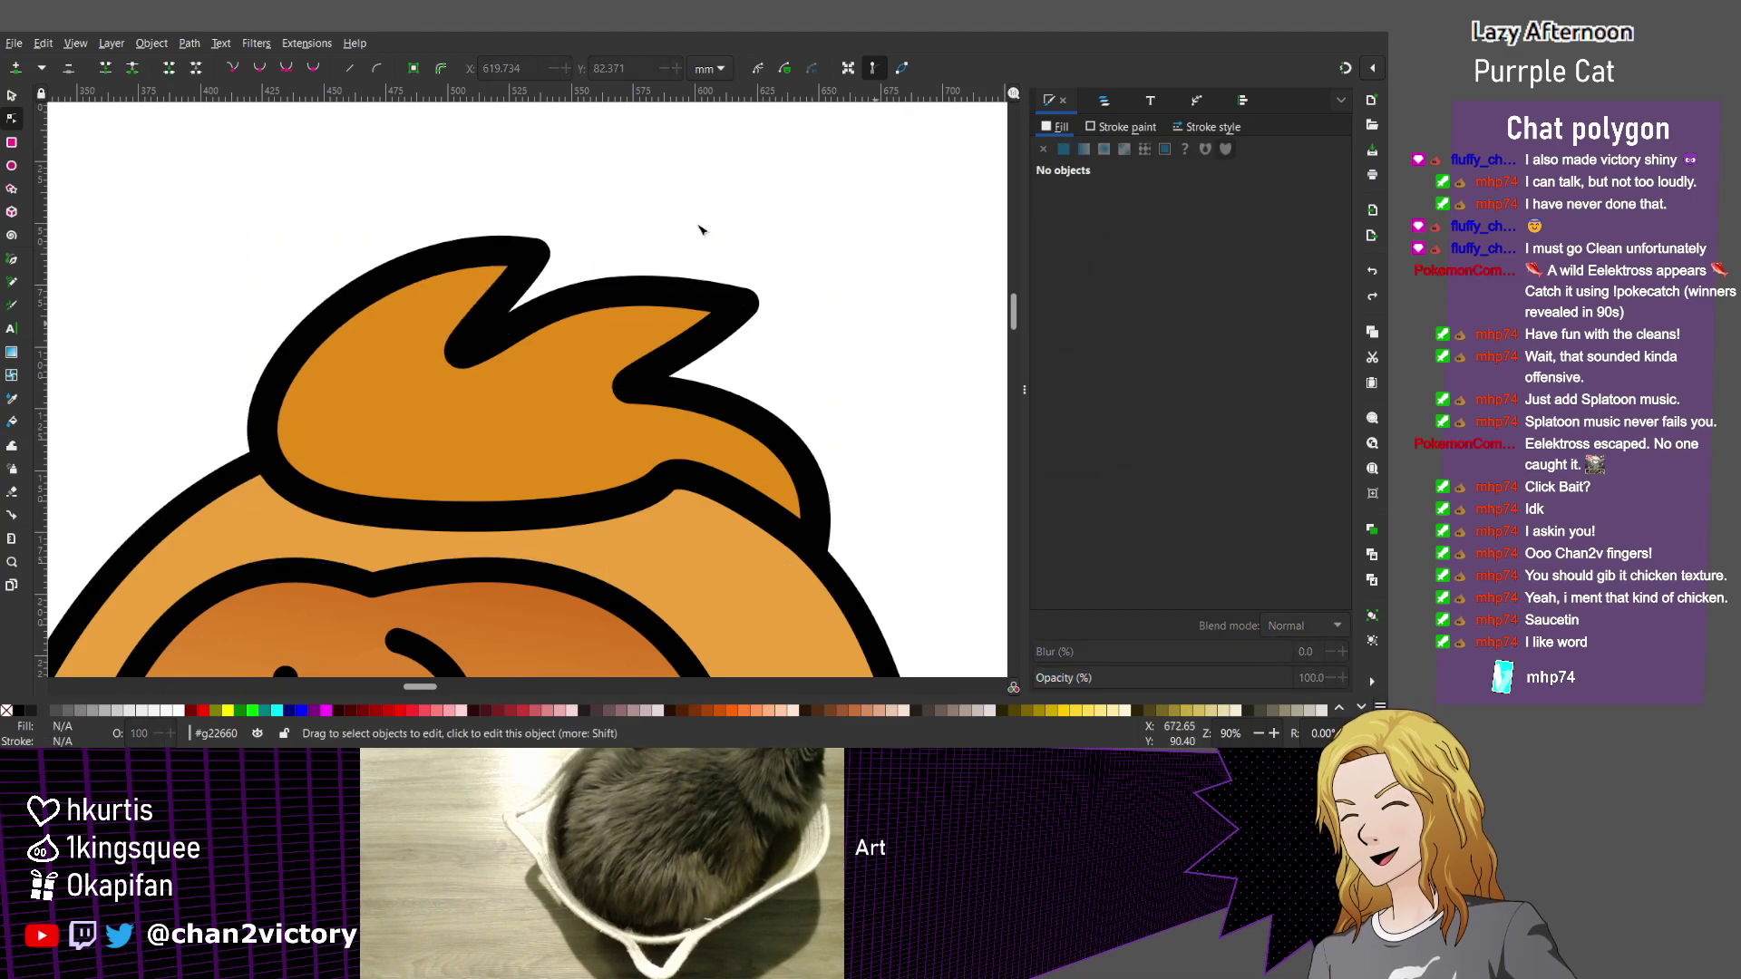
# Match the tuft's outline to the body's by setting its stroke width to 38.680 px, and deselect it.
pyautogui.scroll(-4, 564, 391)
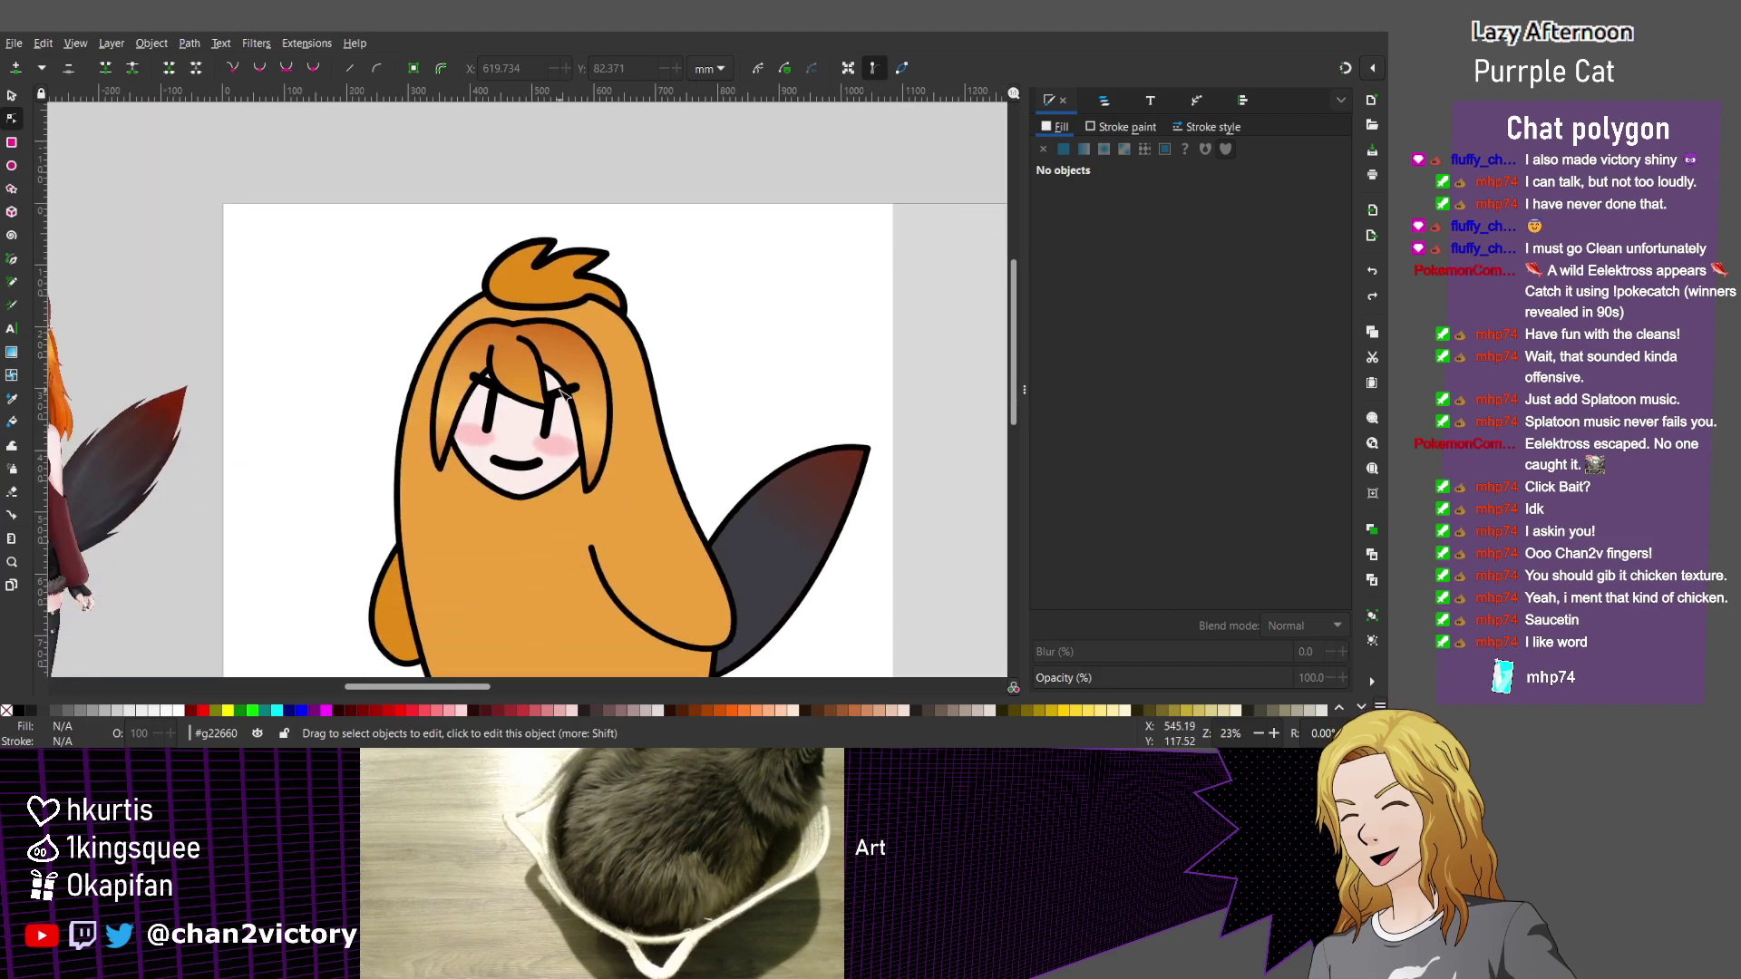
pyautogui.click(555, 277)
pyautogui.click(655, 390)
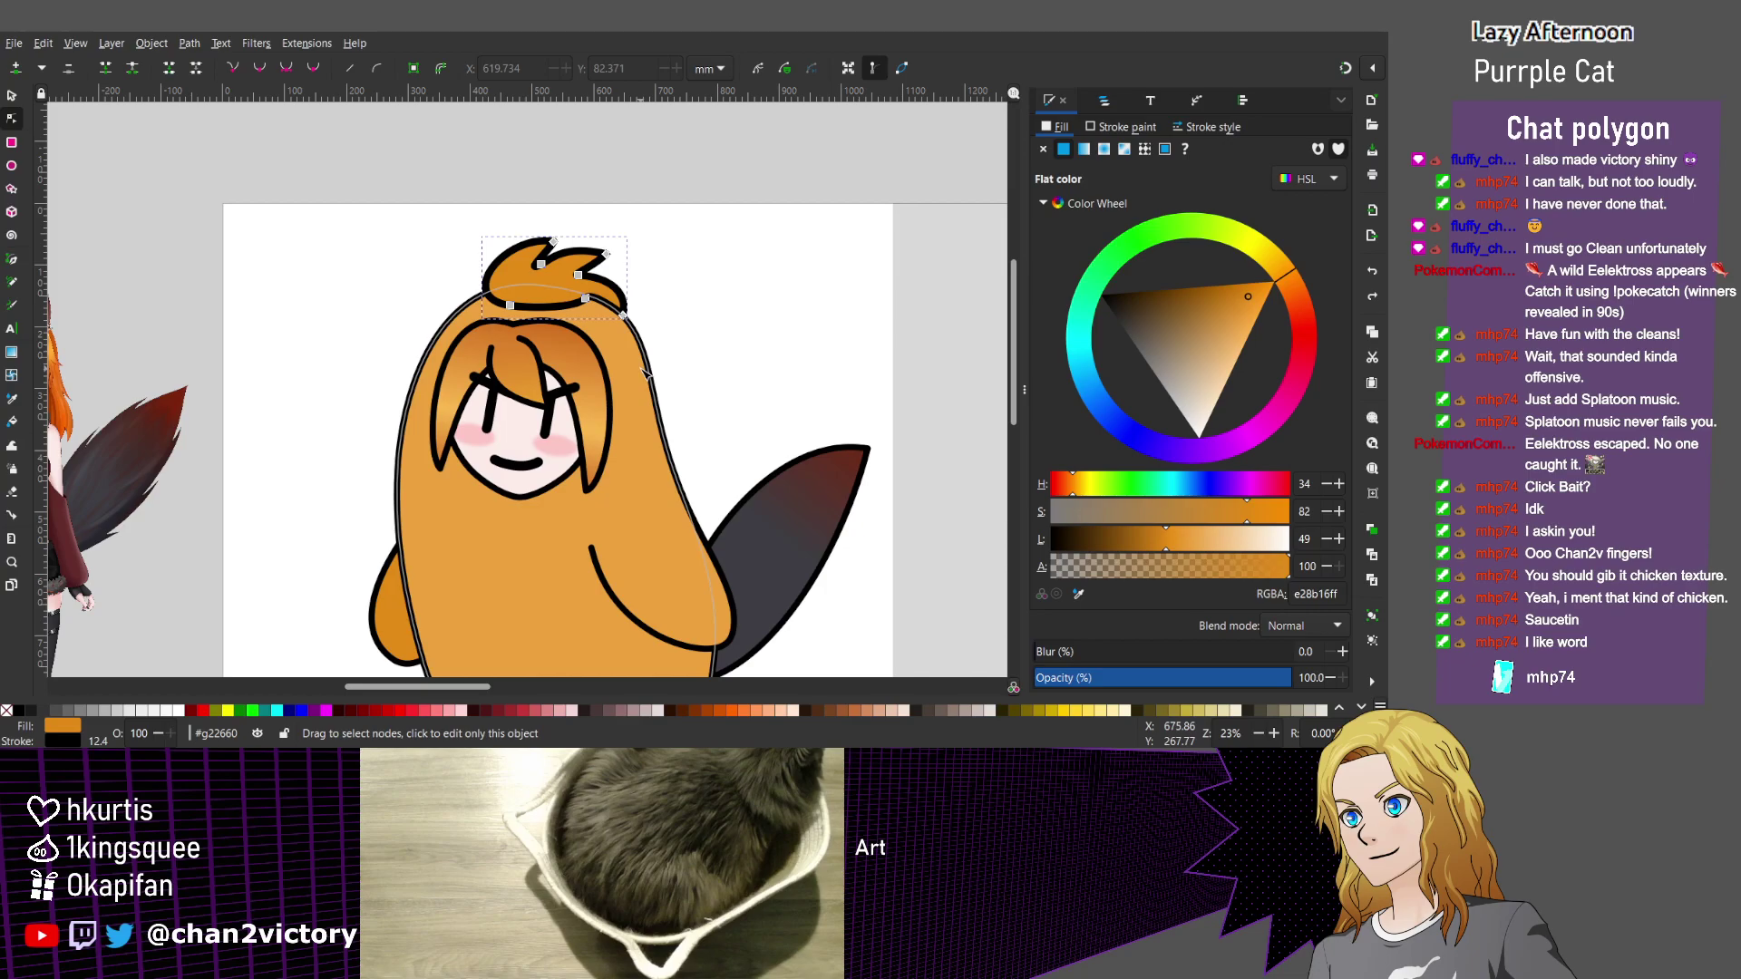
pyautogui.click(1203, 129)
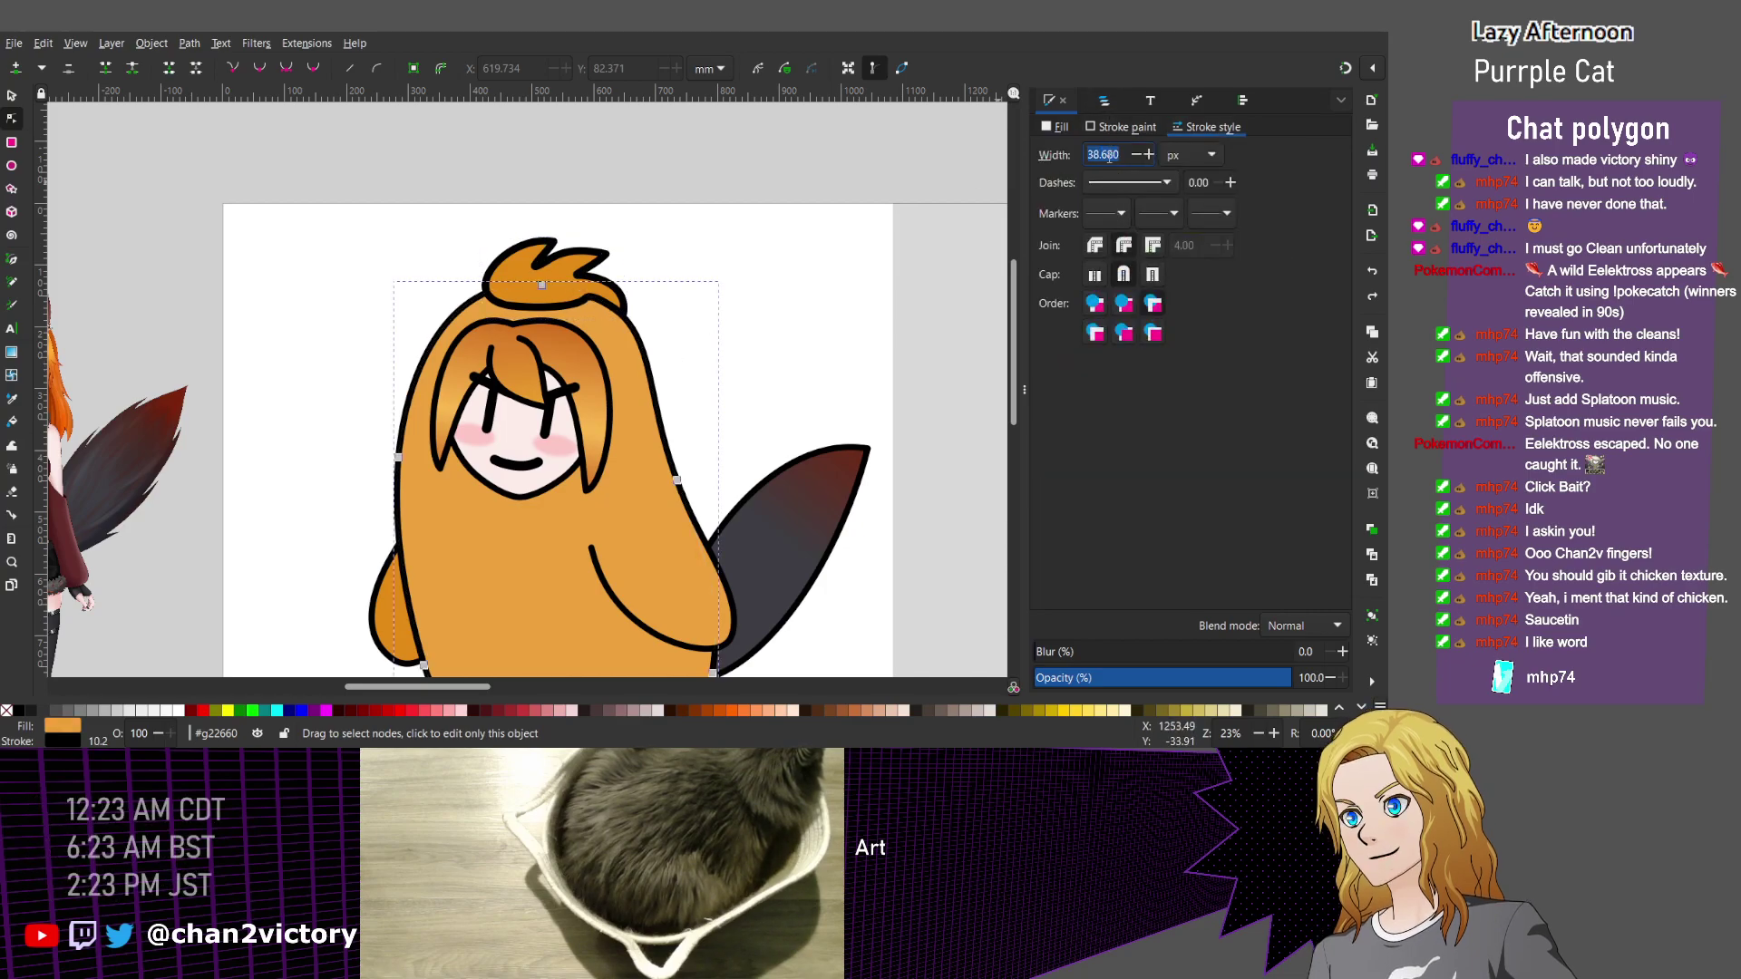
pyautogui.click(562, 261)
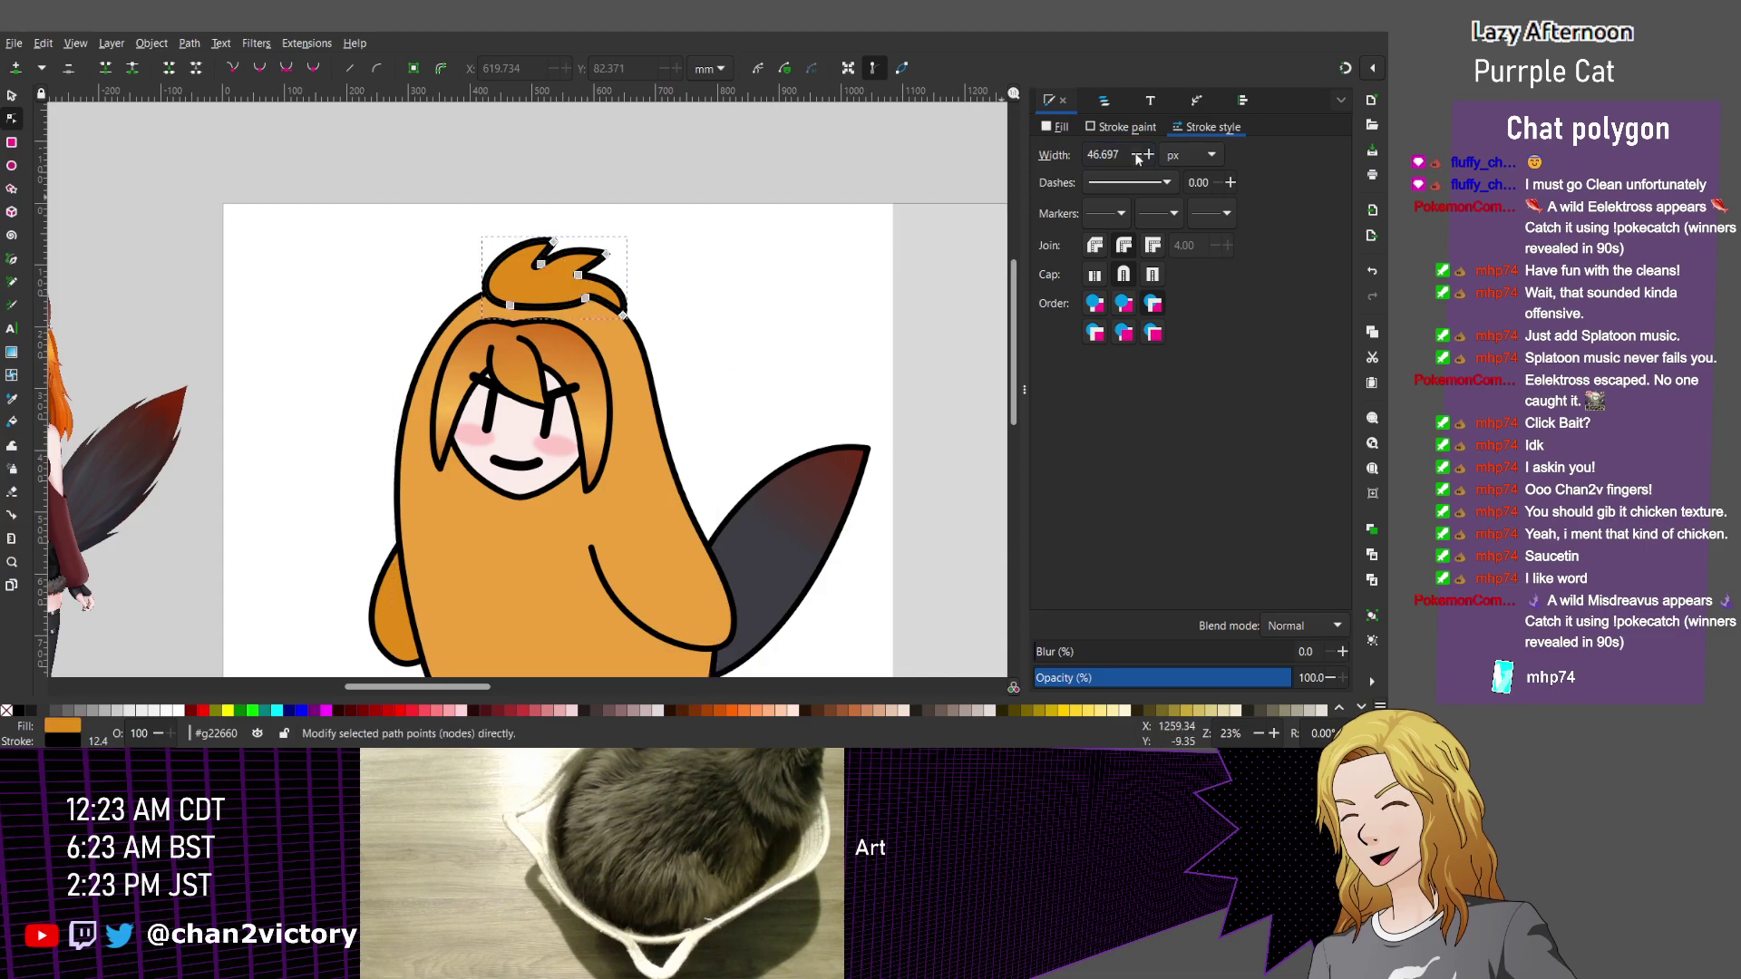
pyautogui.doubleClick(1095, 154)
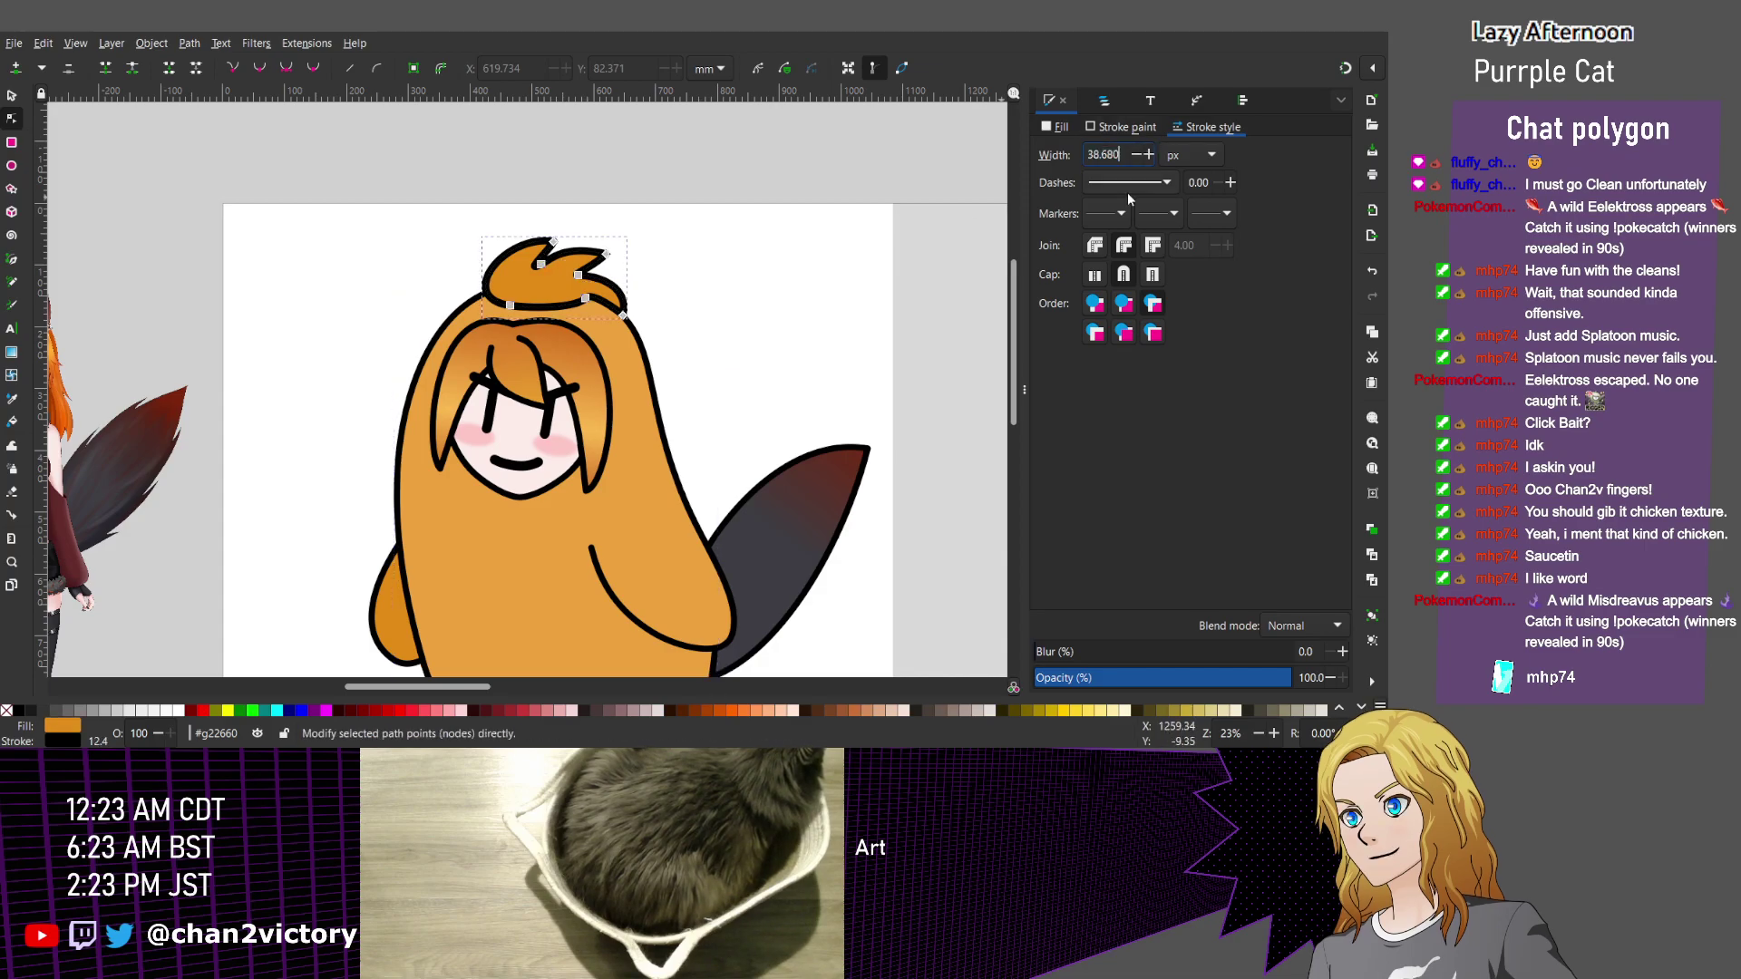
pyautogui.press('Return')
pyautogui.click(898, 301)
pyautogui.scroll(-4, 897, 302)
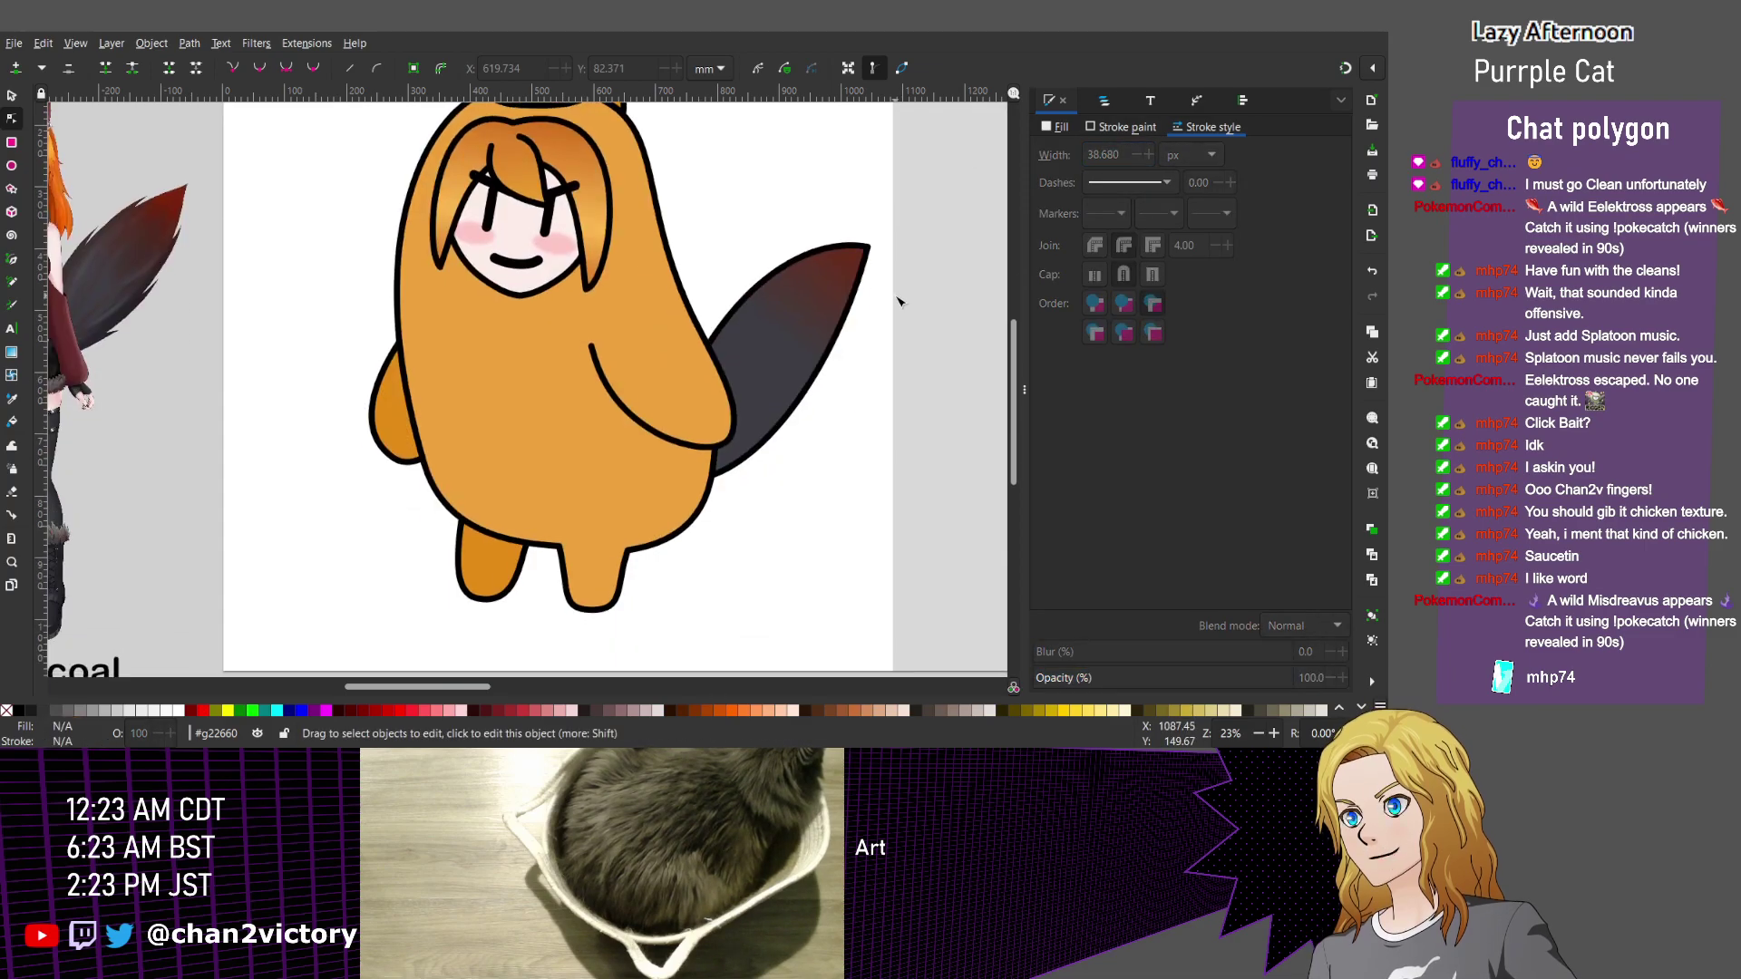
# Match the face shape's outline to the body's by setting its stroke width to 38.680 px, and deselect it.
pyautogui.scroll(-2, 898, 302)
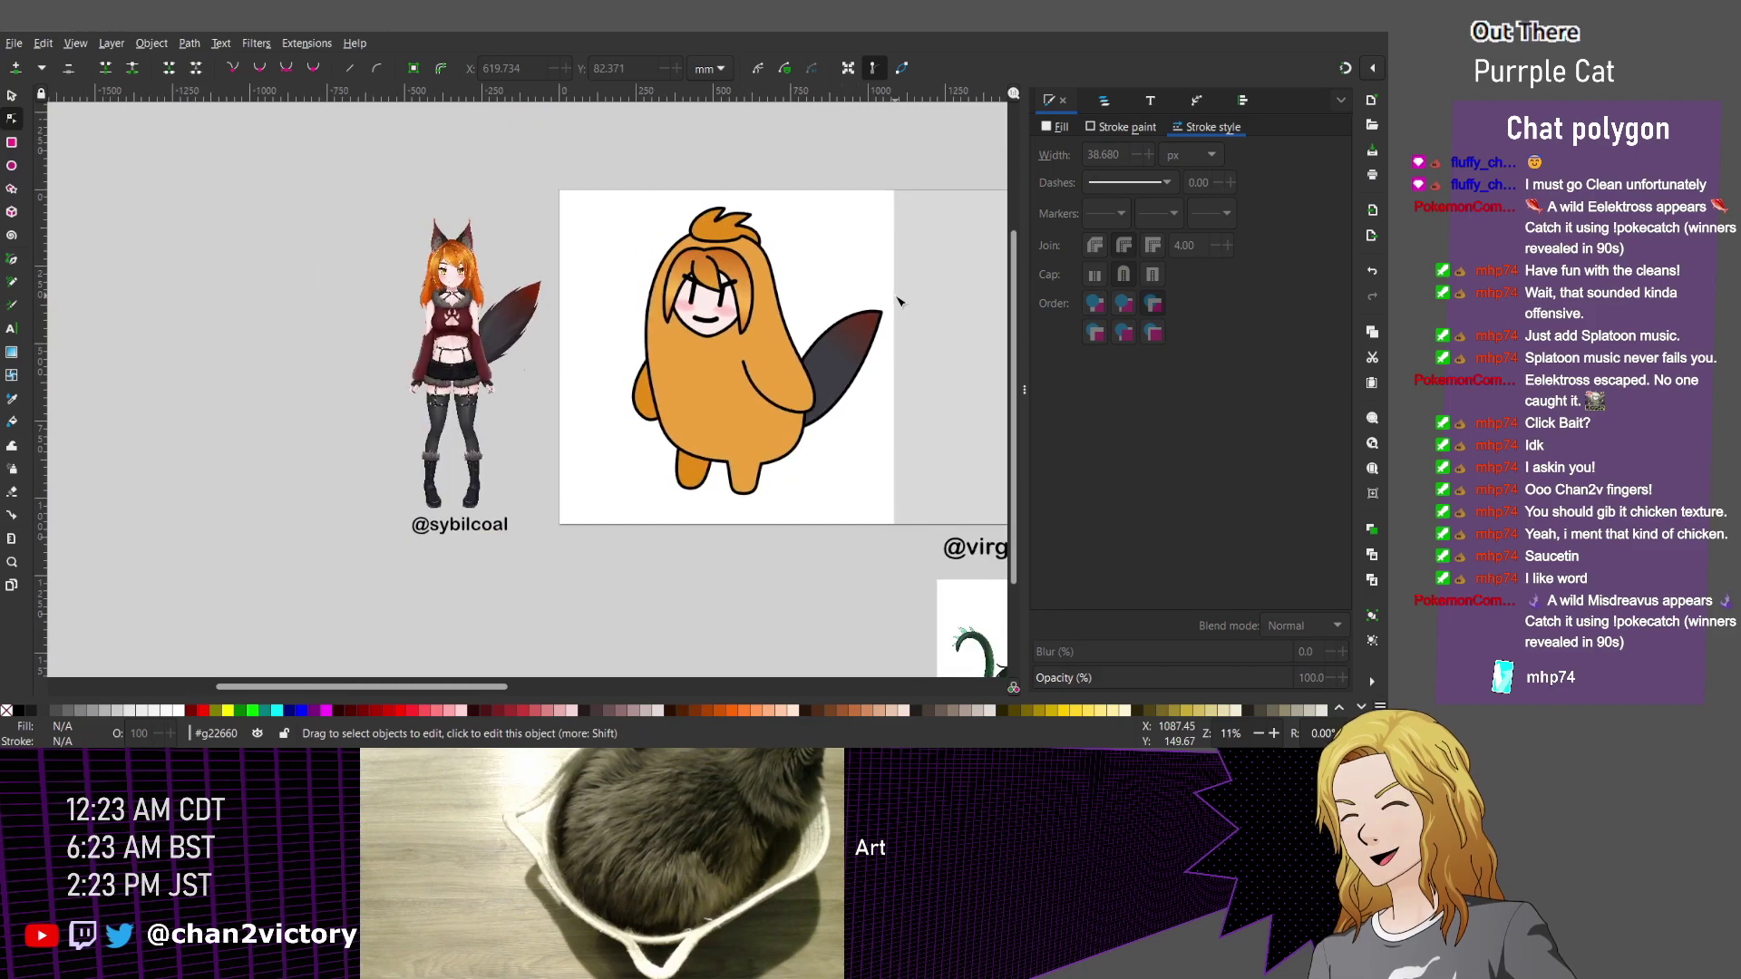
pyautogui.scroll(2, 812, 313)
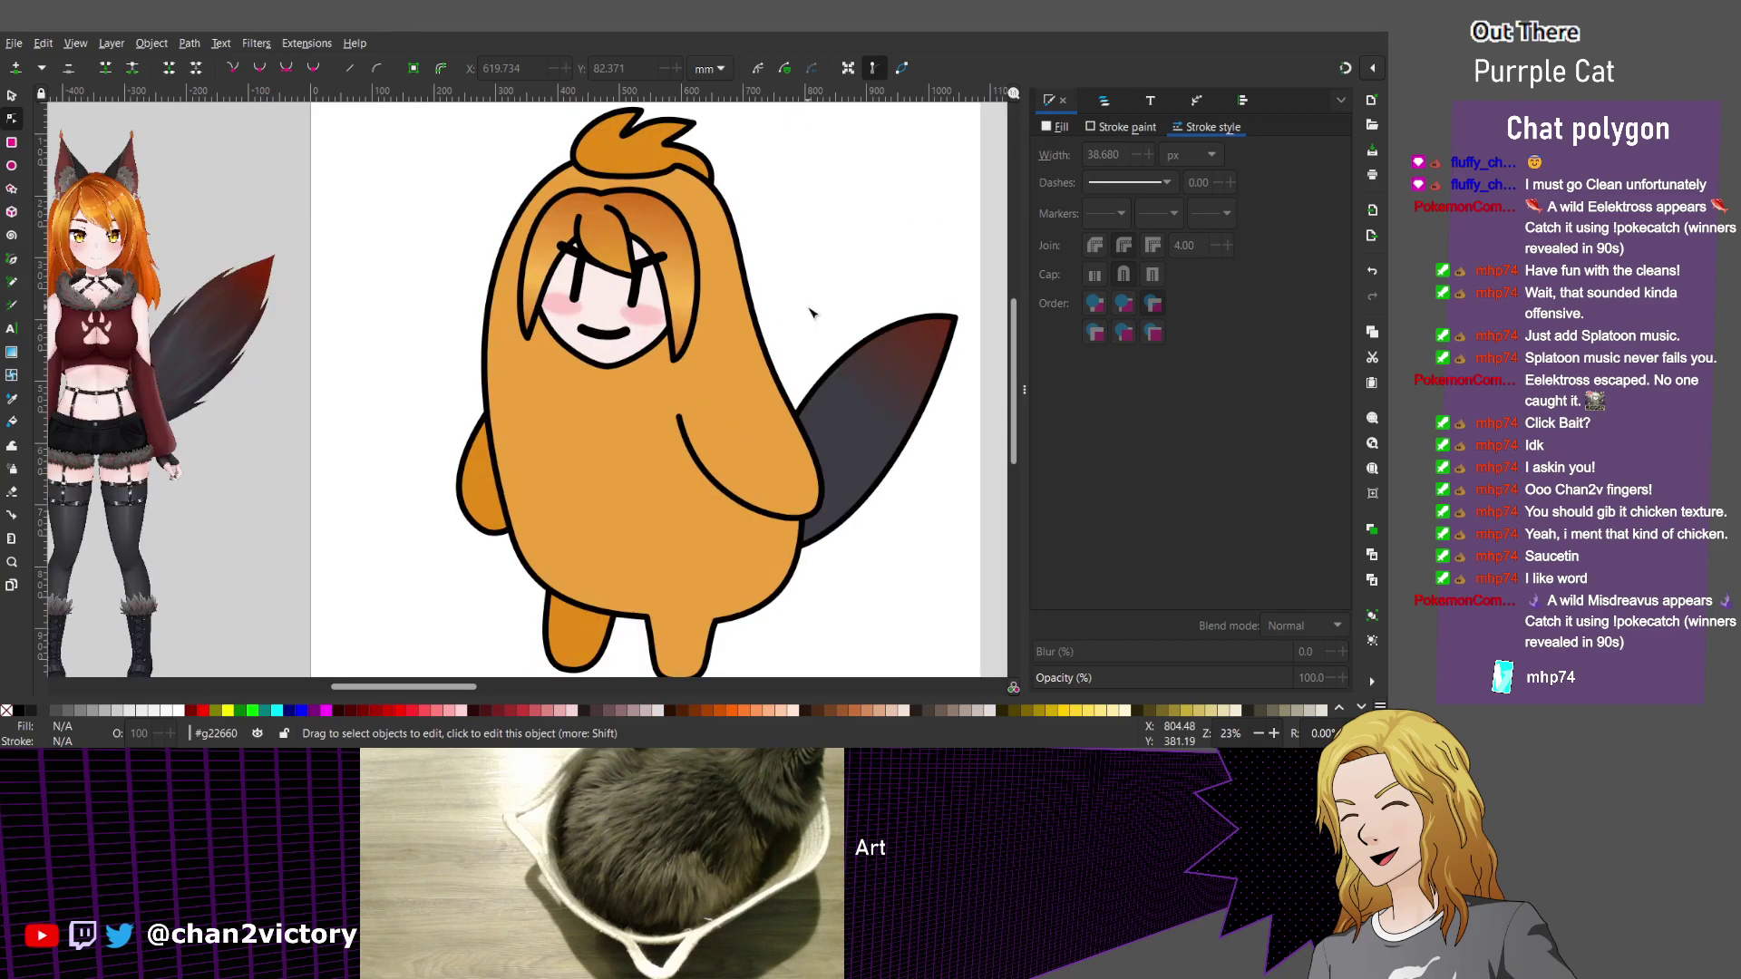
pyautogui.scroll(-1, 811, 312)
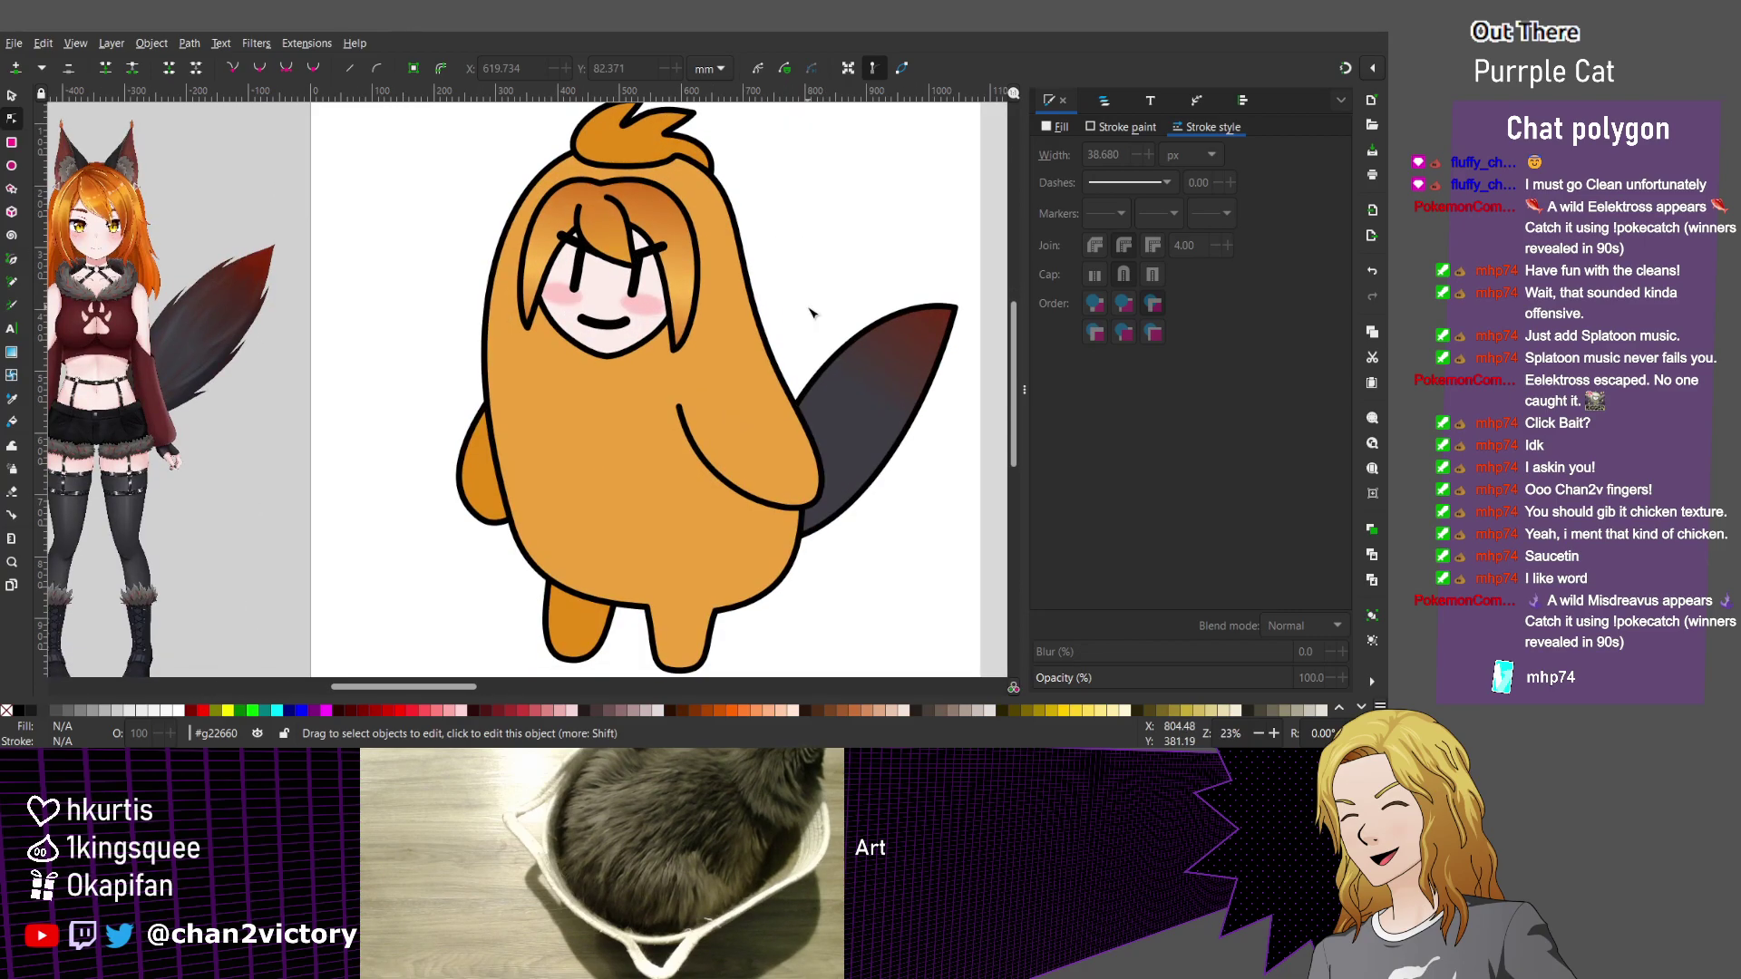
pyautogui.scroll(-1, 811, 312)
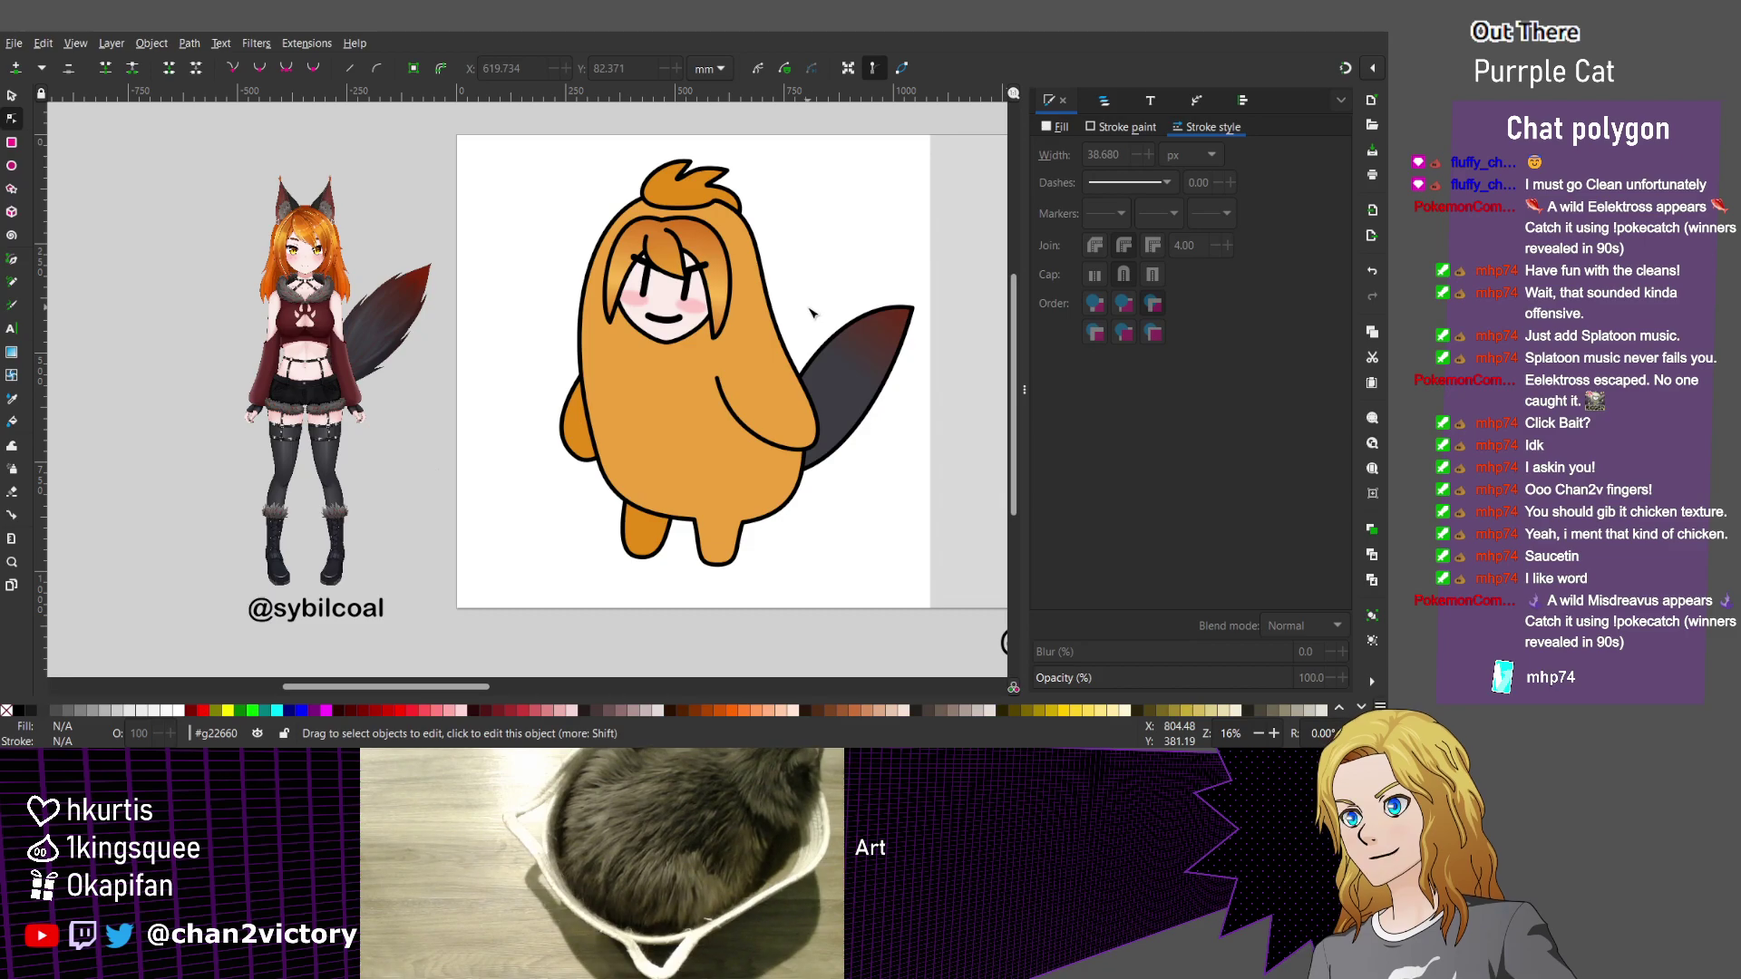
pyautogui.scroll(2, 695, 335)
pyautogui.click(695, 335)
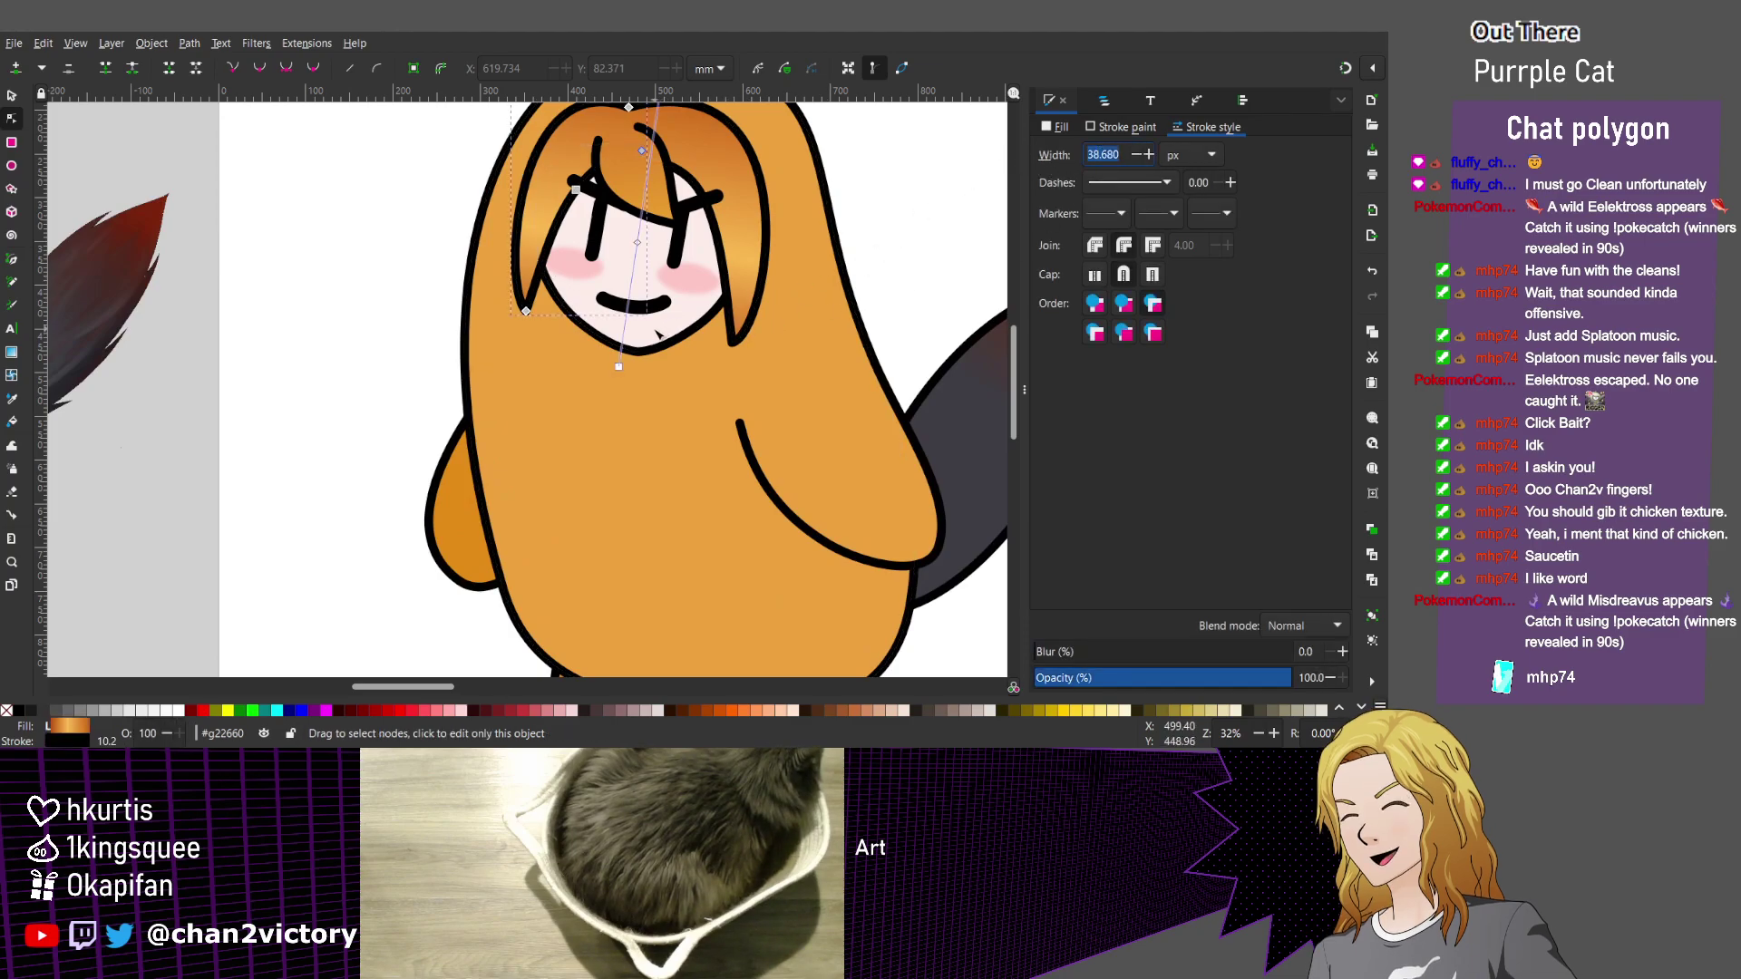
pyautogui.click(626, 272)
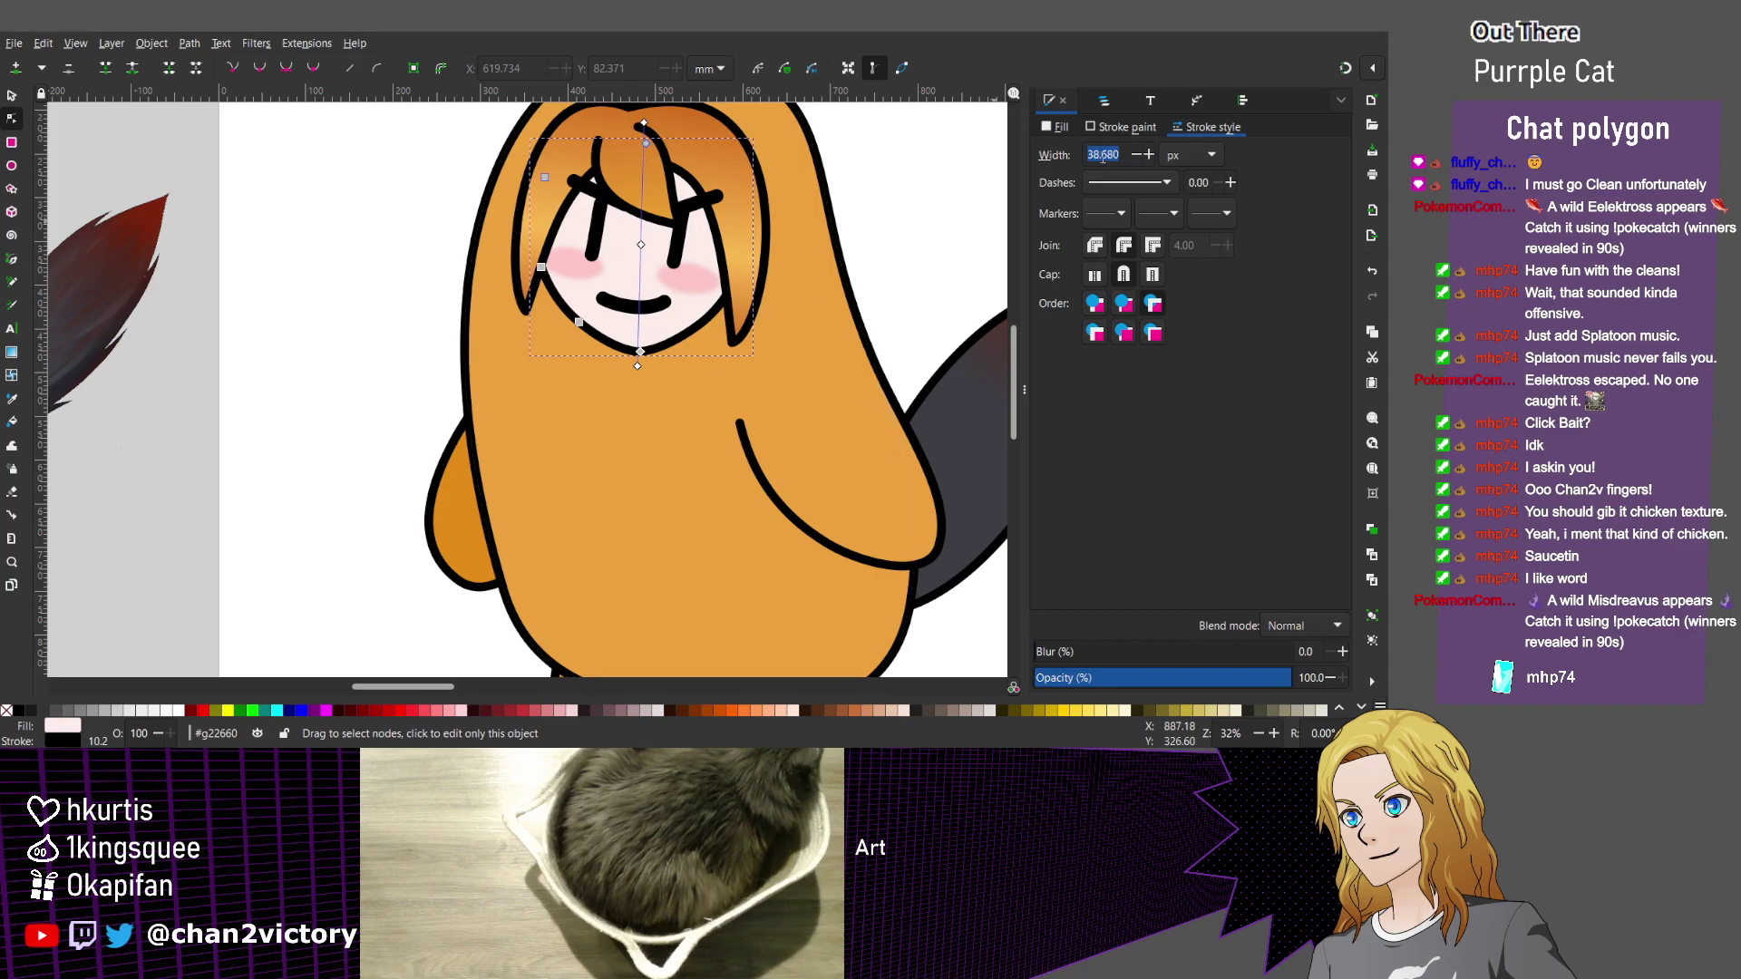
pyautogui.hotkey('ctrl', 'v')
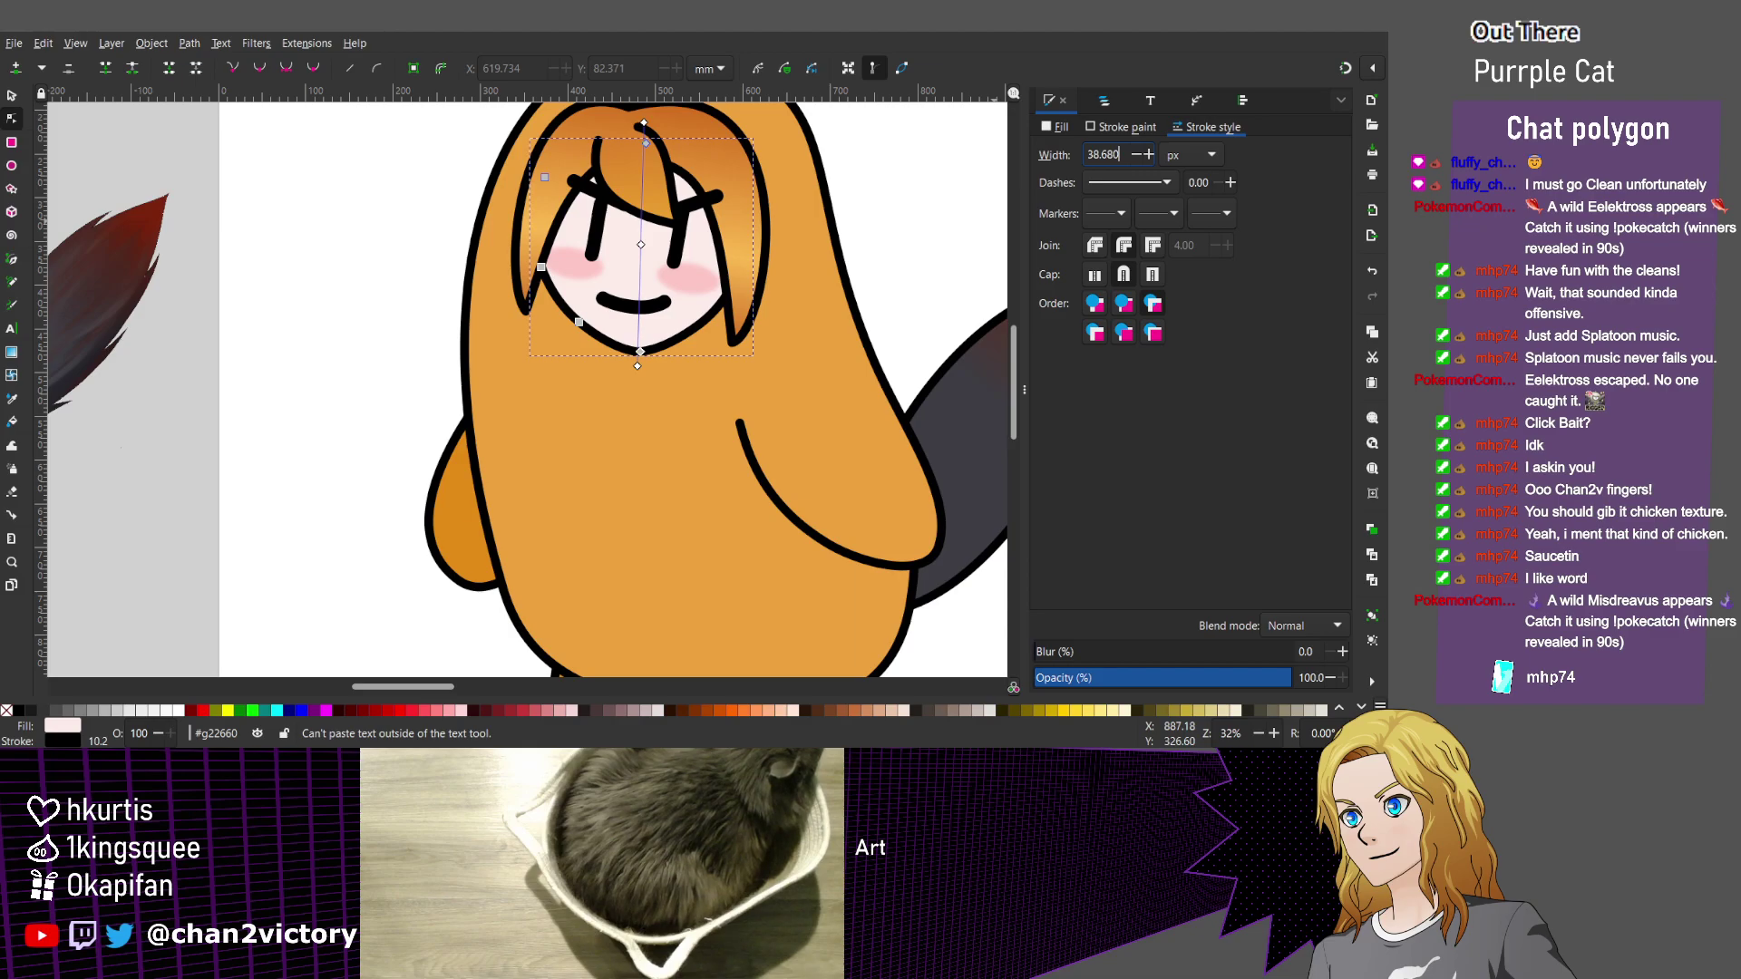
pyautogui.scroll(2, 650, 210)
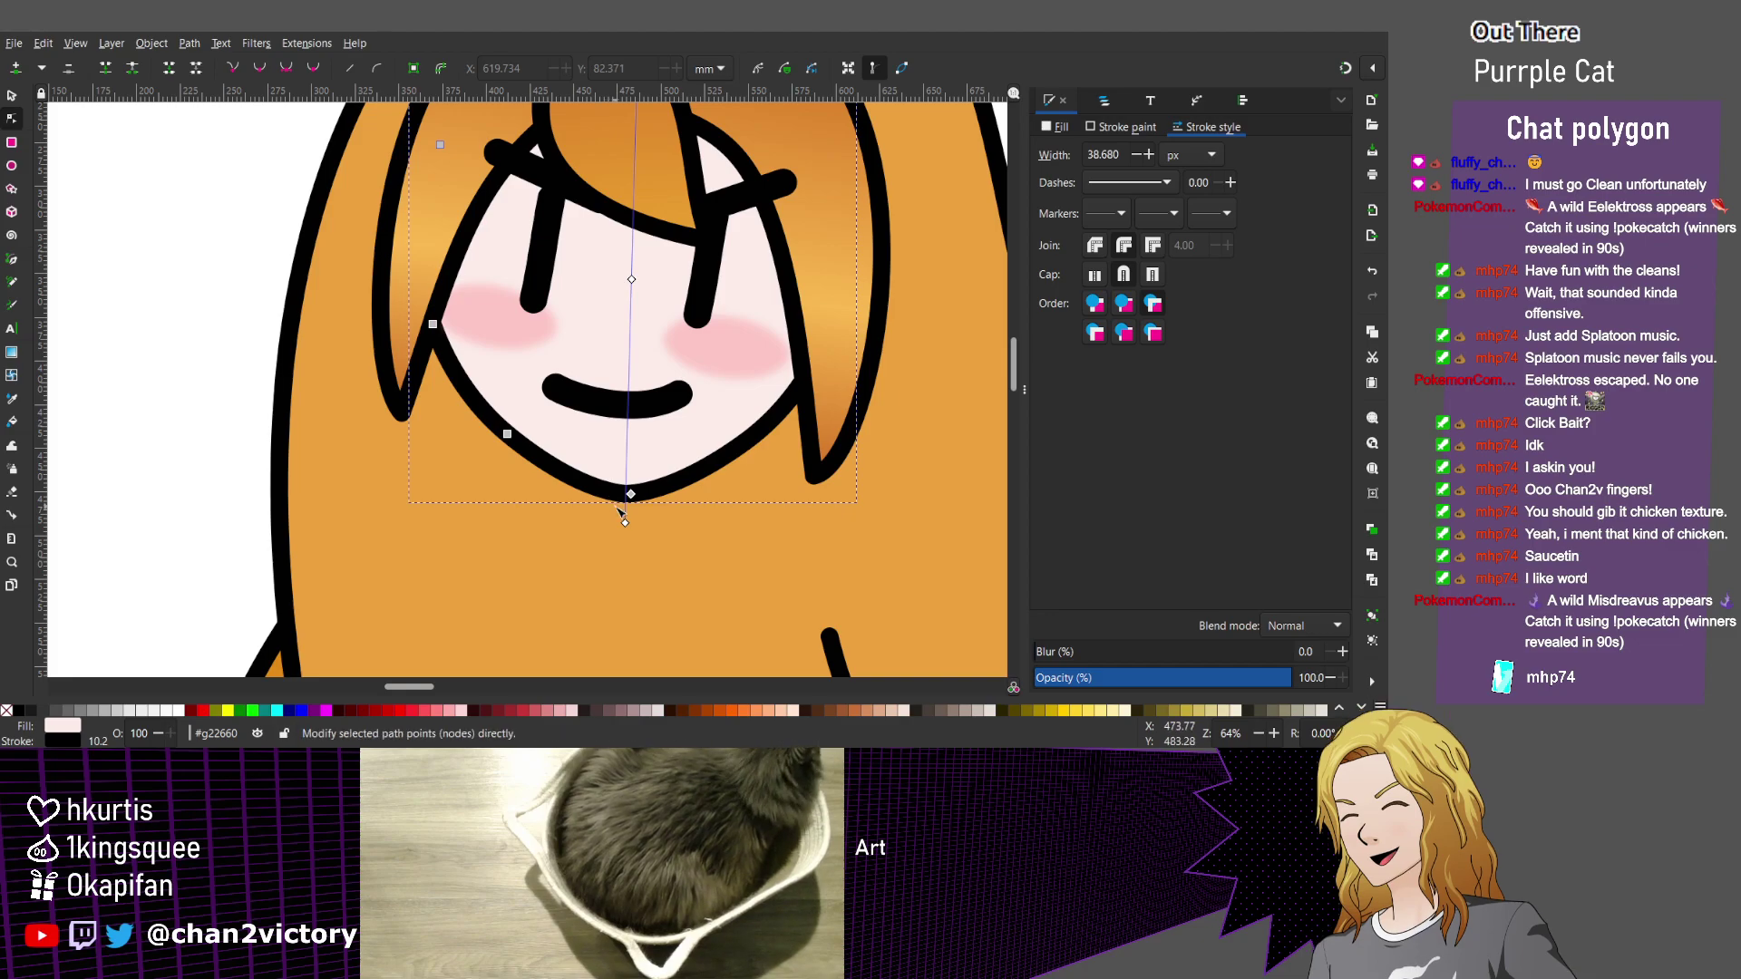
pyautogui.scroll(2, 619, 513)
pyautogui.scroll(-4, 620, 513)
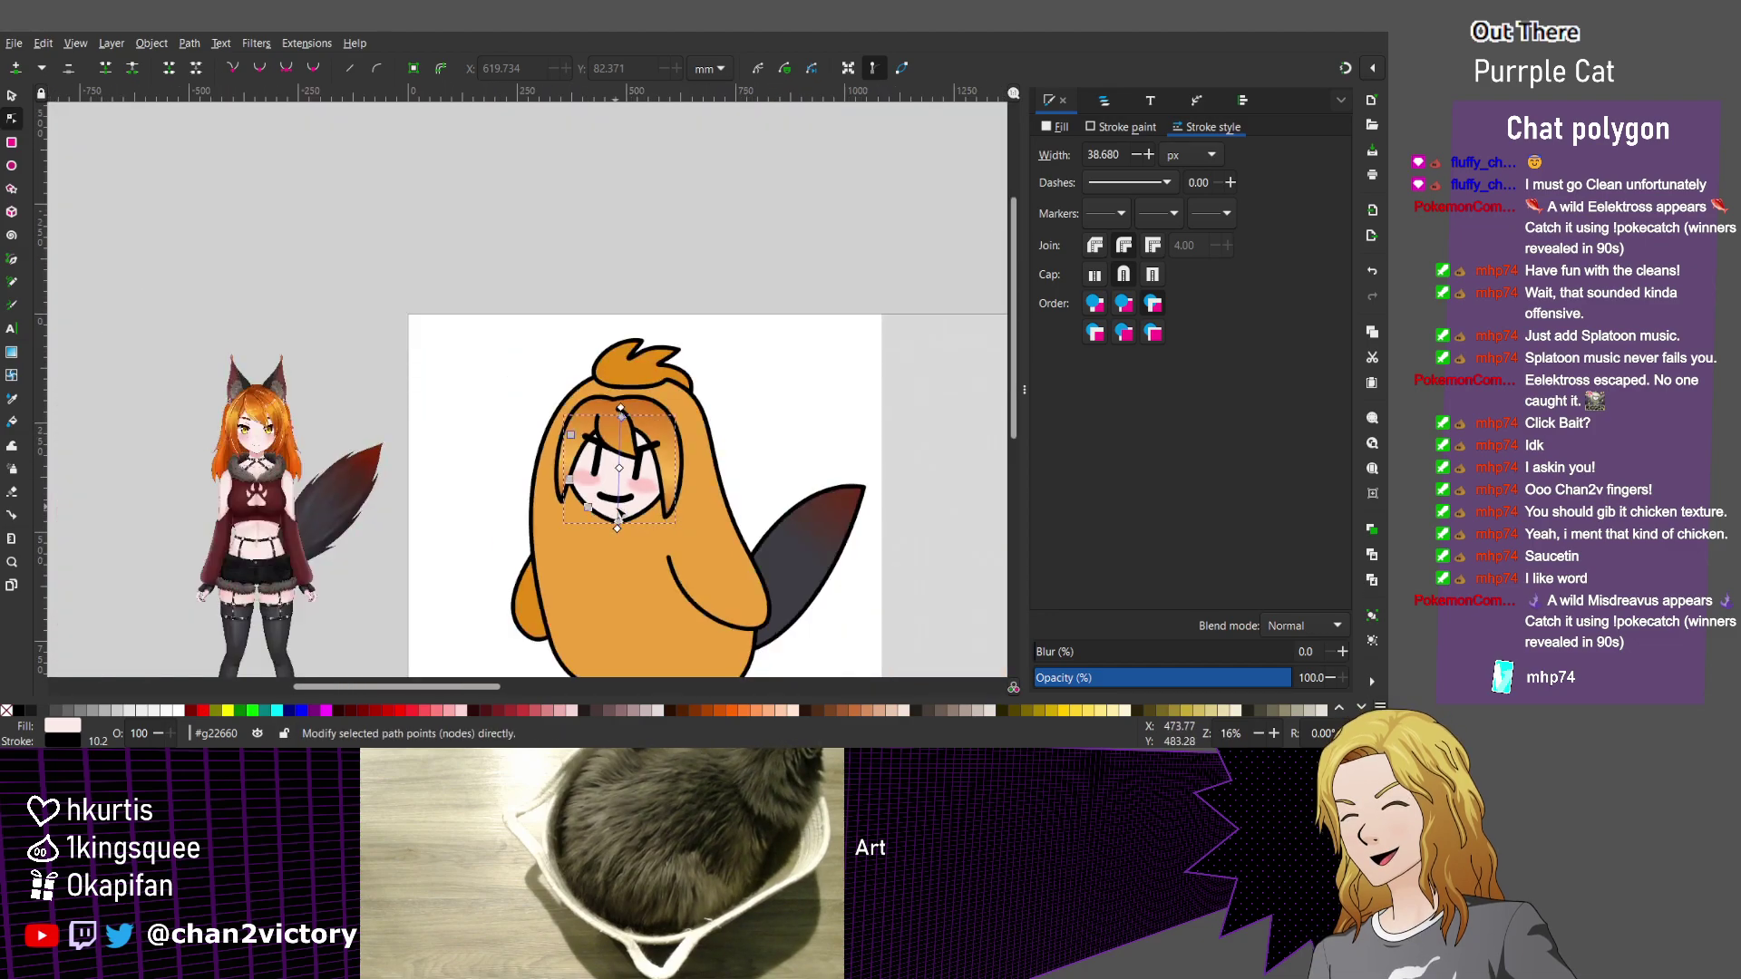
pyautogui.scroll(-1, 619, 513)
pyautogui.click(834, 313)
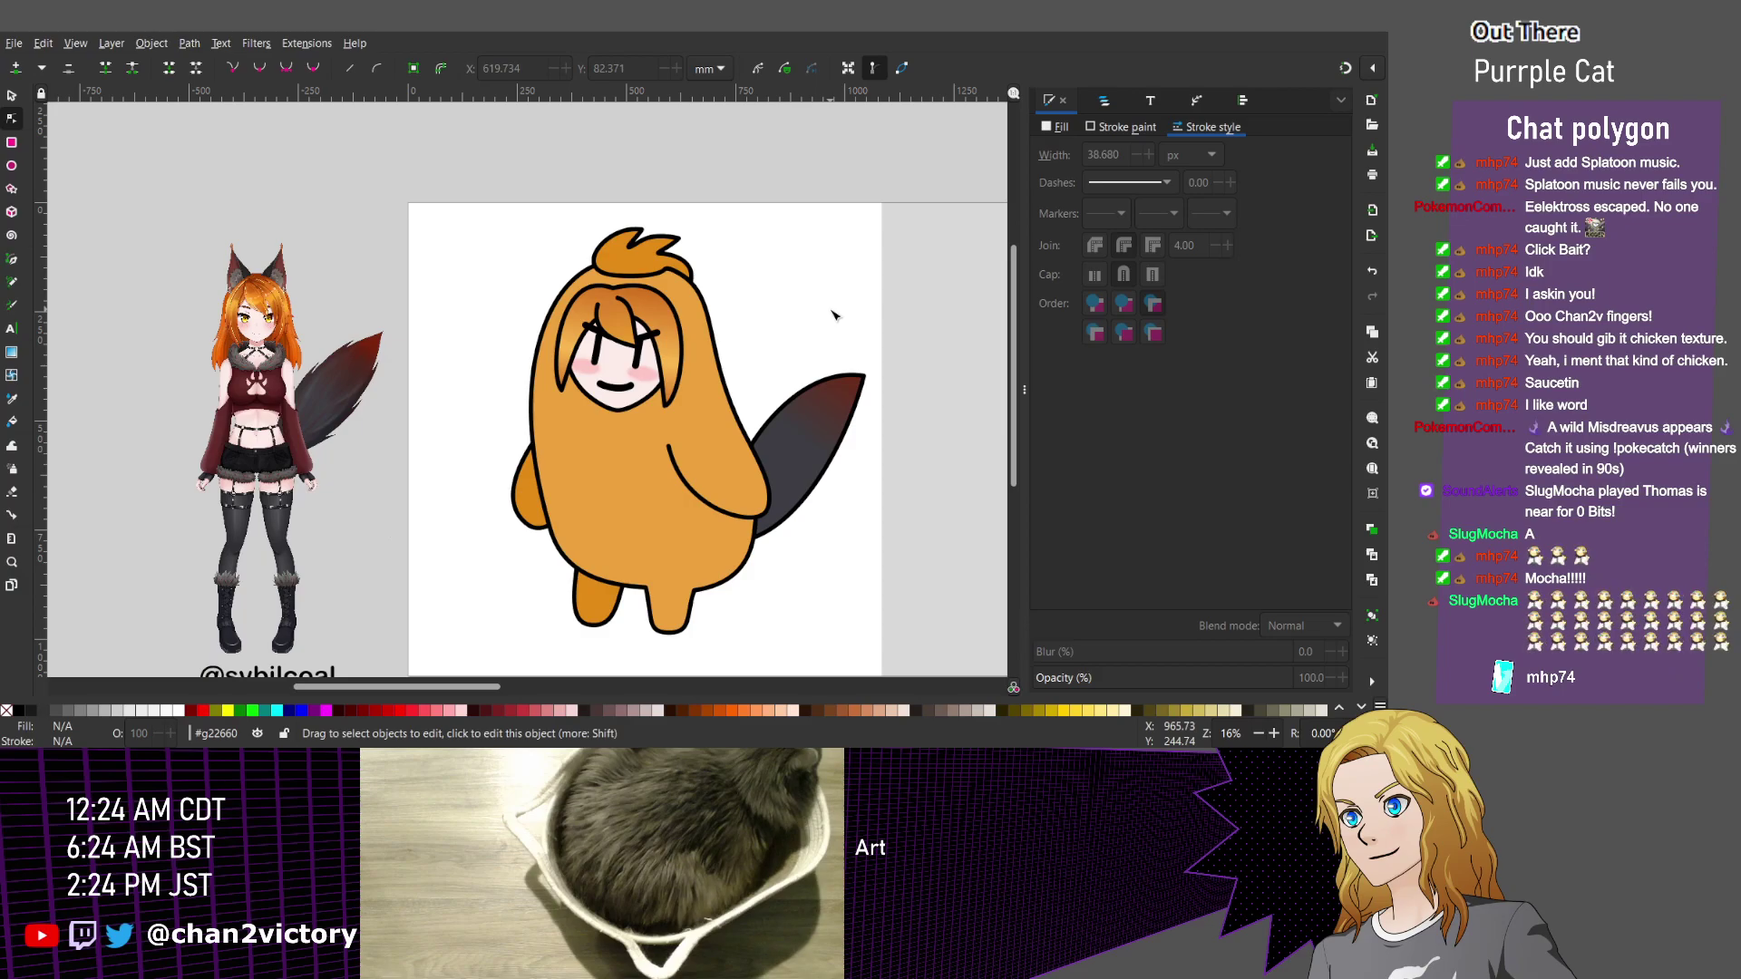
pyautogui.scroll(-2, 834, 315)
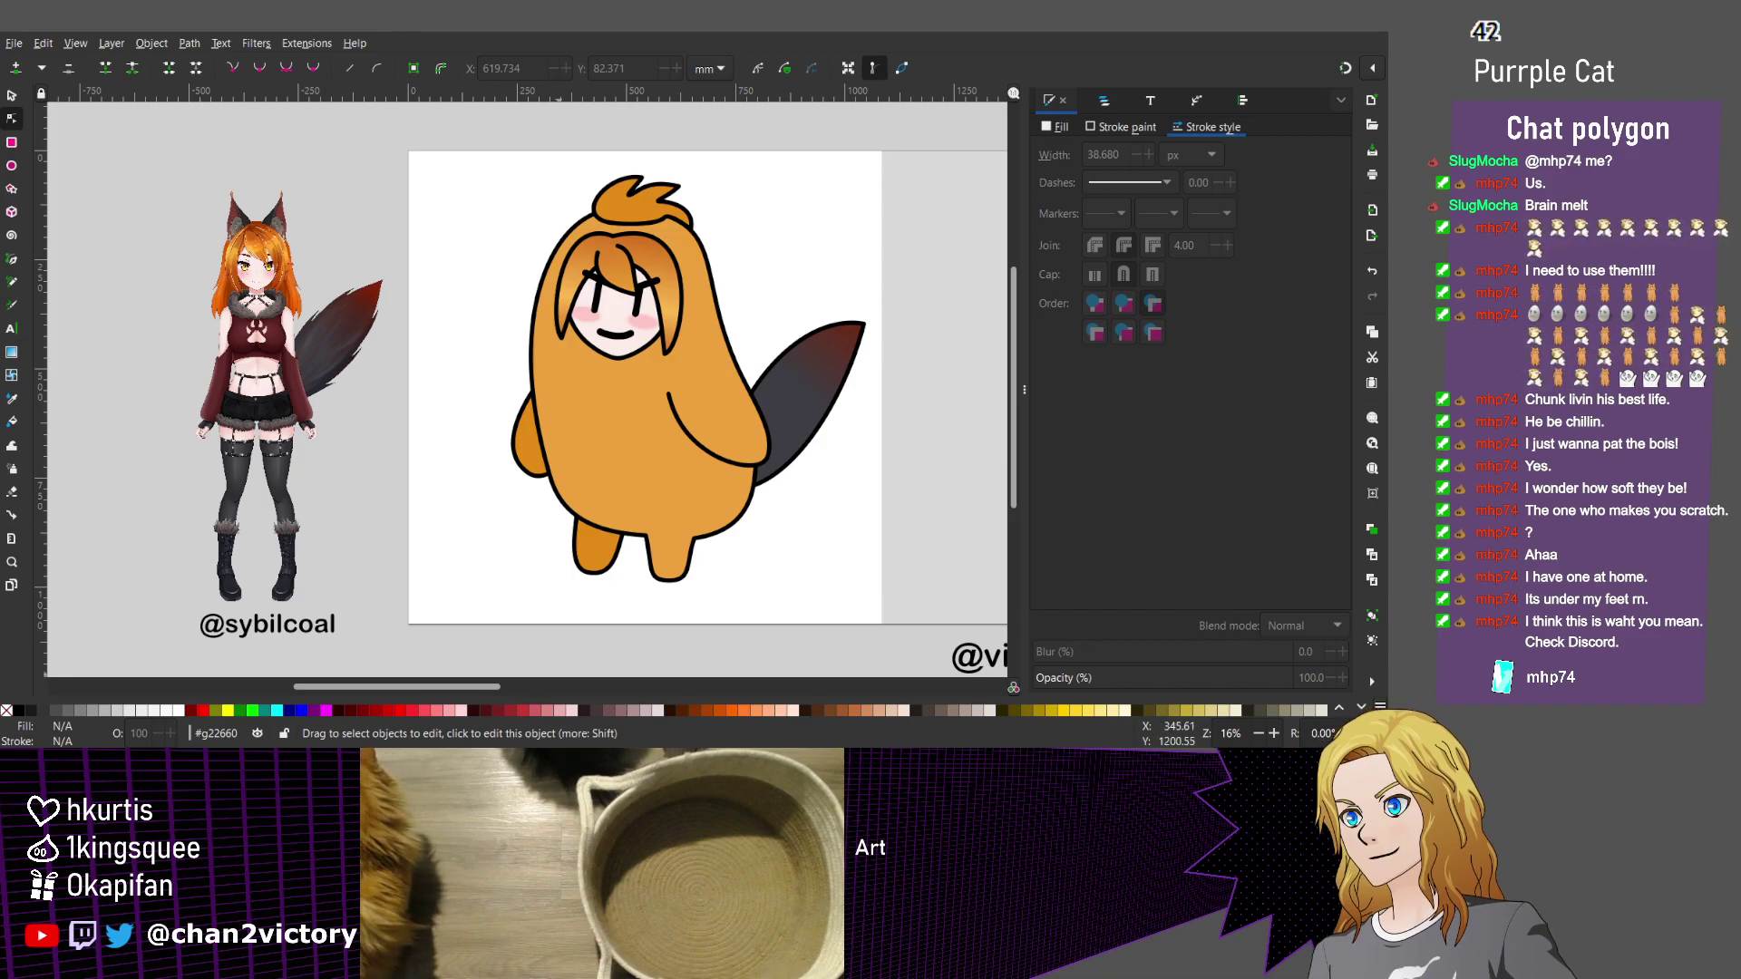
pyautogui.hotkey('alt', 'Tab')
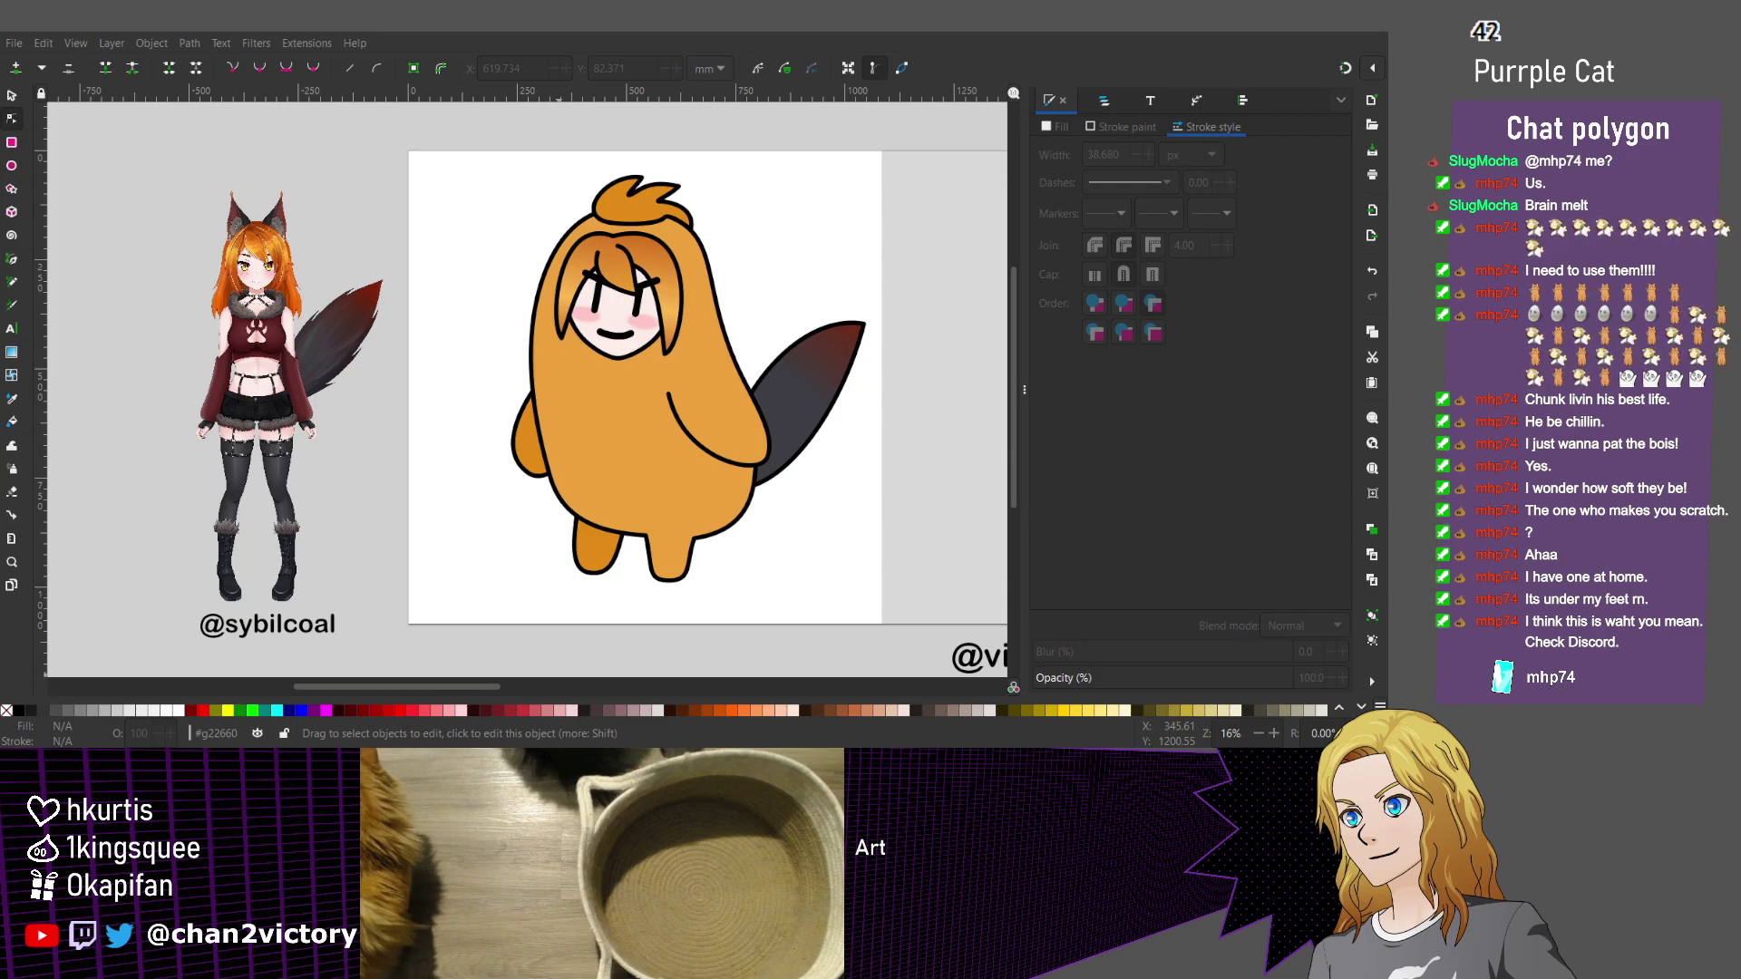